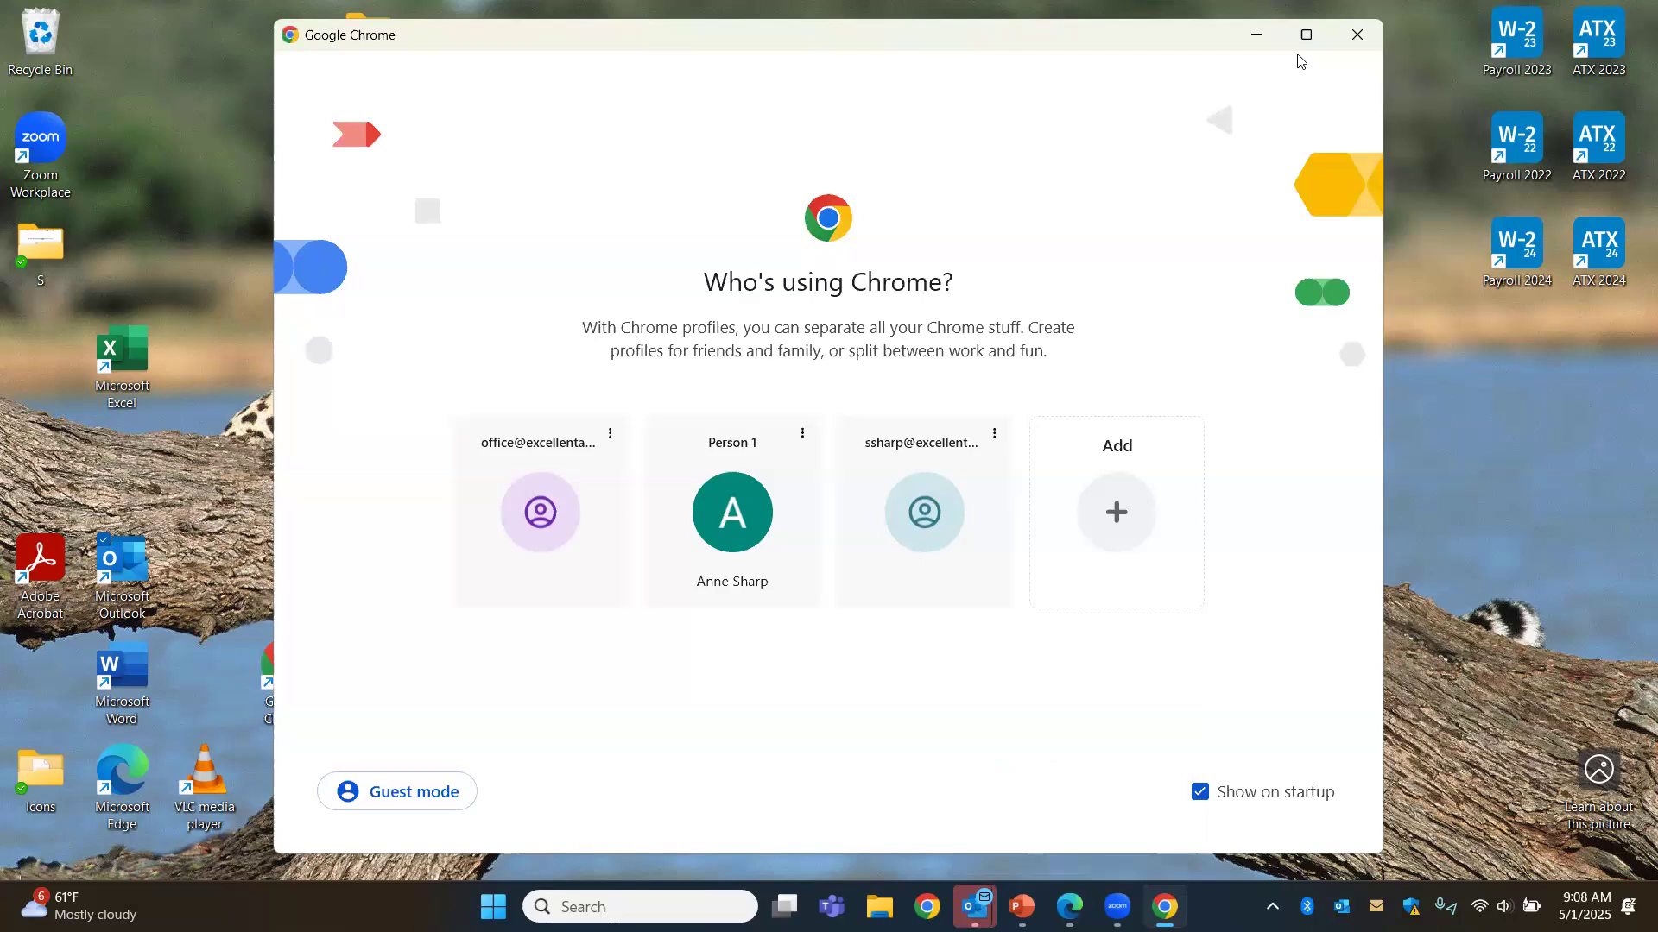
Step: Open Chrome as Person 1, search 'quickbooks online' and open the sponsored QuickBooks Online page
{"action": "left_click", "coordinate": [1305, 36]}
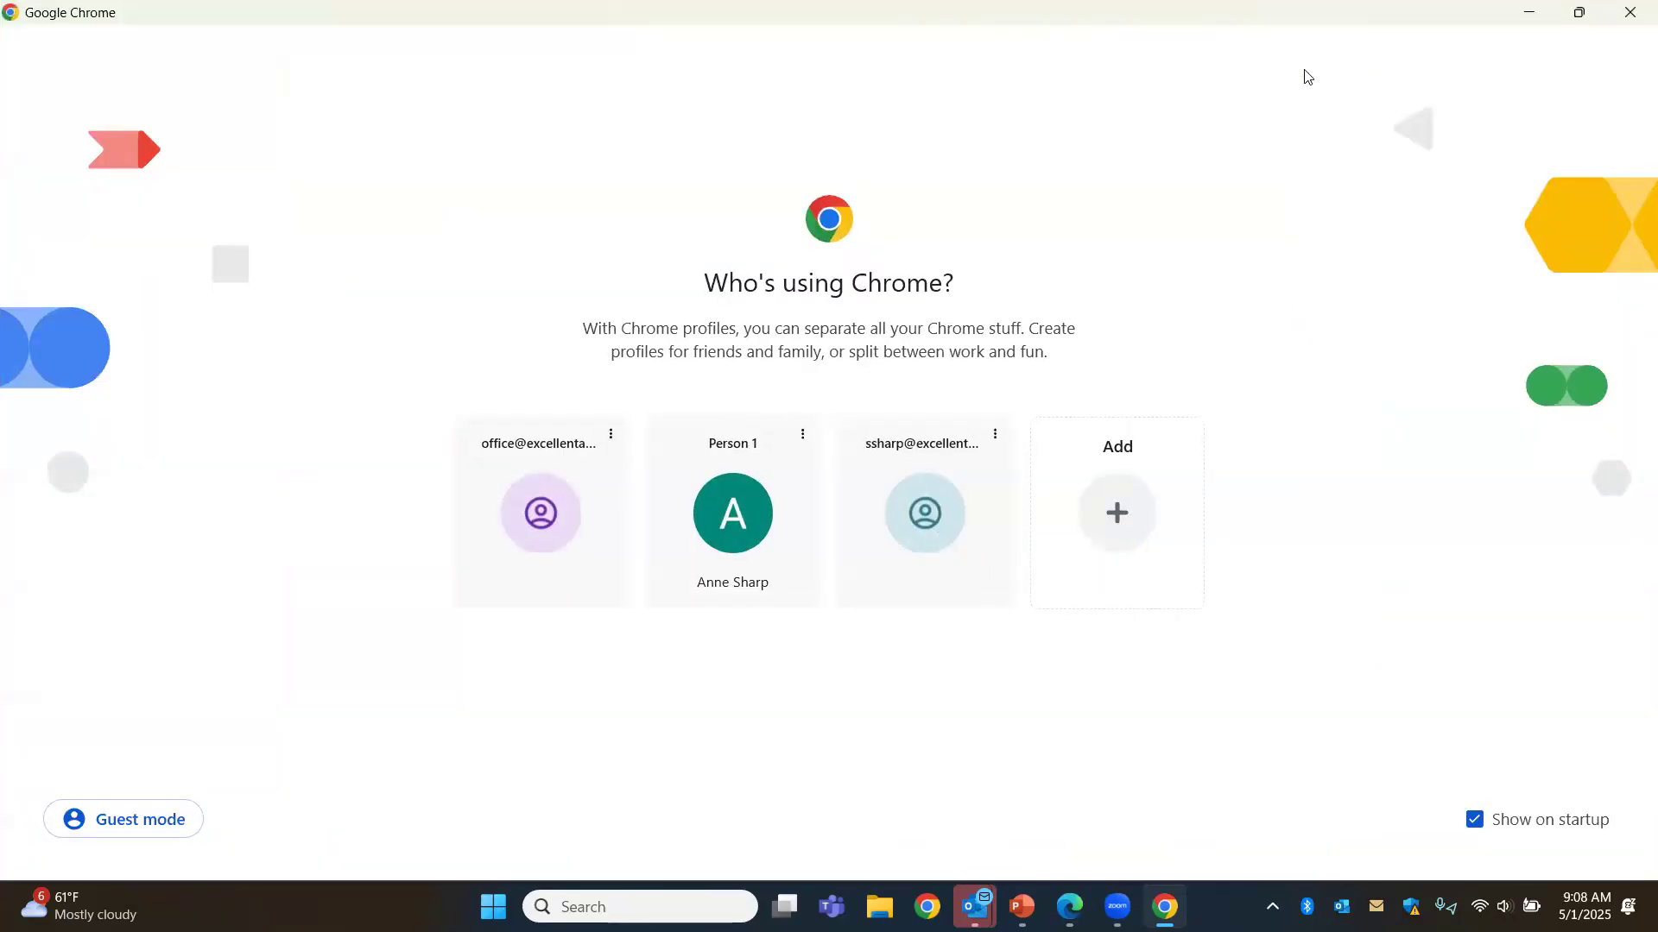
{"action": "left_click", "coordinate": [691, 542]}
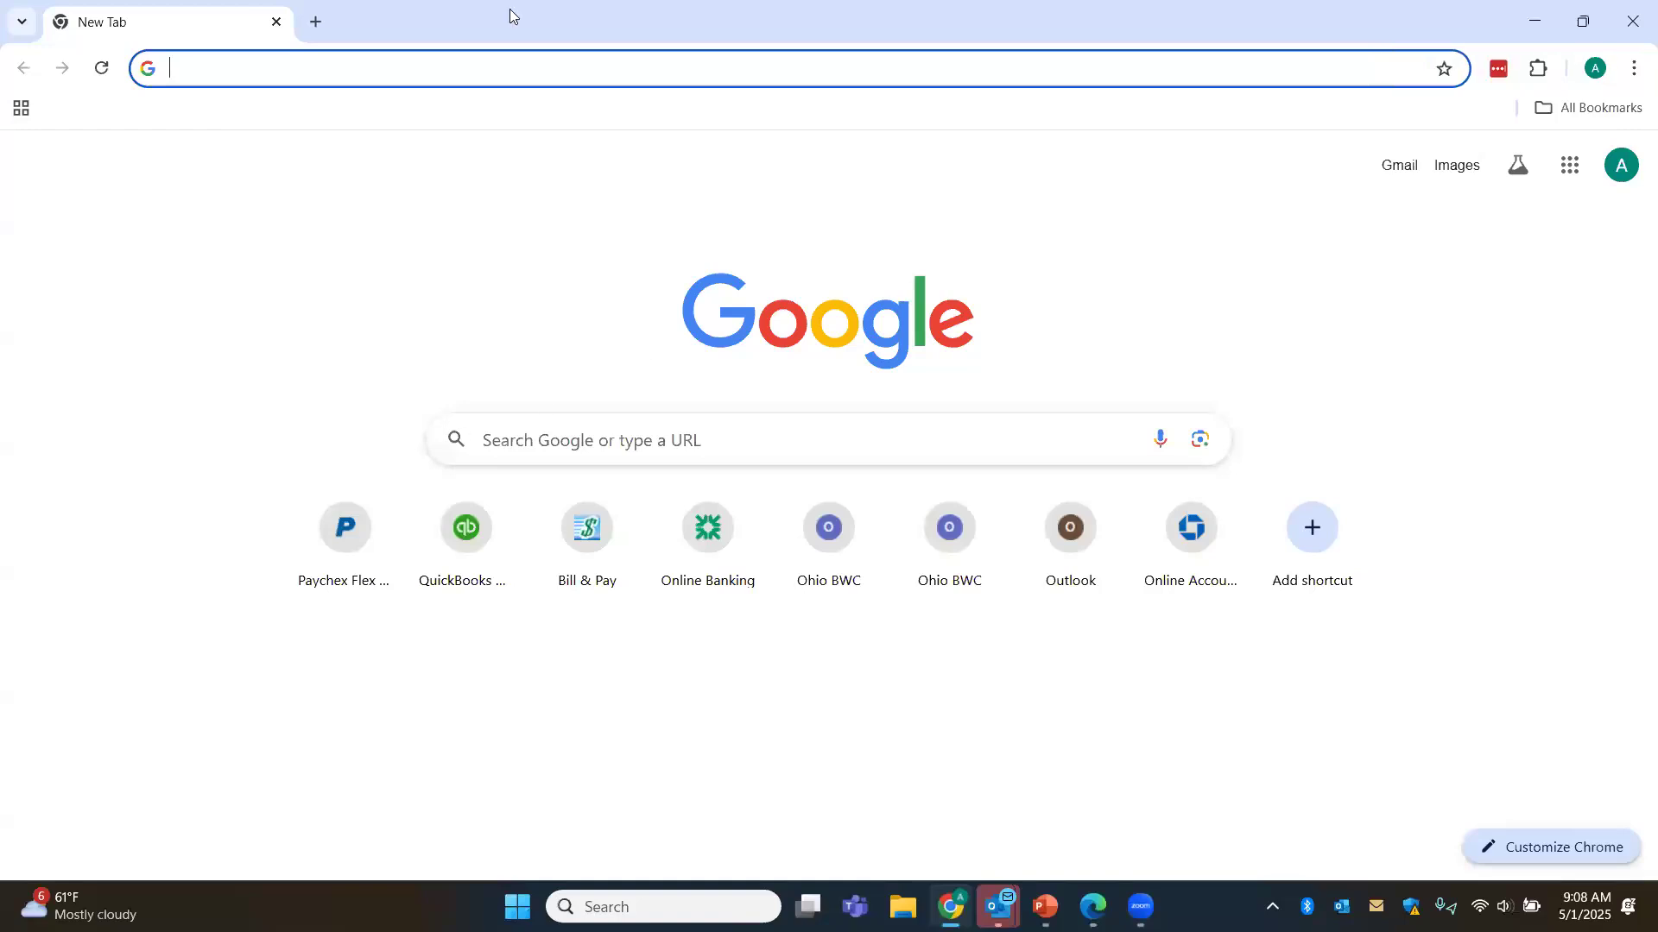
{"action": "left_click", "coordinate": [490, 71]}
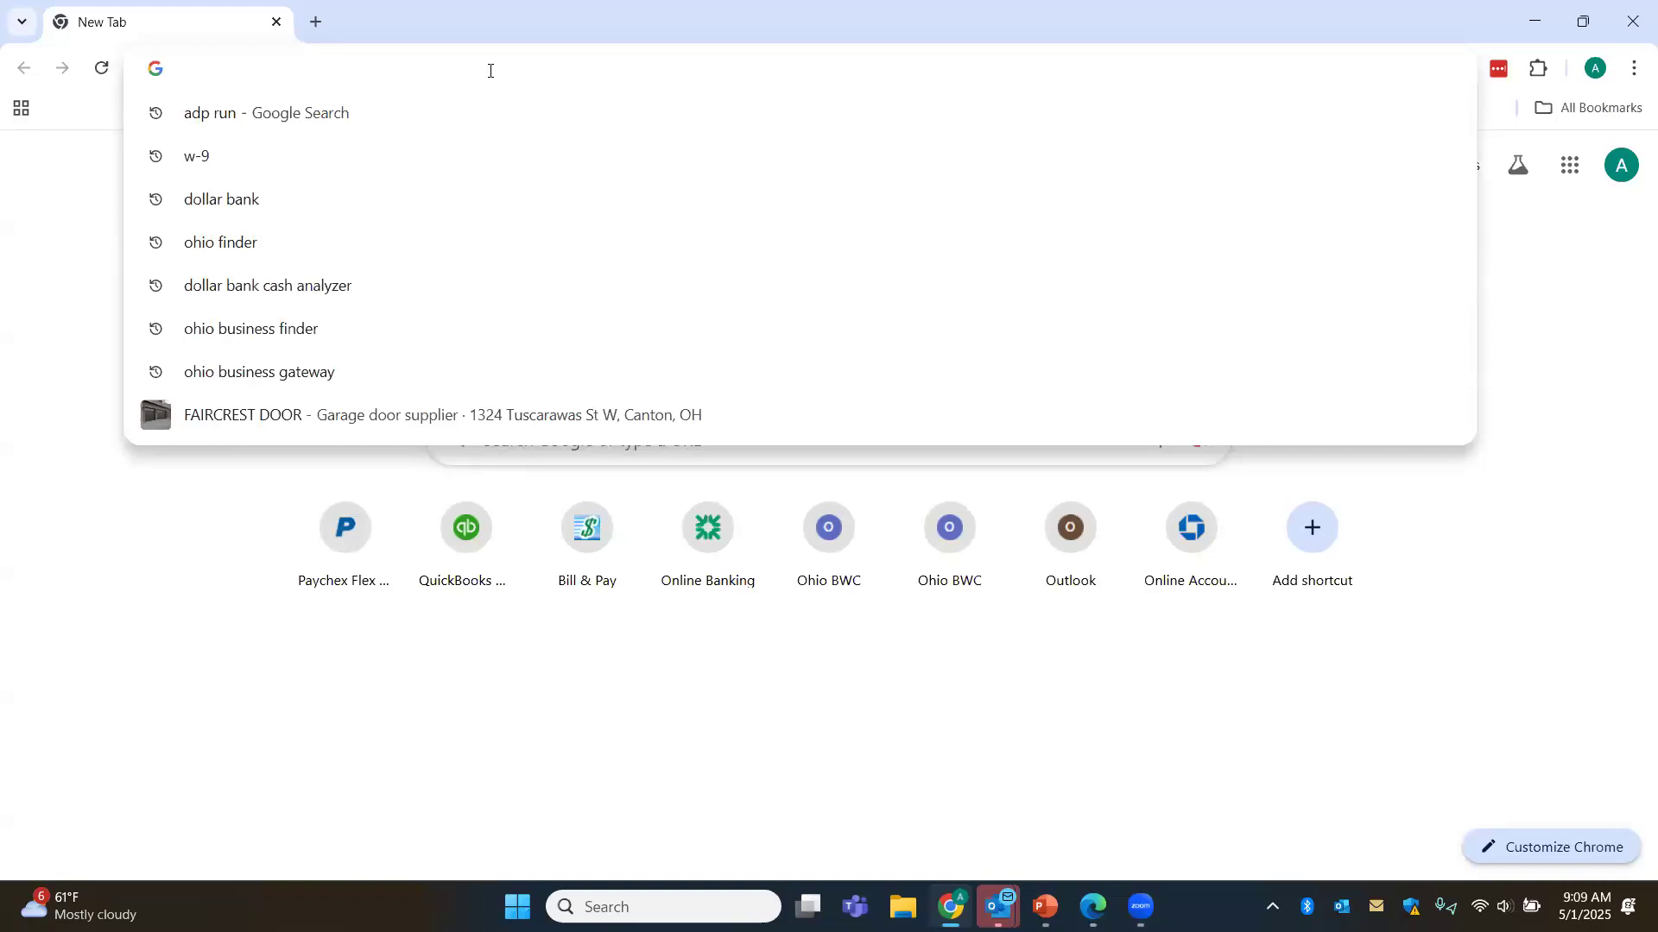
{"action": "type", "text": "Quickbooks.intuit.com/login/"}
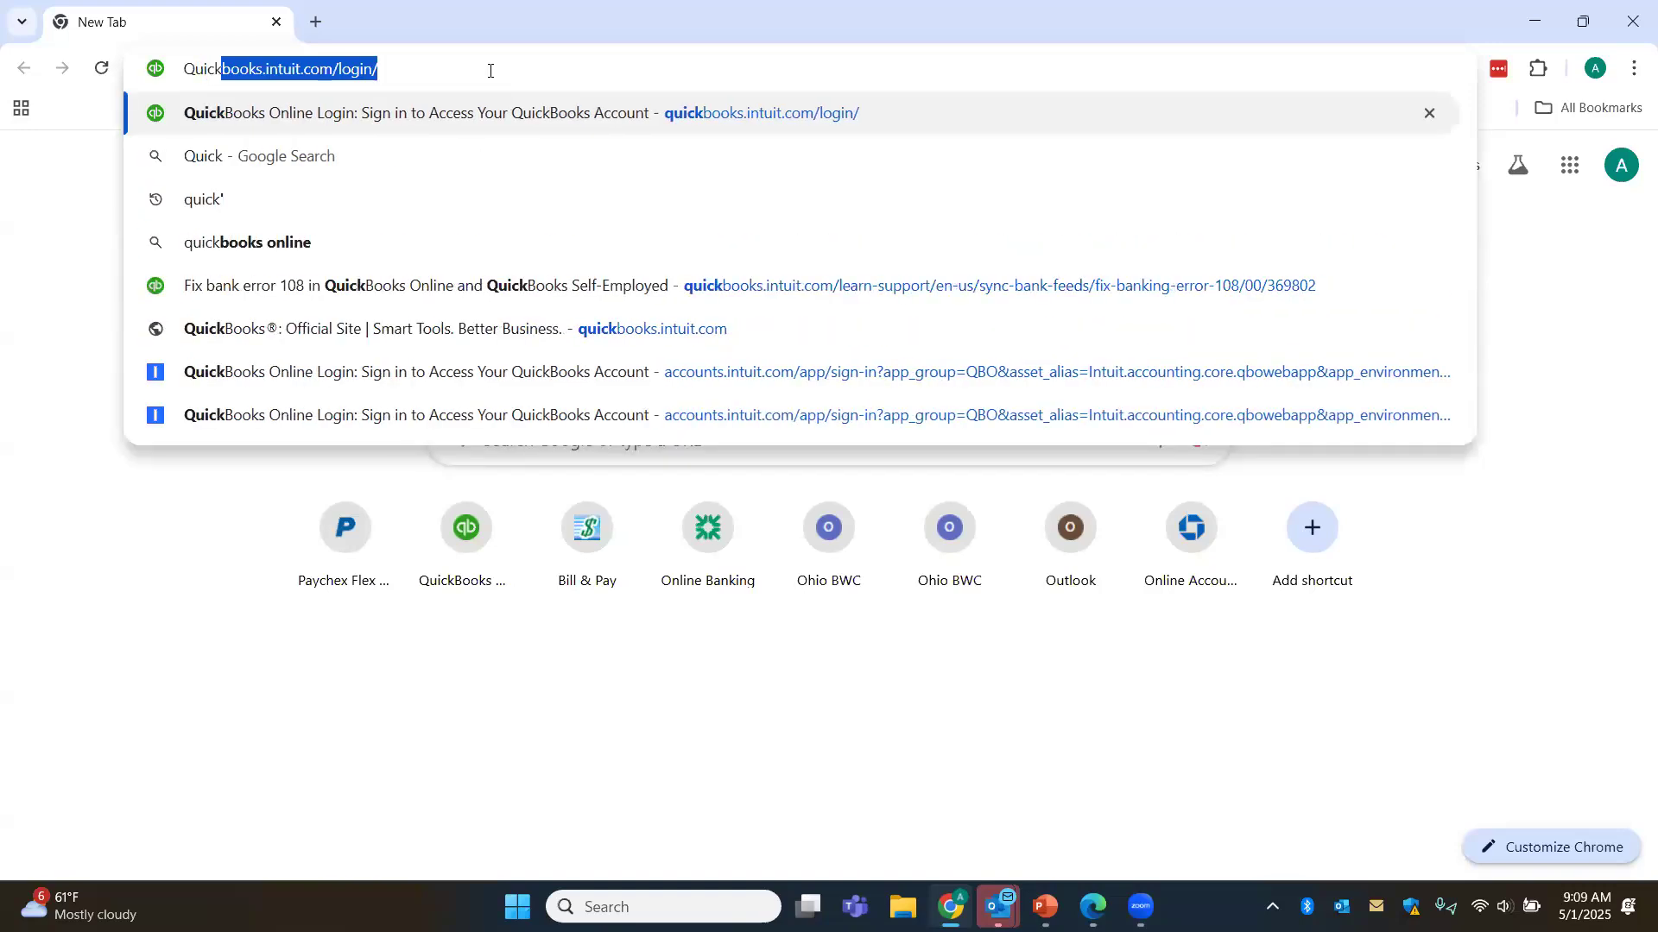
{"action": "left_click", "coordinate": [287, 249]}
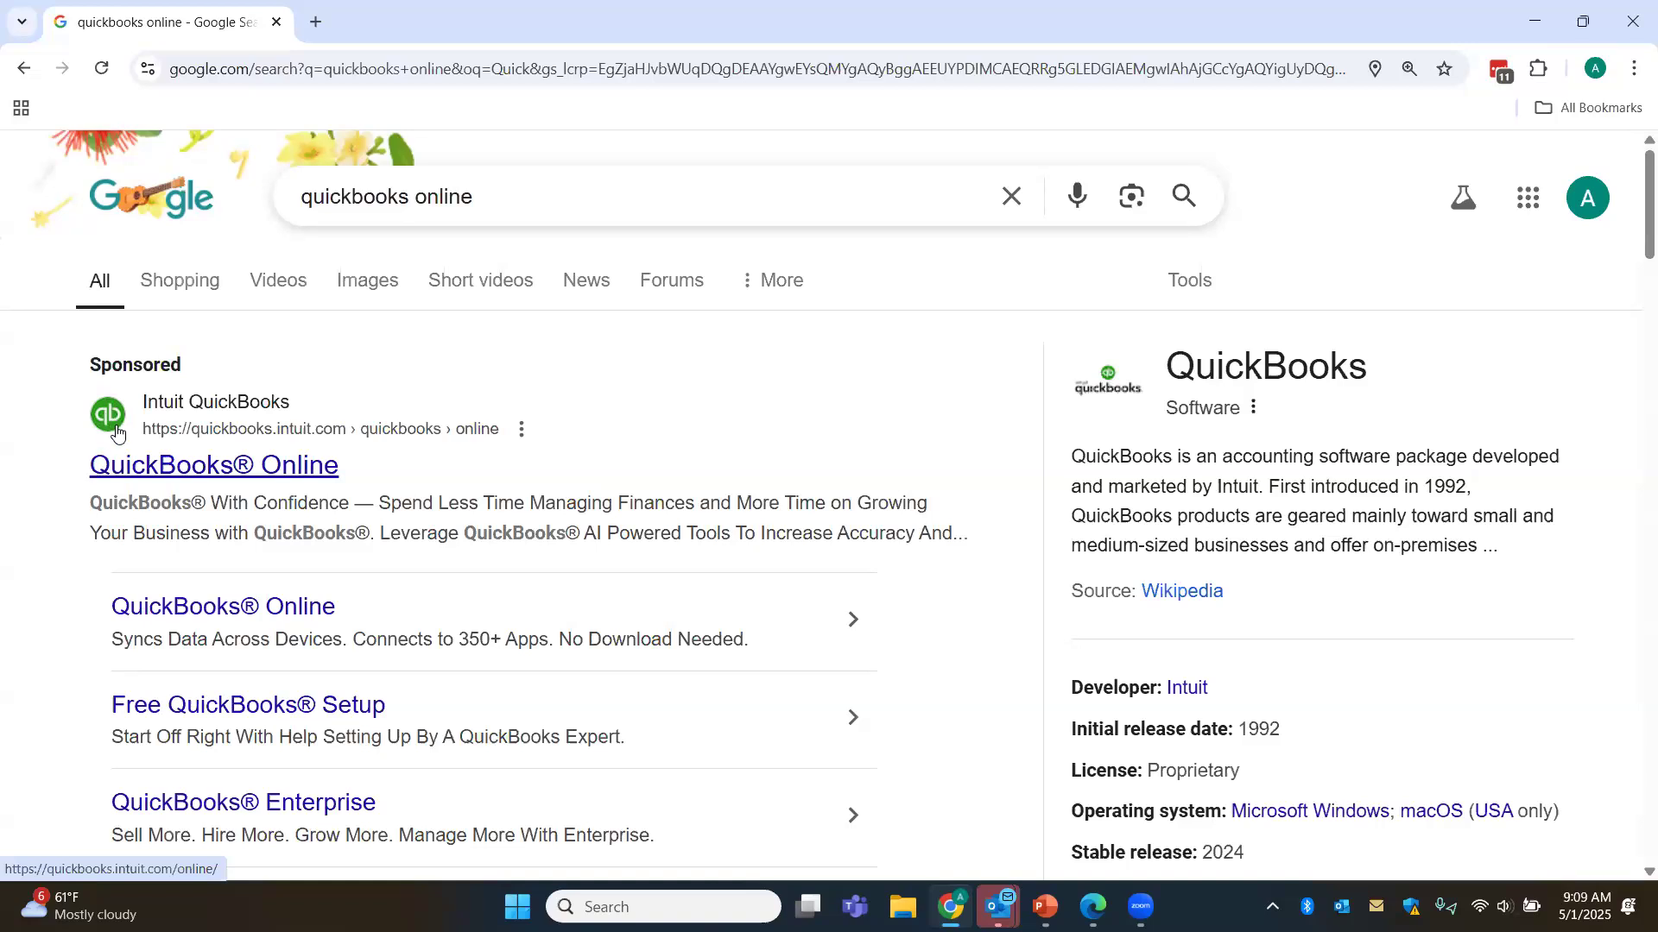
{"action": "left_click", "coordinate": [133, 470]}
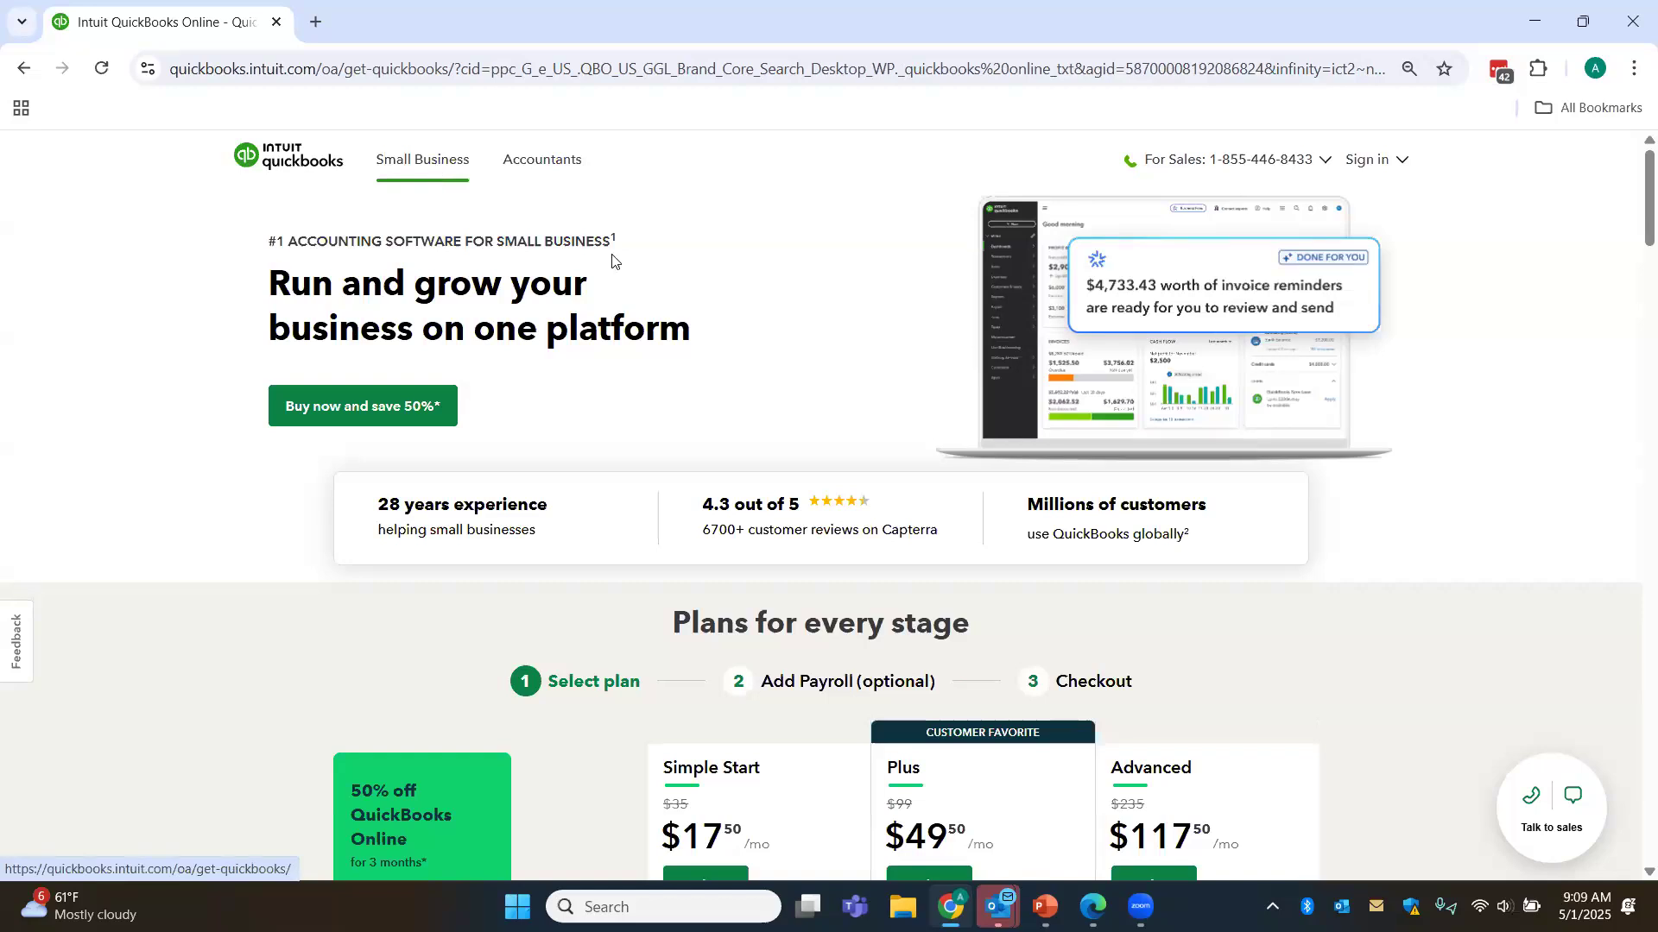
Step: Scroll to 'Plans for every stage', highlight Simple Start's '1 user' limit, and dismiss the chat offer
{"action": "scroll", "coordinate": [708, 251], "scroll_direction": "down", "scroll_amount": 4}
{"action": "scroll", "coordinate": [721, 231], "scroll_direction": "down", "scroll_amount": 2}
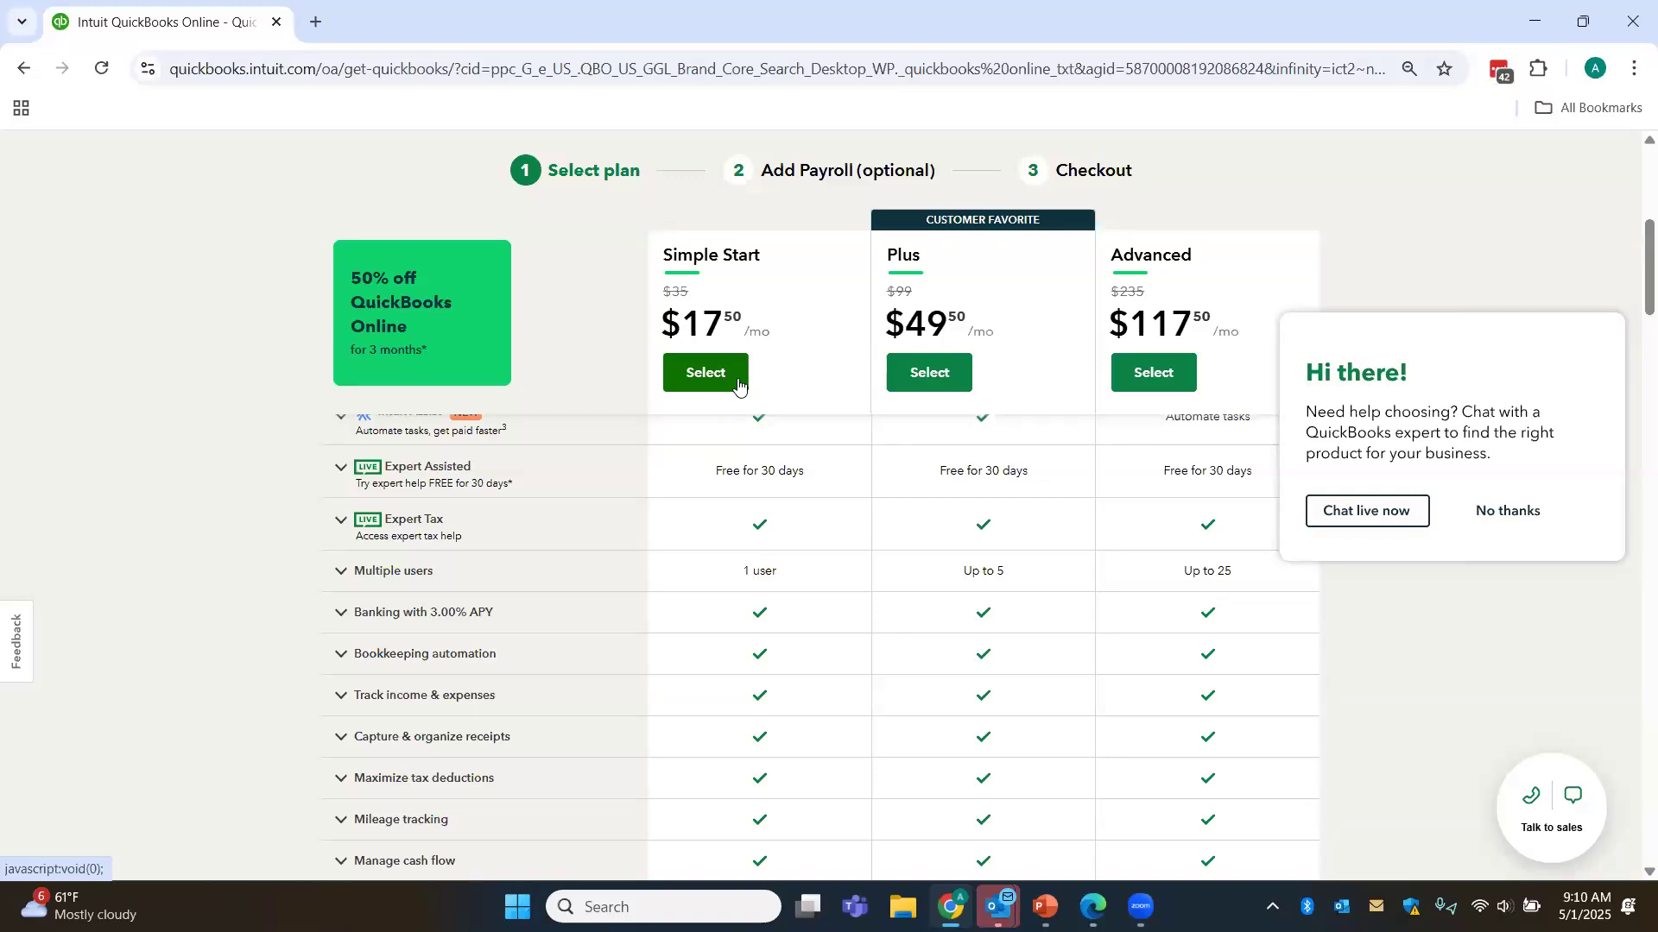
{"action": "scroll", "coordinate": [760, 475], "scroll_direction": "up", "scroll_amount": 2}
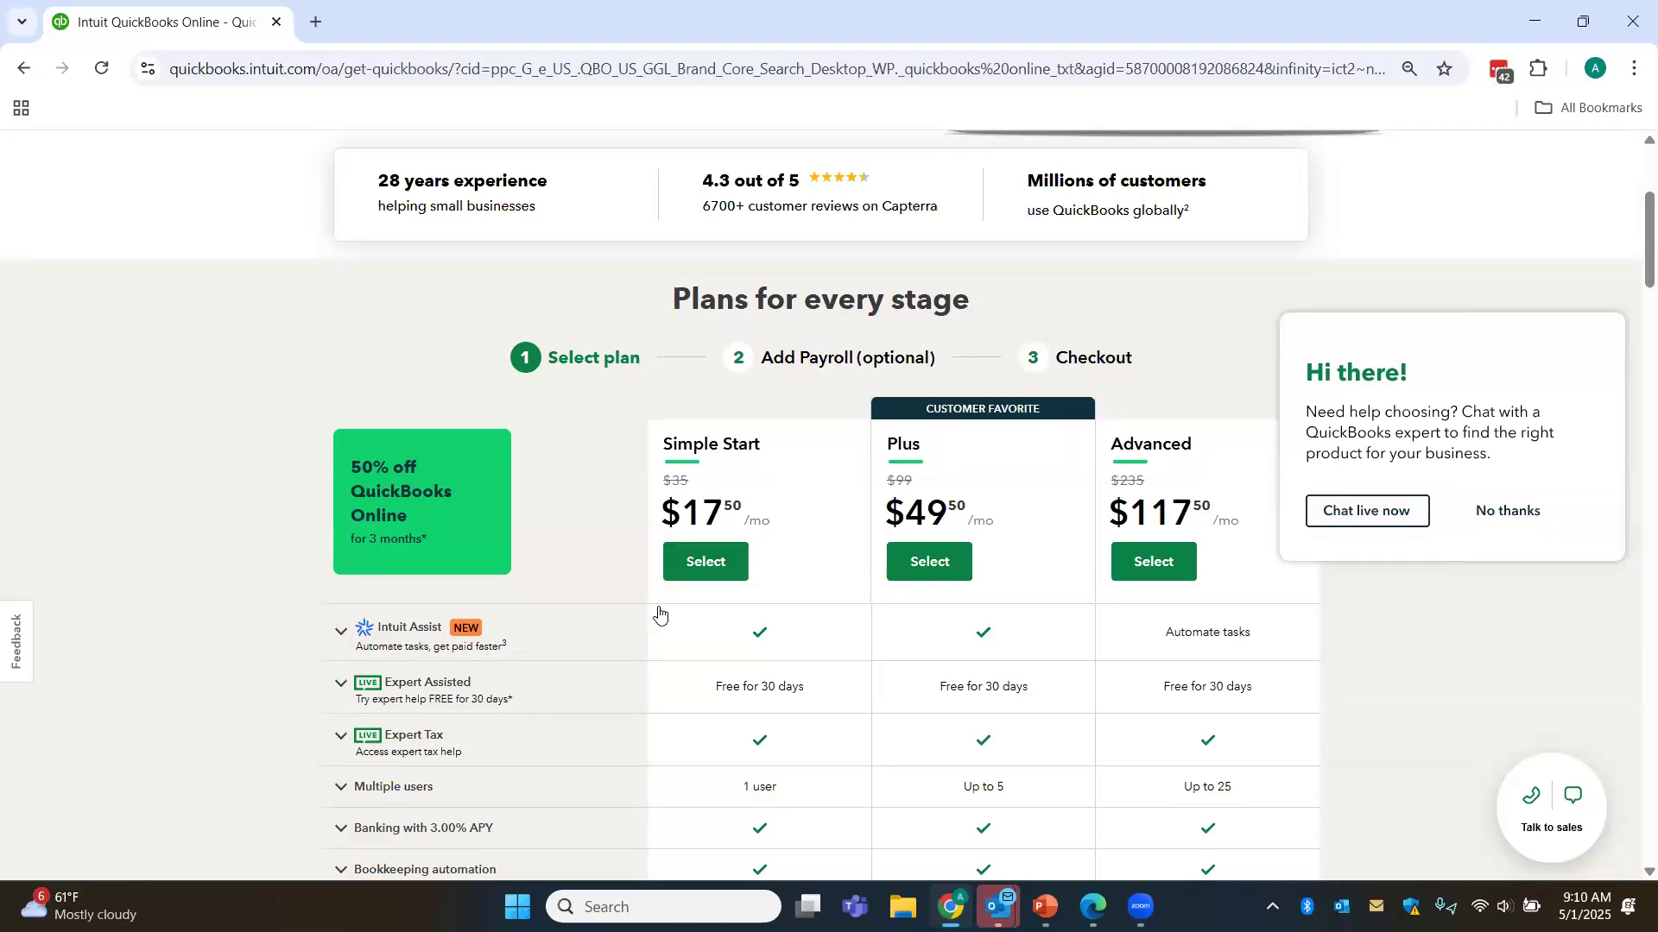
{"action": "scroll", "coordinate": [978, 722], "scroll_direction": "down", "scroll_amount": 1}
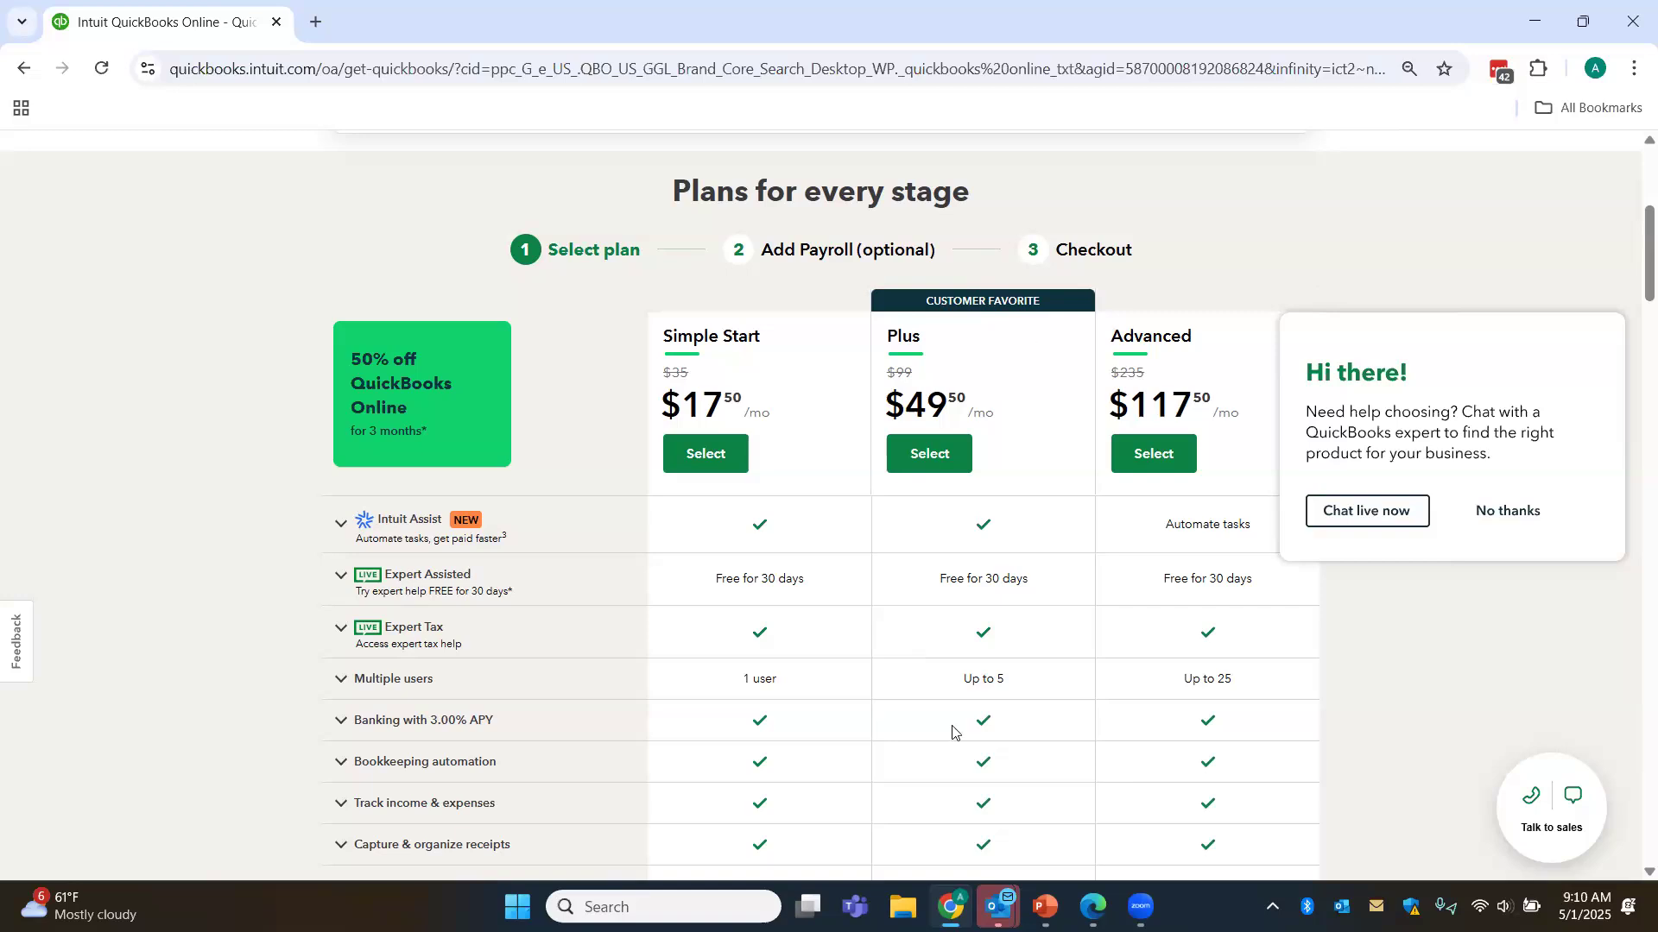
{"action": "left_click_drag", "start_coordinate": [717, 679], "coordinate": [787, 678]}
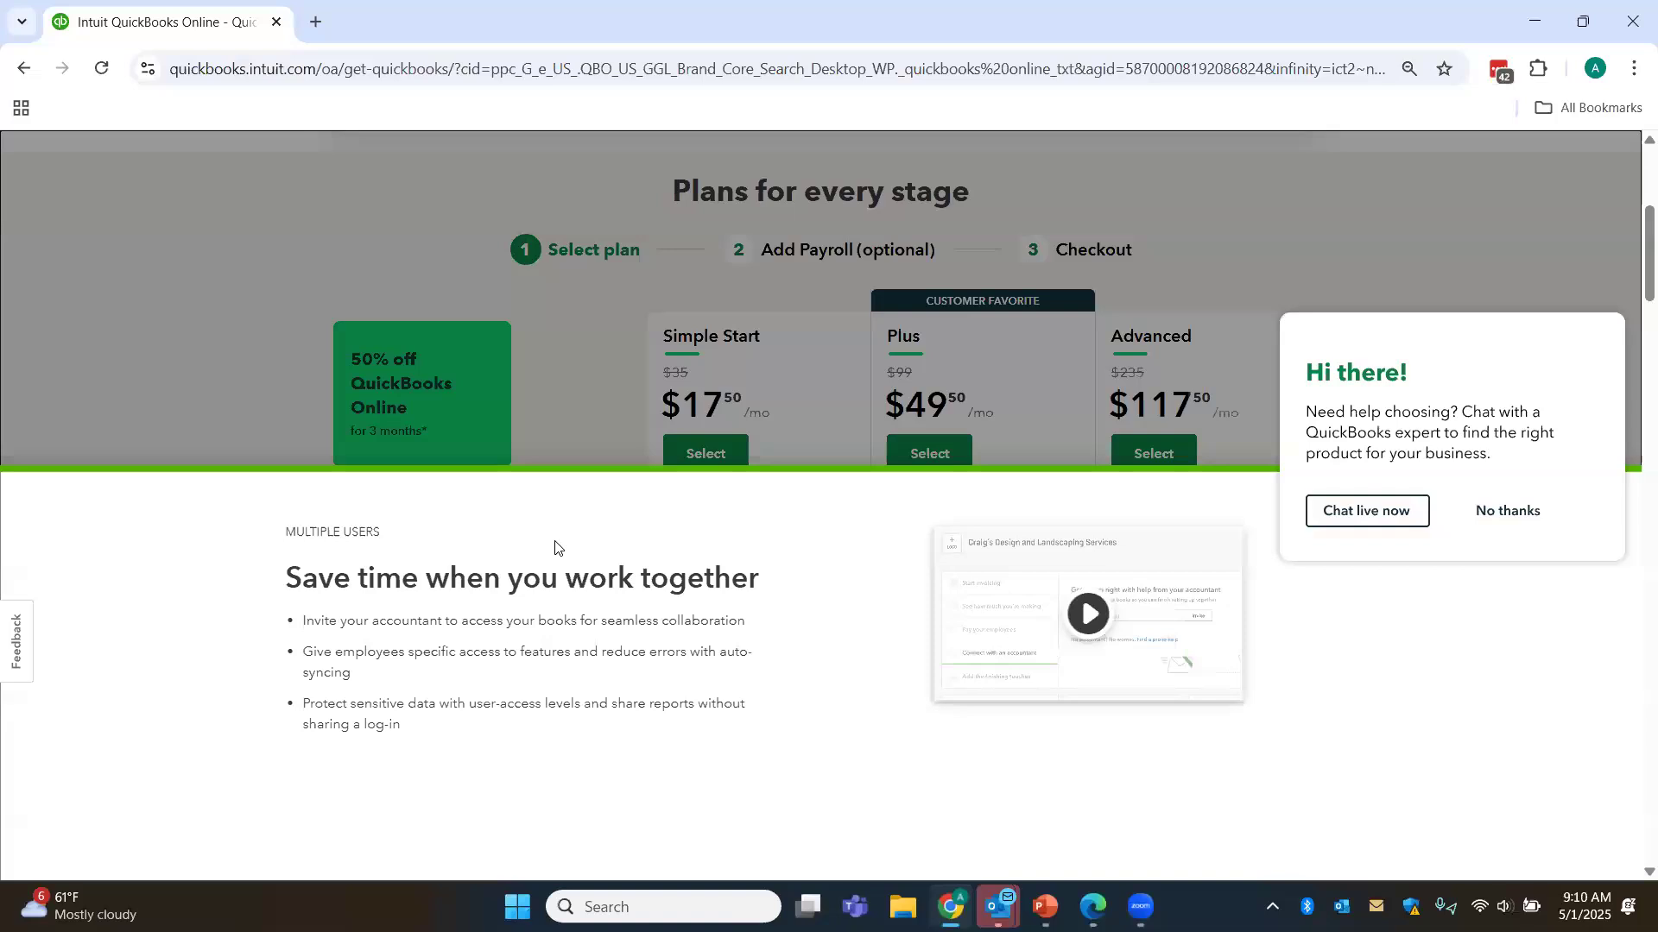
{"action": "left_click", "coordinate": [1509, 515]}
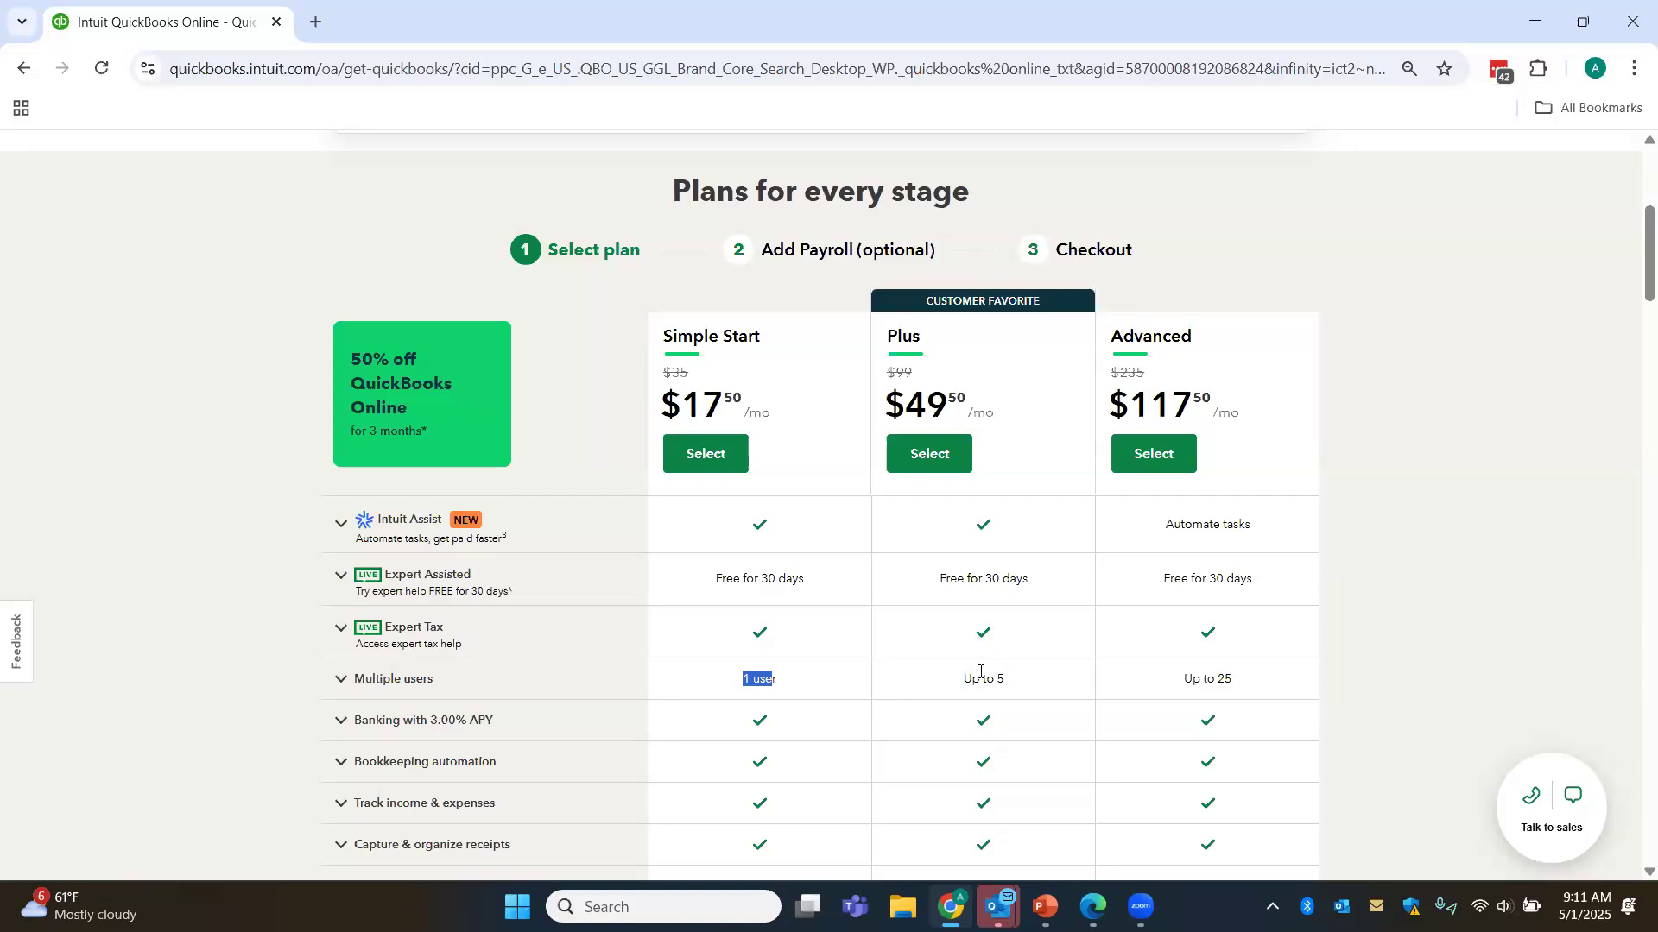
Step: Scroll through the Simple Start, Plus and Advanced feature table and back to the plan cards
{"action": "scroll", "coordinate": [981, 671], "scroll_direction": "down", "scroll_amount": 1}
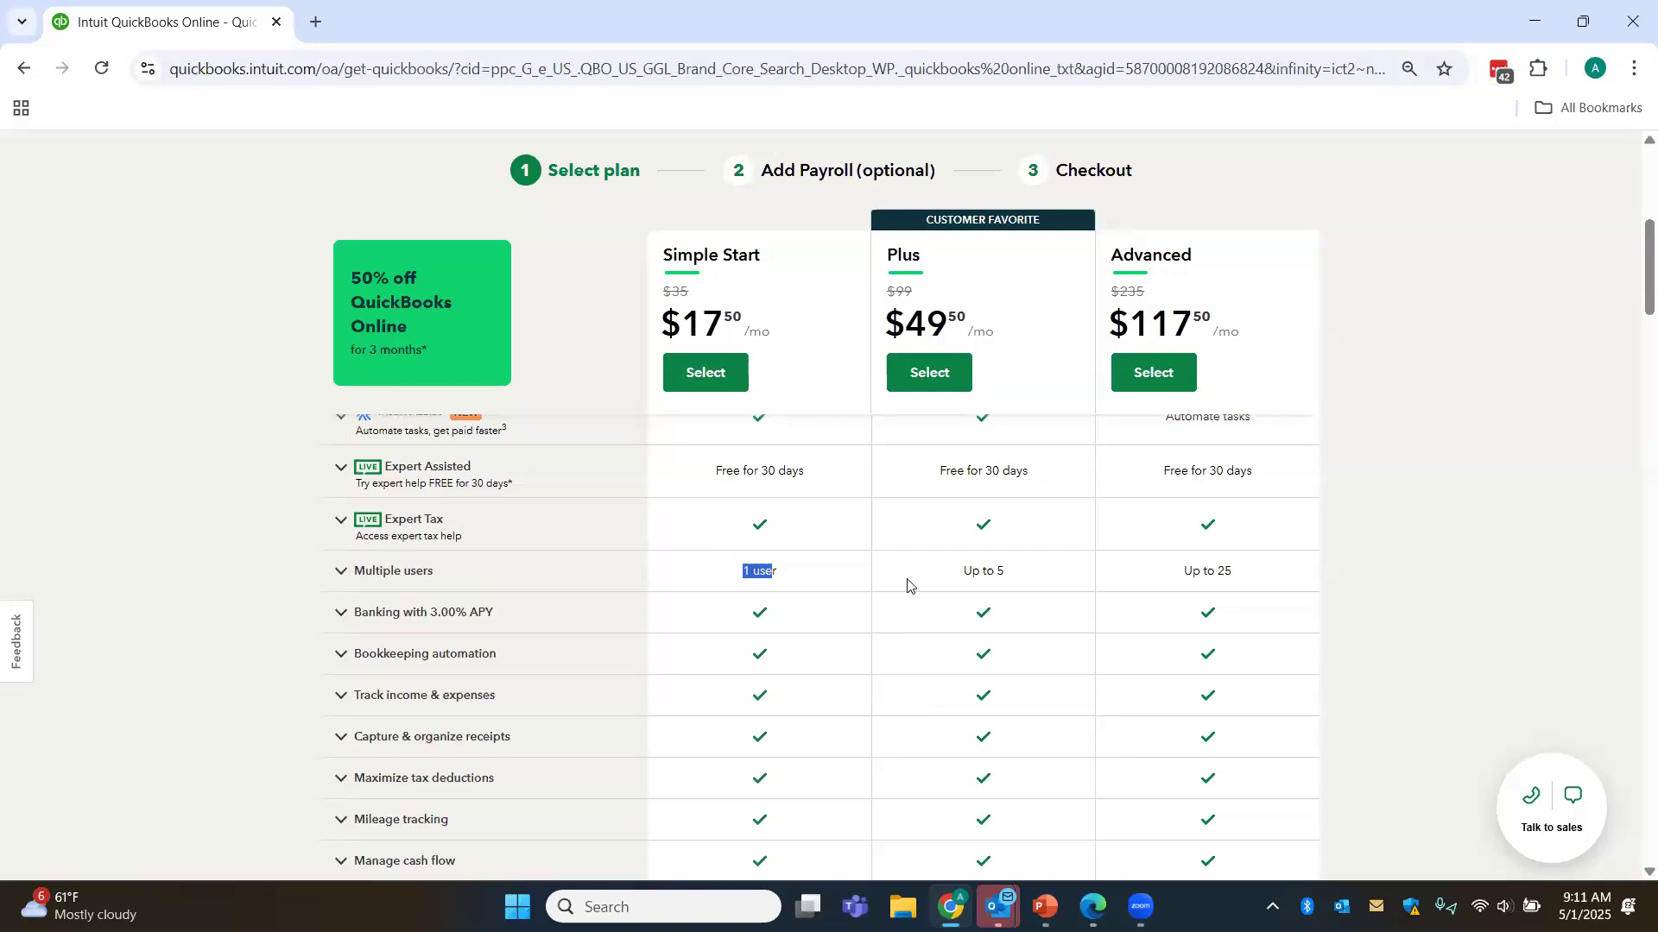
{"action": "scroll", "coordinate": [902, 587], "scroll_direction": "down", "scroll_amount": 2}
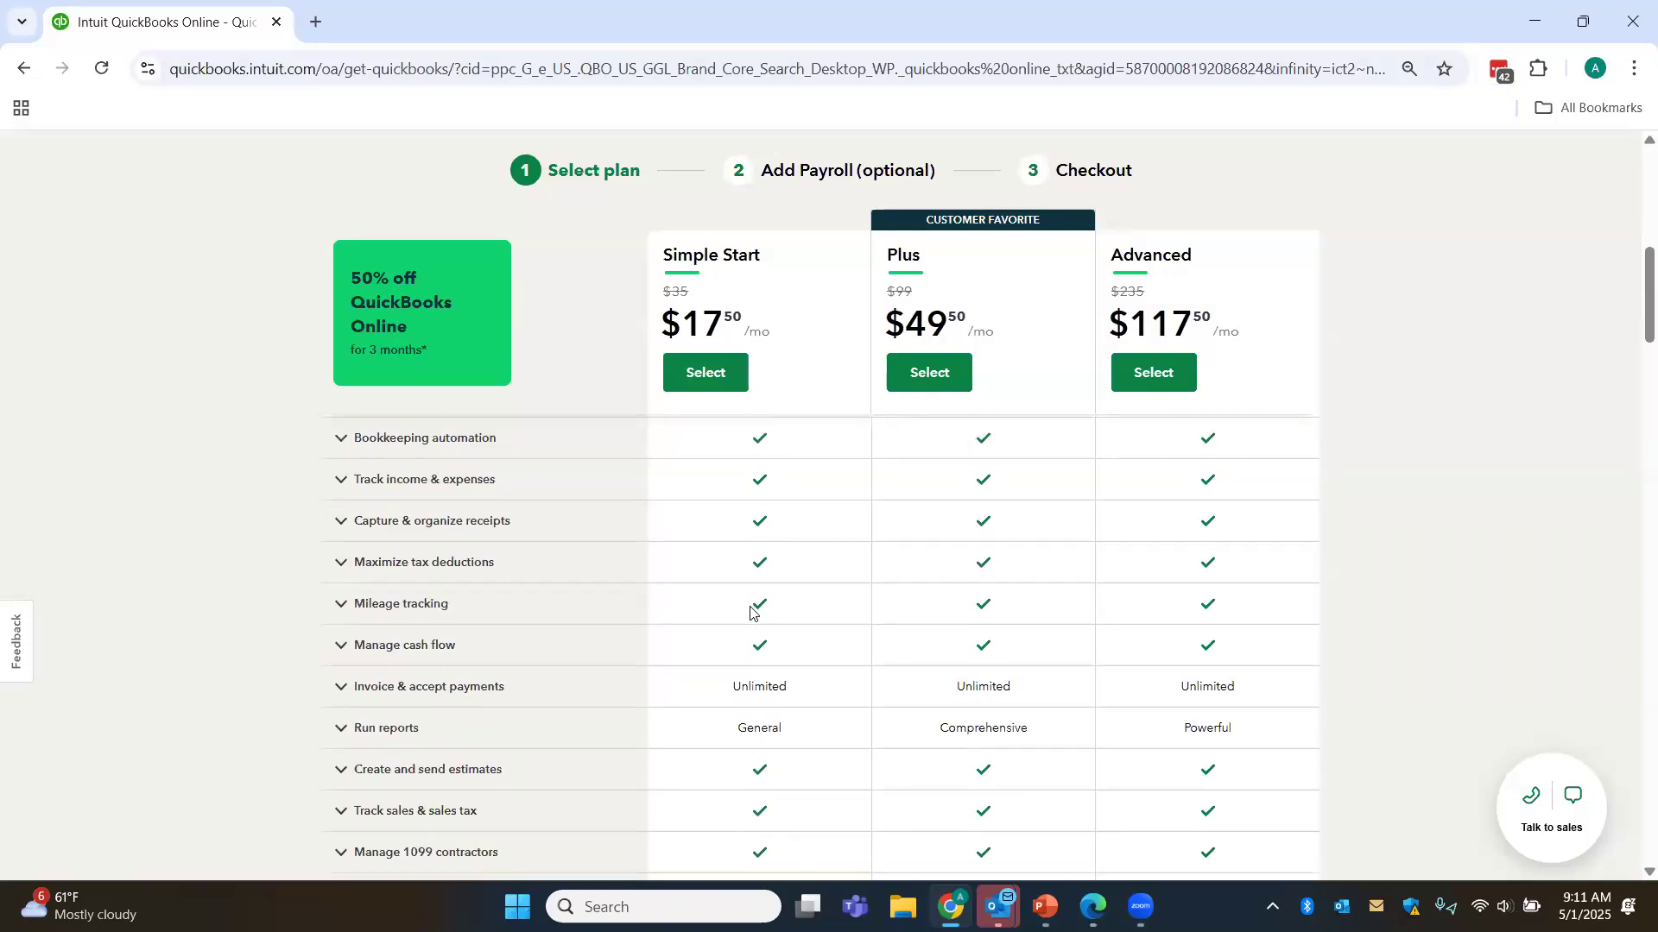
{"action": "scroll", "coordinate": [539, 634], "scroll_direction": "down", "scroll_amount": 1}
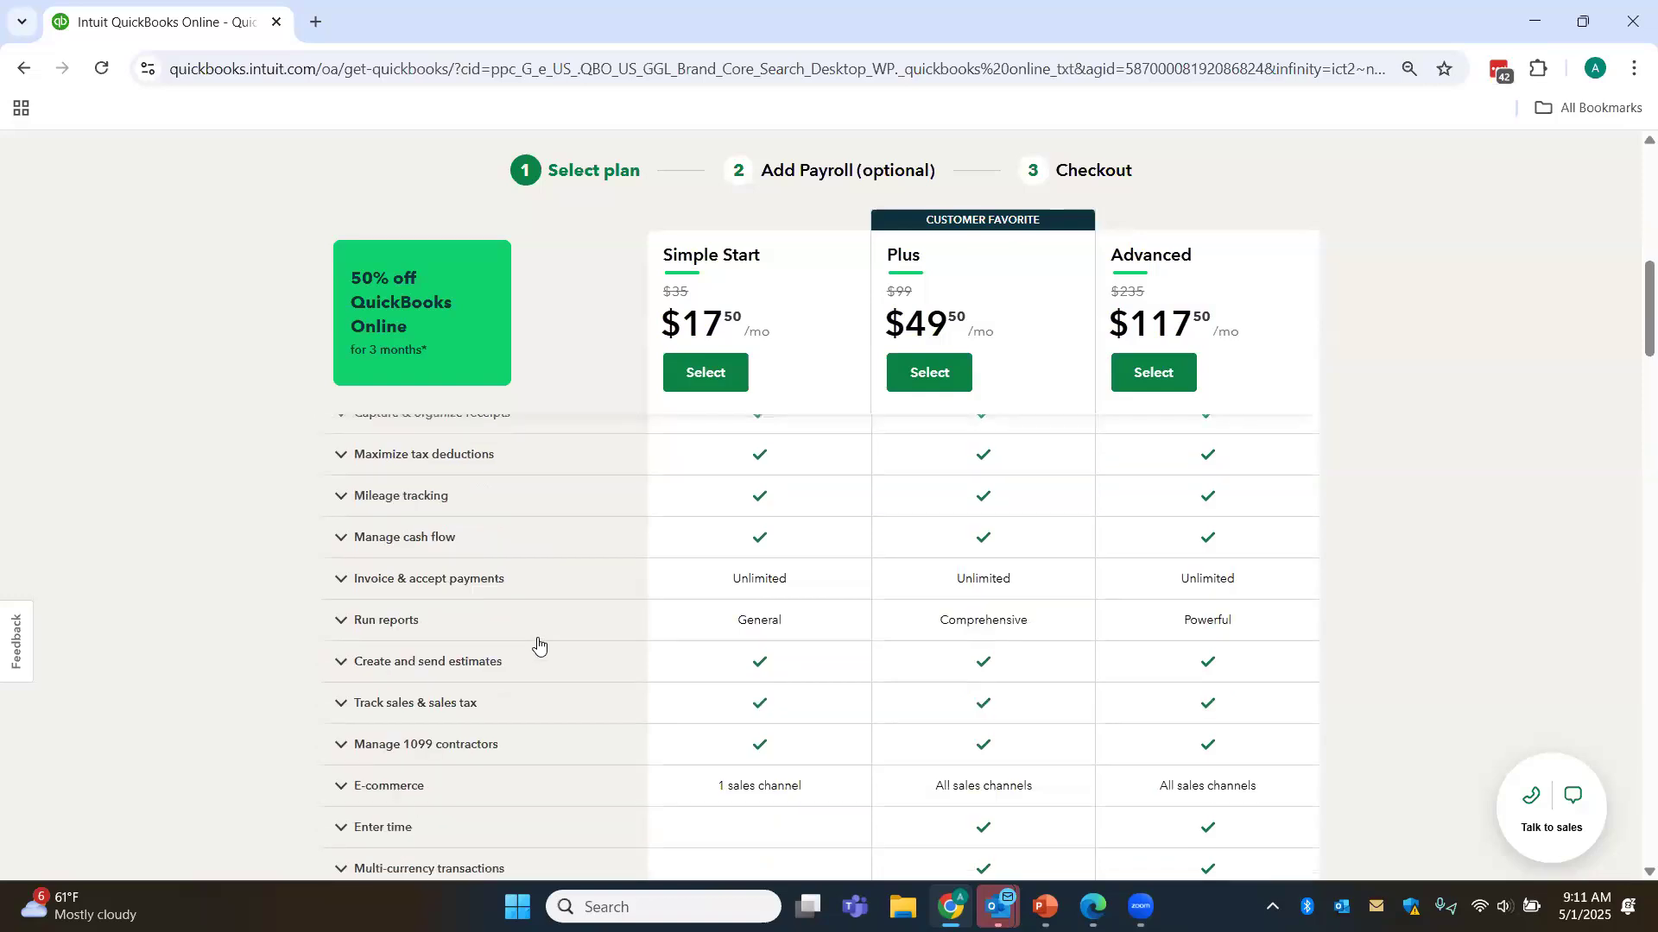
{"action": "scroll", "coordinate": [528, 696], "scroll_direction": "down", "scroll_amount": 1}
{"action": "scroll", "coordinate": [528, 696], "scroll_direction": "down", "scroll_amount": 1}
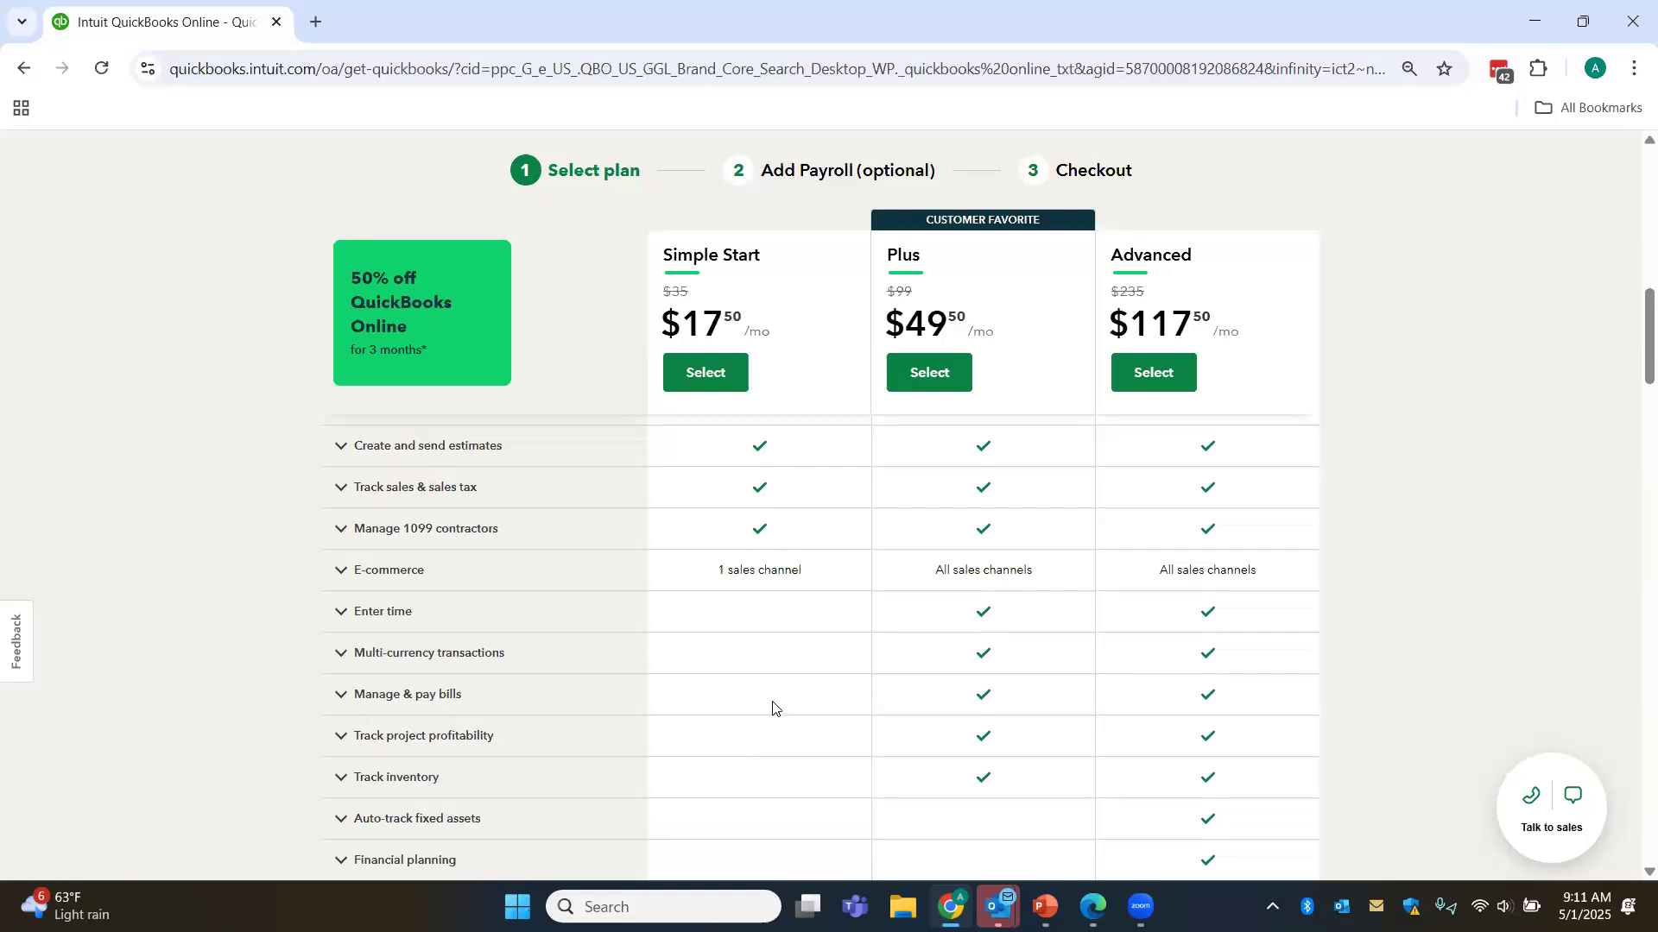
{"action": "scroll", "coordinate": [769, 676], "scroll_direction": "down", "scroll_amount": 1}
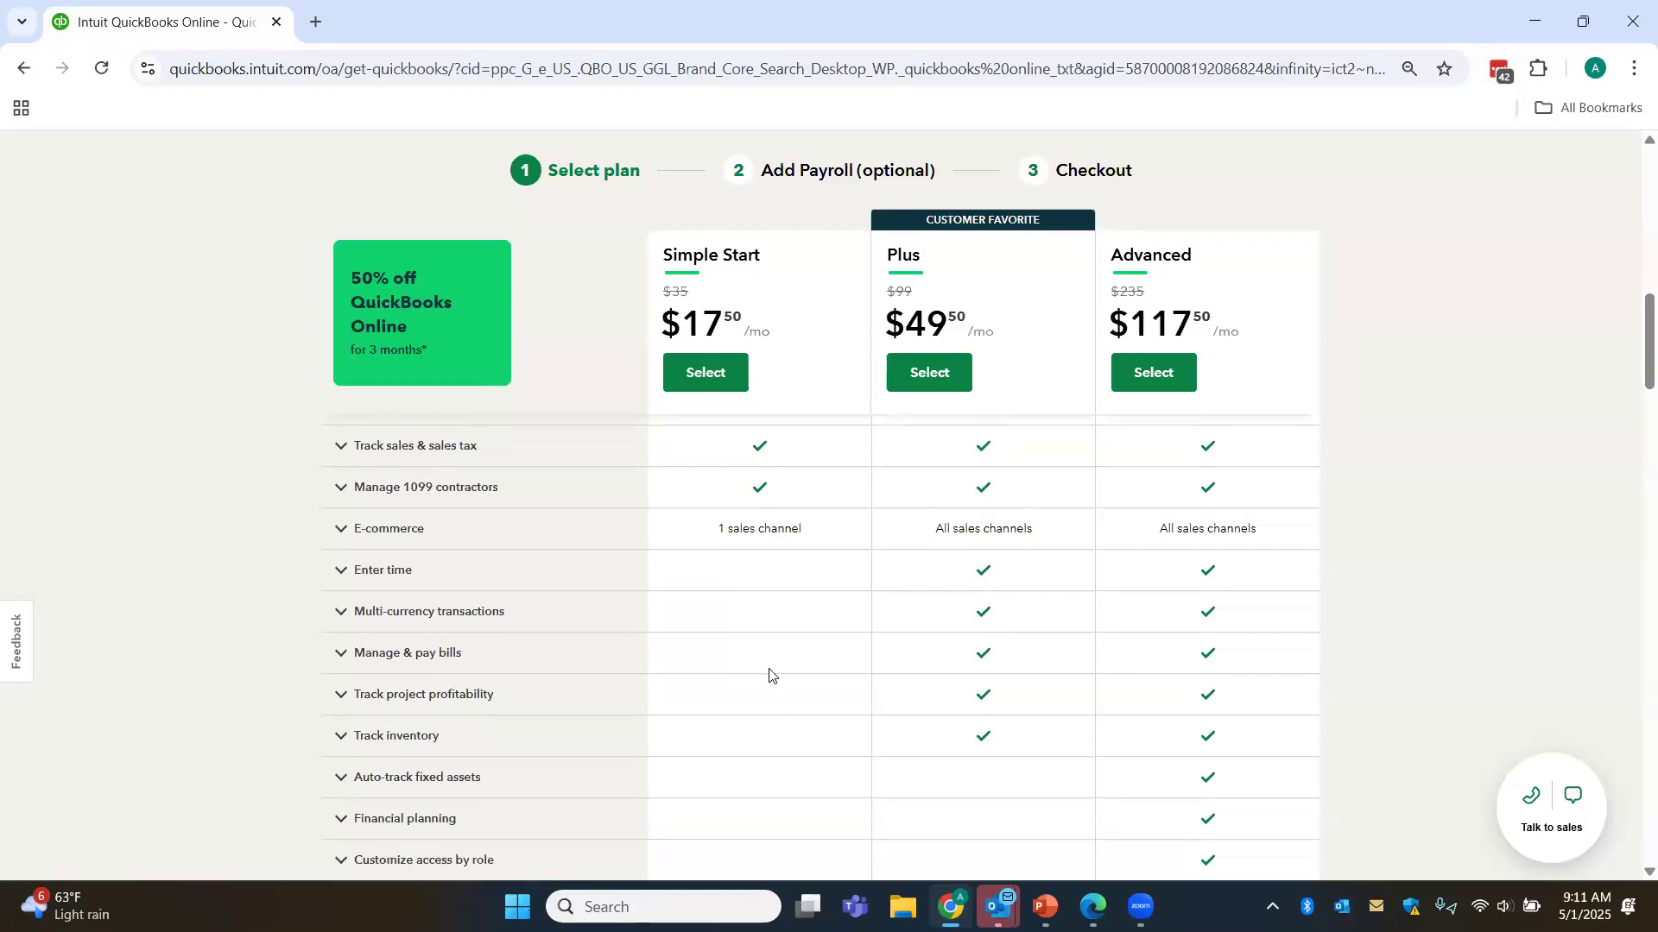
{"action": "scroll", "coordinate": [536, 629], "scroll_direction": "down", "scroll_amount": 2}
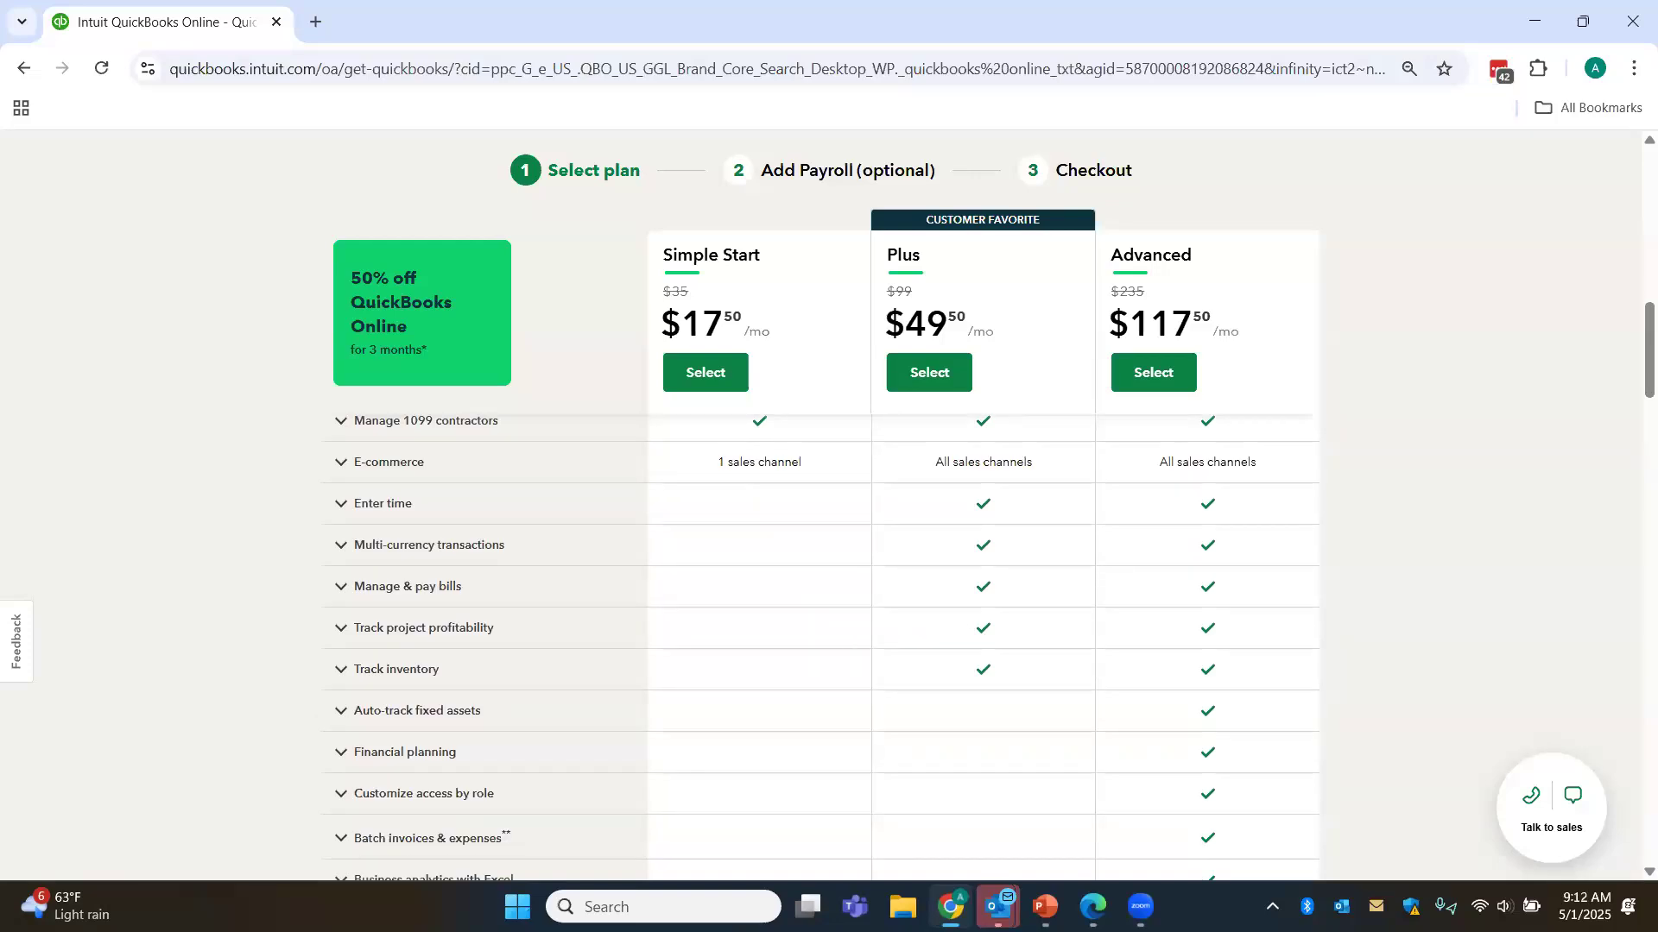
{"action": "scroll", "coordinate": [766, 799], "scroll_direction": "up", "scroll_amount": 10}
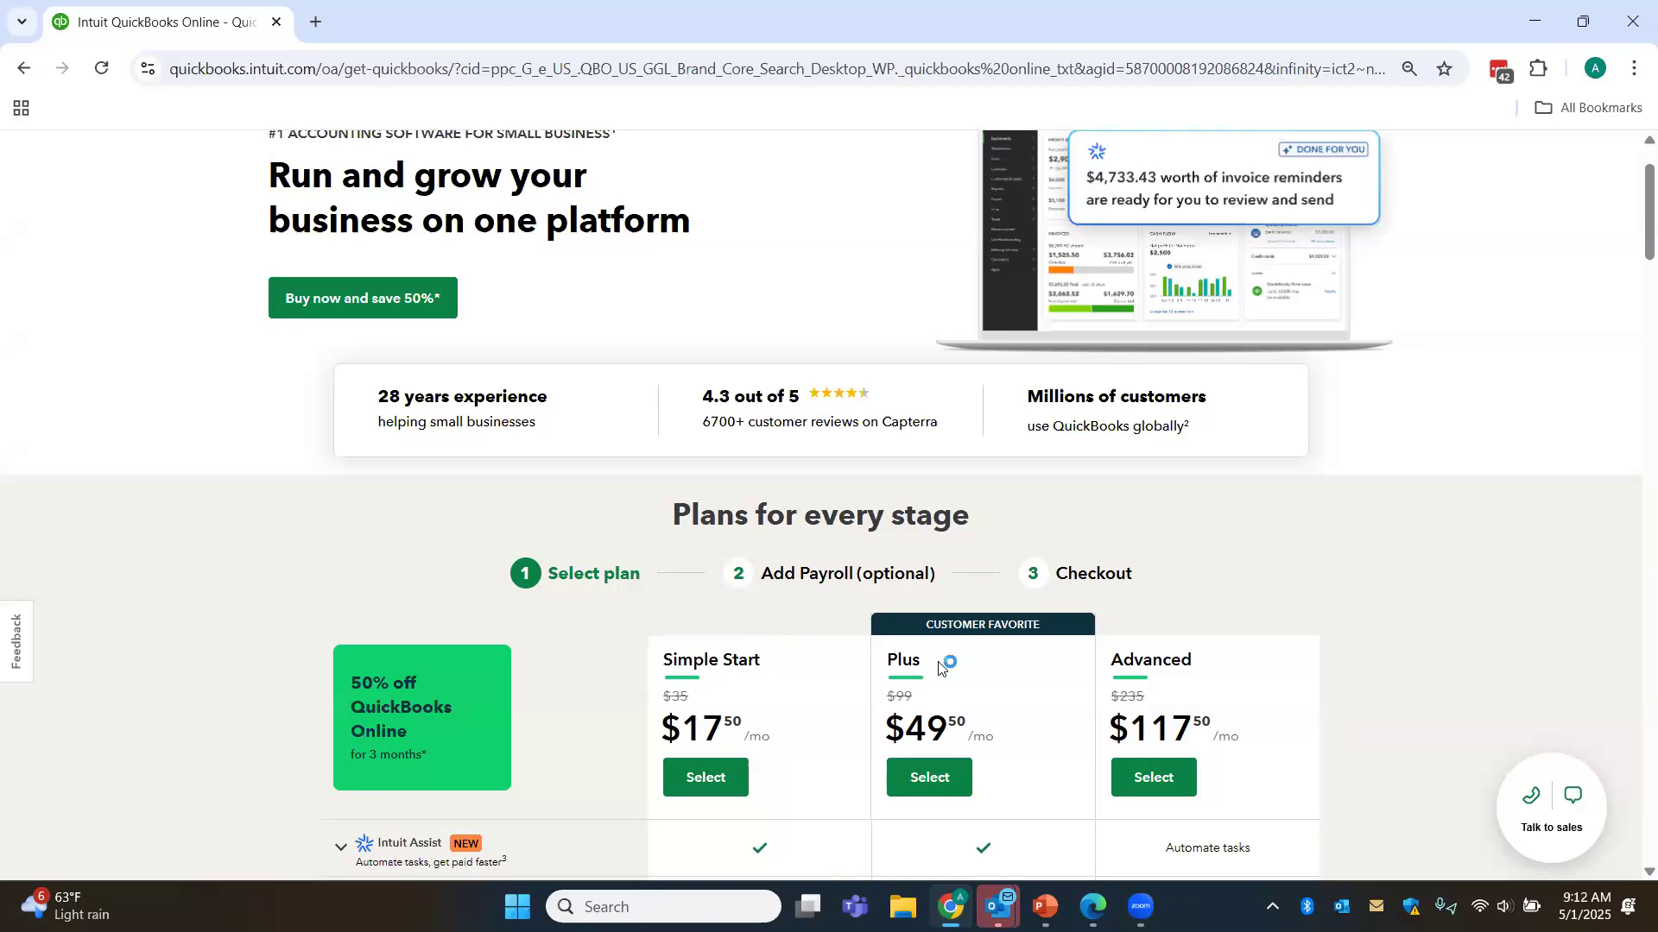
{"action": "scroll", "coordinate": [945, 673], "scroll_direction": "down", "scroll_amount": 3}
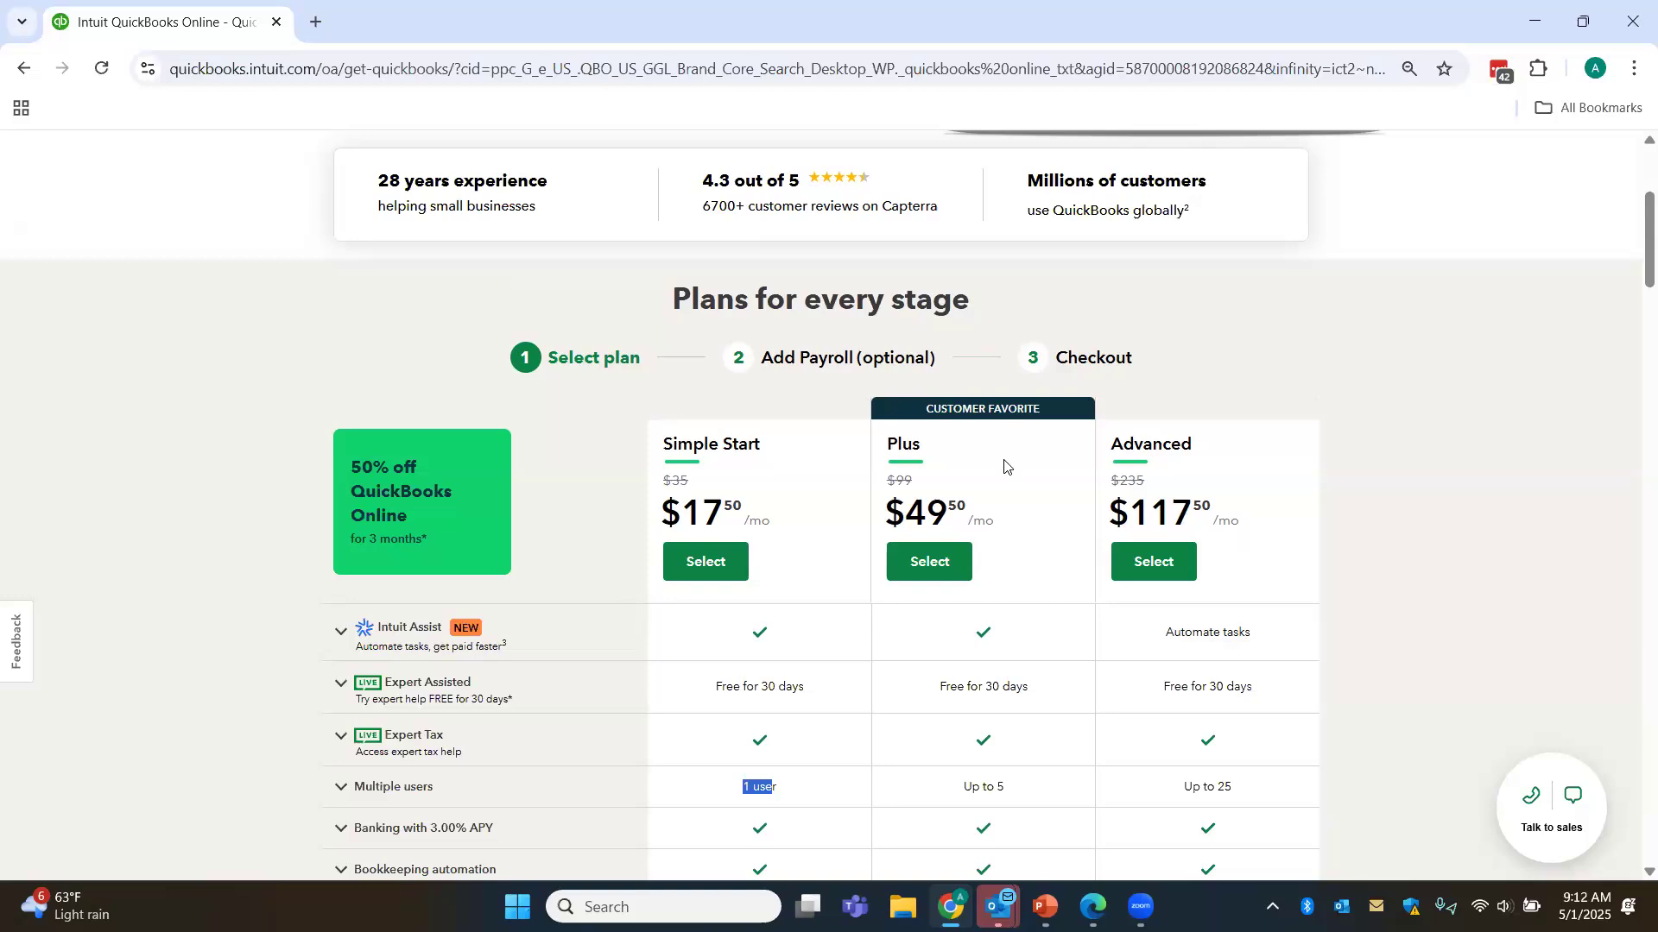
Step: Choose the Simple Start plan without payroll and enter the account e-mail address
{"action": "left_click", "coordinate": [698, 563]}
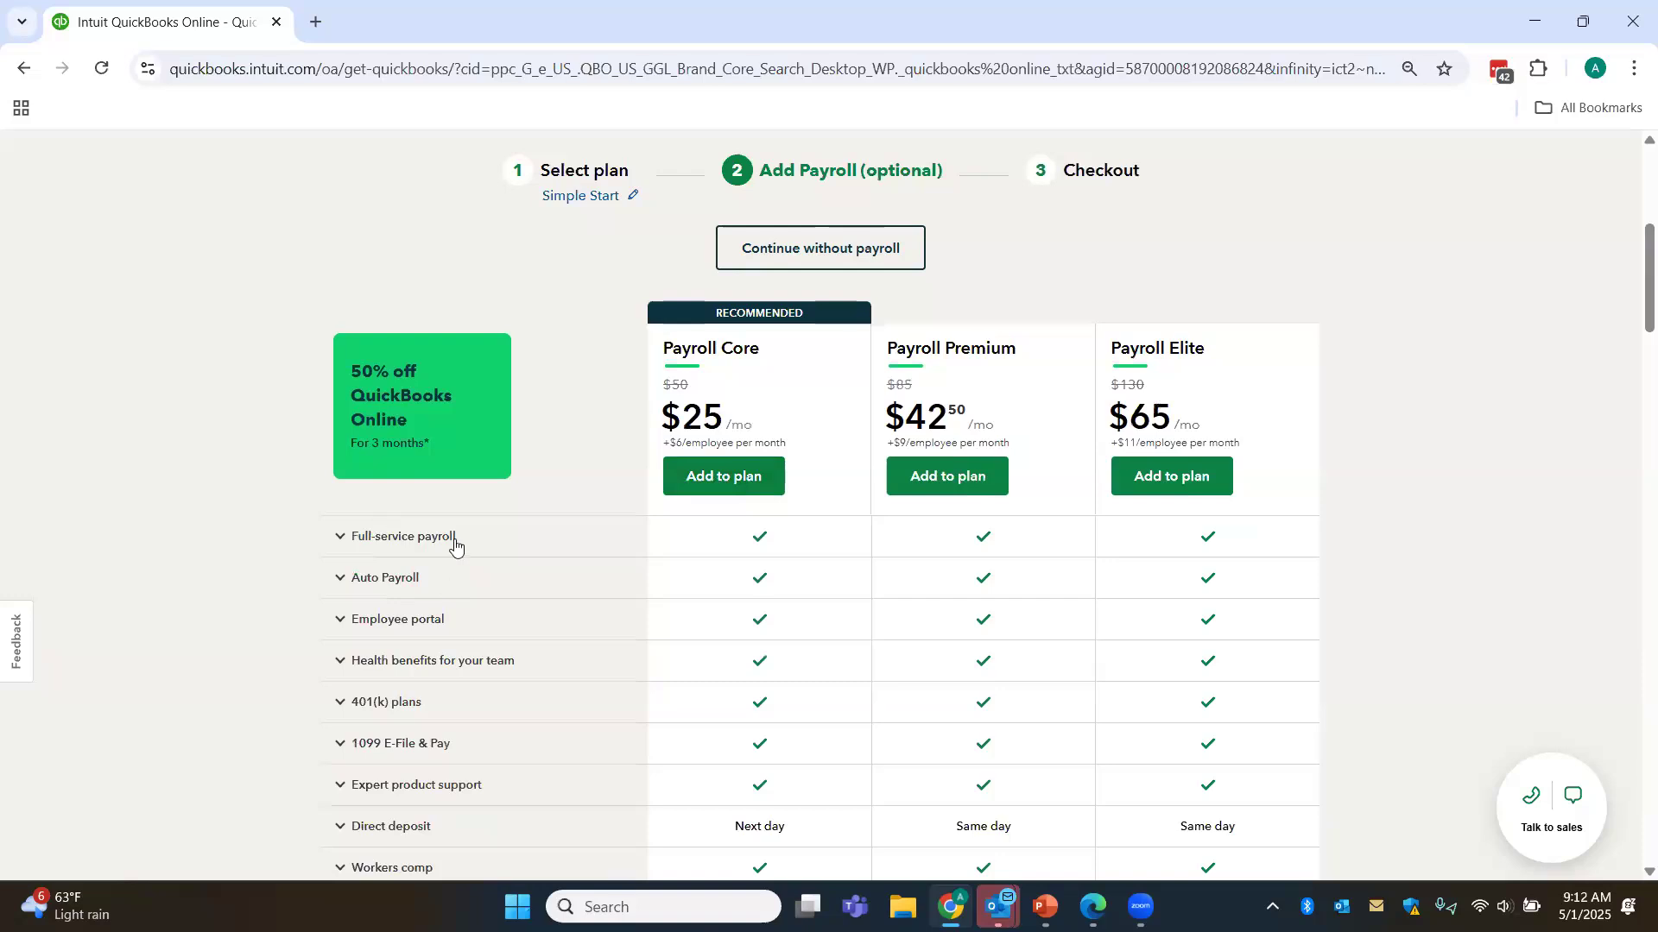
{"action": "left_click", "coordinate": [850, 245]}
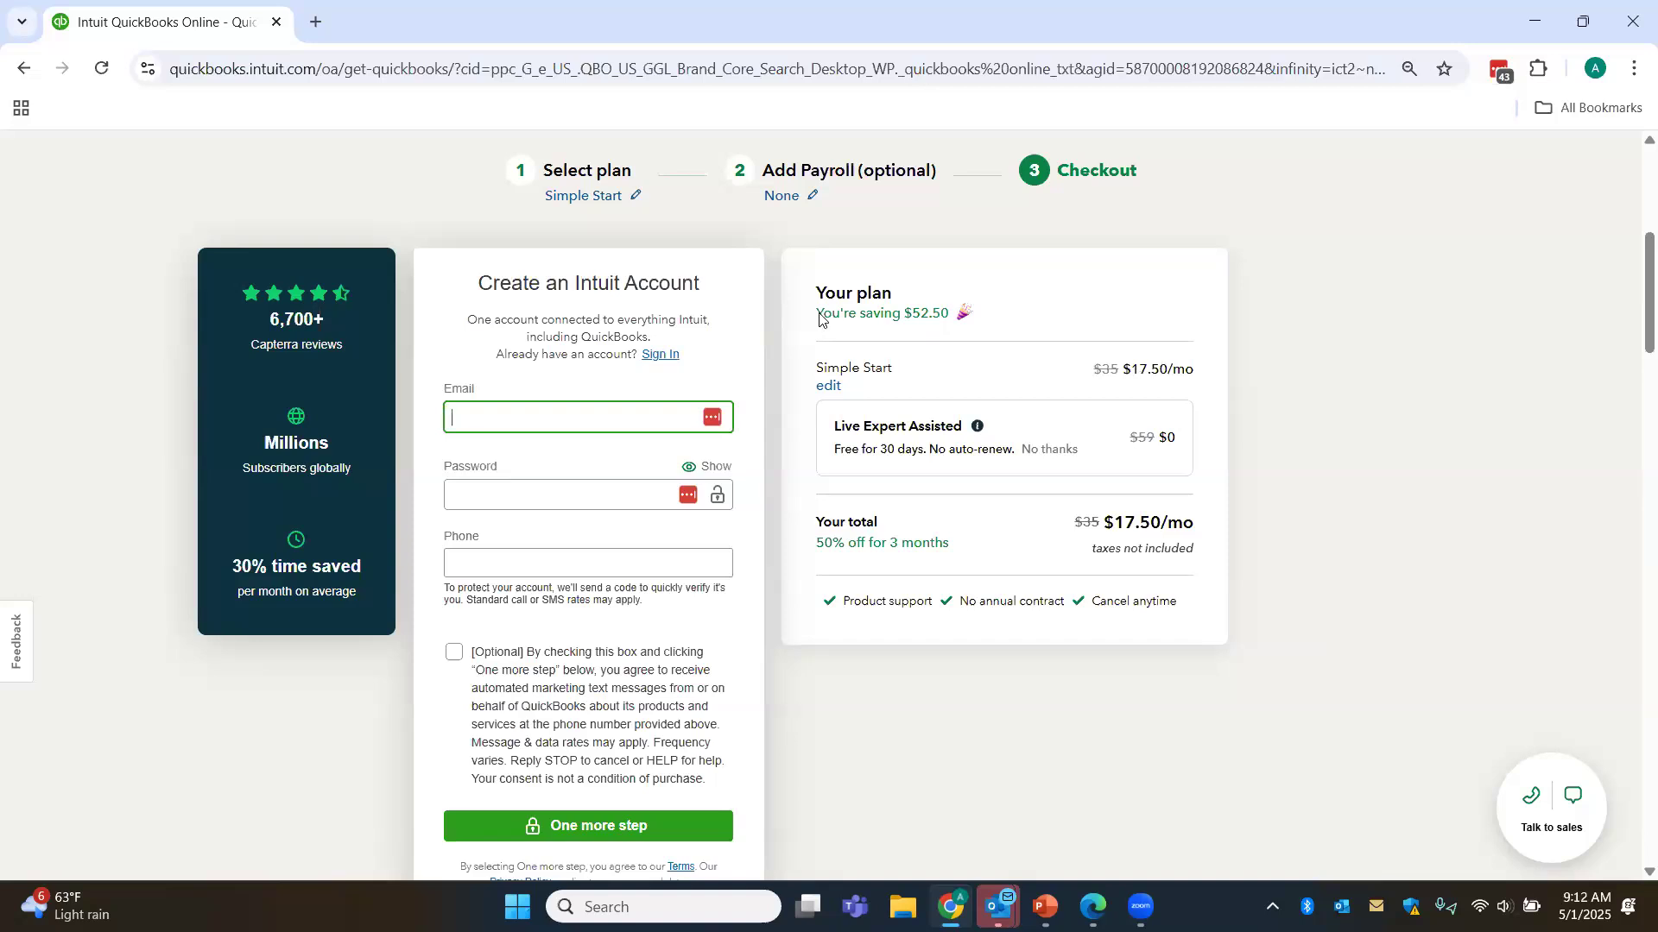
{"action": "left_click", "coordinate": [605, 408]}
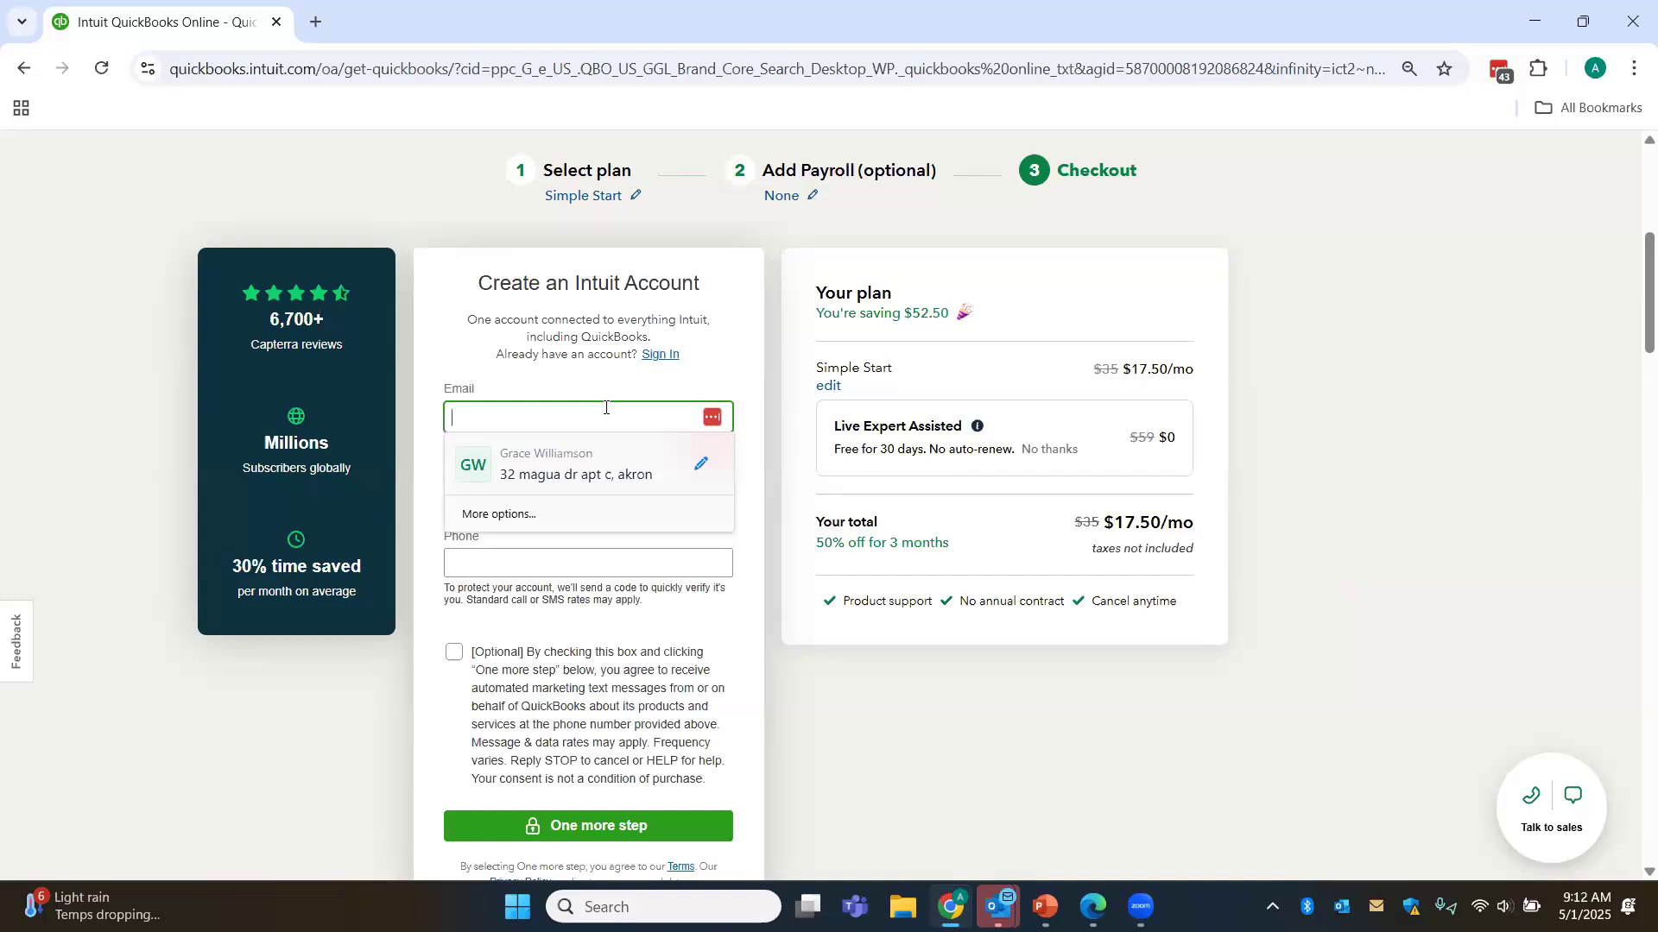
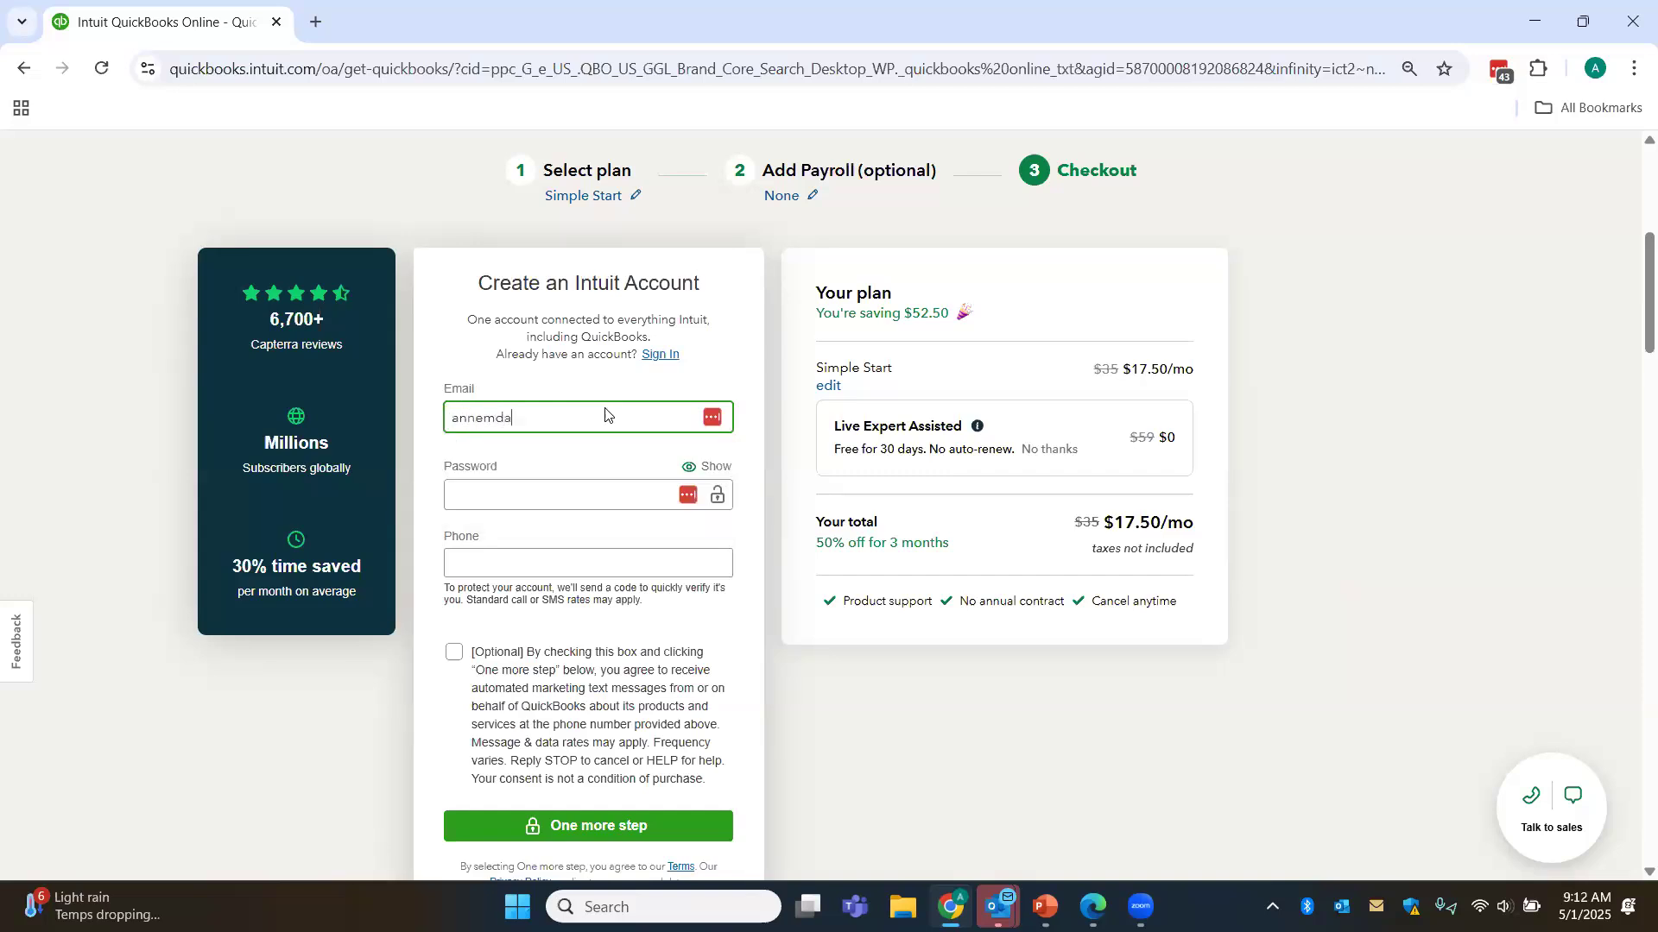
{"action": "key", "text": "Tab"}
{"action": "key", "text": "Tab"}
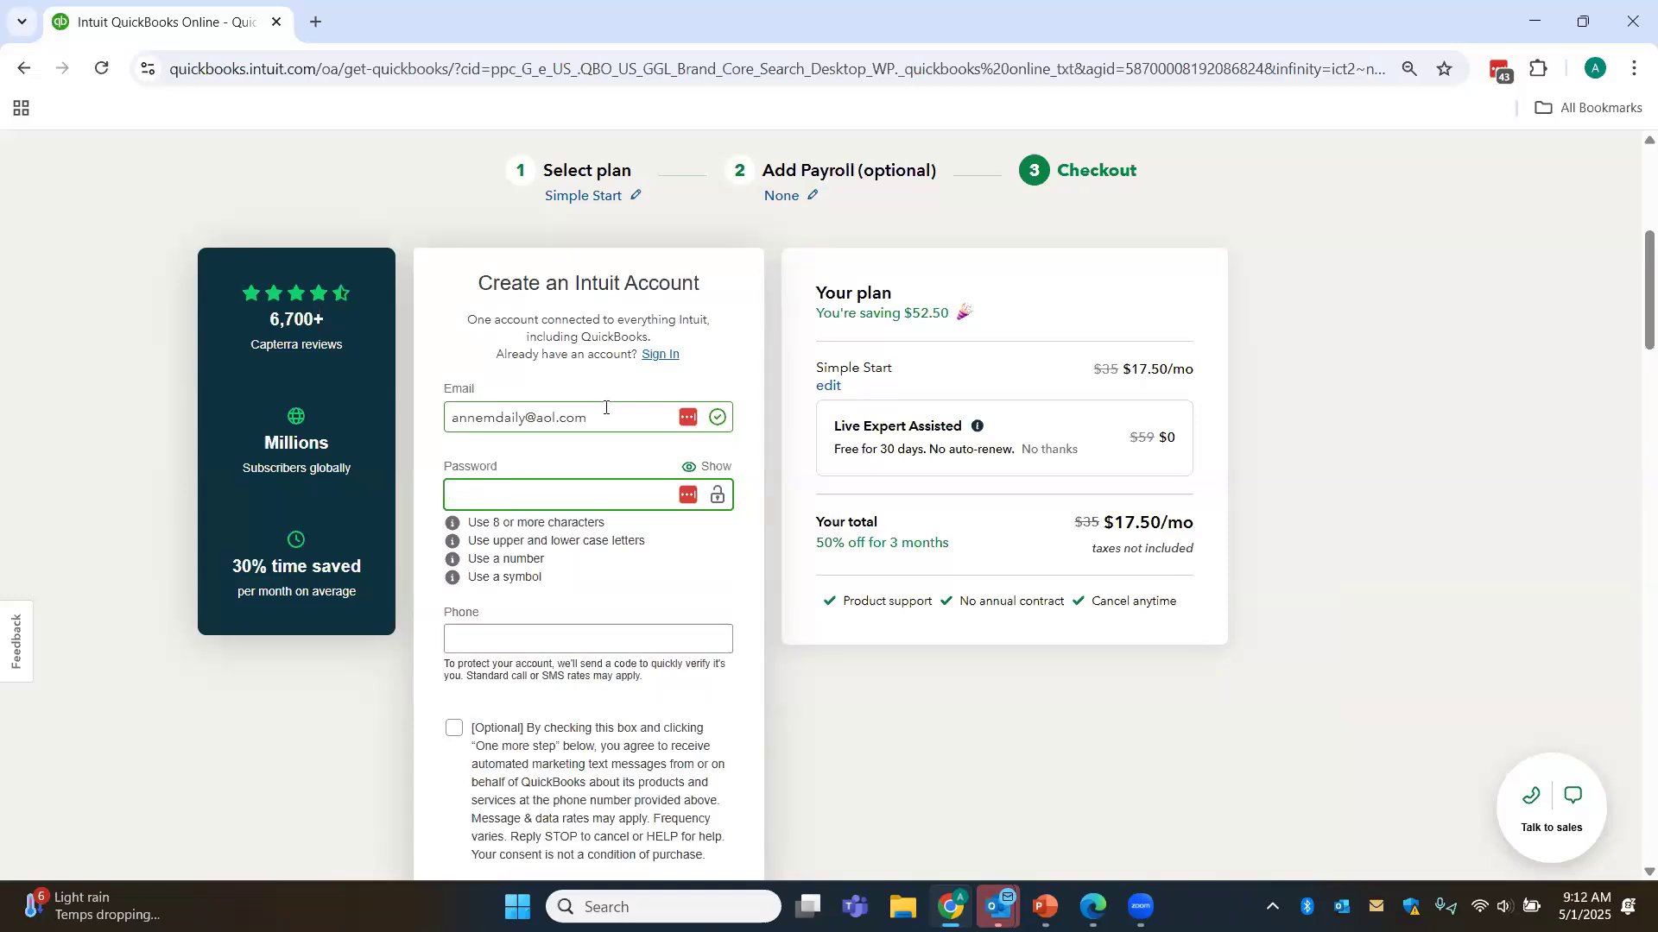
Step: Enter the password and phone number, agree to marketing texts, and submit the sign-up form
{"action": "type", "text": "••••••••"}
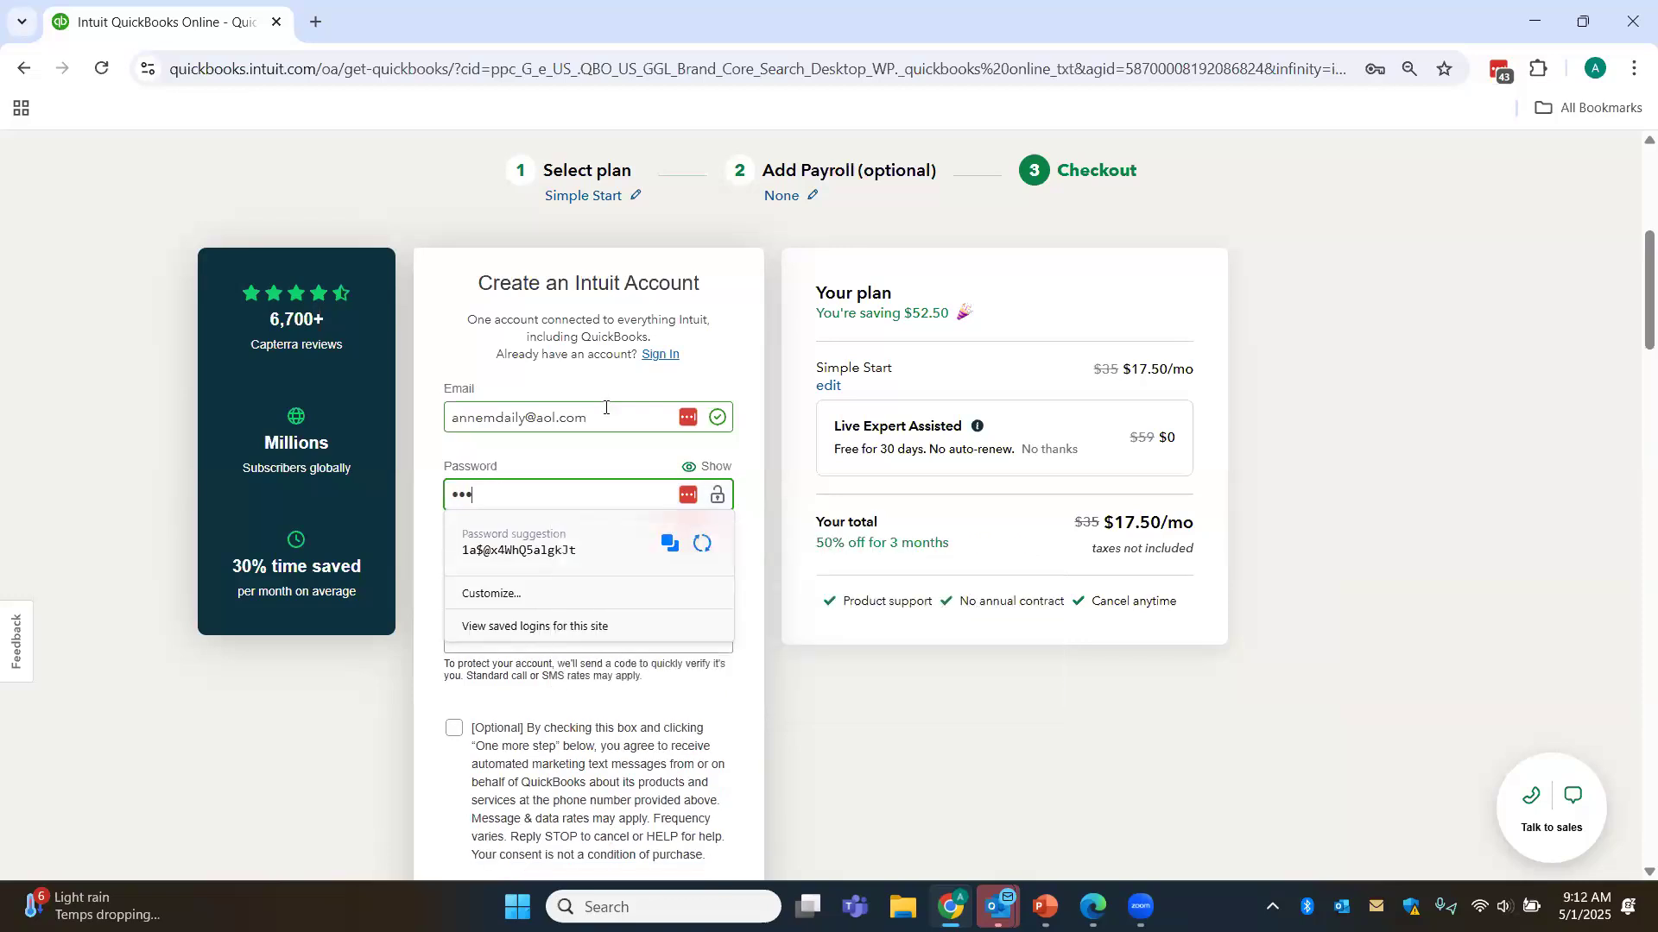
{"action": "type", "text": "••••"}
{"action": "key", "text": "Tab"}
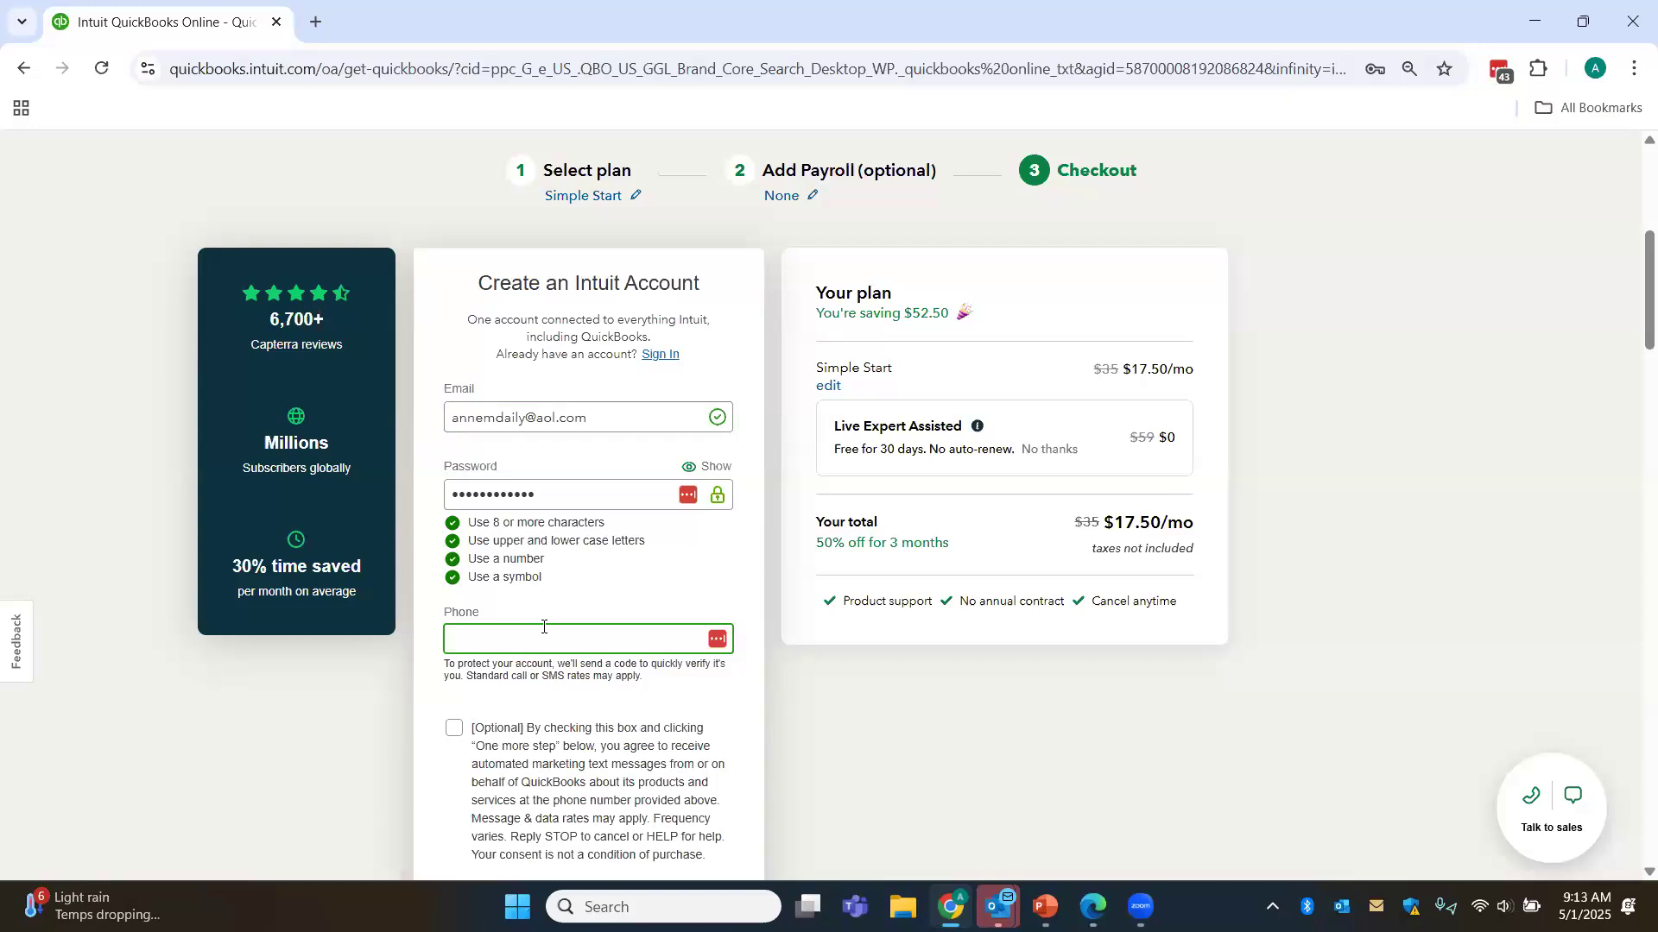
{"action": "scroll", "coordinate": [463, 577], "scroll_direction": "down", "scroll_amount": 2}
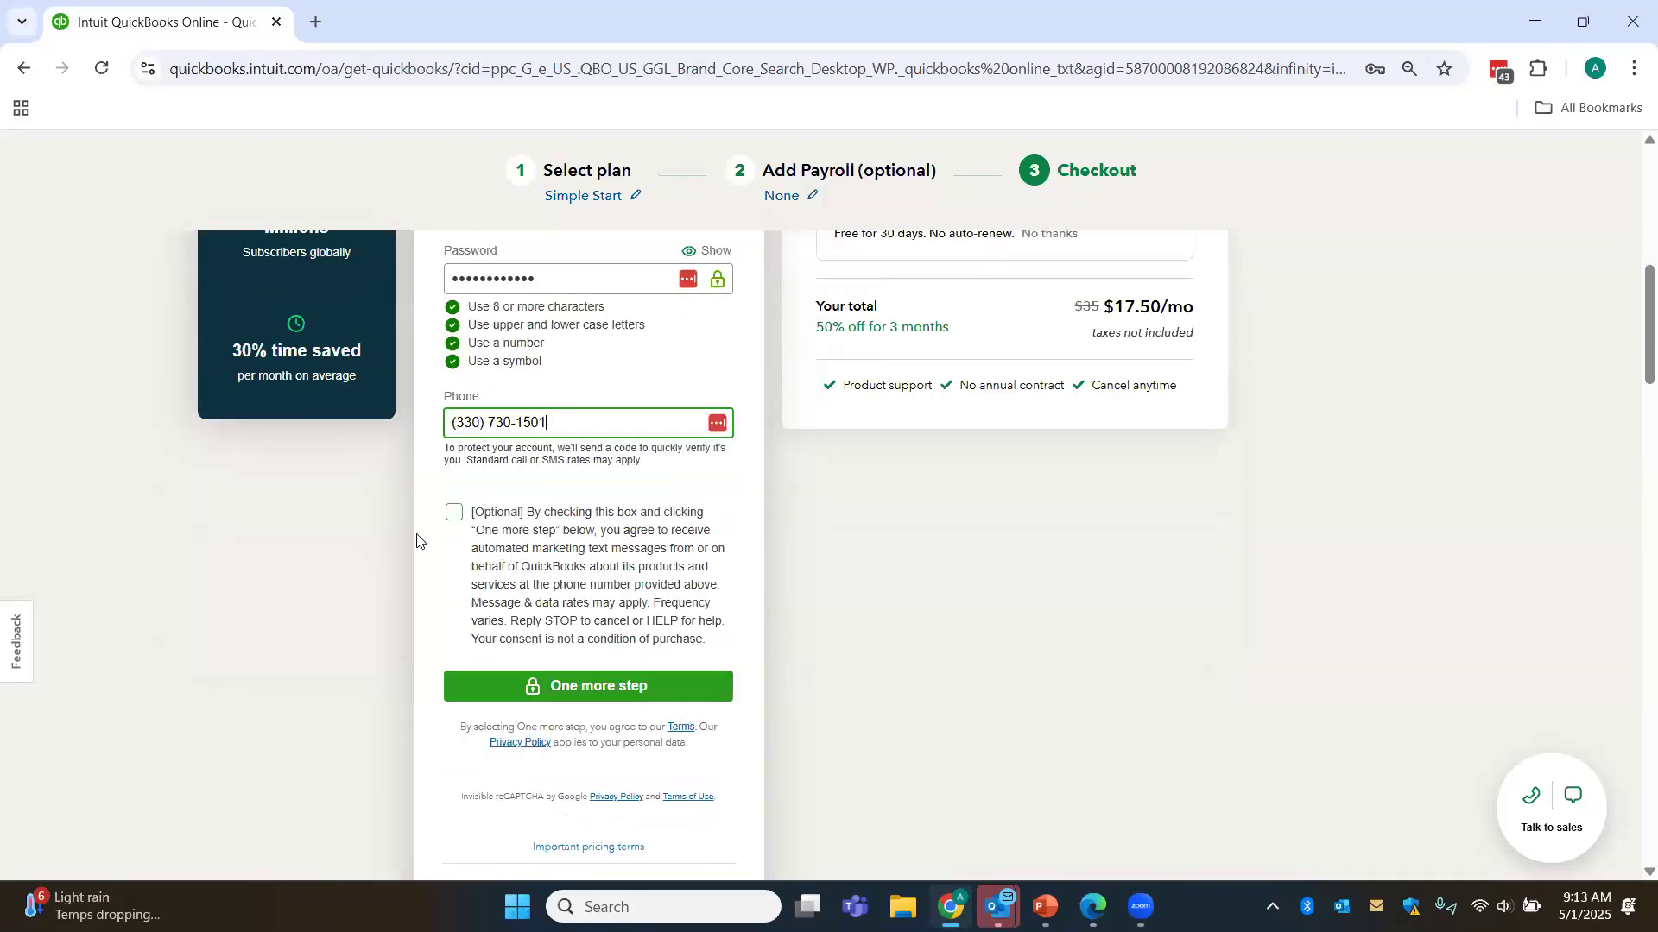
{"action": "left_click", "coordinate": [455, 513]}
{"action": "left_click", "coordinate": [477, 678]}
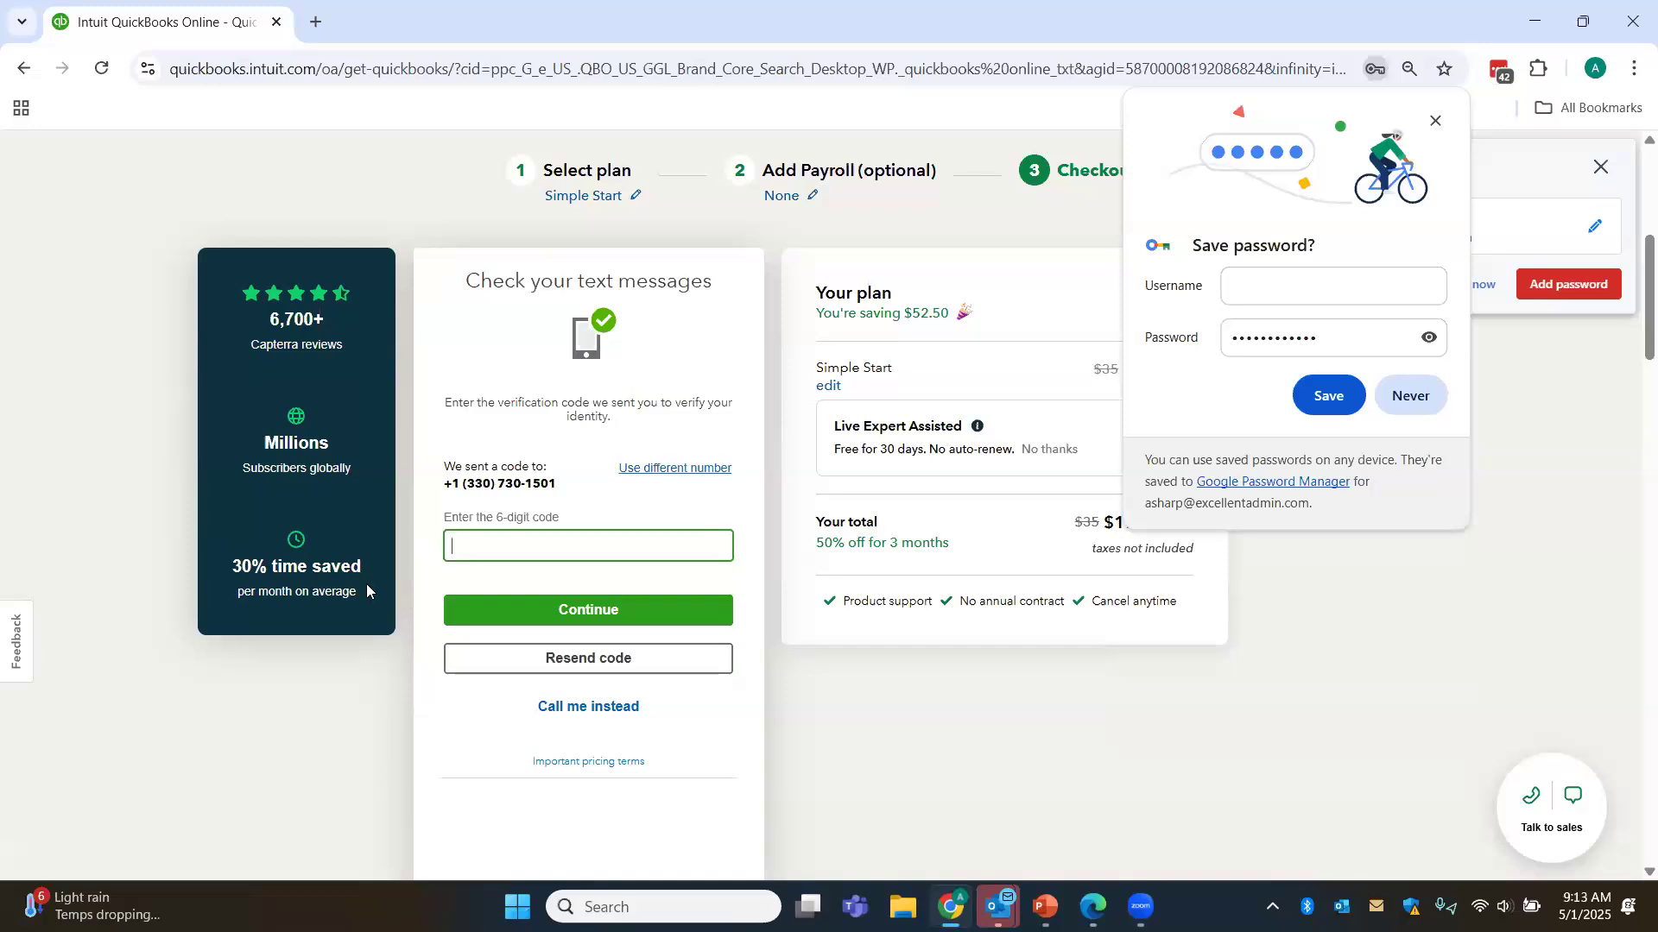
Step: Submit the 6-digit text verification code and save the password in the browser
{"action": "left_click", "coordinate": [555, 611]}
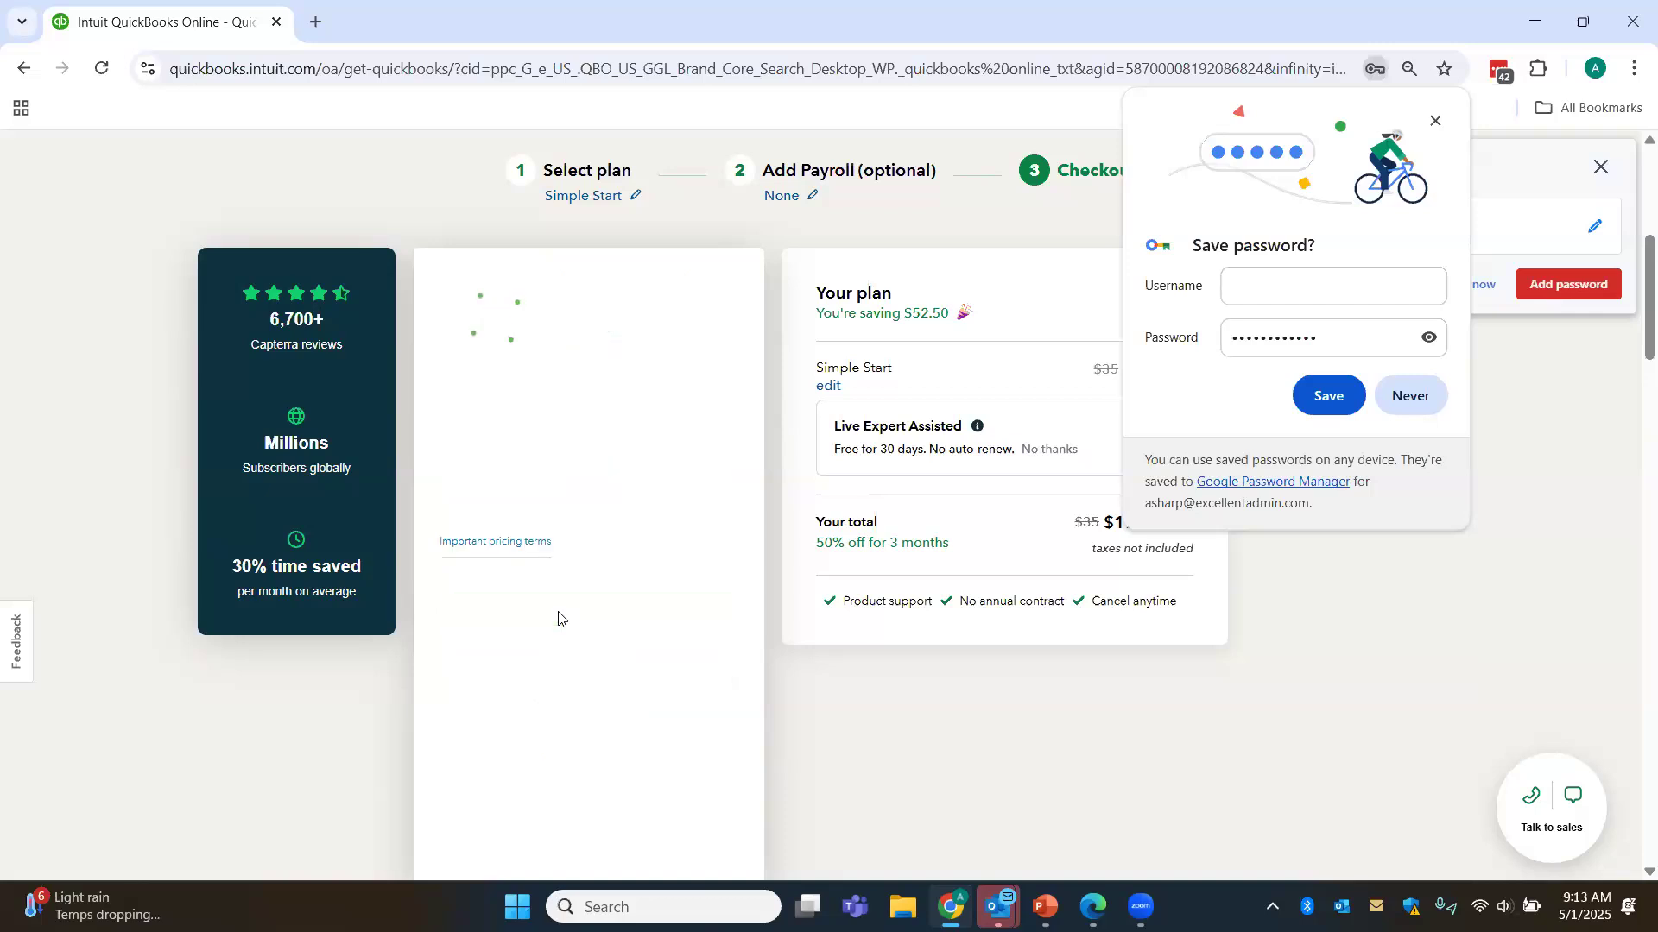
{"action": "scroll", "coordinate": [558, 618], "scroll_direction": "down", "scroll_amount": 1}
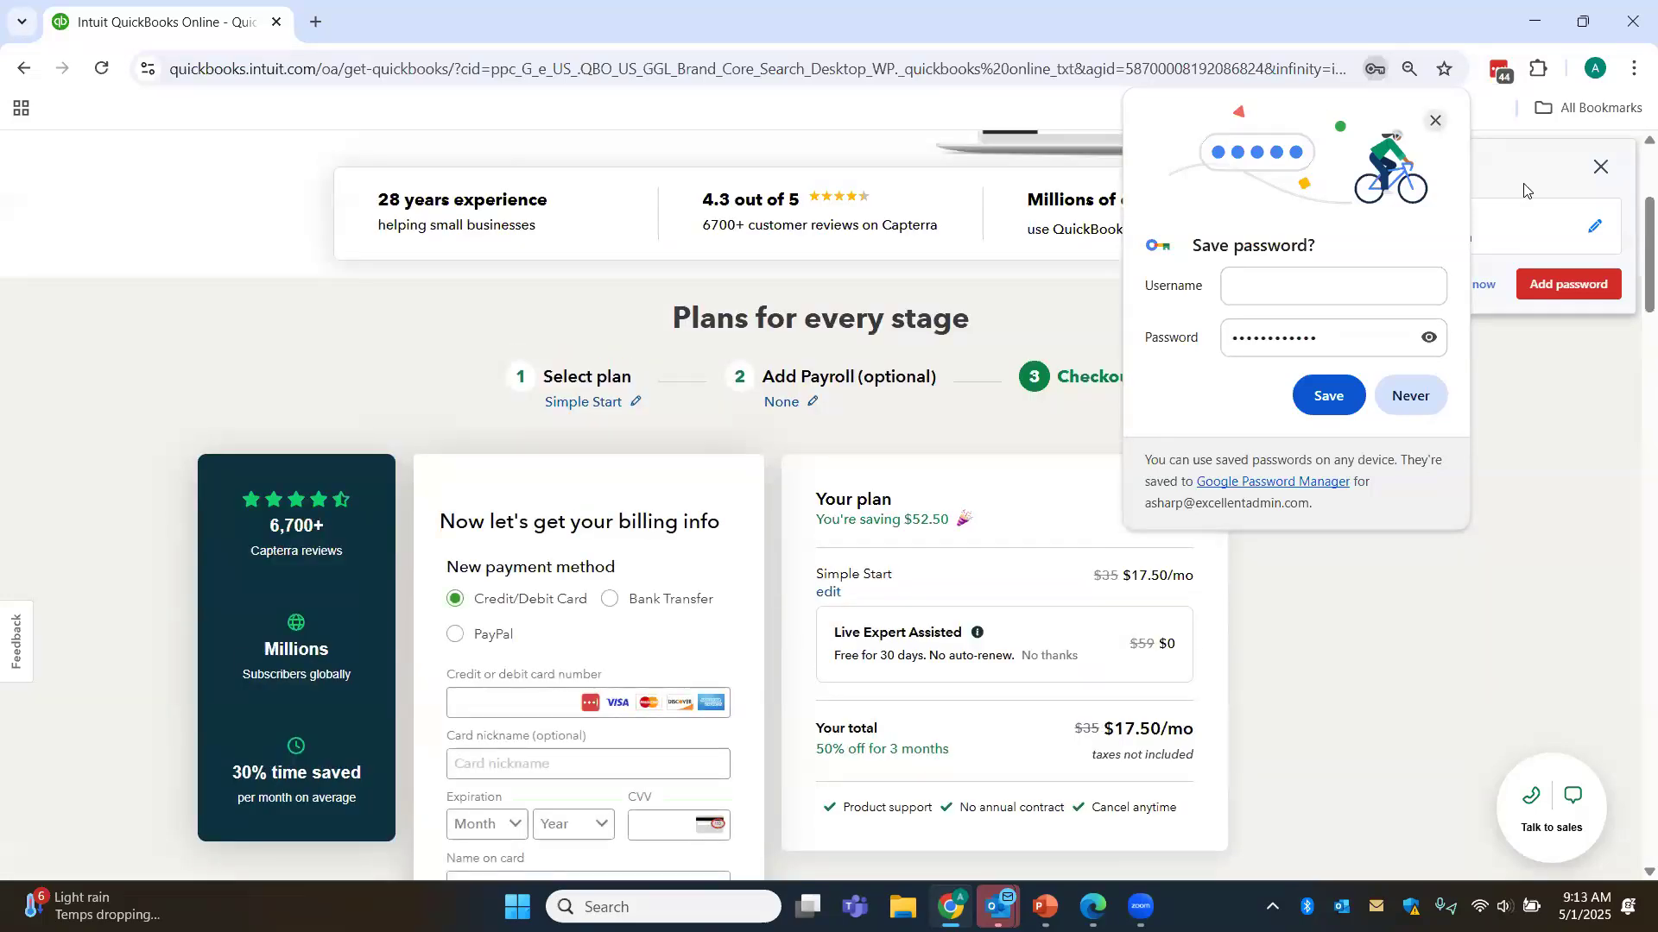
{"action": "left_click", "coordinate": [1437, 121]}
{"action": "left_click", "coordinate": [1559, 278]}
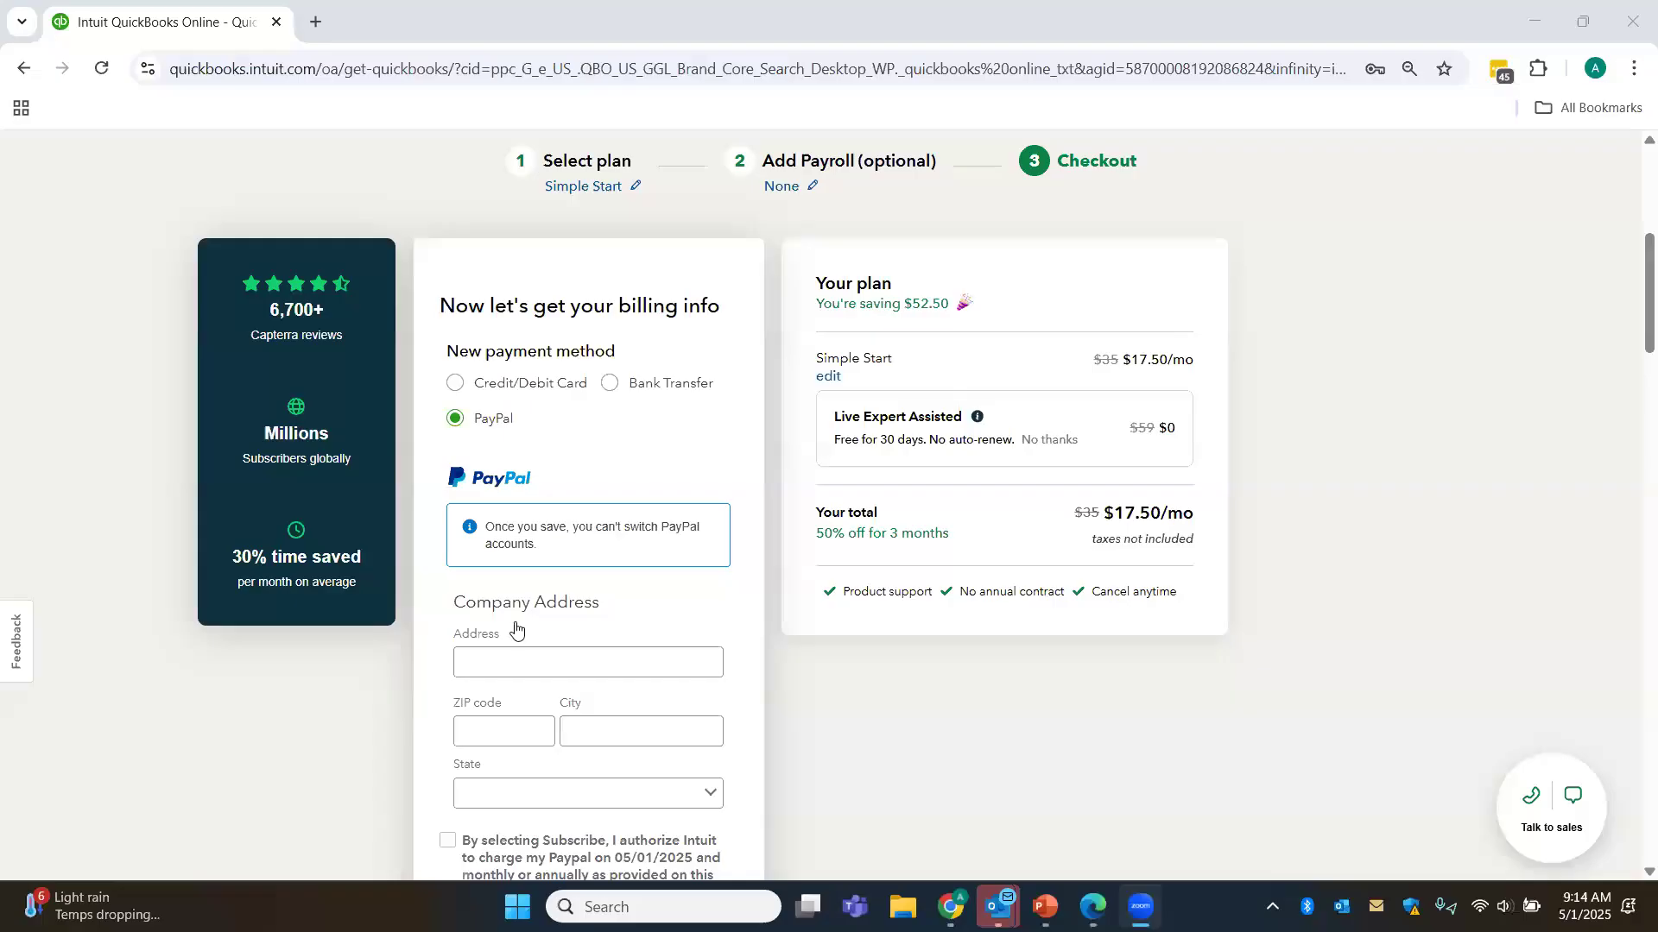
Step: Enter the company street address for PayPal payment and accept the subscription authorization terms
{"action": "scroll", "coordinate": [589, 337], "scroll_direction": "down", "scroll_amount": 3}
{"action": "left_click", "coordinate": [590, 338]}
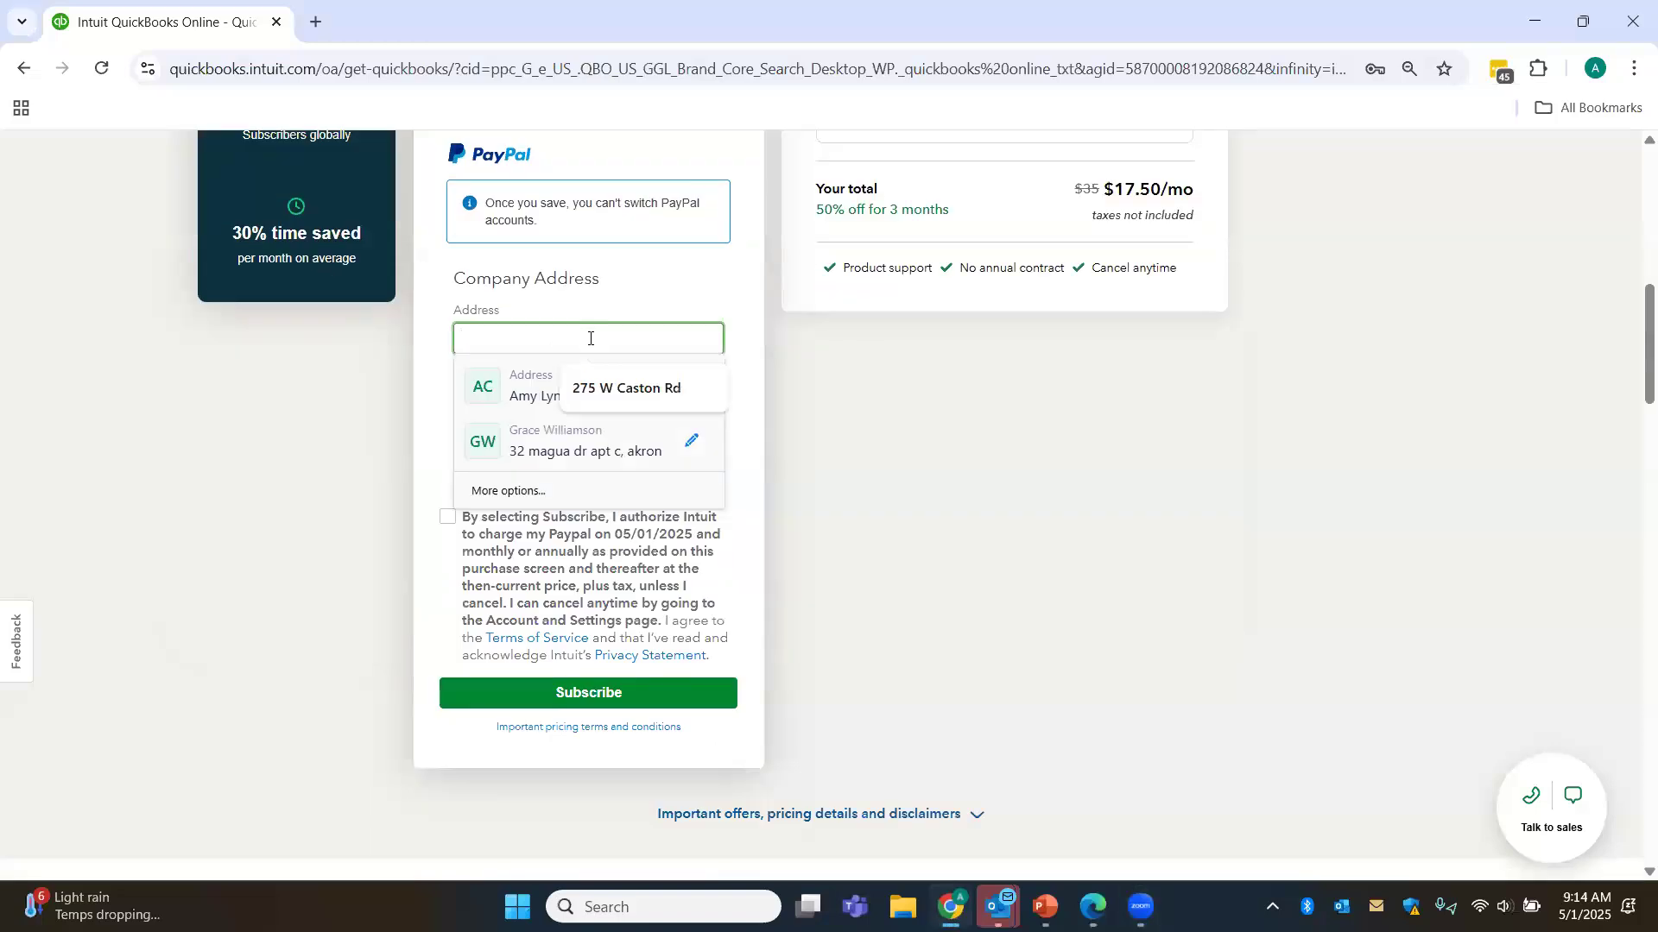
{"action": "type", "text": "969"}
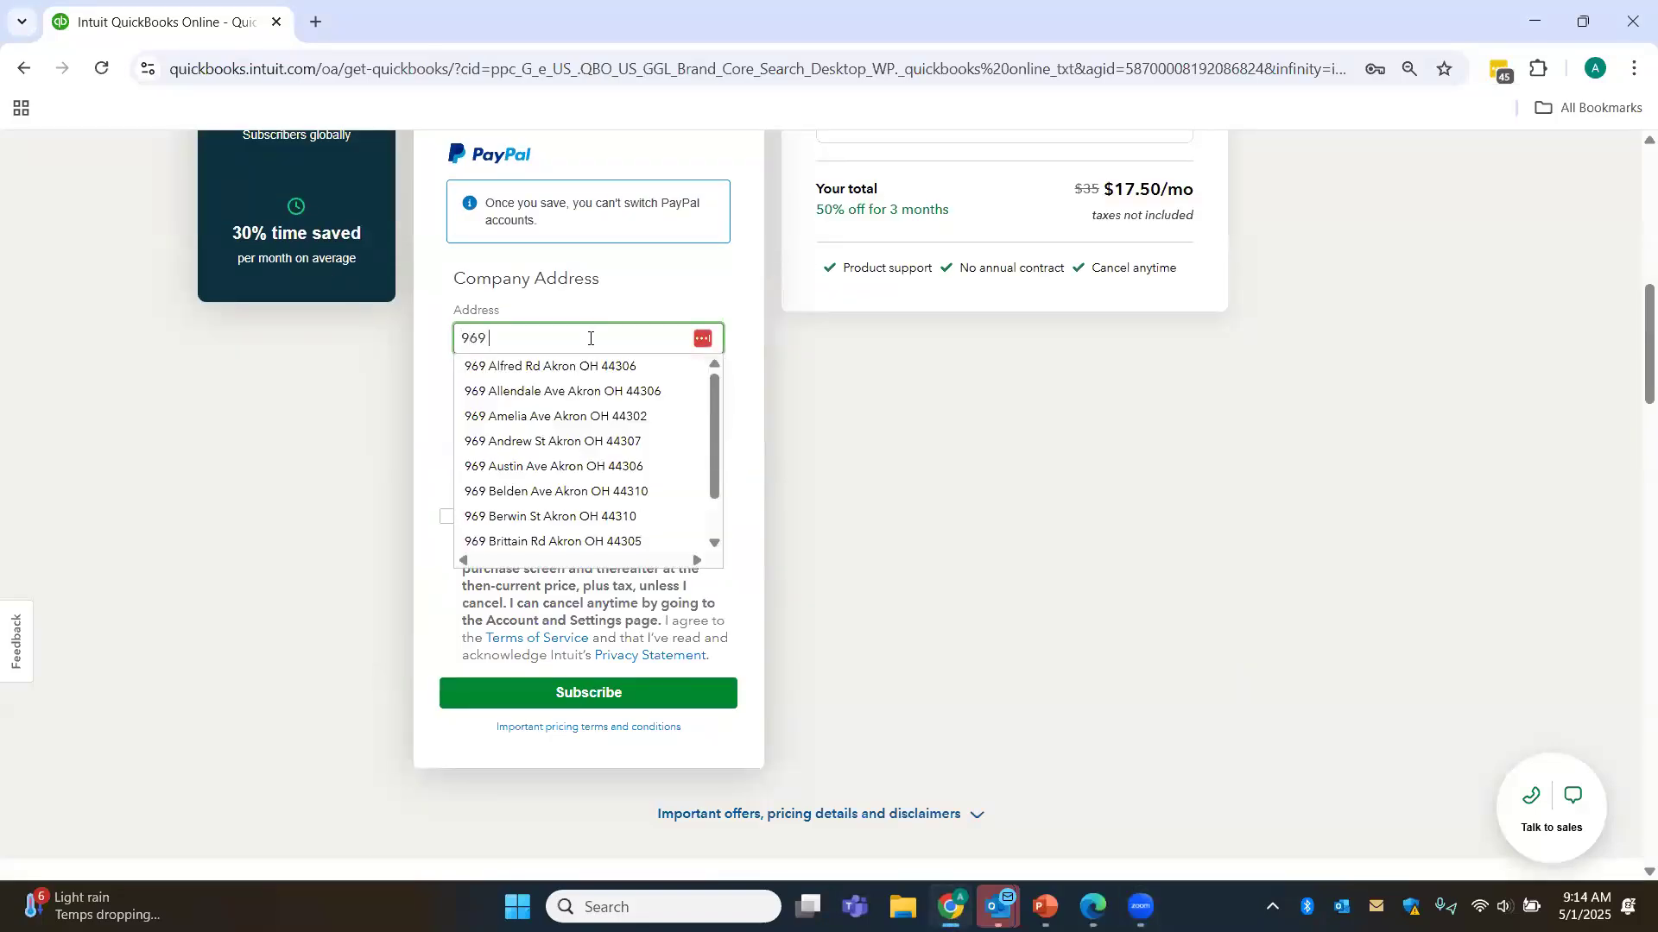
{"action": "key", "text": "BackSpace"}
{"action": "key", "text": "BackSpace"}
{"action": "key", "text": "BackSpace"}
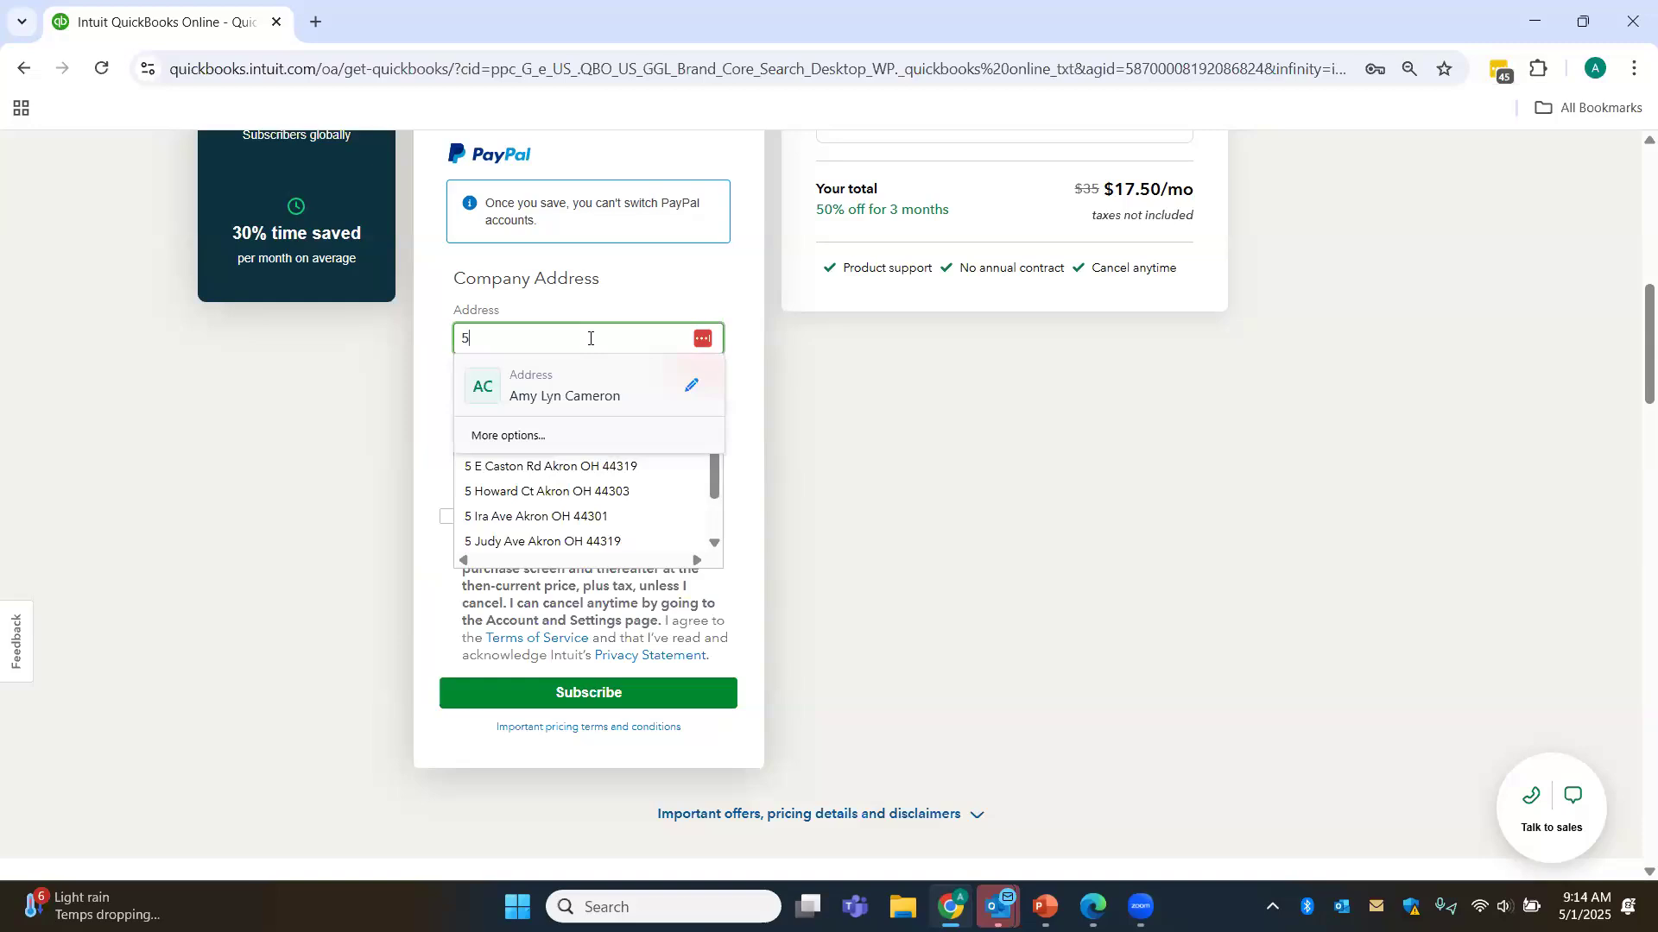
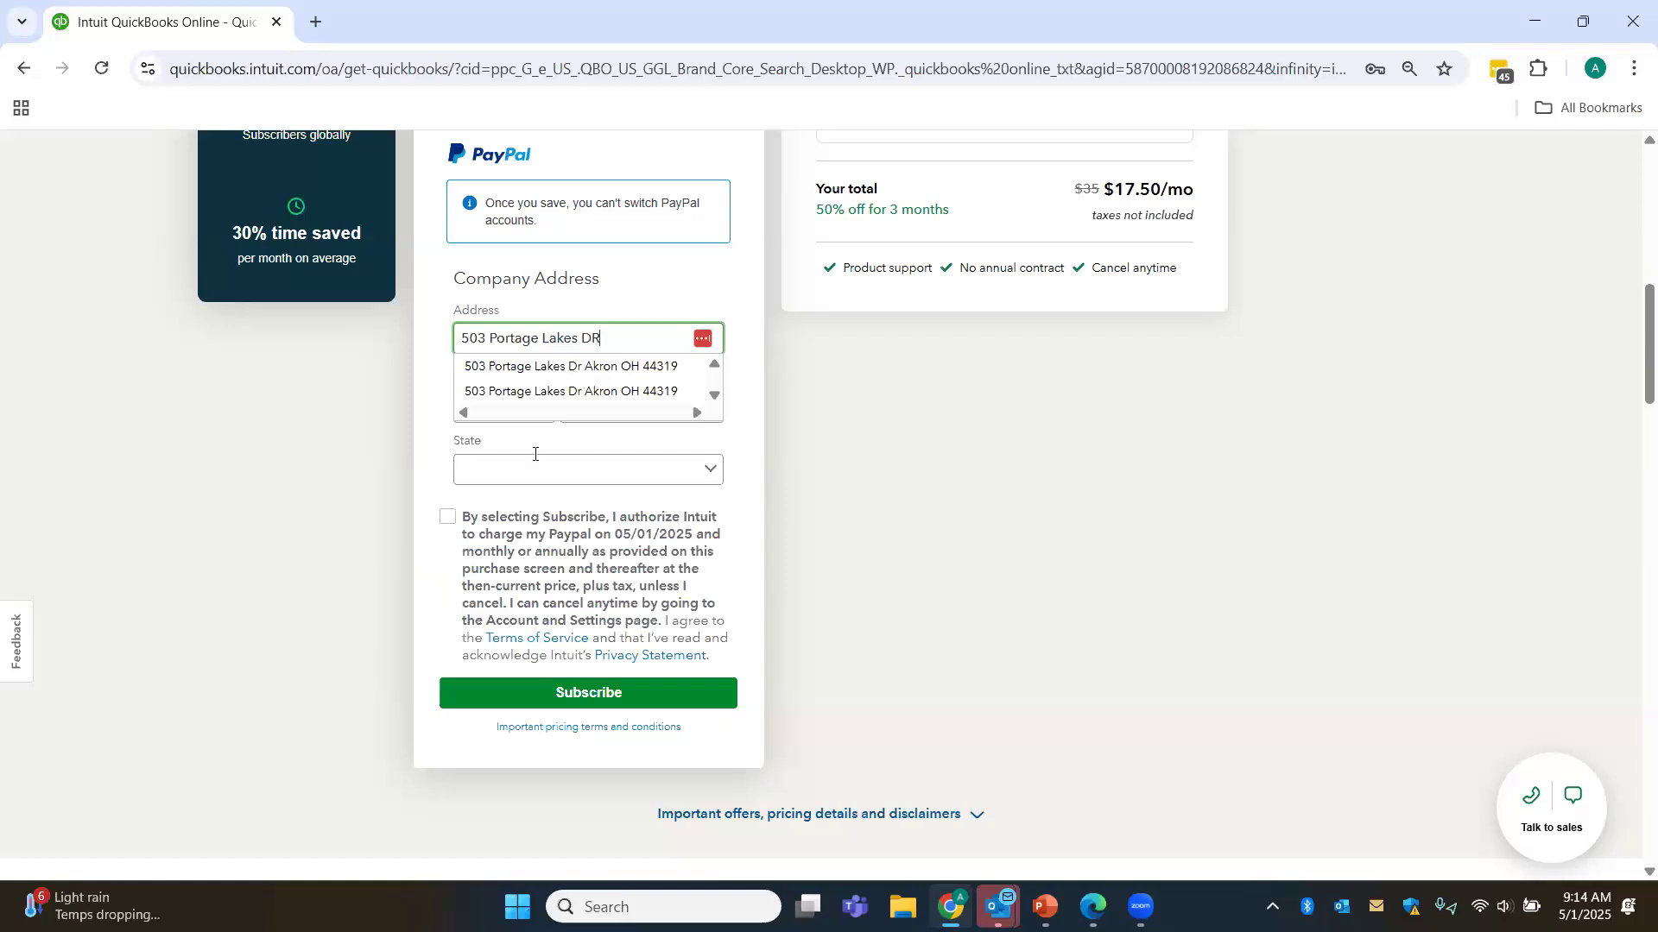
{"action": "left_click", "coordinate": [448, 519]}
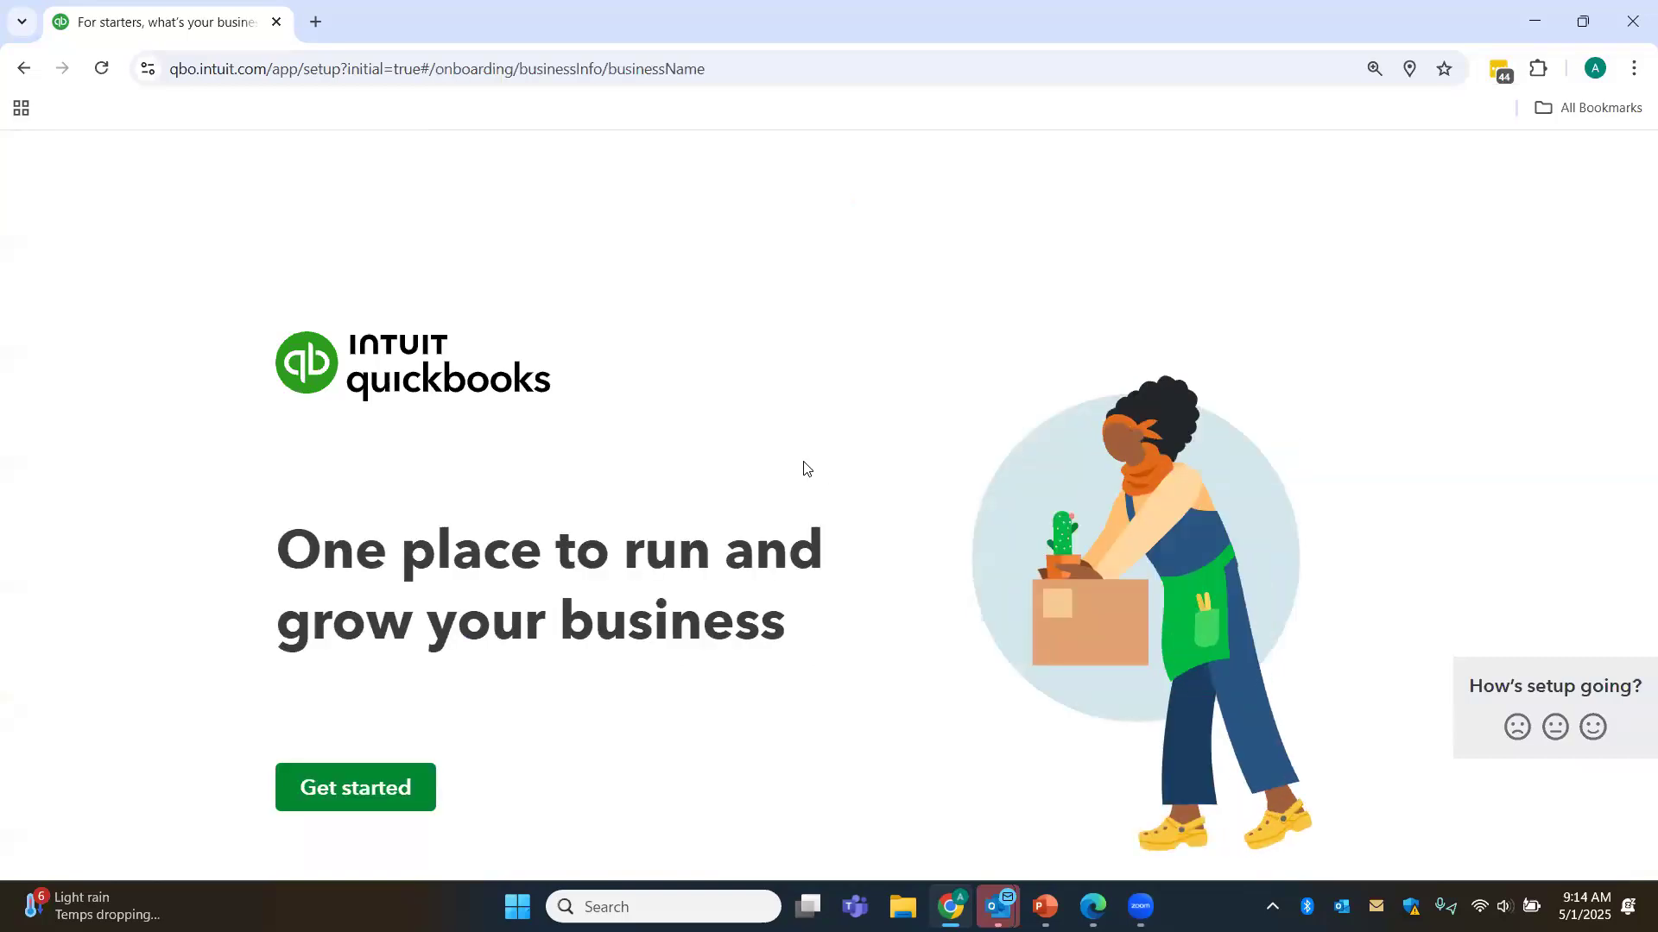
Step: Begin company setup and type most of the business name 'Excellent Admin Training', correcting typos
{"action": "left_click", "coordinate": [386, 784]}
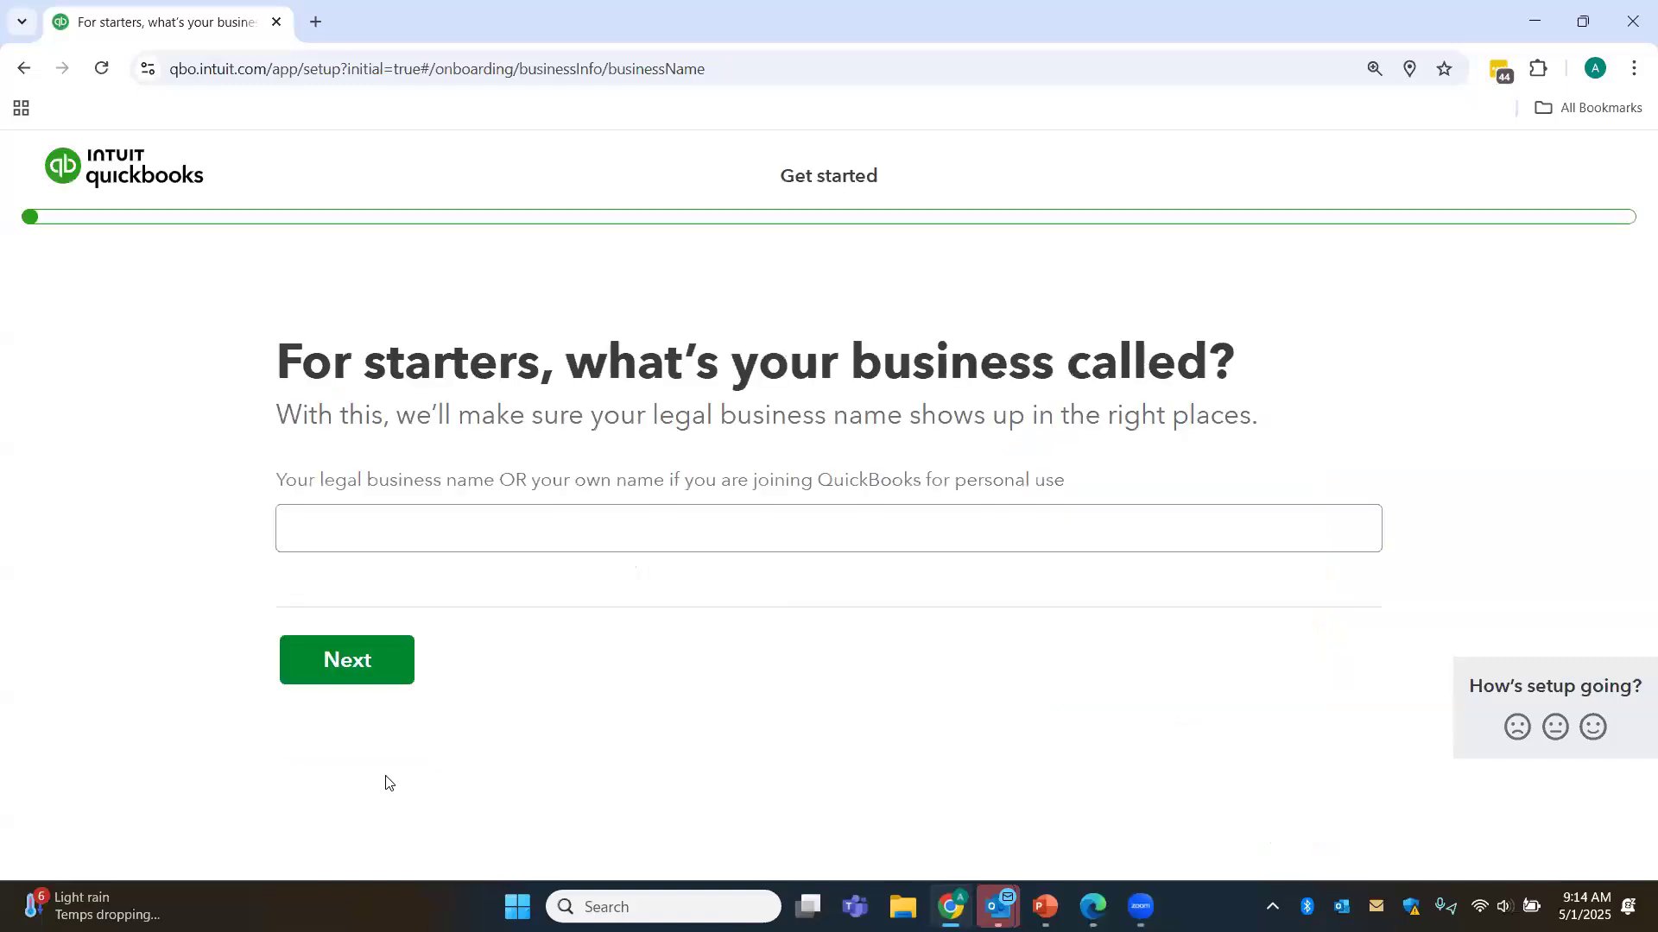
{"action": "left_click", "coordinate": [486, 545]}
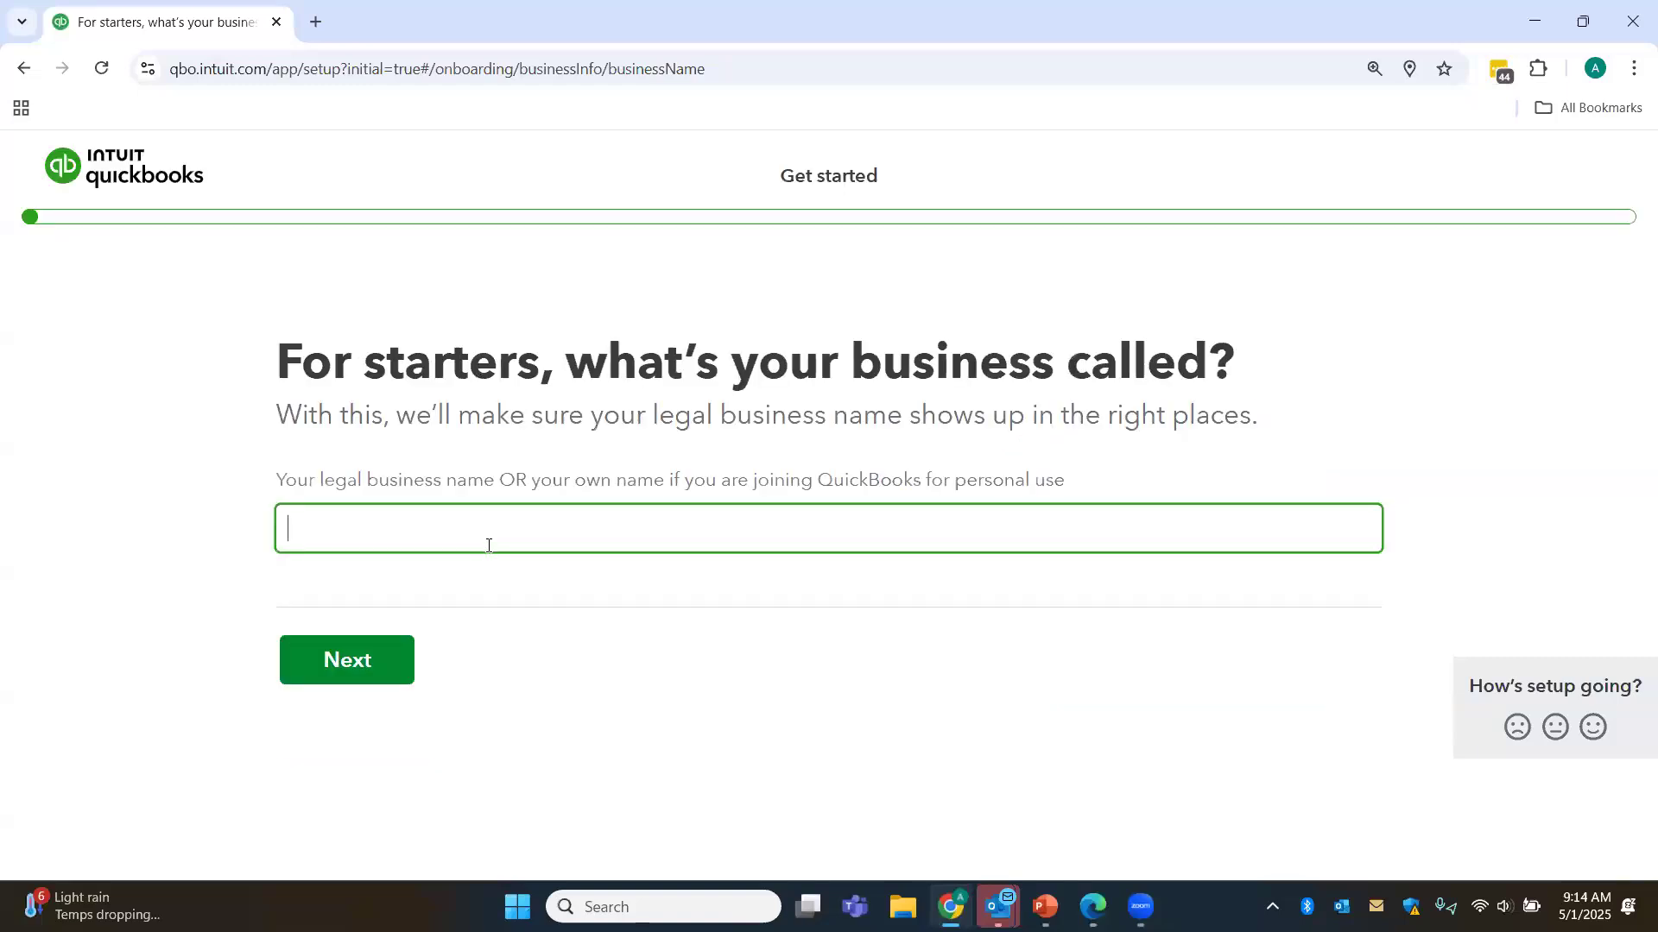
{"action": "type", "text": "eXC"}
{"action": "key", "text": "BackSpace"}
{"action": "key", "text": "BackSpace"}
{"action": "key", "text": "BackSpace"}
{"action": "type", "text": "Excelleny"}
{"action": "key", "text": "Num_Lock"}
{"action": "key", "text": "BackSpace"}
{"action": "key", "text": "BackSpace"}
{"action": "type", "text": "T"}
{"action": "key", "text": "BackSpace"}
{"action": "type", "text": "t Admin"}
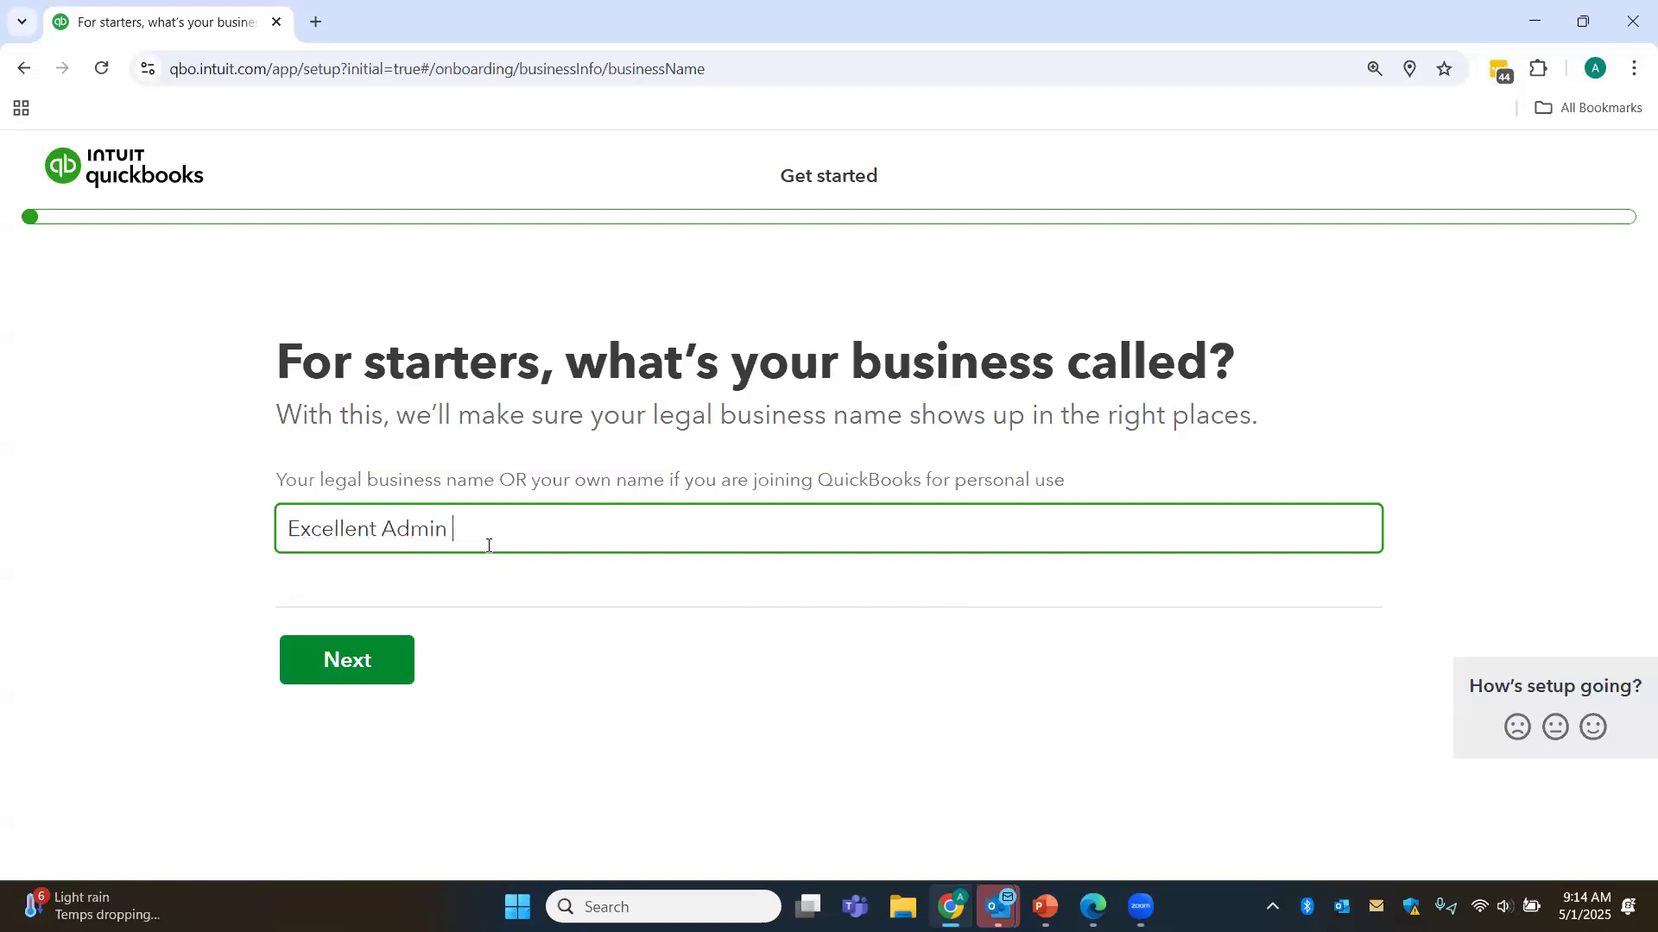
{"action": "type", "text": " Tri"}
{"action": "key", "text": "BackSpace"}
Step: Finish and submit the business name, then answer 'Nothing, I'm new to this' for the previous tool
{"action": "type", "text": "aining"}
{"action": "left_click", "coordinate": [350, 670]}
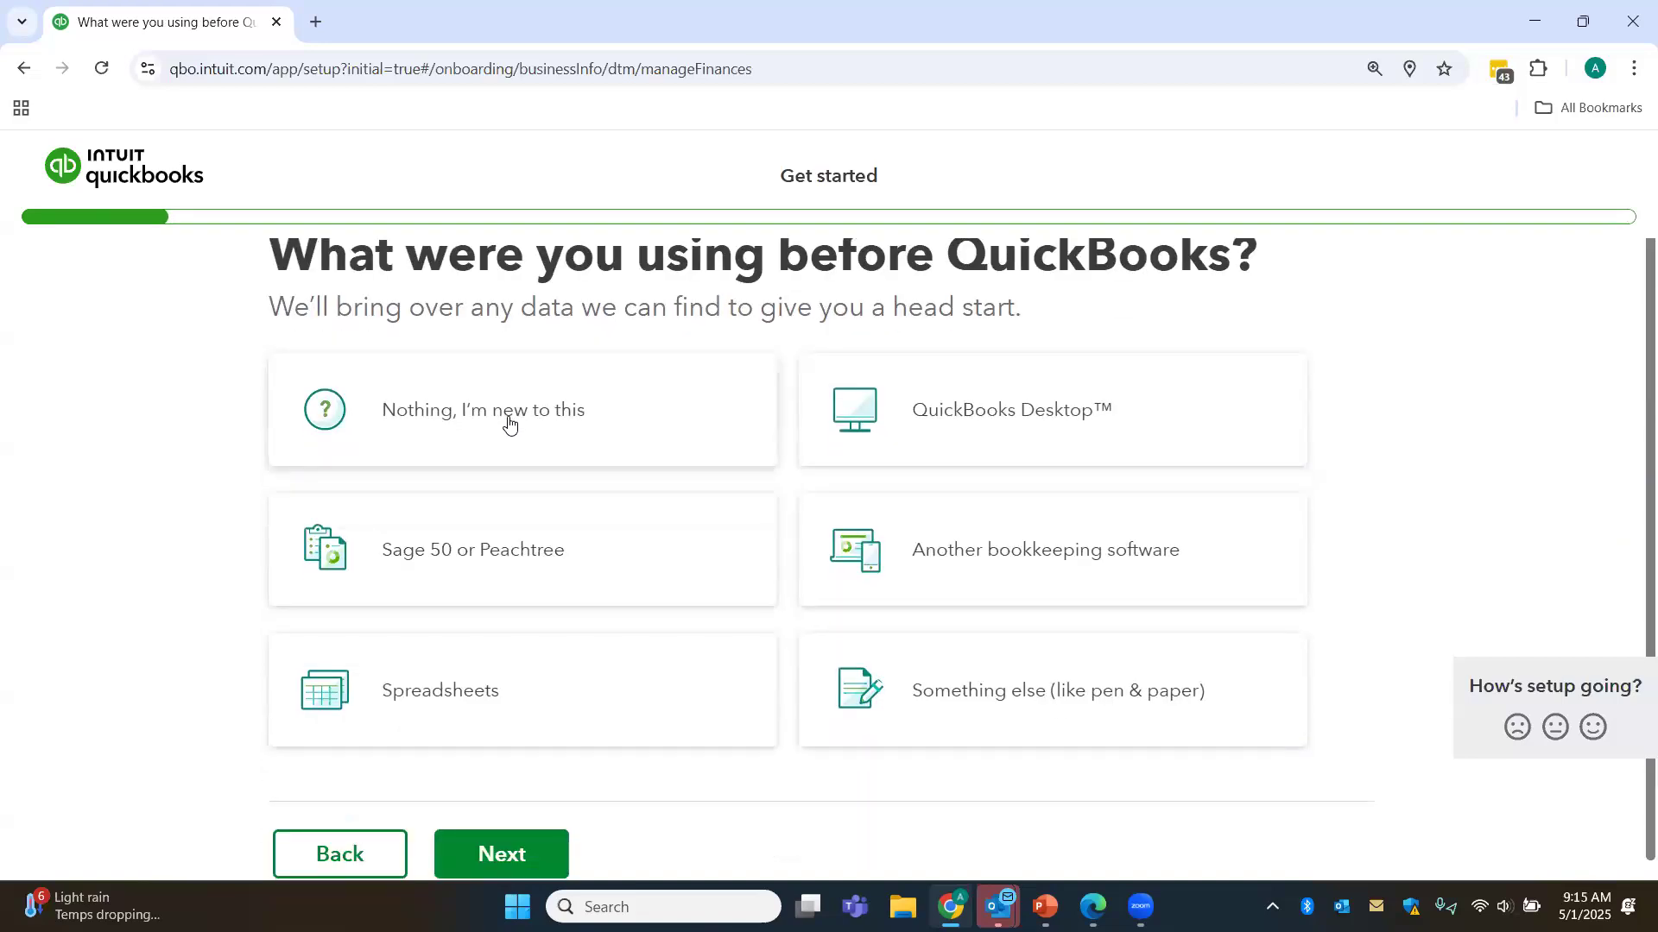
{"action": "left_click", "coordinate": [510, 424]}
{"action": "scroll", "coordinate": [581, 434], "scroll_direction": "down", "scroll_amount": 1}
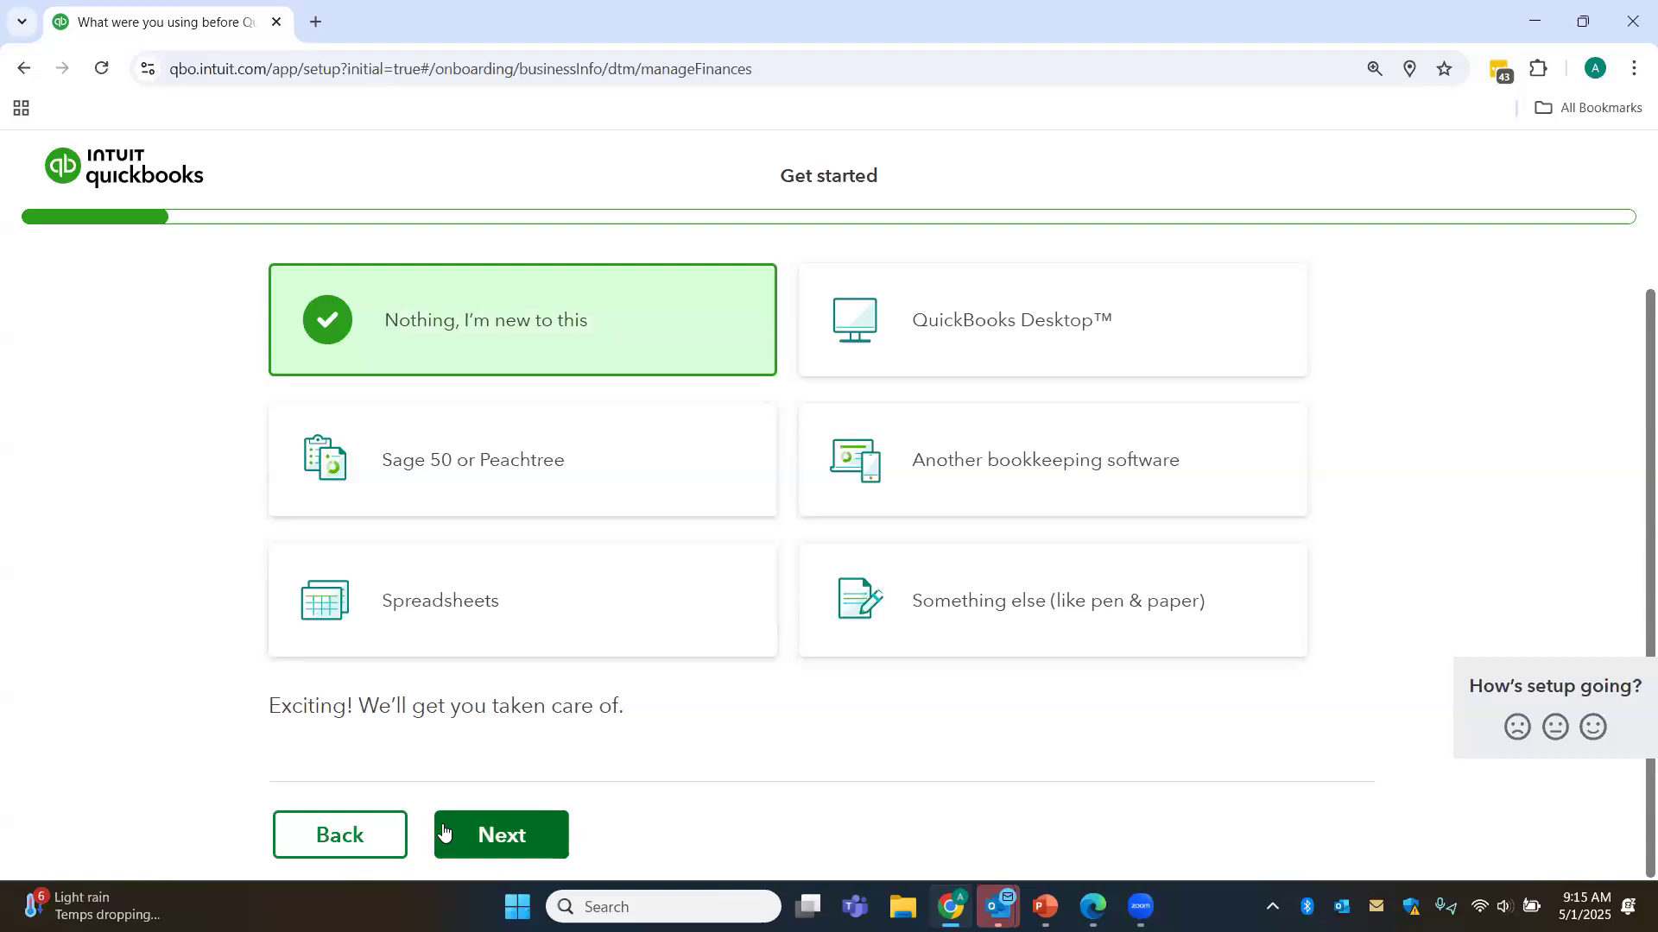
{"action": "left_click", "coordinate": [488, 831]}
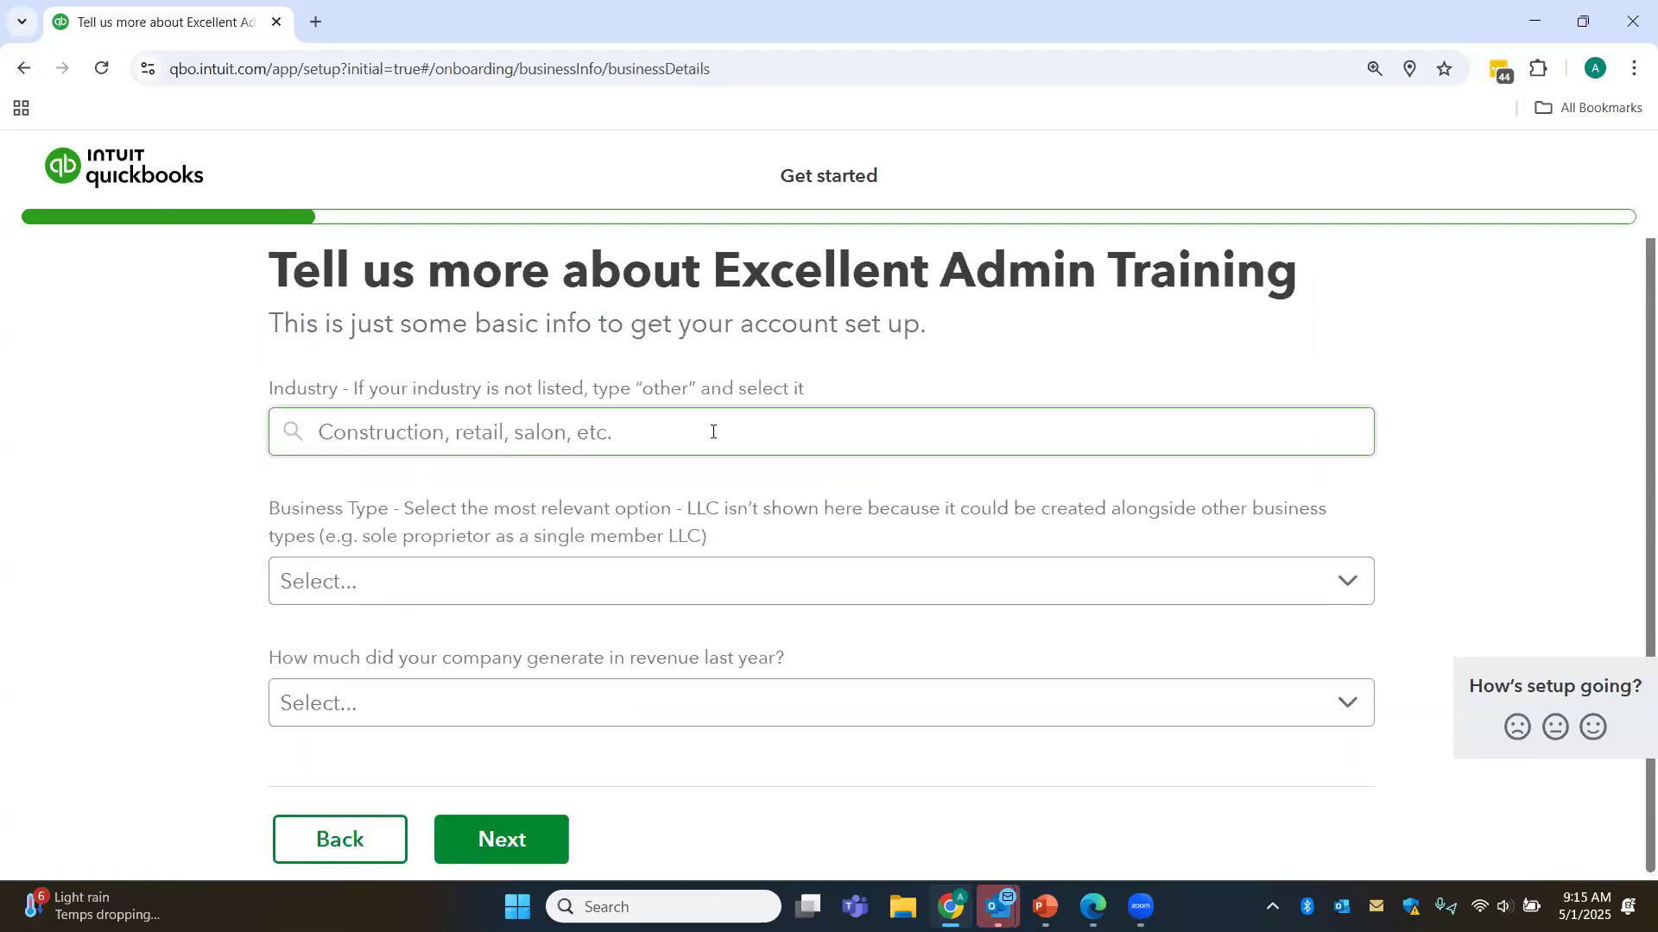
Step: Set industry to Other accounting services, type Sole proprietor, and revenue Less than 1.0M USD
{"action": "left_click", "coordinate": [713, 432]}
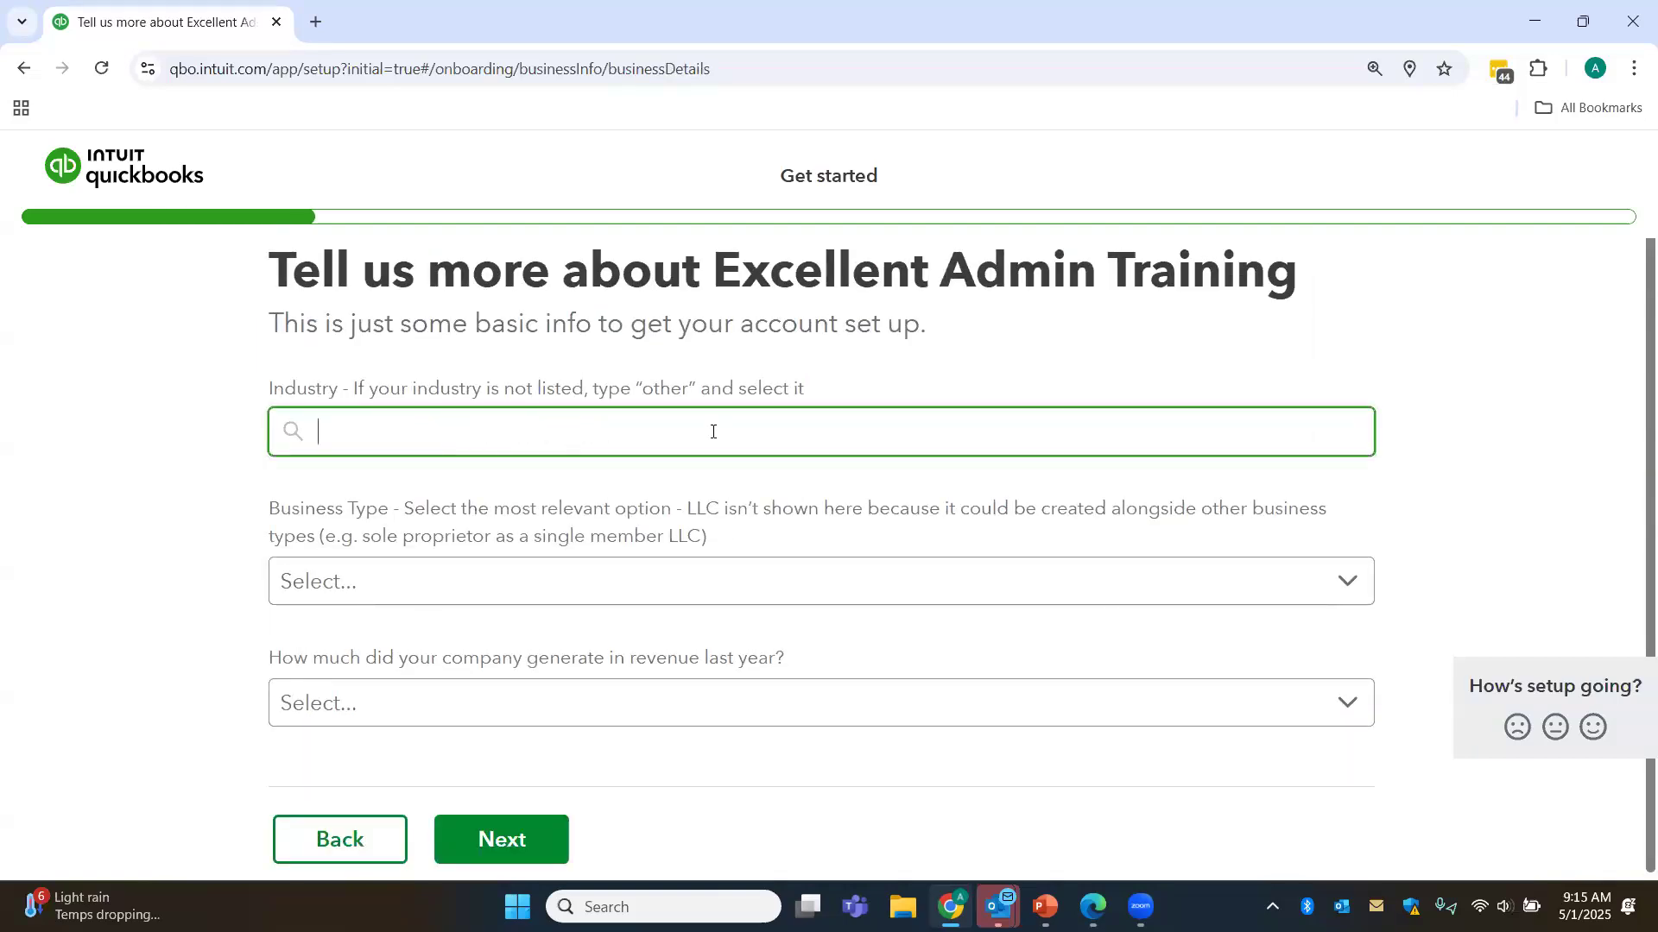
{"action": "type", "text": "account"}
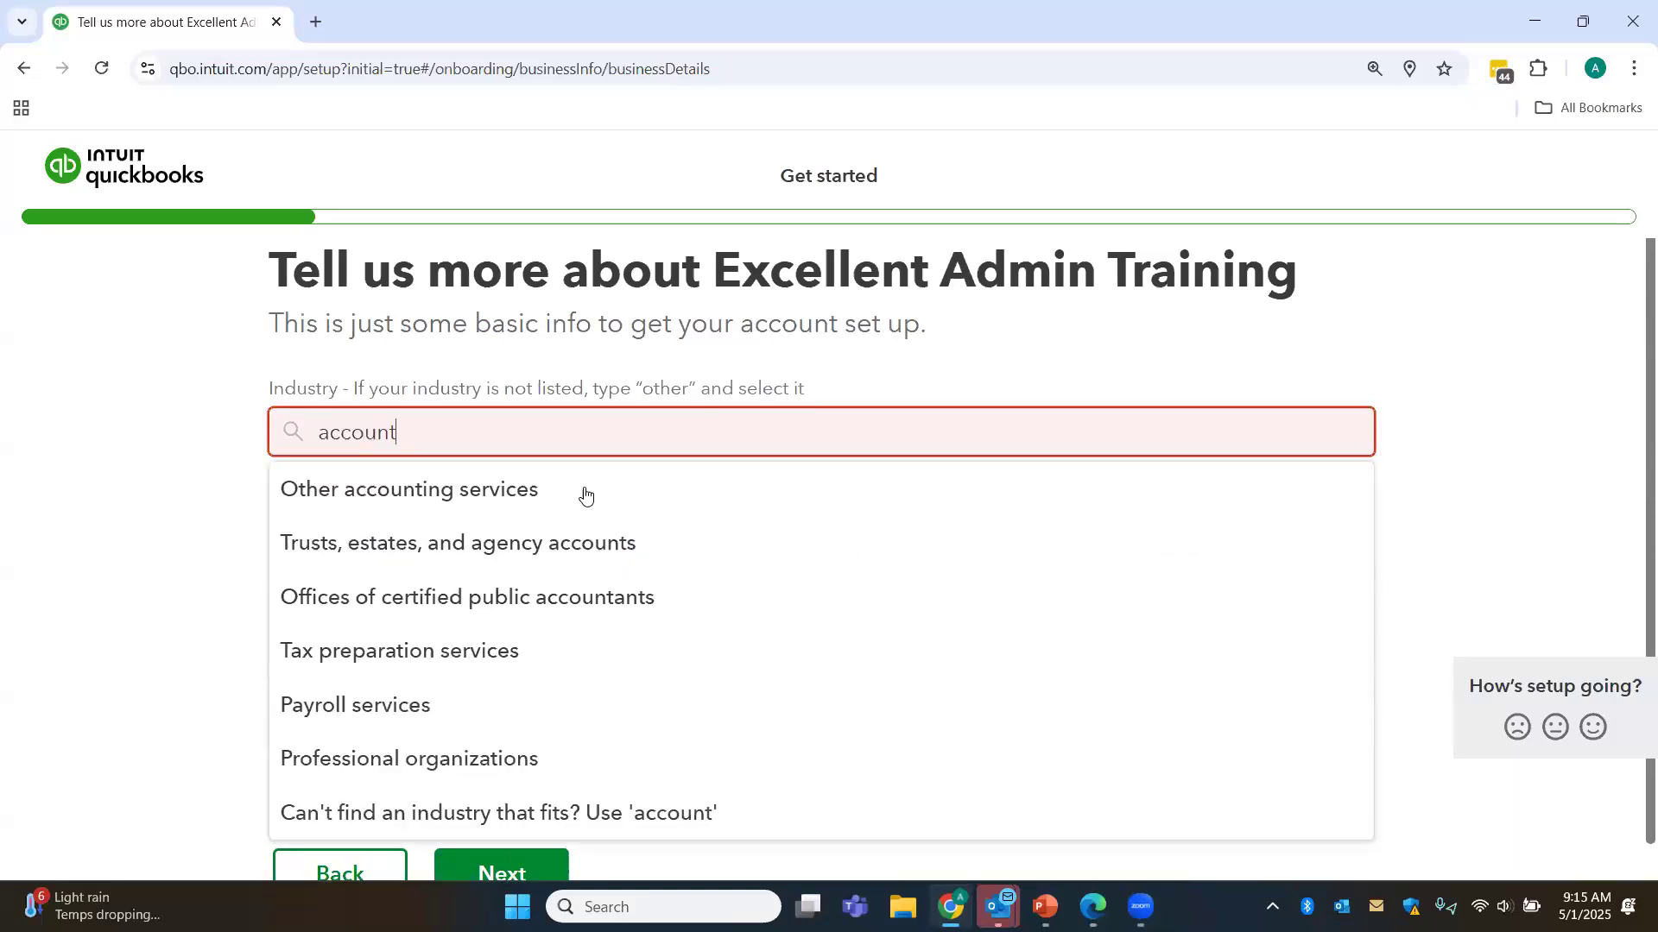
{"action": "left_click", "coordinate": [581, 490]}
{"action": "left_click", "coordinate": [505, 580]}
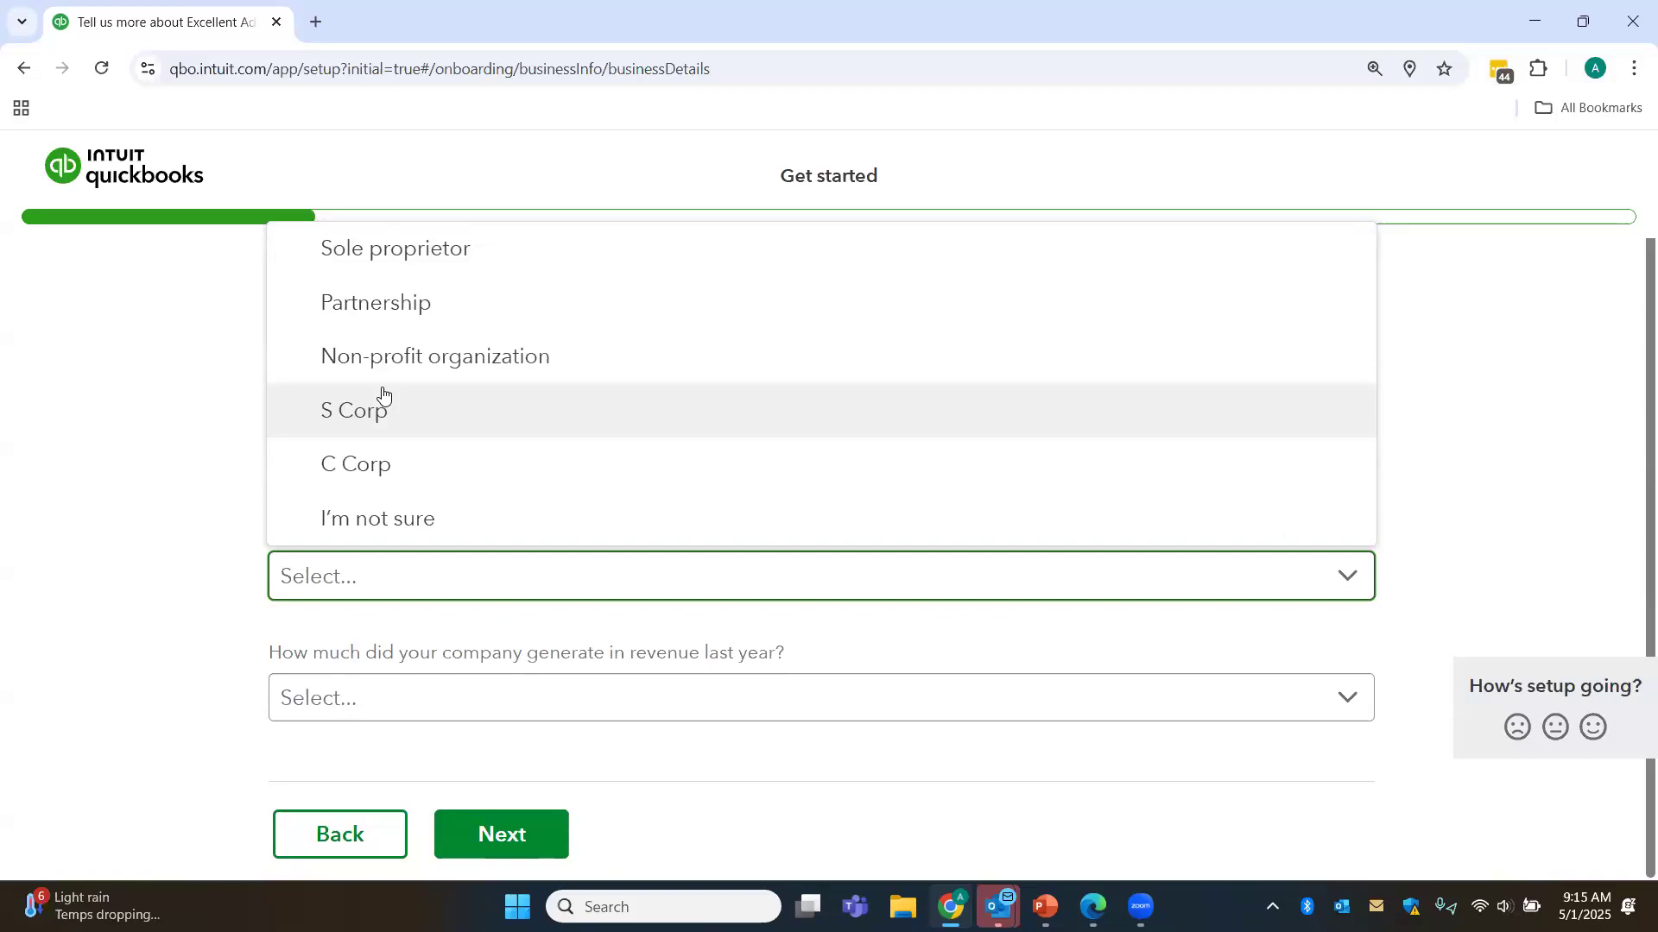
{"action": "left_click", "coordinate": [368, 252]}
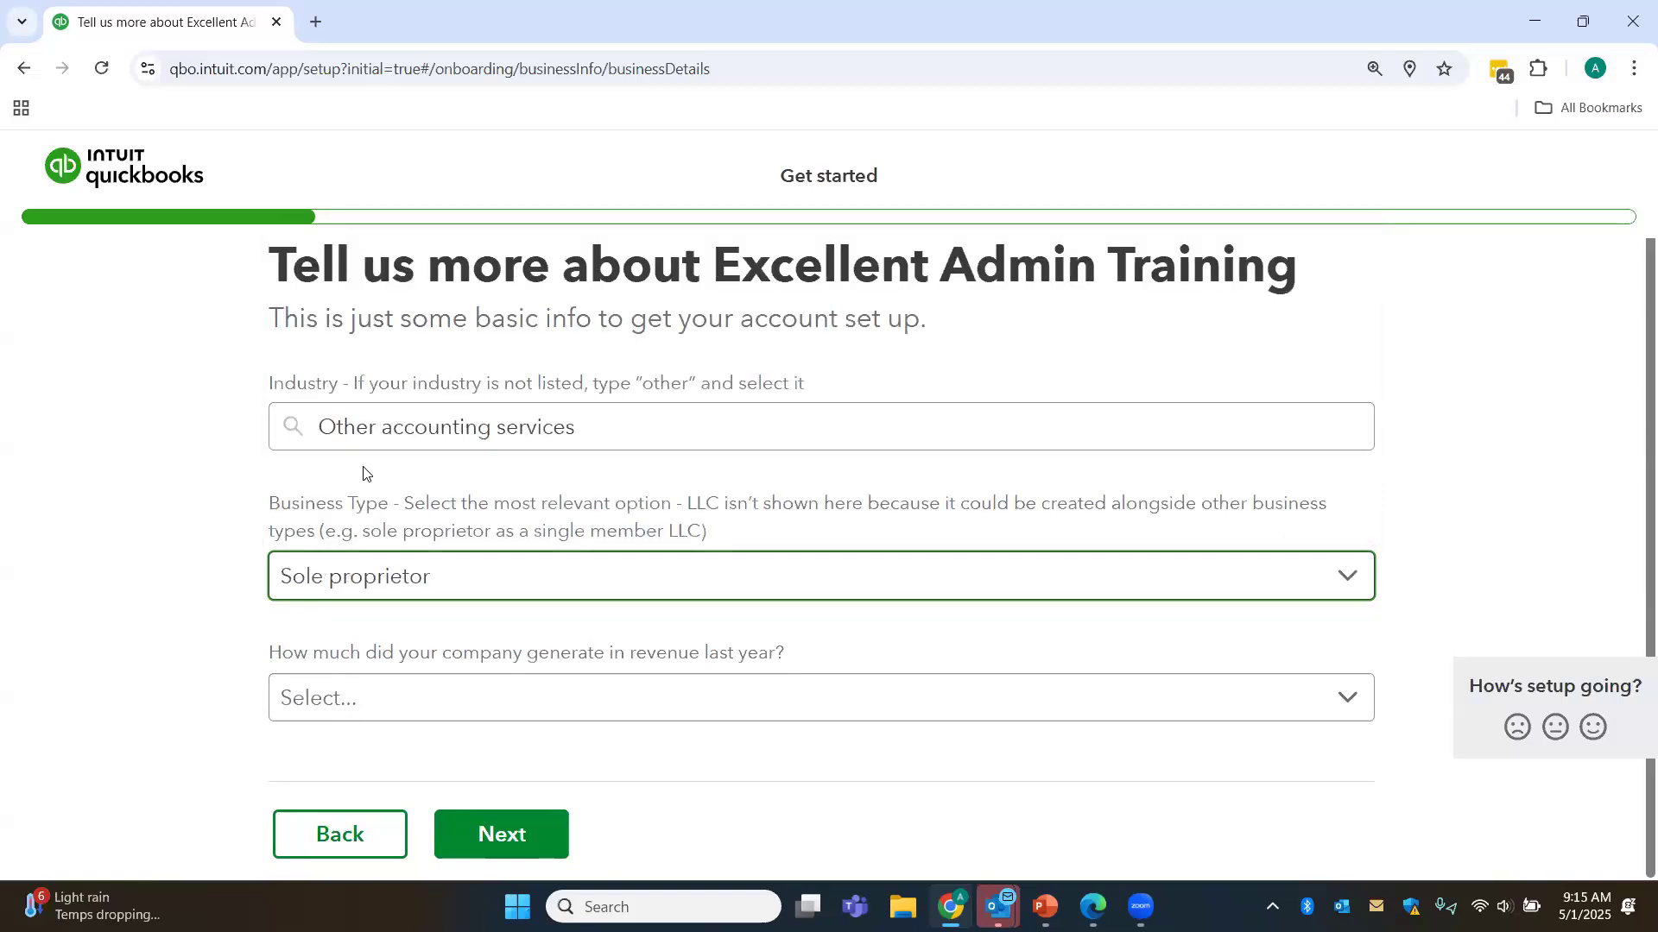
{"action": "left_click", "coordinate": [361, 708]}
{"action": "left_click", "coordinate": [387, 688]}
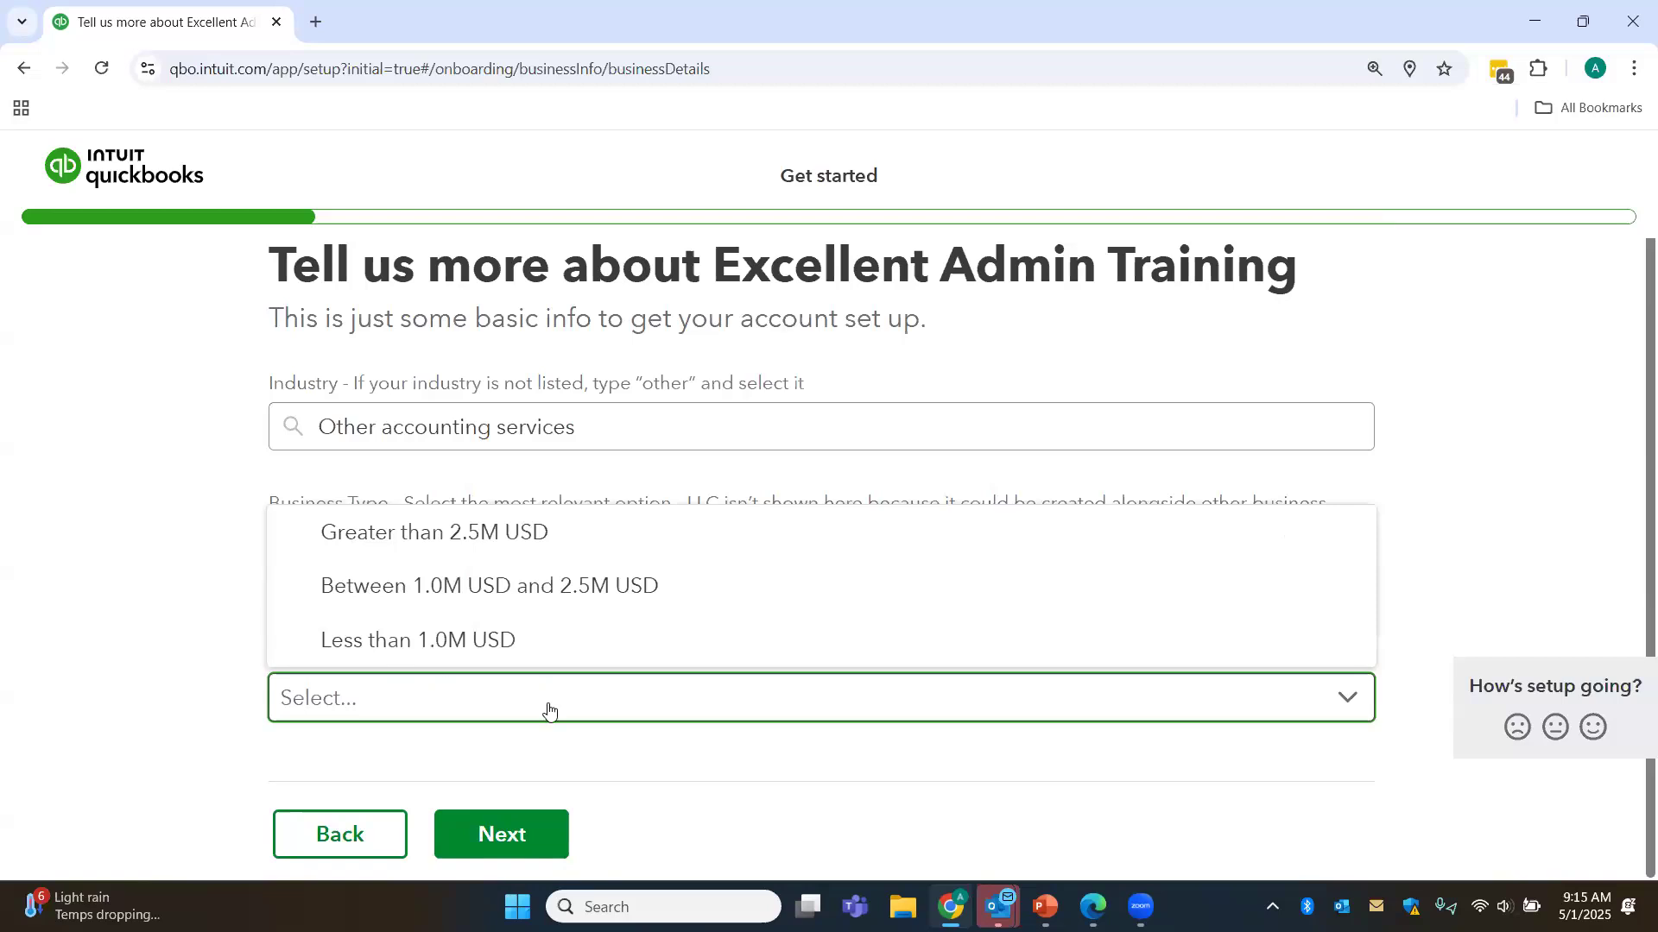
{"action": "left_click", "coordinate": [64, 543]}
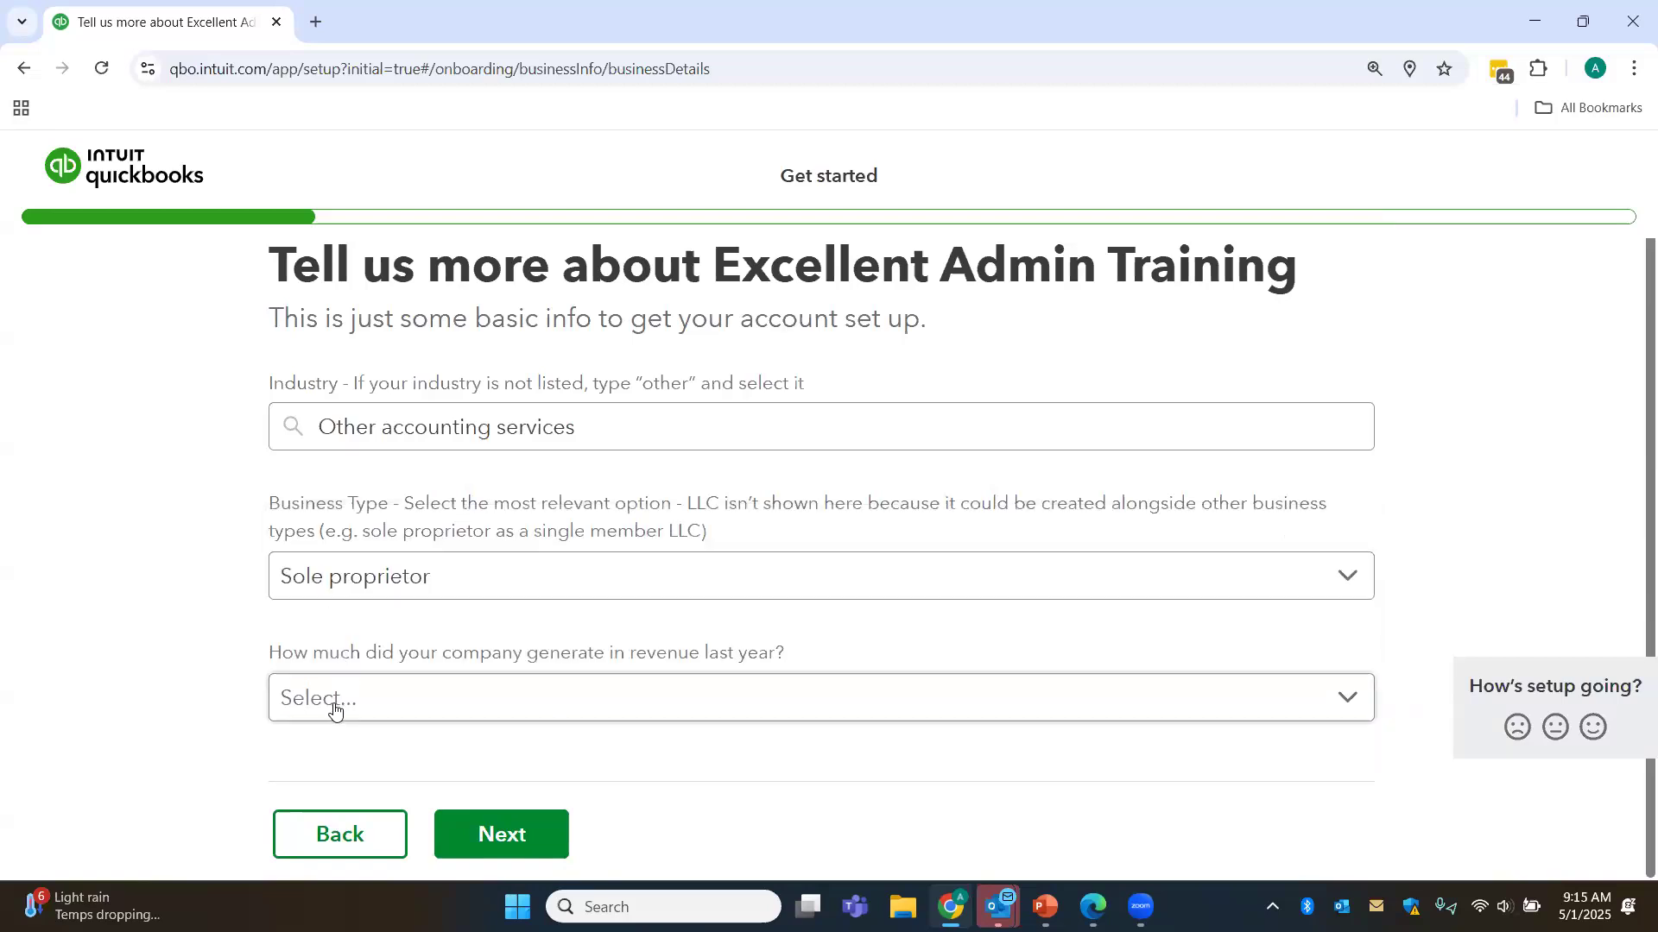
{"action": "left_click", "coordinate": [335, 708]}
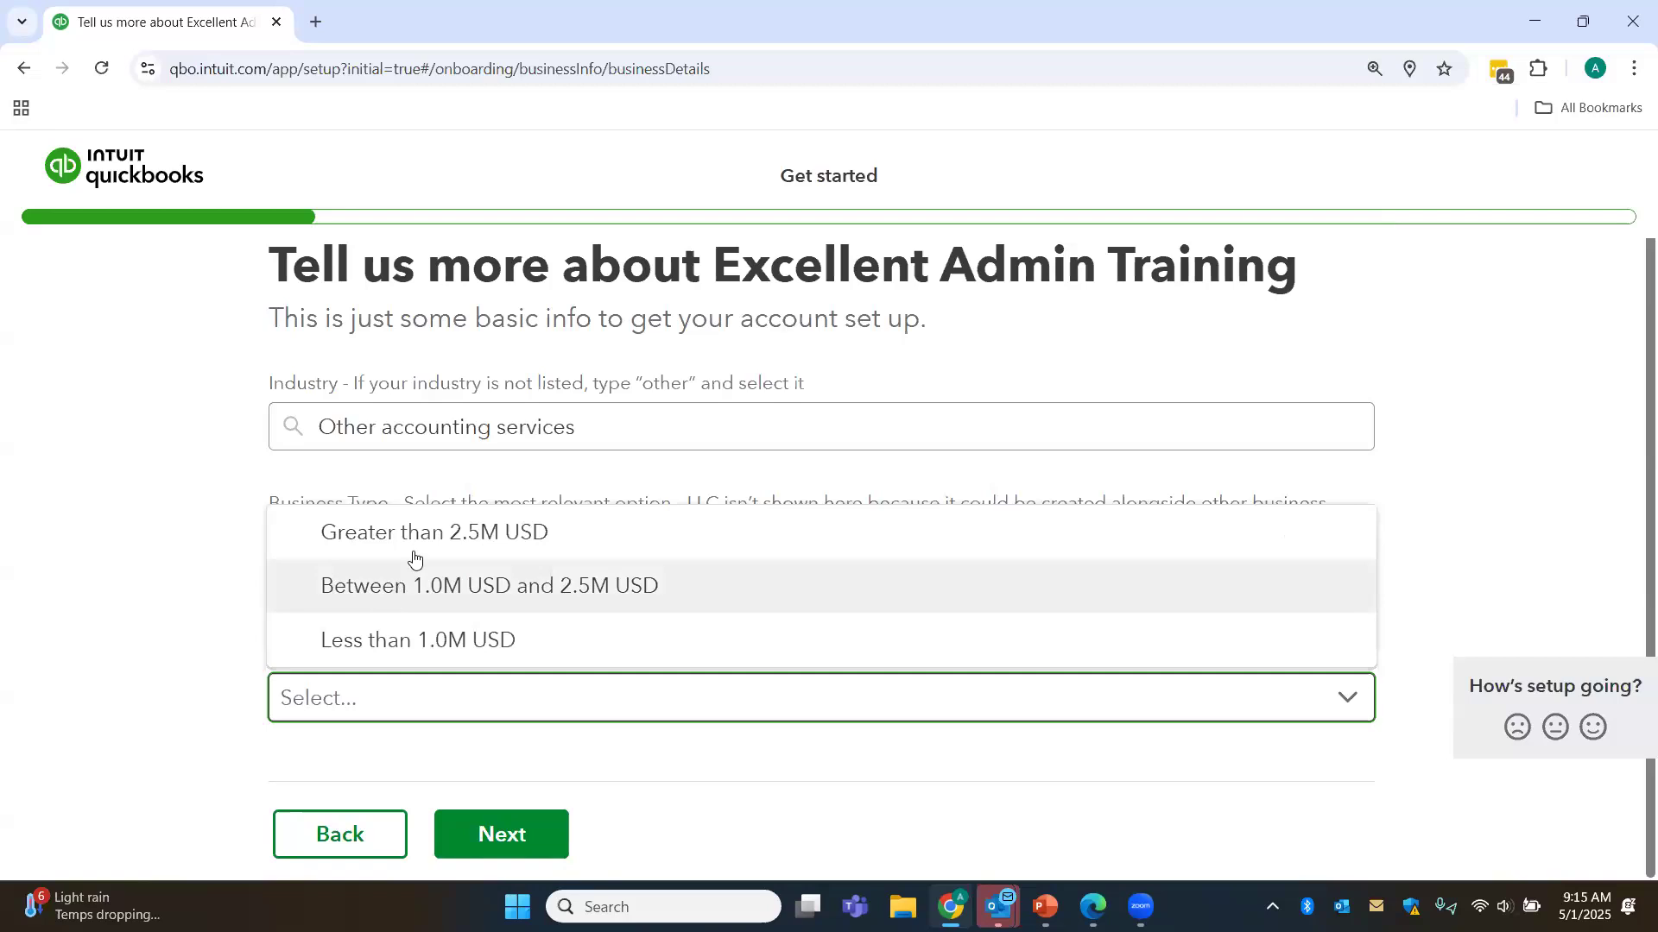
{"action": "left_click", "coordinate": [386, 649]}
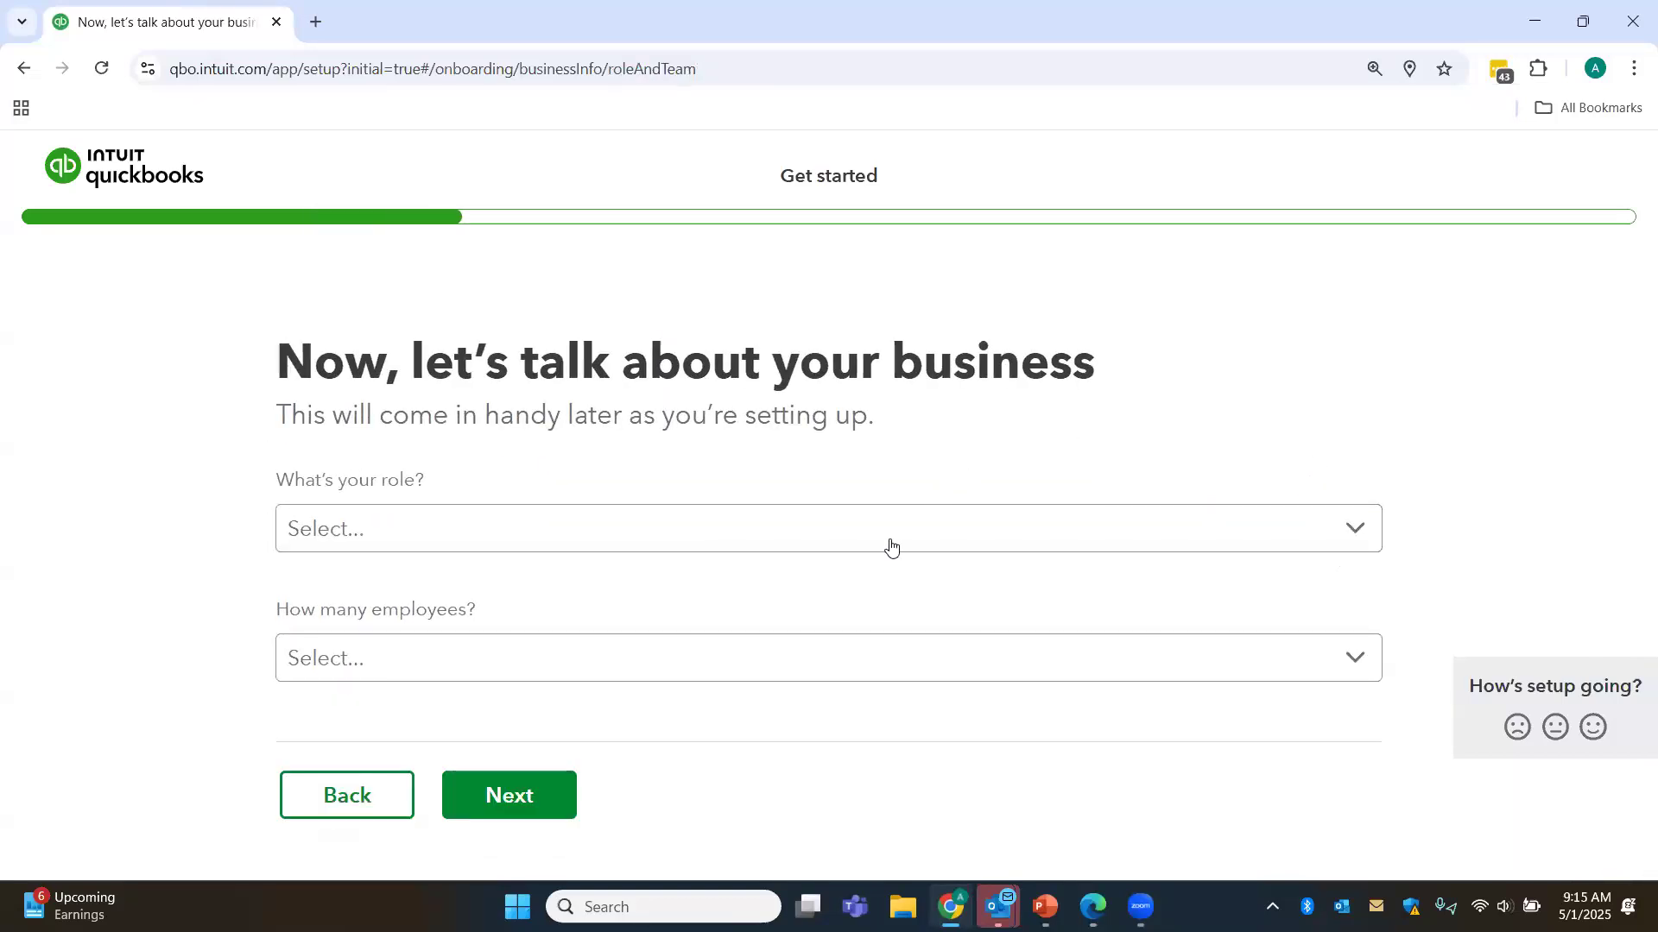
Step: Choose Owner or partner as the role and 2-5 employees, then continue
{"action": "left_click", "coordinate": [891, 547]}
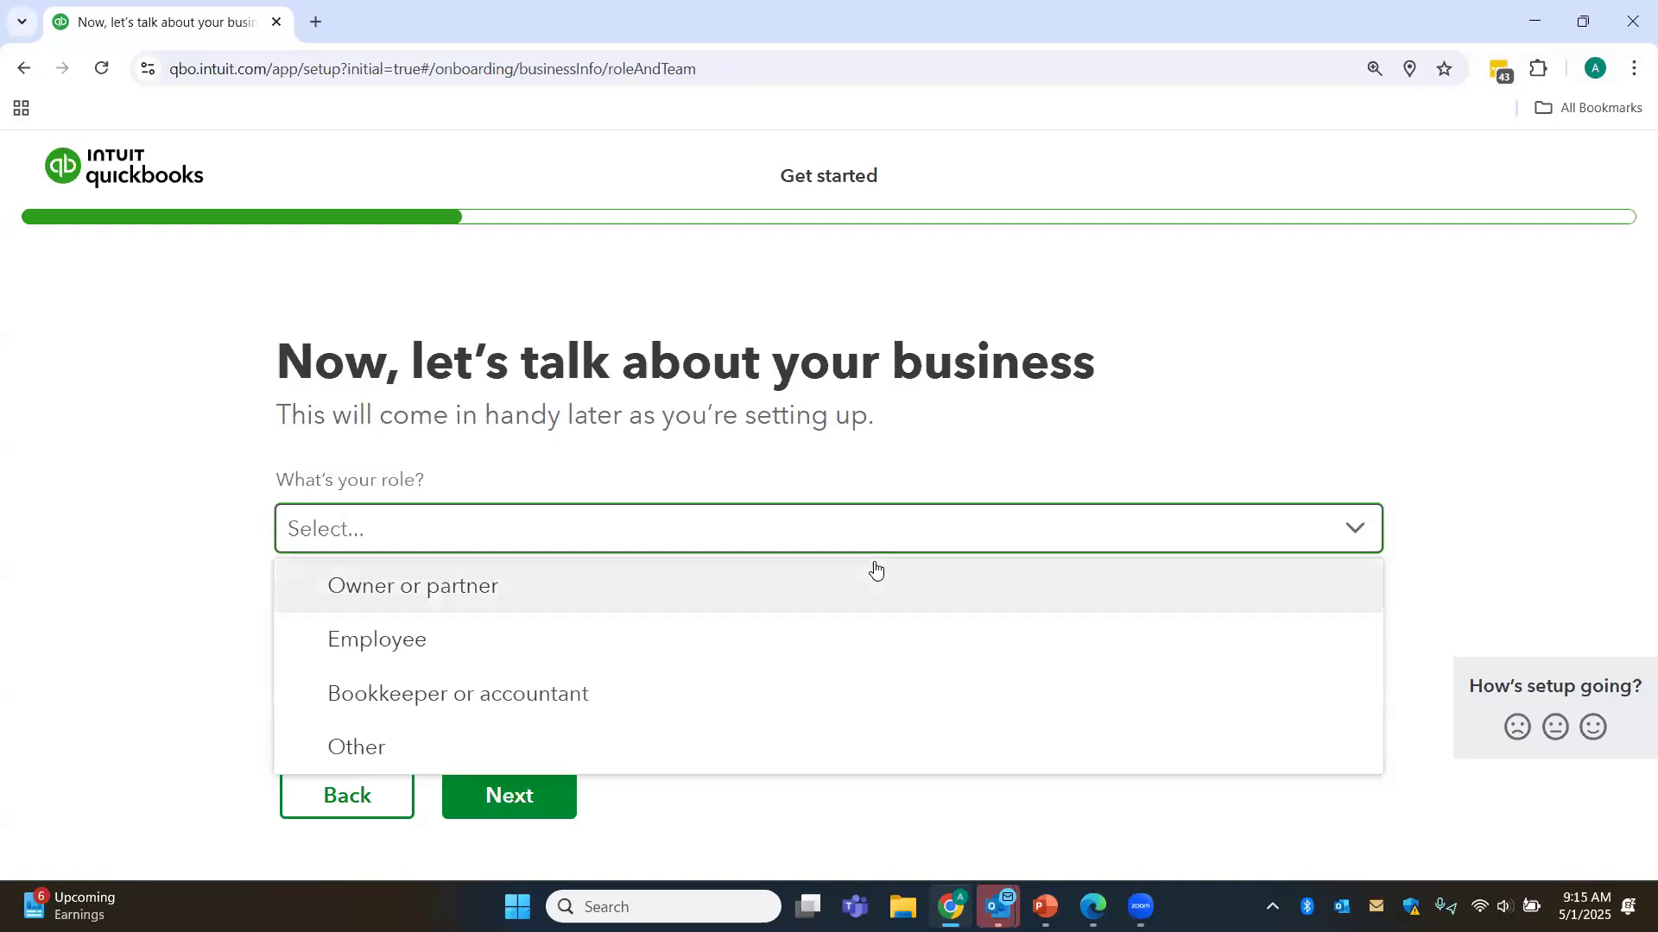
{"action": "left_click", "coordinate": [875, 570]}
{"action": "left_click", "coordinate": [807, 648]}
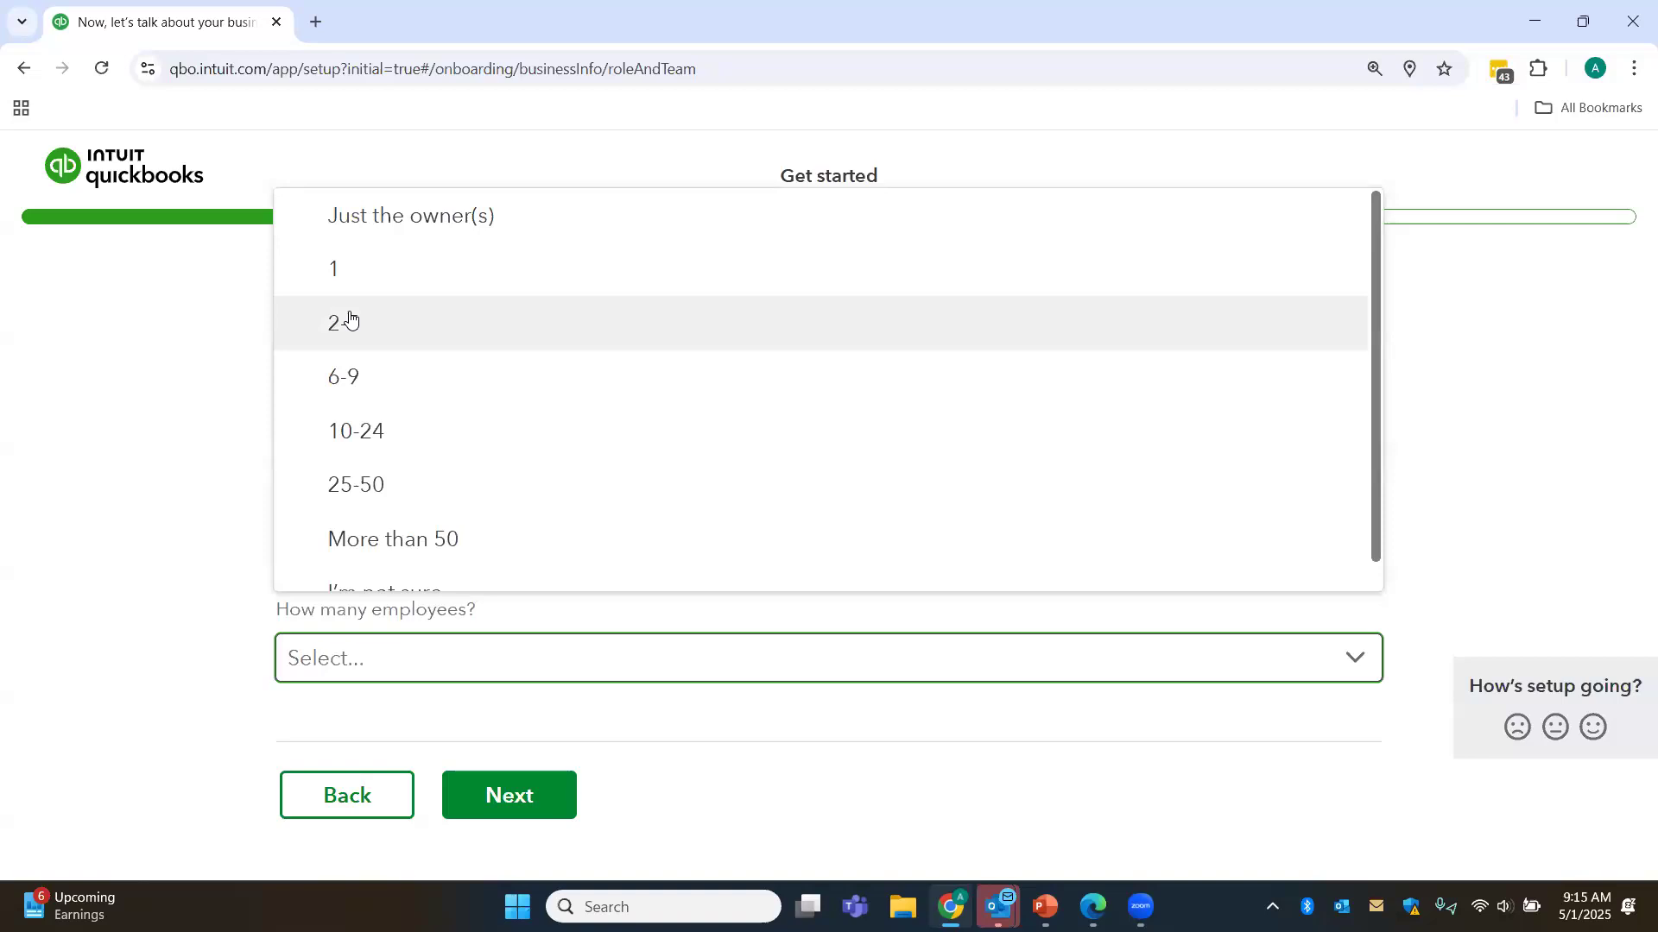
{"action": "left_click", "coordinate": [403, 344]}
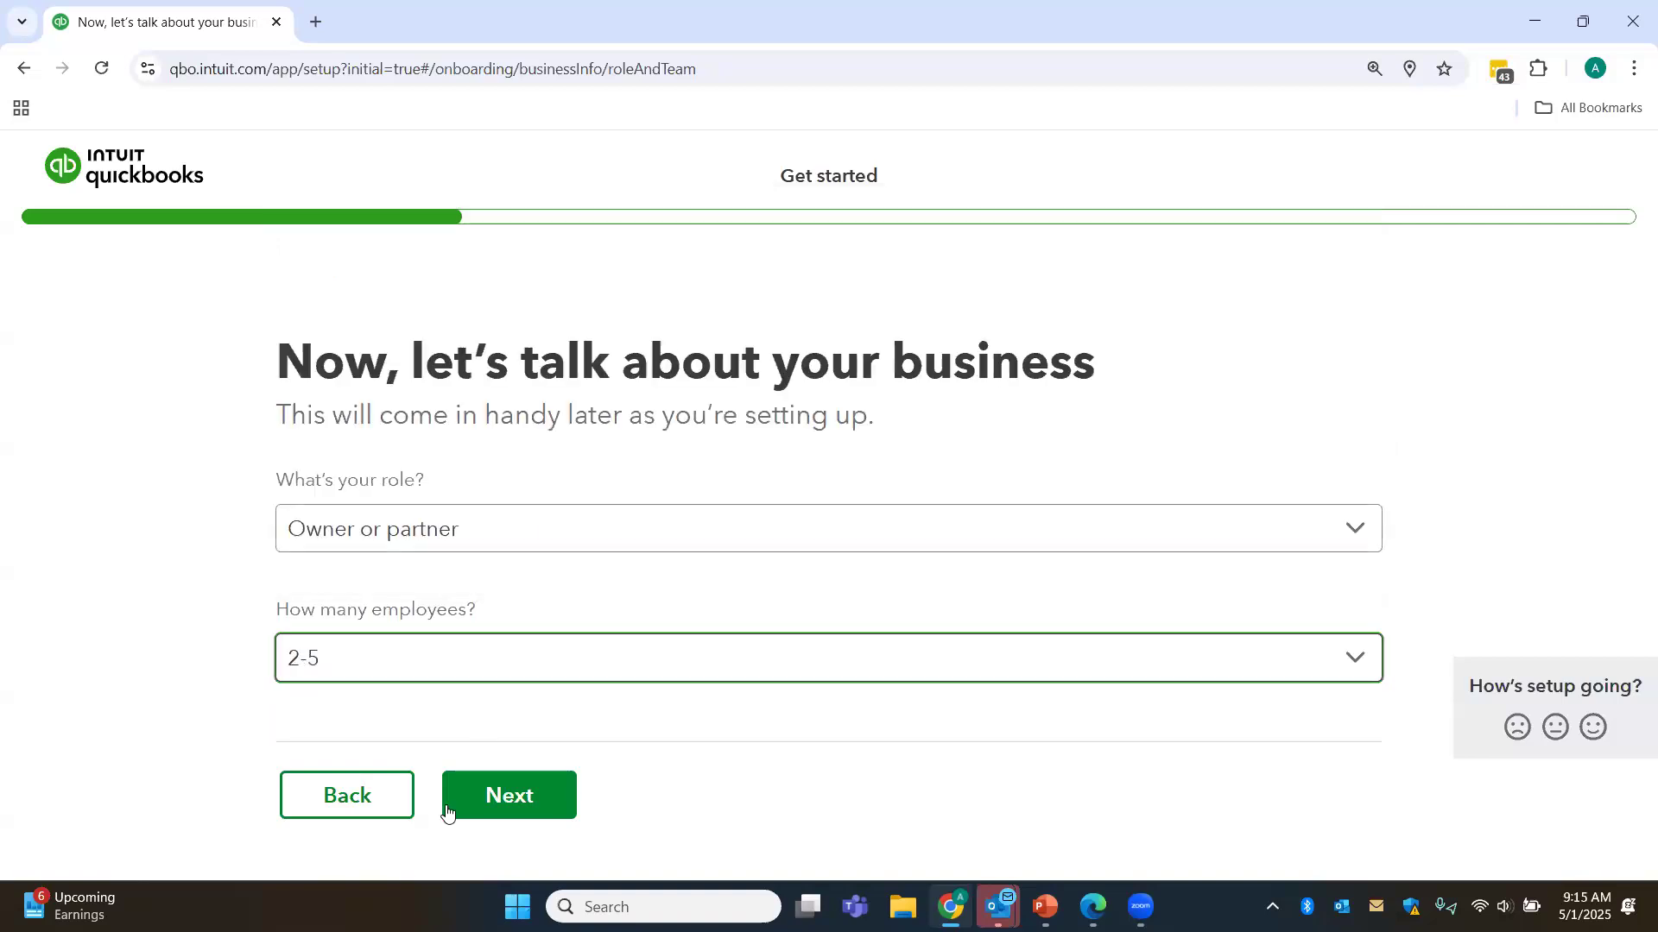
{"action": "left_click", "coordinate": [493, 818]}
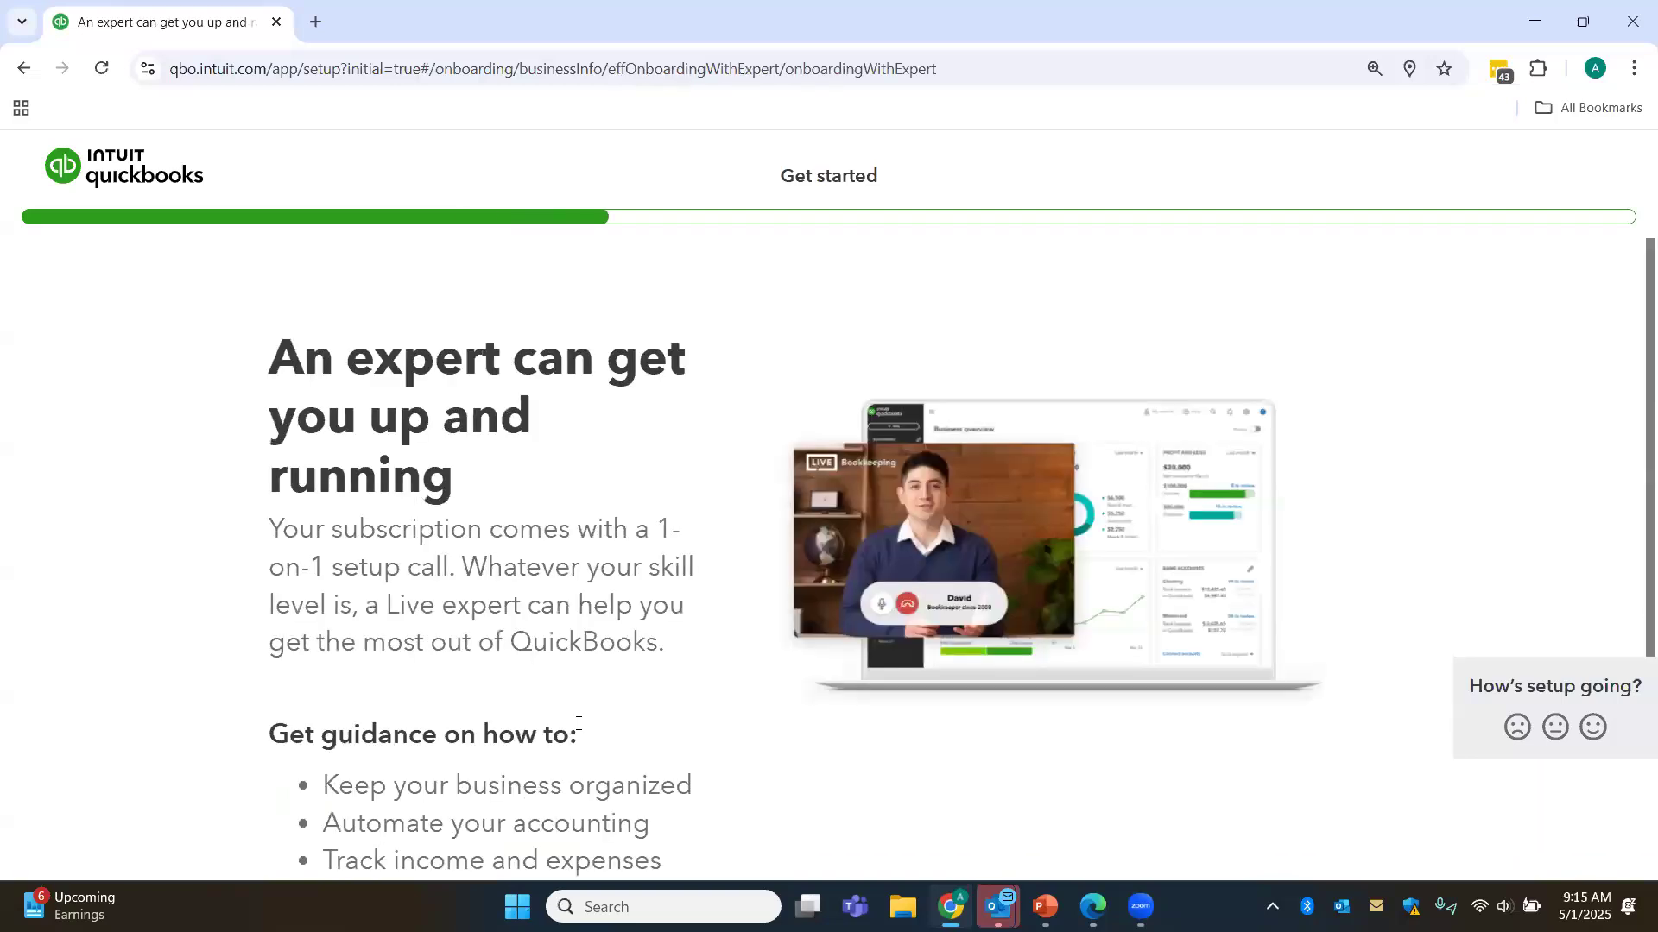
Step: Skip the expert setup call offer for now
{"action": "scroll", "coordinate": [743, 517], "scroll_direction": "down", "scroll_amount": 3}
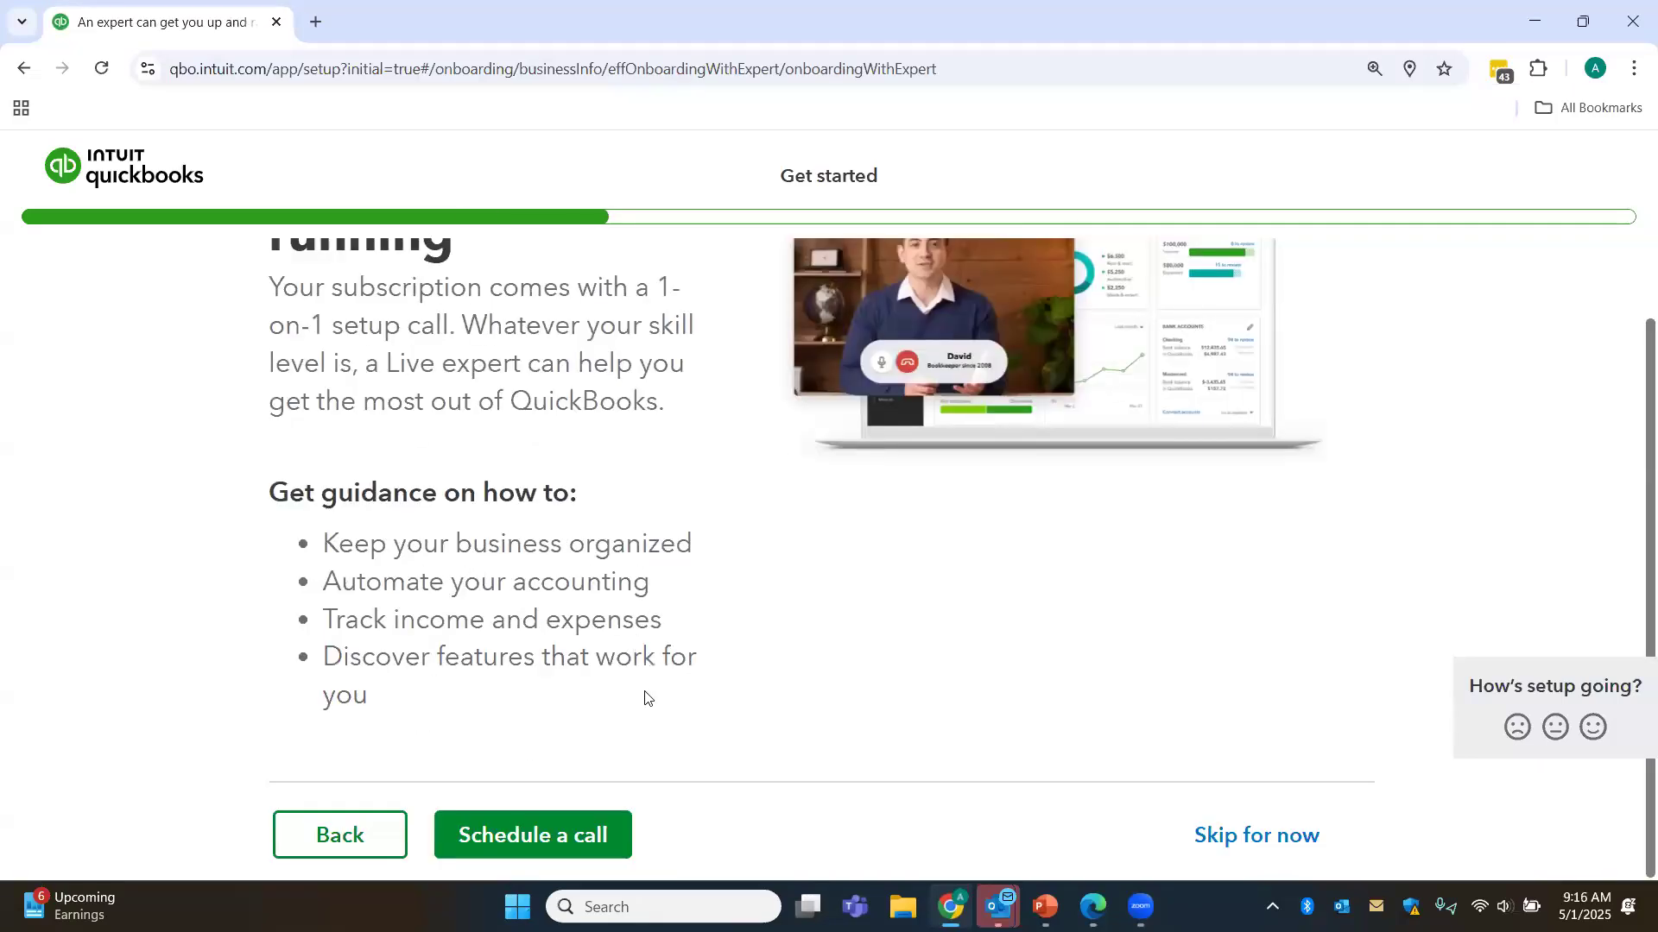
{"action": "scroll", "coordinate": [645, 693], "scroll_direction": "up", "scroll_amount": 3}
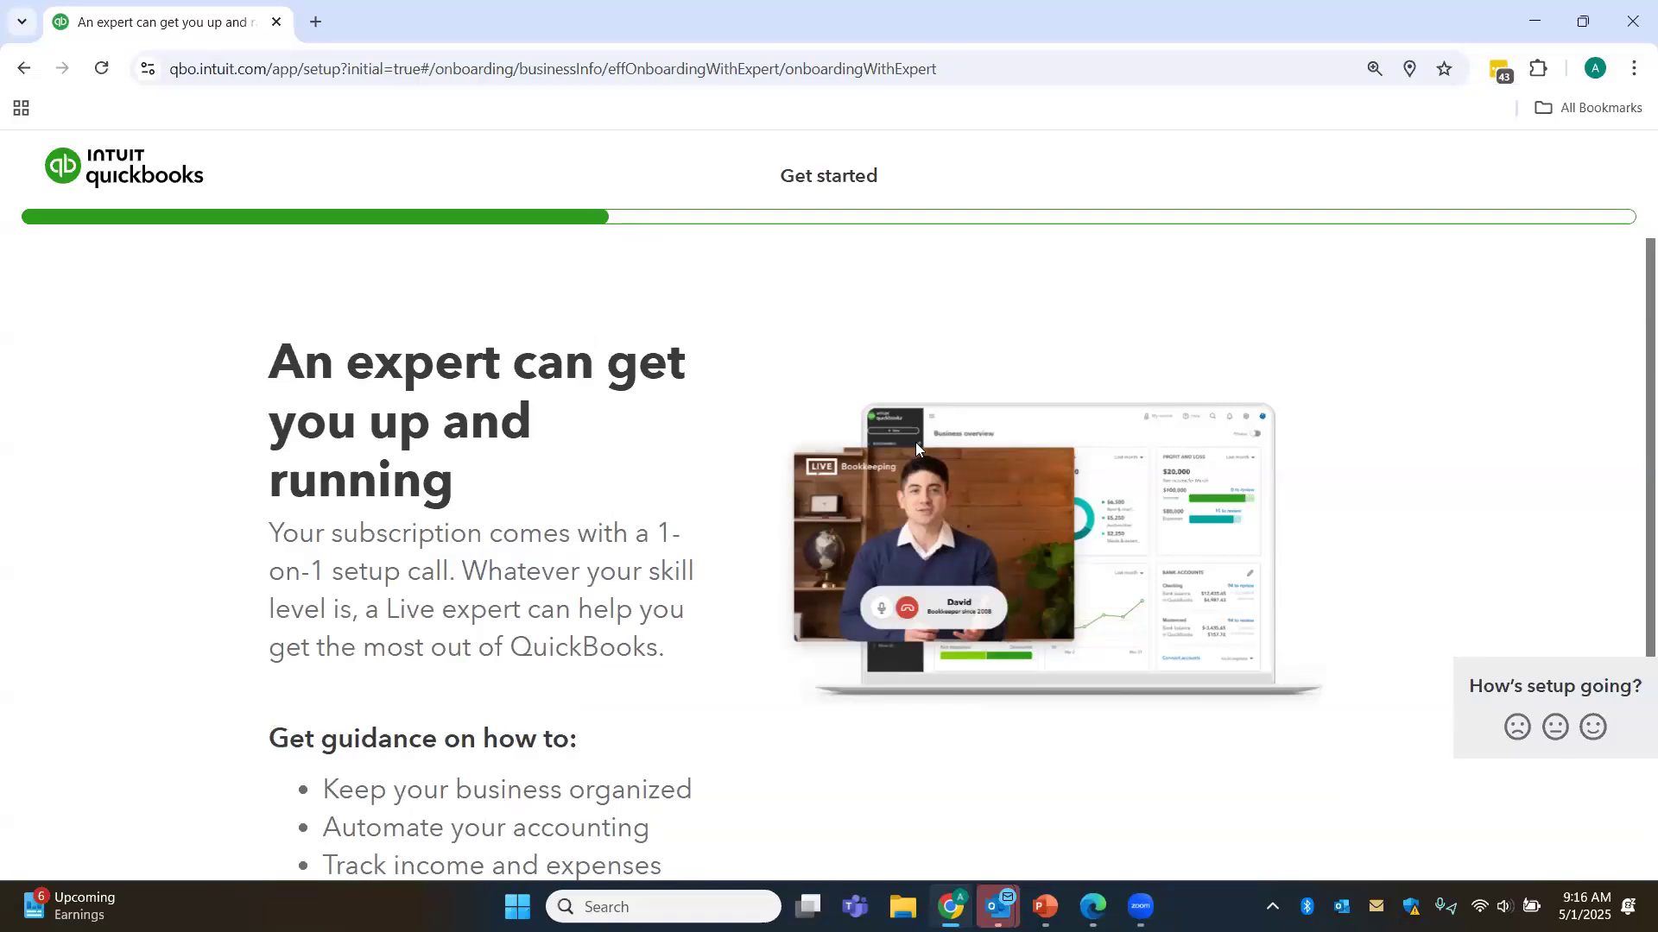
{"action": "scroll", "coordinate": [916, 432], "scroll_direction": "down", "scroll_amount": 3}
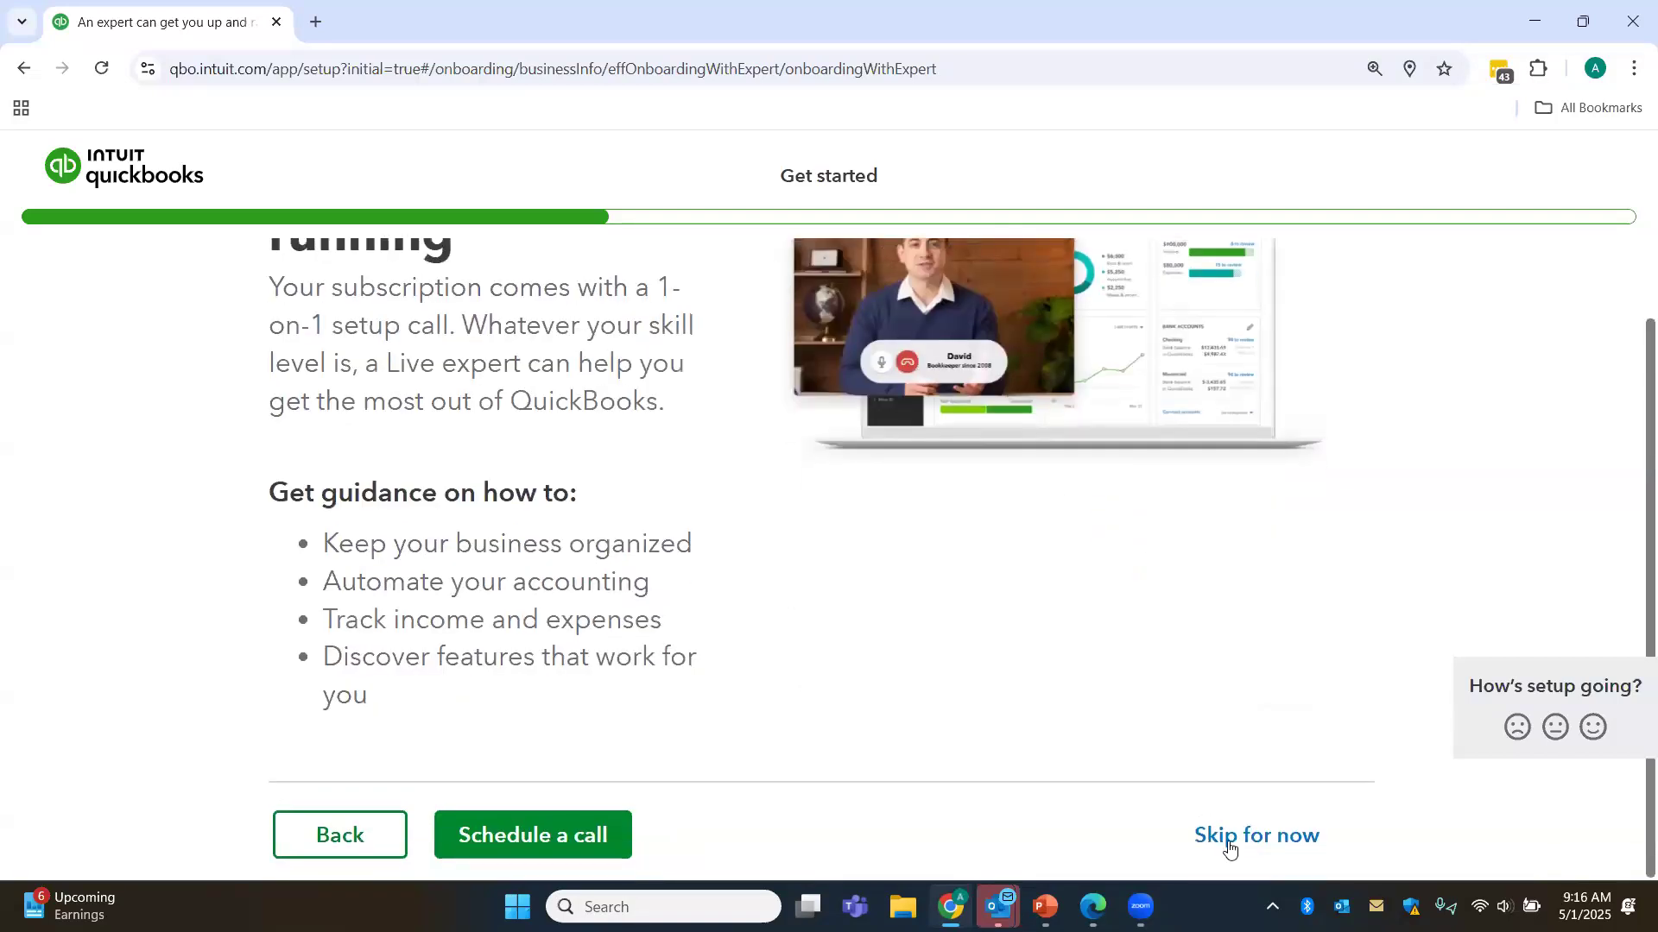
{"action": "left_click", "coordinate": [1236, 841]}
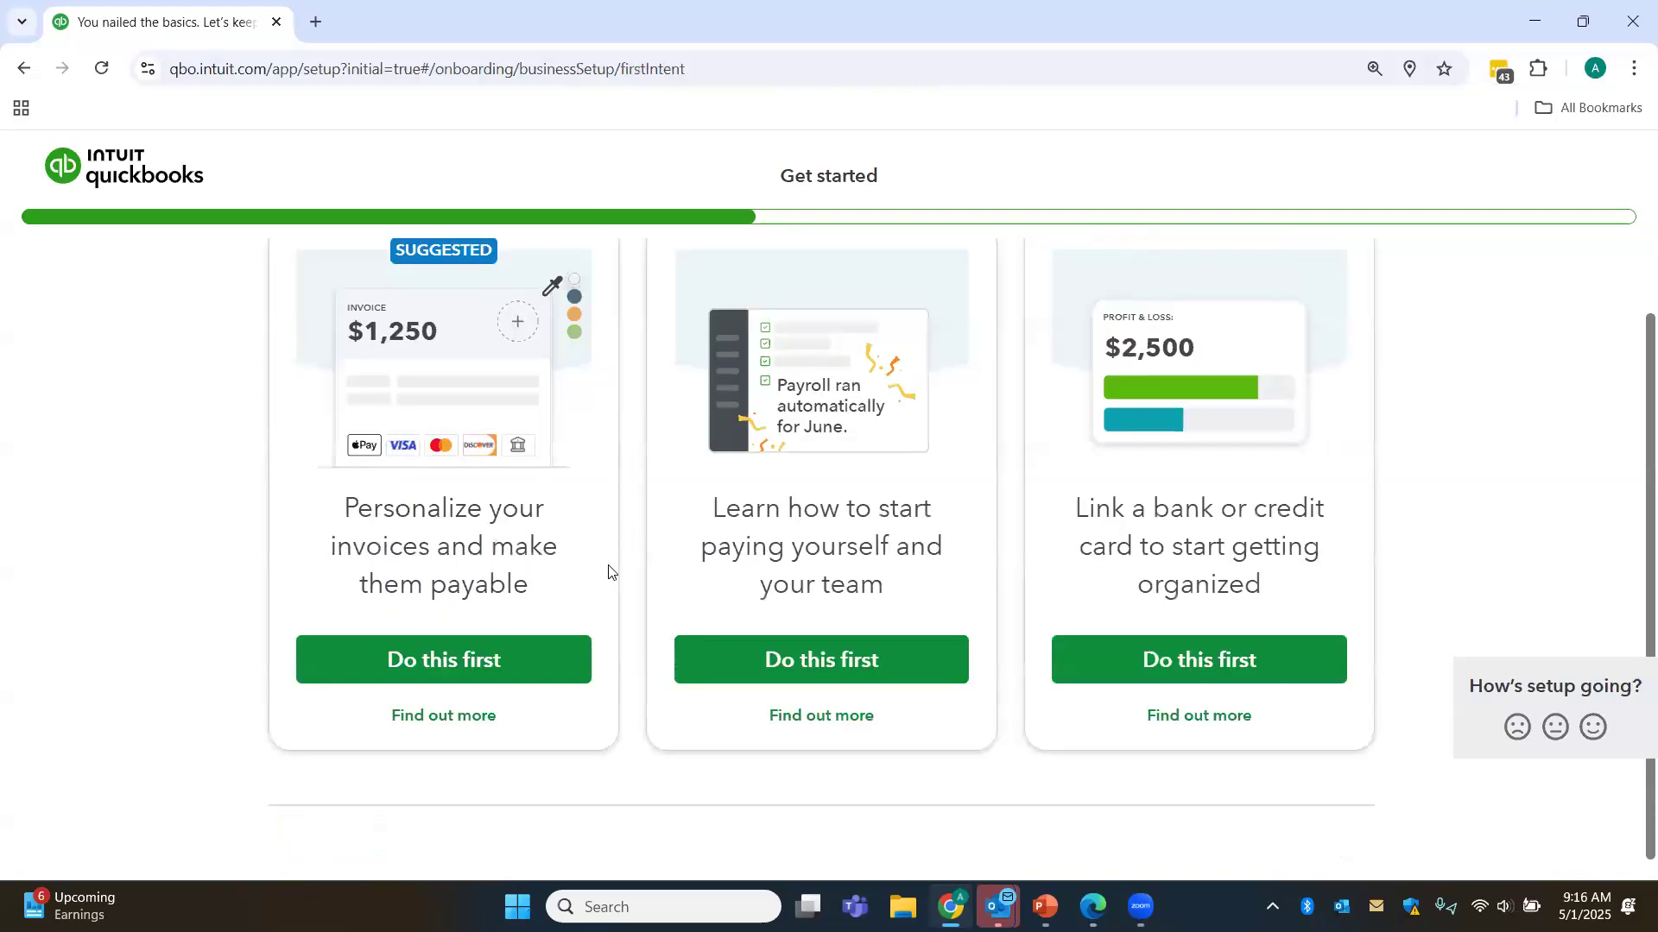
Step: Compare the three setup cards and pick Link a bank or credit card to do first
{"action": "scroll", "coordinate": [658, 514], "scroll_direction": "up", "scroll_amount": 3}
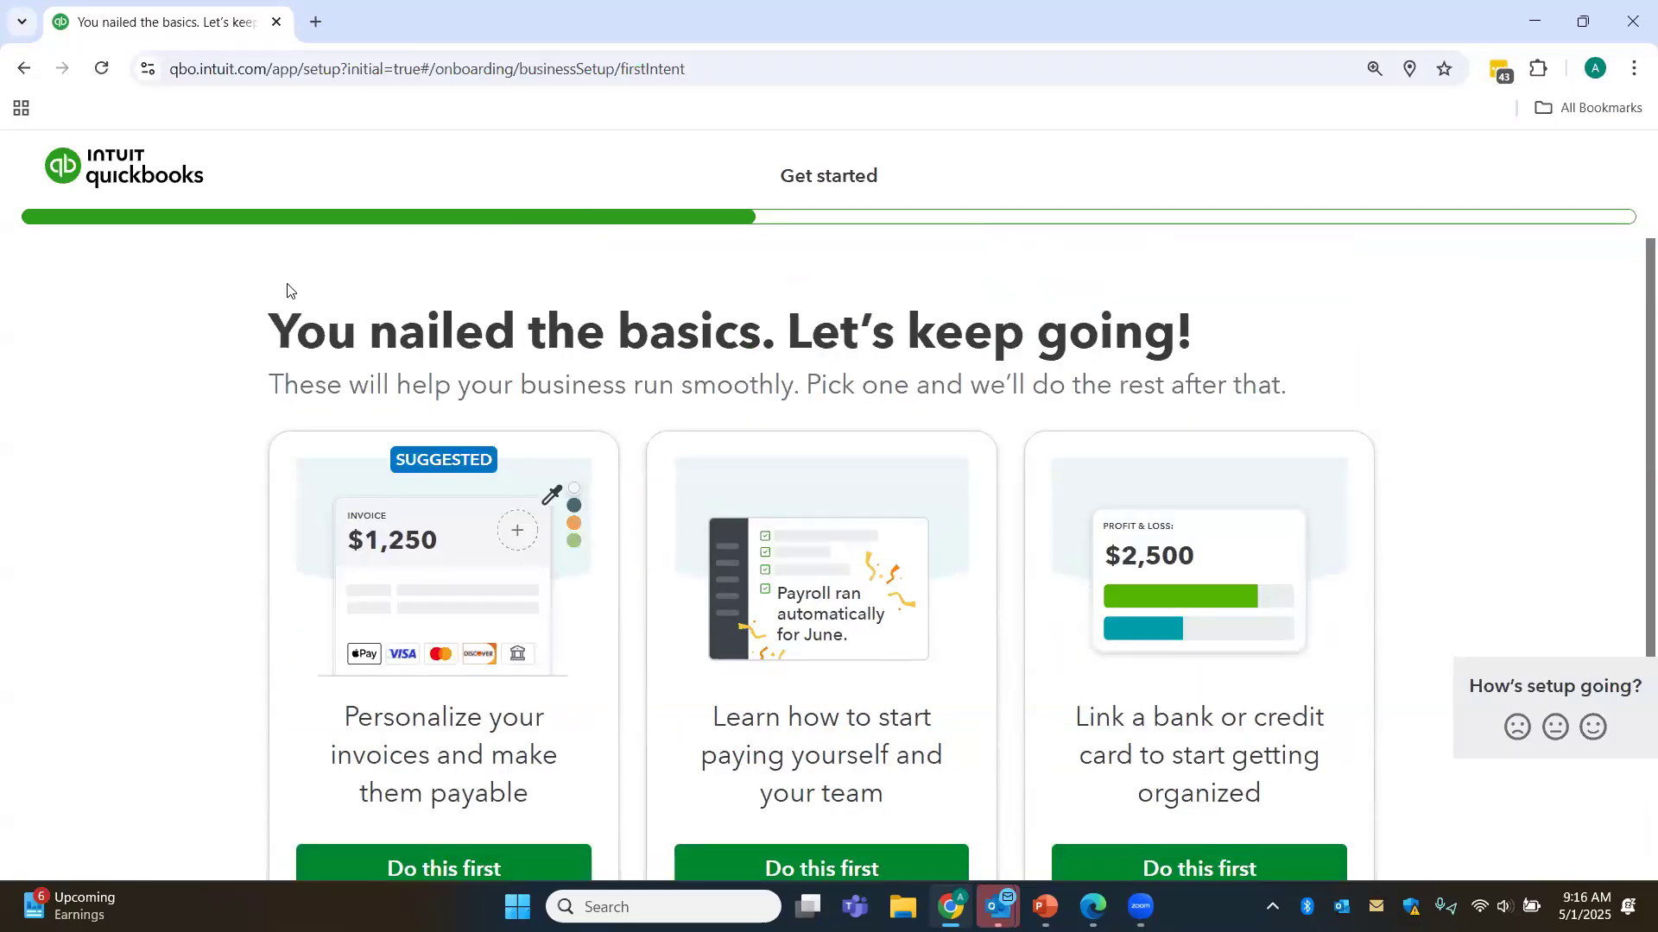
{"action": "scroll", "coordinate": [1435, 355], "scroll_direction": "down", "scroll_amount": 3}
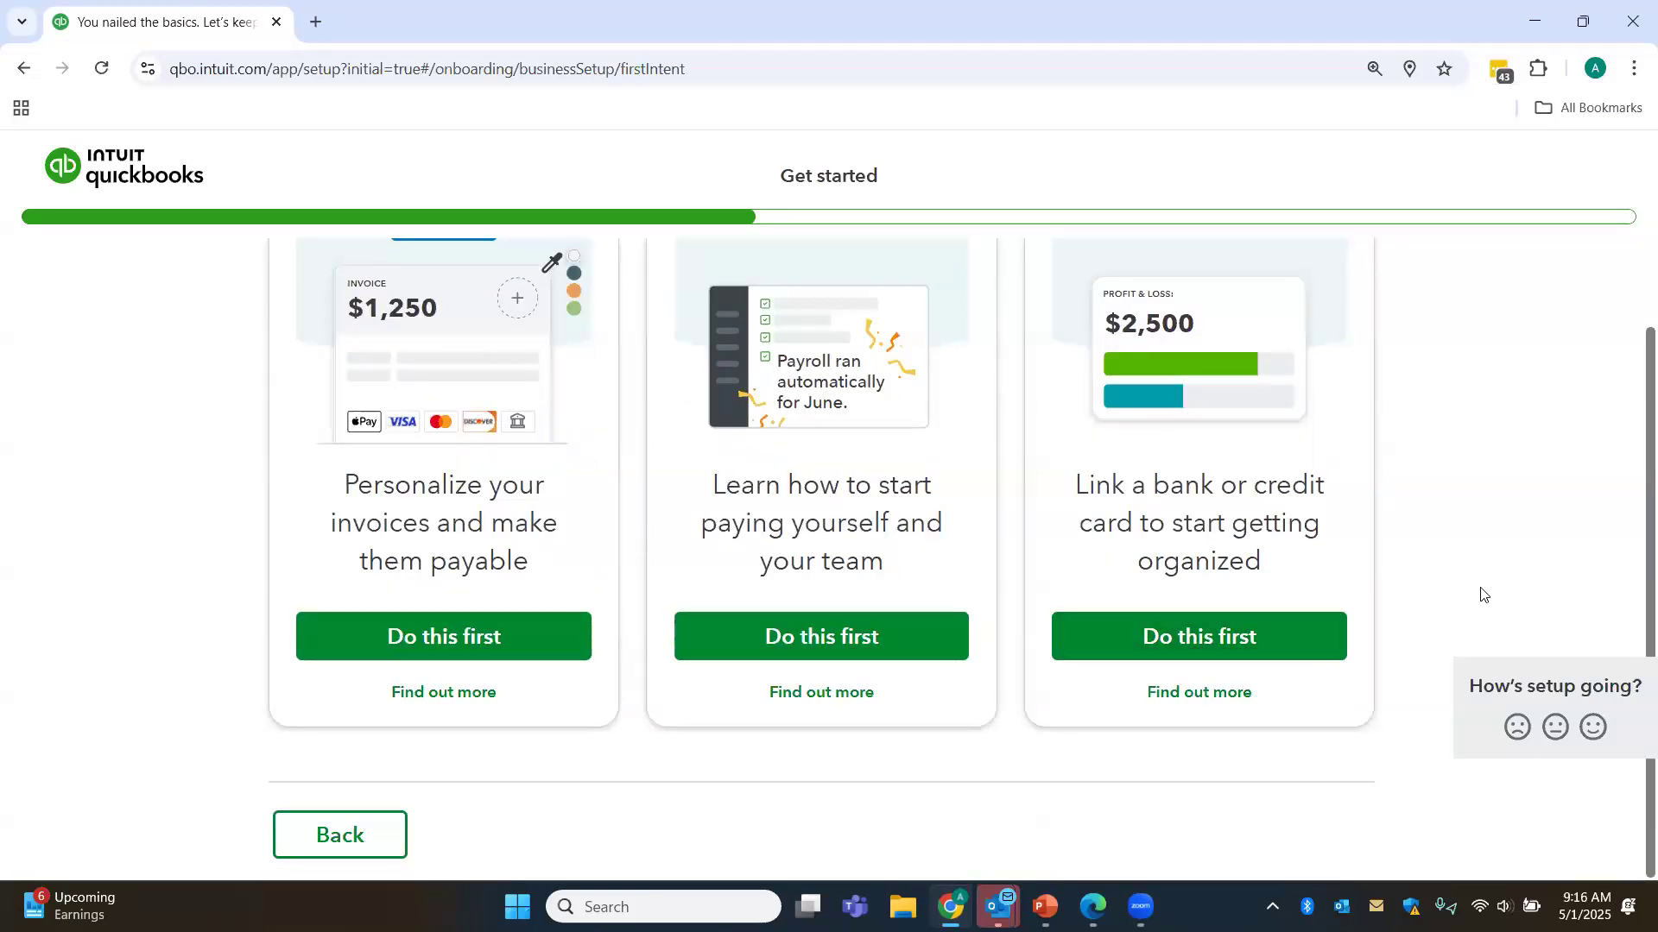
{"action": "scroll", "coordinate": [1351, 605], "scroll_direction": "up", "scroll_amount": 3}
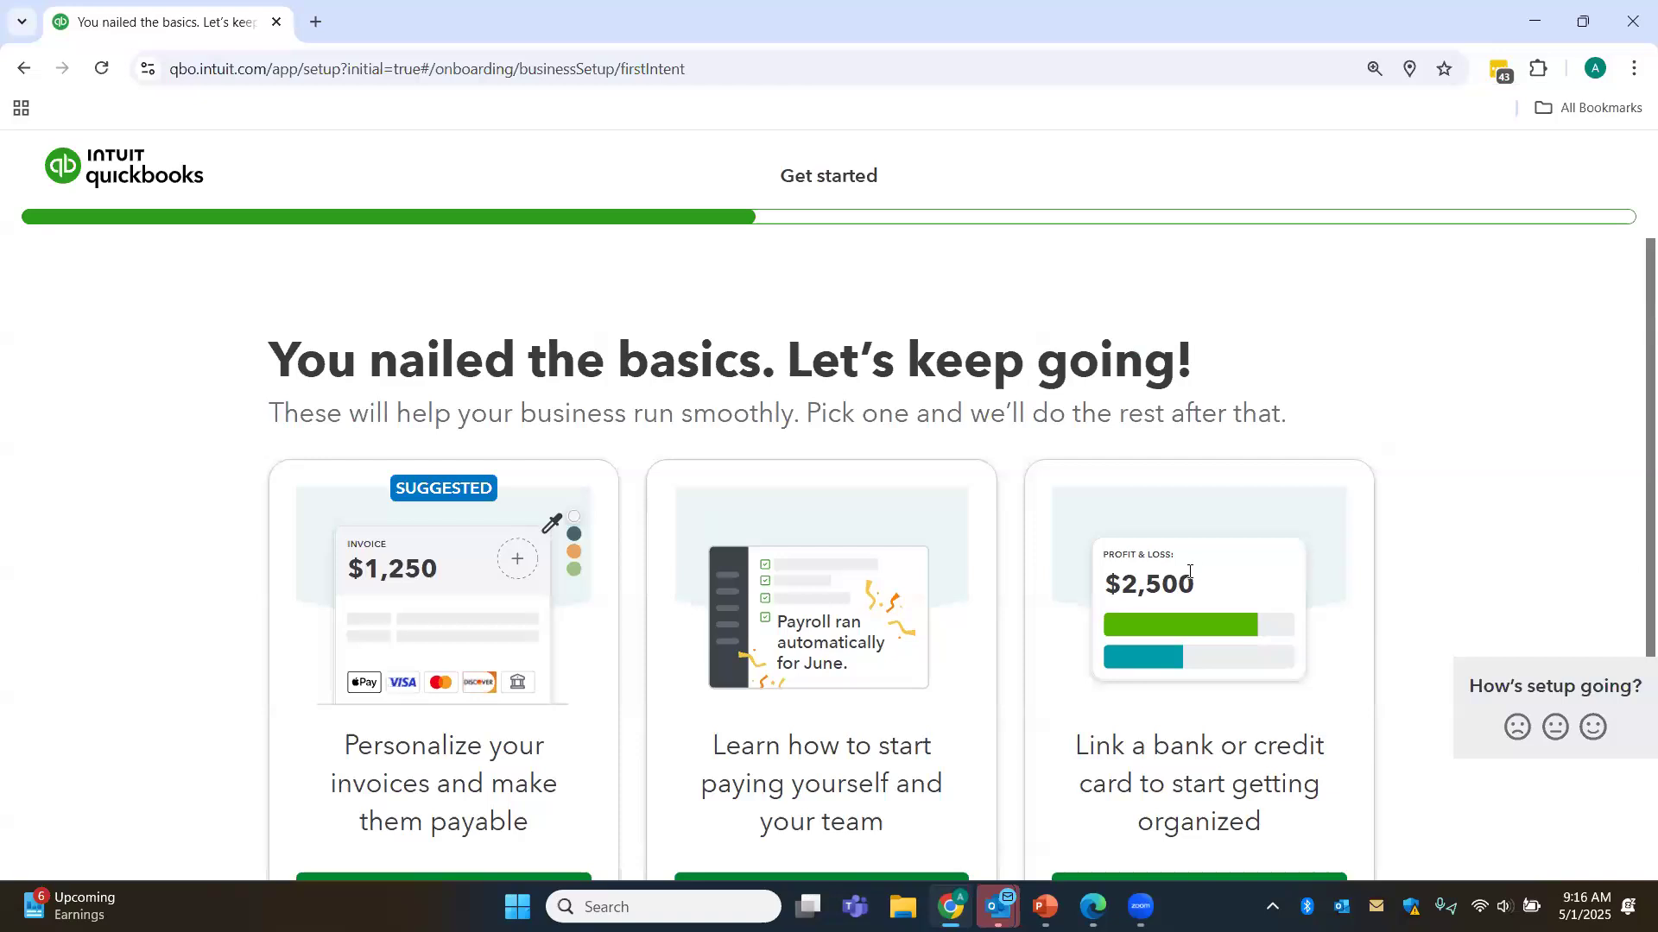
{"action": "scroll", "coordinate": [1295, 605], "scroll_direction": "down", "scroll_amount": 3}
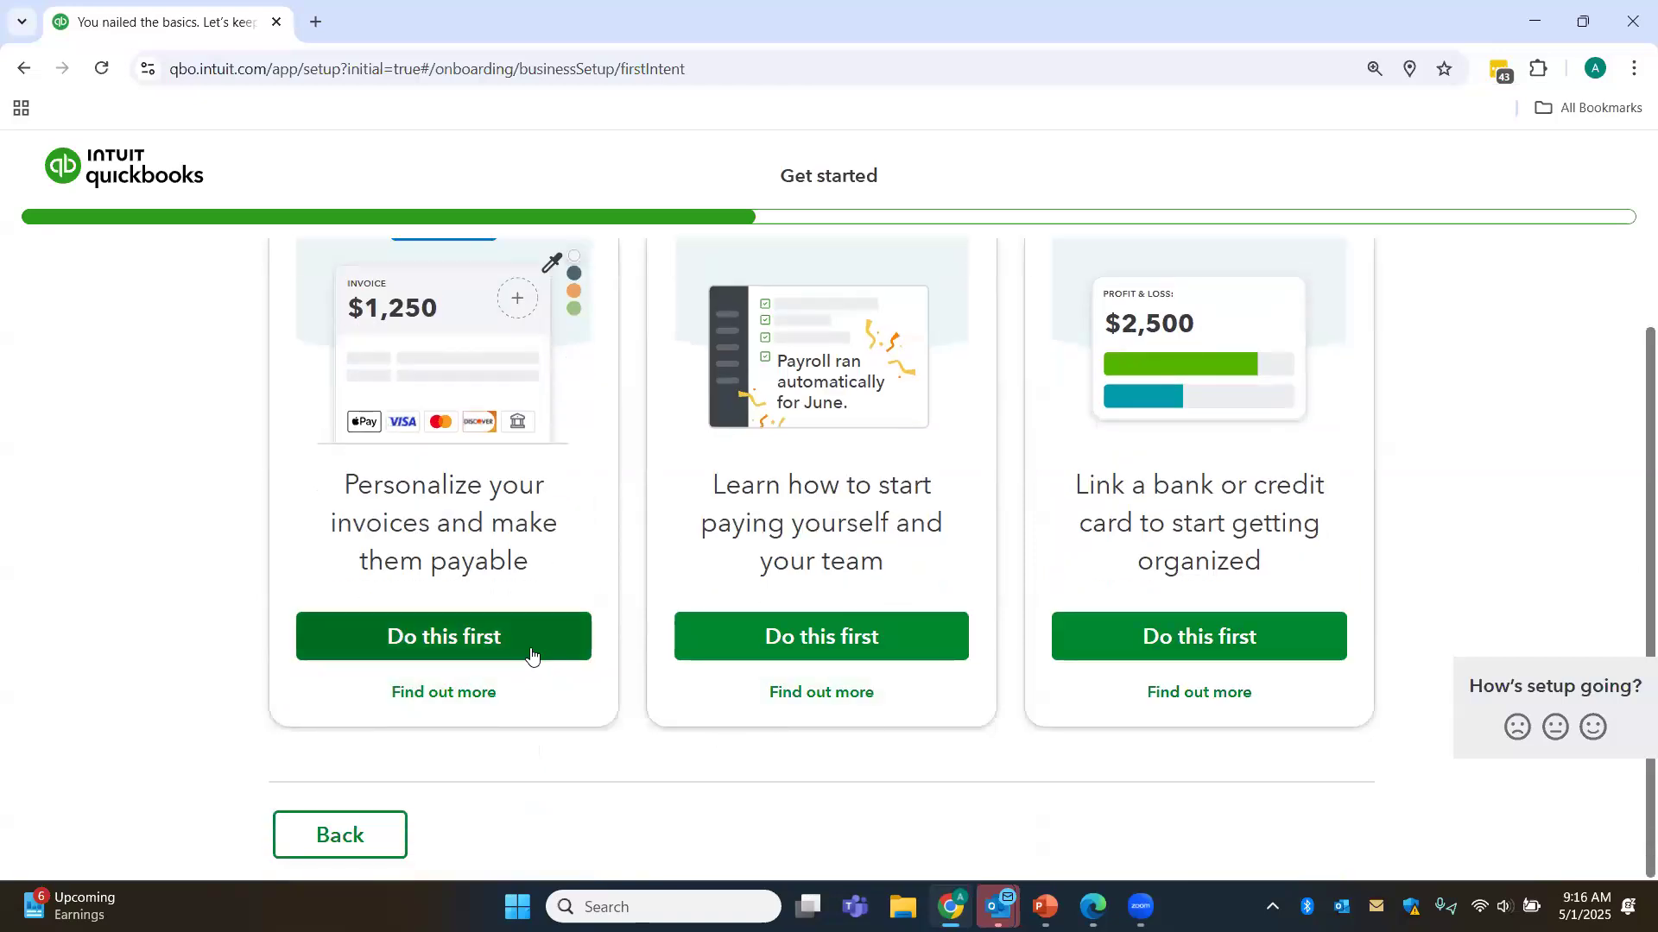
{"action": "scroll", "coordinate": [591, 633], "scroll_direction": "up", "scroll_amount": 1}
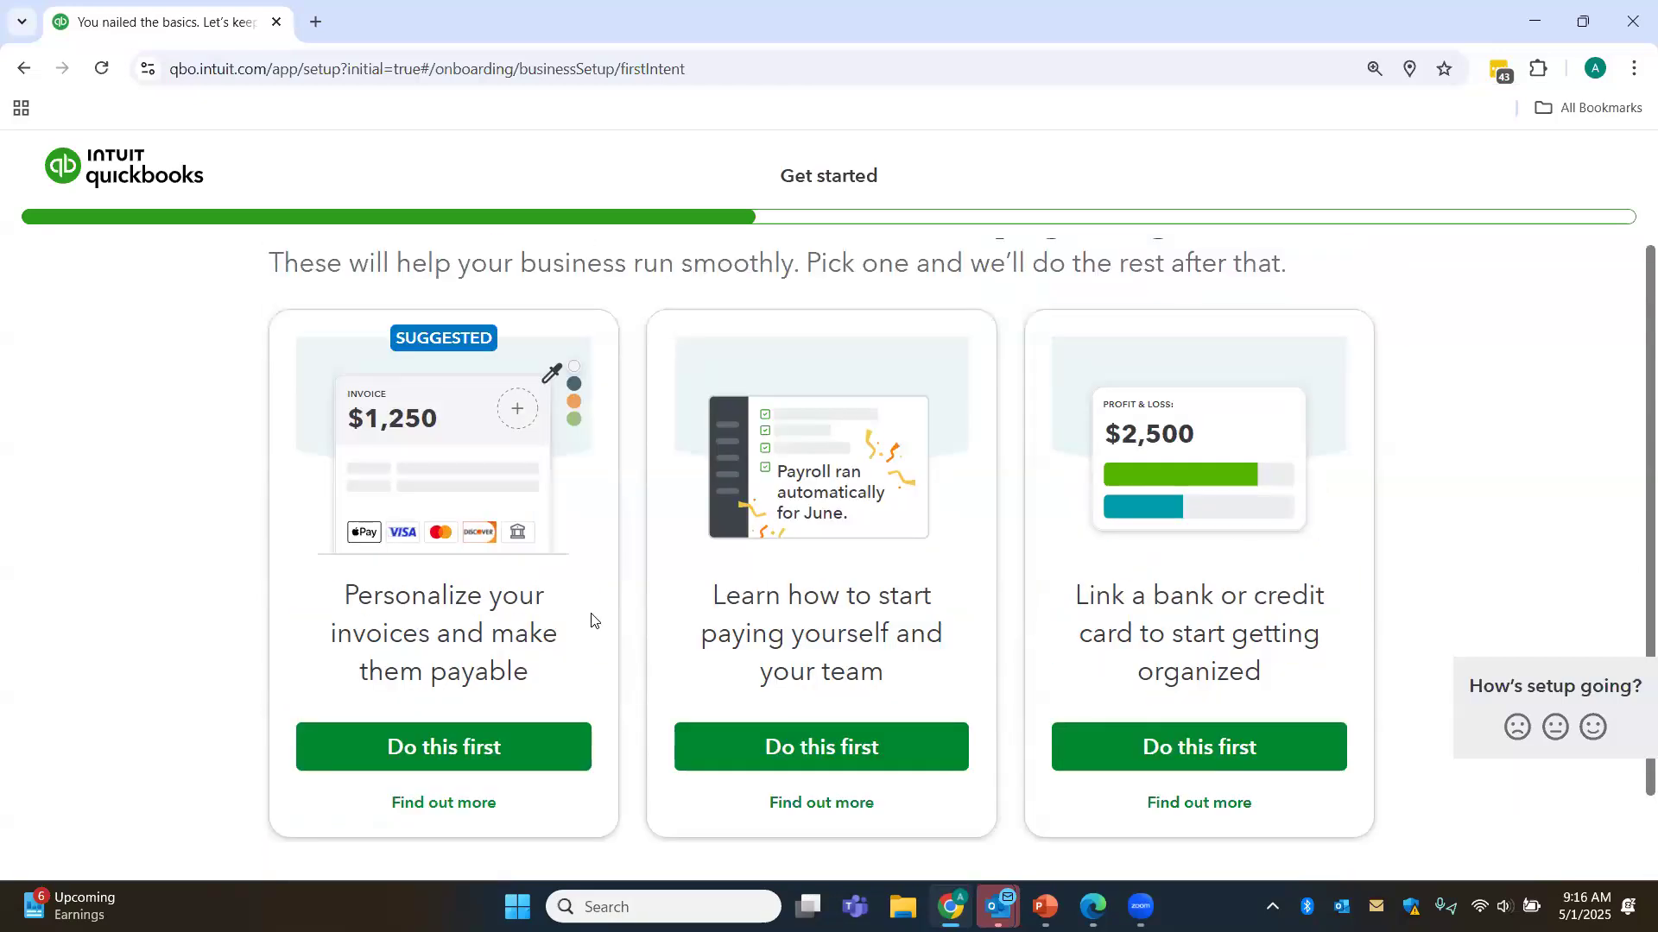
{"action": "scroll", "coordinate": [591, 617], "scroll_direction": "up", "scroll_amount": 1}
{"action": "scroll", "coordinate": [855, 592], "scroll_direction": "down", "scroll_amount": 2}
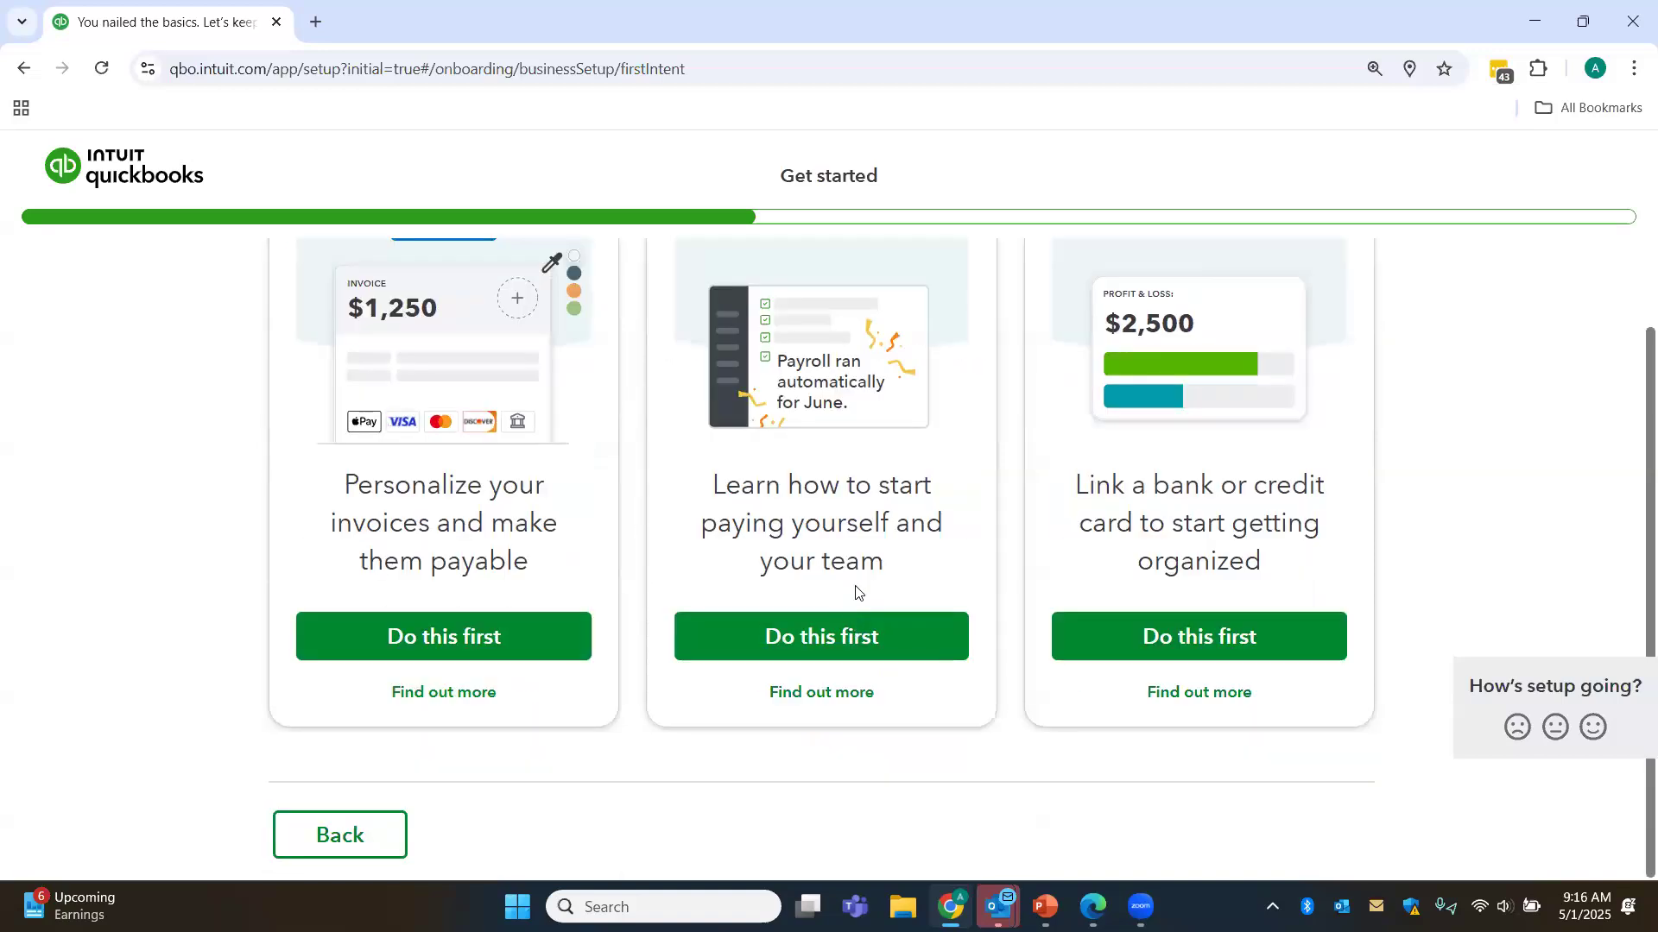
{"action": "left_click", "coordinate": [1212, 648]}
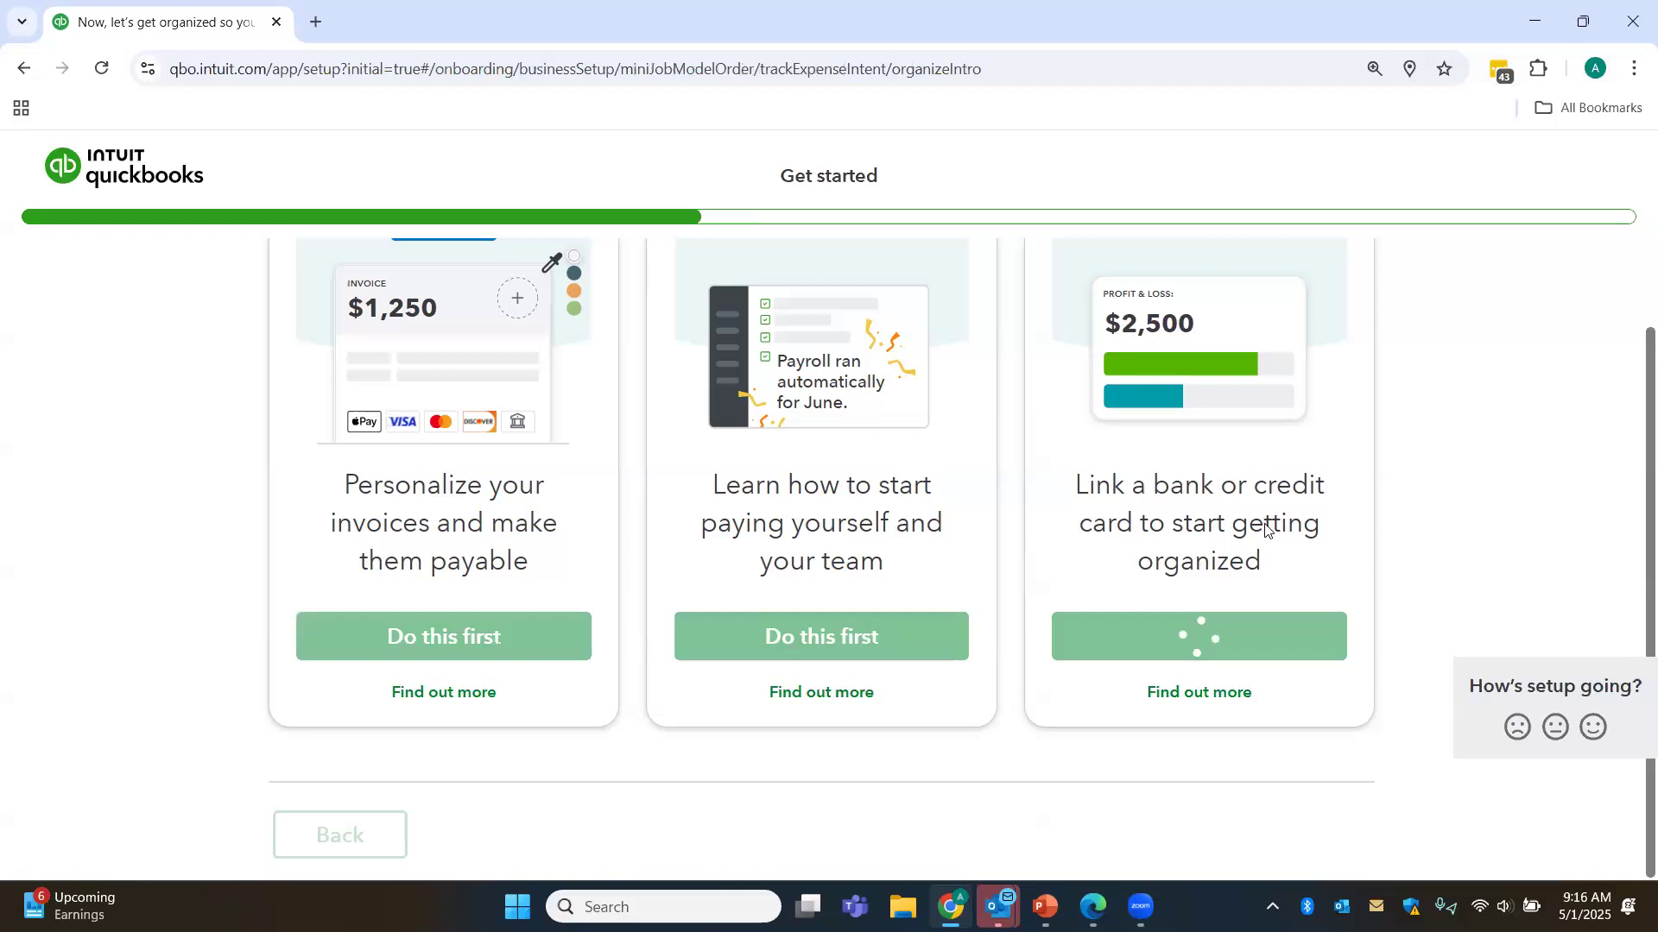
Step: Skip the getting-organized, receipt-capture app, getting-paid and in-person payment app pages
{"action": "left_click", "coordinate": [1222, 834]}
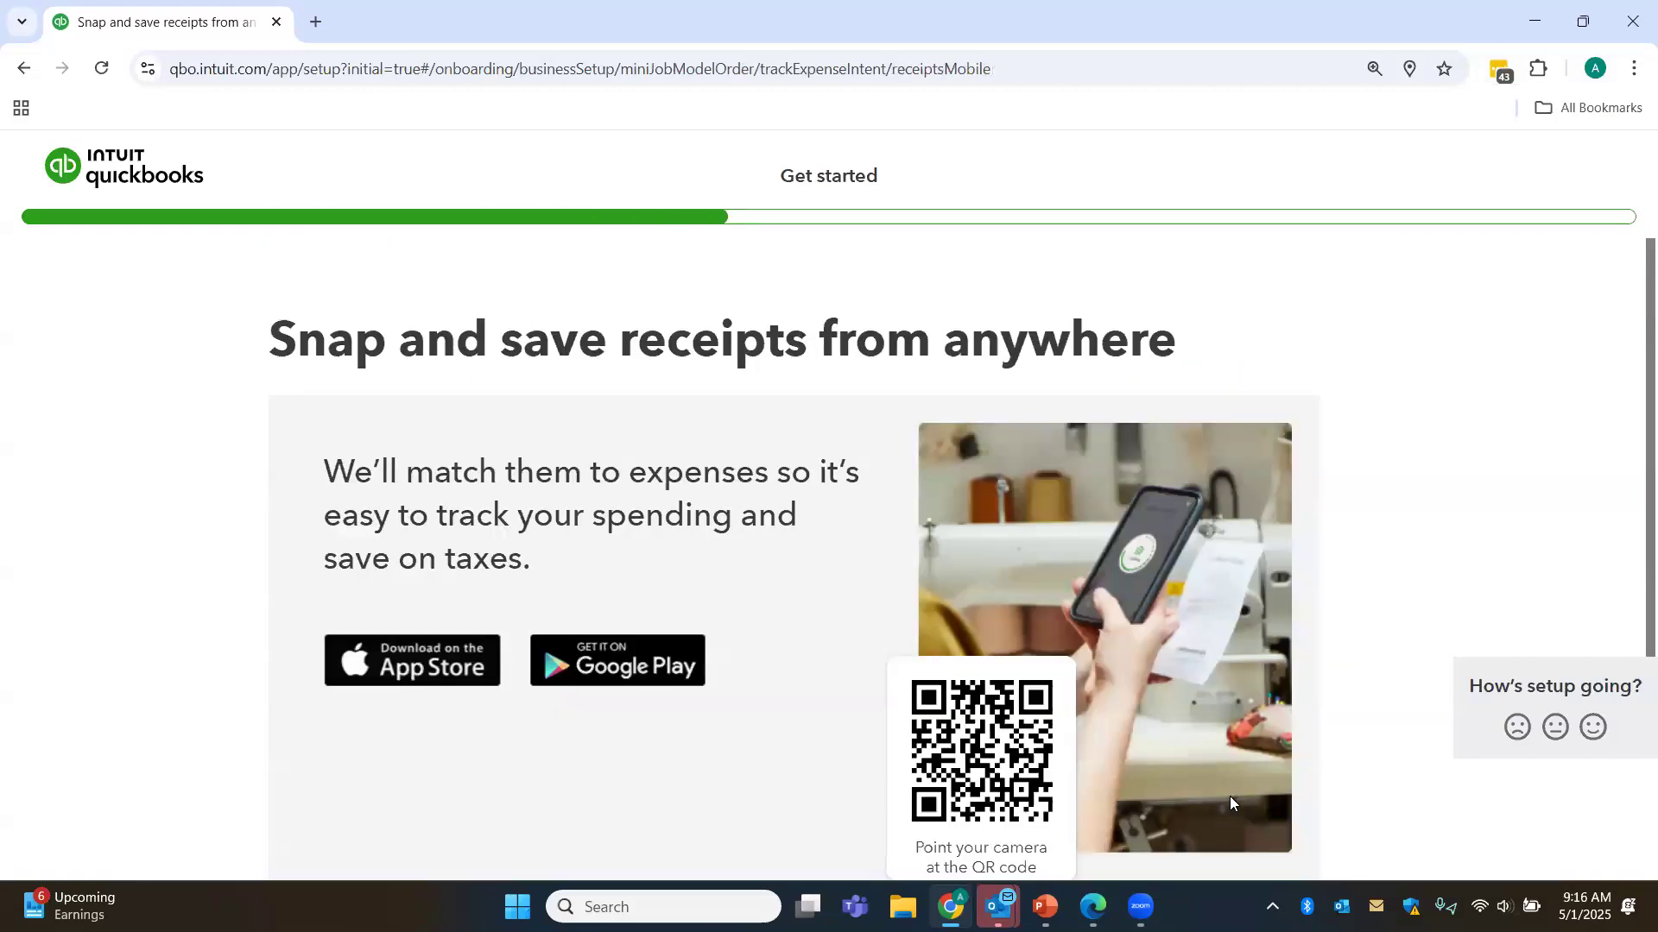
{"action": "scroll", "coordinate": [1252, 708], "scroll_direction": "down", "scroll_amount": 2}
{"action": "left_click", "coordinate": [1226, 844]}
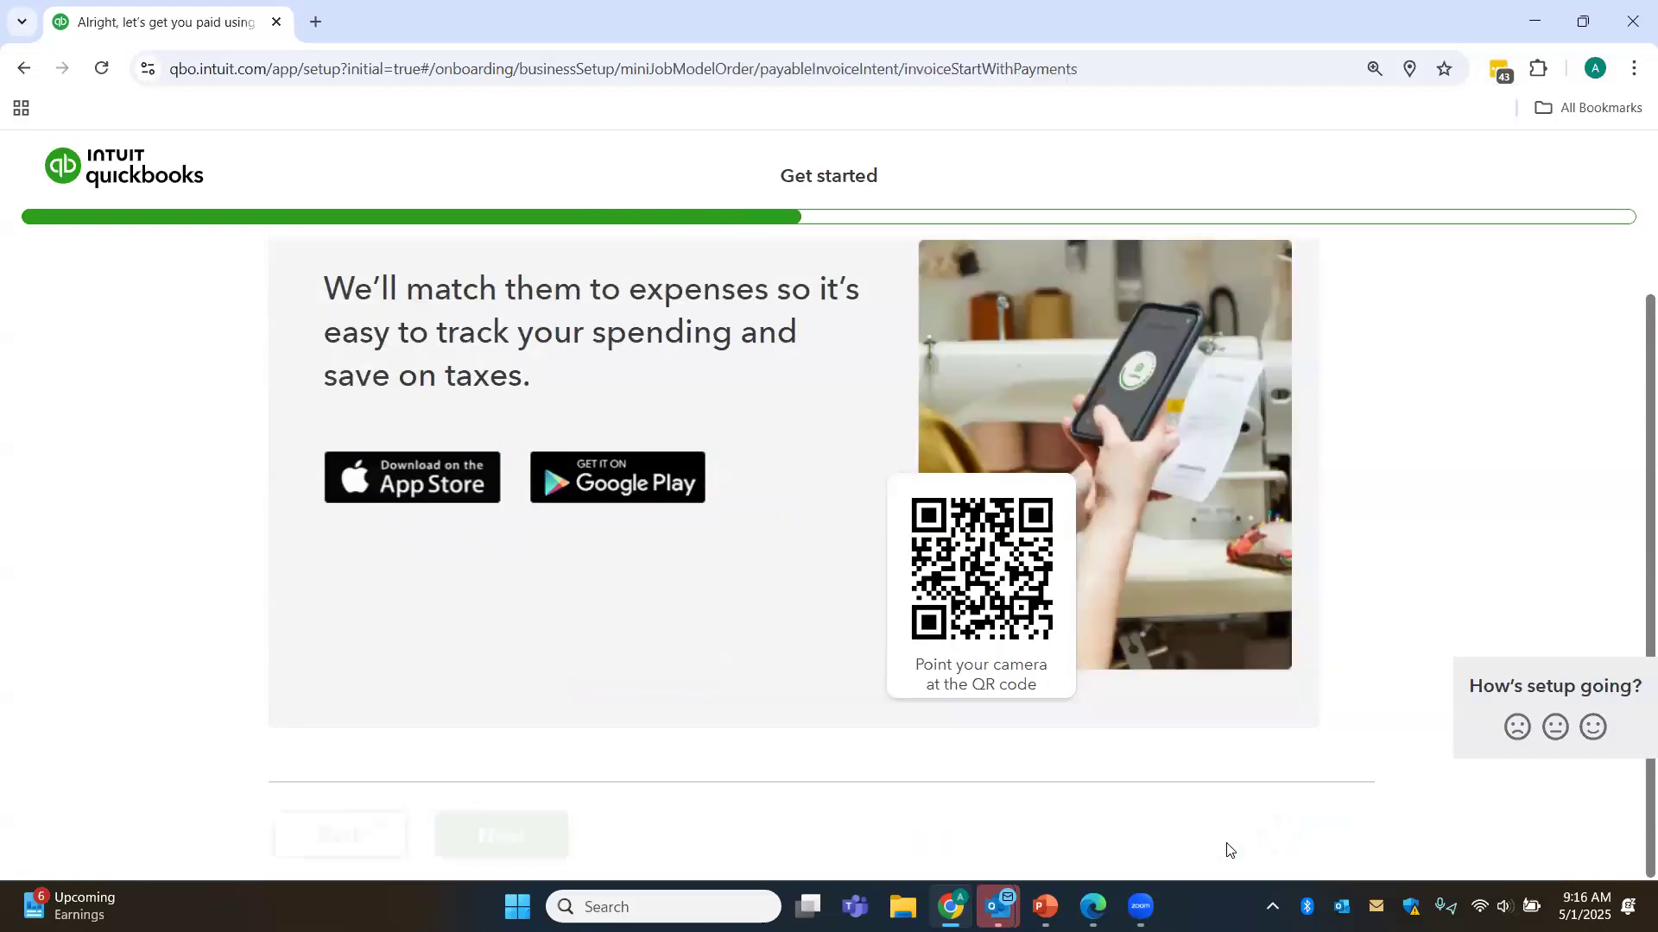
{"action": "left_click", "coordinate": [1265, 796]}
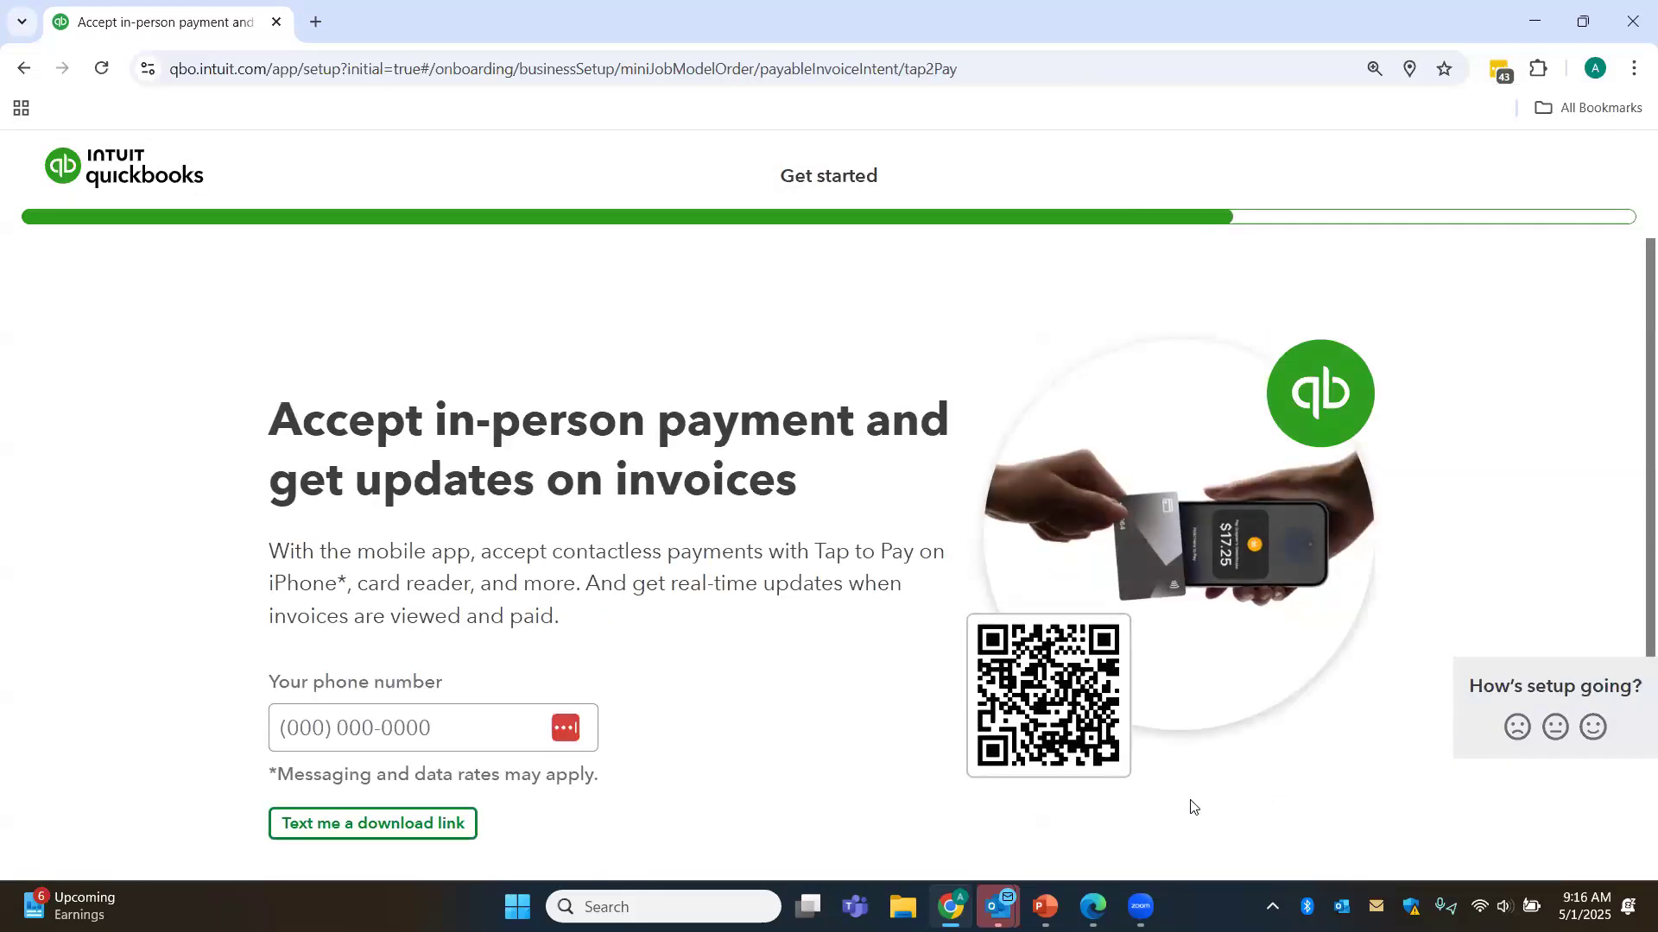
{"action": "scroll", "coordinate": [1187, 789], "scroll_direction": "down", "scroll_amount": 2}
{"action": "left_click", "coordinate": [1199, 771]}
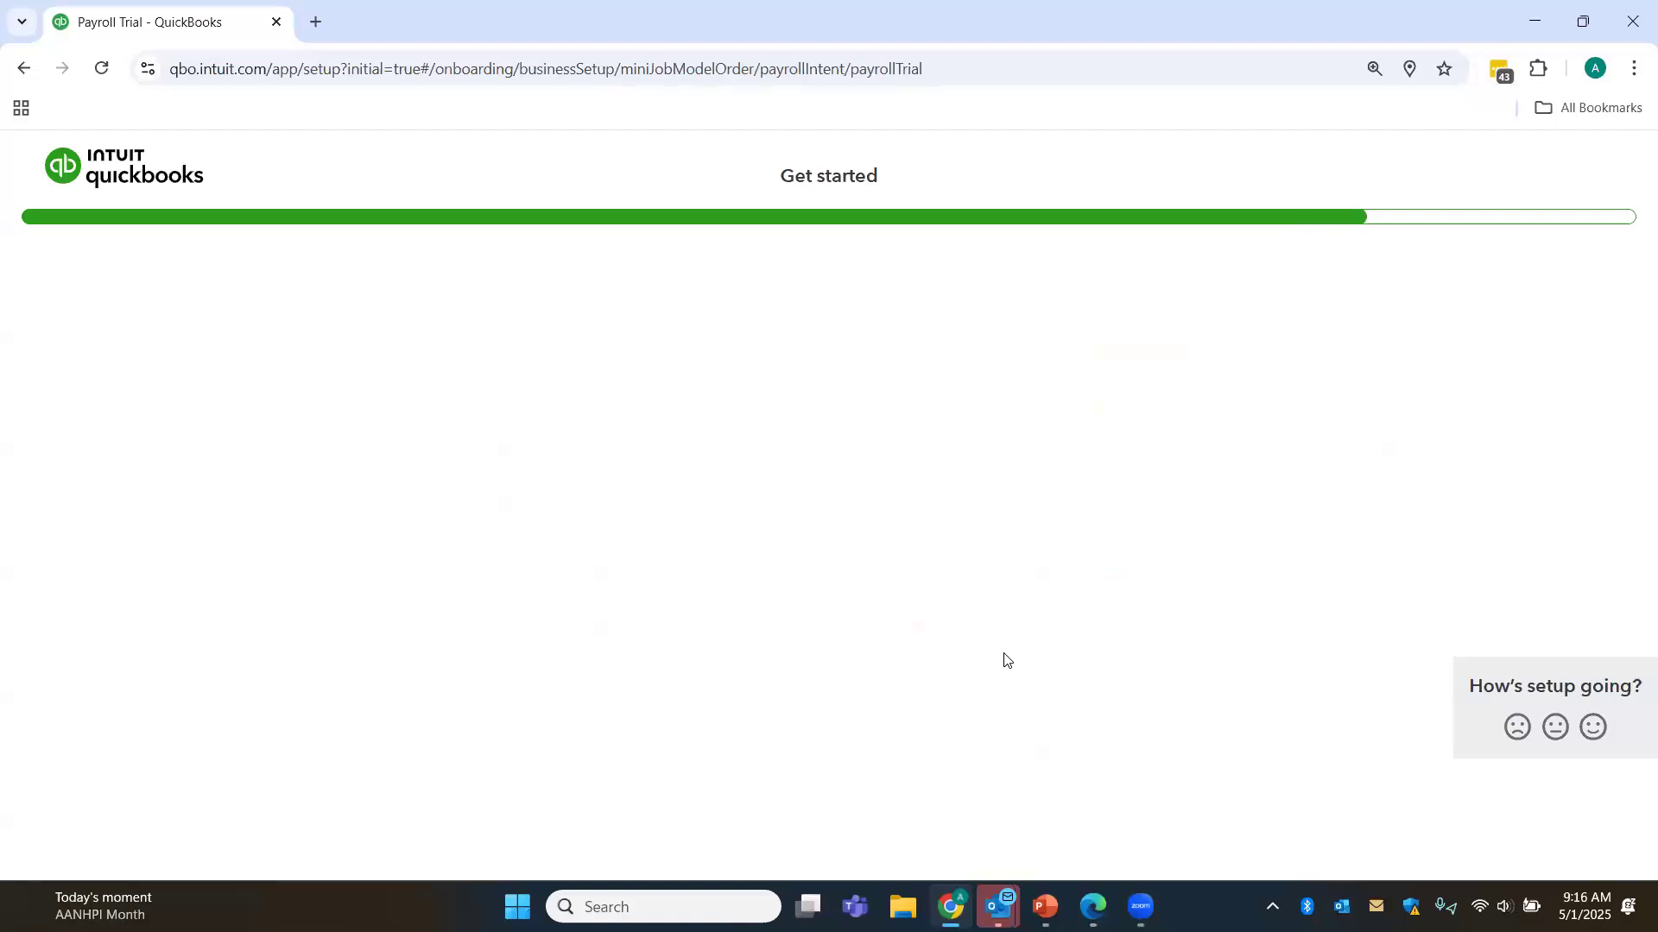
Step: Decline Payroll Premium with 'Not right now' and continue
{"action": "scroll", "coordinate": [1004, 661], "scroll_direction": "down", "scroll_amount": 5}
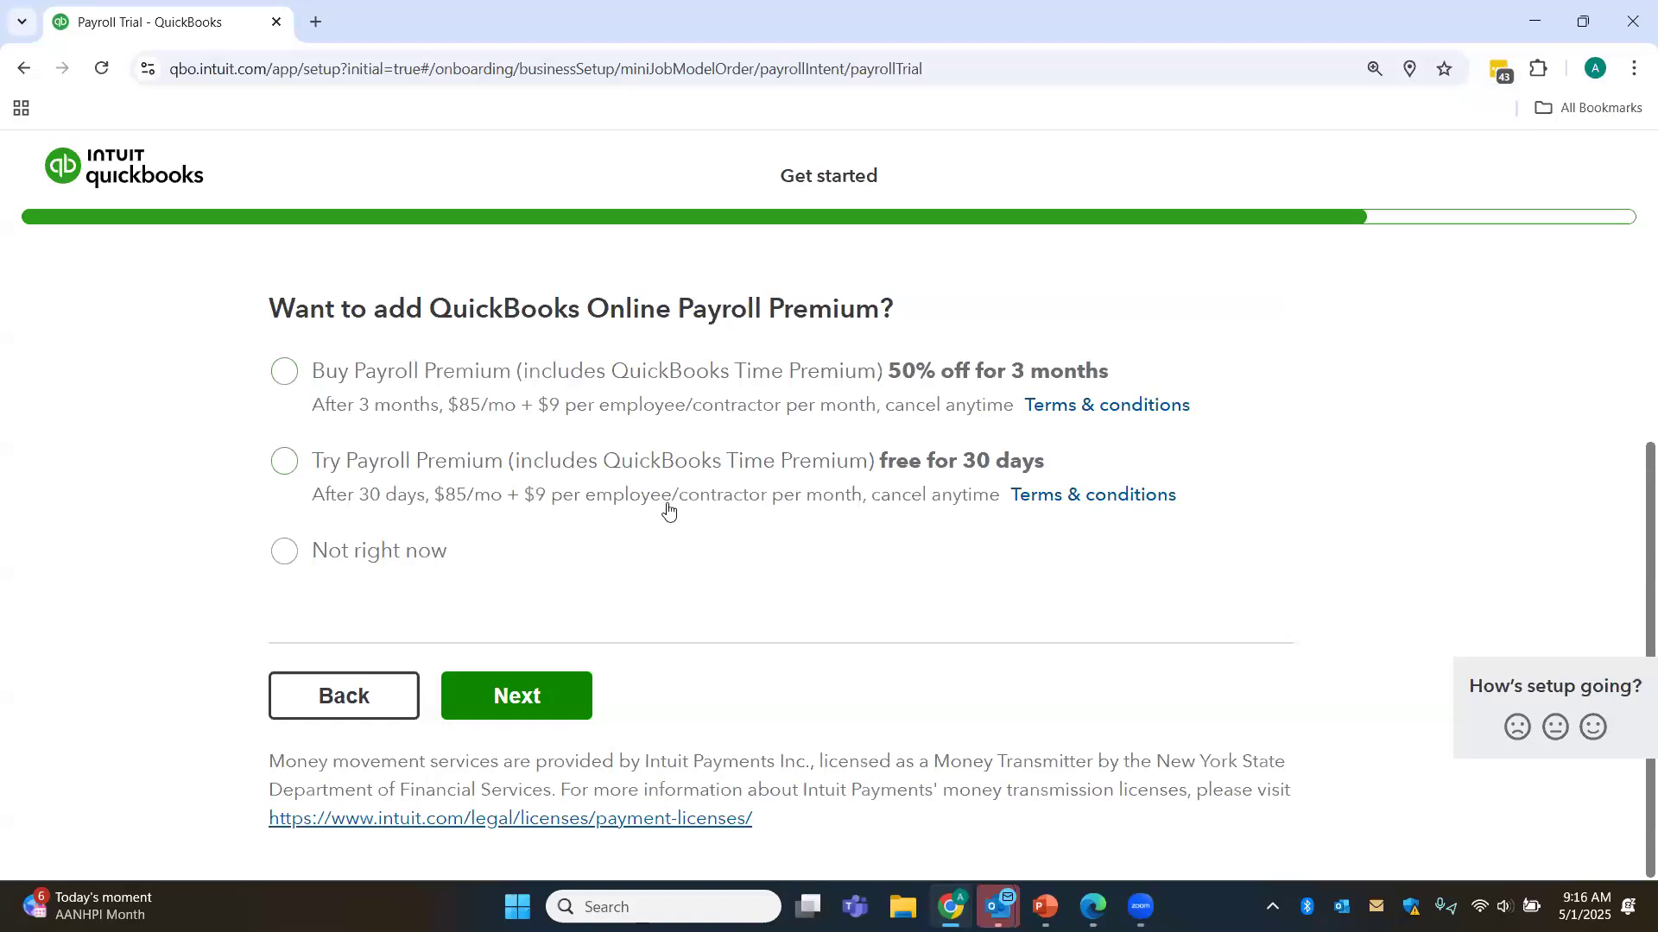
{"action": "left_click", "coordinate": [289, 556]}
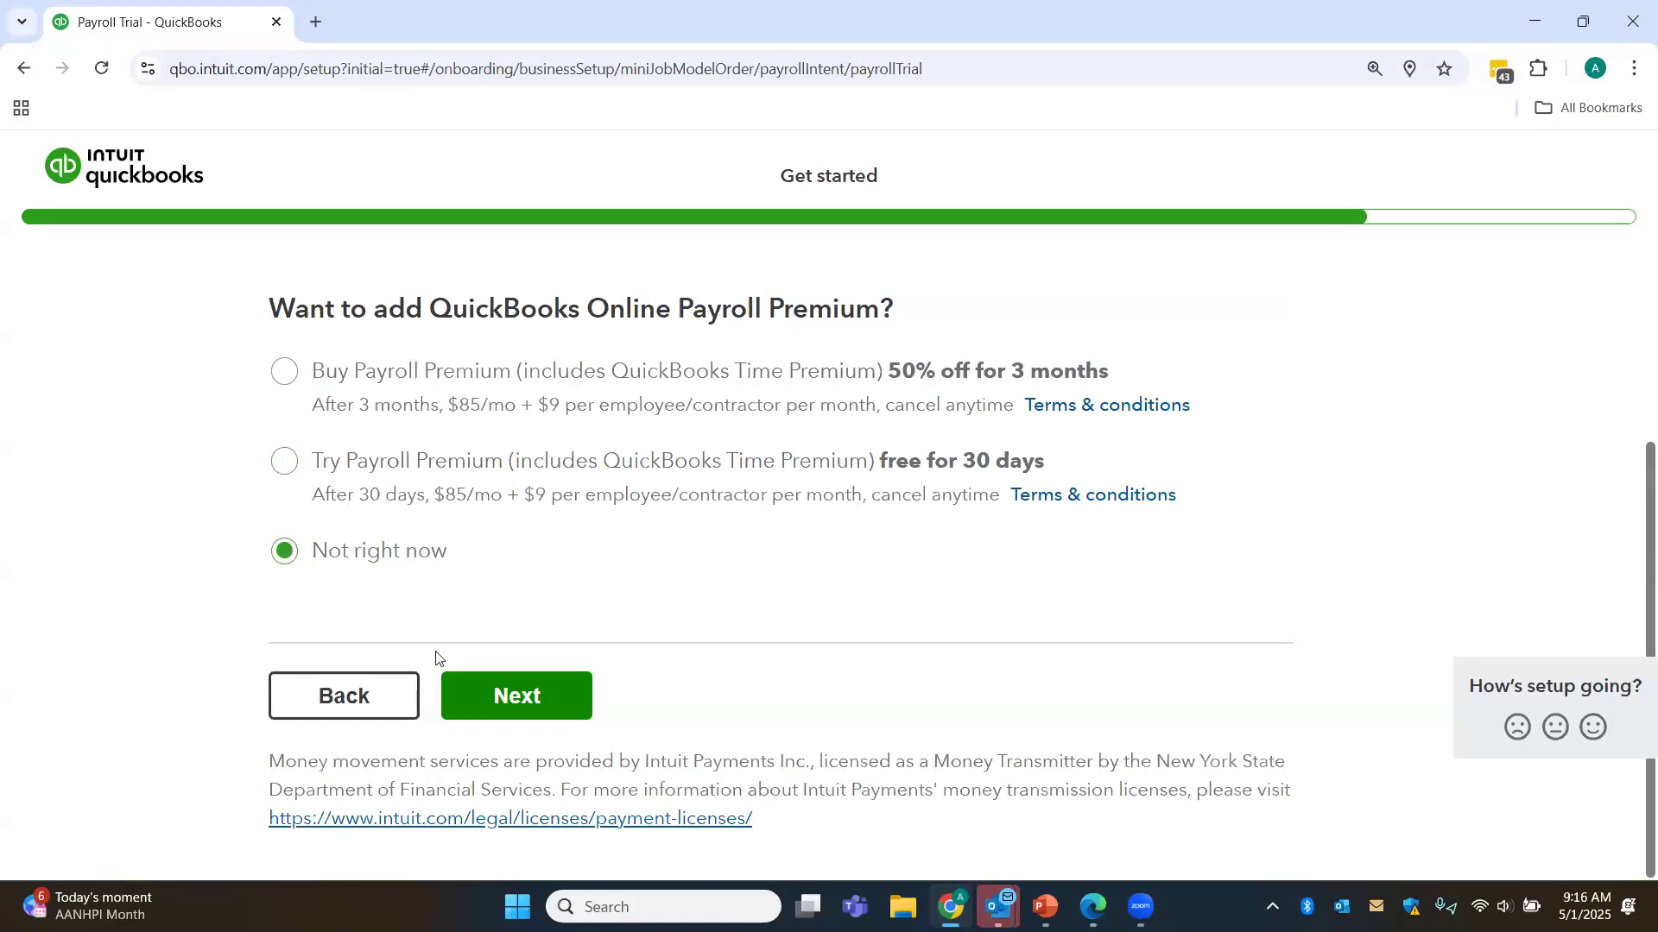
{"action": "left_click", "coordinate": [485, 684]}
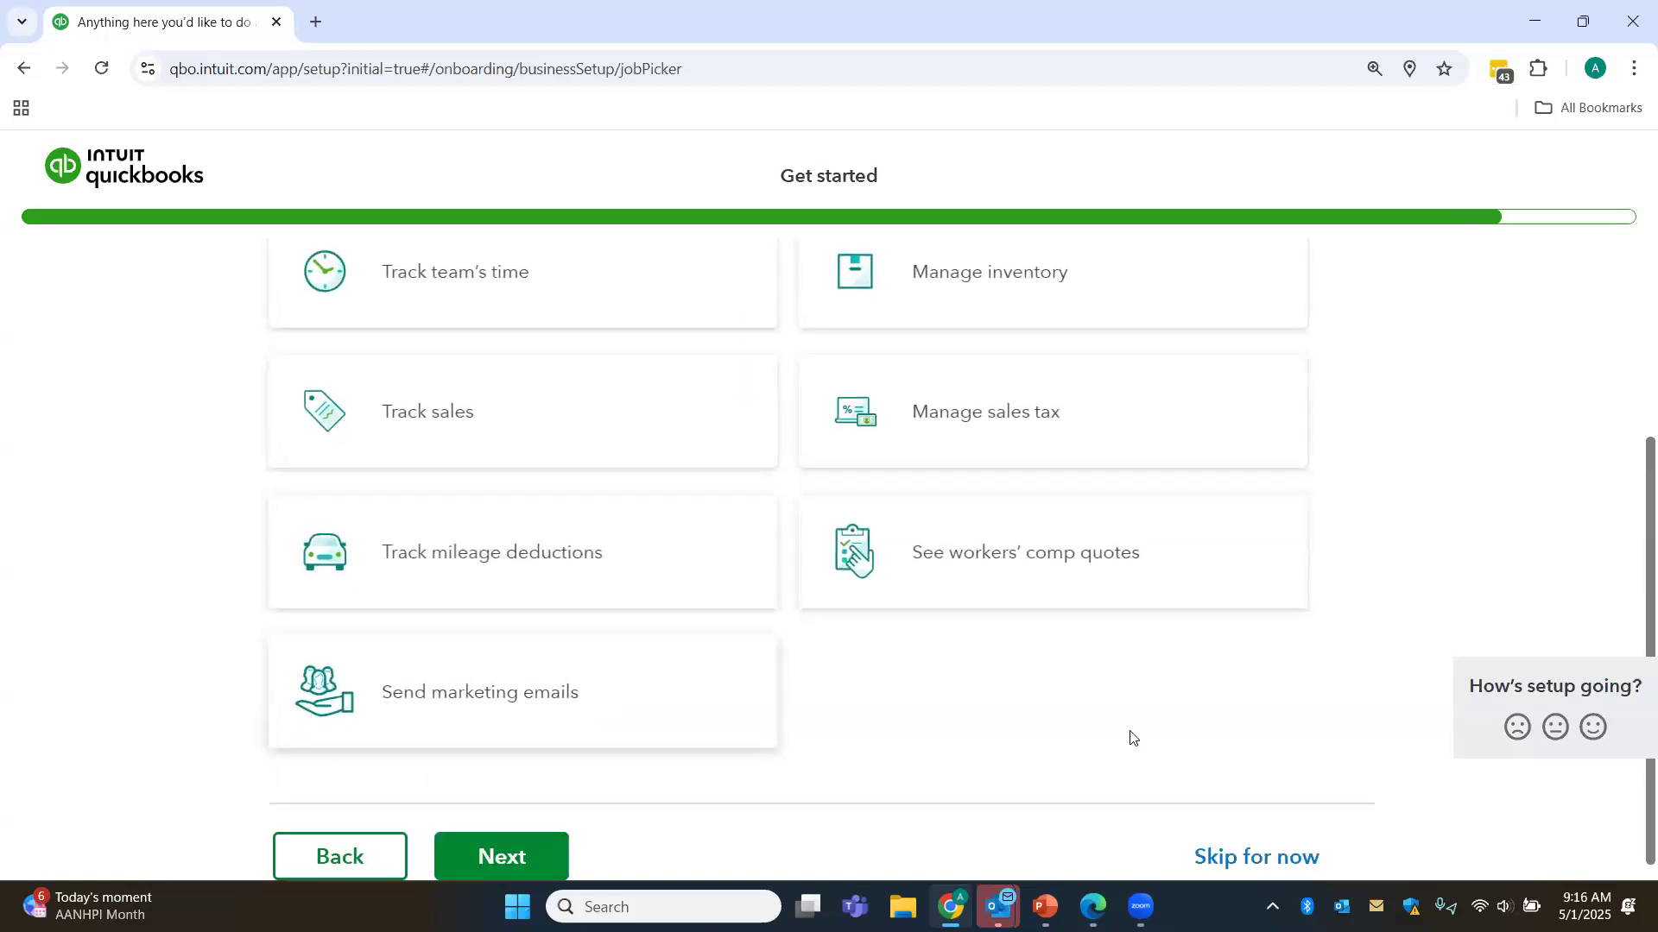
Step: Mark Send & track invoices, Manage sales tax and Track sales as later tasks, then move on
{"action": "scroll", "coordinate": [1131, 737], "scroll_direction": "up", "scroll_amount": 6}
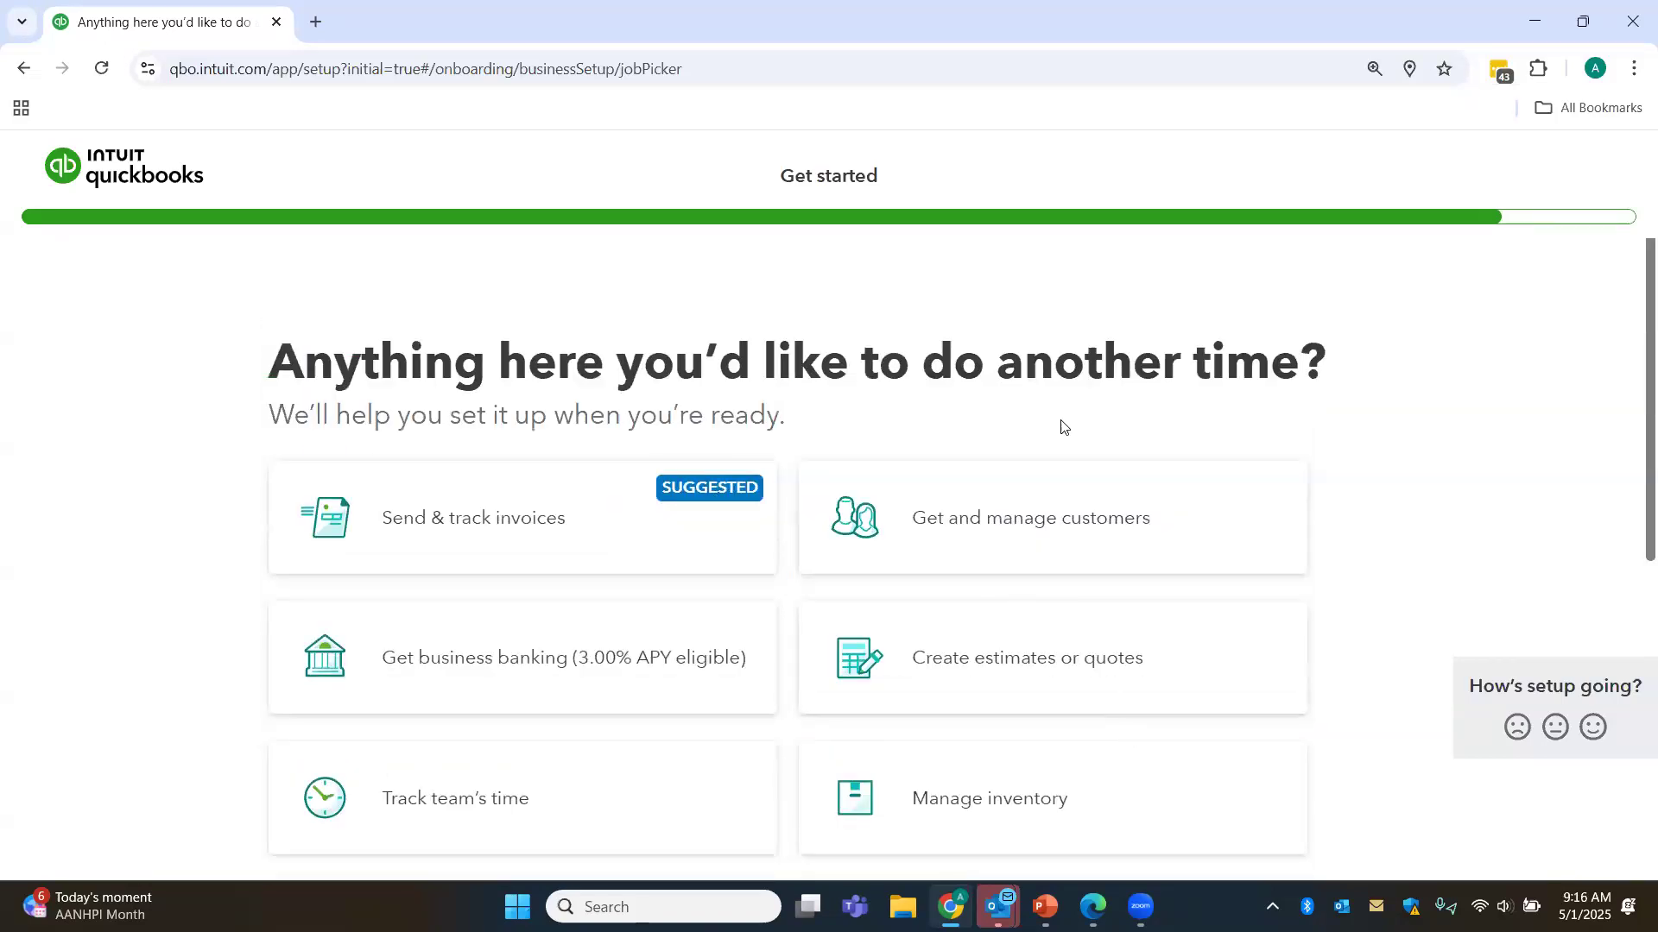
{"action": "left_click", "coordinate": [426, 510]}
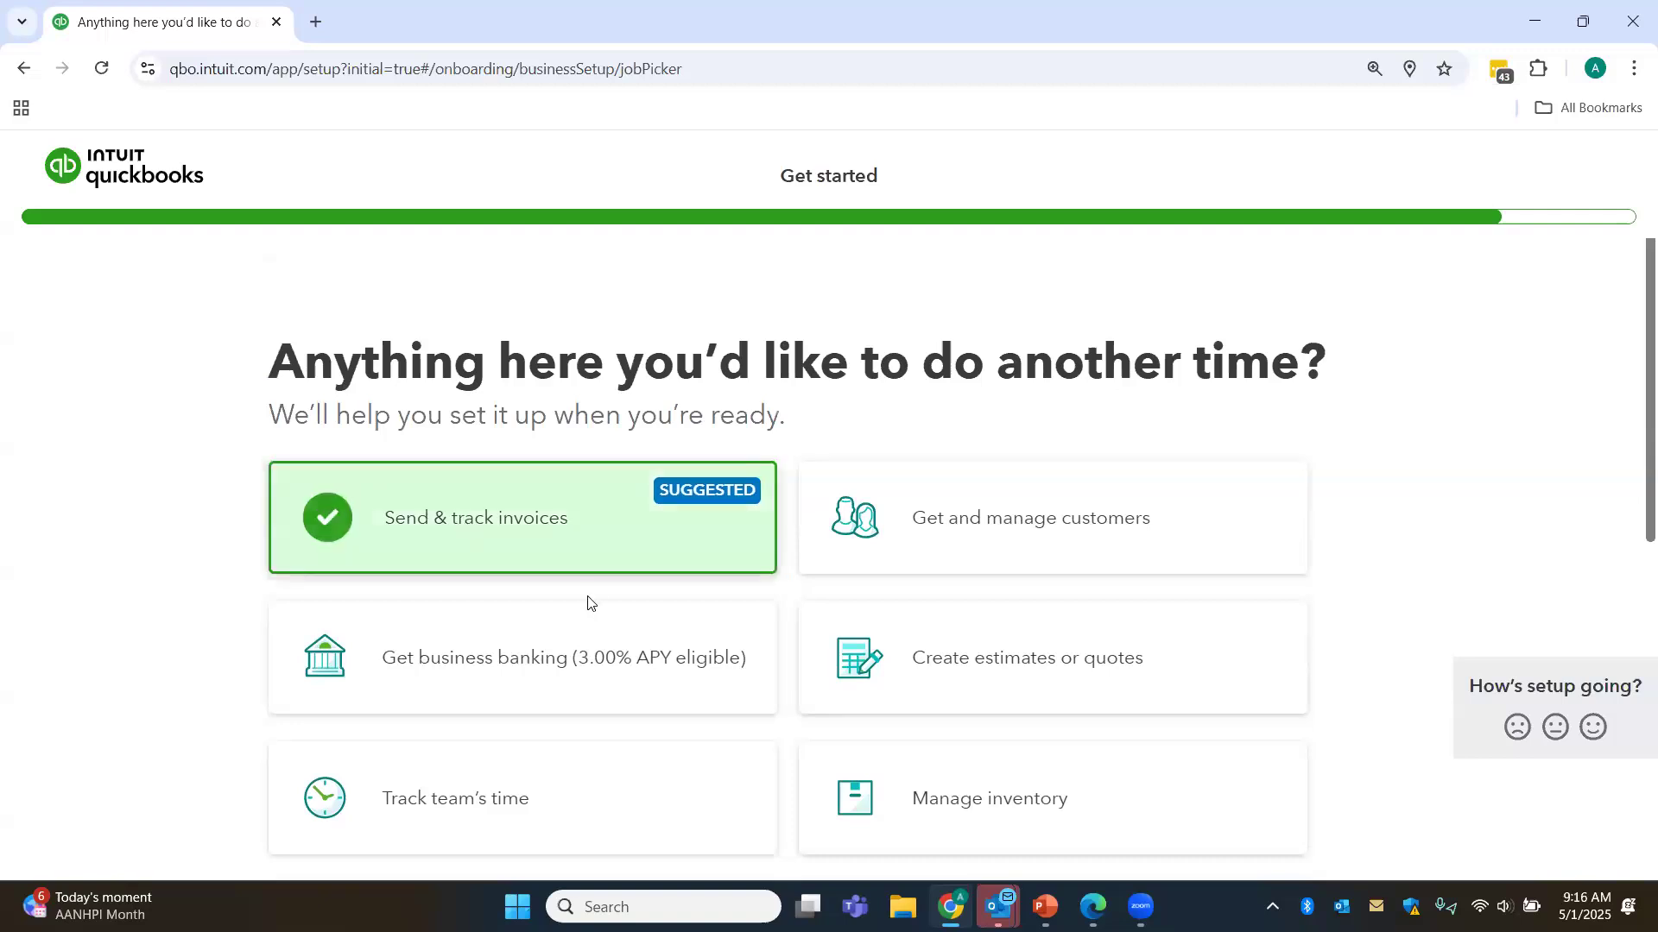
{"action": "scroll", "coordinate": [802, 637], "scroll_direction": "down", "scroll_amount": 1}
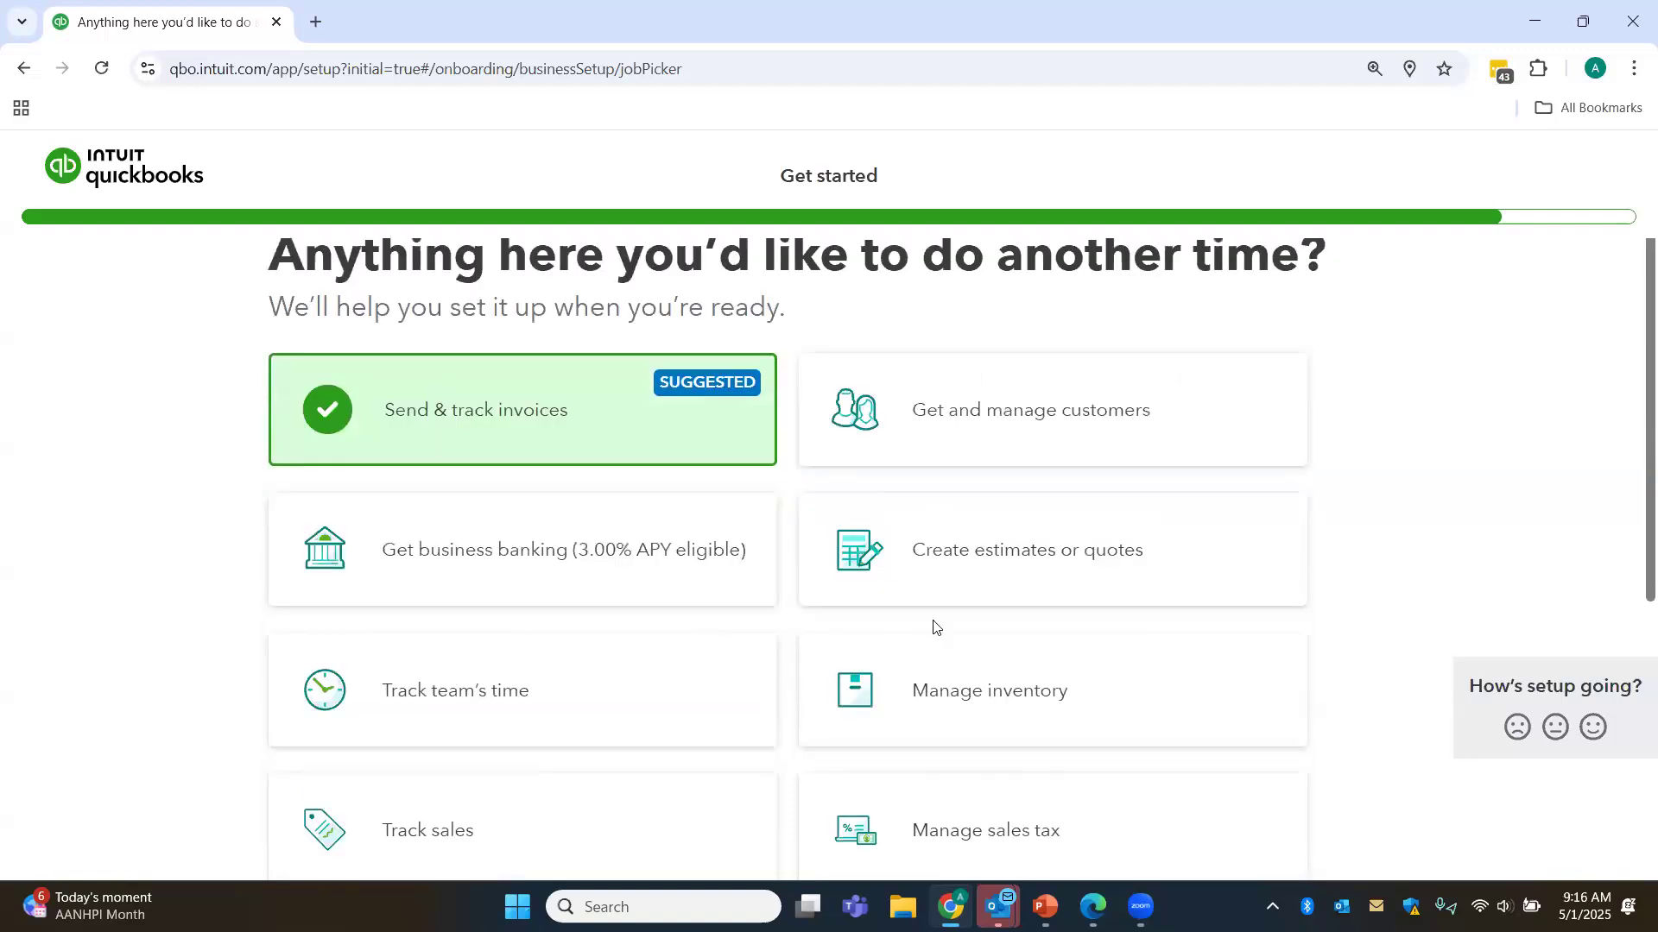
{"action": "scroll", "coordinate": [935, 627], "scroll_direction": "down", "scroll_amount": 1}
{"action": "scroll", "coordinate": [874, 518], "scroll_direction": "down", "scroll_amount": 2}
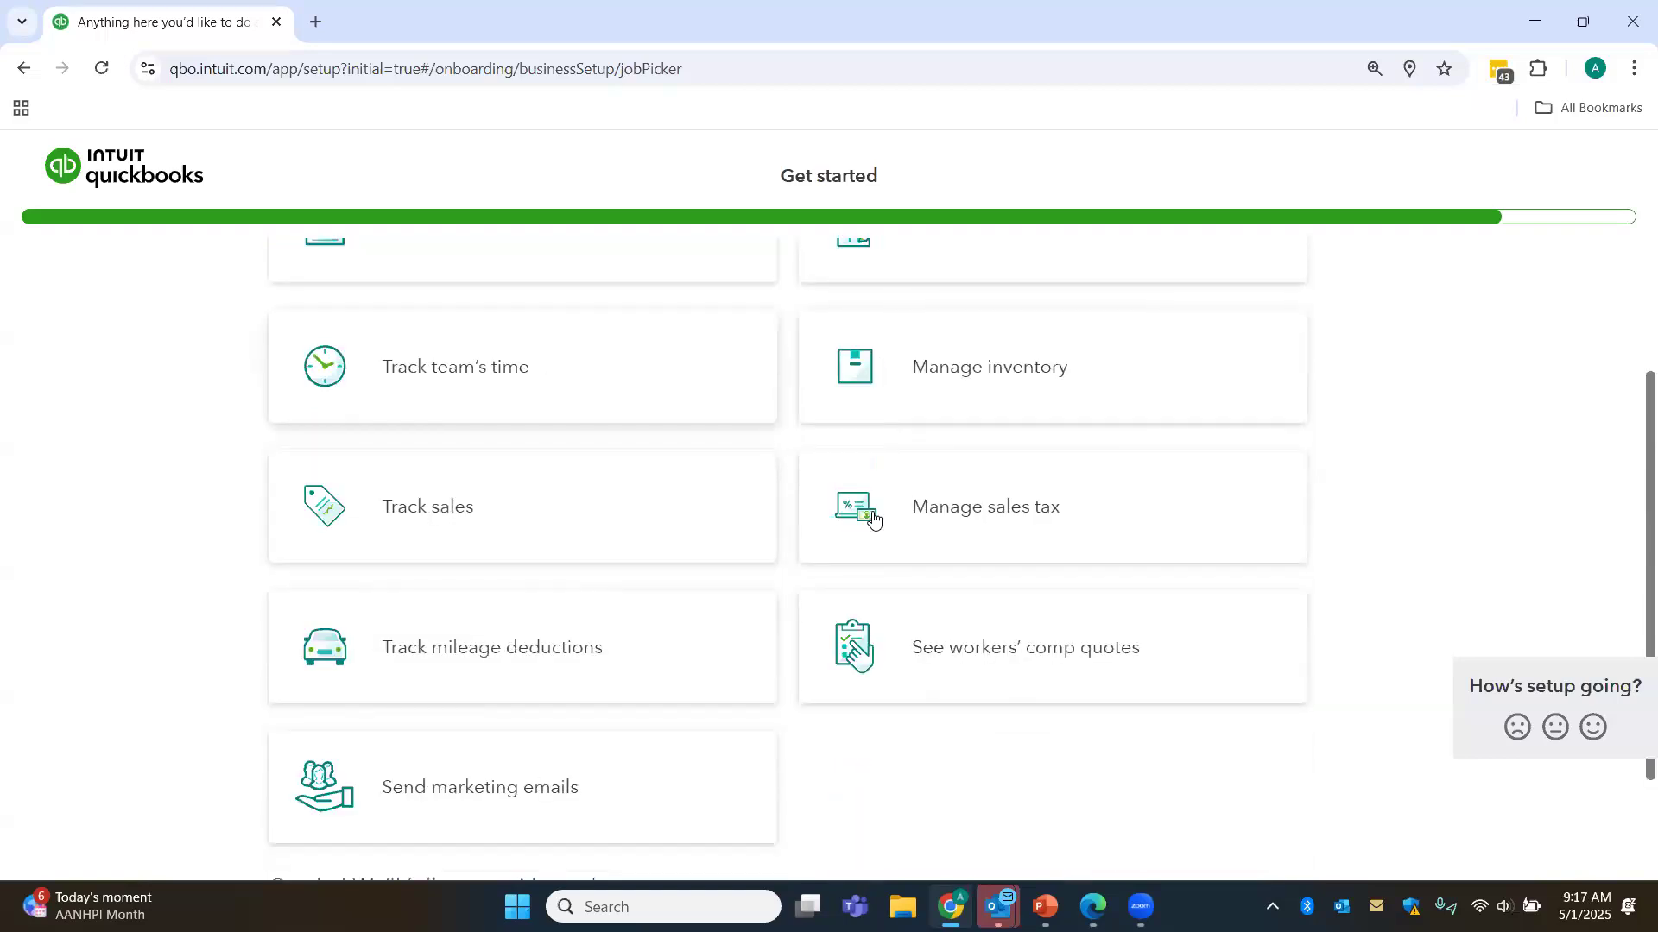
{"action": "left_click", "coordinate": [928, 514]}
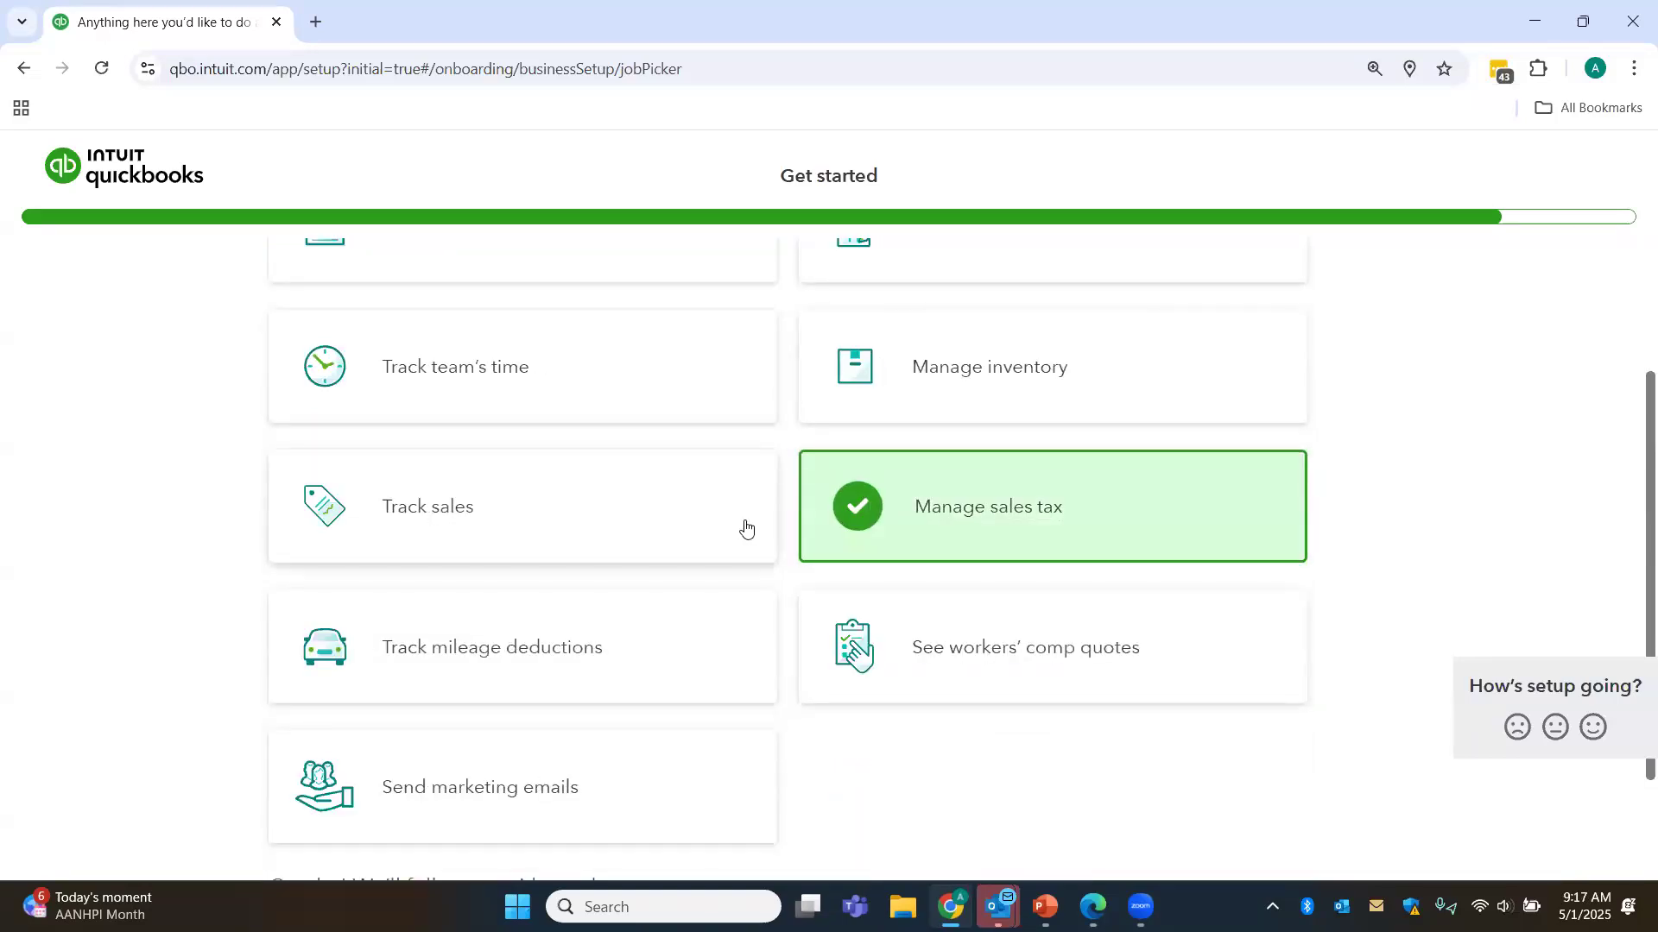
{"action": "left_click", "coordinate": [724, 525]}
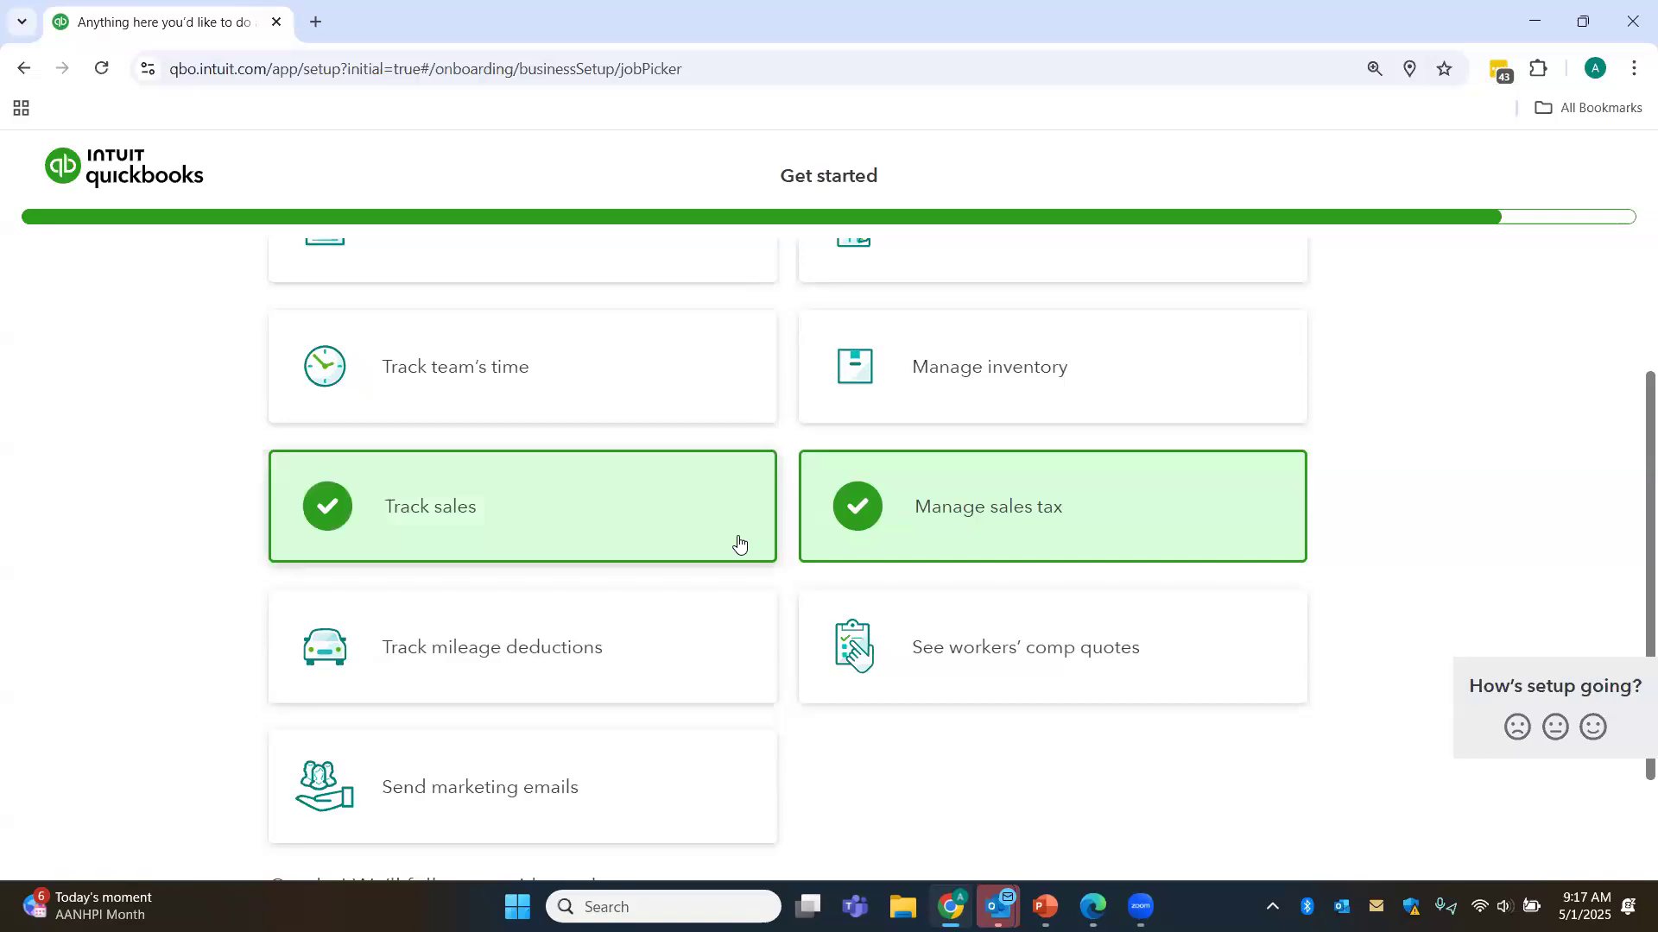
{"action": "scroll", "coordinate": [736, 544], "scroll_direction": "down", "scroll_amount": 2}
{"action": "left_click", "coordinate": [1204, 835]}
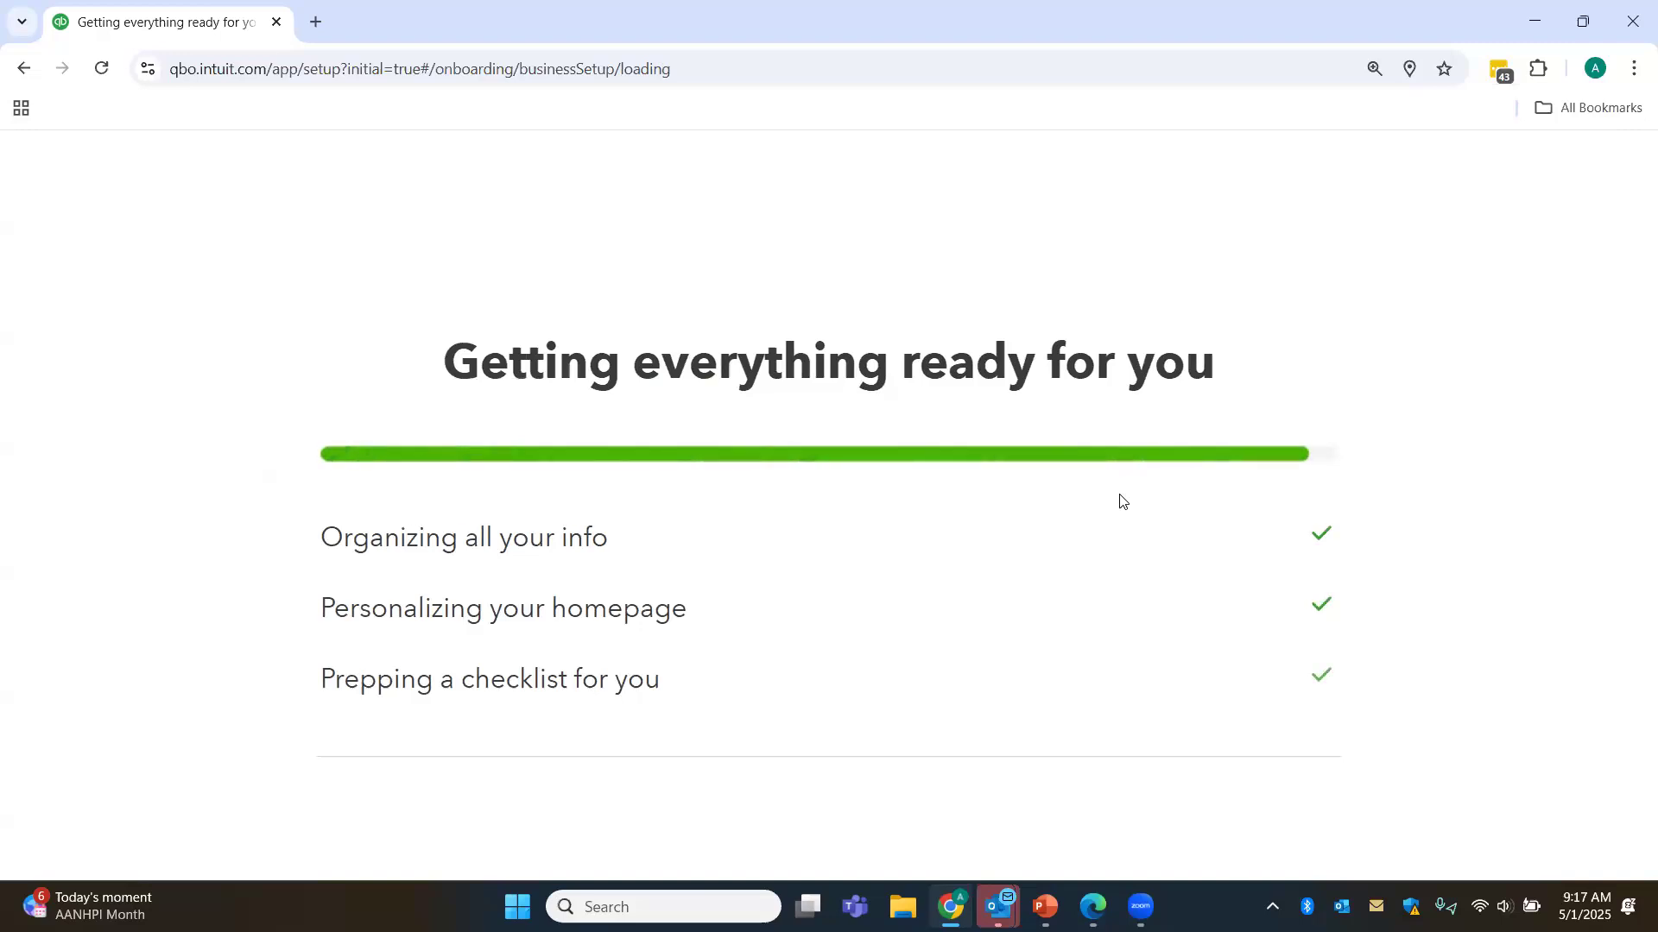
Step: Finish setup with Let's go and land on the Excellent Admin Training home dashboard
{"action": "left_click", "coordinate": [392, 810]}
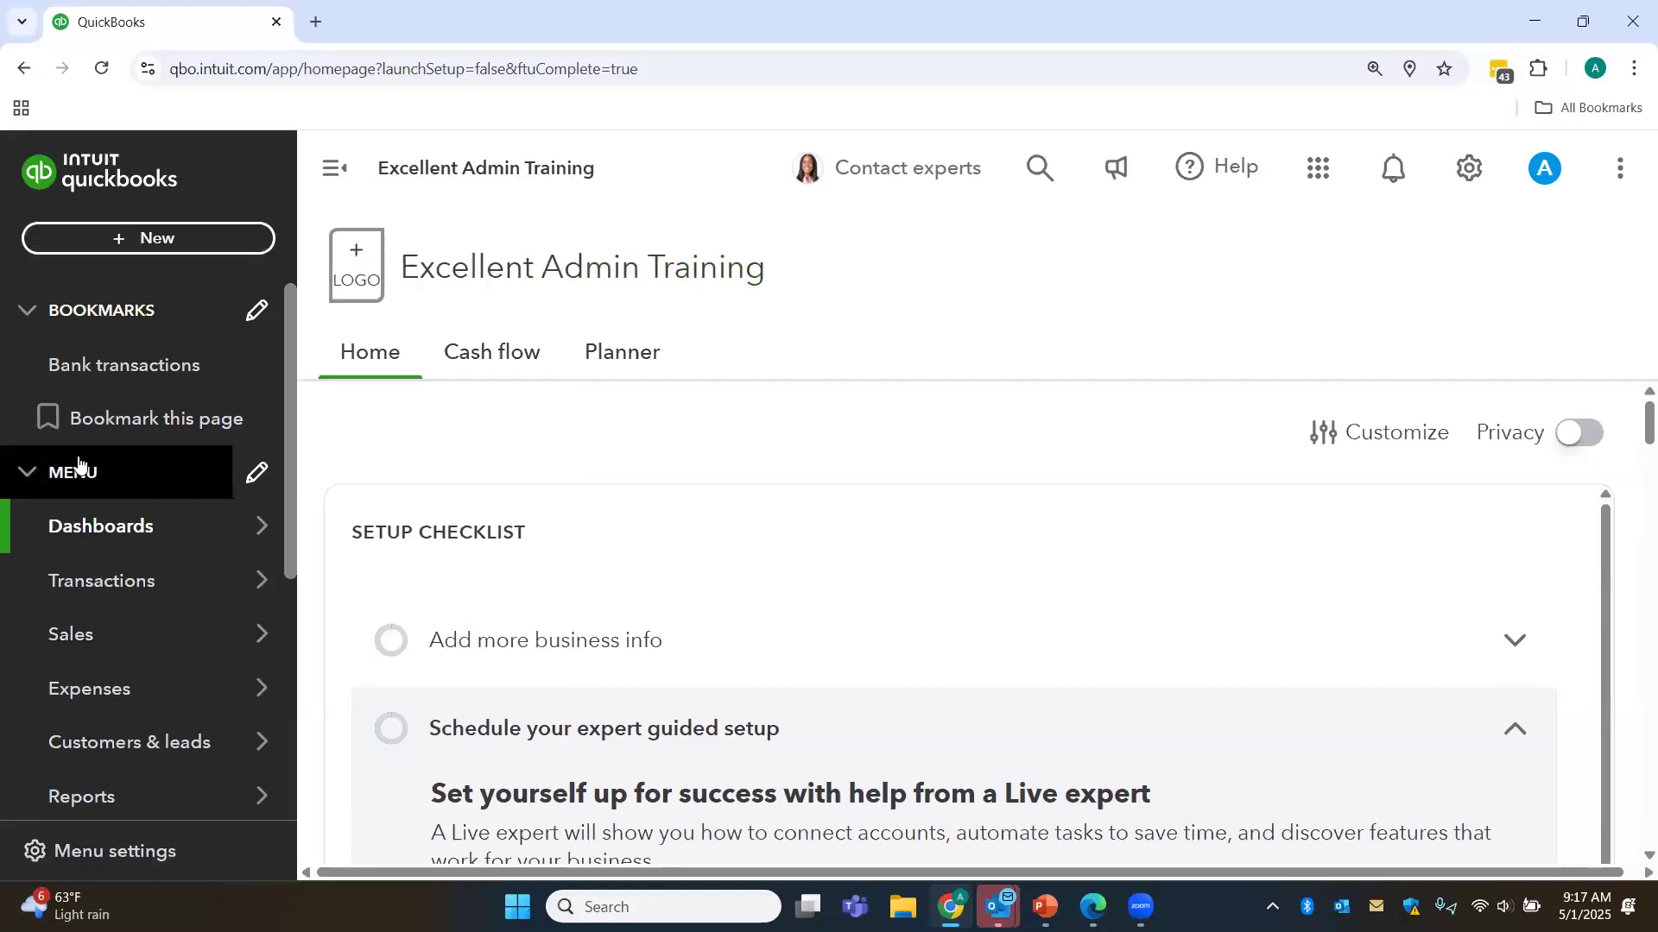
{"action": "scroll", "coordinate": [51, 690], "scroll_direction": "down", "scroll_amount": 5}
Step: Look through the Create new list and the My apps panel, closing each
{"action": "mouse_move", "coordinate": [127, 696]}
{"action": "scroll", "coordinate": [128, 696], "scroll_direction": "up", "scroll_amount": 5}
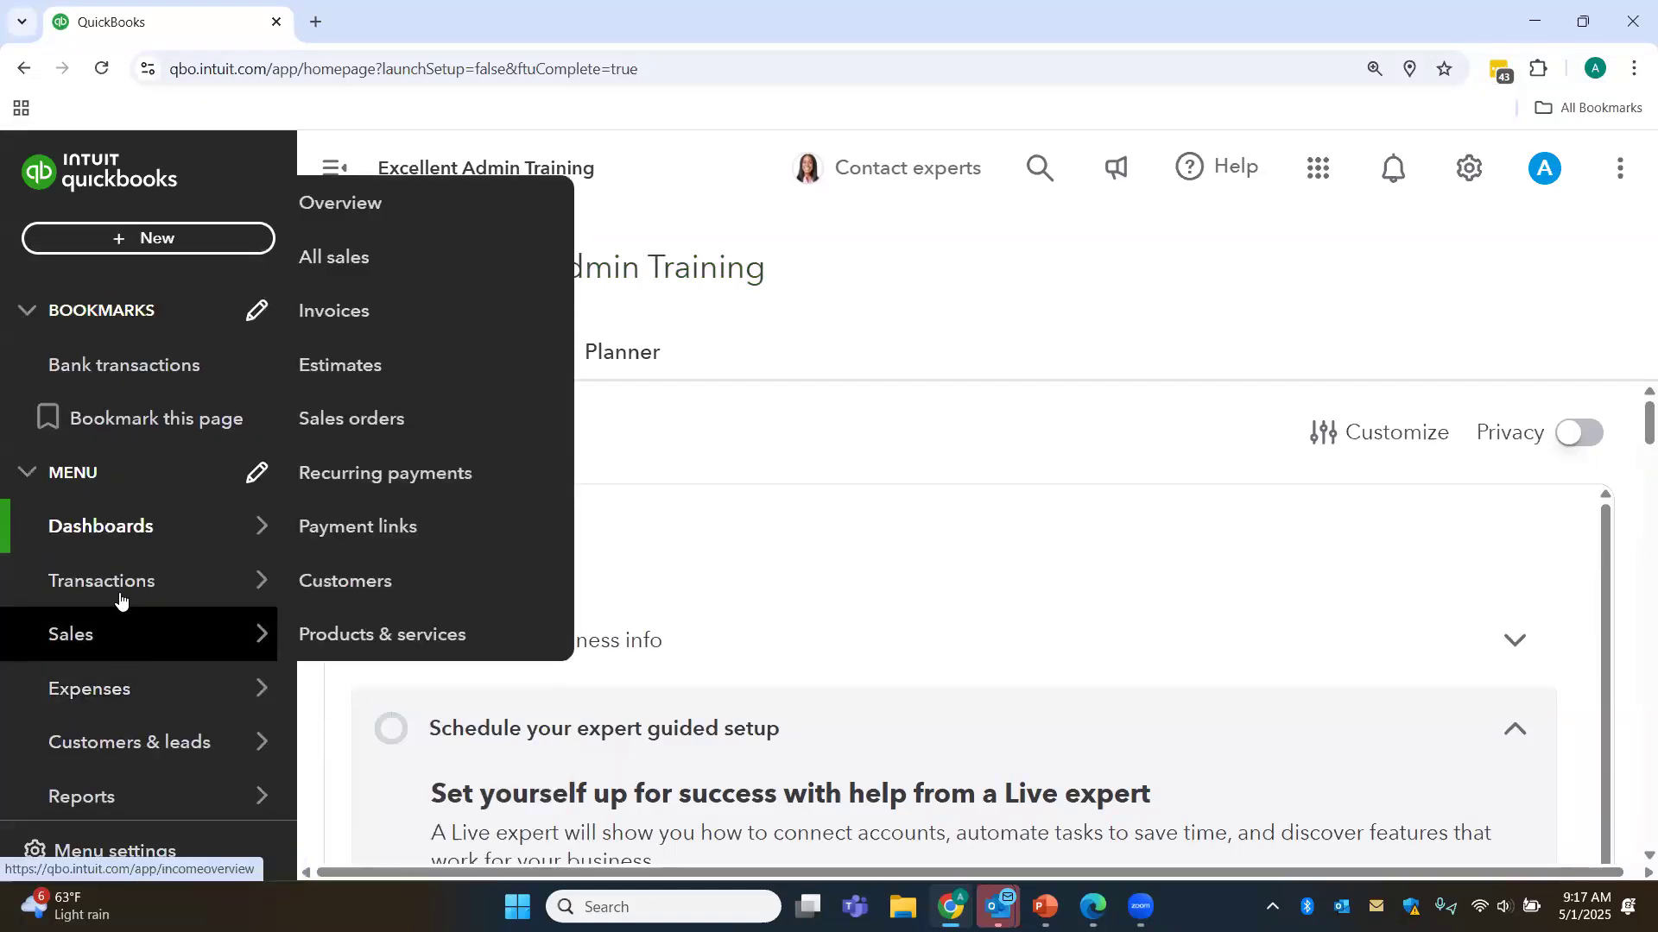
{"action": "left_click", "coordinate": [91, 249]}
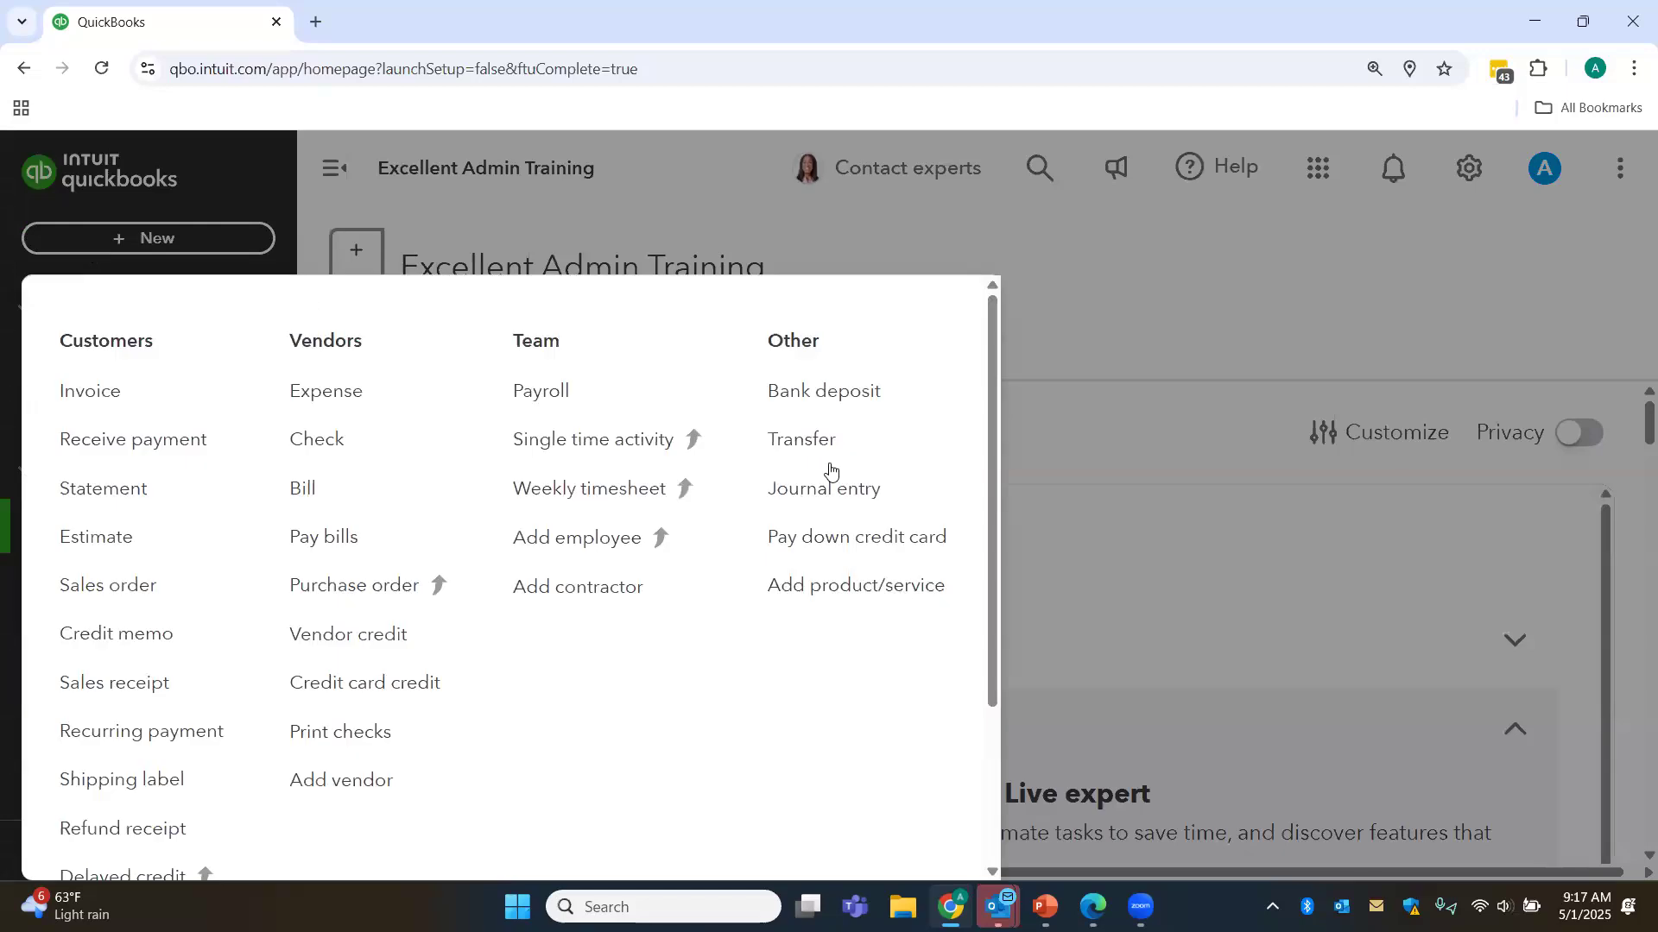
{"action": "left_click", "coordinate": [1330, 308]}
{"action": "left_click", "coordinate": [1321, 169]}
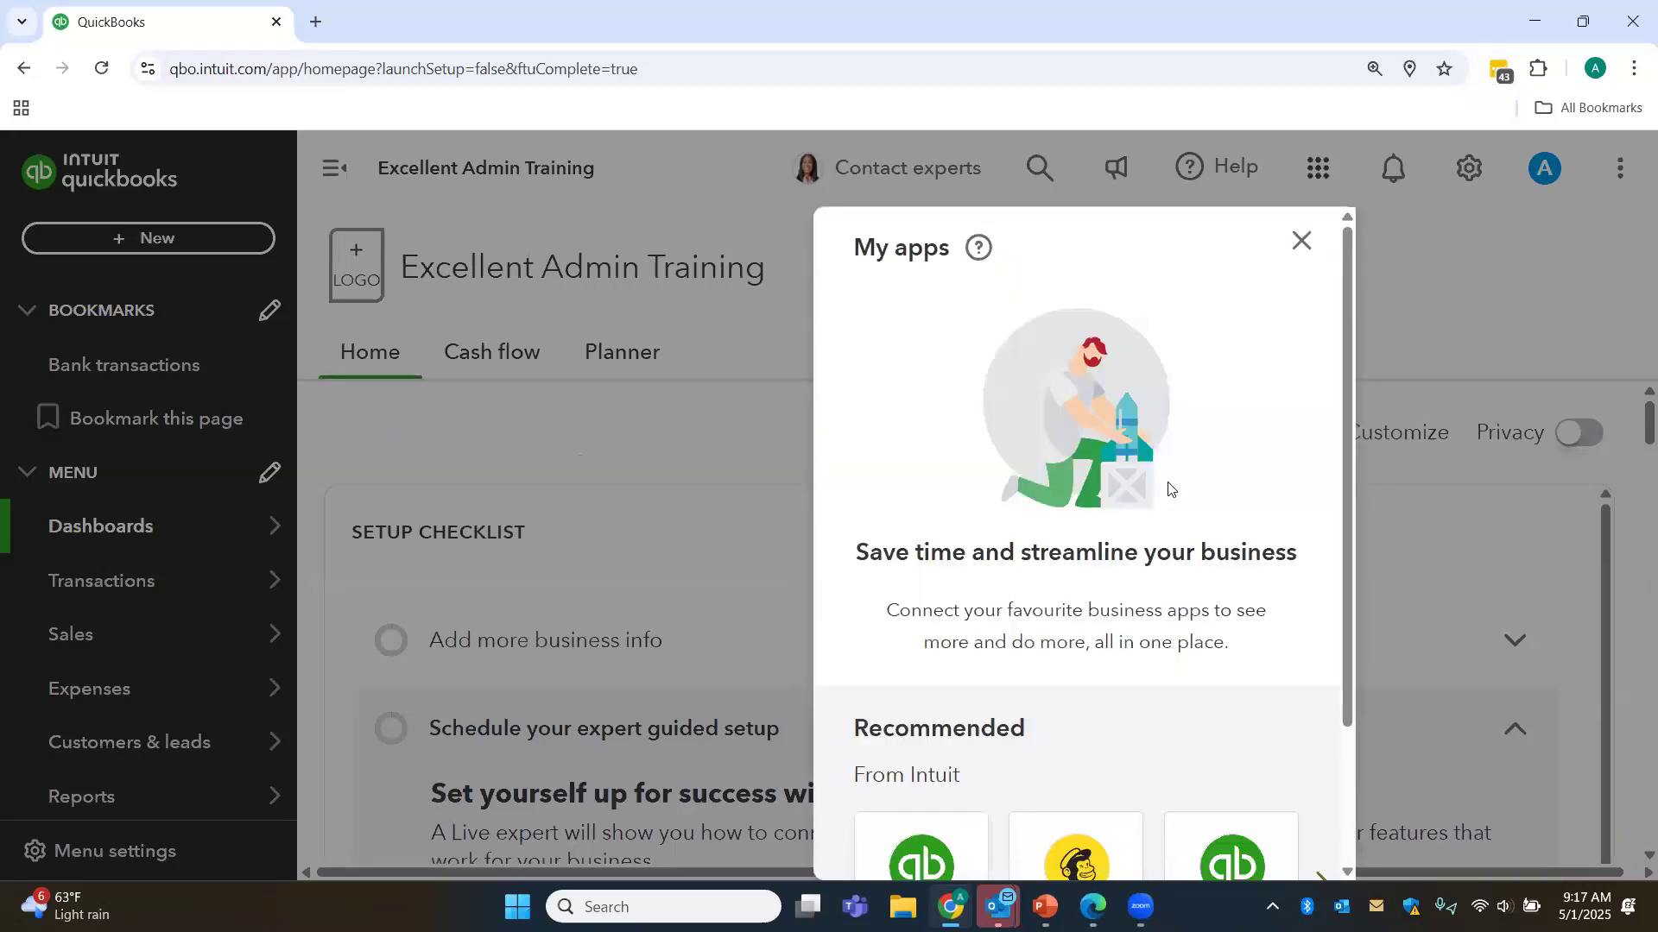
{"action": "left_click", "coordinate": [1299, 241]}
Step: Open the gear menu showing company, lists, tools and profile settings
{"action": "left_click", "coordinate": [1465, 173]}
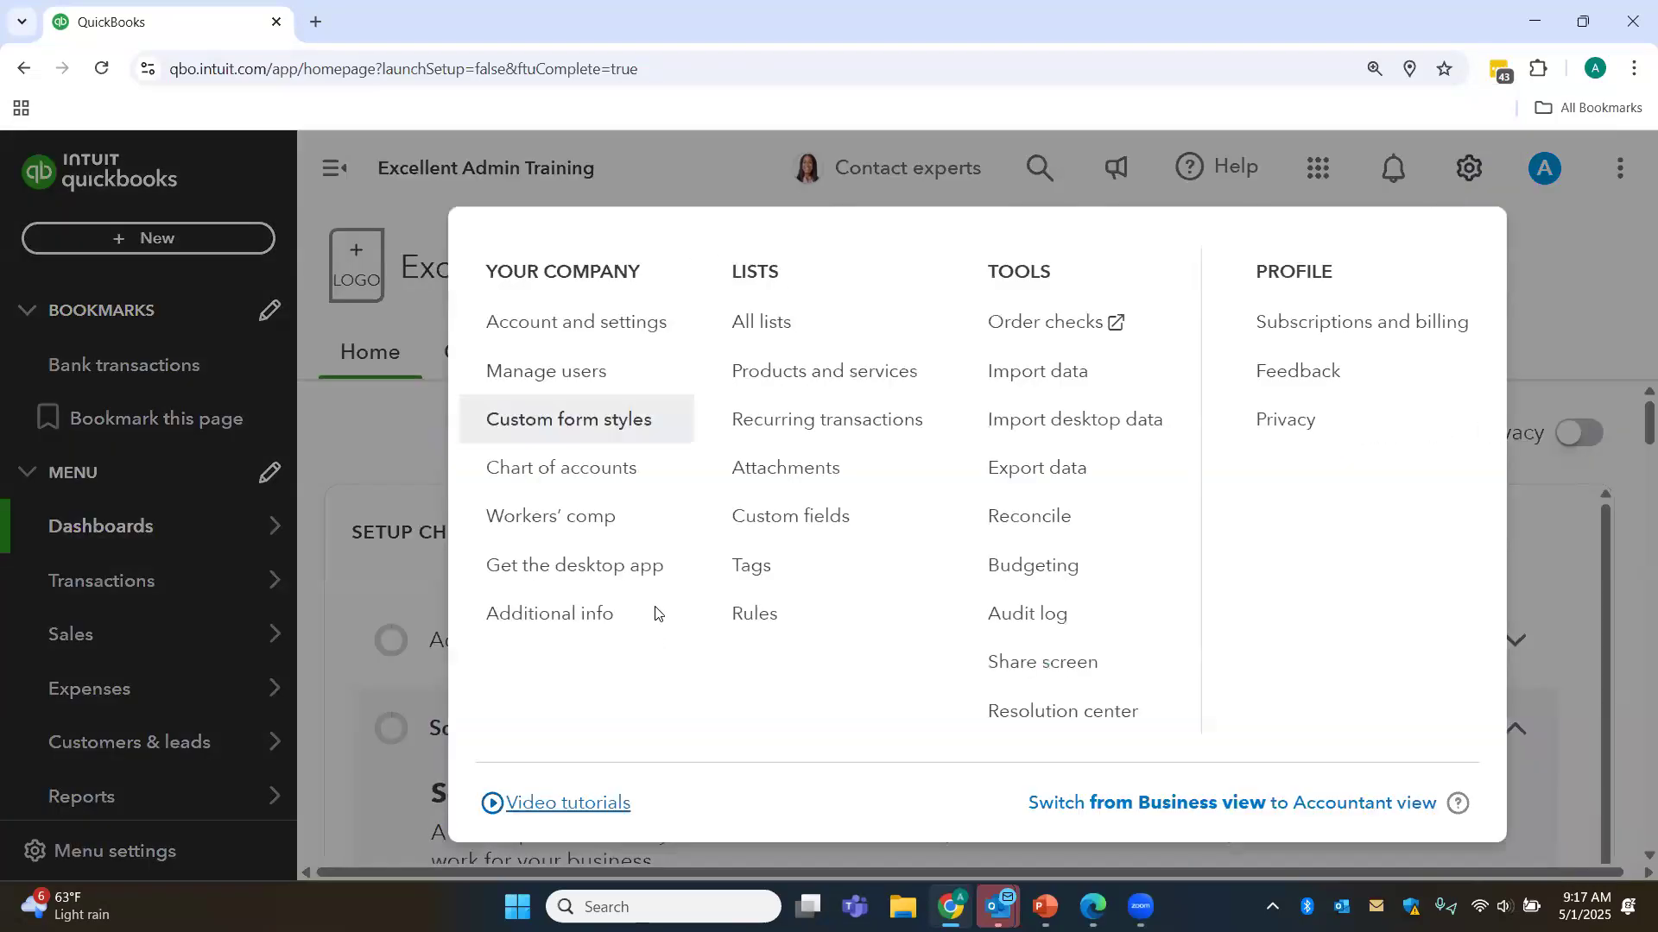
{"action": "left_click", "coordinate": [1631, 276]}
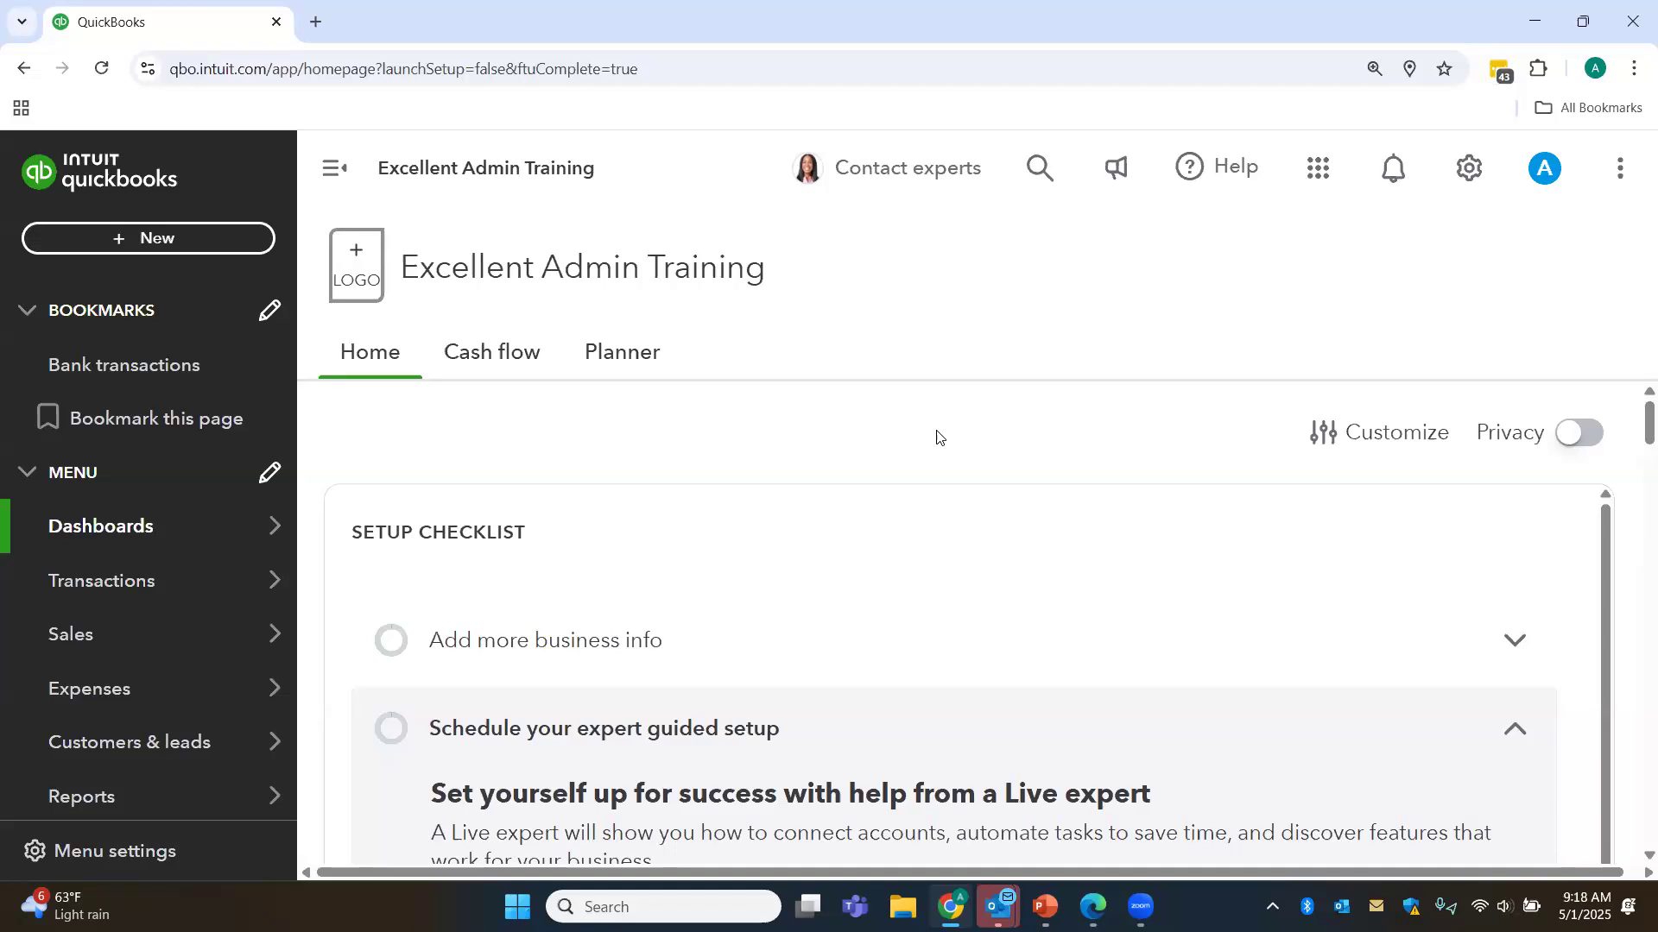
{"action": "left_click", "coordinate": [1469, 172]}
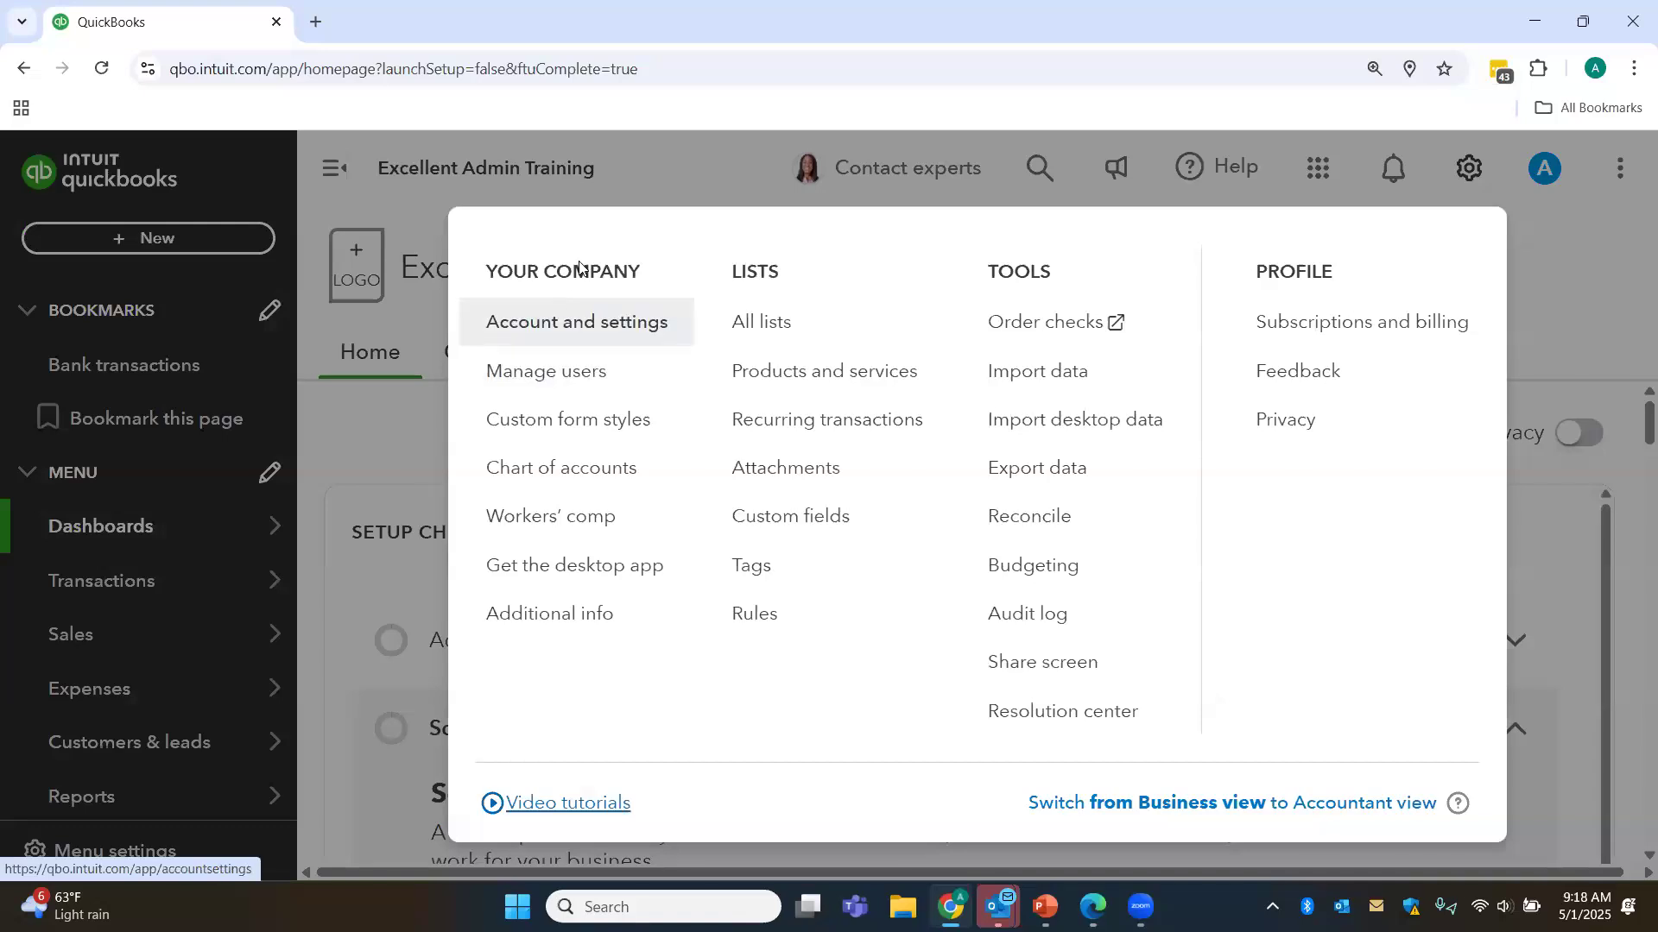
Step: Go to Manage users and check the Accounting Firms tab, which lists no firms
{"action": "left_click", "coordinate": [592, 382]}
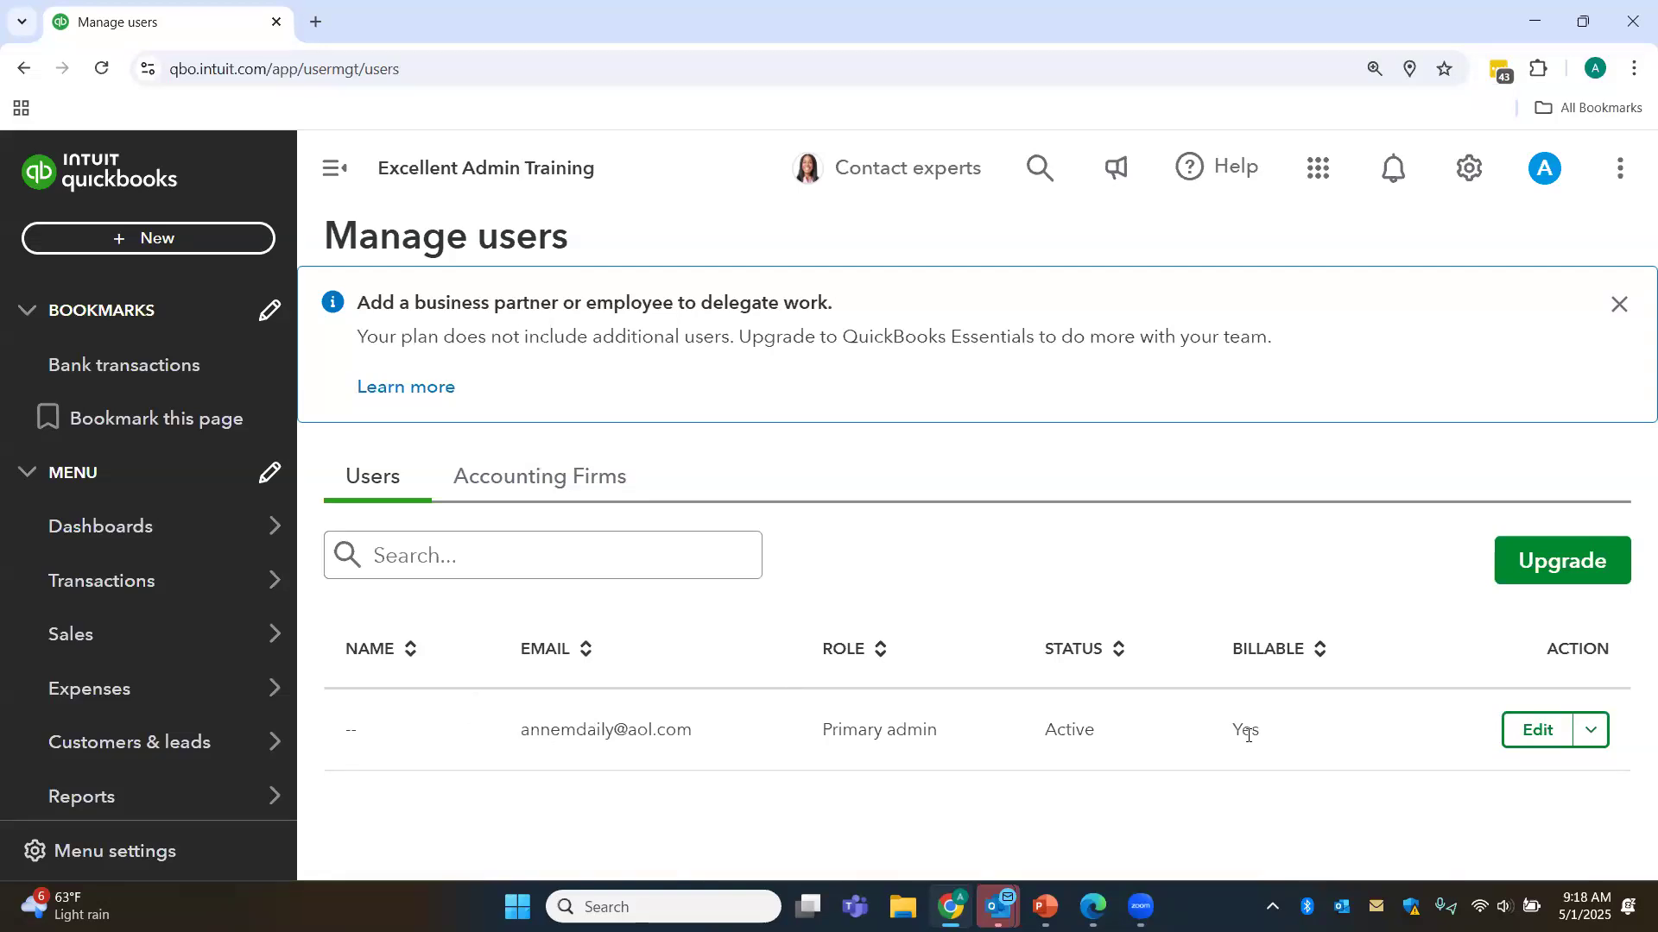
{"action": "left_click", "coordinate": [527, 476]}
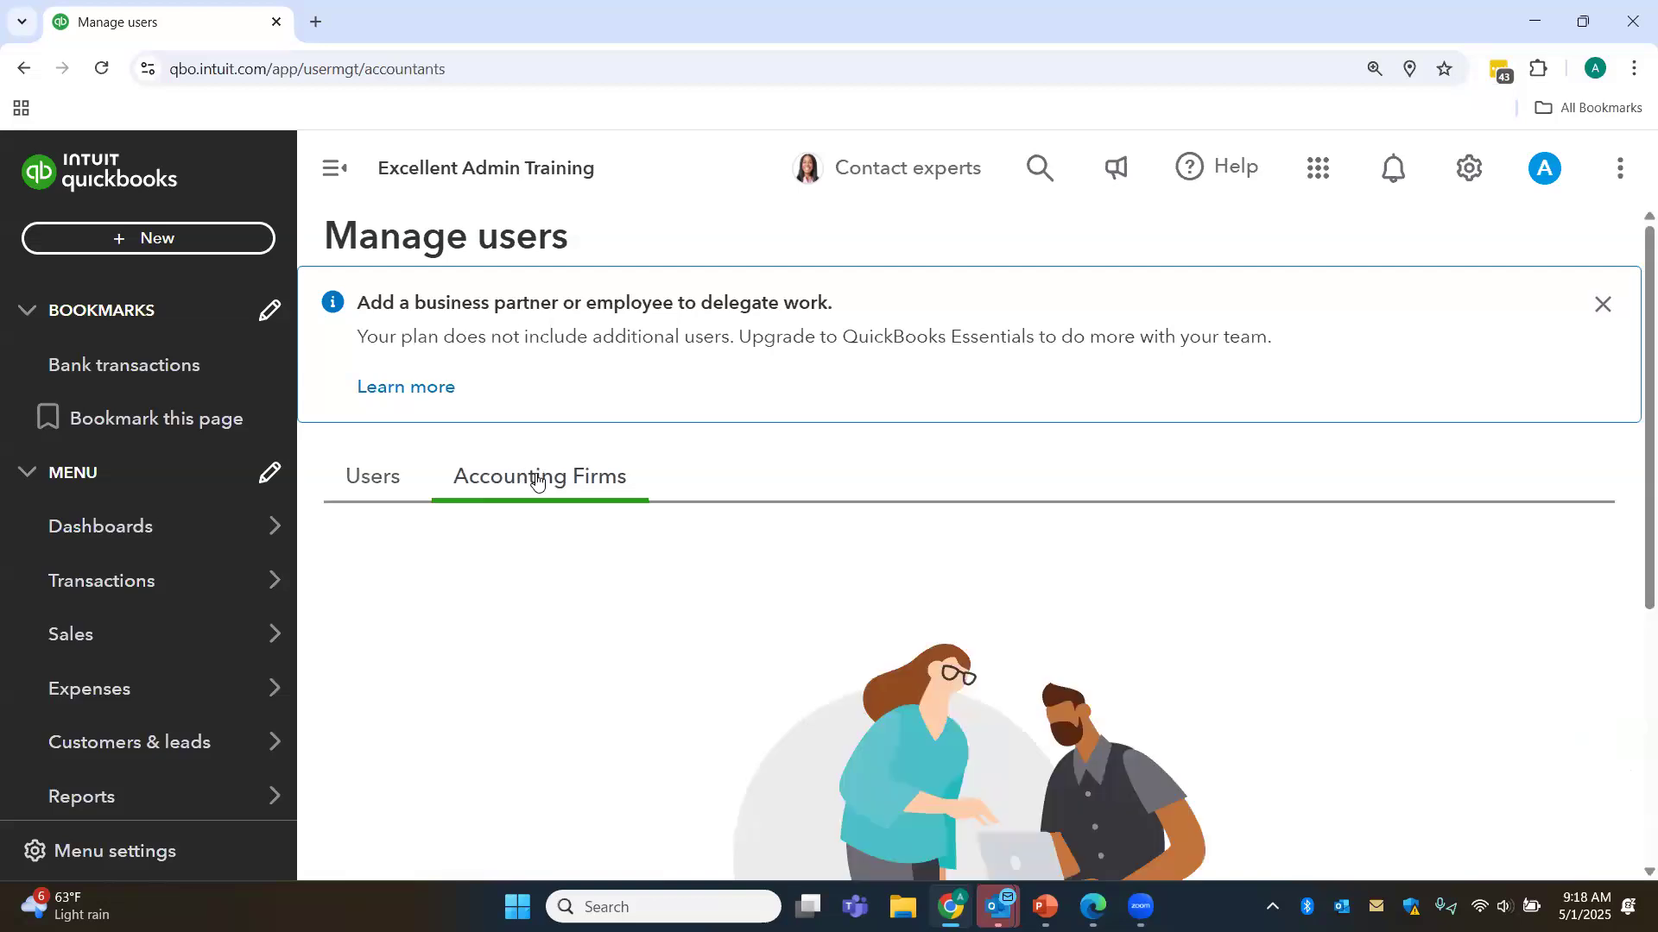
{"action": "scroll", "coordinate": [647, 481], "scroll_direction": "down", "scroll_amount": 5}
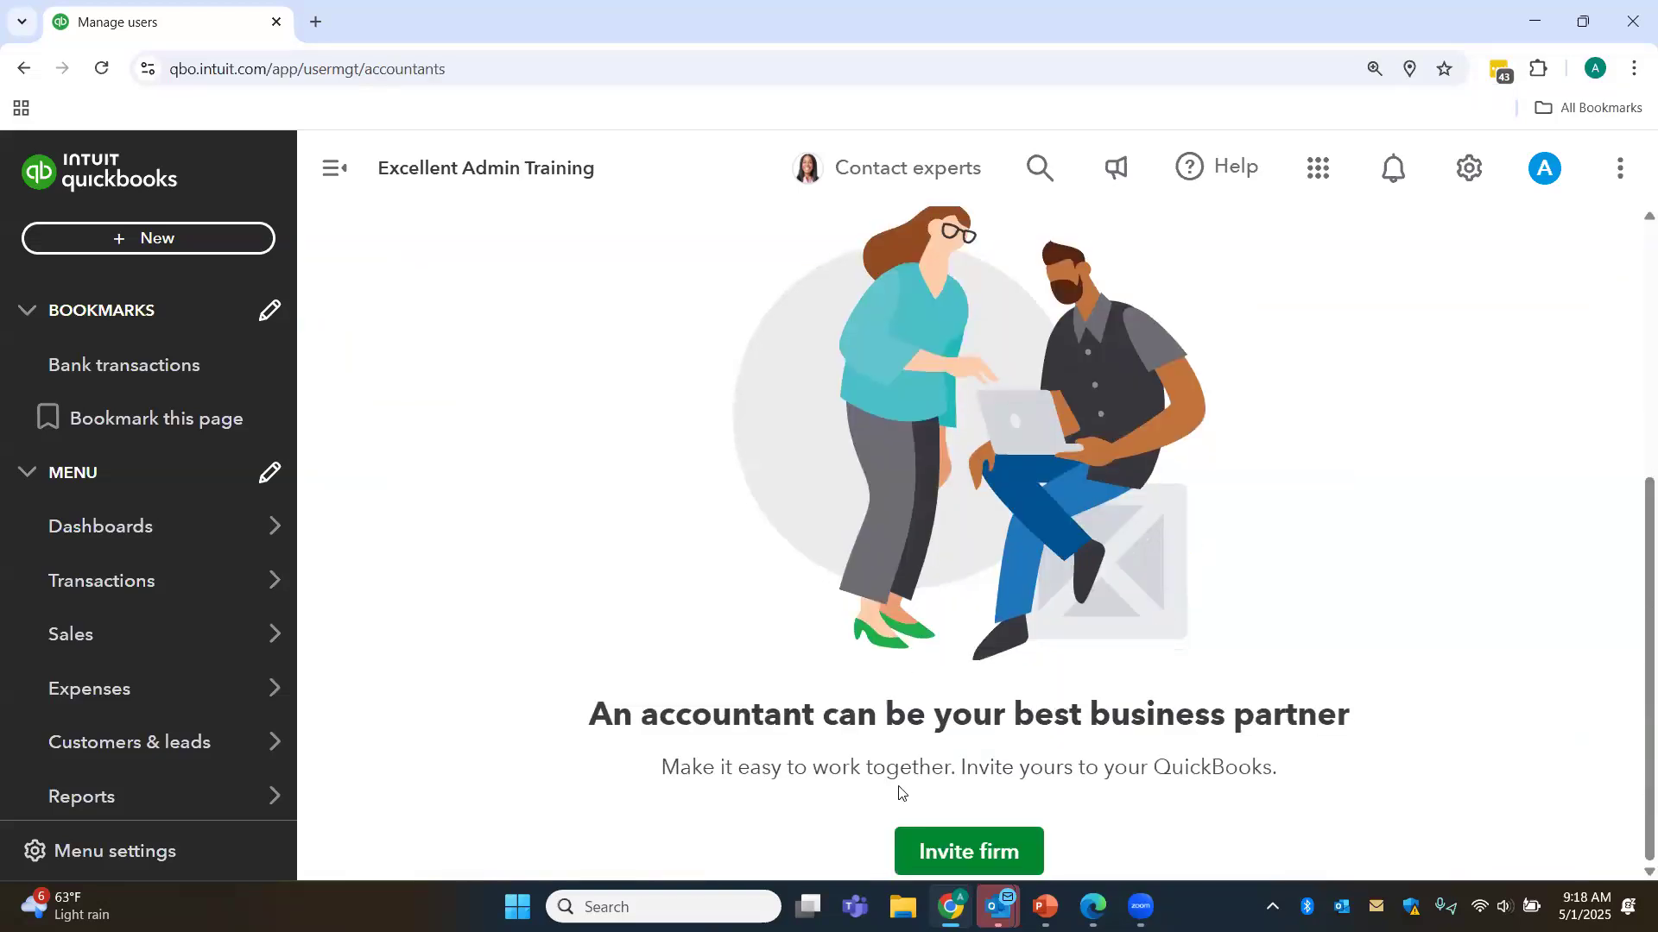
{"action": "scroll", "coordinate": [763, 509], "scroll_direction": "up", "scroll_amount": 5}
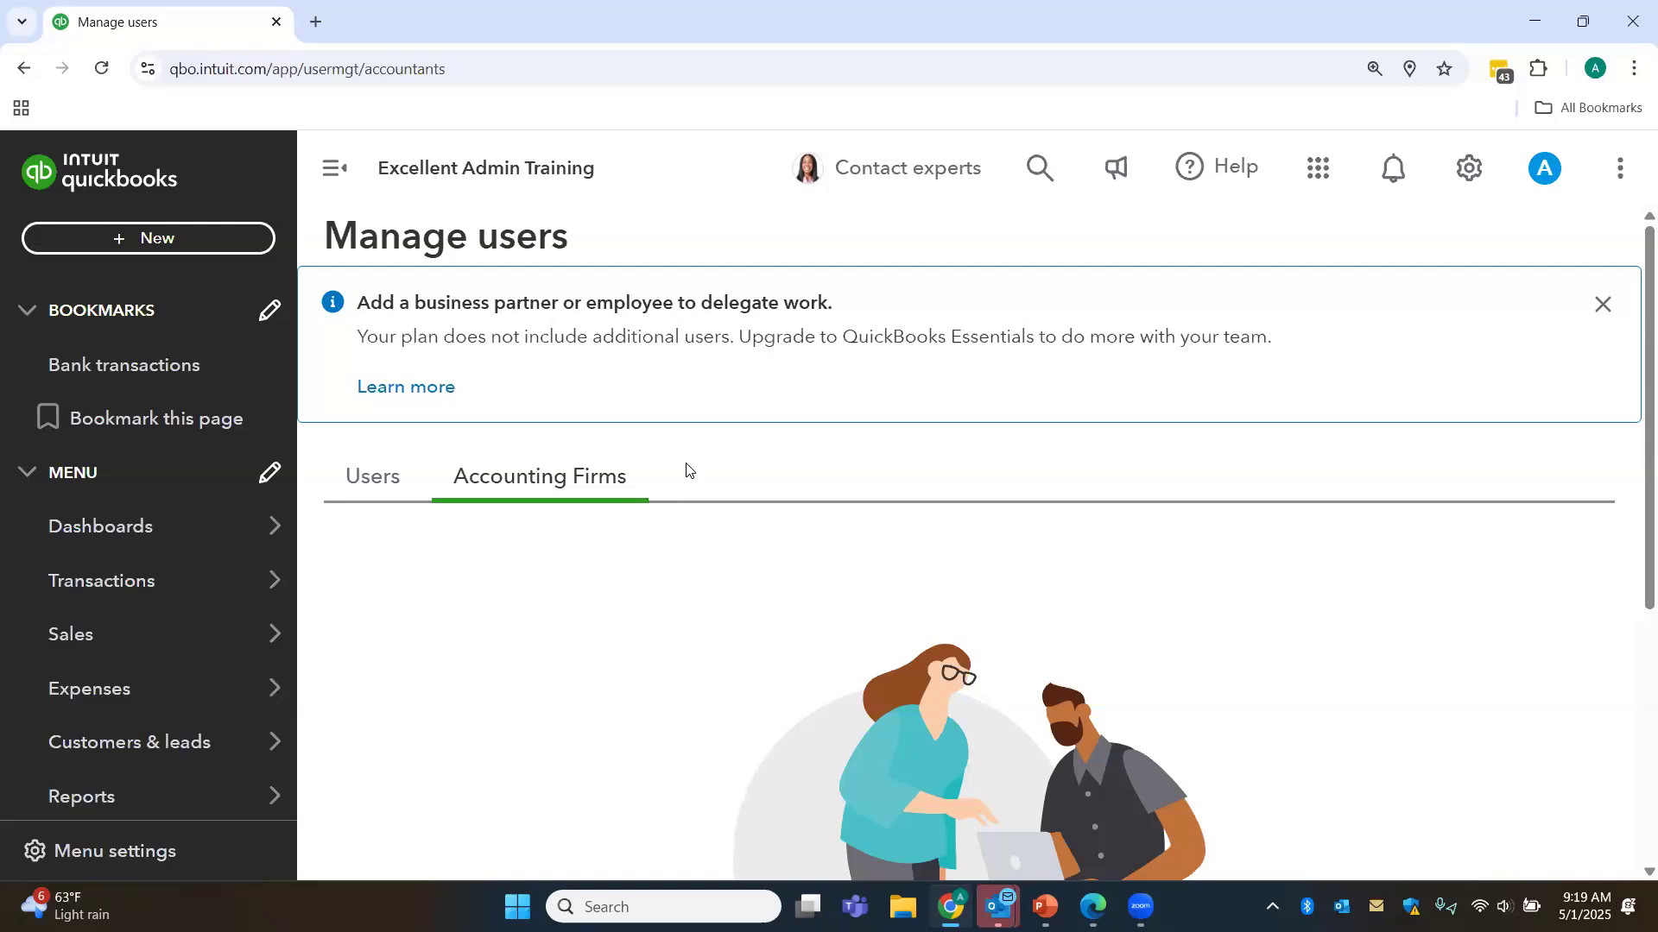
Step: Switch back to the Users tab showing only the primary admin
{"action": "left_click", "coordinate": [373, 477]}
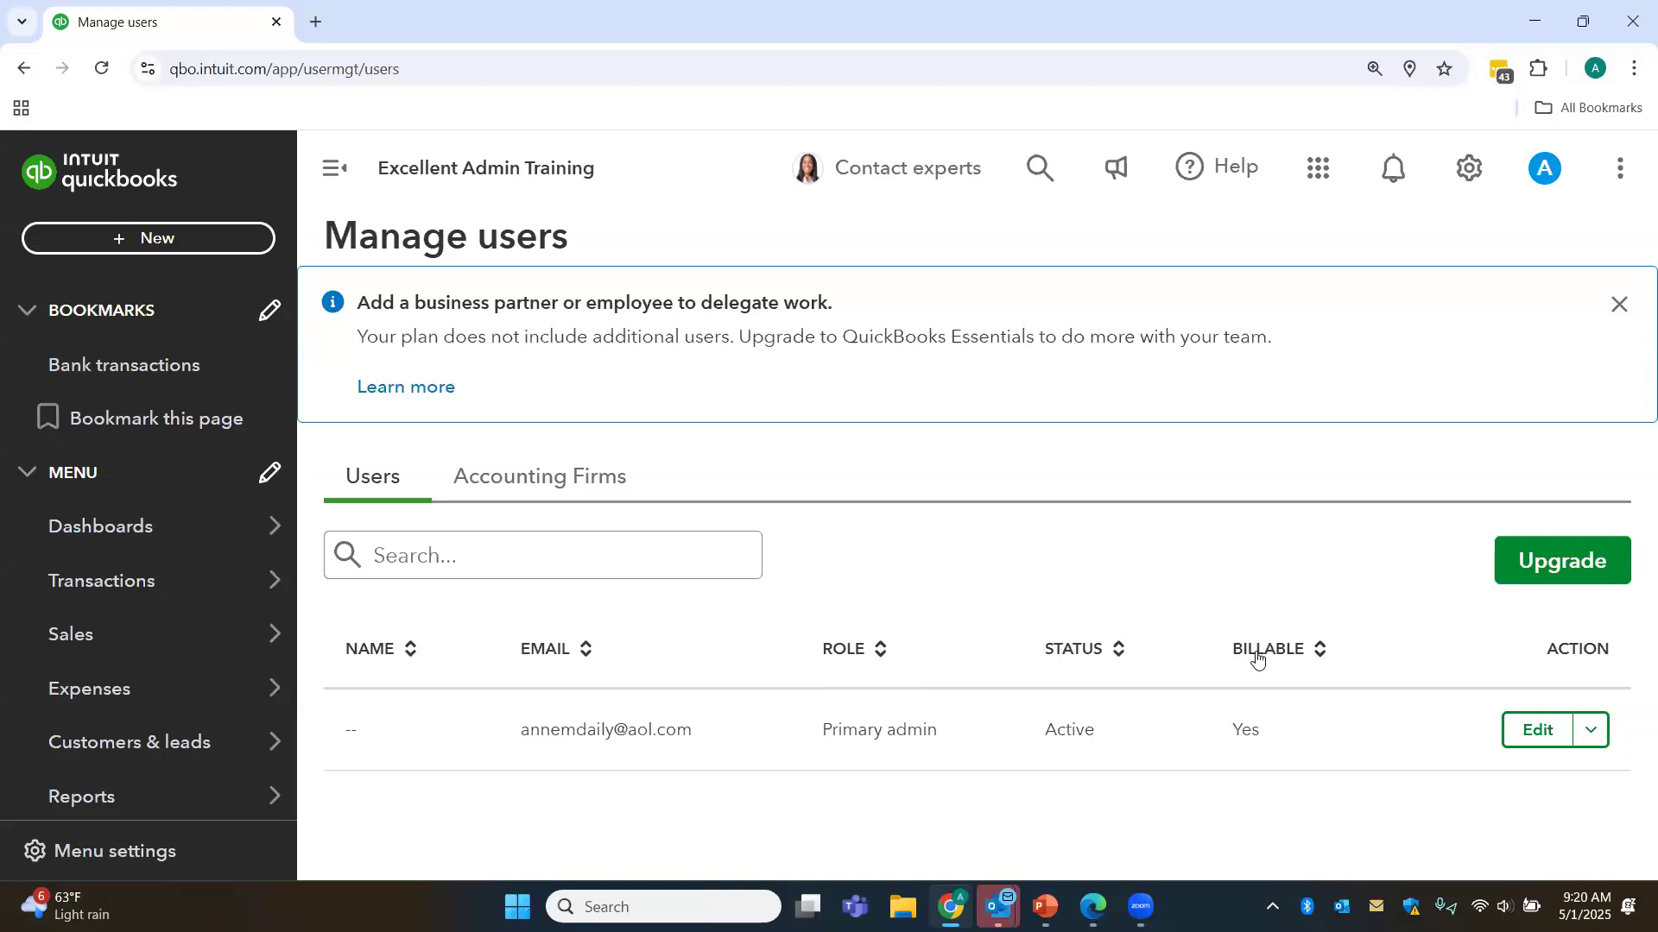
Step: Switch the subscription from Simple Start to Essentials at $65/mo and confirm the plan change
{"action": "left_click", "coordinate": [1551, 563]}
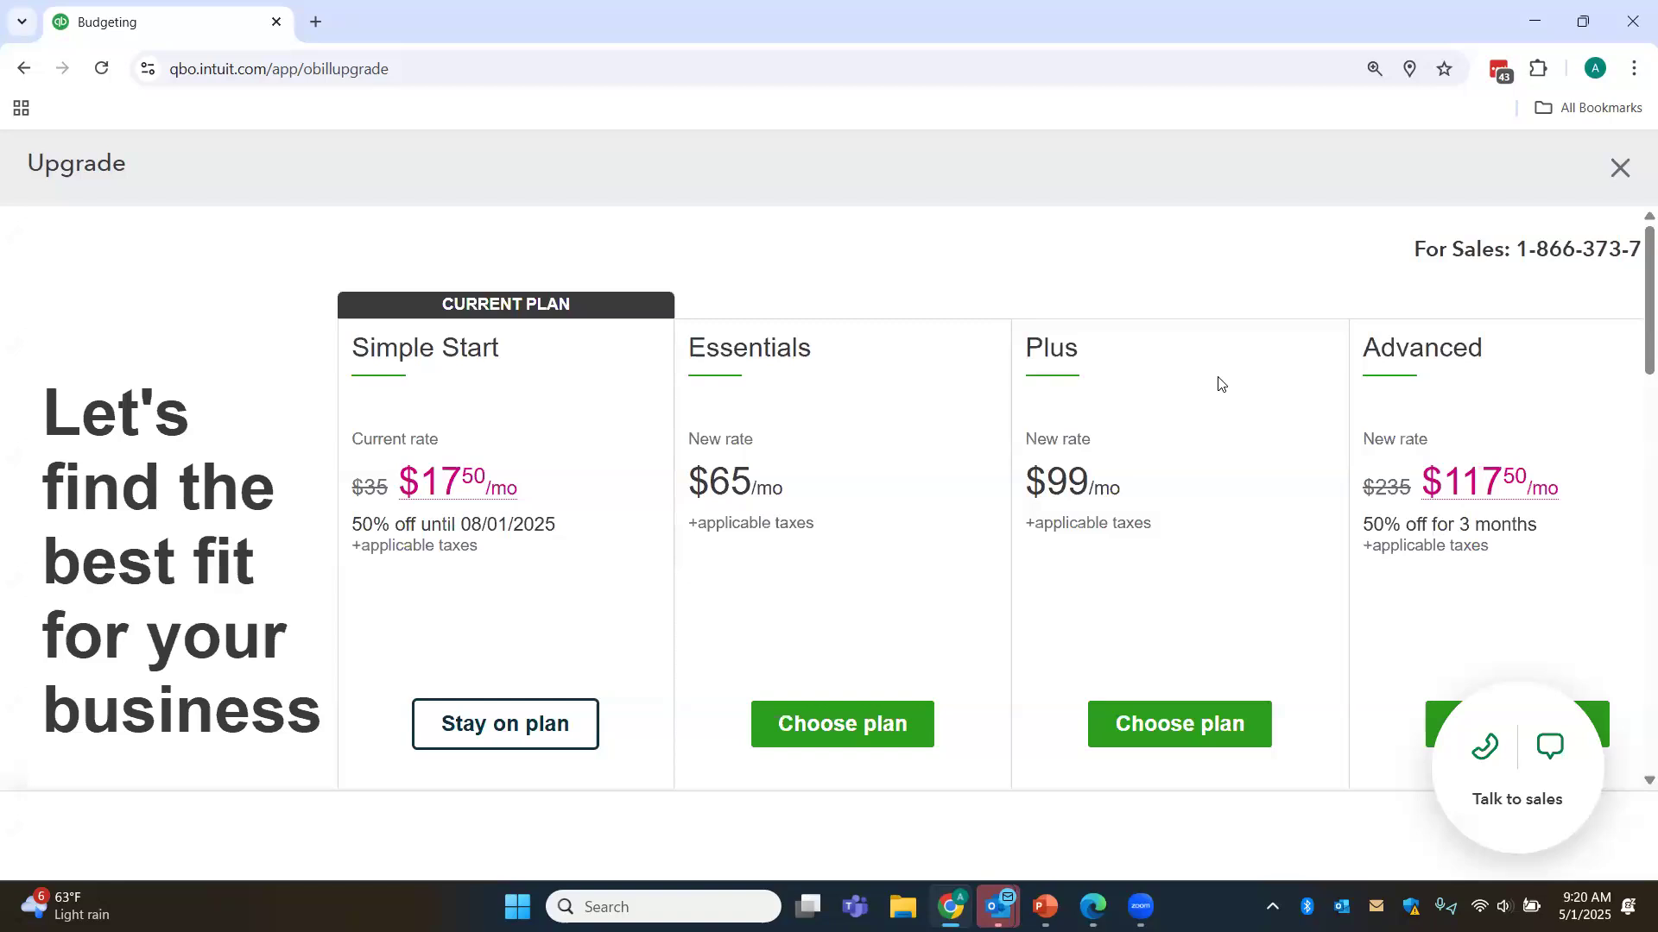
{"action": "scroll", "coordinate": [777, 484], "scroll_direction": "down", "scroll_amount": 1}
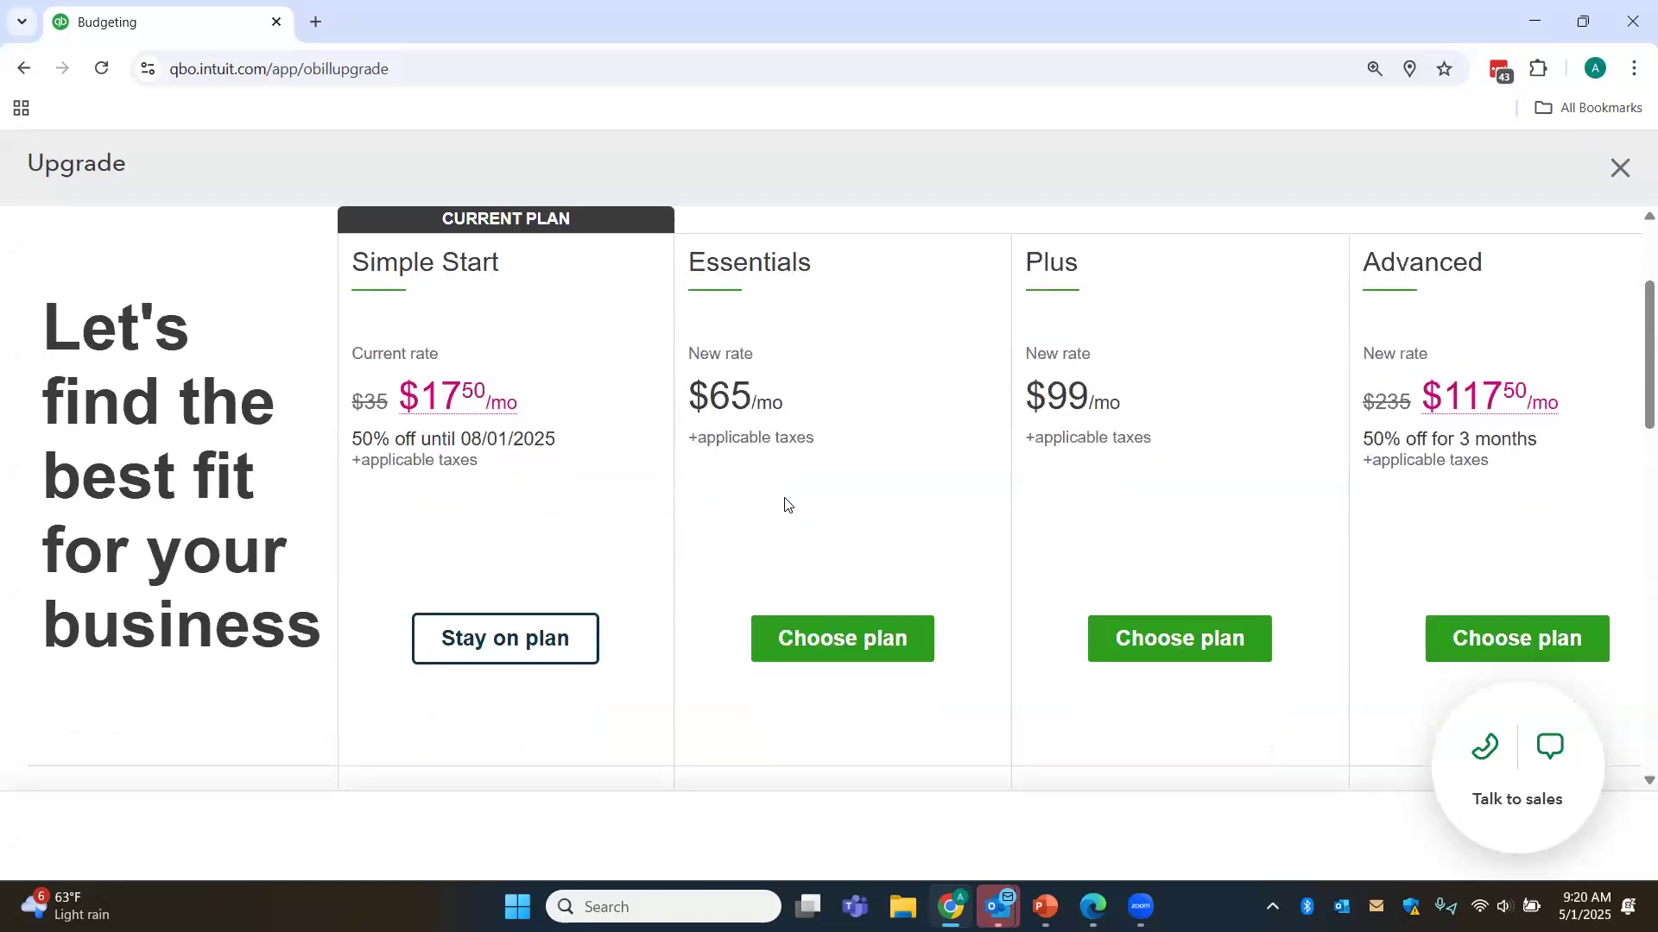
{"action": "left_click", "coordinate": [898, 644]}
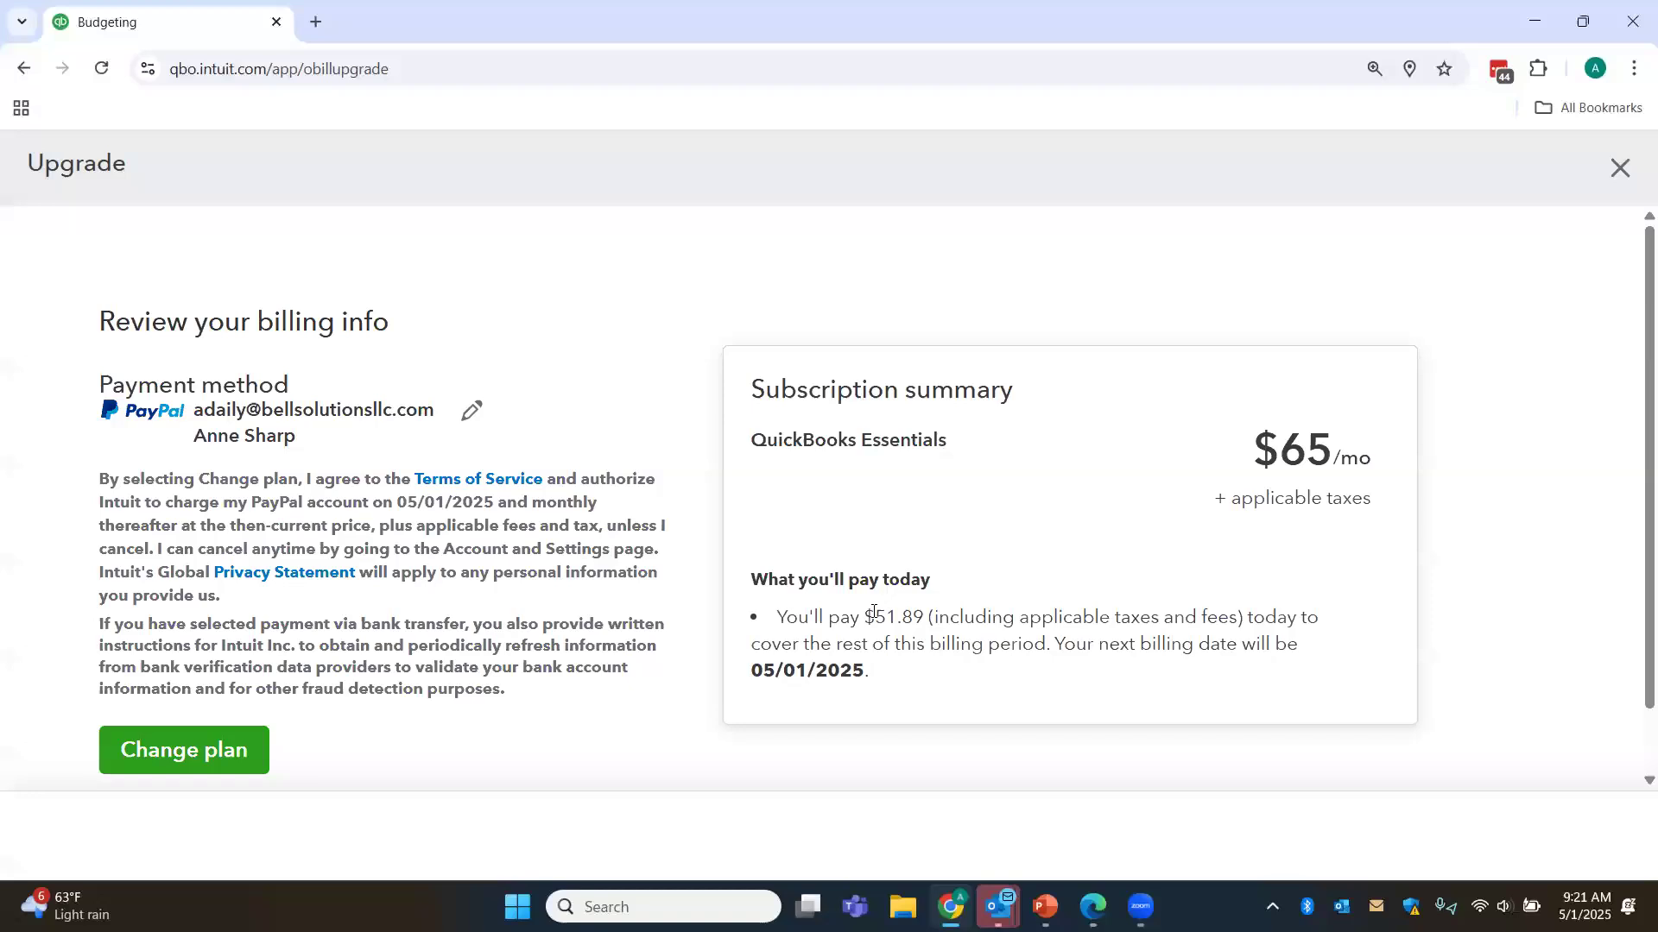
{"action": "left_click_drag", "start_coordinate": [873, 612], "coordinate": [936, 614]}
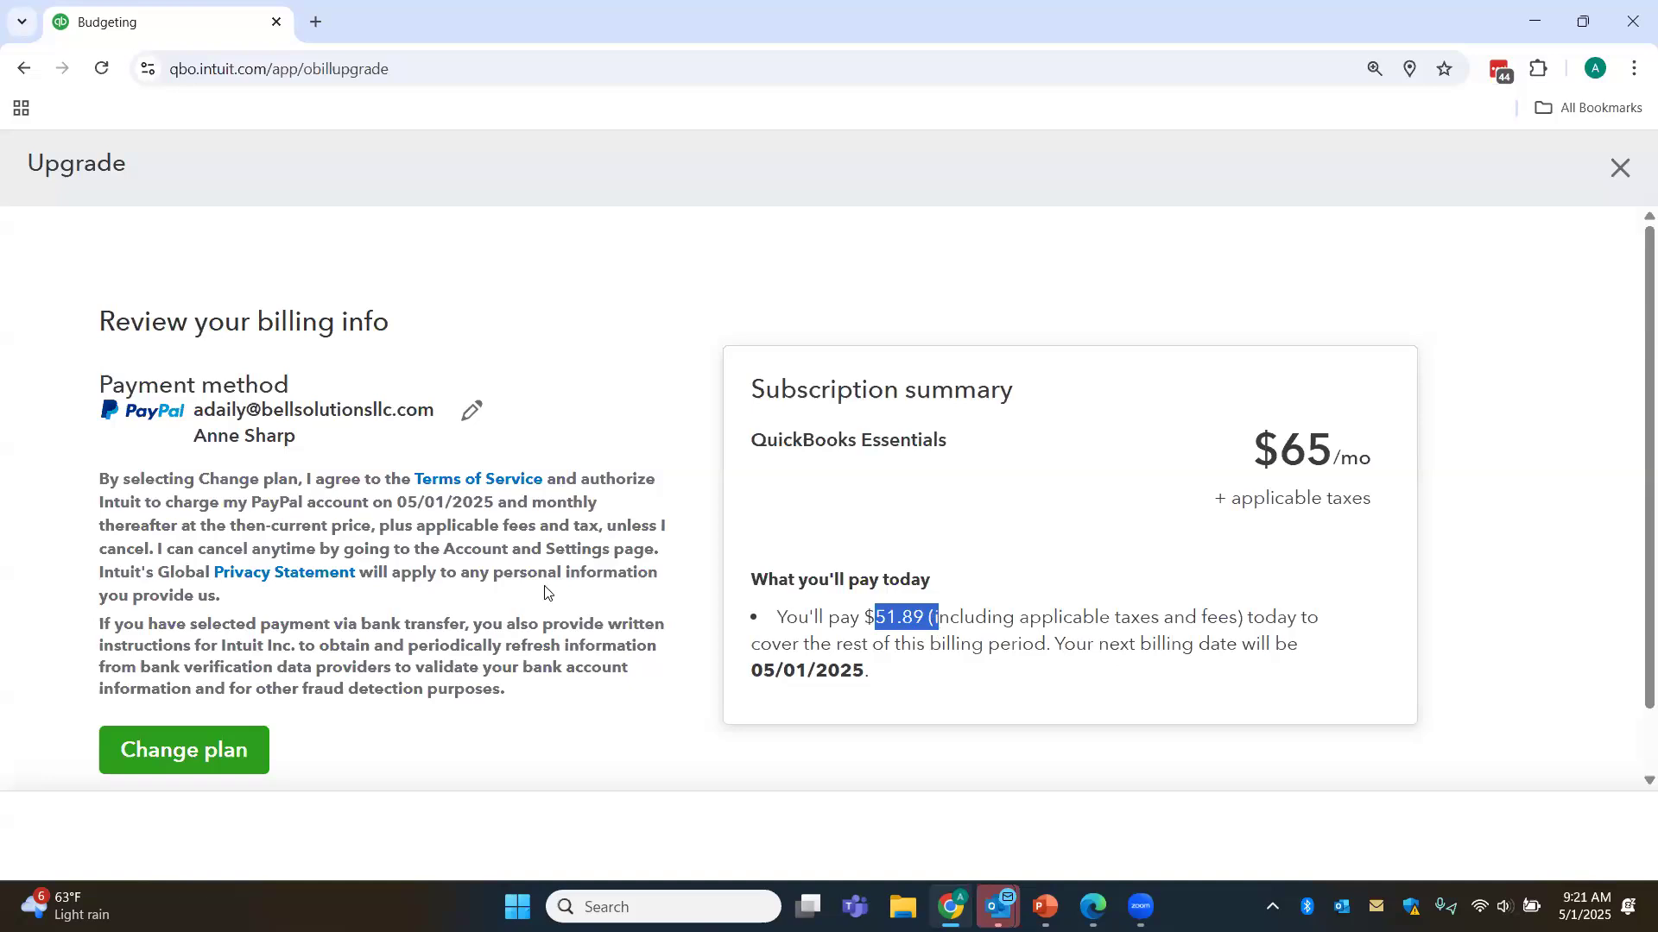
{"action": "left_click", "coordinate": [148, 752]}
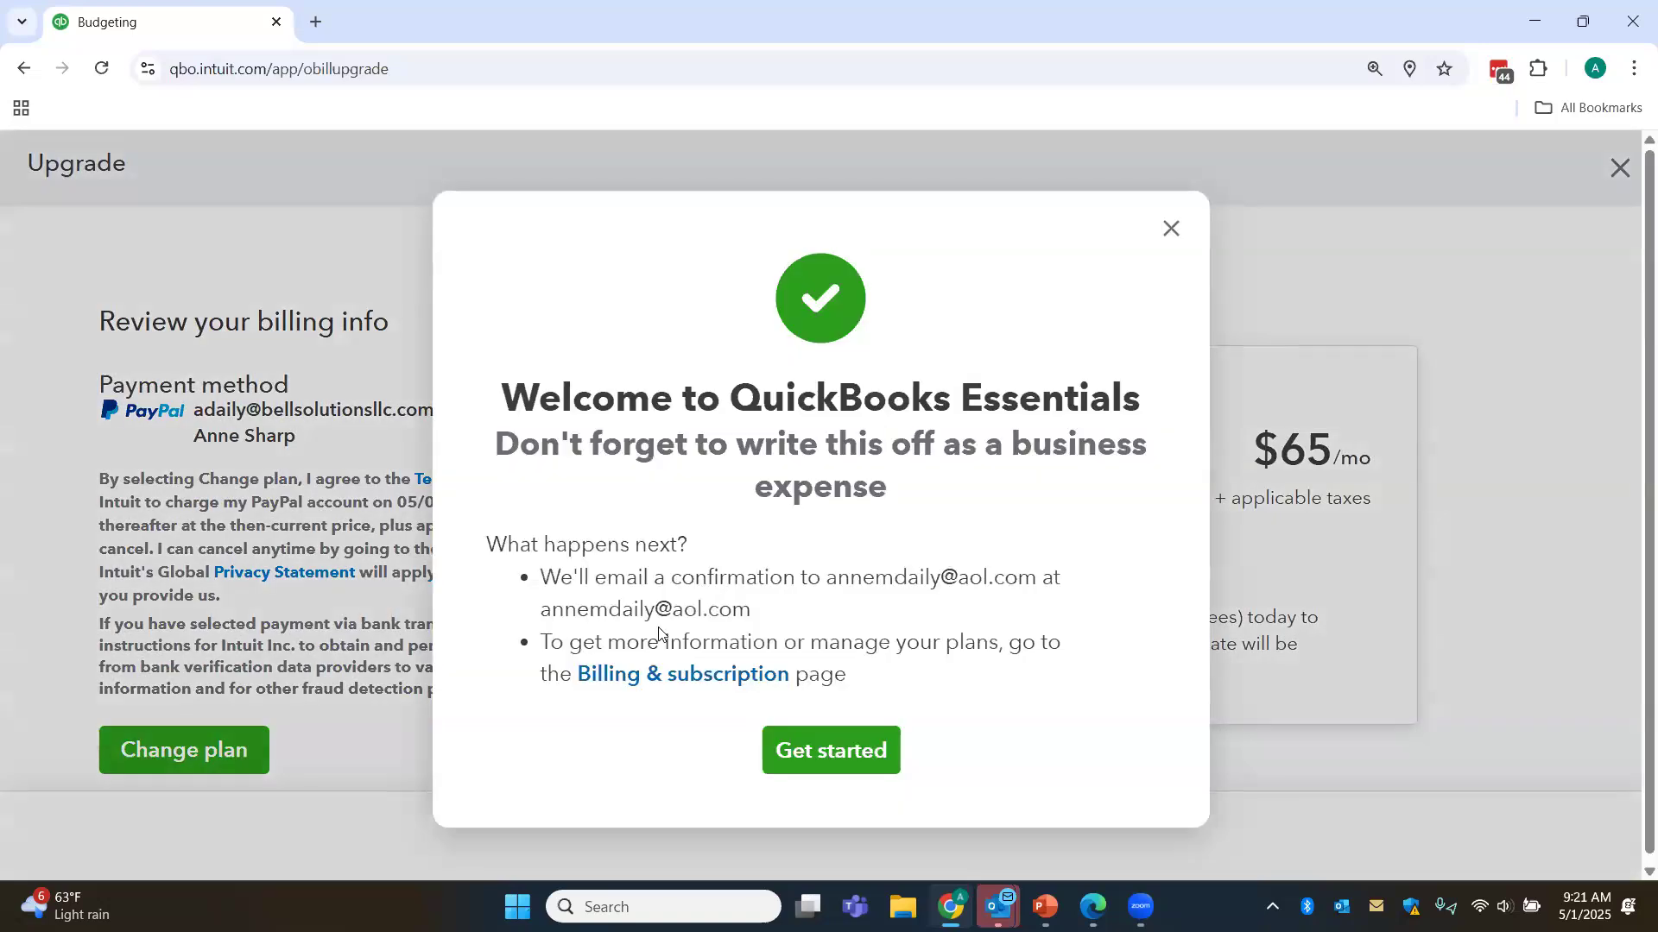
Step: Dismiss the welcome and preview a Simple Start downgrade, then cancel so Essentials stays subscribed
{"action": "left_click", "coordinate": [868, 741]}
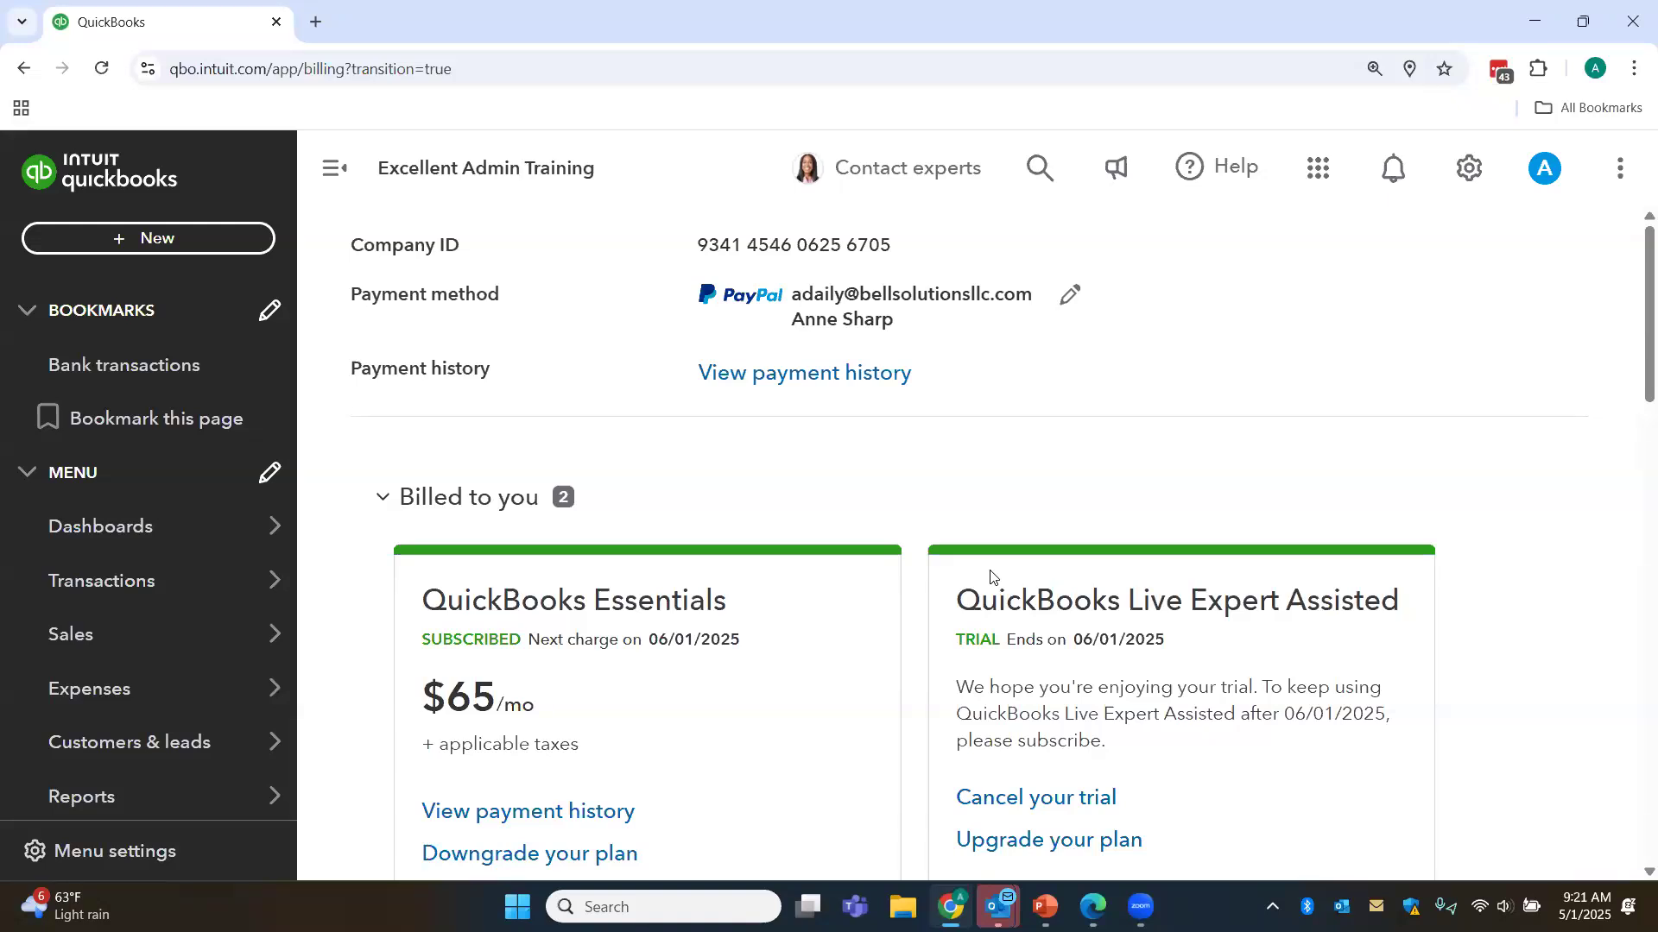
{"action": "scroll", "coordinate": [656, 651], "scroll_direction": "down", "scroll_amount": 3}
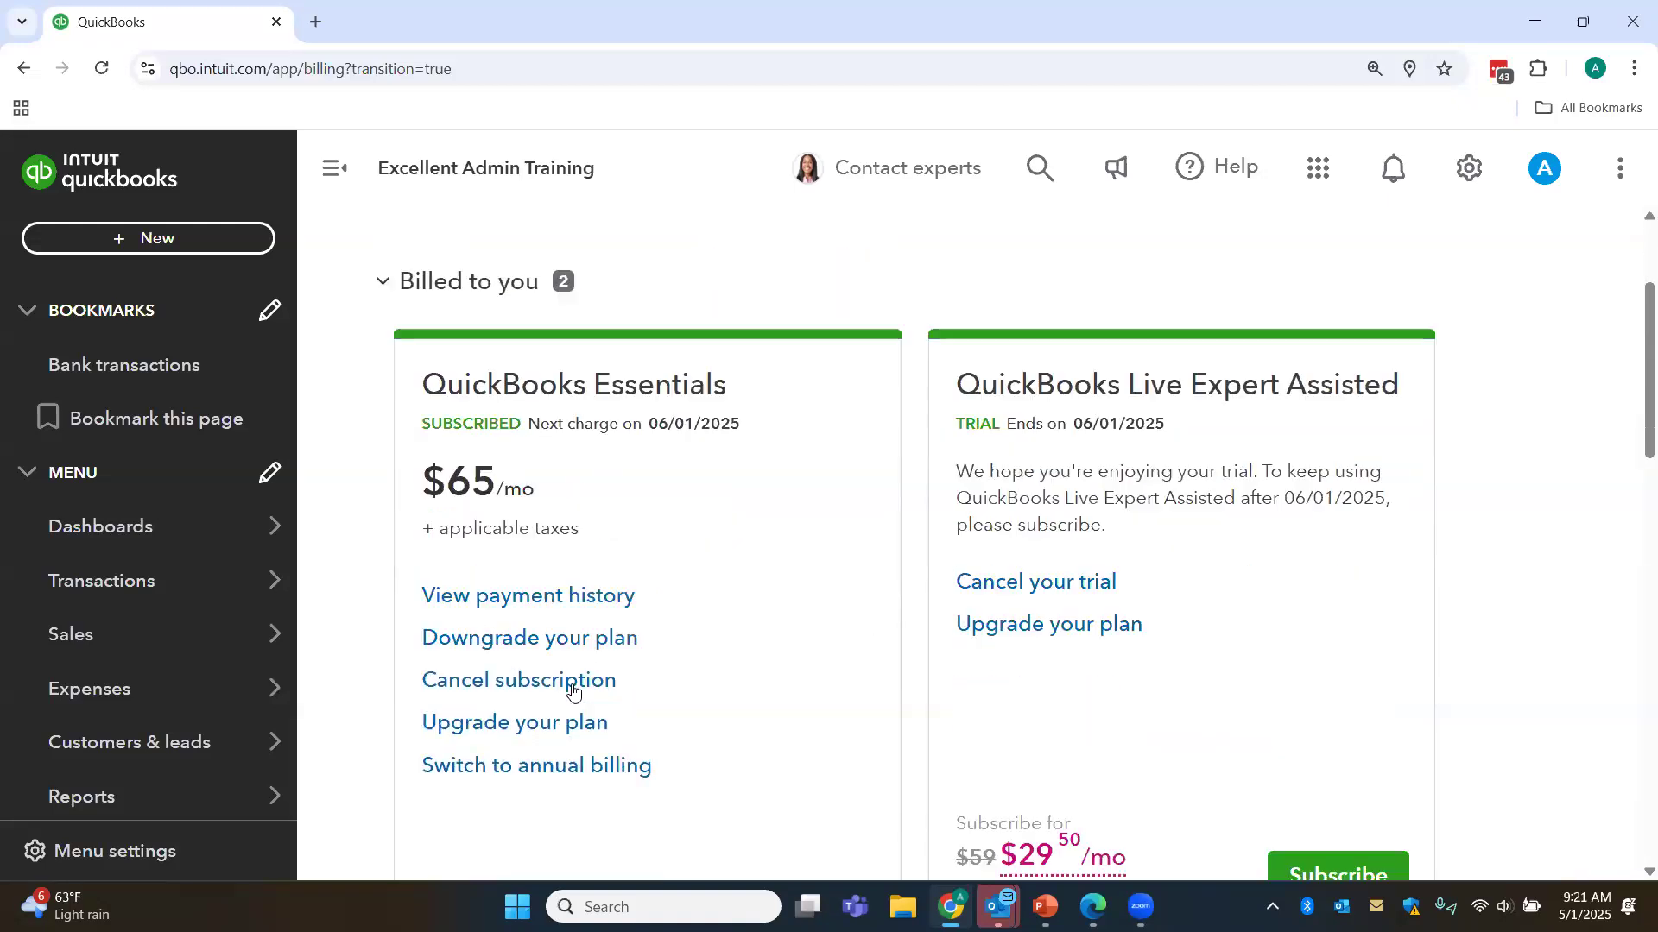
{"action": "left_click", "coordinate": [531, 646]}
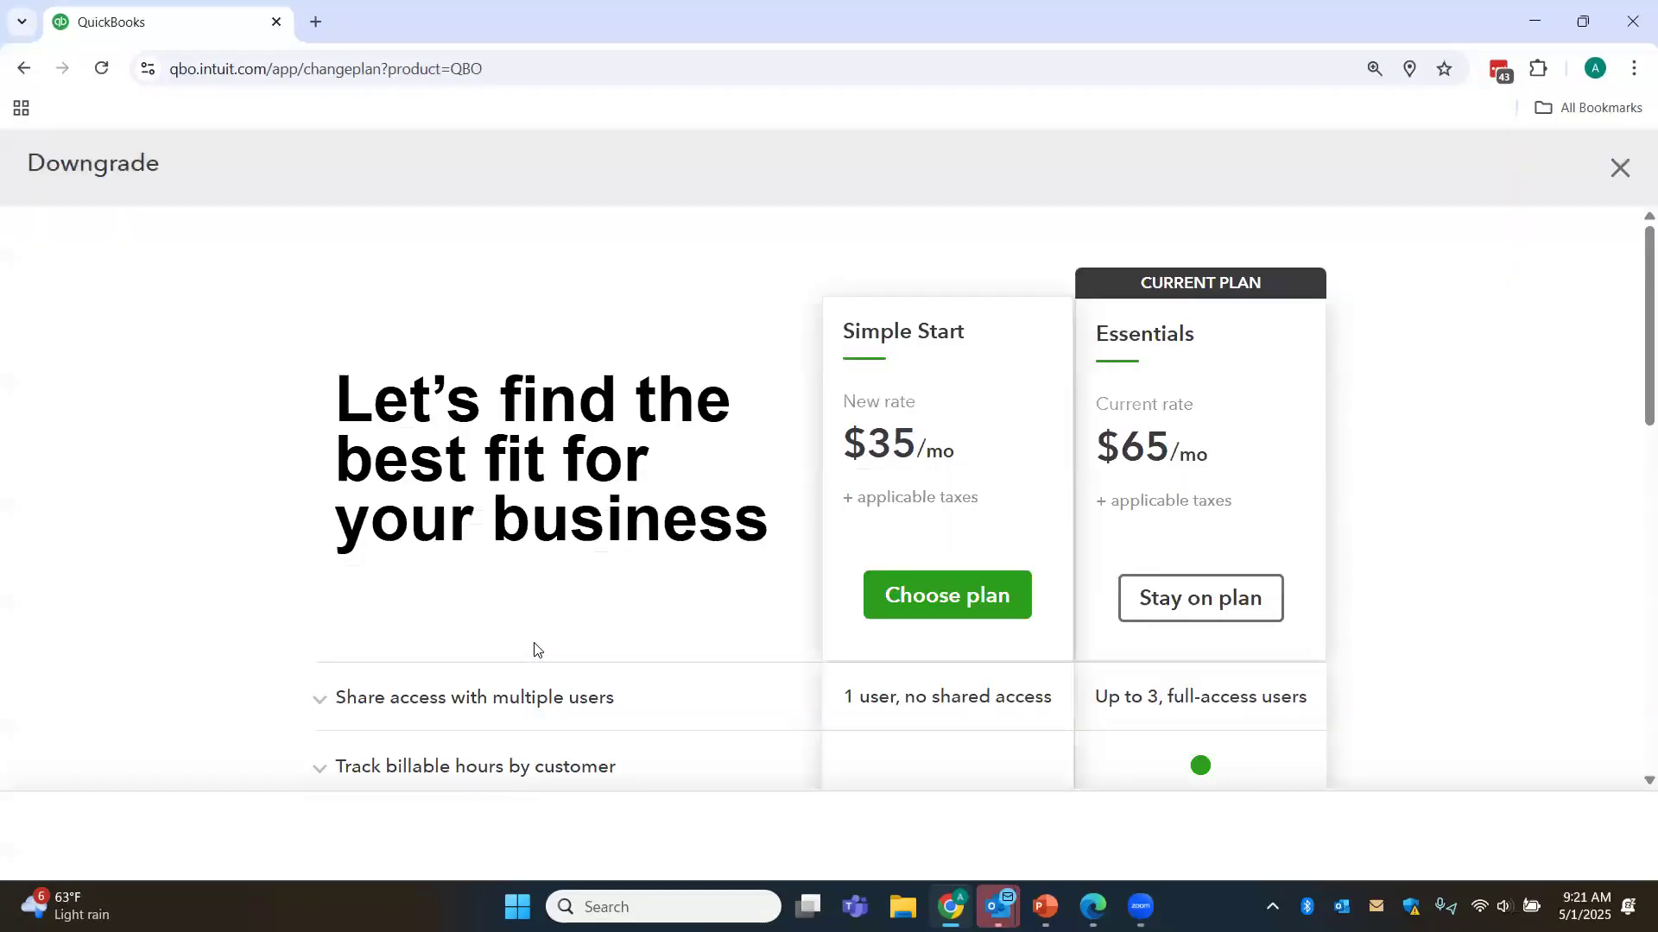
{"action": "left_click", "coordinate": [956, 611]}
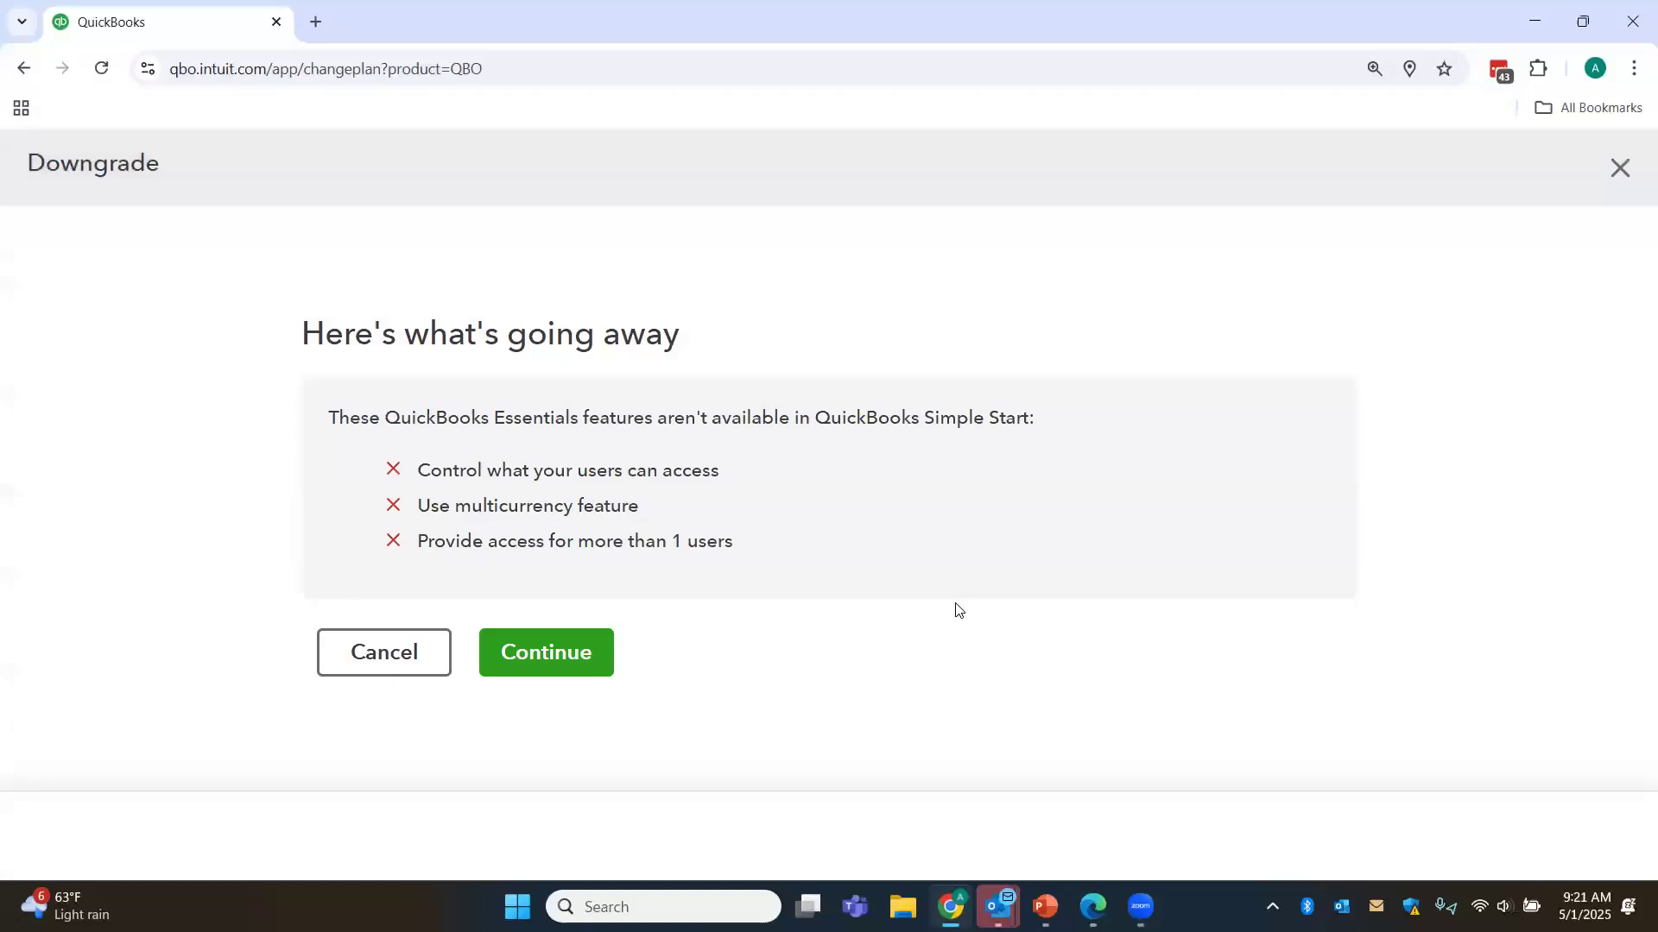
{"action": "left_click", "coordinate": [575, 647]}
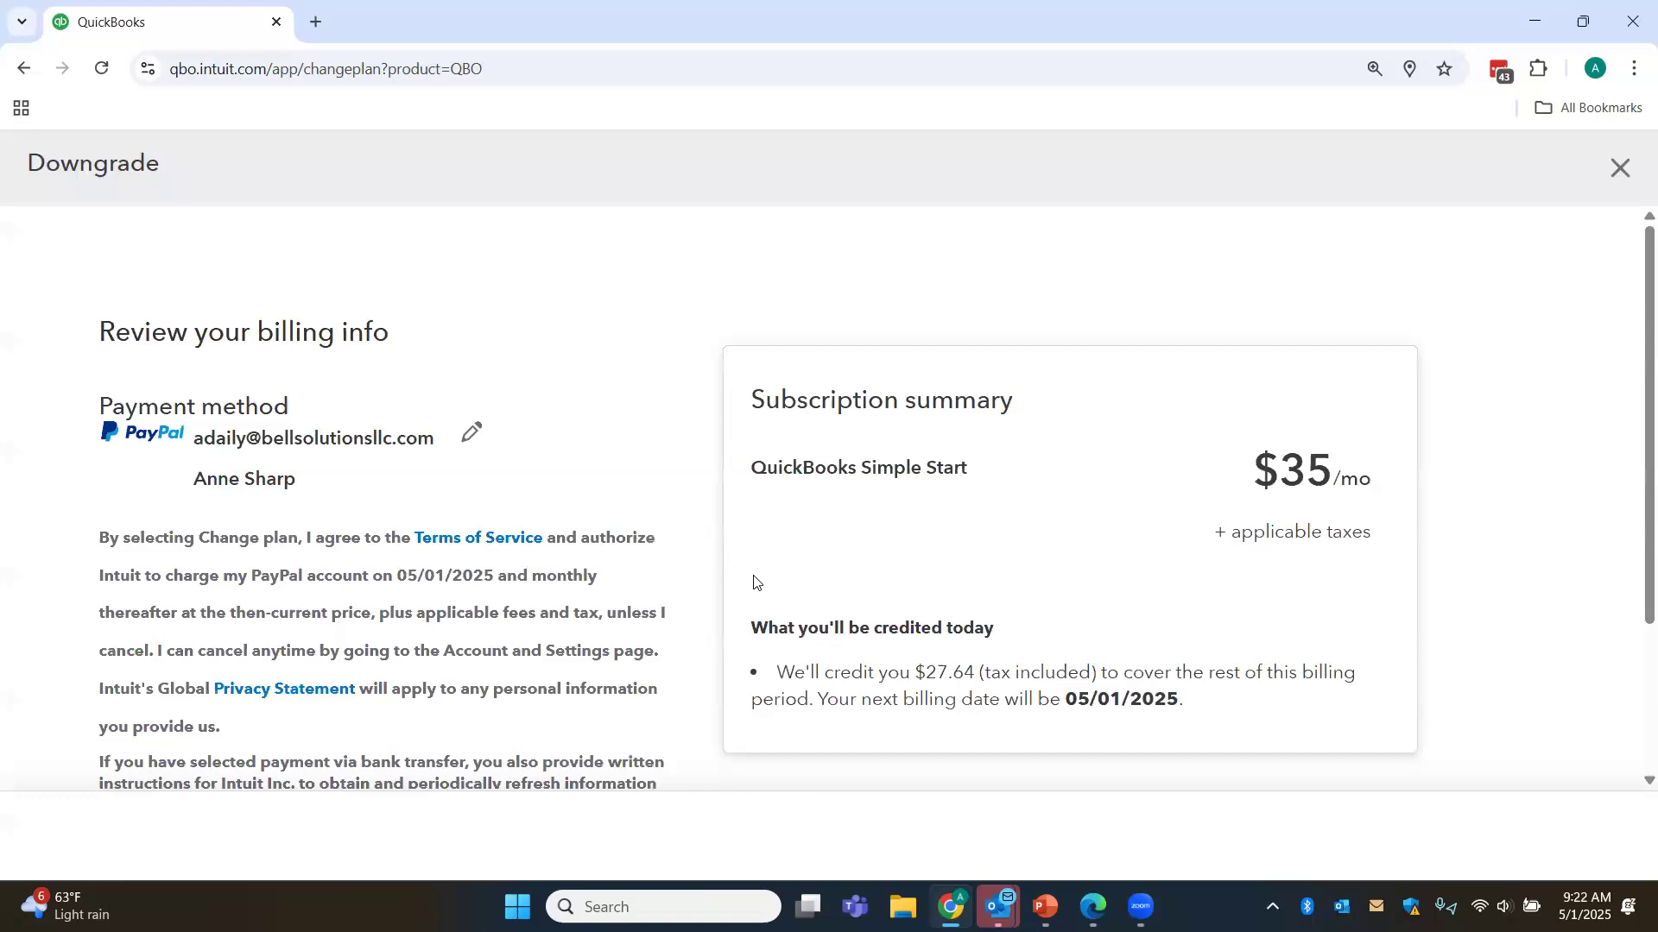
{"action": "scroll", "coordinate": [754, 582], "scroll_direction": "down", "scroll_amount": 3}
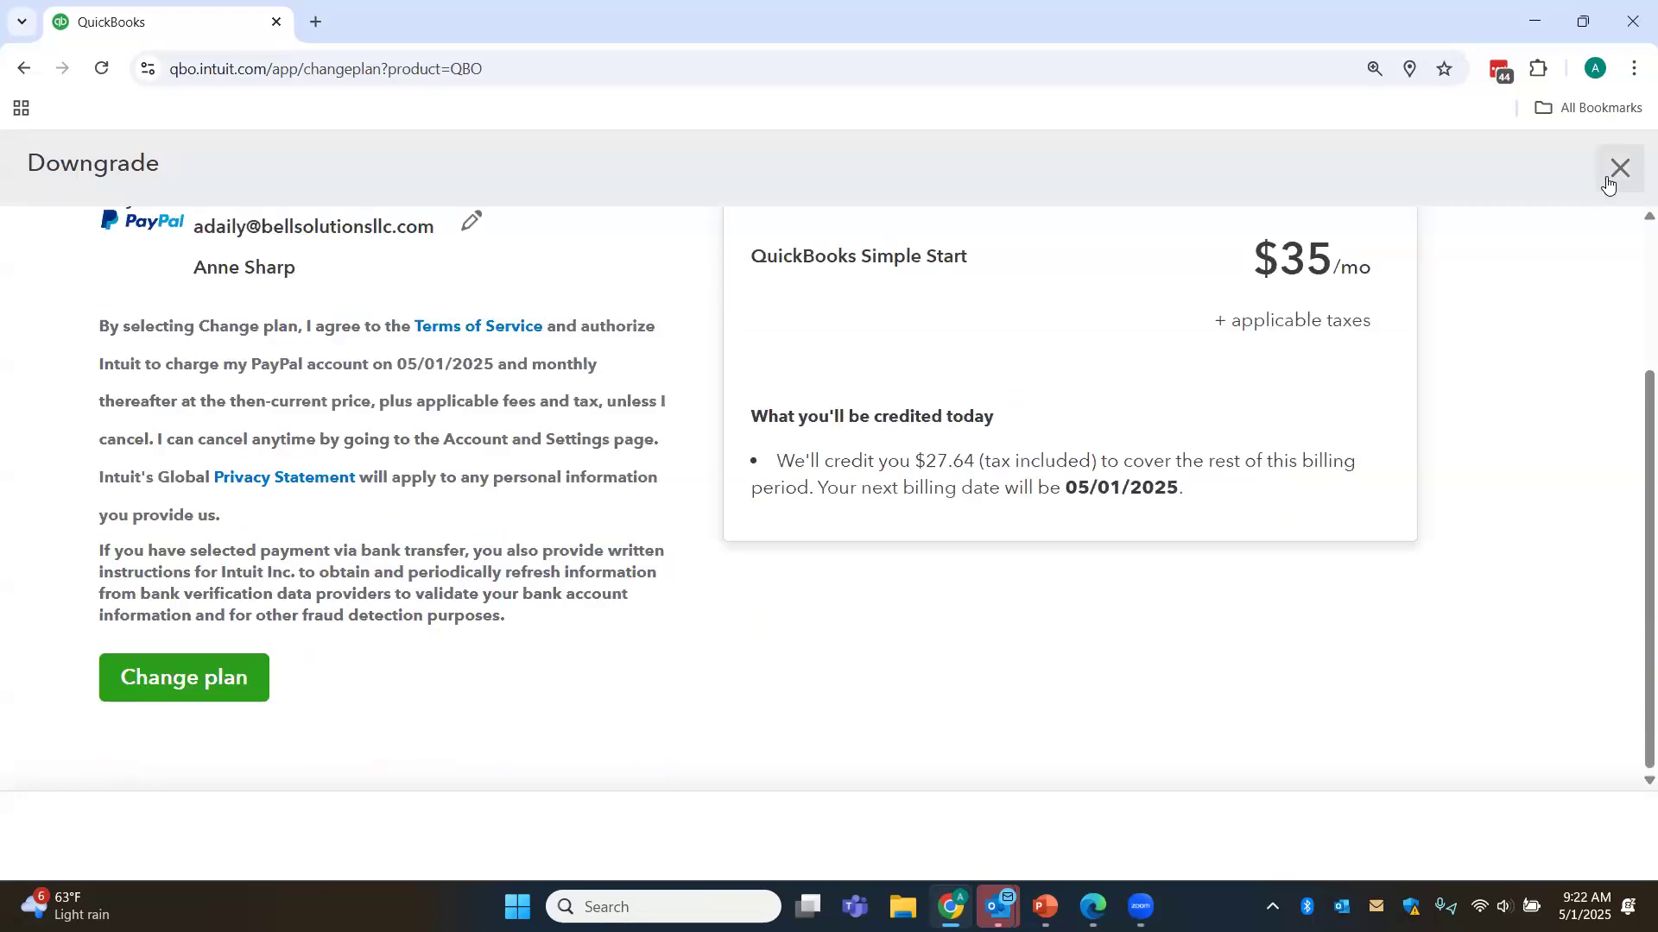
{"action": "left_click", "coordinate": [1608, 183]}
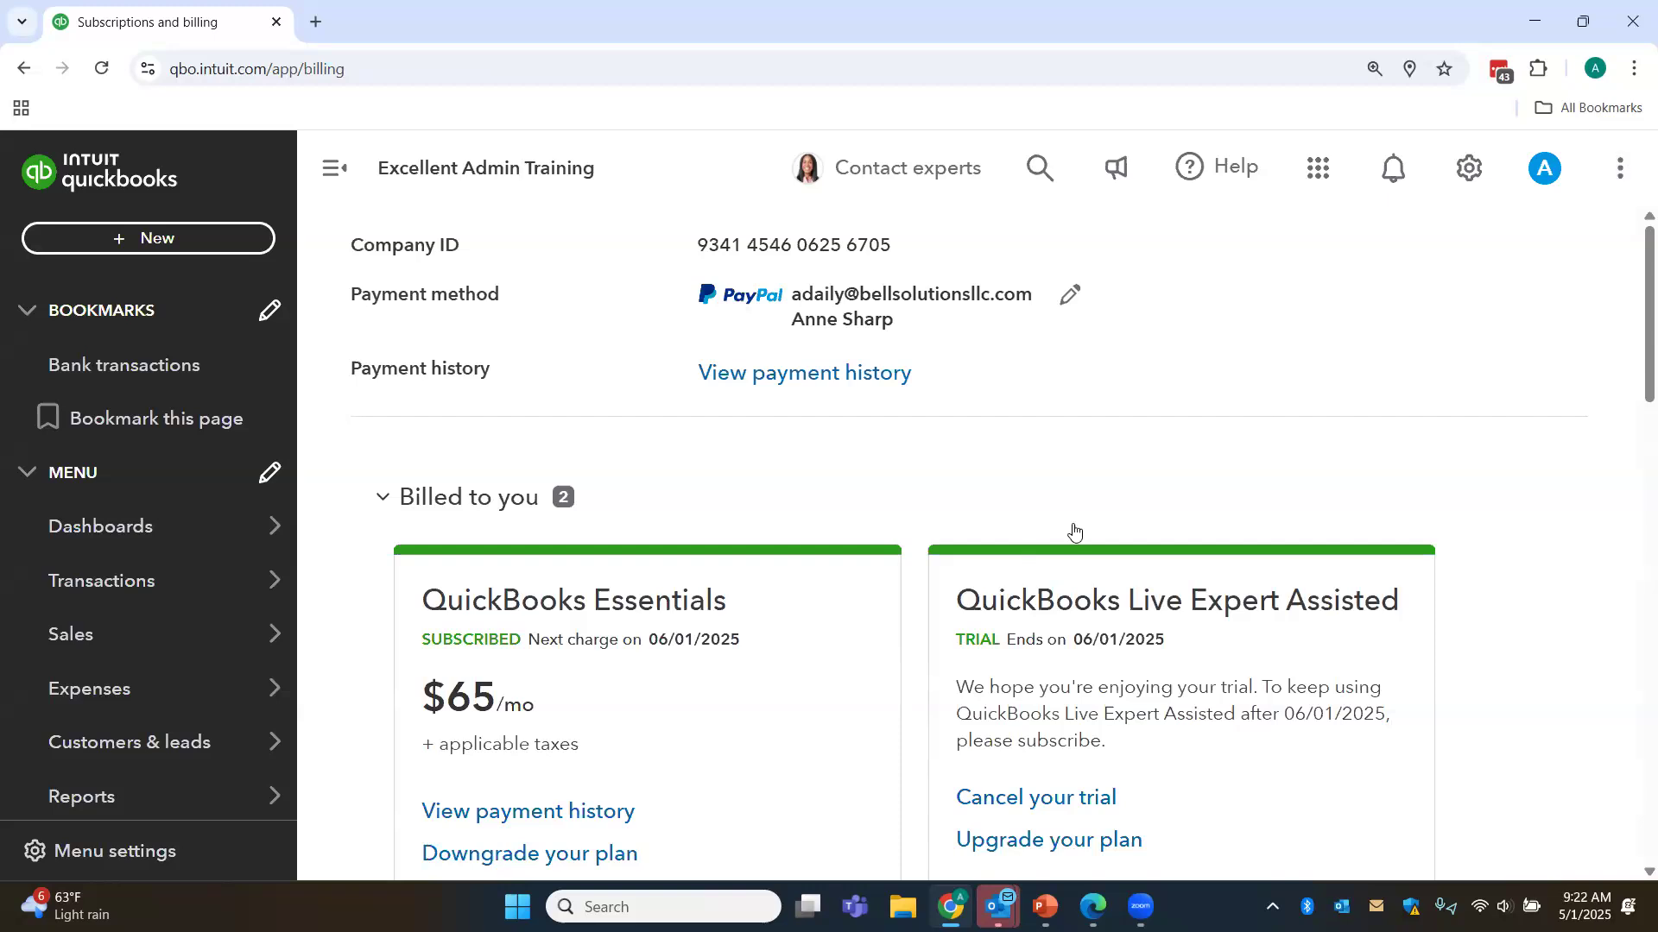
{"action": "scroll", "coordinate": [1046, 401], "scroll_direction": "down", "scroll_amount": 1}
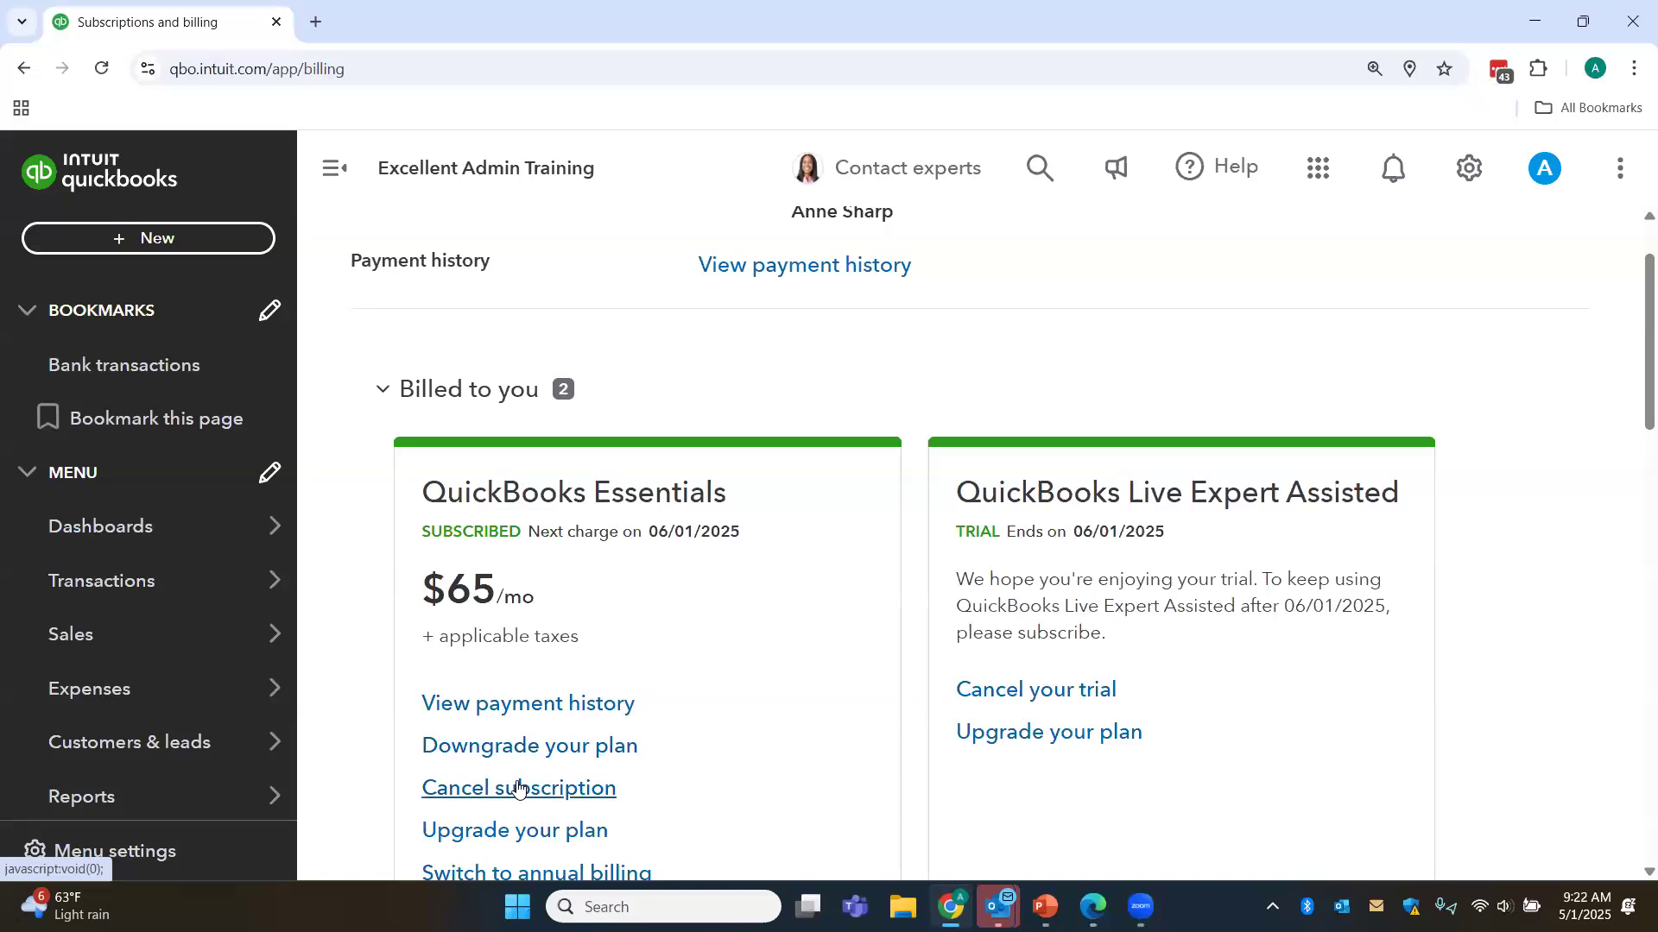
{"action": "scroll", "coordinate": [518, 788], "scroll_direction": "down", "scroll_amount": 2}
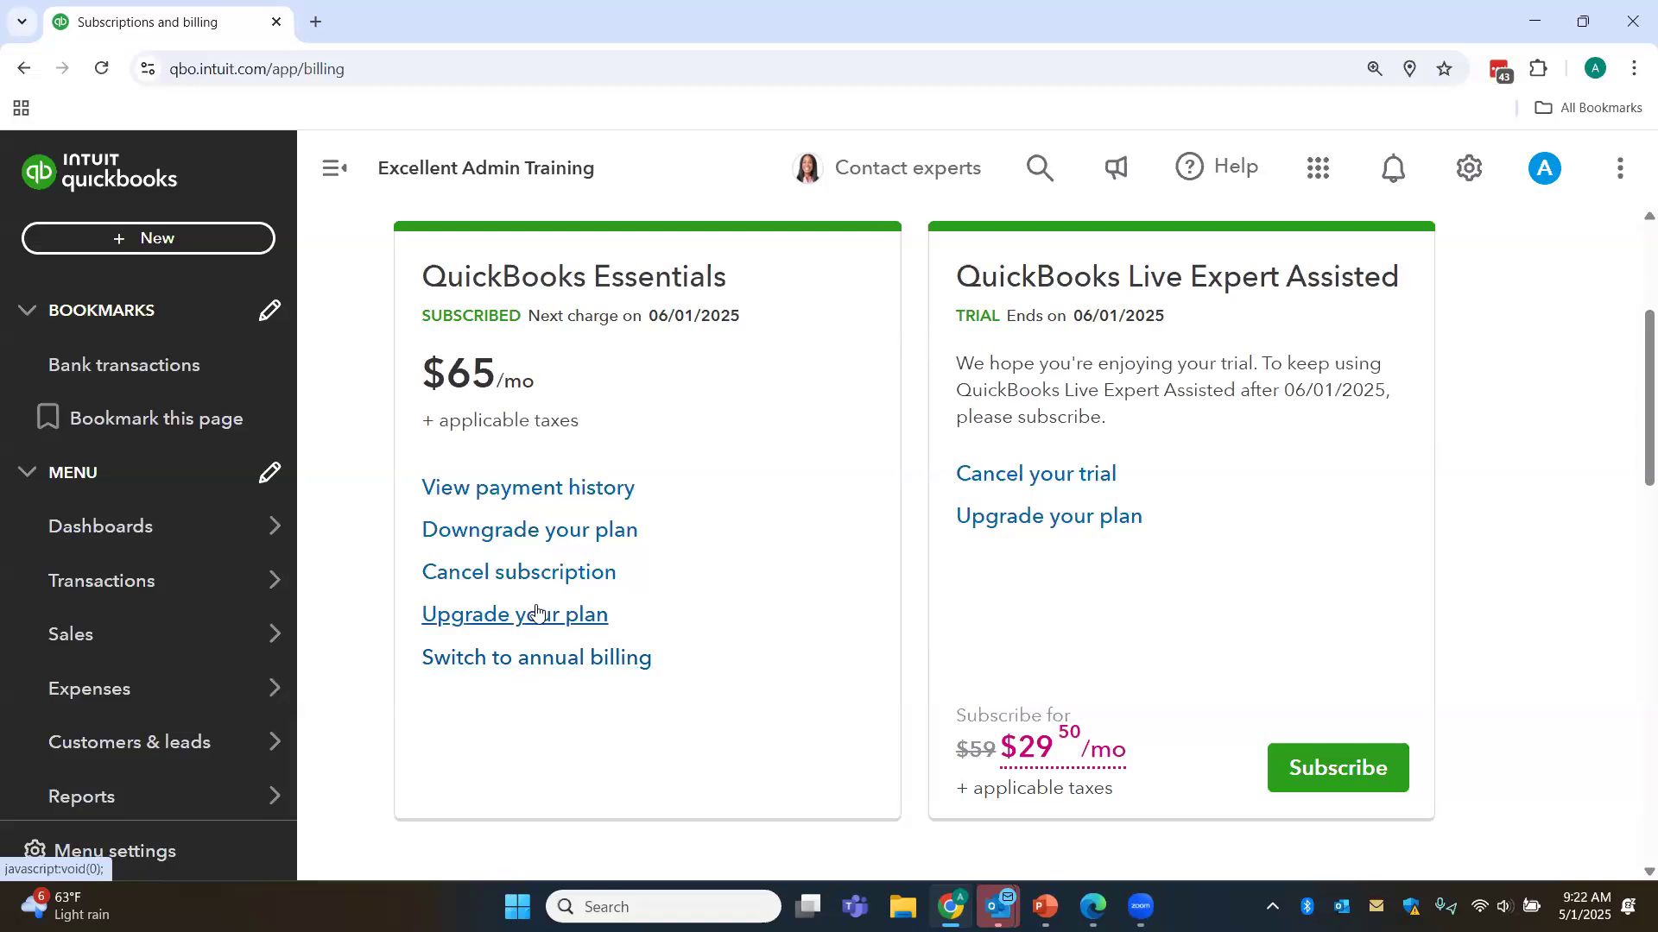
Step: Return to Manage users, note the 3 full-access user limit, and start adding a user
{"action": "left_click", "coordinate": [1454, 166]}
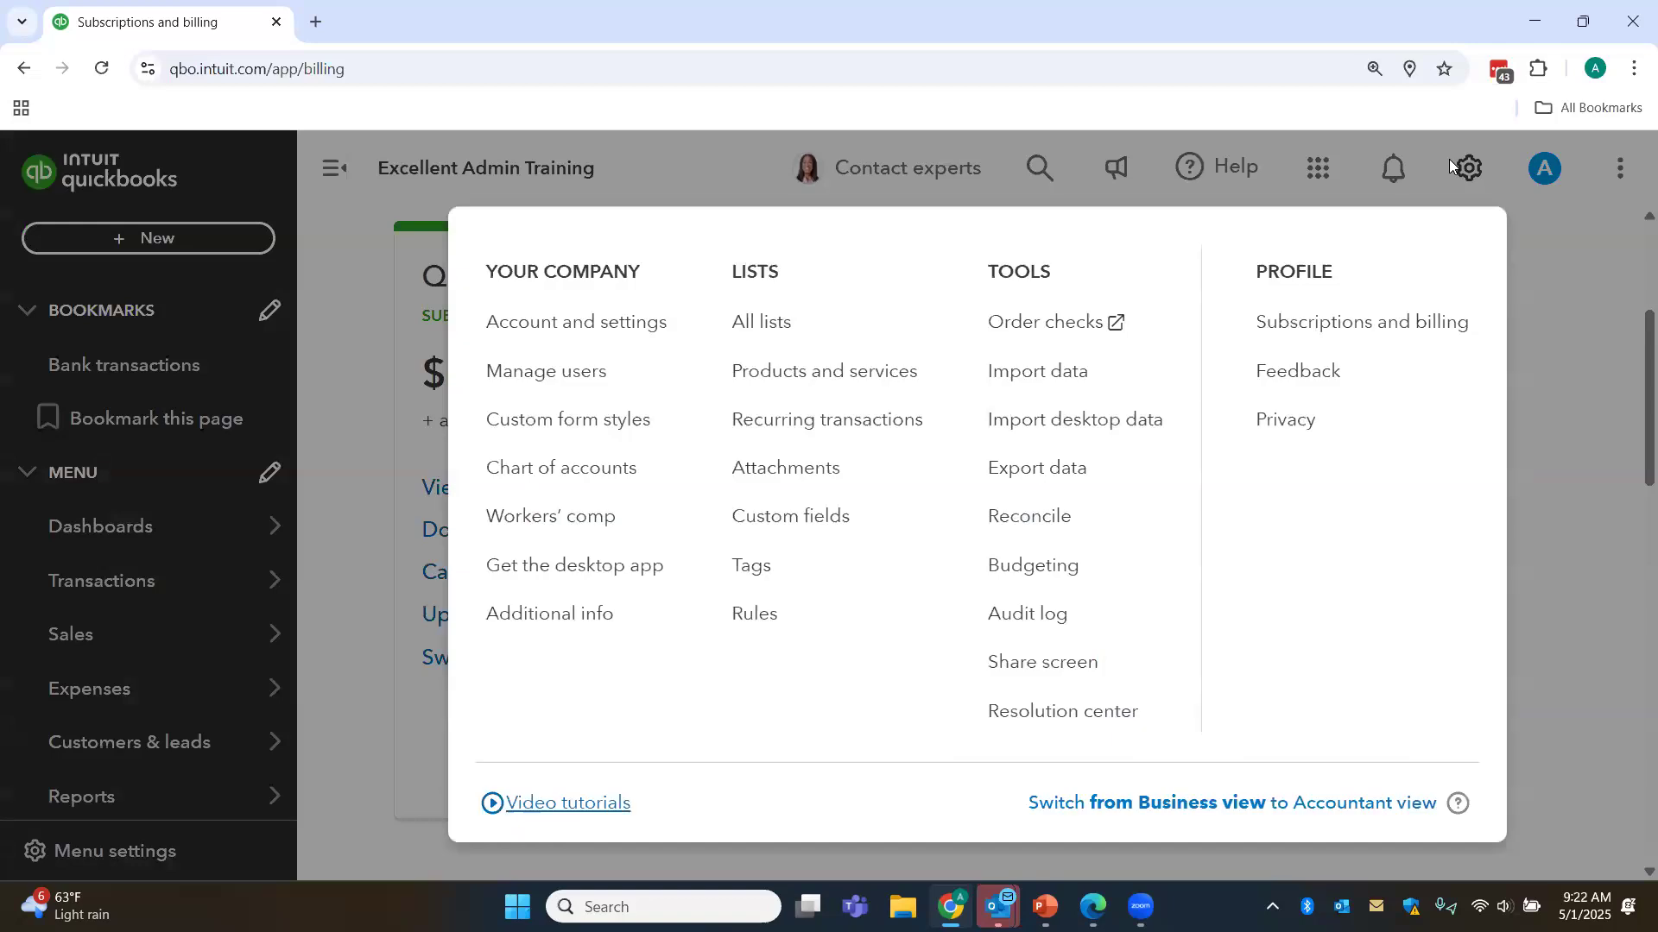
{"action": "left_click", "coordinate": [594, 383]}
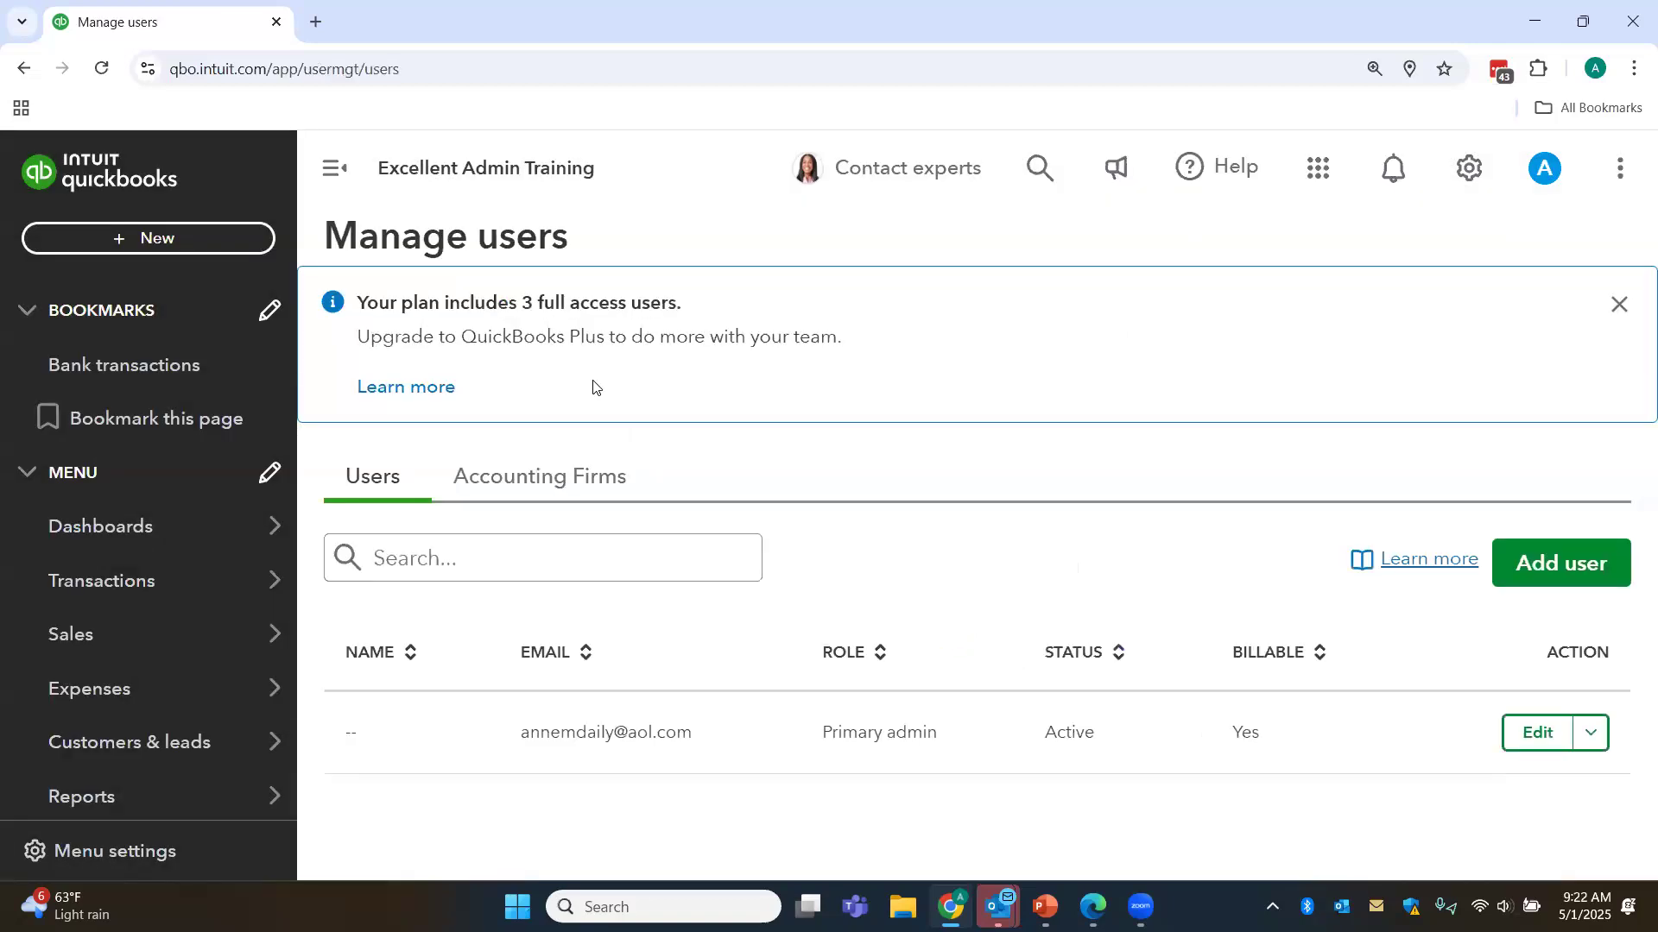
{"action": "left_click_drag", "start_coordinate": [513, 300], "coordinate": [681, 304]}
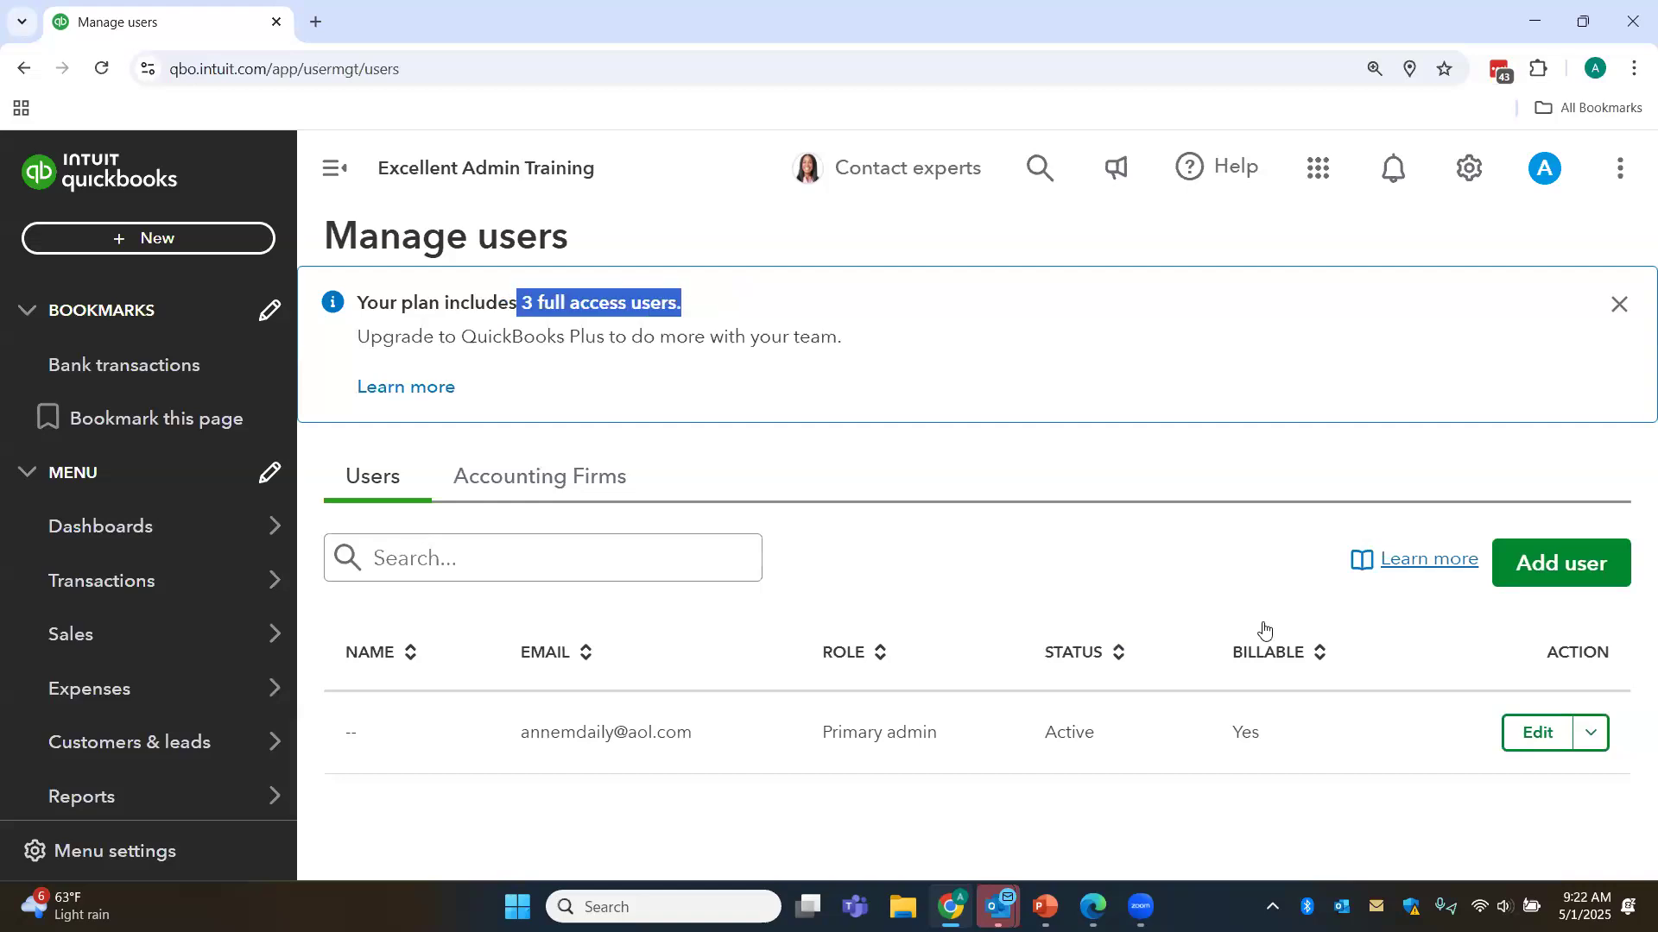
{"action": "left_click", "coordinate": [1575, 572]}
Step: Enter the new user's first name, last name and company e-mail address
{"action": "left_click", "coordinate": [585, 579]}
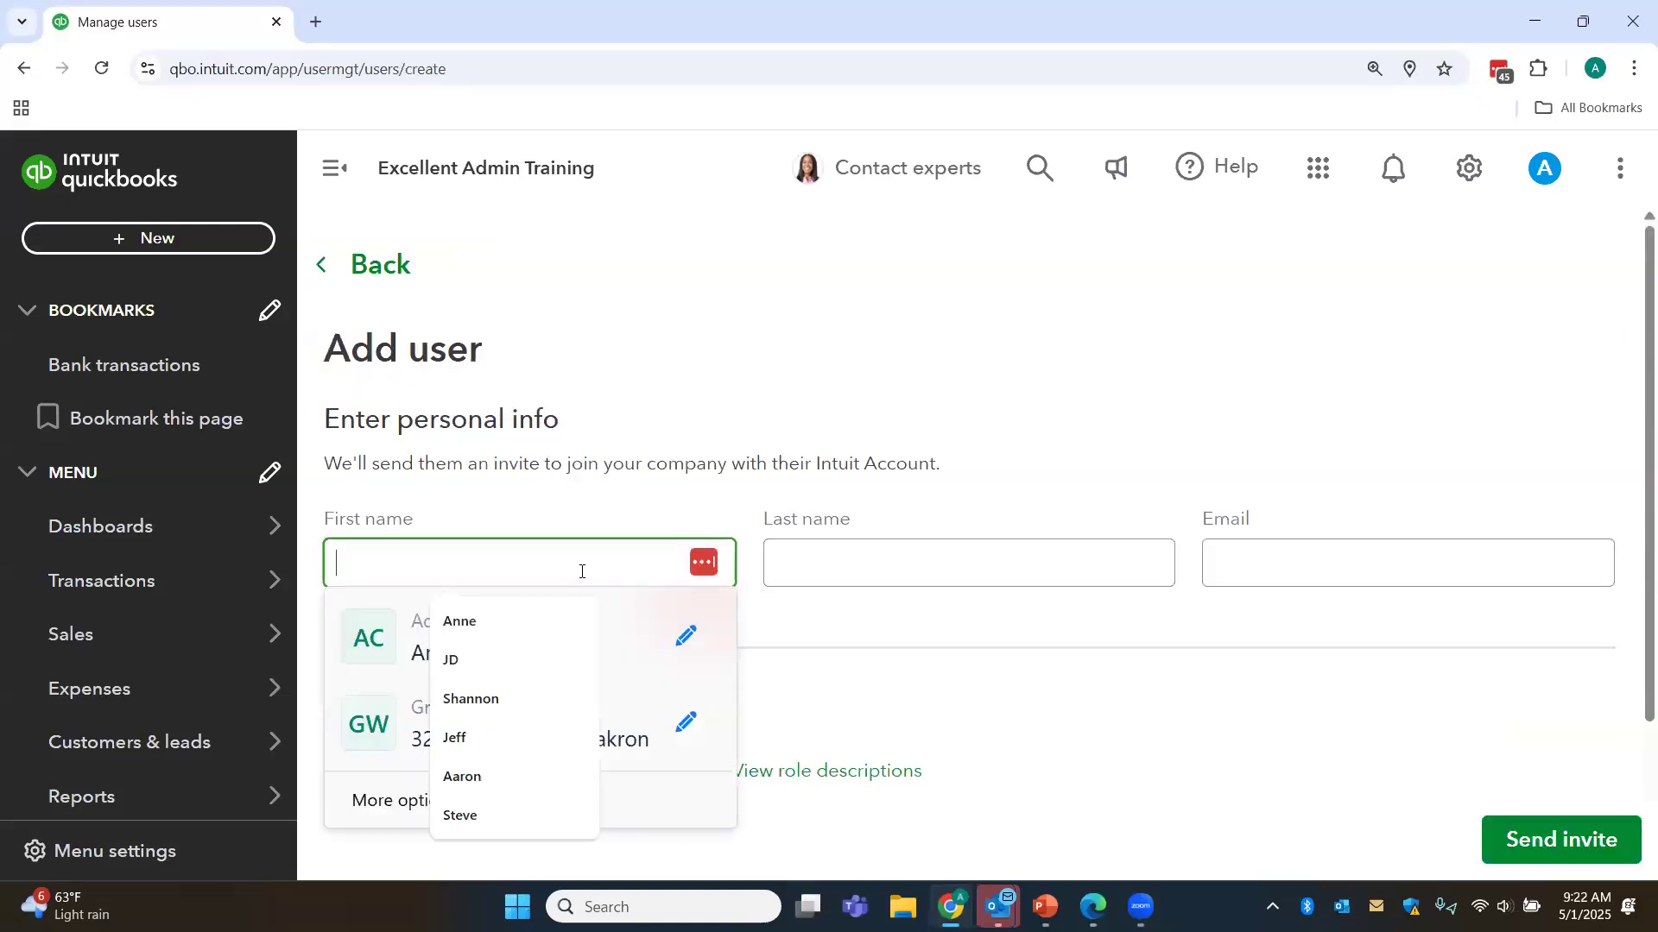
{"action": "key", "text": "Tab"}
{"action": "key", "text": "Tab"}
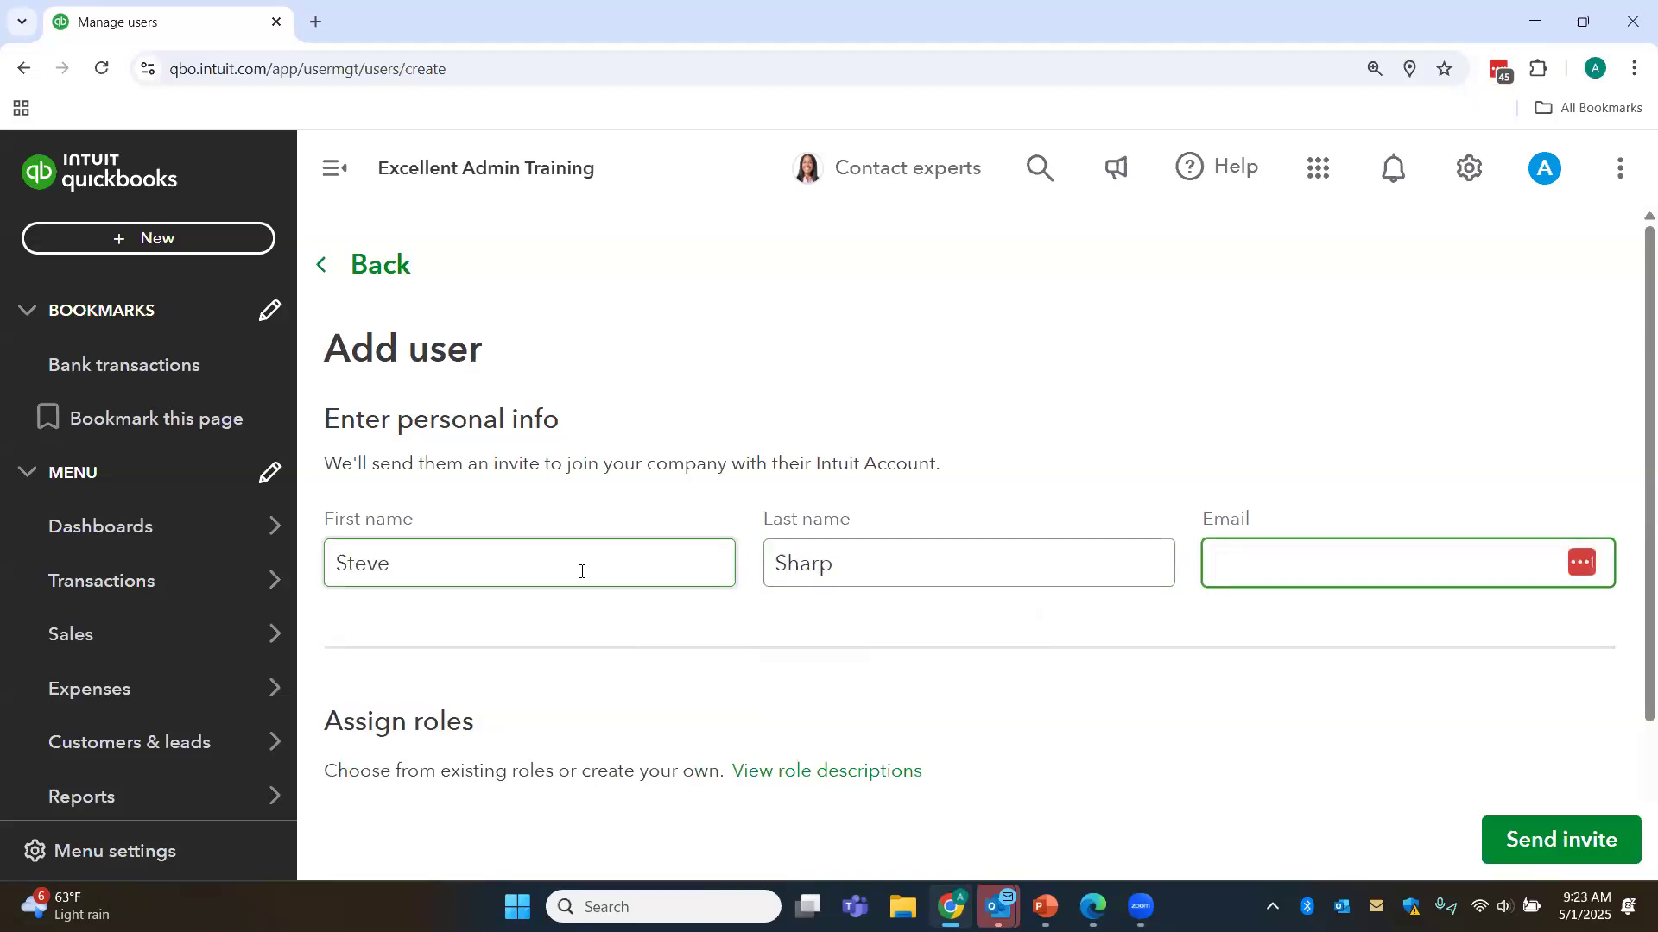
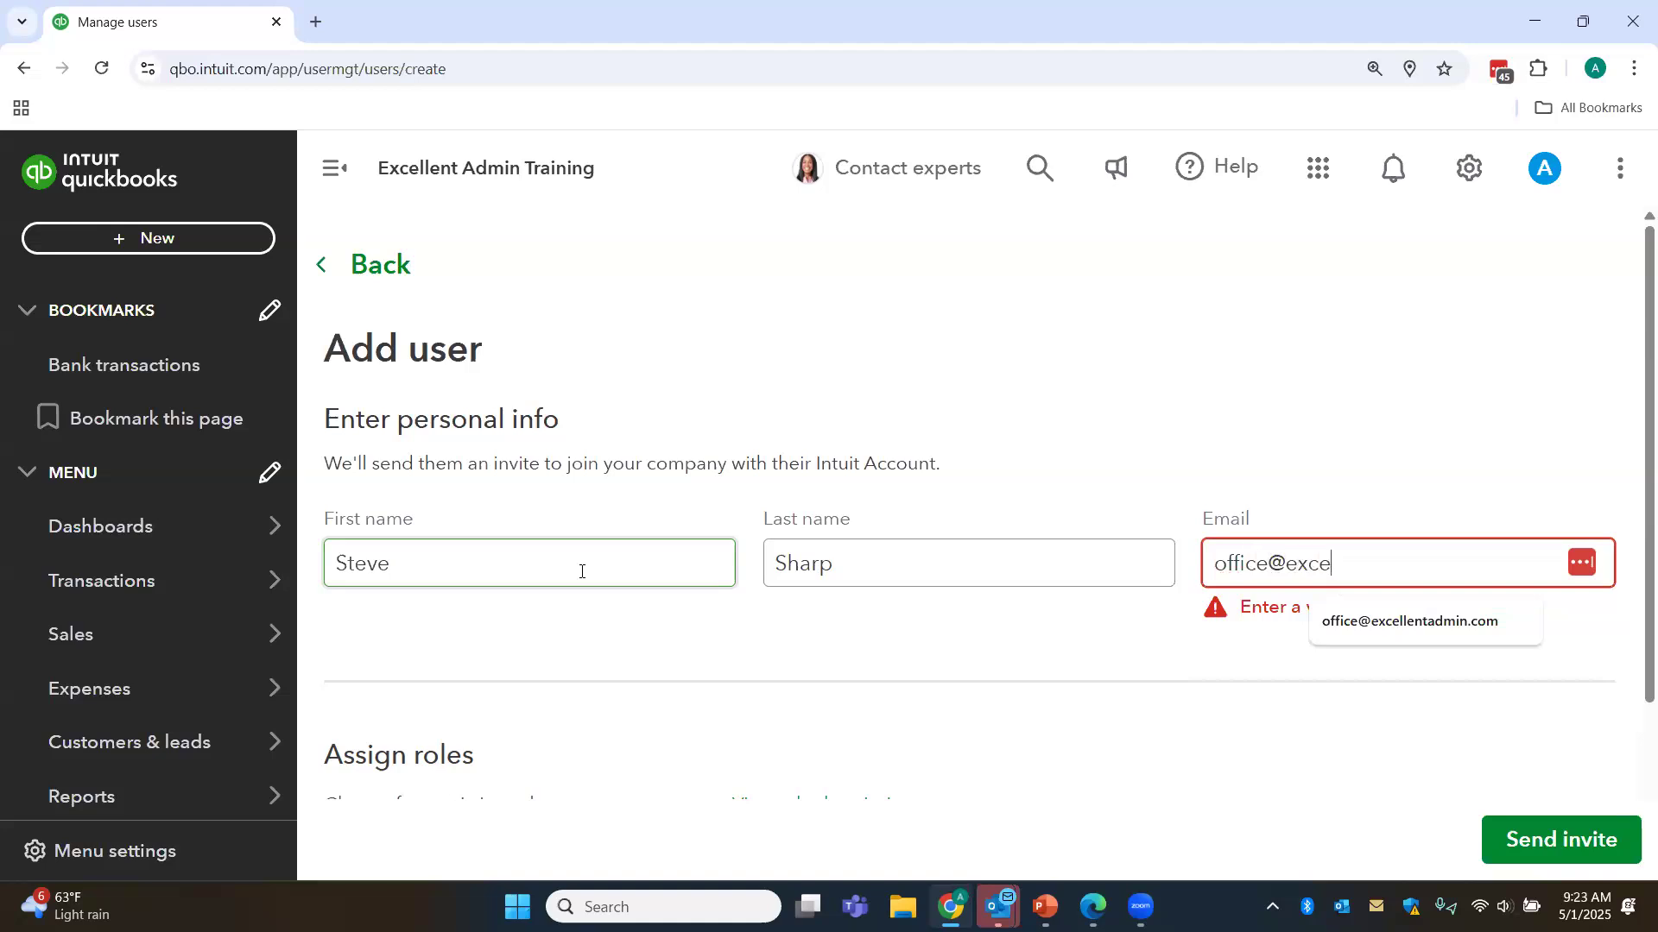
{"action": "key", "text": "Tab"}
Step: Assign the Company admin role to the new user
{"action": "scroll", "coordinate": [702, 682], "scroll_direction": "down", "scroll_amount": 2}
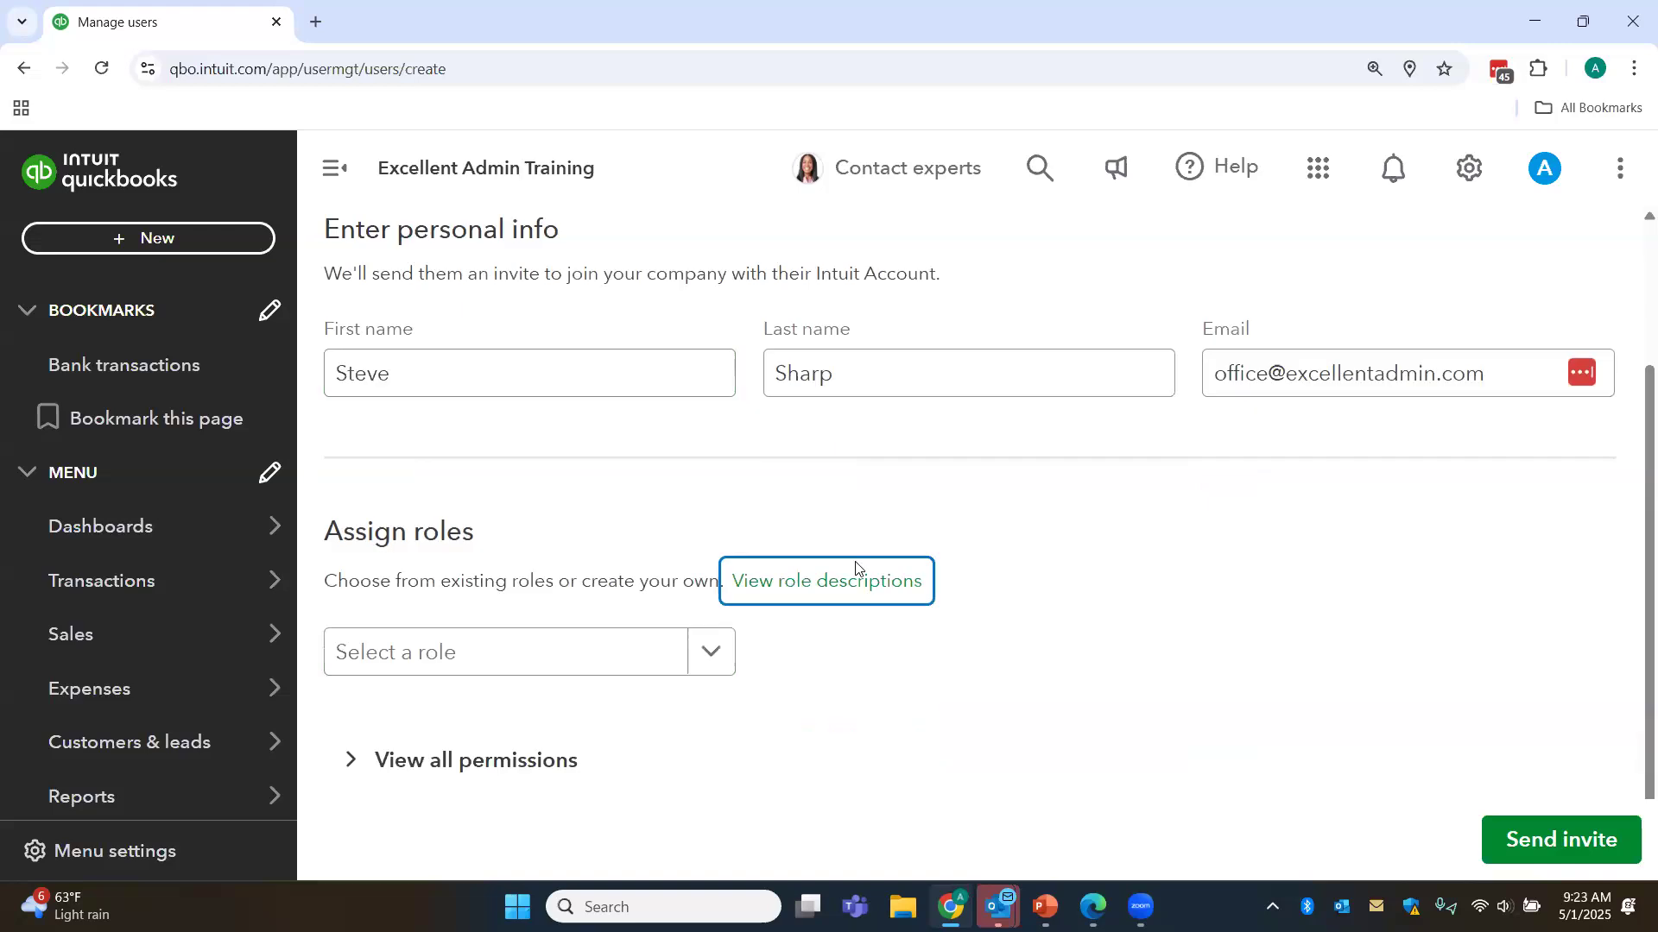
{"action": "left_click", "coordinate": [715, 652]}
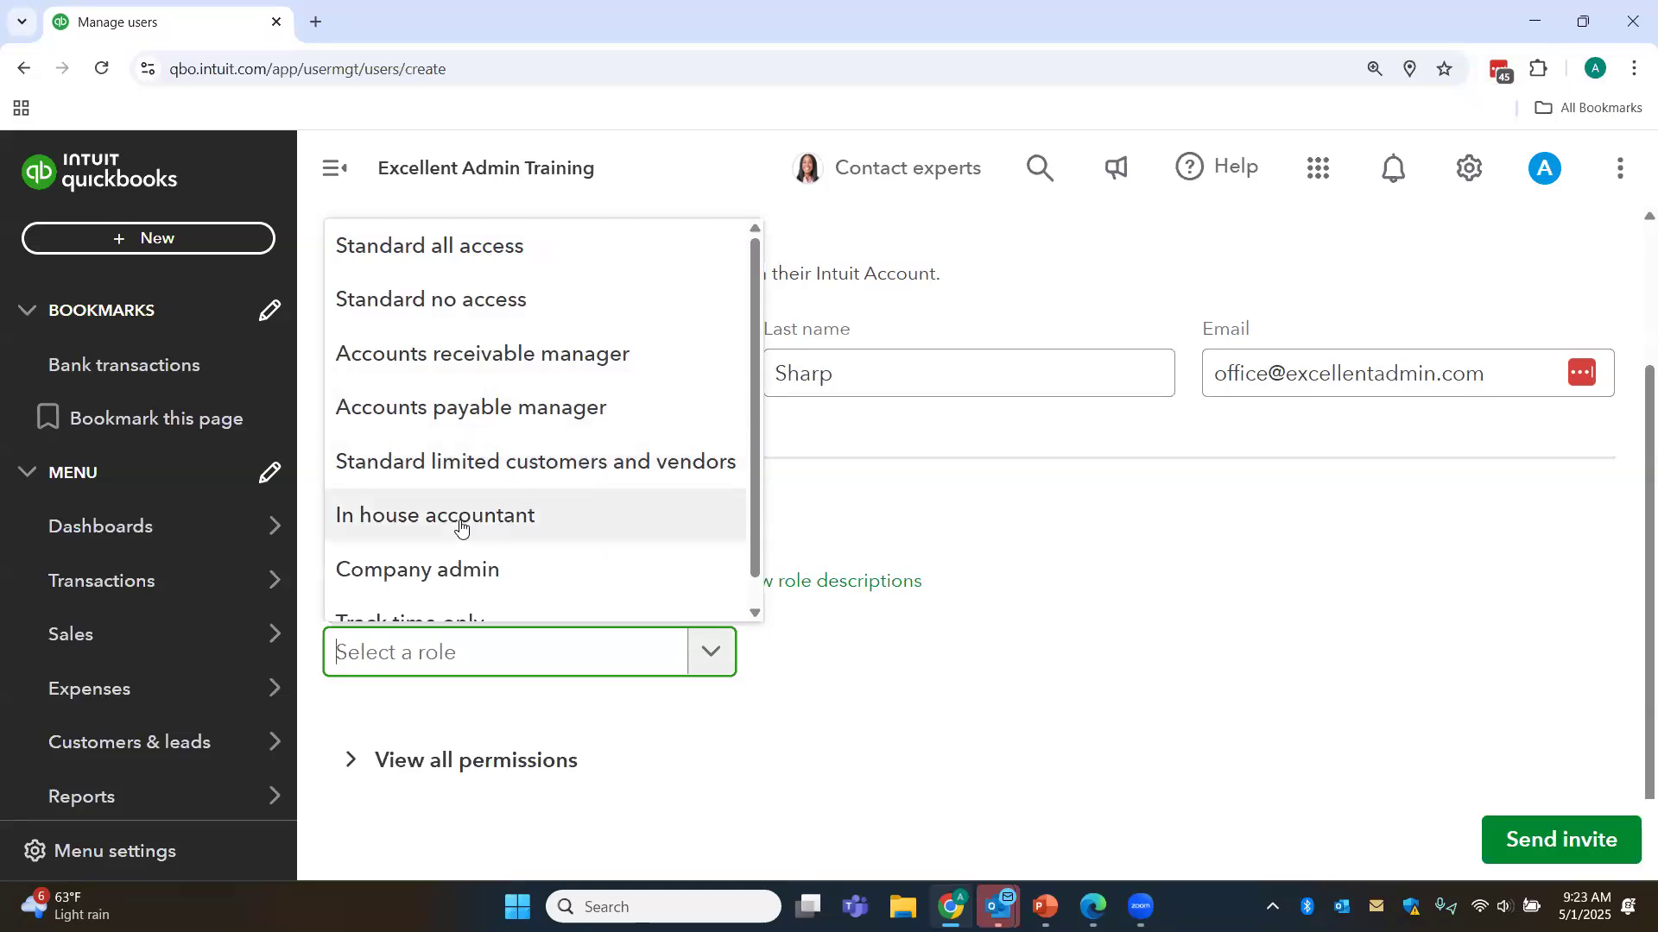
{"action": "scroll", "coordinate": [460, 525], "scroll_direction": "down", "scroll_amount": 1}
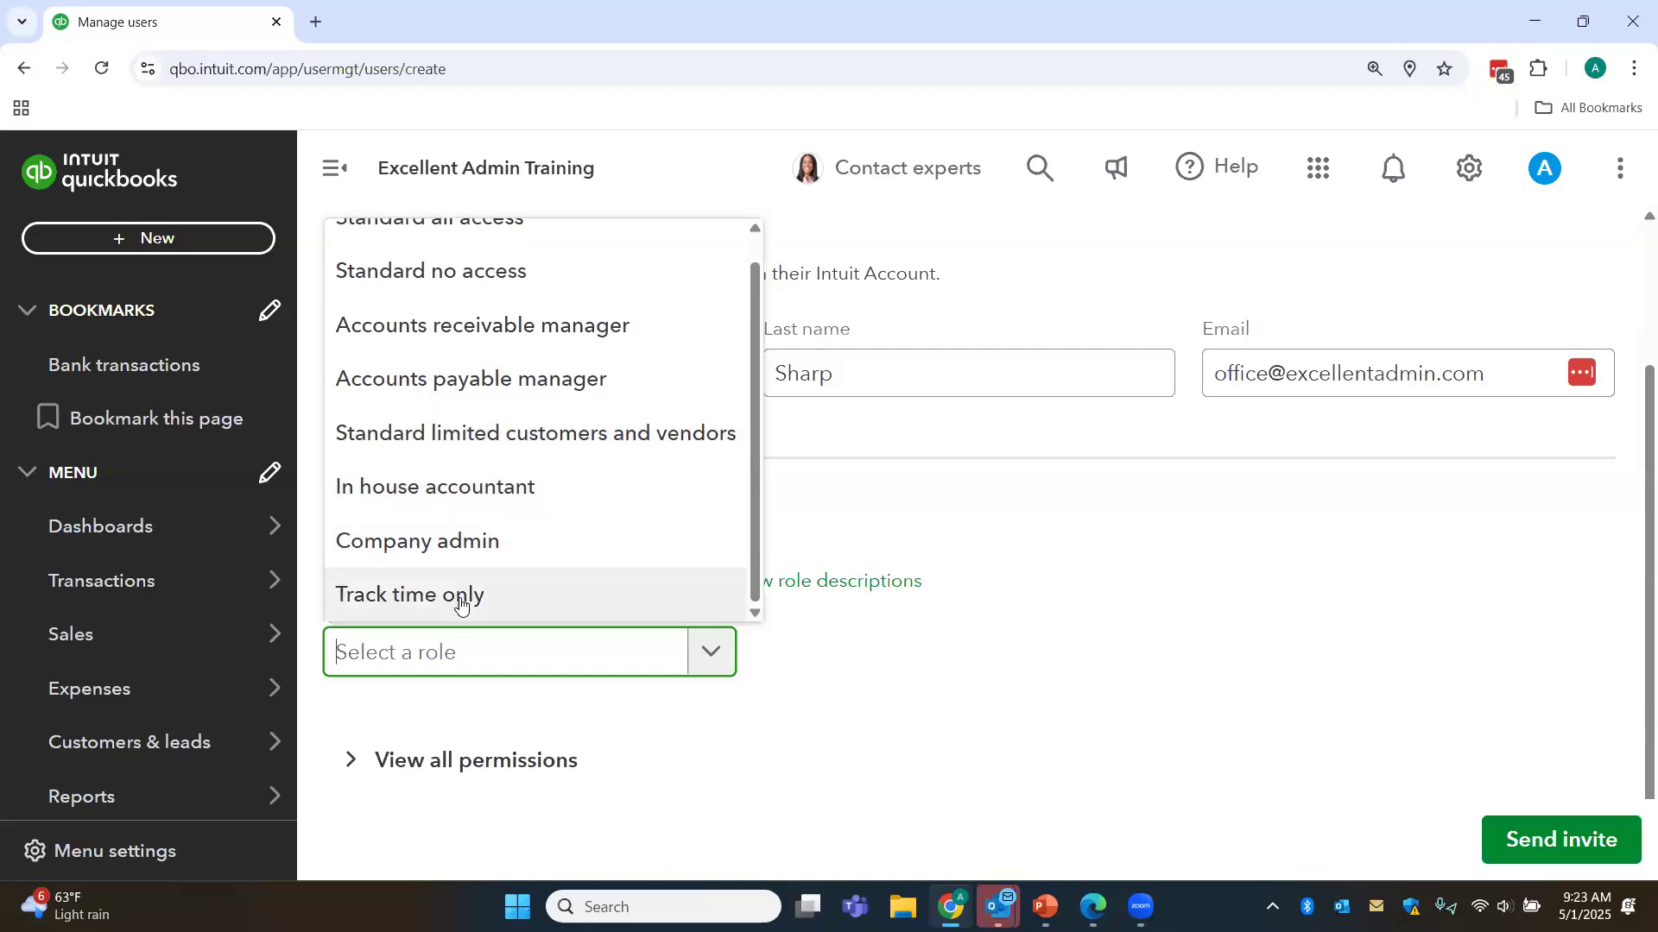
{"action": "left_click", "coordinate": [476, 549]}
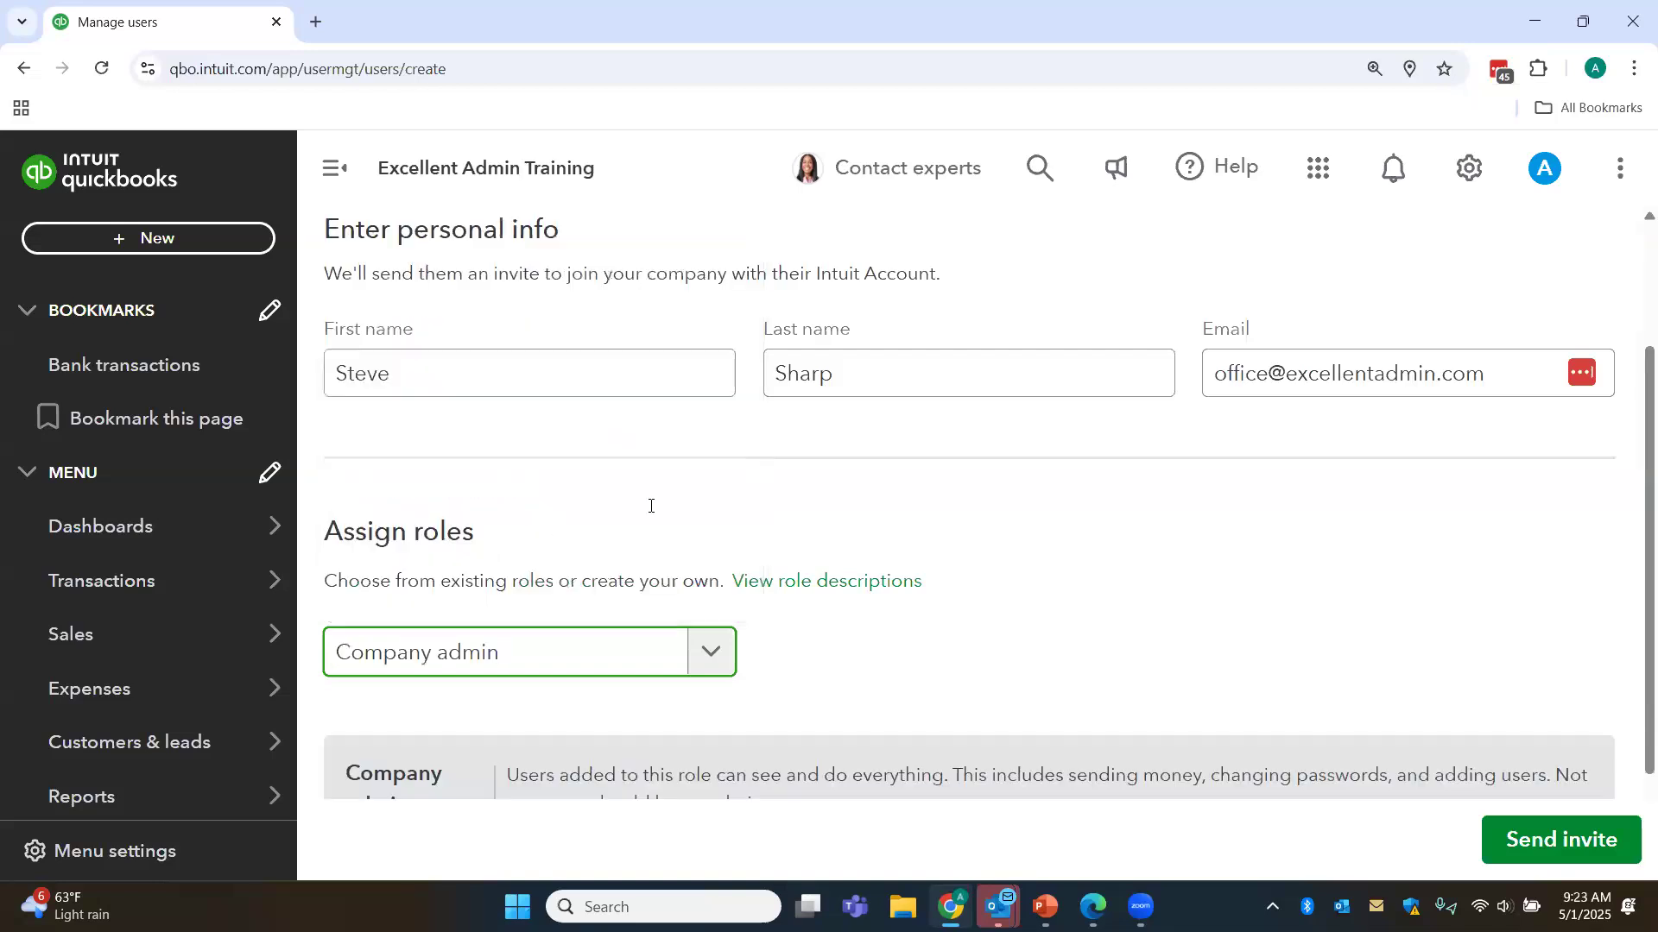
{"action": "scroll", "coordinate": [677, 525], "scroll_direction": "down", "scroll_amount": 1}
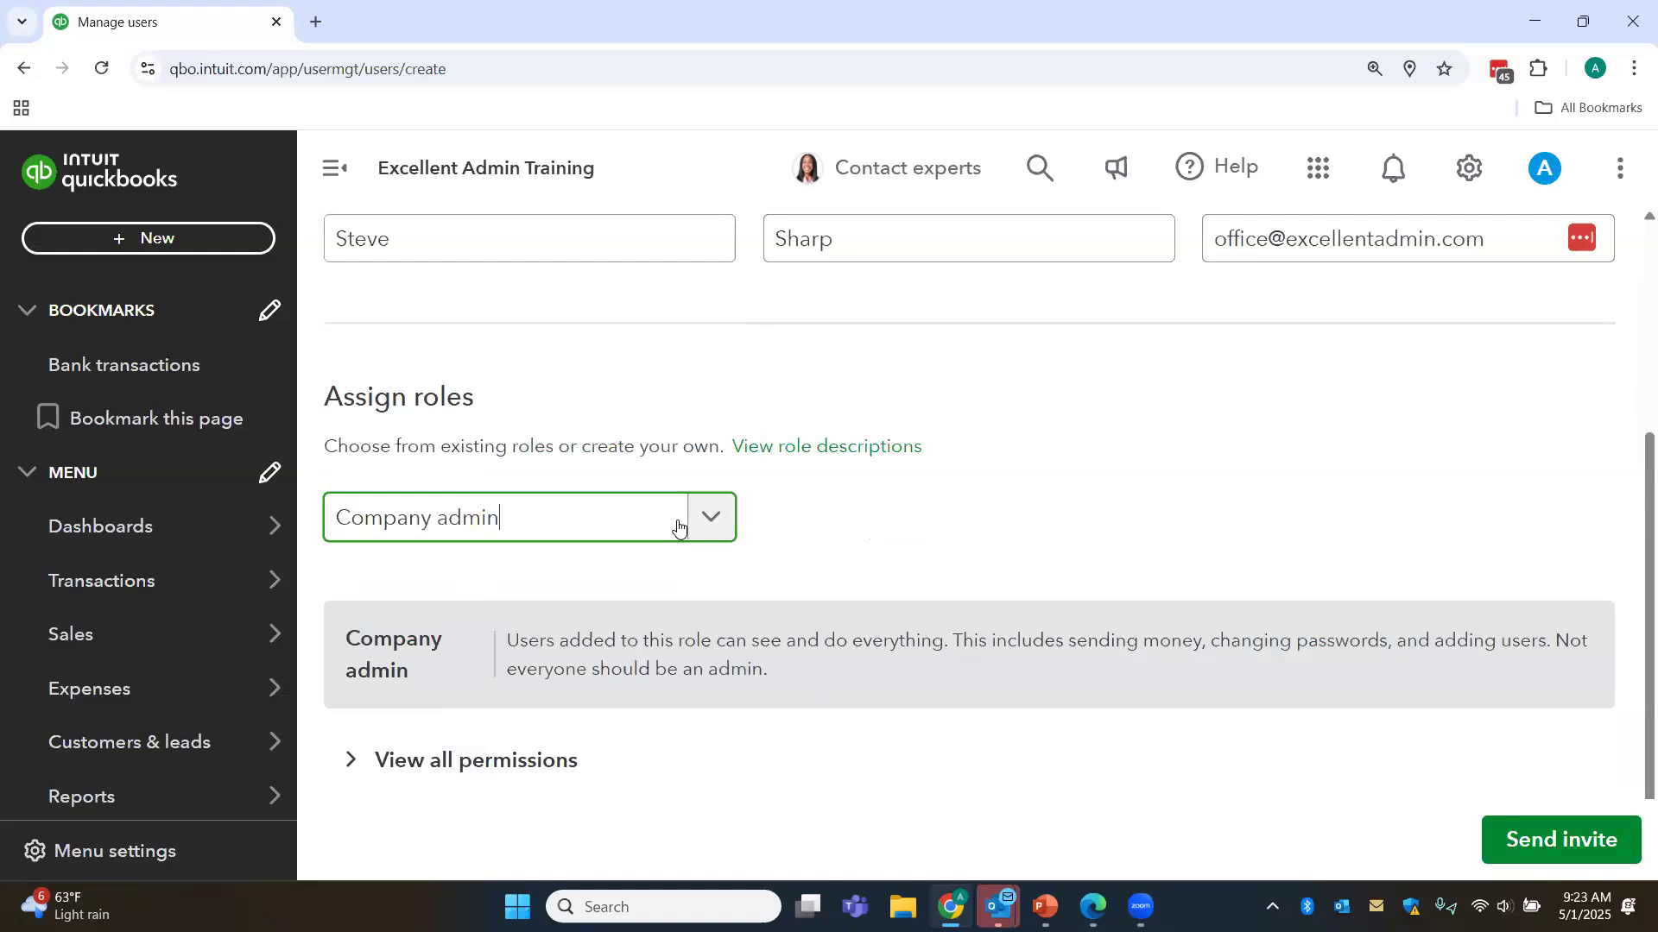
Step: Review all Company admin permissions, expanding then collapsing Sales, and reopen the role list
{"action": "left_click", "coordinate": [344, 776]}
{"action": "scroll", "coordinate": [714, 552], "scroll_direction": "down", "scroll_amount": 4}
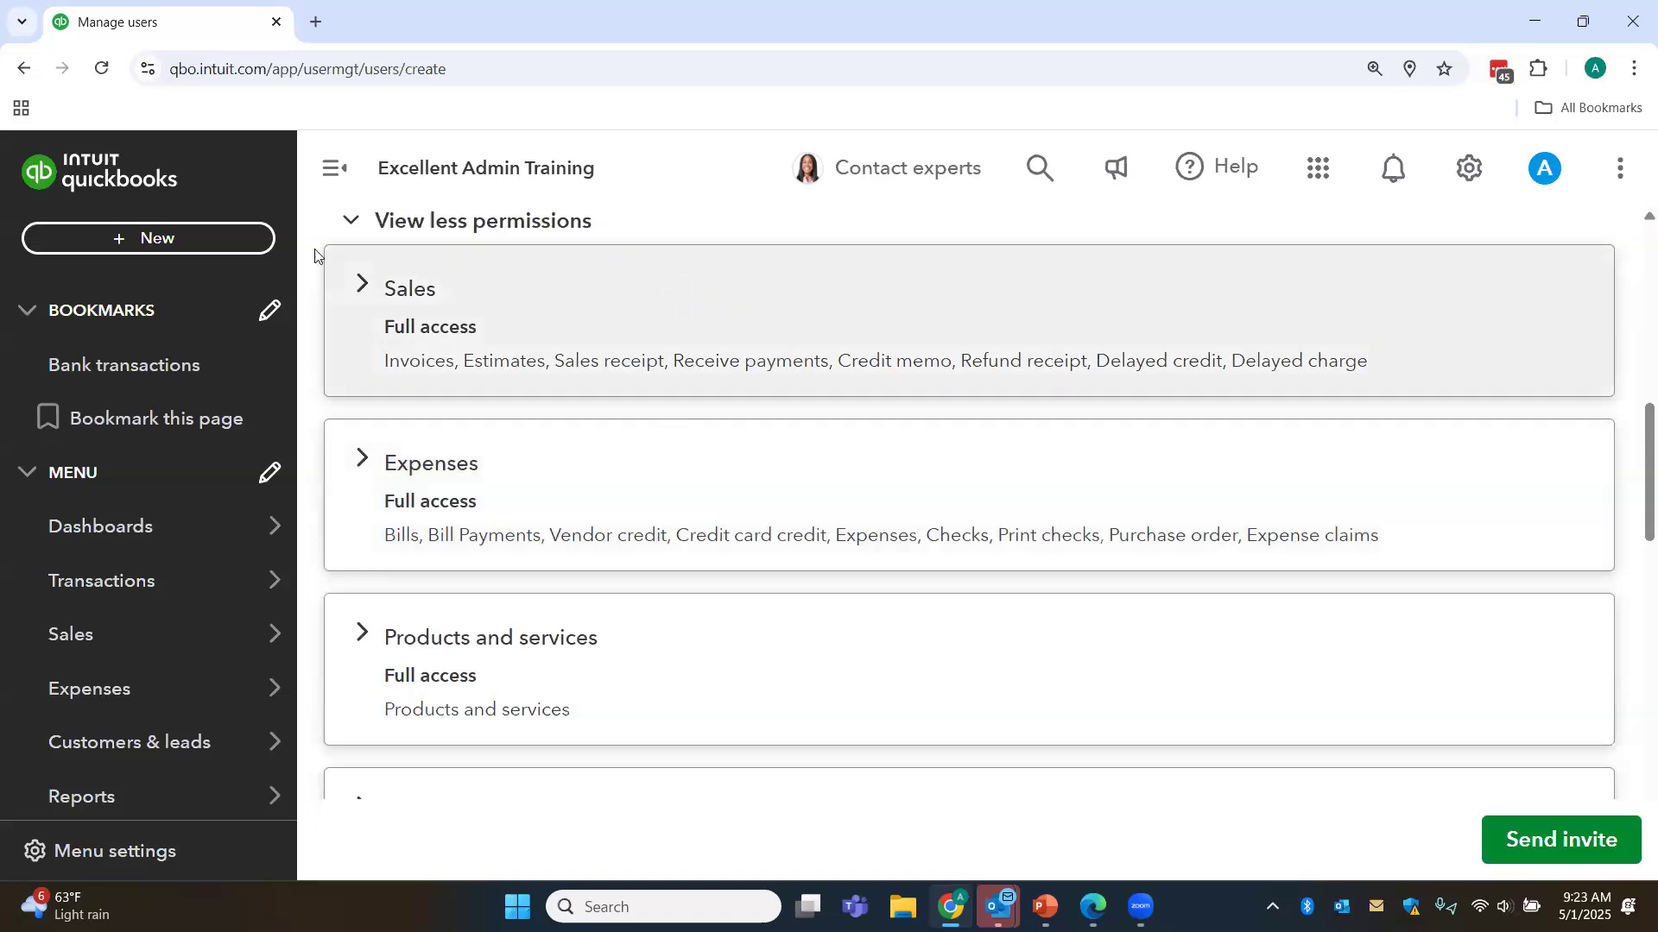
{"action": "left_click", "coordinate": [363, 284]}
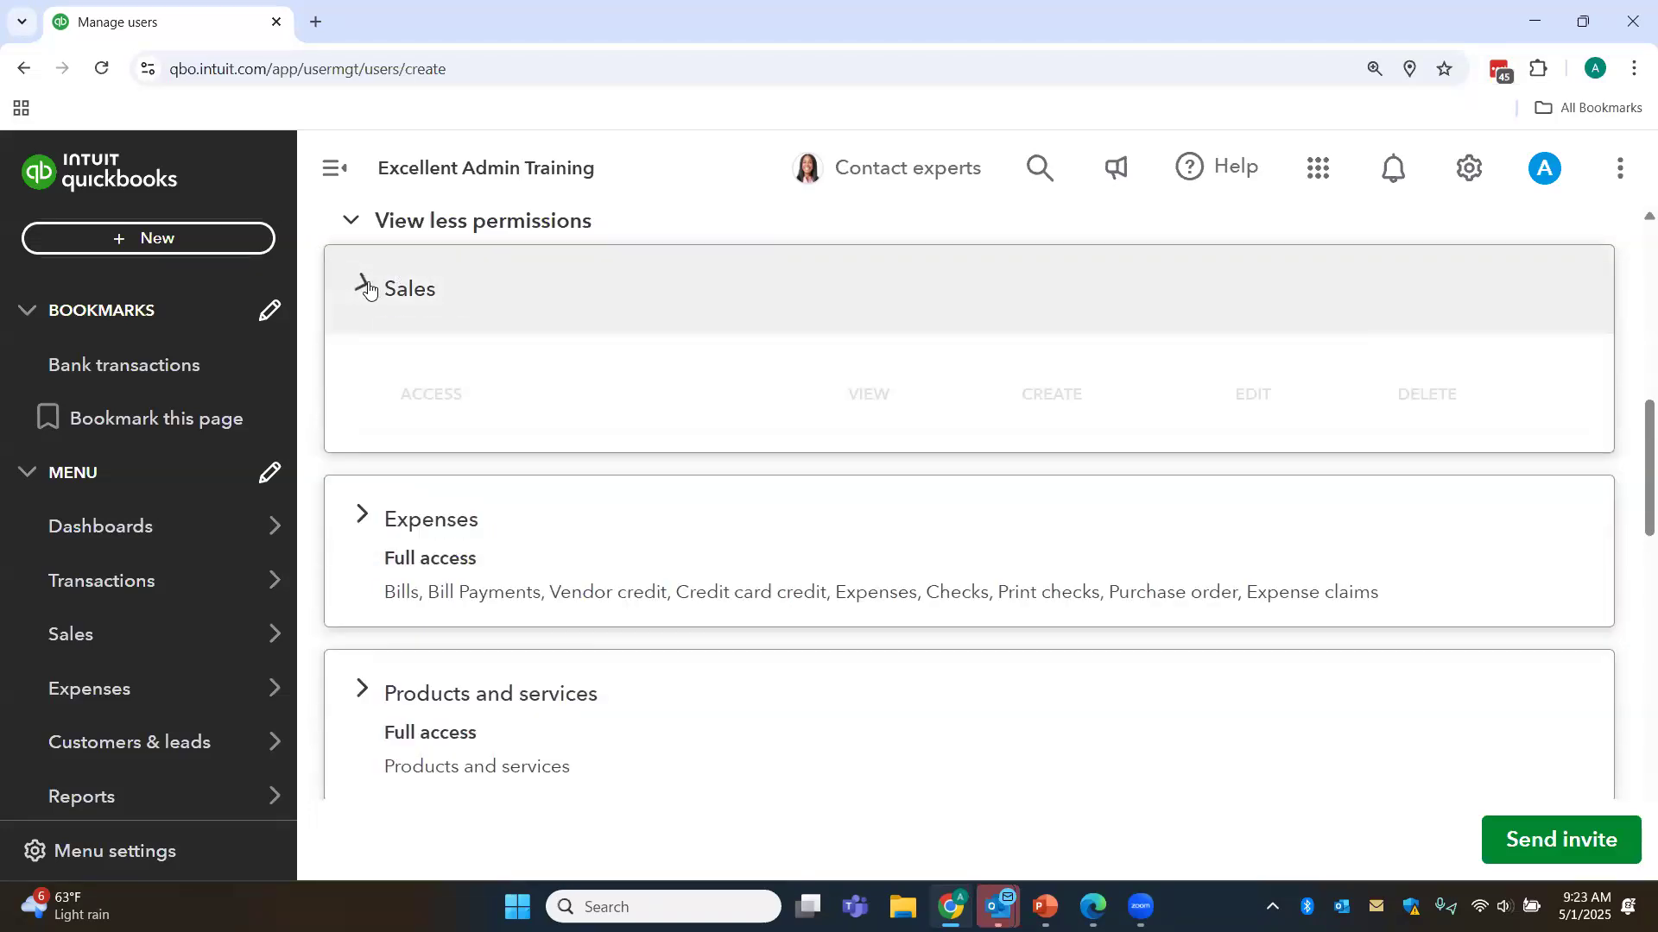
{"action": "scroll", "coordinate": [1387, 431], "scroll_direction": "down", "scroll_amount": 4}
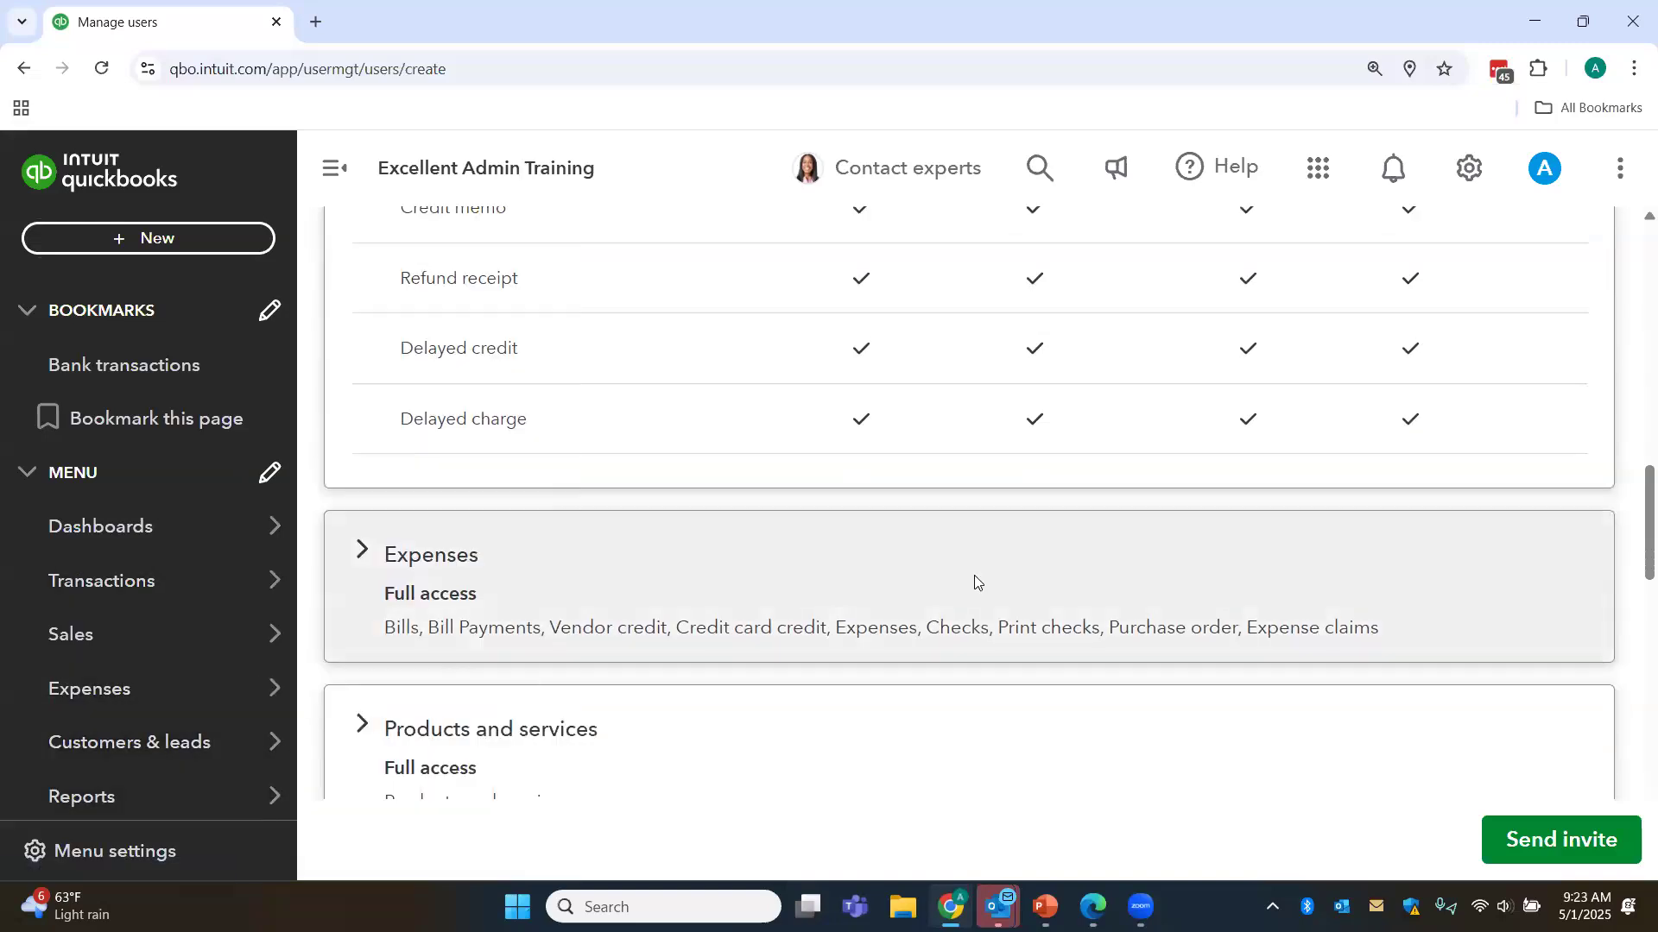
{"action": "scroll", "coordinate": [950, 570], "scroll_direction": "up", "scroll_amount": 4}
{"action": "scroll", "coordinate": [933, 561], "scroll_direction": "up", "scroll_amount": 3}
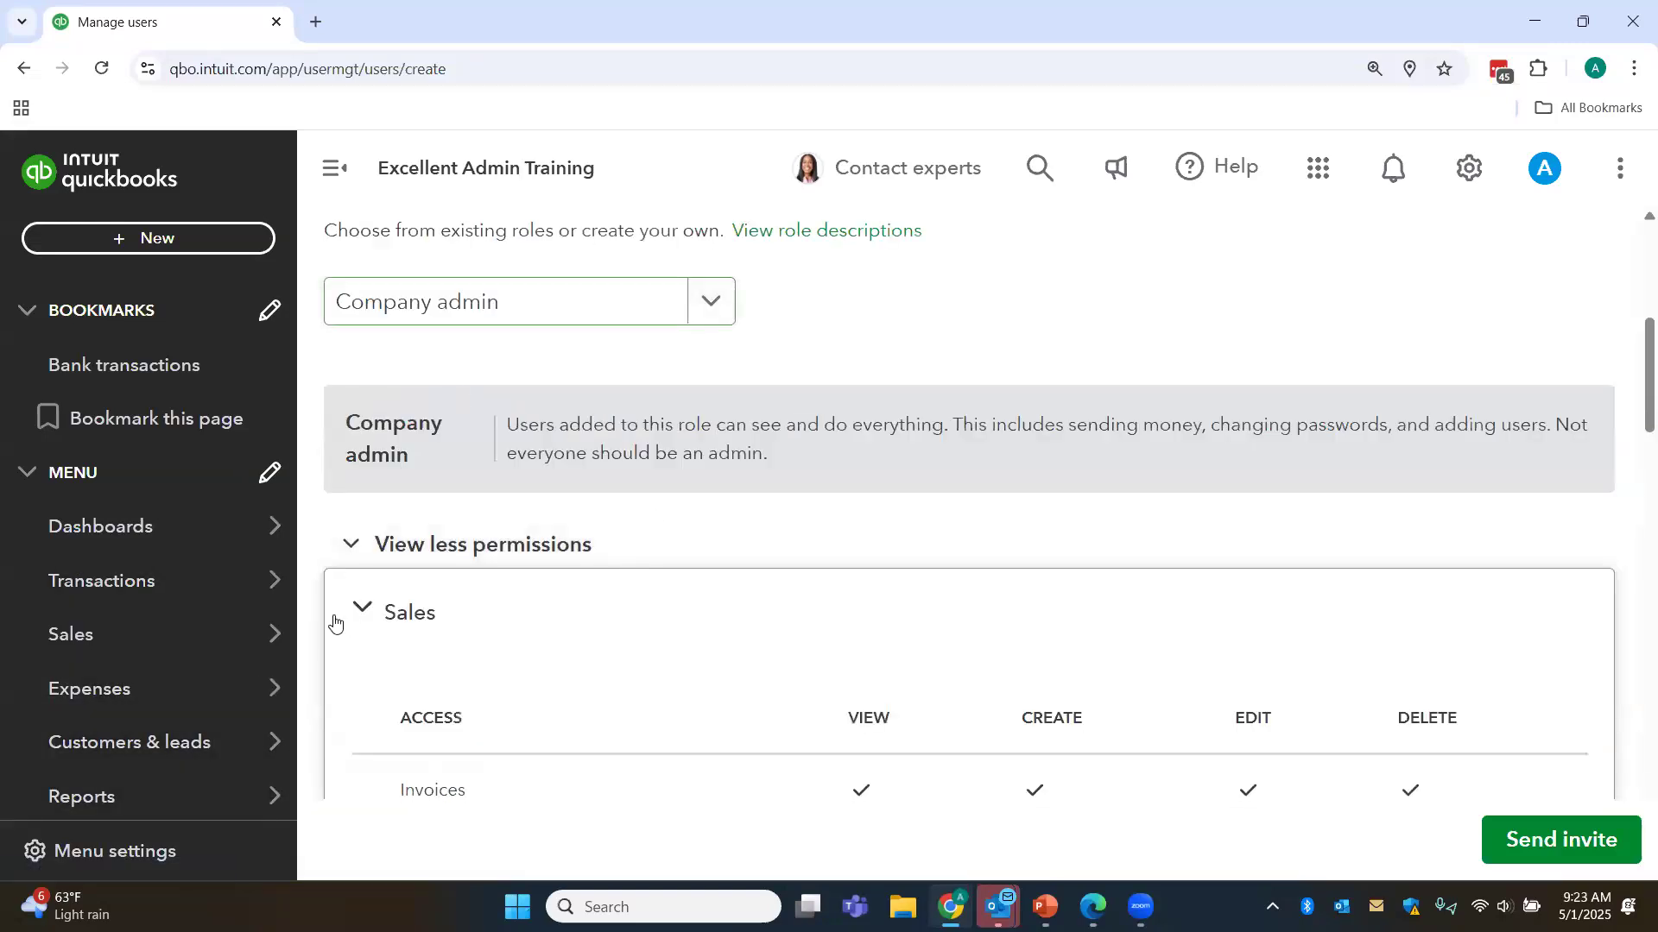
{"action": "left_click", "coordinate": [369, 610]}
{"action": "scroll", "coordinate": [1211, 518], "scroll_direction": "down", "scroll_amount": 7}
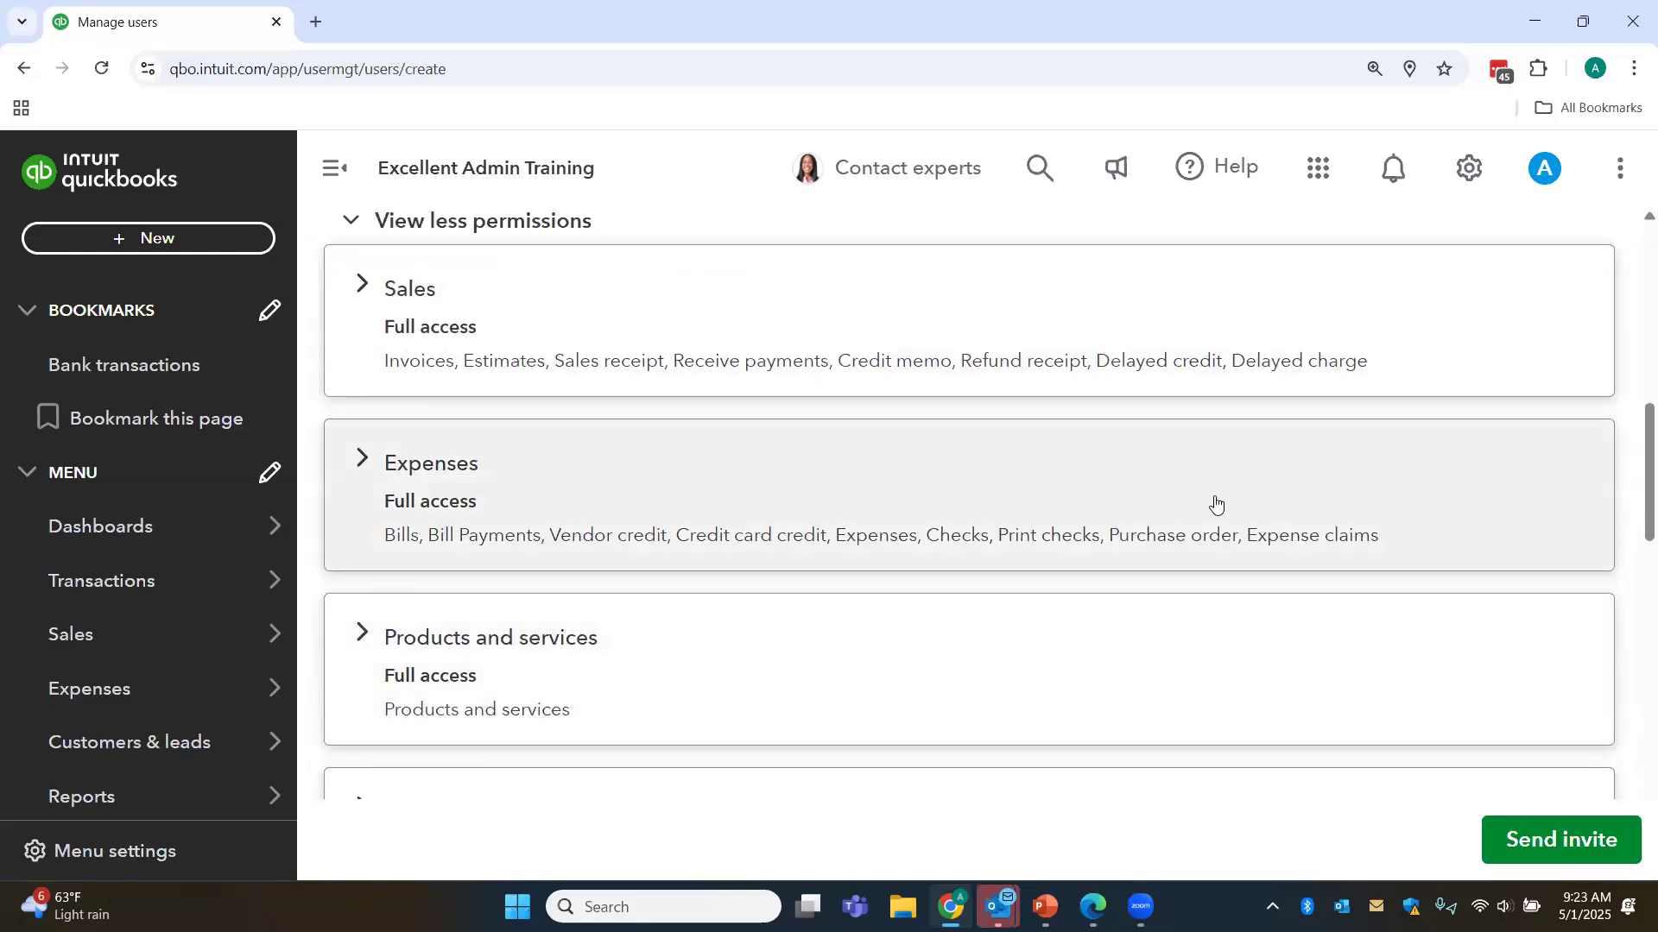
{"action": "scroll", "coordinate": [1211, 551], "scroll_direction": "down", "scroll_amount": 5}
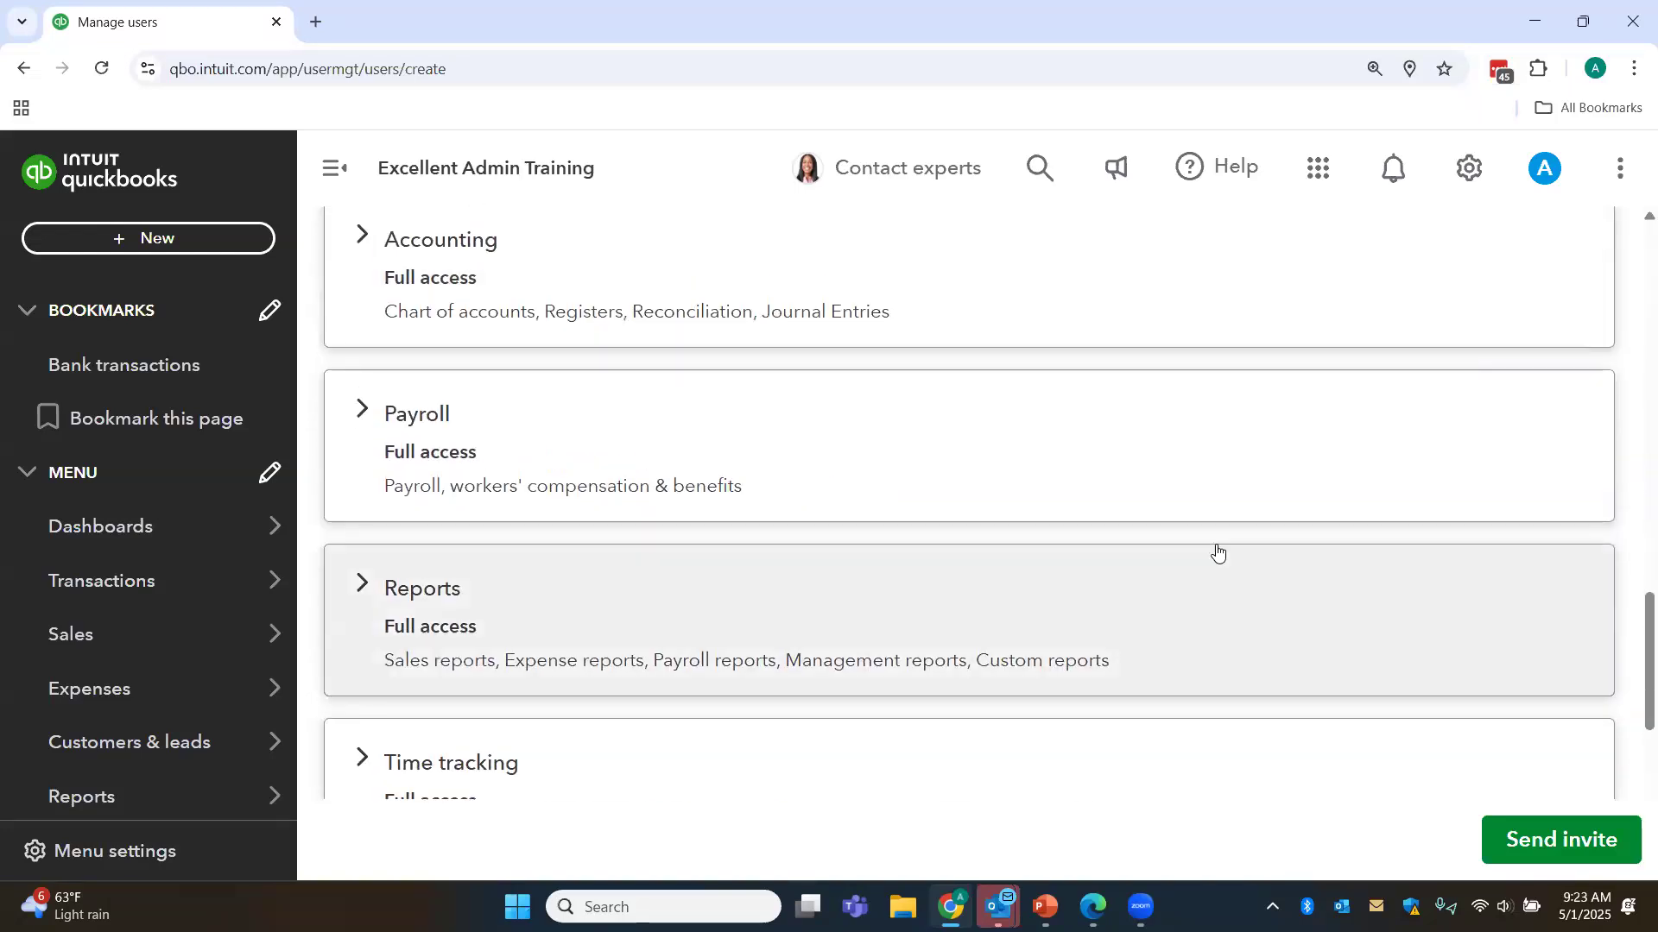
{"action": "scroll", "coordinate": [832, 351], "scroll_direction": "up", "scroll_amount": 10}
{"action": "scroll", "coordinate": [581, 361], "scroll_direction": "up", "scroll_amount": 7}
{"action": "scroll", "coordinate": [640, 644], "scroll_direction": "down", "scroll_amount": 3}
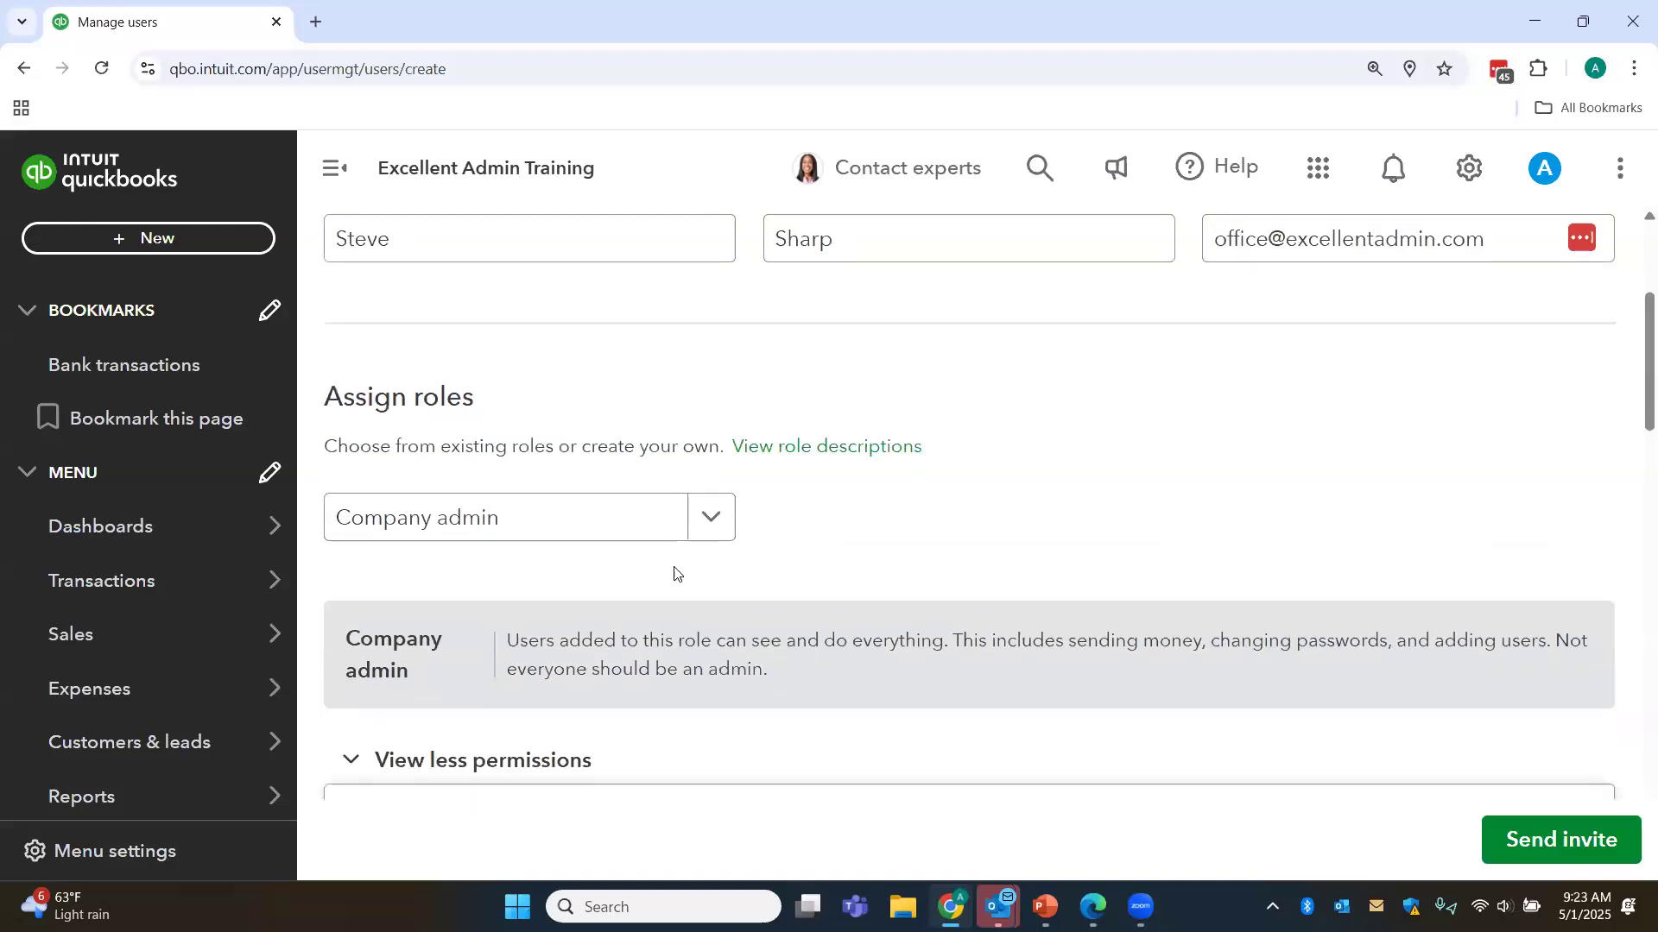
{"action": "left_click", "coordinate": [688, 533]}
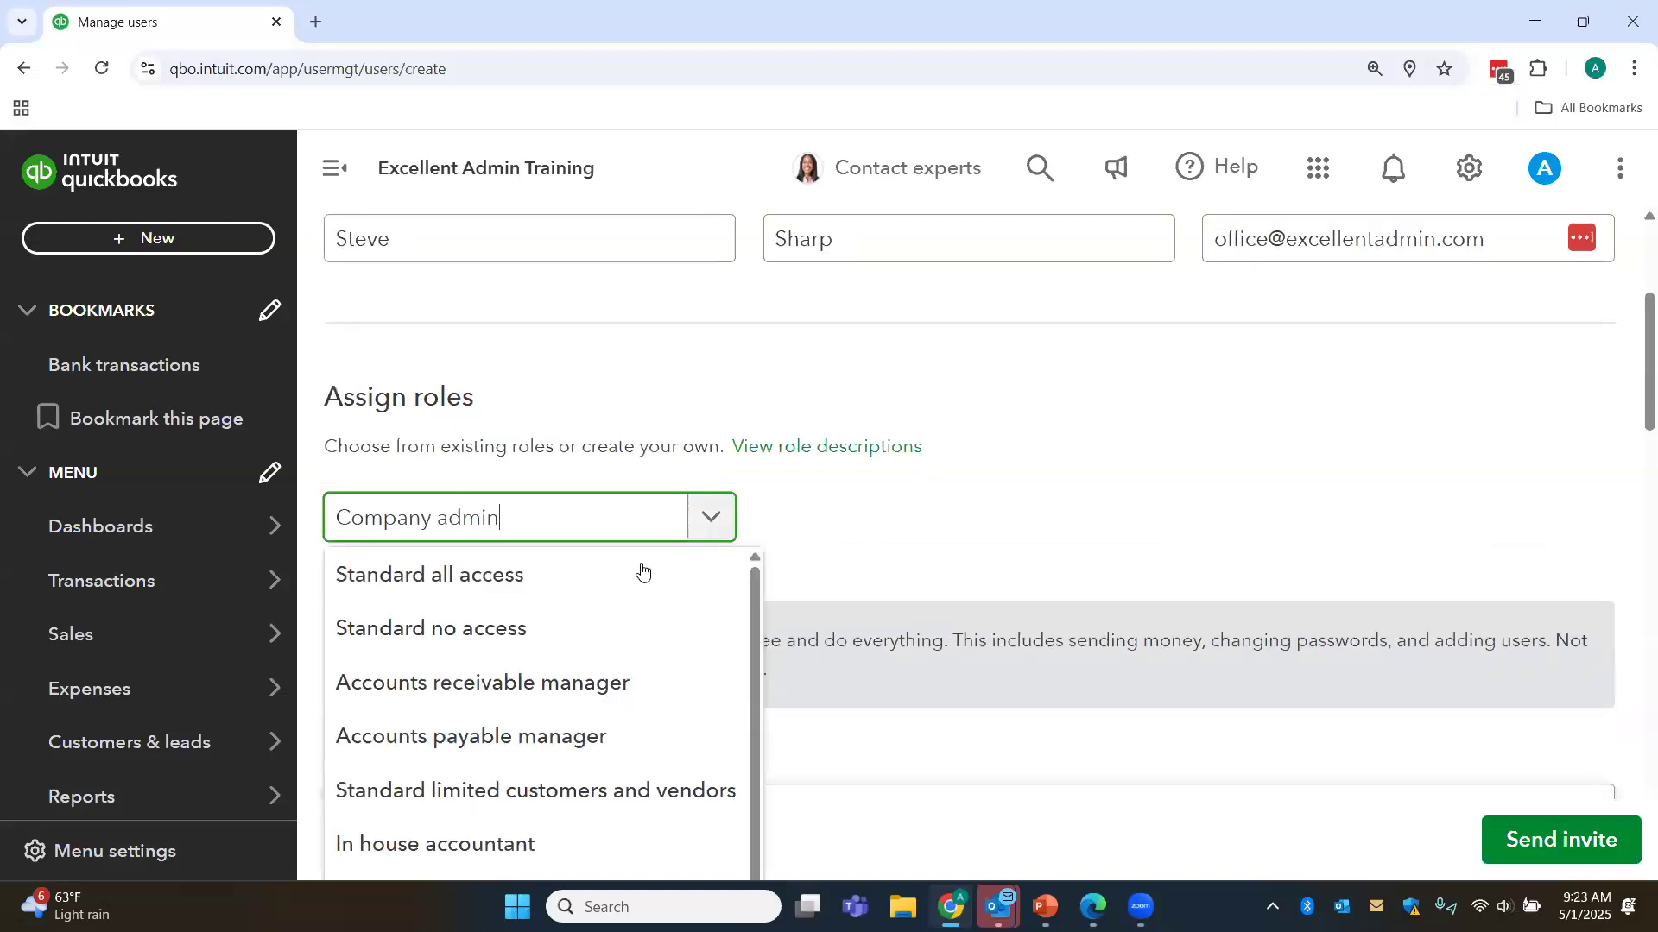
Step: Switch the new user's role to Accounts receivable manager and review its Sales and Lists permissions
{"action": "left_click", "coordinate": [613, 680]}
{"action": "scroll", "coordinate": [406, 592], "scroll_direction": "down", "scroll_amount": 2}
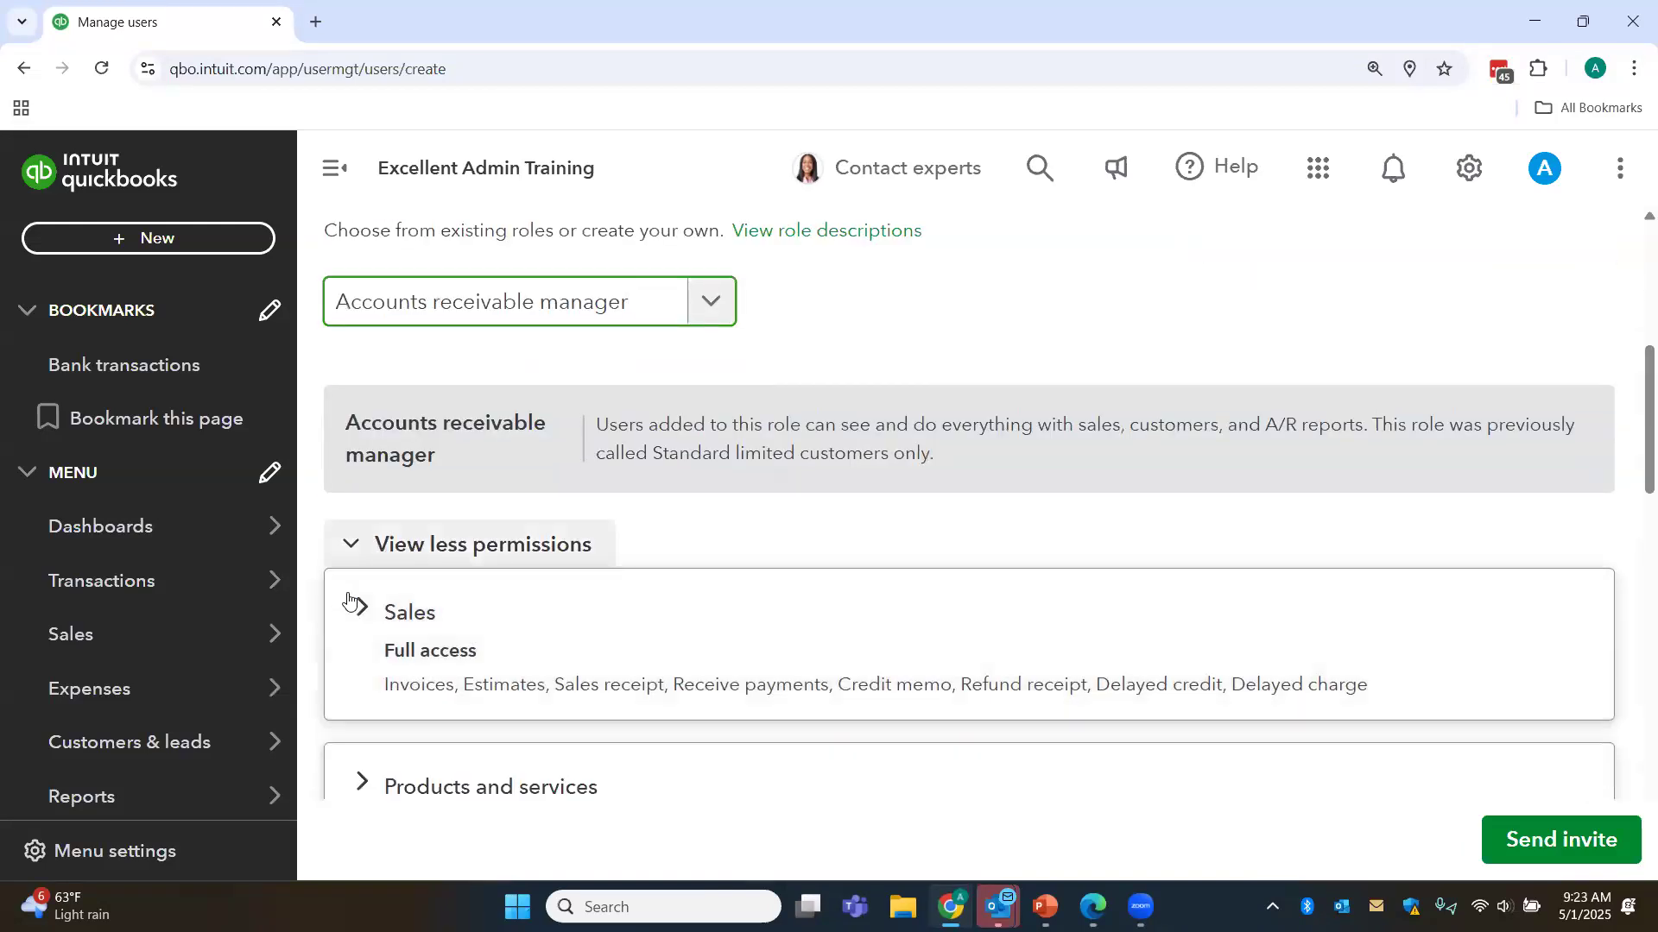
{"action": "left_click", "coordinate": [341, 620]}
{"action": "scroll", "coordinate": [1140, 455], "scroll_direction": "down", "scroll_amount": 6}
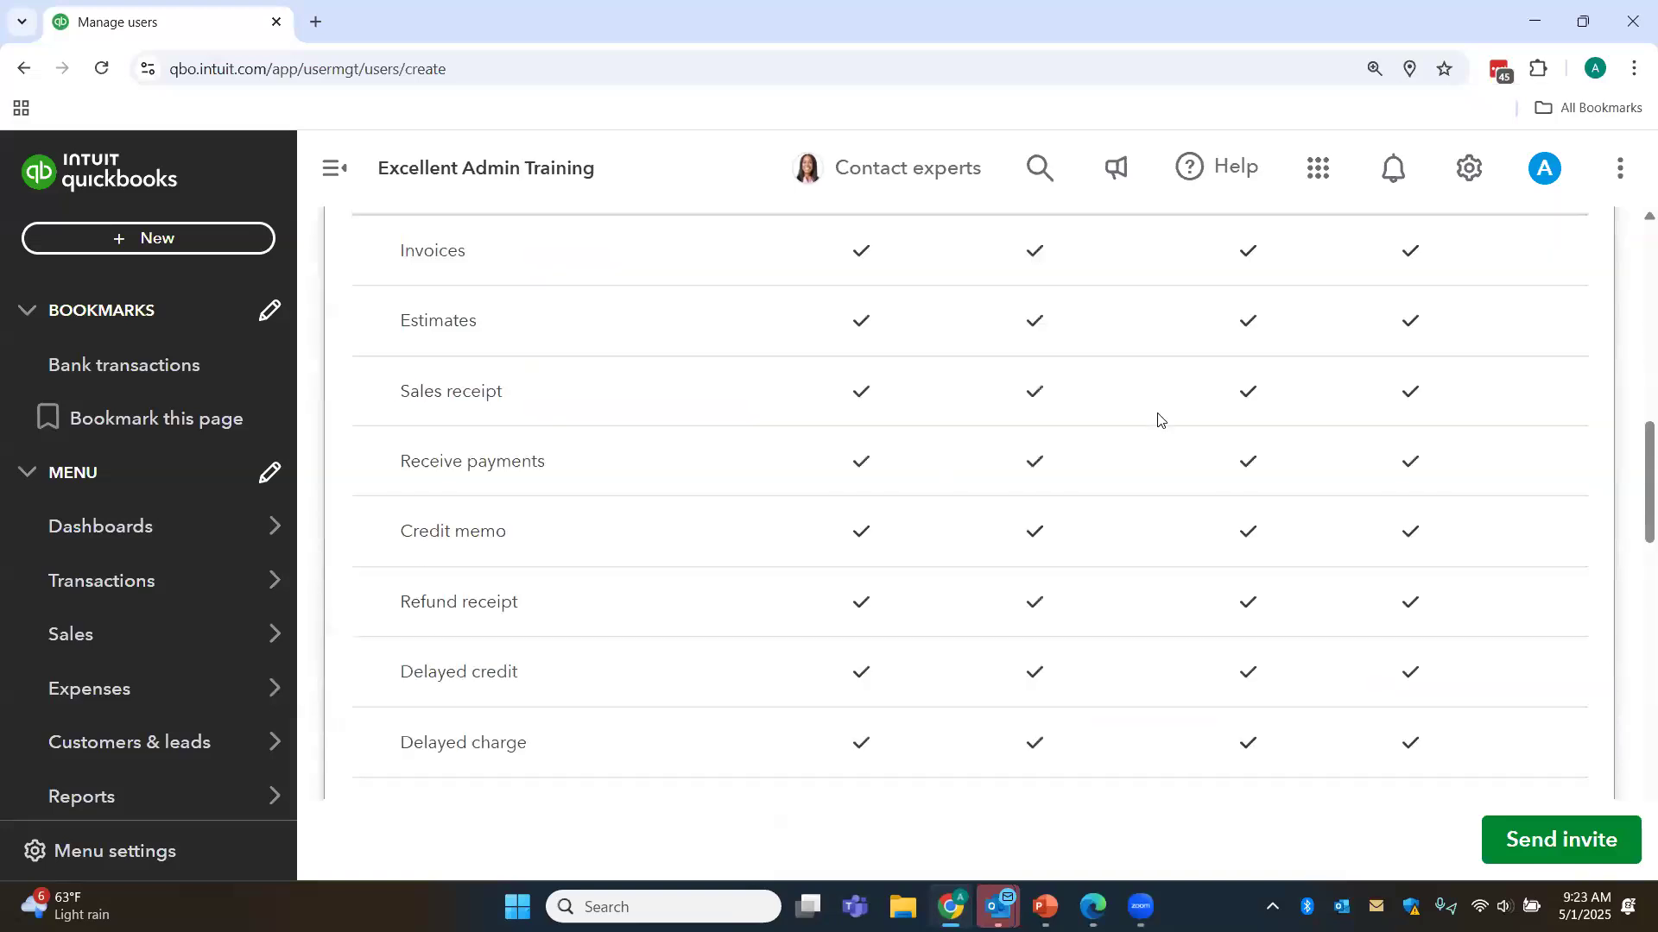
{"action": "scroll", "coordinate": [466, 516], "scroll_direction": "down", "scroll_amount": 5}
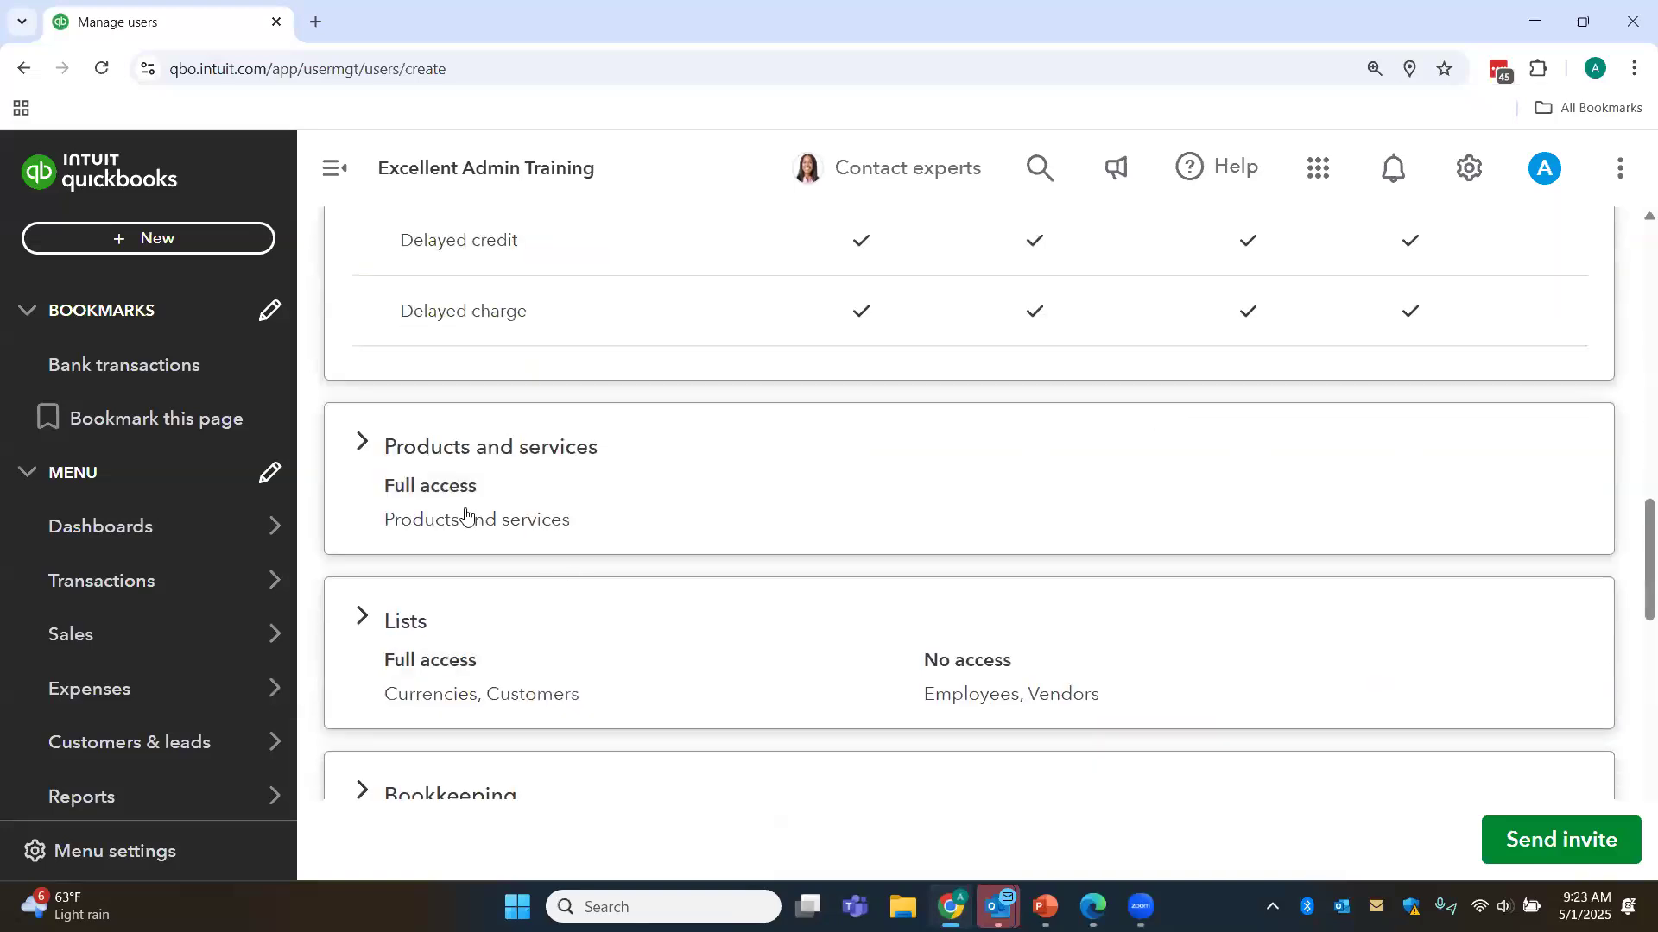
{"action": "left_click", "coordinate": [343, 641]}
{"action": "scroll", "coordinate": [485, 544], "scroll_direction": "down", "scroll_amount": 6}
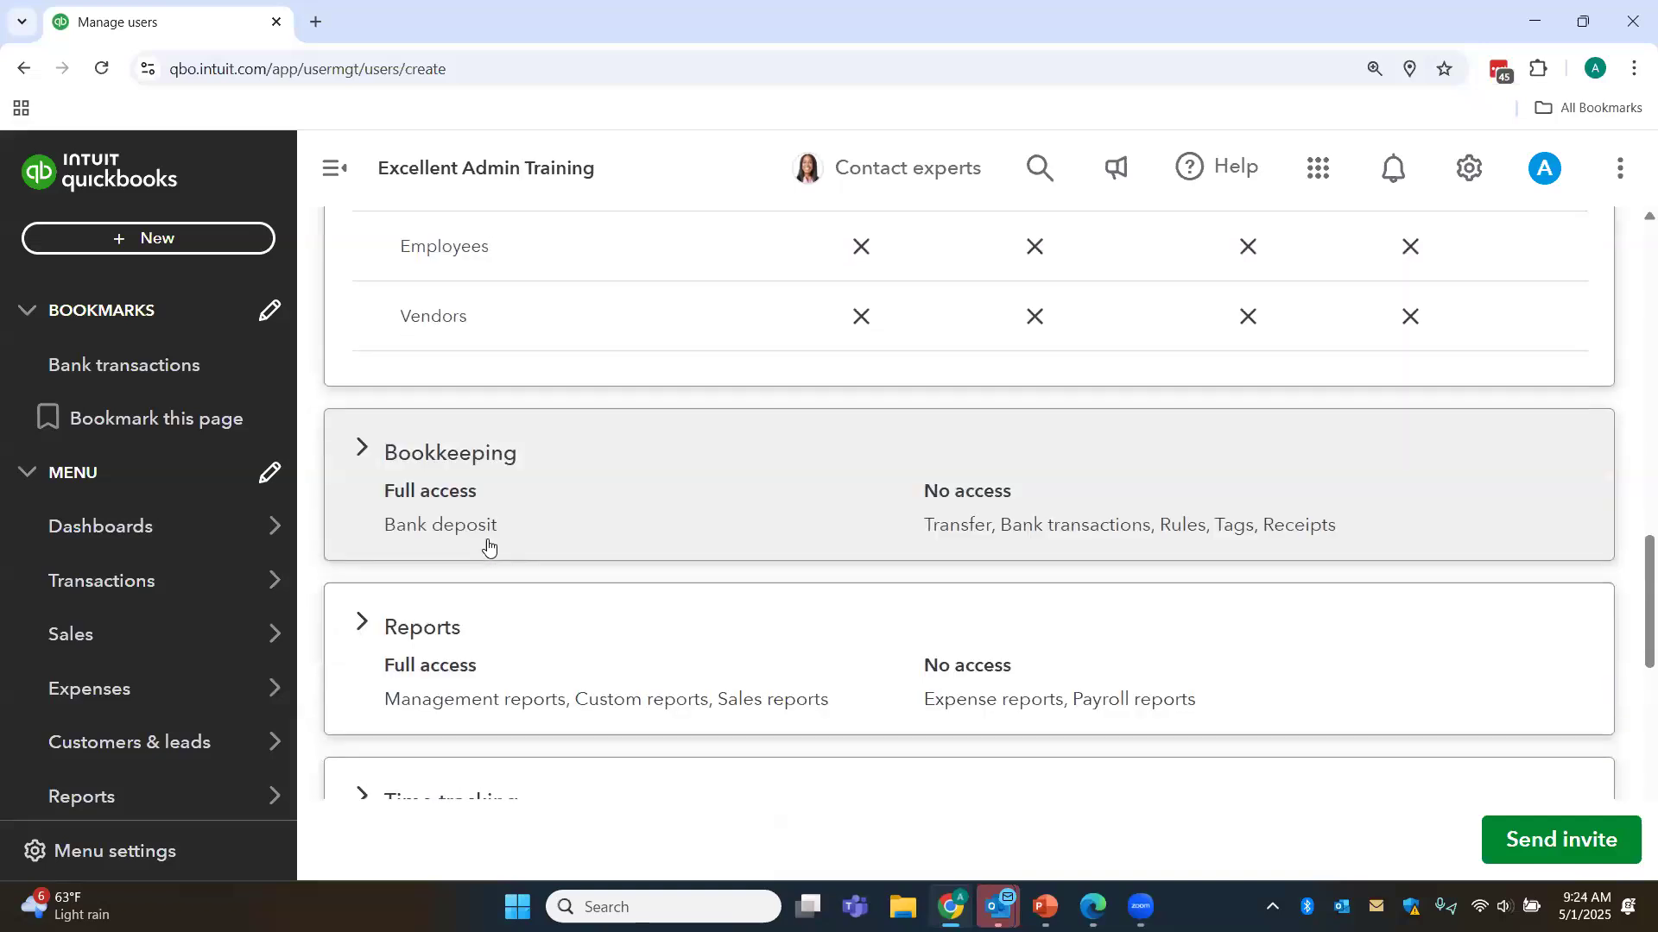
{"action": "scroll", "coordinate": [887, 380], "scroll_direction": "up", "scroll_amount": 2}
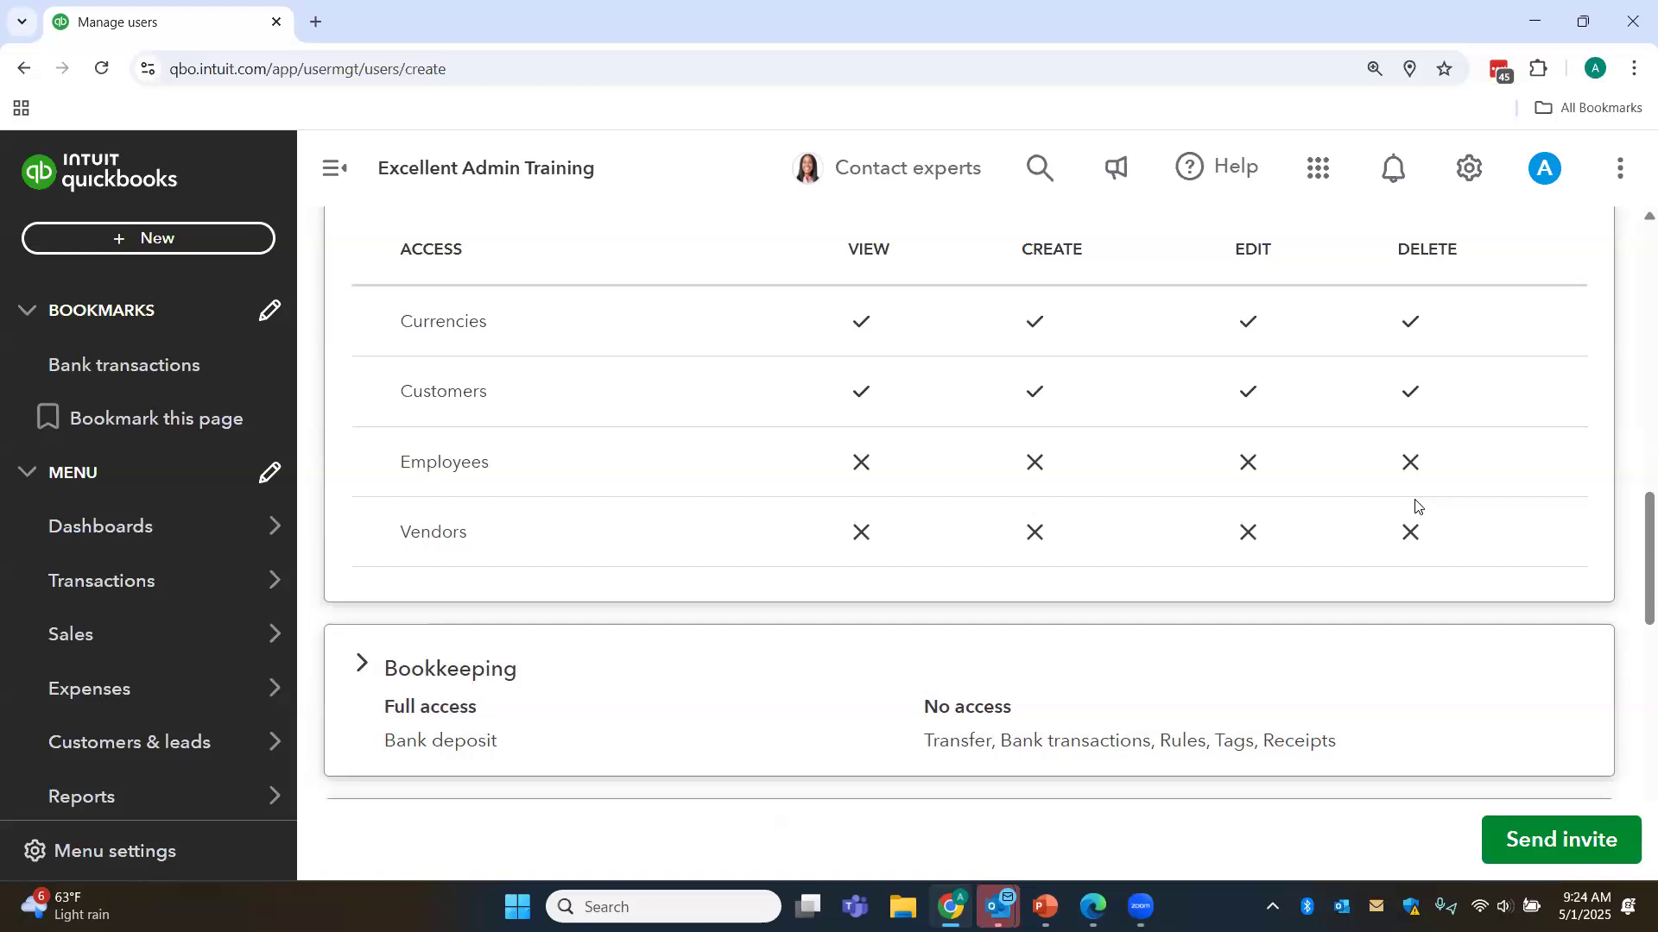
{"action": "scroll", "coordinate": [678, 636], "scroll_direction": "up", "scroll_amount": 5}
{"action": "left_click", "coordinate": [596, 682]}
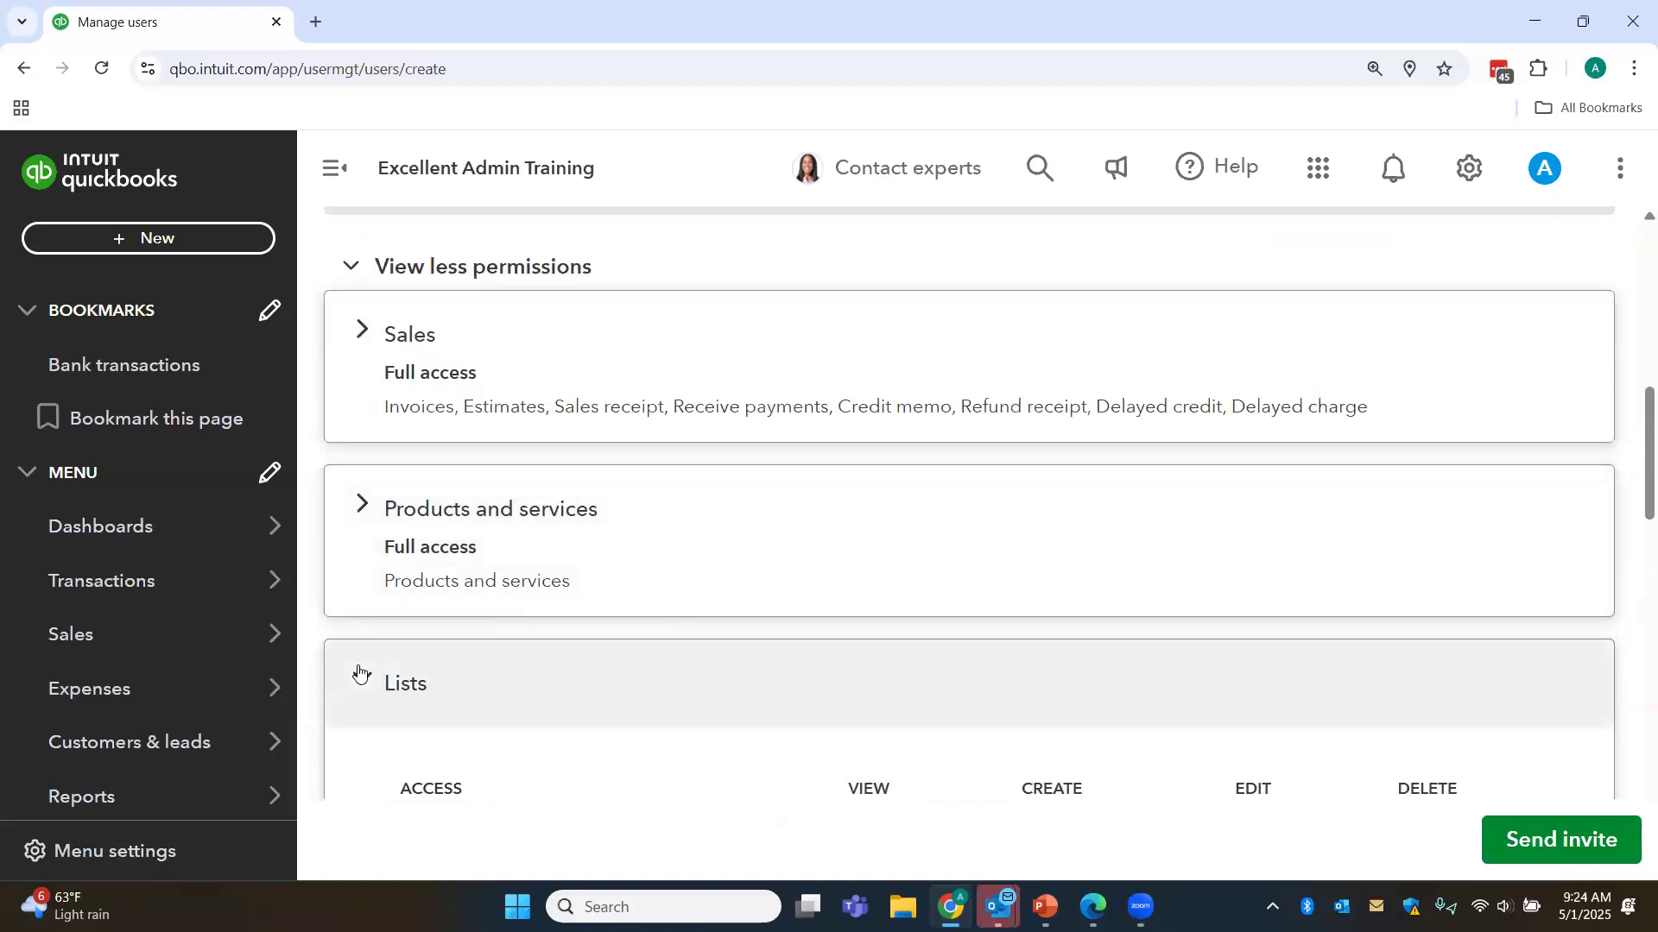
{"action": "scroll", "coordinate": [598, 682], "scroll_direction": "up", "scroll_amount": 5}
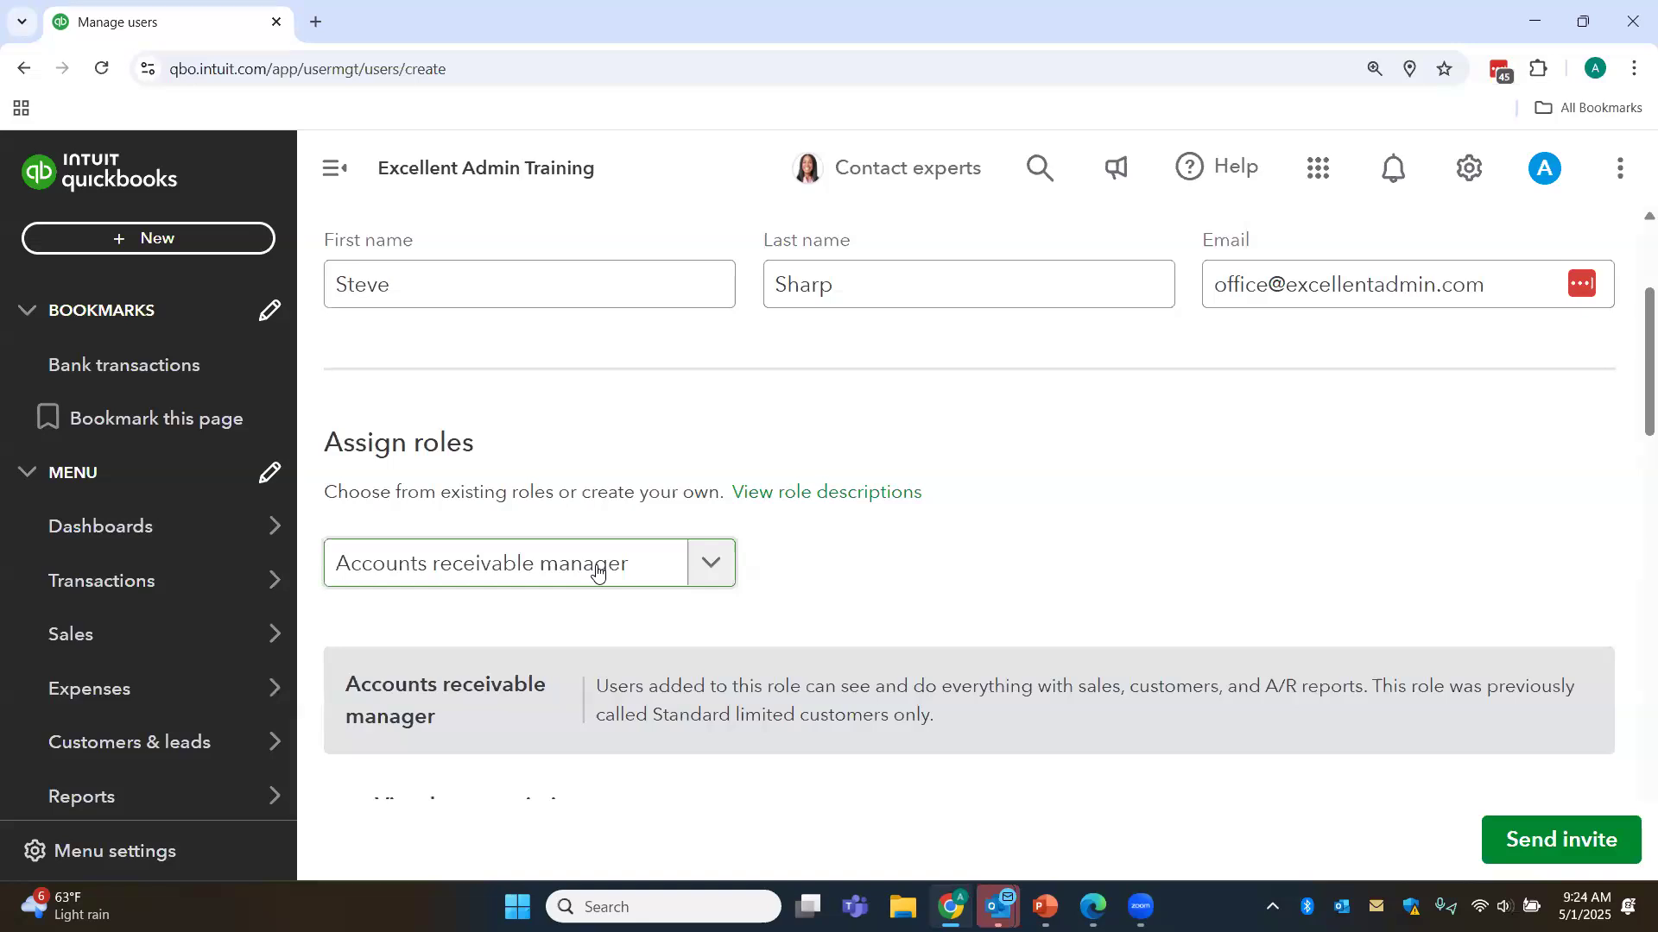
Step: Pick Company admin from the role list again and send the user invitation
{"action": "left_click", "coordinate": [597, 570]}
{"action": "scroll", "coordinate": [593, 647], "scroll_direction": "down", "scroll_amount": 1}
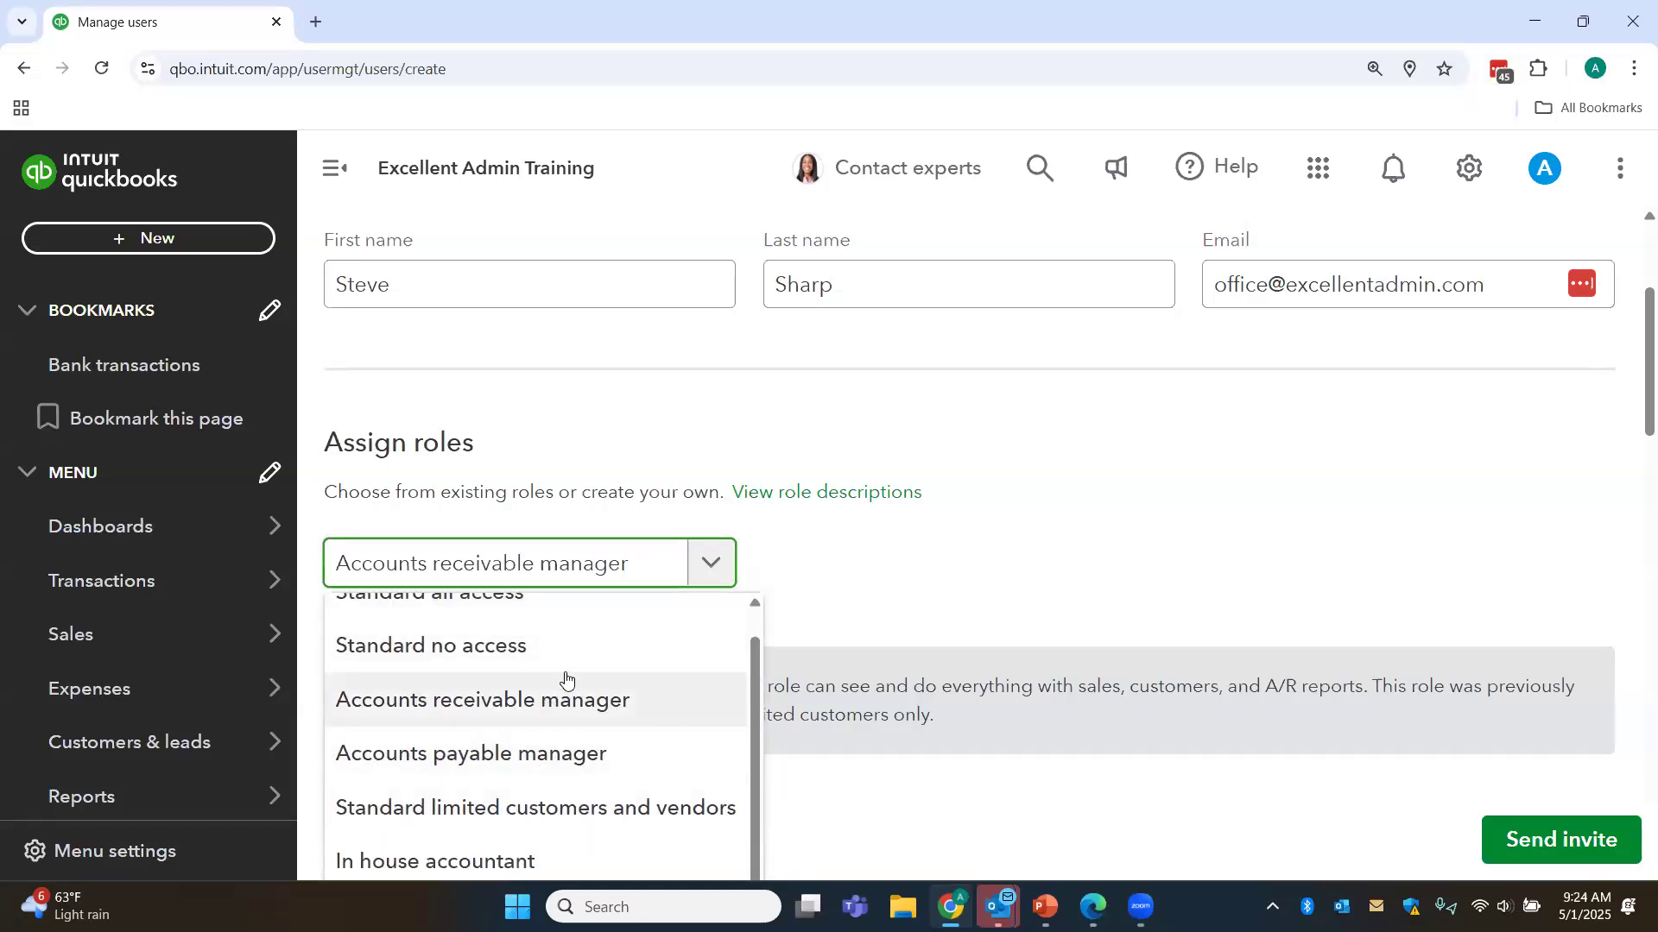
{"action": "scroll", "coordinate": [457, 732], "scroll_direction": "up", "scroll_amount": 1}
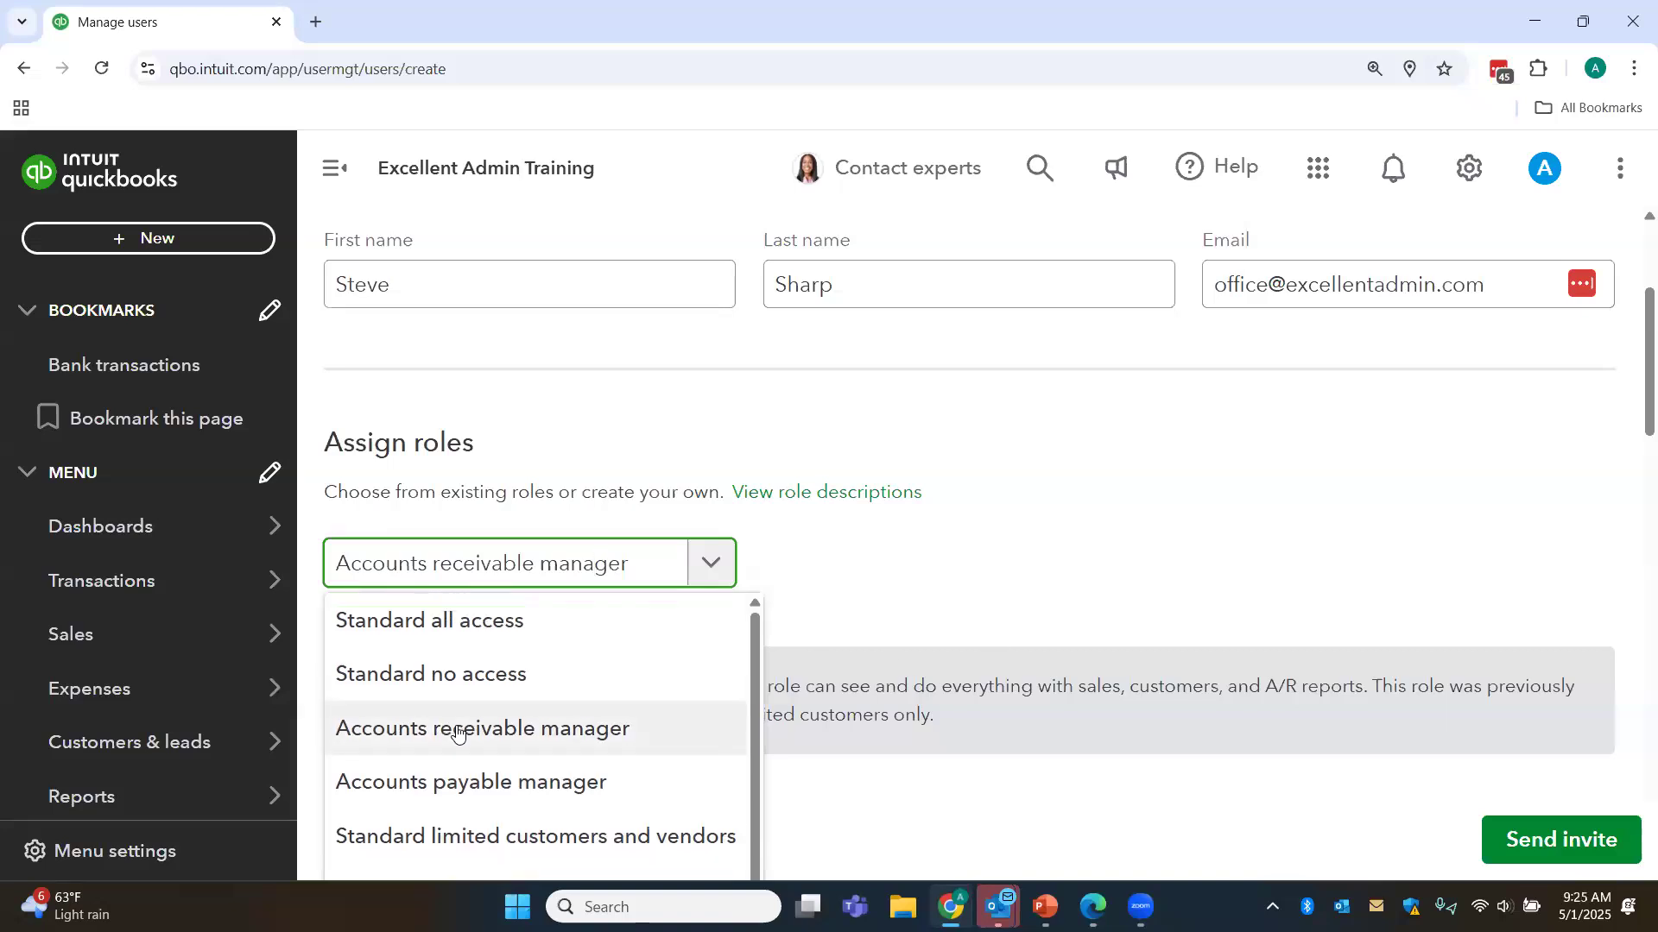
{"action": "scroll", "coordinate": [684, 610], "scroll_direction": "down", "scroll_amount": 1}
{"action": "scroll", "coordinate": [425, 451], "scroll_direction": "down", "scroll_amount": 6}
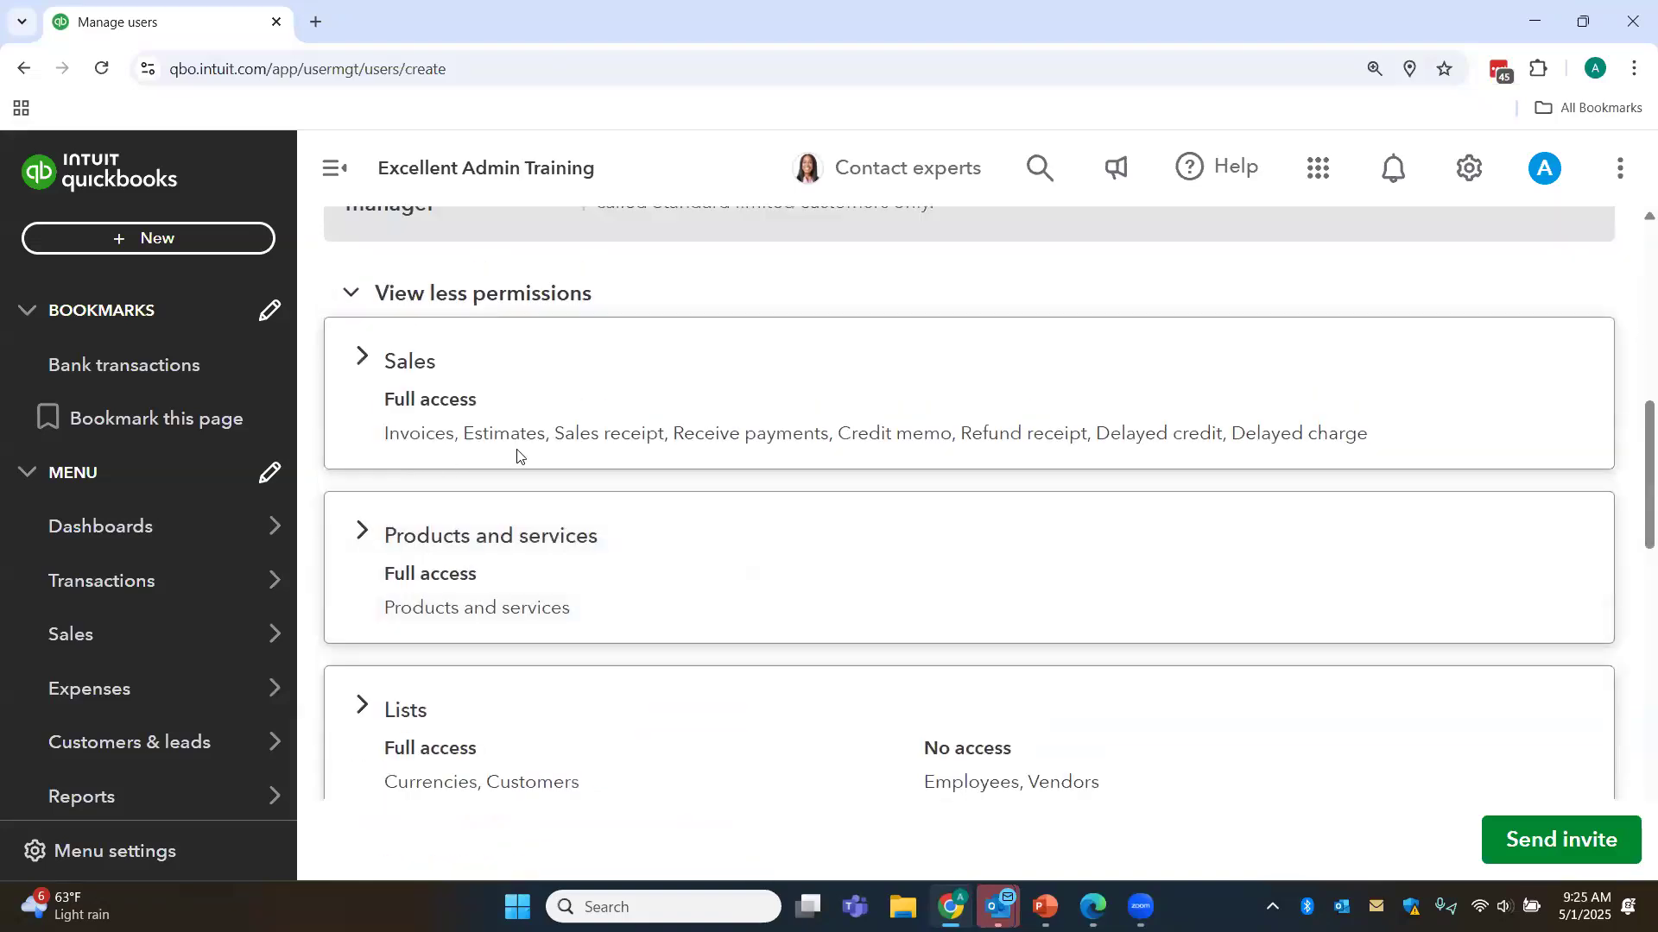
{"action": "scroll", "coordinate": [517, 455], "scroll_direction": "up", "scroll_amount": 3}
{"action": "left_click", "coordinate": [561, 357]}
{"action": "scroll", "coordinate": [546, 535], "scroll_direction": "down", "scroll_amount": 1}
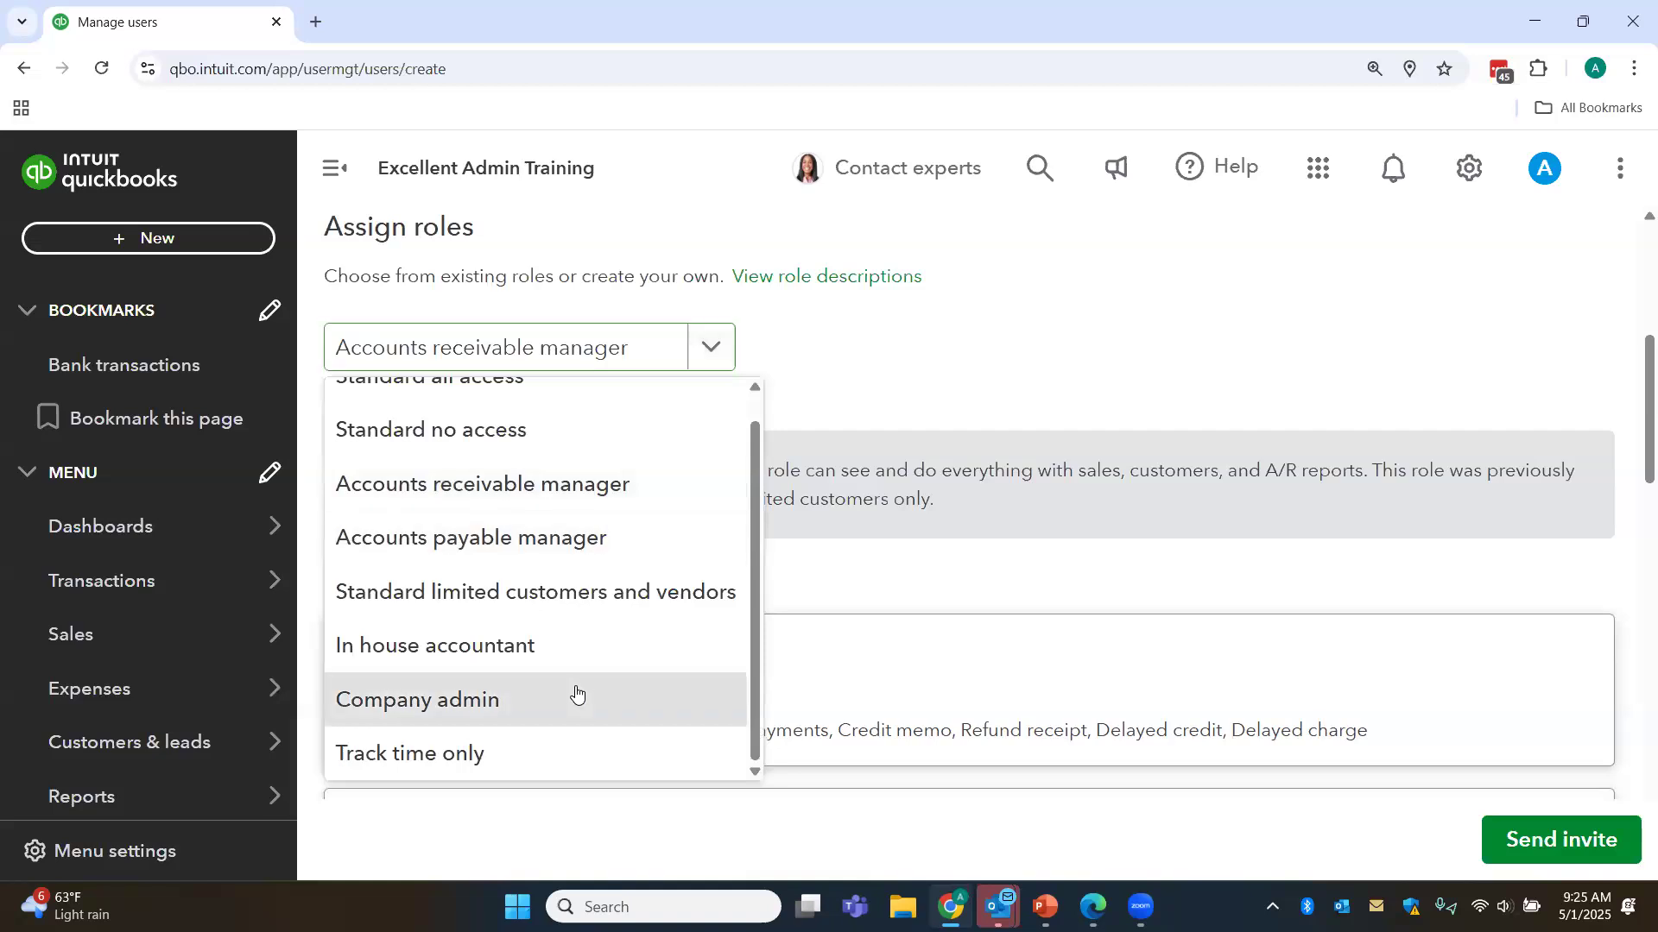
{"action": "left_click", "coordinate": [576, 696]}
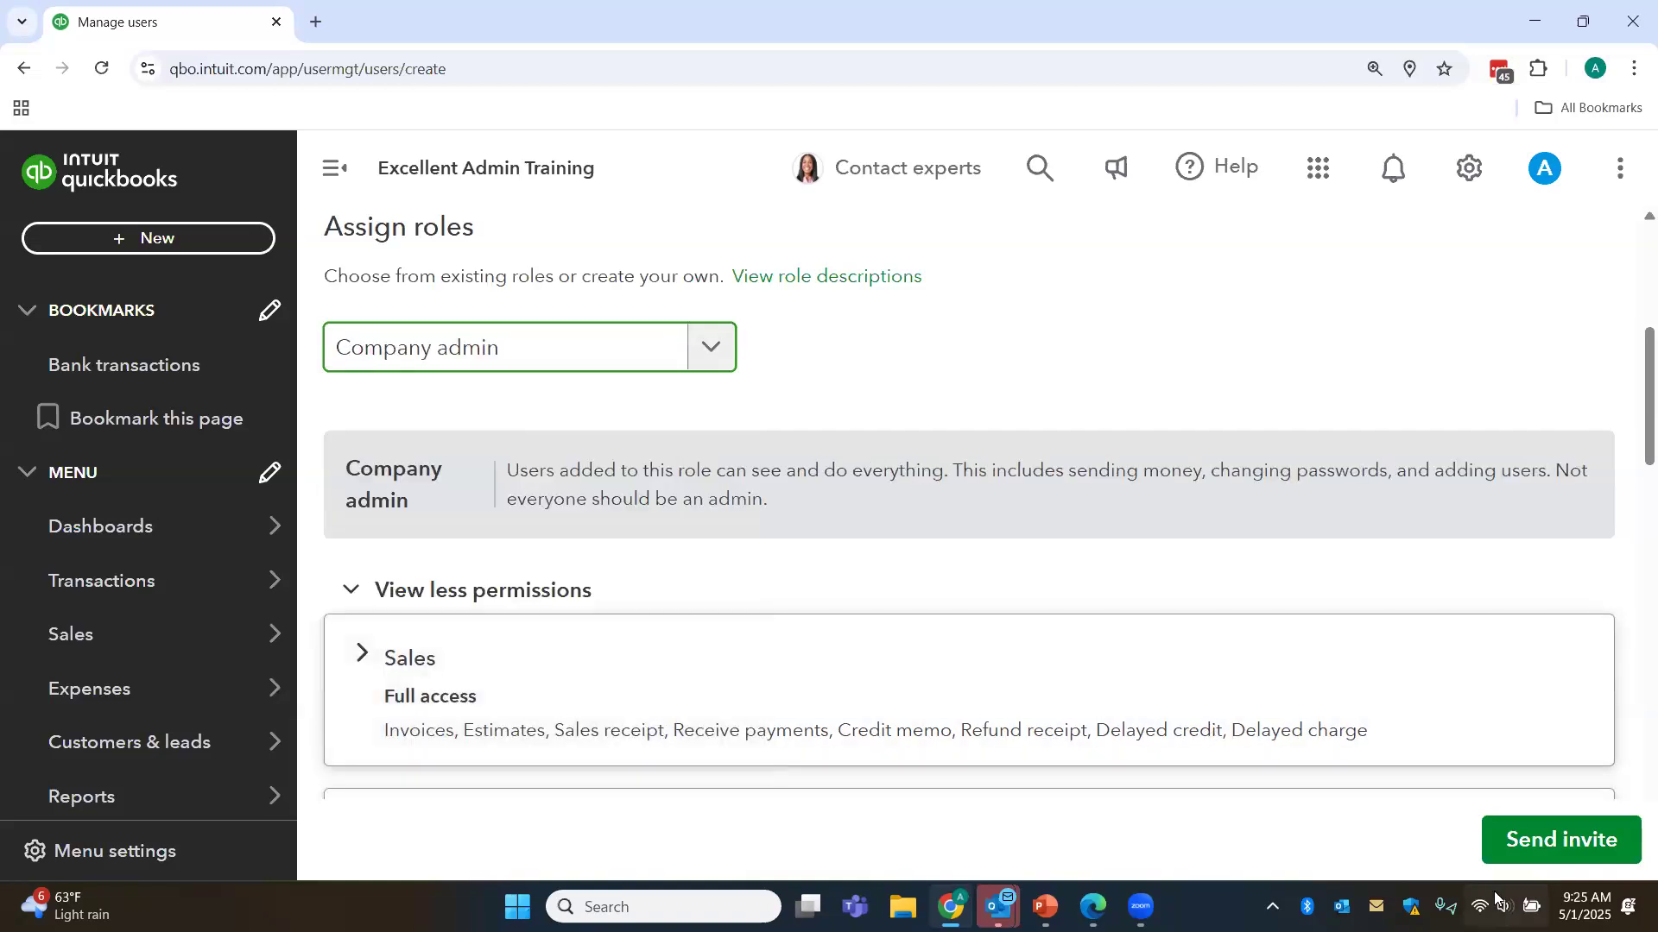
{"action": "left_click", "coordinate": [1573, 859]}
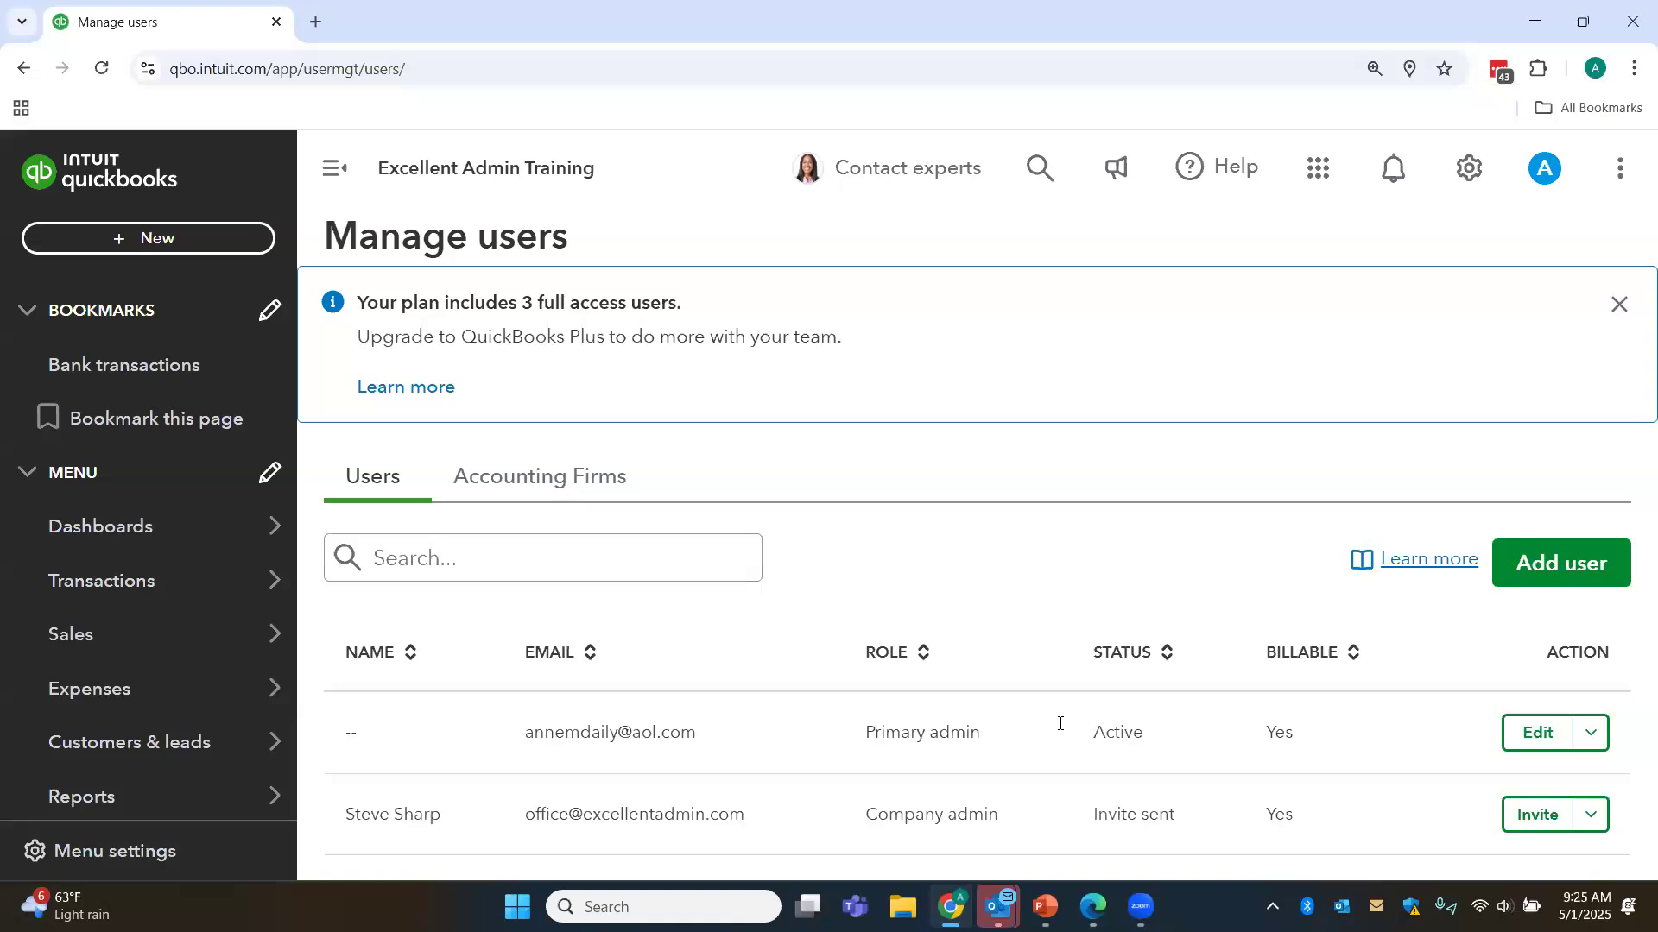
Step: Choose View user activity from the primary admin's Edit menu to open the audit log
{"action": "left_click", "coordinate": [1604, 814]}
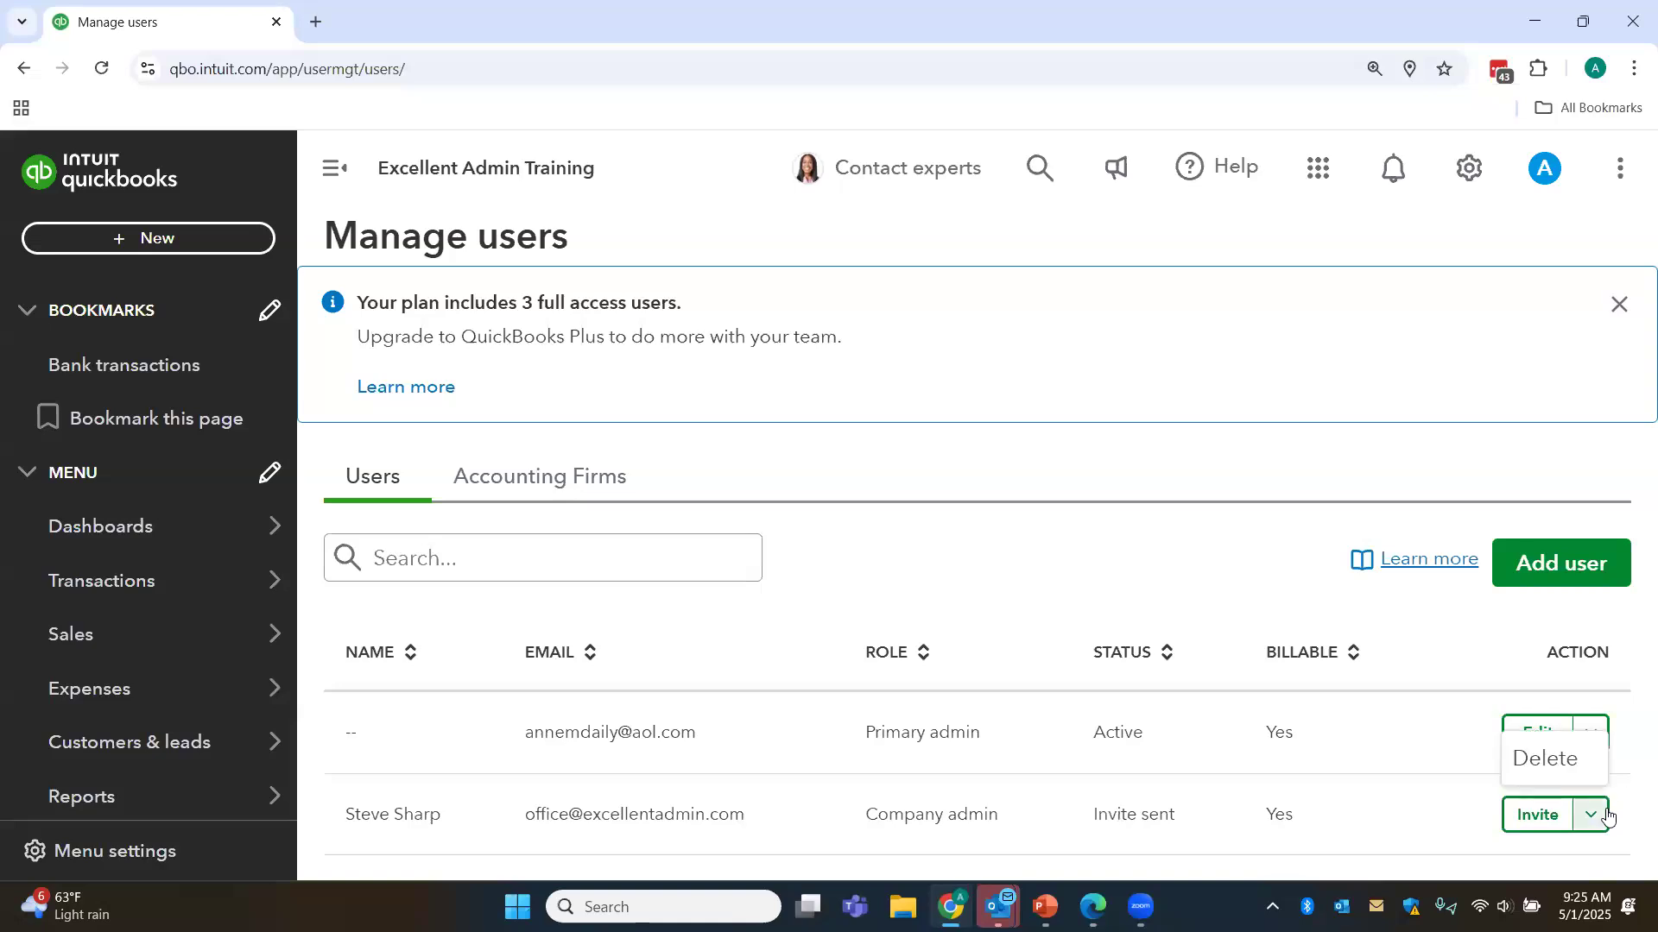
{"action": "left_click", "coordinate": [1392, 670]}
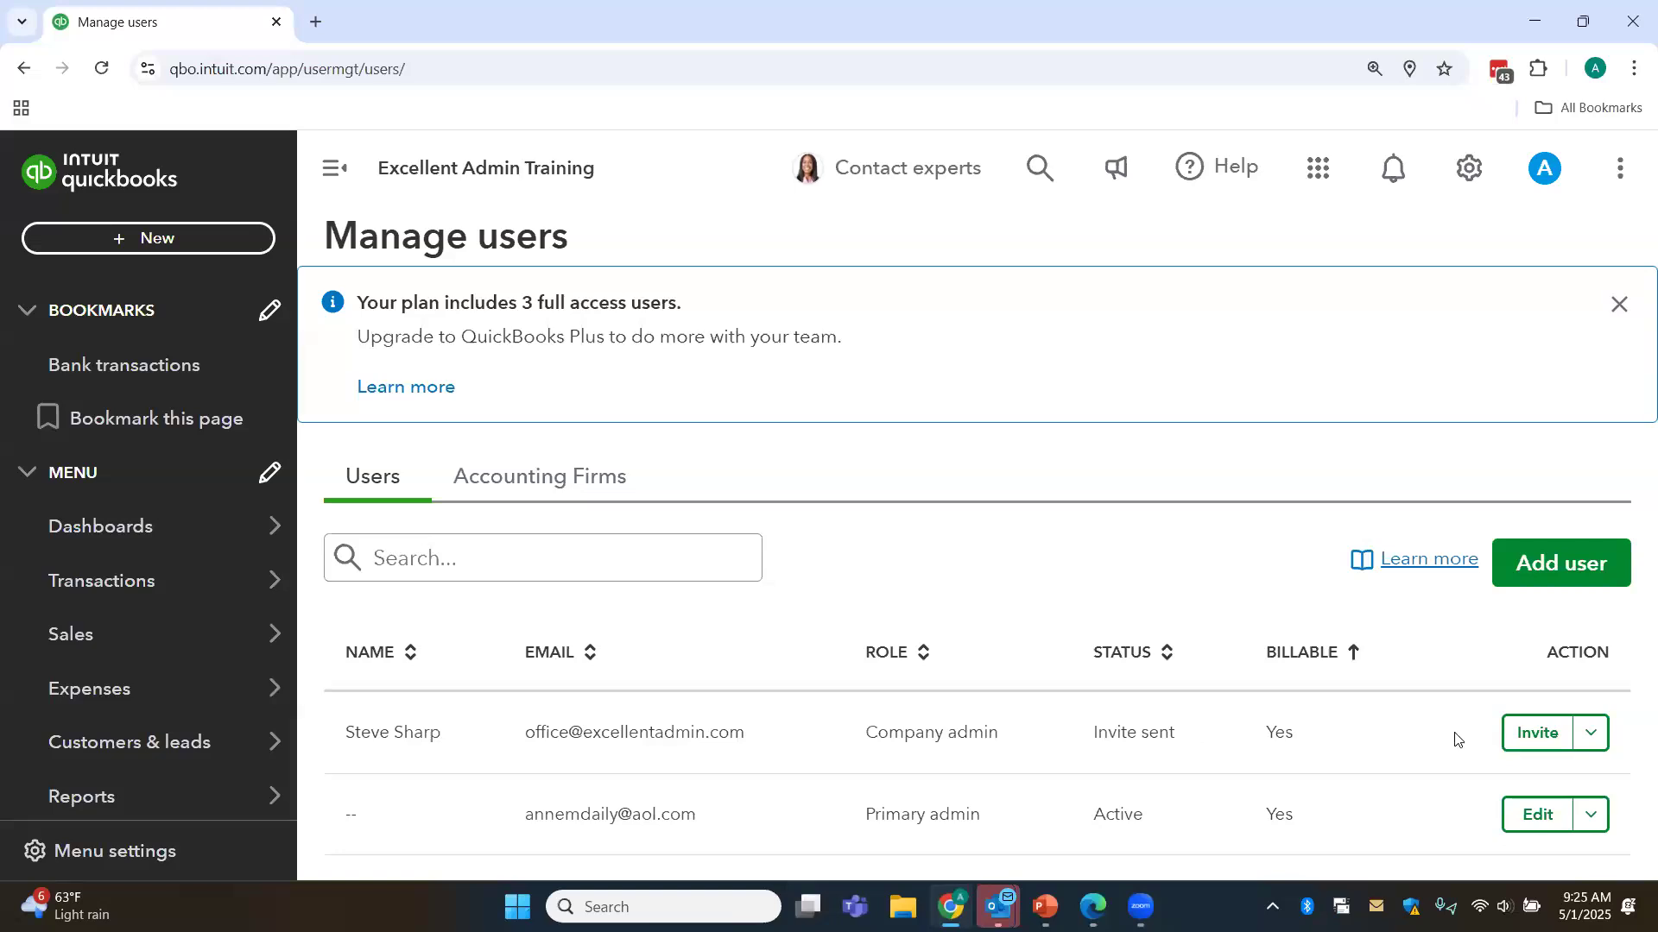
{"action": "left_click", "coordinate": [1587, 734]}
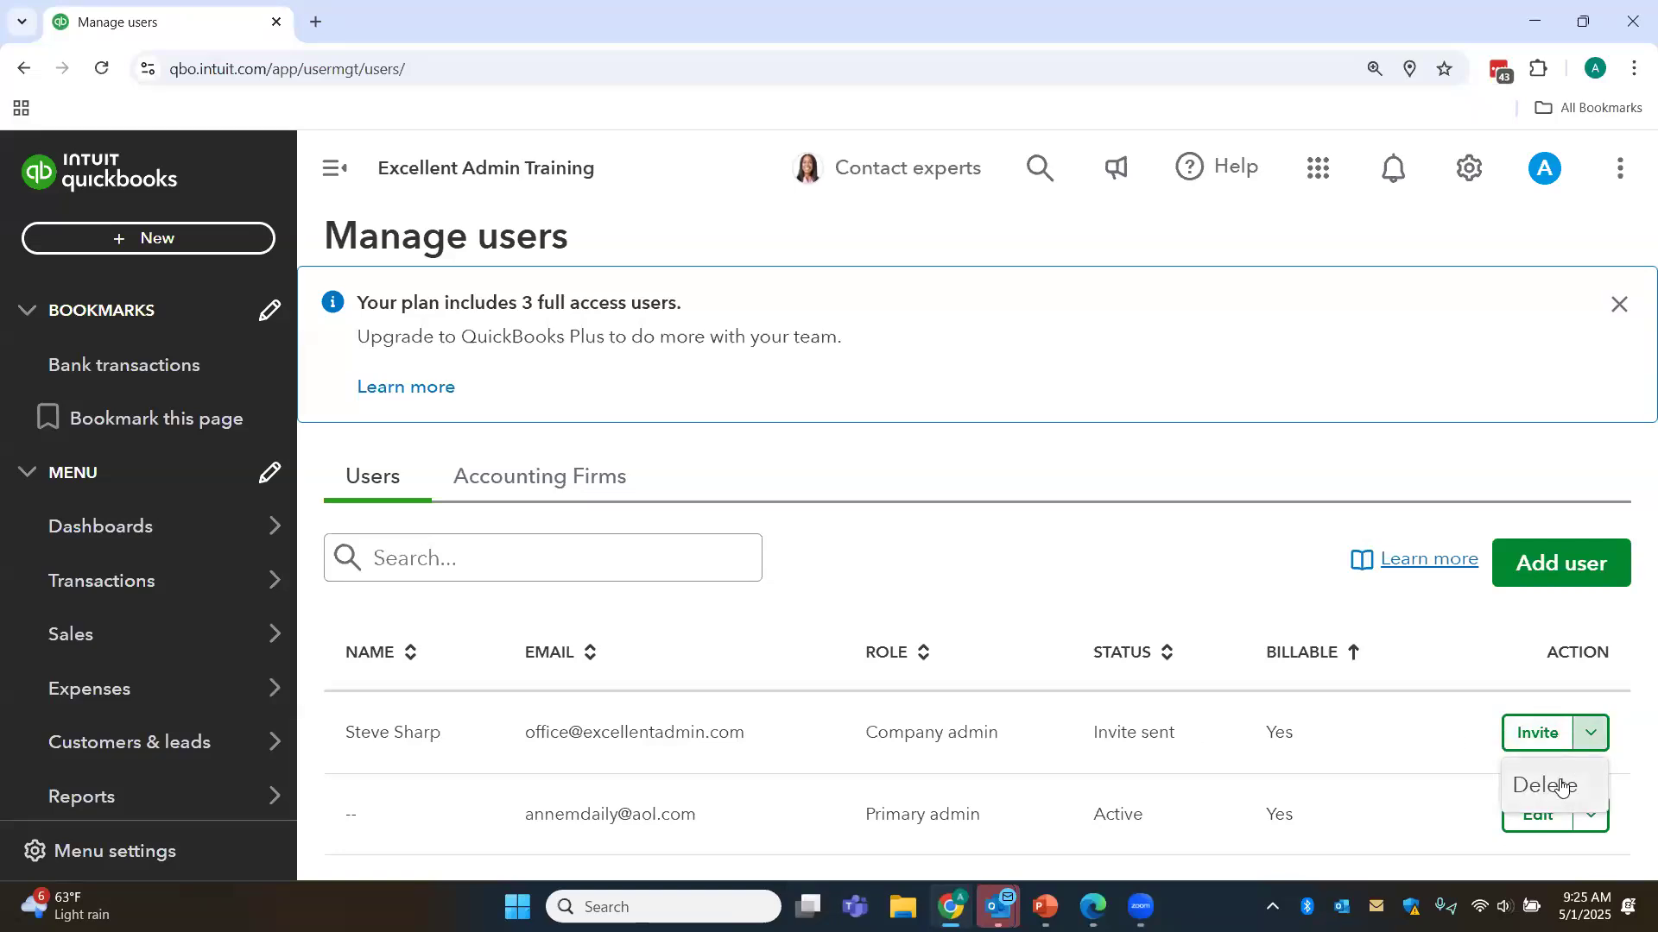
{"action": "left_click", "coordinate": [1584, 814]}
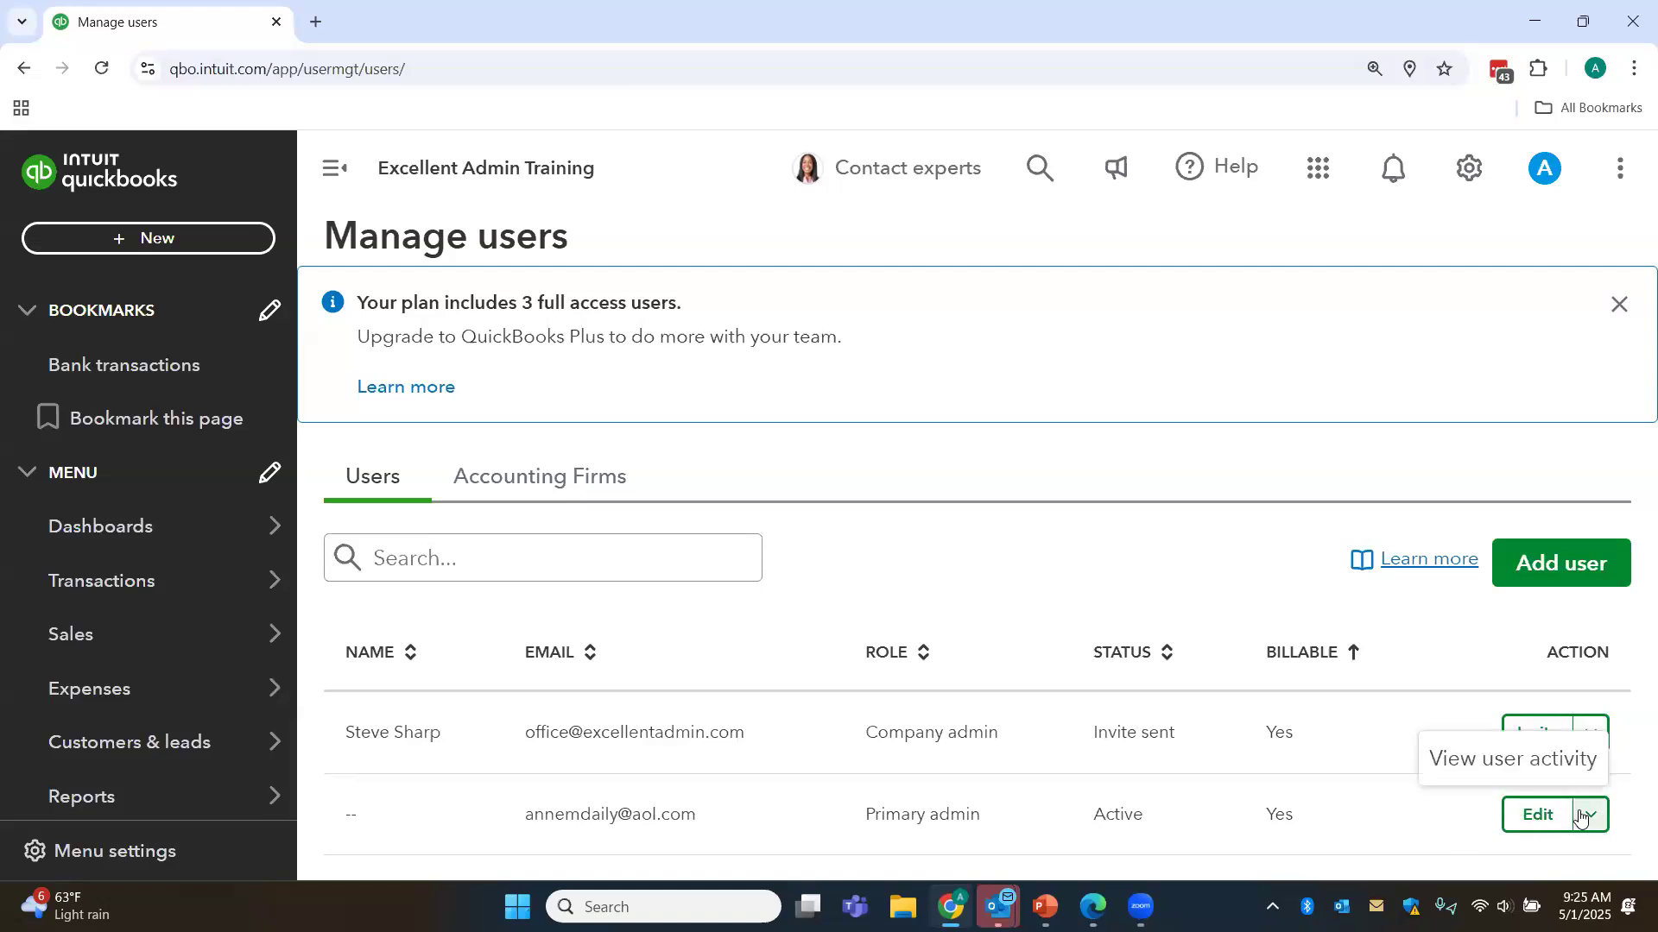
{"action": "left_click", "coordinate": [1535, 759]}
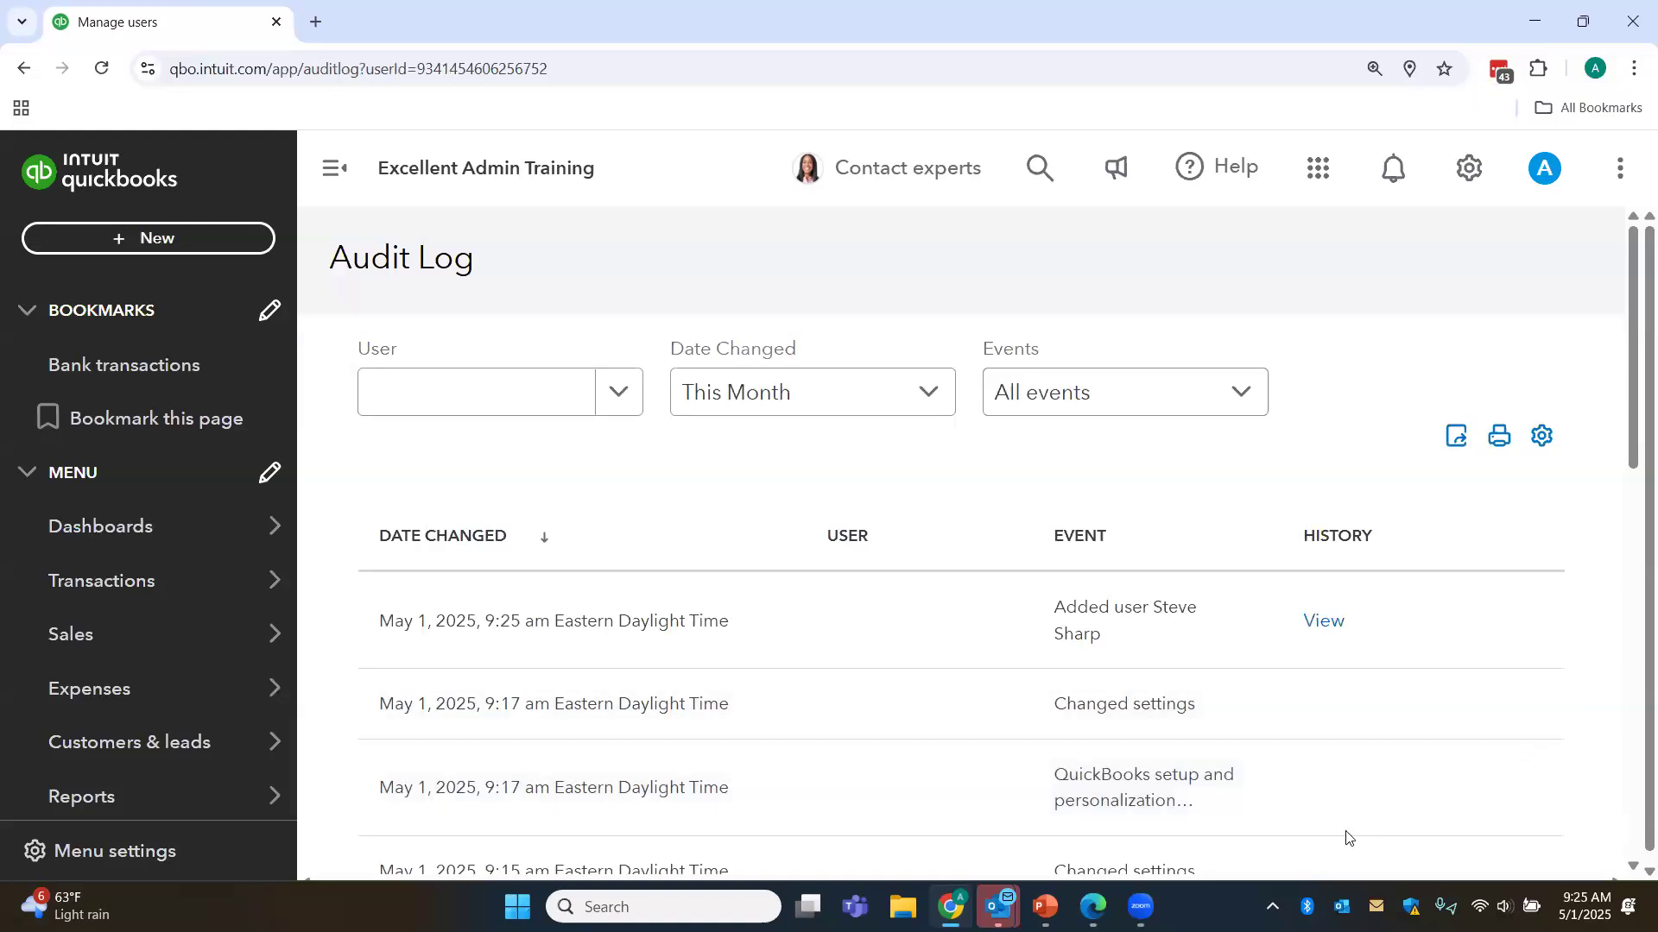
Step: Scroll through the Audit Log's recent events, including the new user's addition
{"action": "scroll", "coordinate": [1409, 725], "scroll_direction": "down", "scroll_amount": 3}
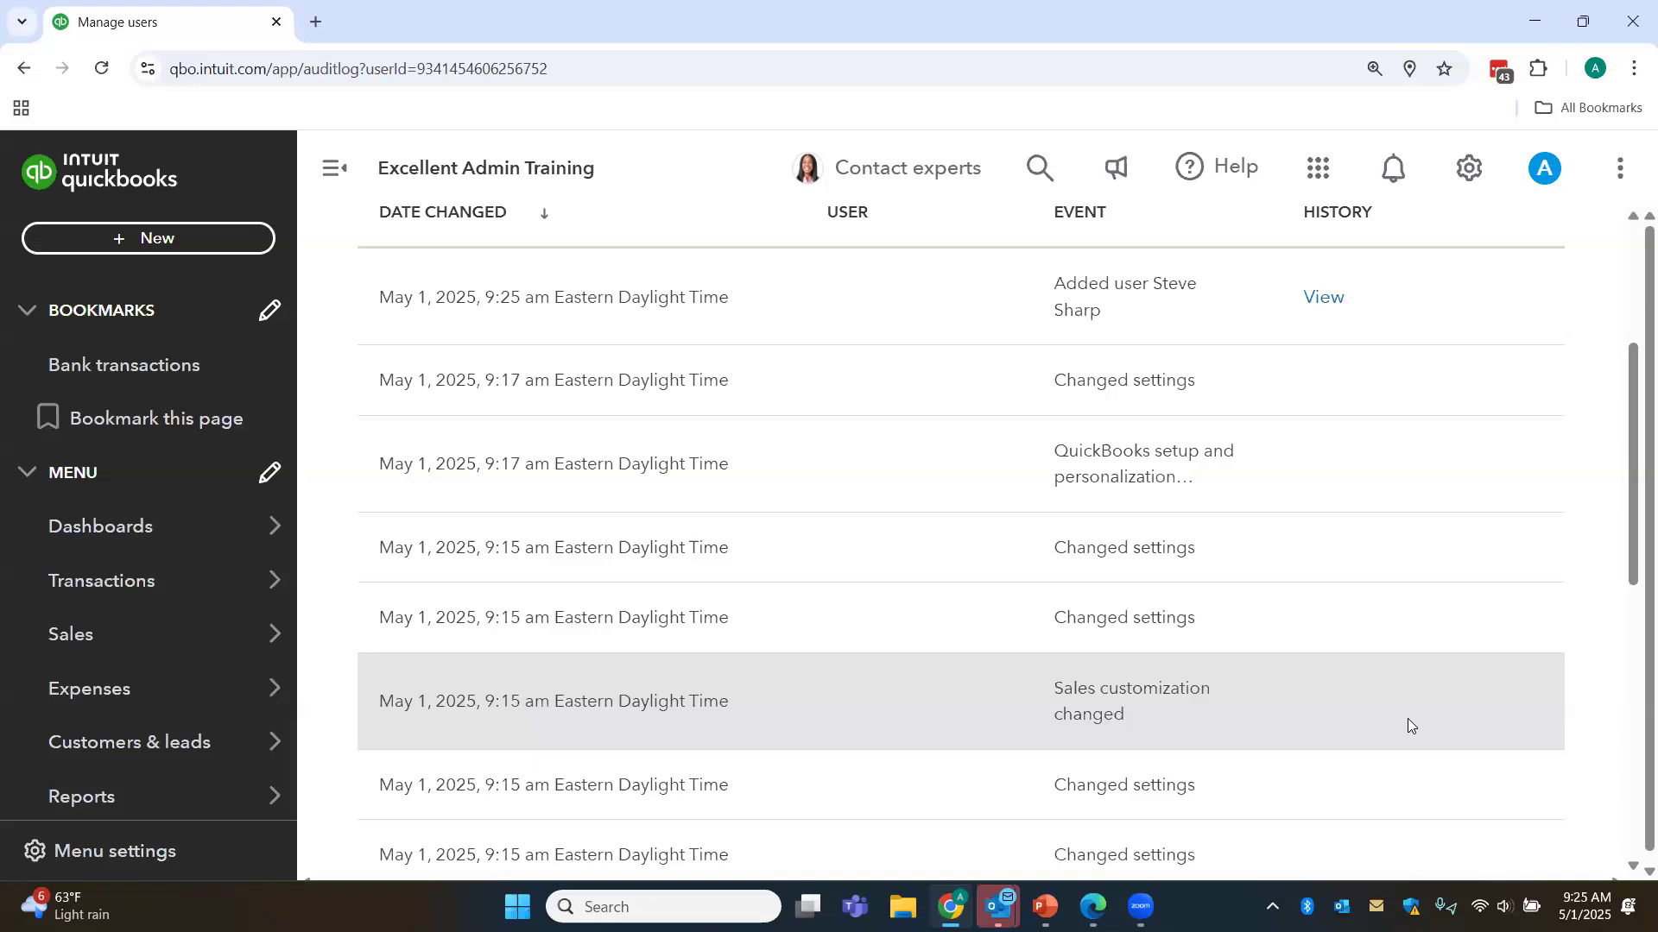
{"action": "scroll", "coordinate": [1297, 726], "scroll_direction": "up", "scroll_amount": 4}
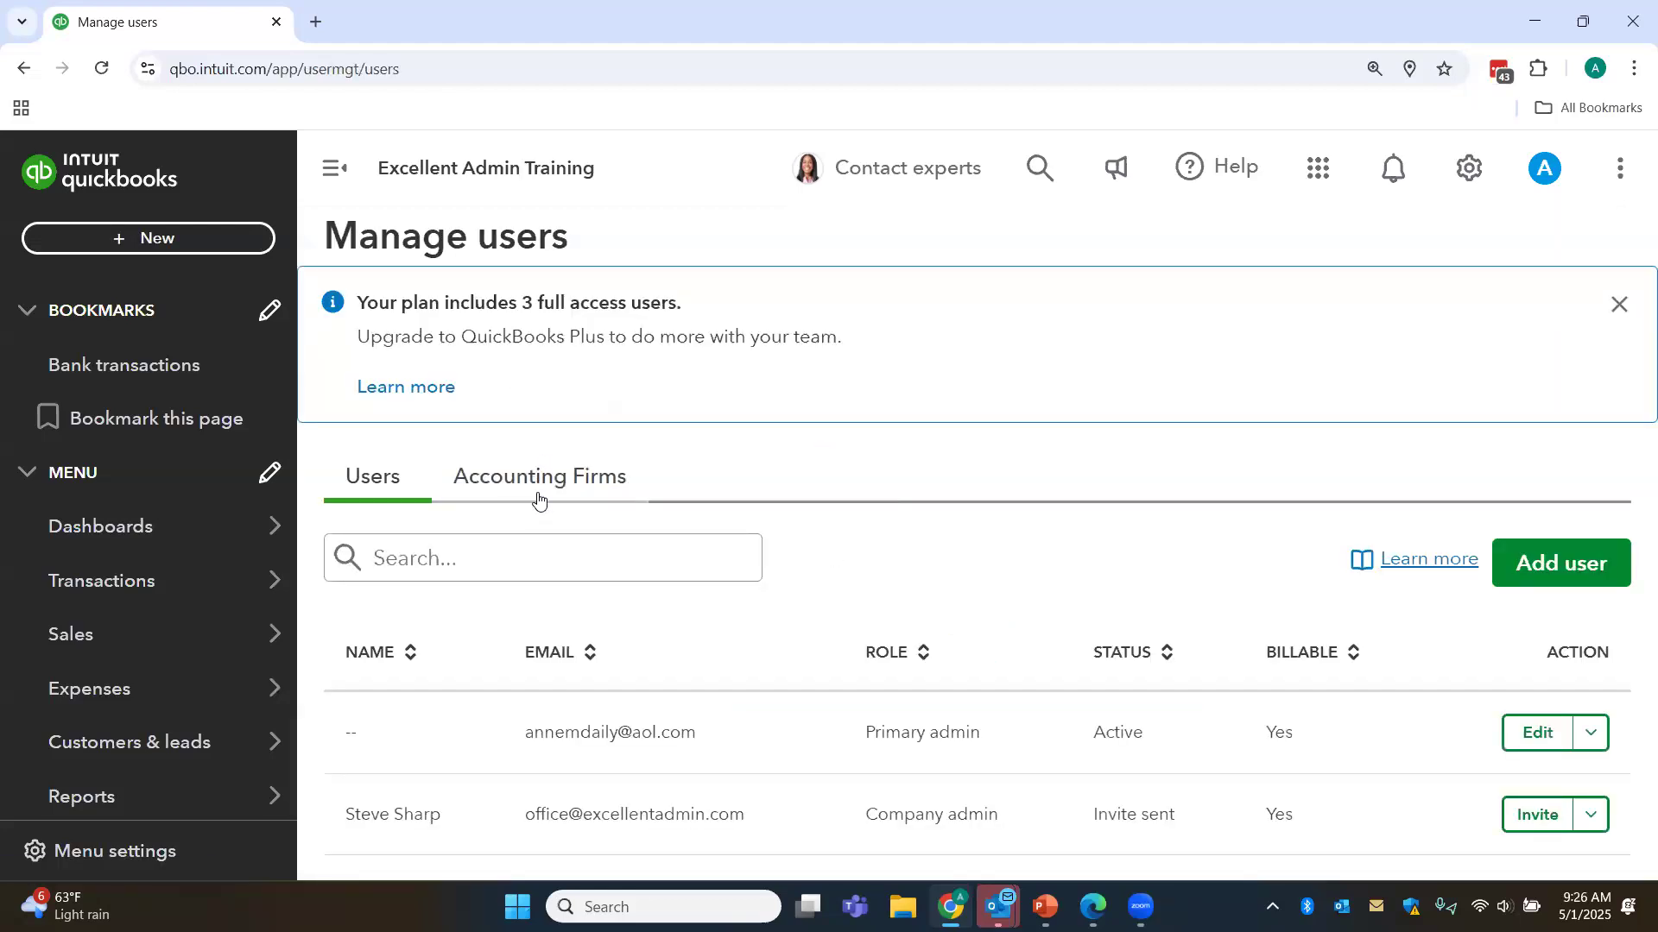
Step: Switch to the Accounting Firms tab and scroll down to the Invite firm button
{"action": "left_click", "coordinate": [538, 499]}
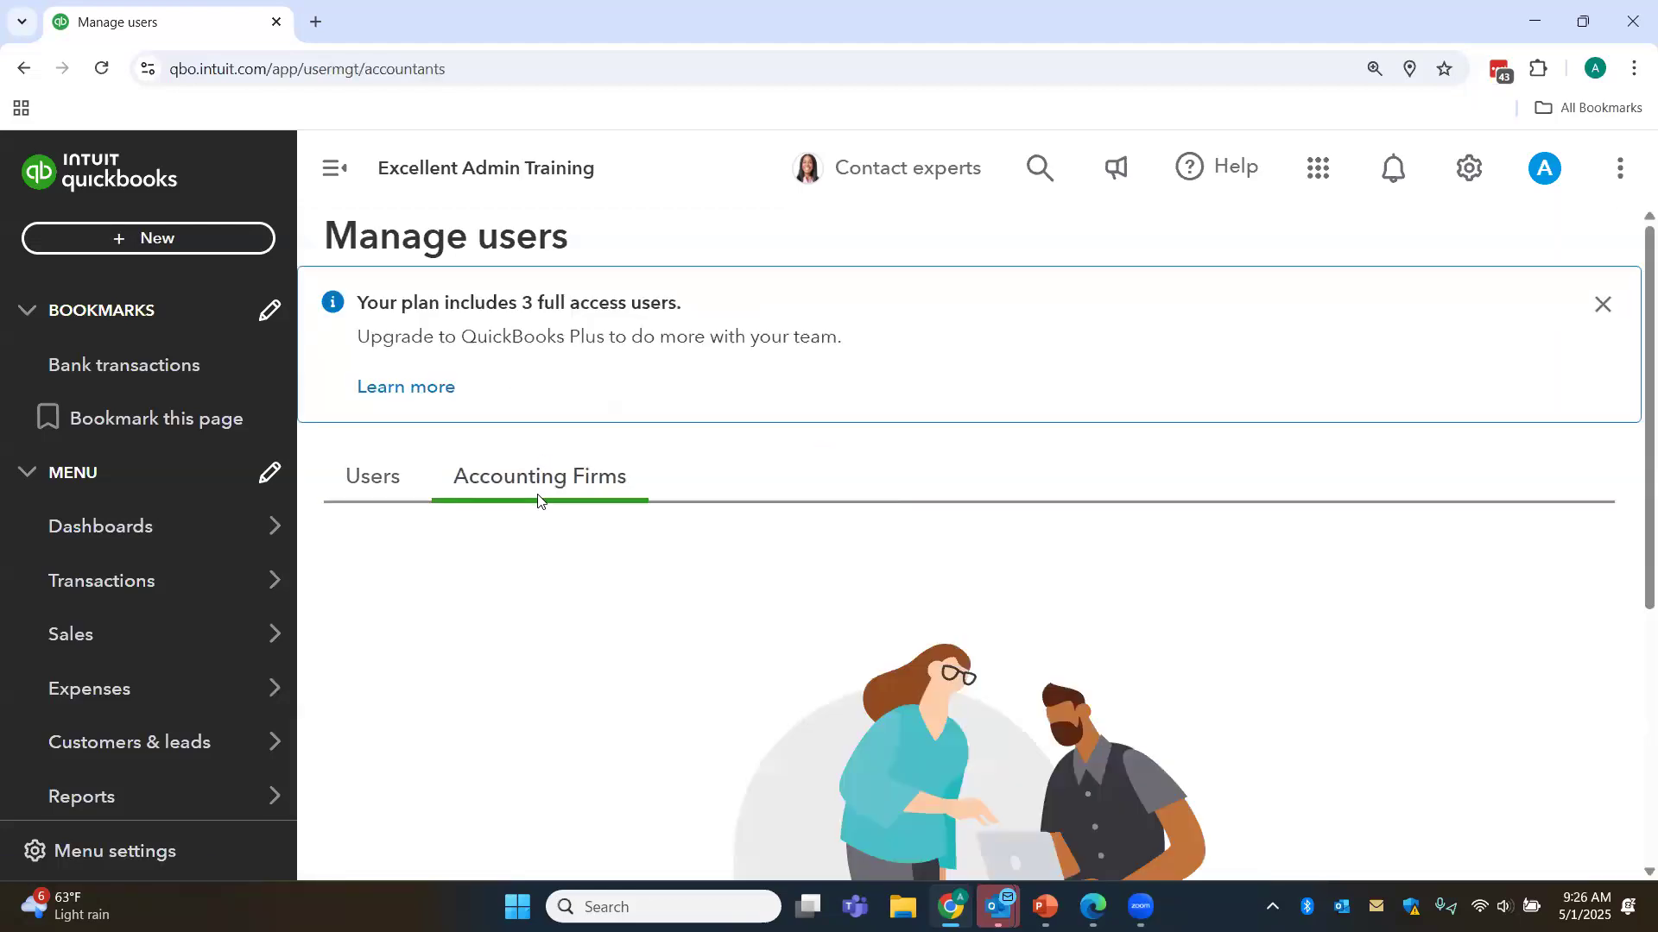
{"action": "scroll", "coordinate": [699, 578], "scroll_direction": "down", "scroll_amount": 5}
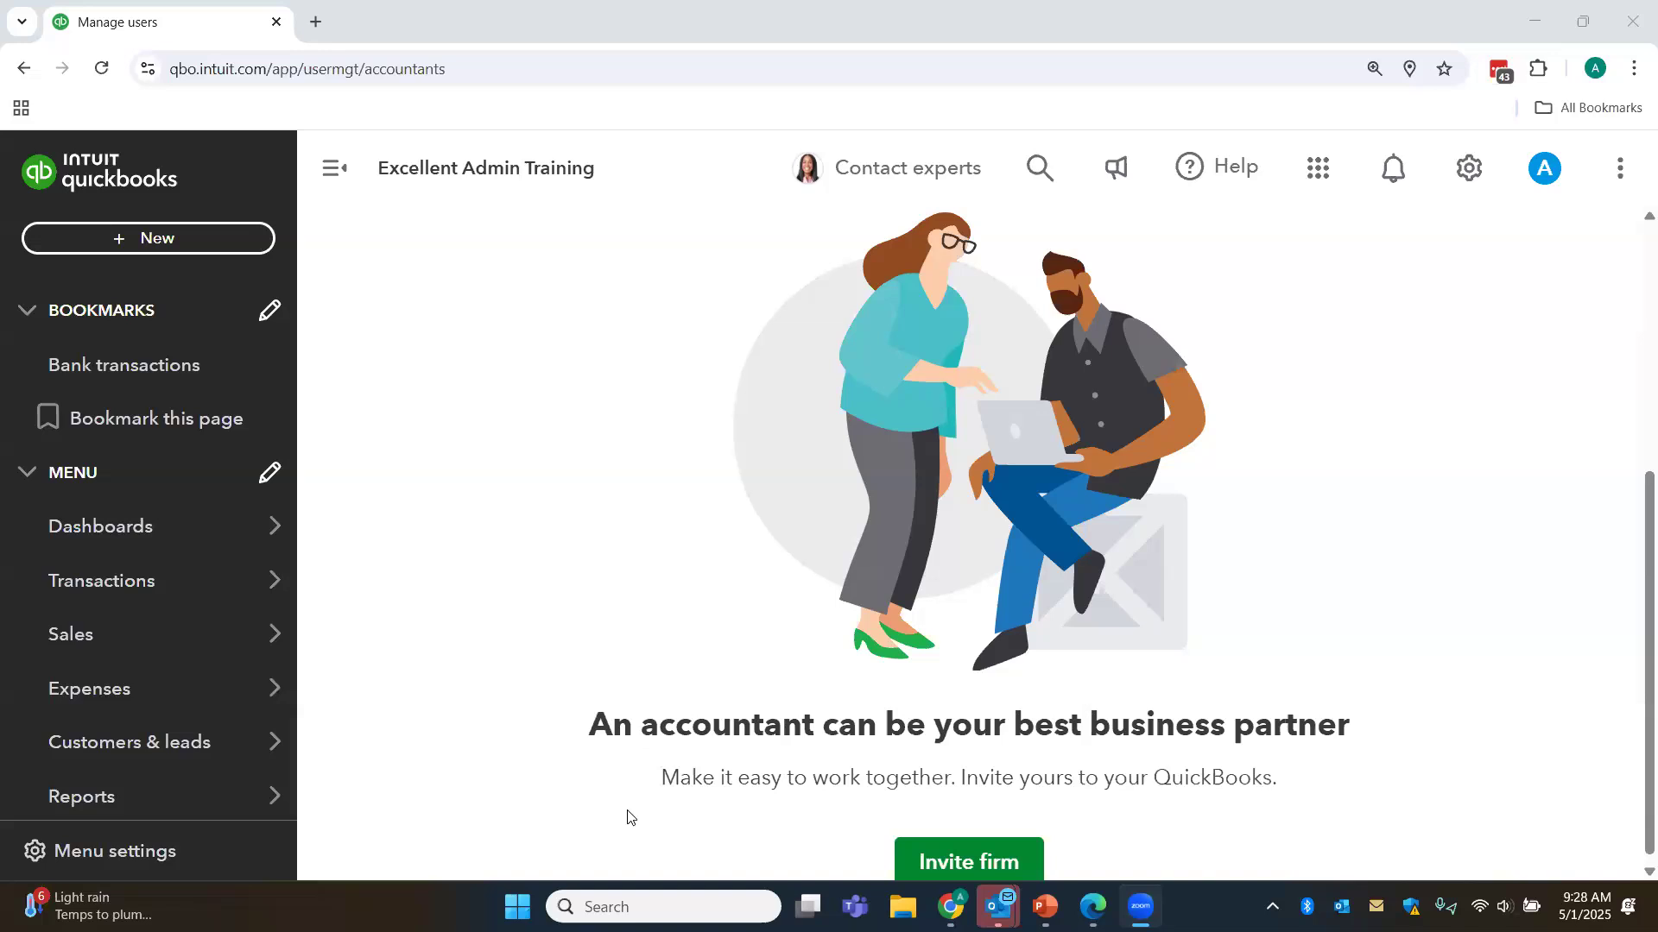
Step: Check the subscription plan and 06/01/2025 trial end date, then return to Manage users
{"action": "left_click", "coordinate": [1459, 166]}
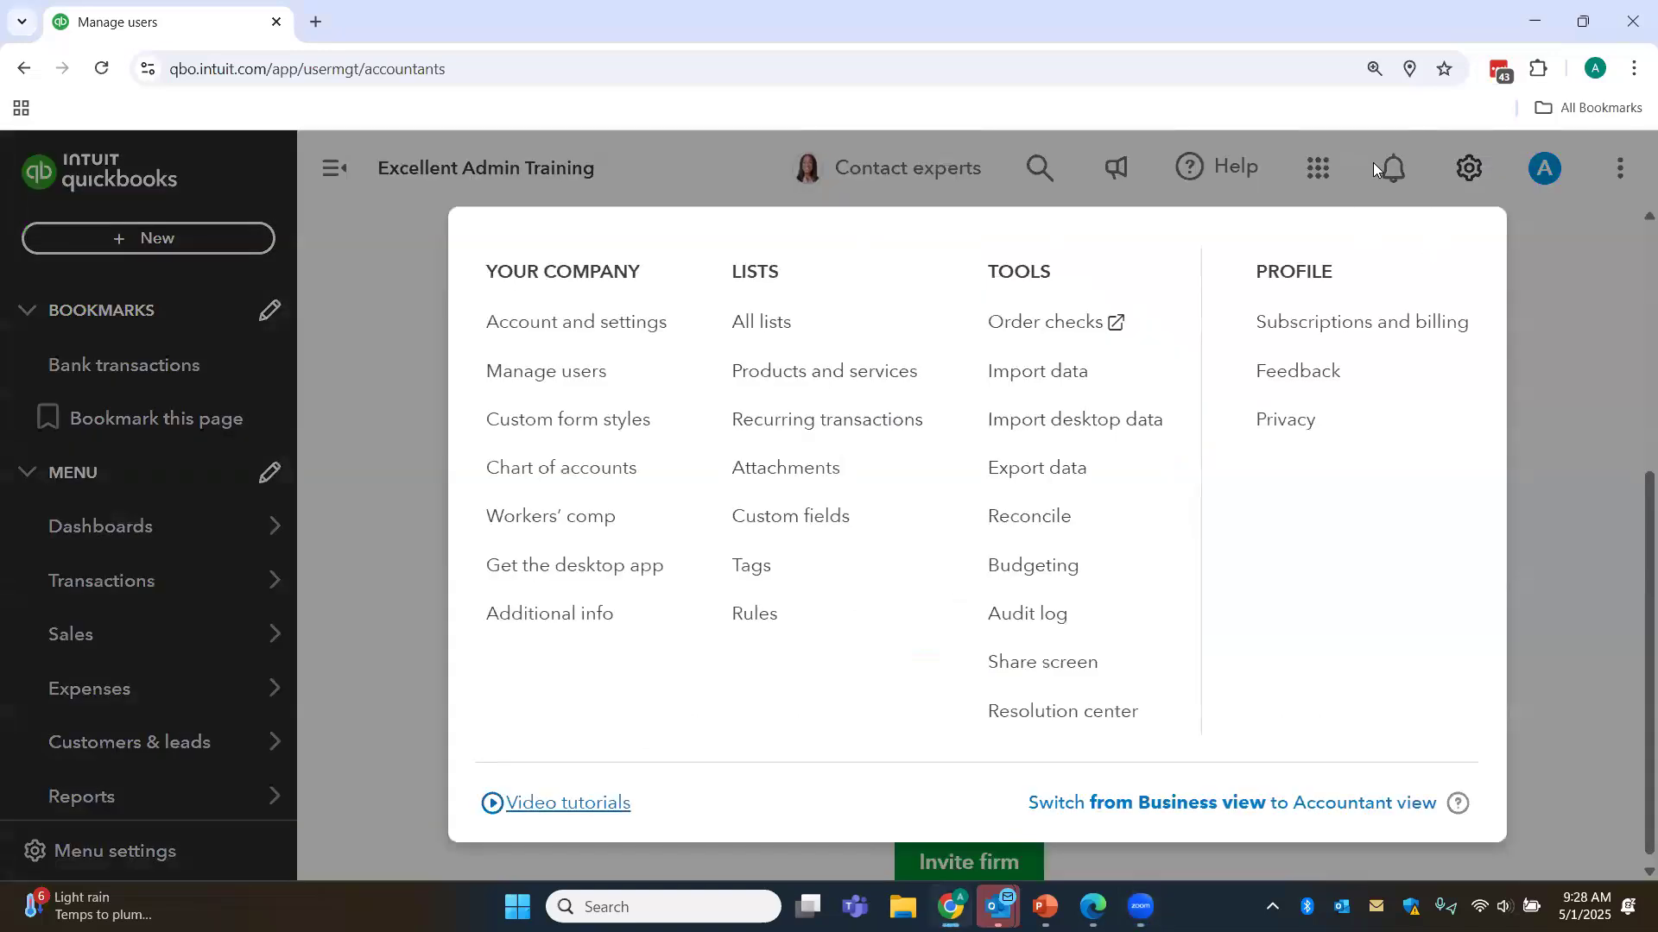
{"action": "left_click", "coordinate": [1259, 322]}
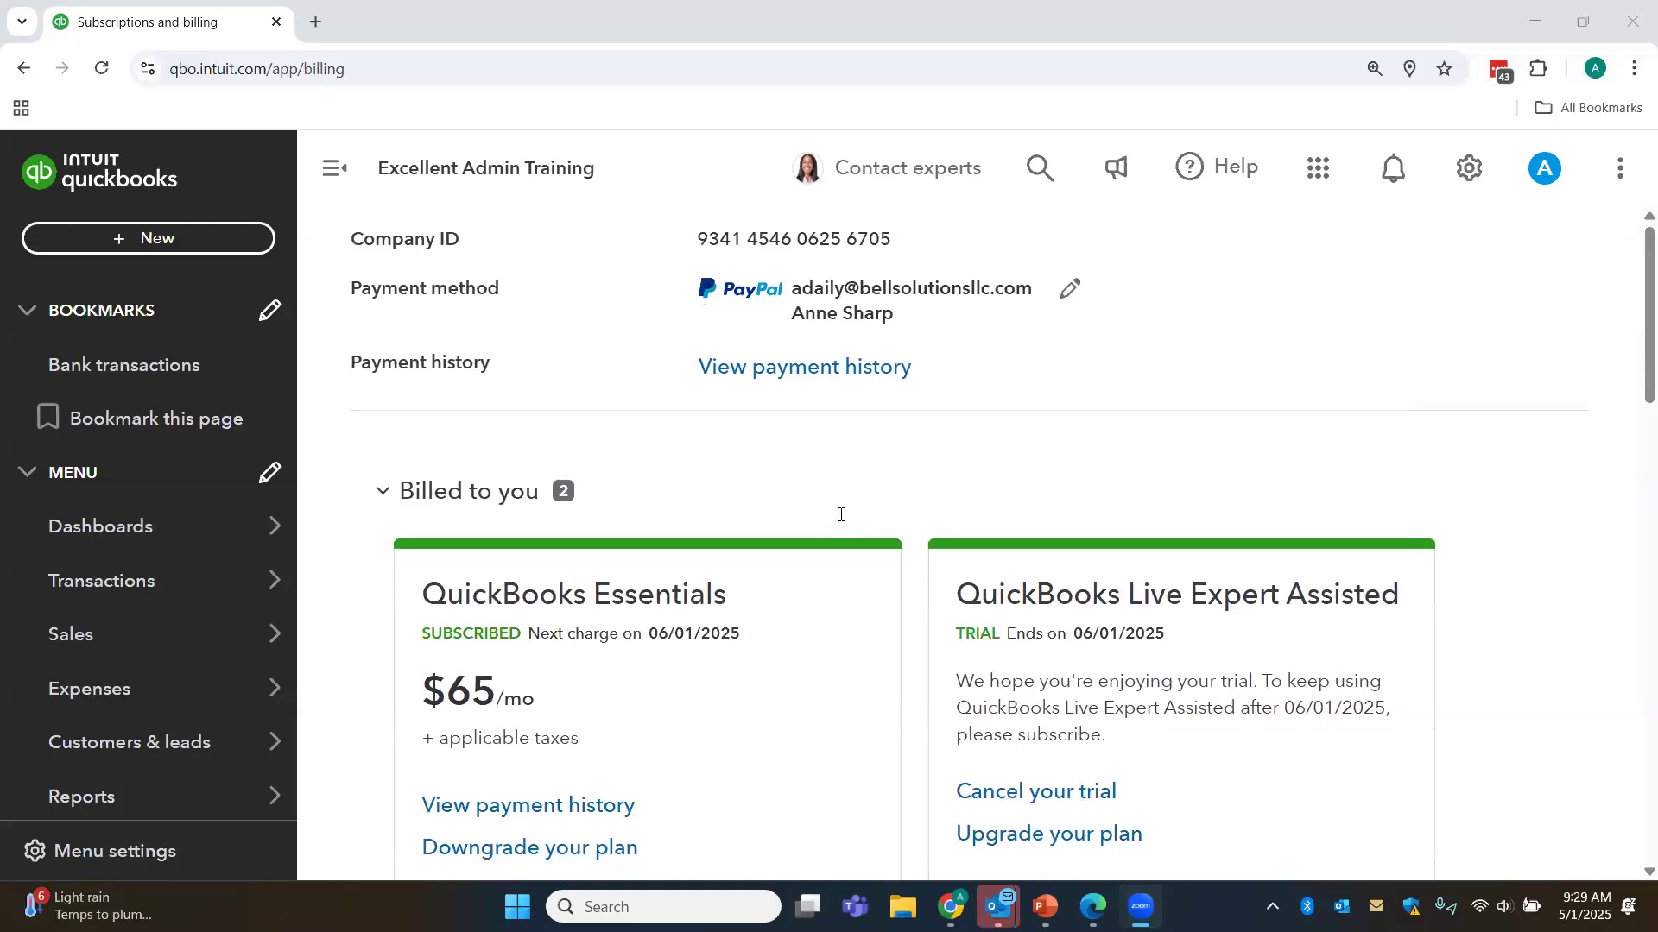
{"action": "scroll", "coordinate": [973, 363], "scroll_direction": "down", "scroll_amount": 2}
{"action": "left_click_drag", "start_coordinate": [980, 384], "coordinate": [1440, 384]}
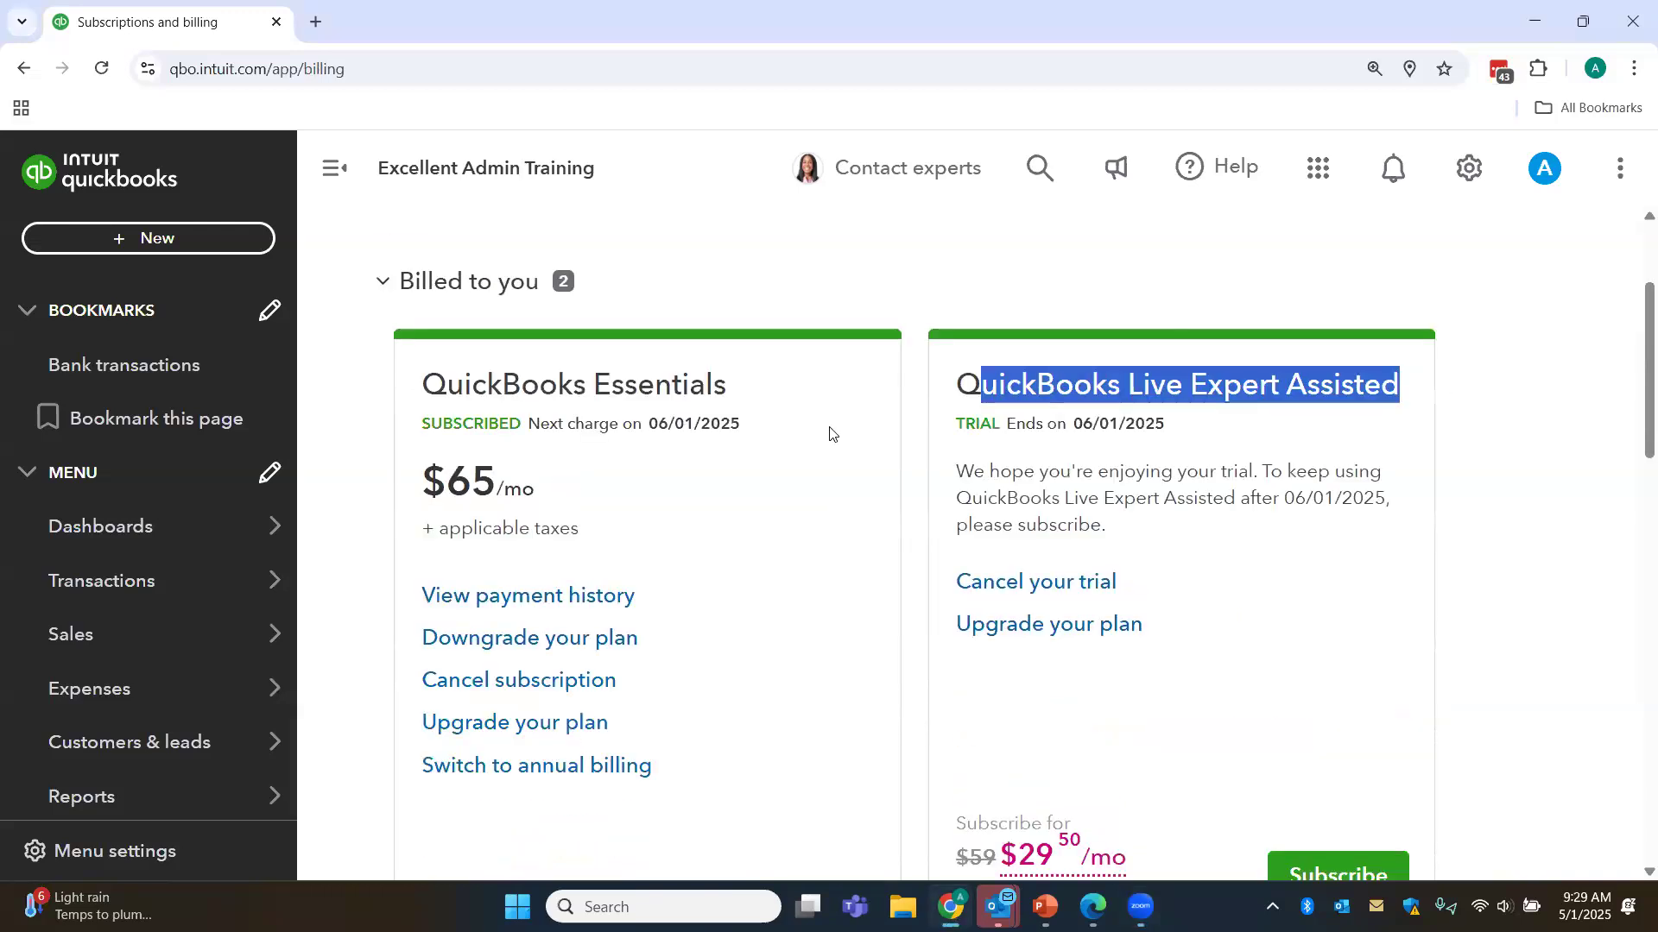
{"action": "left_click_drag", "start_coordinate": [956, 424], "coordinate": [1176, 429]}
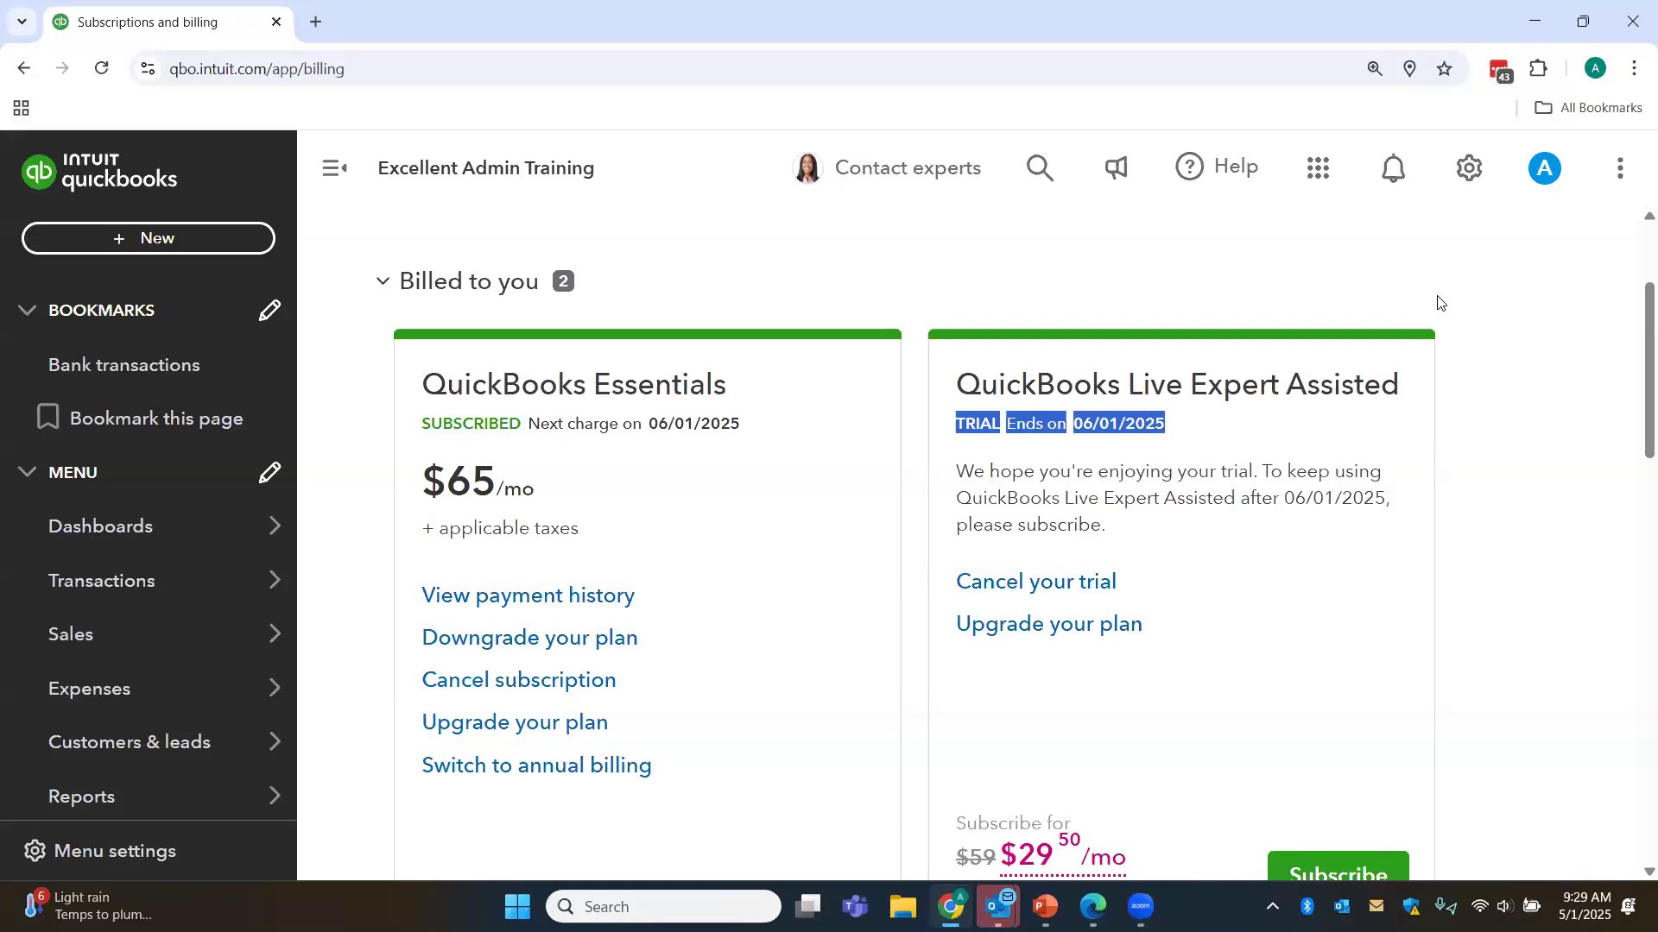
{"action": "left_click", "coordinate": [1469, 167]}
{"action": "left_click", "coordinate": [562, 372]}
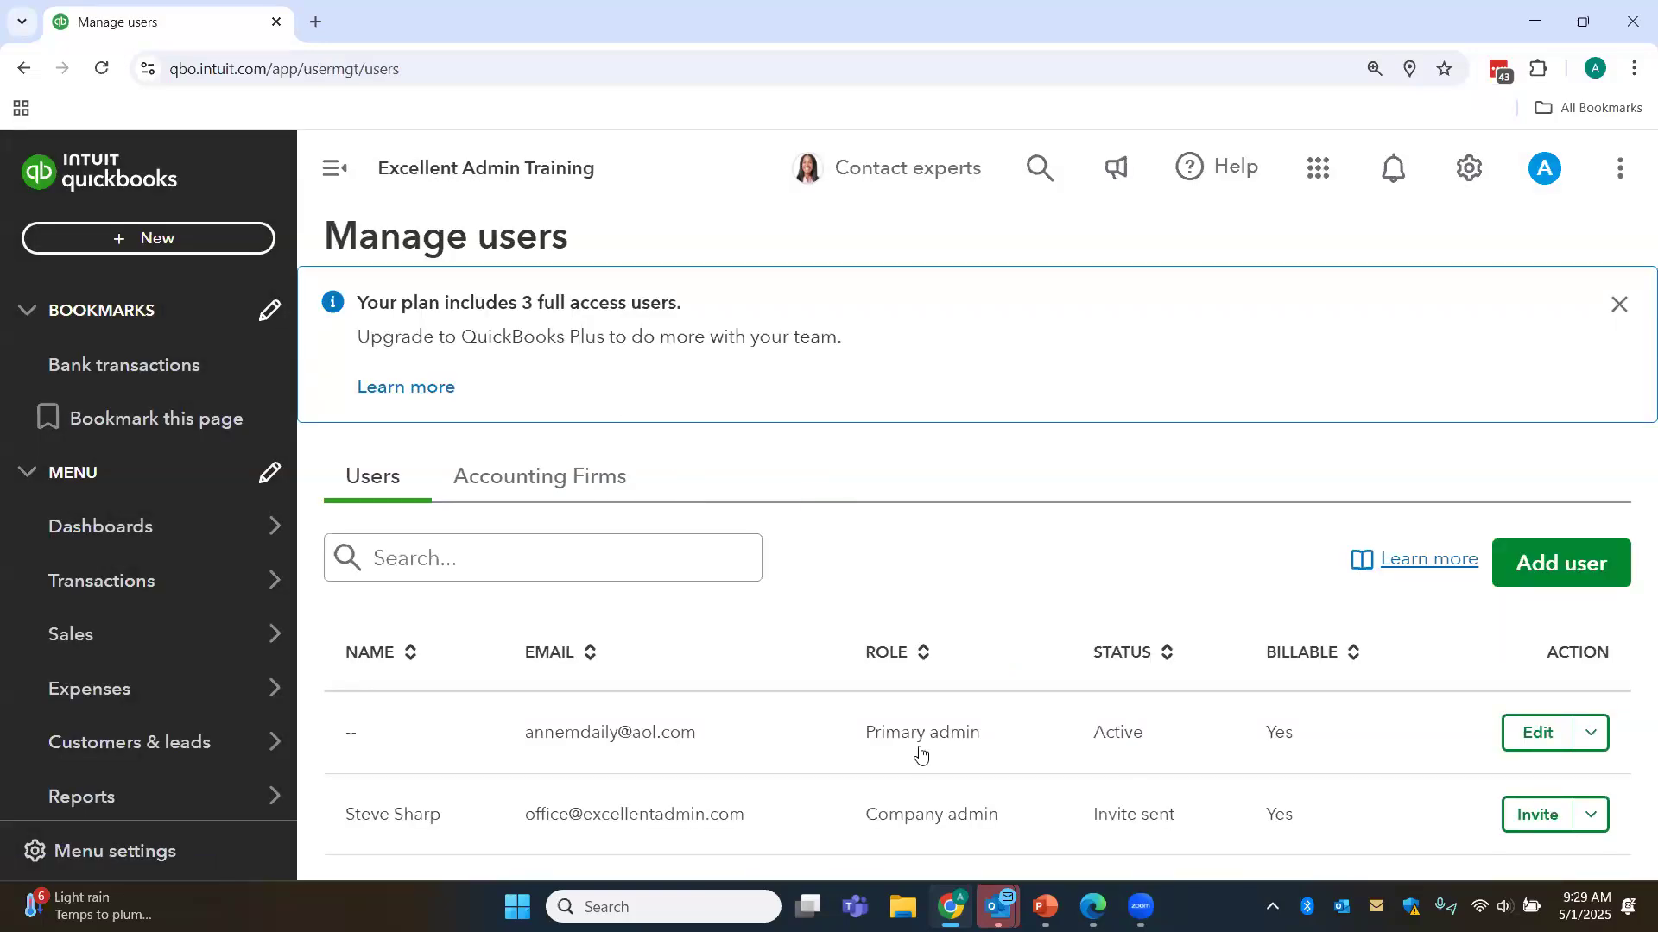
Step: Bring Outlook forward and open the office mailbox's Inbox showing the QuickBooks invitation email
{"action": "mouse_move", "coordinate": [997, 906]}
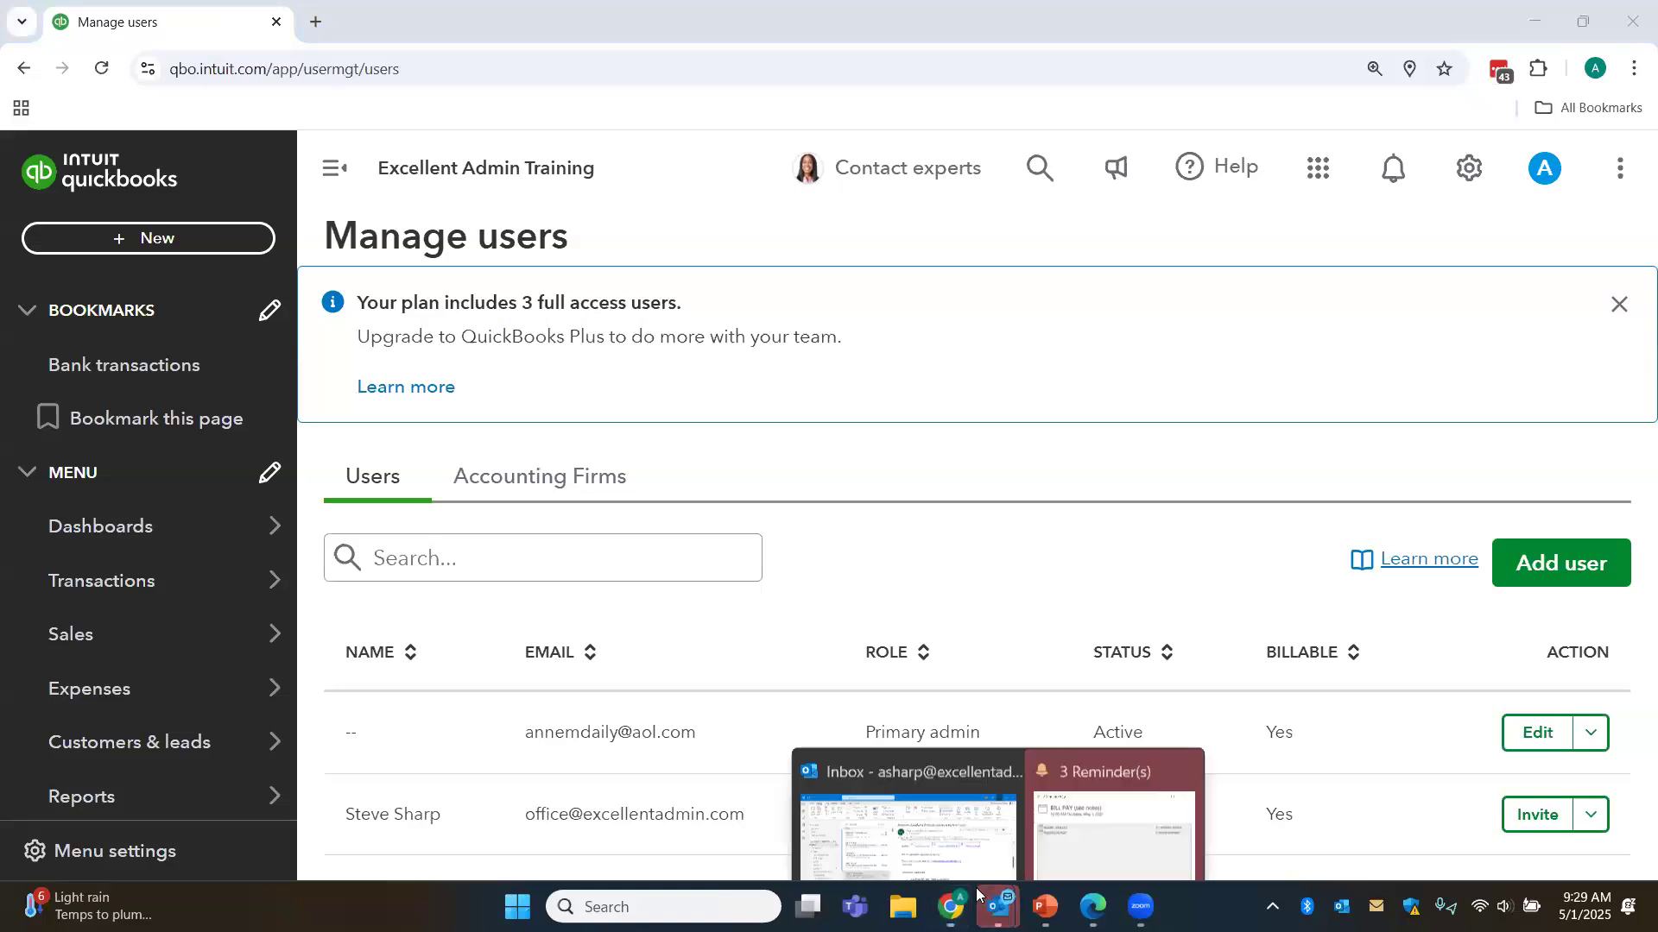
{"action": "left_click", "coordinate": [915, 777]}
{"action": "scroll", "coordinate": [173, 640], "scroll_direction": "down", "scroll_amount": 15}
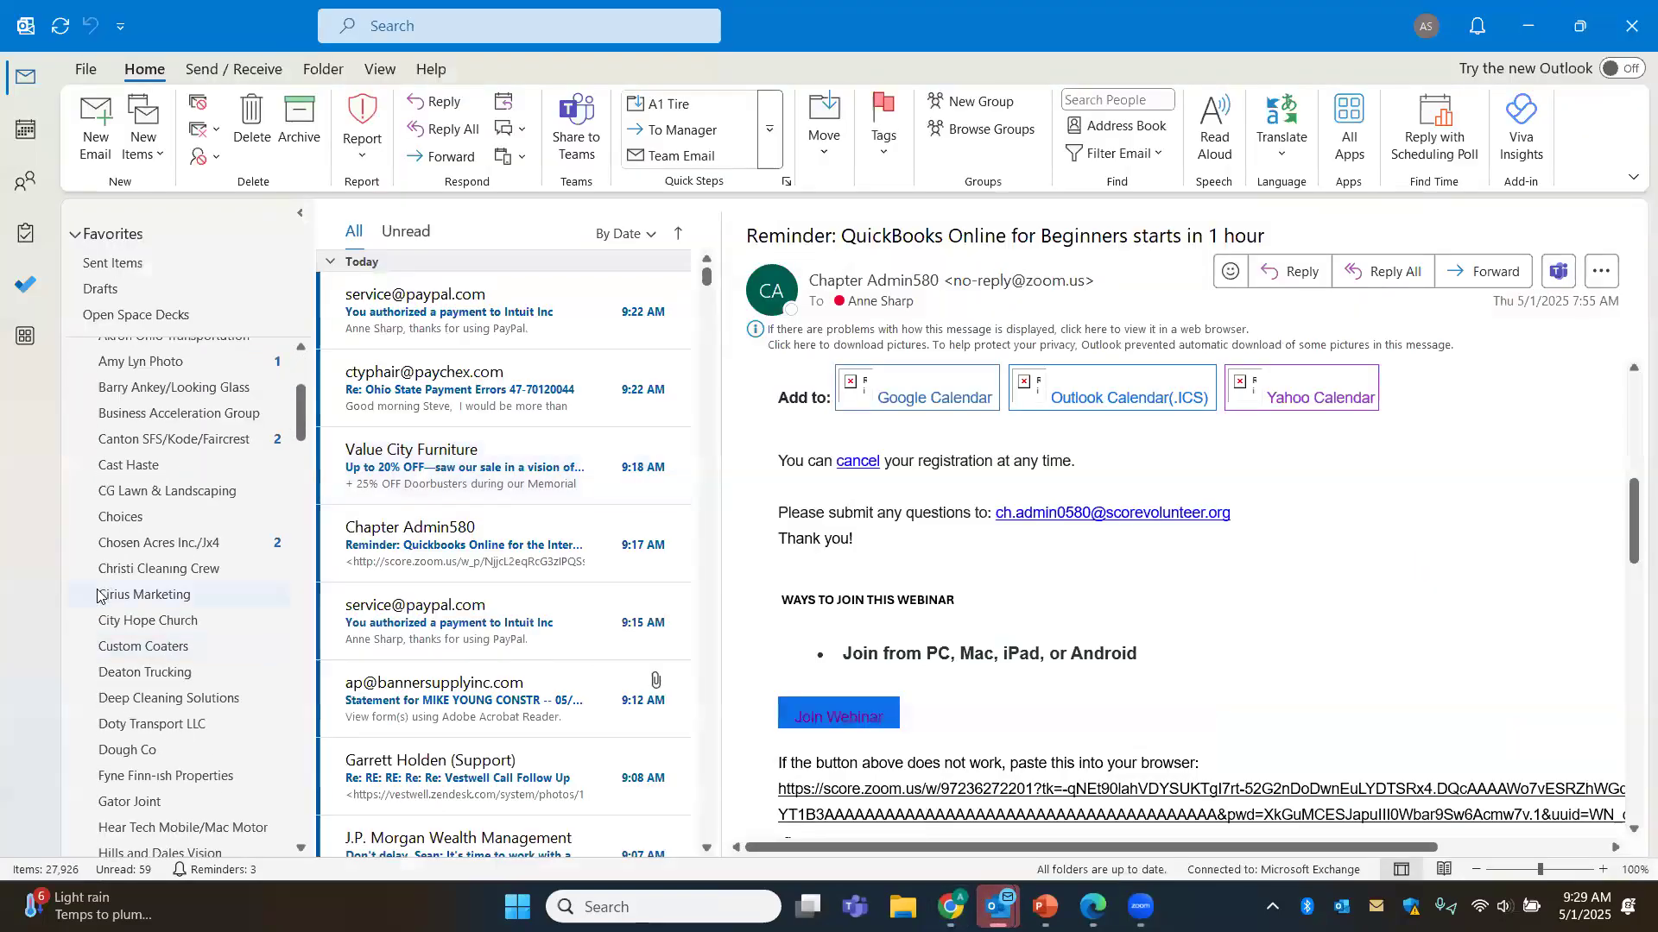
{"action": "scroll", "coordinate": [101, 578], "scroll_direction": "down", "scroll_amount": 15}
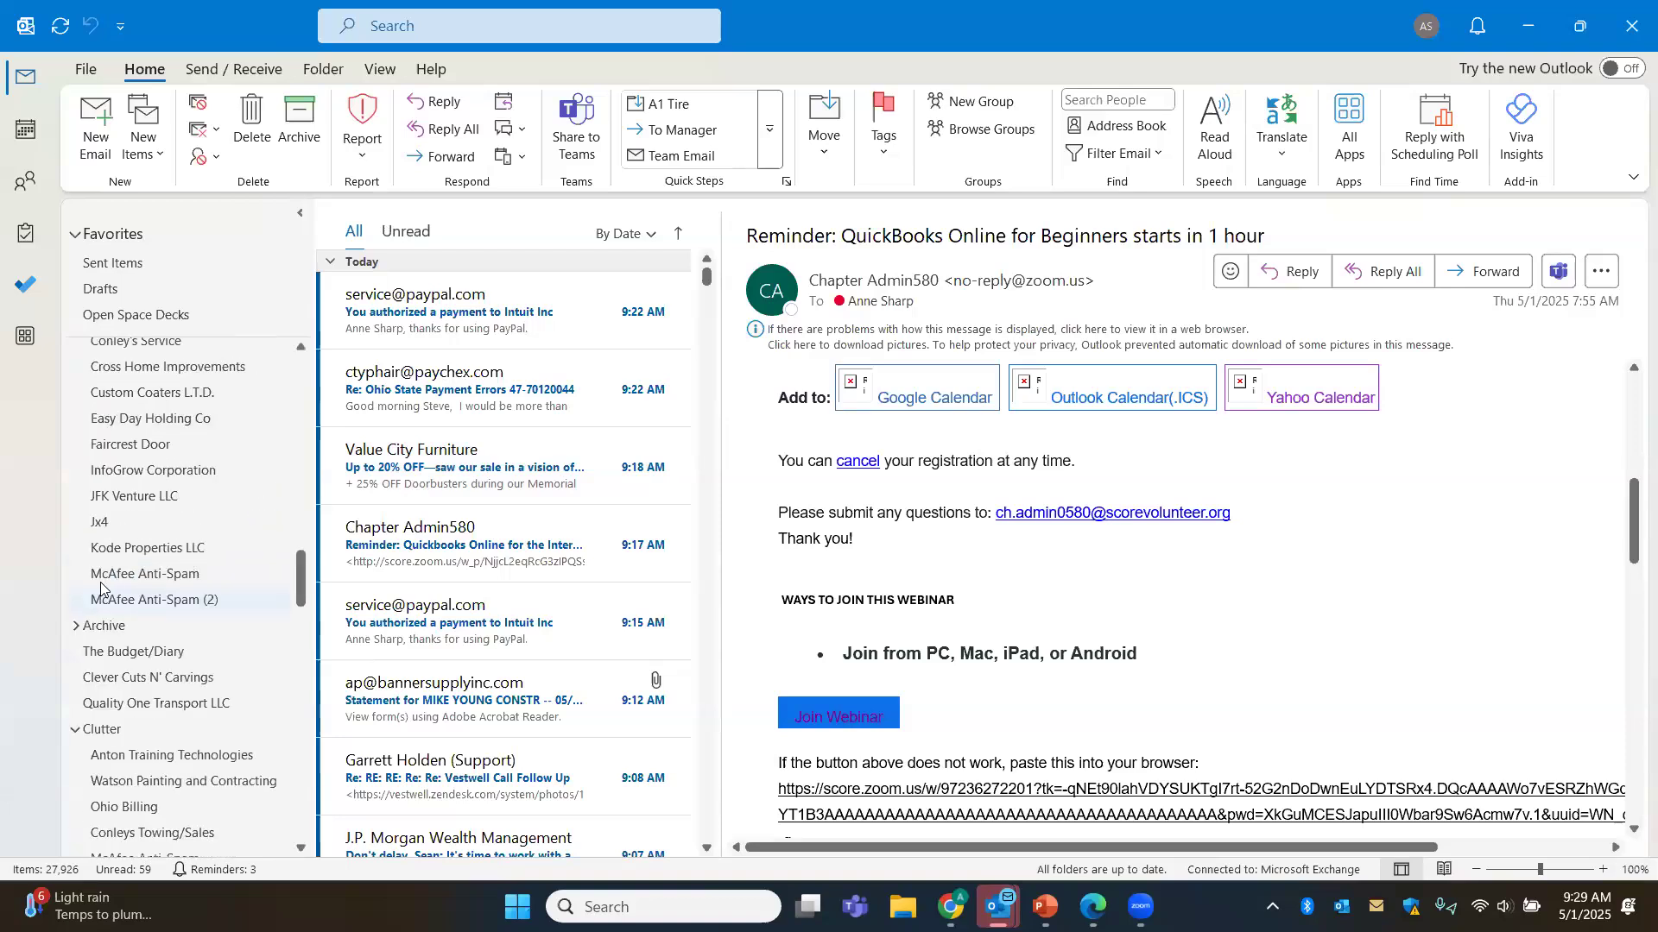
{"action": "scroll", "coordinate": [103, 604], "scroll_direction": "down", "scroll_amount": 15}
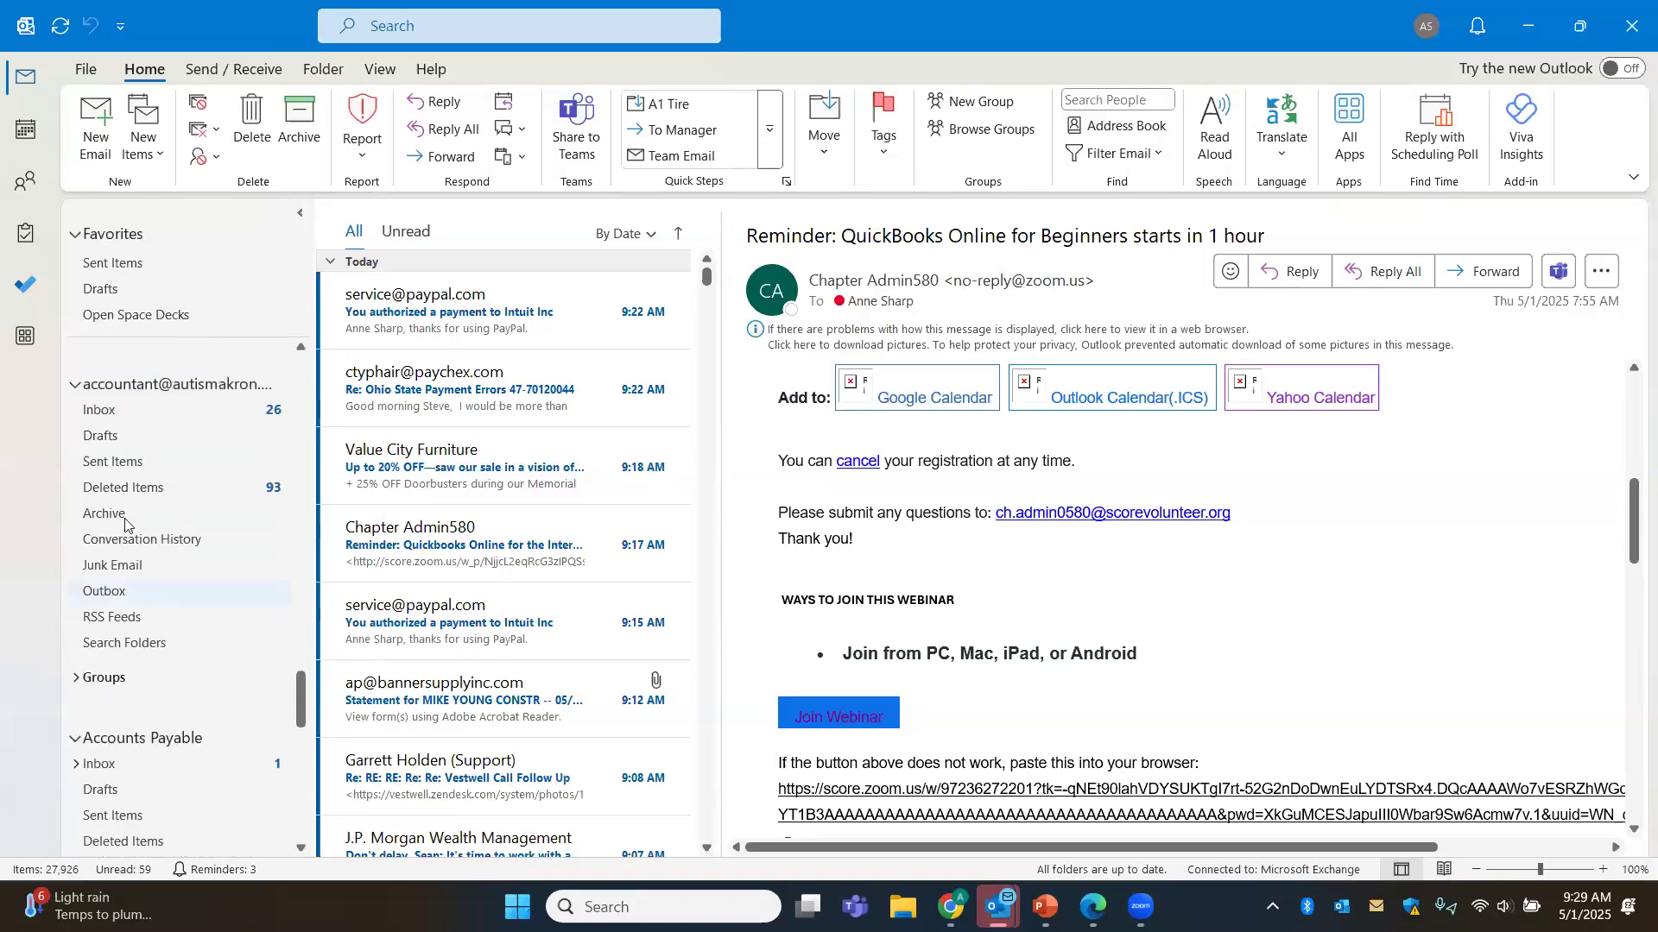
{"action": "left_click", "coordinate": [104, 602]}
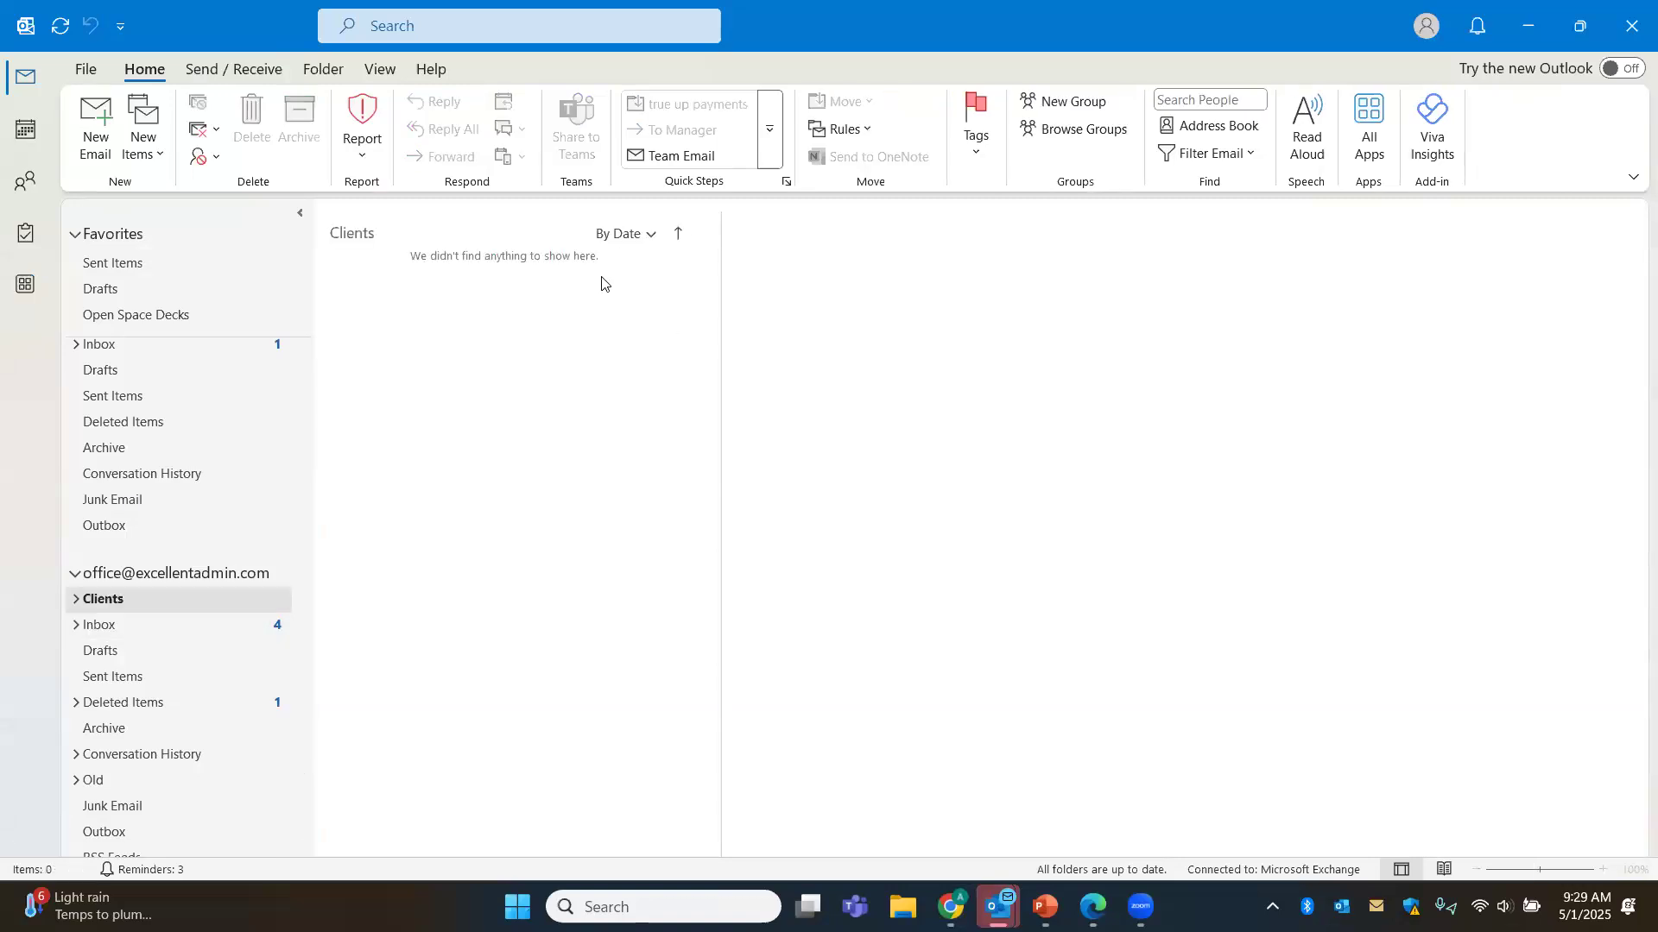
{"action": "left_click", "coordinate": [241, 625]}
{"action": "scroll", "coordinate": [1102, 637], "scroll_direction": "down", "scroll_amount": 2}
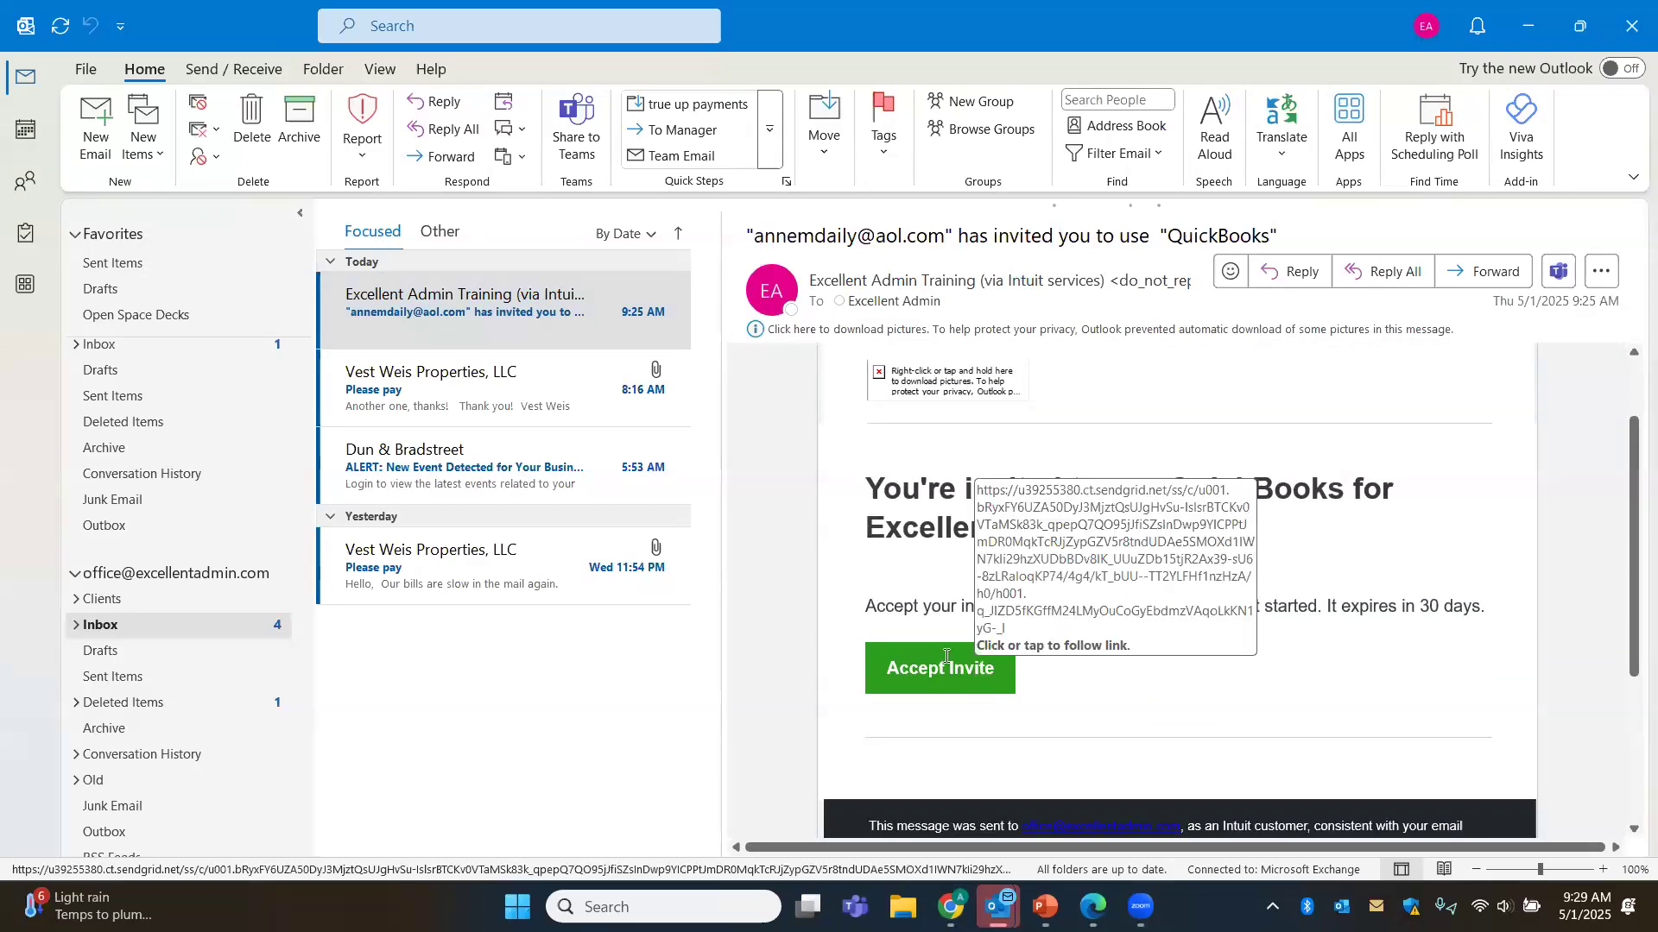
Step: Accept the QuickBooks invite and sign in with the prefilled account's password
{"action": "left_click", "coordinate": [945, 656]}
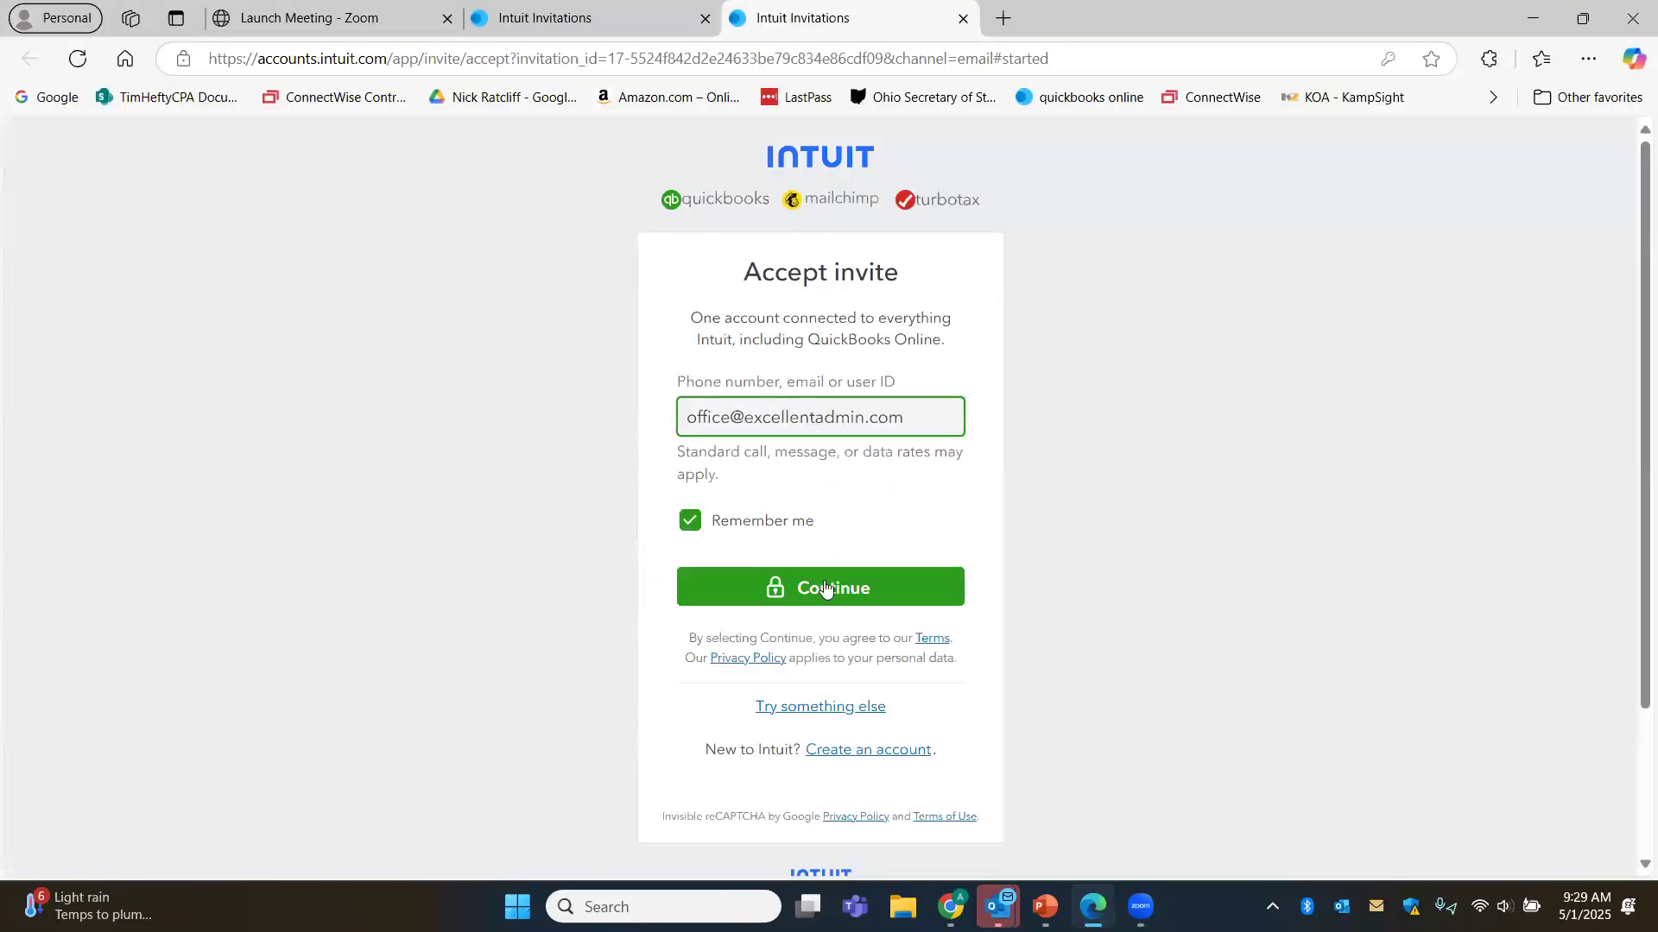
{"action": "left_click", "coordinate": [825, 589]}
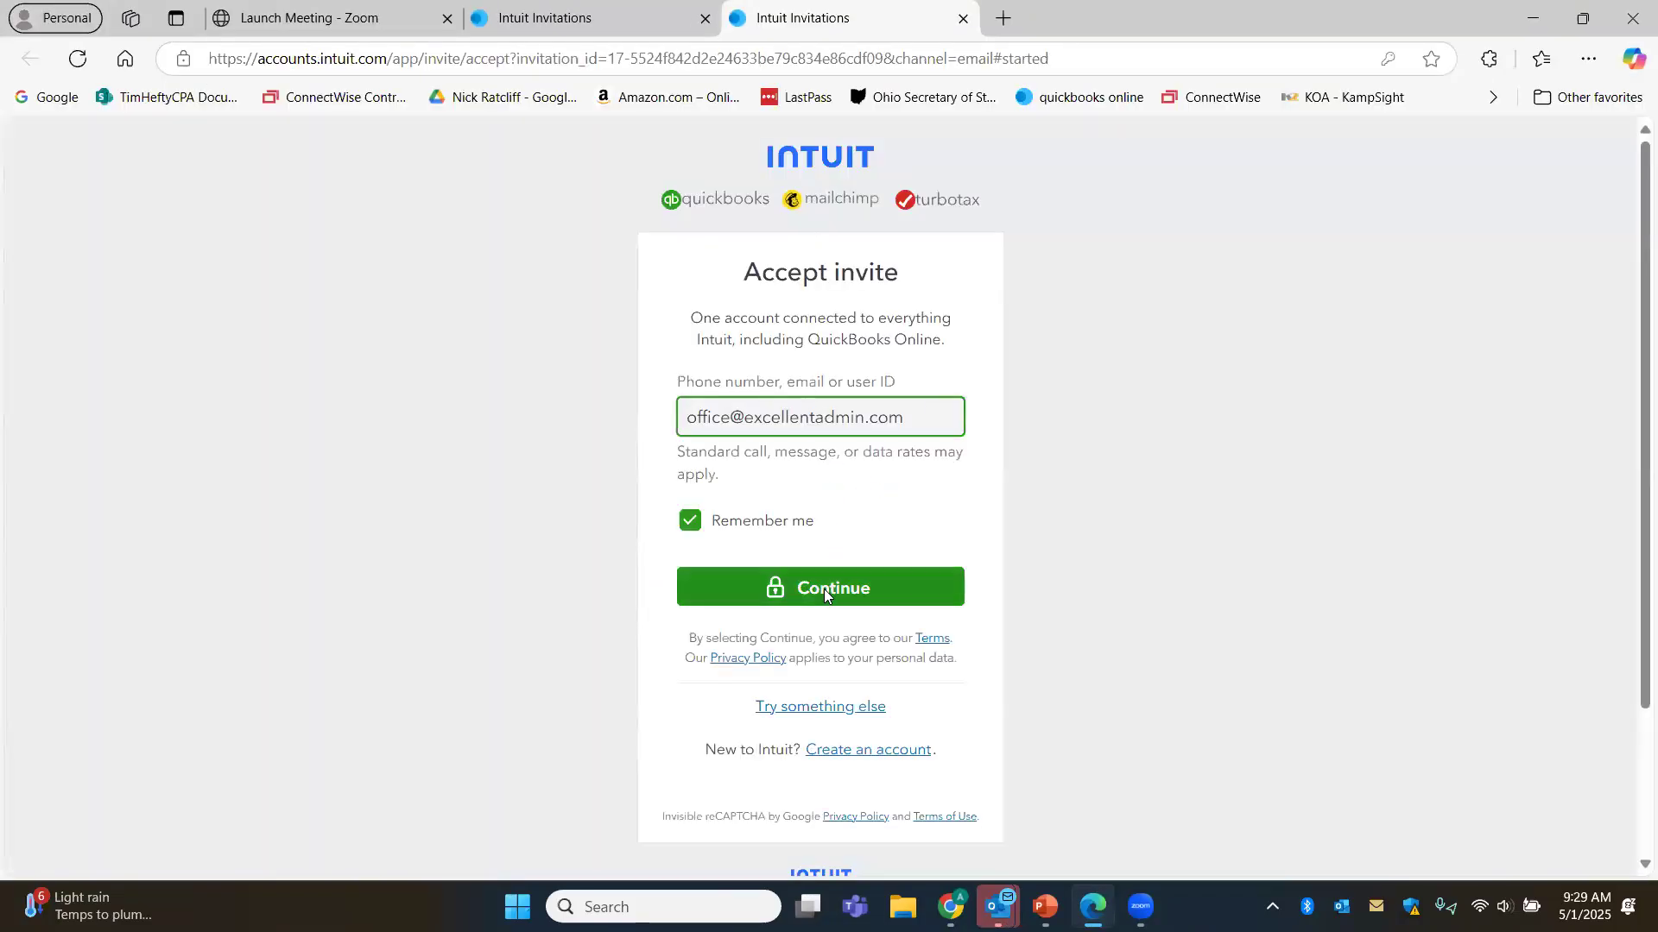
{"action": "left_click", "coordinate": [837, 433]}
{"action": "type", "text": "•••"}
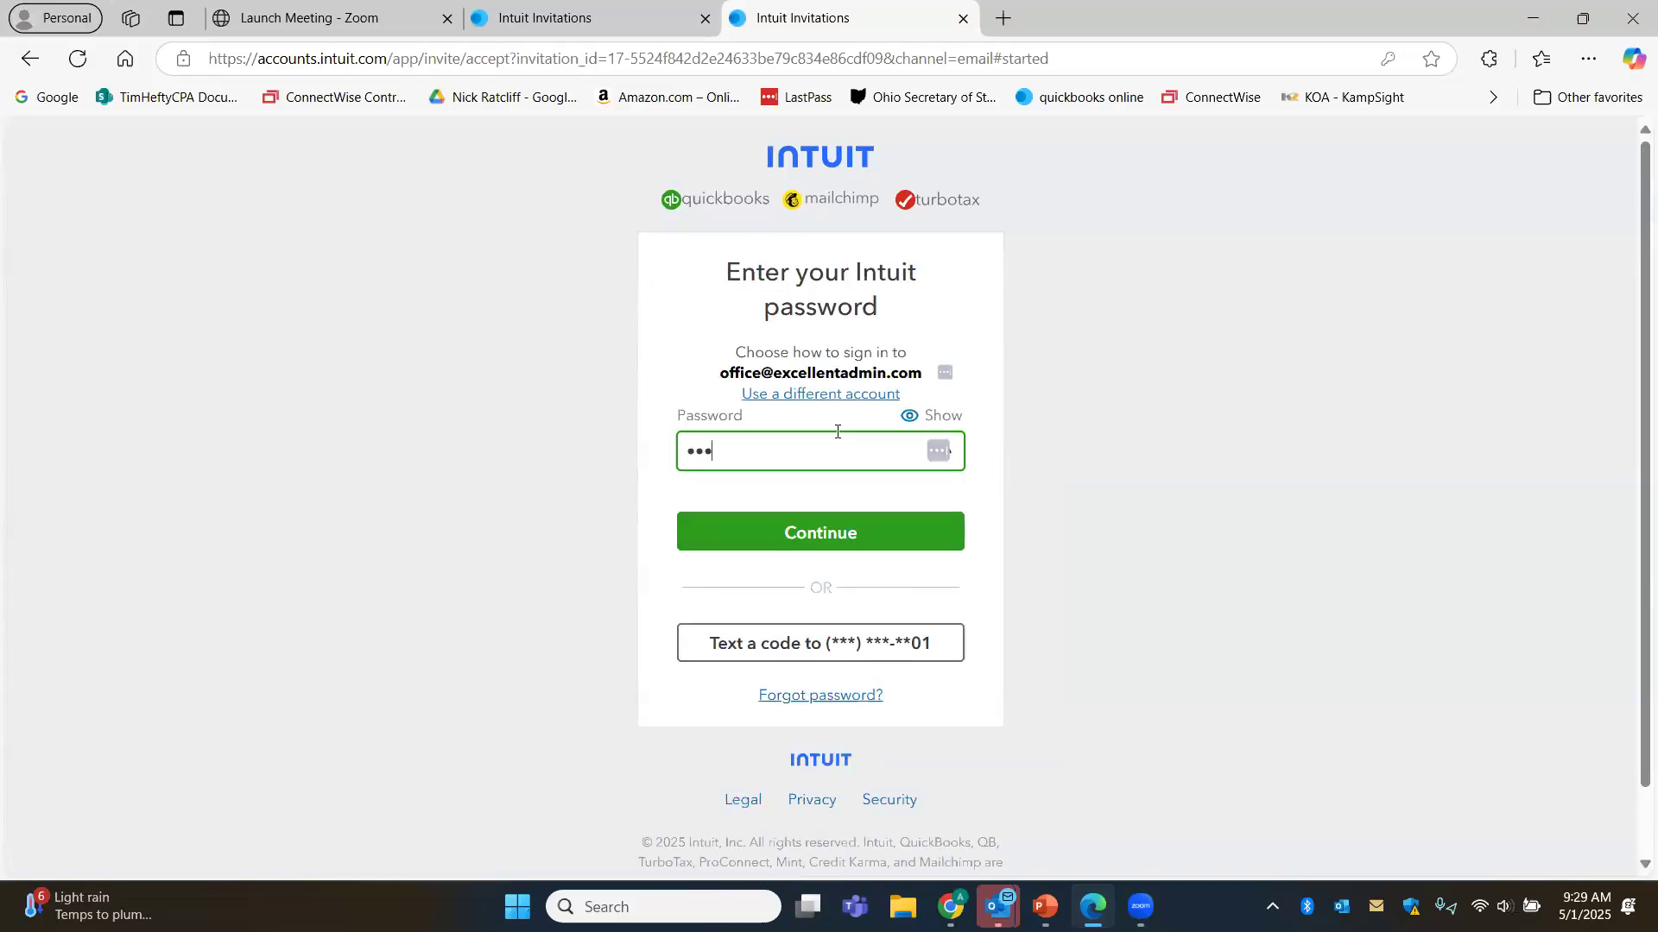
{"action": "key", "text": "Return"}
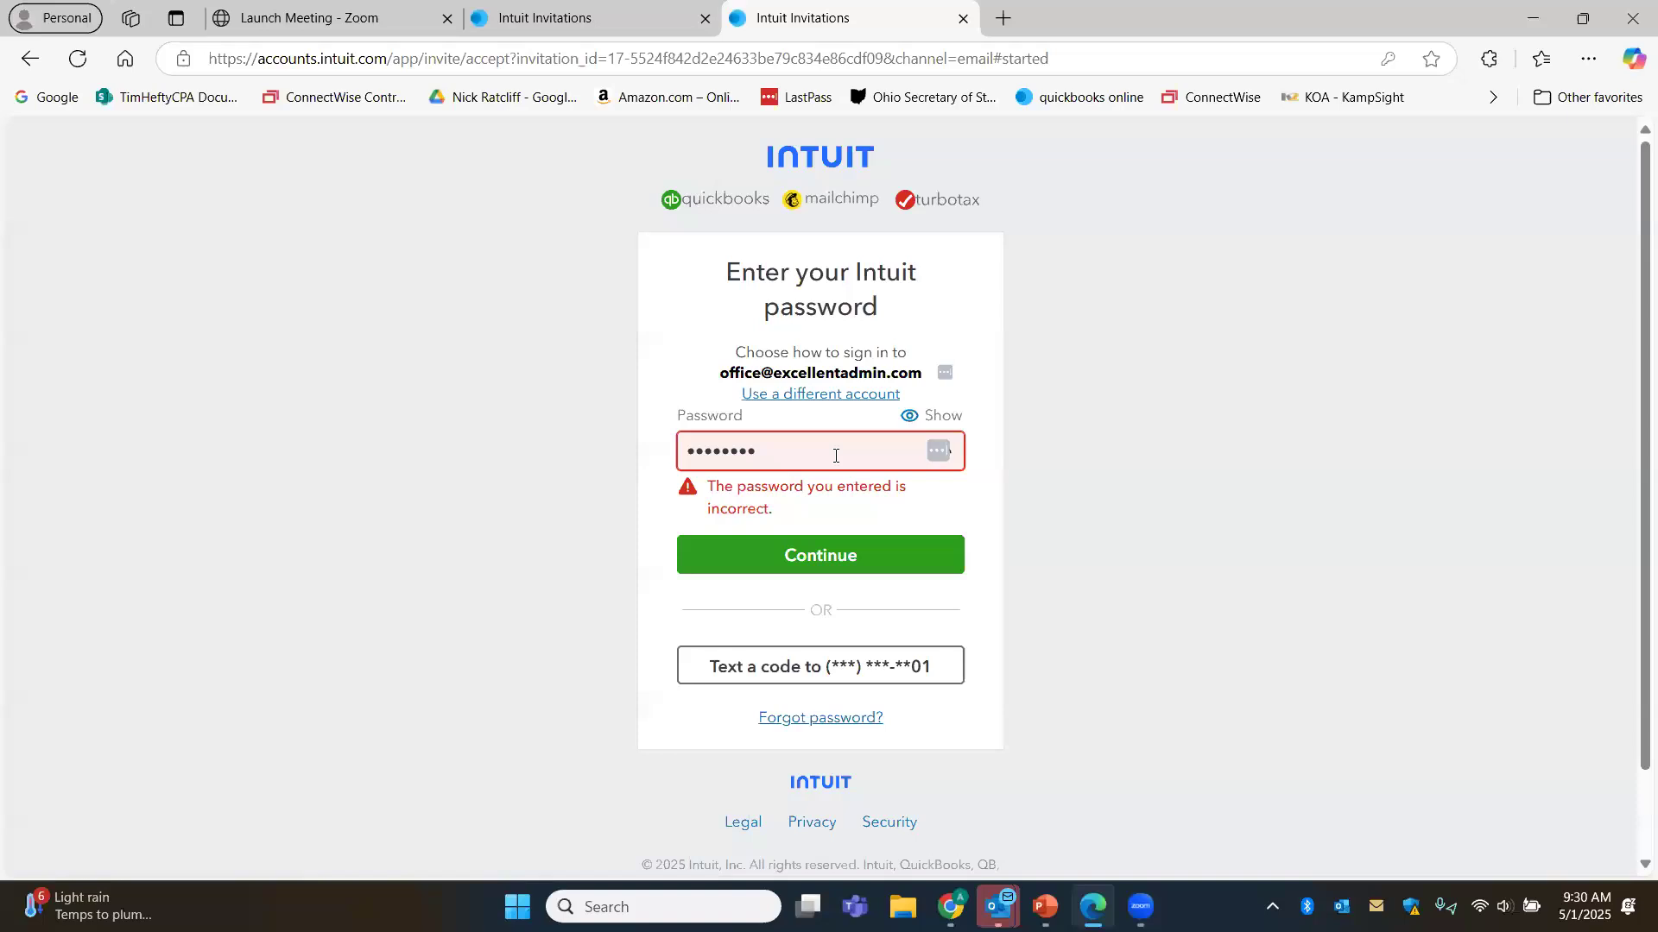
Step: Try a texted verification code, then request an emailed code and bring Outlook forward
{"action": "left_click", "coordinate": [818, 668]}
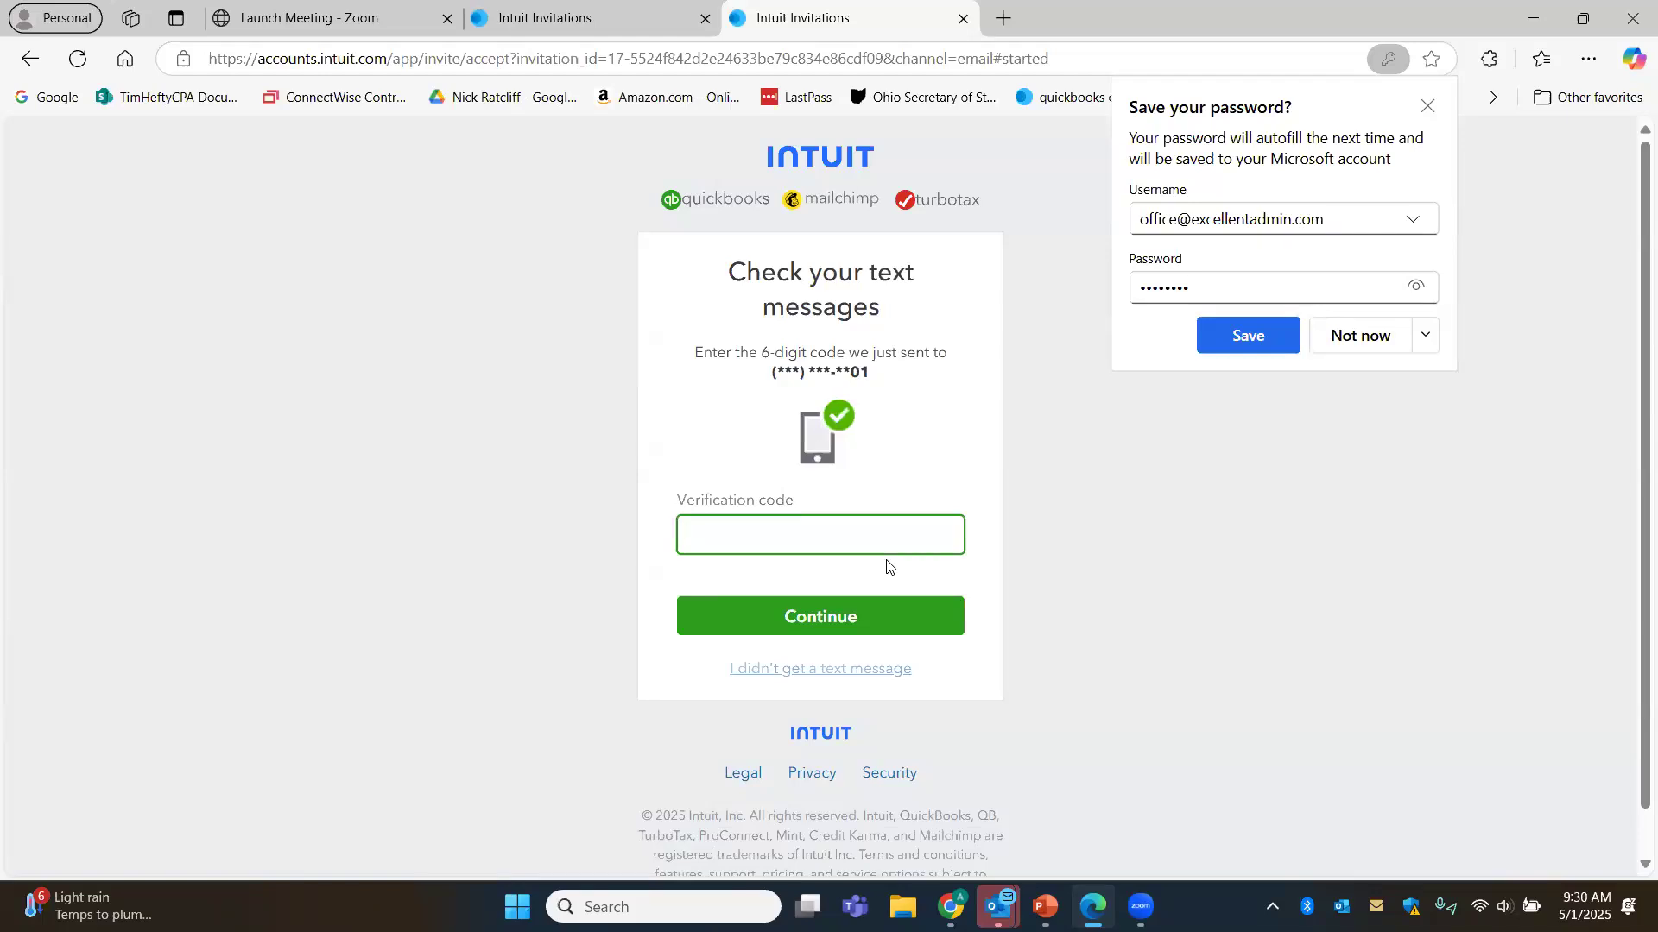
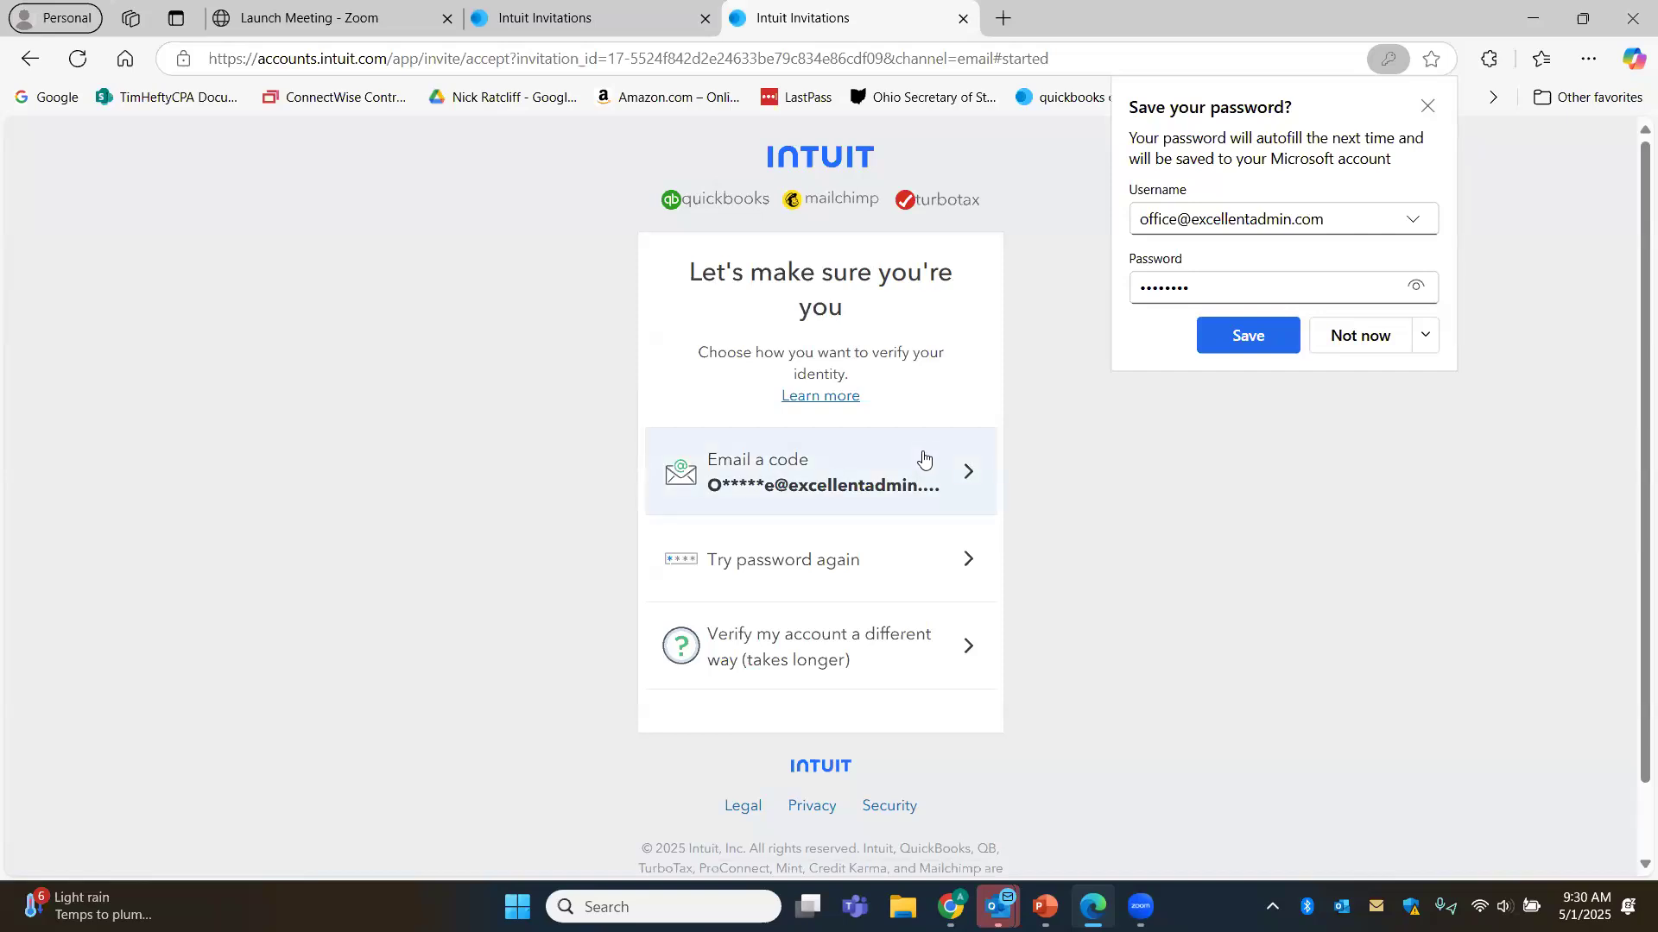
{"action": "left_click", "coordinate": [912, 475]}
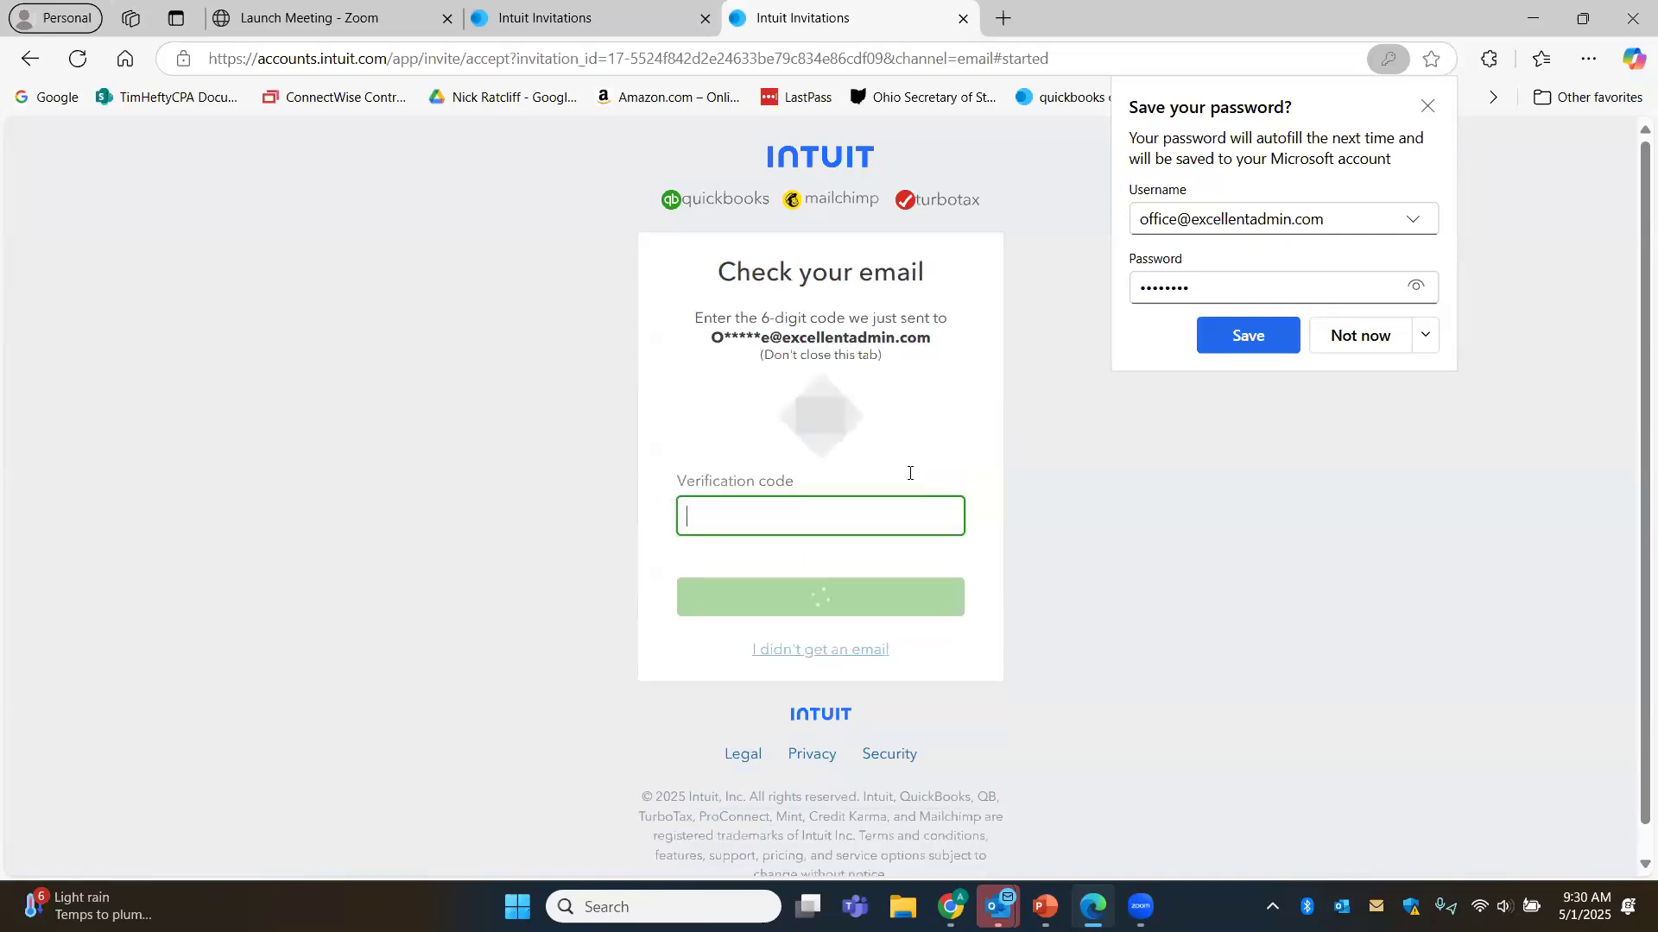
{"action": "left_click", "coordinate": [998, 907]}
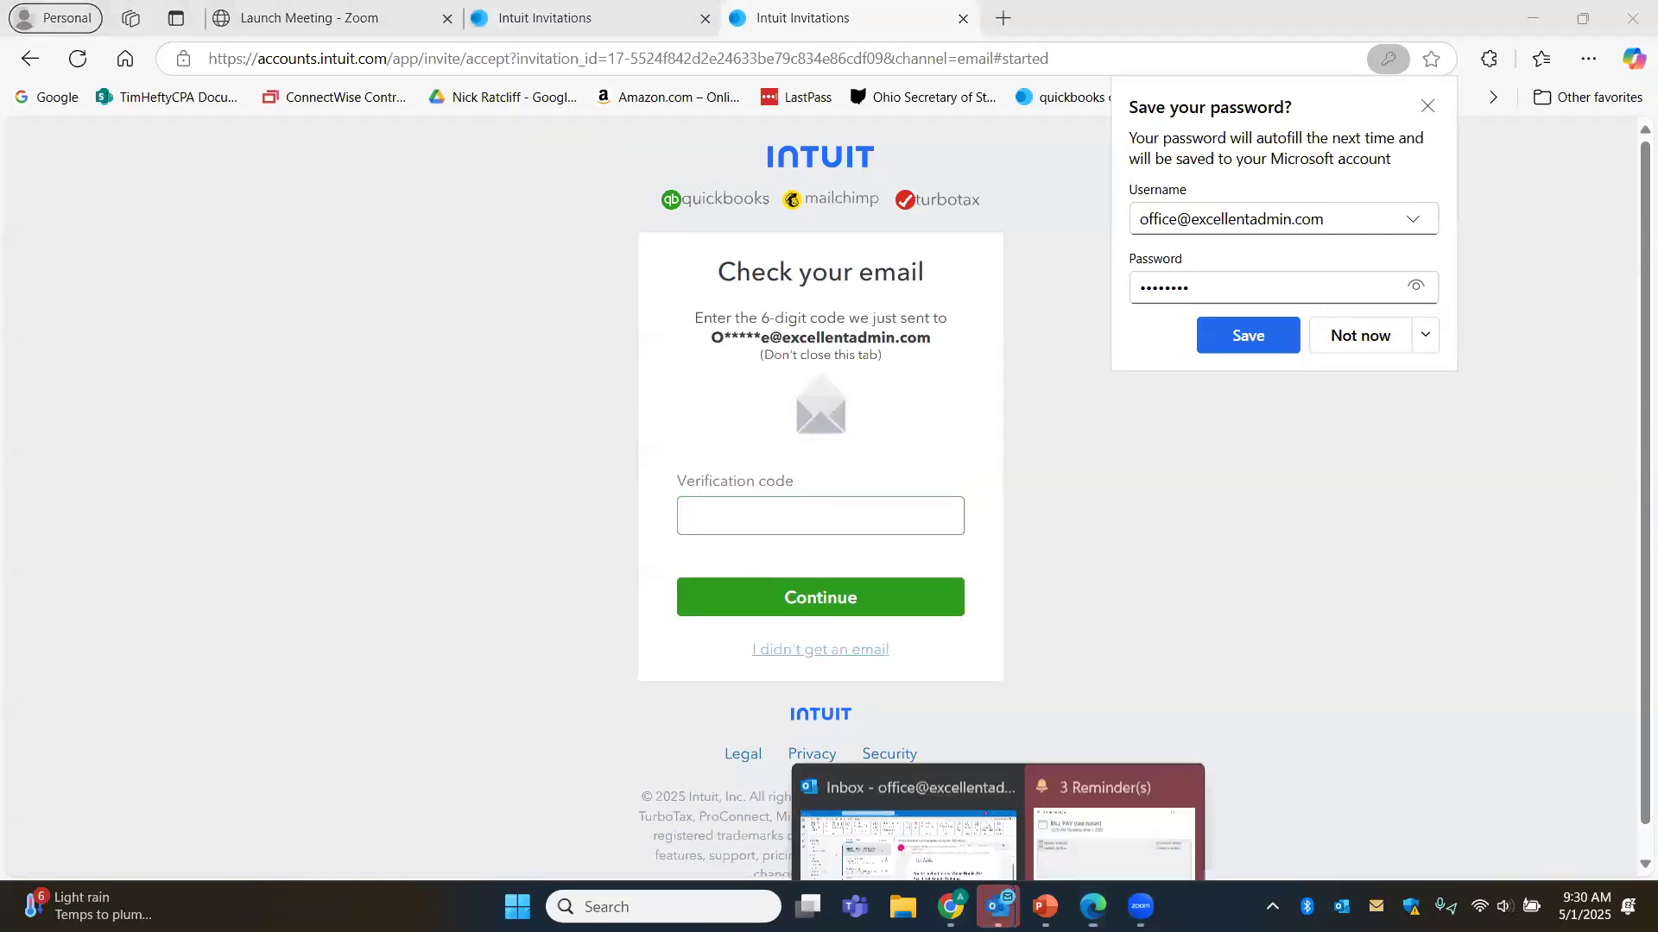
{"action": "left_click", "coordinate": [908, 796]}
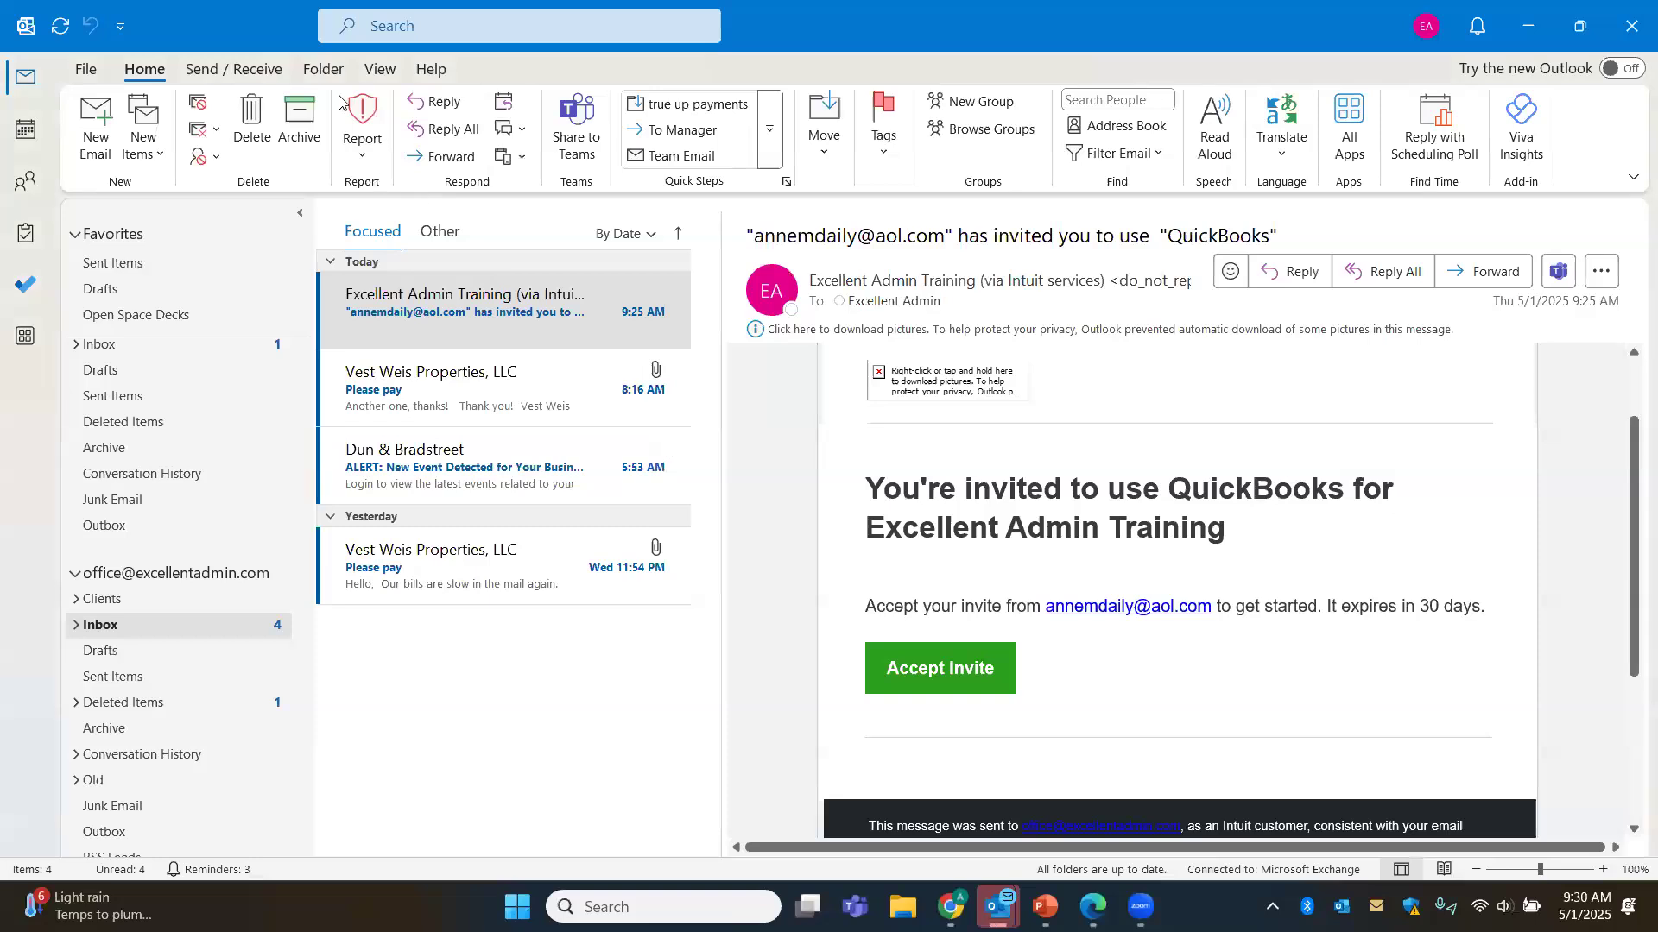
Step: Fetch new mail, open the 'Your Intuit code' email, and copy its code back to the browser
{"action": "left_click", "coordinate": [246, 72]}
{"action": "left_click", "coordinate": [118, 120]}
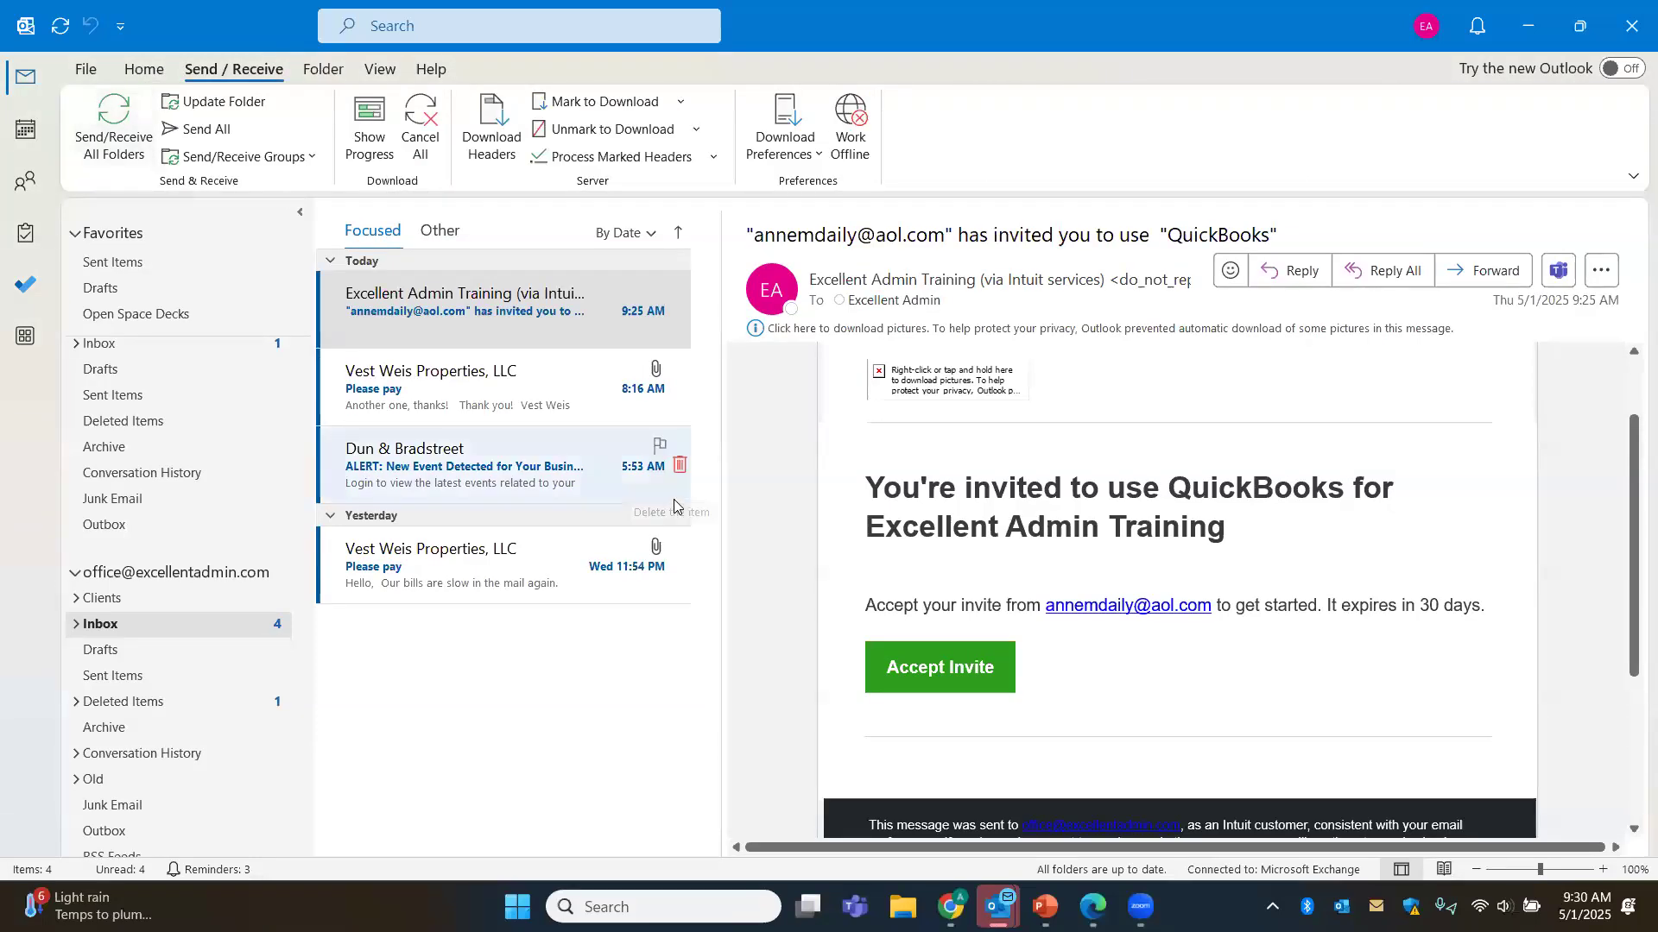
{"action": "left_click", "coordinate": [105, 114]}
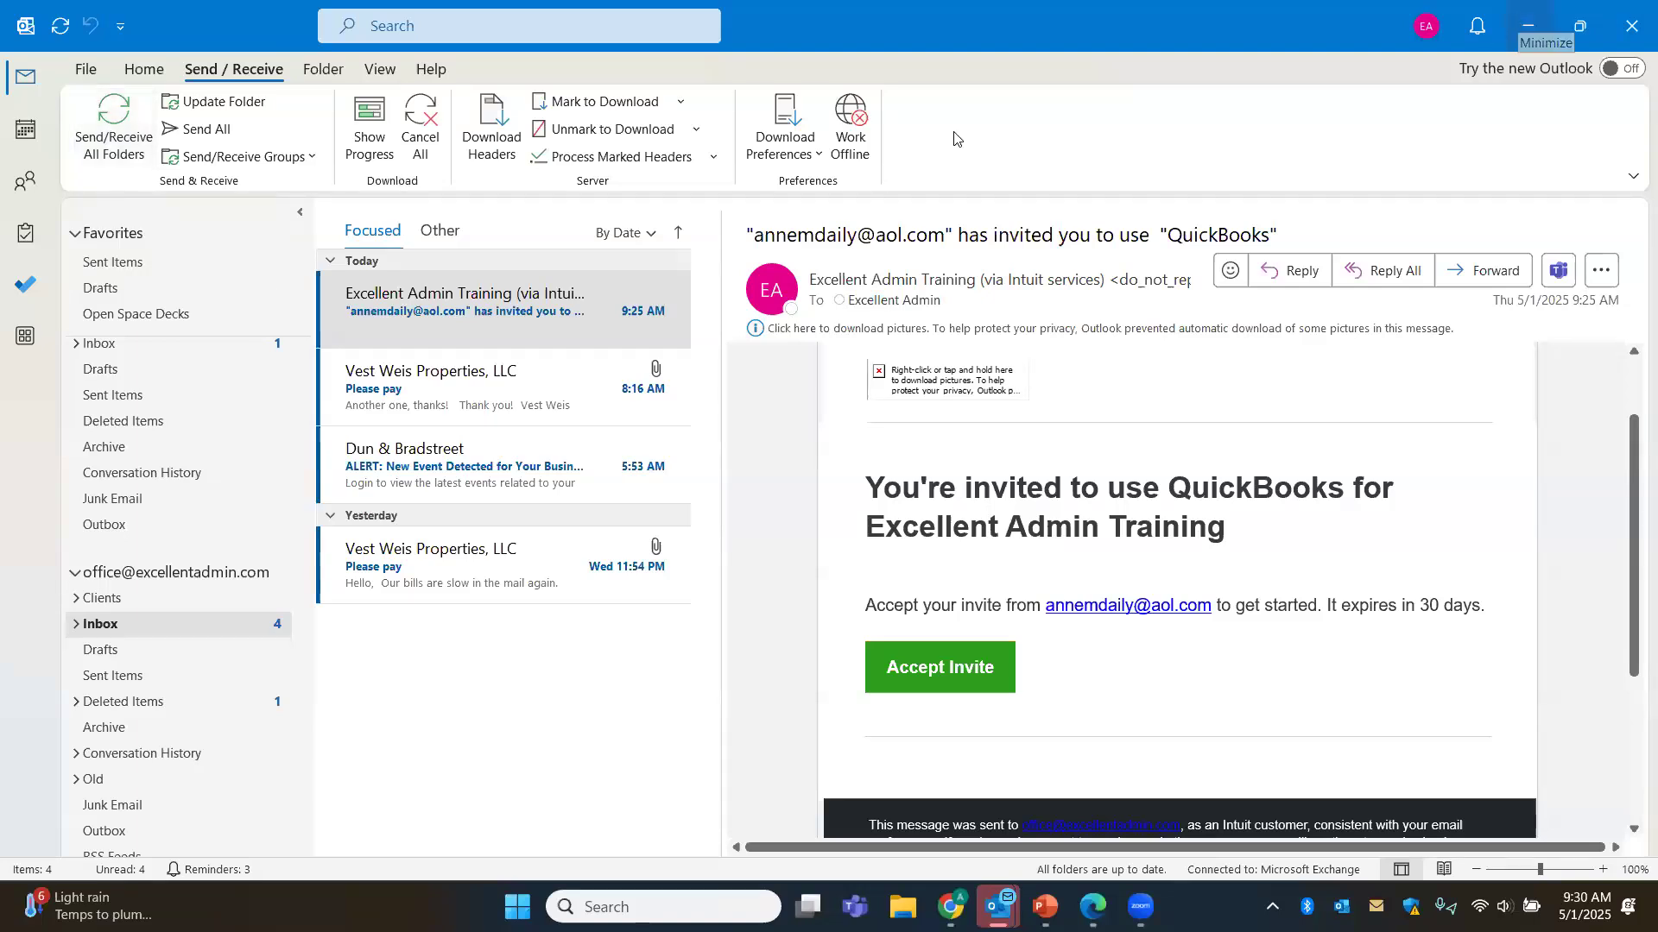
{"action": "left_click", "coordinate": [540, 305]}
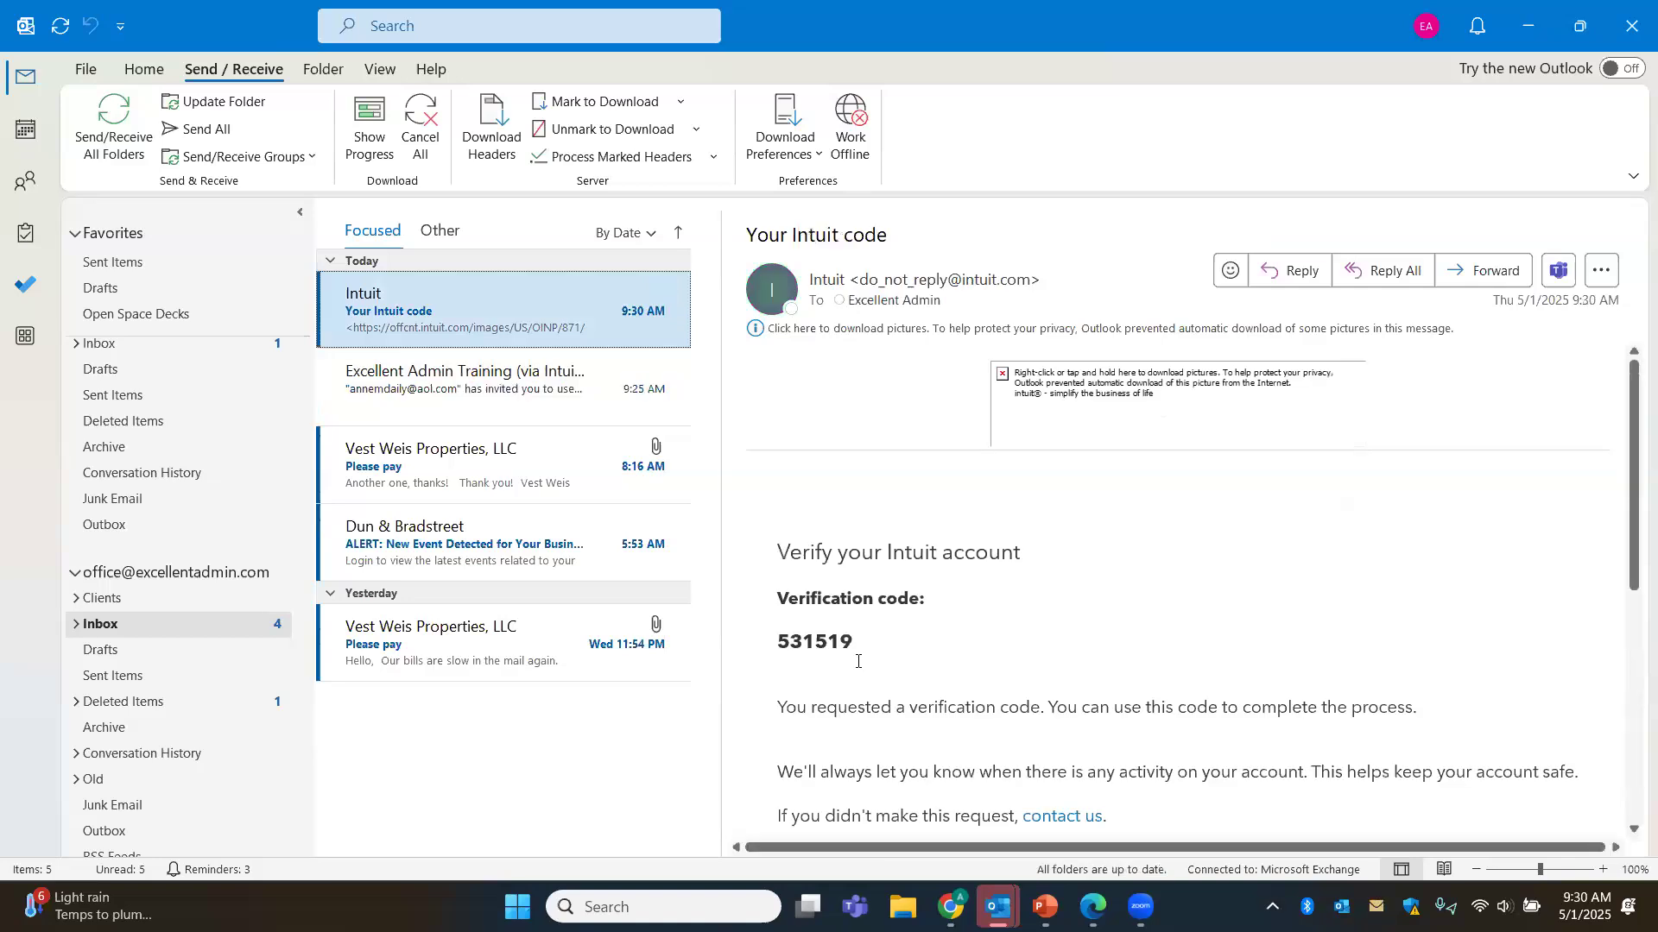
{"action": "left_click_drag", "start_coordinate": [851, 640], "coordinate": [768, 640]}
{"action": "key", "text": "ctrl+c"}
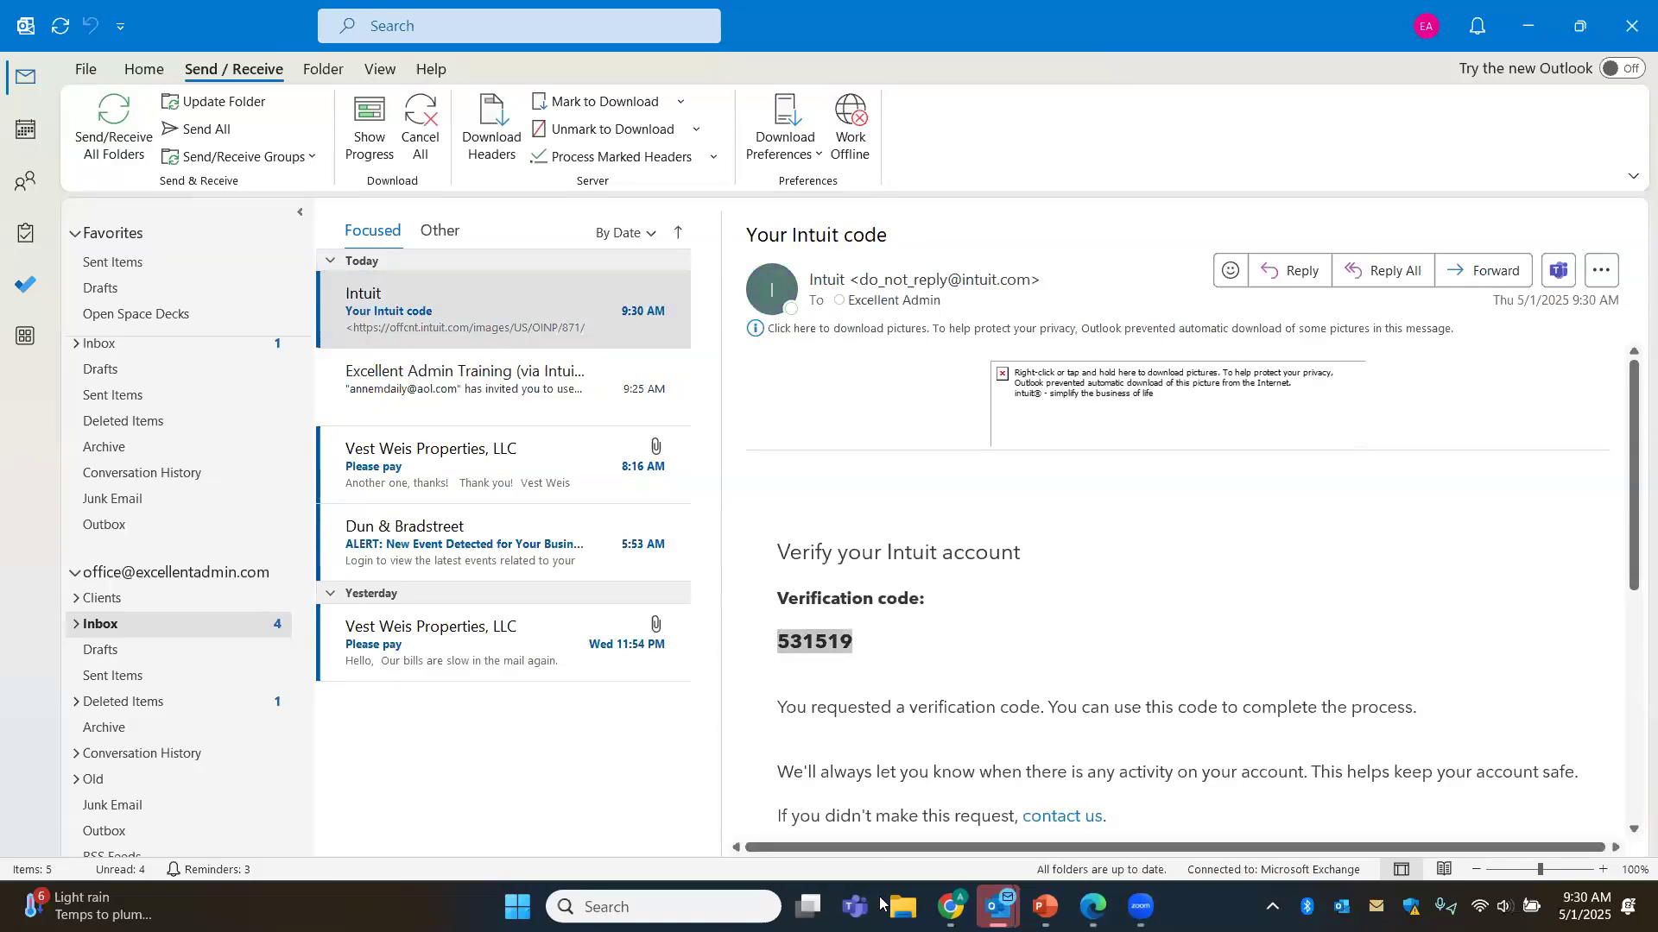
{"action": "left_click", "coordinate": [1092, 906]}
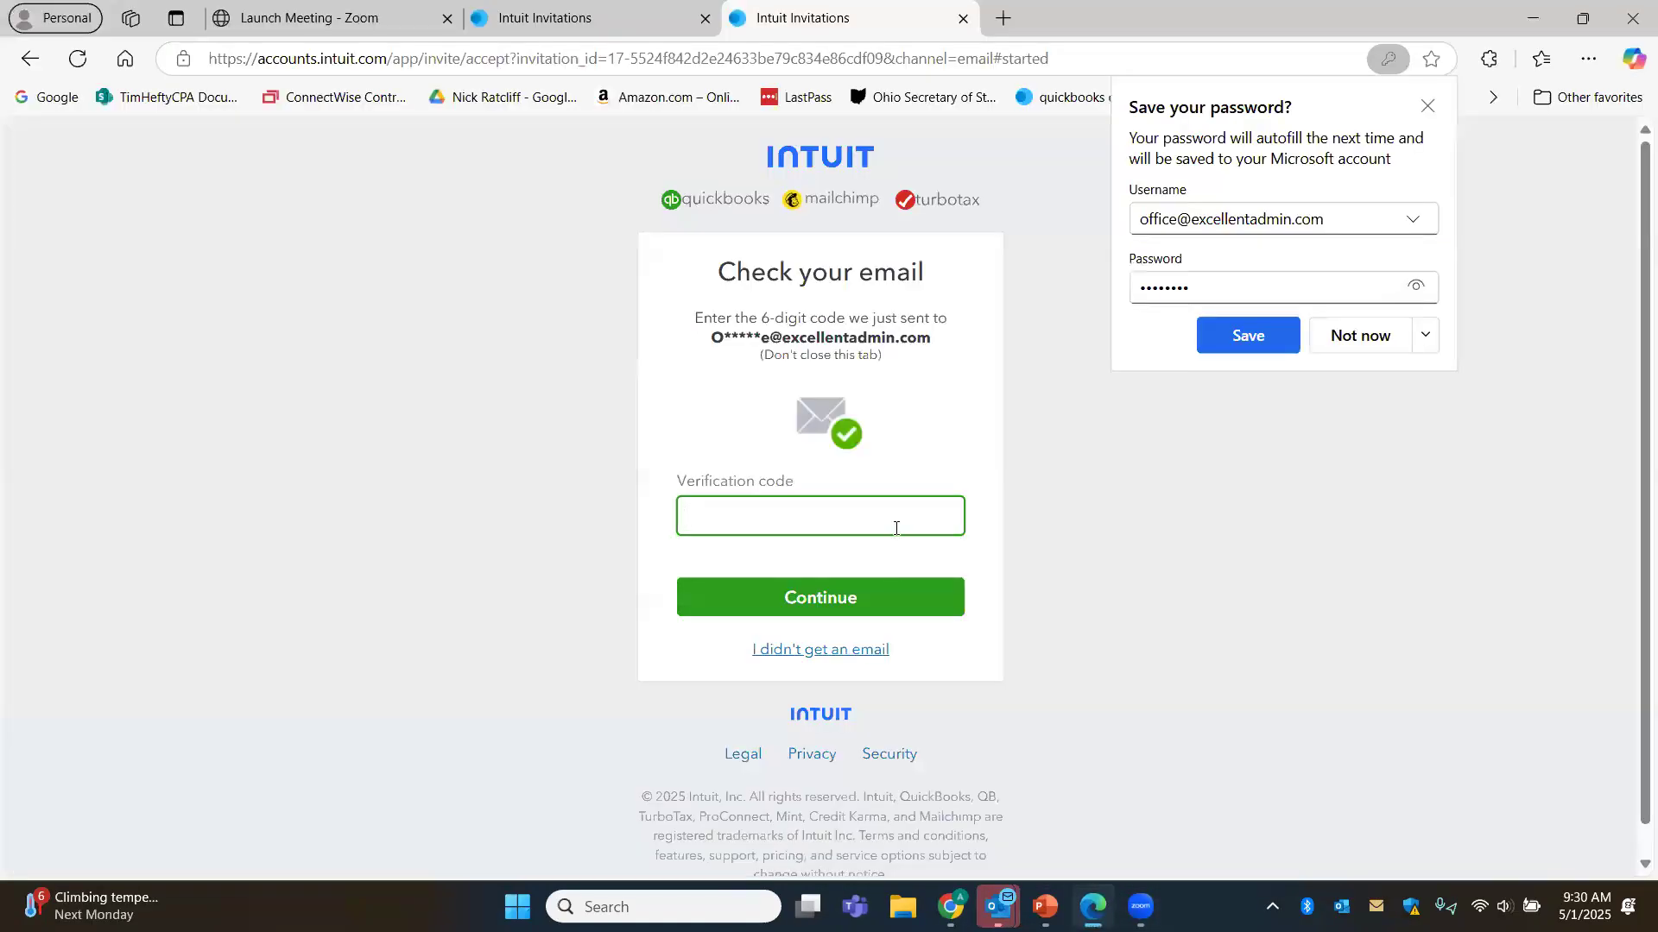
Step: Paste the emailed code to verify, set a new account password, and minimize Edge
{"action": "key", "text": "ctrl+v"}
{"action": "left_click", "coordinate": [853, 590]}
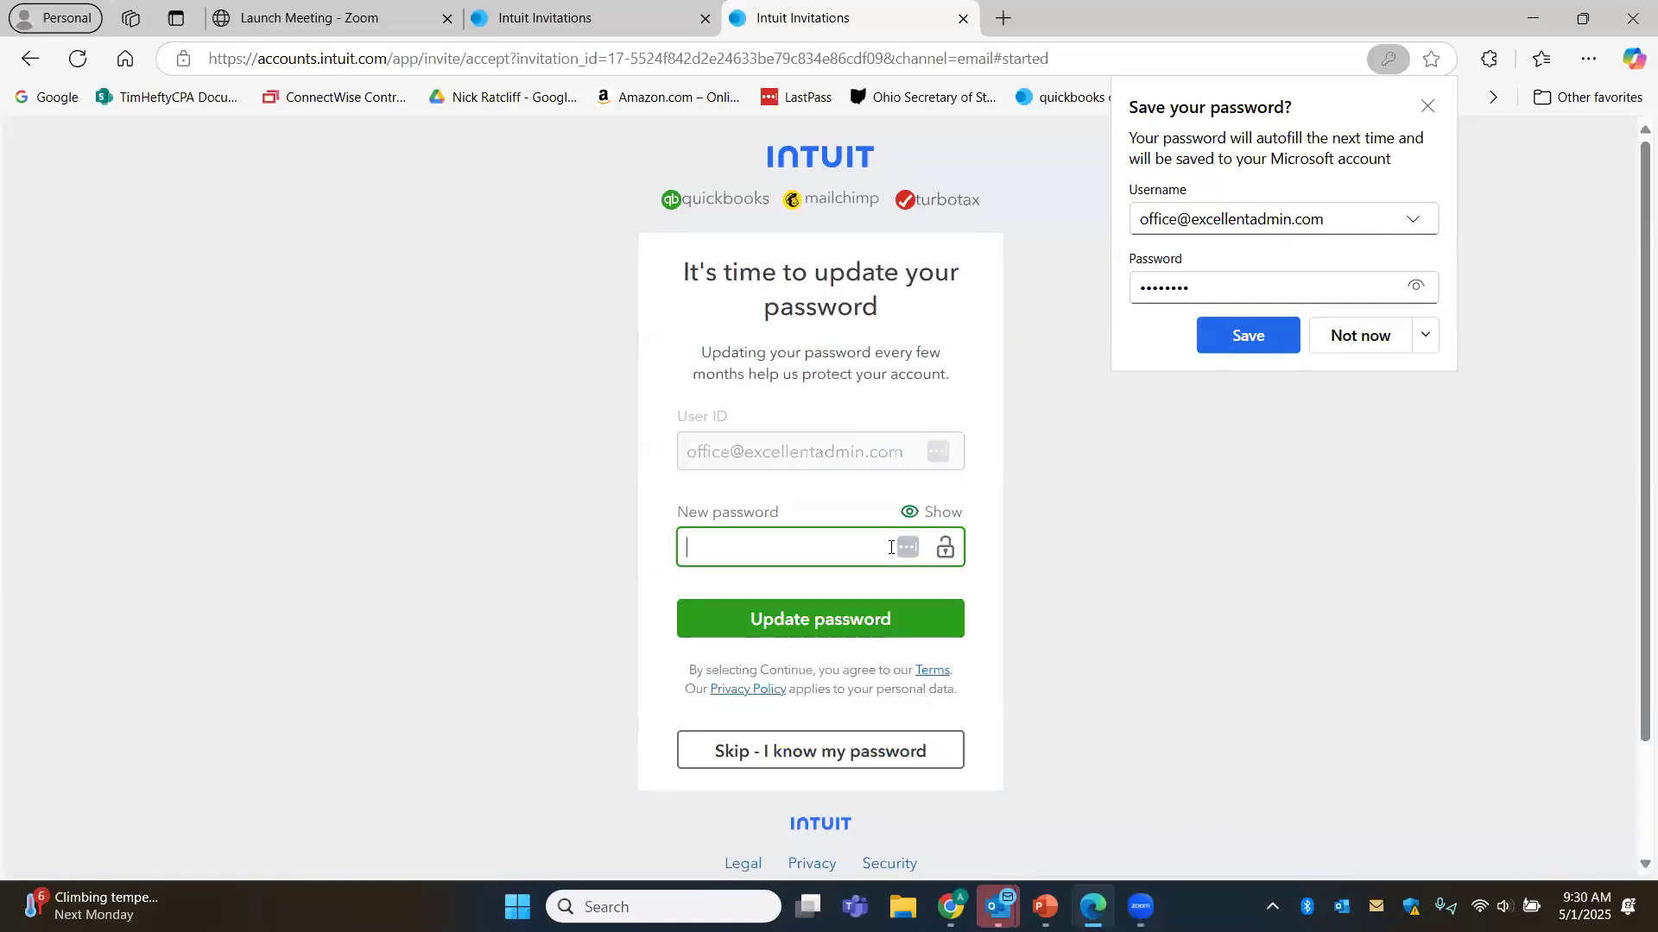
{"action": "type", "text": "*********"}
{"action": "left_click", "coordinate": [847, 715]}
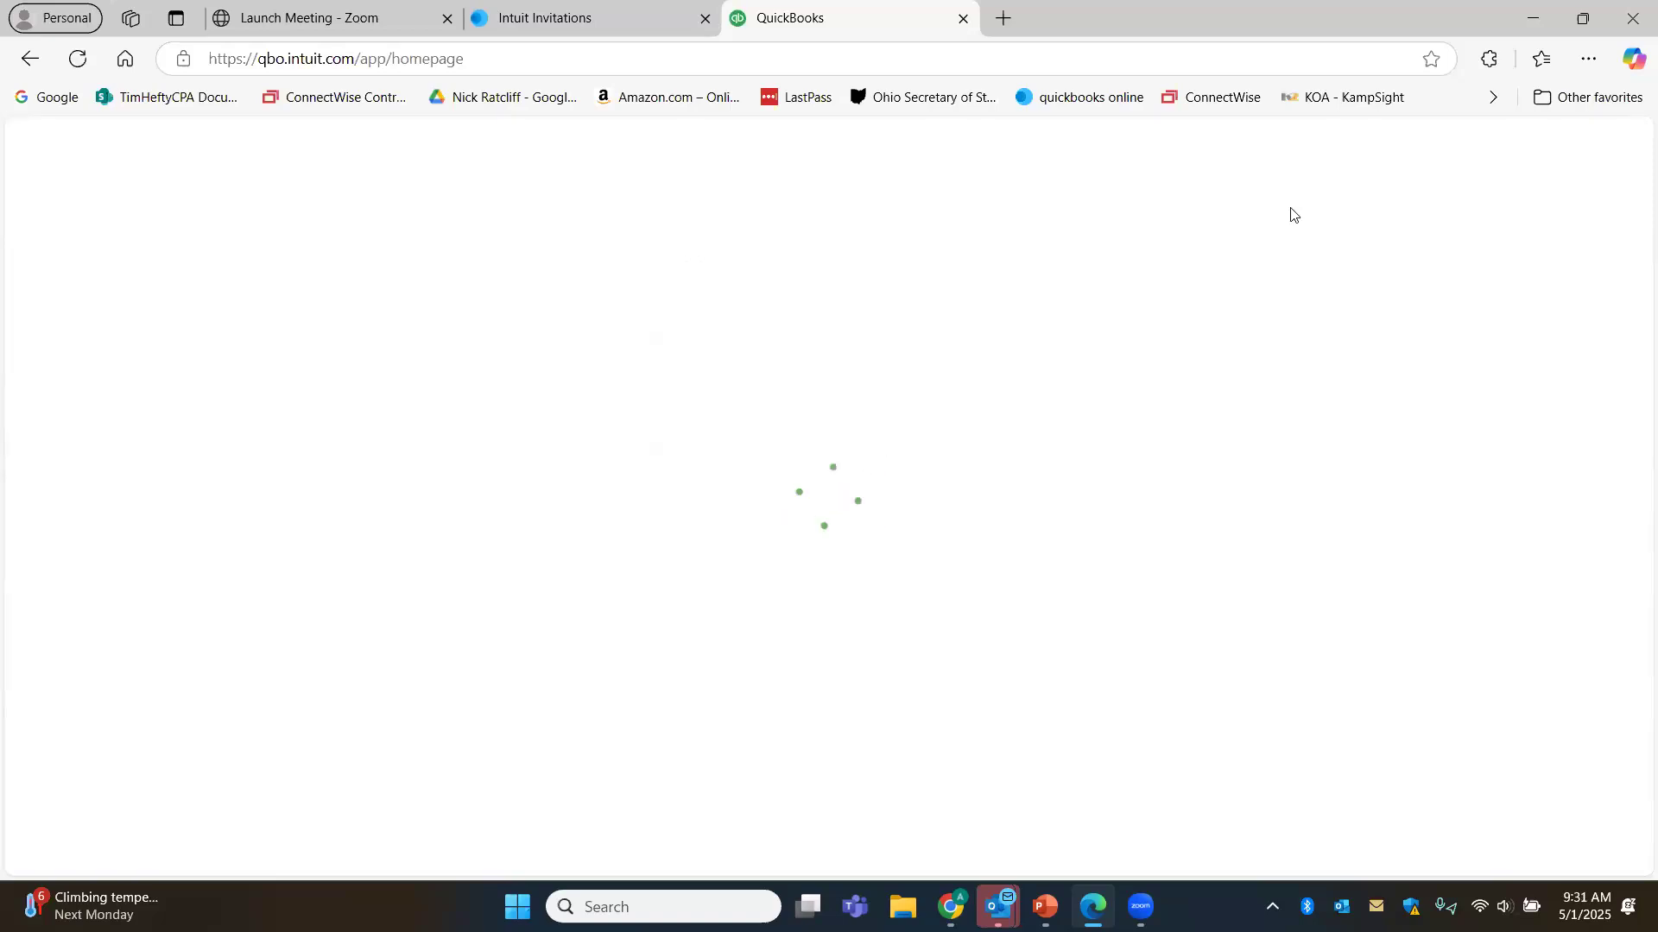
{"action": "left_click", "coordinate": [1546, 12]}
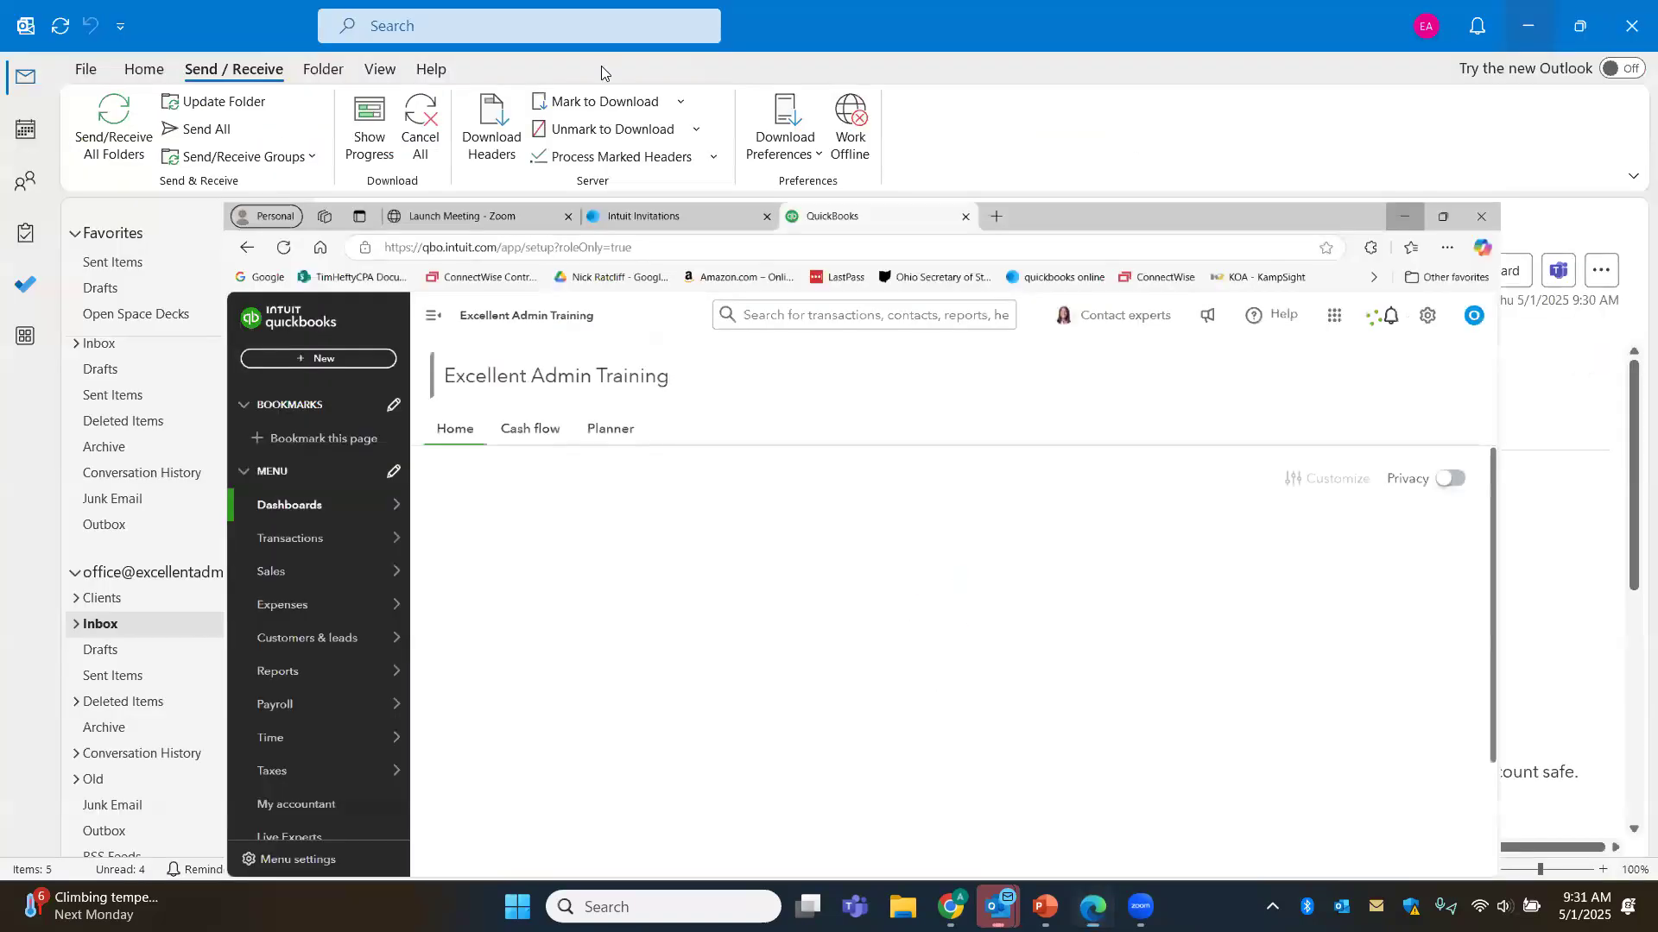
Step: Refresh Manage users to confirm the Company admin is Active and review their user activity
{"action": "left_click", "coordinate": [1545, 10]}
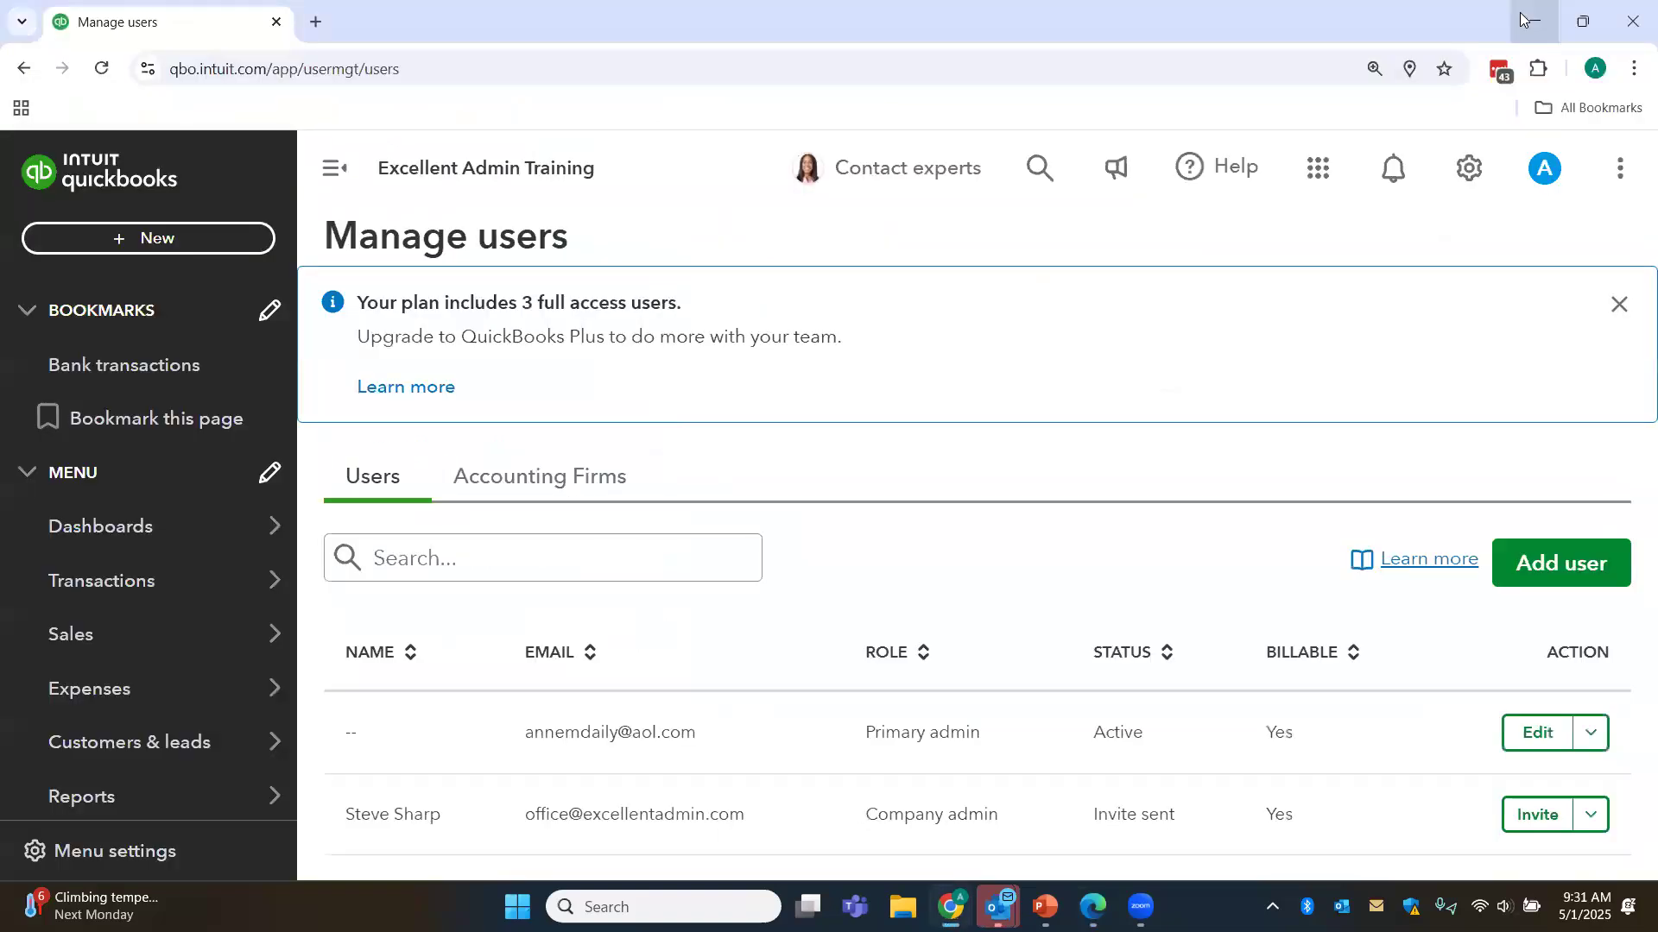
{"action": "left_click", "coordinate": [102, 68]}
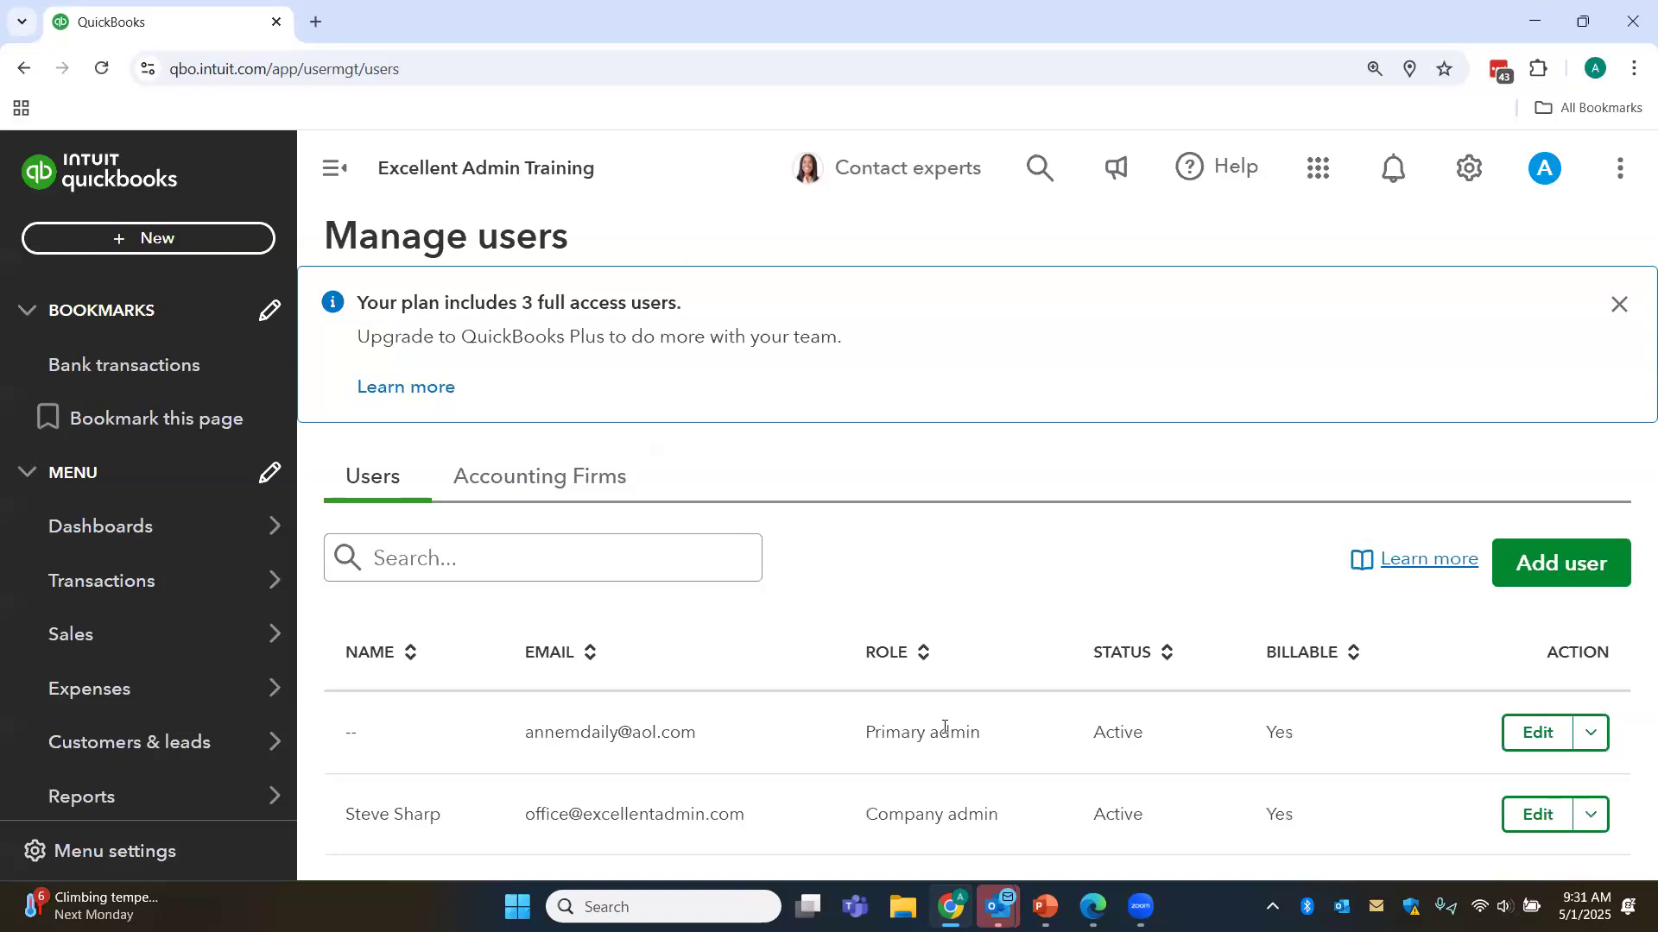
{"action": "left_click", "coordinate": [1591, 814]}
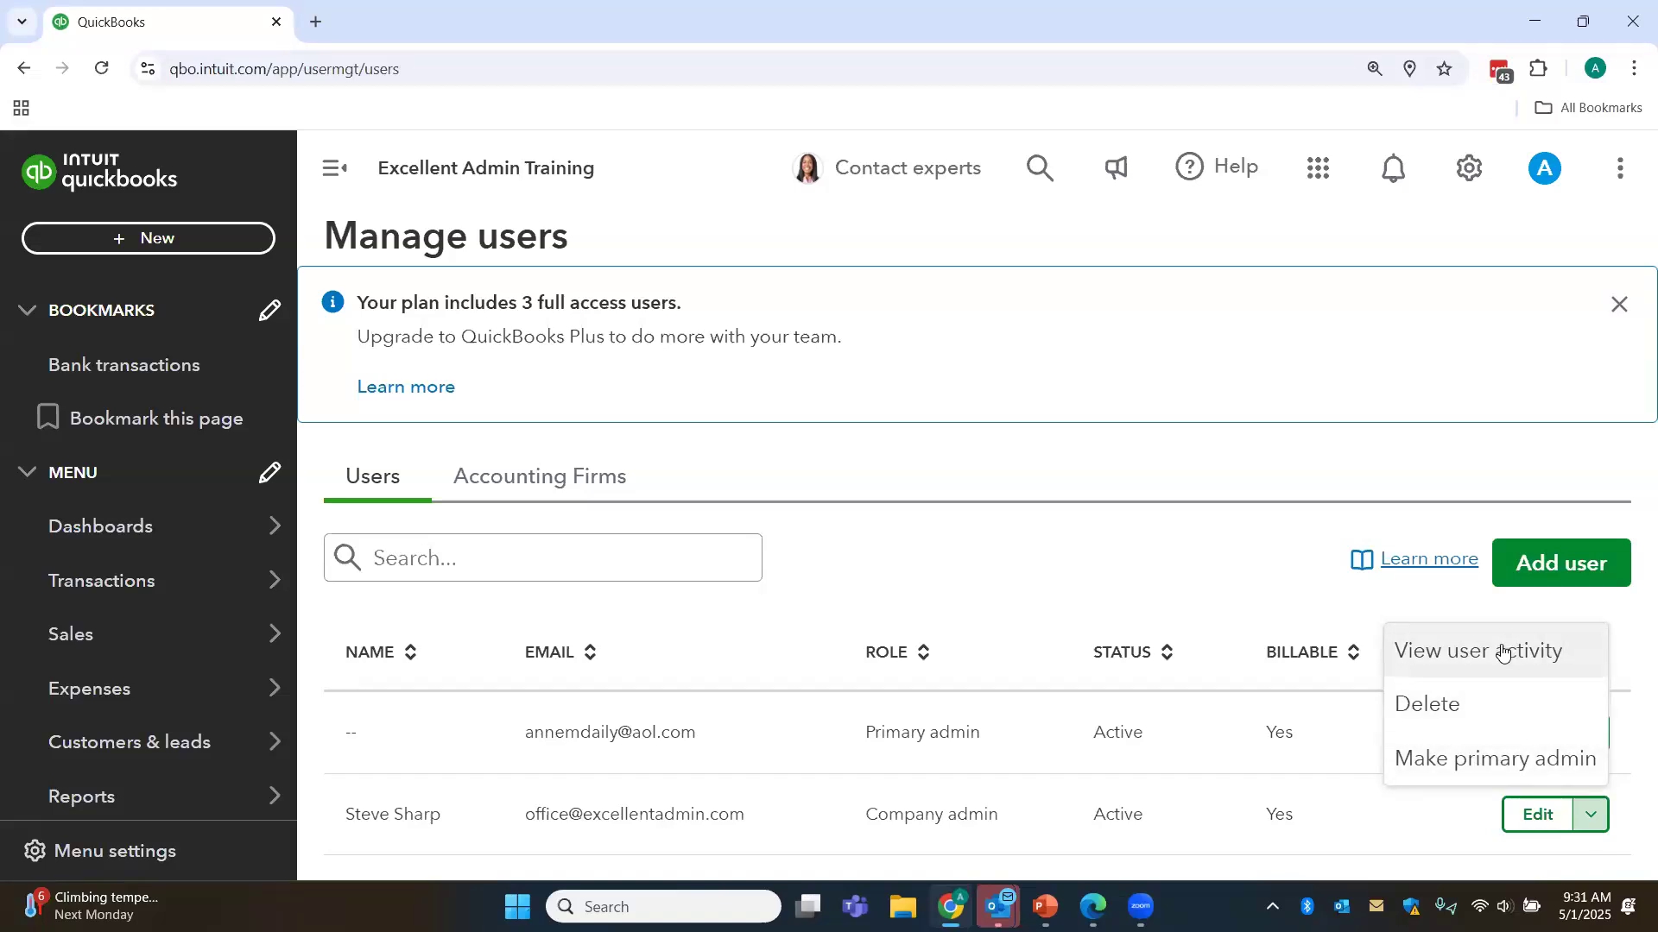
{"action": "left_click", "coordinate": [1550, 654]}
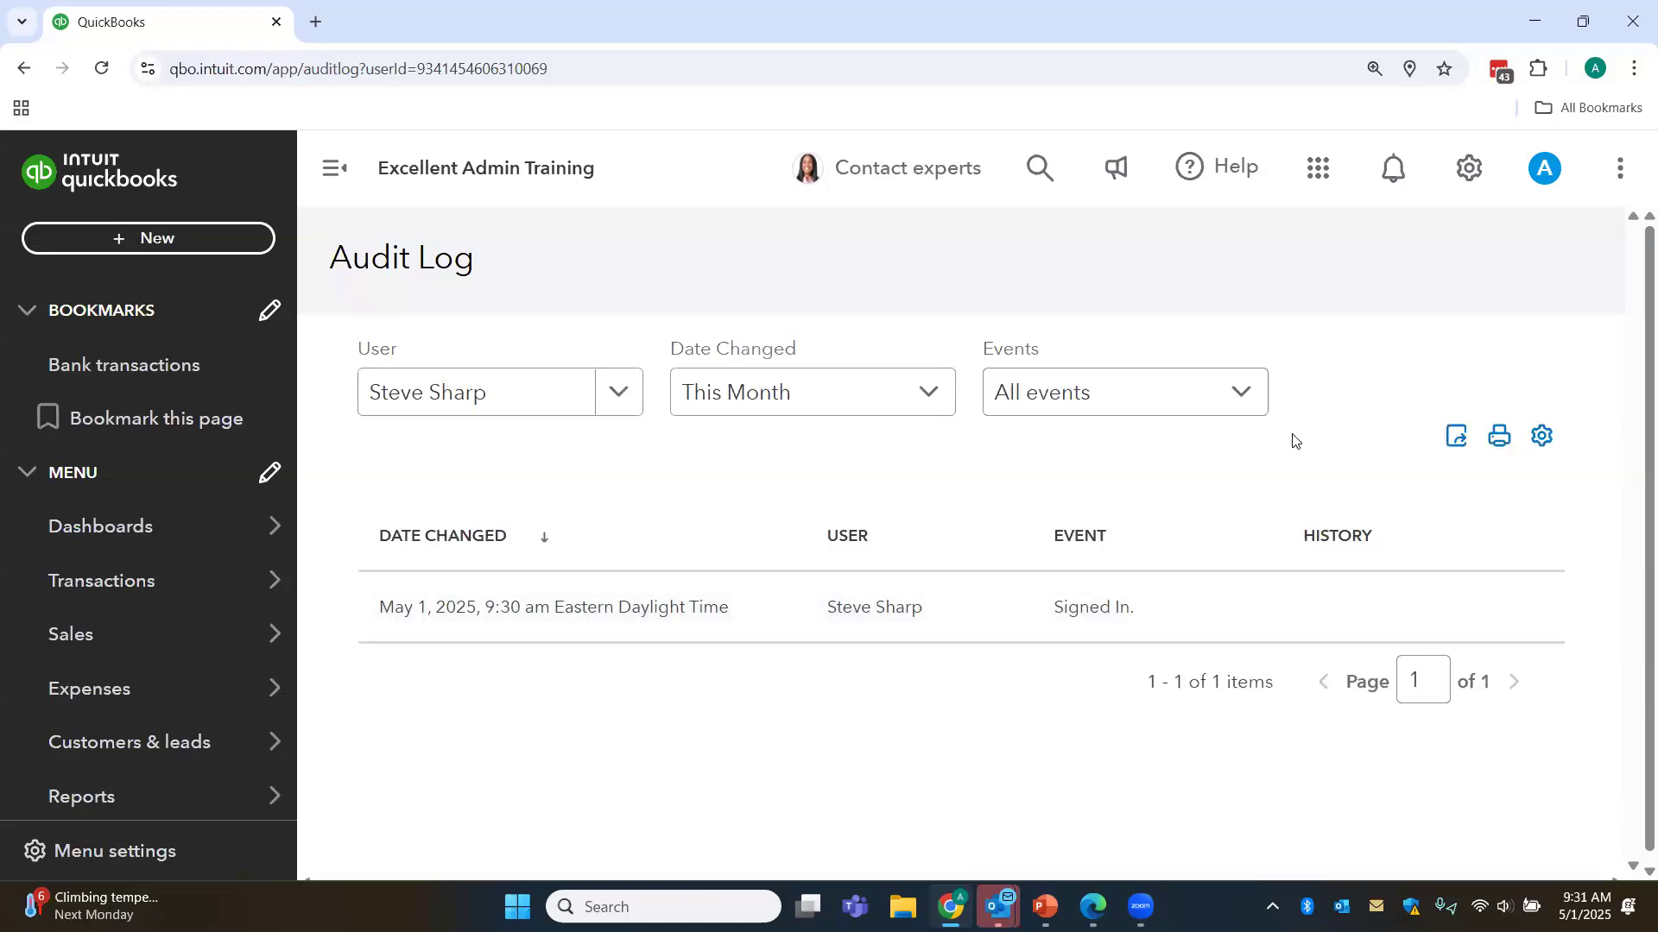
{"action": "left_click", "coordinate": [24, 69]}
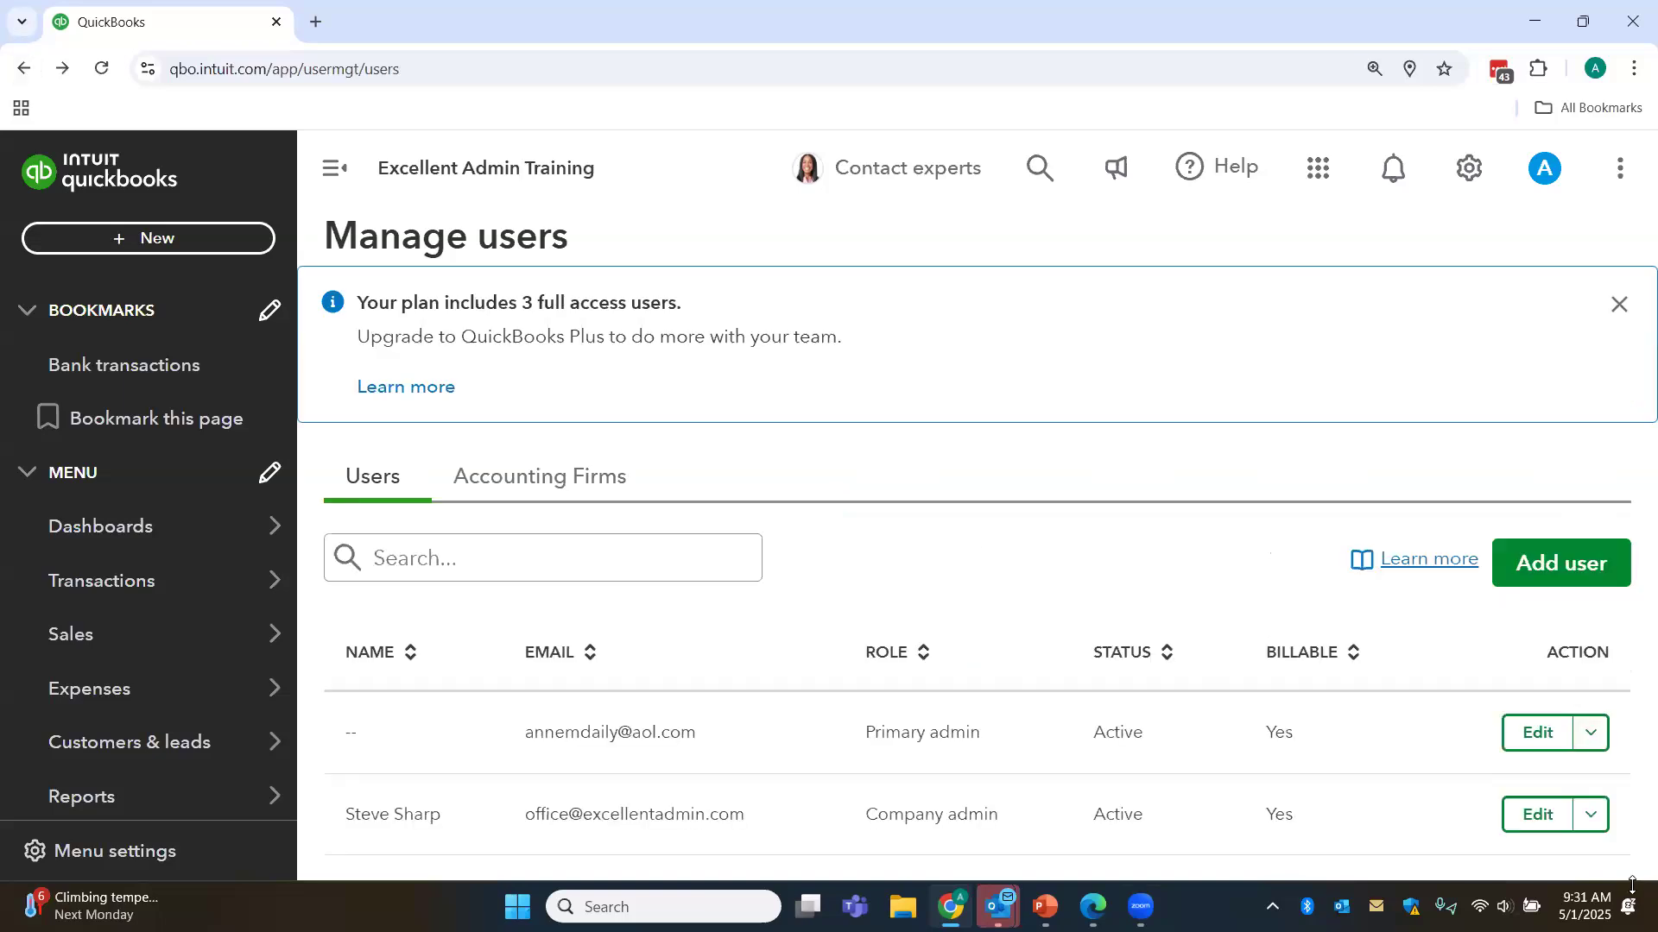
Step: Make the Company admin the primary admin via the Edit dropdown and confirm Change primary admin
{"action": "left_click", "coordinate": [1592, 817]}
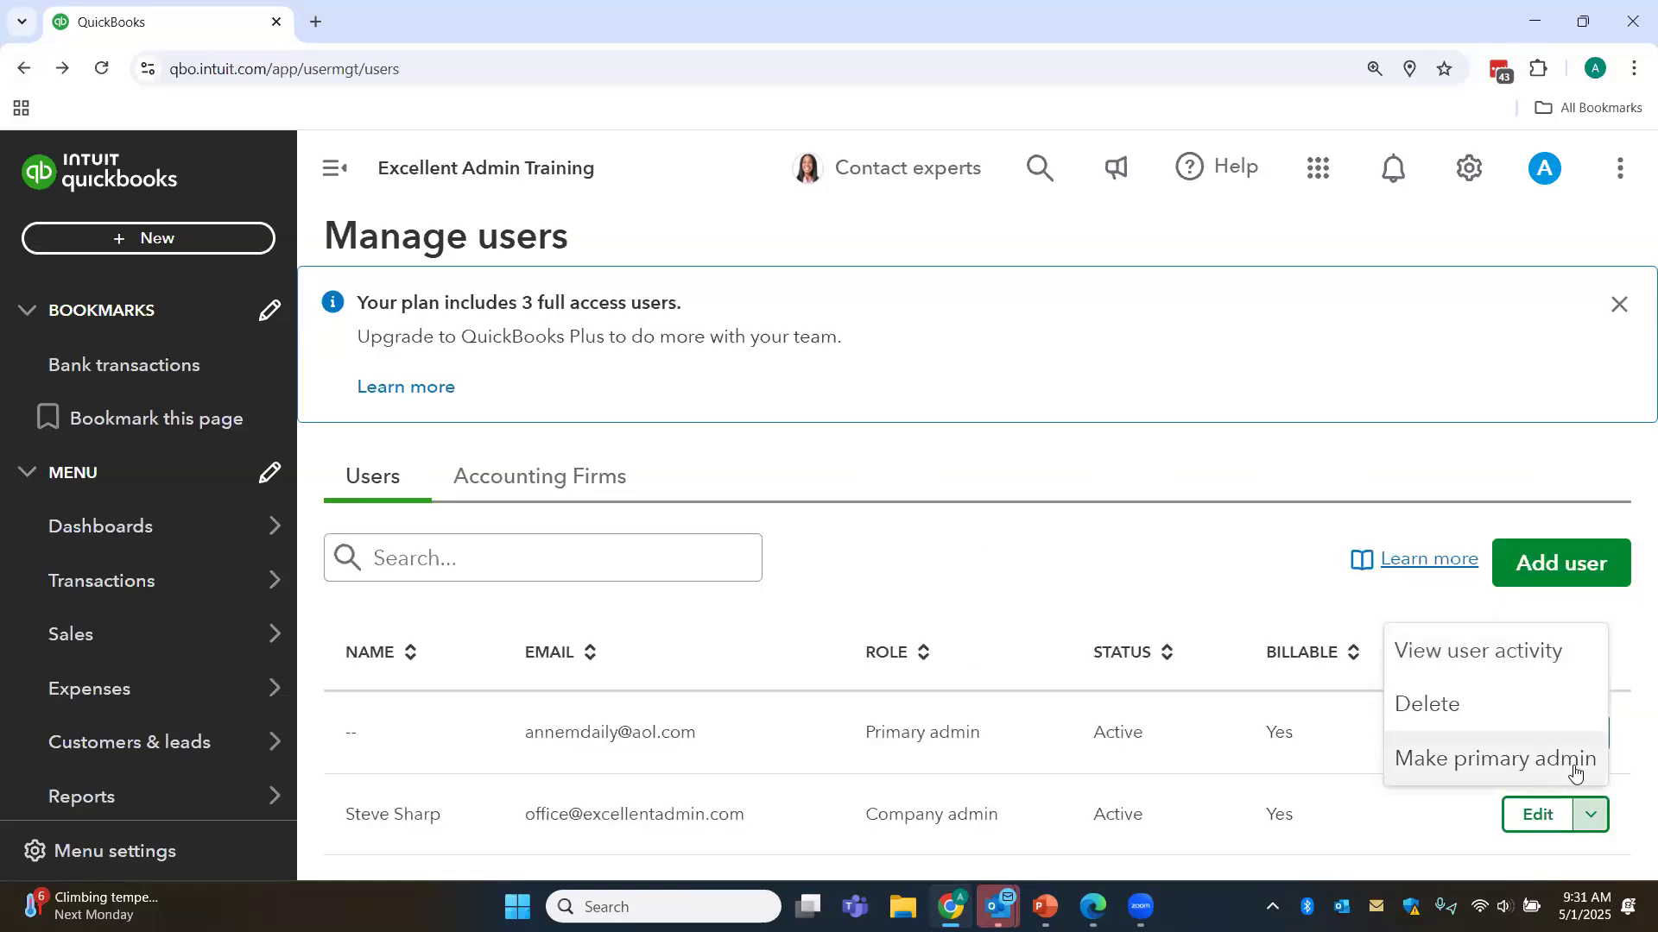
{"action": "left_click", "coordinate": [1559, 760]}
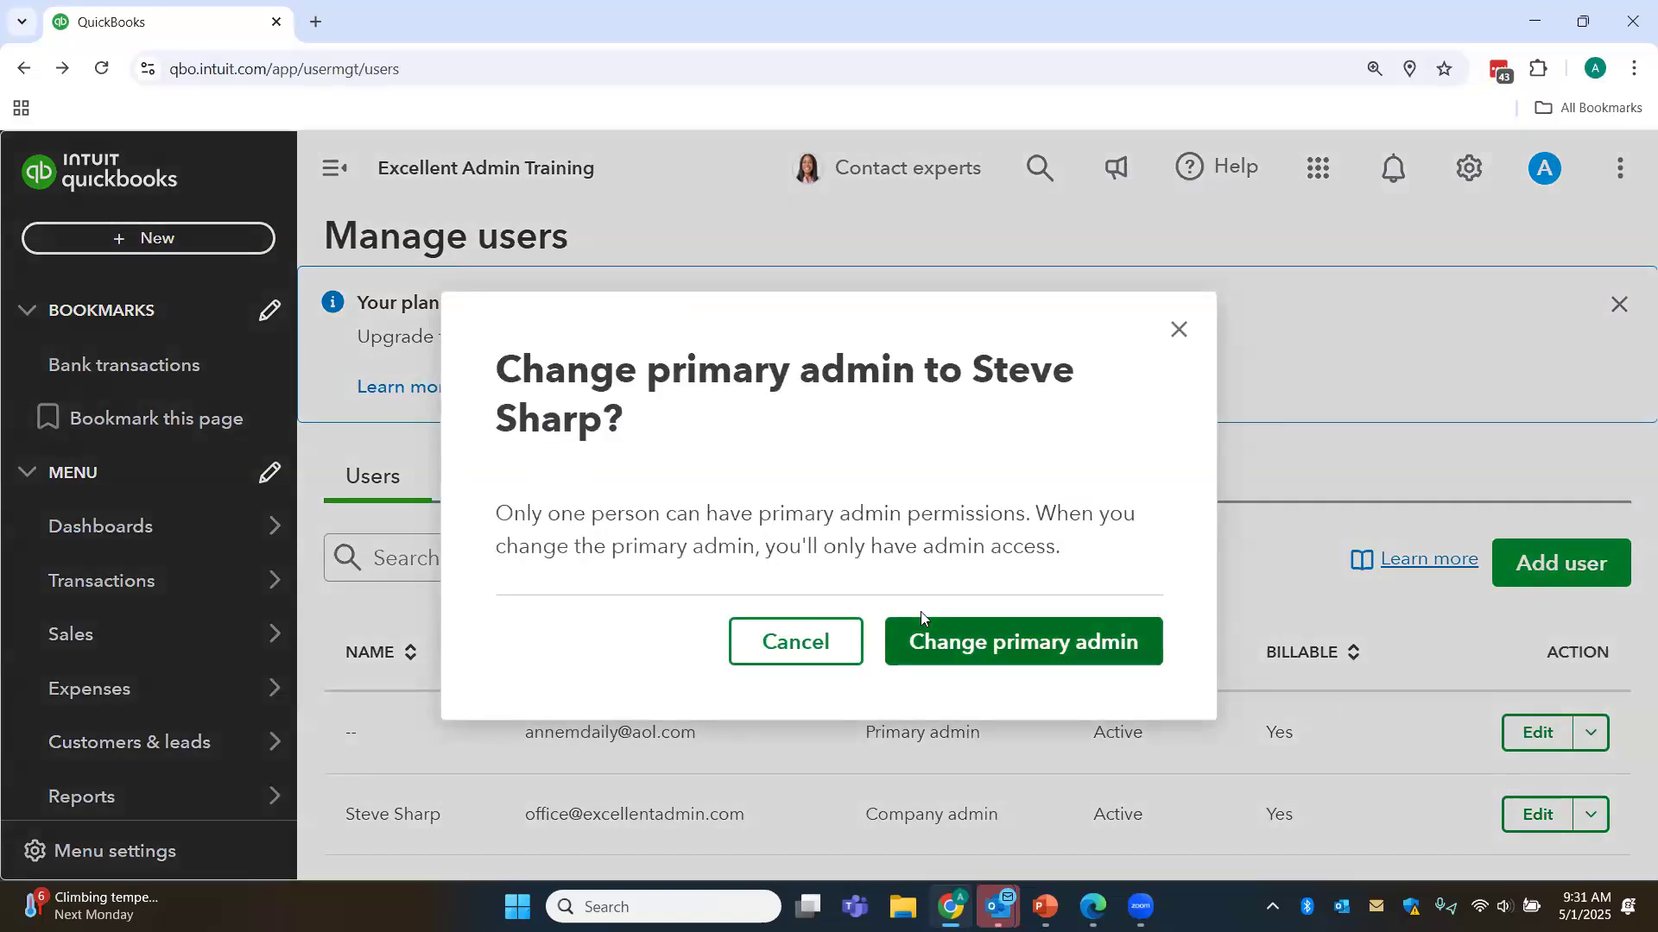
{"action": "left_click", "coordinate": [1007, 649]}
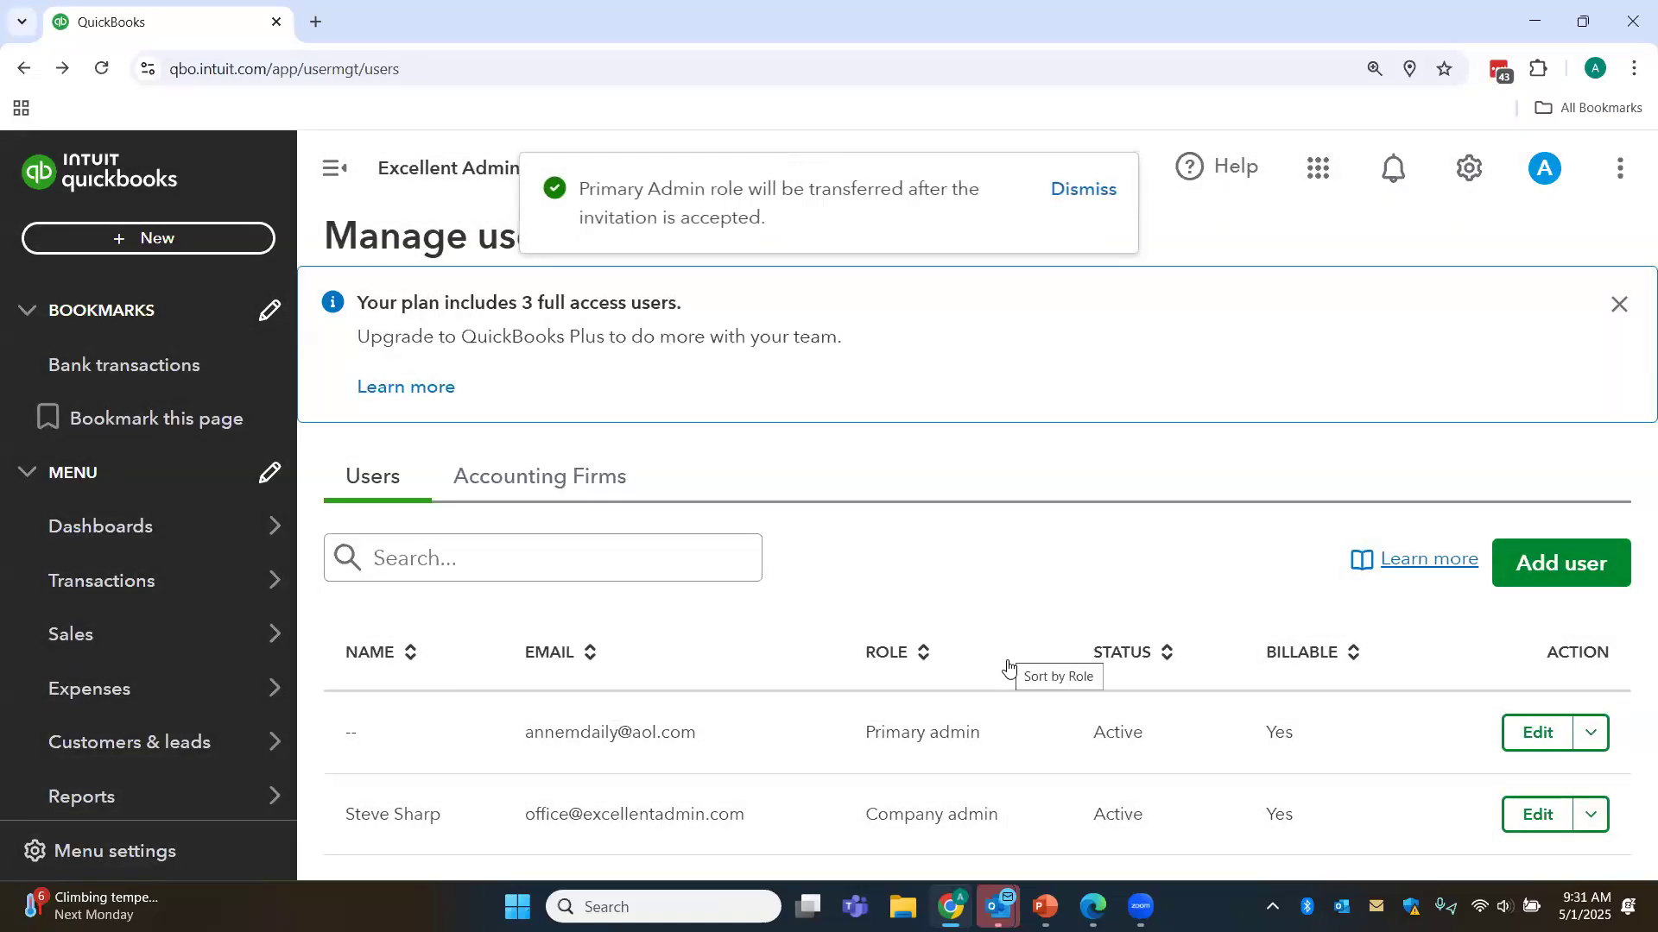
{"action": "mouse_move", "coordinate": [998, 906]}
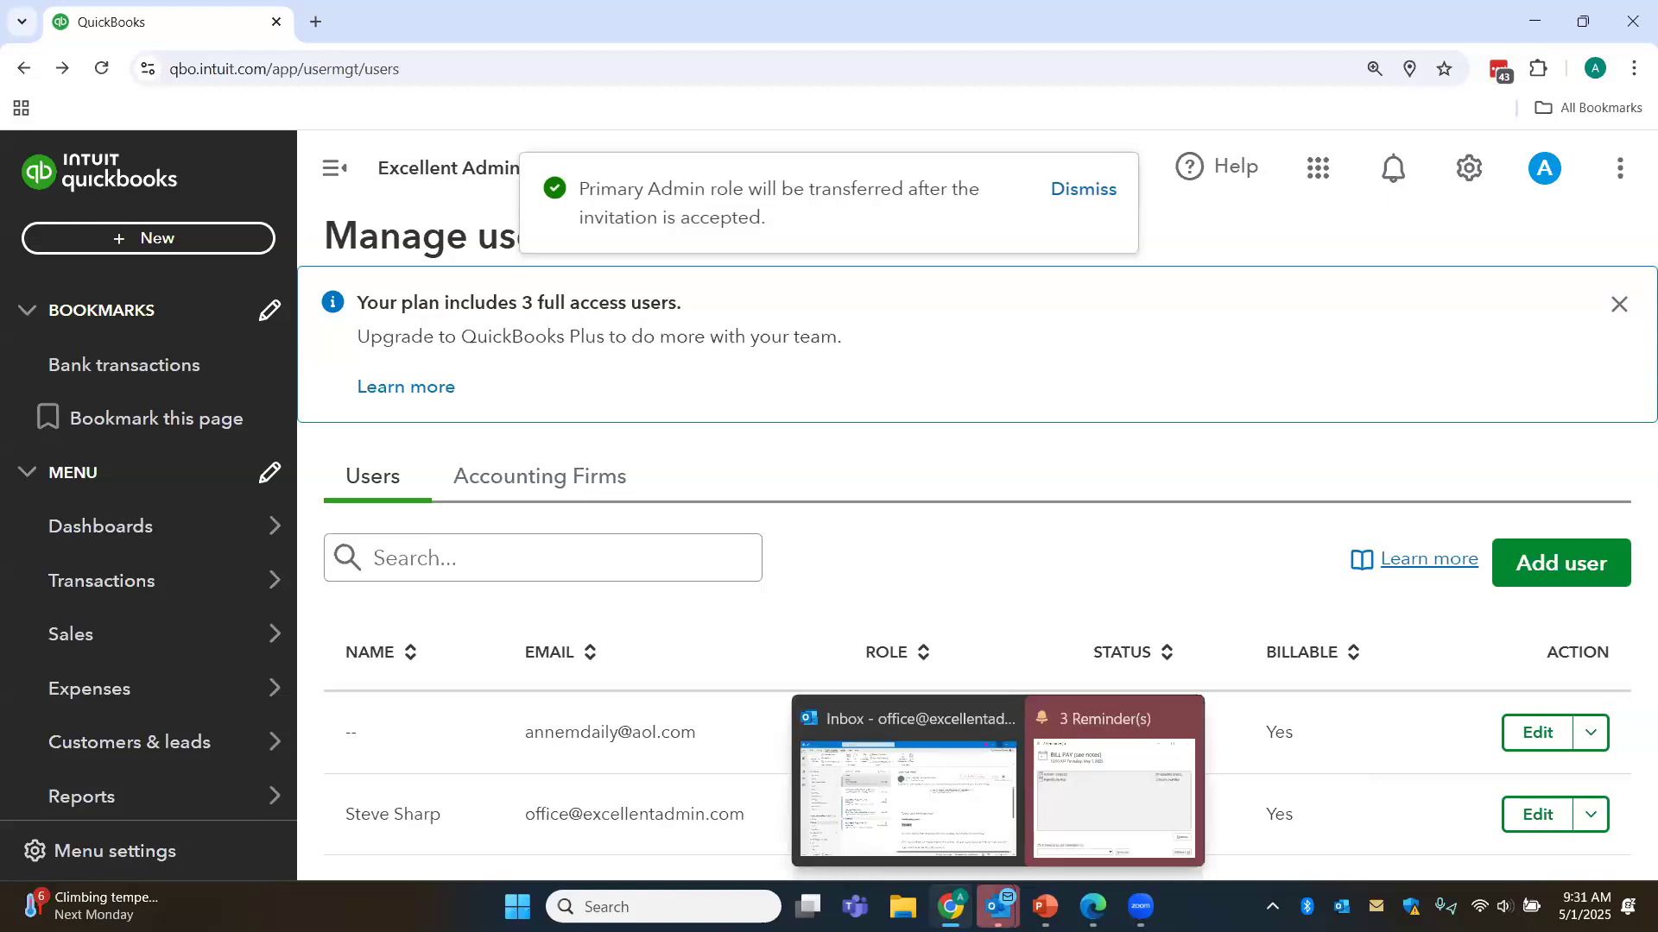
{"action": "left_click", "coordinate": [944, 788]}
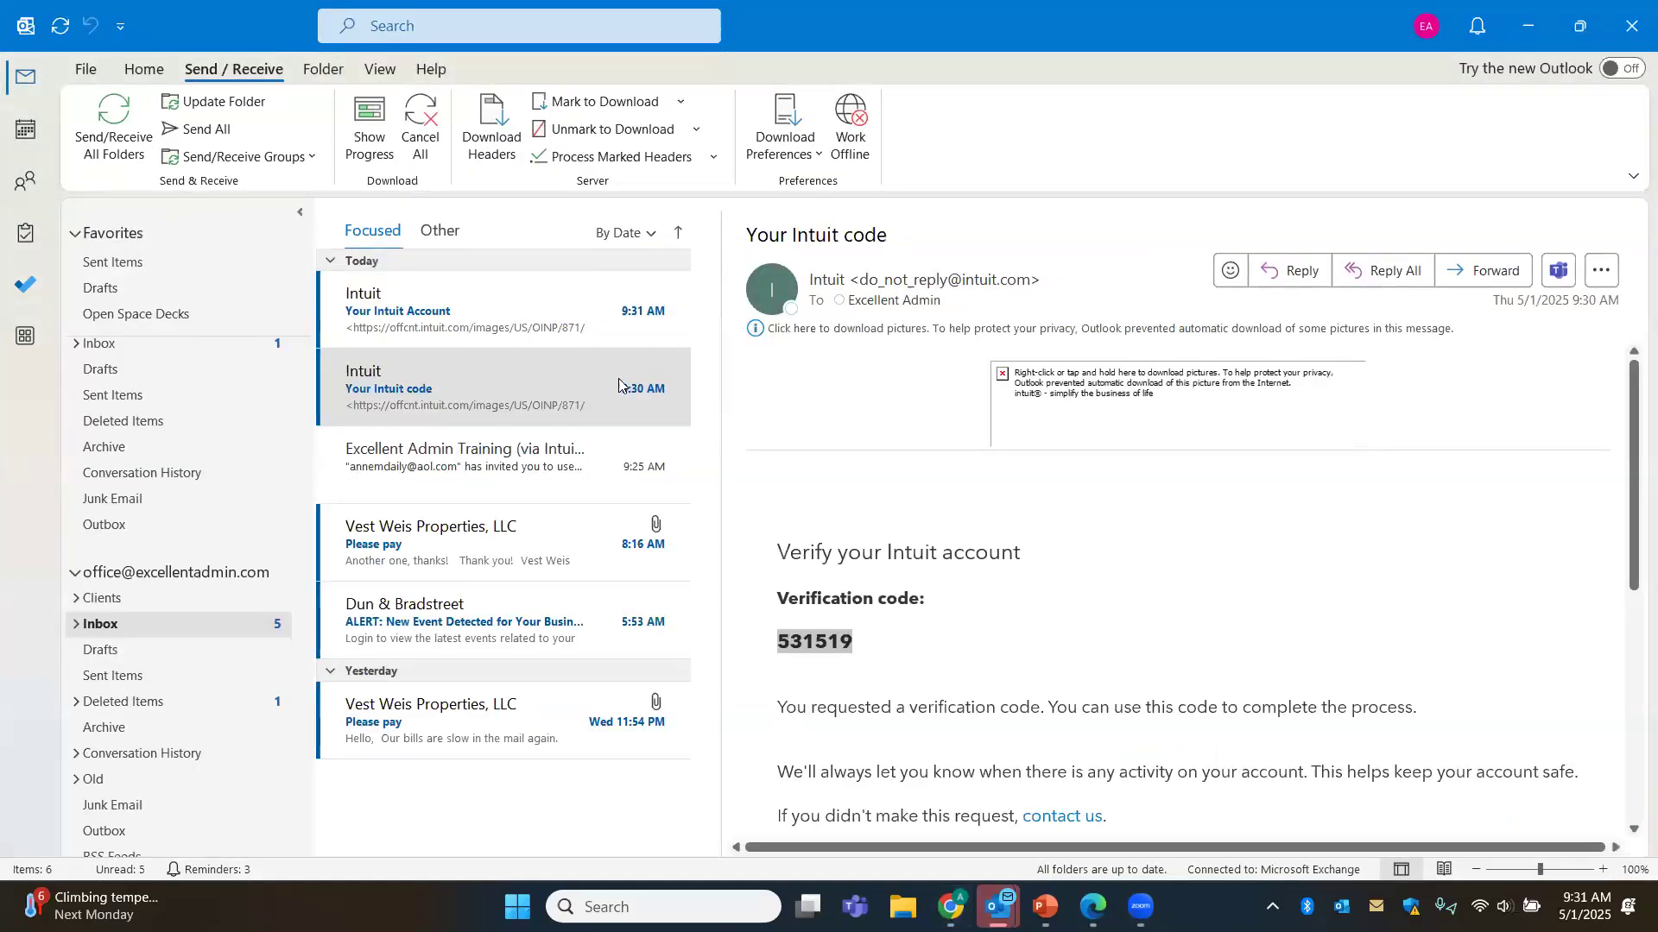
Step: Look through the new Intuit e-mails and open the 'Account Privileges Granted' message
{"action": "left_click", "coordinate": [547, 309]}
{"action": "left_click", "coordinate": [560, 369]}
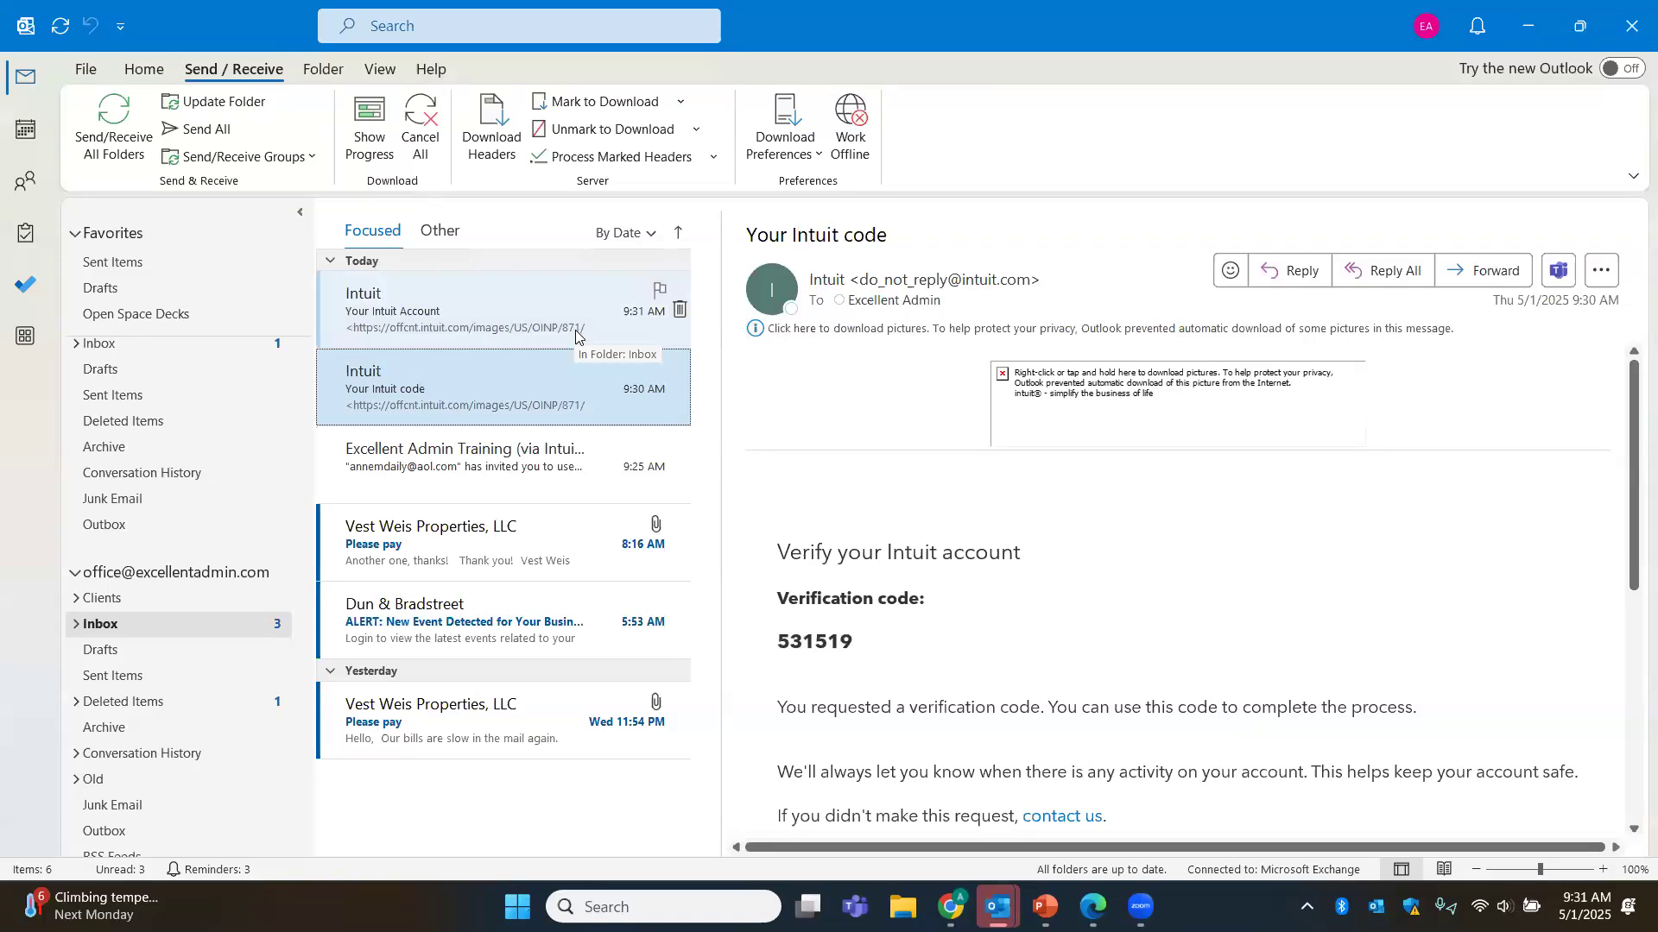
{"action": "left_click", "coordinate": [576, 337]}
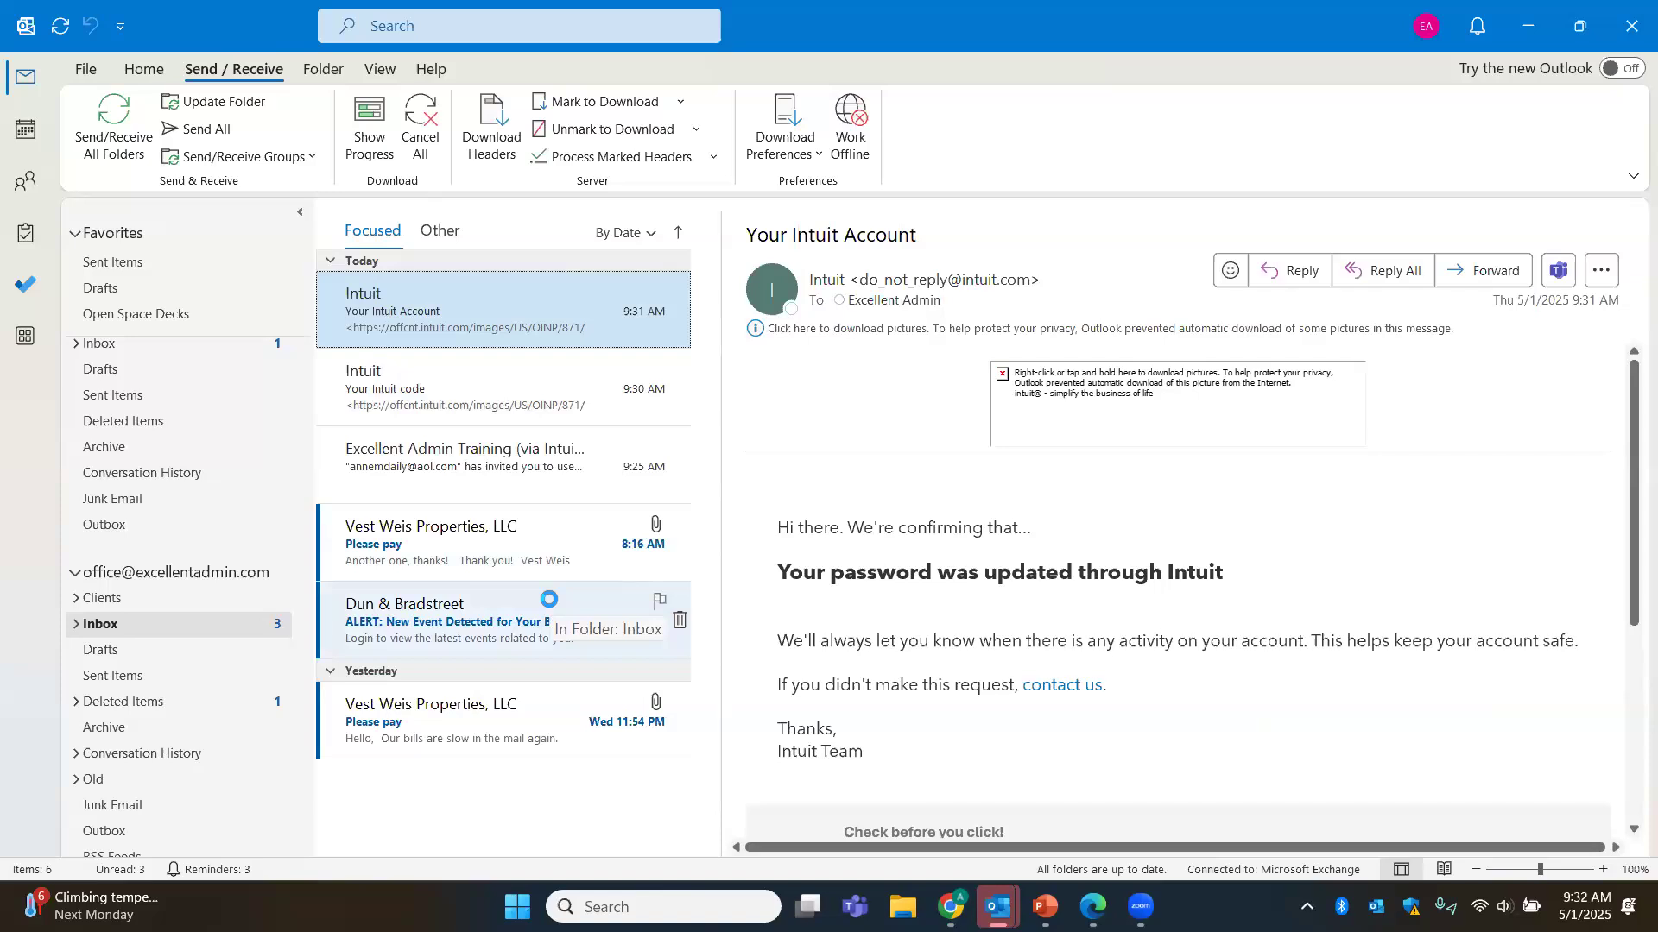
{"action": "left_click", "coordinate": [614, 321]}
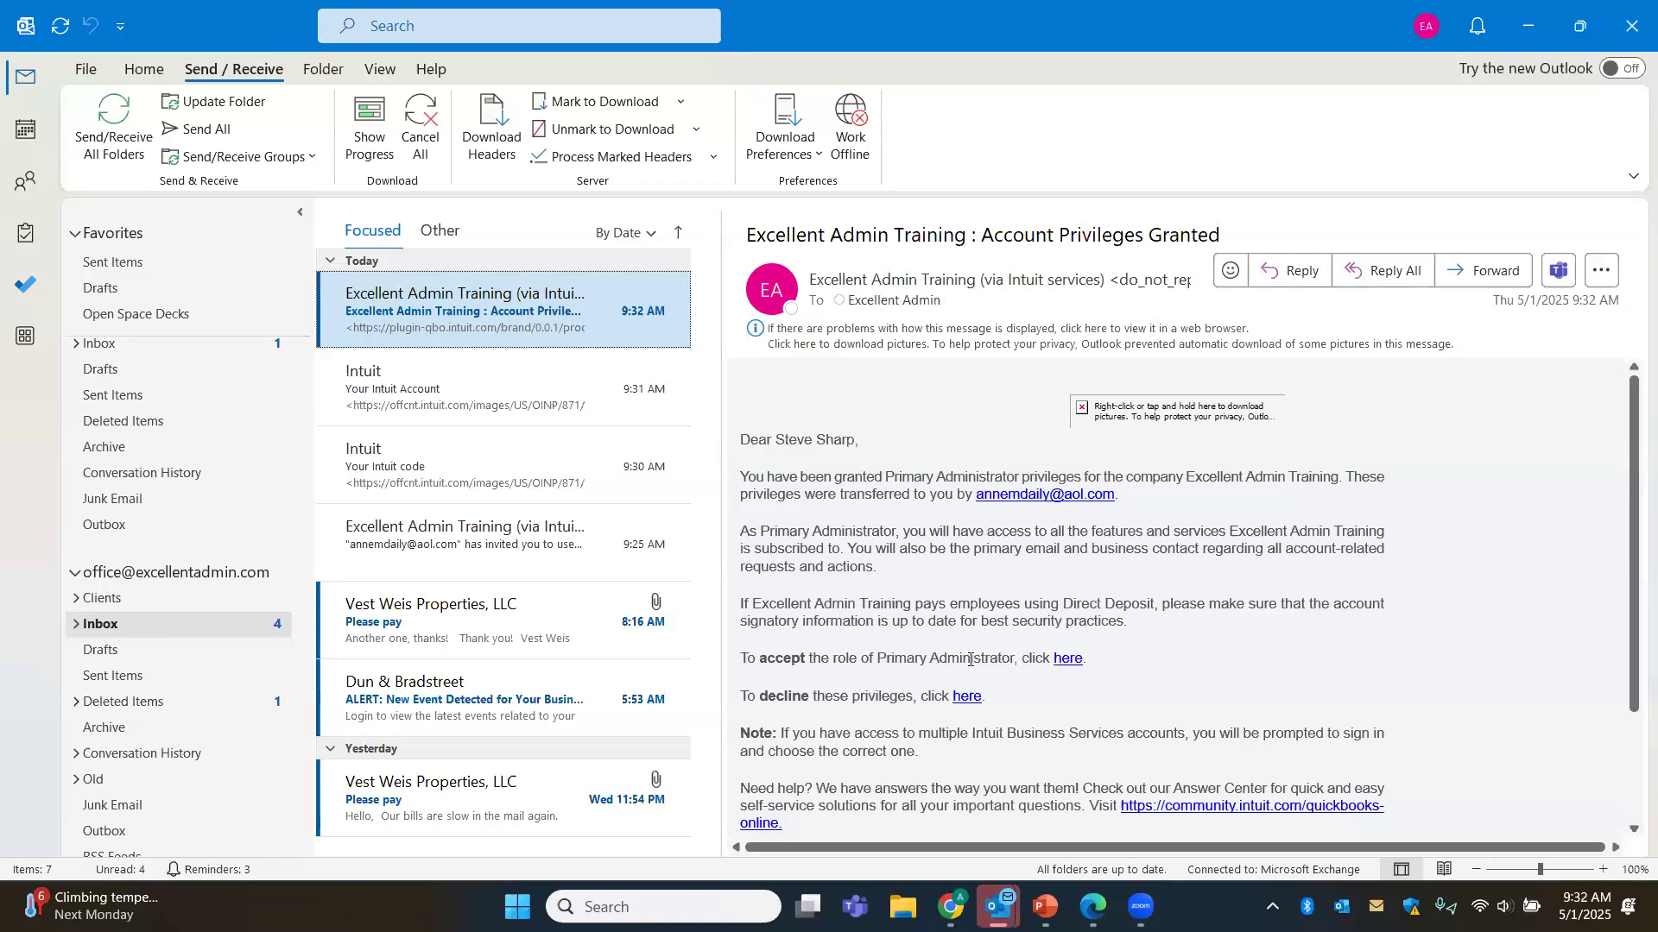
{"action": "mouse_move", "coordinate": [1069, 666]}
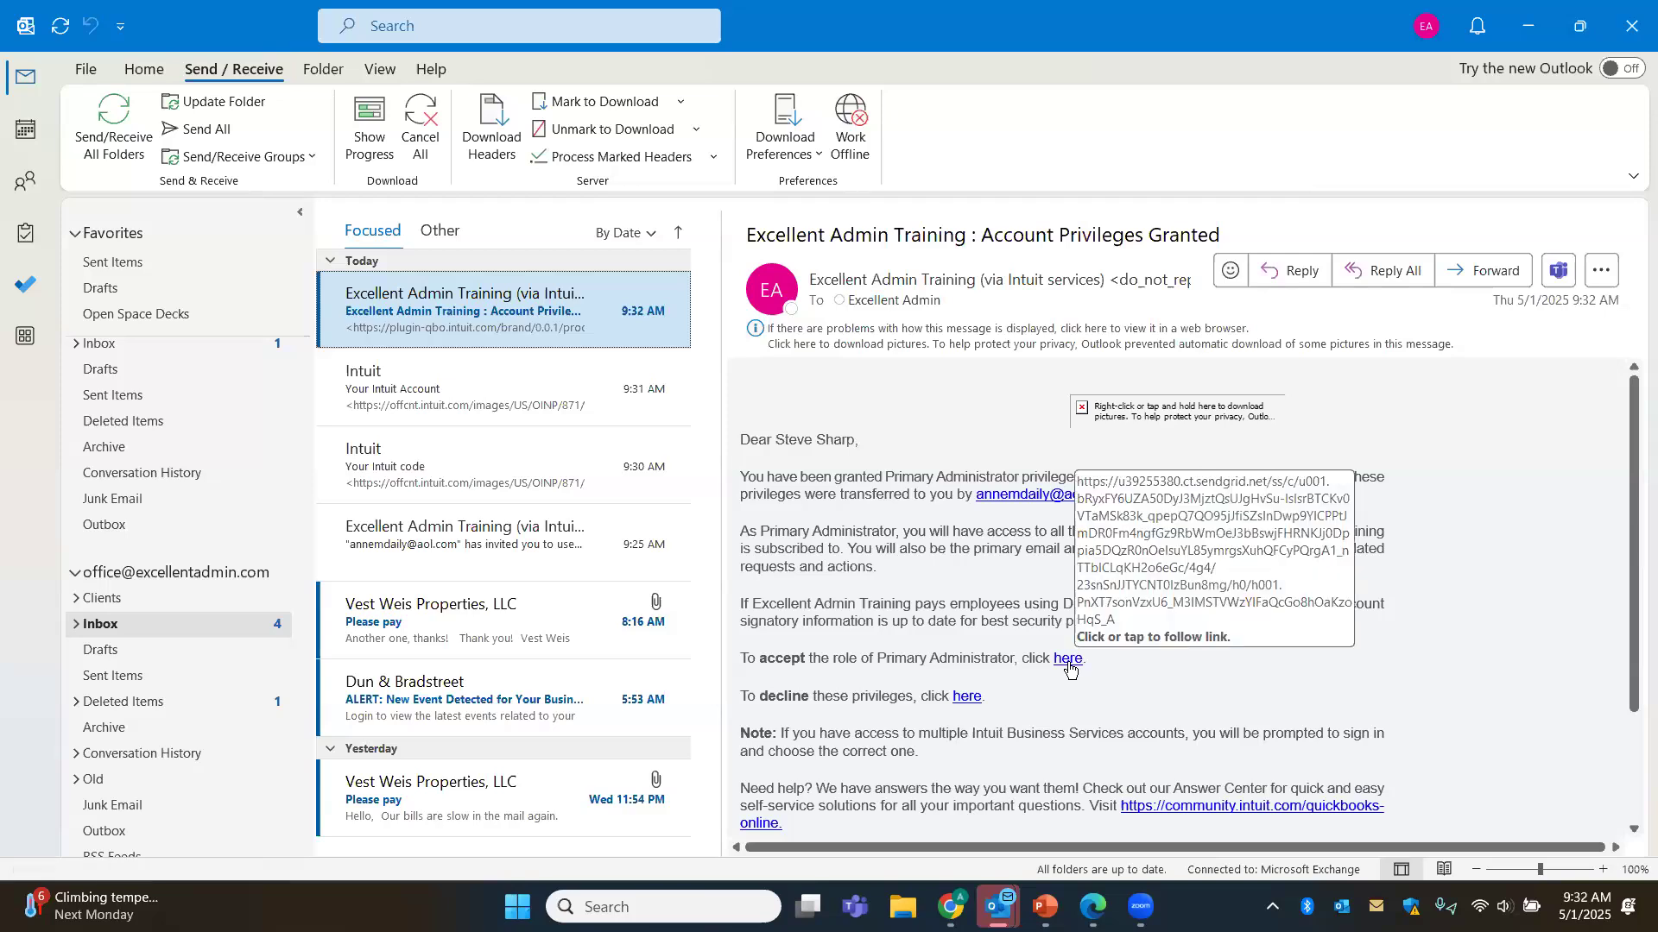
Step: Reject the primary admin invite from the e-mail link, signing in with the prefilled ID and account password
{"action": "left_click", "coordinate": [962, 695]}
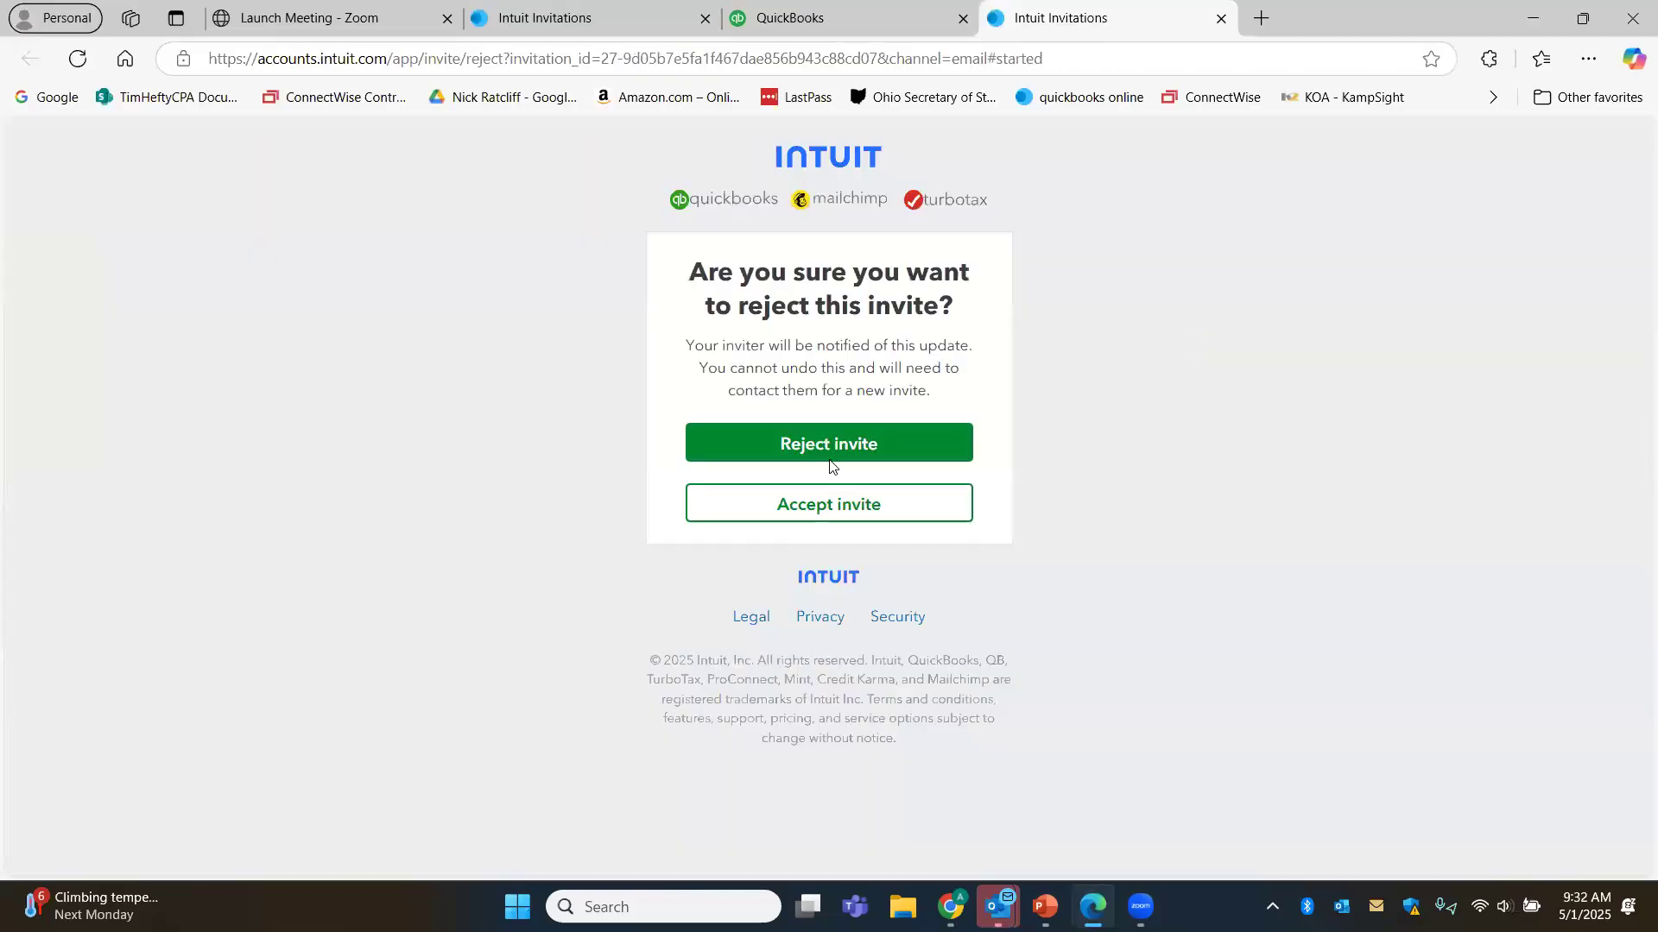
{"action": "left_click", "coordinate": [834, 444]}
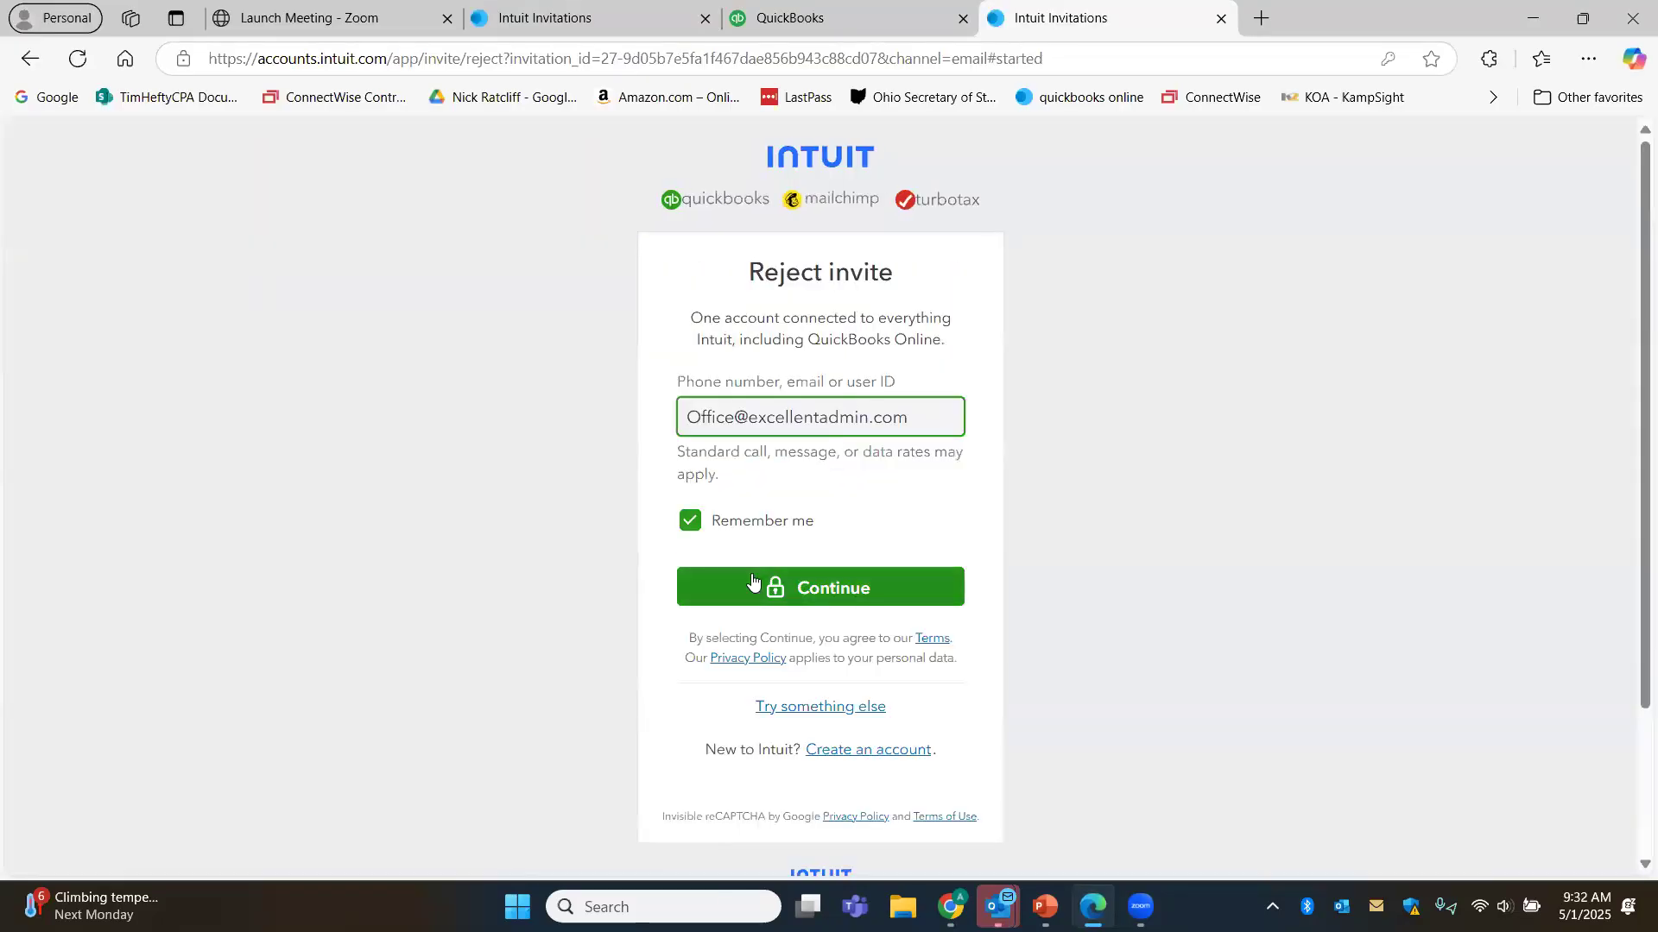
{"action": "left_click", "coordinate": [764, 585]}
{"action": "type", "text": "•••••••"}
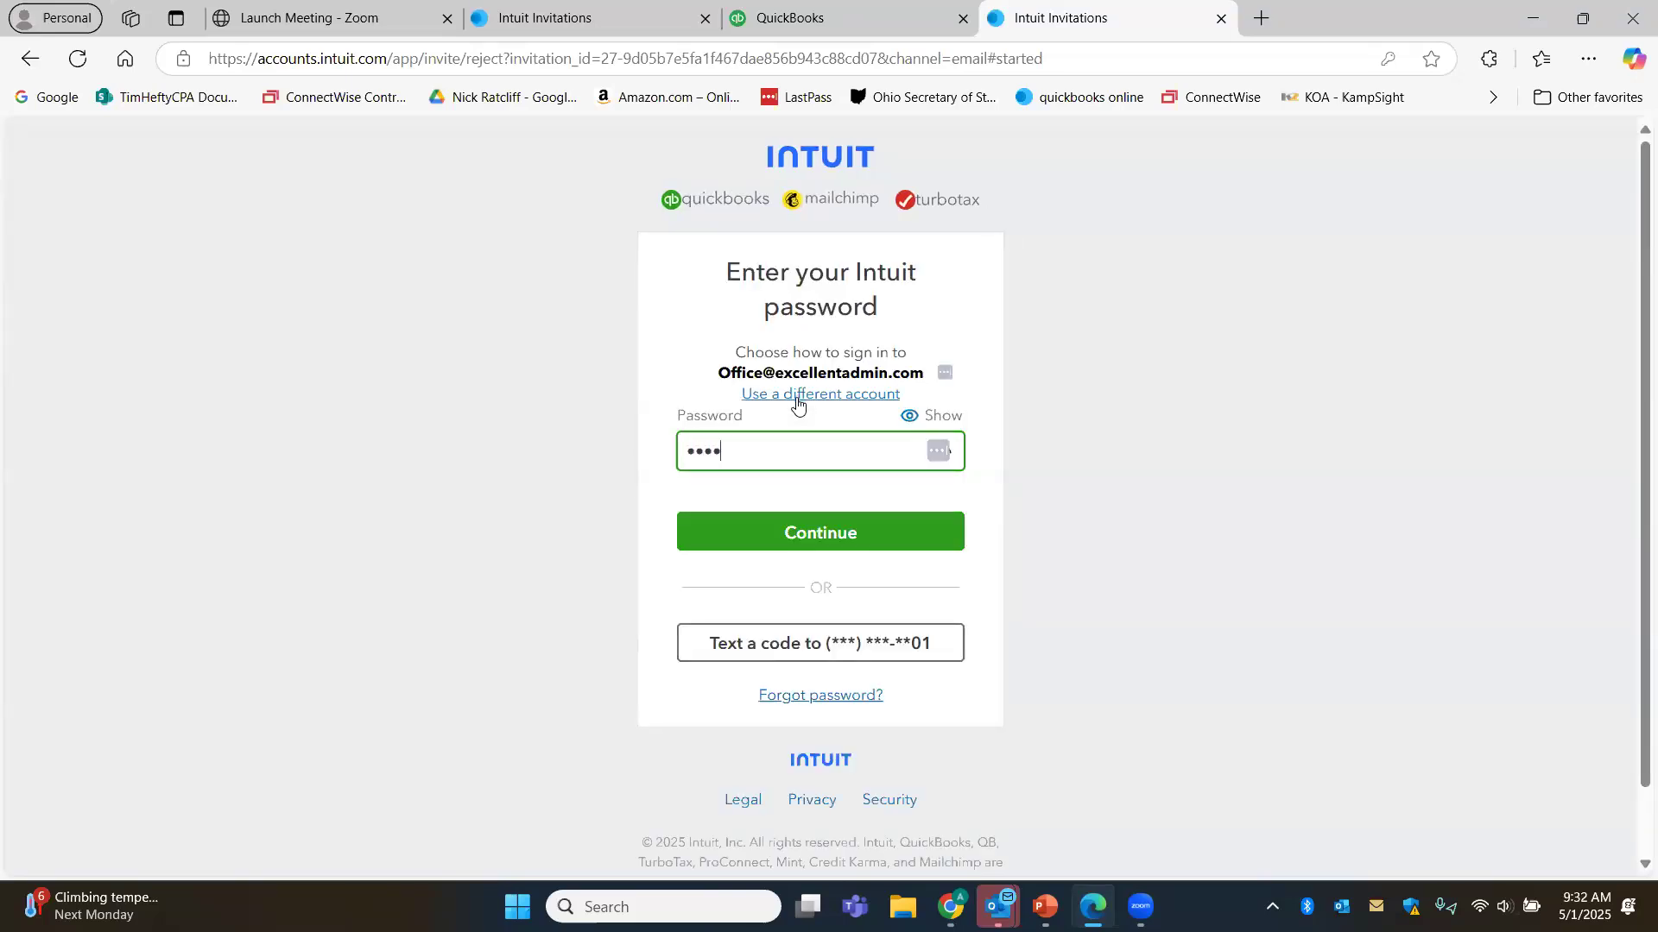
{"action": "type", "text": "••"}
{"action": "key", "text": "Return"}
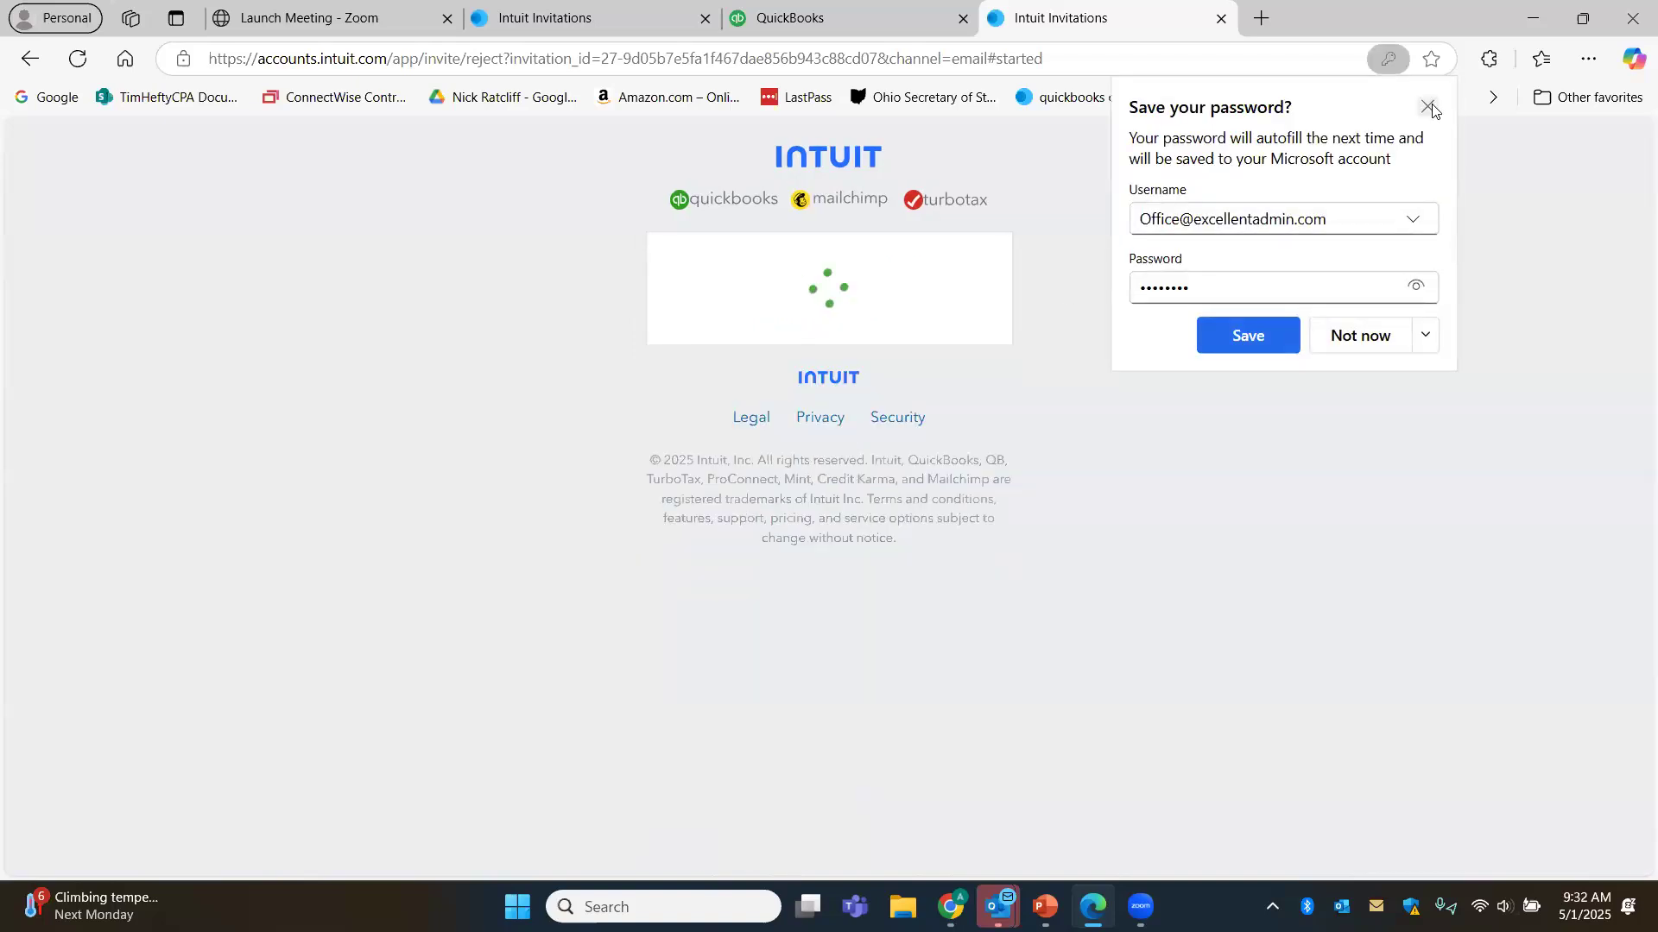
{"action": "left_click", "coordinate": [1427, 105]}
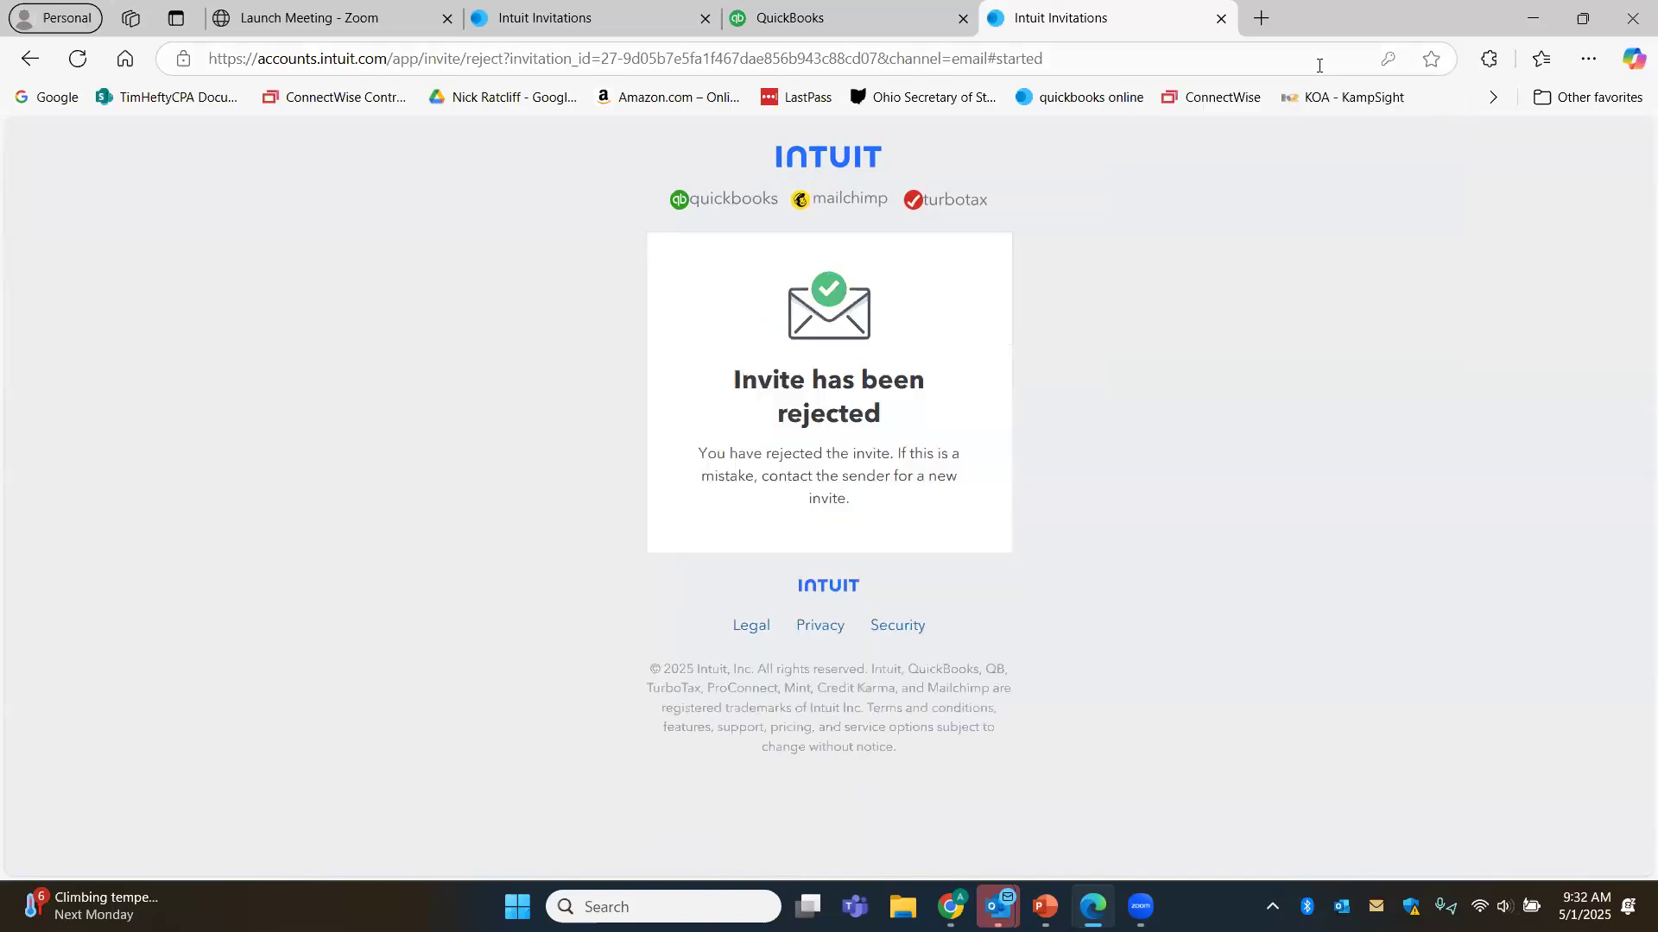
{"action": "left_click", "coordinate": [1221, 18]}
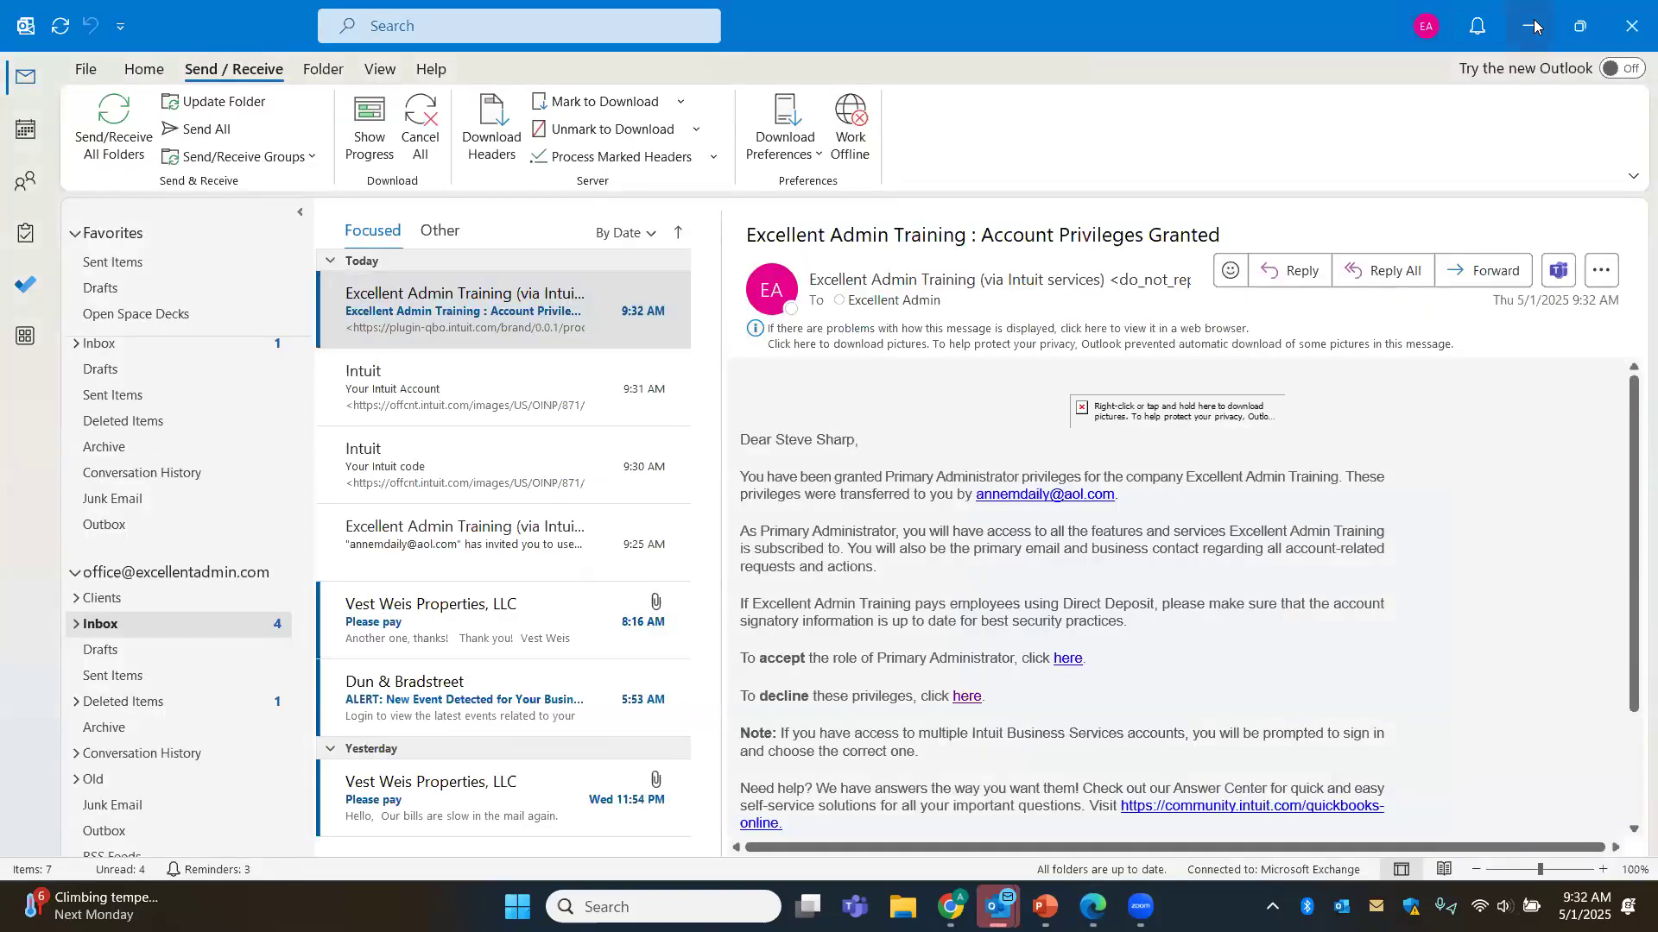
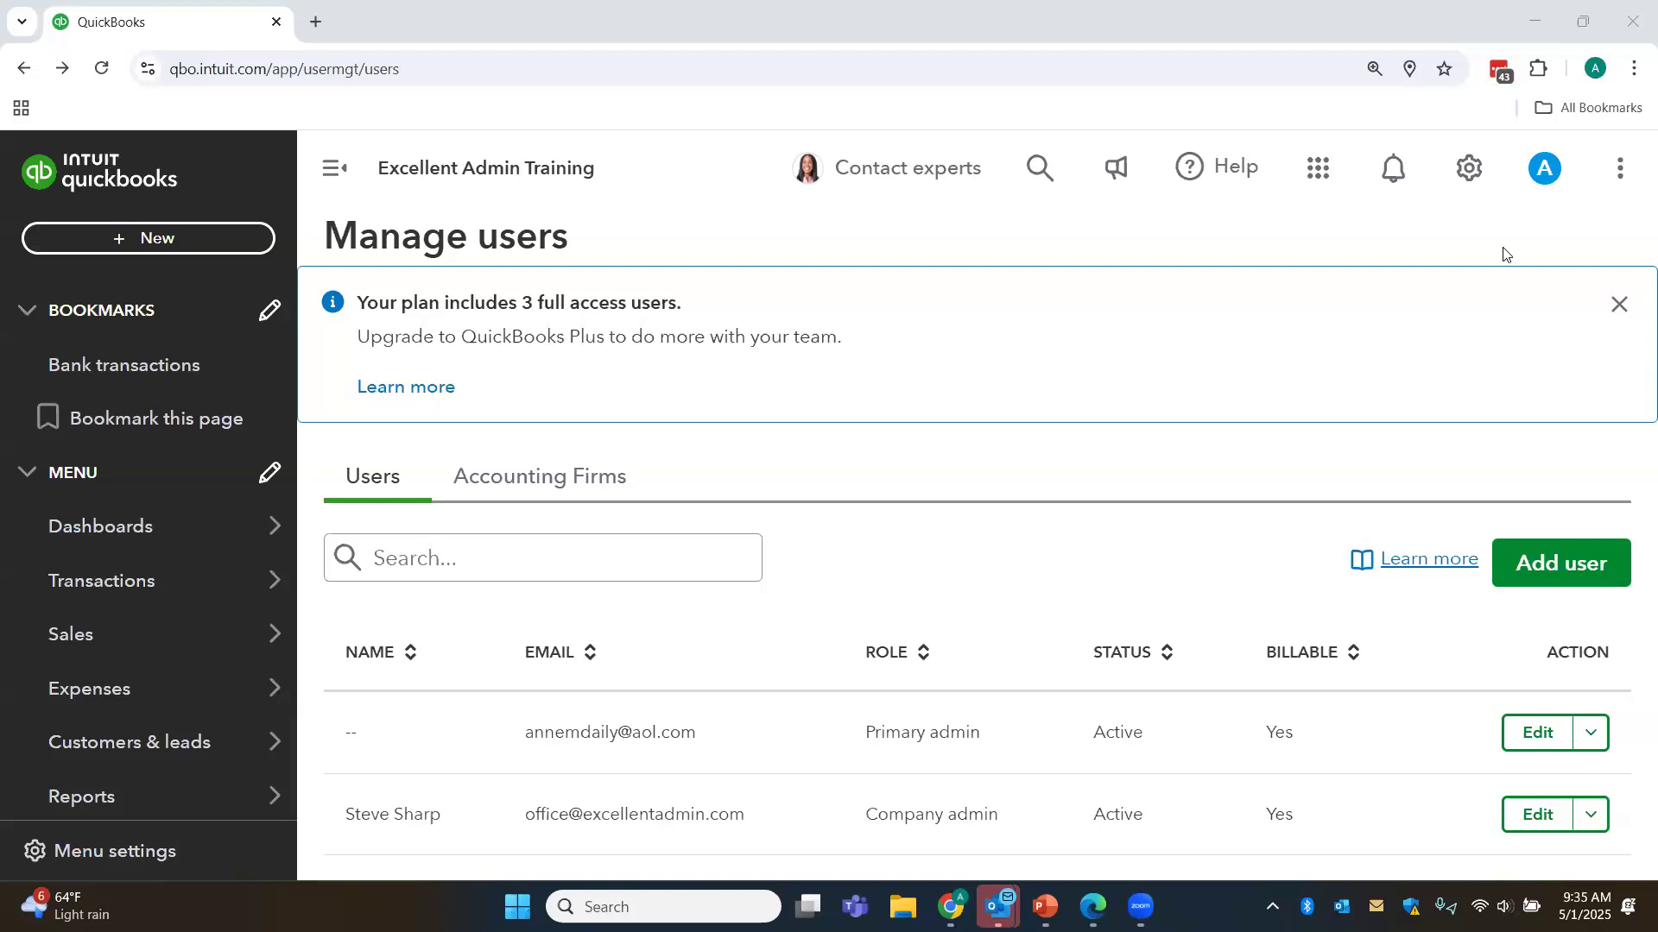
Step: Go to Manage users from the settings menu and switch to the Accounting Firms tab
{"action": "left_click", "coordinate": [1465, 183]}
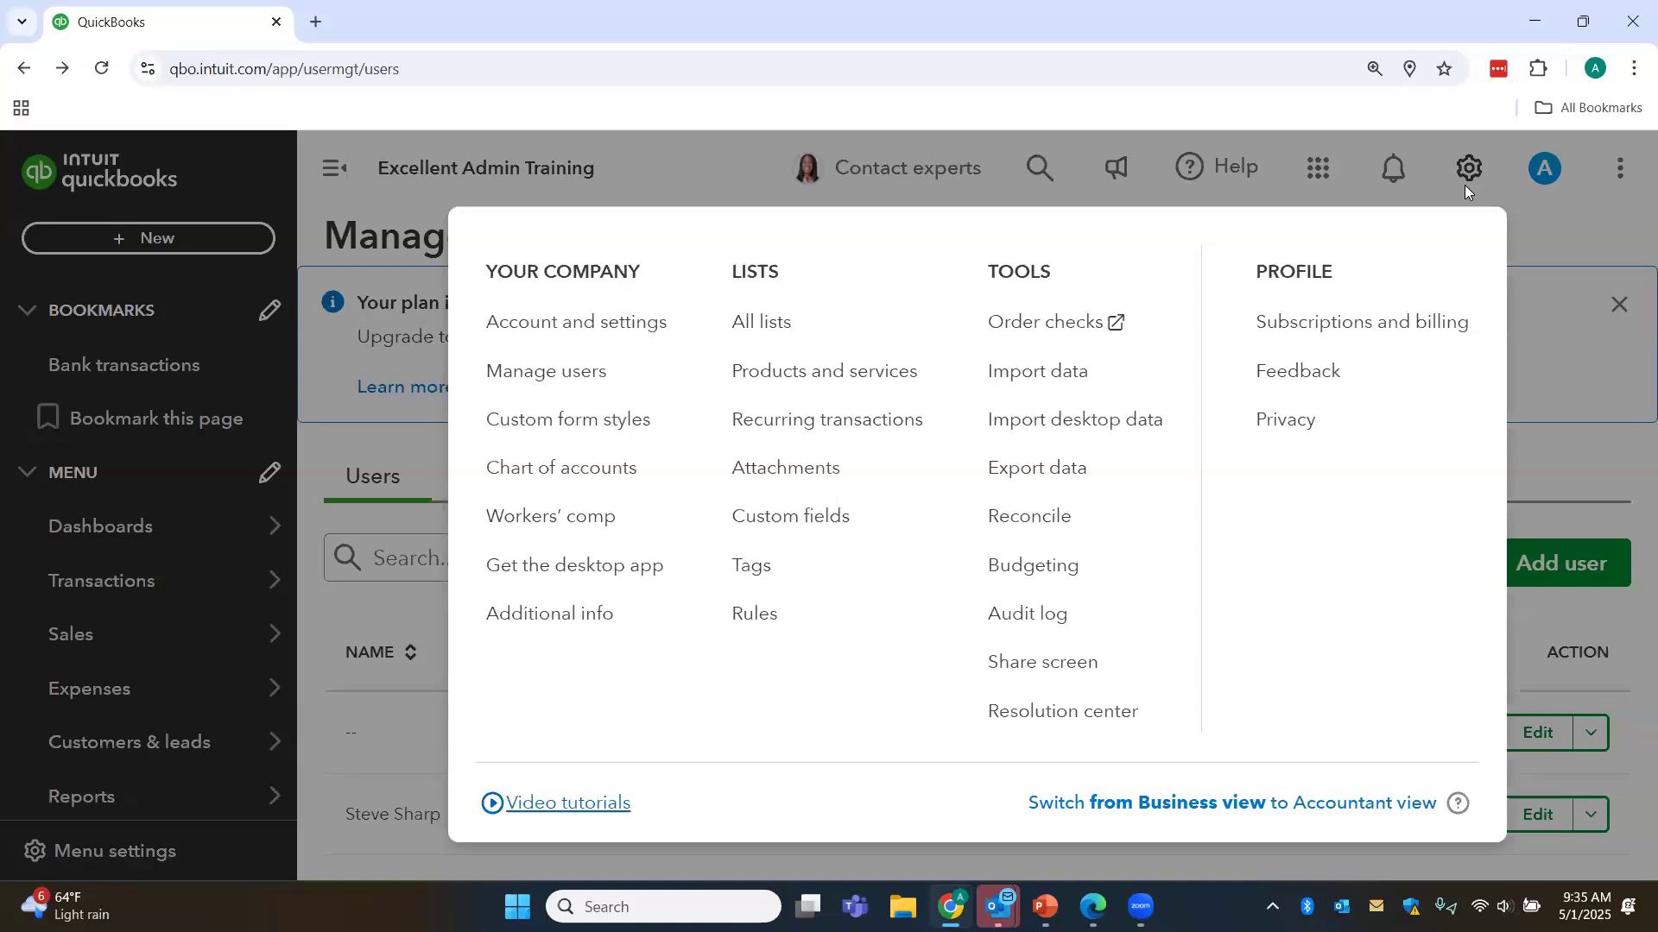
{"action": "left_click", "coordinate": [584, 390]}
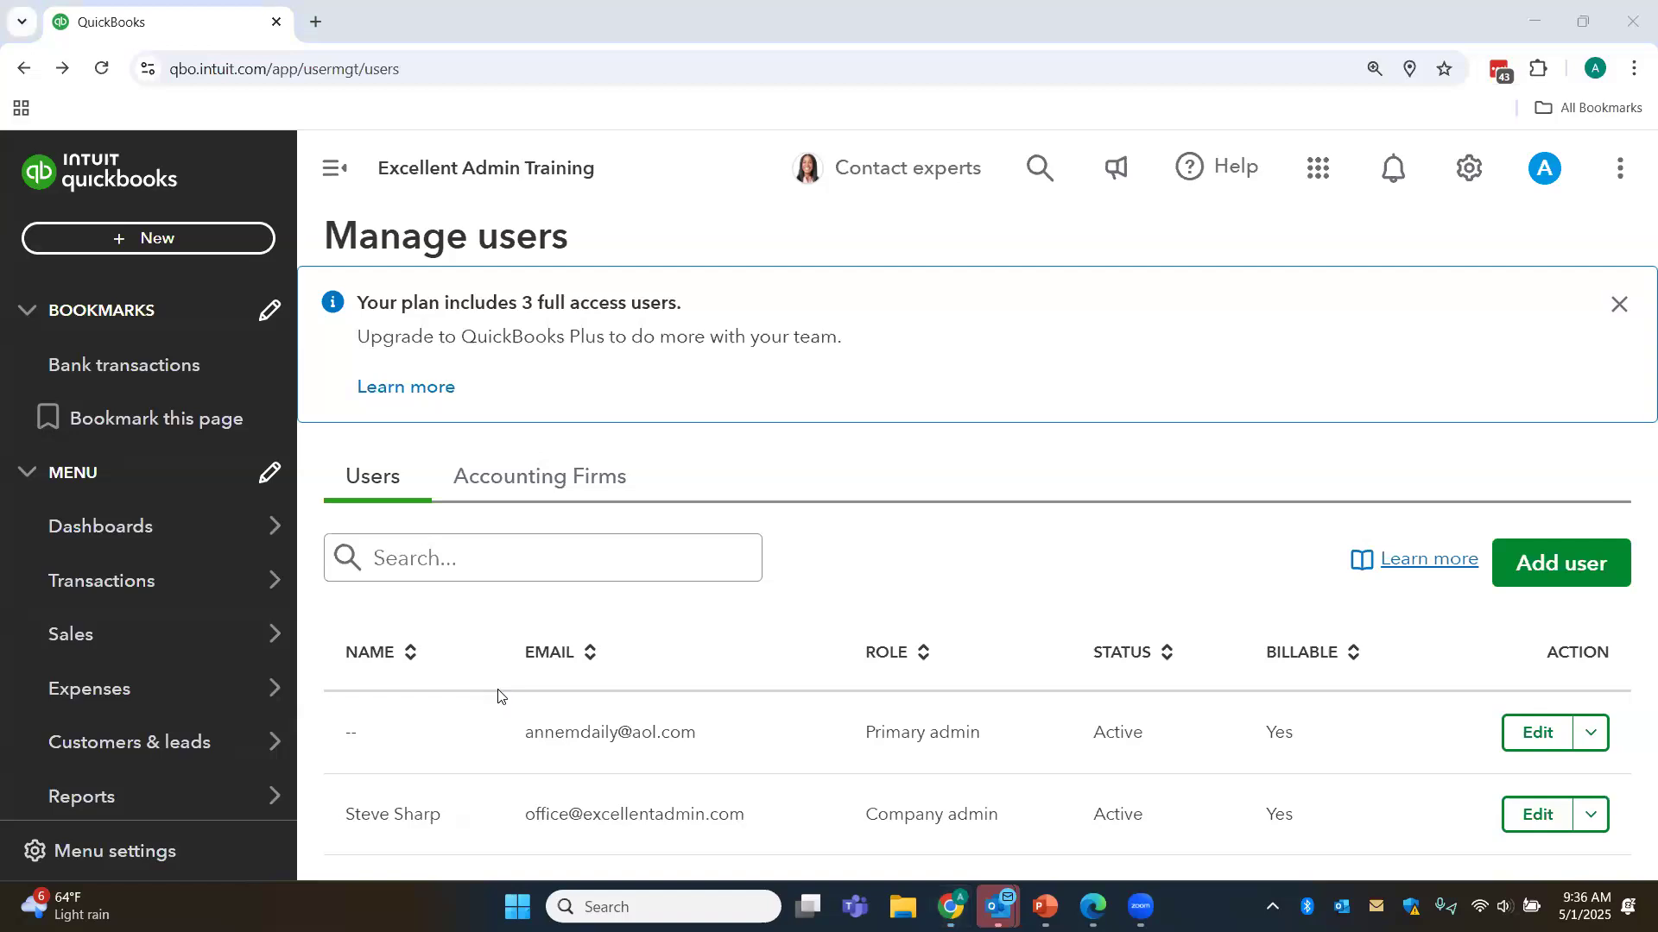
{"action": "left_click", "coordinate": [991, 406]}
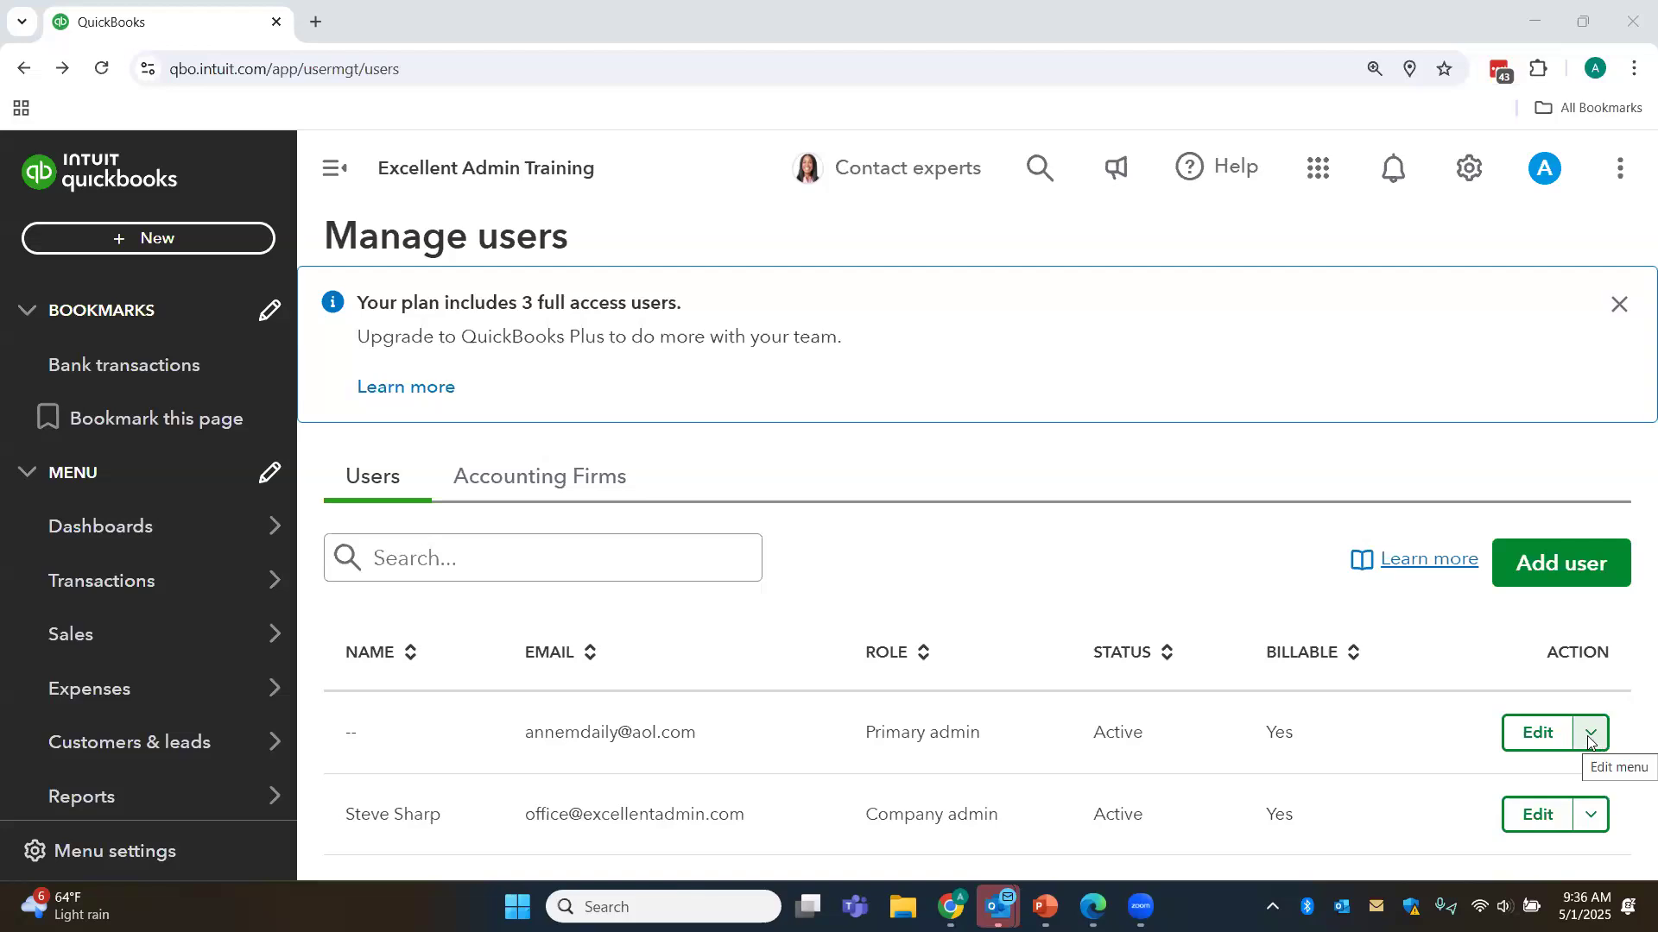
{"action": "left_click", "coordinate": [615, 486]}
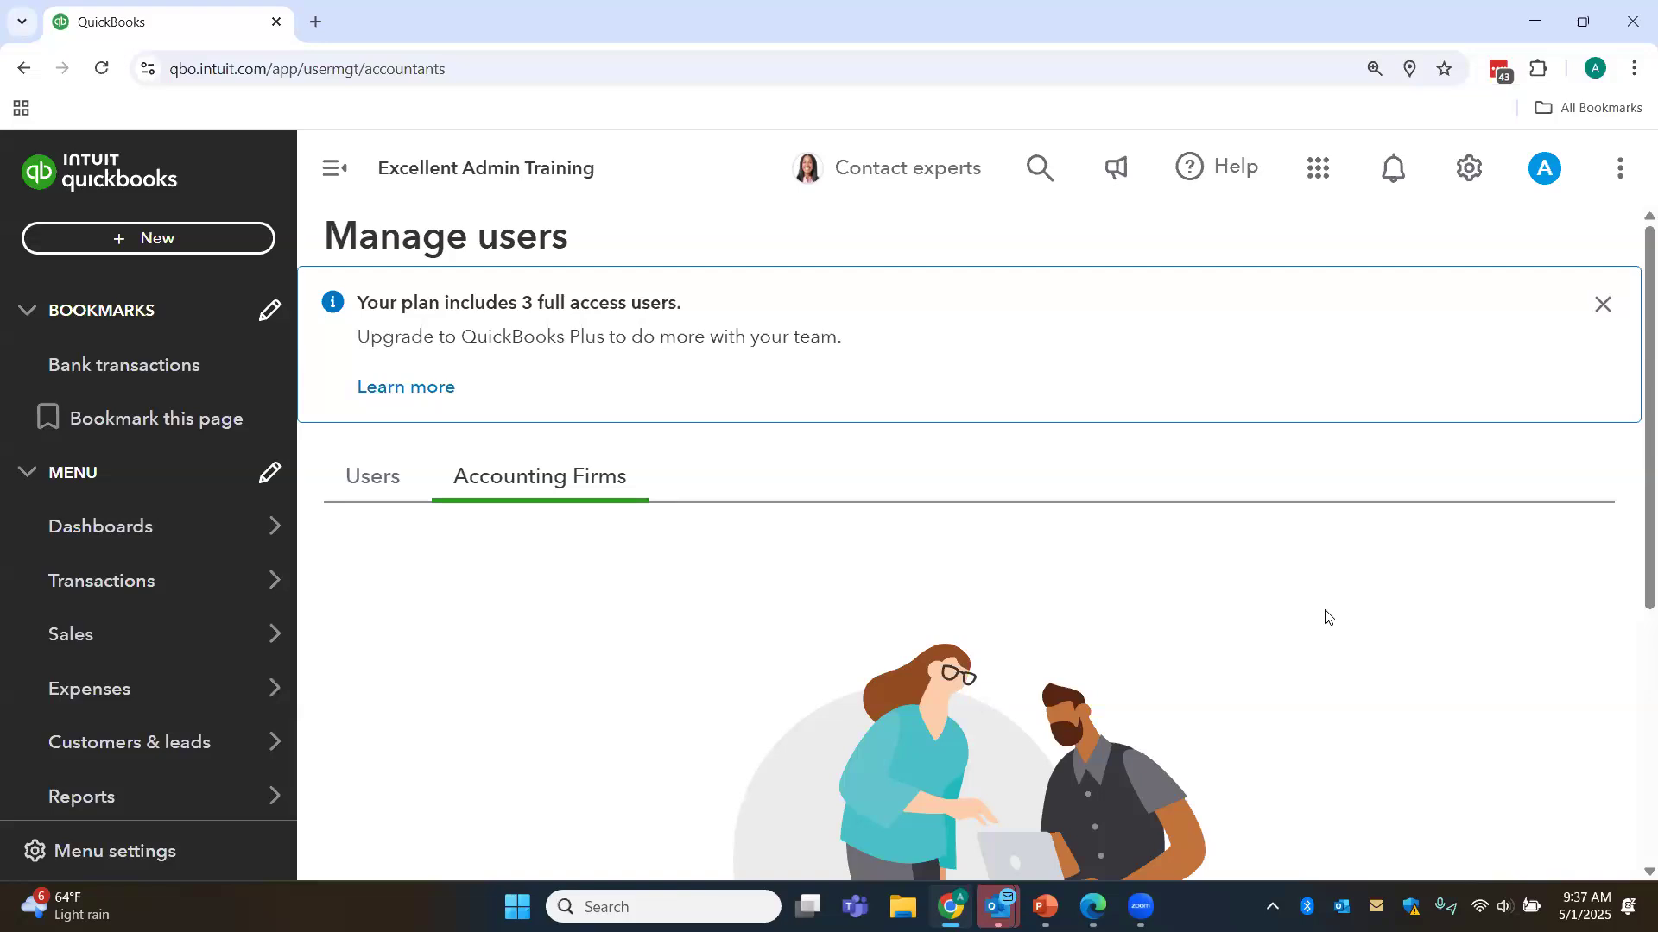
Step: Back on the Users tab, view the Edit options for the primary admin and company admin
{"action": "left_click", "coordinate": [354, 484]}
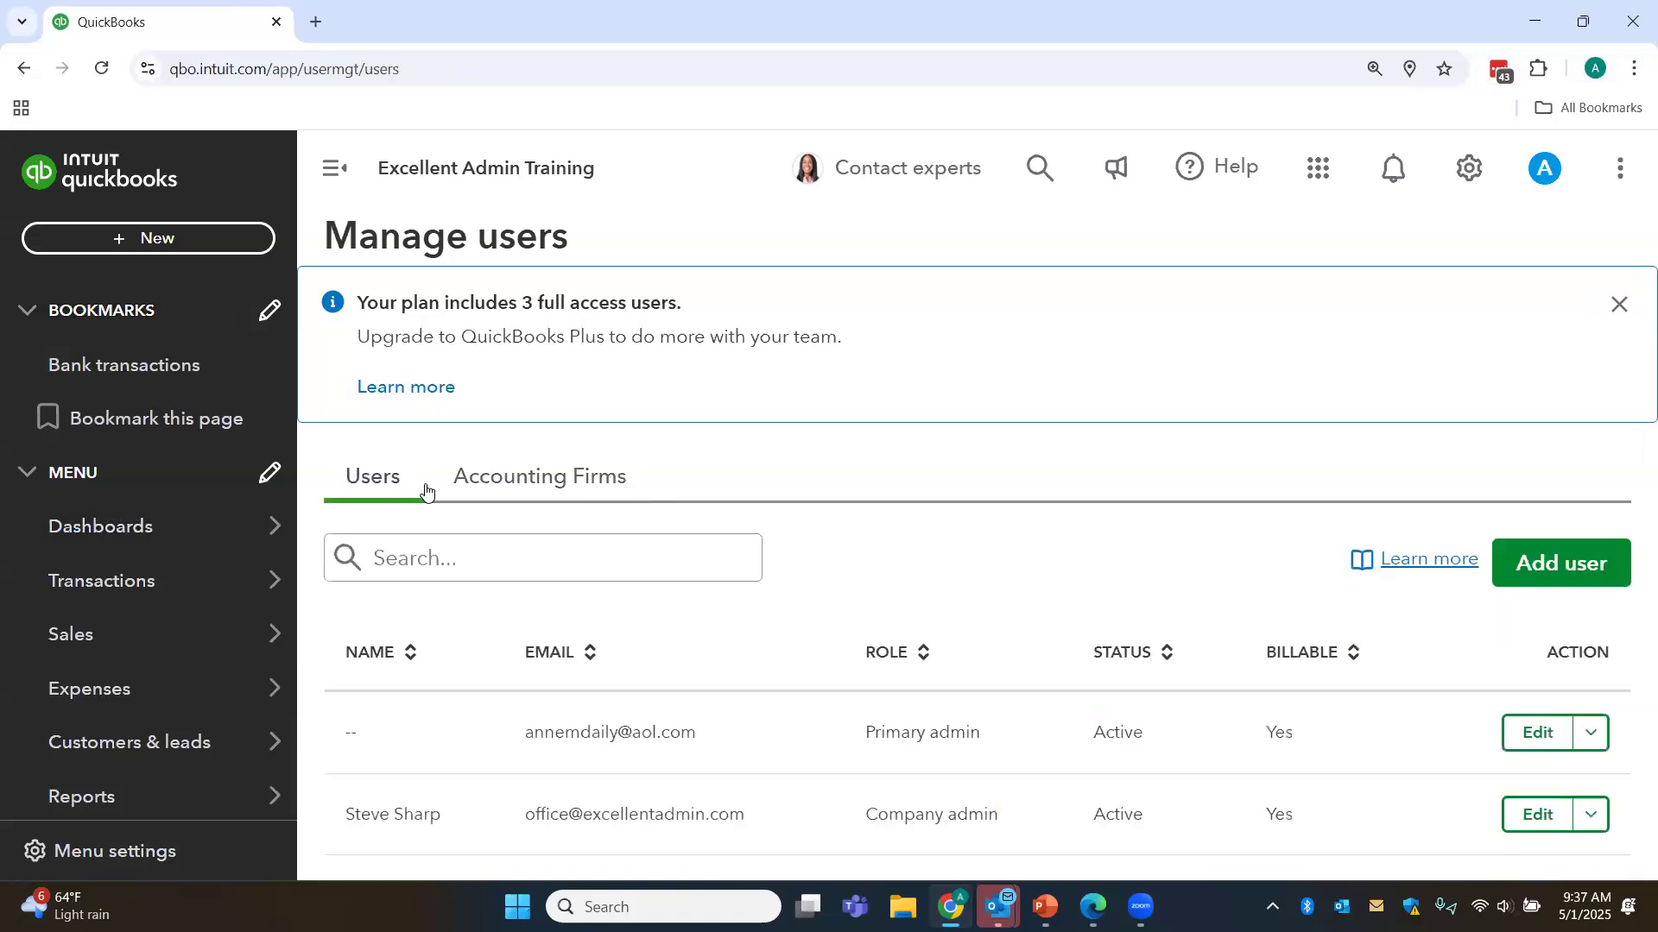
{"action": "left_click", "coordinate": [1593, 734]}
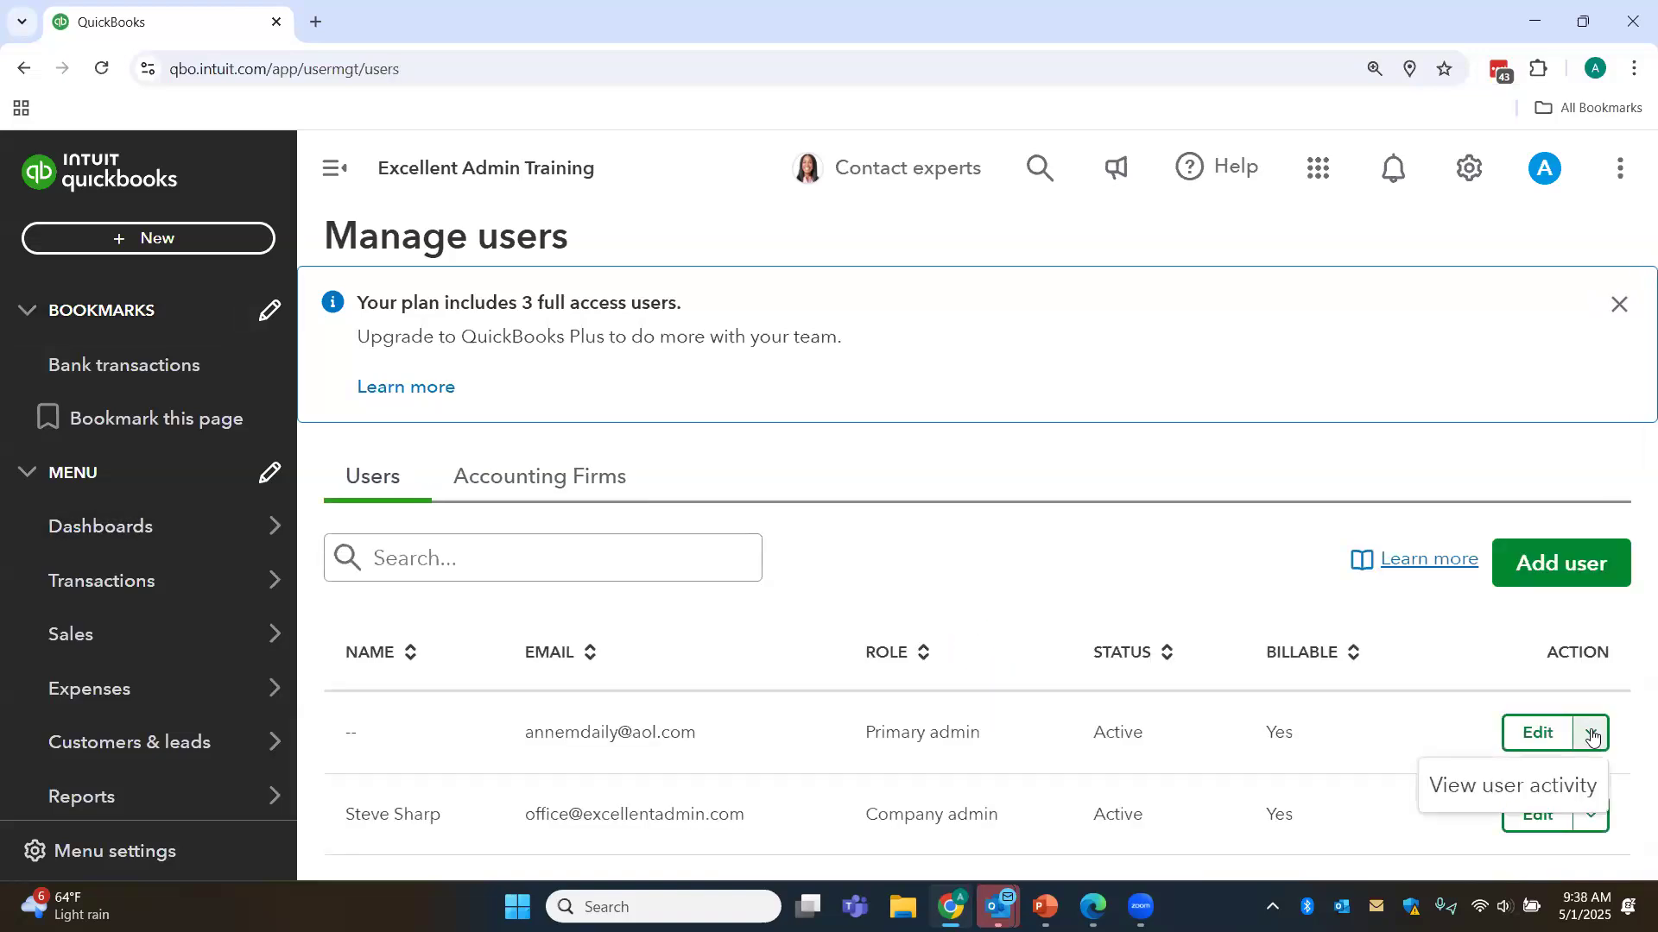
{"action": "left_click", "coordinate": [1591, 814]}
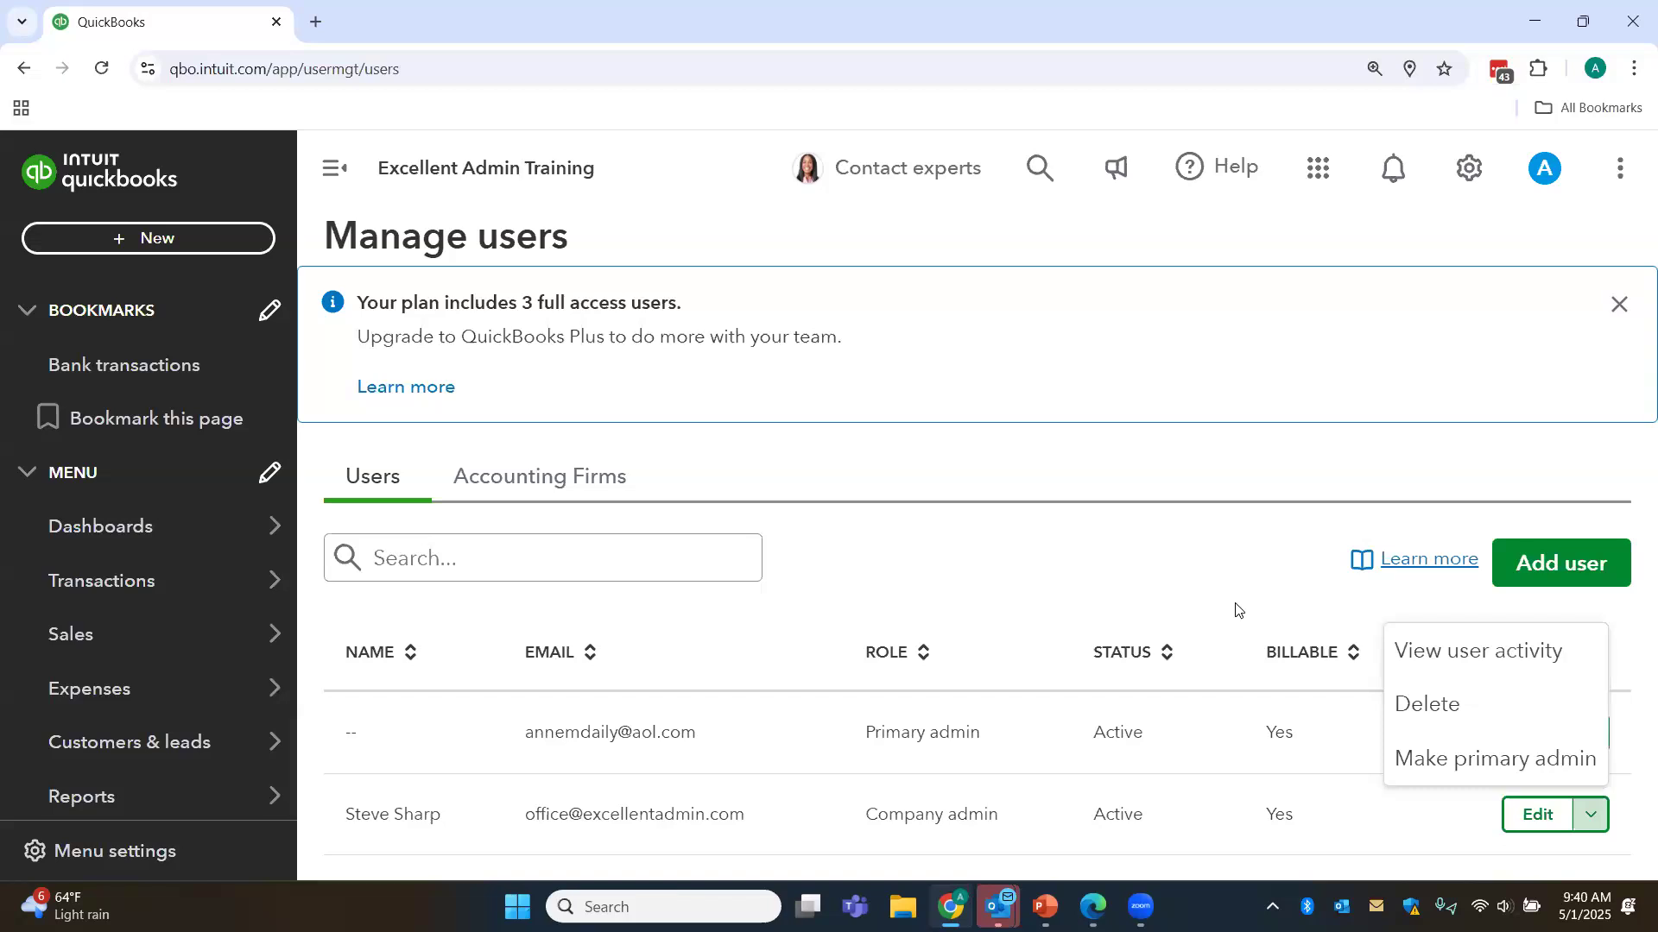
{"action": "left_click", "coordinate": [736, 423]}
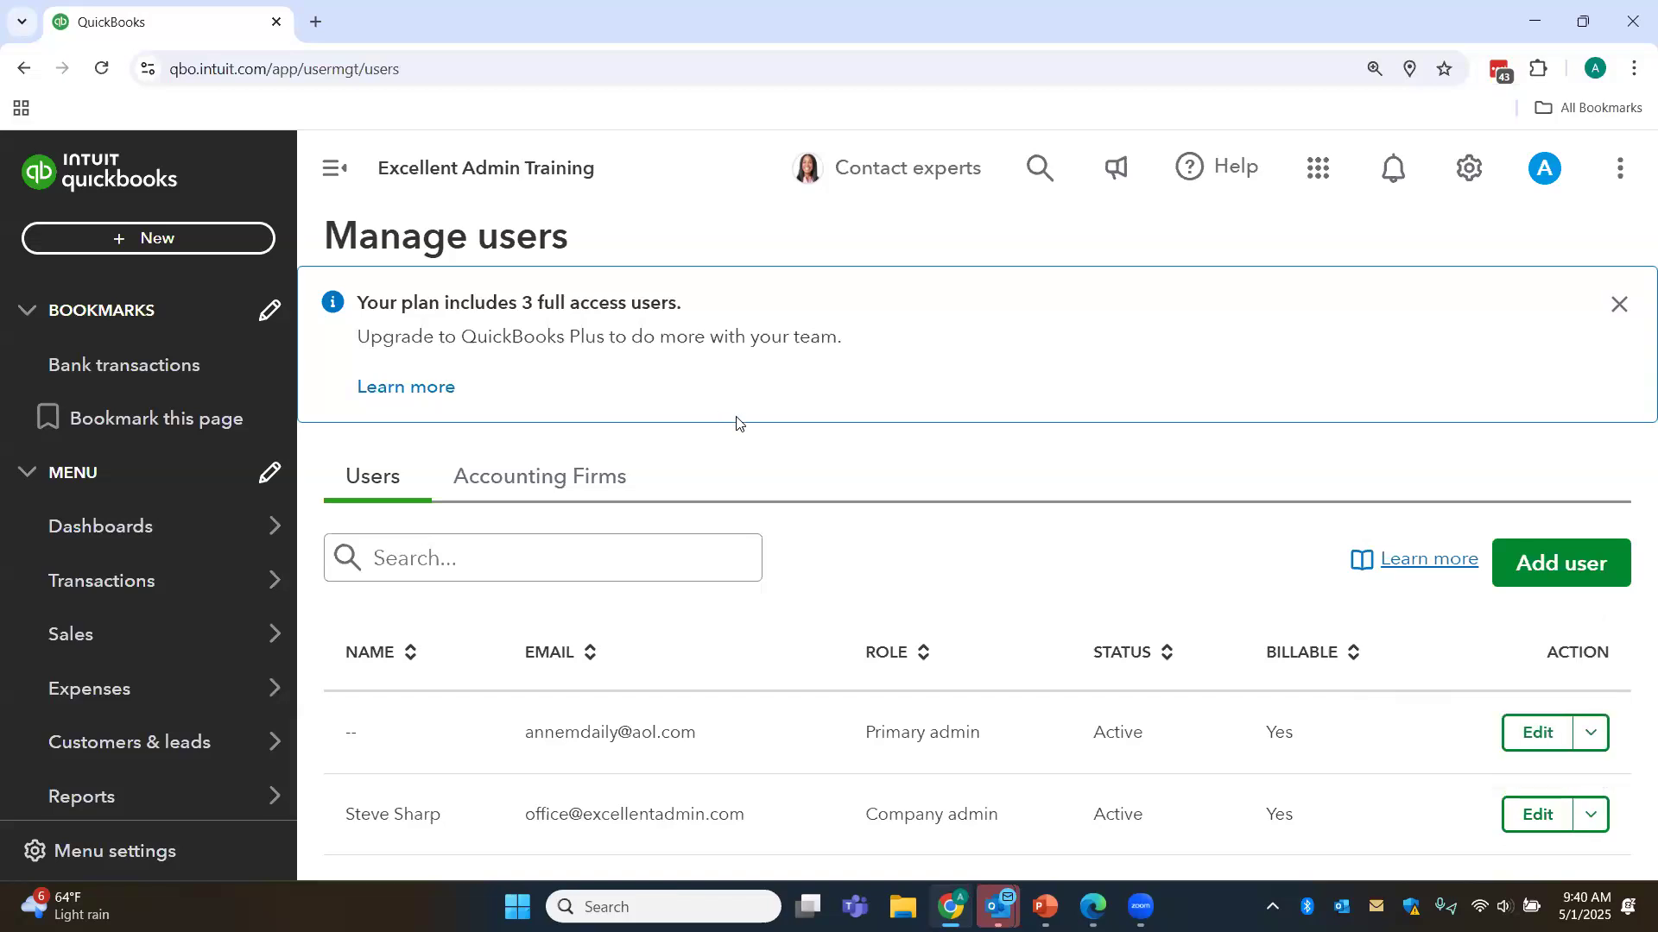
{"action": "left_click", "coordinate": [1102, 154]}
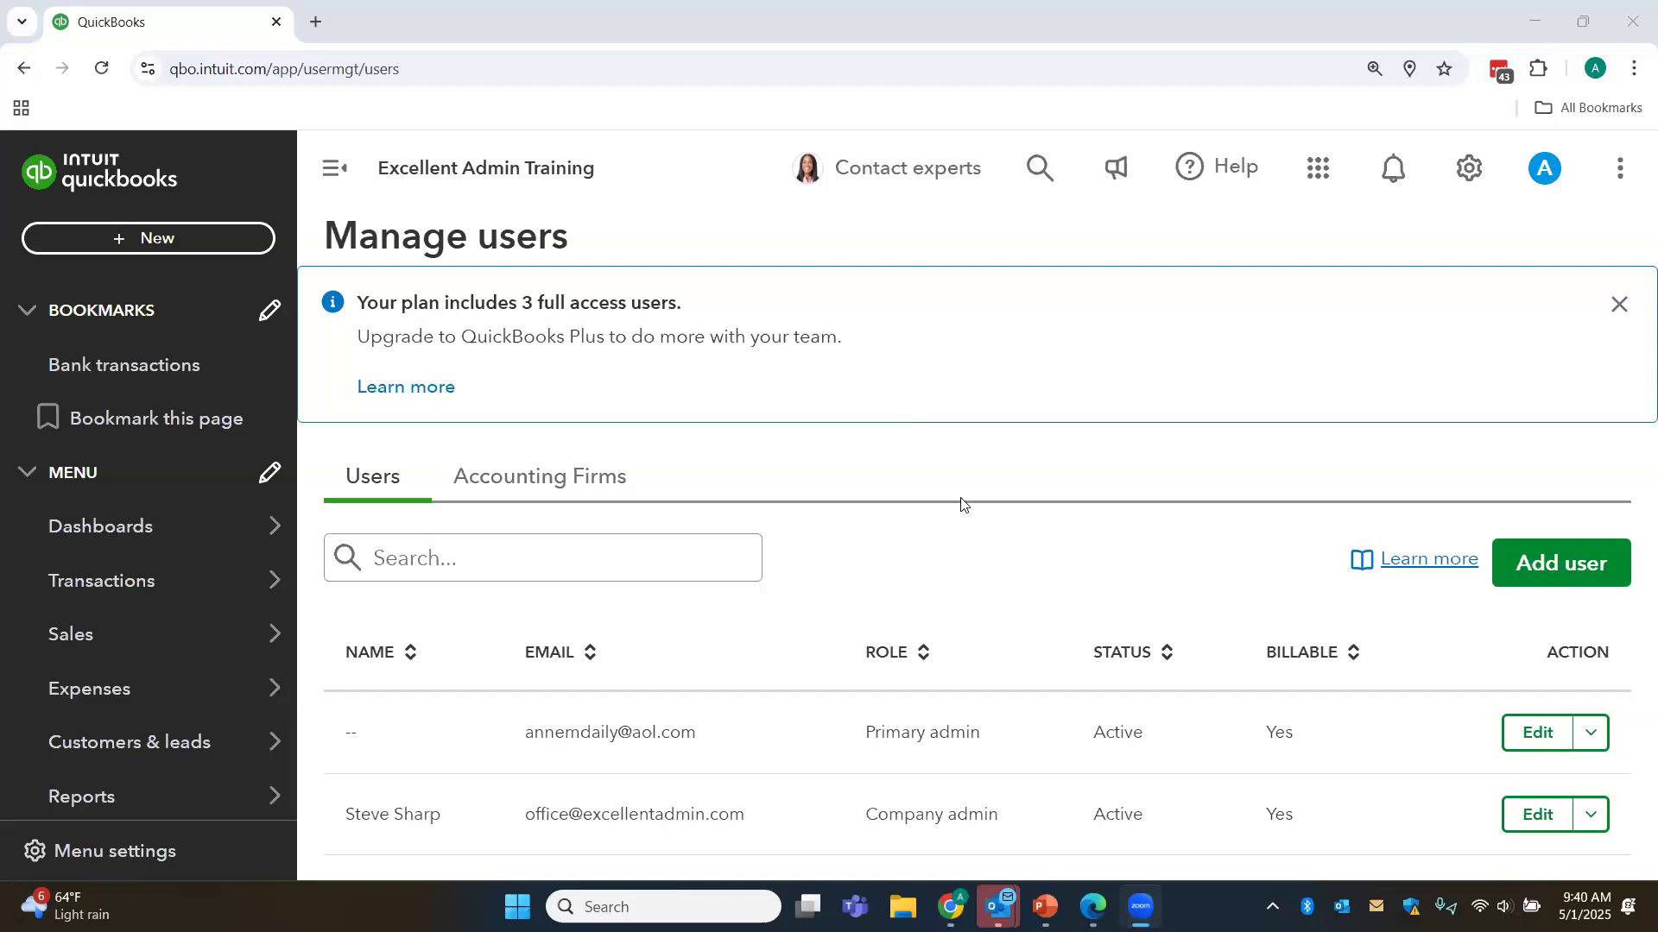
Step: Open the Home dashboard from the left navigation and scroll down it
{"action": "left_click", "coordinate": [191, 544]}
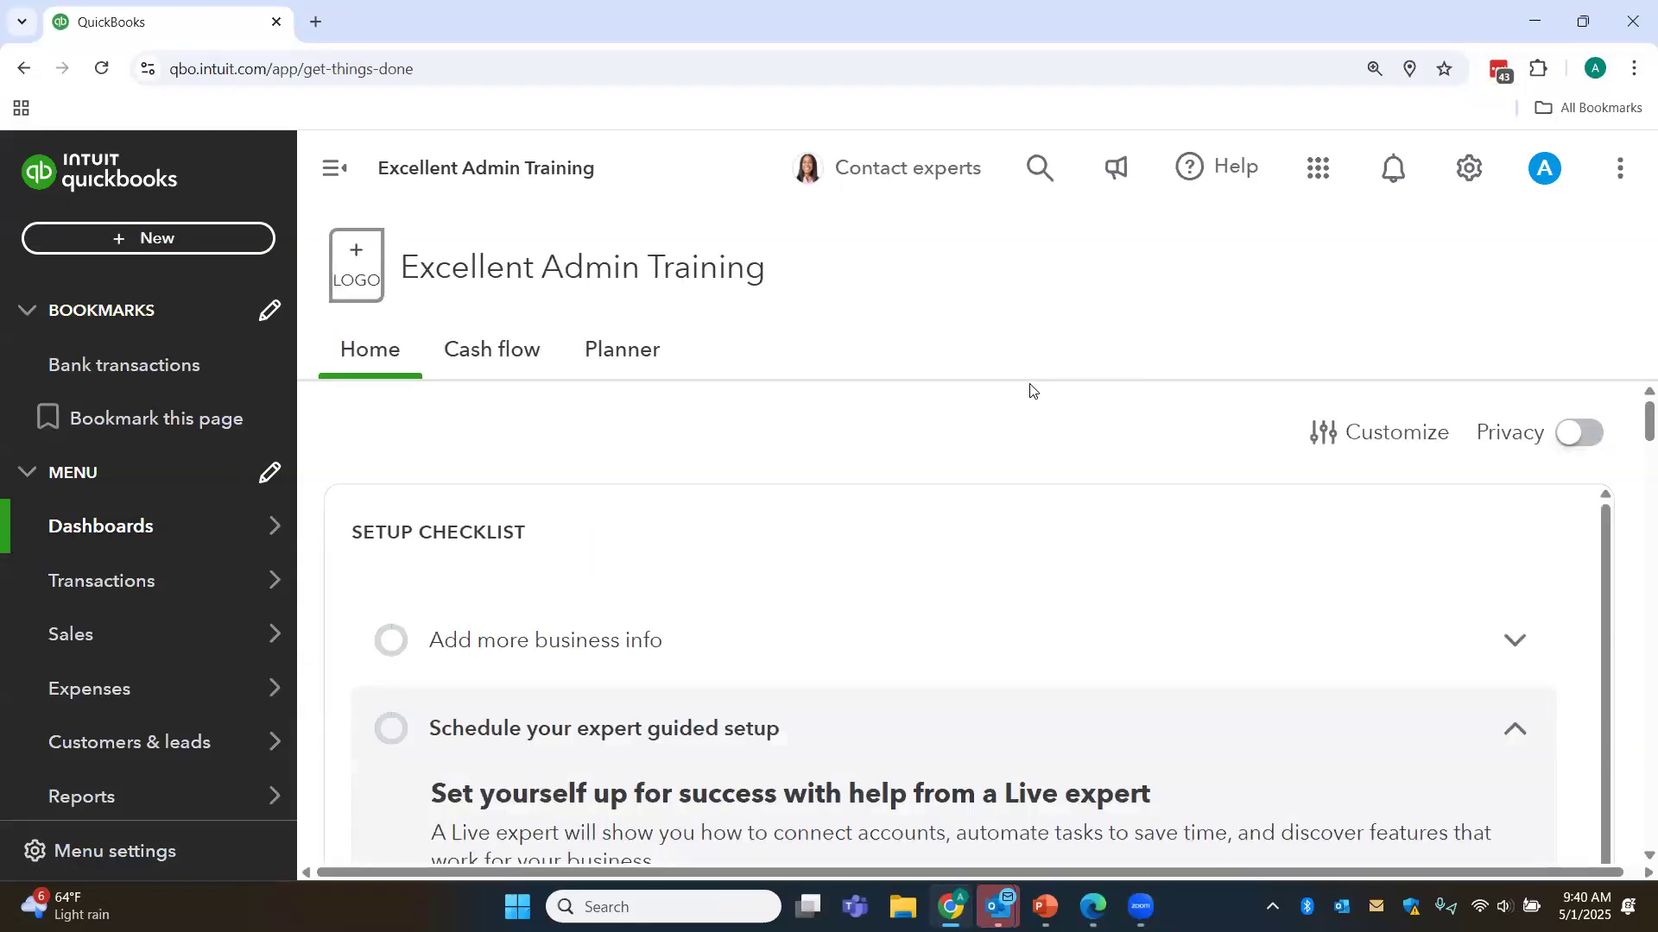
{"action": "scroll", "coordinate": [1030, 403], "scroll_direction": "down", "scroll_amount": 2}
Step: Put the Home dashboard into layout-editing mode and look over its widgets
{"action": "left_click", "coordinate": [1399, 455]}
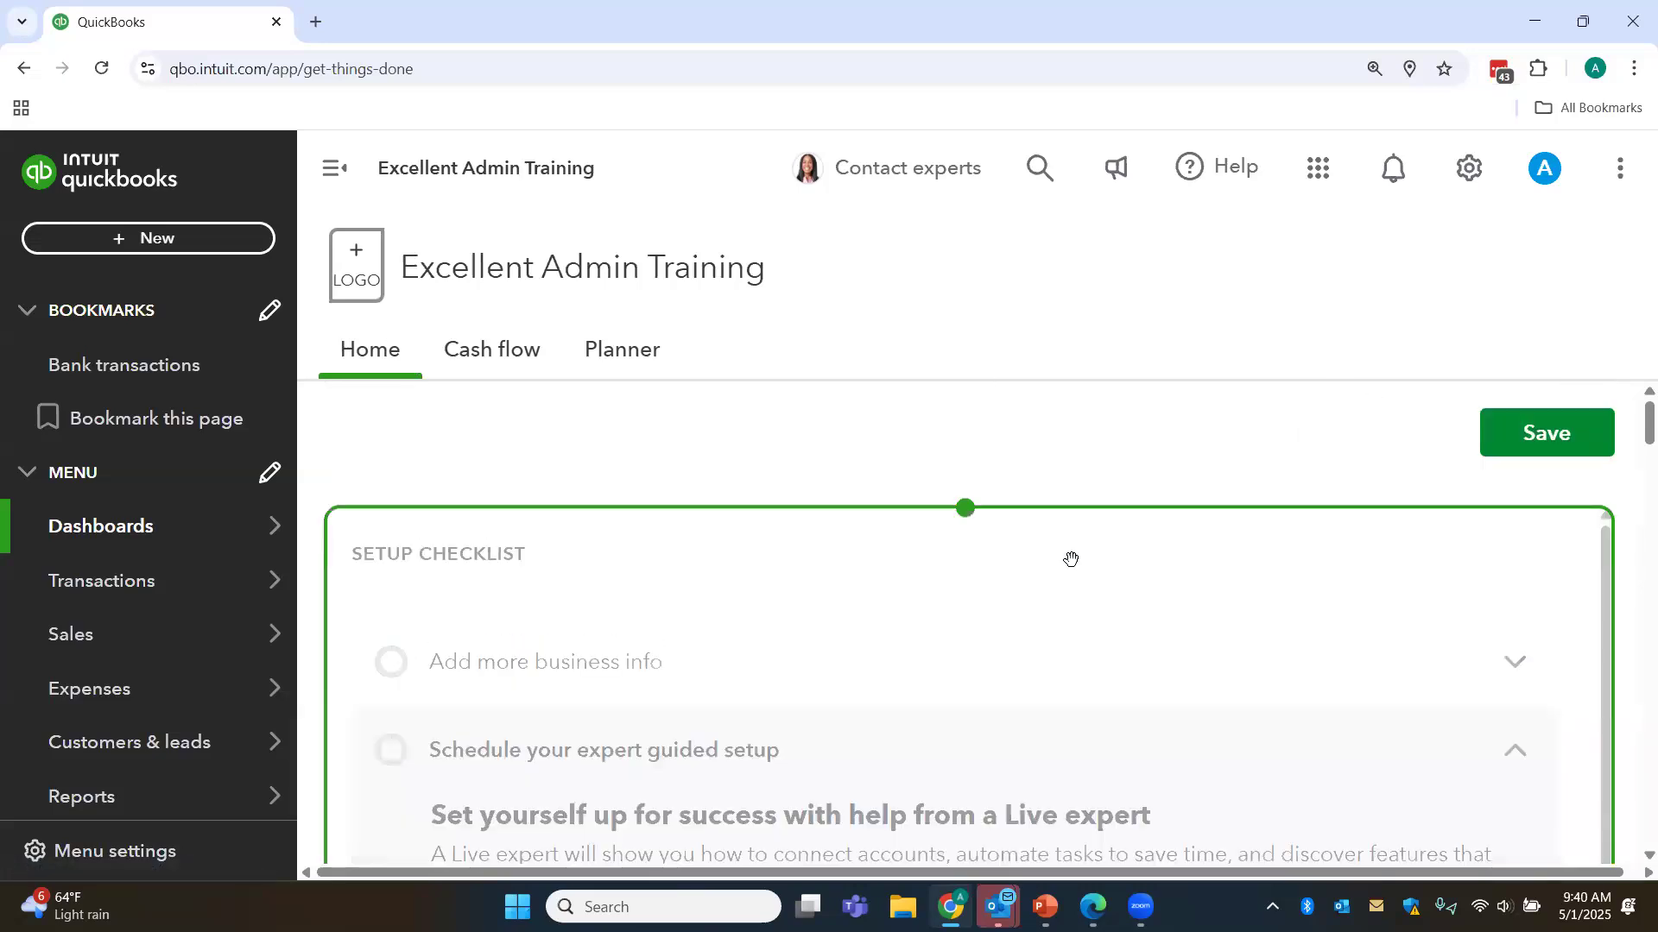
{"action": "scroll", "coordinate": [943, 481], "scroll_direction": "down", "scroll_amount": 10}
{"action": "scroll", "coordinate": [792, 550], "scroll_direction": "down", "scroll_amount": 6}
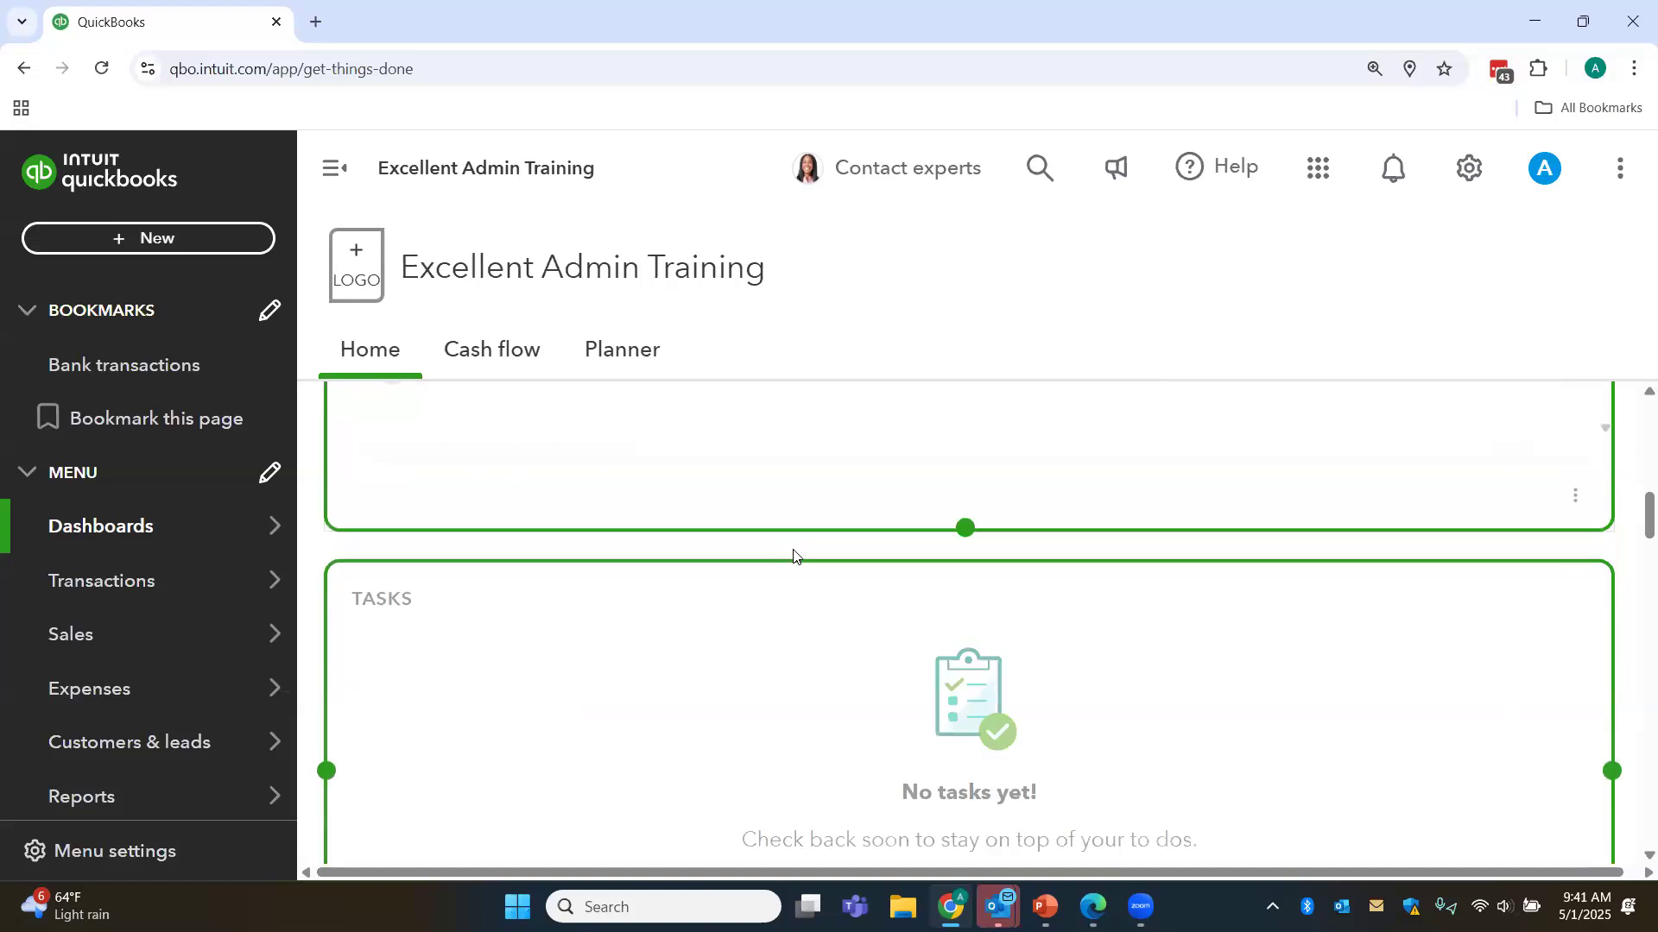
{"action": "scroll", "coordinate": [715, 592], "scroll_direction": "down", "scroll_amount": 3}
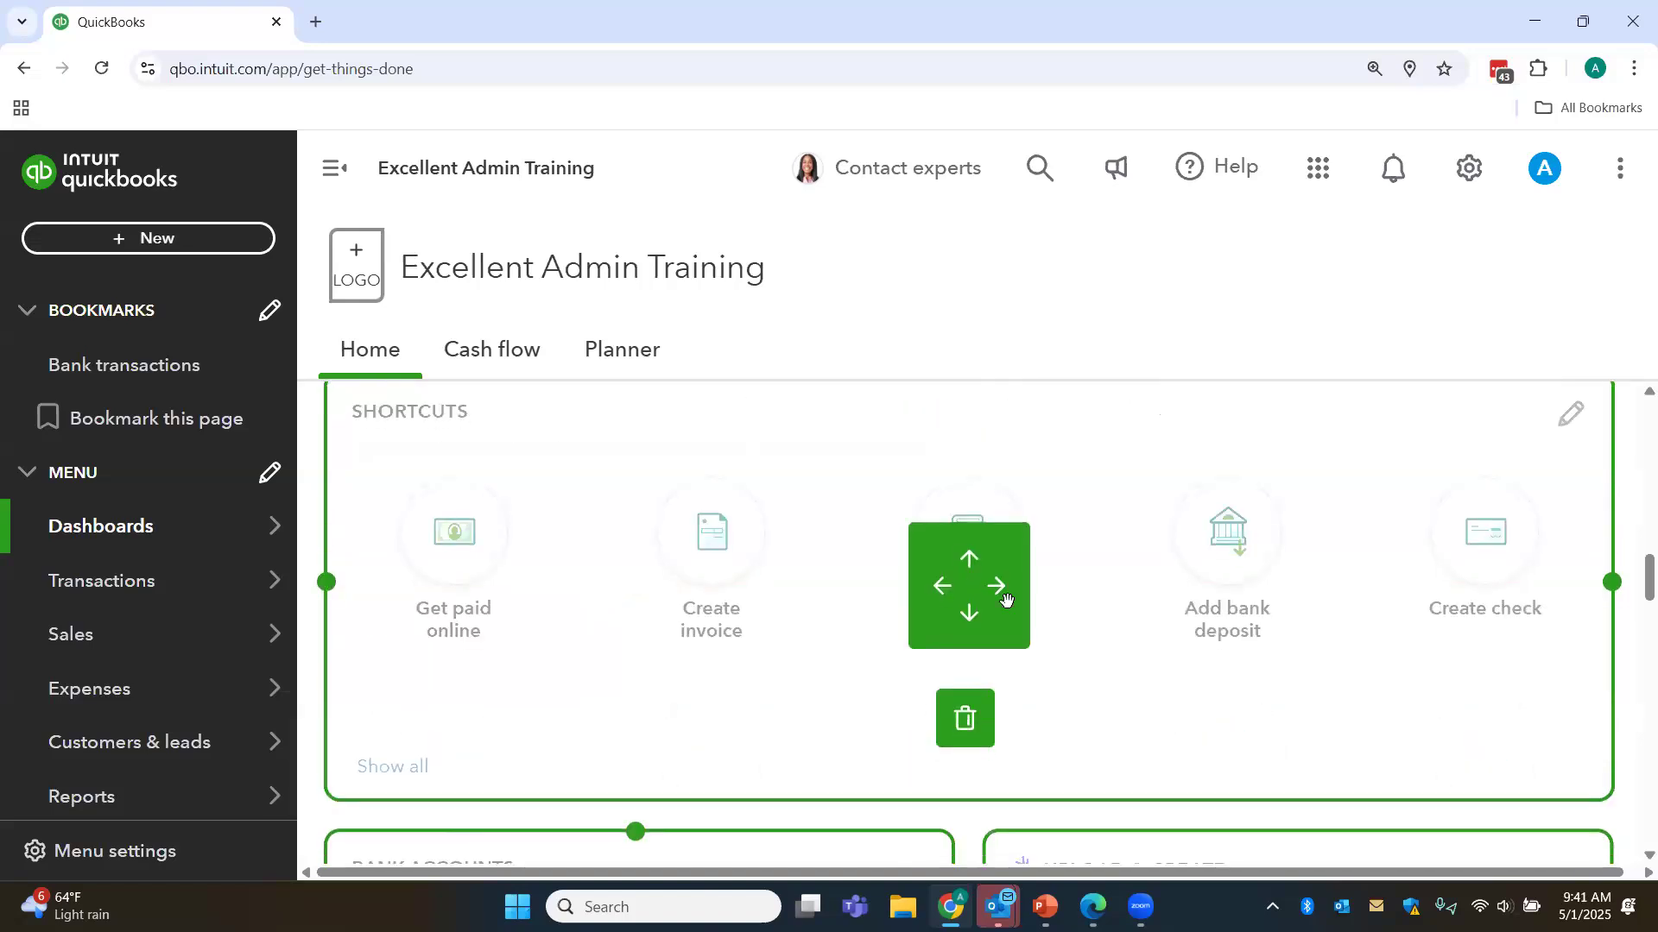
{"action": "scroll", "coordinate": [1005, 597], "scroll_direction": "down", "scroll_amount": 4}
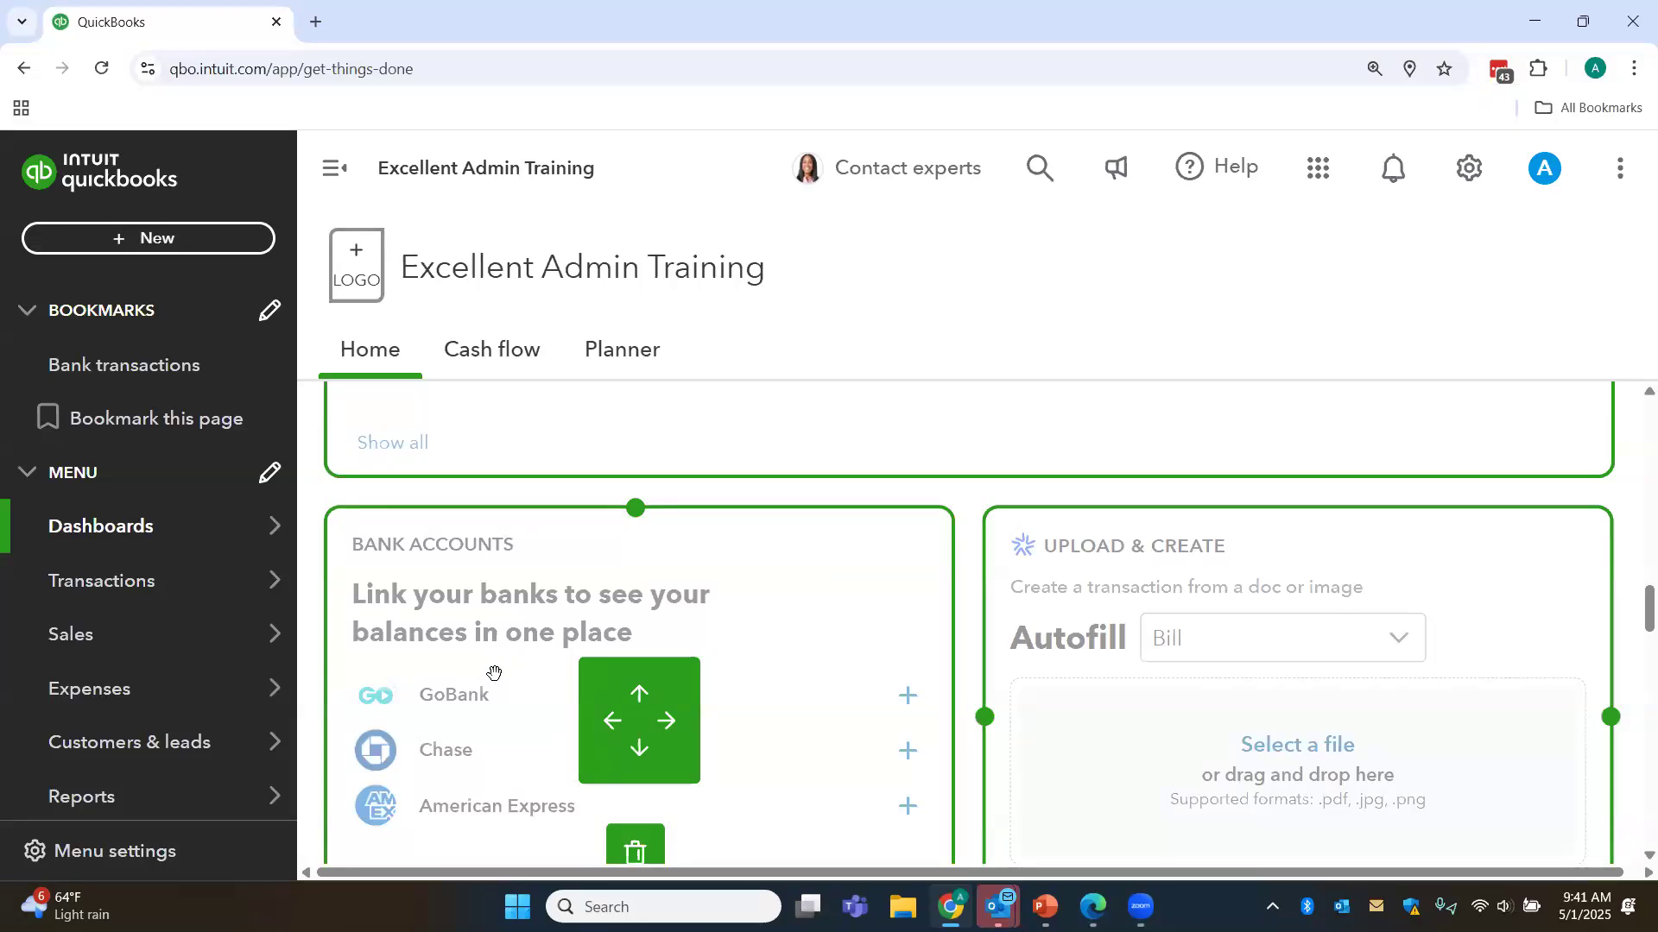
{"action": "scroll", "coordinate": [509, 707], "scroll_direction": "down", "scroll_amount": 1}
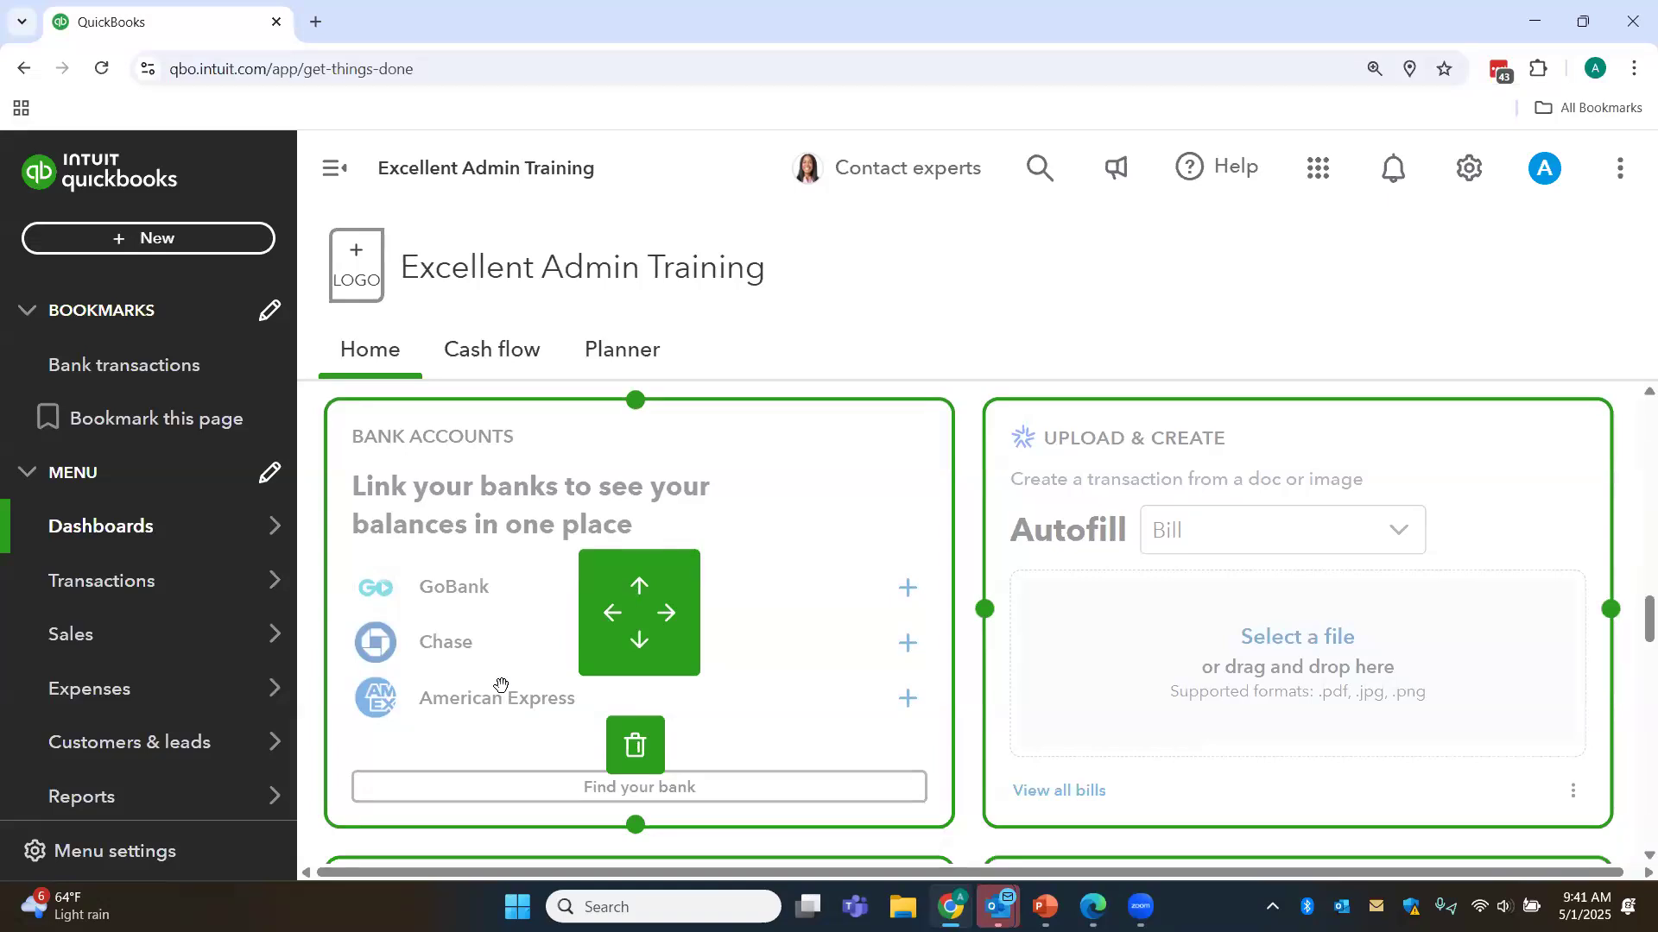
{"action": "mouse_move", "coordinate": [1128, 675]}
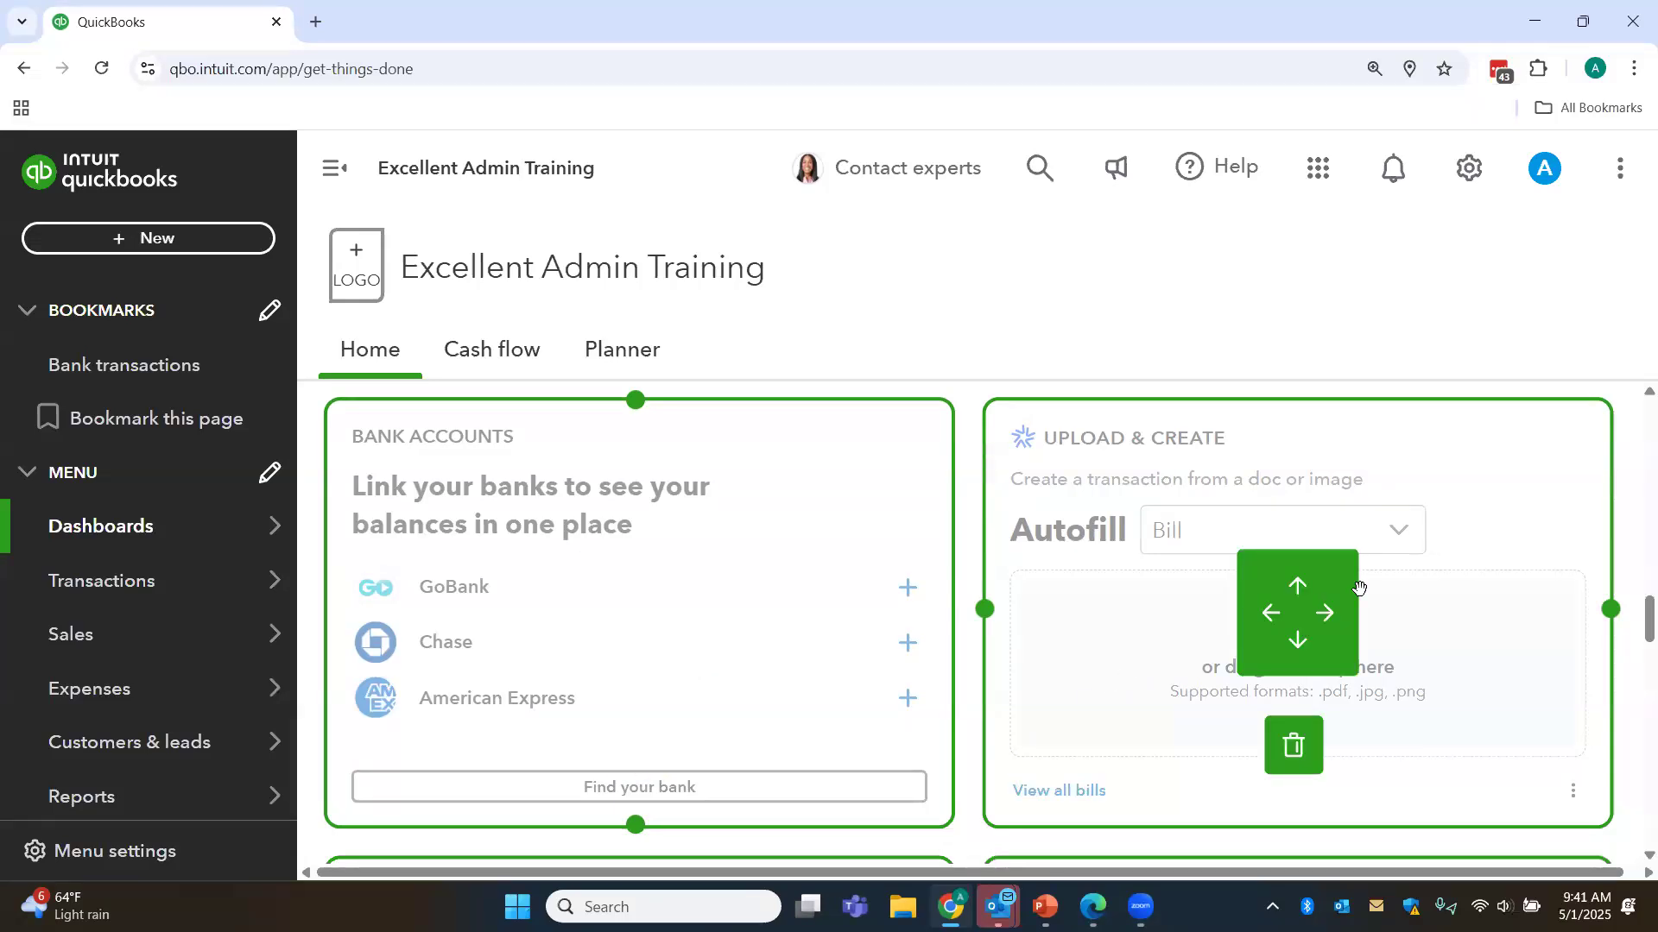
{"action": "scroll", "coordinate": [1385, 600], "scroll_direction": "down", "scroll_amount": 3}
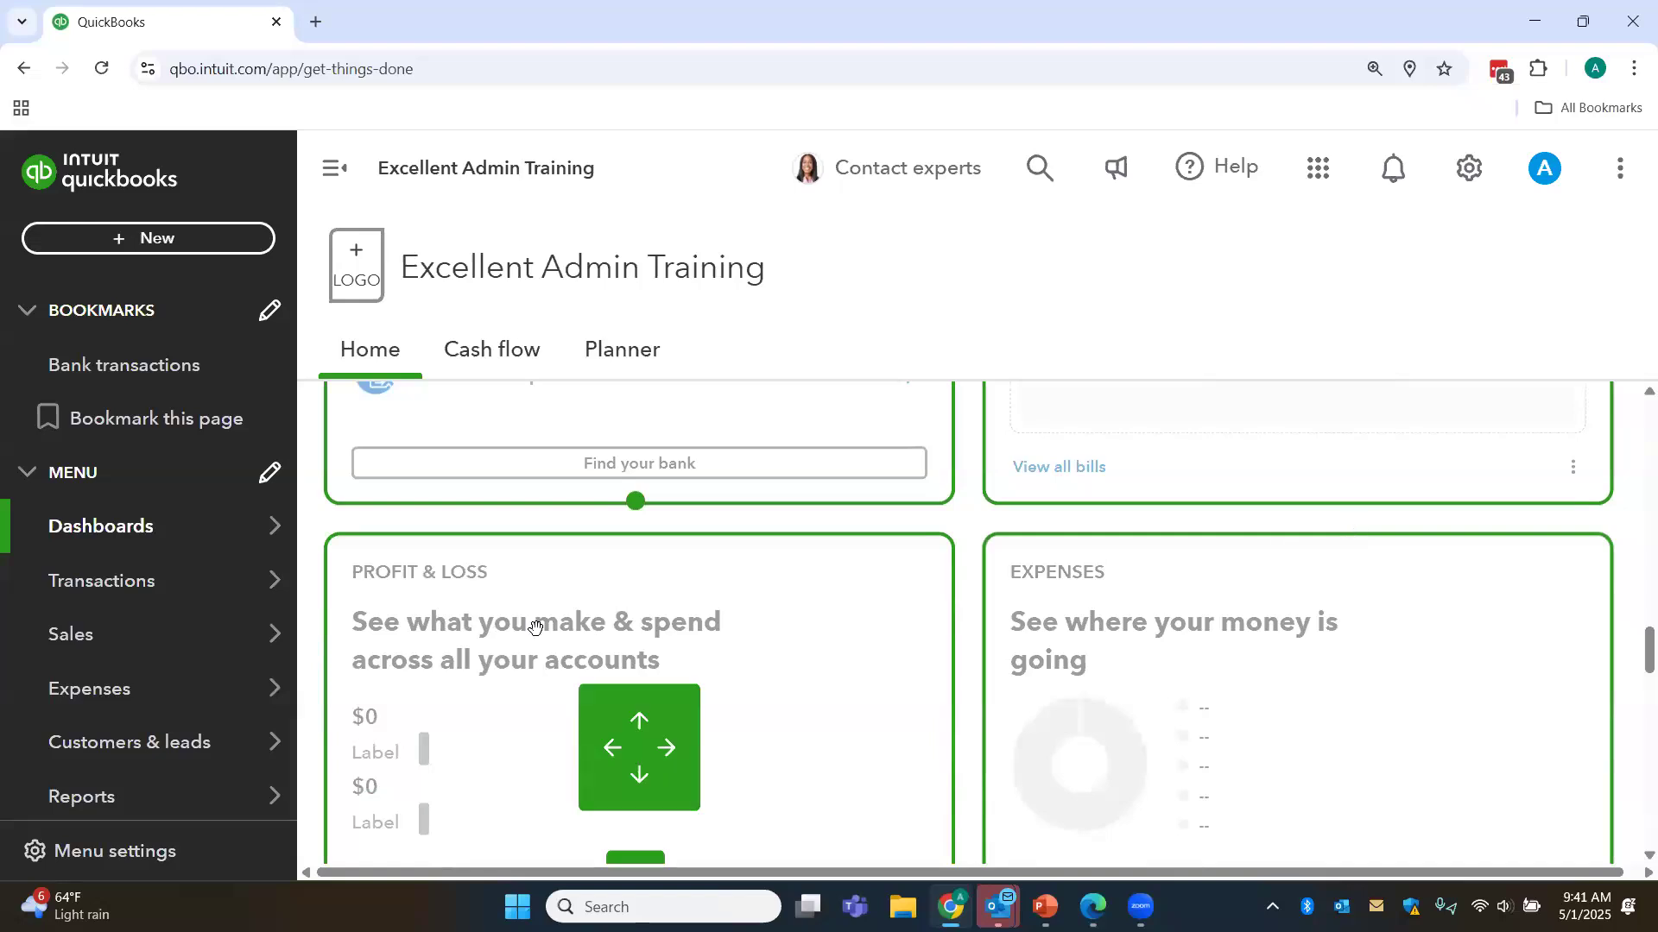
{"action": "mouse_move", "coordinate": [1321, 764]}
{"action": "scroll", "coordinate": [1327, 684], "scroll_direction": "down", "scroll_amount": 1}
{"action": "scroll", "coordinate": [1327, 685], "scroll_direction": "down", "scroll_amount": 4}
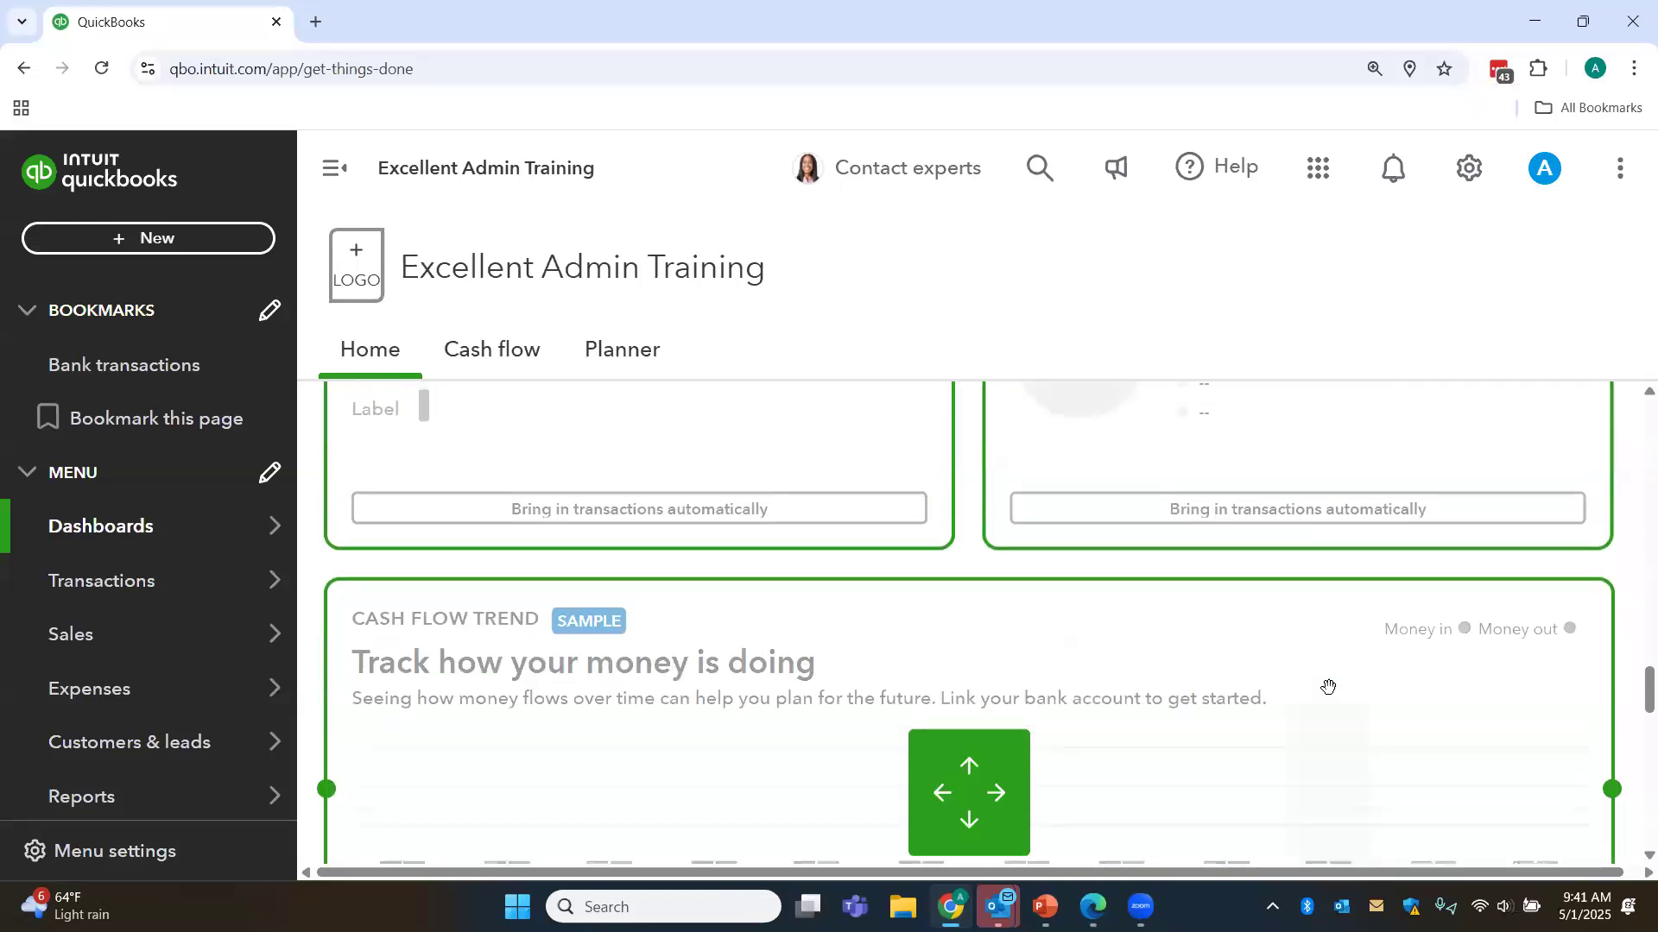
{"action": "scroll", "coordinate": [1326, 687], "scroll_direction": "up", "scroll_amount": 16}
{"action": "scroll", "coordinate": [1327, 689], "scroll_direction": "up", "scroll_amount": 6}
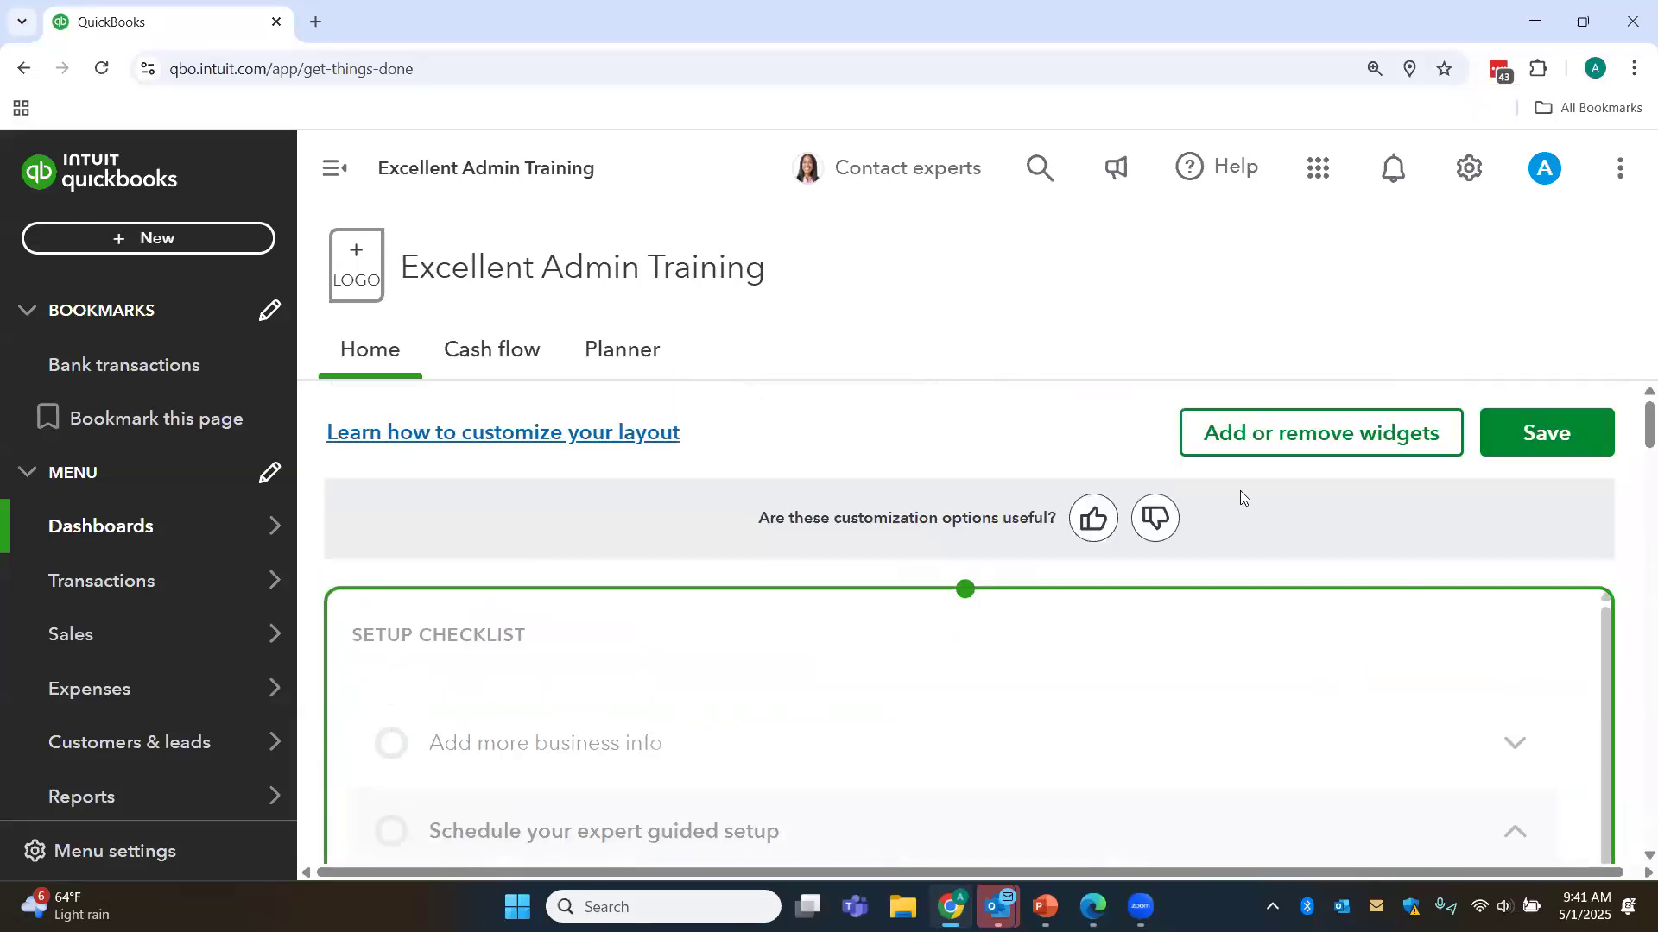
{"action": "scroll", "coordinate": [1062, 509], "scroll_direction": "down", "scroll_amount": 5}
{"action": "mouse_move", "coordinate": [1014, 537]}
{"action": "scroll", "coordinate": [1014, 537], "scroll_direction": "down", "scroll_amount": 5}
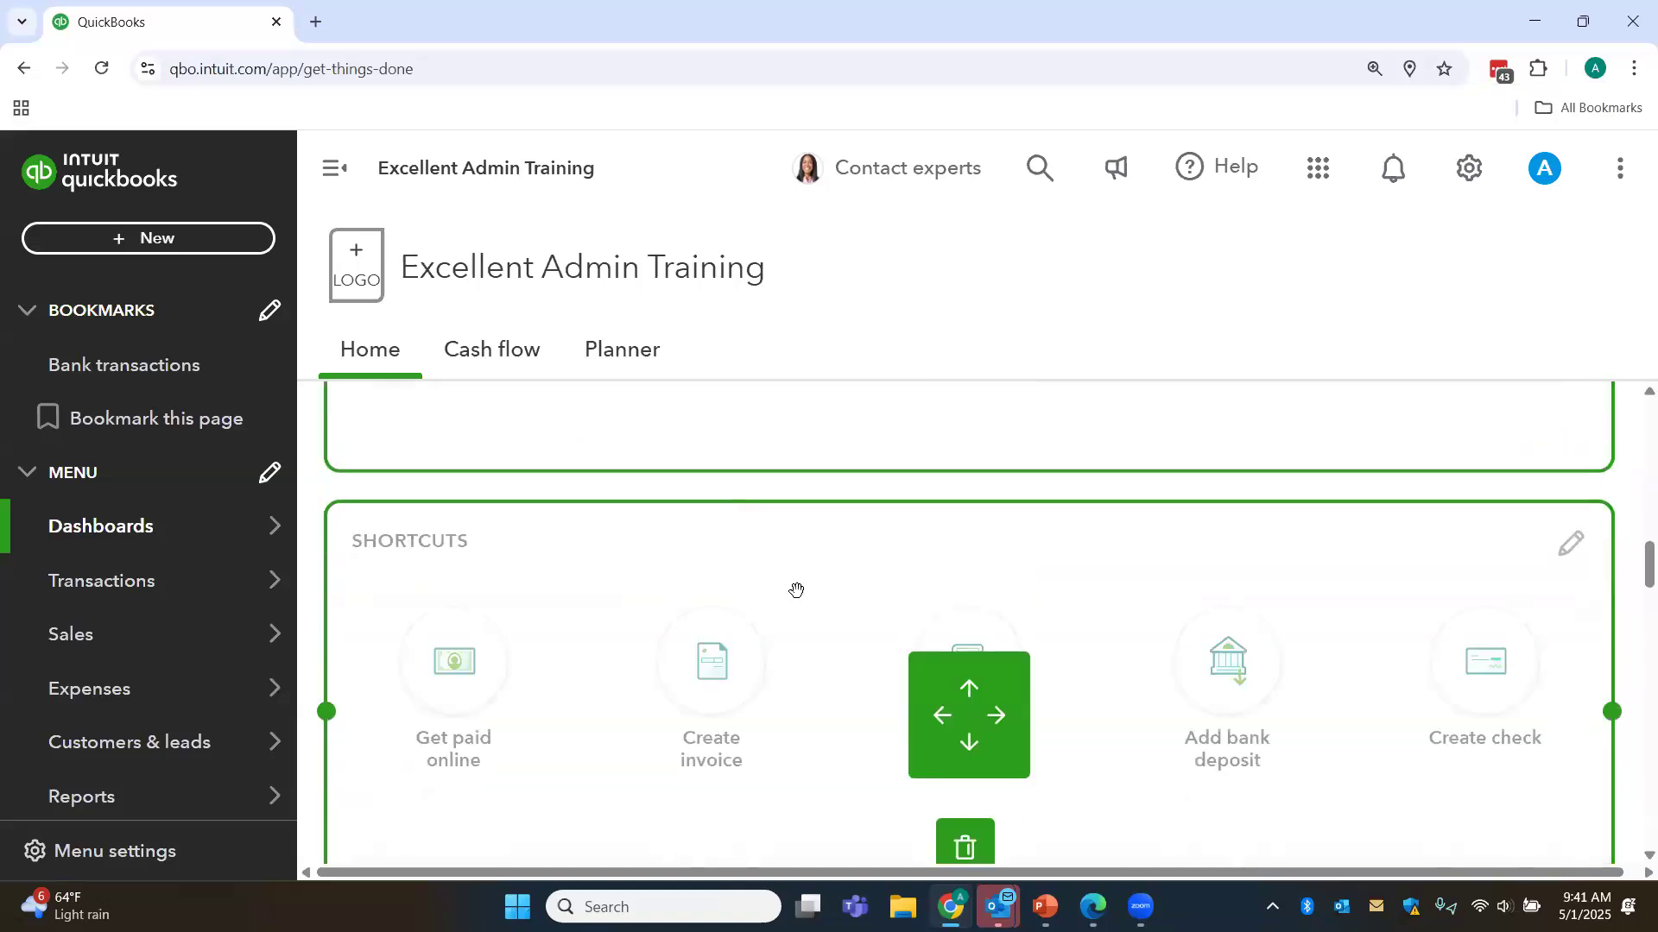
{"action": "scroll", "coordinate": [991, 579], "scroll_direction": "up", "scroll_amount": 4}
{"action": "scroll", "coordinate": [991, 578], "scroll_direction": "up", "scroll_amount": 3}
{"action": "scroll", "coordinate": [975, 708], "scroll_direction": "down", "scroll_amount": 1}
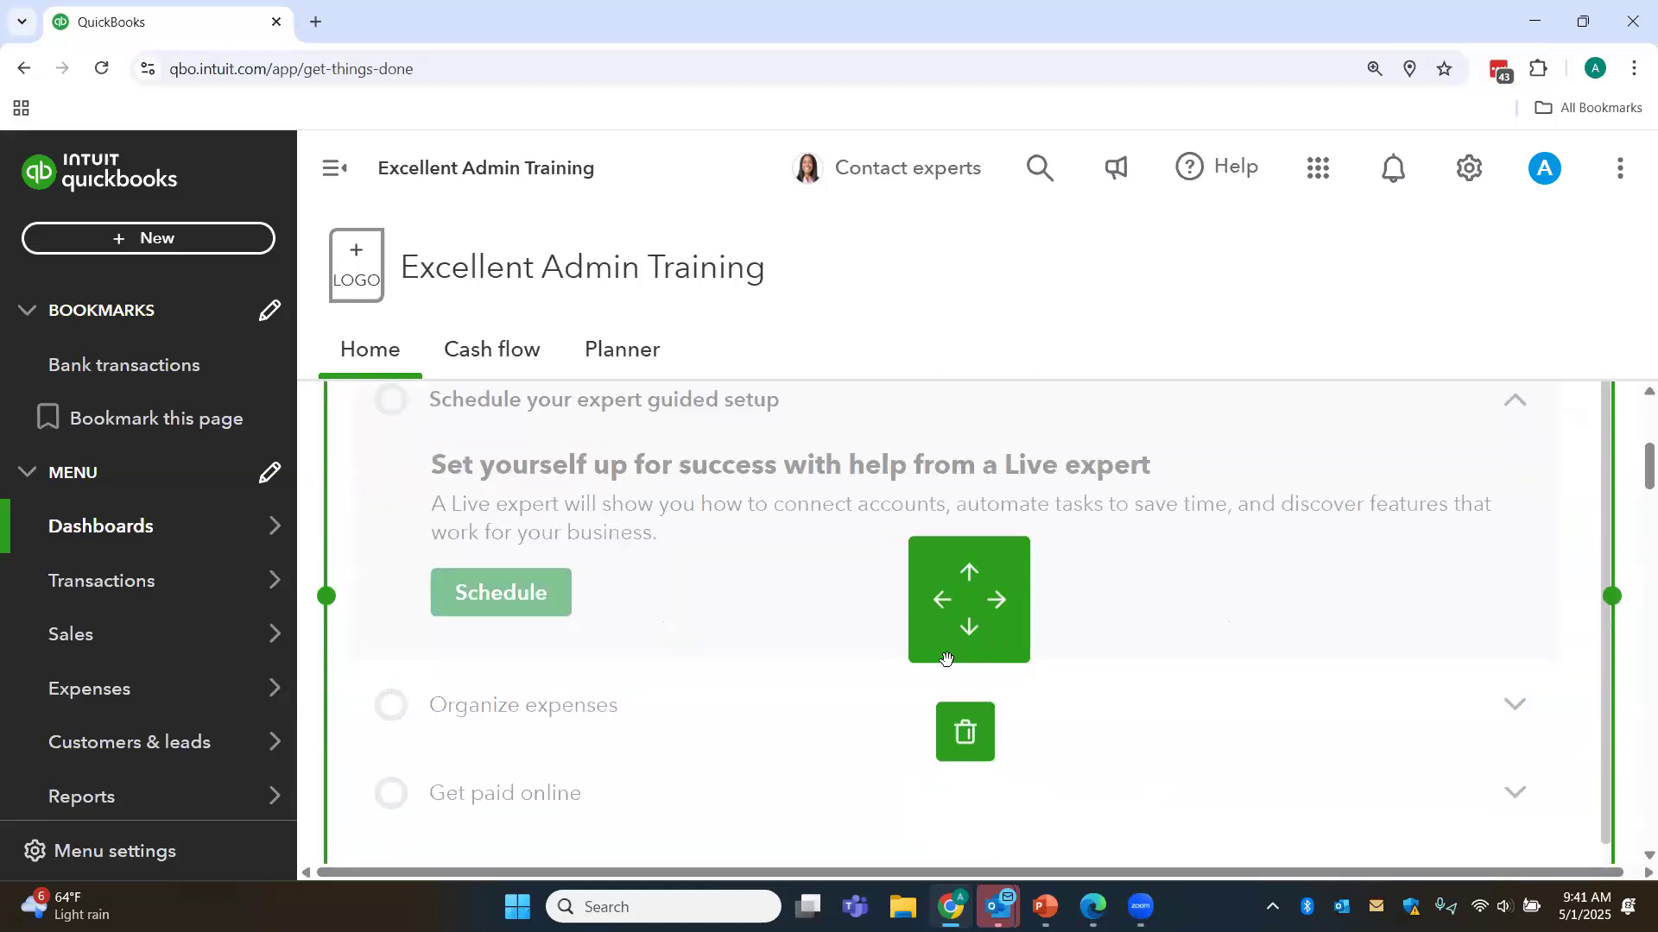
{"action": "scroll", "coordinate": [975, 708], "scroll_direction": "down", "scroll_amount": 5}
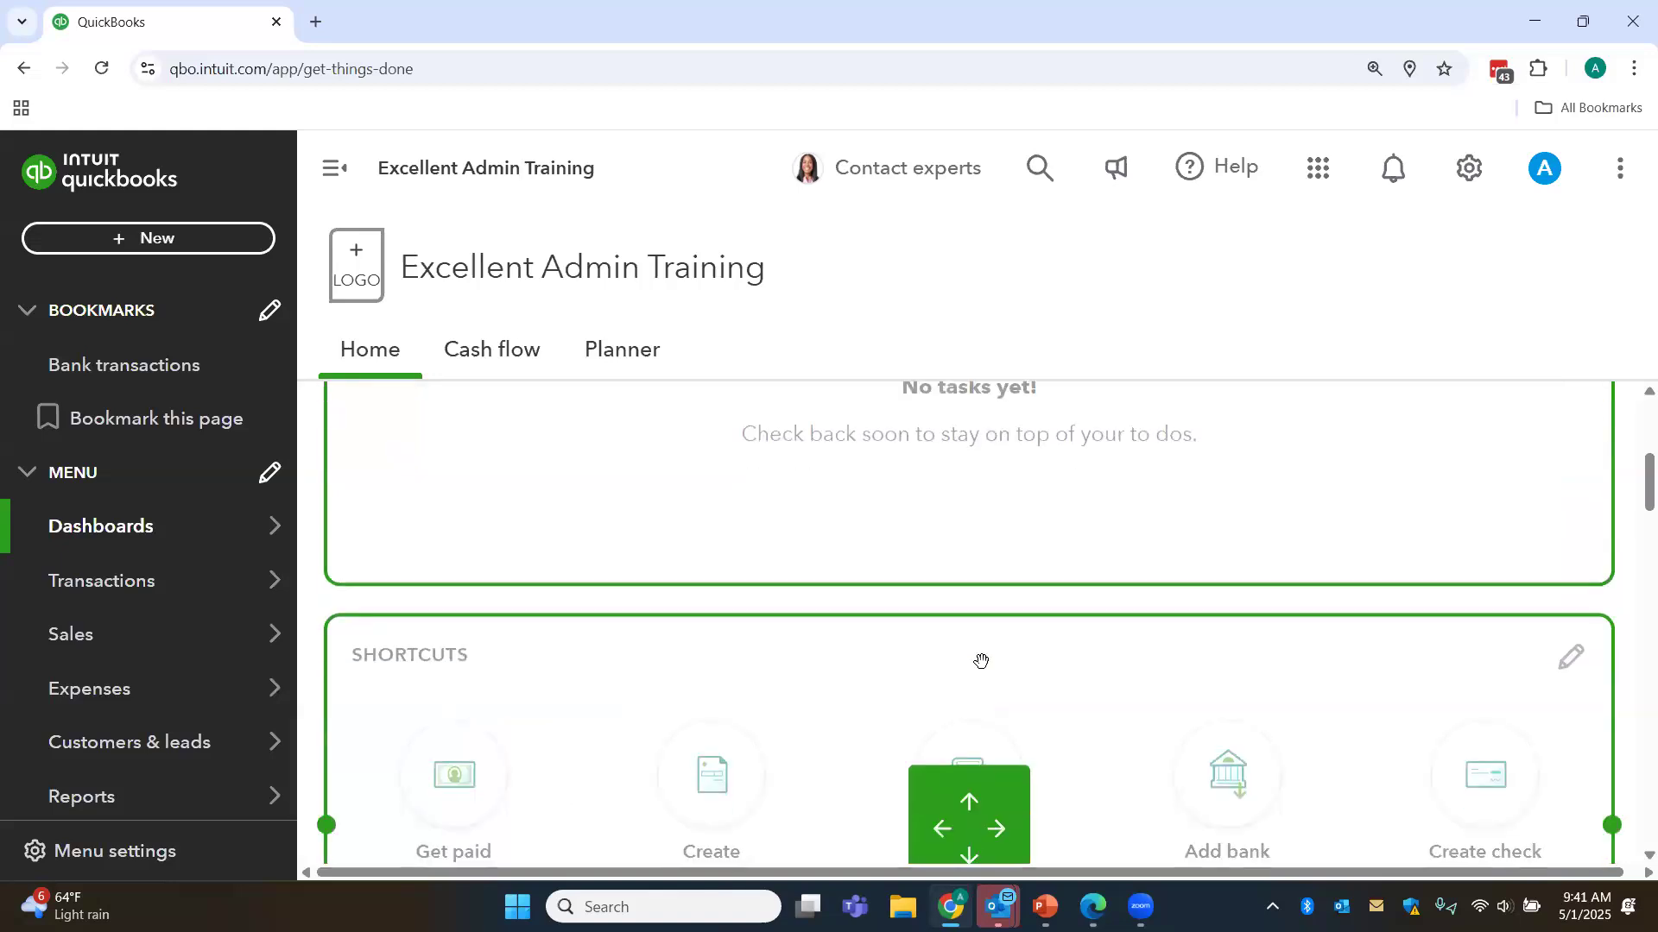
{"action": "scroll", "coordinate": [981, 662], "scroll_direction": "up", "scroll_amount": 3}
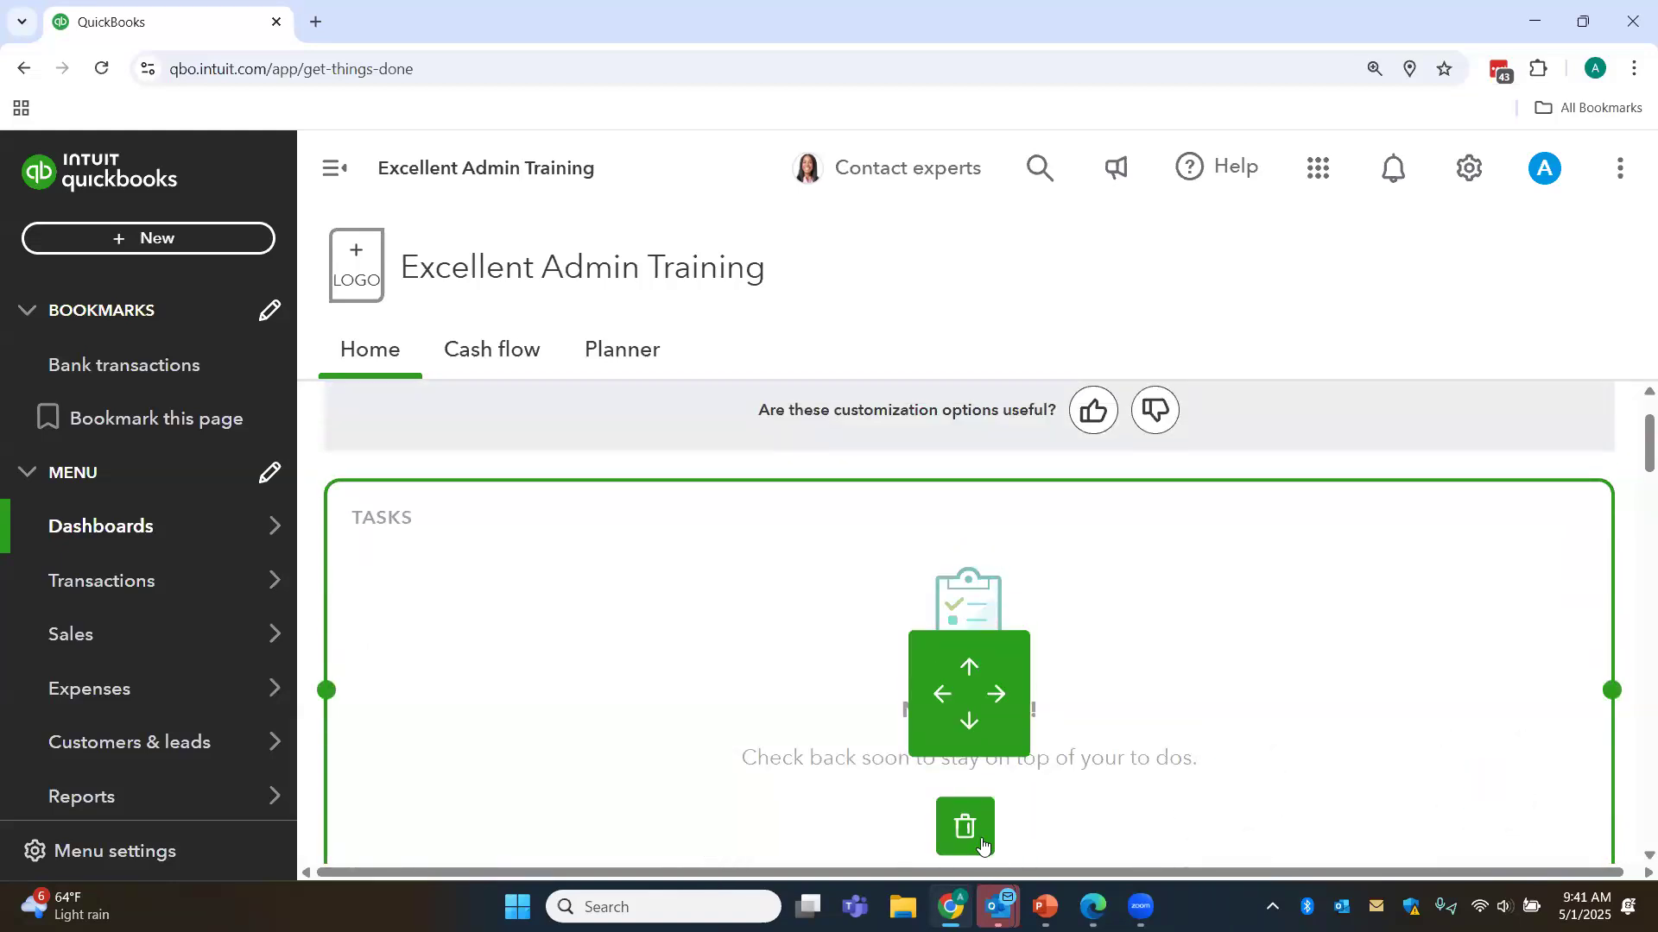
Step: Remove the Tasks widget and save the customized dashboard layout
{"action": "left_click", "coordinate": [983, 843]}
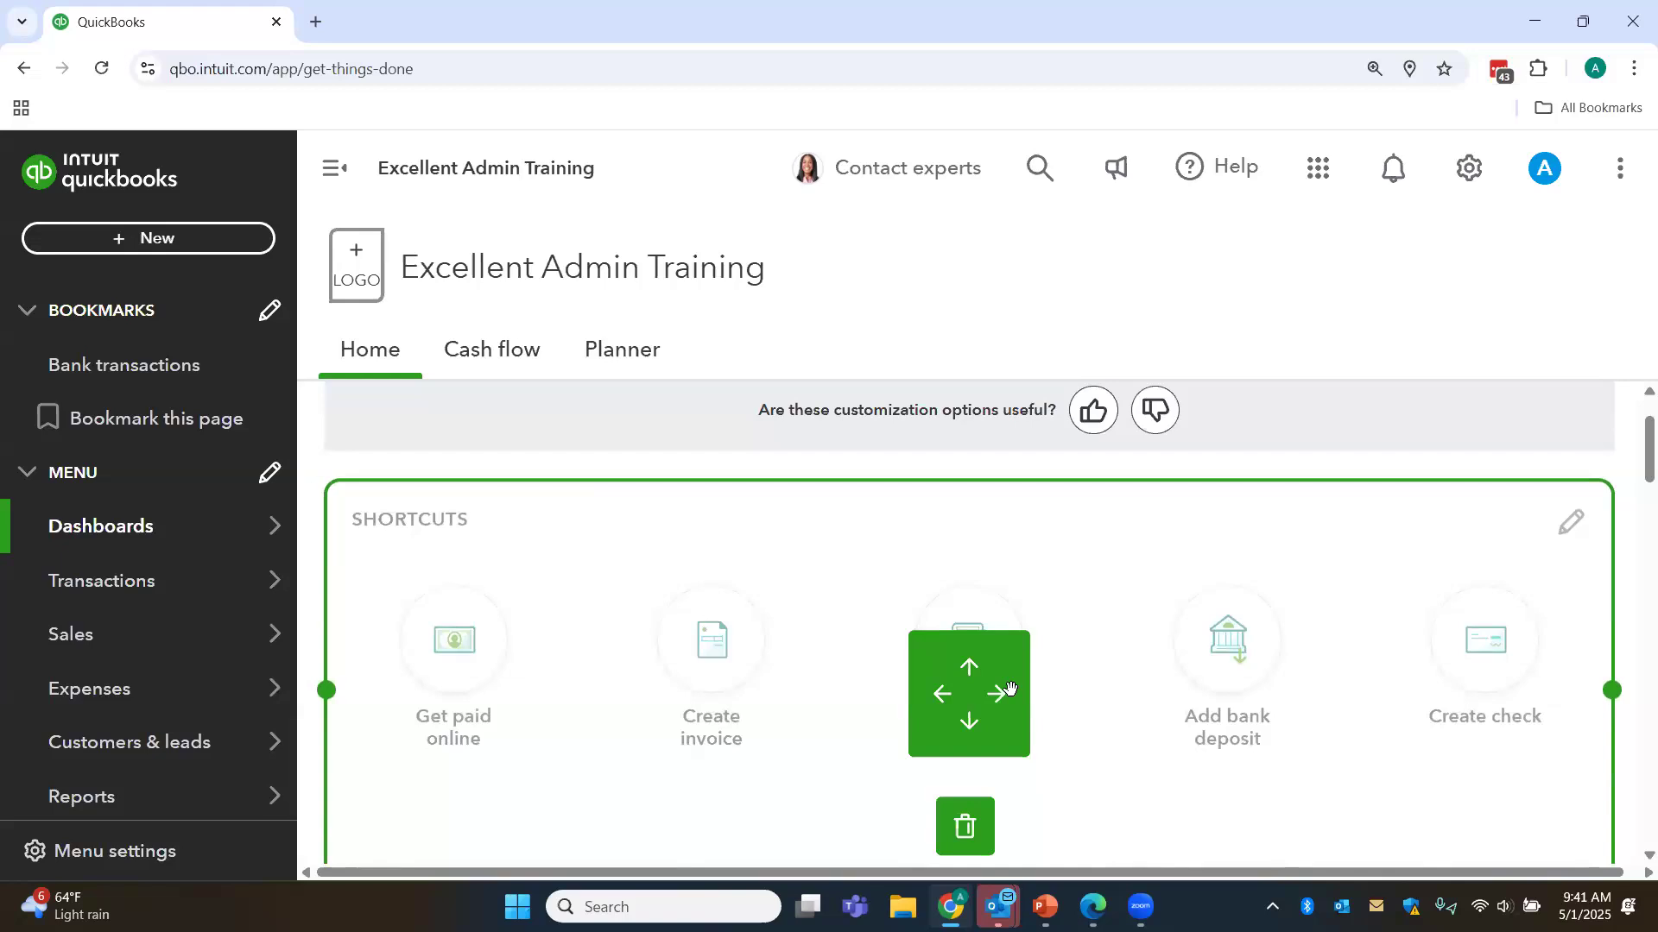
{"action": "scroll", "coordinate": [1010, 688], "scroll_direction": "down", "scroll_amount": 5}
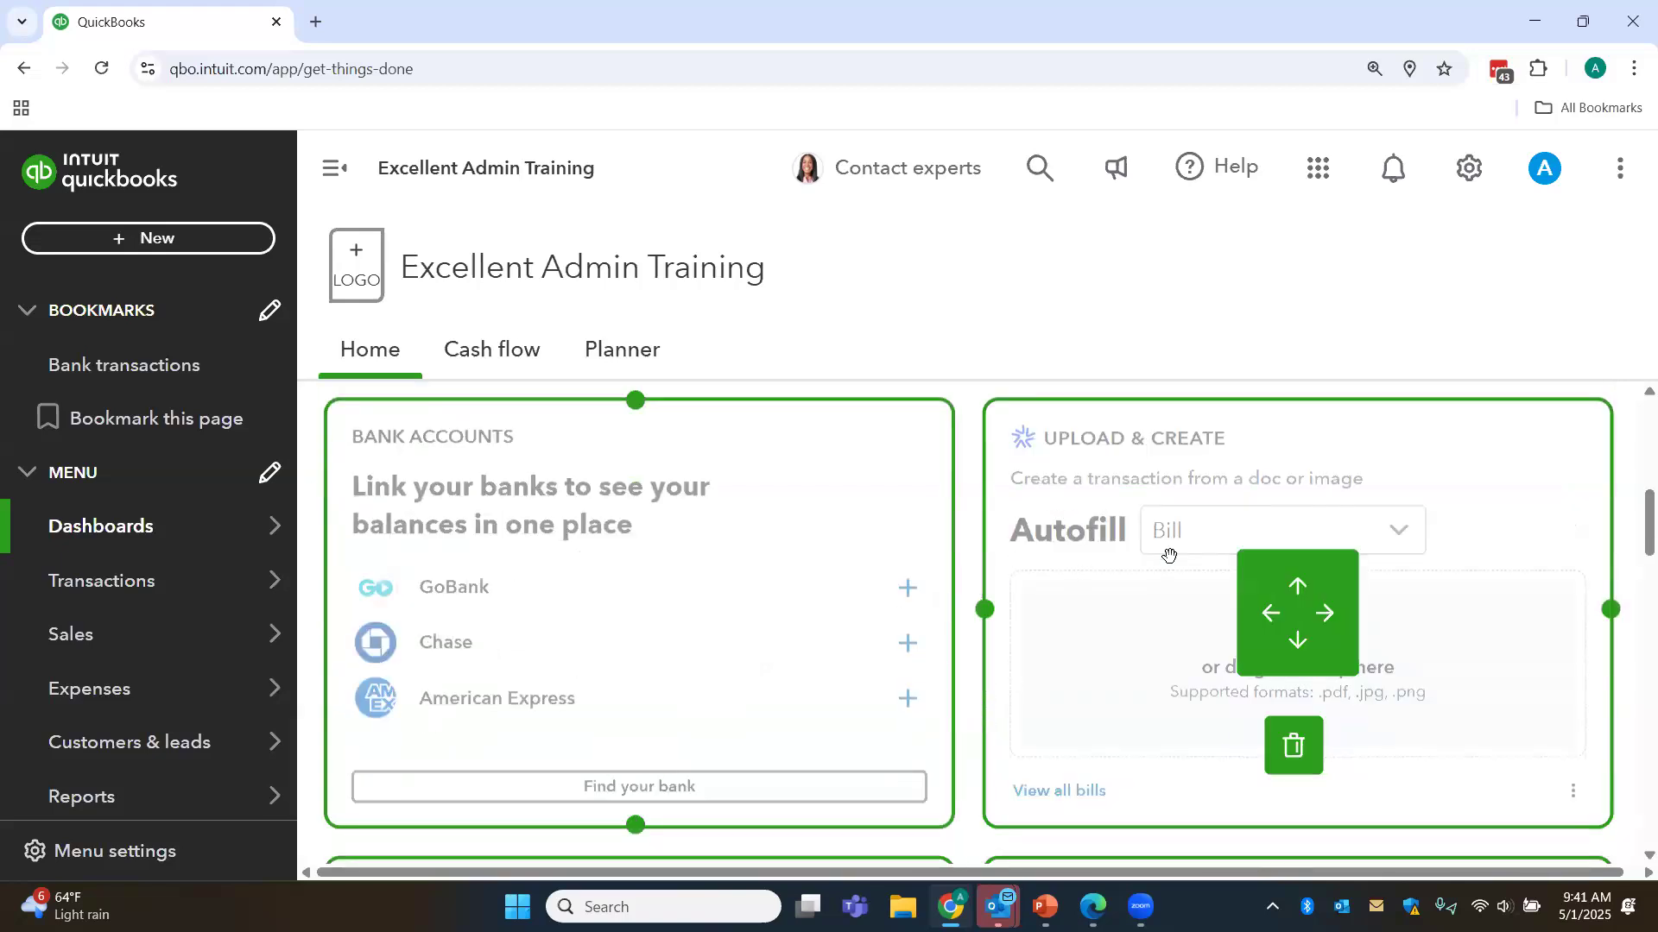
{"action": "scroll", "coordinate": [1174, 595], "scroll_direction": "down", "scroll_amount": 5}
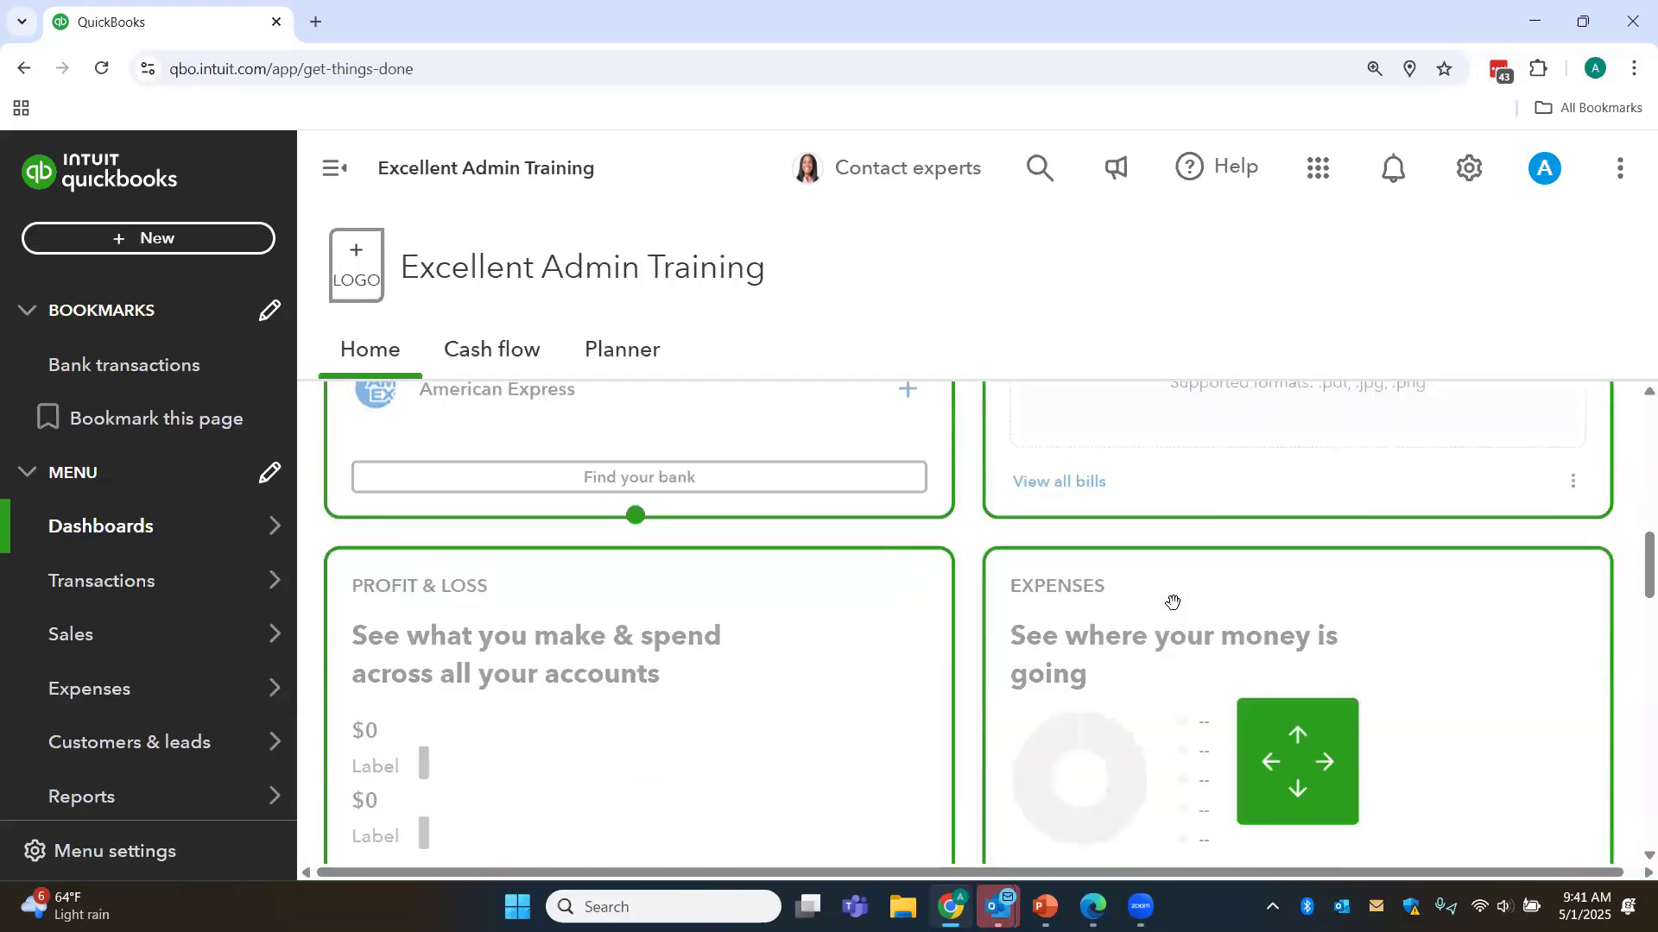
{"action": "scroll", "coordinate": [1294, 604], "scroll_direction": "down", "scroll_amount": 5}
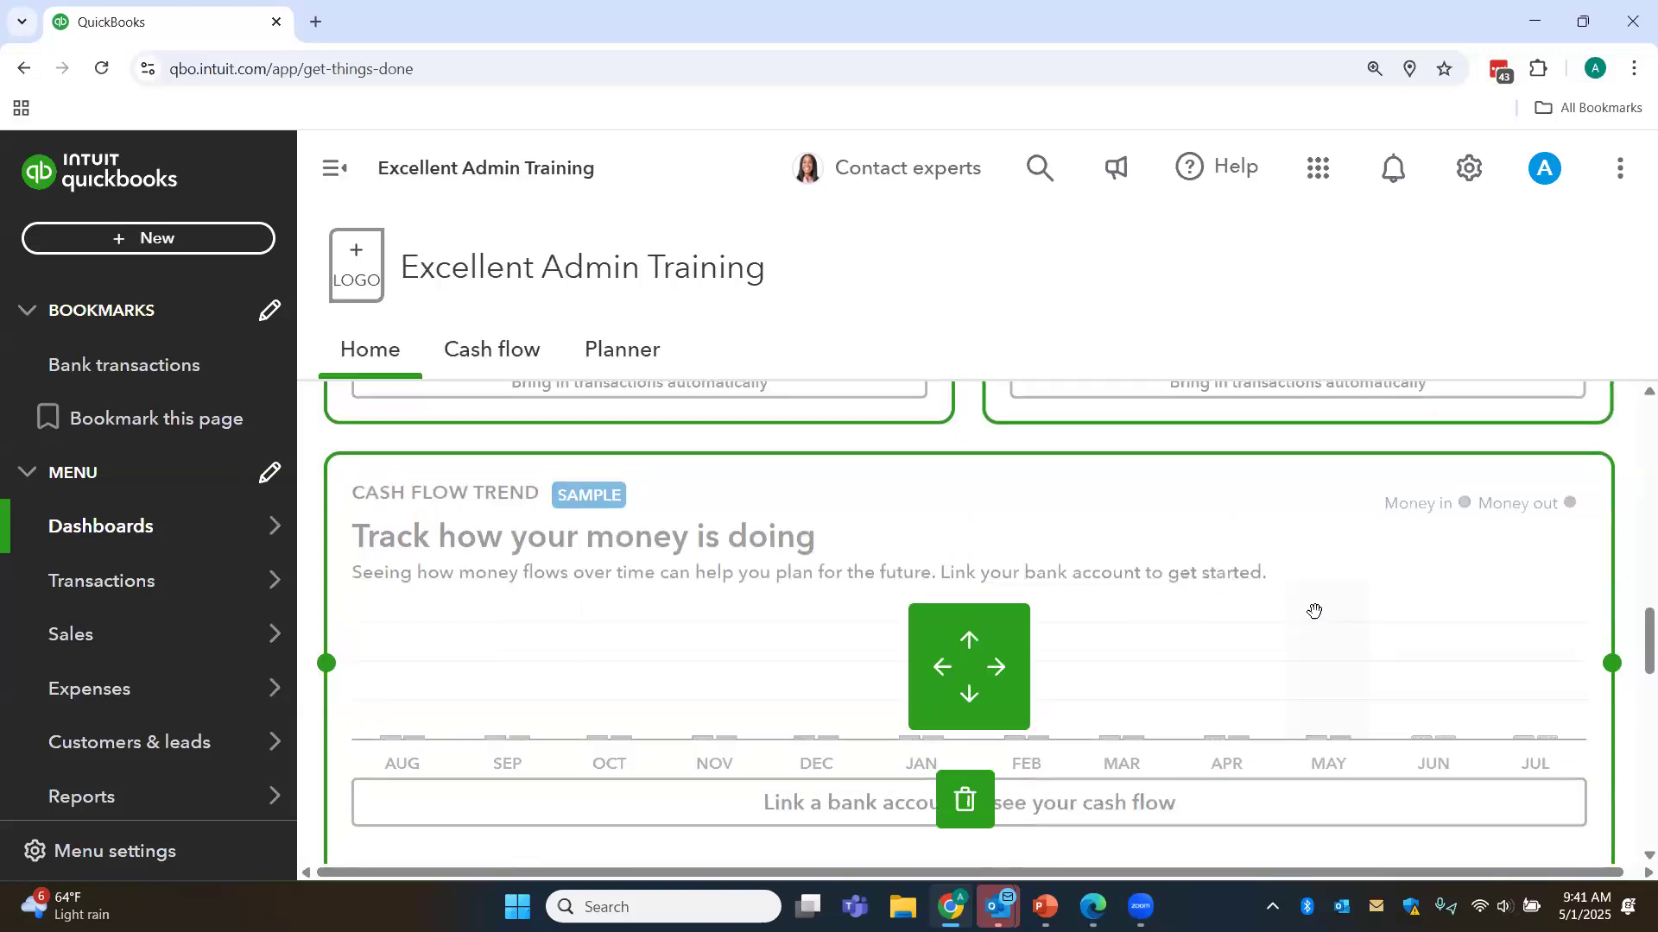
{"action": "scroll", "coordinate": [1307, 610], "scroll_direction": "up", "scroll_amount": 10}
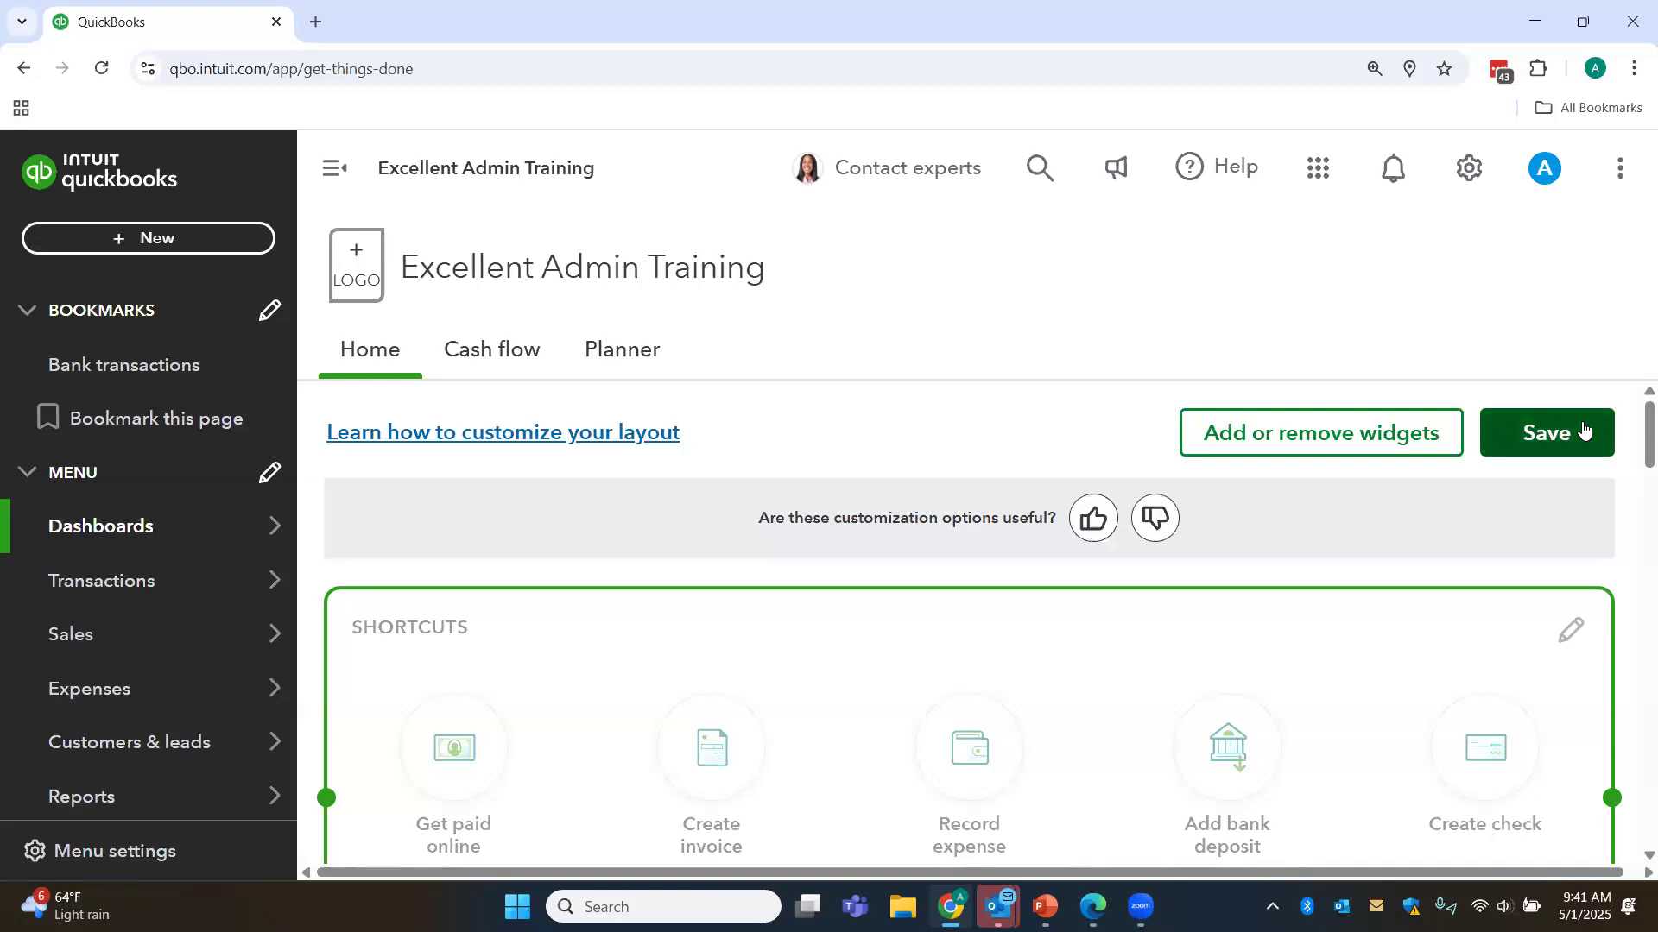
{"action": "left_click", "coordinate": [1550, 432]}
Step: Scroll back up and switch the dashboard to the Cash flow view
{"action": "scroll", "coordinate": [759, 639], "scroll_direction": "down", "scroll_amount": 3}
{"action": "scroll", "coordinate": [785, 707], "scroll_direction": "down", "scroll_amount": 8}
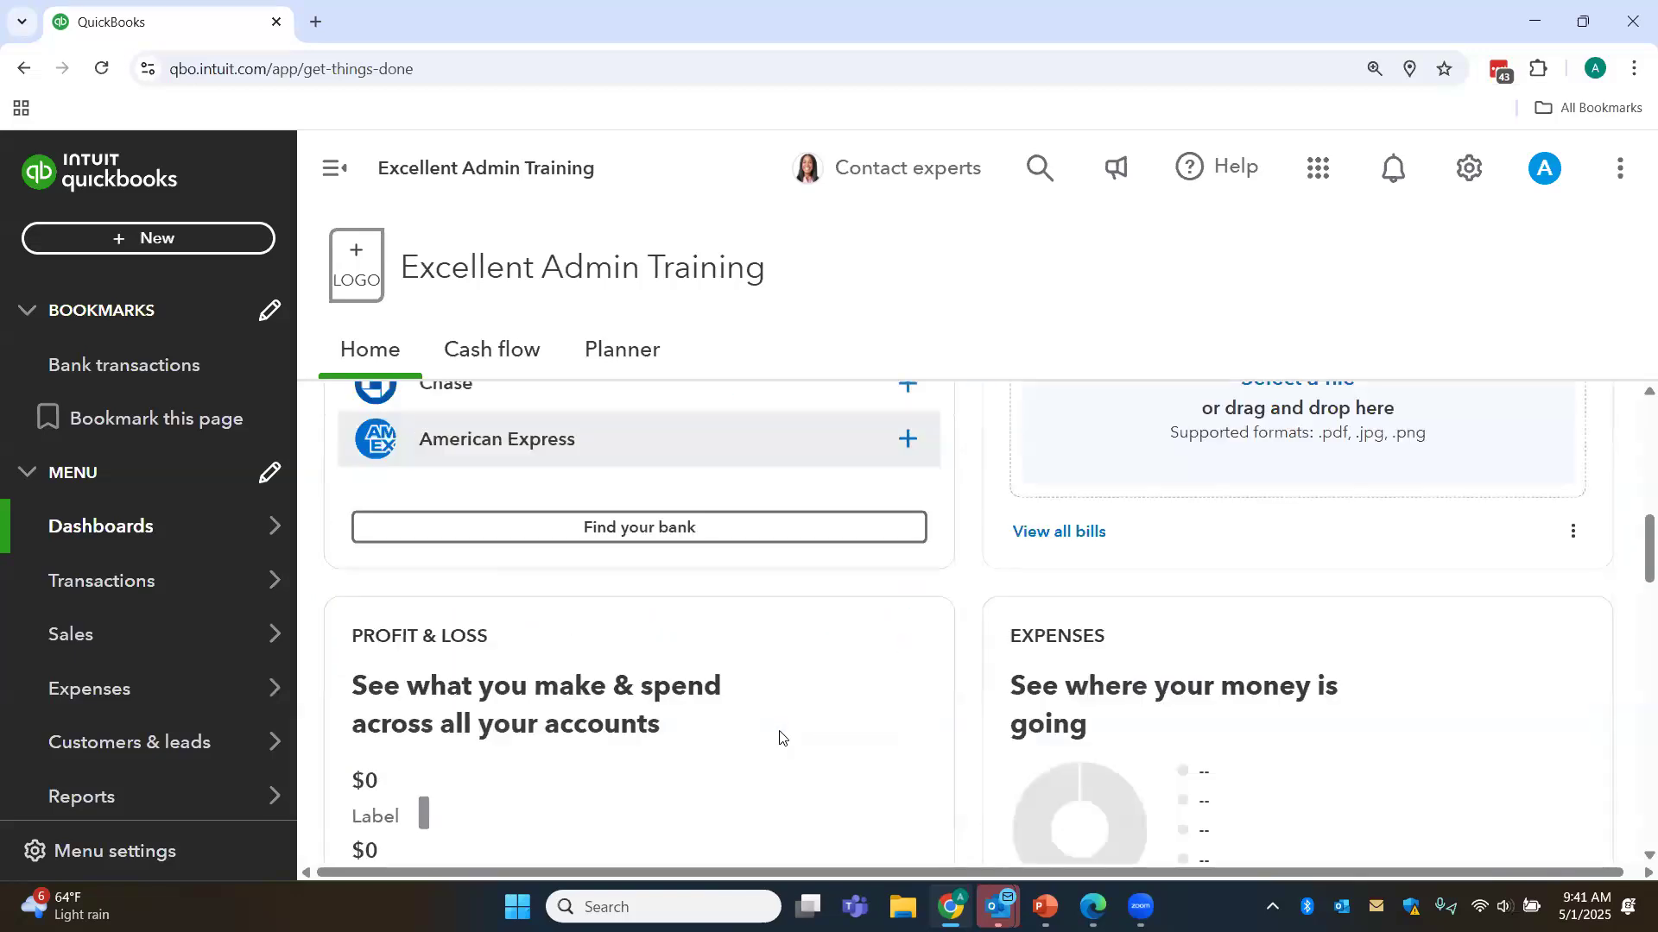
{"action": "scroll", "coordinate": [764, 691], "scroll_direction": "up", "scroll_amount": 5}
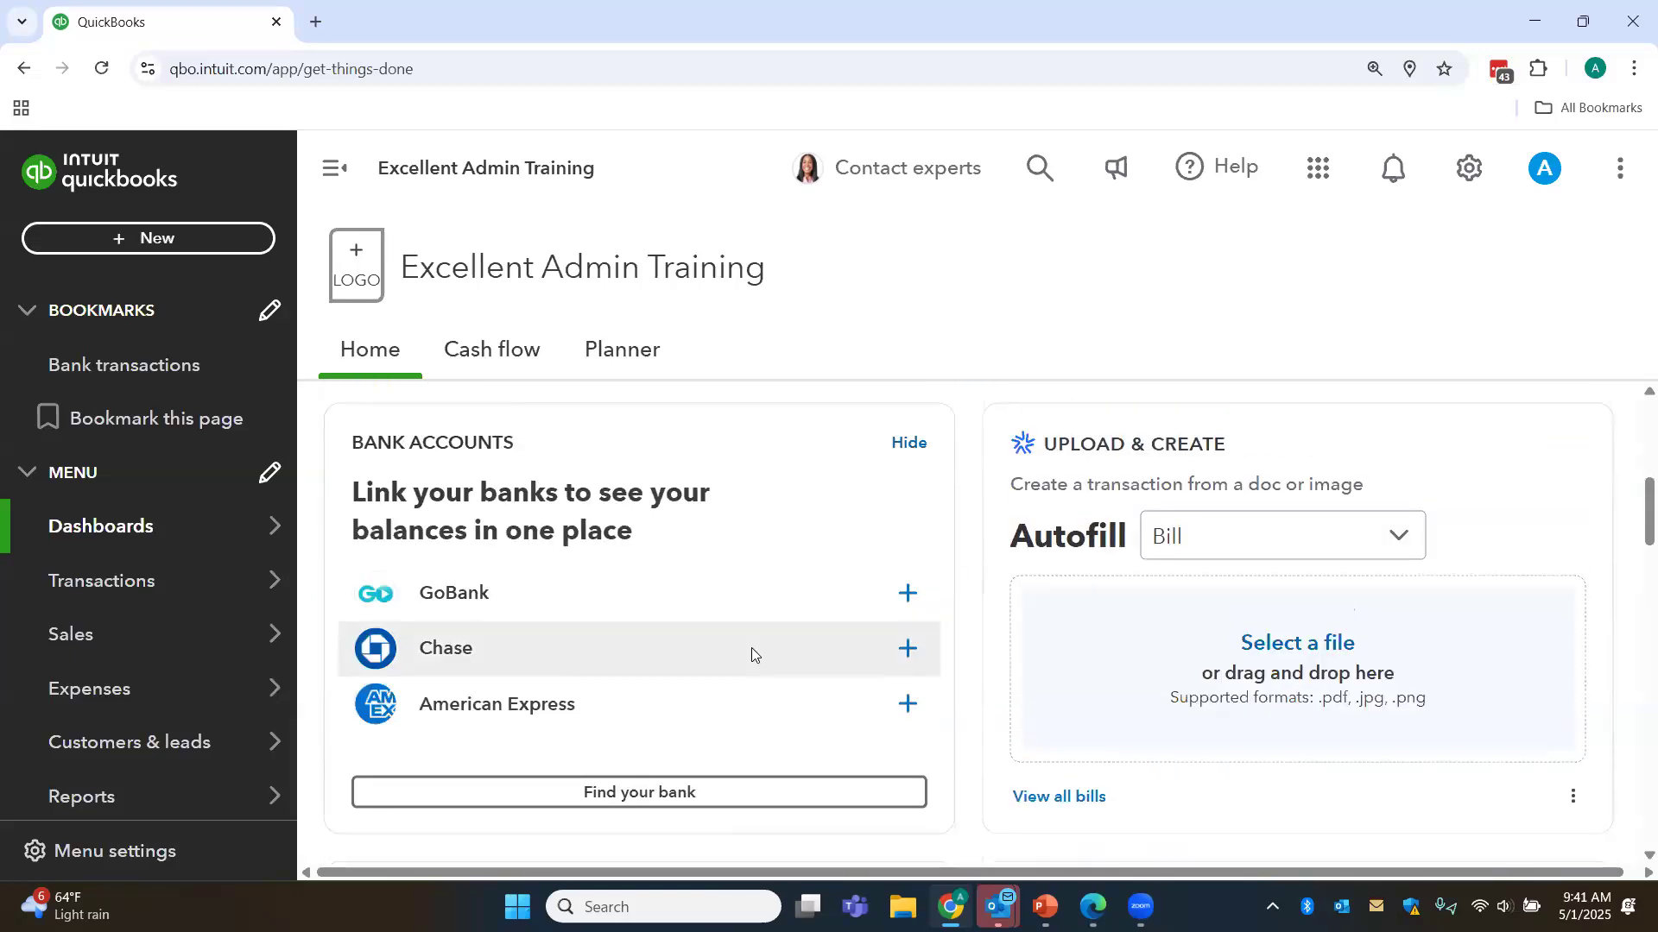
{"action": "scroll", "coordinate": [510, 415], "scroll_direction": "up", "scroll_amount": 3}
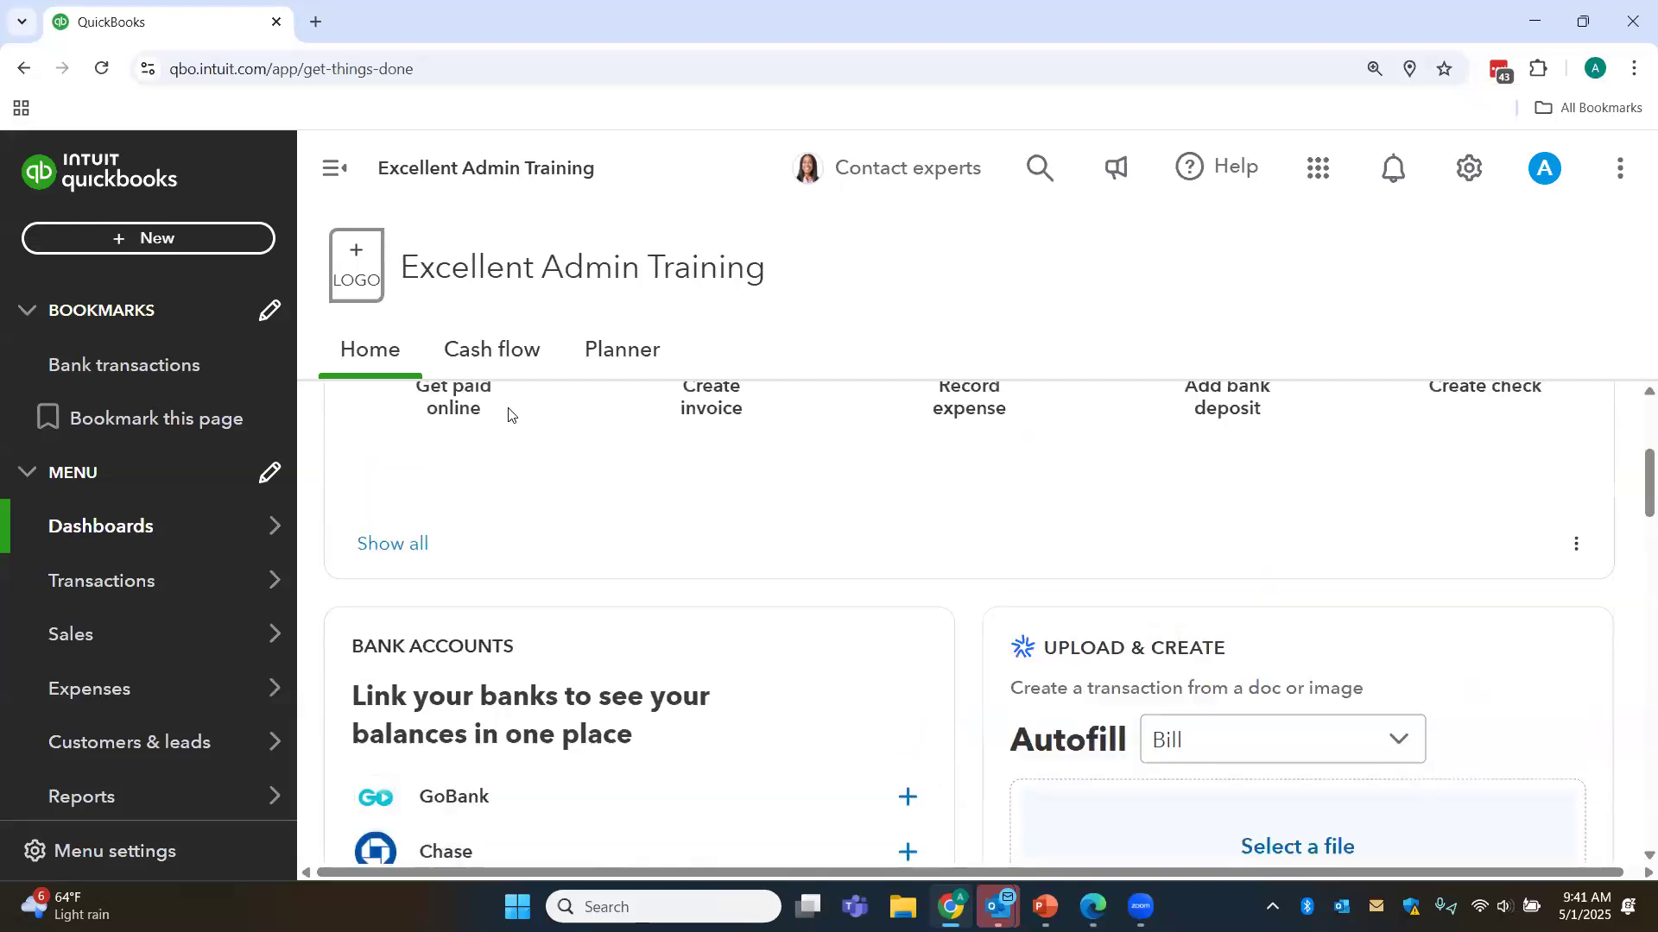
{"action": "left_click", "coordinate": [505, 366]}
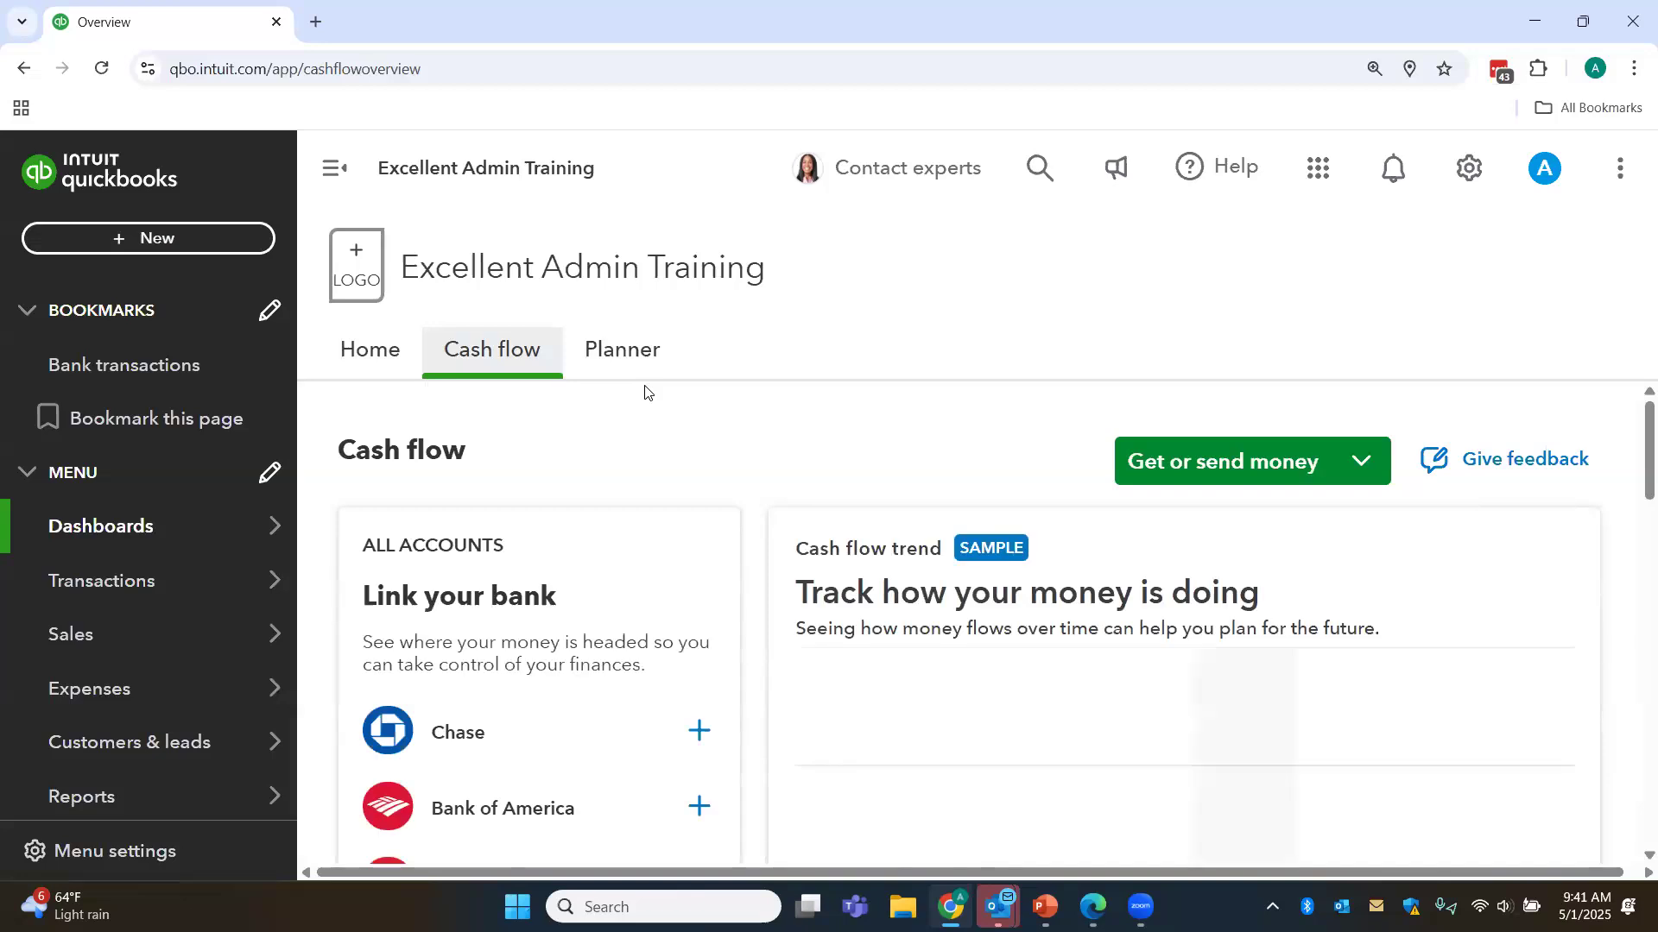
{"action": "scroll", "coordinate": [747, 445], "scroll_direction": "down", "scroll_amount": 1}
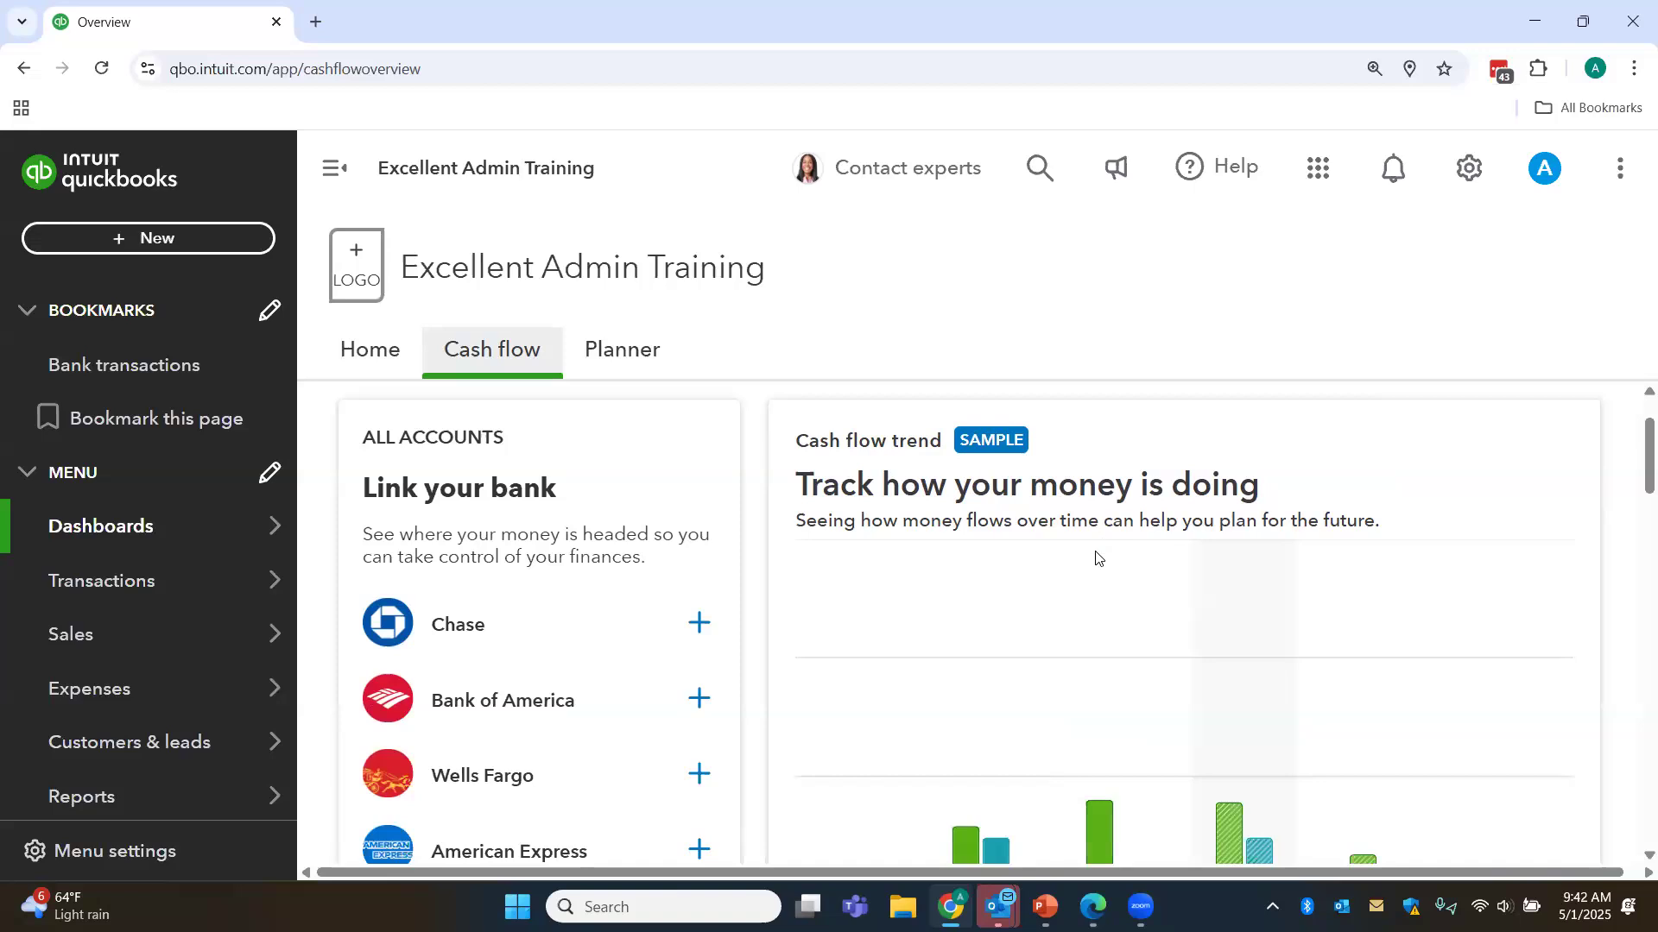
{"action": "scroll", "coordinate": [1140, 691], "scroll_direction": "down", "scroll_amount": 2}
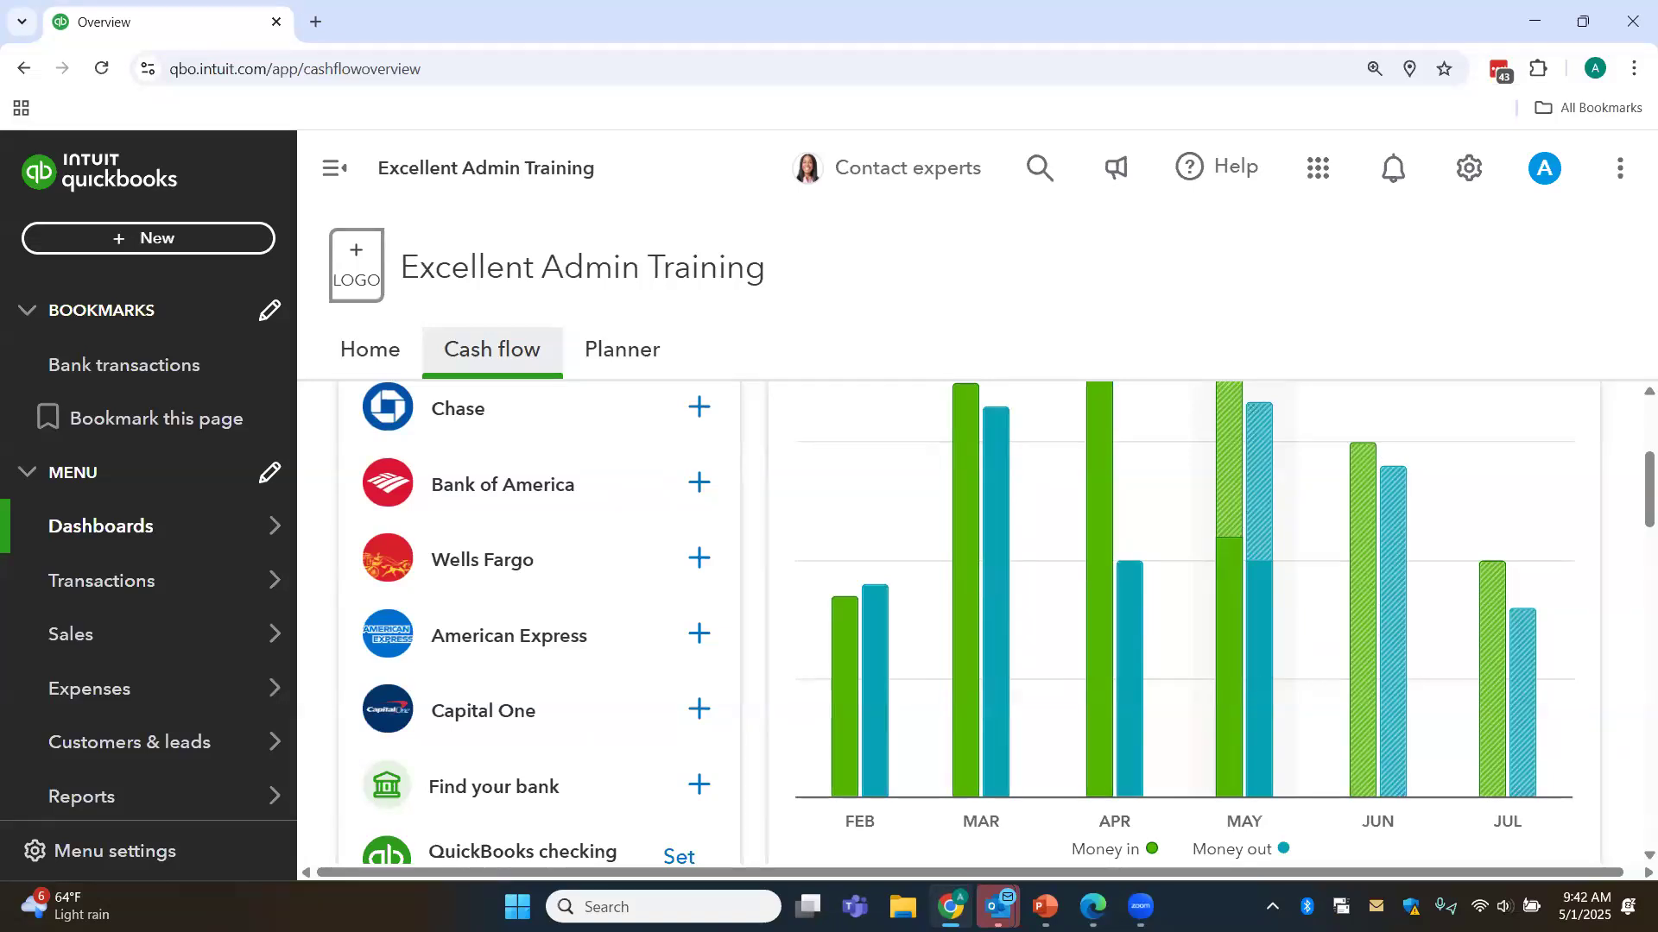
{"action": "scroll", "coordinate": [1200, 760], "scroll_direction": "up", "scroll_amount": 3}
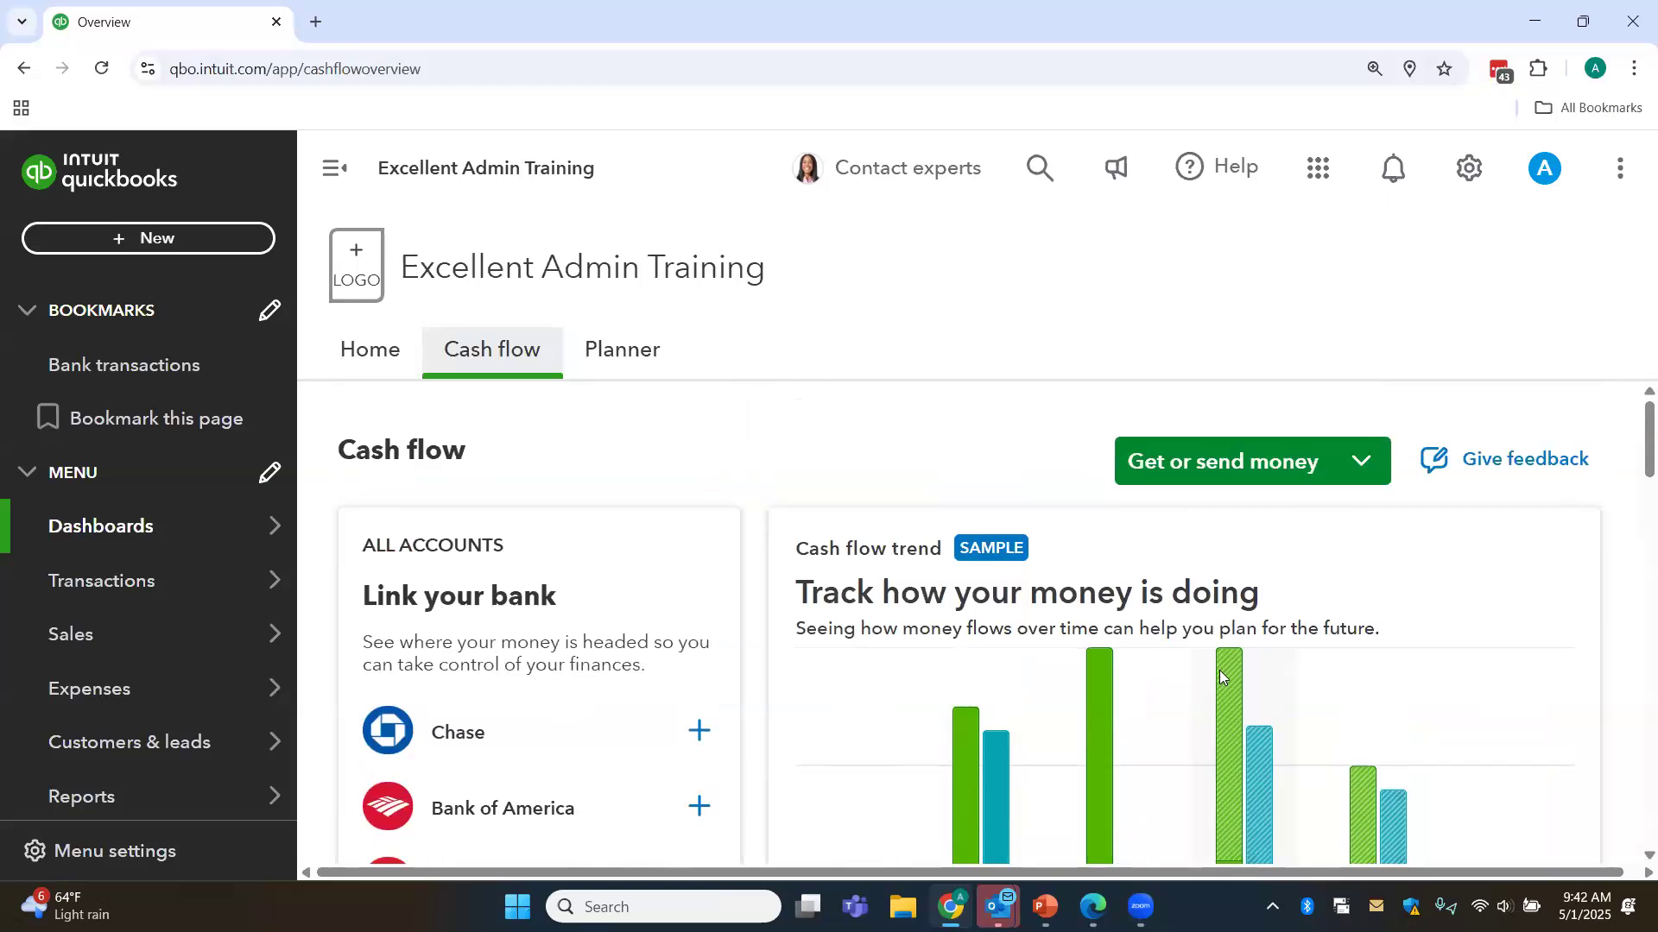
{"action": "scroll", "coordinate": [1292, 730], "scroll_direction": "down", "scroll_amount": 10}
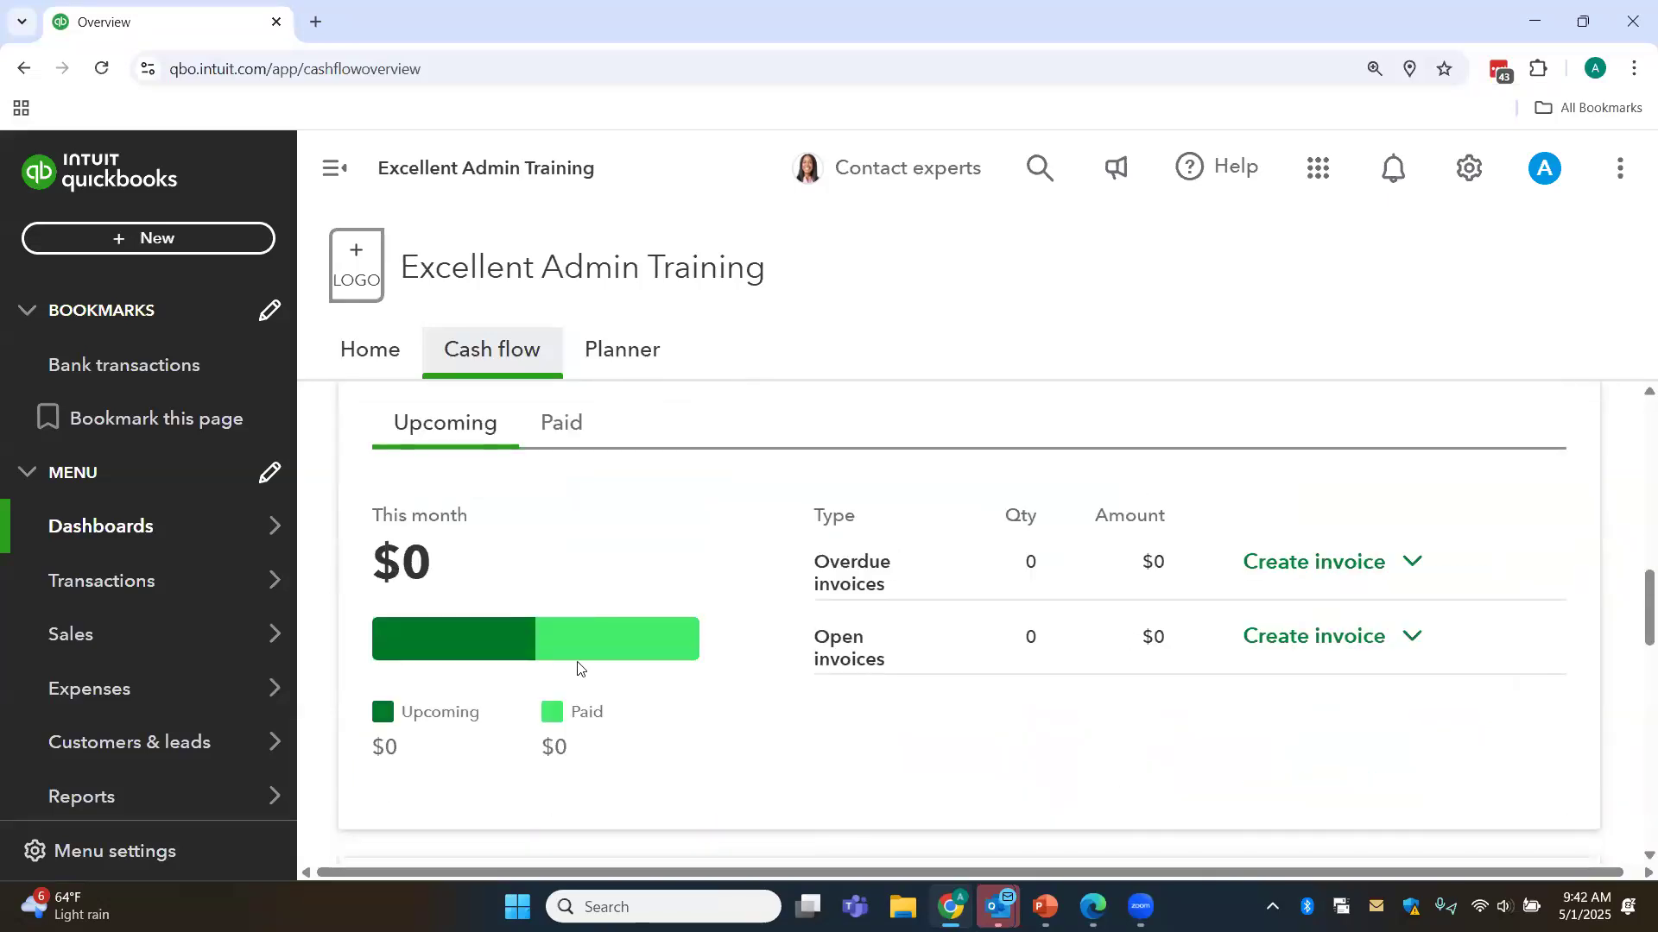
{"action": "scroll", "coordinate": [751, 701], "scroll_direction": "down", "scroll_amount": 3}
{"action": "scroll", "coordinate": [750, 682], "scroll_direction": "down", "scroll_amount": 3}
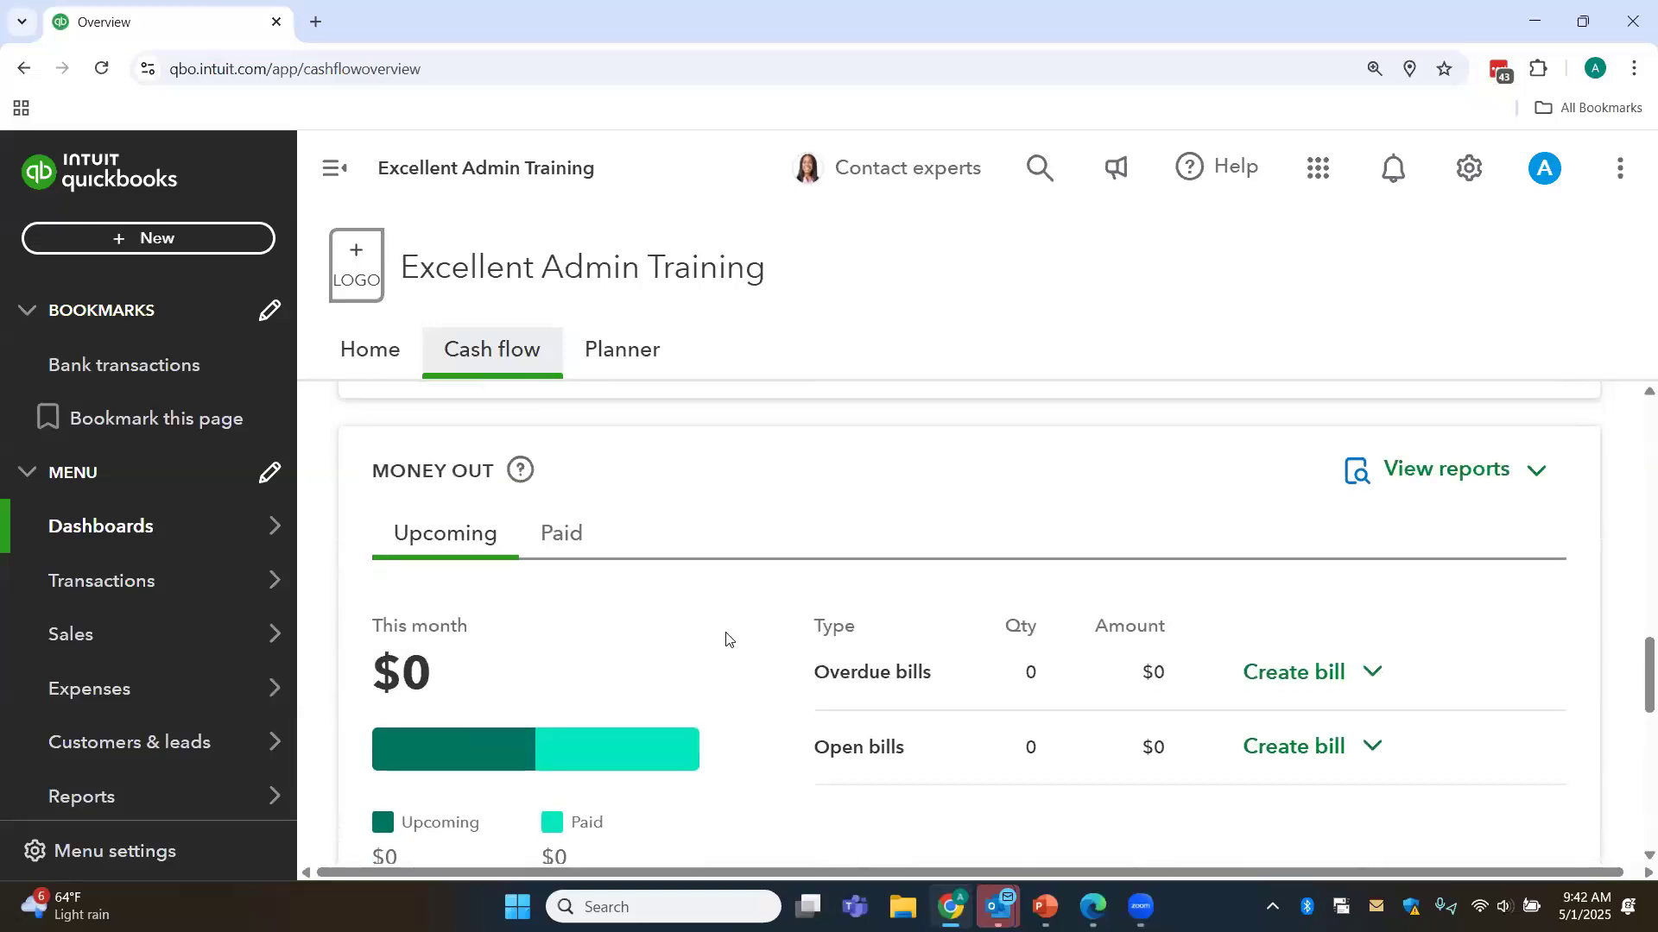
{"action": "scroll", "coordinate": [829, 708], "scroll_direction": "down", "scroll_amount": 1}
{"action": "scroll", "coordinate": [869, 744], "scroll_direction": "down", "scroll_amount": 6}
{"action": "scroll", "coordinate": [868, 748], "scroll_direction": "up", "scroll_amount": 7}
{"action": "scroll", "coordinate": [868, 750], "scroll_direction": "up", "scroll_amount": 5}
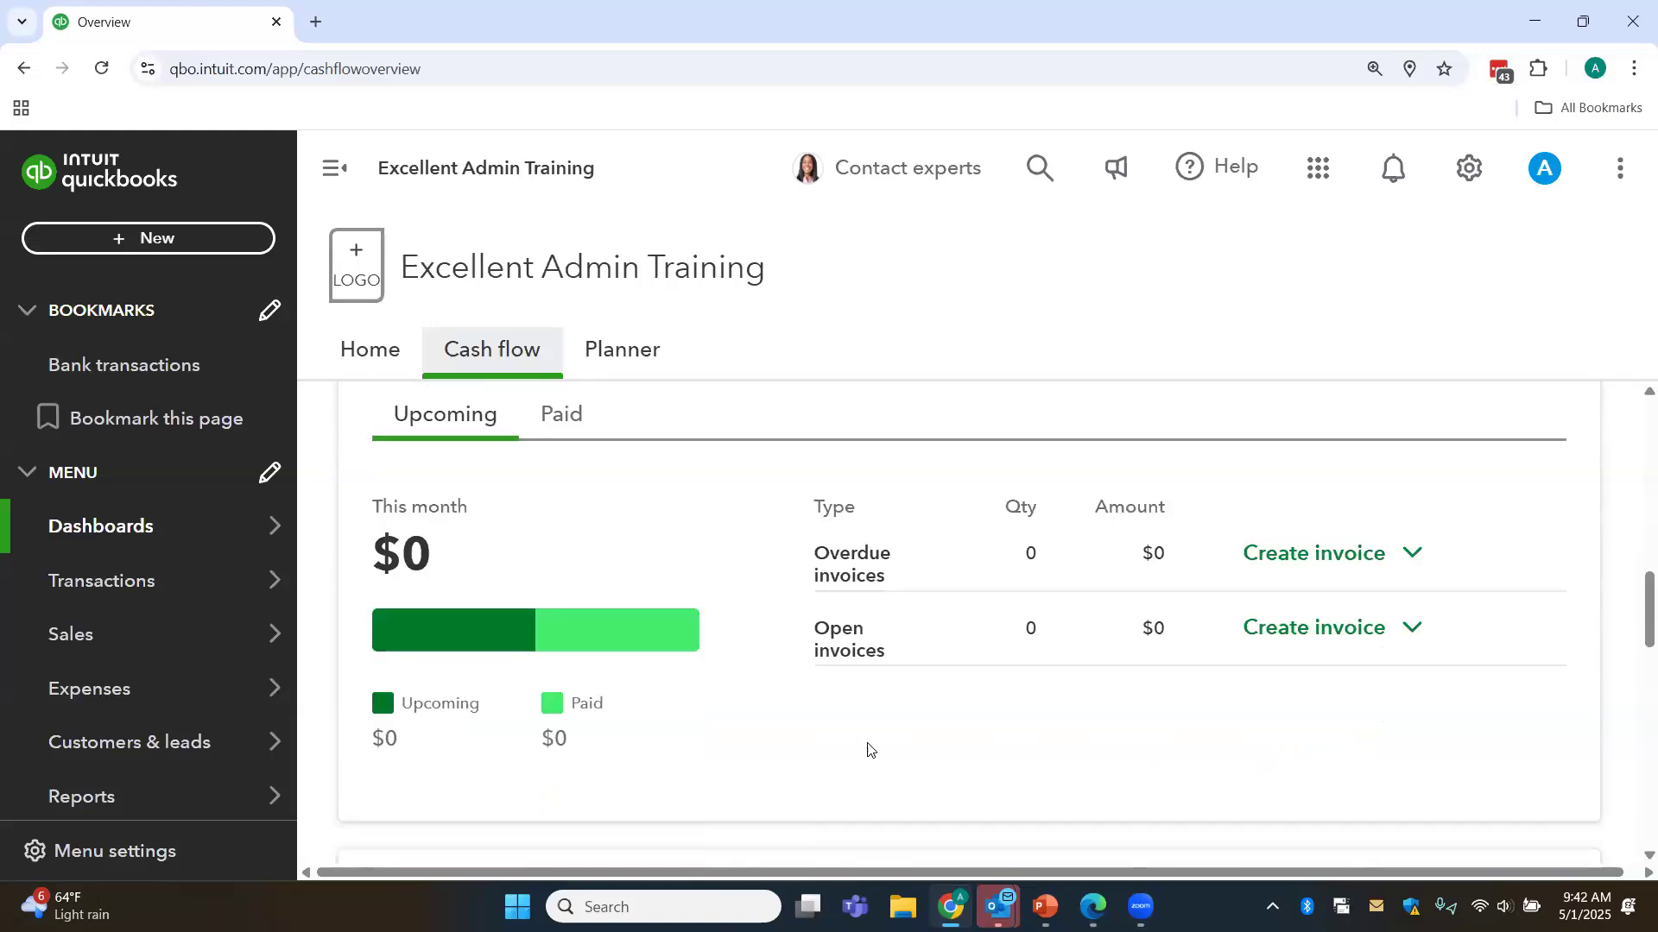
{"action": "scroll", "coordinate": [869, 750], "scroll_direction": "up", "scroll_amount": 1}
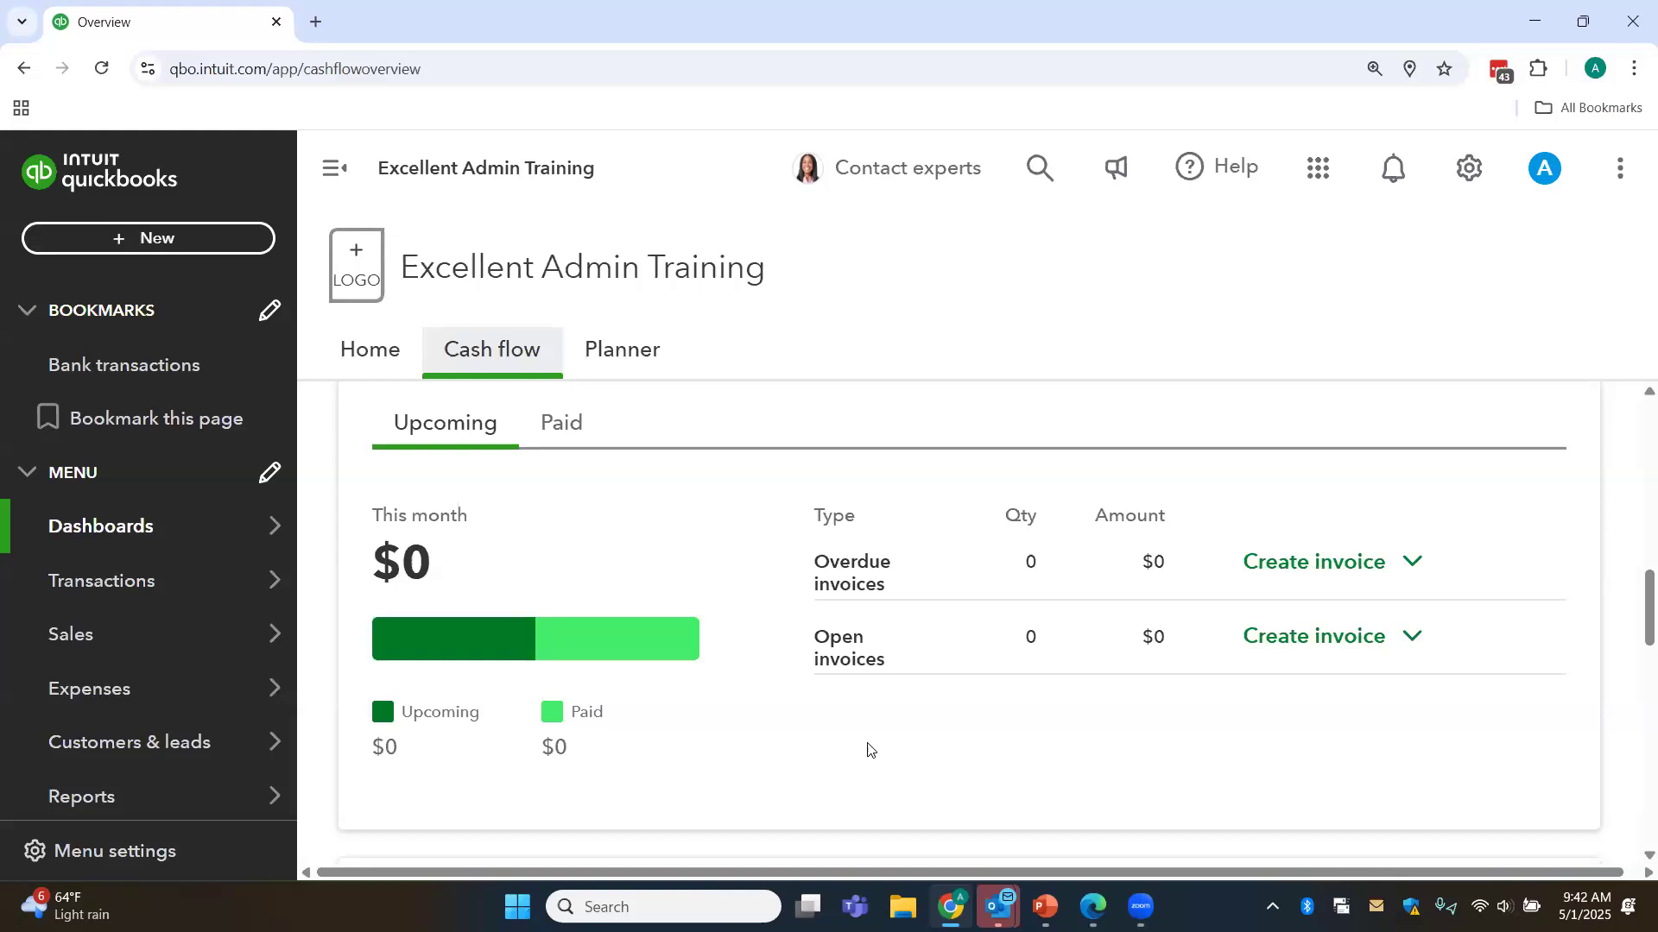
{"action": "scroll", "coordinate": [890, 725], "scroll_direction": "up", "scroll_amount": 10}
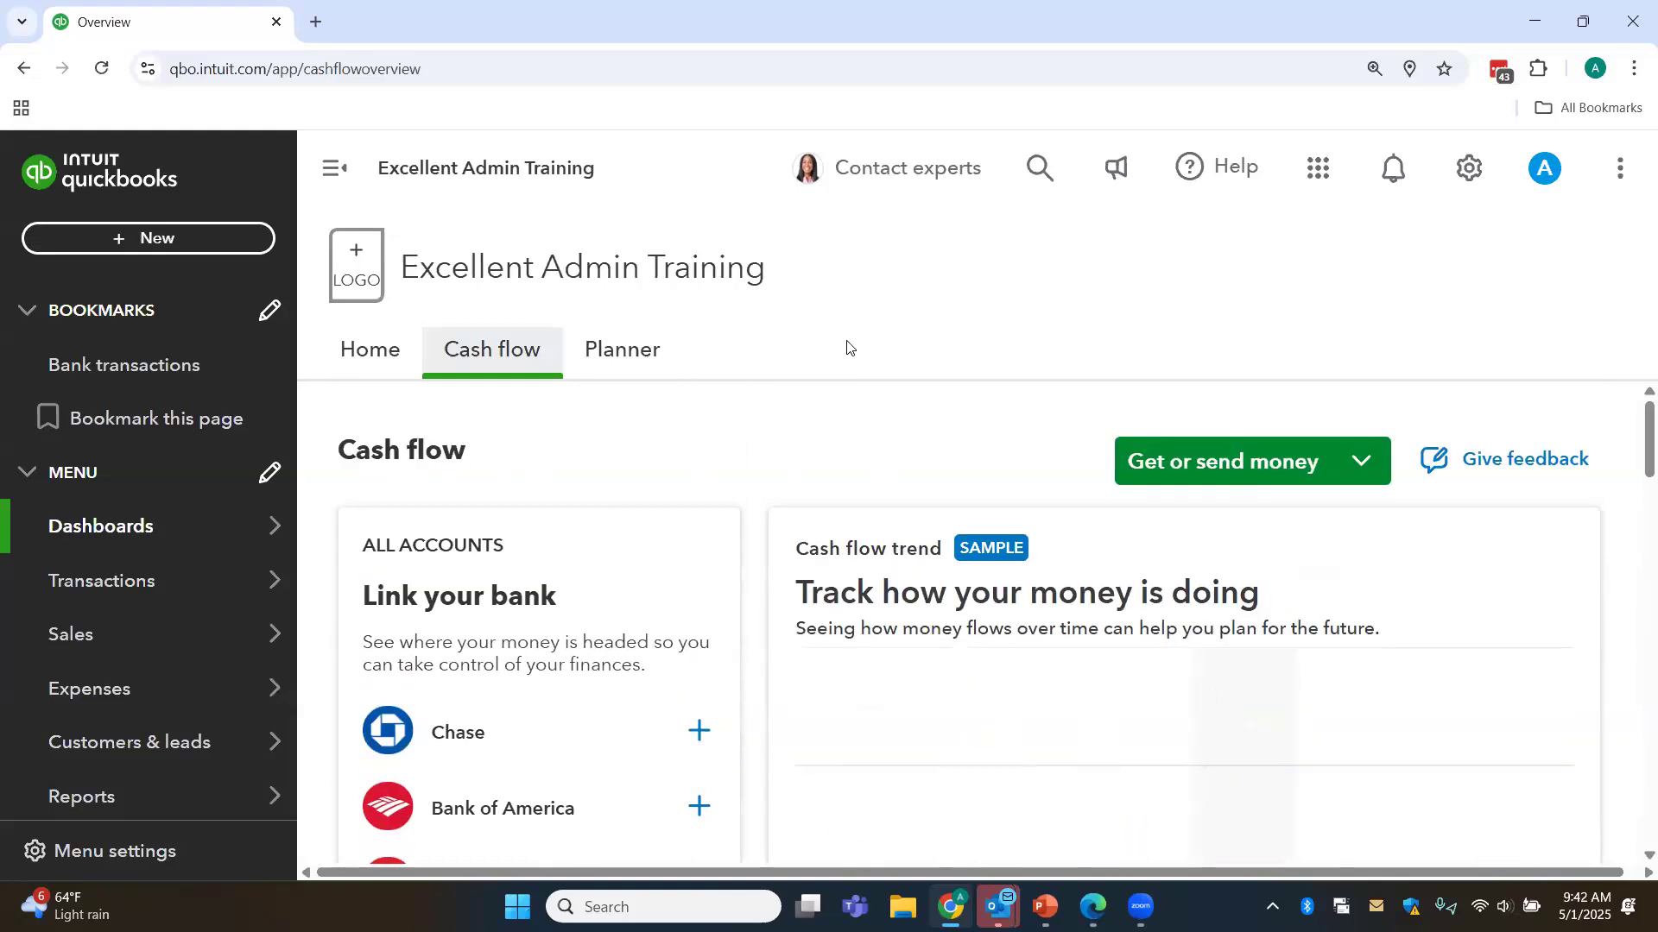
Step: Browse the cash flow Planner down to Tips & Resources, then return to Home
{"action": "left_click", "coordinate": [664, 350]}
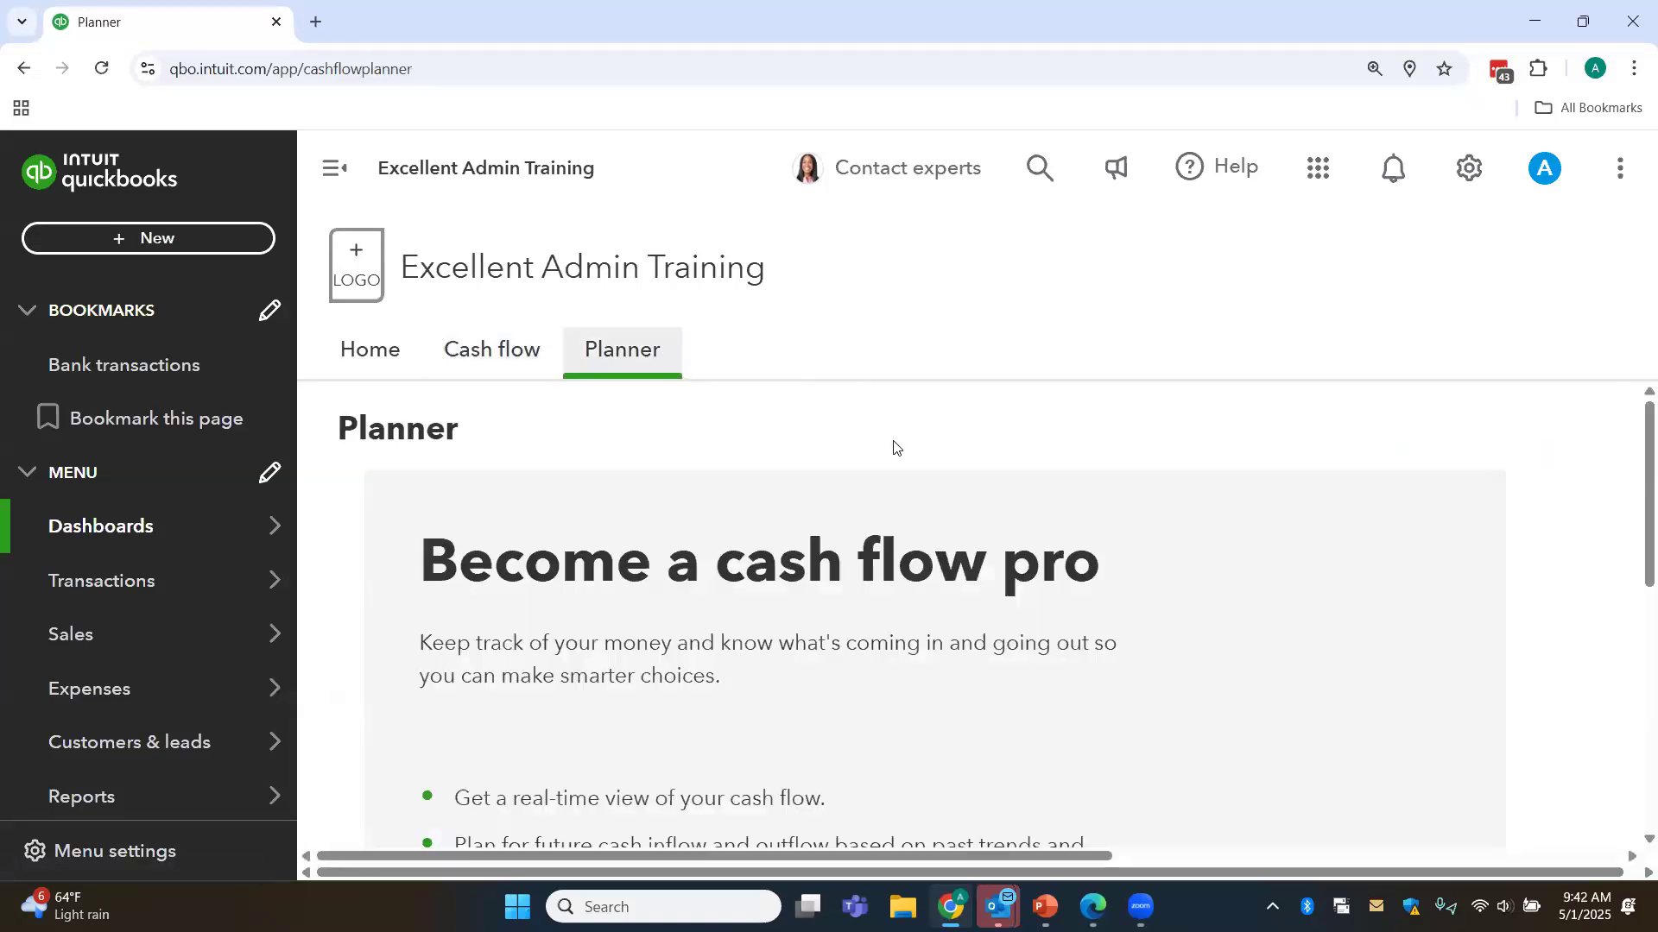
{"action": "scroll", "coordinate": [1276, 536], "scroll_direction": "down", "scroll_amount": 3}
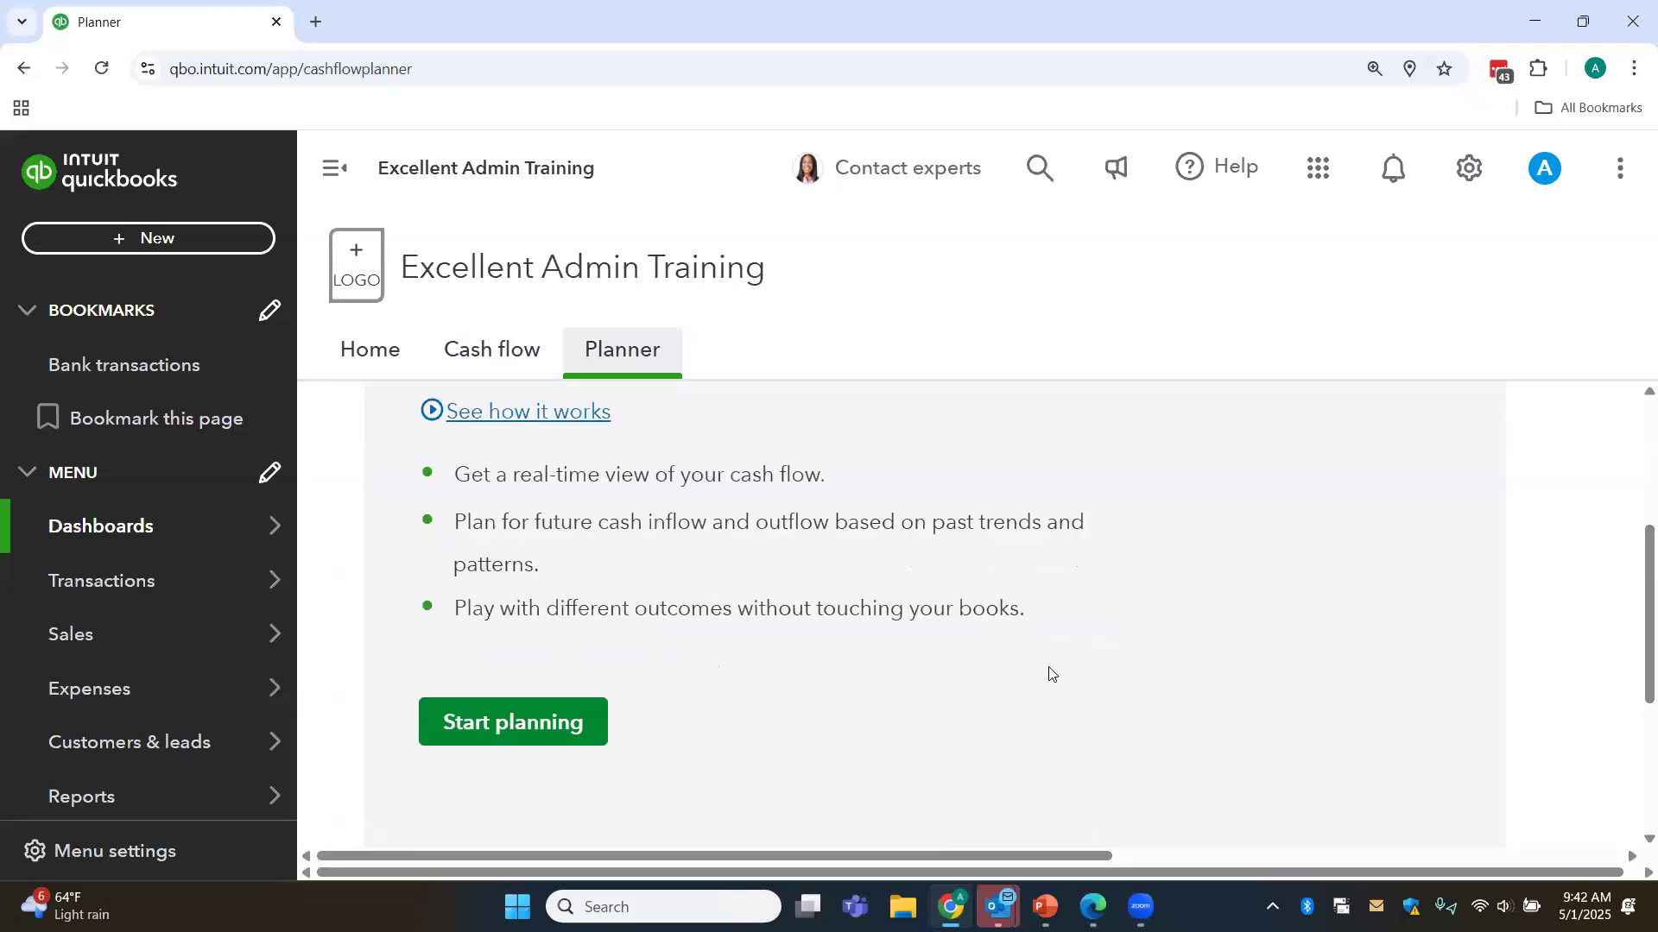
{"action": "scroll", "coordinate": [1049, 662], "scroll_direction": "down", "scroll_amount": 3}
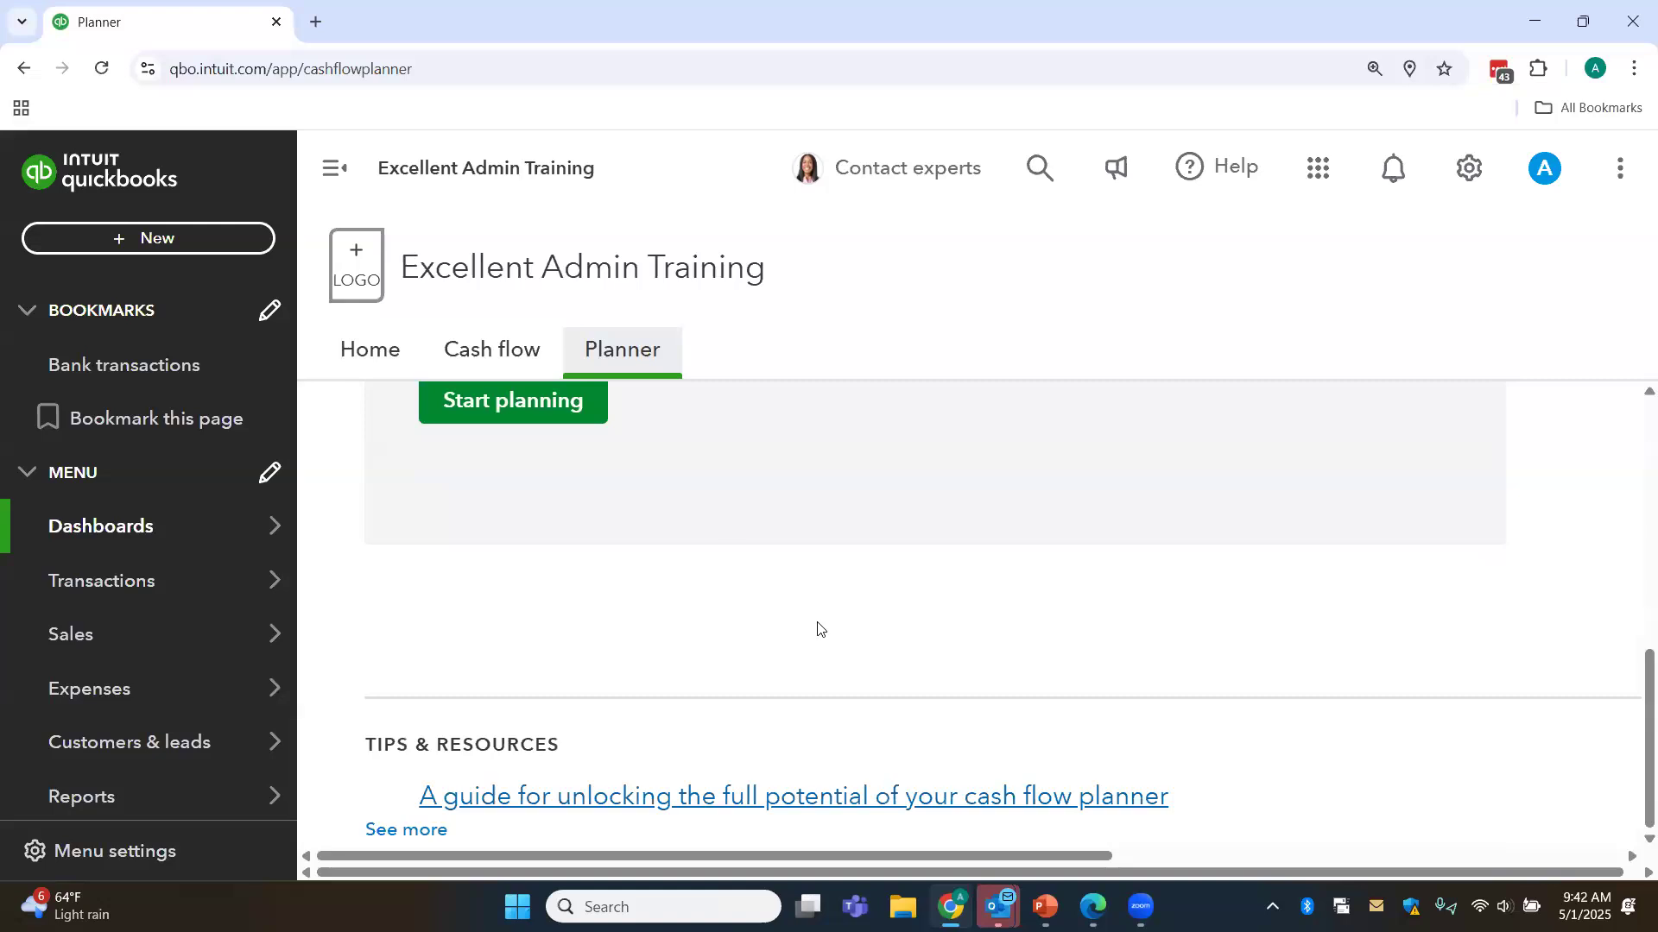
{"action": "left_click", "coordinate": [395, 361]}
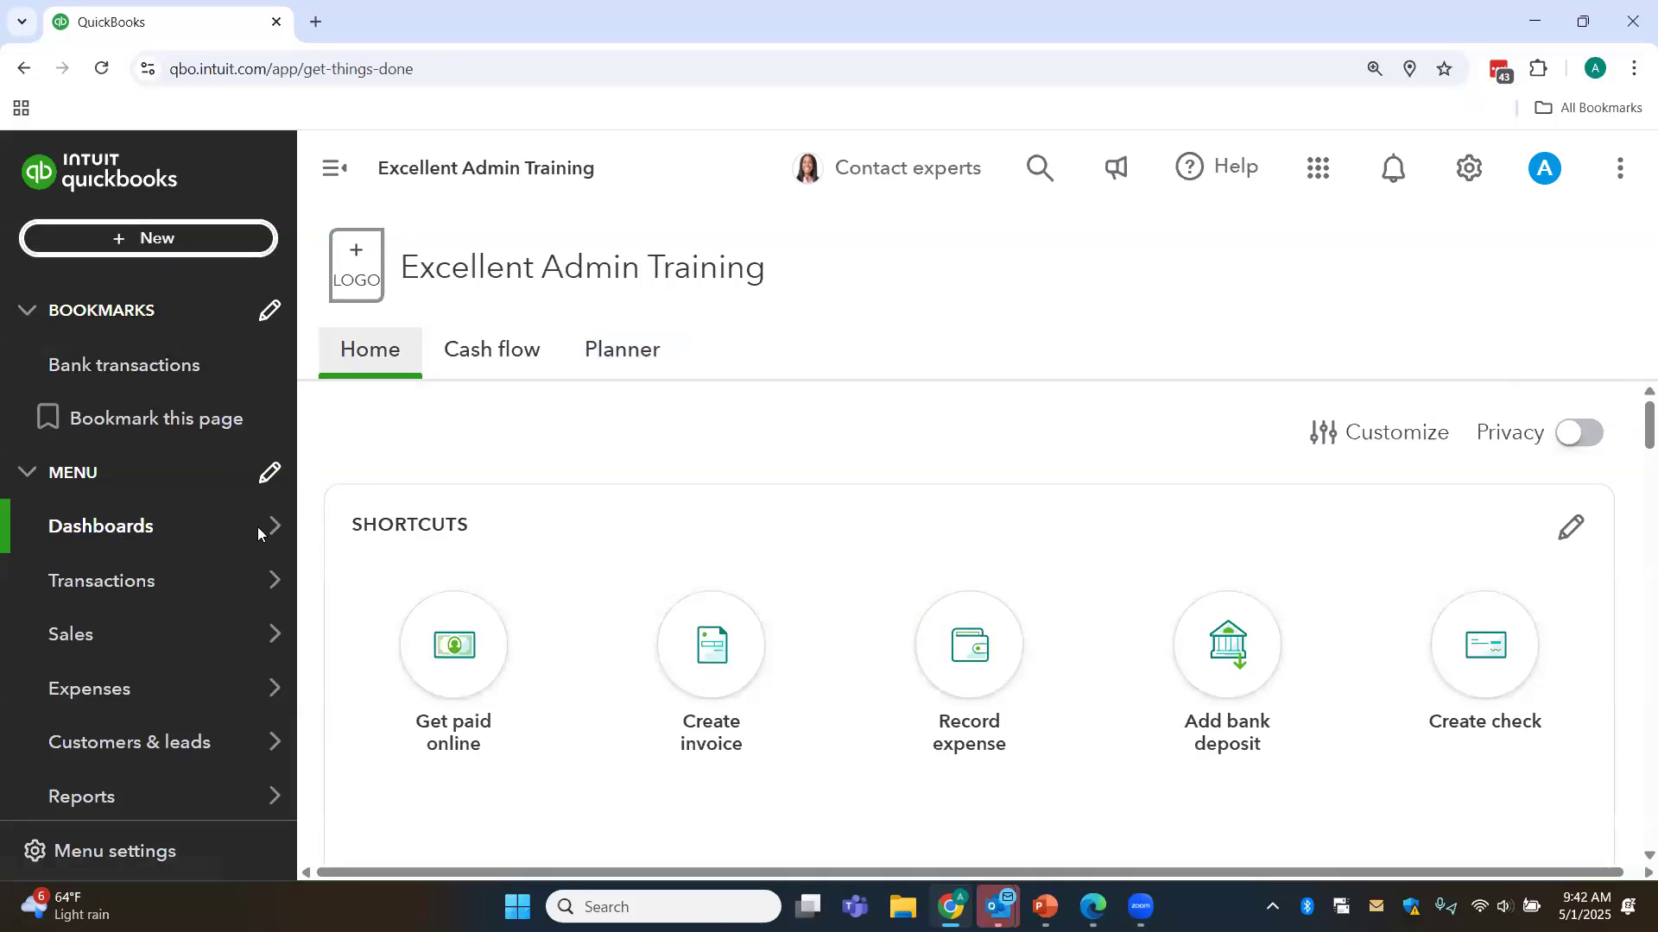
Step: Browse the left navigation, check the + New menu, then go to Apps
{"action": "scroll", "coordinate": [168, 488], "scroll_direction": "down", "scroll_amount": 4}
{"action": "mouse_move", "coordinate": [174, 480]}
{"action": "scroll", "coordinate": [177, 414], "scroll_direction": "down", "scroll_amount": 2}
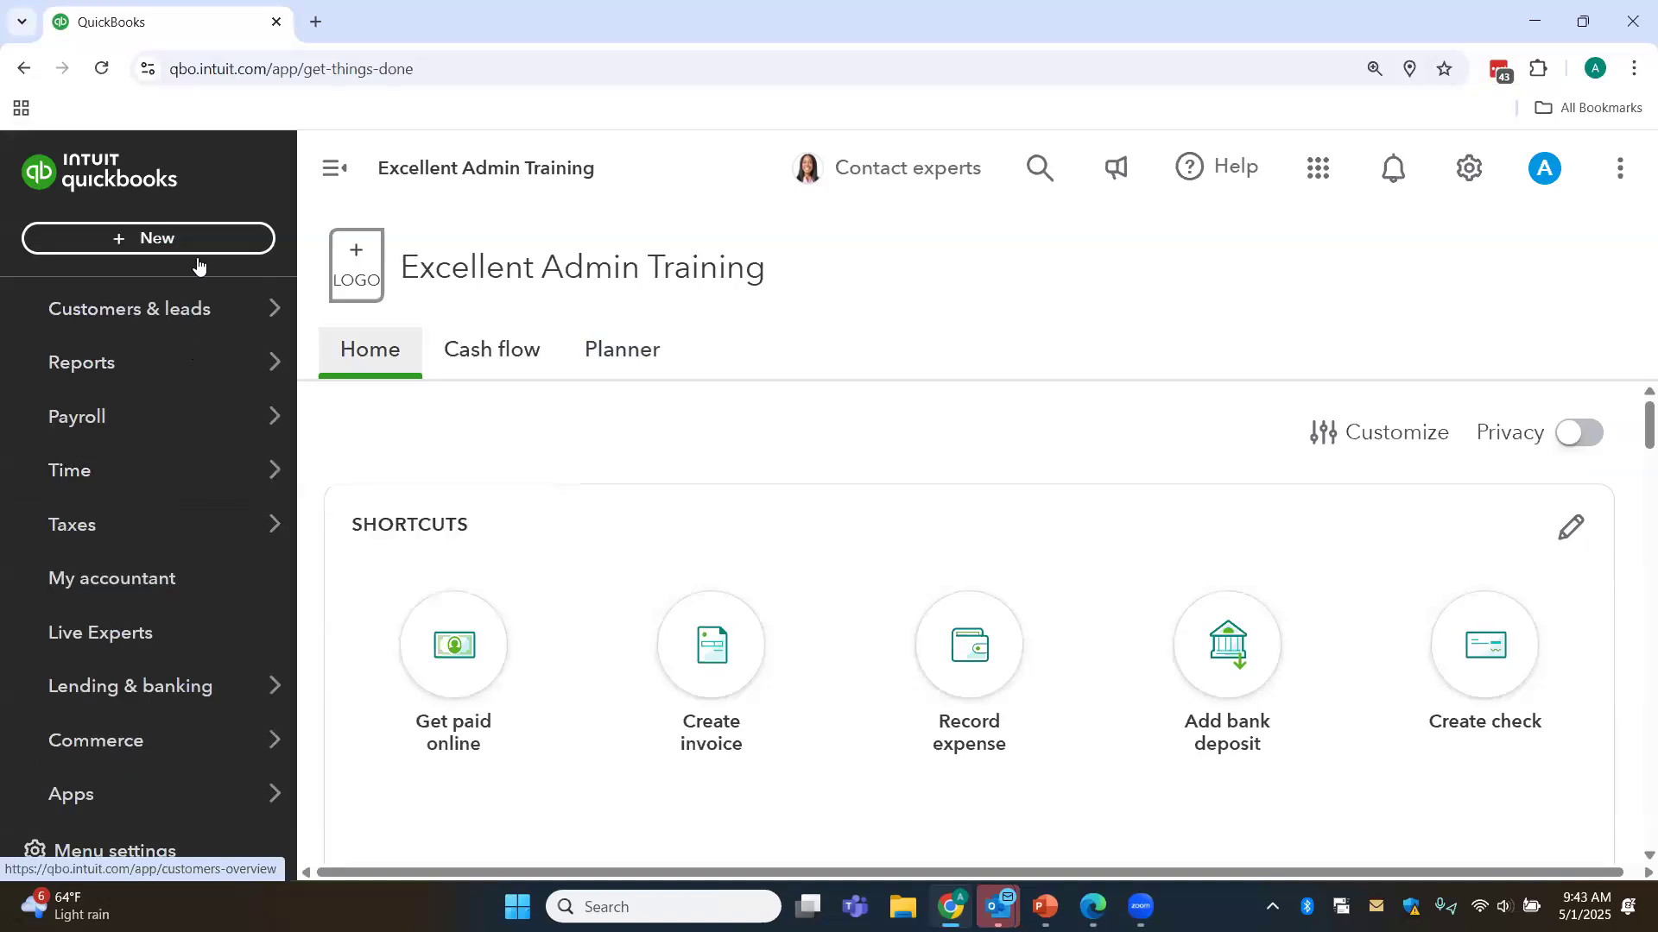
{"action": "left_click", "coordinate": [197, 250]}
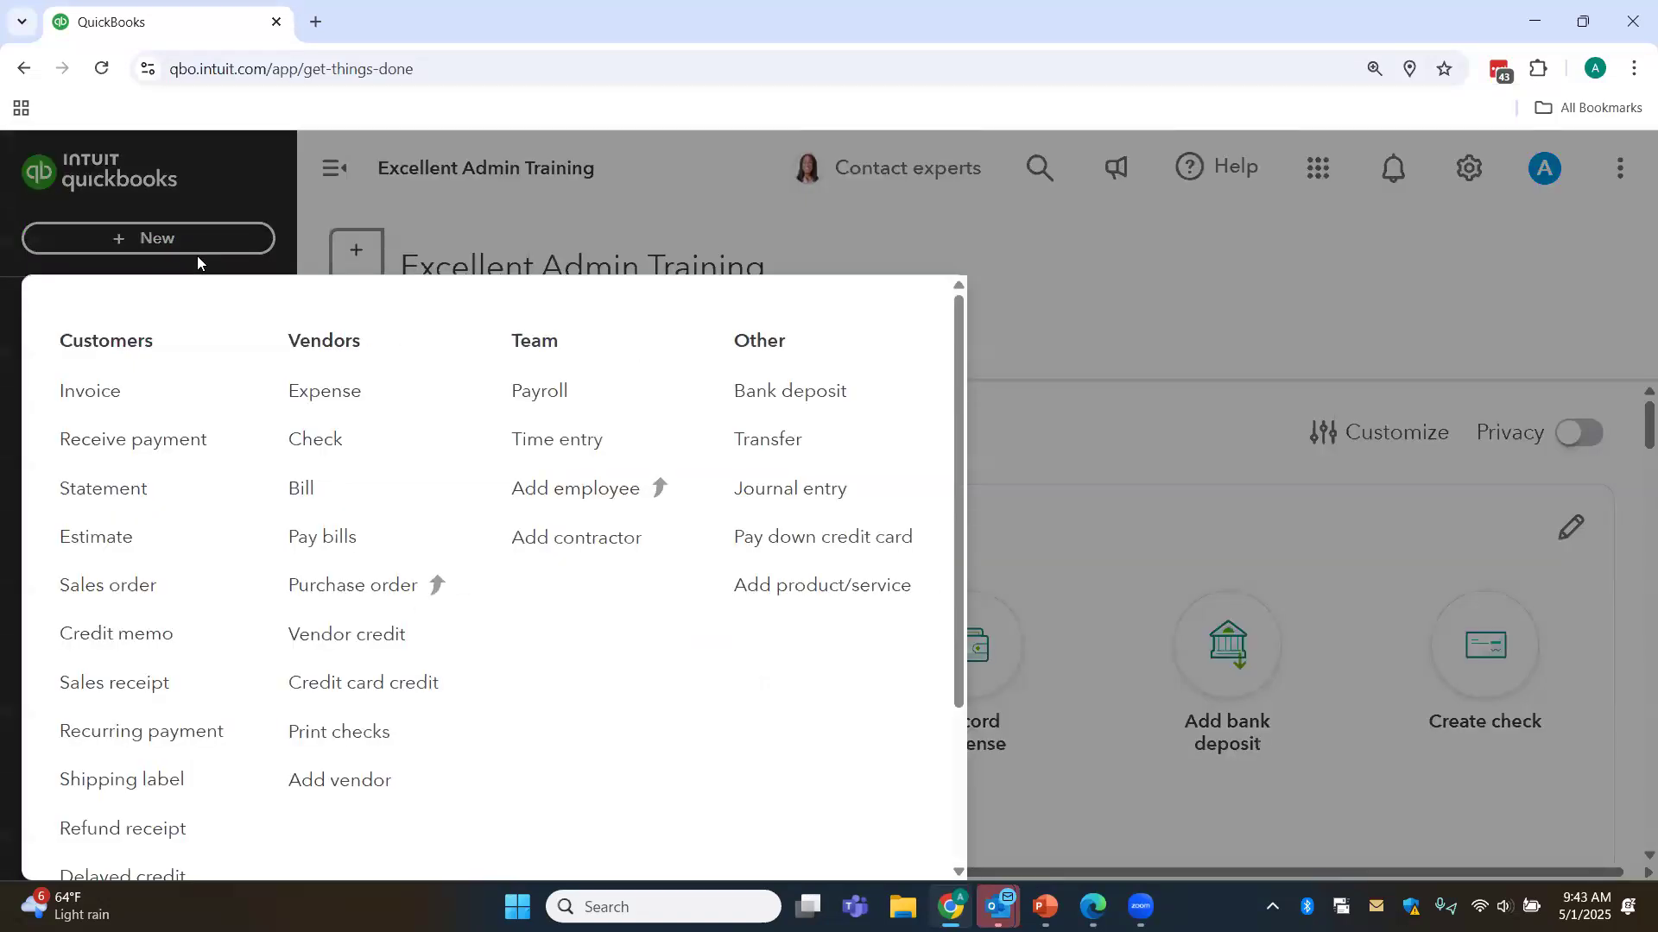
{"action": "left_click", "coordinate": [137, 194]}
{"action": "scroll", "coordinate": [182, 397], "scroll_direction": "up", "scroll_amount": 6}
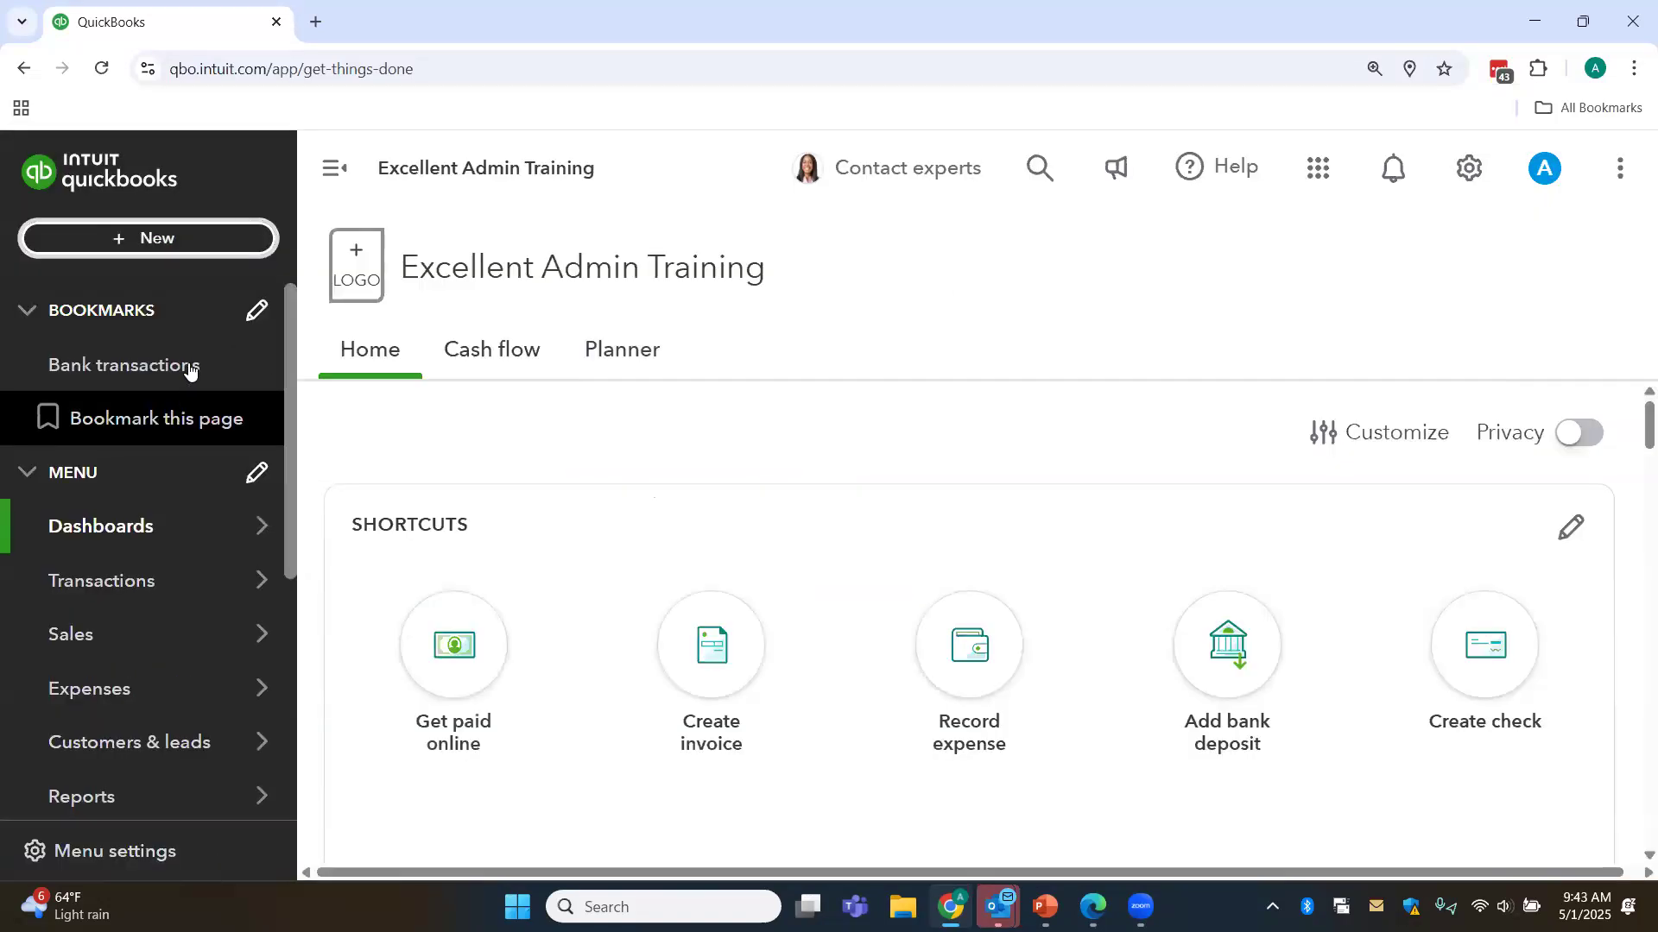
{"action": "mouse_move", "coordinate": [111, 639]}
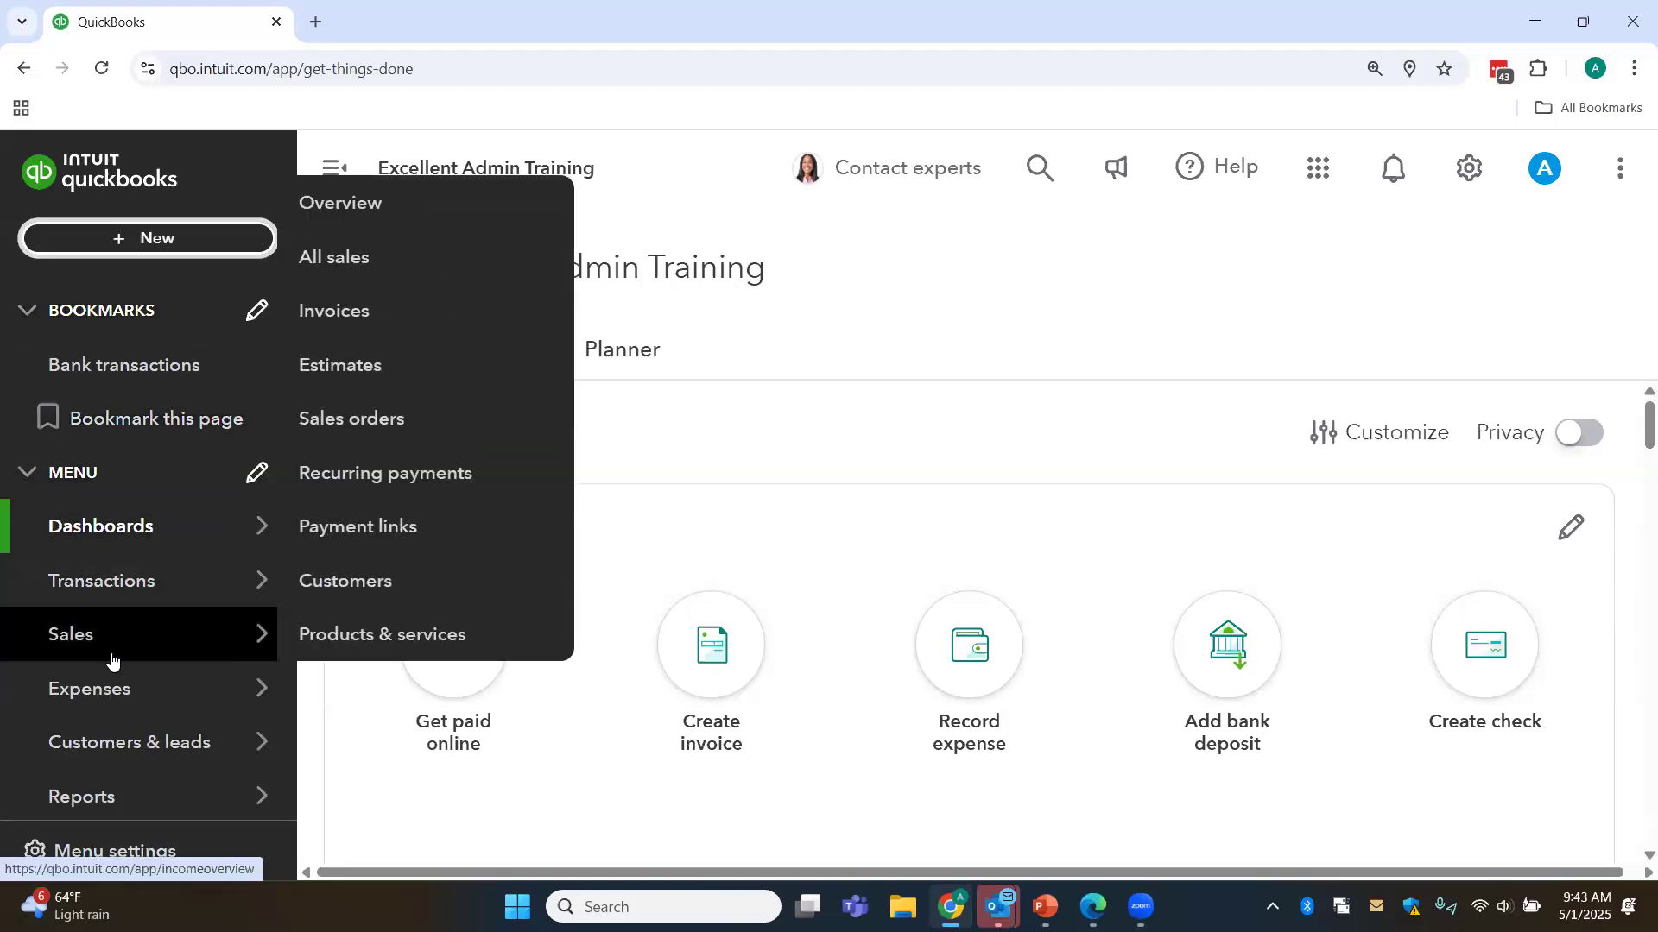
{"action": "scroll", "coordinate": [112, 643], "scroll_direction": "down", "scroll_amount": 5}
{"action": "scroll", "coordinate": [127, 648], "scroll_direction": "up", "scroll_amount": 5}
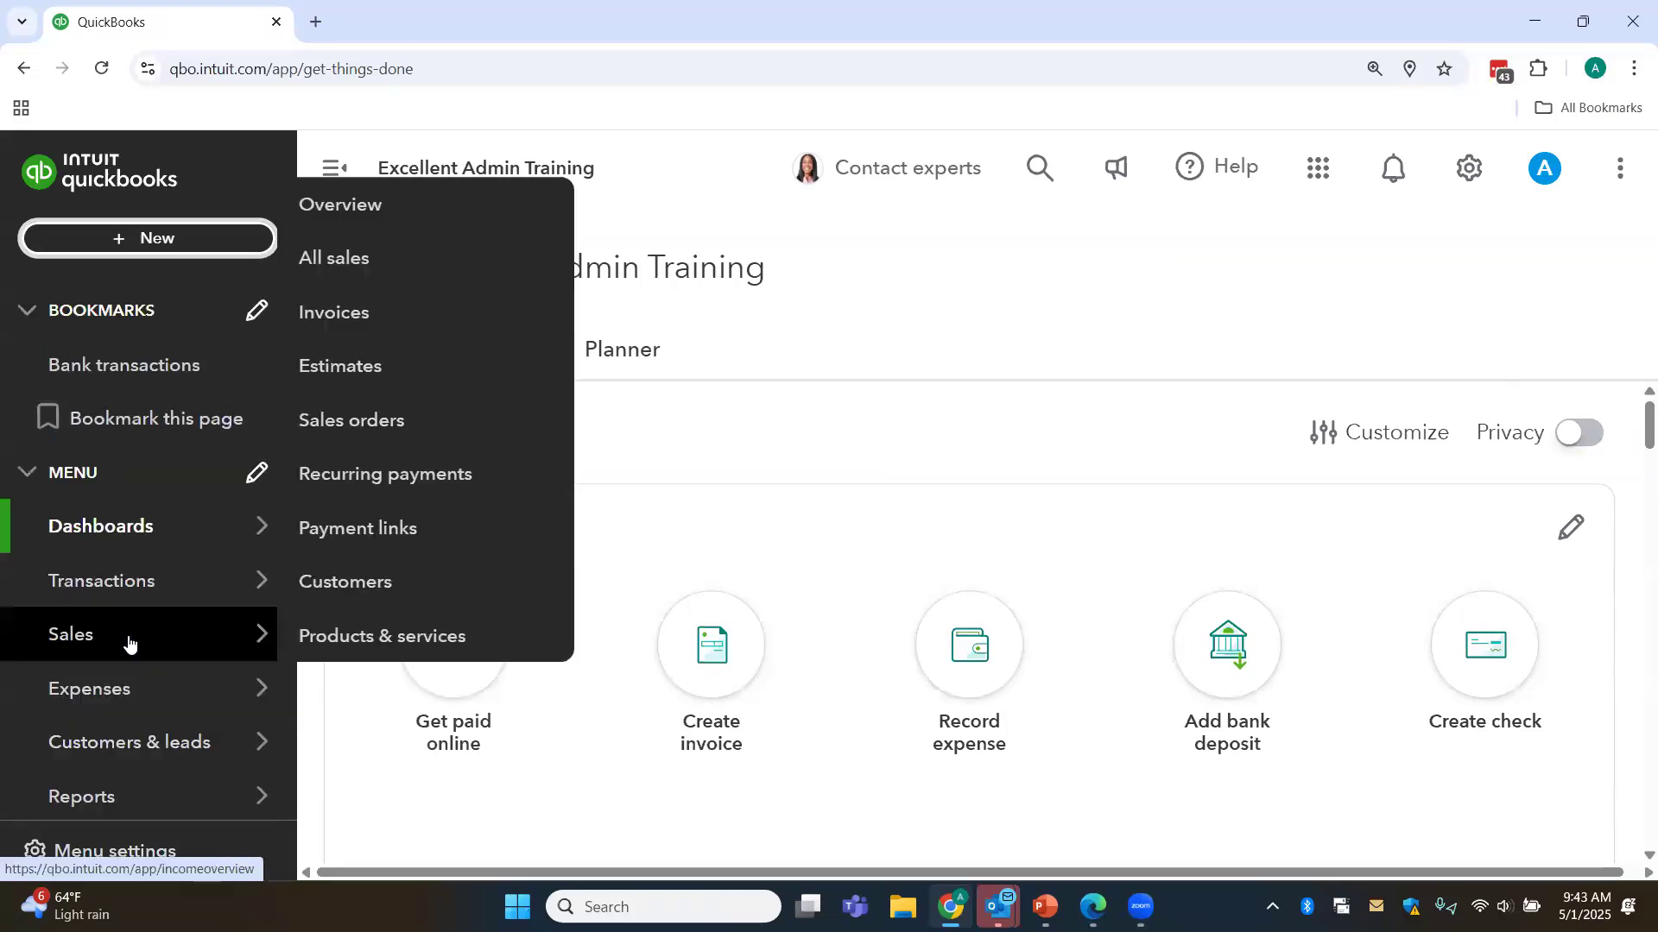
{"action": "scroll", "coordinate": [86, 789], "scroll_direction": "down", "scroll_amount": 5}
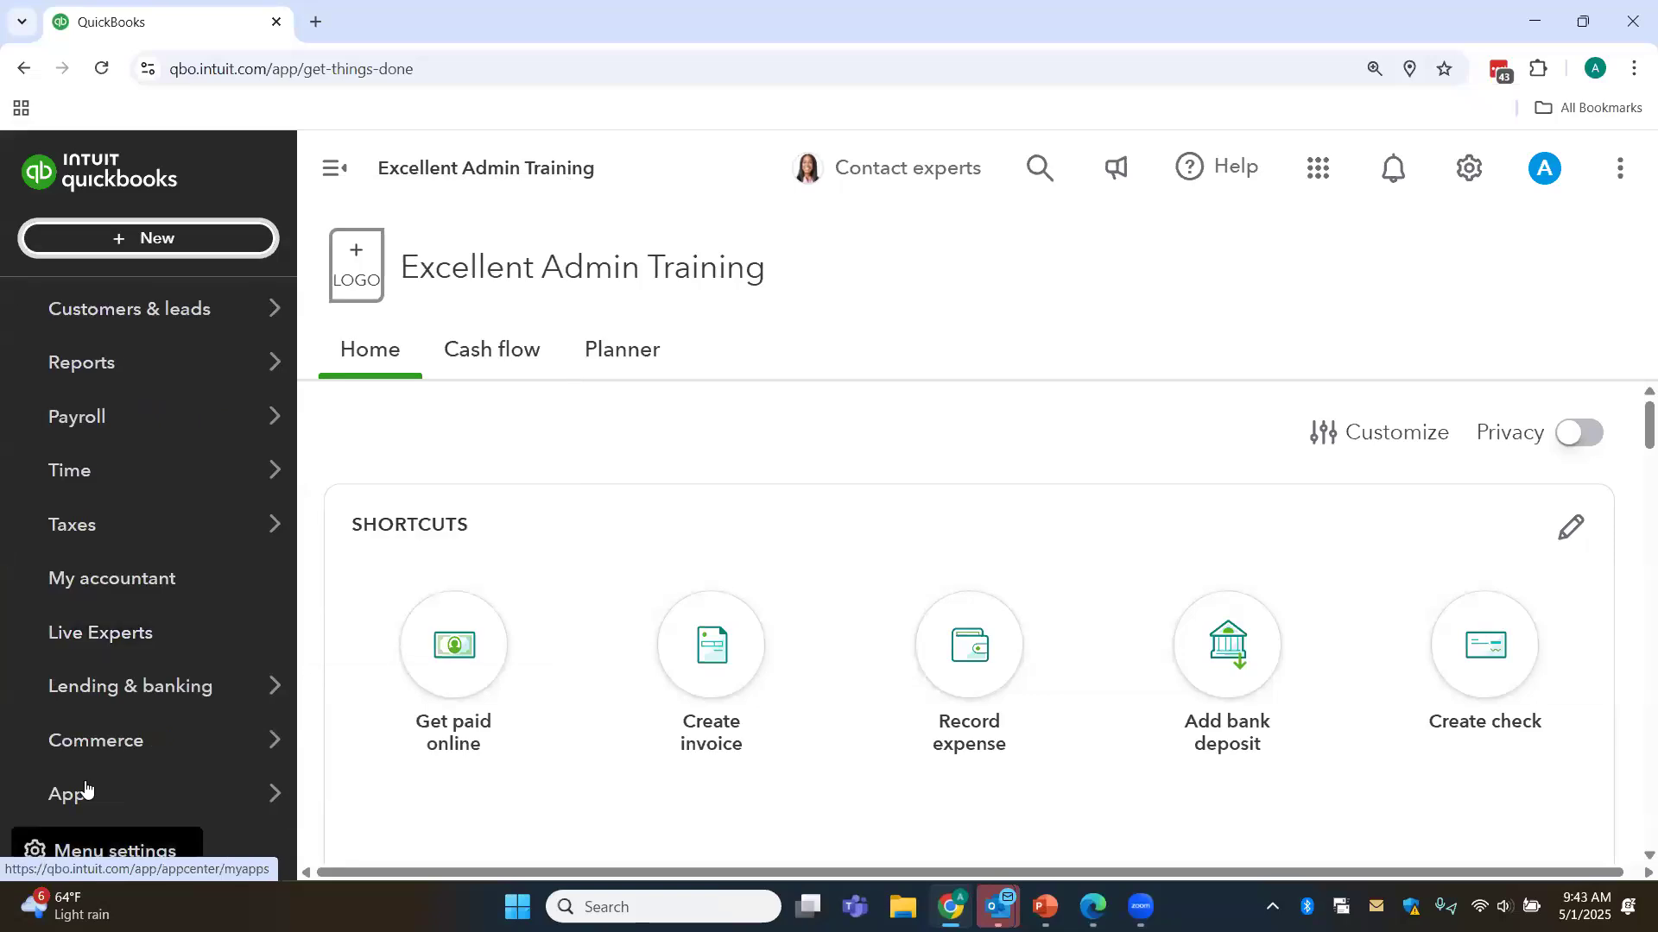
{"action": "left_click", "coordinate": [137, 784]}
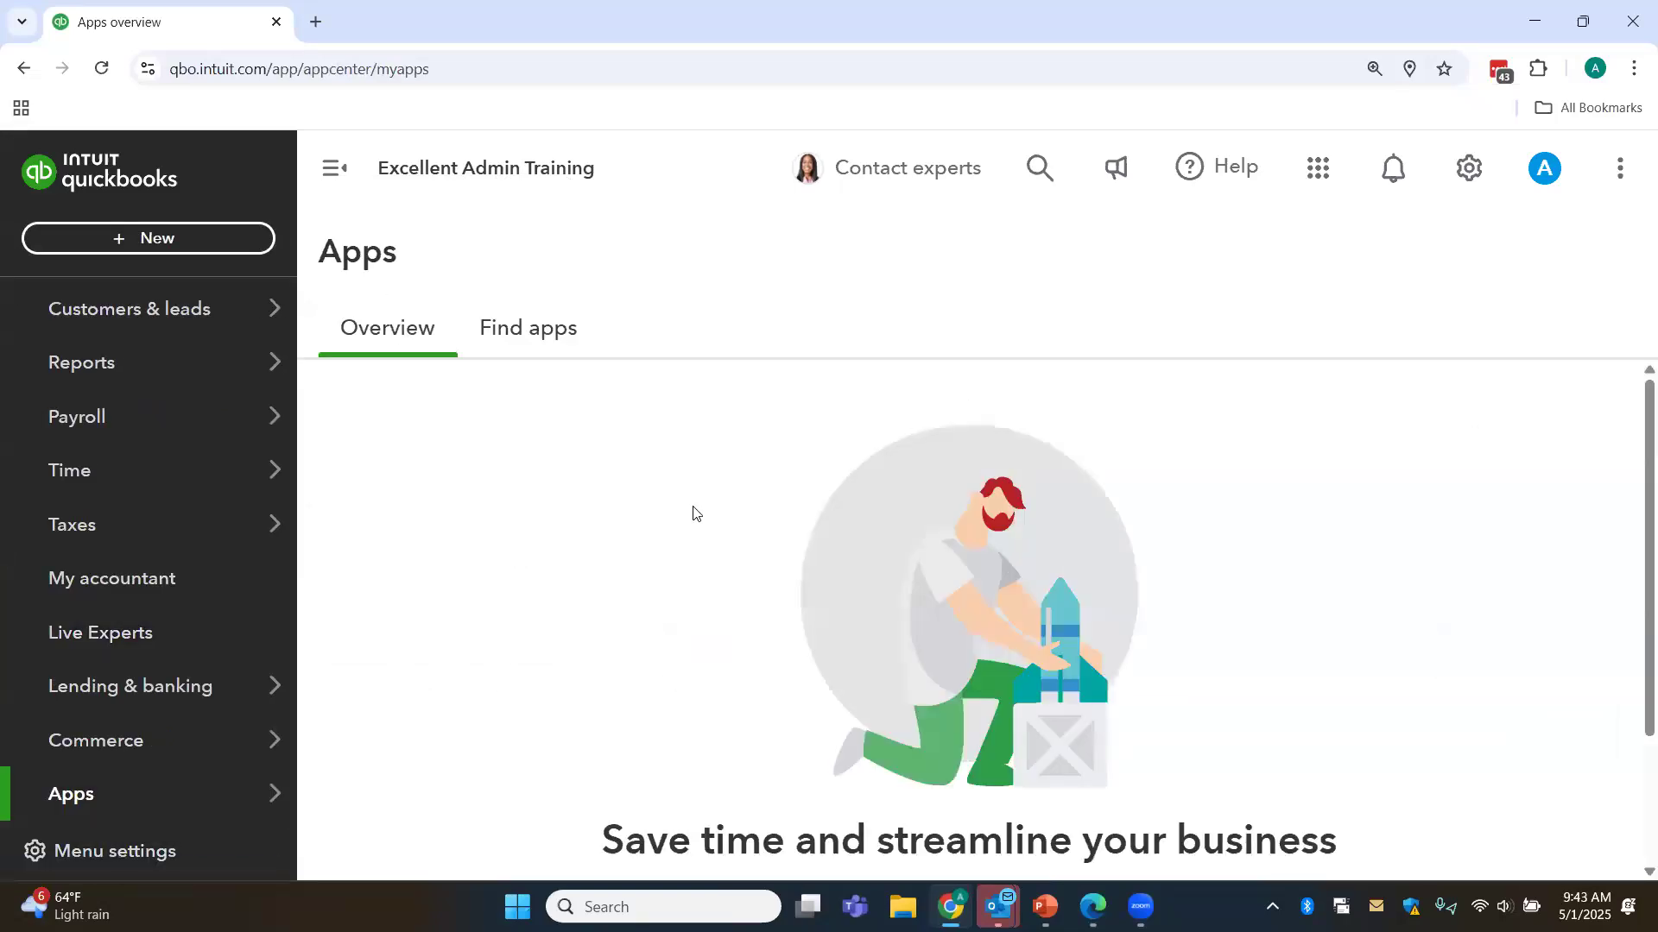
Step: Skim the Apps page, then go to Chart of accounts under Transactions
{"action": "scroll", "coordinate": [1096, 721], "scroll_direction": "down", "scroll_amount": 2}
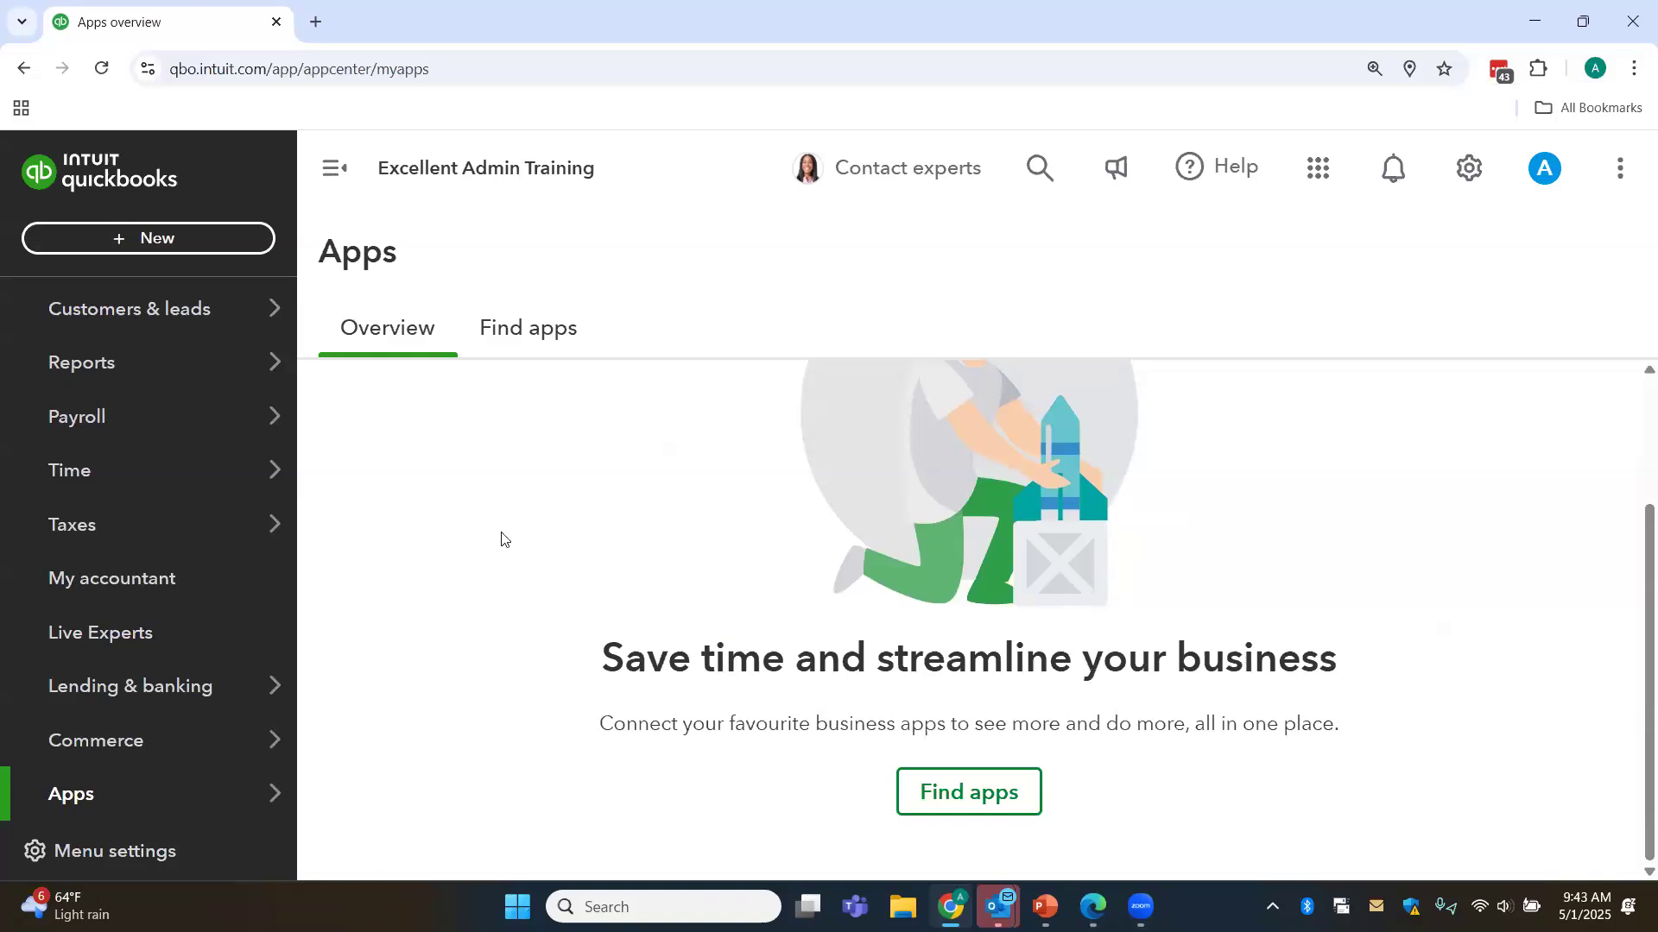
{"action": "scroll", "coordinate": [88, 655], "scroll_direction": "up", "scroll_amount": 5}
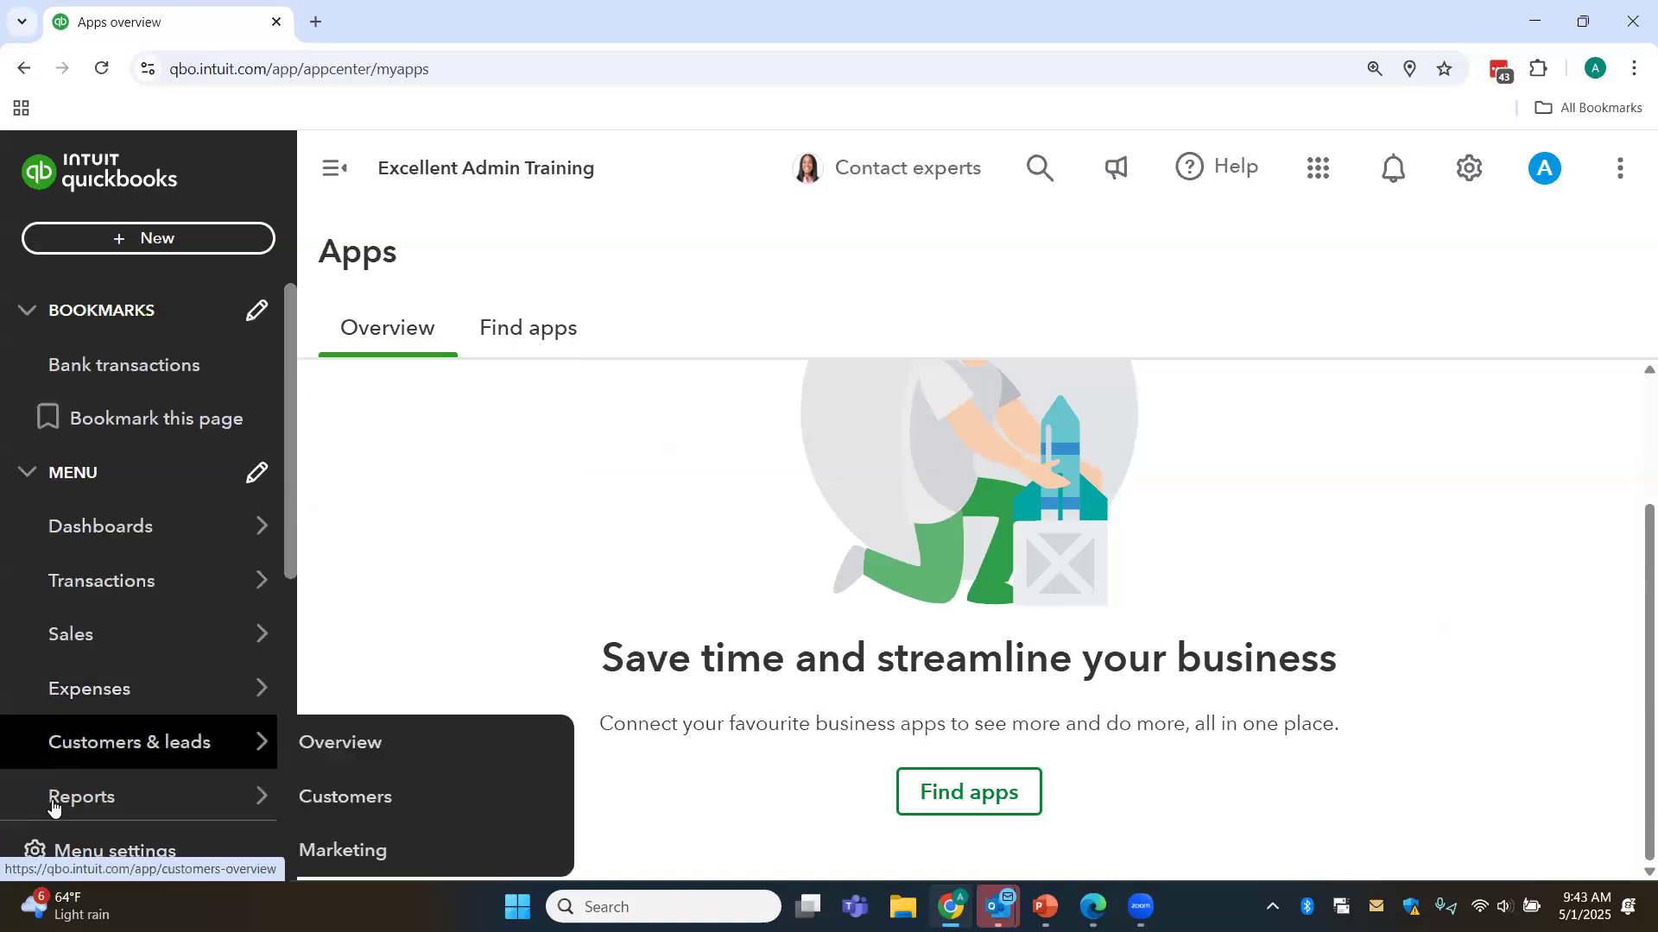
{"action": "mouse_move", "coordinate": [103, 594]}
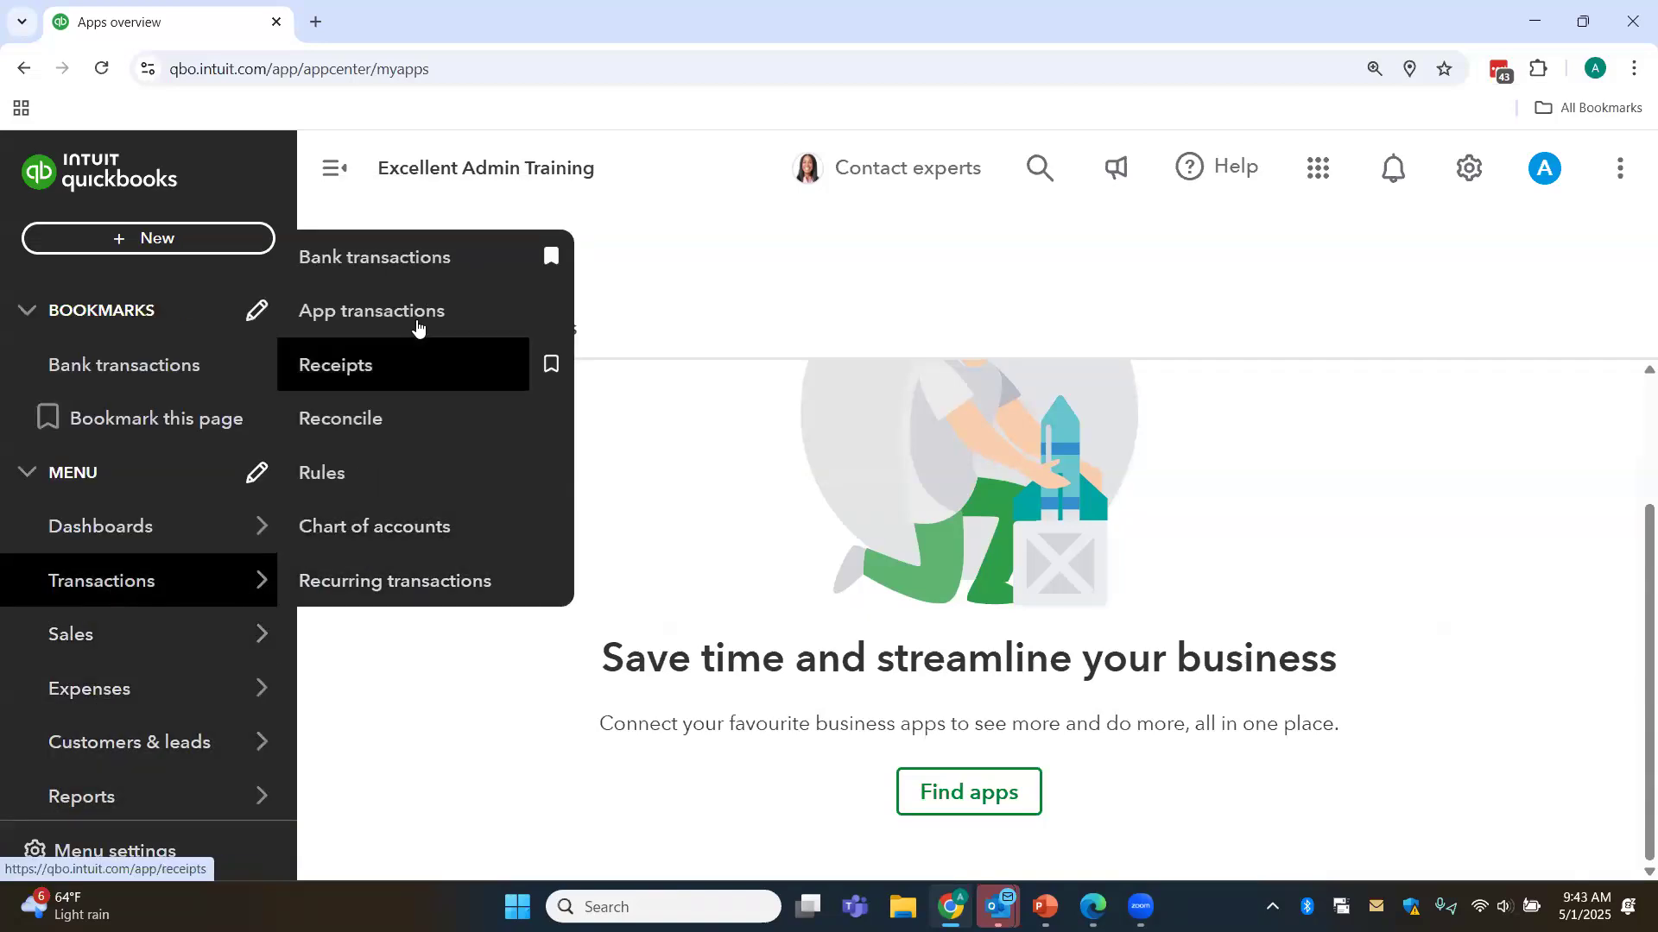
{"action": "mouse_move", "coordinate": [72, 688]}
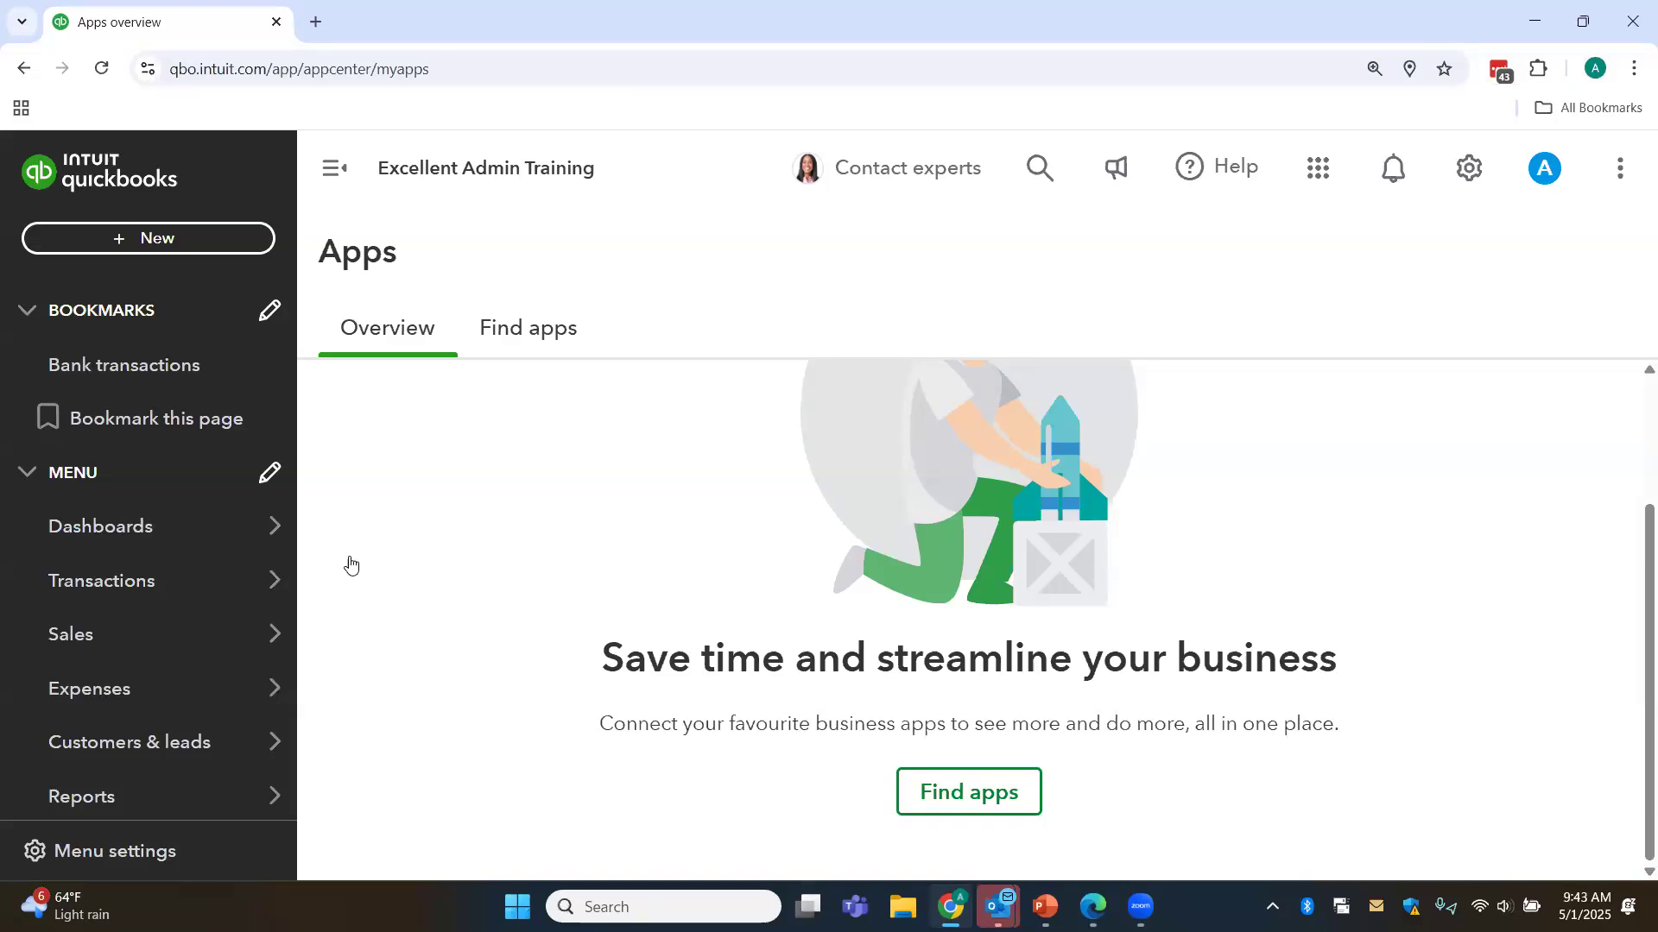
{"action": "mouse_move", "coordinate": [211, 579]}
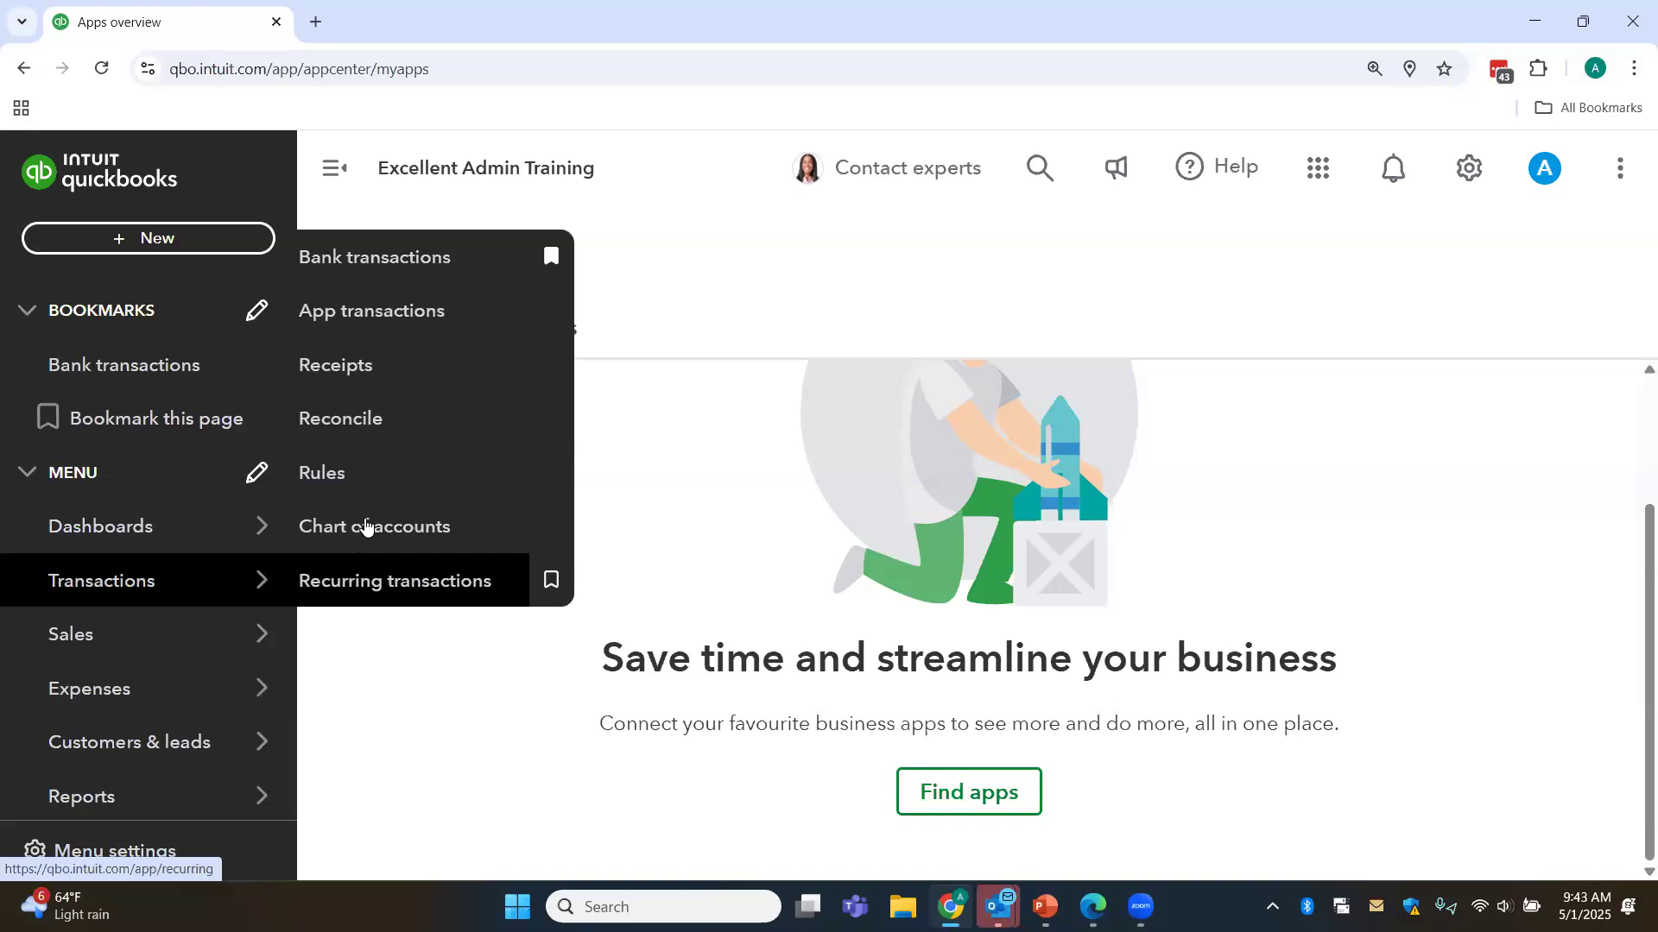
{"action": "left_click", "coordinate": [366, 526]}
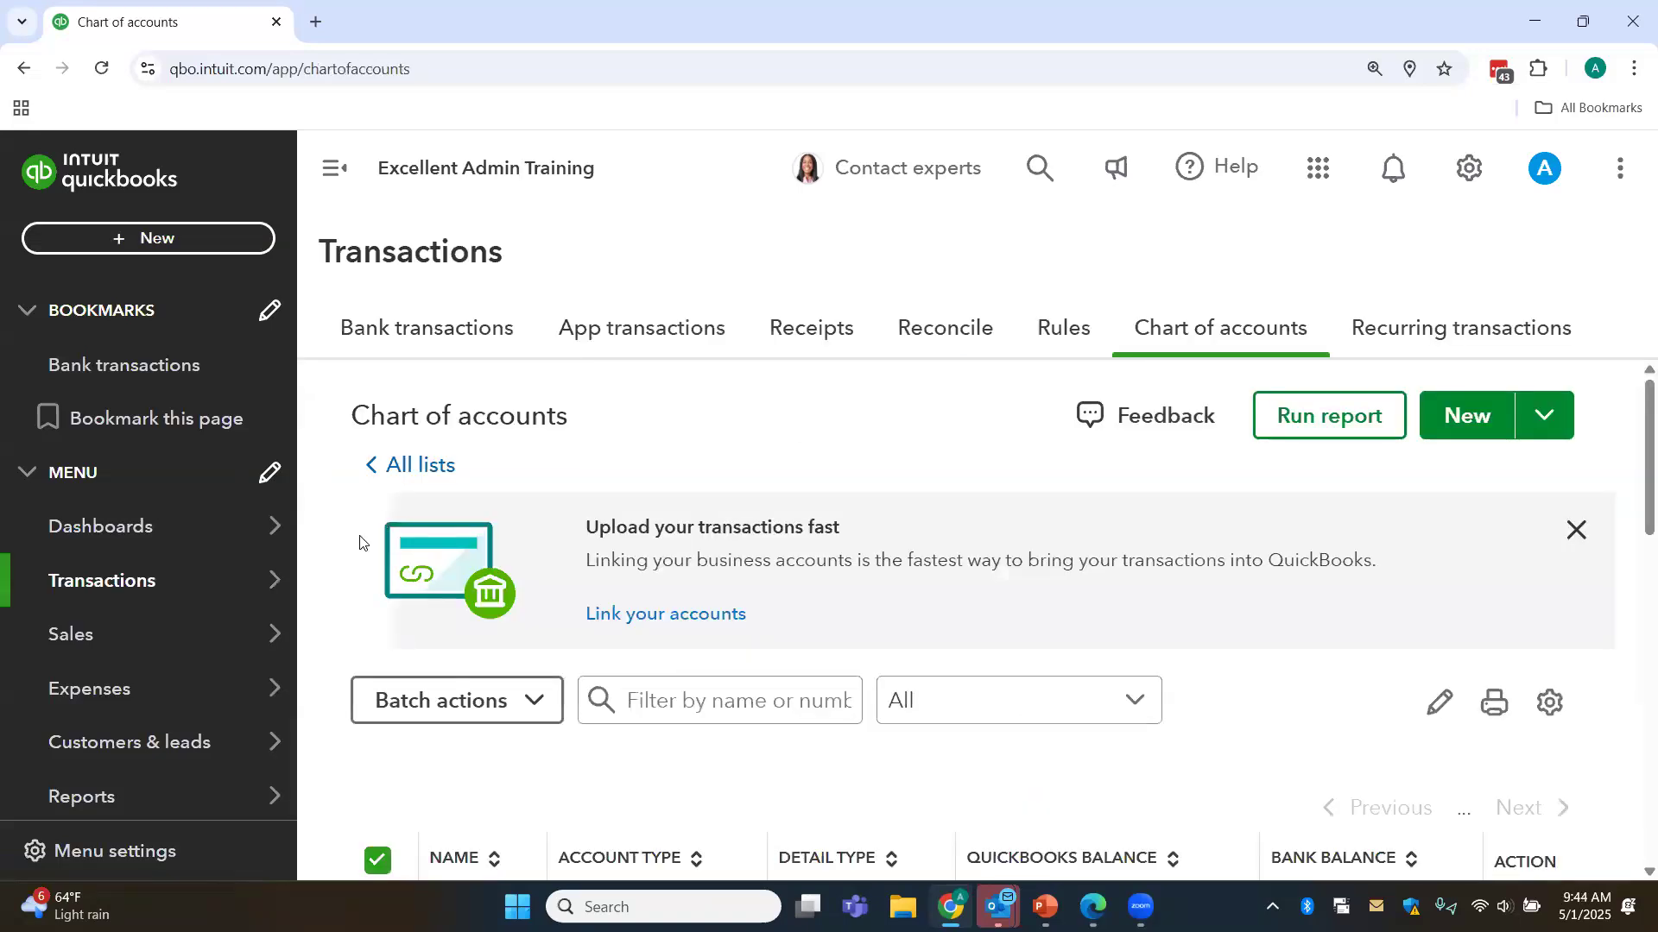
Step: Reload the Chart of accounts page so imported accounts 1–75 appear
{"action": "mouse_move", "coordinate": [19, 592]}
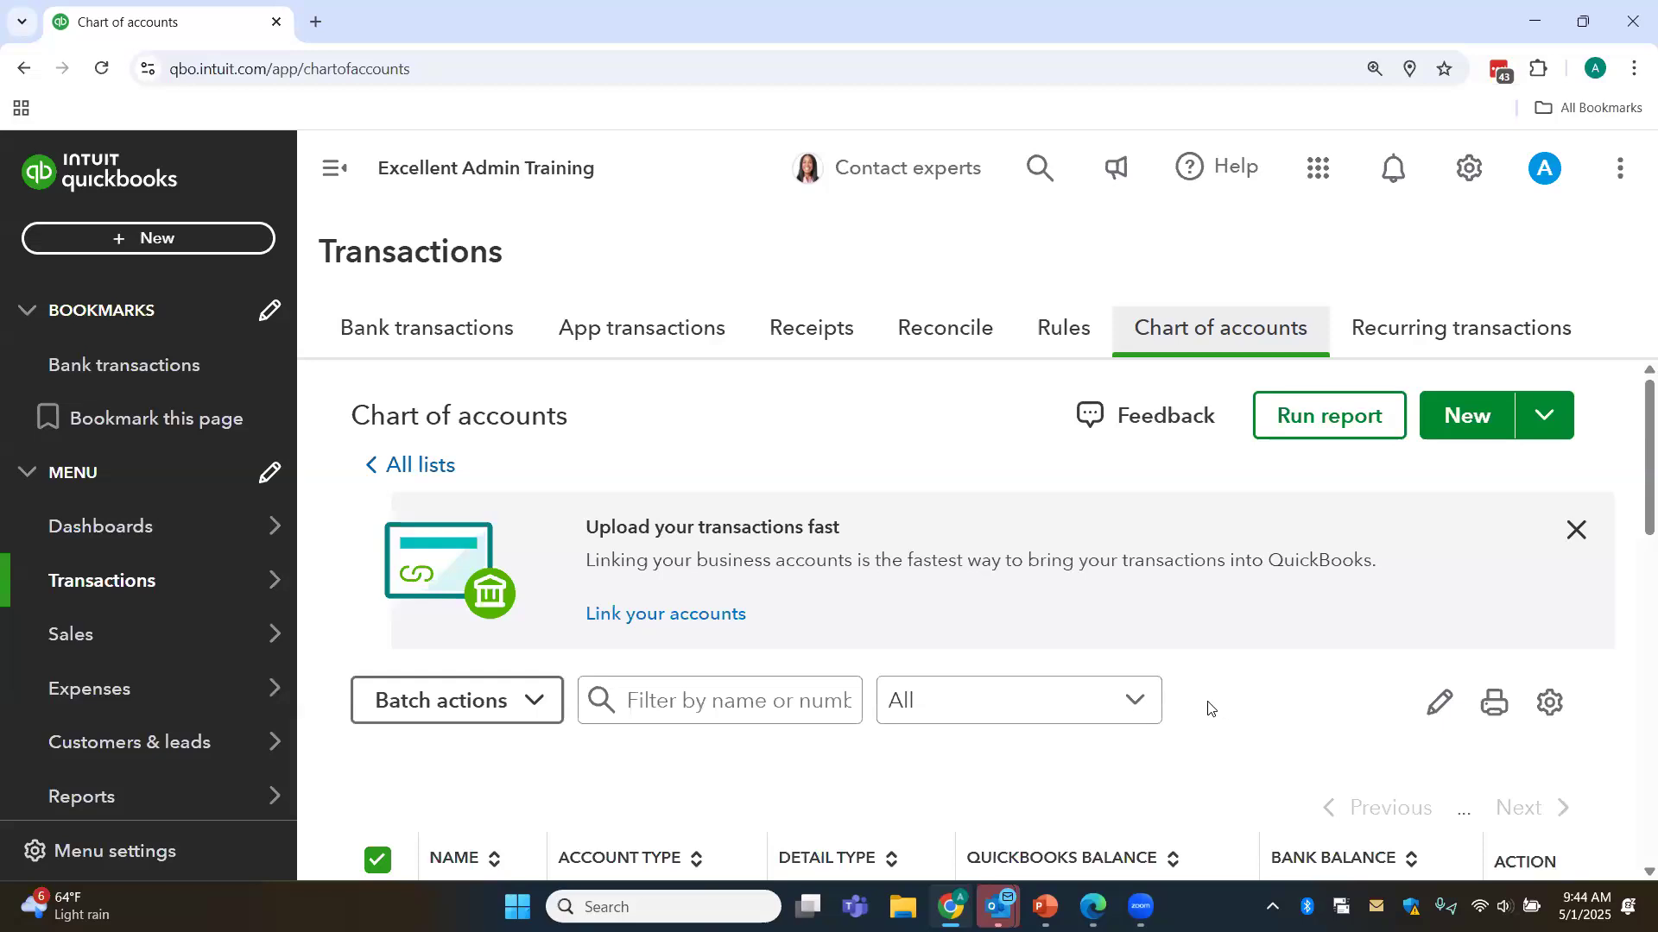
{"action": "scroll", "coordinate": [1209, 704], "scroll_direction": "down", "scroll_amount": 2}
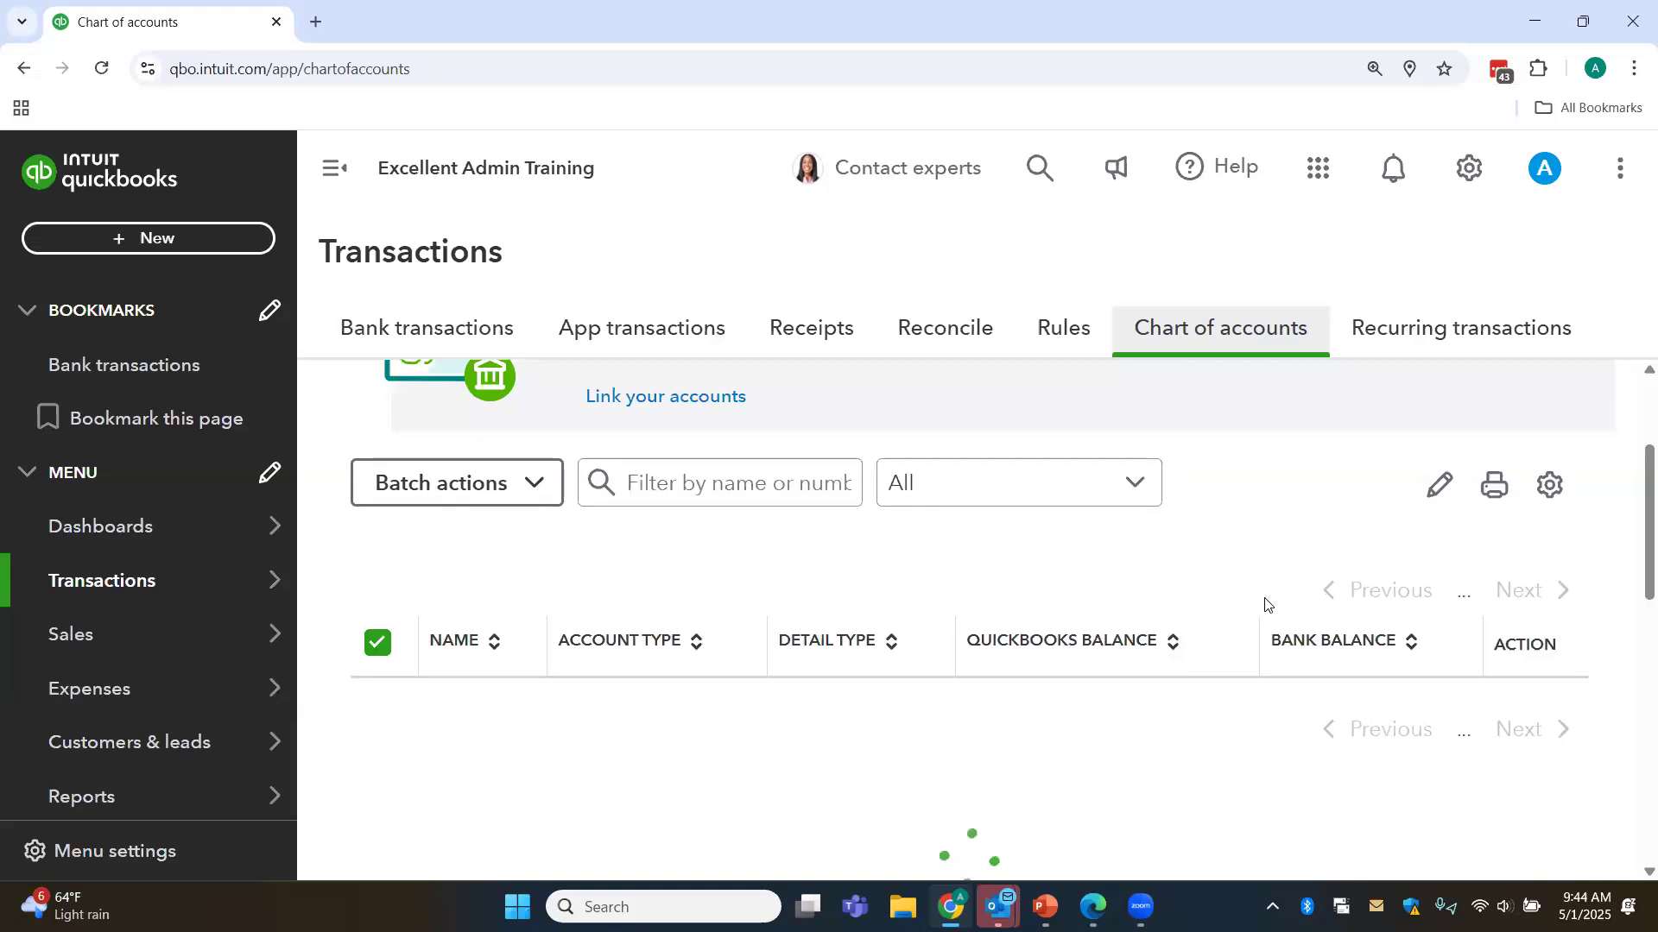
{"action": "scroll", "coordinate": [1261, 604], "scroll_direction": "down", "scroll_amount": 1}
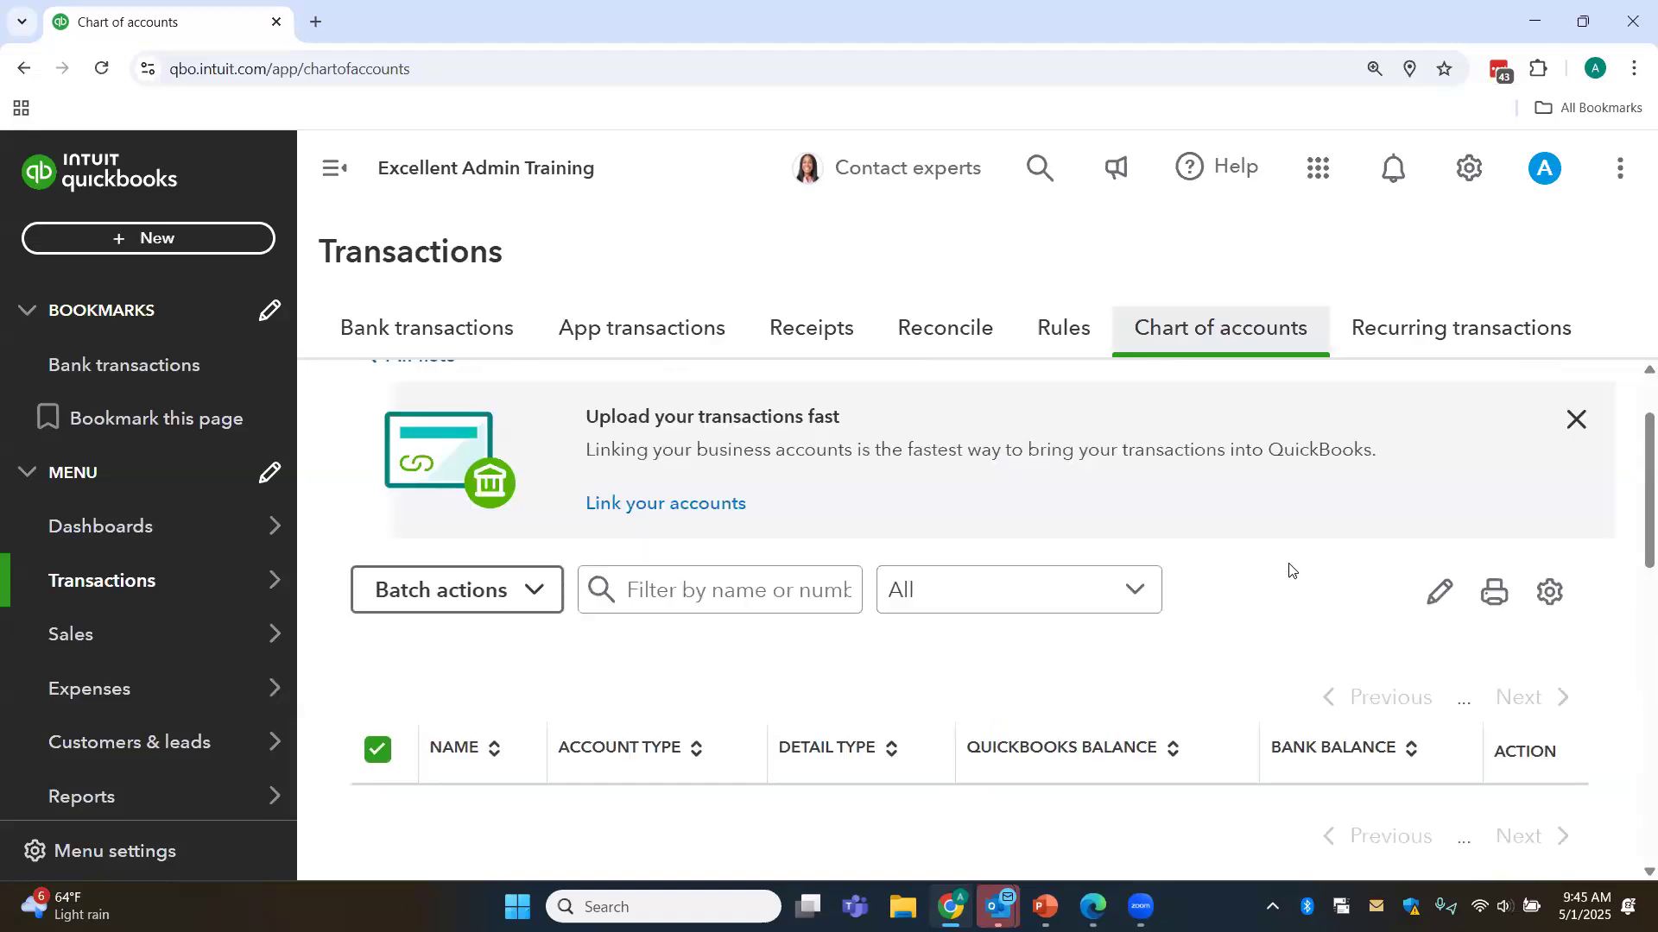
{"action": "left_click", "coordinate": [109, 73]}
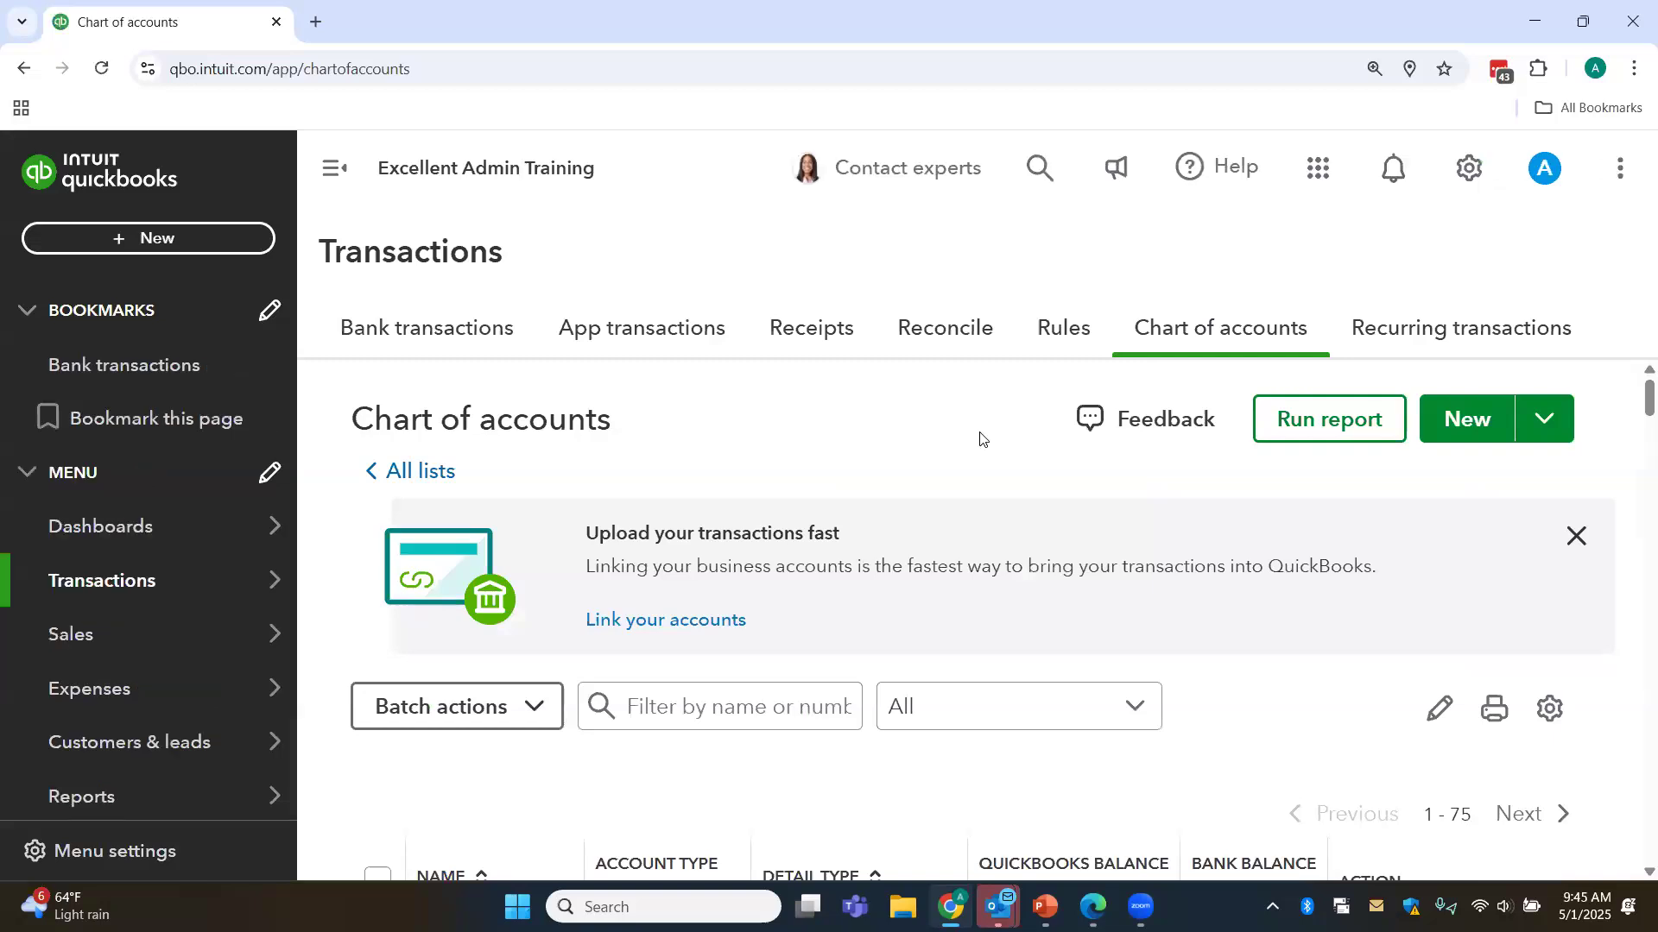
Step: Scroll through the imported accounts and show the Cash row's action dropdown
{"action": "scroll", "coordinate": [993, 466], "scroll_direction": "down", "scroll_amount": 5}
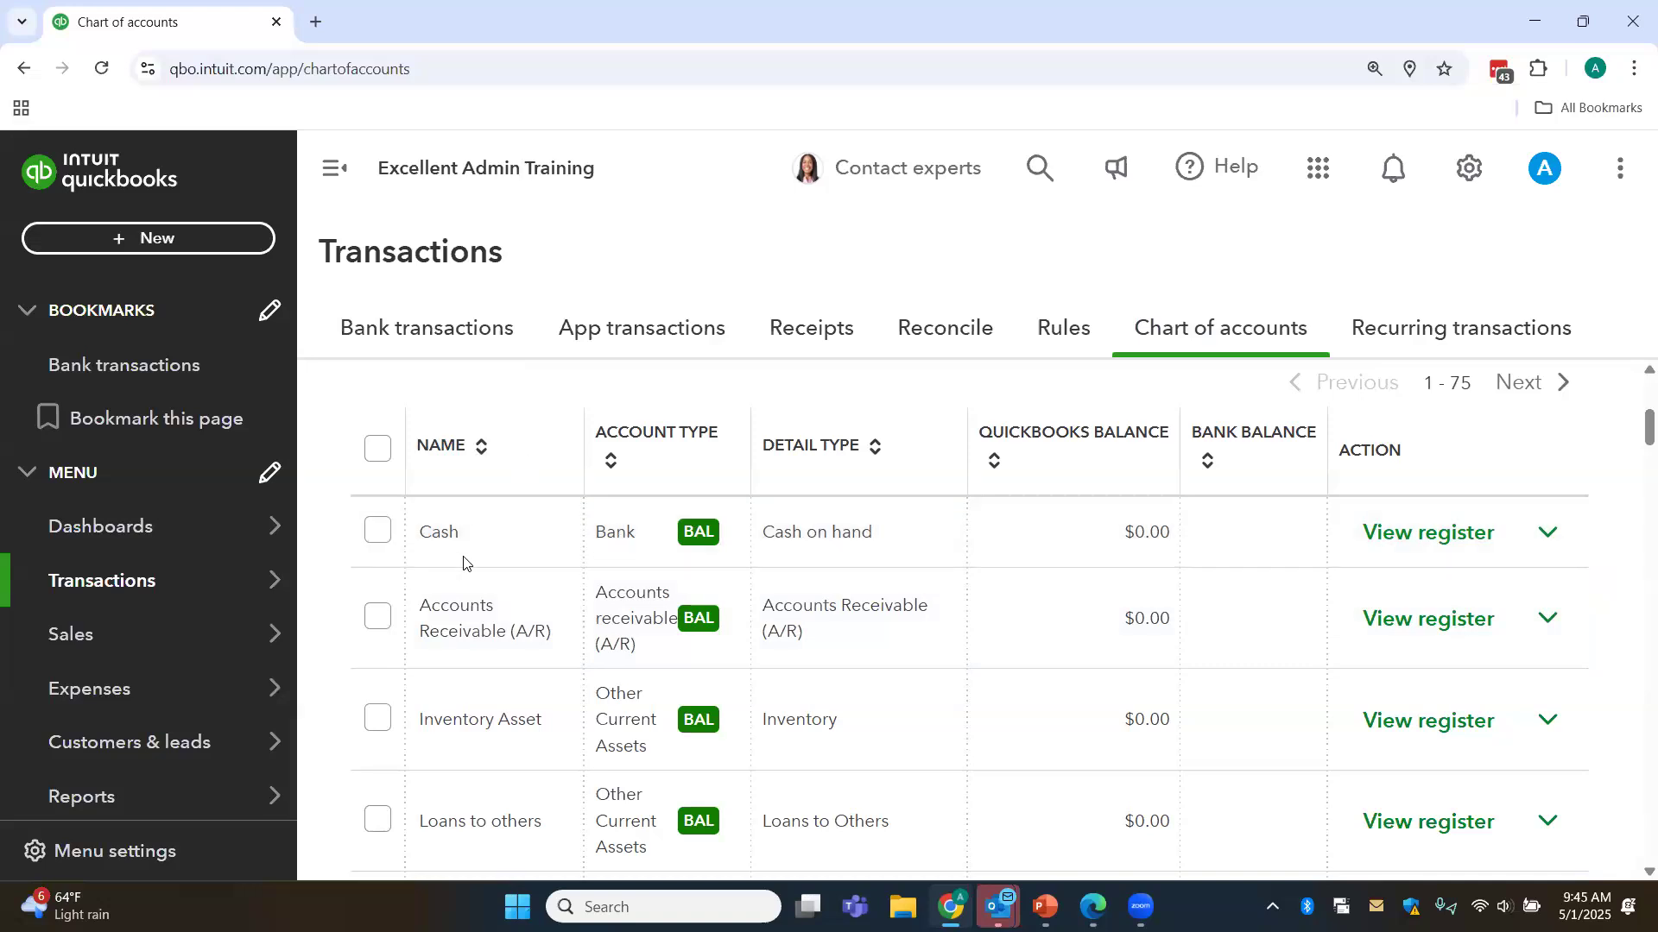
{"action": "scroll", "coordinate": [483, 622], "scroll_direction": "down", "scroll_amount": 3}
{"action": "scroll", "coordinate": [492, 643], "scroll_direction": "down", "scroll_amount": 10}
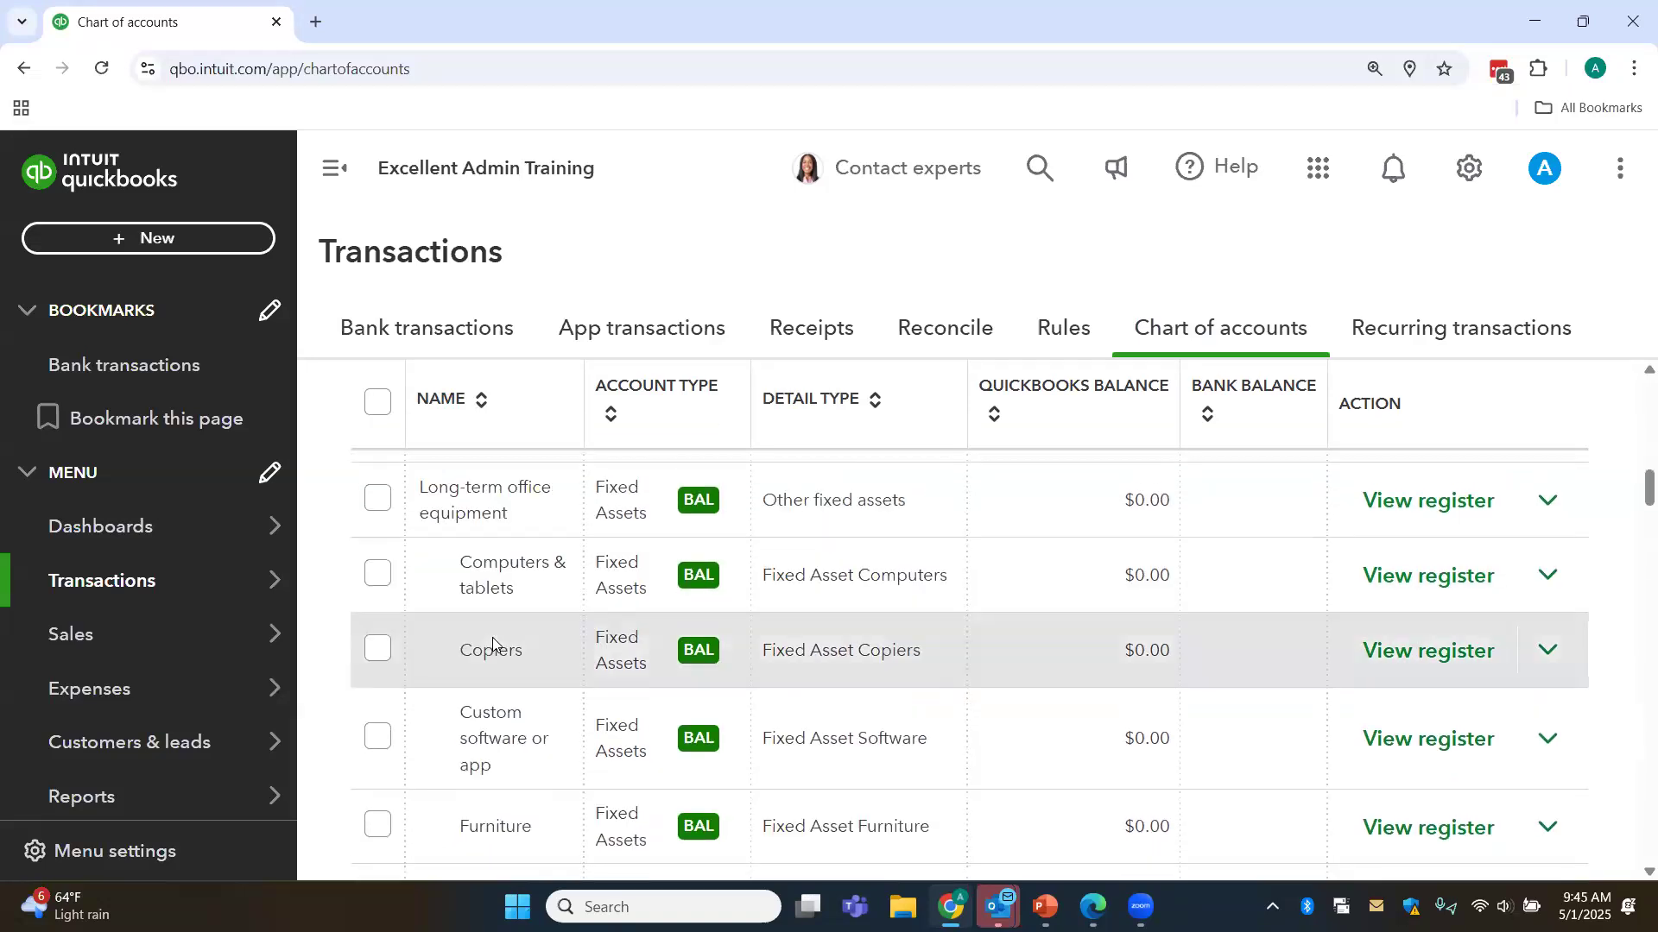
{"action": "scroll", "coordinate": [867, 467], "scroll_direction": "up", "scroll_amount": 10}
{"action": "scroll", "coordinate": [867, 467], "scroll_direction": "up", "scroll_amount": 2}
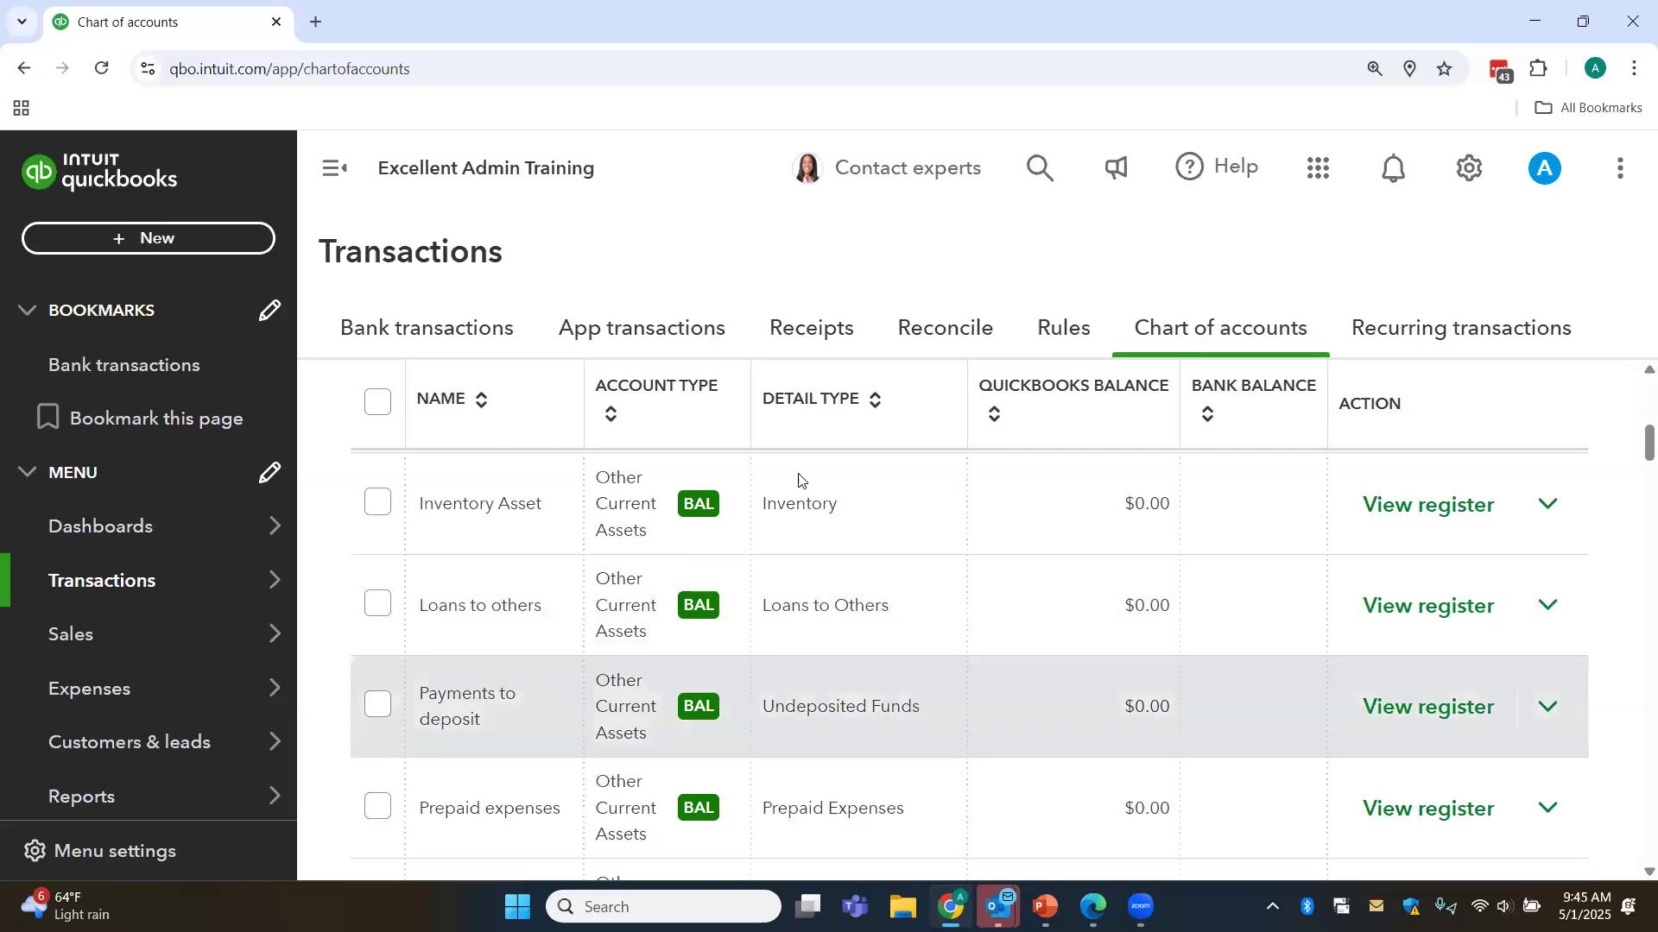
{"action": "scroll", "coordinate": [1168, 536], "scroll_direction": "up", "scroll_amount": 5}
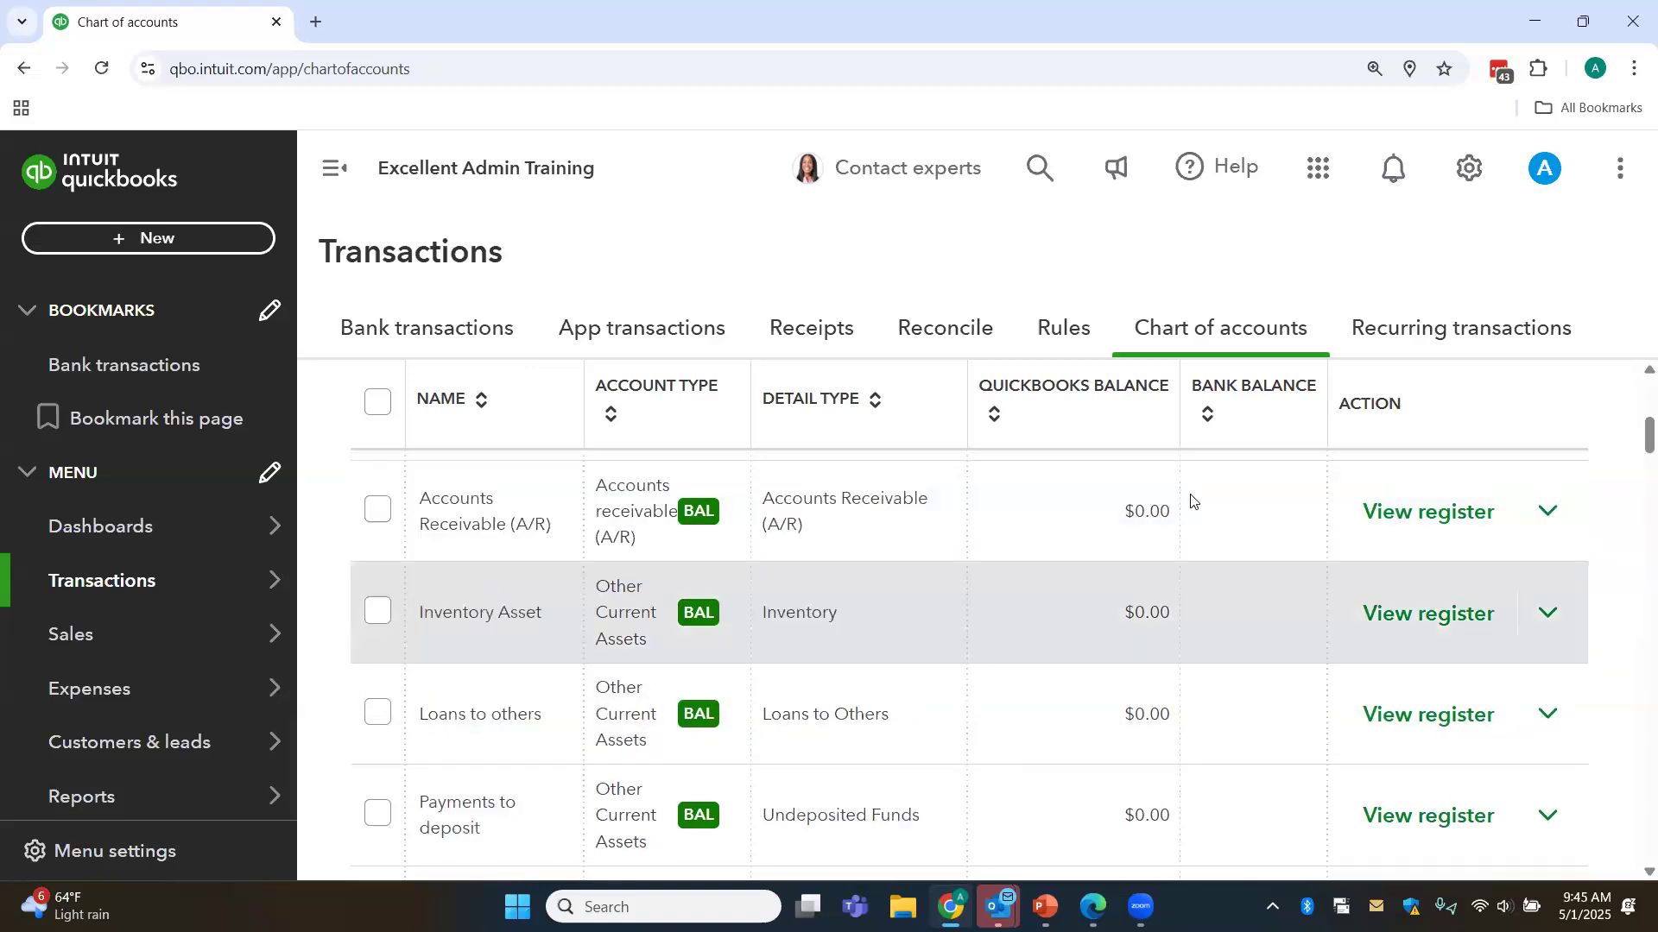
{"action": "scroll", "coordinate": [1157, 668], "scroll_direction": "down", "scroll_amount": 3}
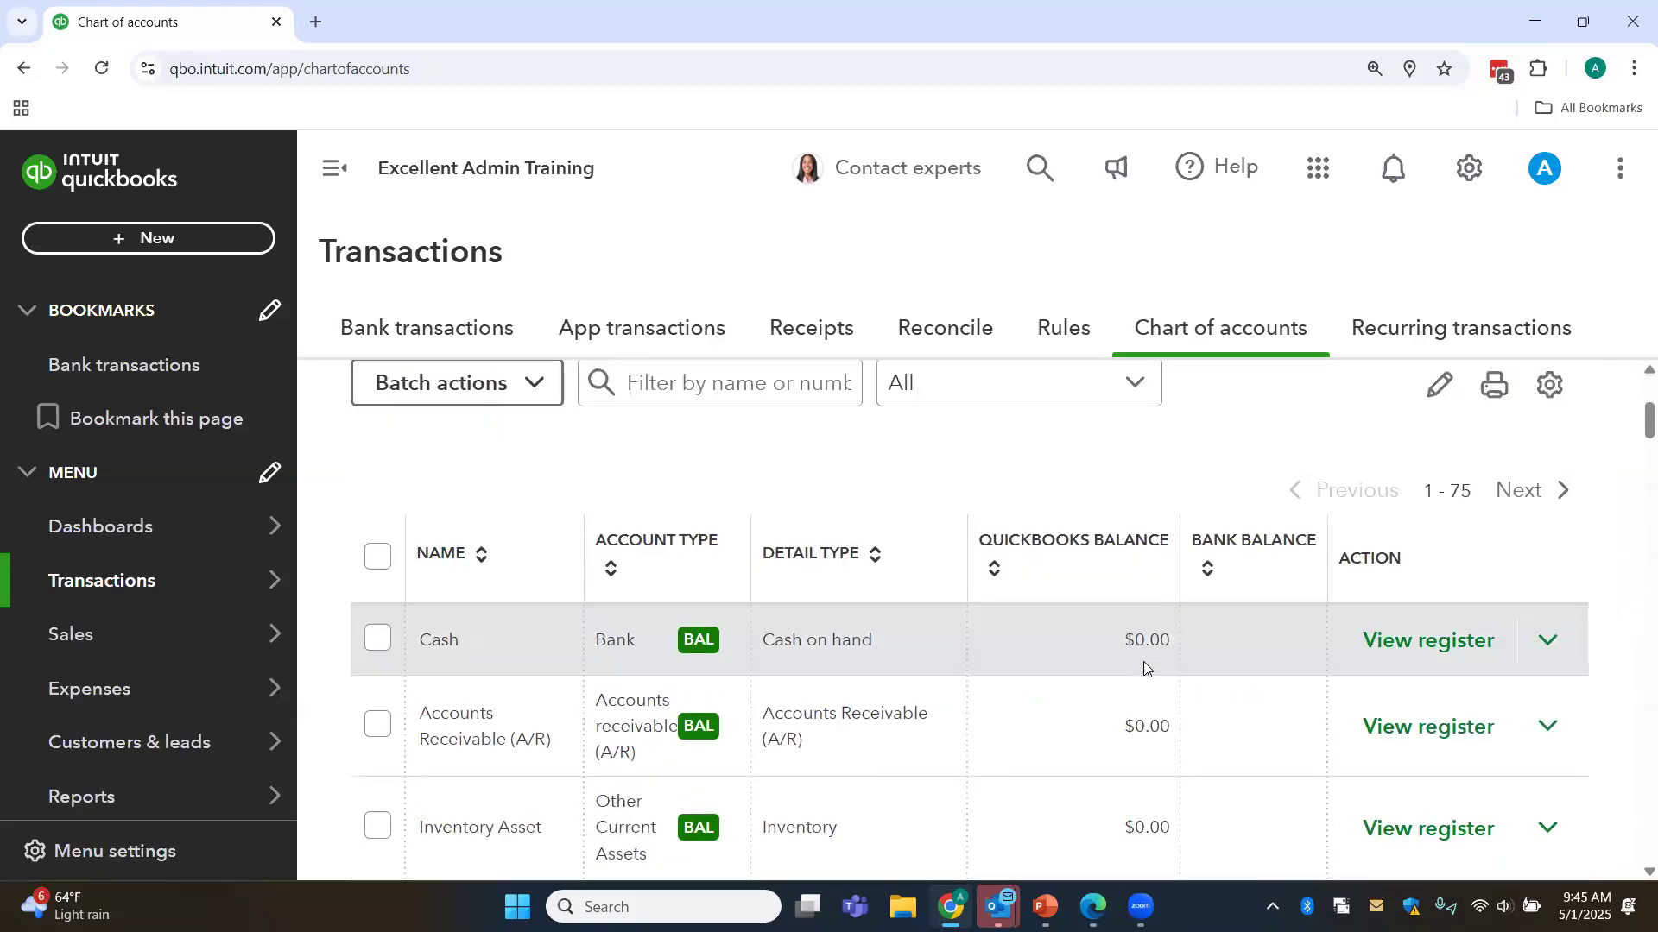
{"action": "scroll", "coordinate": [1113, 775], "scroll_direction": "down", "scroll_amount": 3}
{"action": "scroll", "coordinate": [1131, 751], "scroll_direction": "up", "scroll_amount": 3}
{"action": "left_click", "coordinate": [1545, 642]}
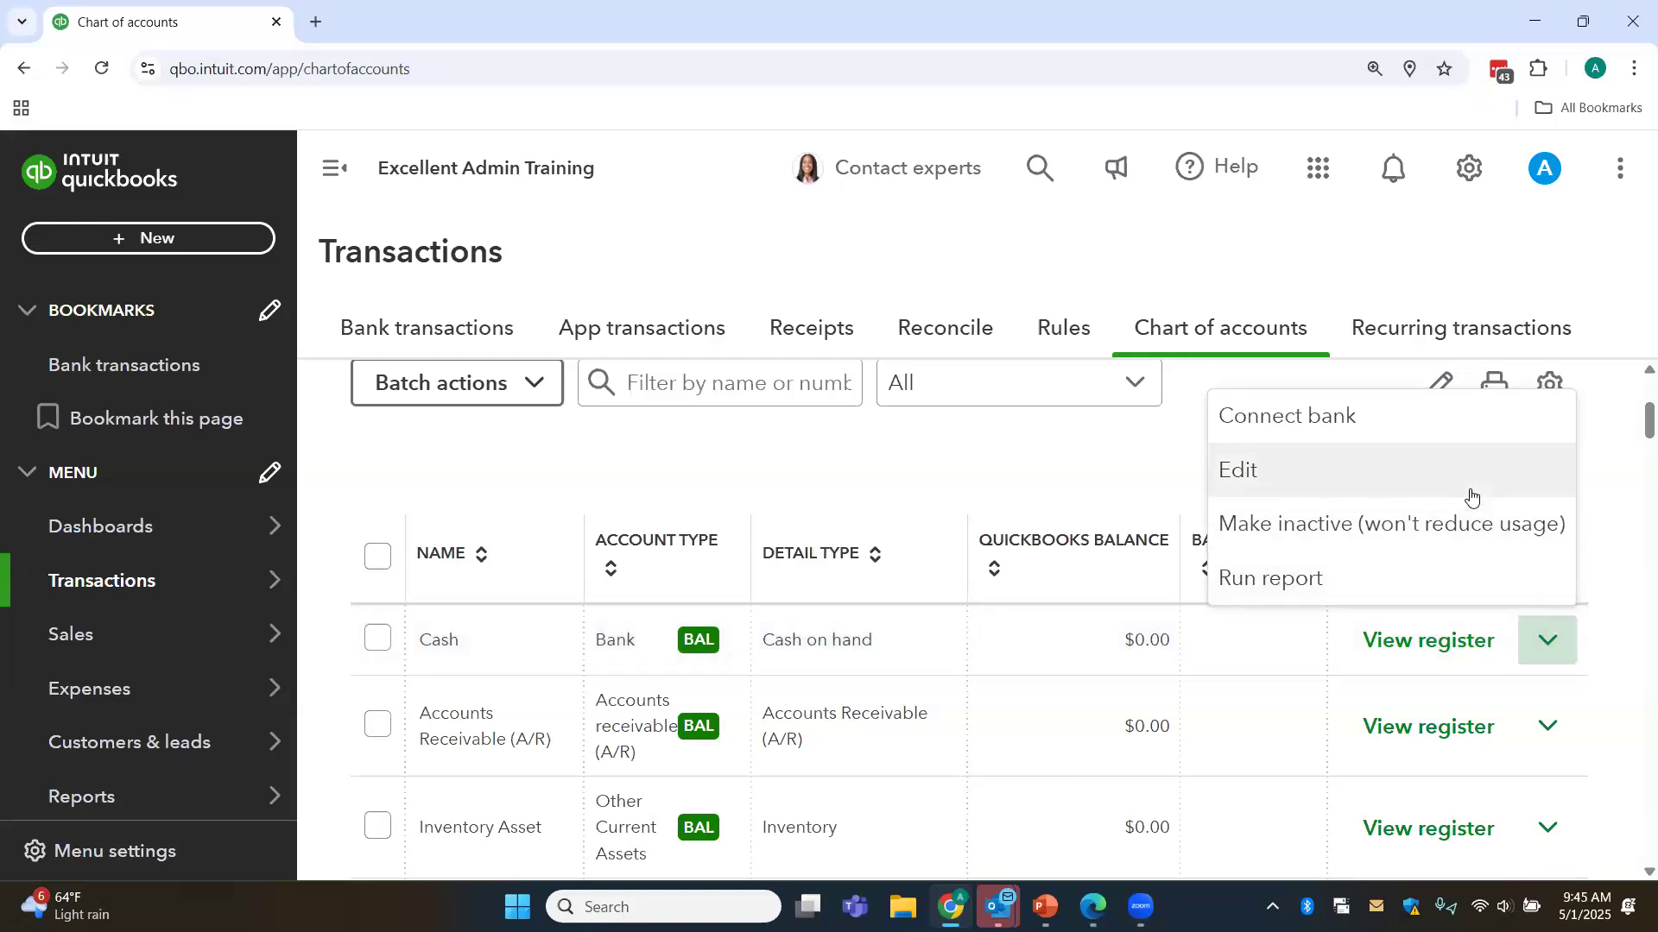
Step: Make the Cash account inactive, confirming with Yes, make inactive
{"action": "left_click", "coordinate": [1459, 525]}
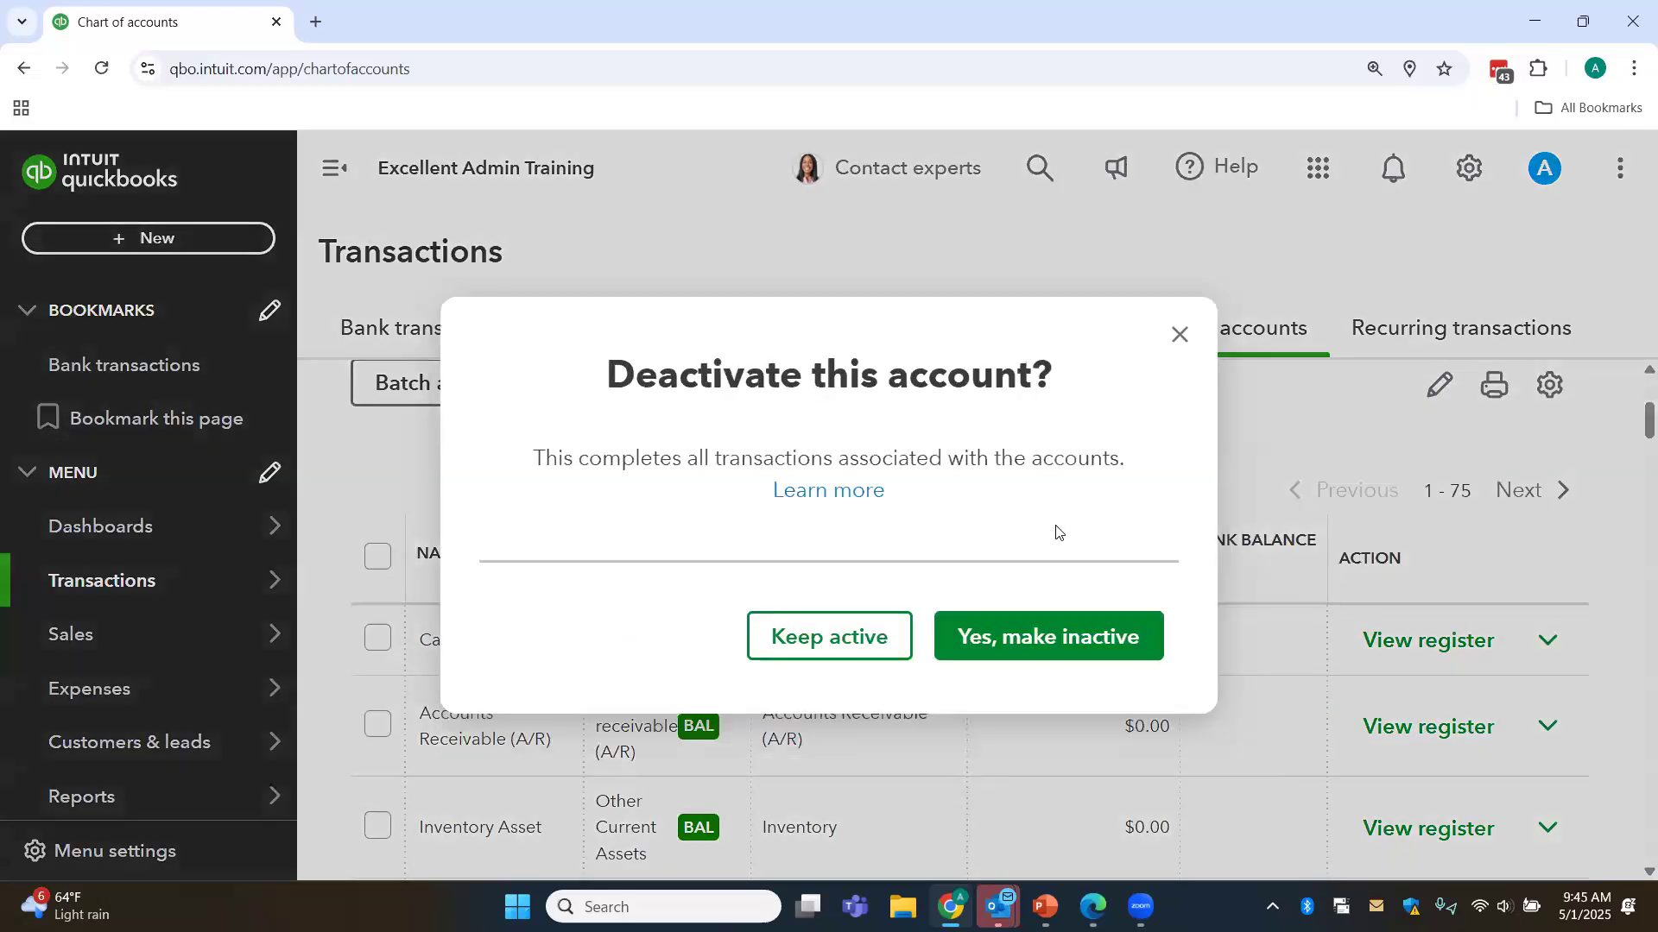
{"action": "left_click", "coordinate": [1063, 636]}
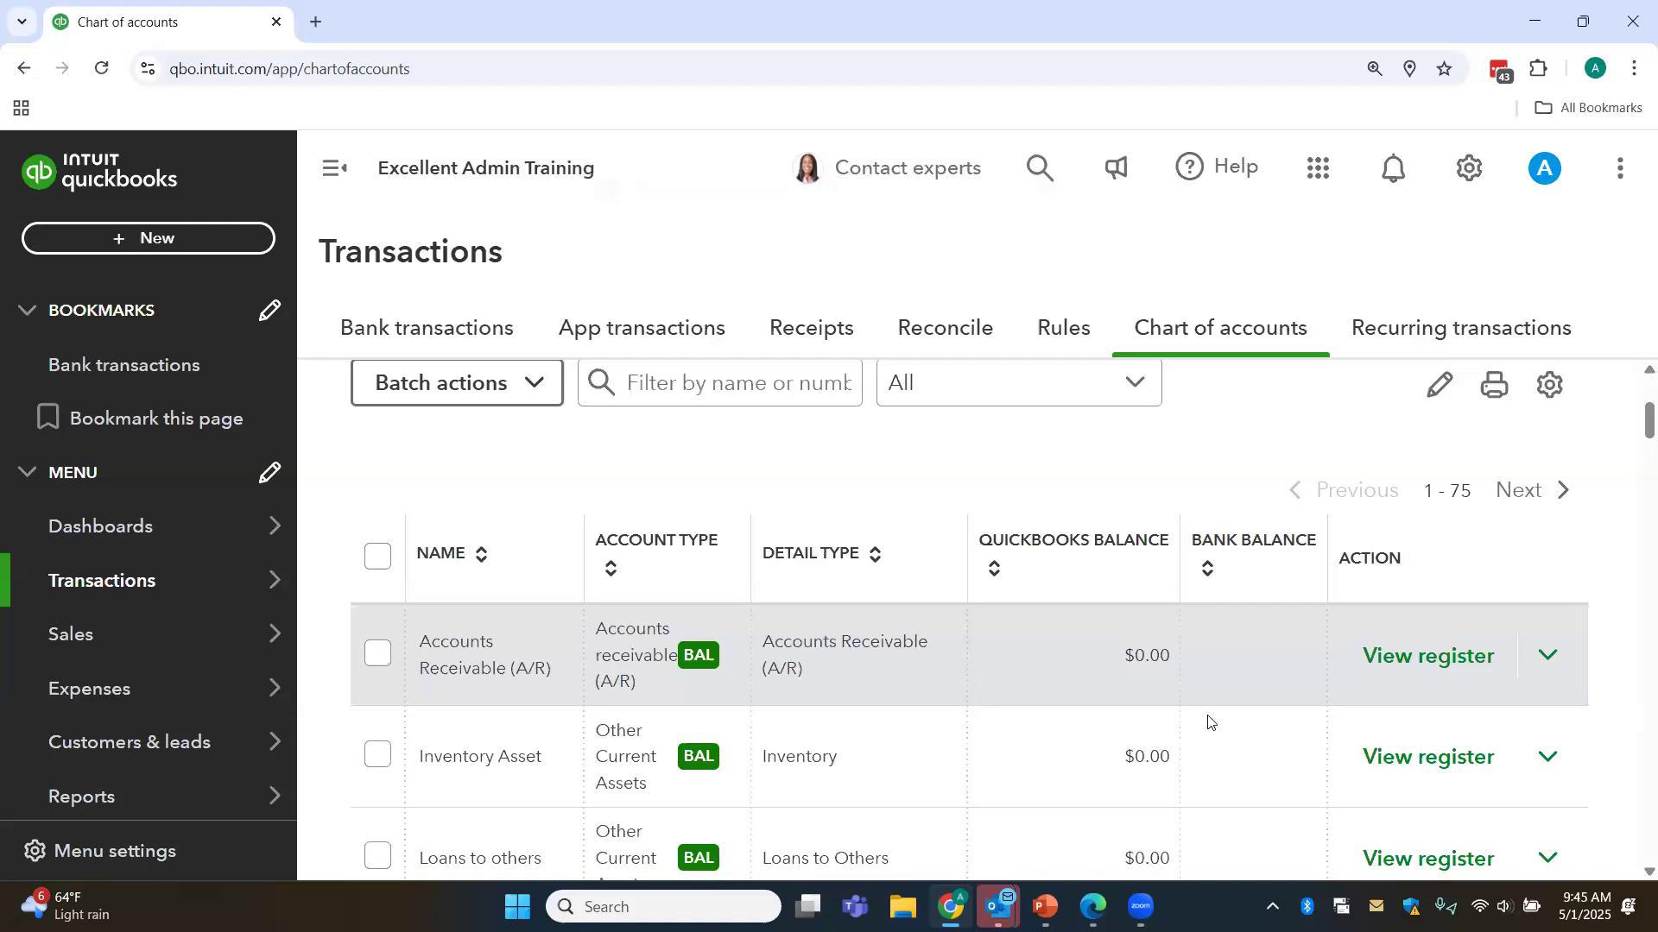
{"action": "scroll", "coordinate": [1481, 615], "scroll_direction": "up", "scroll_amount": 1}
{"action": "scroll", "coordinate": [1481, 618], "scroll_direction": "up", "scroll_amount": 1}
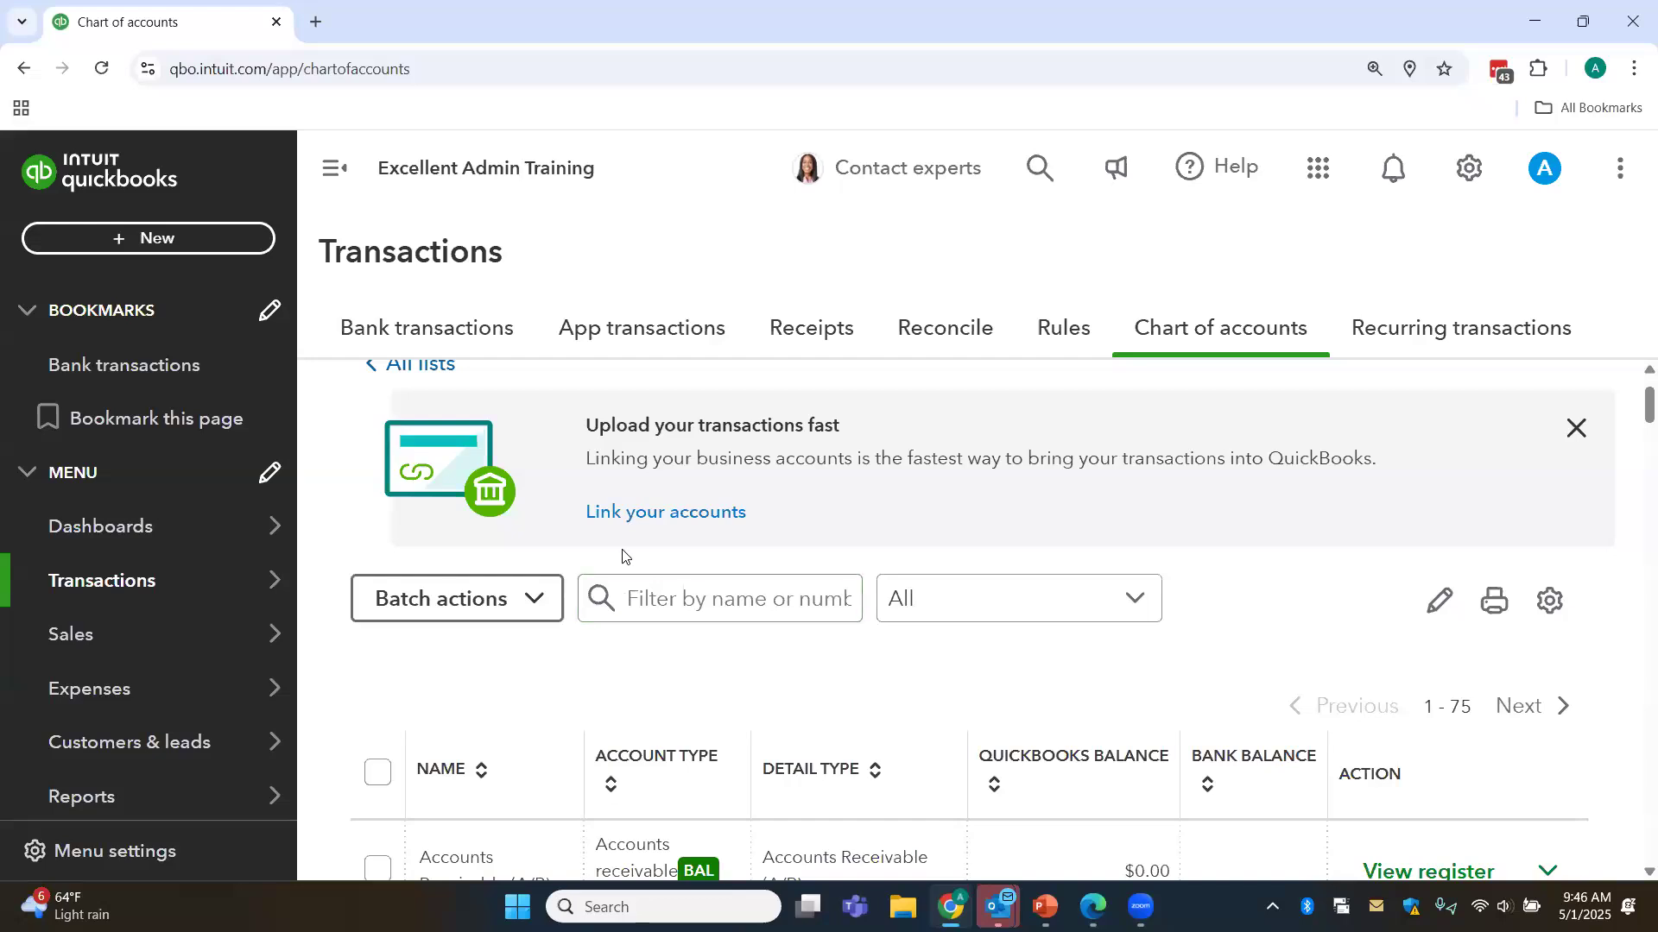
{"action": "scroll", "coordinate": [613, 567], "scroll_direction": "down", "scroll_amount": 3}
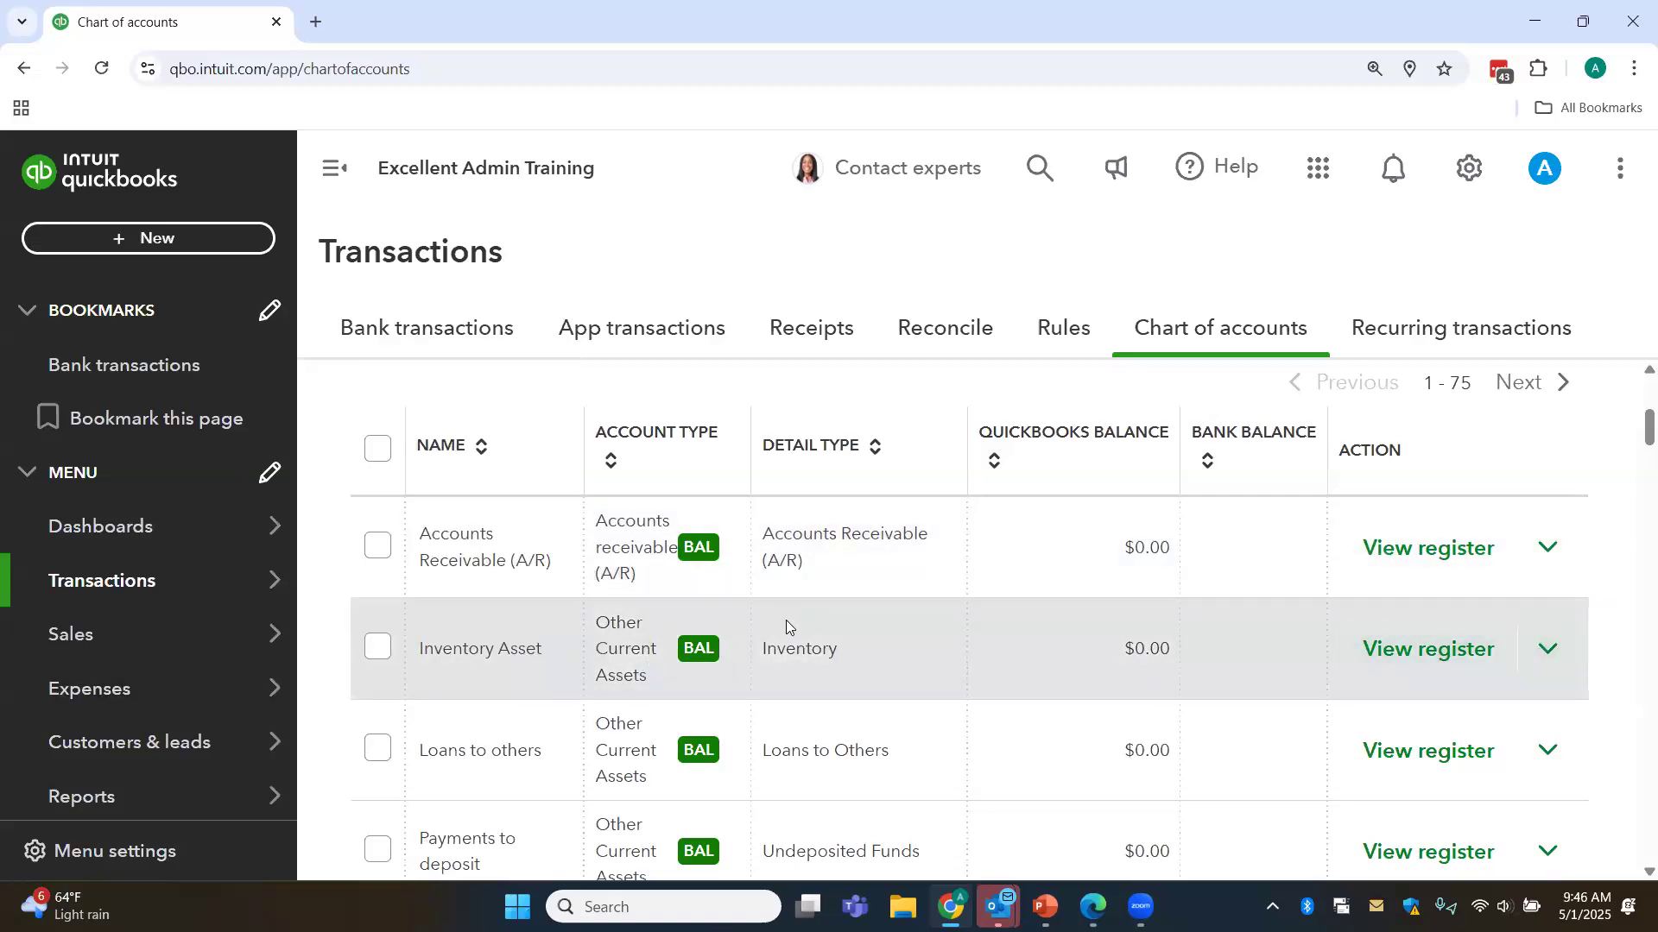
{"action": "scroll", "coordinate": [781, 644], "scroll_direction": "down", "scroll_amount": 1}
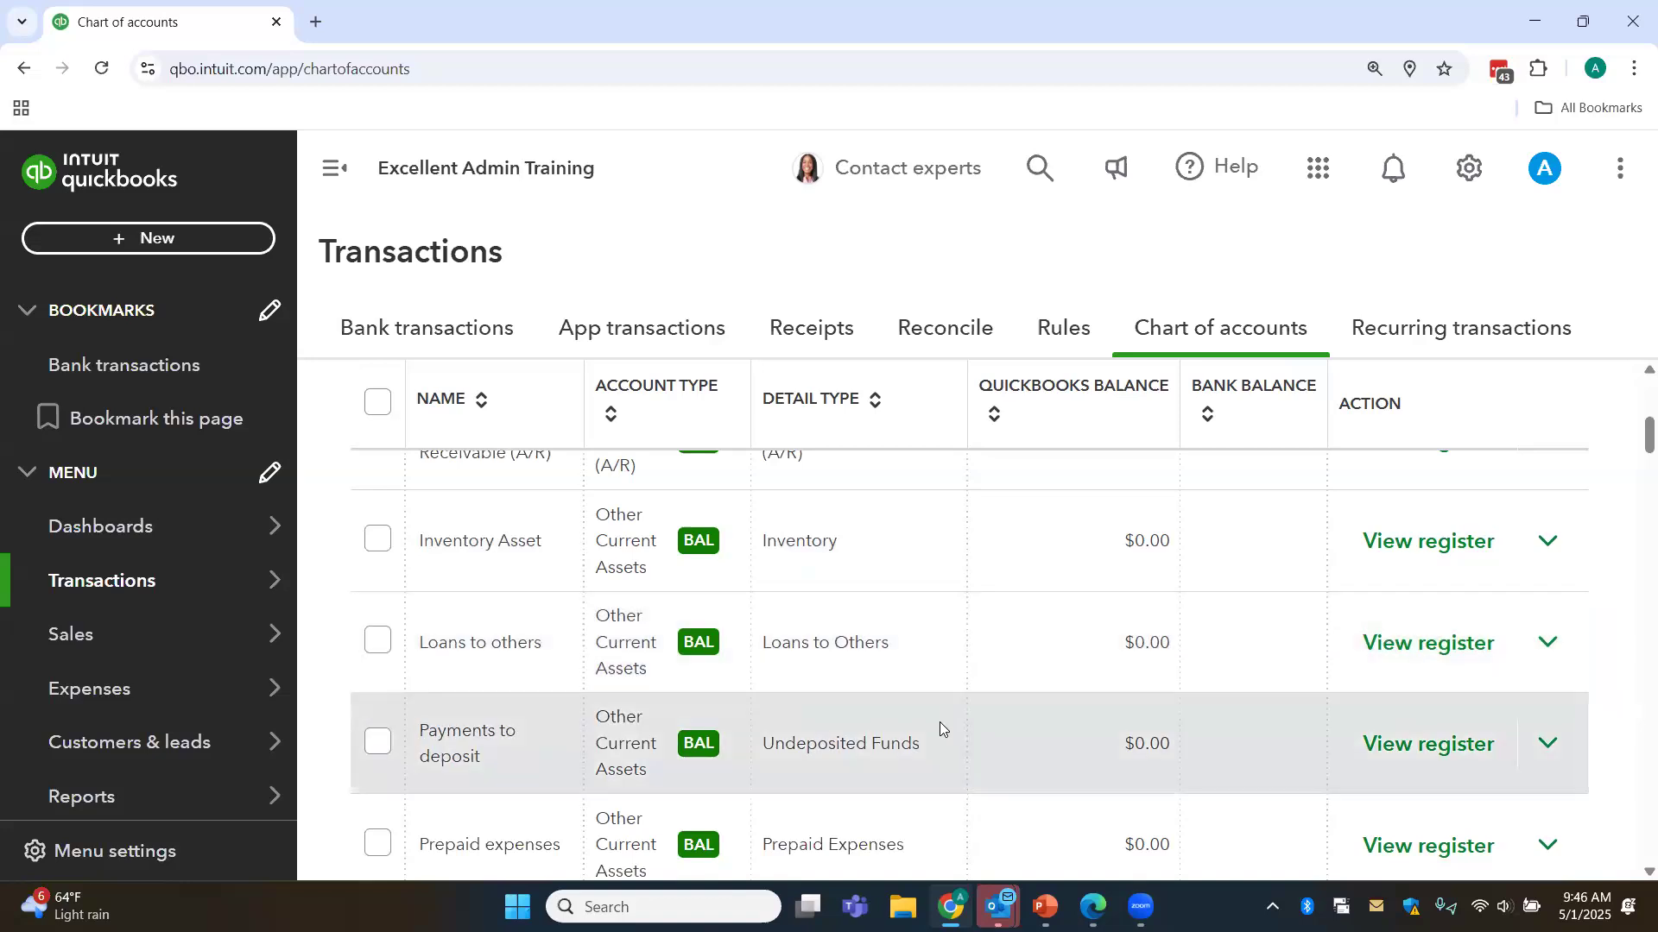
{"action": "scroll", "coordinate": [877, 613], "scroll_direction": "down", "scroll_amount": 1}
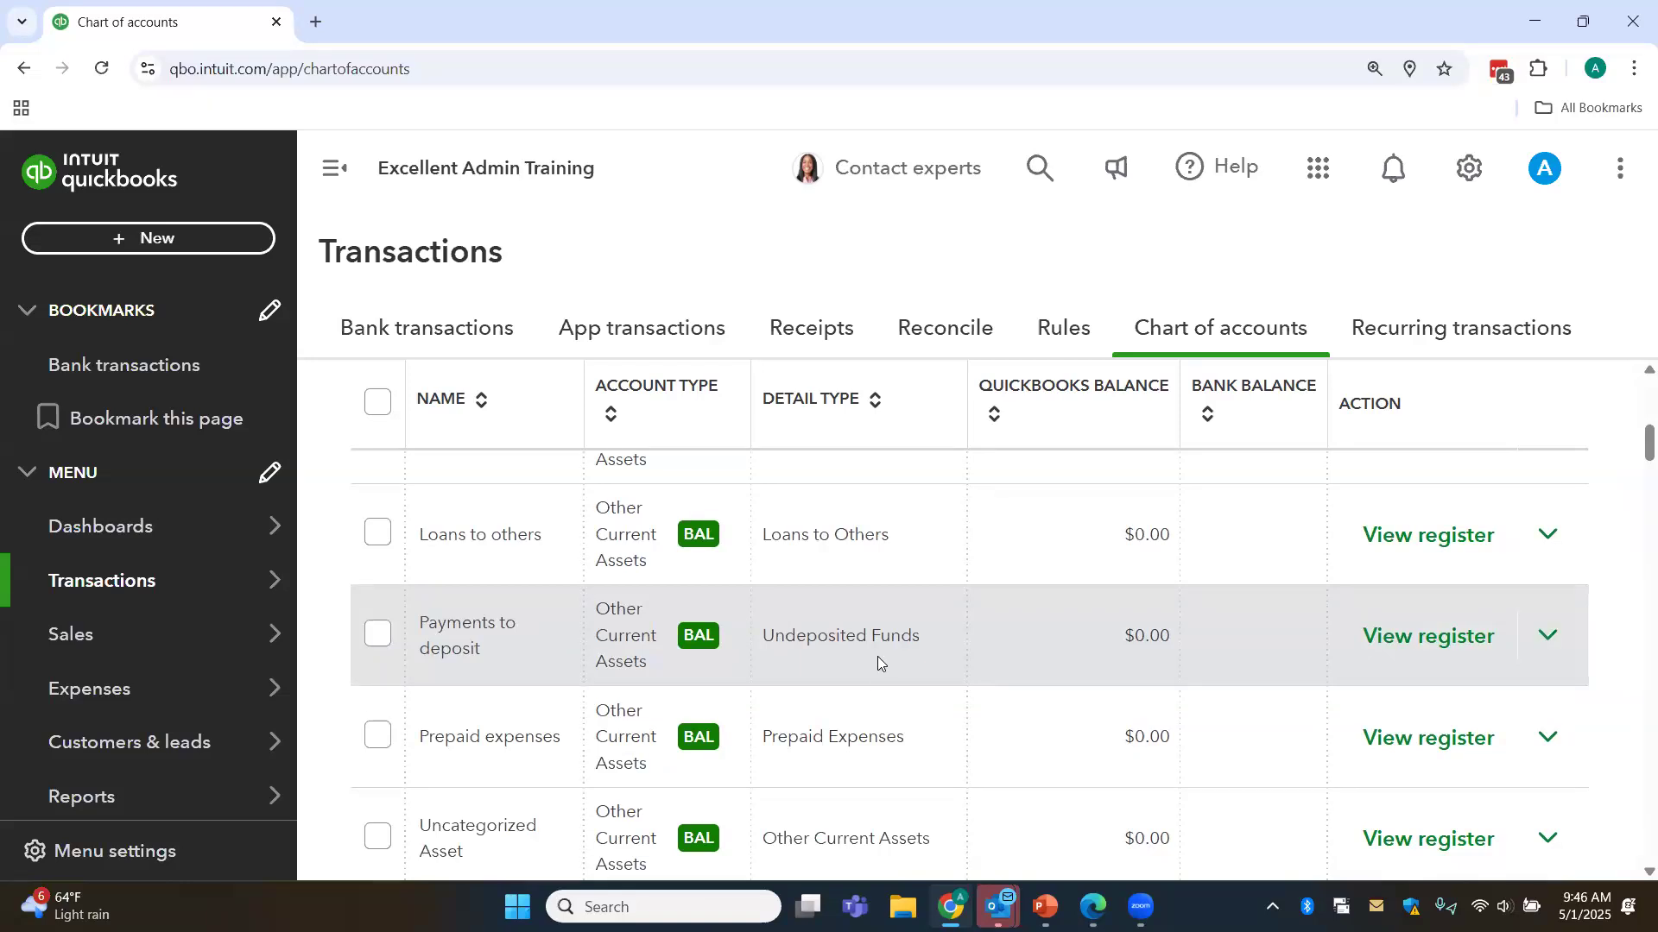
{"action": "scroll", "coordinate": [872, 682], "scroll_direction": "down", "scroll_amount": 1}
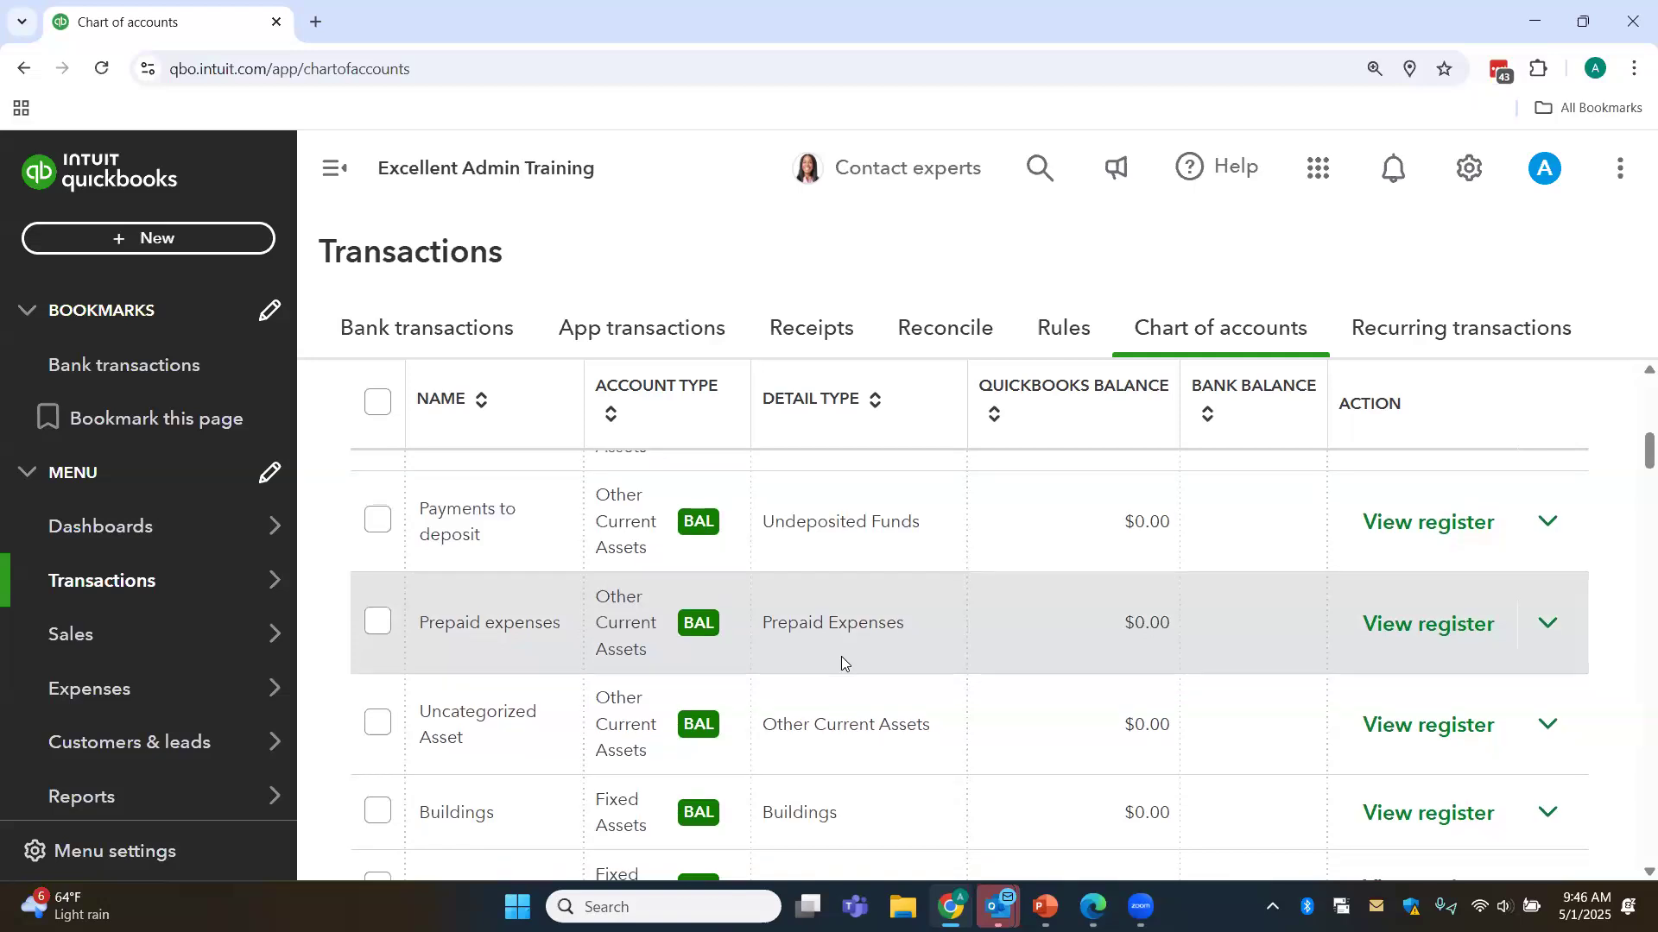
{"action": "scroll", "coordinate": [841, 656], "scroll_direction": "down", "scroll_amount": 6}
{"action": "scroll", "coordinate": [834, 669], "scroll_direction": "down", "scroll_amount": 2}
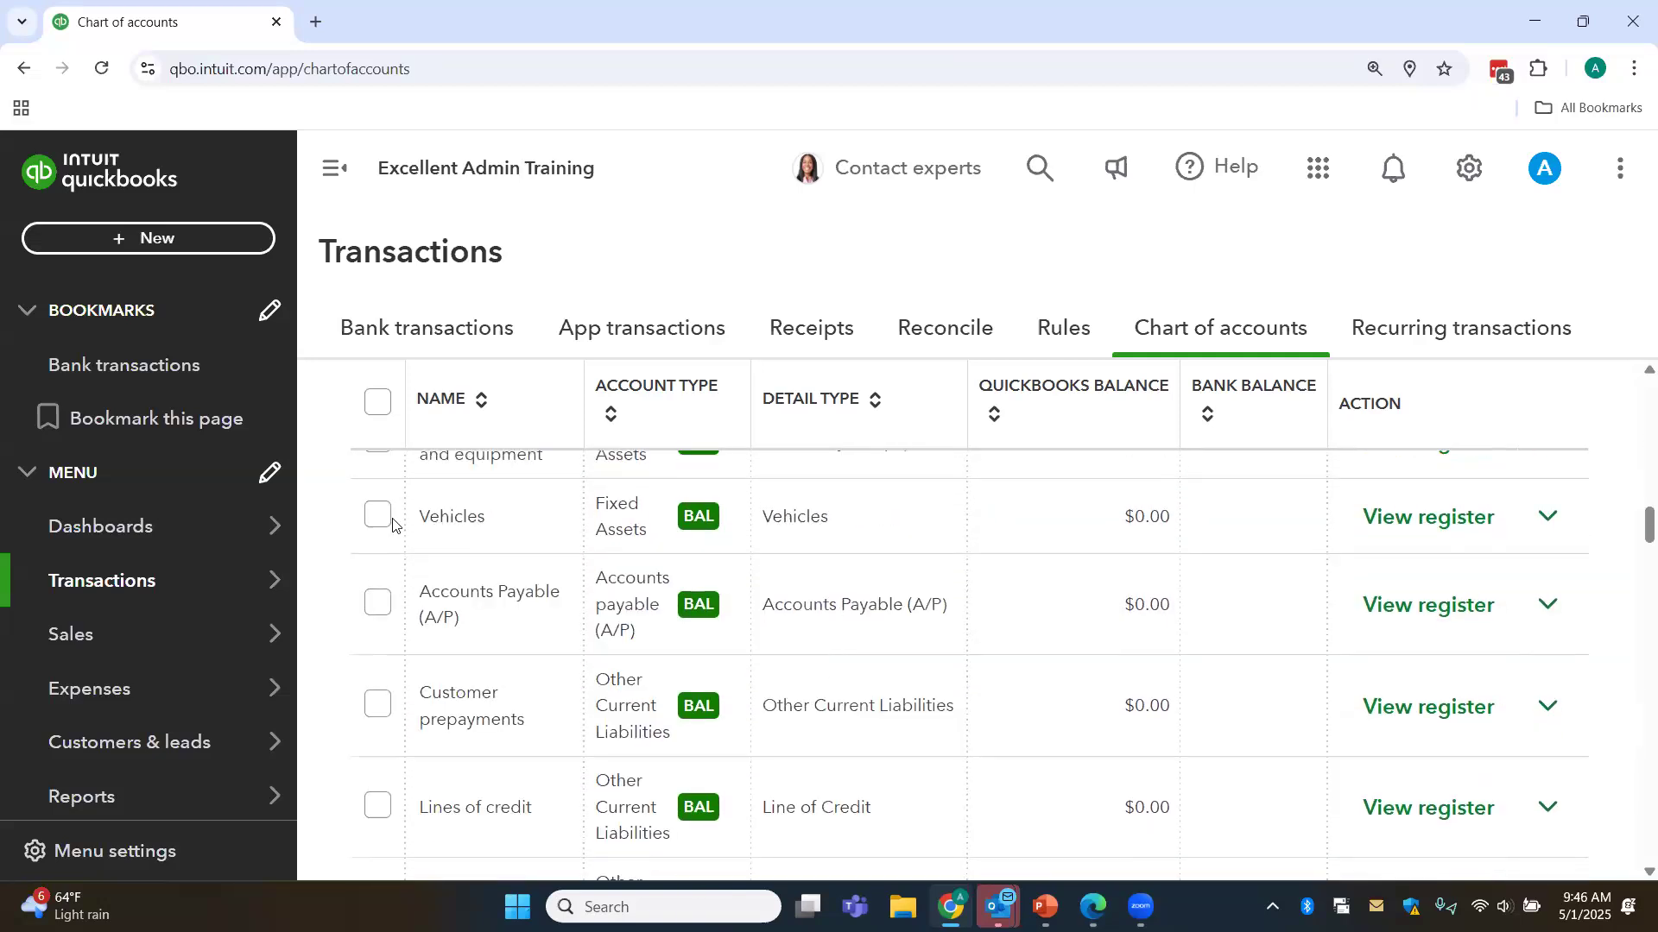
{"action": "scroll", "coordinate": [393, 522], "scroll_direction": "down", "scroll_amount": 10}
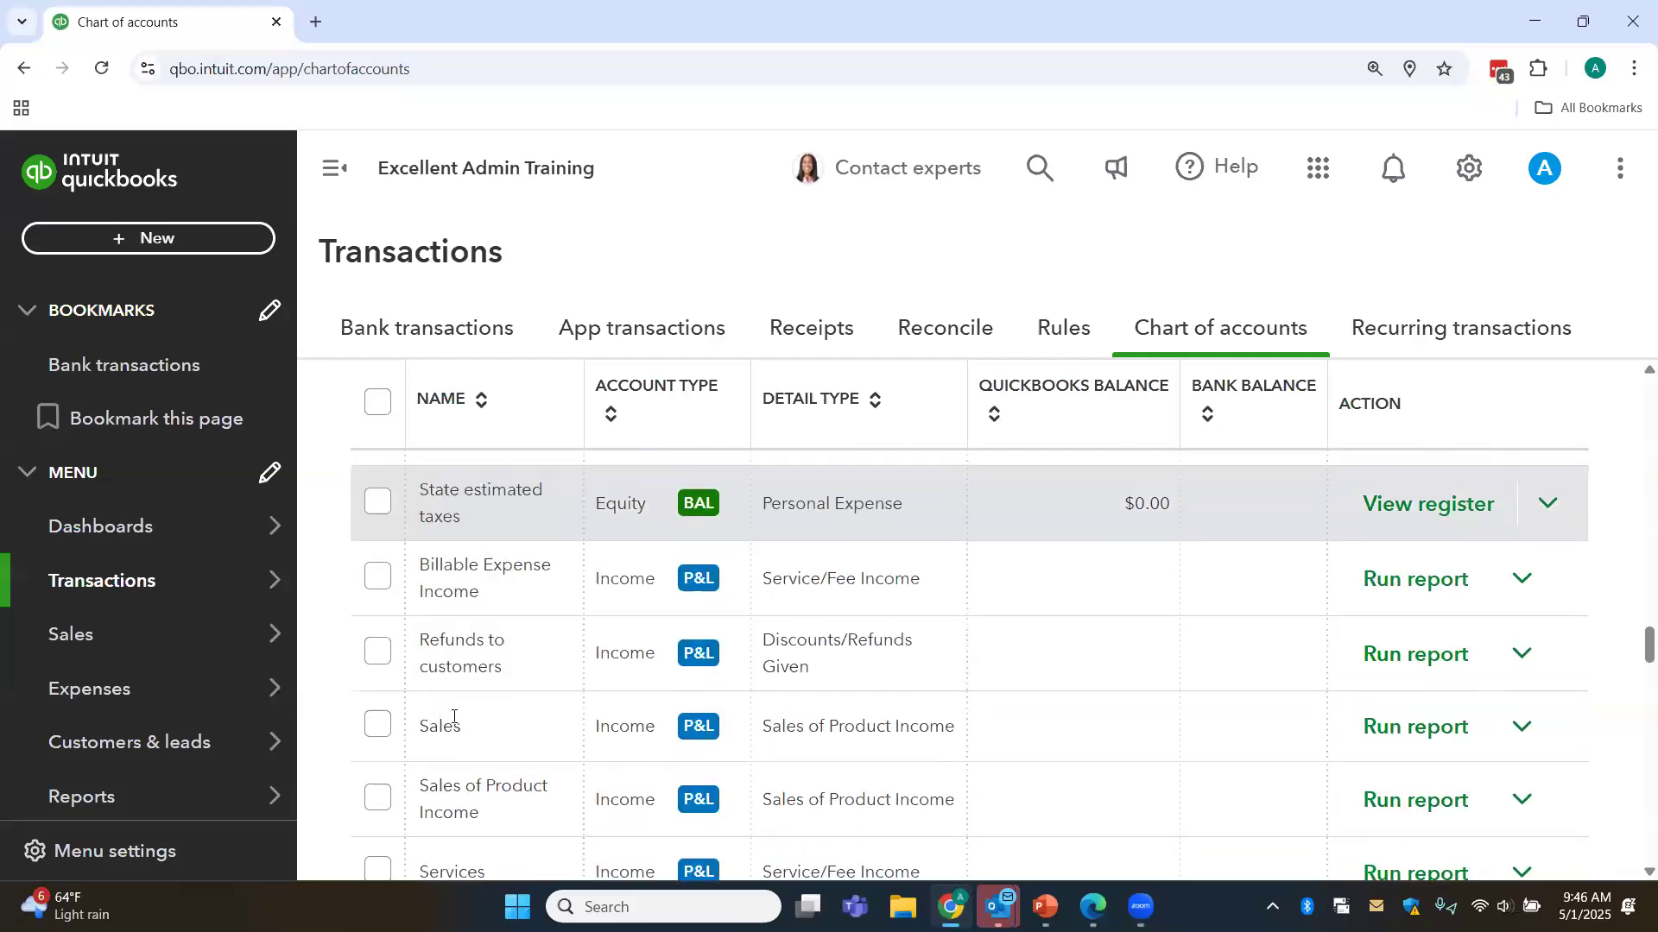
{"action": "scroll", "coordinate": [455, 717], "scroll_direction": "up", "scroll_amount": 6}
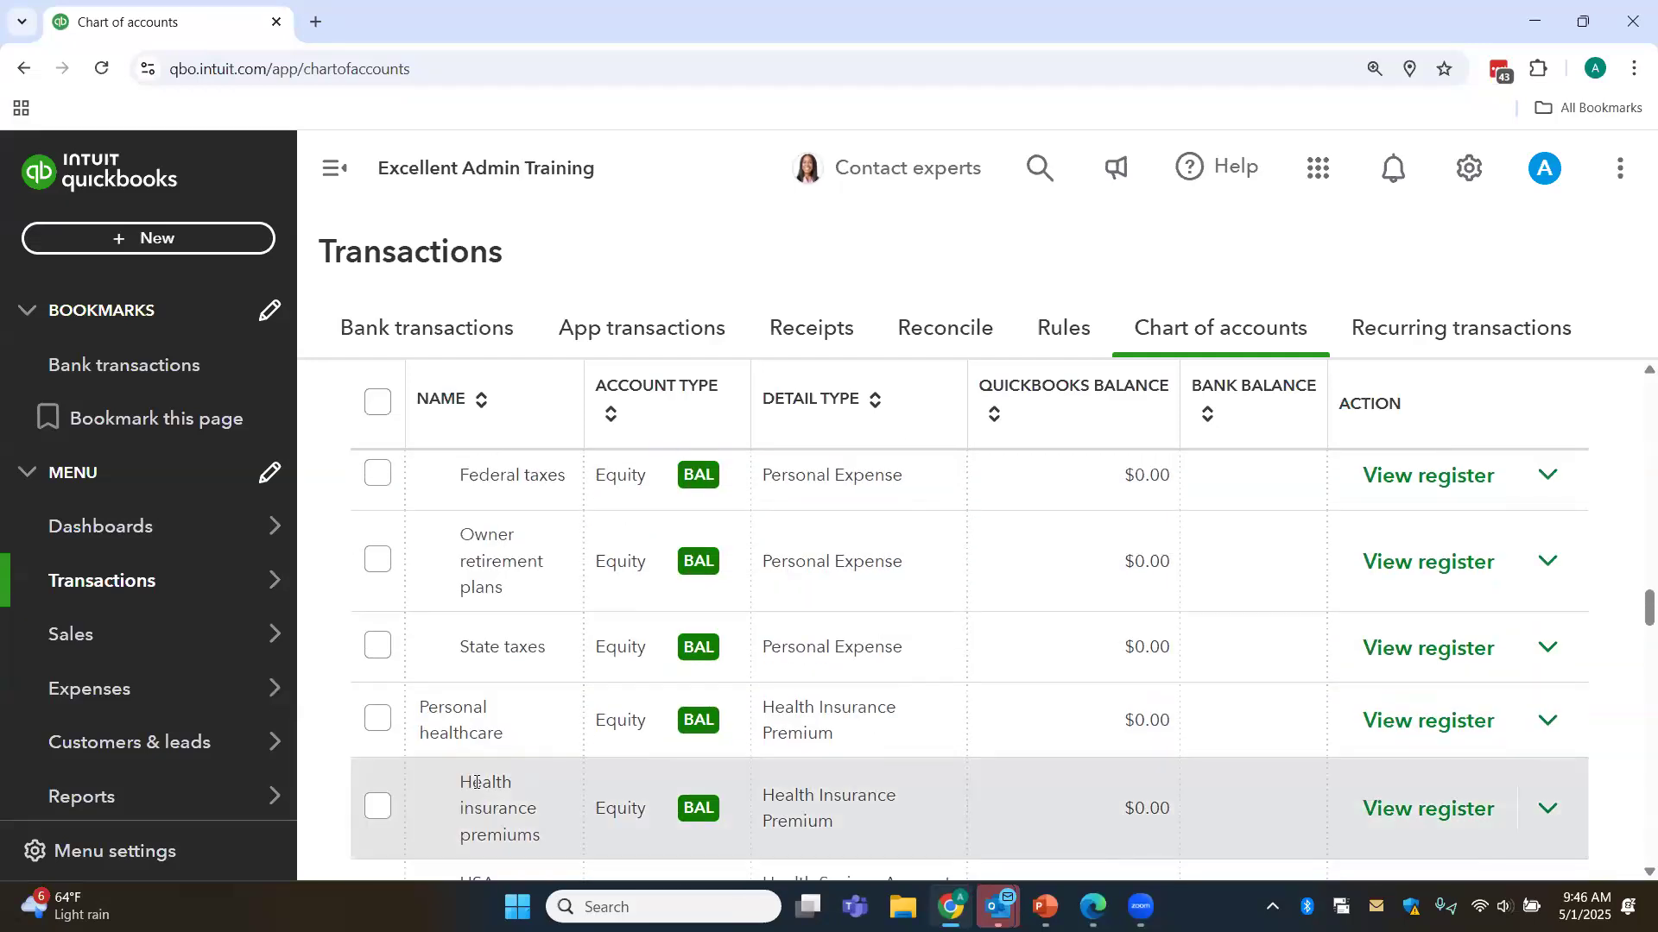
{"action": "scroll", "coordinate": [481, 673], "scroll_direction": "down", "scroll_amount": 2}
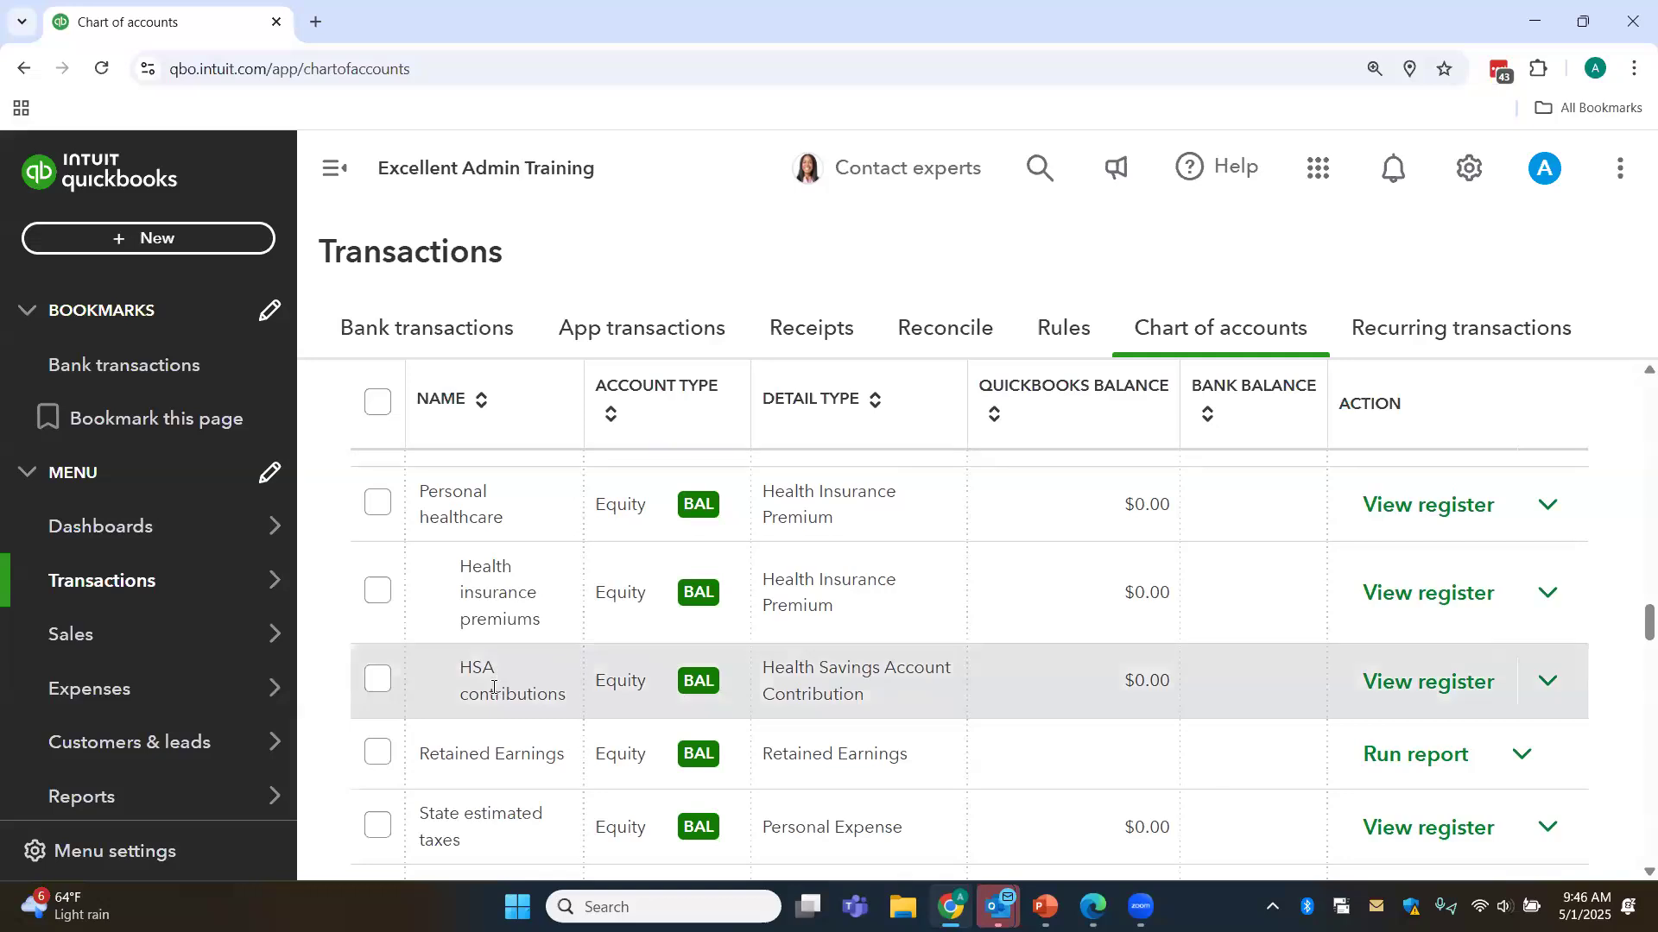
{"action": "scroll", "coordinate": [492, 695], "scroll_direction": "down", "scroll_amount": 1}
{"action": "scroll", "coordinate": [494, 720], "scroll_direction": "down", "scroll_amount": 2}
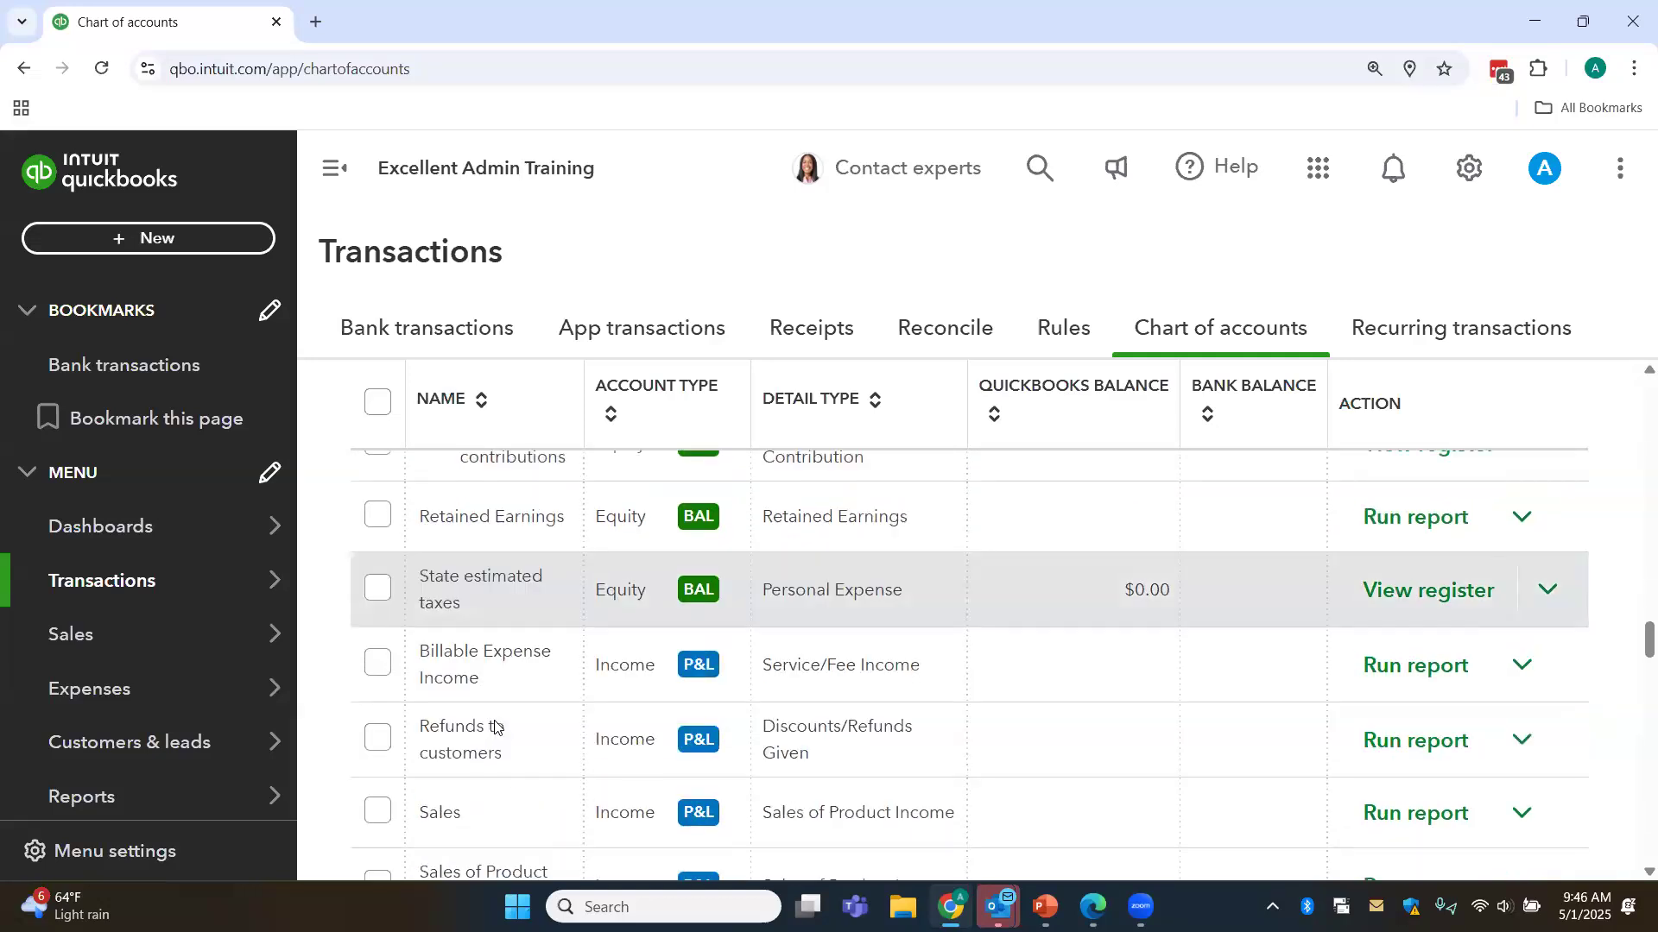
{"action": "scroll", "coordinate": [512, 660], "scroll_direction": "down", "scroll_amount": 1}
{"action": "scroll", "coordinate": [505, 647], "scroll_direction": "down", "scroll_amount": 1}
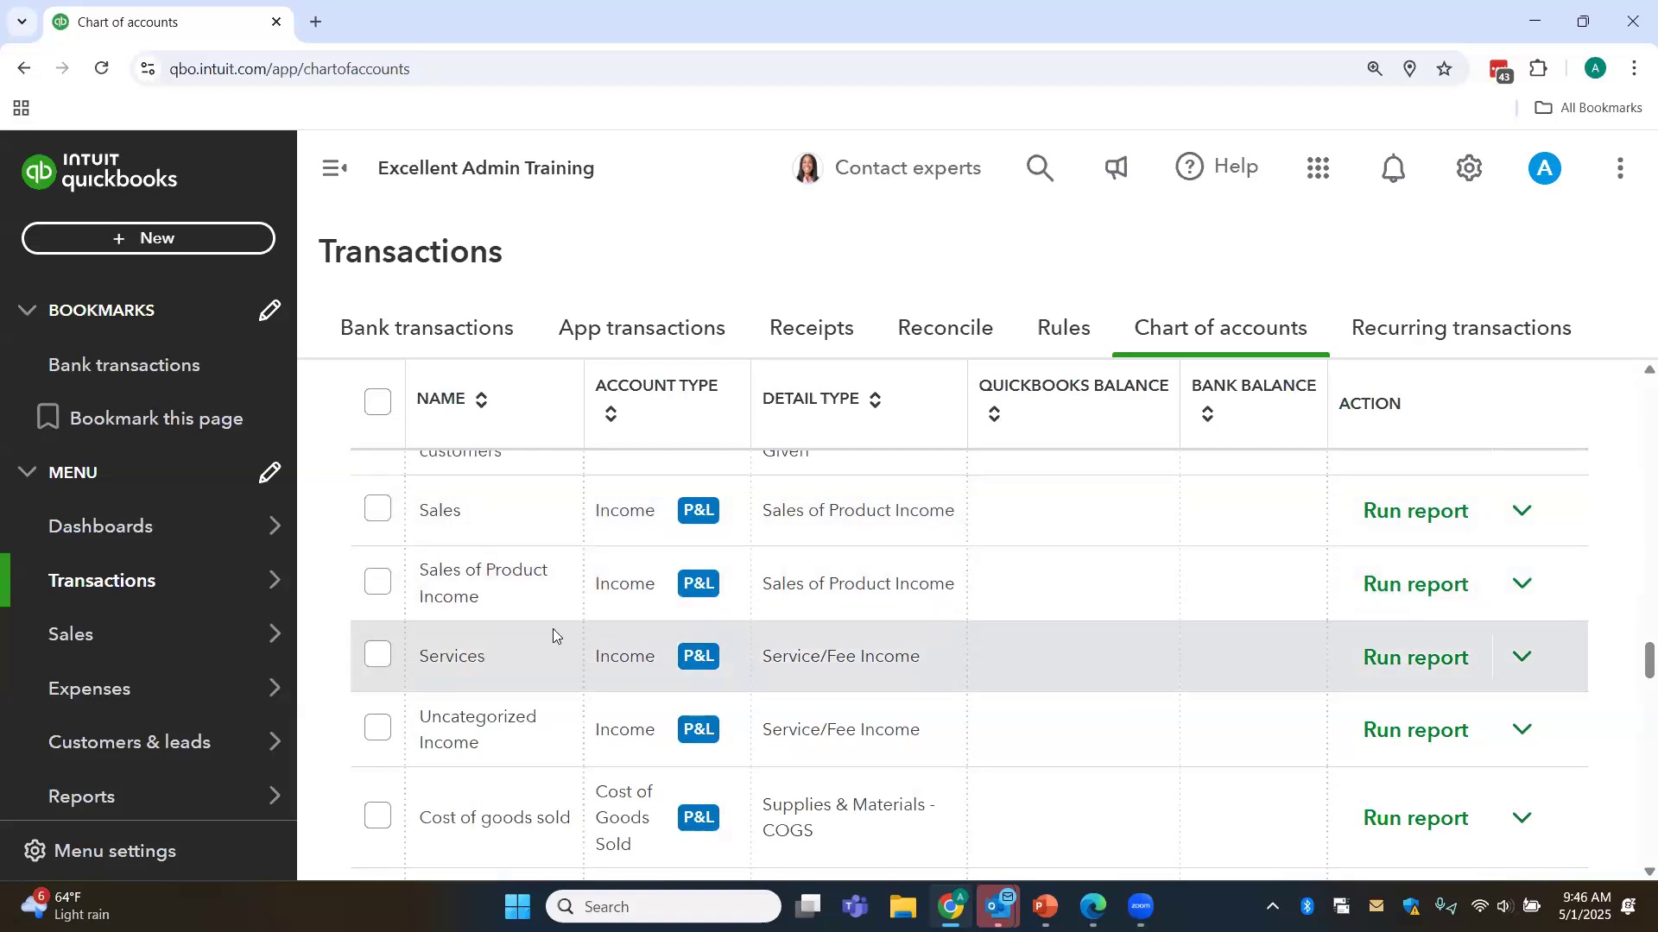
{"action": "scroll", "coordinate": [523, 708], "scroll_direction": "down", "scroll_amount": 1}
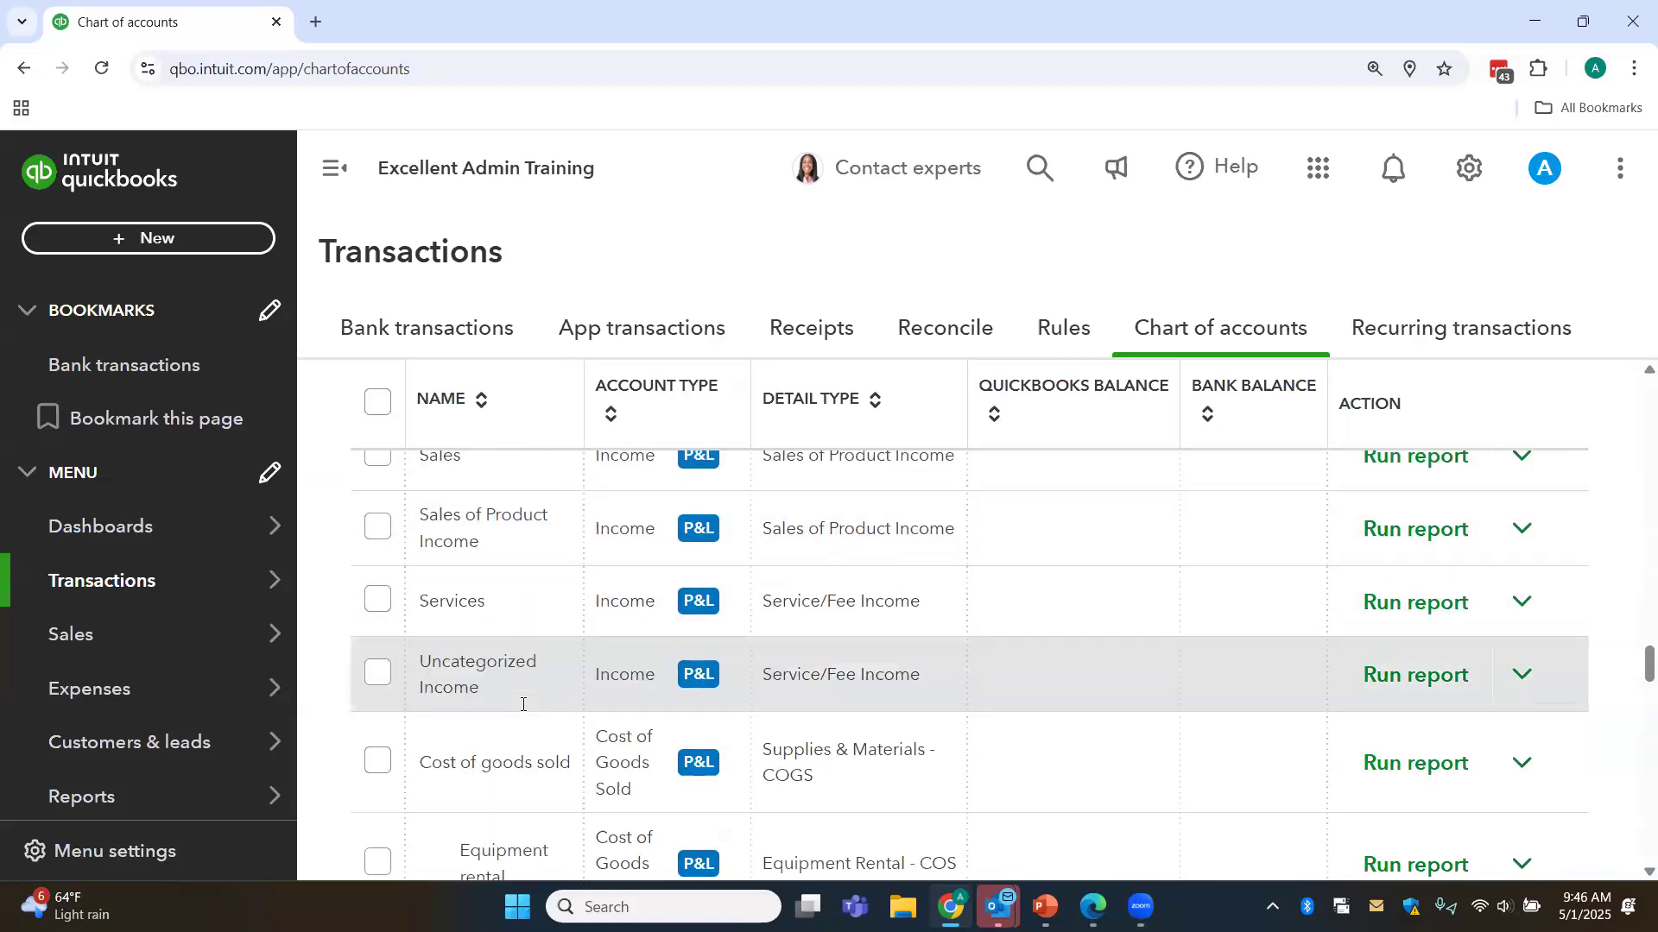
{"action": "scroll", "coordinate": [519, 717], "scroll_direction": "down", "scroll_amount": 10}
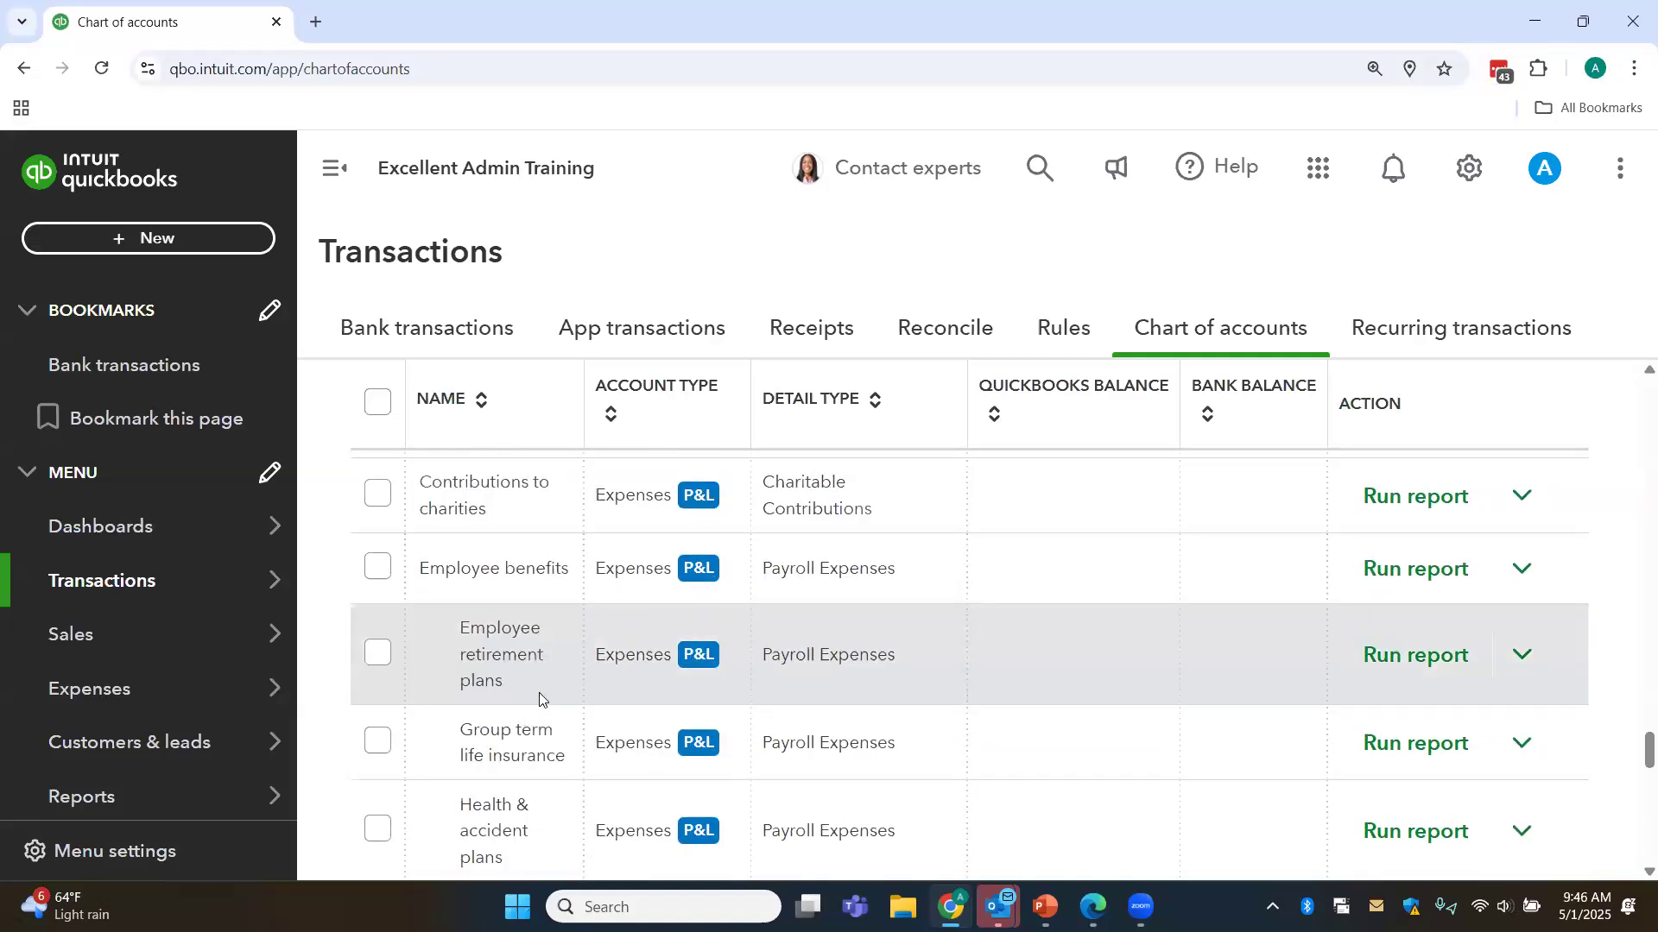
{"action": "scroll", "coordinate": [552, 694], "scroll_direction": "up", "scroll_amount": 15}
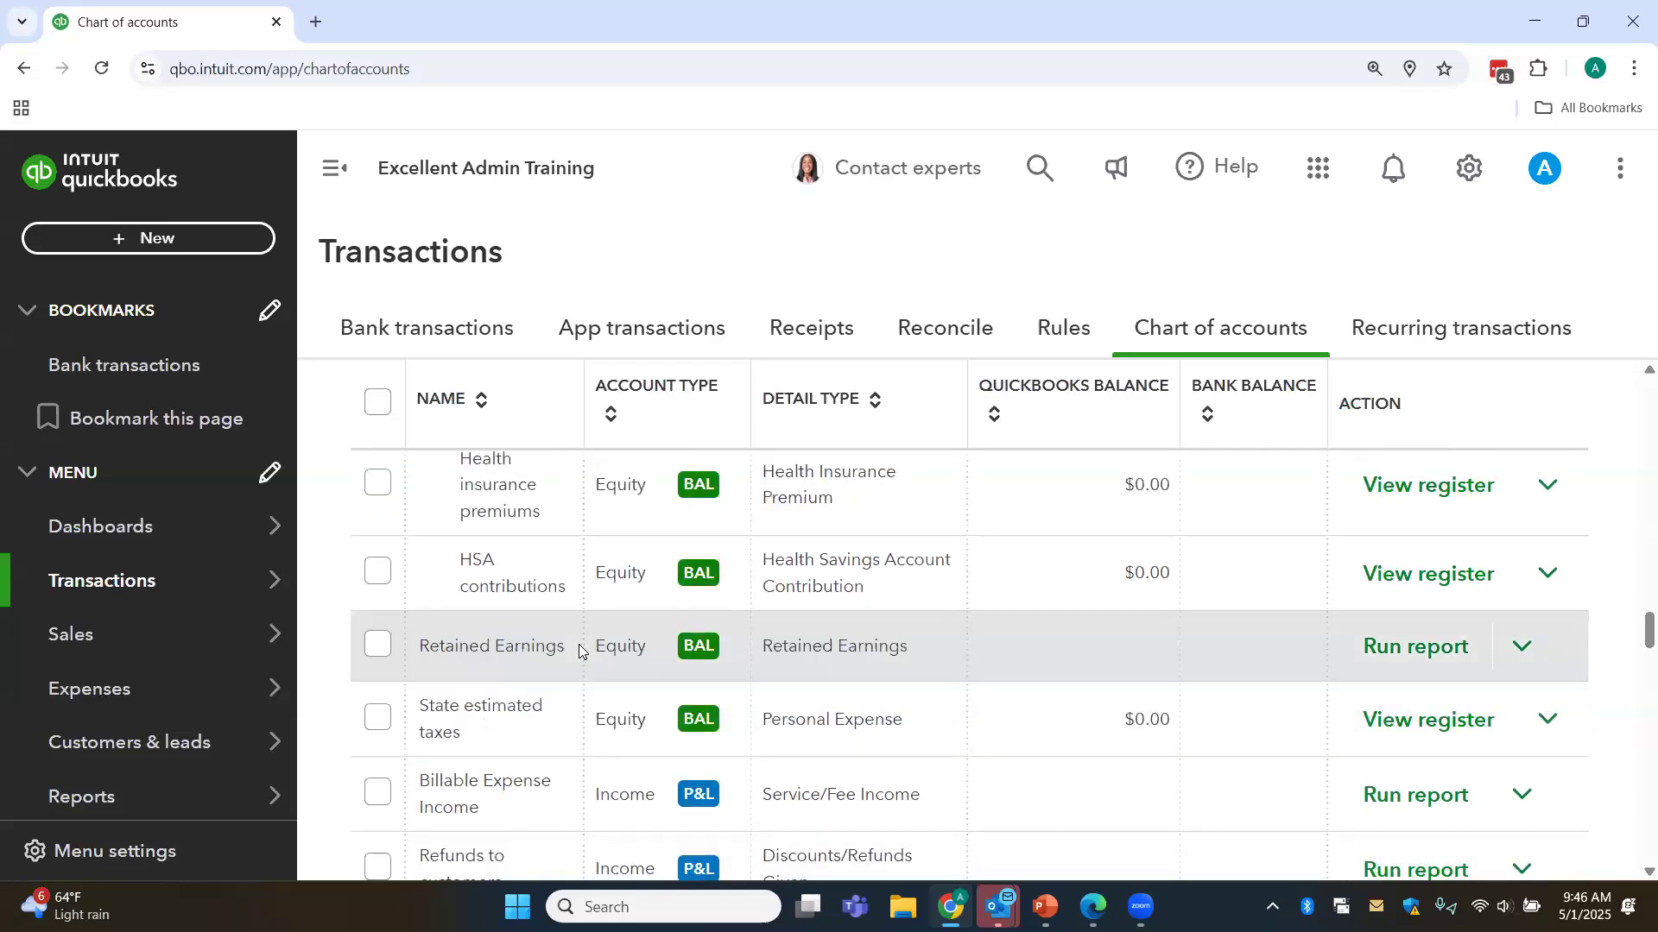
{"action": "scroll", "coordinate": [1502, 611], "scroll_direction": "up", "scroll_amount": 20}
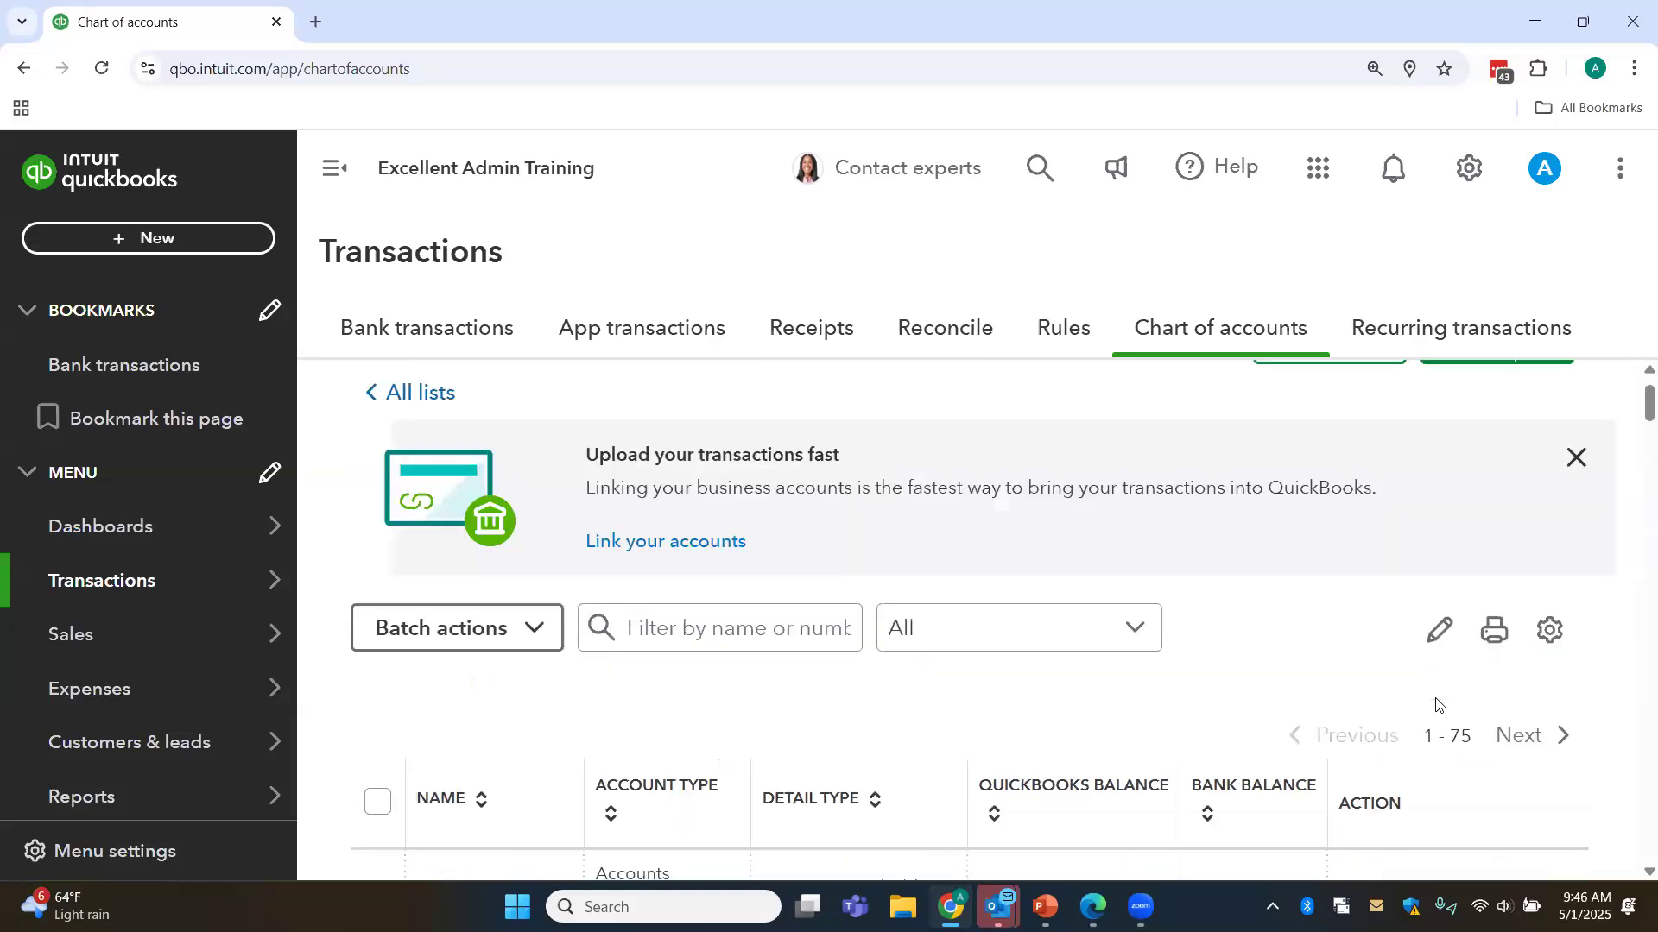
{"action": "scroll", "coordinate": [1436, 705], "scroll_direction": "up", "scroll_amount": 1}
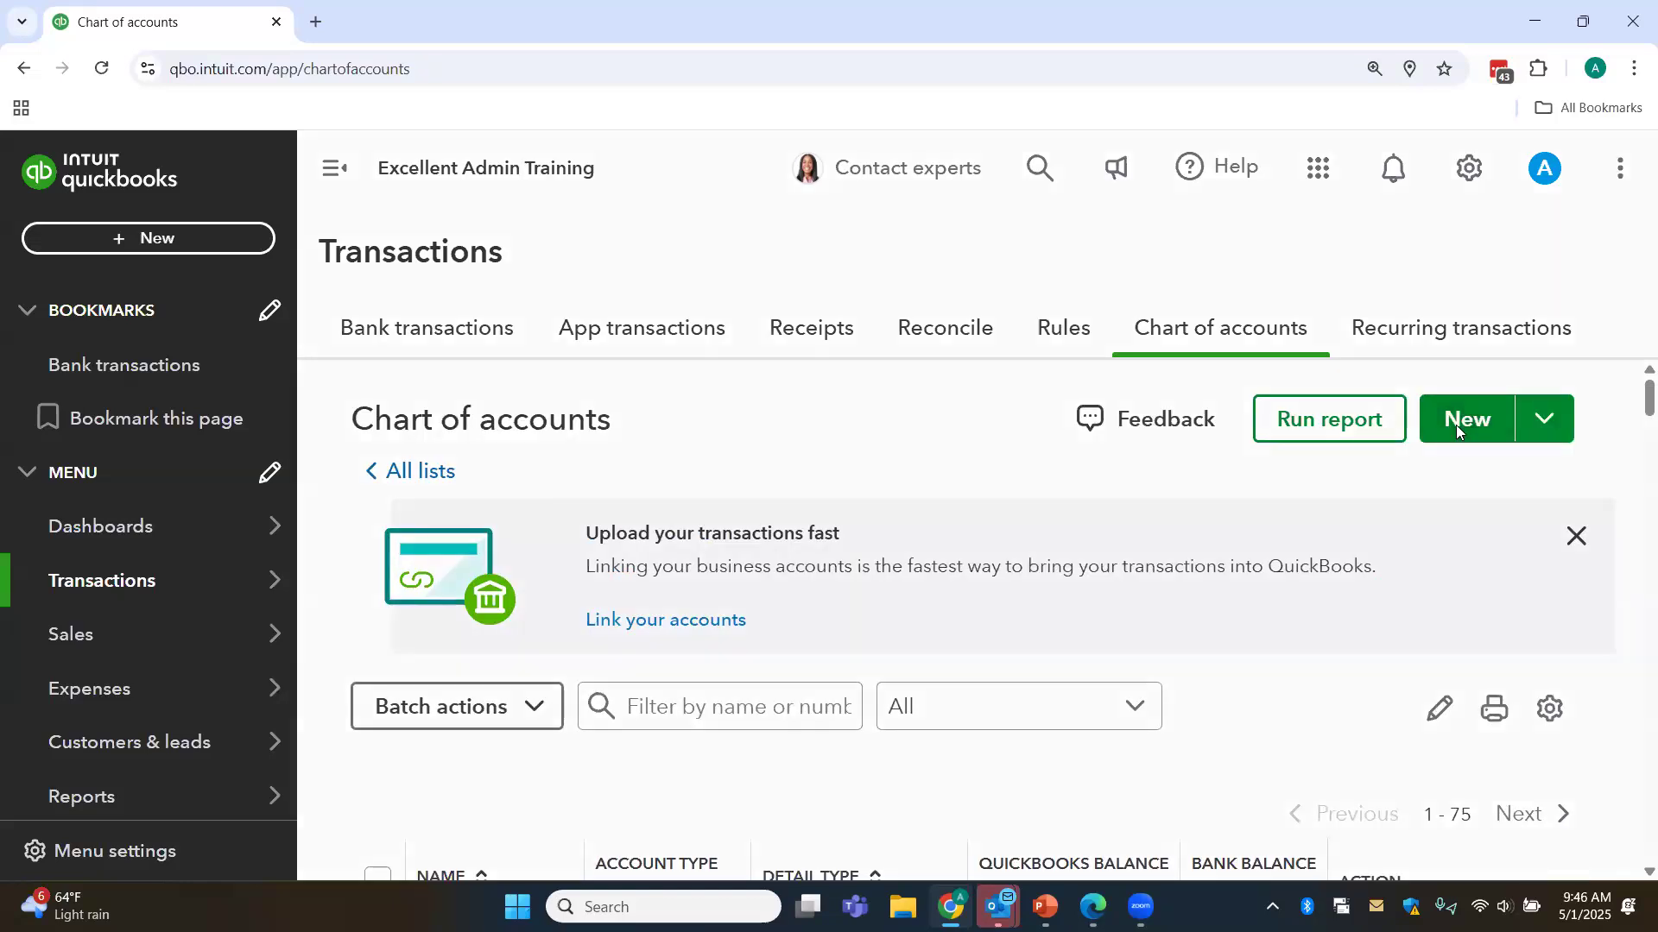
Step: Start a new account named 'Company Payroll Taxes' with account type Expenses
{"action": "left_click", "coordinate": [1455, 425]}
{"action": "left_click", "coordinate": [1086, 274]}
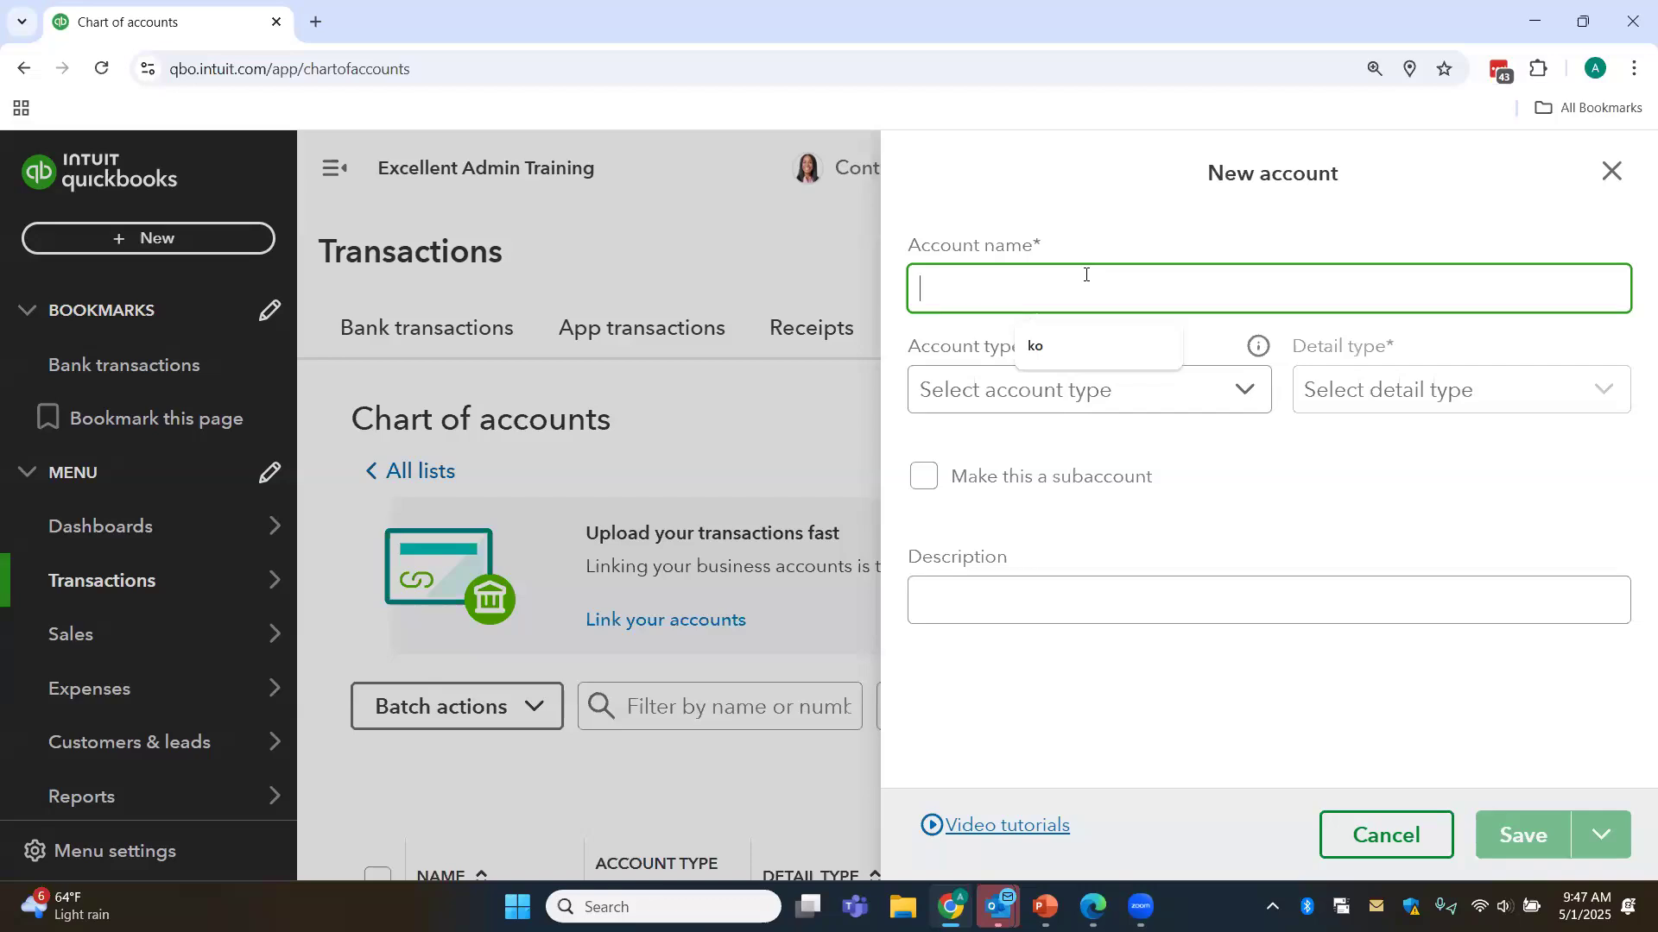
{"action": "type", "text": "Company Payroll Taxes"}
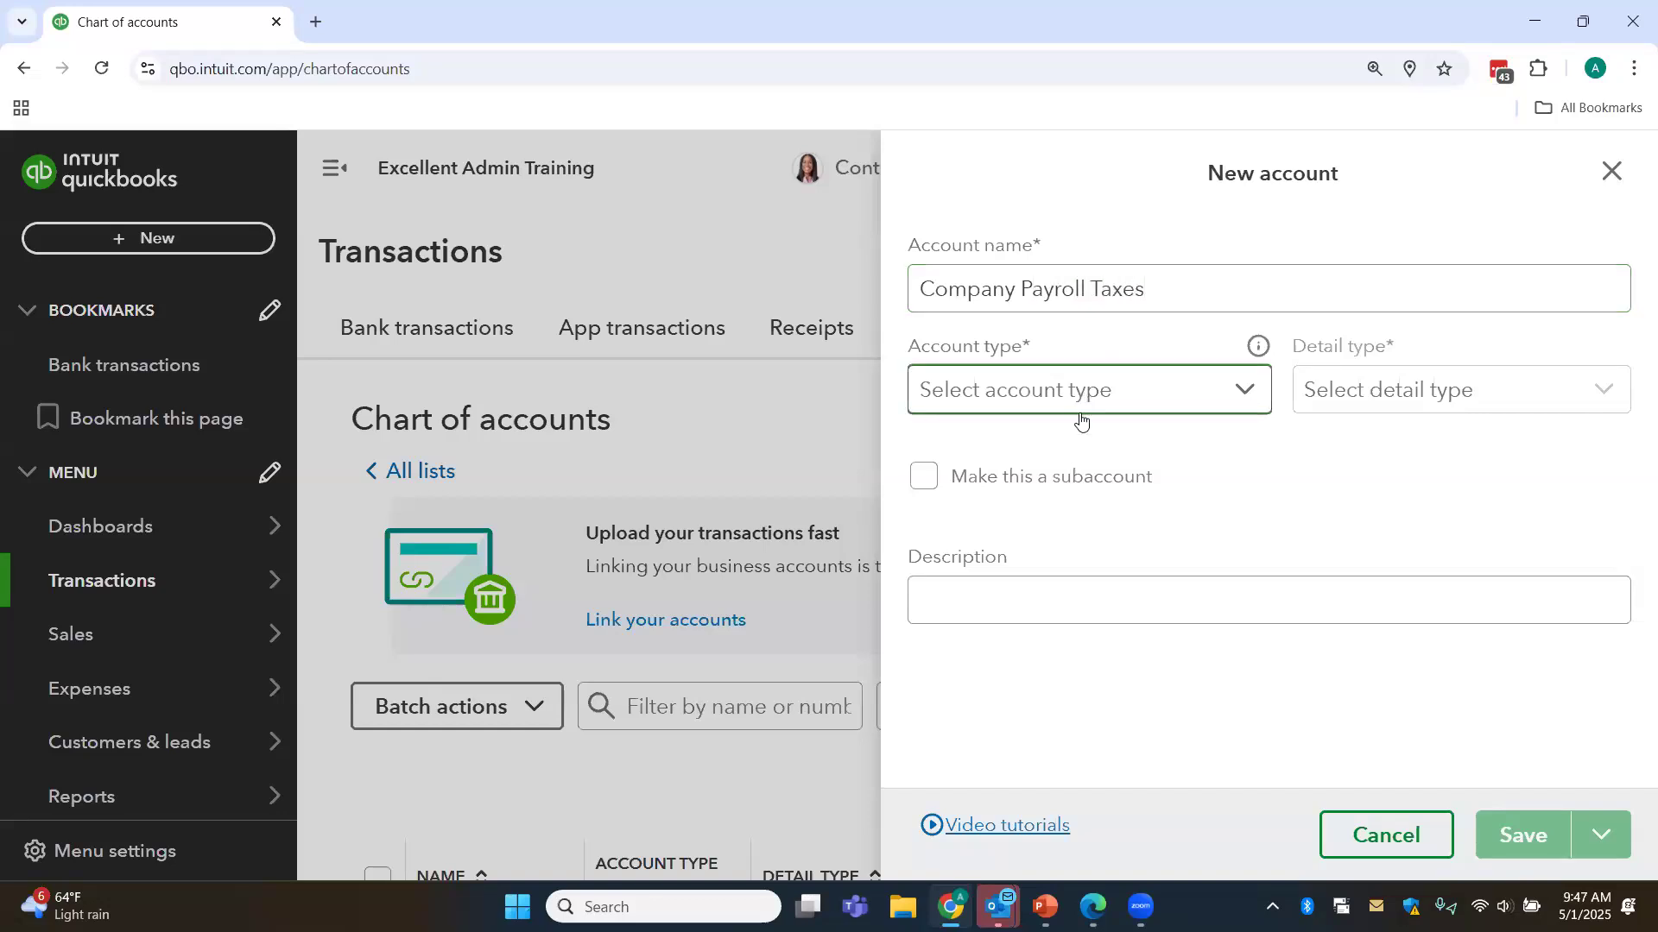
{"action": "left_click", "coordinate": [1078, 404]}
{"action": "scroll", "coordinate": [1034, 595], "scroll_direction": "down", "scroll_amount": 1}
{"action": "scroll", "coordinate": [1034, 595], "scroll_direction": "down", "scroll_amount": 3}
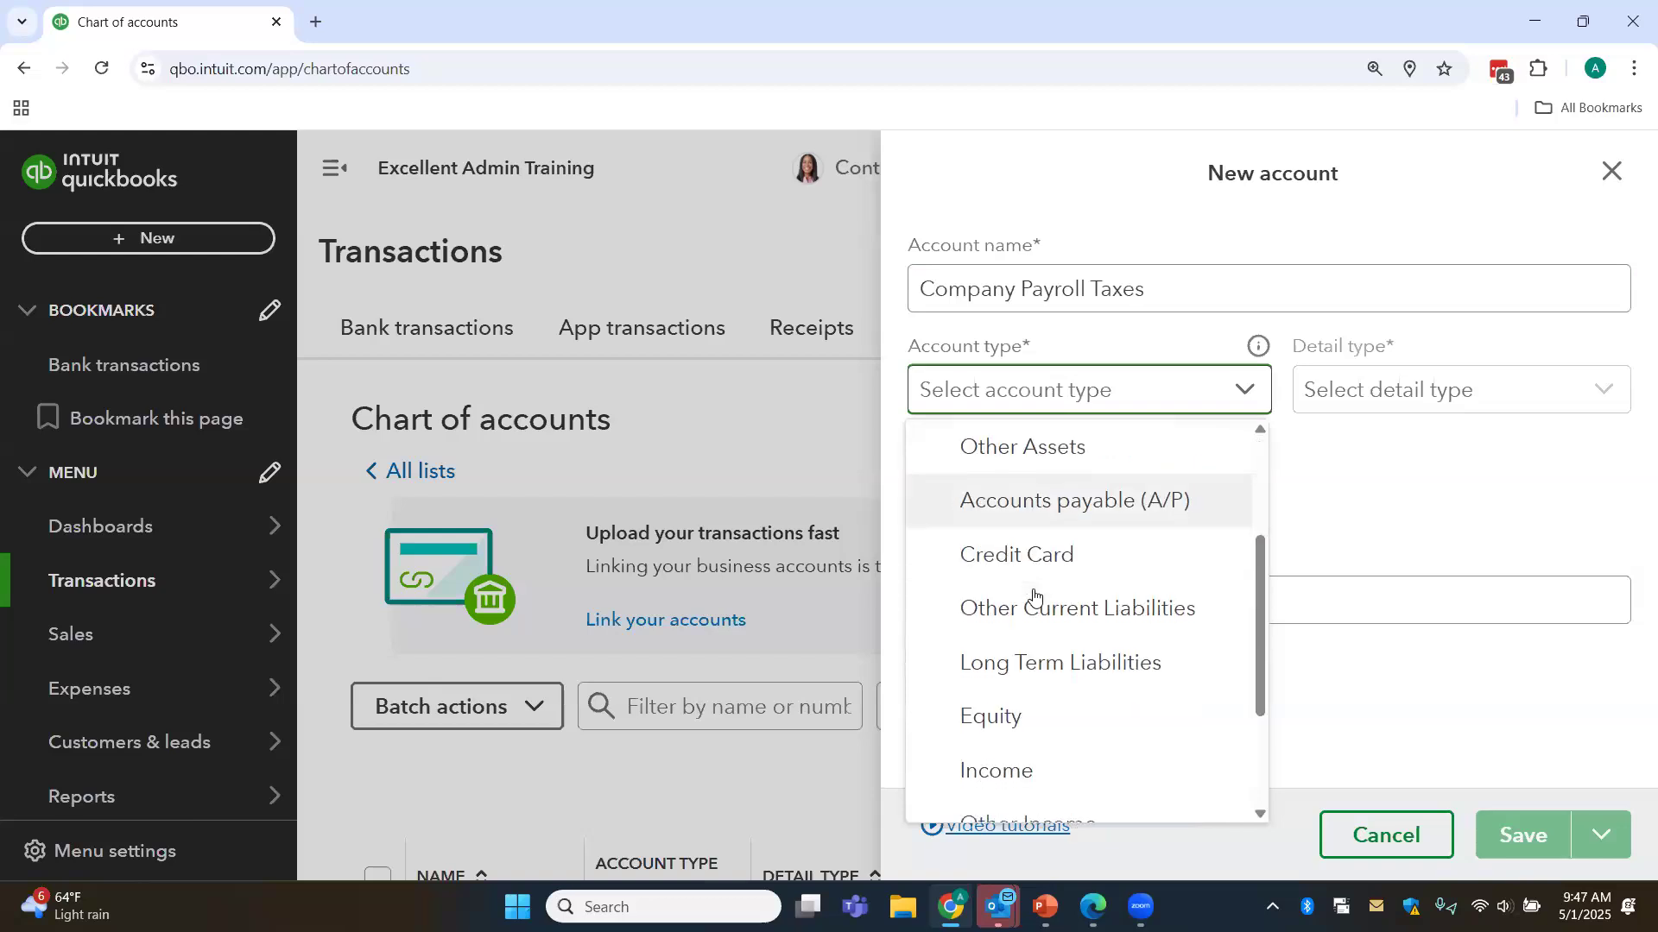
{"action": "scroll", "coordinate": [1033, 596], "scroll_direction": "down", "scroll_amount": 3}
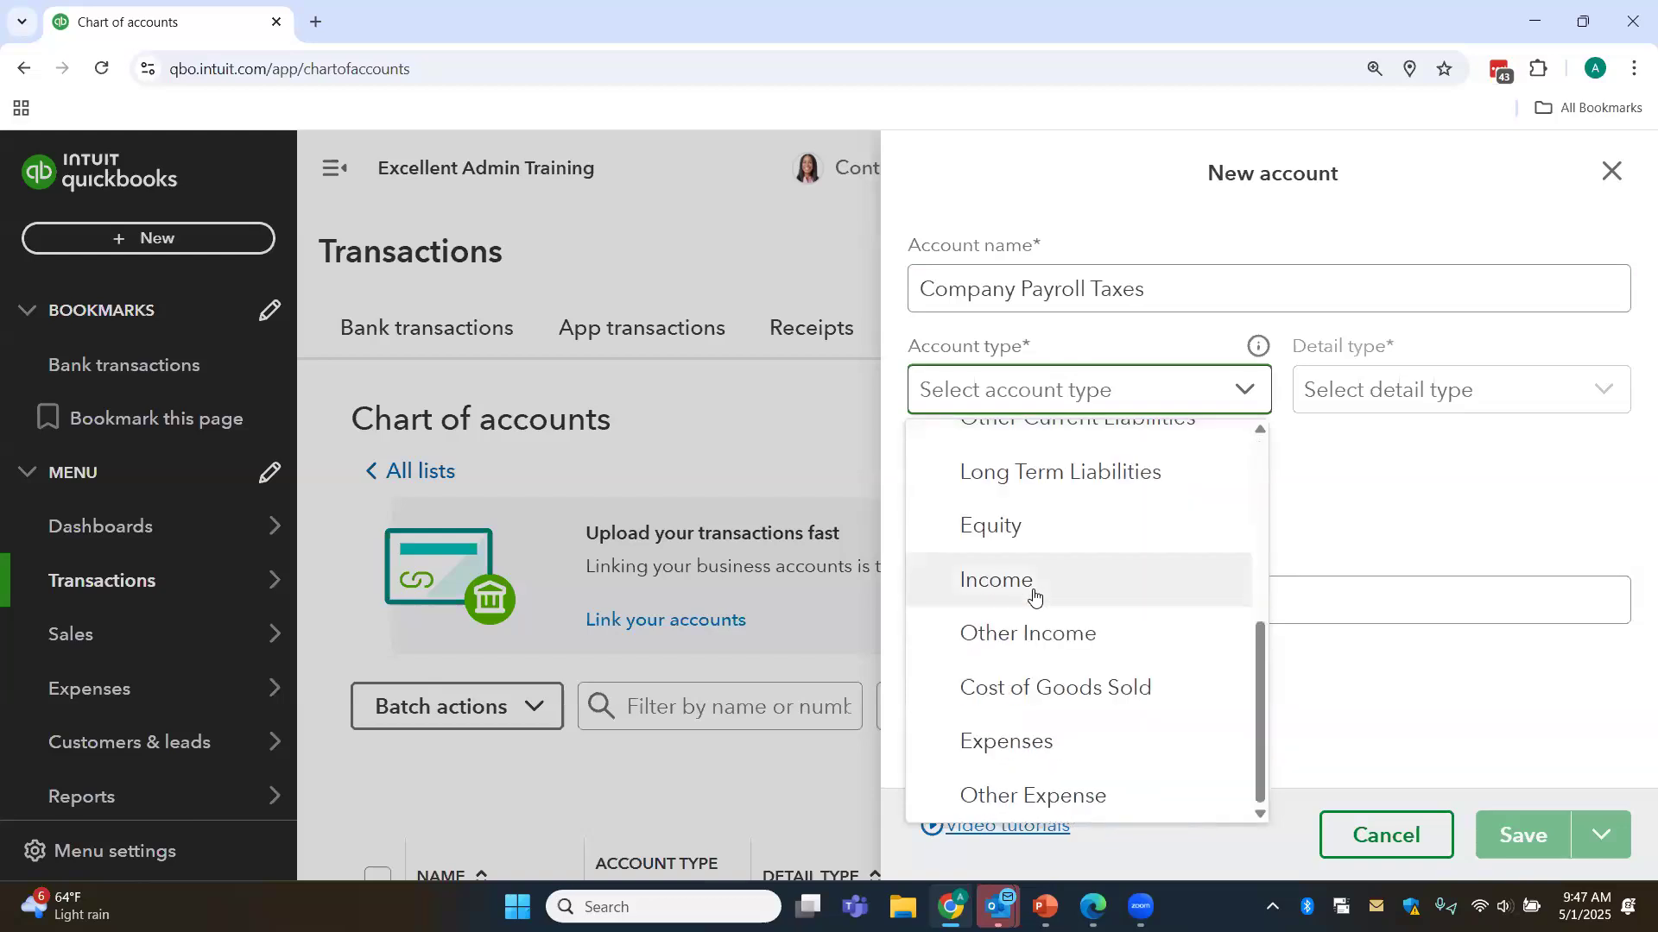
{"action": "scroll", "coordinate": [1034, 596], "scroll_direction": "up", "scroll_amount": 6}
{"action": "scroll", "coordinate": [1033, 595], "scroll_direction": "up", "scroll_amount": 2}
{"action": "scroll", "coordinate": [1047, 604], "scroll_direction": "down", "scroll_amount": 8}
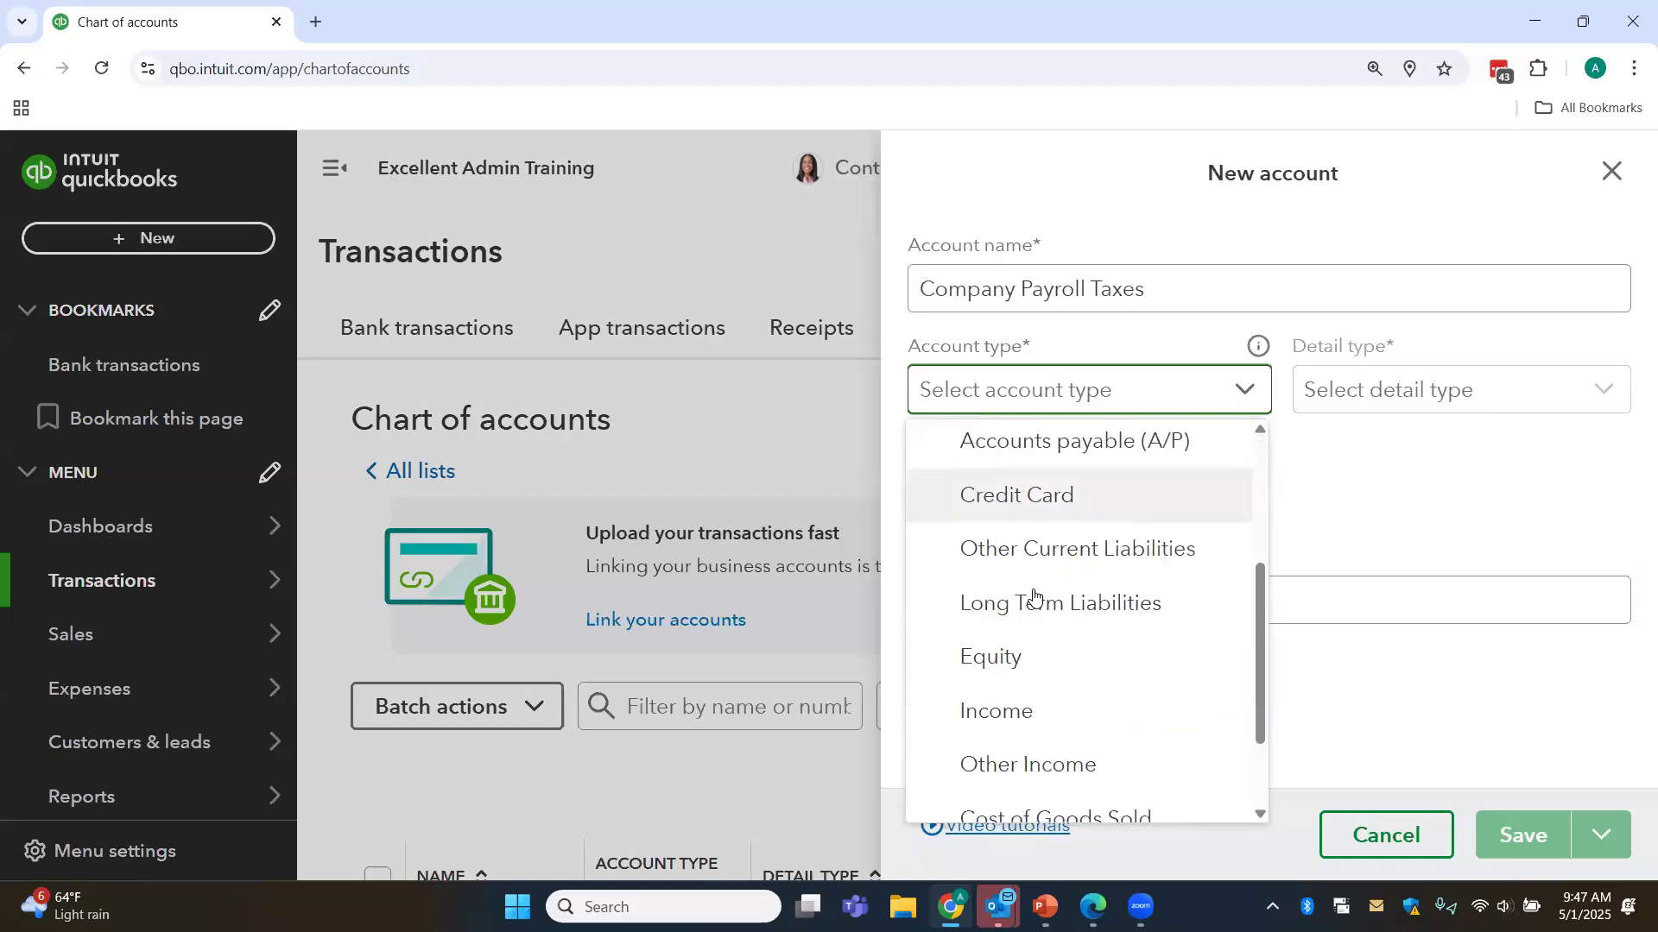
{"action": "left_click", "coordinate": [1015, 747]}
Step: Set its detail type to Payroll Expenses and save the account
{"action": "left_click", "coordinate": [1410, 396]}
{"action": "scroll", "coordinate": [1324, 495], "scroll_direction": "down", "scroll_amount": 5}
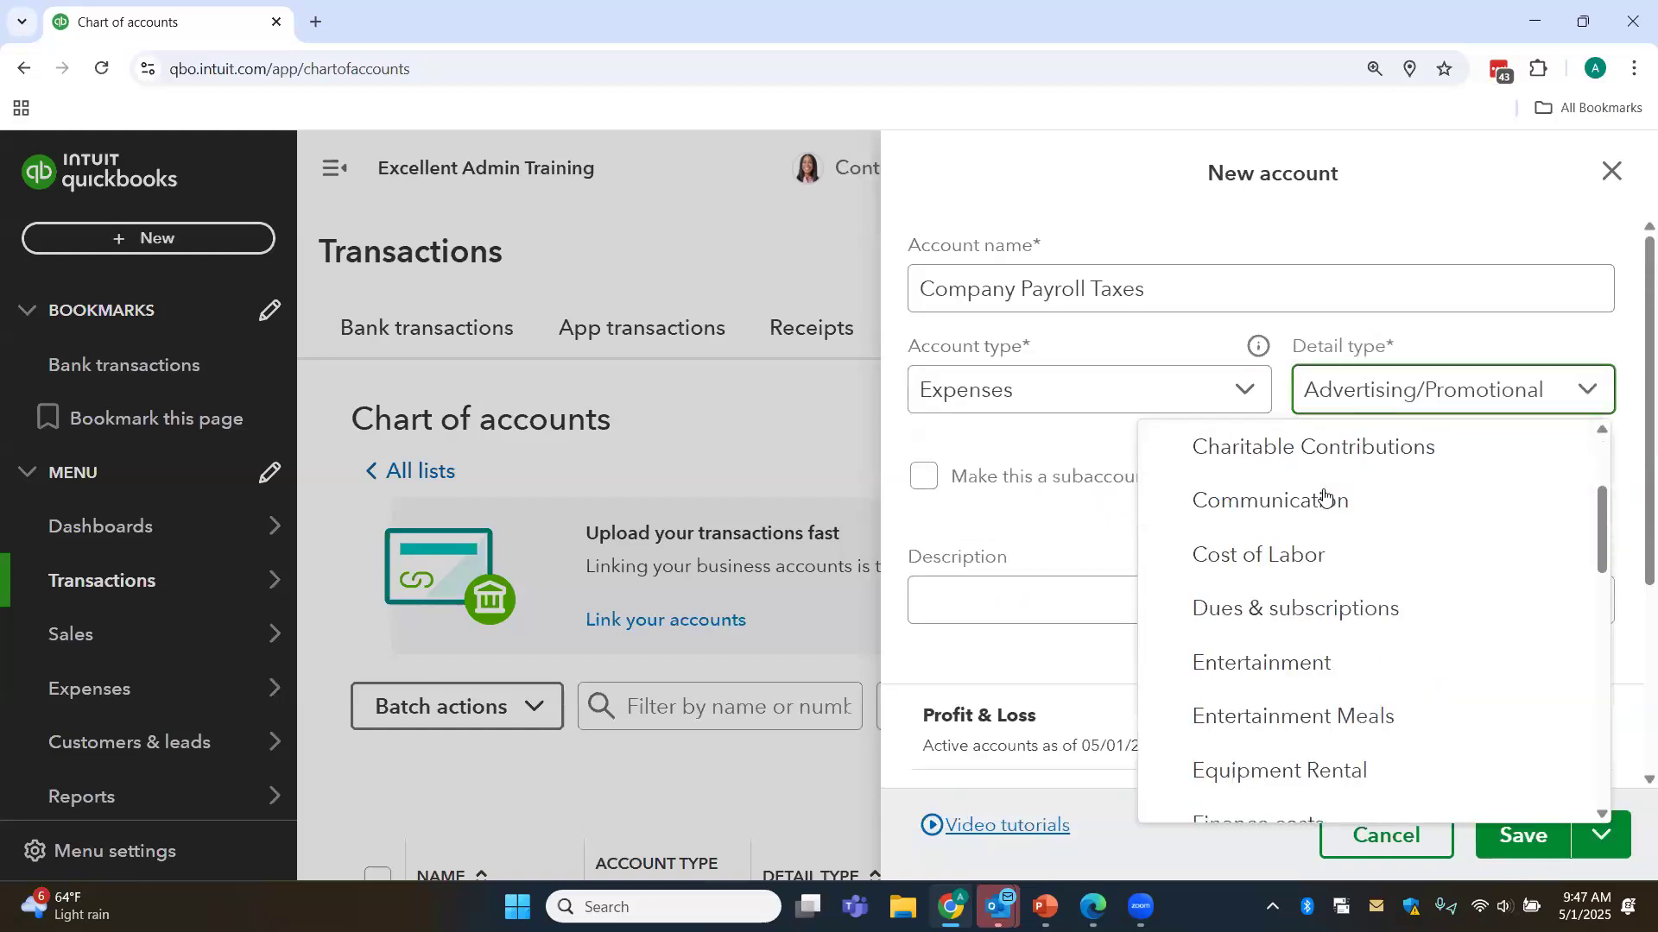
{"action": "scroll", "coordinate": [1320, 492], "scroll_direction": "down", "scroll_amount": 2}
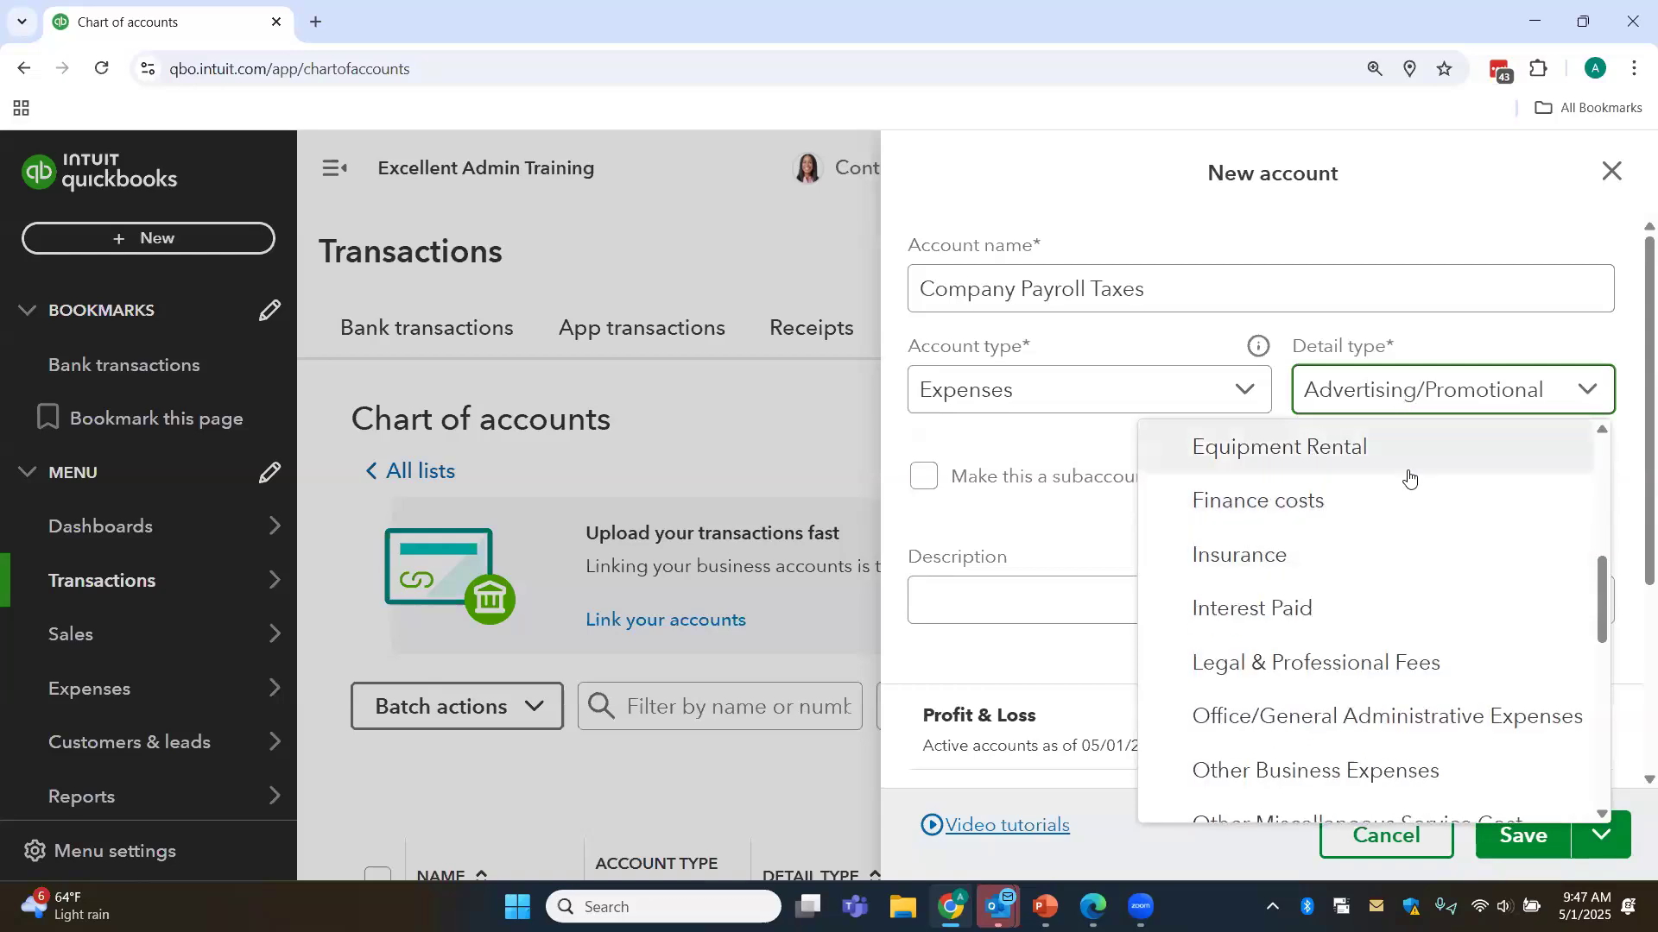
{"action": "scroll", "coordinate": [1405, 569], "scroll_direction": "down", "scroll_amount": 3}
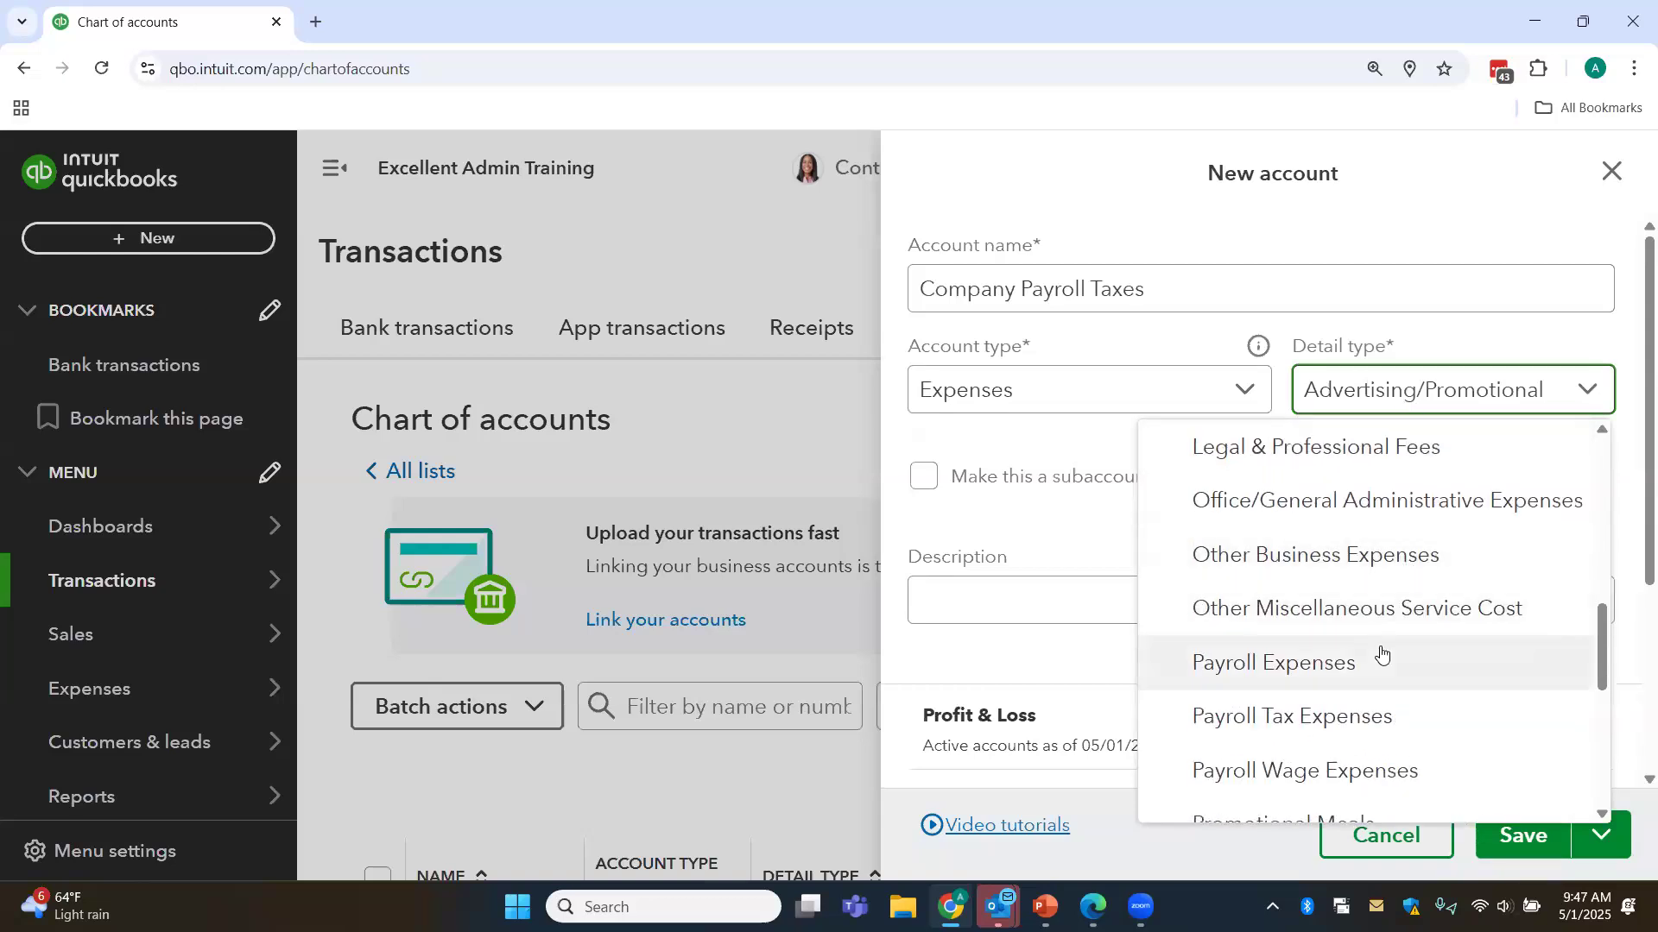
{"action": "left_click", "coordinate": [1381, 662]}
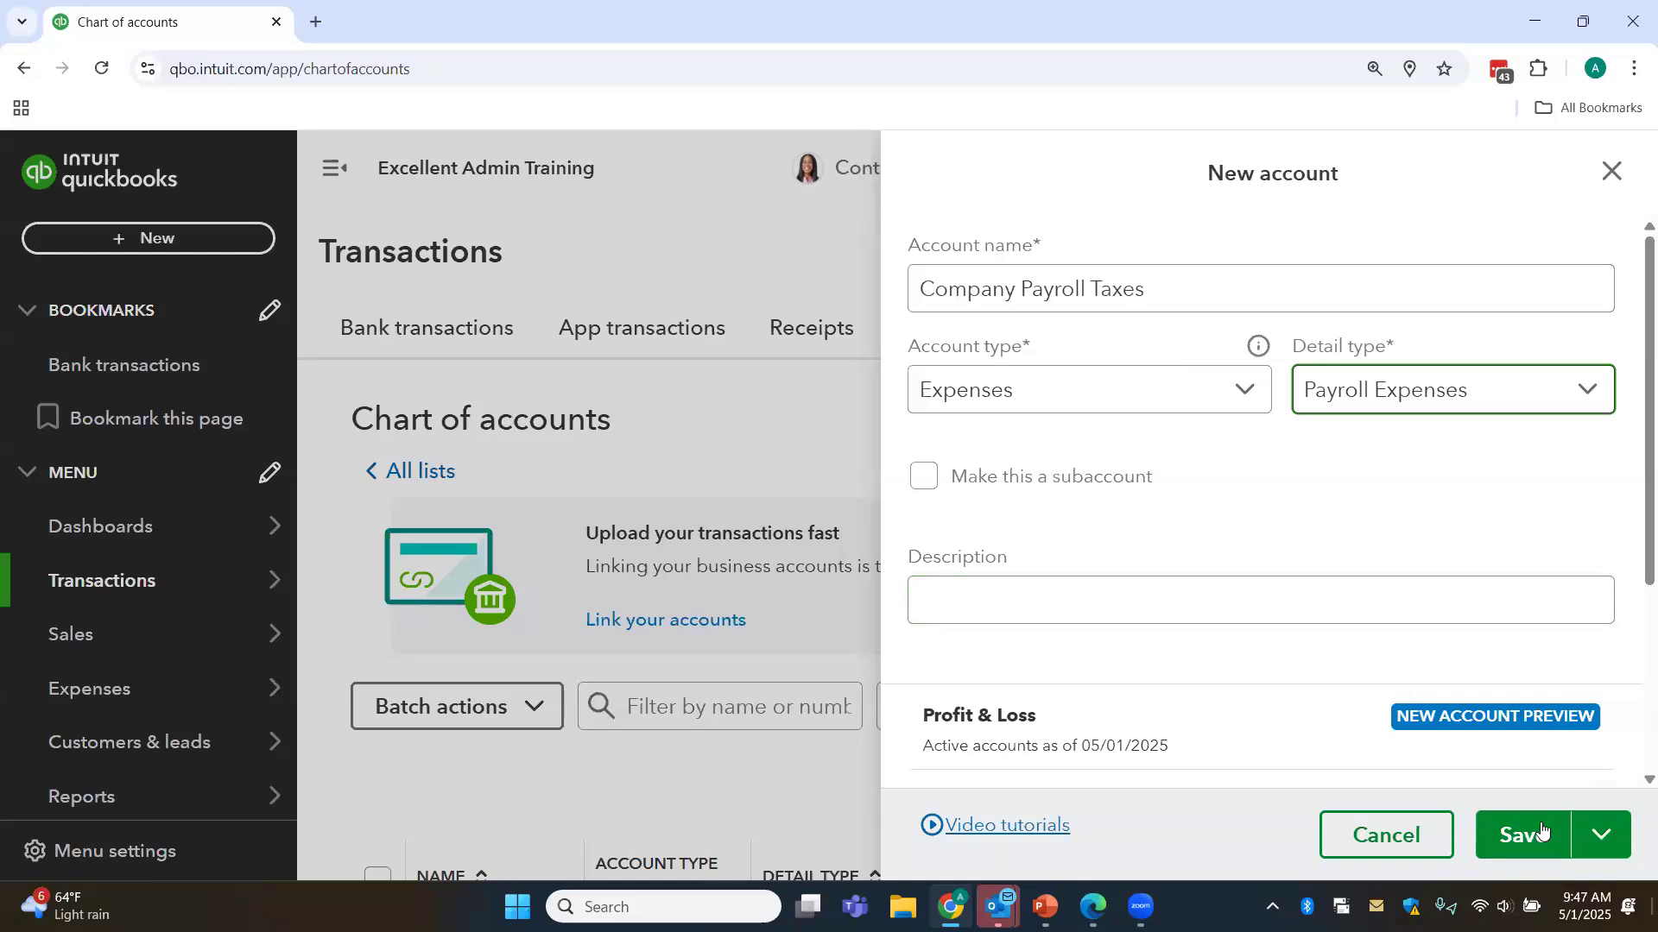
{"action": "left_click", "coordinate": [1533, 842]}
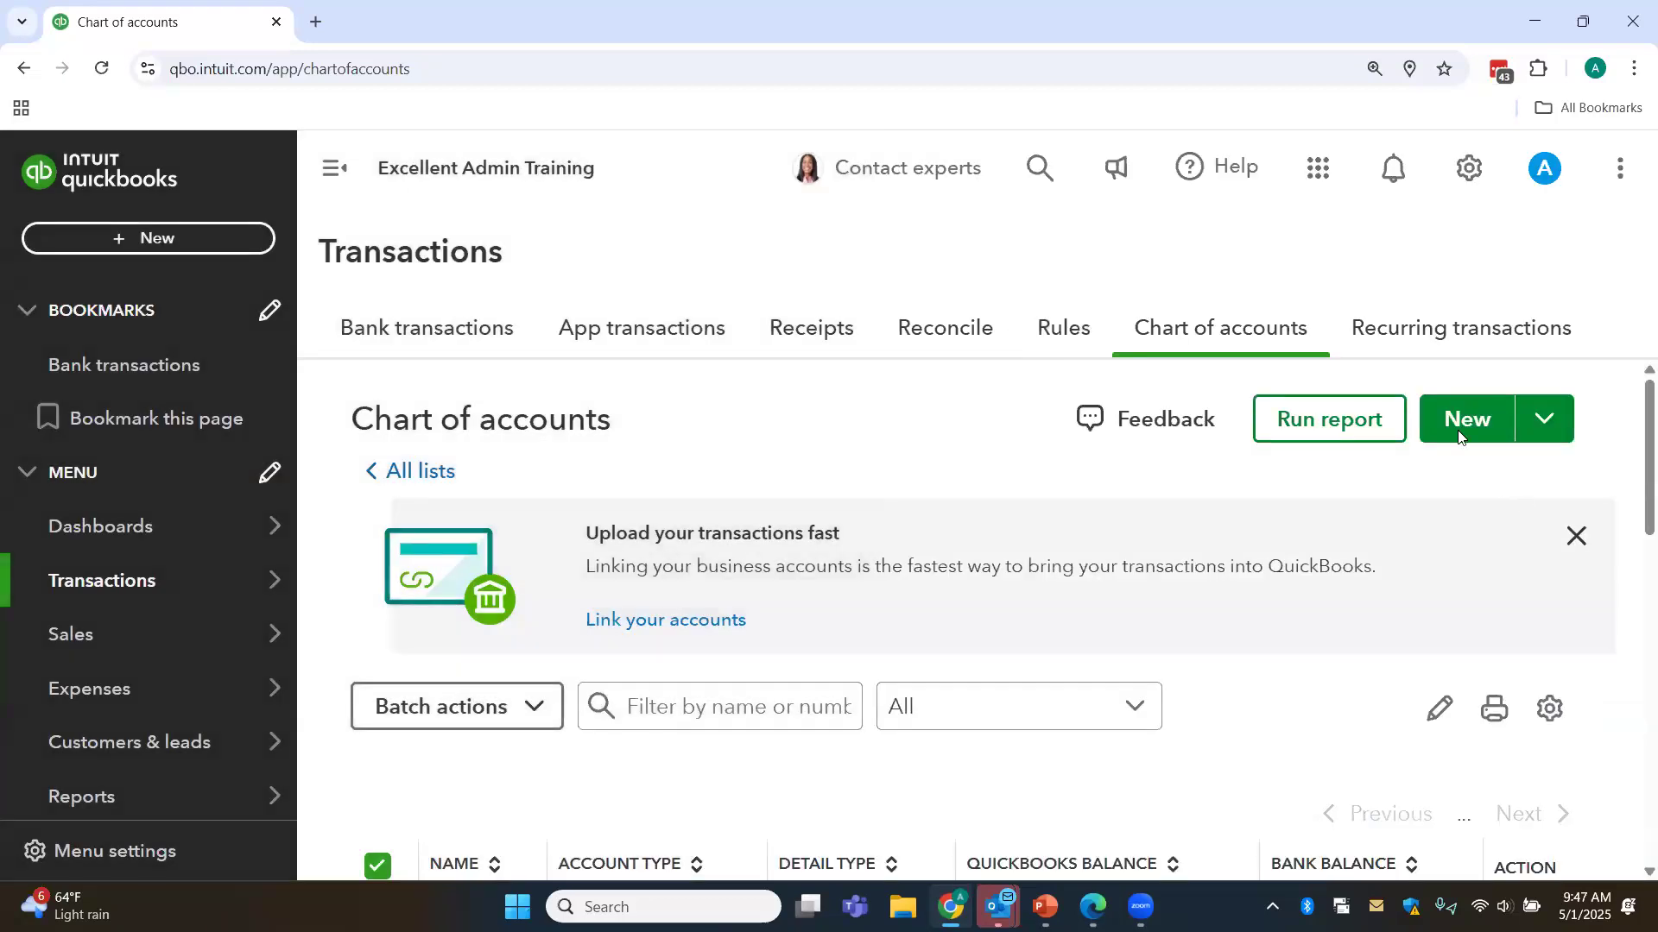
Step: Create and save a 'Wages and Salary' account: type Expenses, detail type Payroll Expenses
{"action": "left_click", "coordinate": [1460, 423]}
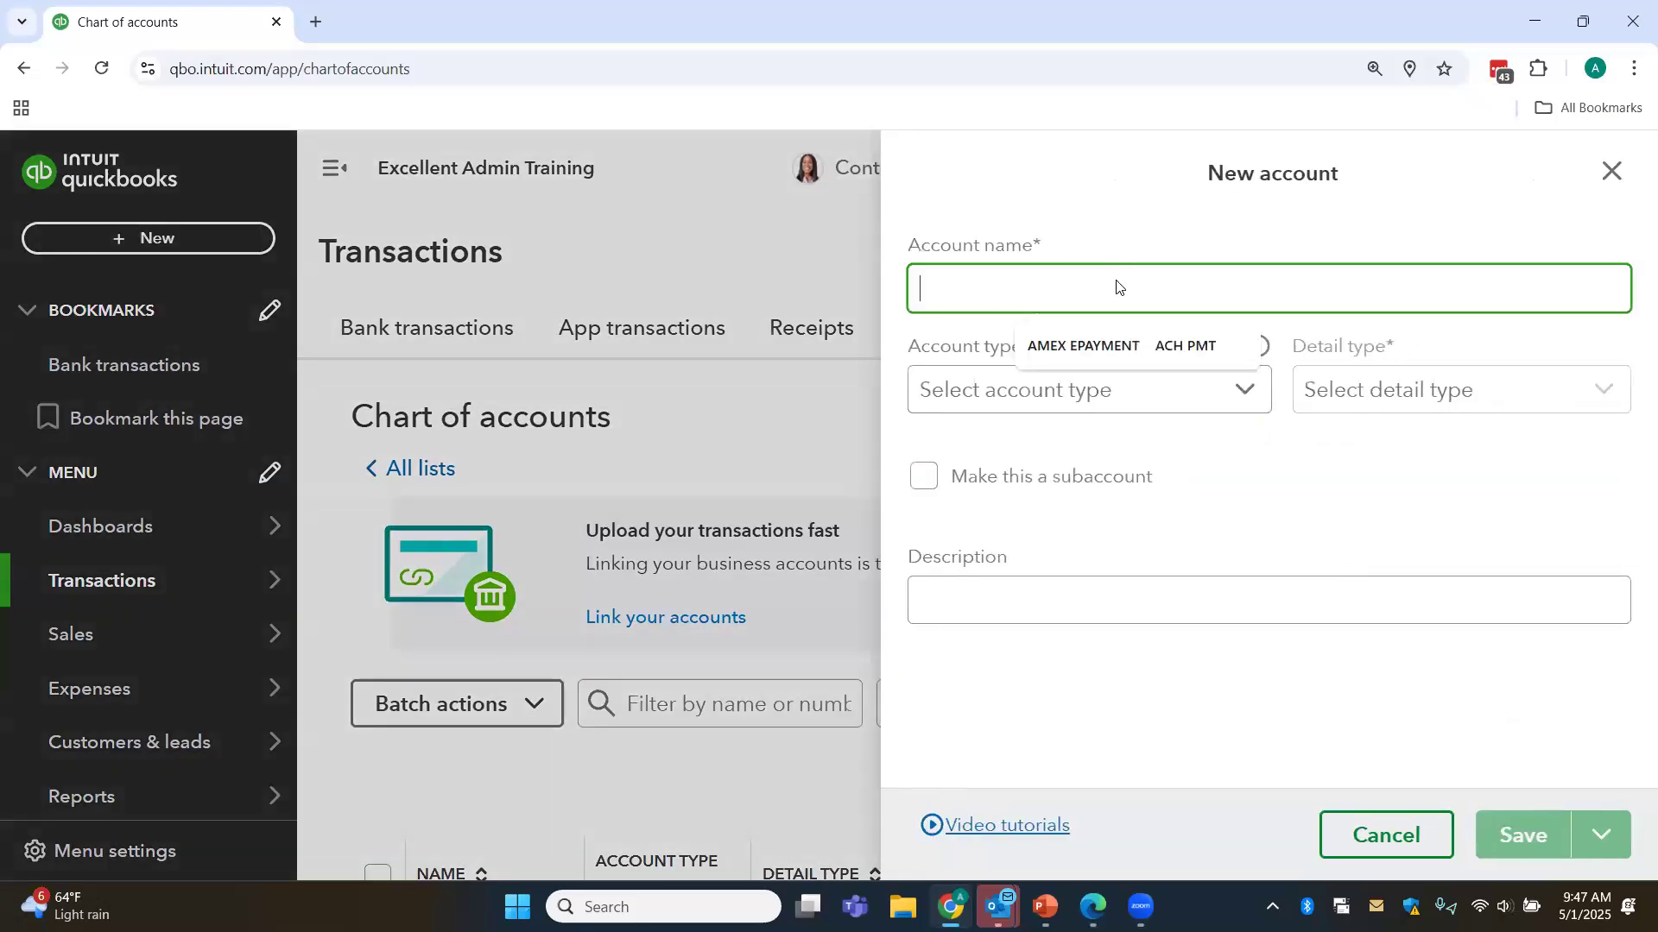
{"action": "type", "text": "Eages"}
{"action": "key", "text": "BackSpace"}
{"action": "key", "text": "BackSpace"}
{"action": "key", "text": "BackSpace"}
{"action": "key", "text": "BackSpace"}
{"action": "key", "text": "BackSpace"}
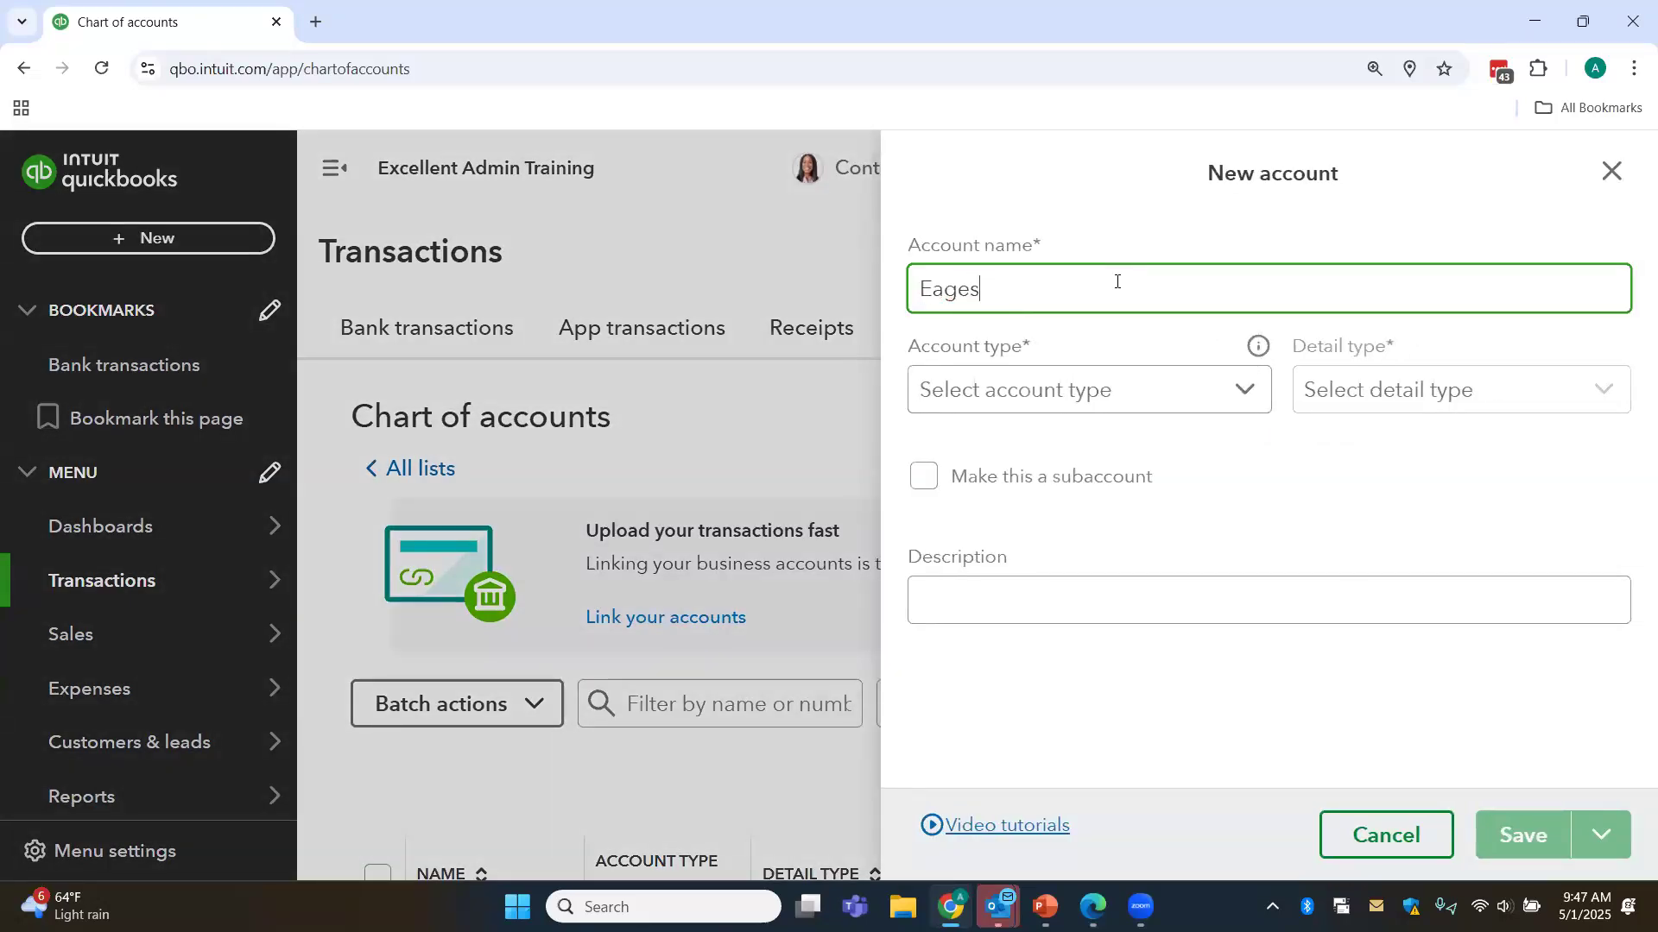
{"action": "type", "text": "Wages and Salary"}
{"action": "key", "text": "Tab"}
{"action": "left_click", "coordinate": [1080, 393]}
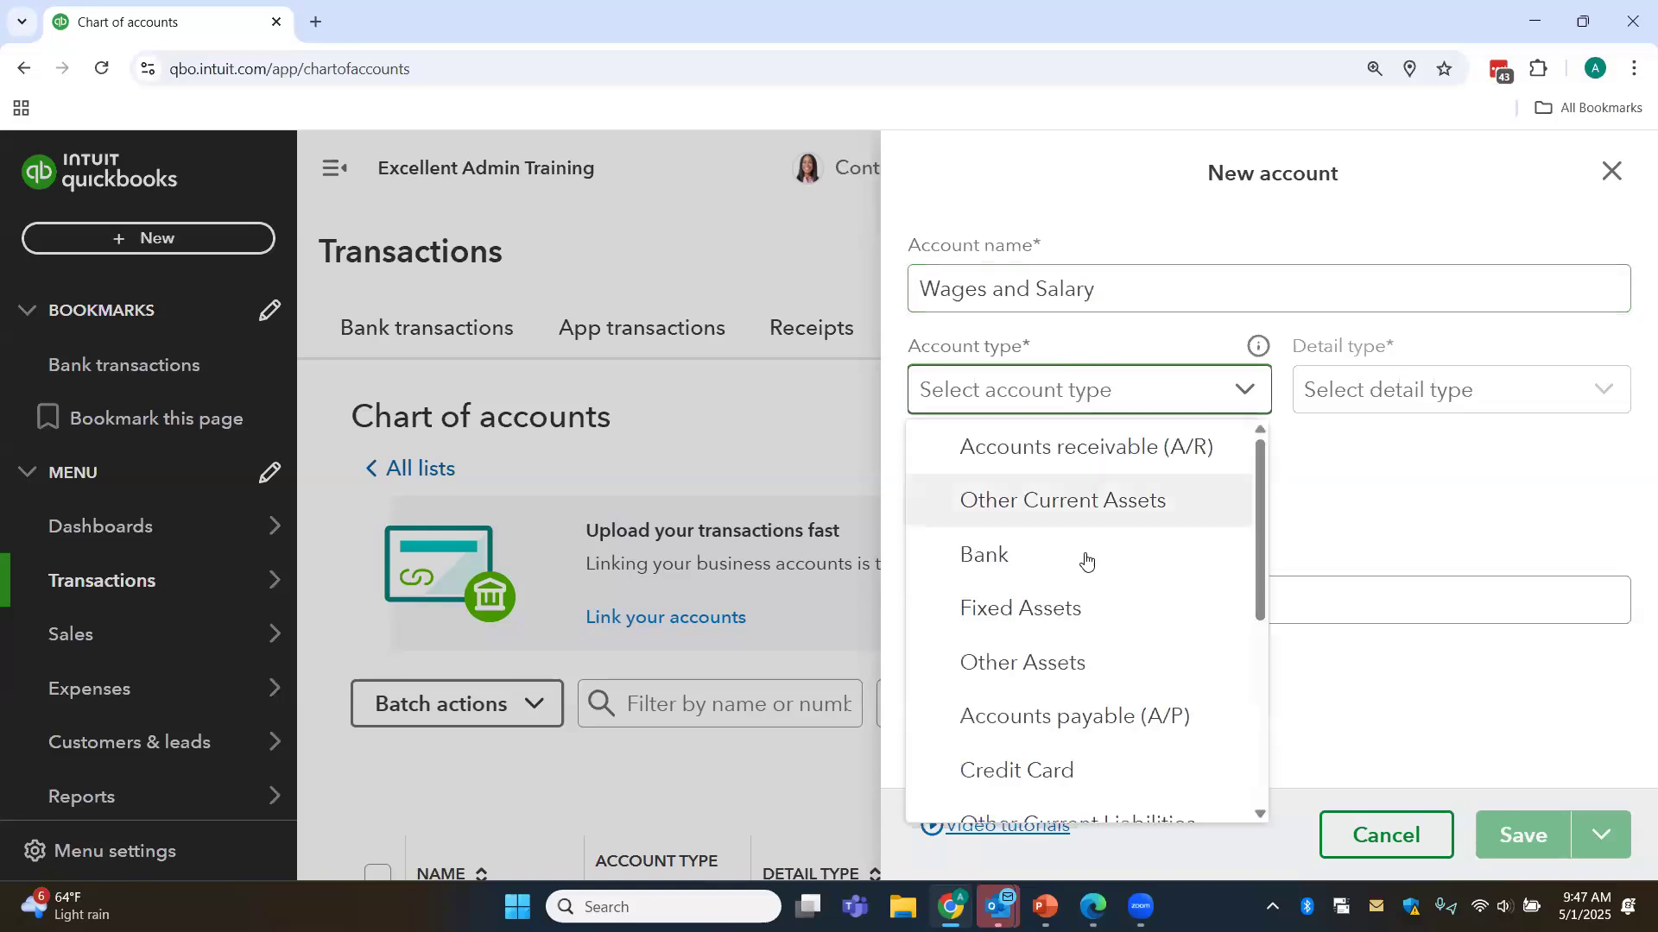
{"action": "scroll", "coordinate": [1086, 559], "scroll_direction": "down", "scroll_amount": 5}
{"action": "left_click", "coordinate": [1062, 740]}
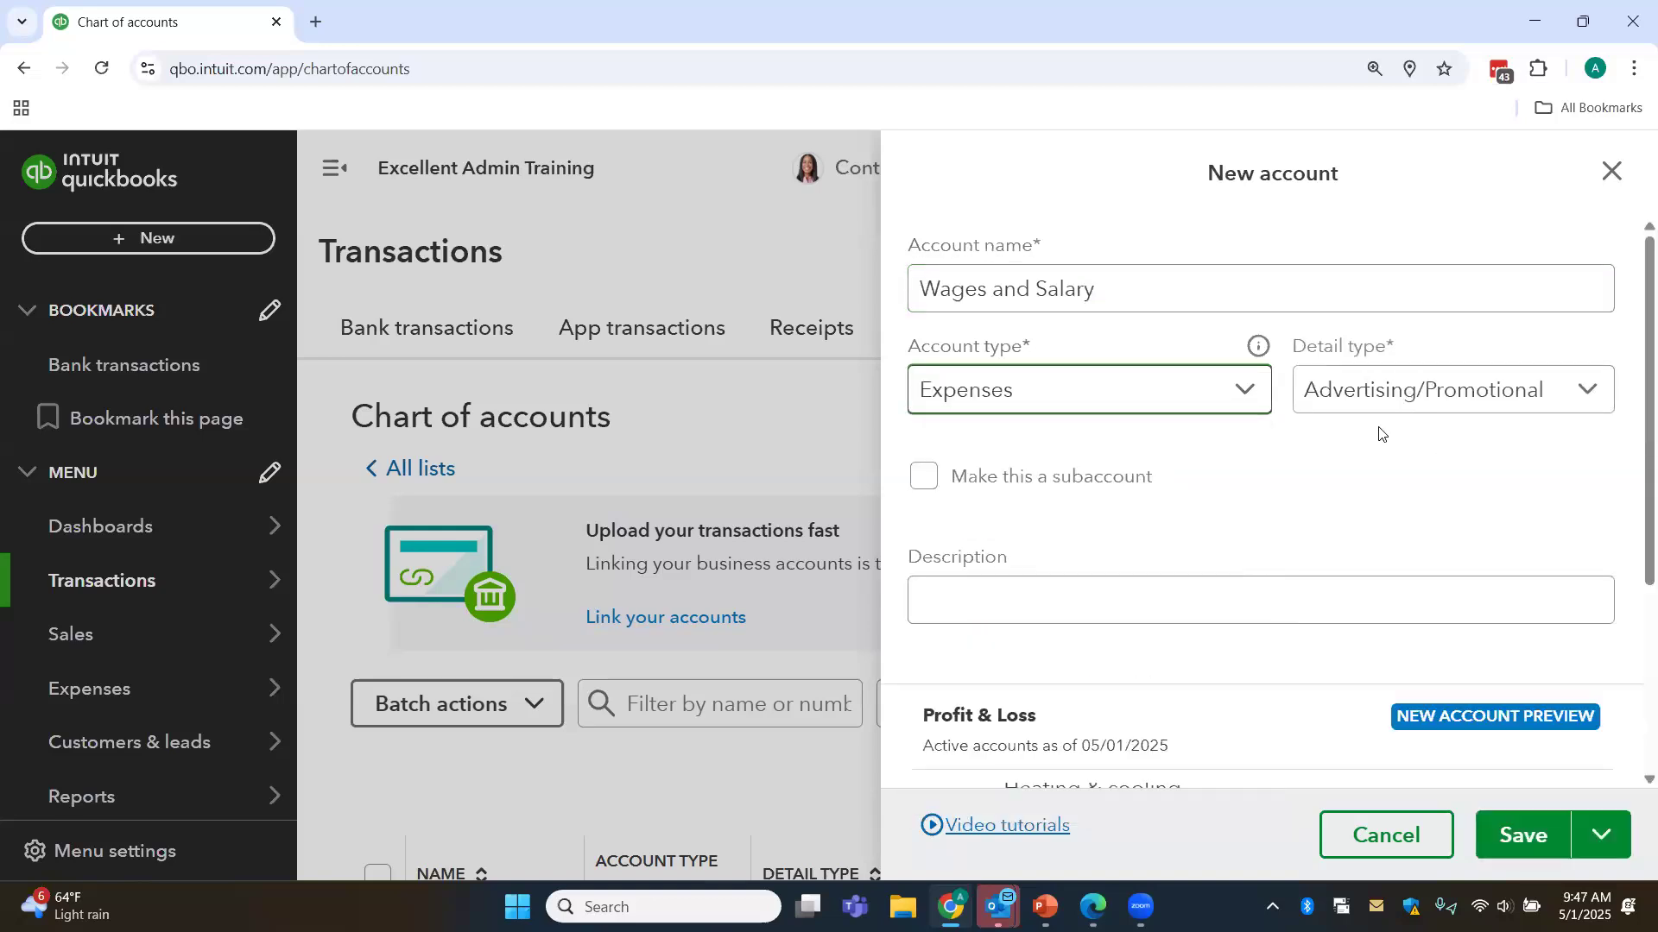
{"action": "left_click", "coordinate": [1124, 290]}
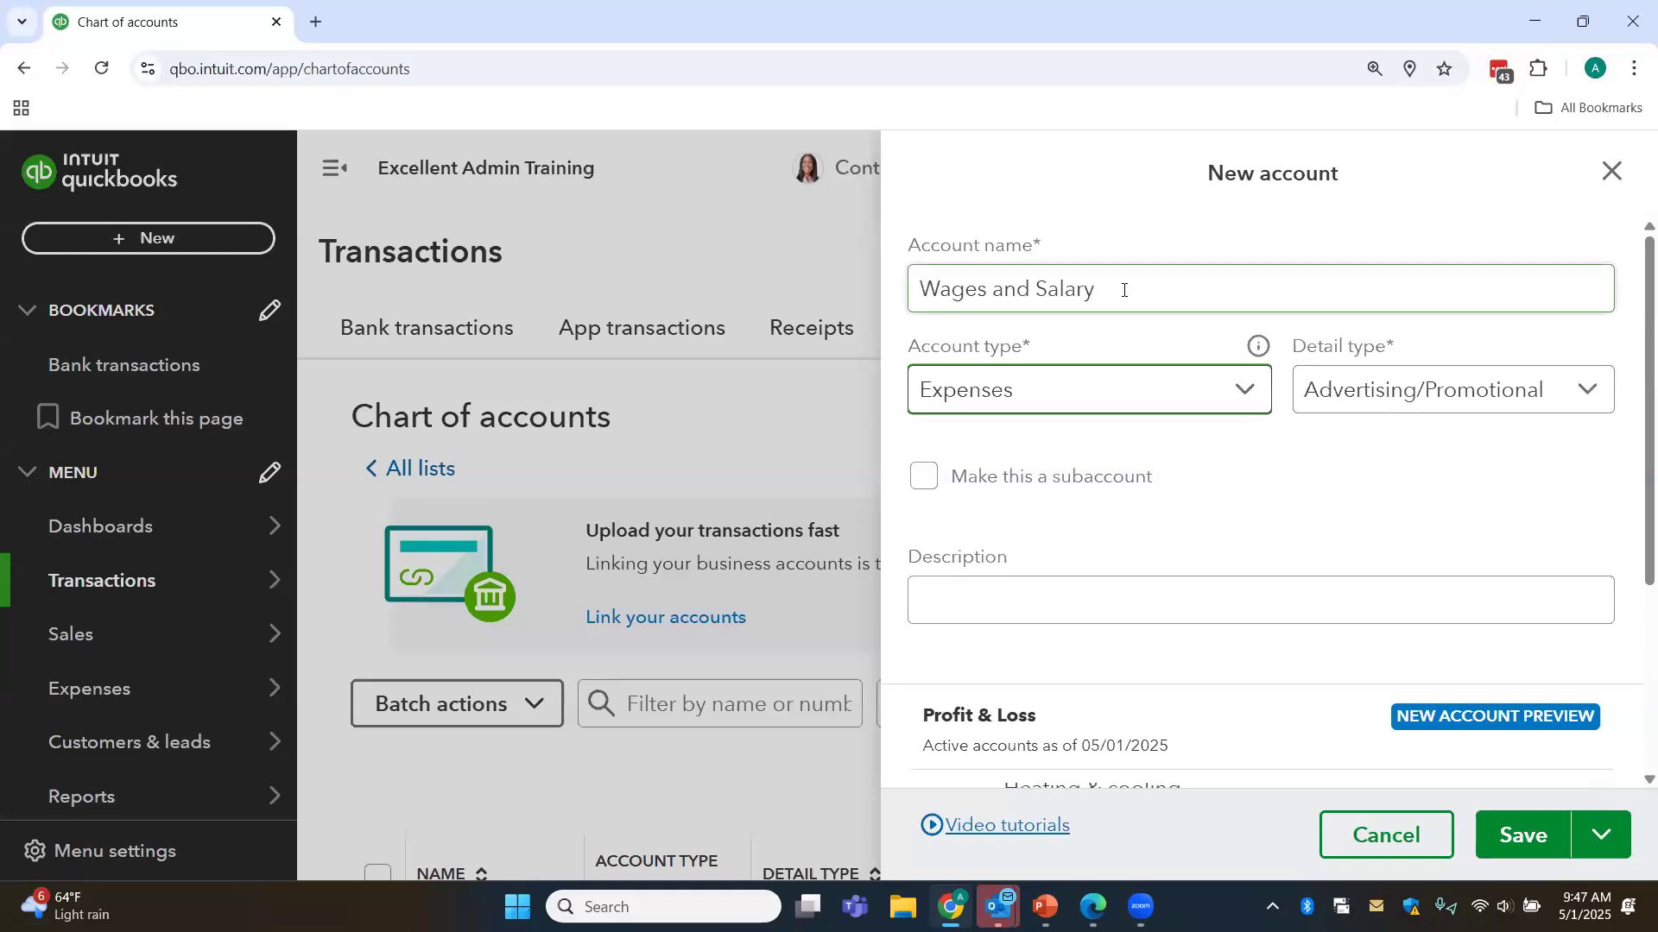
{"action": "left_click", "coordinate": [1373, 393]}
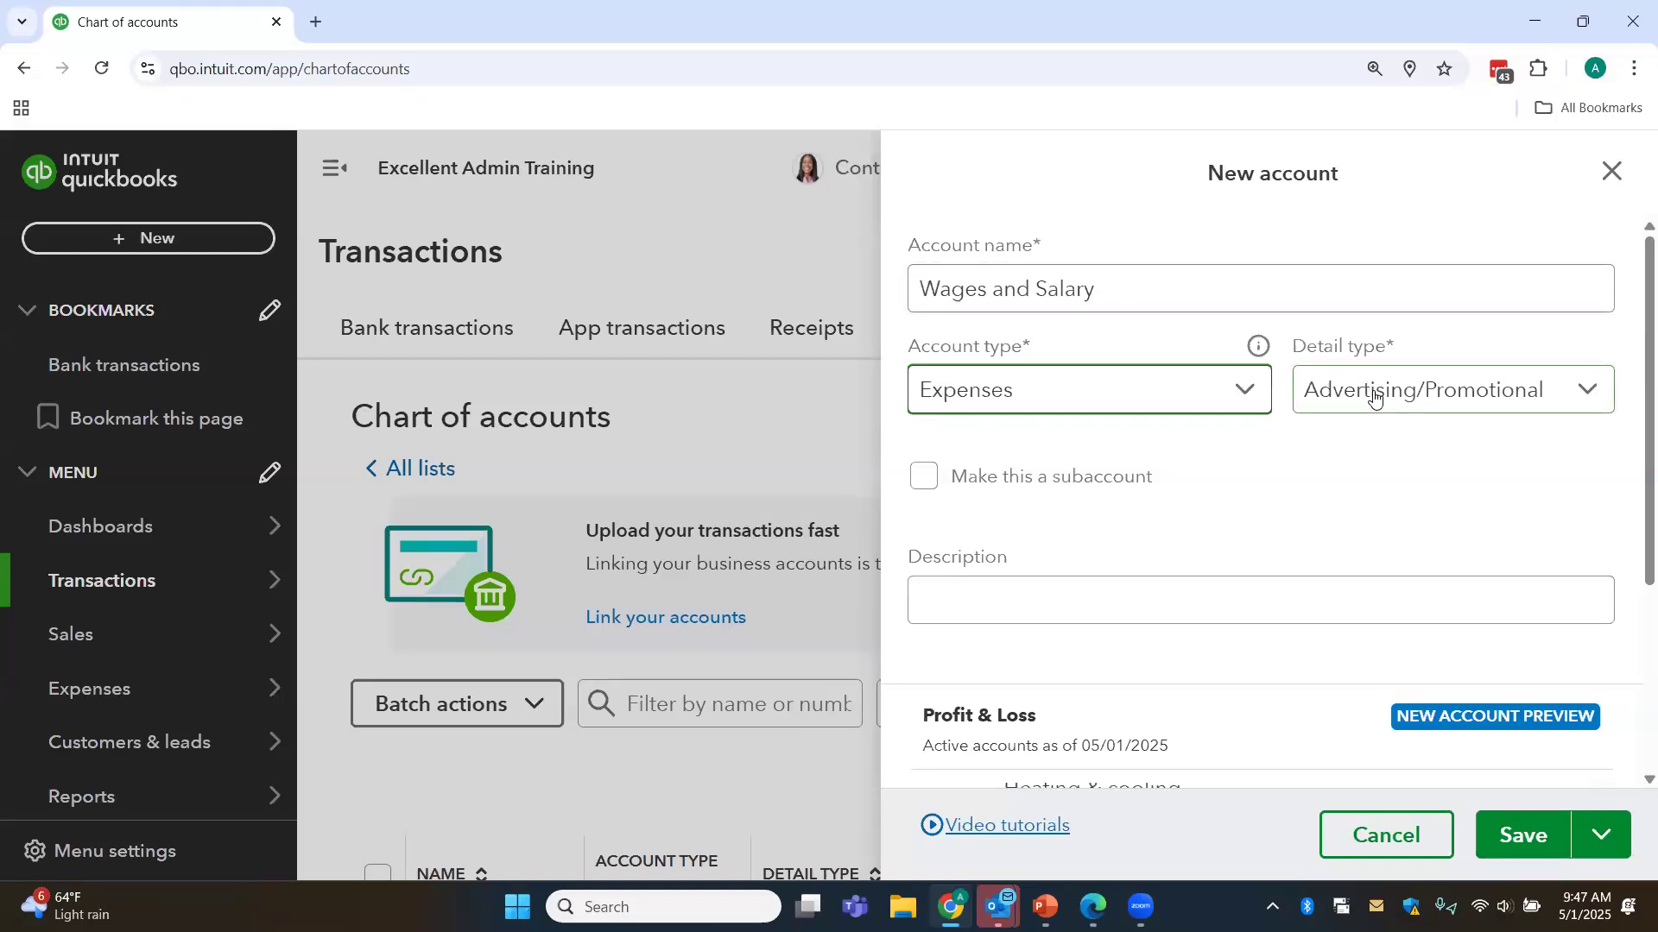
{"action": "left_click", "coordinate": [1374, 395]}
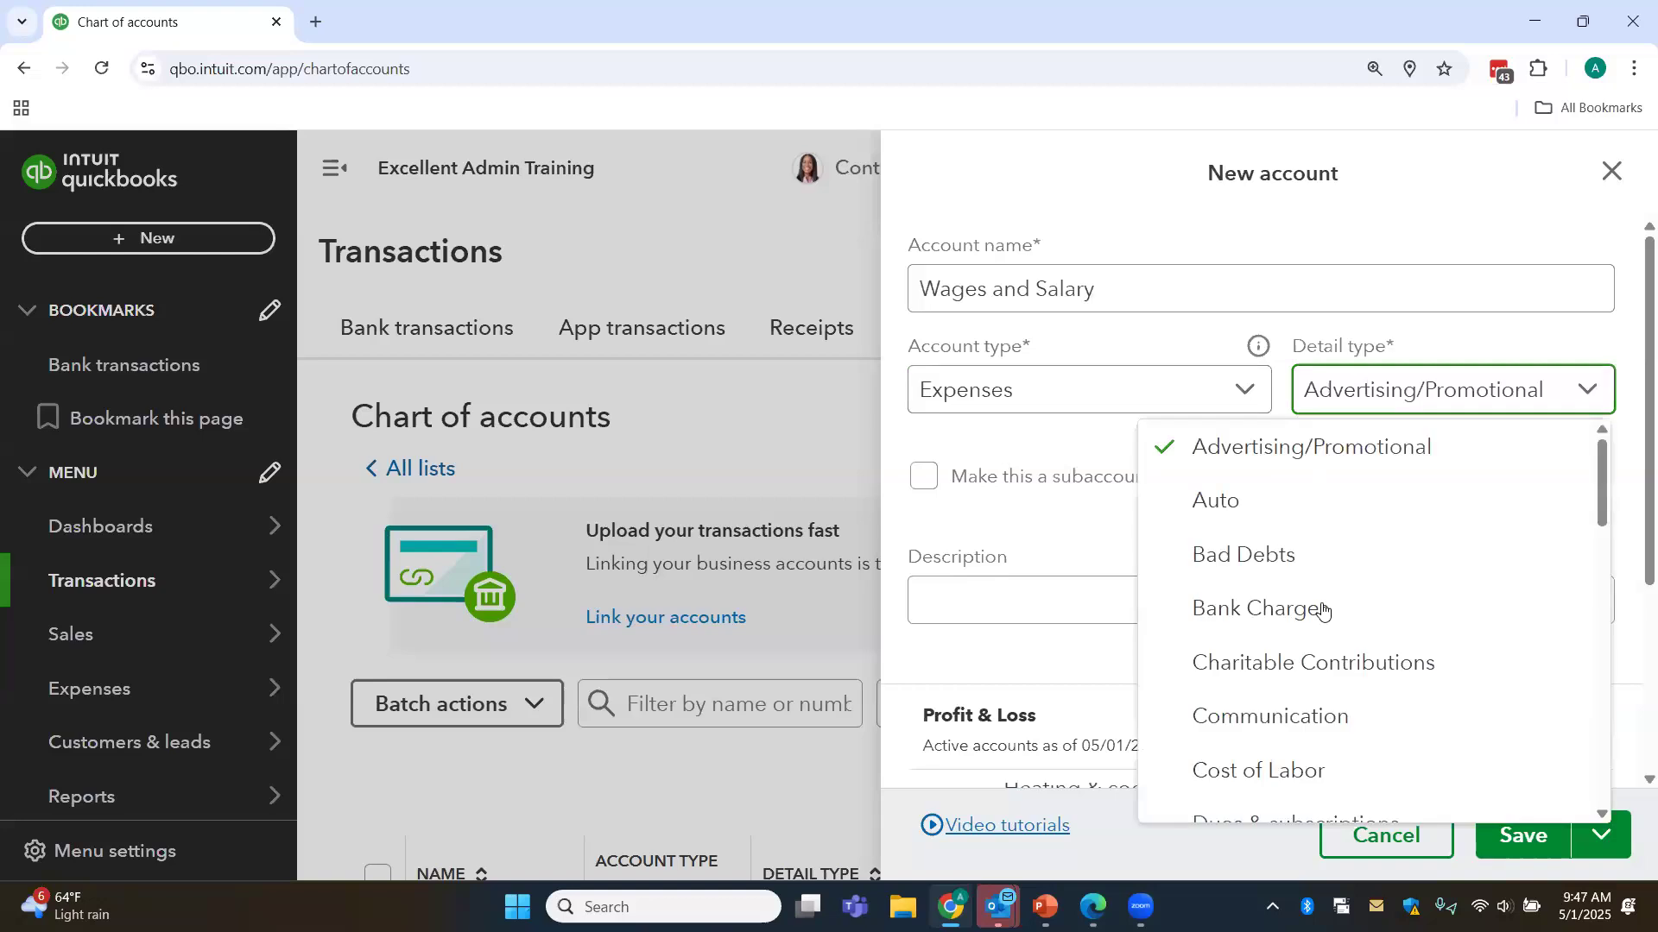
{"action": "scroll", "coordinate": [1321, 665], "scroll_direction": "down", "scroll_amount": 2}
{"action": "scroll", "coordinate": [1321, 665], "scroll_direction": "down", "scroll_amount": 7}
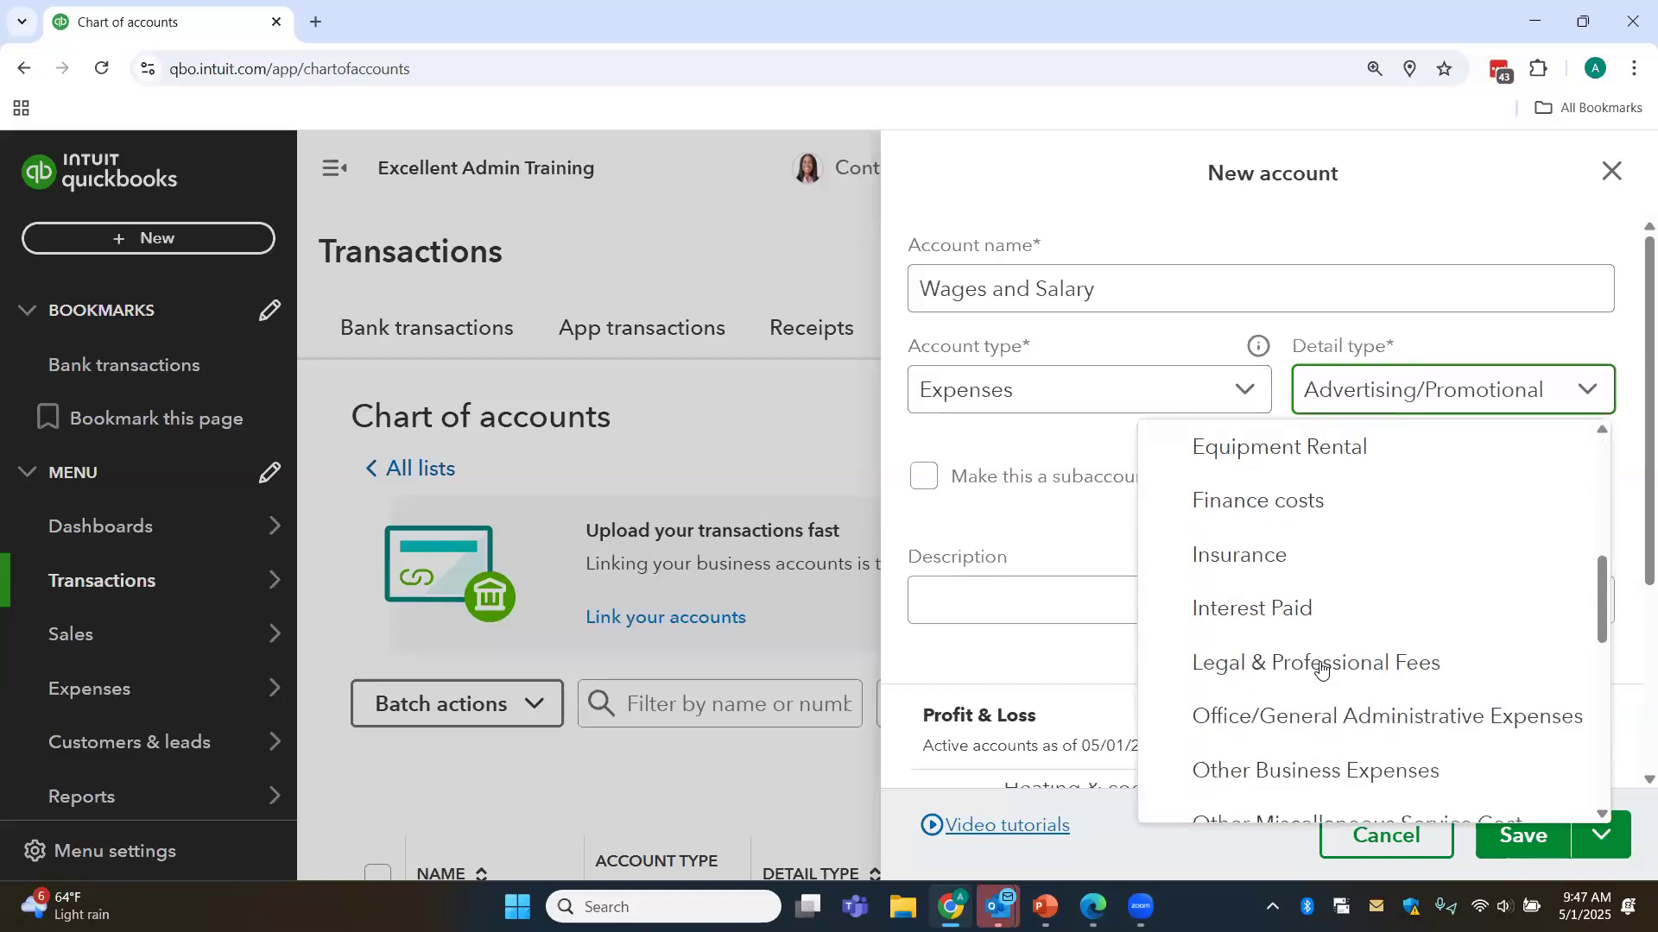
{"action": "left_click", "coordinate": [1332, 566]}
{"action": "left_click", "coordinate": [1530, 853]}
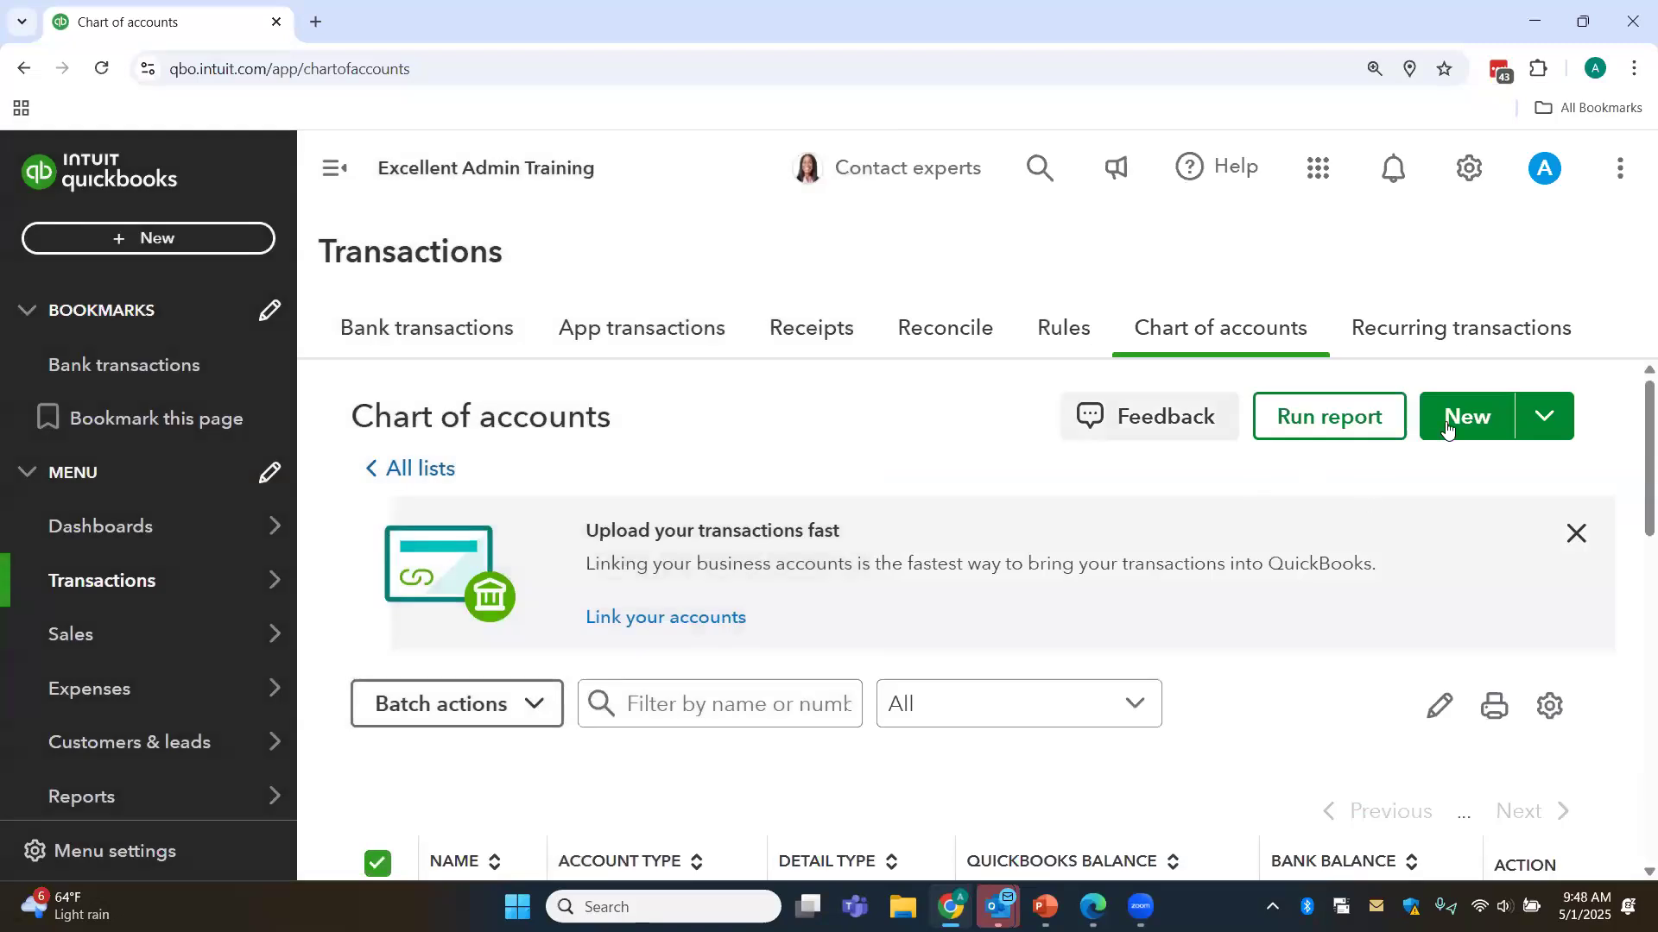
Step: Create and save a 'BWC' account: type Expenses, detail type Payroll Expenses
{"action": "left_click", "coordinate": [1452, 419]}
{"action": "type", "text": "BWC"}
{"action": "left_click", "coordinate": [1017, 384]}
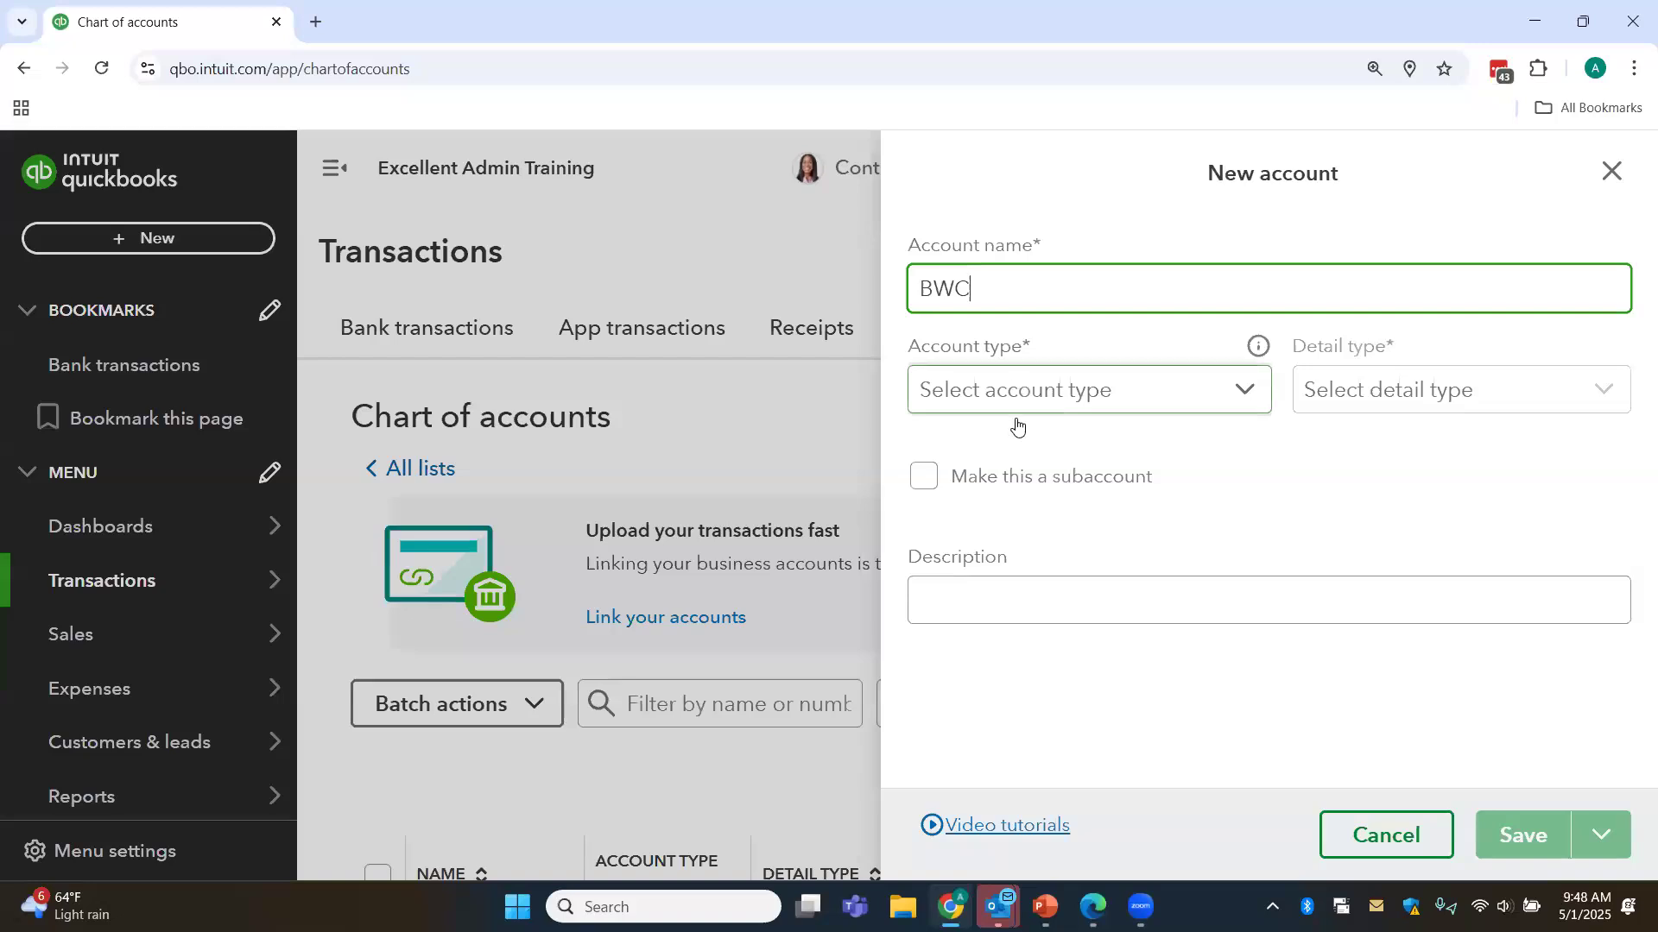
{"action": "scroll", "coordinate": [1017, 596], "scroll_direction": "down", "scroll_amount": 2}
{"action": "scroll", "coordinate": [1017, 609], "scroll_direction": "down", "scroll_amount": 5}
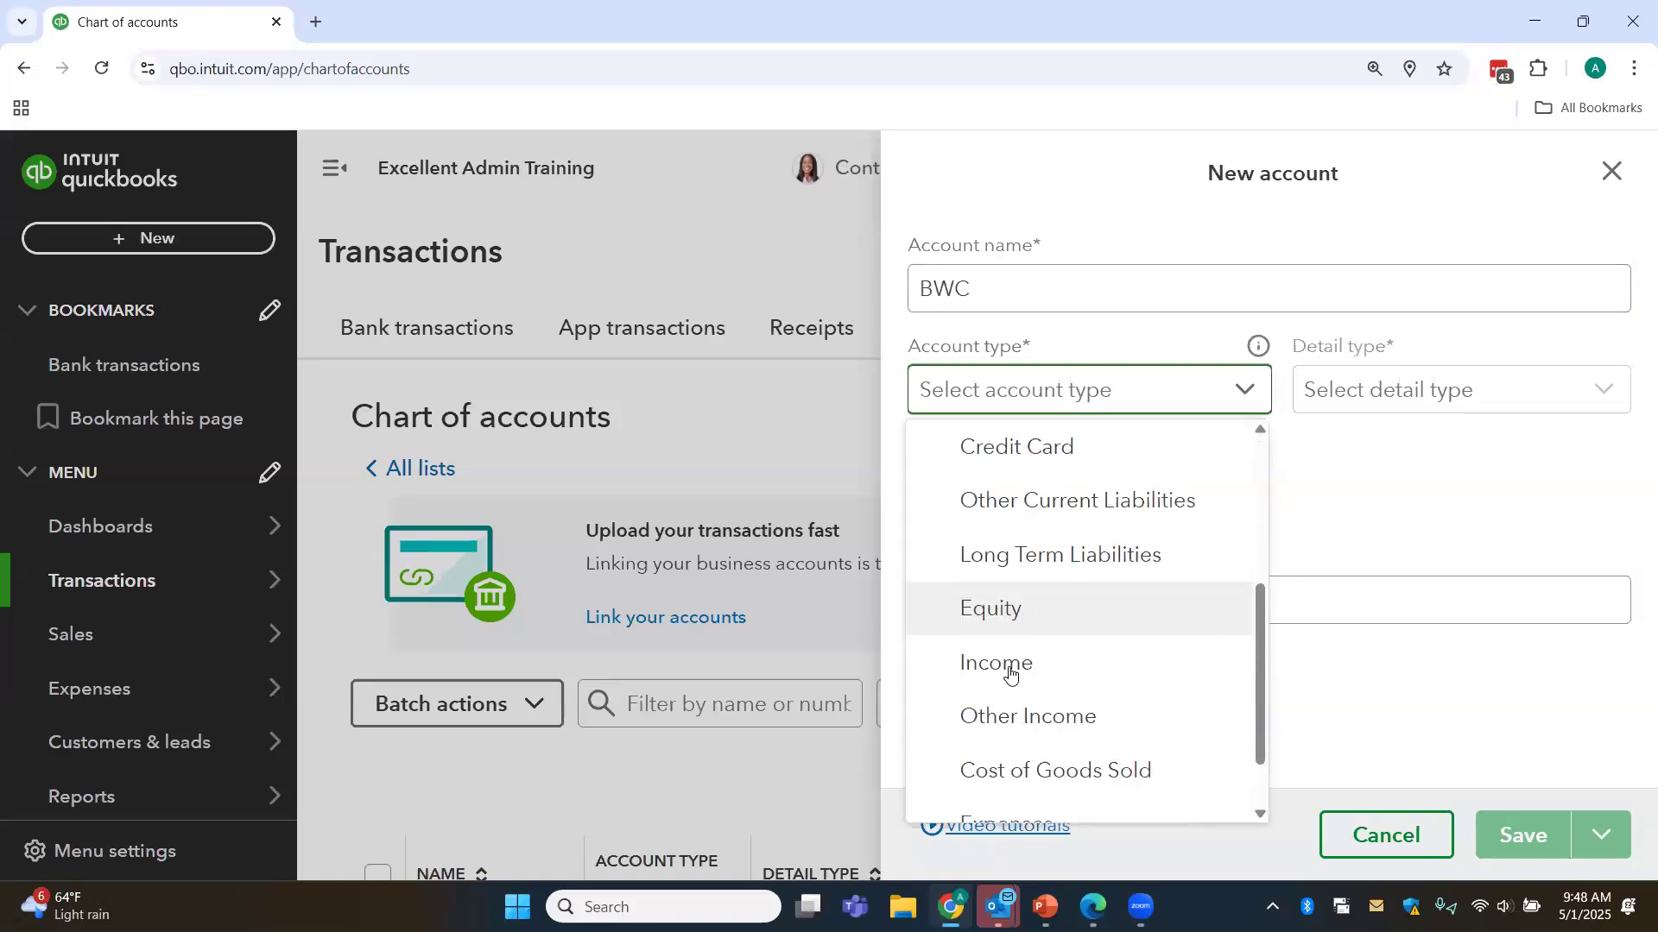
{"action": "left_click", "coordinate": [1001, 735]}
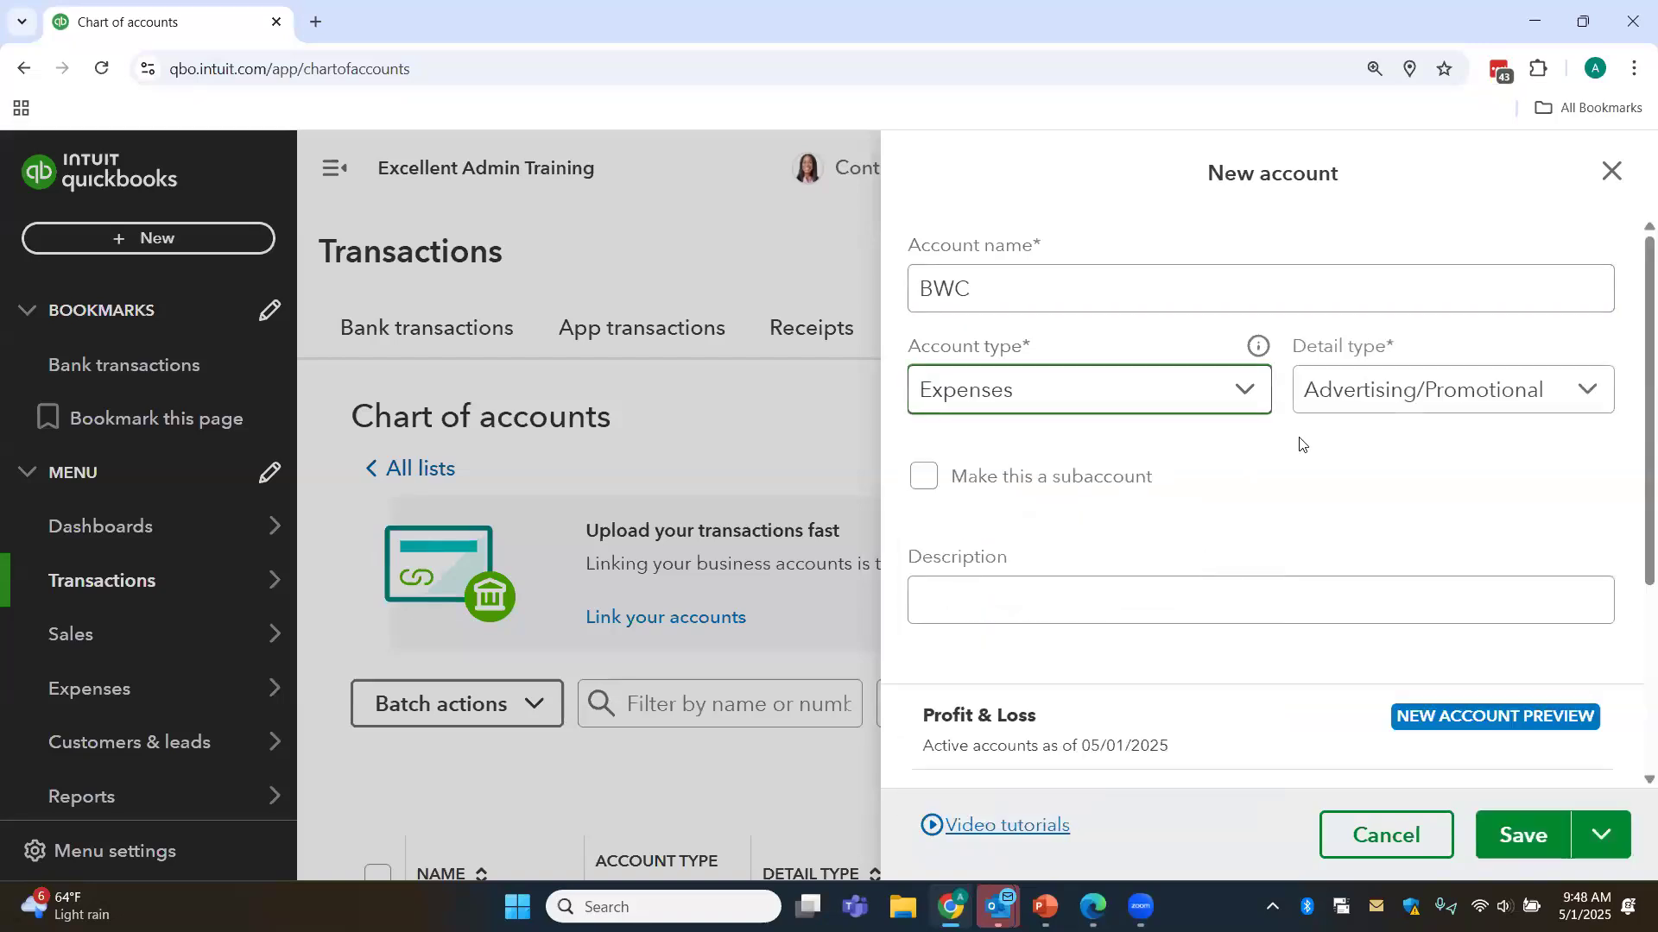
{"action": "left_click", "coordinate": [1384, 385]}
{"action": "scroll", "coordinate": [1362, 570], "scroll_direction": "down", "scroll_amount": 8}
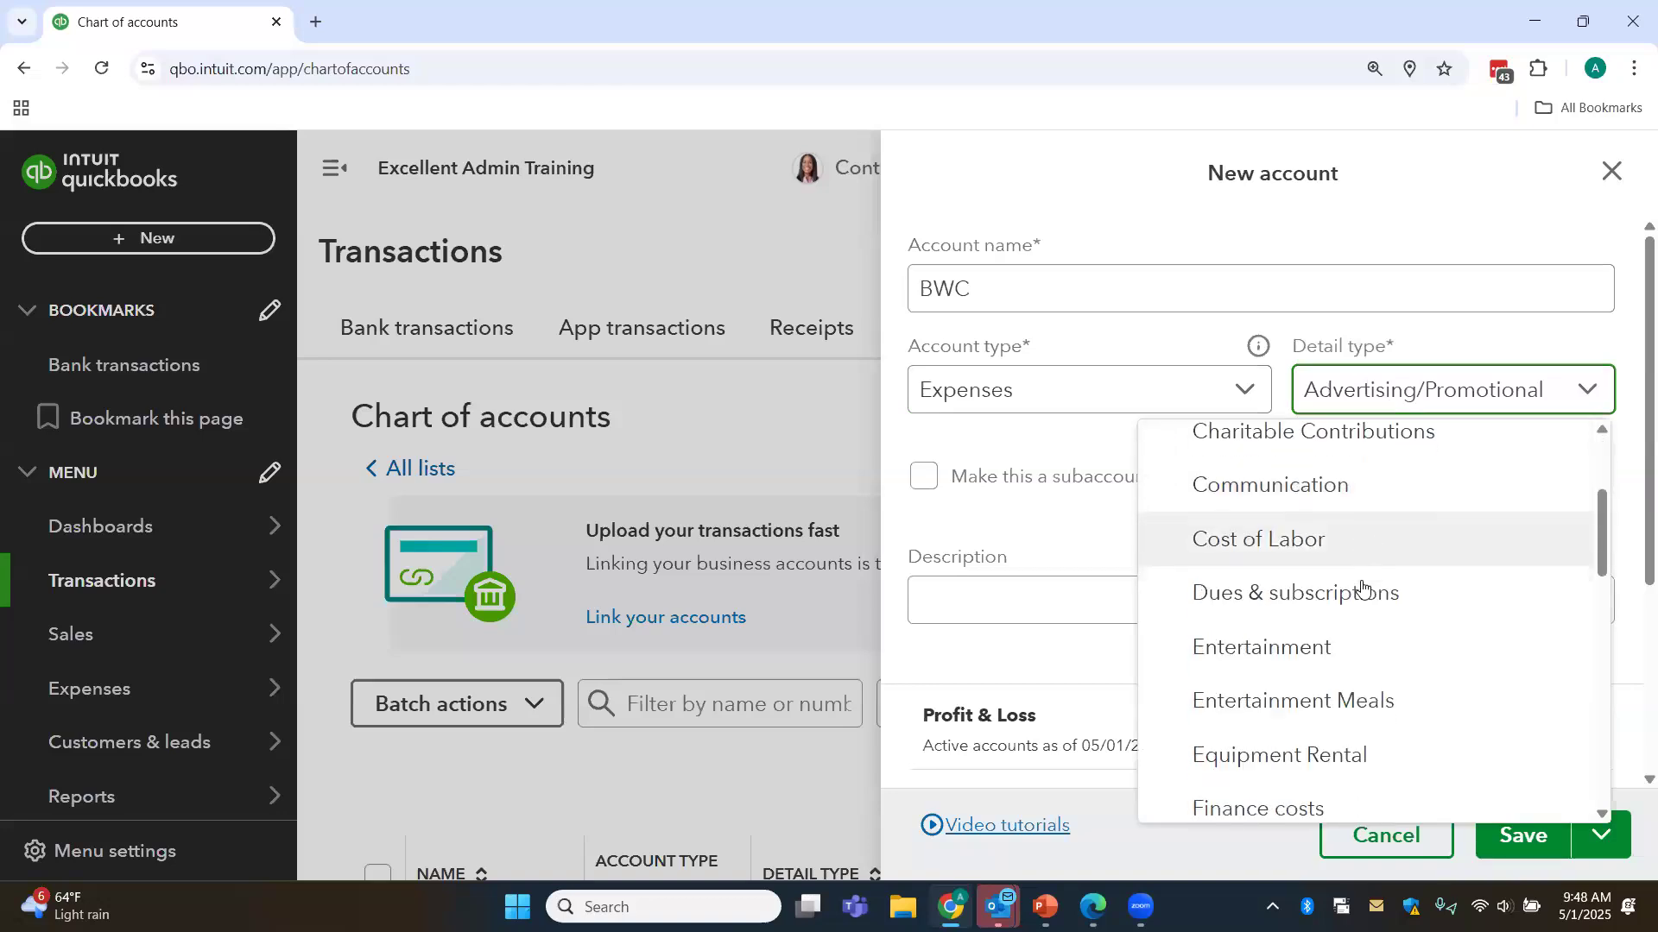
{"action": "scroll", "coordinate": [1347, 656], "scroll_direction": "down", "scroll_amount": 2}
{"action": "left_click", "coordinate": [1346, 661]}
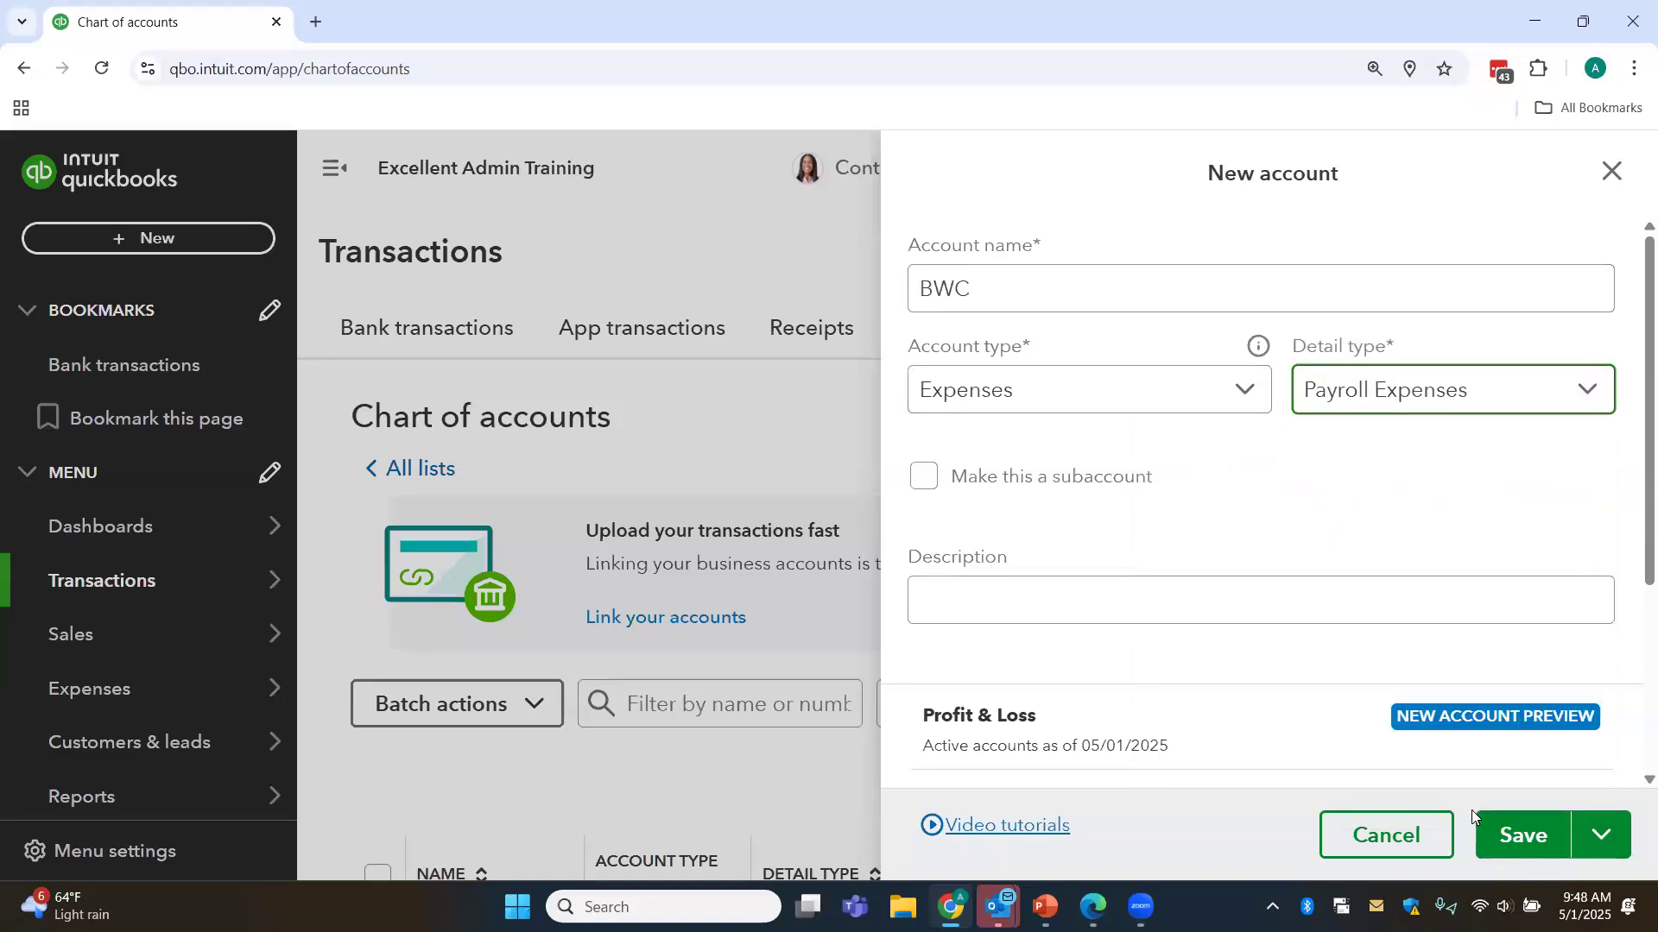
{"action": "left_click", "coordinate": [1521, 834]}
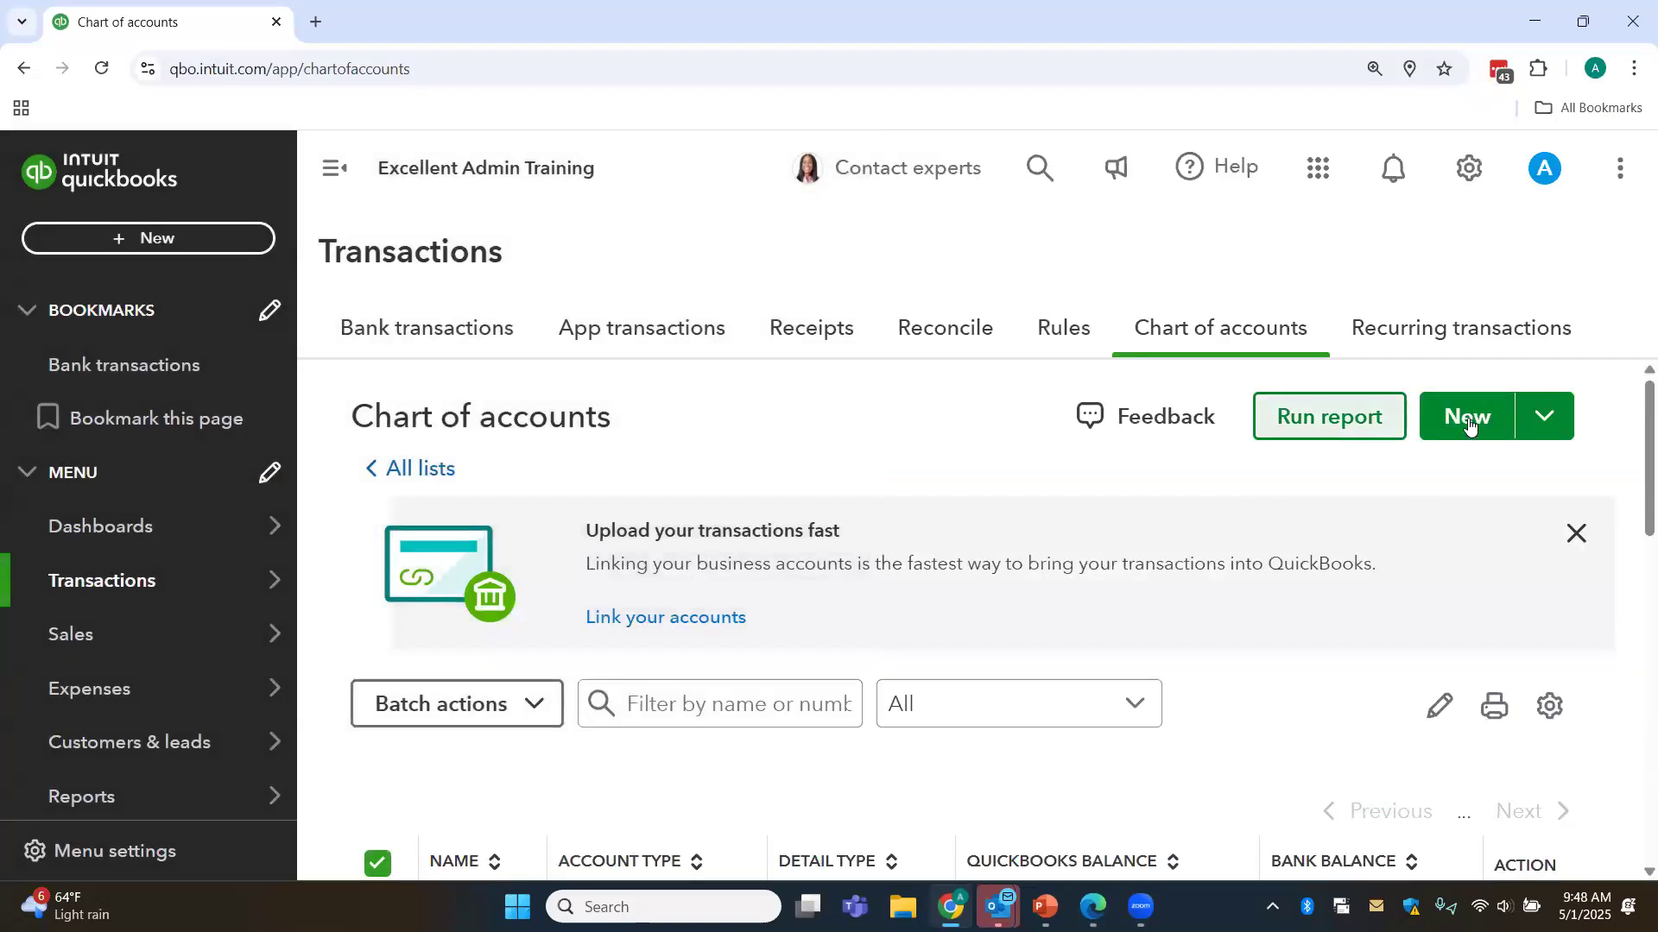
Step: Save 'Payroll Processing Fee' as an Expenses / Payroll Expenses account, then start another blank account
{"action": "left_click", "coordinate": [1462, 418]}
{"action": "left_click", "coordinate": [1114, 279]}
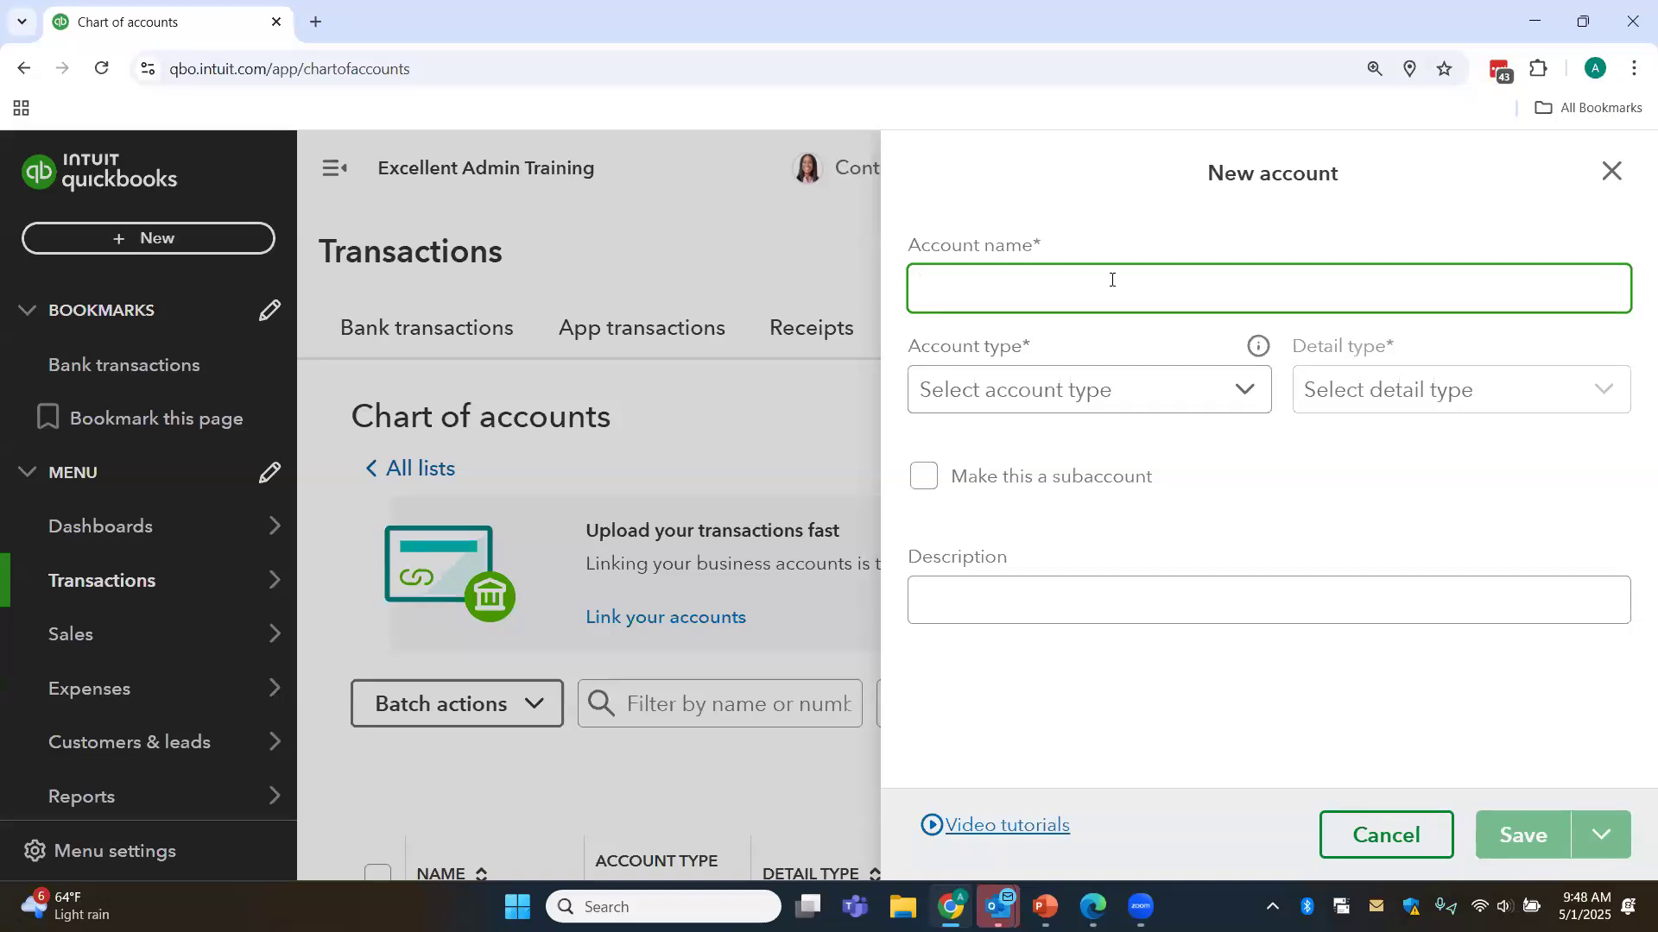
{"action": "type", "text": "ayroll Processing Fee"}
{"action": "left_click", "coordinate": [1080, 388]}
{"action": "scroll", "coordinate": [1072, 579], "scroll_direction": "down", "scroll_amount": 3}
{"action": "scroll", "coordinate": [1072, 590], "scroll_direction": "down", "scroll_amount": 1}
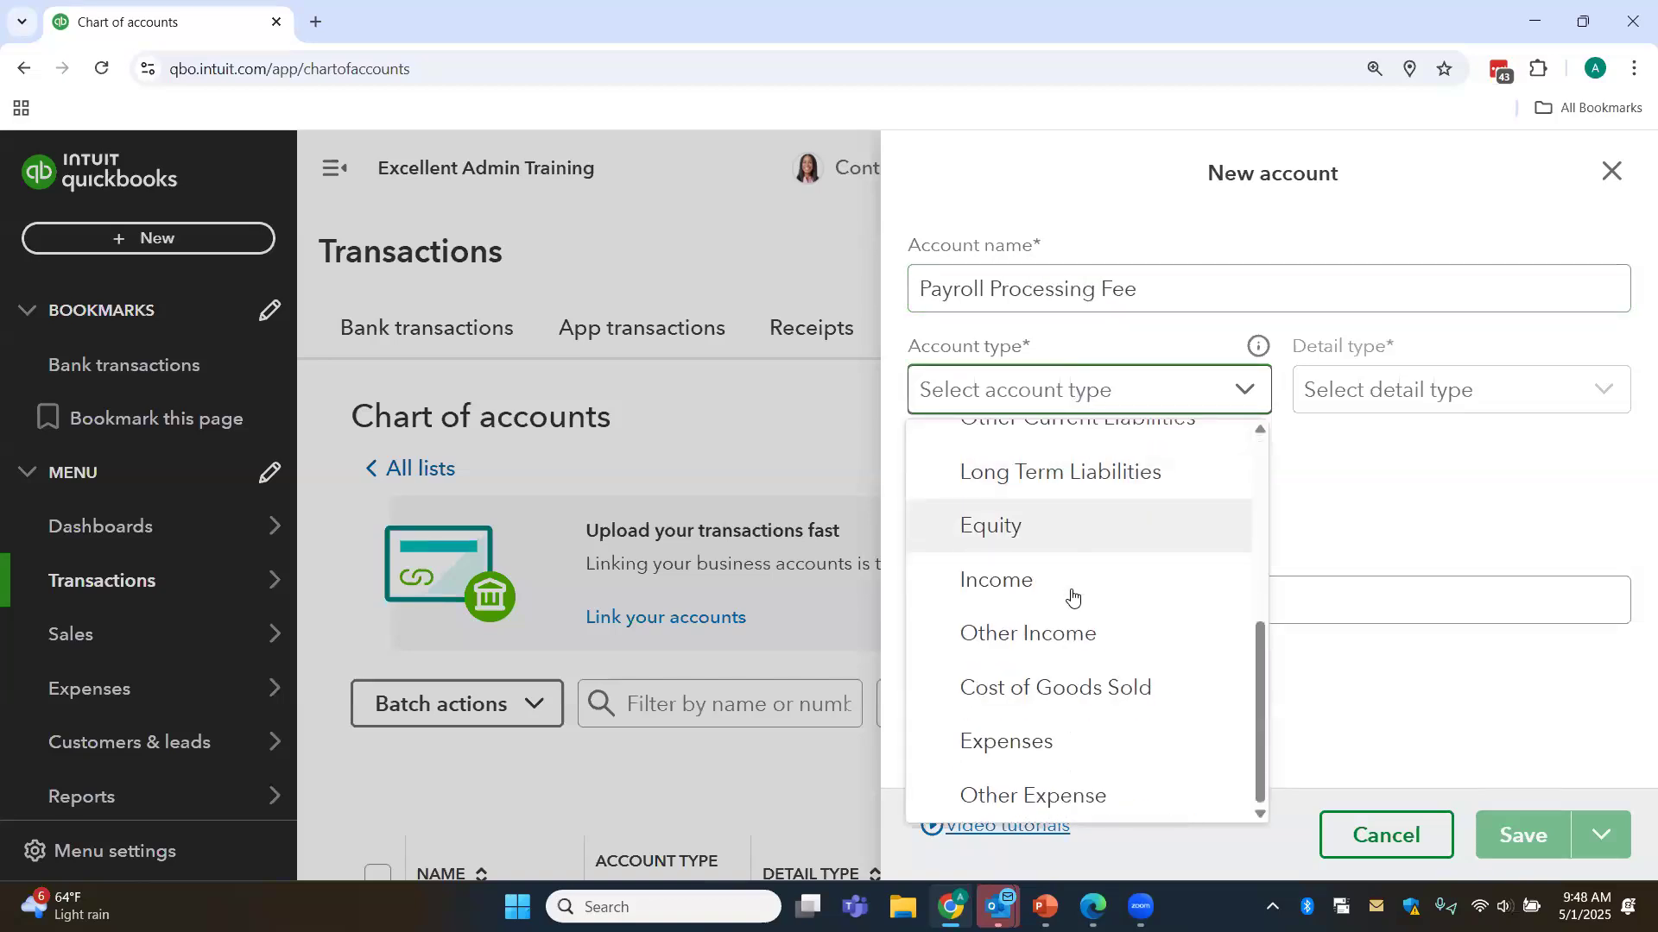
{"action": "left_click", "coordinate": [1084, 735]}
{"action": "left_click", "coordinate": [1467, 413]}
{"action": "scroll", "coordinate": [1373, 604], "scroll_direction": "down", "scroll_amount": 5}
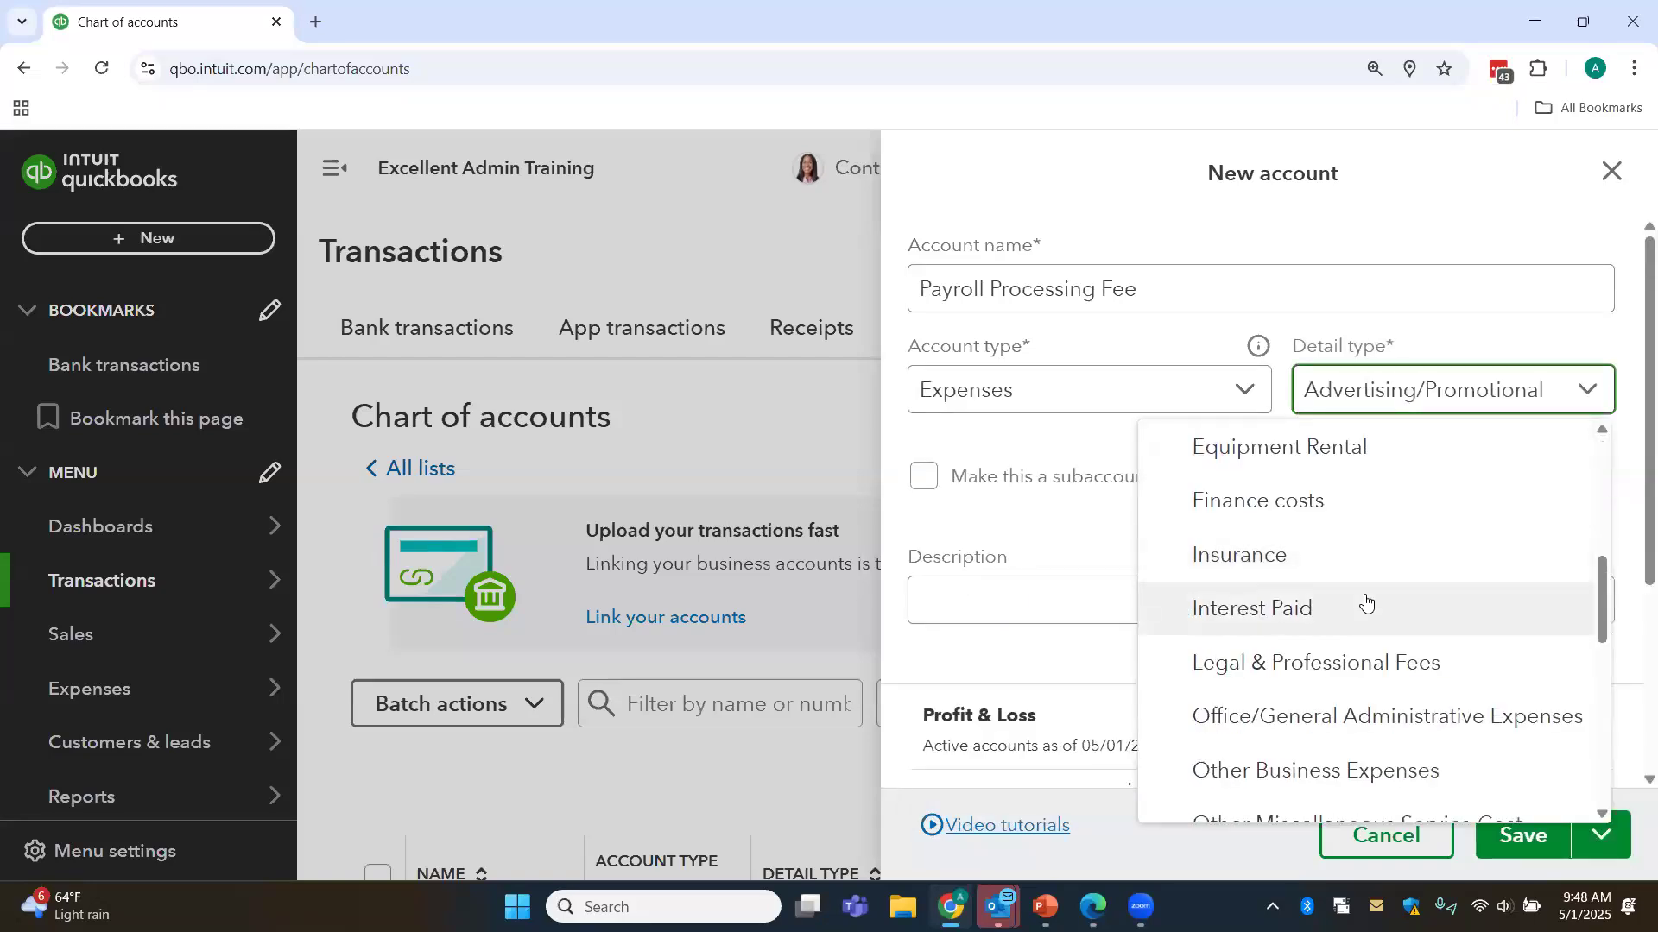
{"action": "scroll", "coordinate": [1365, 602], "scroll_direction": "down", "scroll_amount": 2}
{"action": "left_click", "coordinate": [1343, 663]}
{"action": "left_click", "coordinate": [1520, 833]}
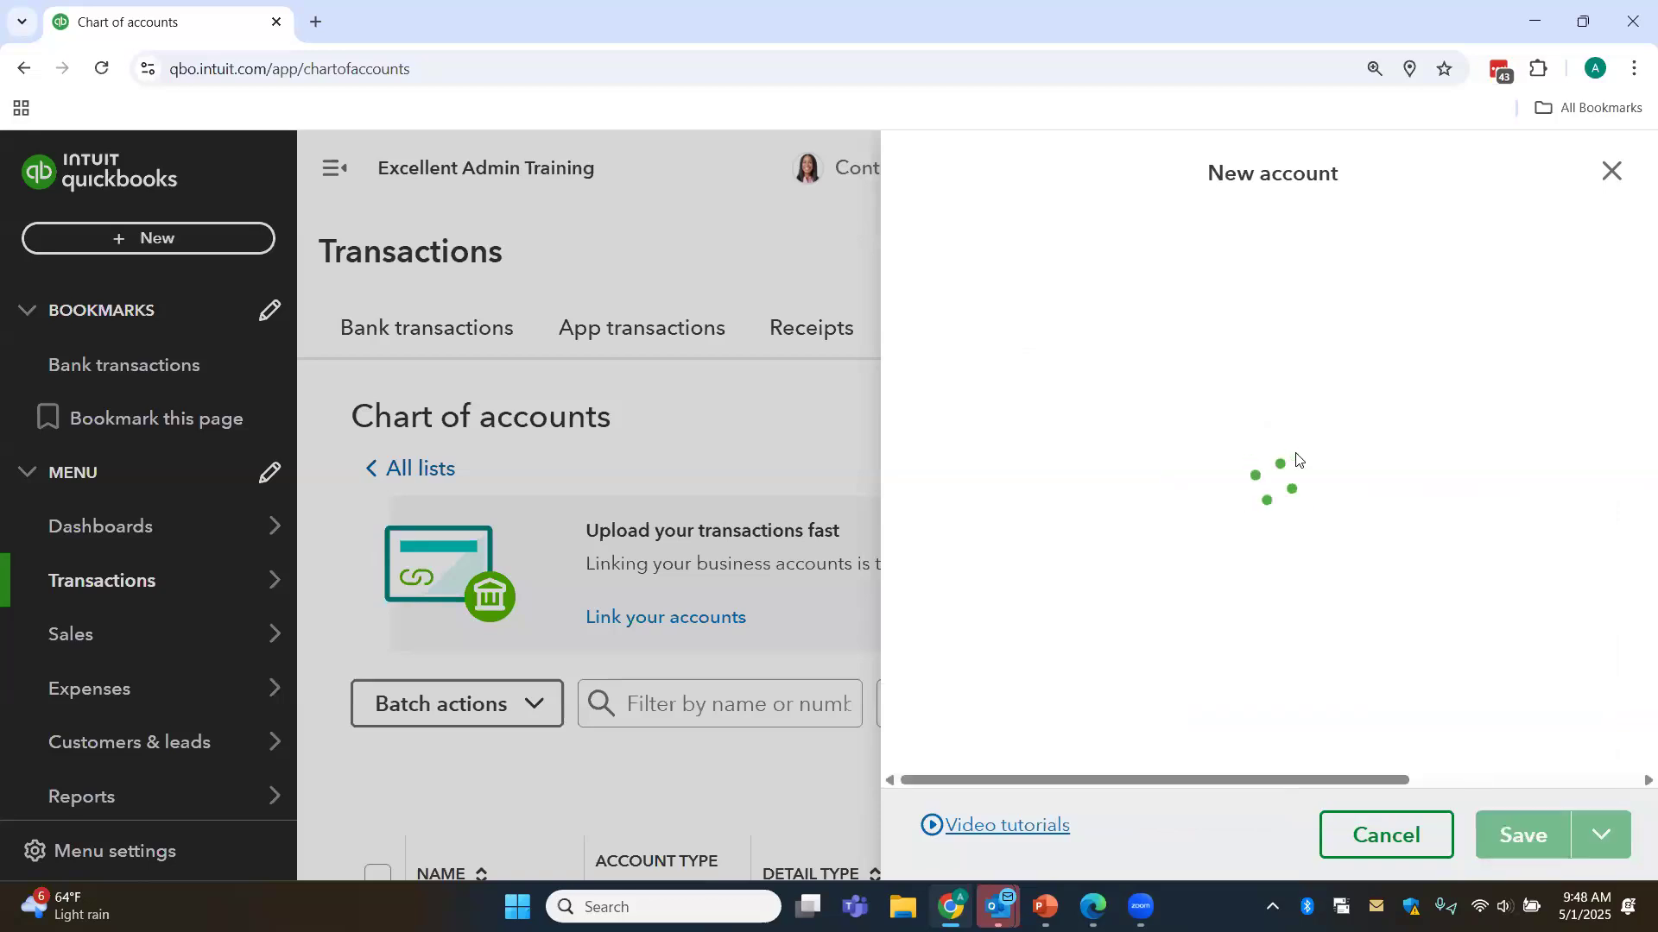
{"action": "left_click", "coordinate": [1470, 415]}
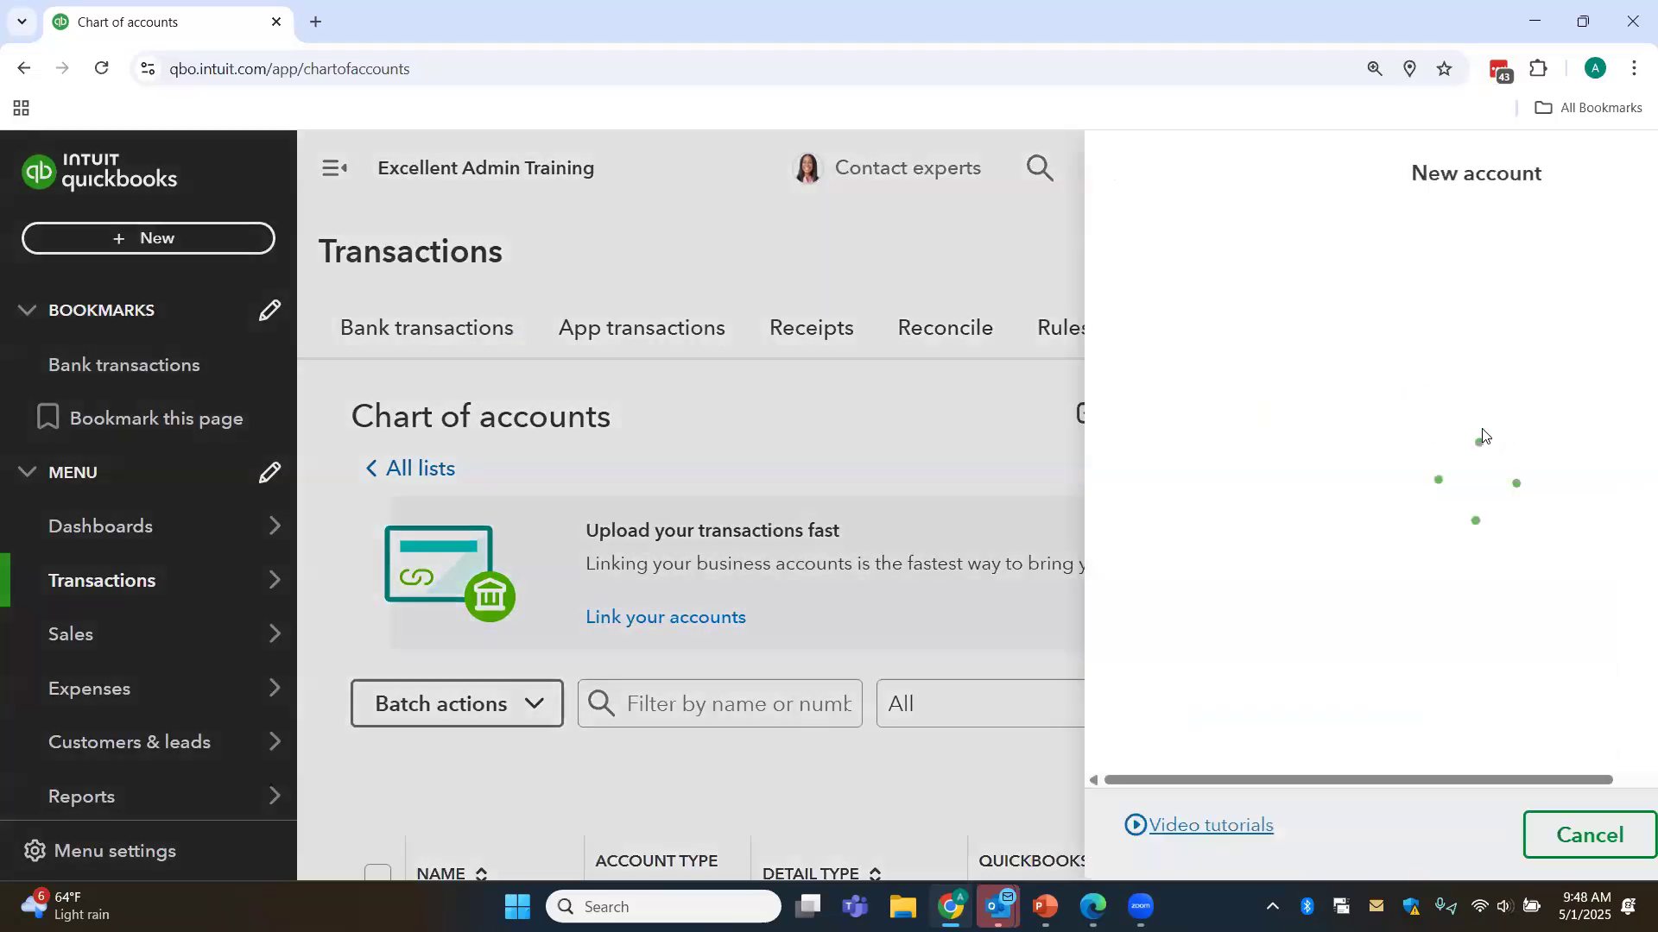
{"action": "left_click", "coordinate": [1191, 275]}
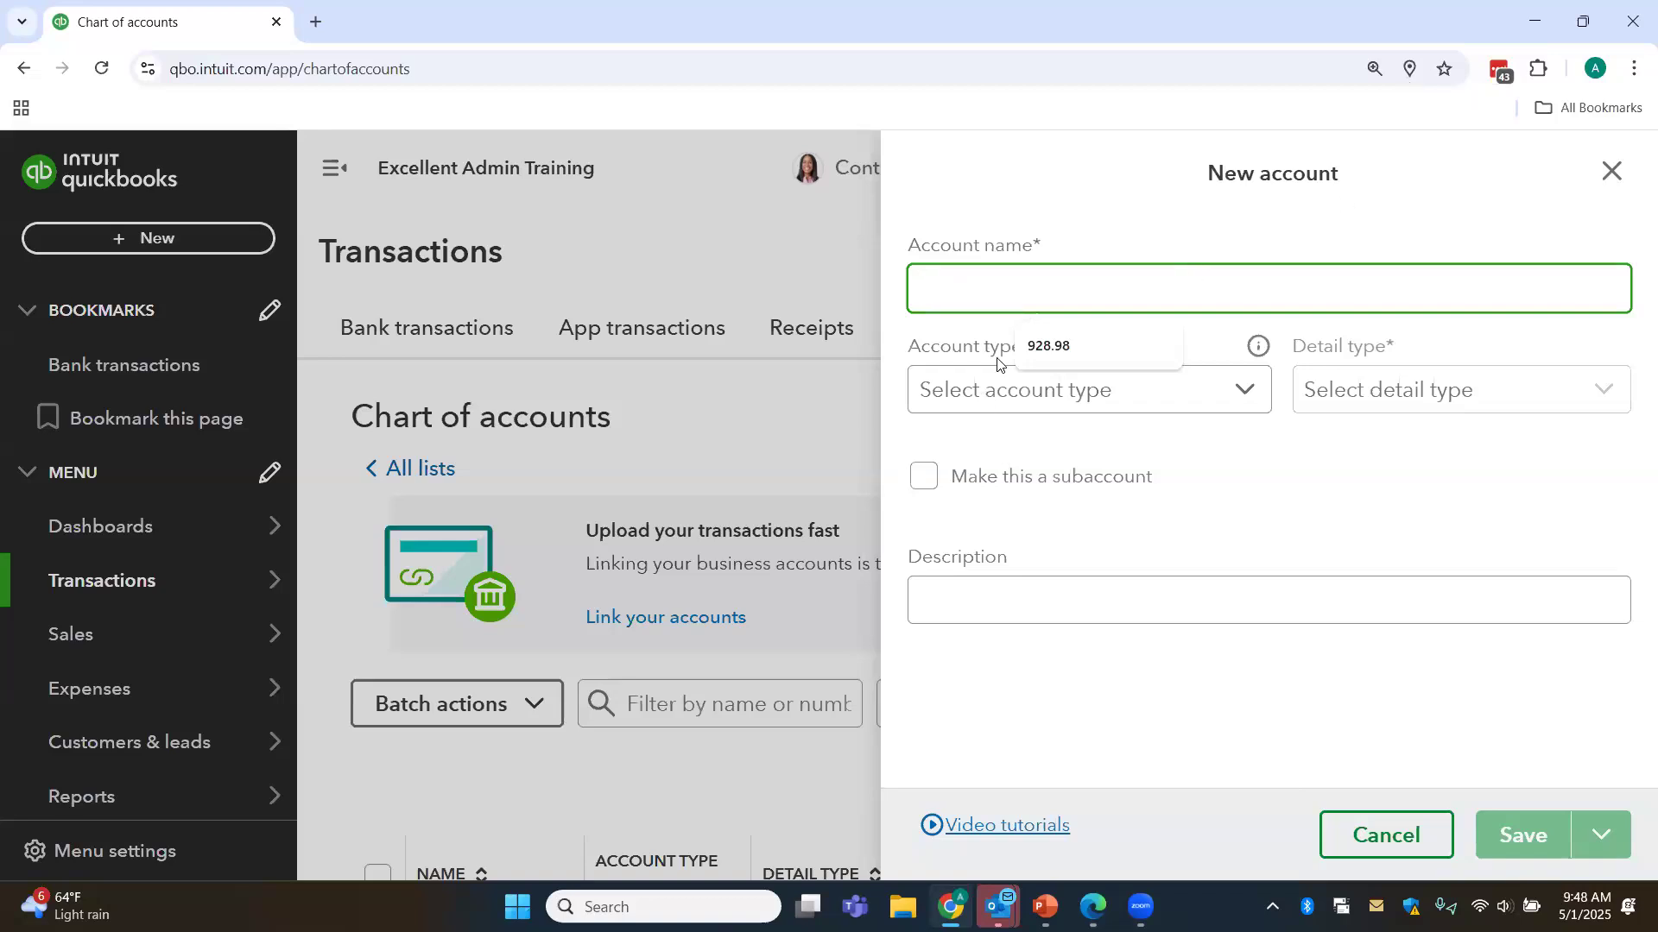
Step: Dismiss the blank form, filter accounts by 'Telep' (no matches), and begin another new account
{"action": "left_click", "coordinate": [844, 386]}
{"action": "scroll", "coordinate": [601, 680], "scroll_direction": "down", "scroll_amount": 5}
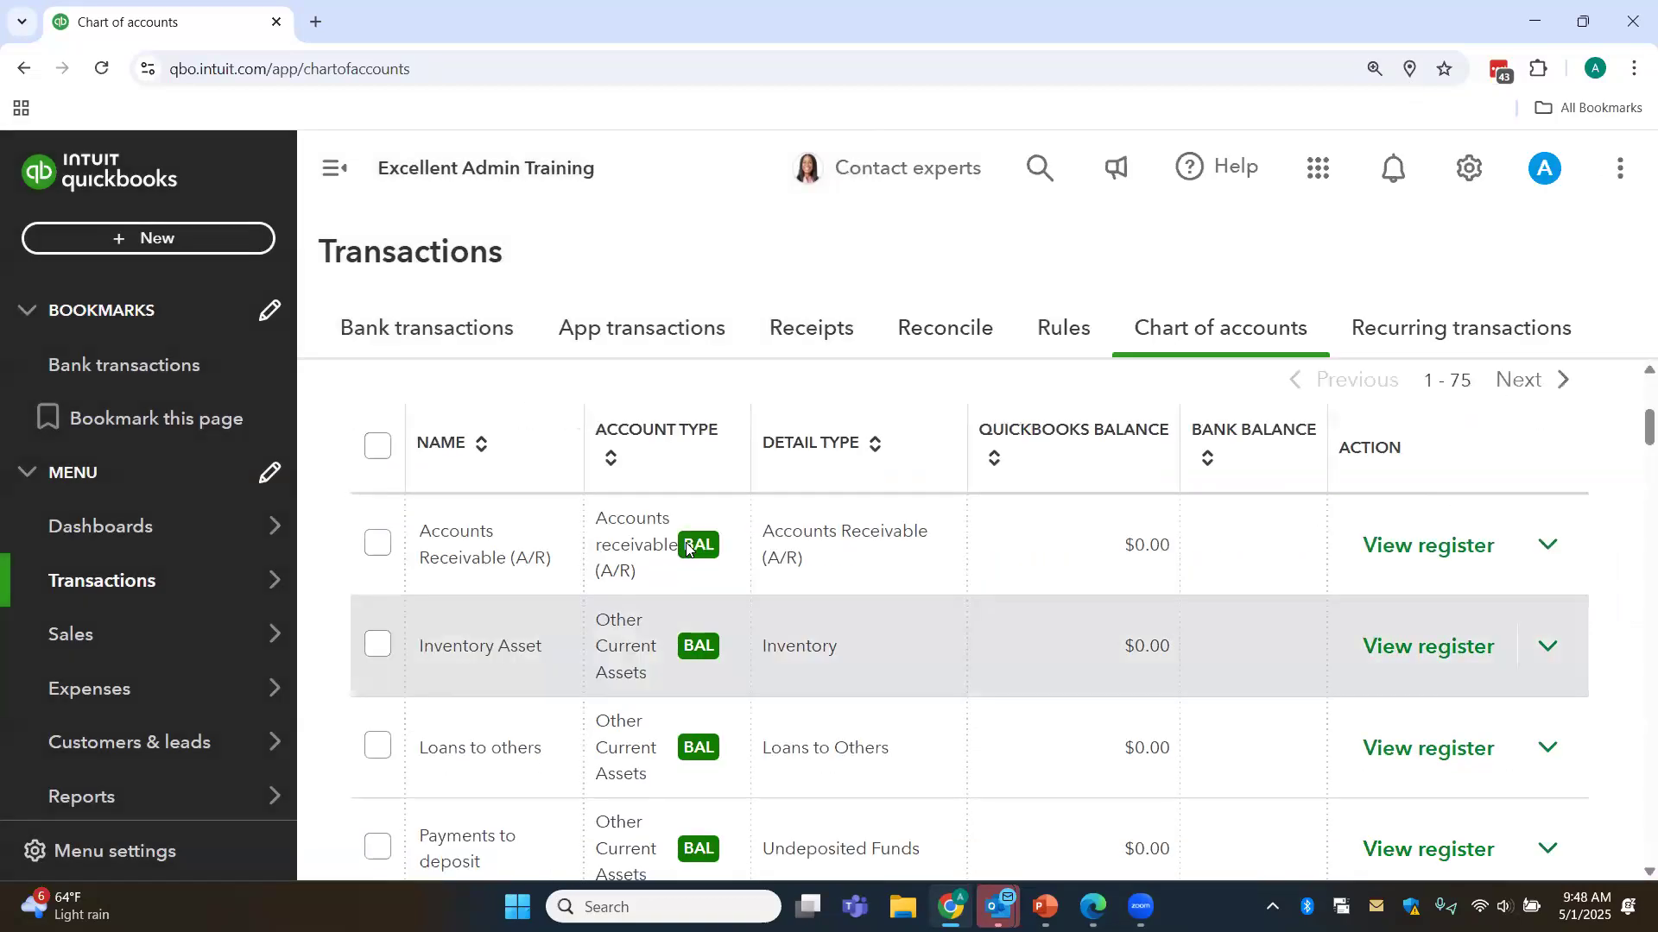
{"action": "scroll", "coordinate": [656, 604], "scroll_direction": "up", "scroll_amount": 3}
{"action": "left_click", "coordinate": [688, 496]}
{"action": "type", "text": "Telep"}
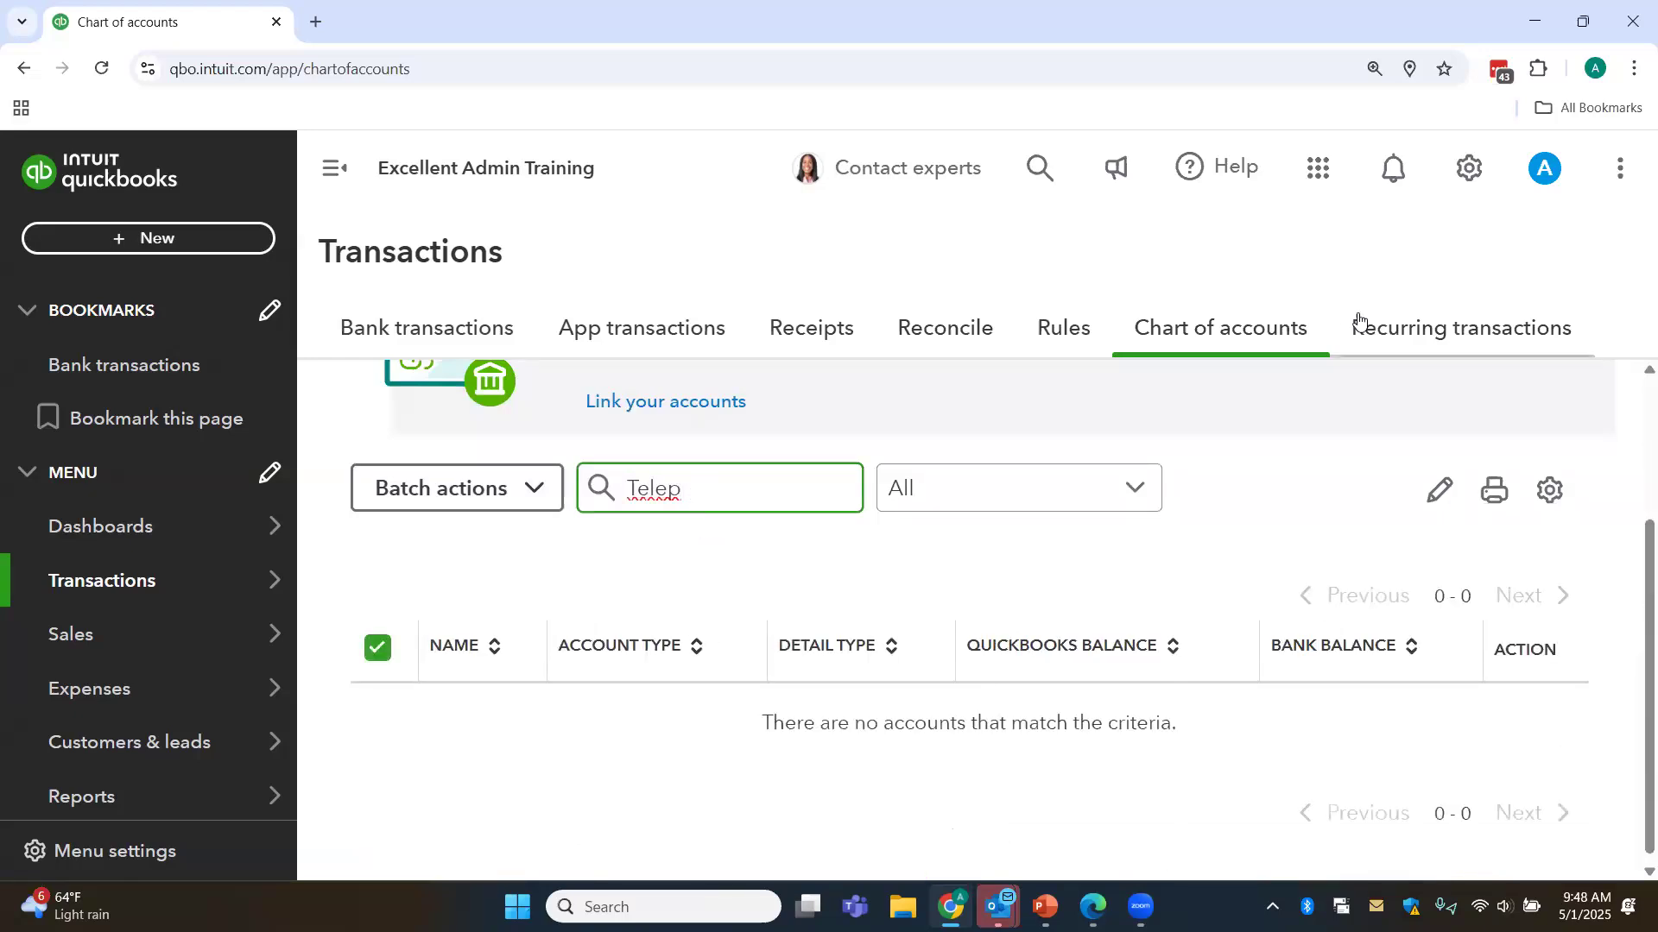
{"action": "scroll", "coordinate": [1426, 548], "scroll_direction": "up", "scroll_amount": 3}
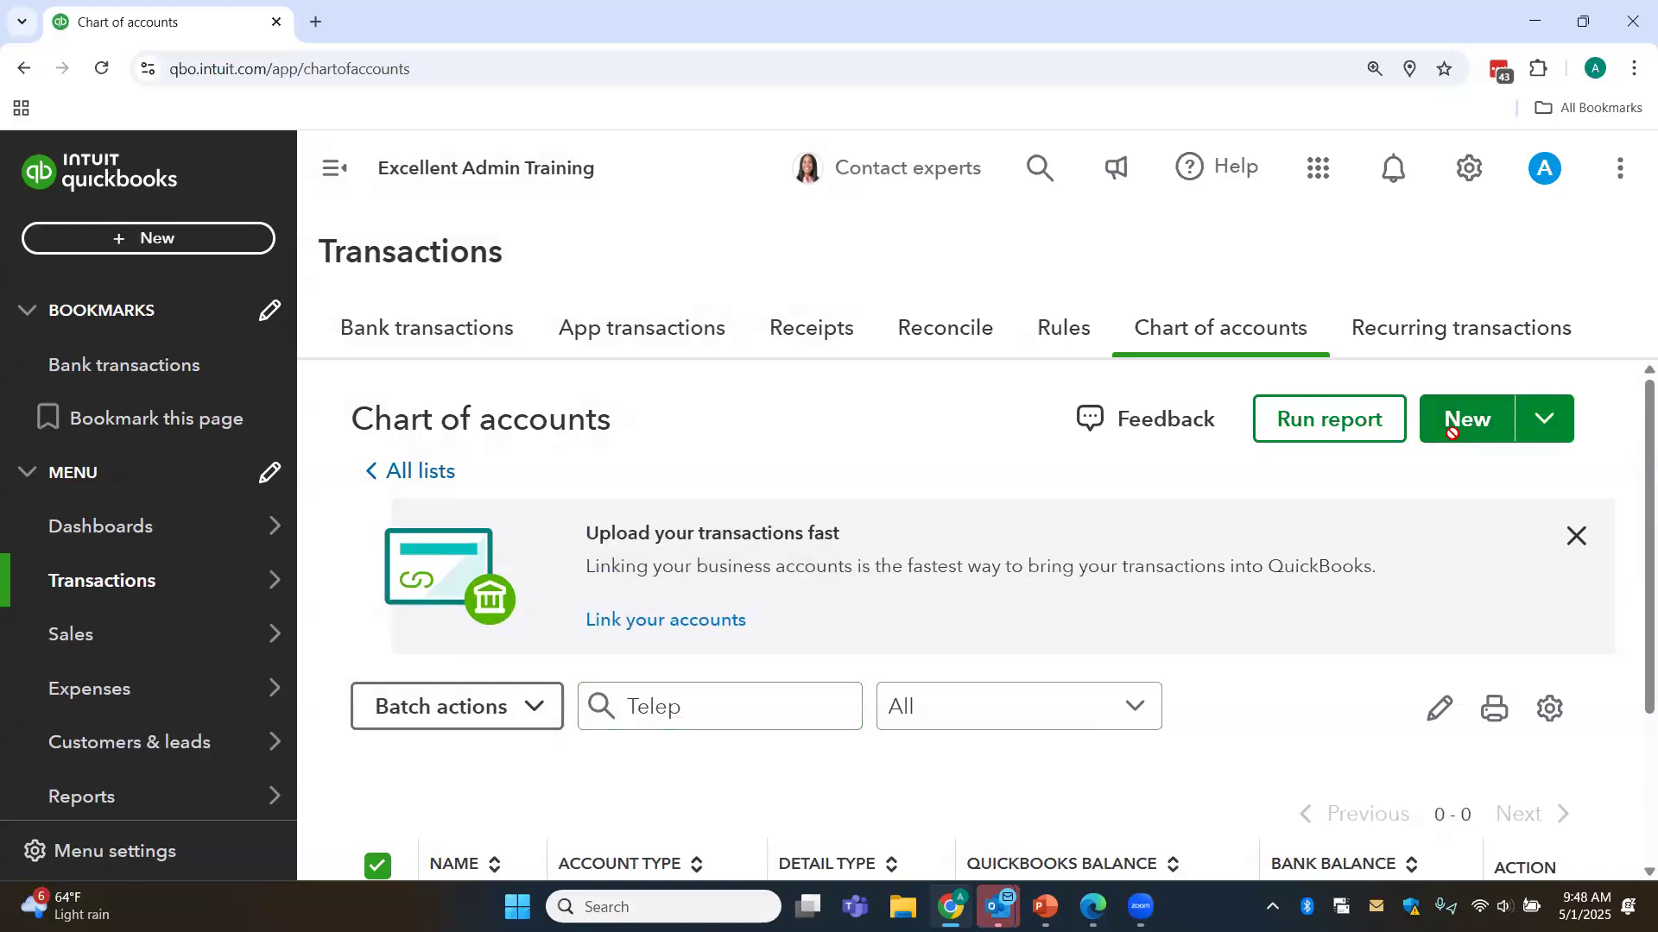
{"action": "left_click", "coordinate": [1470, 422]}
{"action": "left_click", "coordinate": [1111, 292]}
Step: Save a 'Telephone' account with type Expenses and detail type Utilities
{"action": "type", "text": "Tele"}
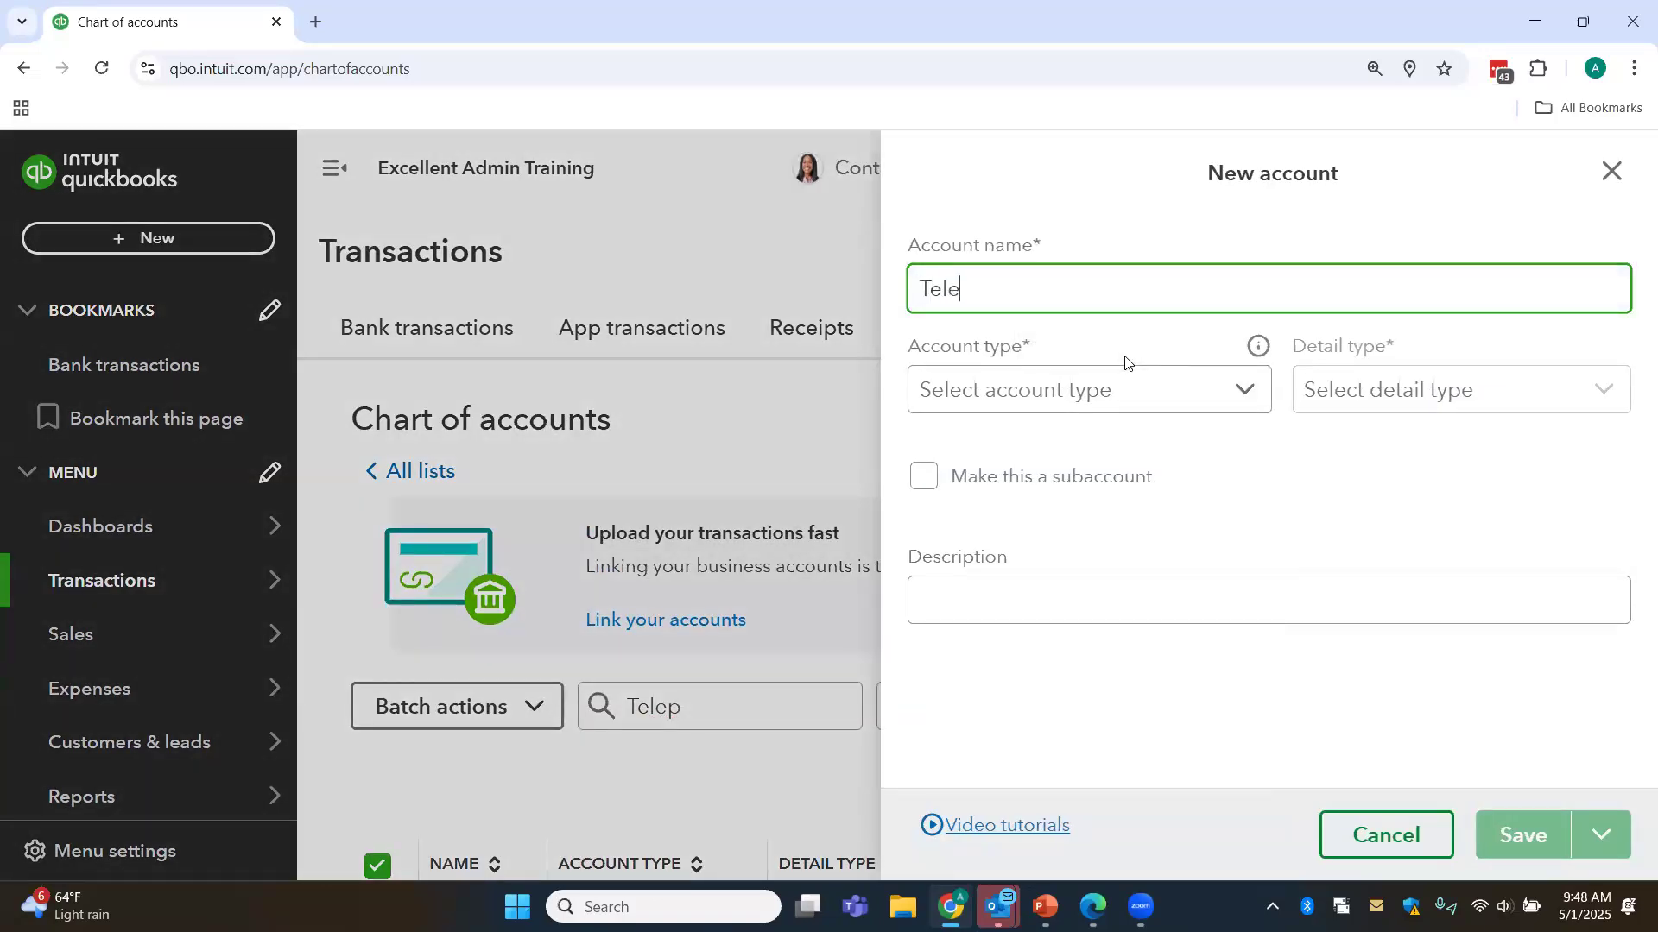
{"action": "type", "text": "phone"}
{"action": "key", "text": "Tab"}
{"action": "left_click", "coordinate": [1107, 405]}
{"action": "scroll", "coordinate": [1092, 591], "scroll_direction": "down", "scroll_amount": 5}
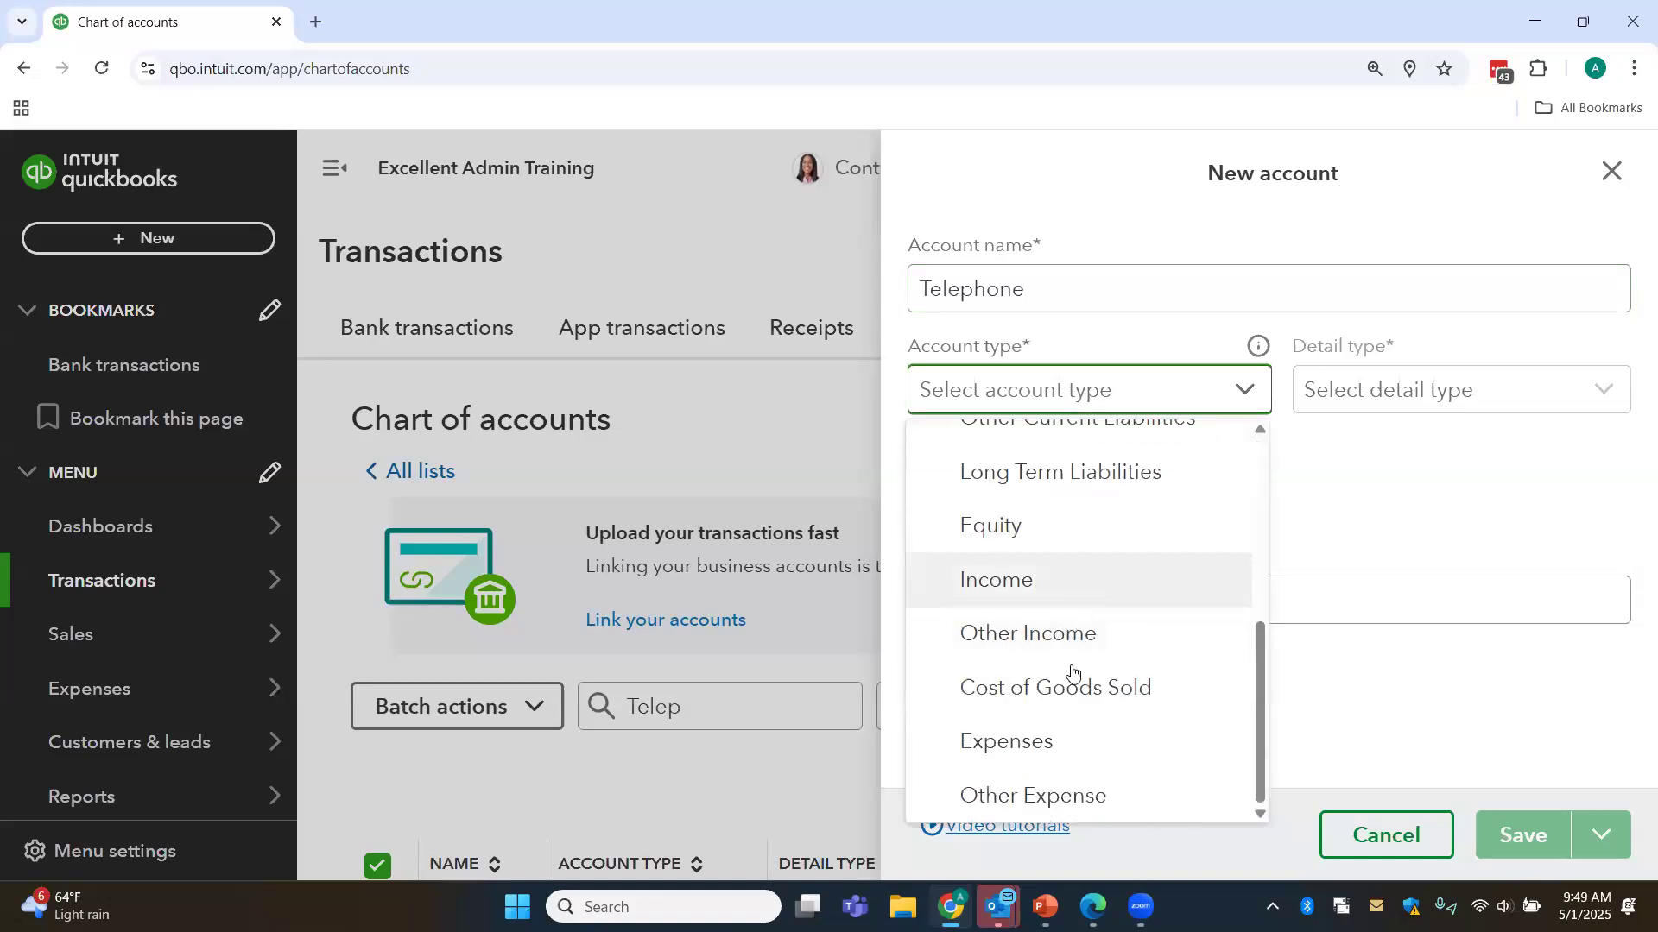
{"action": "left_click", "coordinate": [1053, 741]}
{"action": "left_click", "coordinate": [1391, 405]}
{"action": "scroll", "coordinate": [1373, 630], "scroll_direction": "down", "scroll_amount": 5}
{"action": "scroll", "coordinate": [1372, 632], "scroll_direction": "down", "scroll_amount": 8}
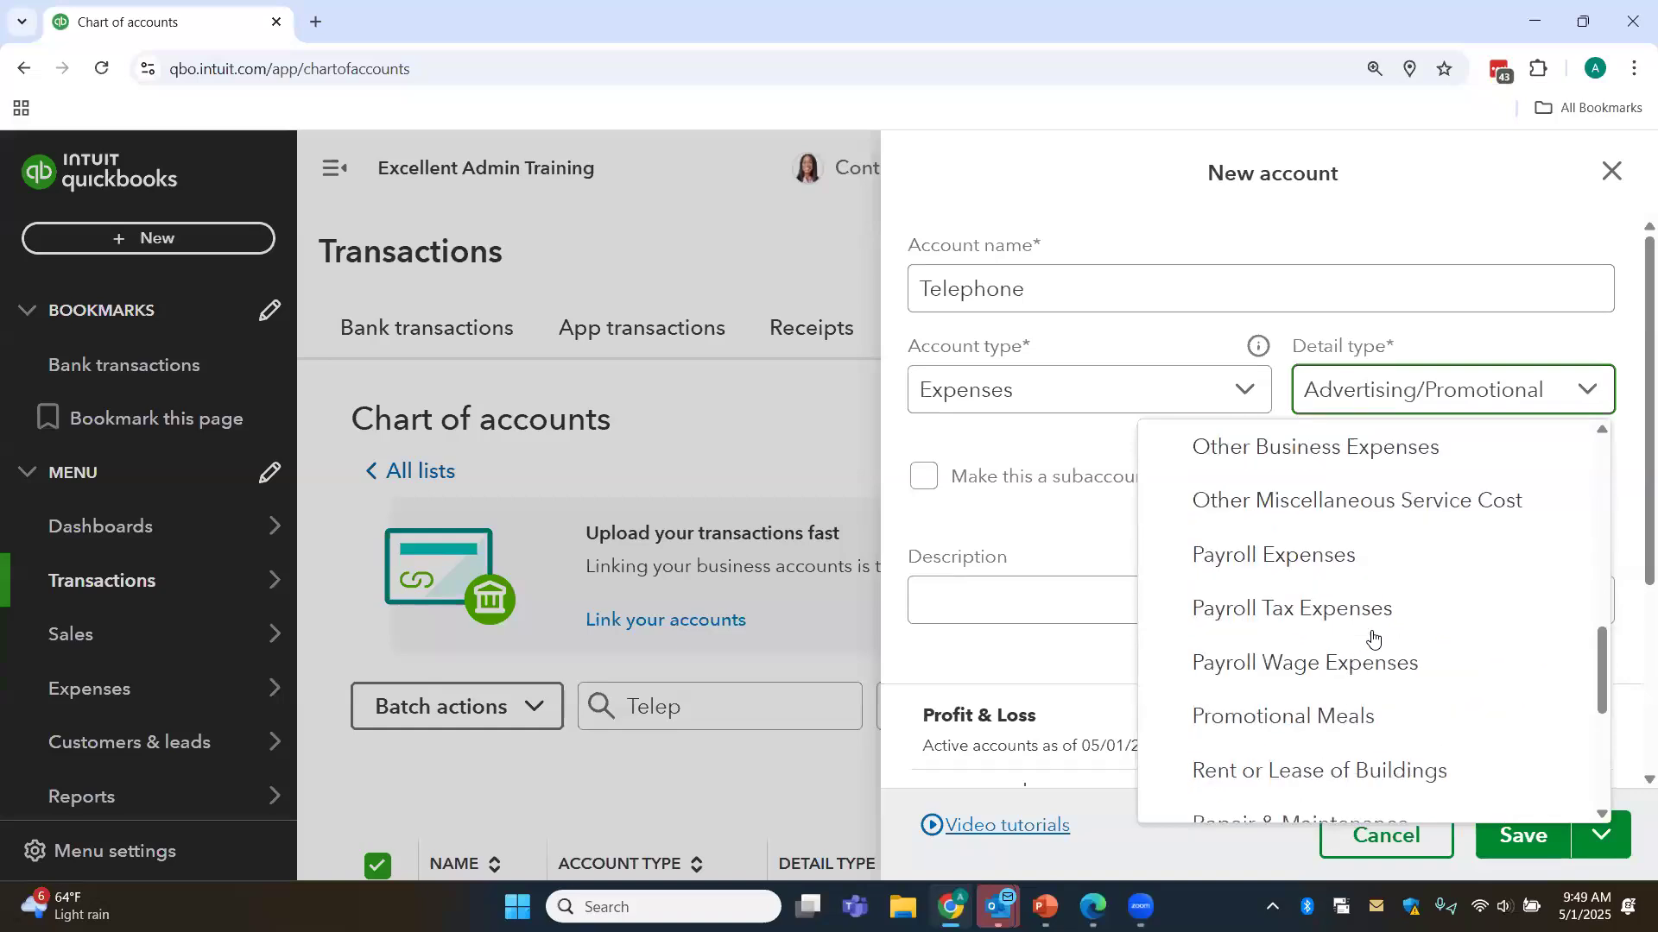
{"action": "scroll", "coordinate": [1373, 636], "scroll_direction": "down", "scroll_amount": 3}
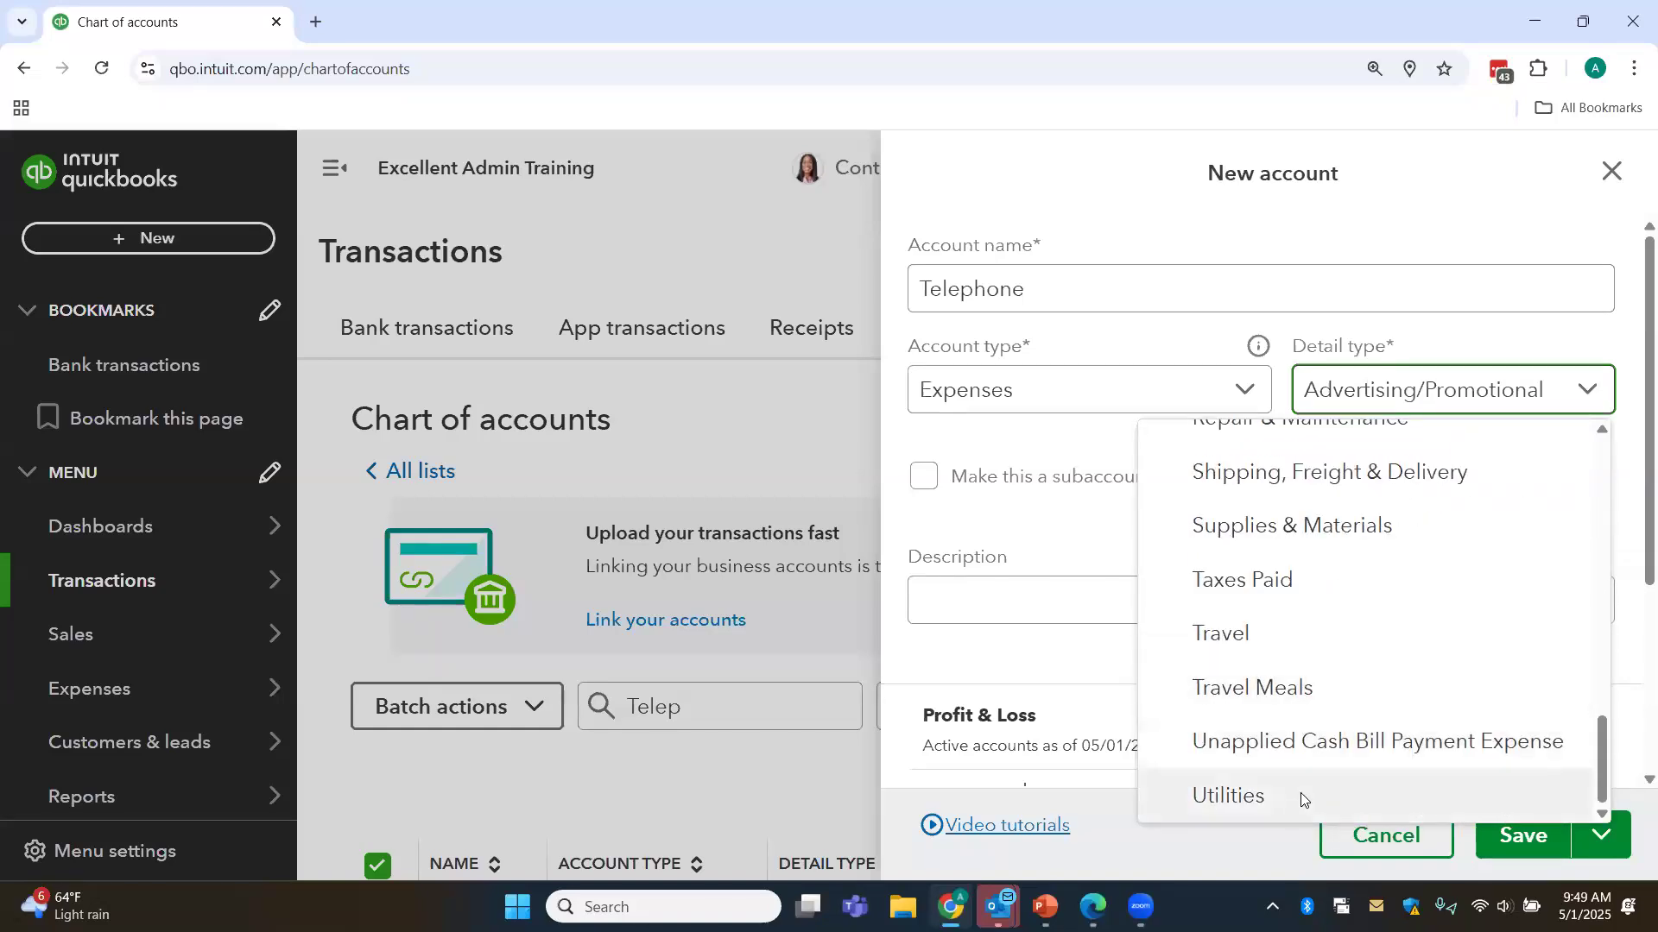
{"action": "left_click", "coordinate": [1298, 795]}
{"action": "left_click", "coordinate": [1478, 851]}
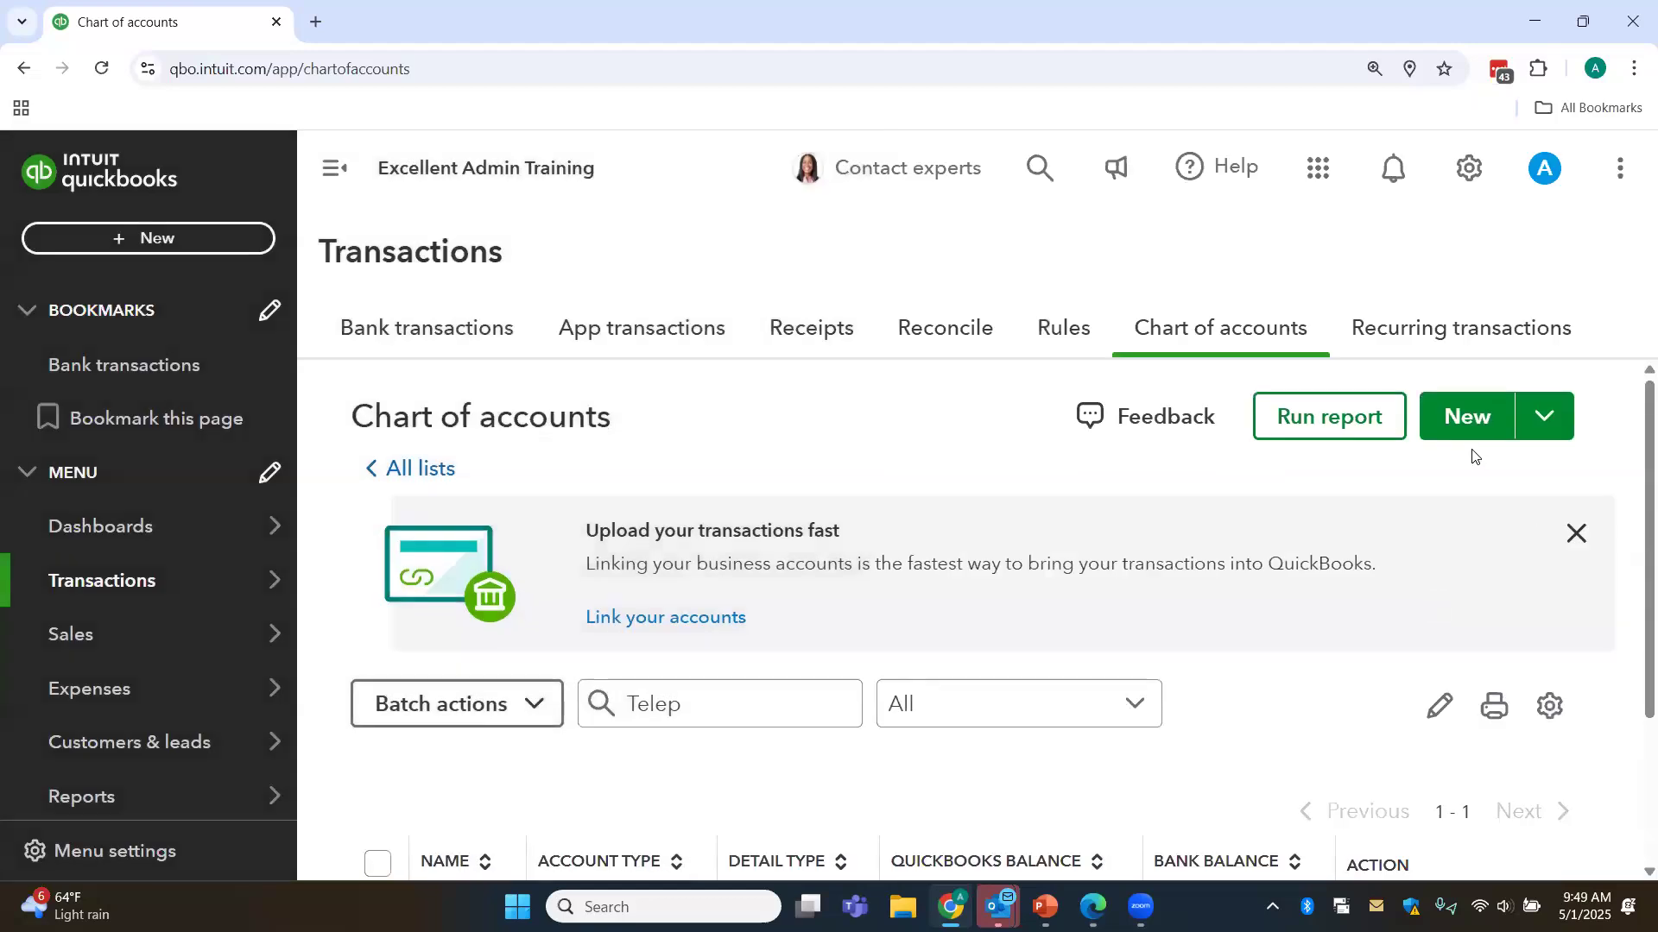
Step: Save an 'Internet' account with type Expenses and detail type Utilities
{"action": "left_click", "coordinate": [1467, 427]}
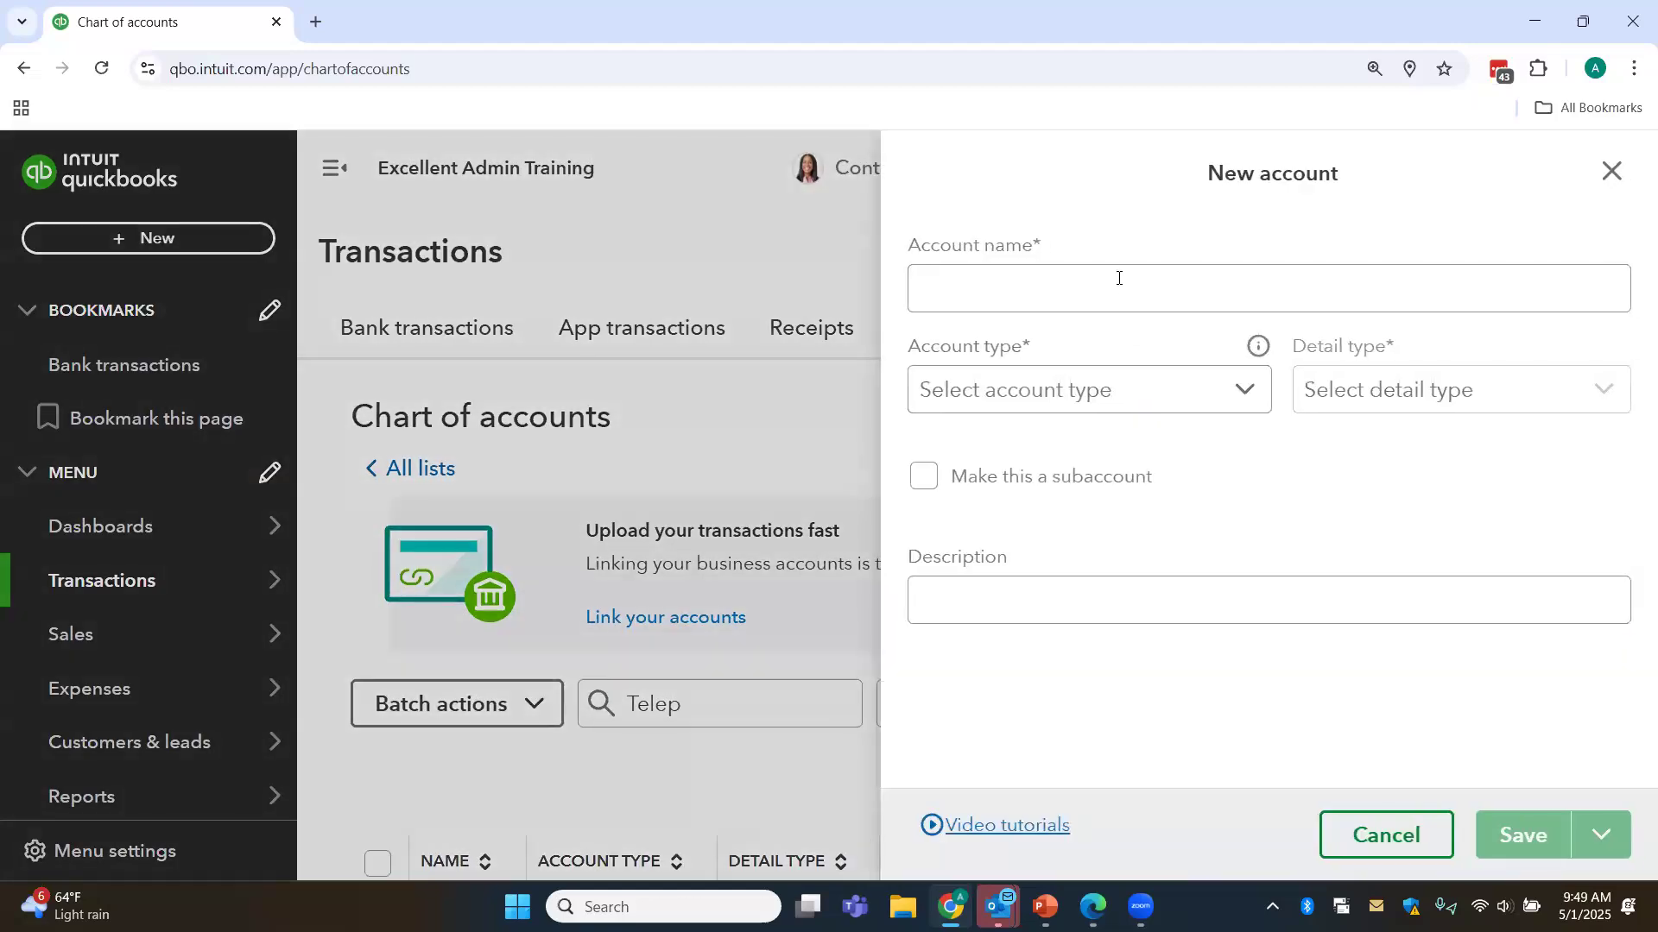
{"action": "type", "text": "Internet"}
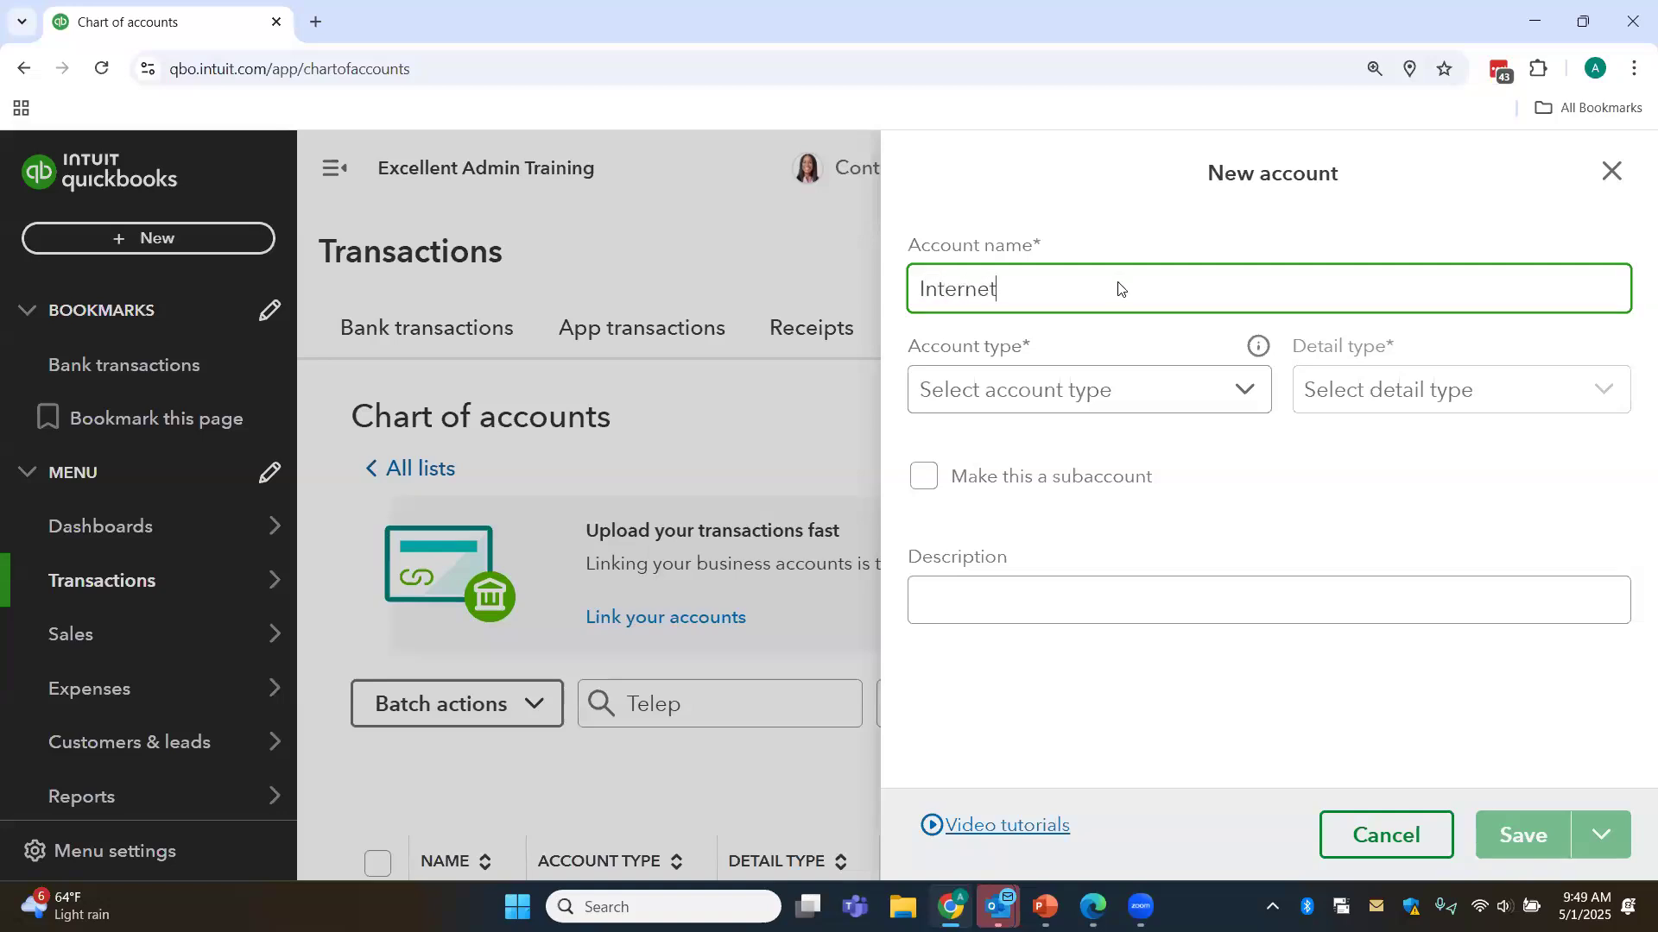
{"action": "left_click", "coordinate": [1044, 407]}
{"action": "scroll", "coordinate": [1062, 729], "scroll_direction": "down", "scroll_amount": 5}
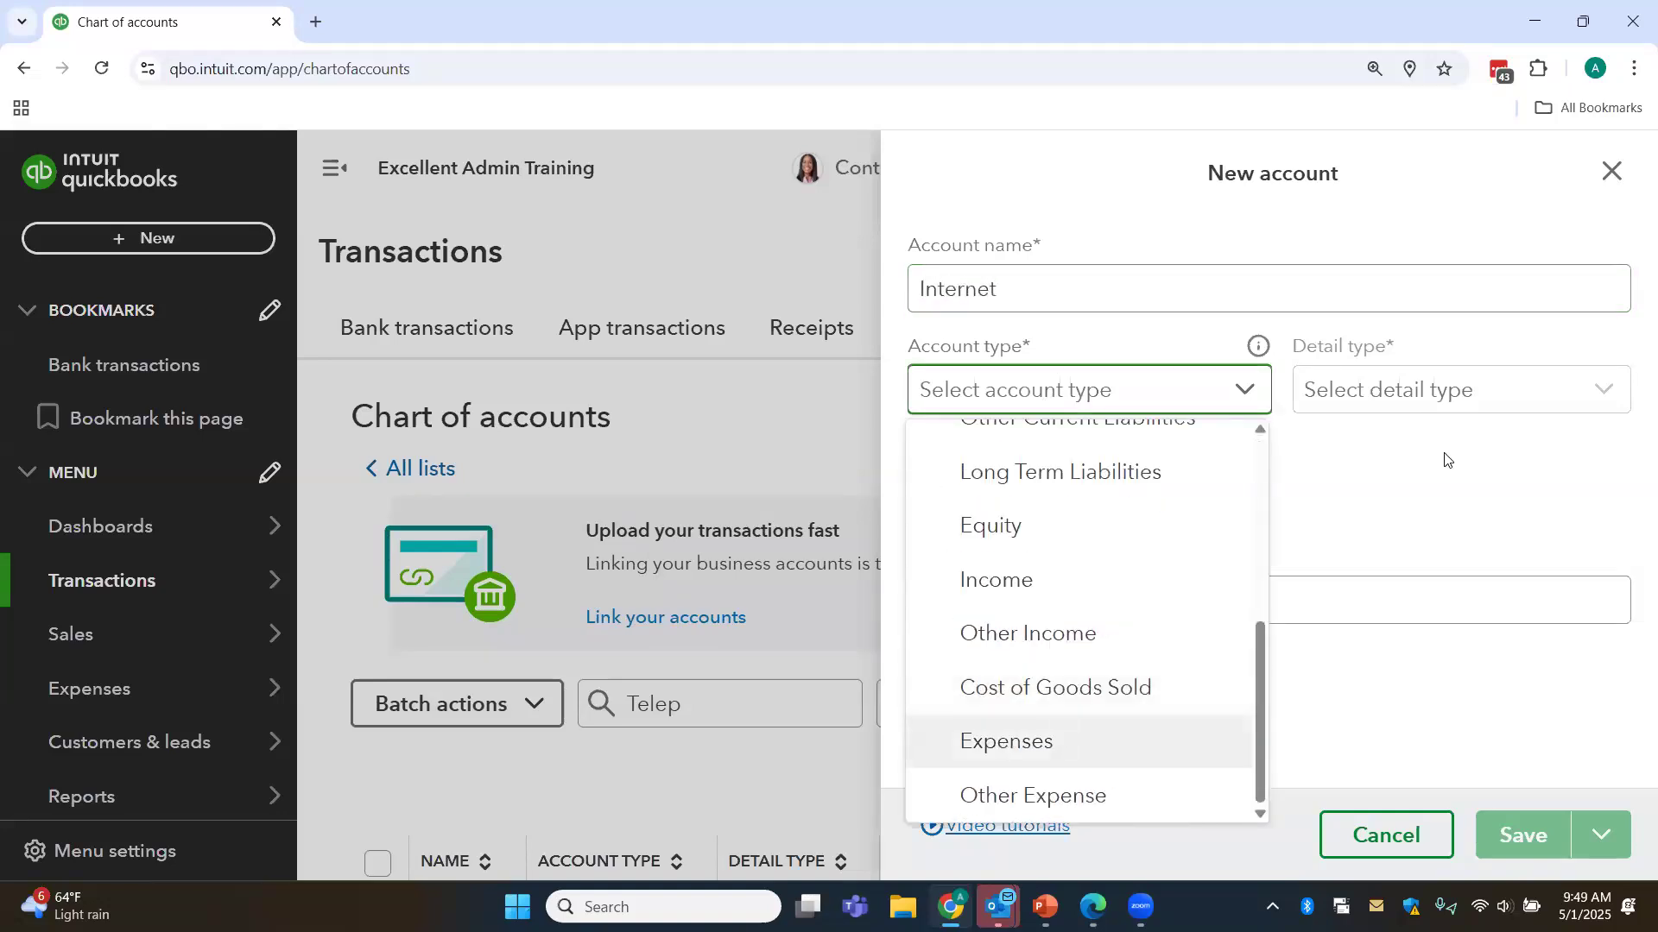
{"action": "key", "text": "Return"}
{"action": "left_click", "coordinate": [1465, 389]}
{"action": "scroll", "coordinate": [1410, 587], "scroll_direction": "down", "scroll_amount": 6}
{"action": "scroll", "coordinate": [1410, 613], "scroll_direction": "down", "scroll_amount": 6}
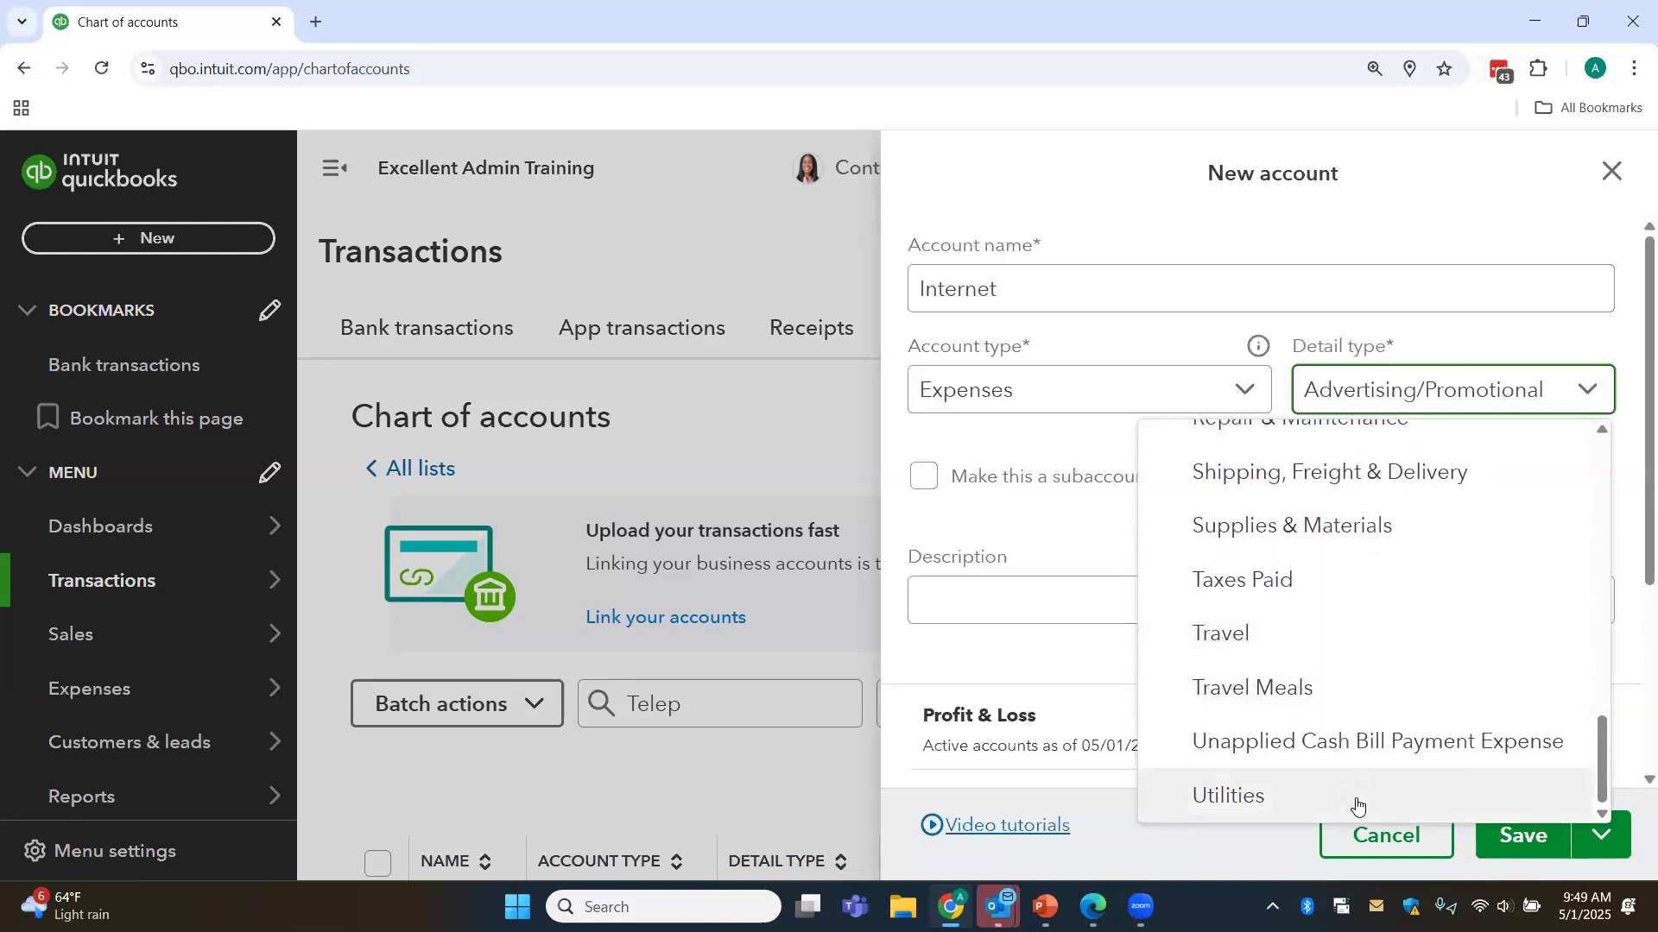
{"action": "left_click", "coordinate": [1357, 804]}
{"action": "left_click", "coordinate": [1520, 834]}
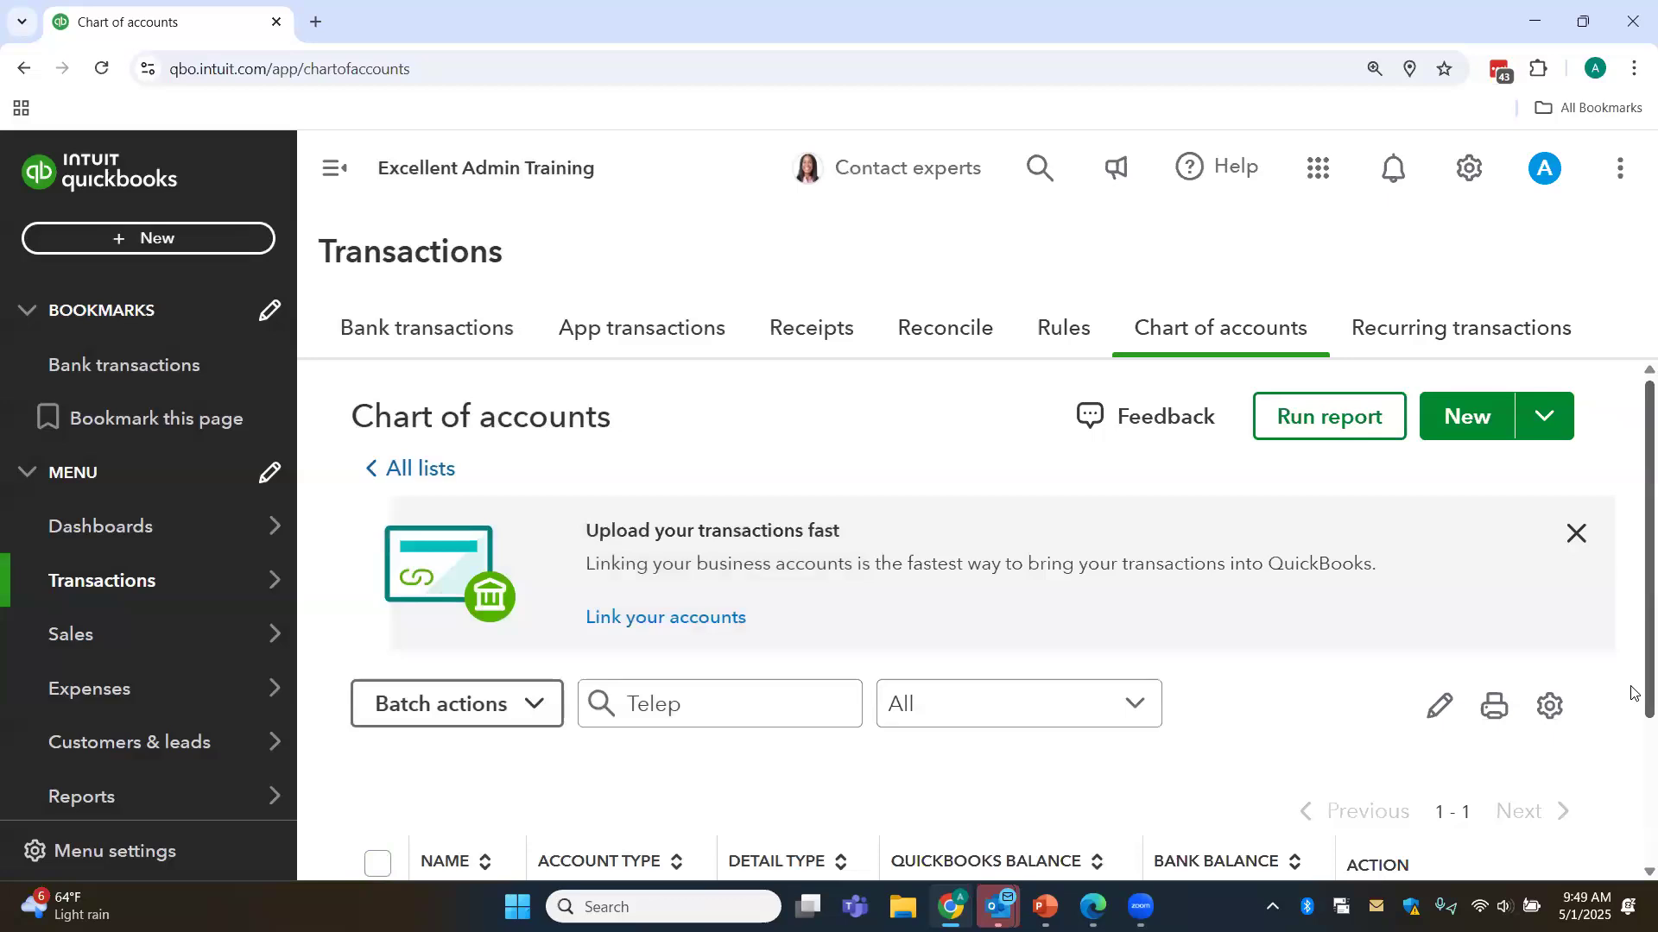
Step: Open Import from the New menu and choose Connect under Select Google Sheet
{"action": "left_click", "coordinate": [1568, 417]}
{"action": "left_click", "coordinate": [1517, 478]}
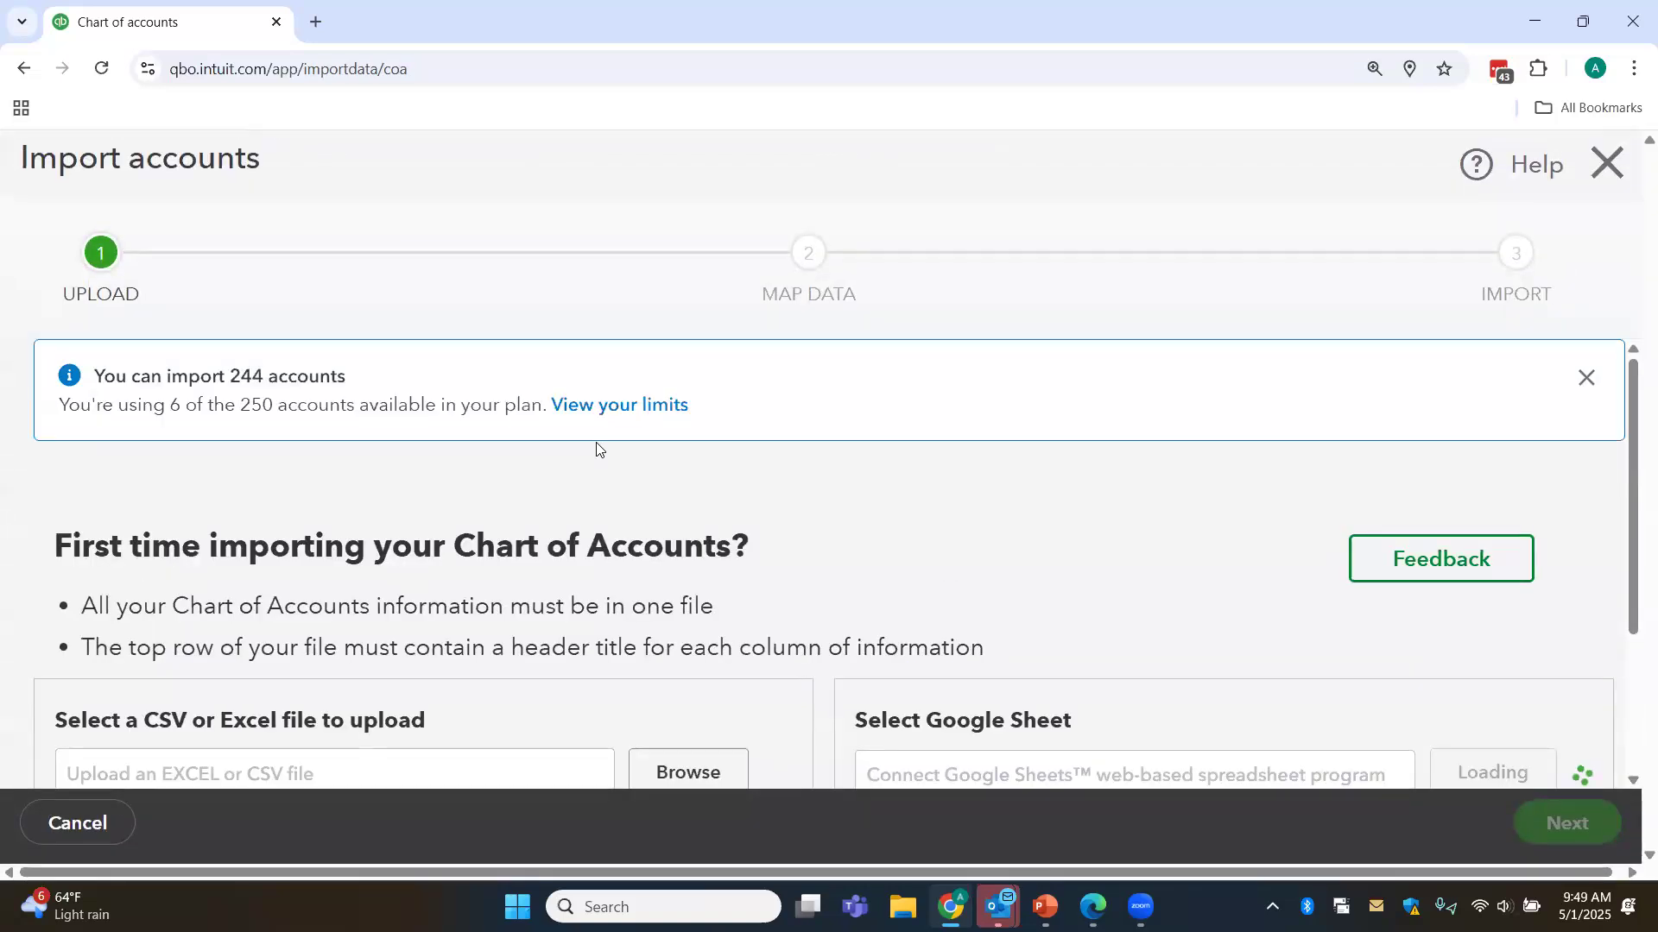
{"action": "scroll", "coordinate": [597, 449], "scroll_direction": "down", "scroll_amount": 2}
{"action": "left_click_drag", "start_coordinate": [144, 506], "coordinate": [238, 511]}
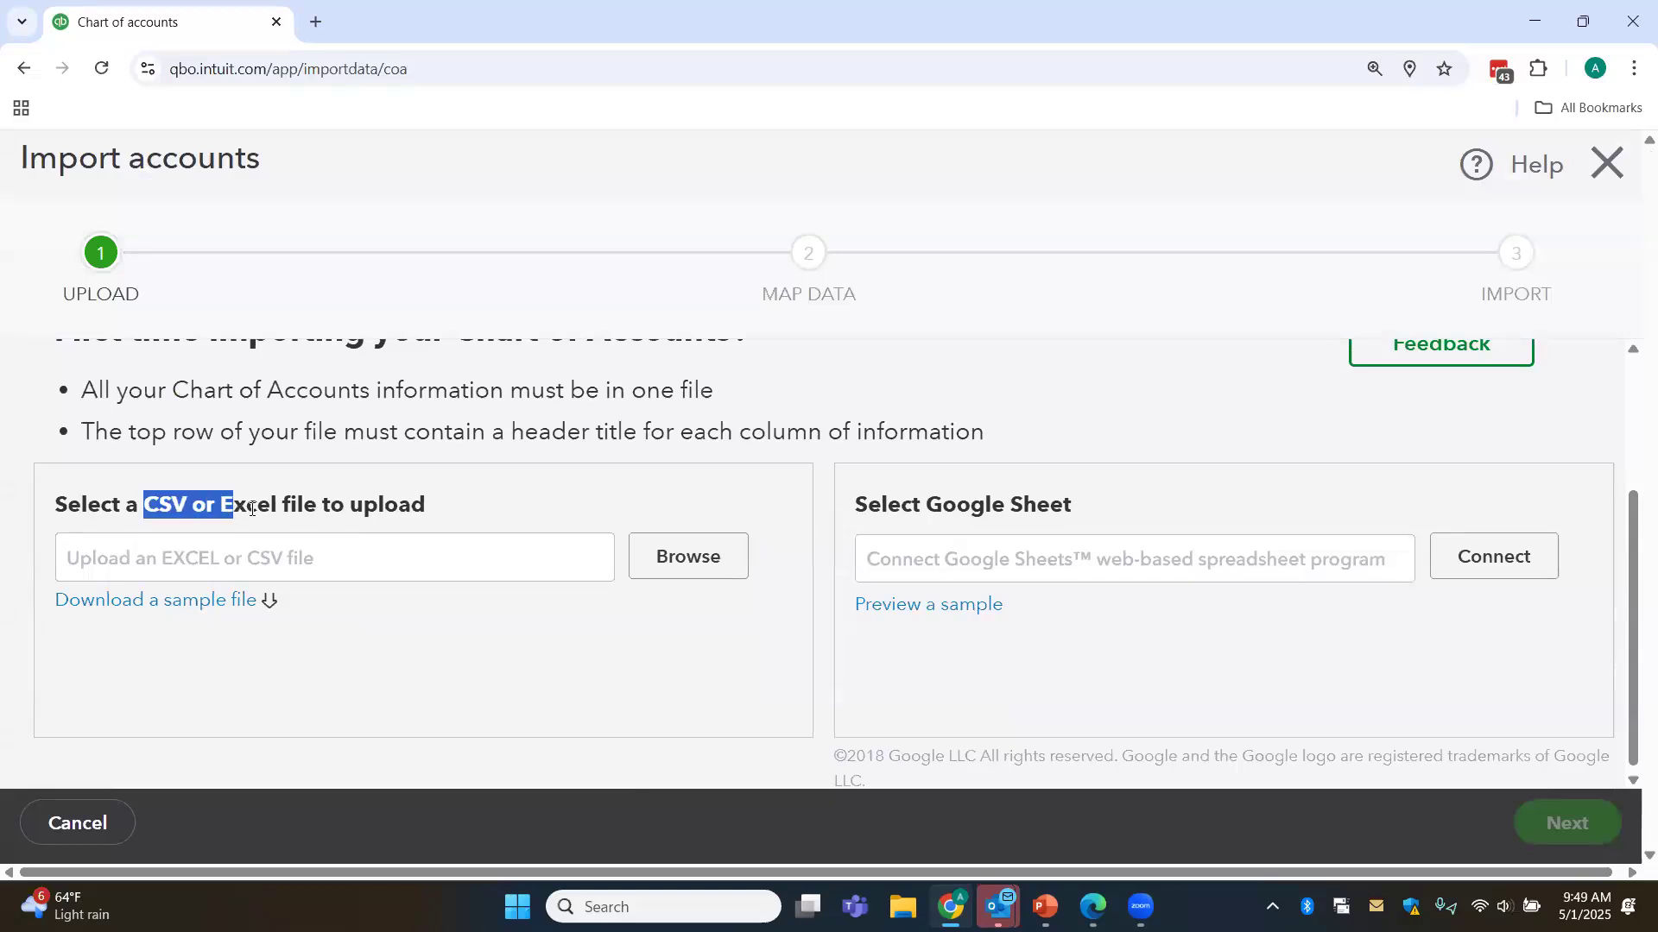
{"action": "left_click_drag", "start_coordinate": [889, 508], "coordinate": [1095, 526]}
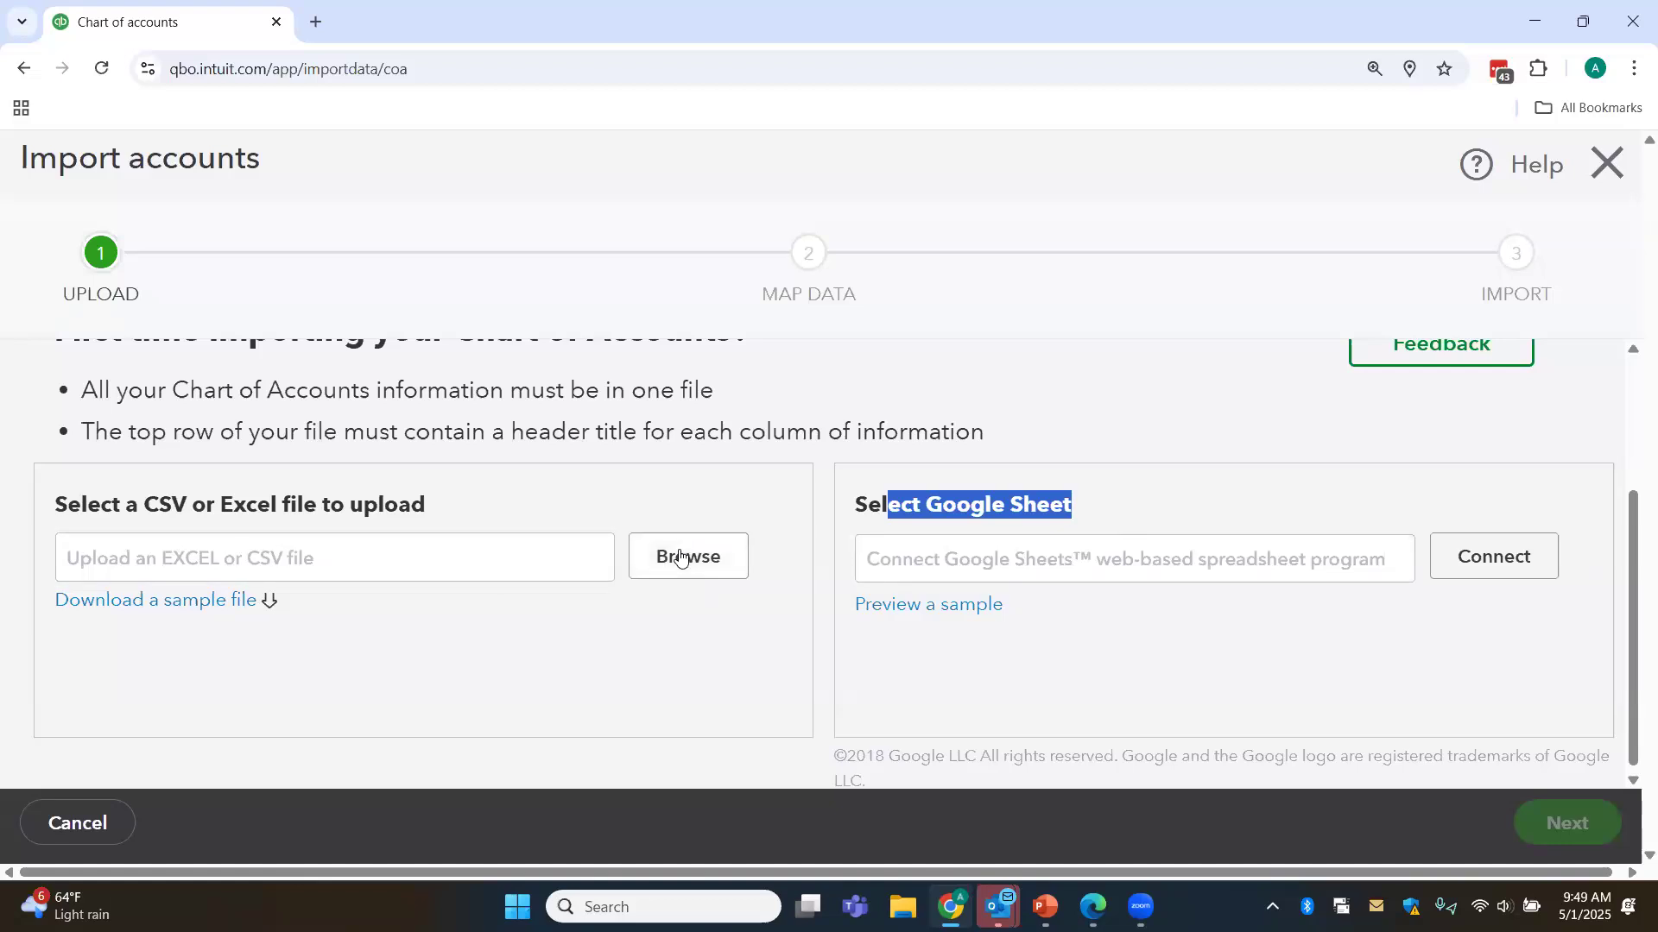
{"action": "left_click", "coordinate": [960, 569]}
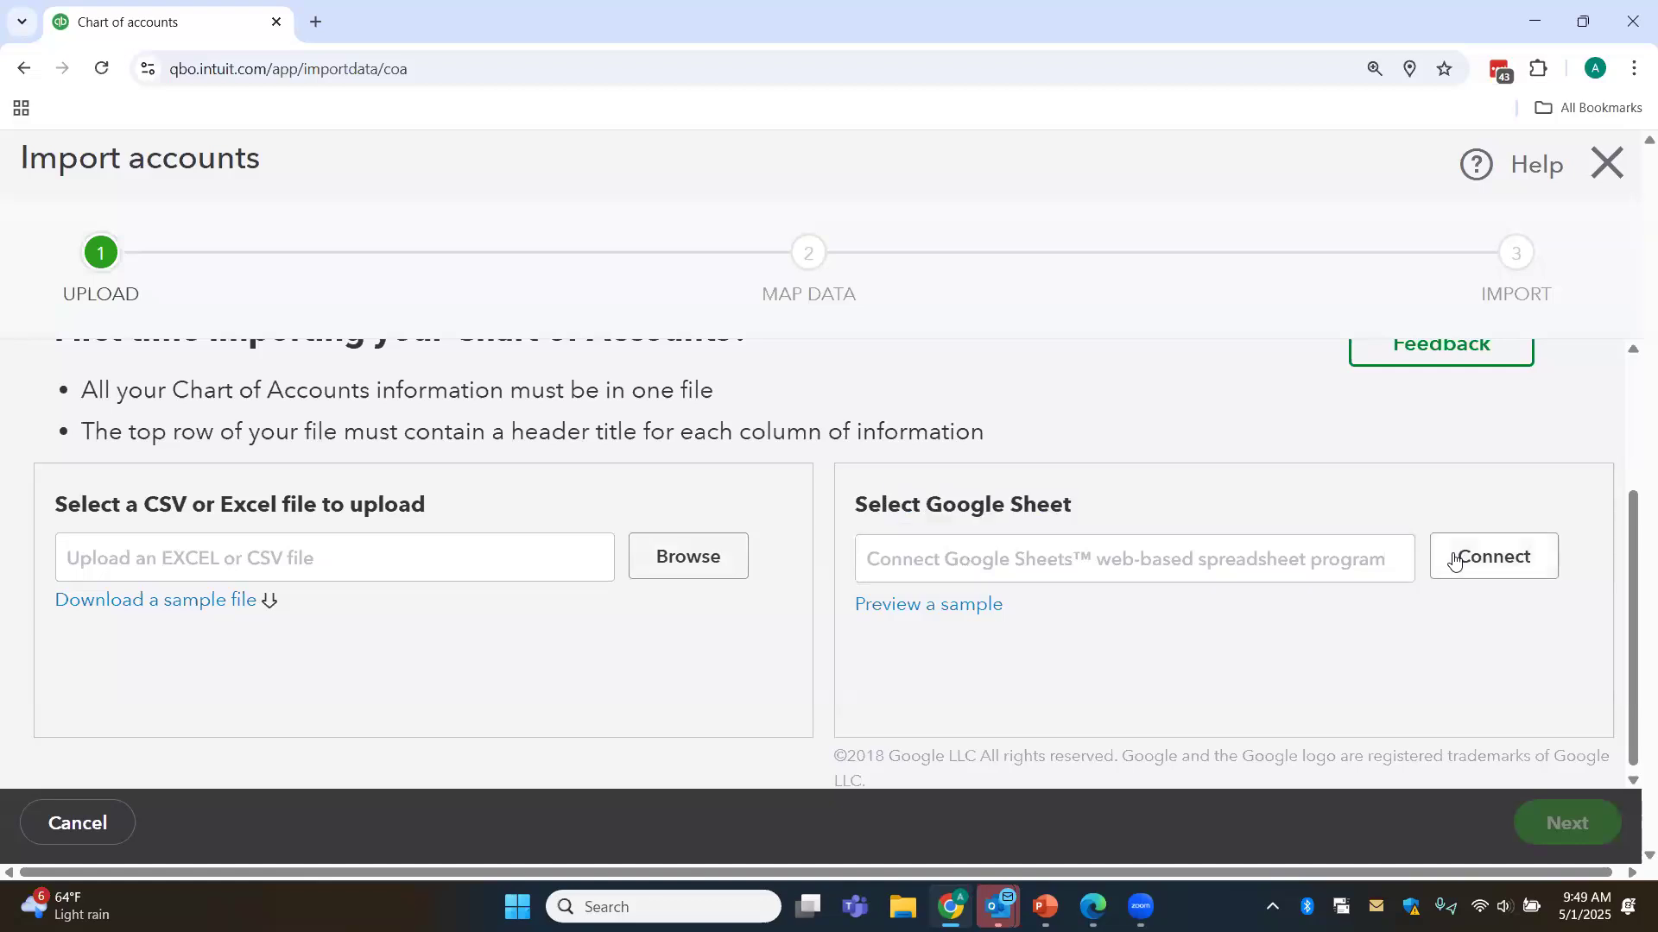
{"action": "left_click", "coordinate": [1454, 562]}
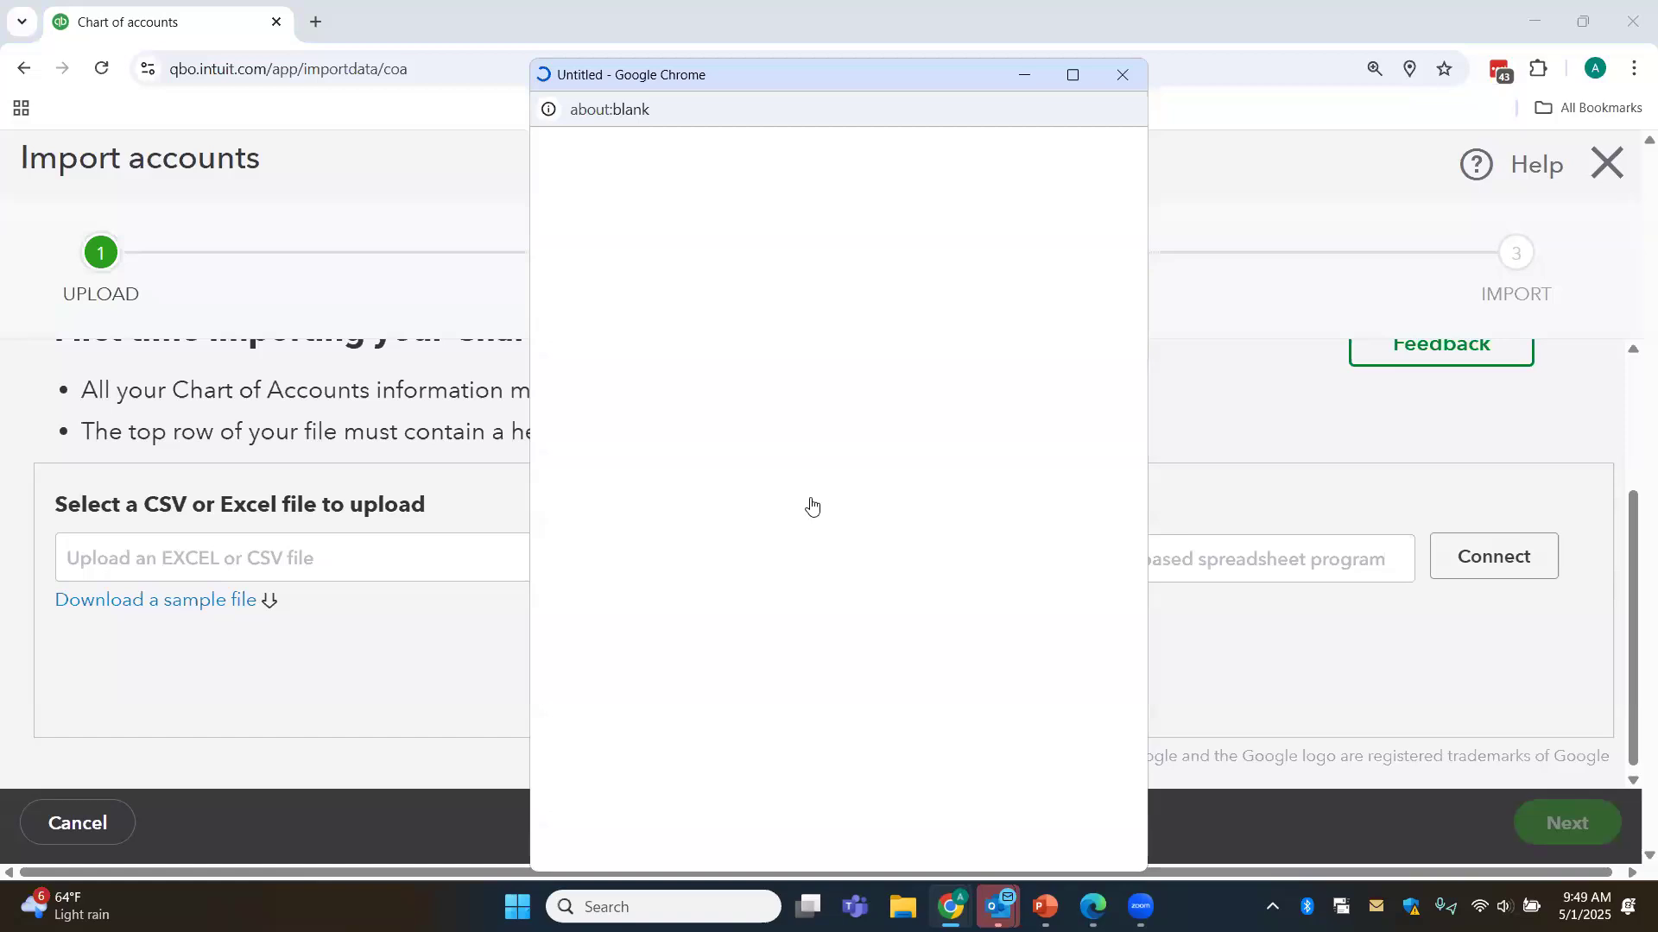
Step: Close the sign-in popup, verify the Google account on the training sheet, then reconnect Google Sheets
{"action": "left_click", "coordinate": [1131, 72]}
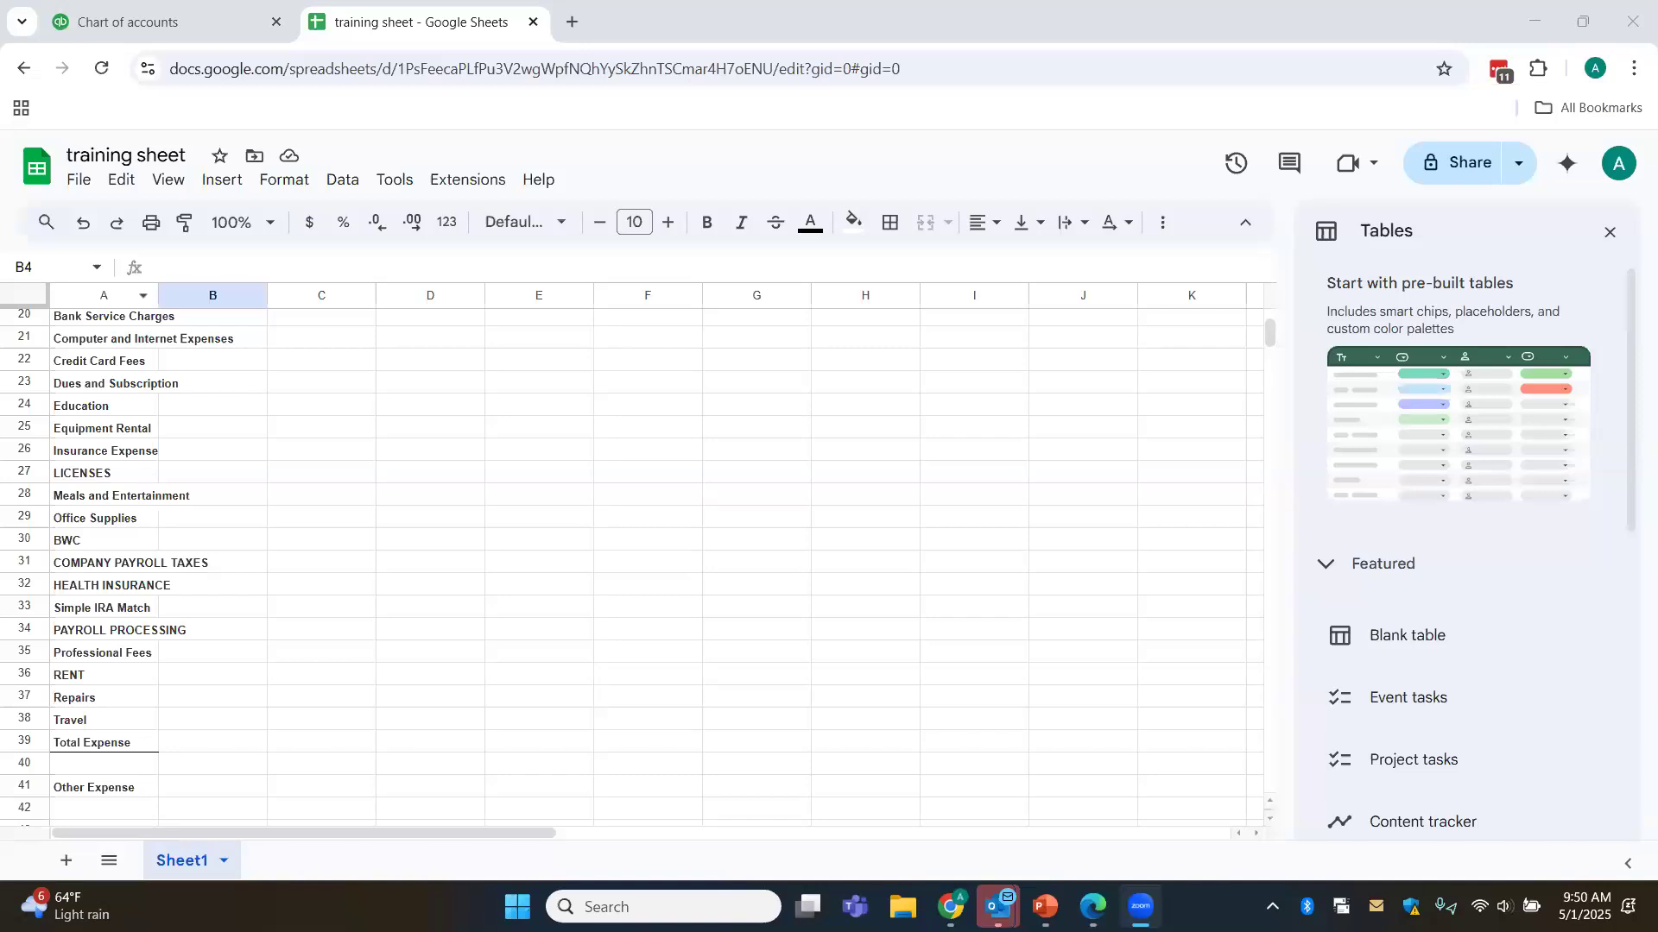
{"action": "scroll", "coordinate": [740, 633], "scroll_direction": "down", "scroll_amount": 2}
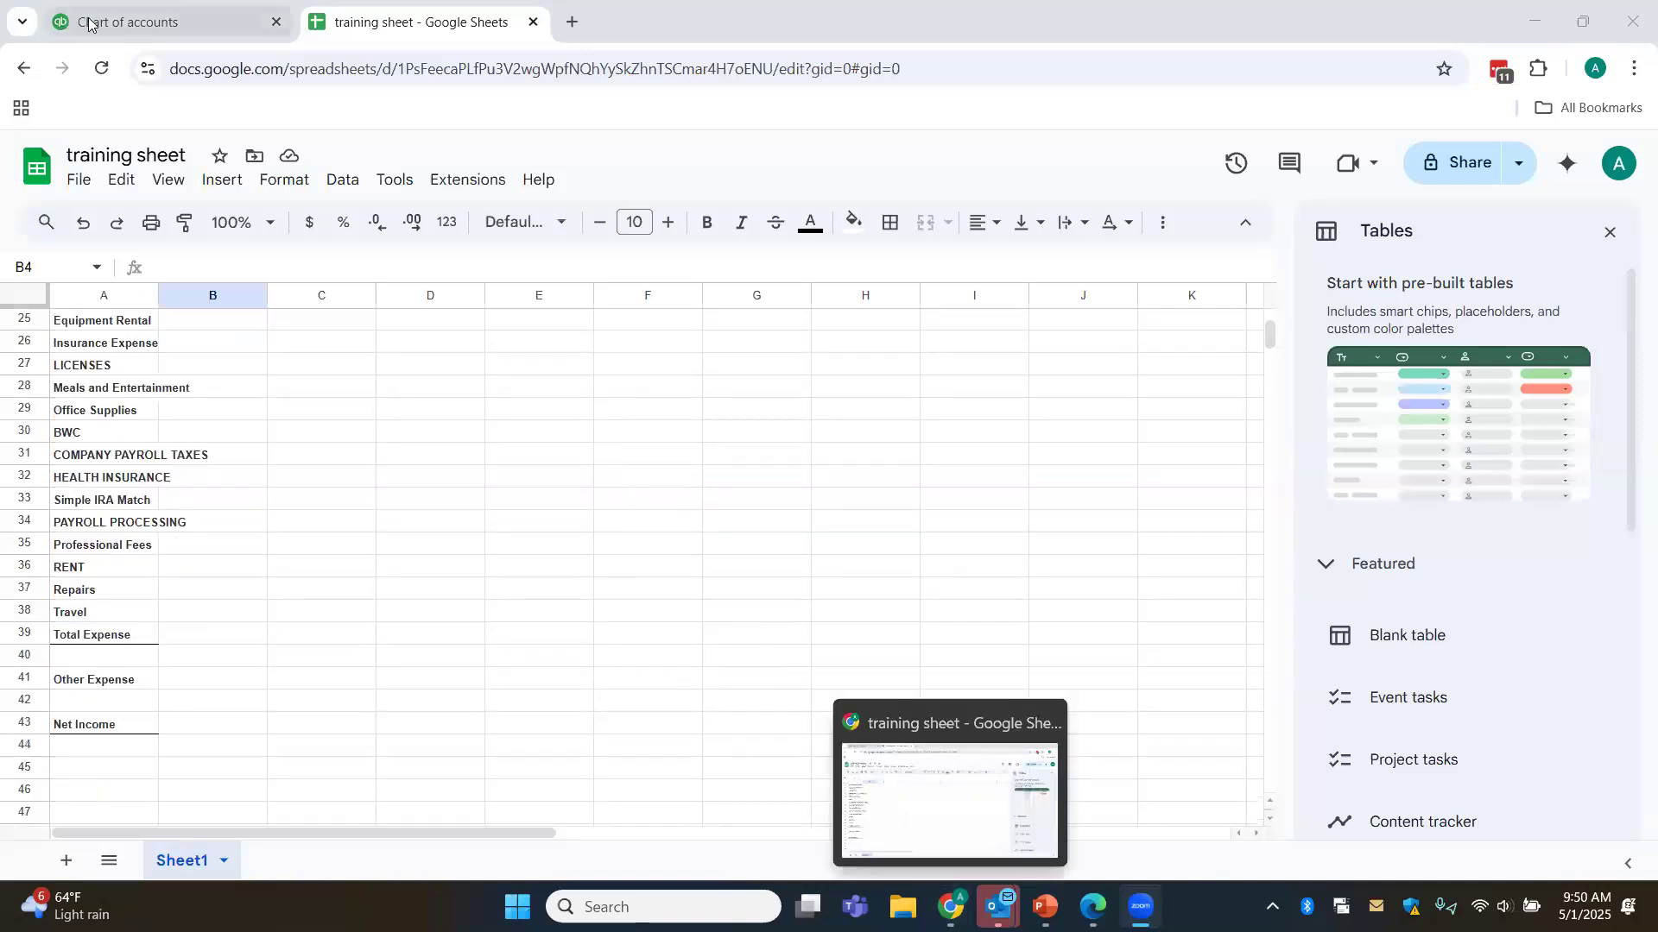
{"action": "key", "text": "ctrl+shift+Tab"}
{"action": "left_click", "coordinate": [1473, 556]}
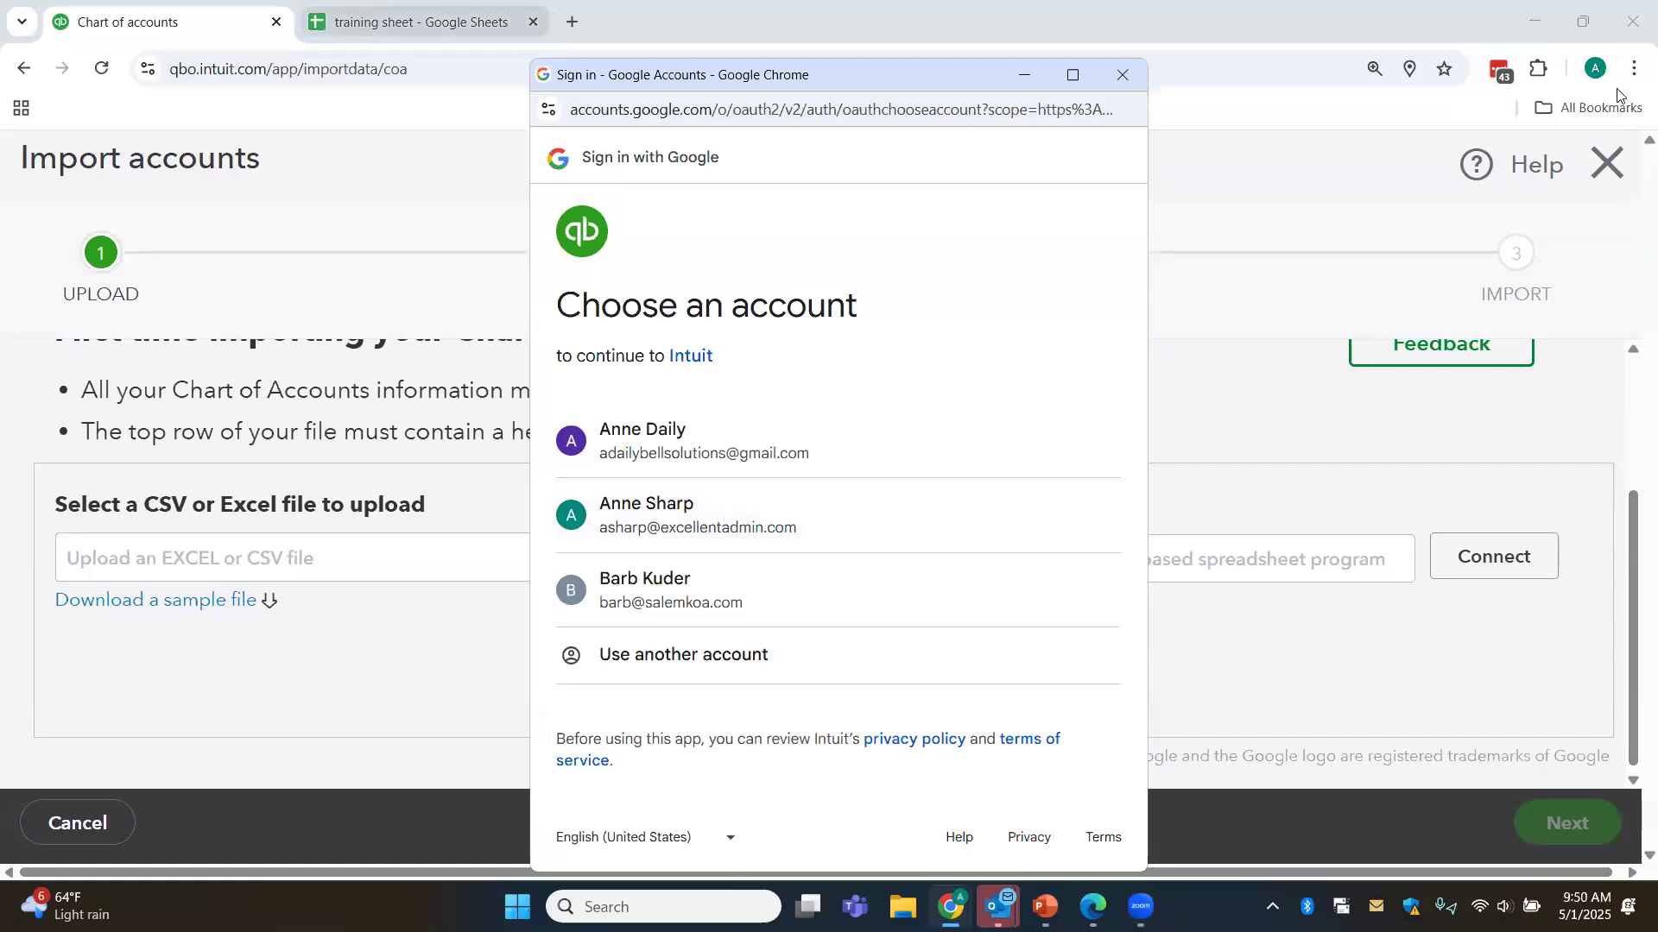
{"action": "left_click", "coordinate": [371, 19]}
{"action": "left_click", "coordinate": [1617, 165]}
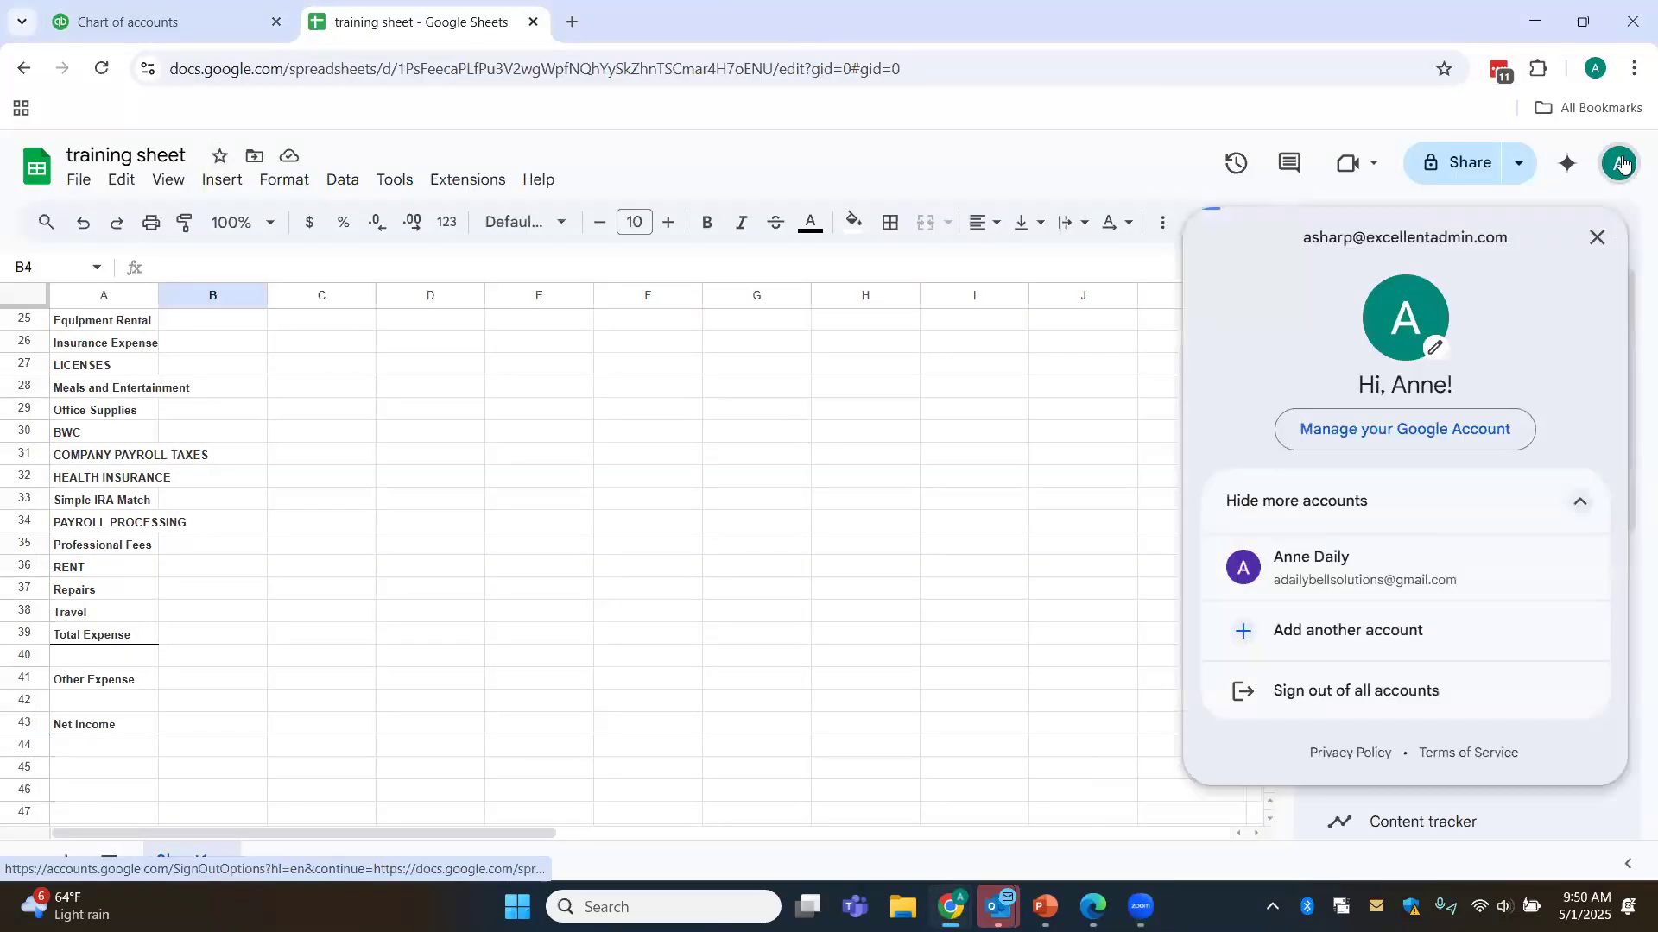
{"action": "left_click", "coordinate": [77, 4]}
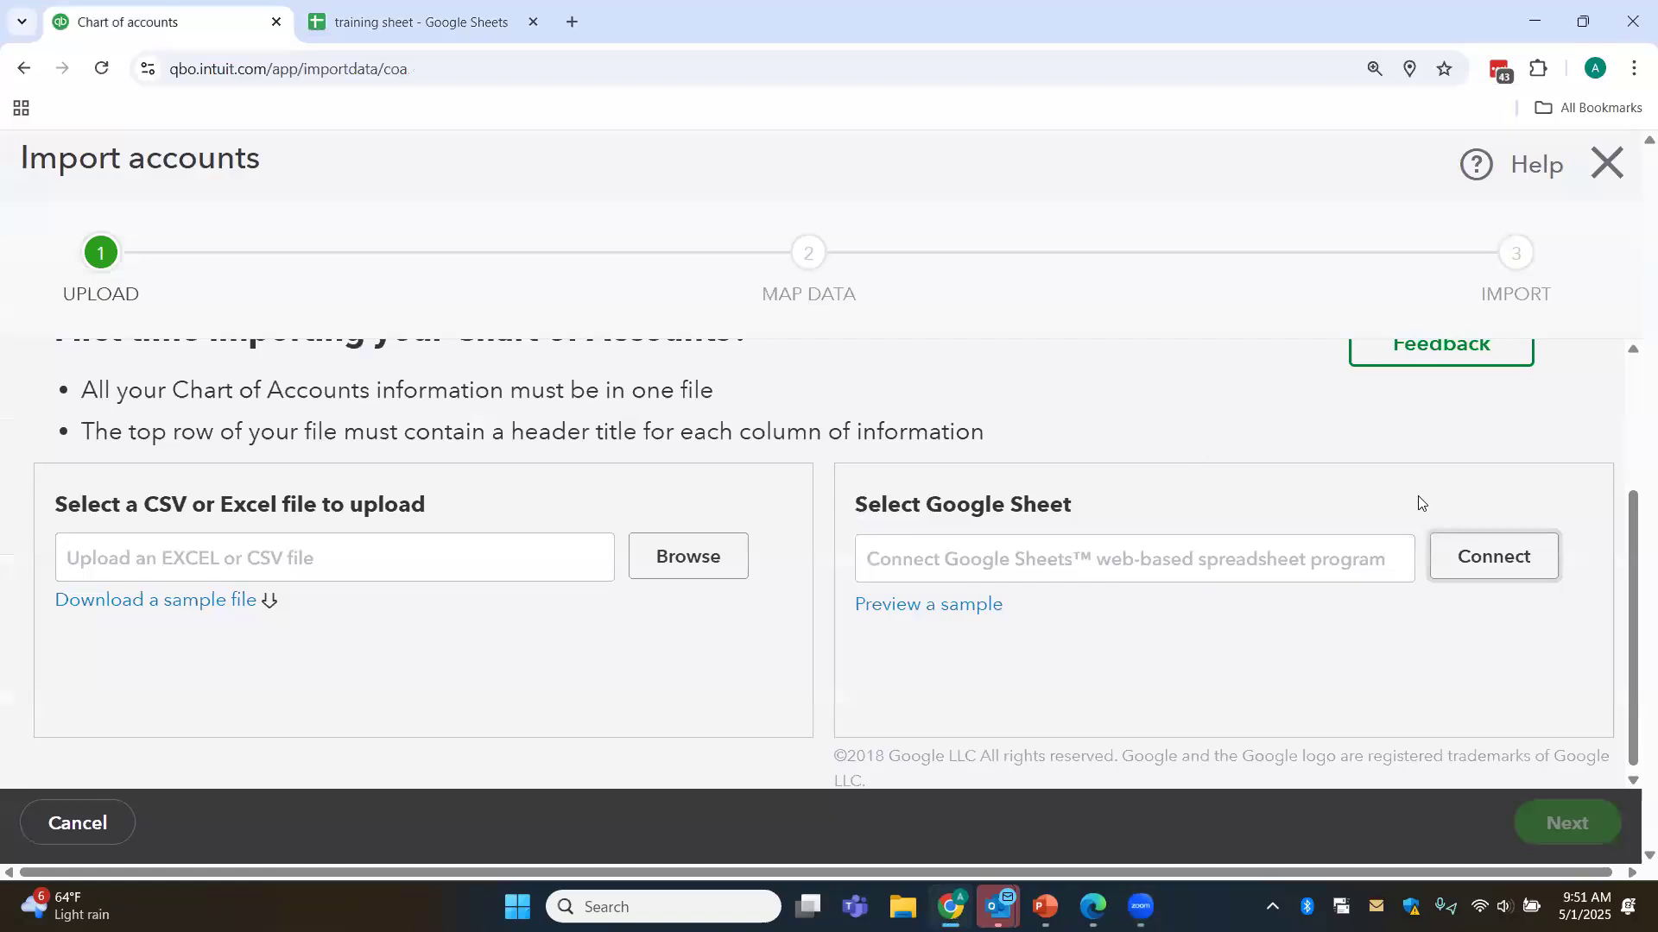
{"action": "left_click", "coordinate": [1472, 553]}
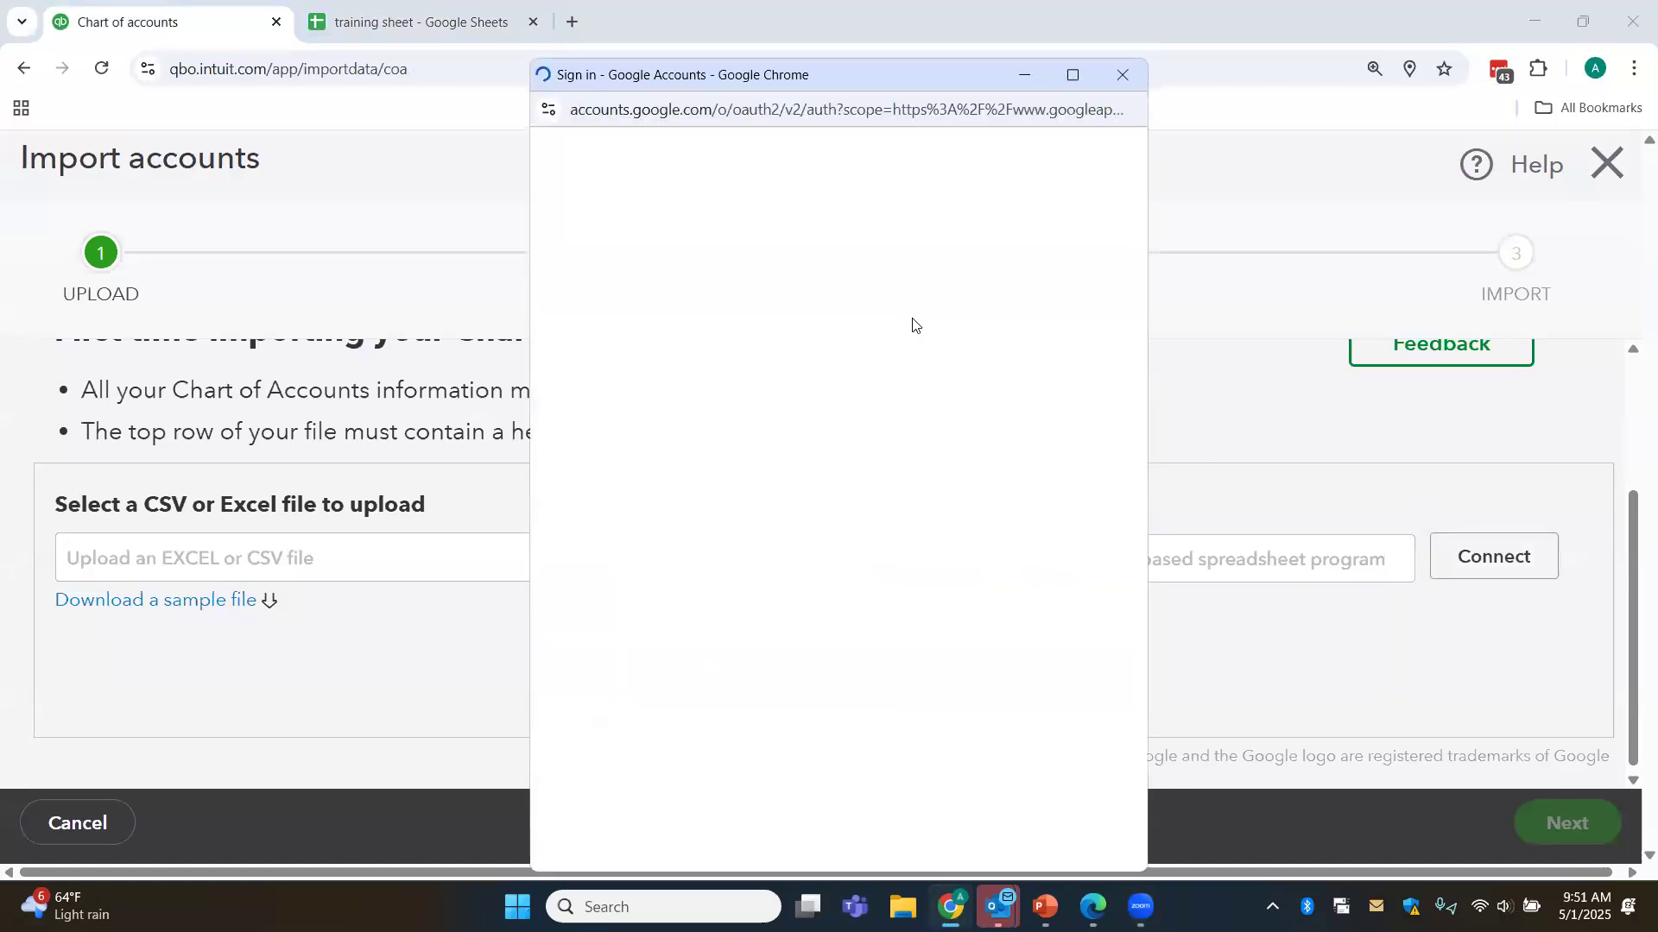
Step: Sign in with the Google account and allow Intuit access to it
{"action": "left_click", "coordinate": [783, 537]}
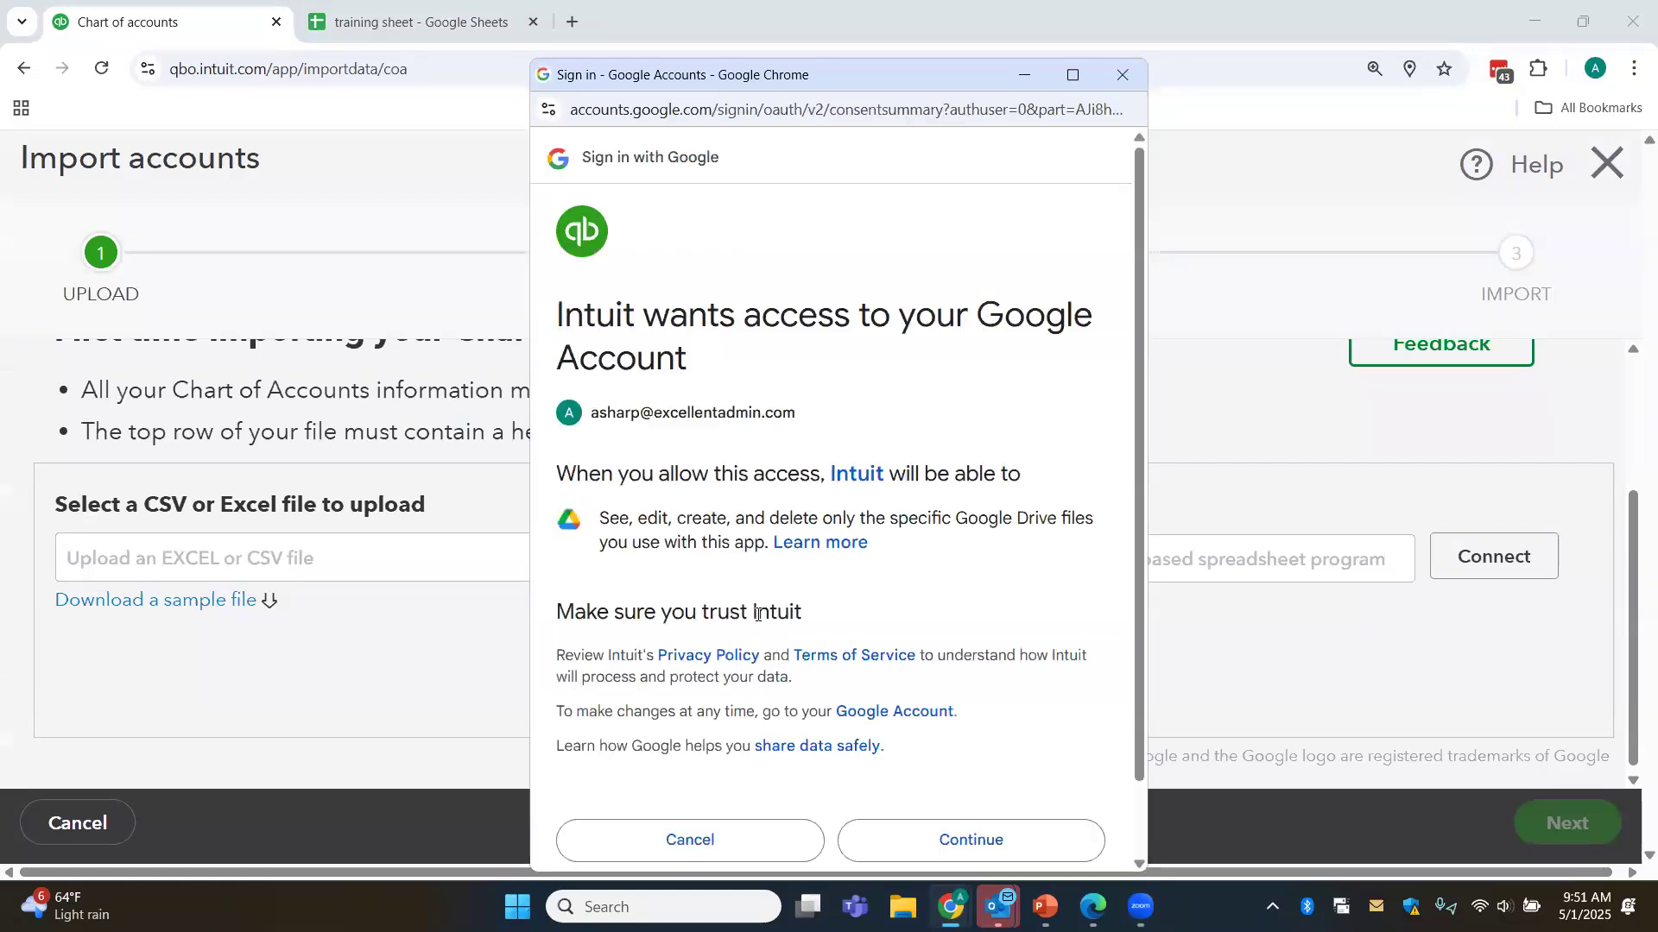
{"action": "scroll", "coordinate": [1038, 781], "scroll_direction": "down", "scroll_amount": 1}
{"action": "left_click", "coordinate": [1034, 750]}
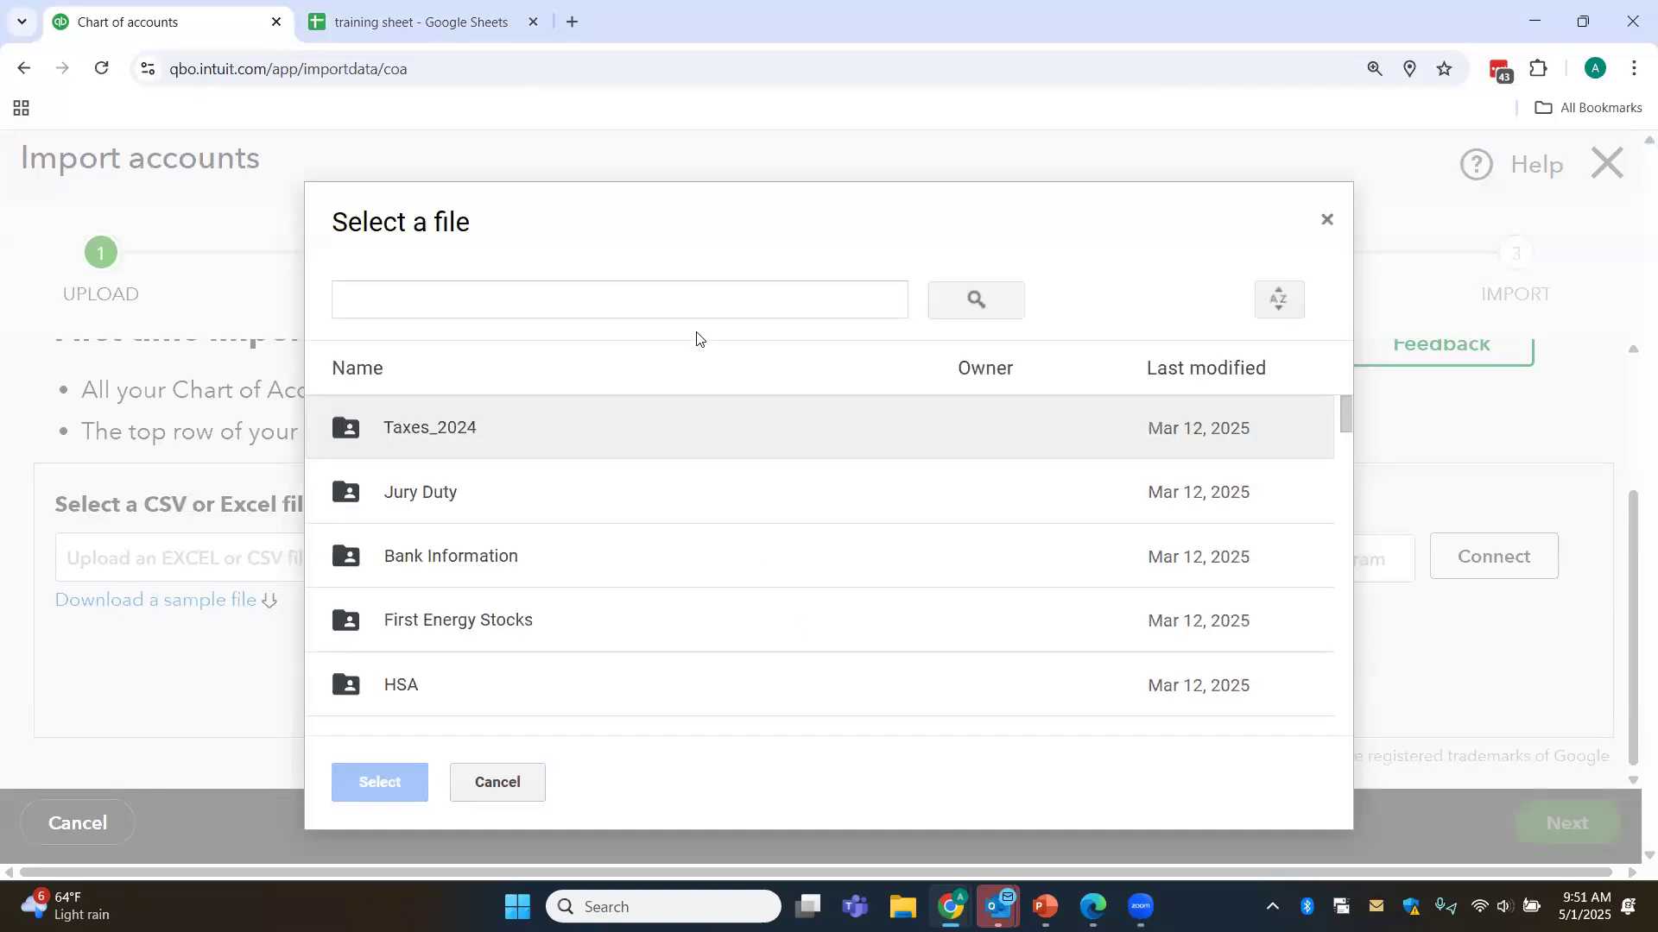
Step: Search files for 'training' and select the 'training sheet' as the import source
{"action": "left_click", "coordinate": [1217, 363]}
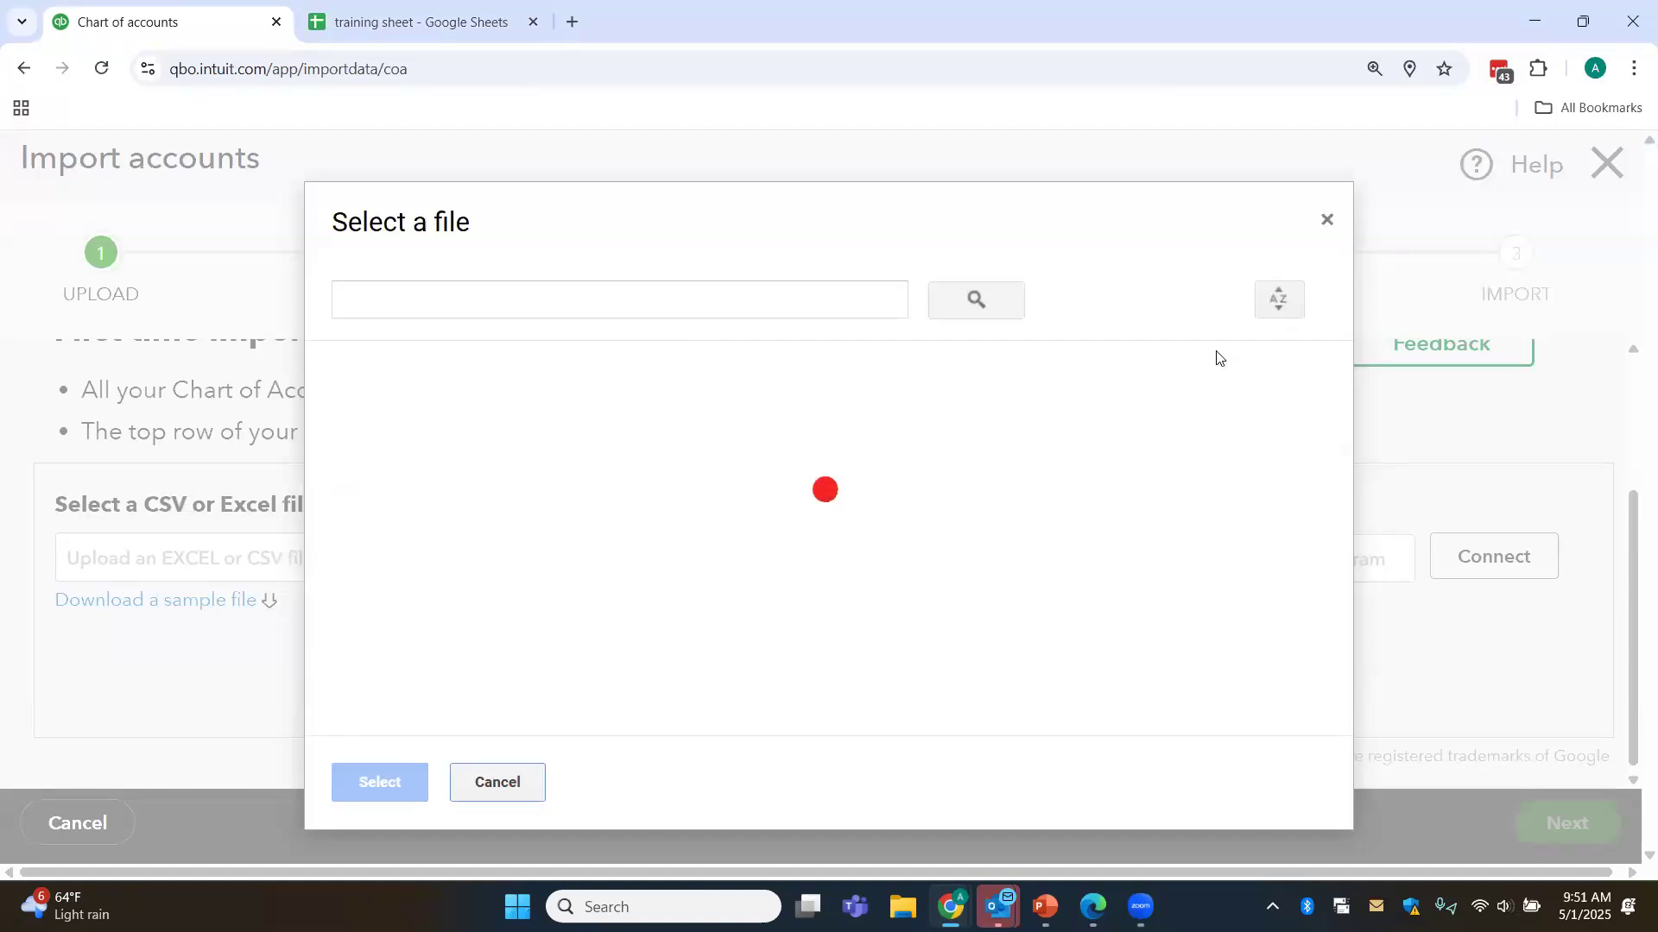
{"action": "scroll", "coordinate": [1008, 470], "scroll_direction": "down", "scroll_amount": 2}
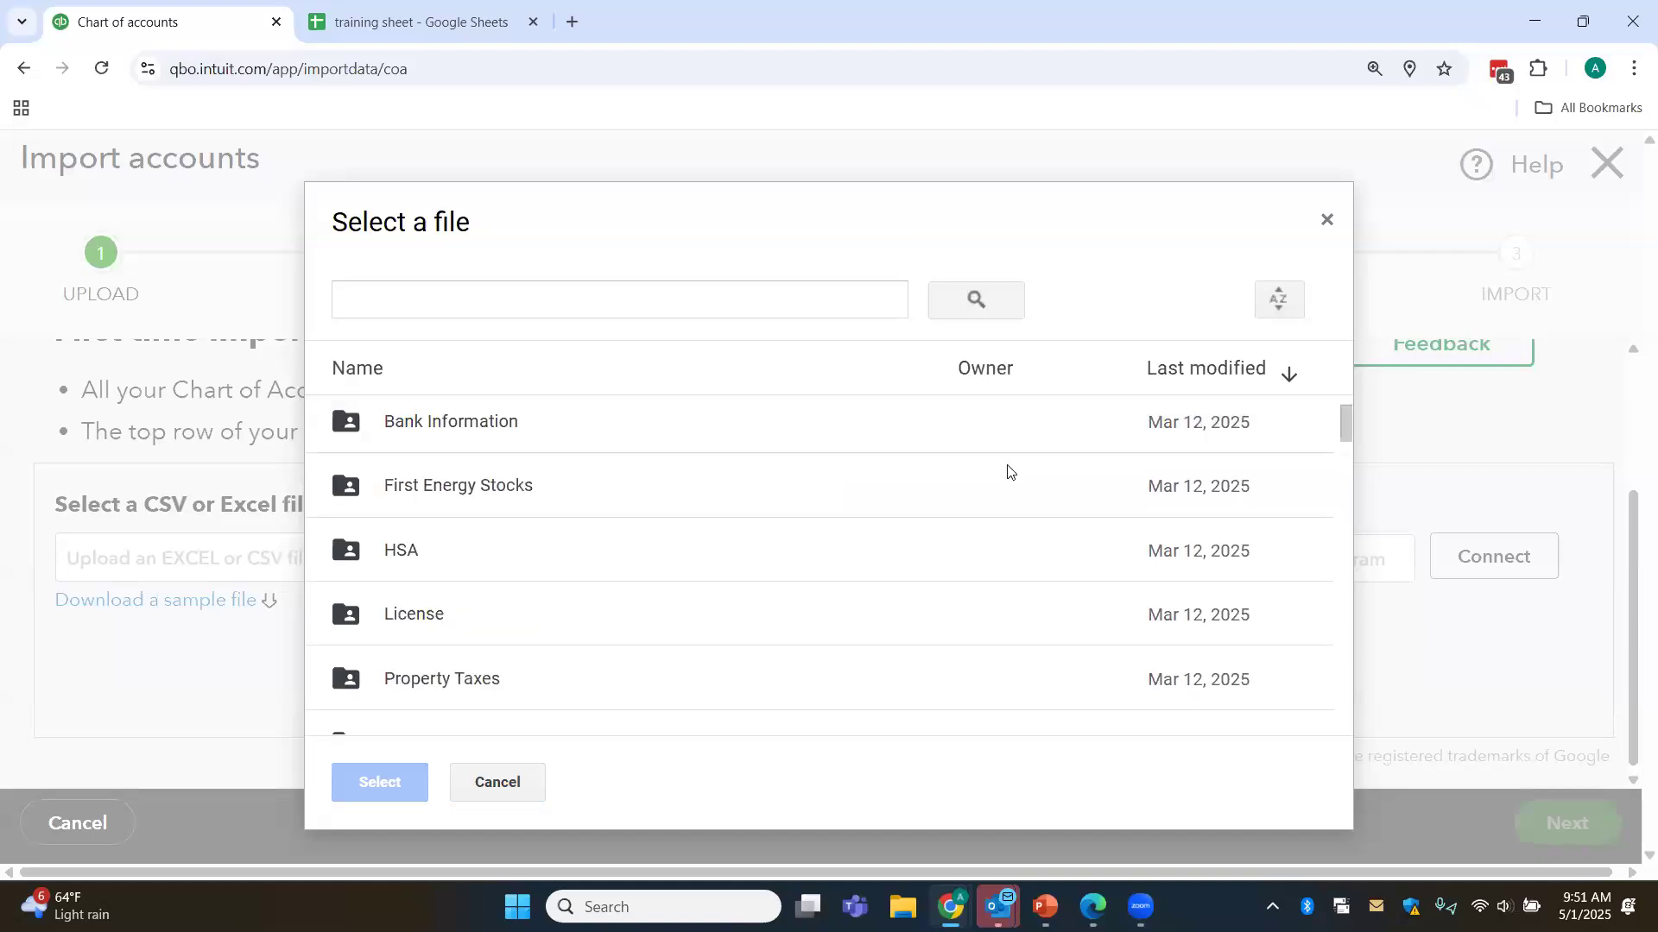
{"action": "scroll", "coordinate": [1008, 470], "scroll_direction": "down", "scroll_amount": 8}
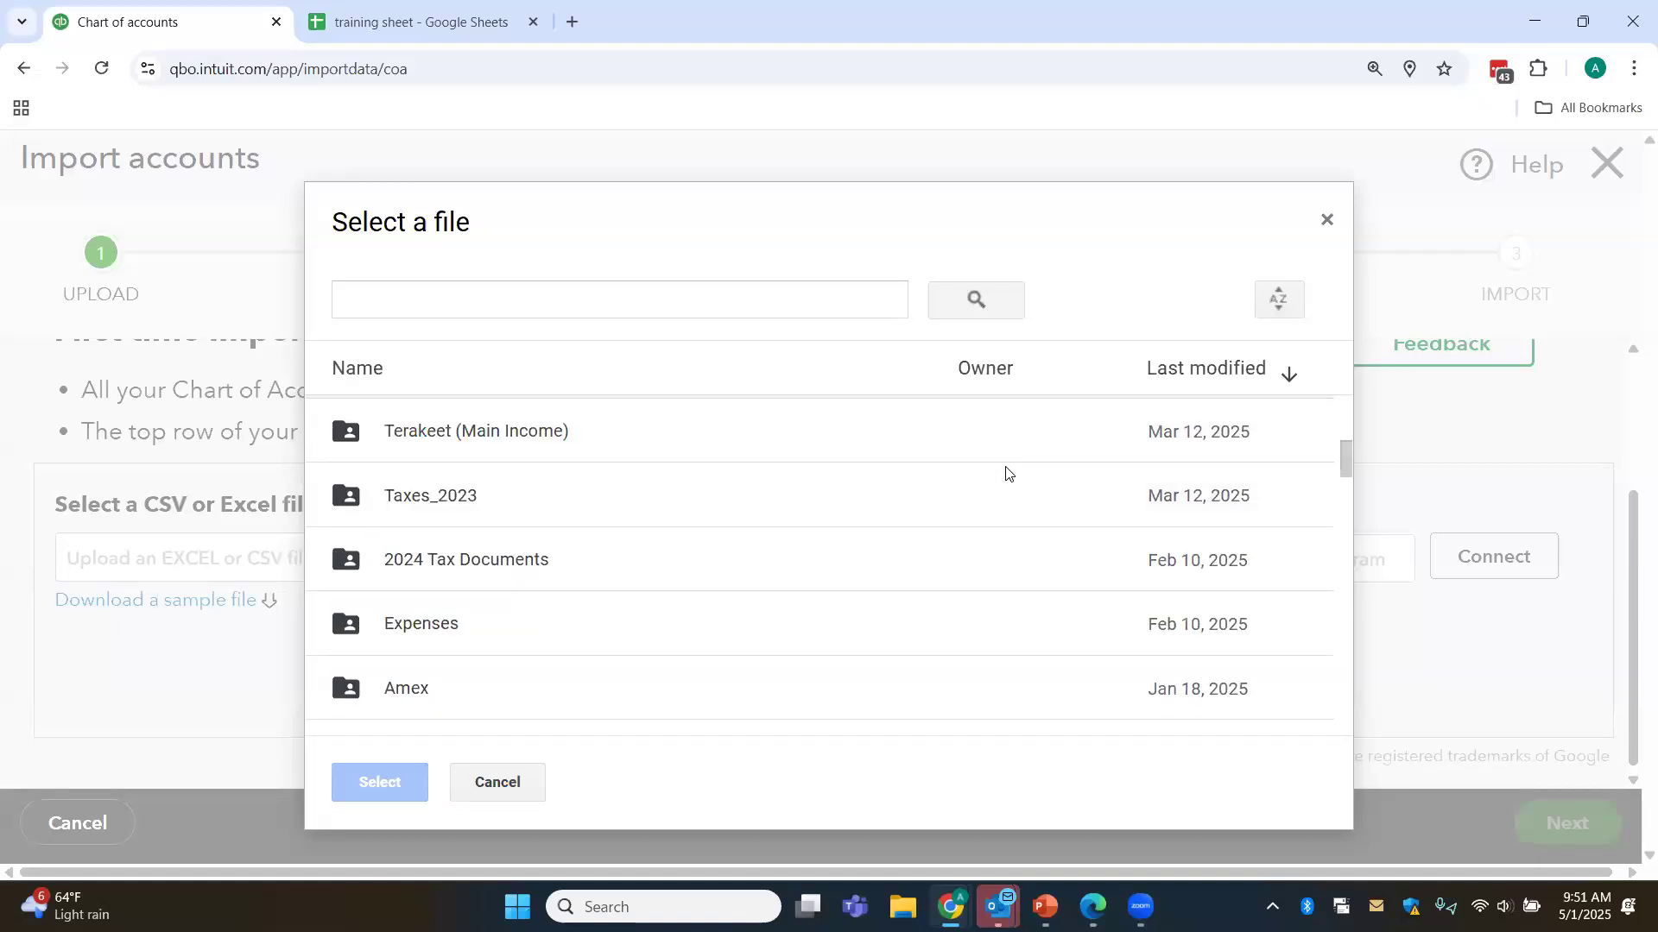
{"action": "scroll", "coordinate": [1004, 470], "scroll_direction": "down", "scroll_amount": 5}
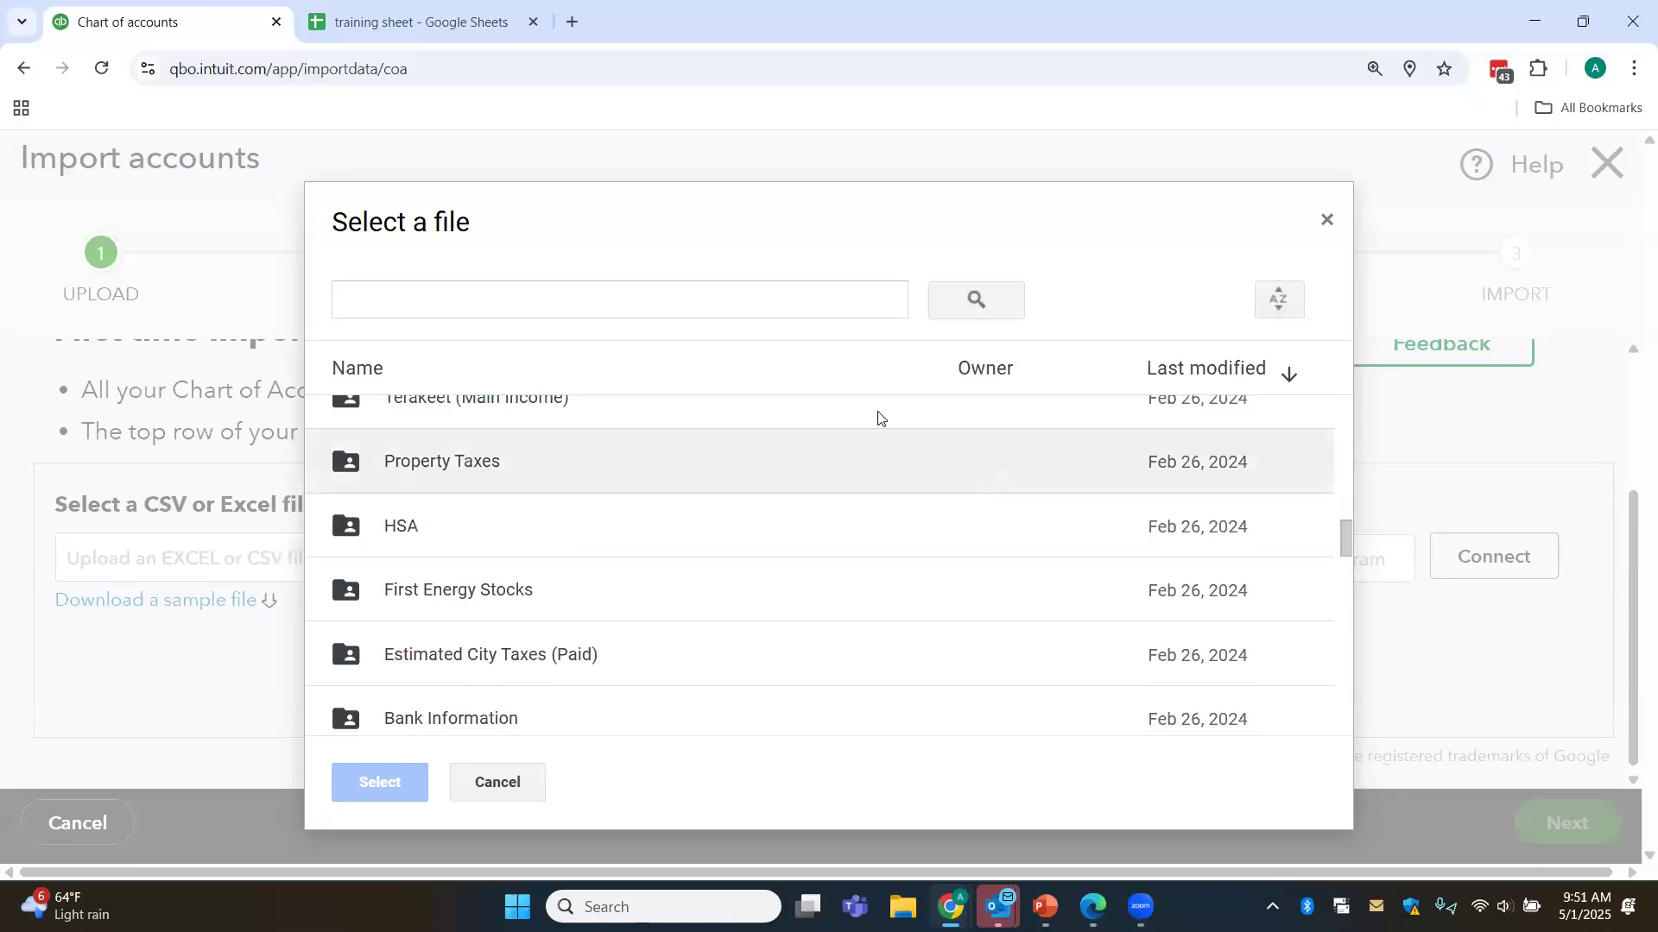
{"action": "scroll", "coordinate": [864, 388], "scroll_direction": "down", "scroll_amount": 1}
{"action": "left_click", "coordinate": [815, 293]}
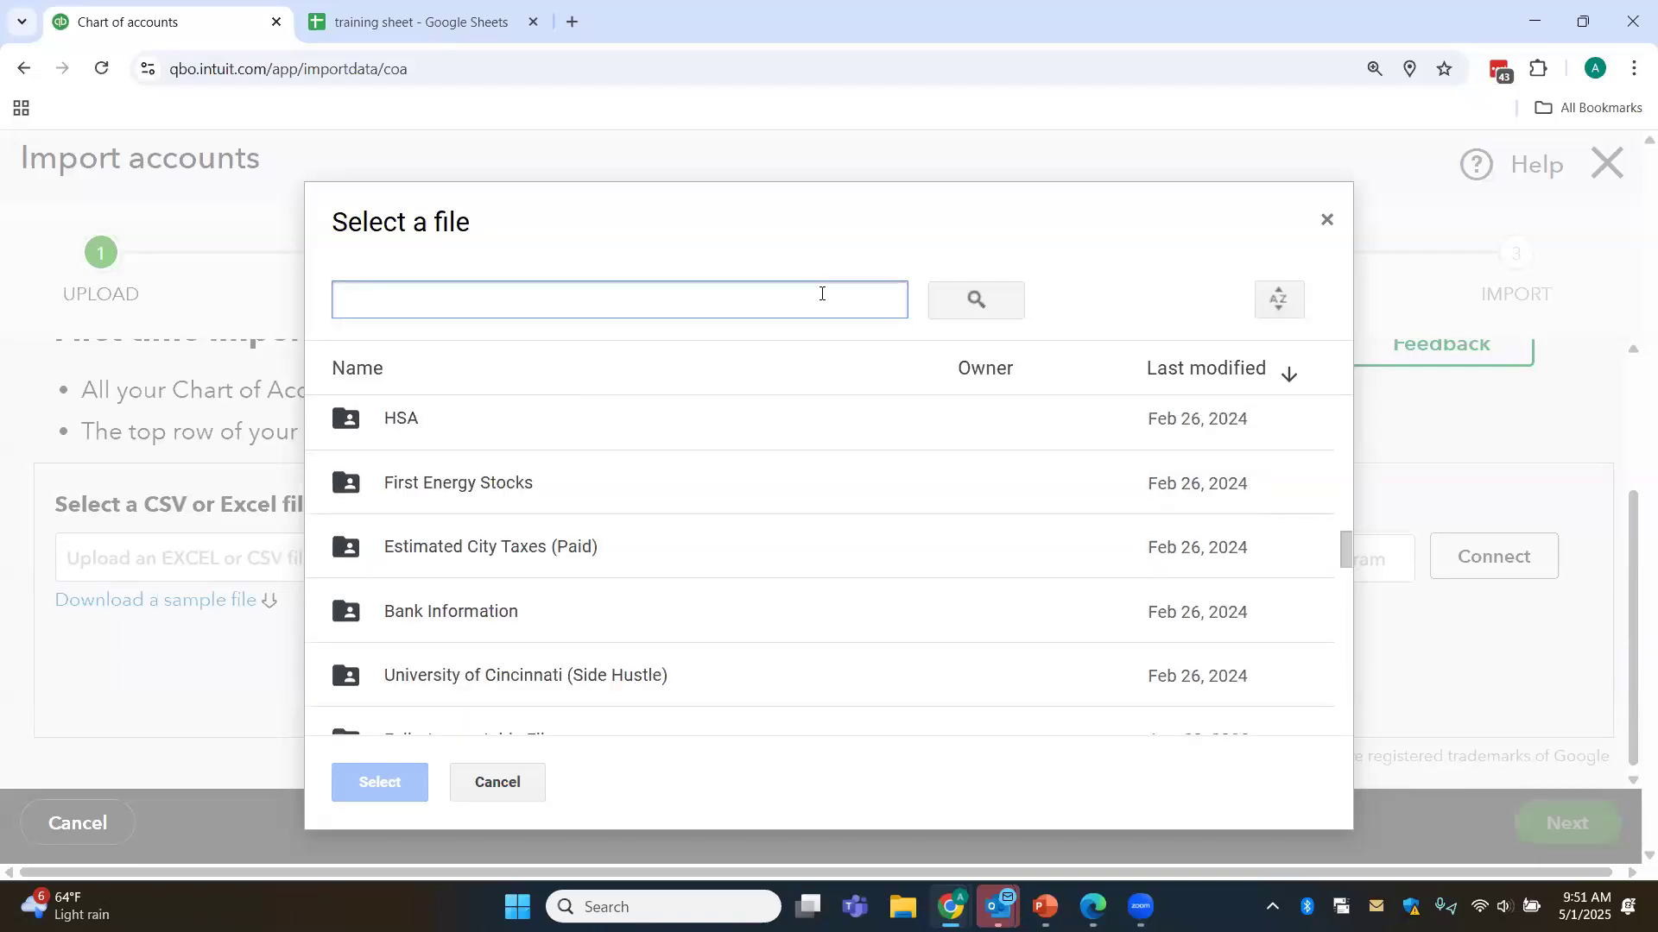
{"action": "type", "text": "tra"}
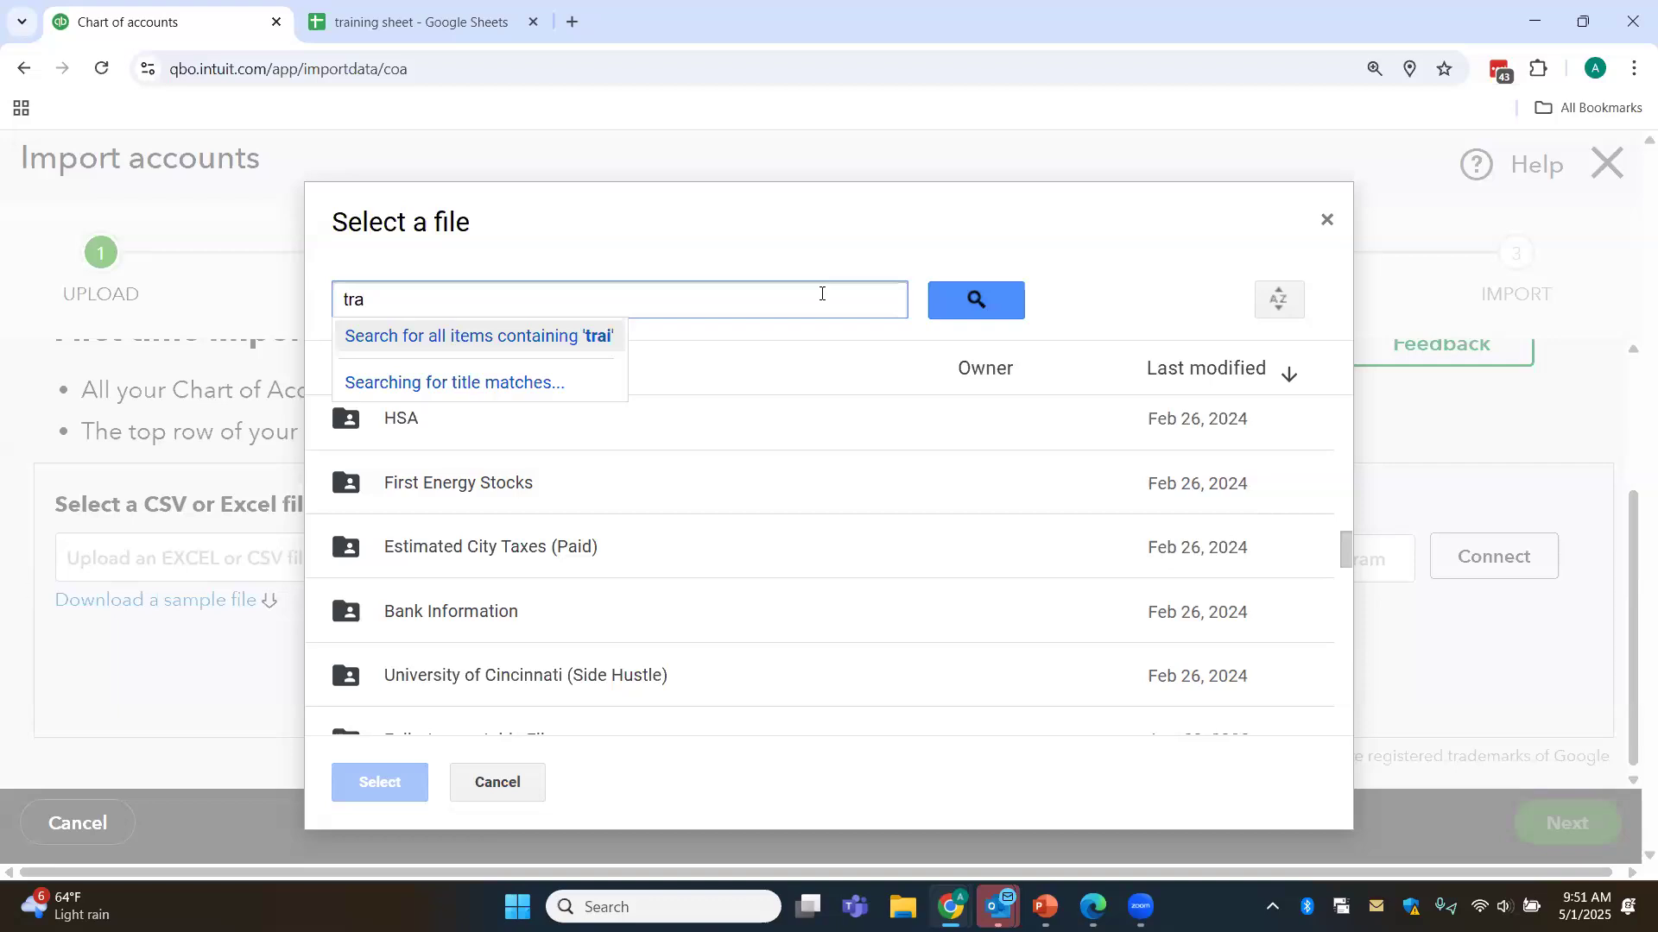
{"action": "type", "text": "ining"}
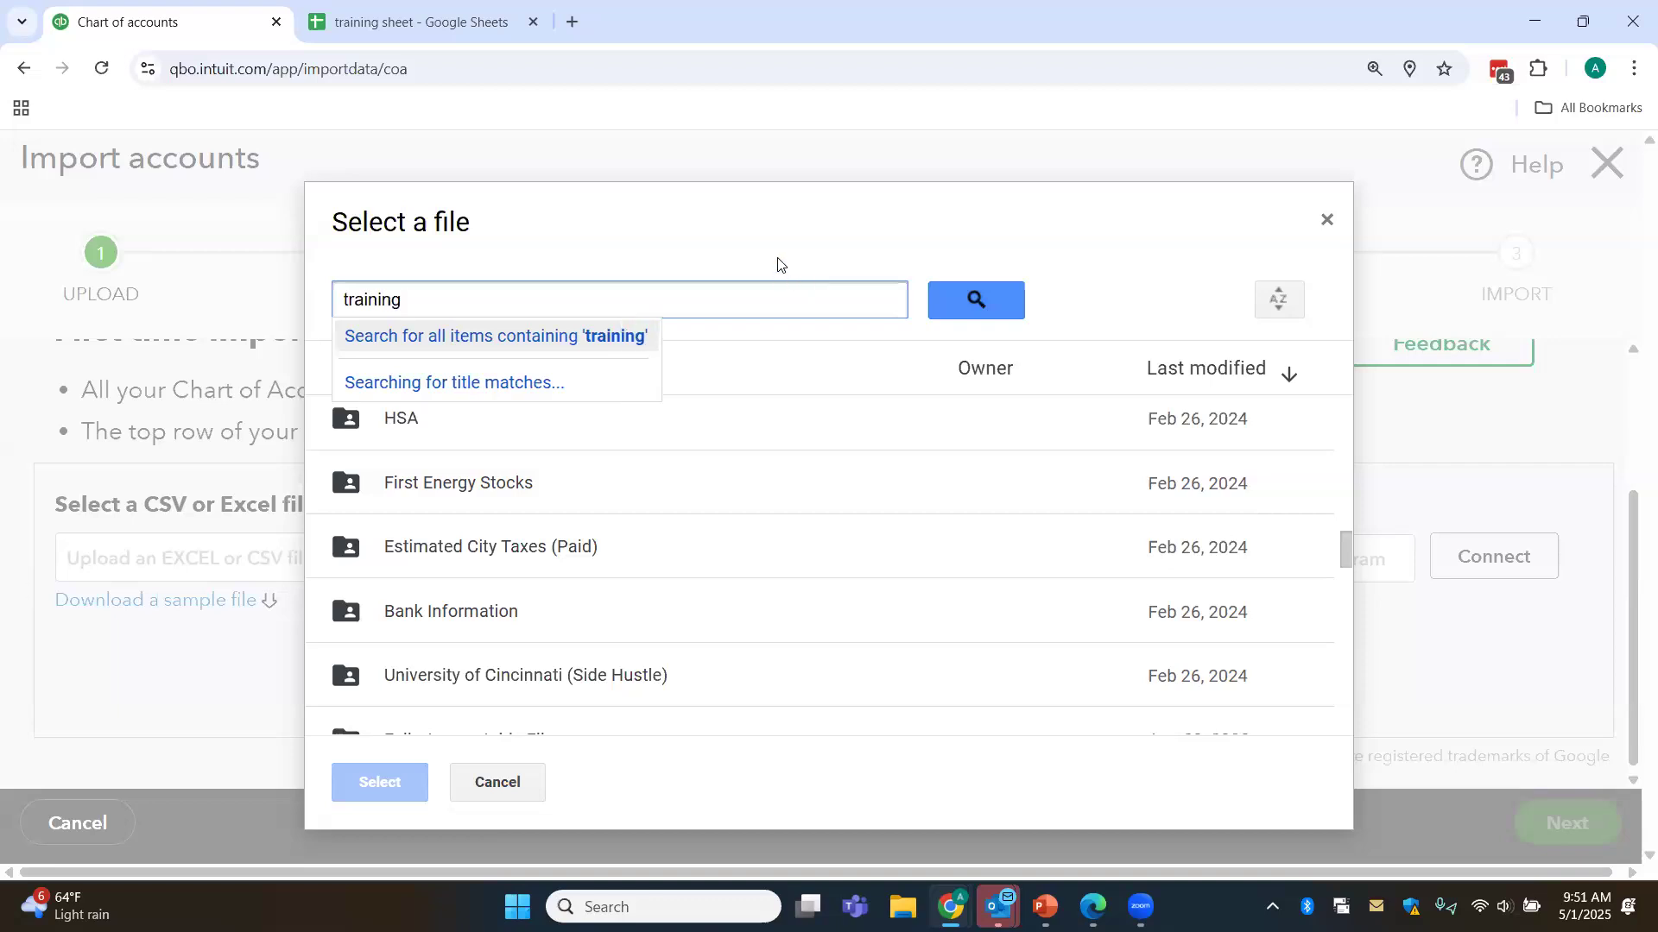
{"action": "left_click", "coordinate": [557, 338]}
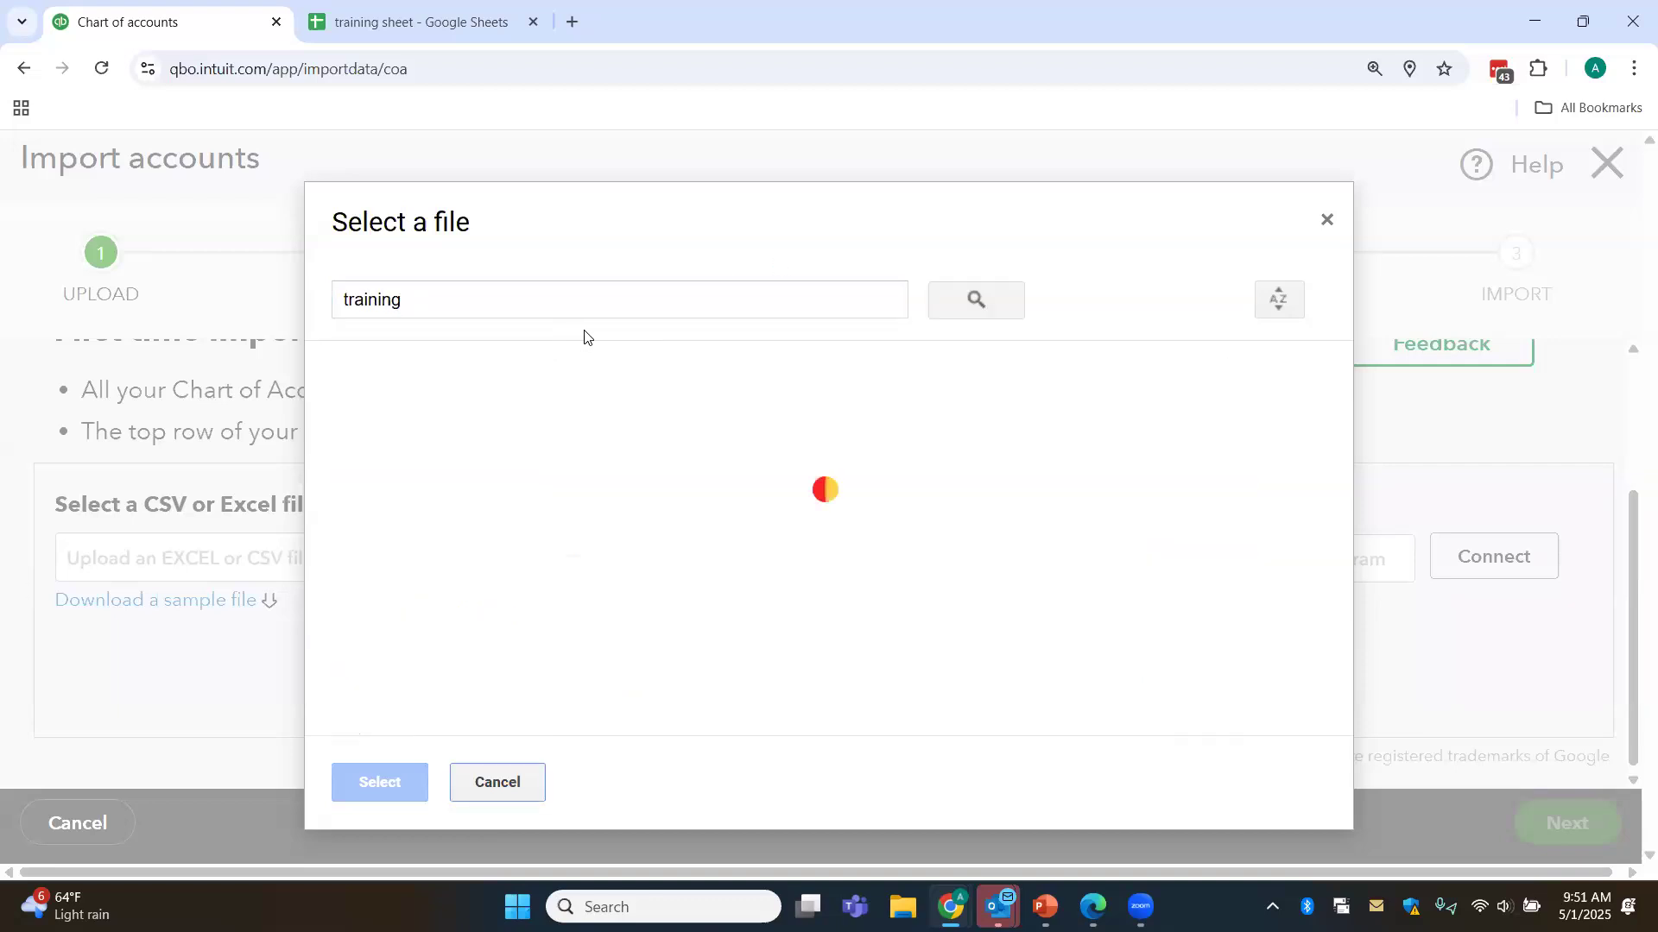
{"action": "left_click", "coordinate": [498, 445]}
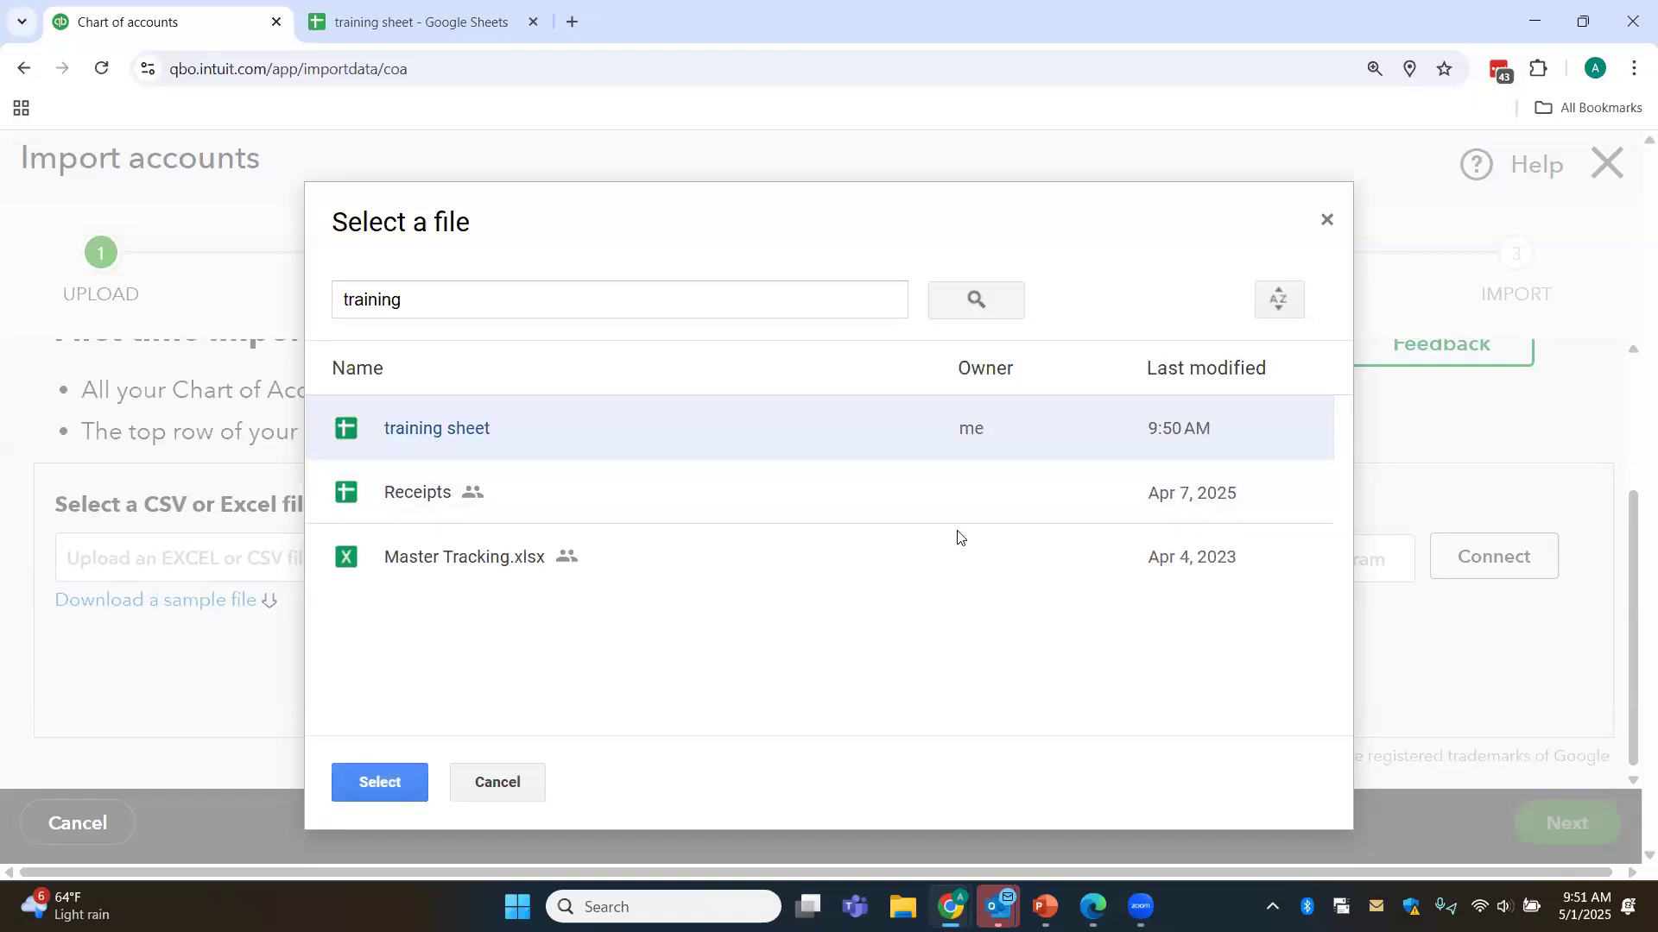
{"action": "left_click", "coordinate": [425, 763]}
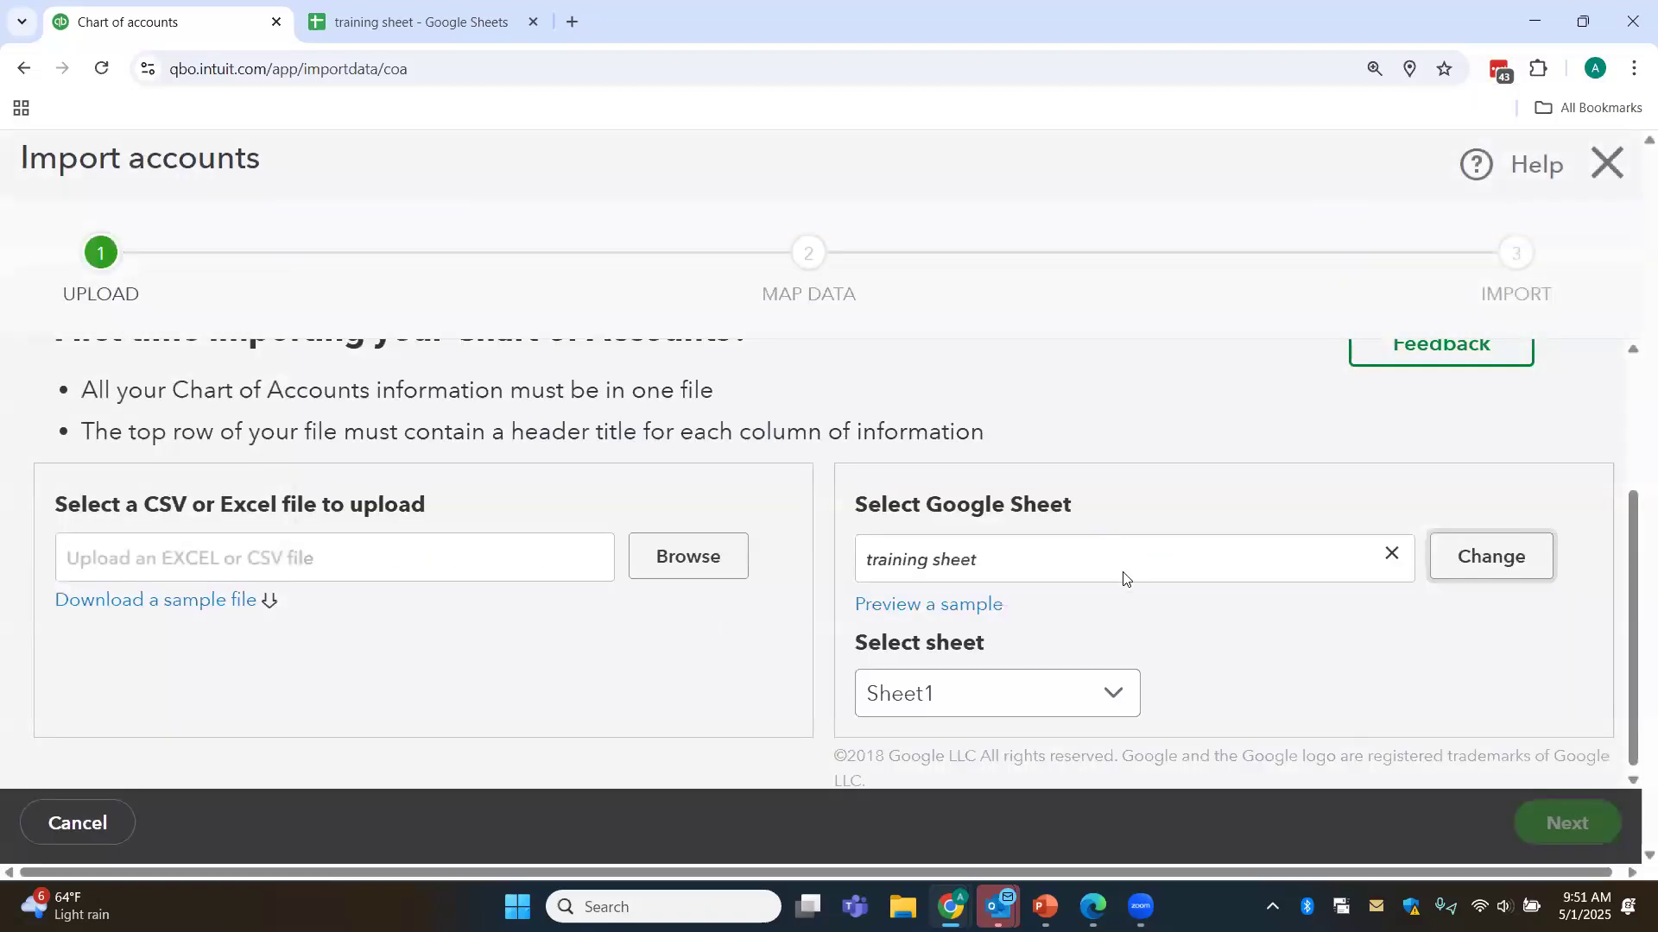
Step: Keep Sheet1 and map the Account Name field to the Income column
{"action": "left_click", "coordinate": [1081, 692]}
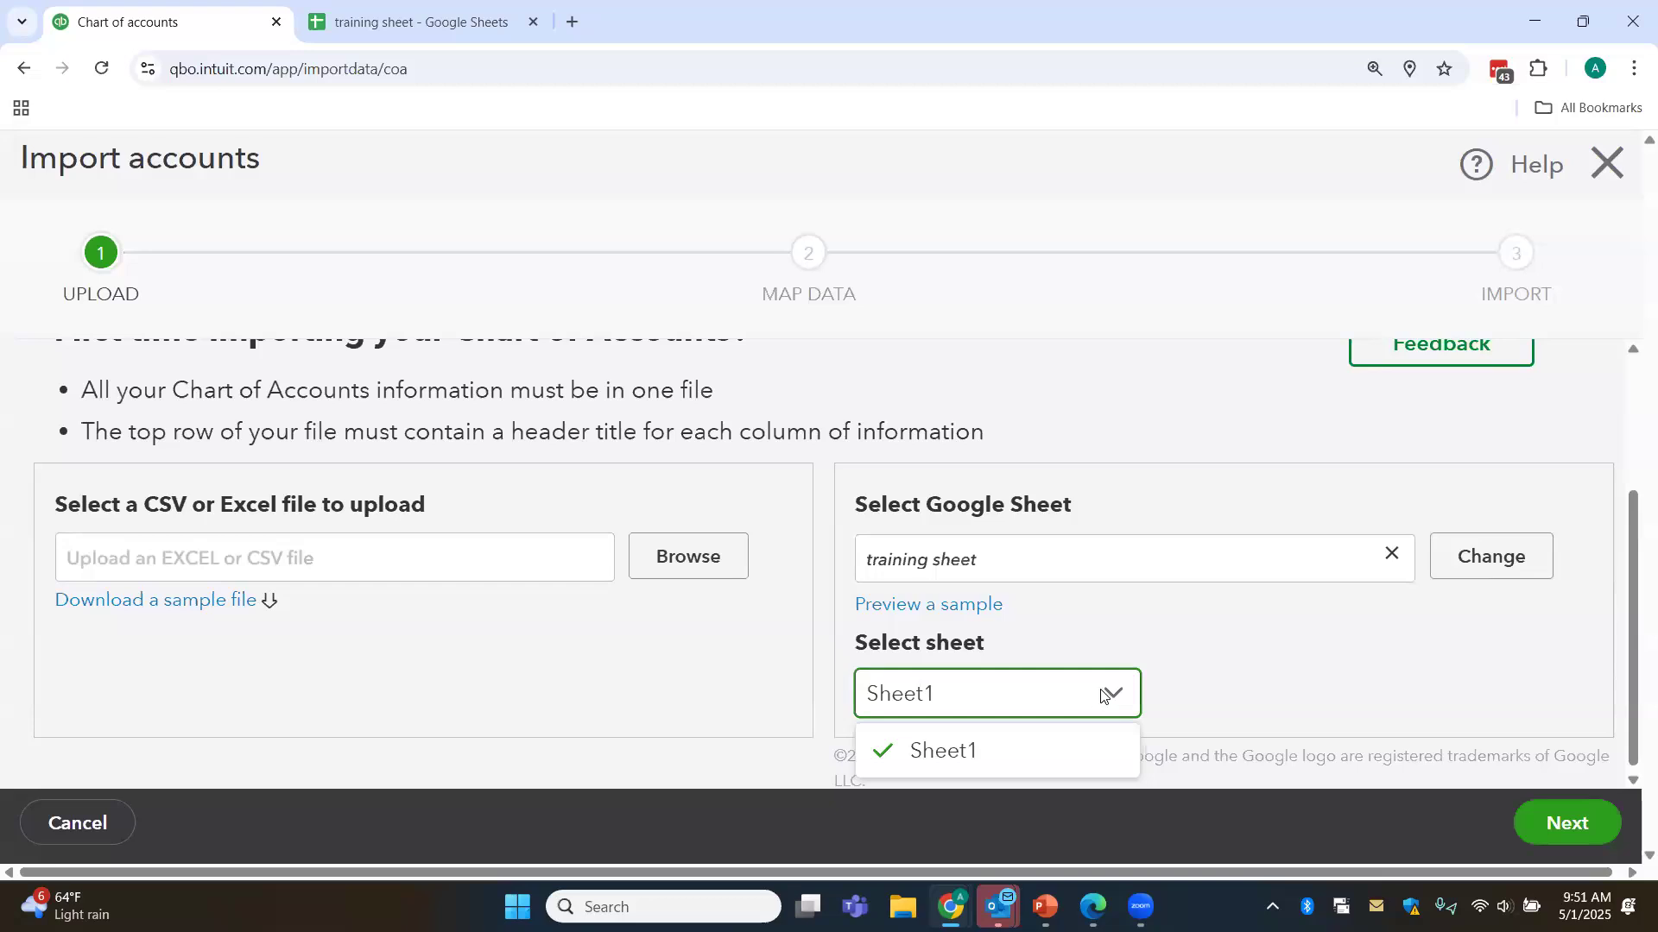
{"action": "left_click", "coordinate": [1583, 826]}
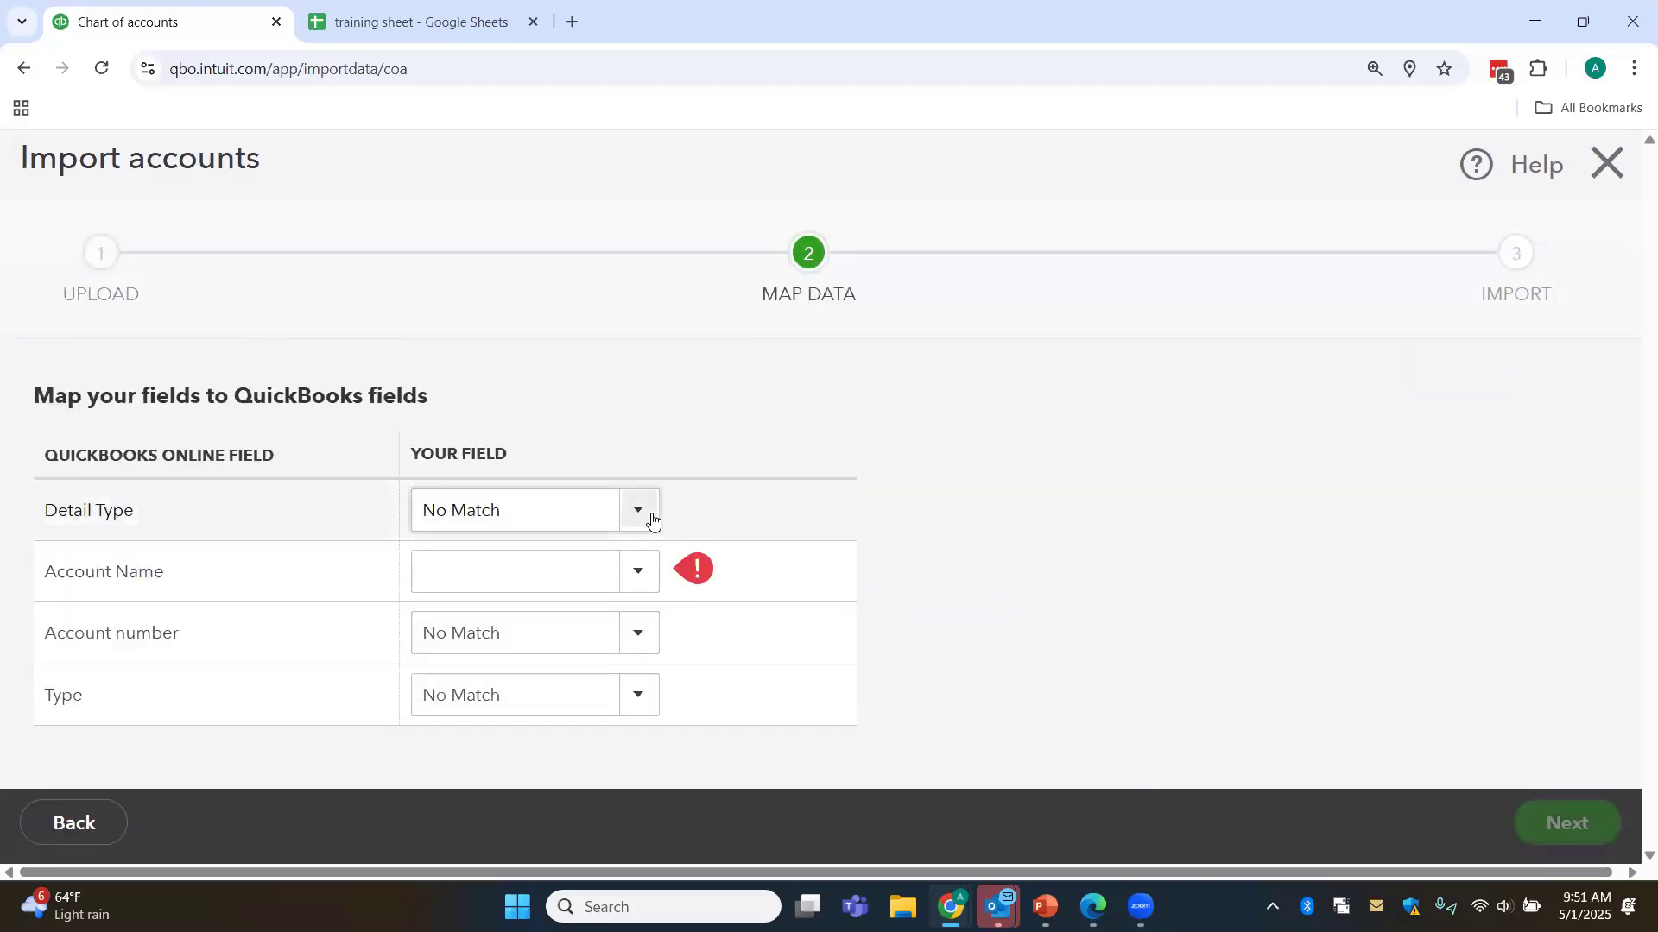
{"action": "left_click", "coordinate": [635, 569]}
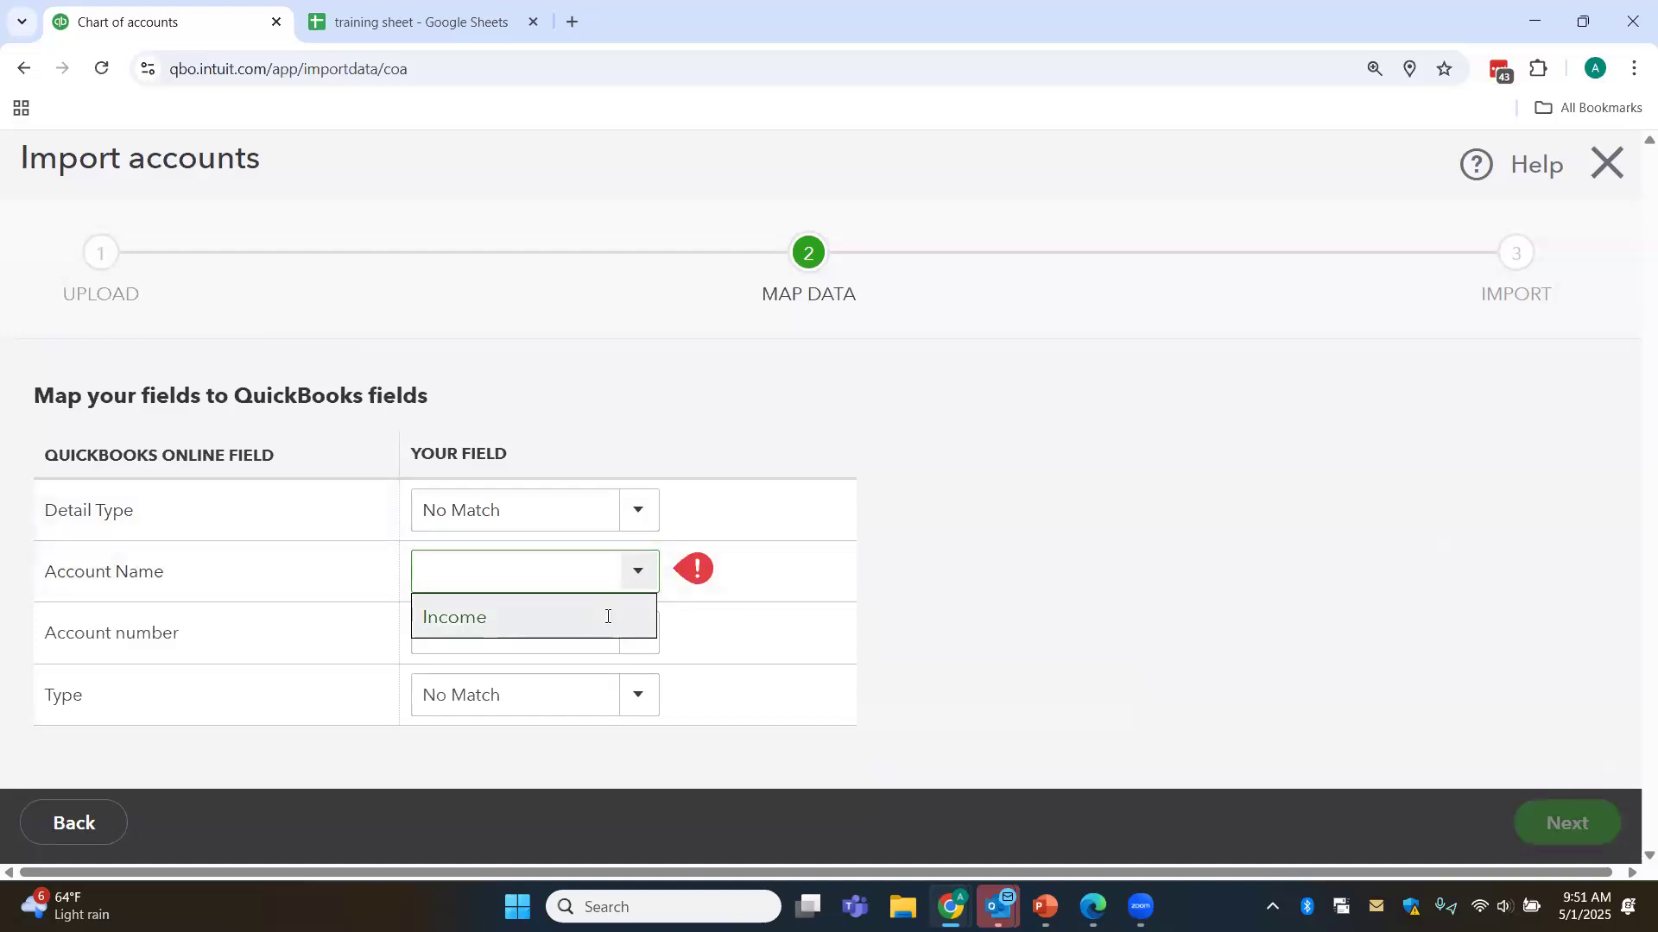
{"action": "left_click", "coordinate": [607, 616]}
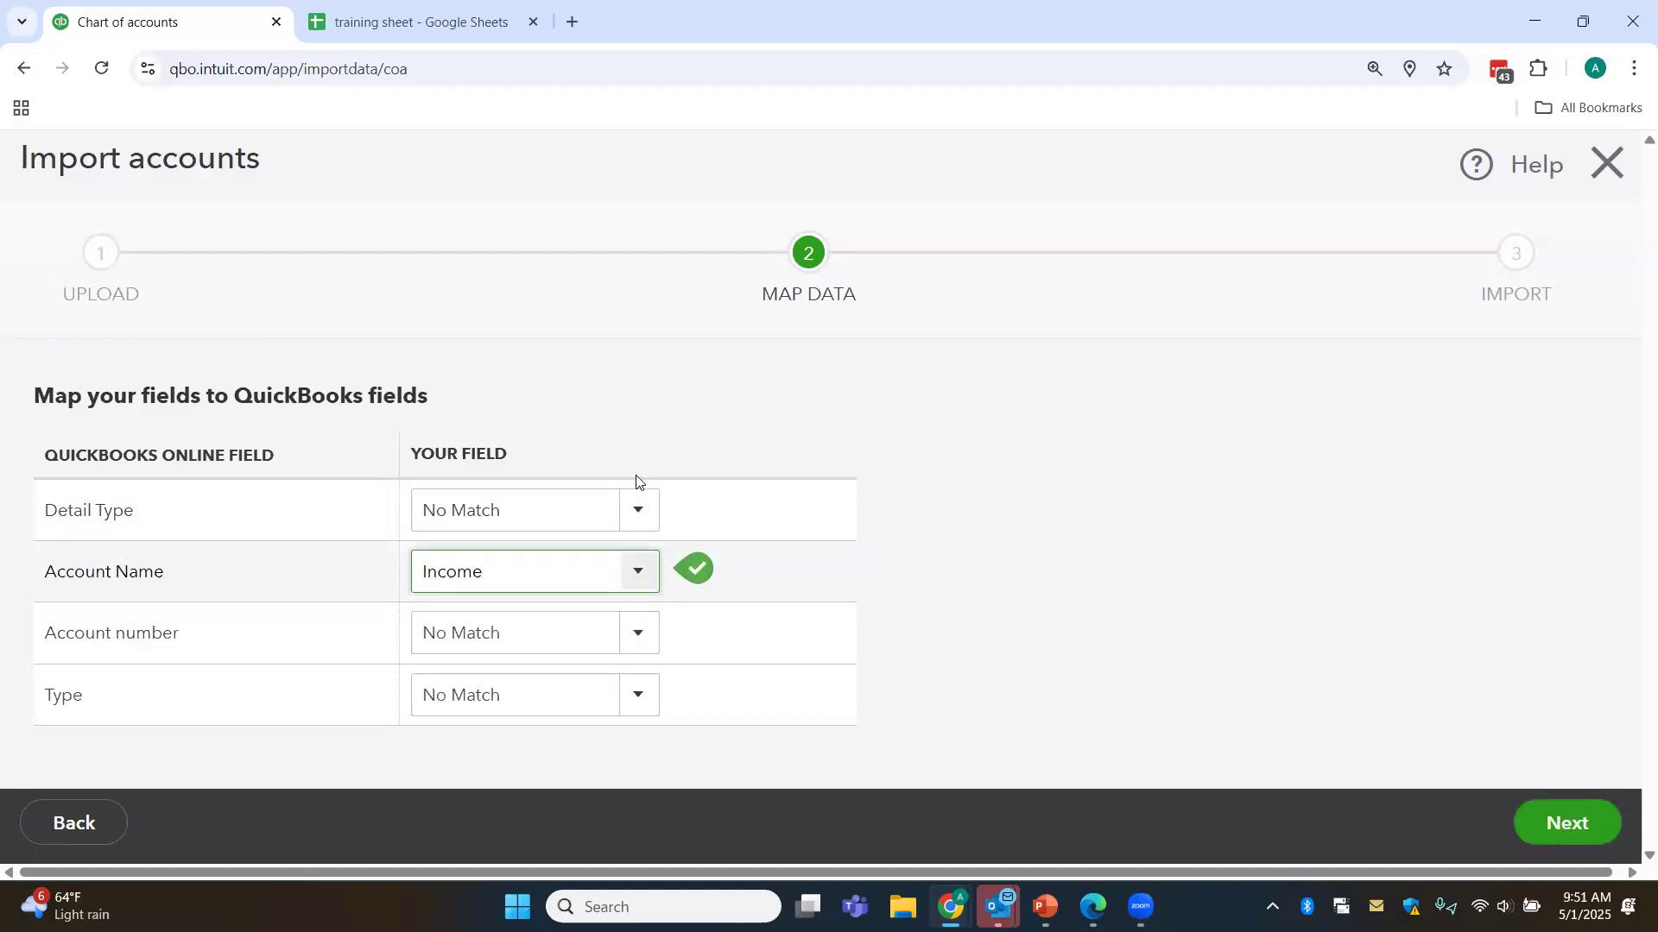
Step: Leave Detail Type, Account number and Type as No Match and continue to the import step
{"action": "left_click", "coordinate": [633, 502]}
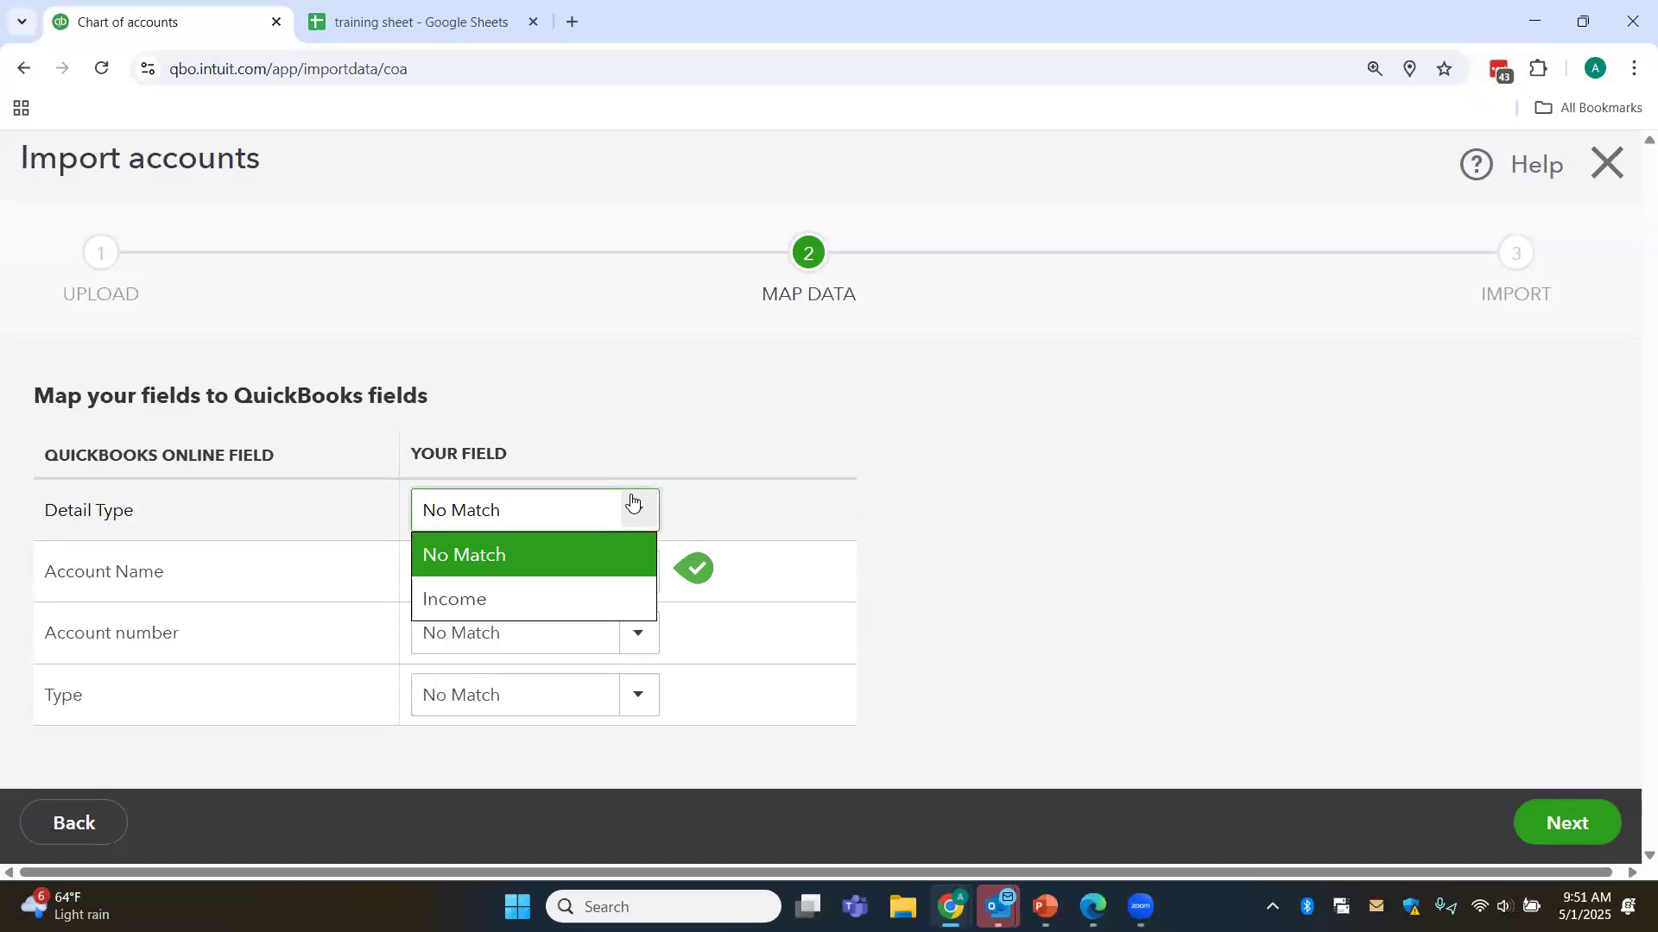
{"action": "left_click", "coordinate": [637, 606]}
{"action": "left_click", "coordinate": [642, 641]}
{"action": "left_click", "coordinate": [637, 668]}
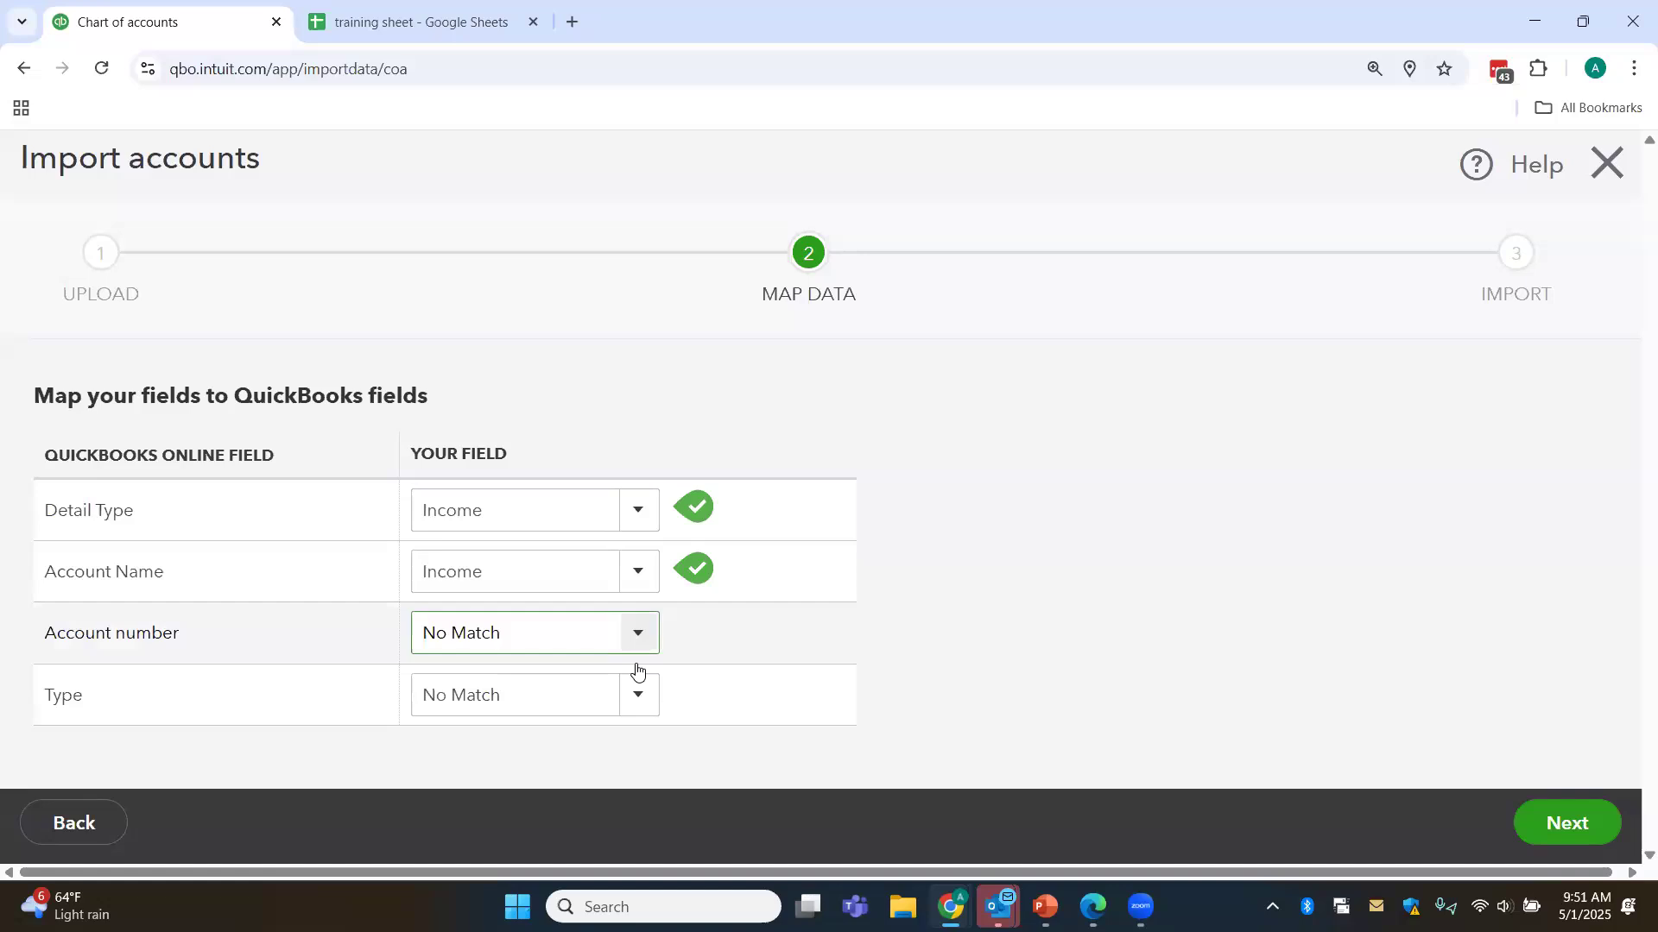
{"action": "left_click", "coordinate": [641, 695]}
{"action": "left_click", "coordinate": [643, 695]}
{"action": "left_click", "coordinate": [655, 584]}
{"action": "left_click", "coordinate": [646, 575]}
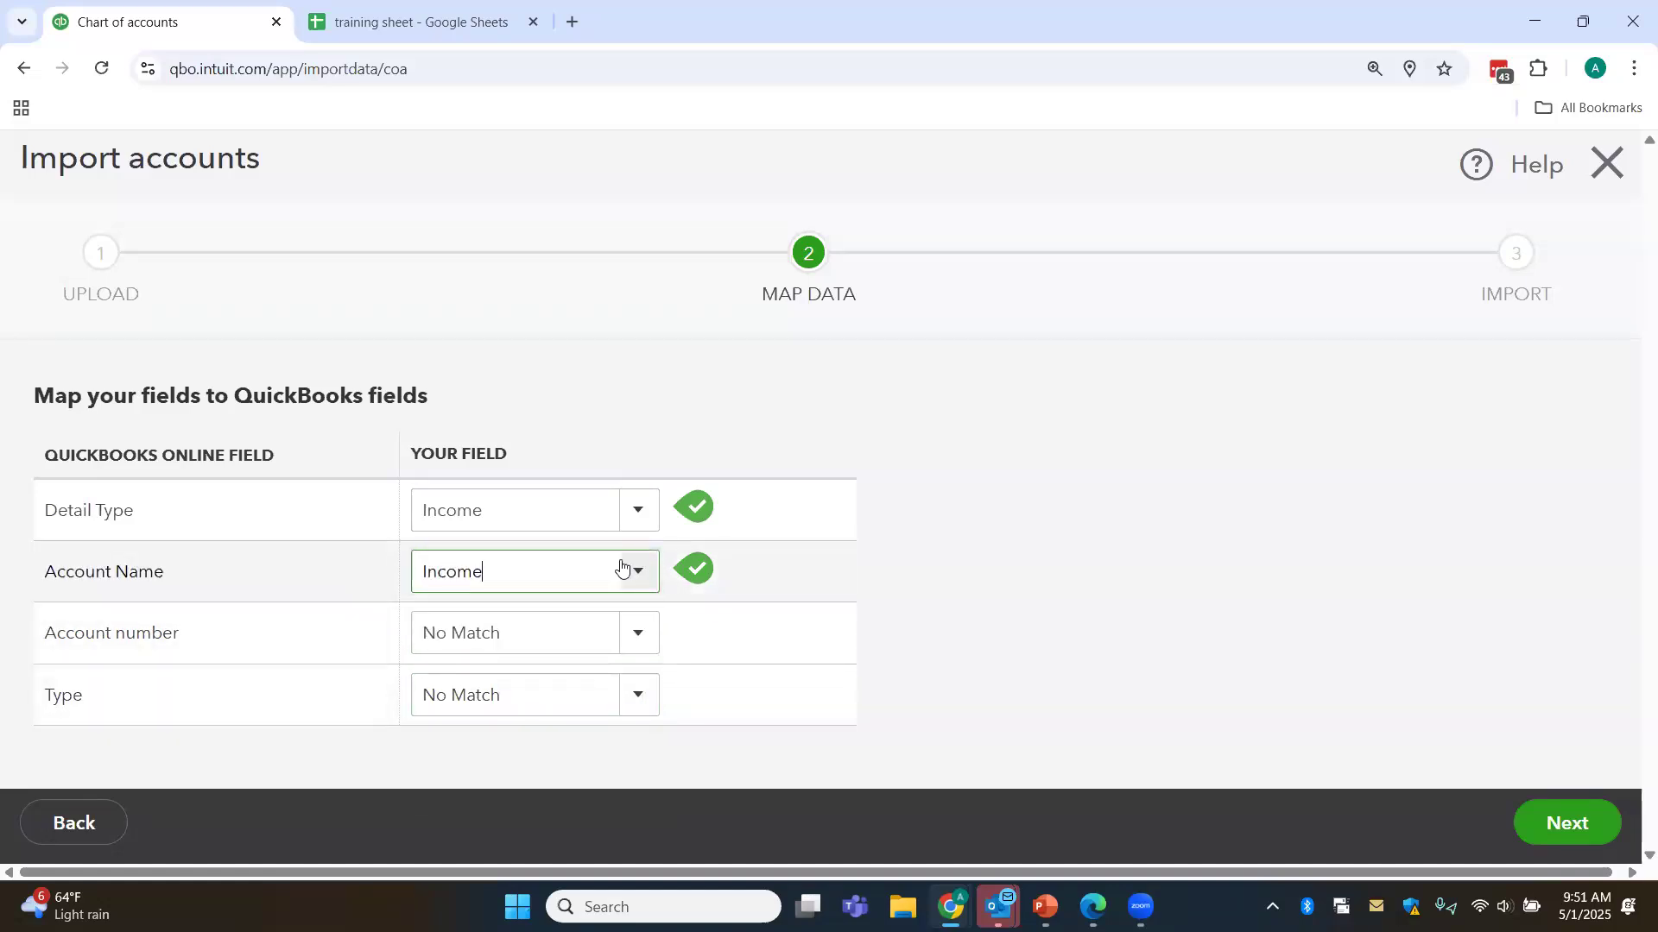
{"action": "left_click", "coordinate": [621, 563]}
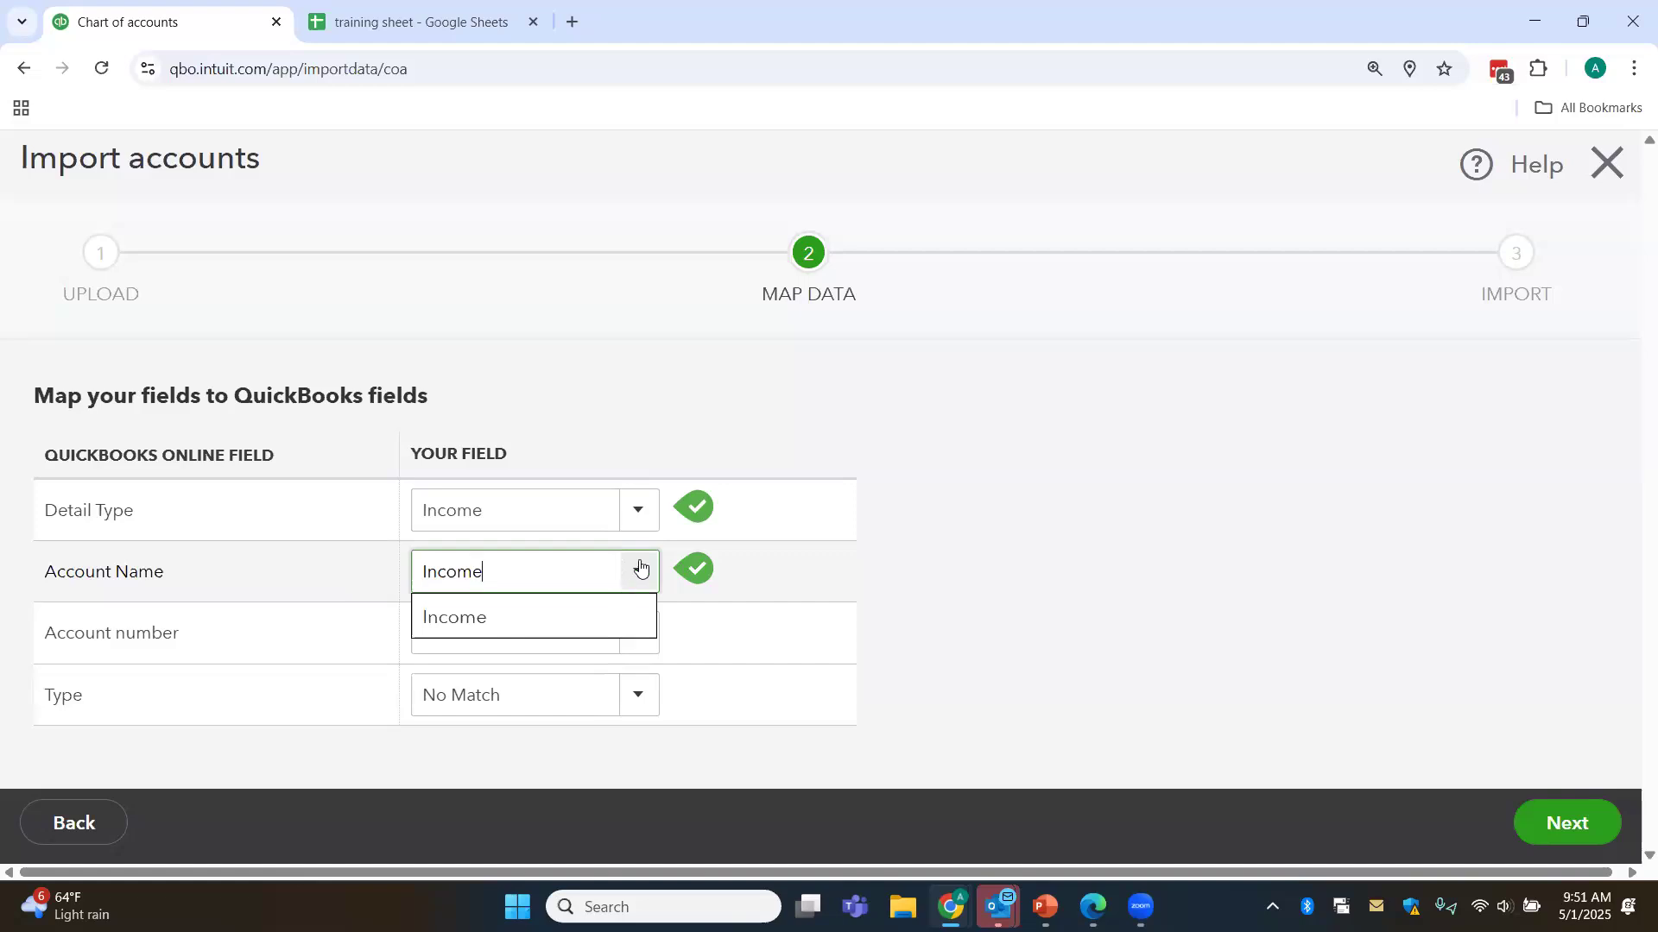
{"action": "left_click", "coordinate": [642, 526]}
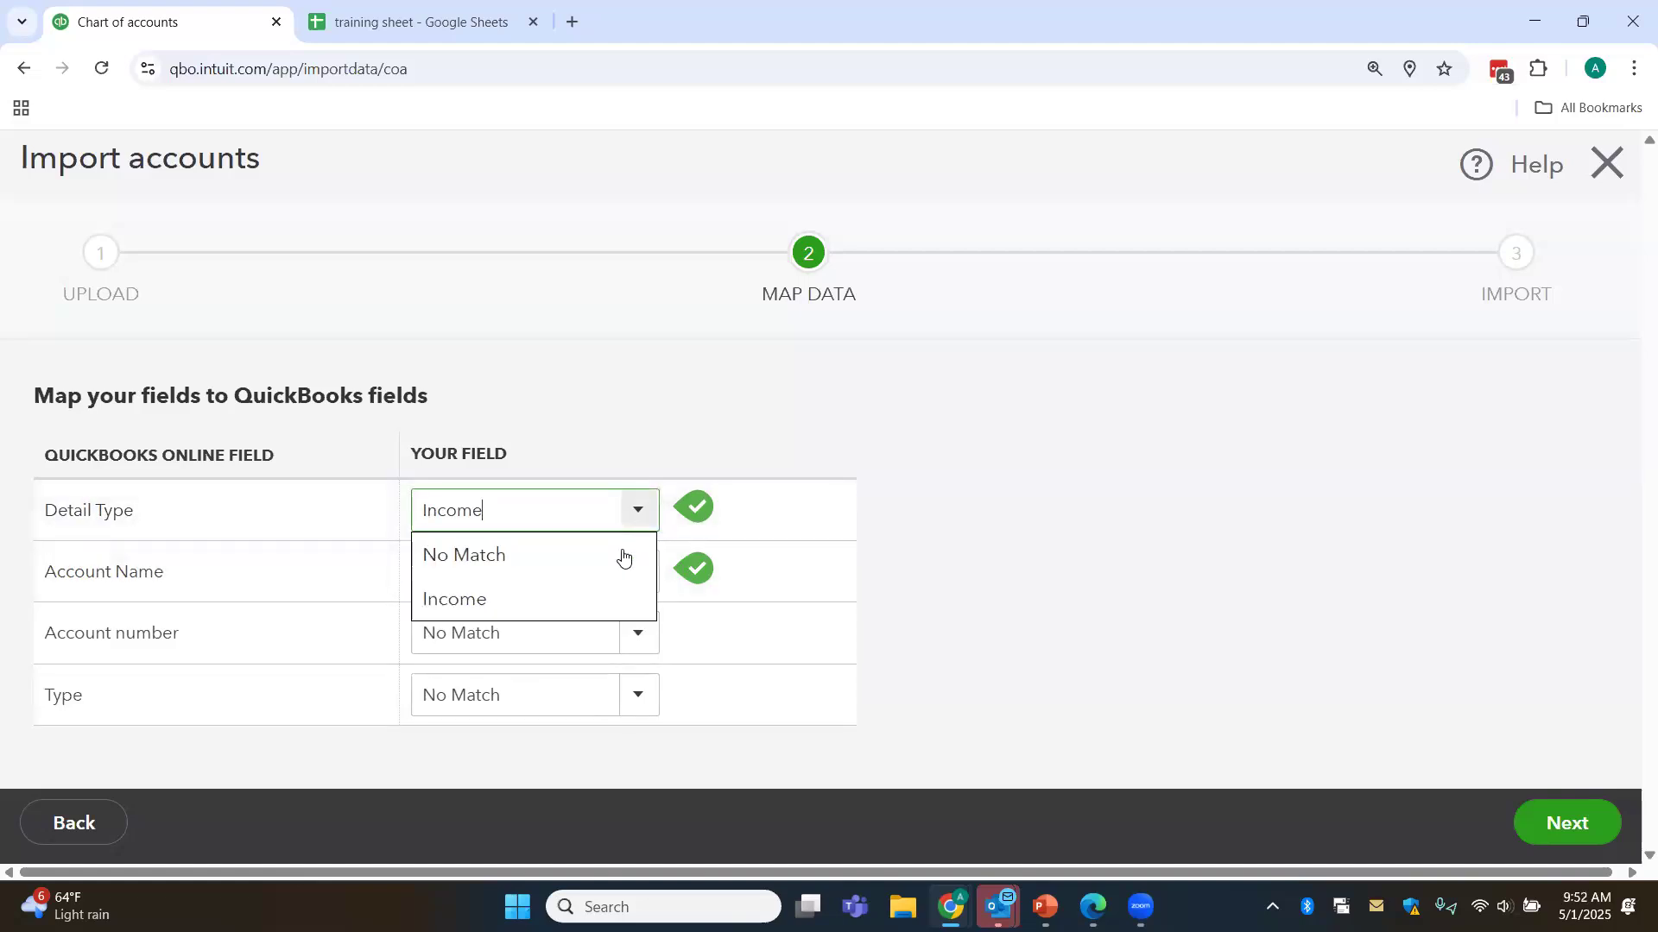
{"action": "left_click", "coordinate": [629, 557]}
{"action": "left_click", "coordinate": [1558, 822]}
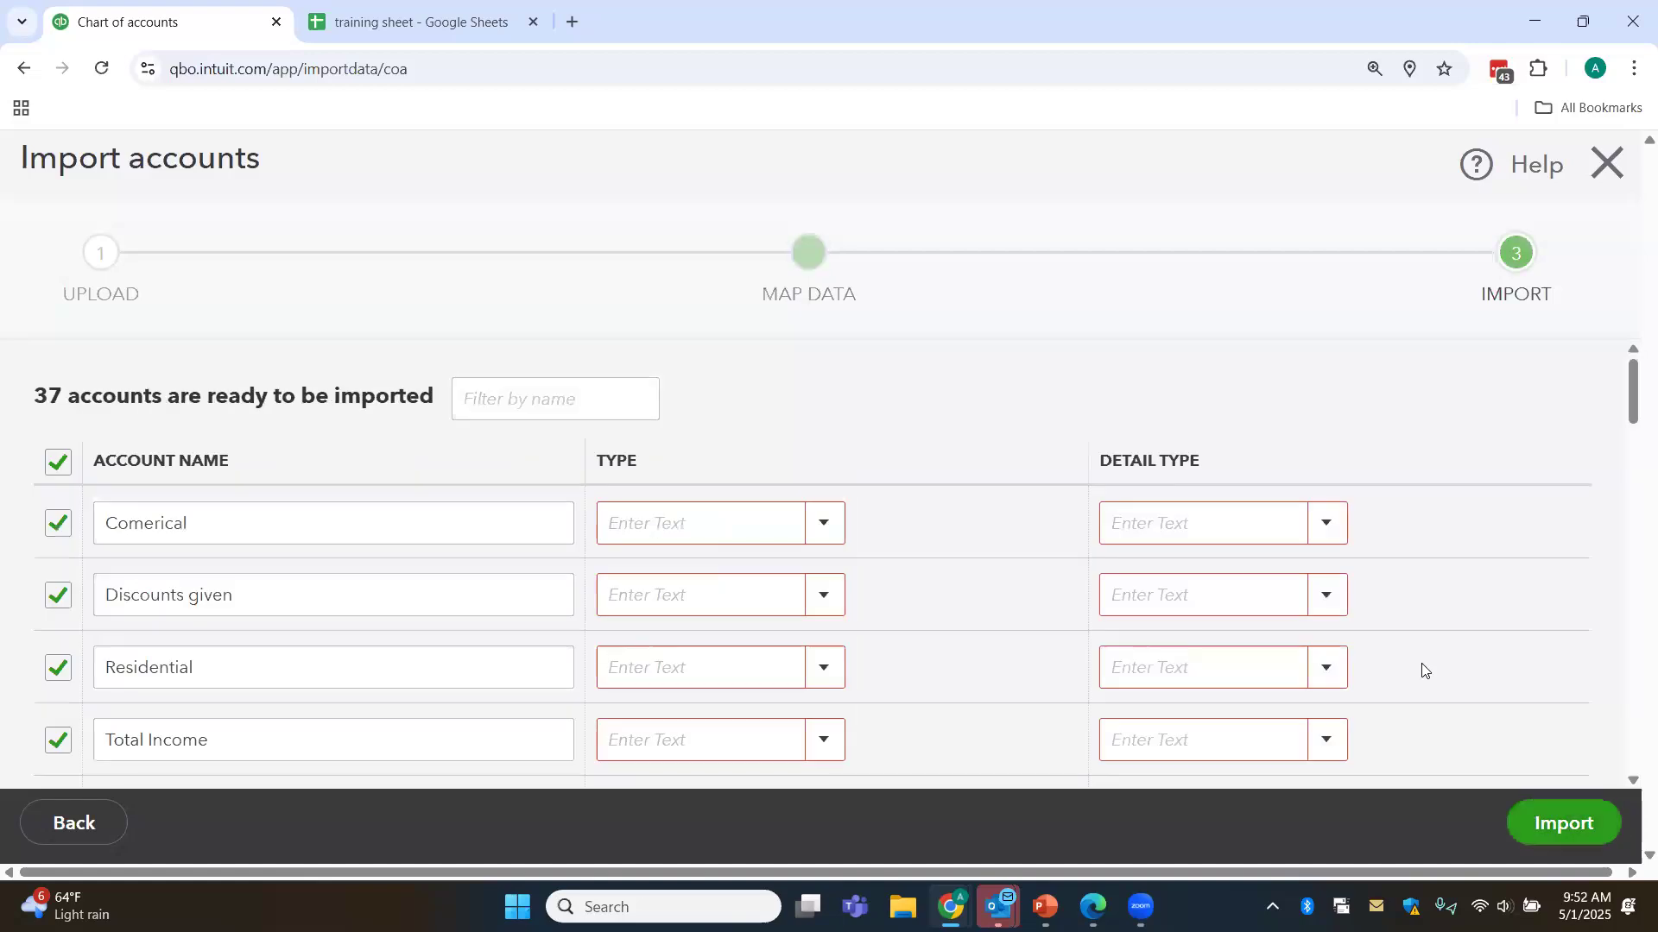
{"action": "scroll", "coordinate": [371, 483], "scroll_direction": "down", "scroll_amount": 10}
{"action": "scroll", "coordinate": [393, 466], "scroll_direction": "up", "scroll_amount": 8}
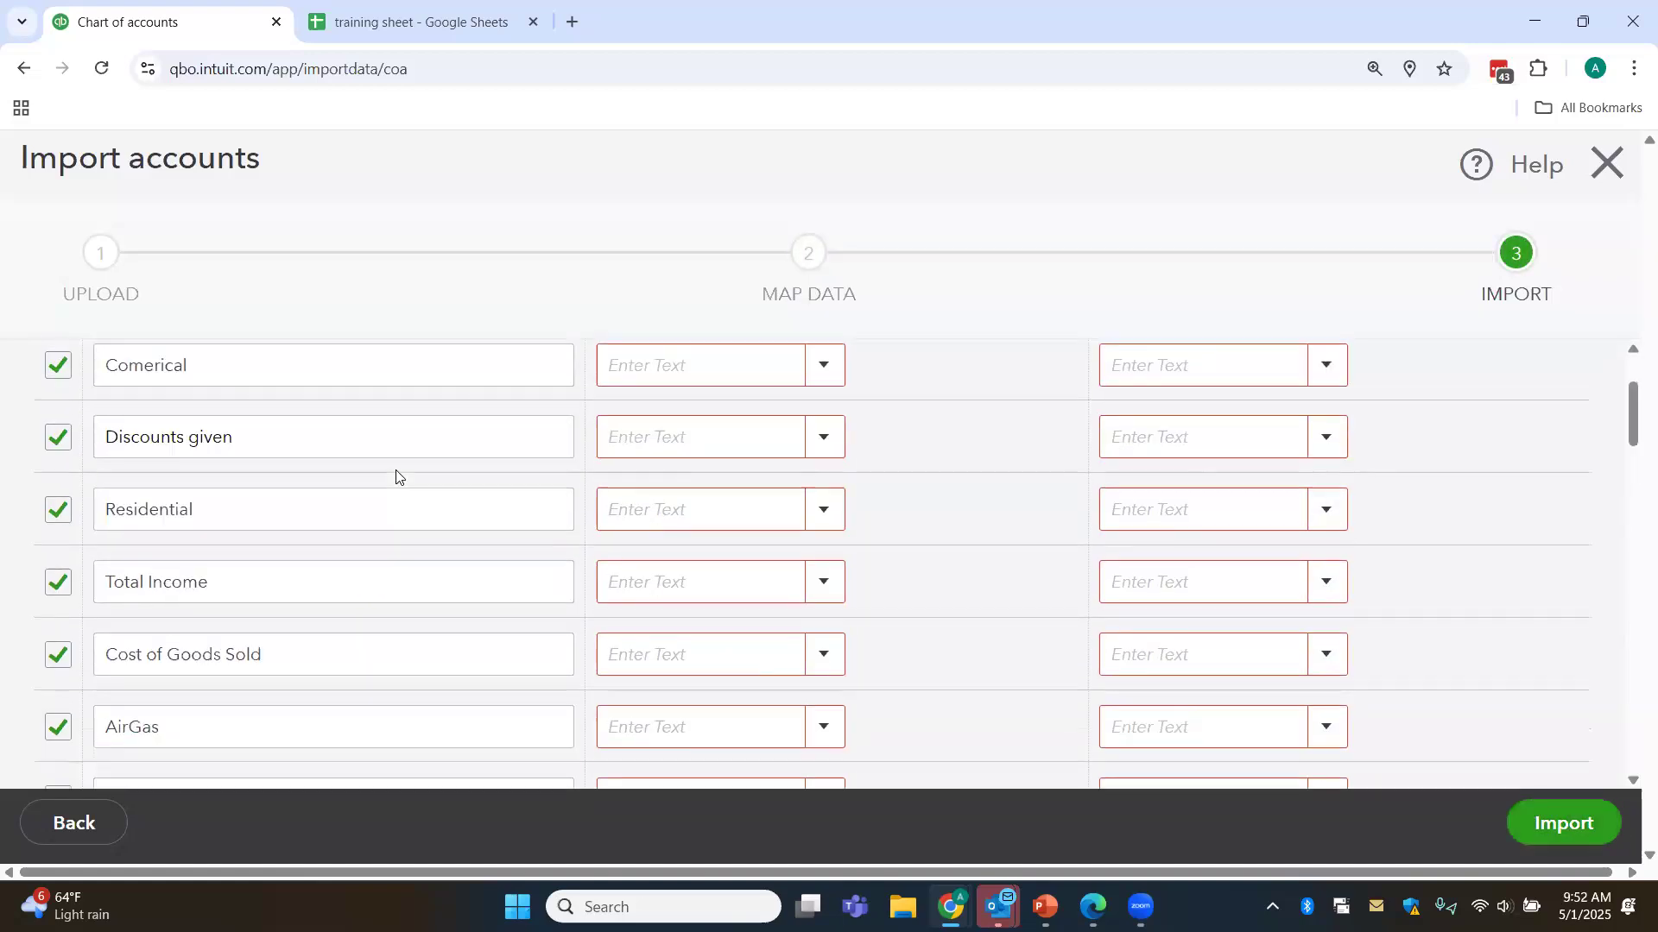
{"action": "scroll", "coordinate": [259, 466], "scroll_direction": "up", "scroll_amount": 1}
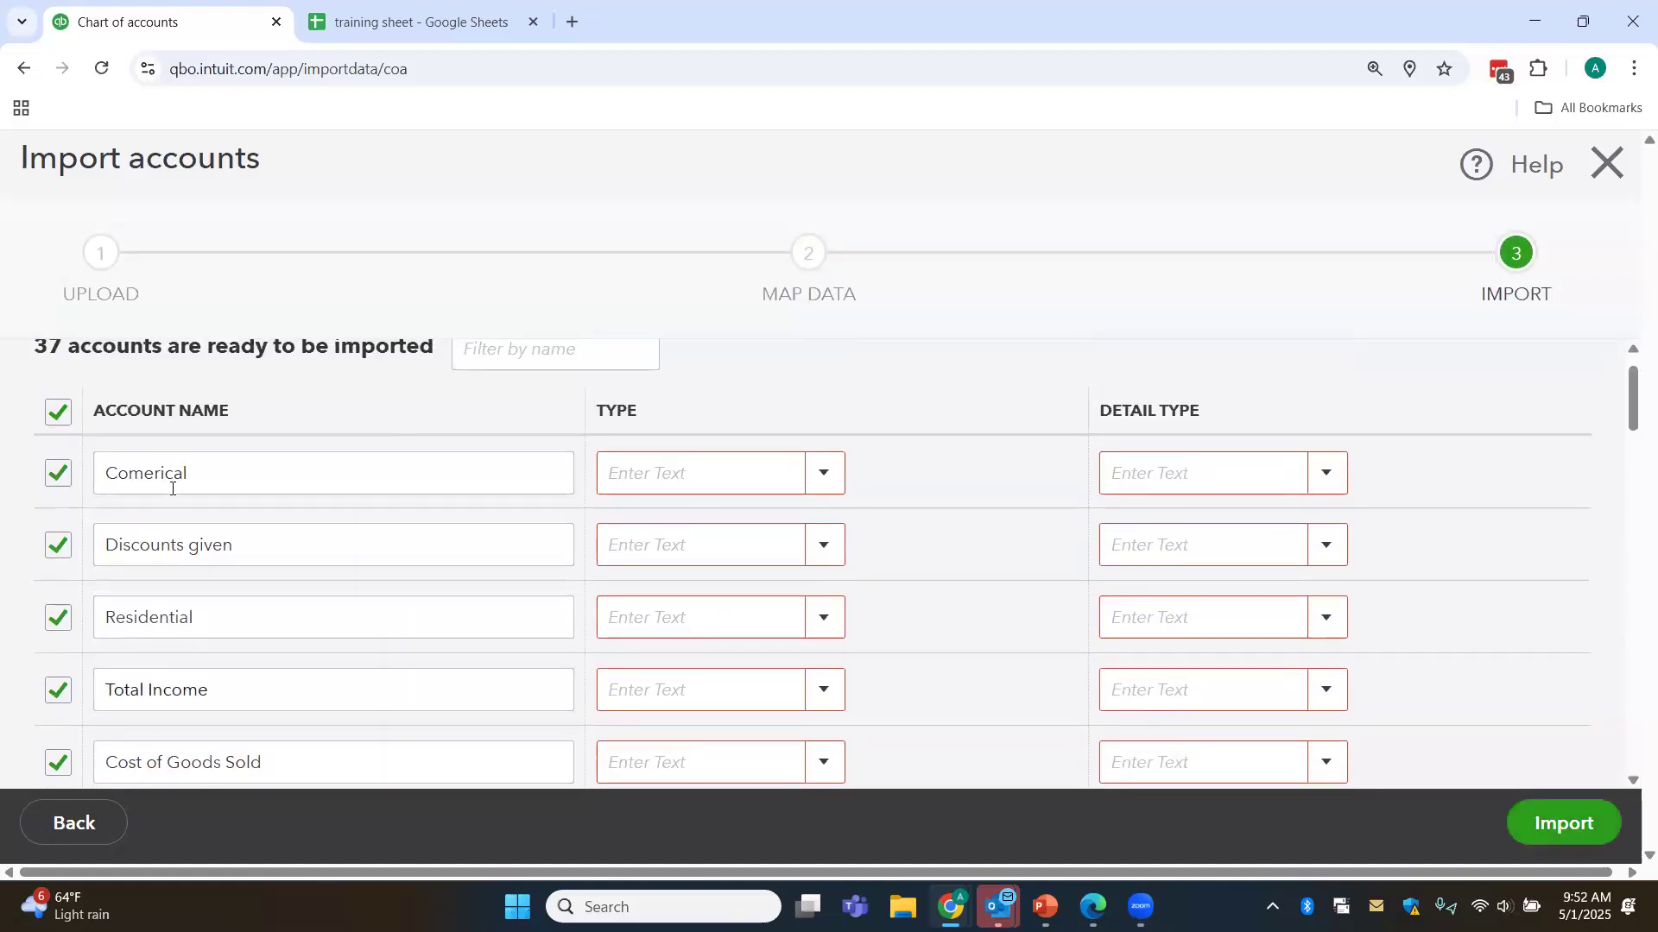
{"action": "left_click", "coordinate": [445, 33]}
{"action": "scroll", "coordinate": [127, 423], "scroll_direction": "up", "scroll_amount": 8}
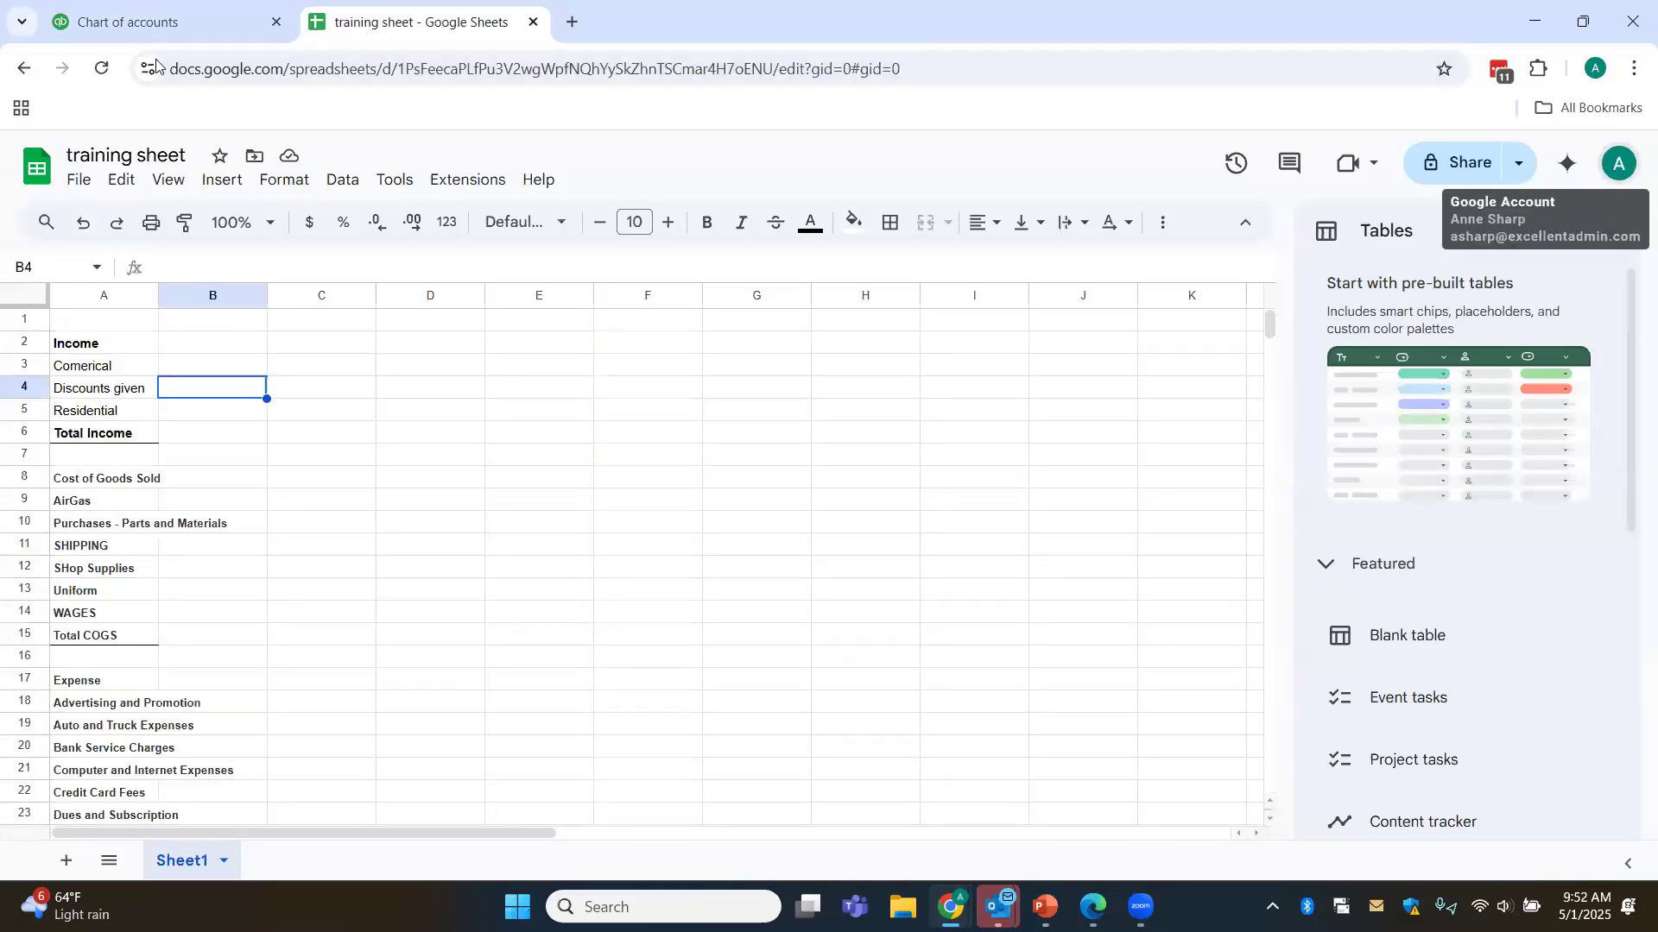
{"action": "key", "text": "ctrl+shift+Tab"}
{"action": "scroll", "coordinate": [285, 578], "scroll_direction": "up", "scroll_amount": 5}
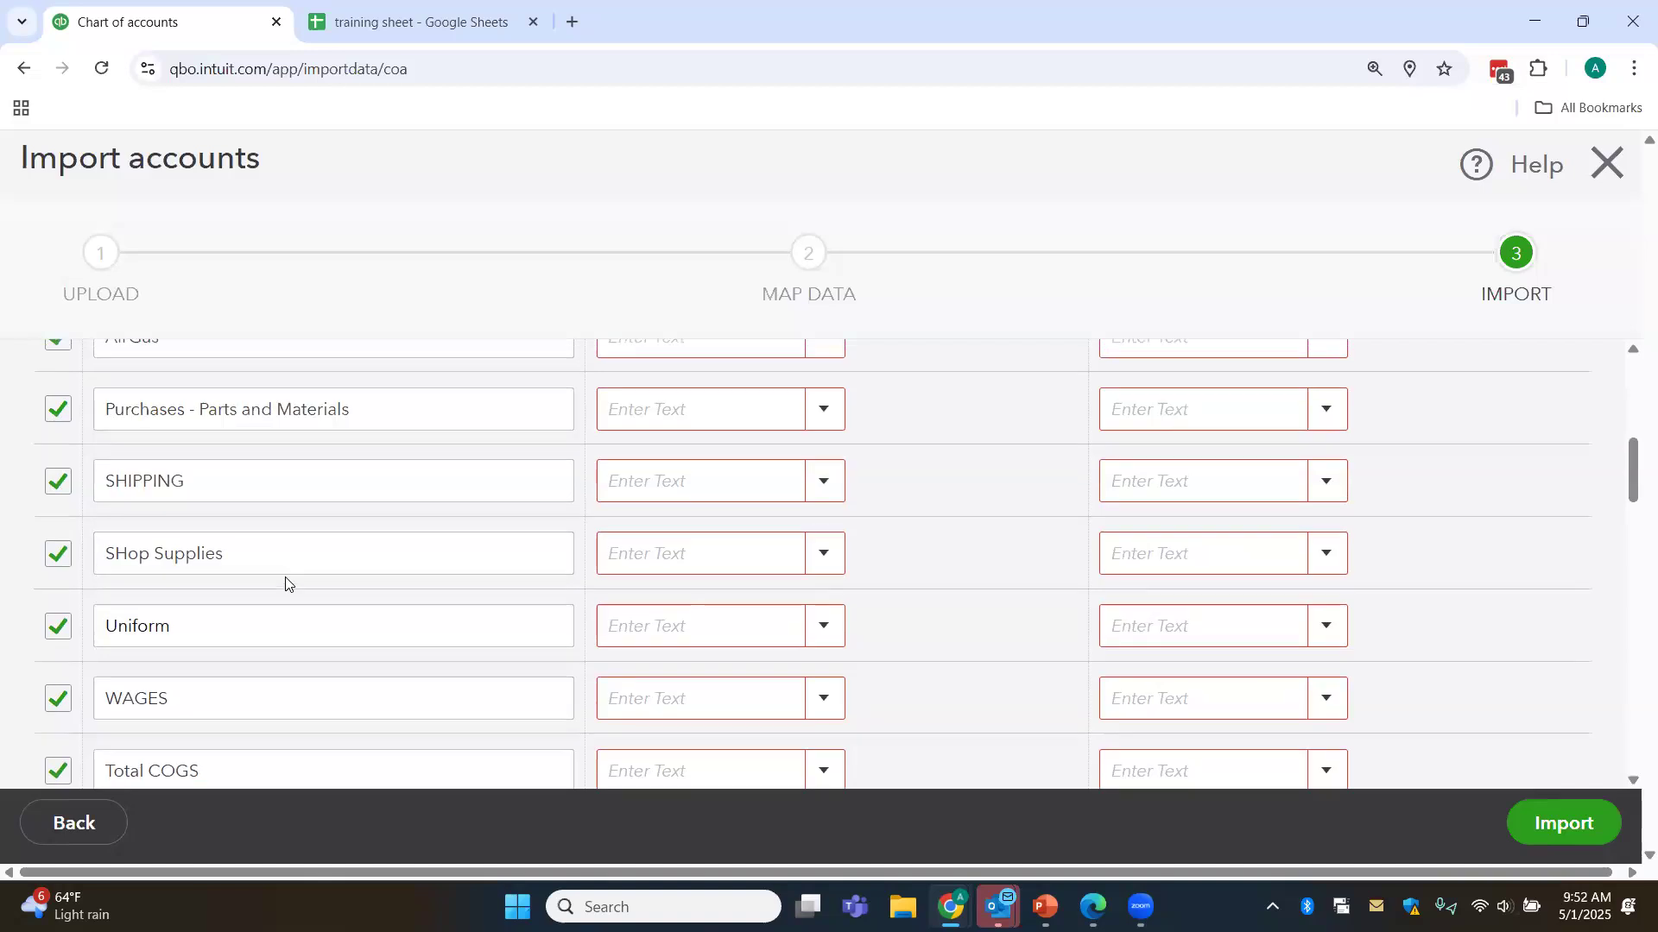
{"action": "scroll", "coordinate": [290, 557], "scroll_direction": "up", "scroll_amount": 3}
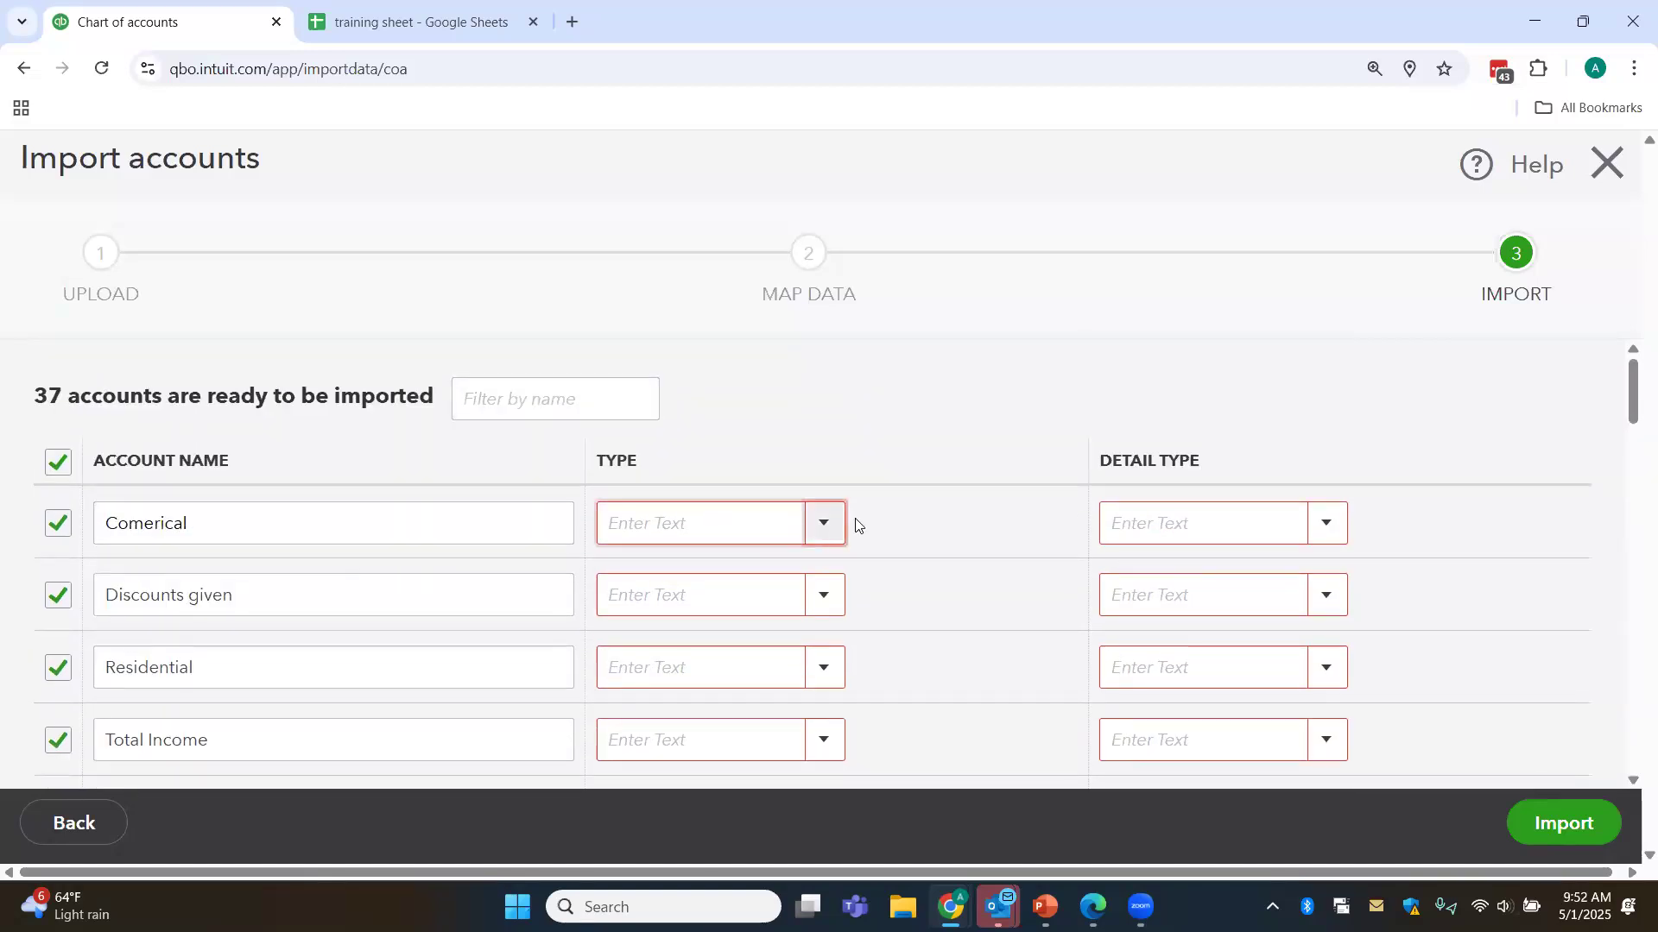
Step: Set Comerical's type to Other Income and Discounts given's type to Income
{"action": "left_click", "coordinate": [825, 522]}
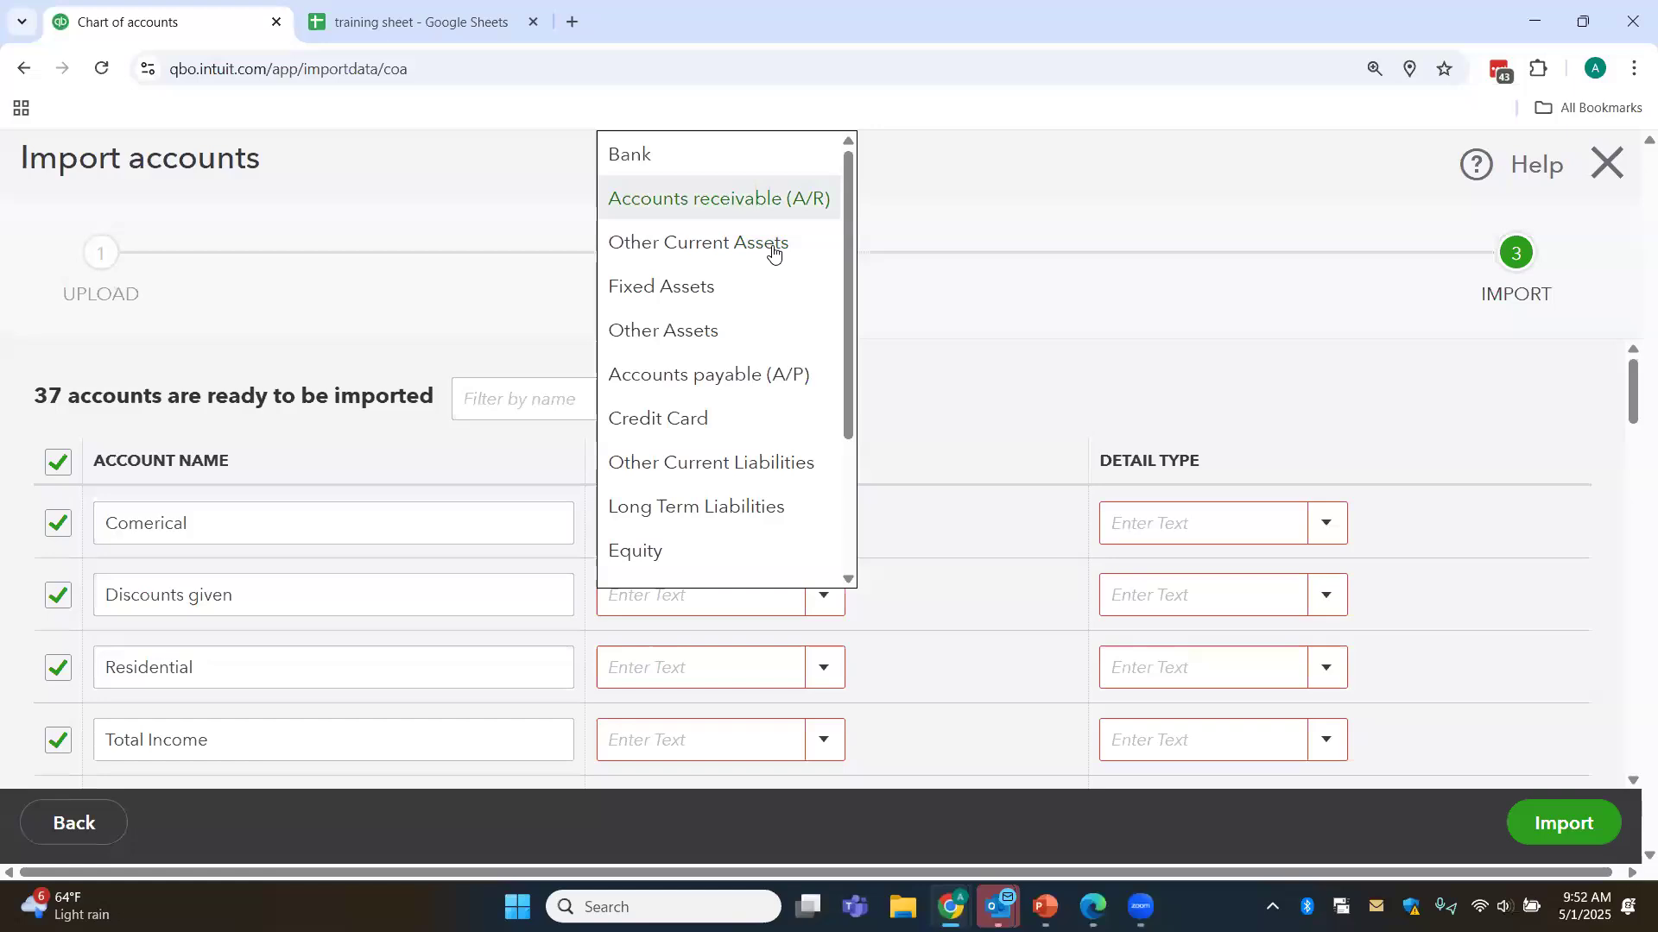
{"action": "scroll", "coordinate": [764, 467], "scroll_direction": "down", "scroll_amount": 1}
{"action": "scroll", "coordinate": [764, 466], "scroll_direction": "up", "scroll_amount": 1}
{"action": "scroll", "coordinate": [764, 467], "scroll_direction": "down", "scroll_amount": 3}
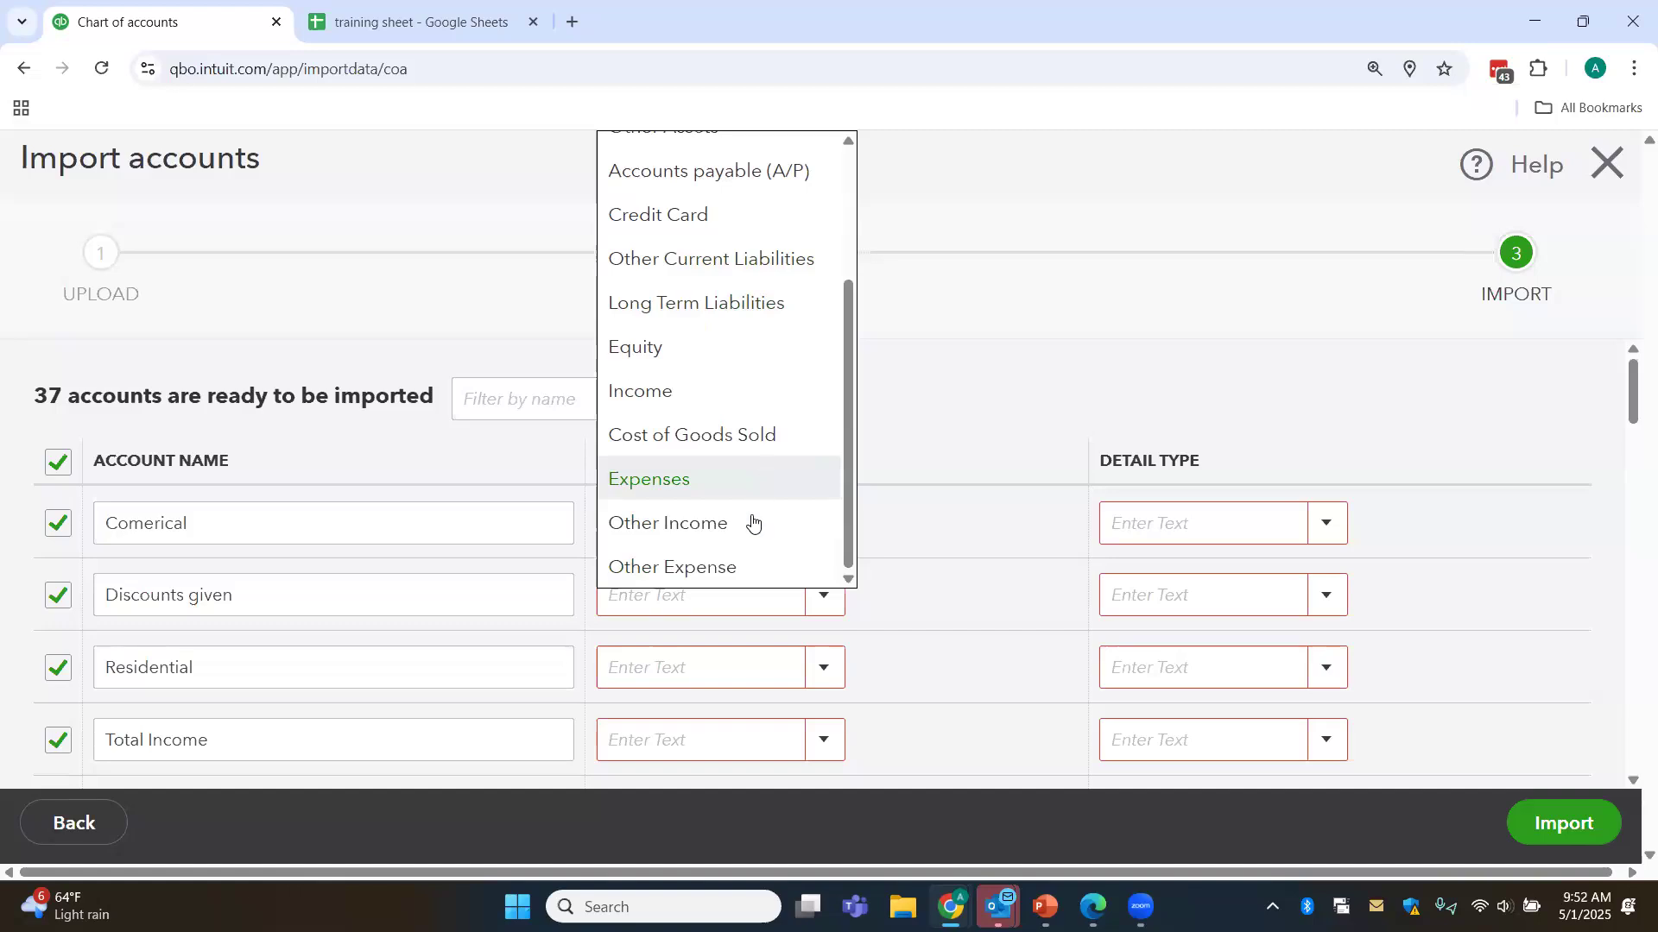
{"action": "scroll", "coordinate": [752, 521], "scroll_direction": "up", "scroll_amount": 3}
{"action": "scroll", "coordinate": [752, 521], "scroll_direction": "down", "scroll_amount": 3}
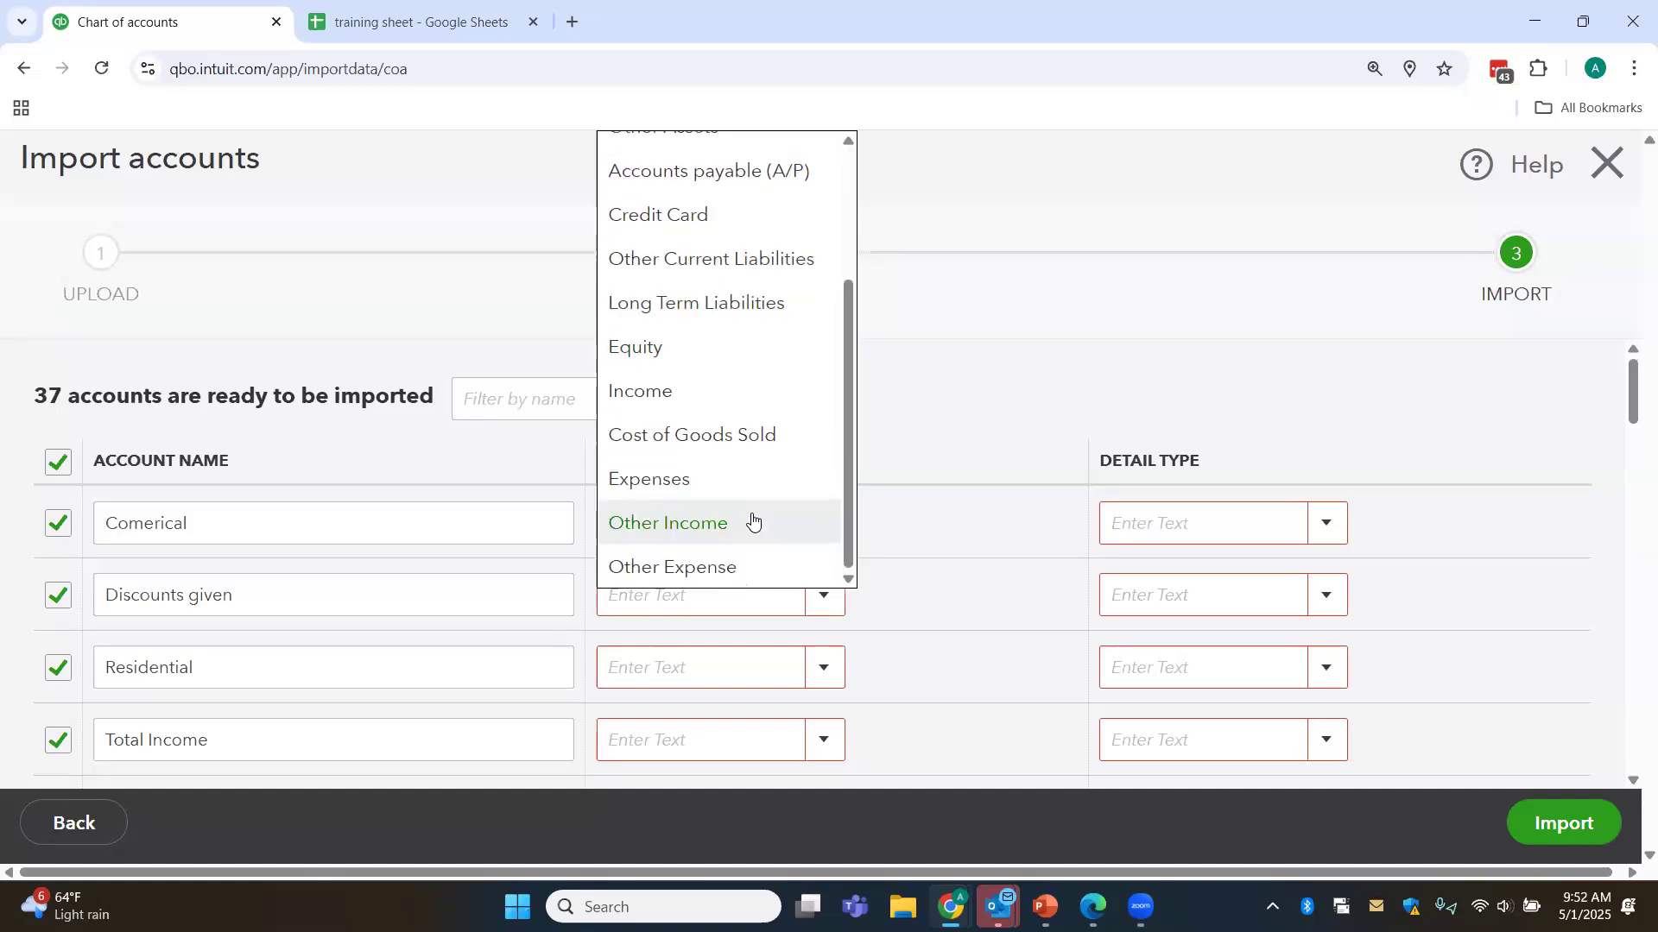
{"action": "scroll", "coordinate": [752, 520], "scroll_direction": "up", "scroll_amount": 3}
{"action": "scroll", "coordinate": [719, 423], "scroll_direction": "down", "scroll_amount": 3}
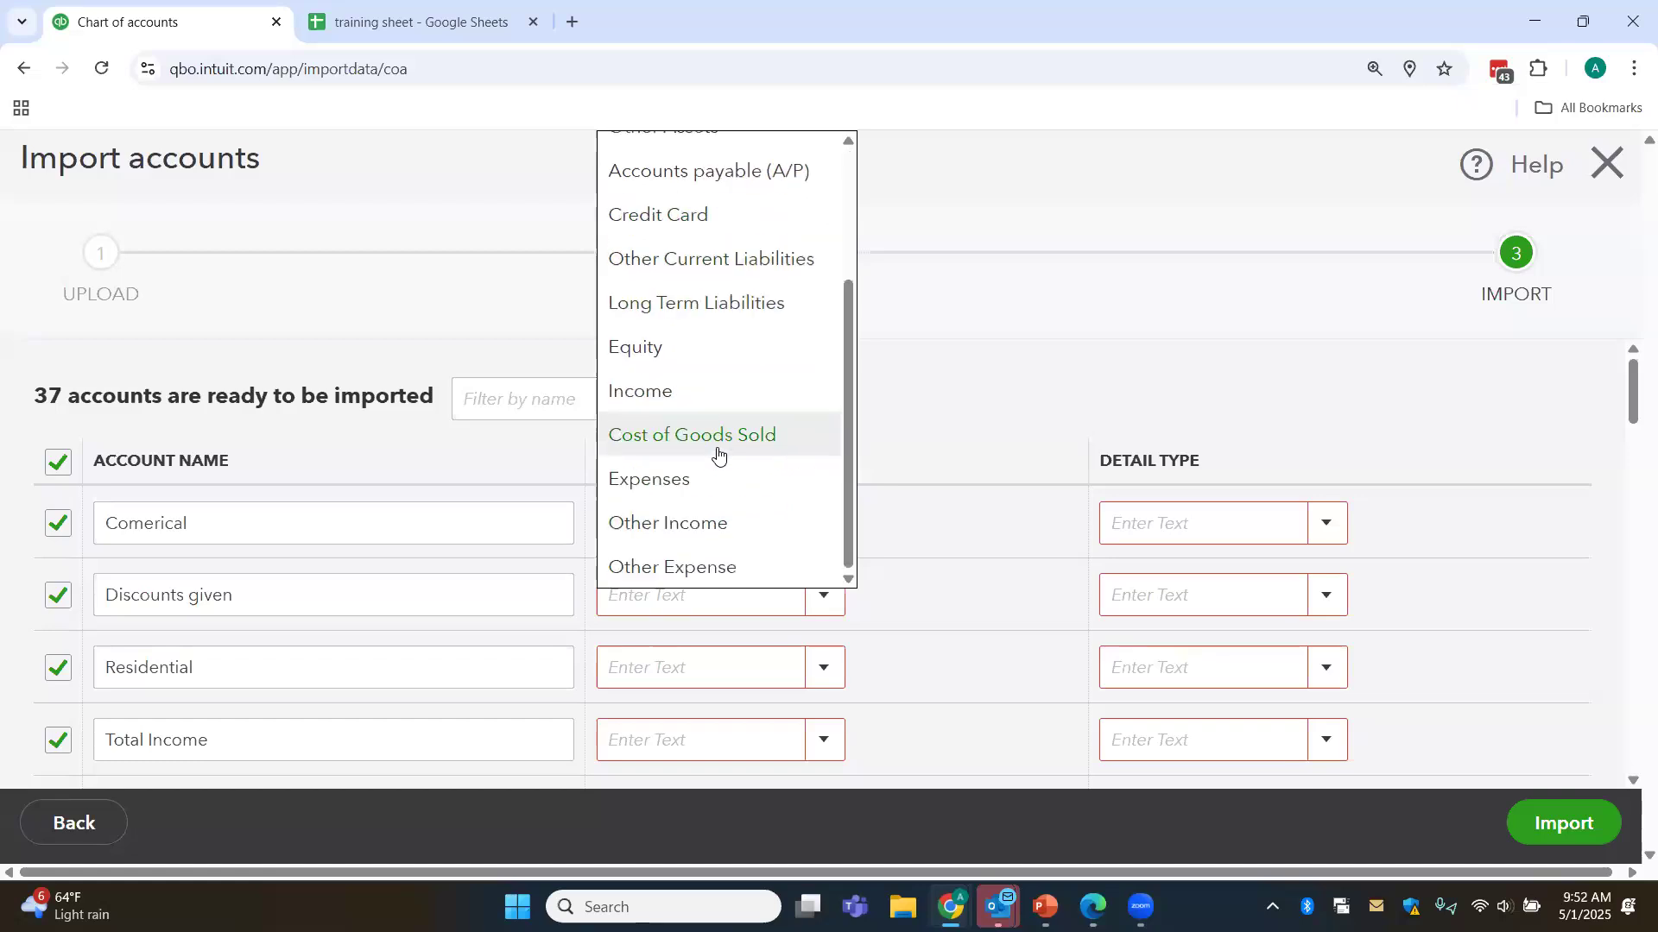
{"action": "left_click", "coordinate": [705, 521]}
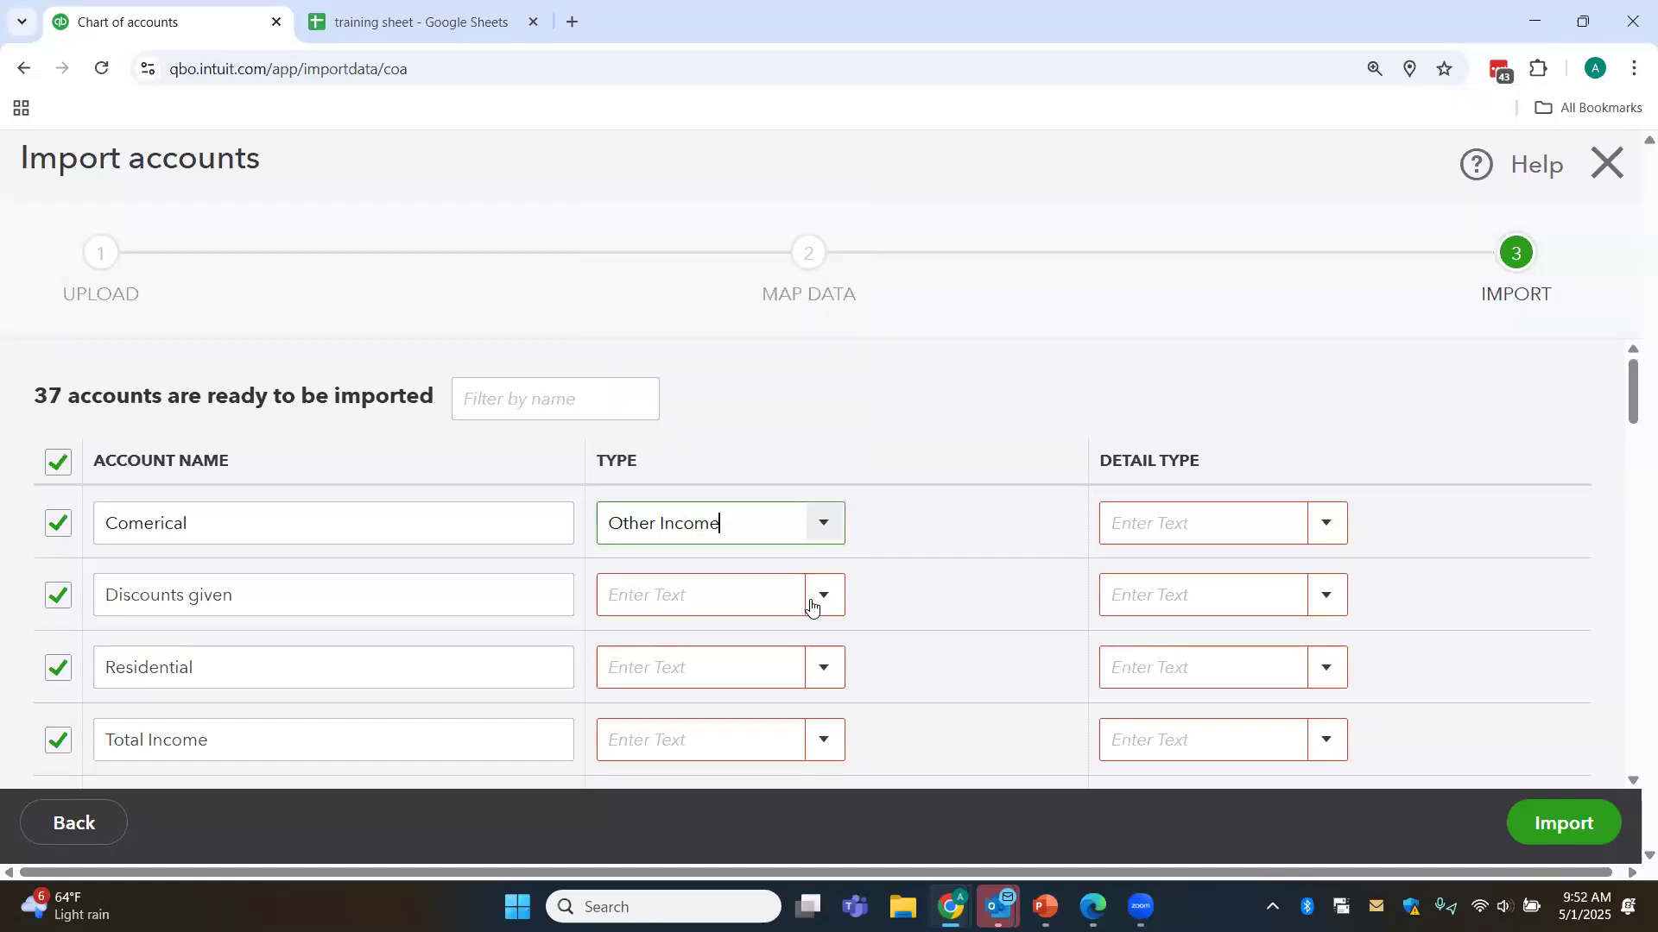
{"action": "left_click", "coordinate": [824, 594]}
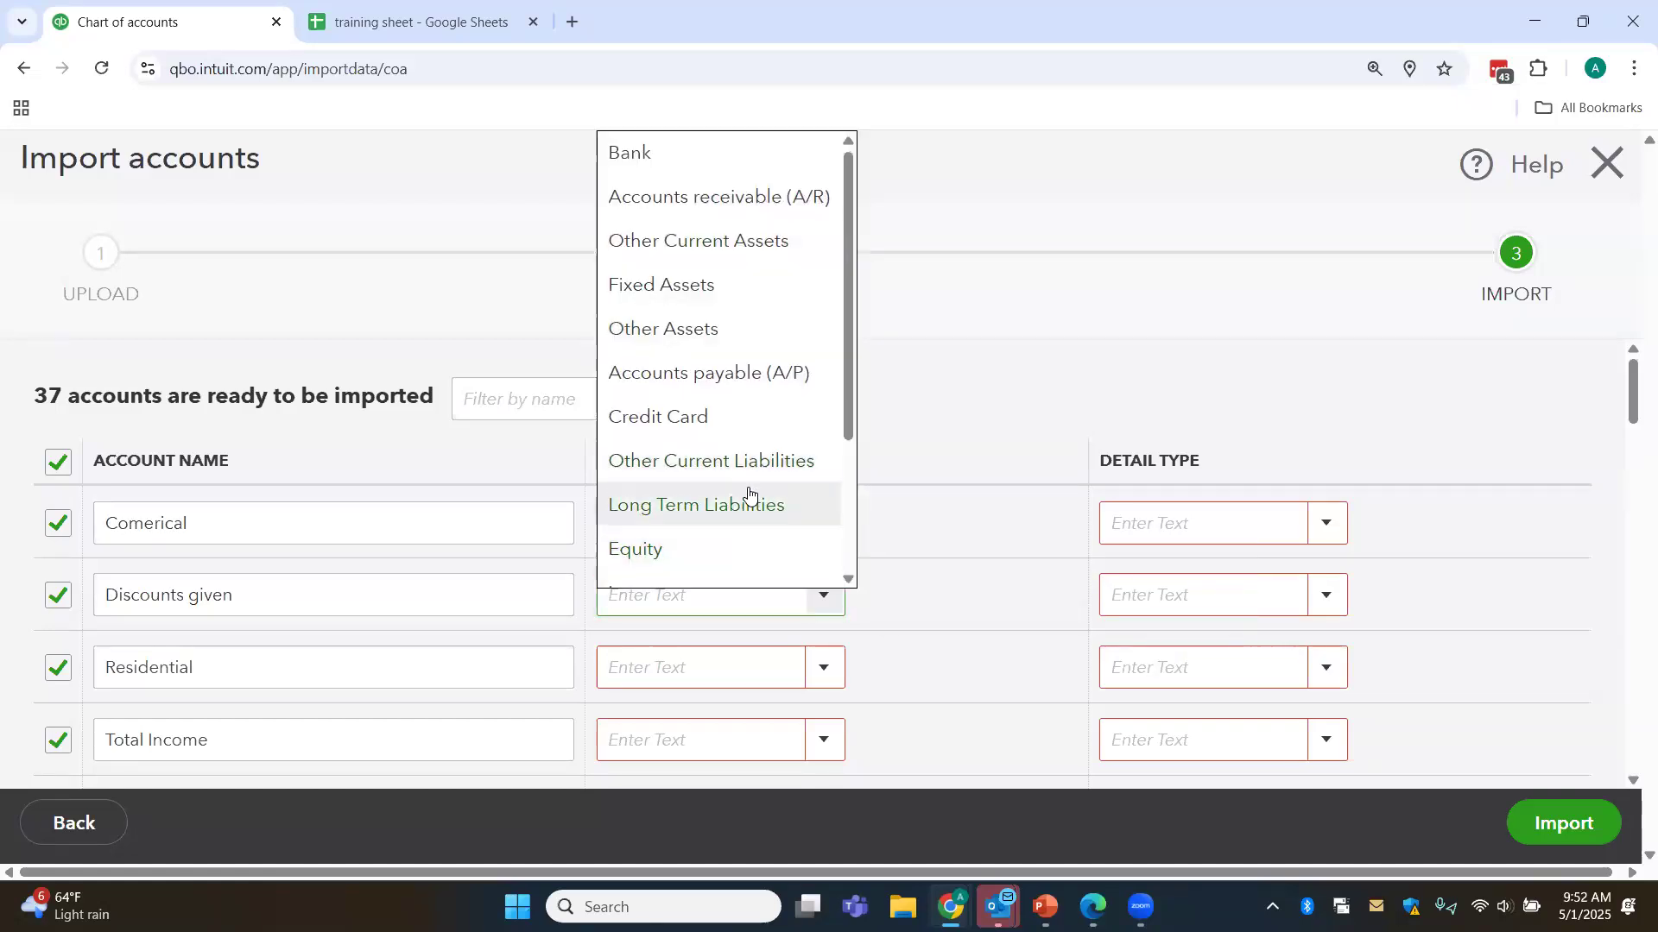
{"action": "scroll", "coordinate": [740, 488], "scroll_direction": "down", "scroll_amount": 3}
{"action": "left_click", "coordinate": [744, 393]}
Step: Try copying Discounts given's Income type into Comerical's type field
{"action": "left_click", "coordinate": [830, 528]}
{"action": "left_click", "coordinate": [773, 524]}
{"action": "left_click_drag", "start_coordinate": [604, 590], "coordinate": [425, 561]}
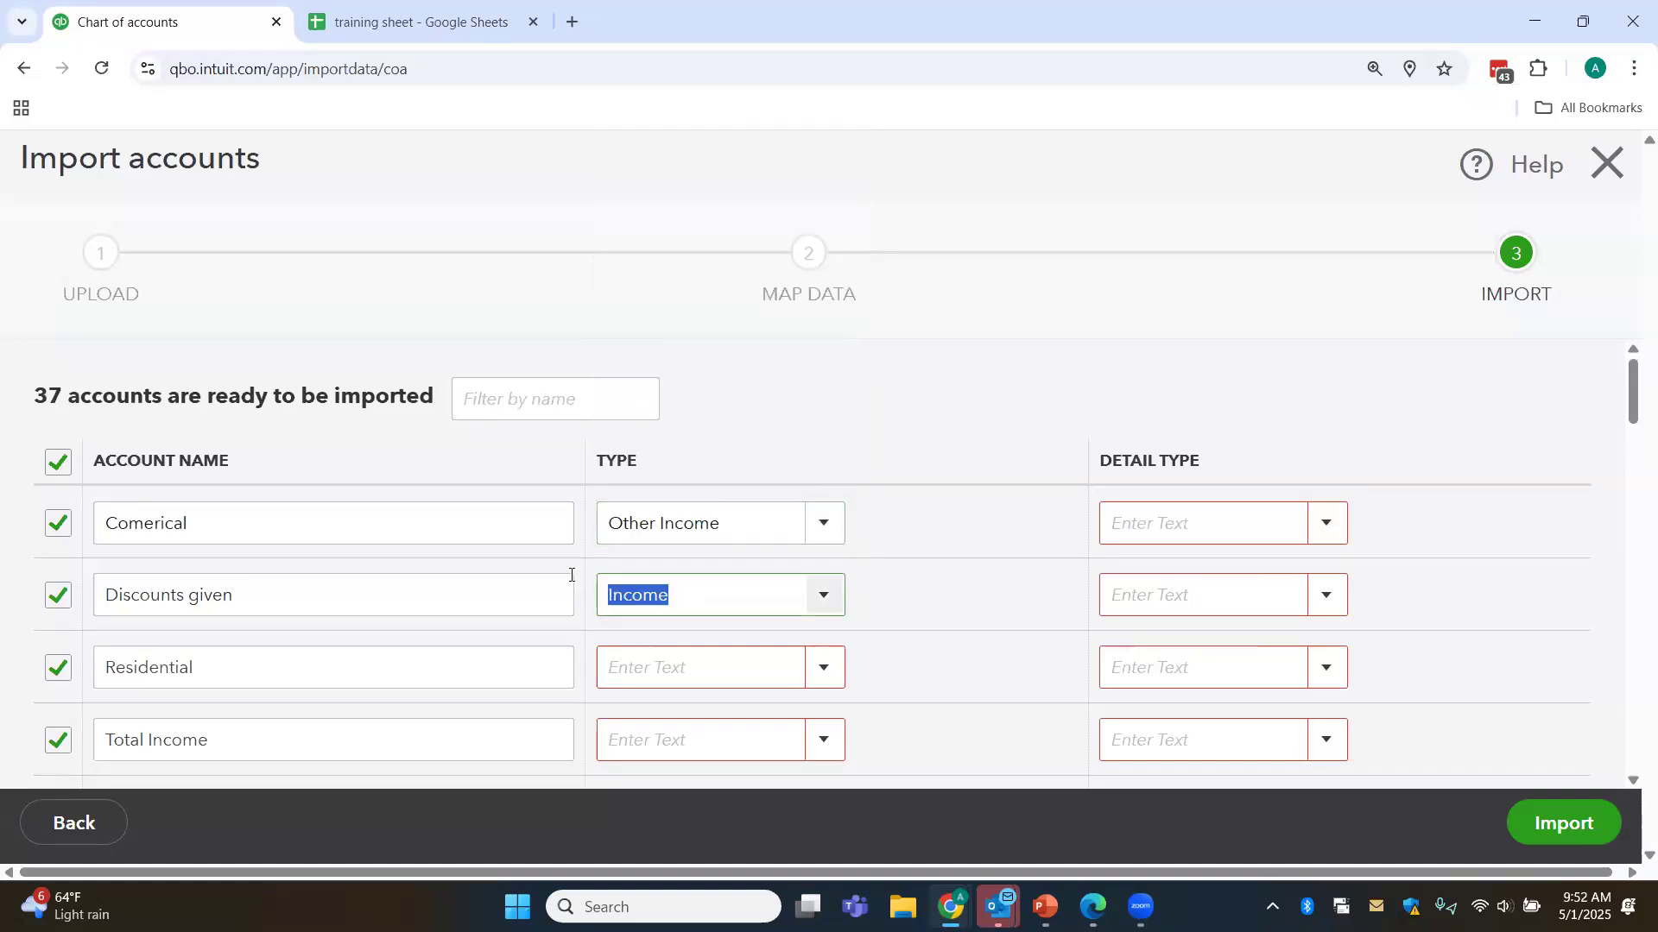
{"action": "left_click", "coordinate": [627, 592]}
{"action": "left_click_drag", "start_coordinate": [670, 594], "coordinate": [485, 582]}
{"action": "key", "text": "ctrl+c"}
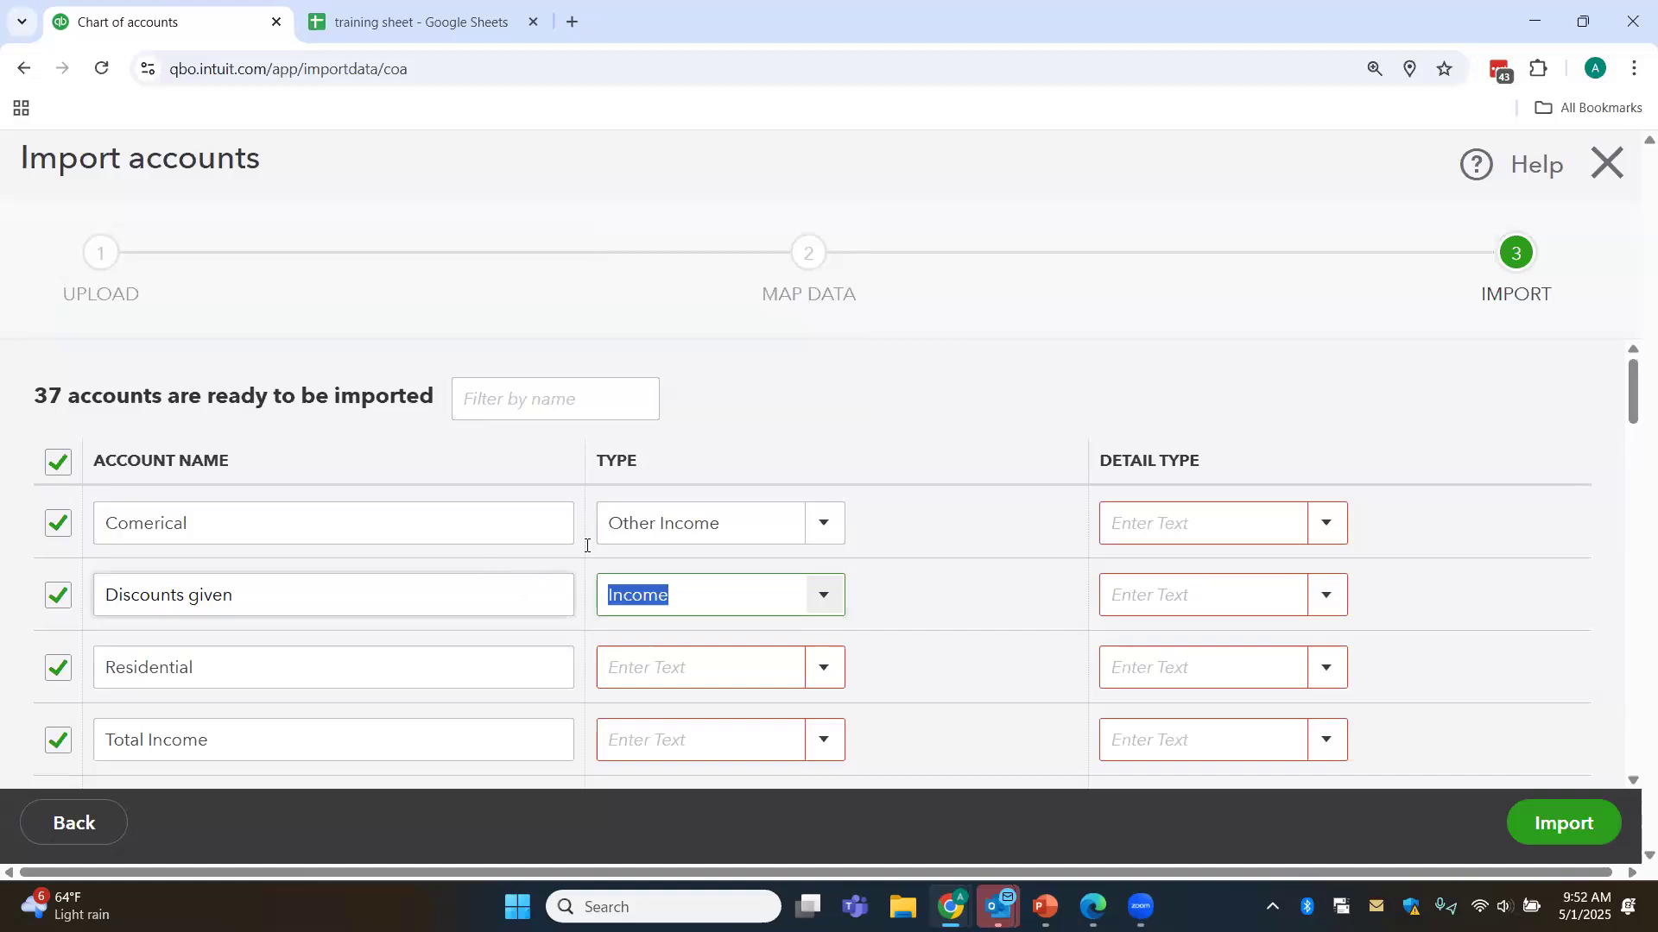
{"action": "left_click", "coordinate": [709, 519]}
{"action": "key", "text": "ctrl+v"}
{"action": "scroll", "coordinate": [876, 500], "scroll_direction": "down", "scroll_amount": 2}
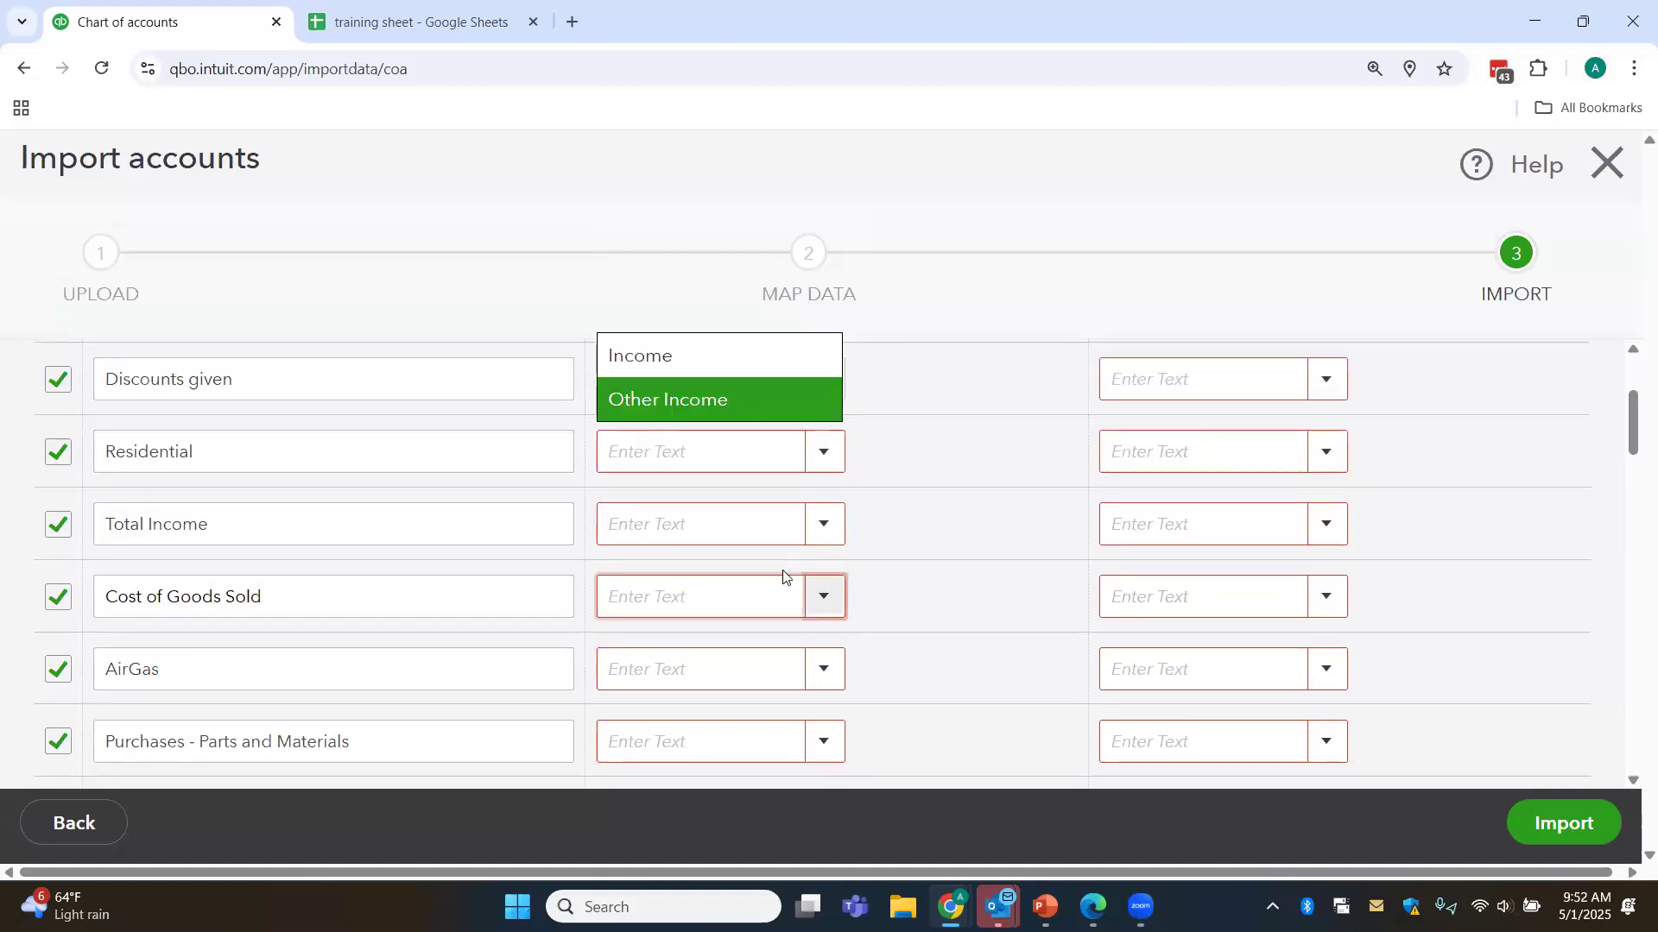
{"action": "left_click", "coordinate": [733, 338]}
{"action": "scroll", "coordinate": [1131, 459], "scroll_direction": "up", "scroll_amount": 2}
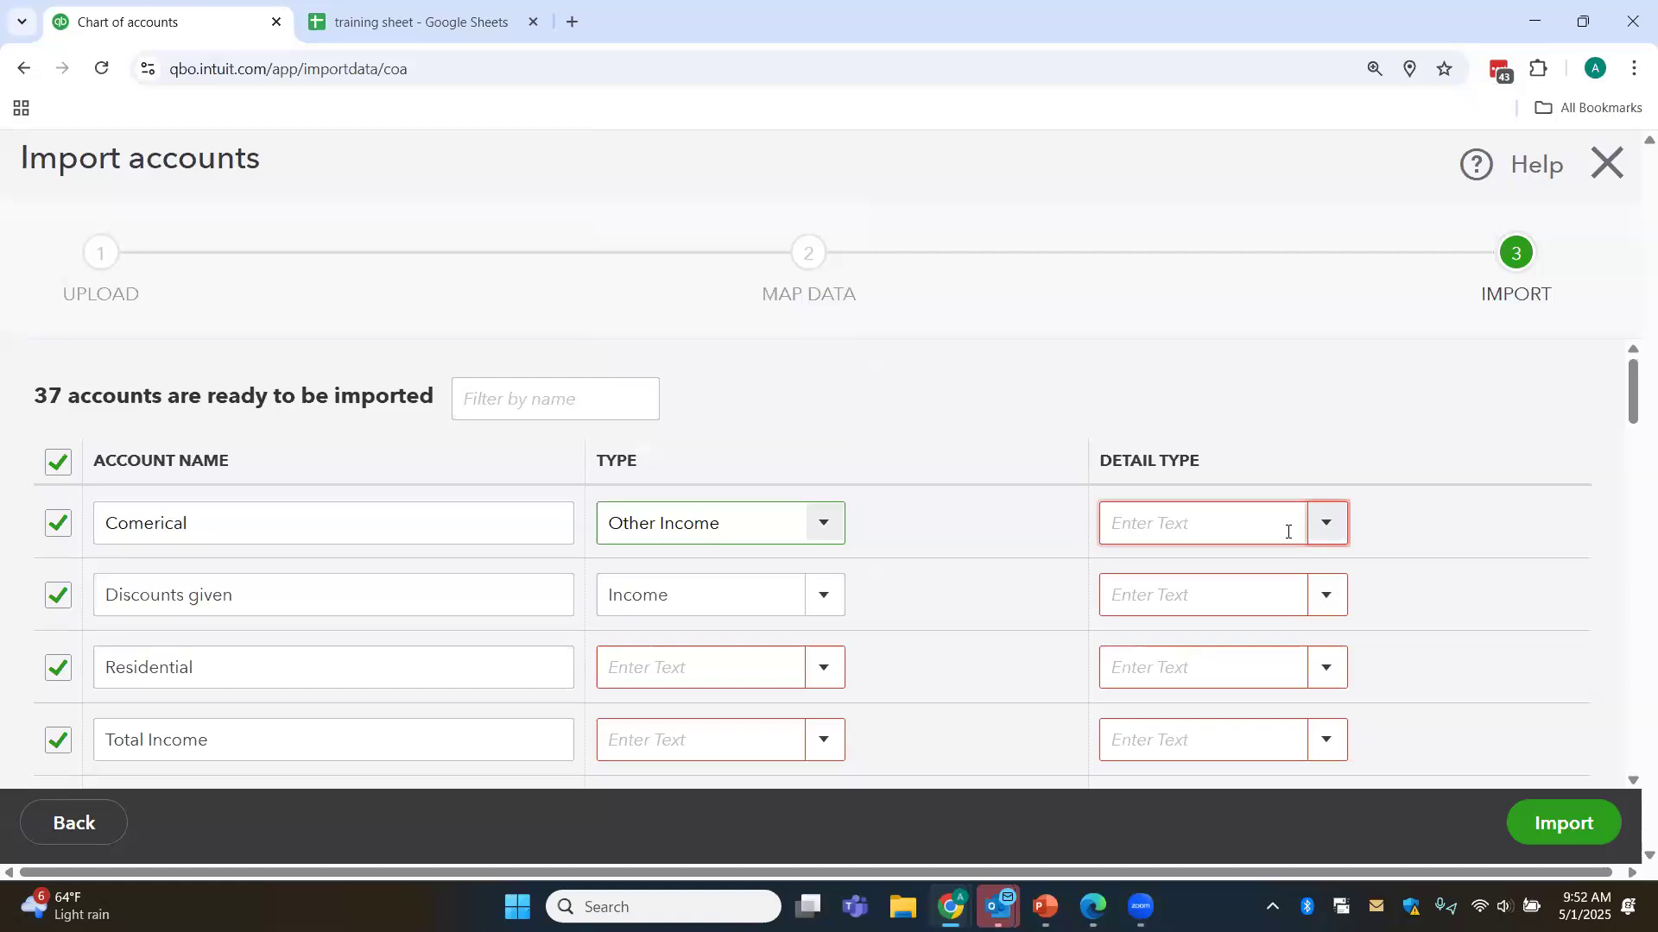
Step: Set detail types: Comerical to Other Miscellaneous Income, Discounts given to Service/Fee Income
{"action": "left_click", "coordinate": [1327, 534]}
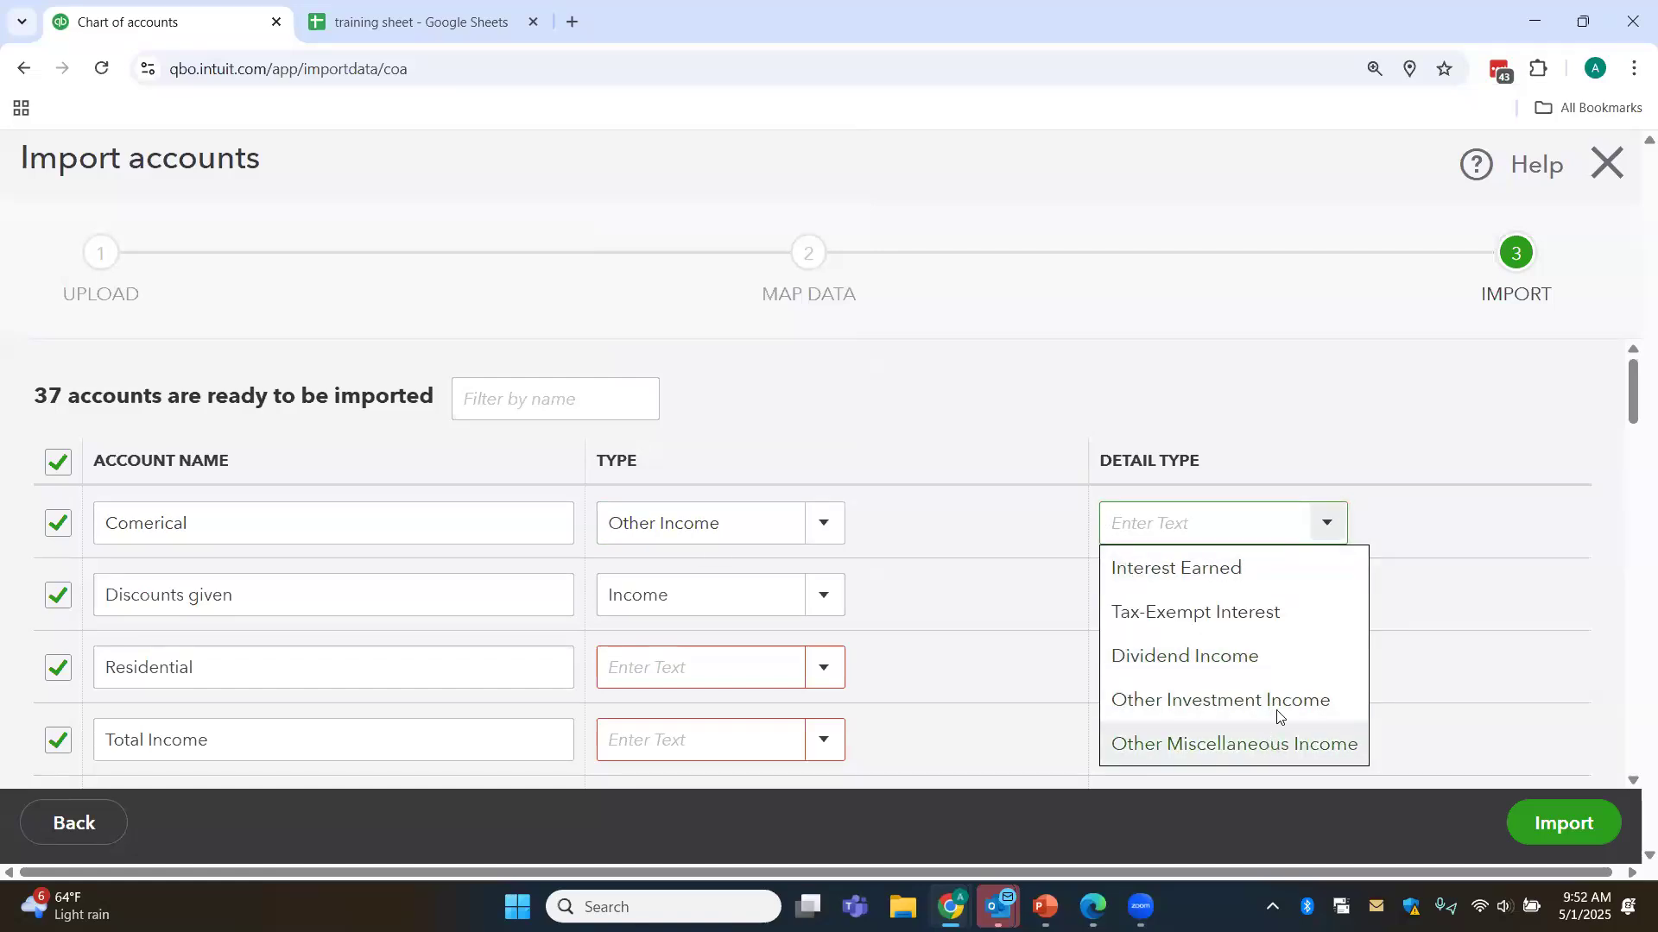
{"action": "left_click", "coordinate": [1270, 744]}
{"action": "left_click", "coordinate": [1327, 595]}
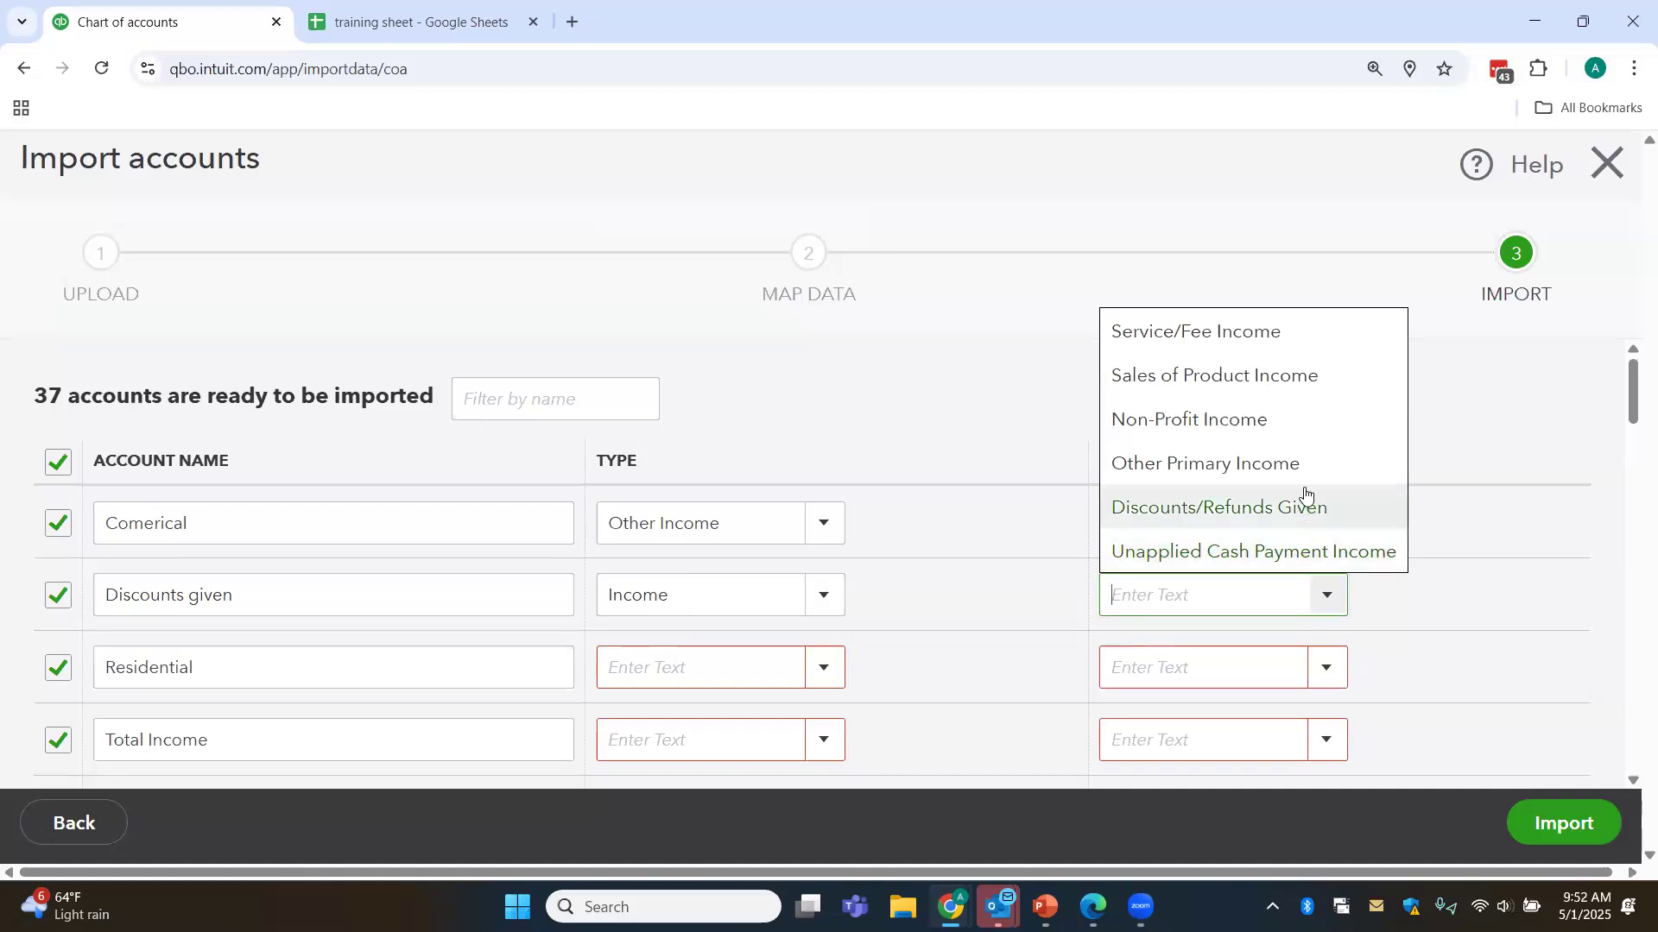
{"action": "left_click", "coordinate": [1258, 337]}
{"action": "left_click", "coordinate": [1319, 525]}
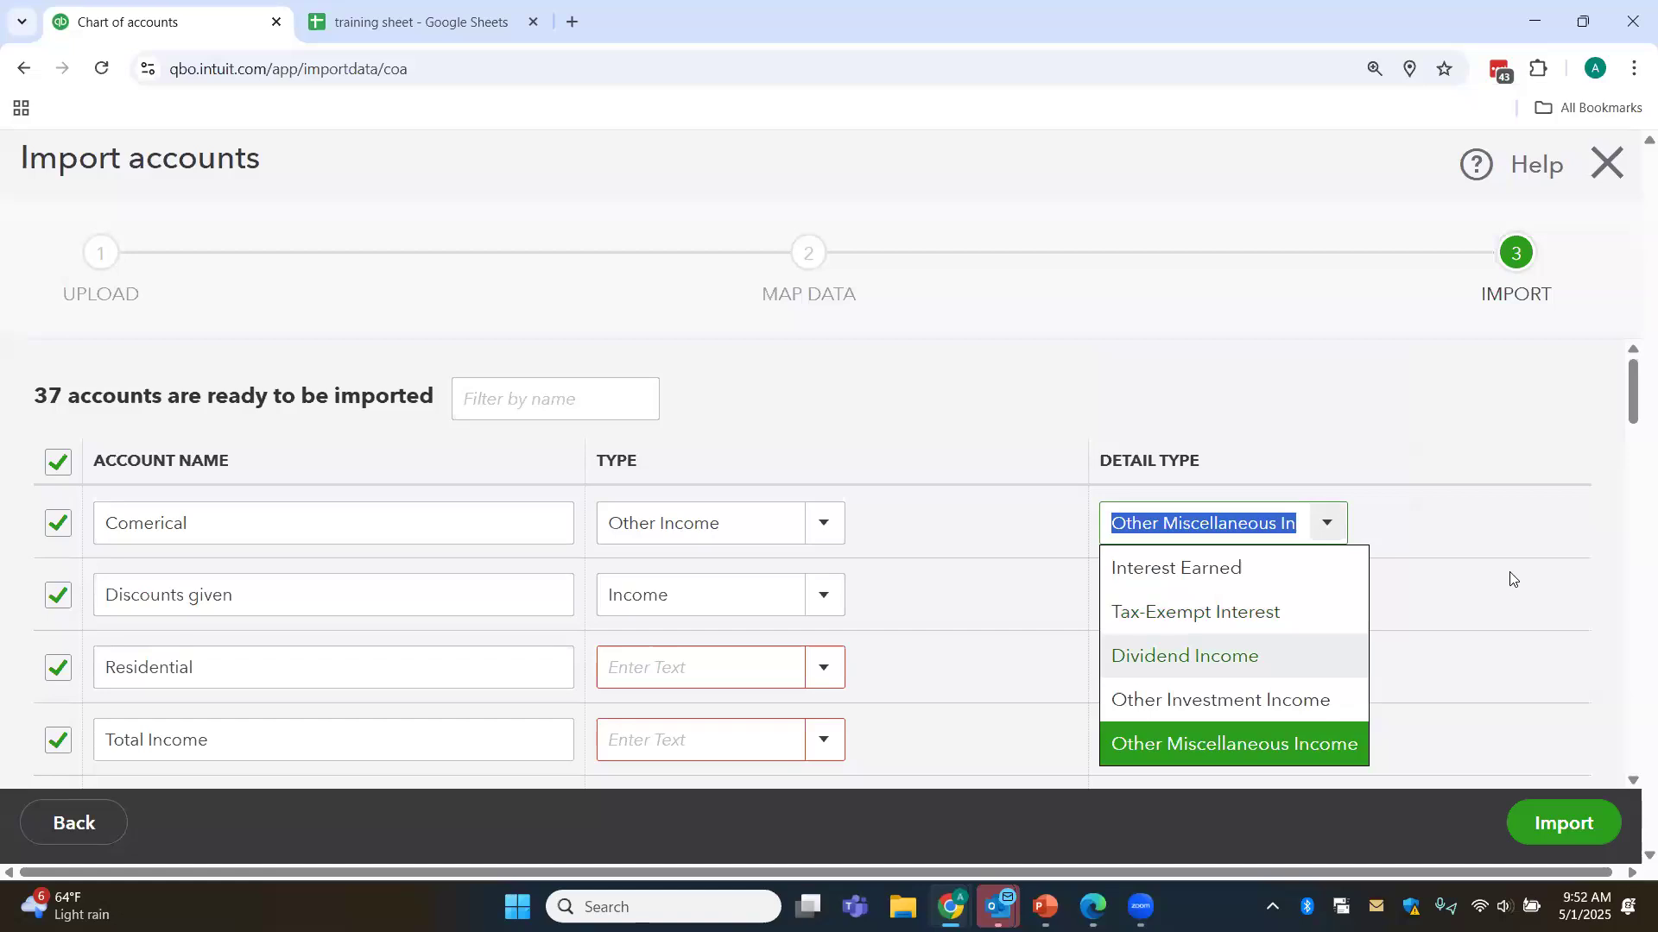
{"action": "scroll", "coordinate": [1503, 580], "scroll_direction": "down", "scroll_amount": 2}
{"action": "scroll", "coordinate": [1157, 599], "scroll_direction": "up", "scroll_amount": 2}
{"action": "left_click", "coordinate": [744, 520]}
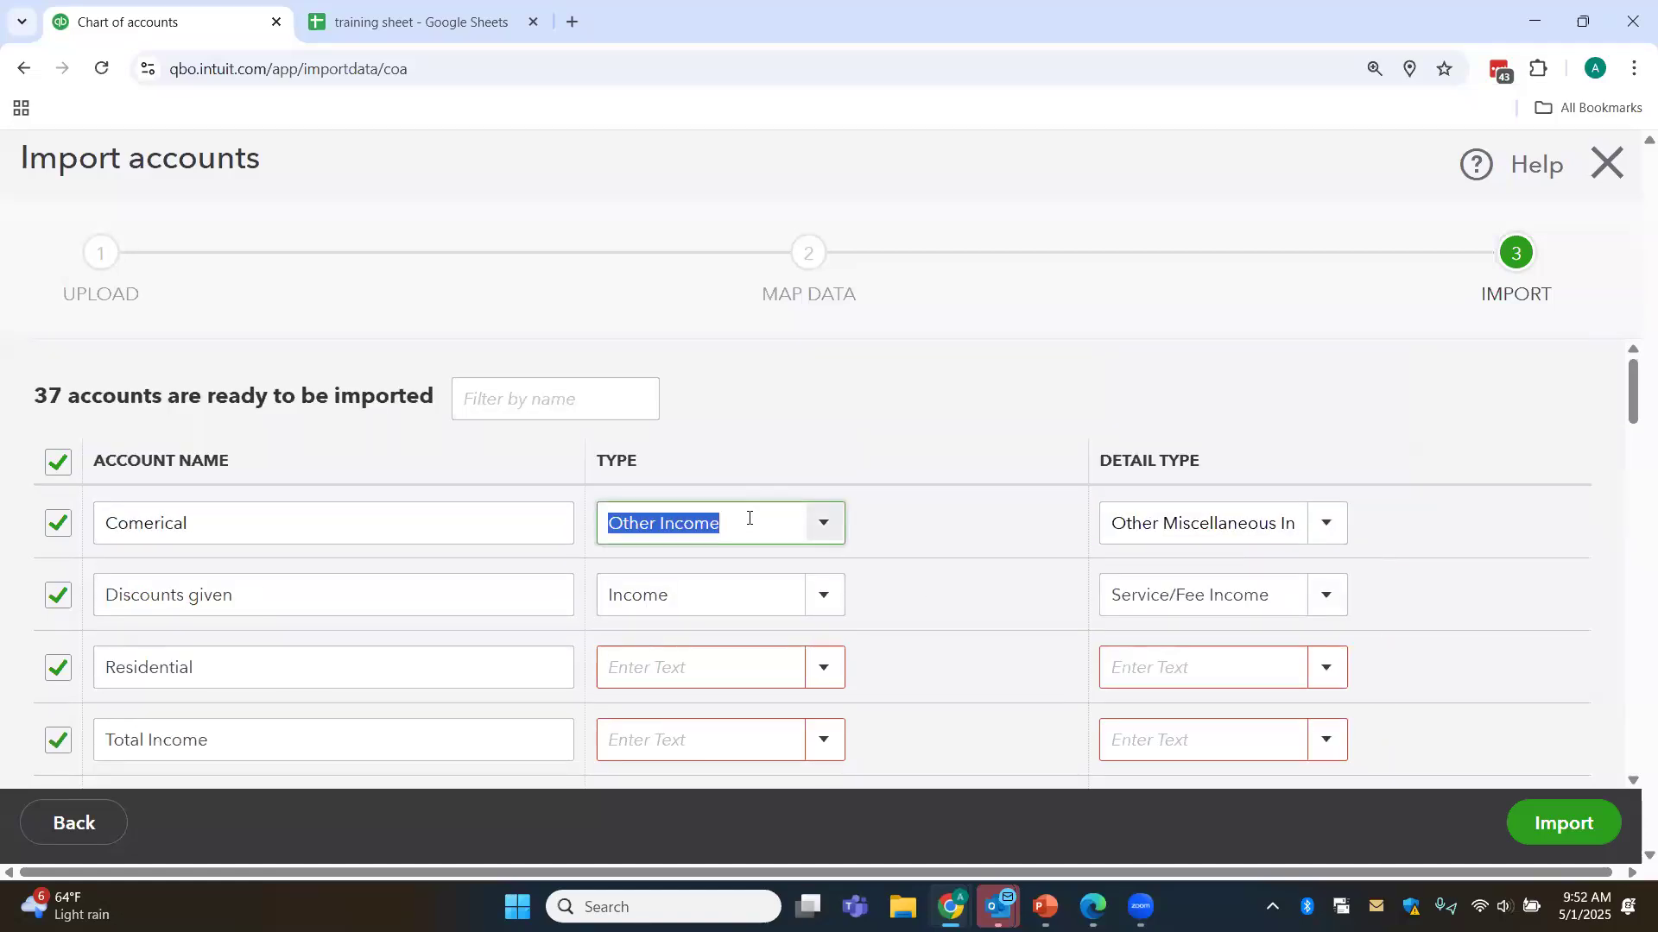
{"action": "key", "text": "ctrl+v"}
{"action": "left_click", "coordinate": [730, 563]}
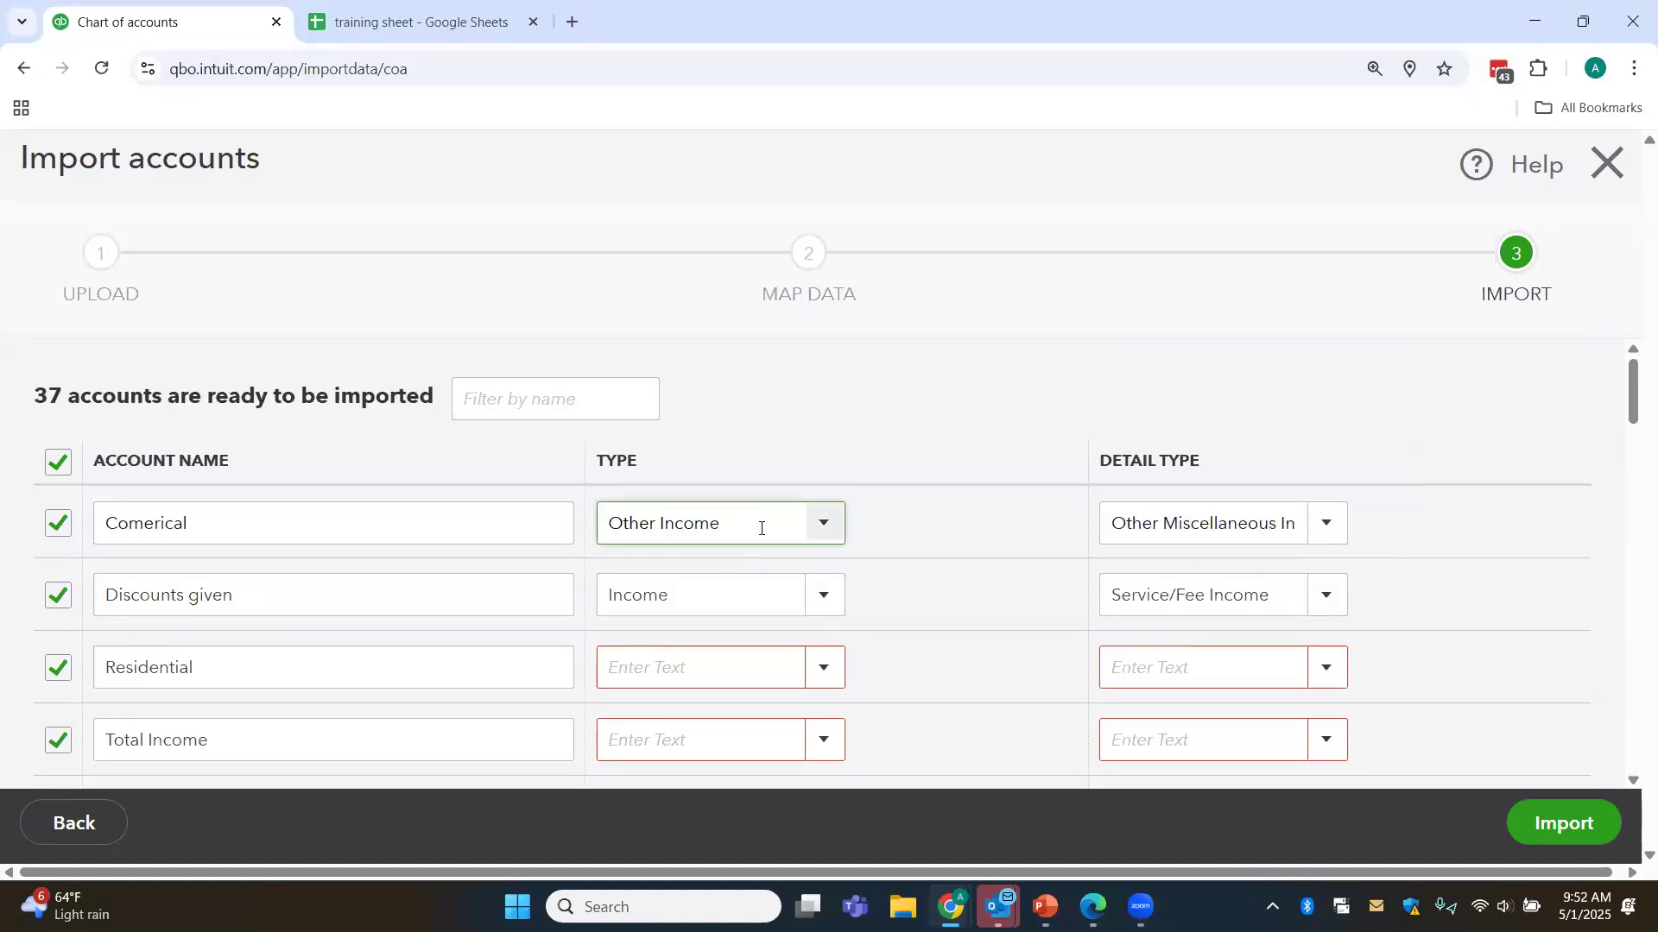
{"action": "left_click", "coordinate": [827, 523]}
{"action": "scroll", "coordinate": [770, 427], "scroll_direction": "up", "scroll_amount": 1}
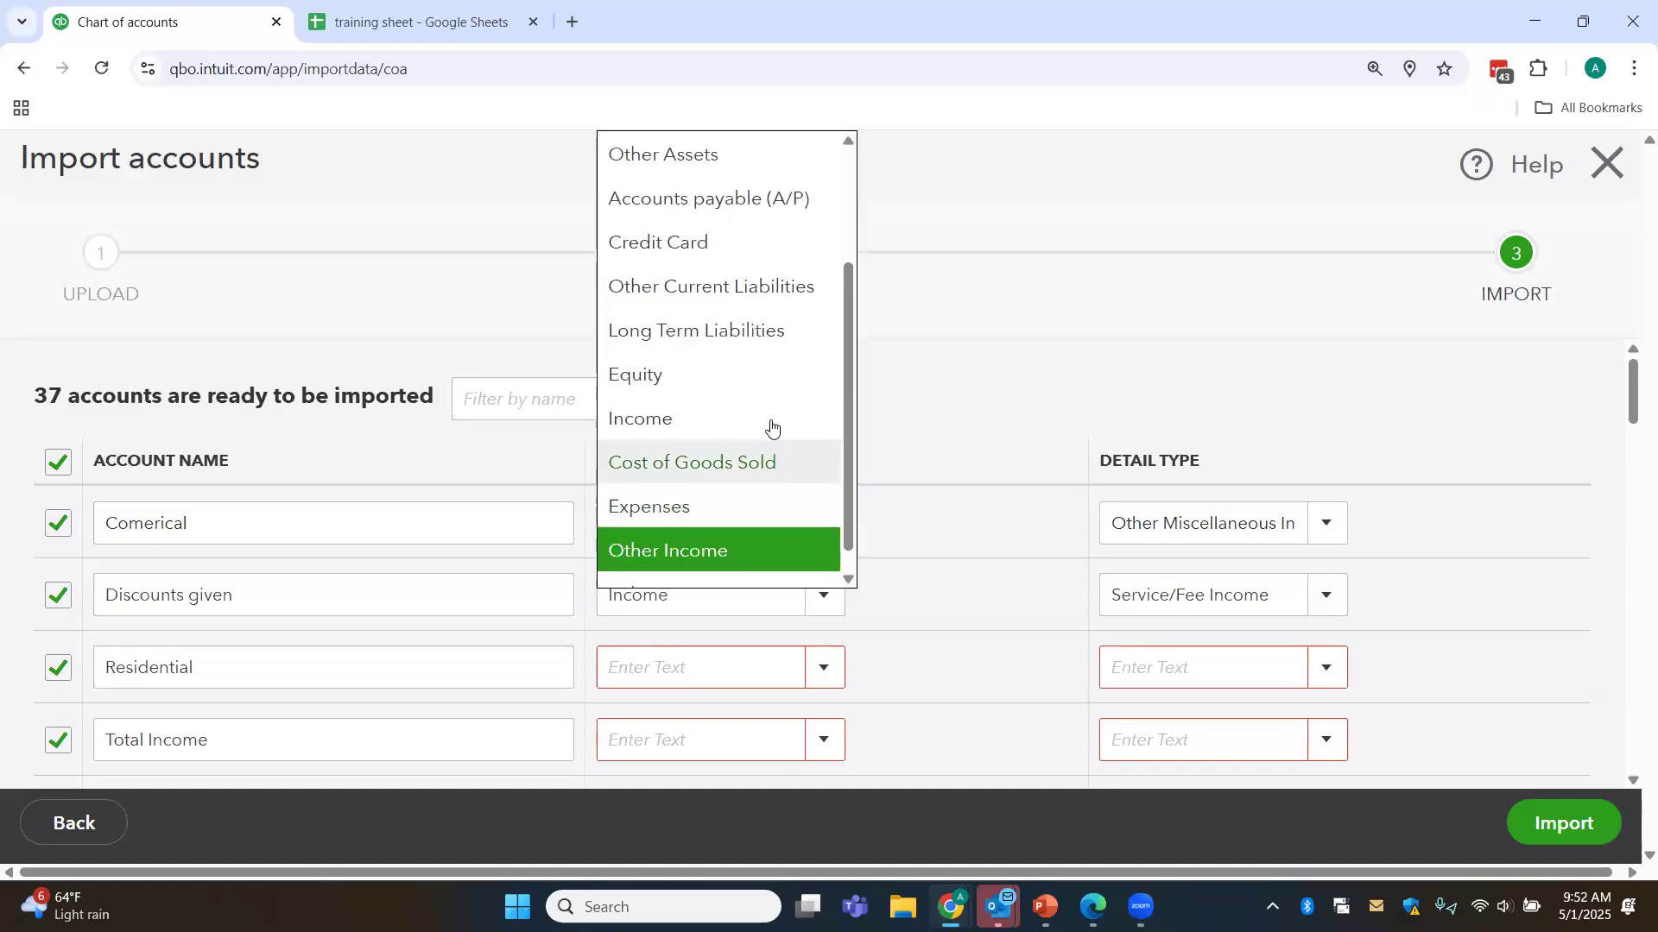
{"action": "scroll", "coordinate": [766, 407], "scroll_direction": "up", "scroll_amount": 2}
{"action": "scroll", "coordinate": [759, 415], "scroll_direction": "down", "scroll_amount": 3}
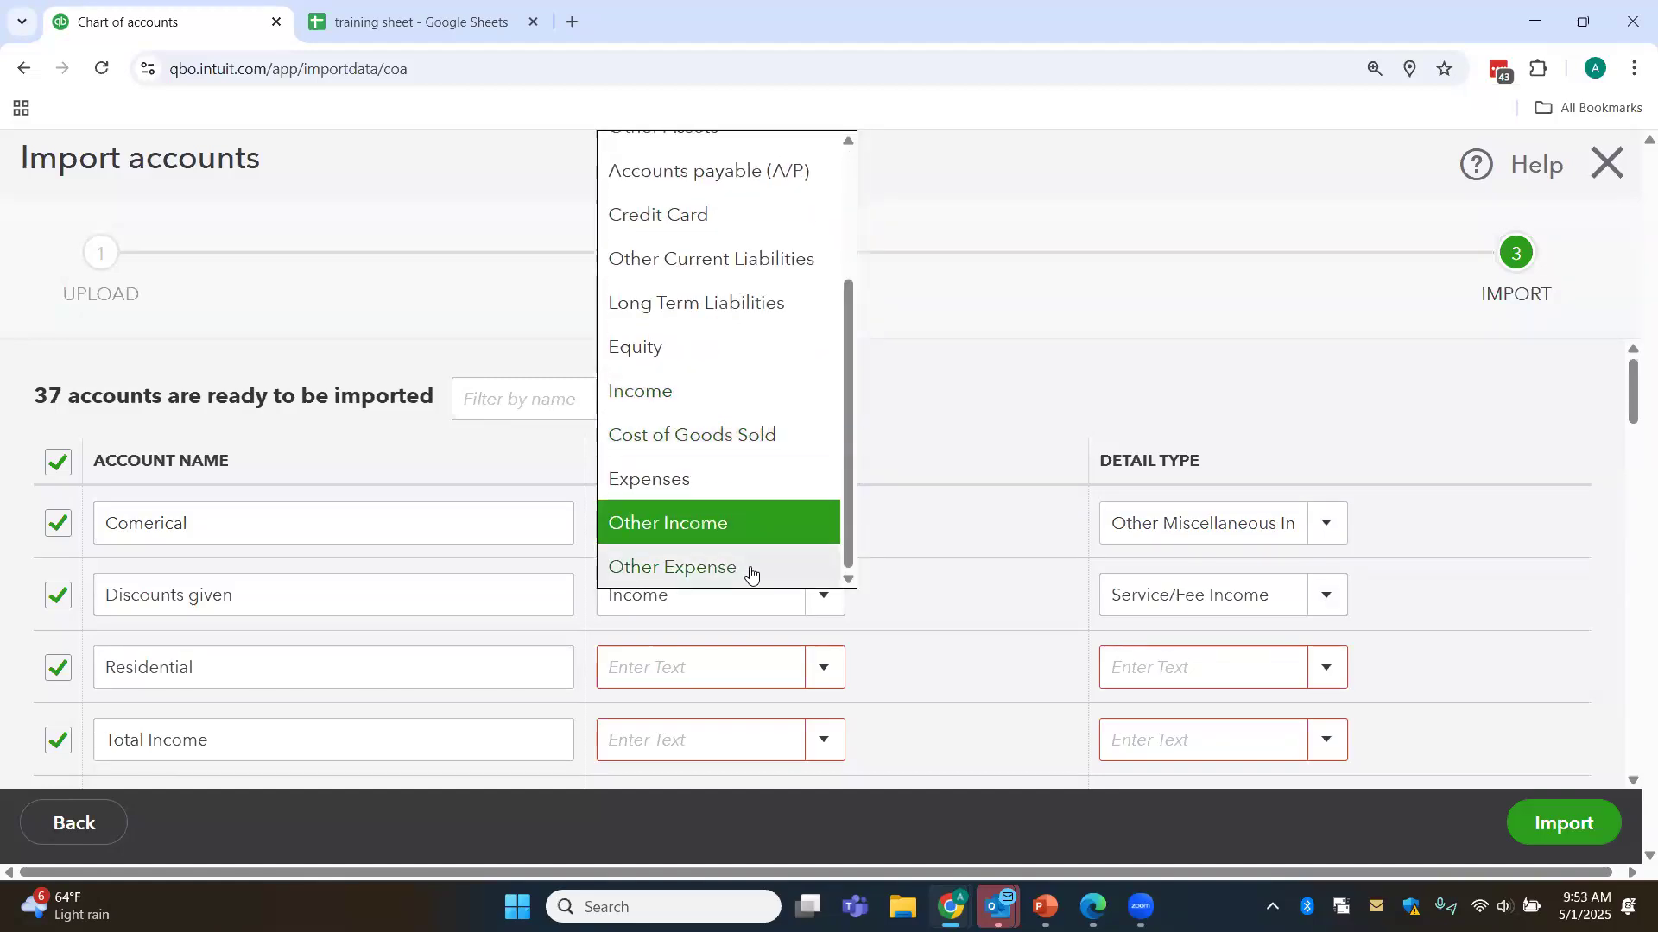
{"action": "scroll", "coordinate": [751, 540], "scroll_direction": "up", "scroll_amount": 2}
{"action": "scroll", "coordinate": [682, 432], "scroll_direction": "down", "scroll_amount": 2}
{"action": "left_click", "coordinate": [666, 399]}
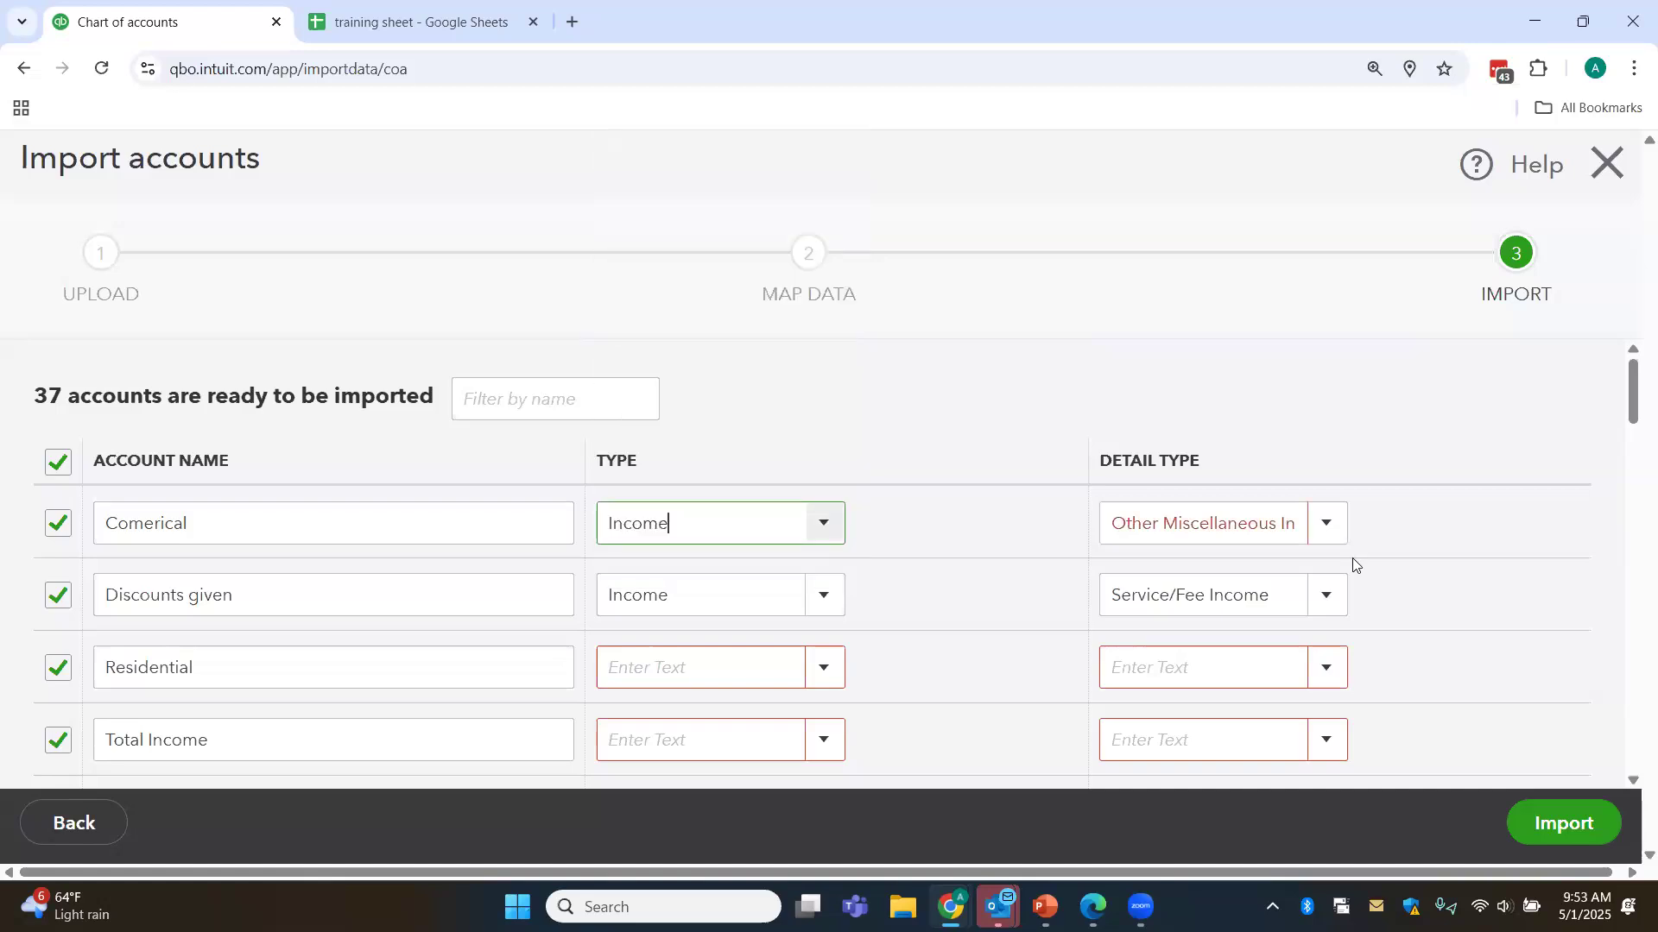
Step: Give Comerical the Service/Fee Income detail type
{"action": "left_click", "coordinate": [1339, 542]}
{"action": "left_click", "coordinate": [1339, 542]}
{"action": "left_click", "coordinate": [1338, 542]}
{"action": "left_click", "coordinate": [1317, 568]}
{"action": "scroll", "coordinate": [1503, 604], "scroll_direction": "down", "scroll_amount": 5}
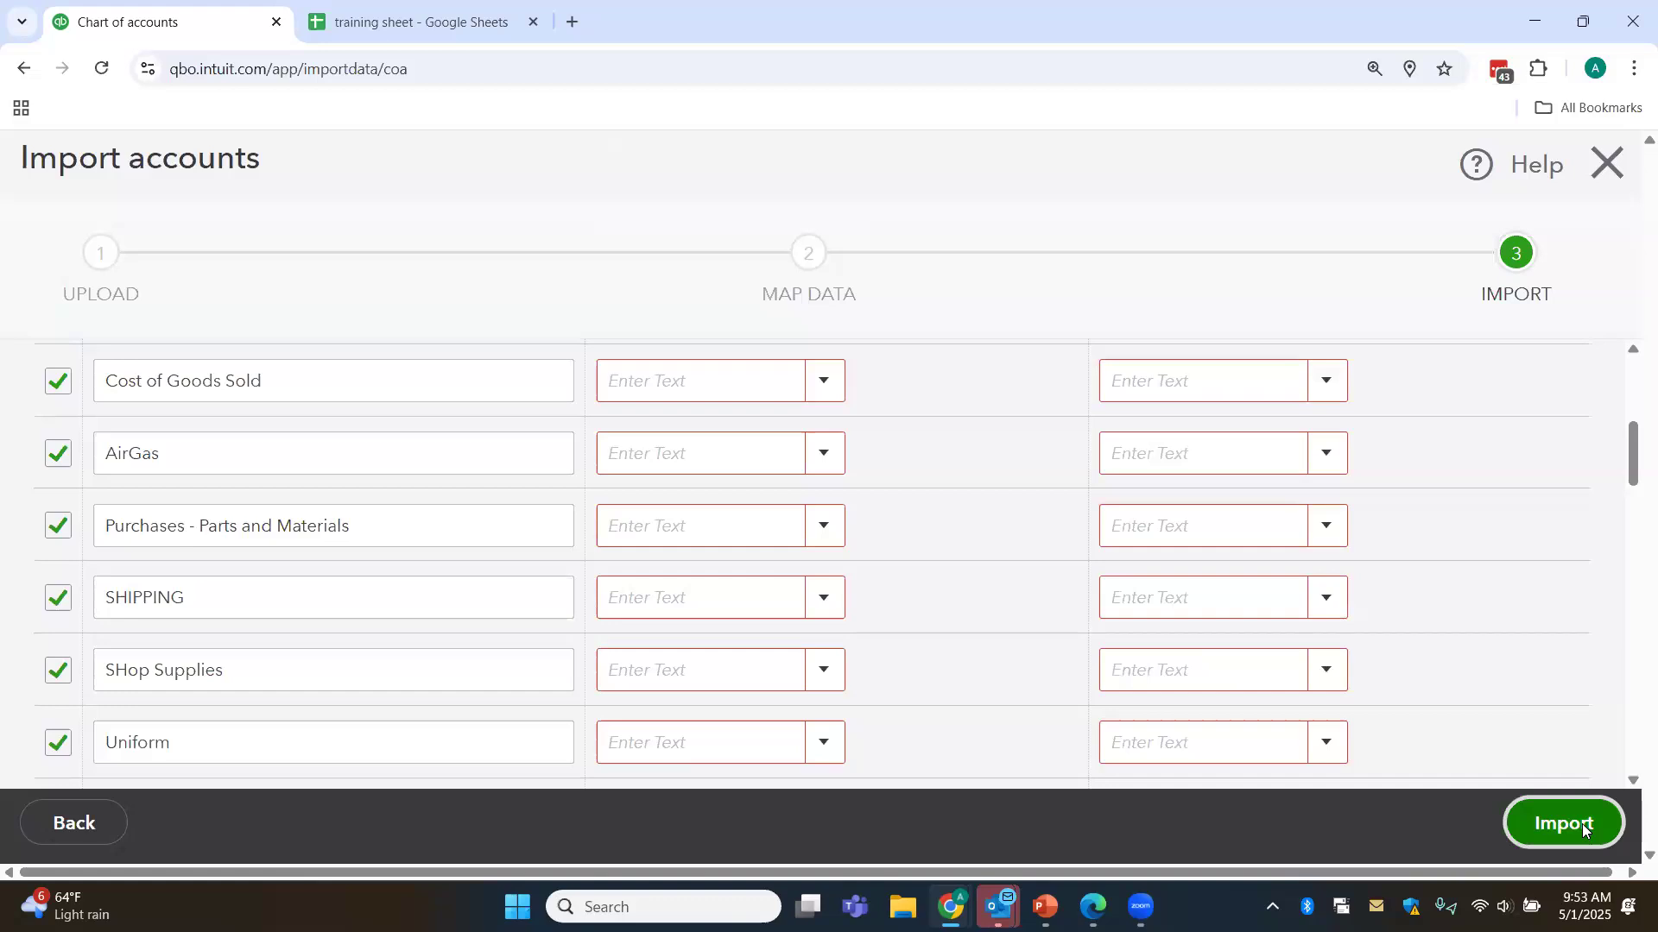
Step: Import the 37 mapped accounts and review the failed results, including Cost of Goods Sold
{"action": "left_click", "coordinate": [1565, 825]}
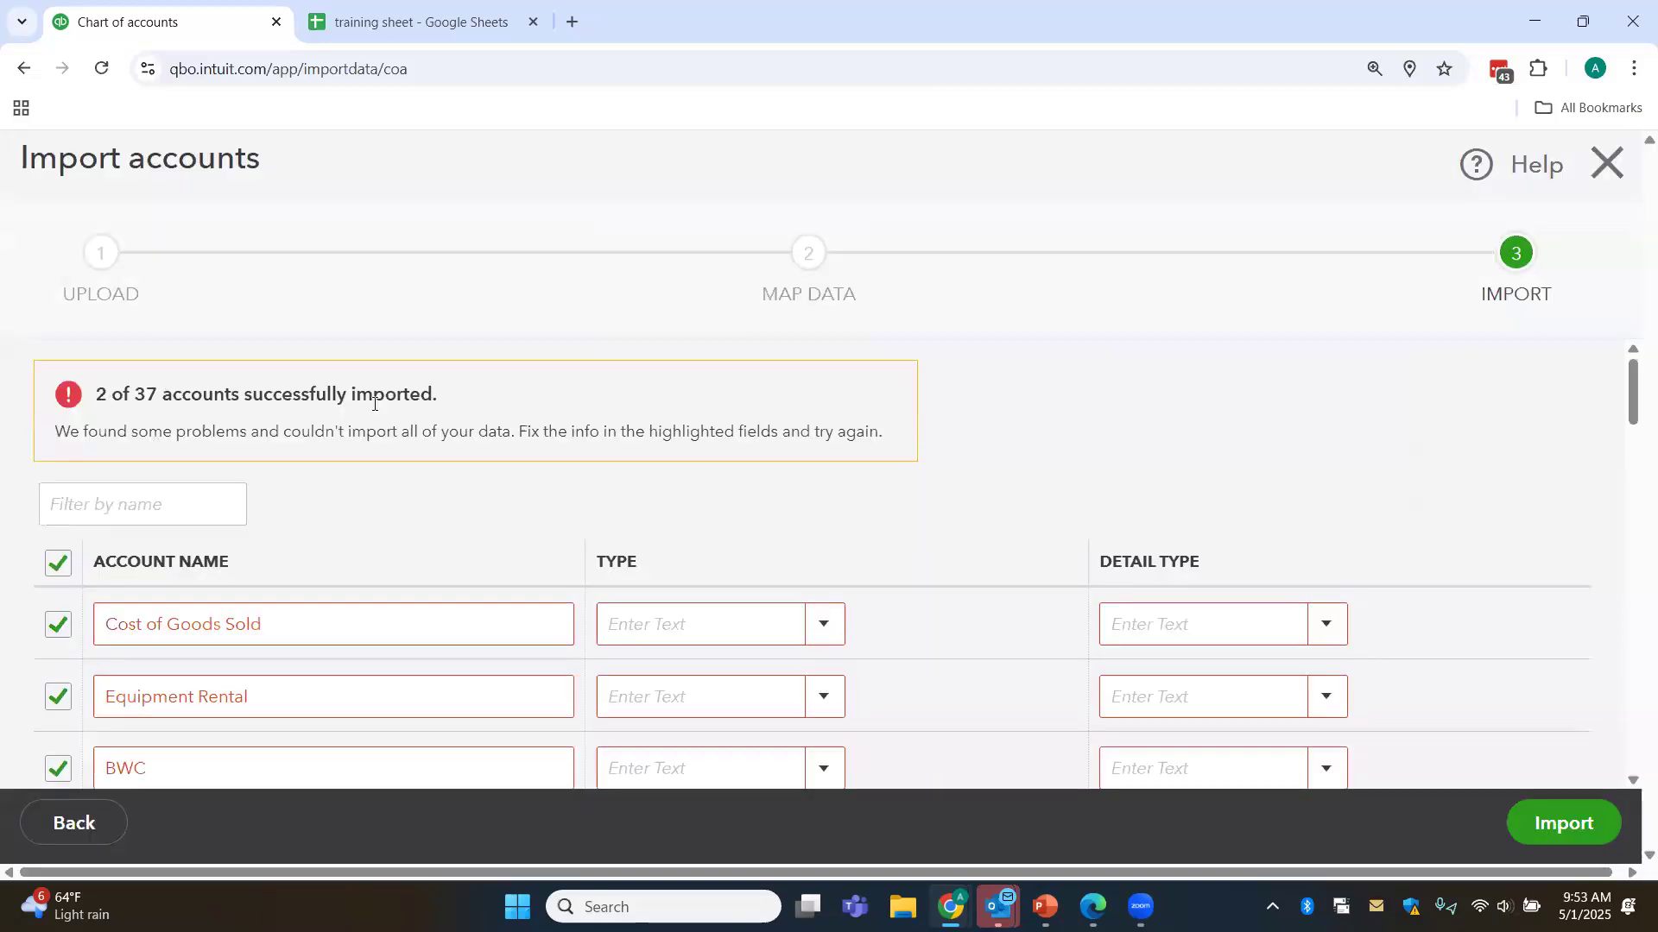
{"action": "triple_click", "coordinate": [374, 404]}
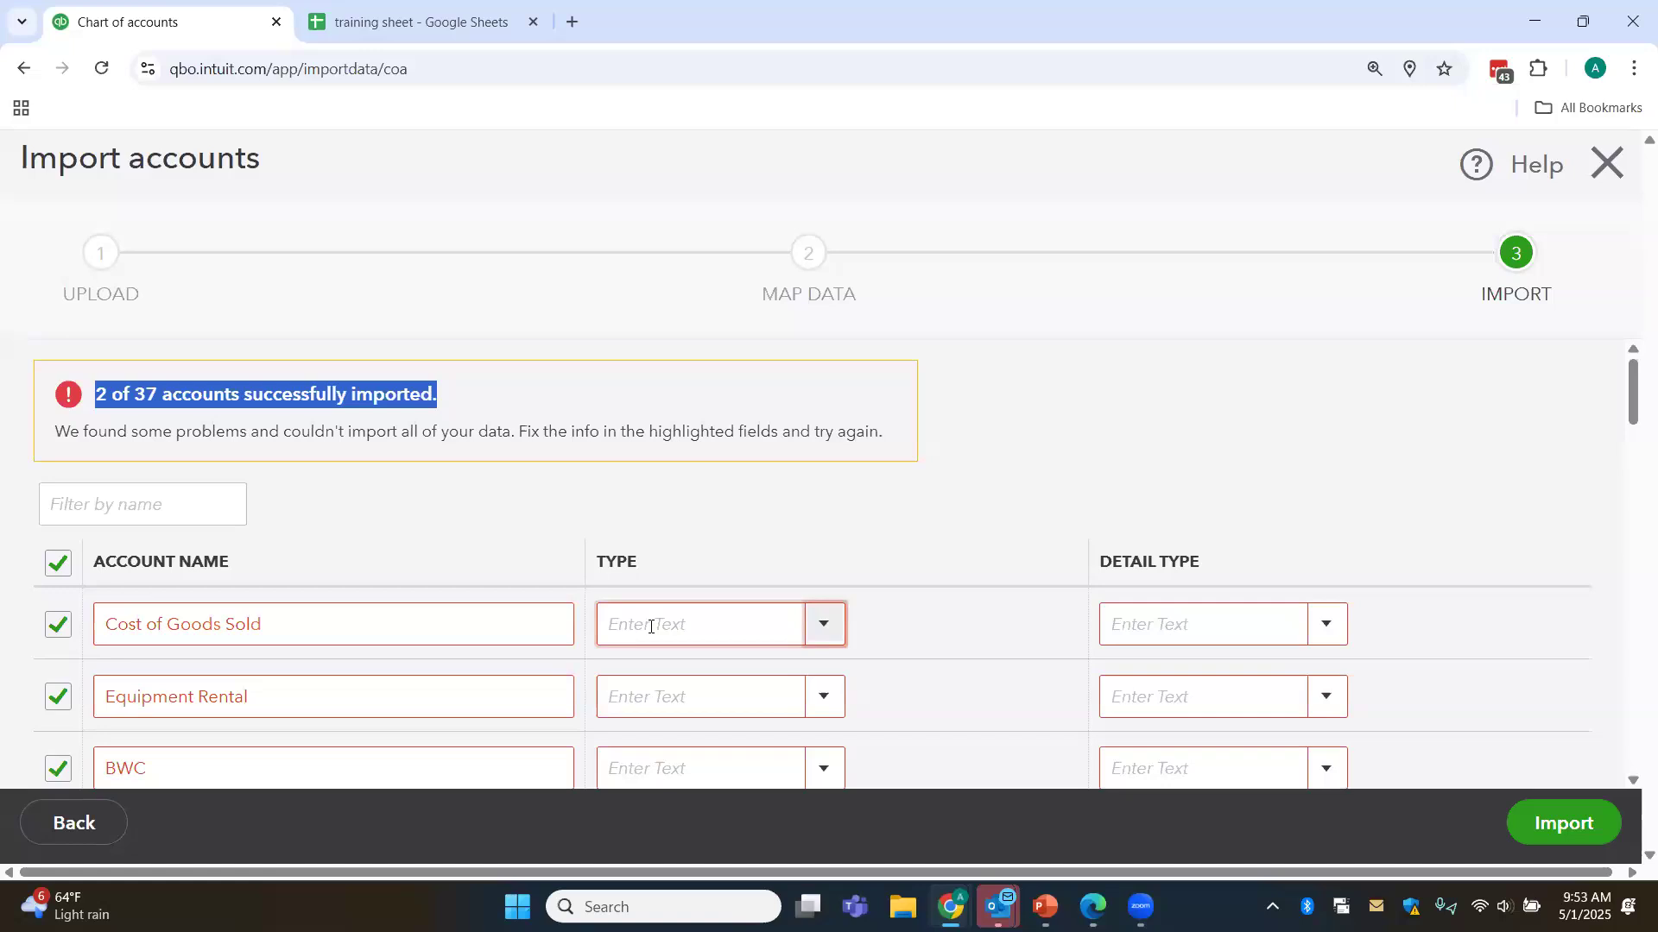
{"action": "triple_click", "coordinate": [547, 625]}
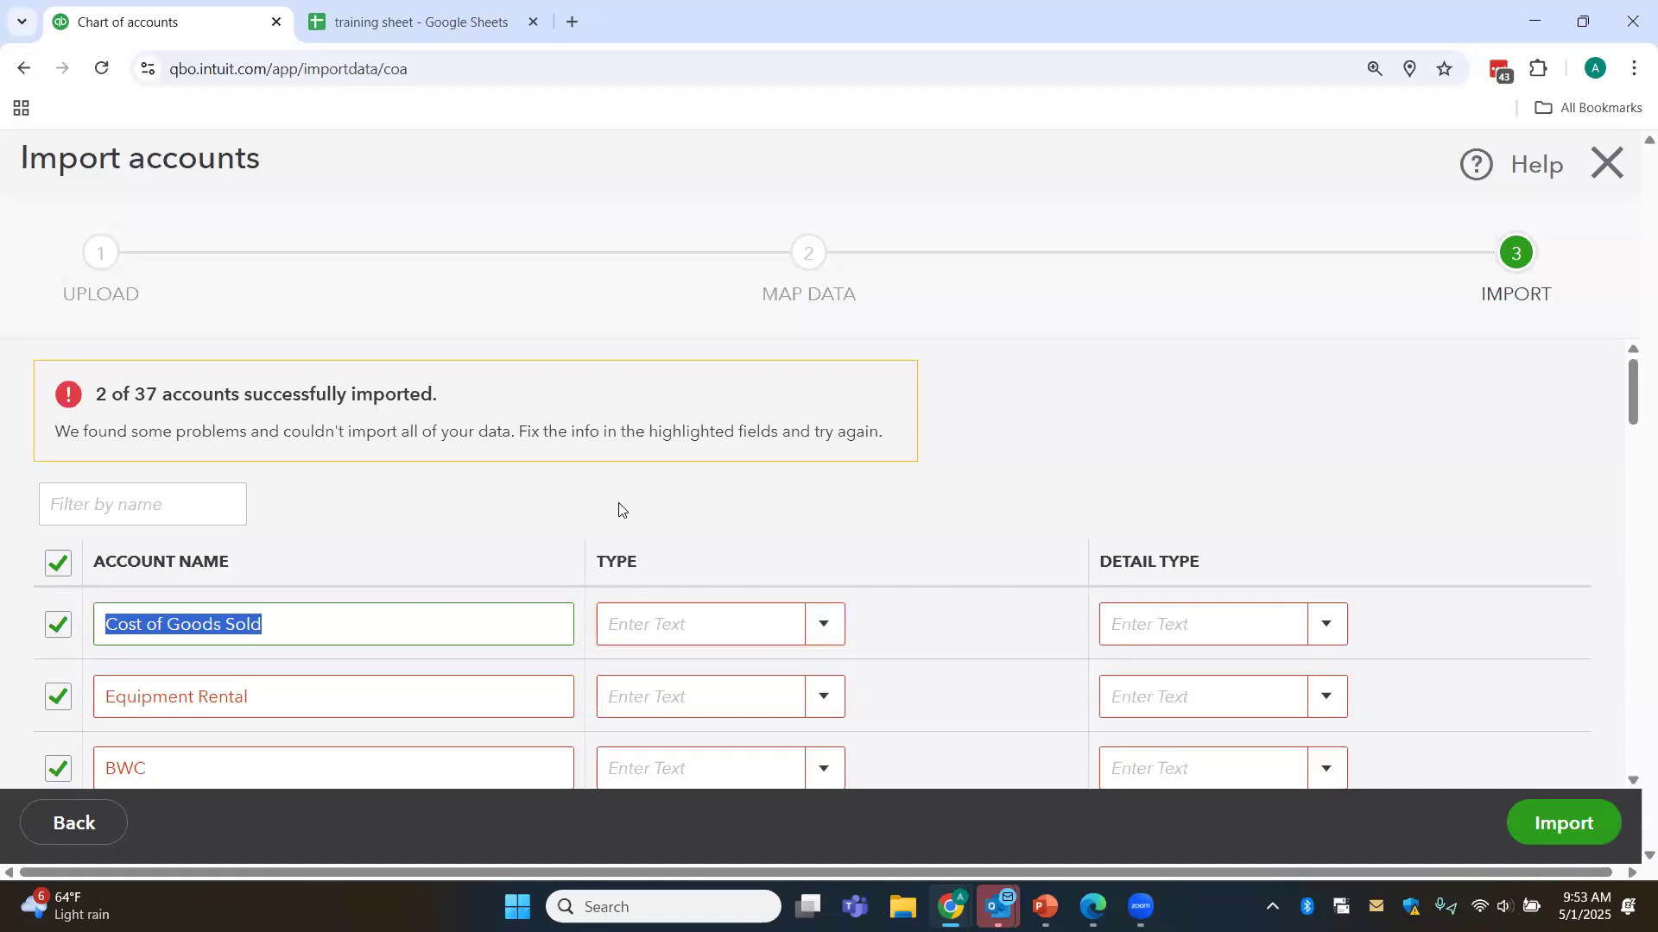
{"action": "scroll", "coordinate": [633, 518], "scroll_direction": "down", "scroll_amount": 10}
{"action": "scroll", "coordinate": [643, 542], "scroll_direction": "down", "scroll_amount": 4}
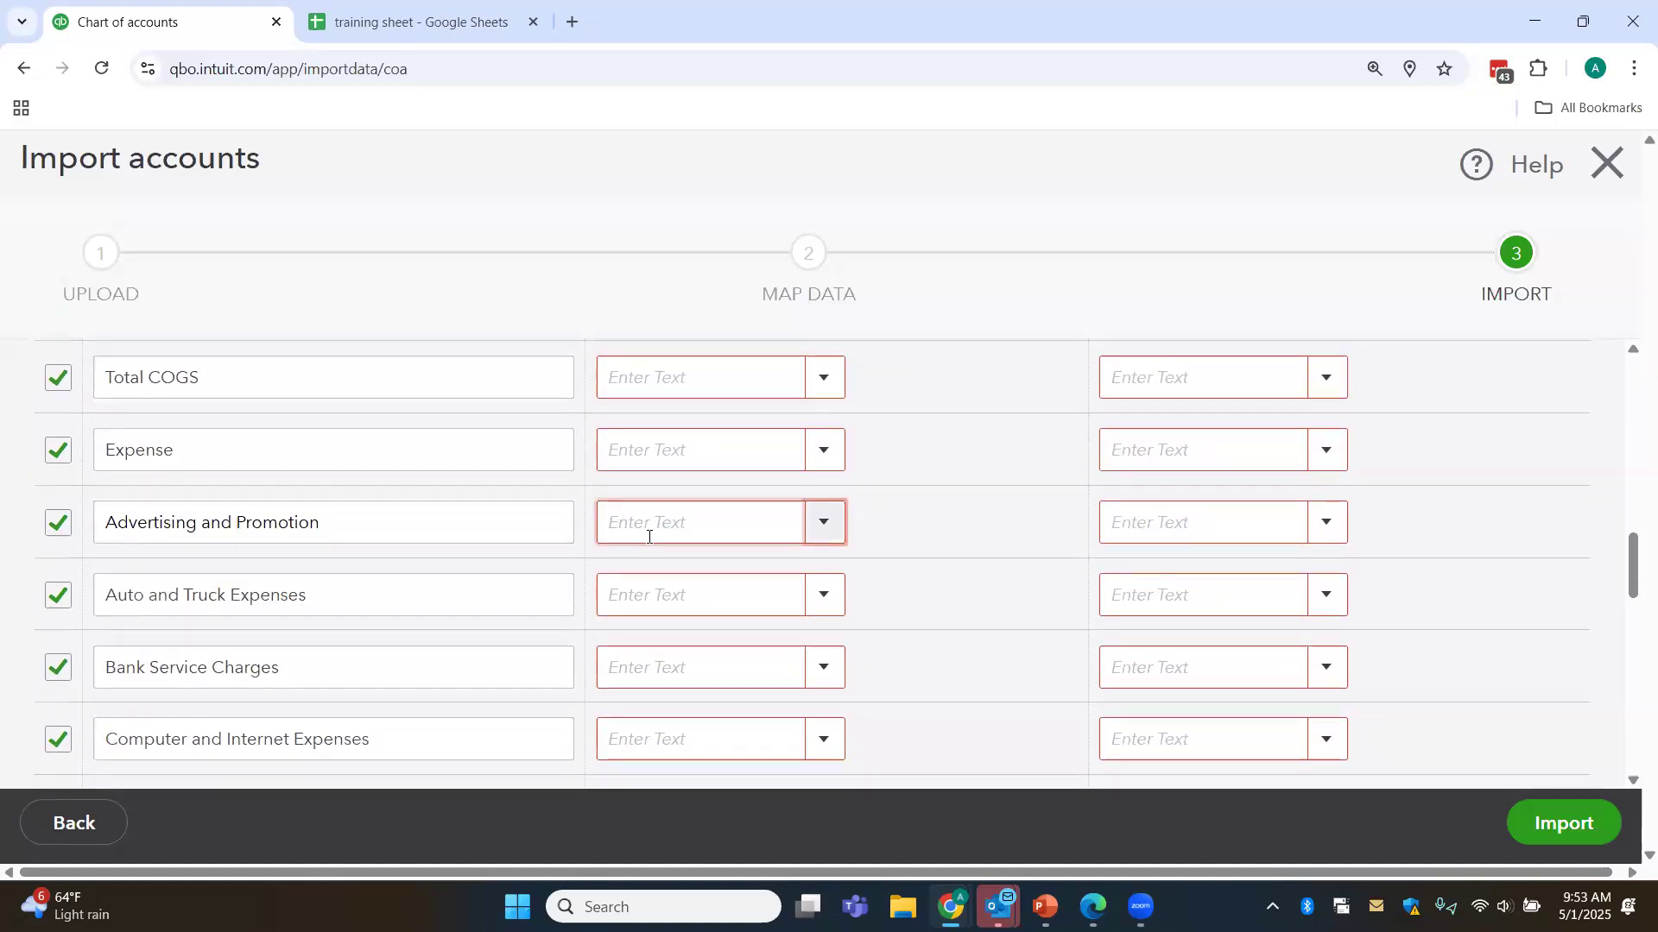
{"action": "scroll", "coordinate": [649, 544], "scroll_direction": "down", "scroll_amount": 1}
{"action": "scroll", "coordinate": [652, 544], "scroll_direction": "up", "scroll_amount": 10}
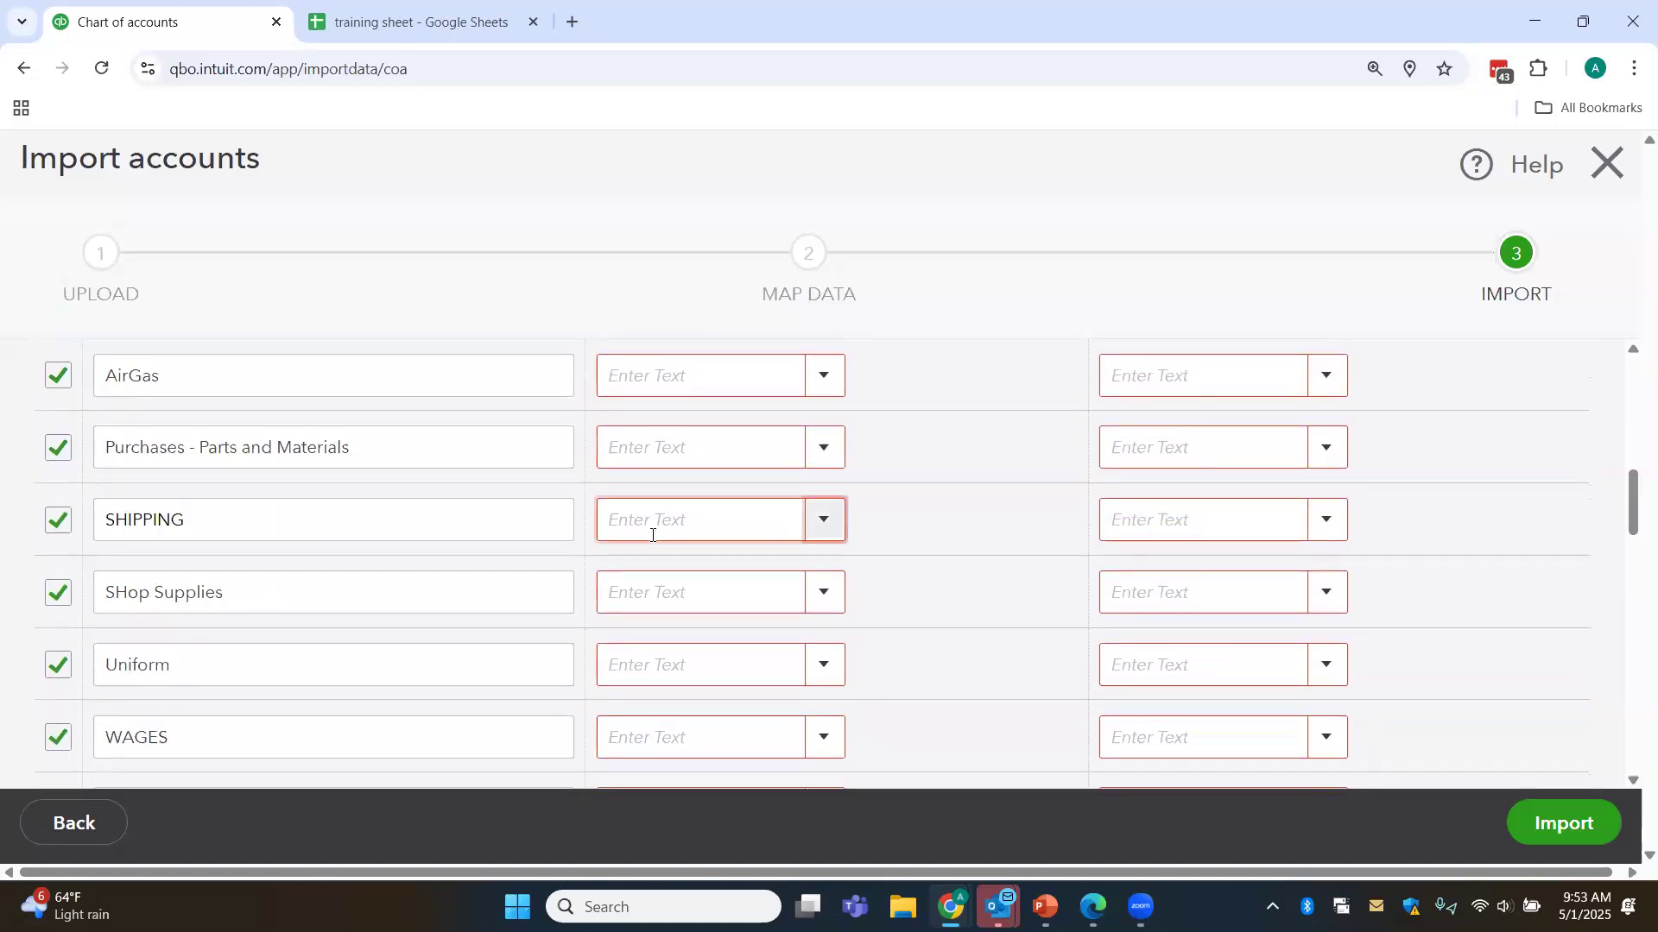
{"action": "scroll", "coordinate": [664, 526], "scroll_direction": "up", "scroll_amount": 3}
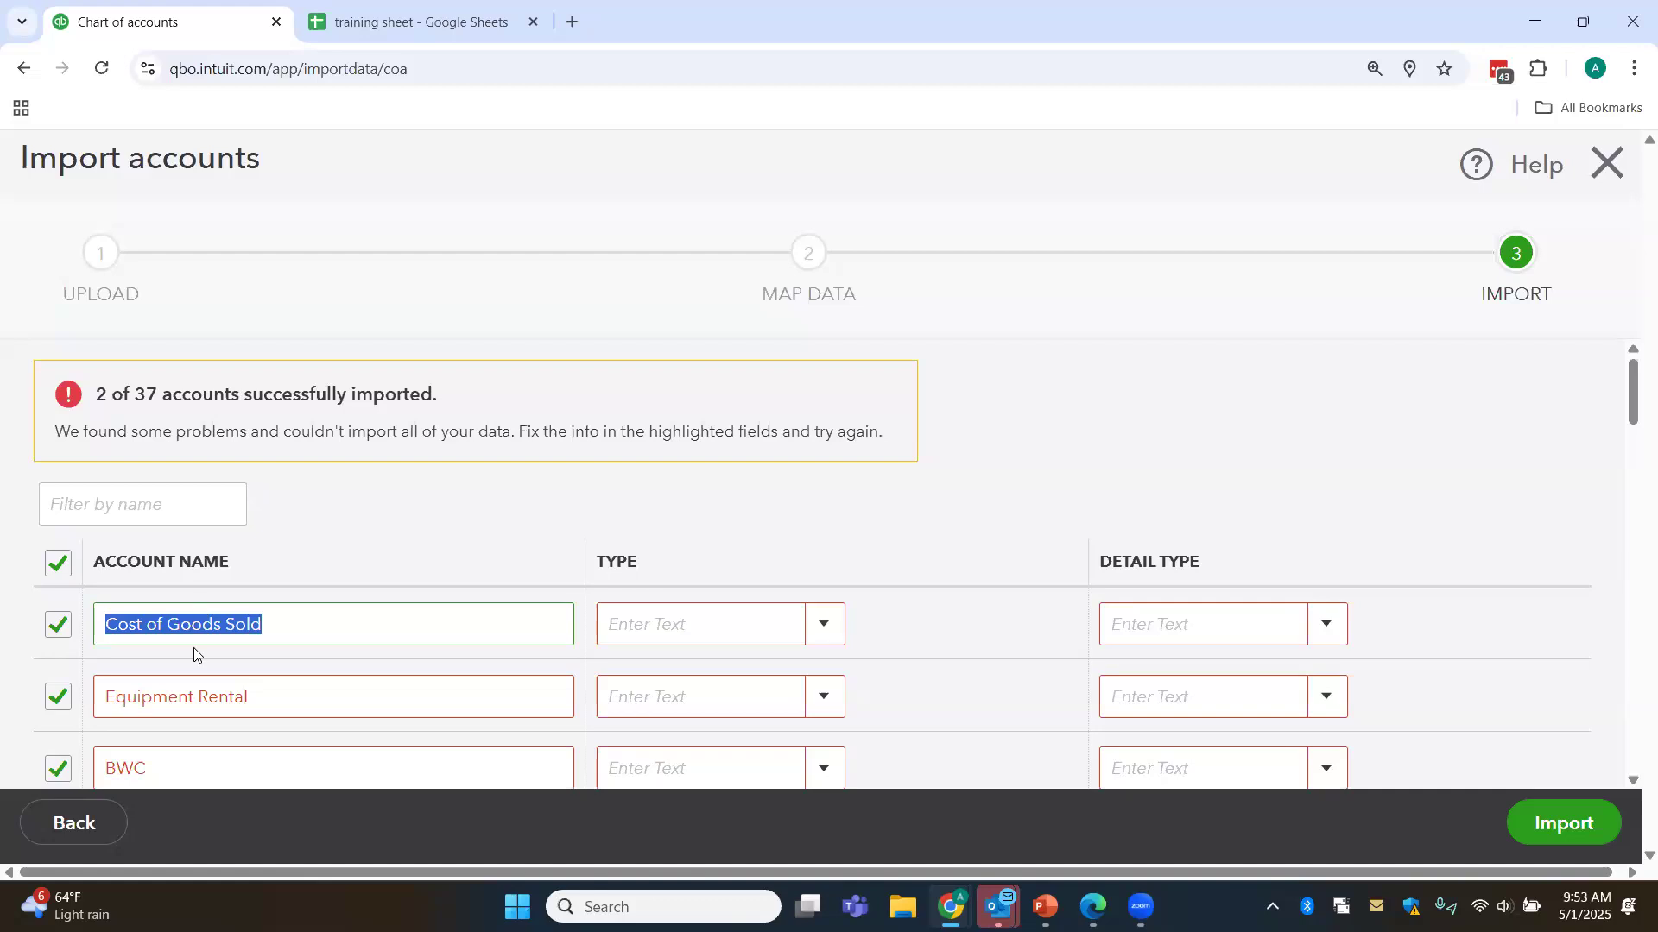
{"action": "scroll", "coordinate": [193, 670], "scroll_direction": "down", "scroll_amount": 10}
{"action": "scroll", "coordinate": [194, 710], "scroll_direction": "down", "scroll_amount": 8}
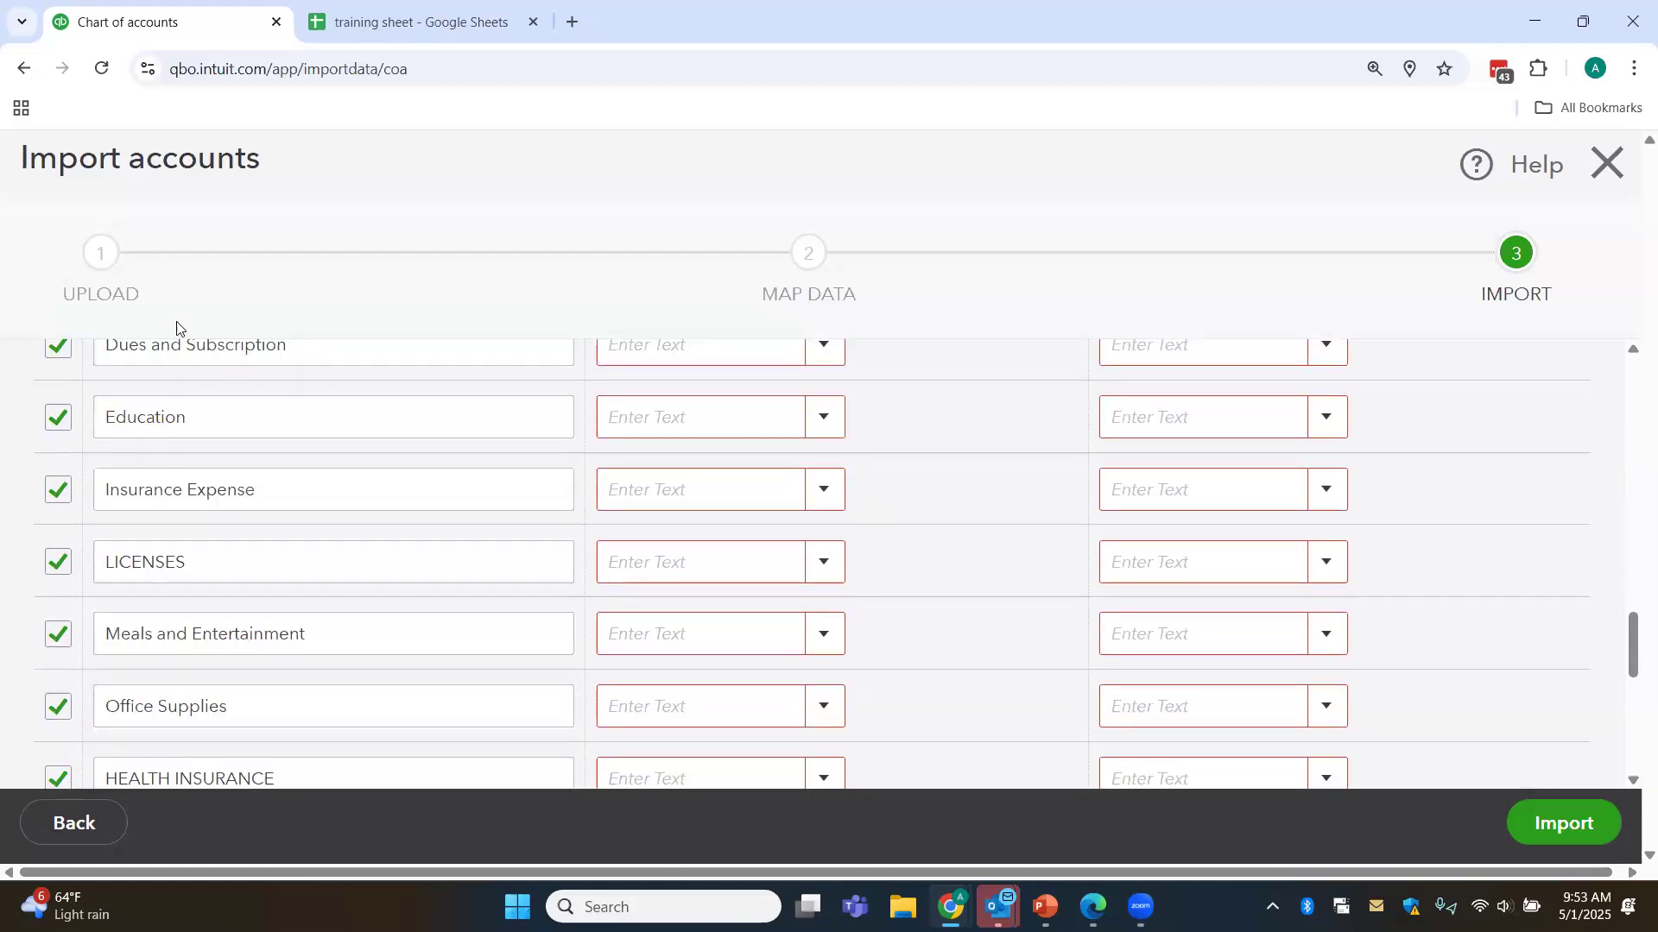
{"action": "scroll", "coordinate": [288, 298], "scroll_direction": "up", "scroll_amount": 5}
{"action": "scroll", "coordinate": [329, 559], "scroll_direction": "up", "scroll_amount": 15}
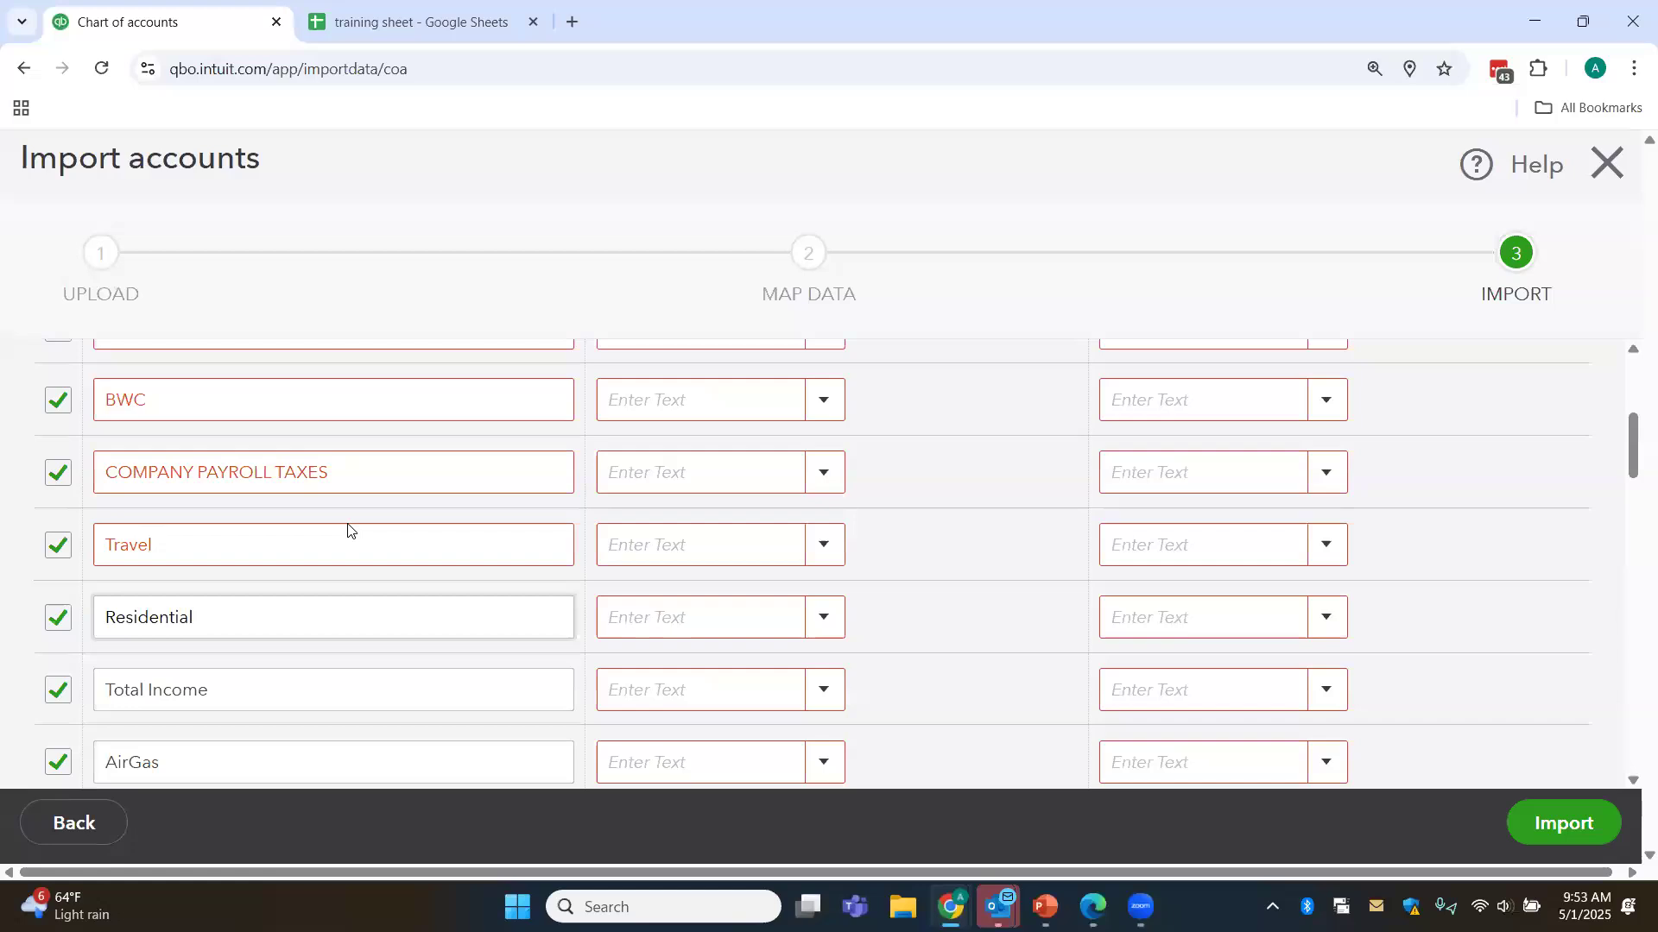
{"action": "scroll", "coordinate": [100, 386], "scroll_direction": "up", "scroll_amount": 1}
{"action": "left_click_drag", "start_coordinate": [97, 393], "coordinate": [372, 391]}
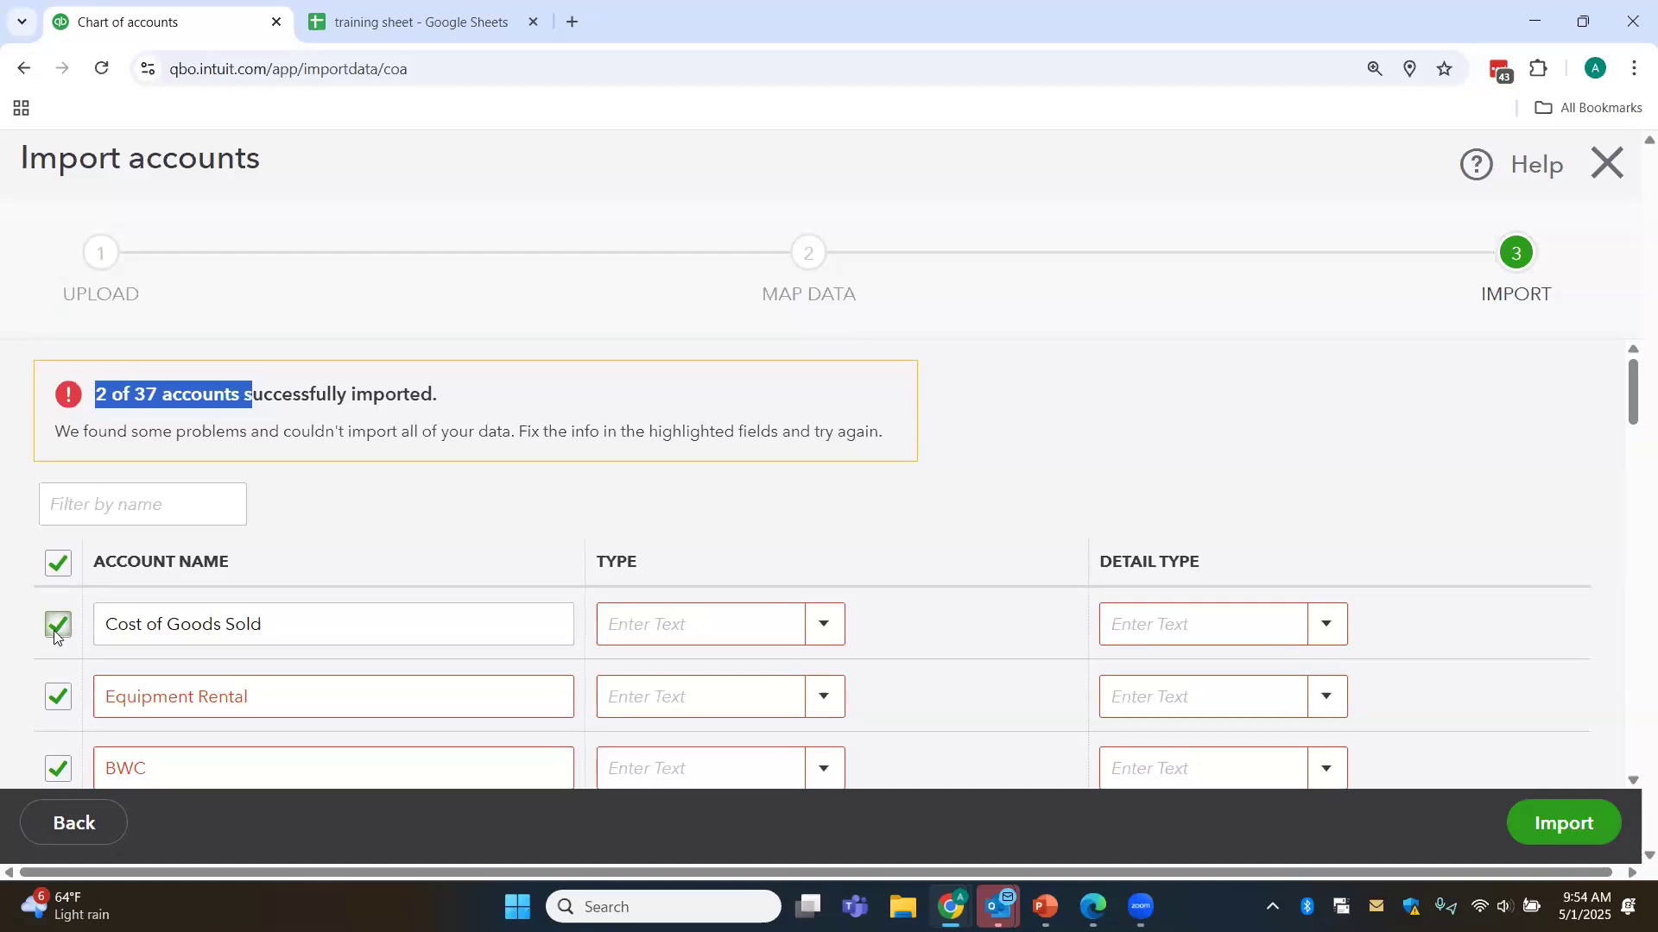
Step: Untick Cost of Goods Sold and Residential, import the remaining accounts, then start a new import
{"action": "left_click", "coordinate": [54, 630]}
{"action": "scroll", "coordinate": [45, 756], "scroll_direction": "down", "scroll_amount": 3}
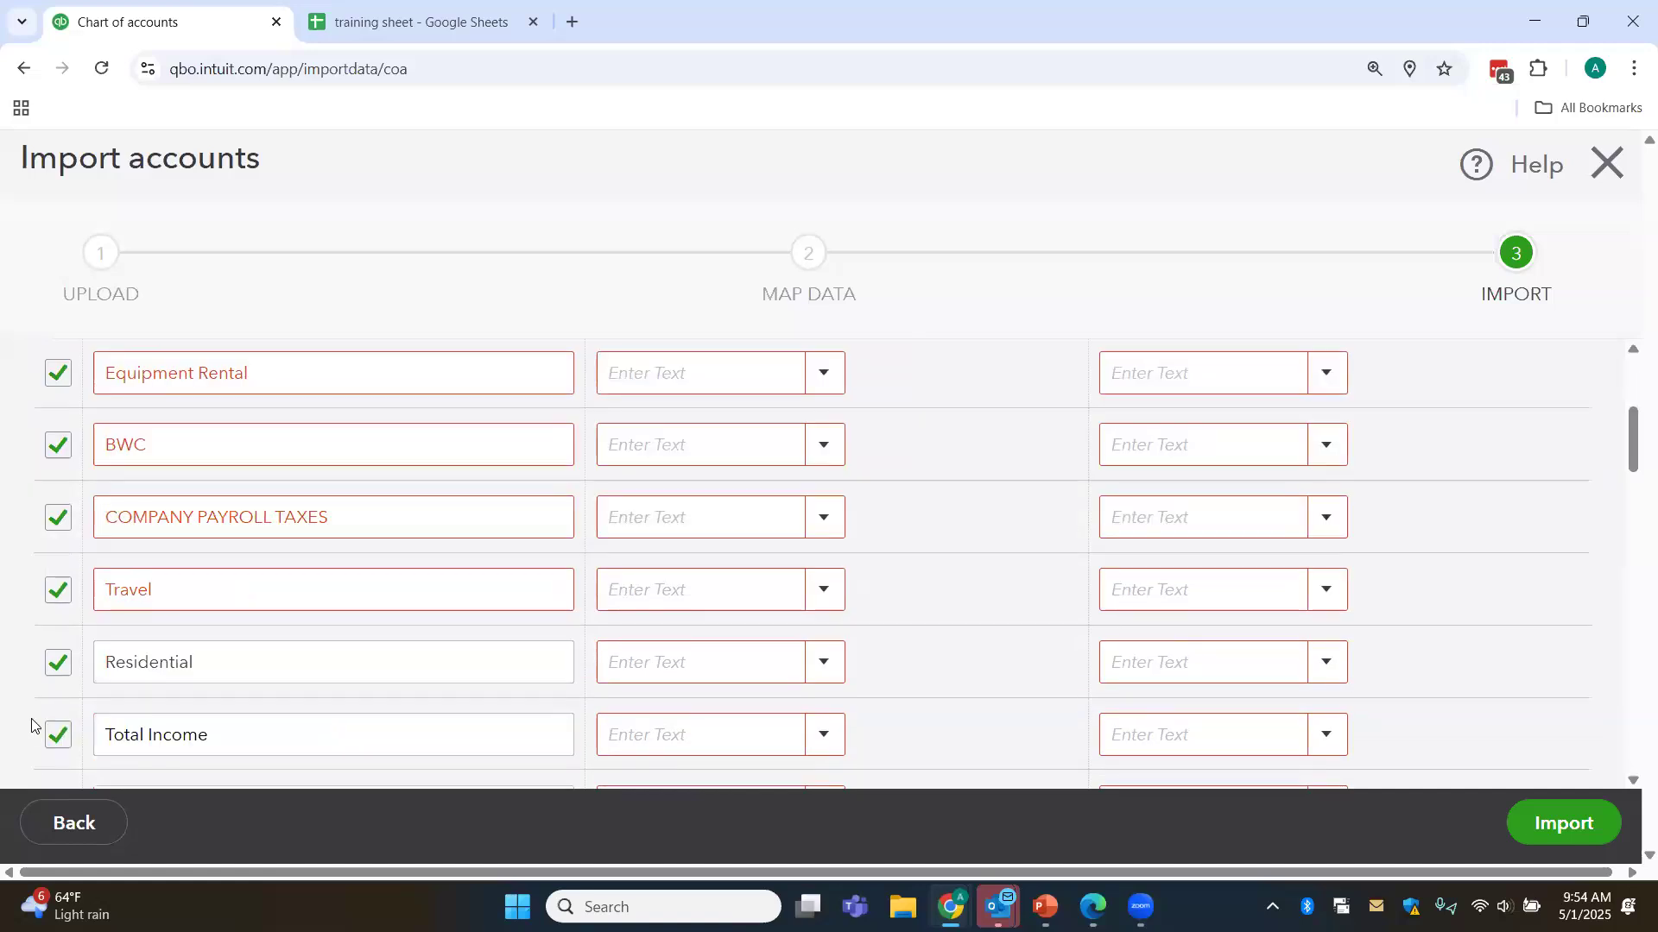
{"action": "left_click", "coordinate": [55, 666]}
{"action": "scroll", "coordinate": [50, 621], "scroll_direction": "down", "scroll_amount": 3}
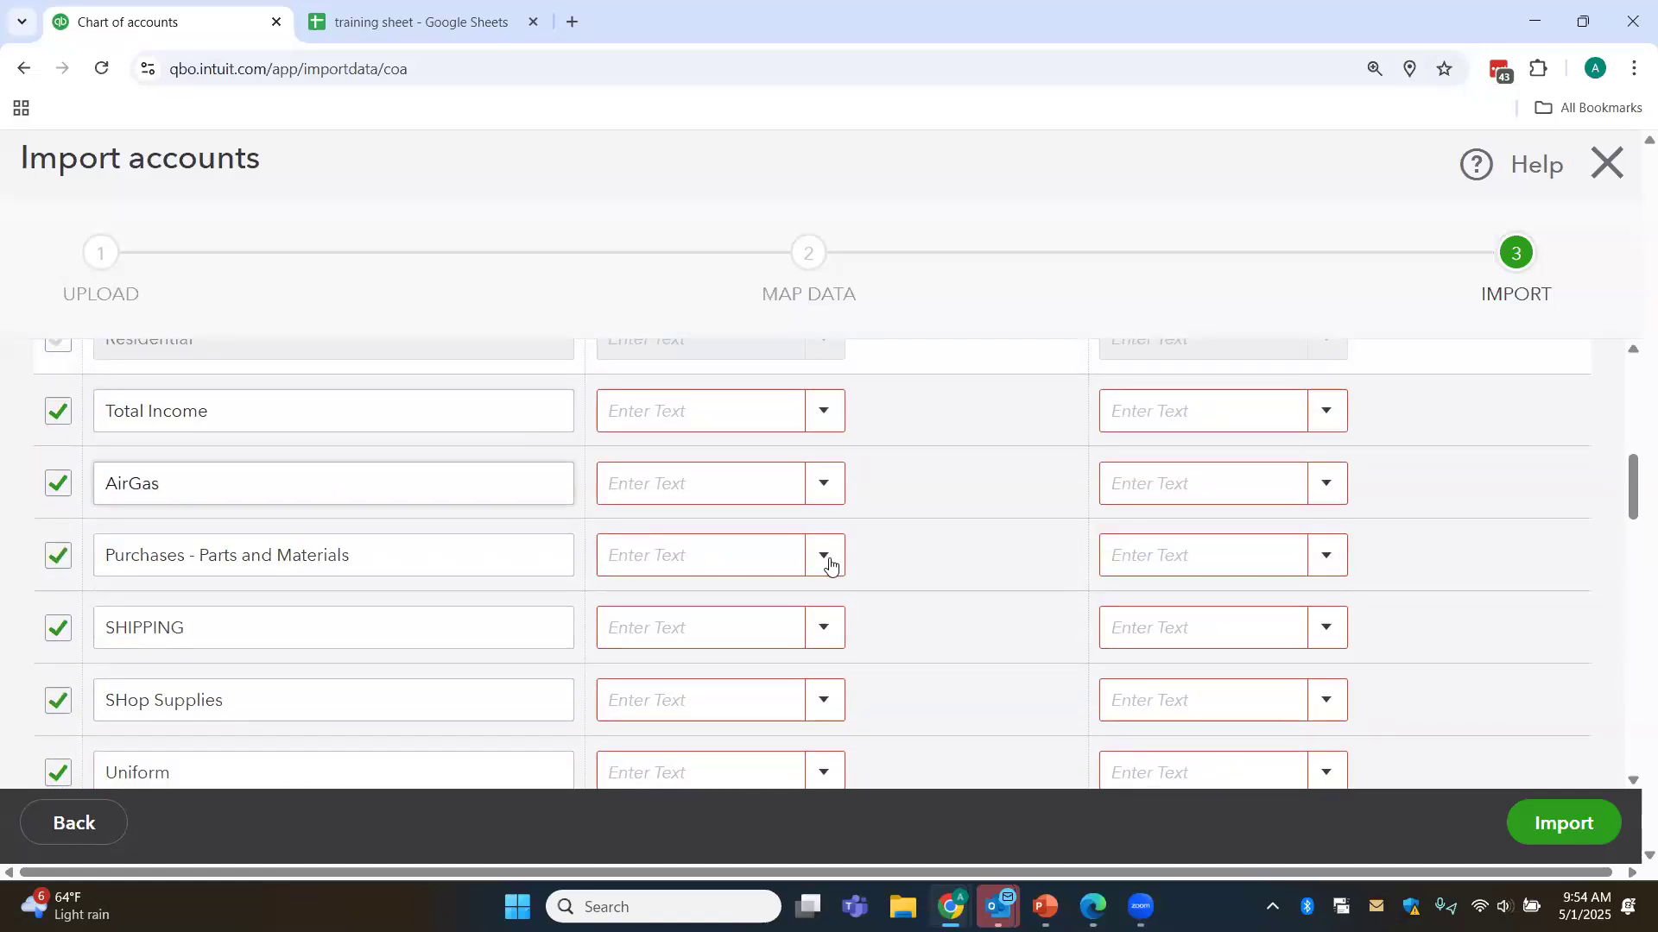
{"action": "scroll", "coordinate": [825, 569], "scroll_direction": "up", "scroll_amount": 5}
{"action": "scroll", "coordinate": [279, 492], "scroll_direction": "up", "scroll_amount": 1}
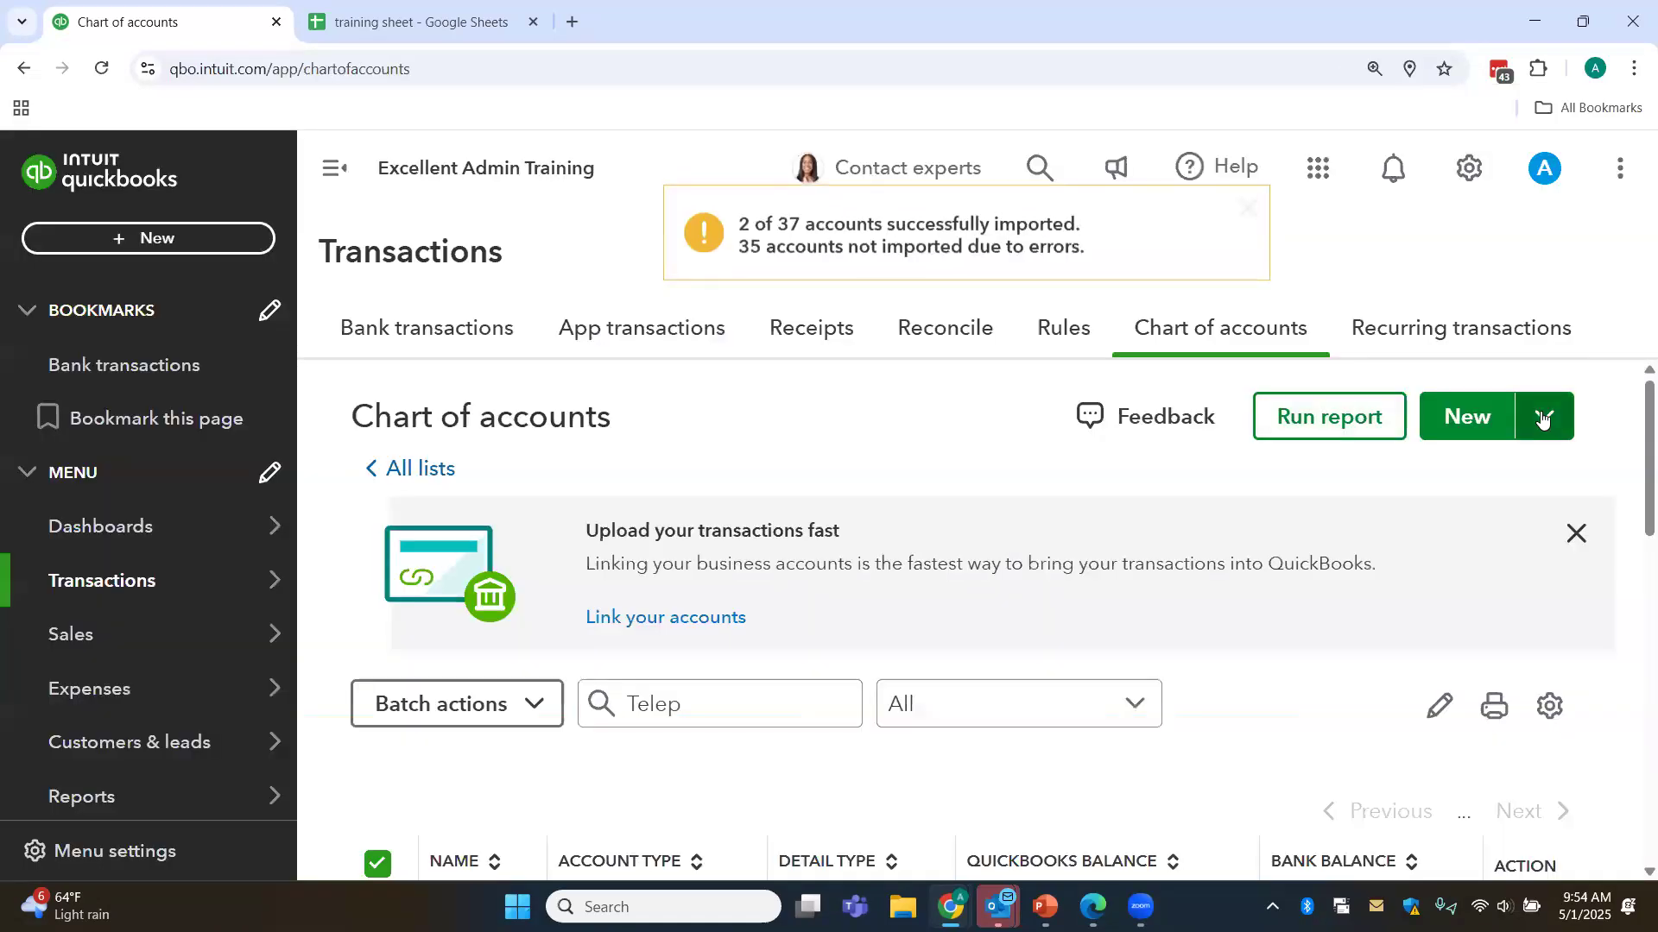
{"action": "left_click", "coordinate": [1545, 419]}
{"action": "left_click", "coordinate": [1530, 465]}
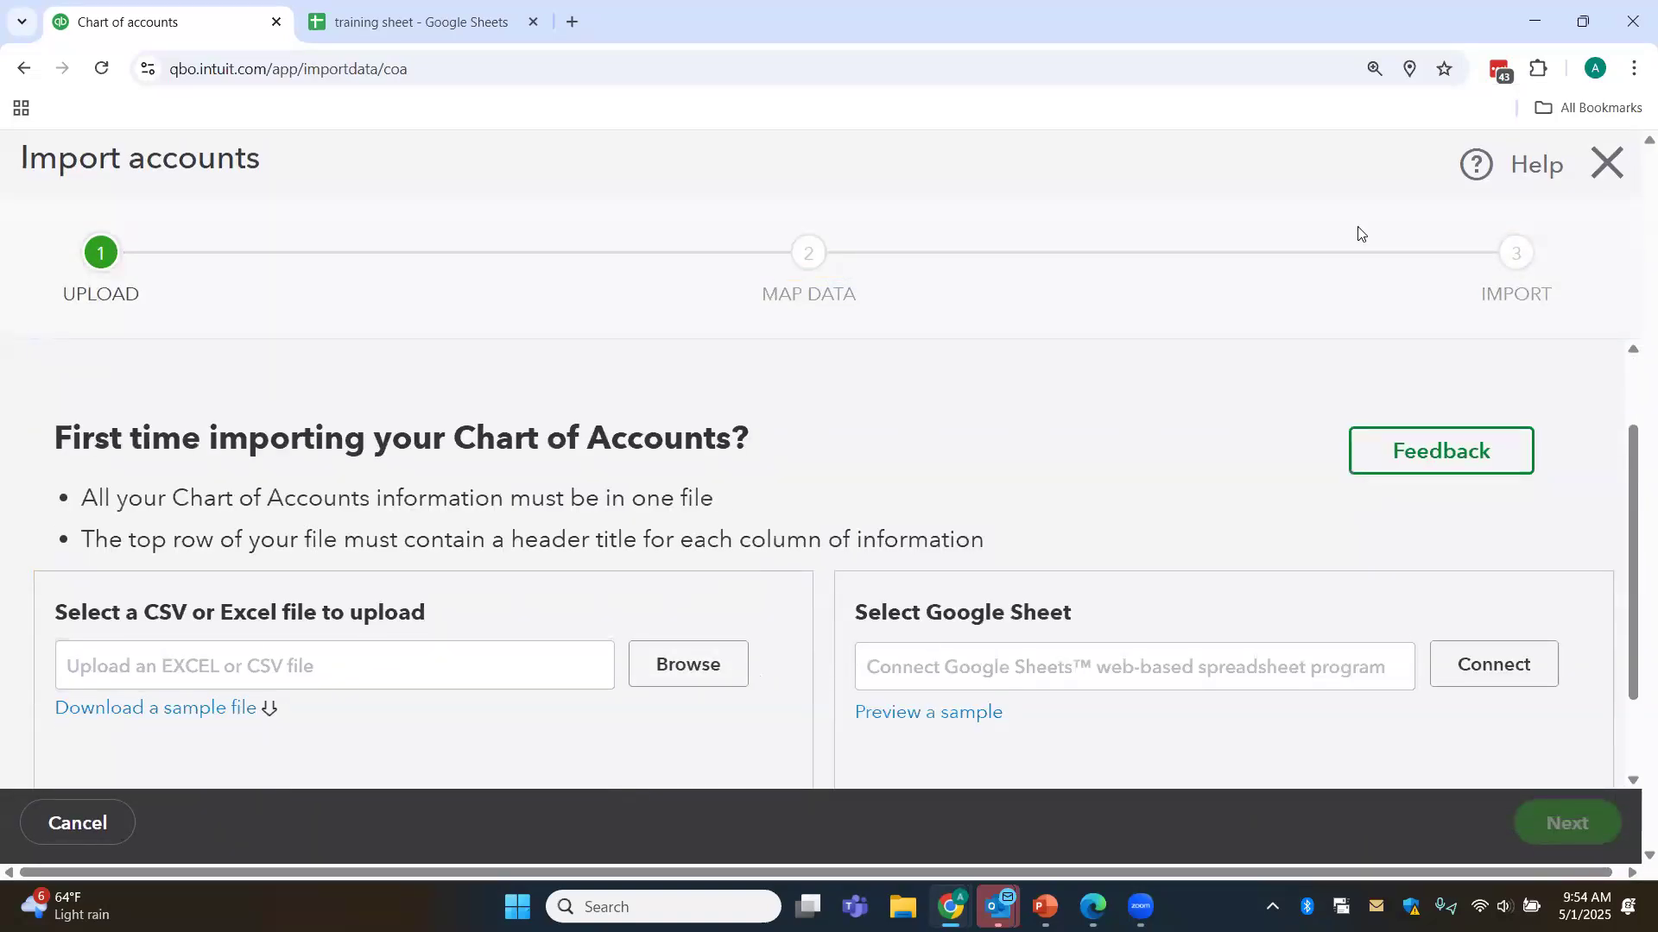
Step: Close the Import accounts wizard and the unsaved New account panel to return to Chart of accounts
{"action": "left_click", "coordinate": [1607, 162]}
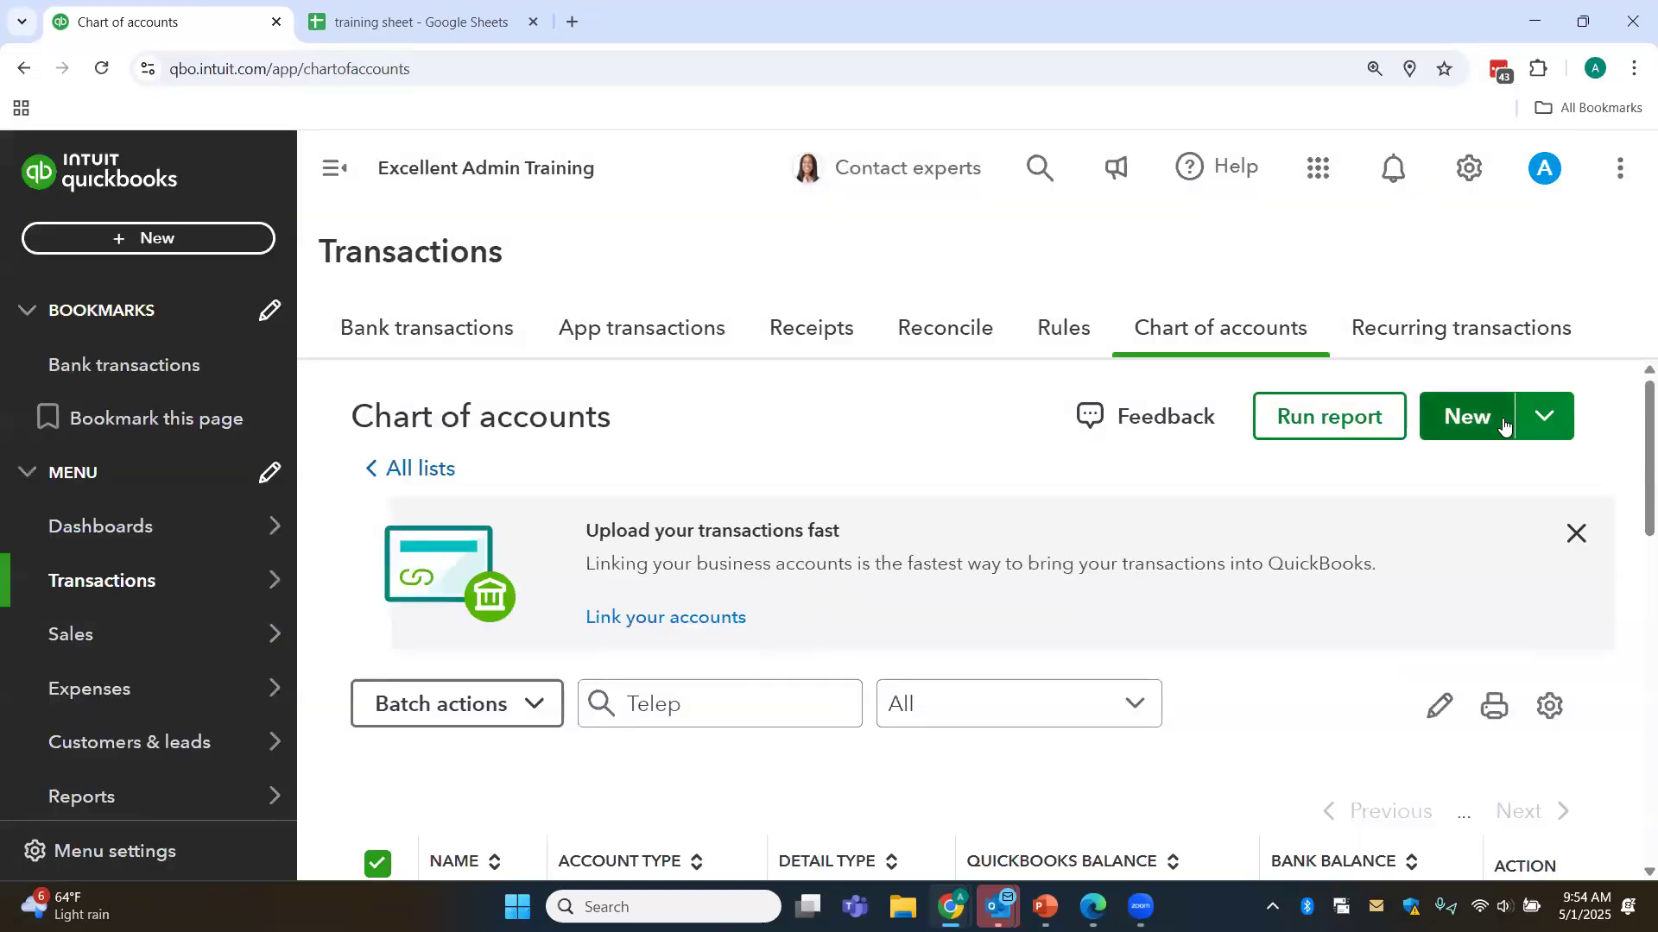
{"action": "left_click", "coordinate": [1469, 423]}
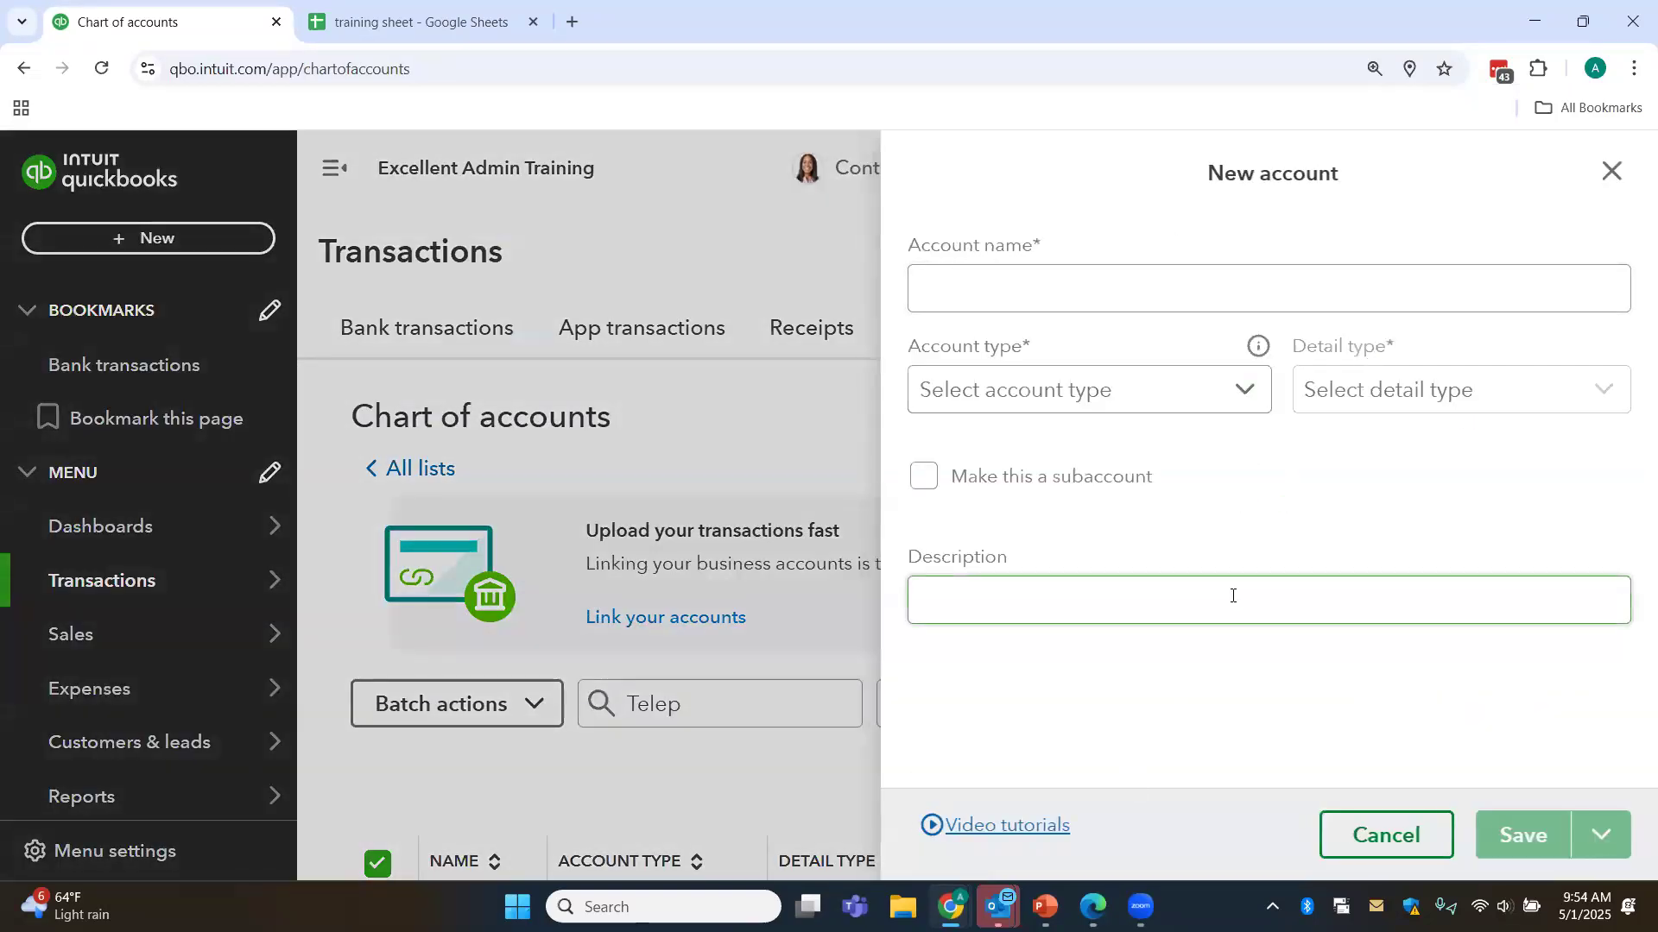
{"action": "left_click", "coordinate": [1612, 173]}
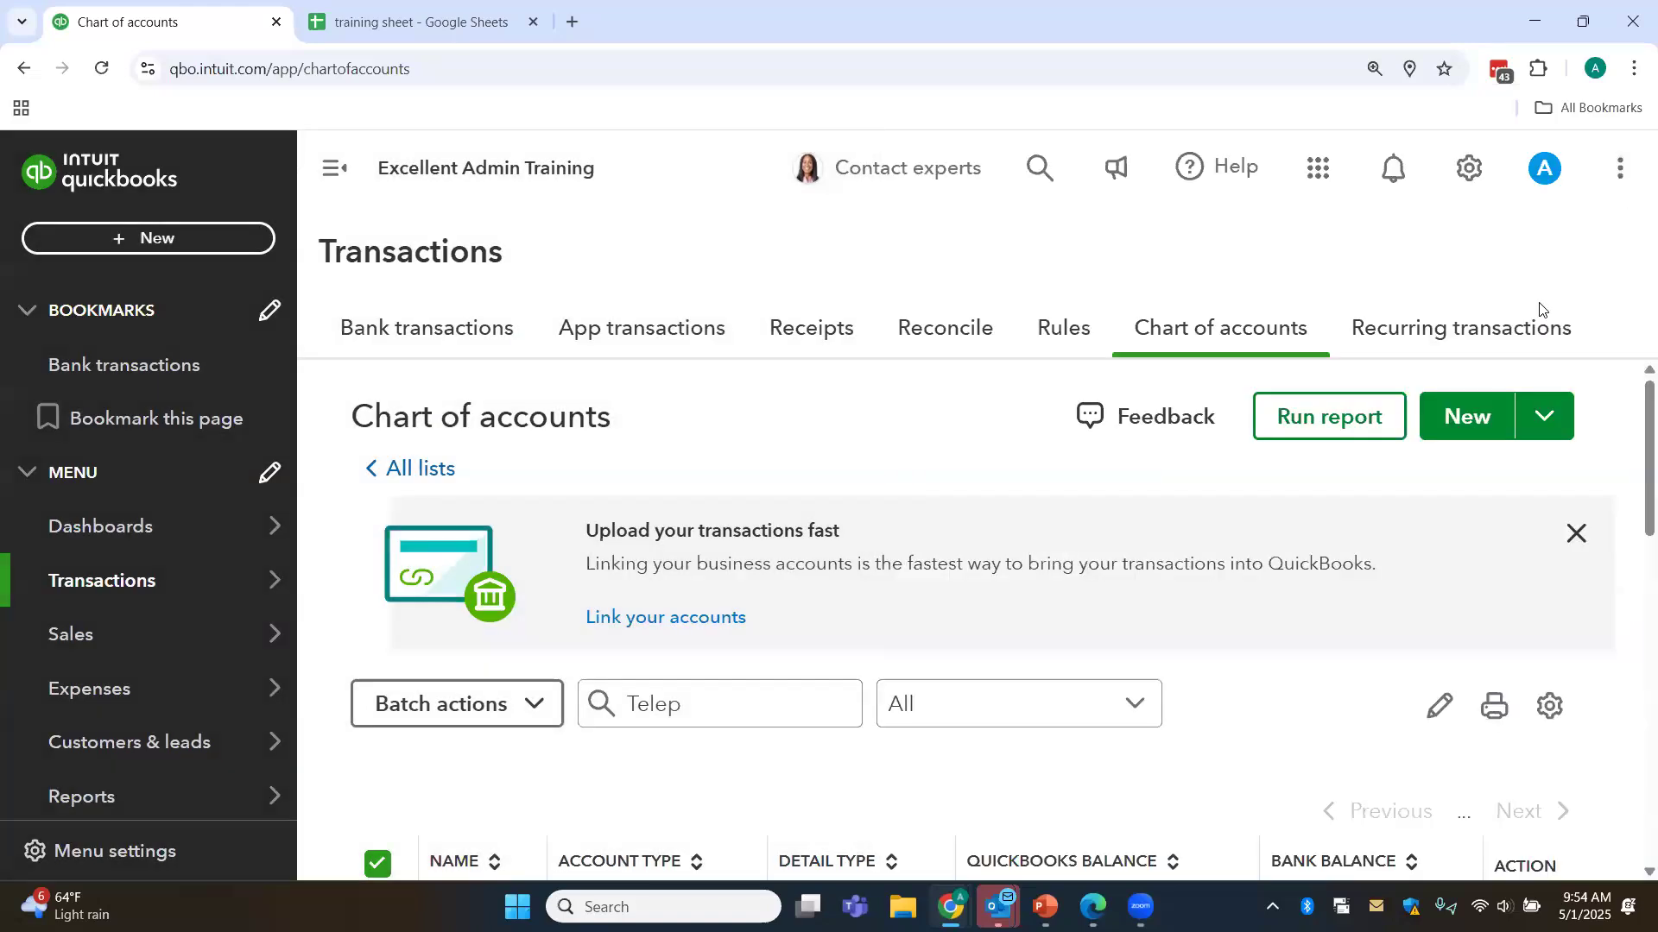
{"action": "scroll", "coordinate": [1485, 540], "scroll_direction": "down", "scroll_amount": 1}
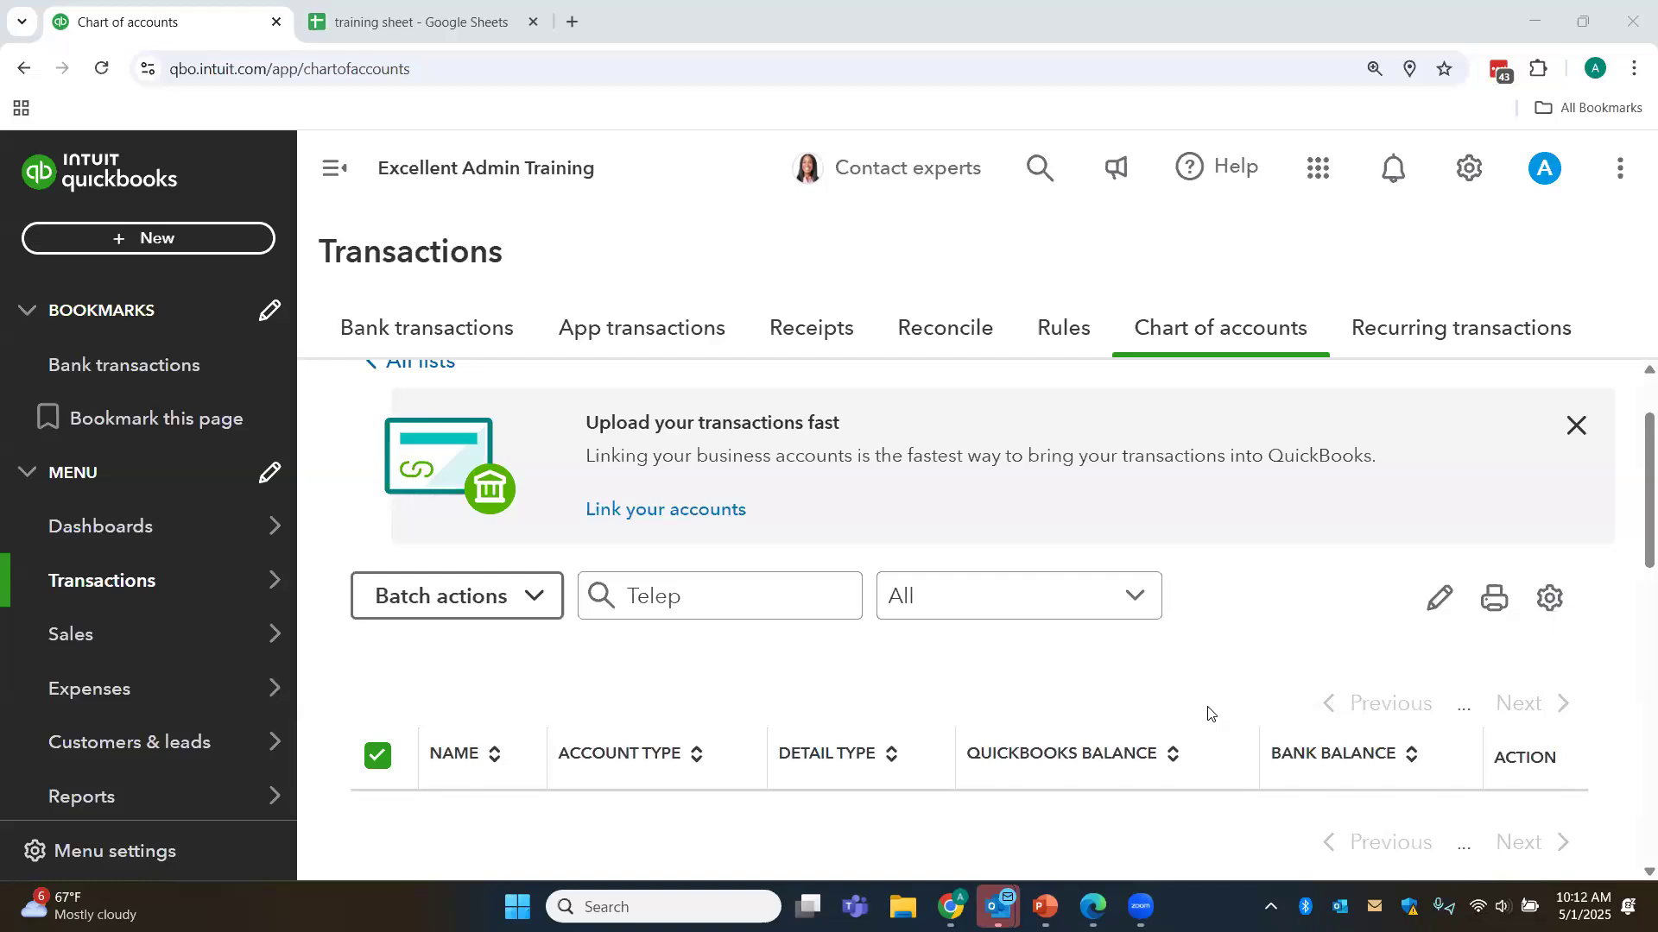
{"action": "left_click", "coordinate": [1487, 159]}
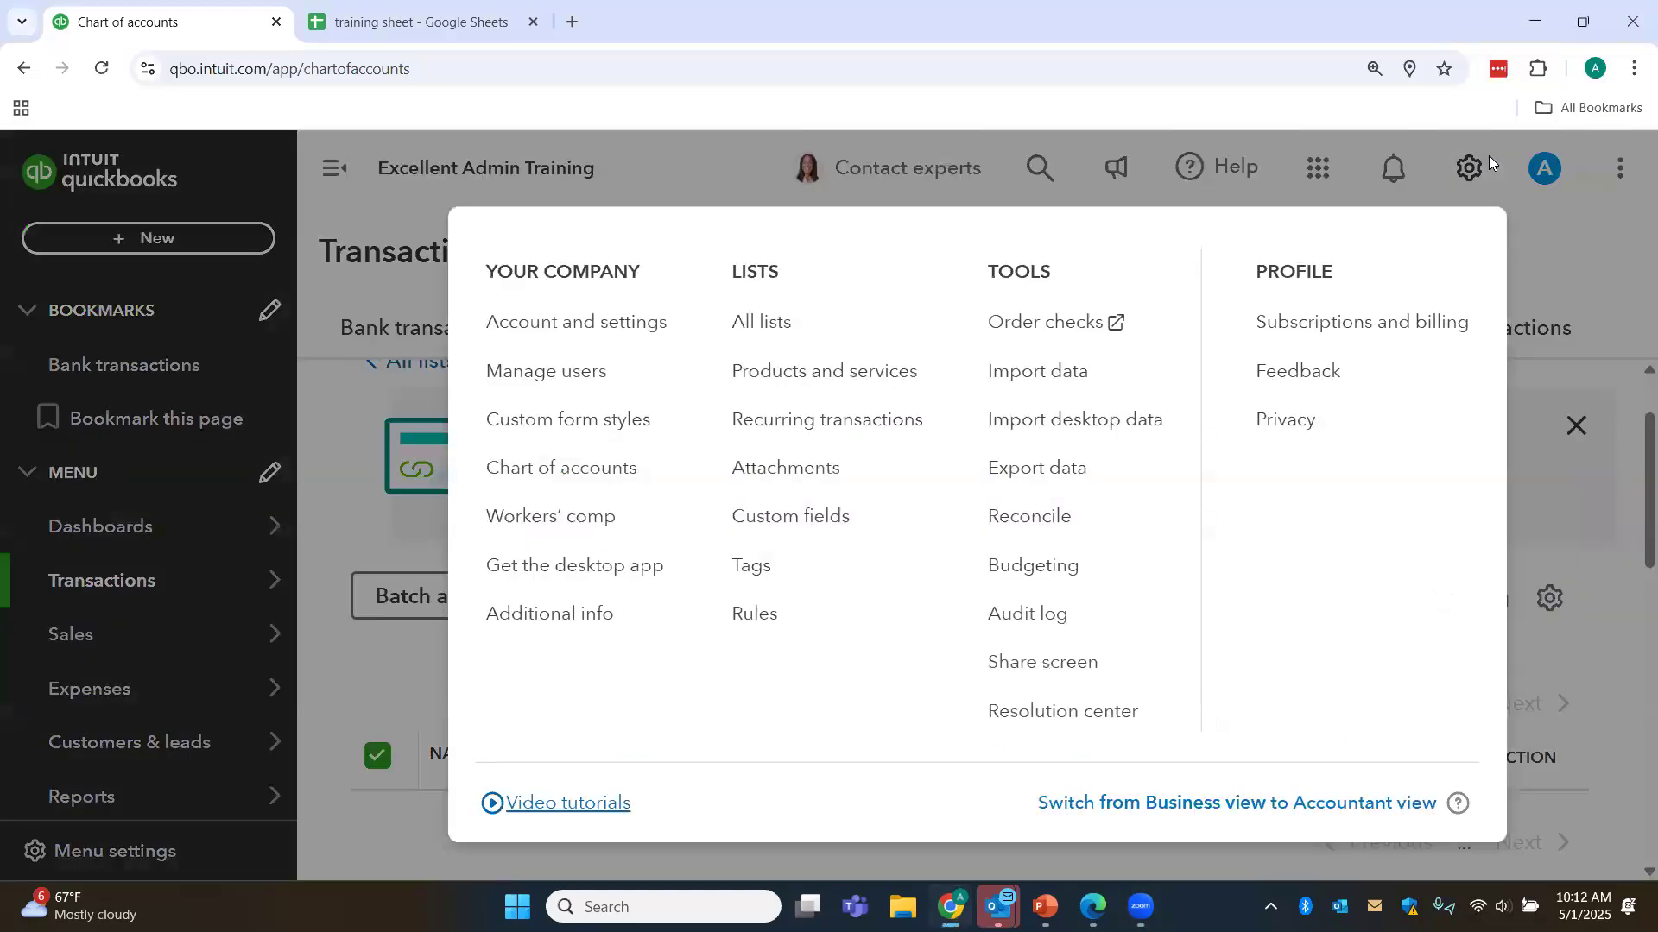
{"action": "left_click", "coordinate": [576, 328]}
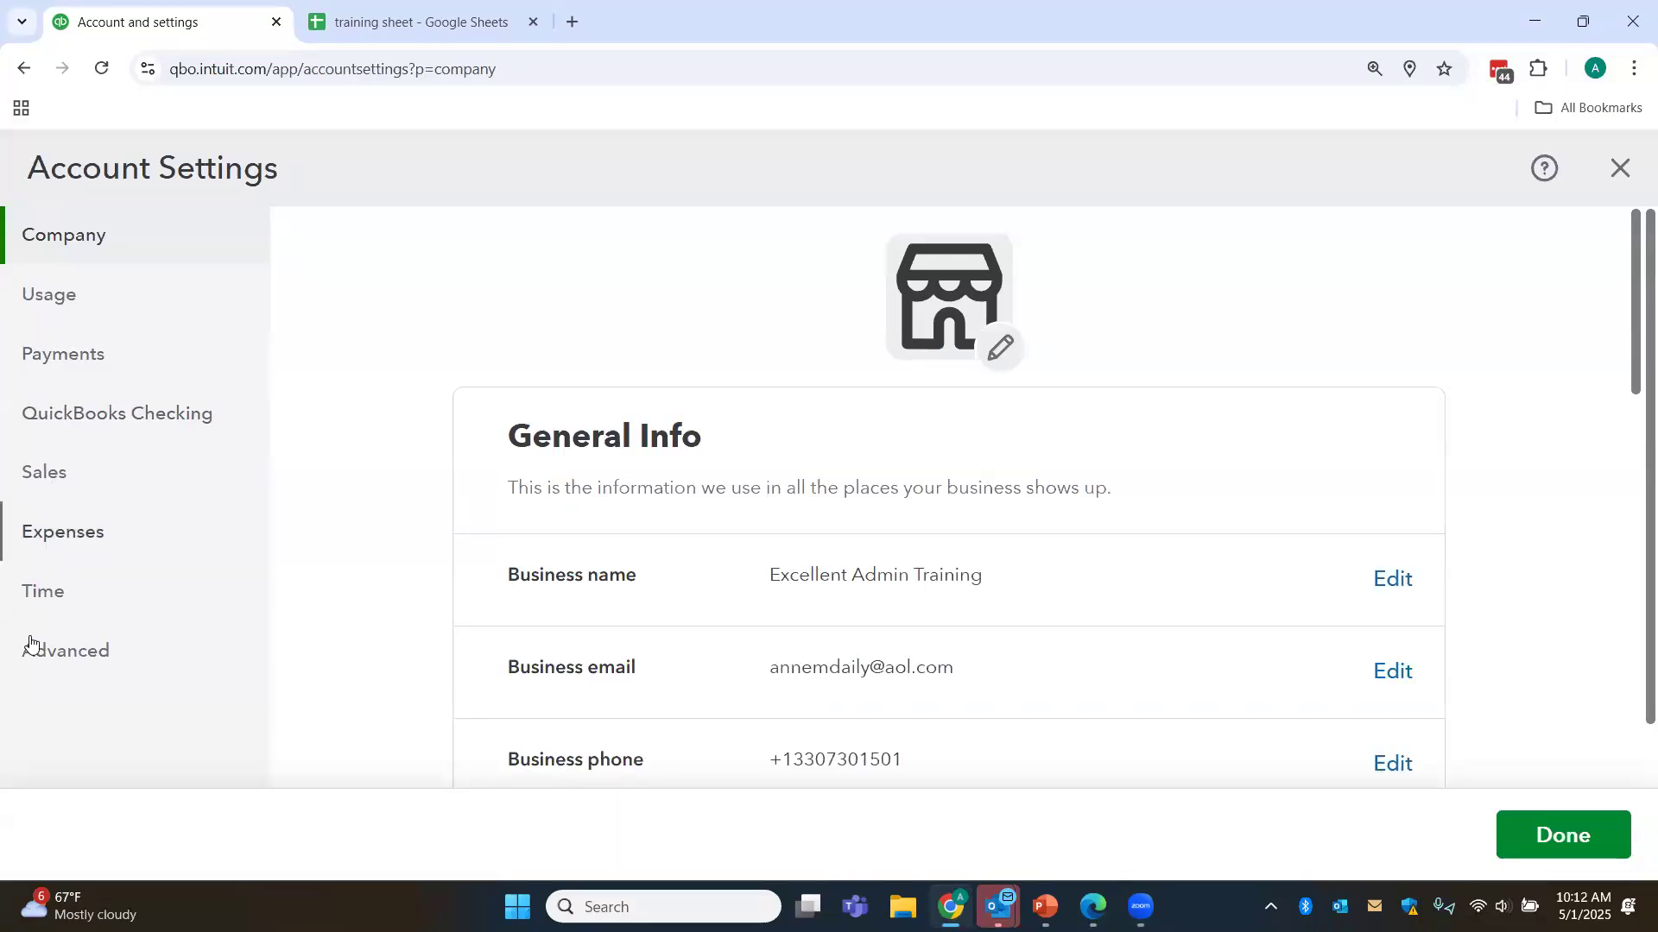
{"action": "scroll", "coordinate": [637, 518], "scroll_direction": "down", "scroll_amount": 5}
{"action": "scroll", "coordinate": [638, 518], "scroll_direction": "down", "scroll_amount": 10}
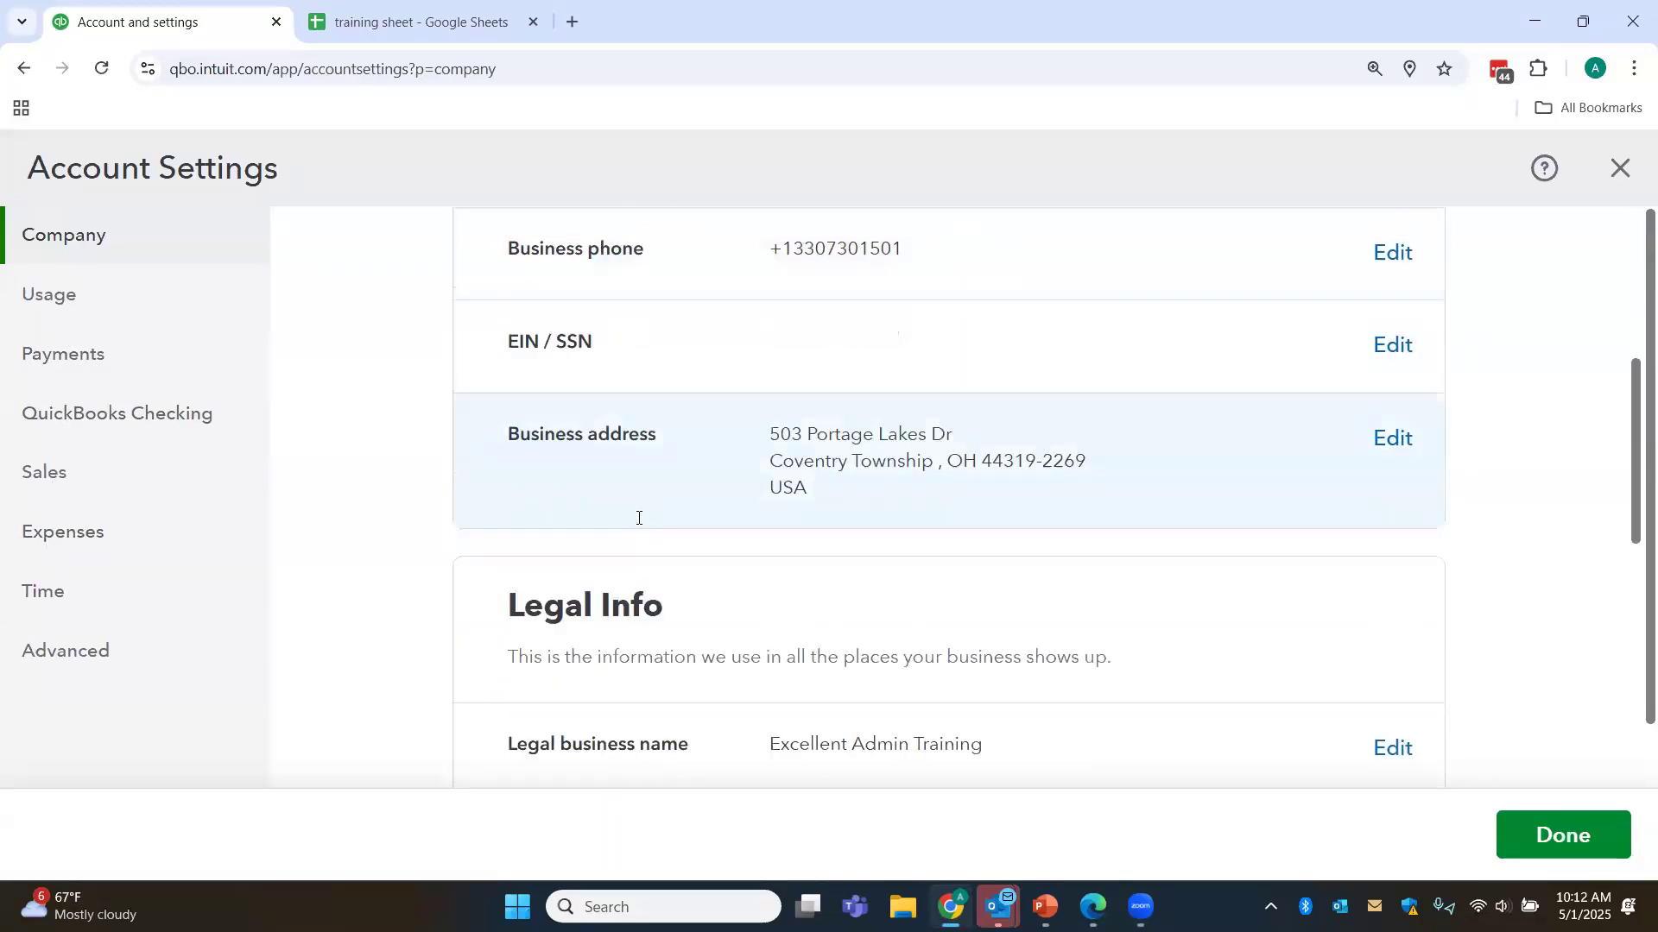
{"action": "scroll", "coordinate": [638, 522], "scroll_direction": "down", "scroll_amount": 3}
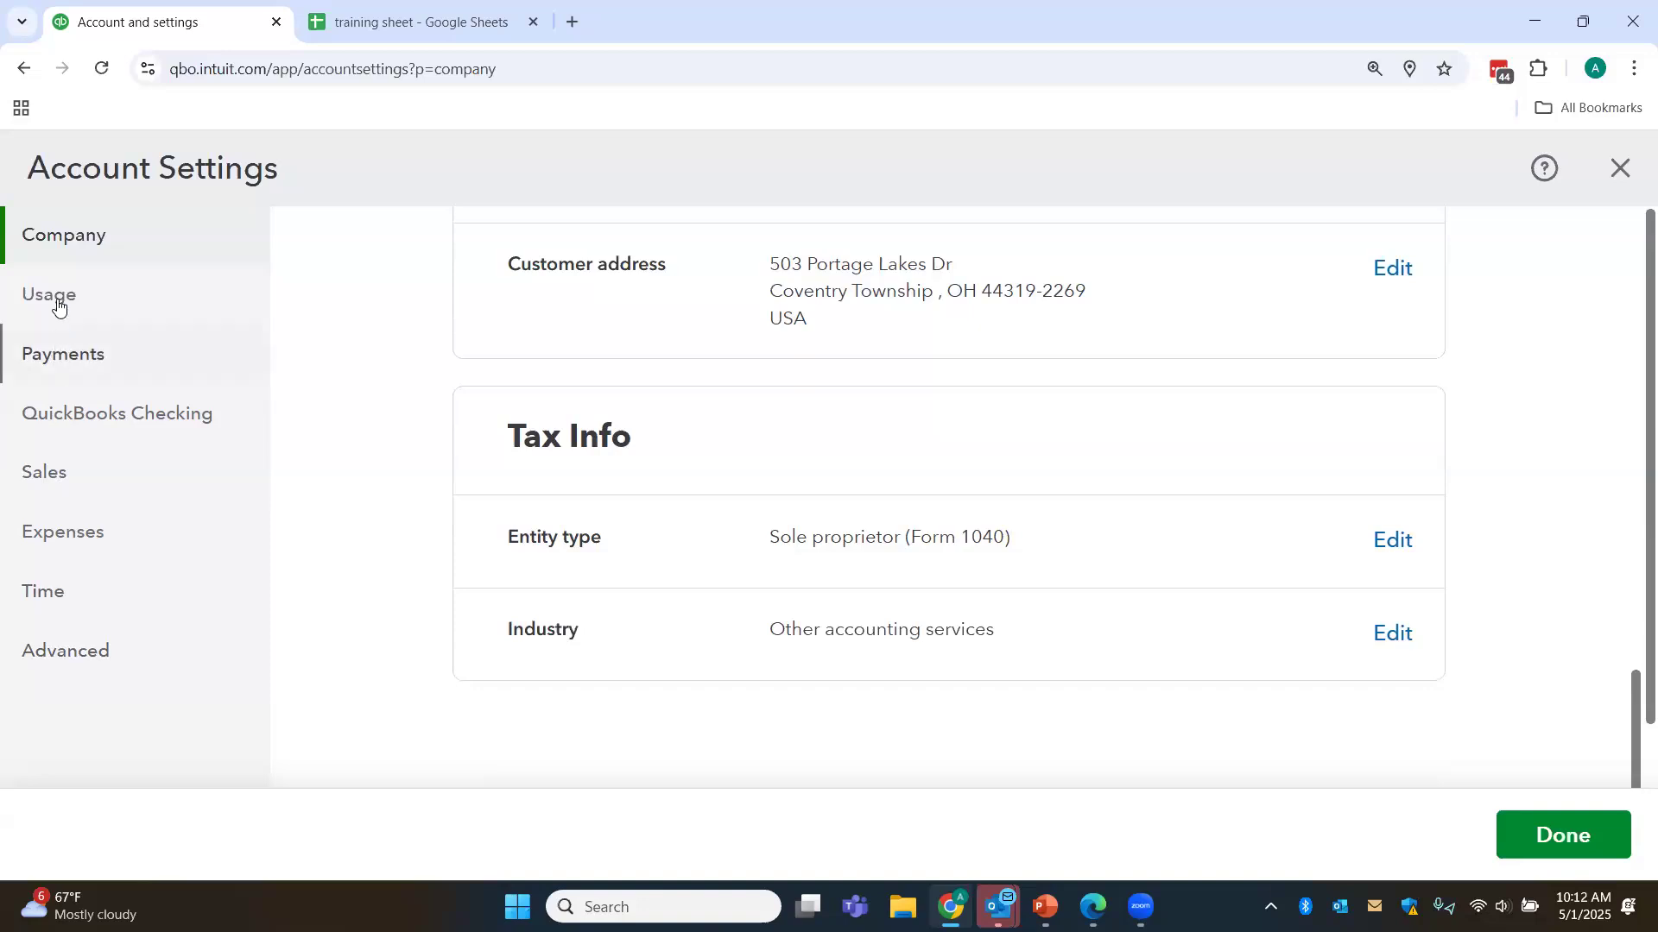
{"action": "scroll", "coordinate": [1004, 332], "scroll_direction": "up", "scroll_amount": 10}
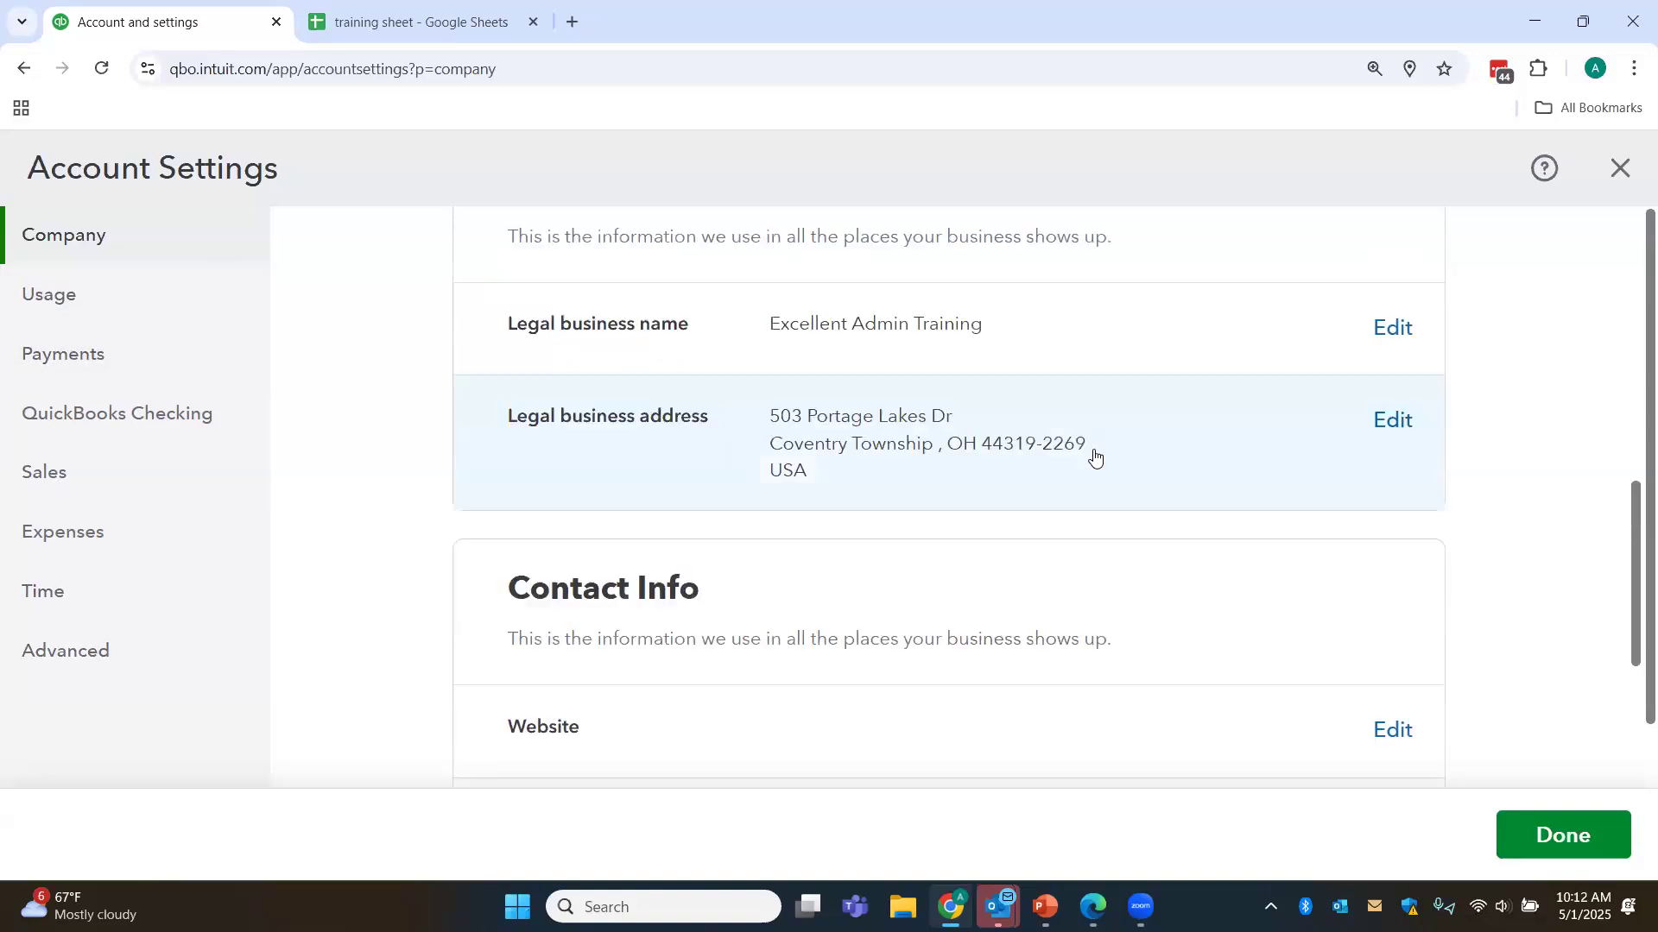
{"action": "scroll", "coordinate": [892, 307], "scroll_direction": "up", "scroll_amount": 3}
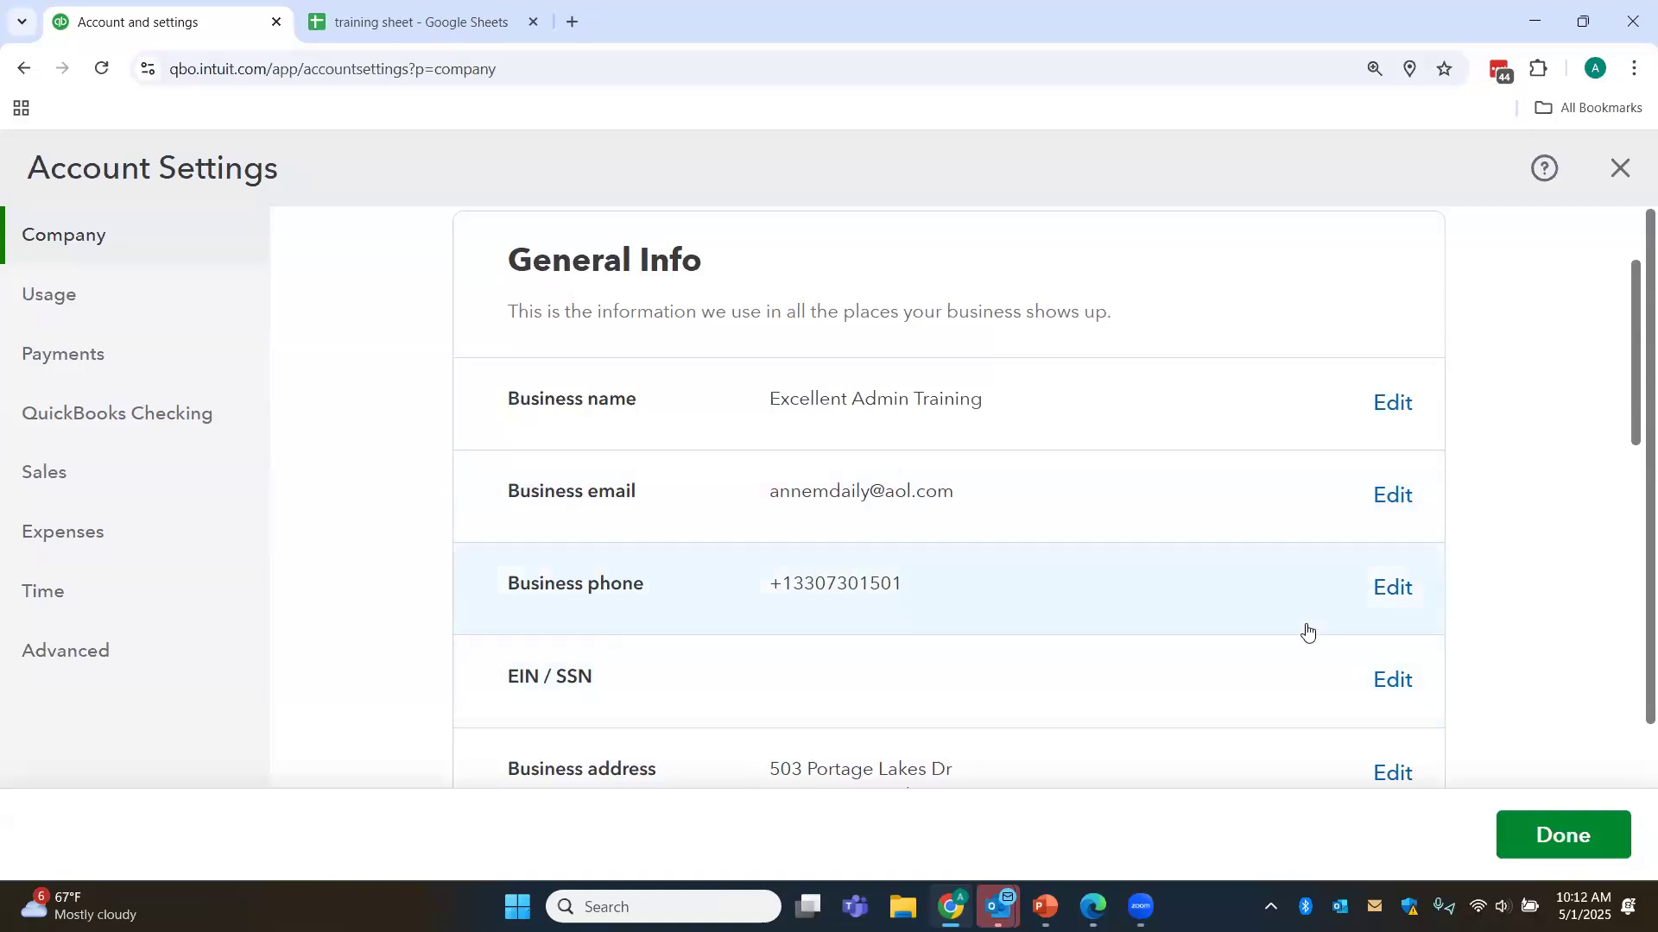
{"action": "scroll", "coordinate": [1192, 647], "scroll_direction": "down", "scroll_amount": 1}
{"action": "scroll", "coordinate": [1402, 670], "scroll_direction": "down", "scroll_amount": 3}
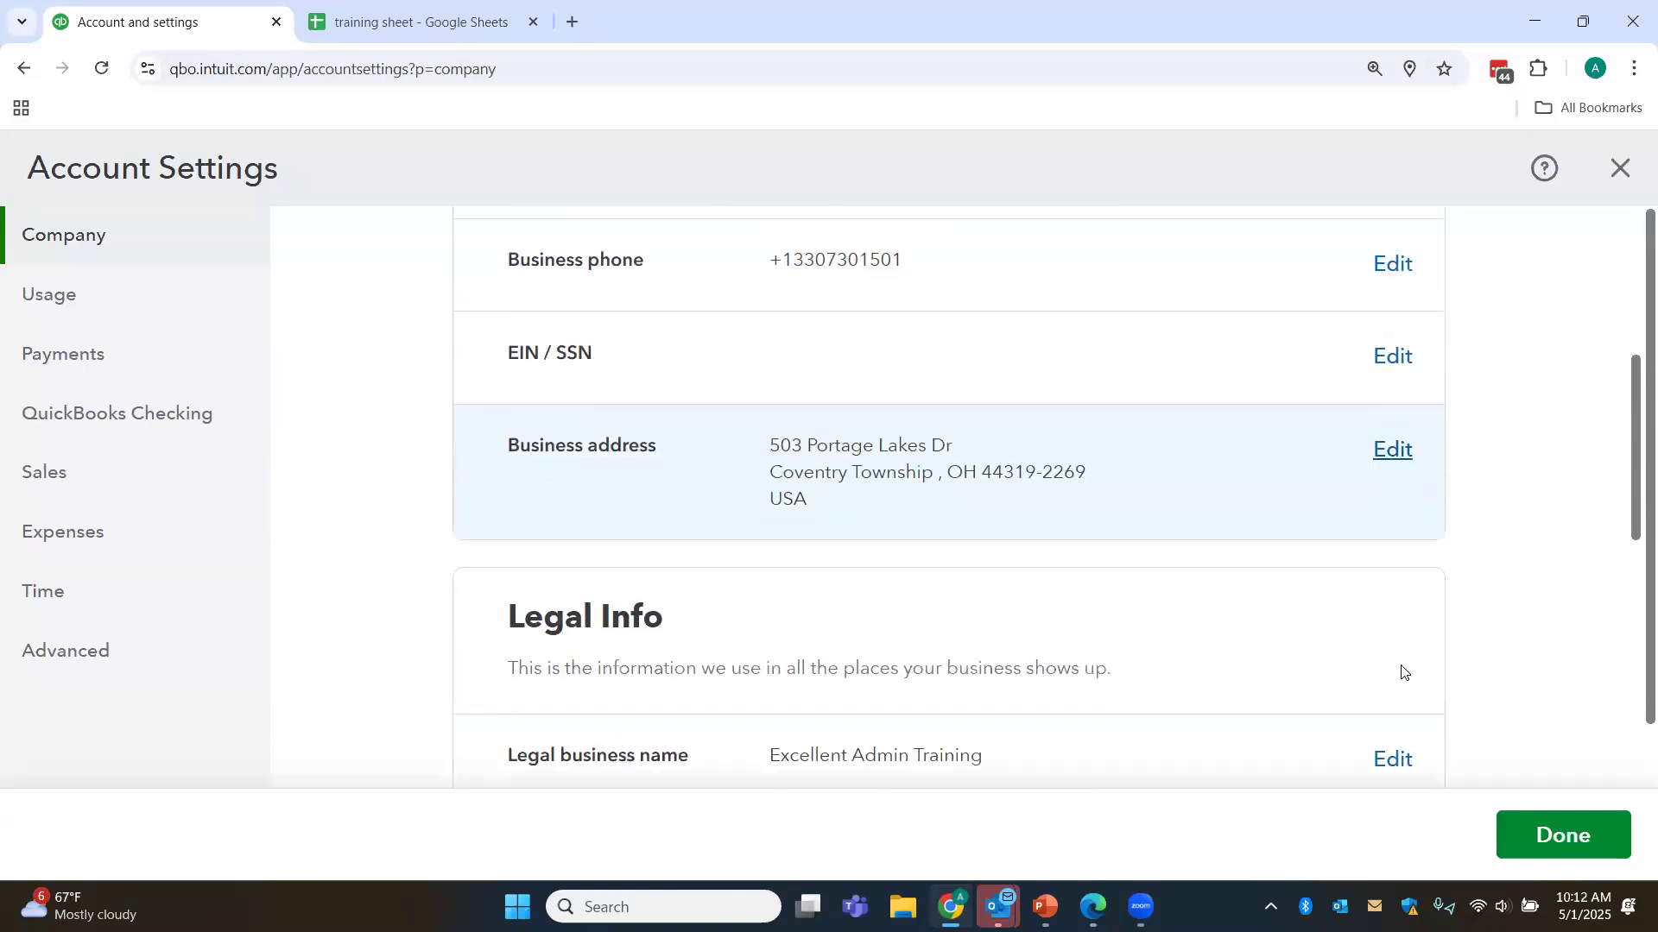
{"action": "scroll", "coordinate": [902, 648], "scroll_direction": "down", "scroll_amount": 4}
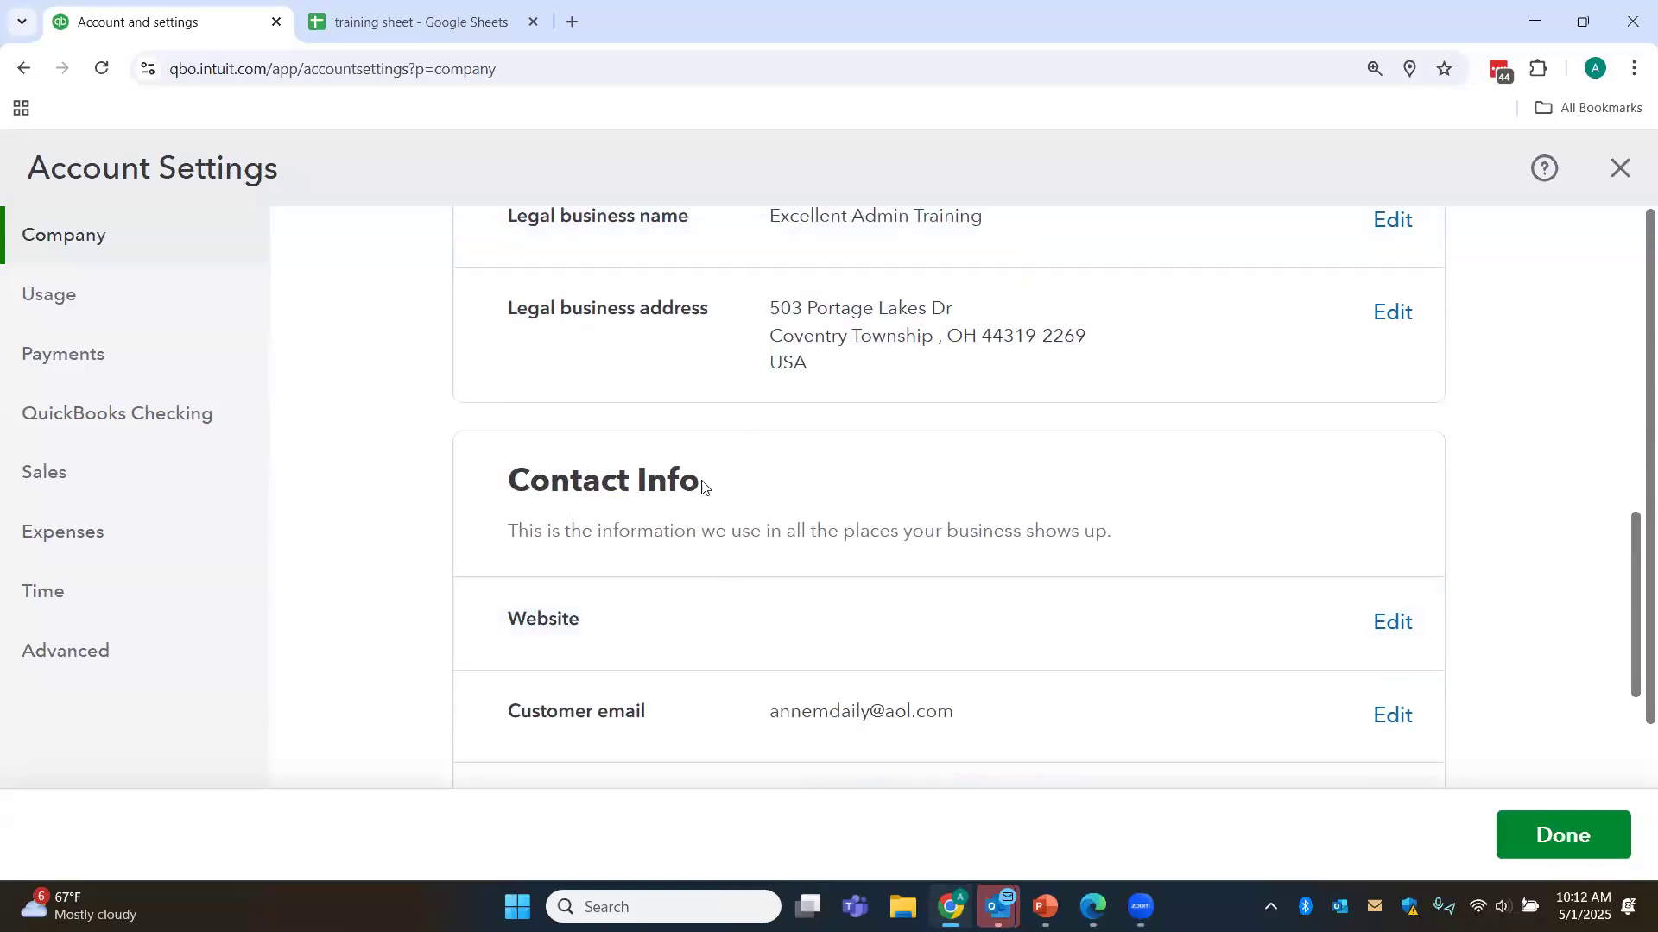
{"action": "scroll", "coordinate": [1051, 588], "scroll_direction": "down", "scroll_amount": 3}
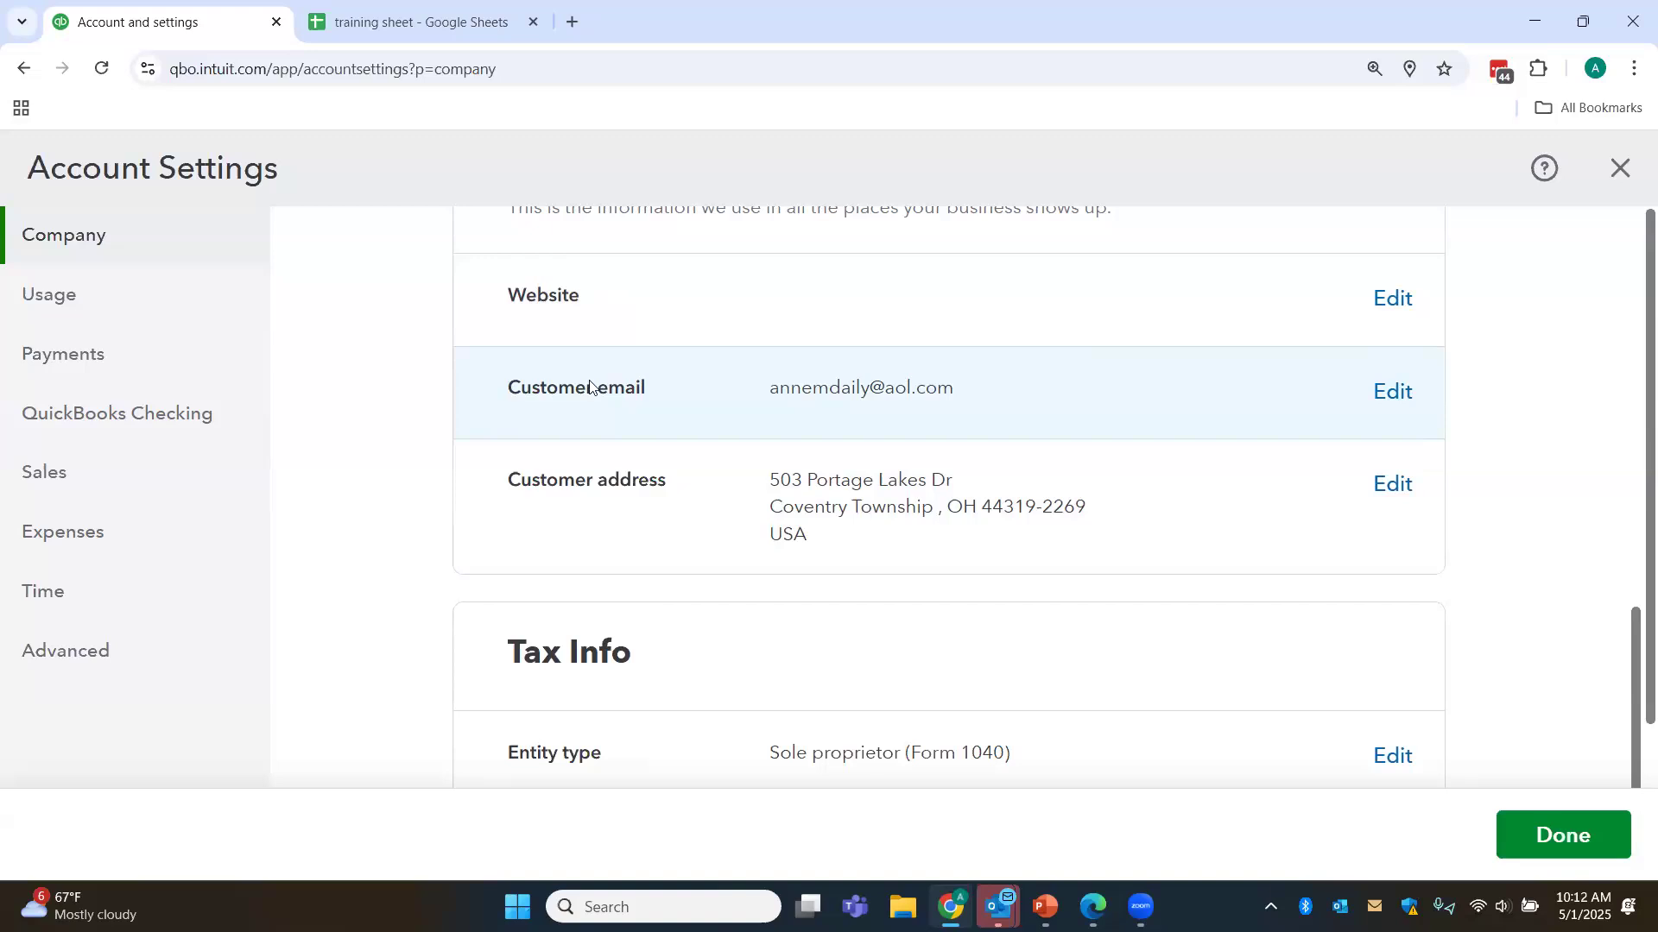
{"action": "scroll", "coordinate": [833, 539], "scroll_direction": "down", "scroll_amount": 2}
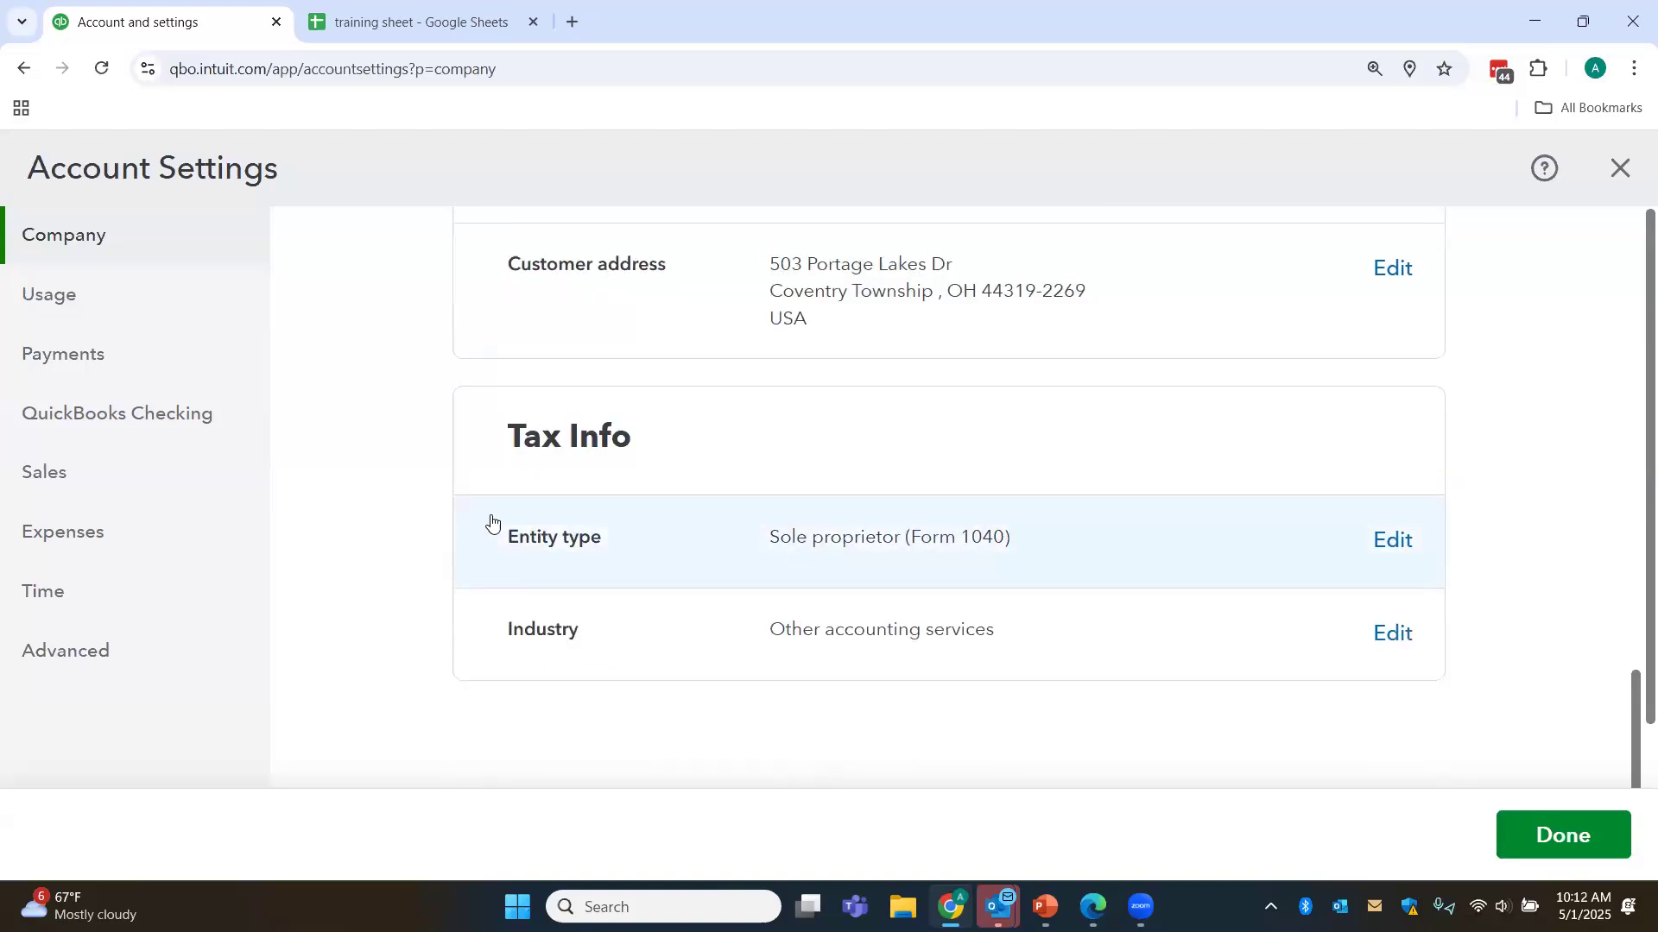
Step: Review the Payments settings and the account's Usage limits in Account Settings
{"action": "left_click", "coordinate": [54, 362]}
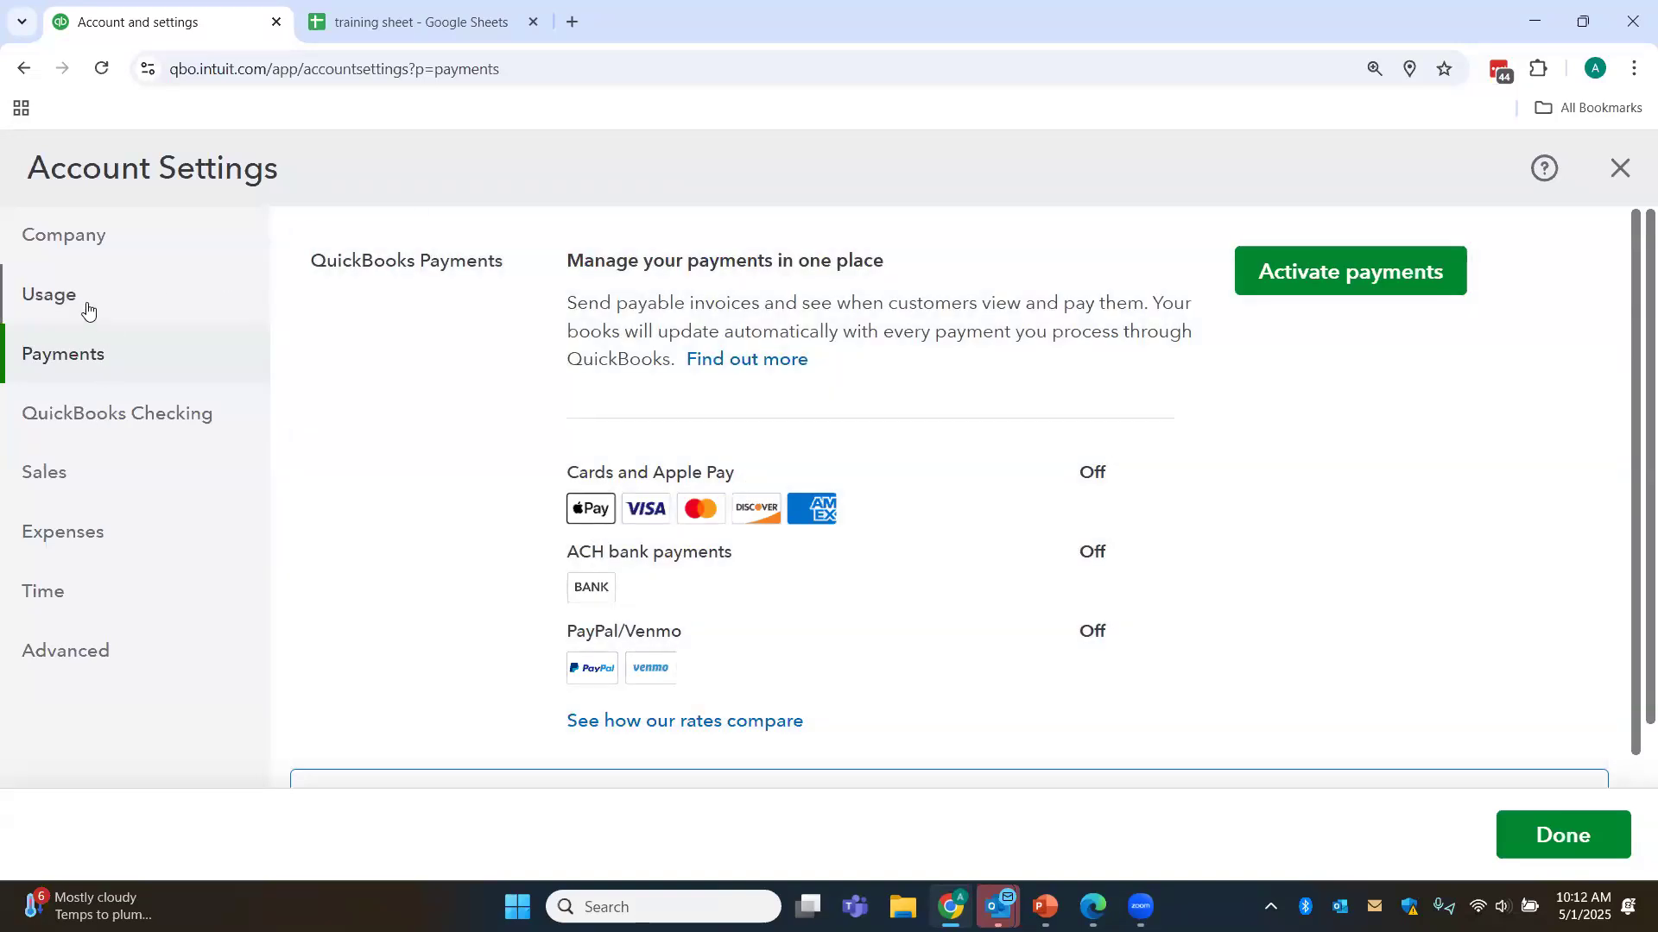
{"action": "left_click", "coordinate": [91, 309]}
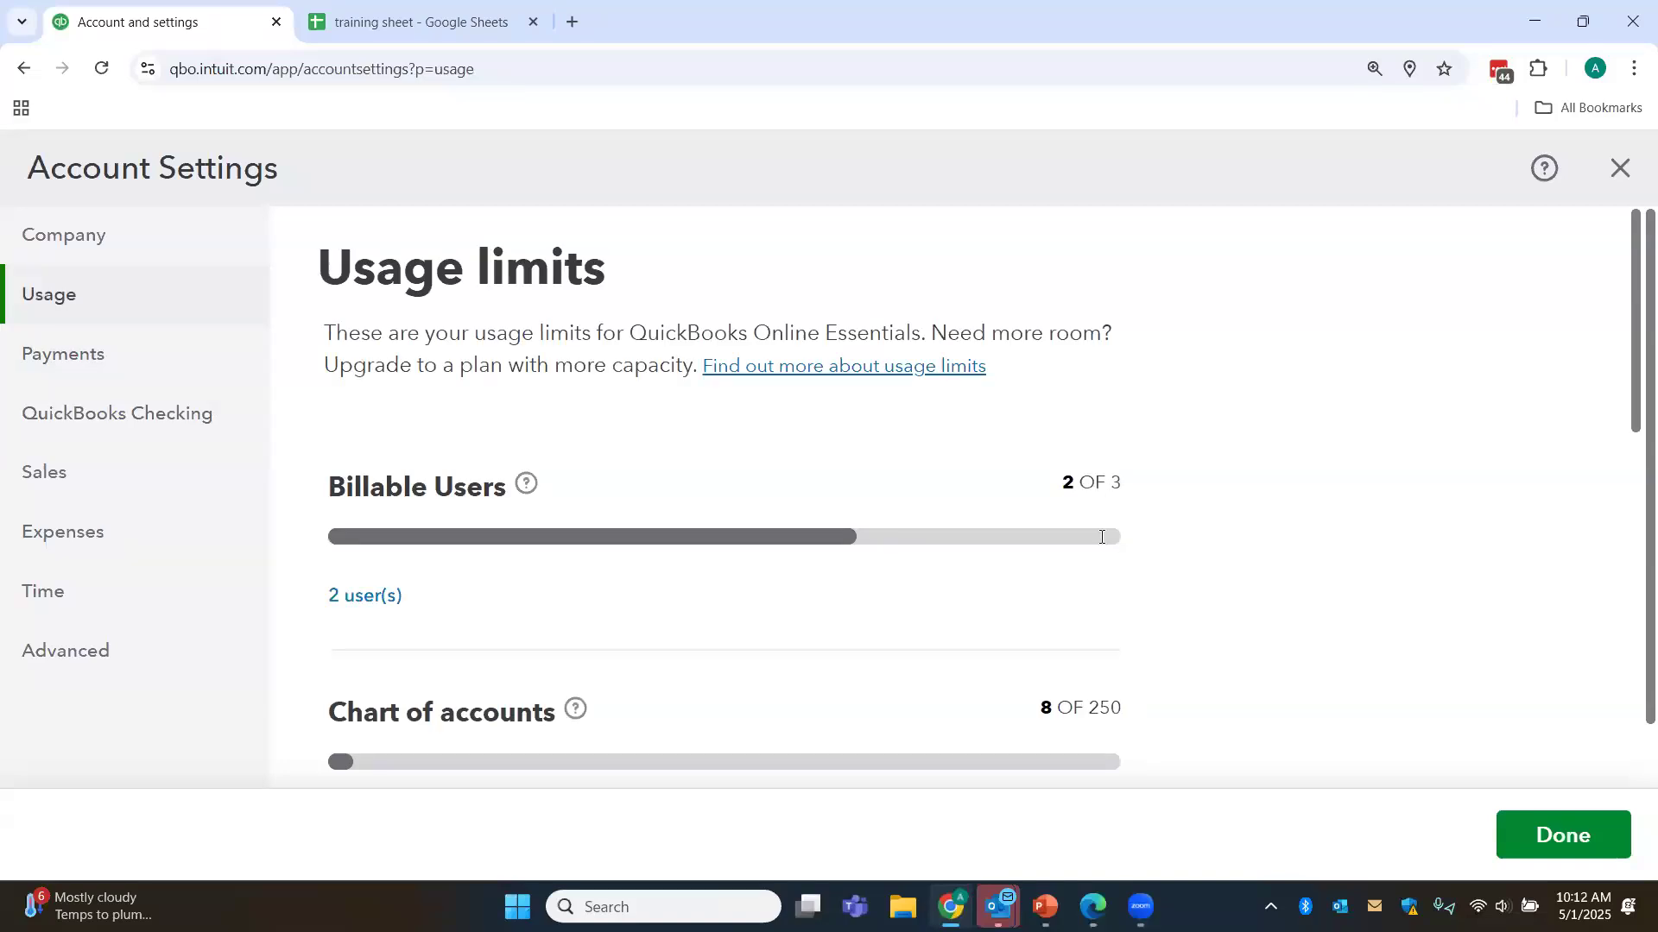
{"action": "scroll", "coordinate": [1073, 703], "scroll_direction": "down", "scroll_amount": 5}
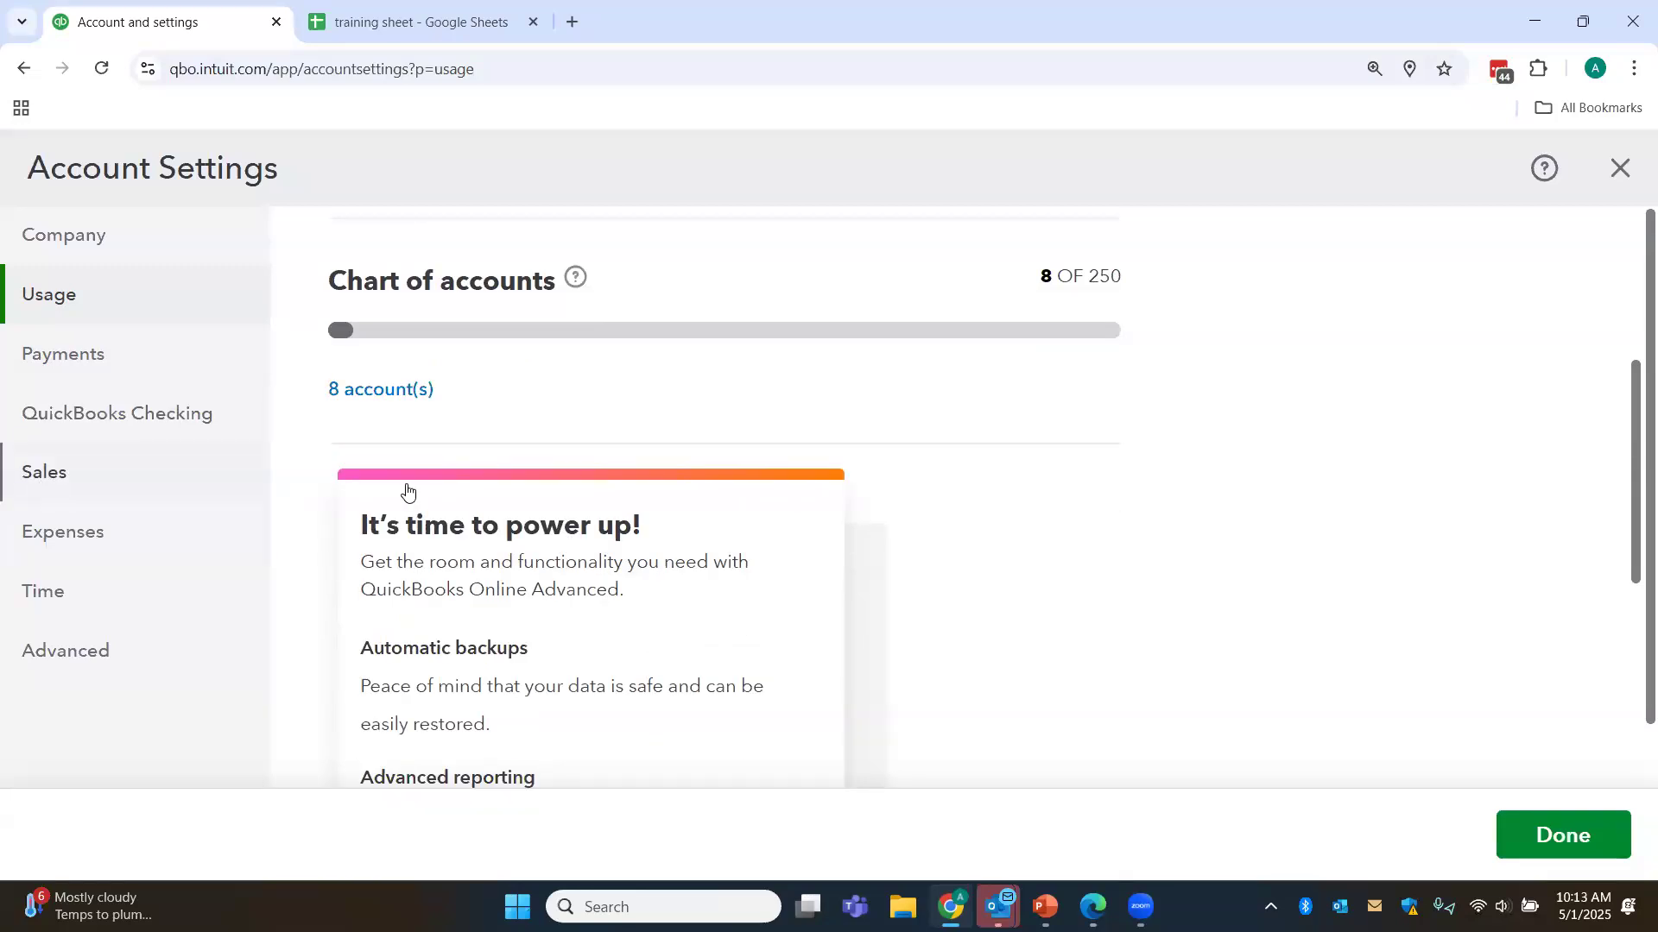
{"action": "scroll", "coordinate": [917, 422], "scroll_direction": "up", "scroll_amount": 4}
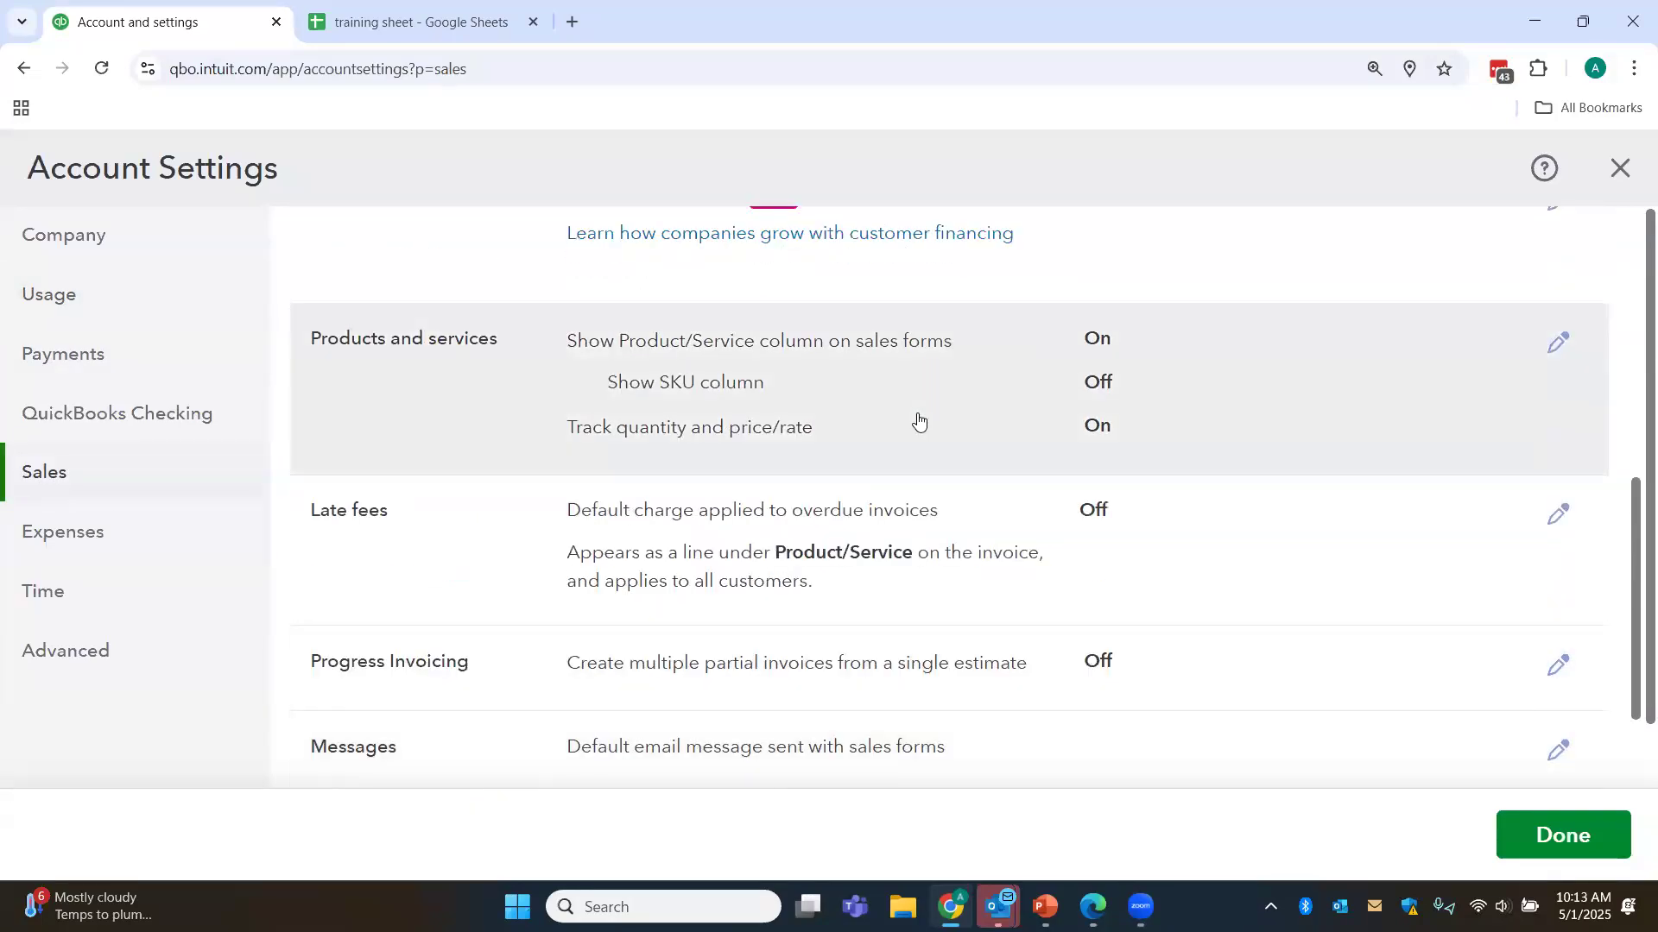
{"action": "scroll", "coordinate": [918, 422], "scroll_direction": "up", "scroll_amount": 8}
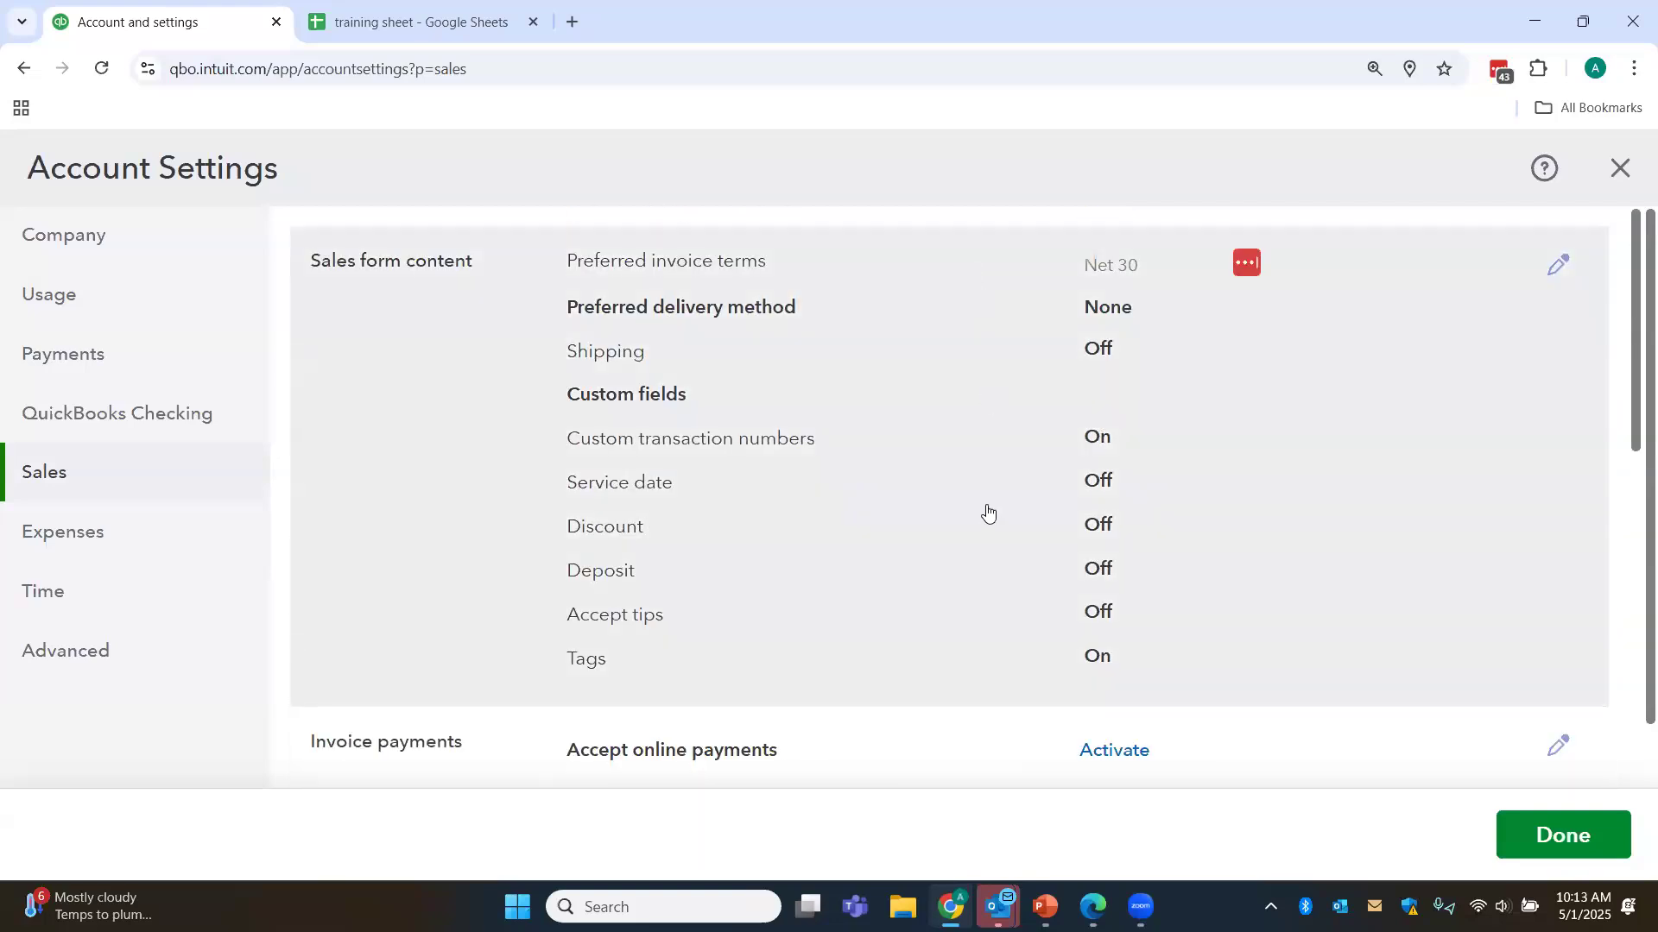
{"action": "scroll", "coordinate": [988, 513], "scroll_direction": "down", "scroll_amount": 7}
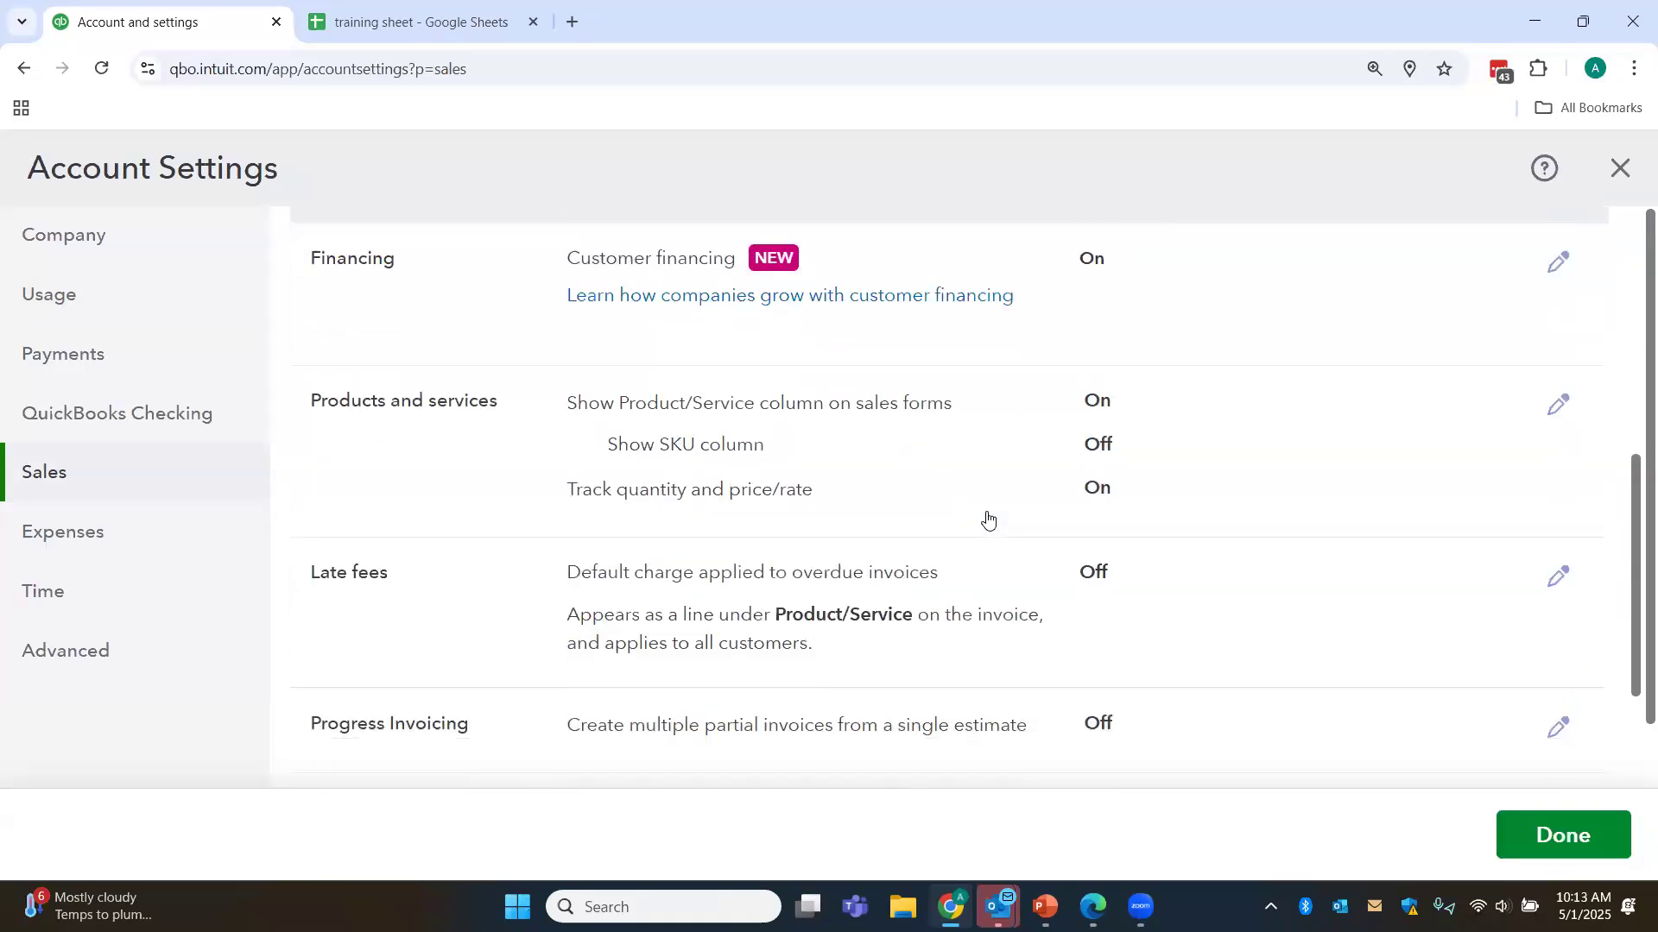
{"action": "scroll", "coordinate": [1030, 471], "scroll_direction": "up", "scroll_amount": 4}
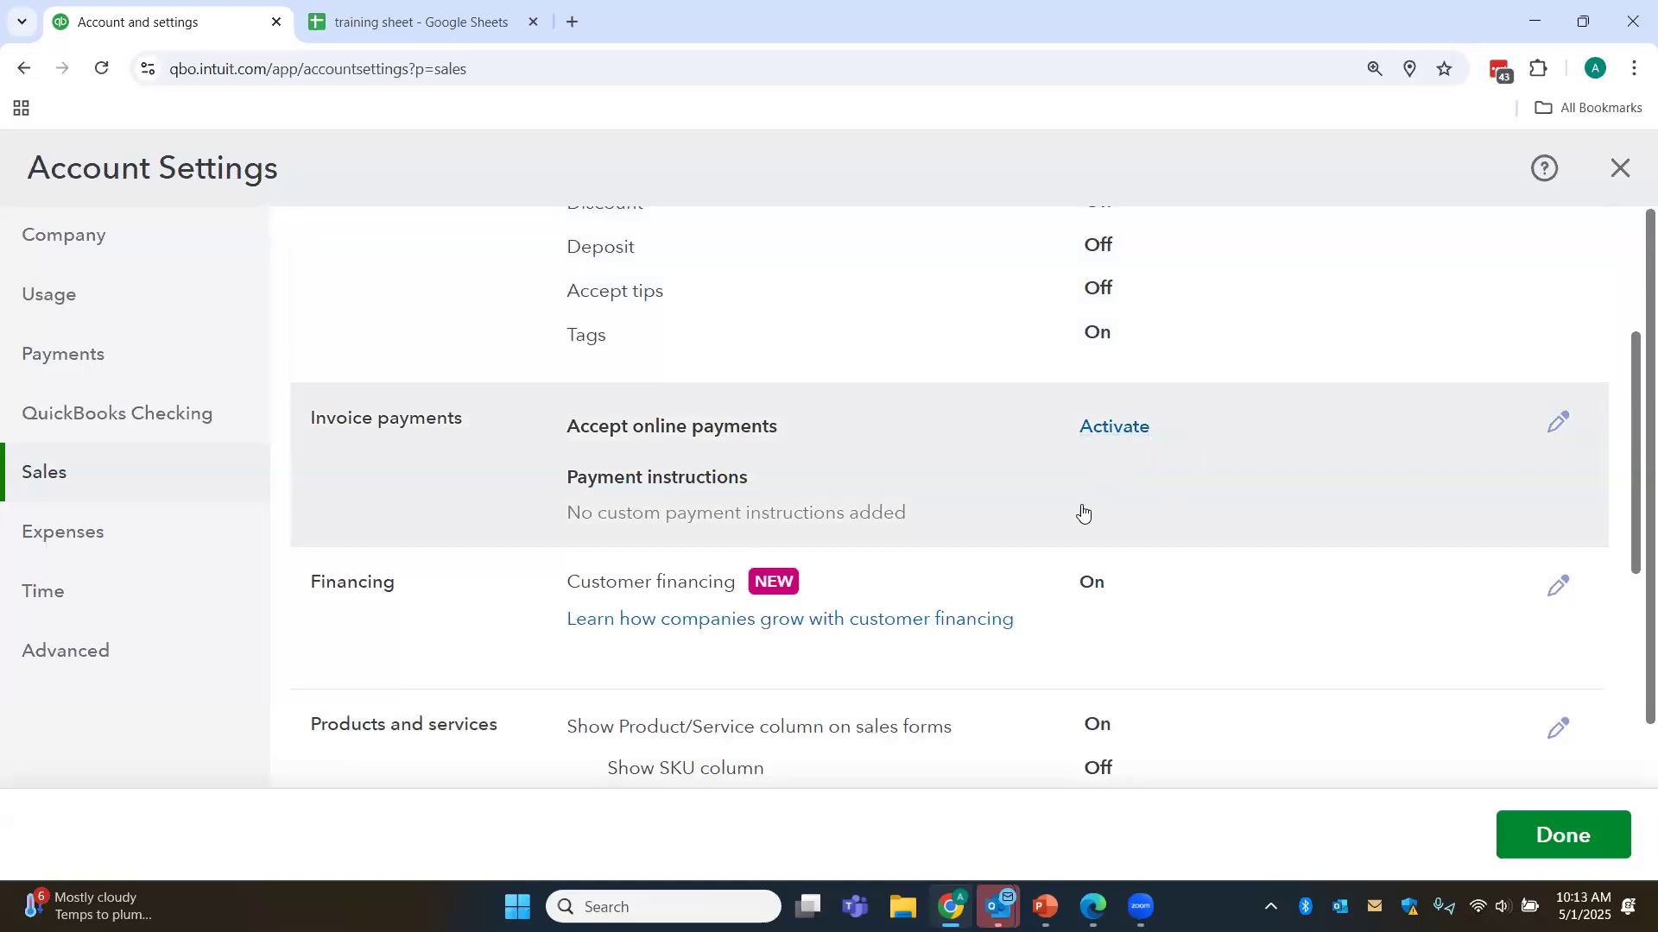
{"action": "scroll", "coordinate": [1083, 511], "scroll_direction": "down", "scroll_amount": 7}
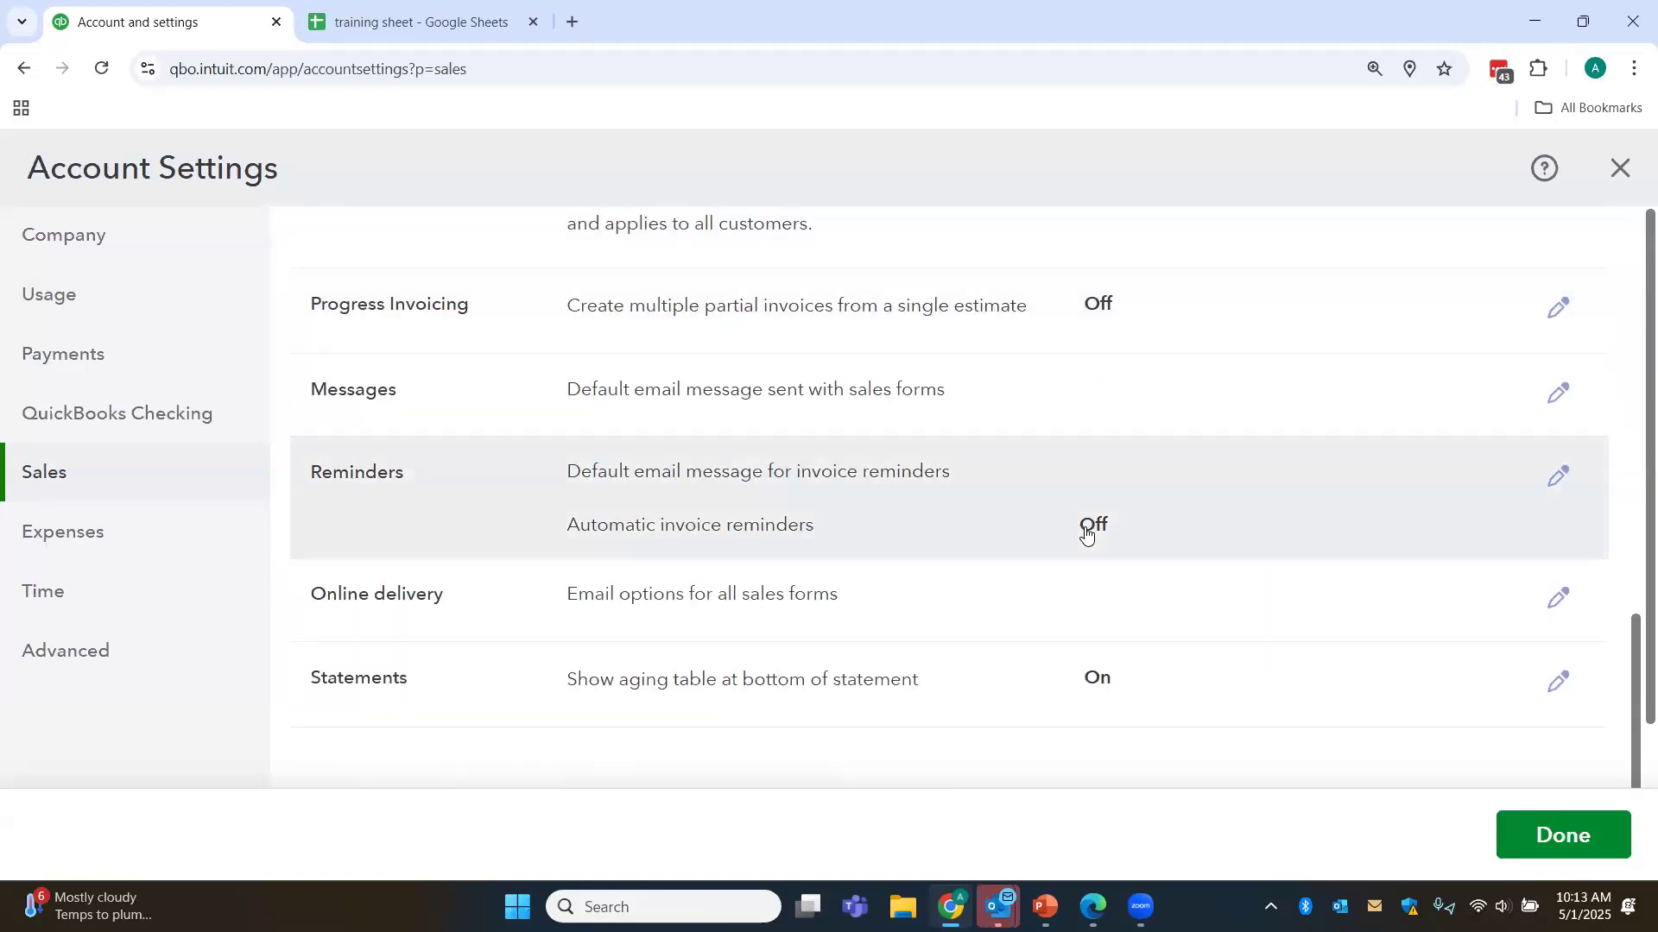
{"action": "scroll", "coordinate": [1027, 590], "scroll_direction": "down", "scroll_amount": 1}
Step: Look over the Expenses and Time settings in Account Settings
{"action": "left_click", "coordinate": [119, 459]}
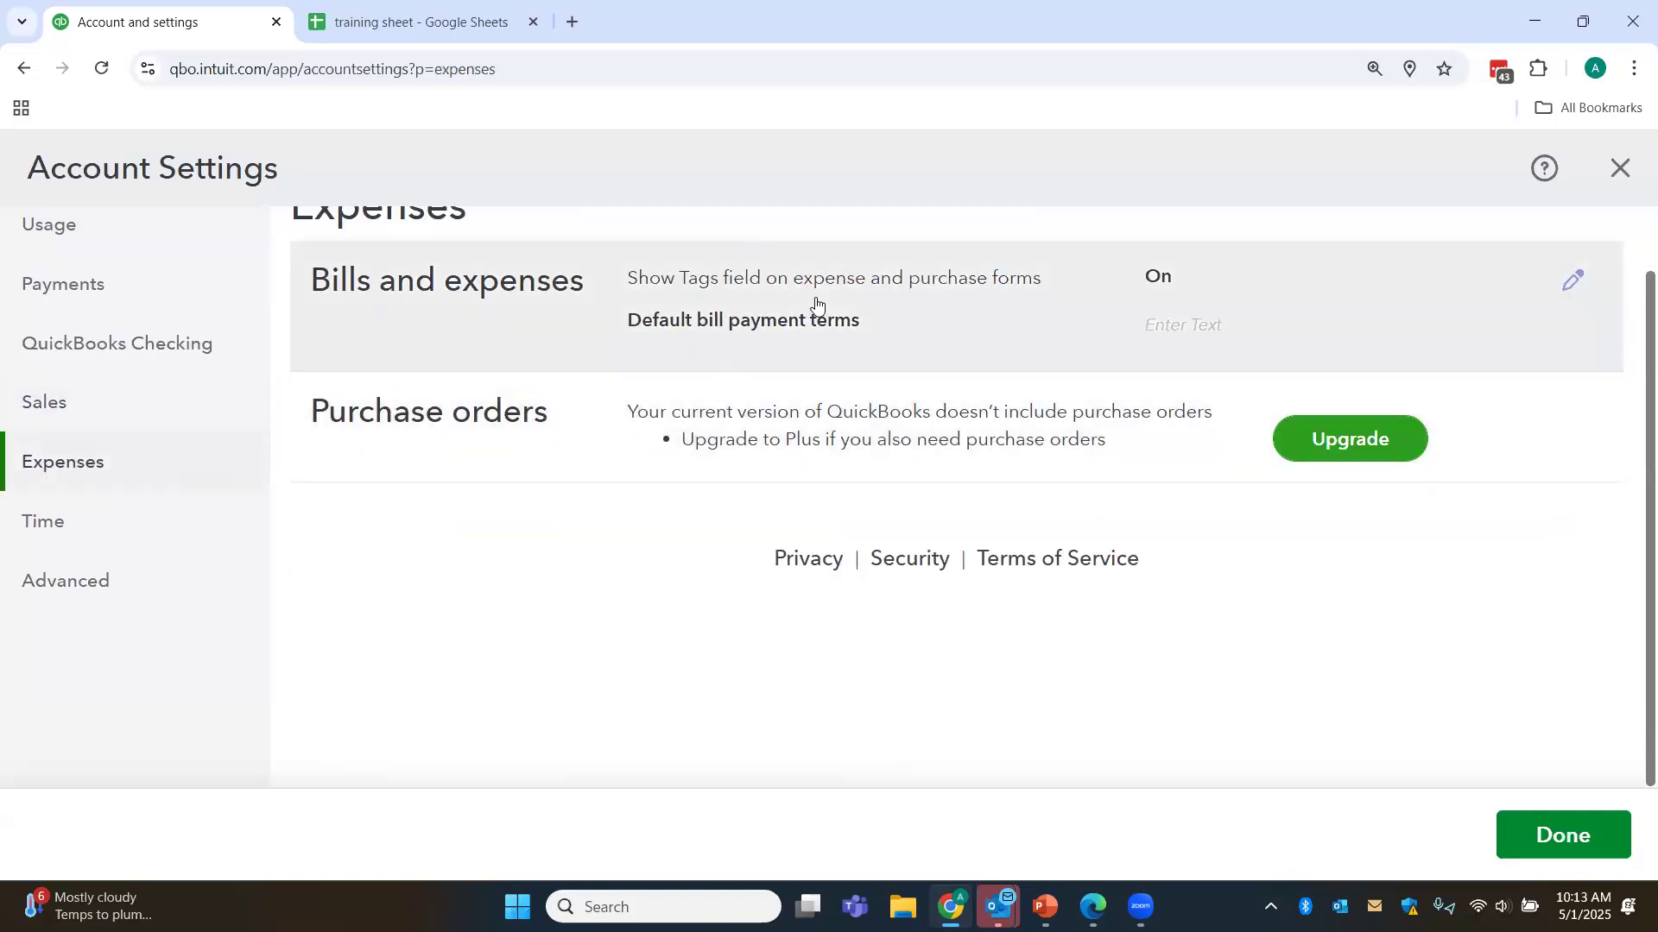
{"action": "scroll", "coordinate": [863, 359], "scroll_direction": "up", "scroll_amount": 1}
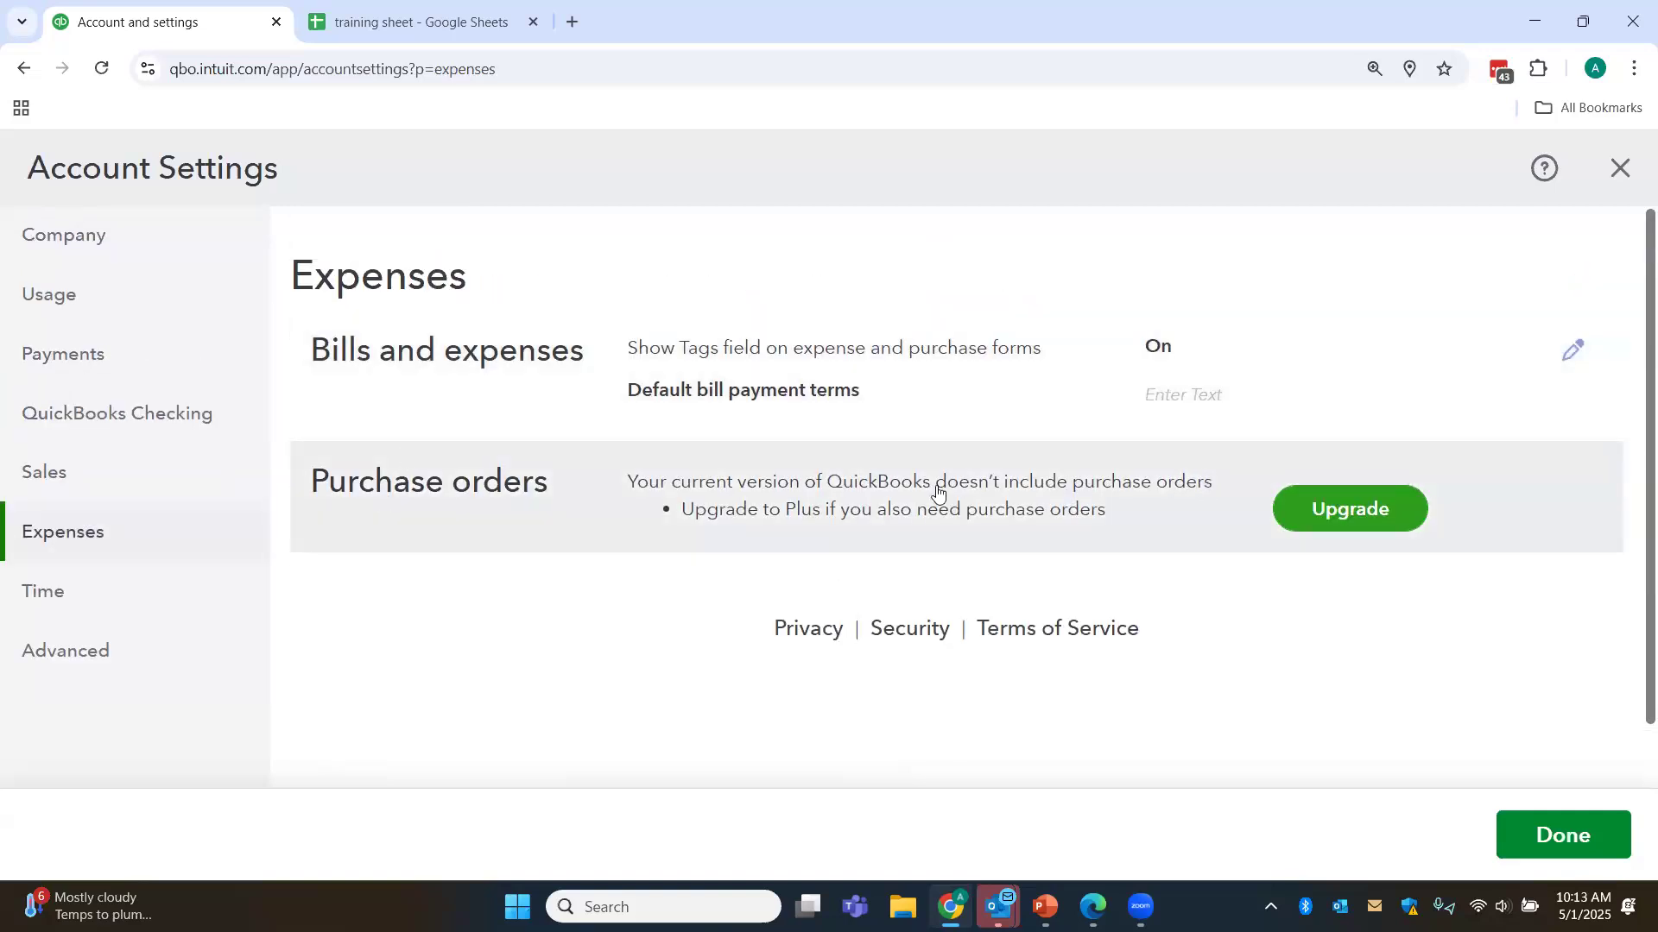
{"action": "left_click", "coordinate": [77, 609]}
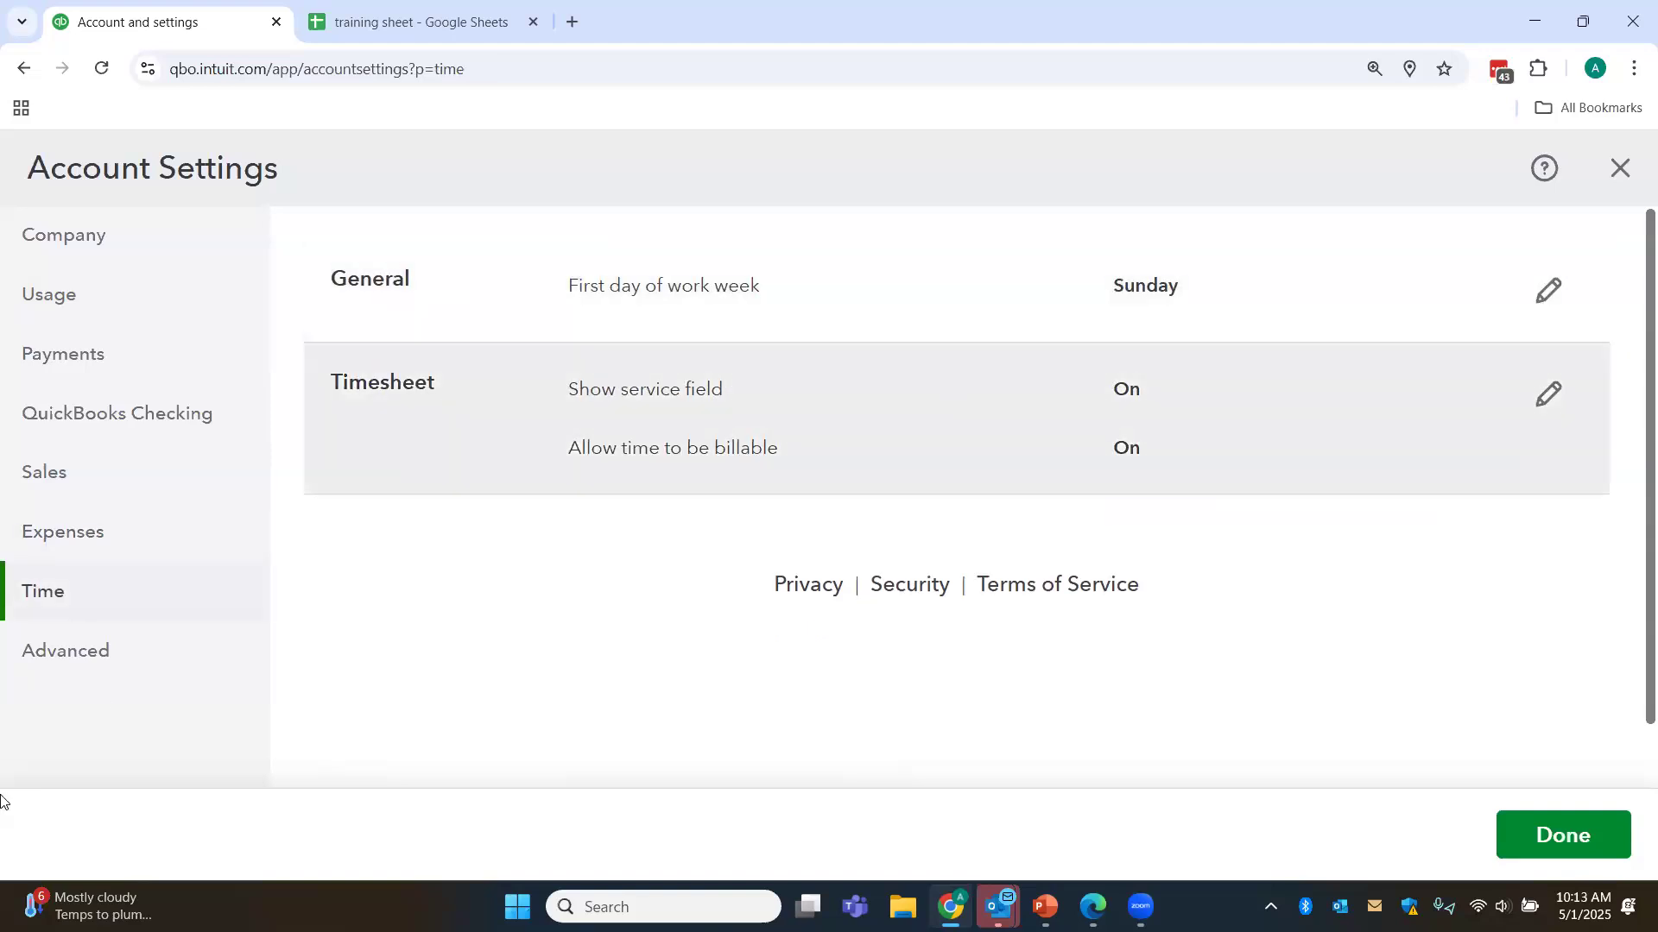
Step: Scroll through the Advanced settings, then close Account Settings
{"action": "left_click", "coordinate": [134, 655]}
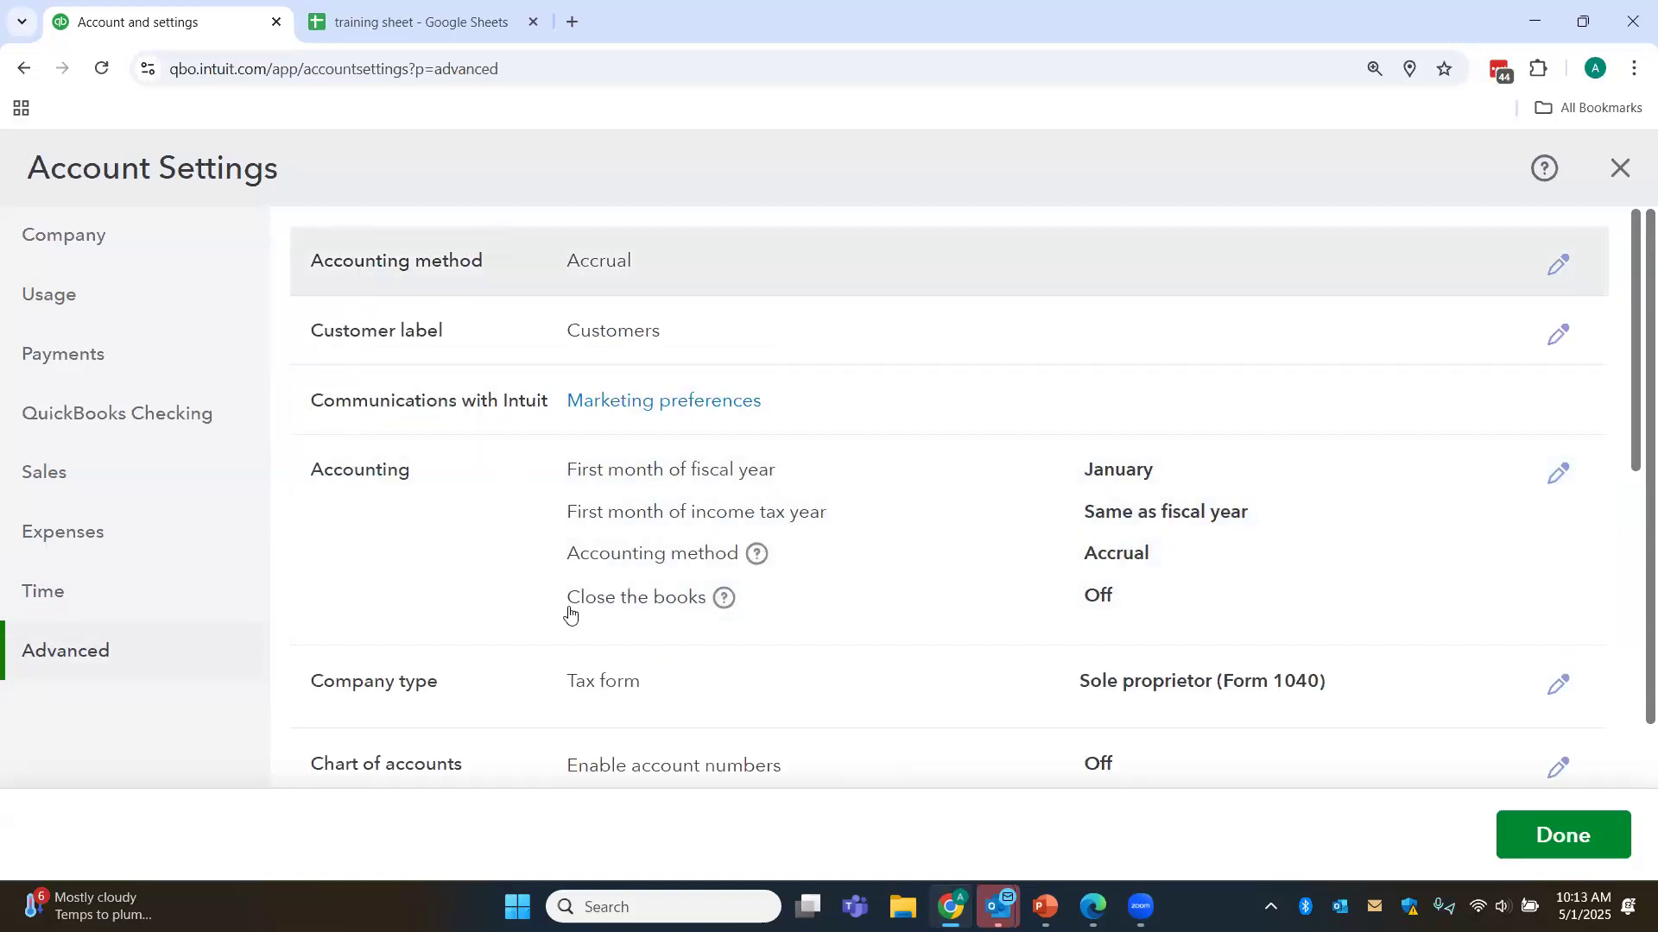
{"action": "scroll", "coordinate": [936, 573], "scroll_direction": "down", "scroll_amount": 3}
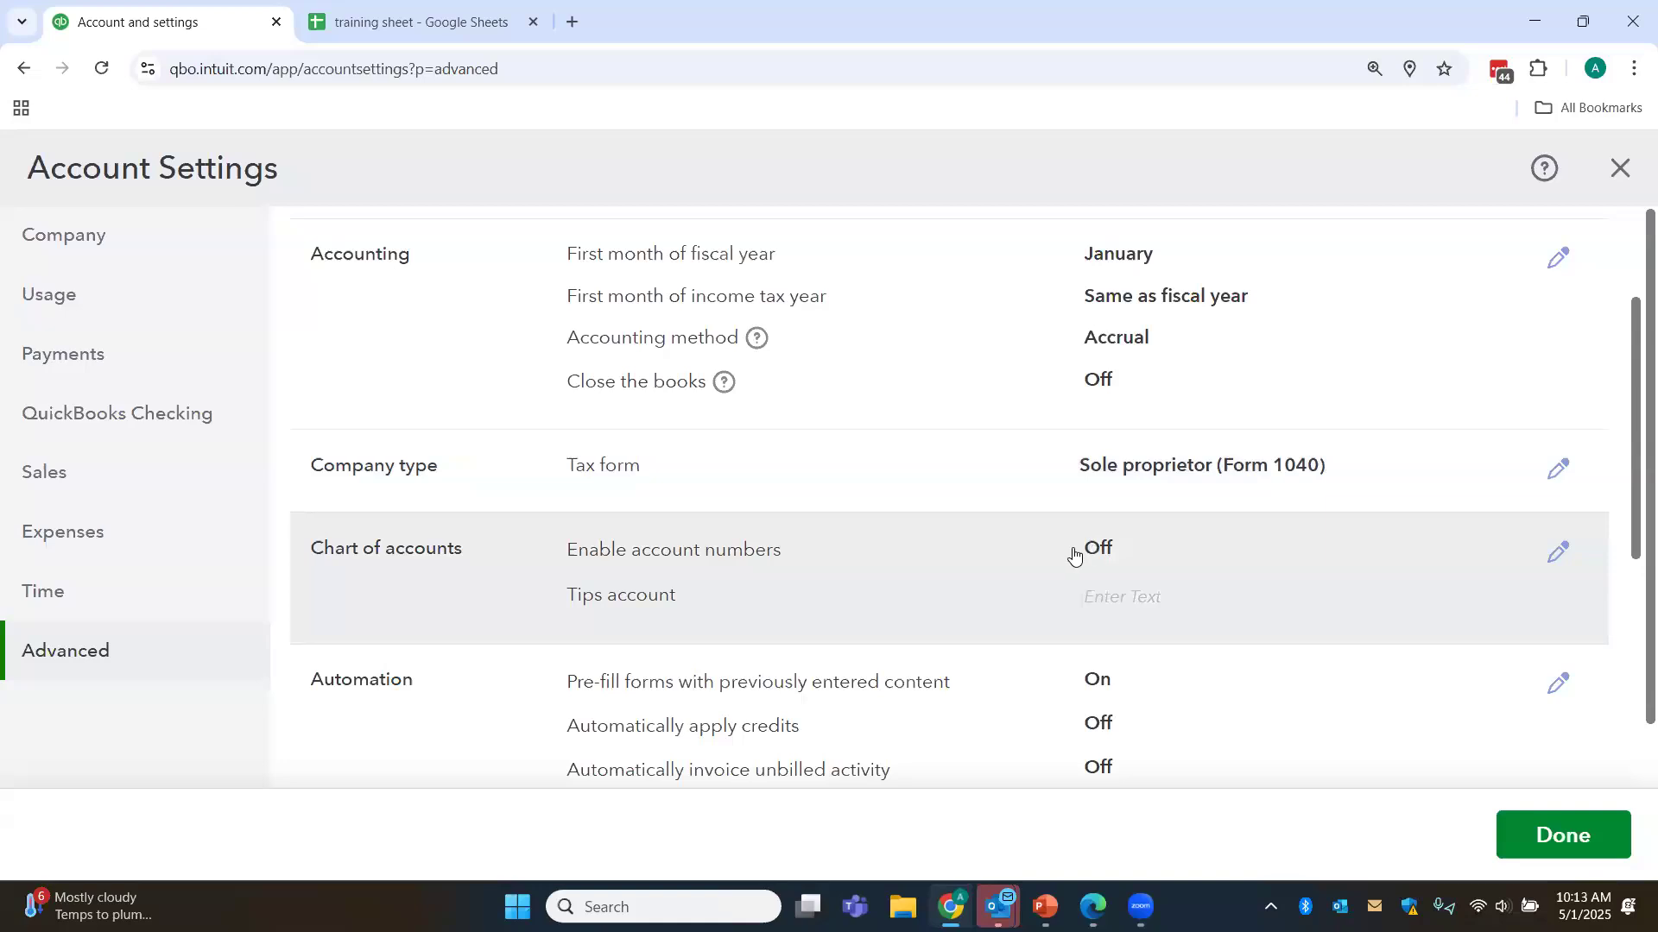
{"action": "scroll", "coordinate": [1079, 553], "scroll_direction": "down", "scroll_amount": 1}
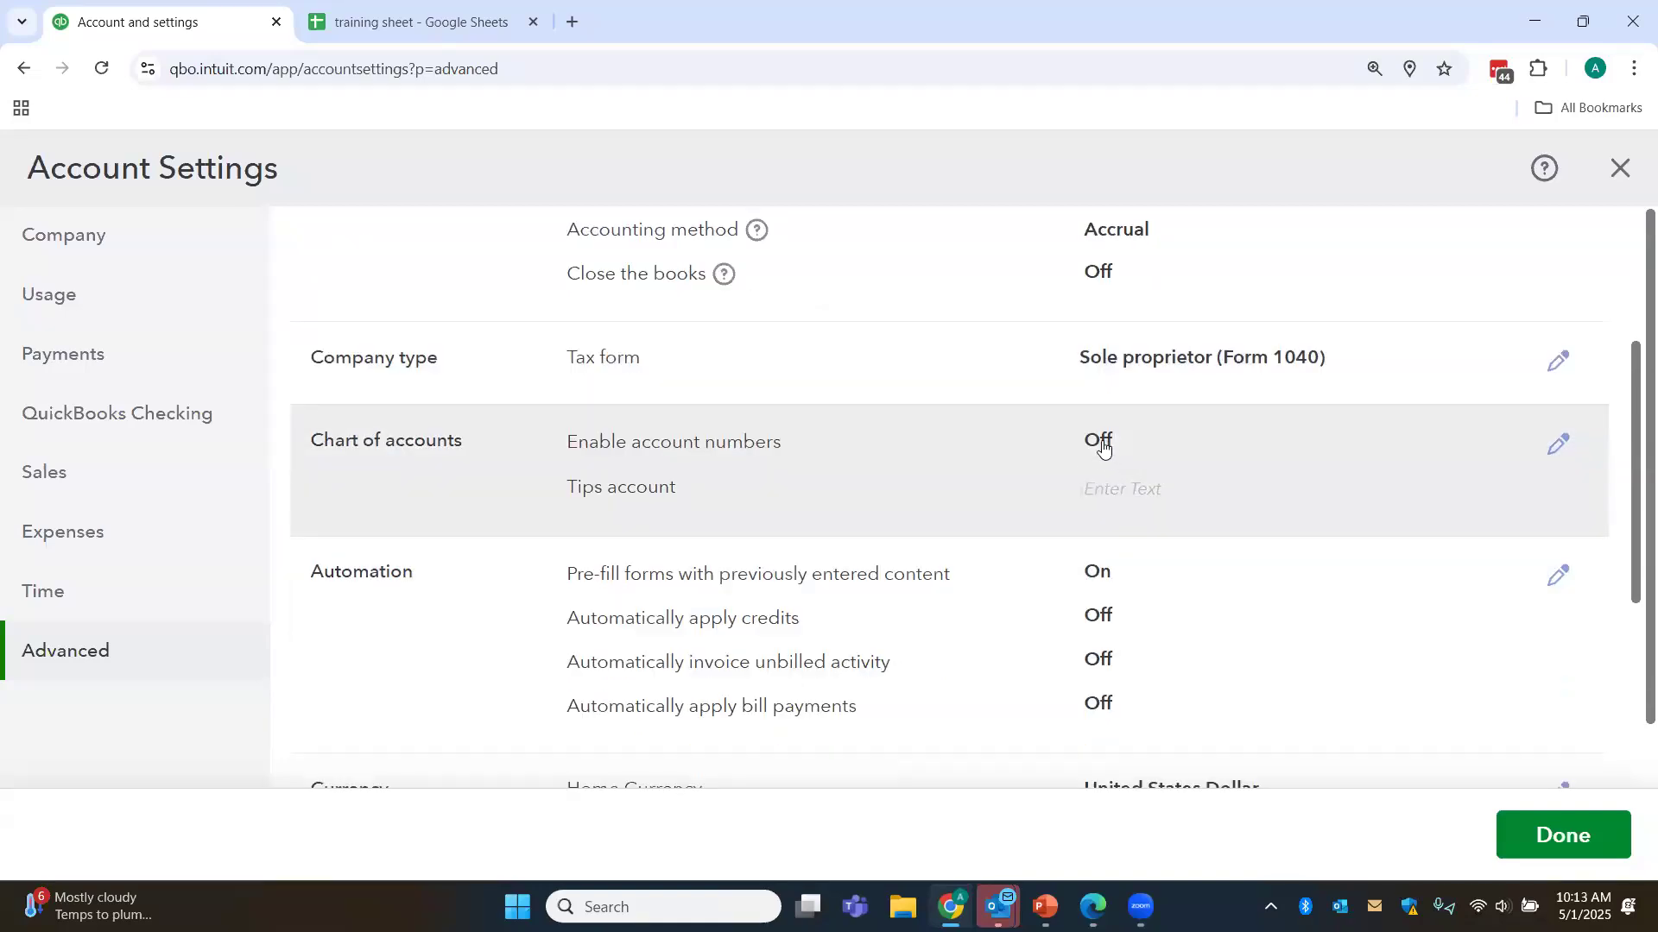
{"action": "scroll", "coordinate": [1044, 539], "scroll_direction": "down", "scroll_amount": 1}
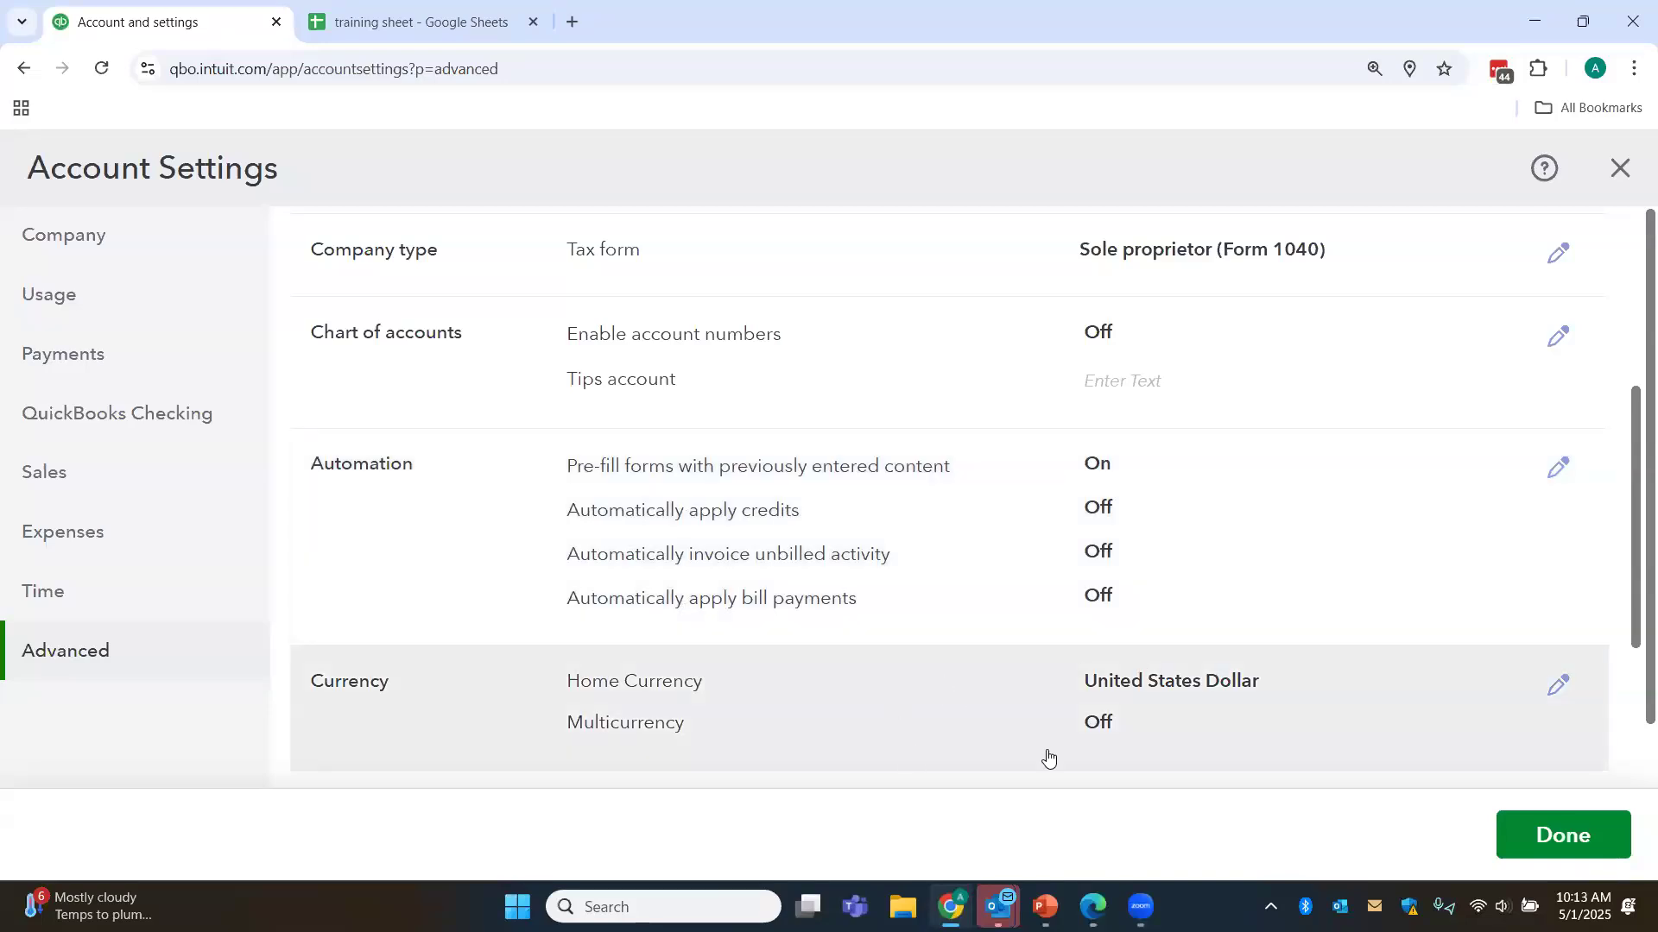
{"action": "scroll", "coordinate": [1017, 619], "scroll_direction": "down", "scroll_amount": 3}
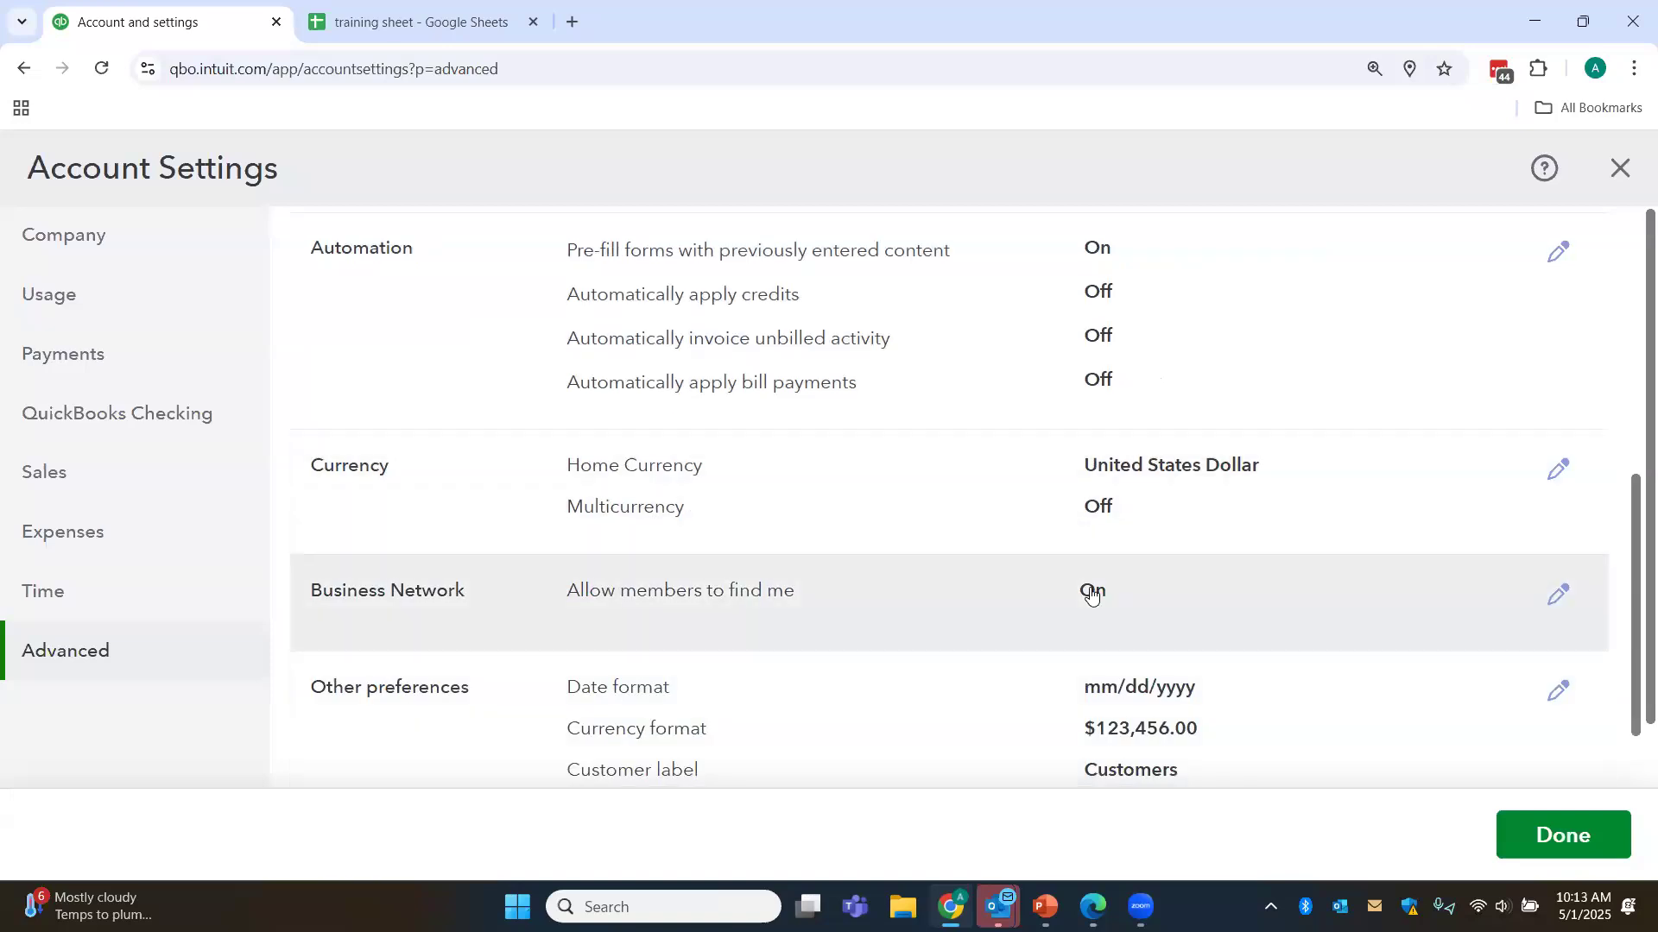
{"action": "scroll", "coordinate": [1094, 588], "scroll_direction": "down", "scroll_amount": 1}
{"action": "scroll", "coordinate": [1161, 617], "scroll_direction": "down", "scroll_amount": 4}
{"action": "scroll", "coordinate": [1152, 622], "scroll_direction": "up", "scroll_amount": 11}
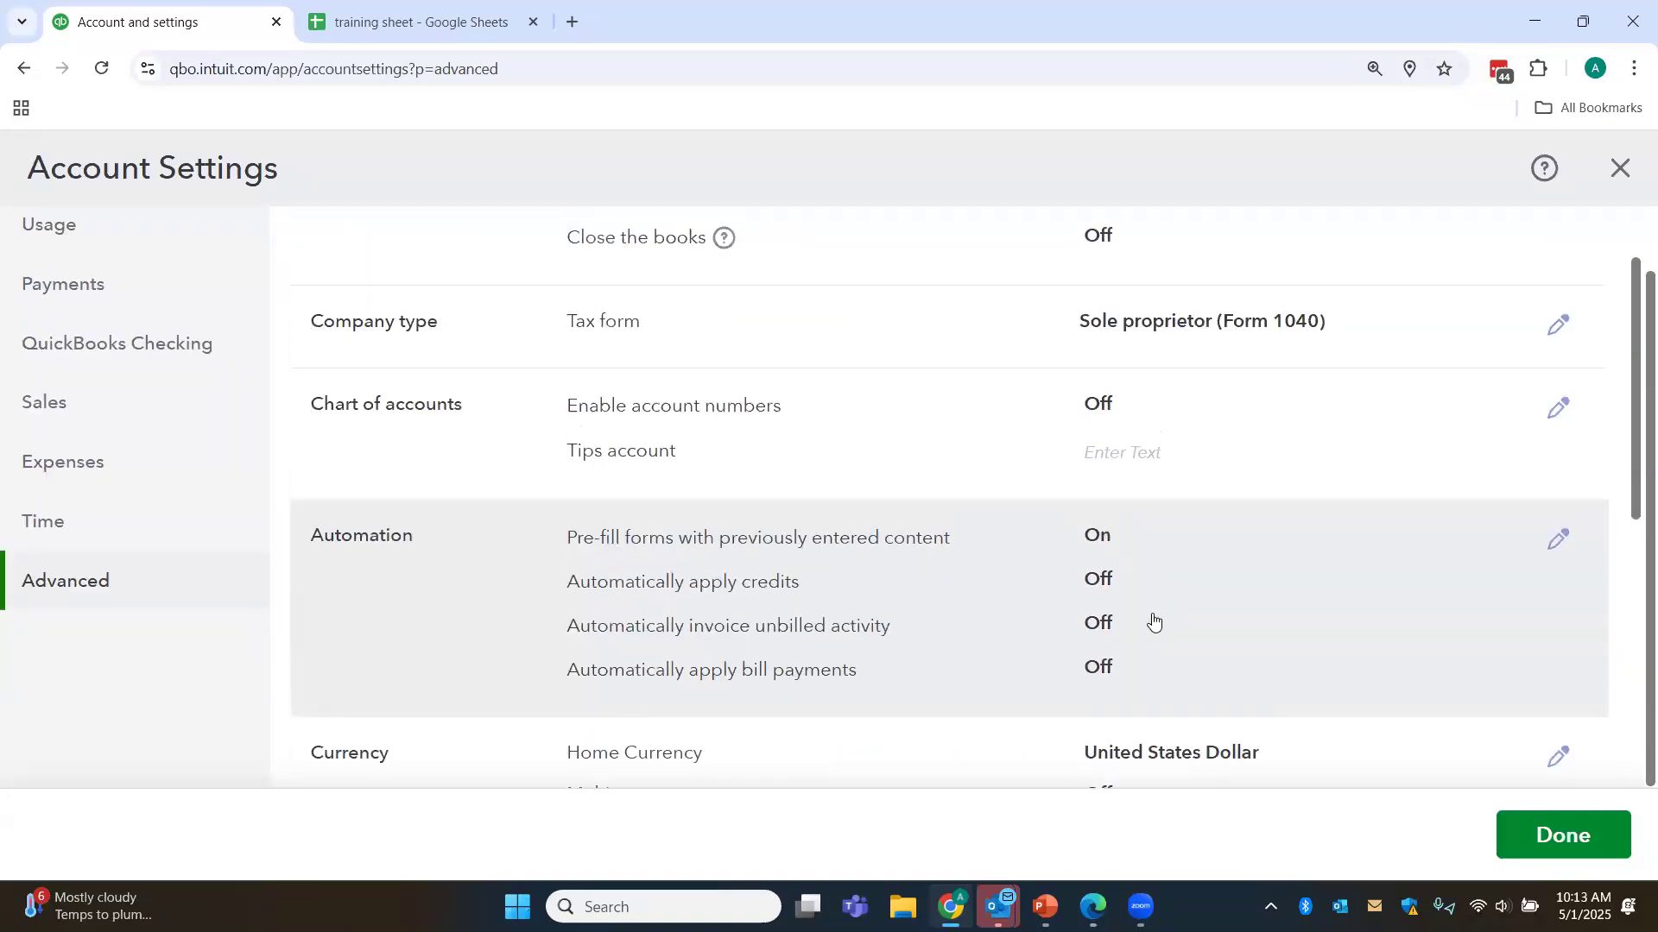
{"action": "scroll", "coordinate": [1155, 586], "scroll_direction": "up", "scroll_amount": 1}
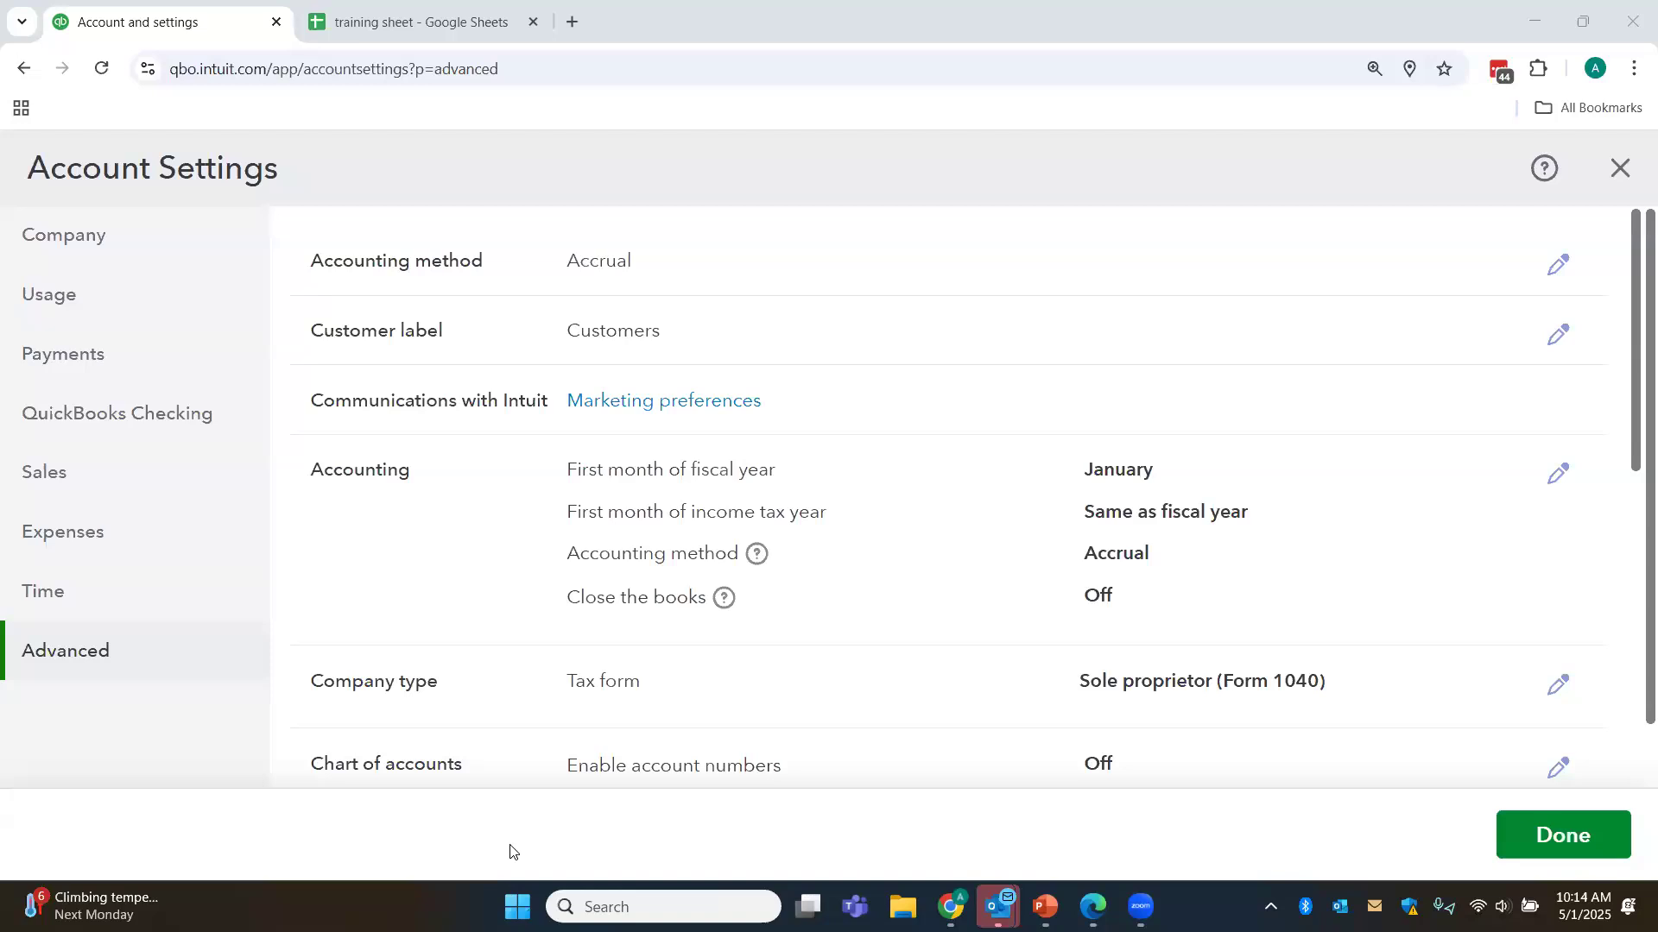
{"action": "left_click", "coordinate": [1620, 169]}
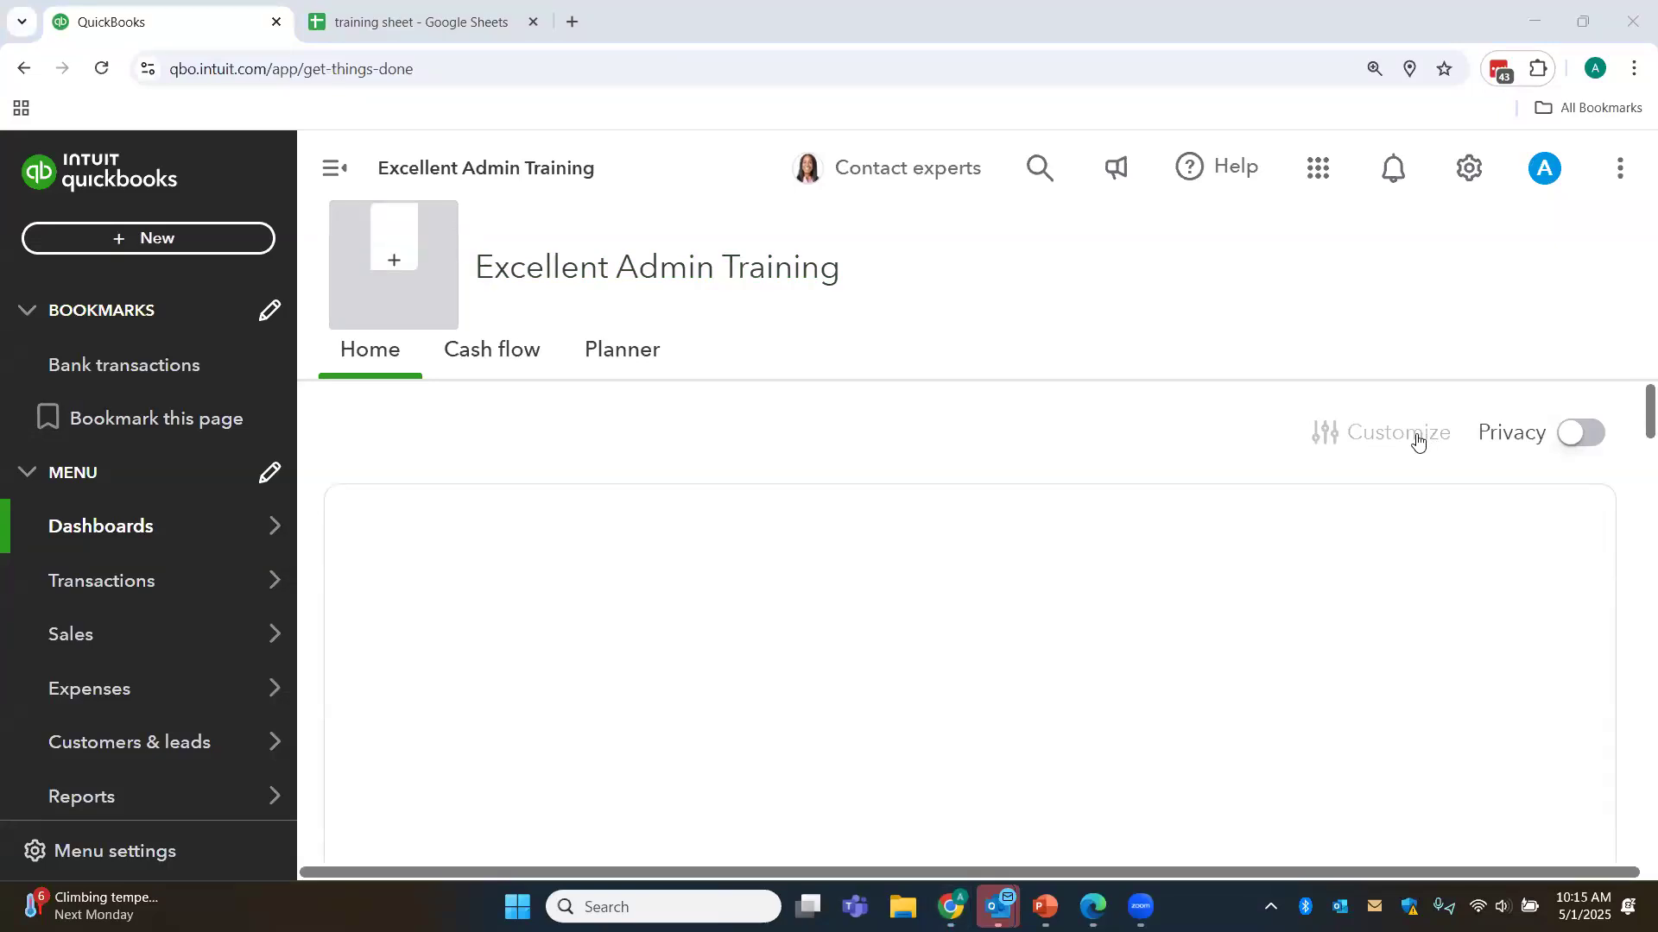
Step: Enter Customize mode on the Home dashboard and scroll through its widget layout
{"action": "left_click", "coordinate": [1416, 436]}
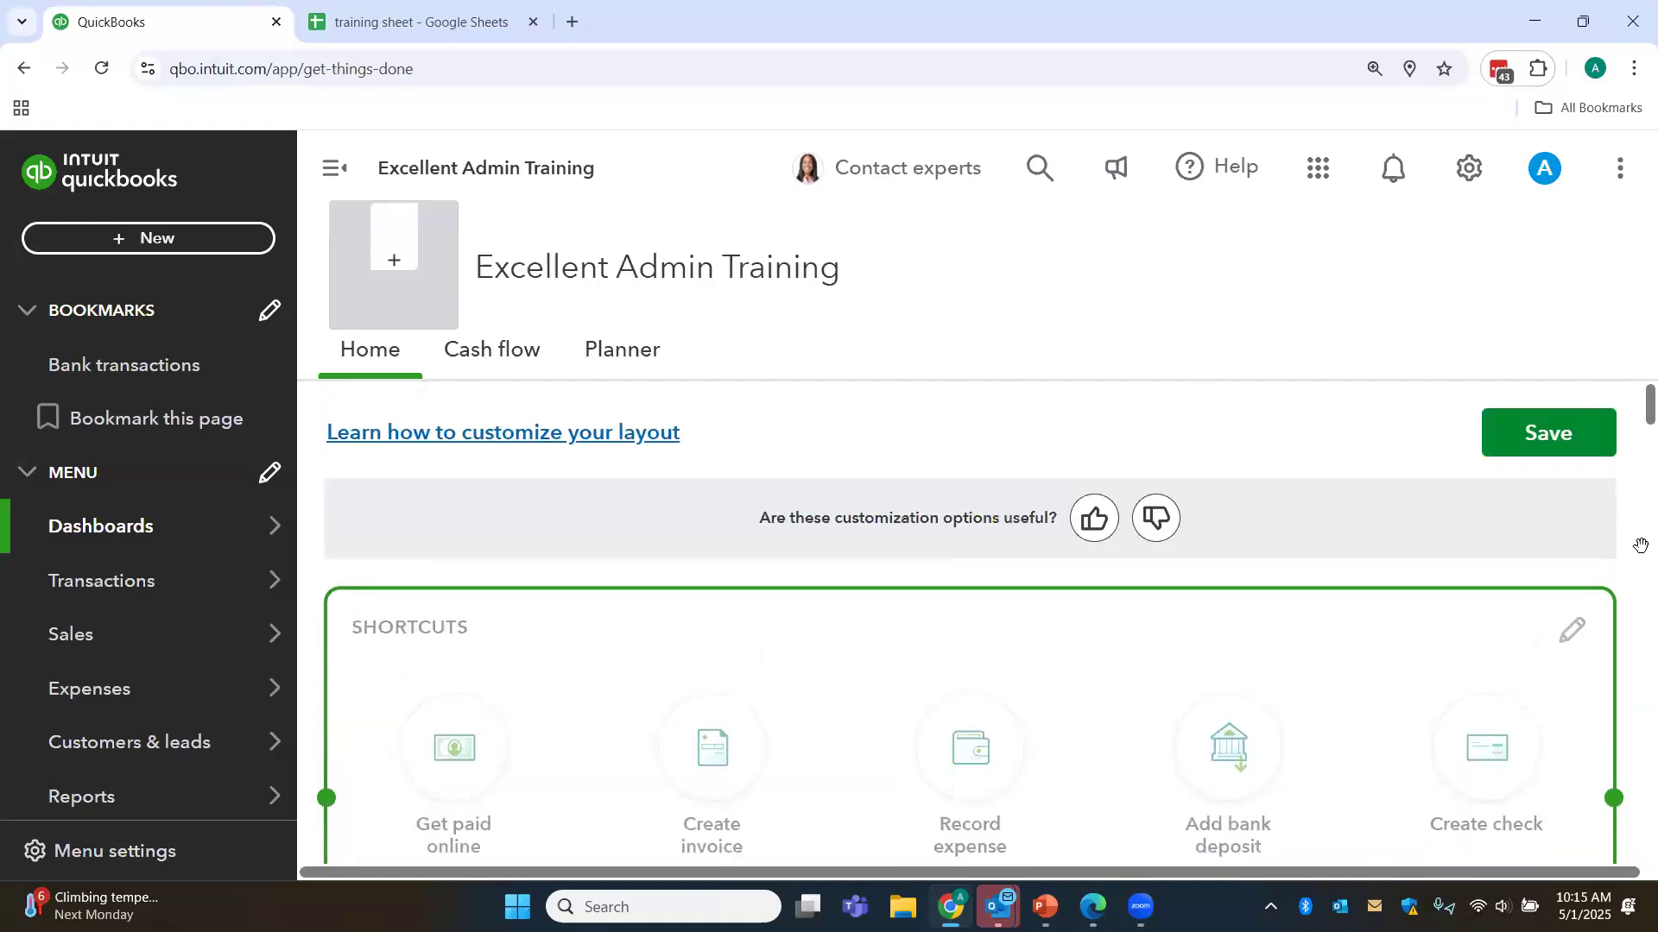
{"action": "scroll", "coordinate": [1220, 548], "scroll_direction": "down", "scroll_amount": 15}
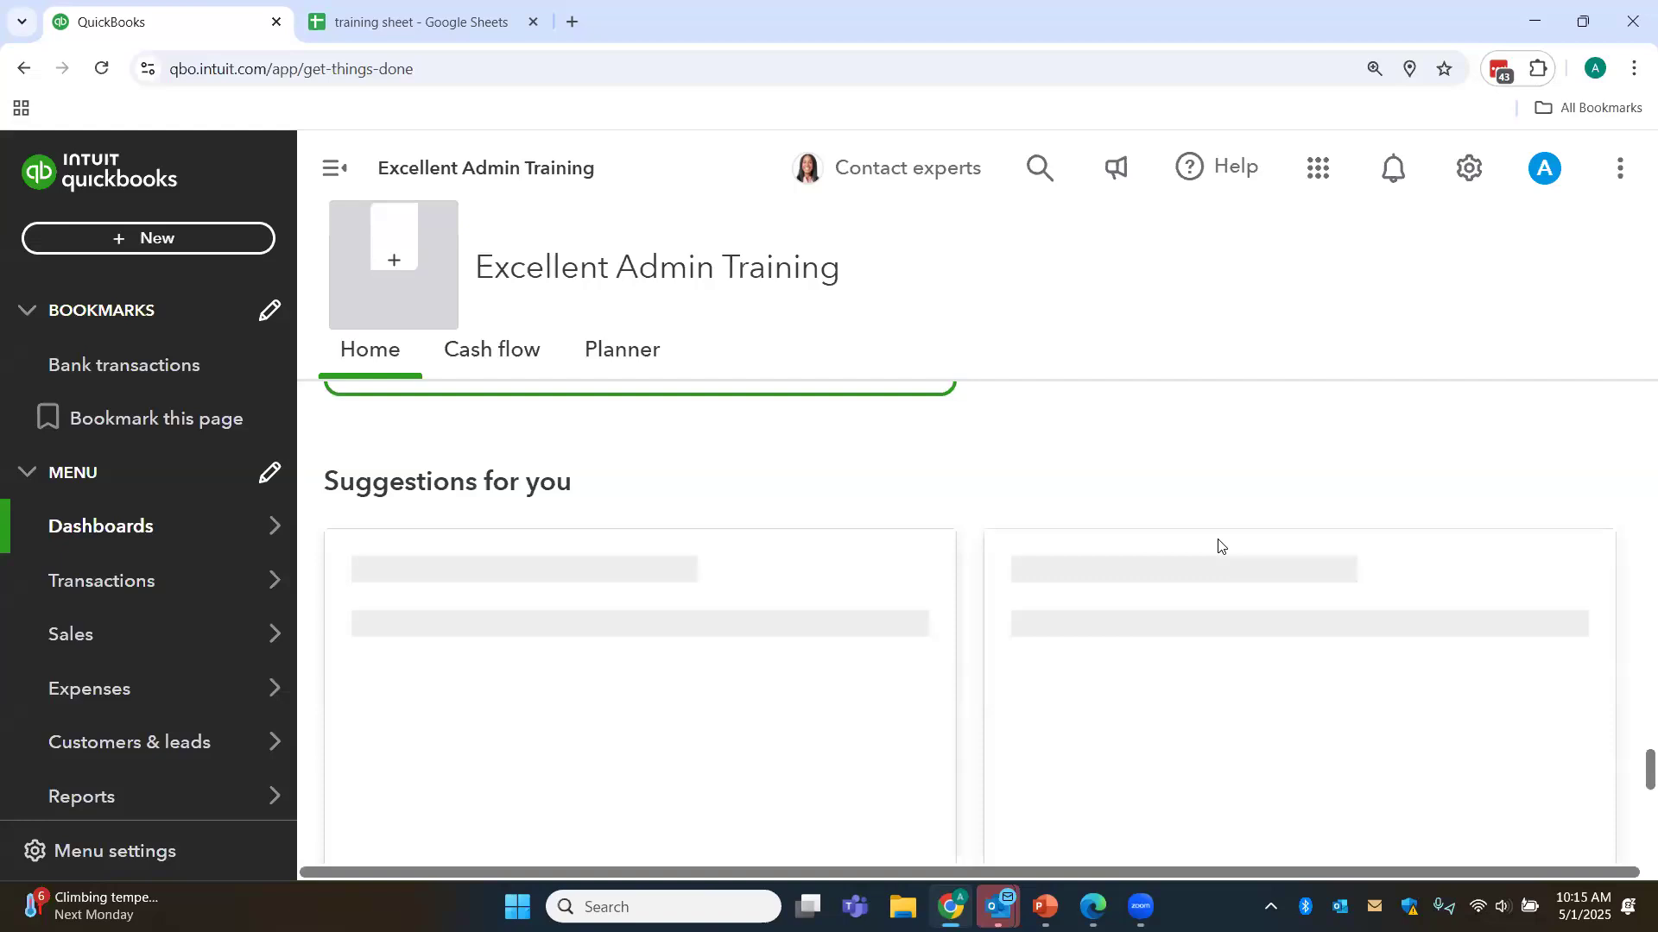
{"action": "scroll", "coordinate": [1220, 547], "scroll_direction": "down", "scroll_amount": 5}
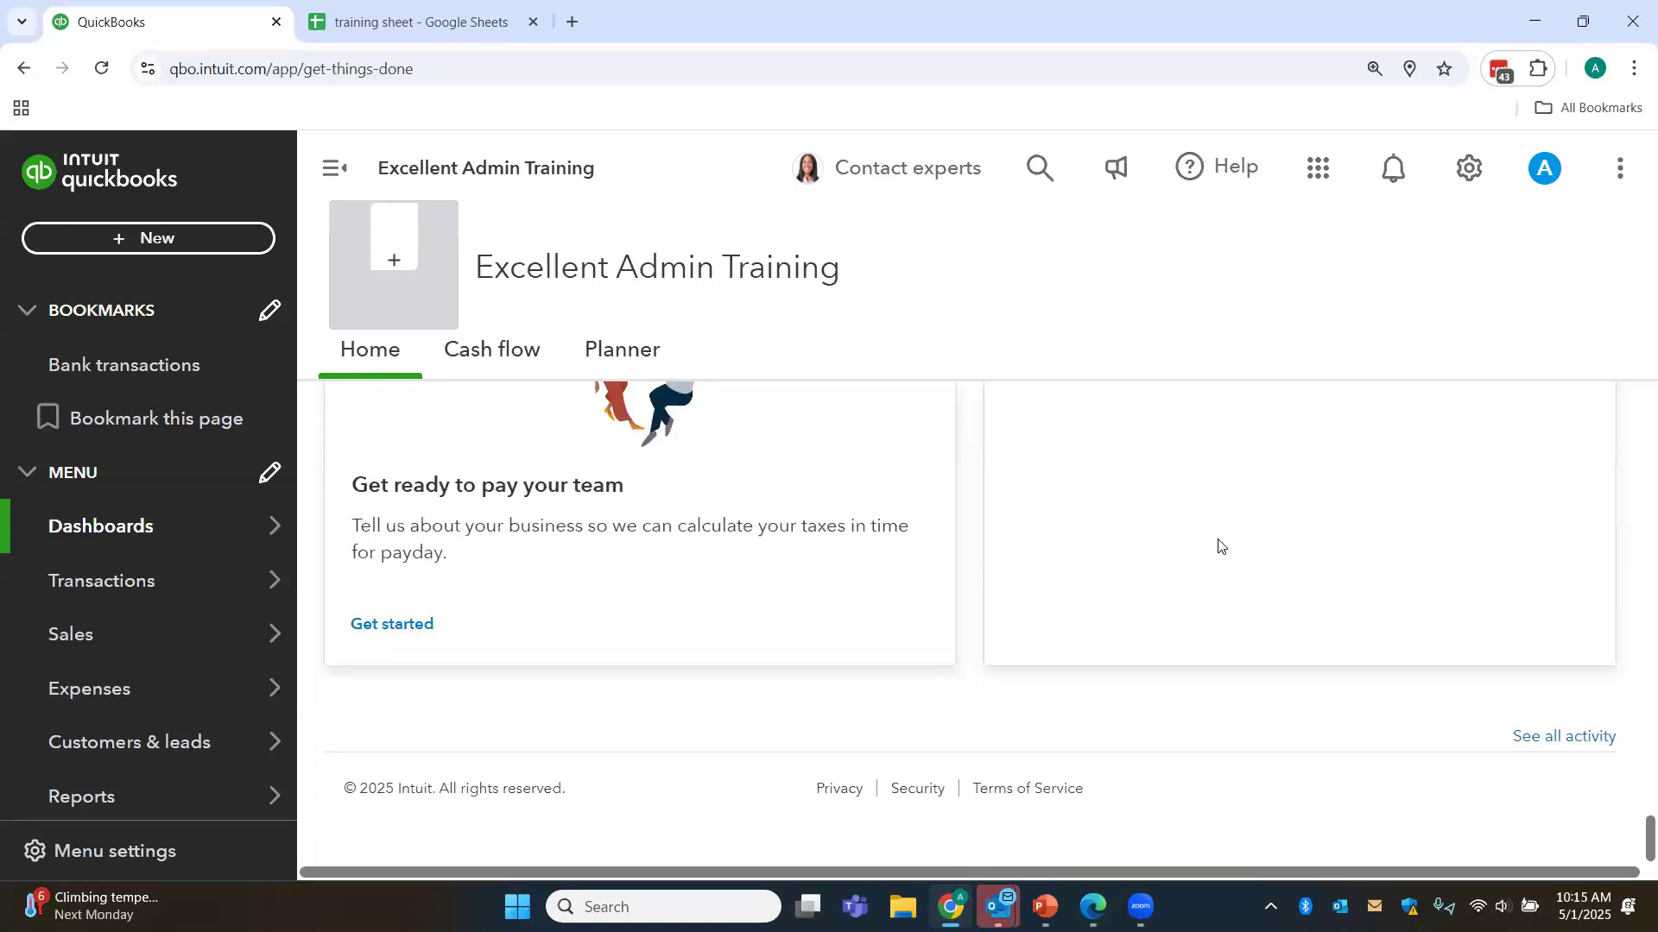
{"action": "scroll", "coordinate": [1221, 548], "scroll_direction": "up", "scroll_amount": 4}
{"action": "scroll", "coordinate": [1220, 547], "scroll_direction": "down", "scroll_amount": 2}
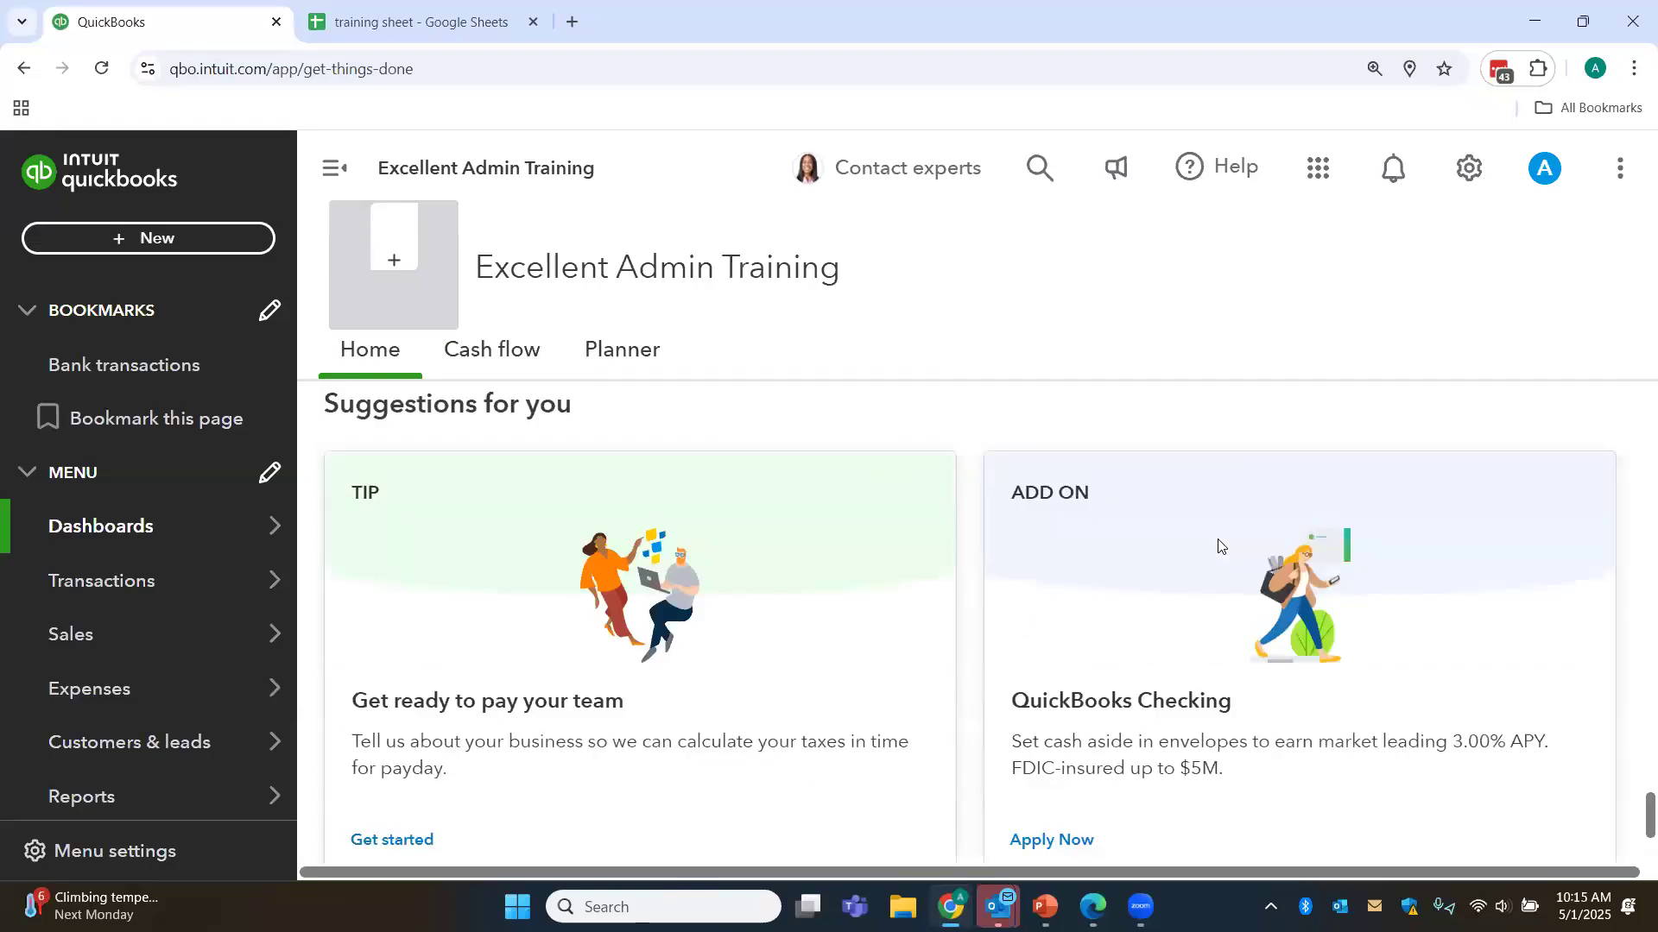
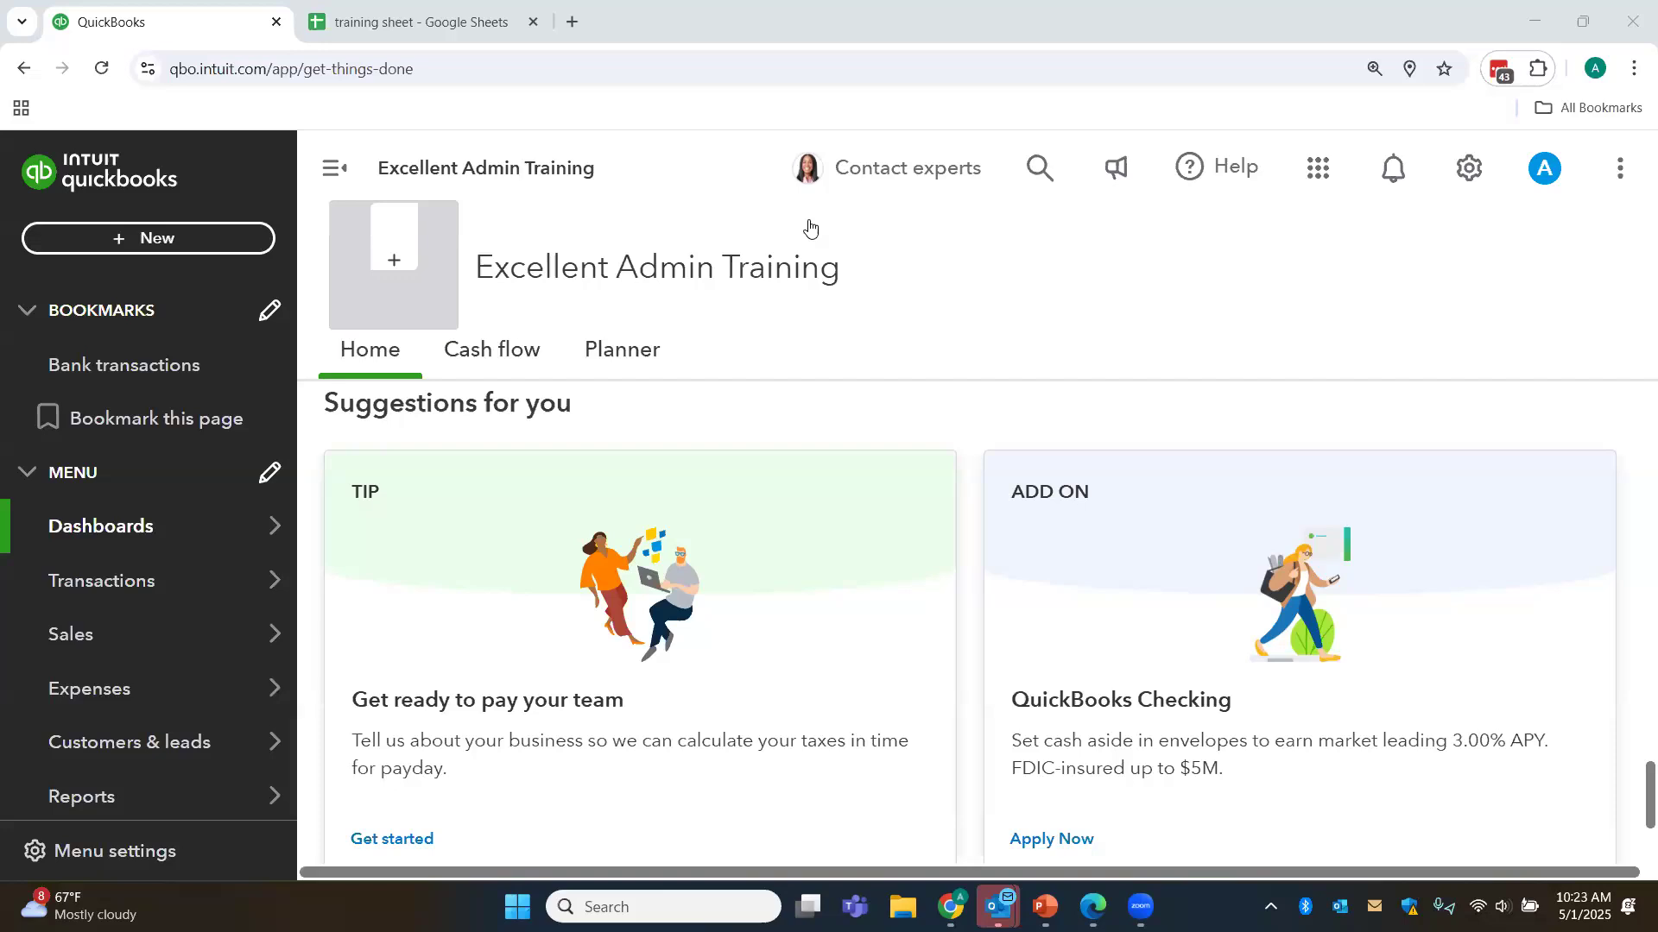
Step: Go to Reports > Standard reports from the left navigation menu
{"action": "mouse_move", "coordinate": [295, 686]}
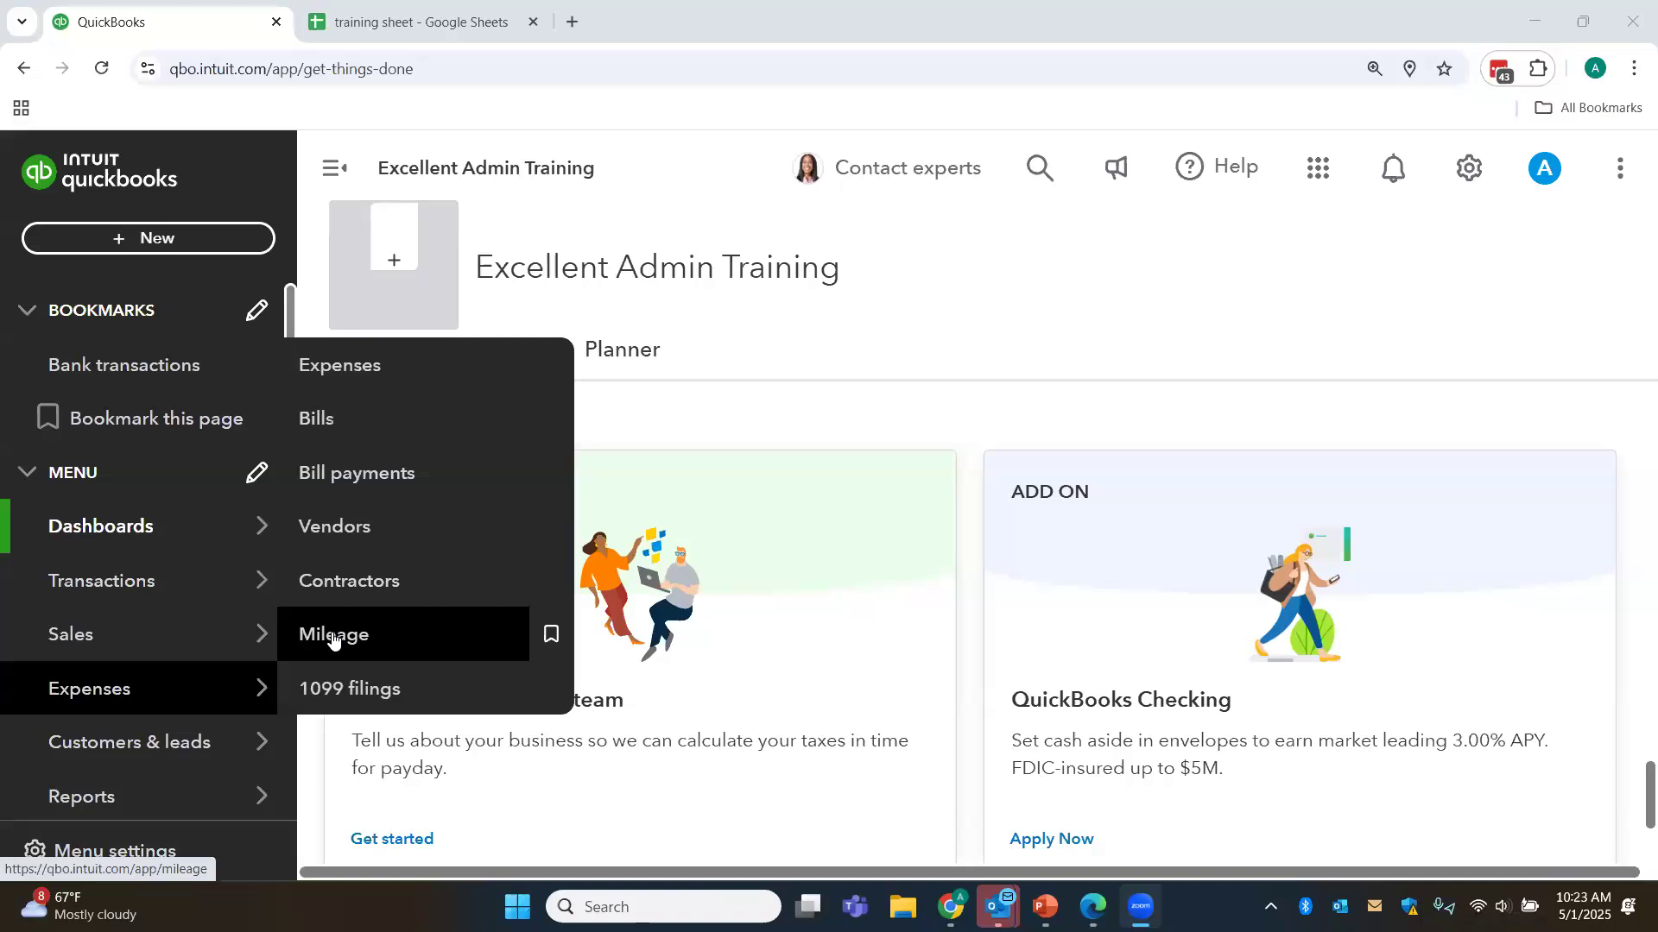
{"action": "scroll", "coordinate": [117, 605], "scroll_direction": "down", "scroll_amount": 3}
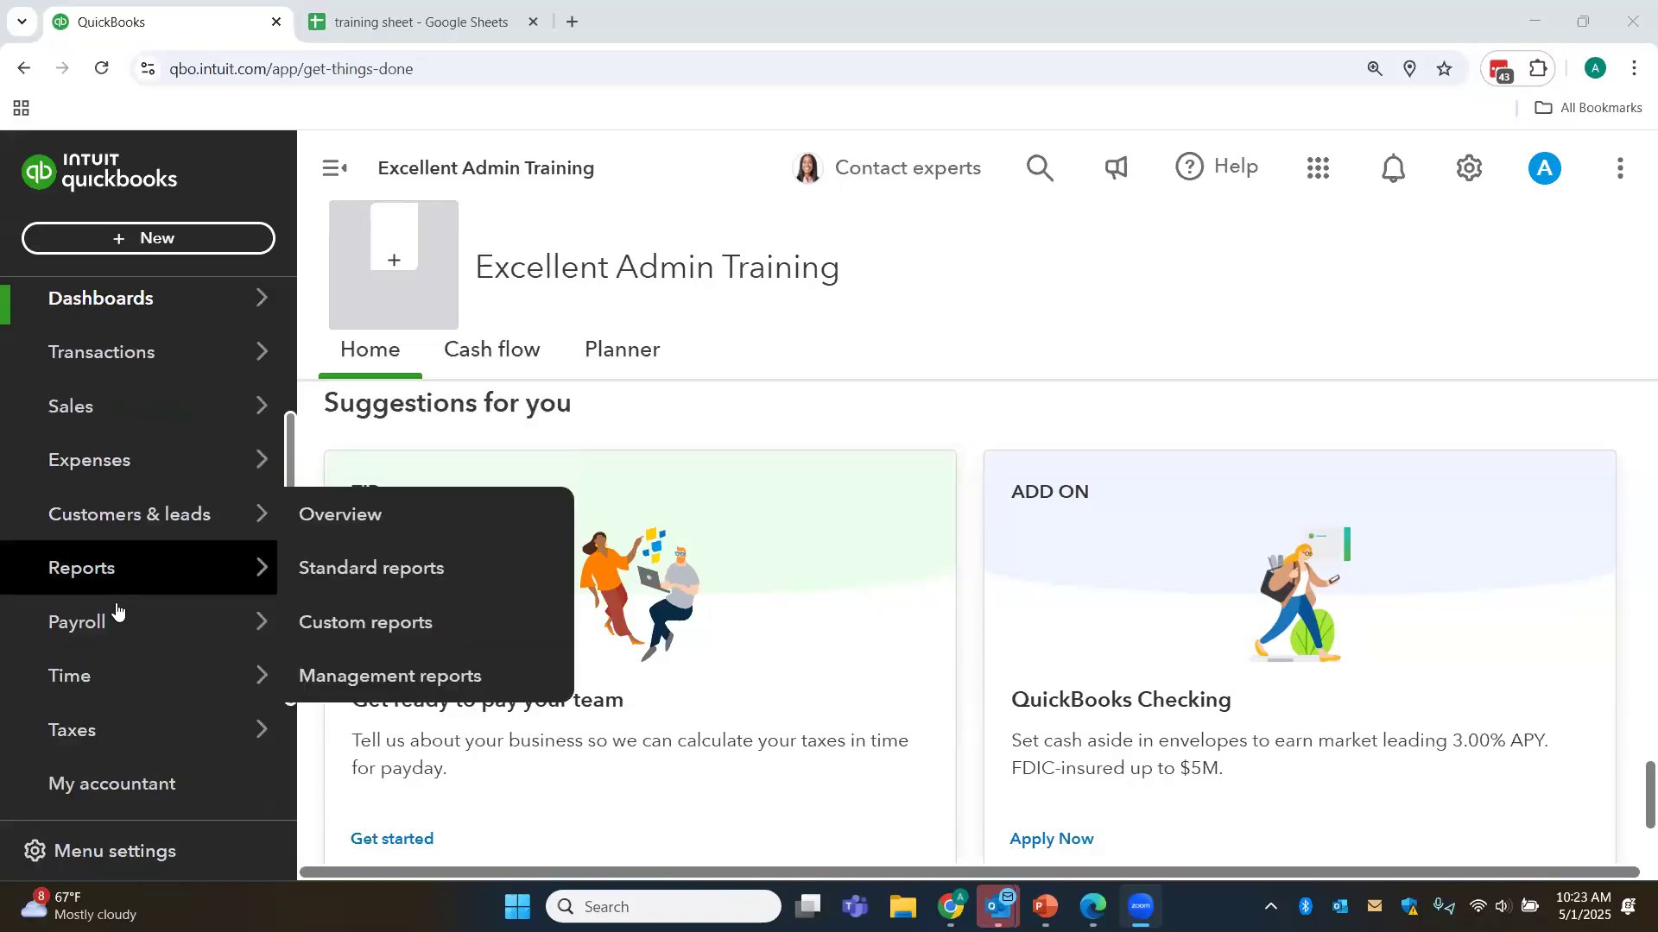
{"action": "scroll", "coordinate": [116, 610], "scroll_direction": "down", "scroll_amount": 3}
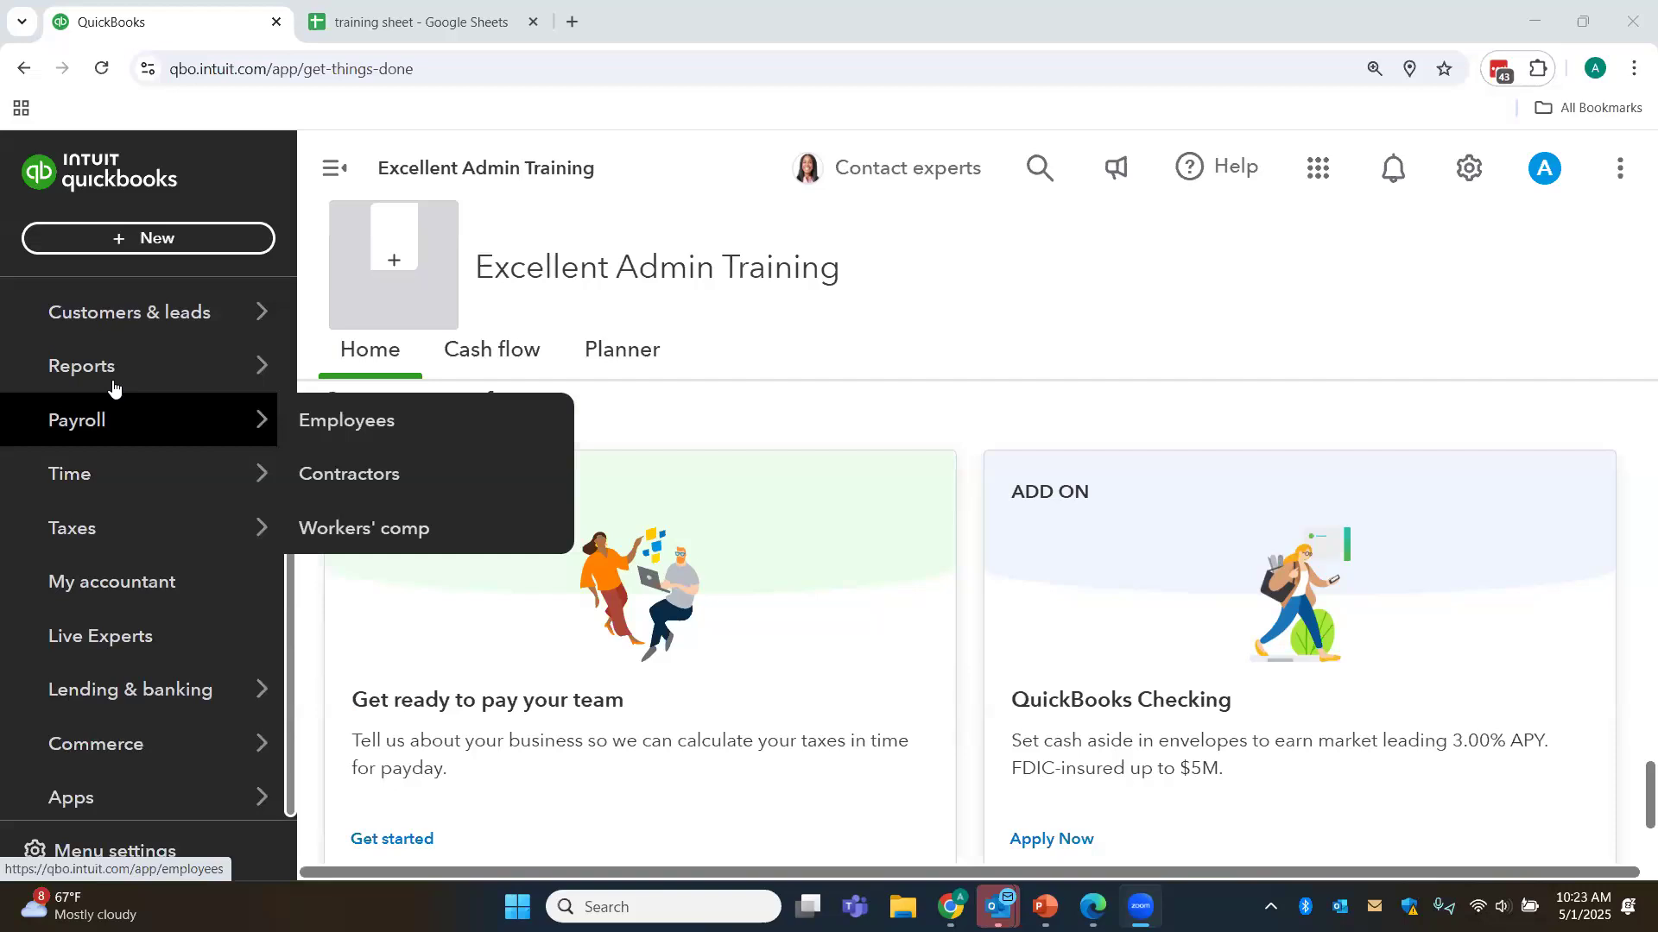
{"action": "left_click", "coordinate": [174, 389]}
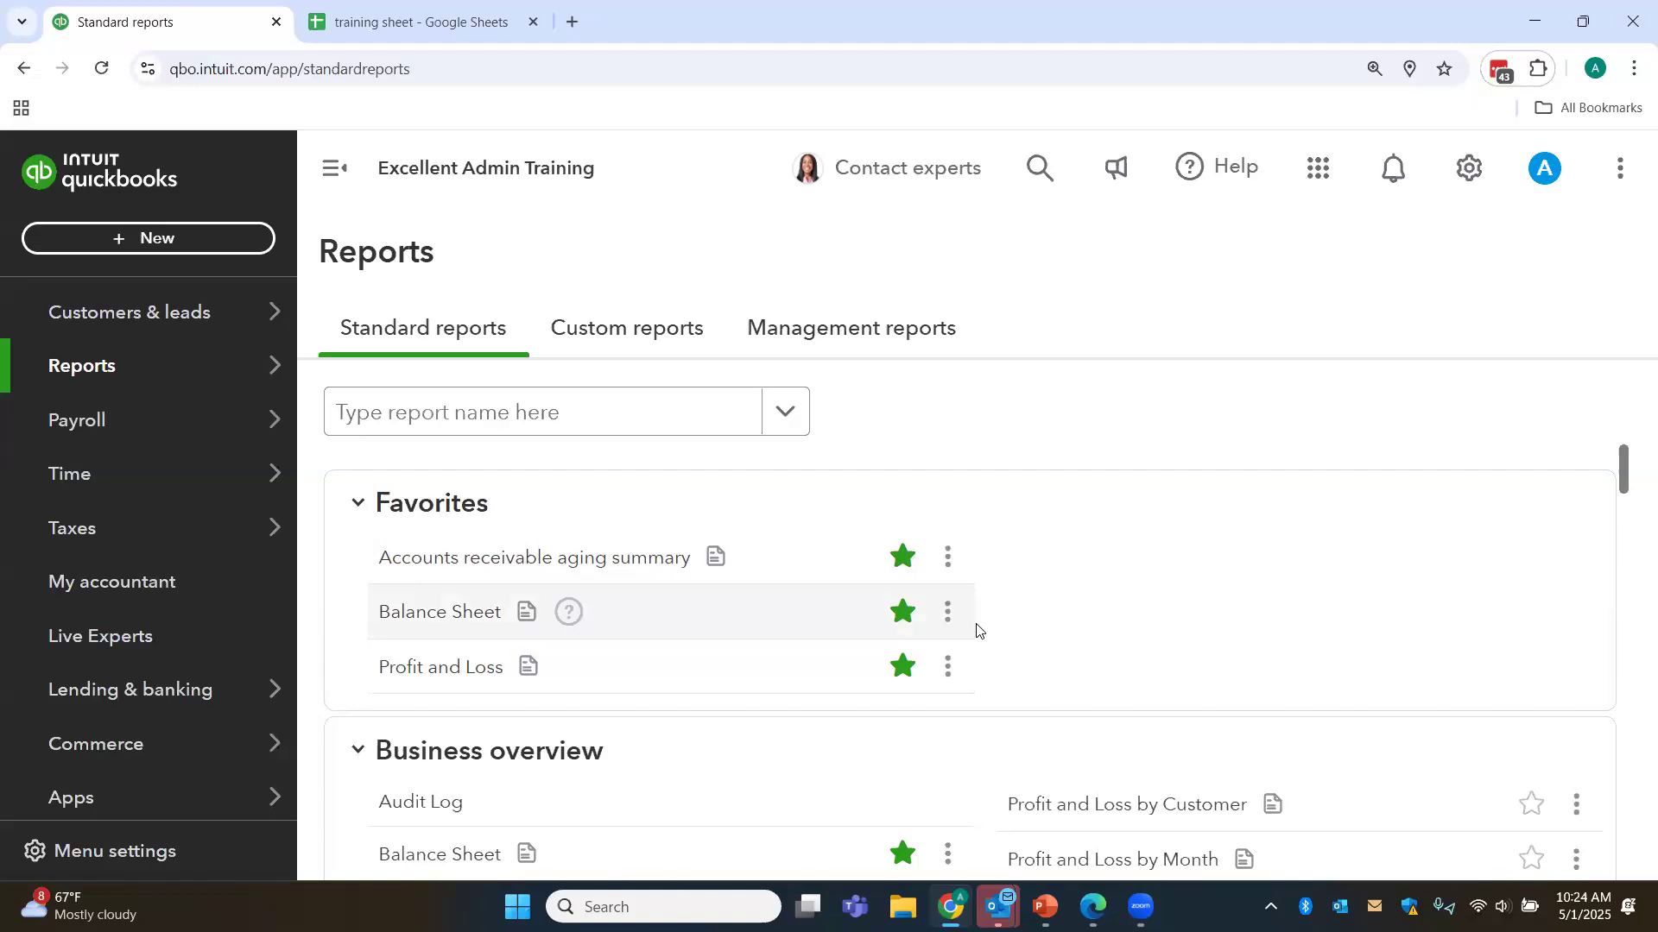
Step: Scroll the standard reports list and star, then unstar, Estimates by Customer
{"action": "scroll", "coordinate": [977, 630], "scroll_direction": "down", "scroll_amount": 3}
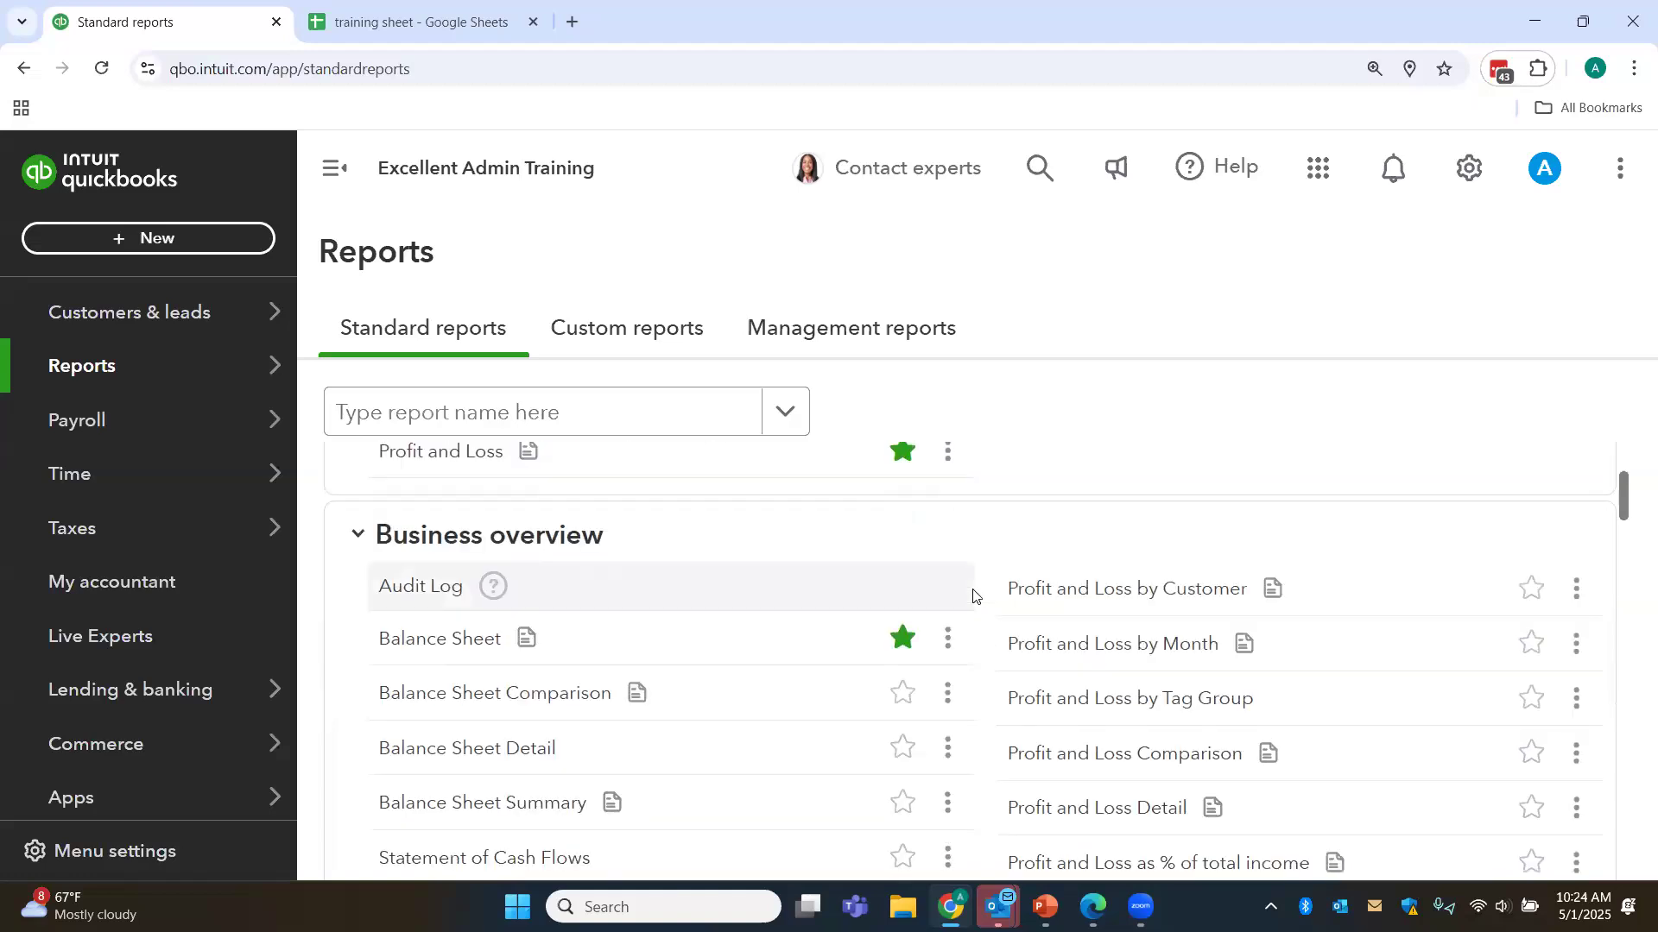
{"action": "scroll", "coordinate": [953, 630], "scroll_direction": "down", "scroll_amount": 5}
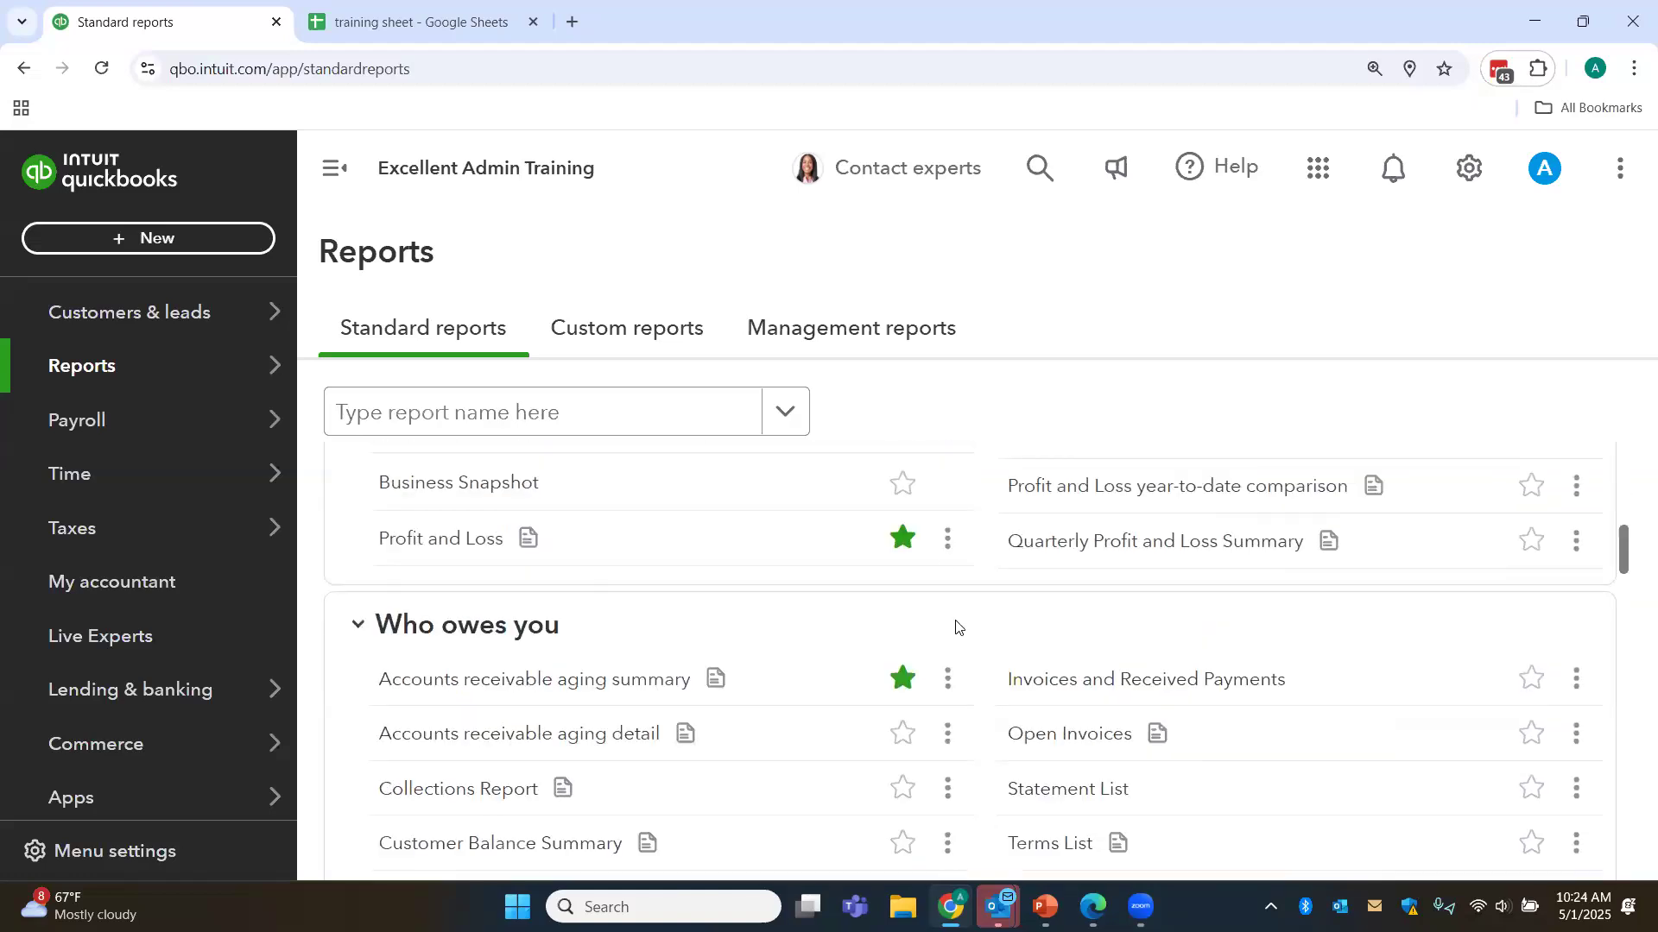
{"action": "scroll", "coordinate": [924, 638], "scroll_direction": "down", "scroll_amount": 3}
{"action": "scroll", "coordinate": [921, 678], "scroll_direction": "down", "scroll_amount": 6}
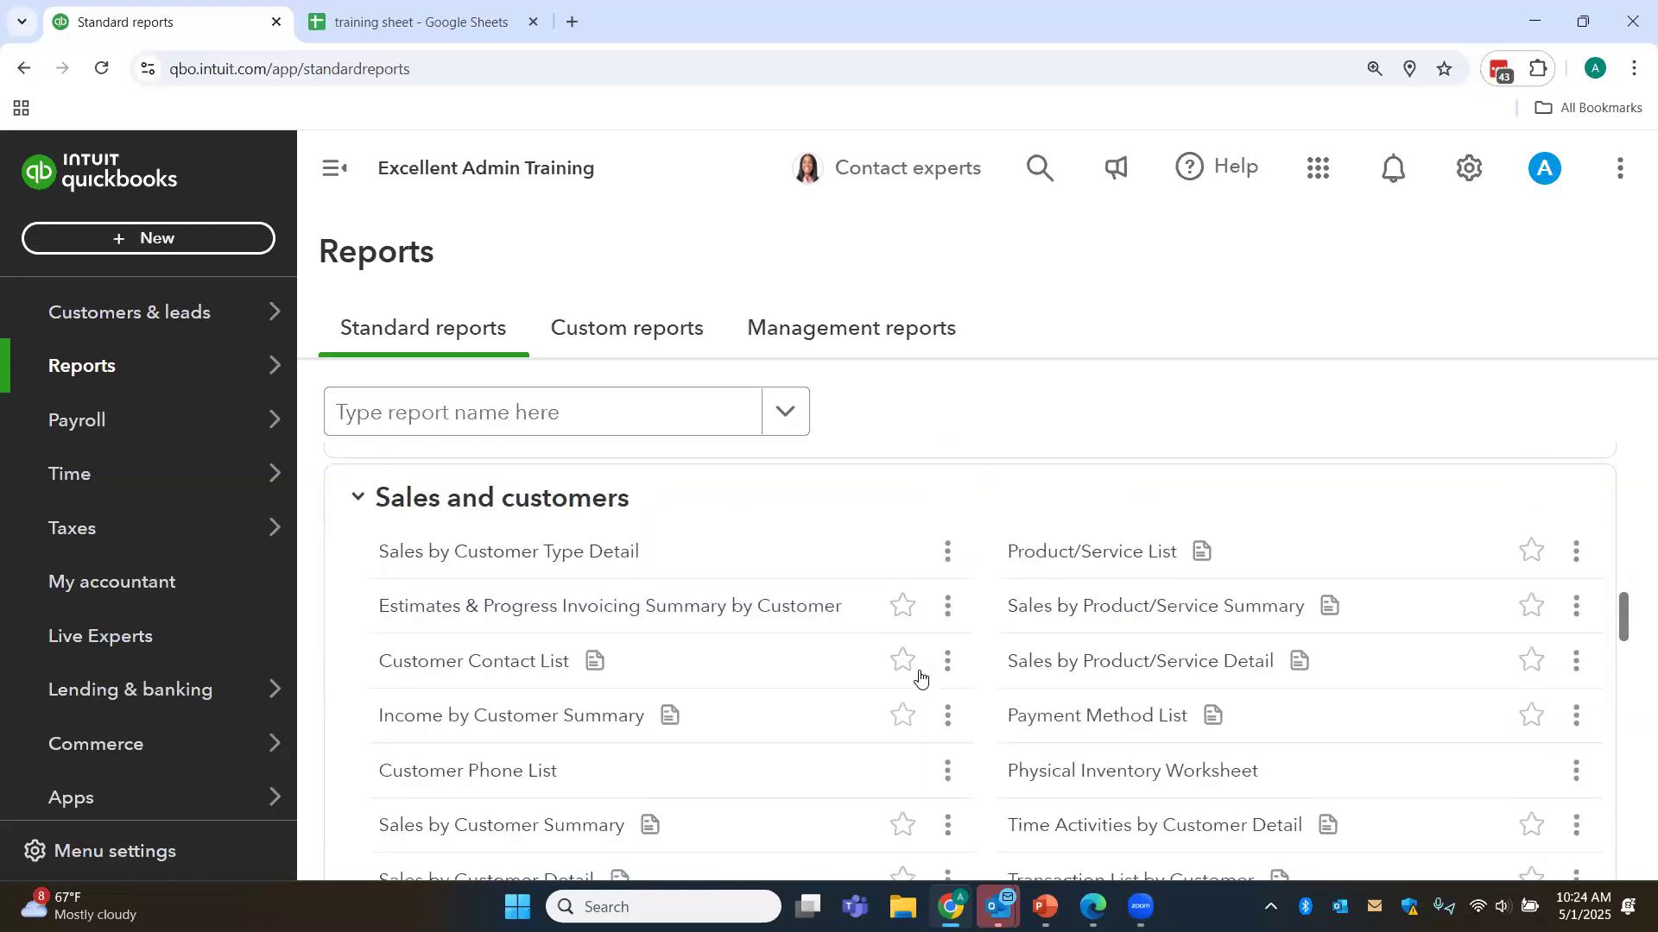
{"action": "scroll", "coordinate": [920, 678], "scroll_direction": "down", "scroll_amount": 3}
{"action": "left_click", "coordinate": [903, 666]}
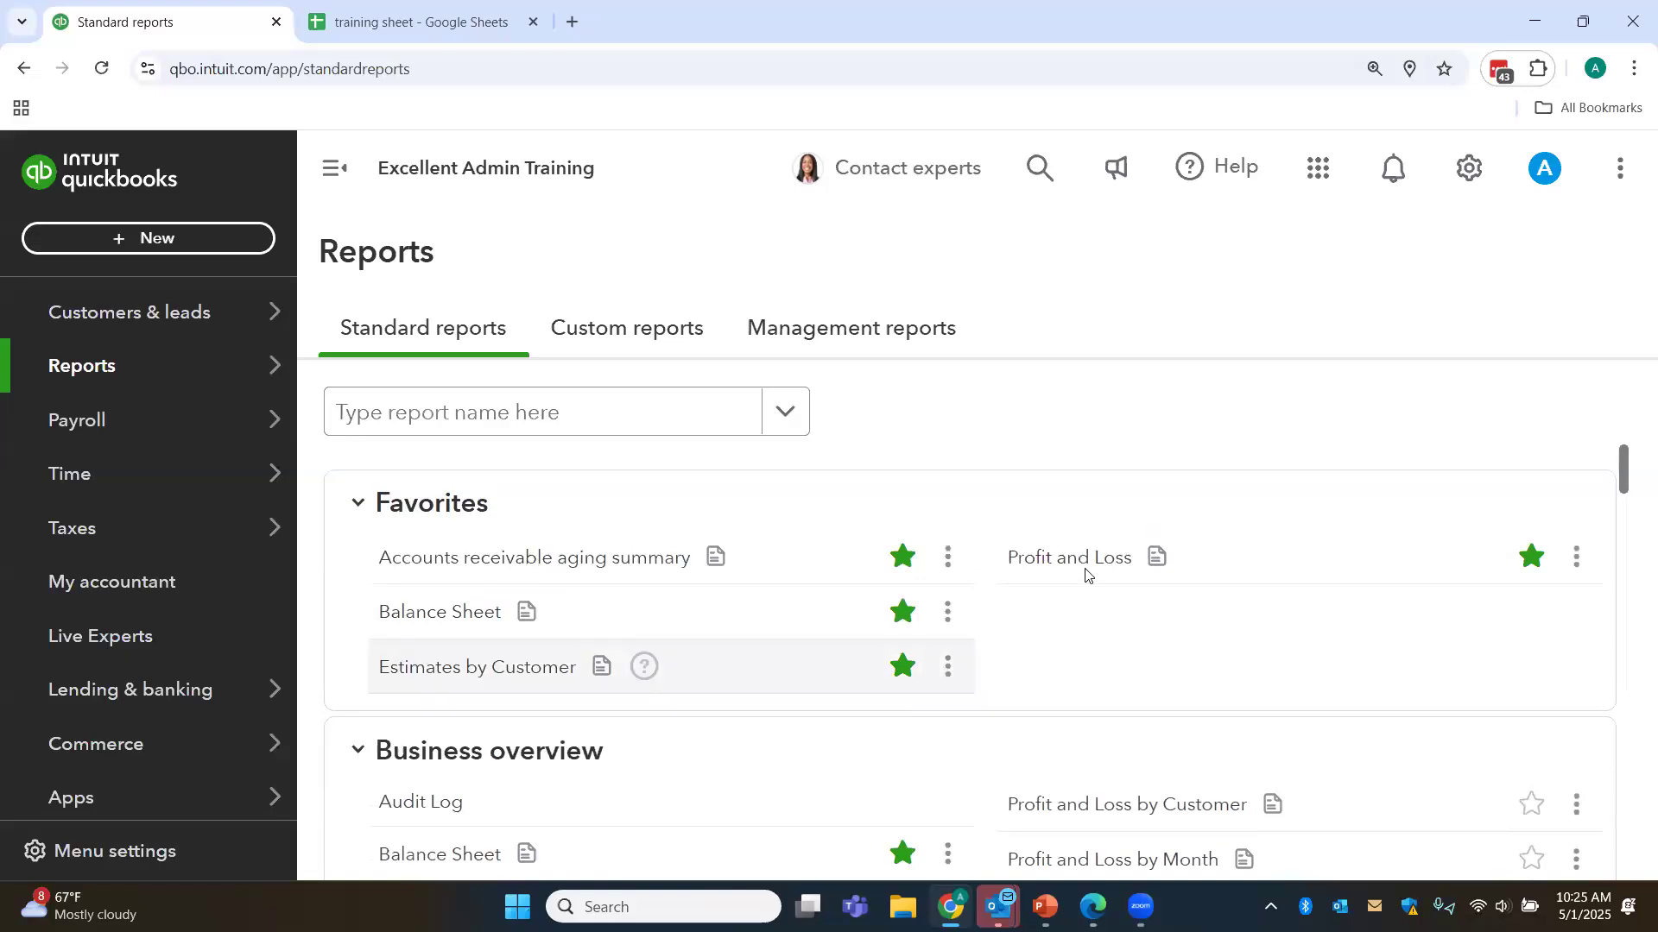
{"action": "left_click", "coordinate": [905, 681]}
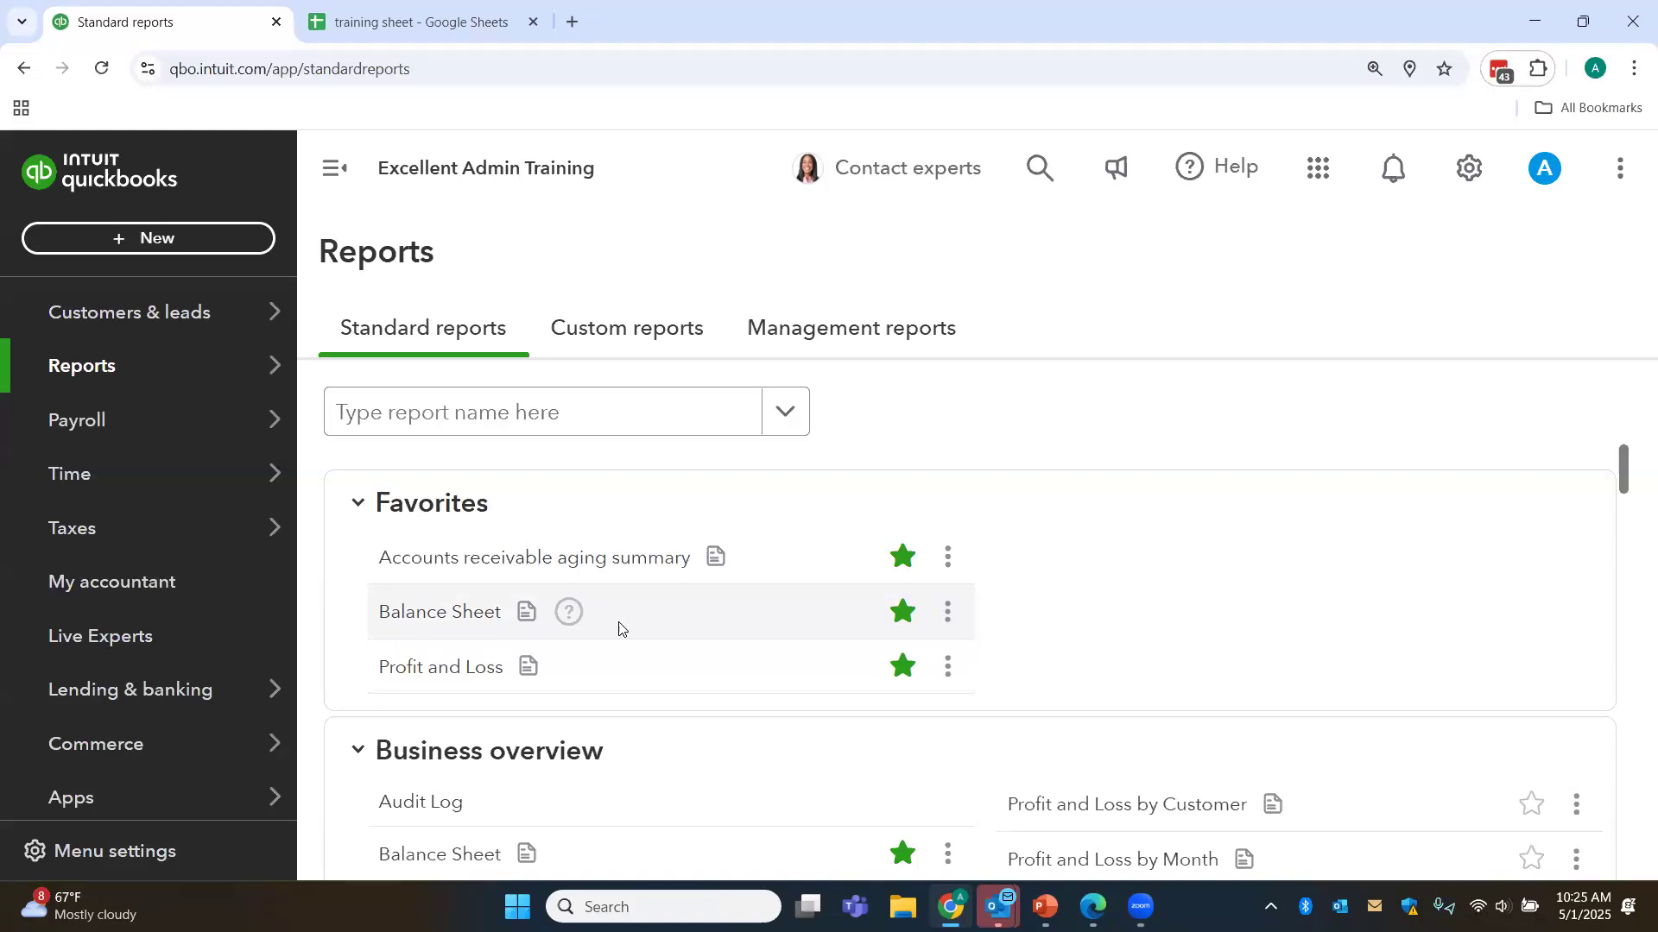
Step: Open the Profit and Loss report from Favorites
{"action": "scroll", "coordinate": [1096, 679], "scroll_direction": "down", "scroll_amount": 2}
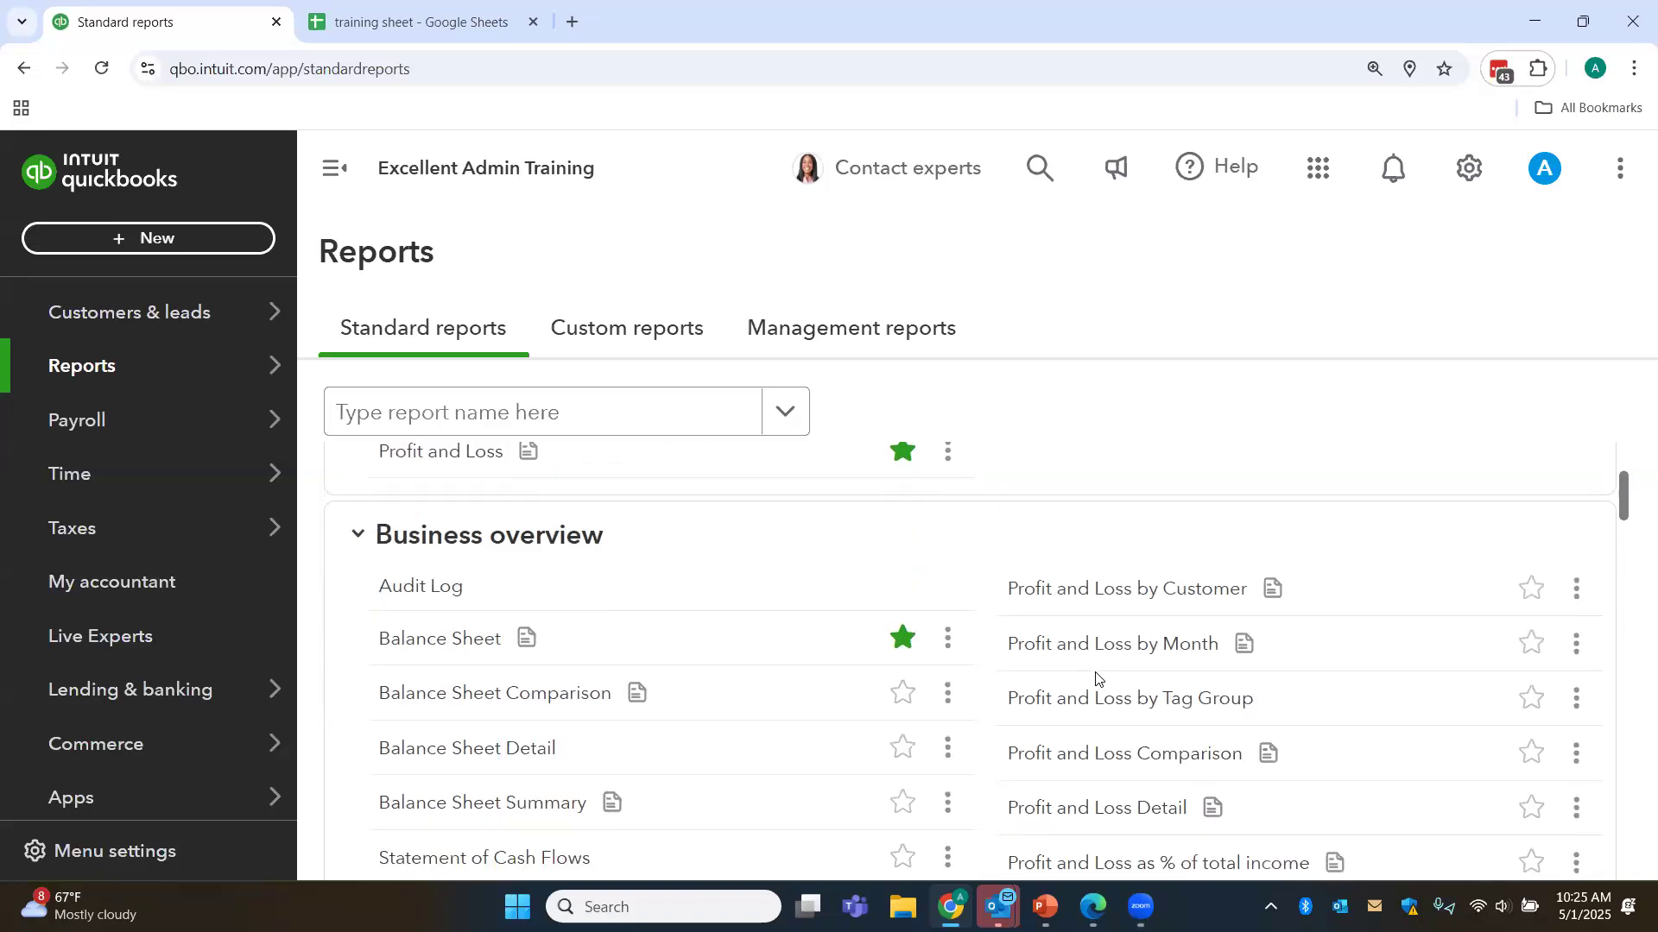
{"action": "scroll", "coordinate": [1191, 566], "scroll_direction": "down", "scroll_amount": 2}
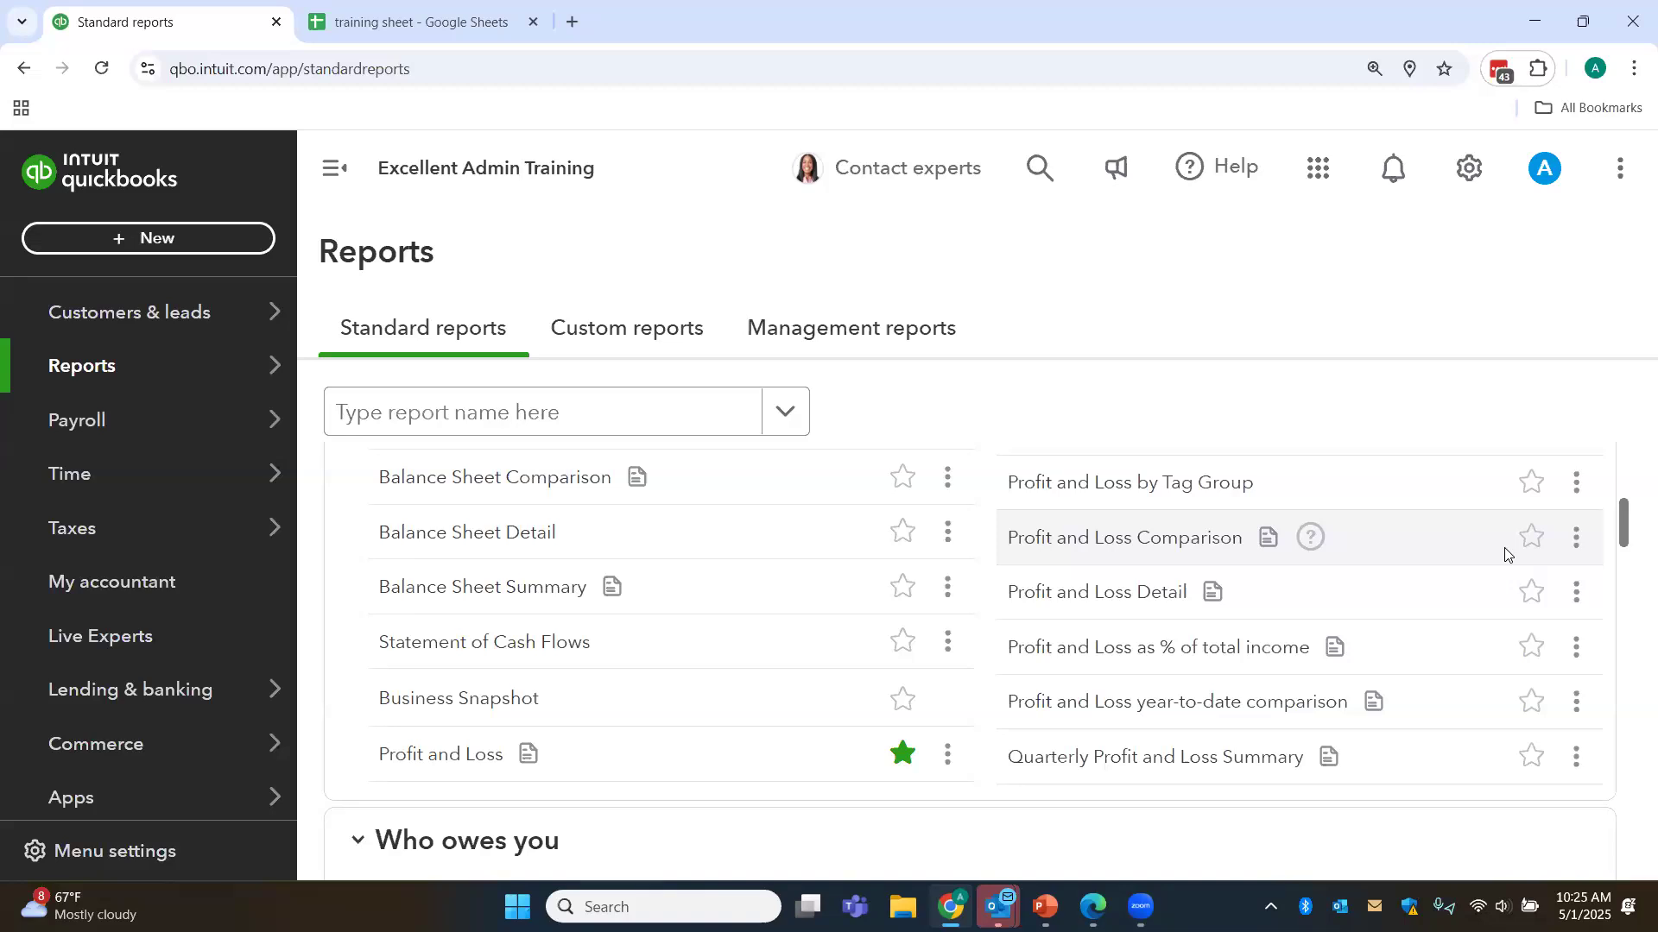
{"action": "scroll", "coordinate": [732, 637], "scroll_direction": "up", "scroll_amount": 5}
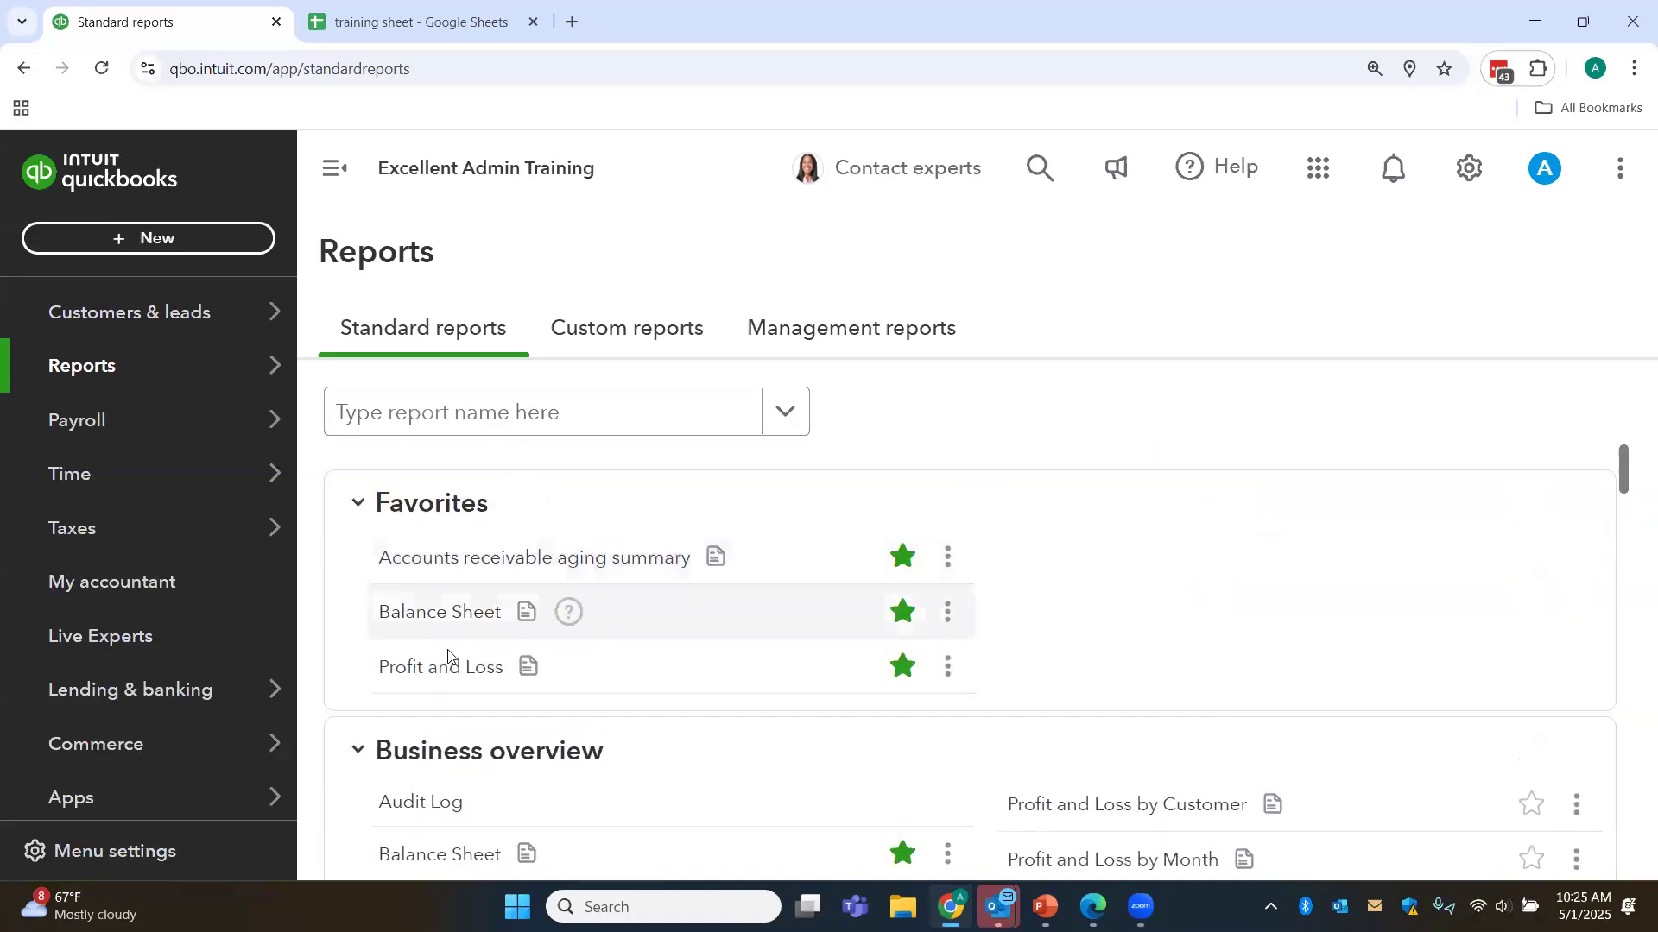
{"action": "left_click", "coordinate": [439, 666]}
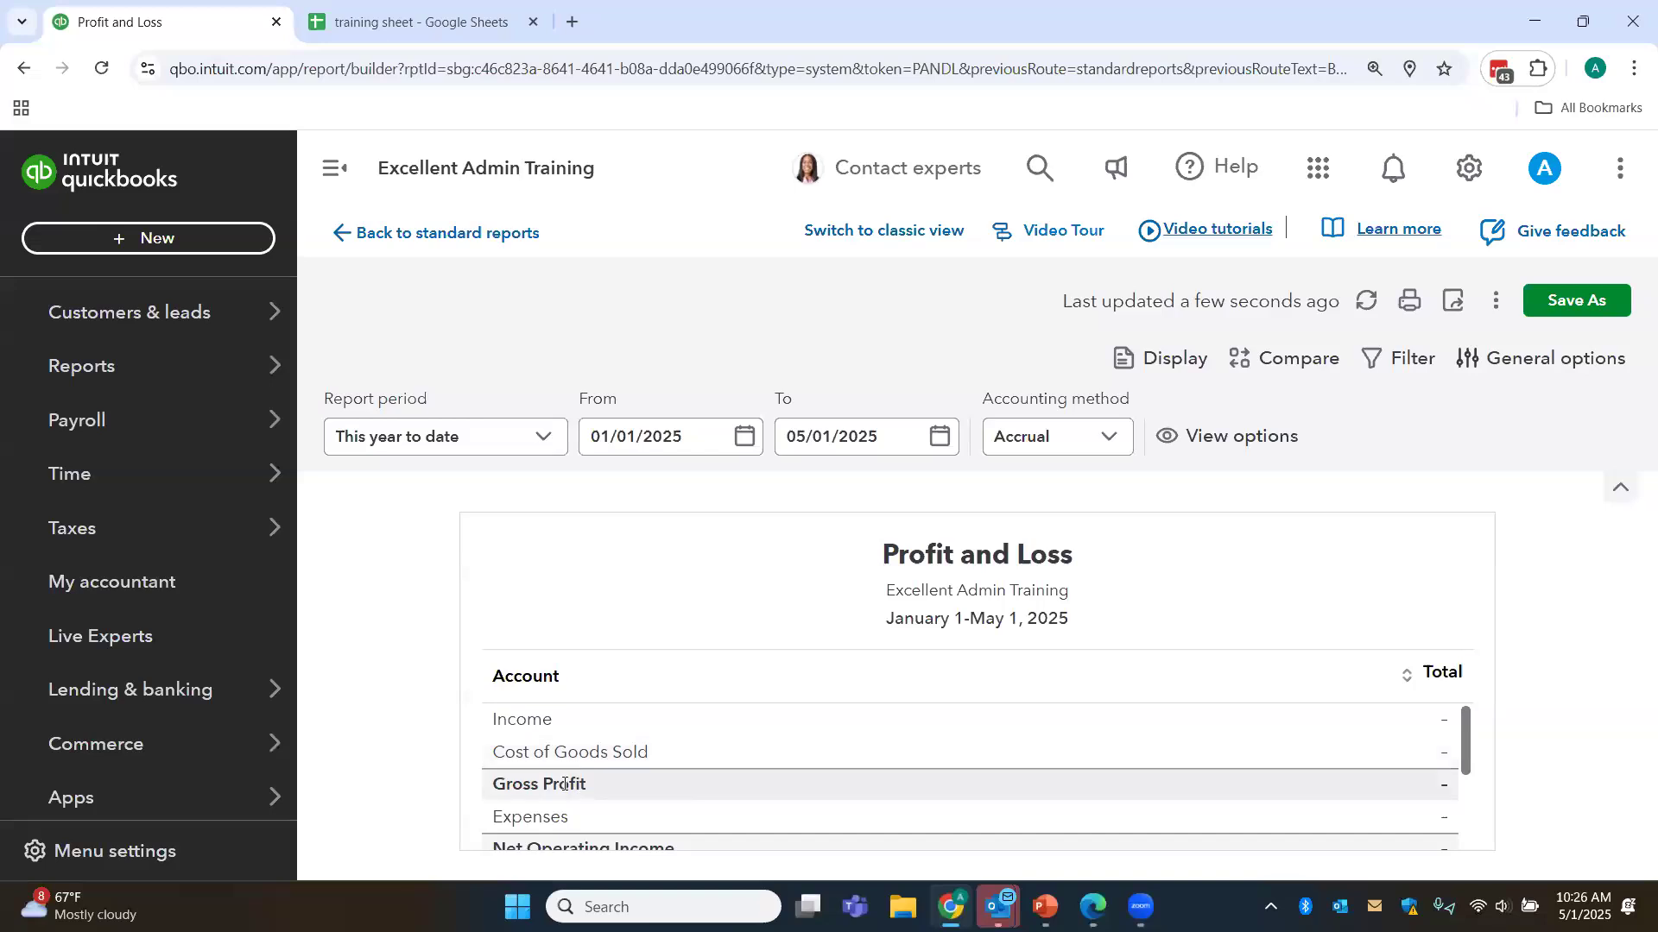
{"action": "scroll", "coordinate": [565, 760], "scroll_direction": "down", "scroll_amount": 3}
{"action": "scroll", "coordinate": [572, 679], "scroll_direction": "up", "scroll_amount": 3}
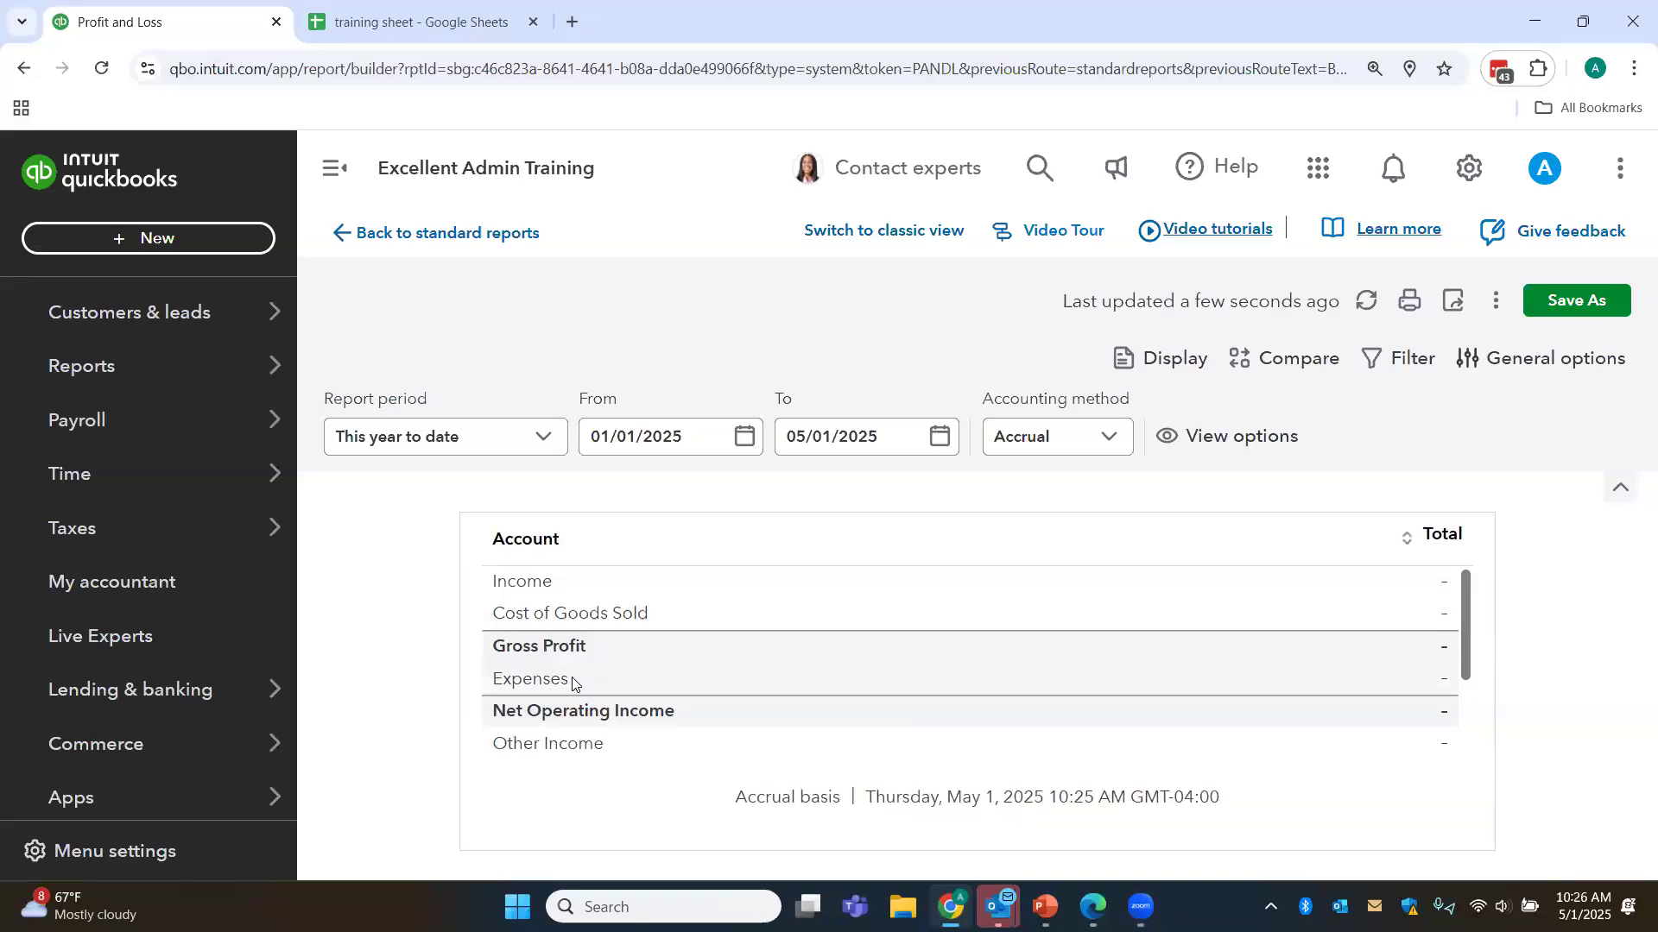
{"action": "scroll", "coordinate": [567, 798], "scroll_direction": "down", "scroll_amount": 3}
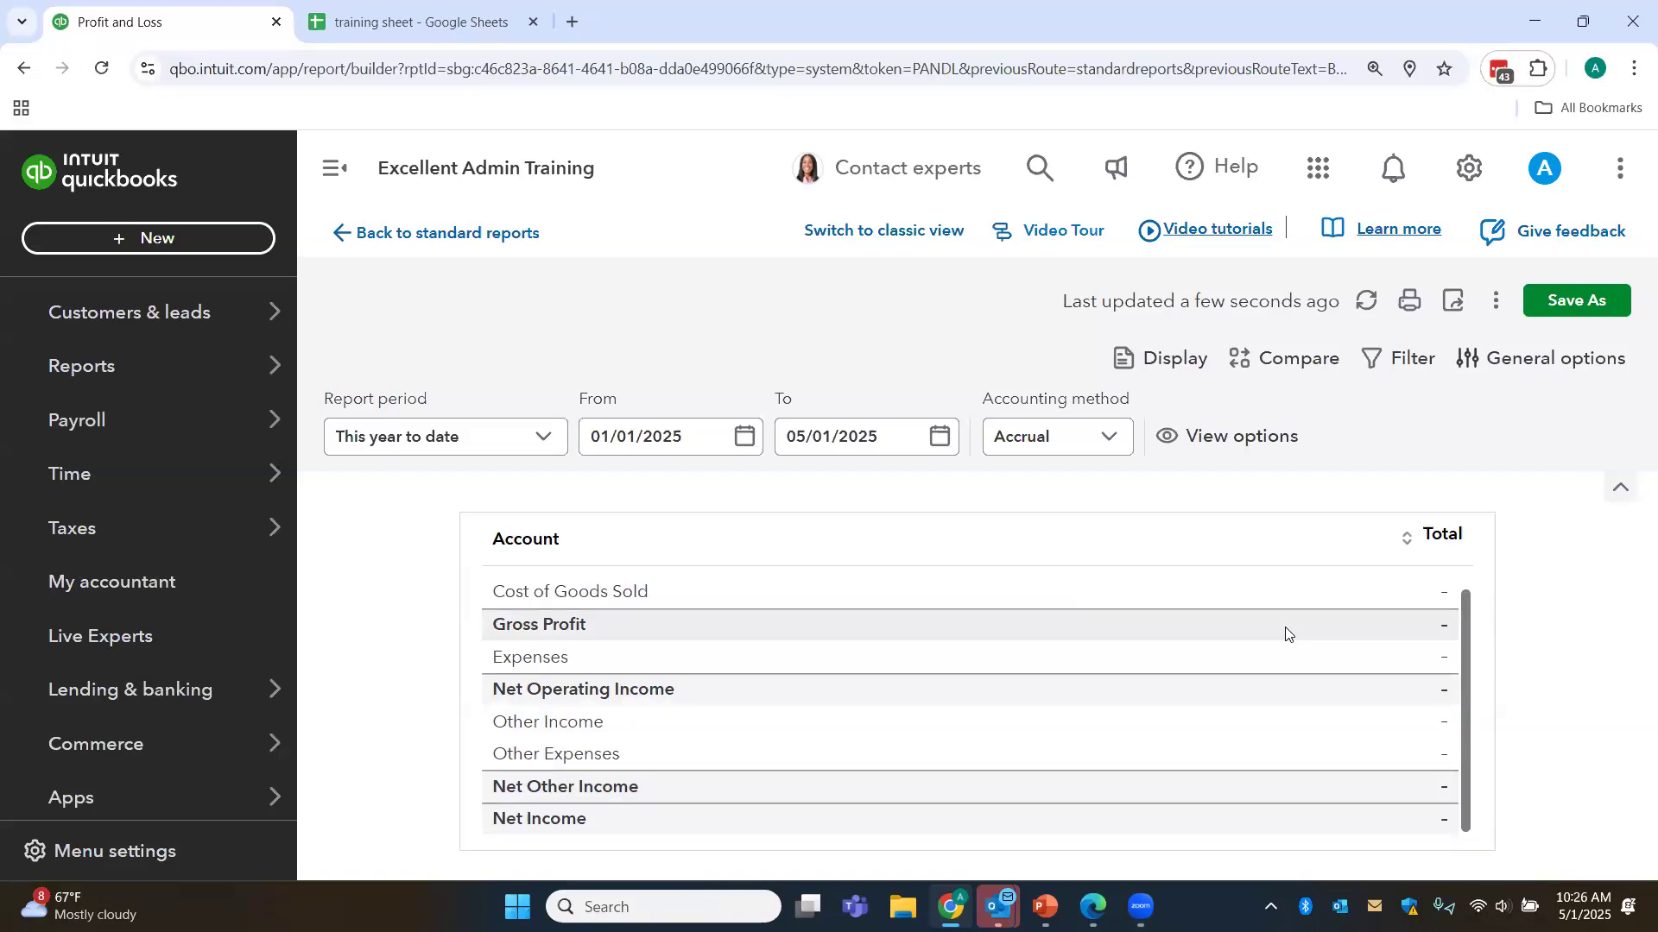
{"action": "scroll", "coordinate": [1091, 699], "scroll_direction": "up", "scroll_amount": 3}
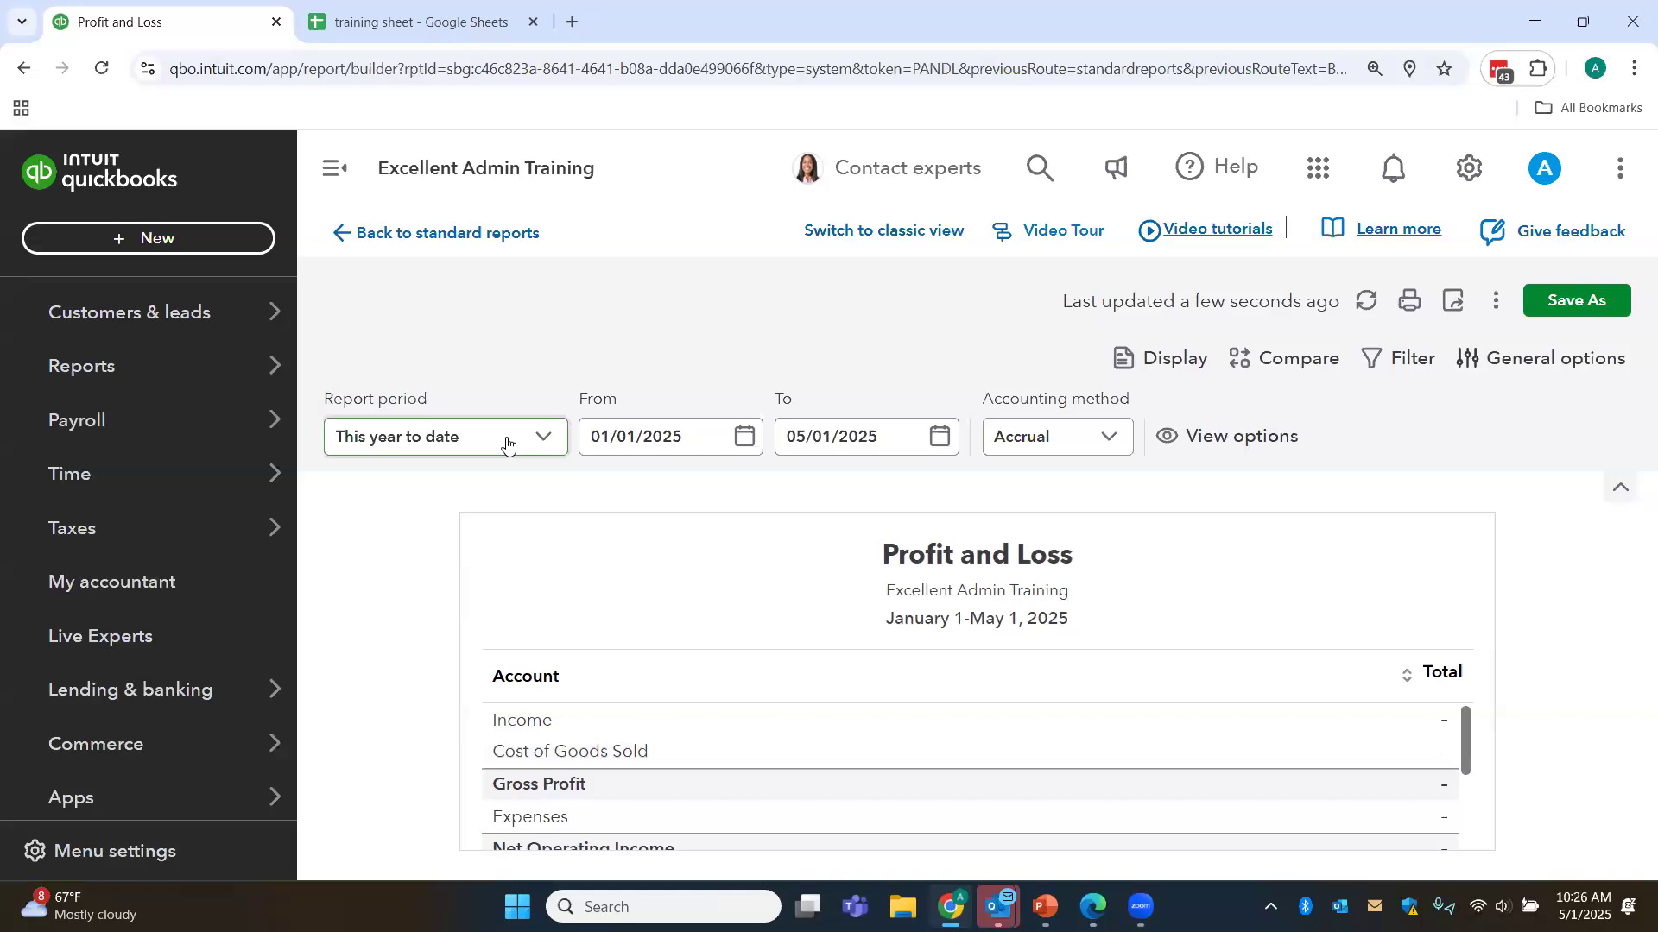
Step: Set the report's start date to 01/01/2025 using the From calendar
{"action": "left_click", "coordinate": [507, 444]}
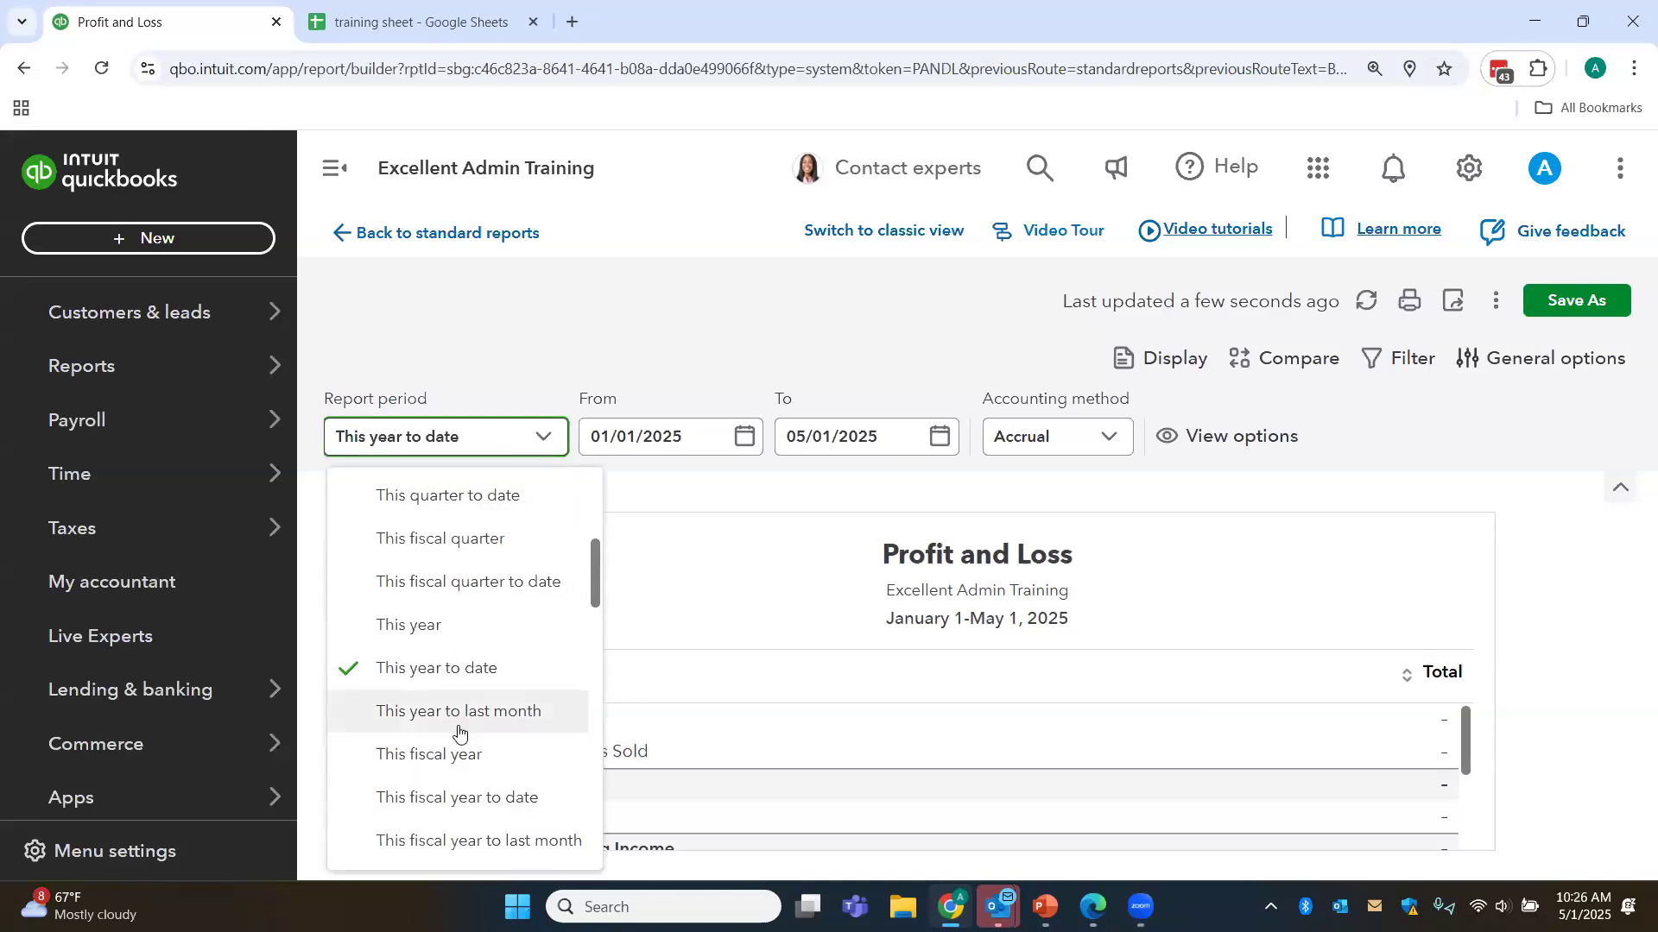
{"action": "scroll", "coordinate": [463, 682], "scroll_direction": "up", "scroll_amount": 4}
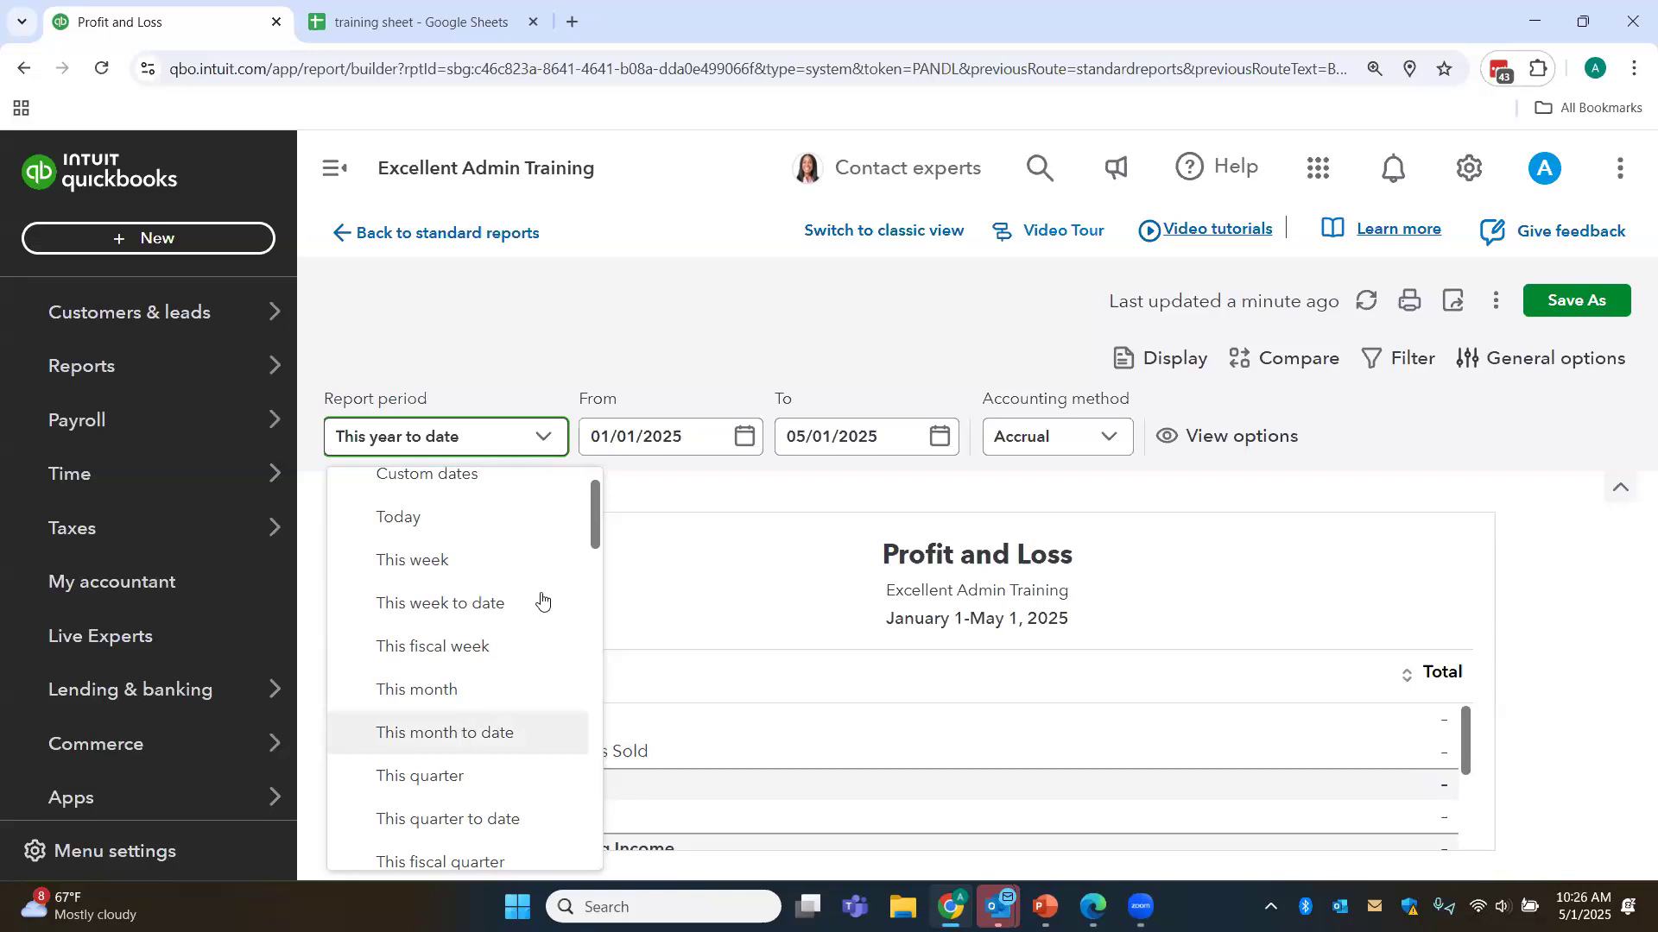
{"action": "left_click", "coordinate": [739, 443]}
{"action": "left_click", "coordinate": [739, 443]}
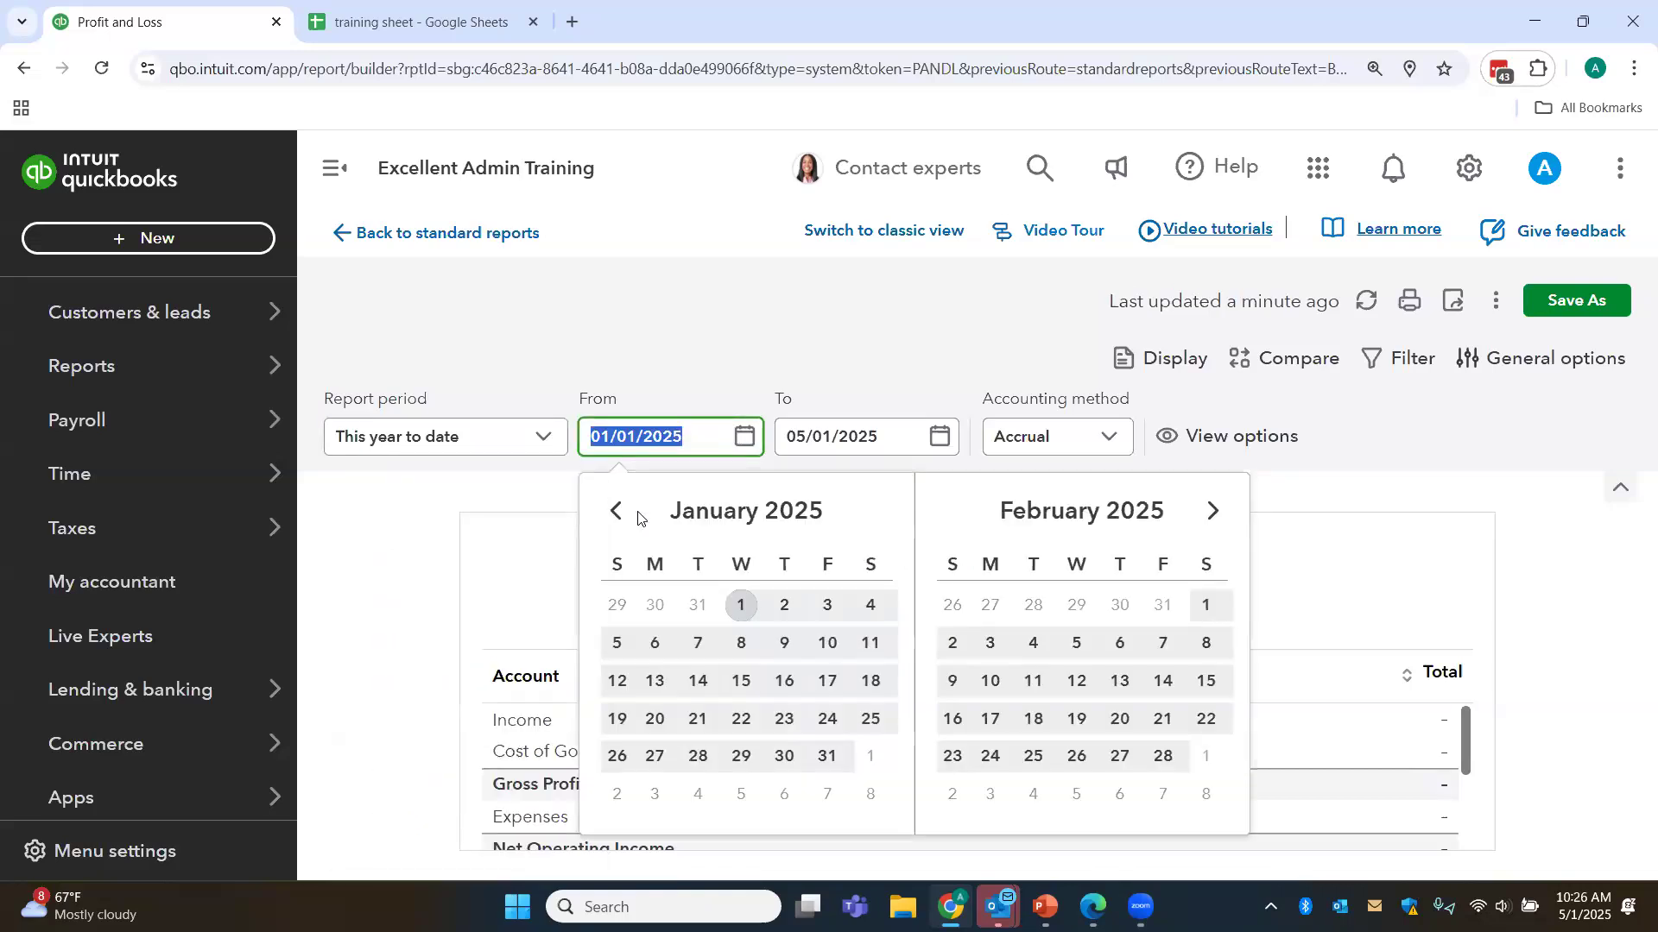
{"action": "left_click", "coordinate": [615, 510]}
{"action": "left_click", "coordinate": [1215, 514]}
{"action": "left_click", "coordinate": [740, 606]}
Step: Set the report's end date to 01/31/2025 using the To calendar
{"action": "left_click", "coordinate": [938, 433]}
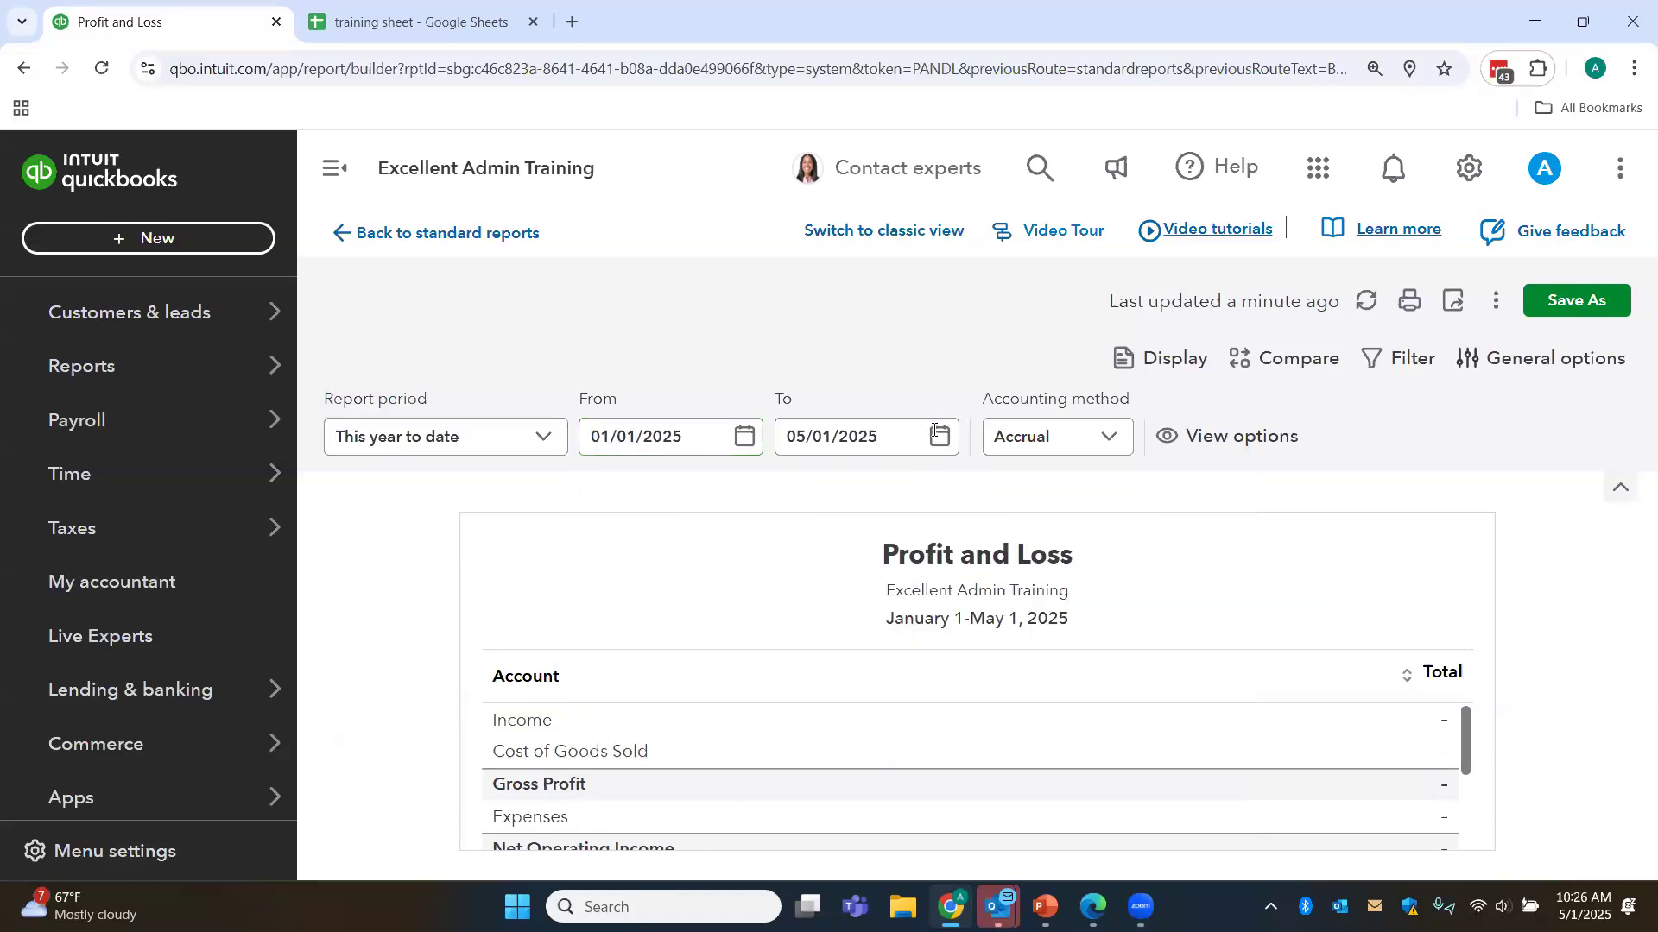
{"action": "left_click", "coordinate": [813, 511]}
{"action": "left_click", "coordinate": [813, 511]}
{"action": "left_click", "coordinate": [812, 511]}
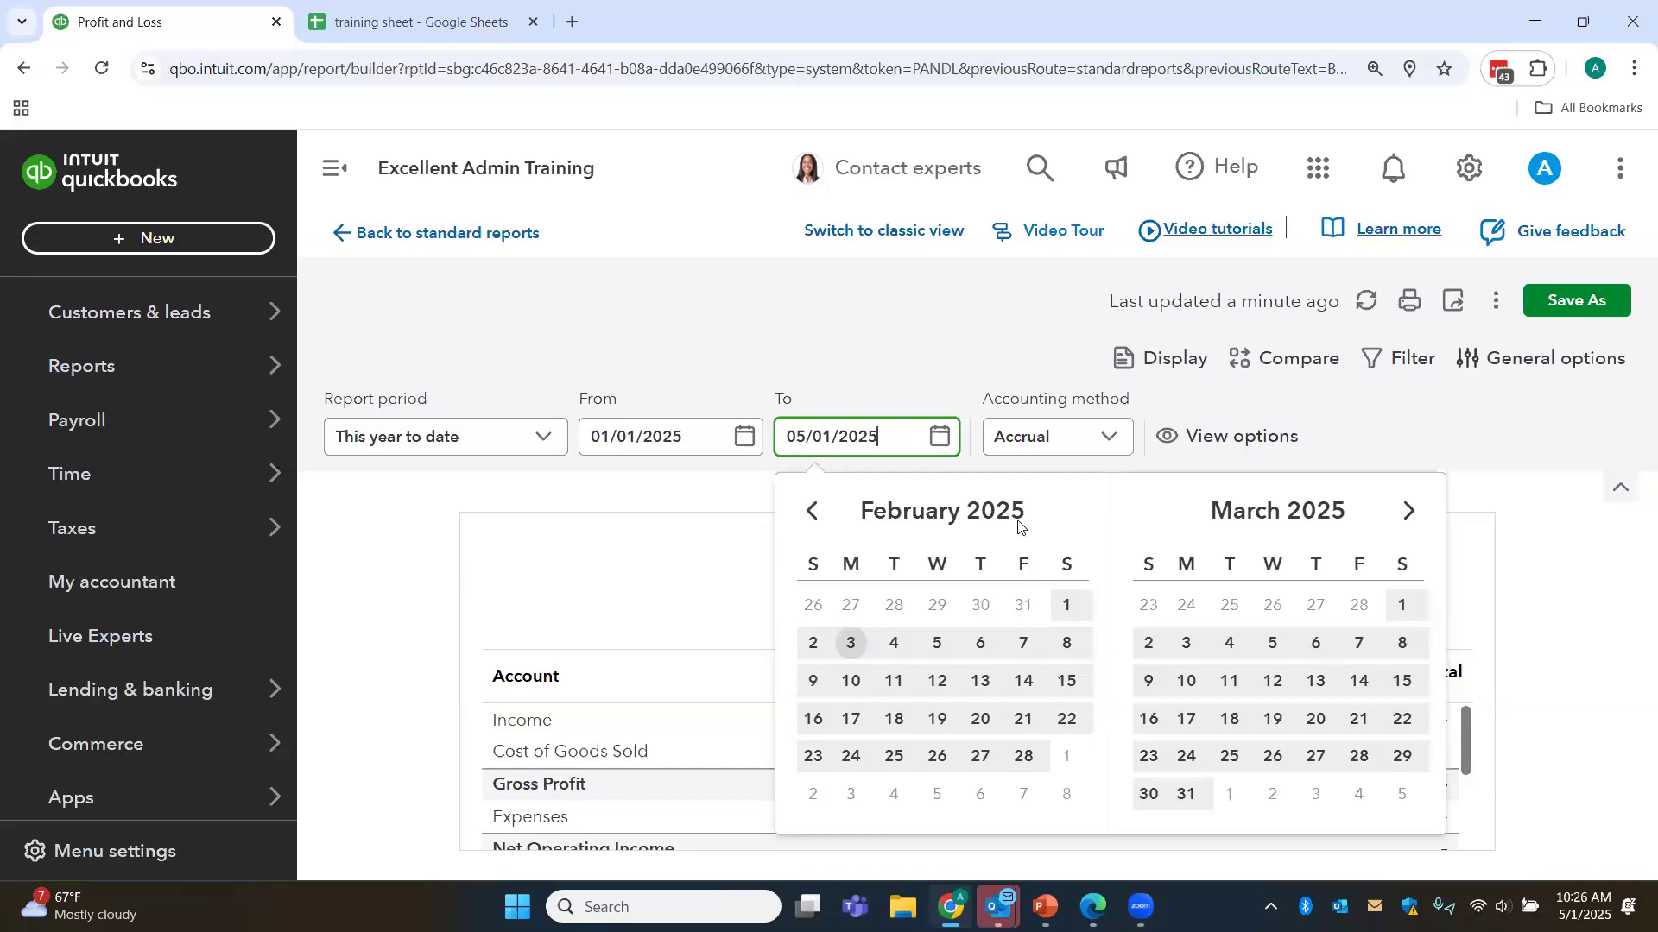
{"action": "left_click", "coordinate": [812, 511]}
{"action": "left_click", "coordinate": [1037, 761]}
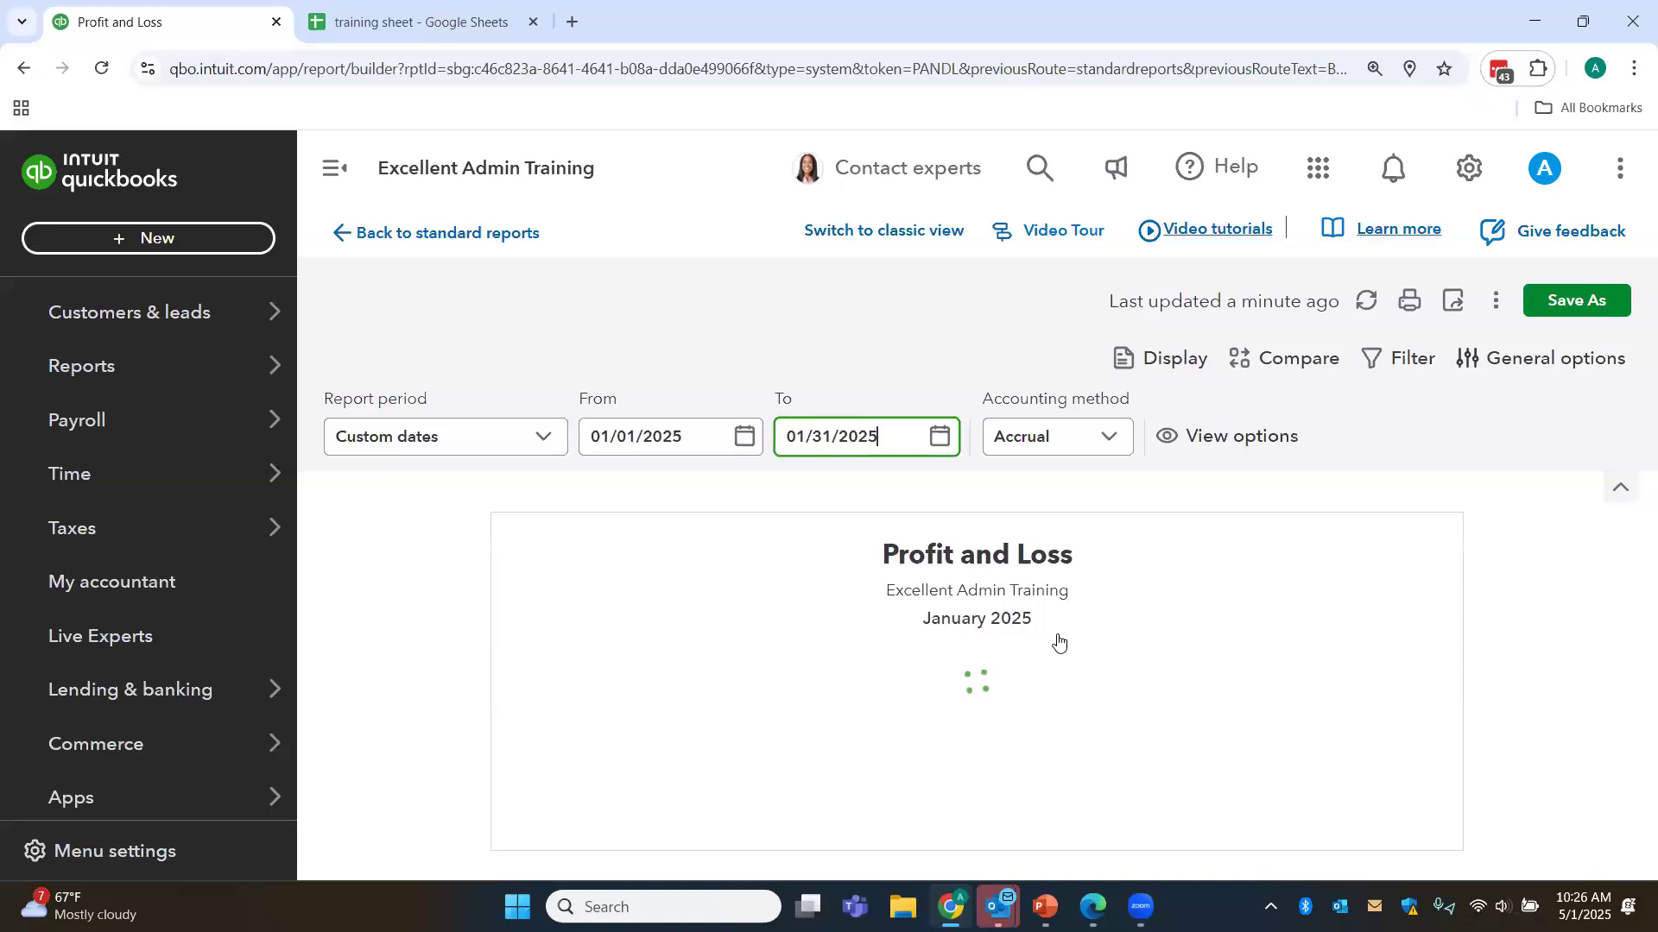
{"action": "left_click", "coordinate": [1100, 437]}
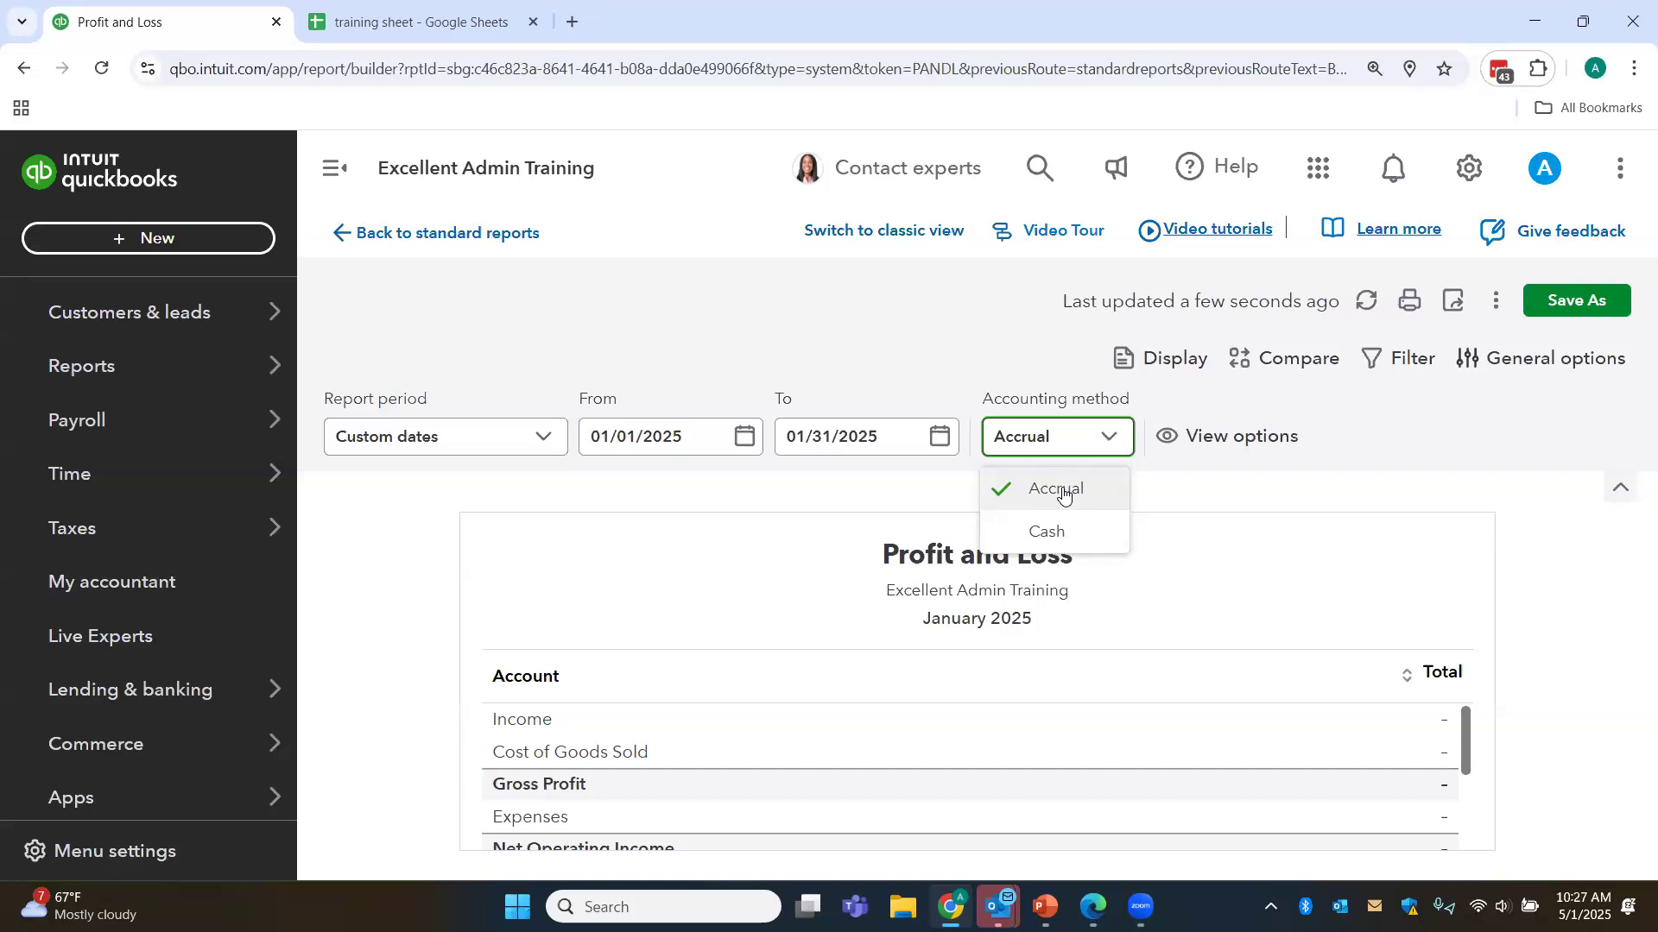
Step: Switch the January 2025 Profit and Loss to the Cash accounting method, then bring up Filter
{"action": "left_click", "coordinate": [1049, 531]}
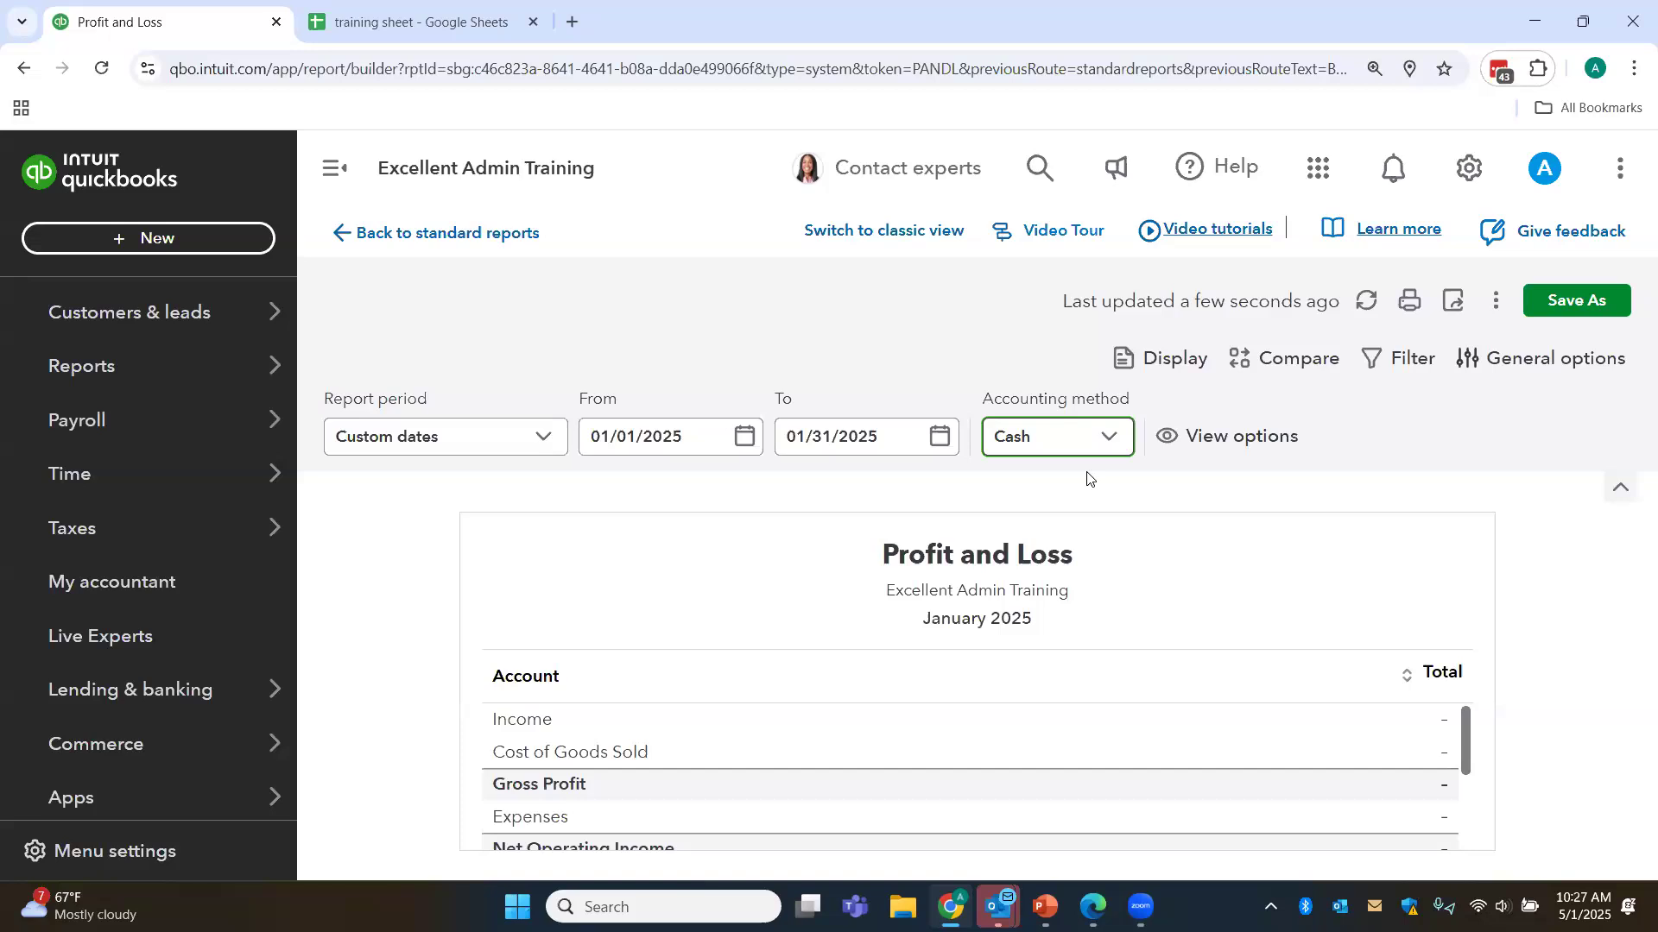
{"action": "left_click", "coordinate": [1397, 363]}
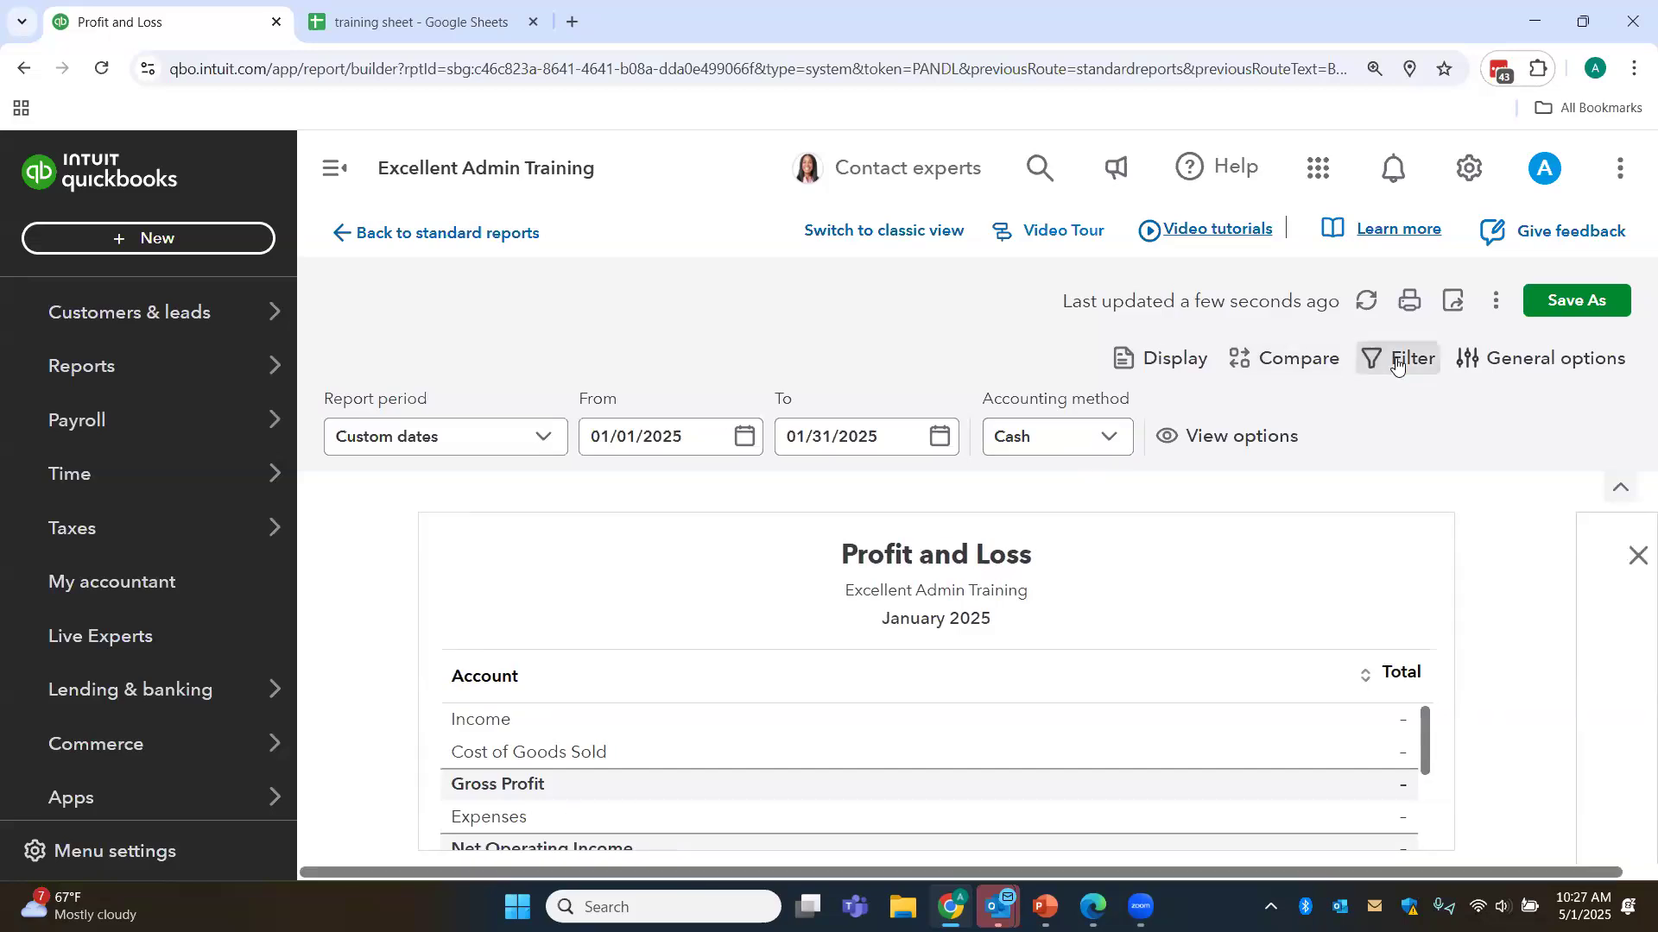
{"action": "left_click", "coordinate": [1361, 669]}
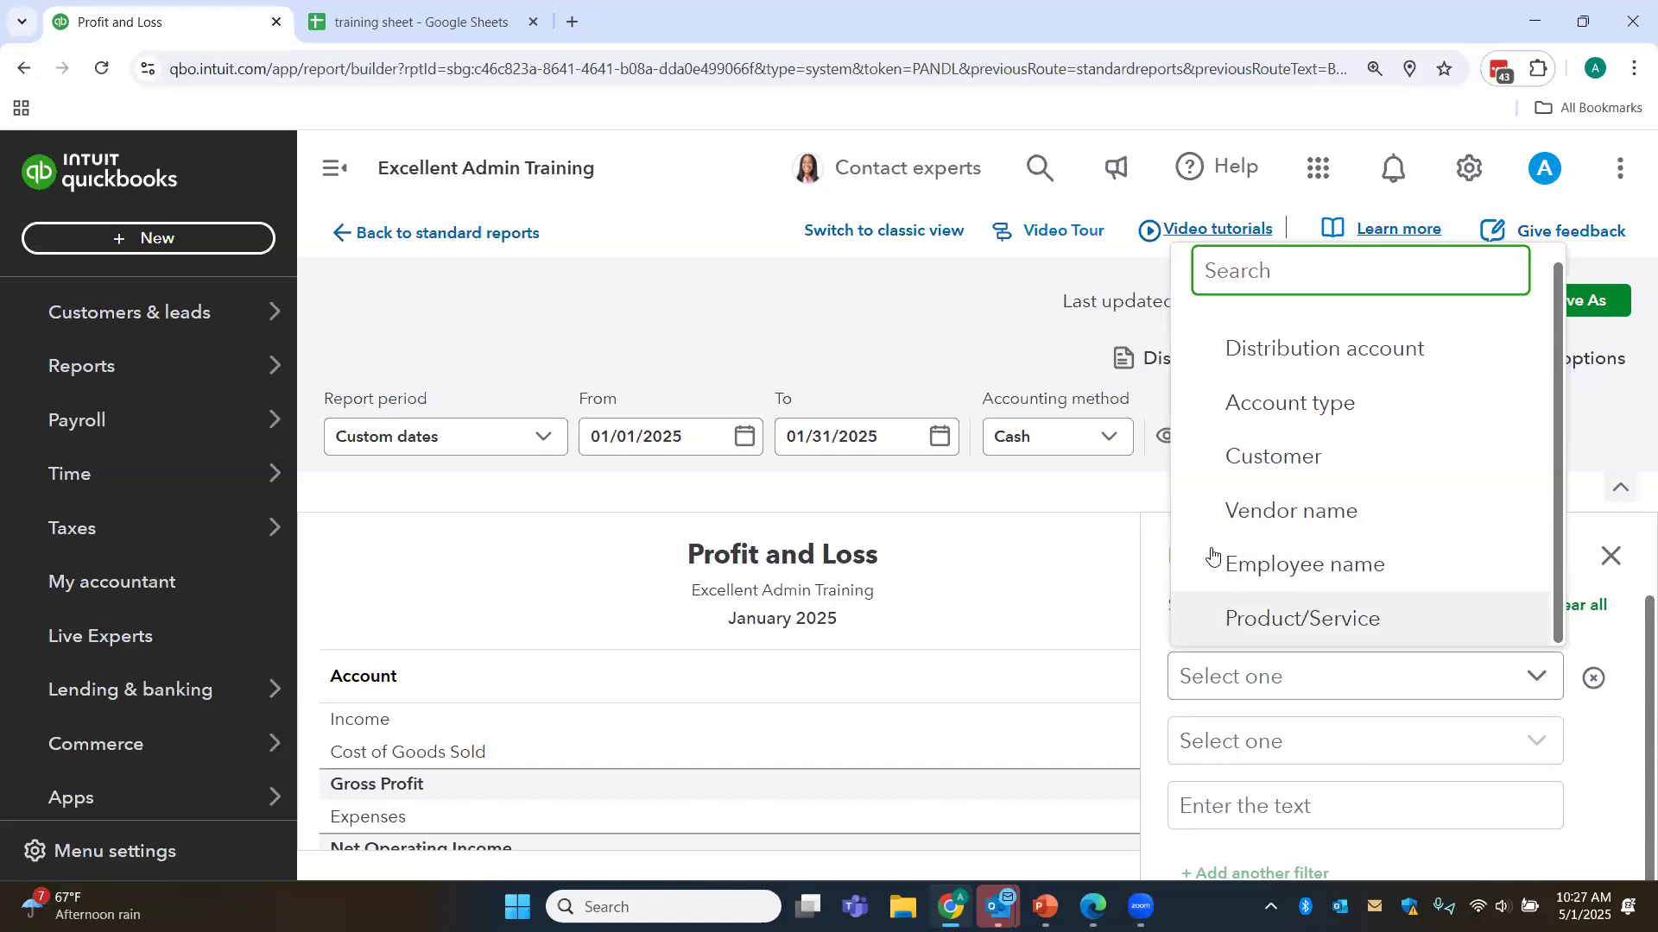
{"action": "left_click", "coordinate": [1145, 521]}
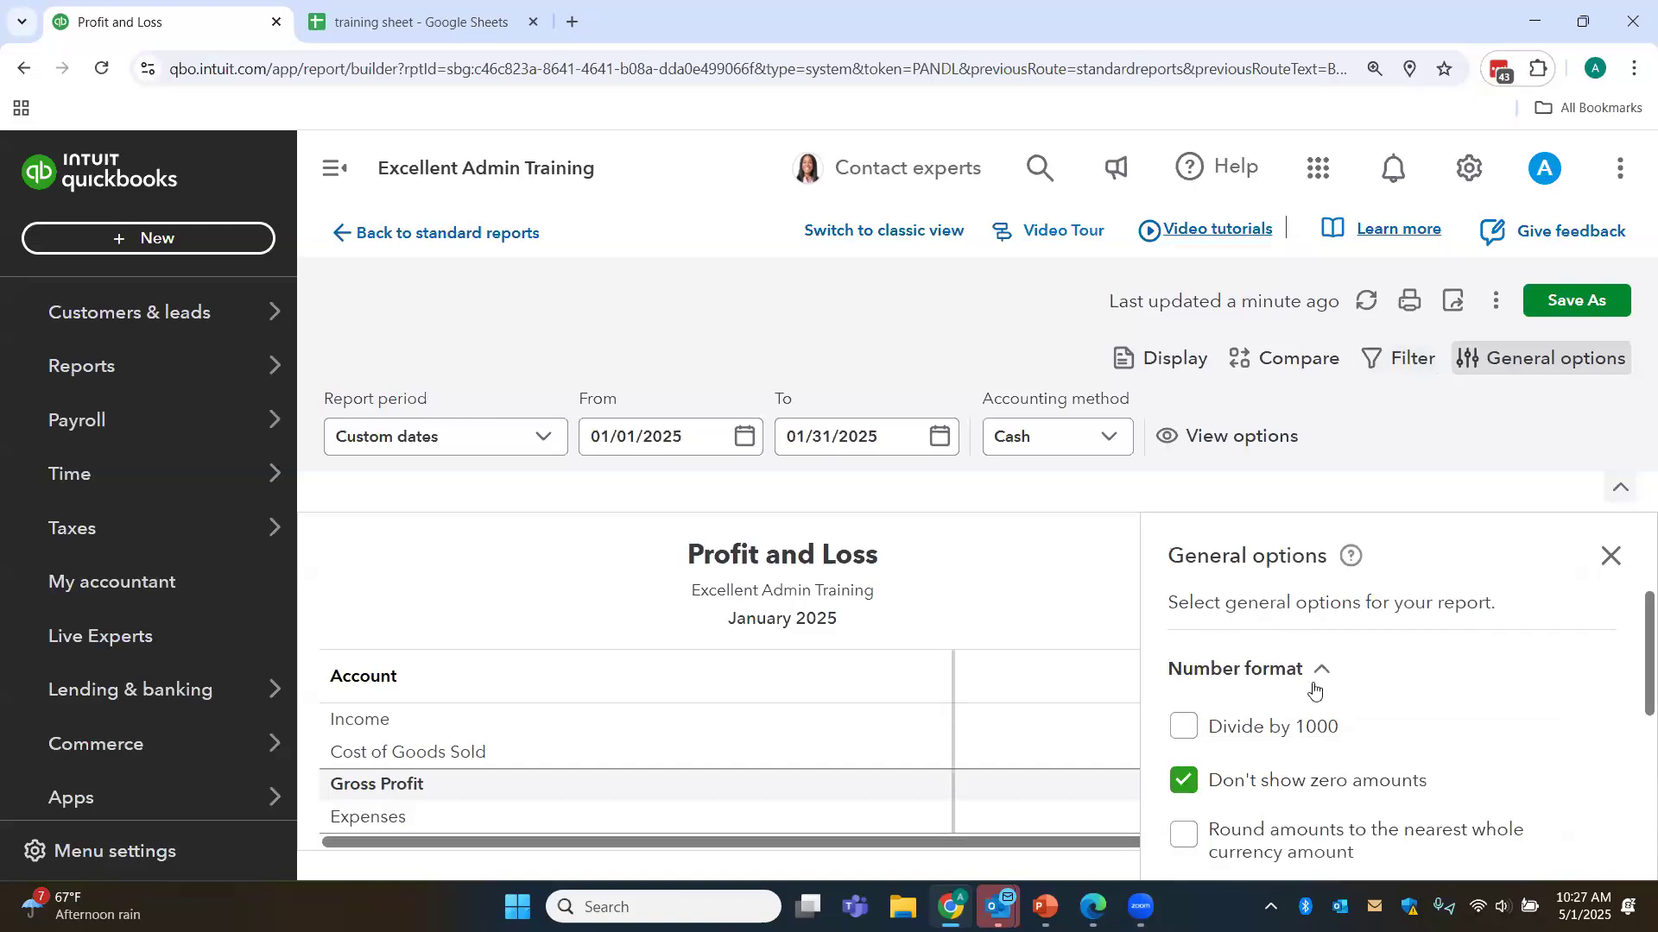
{"action": "scroll", "coordinate": [1284, 577], "scroll_direction": "down", "scroll_amount": 3}
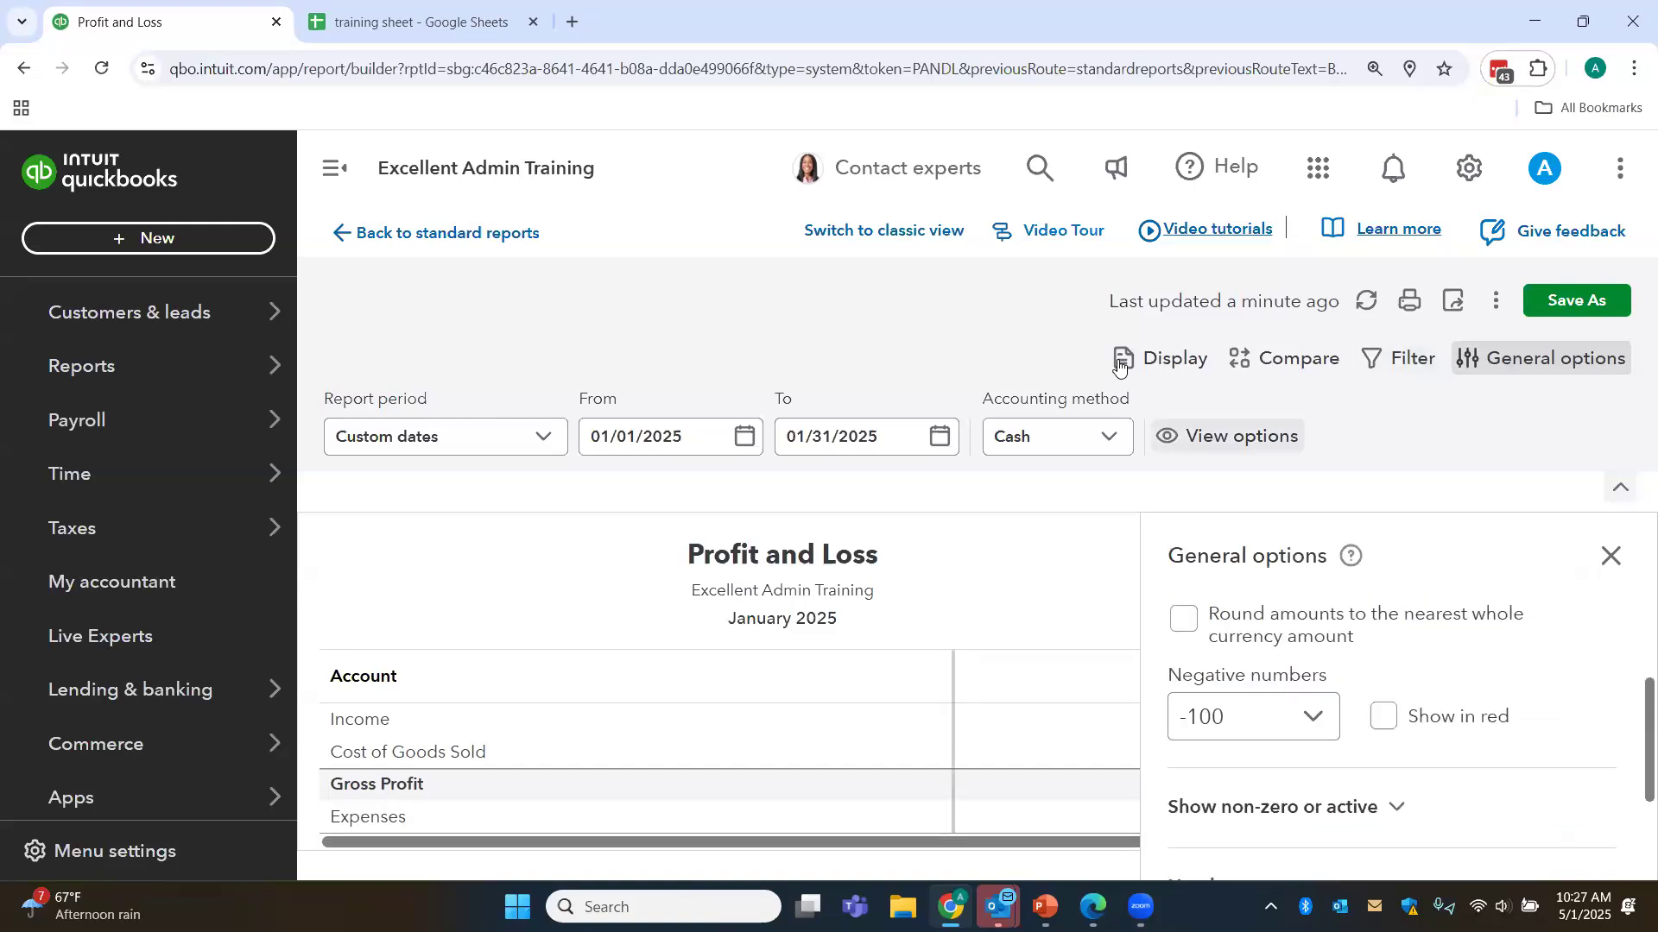
{"action": "left_click", "coordinate": [1161, 363]}
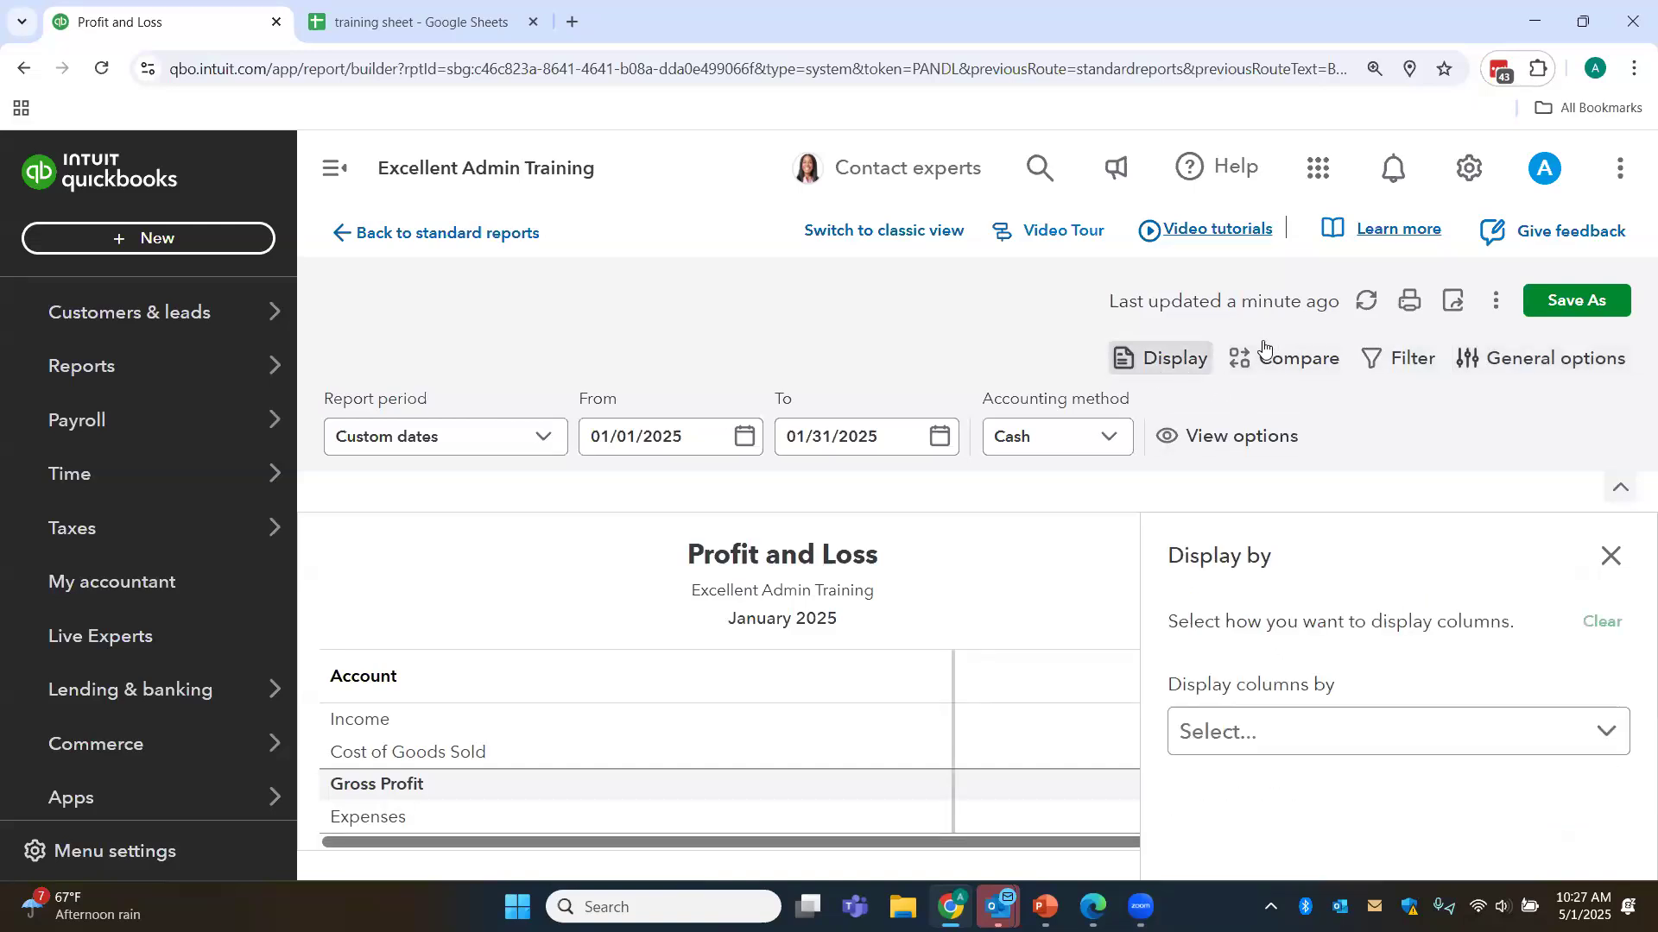
{"action": "left_click", "coordinate": [1284, 359]}
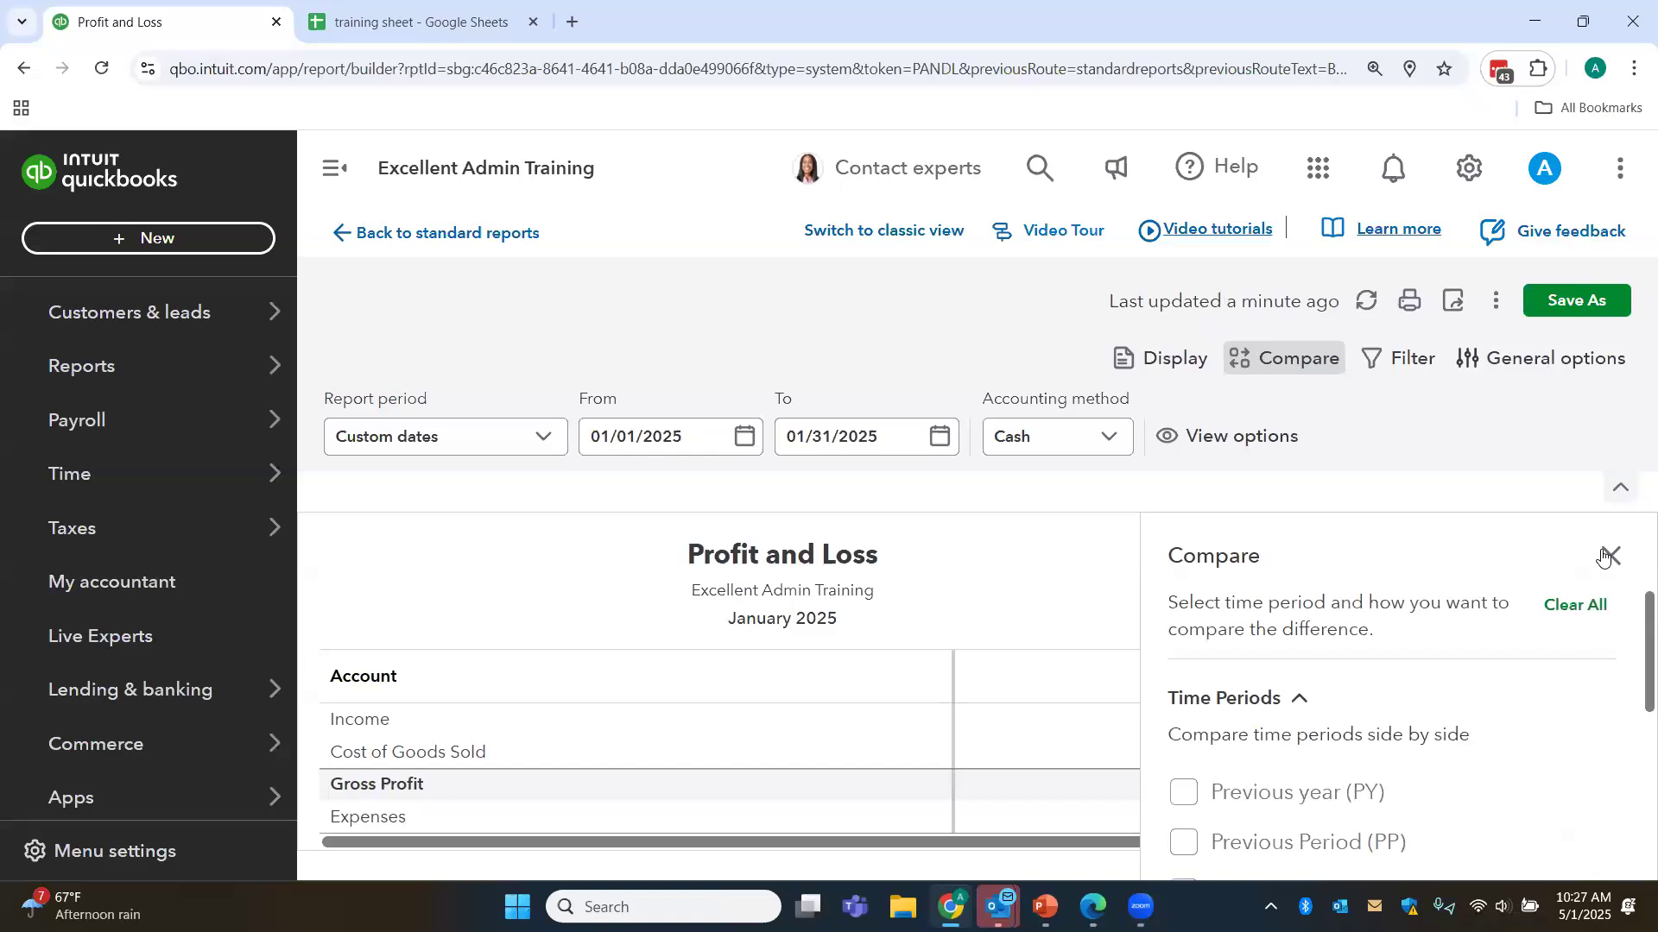
{"action": "left_click", "coordinate": [1610, 555]}
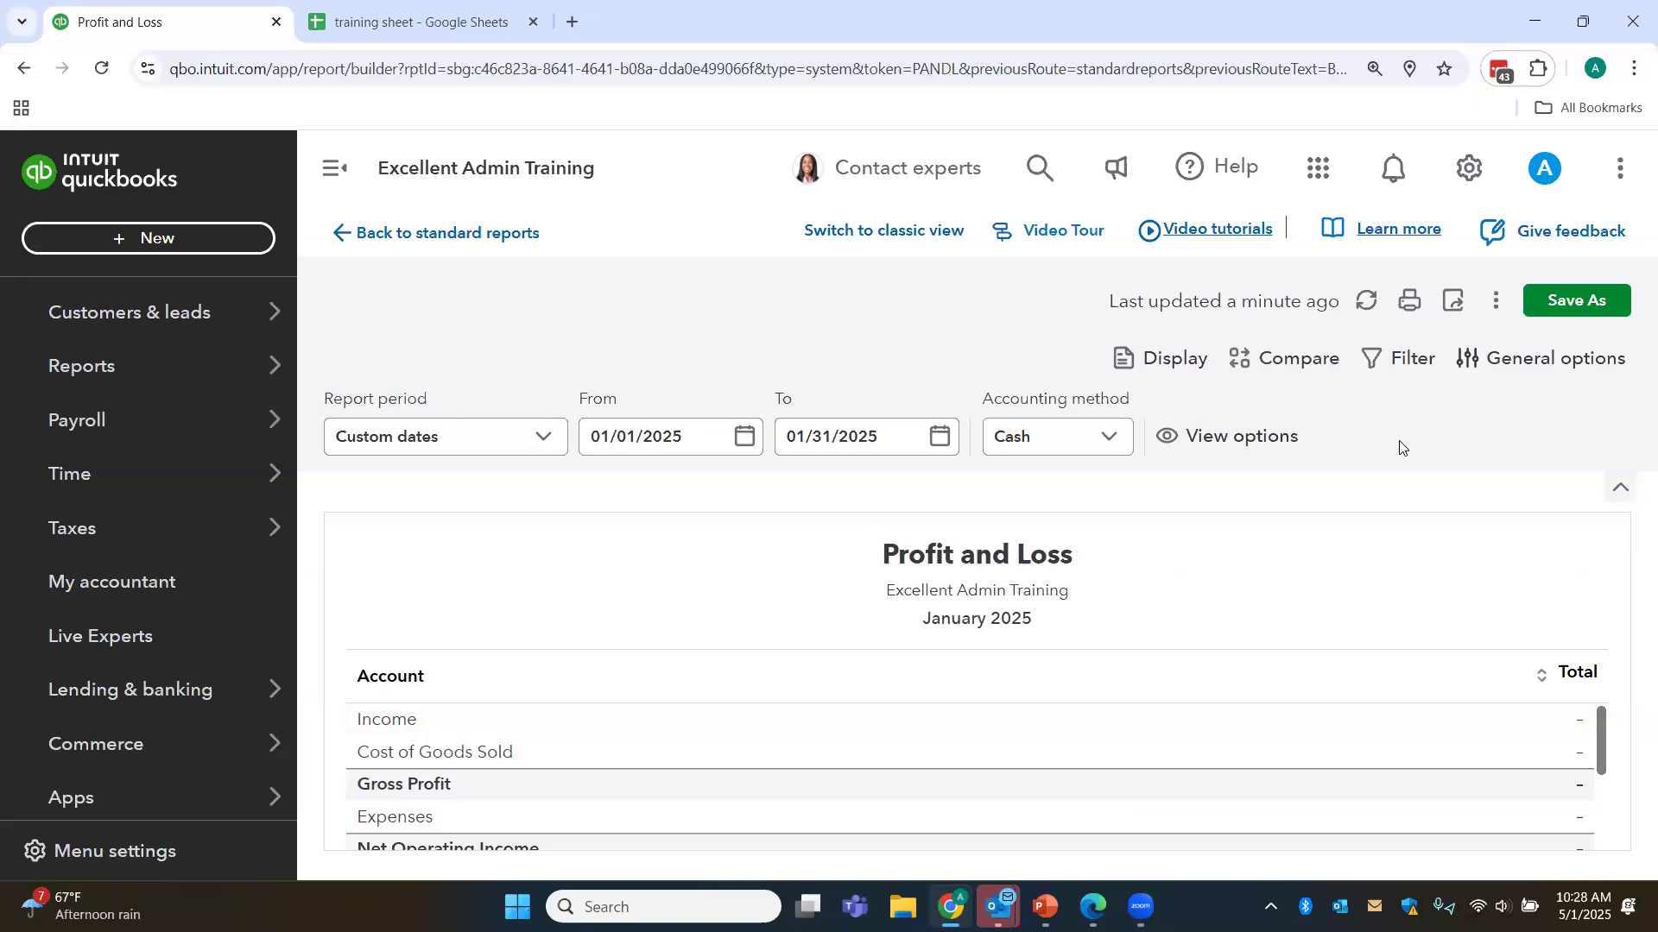
Step: Switch the Profit and Loss report to classic view, keeping columns at Total Only
{"action": "left_click", "coordinate": [859, 246]}
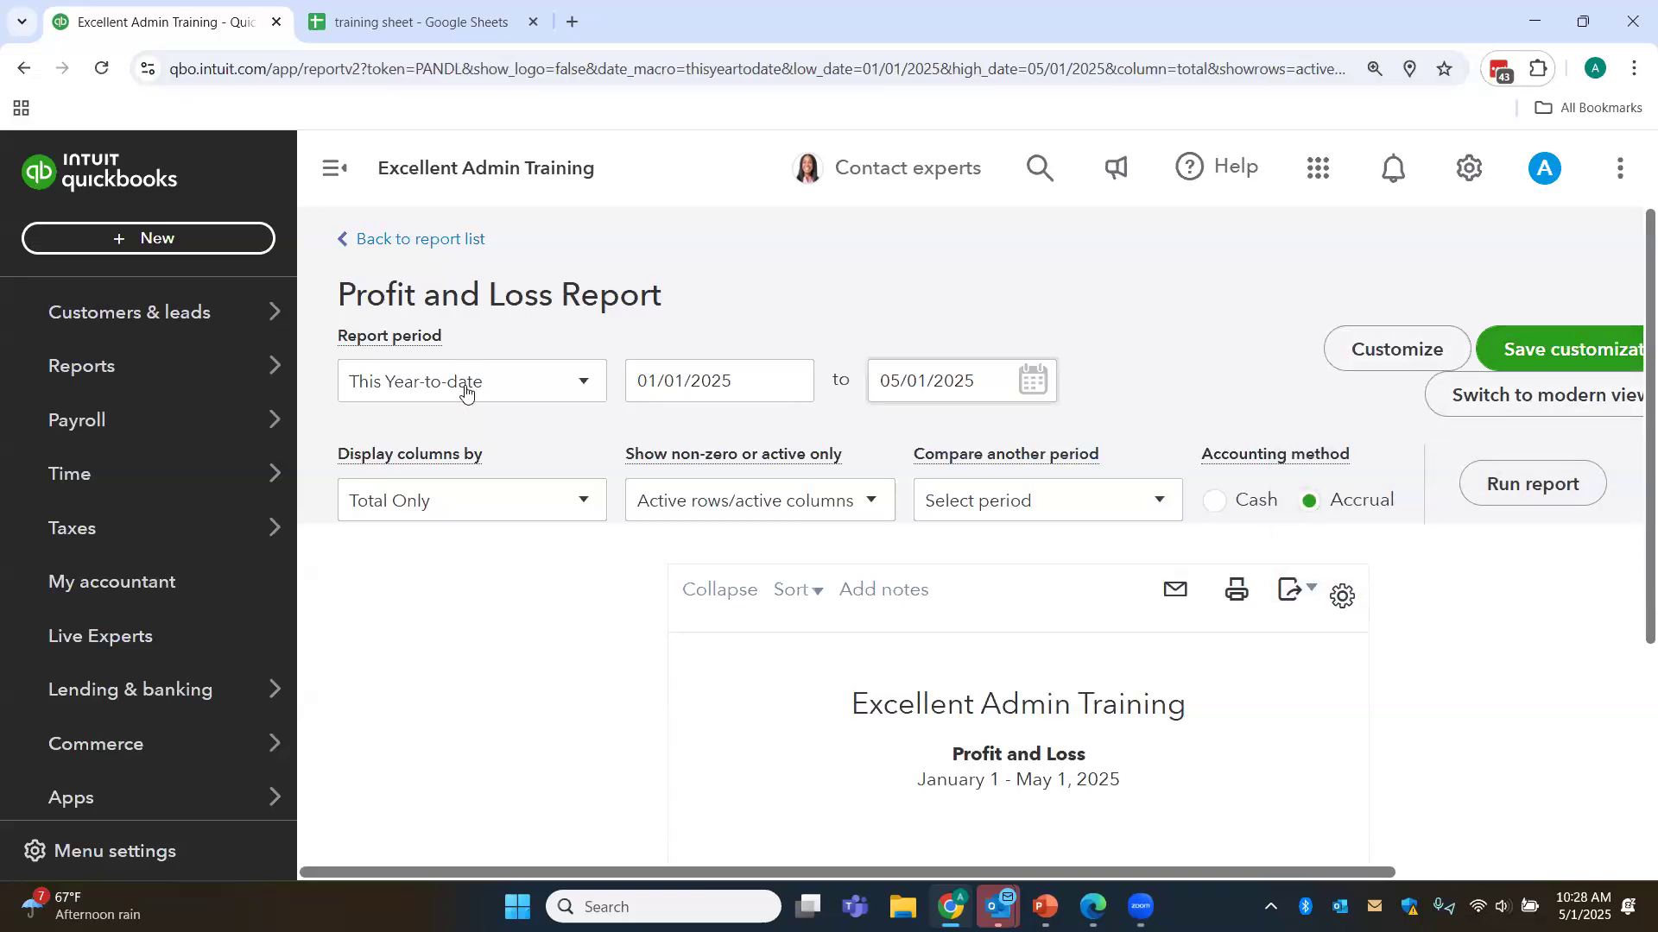
{"action": "left_click", "coordinate": [404, 511]}
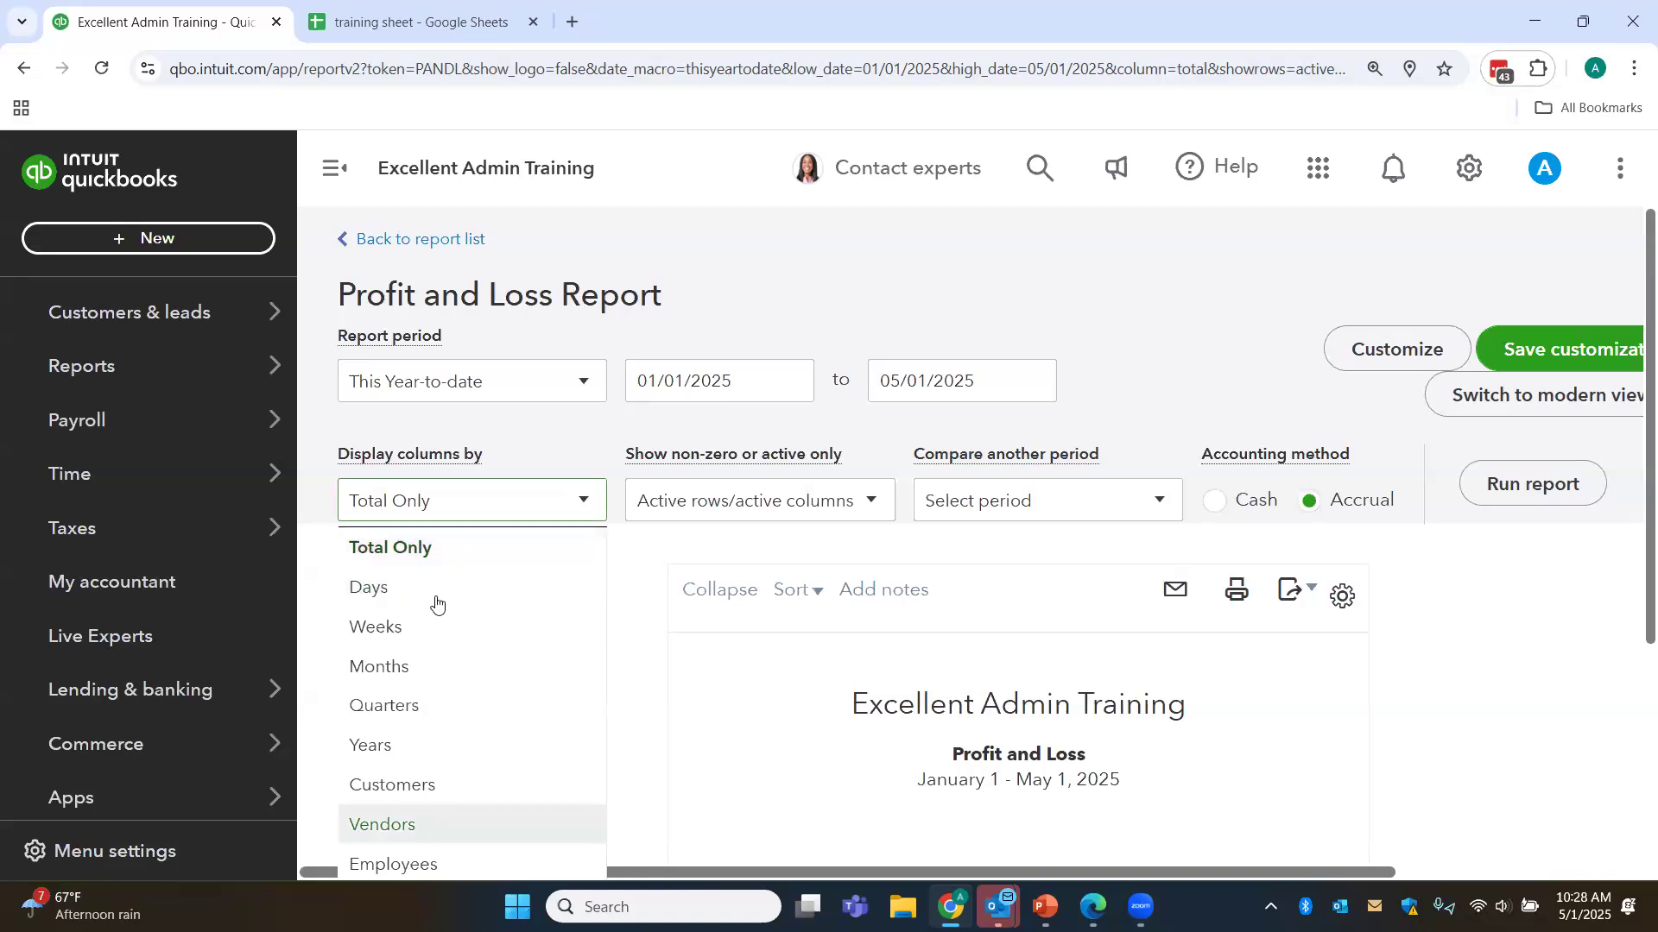
{"action": "left_click", "coordinate": [524, 465]}
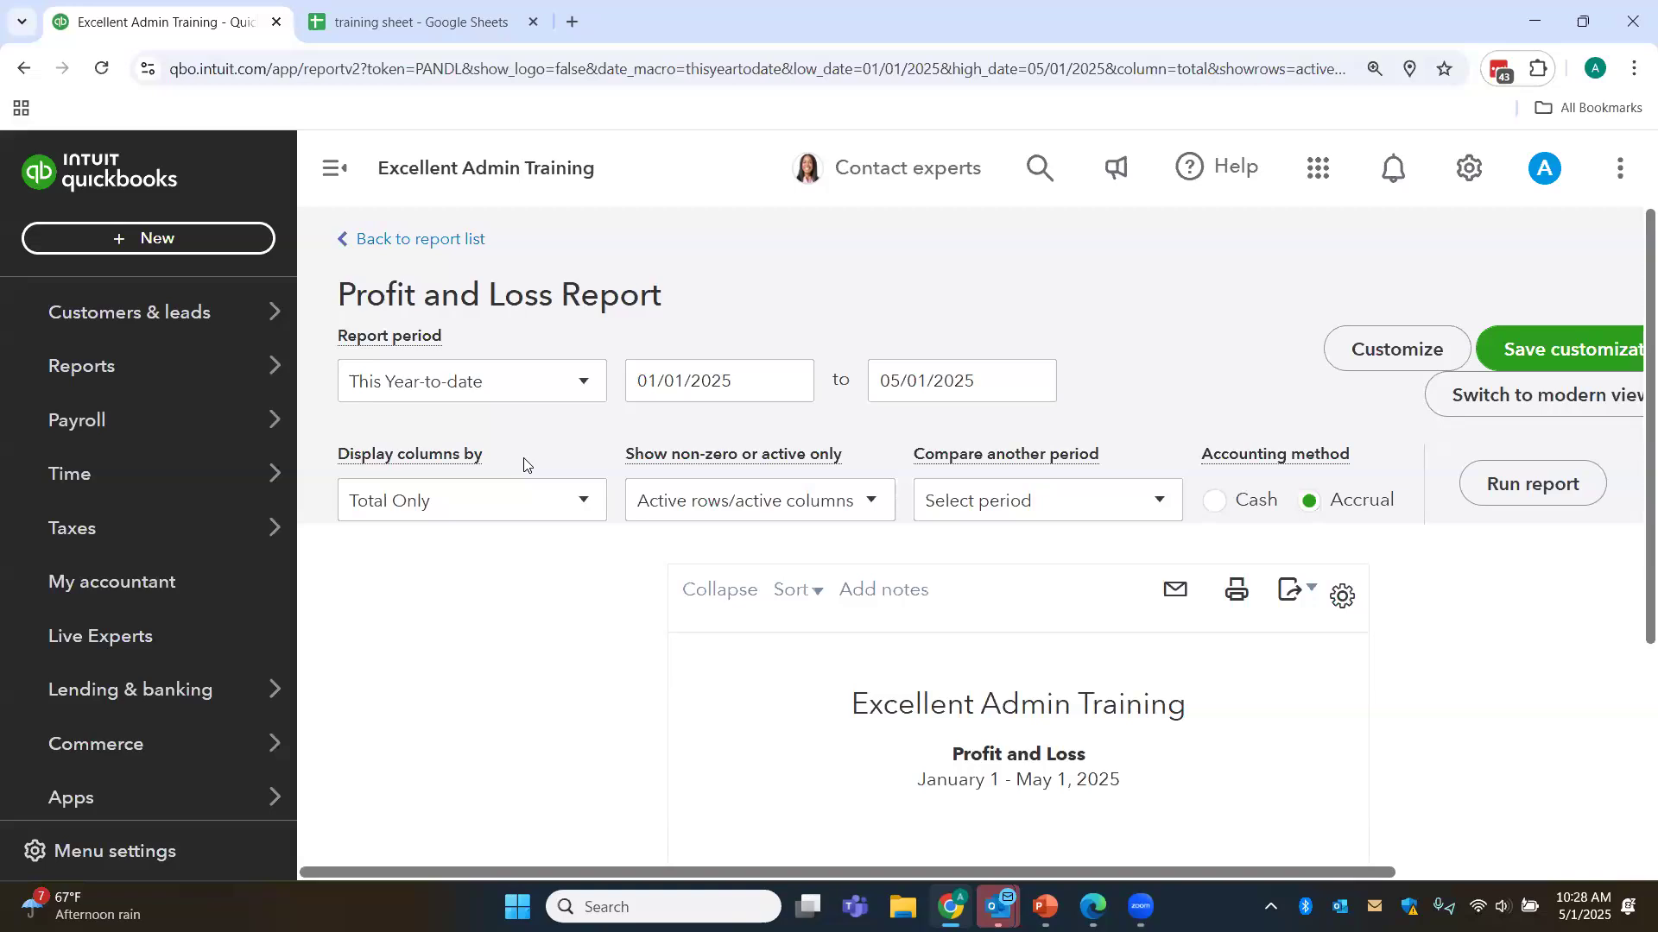
{"action": "scroll", "coordinate": [67, 525], "scroll_direction": "up", "scroll_amount": 5}
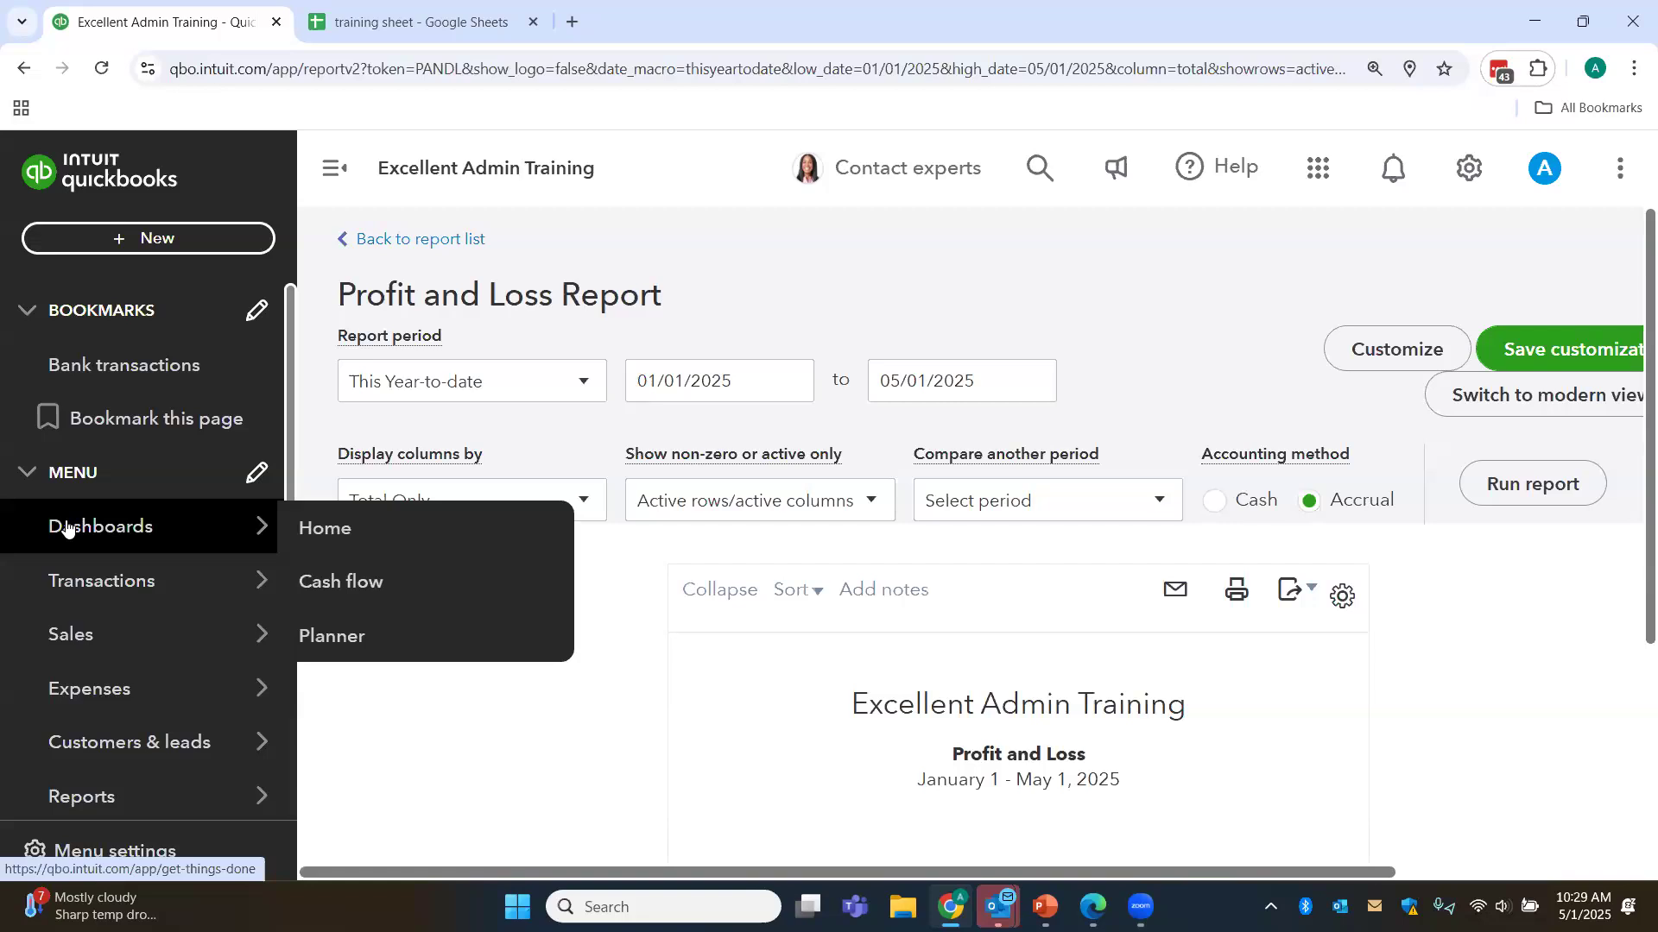
Step: Go to Chart of accounts from the Transactions menu
{"action": "mouse_move", "coordinate": [61, 567]}
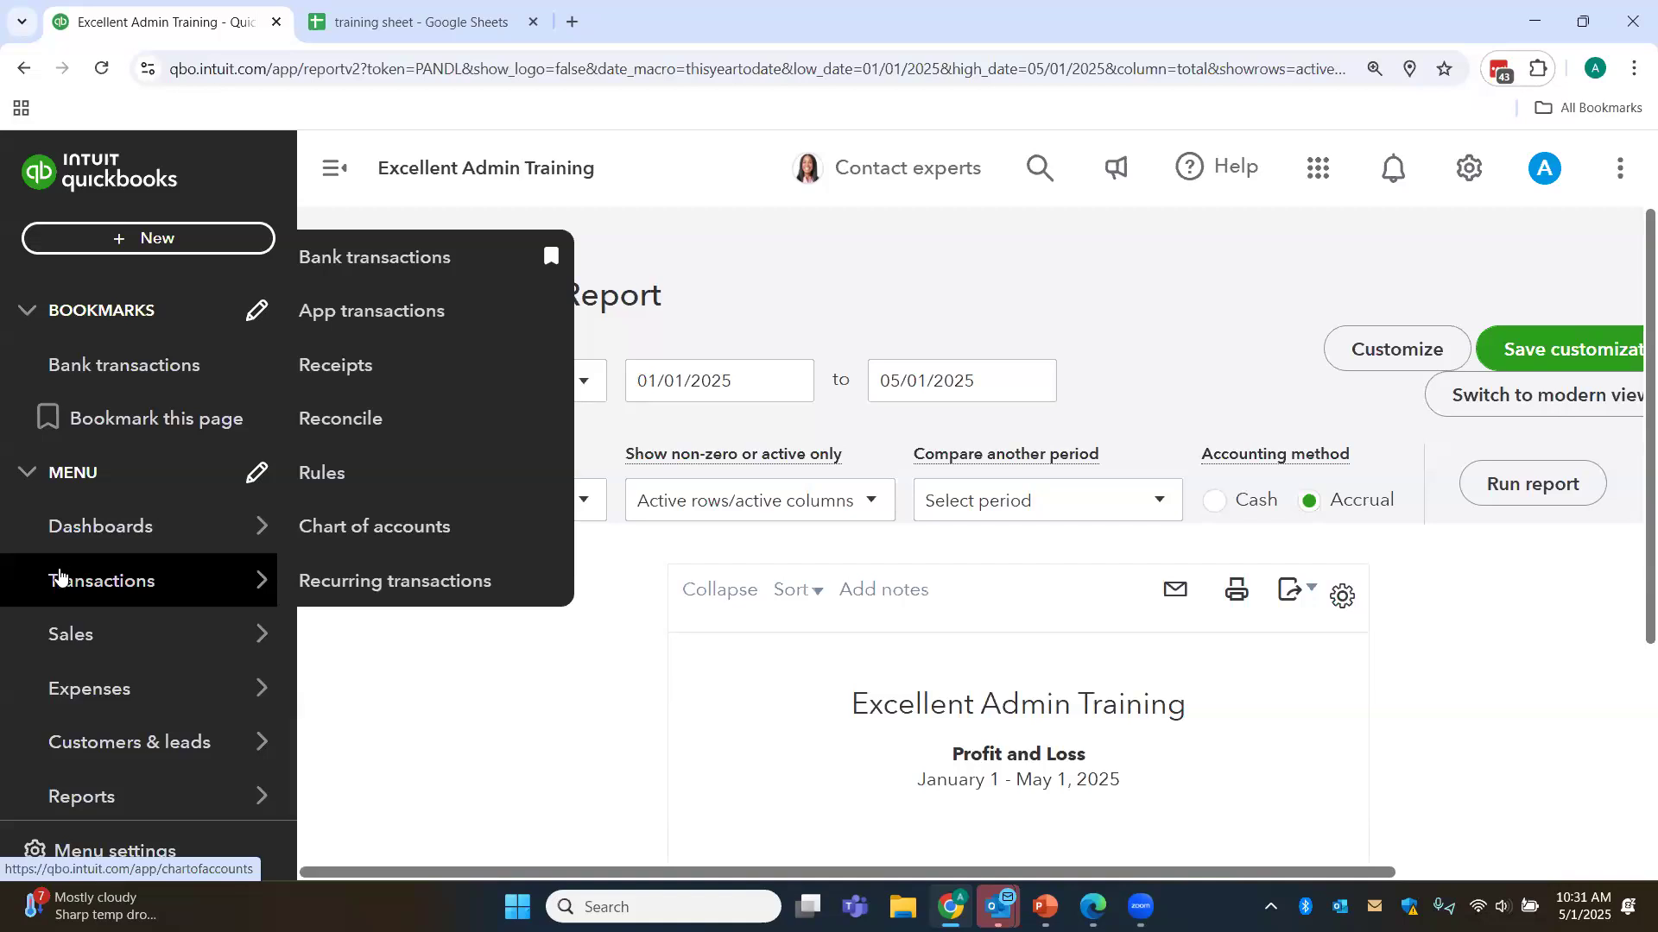
{"action": "left_click", "coordinate": [59, 576]}
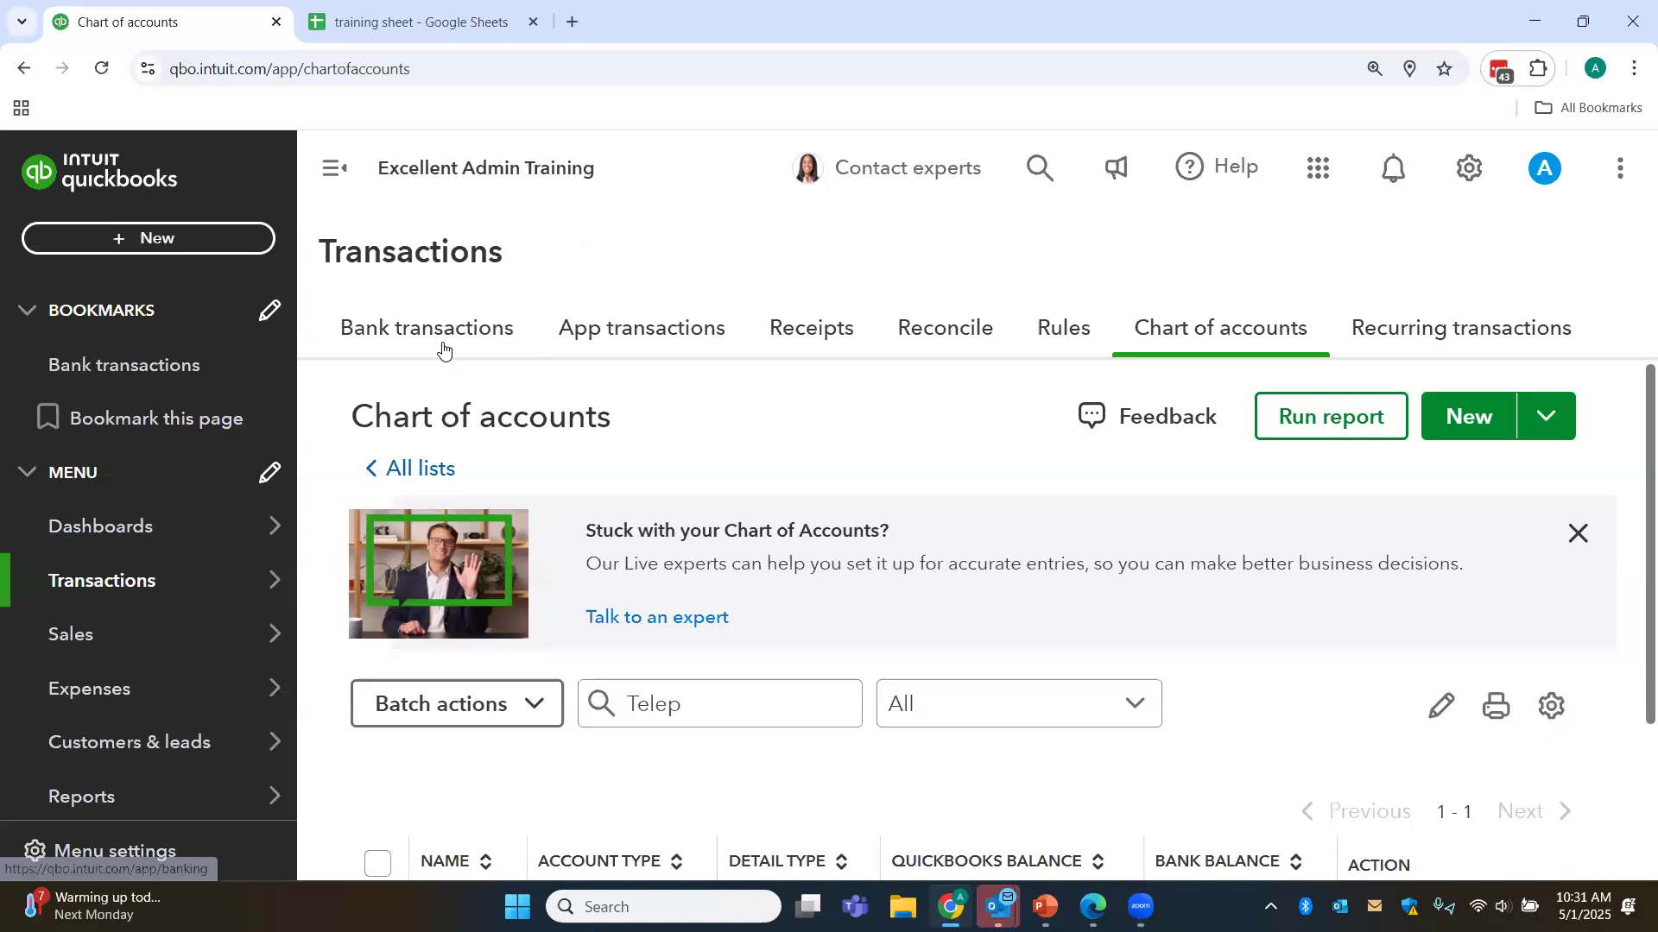
Step: On the Bank transactions page, choose Link your bank to list connectable banks
{"action": "left_click", "coordinate": [444, 346]}
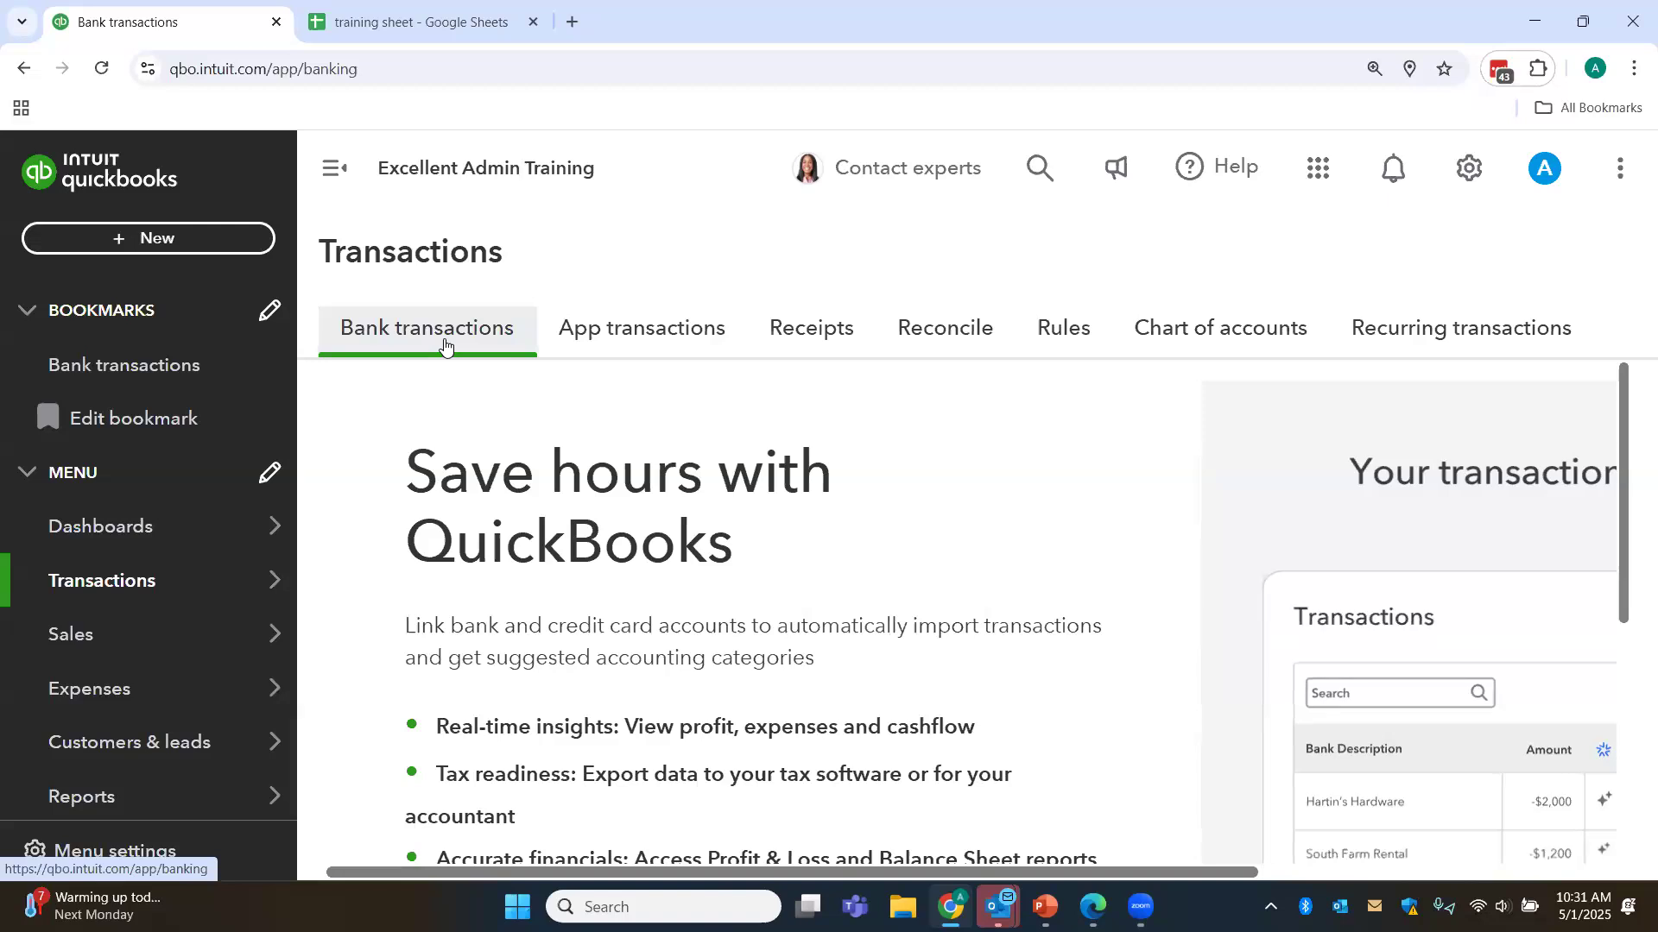
{"action": "scroll", "coordinate": [1111, 510], "scroll_direction": "down", "scroll_amount": 3}
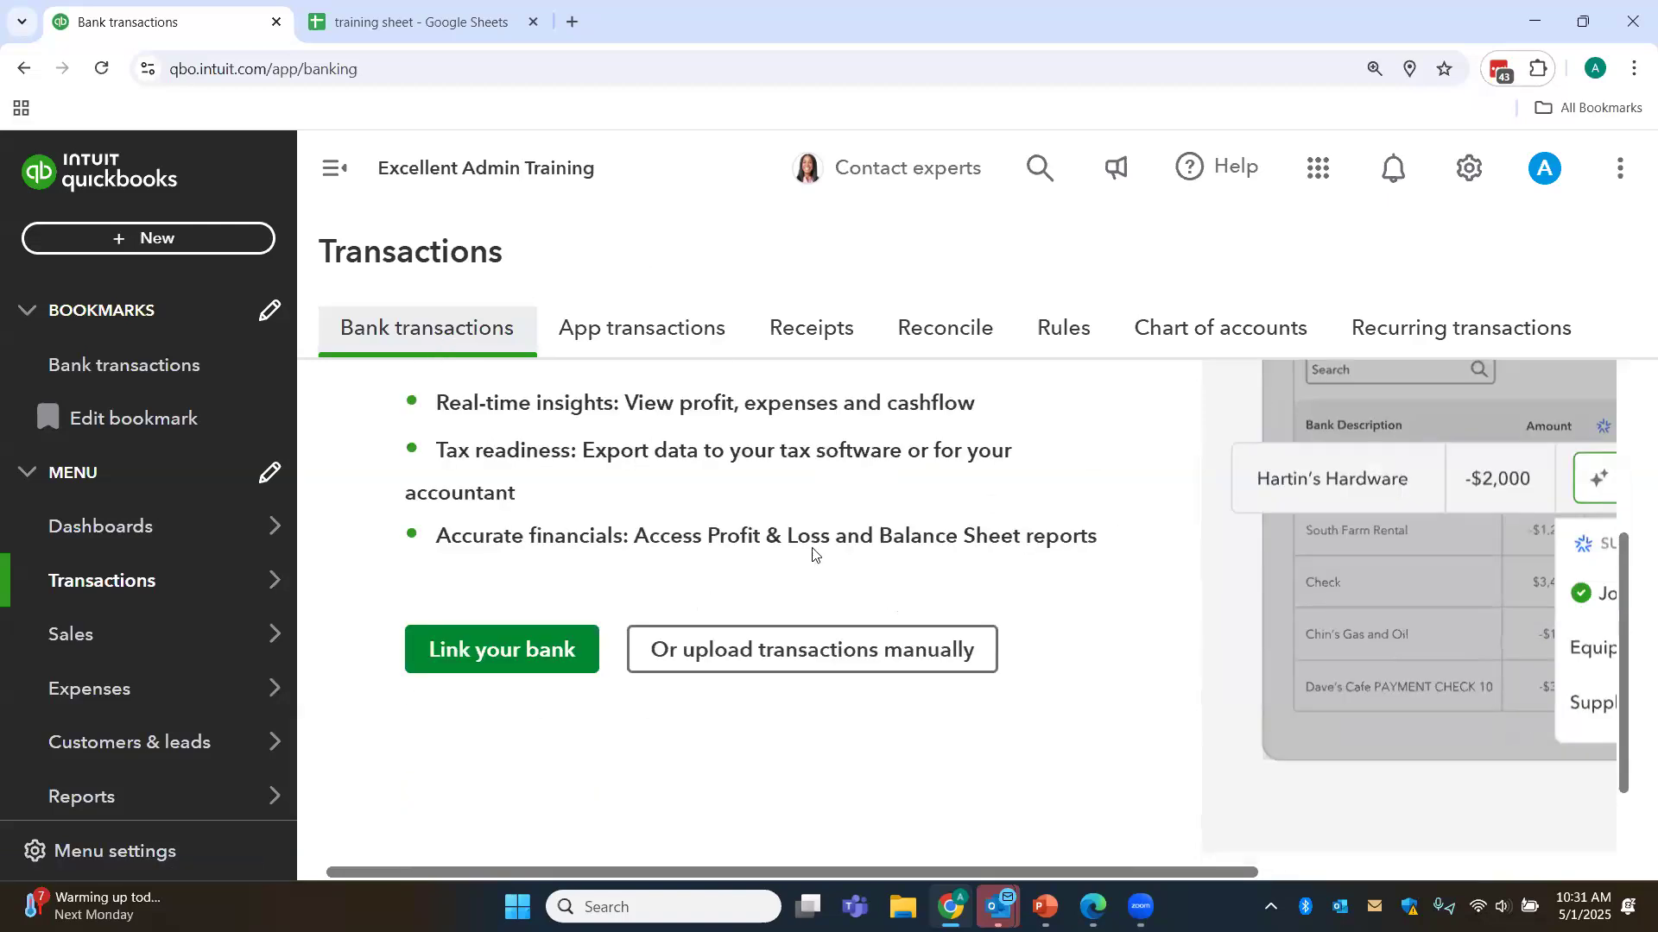
{"action": "left_click", "coordinate": [547, 650]}
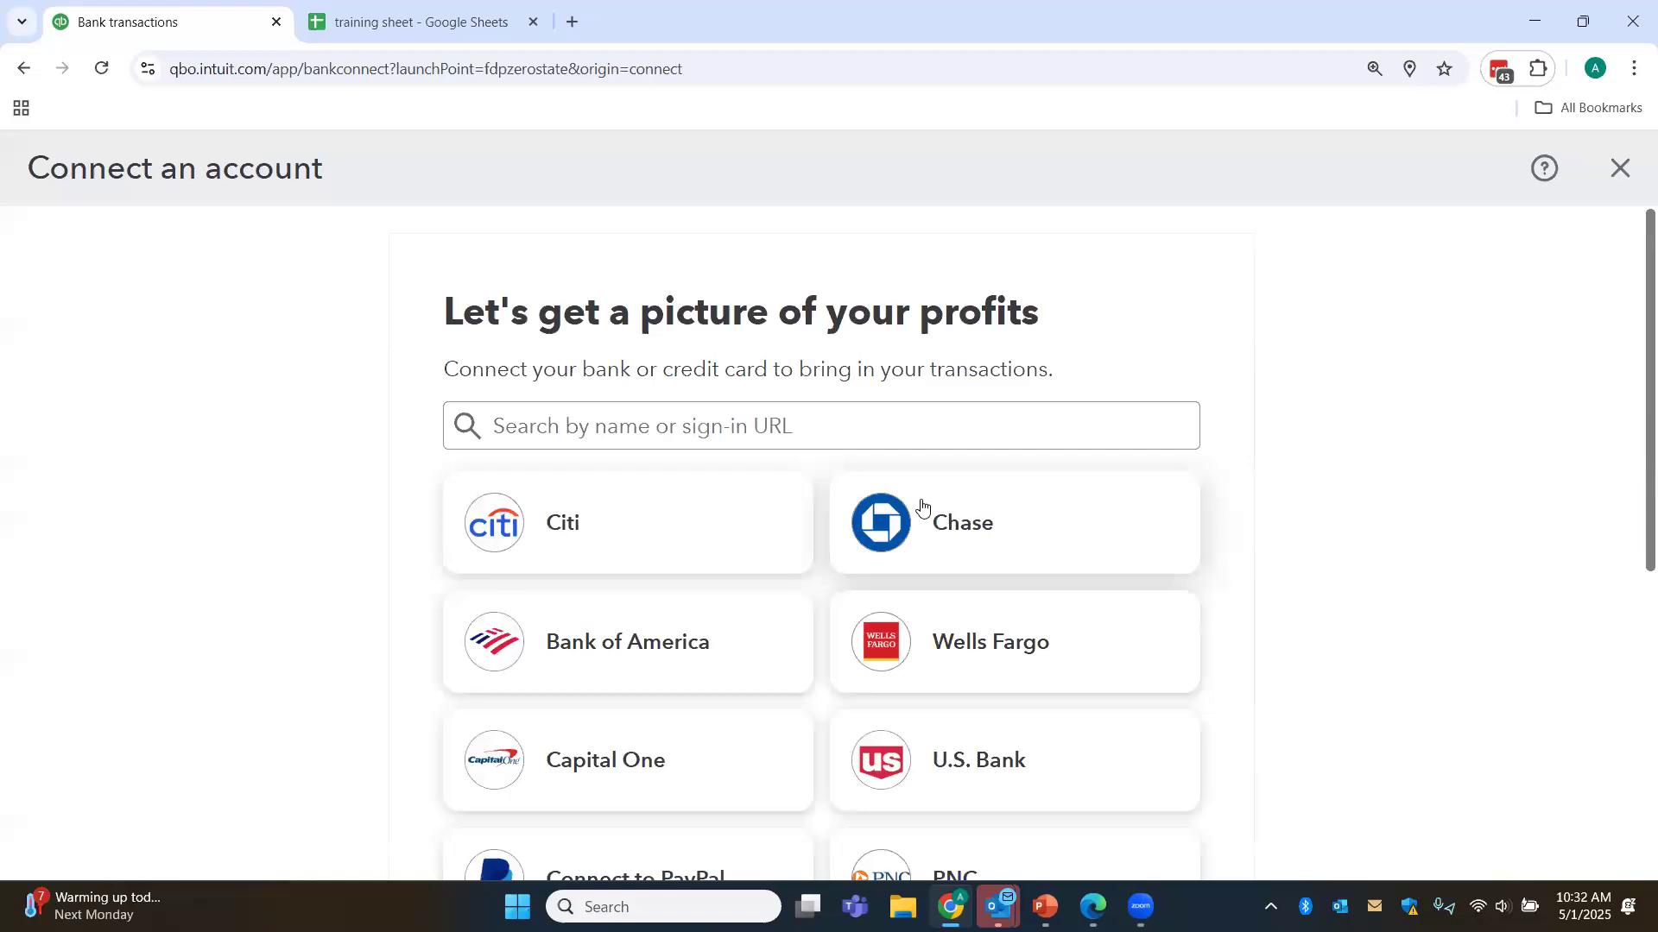
Step: Search for 'AMERICAN', select American Express and continue to its sign-in
{"action": "scroll", "coordinate": [811, 662], "scroll_direction": "down", "scroll_amount": 5}
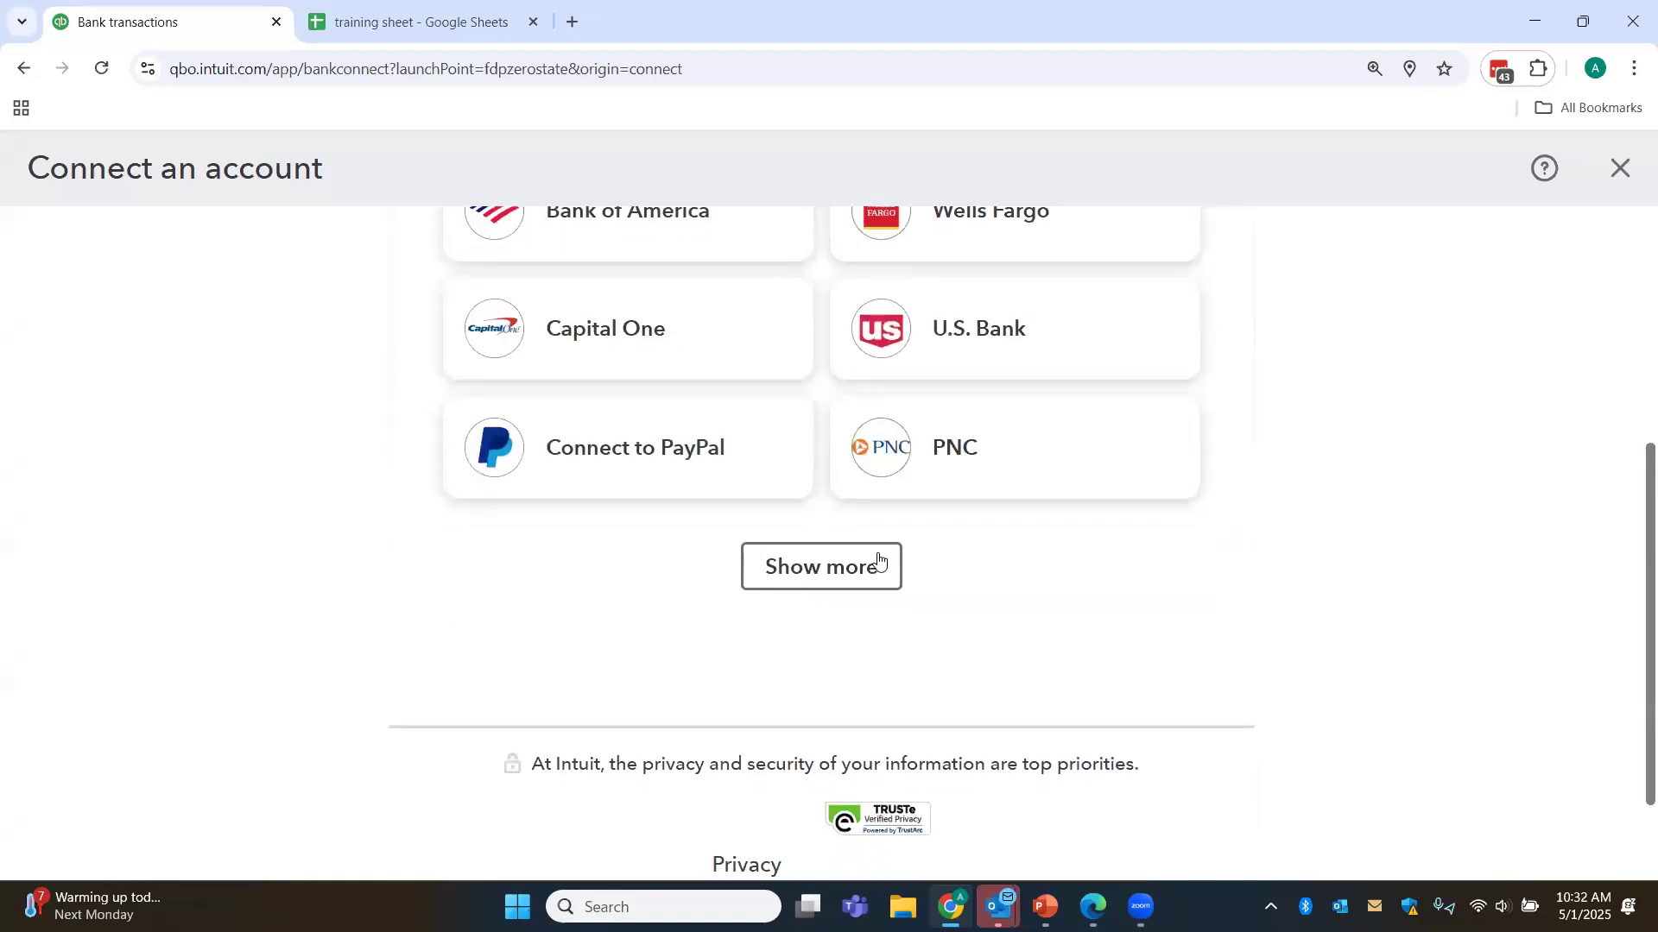
{"action": "scroll", "coordinate": [829, 529], "scroll_direction": "up", "scroll_amount": 3}
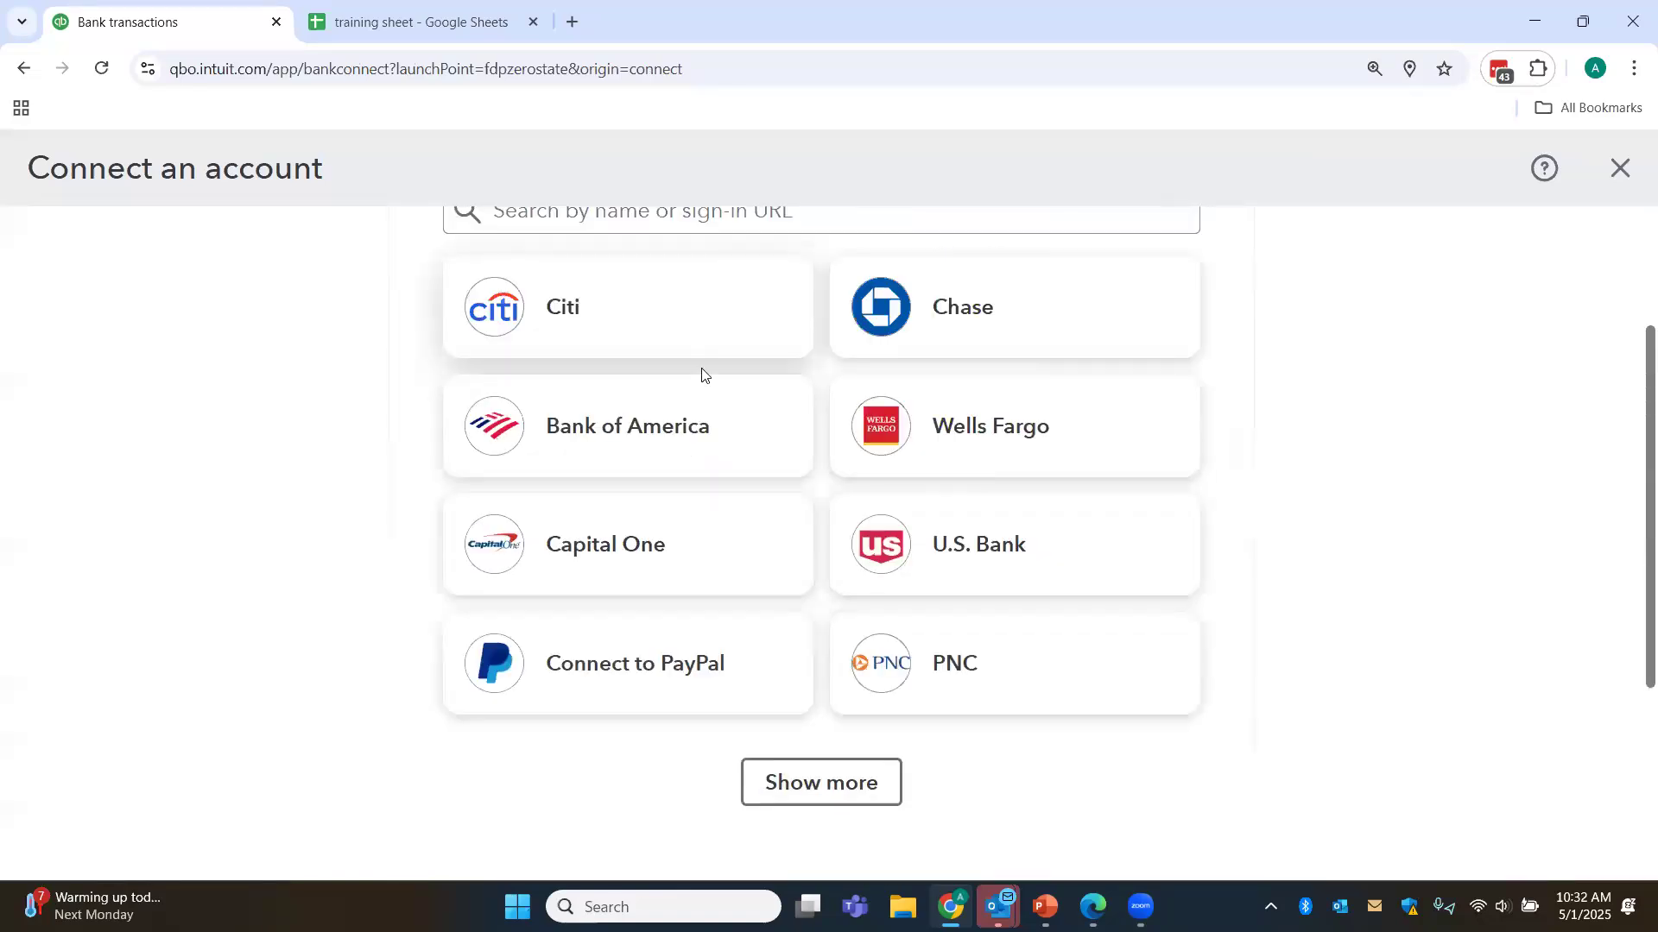
{"action": "scroll", "coordinate": [702, 373], "scroll_direction": "up", "scroll_amount": 1}
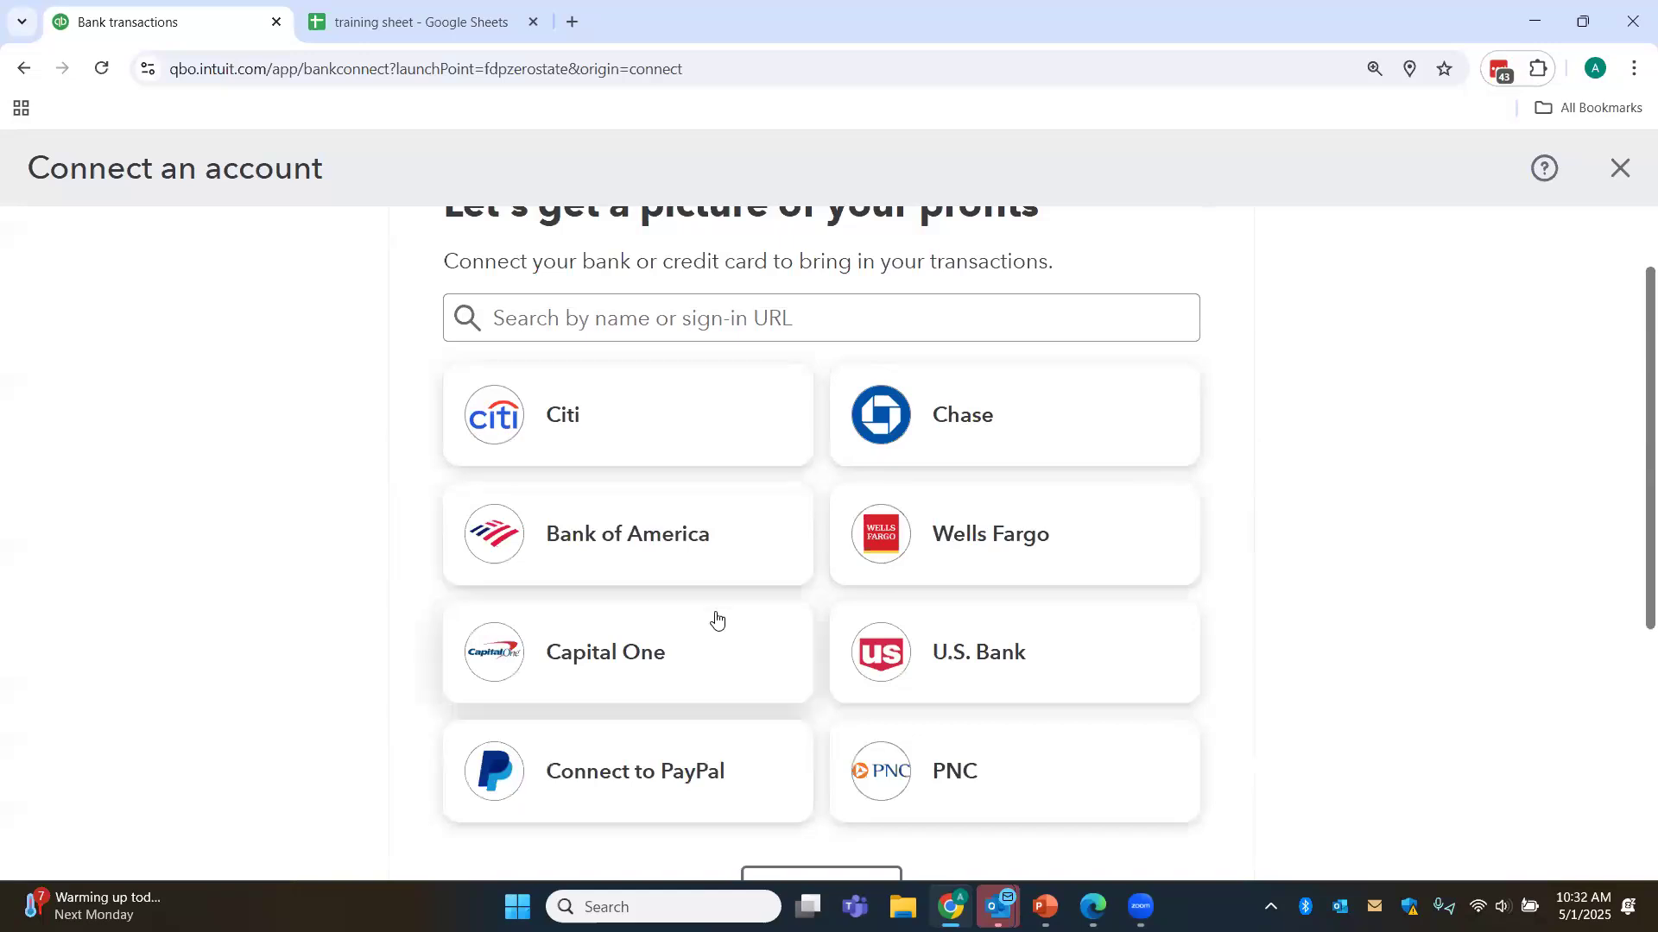
{"action": "left_click", "coordinate": [714, 322]}
{"action": "type", "text": "AMERICAN"}
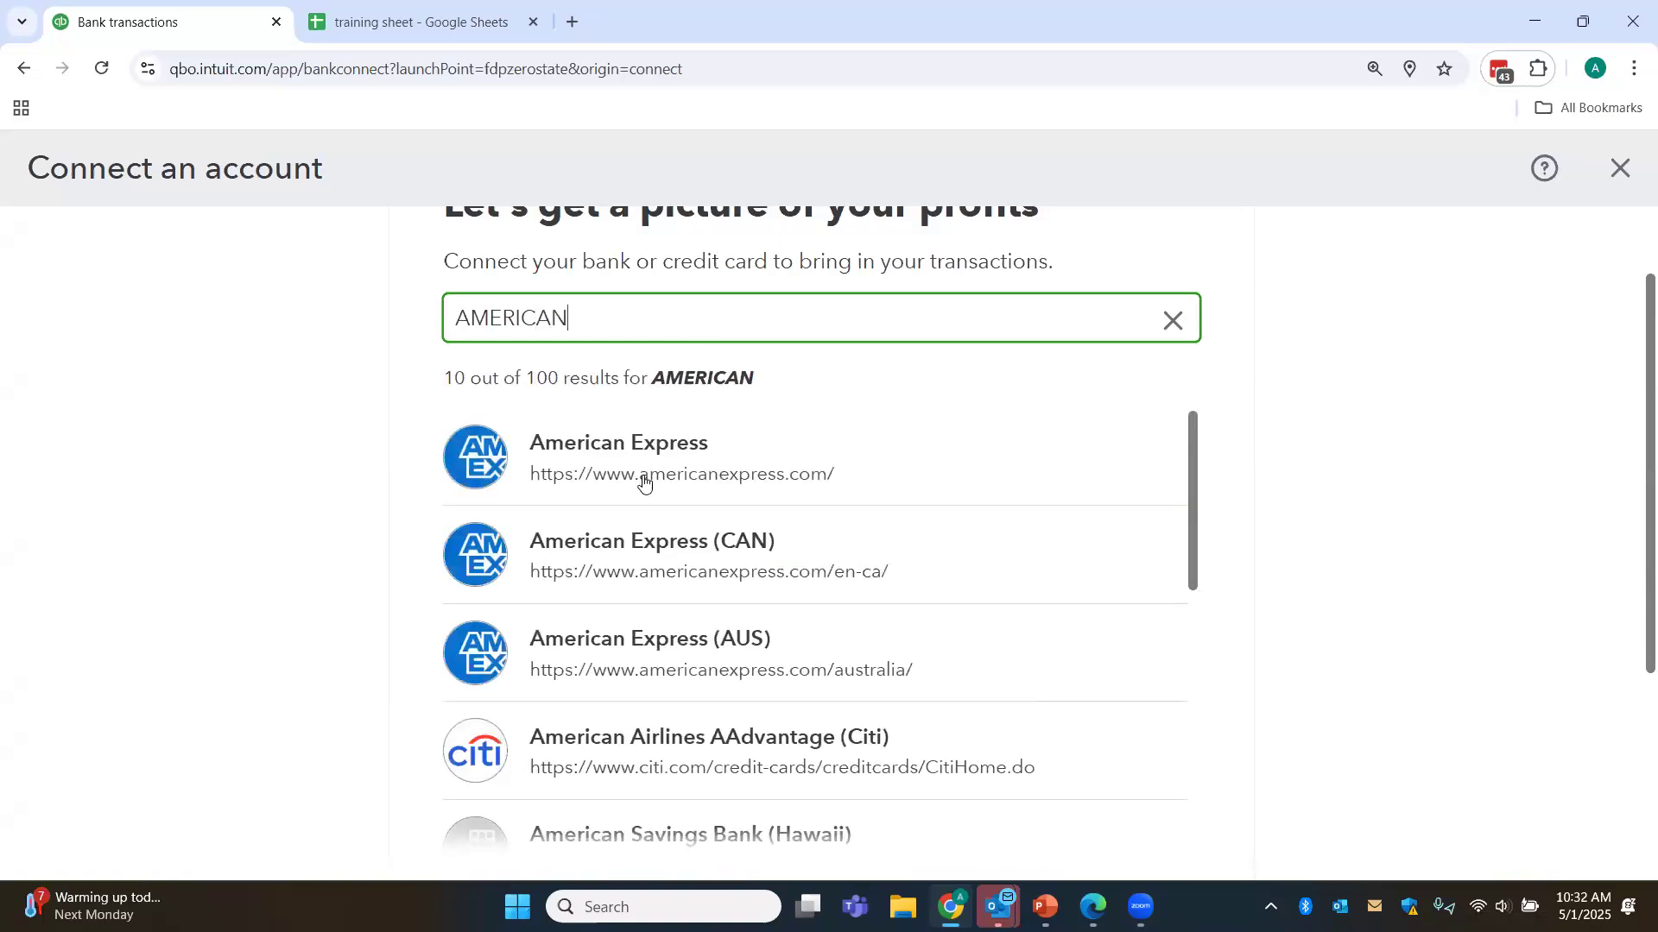
{"action": "left_click", "coordinate": [642, 479]}
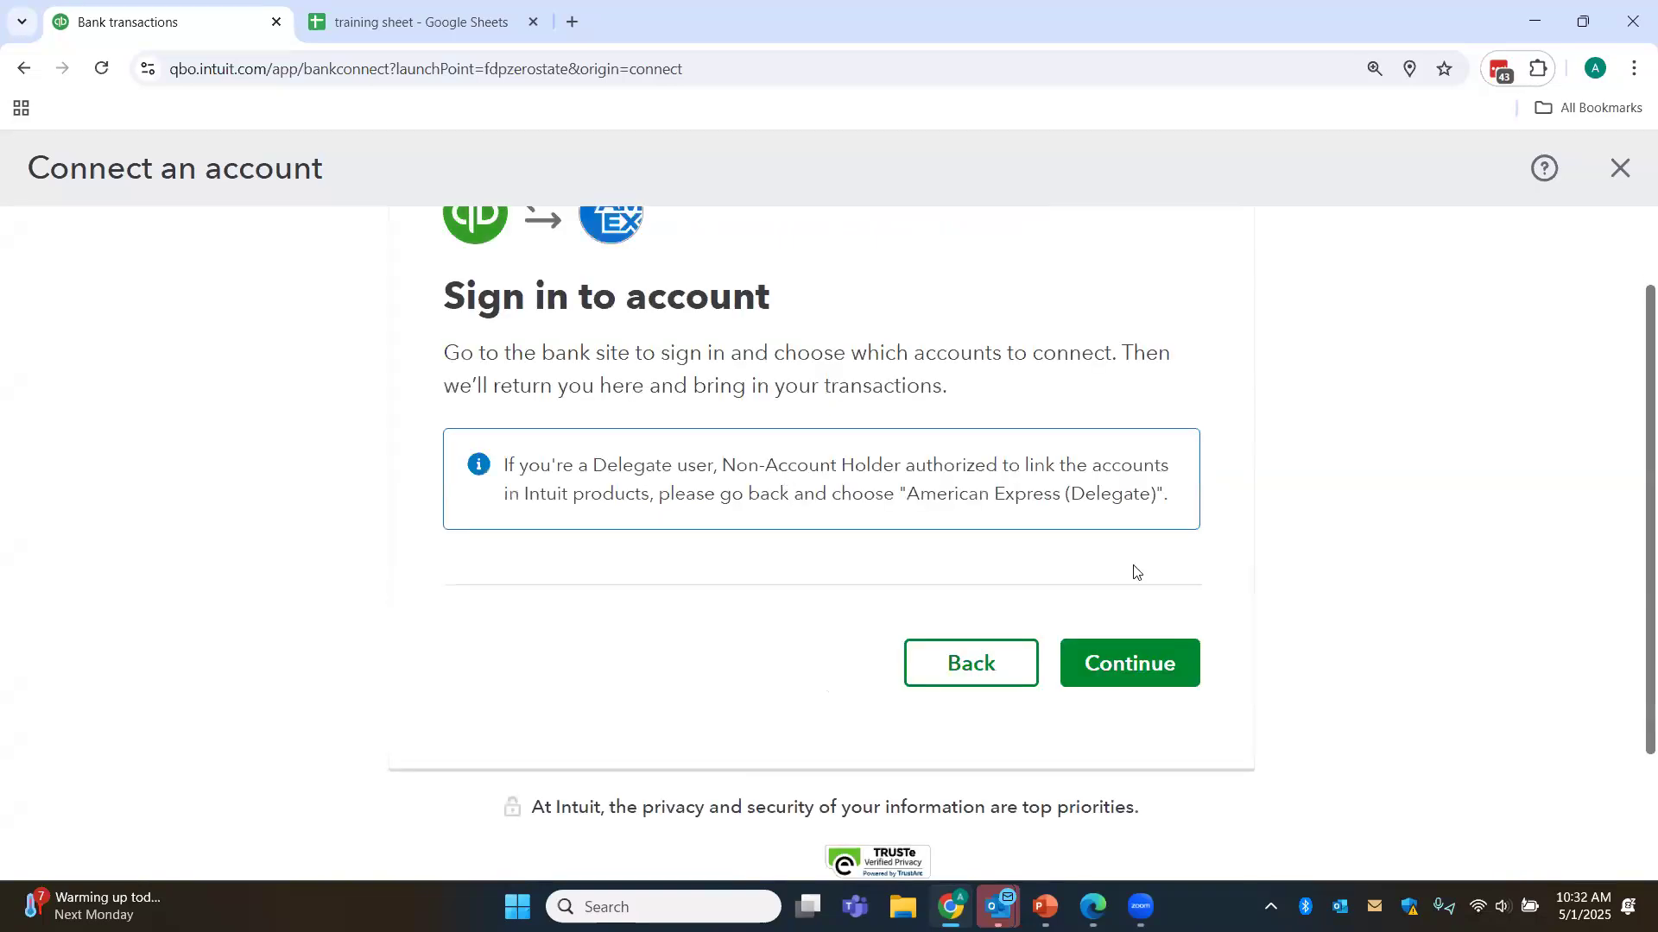
{"action": "left_click", "coordinate": [1108, 677]}
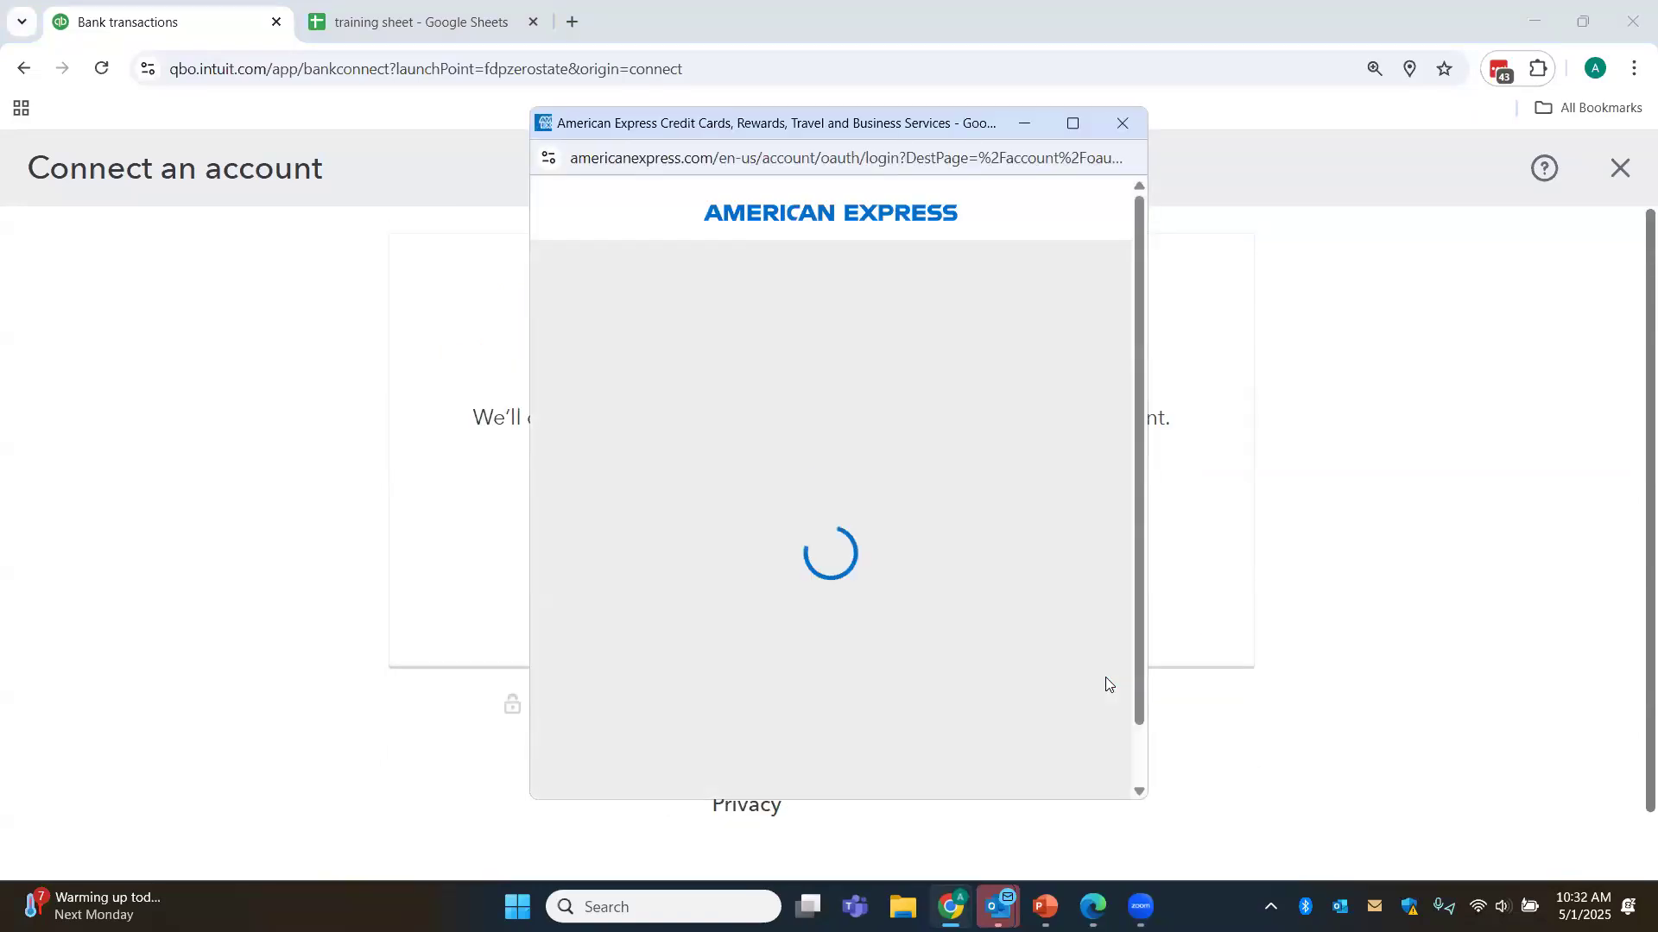
Step: Log in to American Express using the saved login from the password manager
{"action": "left_click", "coordinate": [880, 325]}
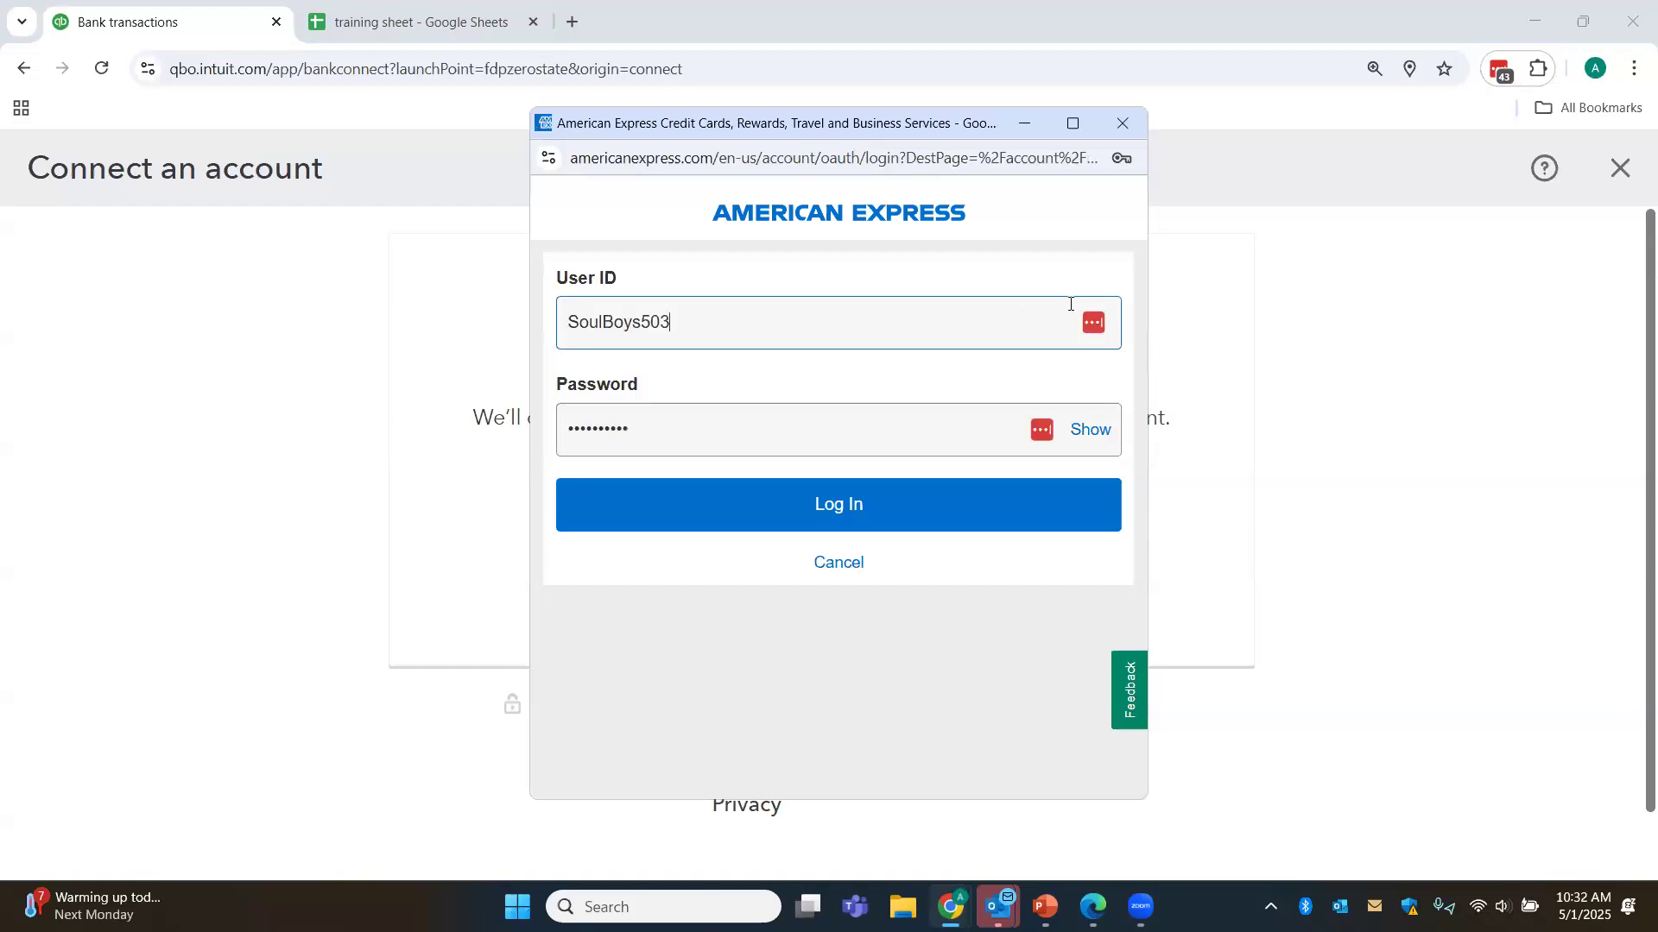
{"action": "left_click", "coordinate": [1094, 323]}
{"action": "scroll", "coordinate": [864, 418], "scroll_direction": "down", "scroll_amount": 1}
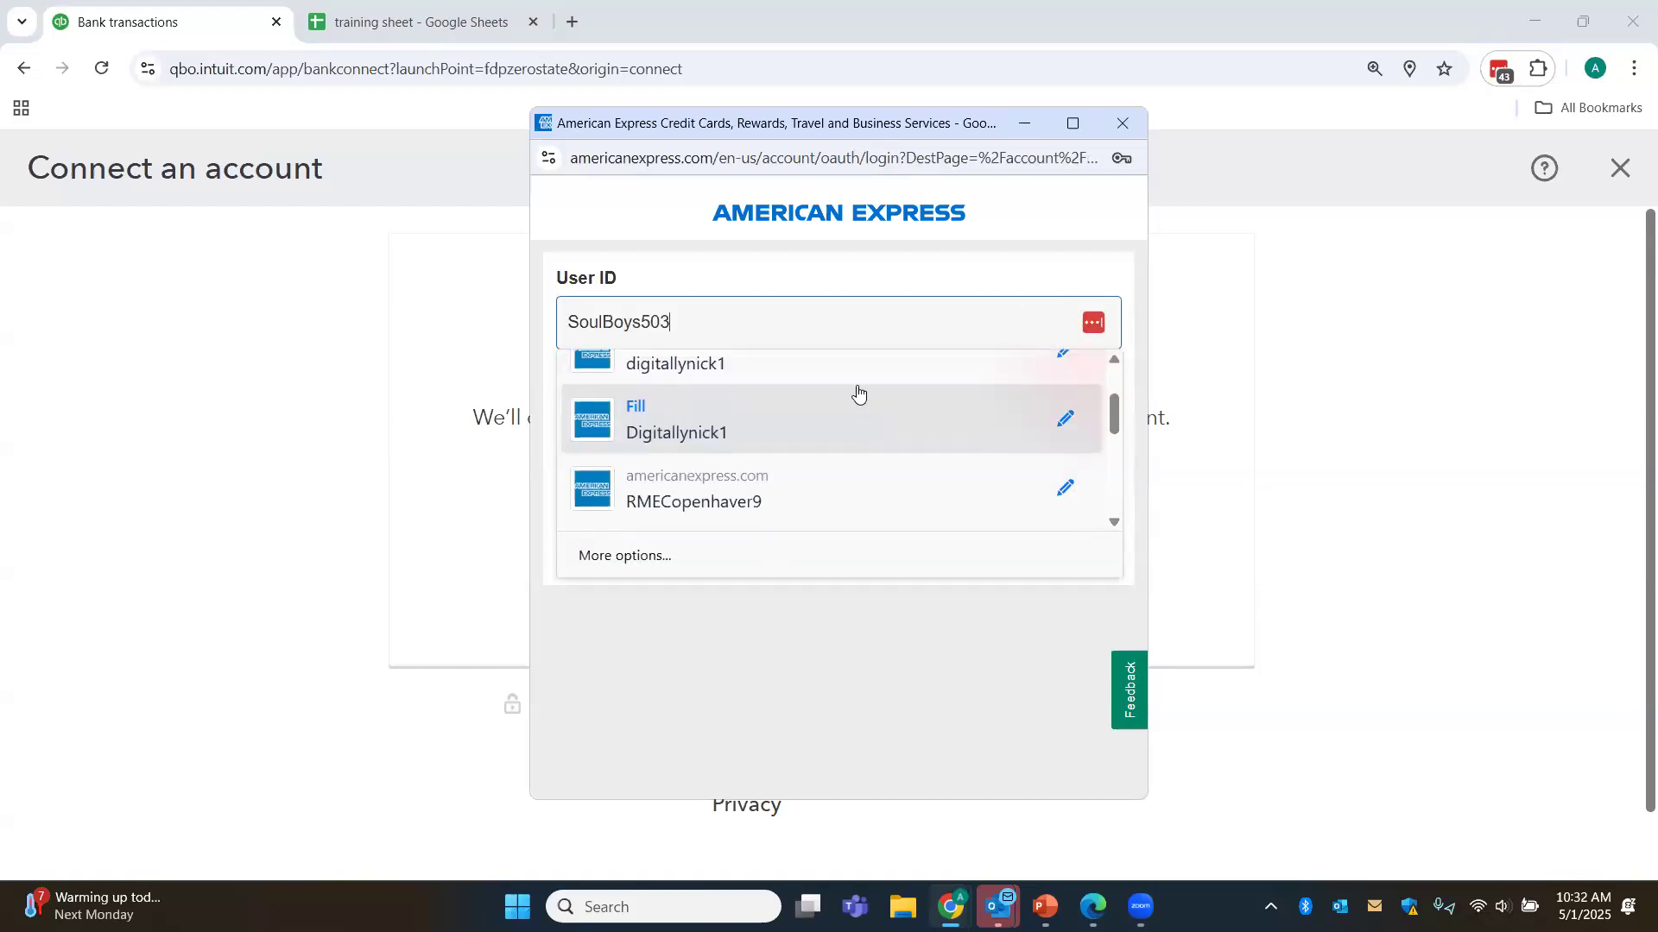
{"action": "left_click", "coordinate": [857, 382]}
{"action": "left_click", "coordinate": [794, 510]}
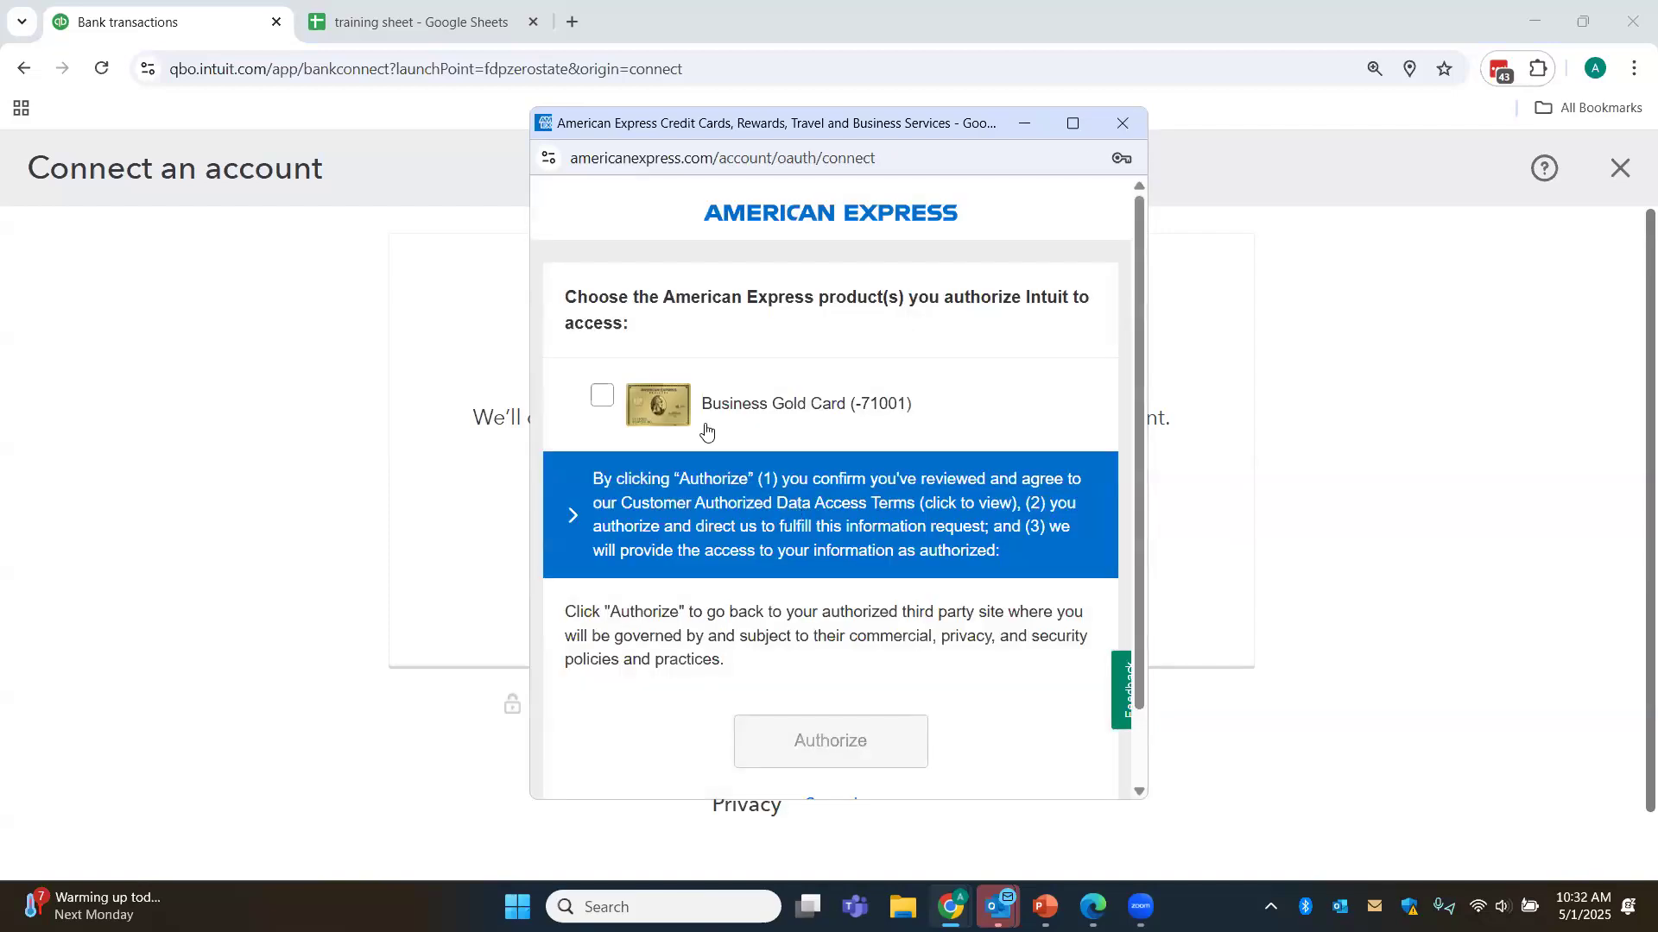
Step: Select the Business Gold Card and authorize Intuit to access it
{"action": "left_click", "coordinate": [602, 395]}
{"action": "scroll", "coordinate": [752, 660], "scroll_direction": "down", "scroll_amount": 1}
{"action": "scroll", "coordinate": [751, 661], "scroll_direction": "down", "scroll_amount": 1}
{"action": "left_click", "coordinate": [791, 652]}
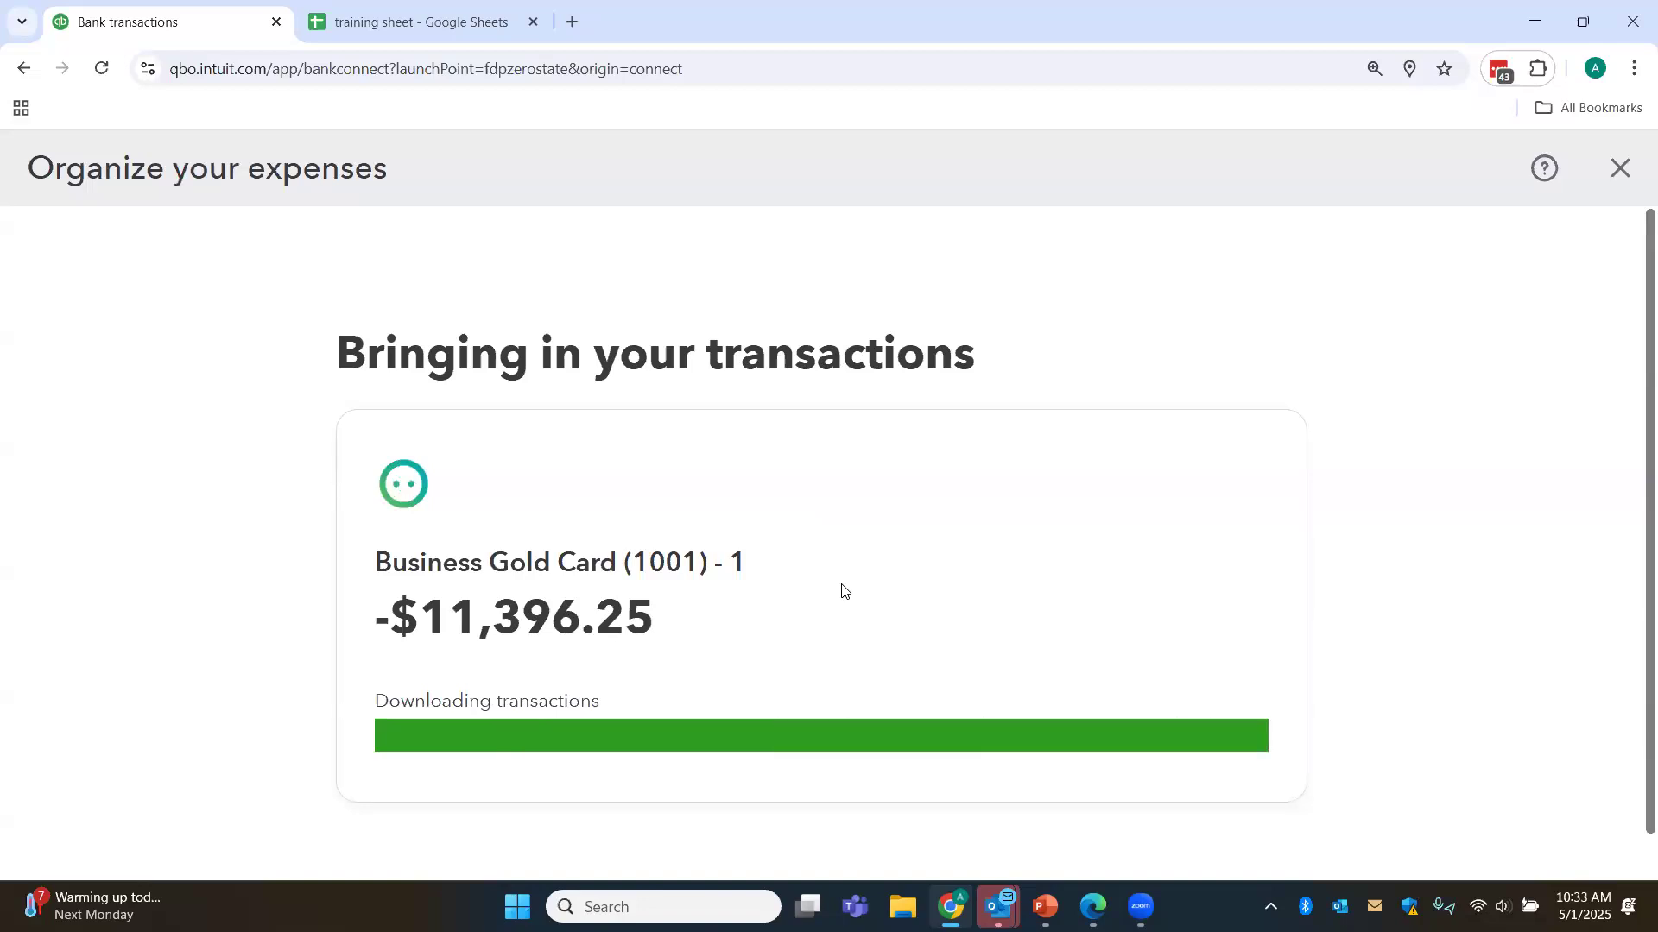
Step: Dismiss the loading window after the download and return to Bank transactions with Done
{"action": "scroll", "coordinate": [842, 592], "scroll_direction": "down", "scroll_amount": 1}
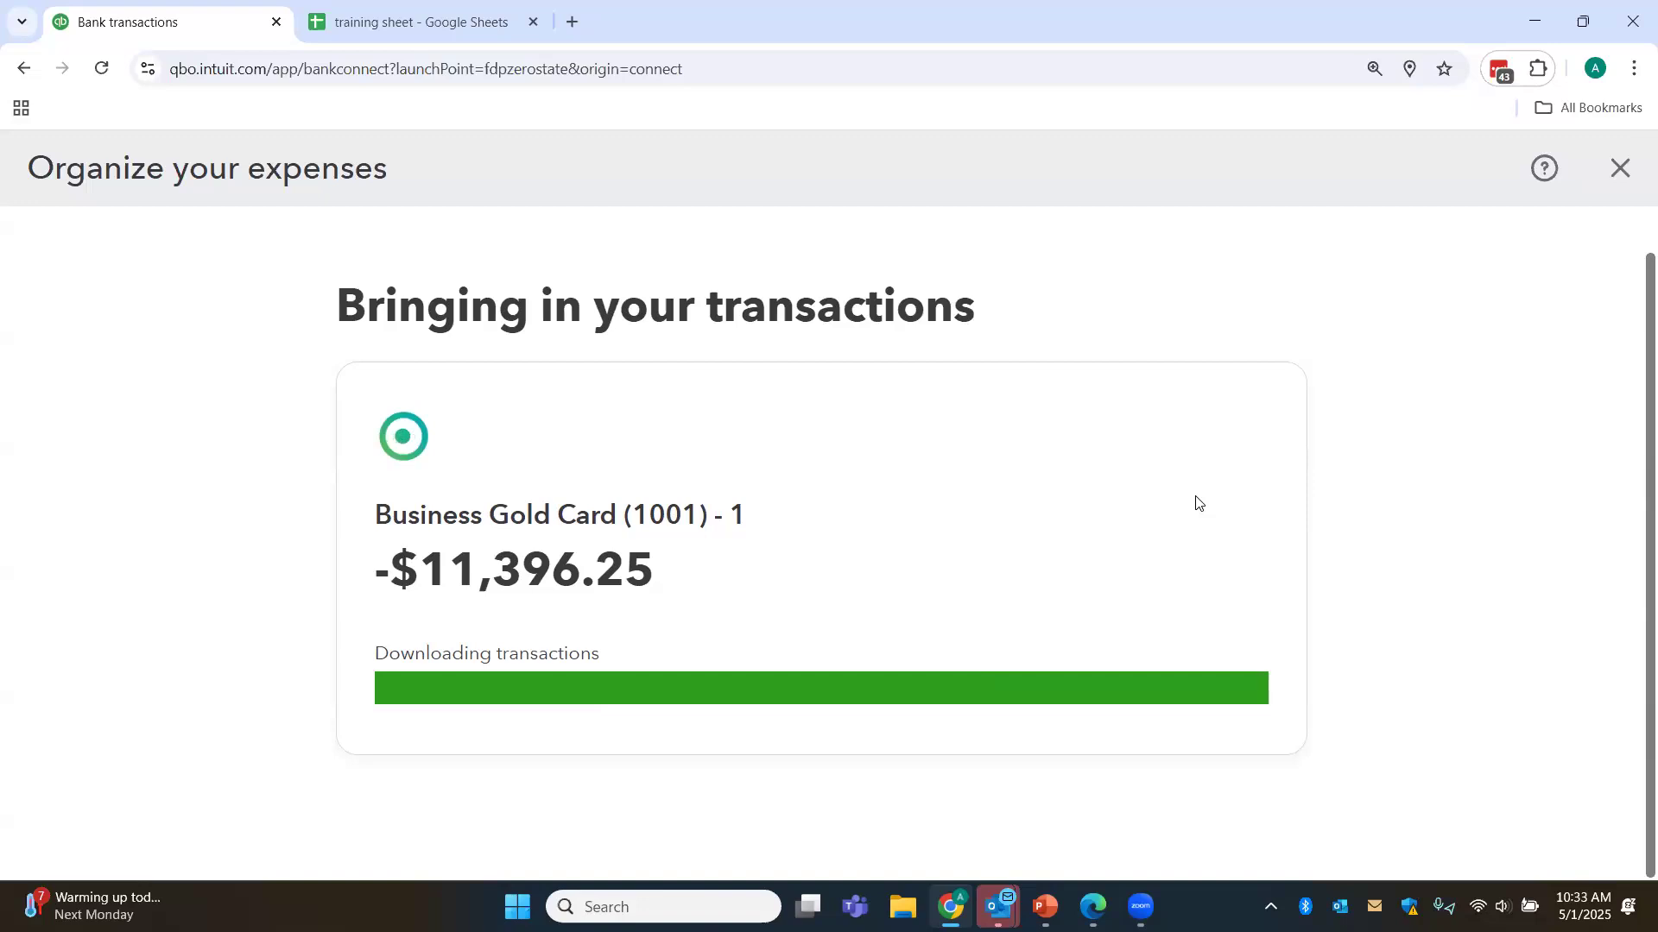
{"action": "scroll", "coordinate": [1194, 503], "scroll_direction": "up", "scroll_amount": 1}
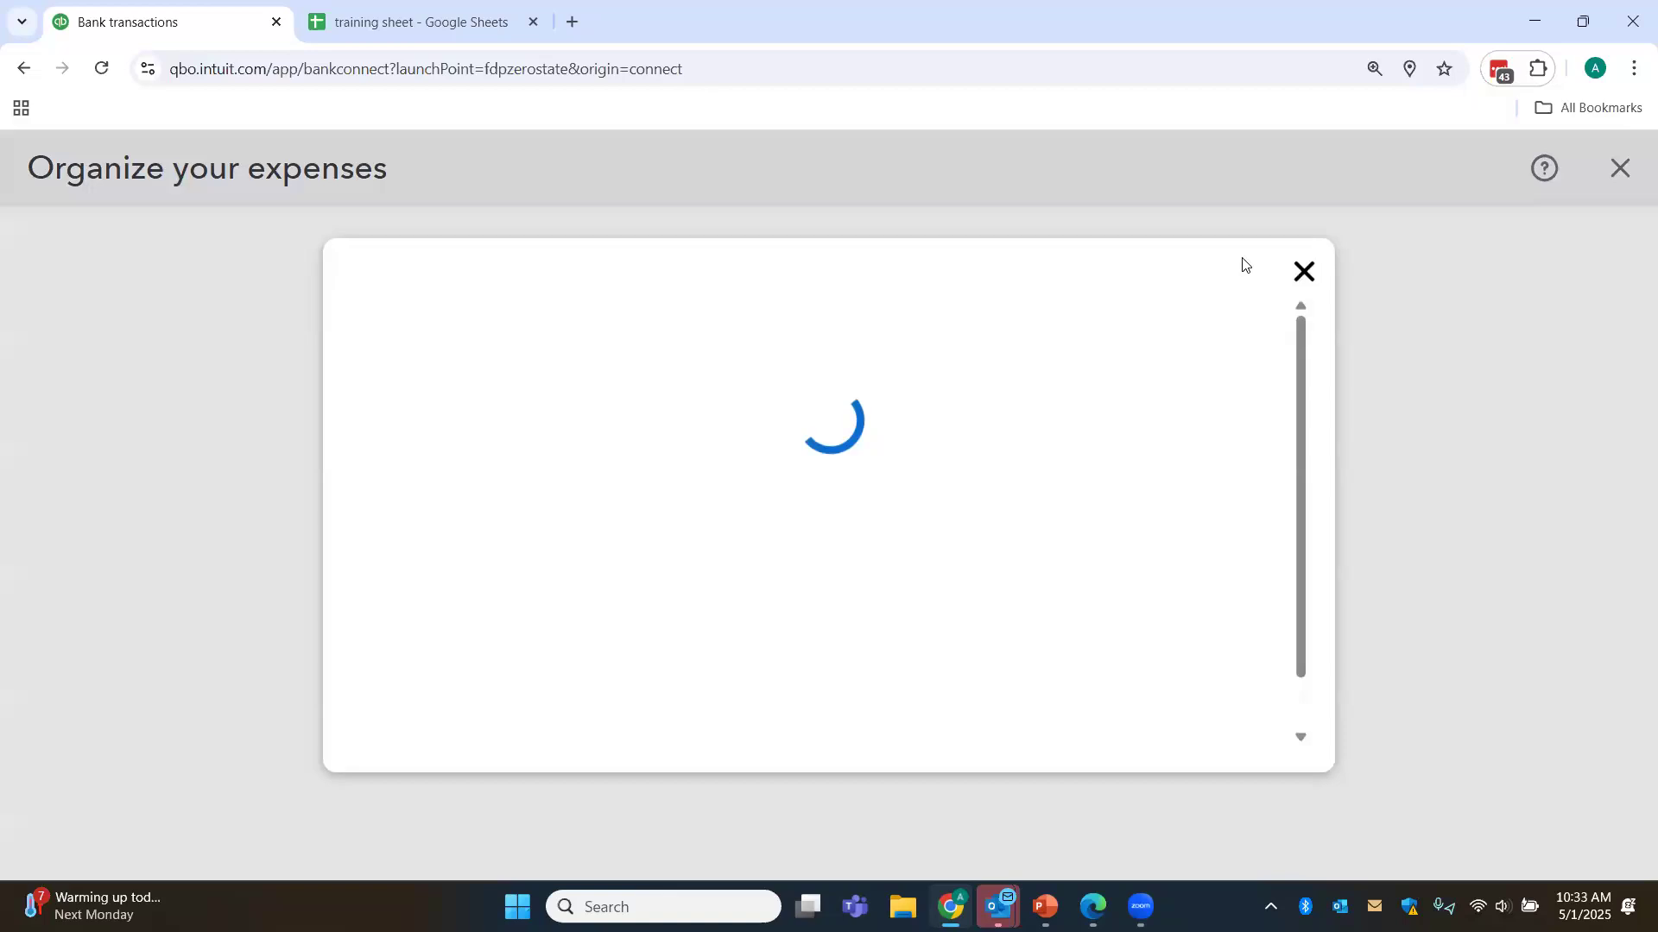
{"action": "left_click", "coordinate": [1300, 271]}
{"action": "left_click", "coordinate": [851, 495]}
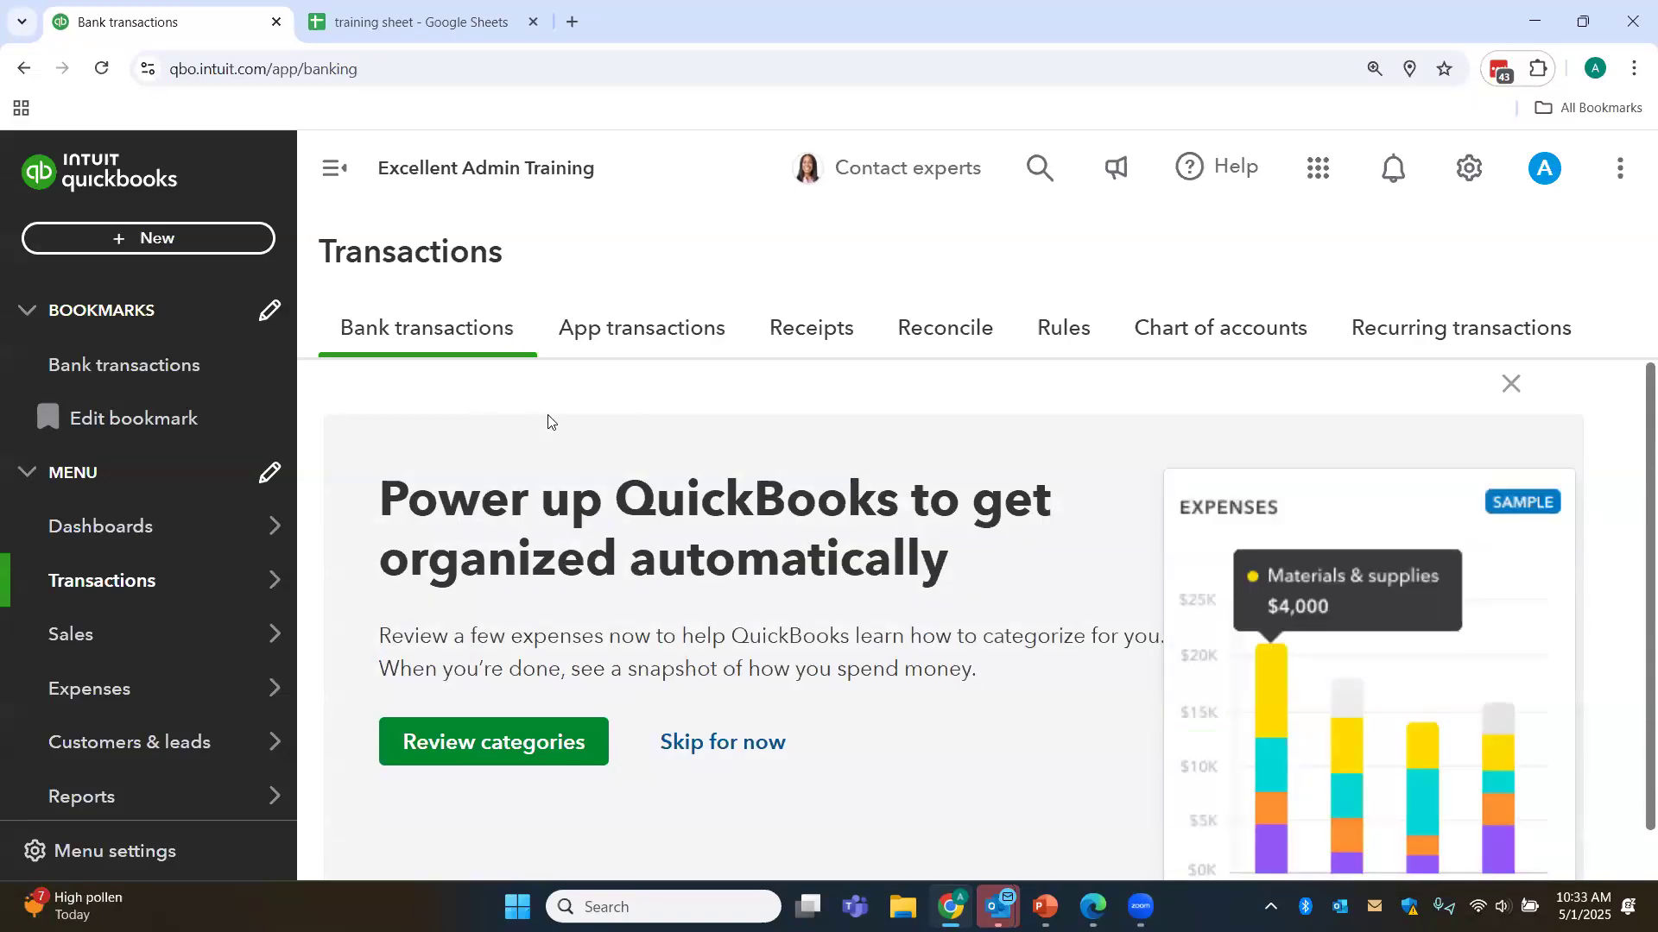
Step: Skip the category review prompt, switch to the American Express card, and close the categorize banner
{"action": "left_click", "coordinate": [750, 744]}
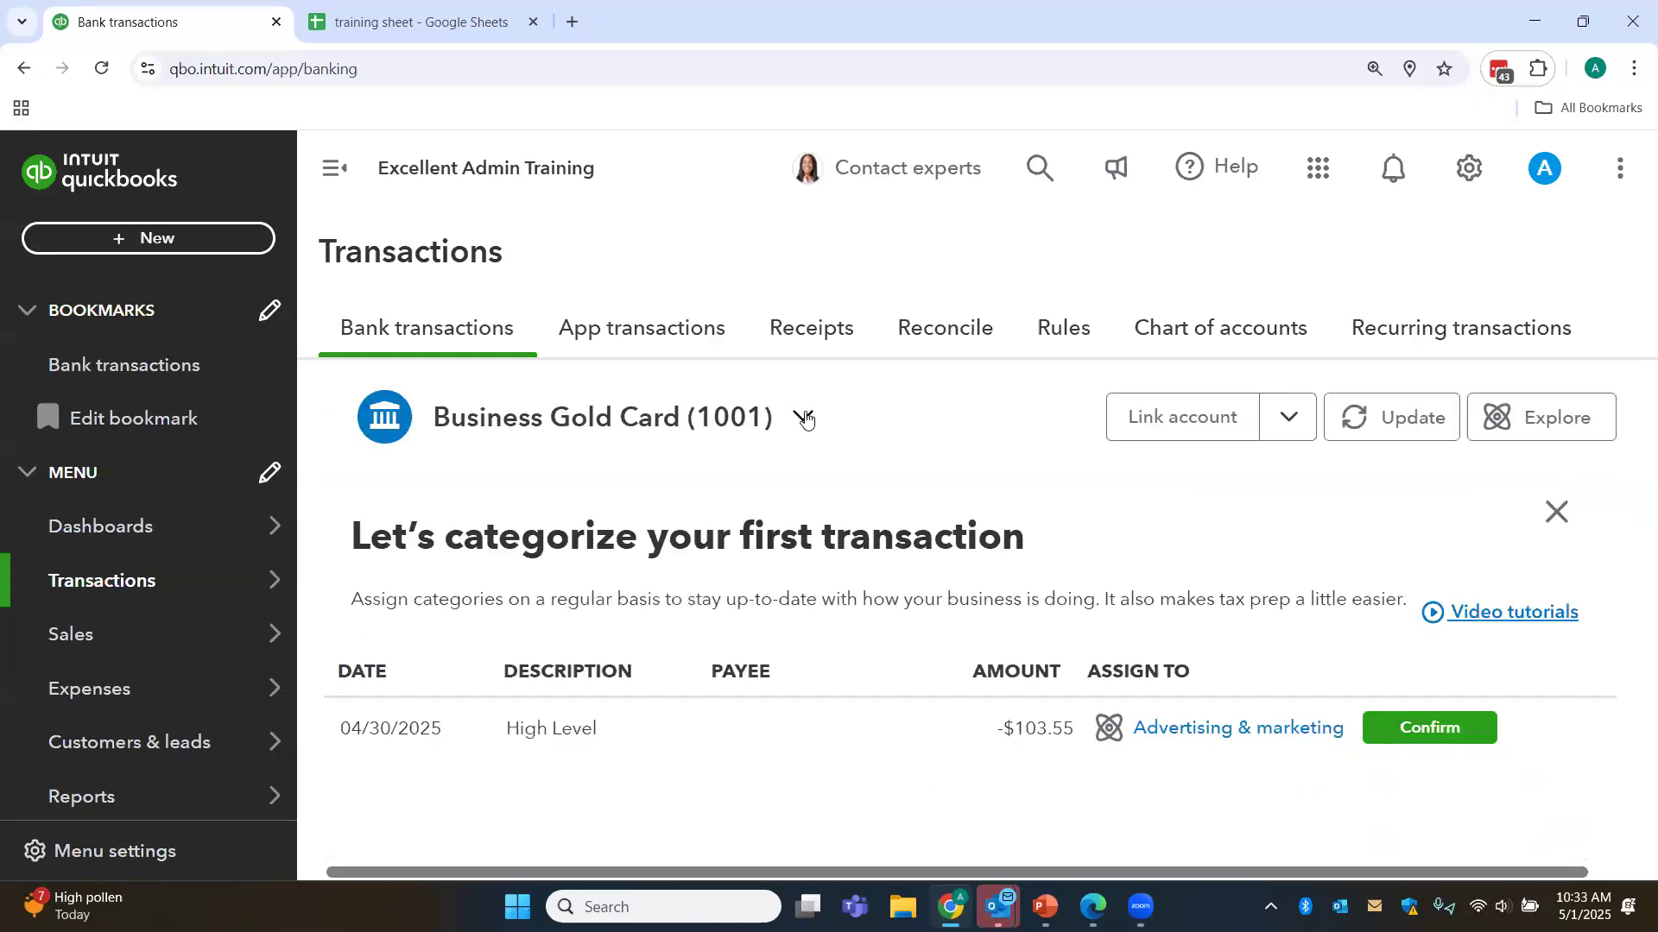
{"action": "left_click", "coordinate": [803, 416]}
{"action": "left_click", "coordinate": [544, 553]}
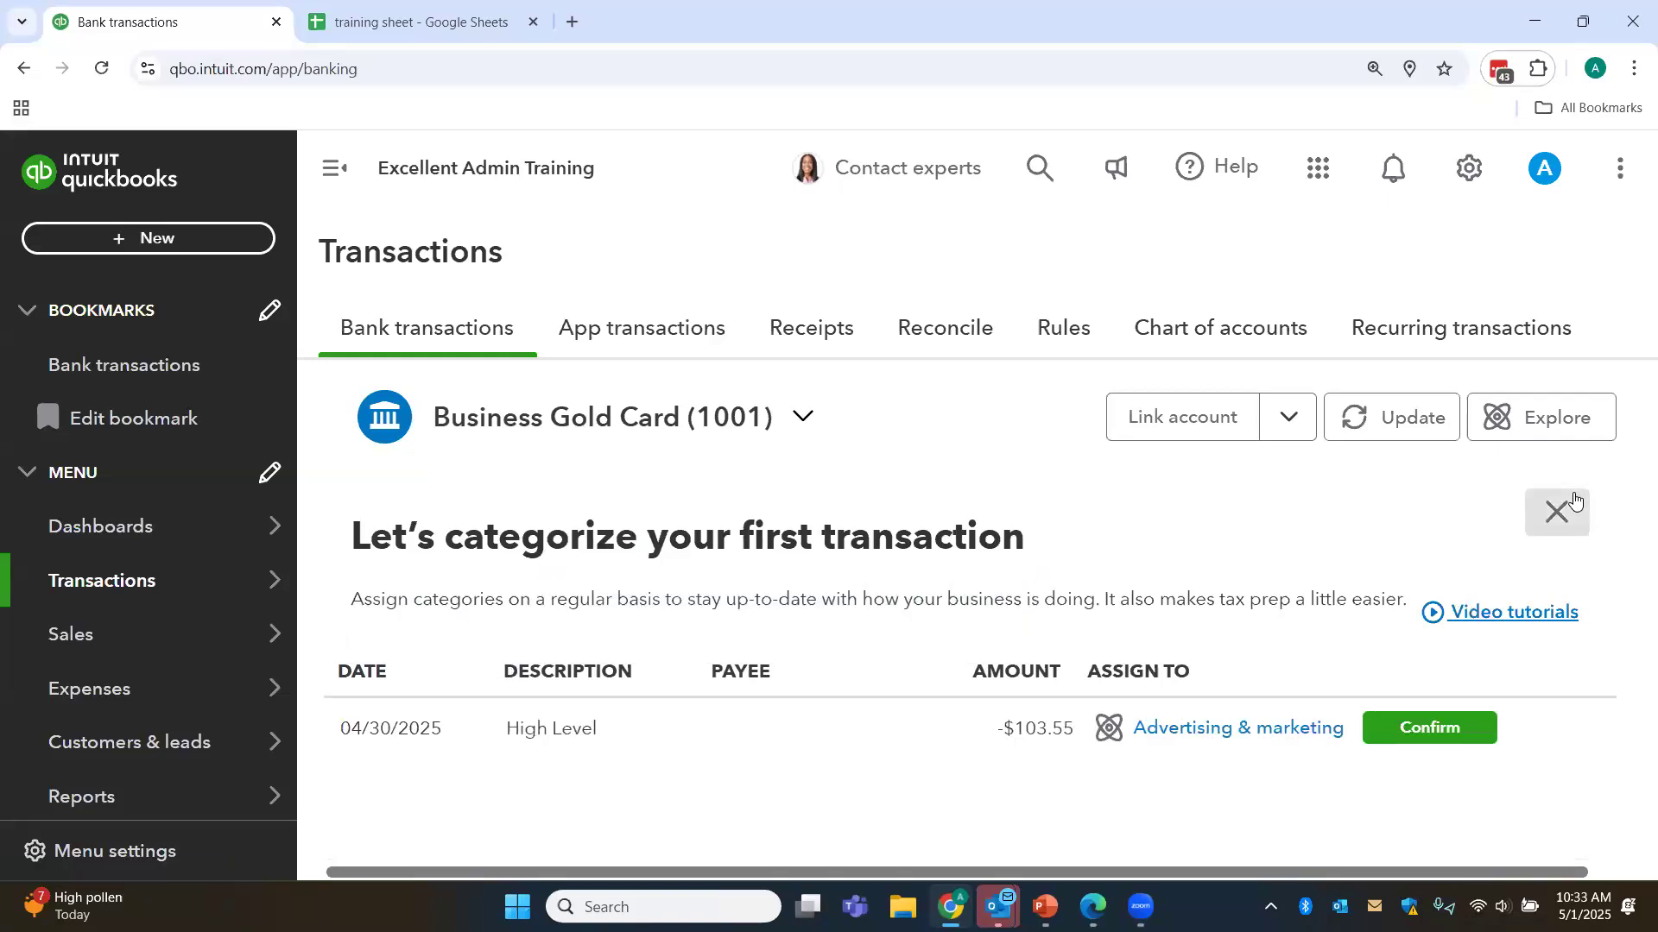
{"action": "left_click", "coordinate": [1552, 513]}
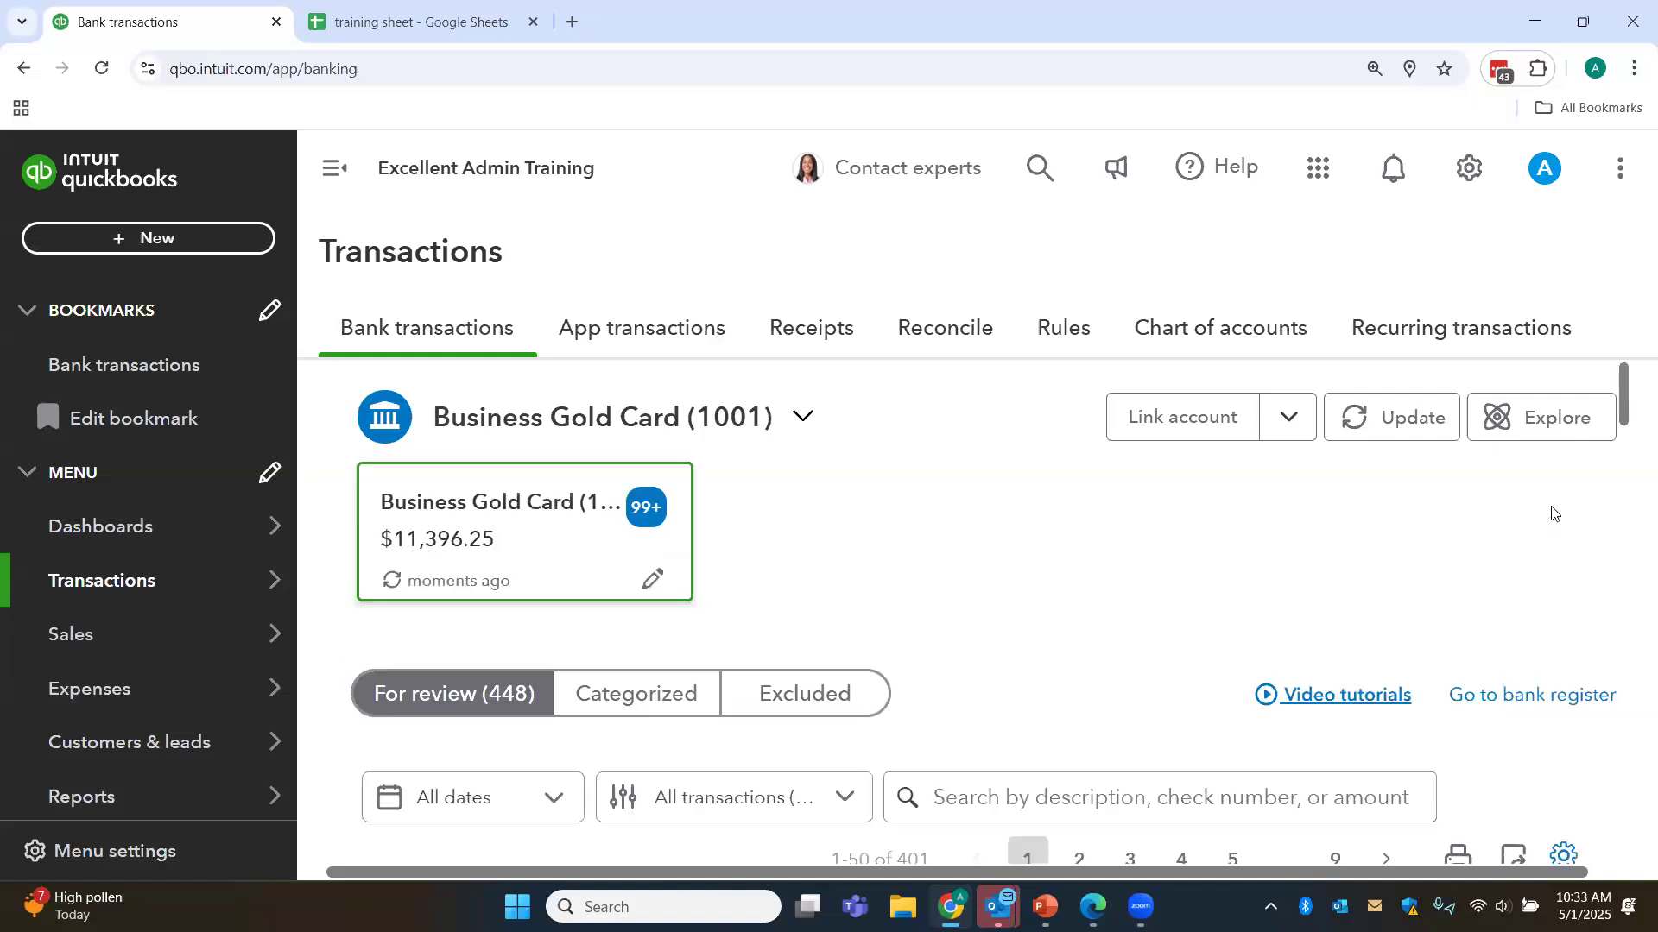
Step: Sort the Business Gold Card's 448 transactions by date, oldest first
{"action": "scroll", "coordinate": [717, 517], "scroll_direction": "down", "scroll_amount": 5}
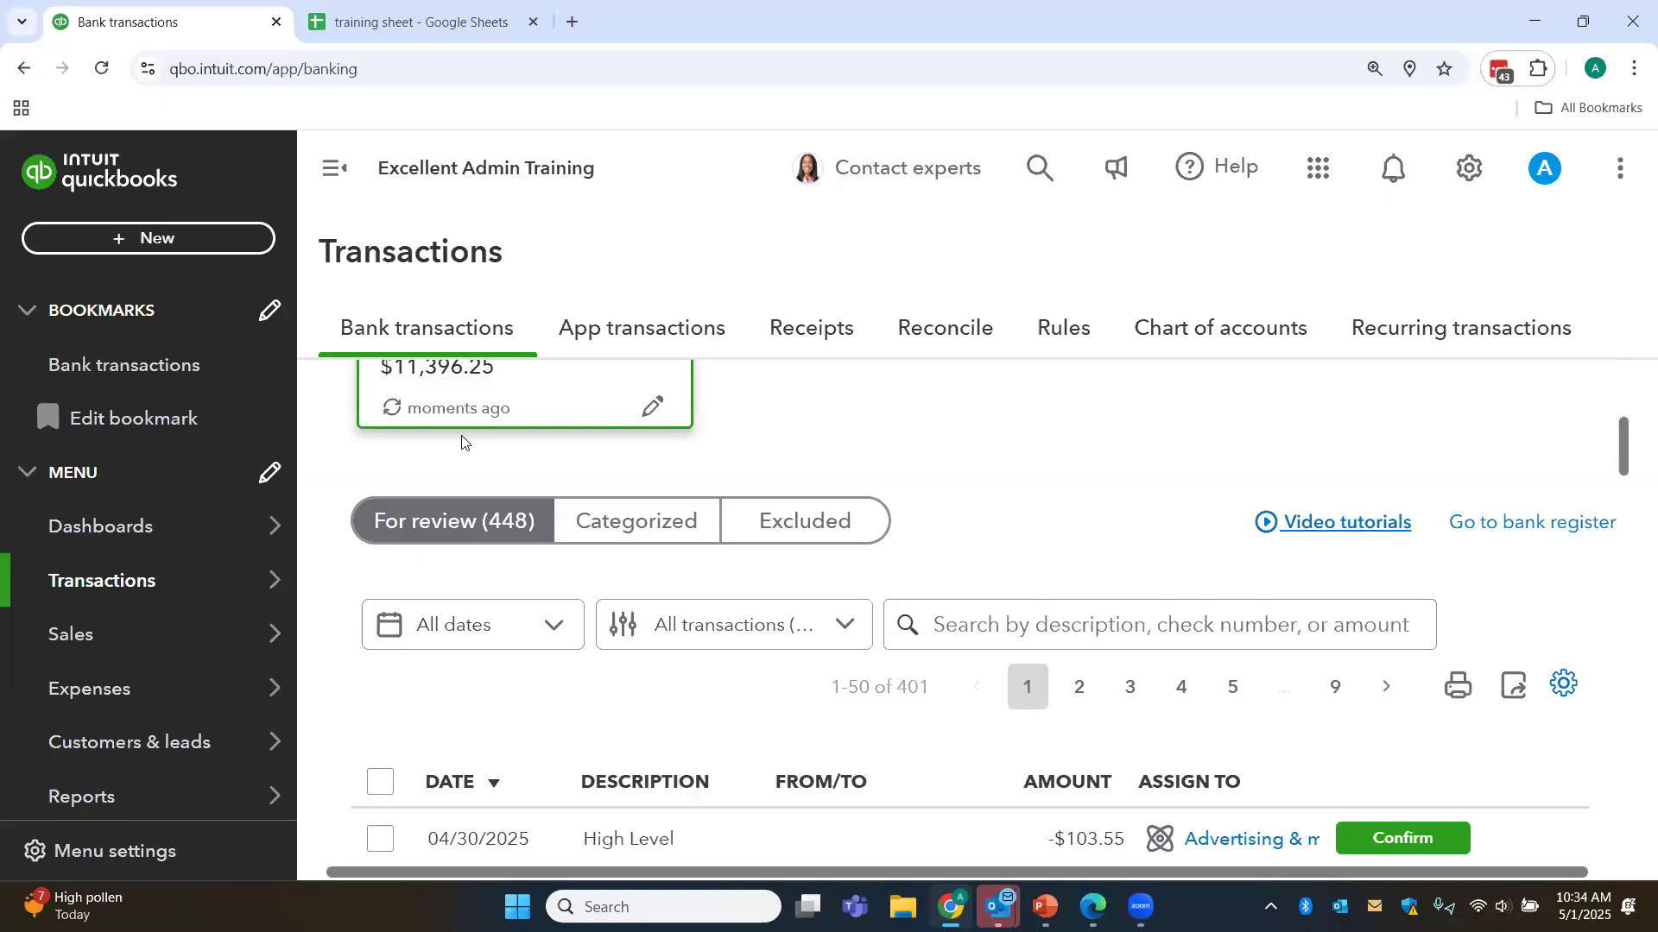
{"action": "scroll", "coordinate": [462, 443], "scroll_direction": "up", "scroll_amount": 3}
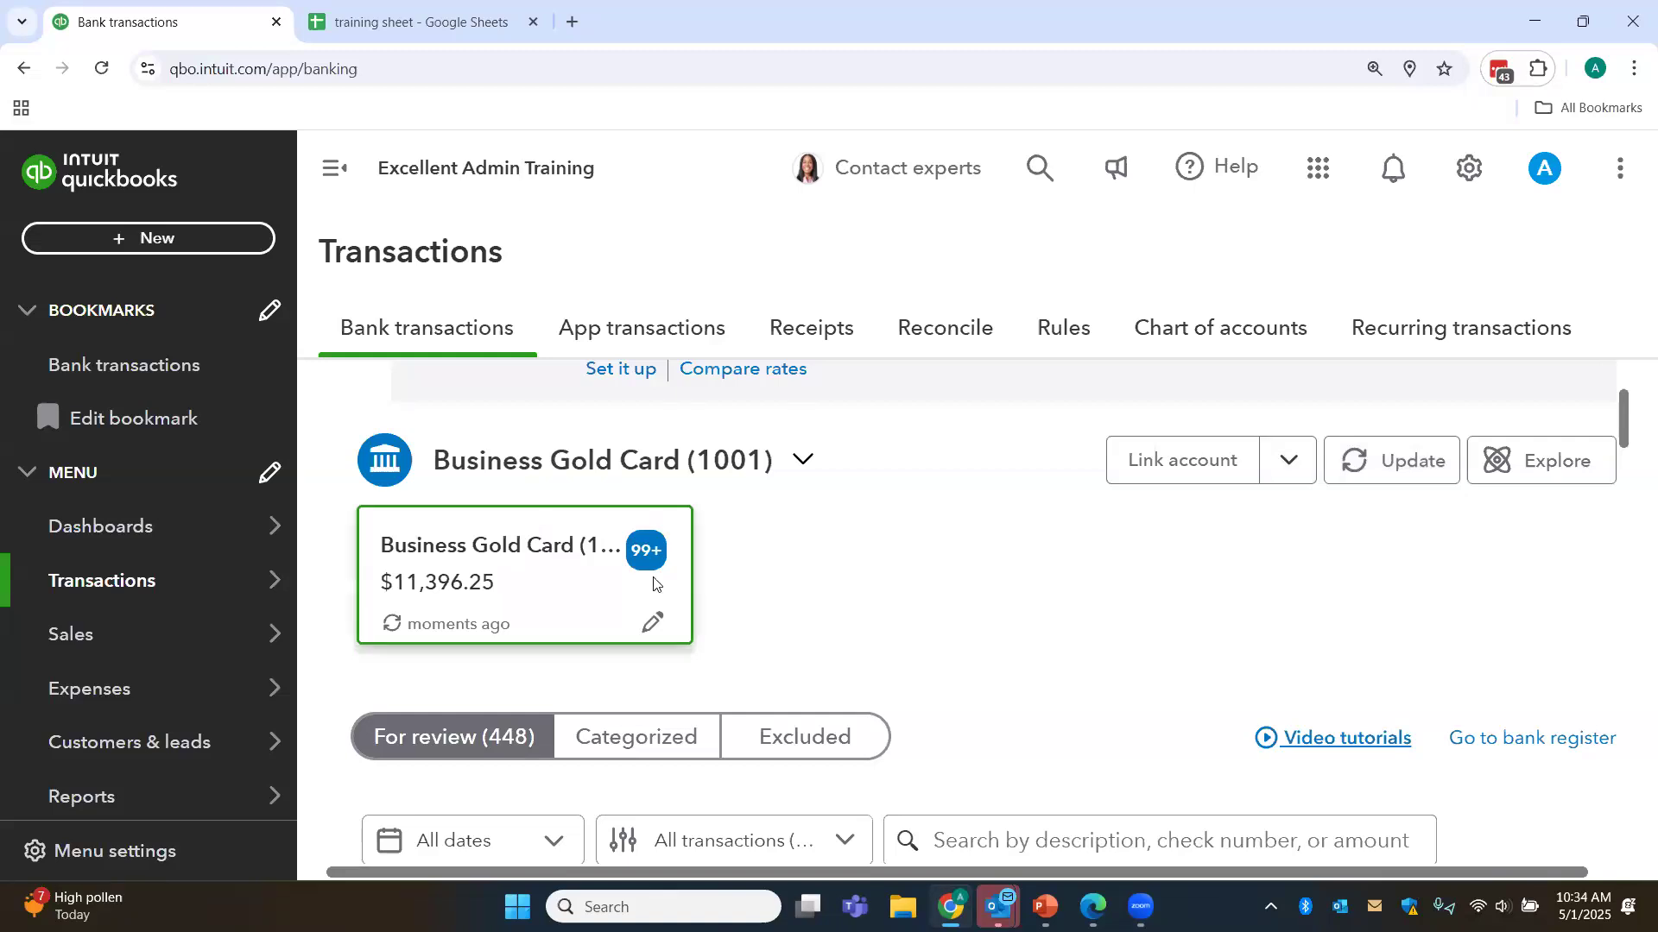
{"action": "scroll", "coordinate": [604, 622], "scroll_direction": "down", "scroll_amount": 5}
{"action": "scroll", "coordinate": [479, 569], "scroll_direction": "down", "scroll_amount": 3}
{"action": "scroll", "coordinate": [471, 575], "scroll_direction": "up", "scroll_amount": 3}
{"action": "left_click", "coordinate": [463, 577]}
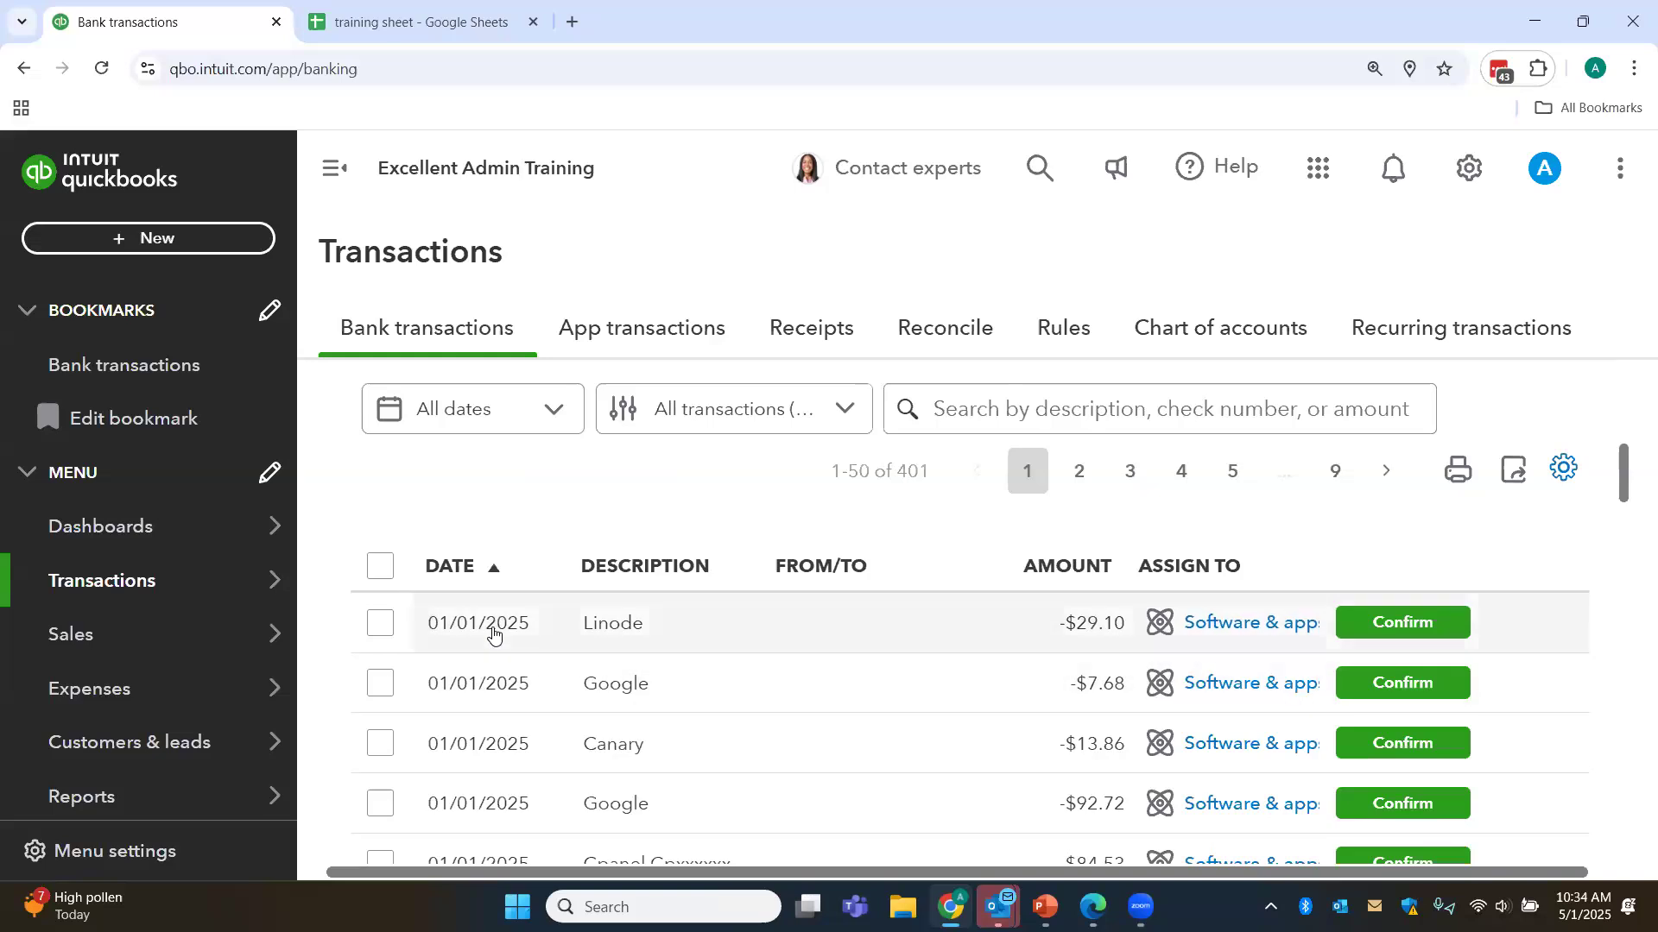
{"action": "scroll", "coordinate": [493, 634], "scroll_direction": "down", "scroll_amount": 15}
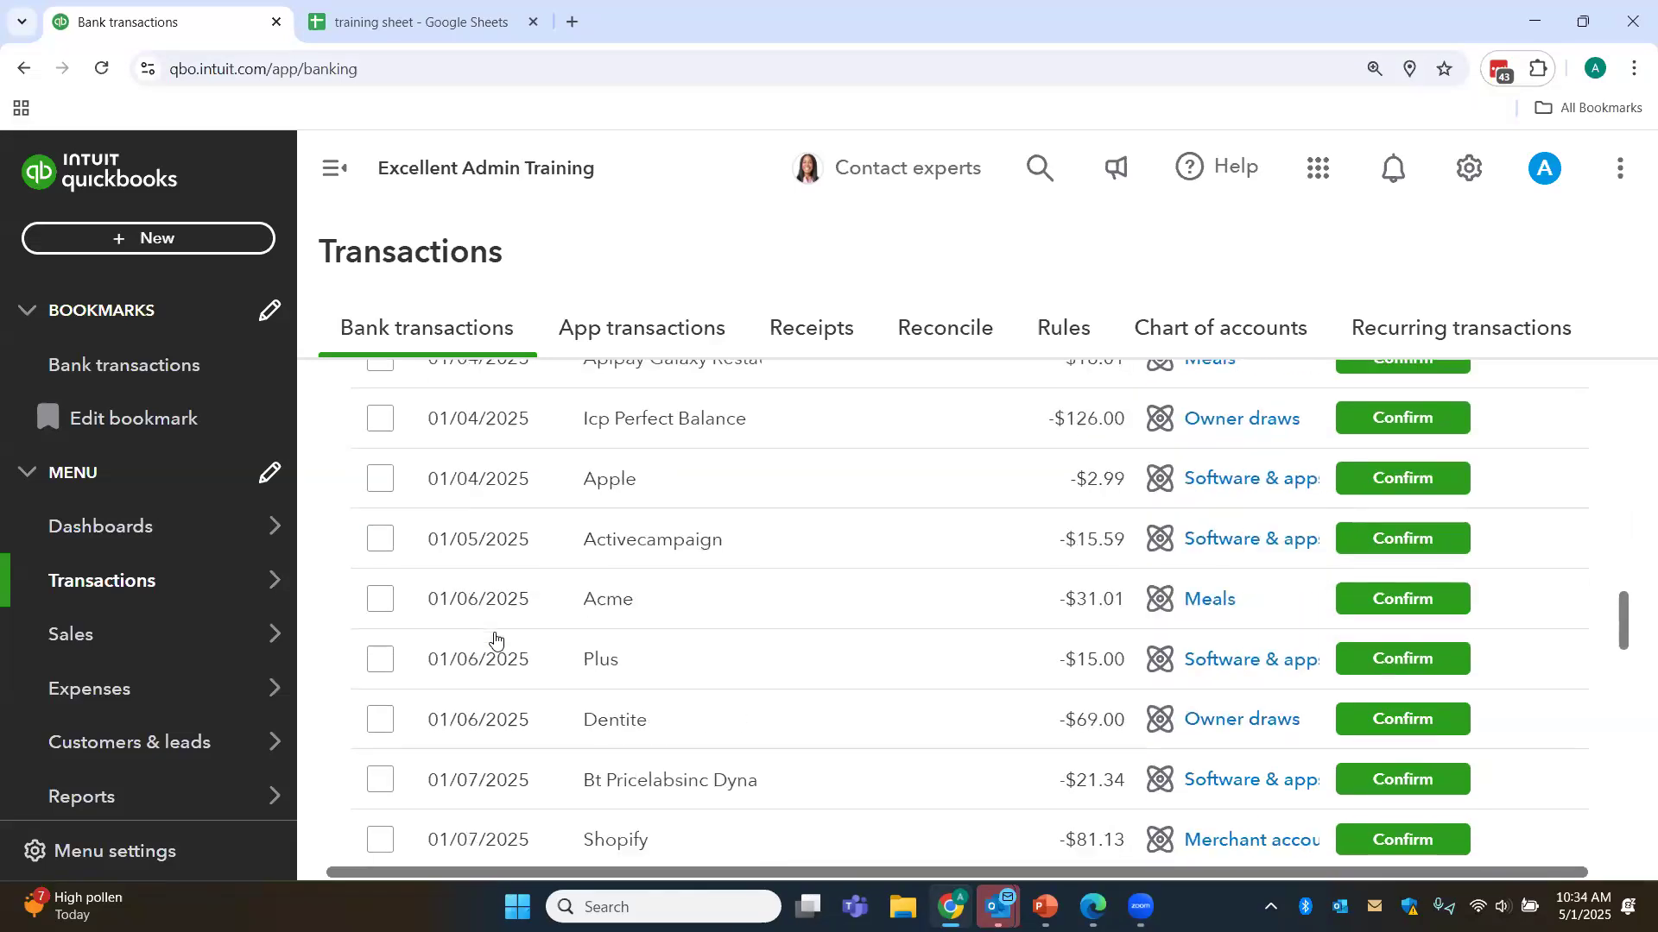
{"action": "scroll", "coordinate": [493, 645], "scroll_direction": "up", "scroll_amount": 15}
{"action": "scroll", "coordinate": [480, 670], "scroll_direction": "down", "scroll_amount": 3}
{"action": "scroll", "coordinate": [481, 675], "scroll_direction": "down", "scroll_amount": 3}
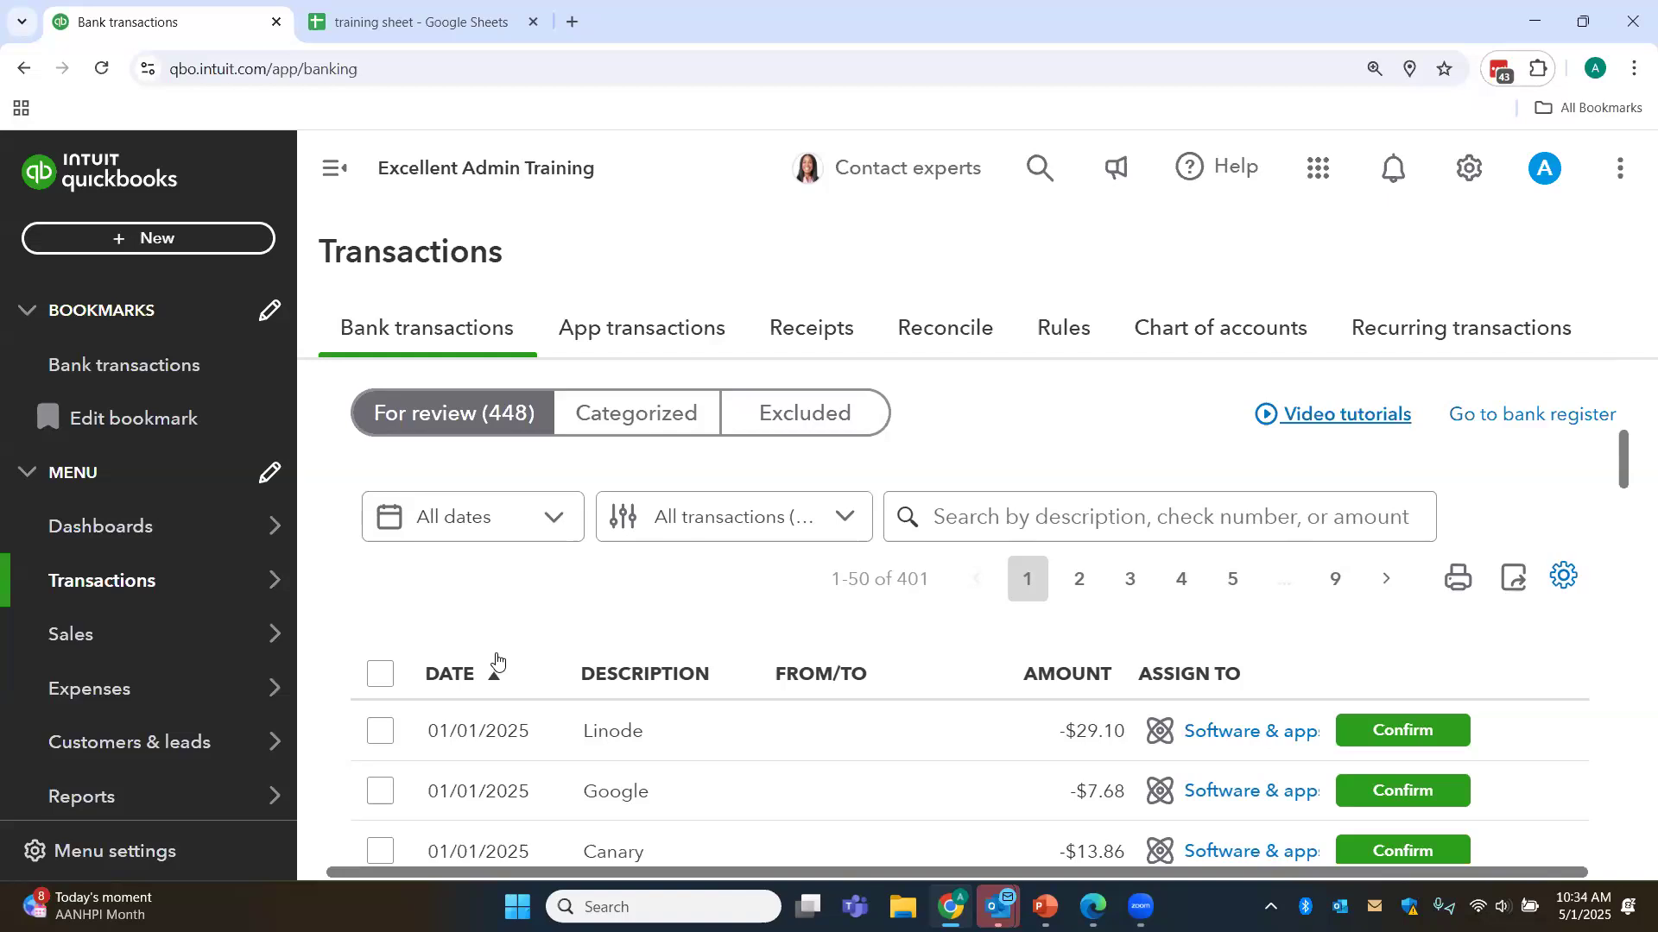
{"action": "scroll", "coordinate": [773, 610], "scroll_direction": "up", "scroll_amount": 3}
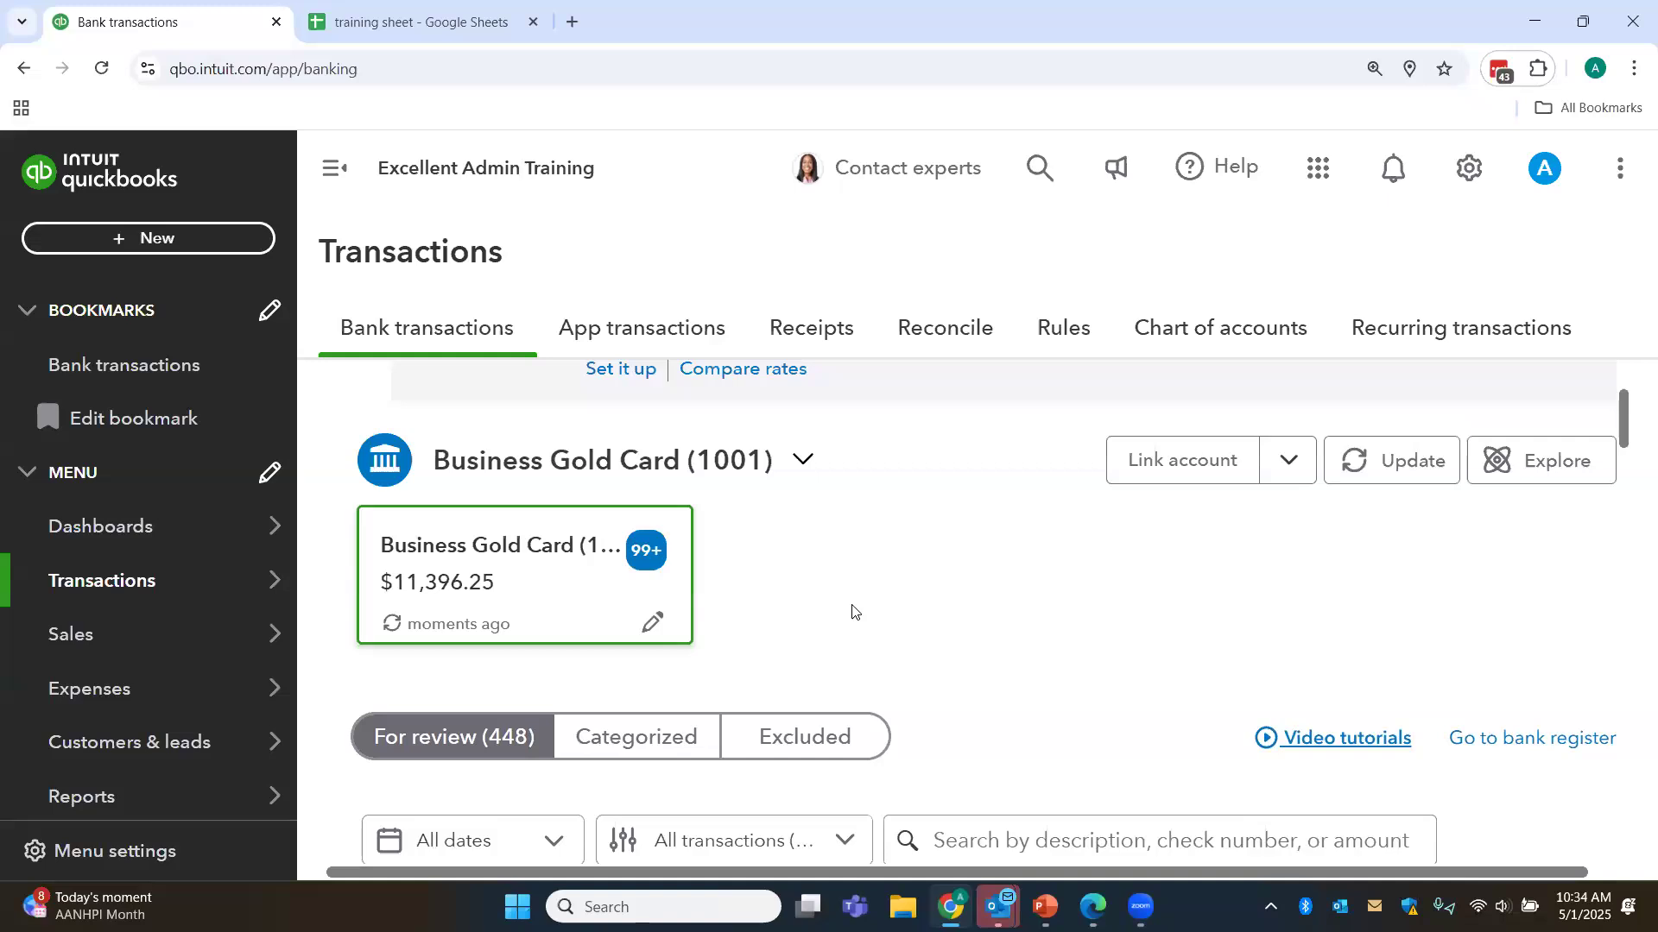
Step: In the card's Edit account info, replace the account name with 'Amex- 1001' and save
{"action": "left_click", "coordinate": [651, 624]}
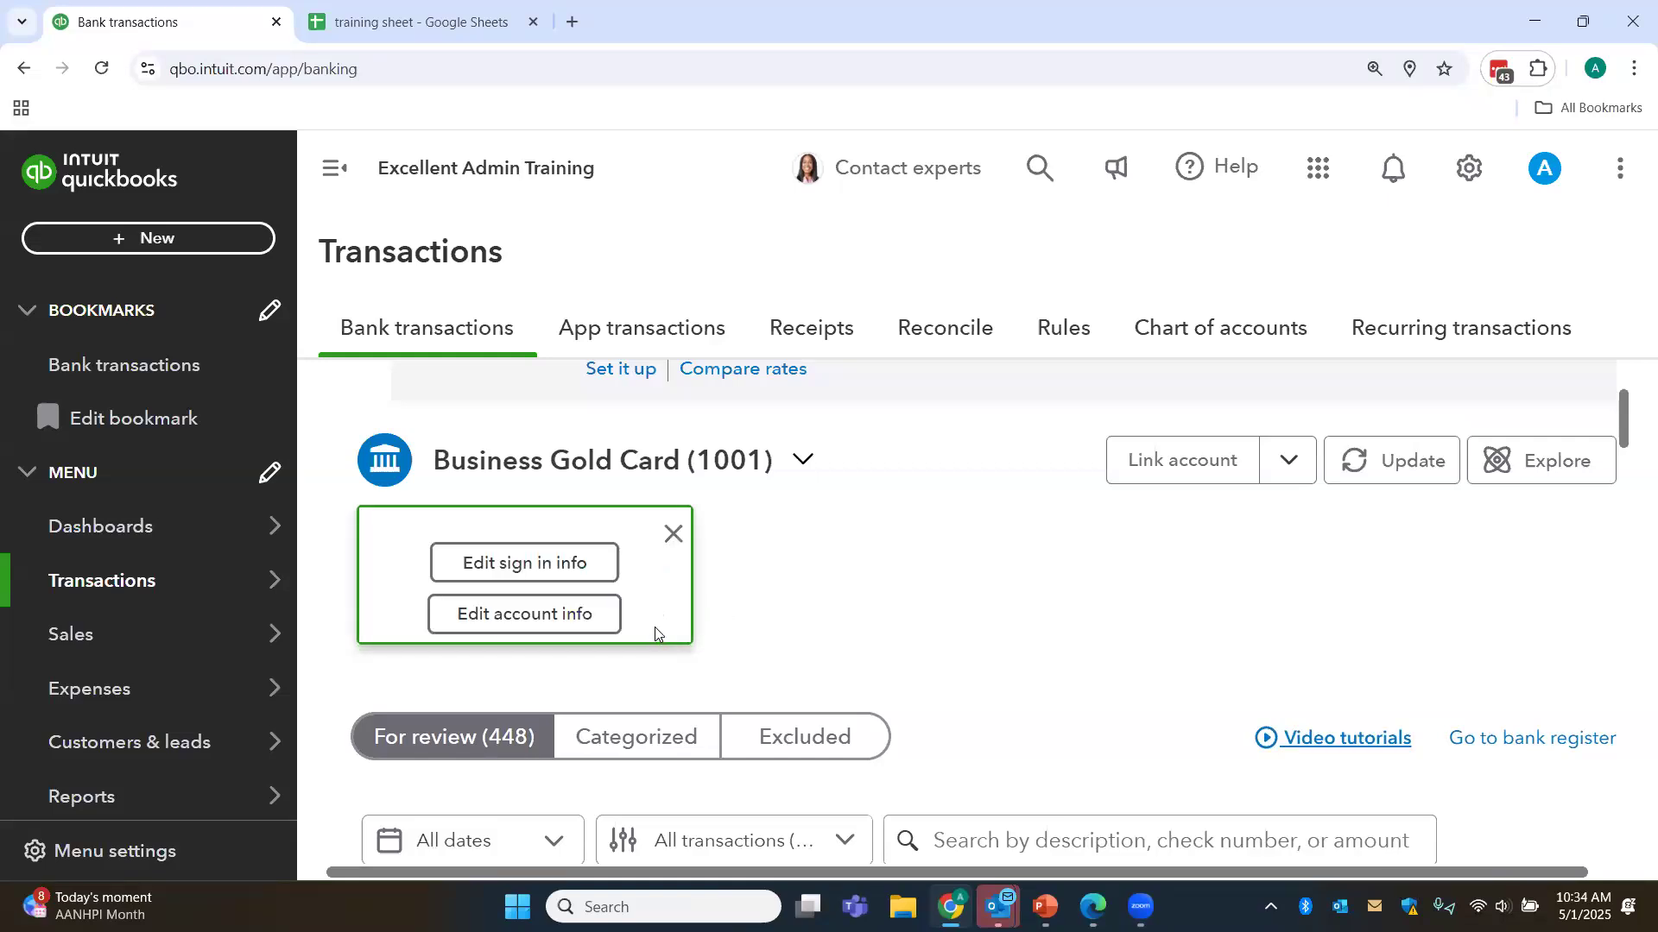
{"action": "left_click", "coordinate": [571, 614]}
{"action": "left_click", "coordinate": [1246, 290]}
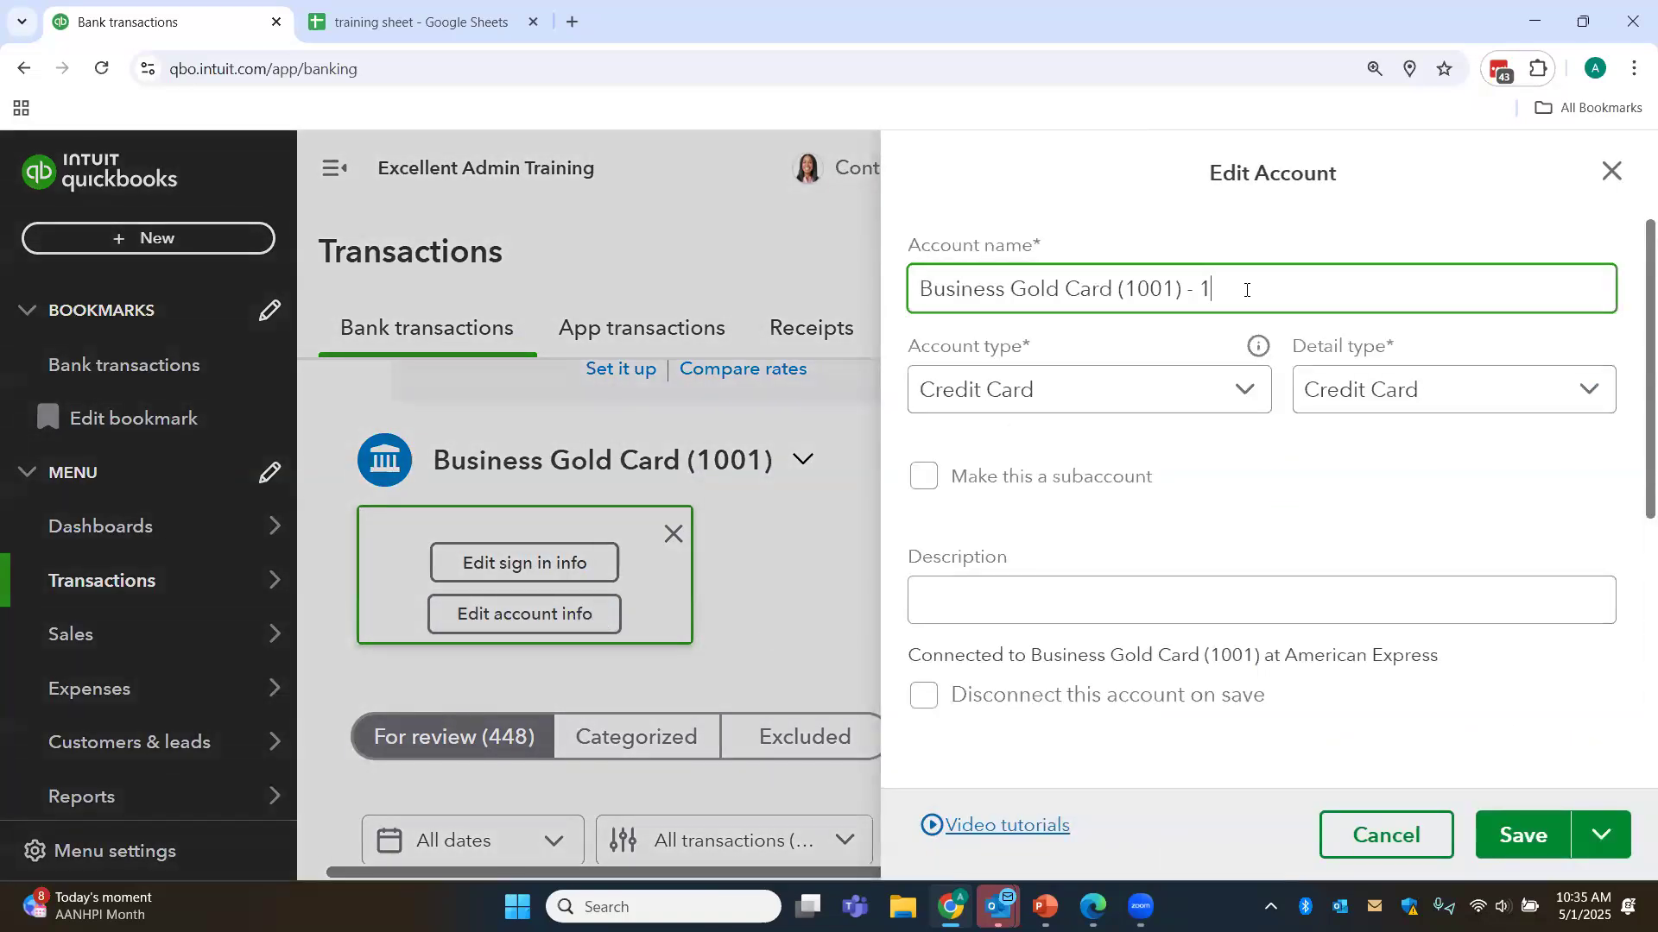
{"action": "left_click_drag", "start_coordinate": [1246, 290], "coordinate": [569, 240]}
{"action": "key", "text": "ctrl+a"}
{"action": "type", "text": "aMEX"}
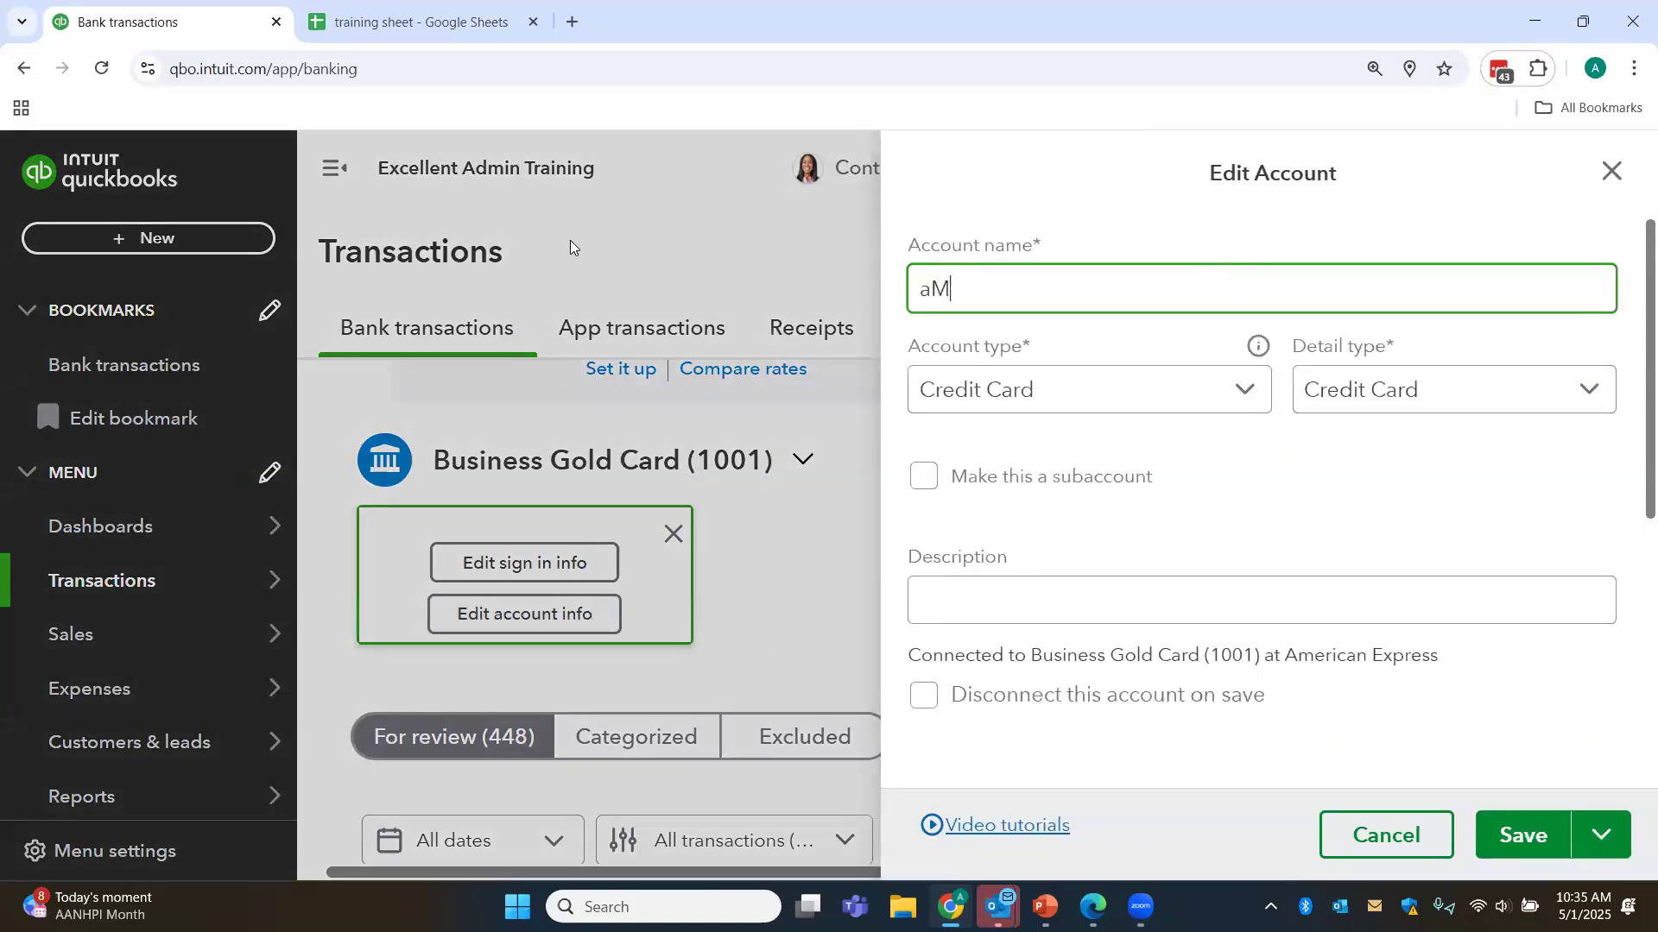
{"action": "key", "text": "BackSpace"}
{"action": "key", "text": "BackSpace"}
{"action": "key", "text": "BackSpace"}
{"action": "type", "text": "A"}
{"action": "key", "text": "BackSpace"}
{"action": "key", "text": "BackSpace"}
{"action": "type", "text": "Amex- 1001"}
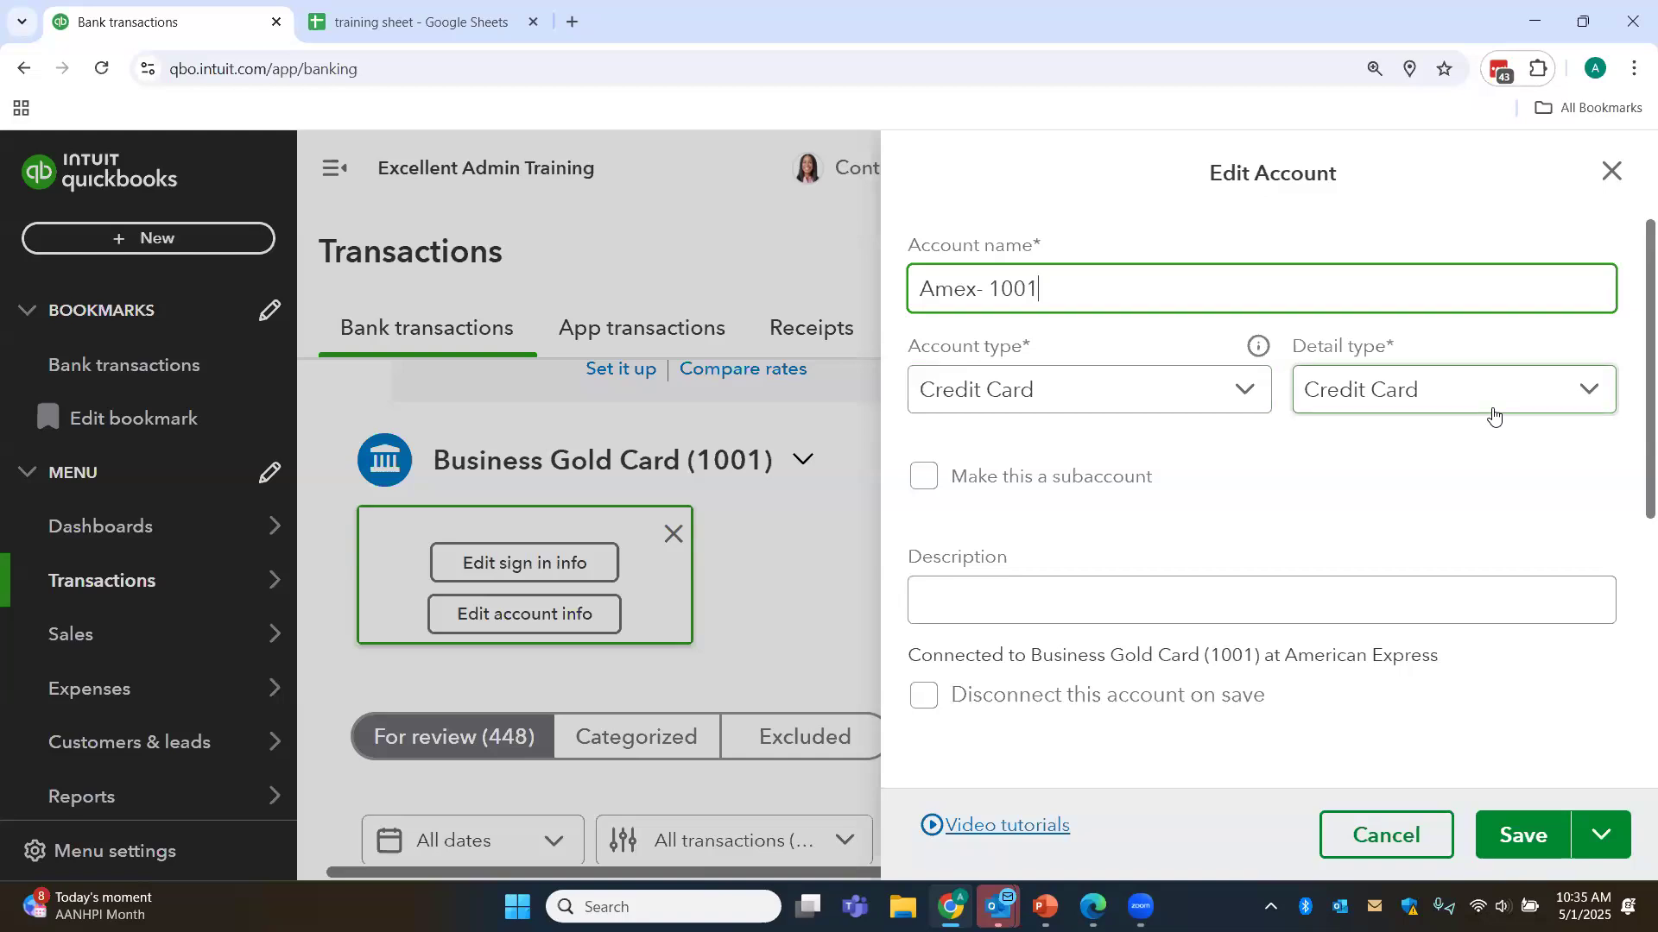
{"action": "left_click", "coordinate": [1532, 837]}
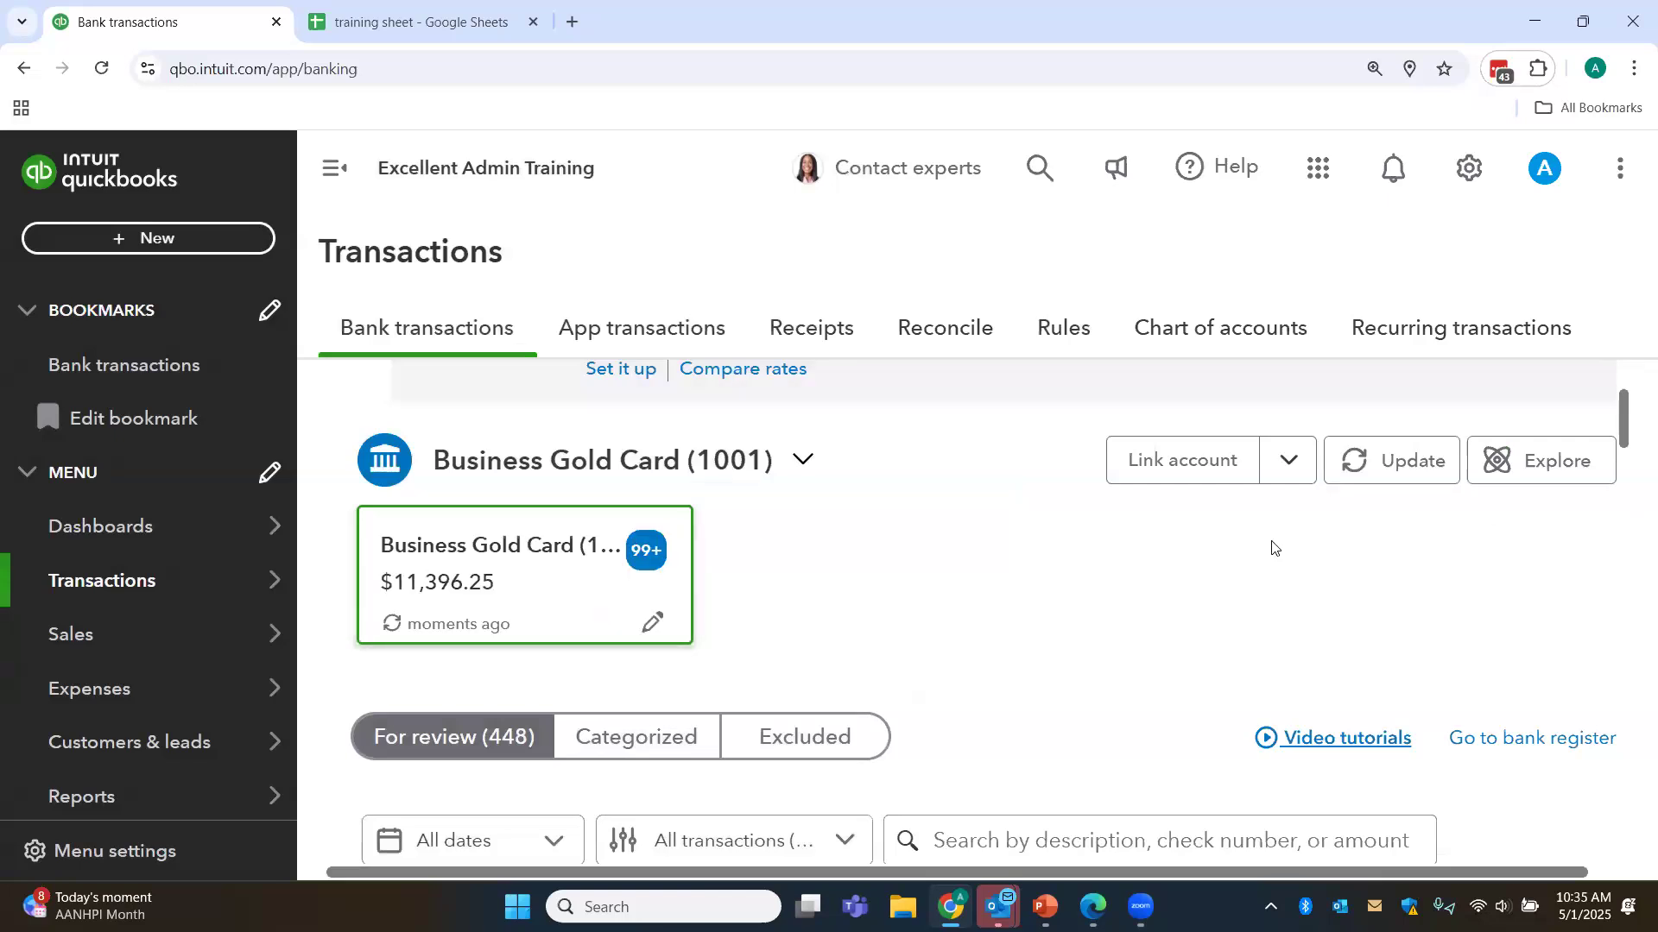
Step: Start connecting another bank account and choose Citizens Bank from a 'citizen' search
{"action": "left_click", "coordinate": [1144, 465]}
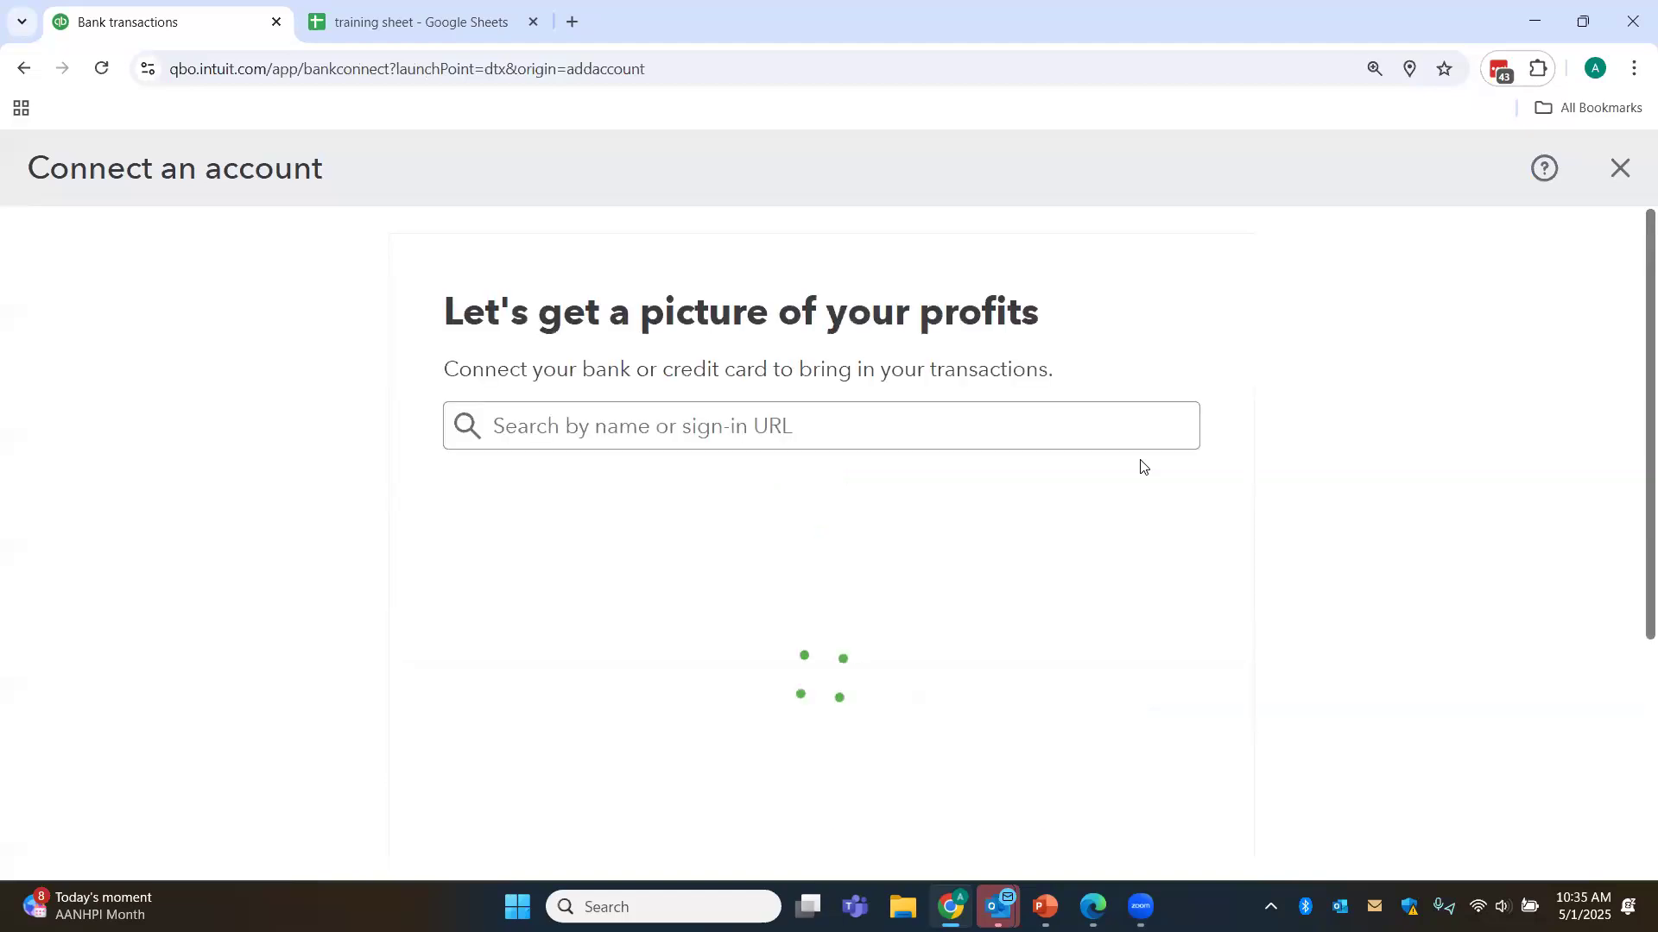
{"action": "left_click", "coordinate": [989, 432]}
{"action": "type", "text": "citizen"}
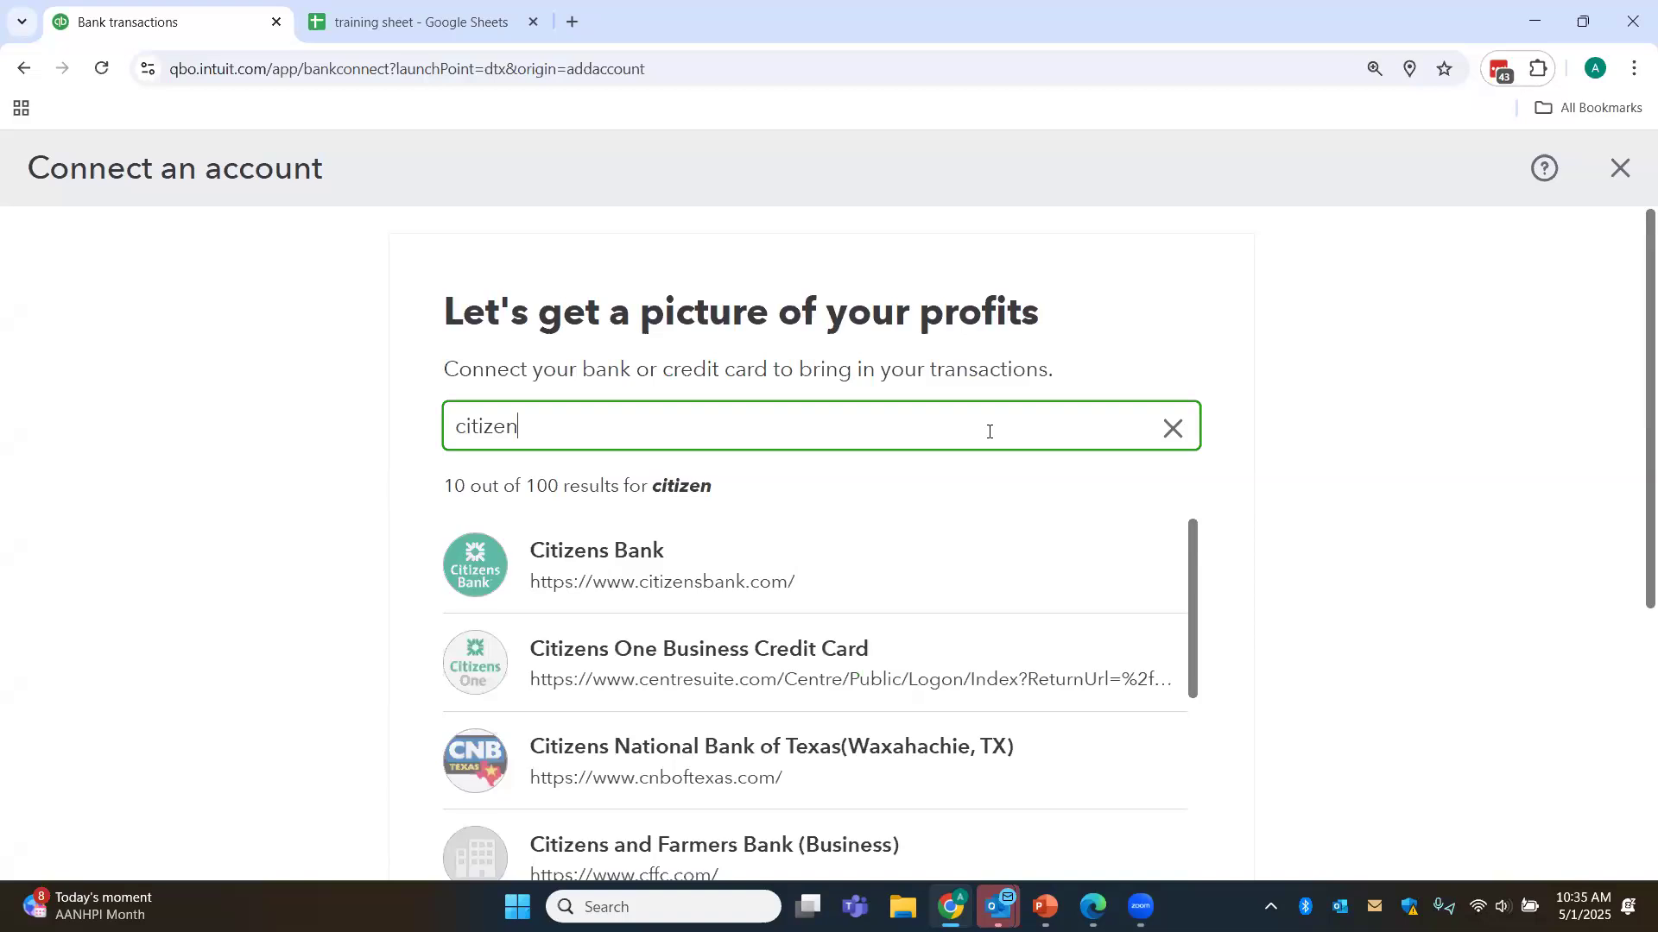
{"action": "left_click", "coordinate": [896, 564]}
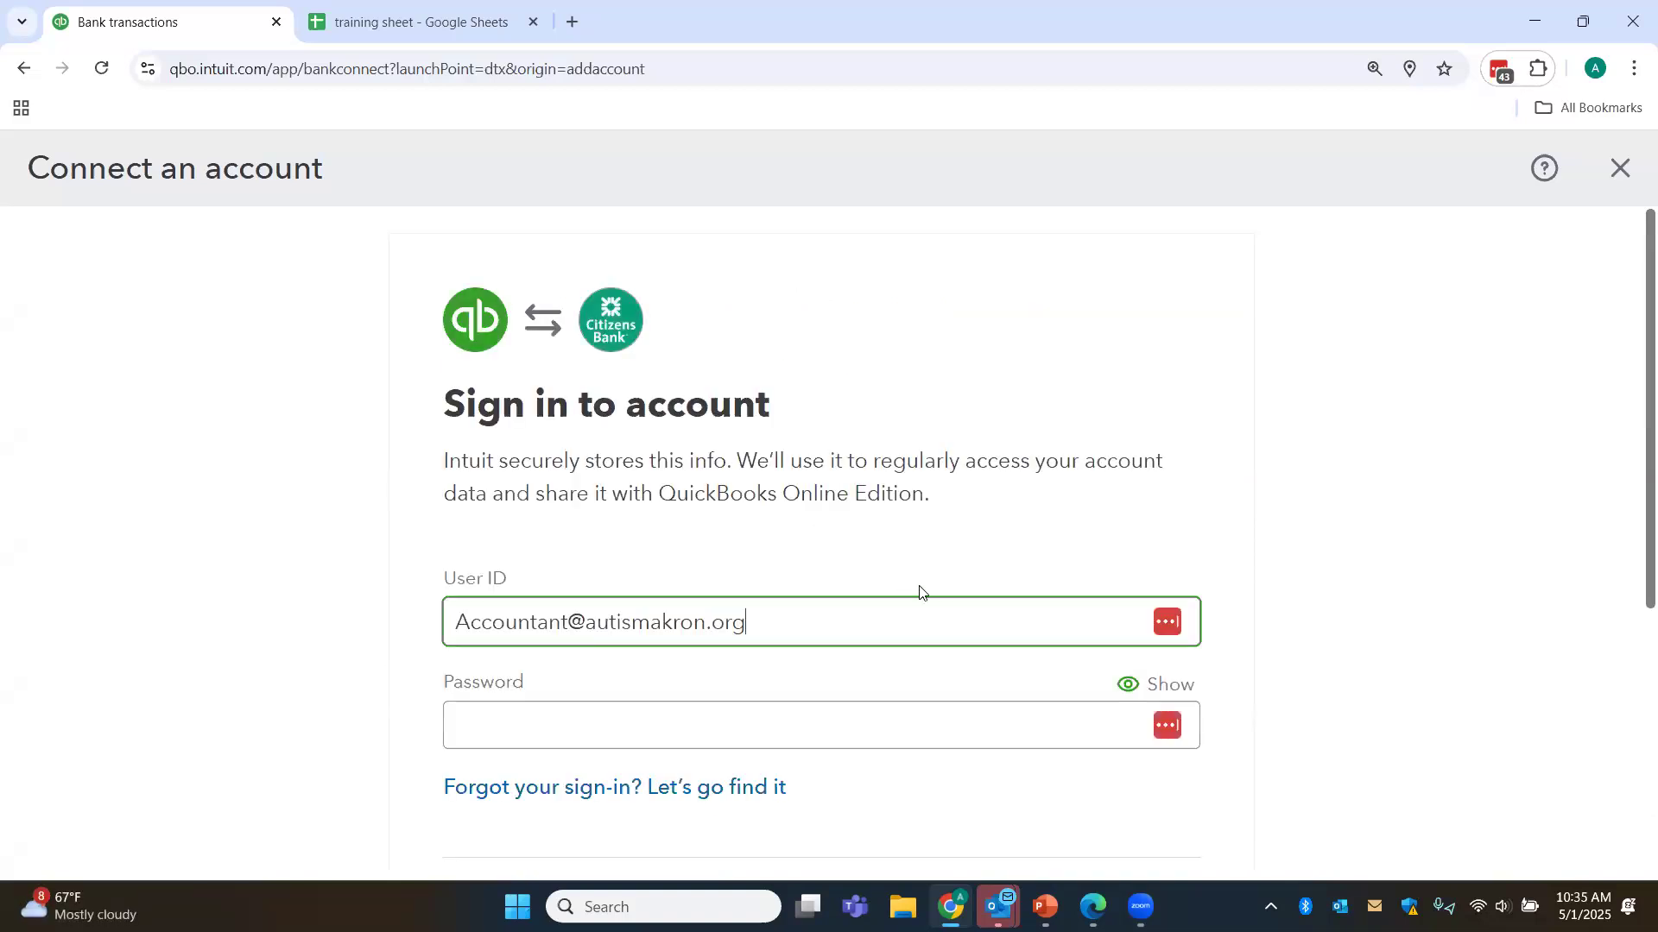
Step: Sign in to Citizens Bank with the saved credentials and bring up the accounts to connect
{"action": "left_click", "coordinate": [1171, 620]}
{"action": "scroll", "coordinate": [828, 704], "scroll_direction": "down", "scroll_amount": 3}
{"action": "scroll", "coordinate": [816, 709], "scroll_direction": "down", "scroll_amount": 3}
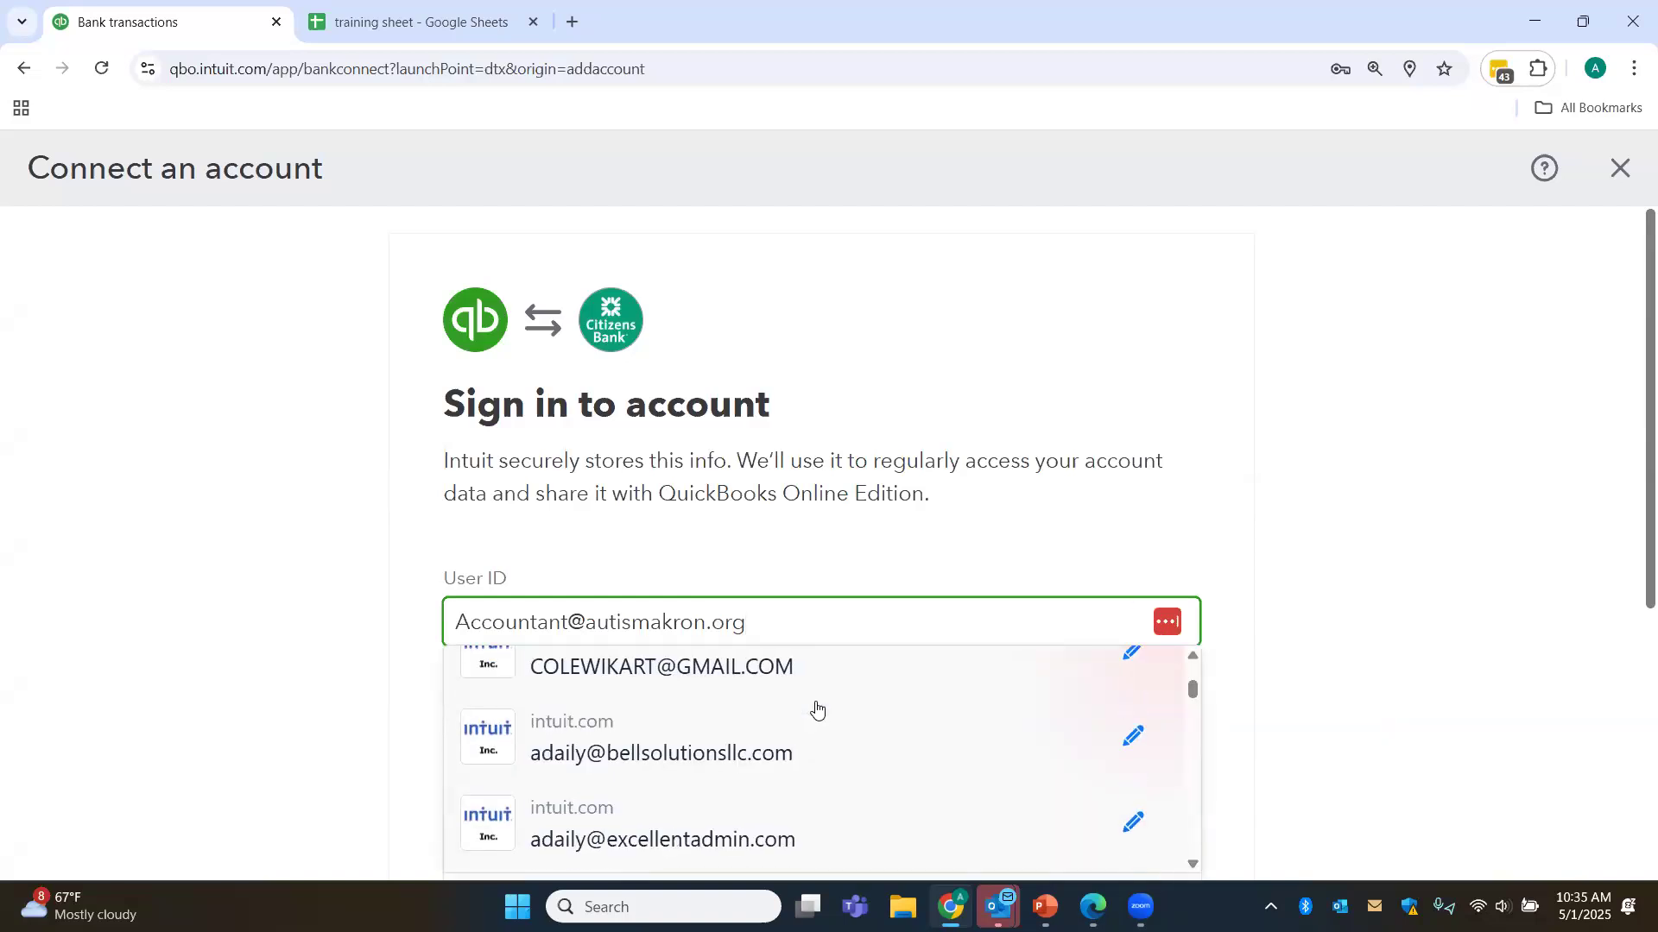
{"action": "scroll", "coordinate": [817, 710], "scroll_direction": "down", "scroll_amount": 3}
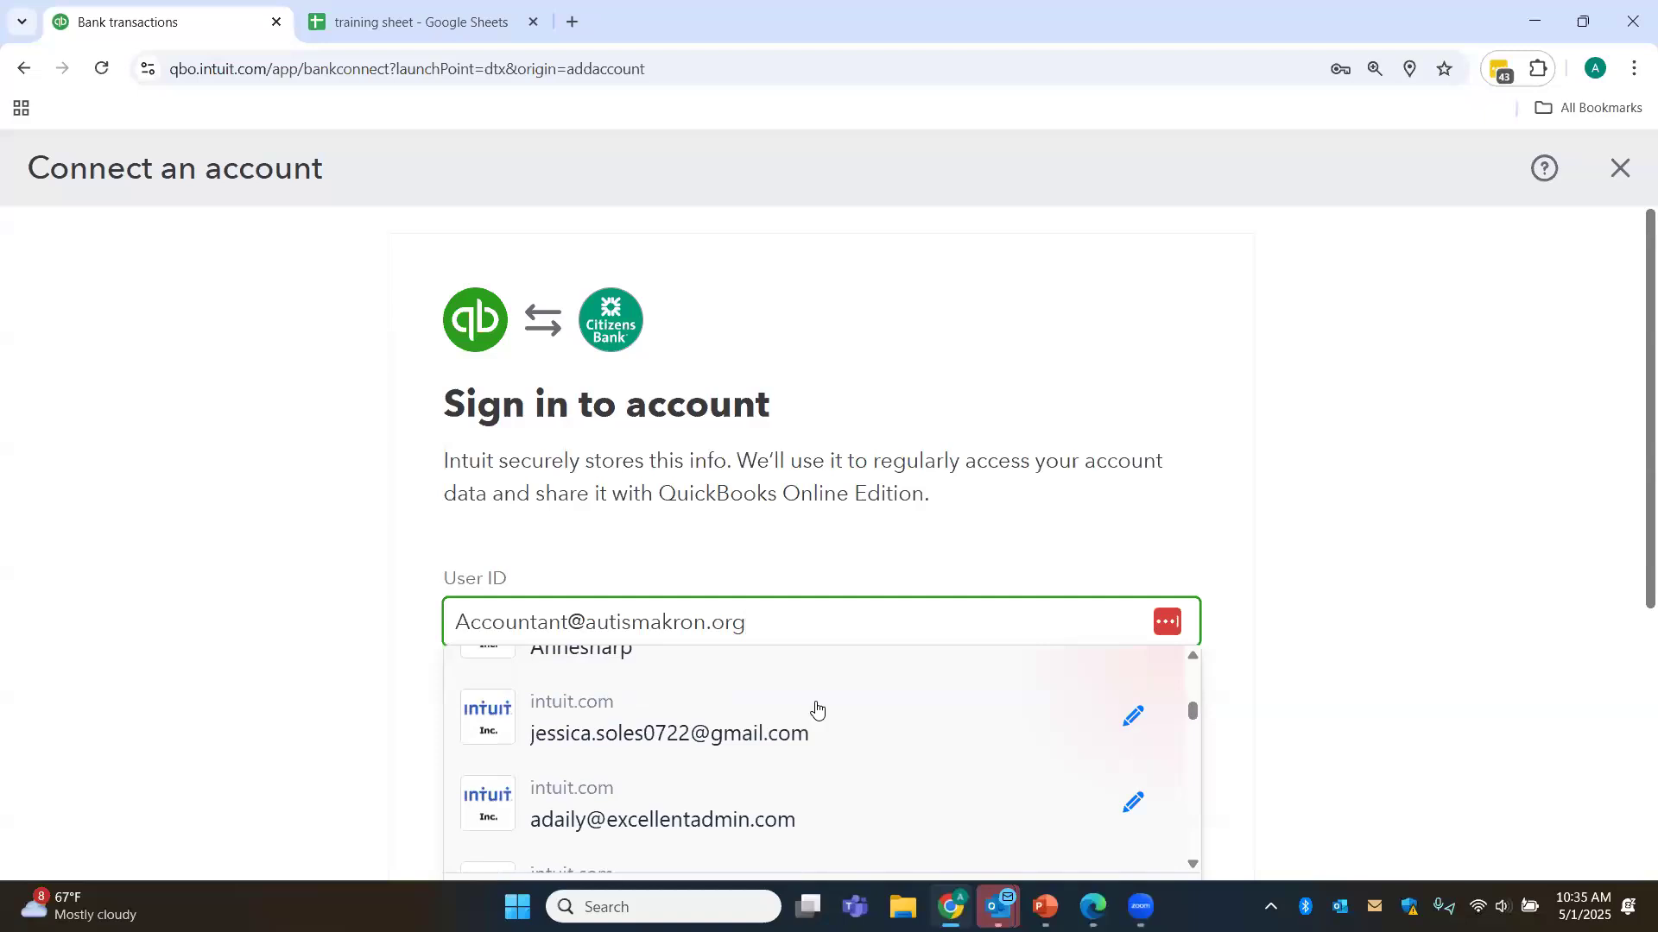
{"action": "scroll", "coordinate": [813, 704], "scroll_direction": "down", "scroll_amount": 1}
{"action": "scroll", "coordinate": [813, 706], "scroll_direction": "down", "scroll_amount": 8}
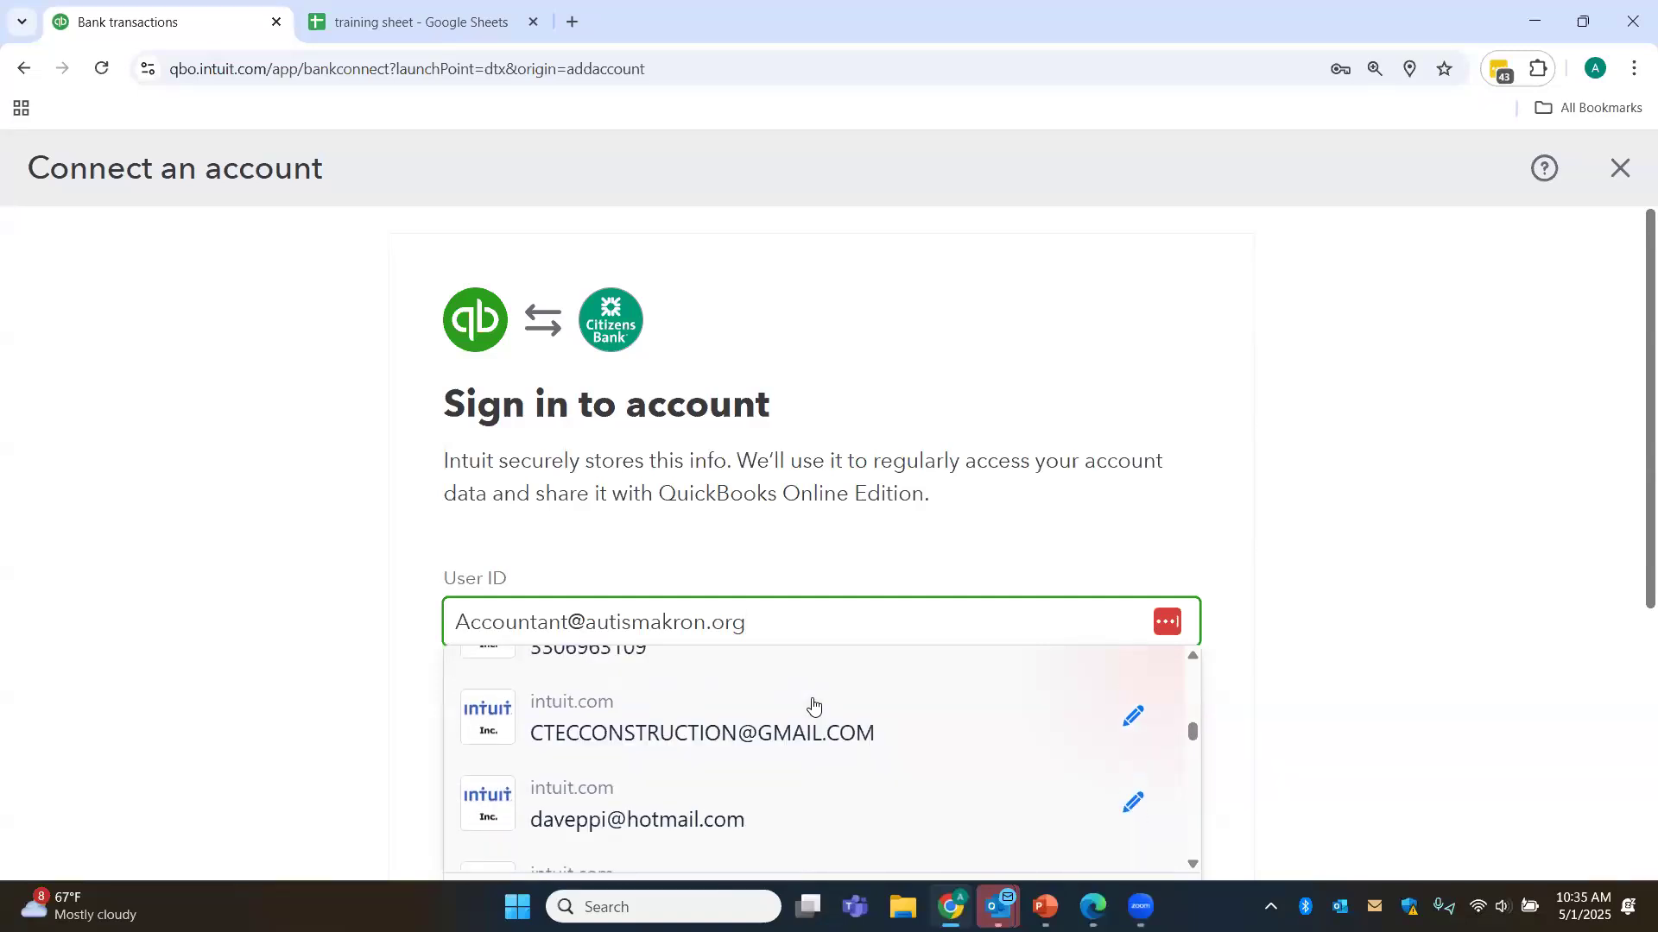
{"action": "scroll", "coordinate": [814, 706], "scroll_direction": "down", "scroll_amount": 6}
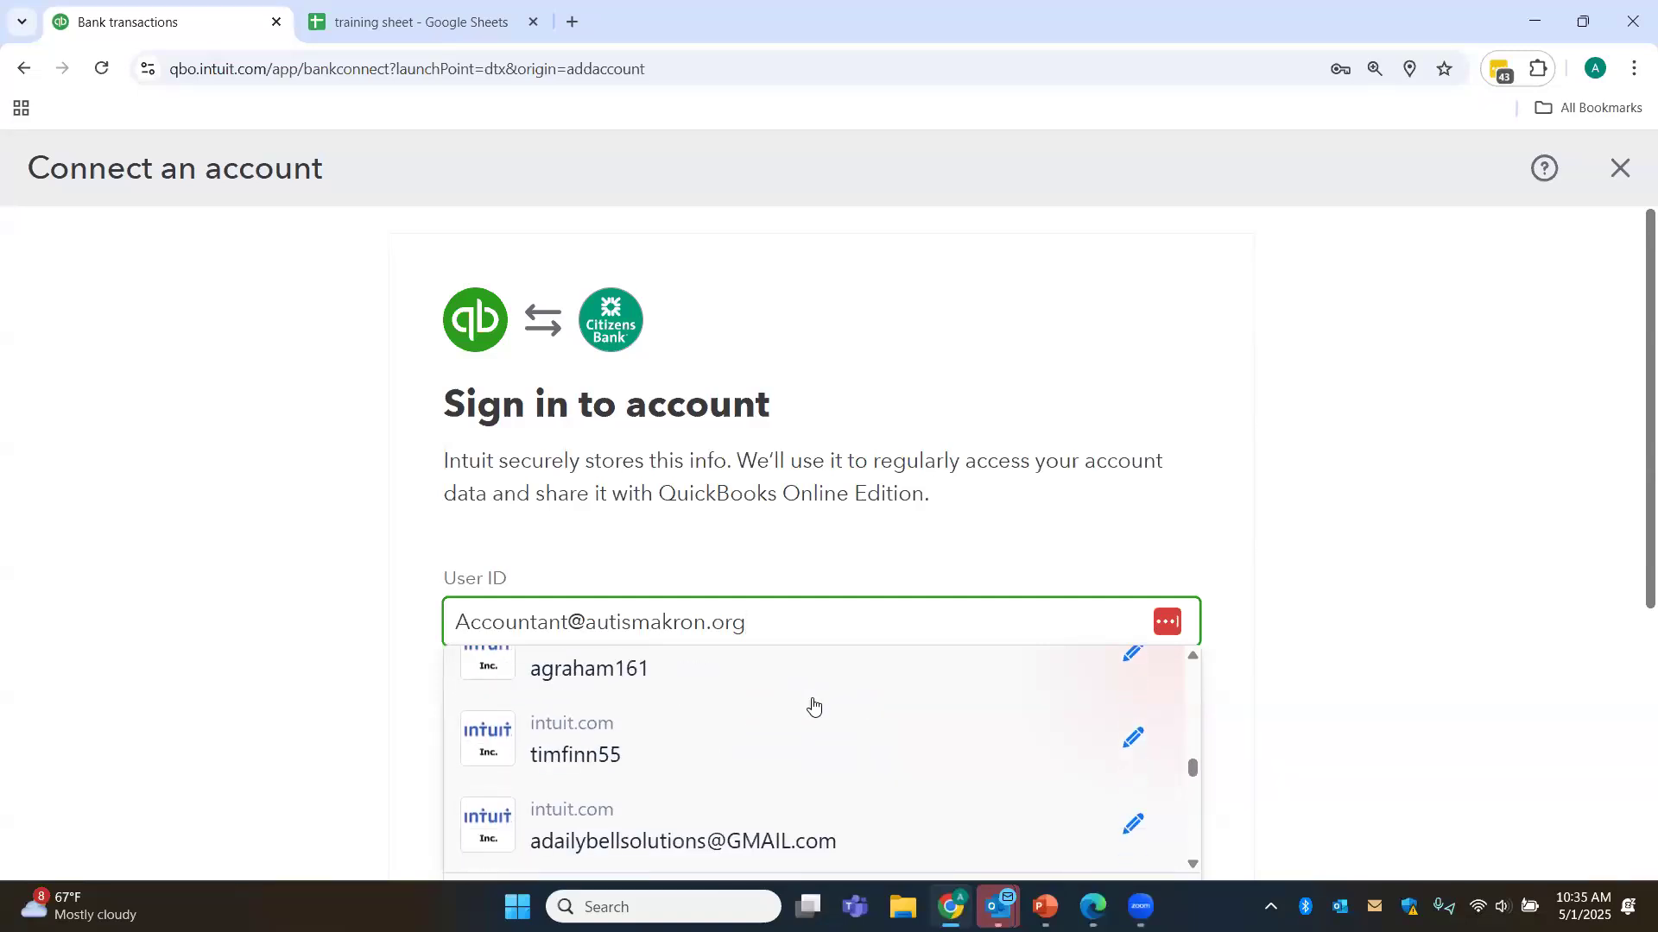
{"action": "scroll", "coordinate": [814, 706], "scroll_direction": "down", "scroll_amount": 3}
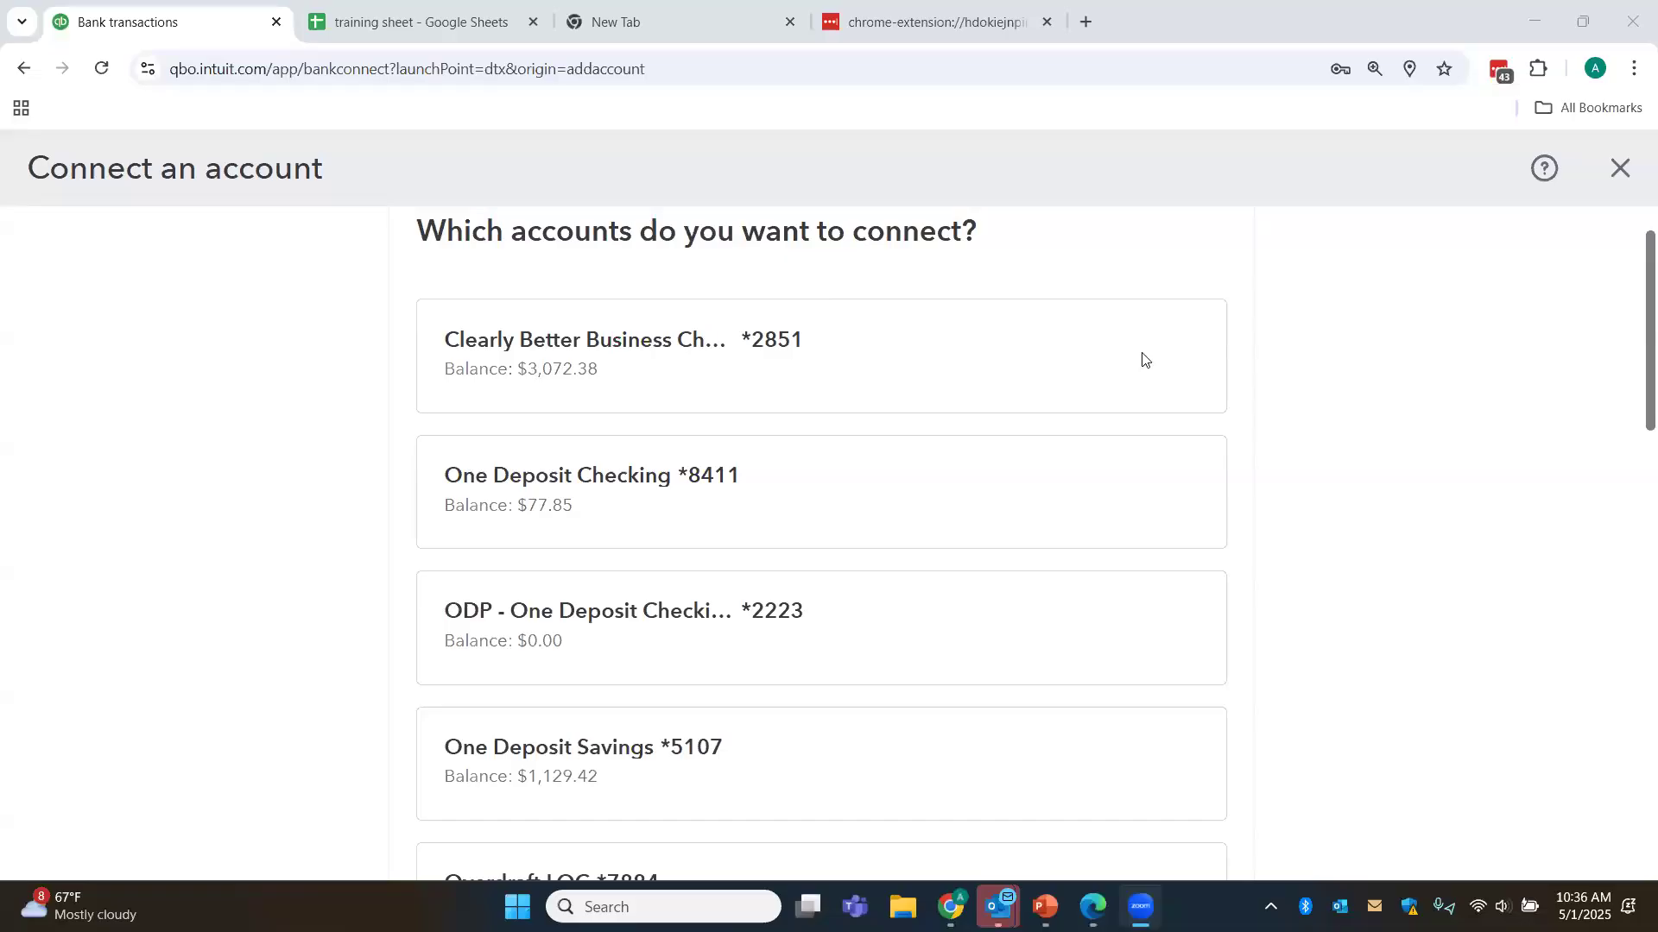
Step: Select account *2851 as Checking and Small Business Line *0034 as Credit Card
{"action": "left_click", "coordinate": [1142, 359]}
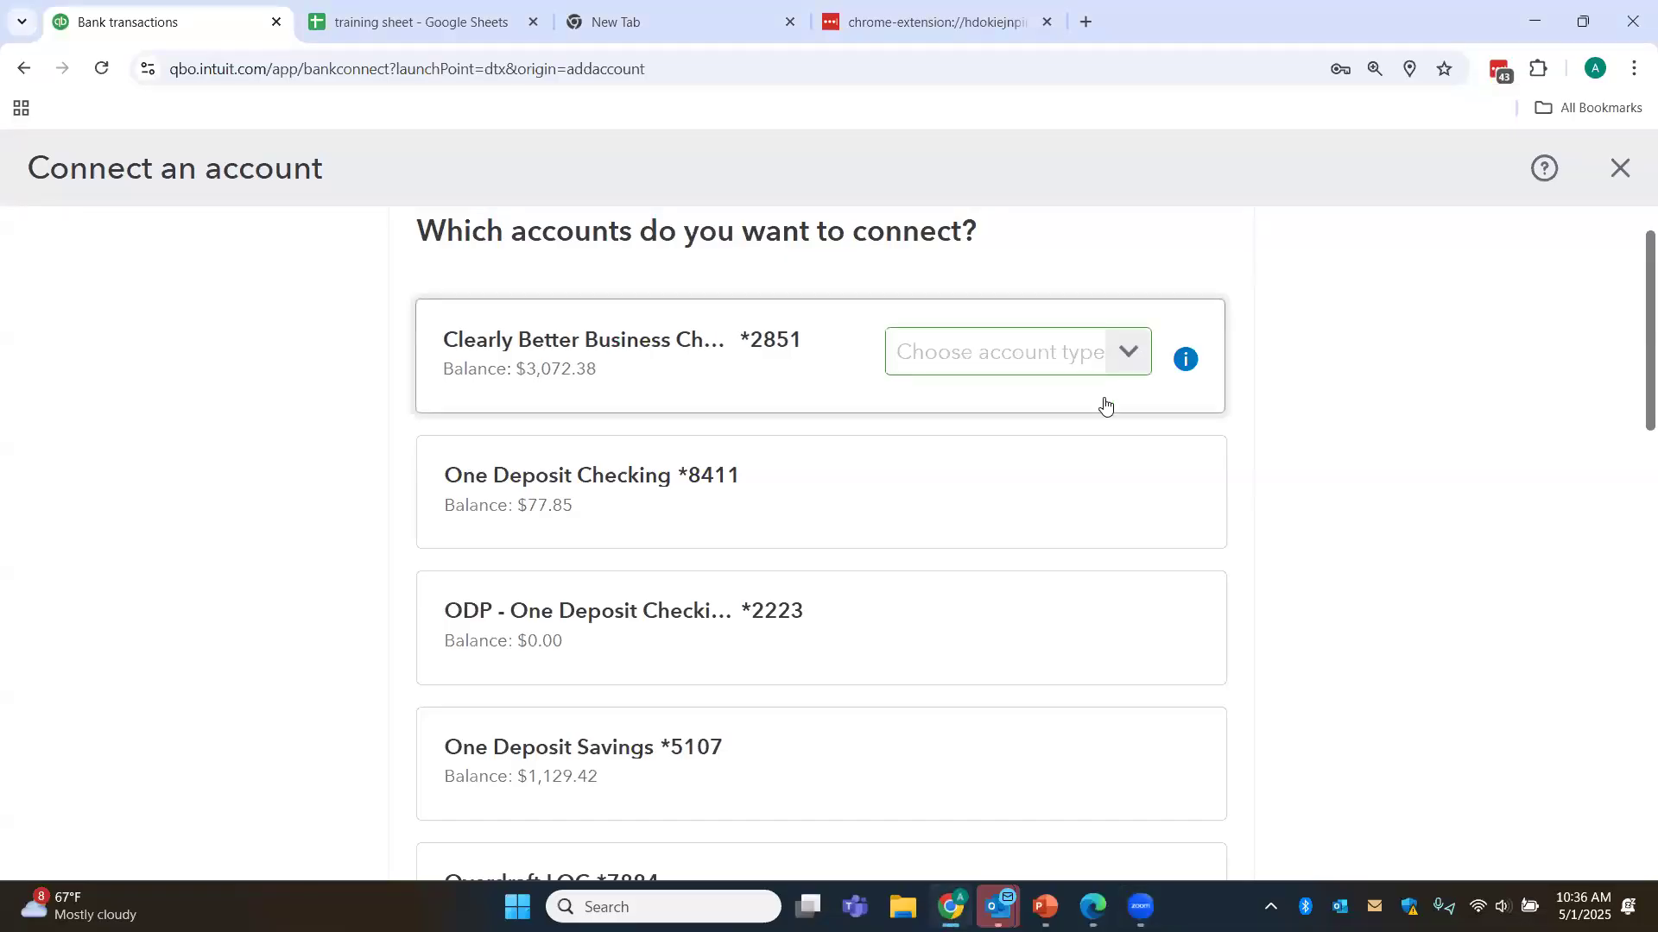
{"action": "left_click", "coordinate": [1105, 354]}
{"action": "left_click", "coordinate": [1019, 407]}
{"action": "scroll", "coordinate": [781, 445], "scroll_direction": "down", "scroll_amount": 1}
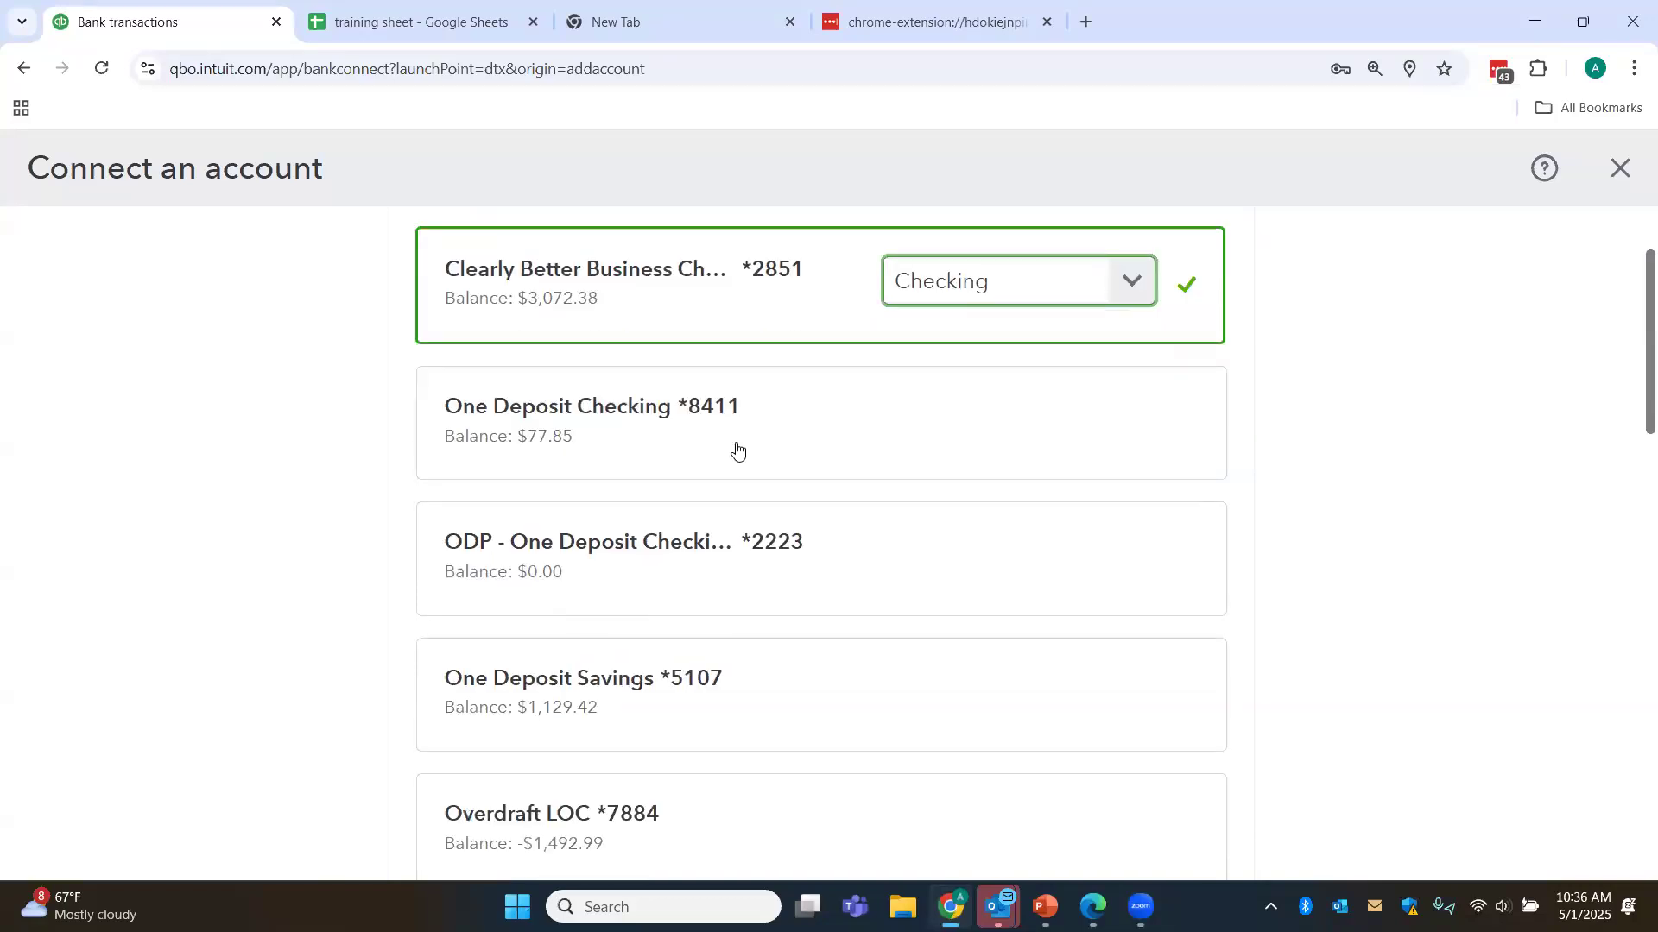
{"action": "scroll", "coordinate": [733, 451], "scroll_direction": "down", "scroll_amount": 8}
{"action": "left_click", "coordinate": [1128, 422]}
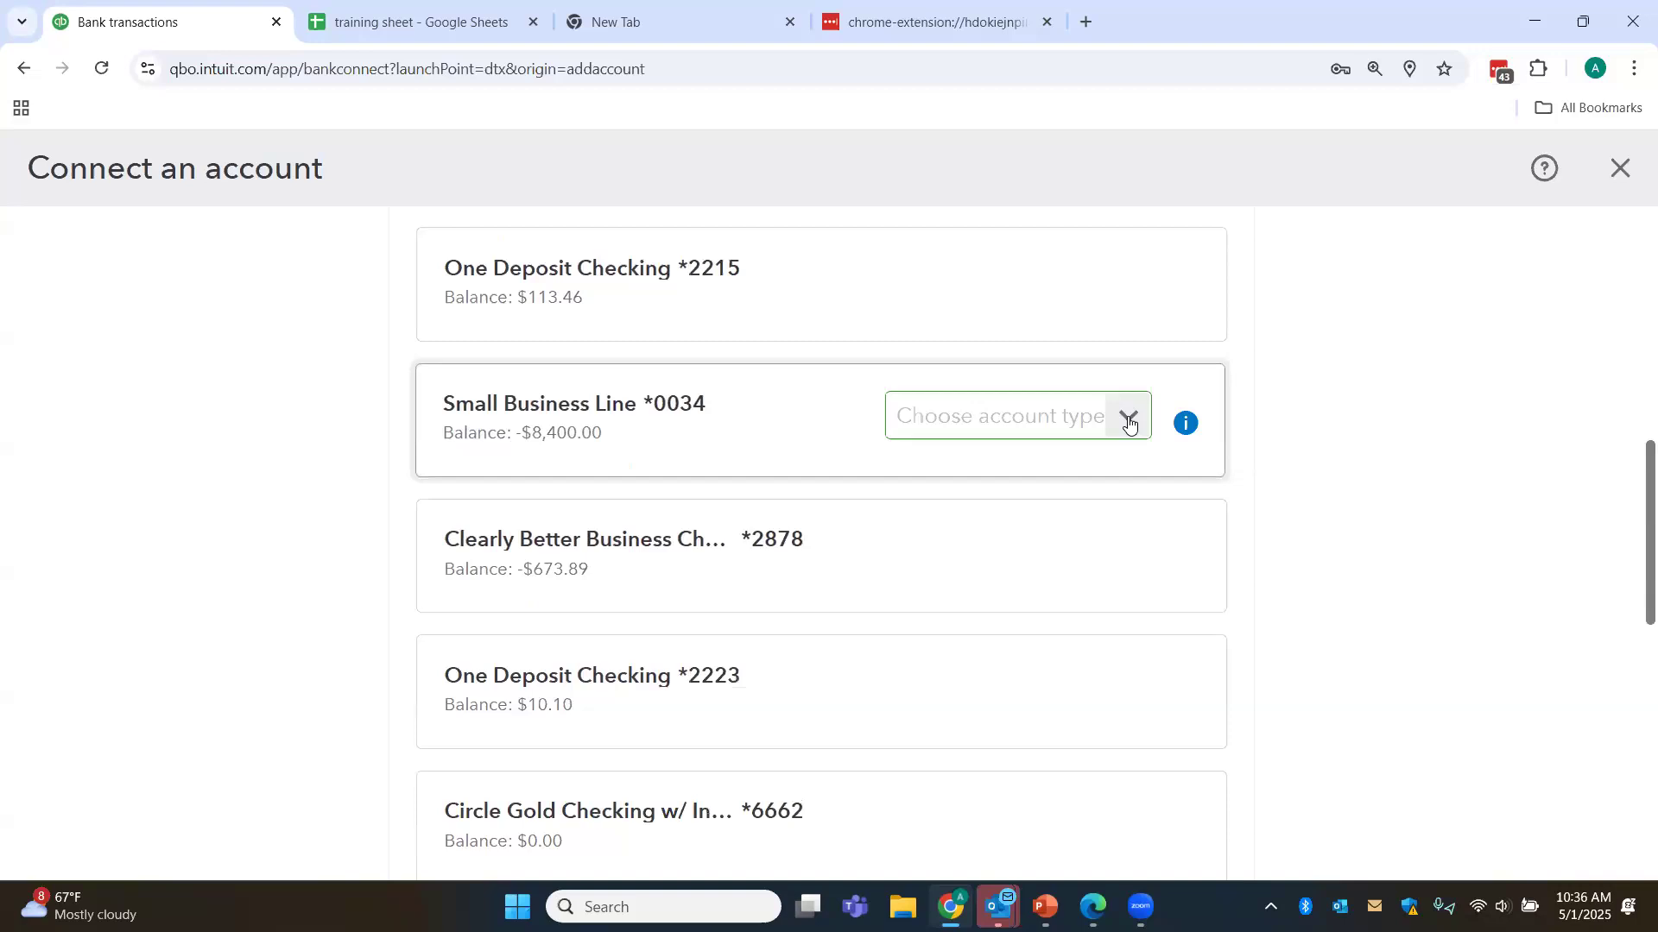
{"action": "left_click", "coordinate": [1128, 421]}
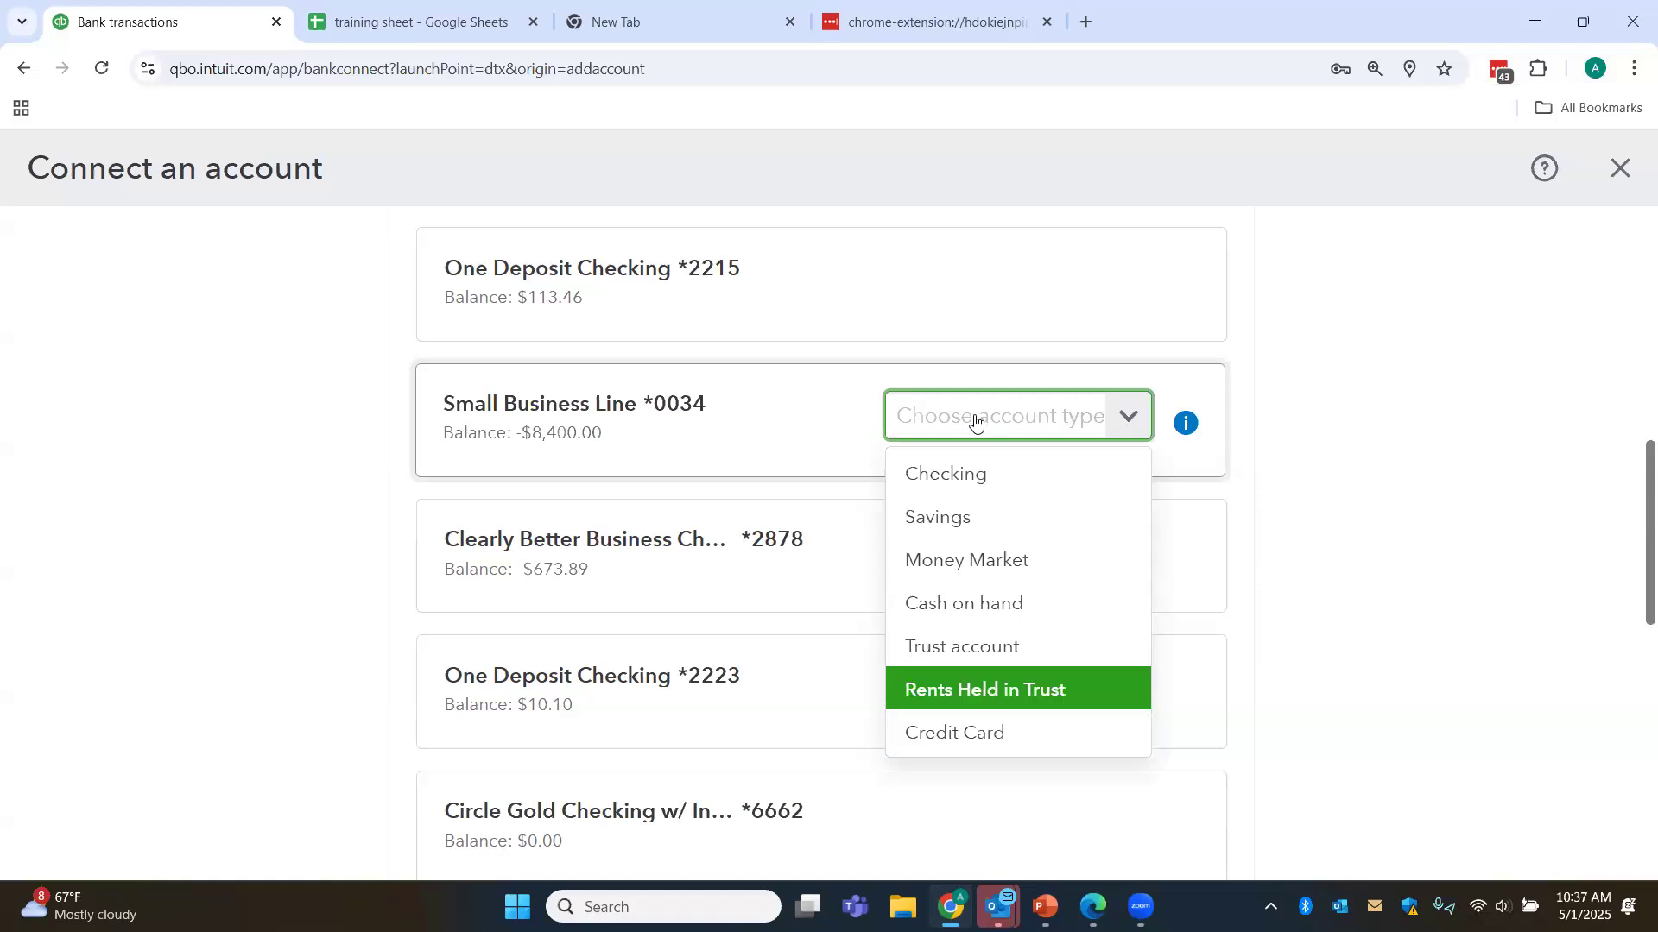
{"action": "left_click", "coordinate": [957, 749]}
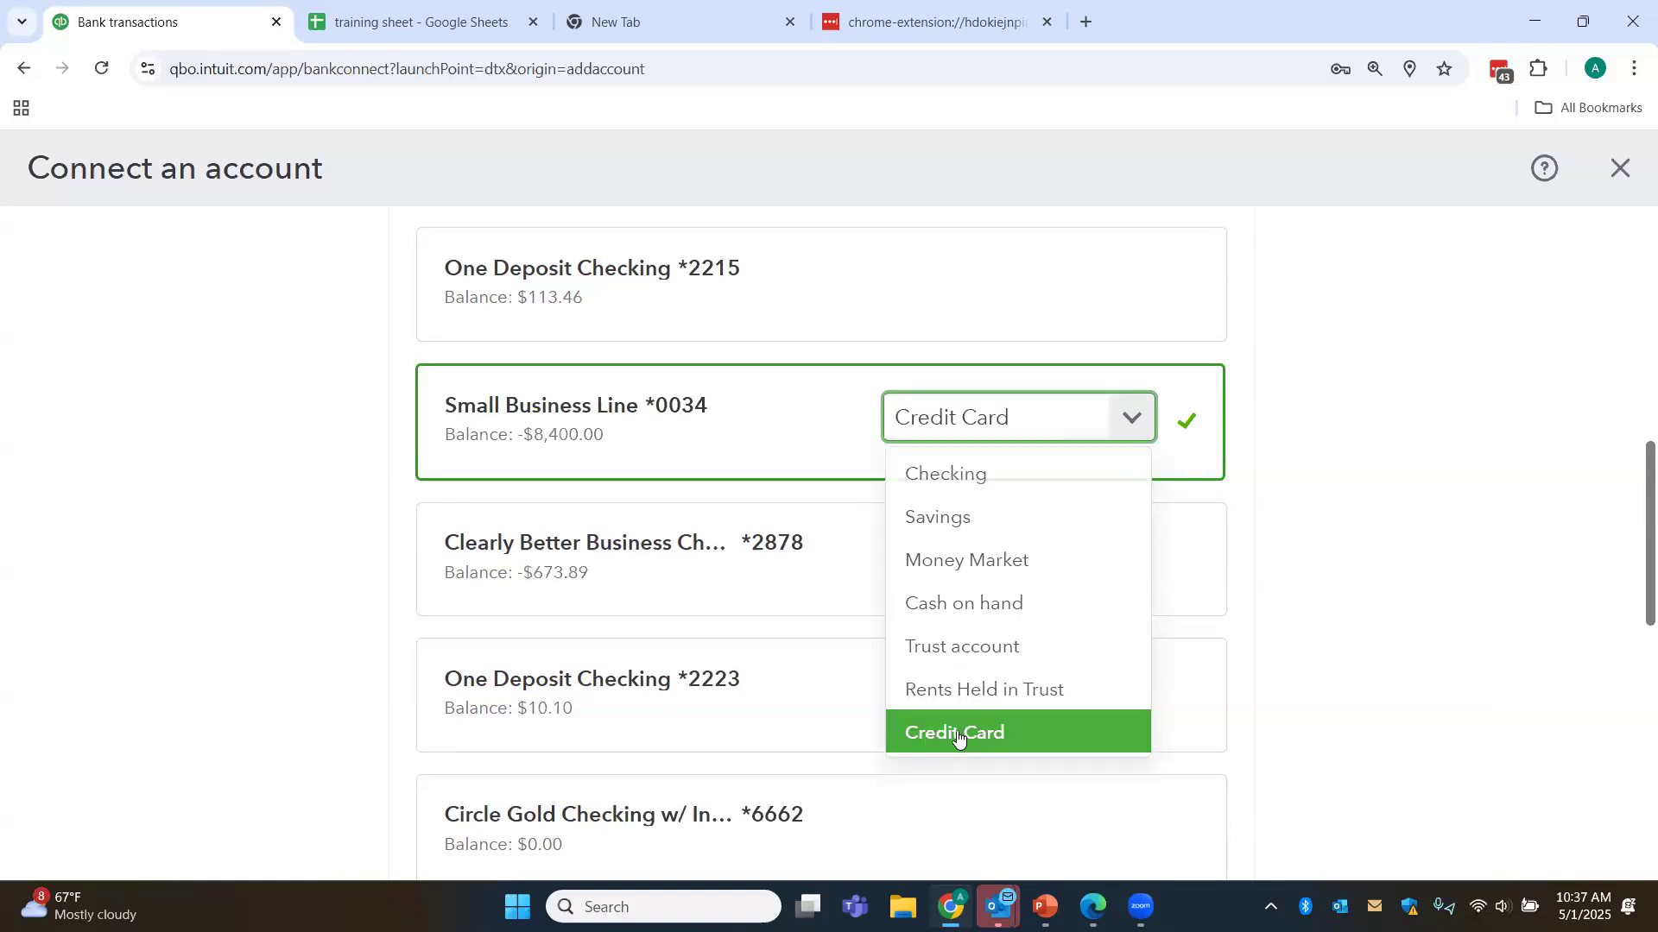
Step: Leave Home Equity Line *6753 unconnected
{"action": "scroll", "coordinate": [950, 602], "scroll_direction": "down", "scroll_amount": 2}
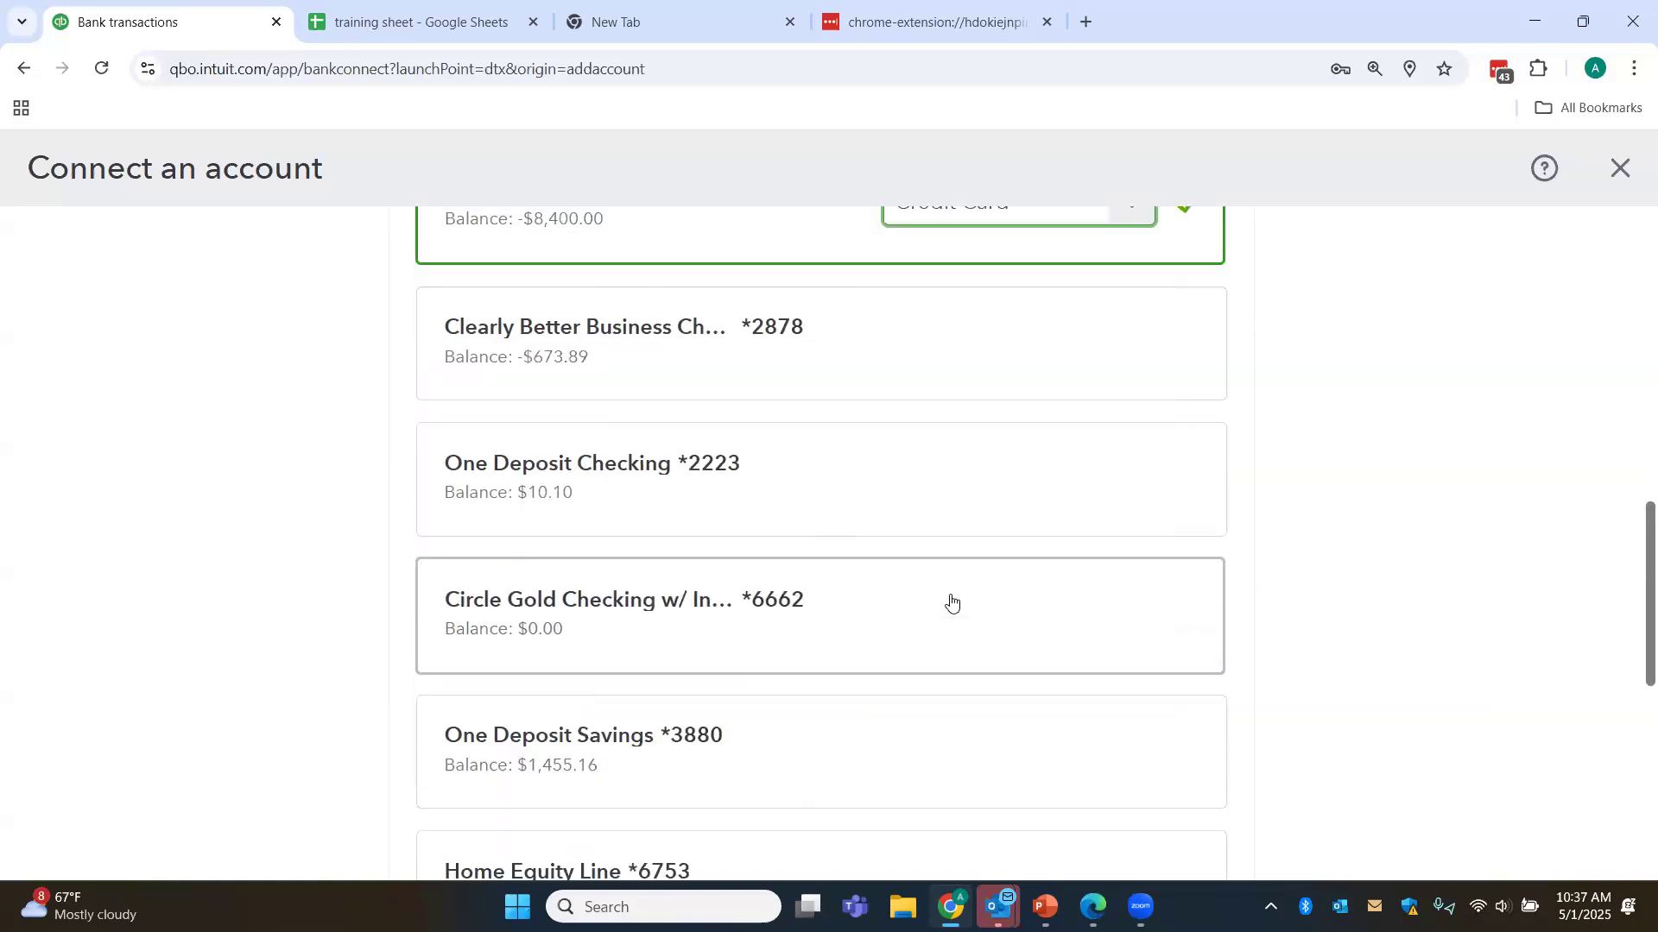
{"action": "scroll", "coordinate": [941, 593], "scroll_direction": "down", "scroll_amount": 1}
{"action": "scroll", "coordinate": [820, 558], "scroll_direction": "down", "scroll_amount": 1}
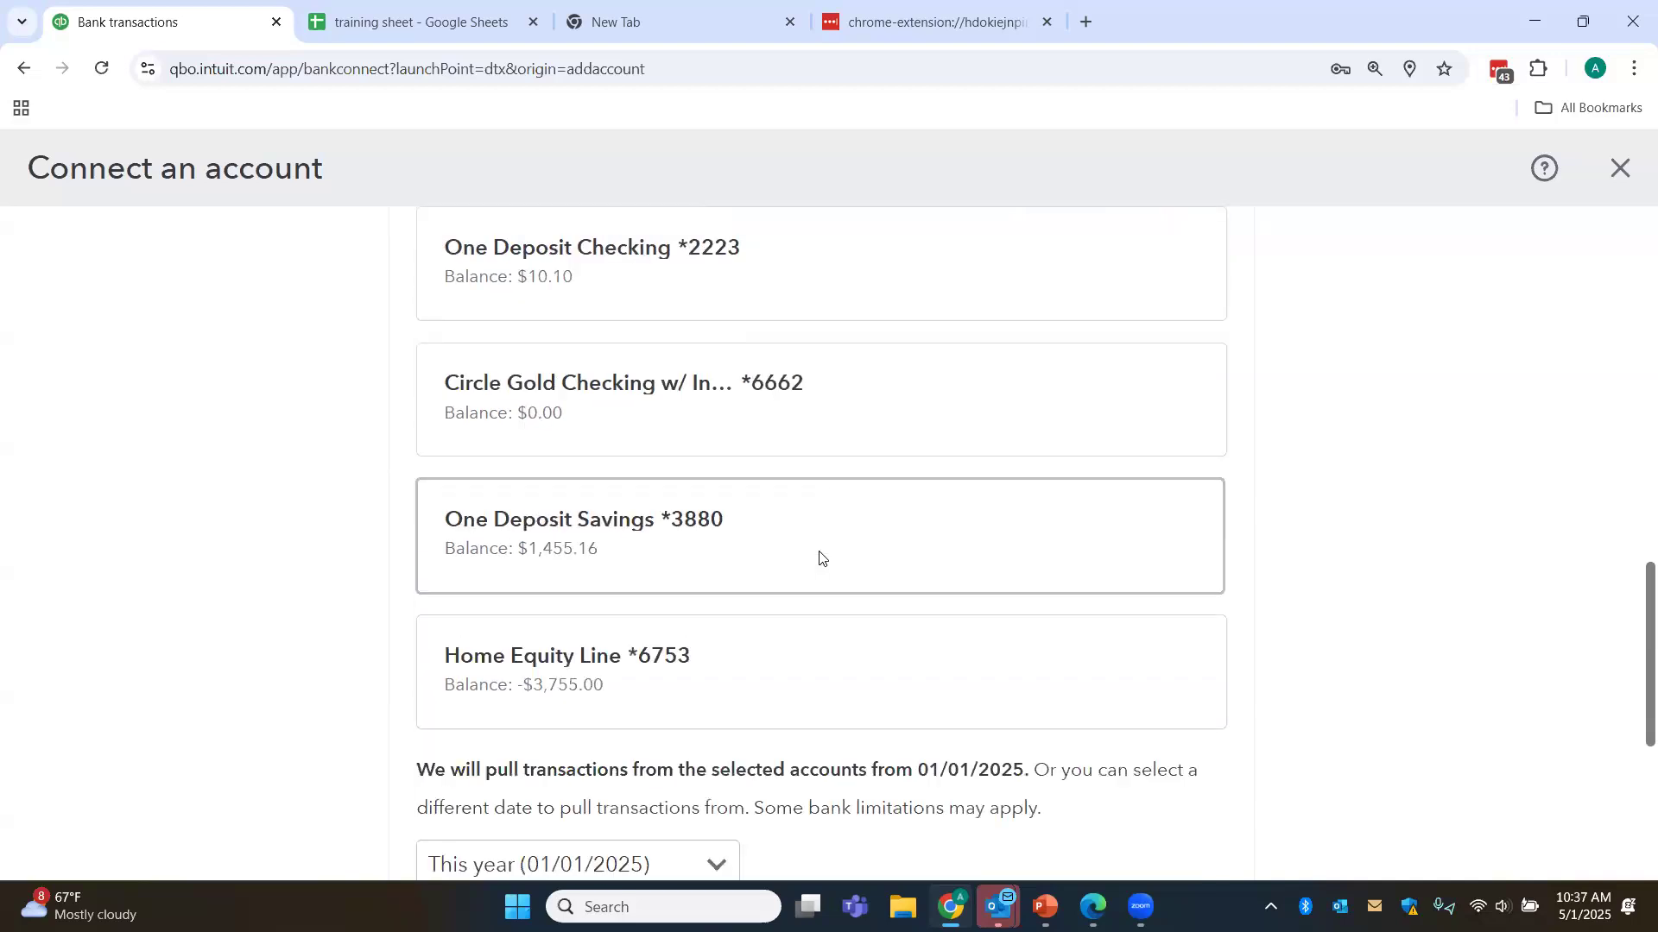
{"action": "left_click", "coordinate": [1078, 671]}
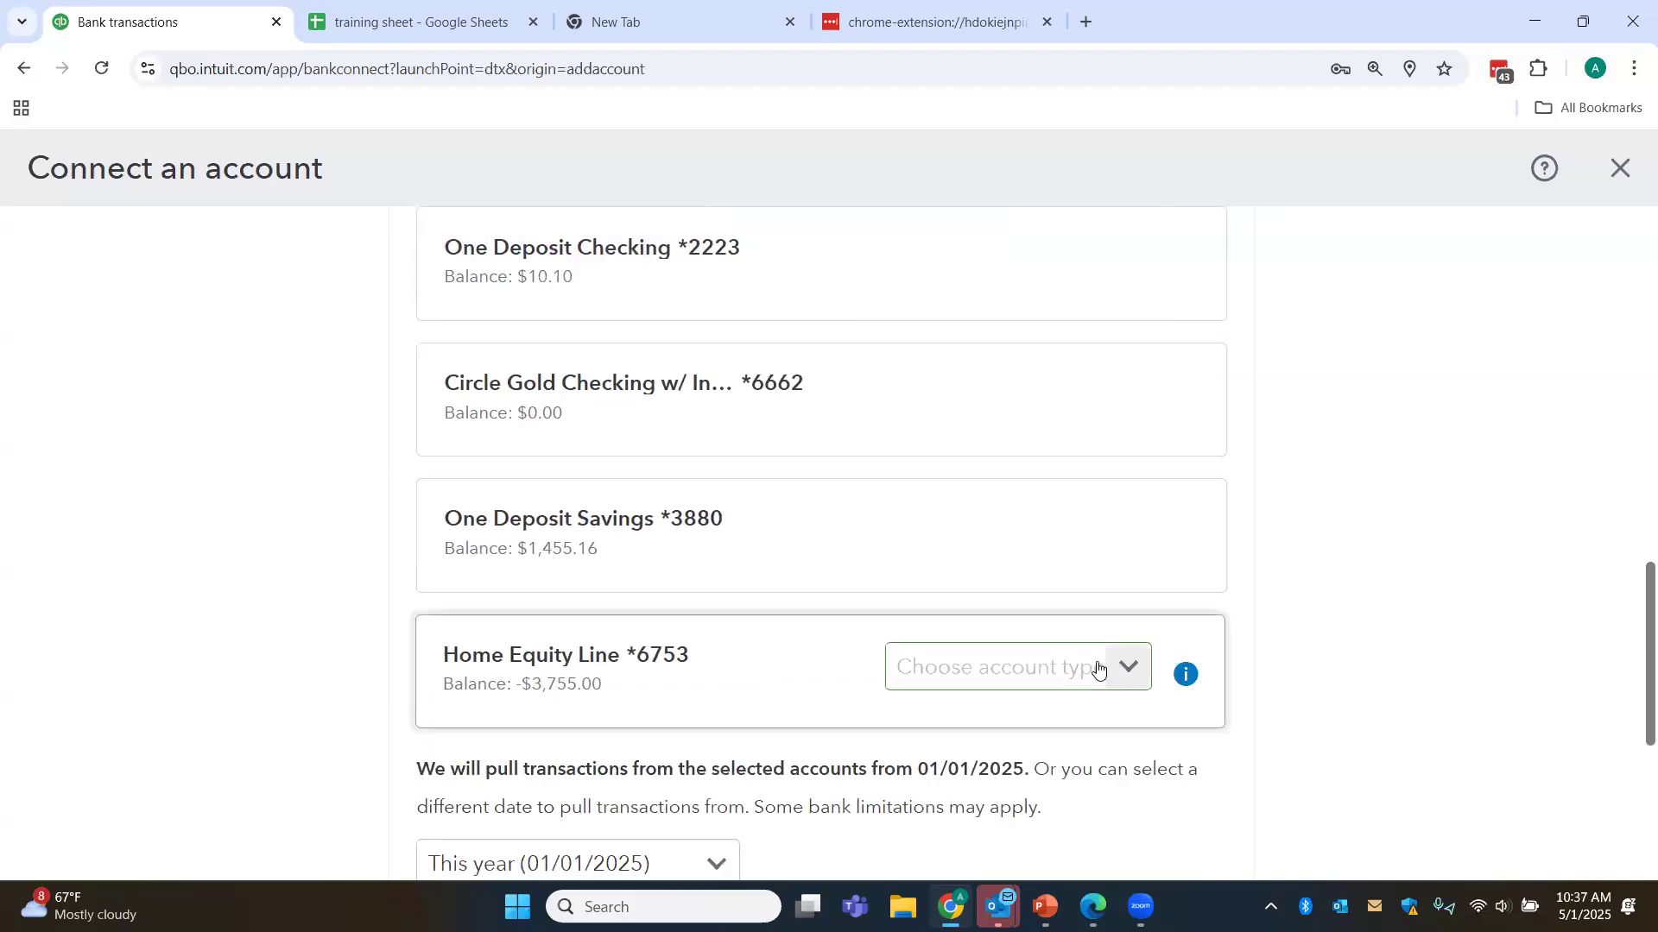
{"action": "left_click", "coordinate": [1110, 669]}
{"action": "key", "text": "Up"}
{"action": "key", "text": "Up"}
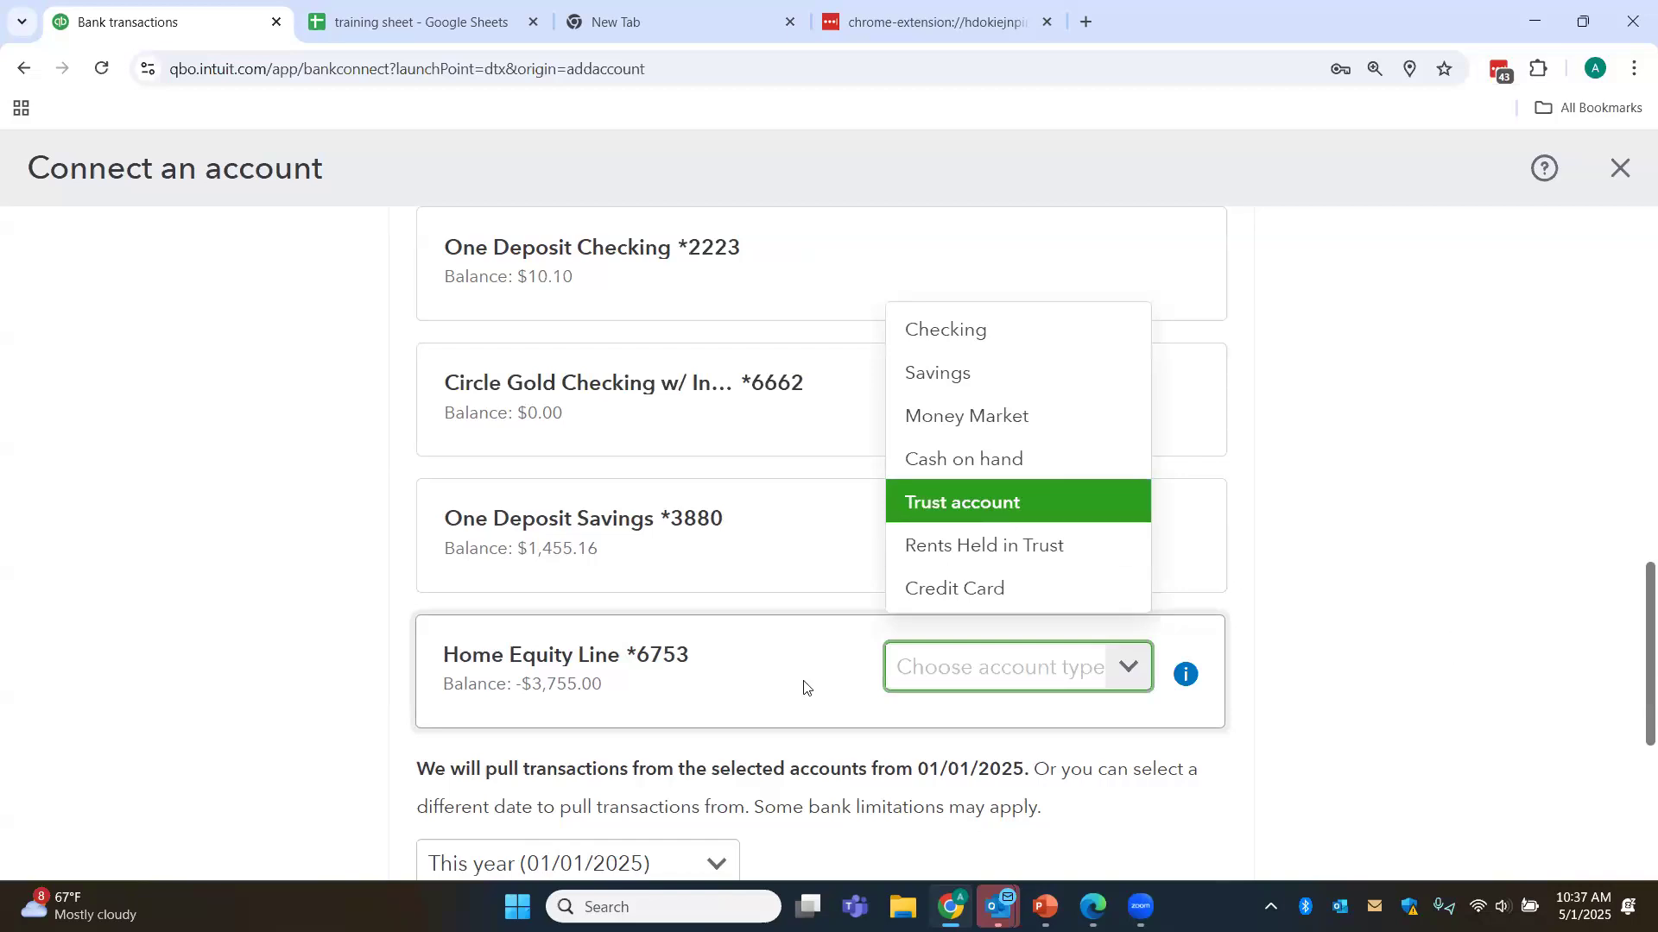
{"action": "left_click", "coordinate": [842, 676]}
Step: Keep This year (01/01/2025) as the import start date and connect the selected accounts
{"action": "scroll", "coordinate": [570, 653], "scroll_direction": "down", "scroll_amount": 2}
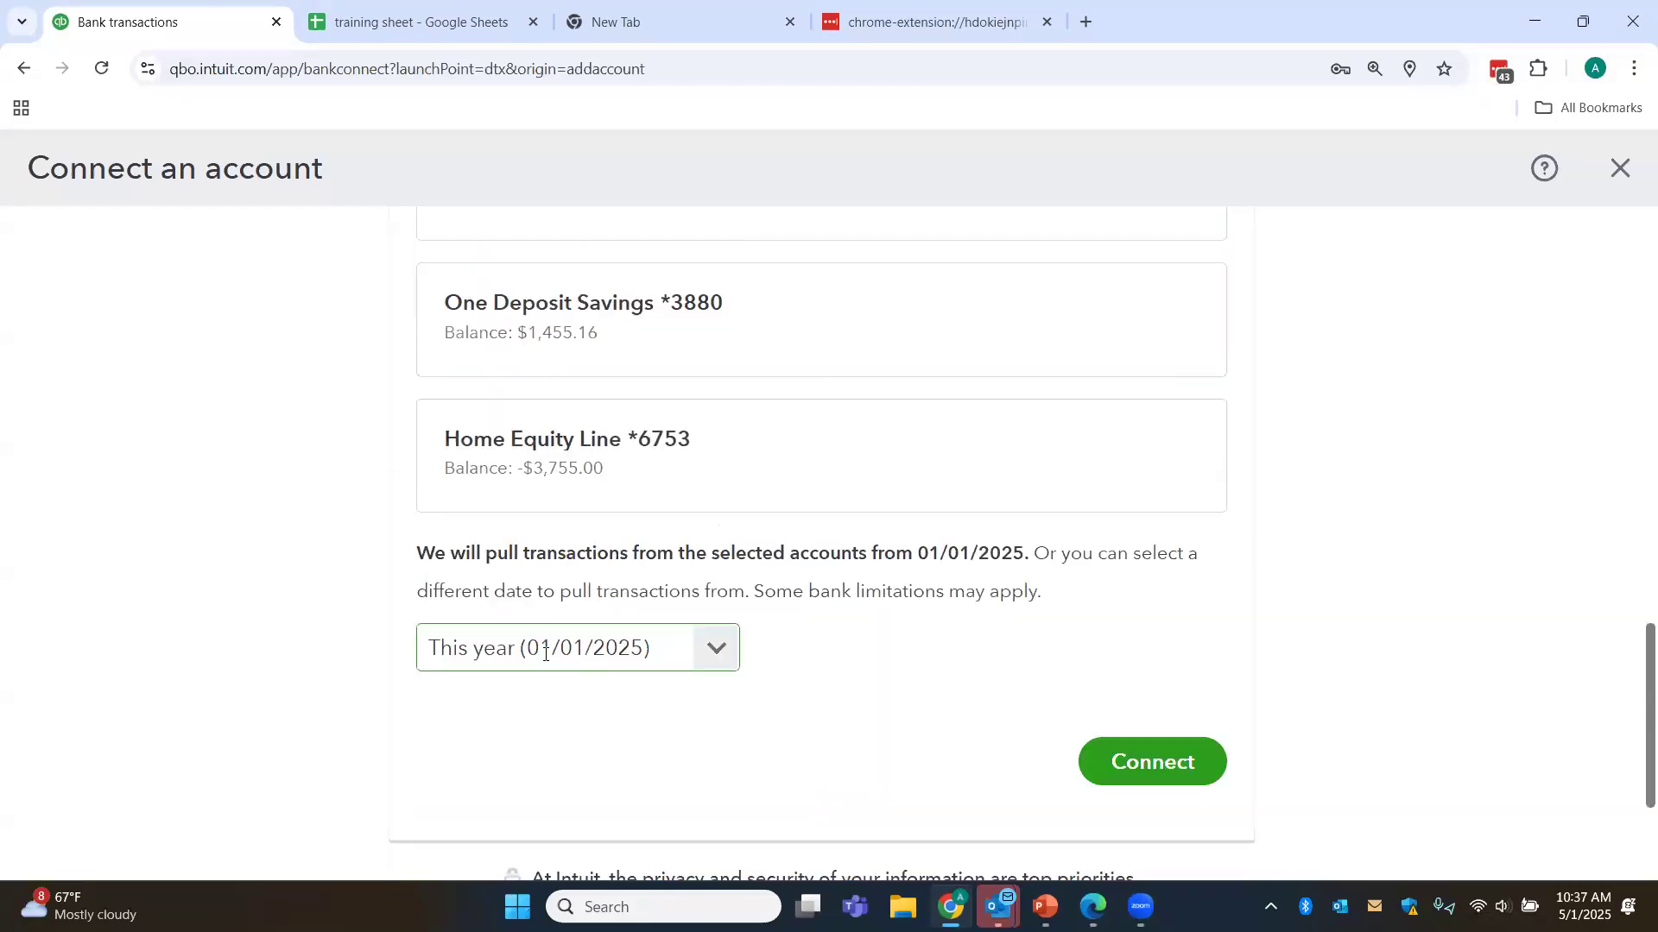
{"action": "left_click", "coordinate": [714, 647]}
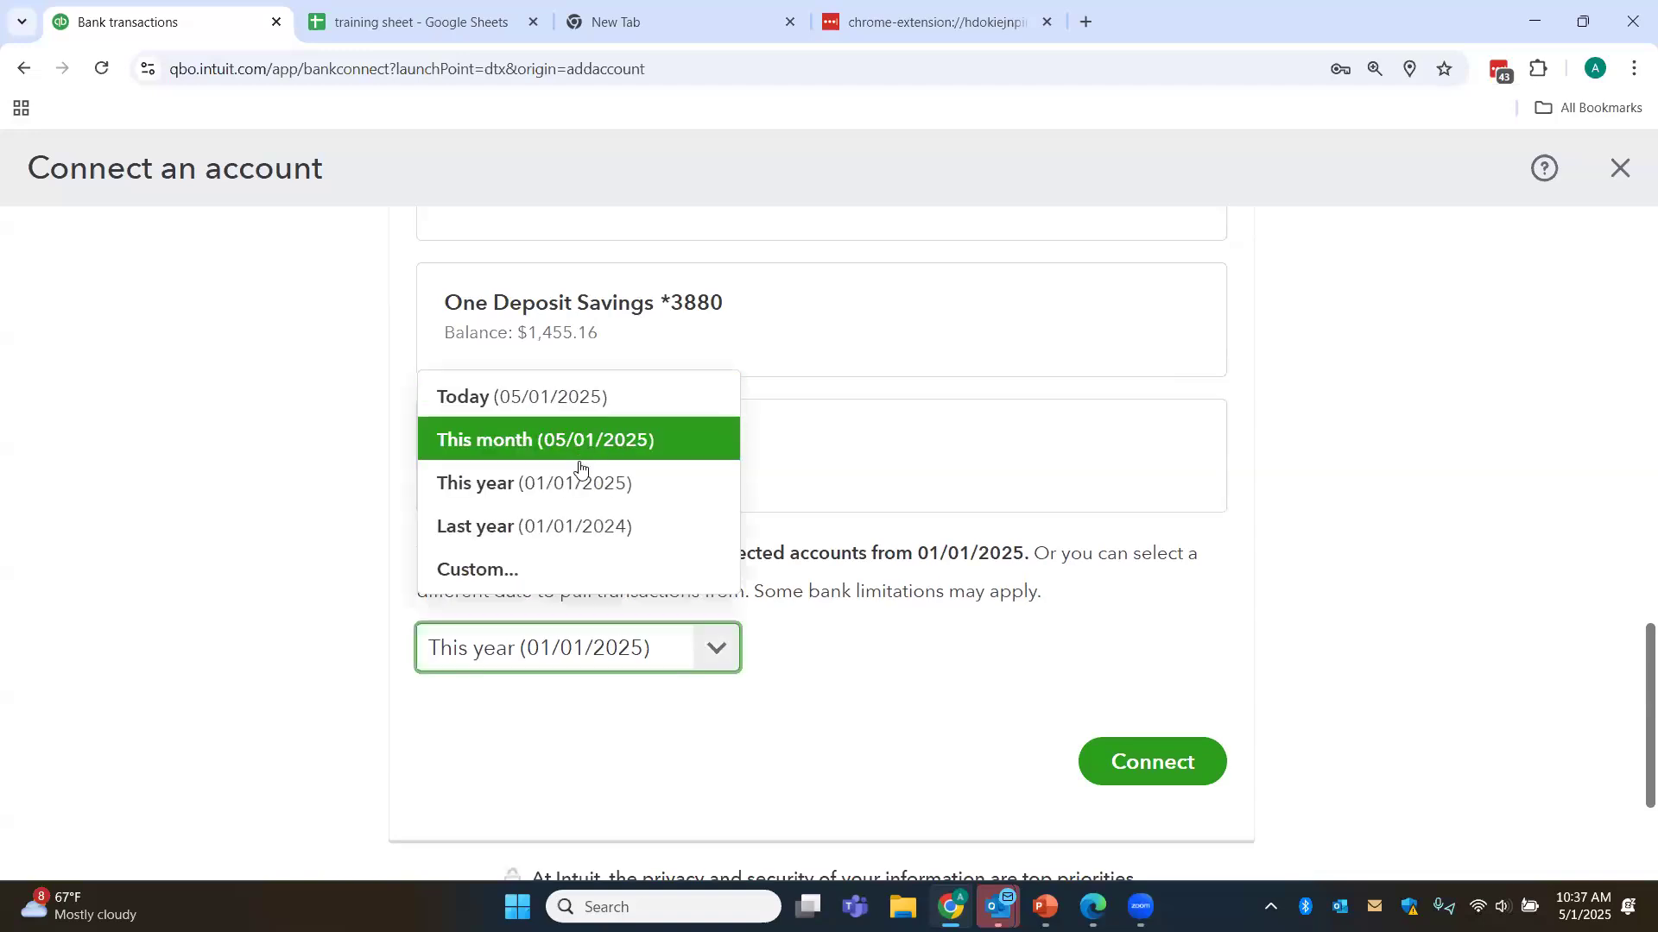
{"action": "left_click", "coordinate": [578, 475]}
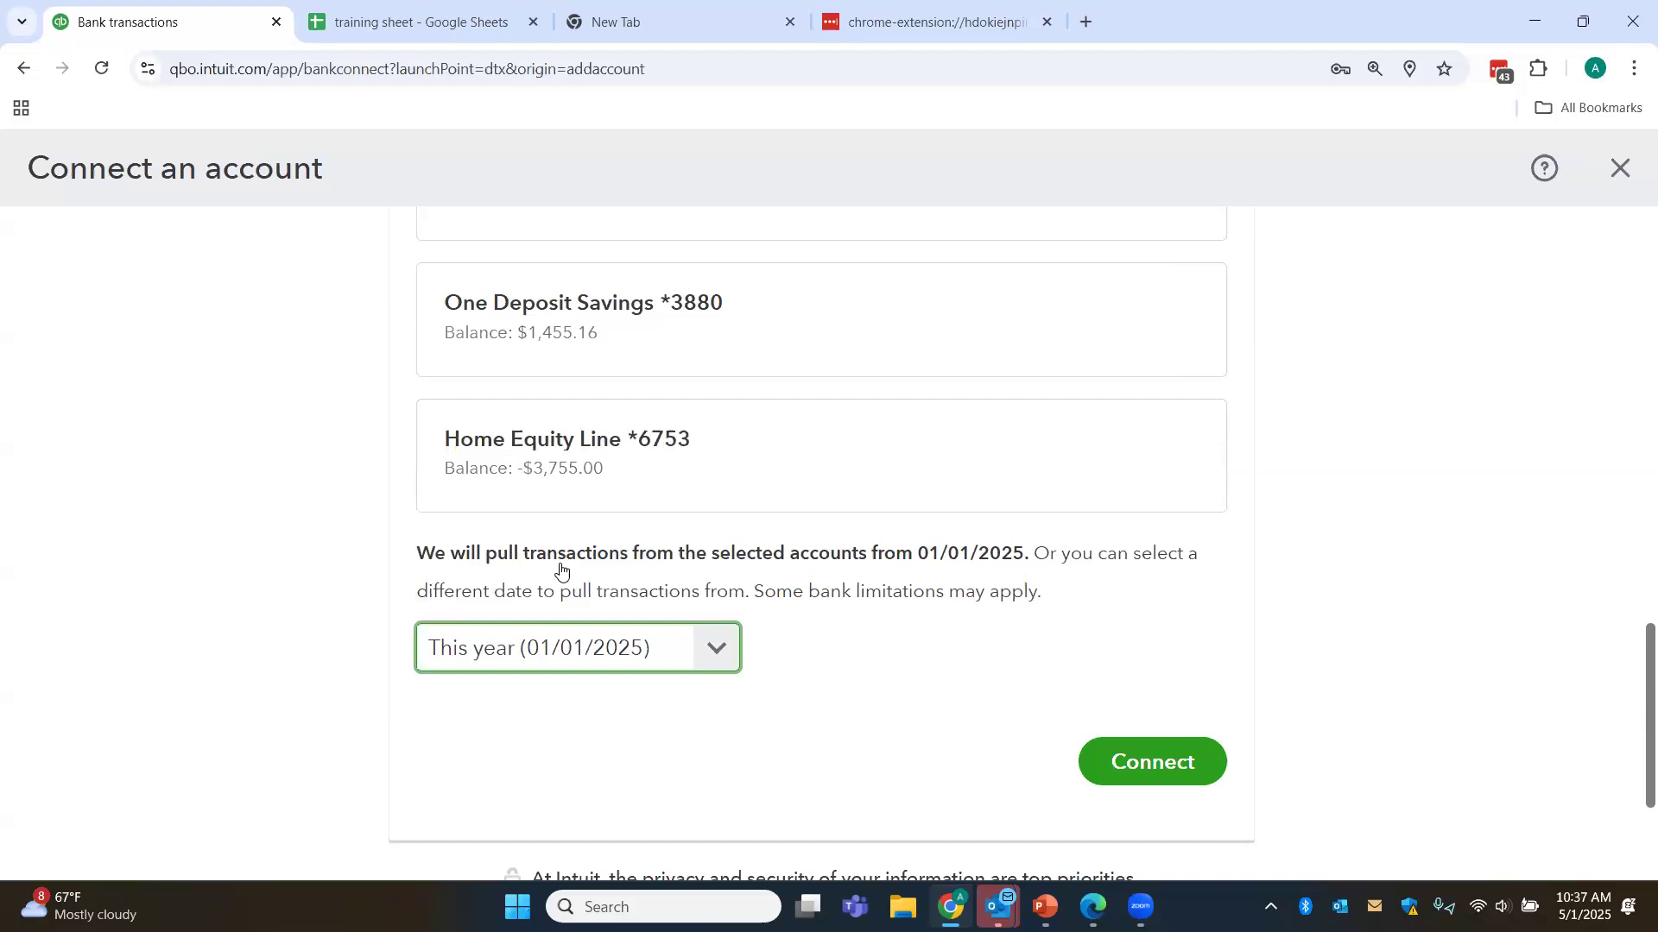
{"action": "left_click", "coordinate": [658, 490]}
{"action": "left_click", "coordinate": [1191, 771]}
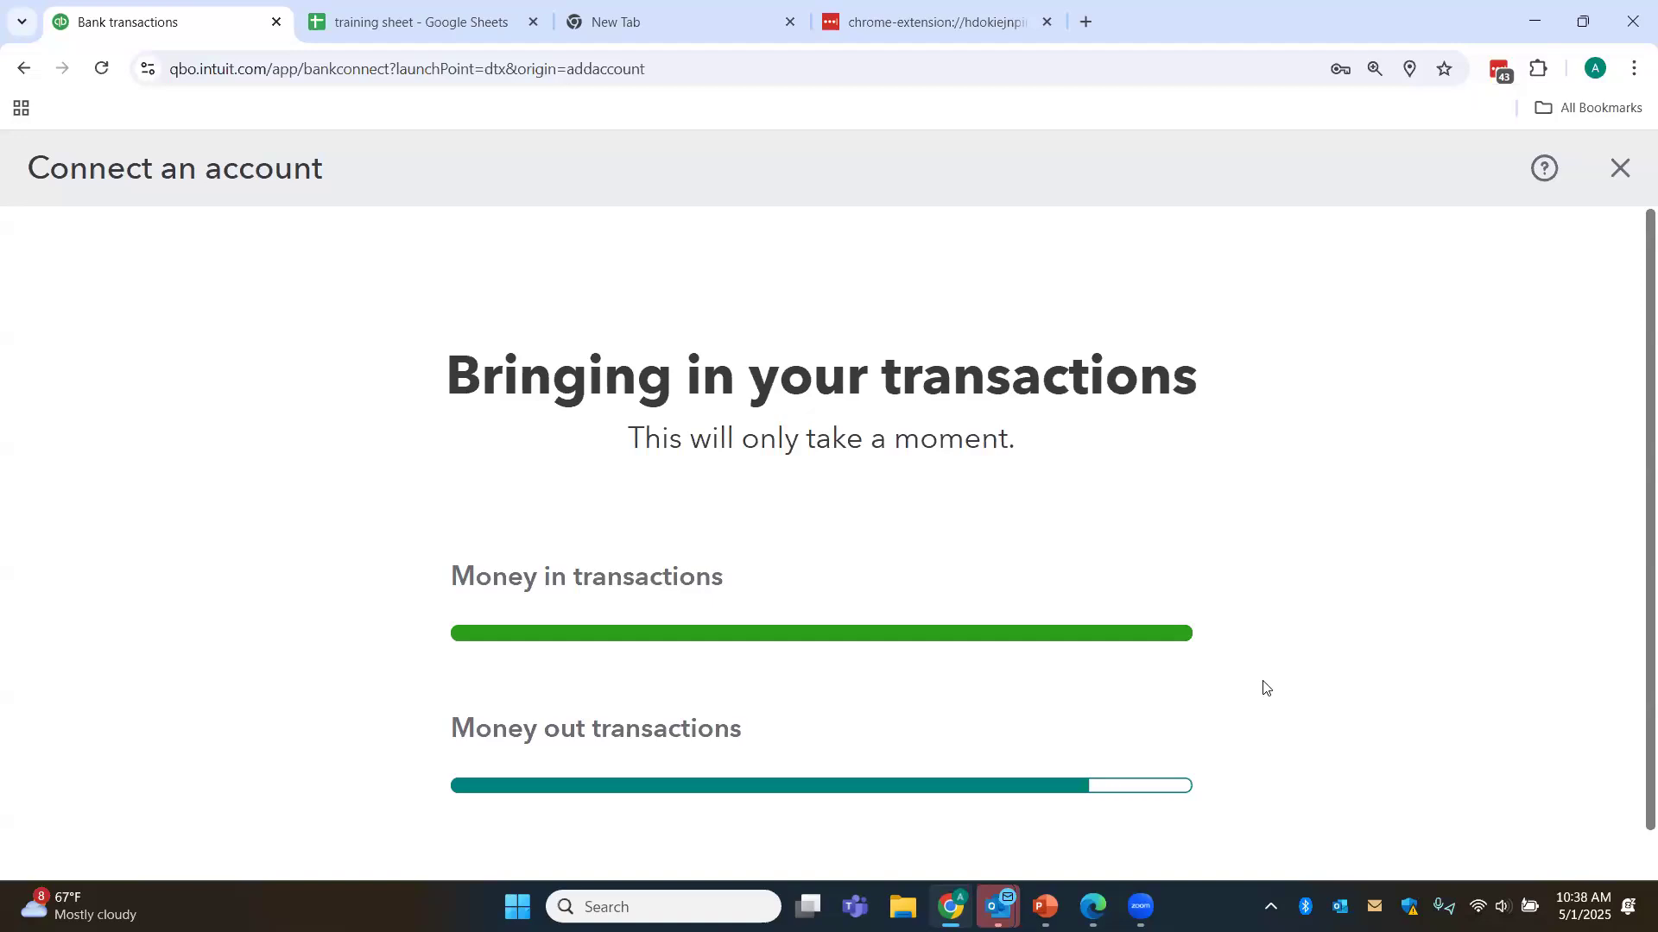
Step: Choose Remind me later on the expense category review, then go to Bank transactions
{"action": "scroll", "coordinate": [1287, 695], "scroll_direction": "down", "scroll_amount": 1}
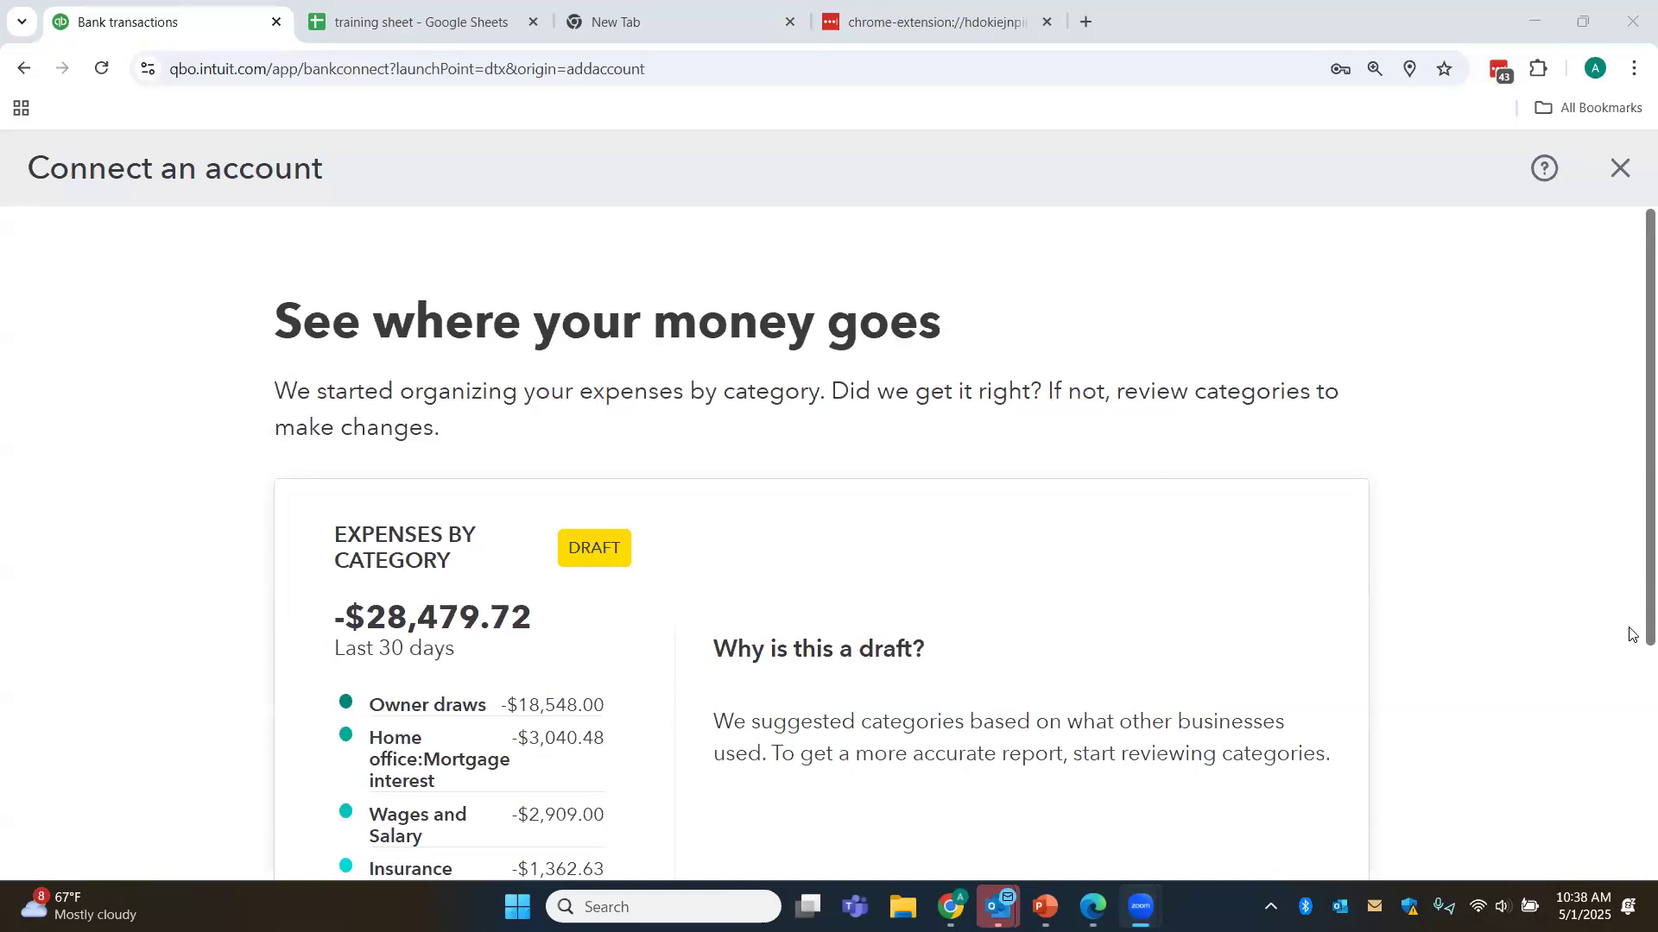
{"action": "scroll", "coordinate": [561, 660], "scroll_direction": "down", "scroll_amount": 5}
{"action": "scroll", "coordinate": [561, 661], "scroll_direction": "down", "scroll_amount": 1}
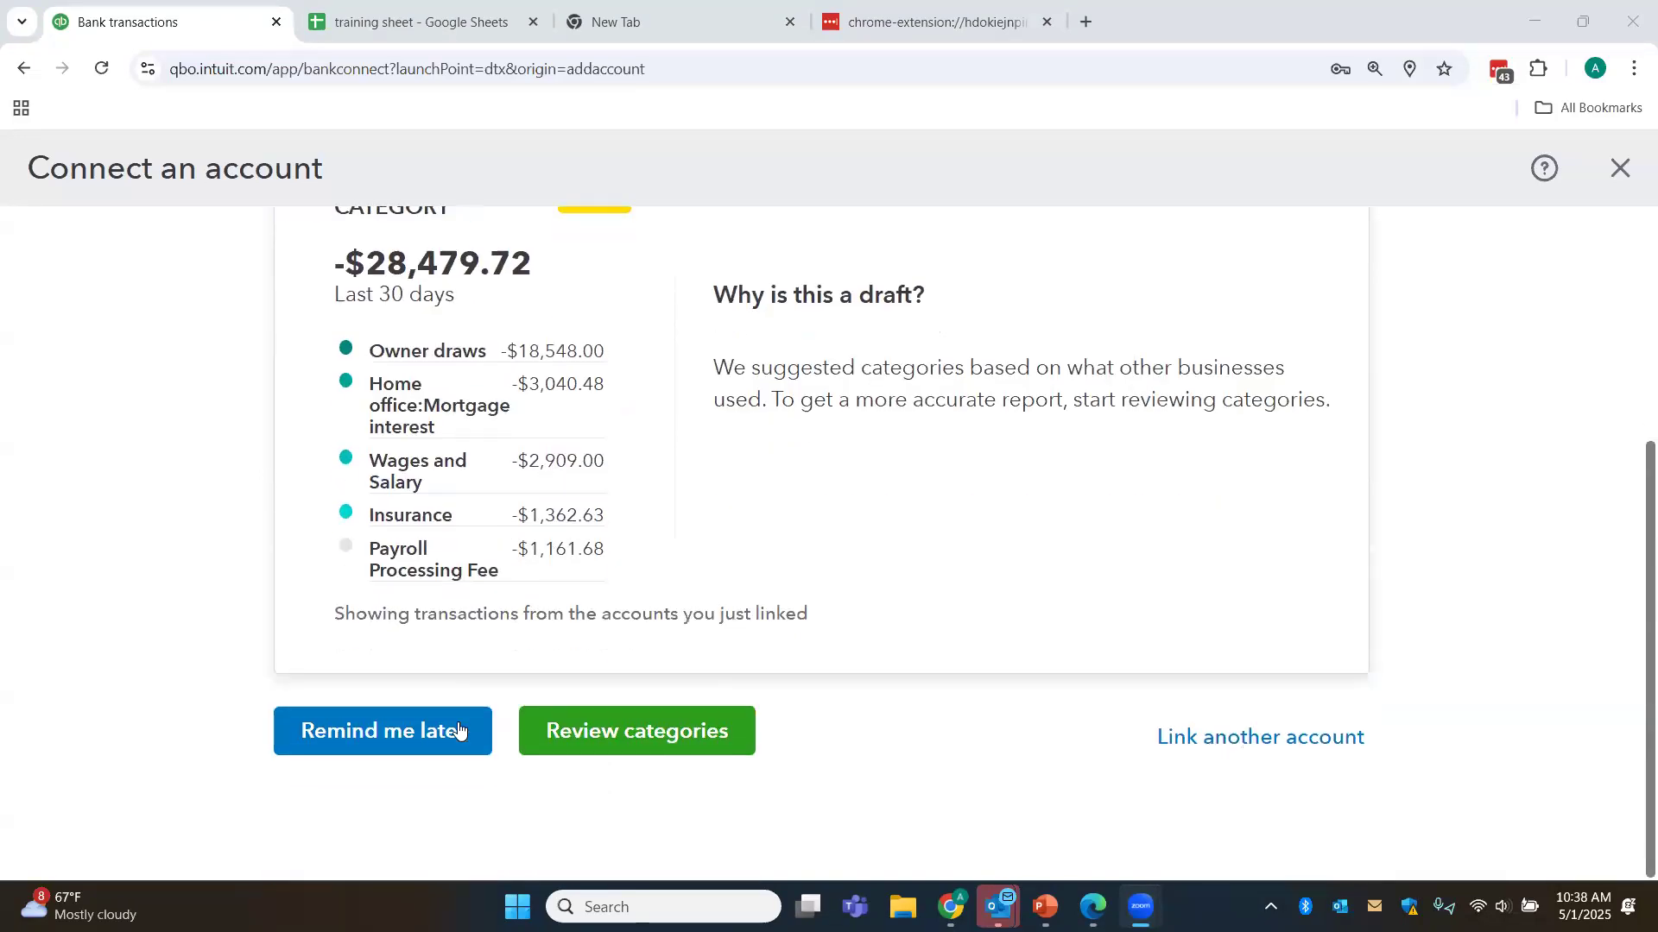
{"action": "left_click", "coordinate": [463, 734]}
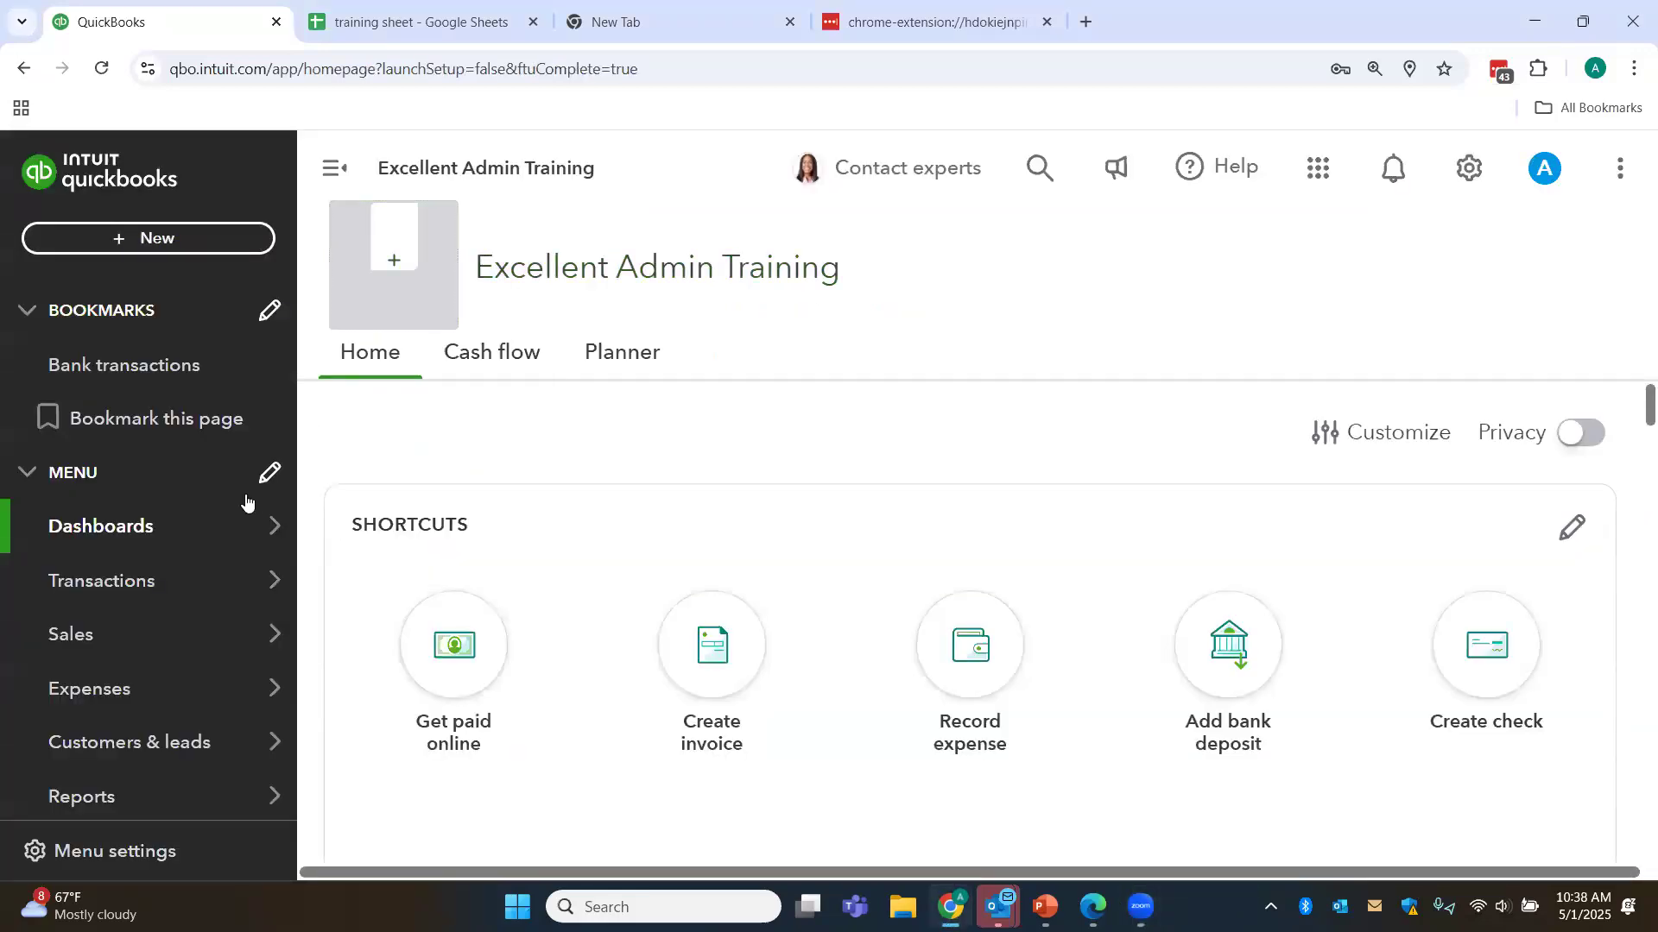
{"action": "left_click", "coordinate": [169, 587]}
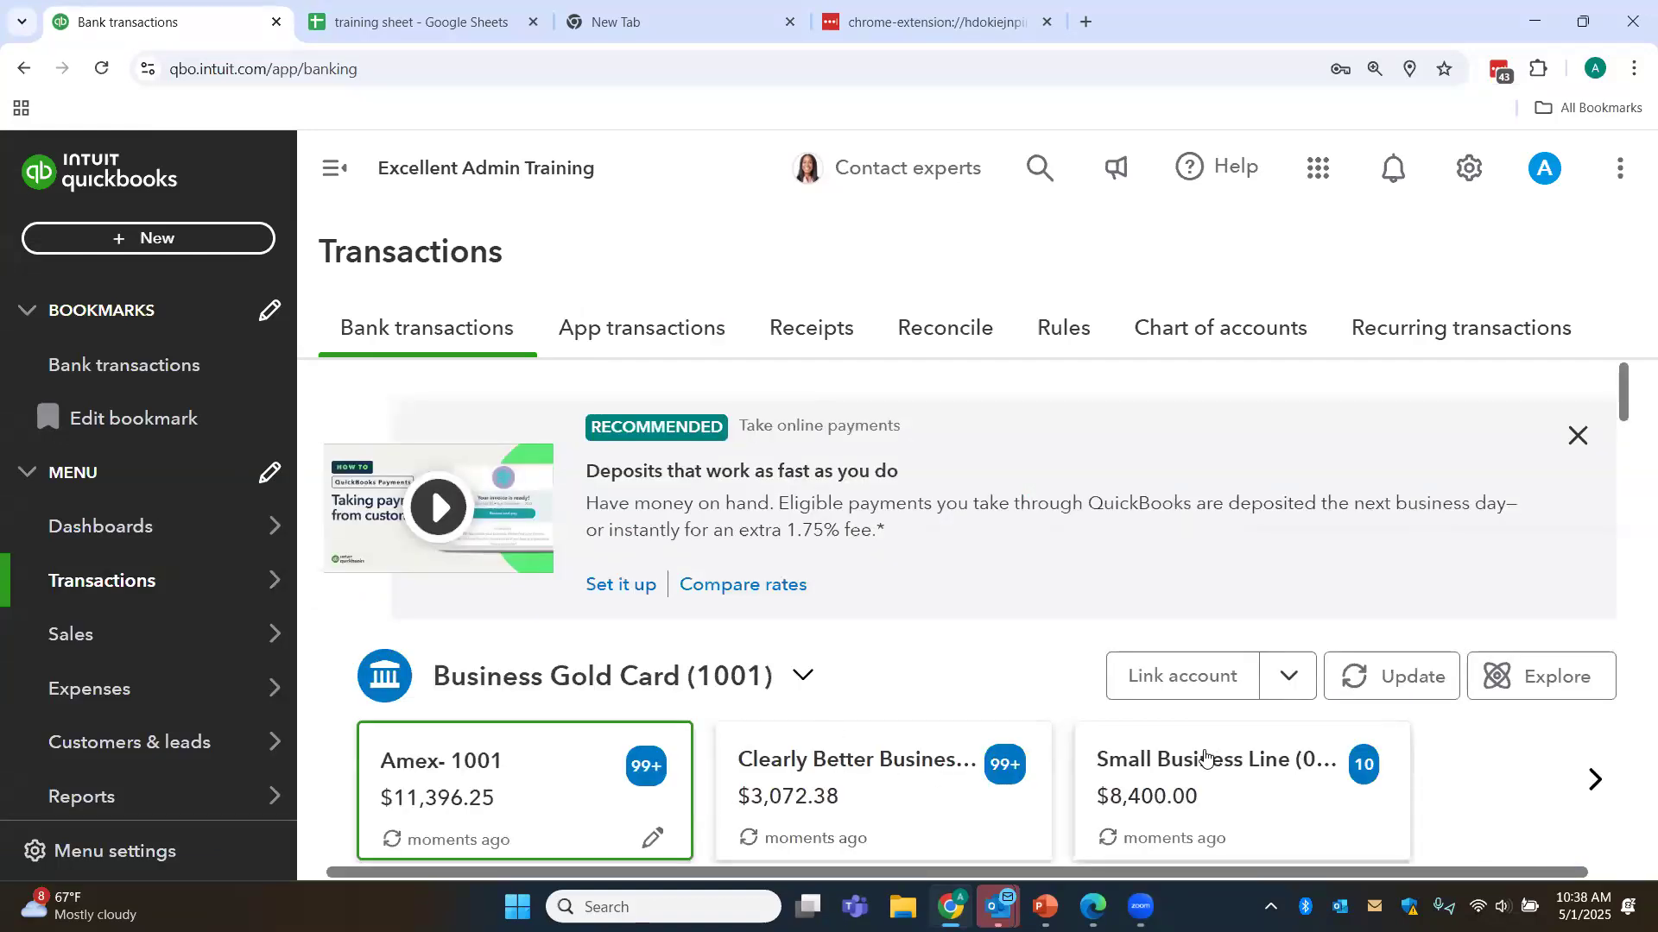
{"action": "scroll", "coordinate": [981, 714], "scroll_direction": "down", "scroll_amount": 2}
{"action": "left_click", "coordinate": [899, 618]}
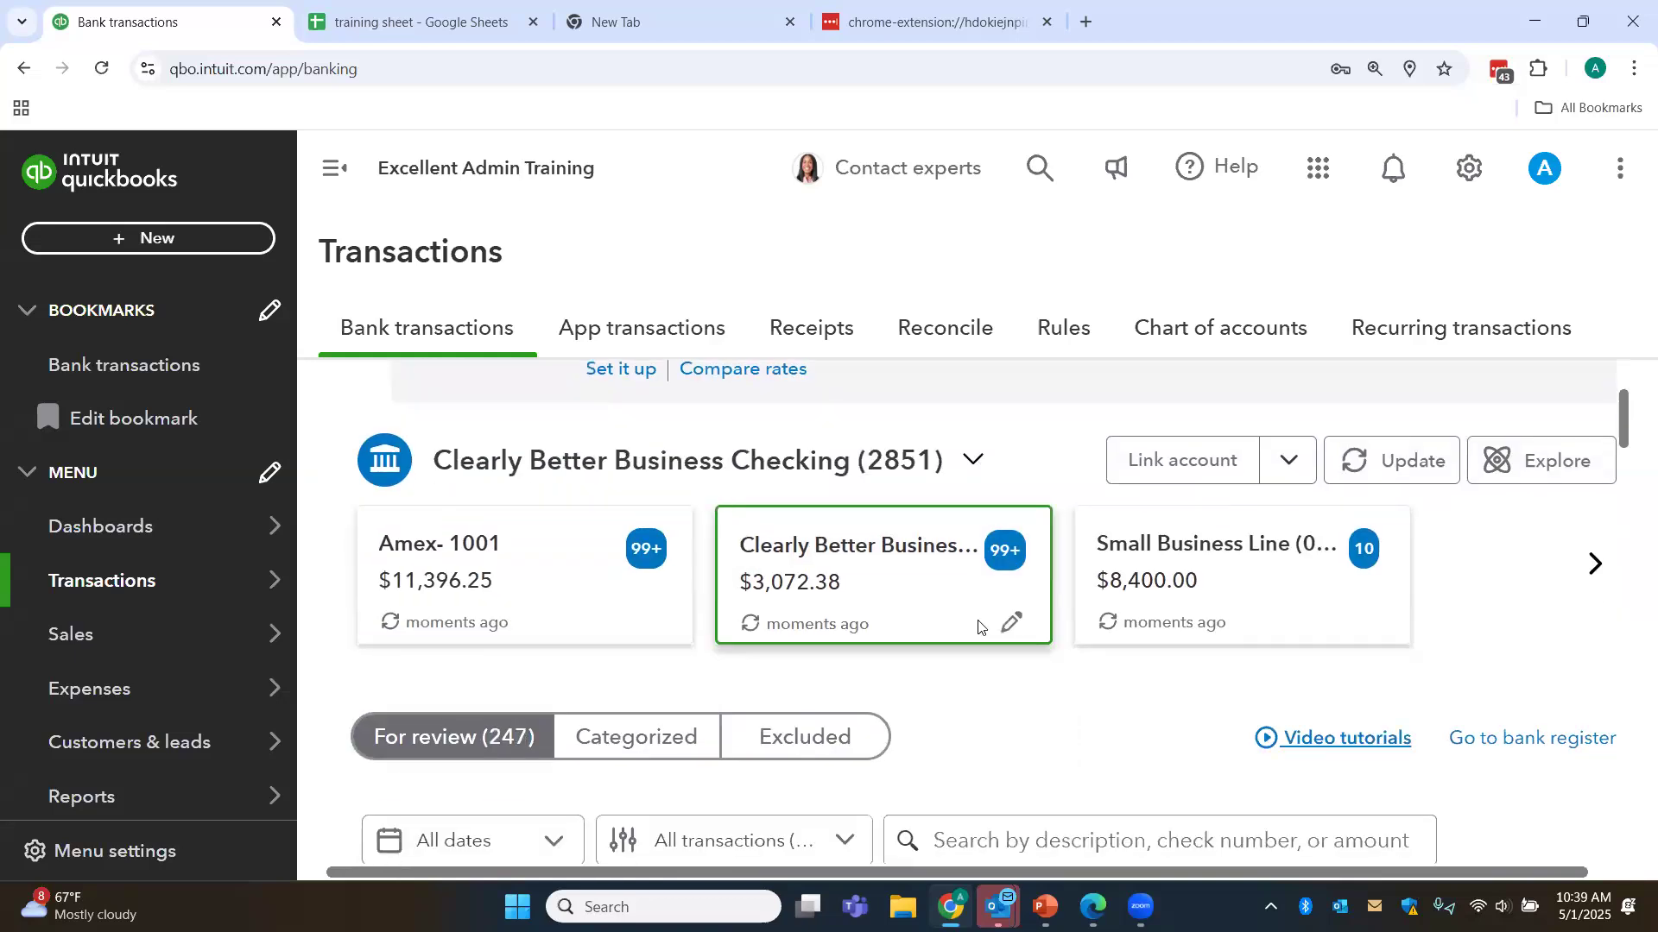
{"action": "left_click", "coordinate": [1009, 622]}
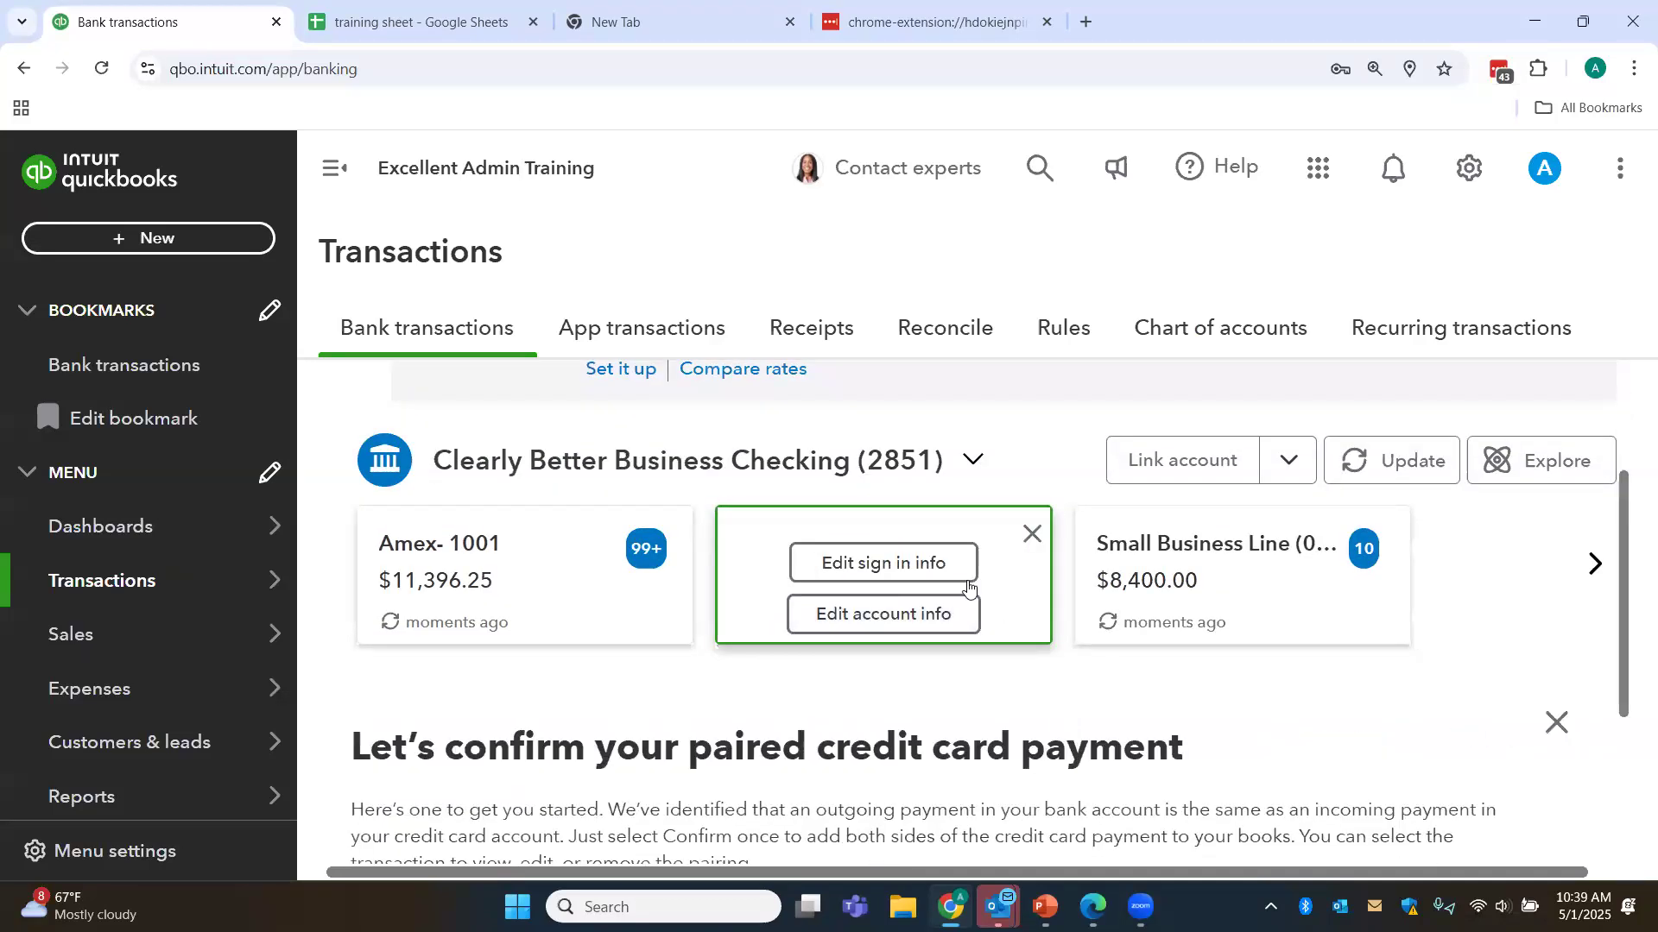
{"action": "left_click", "coordinate": [947, 615]}
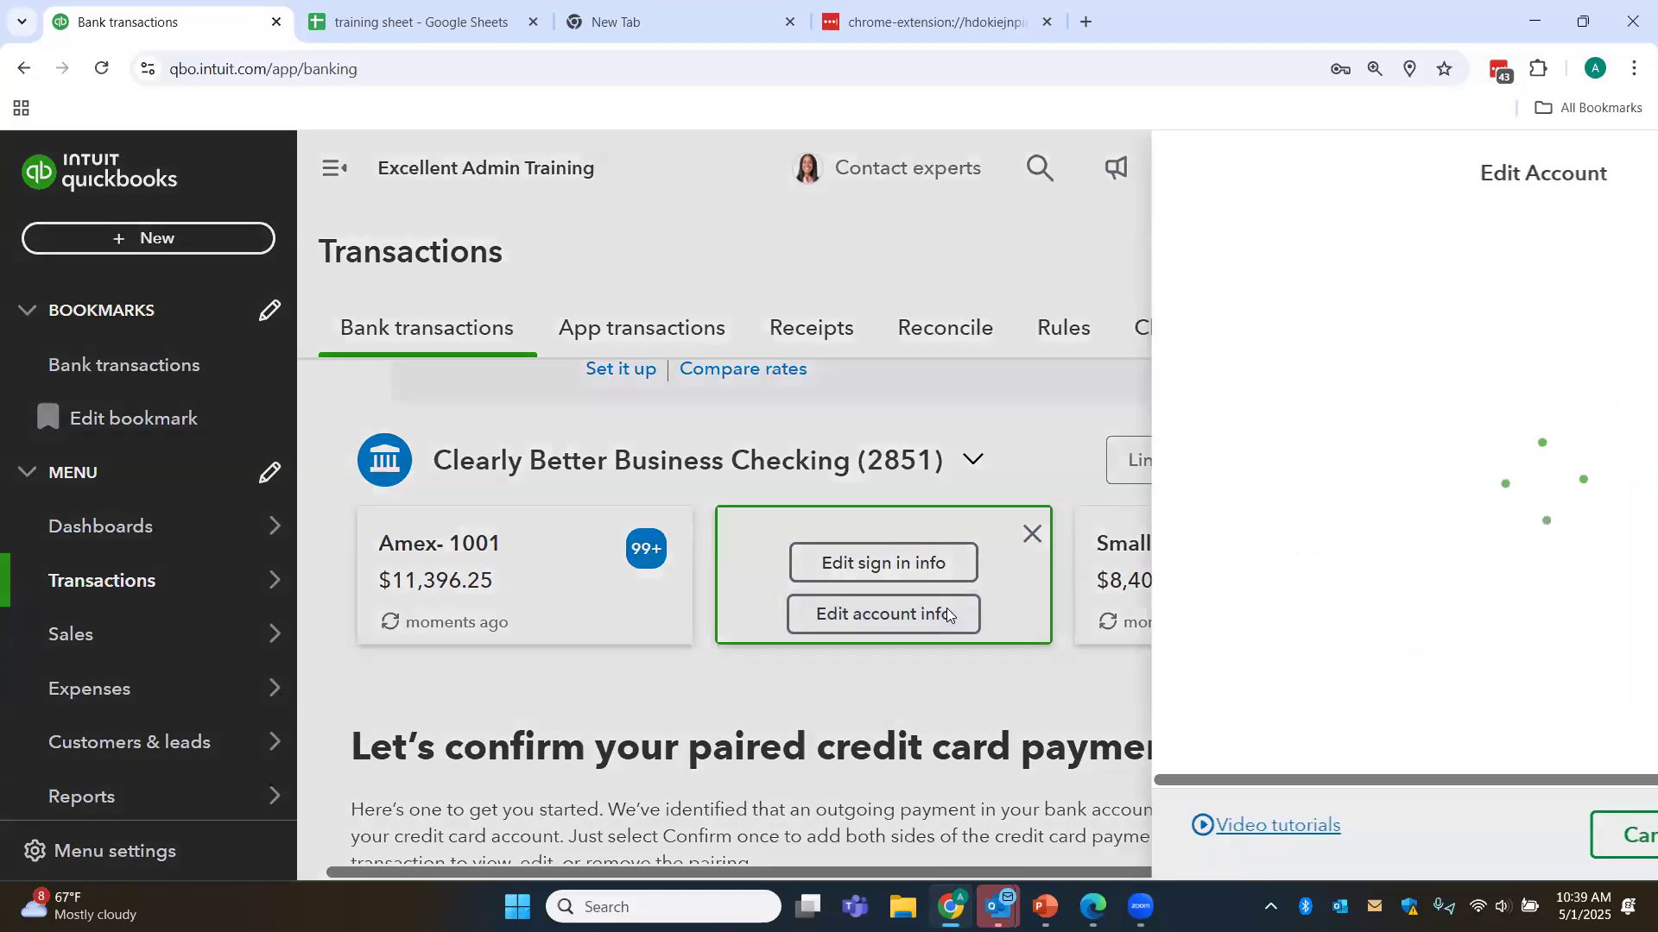
{"action": "left_click", "coordinate": [1089, 278]}
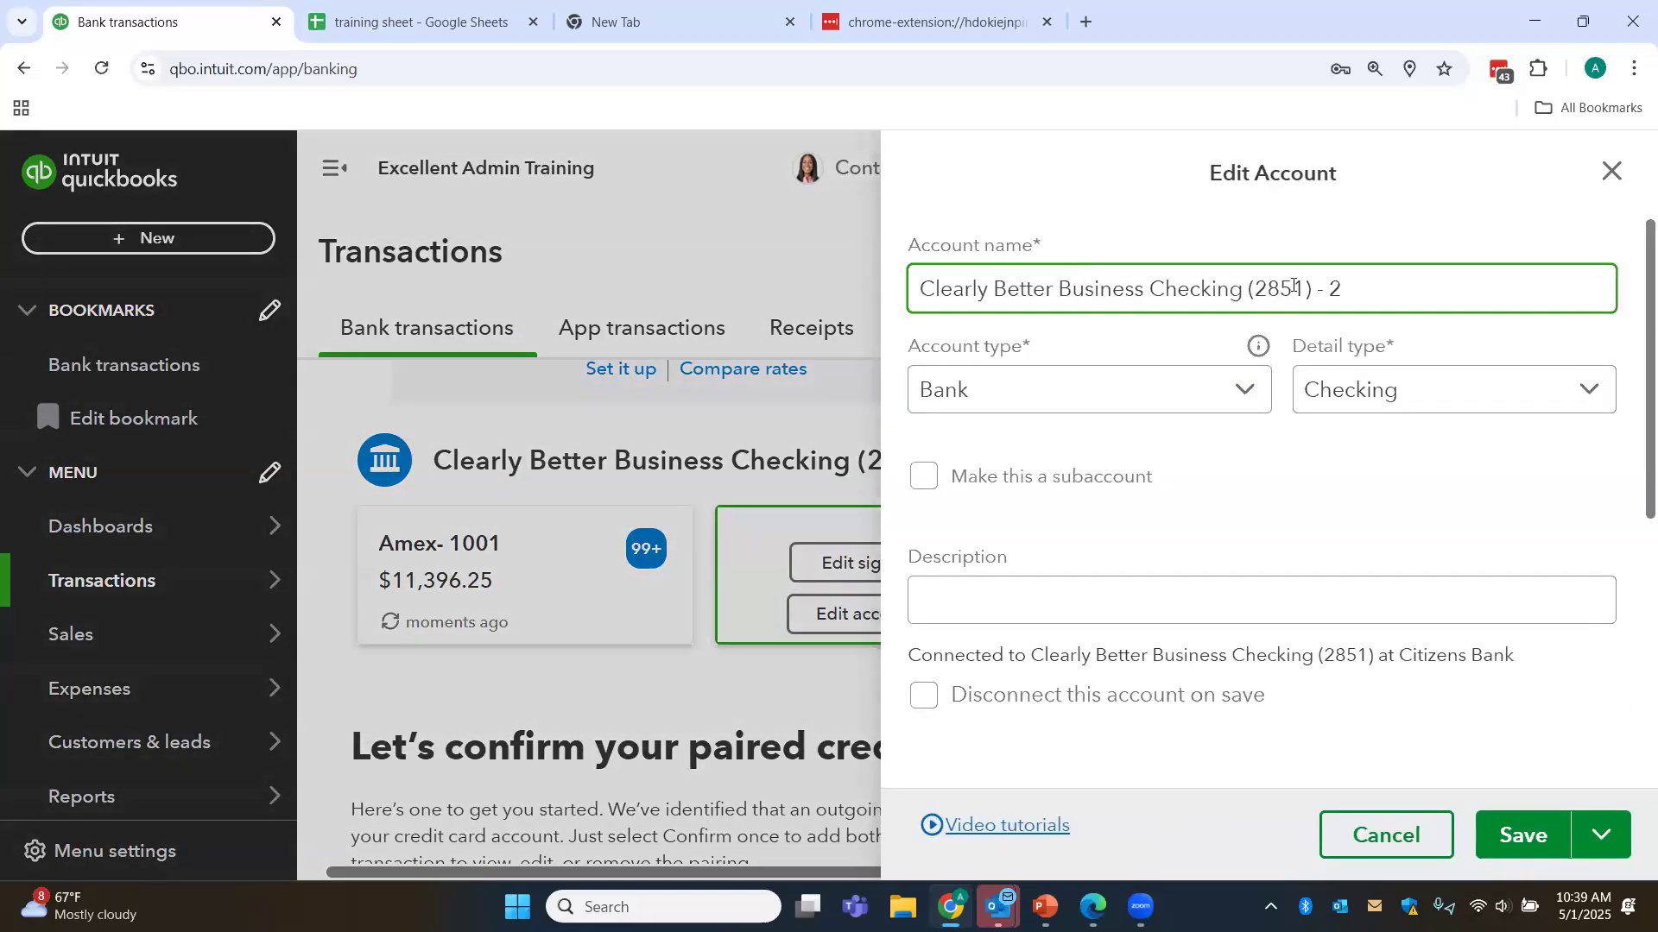
{"action": "left_click_drag", "start_coordinate": [1241, 289], "coordinate": [606, 240]}
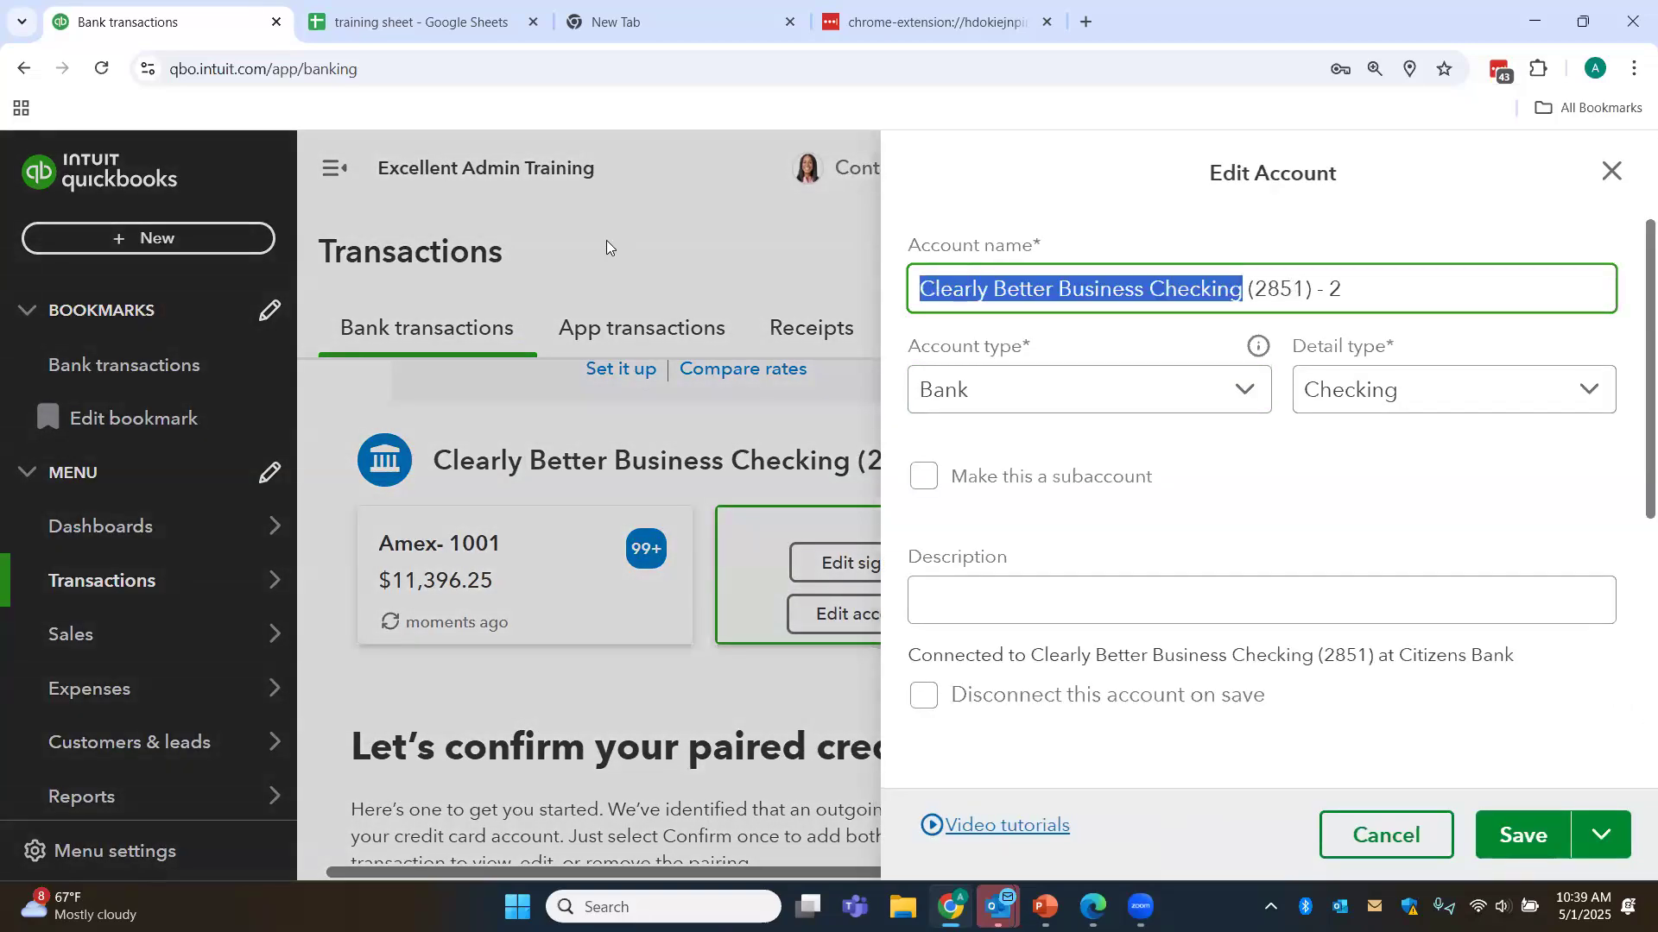
{"action": "type", "text": "Operating"}
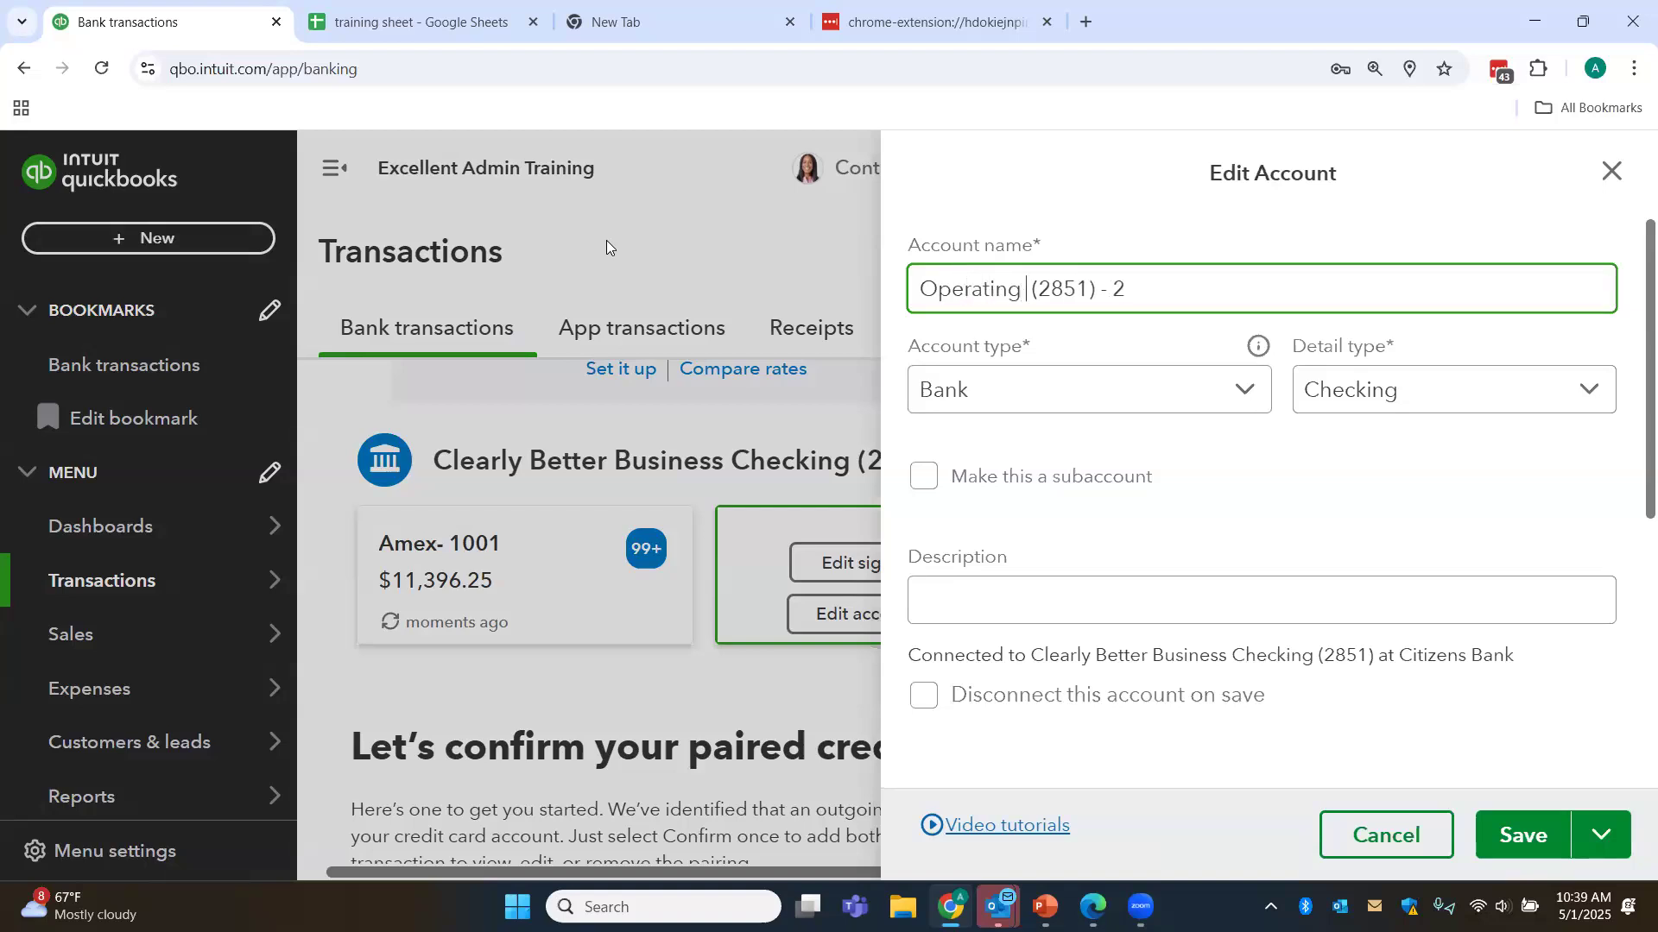
{"action": "left_click_drag", "start_coordinate": [1131, 290], "coordinate": [1090, 294]}
{"action": "key", "text": "BackSpace"}
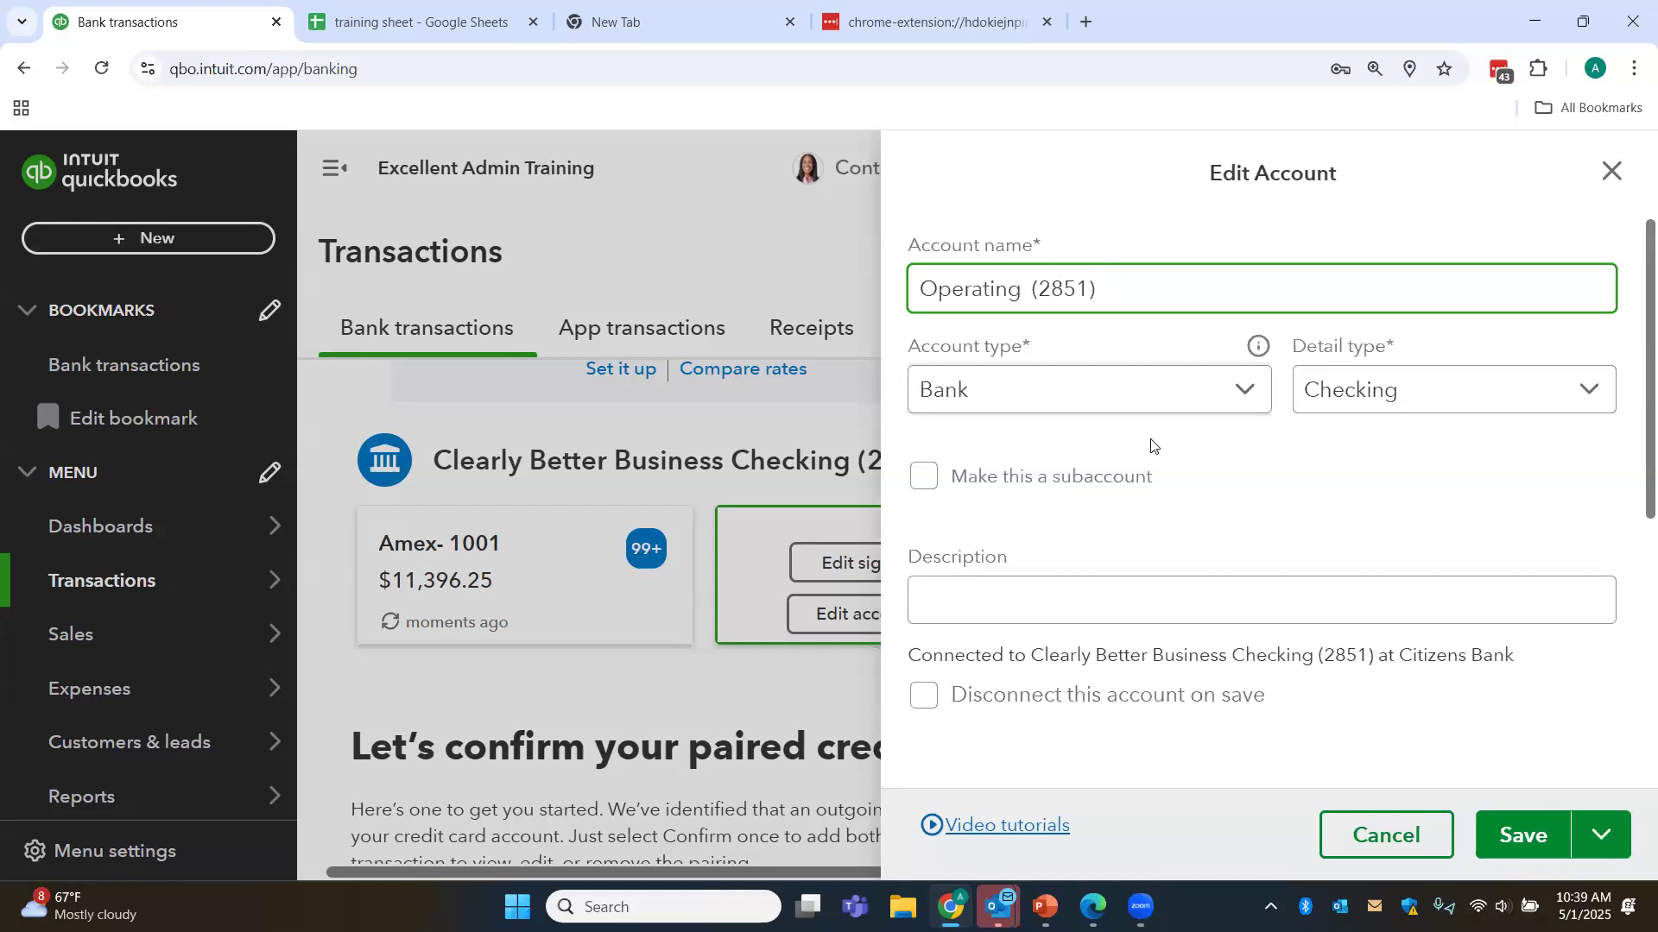
Step: Keep Bank type with Checking detail type, save, and select the Small Business Line account
{"action": "left_click", "coordinate": [1079, 413]}
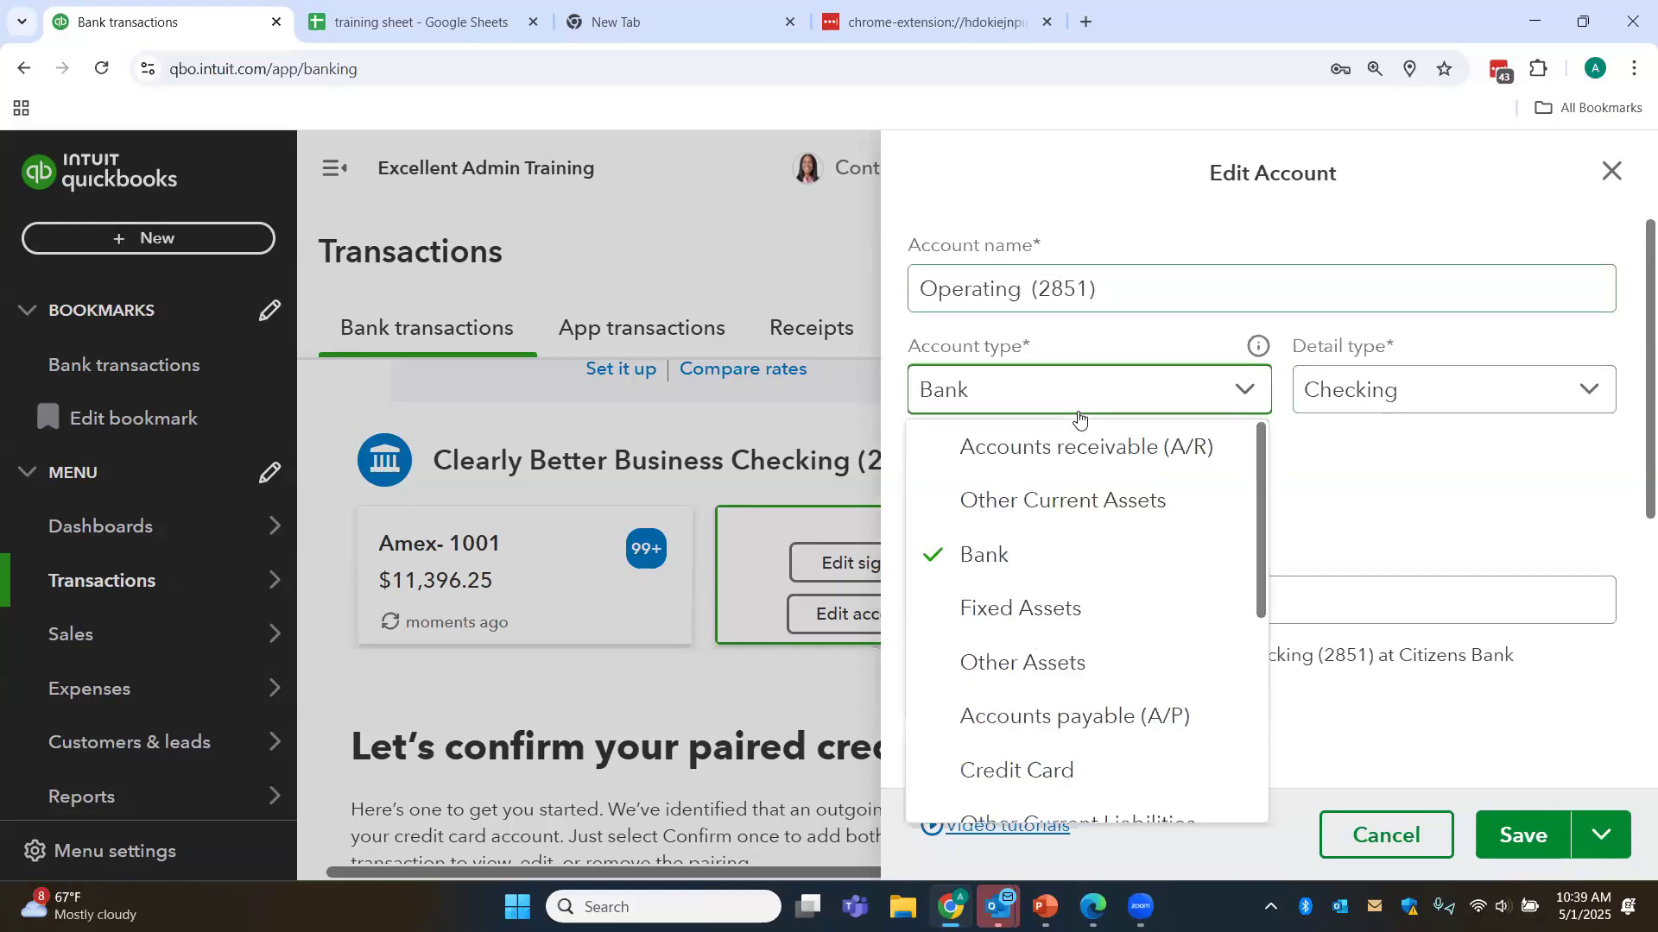
{"action": "left_click", "coordinate": [1499, 386]}
{"action": "left_click", "coordinate": [1498, 391]}
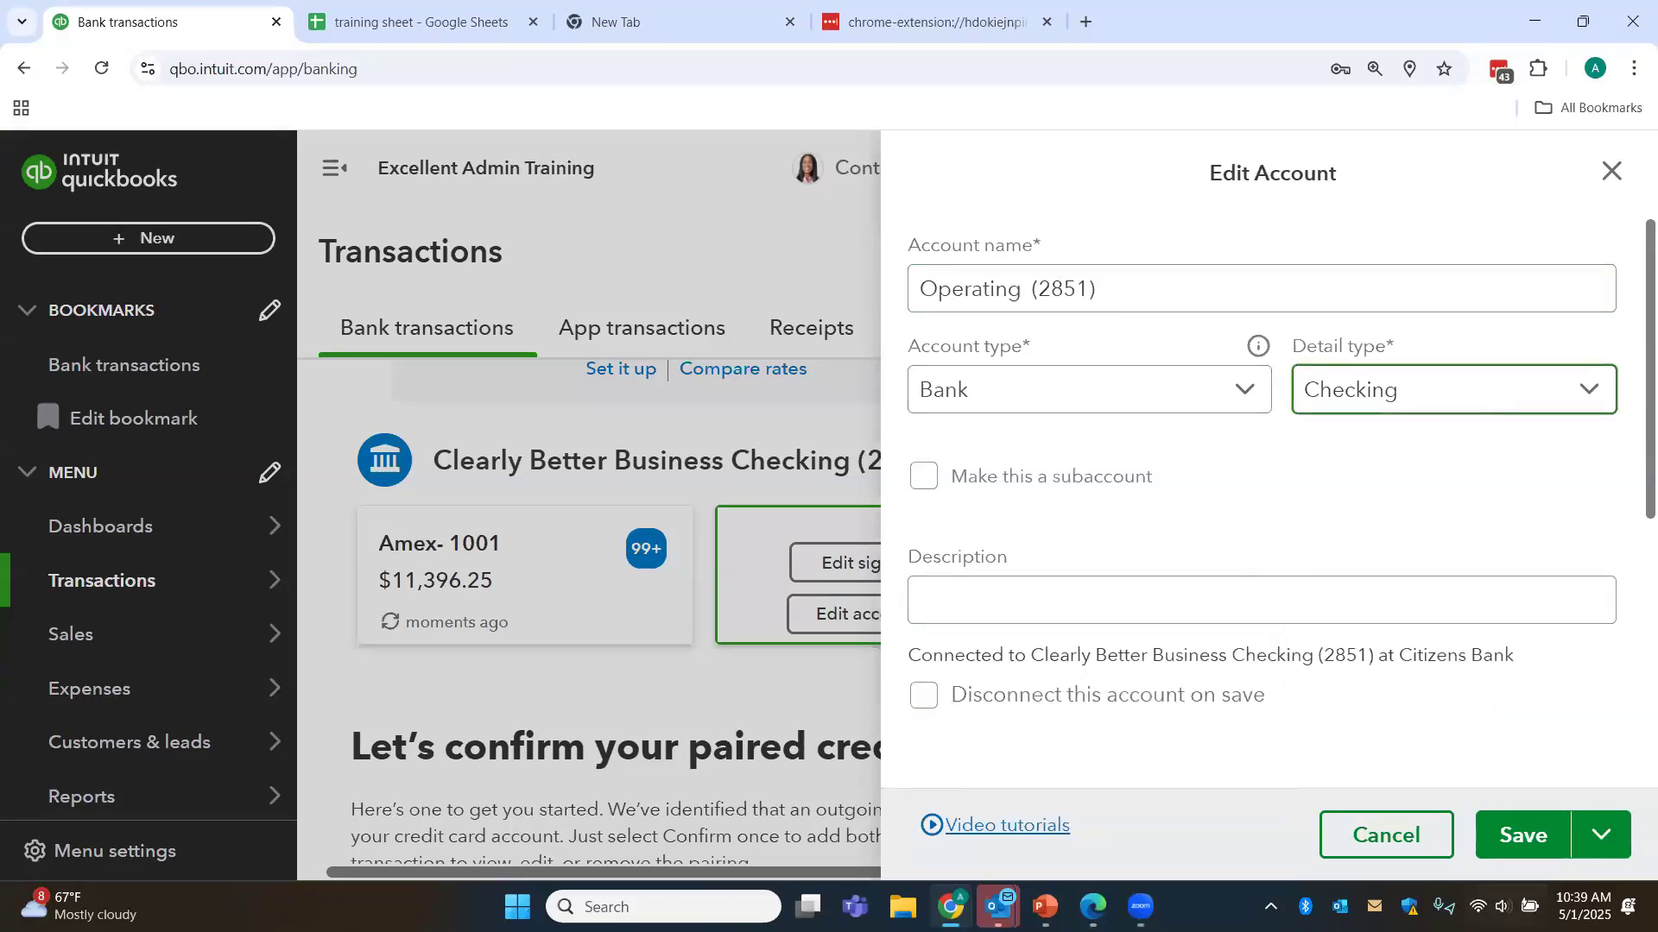
{"action": "left_click", "coordinate": [1524, 850]}
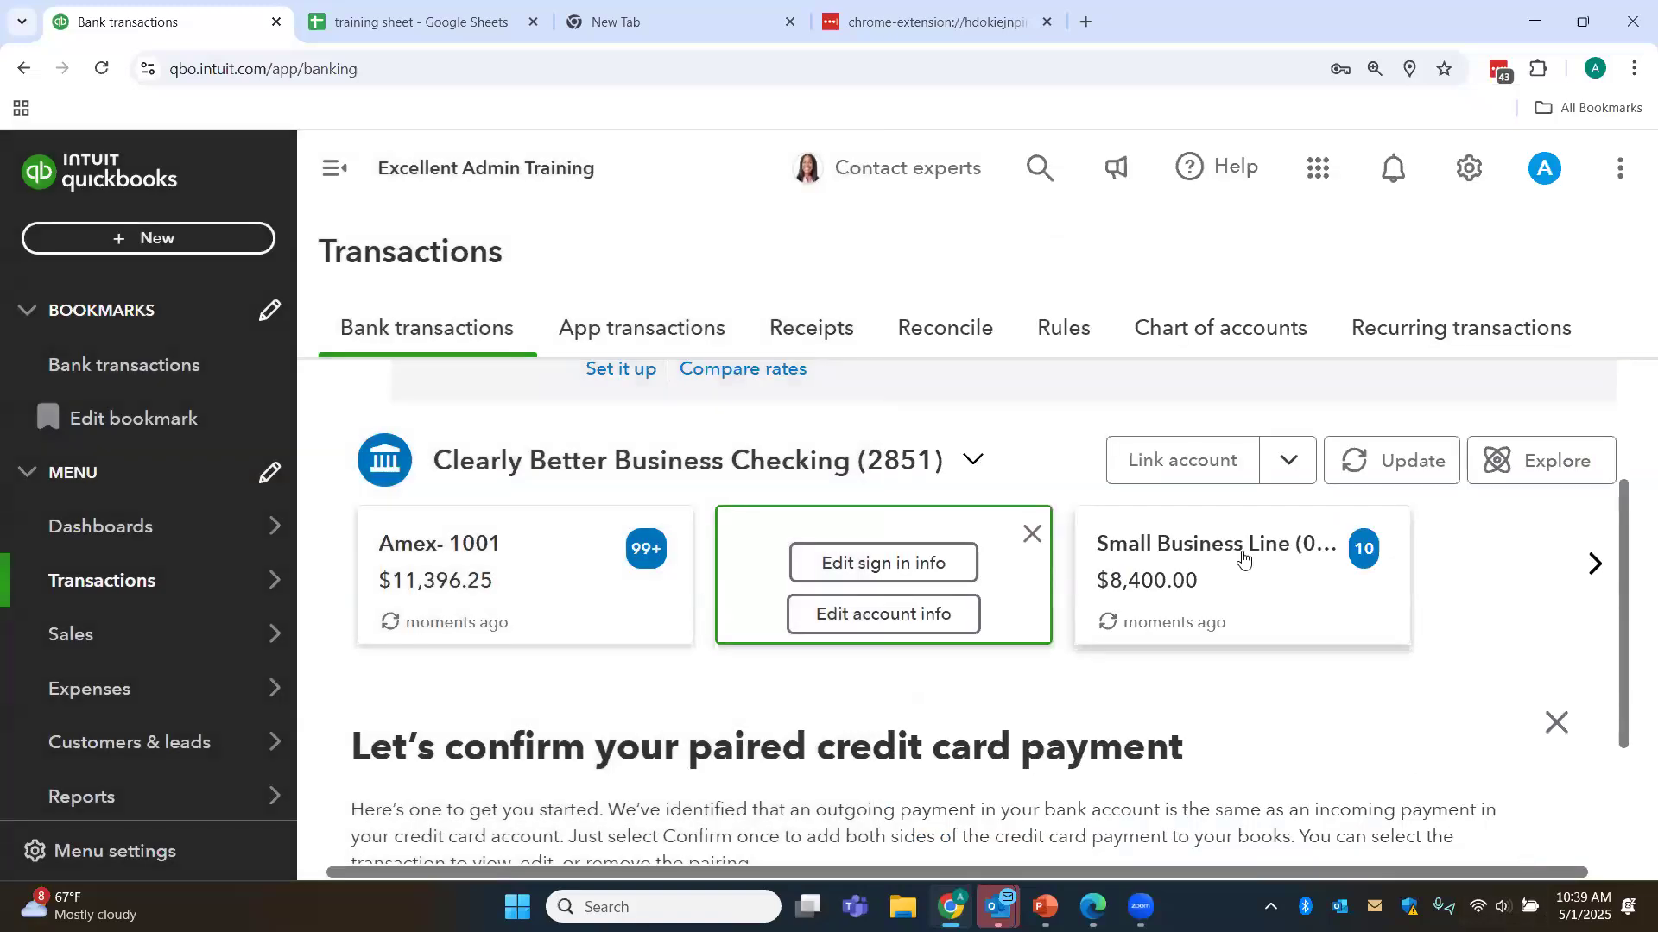
{"action": "left_click", "coordinate": [1243, 560]}
Step: Open the Small Business Line account's details for editing
{"action": "left_click", "coordinate": [1301, 572]}
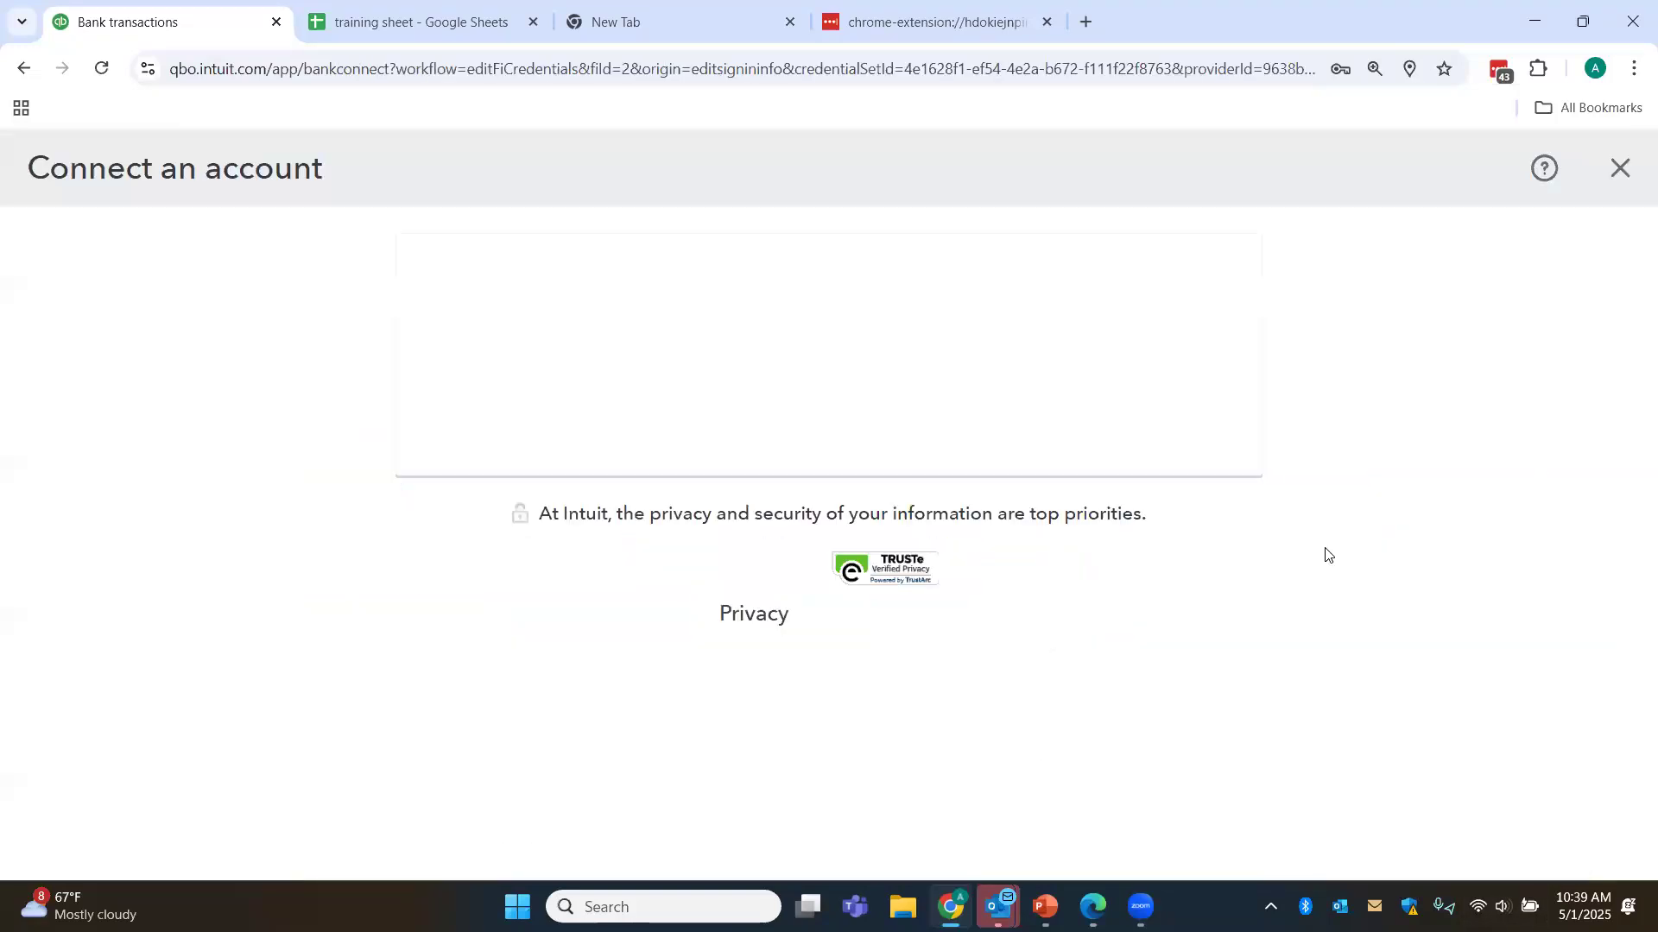
{"action": "left_click", "coordinate": [1610, 174]}
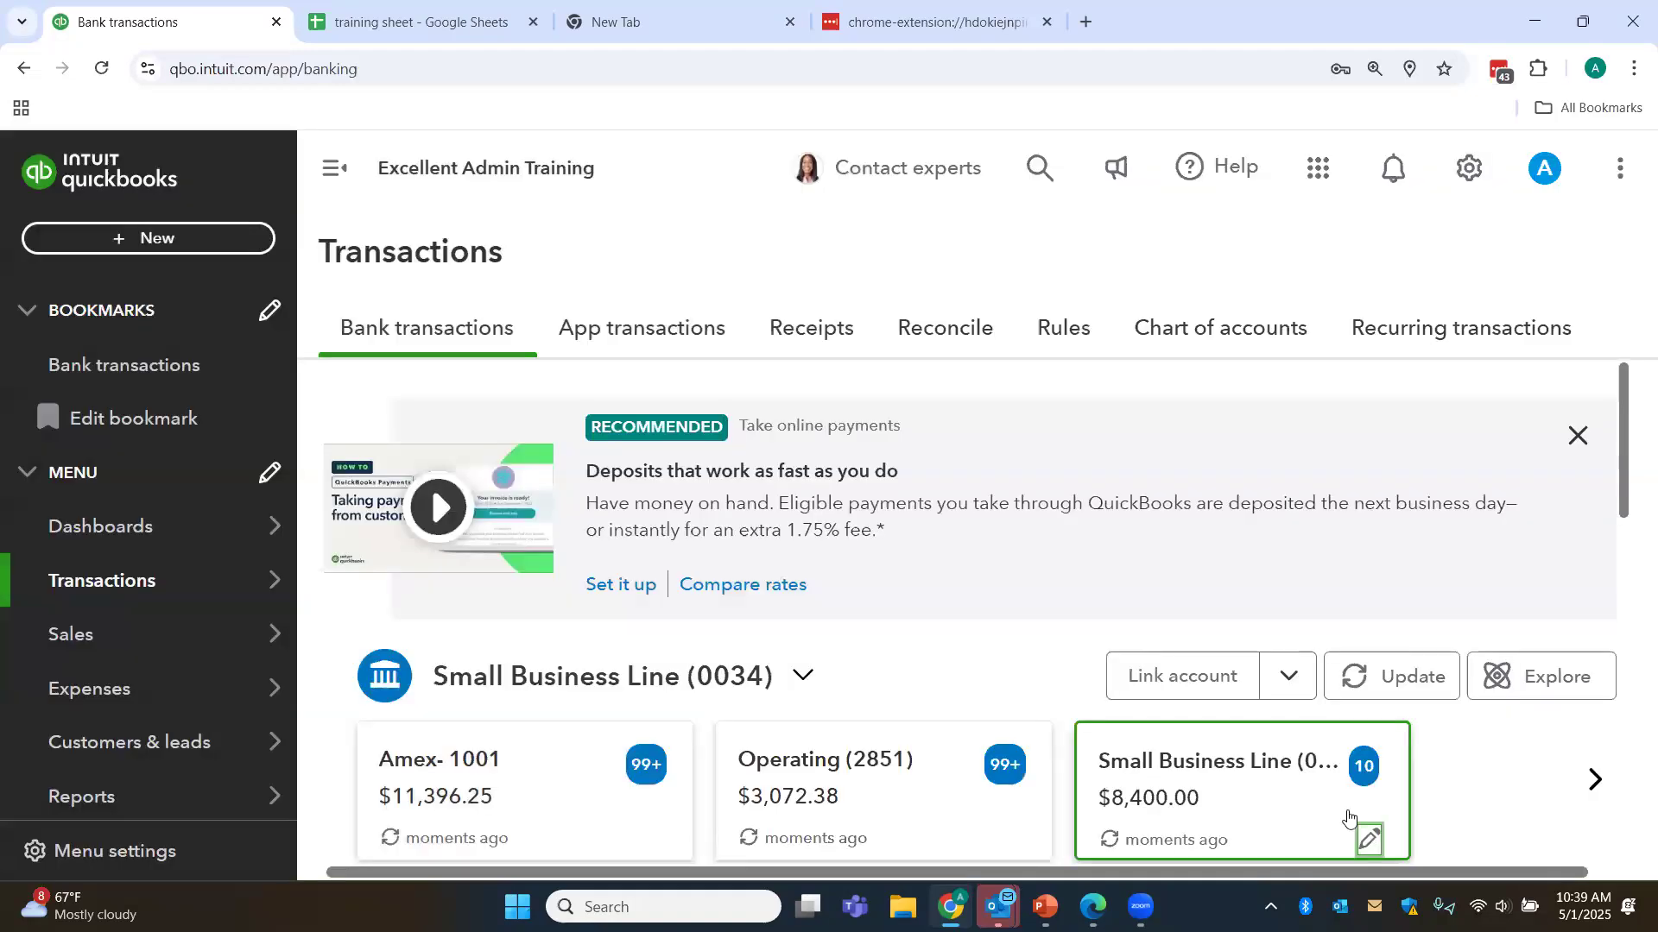
{"action": "left_click", "coordinate": [1362, 832]}
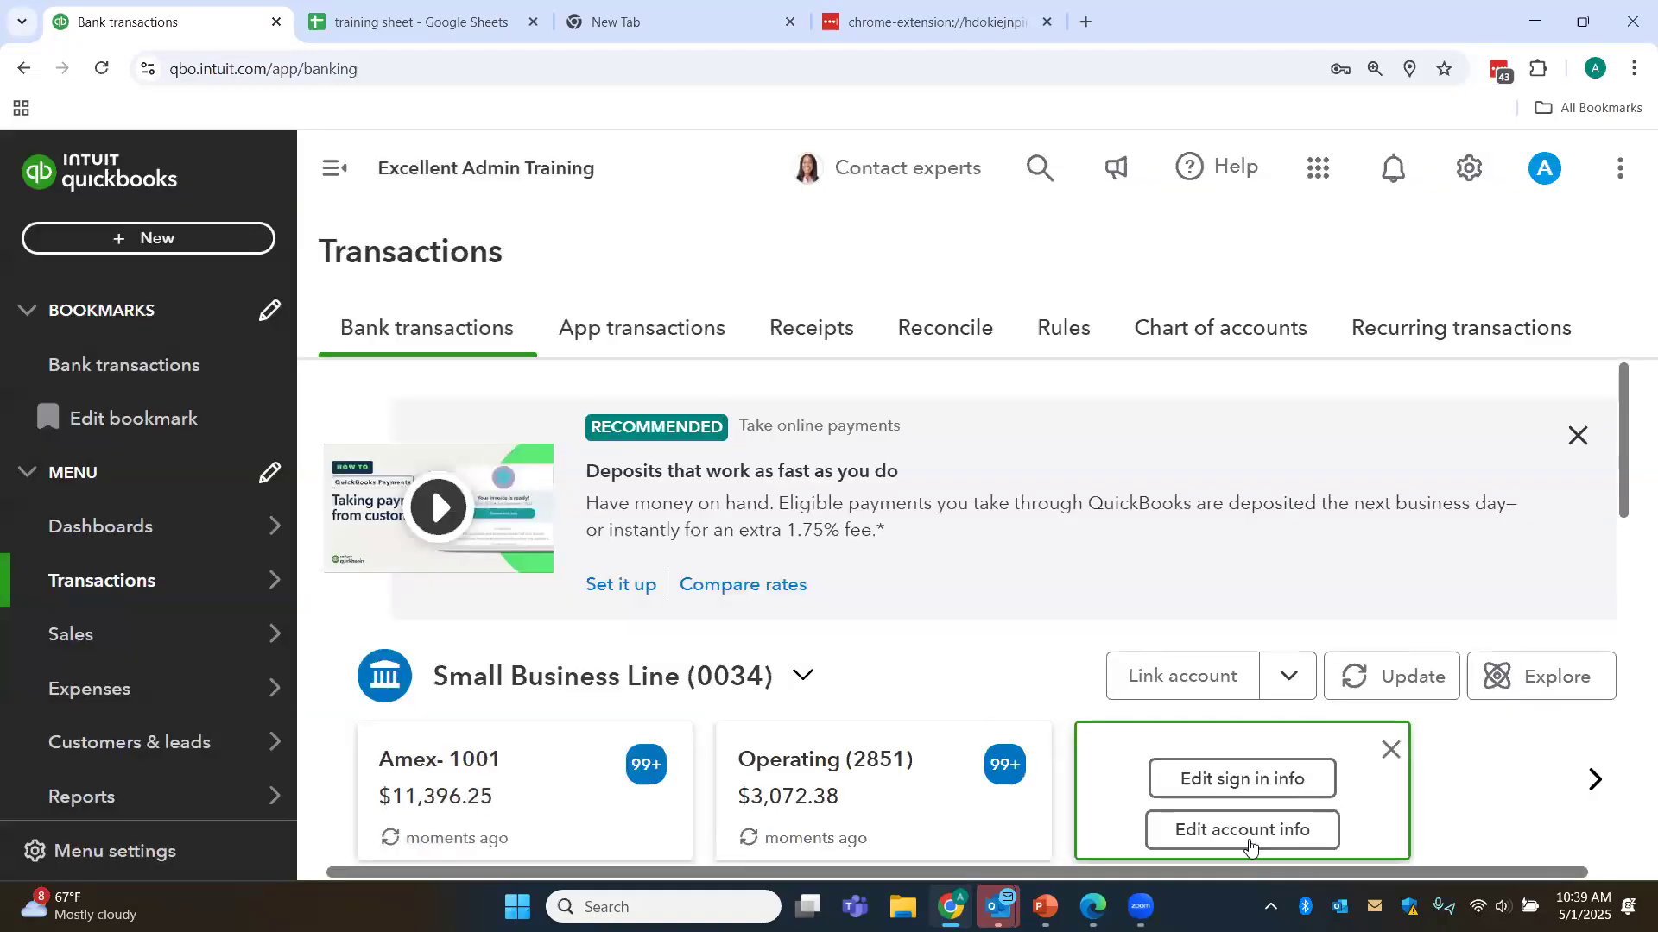
{"action": "left_click", "coordinate": [1248, 831]}
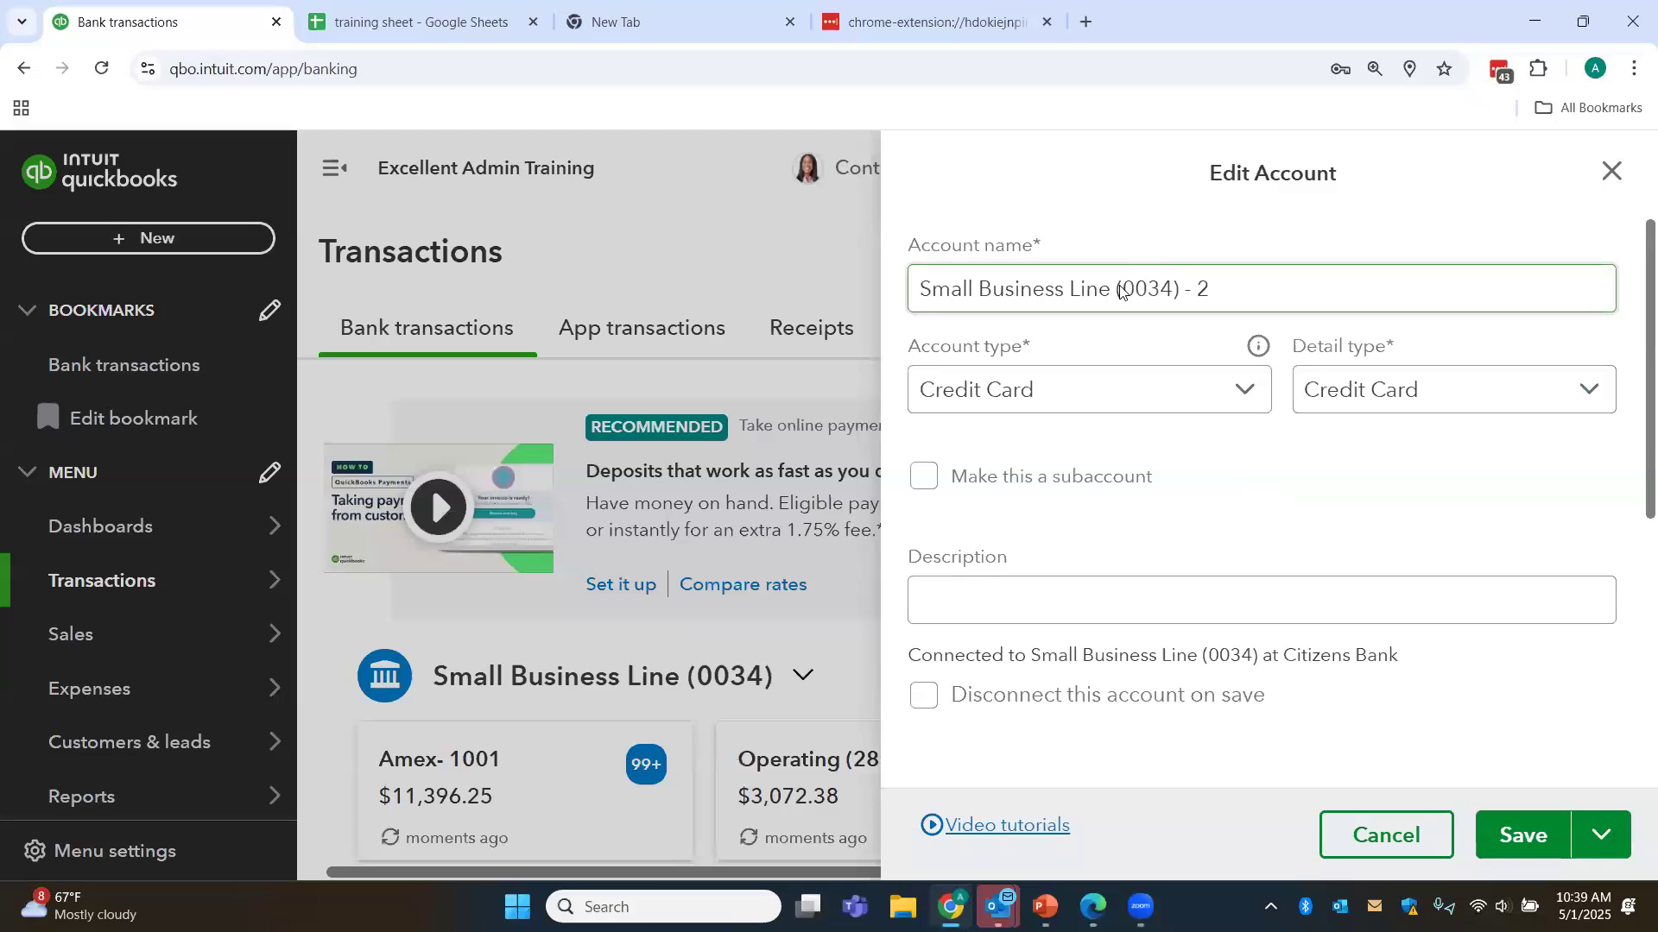
Step: Rename the account to 'Citizen LOC', correcting the typo and removing the '- 2' suffix
{"action": "left_click_drag", "start_coordinate": [1115, 294], "coordinate": [917, 291]}
{"action": "type", "text": "Cit"}
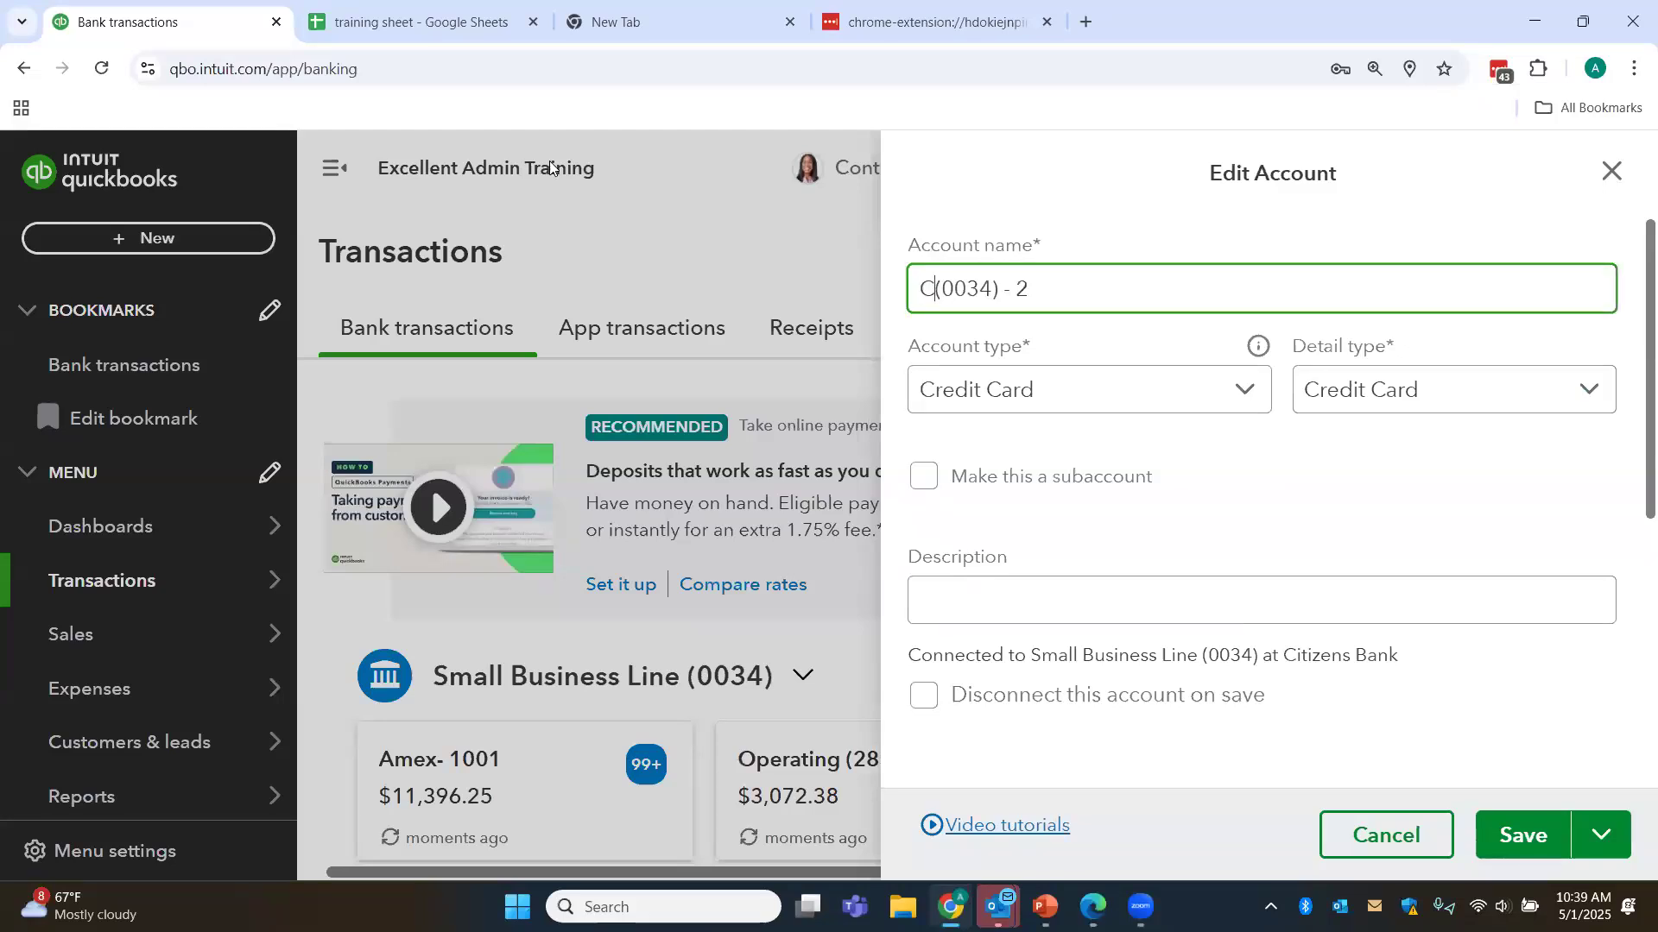
{"action": "type", "text": "zisen L"}
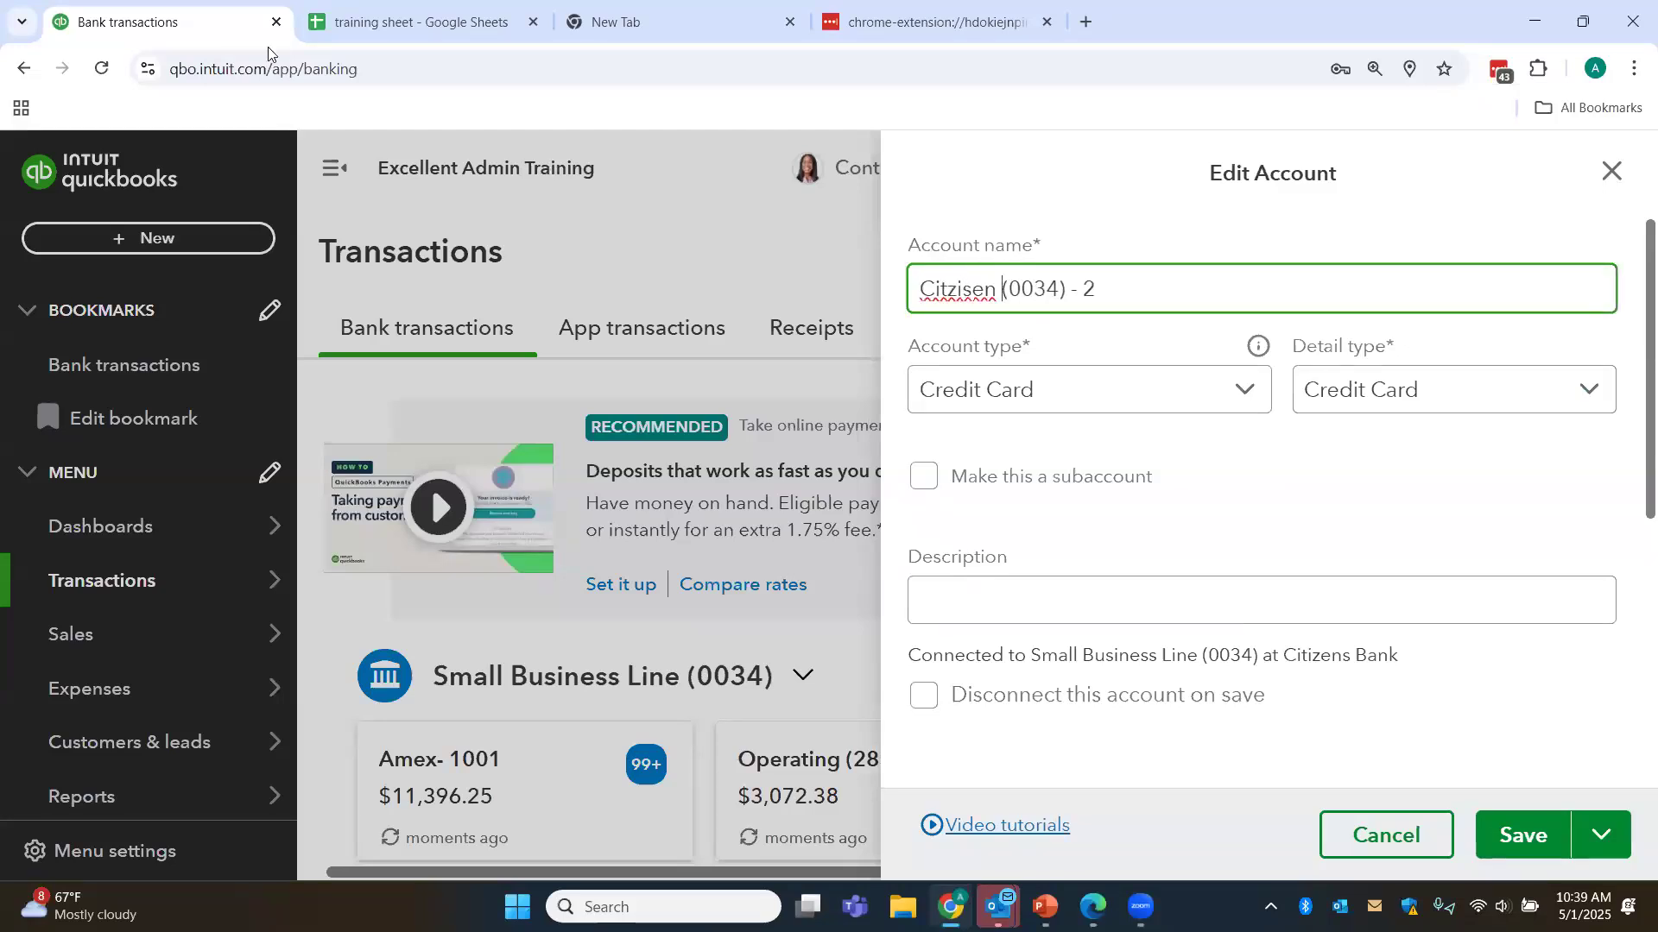
{"action": "type", "text": "OC"}
{"action": "left_click", "coordinate": [933, 290]}
{"action": "double_click", "coordinate": [951, 304]}
{"action": "type", "text": "Citizen"}
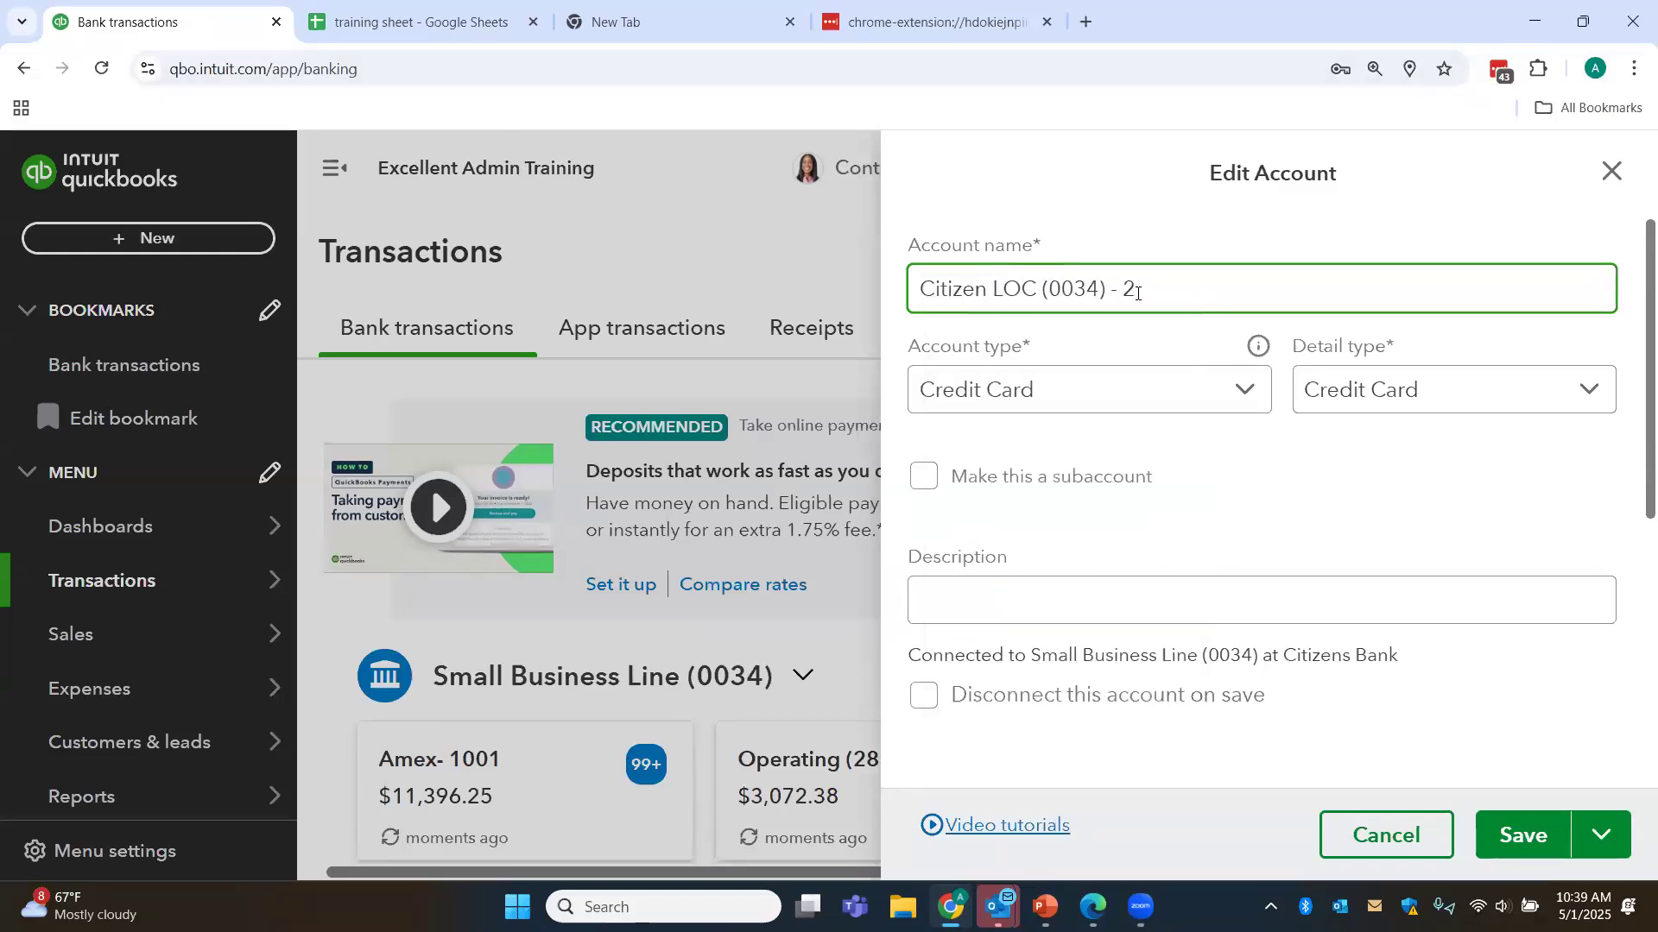
{"action": "left_click_drag", "start_coordinate": [1137, 292], "coordinate": [1111, 293]}
{"action": "key", "text": "BackSpace"}
Step: Set the account type to Long Term Liabilities with Notes Payable detail type and save
{"action": "left_click", "coordinate": [1085, 382]}
{"action": "scroll", "coordinate": [1079, 553], "scroll_direction": "down", "scroll_amount": 2}
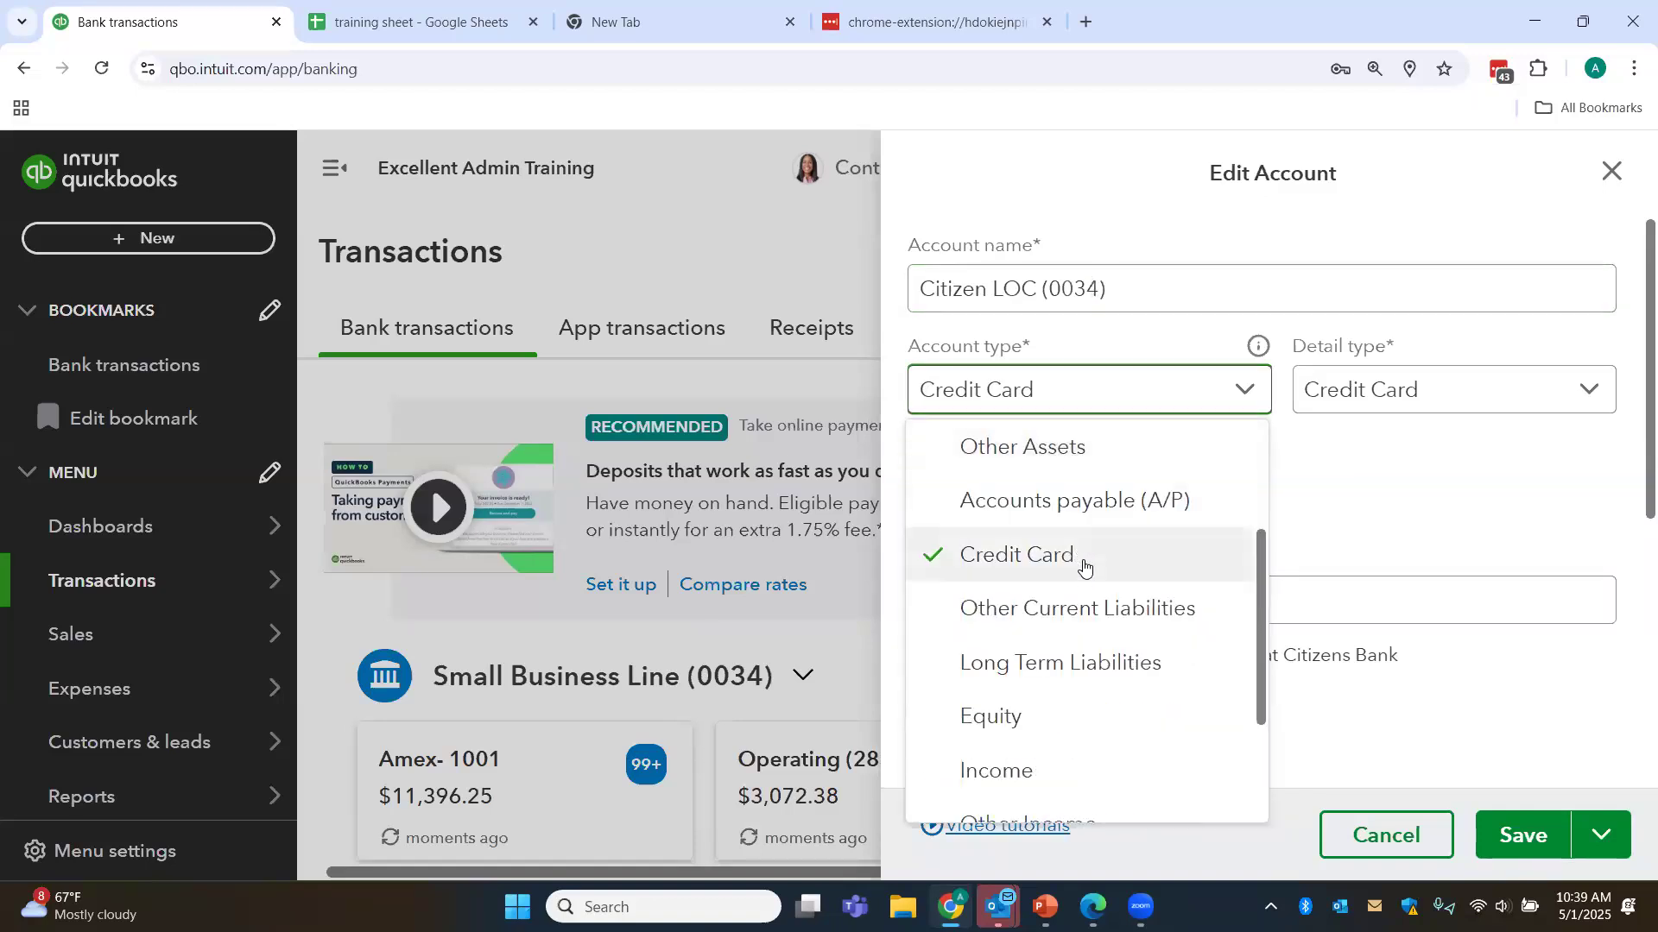
{"action": "scroll", "coordinate": [1085, 578], "scroll_direction": "down", "scroll_amount": 3}
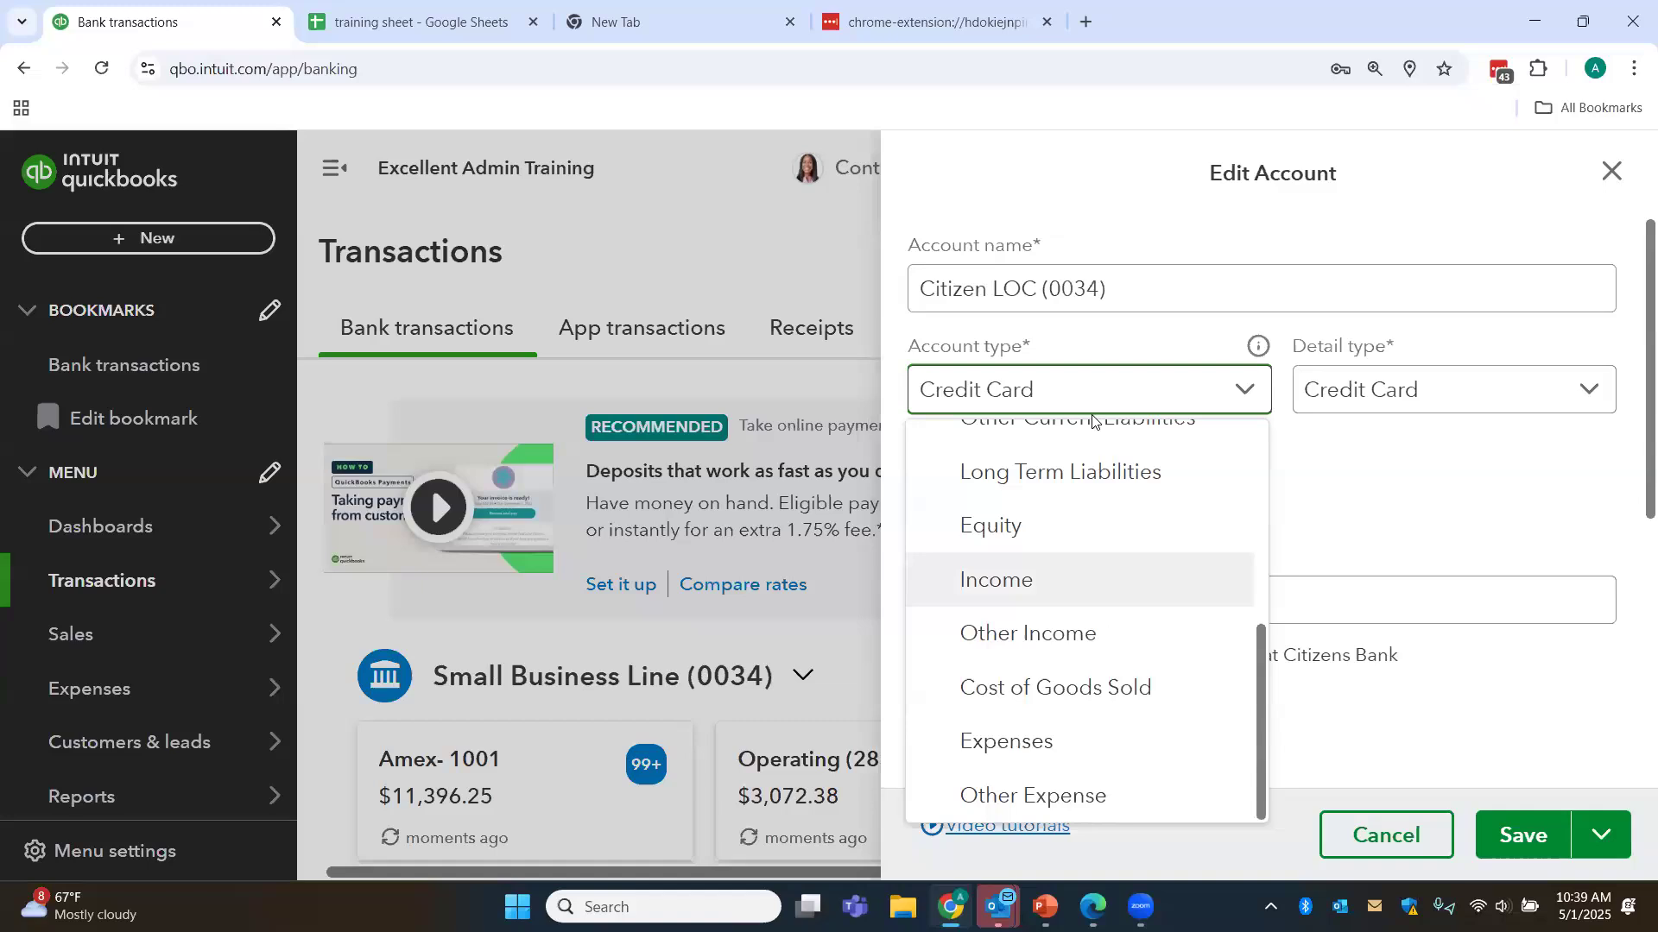
{"action": "left_click", "coordinate": [1092, 415]}
{"action": "key", "text": "l"}
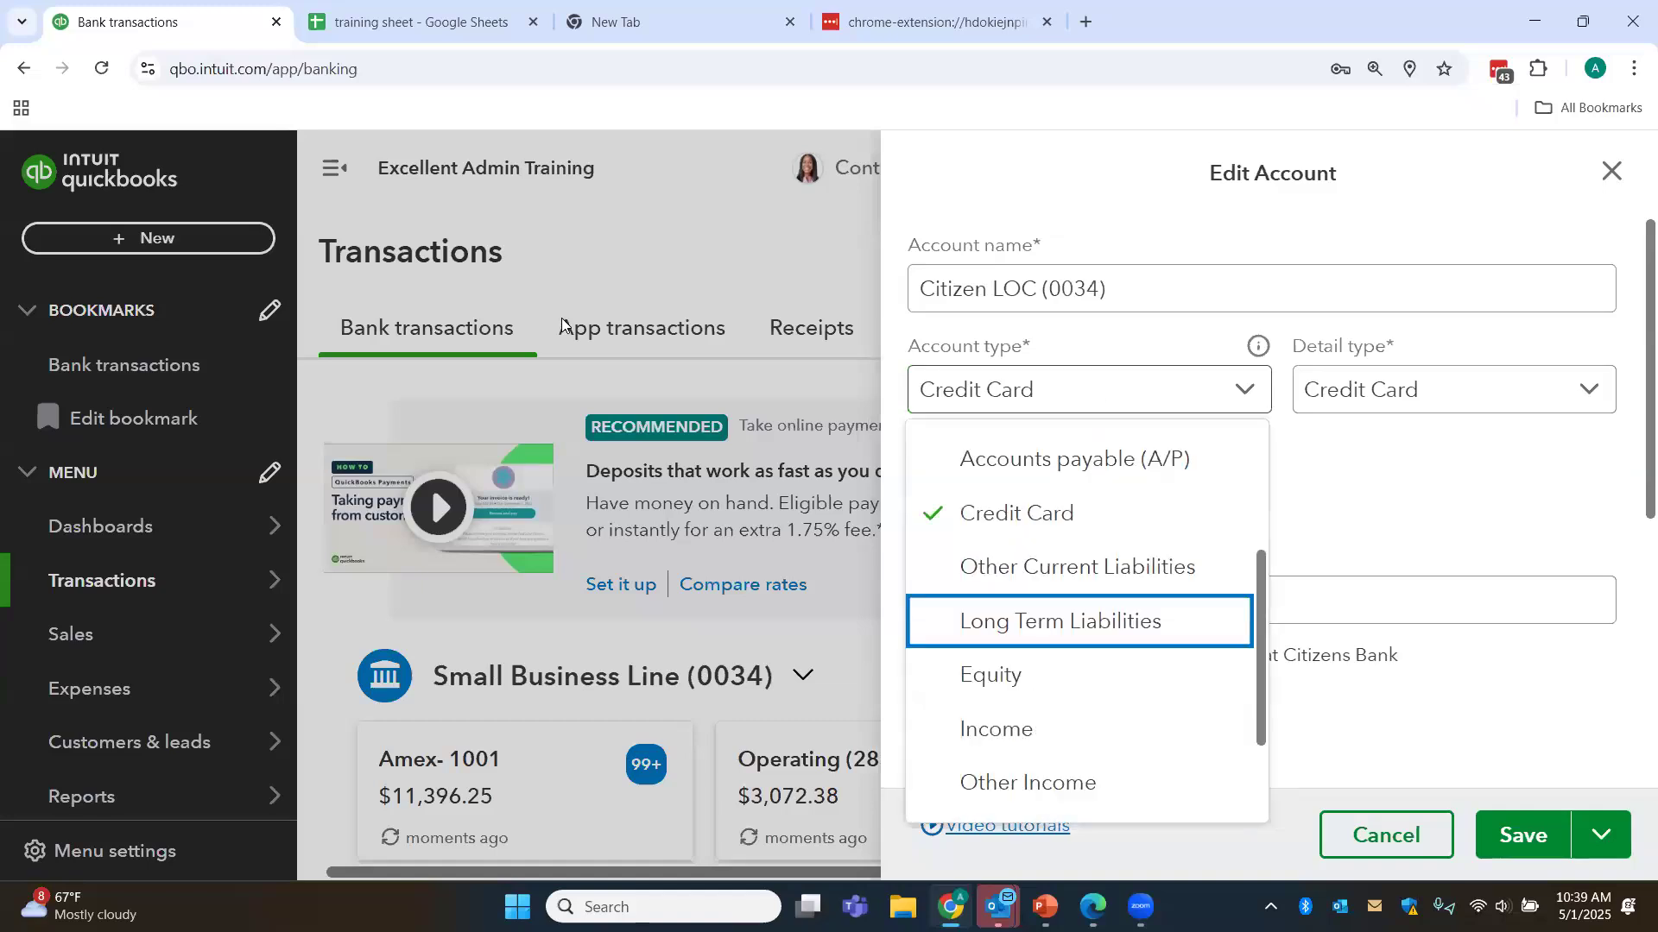
{"action": "left_click", "coordinate": [1172, 632]}
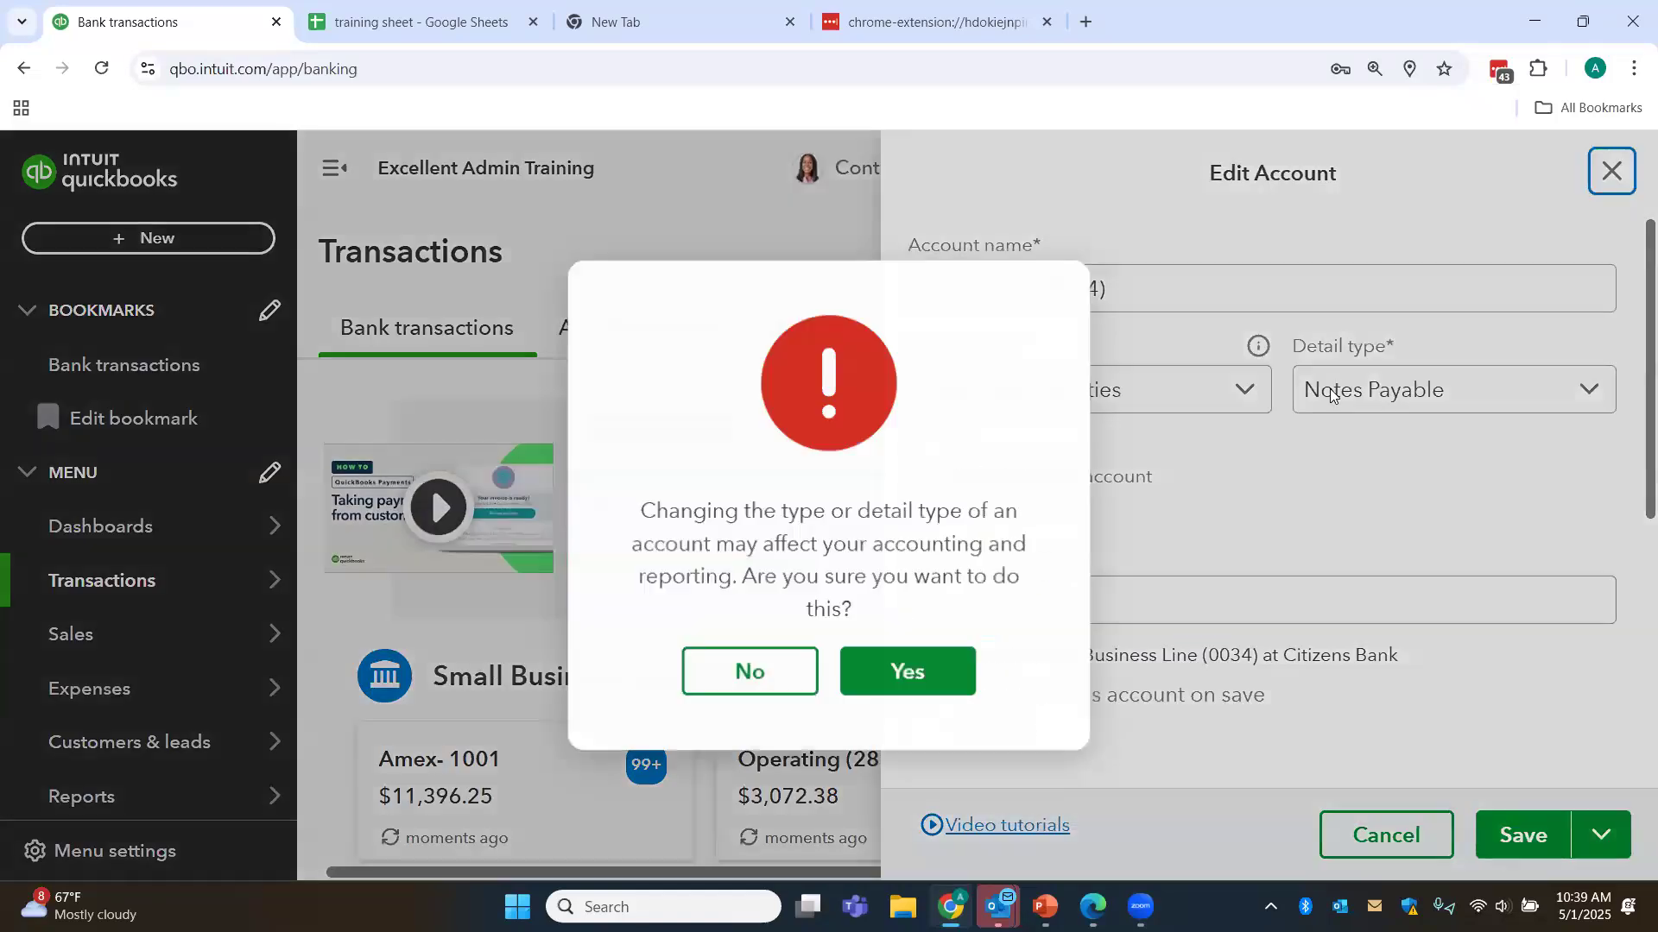
{"action": "left_click", "coordinate": [863, 671]}
{"action": "left_click", "coordinate": [1484, 411]}
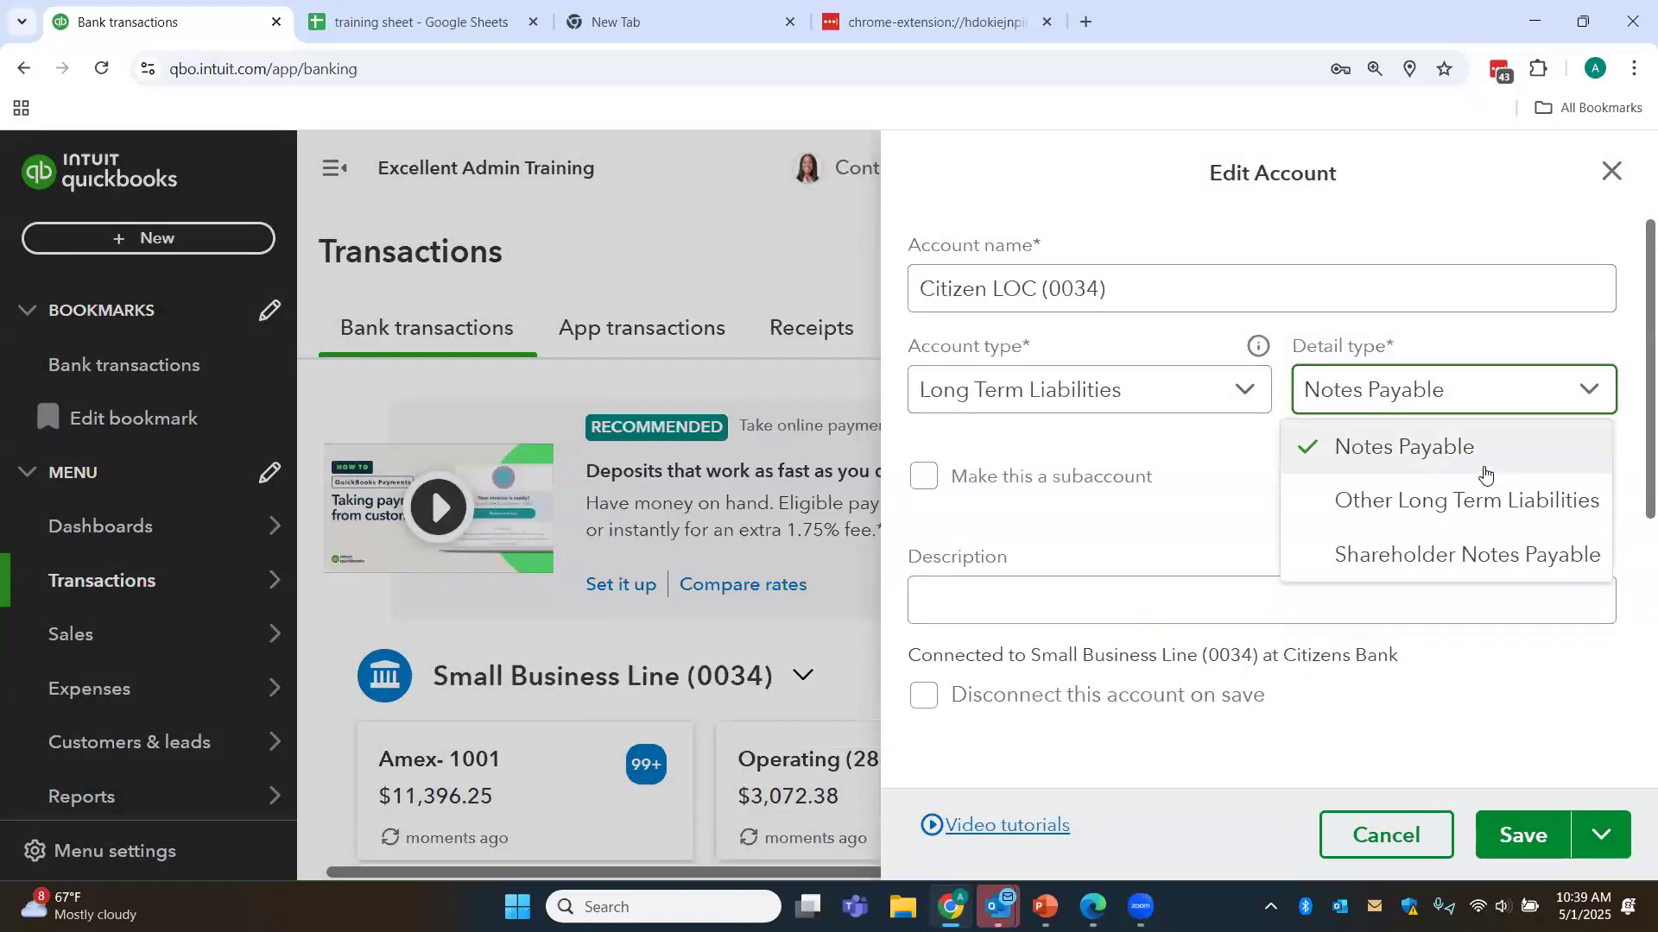
{"action": "left_click", "coordinate": [1385, 444]}
{"action": "left_click", "coordinate": [1531, 837]}
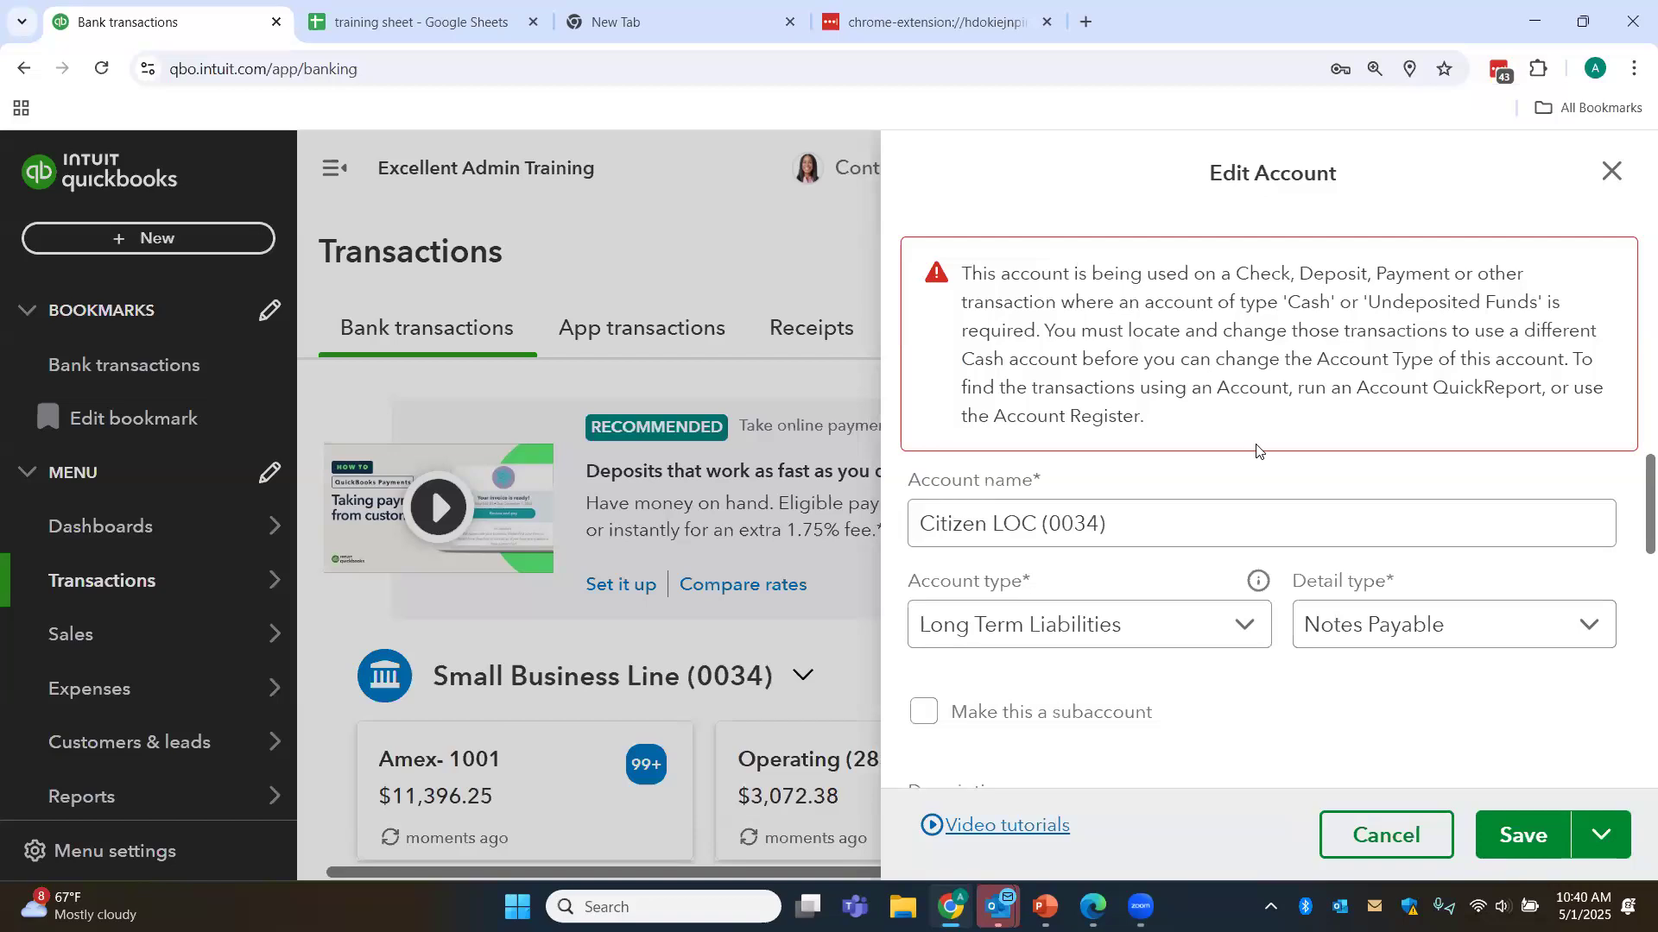
Step: Change the account type to Other Current Liabilities and retry saving
{"action": "left_click", "coordinate": [1191, 623]}
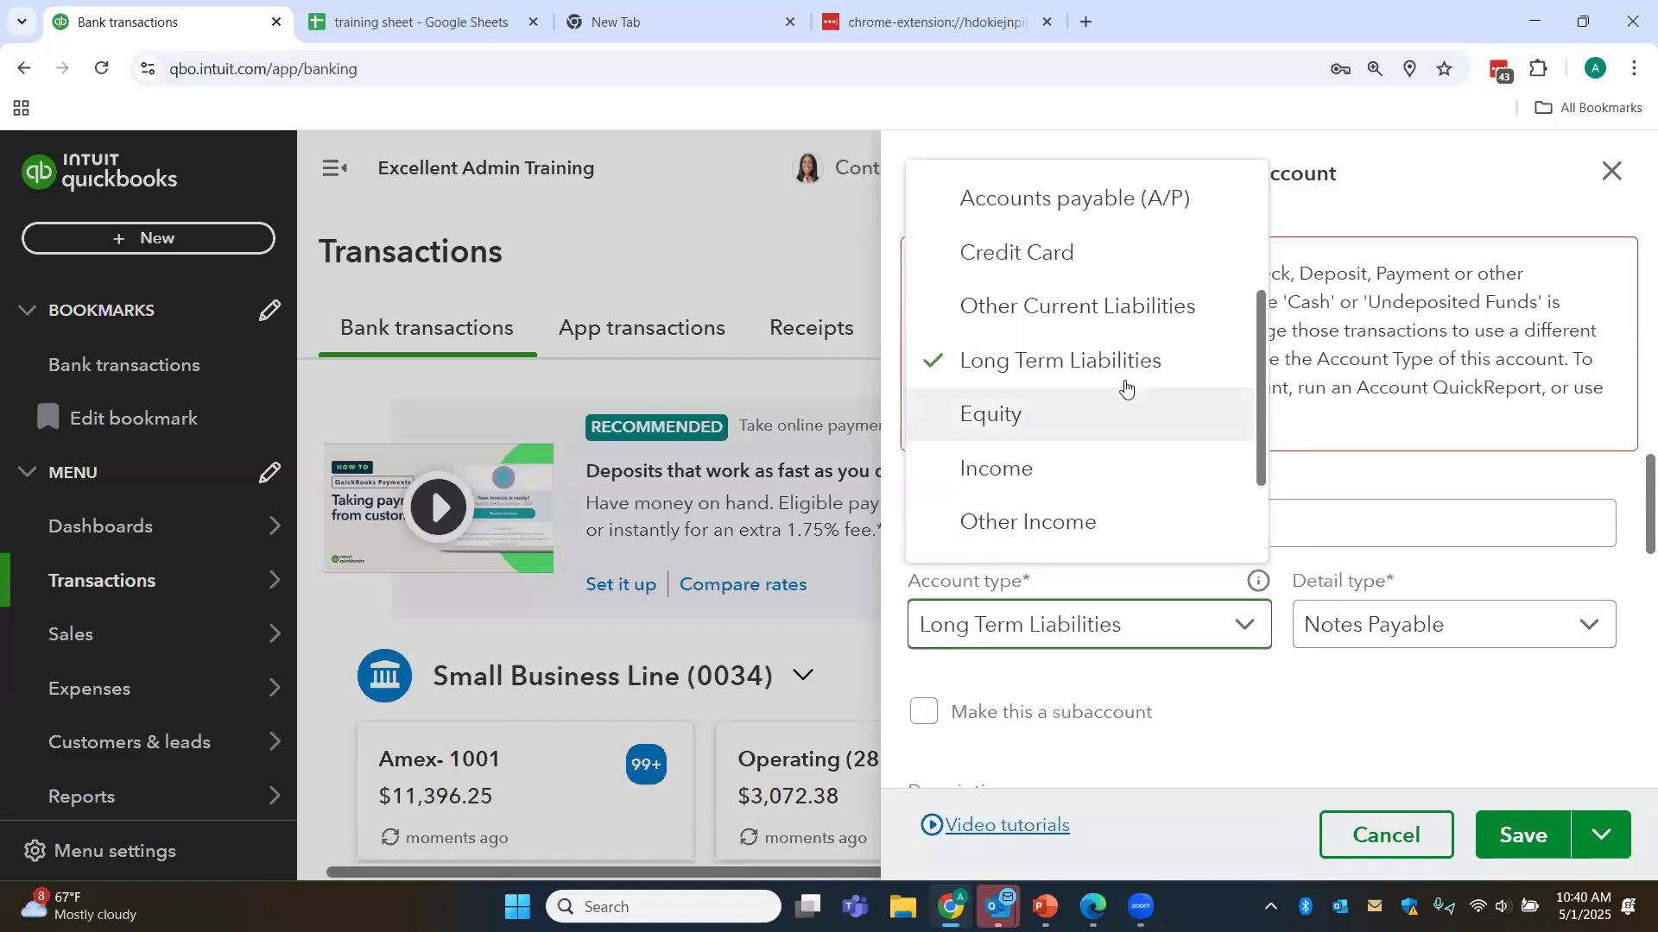
{"action": "scroll", "coordinate": [1120, 386], "scroll_direction": "down", "scroll_amount": 1}
{"action": "scroll", "coordinate": [1088, 466], "scroll_direction": "down", "scroll_amount": 2}
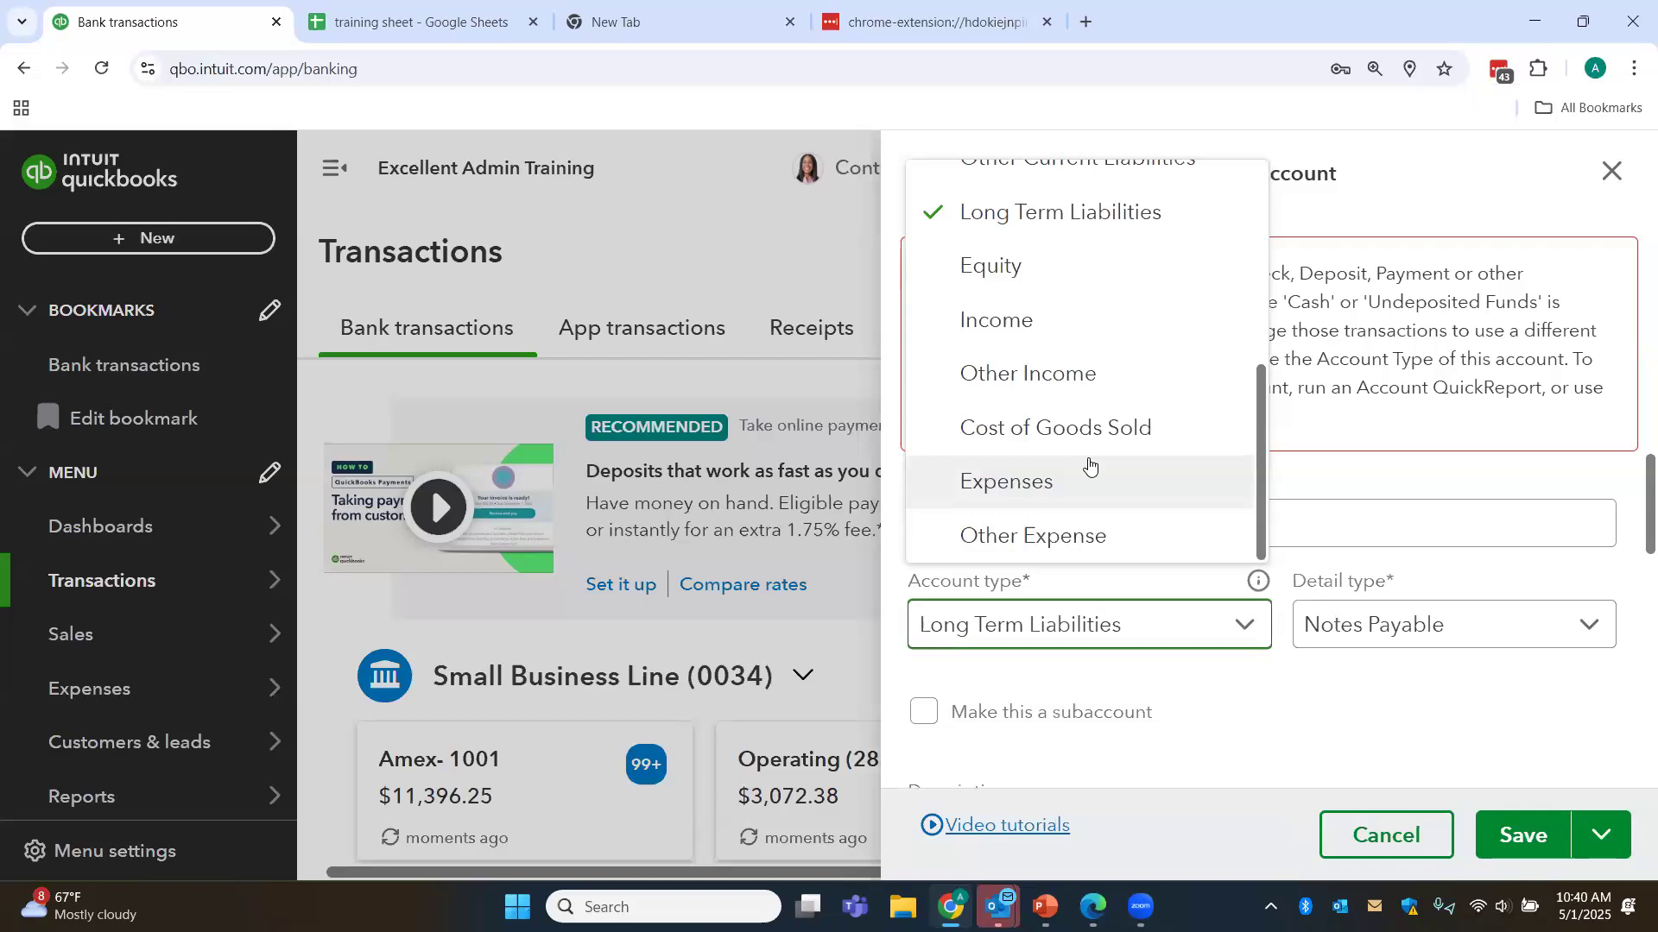
{"action": "scroll", "coordinate": [1089, 468], "scroll_direction": "up", "scroll_amount": 5}
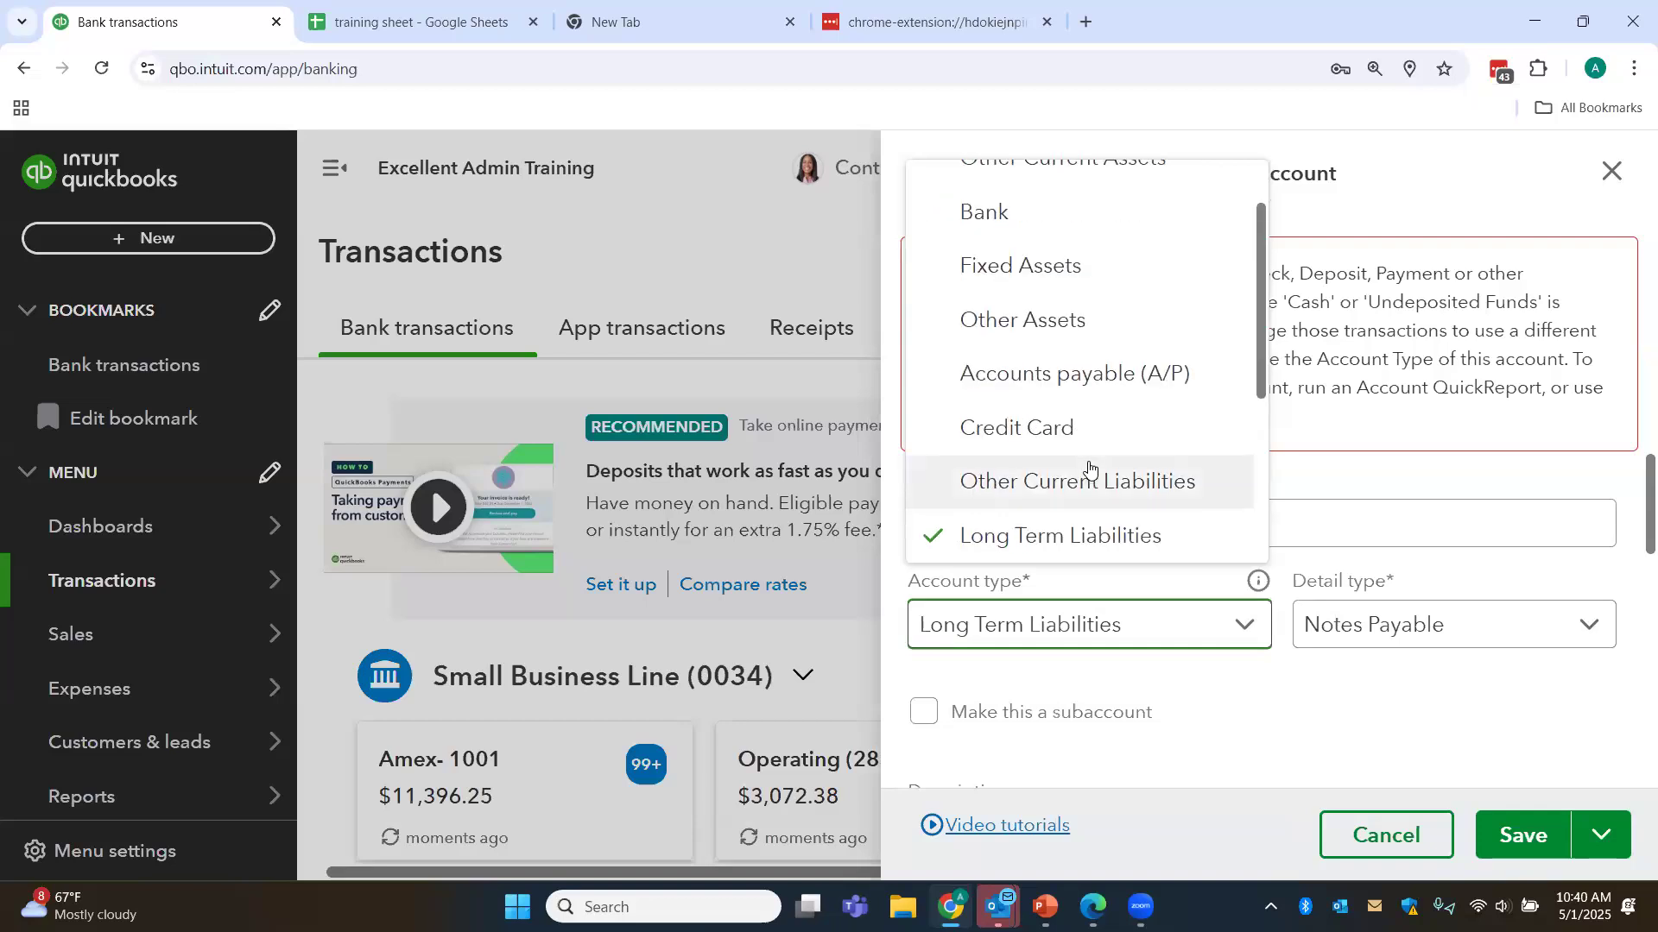
{"action": "left_click", "coordinate": [1071, 481]}
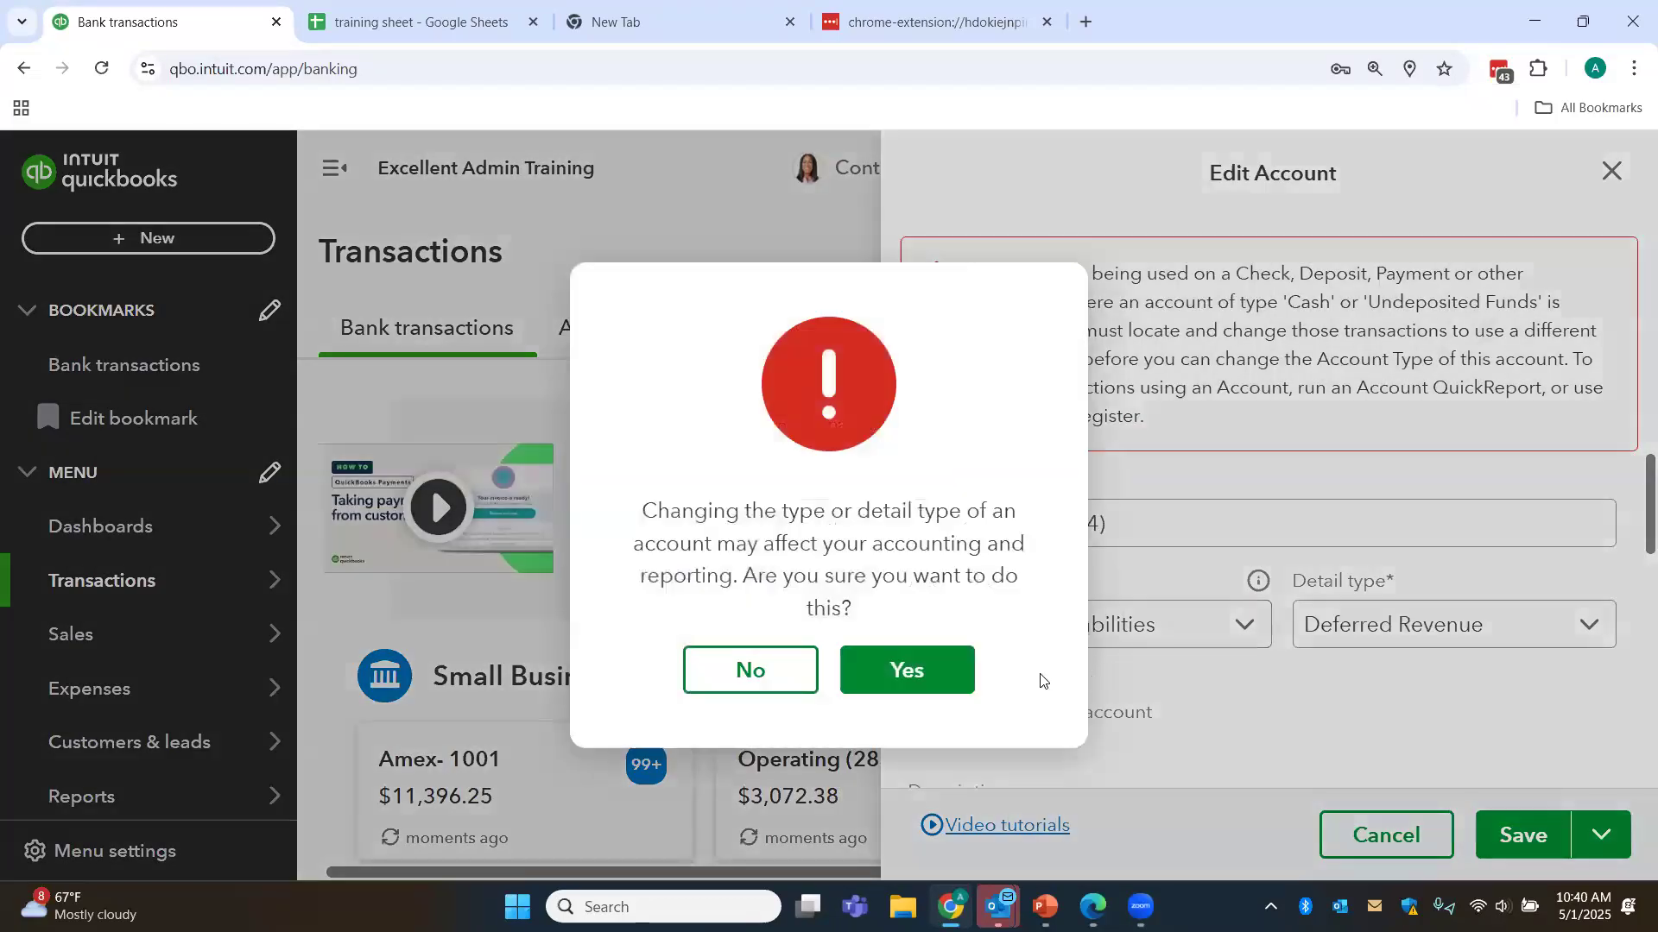
{"action": "left_click", "coordinate": [989, 680]}
{"action": "left_click", "coordinate": [1524, 837]}
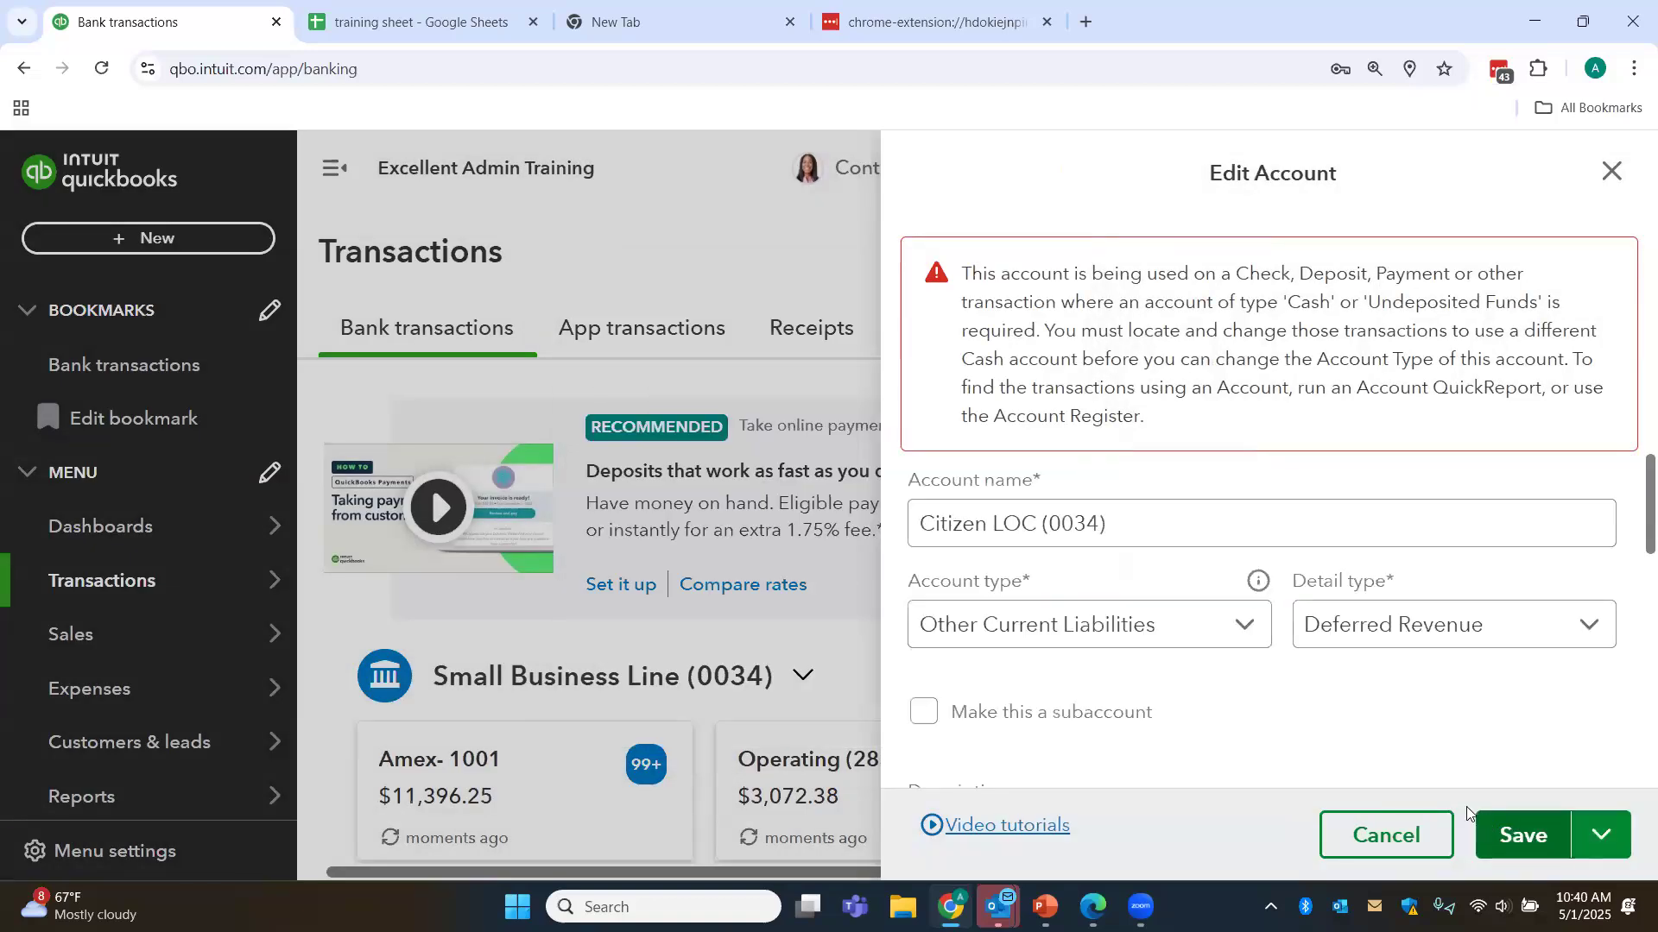
{"action": "left_click", "coordinate": [1526, 821]}
{"action": "scroll", "coordinate": [1142, 500], "scroll_direction": "down", "scroll_amount": 3}
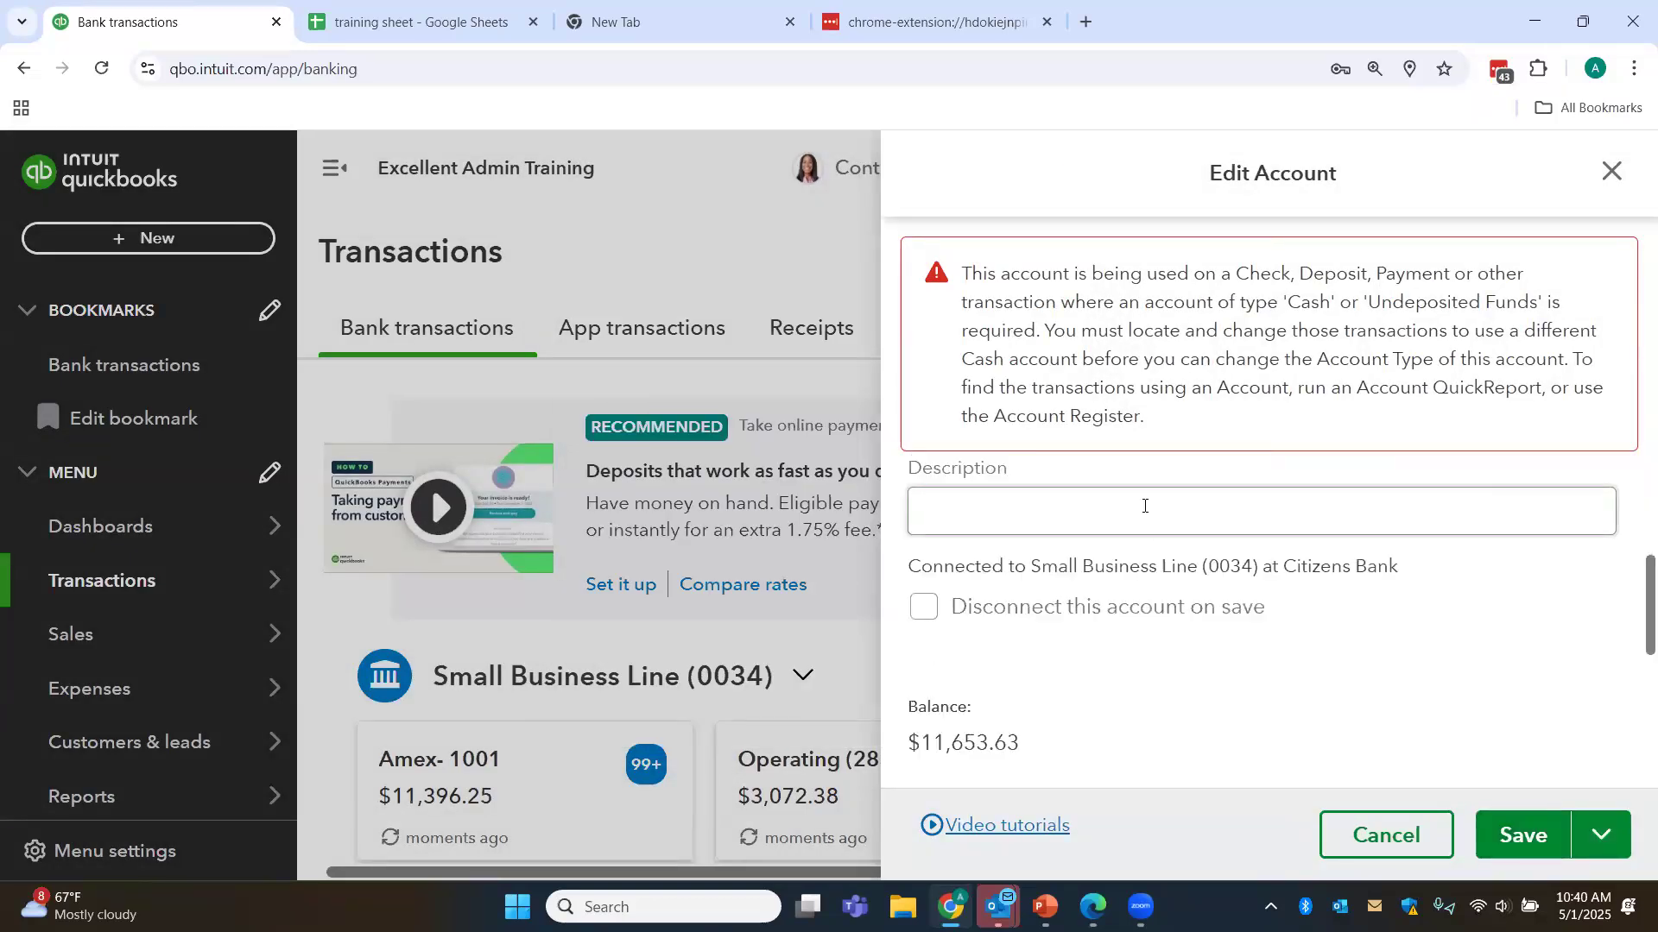
{"action": "scroll", "coordinate": [1145, 515], "scroll_direction": "up", "scroll_amount": 3}
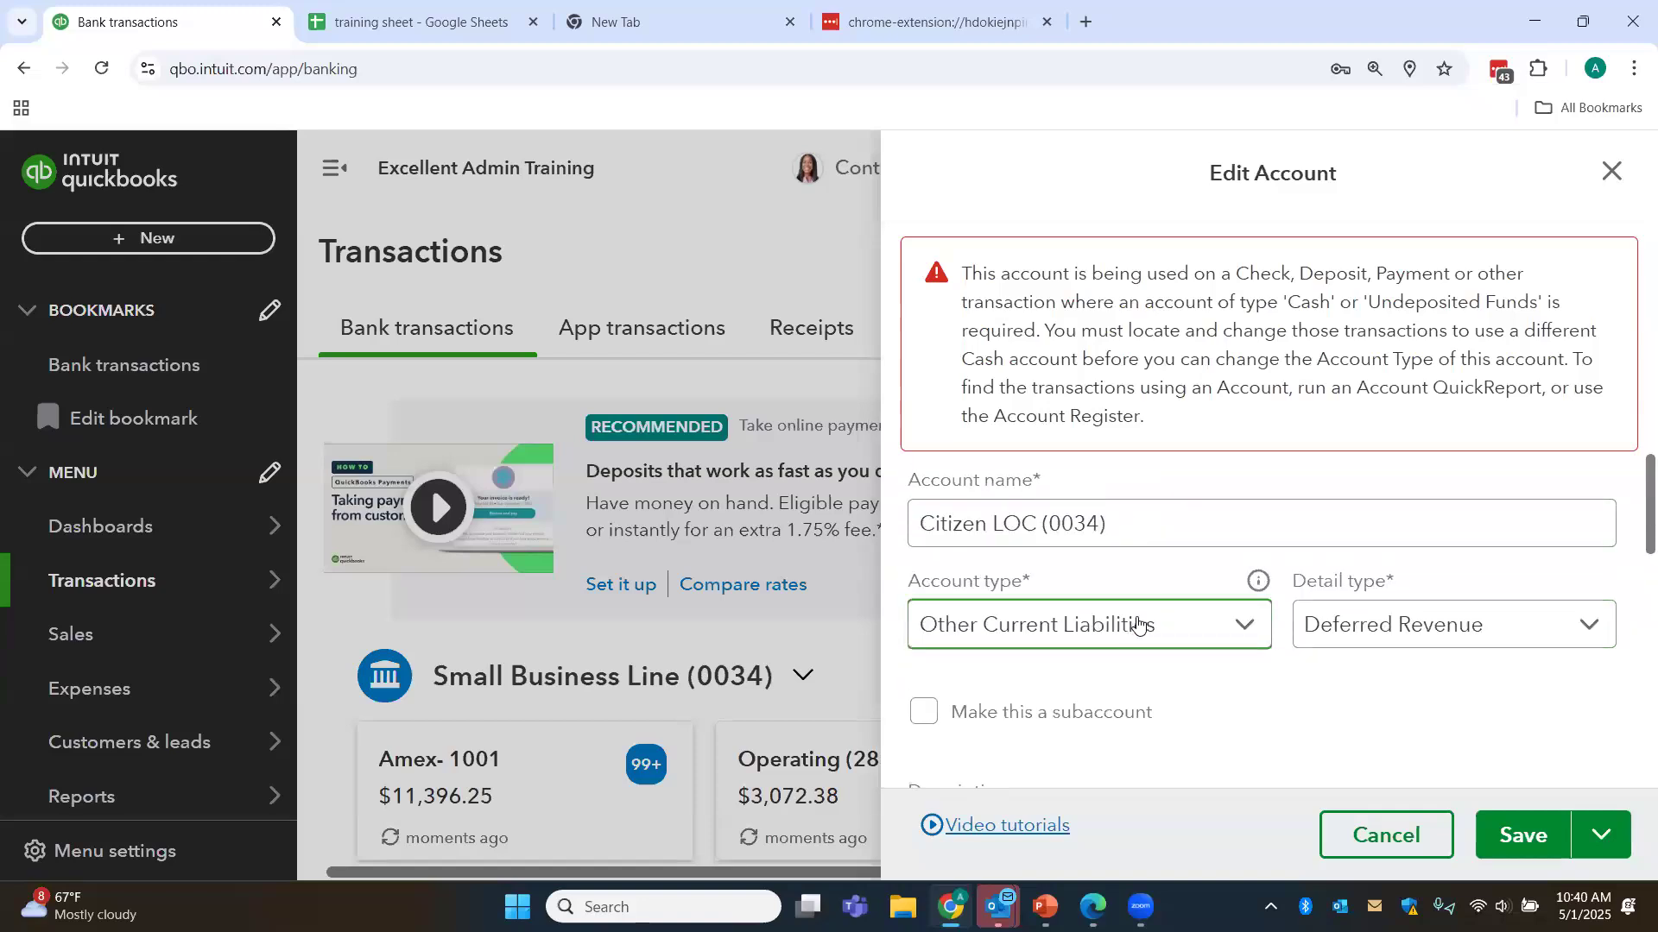
Step: Switch the account type to Credit Card, confirming the change, and save
{"action": "left_click", "coordinate": [1141, 625]}
{"action": "scroll", "coordinate": [1132, 424], "scroll_direction": "up", "scroll_amount": 3}
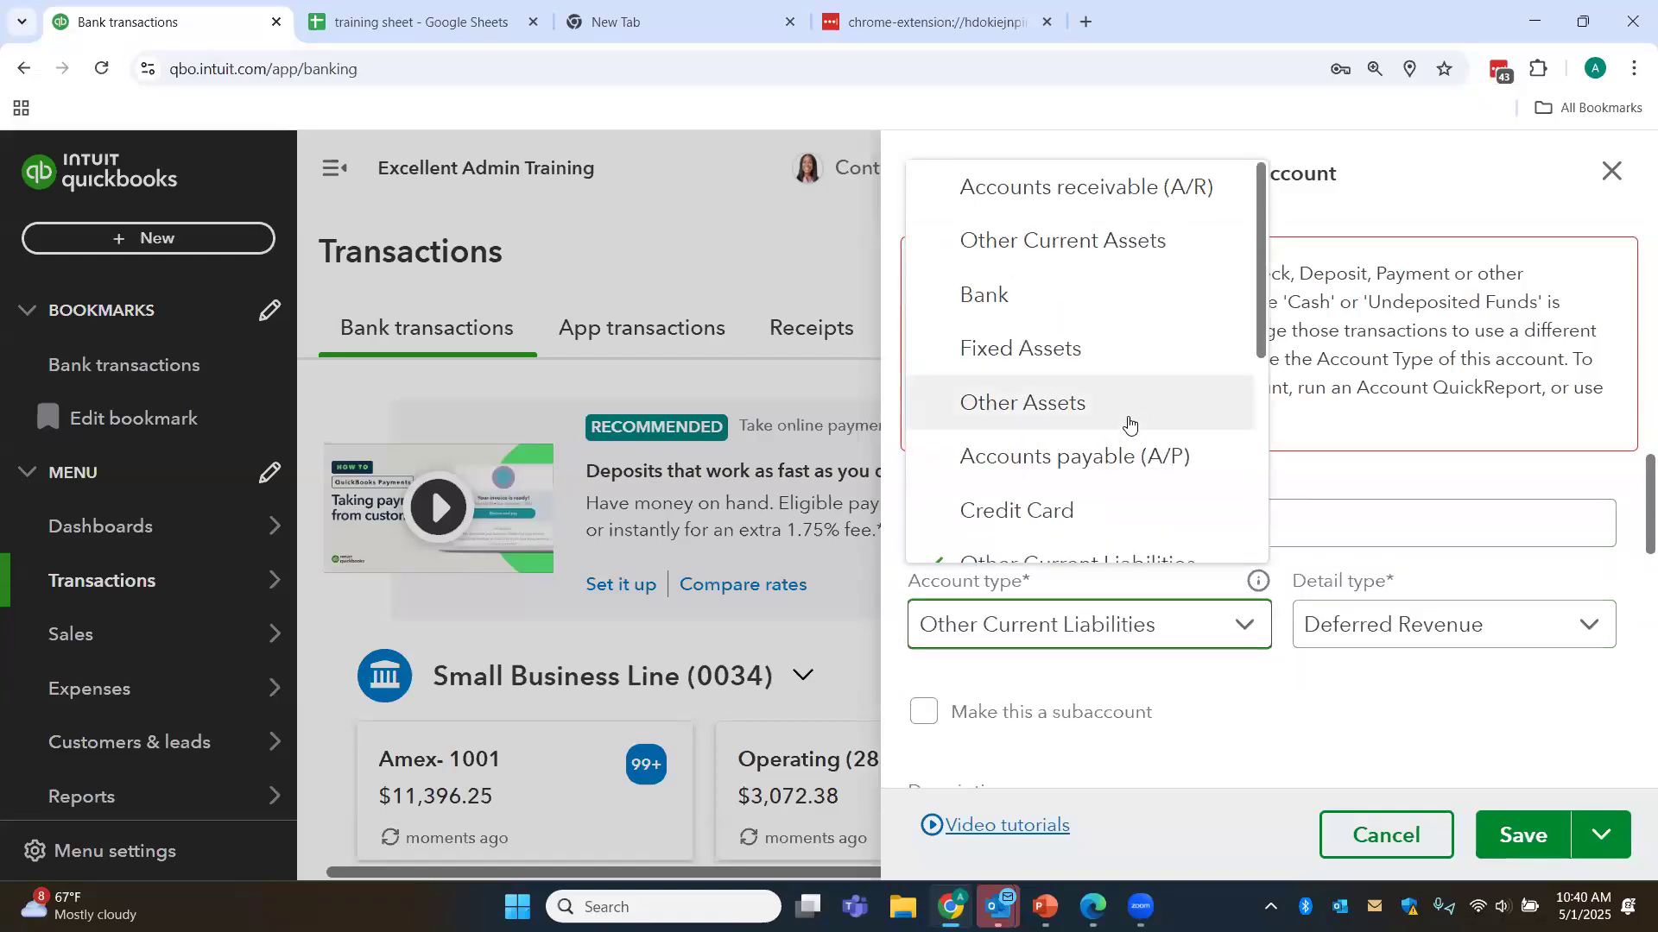
{"action": "scroll", "coordinate": [1128, 424], "scroll_direction": "down", "scroll_amount": 3}
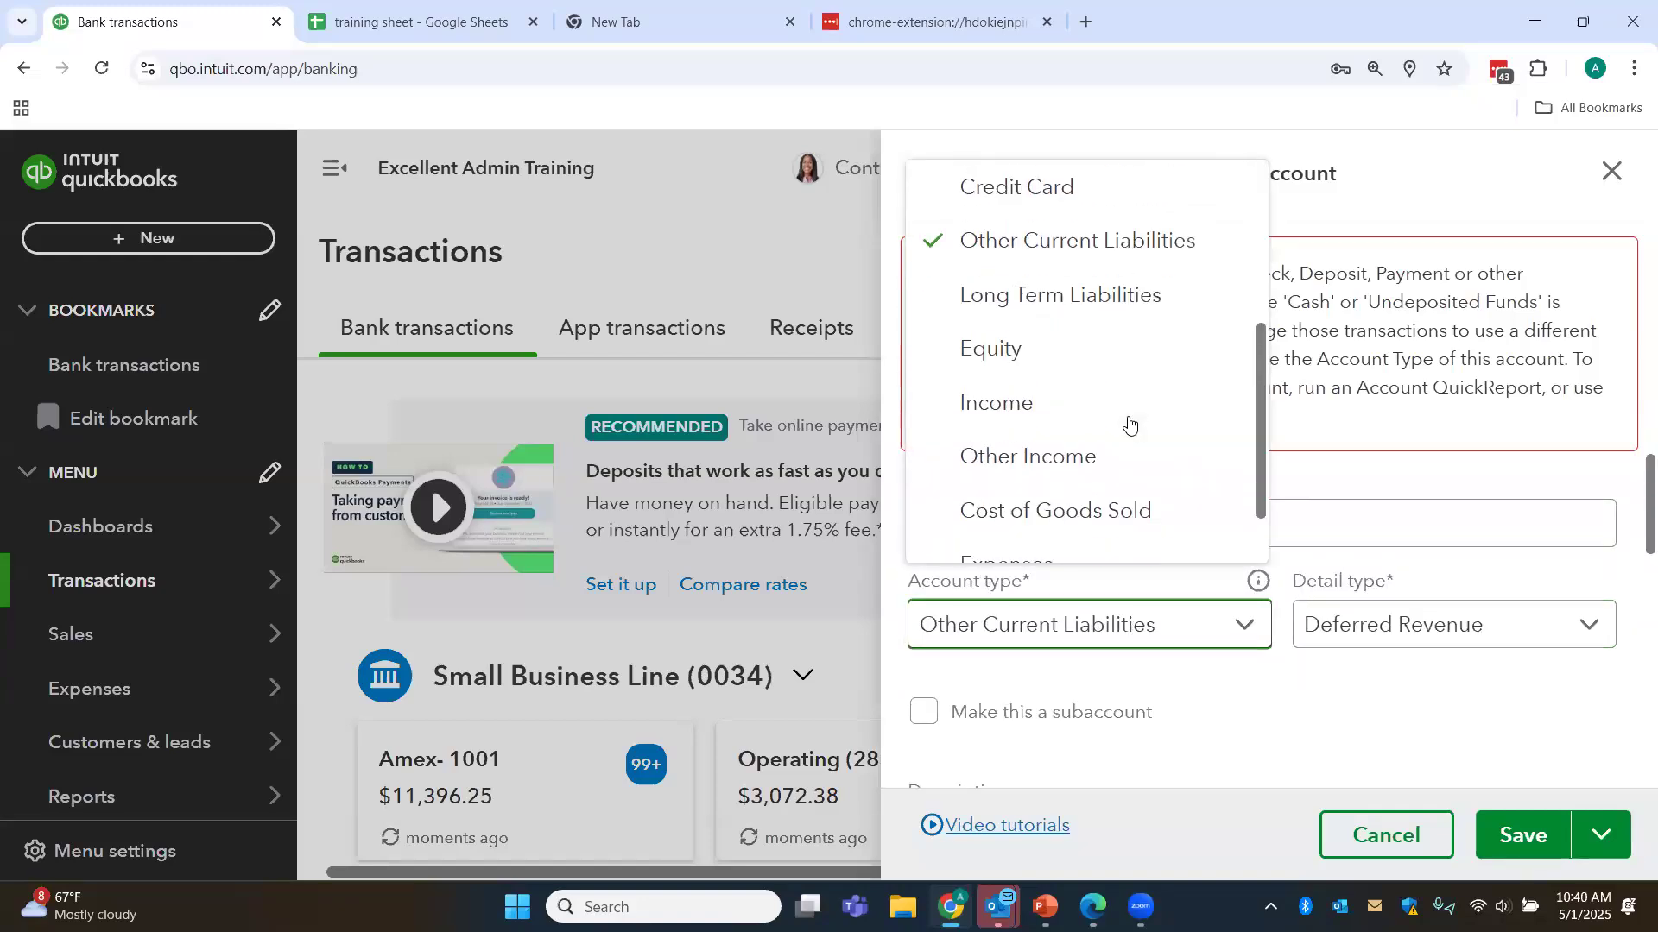
{"action": "left_click", "coordinate": [1122, 297]}
{"action": "left_click", "coordinate": [889, 667]}
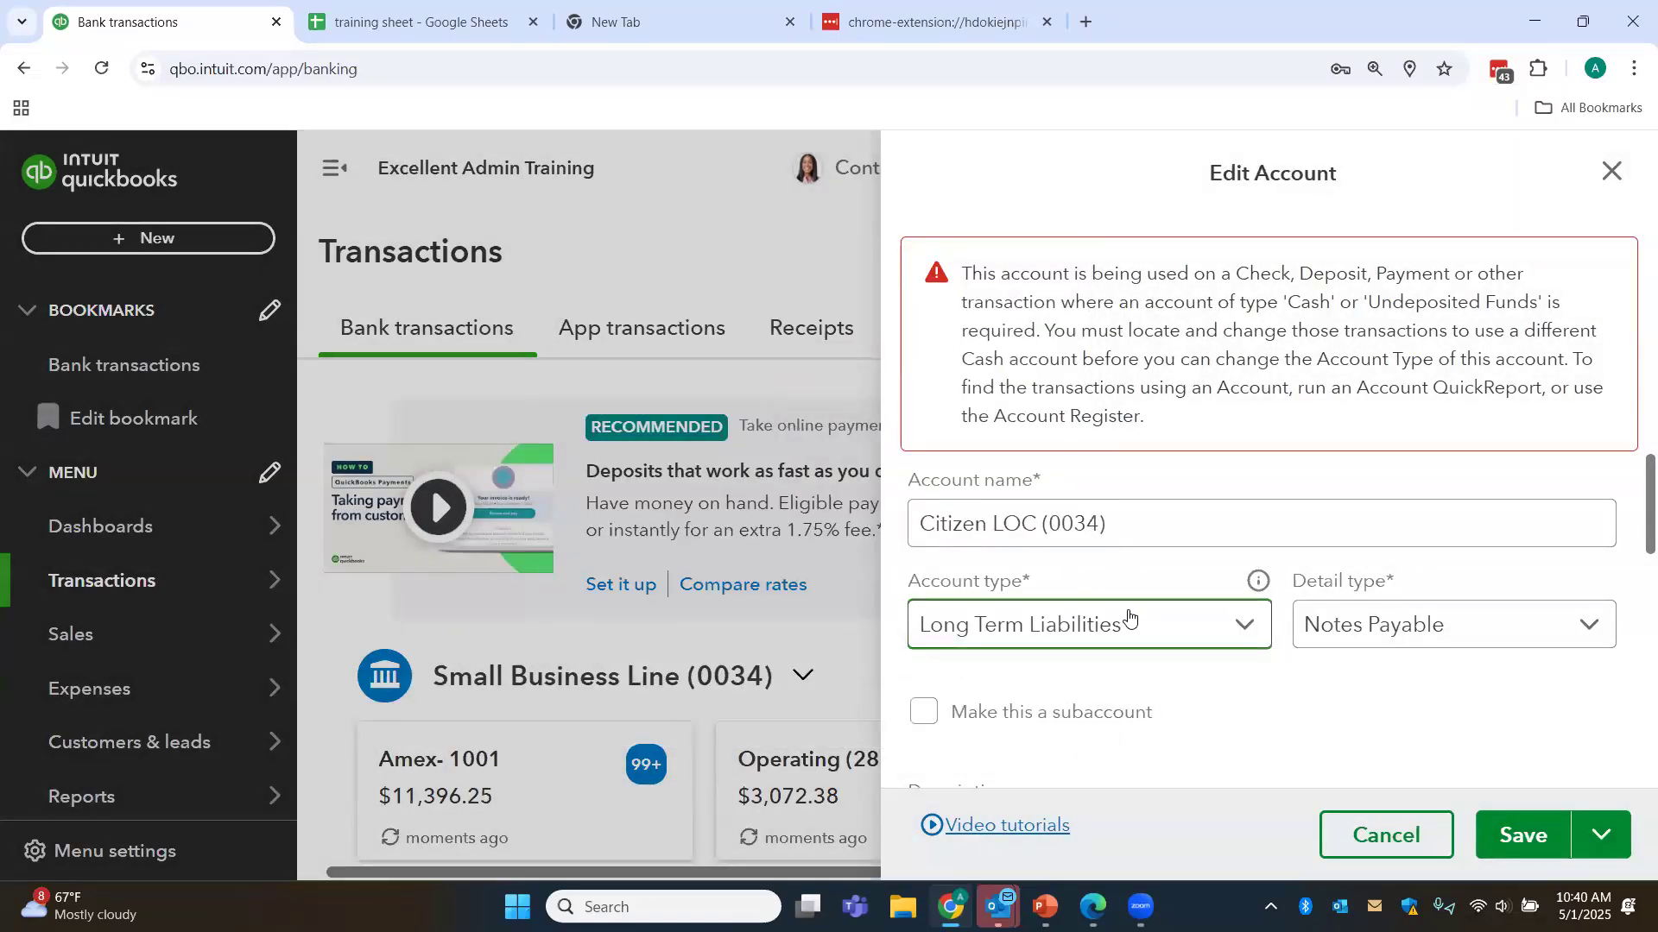
{"action": "left_click", "coordinate": [1127, 620]}
{"action": "scroll", "coordinate": [1075, 432], "scroll_direction": "up", "scroll_amount": 2}
{"action": "left_click", "coordinate": [1073, 362]}
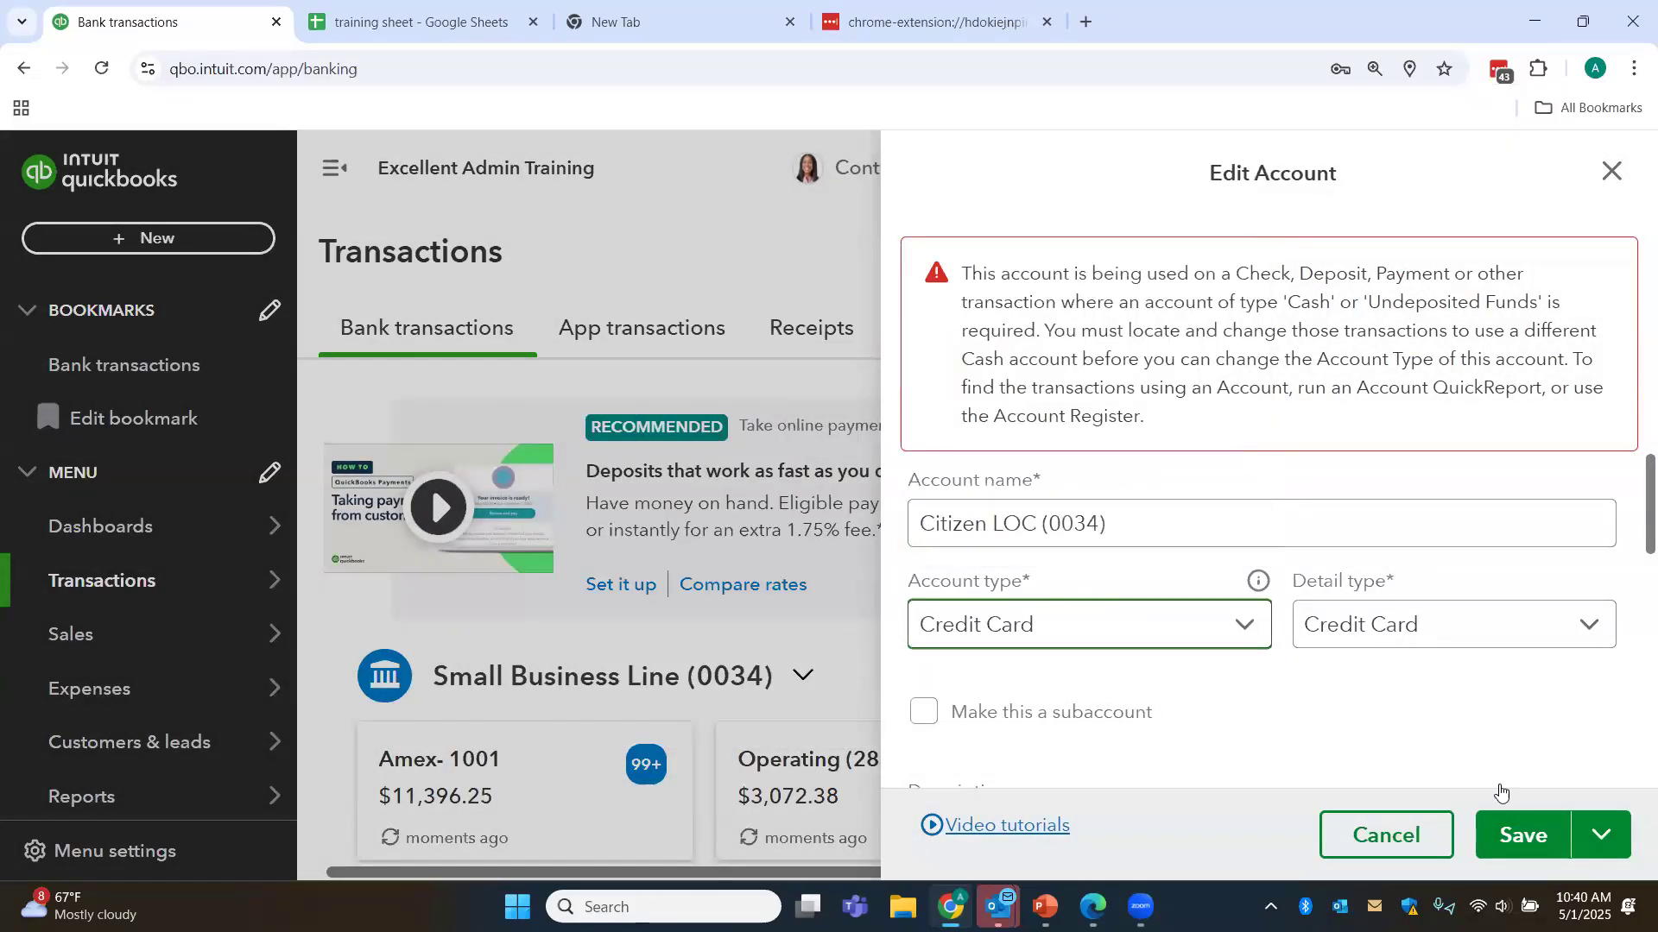
{"action": "left_click", "coordinate": [1510, 831]}
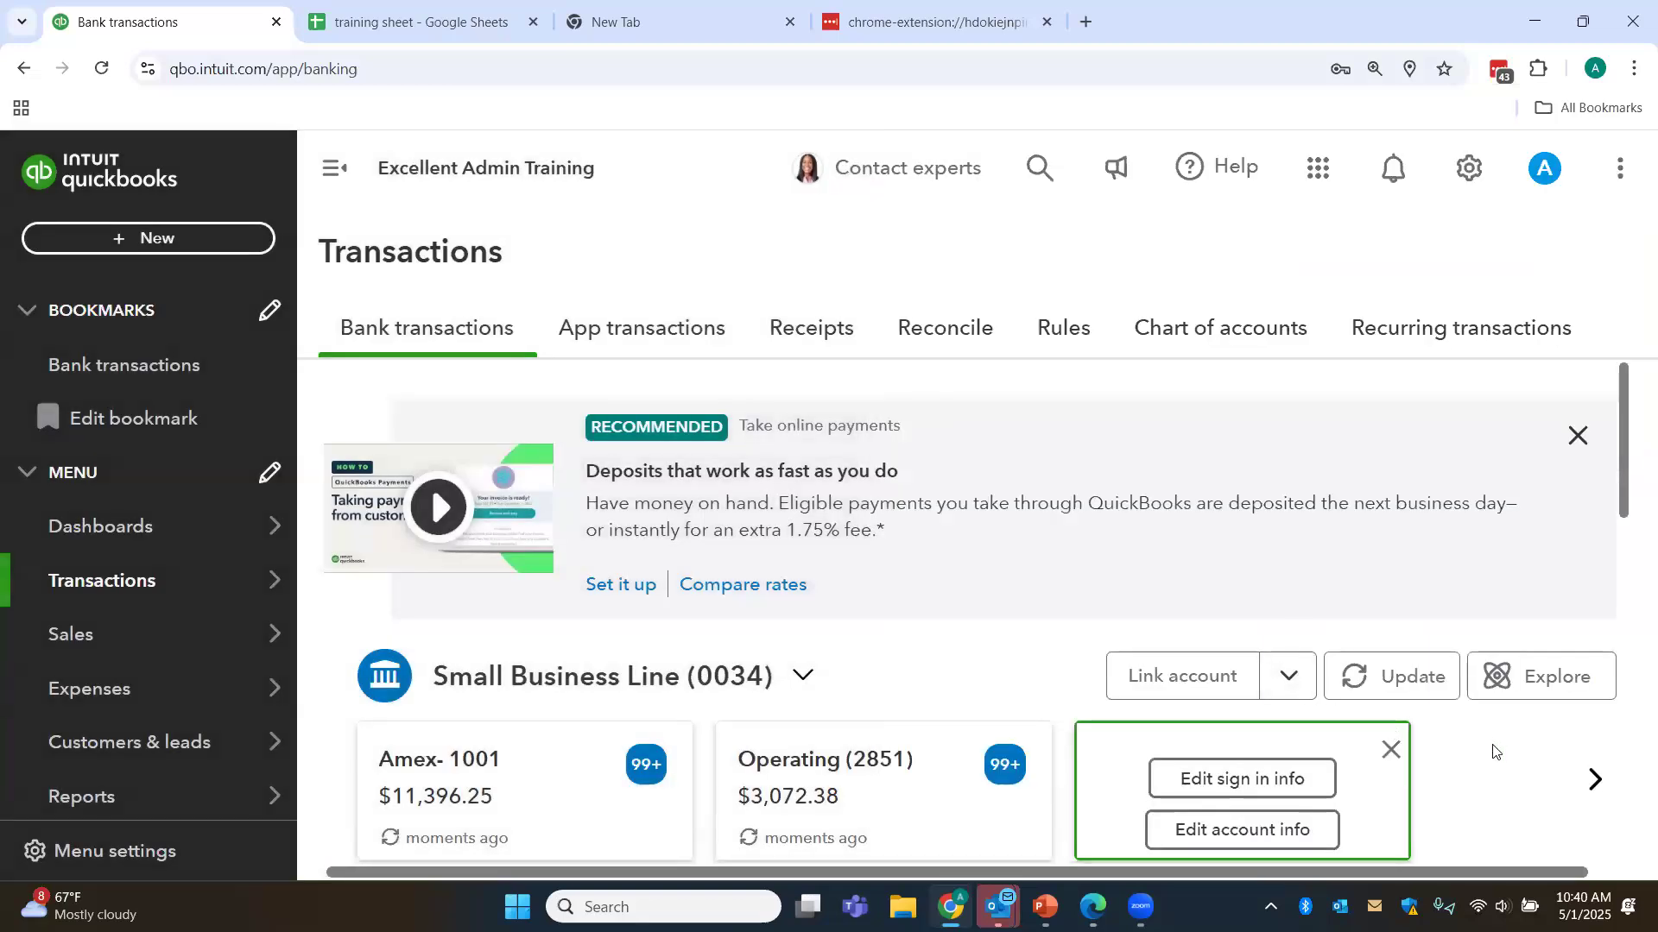
Step: Reopen the third account's details to check them, then close without changes
{"action": "left_click", "coordinate": [1391, 750]}
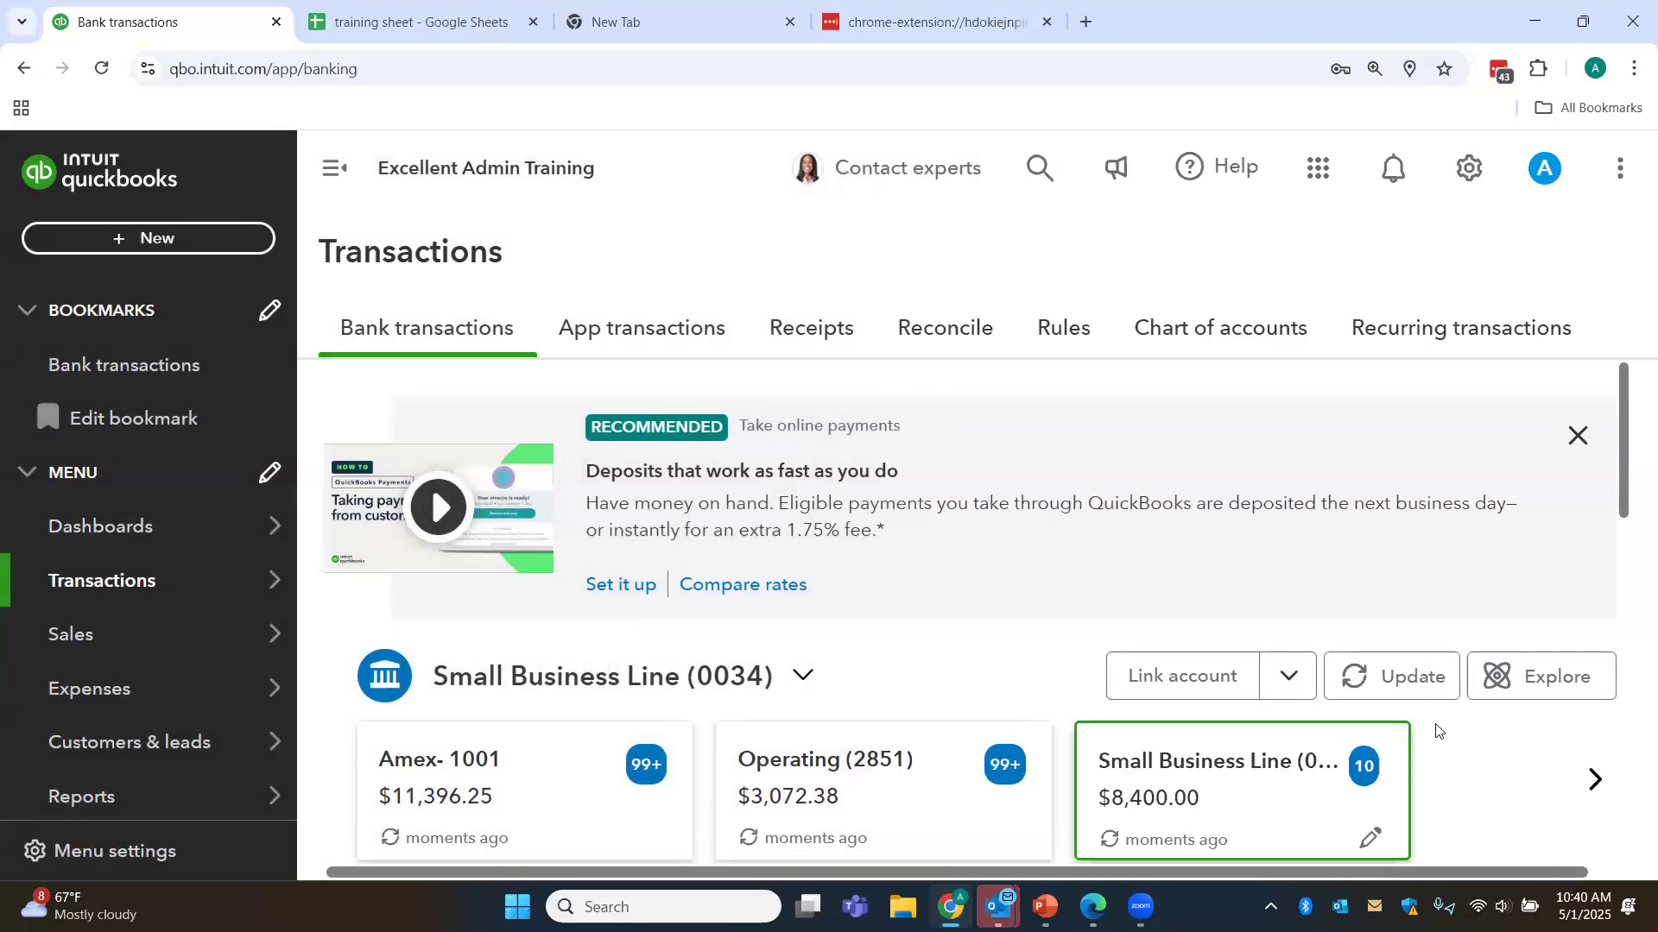
{"action": "left_click", "coordinate": [1370, 838]}
{"action": "left_click", "coordinate": [1243, 830]}
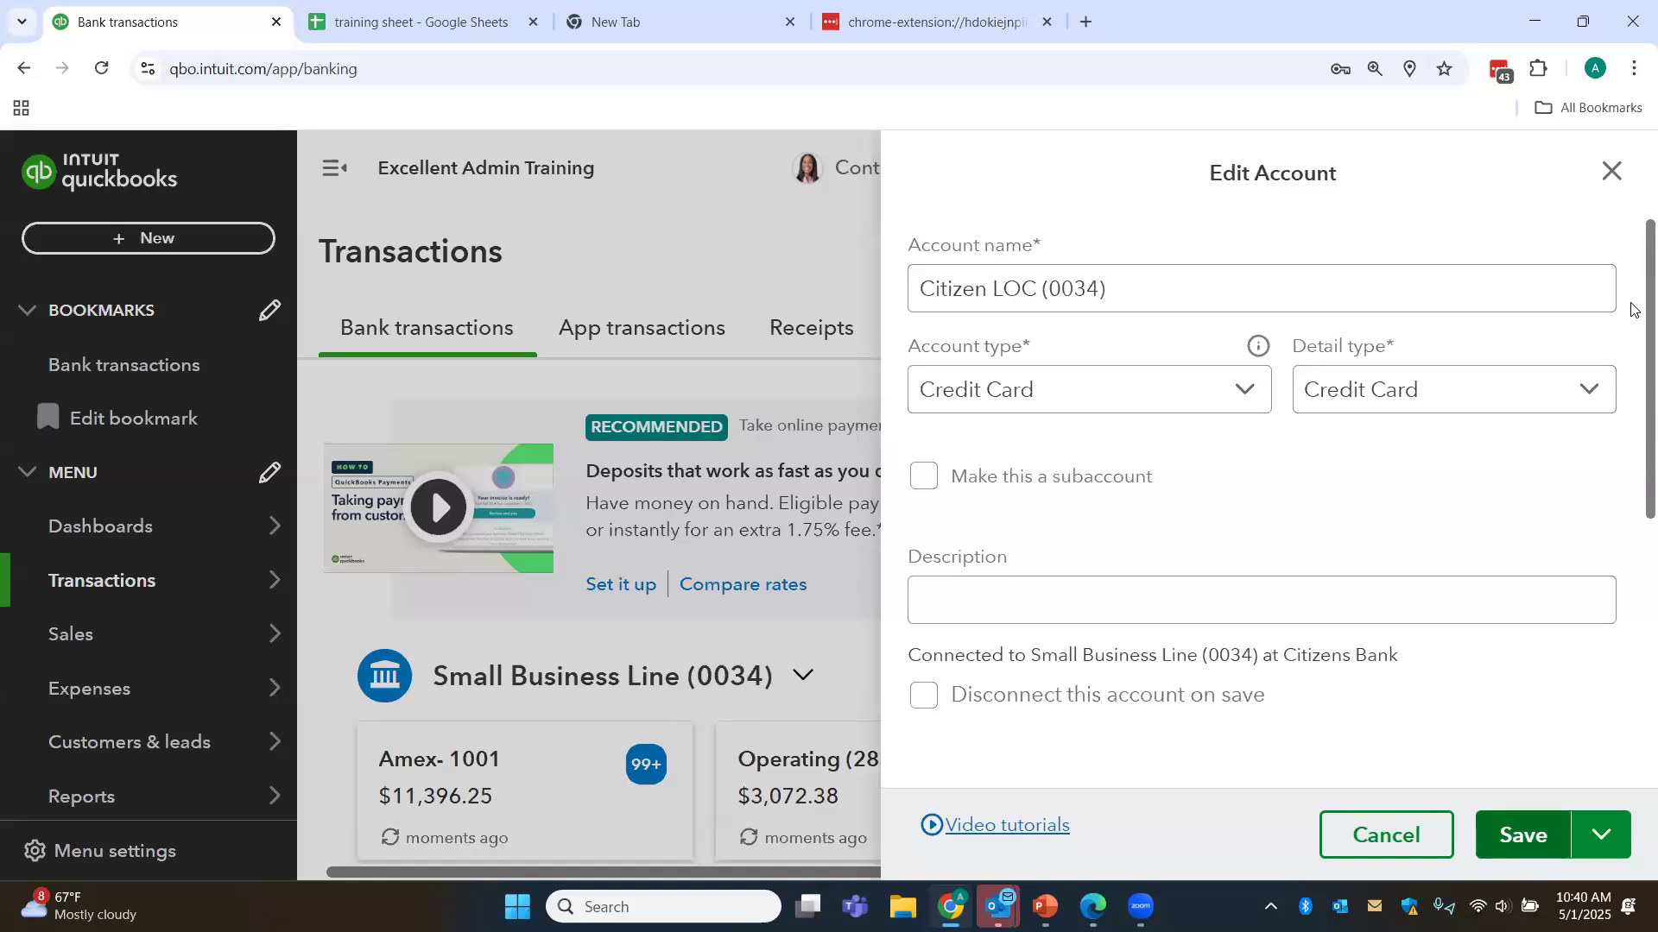
{"action": "left_click", "coordinate": [1610, 170]}
{"action": "scroll", "coordinate": [1371, 594], "scroll_direction": "down", "scroll_amount": 3}
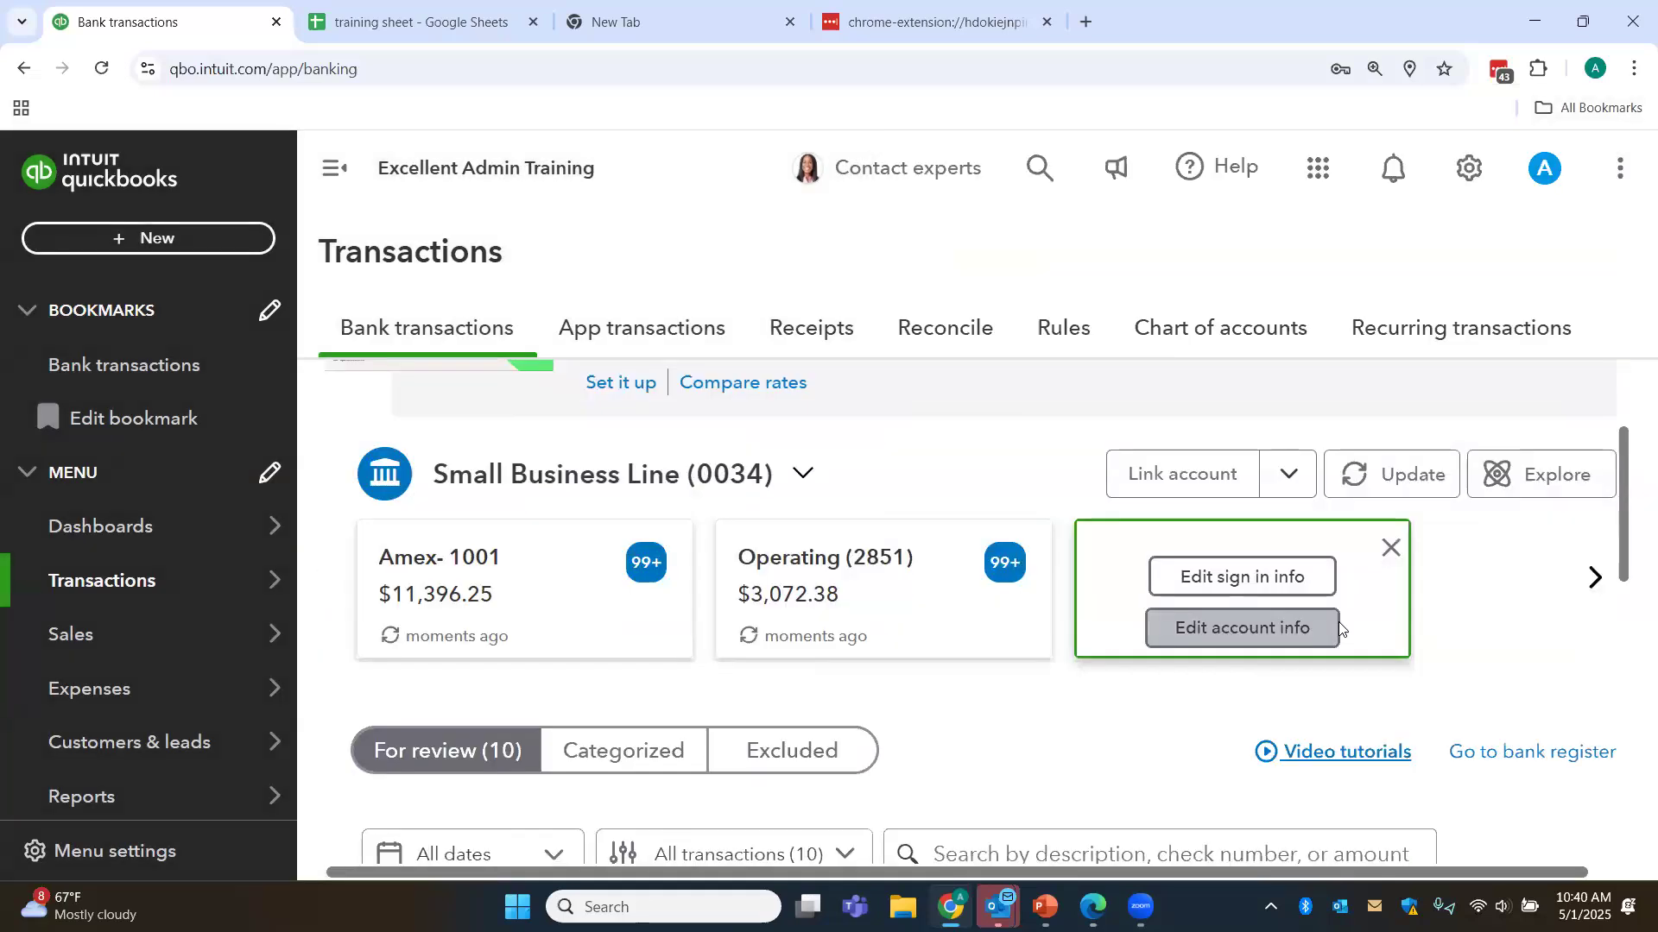
{"action": "left_click", "coordinate": [1389, 532]}
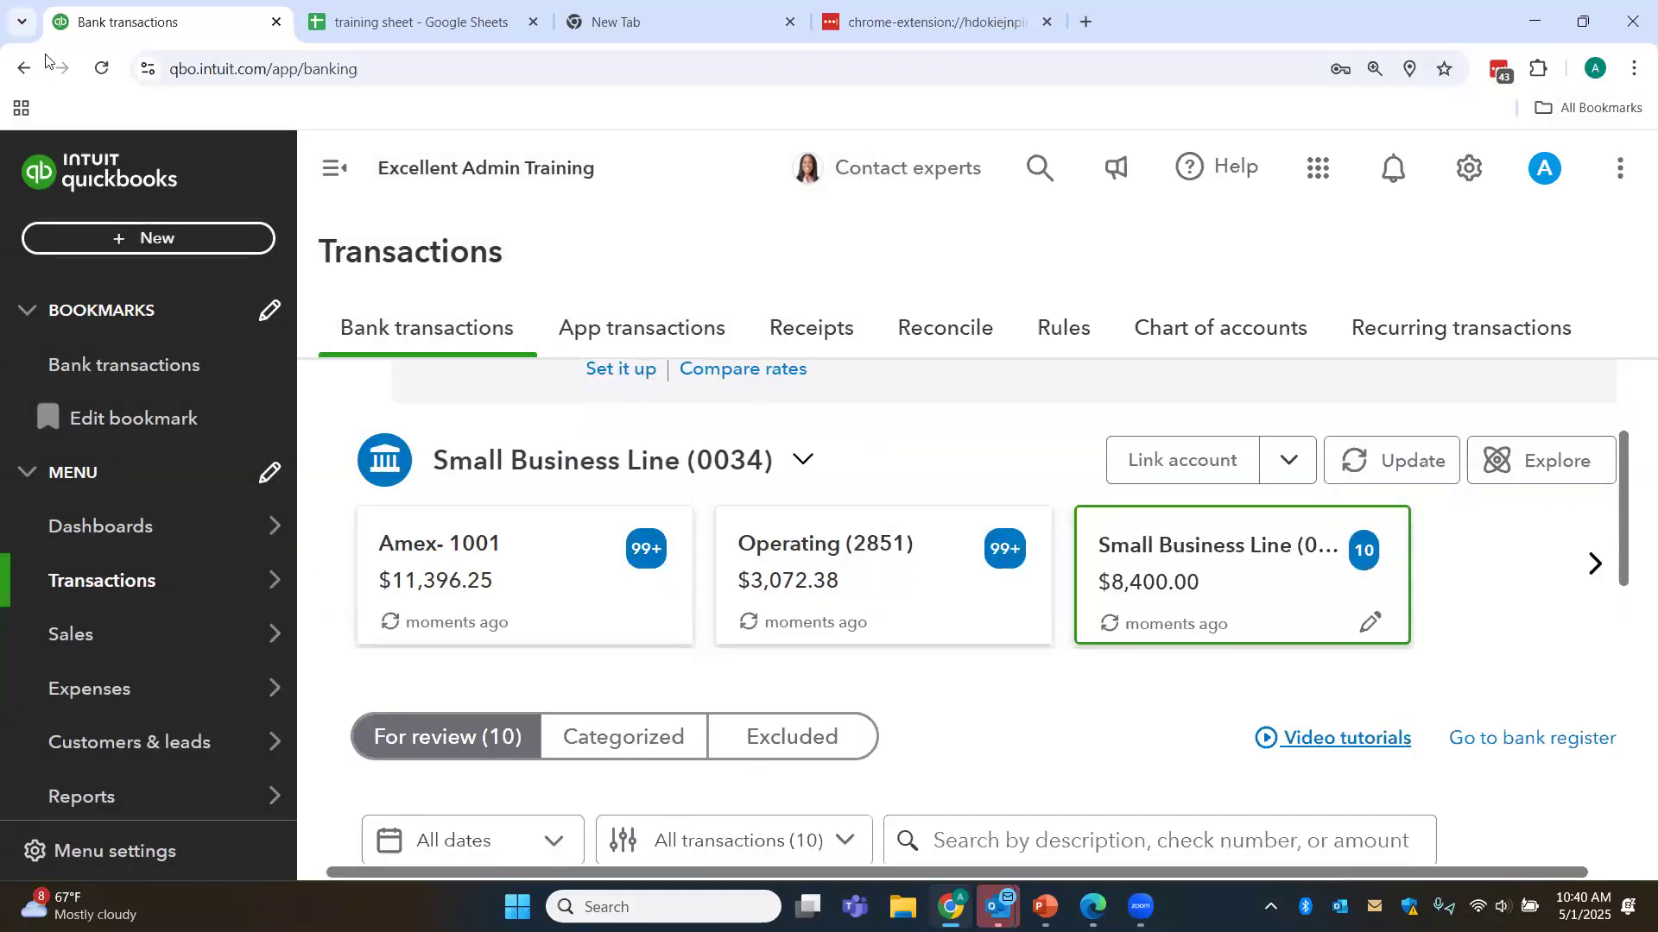
Step: Reload the banking page to show Citizen LOC (0034) and close the paired credit card payment notice
{"action": "left_click", "coordinate": [102, 69]}
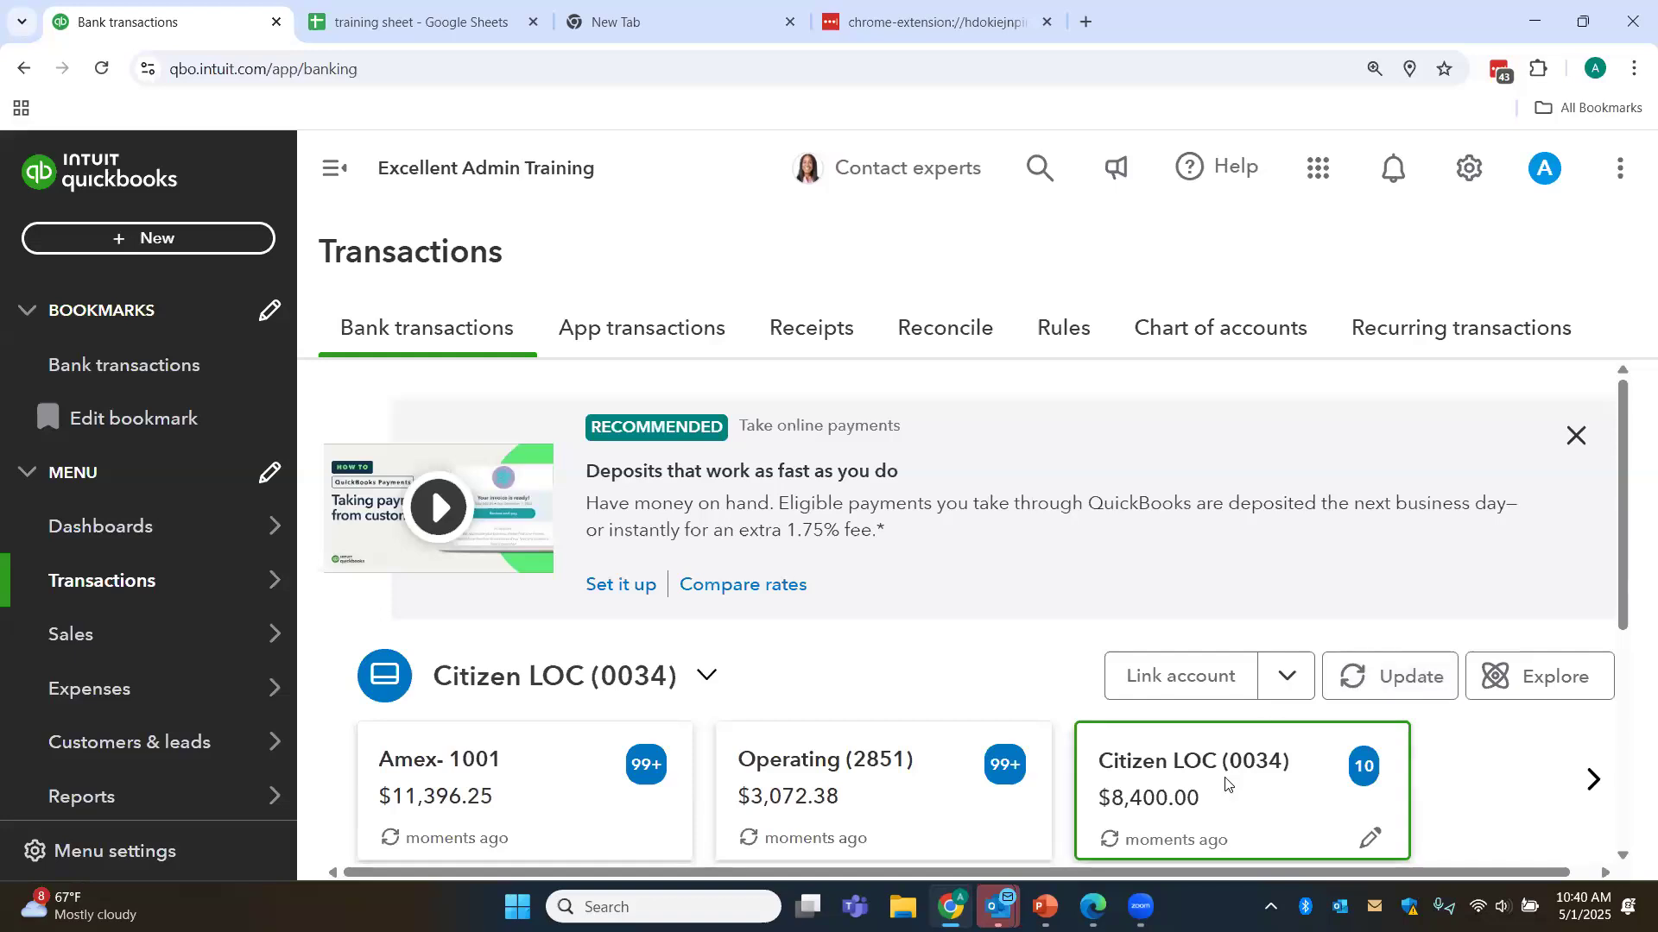
{"action": "scroll", "coordinate": [973, 706], "scroll_direction": "down", "scroll_amount": 3}
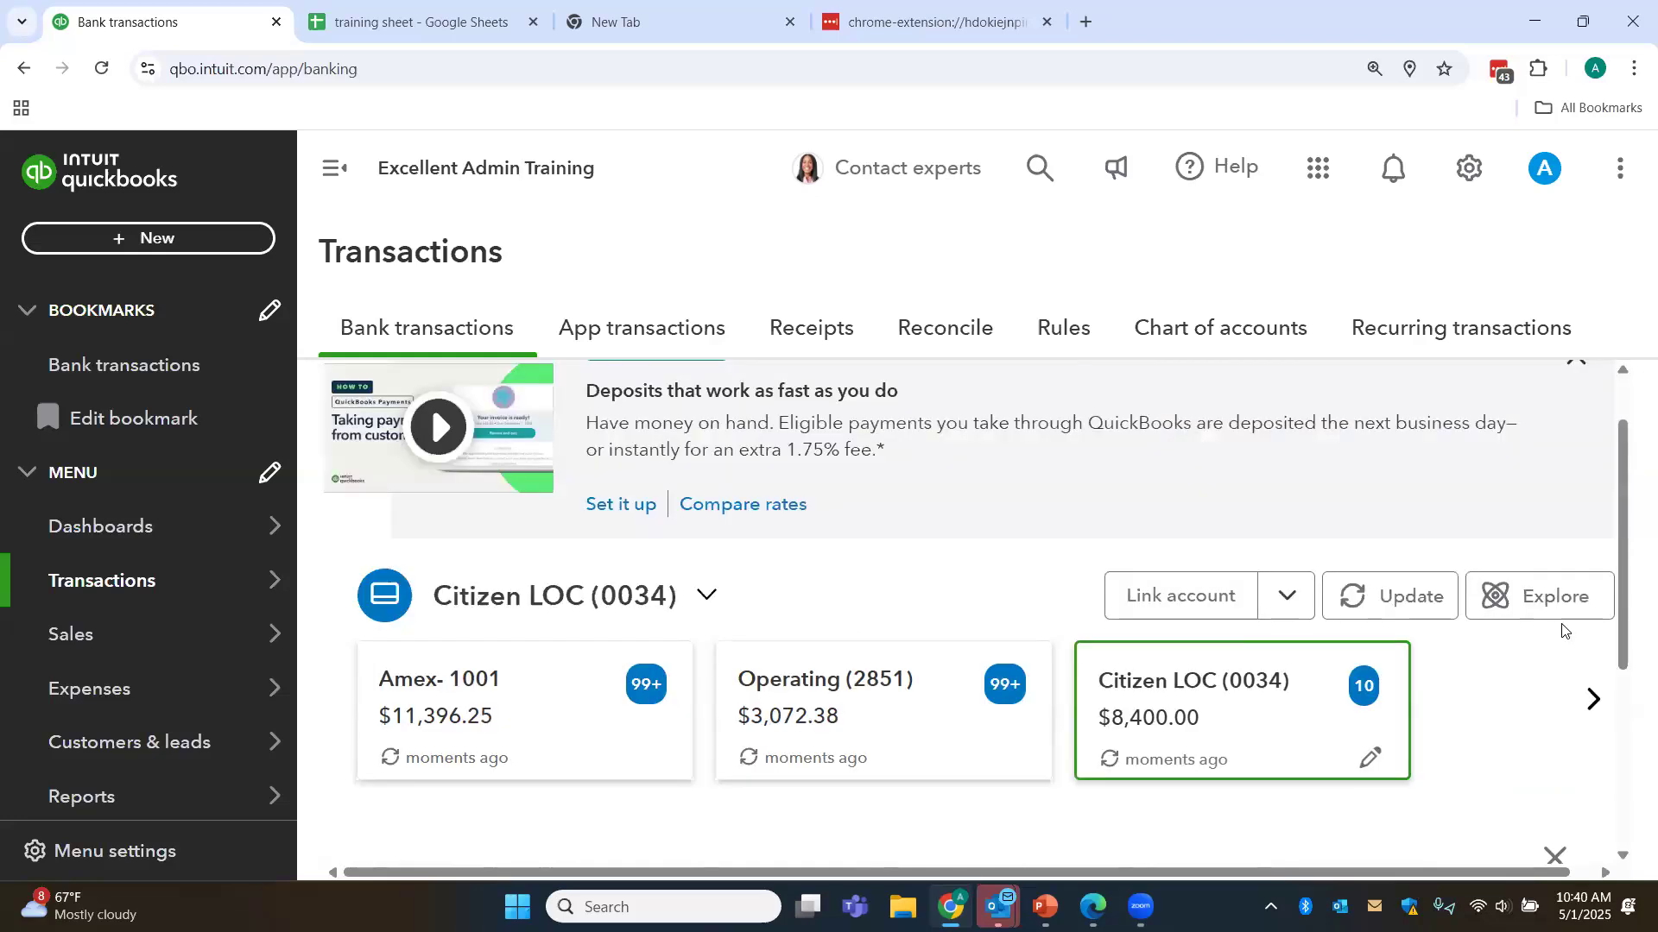
{"action": "left_click", "coordinate": [1557, 618]}
Step: Select the Operating (2851) card and scroll through its 247 For review transactions
{"action": "left_click", "coordinate": [823, 445]}
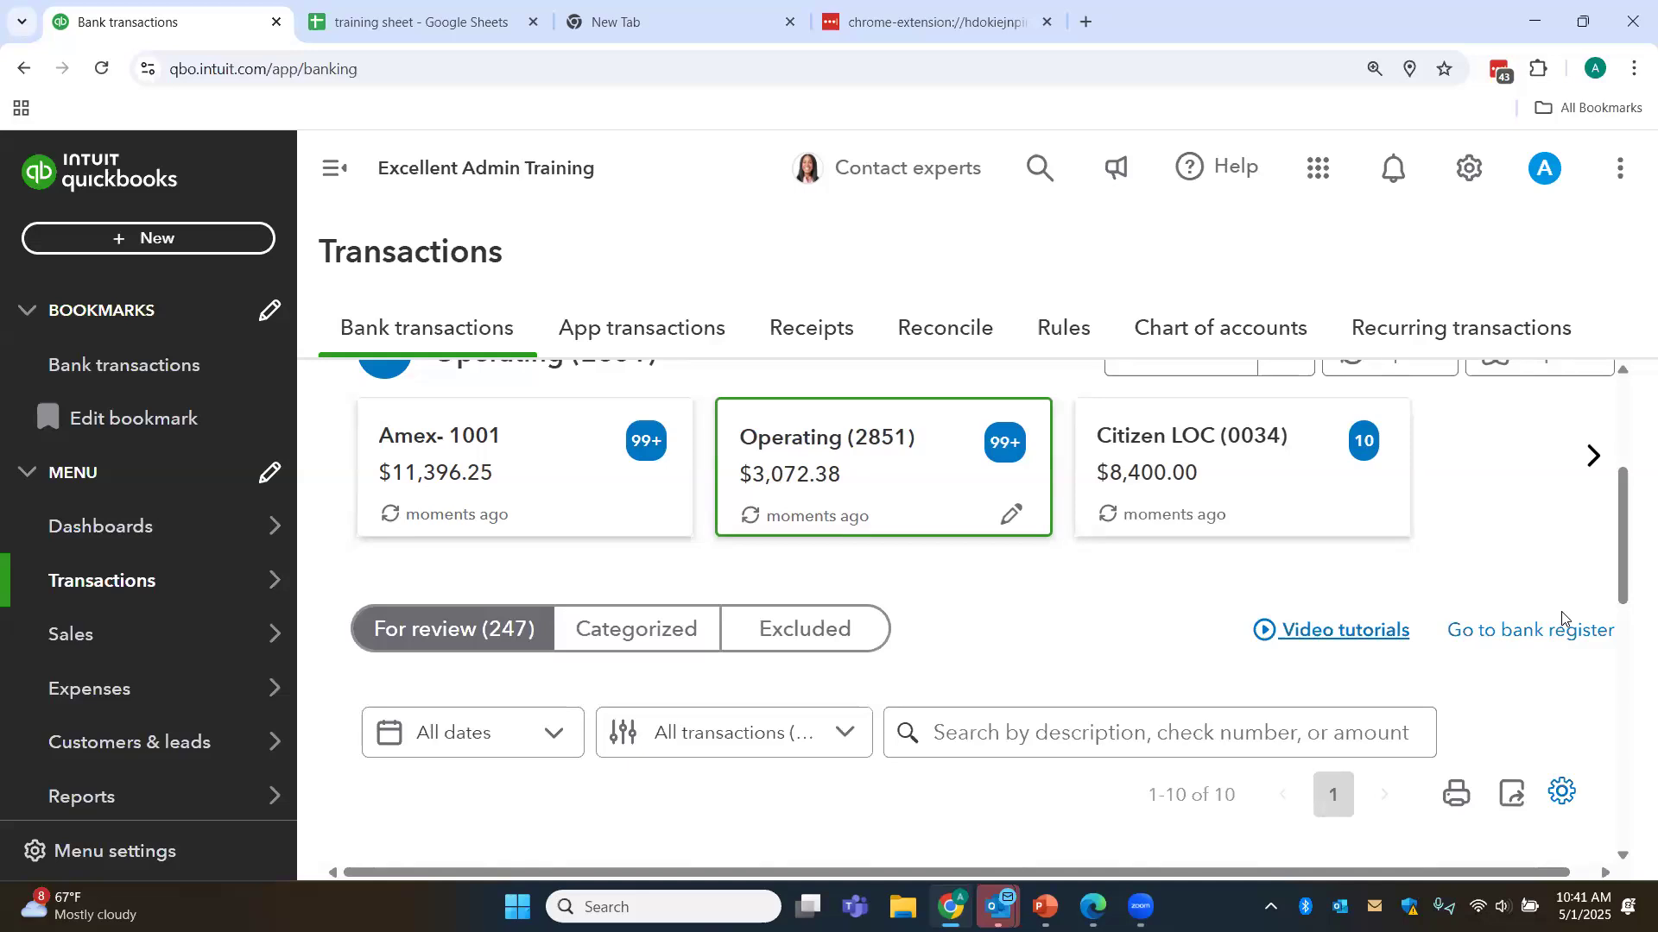
{"action": "scroll", "coordinate": [691, 640], "scroll_direction": "down", "scroll_amount": 2}
{"action": "scroll", "coordinate": [609, 627], "scroll_direction": "down", "scroll_amount": 1}
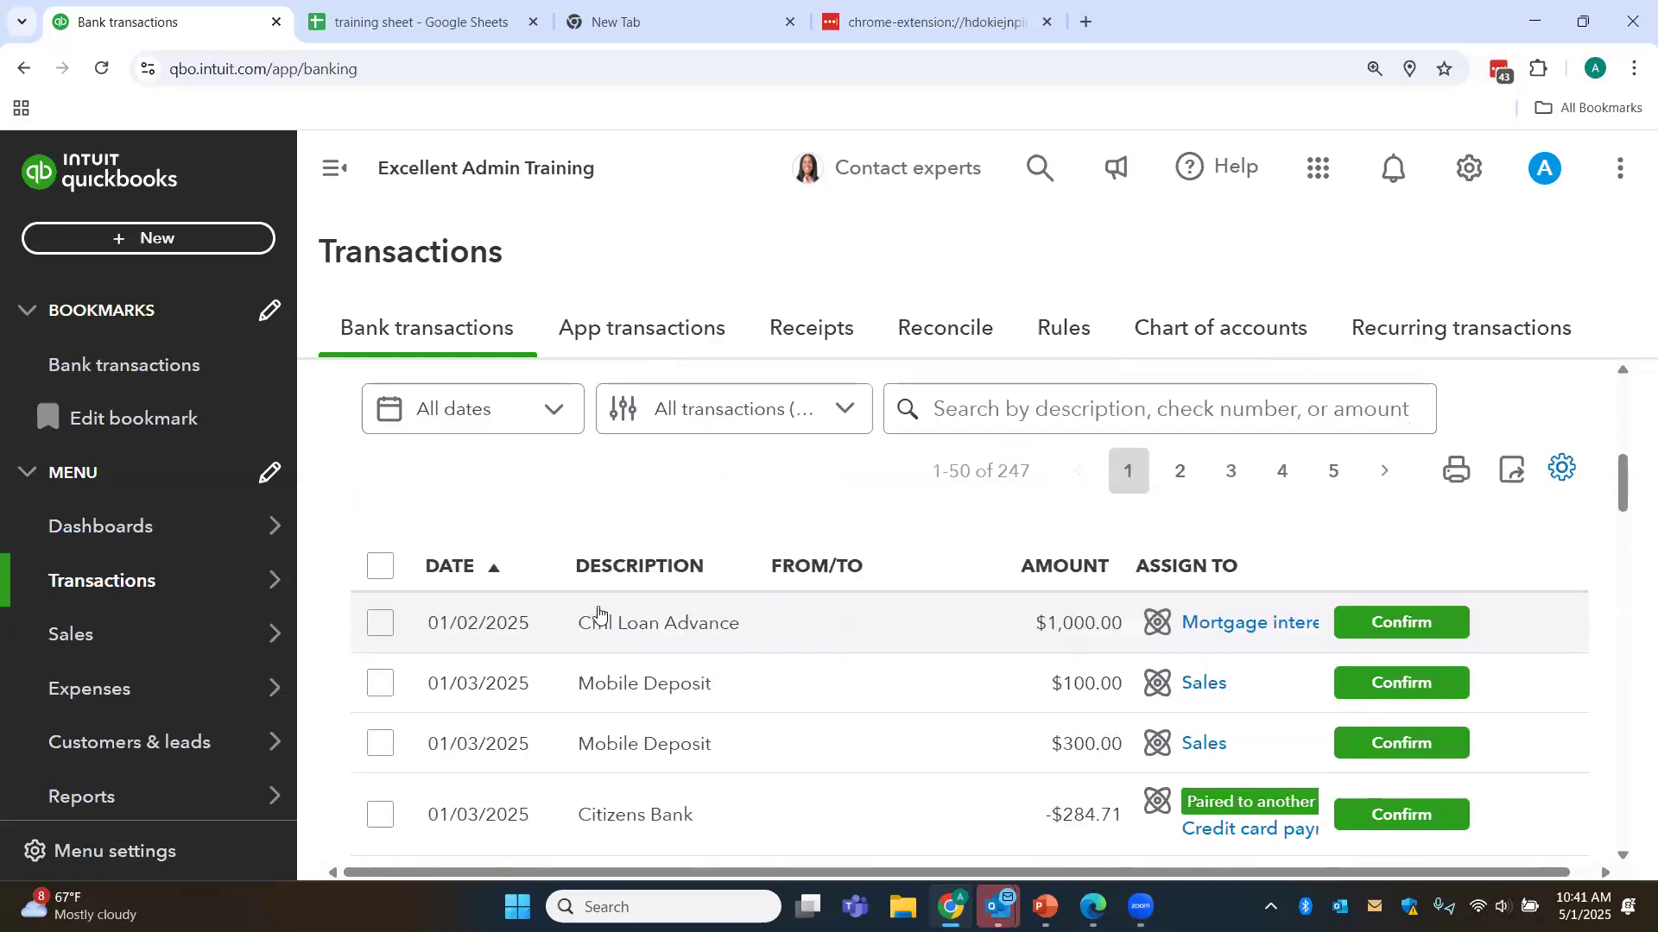
{"action": "scroll", "coordinate": [535, 621], "scroll_direction": "up", "scroll_amount": 3}
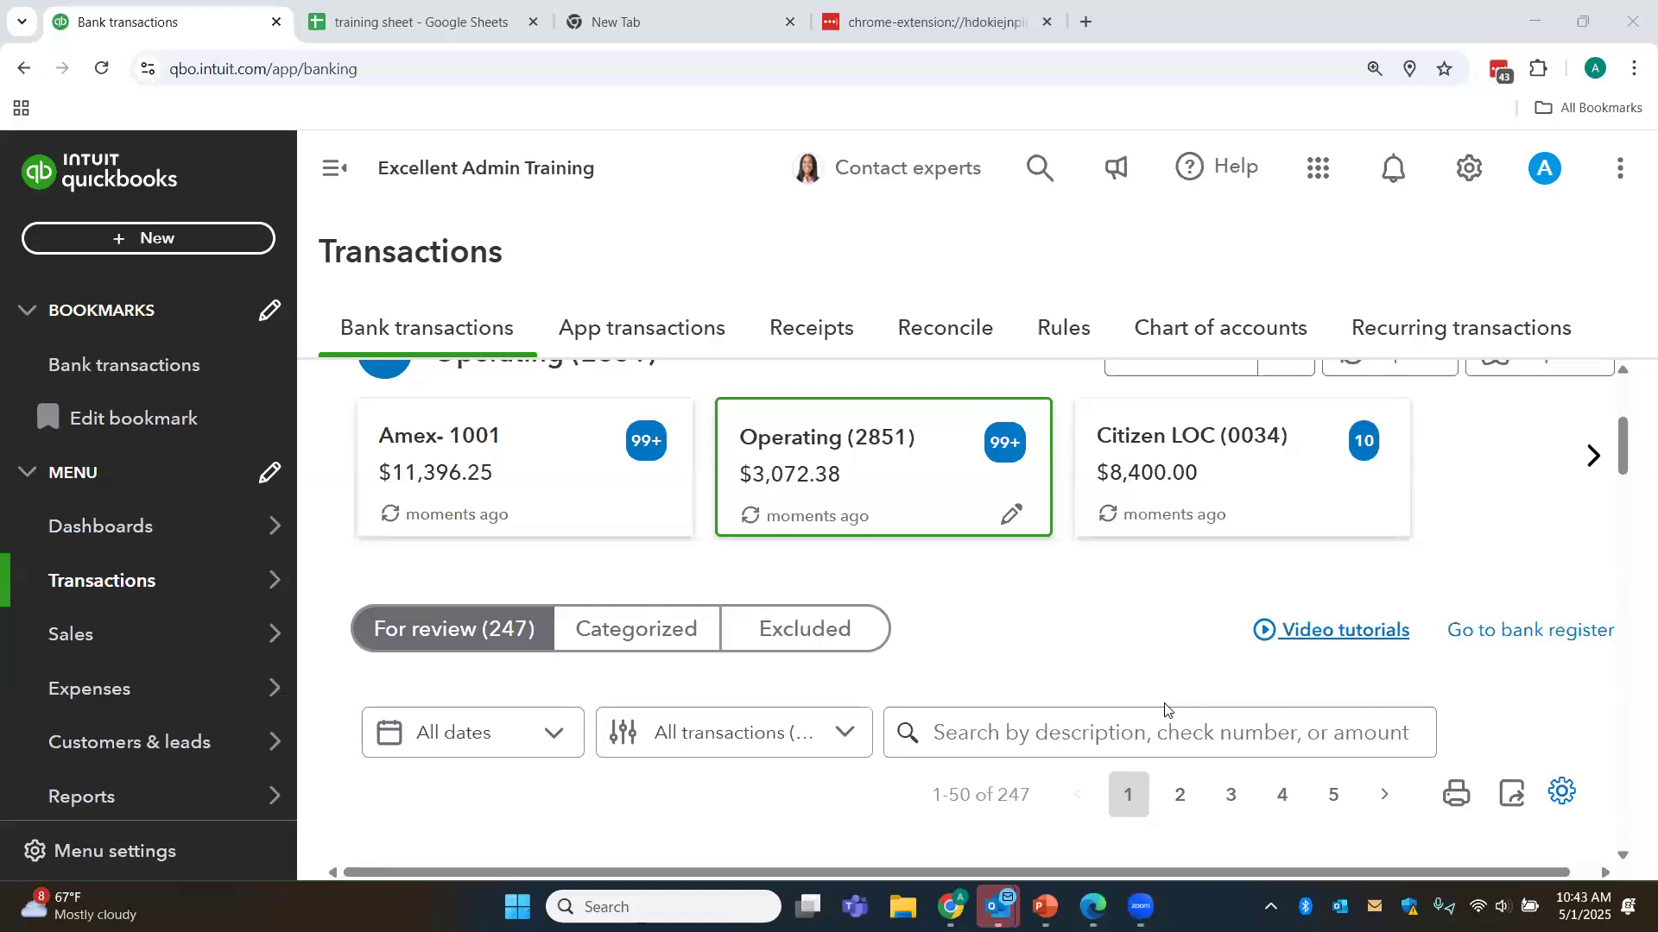
Step: Open and close the company settings menu, then switch to the PowerPoint training deck
{"action": "left_click", "coordinate": [1474, 180]}
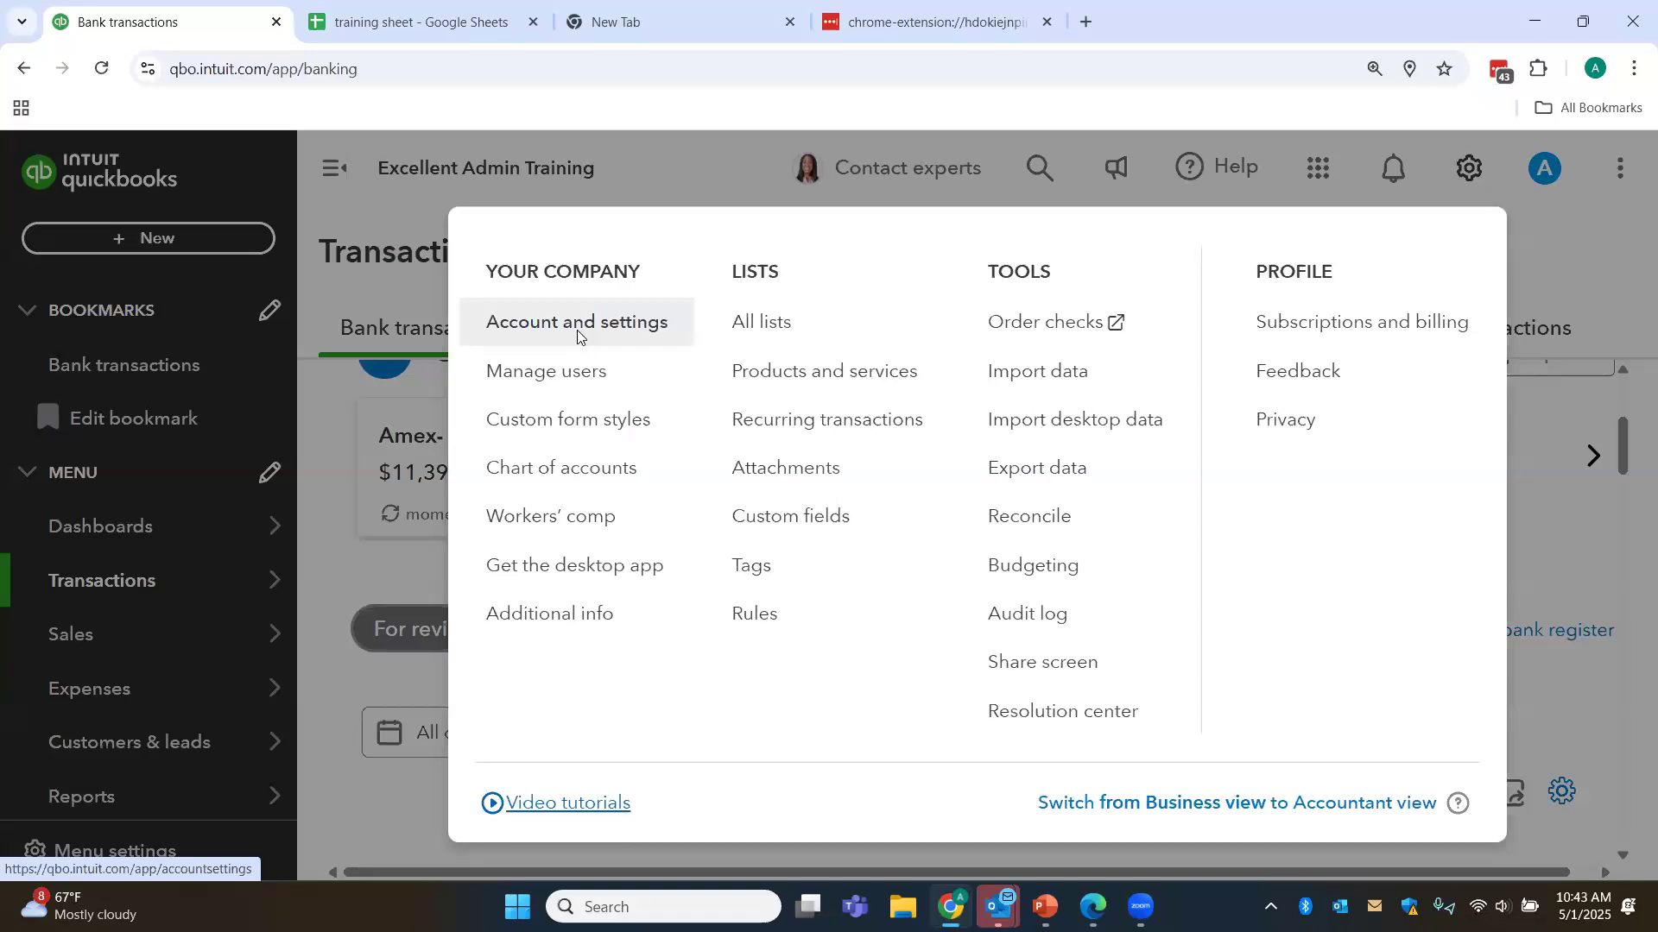
{"action": "left_click", "coordinate": [1140, 906]}
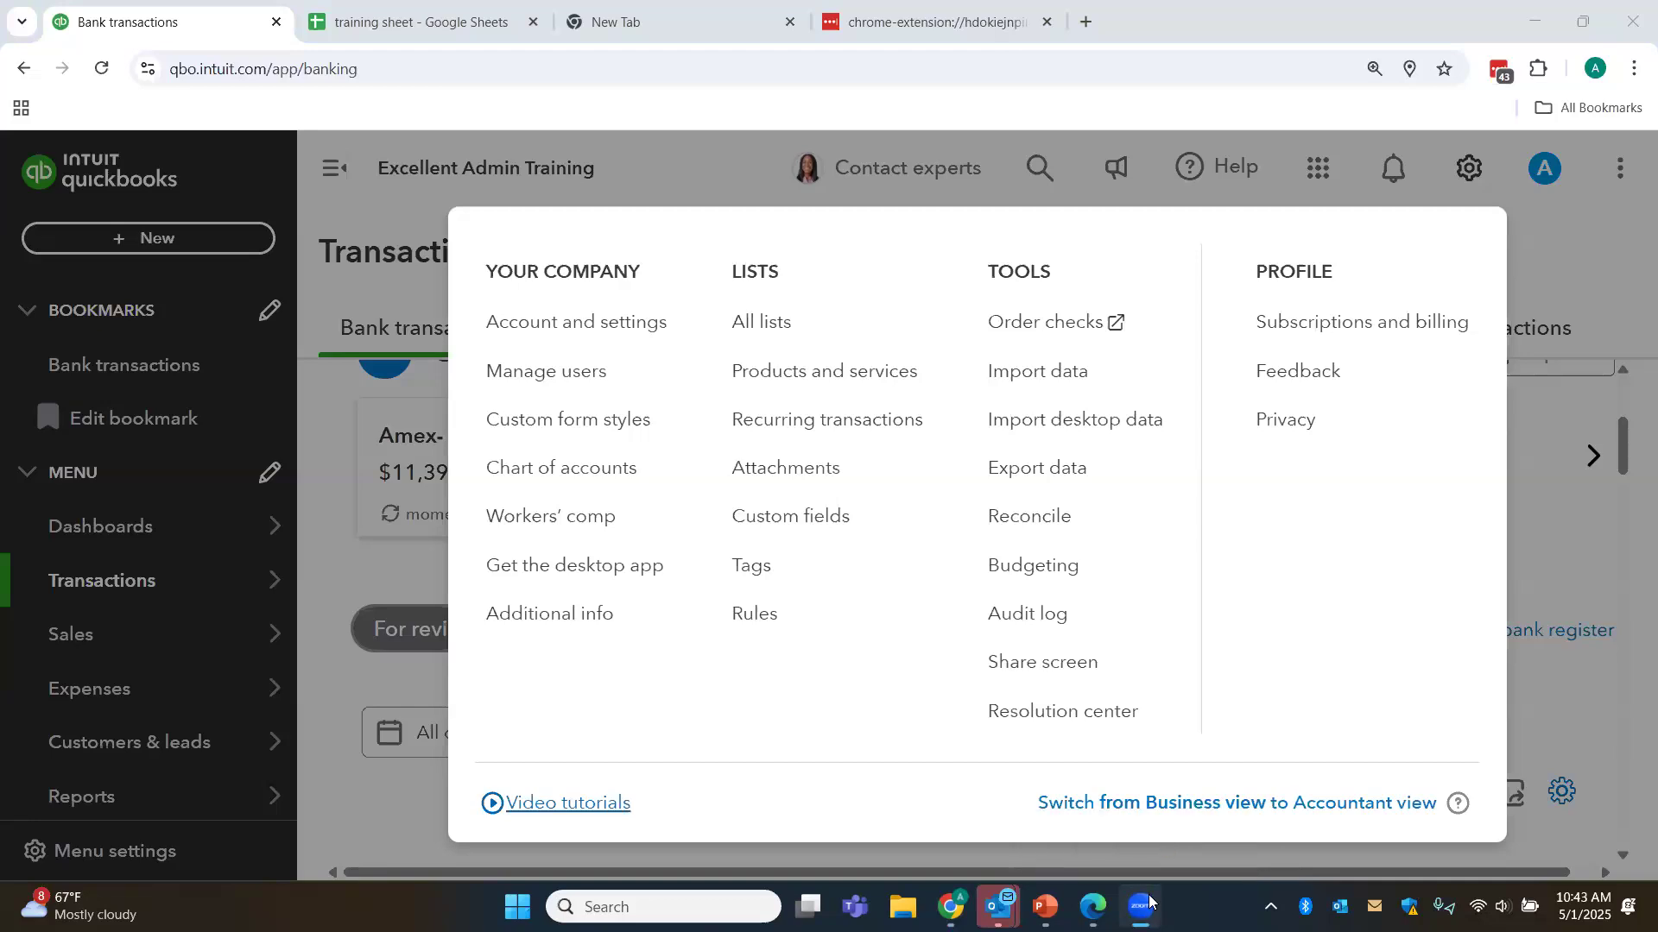
{"action": "left_click", "coordinate": [1580, 164]}
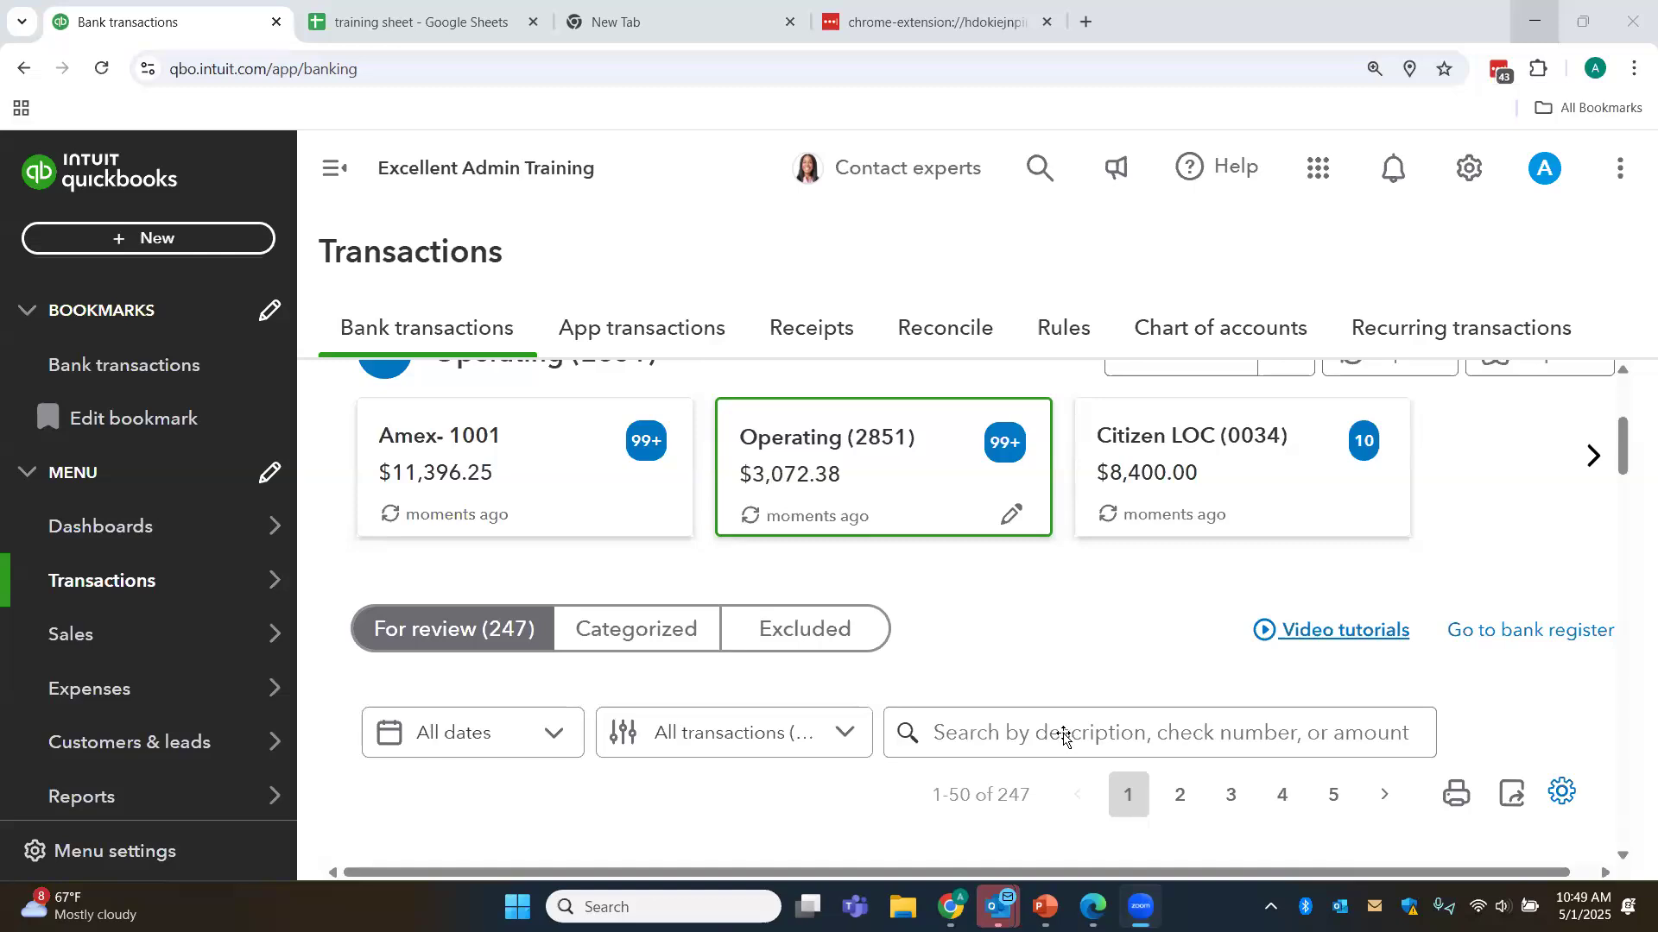
{"action": "left_click", "coordinate": [1044, 907]}
{"action": "scroll", "coordinate": [53, 505], "scroll_direction": "down", "scroll_amount": 1}
{"action": "scroll", "coordinate": [53, 506], "scroll_direction": "down", "scroll_amount": 10}
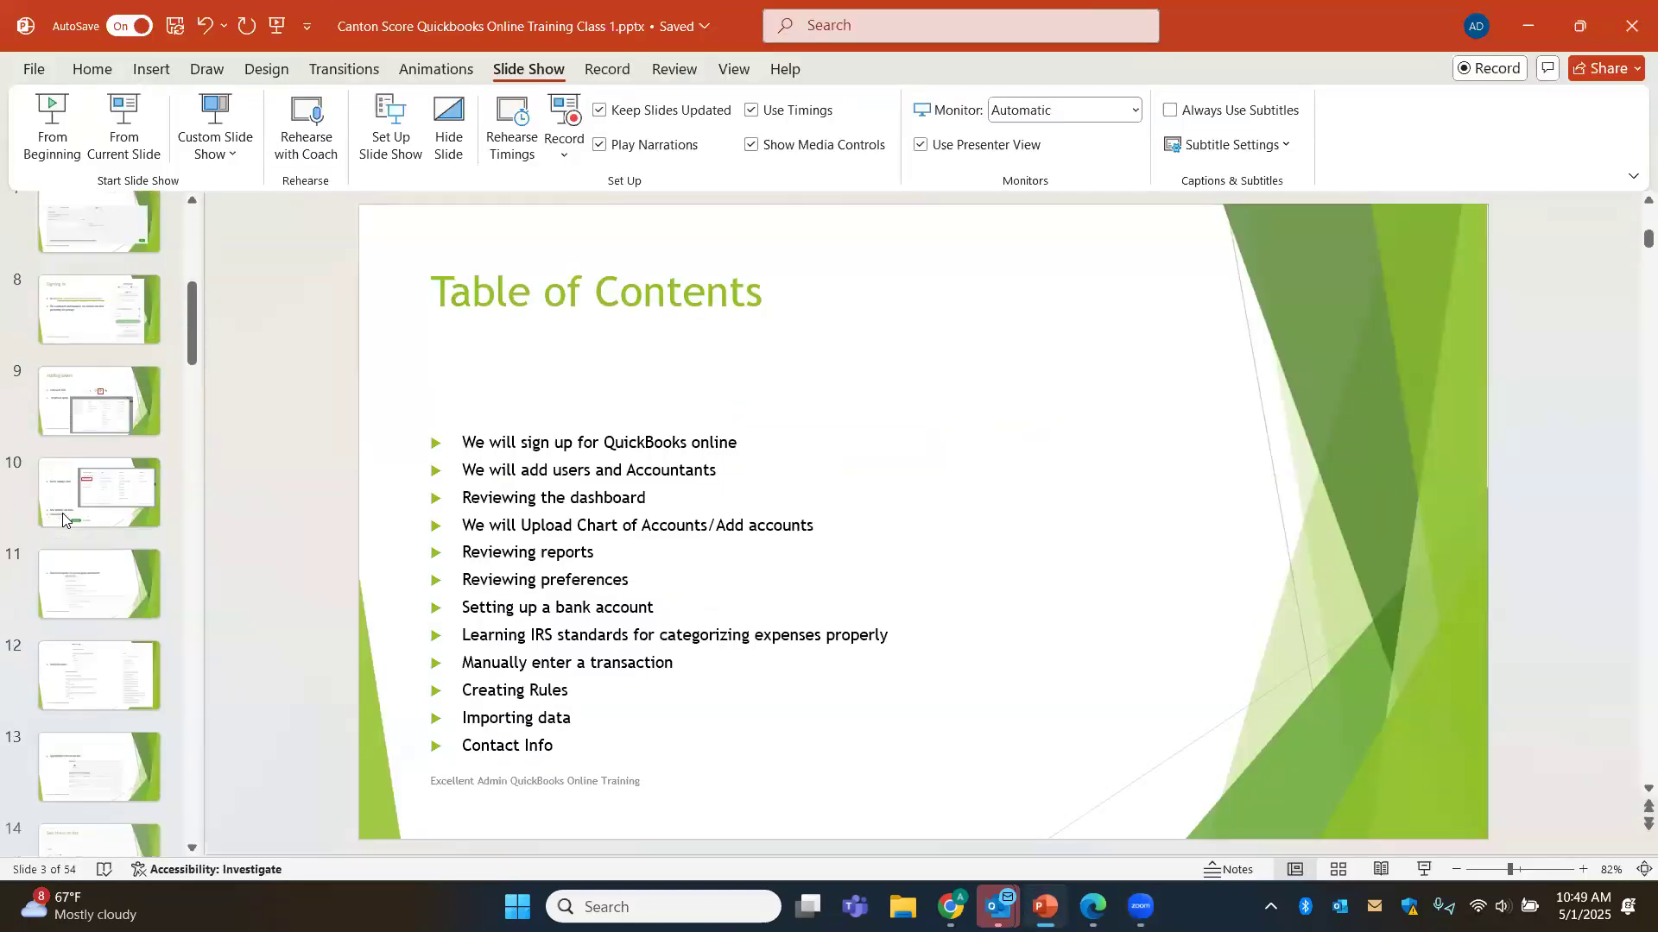
{"action": "scroll", "coordinate": [64, 516], "scroll_direction": "down", "scroll_amount": 9}
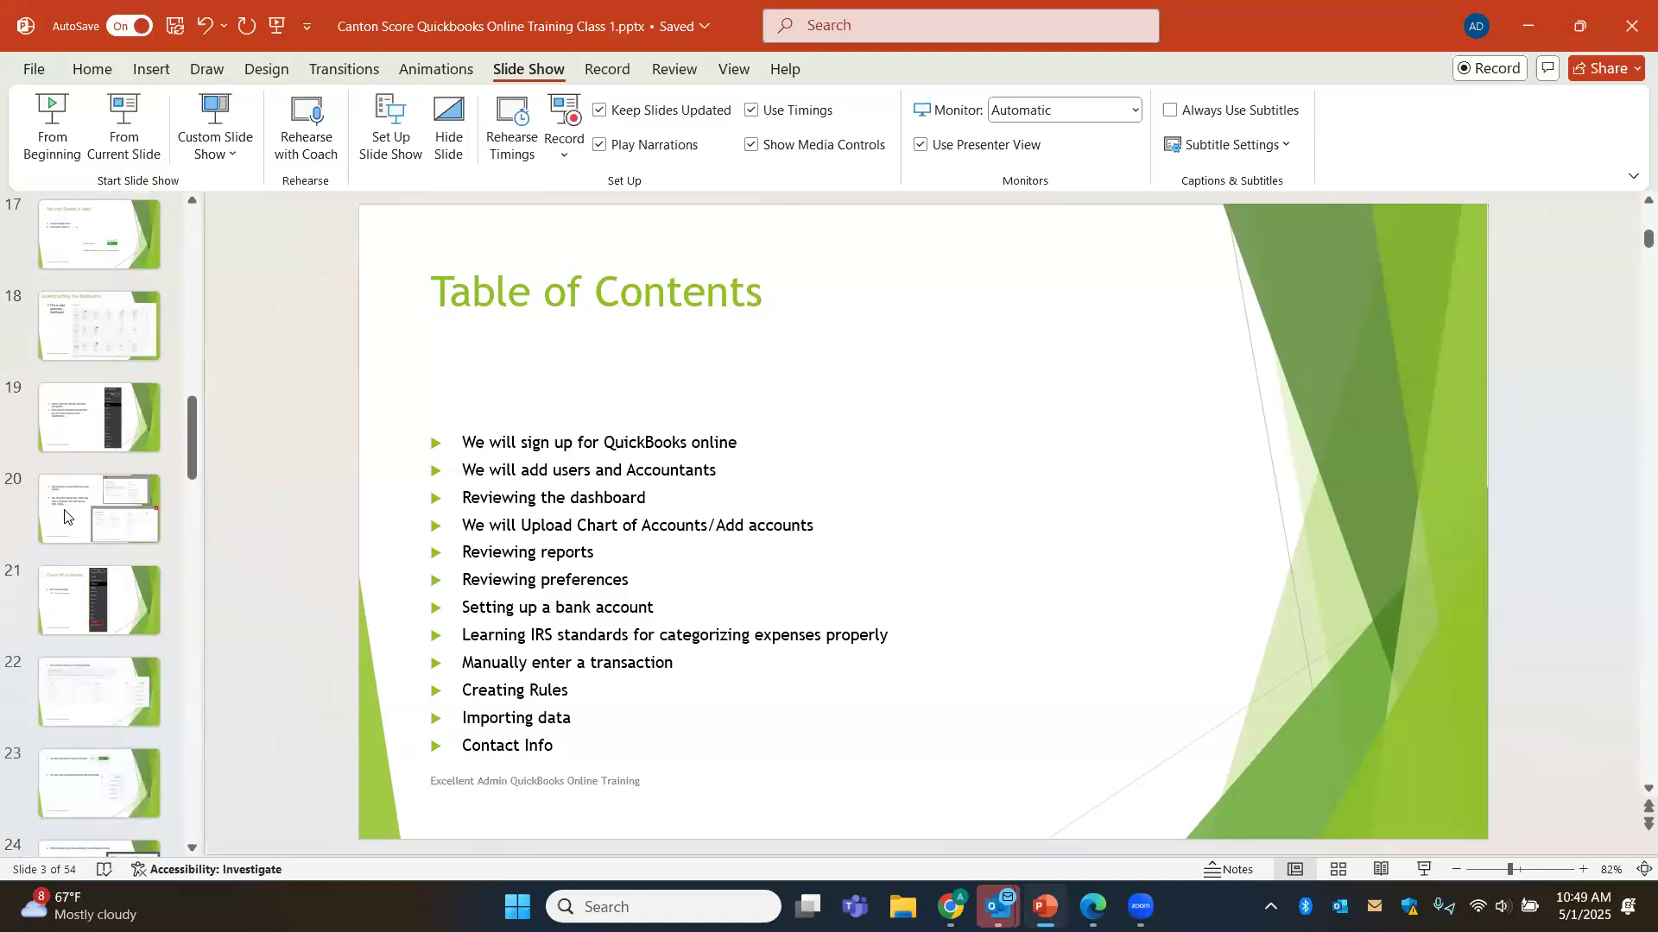
{"action": "scroll", "coordinate": [76, 500], "scroll_direction": "down", "scroll_amount": 3}
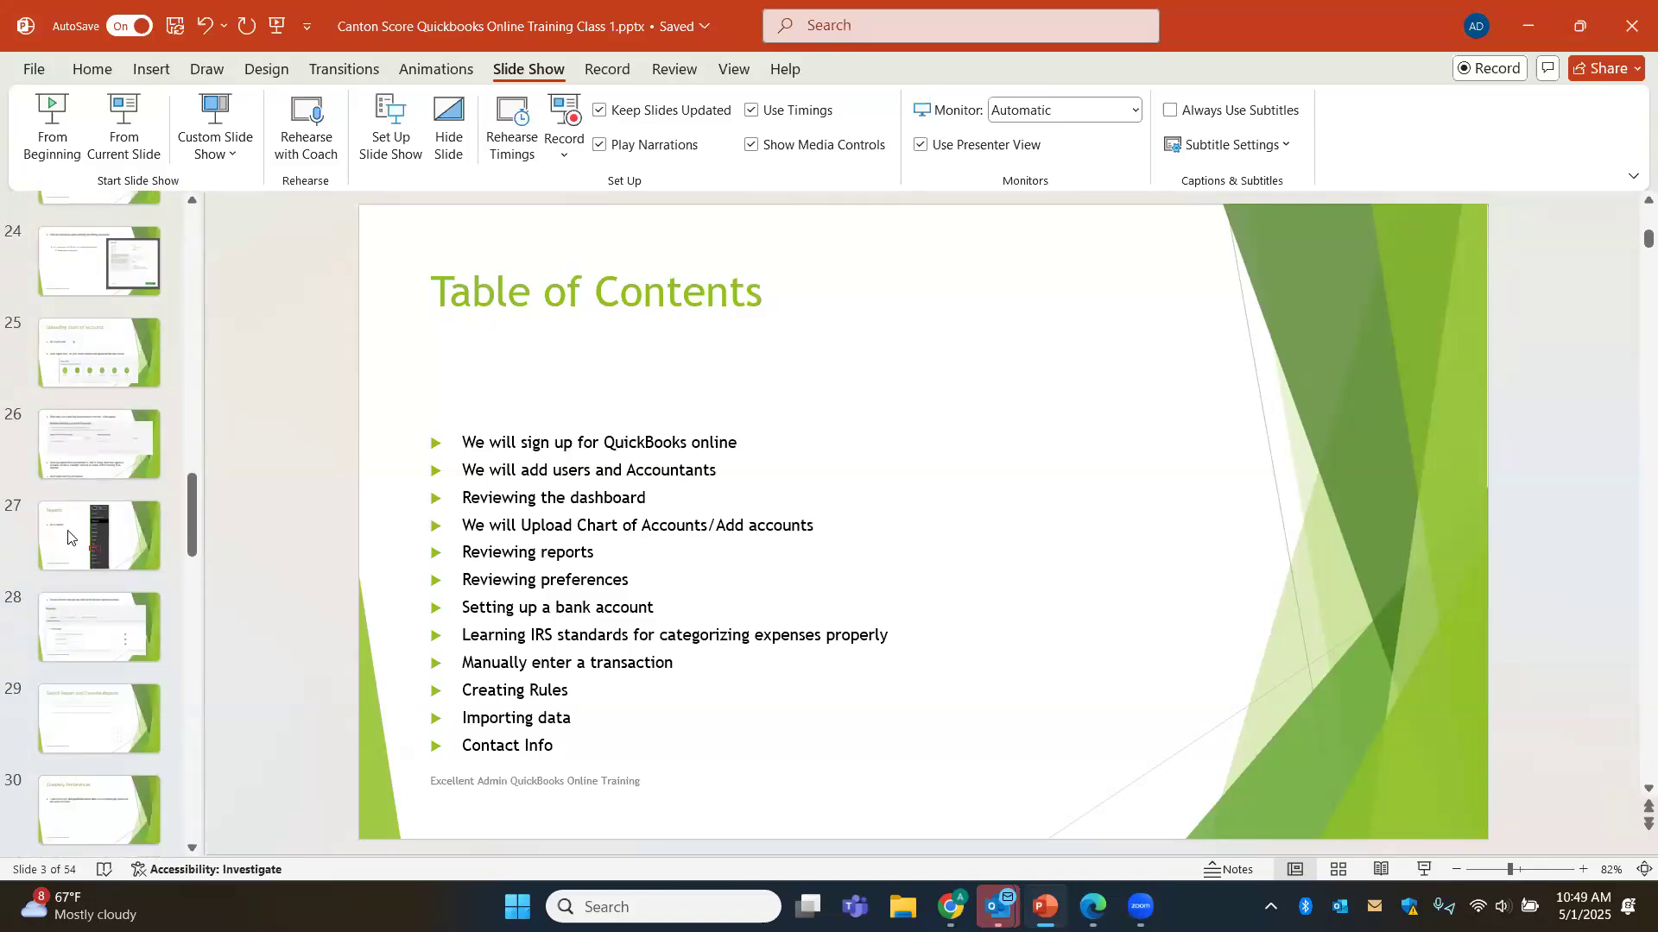
{"action": "scroll", "coordinate": [69, 526], "scroll_direction": "down", "scroll_amount": 6}
{"action": "scroll", "coordinate": [67, 536], "scroll_direction": "down", "scroll_amount": 4}
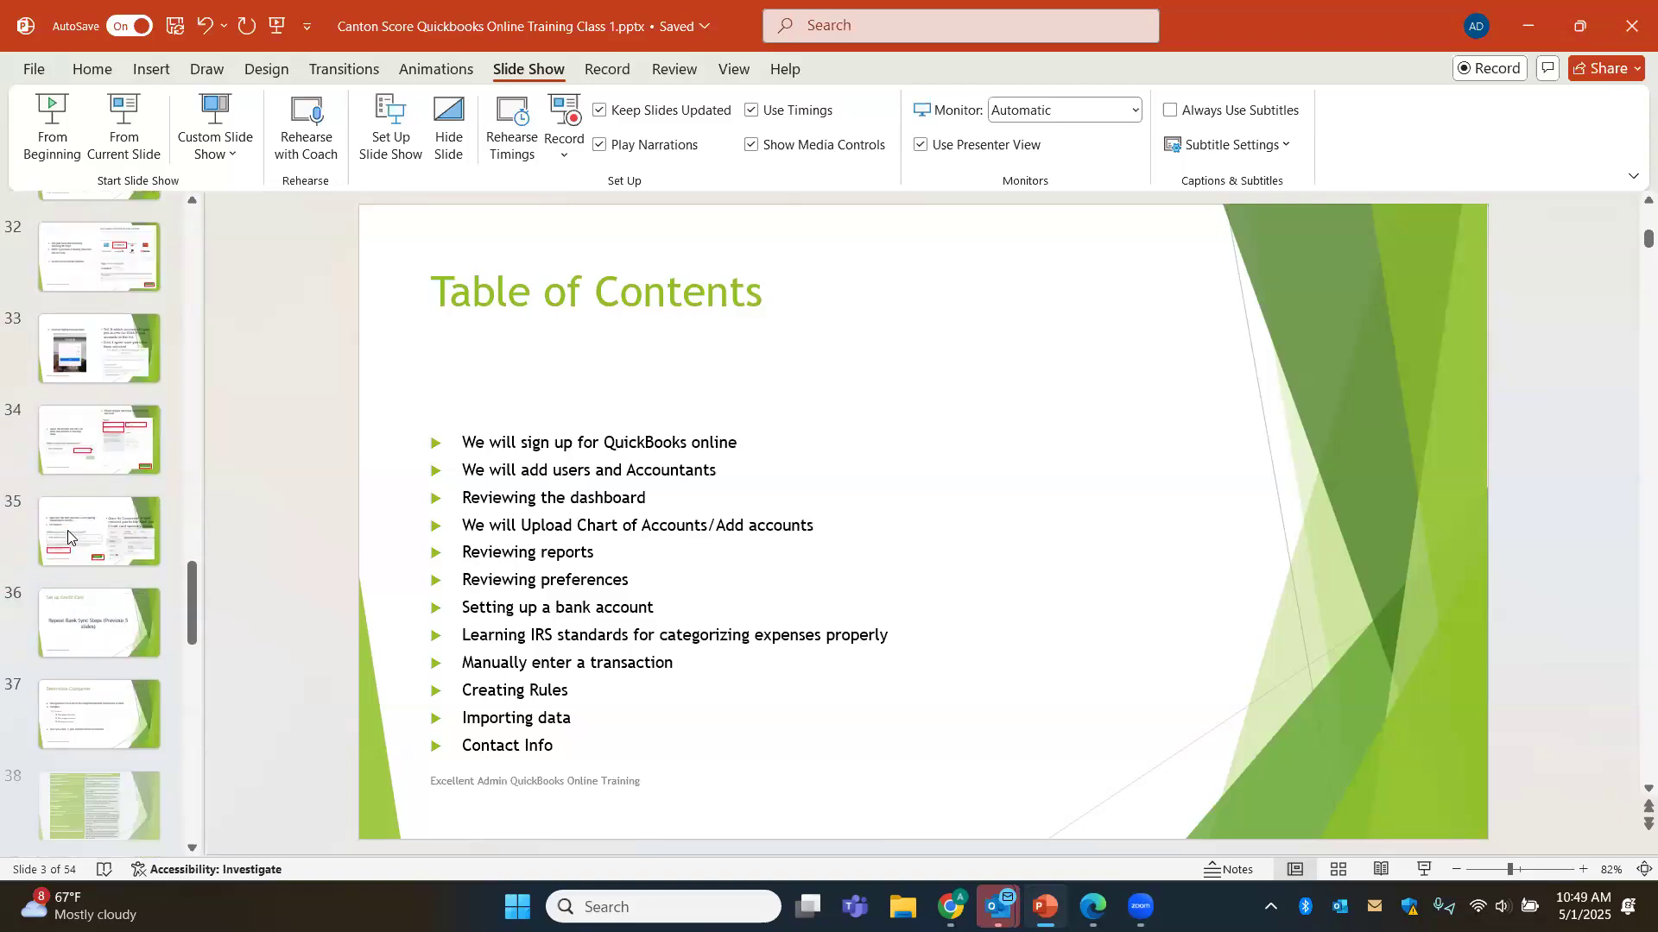
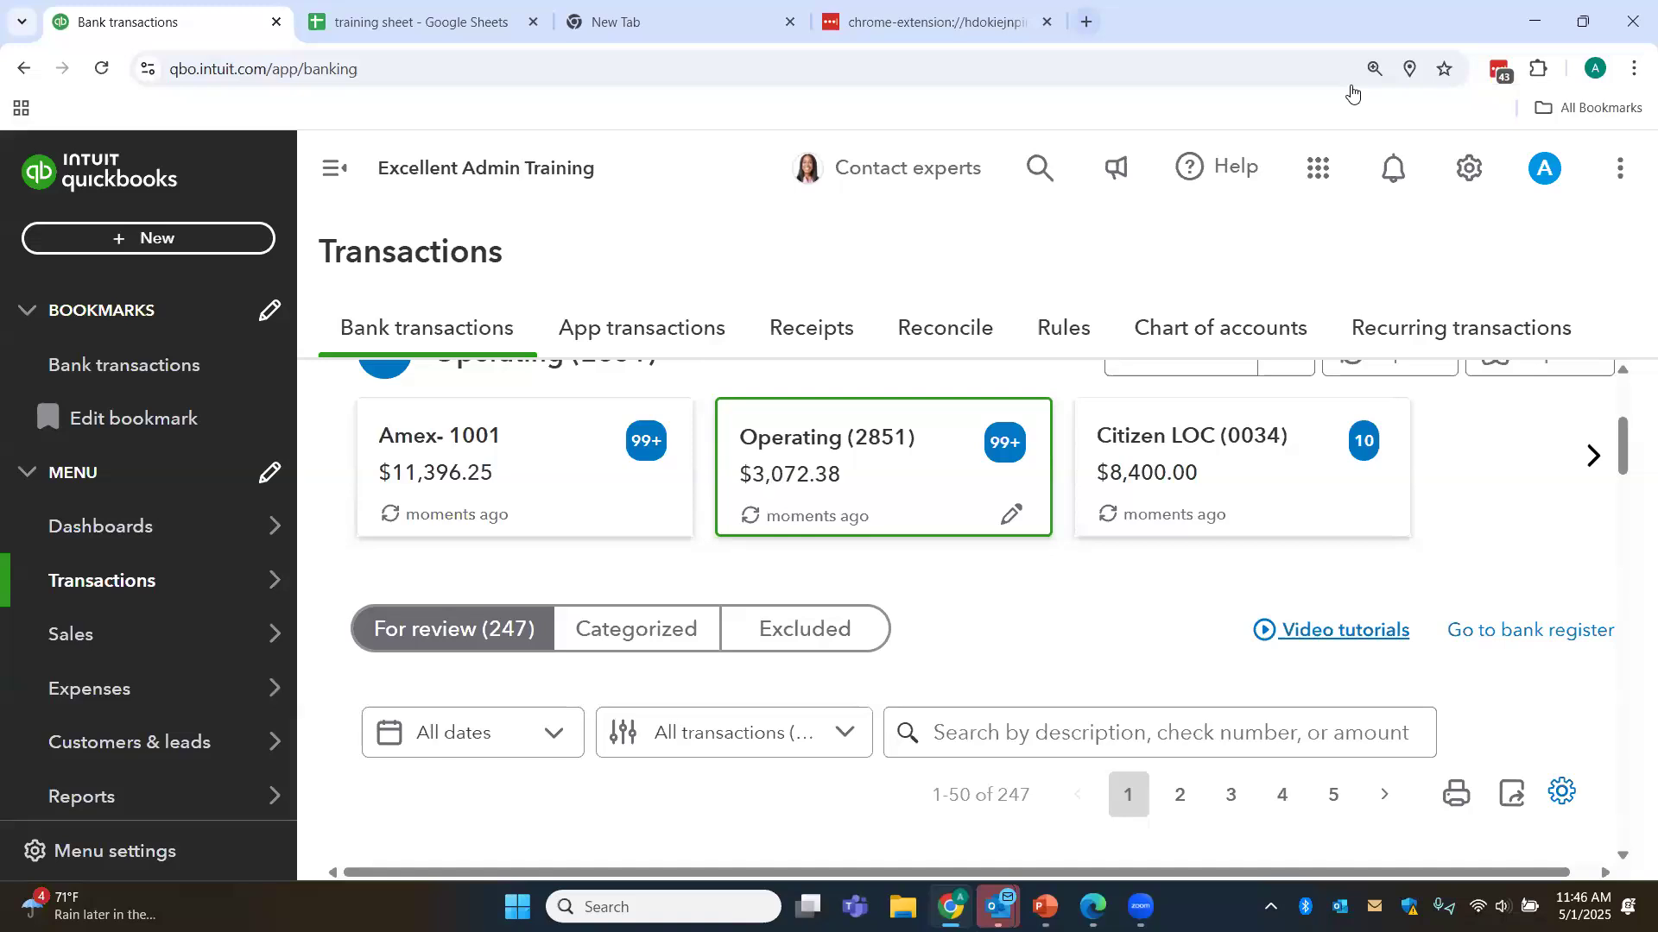
Step: Open Import data from the gear menu, review the importable record types, then open a new browser tab
{"action": "left_click", "coordinate": [1498, 179]}
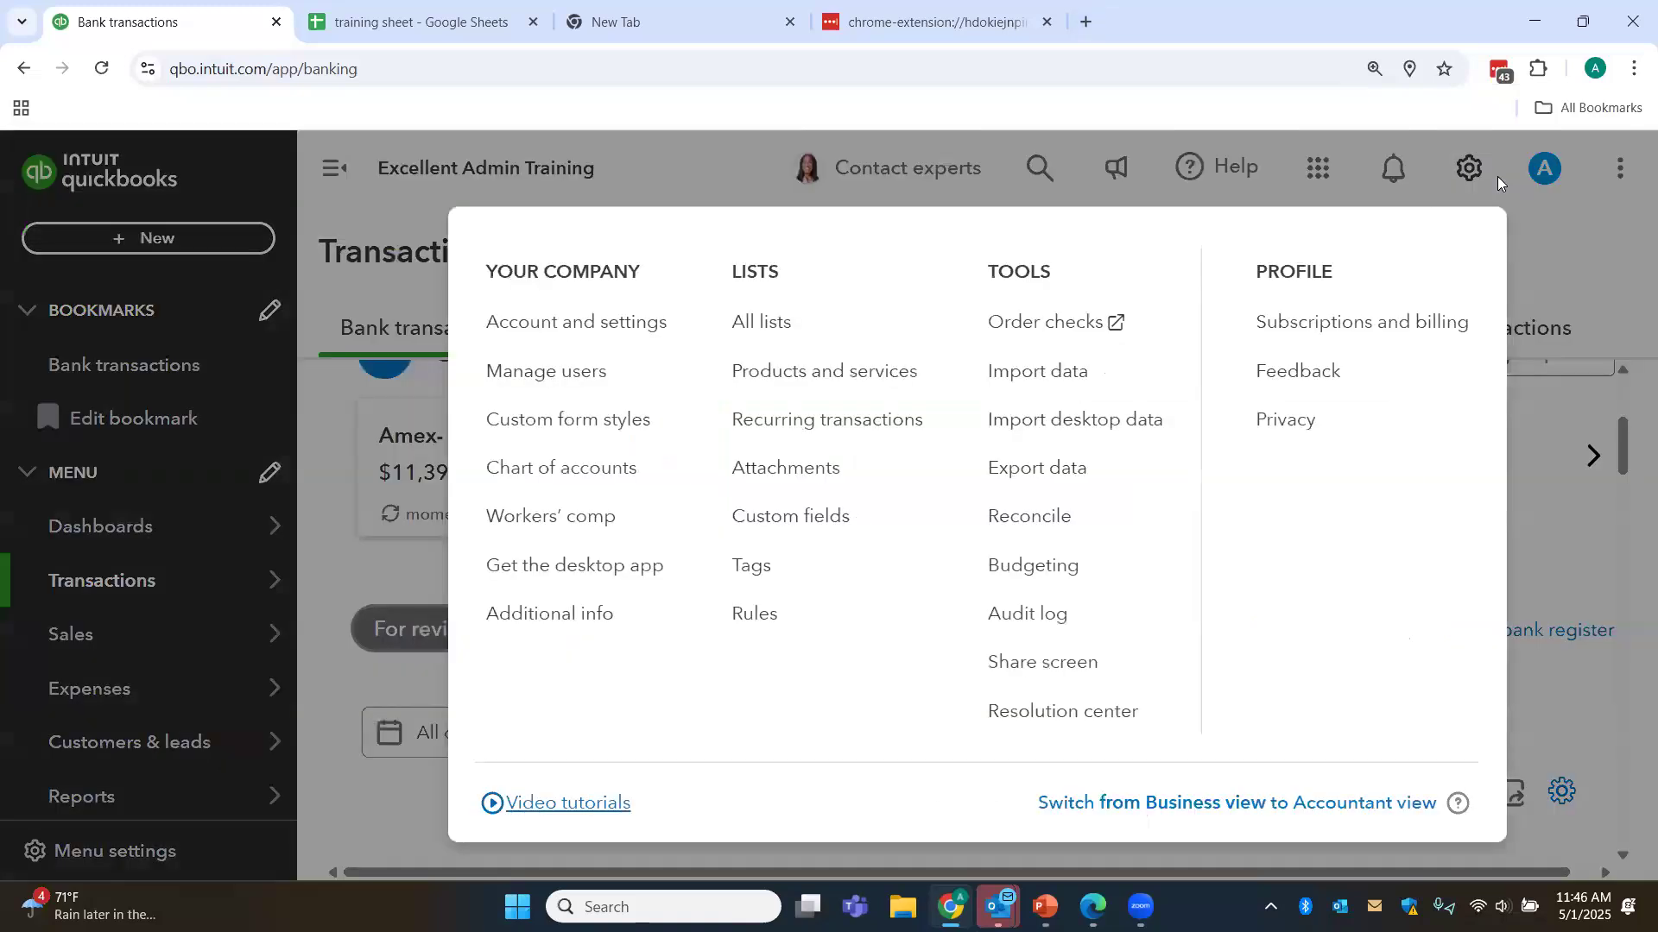
{"action": "left_click", "coordinate": [1076, 378]}
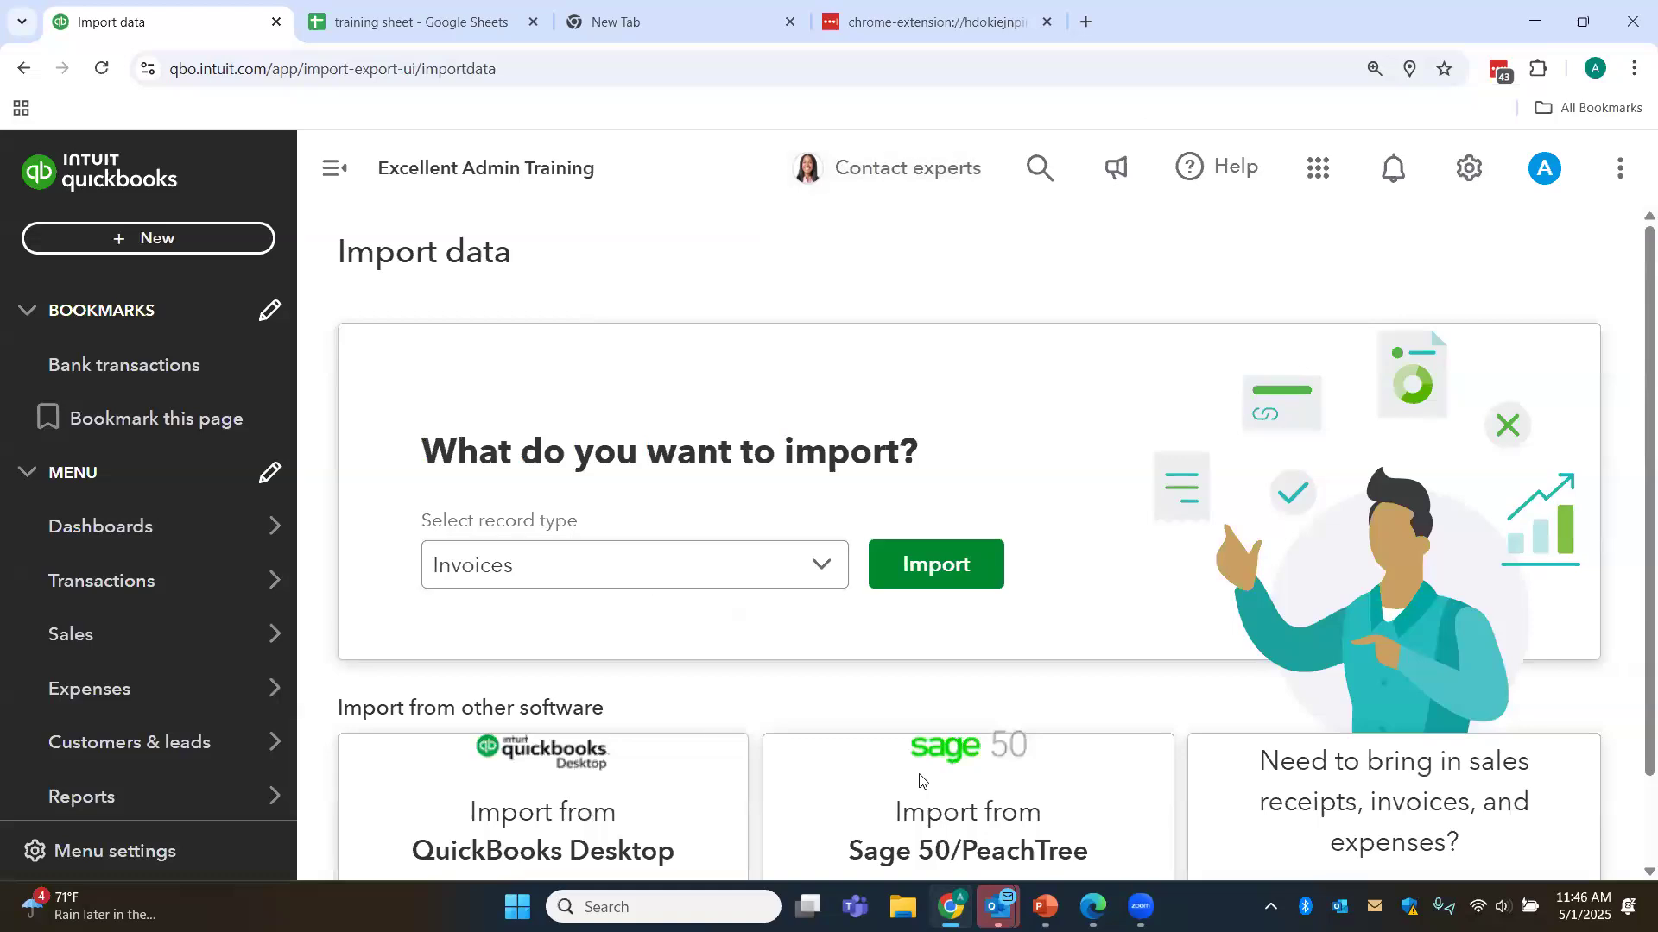
{"action": "left_click", "coordinate": [827, 566]}
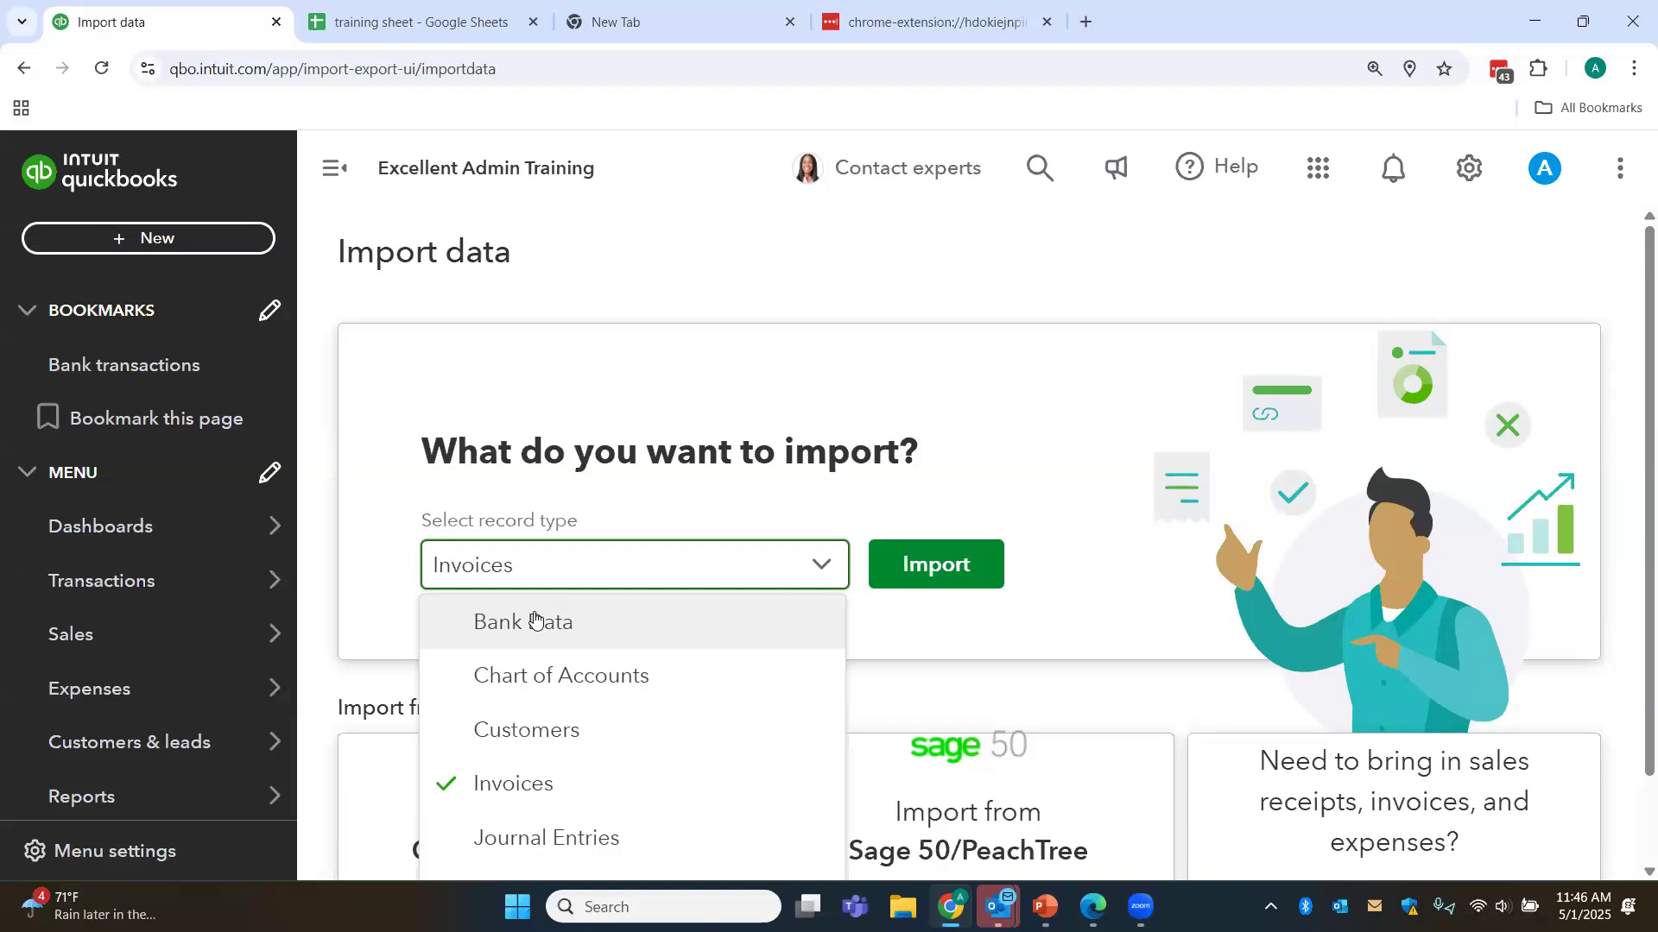
{"action": "left_click", "coordinate": [1088, 23]}
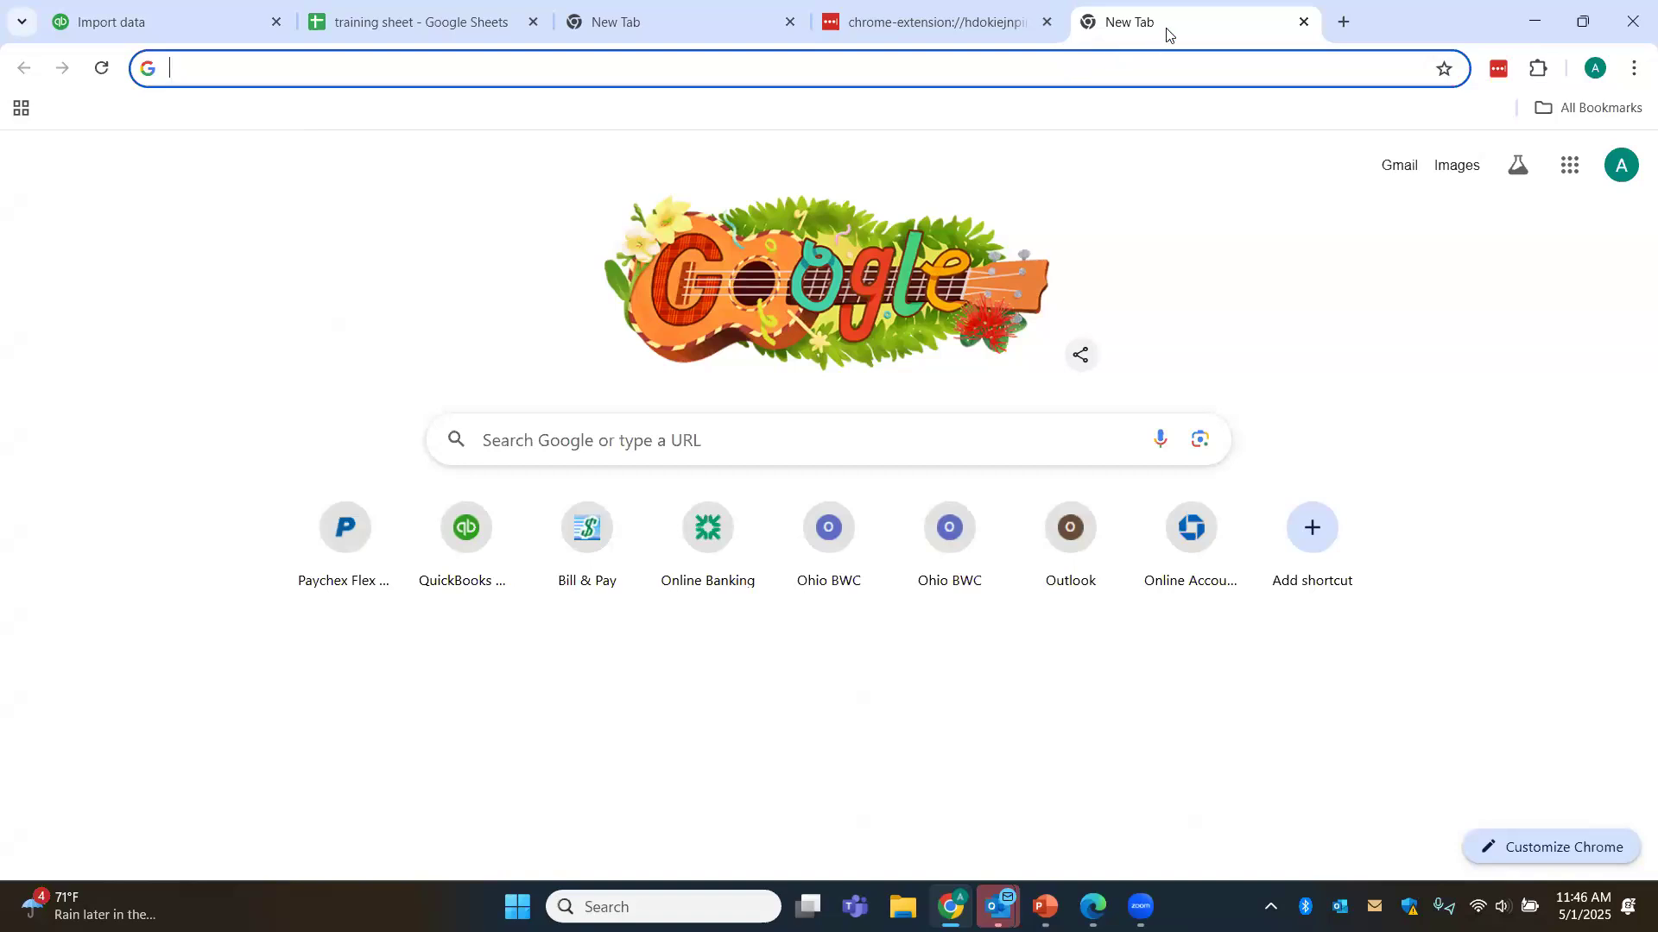
Step: Search the LastPass vault for EXCELLENTADMIN and scroll through the matching logins
{"action": "left_click", "coordinate": [1497, 68]}
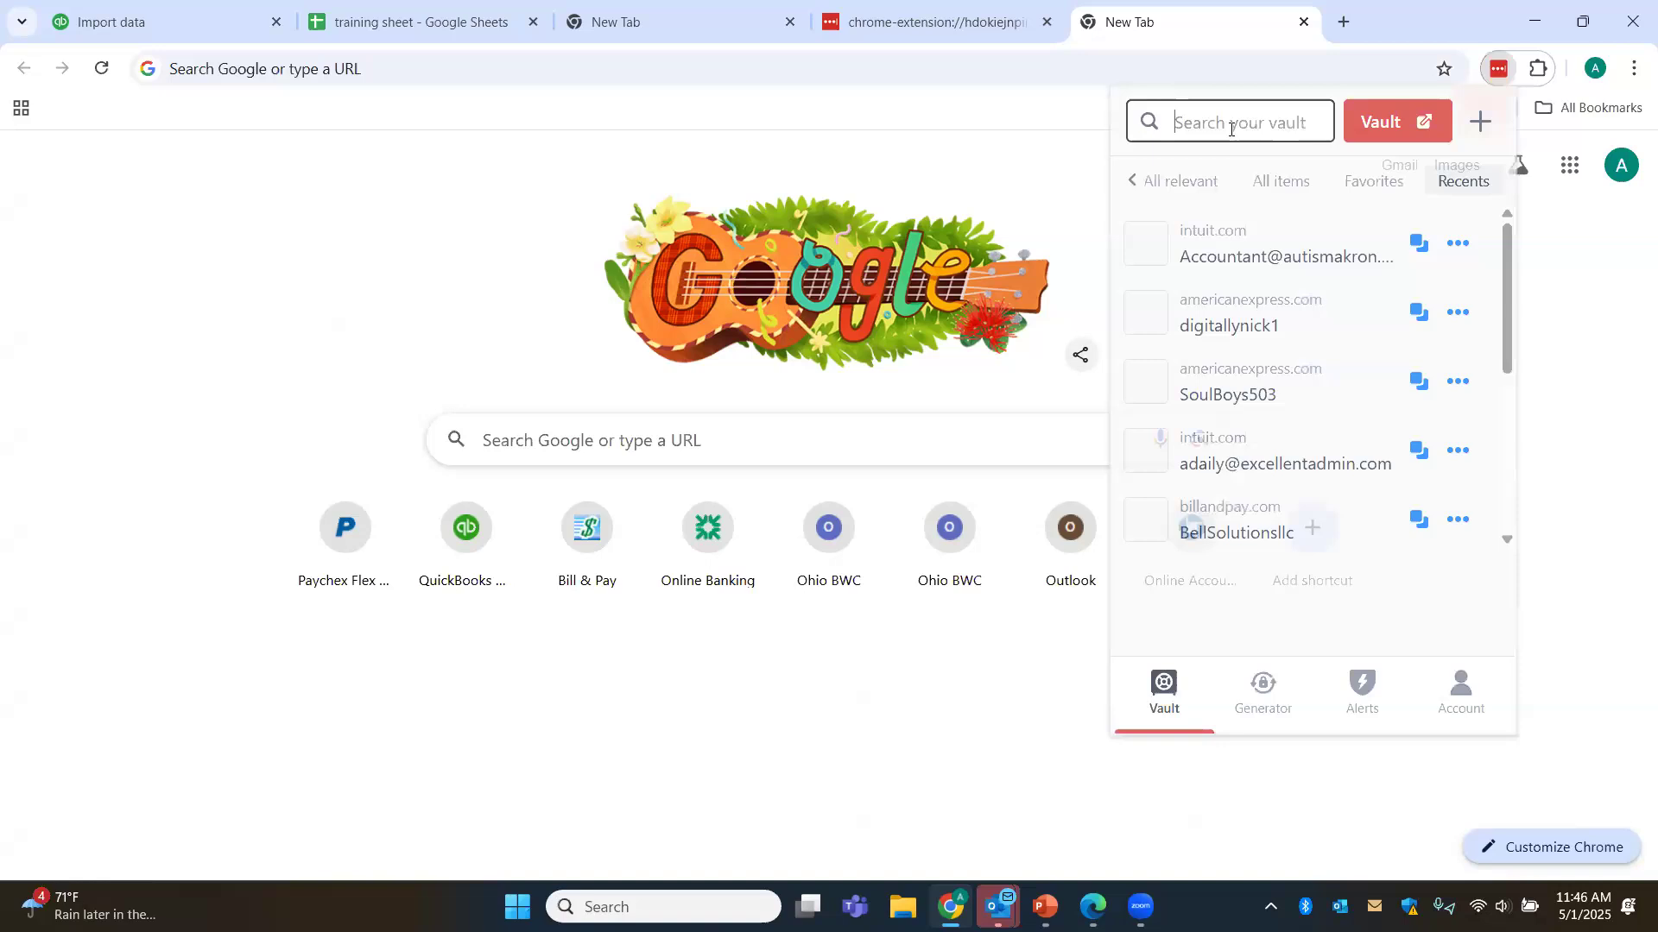
{"action": "type", "text": "EXCEL"}
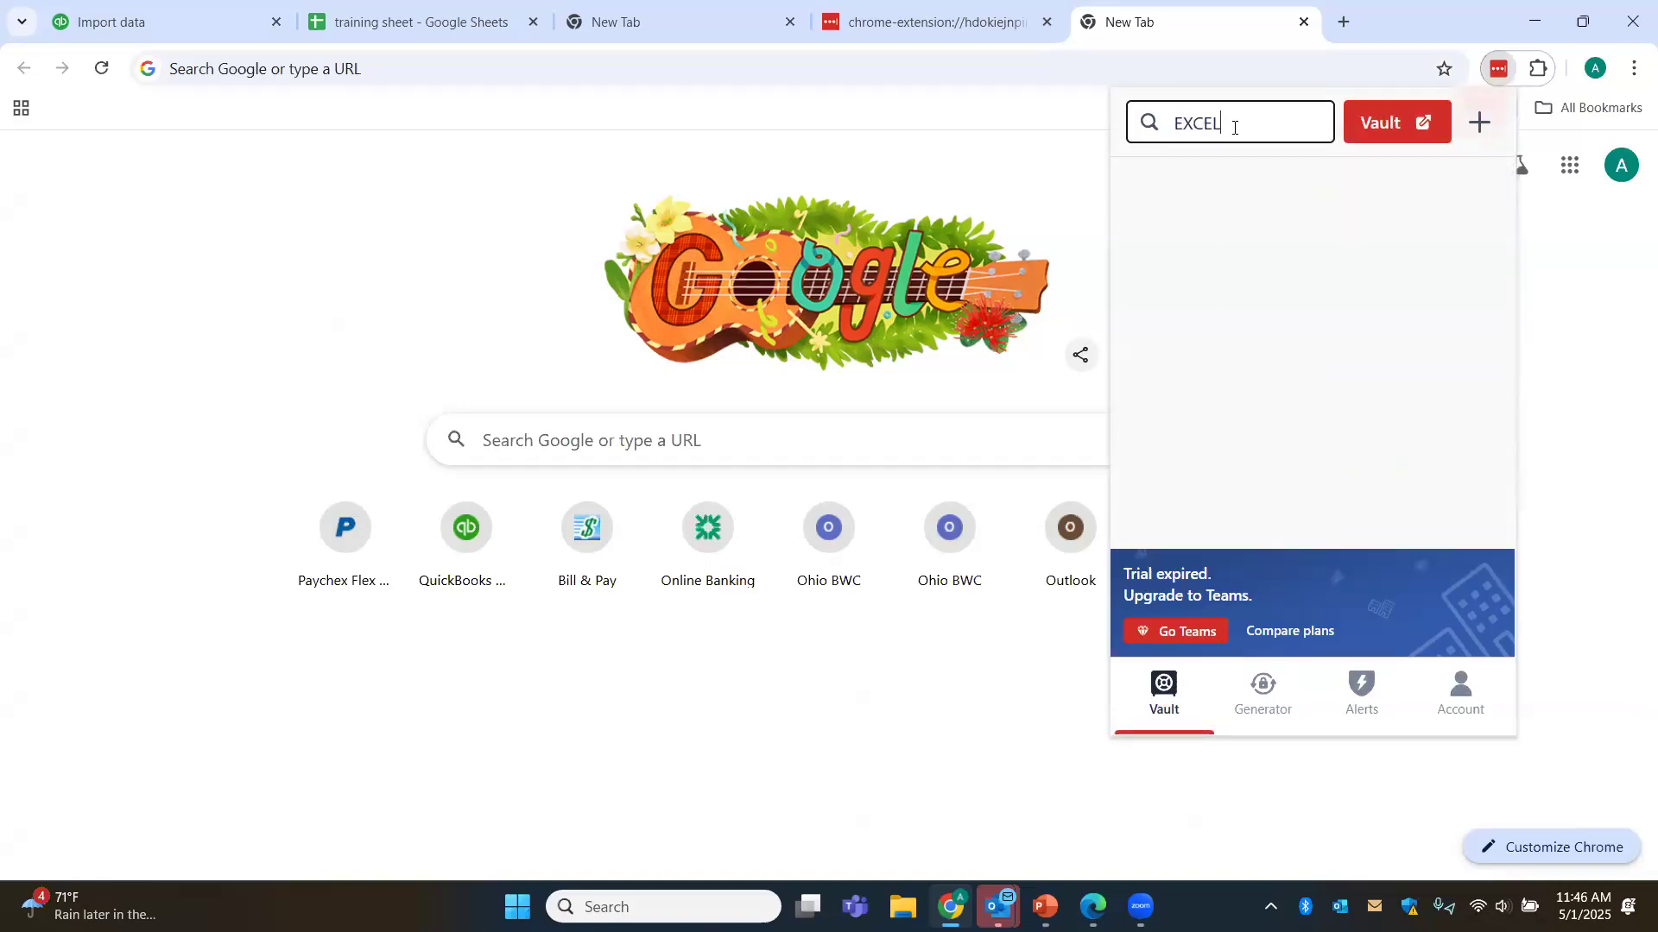
{"action": "type", "text": "LENTADMIN"}
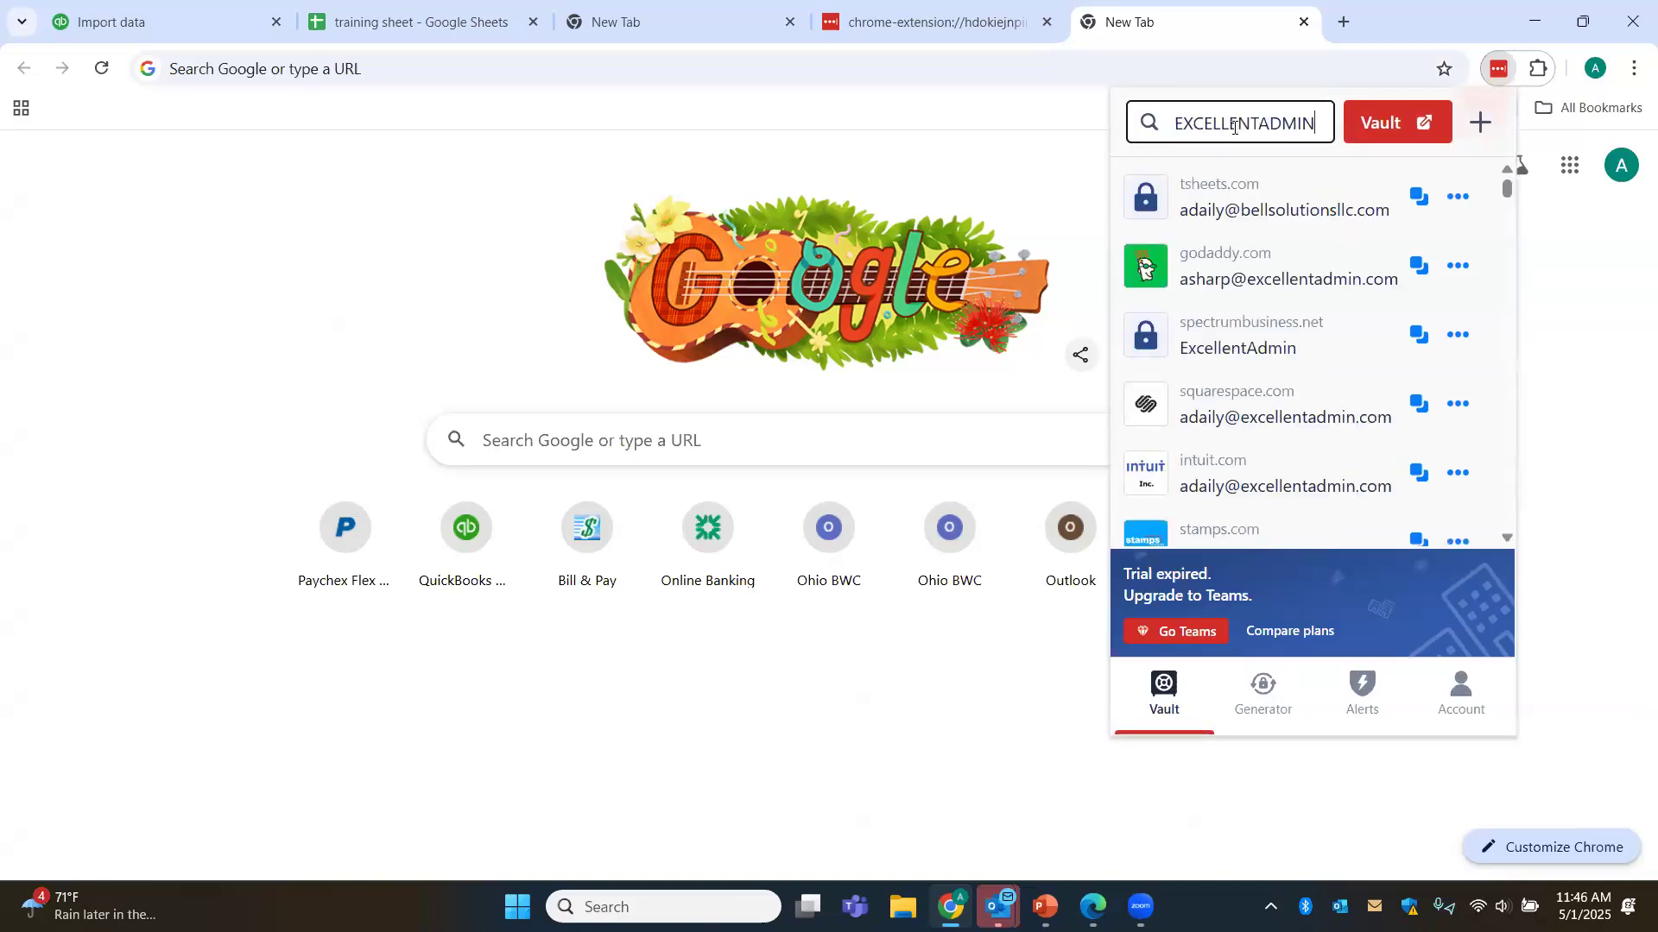
{"action": "type", "text": "2"}
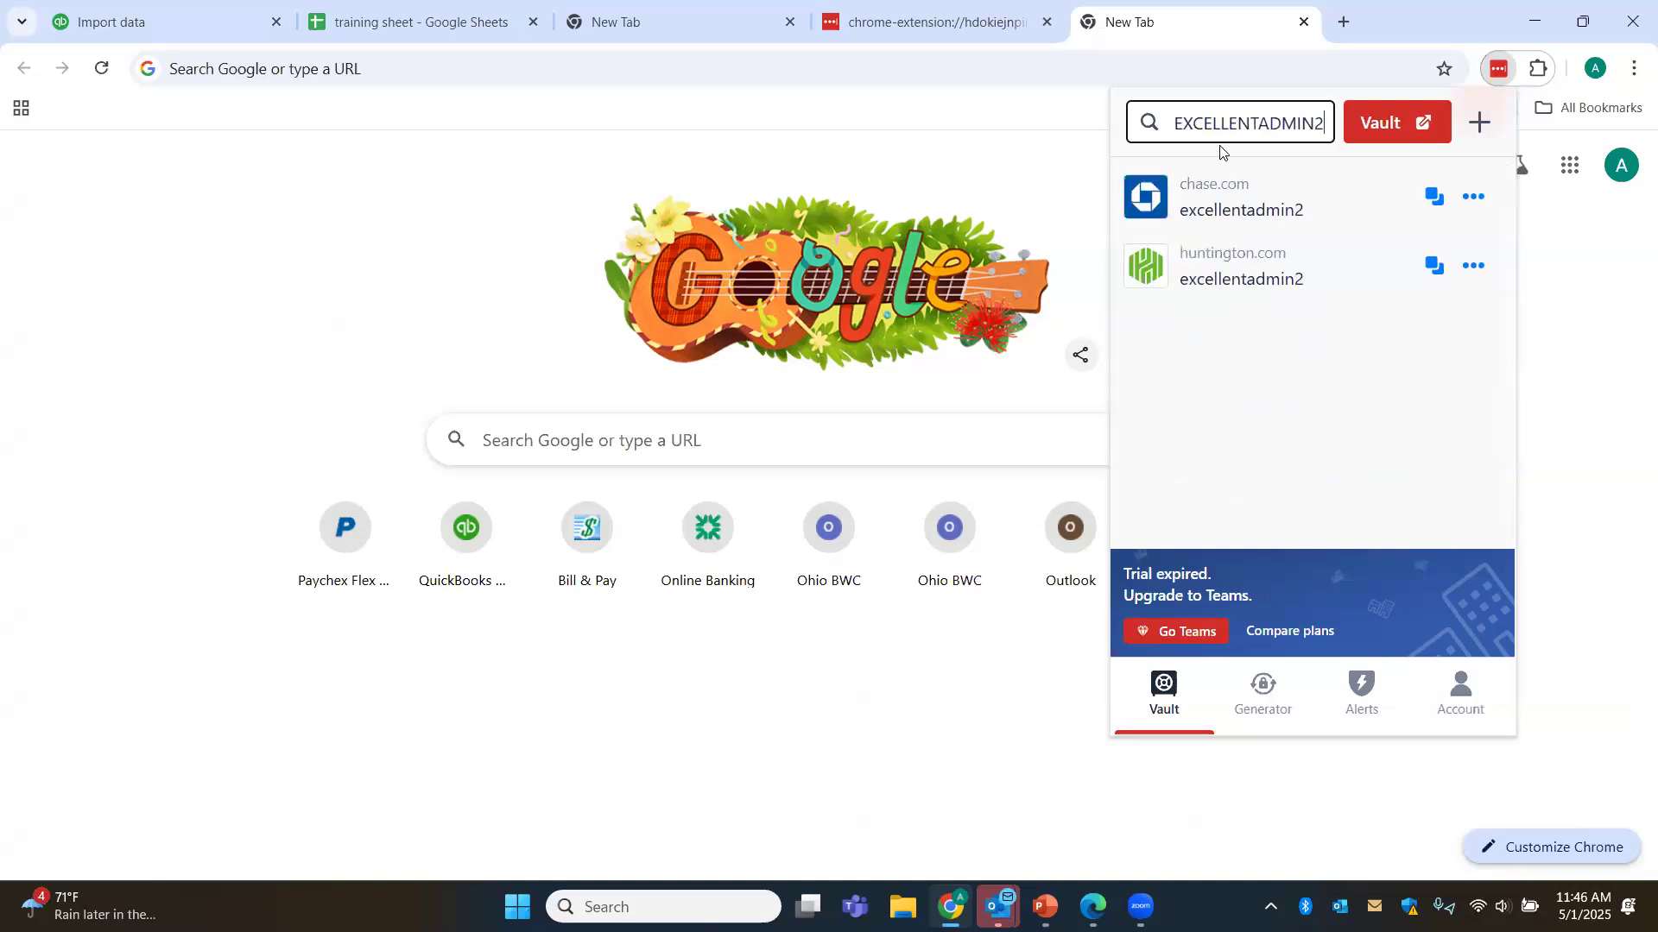
{"action": "key", "text": "BackSpace"}
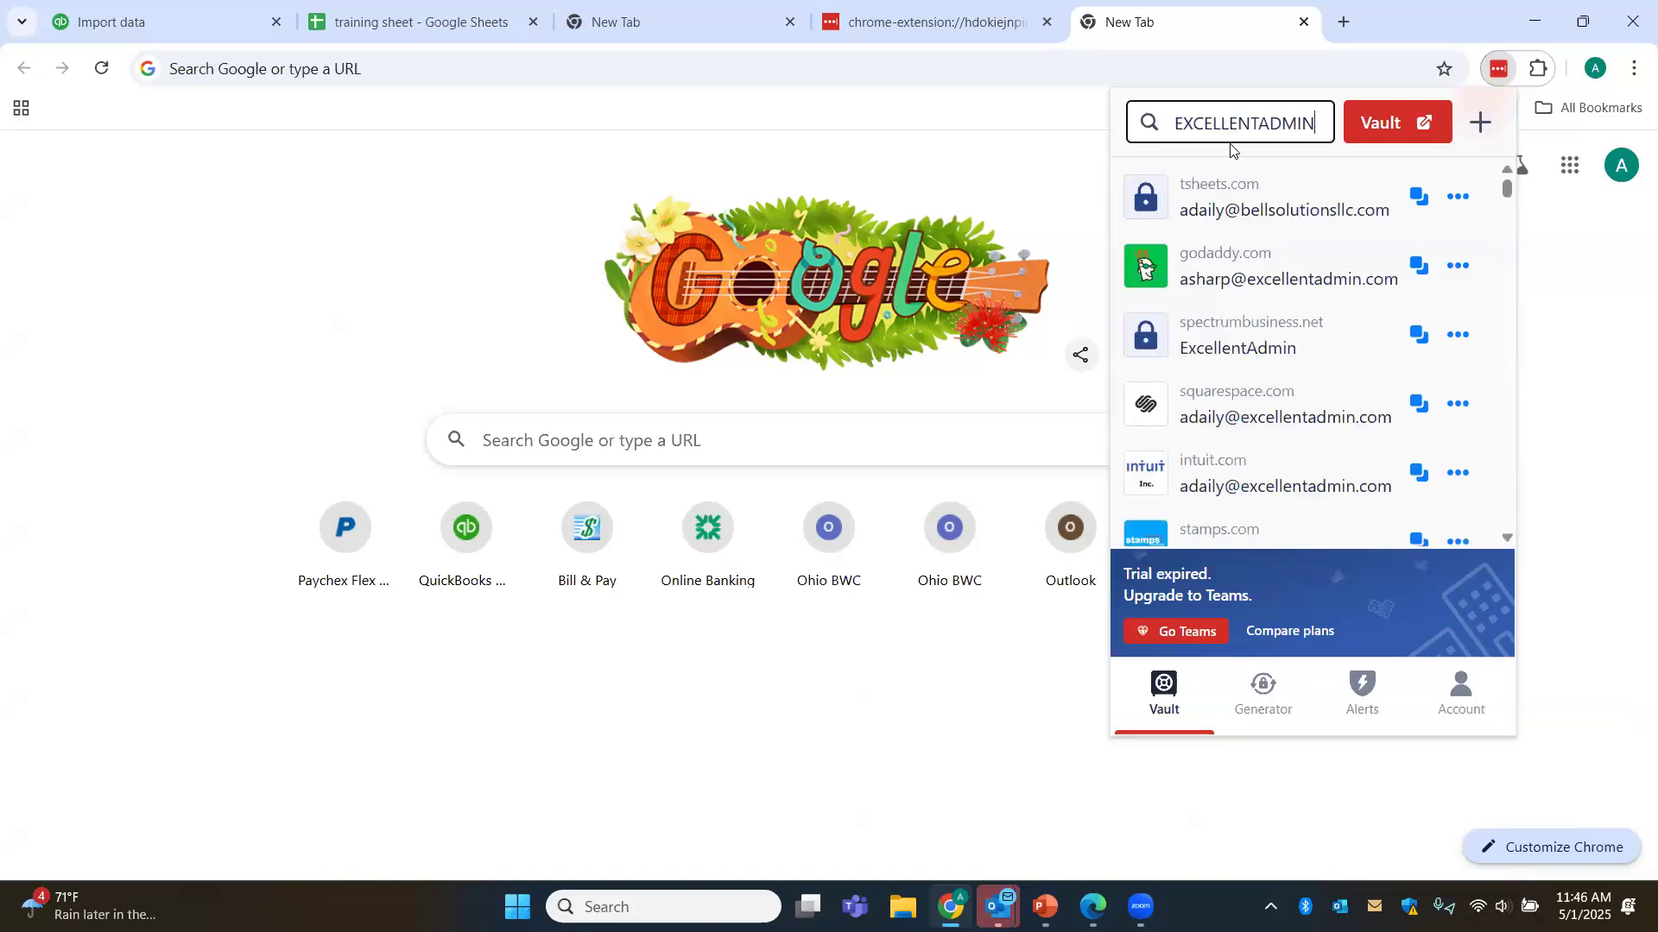
{"action": "scroll", "coordinate": [1299, 333], "scroll_direction": "down", "scroll_amount": 5}
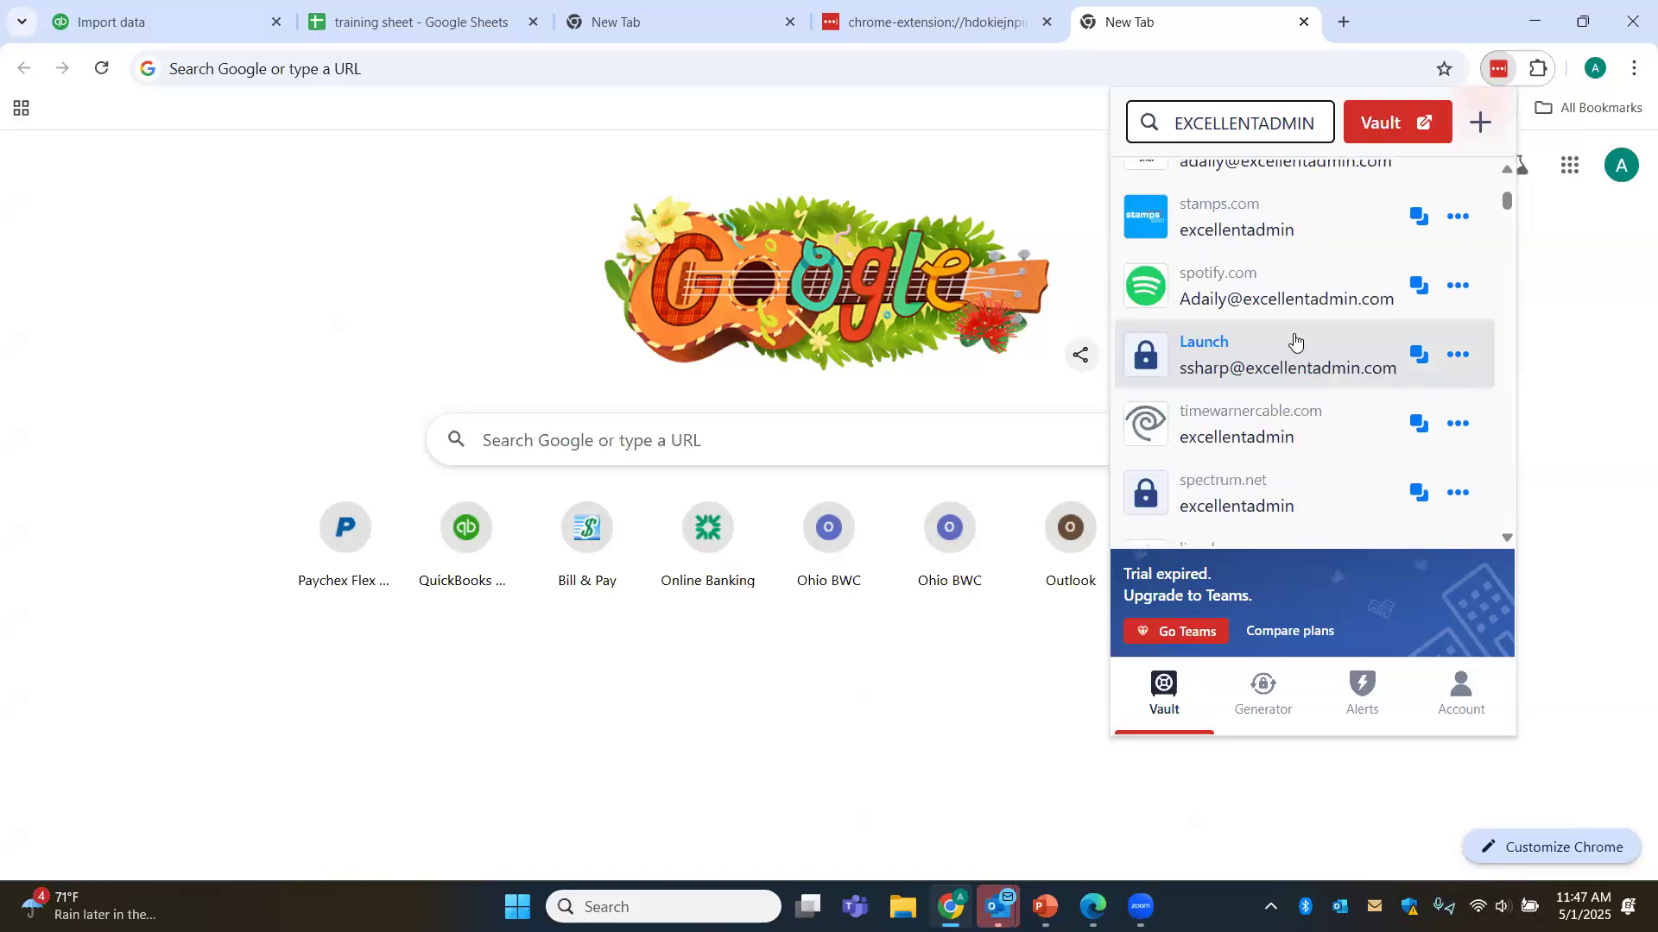
{"action": "scroll", "coordinate": [1292, 346], "scroll_direction": "down", "scroll_amount": 1}
{"action": "scroll", "coordinate": [1290, 349], "scroll_direction": "down", "scroll_amount": 4}
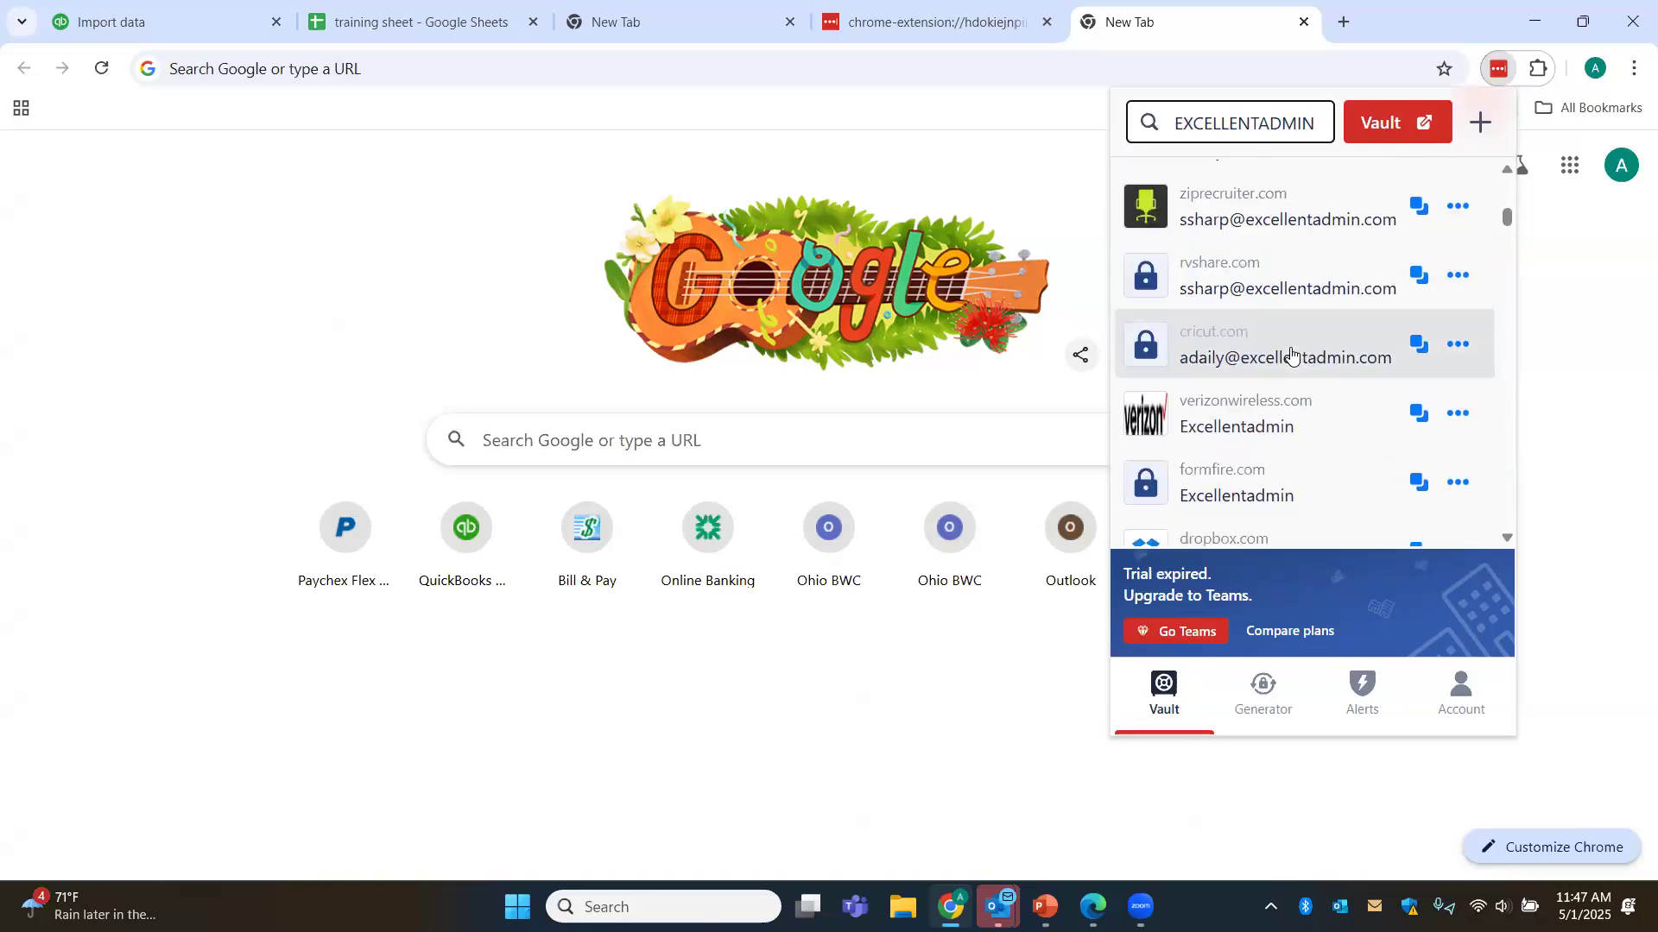
{"action": "scroll", "coordinate": [1291, 354], "scroll_direction": "down", "scroll_amount": 1}
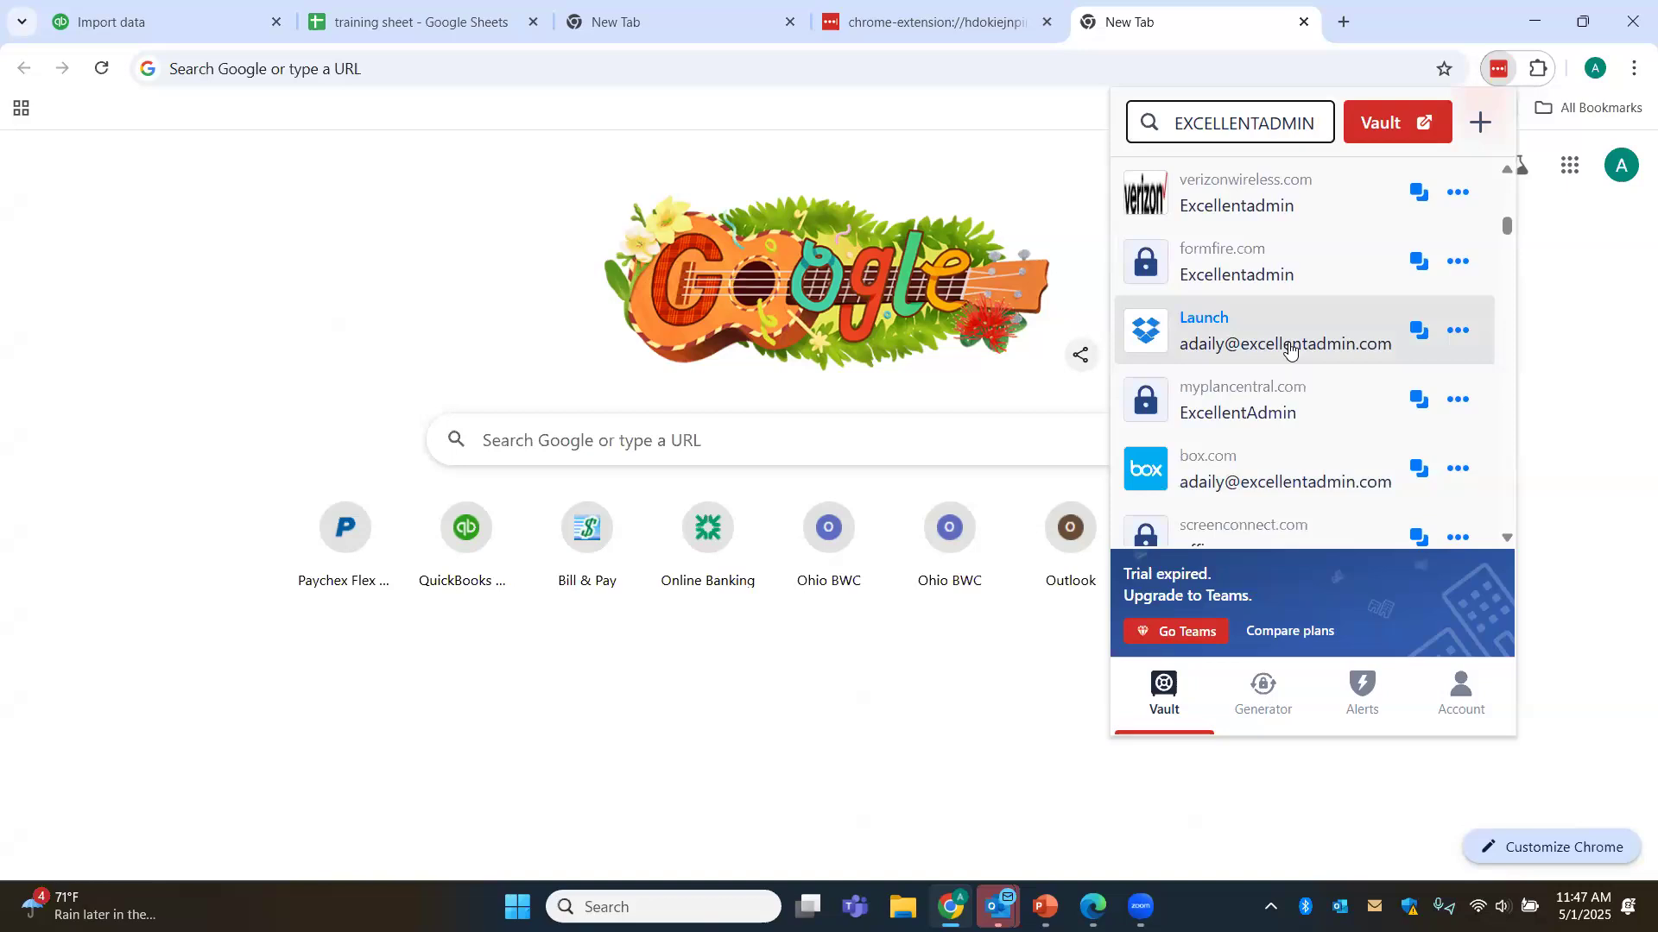
{"action": "scroll", "coordinate": [1269, 384], "scroll_direction": "down", "scroll_amount": 4}
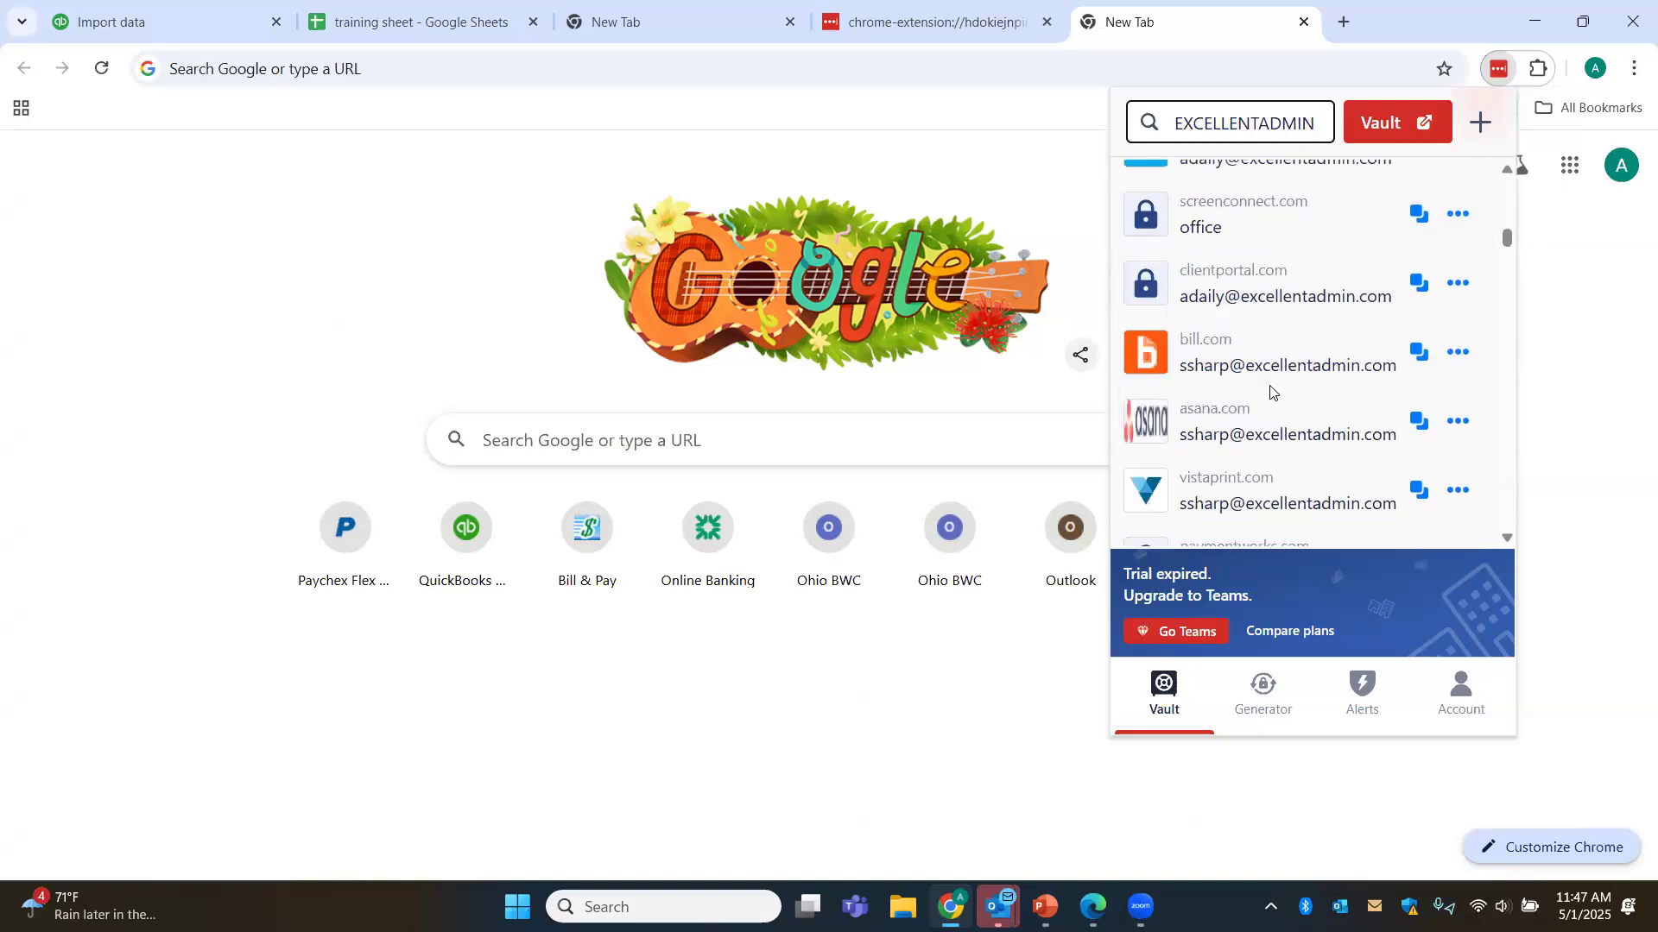
{"action": "scroll", "coordinate": [1269, 393], "scroll_direction": "down", "scroll_amount": 5}
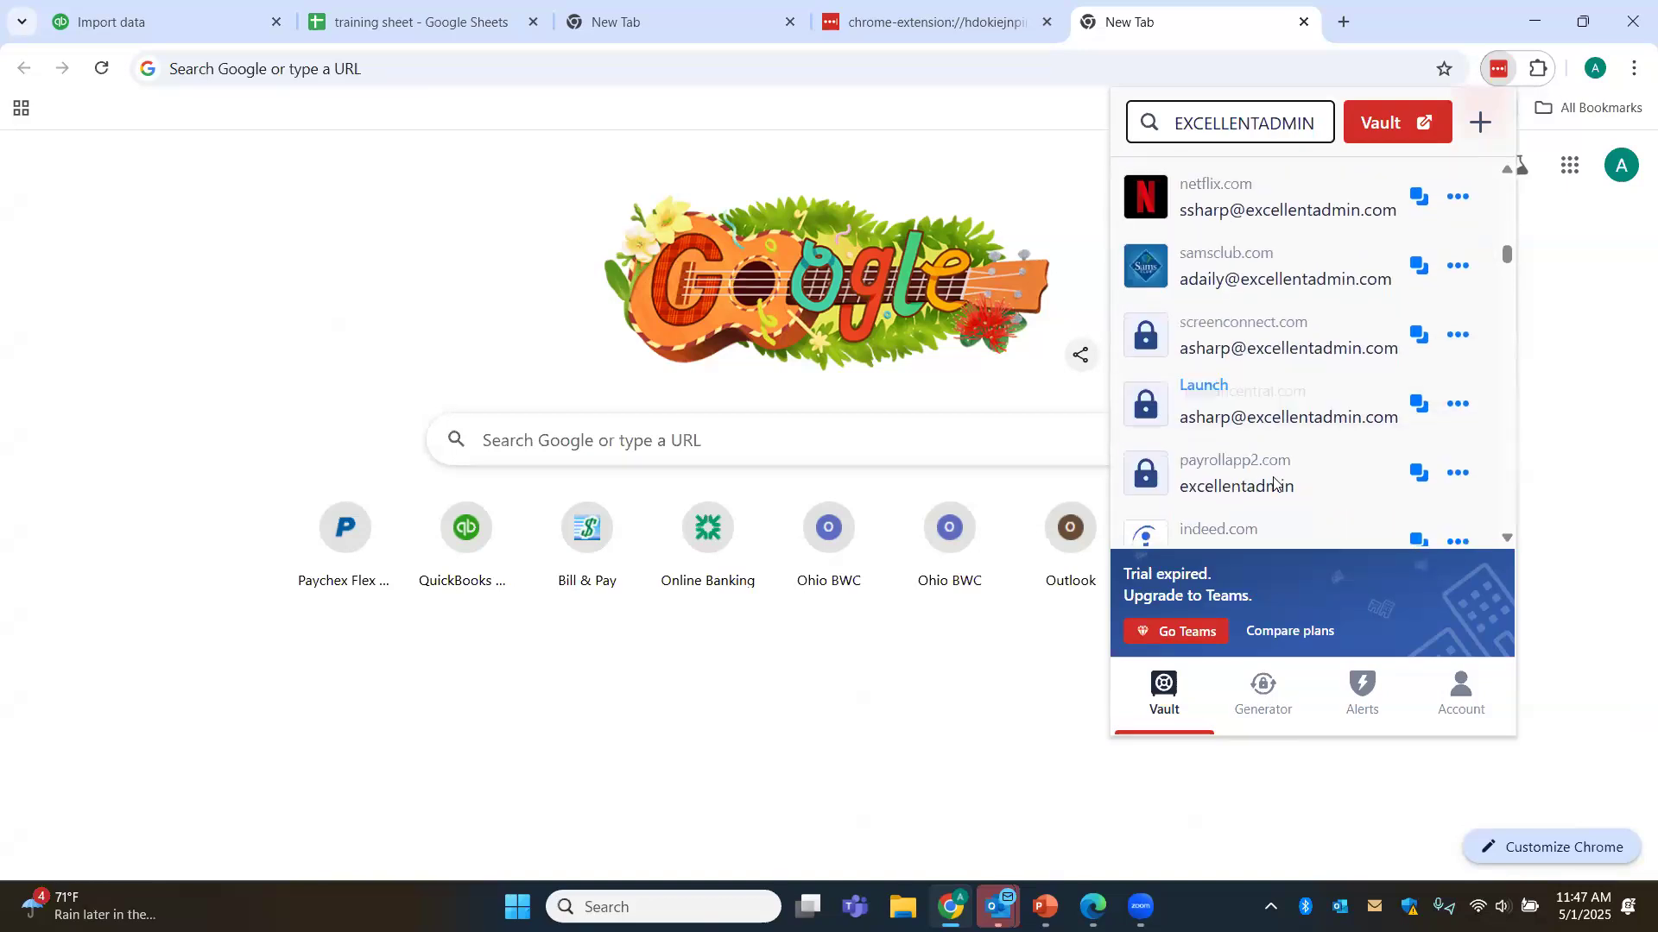
{"action": "scroll", "coordinate": [1276, 488], "scroll_direction": "down", "scroll_amount": 3}
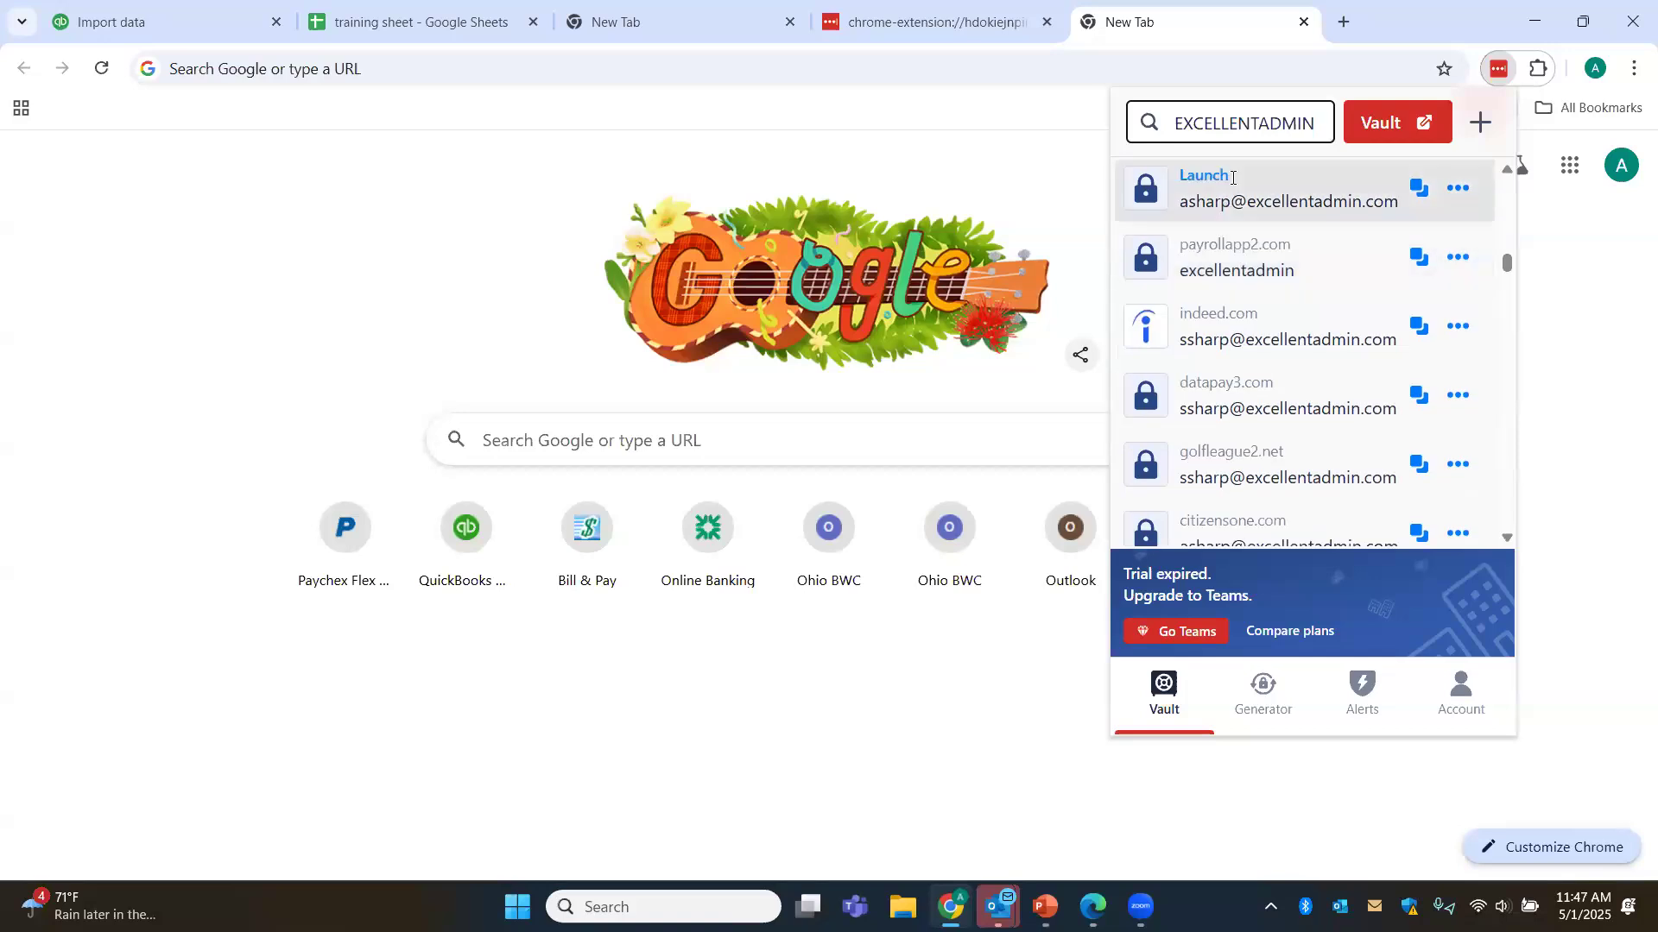
Step: Replace the vault search with CITIZENS and scroll through those results
{"action": "double_click", "coordinate": [1240, 114]}
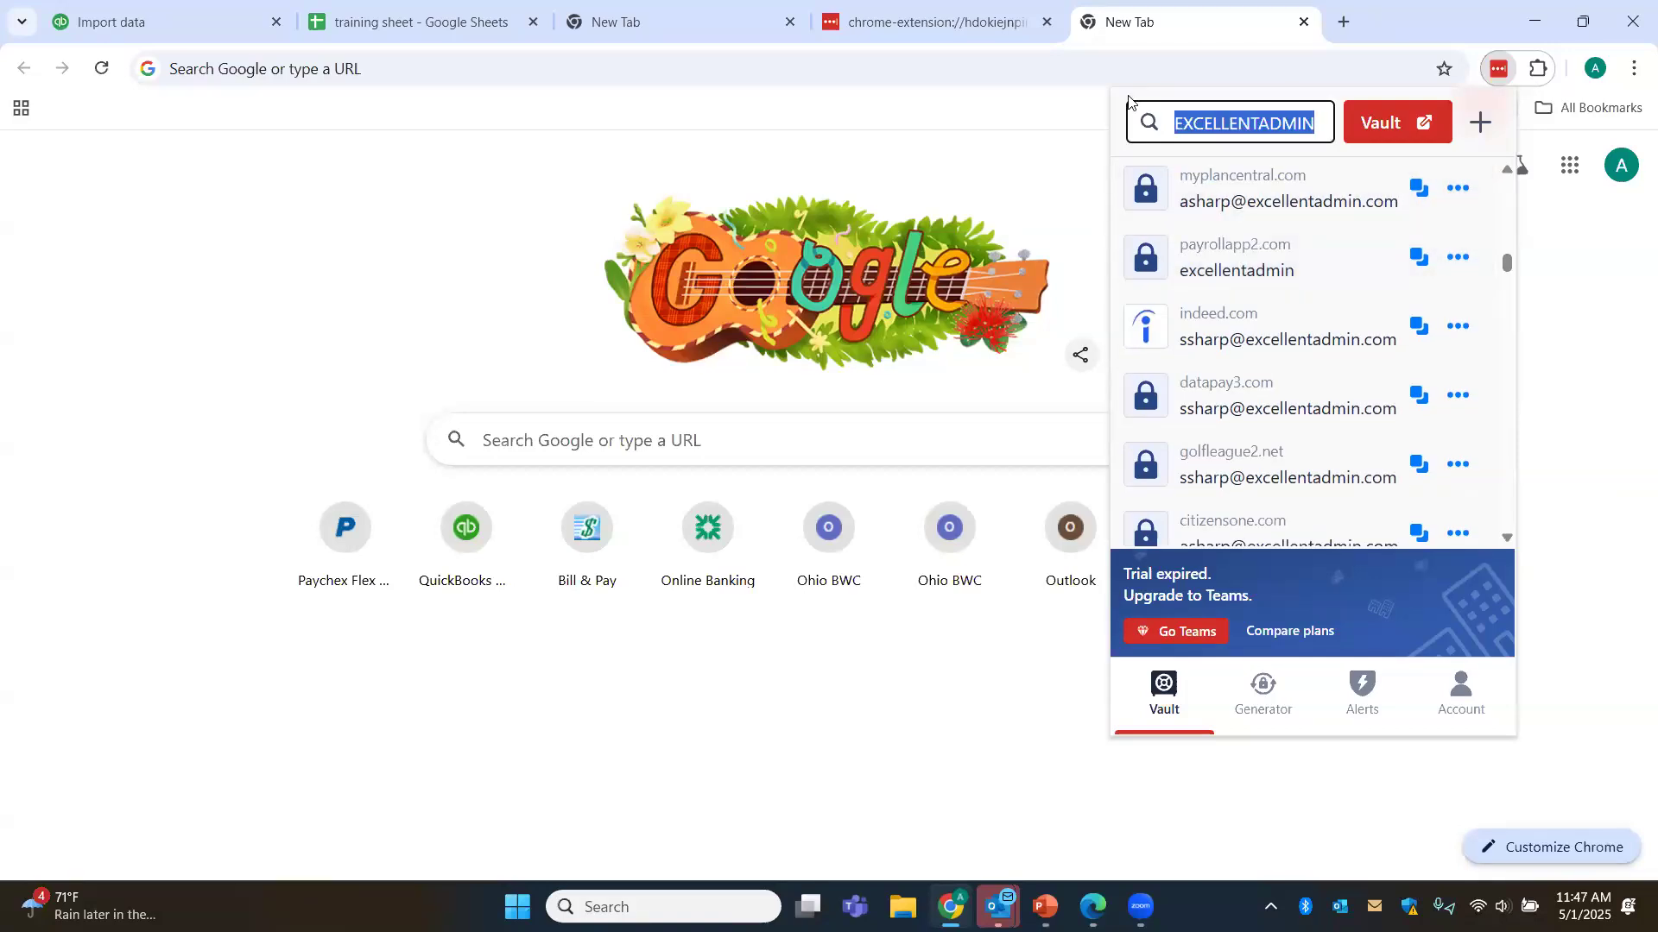
{"action": "type", "text": "CRIE"}
{"action": "key", "text": "BackSpace"}
{"action": "key", "text": "BackSpace"}
{"action": "key", "text": "BackSpace"}
{"action": "type", "text": "ITIZENS"}
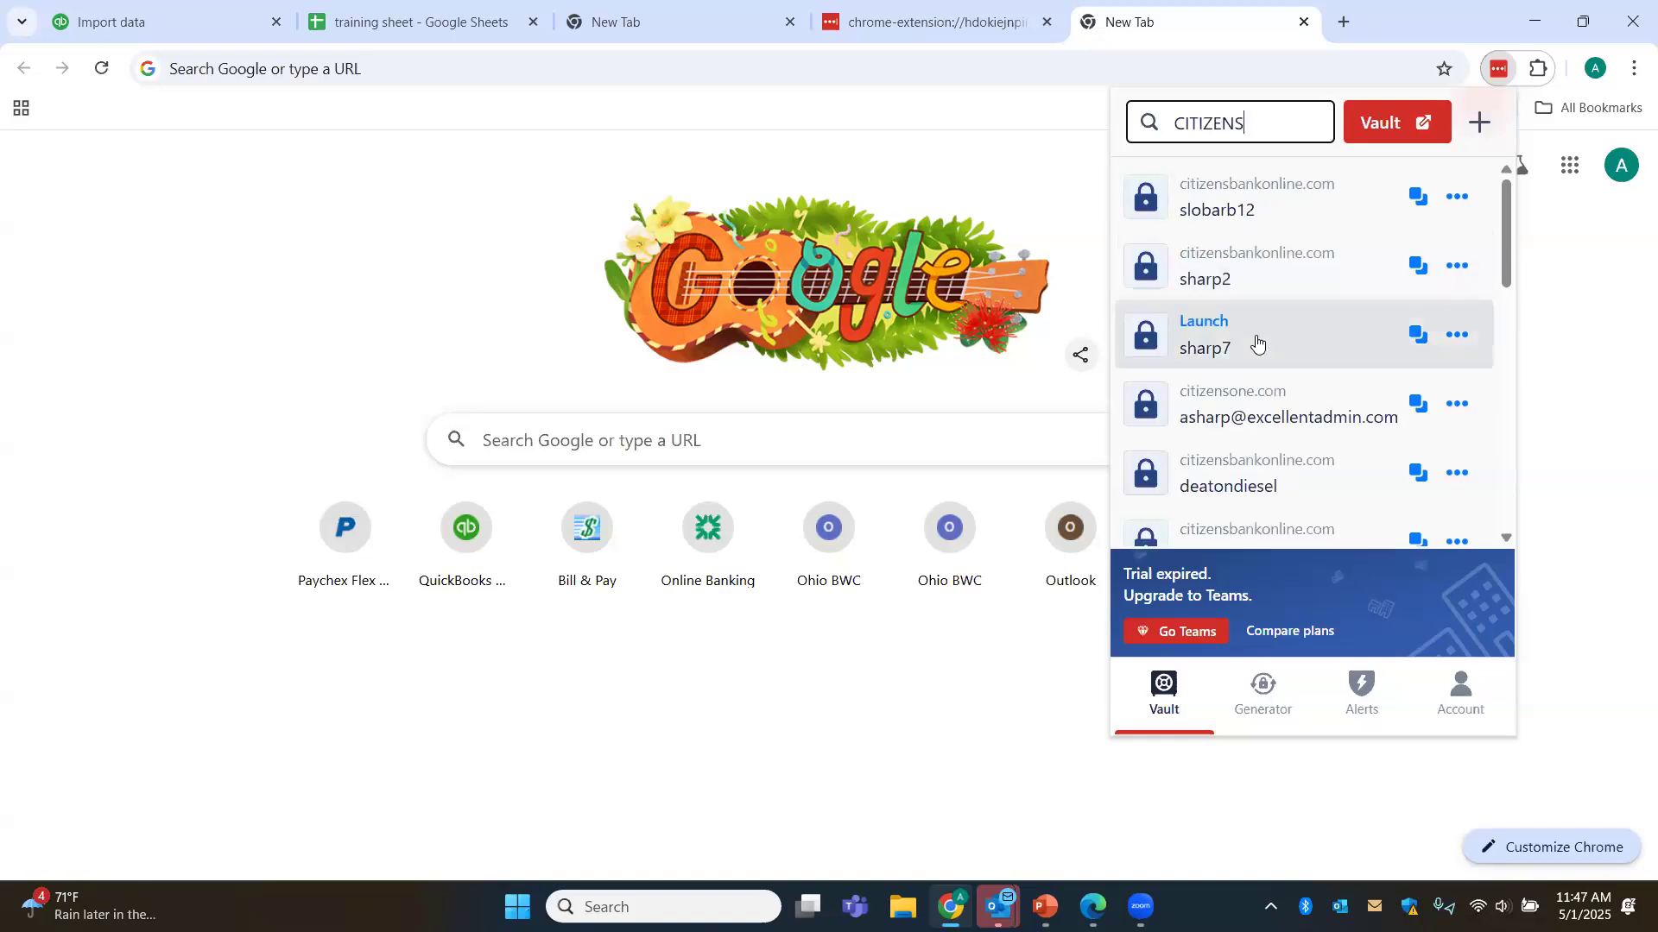
{"action": "scroll", "coordinate": [1257, 345], "scroll_direction": "down", "scroll_amount": 1}
{"action": "scroll", "coordinate": [1274, 449], "scroll_direction": "down", "scroll_amount": 2}
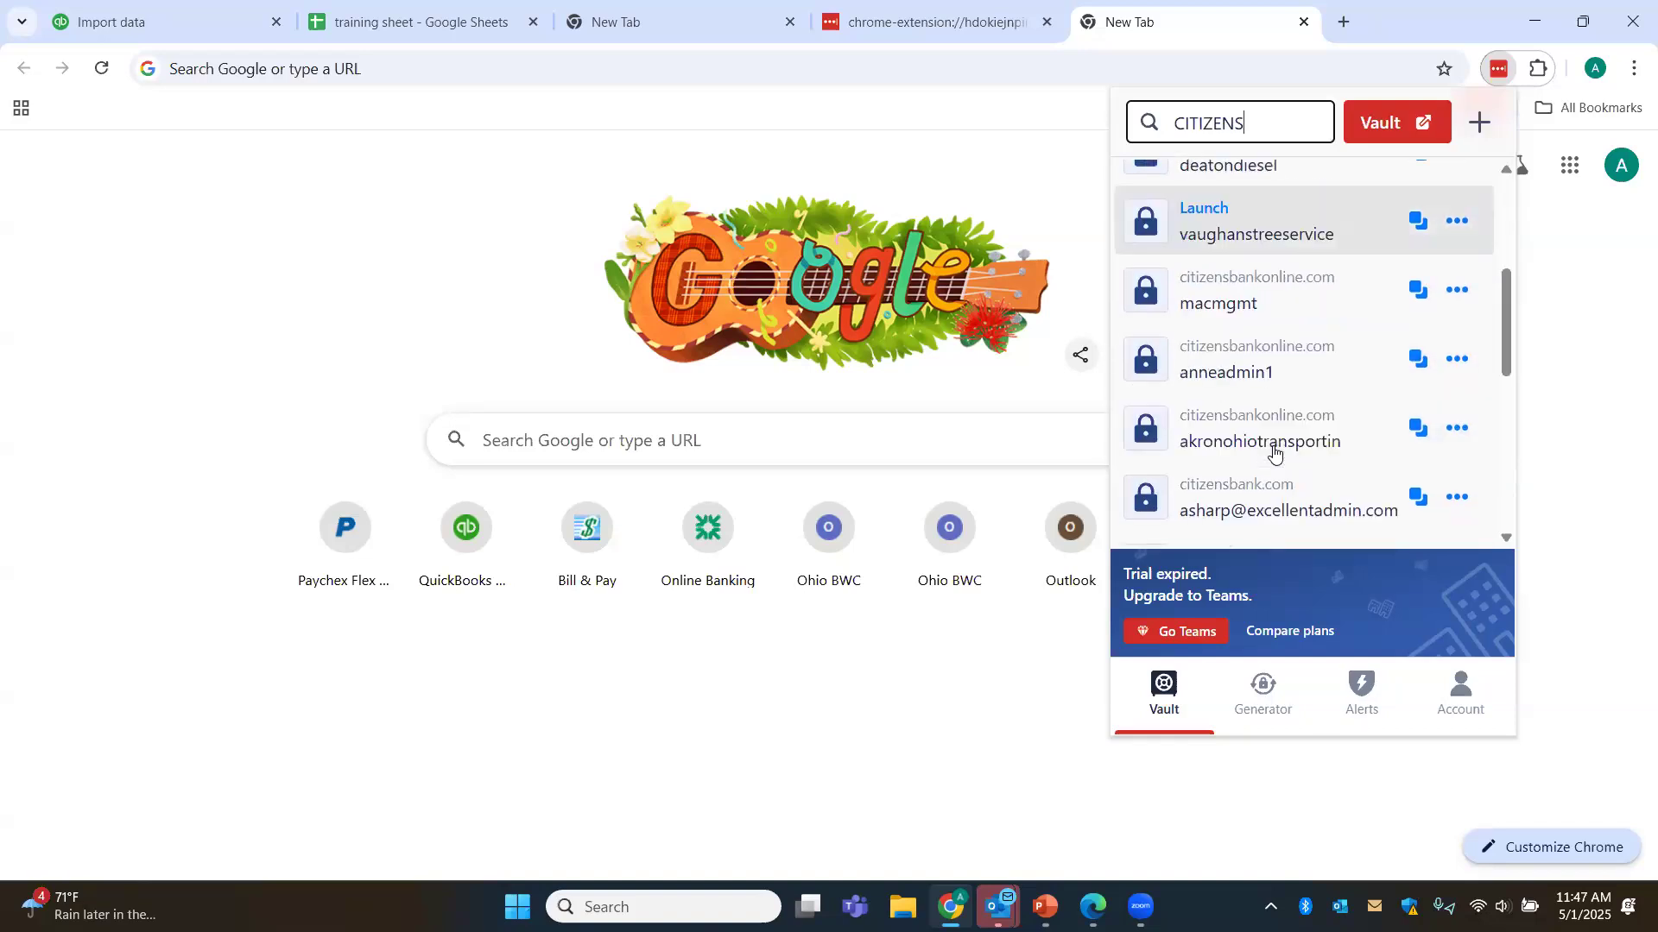
{"action": "scroll", "coordinate": [1274, 450], "scroll_direction": "down", "scroll_amount": 1}
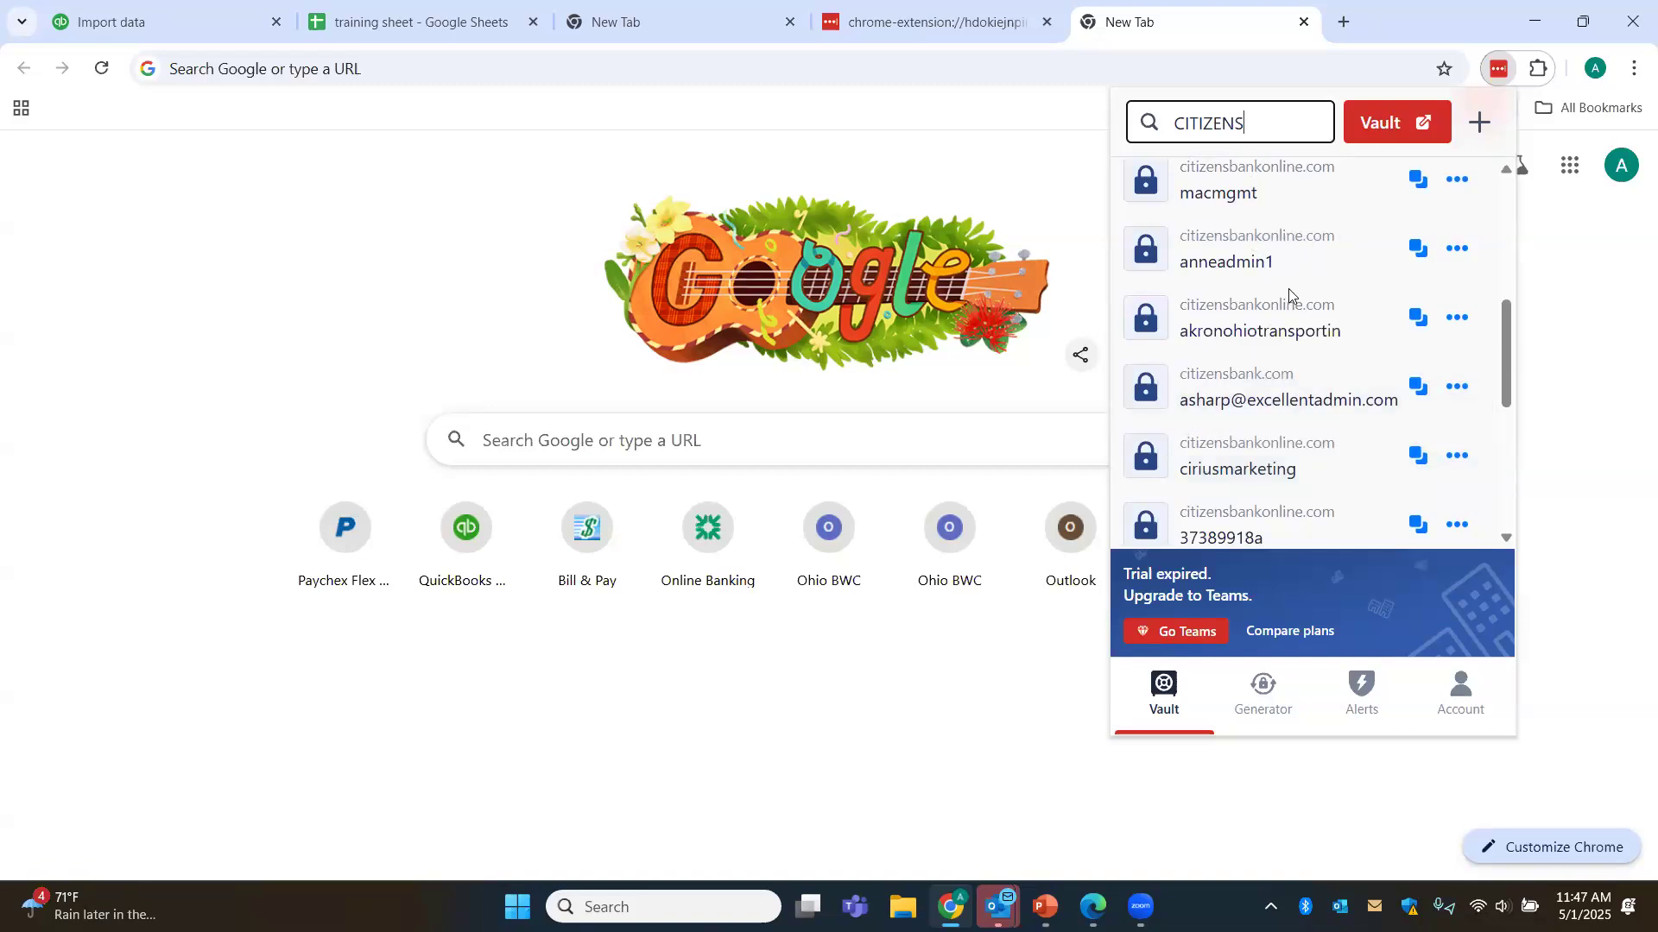
{"action": "scroll", "coordinate": [1291, 321], "scroll_direction": "down", "scroll_amount": 3}
{"action": "scroll", "coordinate": [1290, 324], "scroll_direction": "down", "scroll_amount": 1}
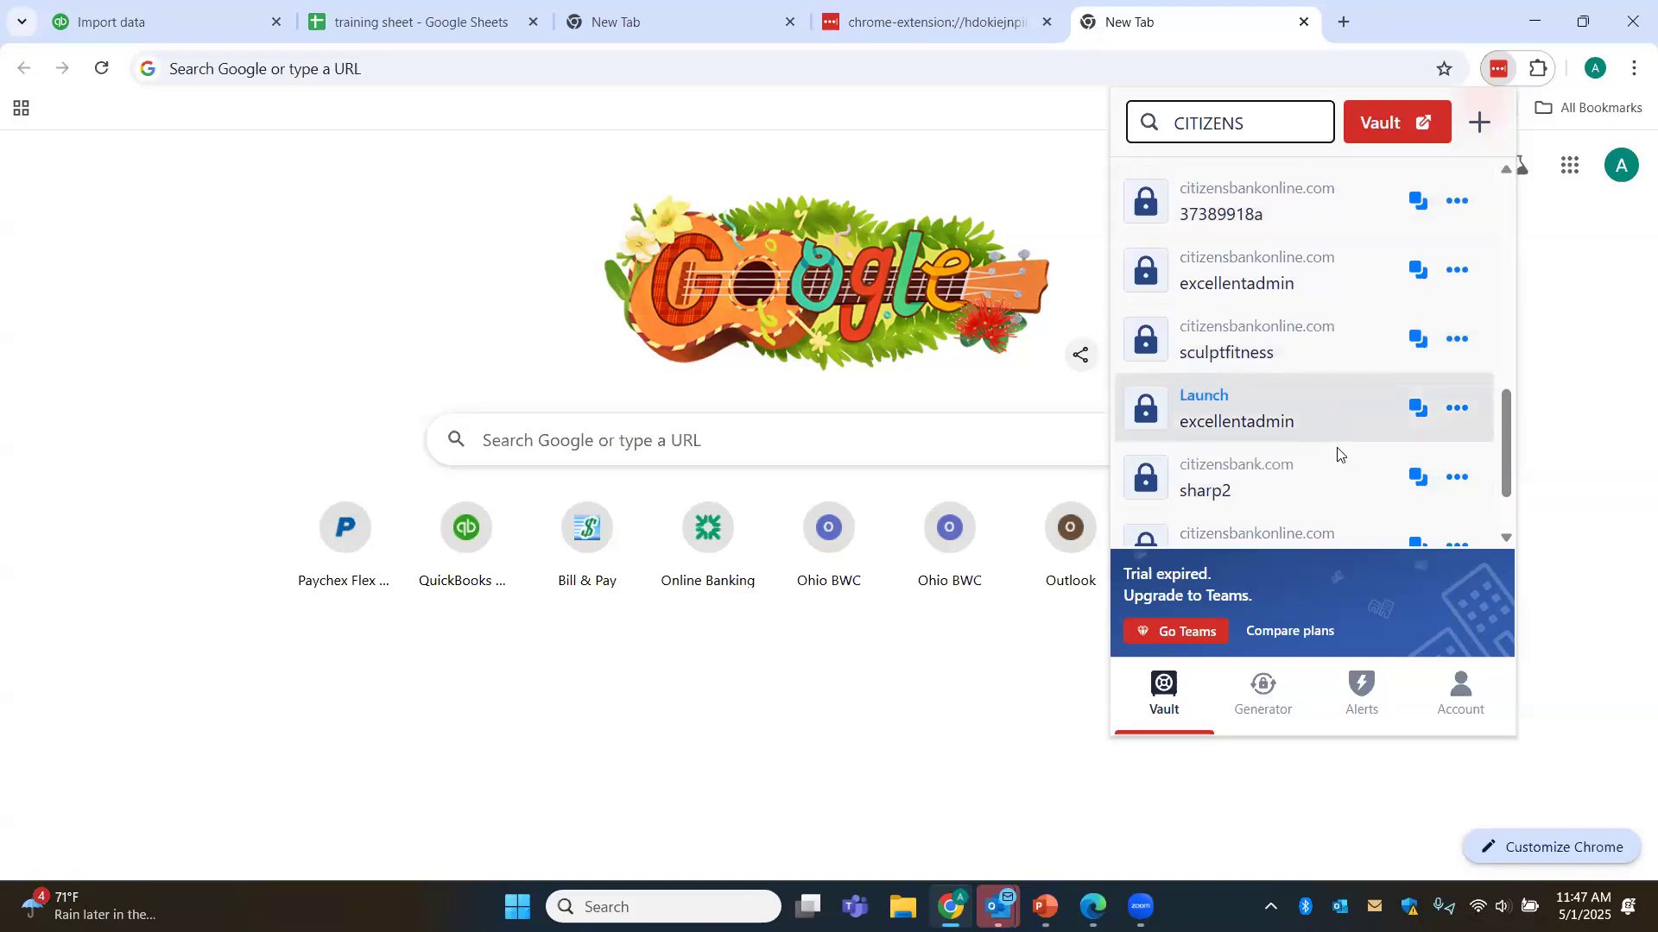
{"action": "scroll", "coordinate": [1338, 449], "scroll_direction": "down", "scroll_amount": 2}
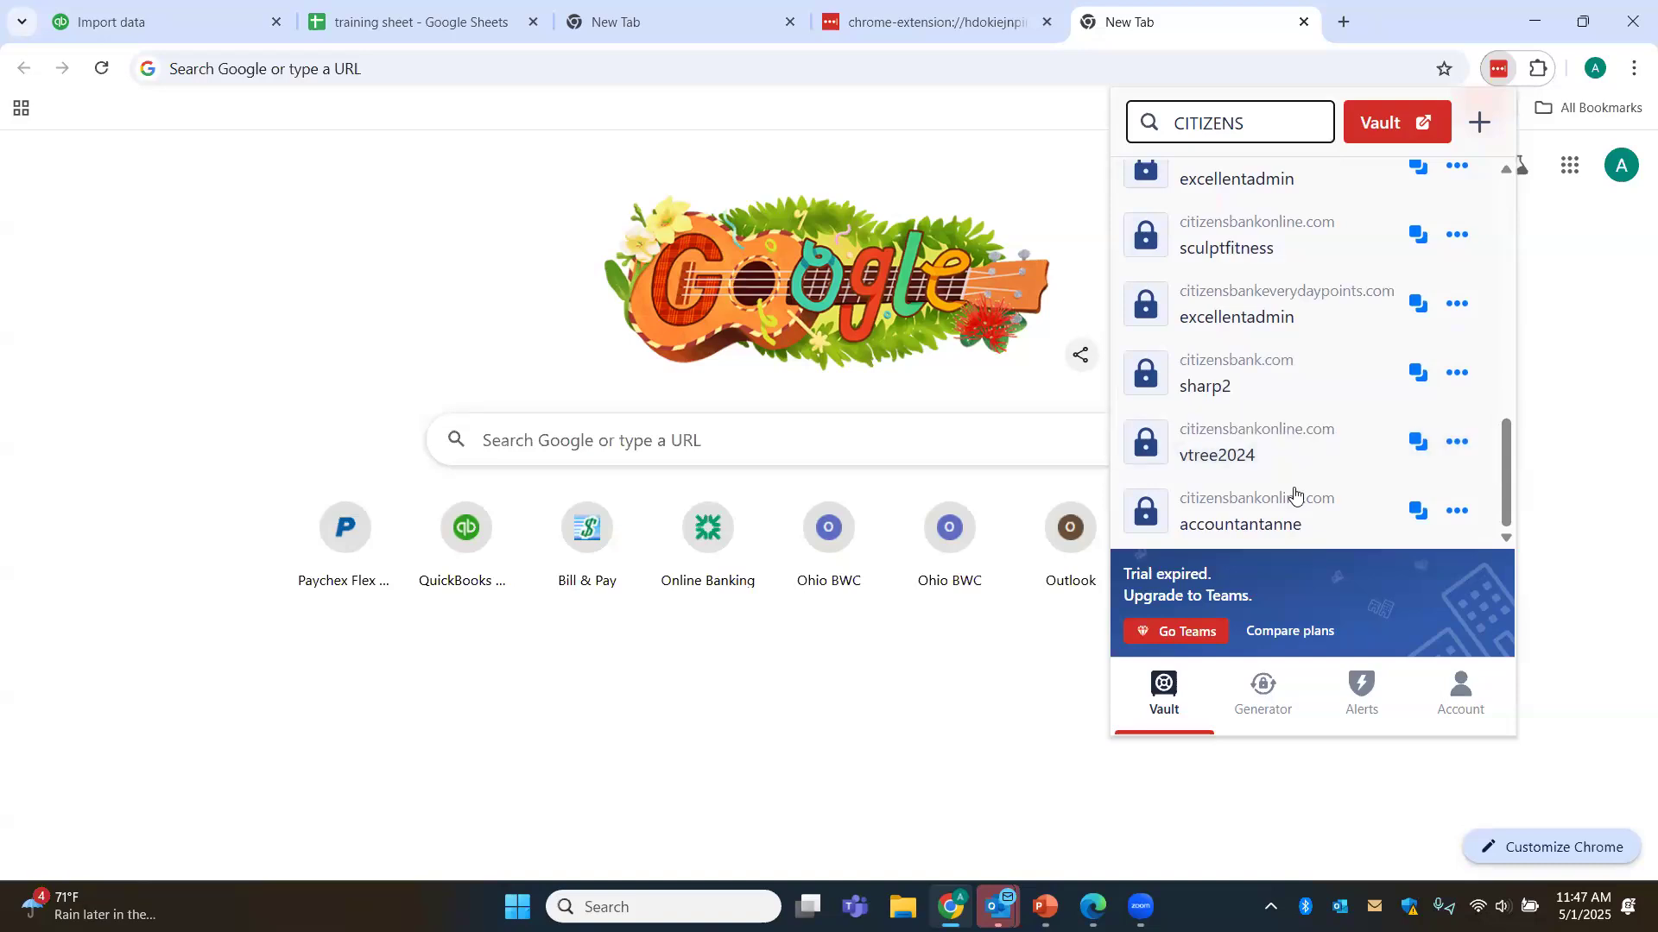
Step: Change the vault search back to EXCELLENT, scroll the matches, and refine the search text
{"action": "left_click", "coordinate": [1239, 131]}
{"action": "double_click", "coordinate": [1259, 126]}
{"action": "key", "text": "BackSpace"}
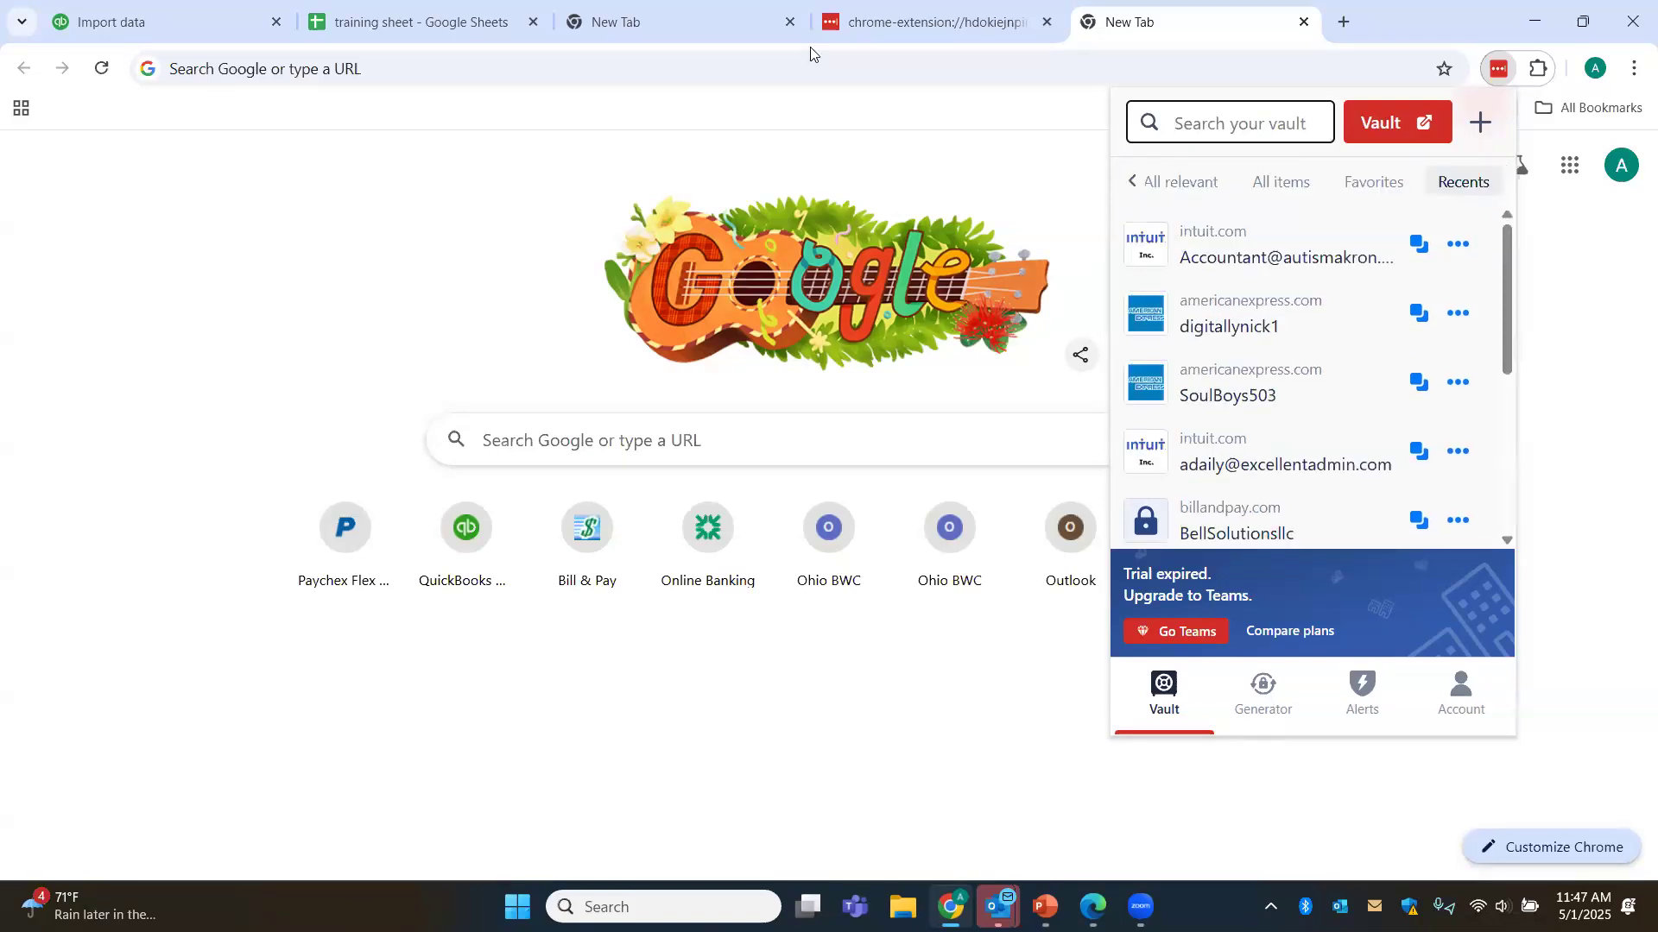
{"action": "type", "text": "C"}
{"action": "key", "text": "BackSpace"}
{"action": "type", "text": "EXCEL"}
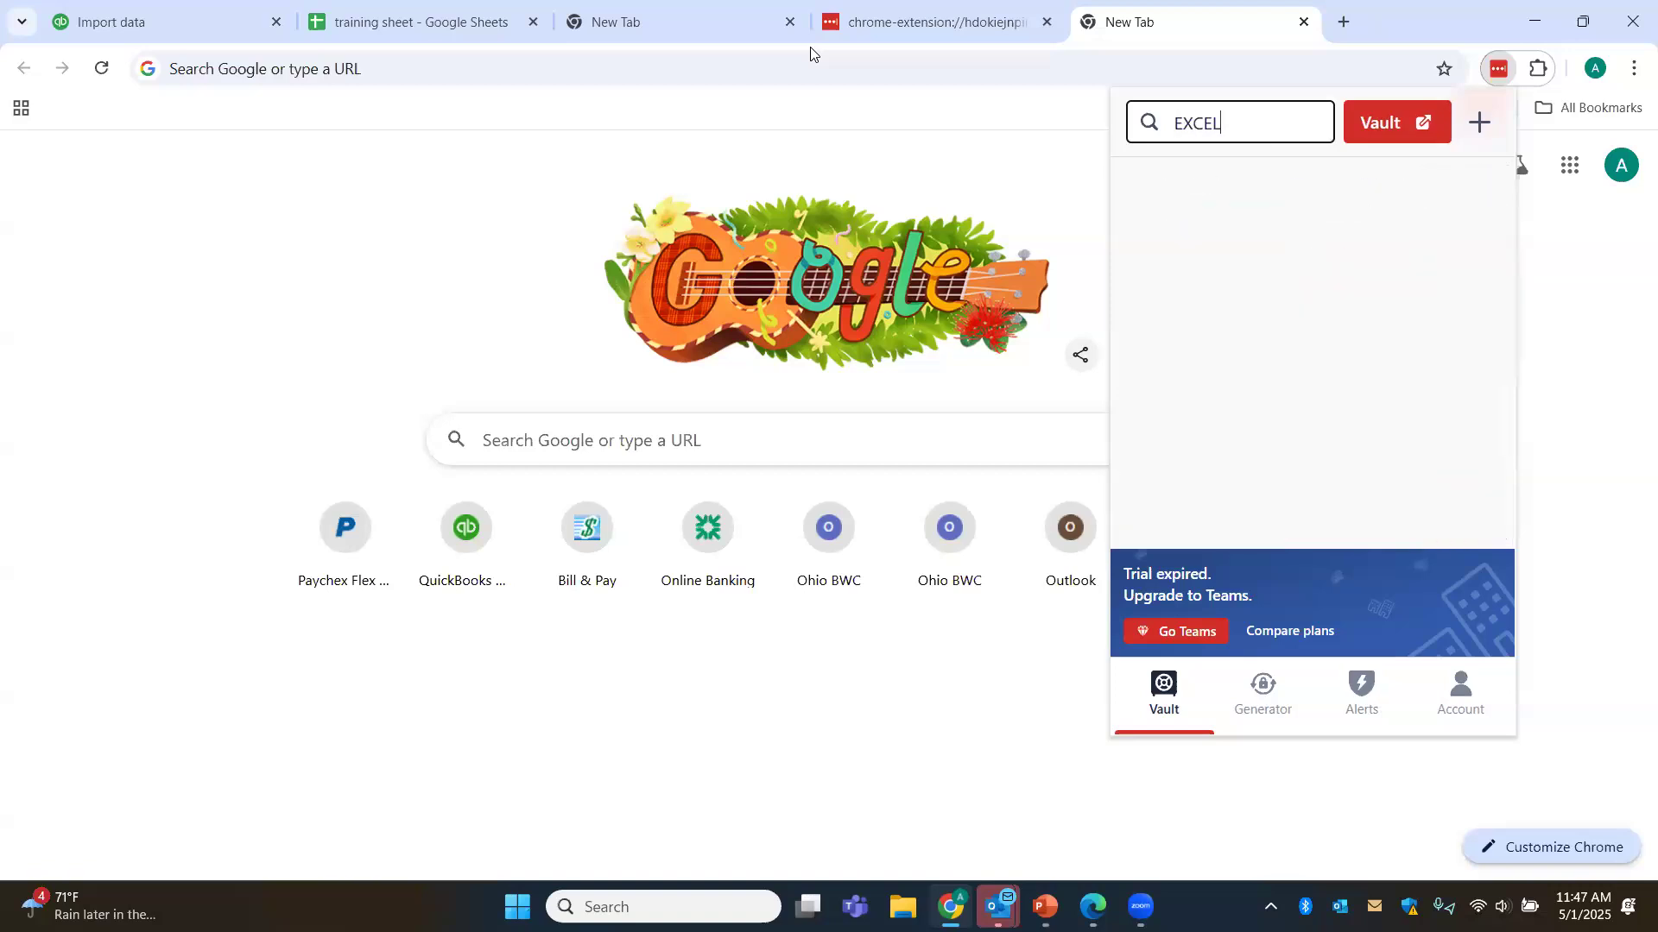
{"action": "type", "text": "LENT"}
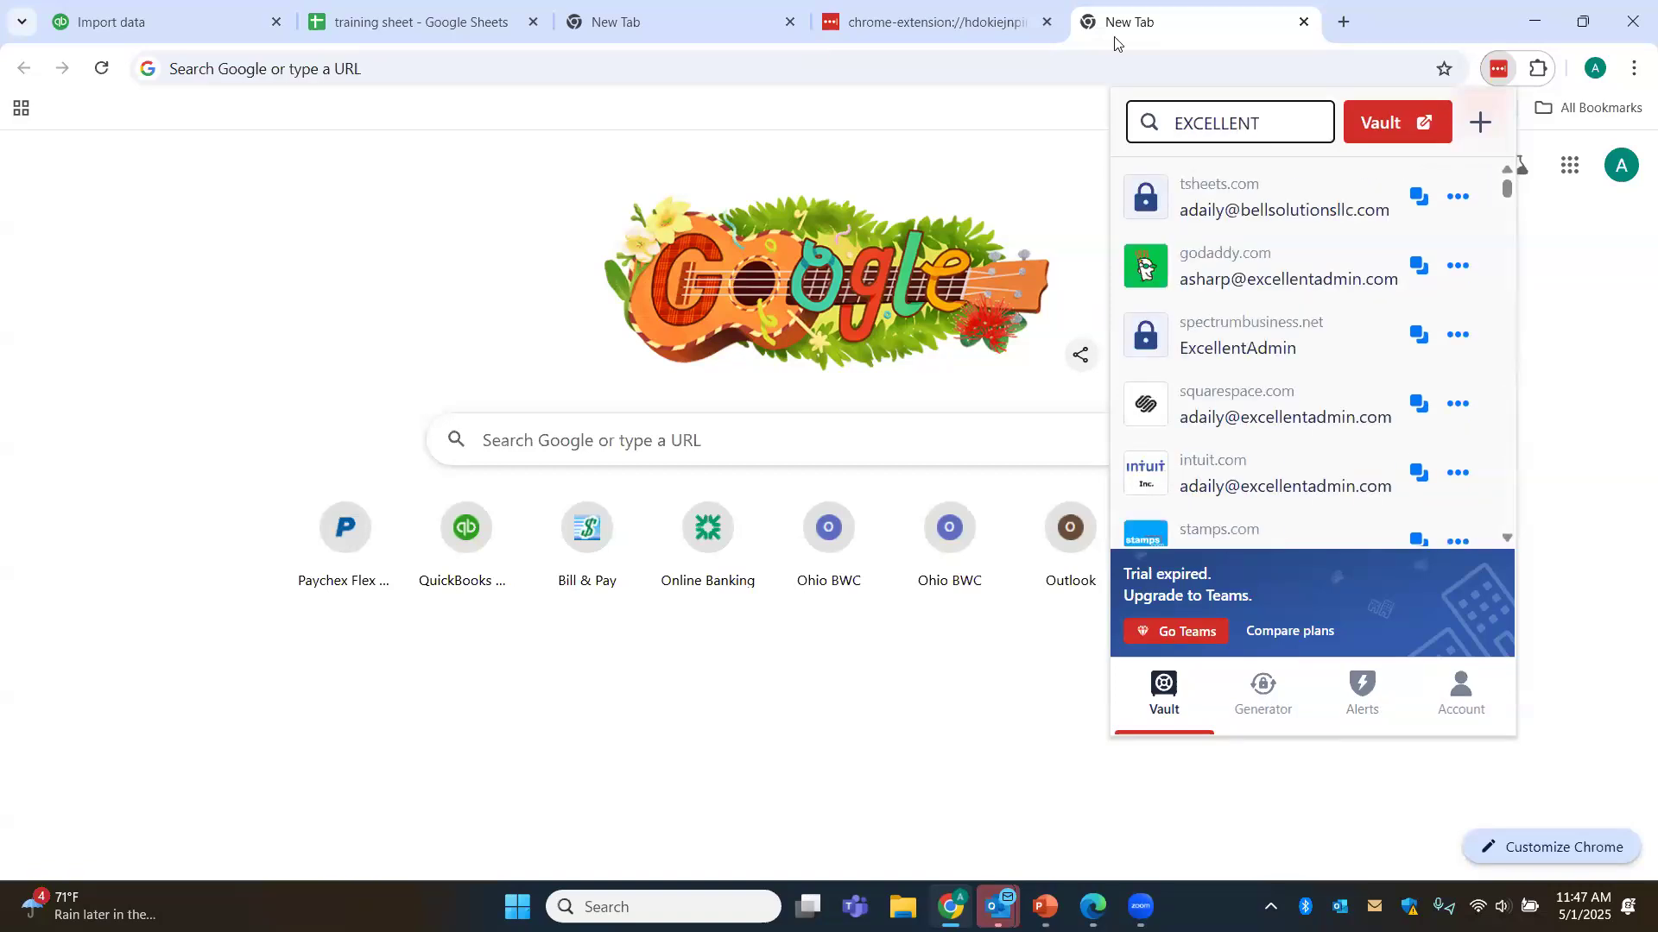
{"action": "scroll", "coordinate": [1234, 365], "scroll_direction": "down", "scroll_amount": 1}
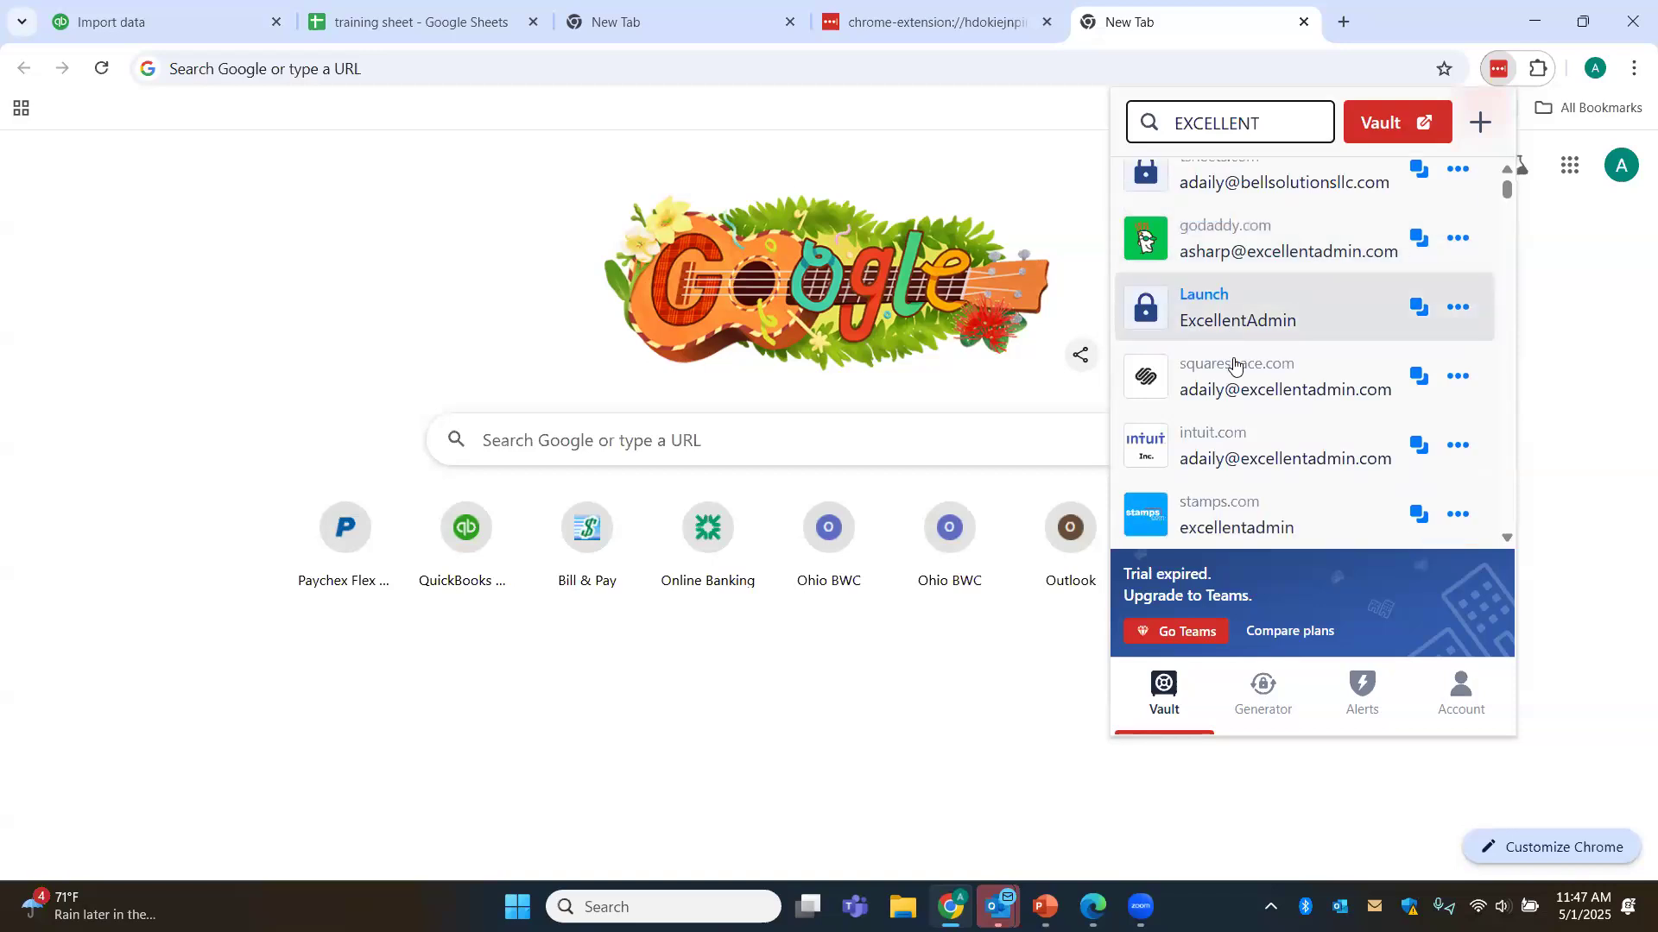
{"action": "scroll", "coordinate": [1235, 367], "scroll_direction": "down", "scroll_amount": 3}
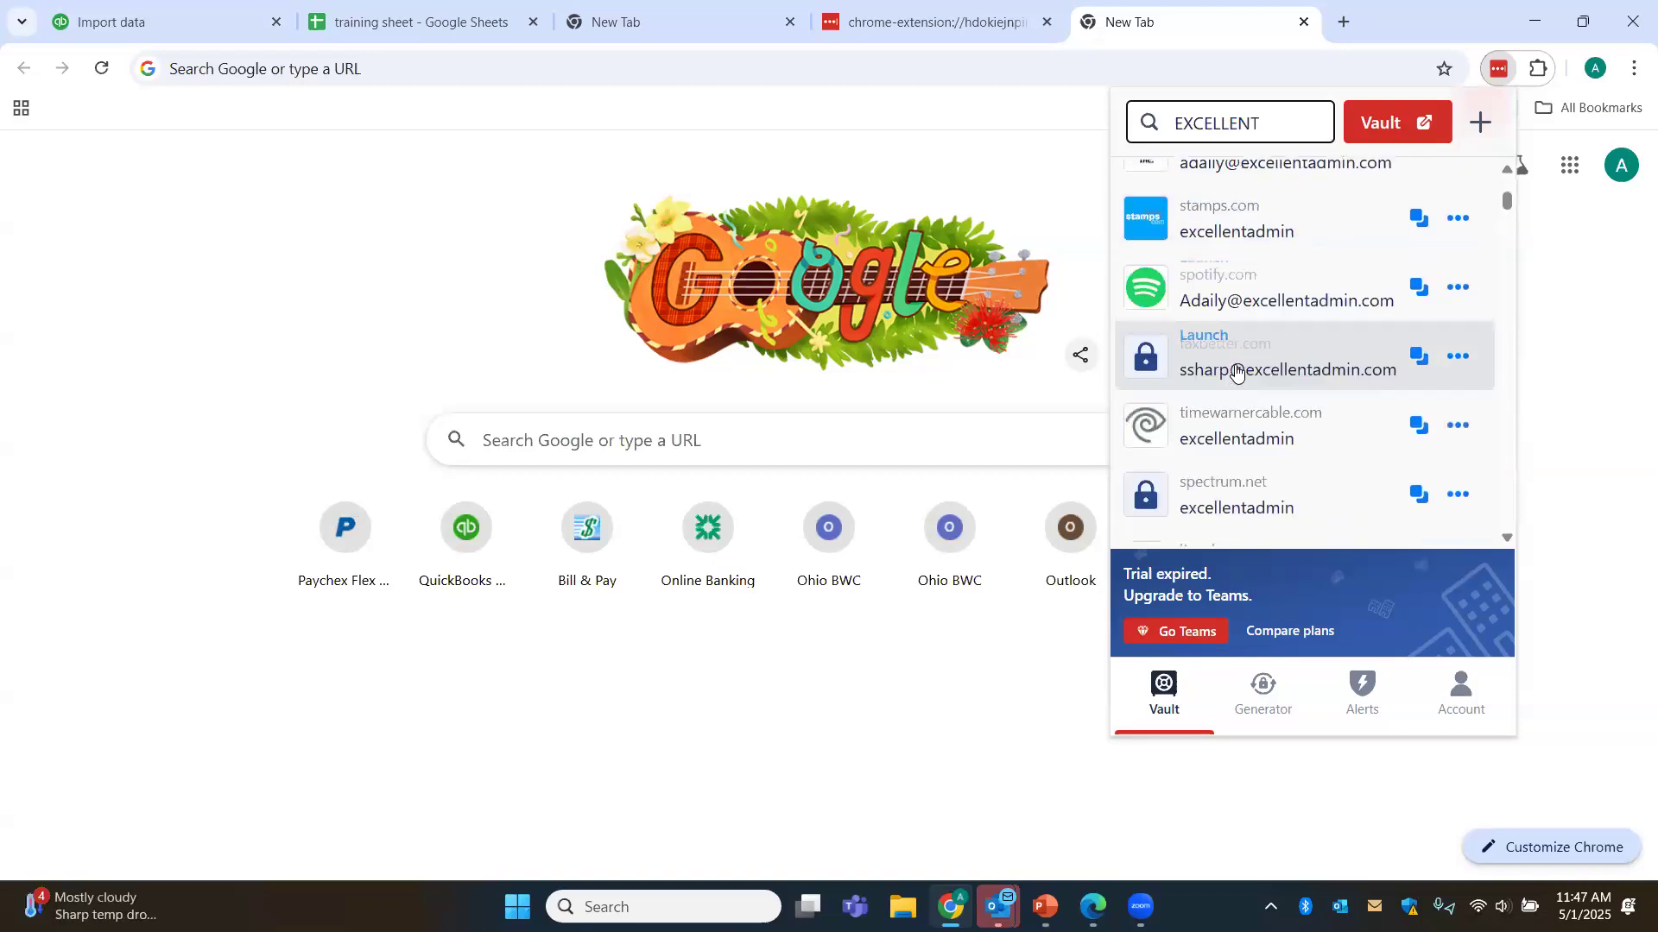
{"action": "scroll", "coordinate": [1236, 378], "scroll_direction": "down", "scroll_amount": 3}
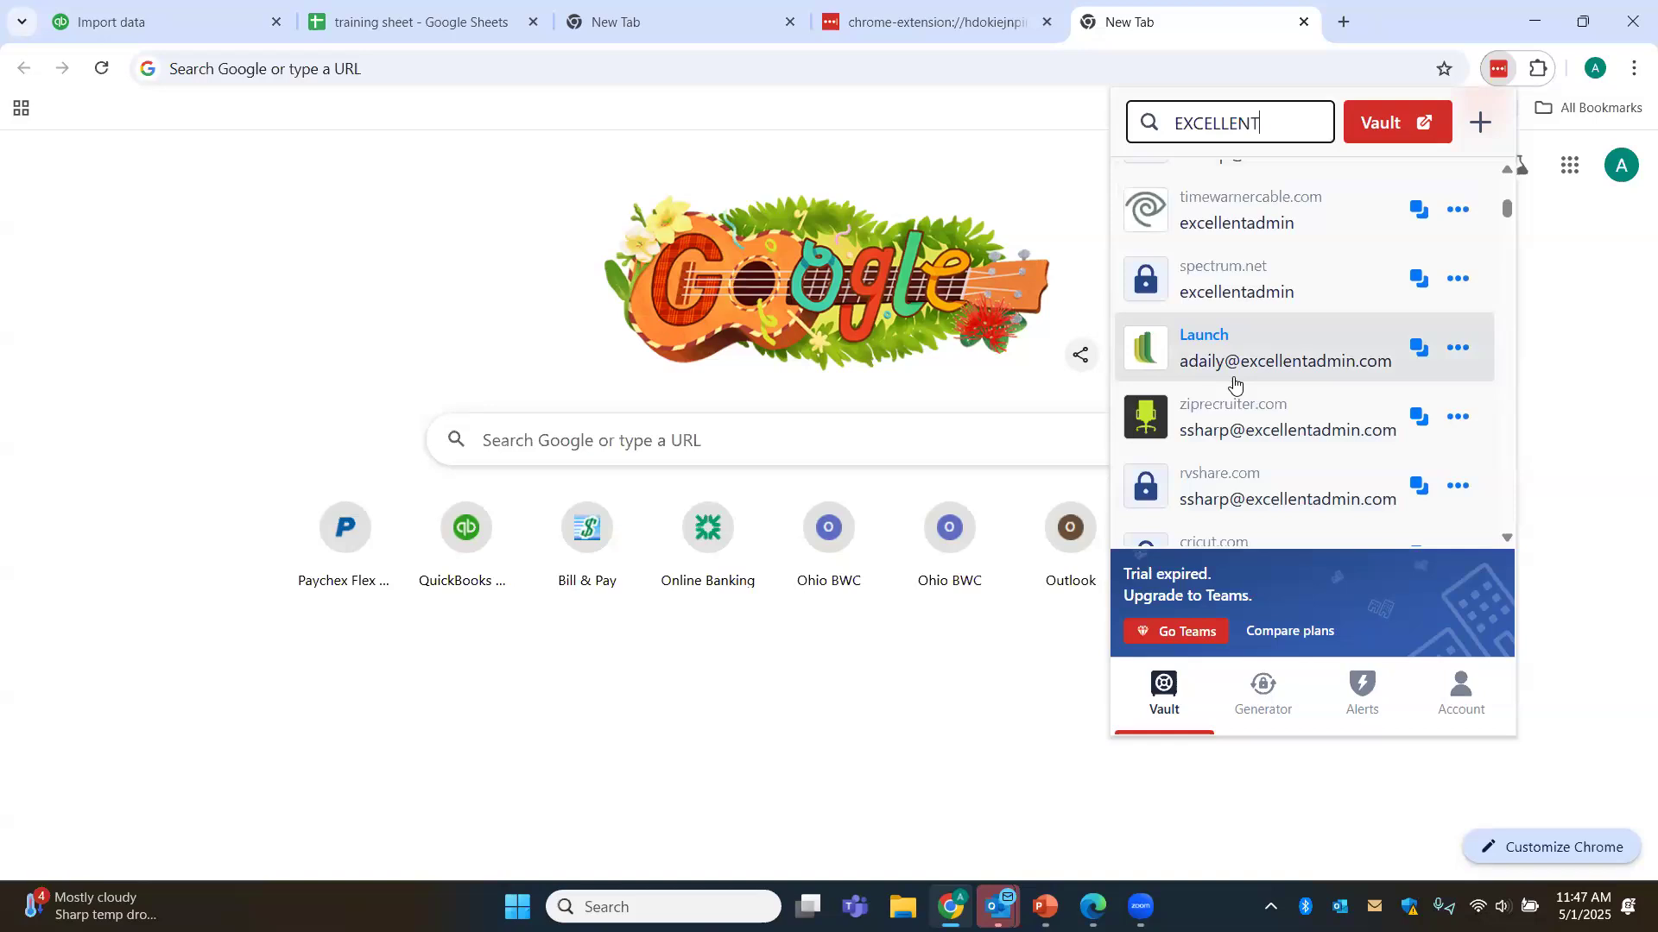
{"action": "scroll", "coordinate": [1234, 384], "scroll_direction": "down", "scroll_amount": 1}
{"action": "scroll", "coordinate": [1235, 384], "scroll_direction": "down", "scroll_amount": 2}
{"action": "scroll", "coordinate": [1233, 390], "scroll_direction": "down", "scroll_amount": 1}
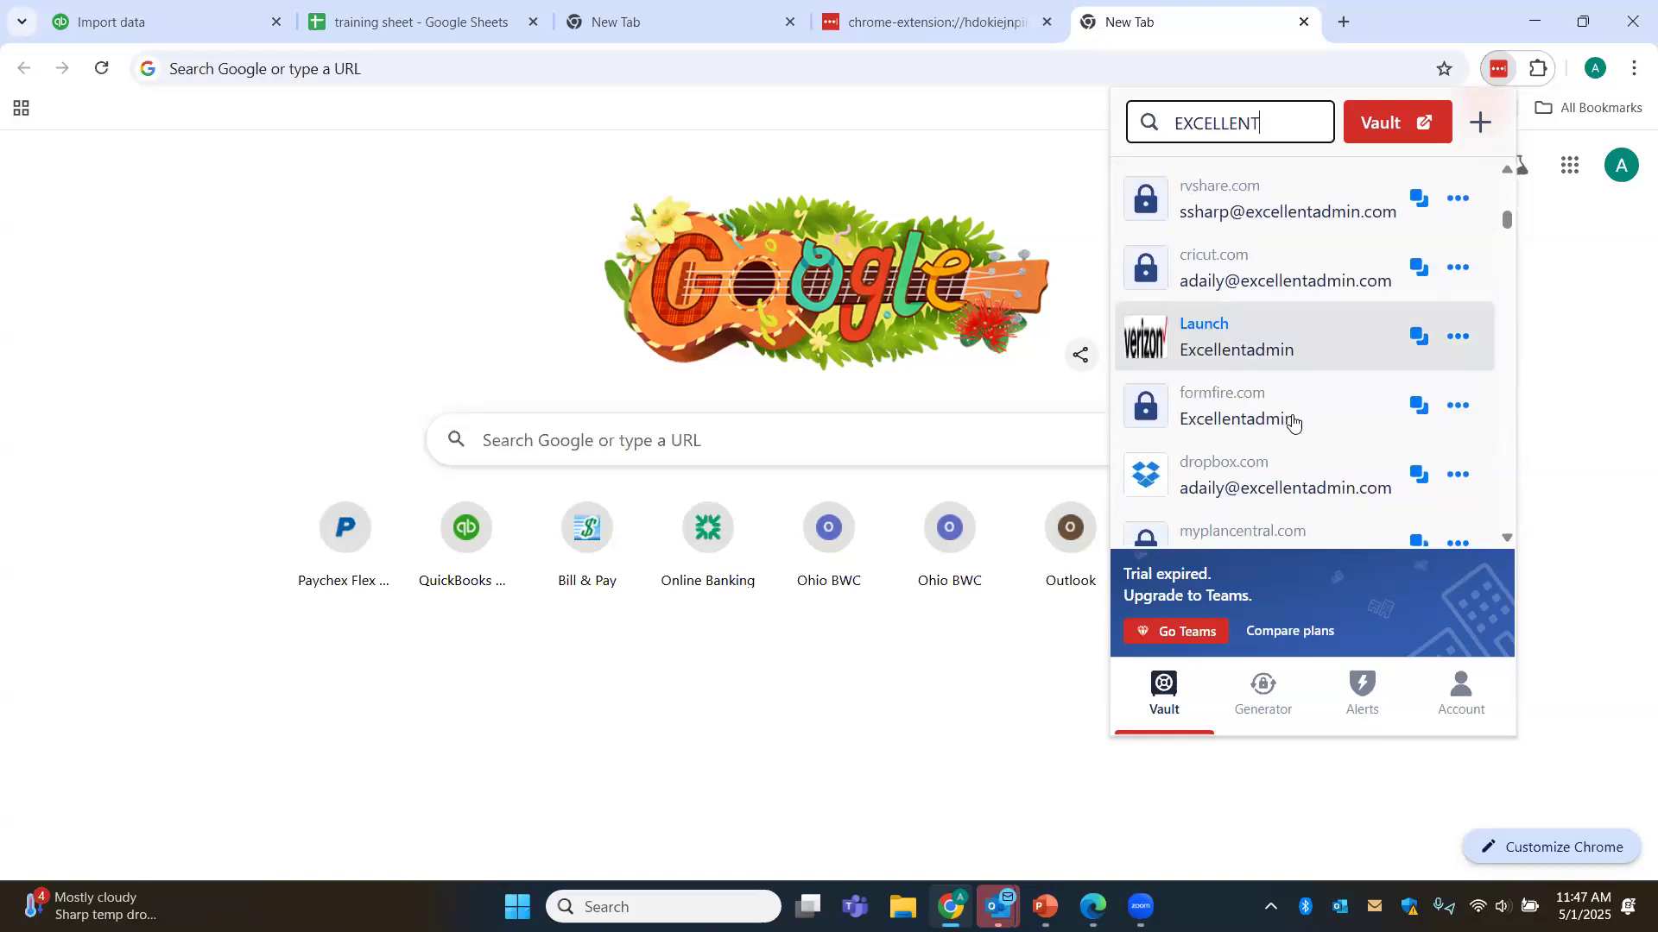
{"action": "scroll", "coordinate": [1291, 423], "scroll_direction": "down", "scroll_amount": 5}
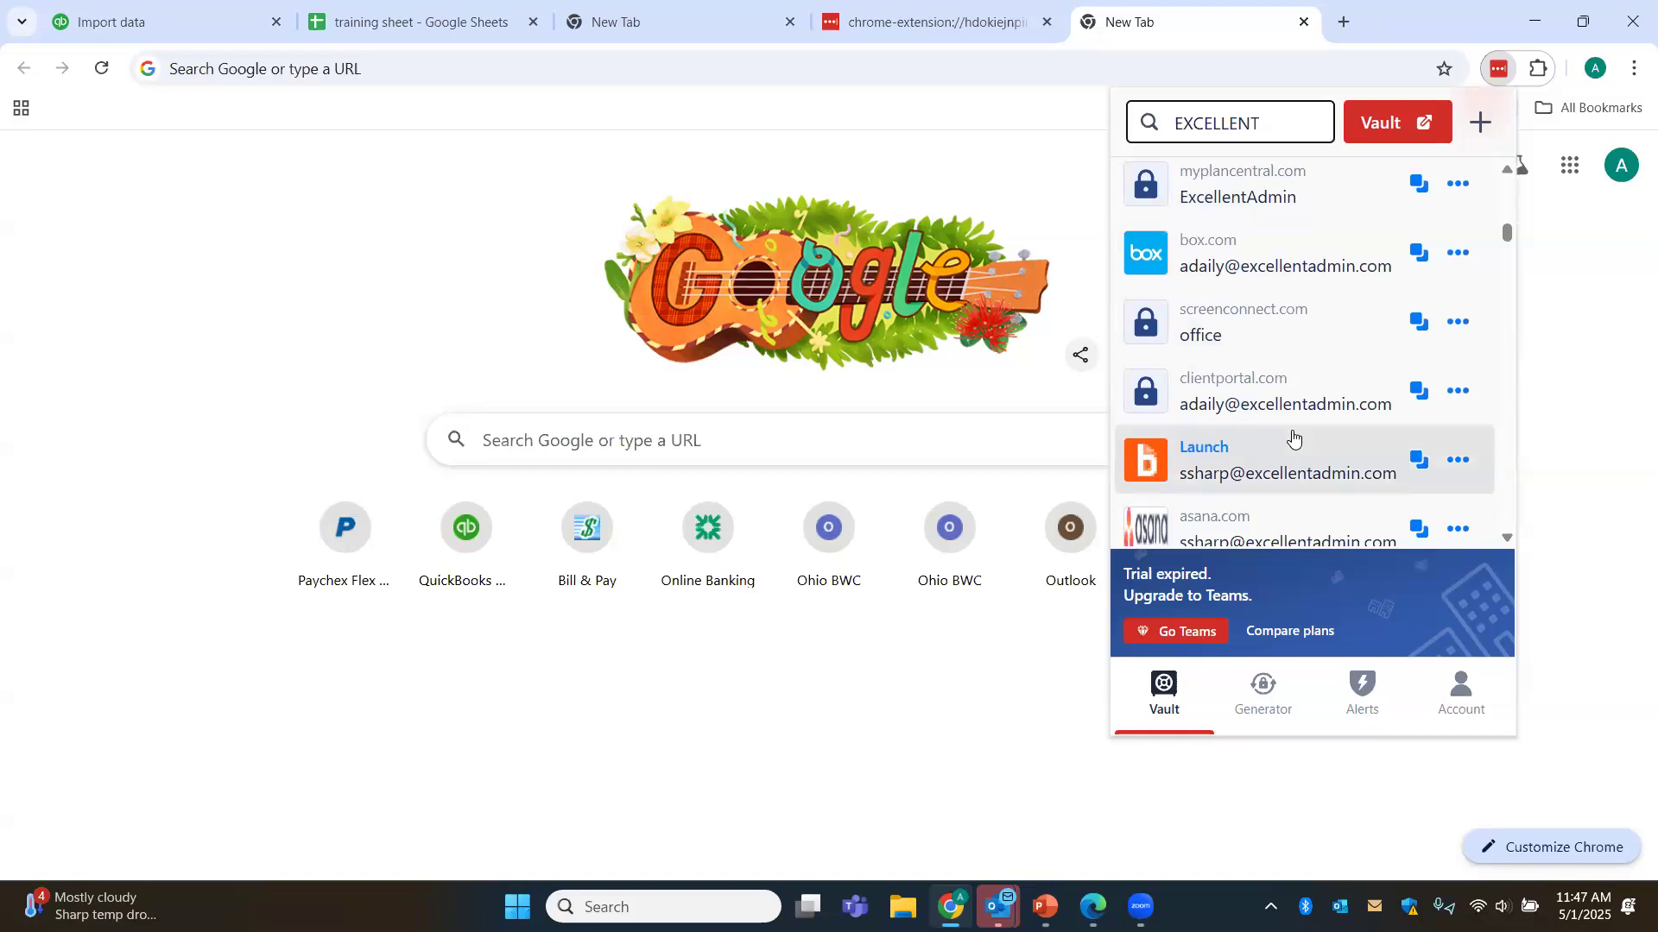
{"action": "scroll", "coordinate": [1292, 439], "scroll_direction": "down", "scroll_amount": 5}
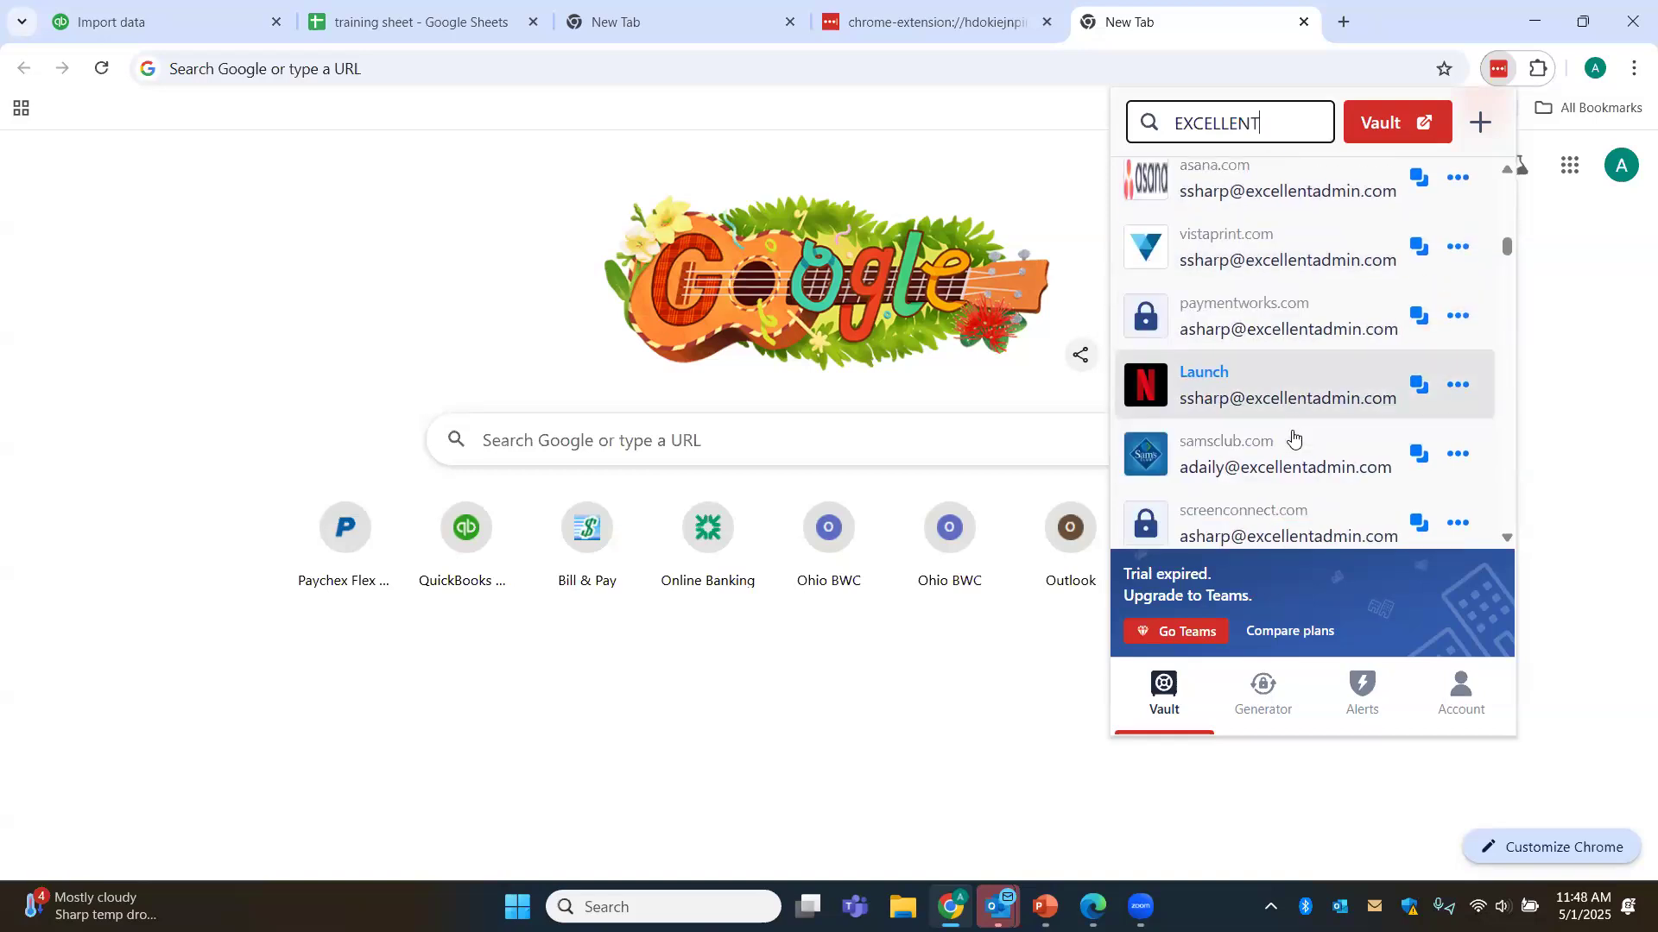
{"action": "scroll", "coordinate": [1293, 439], "scroll_direction": "down", "scroll_amount": 4}
{"action": "left_click", "coordinate": [1295, 118]}
{"action": "type", "text": "AMIN"}
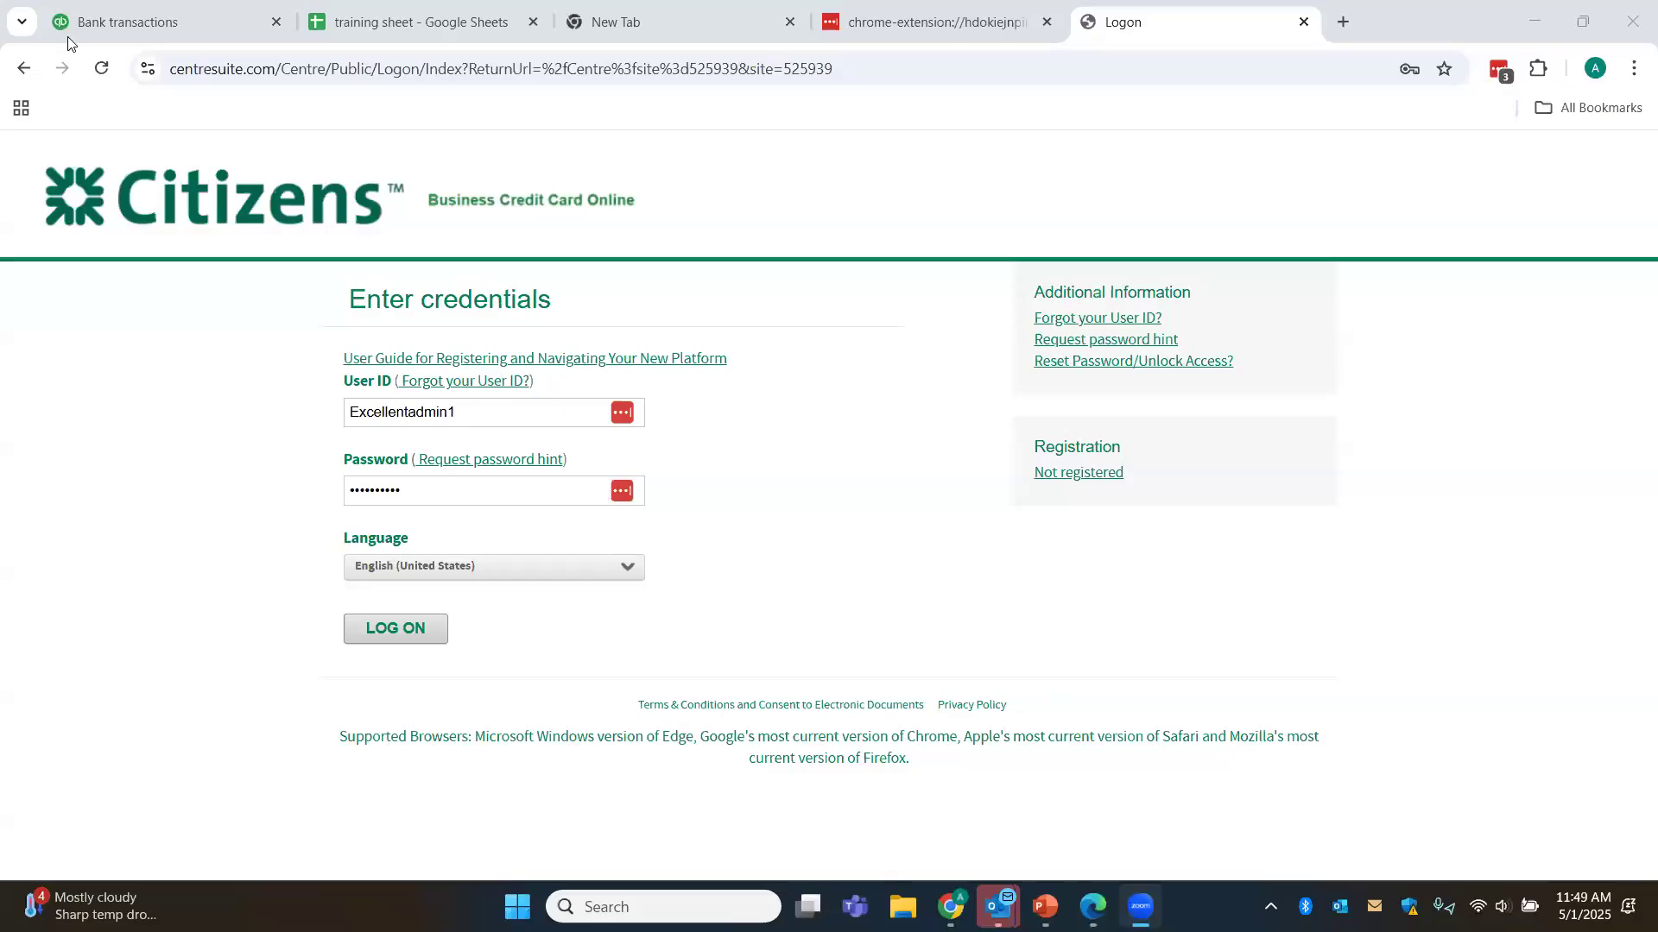
Step: Log on with the saved credentials and re-enter the one-time passcode after the first is rejected
{"action": "left_click", "coordinate": [388, 628]}
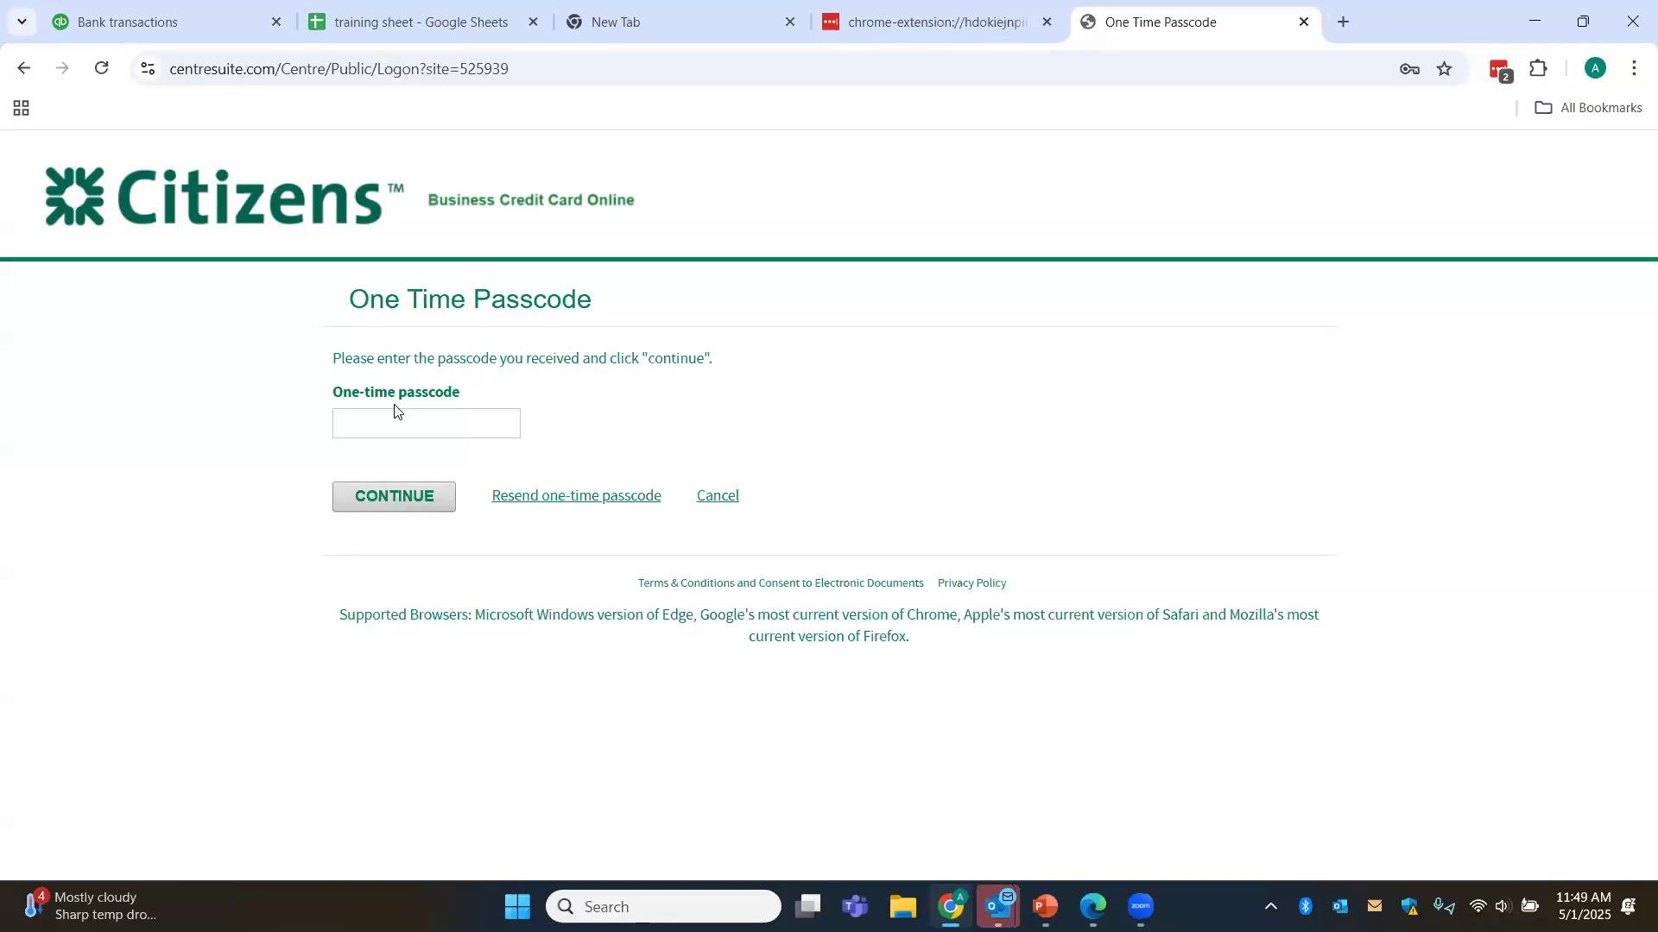
{"action": "left_click", "coordinate": [395, 409]}
{"action": "type", "text": "••••••"}
{"action": "key", "text": "Return"}
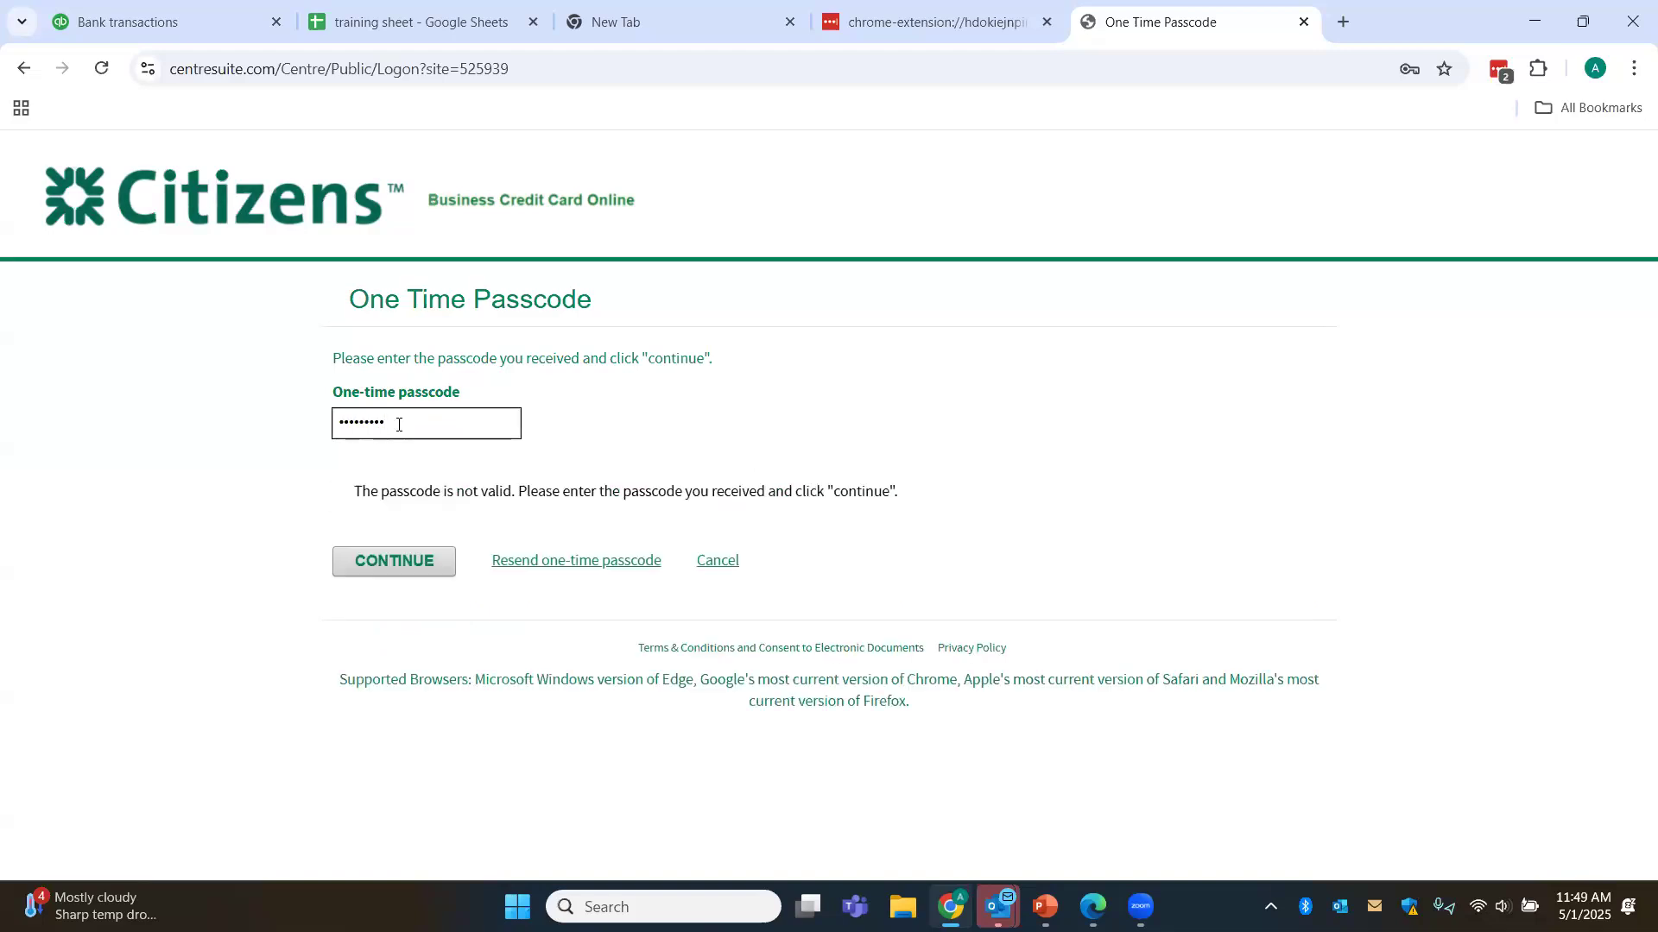
{"action": "key", "text": "ctrl+a"}
{"action": "type", "text": "••••••••"}
{"action": "key", "text": "Return"}
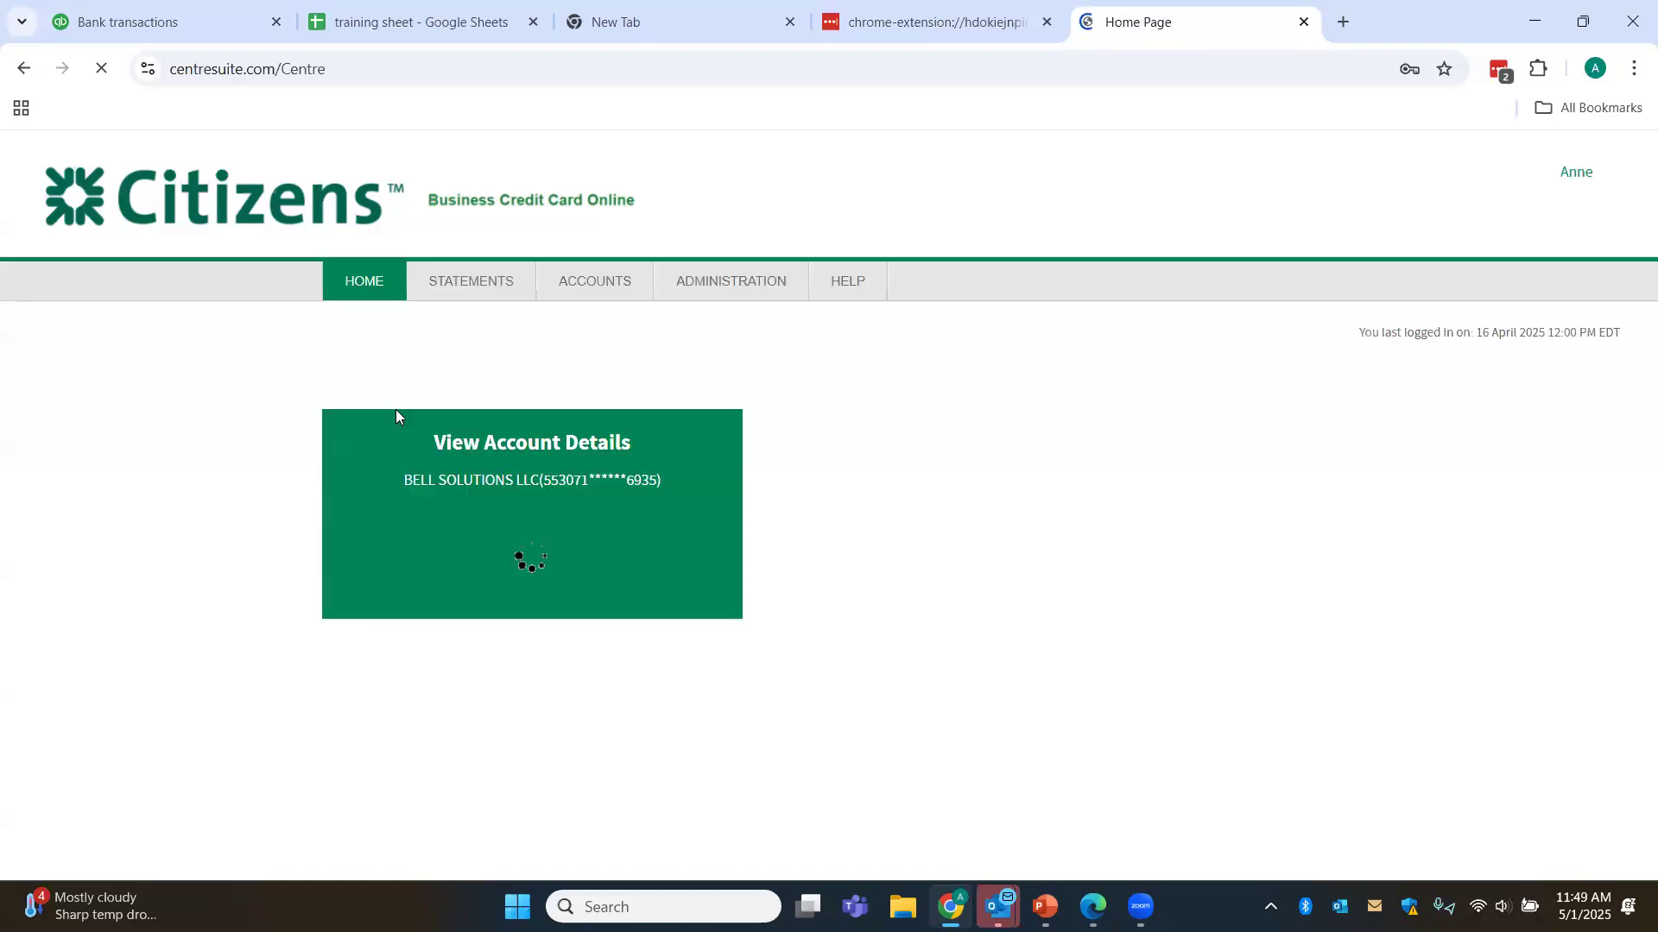
Step: Go through Account Activity search to the BELL SOLUTIONS LLC account's transactions
{"action": "mouse_move", "coordinate": [510, 294]}
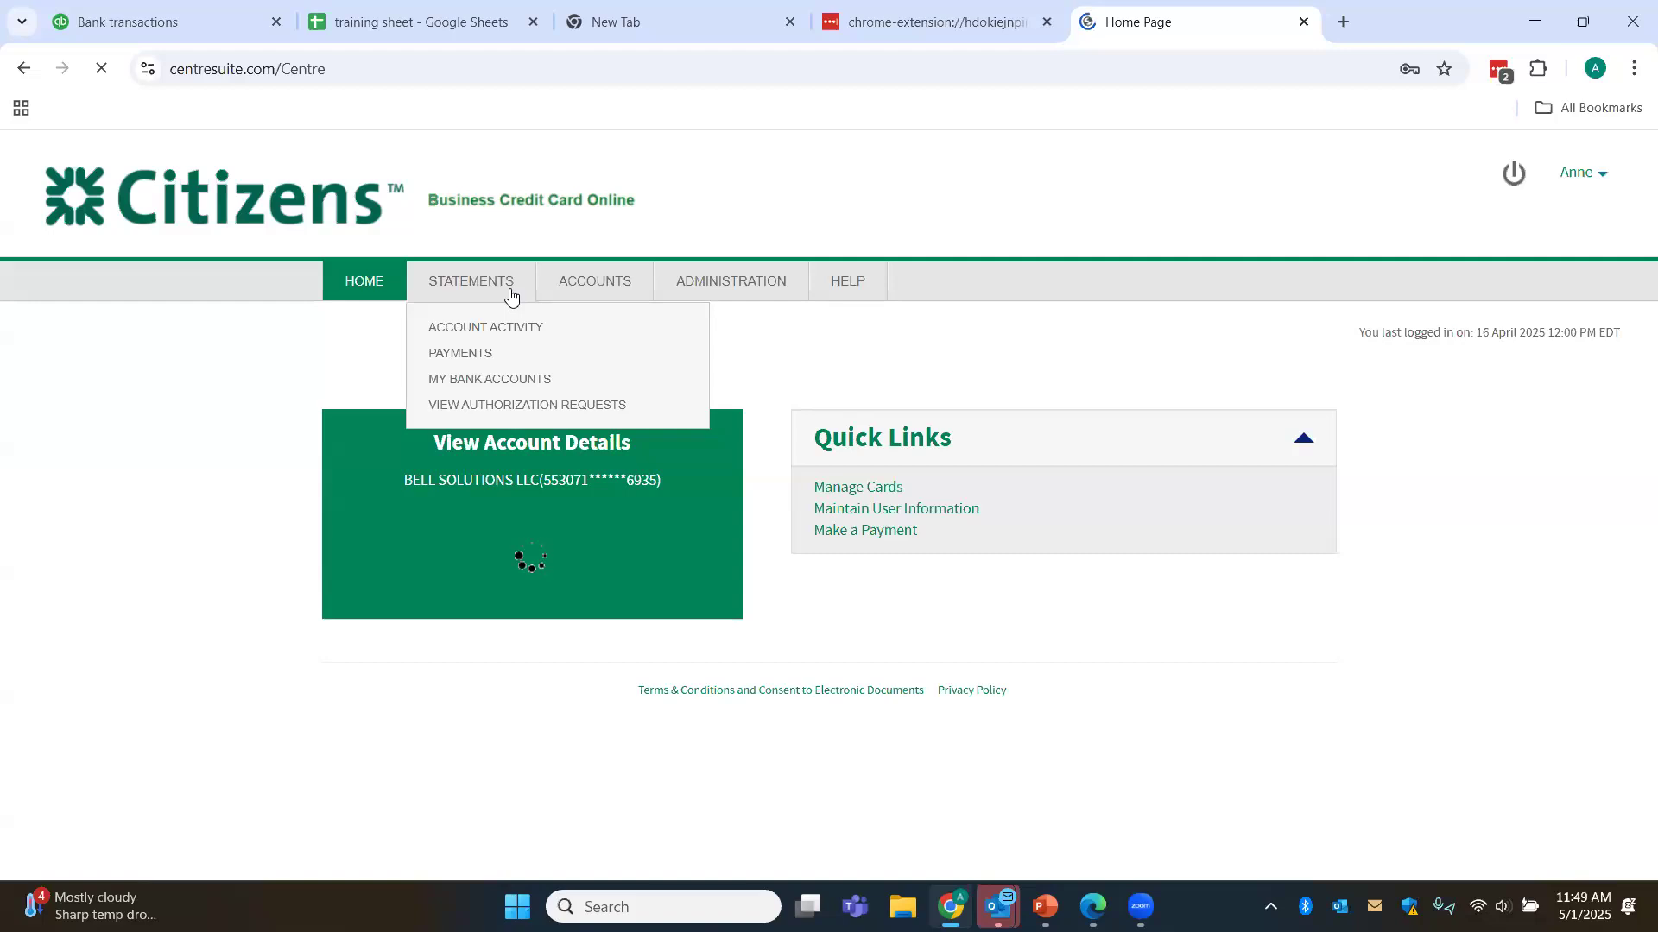
{"action": "left_click", "coordinate": [485, 333]}
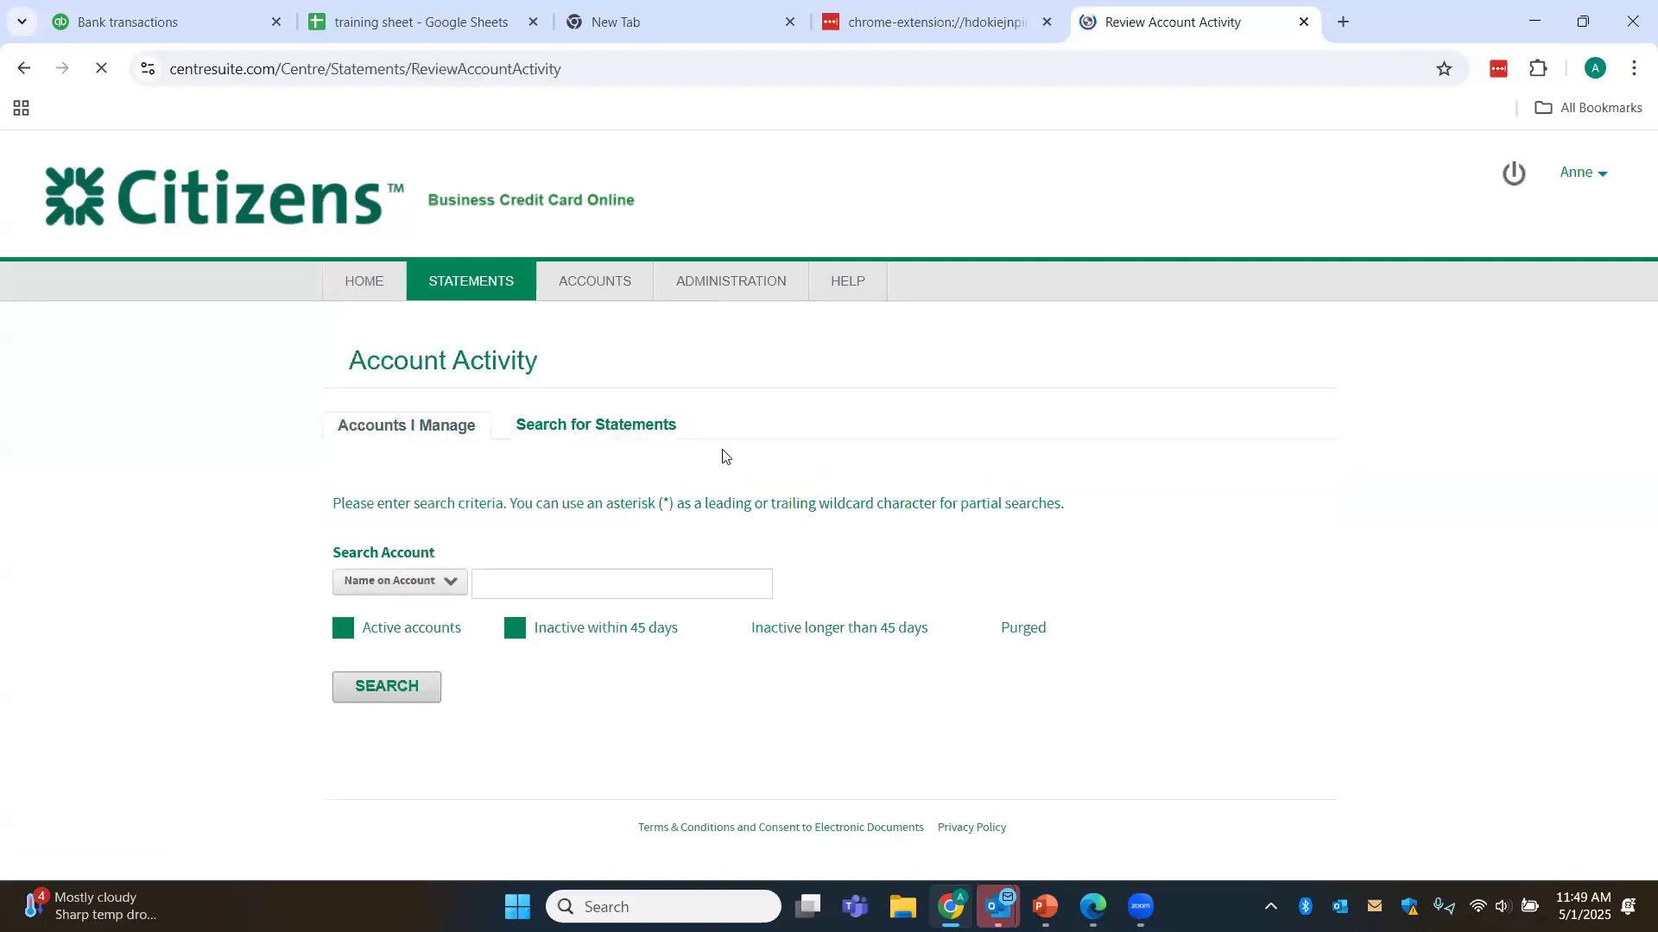
{"action": "left_click", "coordinate": [425, 688]}
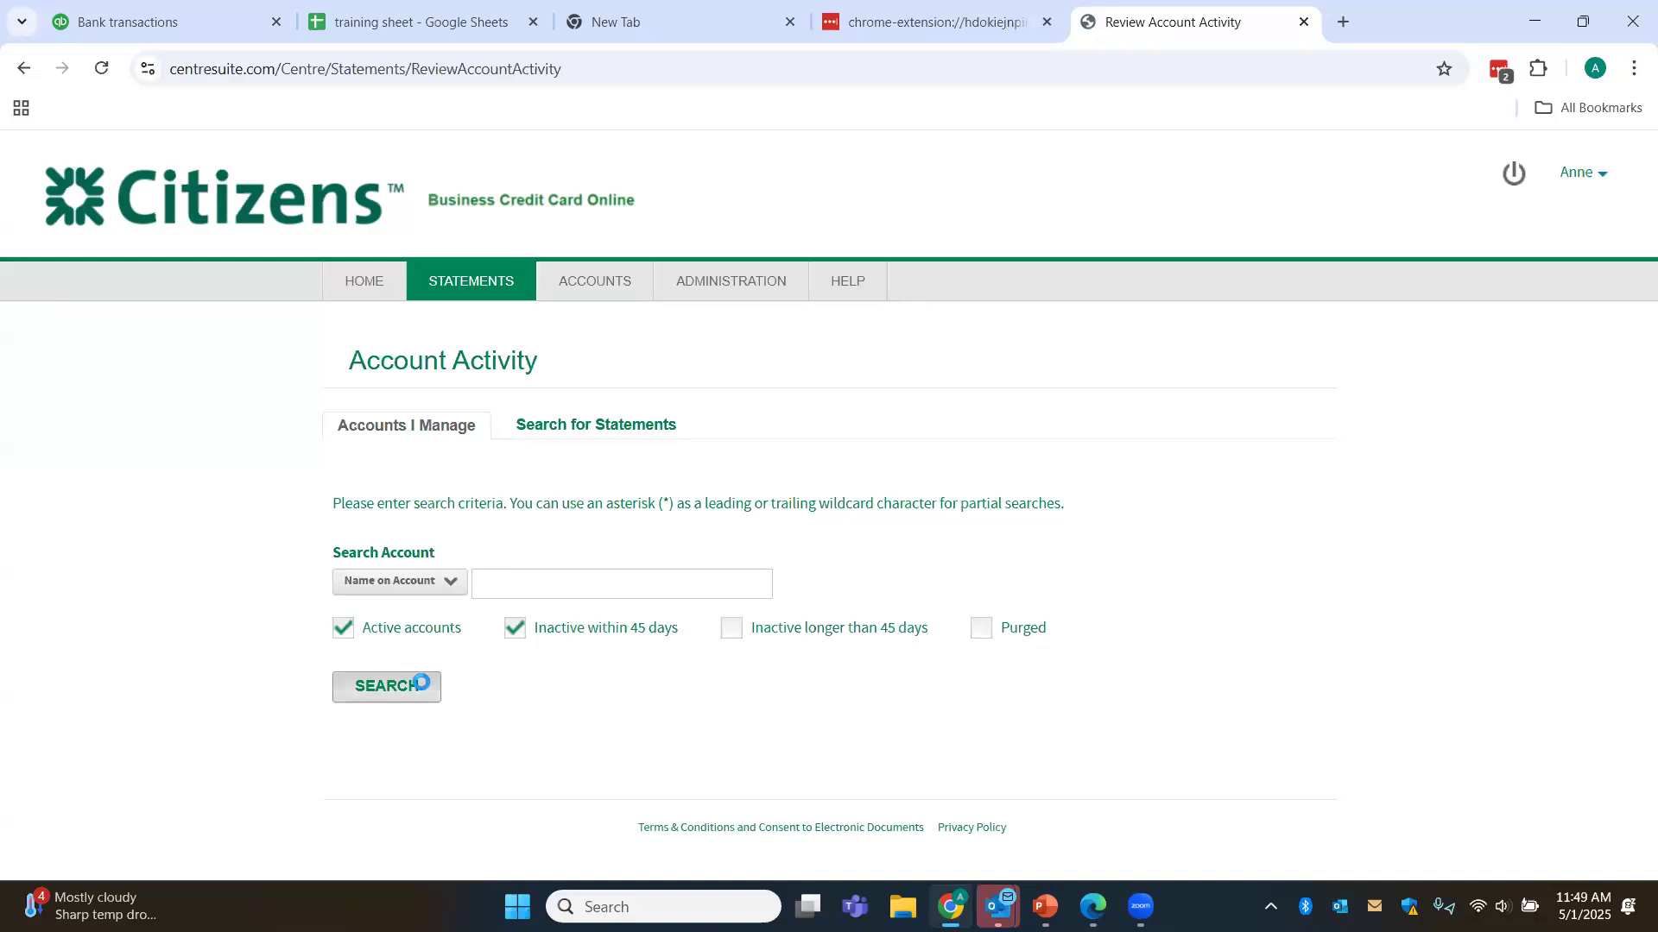
{"action": "scroll", "coordinate": [480, 674], "scroll_direction": "down", "scroll_amount": 1}
{"action": "scroll", "coordinate": [480, 682], "scroll_direction": "down", "scroll_amount": 1}
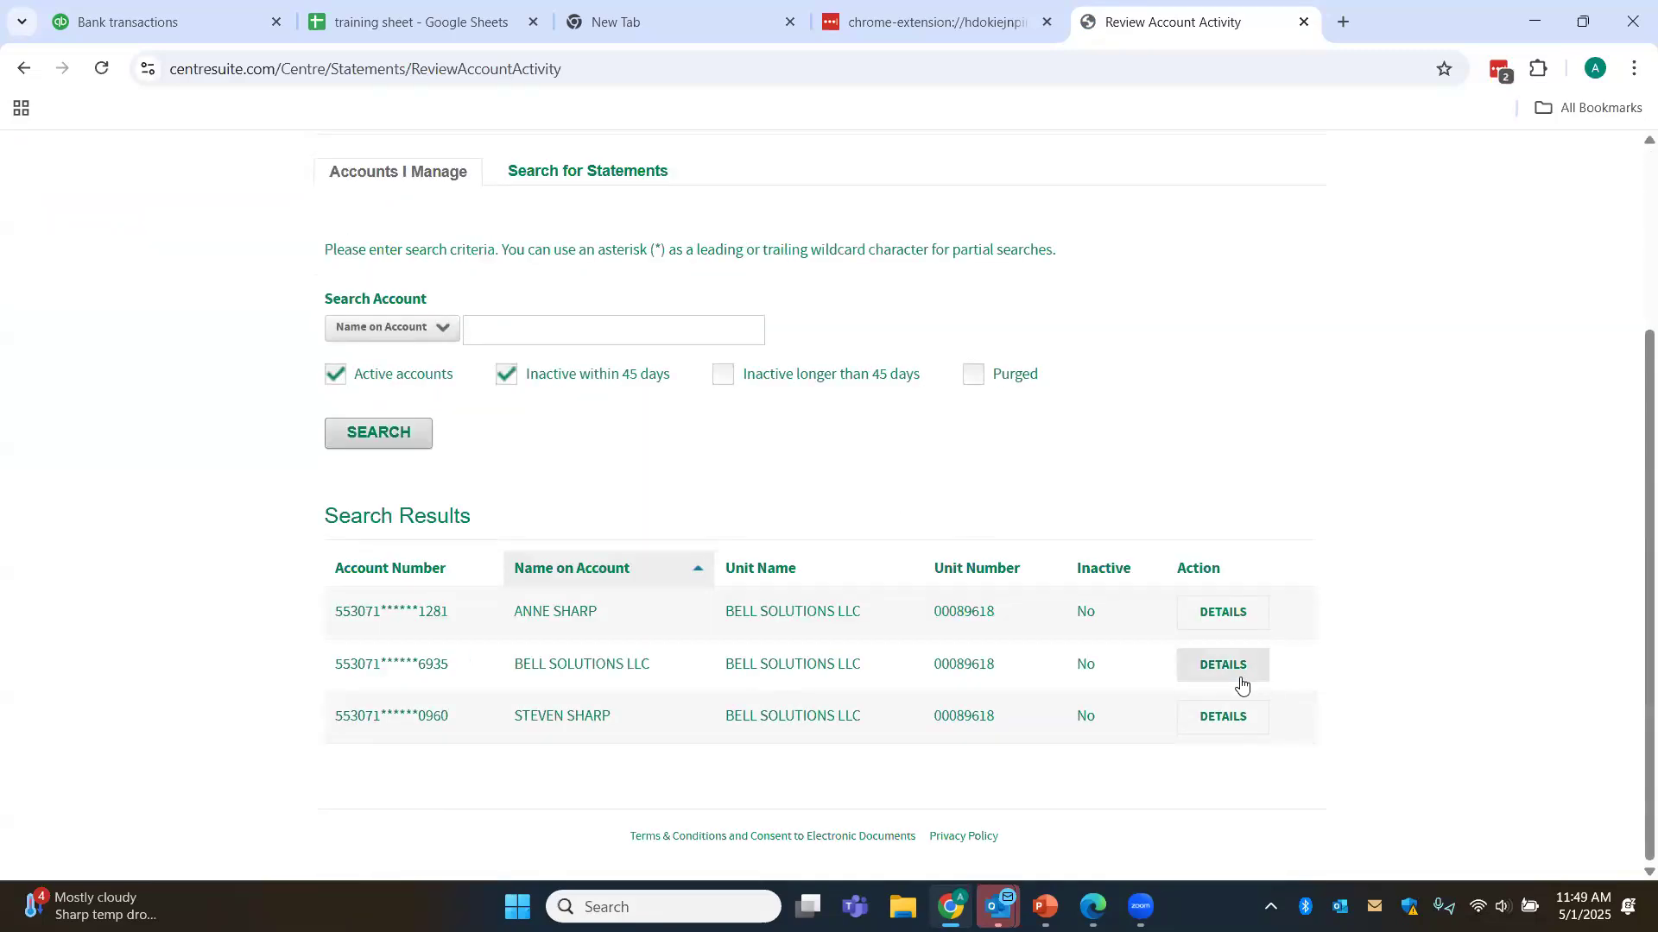
{"action": "left_click", "coordinate": [1240, 670]}
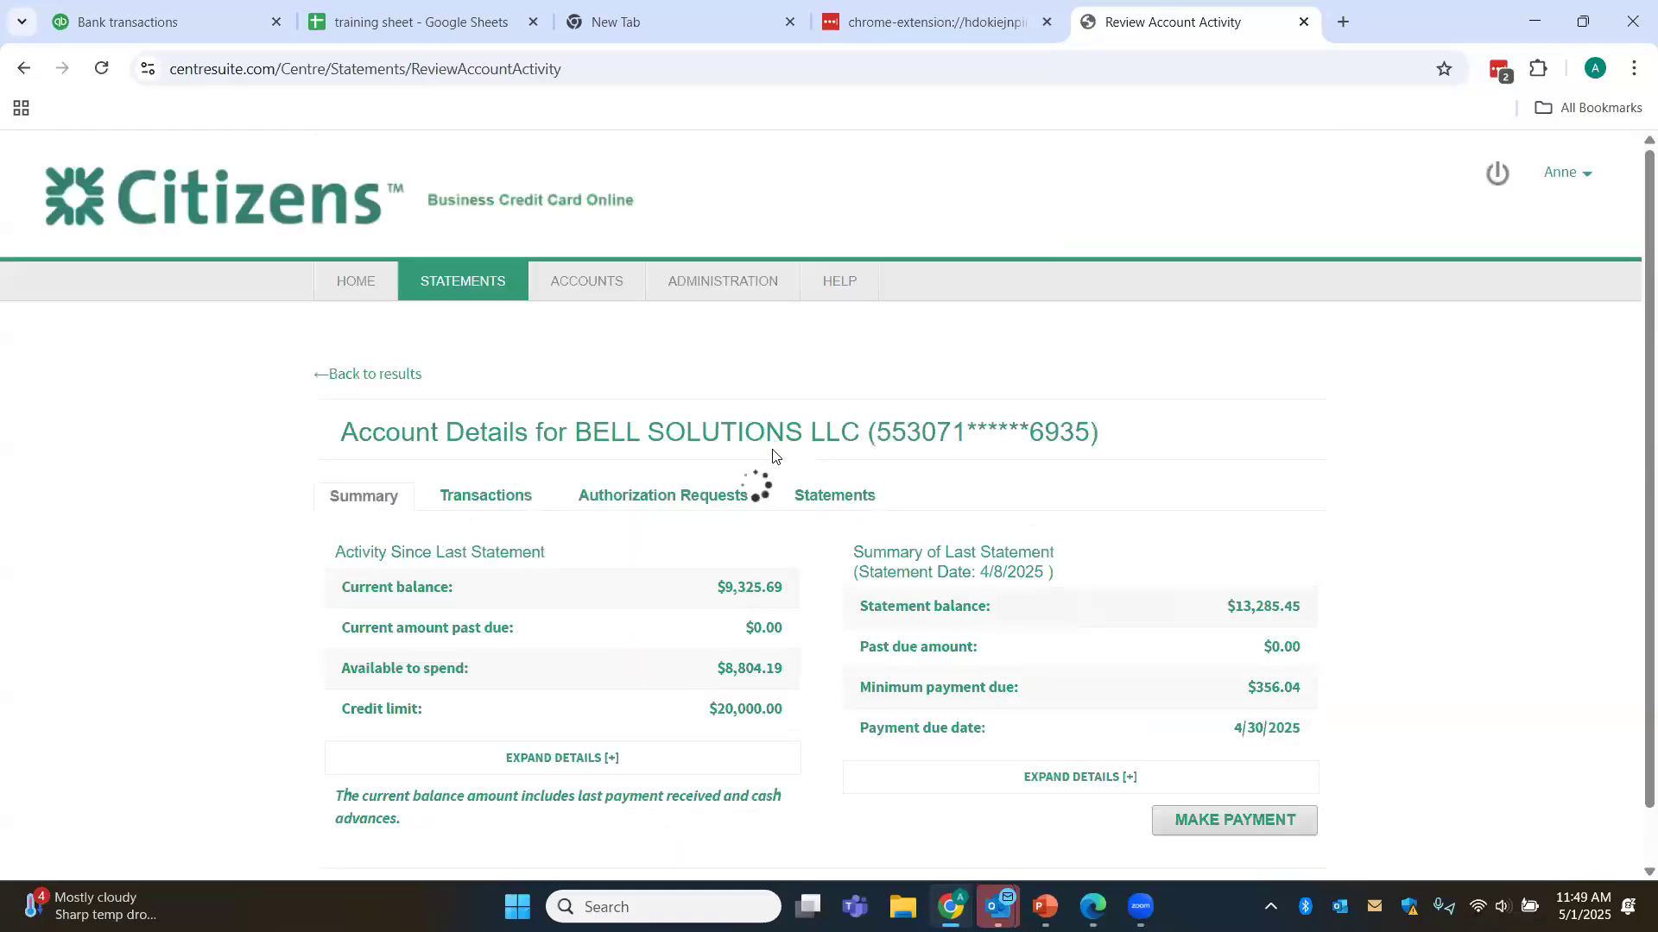
{"action": "scroll", "coordinate": [773, 454], "scroll_direction": "down", "scroll_amount": 1}
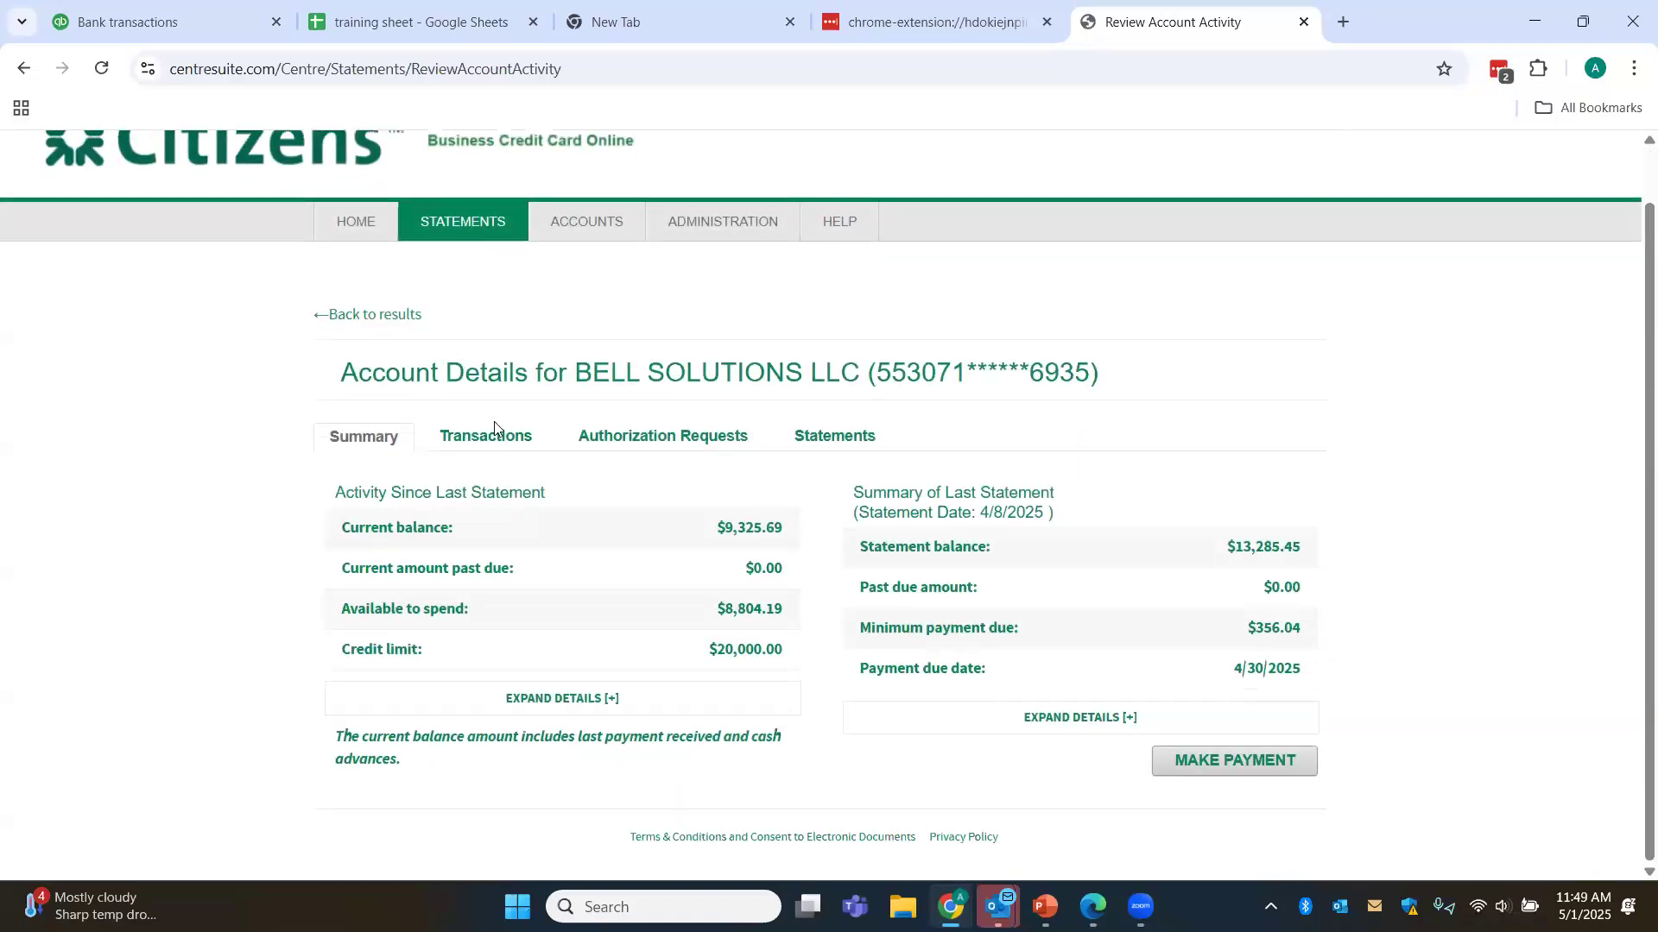
{"action": "left_click", "coordinate": [484, 434]}
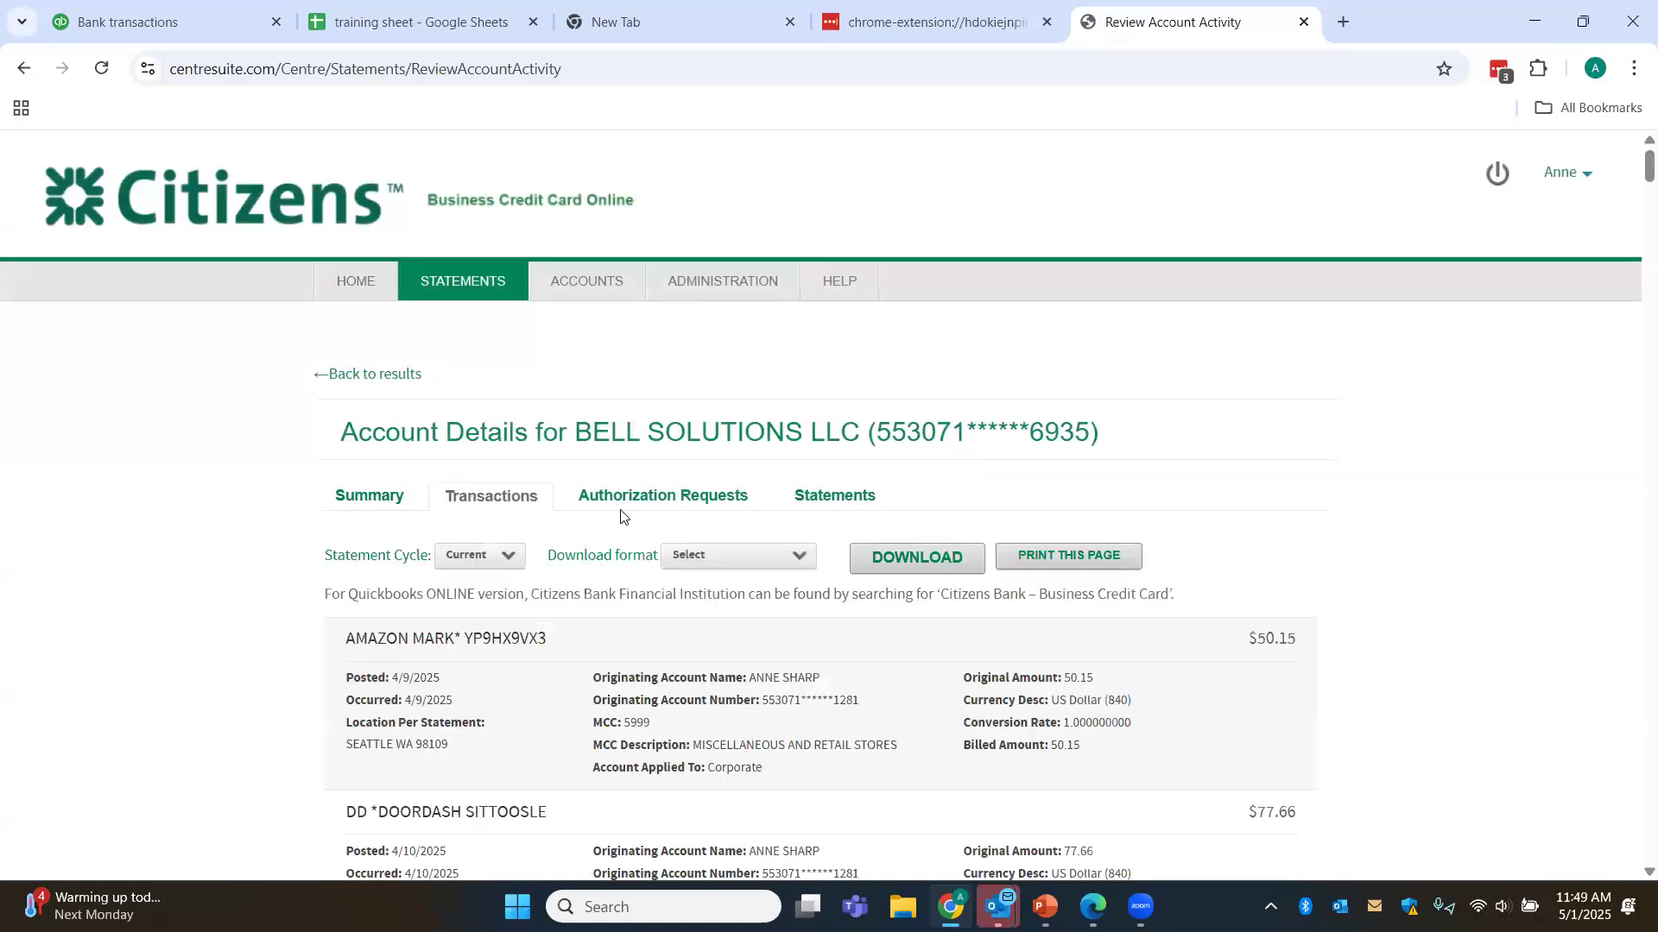
Step: Download the 4/8/2025 statement cycle transactions in QuickBooks QBO format
{"action": "left_click", "coordinate": [503, 555]}
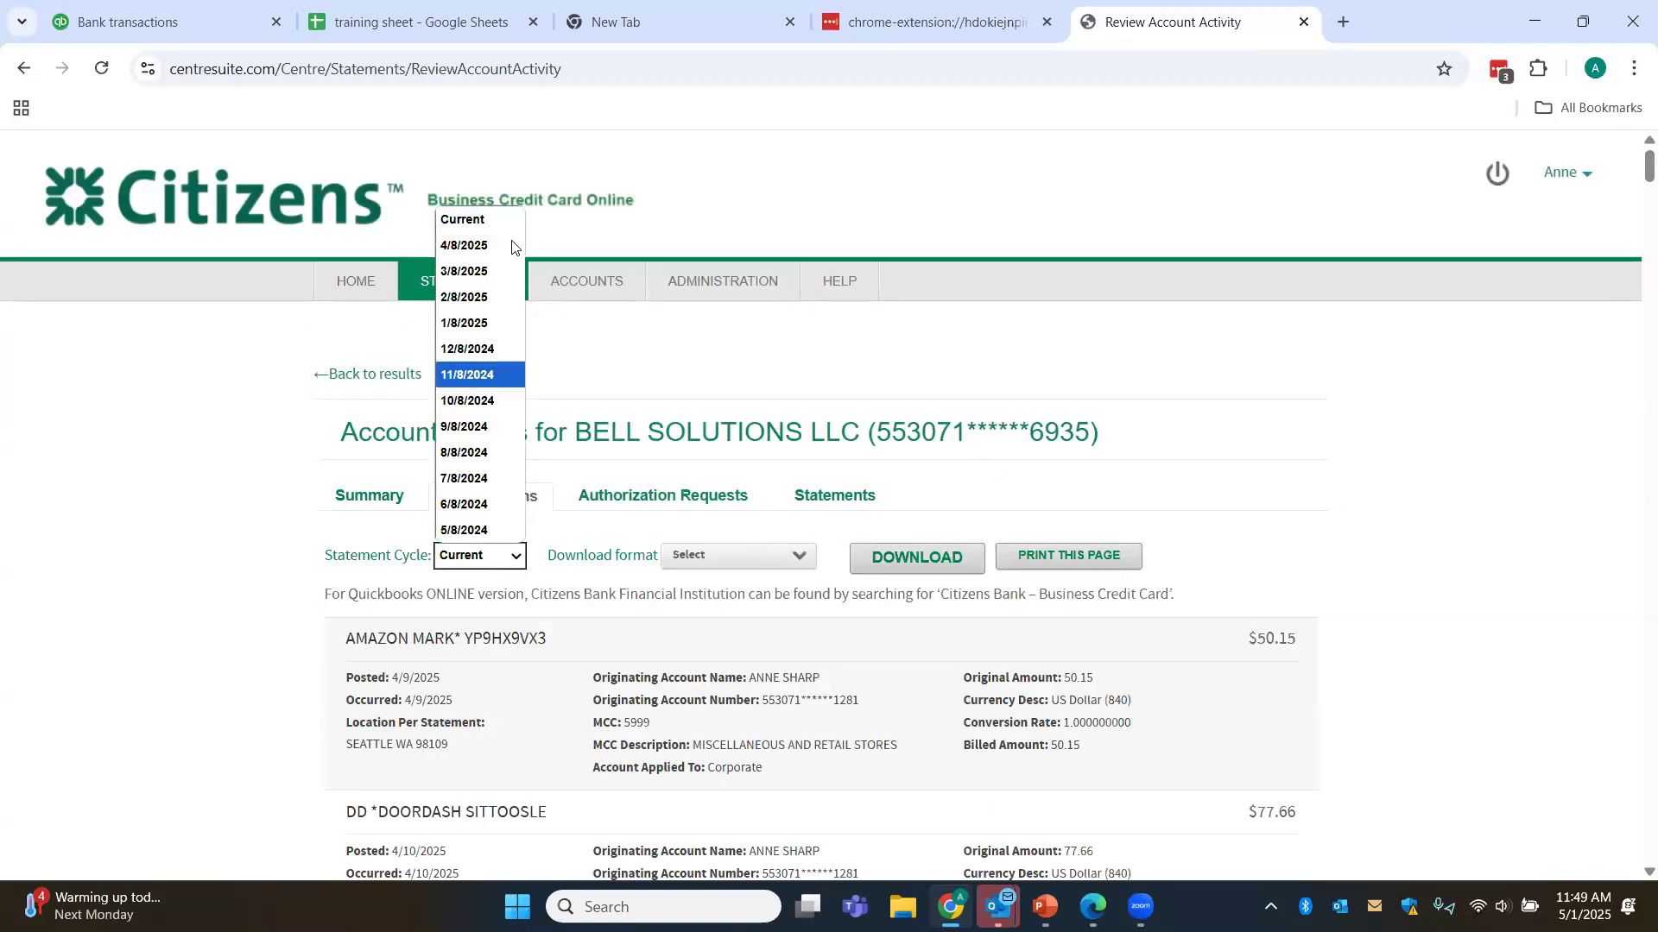
{"action": "left_click", "coordinate": [503, 247]}
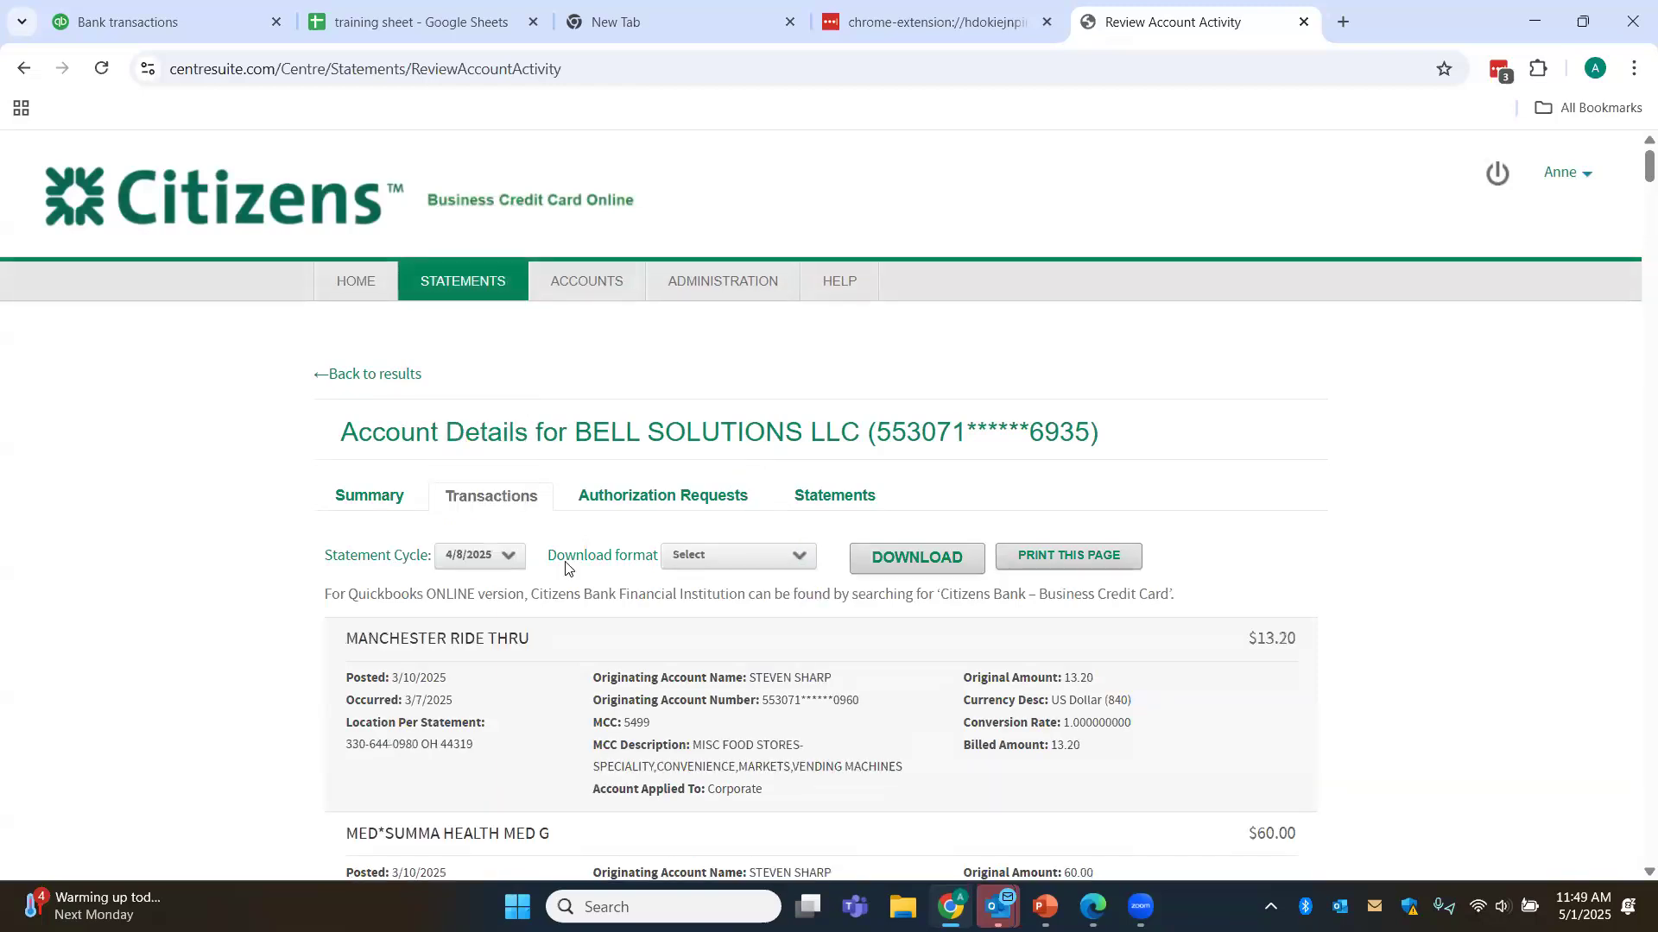
{"action": "left_click", "coordinate": [713, 561]}
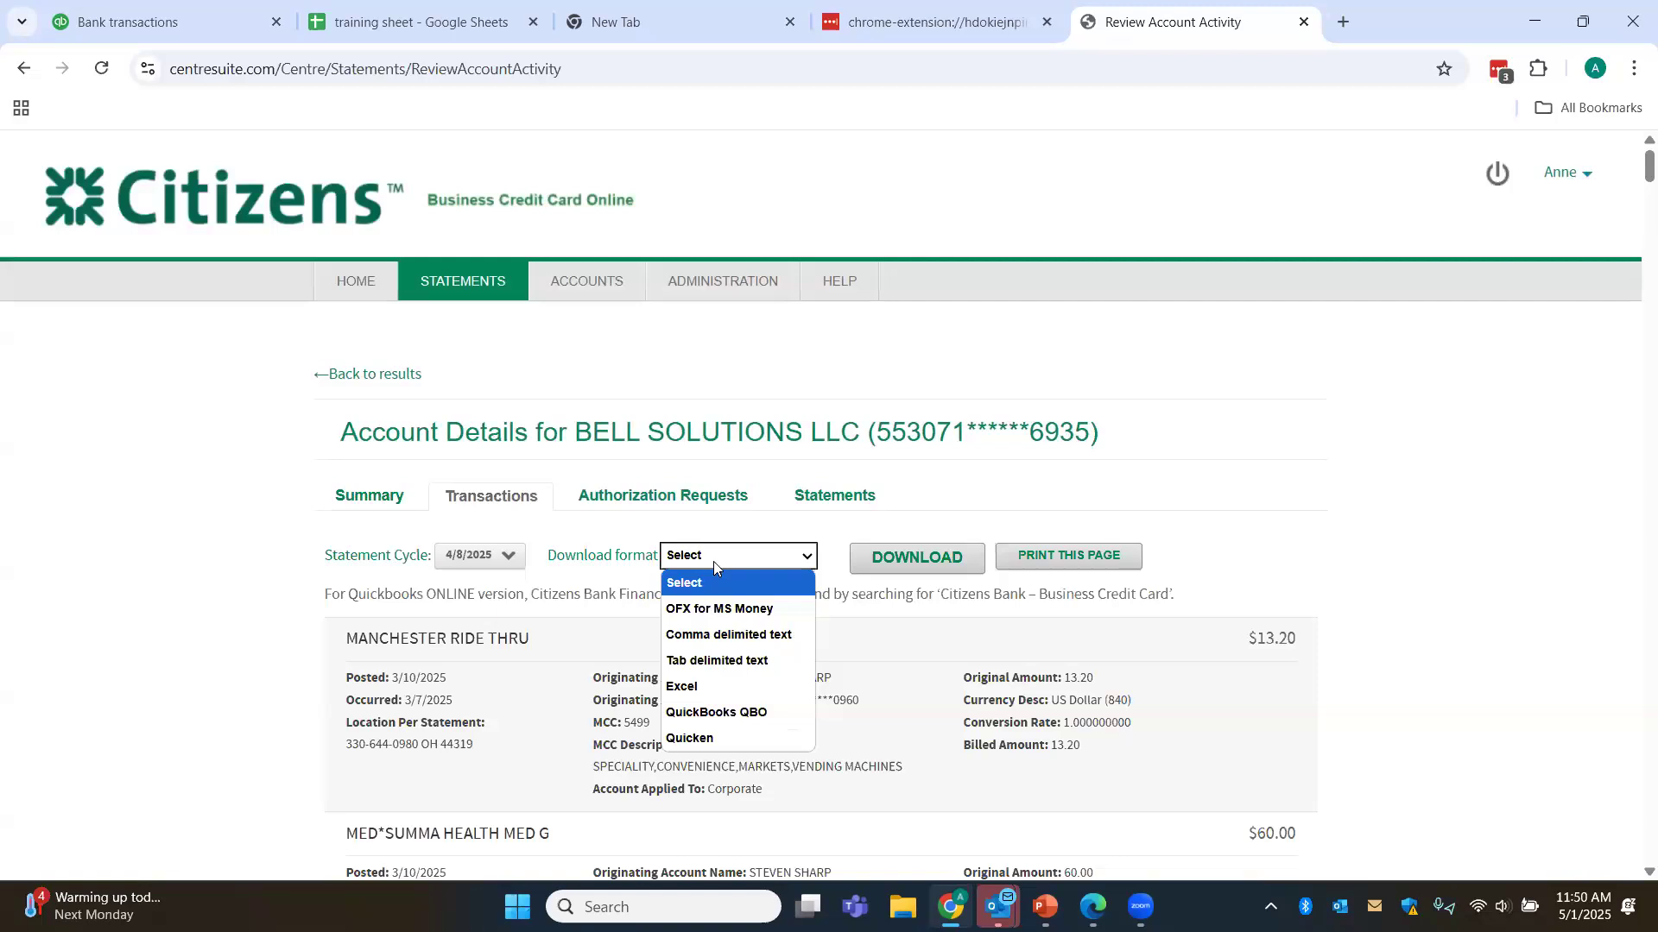
{"action": "left_click", "coordinate": [719, 713]}
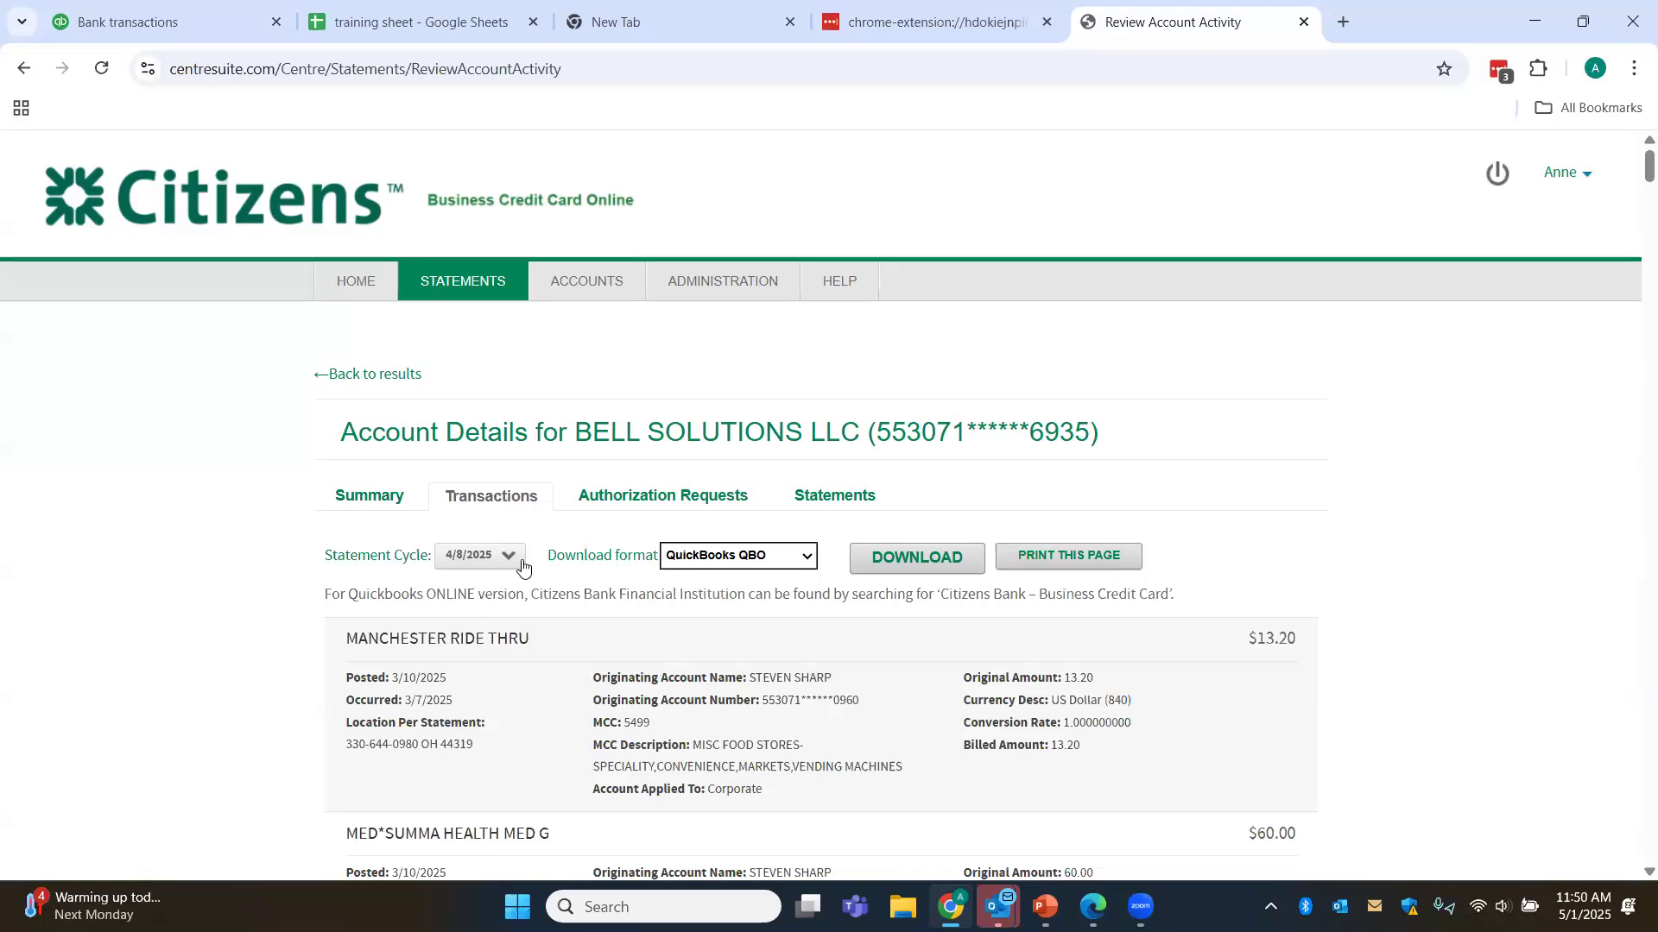
{"action": "left_click", "coordinate": [897, 556]}
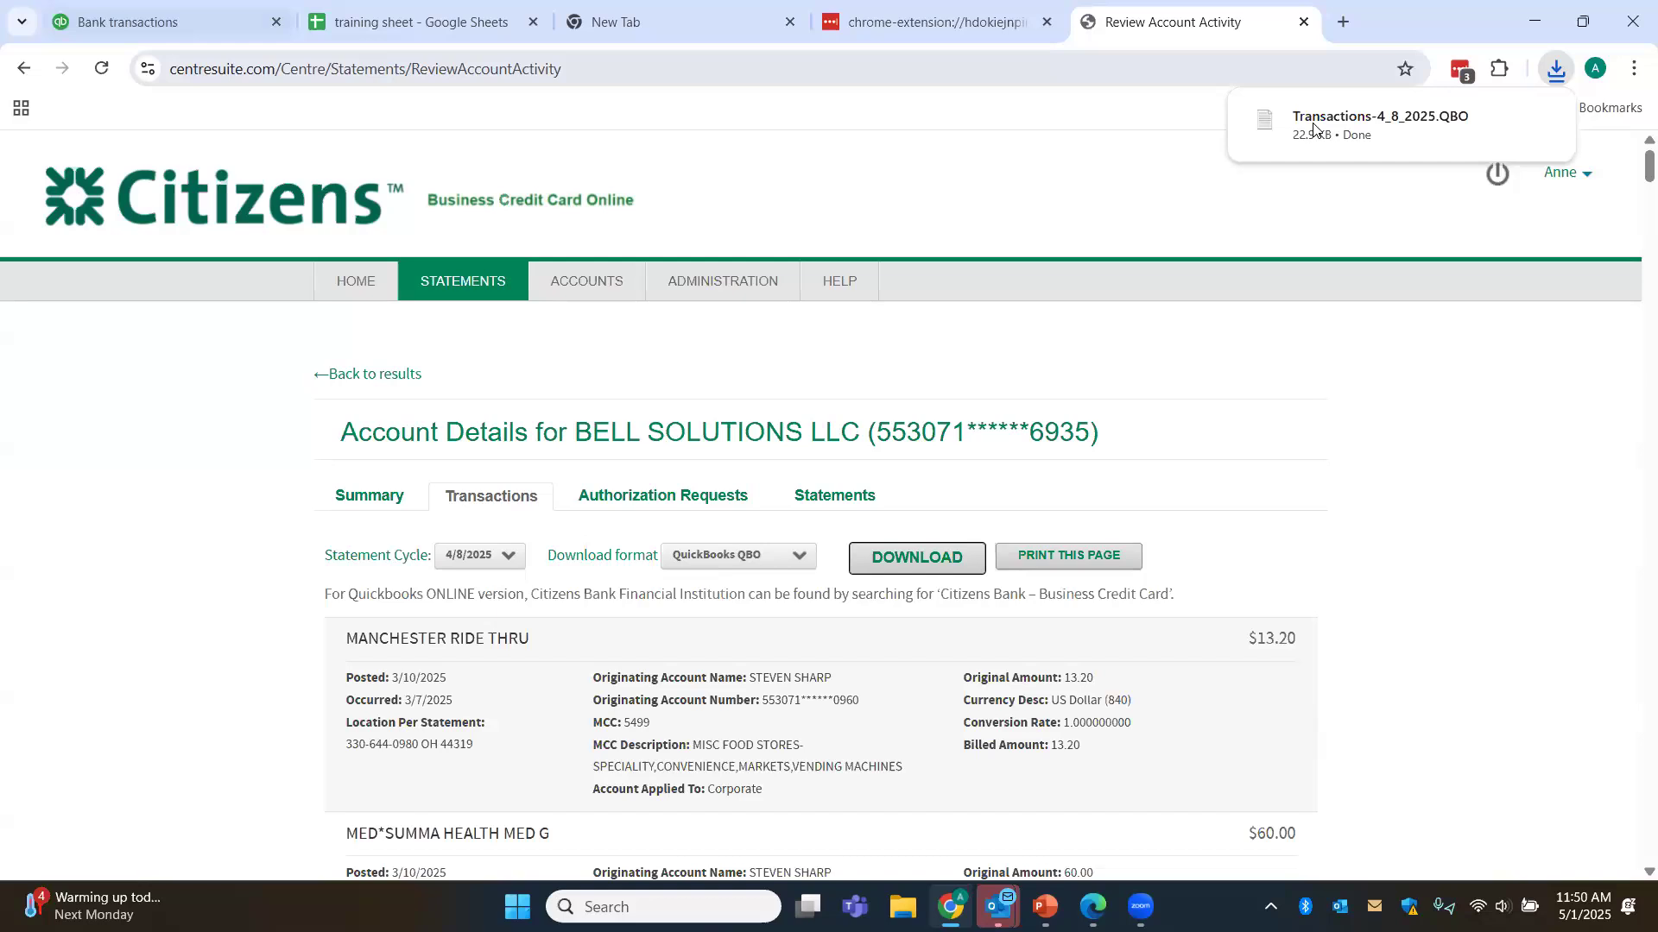
Step: Back in QuickBooks, close Connect an account and start a Bank Data import
{"action": "left_click", "coordinate": [199, 29]}
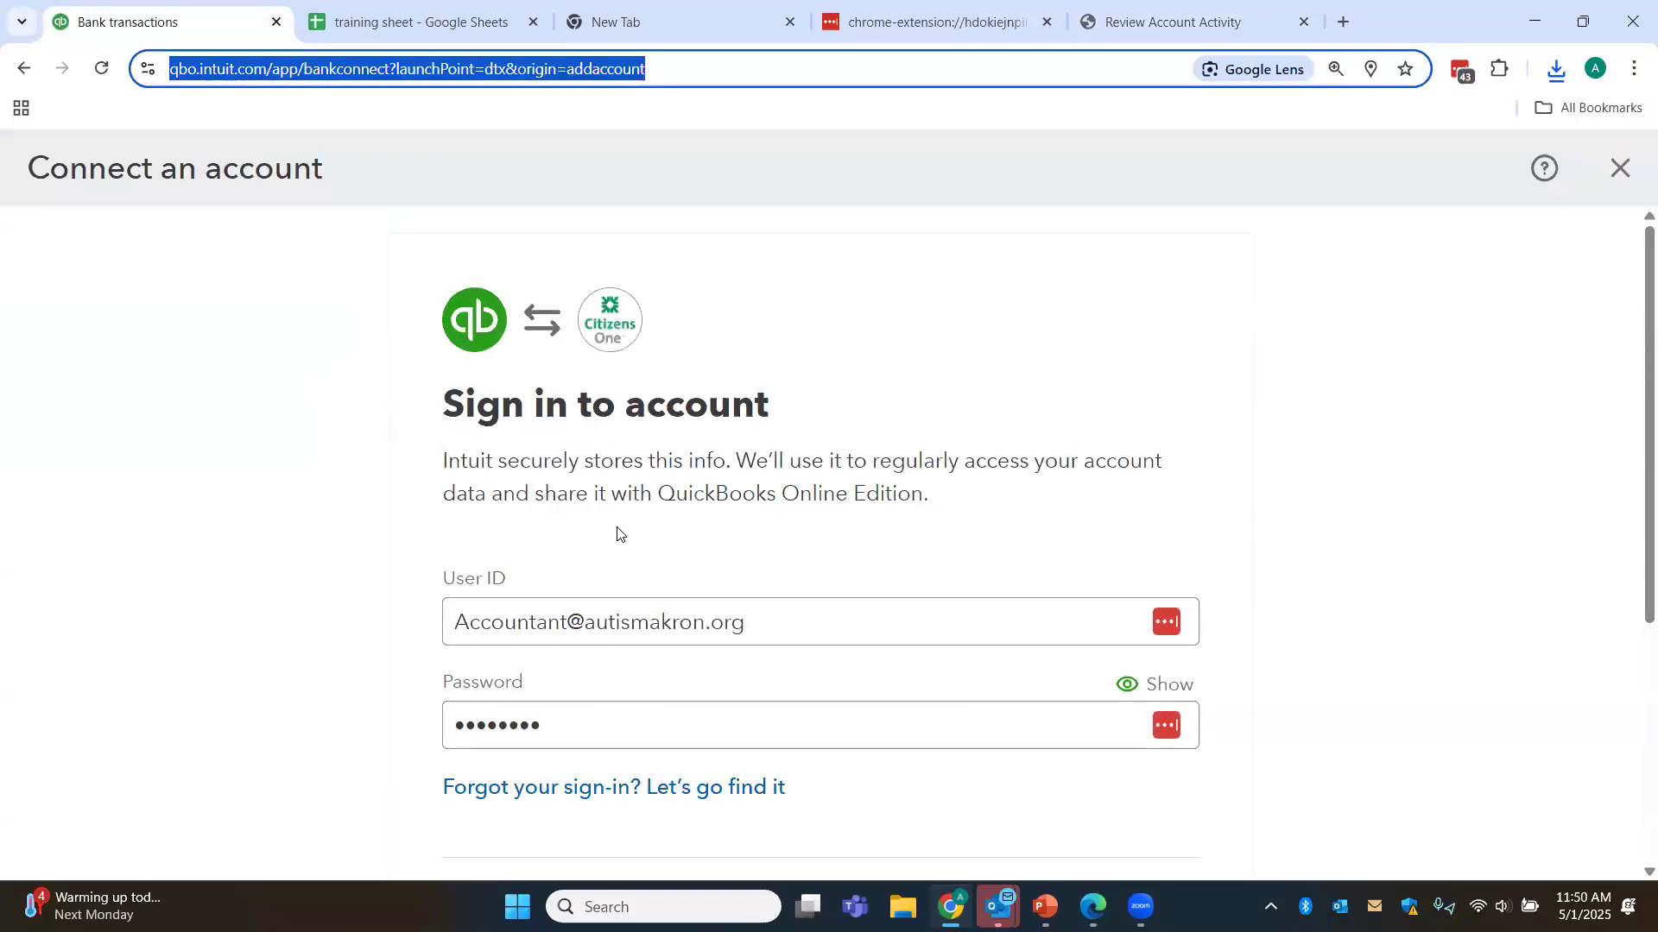
{"action": "scroll", "coordinate": [616, 533], "scroll_direction": "down", "scroll_amount": 5}
{"action": "scroll", "coordinate": [555, 414], "scroll_direction": "up", "scroll_amount": 5}
{"action": "left_click", "coordinate": [1554, 200]}
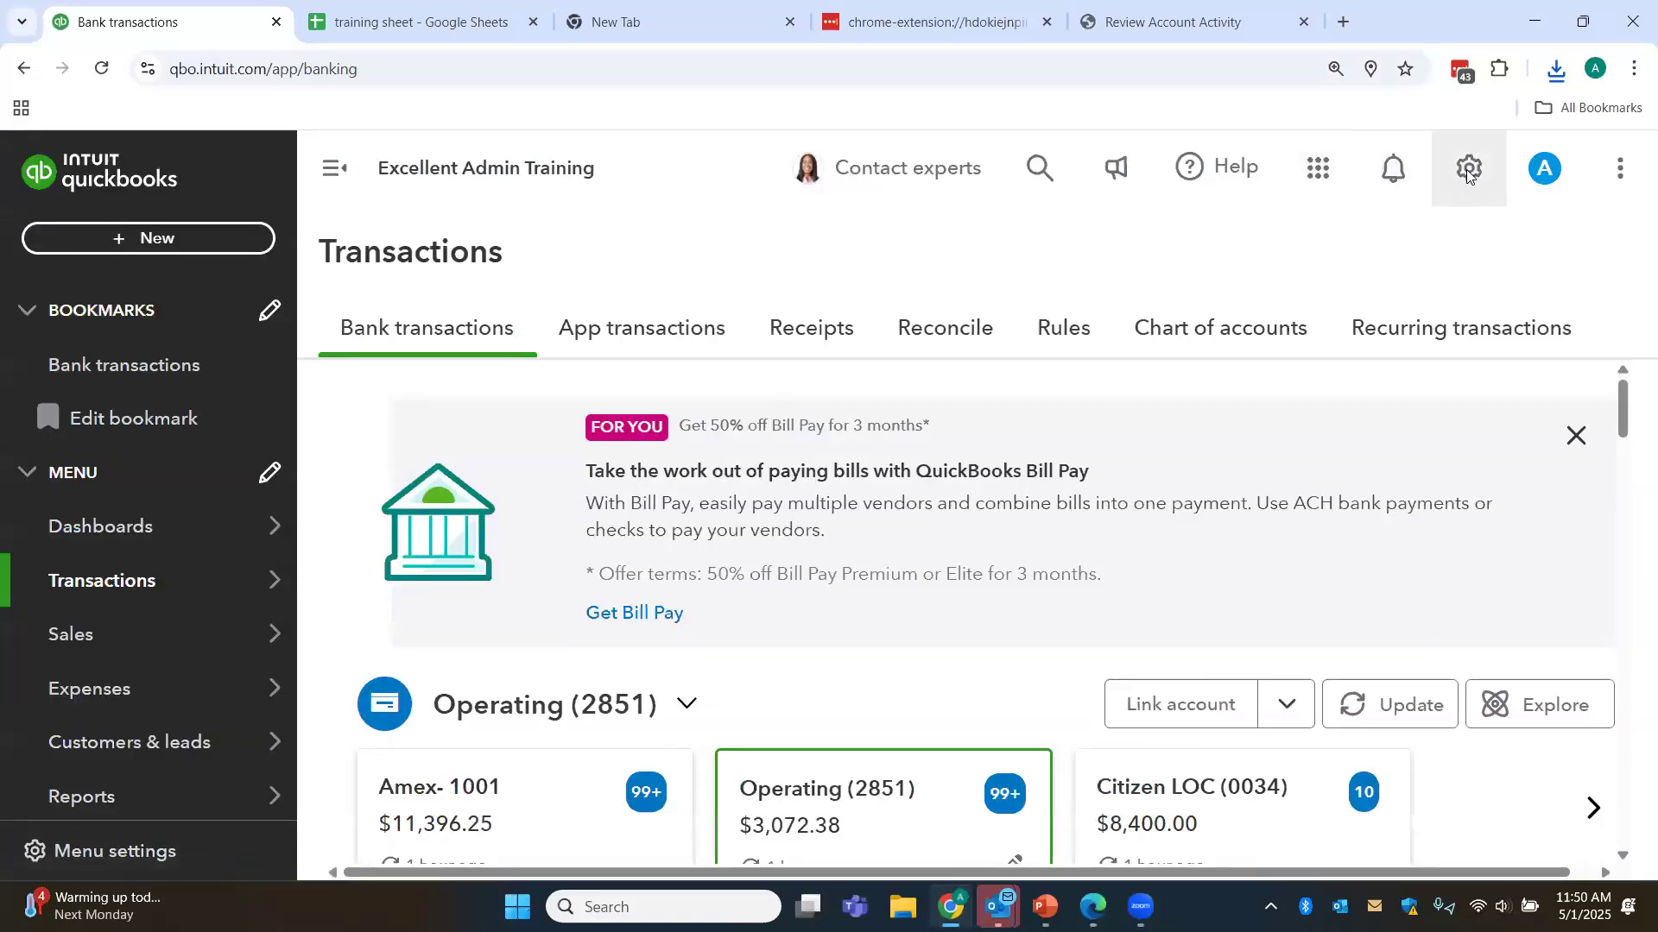
{"action": "left_click", "coordinate": [1467, 170]}
{"action": "left_click", "coordinate": [1040, 373]}
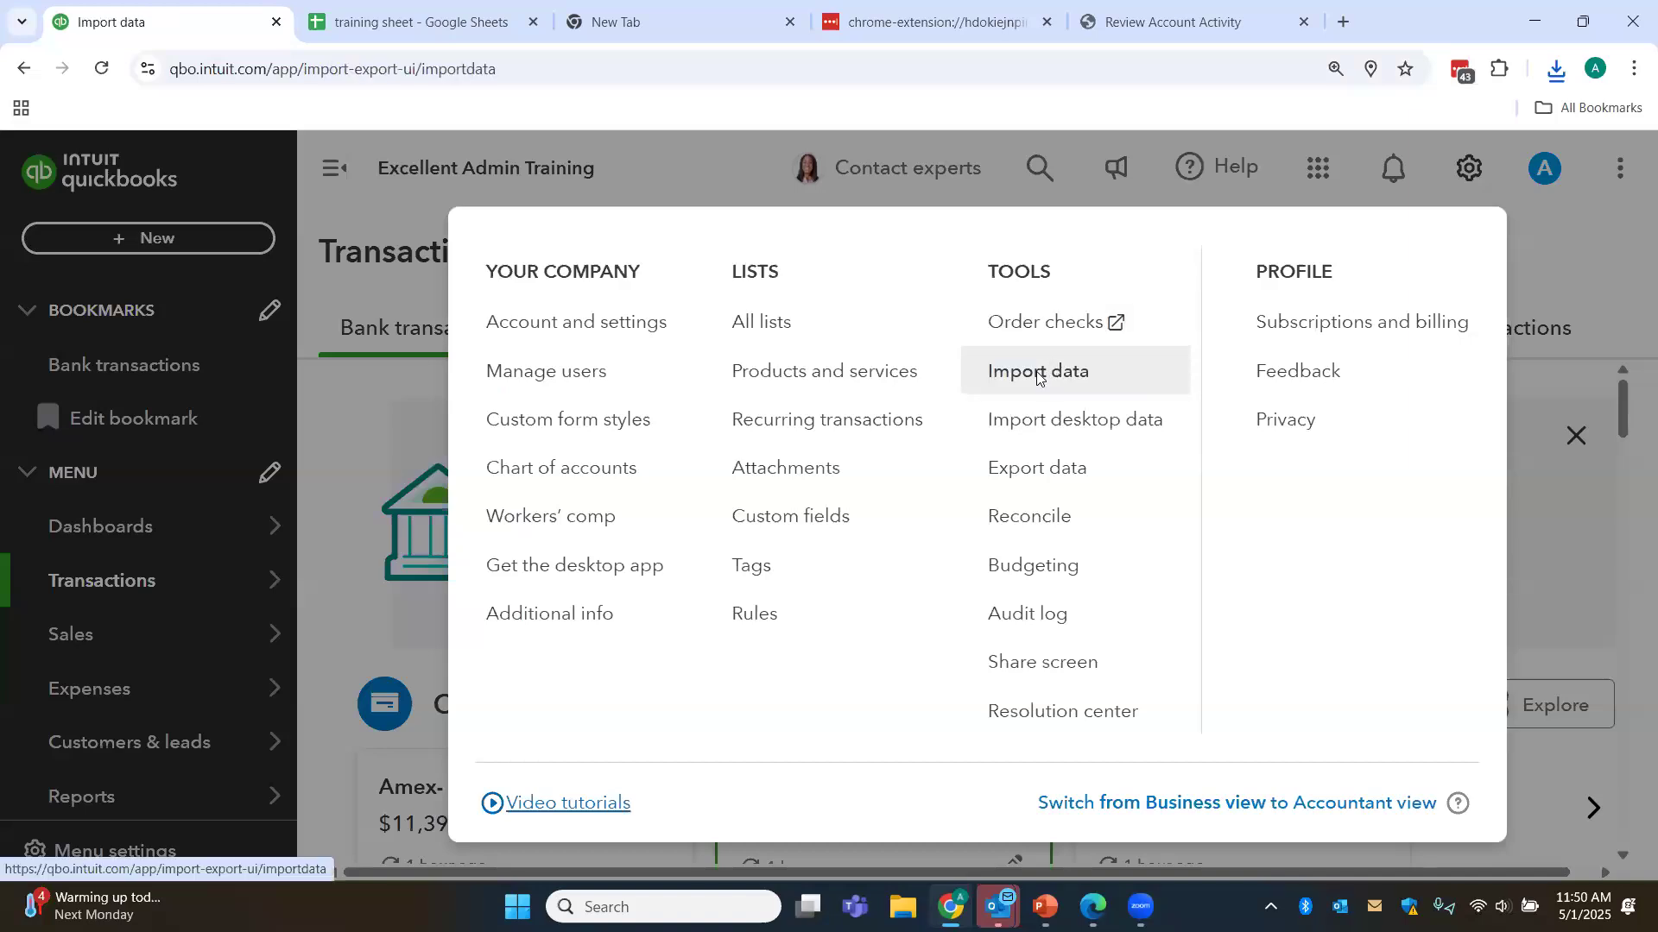
{"action": "left_click", "coordinate": [822, 566]}
{"action": "left_click", "coordinate": [764, 618]}
{"action": "left_click", "coordinate": [904, 574]}
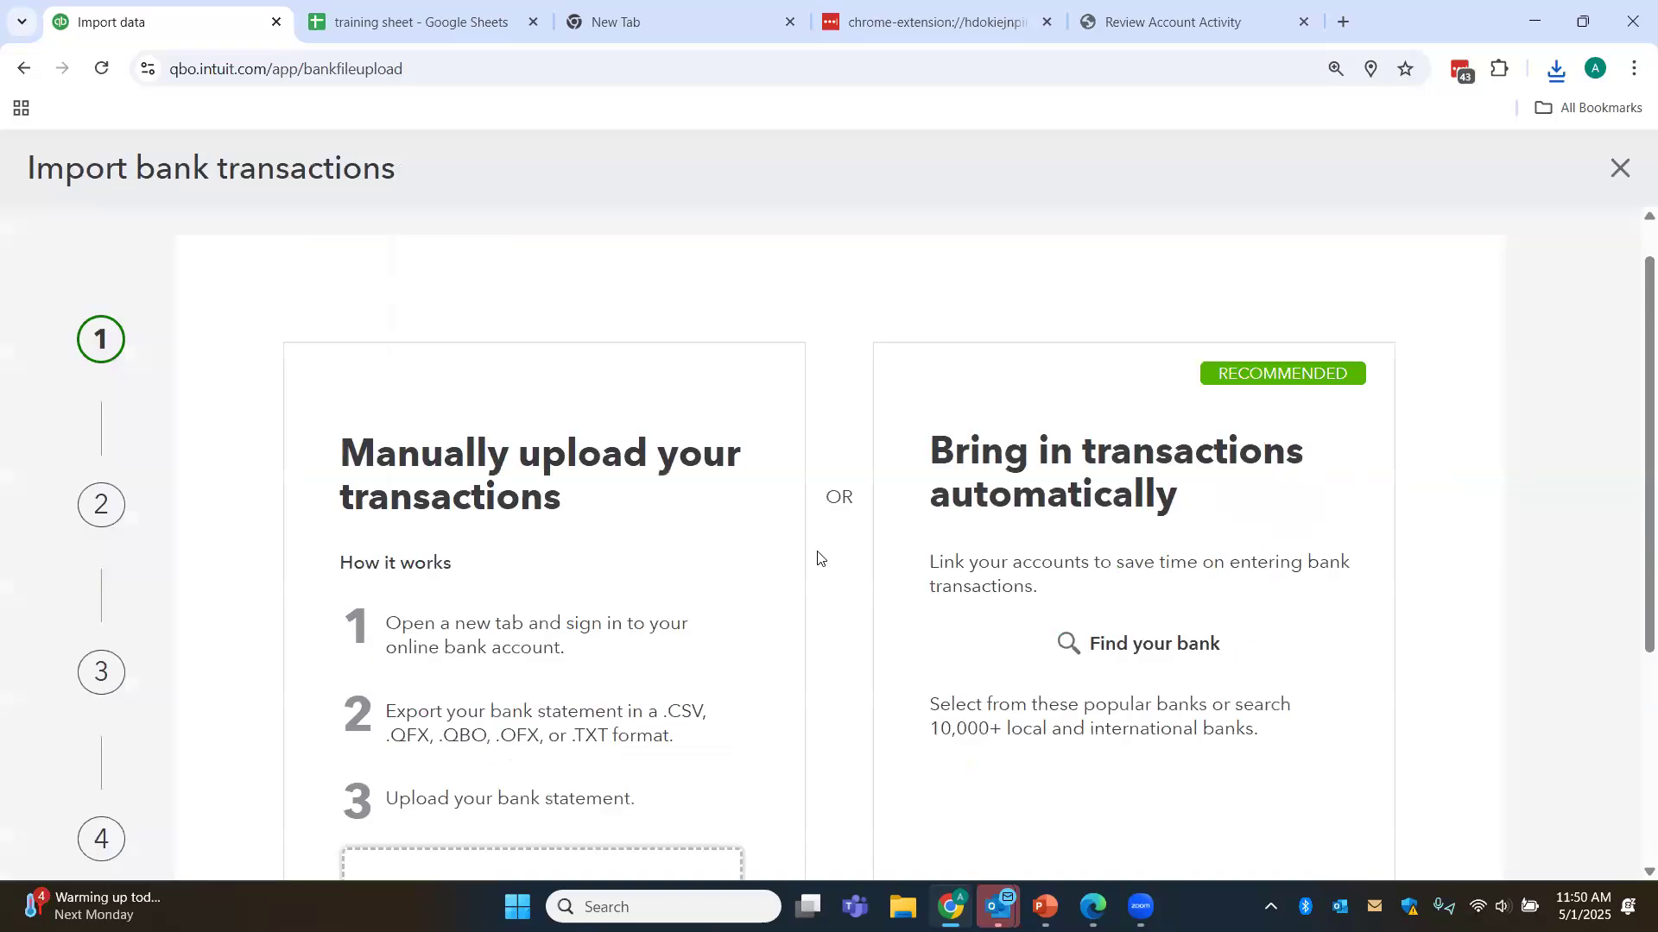
Step: Upload Transactions-4_8_2025.QBO from Downloads and continue to account mapping
{"action": "scroll", "coordinate": [670, 574], "scroll_direction": "down", "scroll_amount": 4}
{"action": "left_click", "coordinate": [573, 557]}
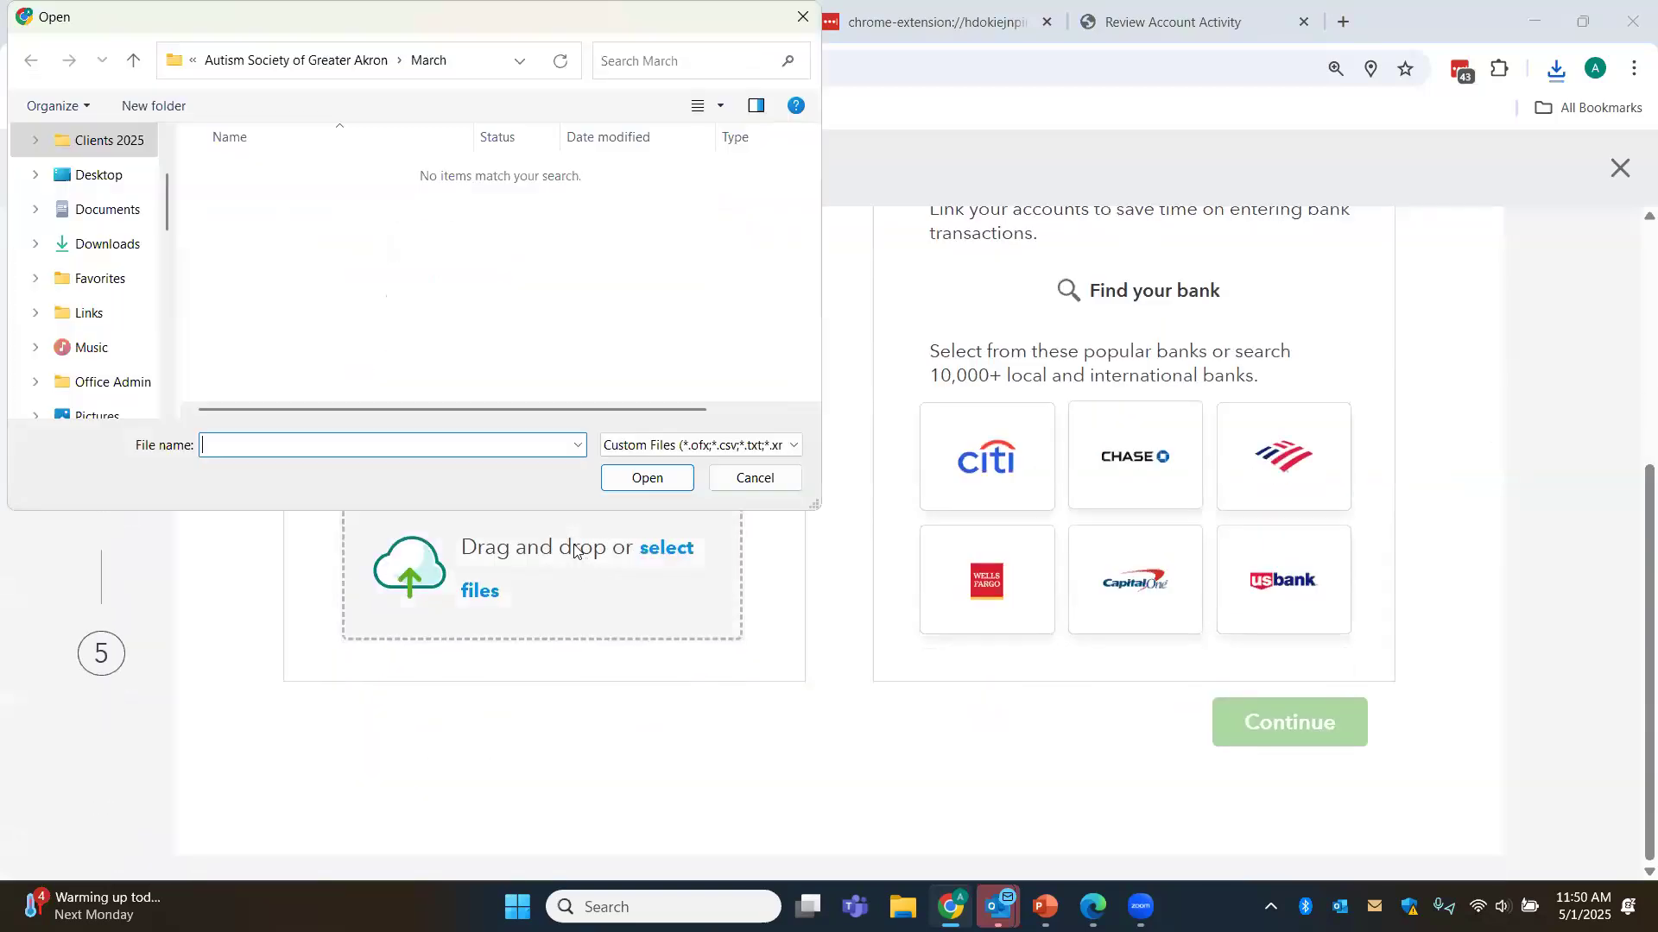
{"action": "left_click", "coordinate": [103, 245]}
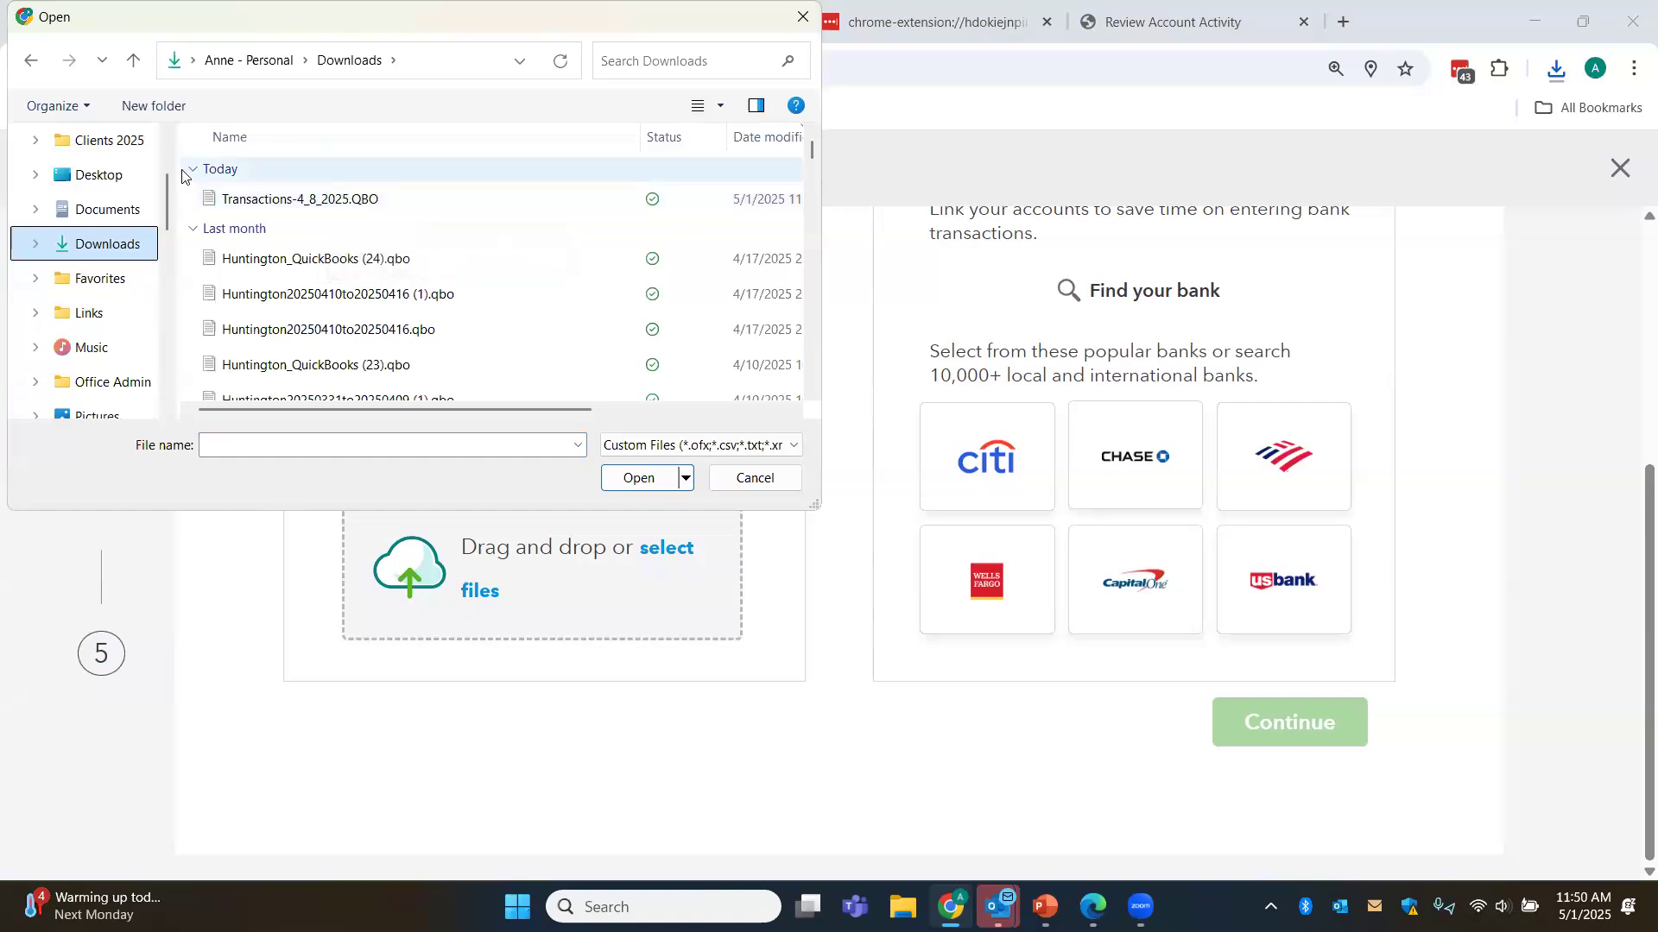
{"action": "left_click", "coordinate": [285, 200]}
{"action": "left_click", "coordinate": [672, 478]}
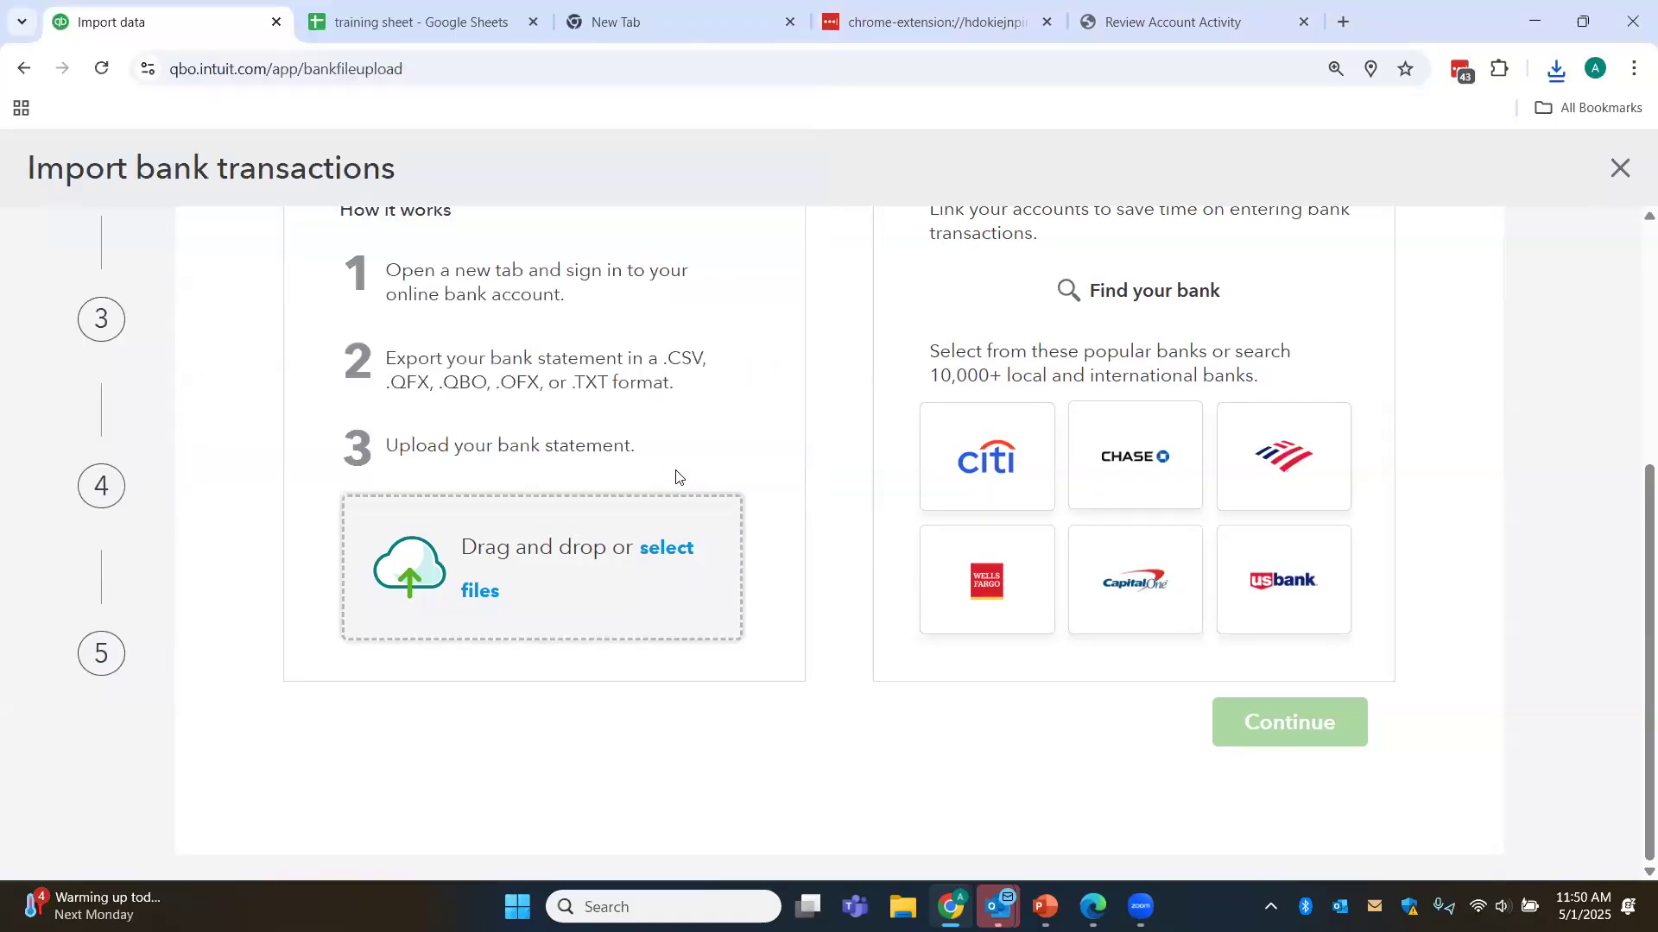
{"action": "left_click", "coordinate": [1287, 731]}
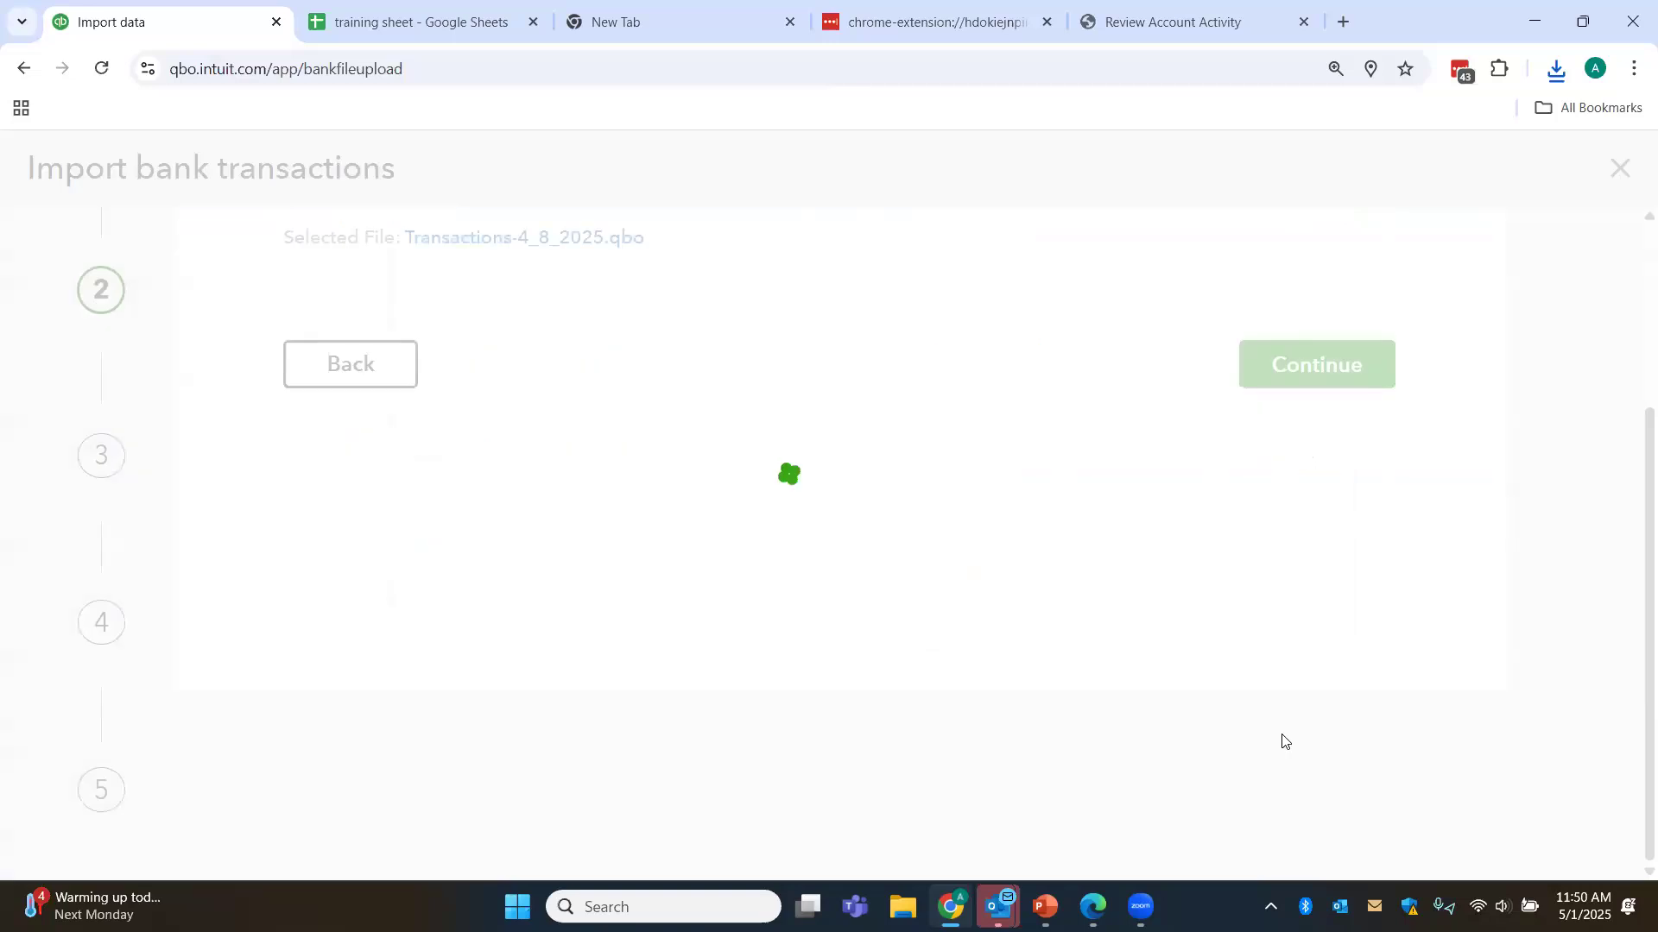
Step: Create the Credit Card account Citizens CC-1234 for the upload, save it, and finish the import
{"action": "left_click", "coordinate": [874, 368]}
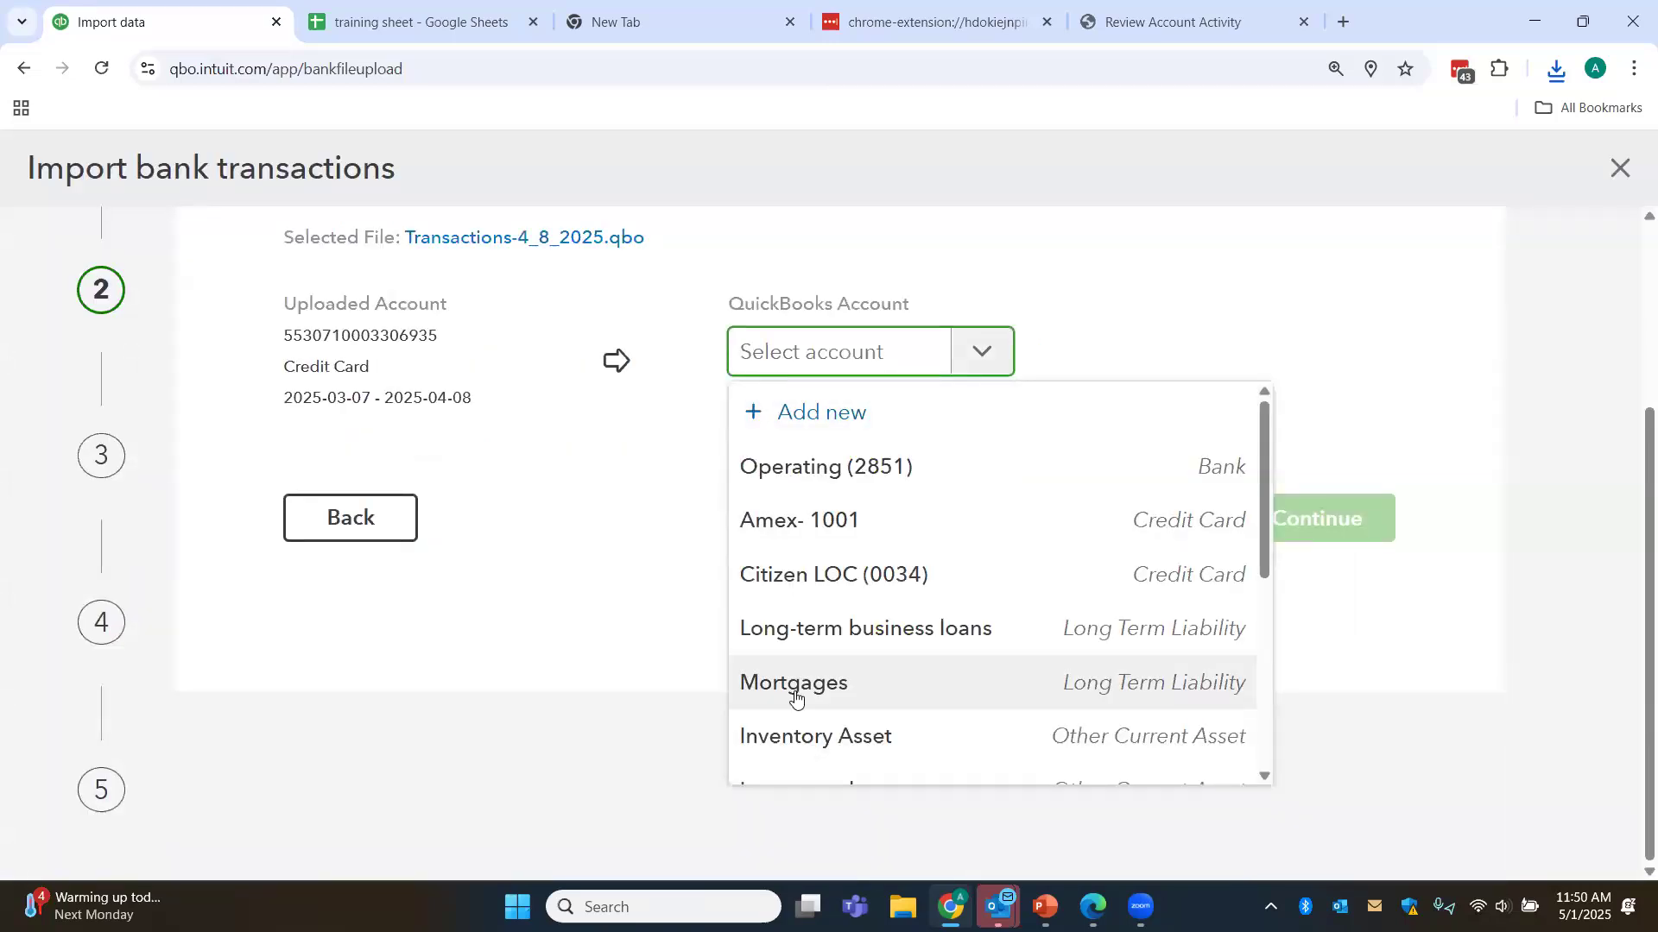
{"action": "left_click", "coordinate": [821, 414]}
{"action": "left_click", "coordinate": [1021, 305]}
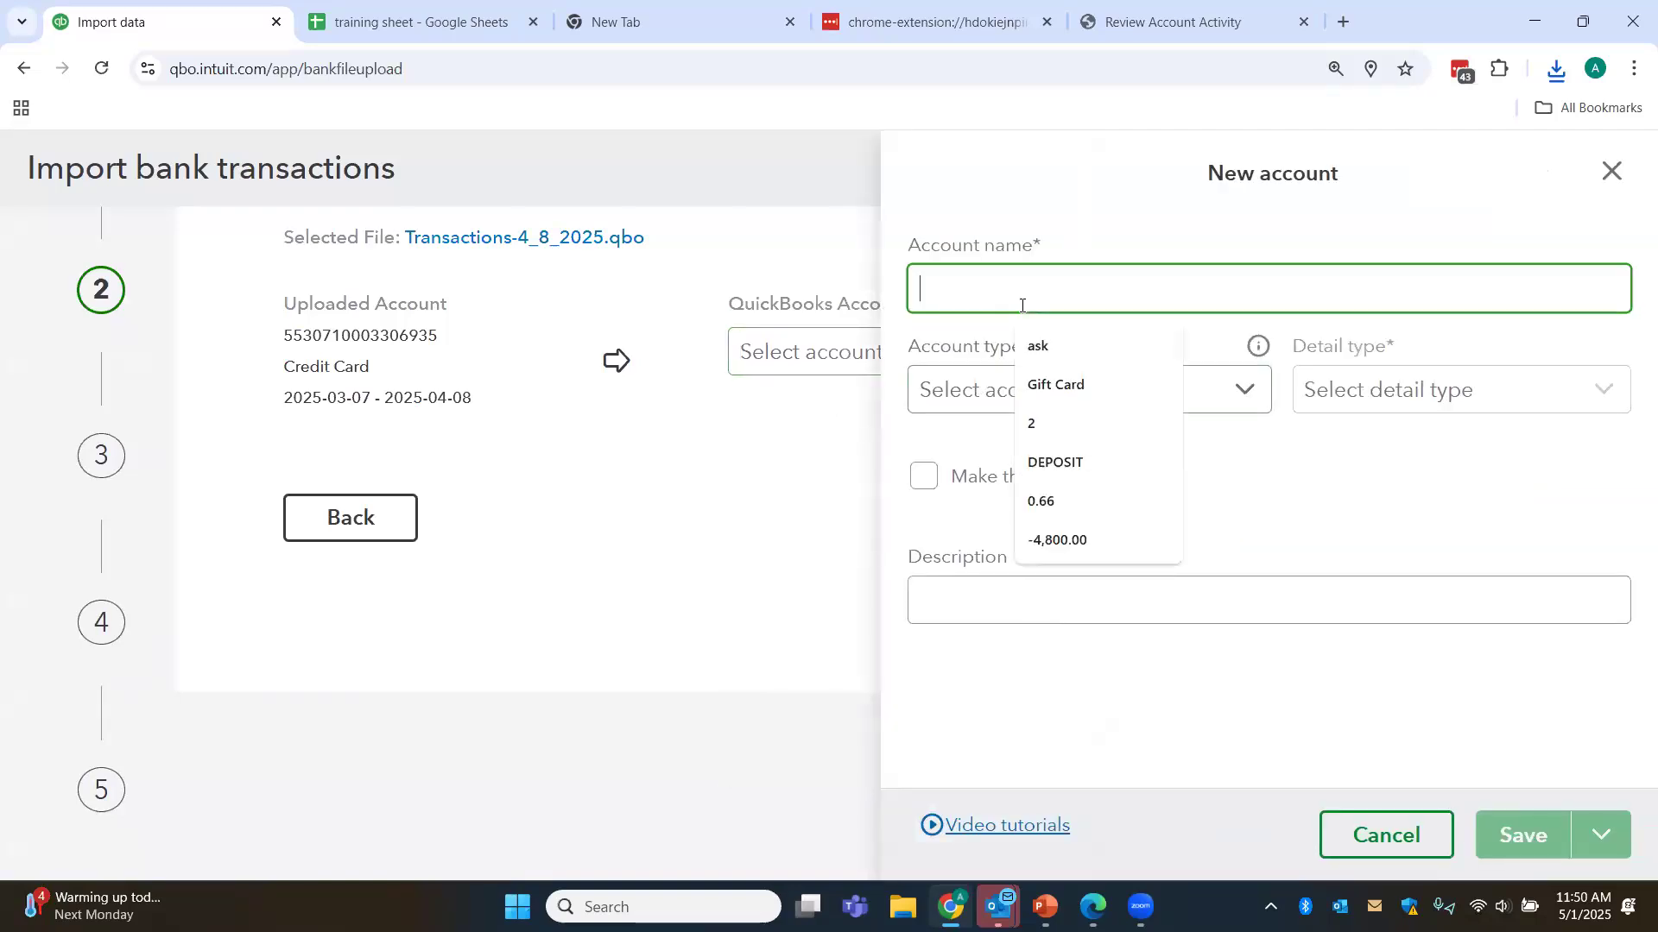
{"action": "type", "text": "cc"}
{"action": "key", "text": "BackSpace"}
{"action": "type", "text": "Citizens CC"}
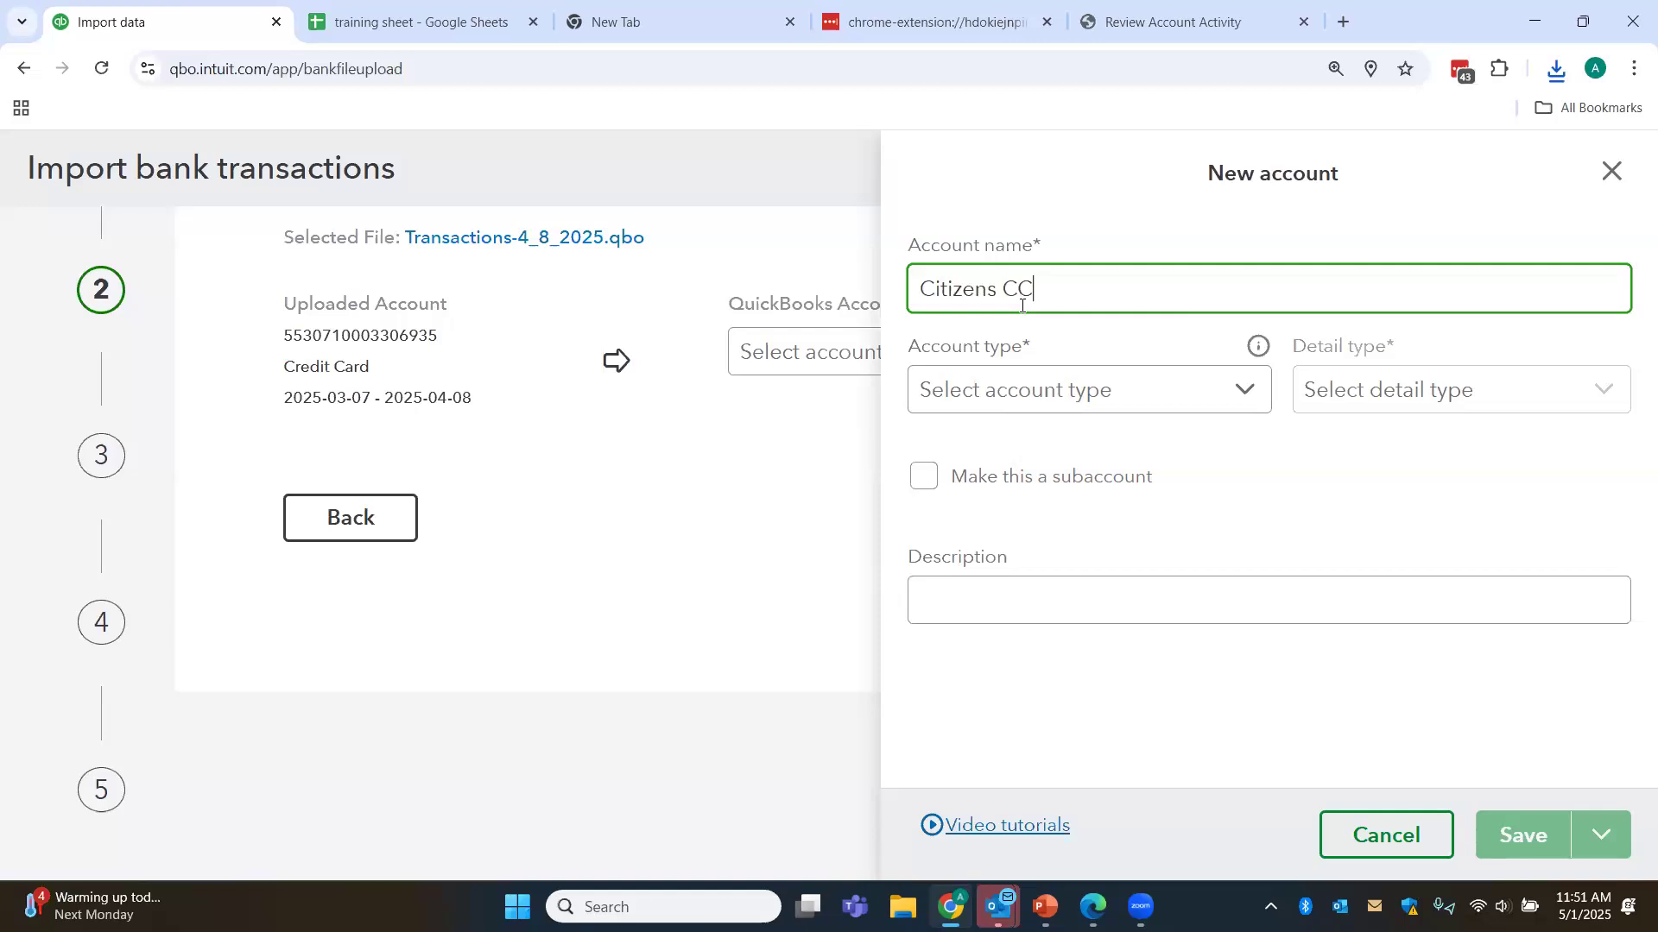
{"action": "type", "text": "-1234"}
{"action": "key", "text": "Tab"}
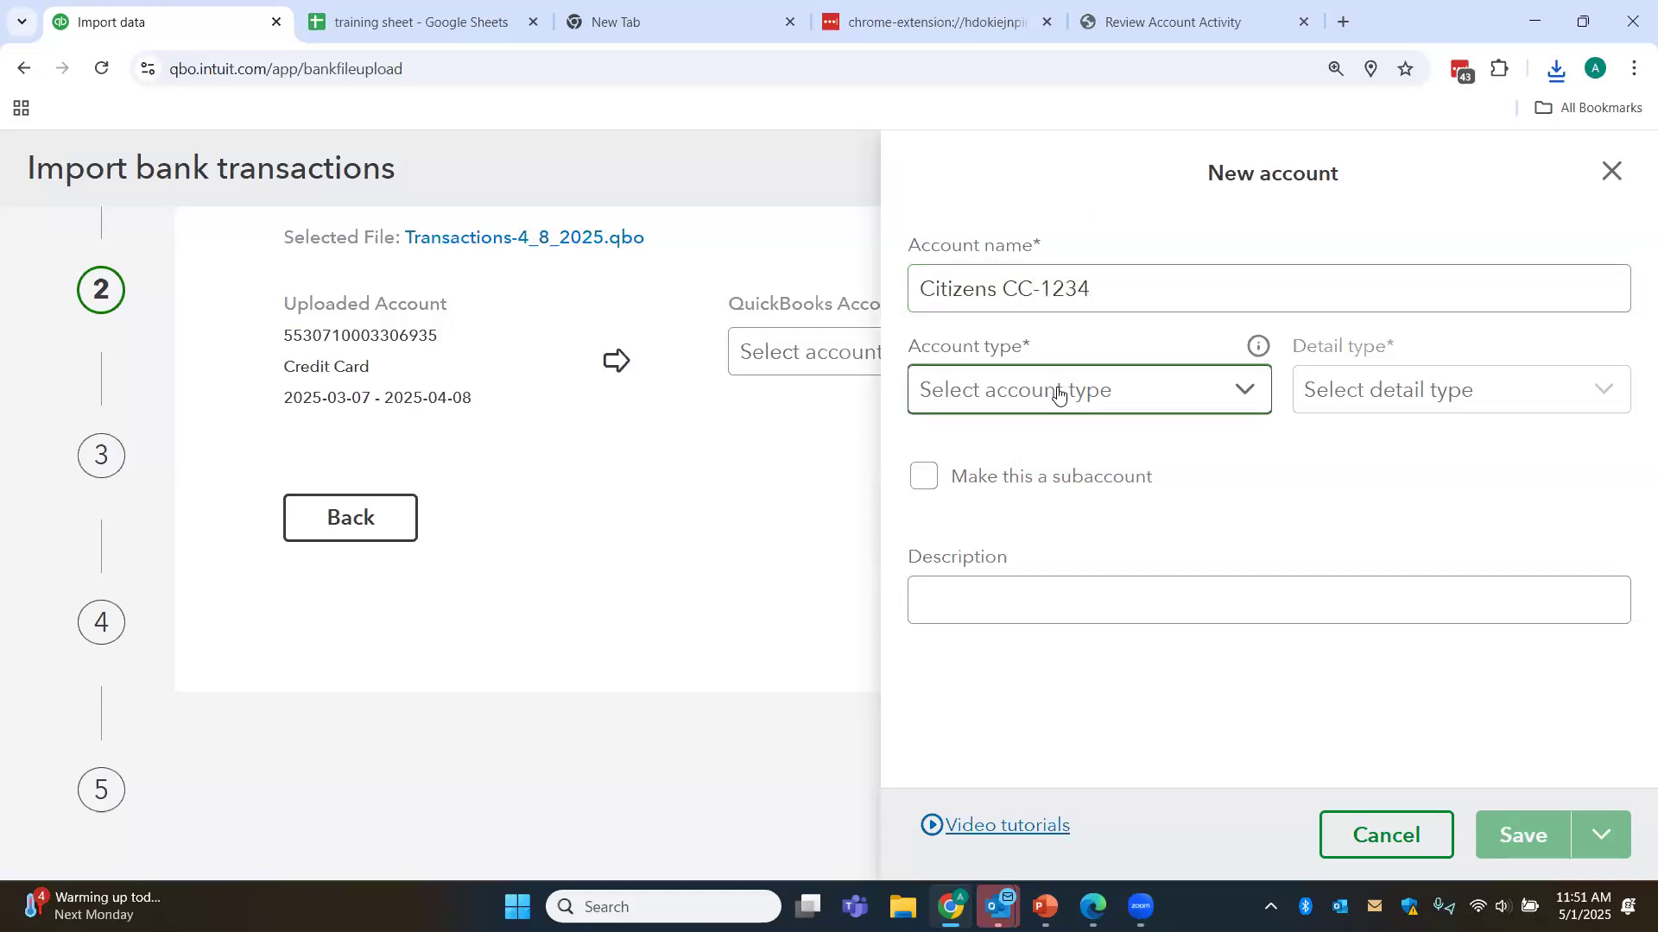
{"action": "left_click", "coordinate": [1058, 389]}
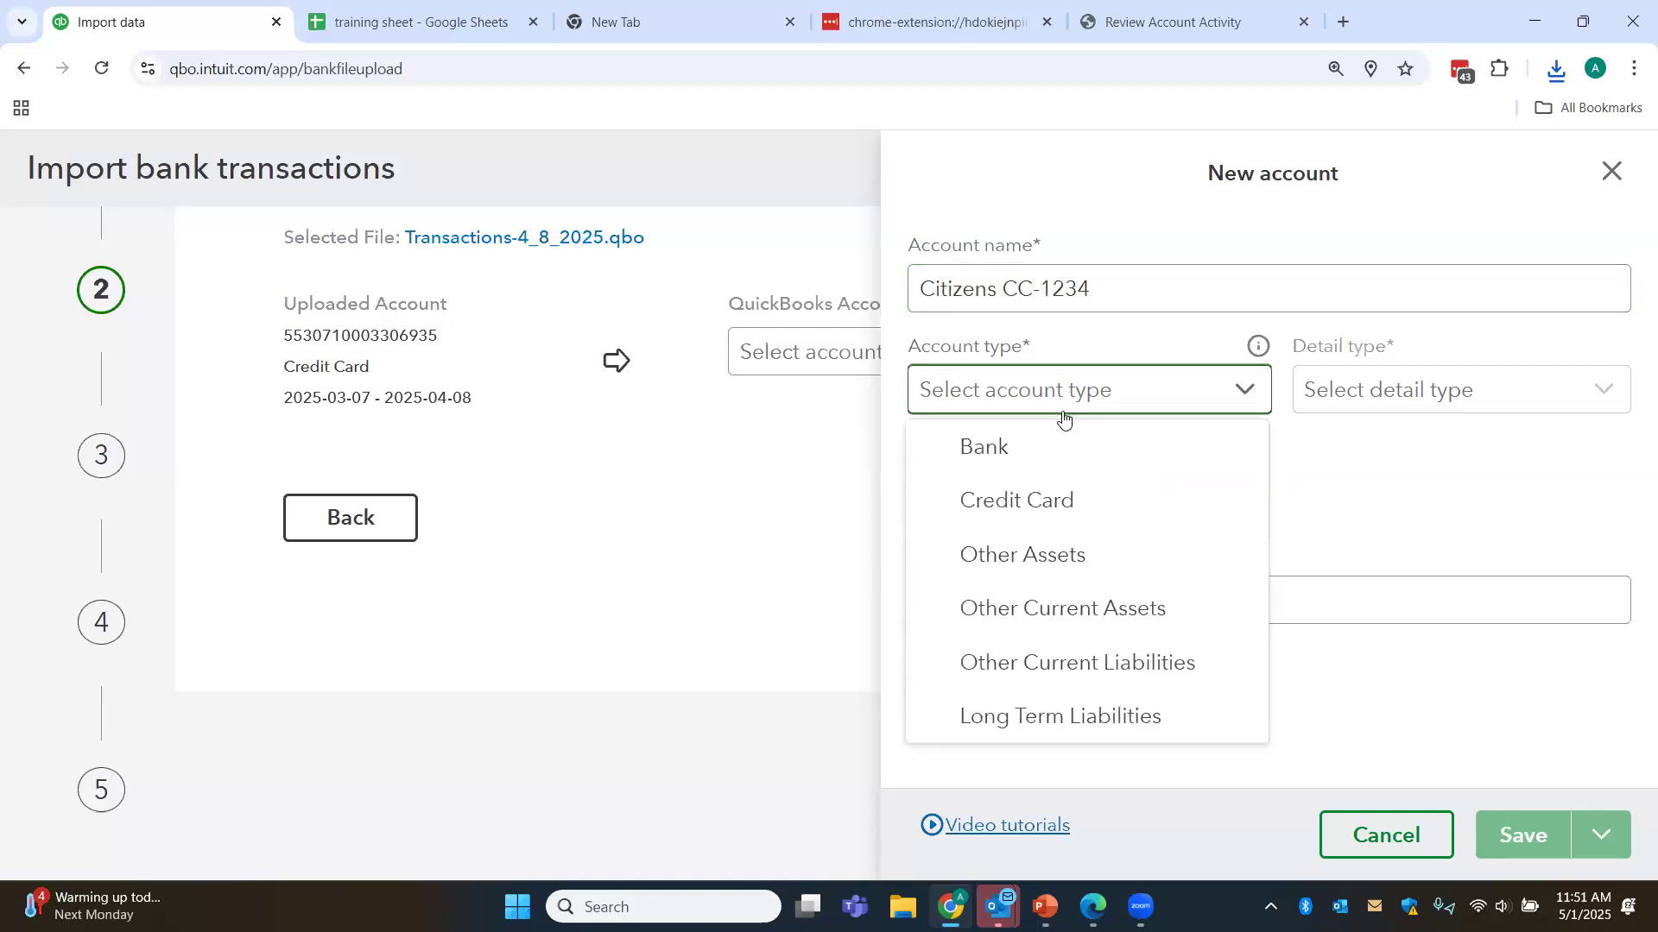
{"action": "left_click", "coordinate": [1062, 517]}
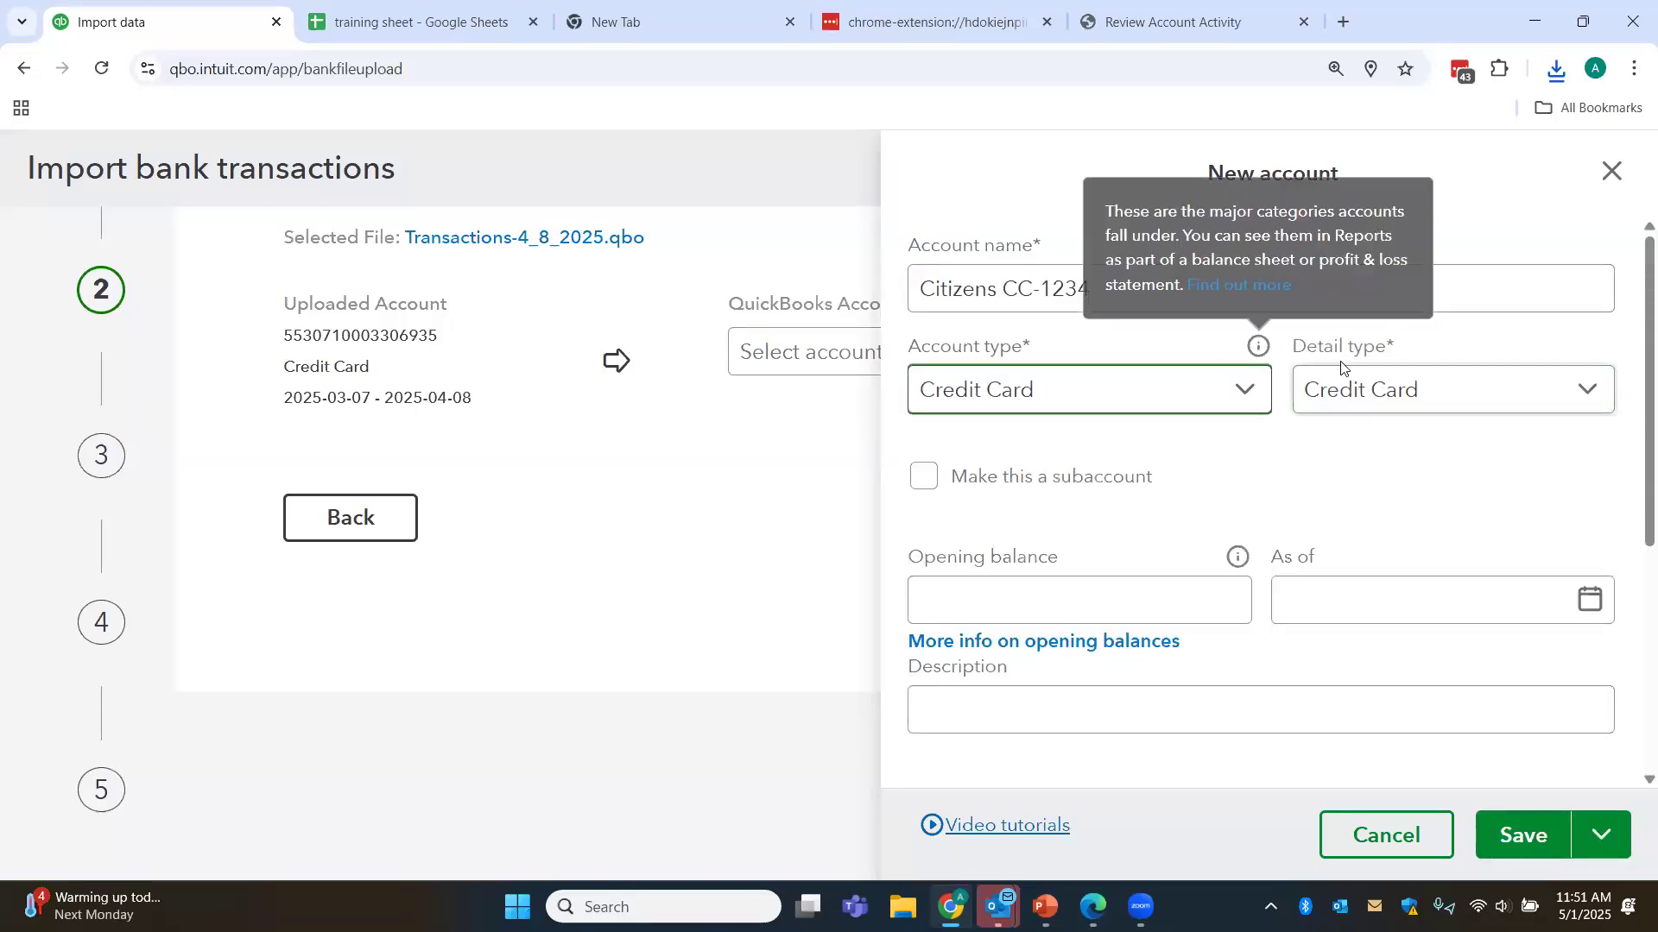
{"action": "left_click", "coordinate": [1504, 838]}
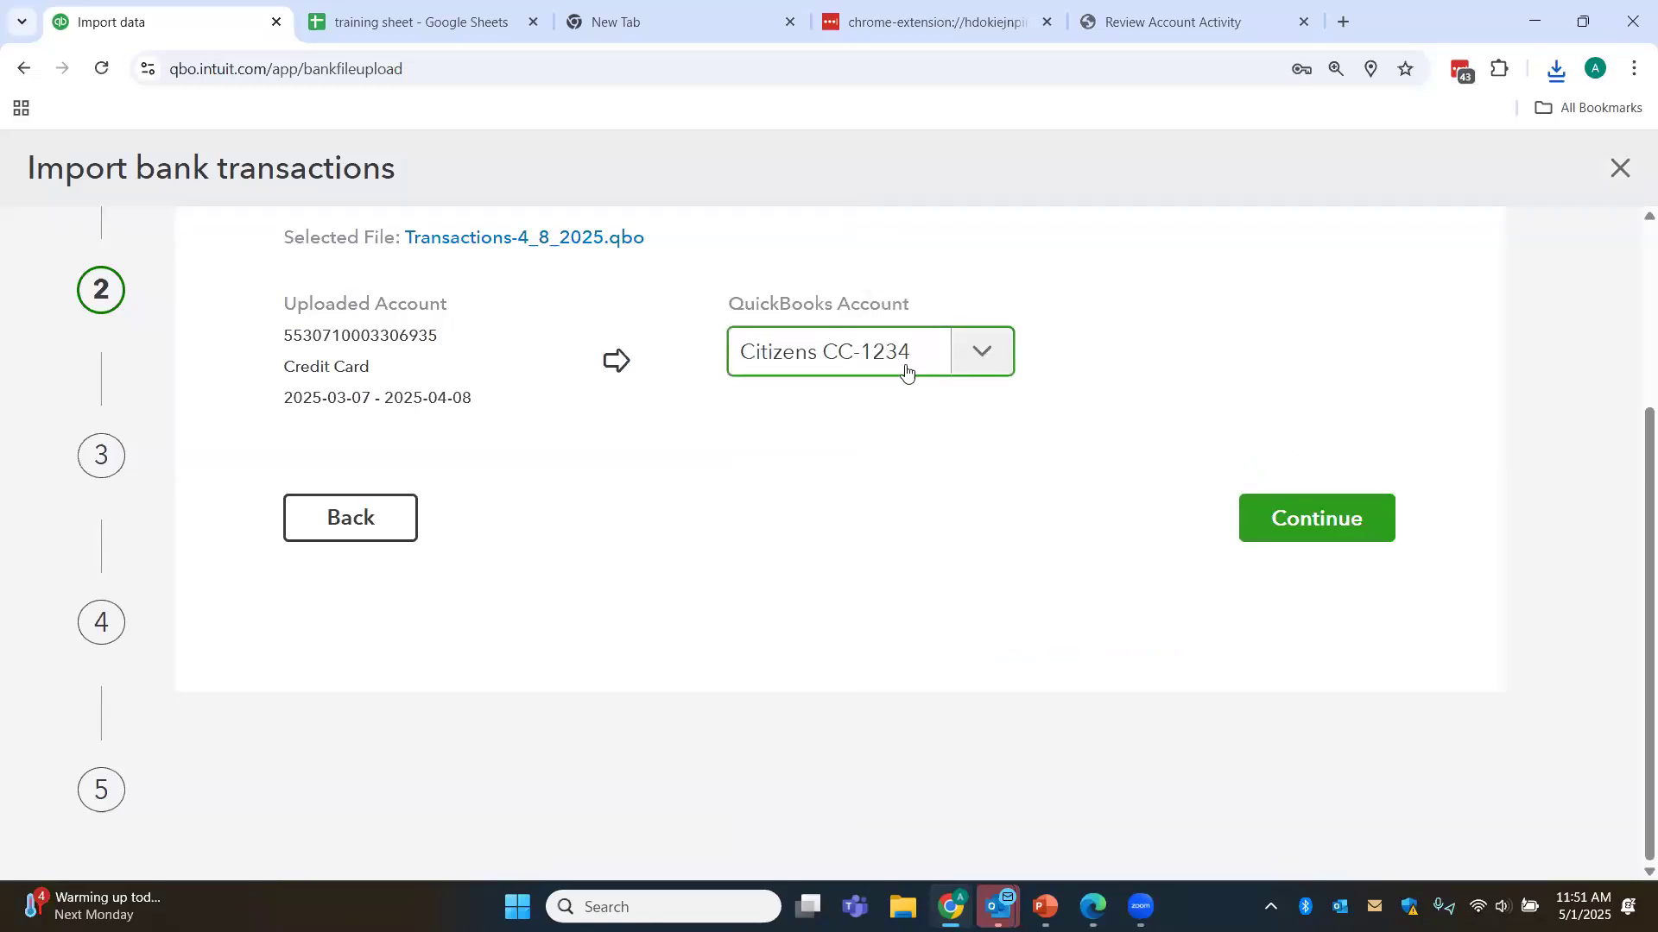
{"action": "left_click", "coordinate": [1302, 498]}
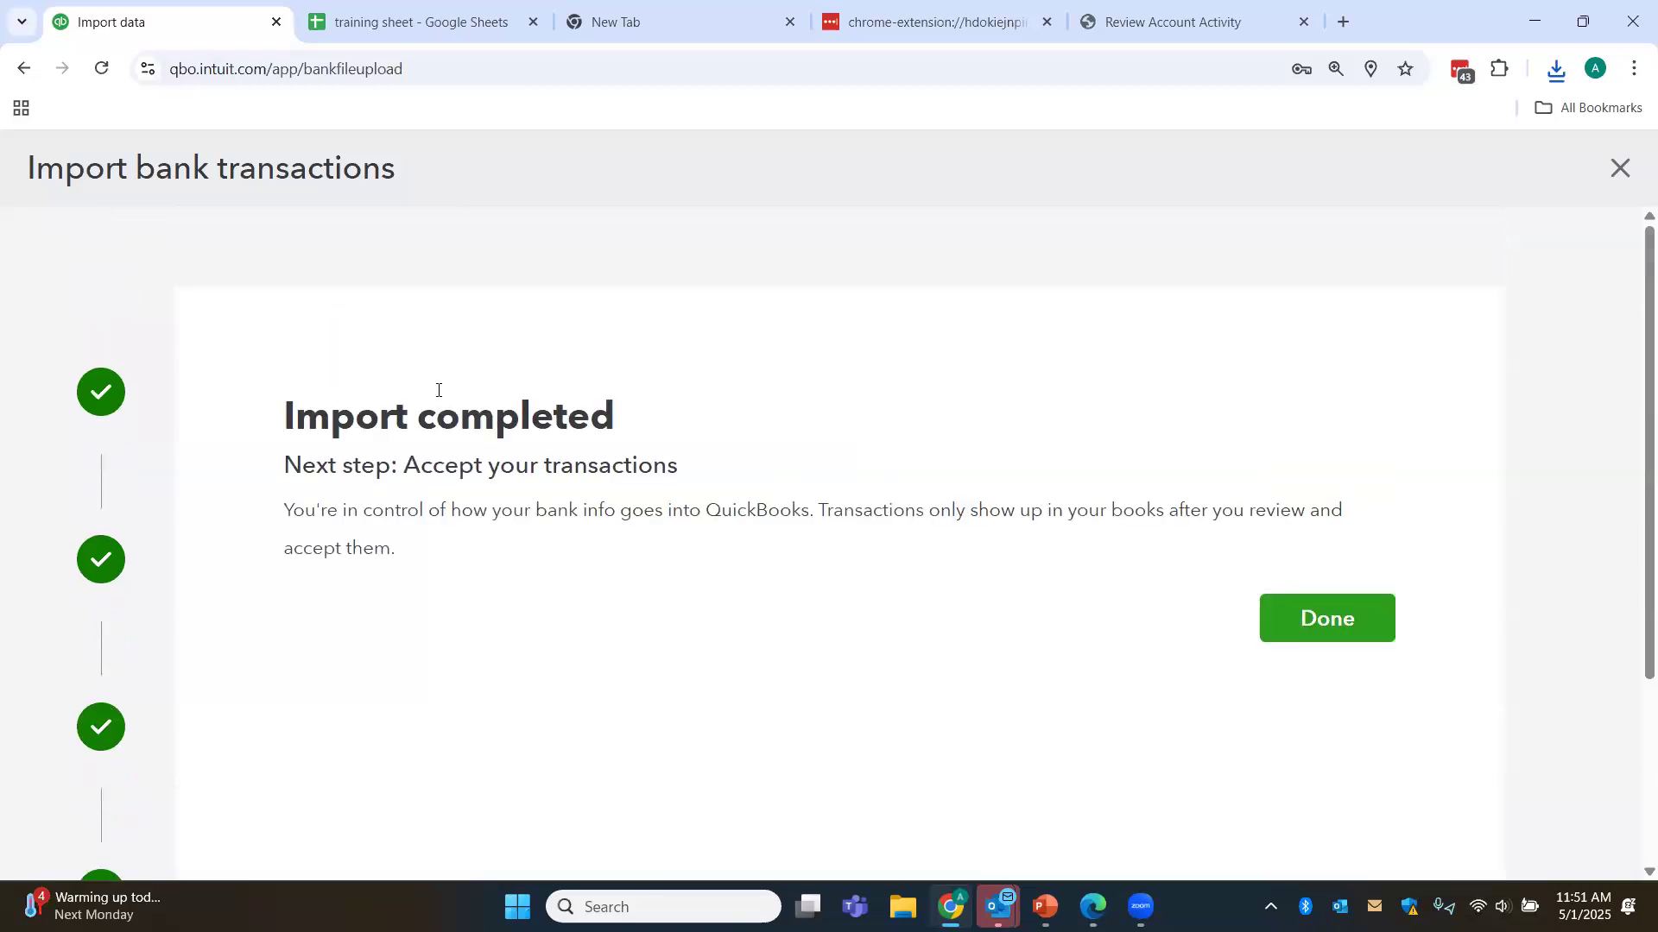
{"action": "left_click", "coordinate": [1380, 629]}
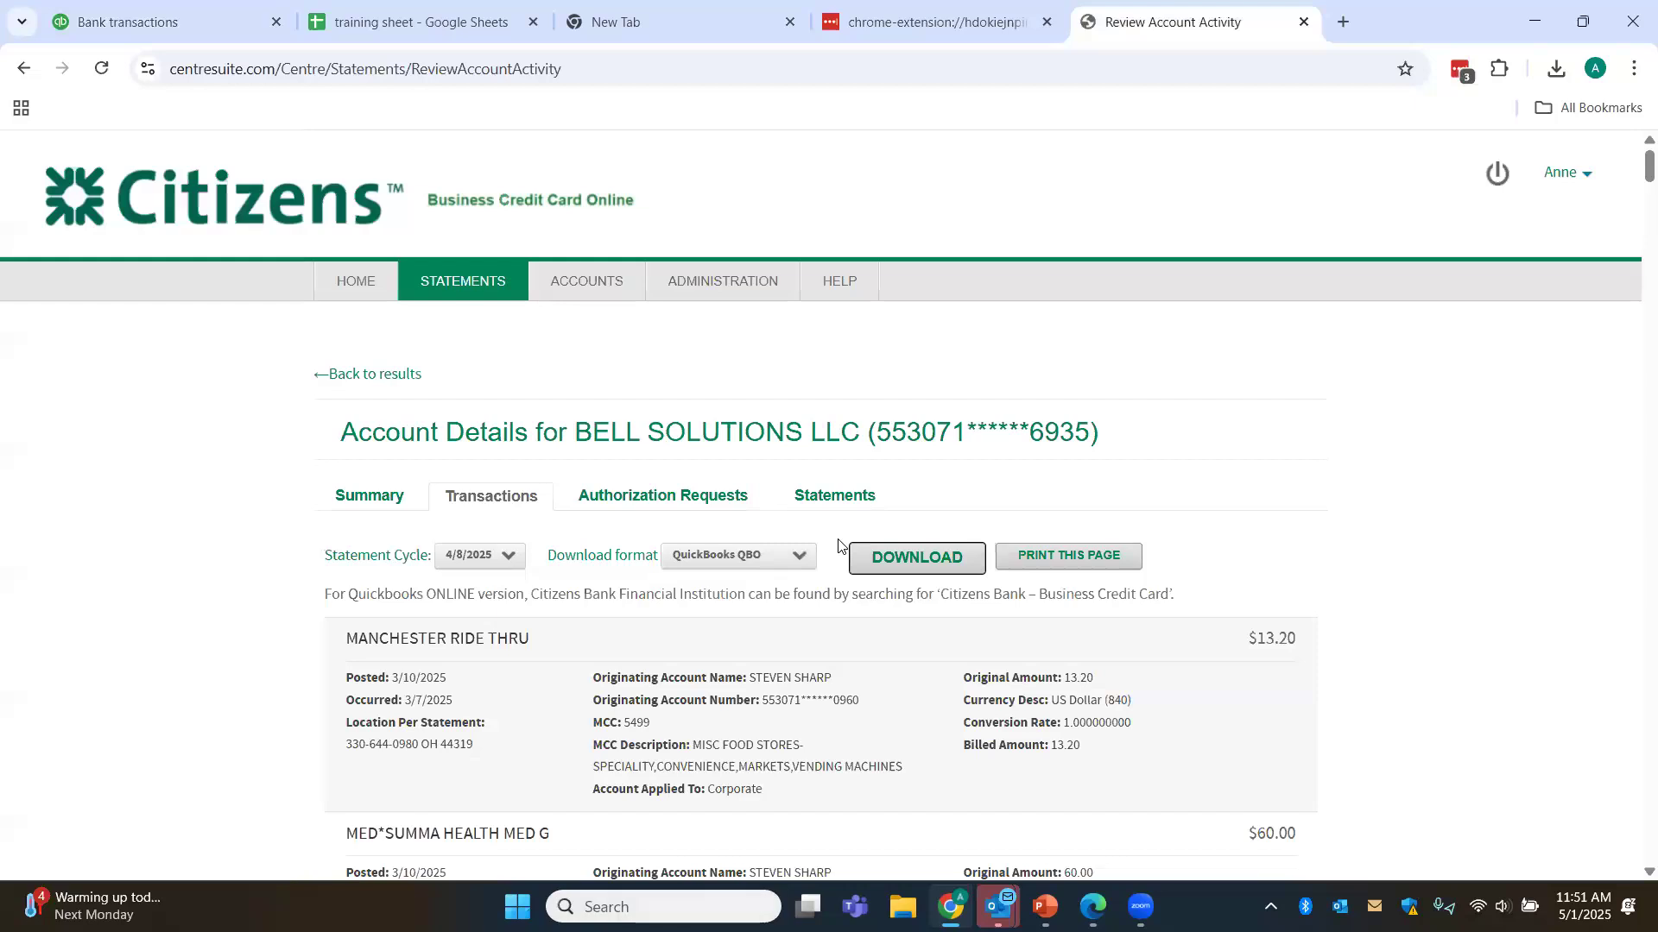
Step: Open the Statement Cycle dropdown on the BELL SOLUTIONS LLC Transactions tab
{"action": "left_click", "coordinate": [504, 553]}
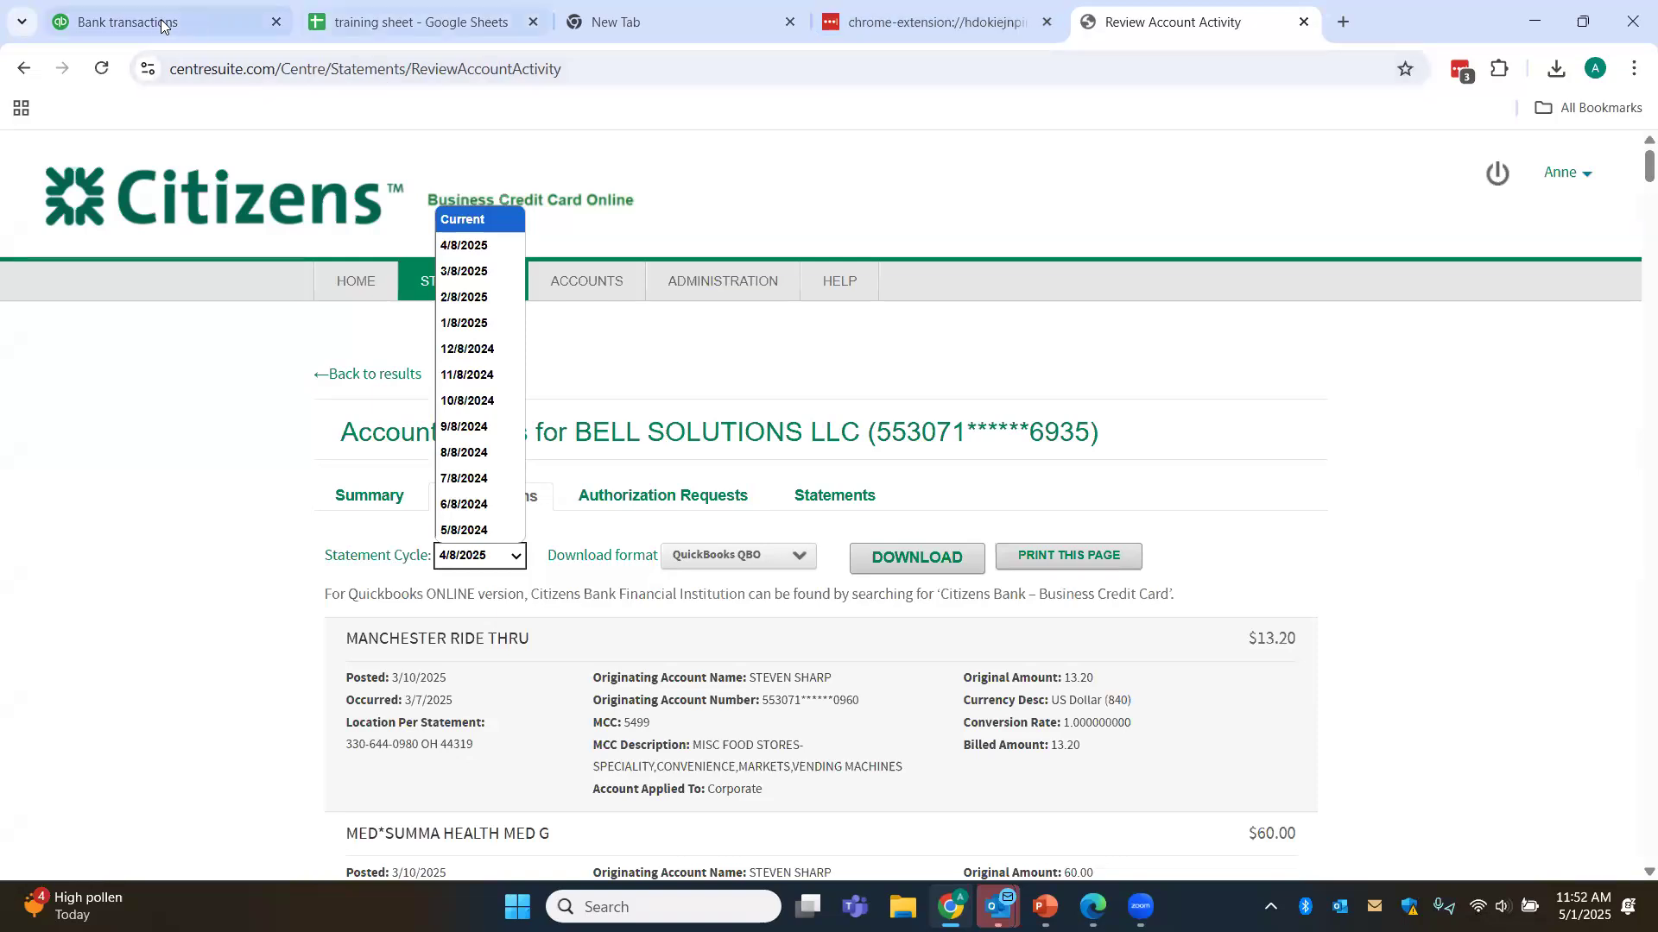
Step: Return to QuickBooks bank transactions and select the Citizens CC-1234 card, which shows nothing to review
{"action": "left_click", "coordinate": [129, 21]}
{"action": "scroll", "coordinate": [1198, 640], "scroll_direction": "down", "scroll_amount": 1}
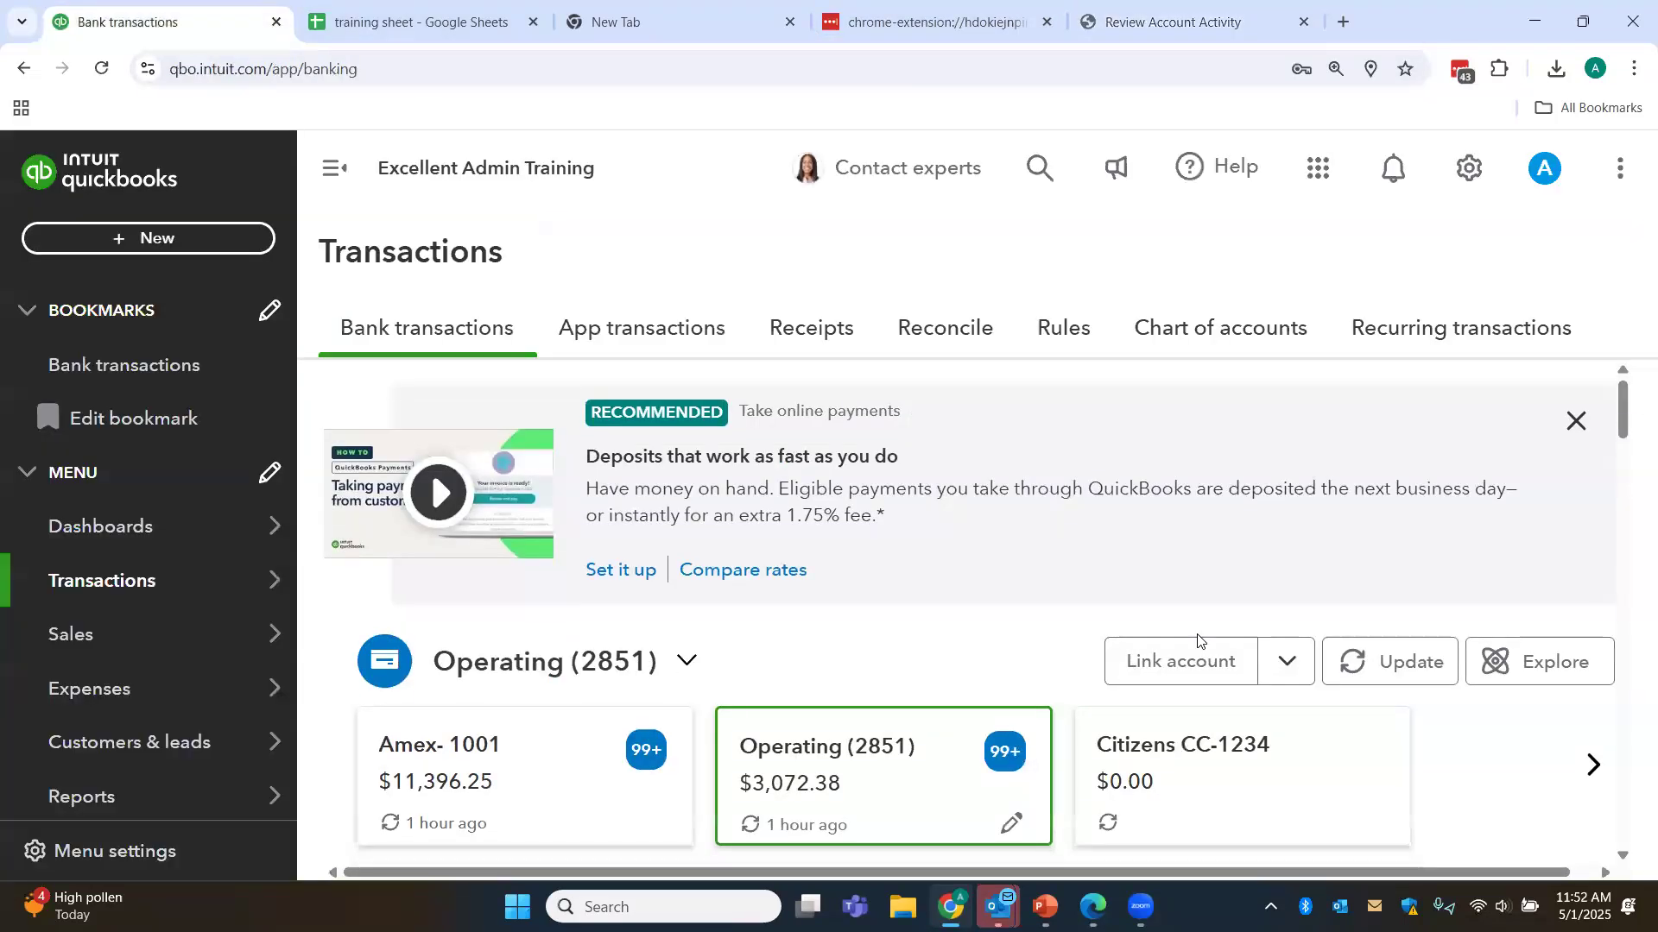
{"action": "scroll", "coordinate": [1243, 724], "scroll_direction": "down", "scroll_amount": 1}
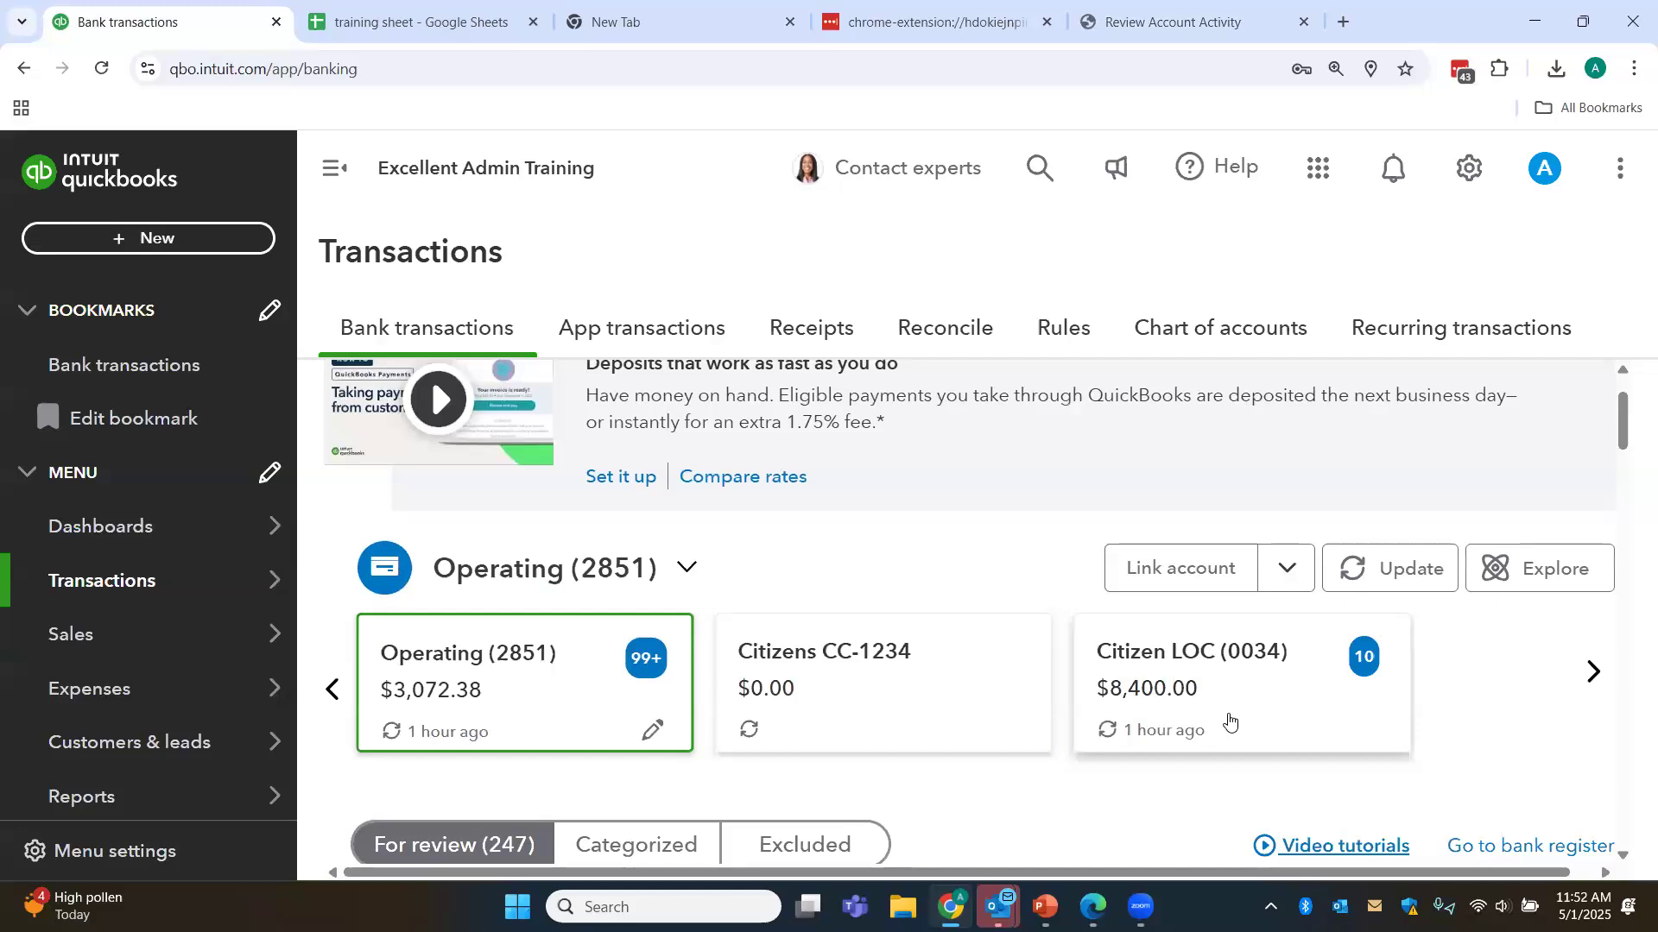
{"action": "left_click", "coordinate": [813, 691]}
{"action": "scroll", "coordinate": [777, 665], "scroll_direction": "down", "scroll_amount": 4}
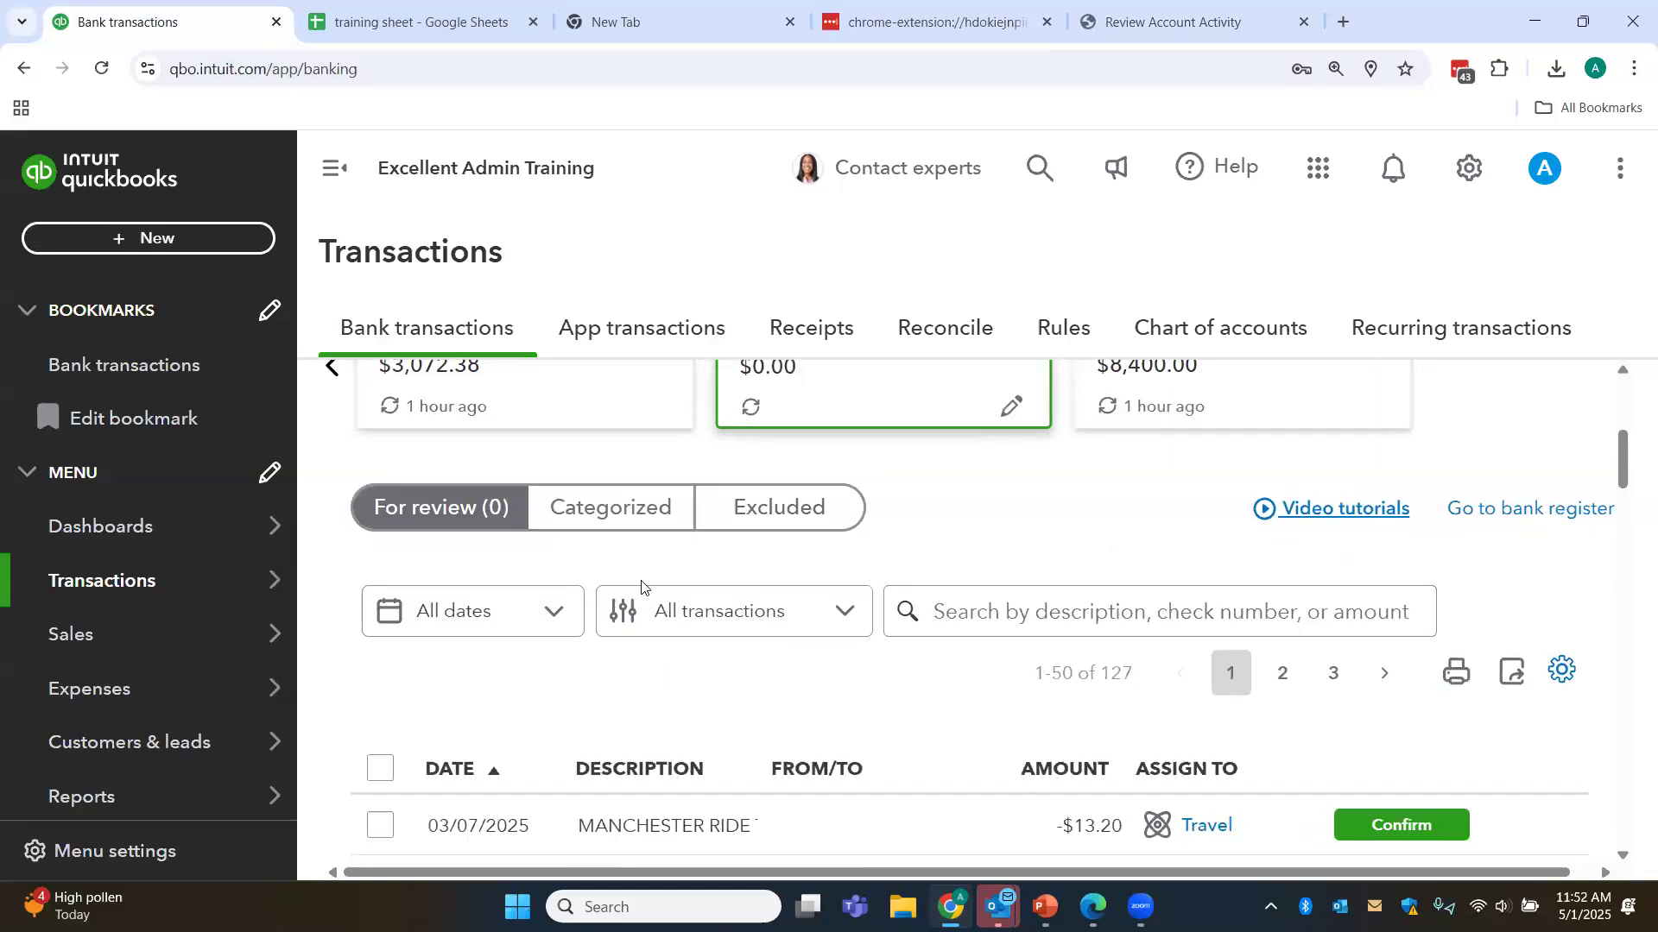
{"action": "scroll", "coordinate": [688, 729], "scroll_direction": "down", "scroll_amount": 12}
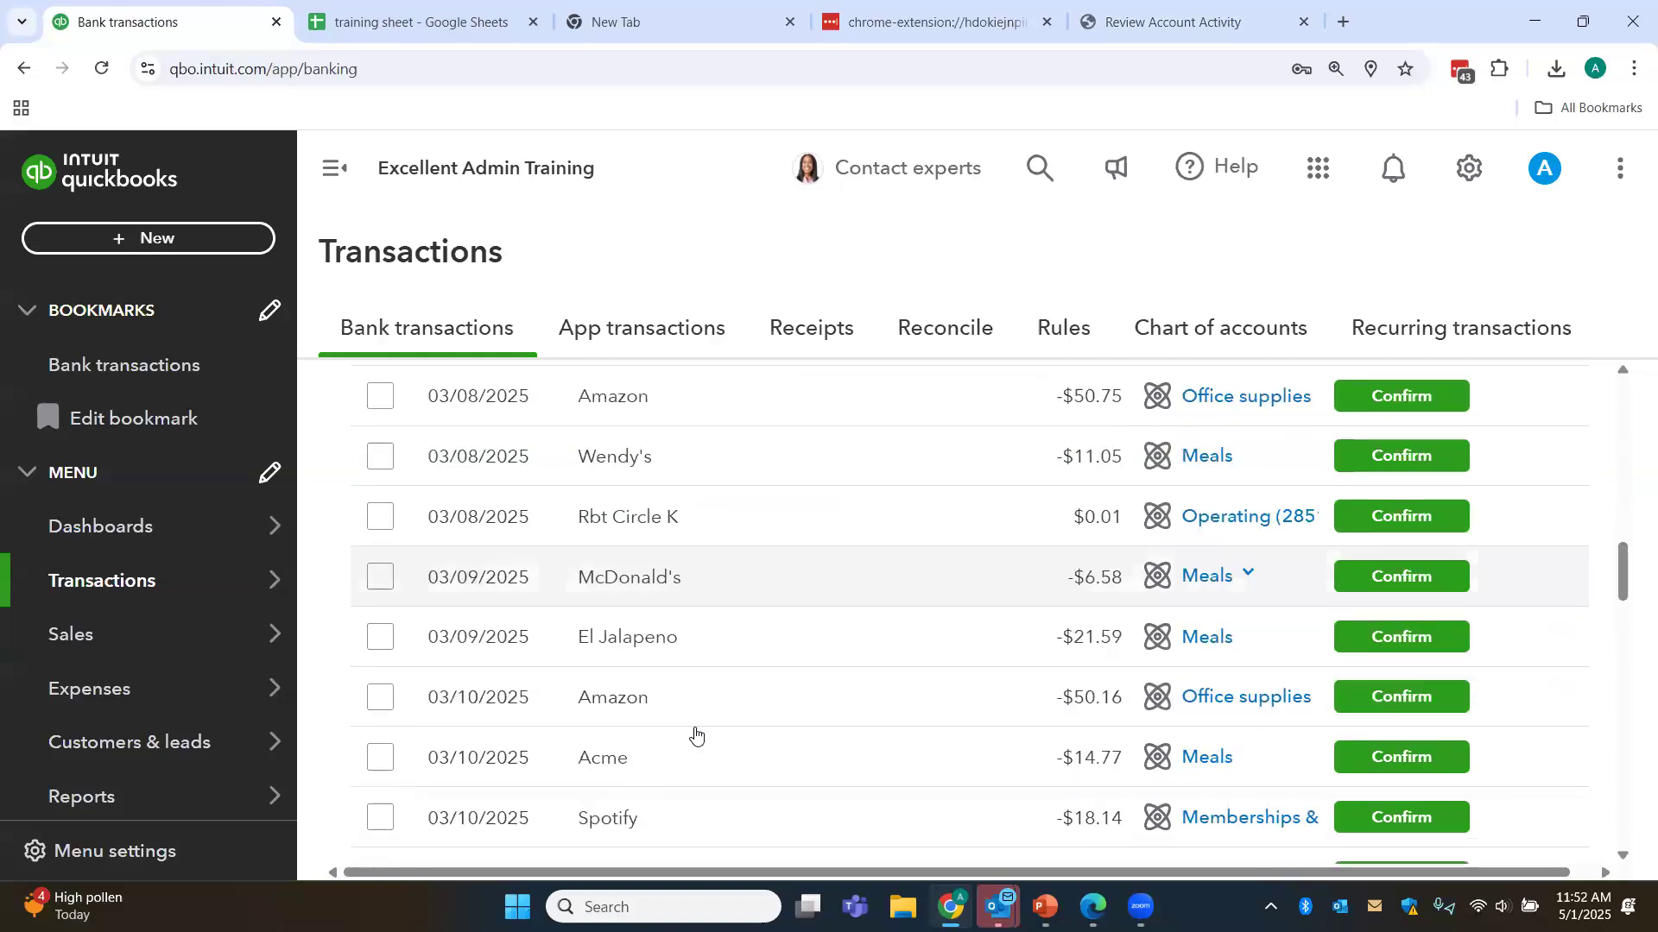
{"action": "scroll", "coordinate": [695, 734], "scroll_direction": "down", "scroll_amount": 12}
{"action": "scroll", "coordinate": [702, 732], "scroll_direction": "up", "scroll_amount": 7}
{"action": "scroll", "coordinate": [699, 729], "scroll_direction": "up", "scroll_amount": 20}
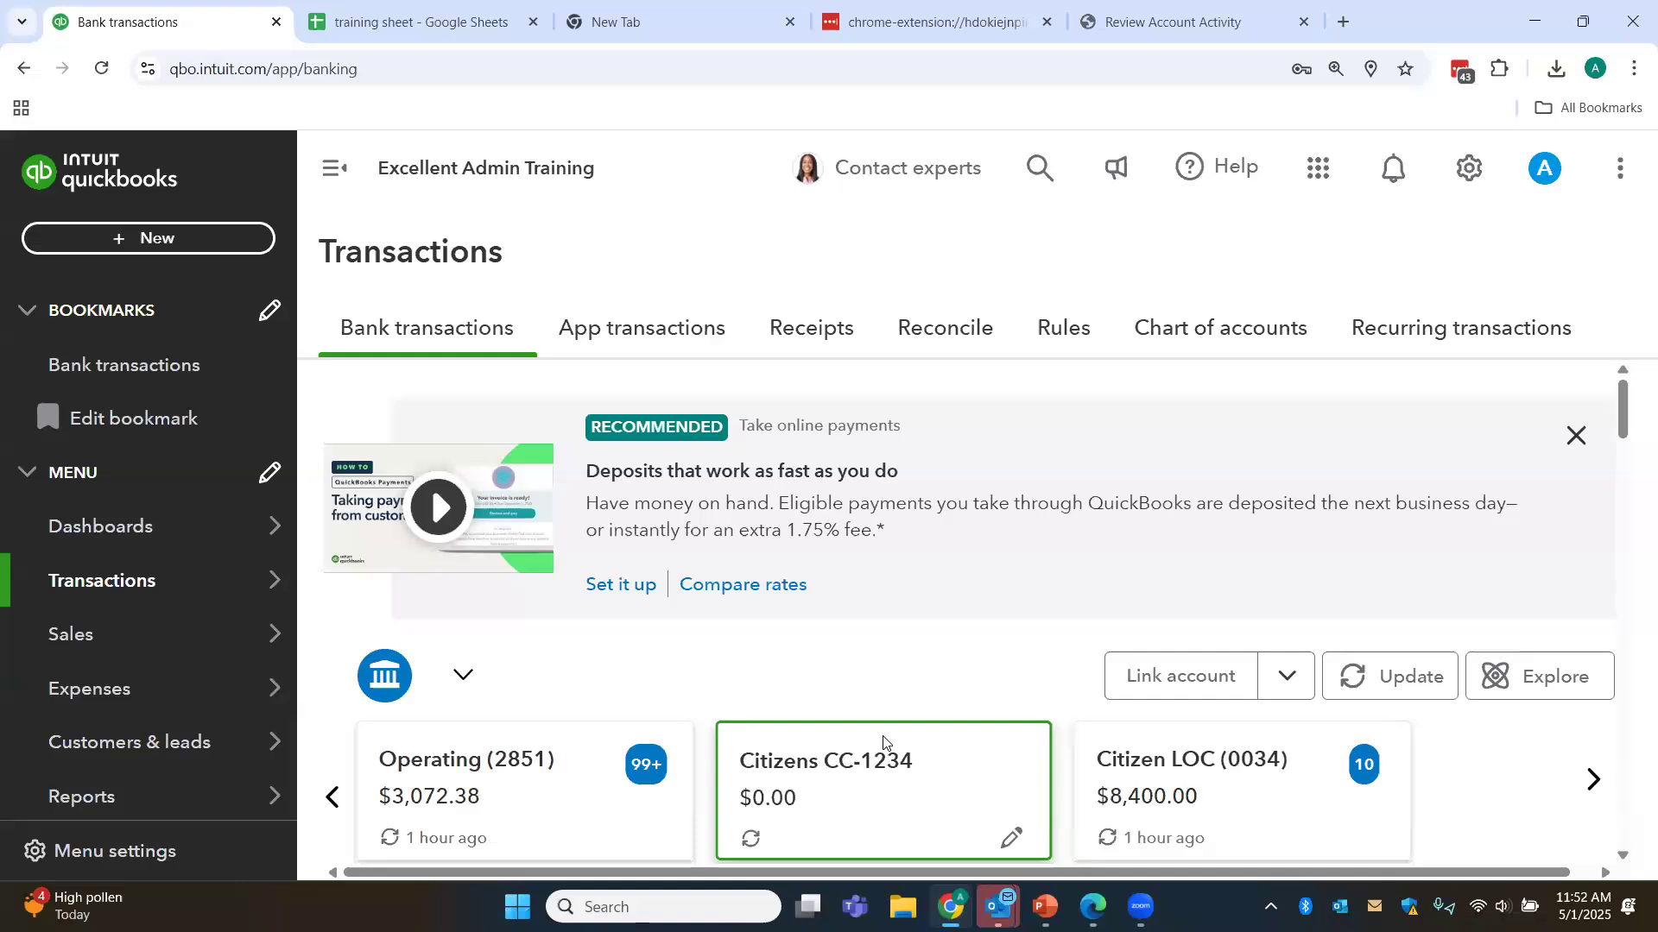
Step: Start a Bank Data import and upload the Transactions-4_8_2025.QBO file
{"action": "left_click", "coordinate": [1483, 180]}
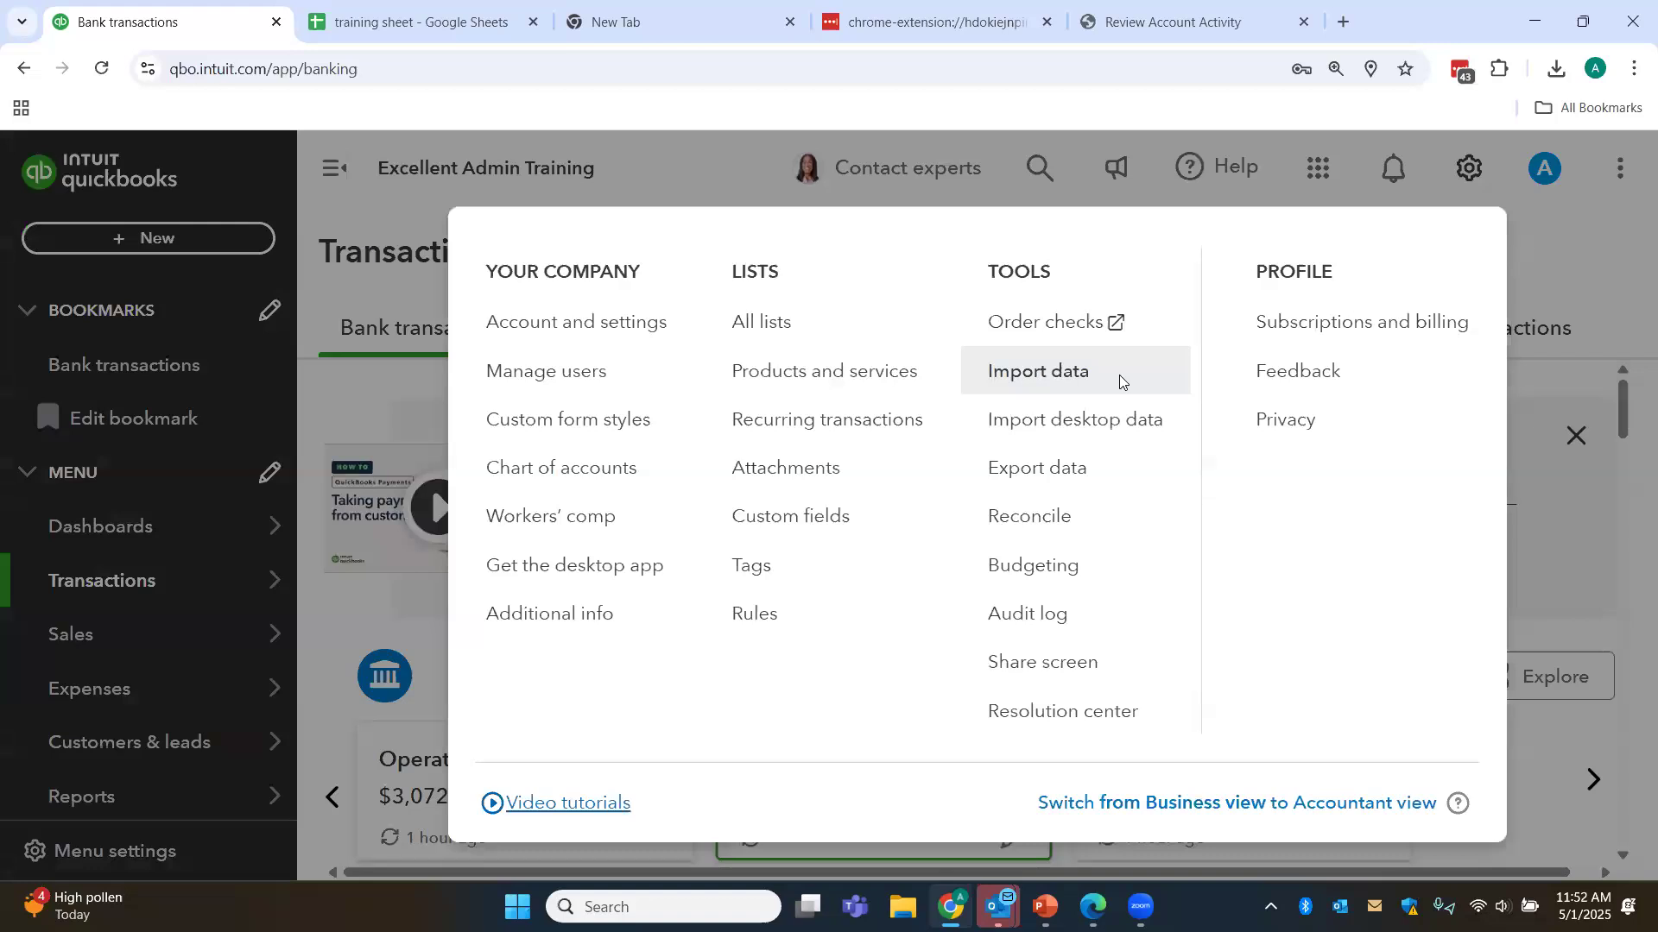
{"action": "left_click", "coordinate": [1120, 374]}
{"action": "left_click", "coordinate": [712, 566]}
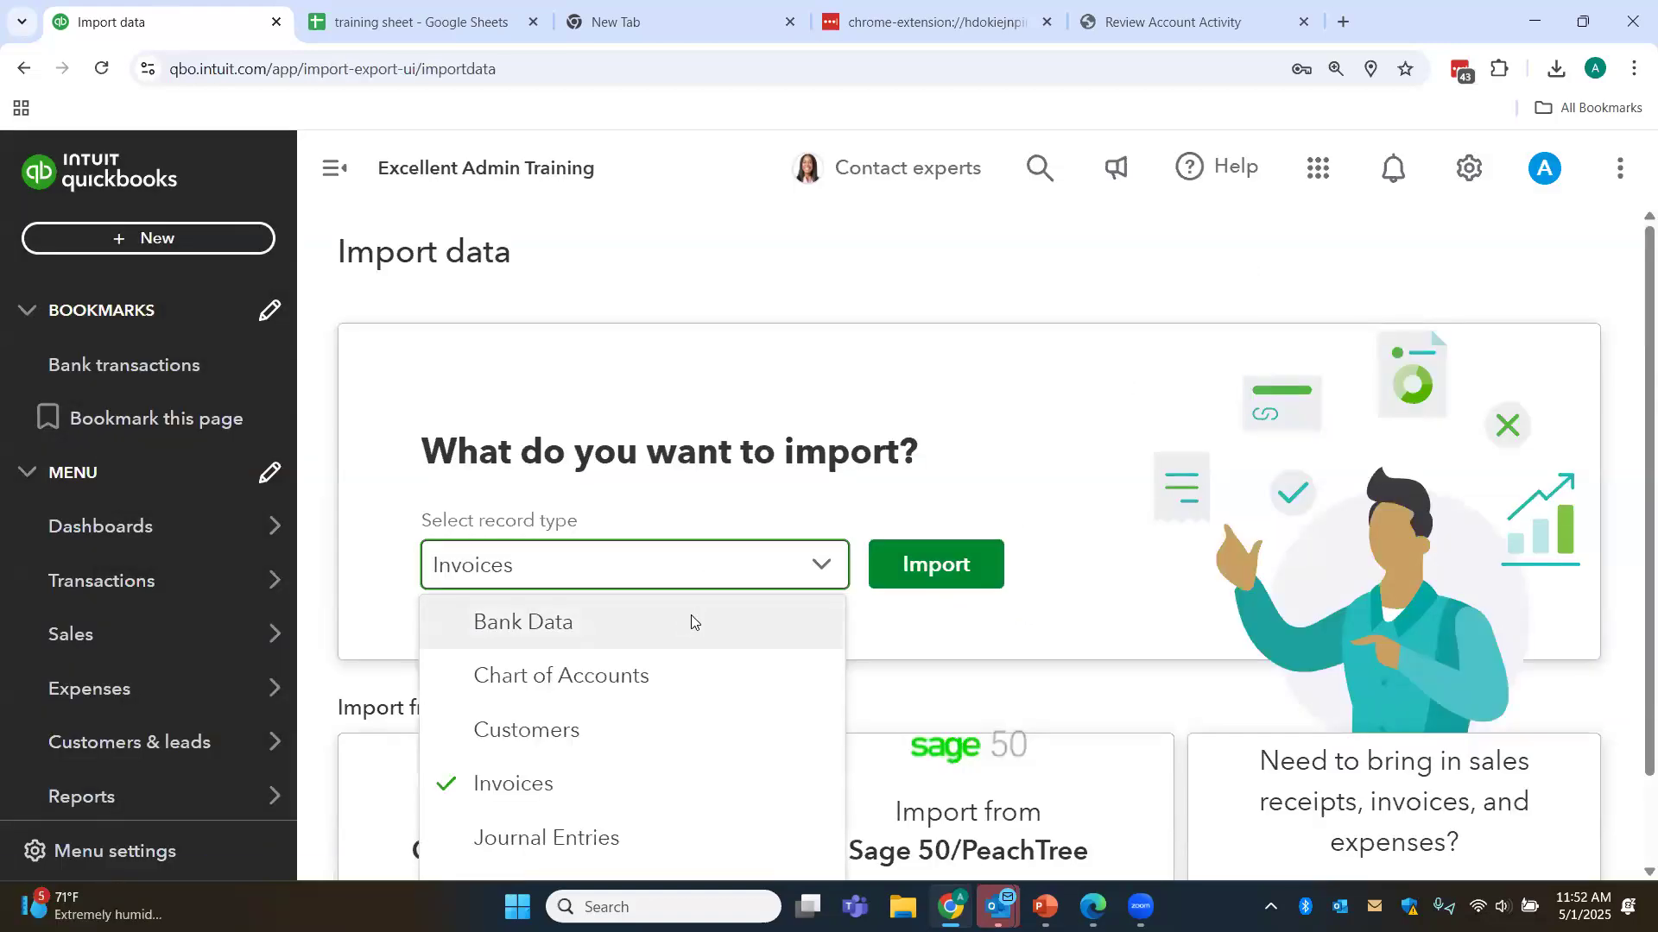
{"action": "left_click", "coordinate": [691, 620]}
{"action": "left_click", "coordinate": [971, 579]}
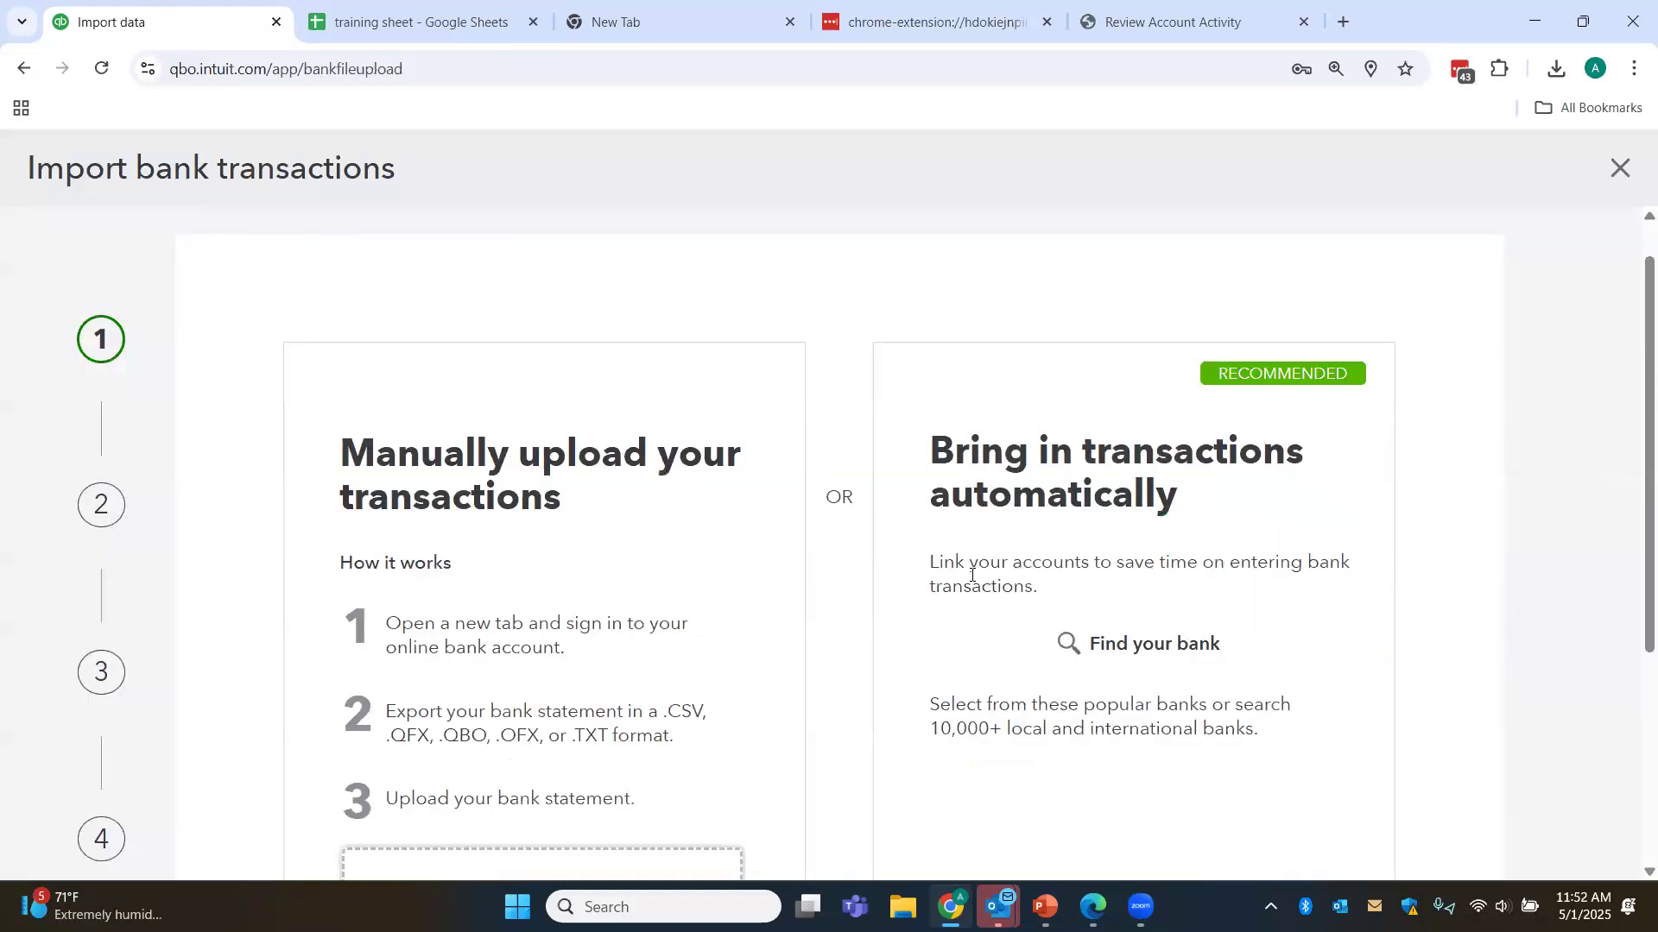
{"action": "scroll", "coordinate": [552, 622], "scroll_direction": "down", "scroll_amount": 3}
{"action": "left_click", "coordinate": [593, 583]}
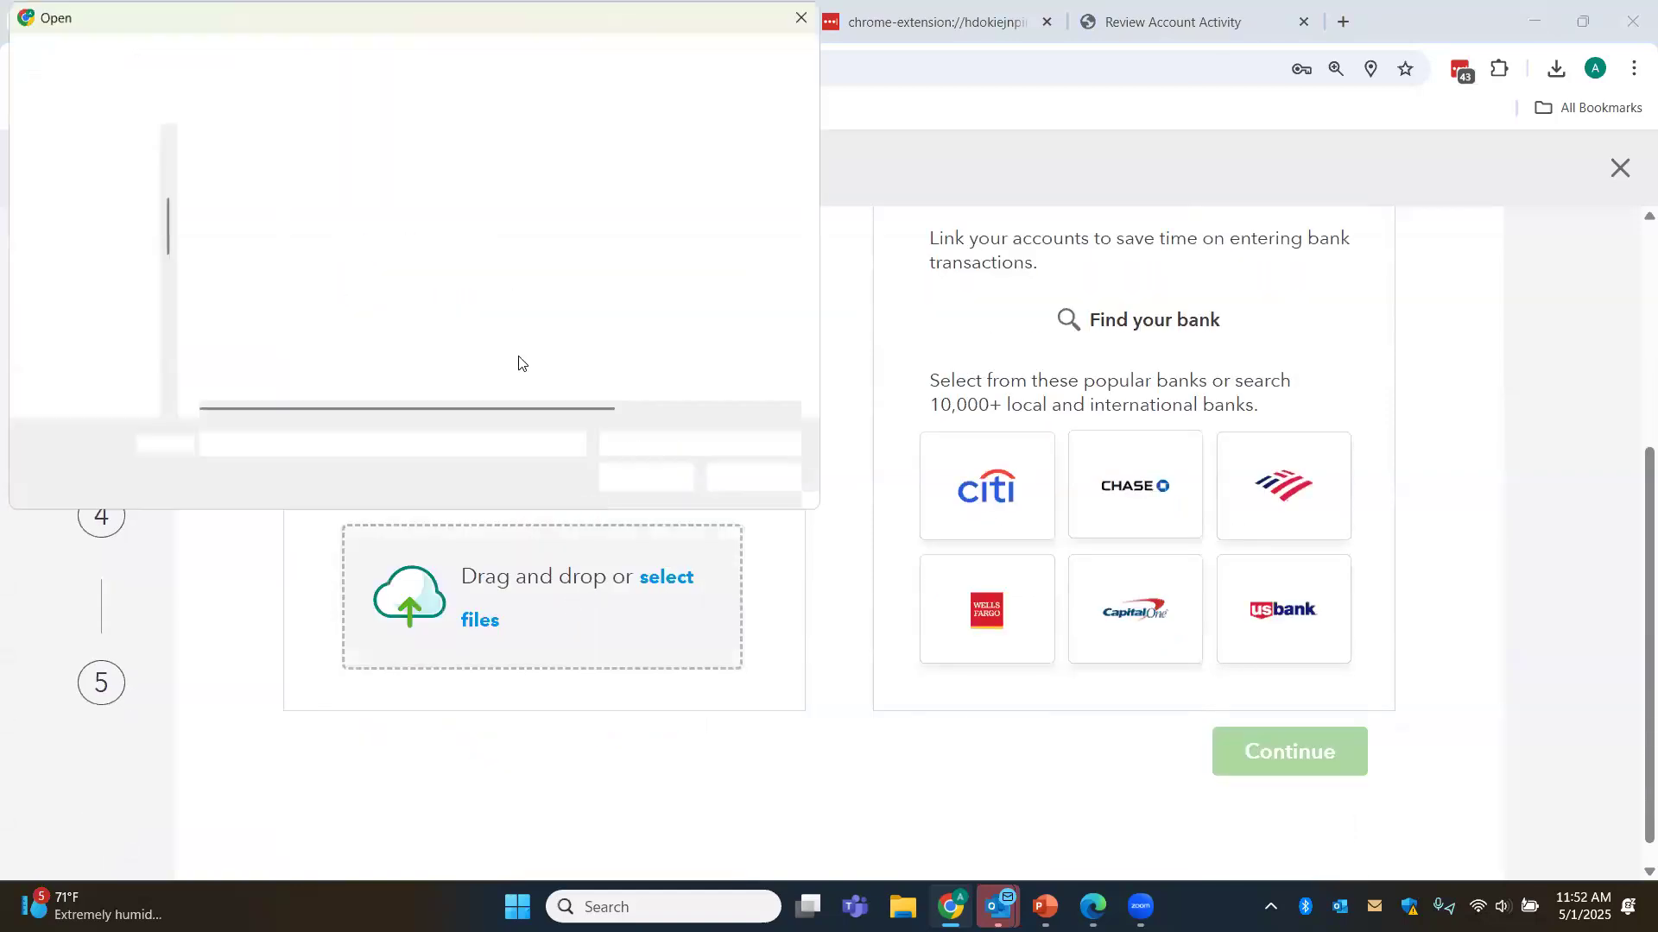
{"action": "left_click", "coordinate": [359, 199]}
{"action": "left_click", "coordinate": [638, 478]}
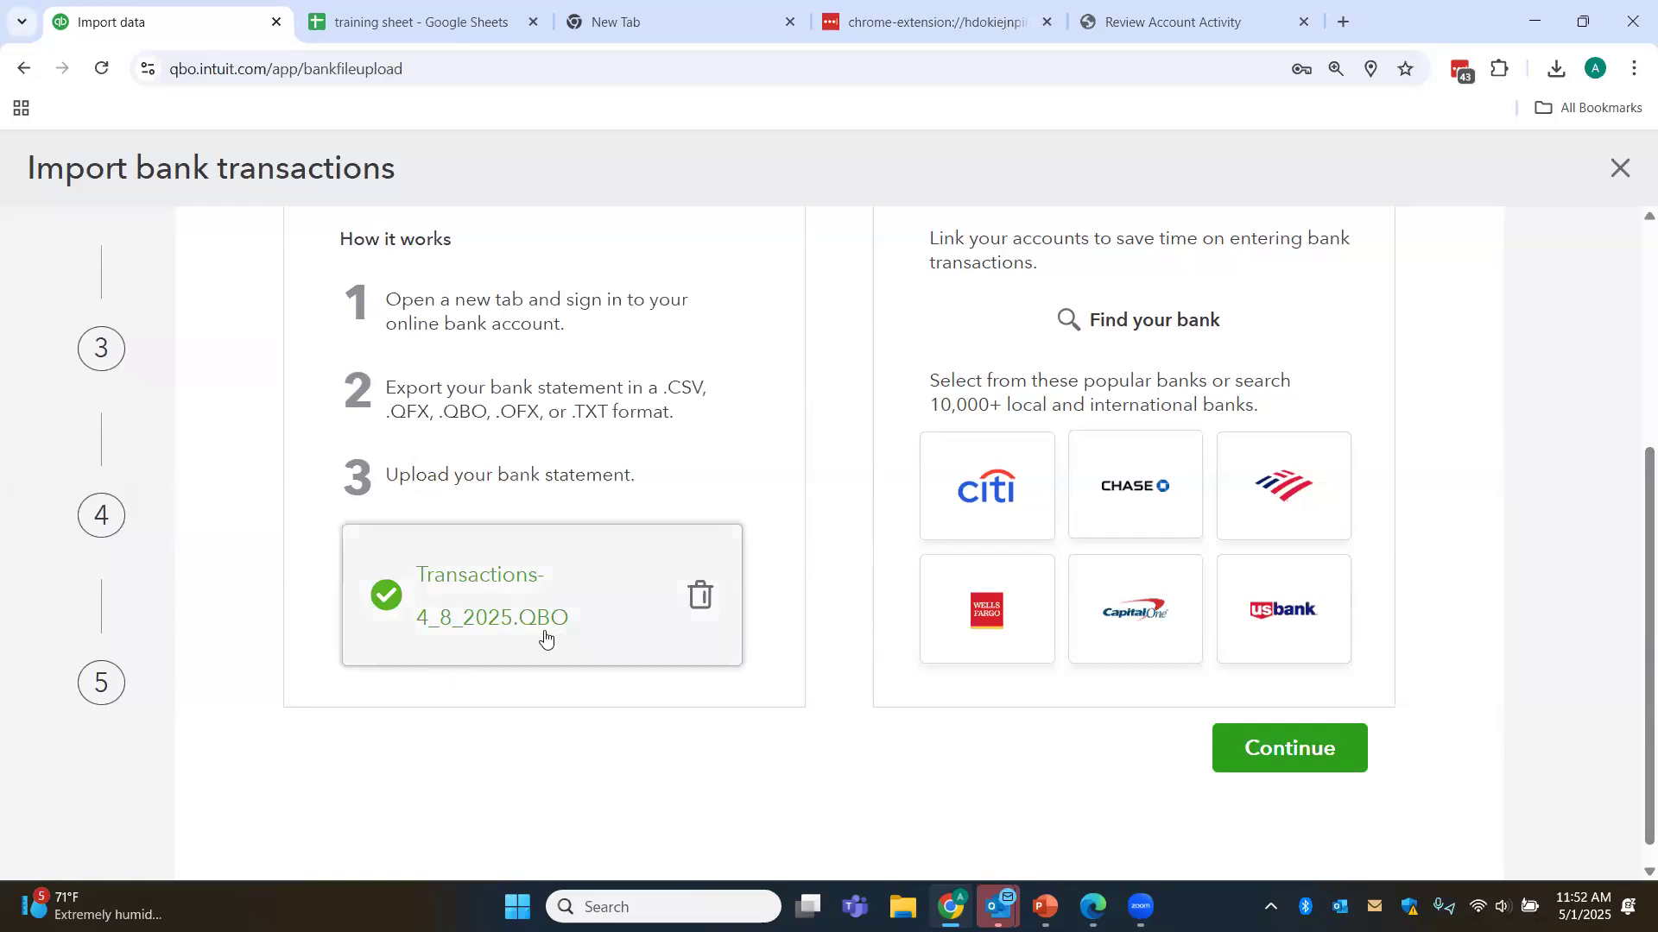
{"action": "left_click_drag", "start_coordinate": [650, 391], "coordinate": [714, 412]}
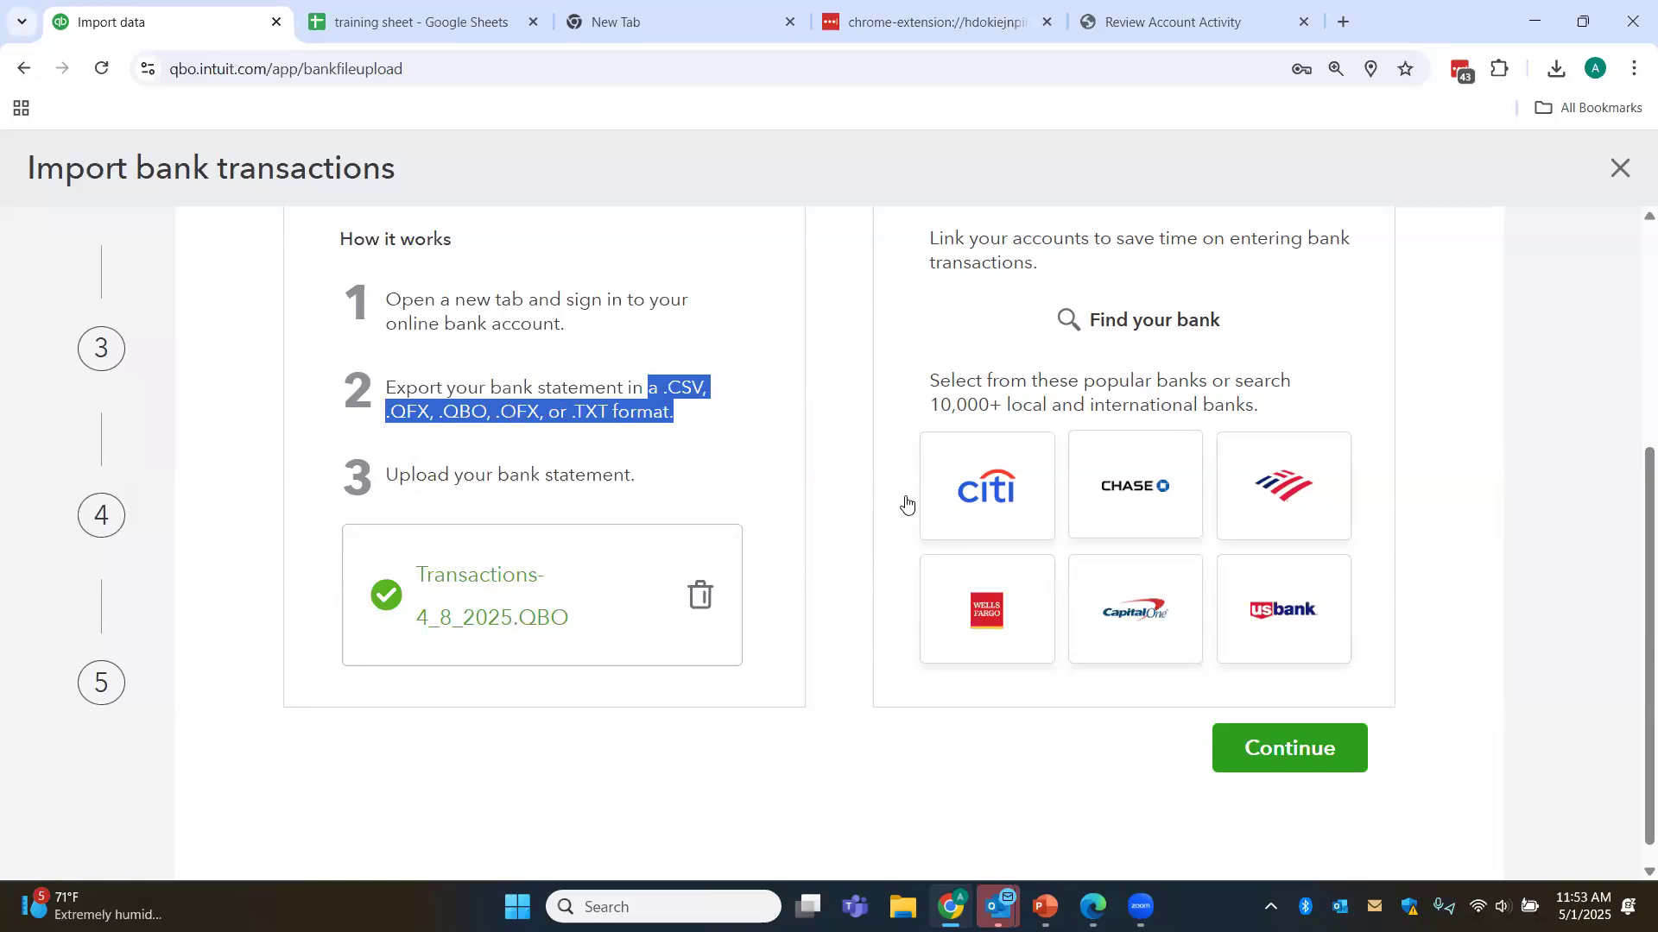
Step: Map the upload to Citizens CC-1234 and complete the import, leaving 127 transactions for review
{"action": "left_click", "coordinate": [1302, 764]}
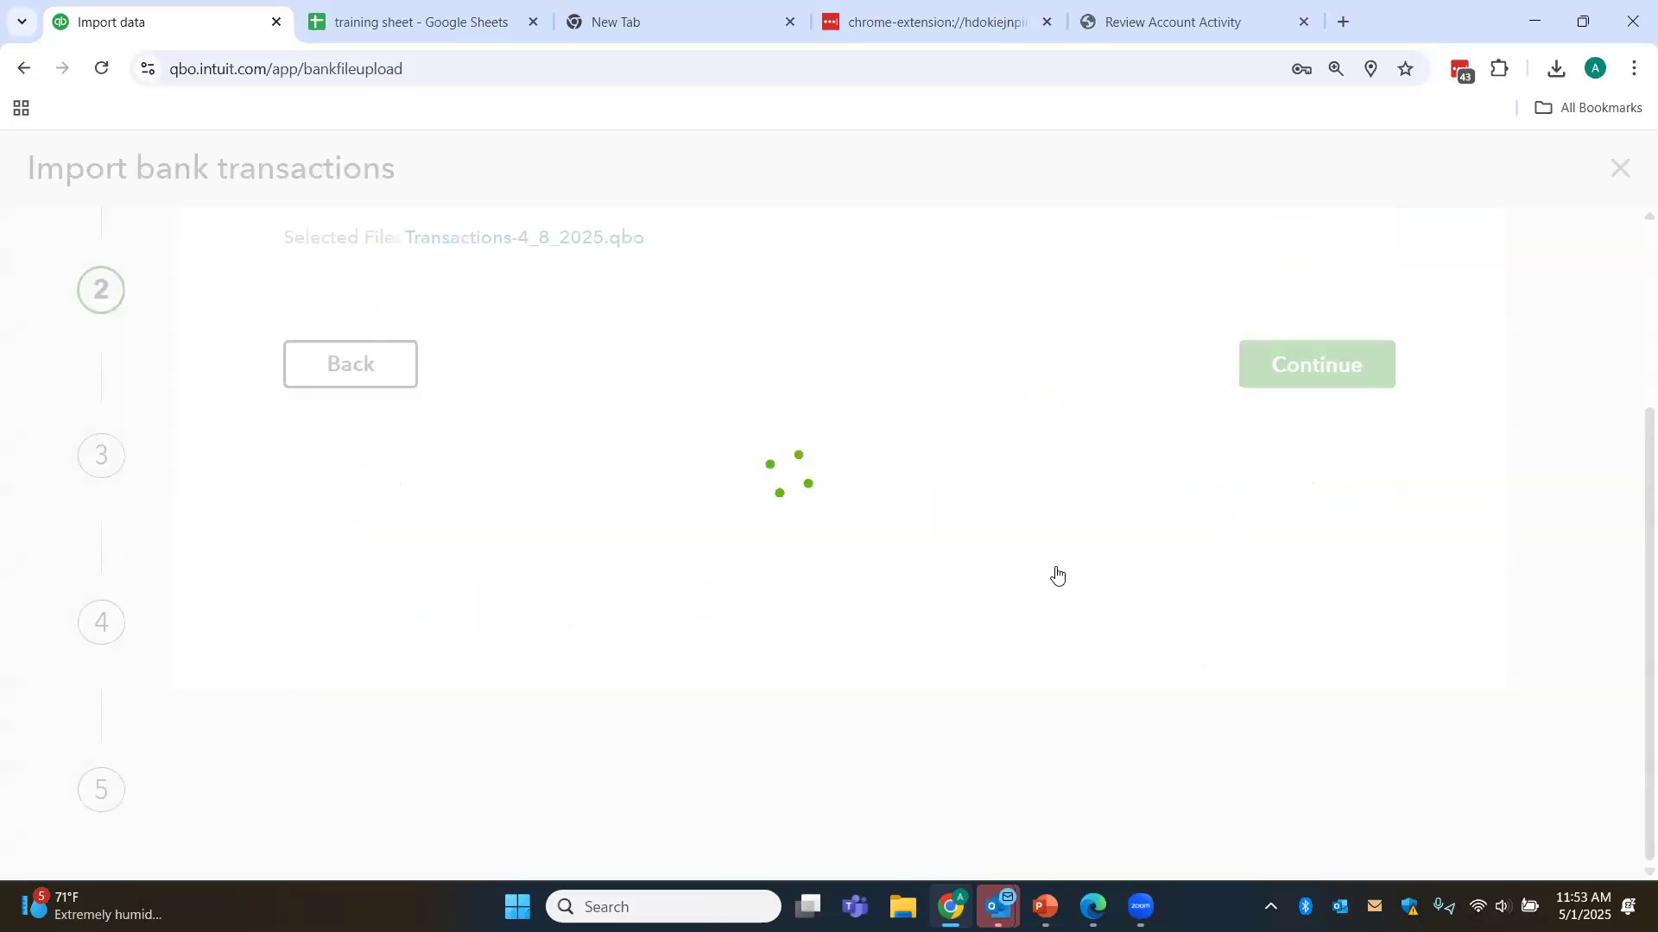
{"action": "left_click", "coordinate": [981, 369]}
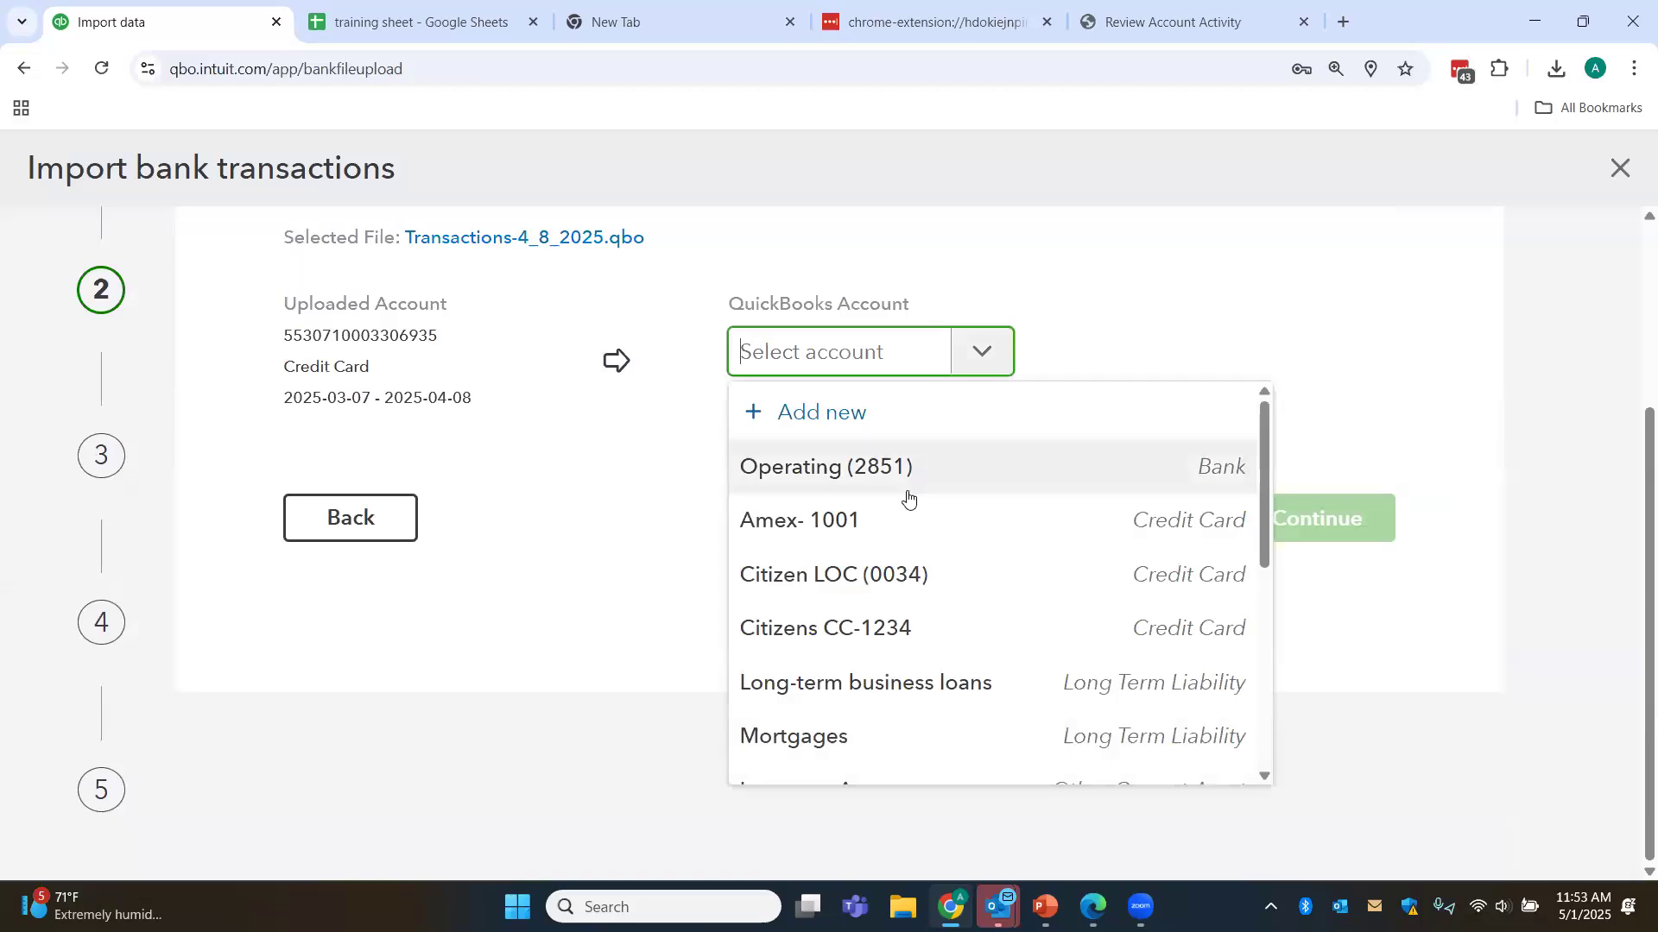
{"action": "left_click", "coordinate": [877, 627]}
{"action": "left_click", "coordinate": [1301, 514]}
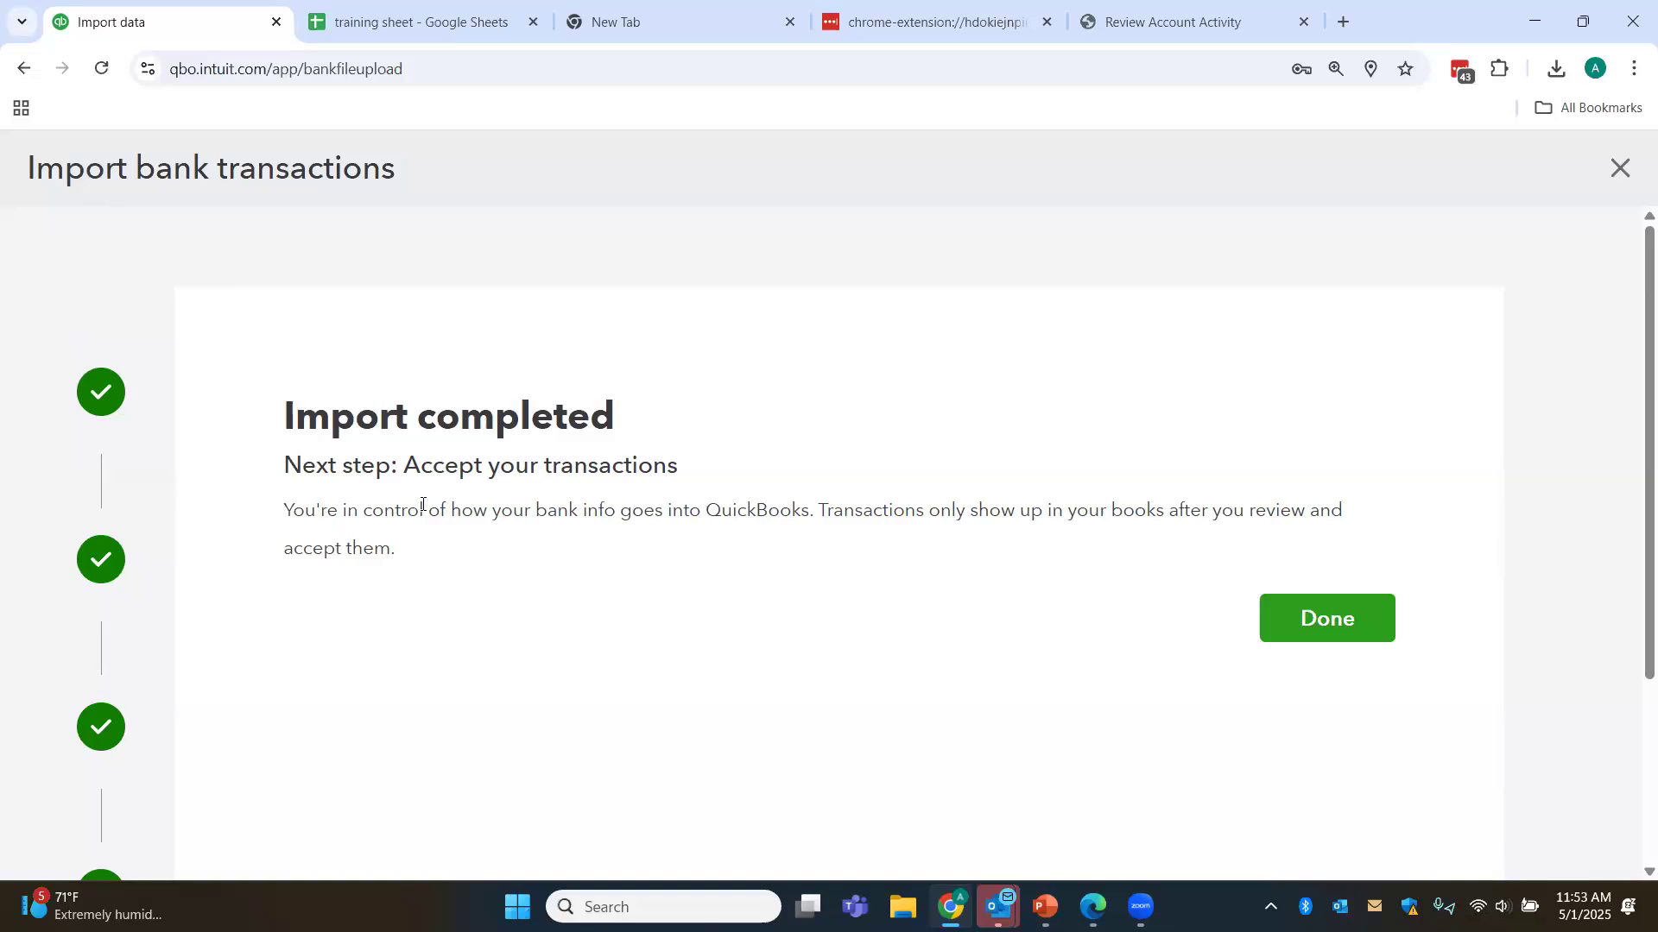
{"action": "left_click", "coordinate": [1281, 623]}
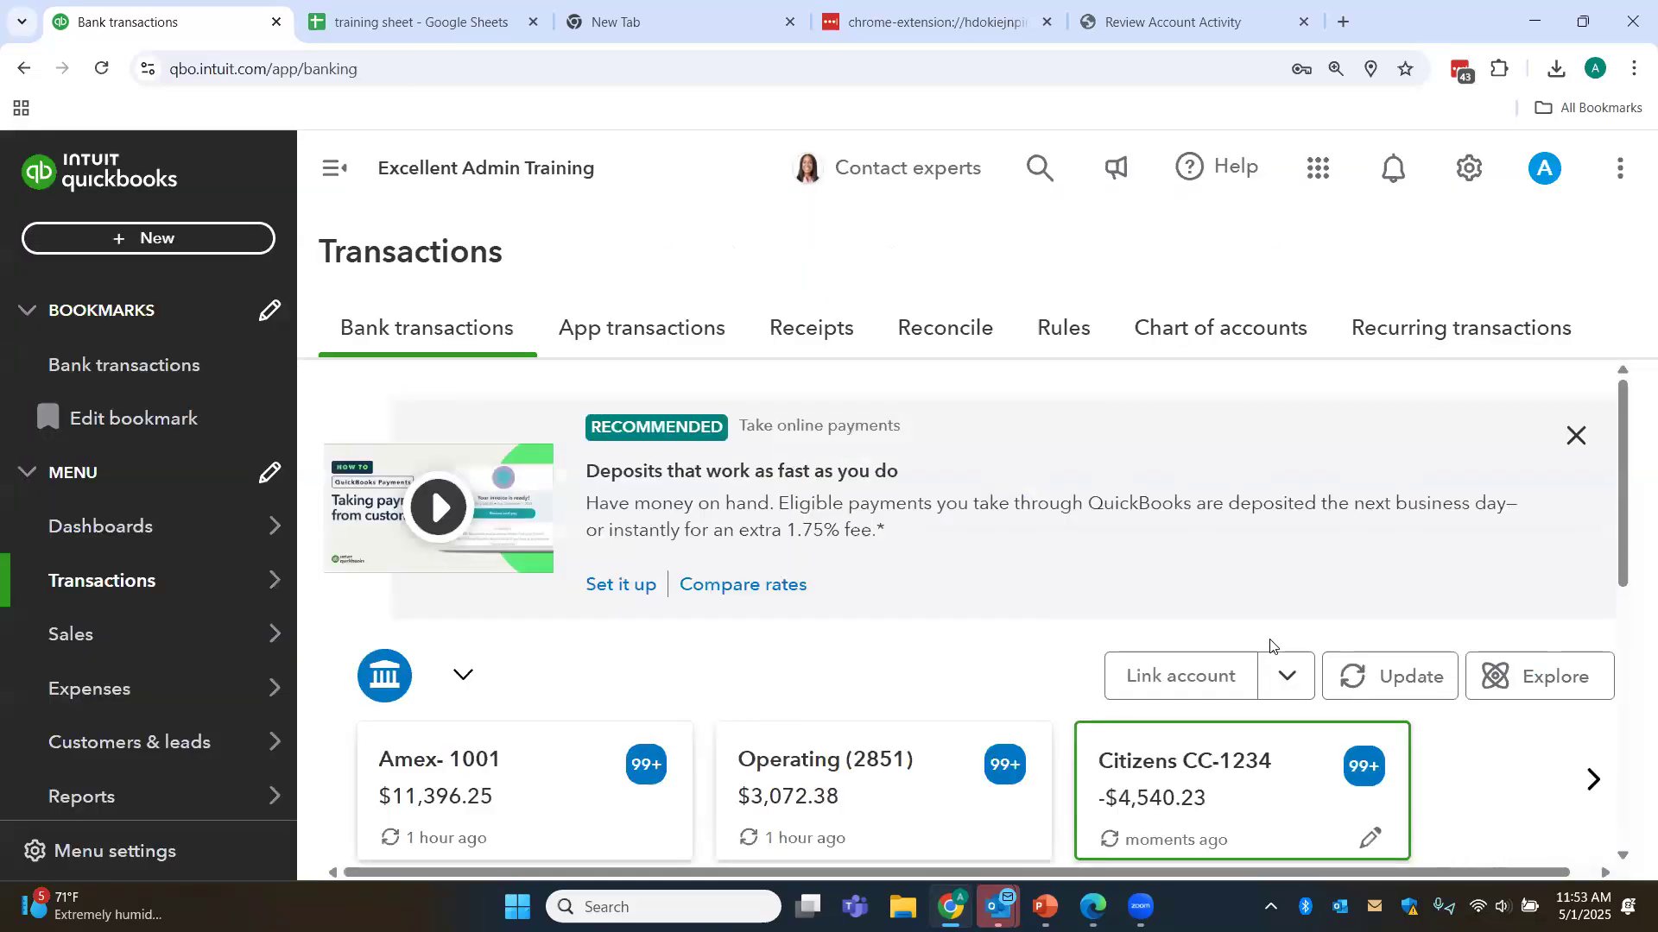
{"action": "scroll", "coordinate": [1275, 635], "scroll_direction": "down", "scroll_amount": 2}
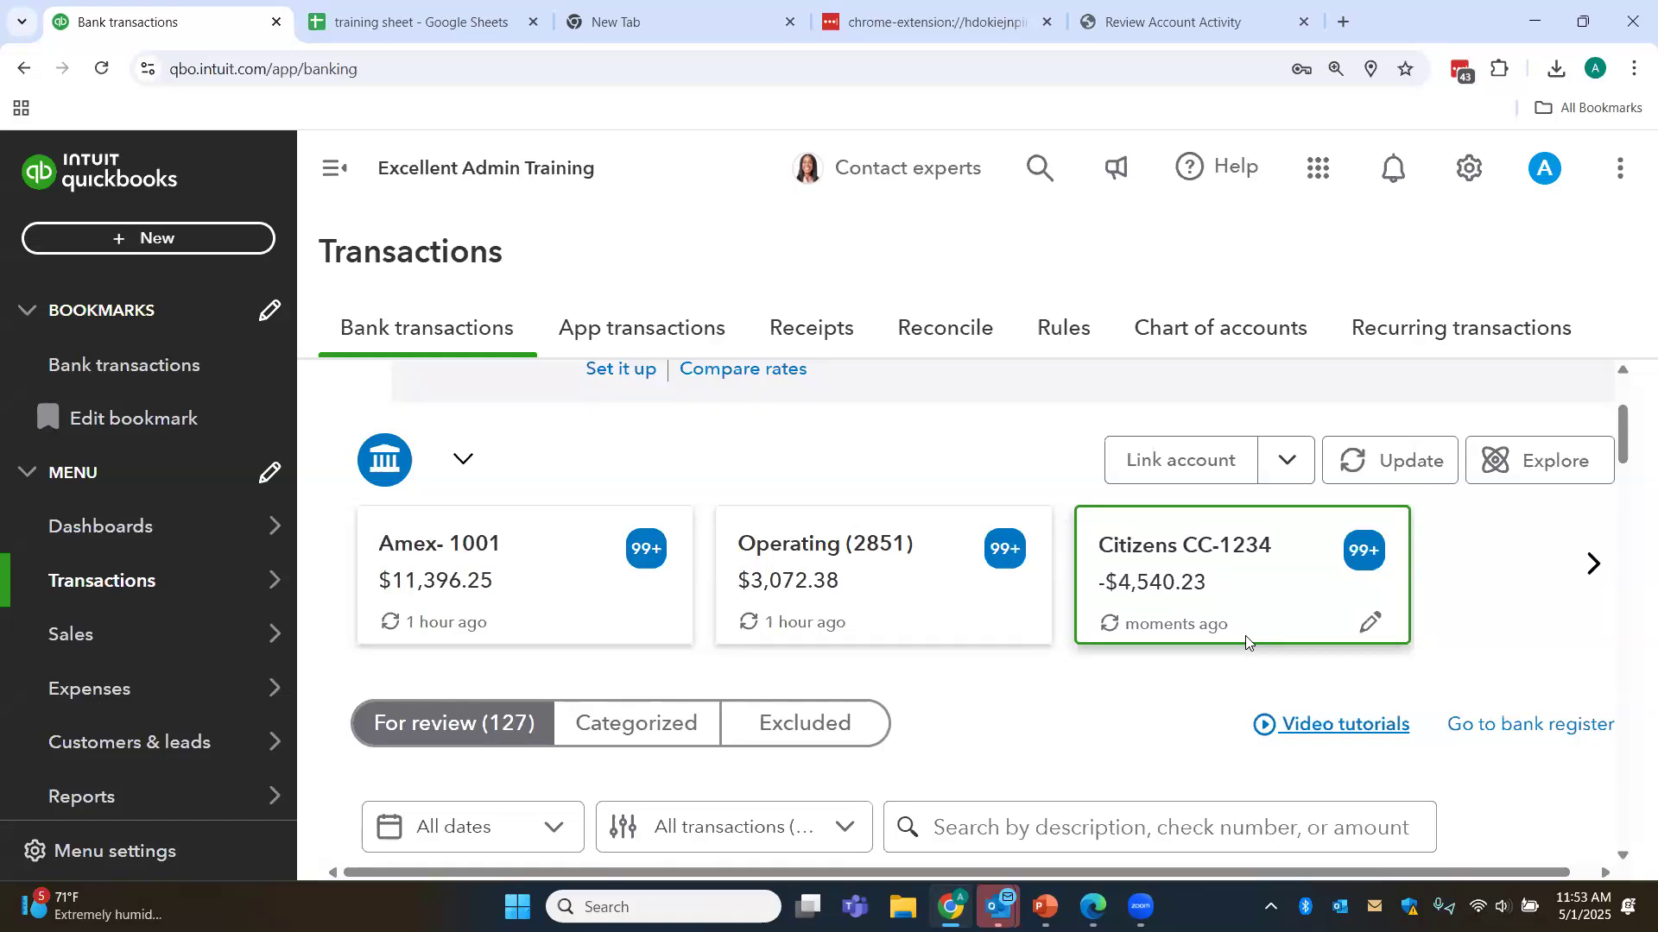
Step: Open the Operating (2851) register from the Chart of accounts and start a check dated 05/01/2025
{"action": "left_click", "coordinate": [1274, 337]}
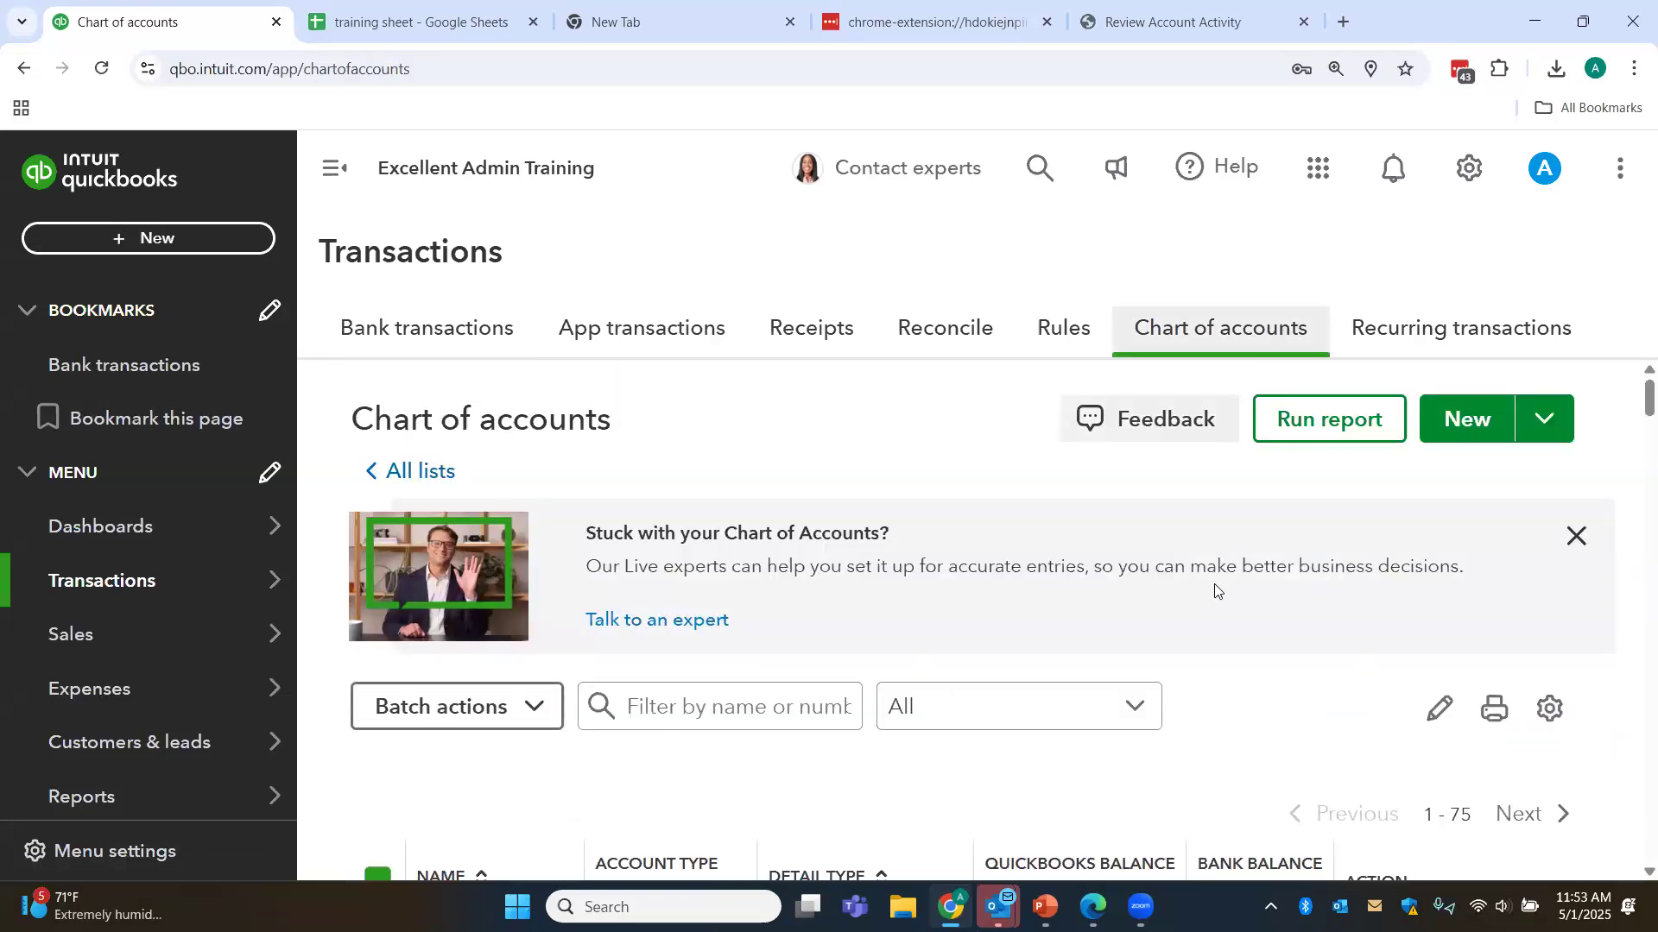
{"action": "scroll", "coordinate": [1213, 584], "scroll_direction": "down", "scroll_amount": 5}
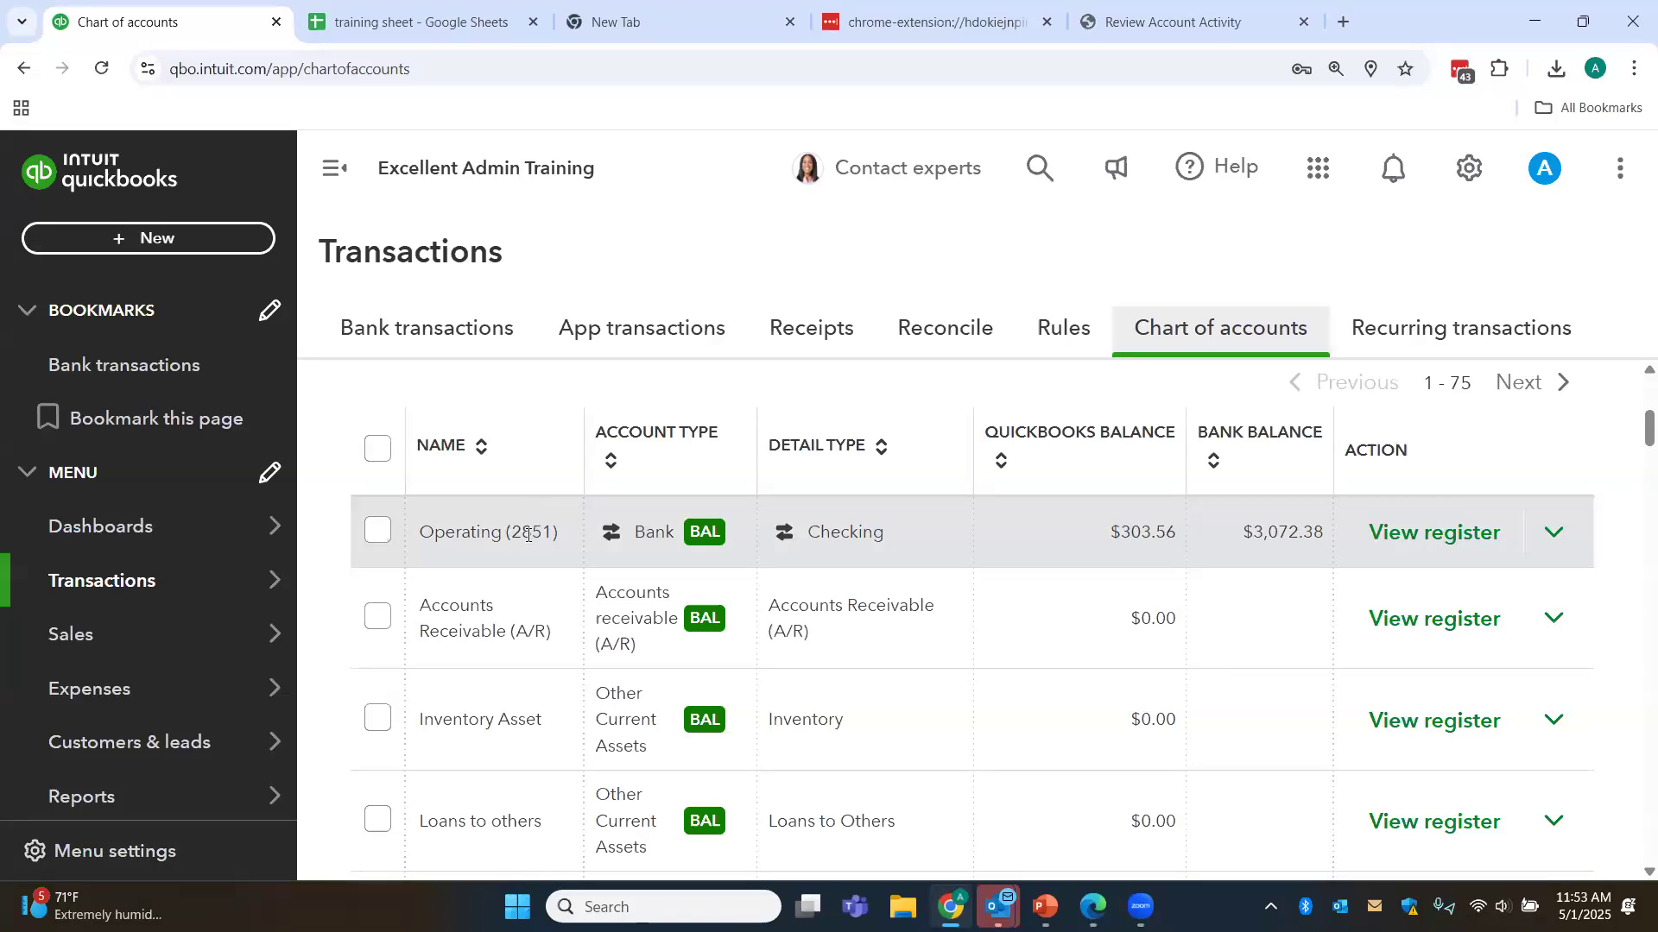
{"action": "left_click", "coordinate": [1374, 554]}
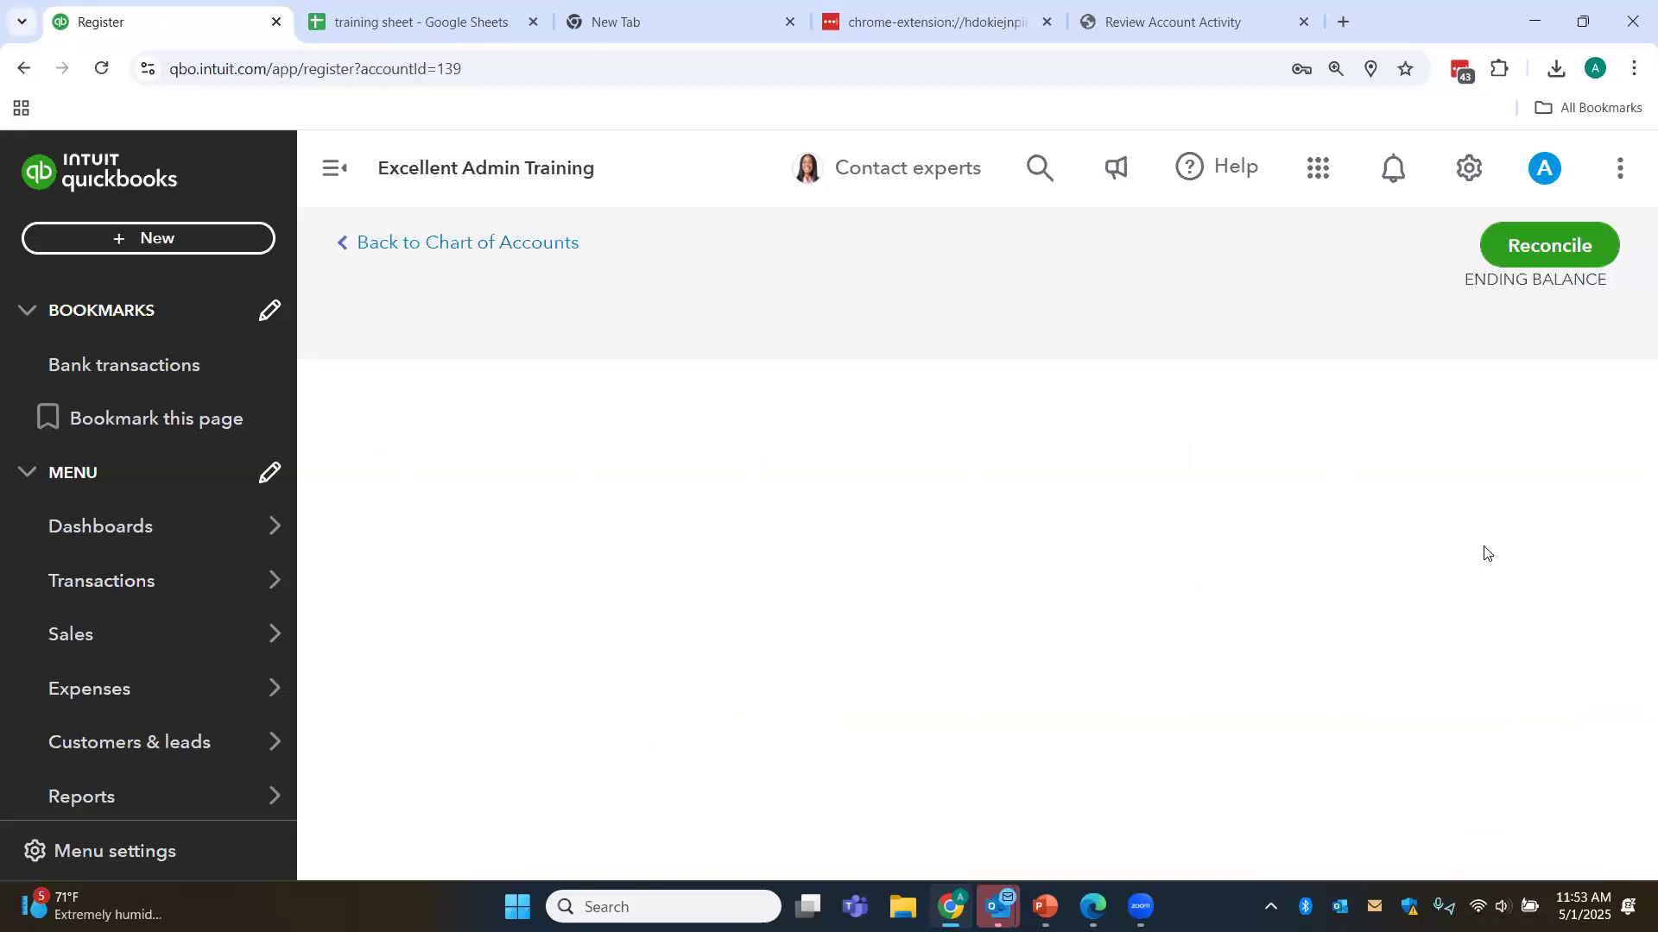
{"action": "left_click", "coordinate": [655, 540]}
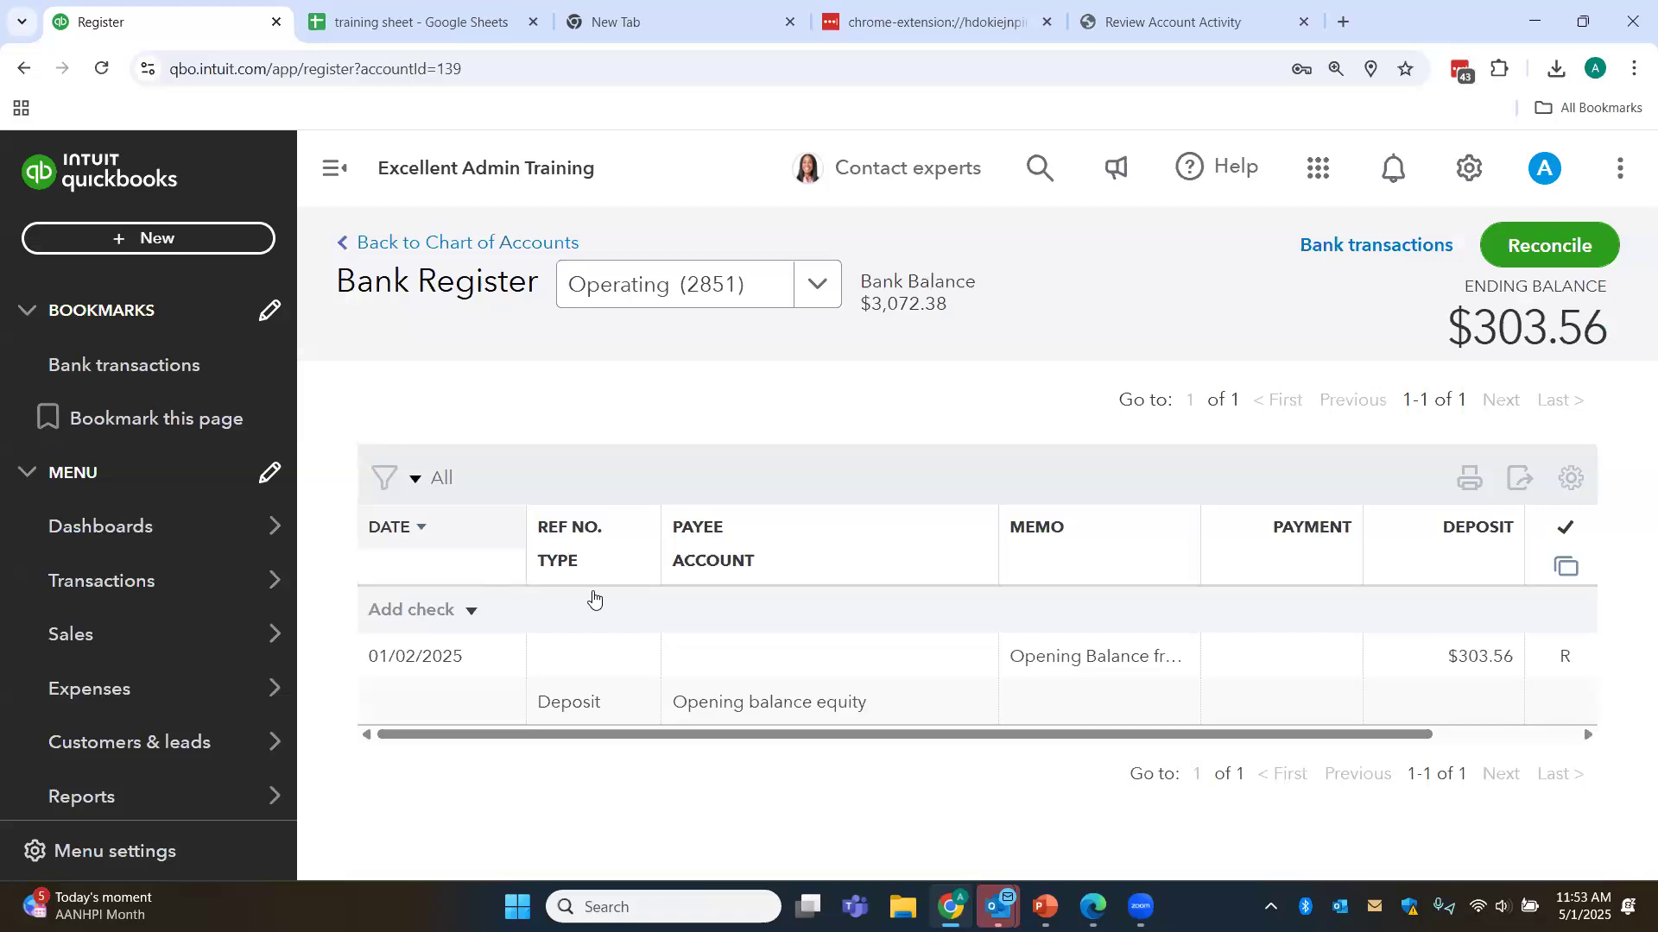
{"action": "left_click", "coordinate": [524, 610]}
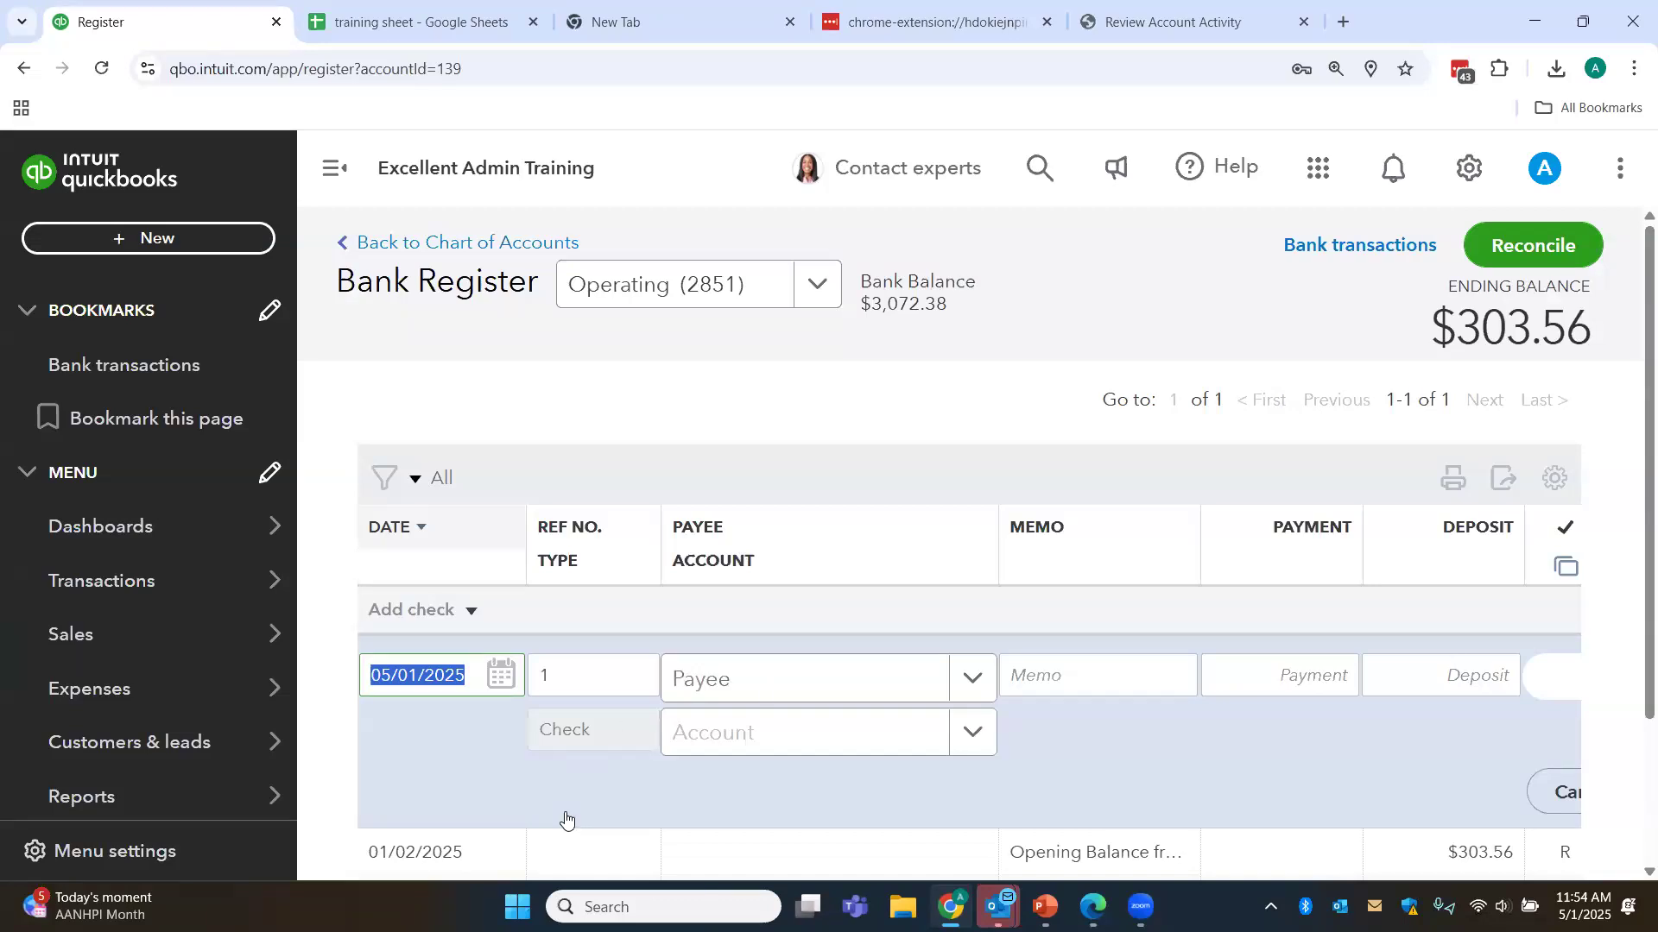
{"action": "left_click", "coordinate": [501, 675]}
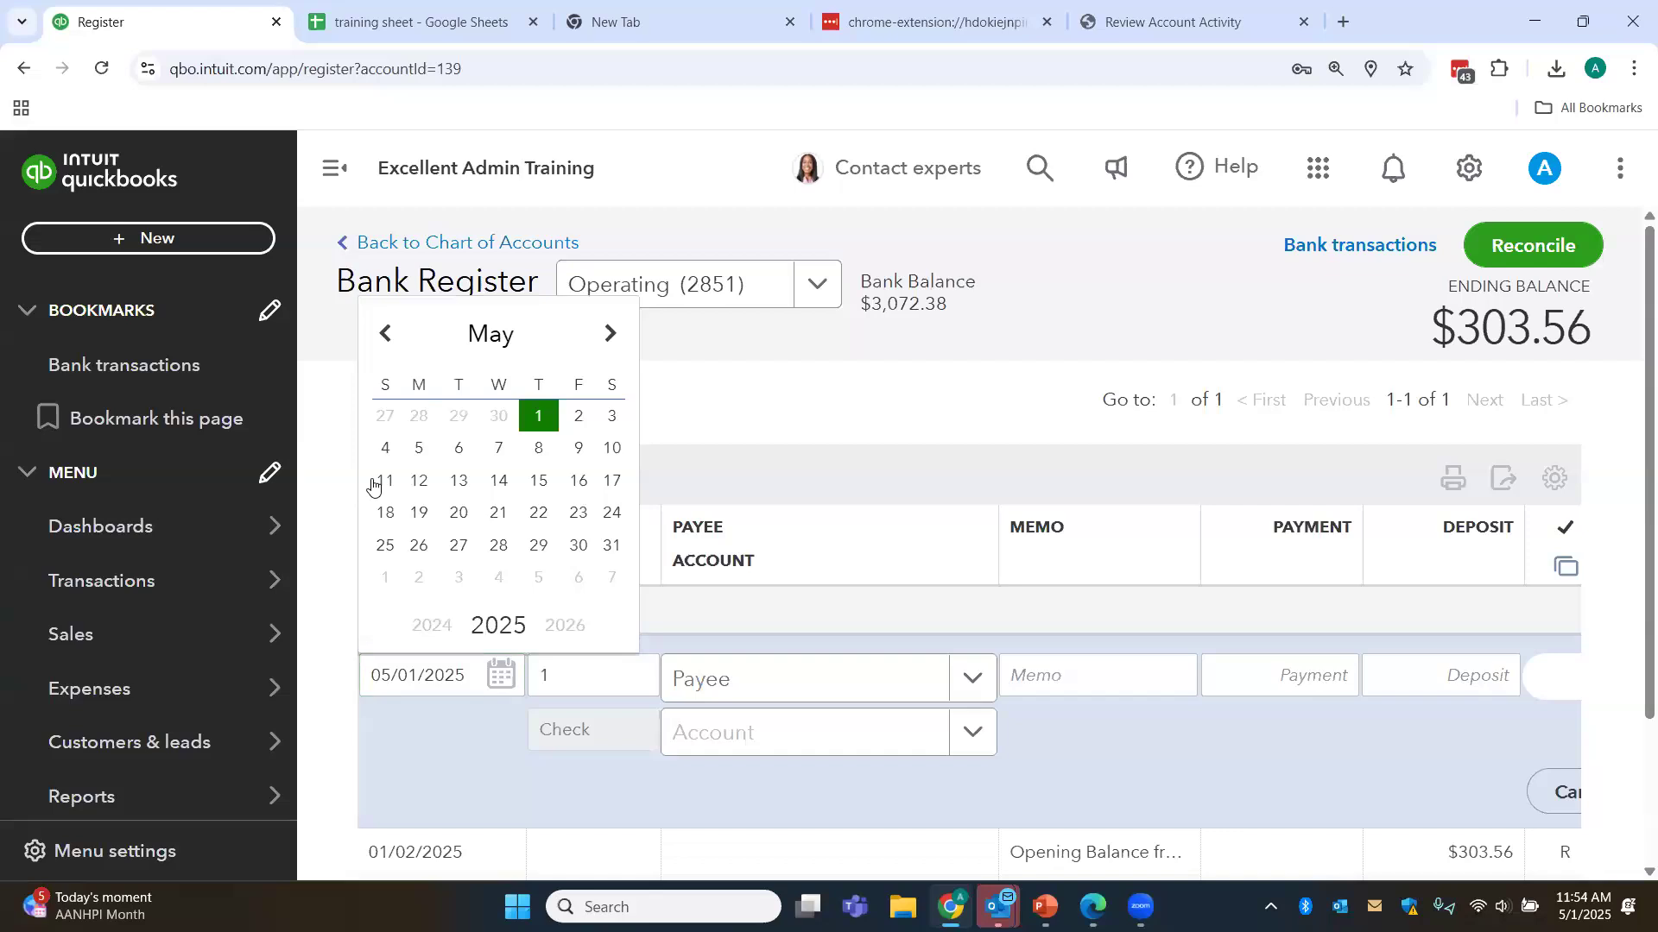
Step: Date the new register entry 12/31/2024 and set its reference number to 1000
{"action": "left_click", "coordinate": [380, 337]}
{"action": "left_click", "coordinate": [381, 337]}
{"action": "left_click", "coordinate": [381, 337]}
{"action": "left_click", "coordinate": [381, 337]}
{"action": "left_click", "coordinate": [377, 338]}
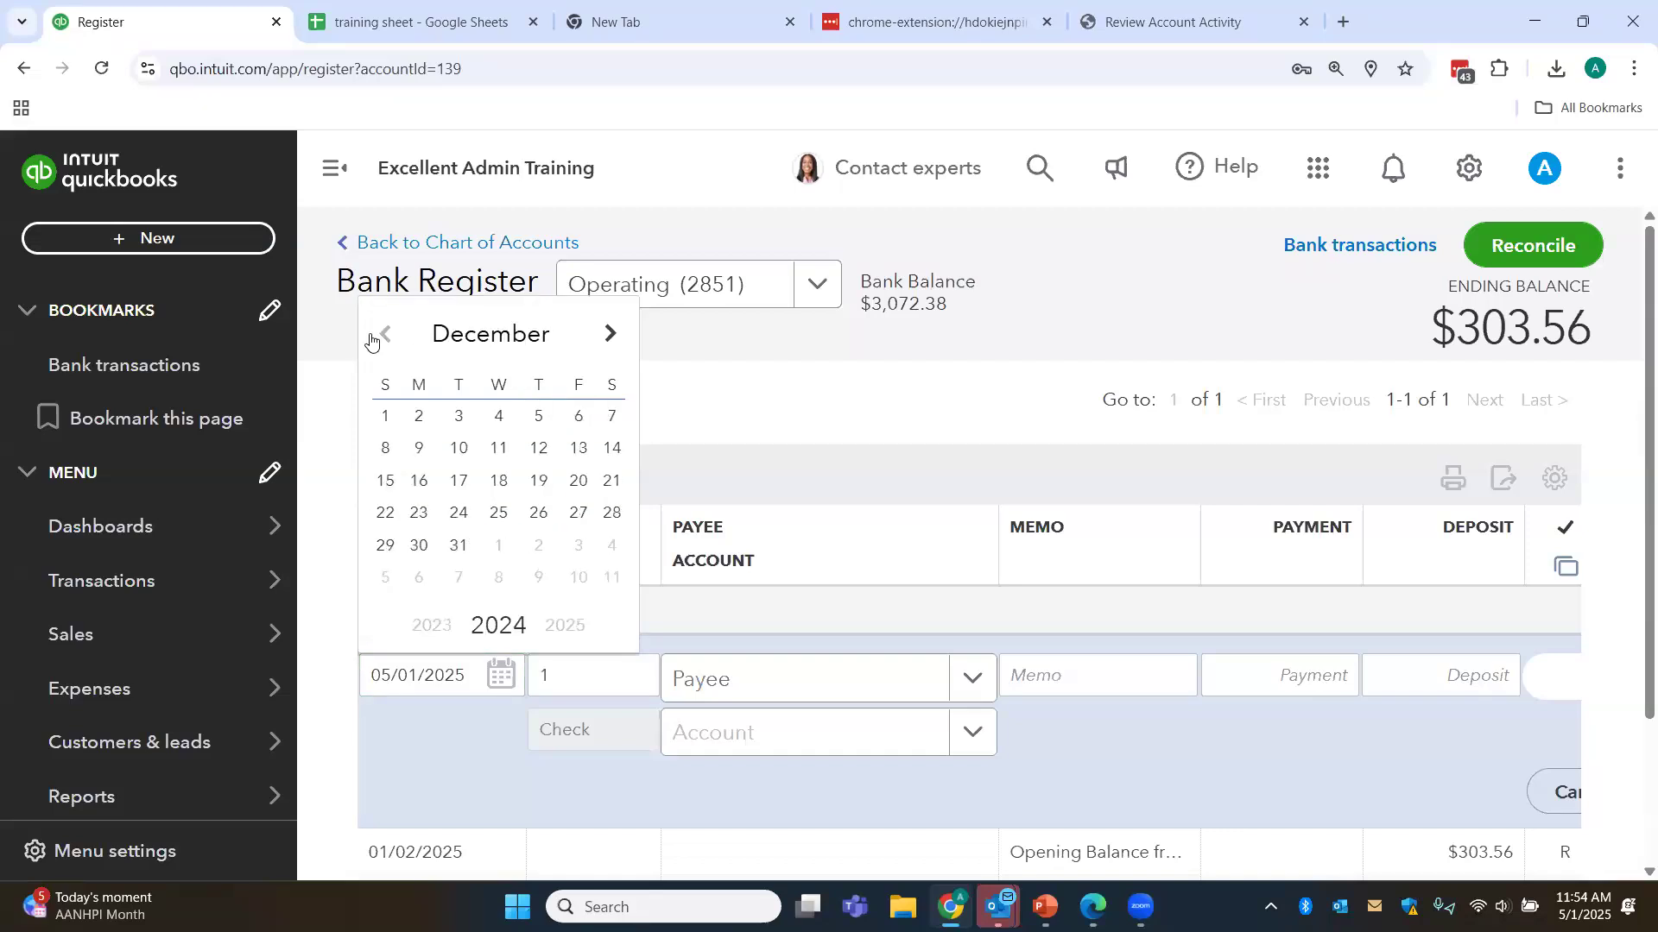
{"action": "left_click", "coordinate": [455, 550]}
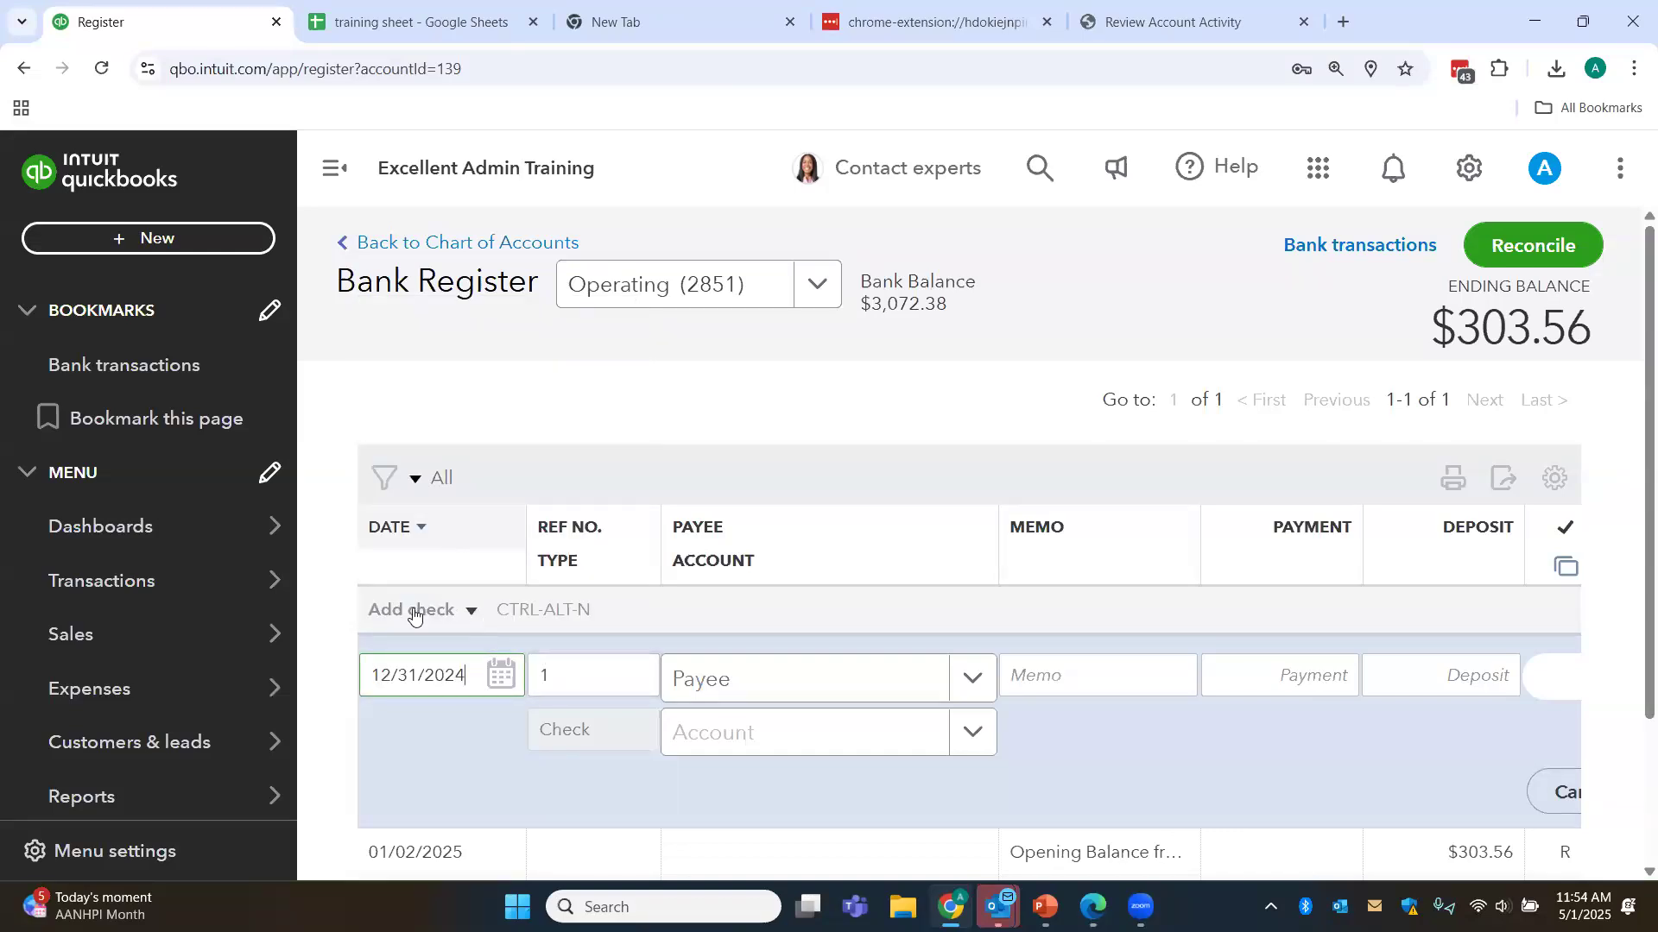
{"action": "left_click", "coordinate": [556, 666]}
{"action": "key", "text": "BackSpace"}
{"action": "type", "text": "1000"}
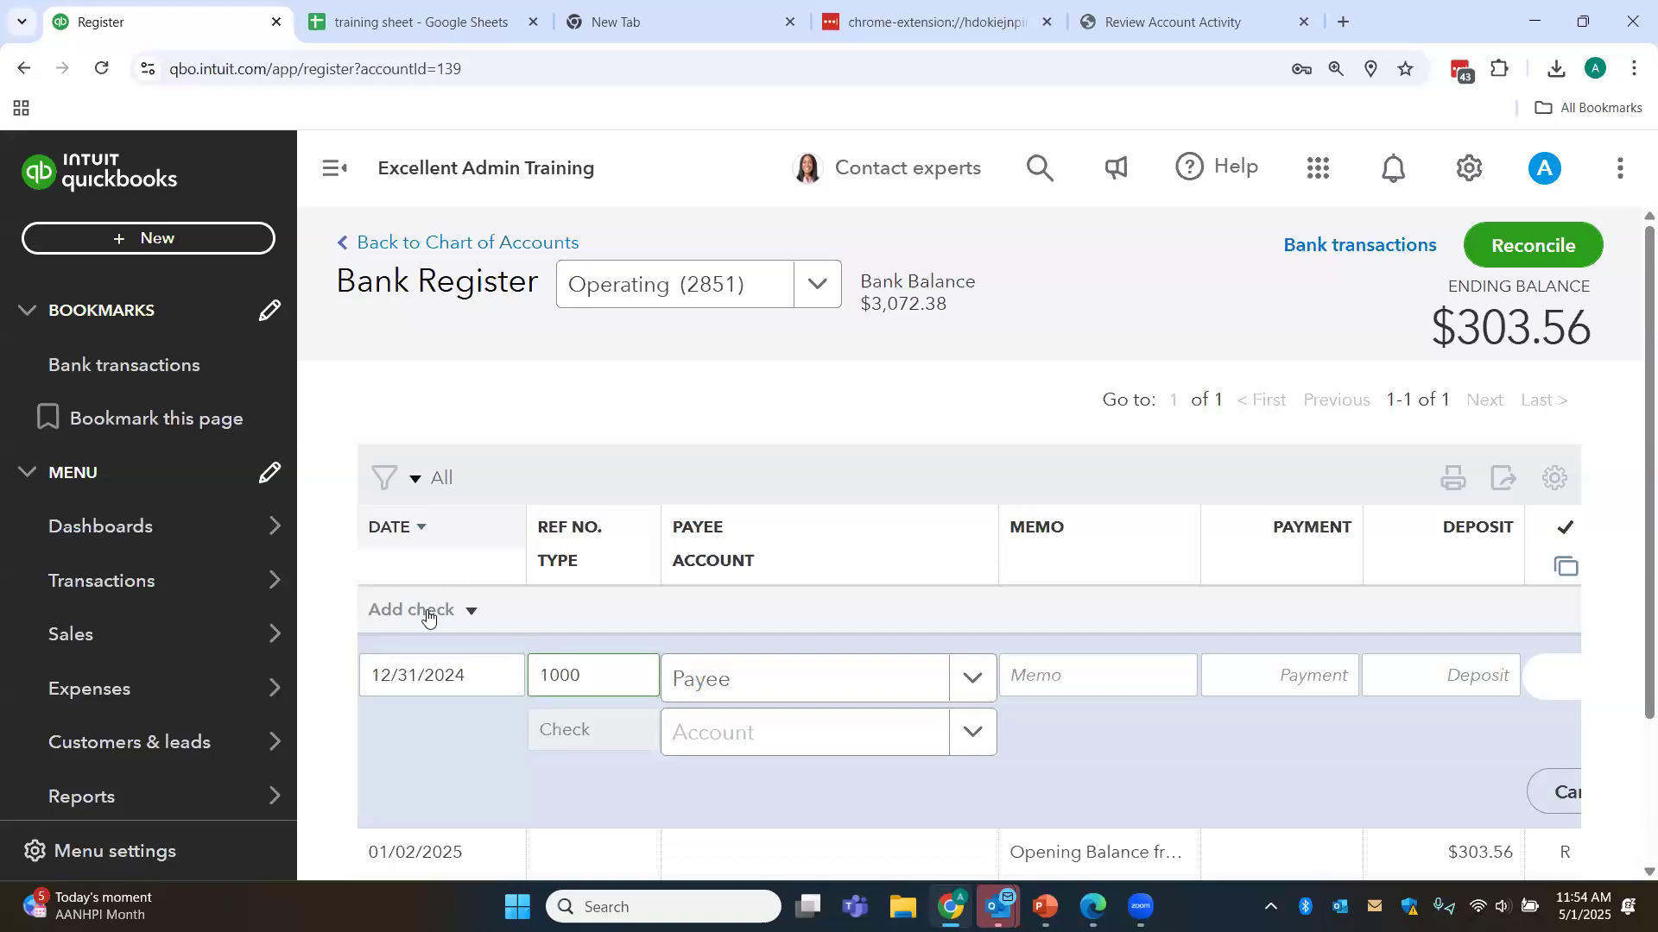
Step: Switch the entry's type between Expense and Deposit, settling back on Expense
{"action": "left_click", "coordinate": [470, 620]}
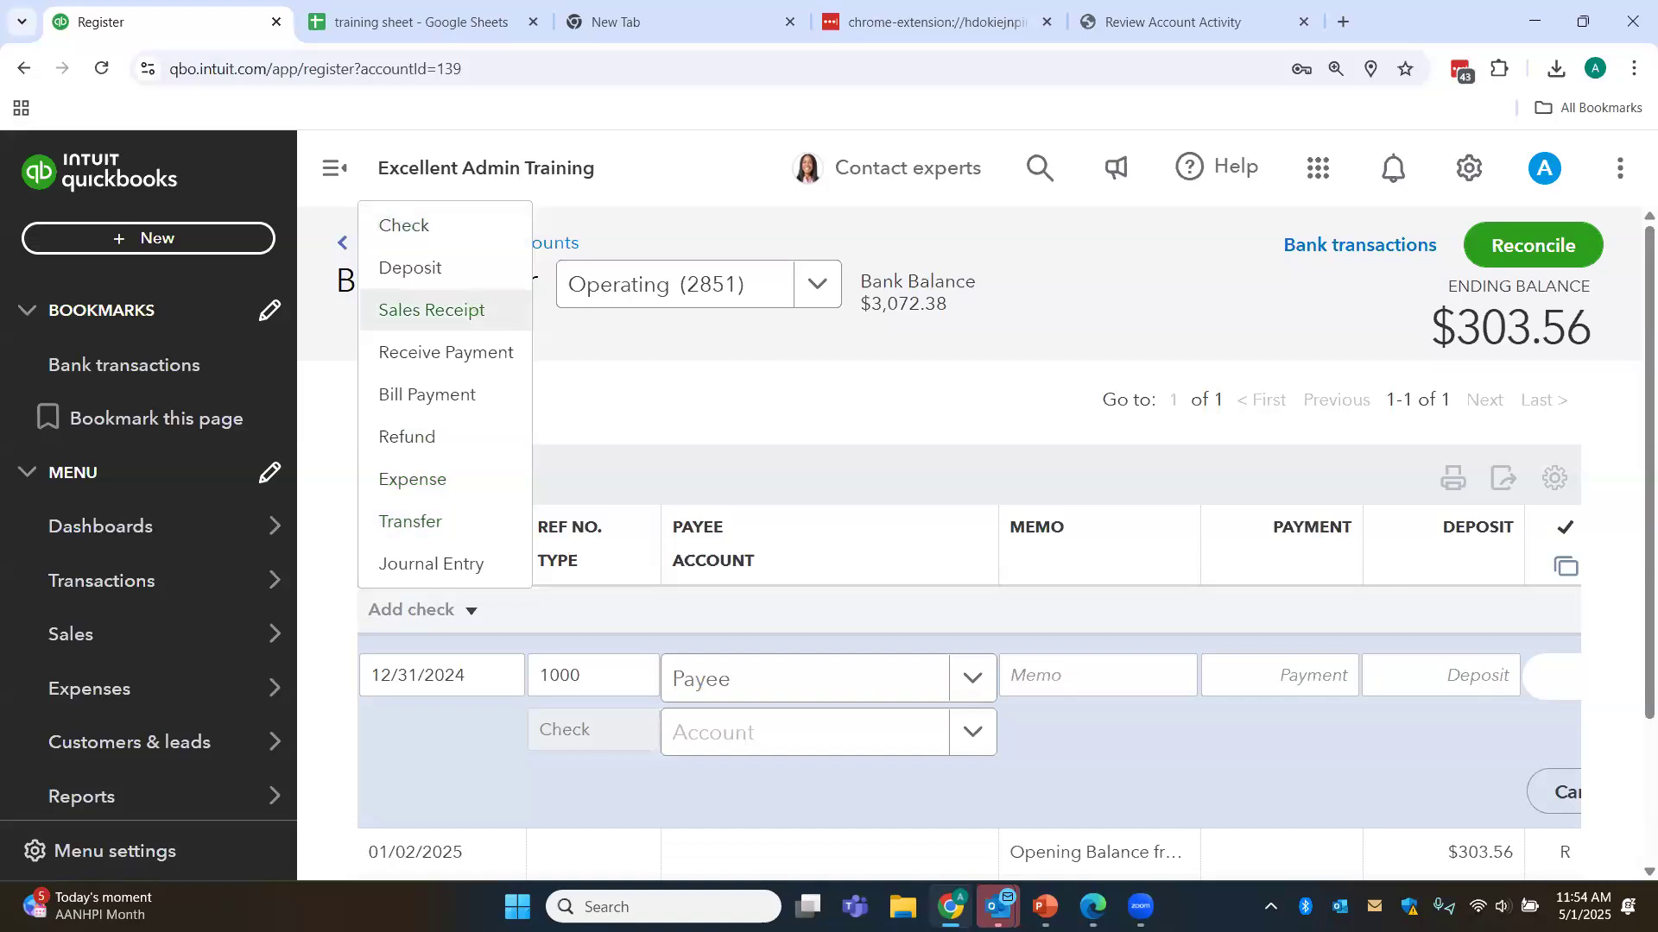
{"action": "left_click", "coordinate": [474, 480]}
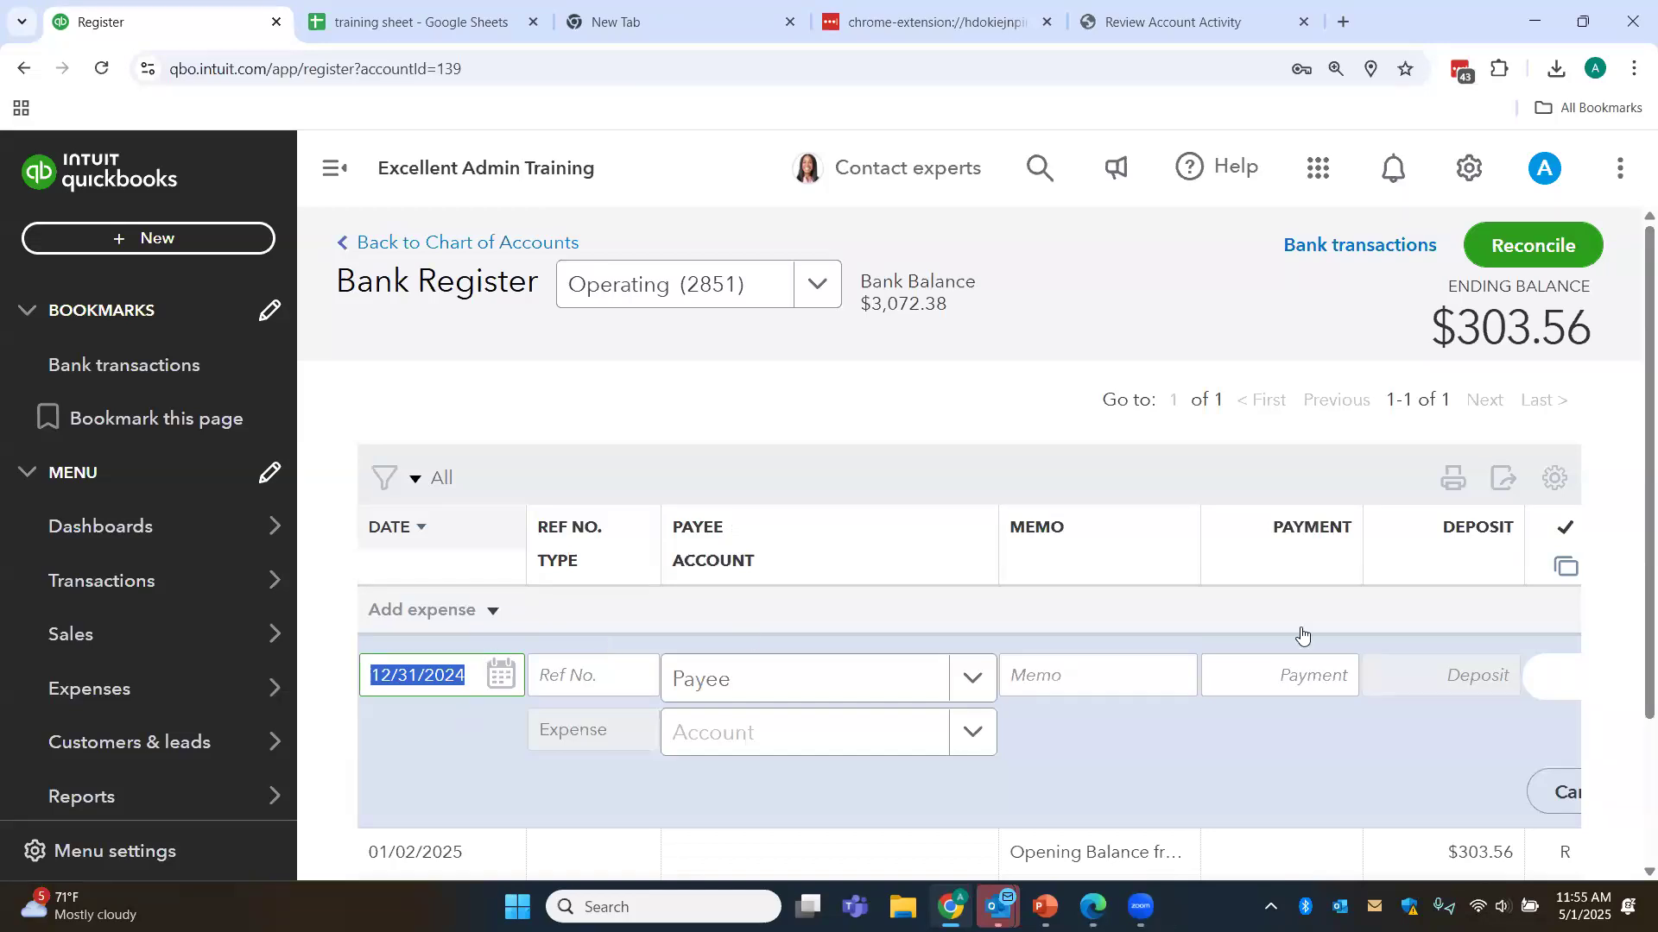
{"action": "left_click", "coordinate": [1469, 677]}
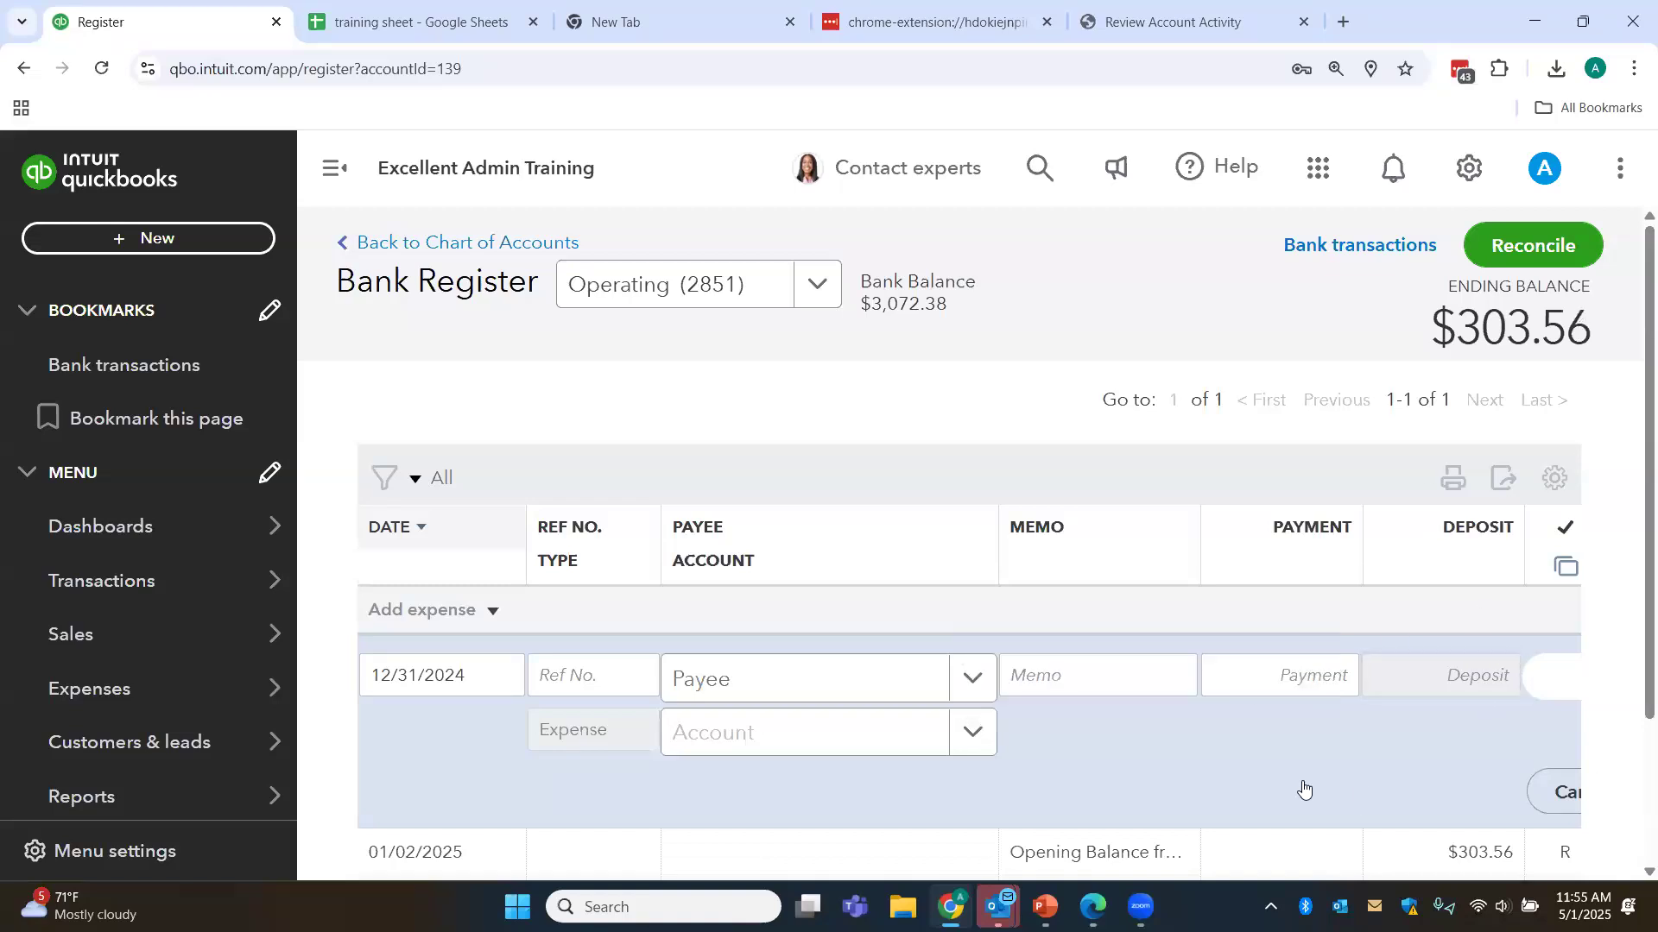
{"action": "left_click", "coordinate": [487, 610]}
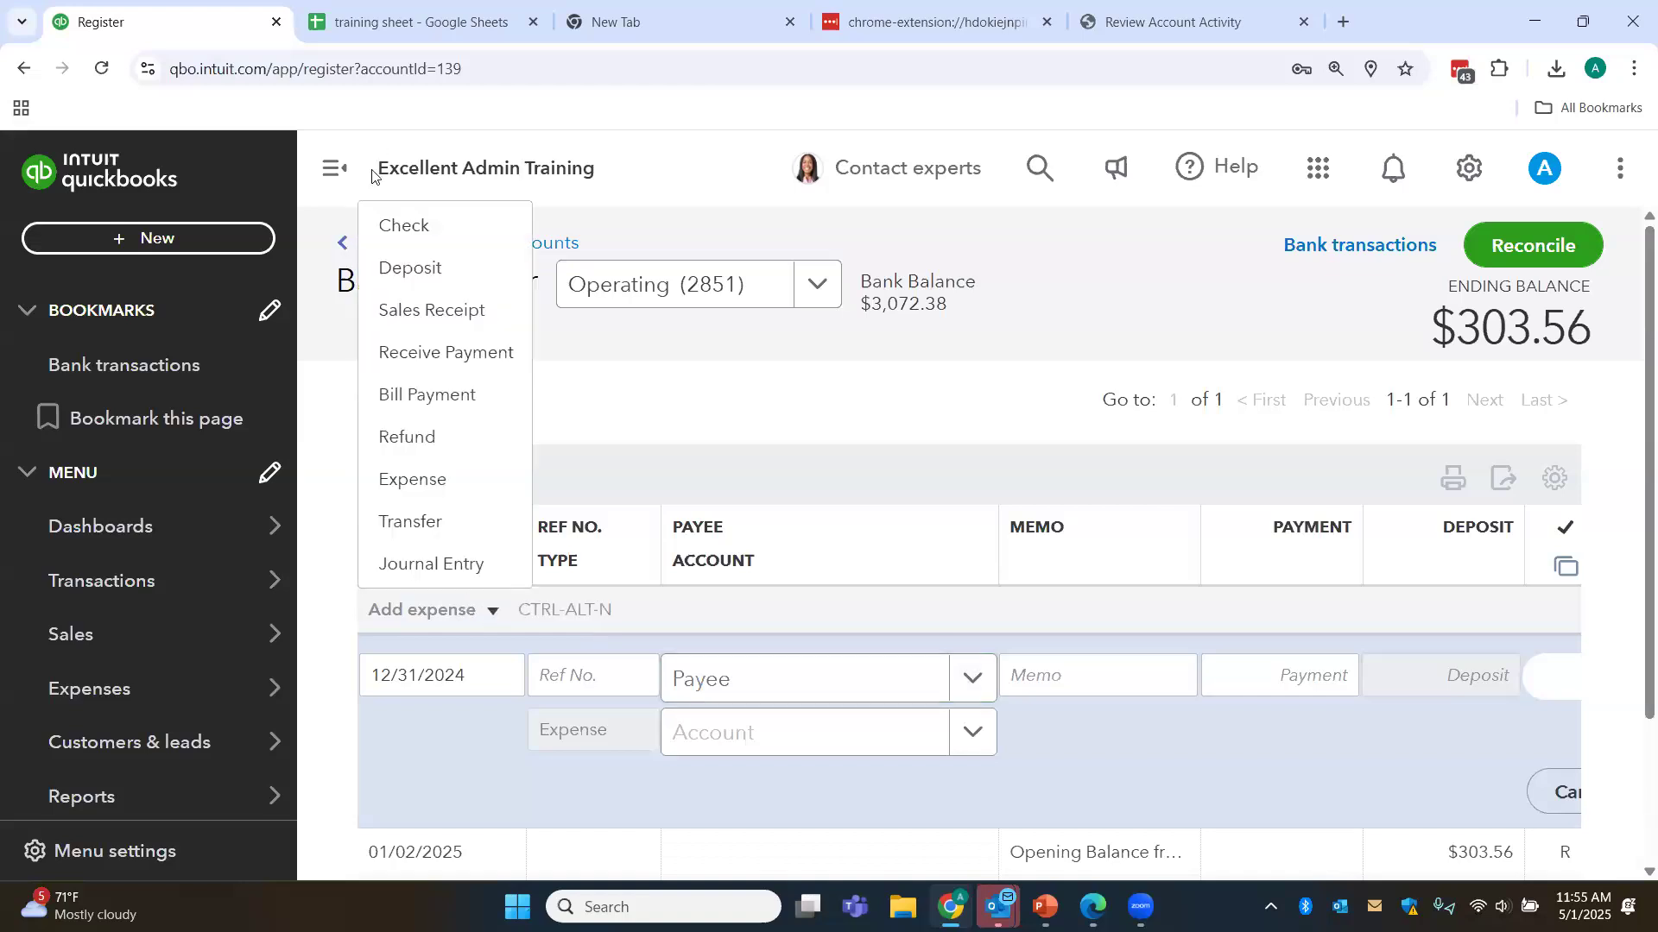
{"action": "left_click", "coordinate": [393, 269]}
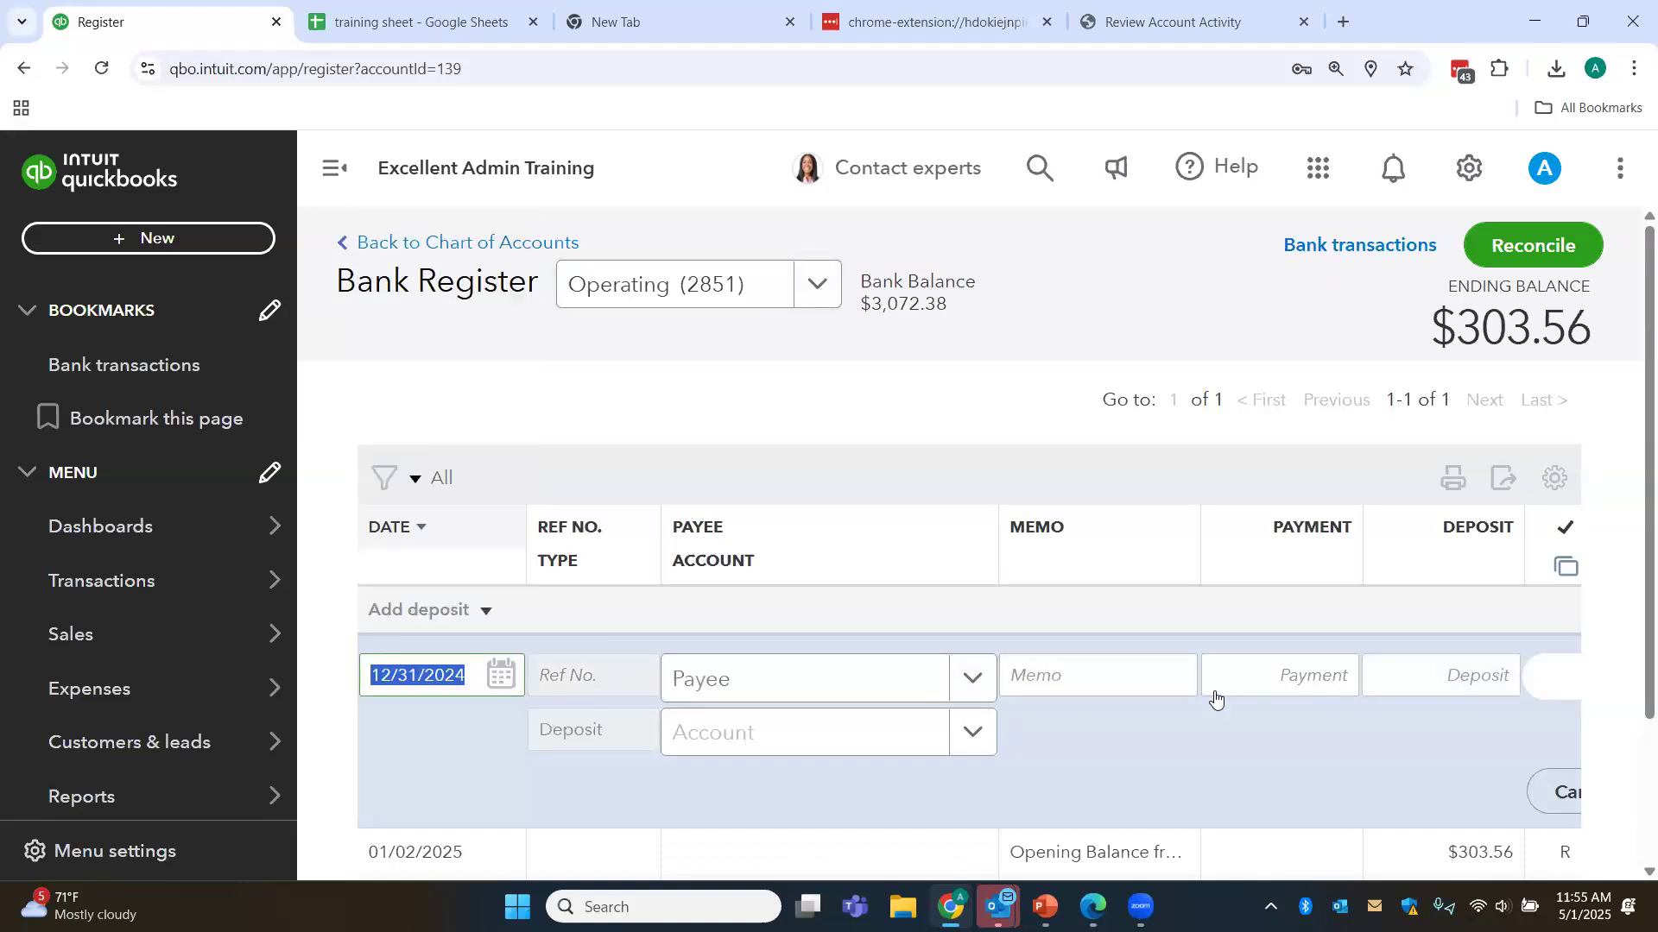
{"action": "left_click", "coordinate": [1312, 677]}
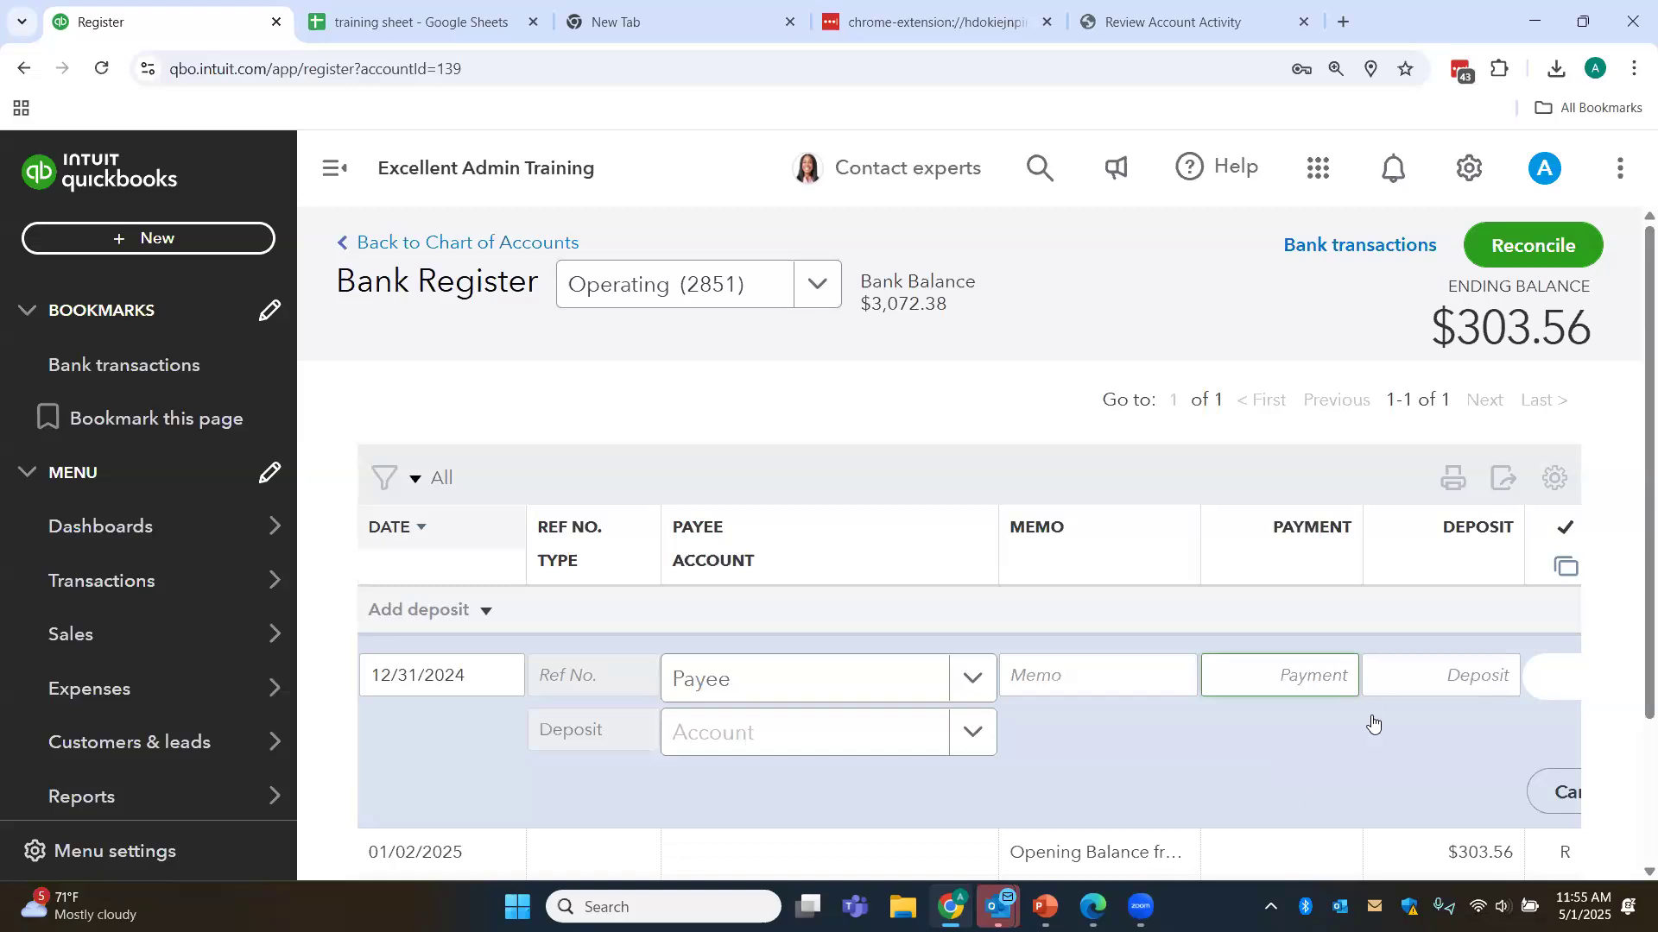
{"action": "left_click", "coordinate": [1463, 682]}
{"action": "left_click", "coordinate": [1277, 677]}
{"action": "left_click", "coordinate": [1441, 682]}
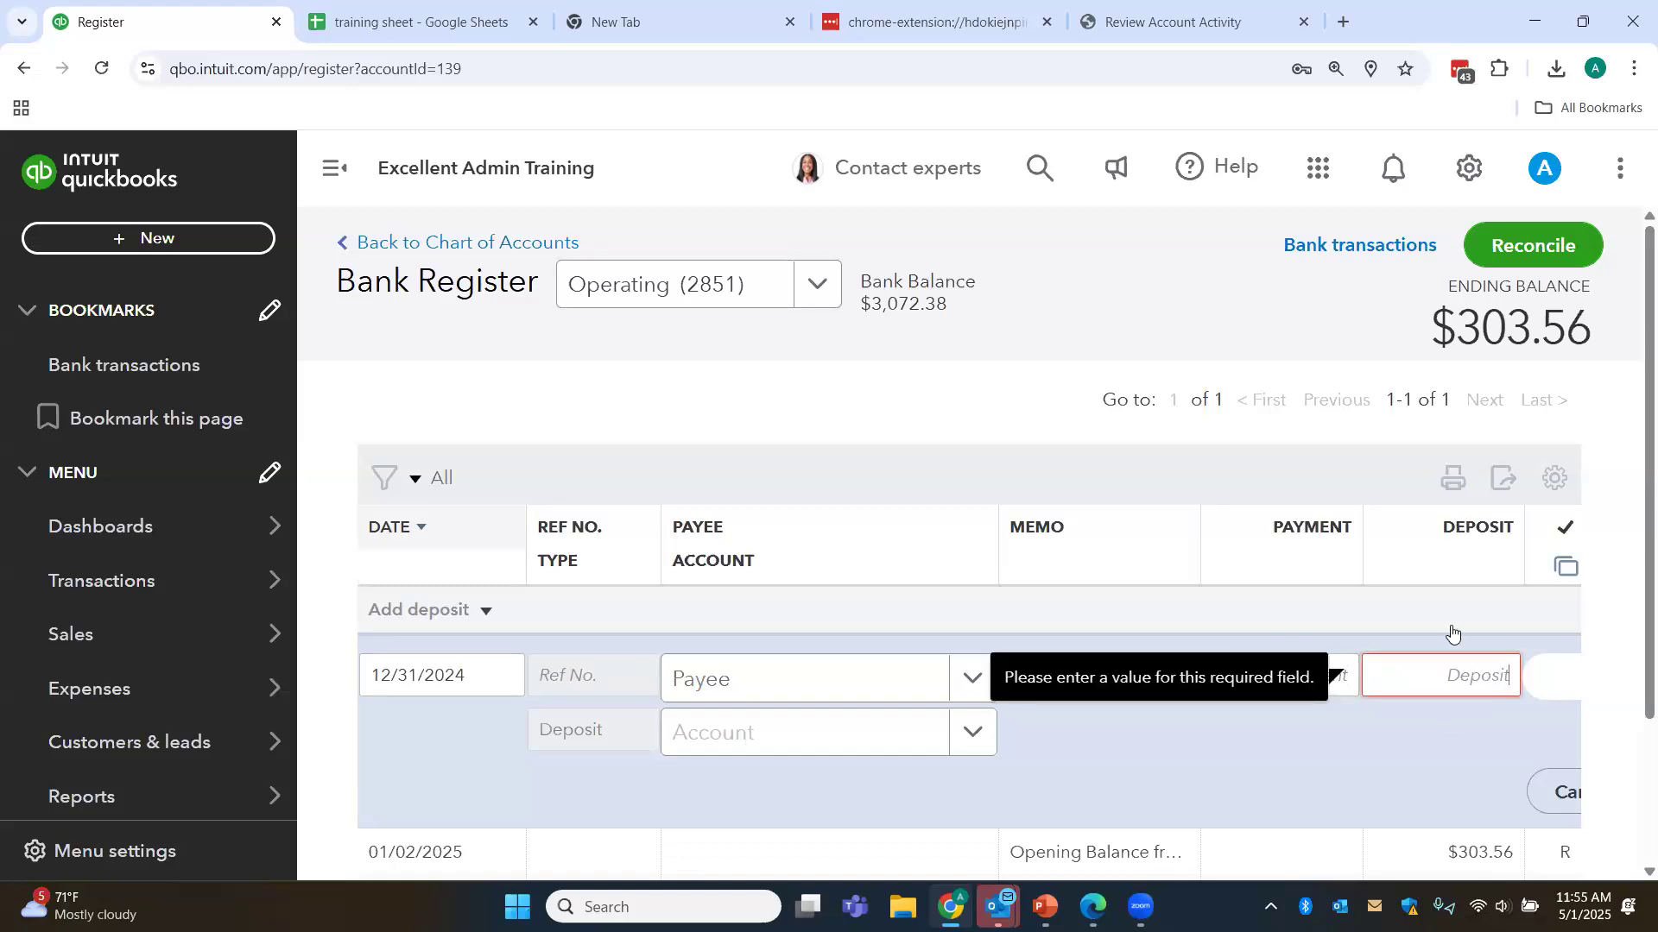
{"action": "left_click", "coordinate": [492, 613]}
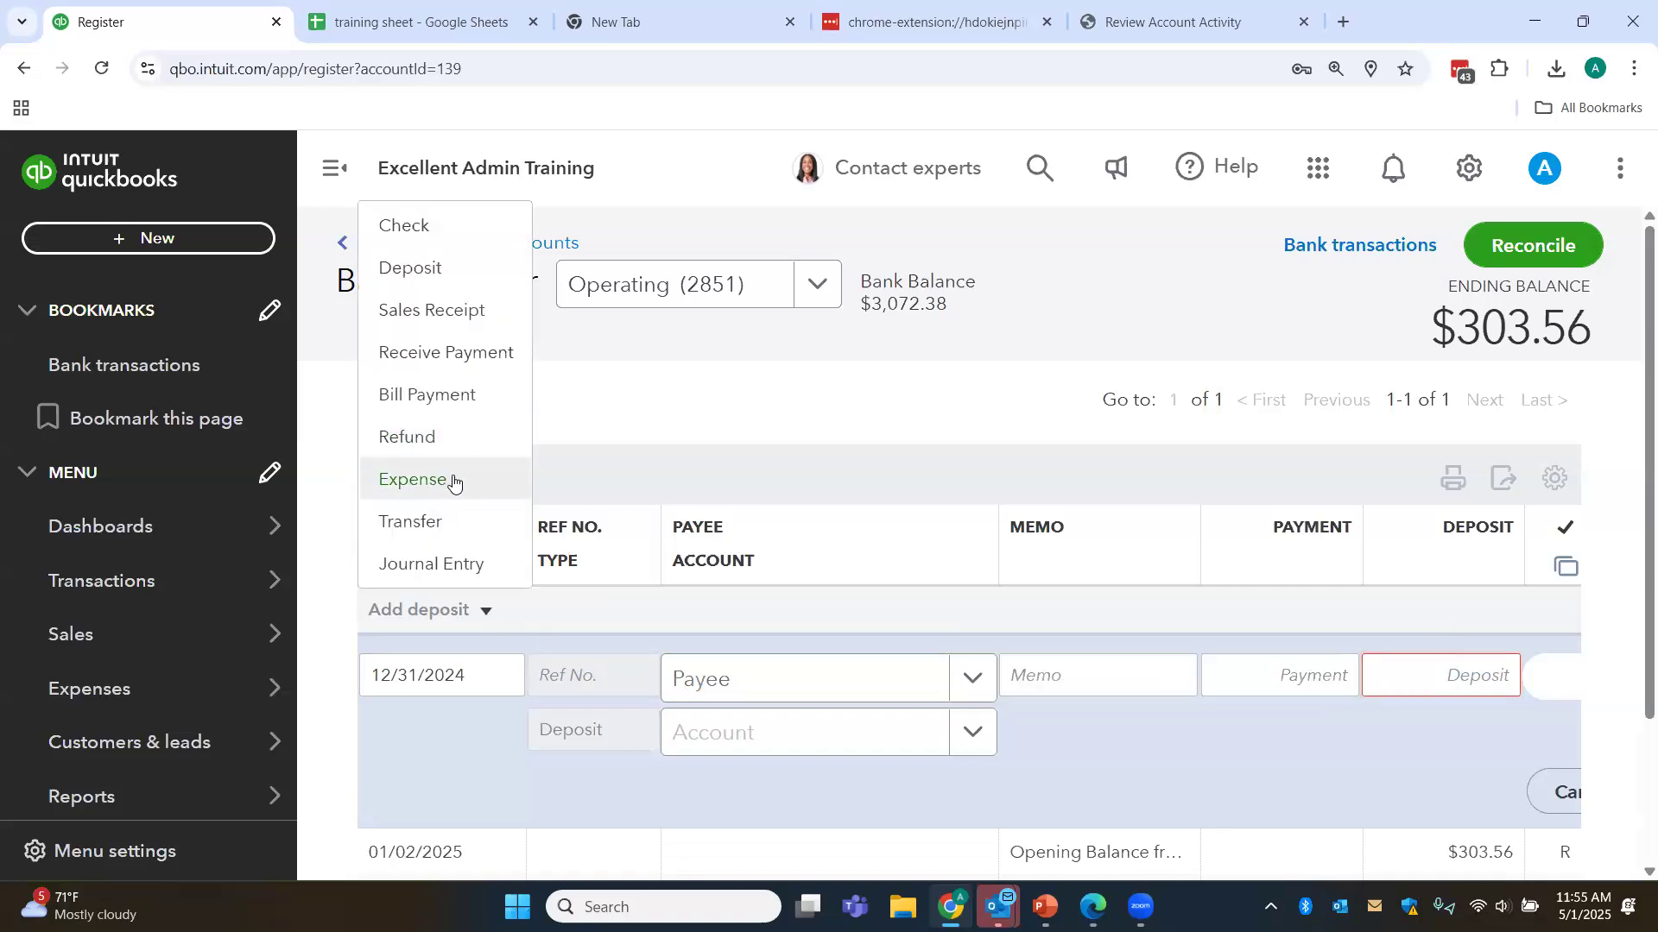
{"action": "left_click", "coordinate": [452, 480]}
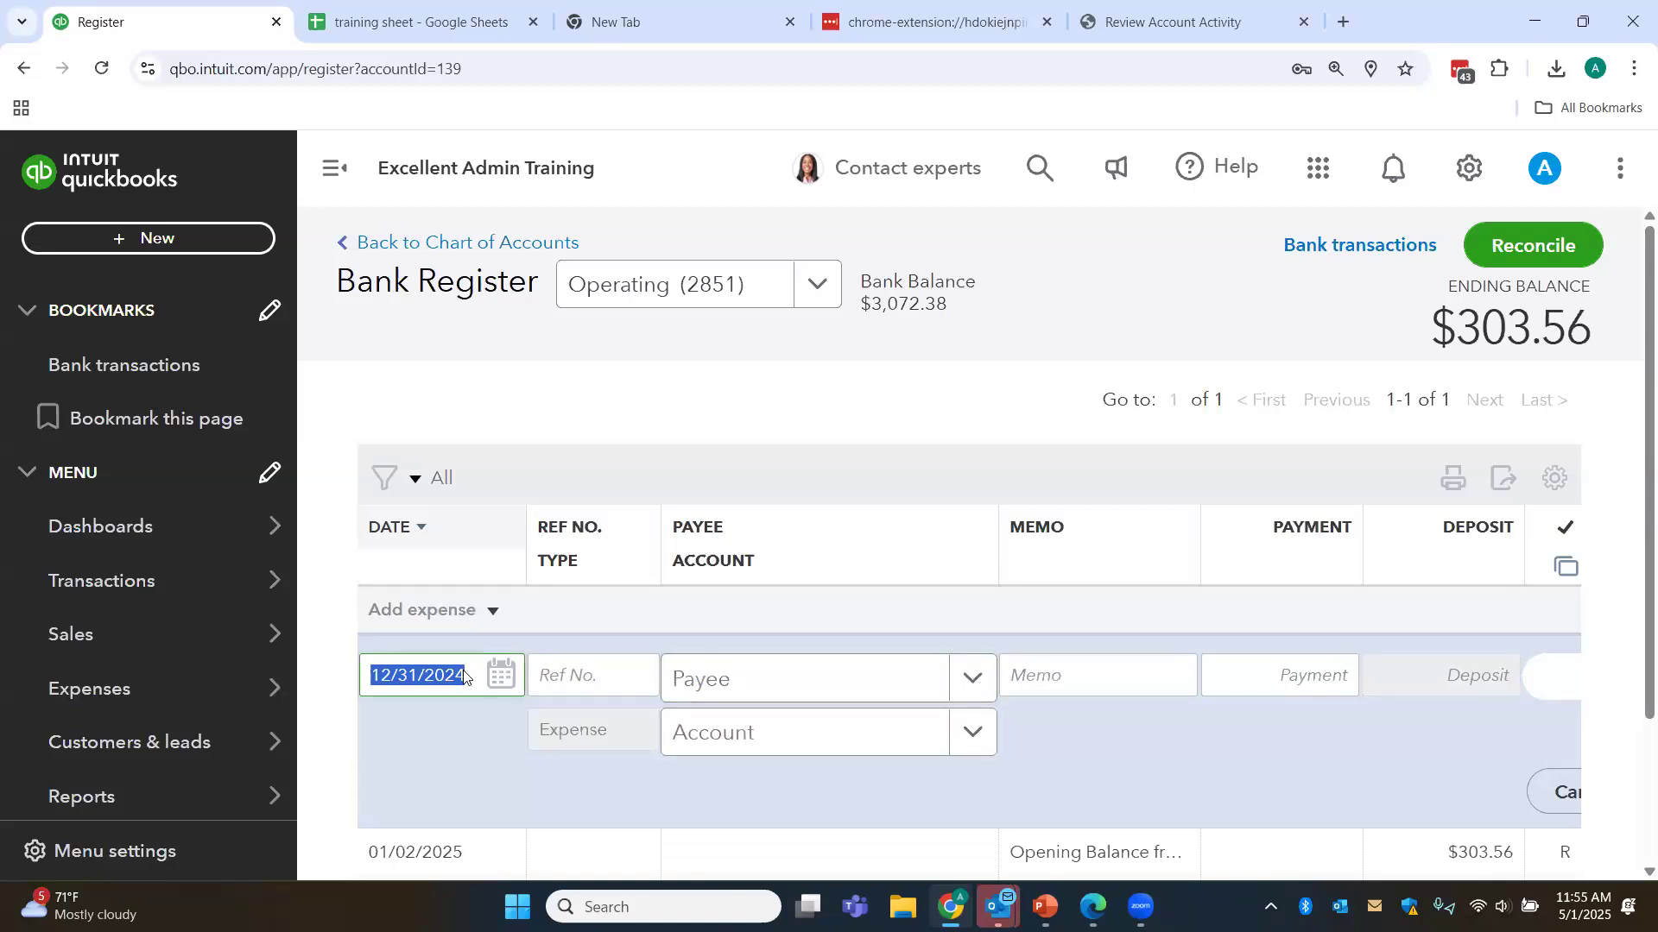
Step: Date the expense 01/01/2025 and add Verizon as a new vendor payee
{"action": "type", "text": "01/01/2025"}
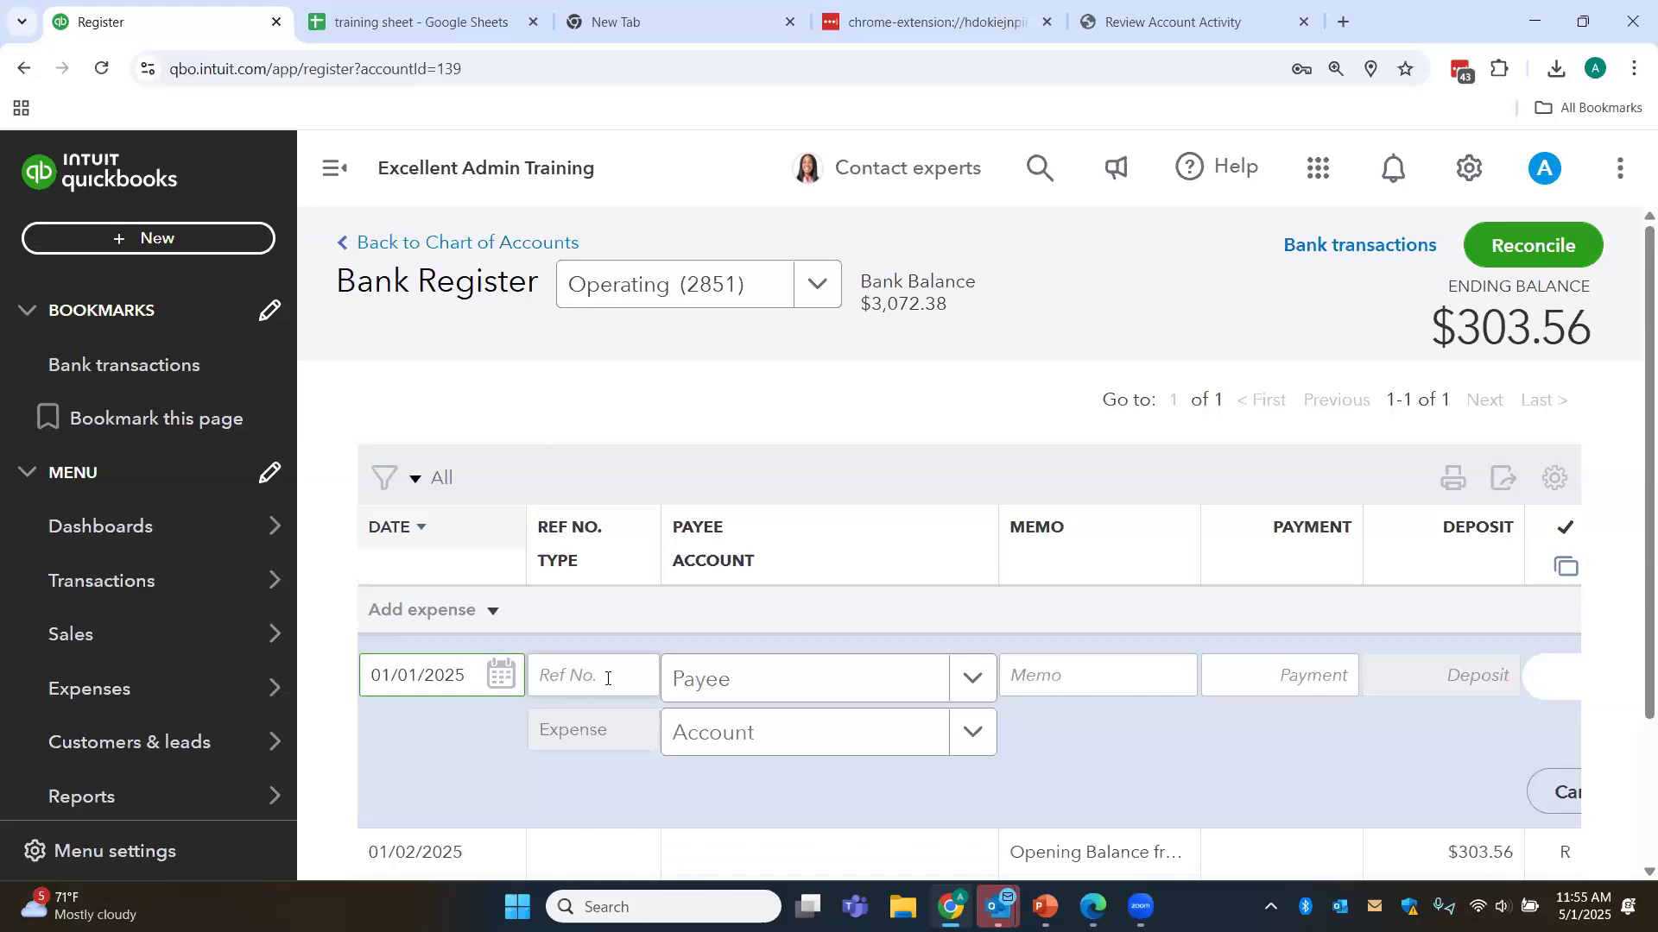
{"action": "left_click", "coordinate": [748, 682]}
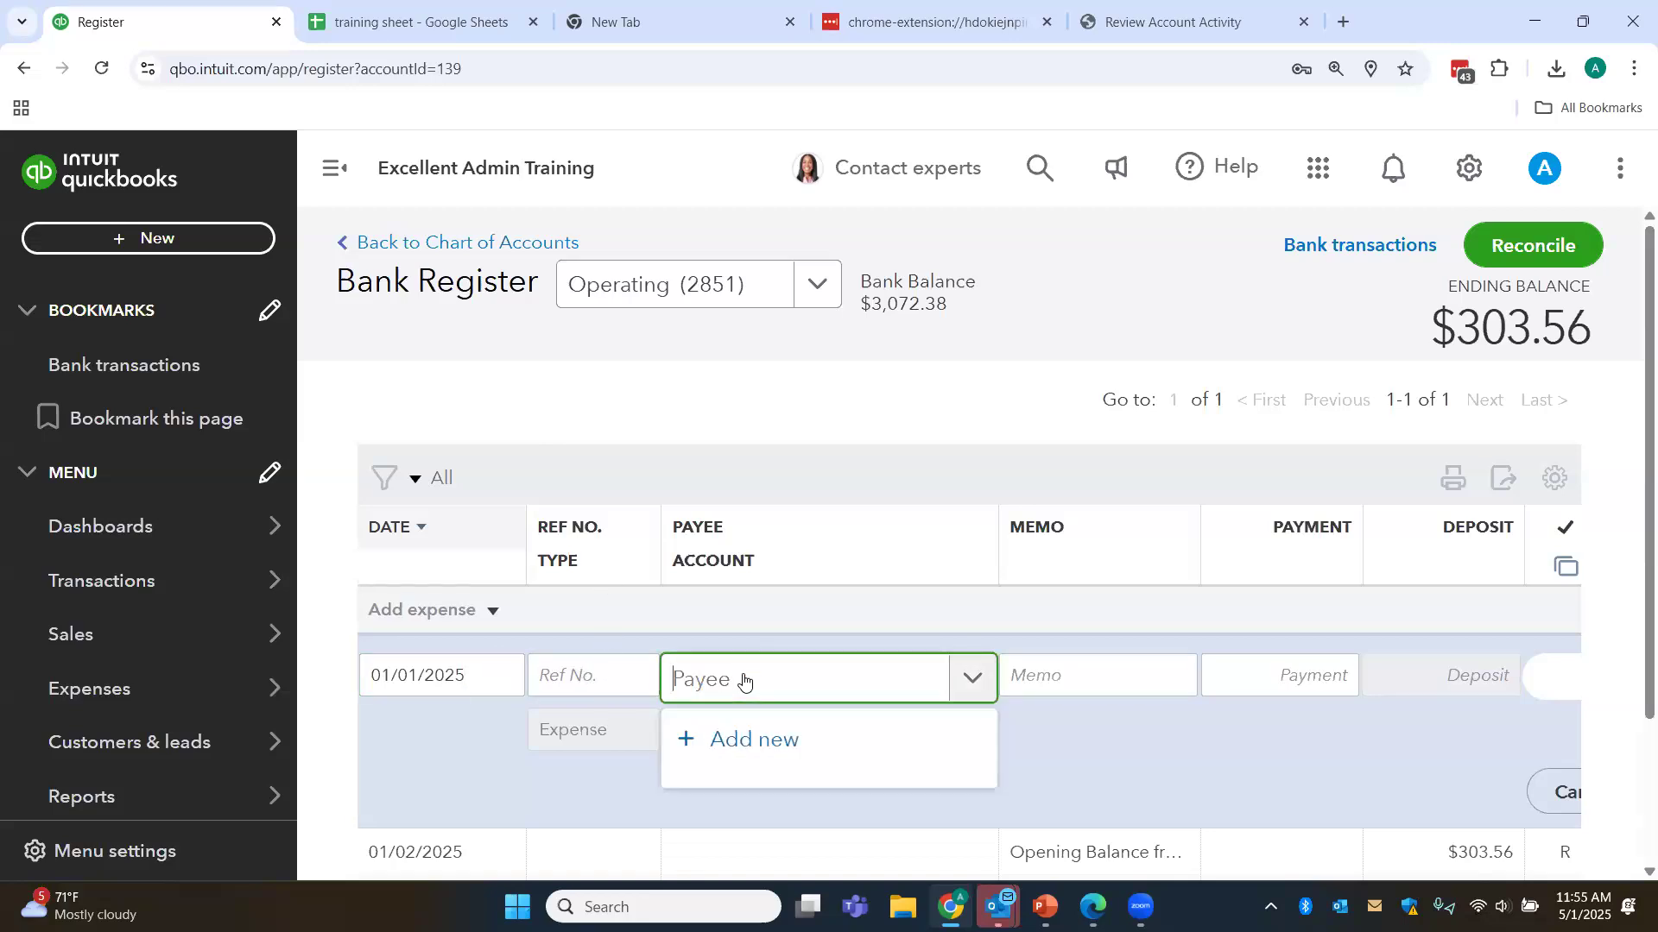
{"action": "type", "text": "v"}
{"action": "key", "text": "BackSpace"}
{"action": "type", "text": "V"}
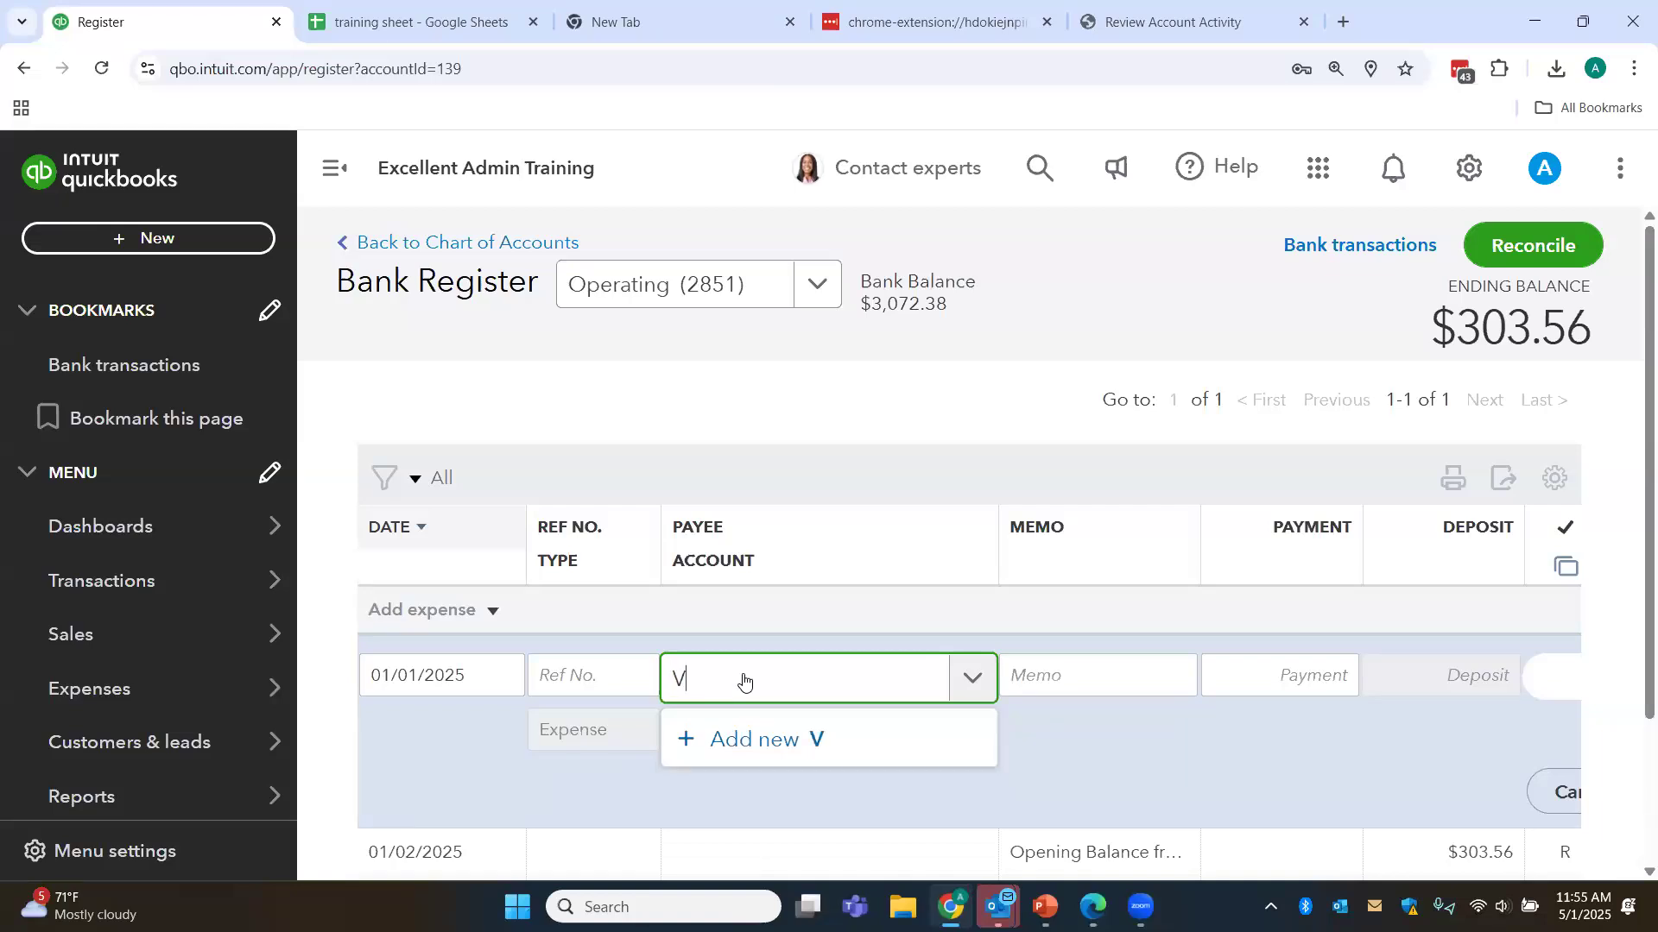
{"action": "type", "text": "erizon"}
{"action": "left_click", "coordinate": [723, 739]}
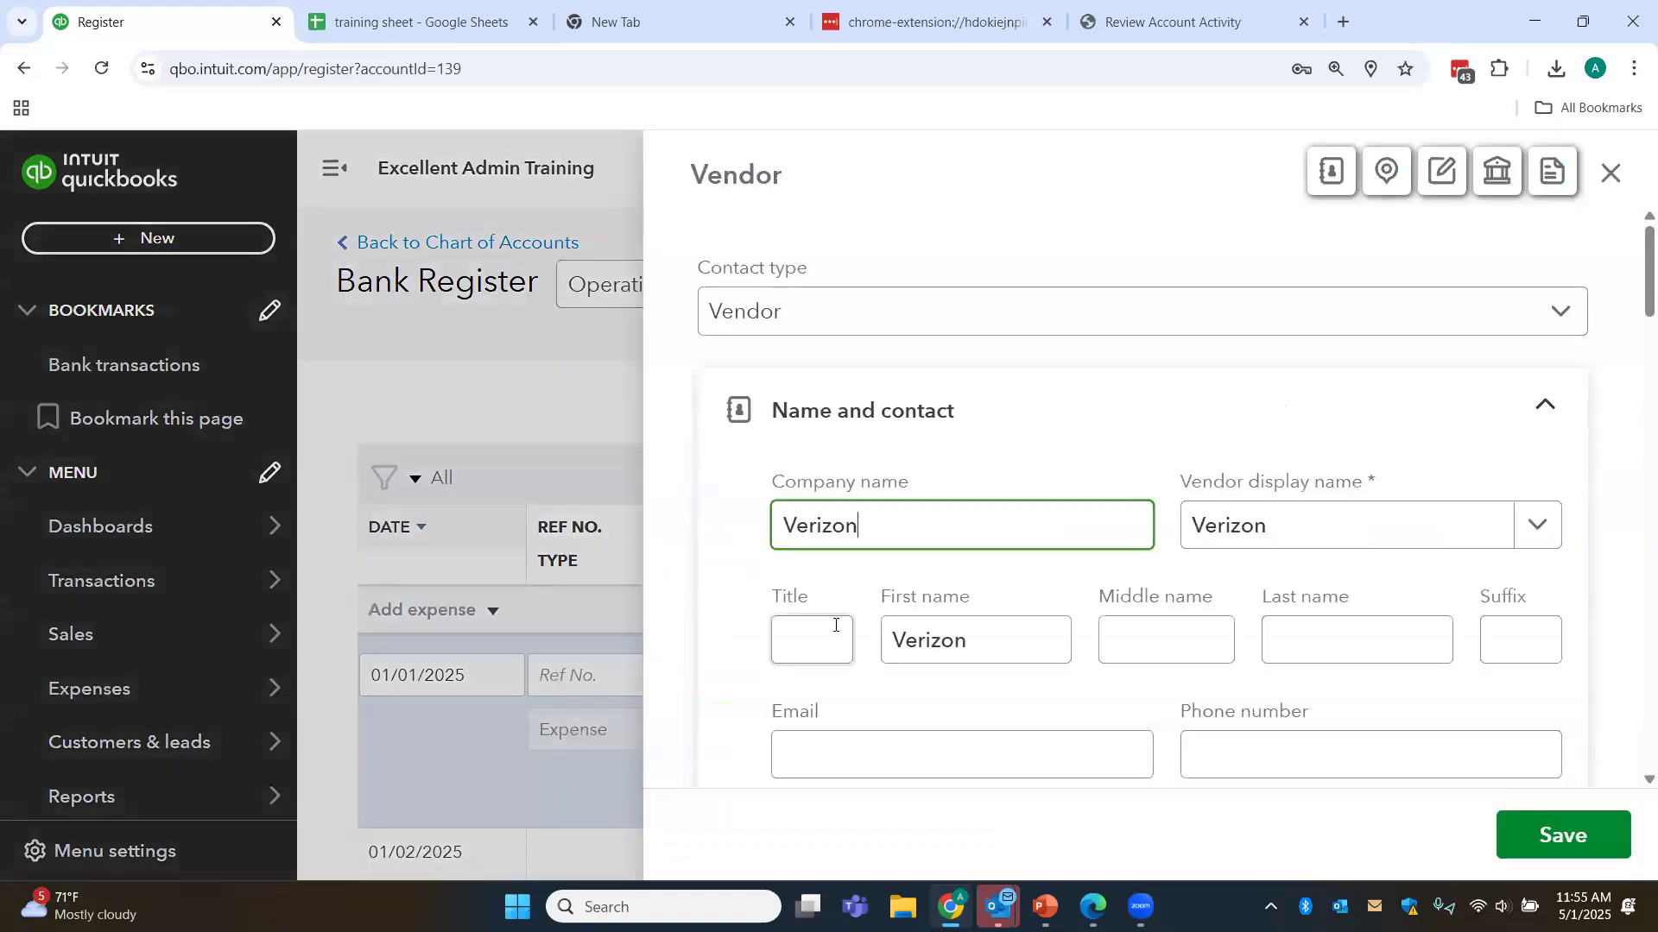
{"action": "scroll", "coordinate": [1180, 636], "scroll_direction": "down", "scroll_amount": 5}
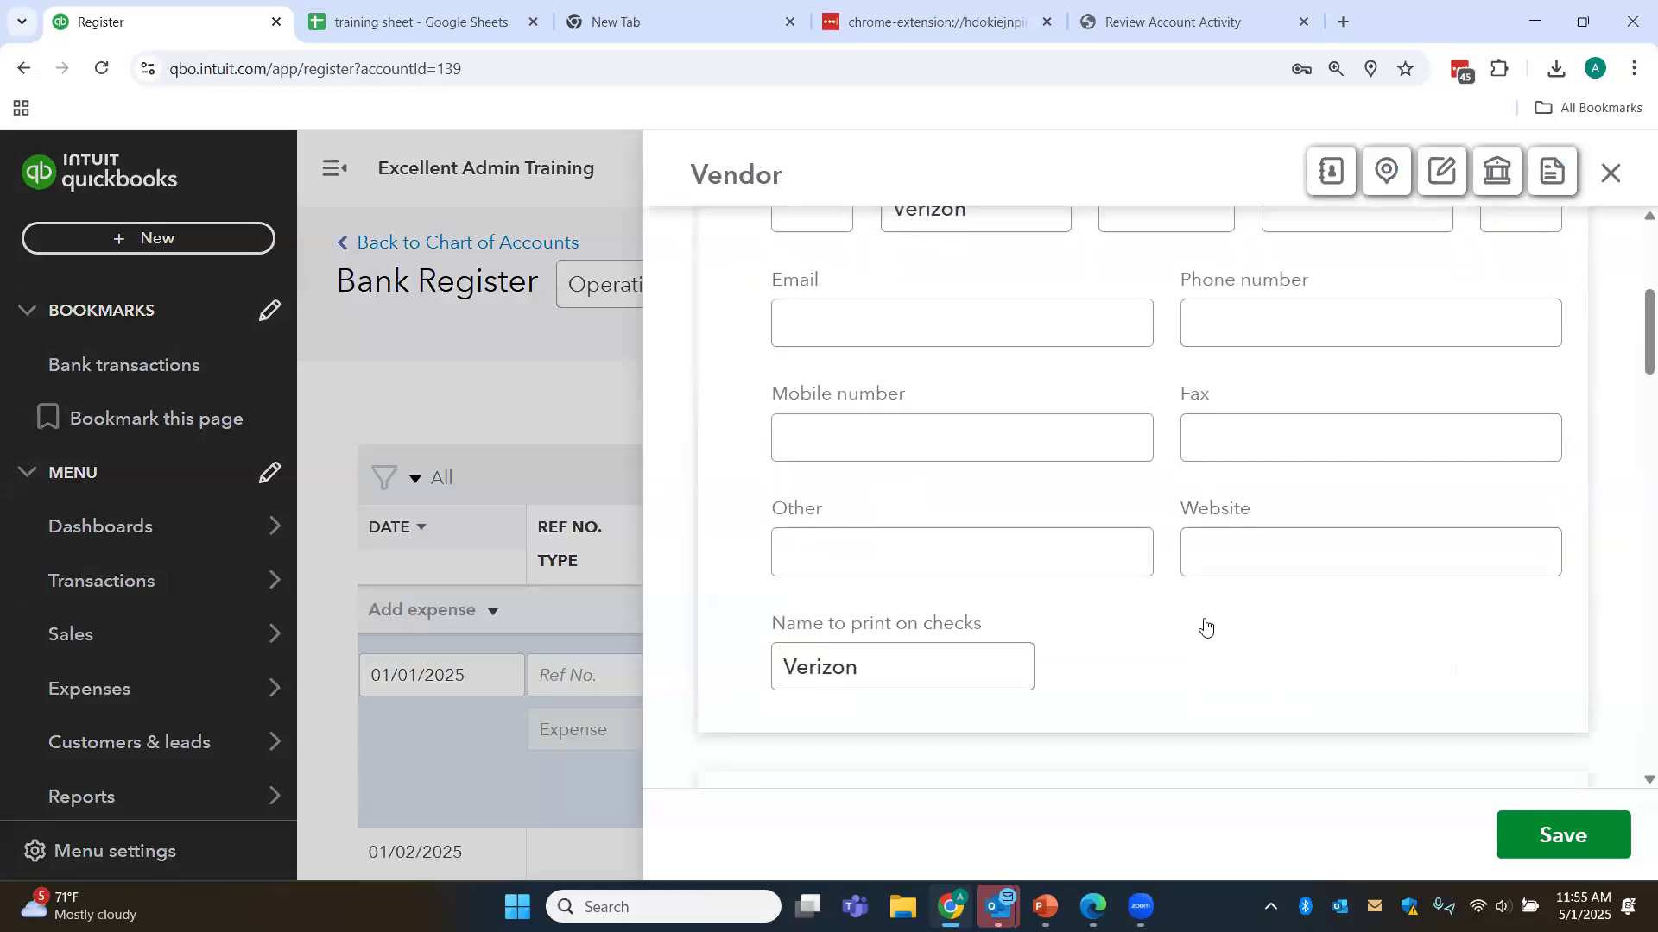
{"action": "scroll", "coordinate": [1204, 626], "scroll_direction": "down", "scroll_amount": 3}
{"action": "left_click", "coordinate": [1583, 836]}
Step: Enter memo 'Dec/Jan Phone Bill' and a payment of 35+35+17.50, totalling 87.50
{"action": "left_click", "coordinate": [1060, 673]}
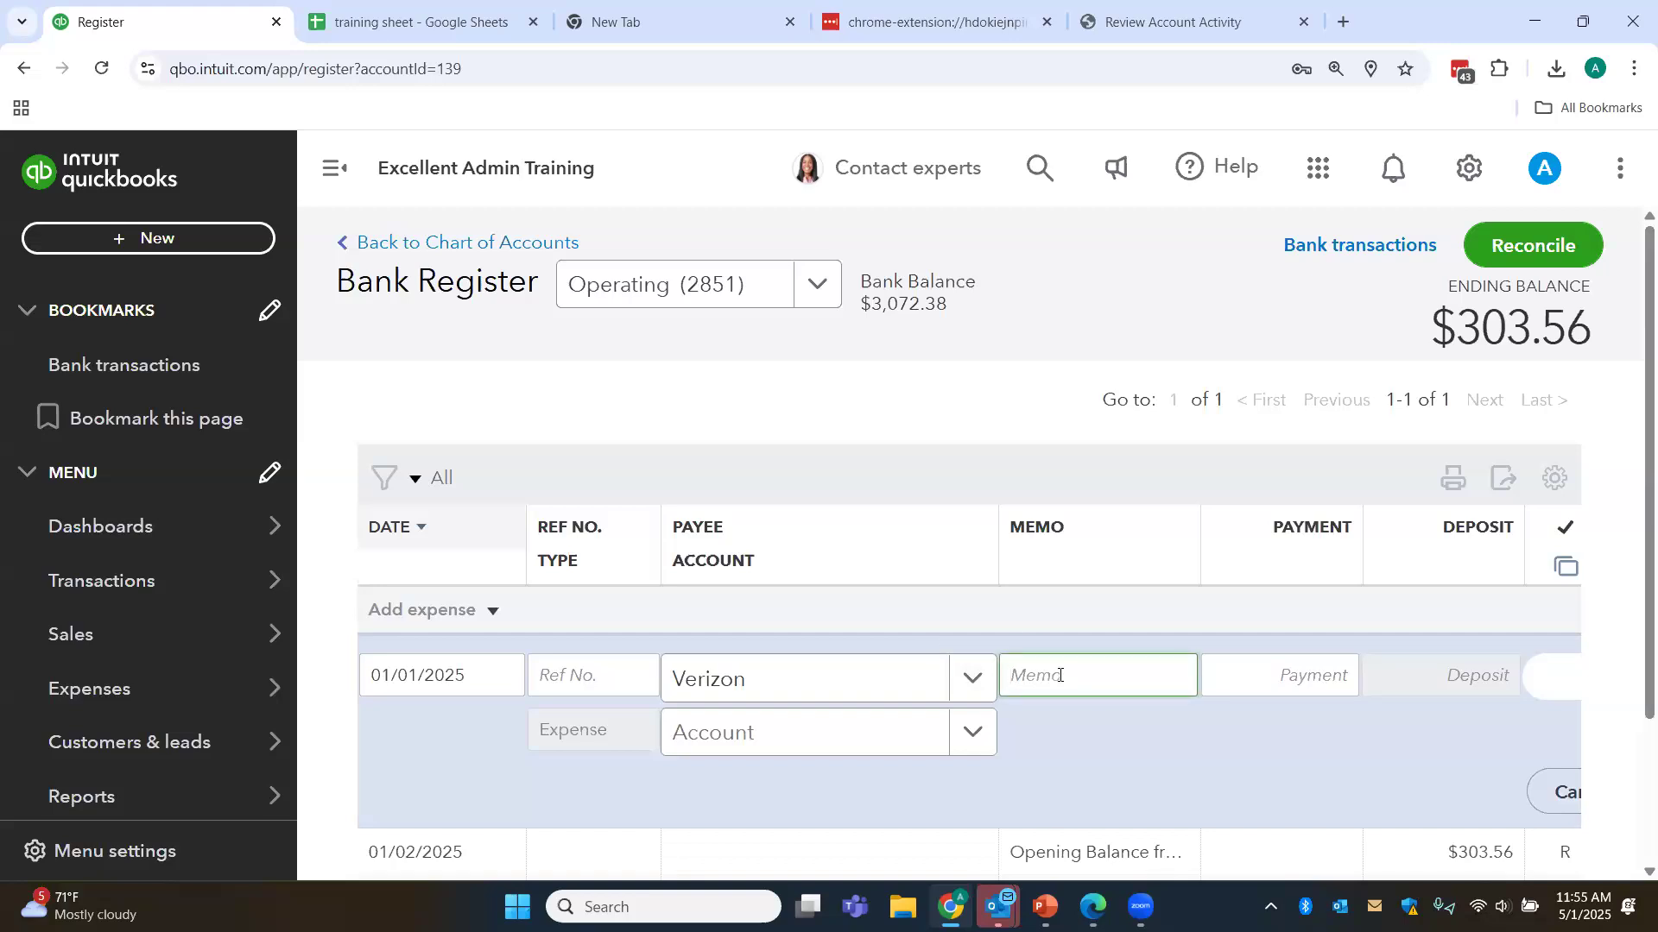
{"action": "type", "text": "Dec/Jan Phone Bill"}
{"action": "key", "text": "Tab"}
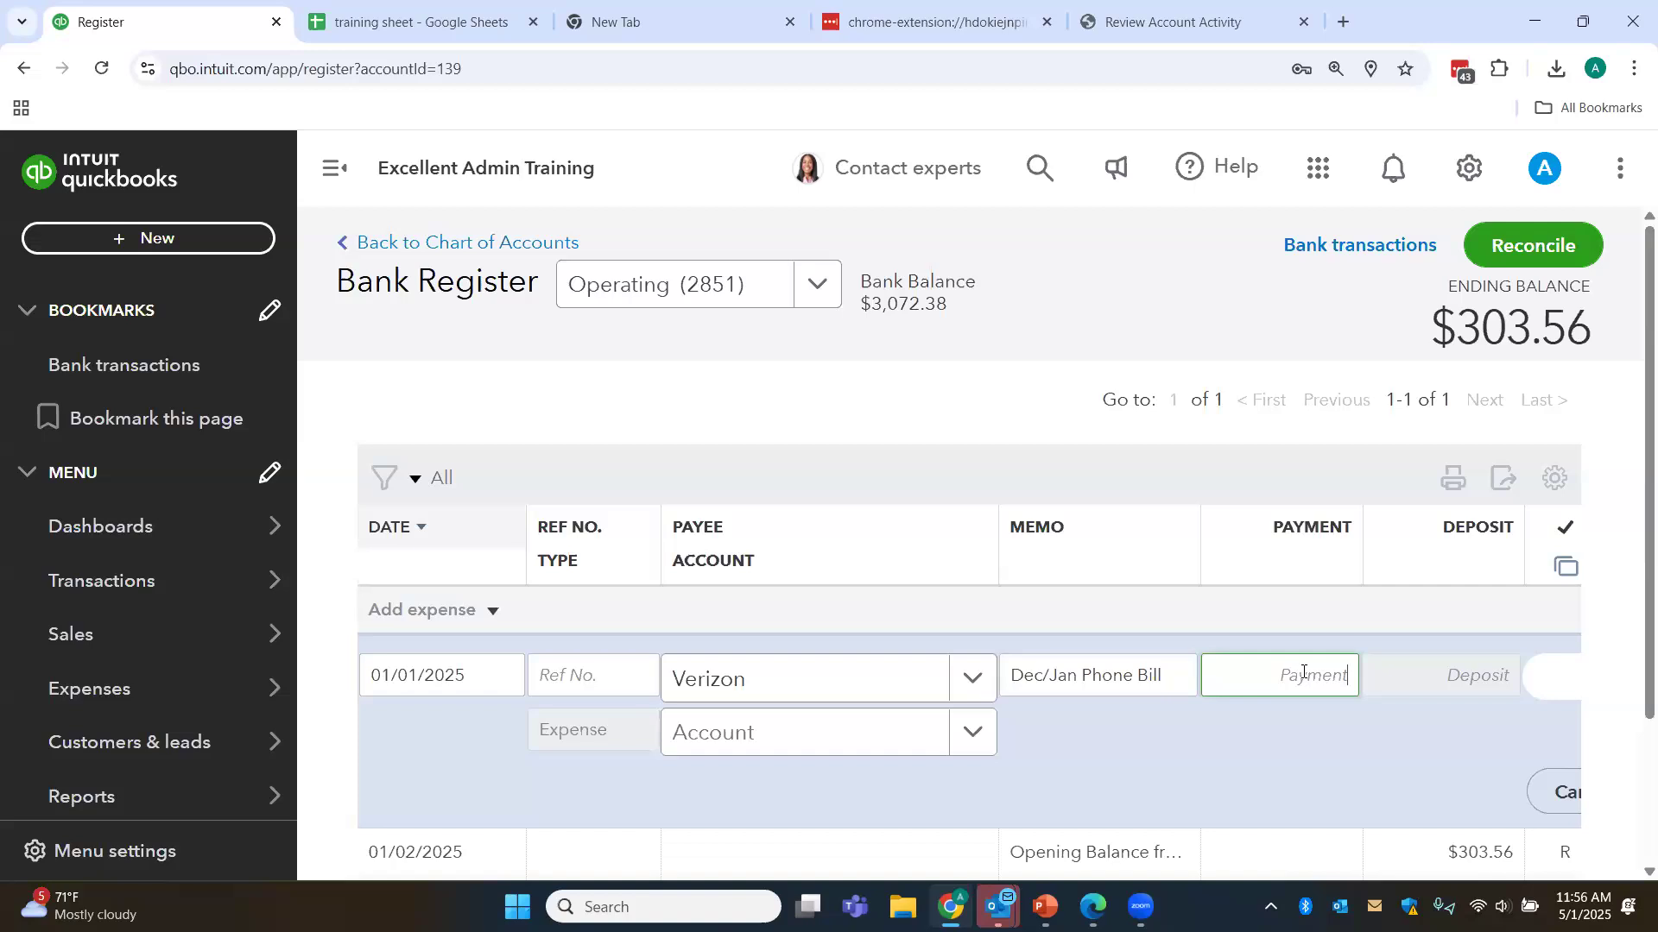
{"action": "type", "text": "35+35+"}
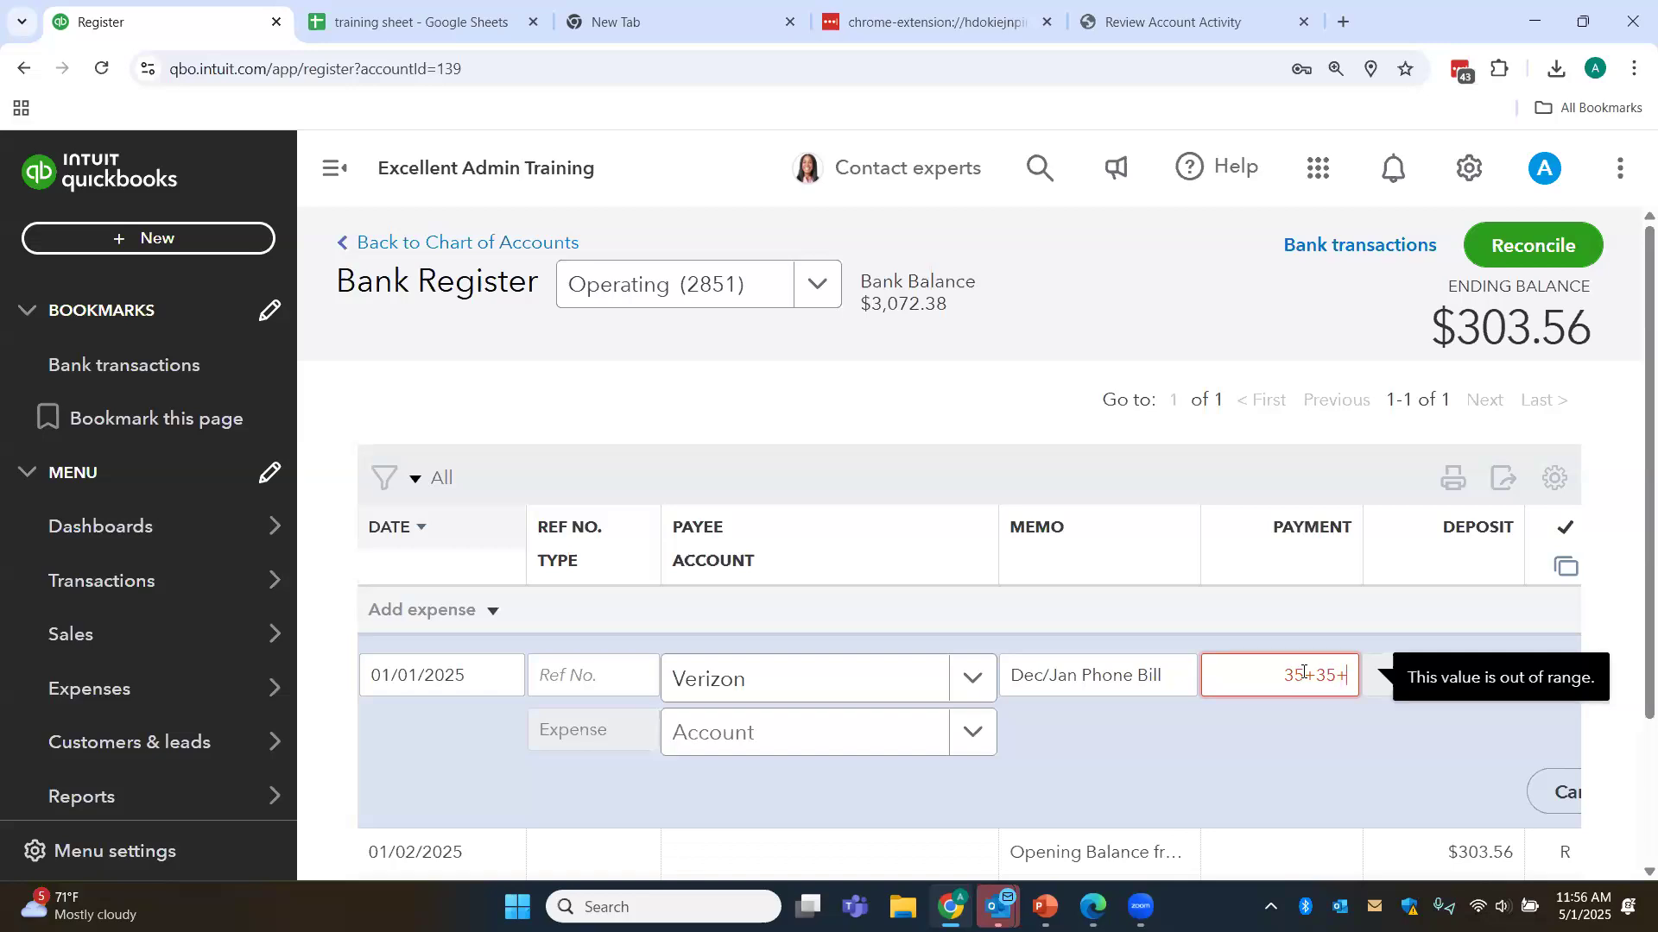
{"action": "type", "text": "17.50"}
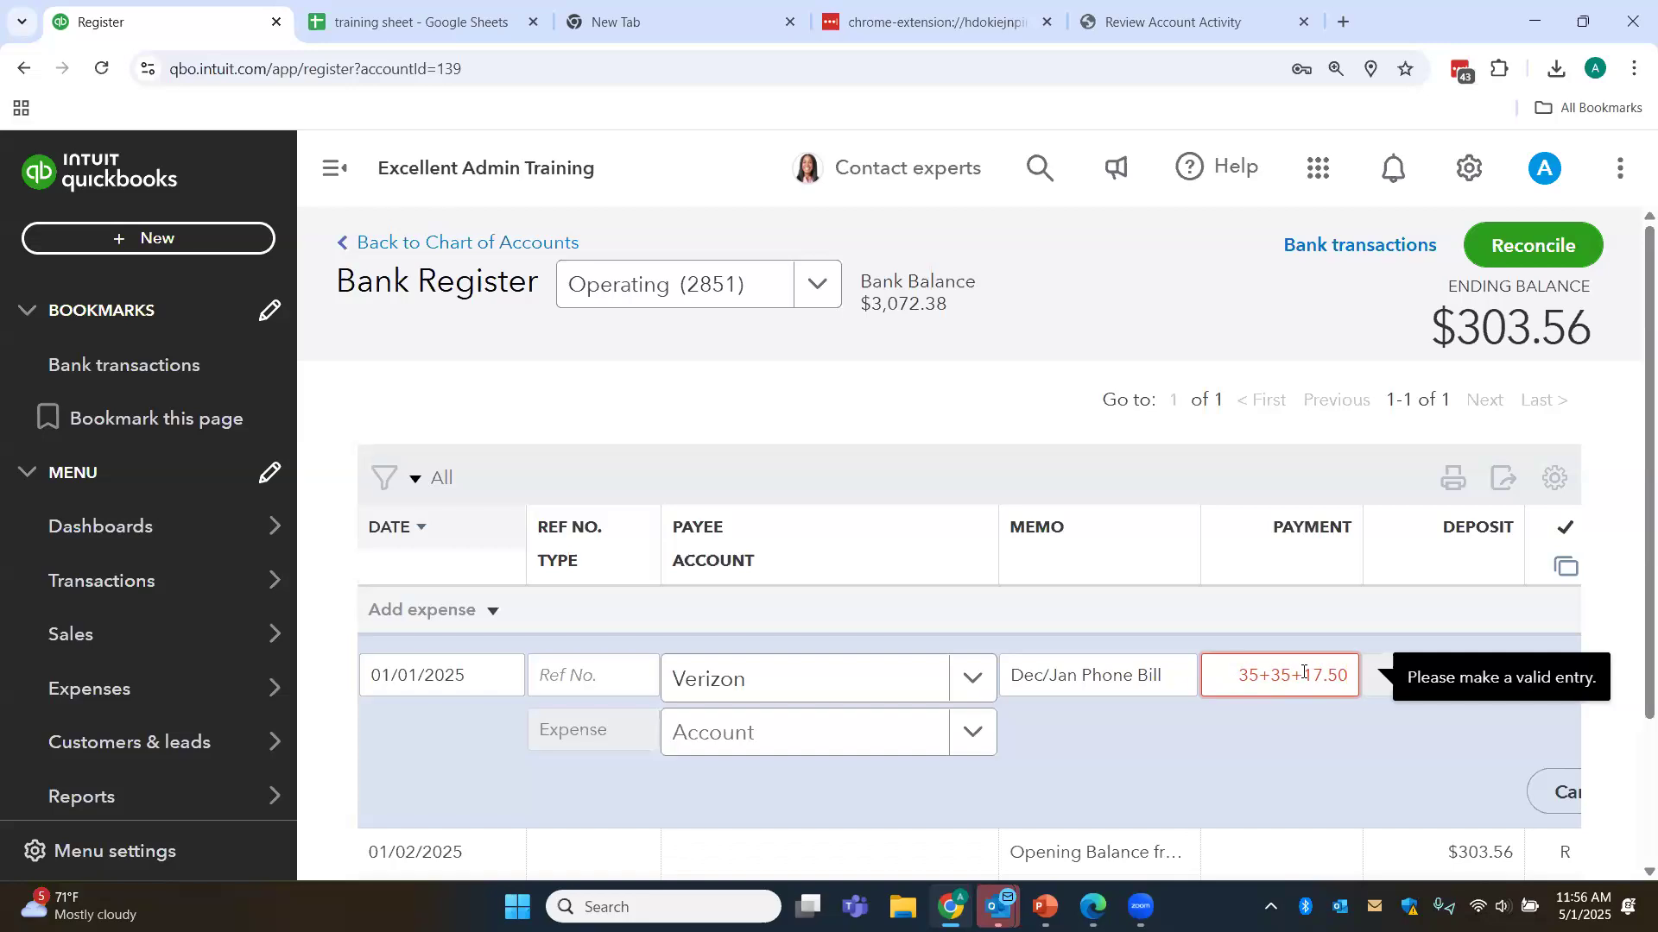
{"action": "left_click", "coordinate": [1252, 746]}
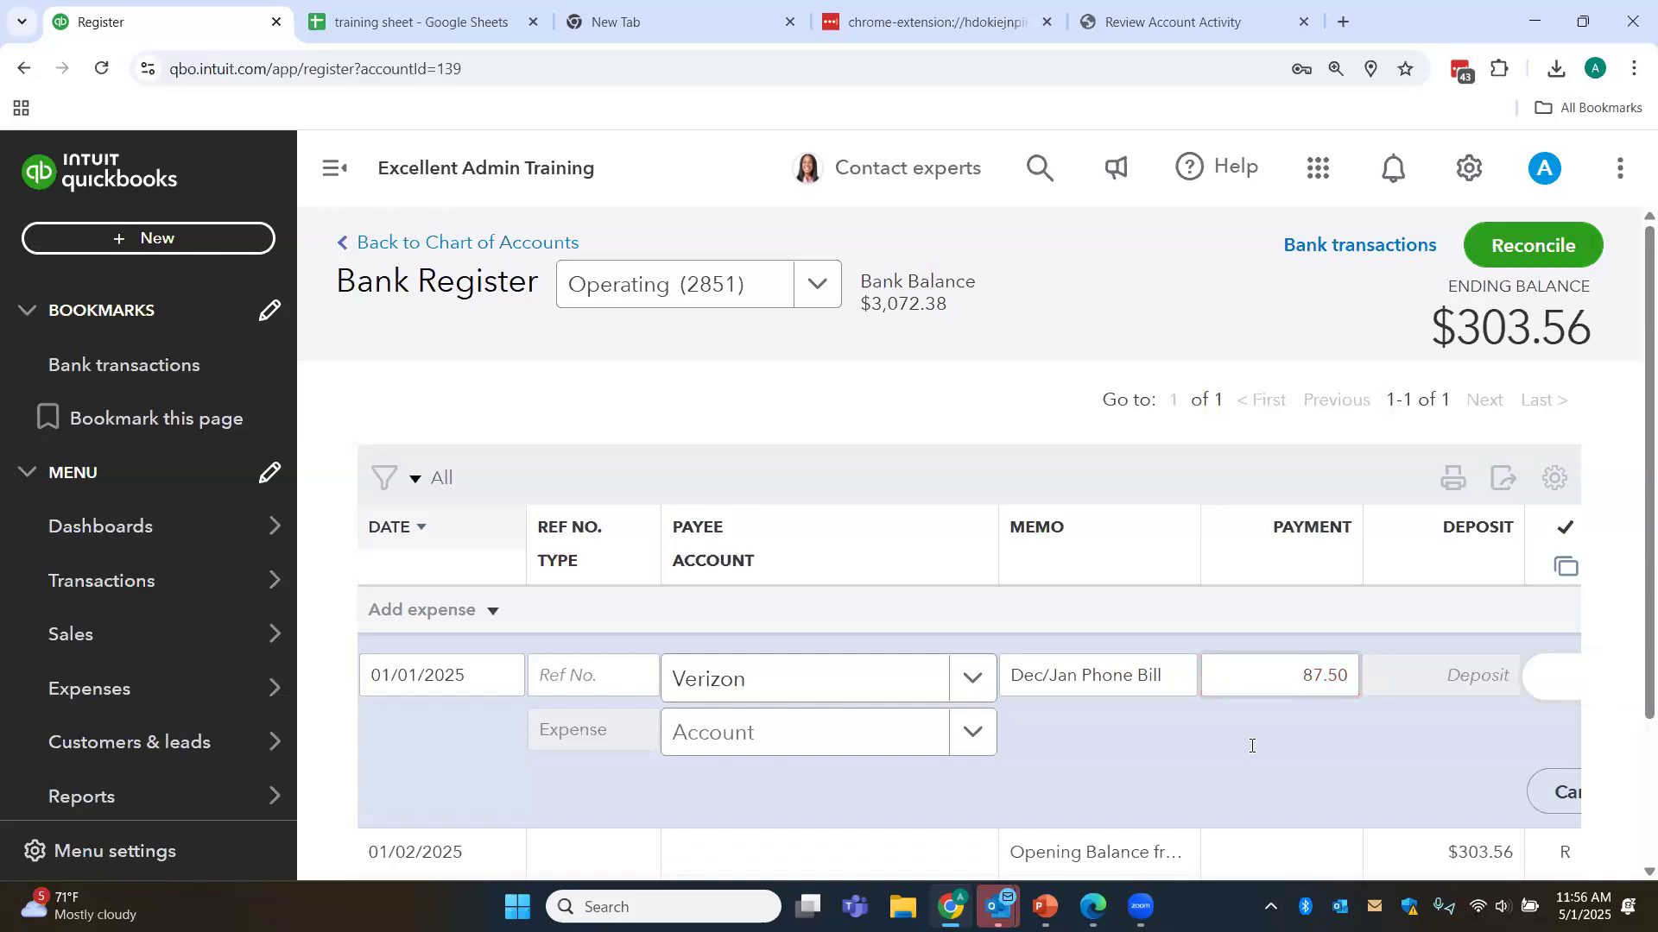
Step: Set the expense account to Telephone and save the Verizon expense
{"action": "left_click", "coordinate": [1295, 687]}
{"action": "left_click", "coordinate": [901, 727]}
{"action": "type", "text": "Tek"}
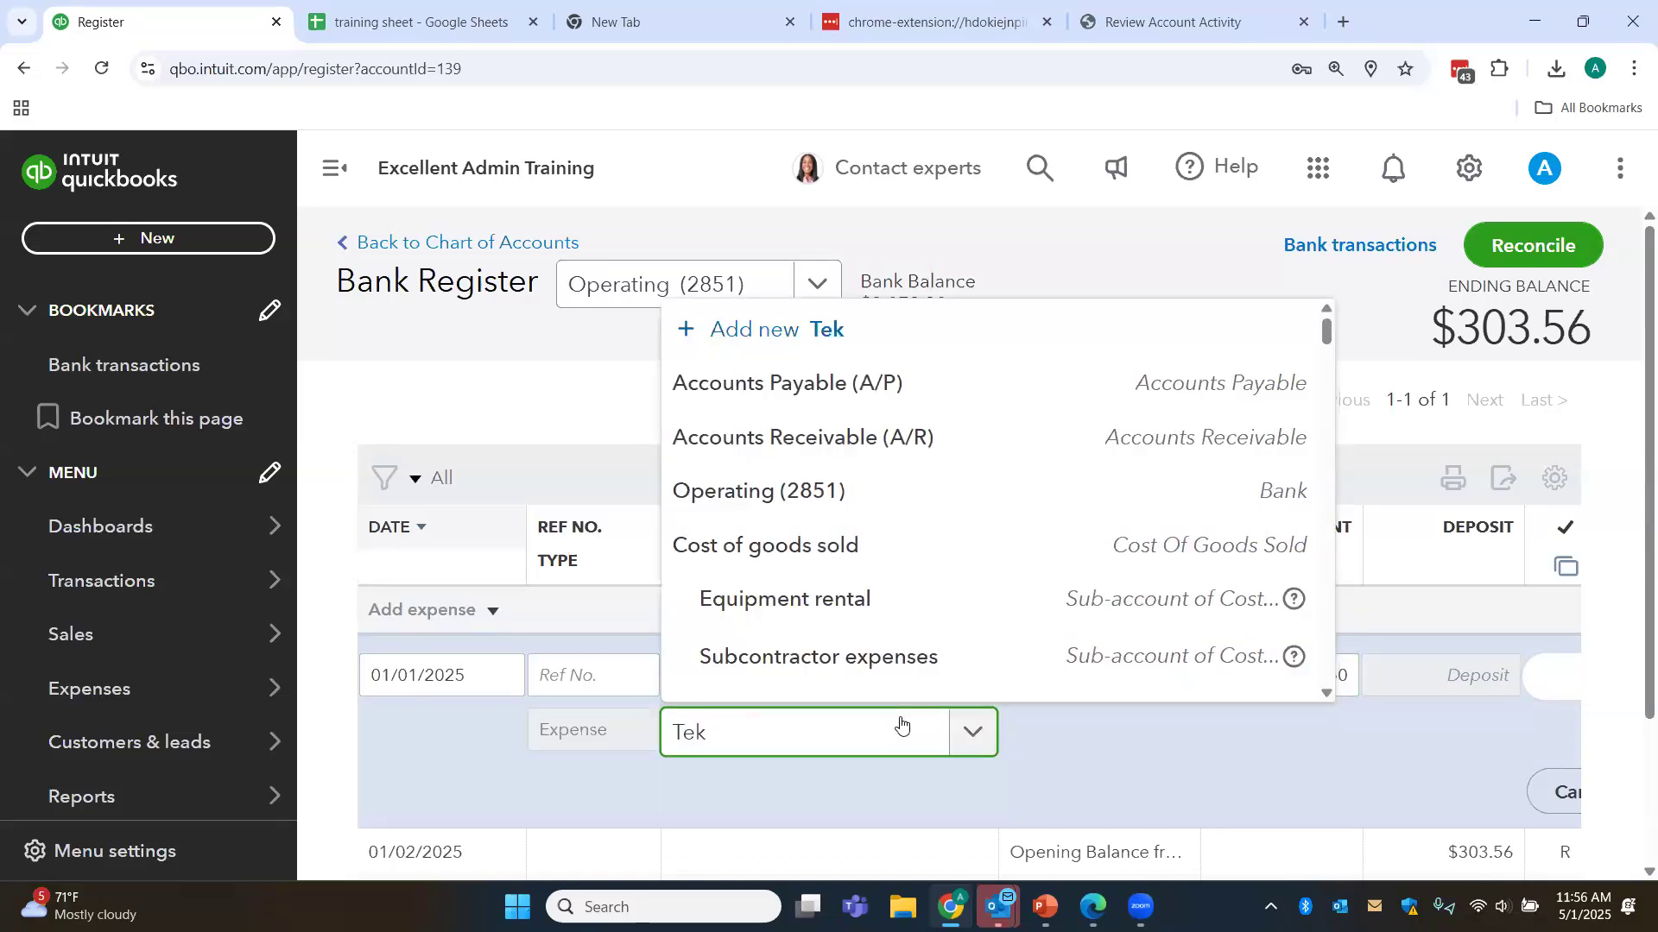
{"action": "key", "text": "BackSpace"}
{"action": "type", "text": "l"}
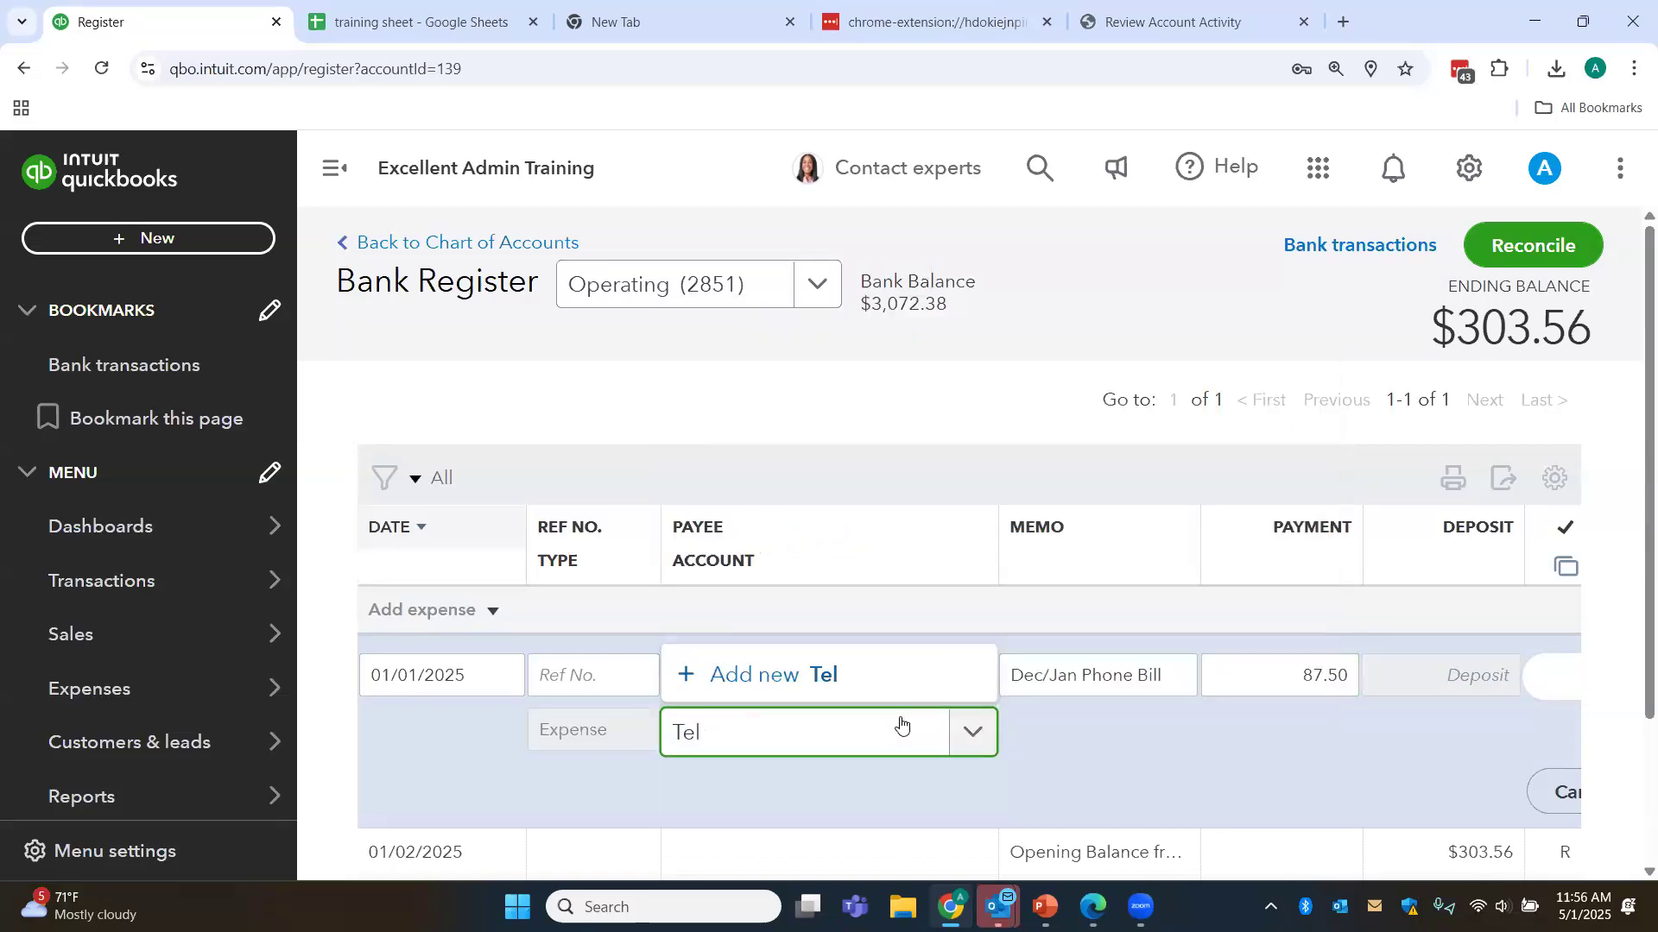
{"action": "left_click", "coordinate": [879, 631]}
{"action": "scroll", "coordinate": [1458, 792], "scroll_direction": "down", "scroll_amount": 1}
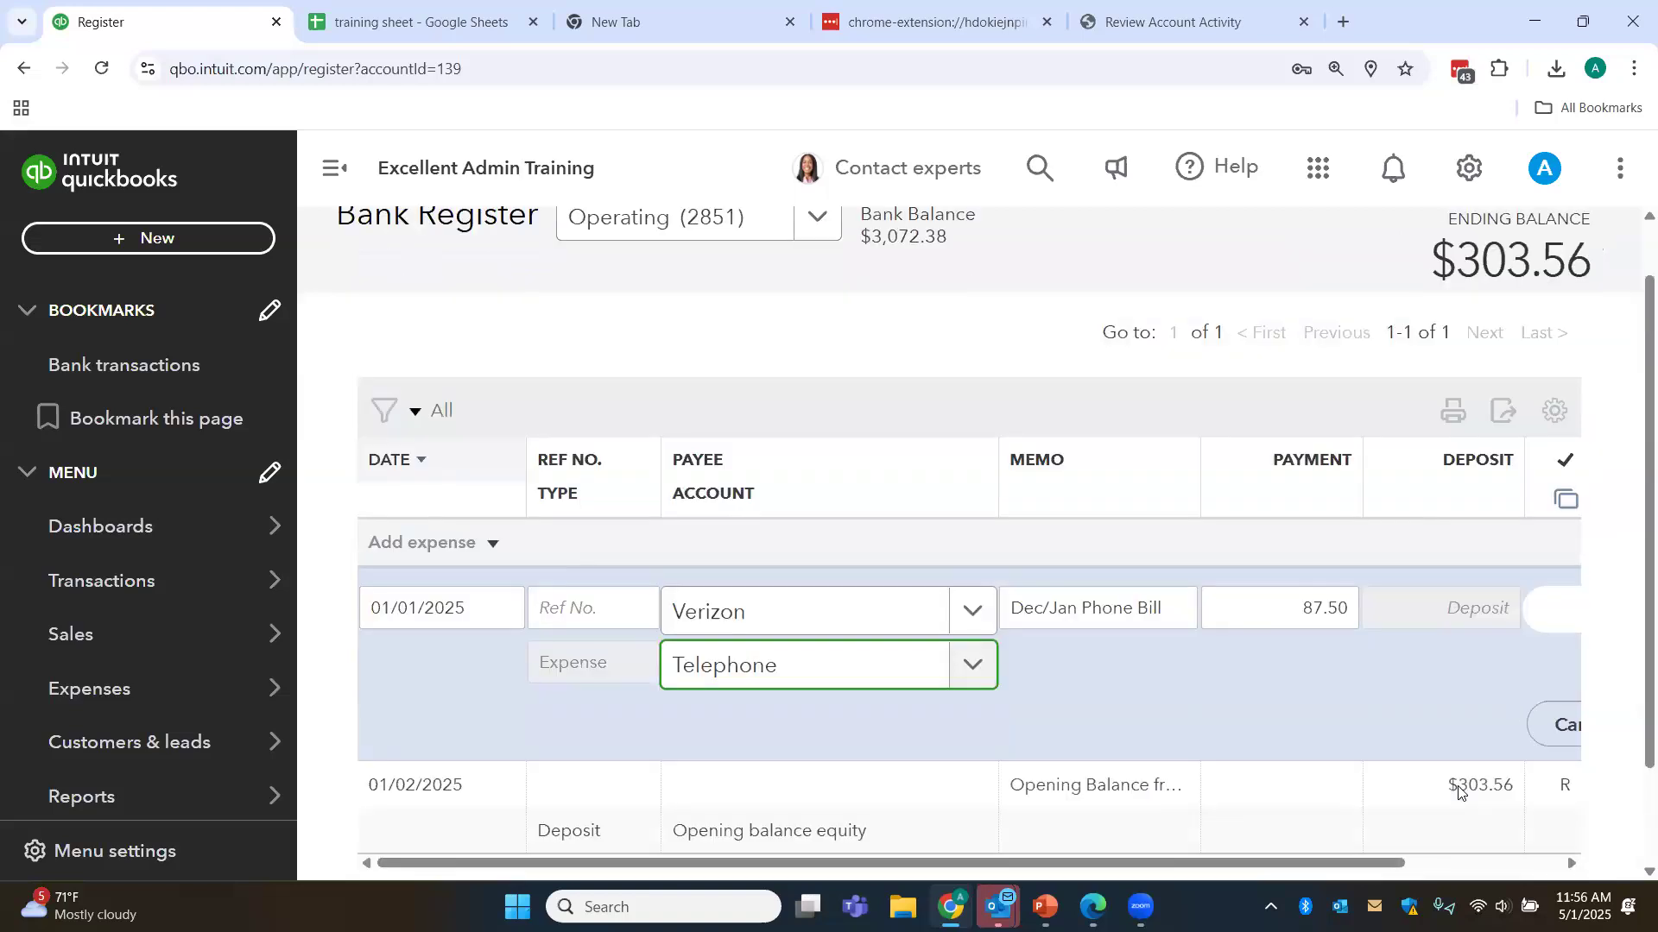
{"action": "scroll", "coordinate": [1458, 791], "scroll_direction": "down", "scroll_amount": 1}
{"action": "left_click_drag", "start_coordinate": [968, 740], "coordinate": [1276, 757]}
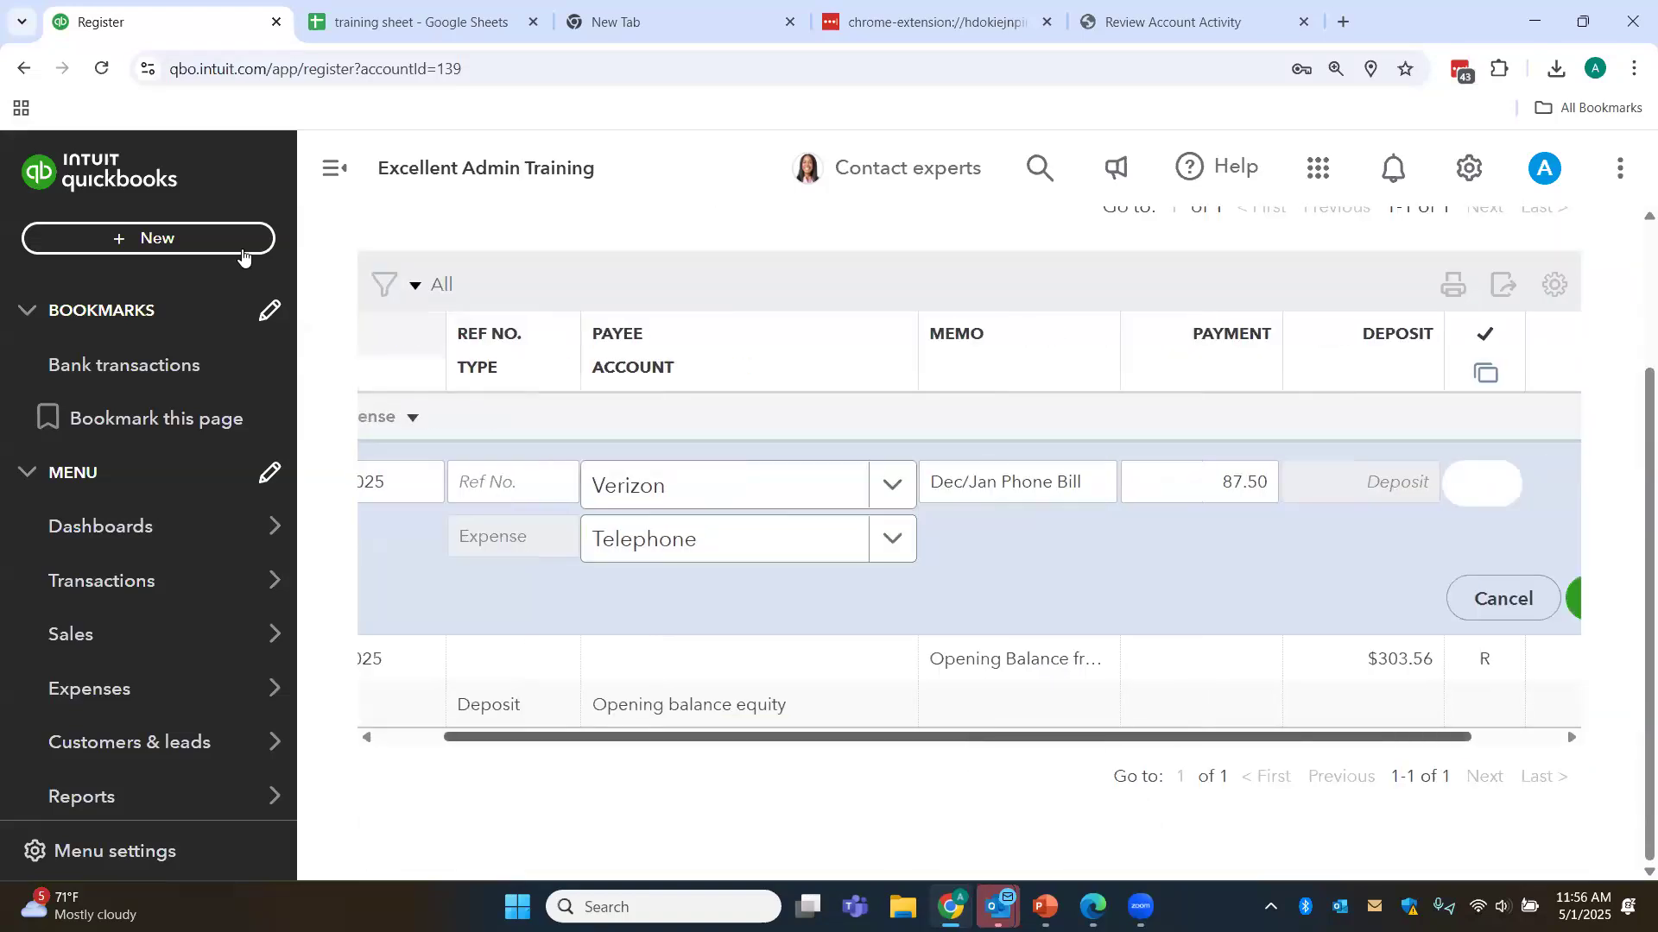
{"action": "left_click", "coordinate": [324, 169]}
{"action": "scroll", "coordinate": [1309, 715], "scroll_direction": "up", "scroll_amount": 2}
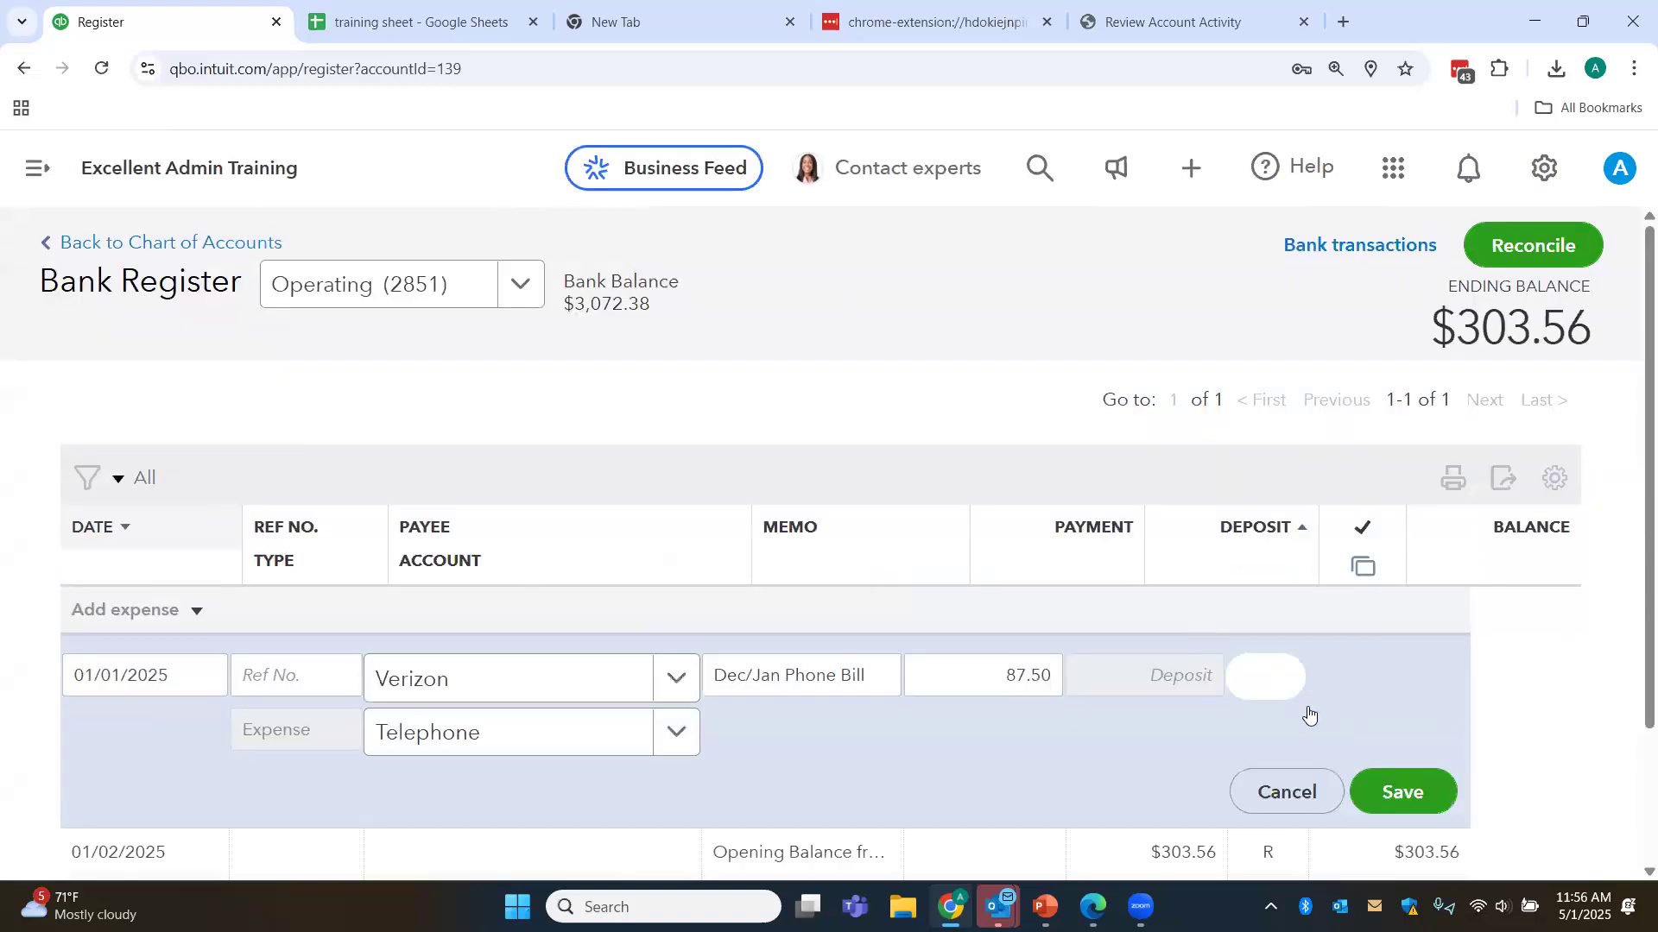
{"action": "left_click", "coordinate": [1416, 795]}
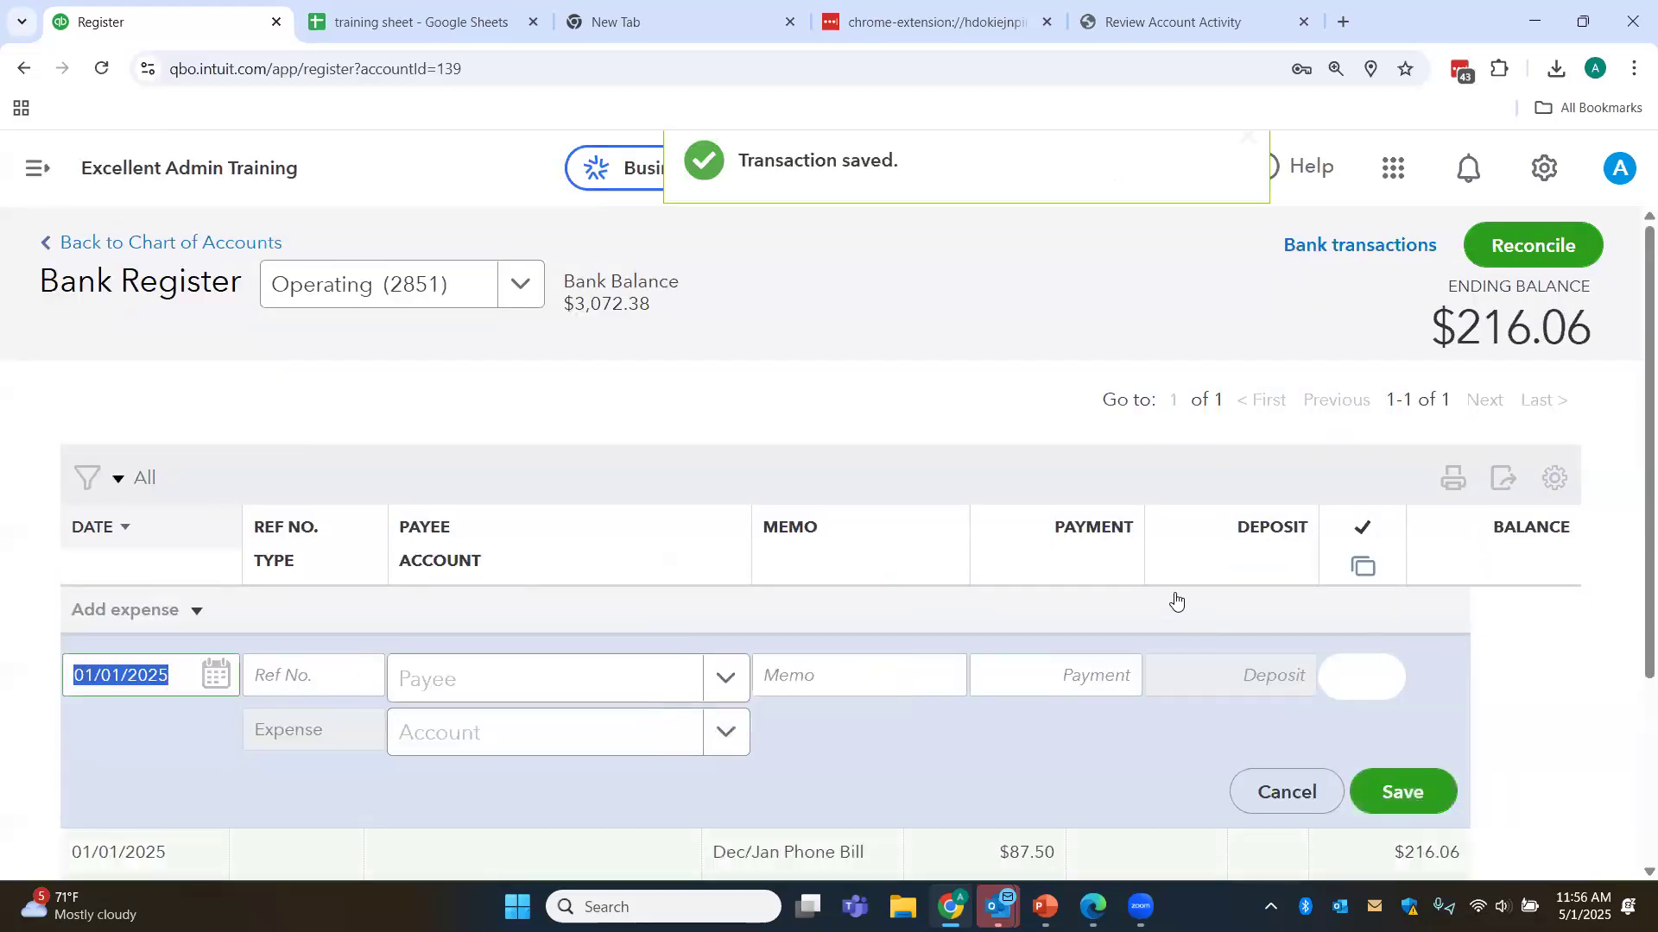
Step: Reopen the 01/01/2025 Dec/Jan Phone Bill row, pick Verizon as payee, and re-save it
{"action": "scroll", "coordinate": [795, 692], "scroll_direction": "down", "scroll_amount": 2}
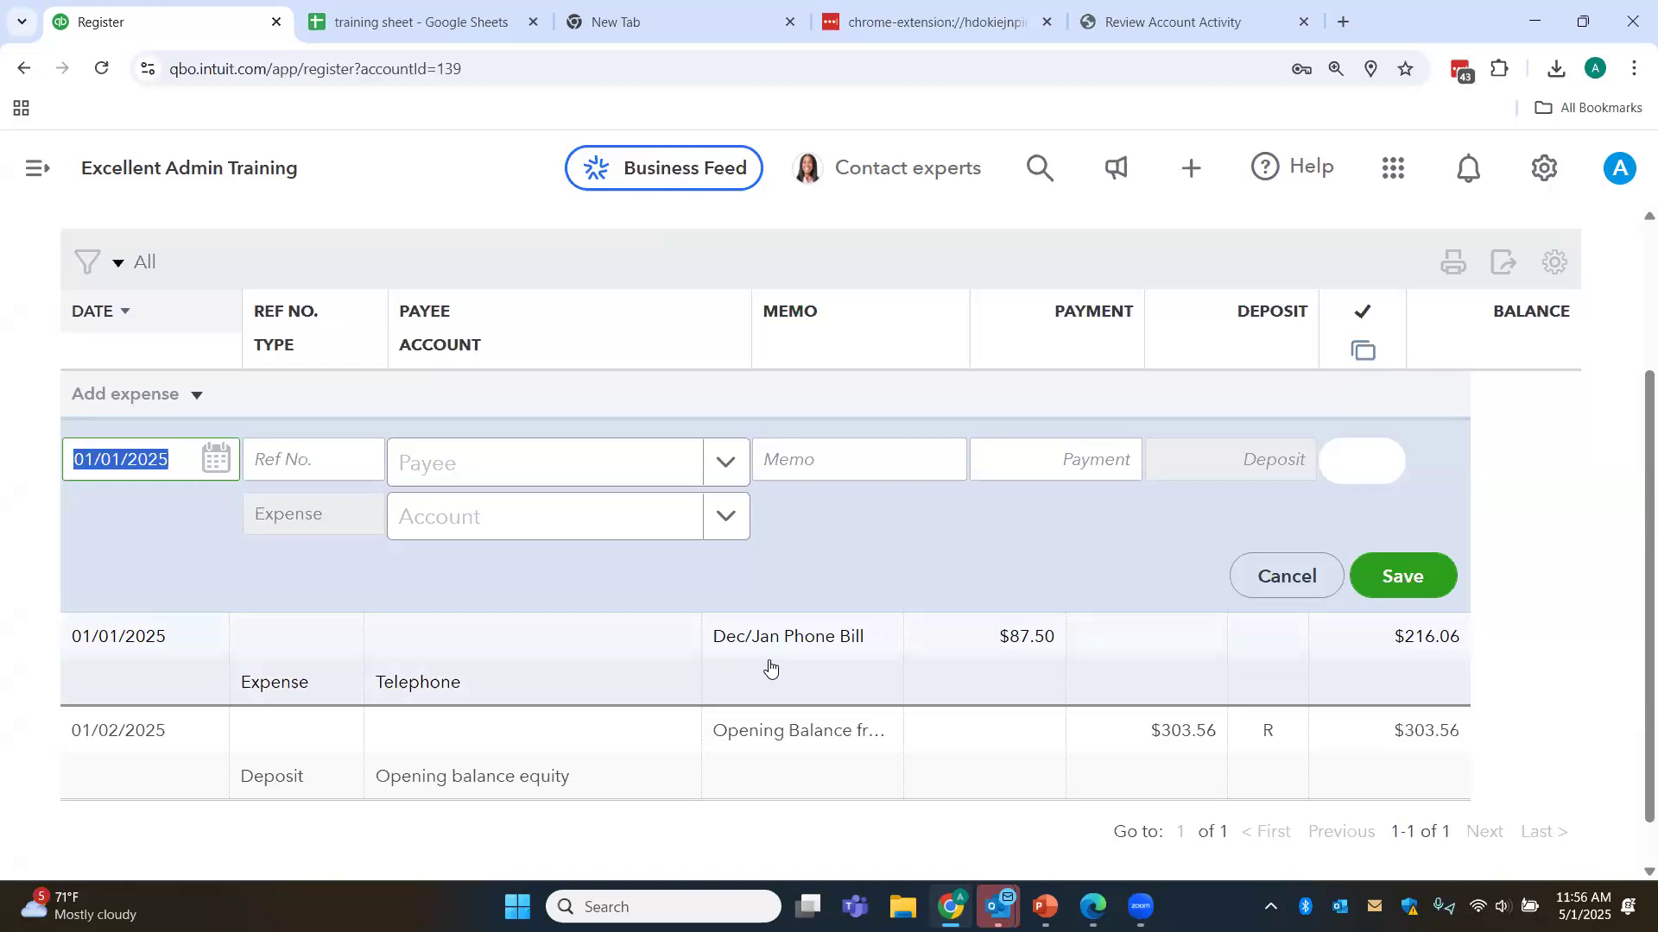
{"action": "scroll", "coordinate": [570, 703], "scroll_direction": "up", "scroll_amount": 3}
{"action": "scroll", "coordinate": [459, 629], "scroll_direction": "down", "scroll_amount": 3}
{"action": "left_click", "coordinate": [492, 647]}
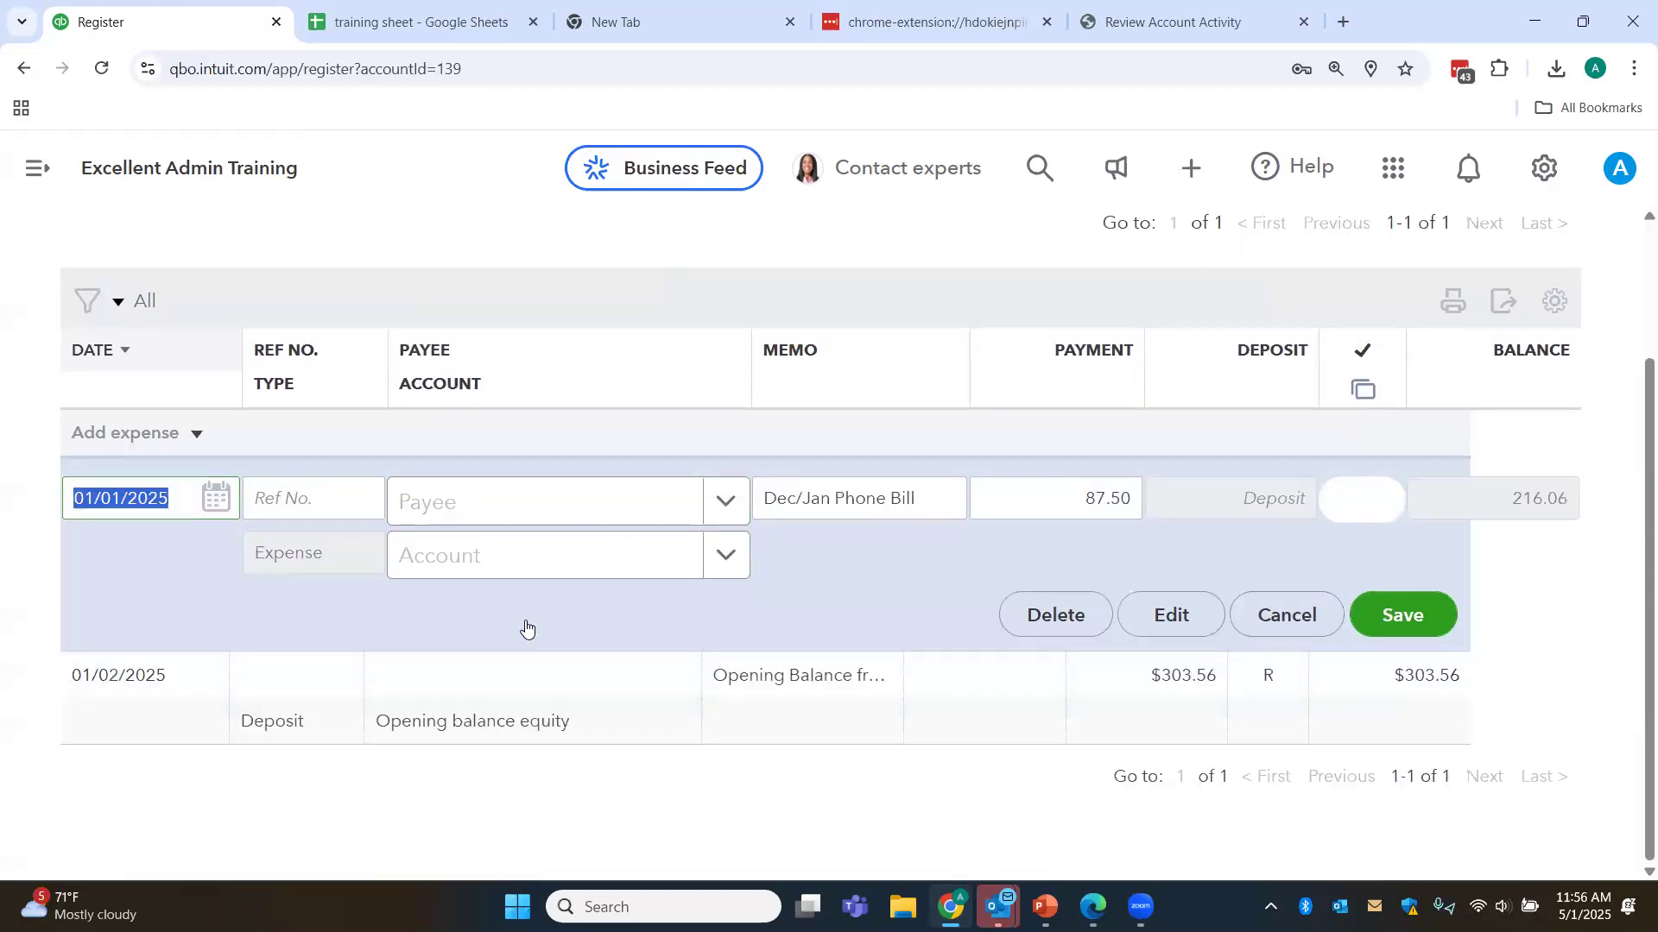
{"action": "left_click", "coordinate": [480, 501]}
{"action": "type", "text": "ver"}
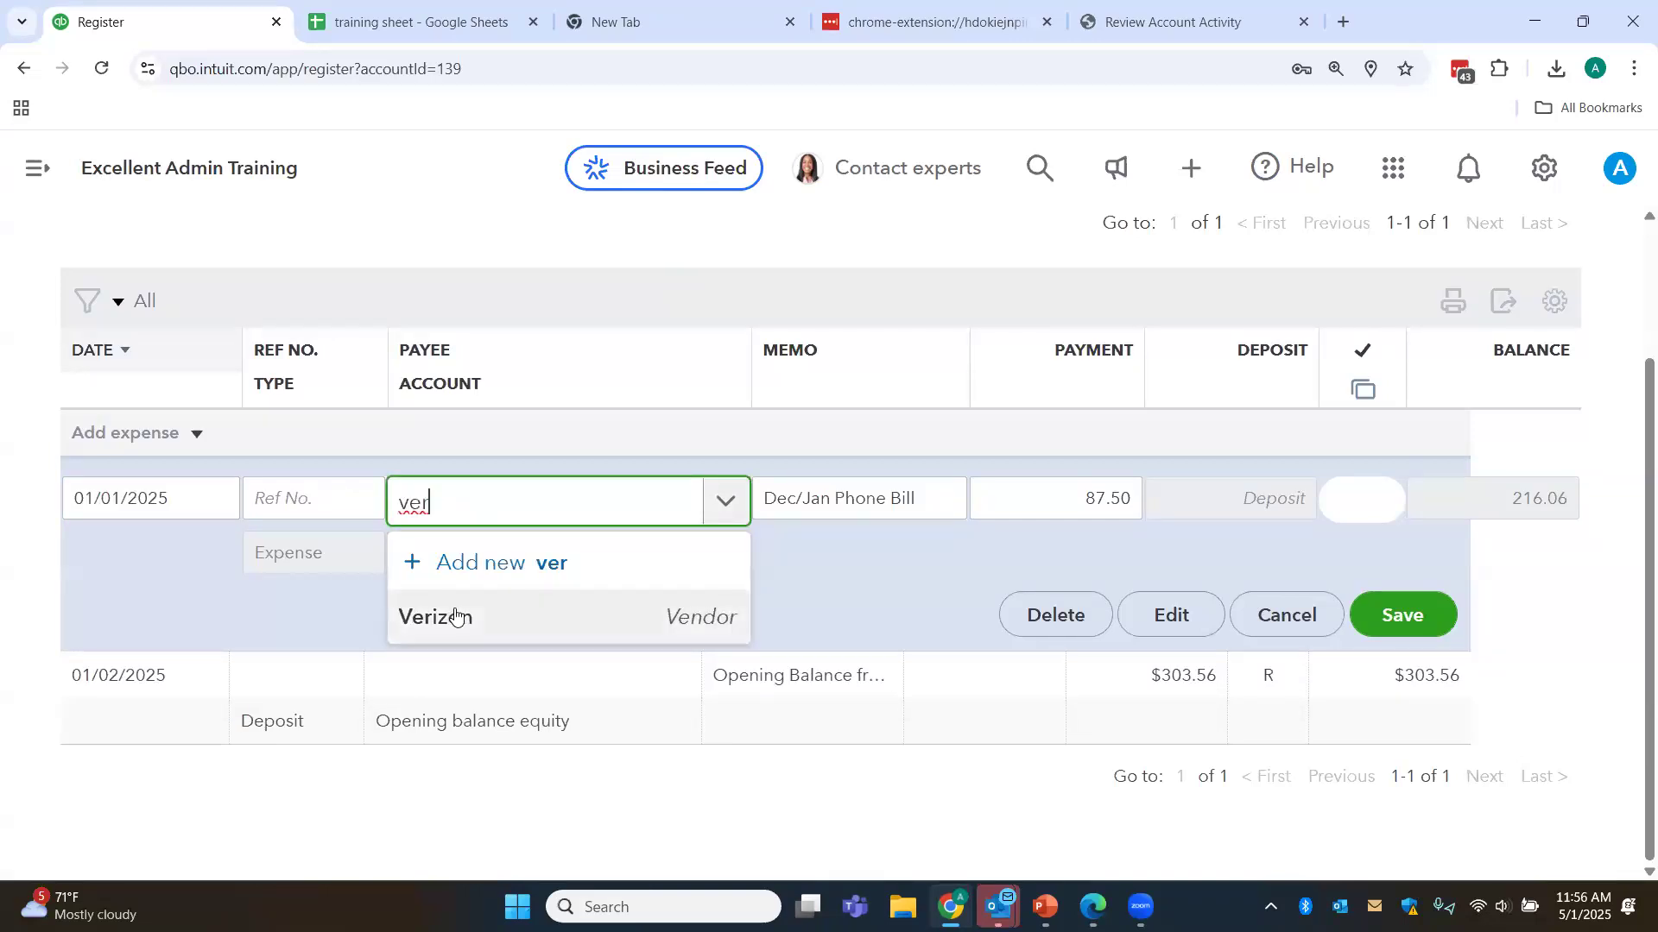
{"action": "left_click", "coordinate": [455, 616]}
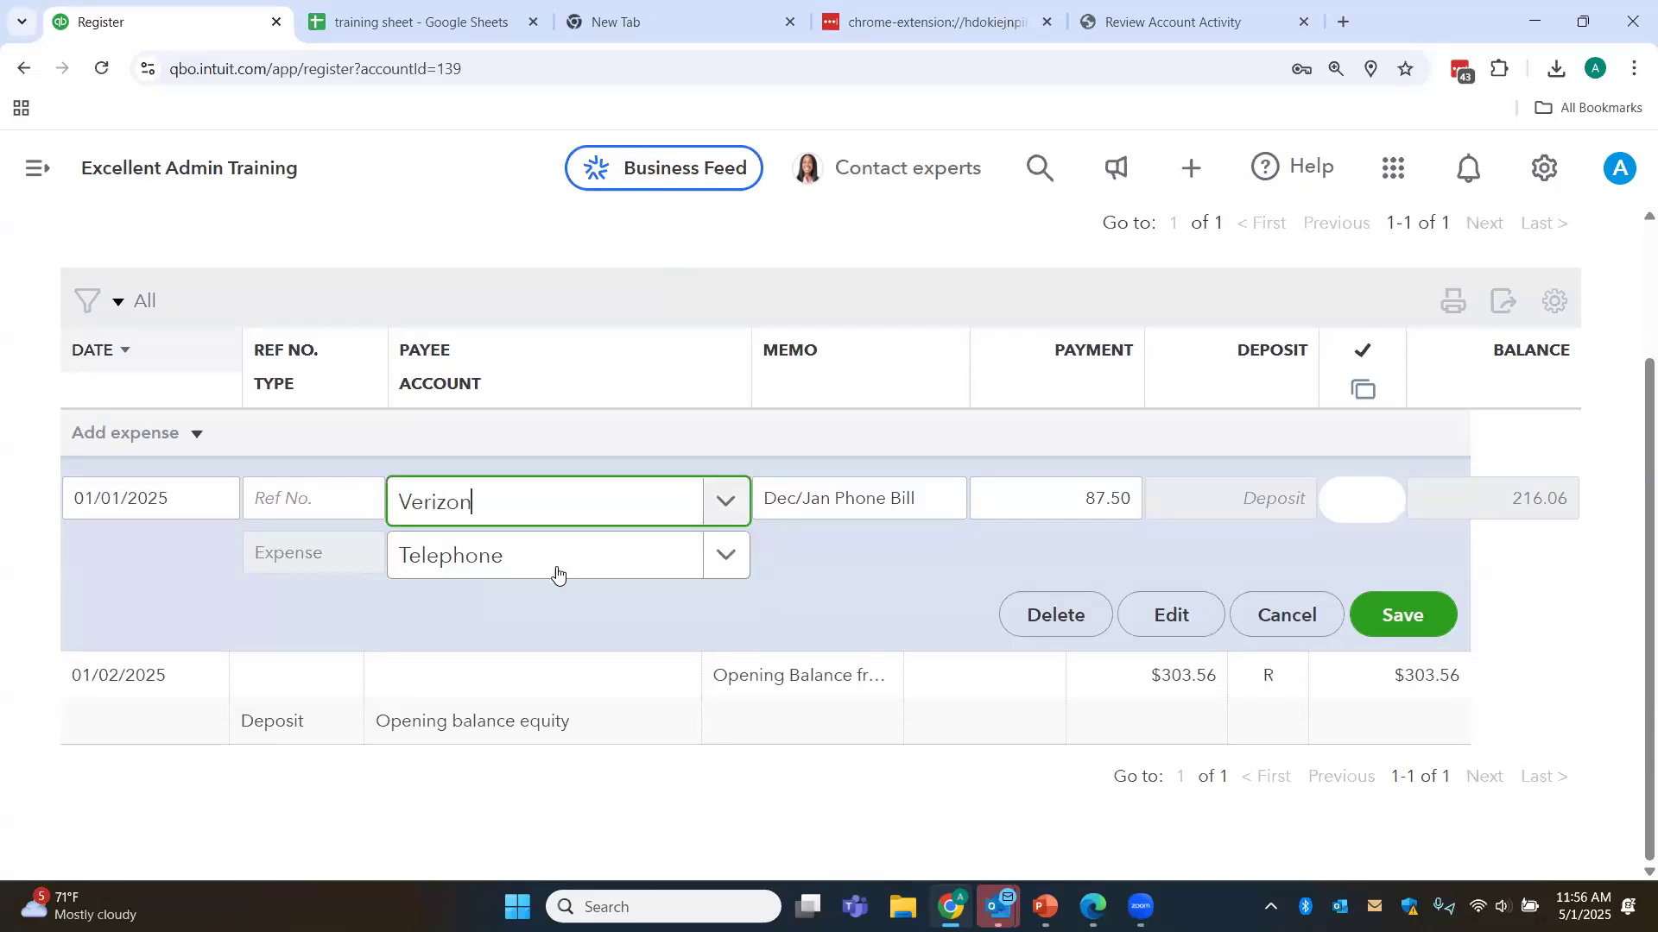
{"action": "left_click", "coordinate": [1399, 613]}
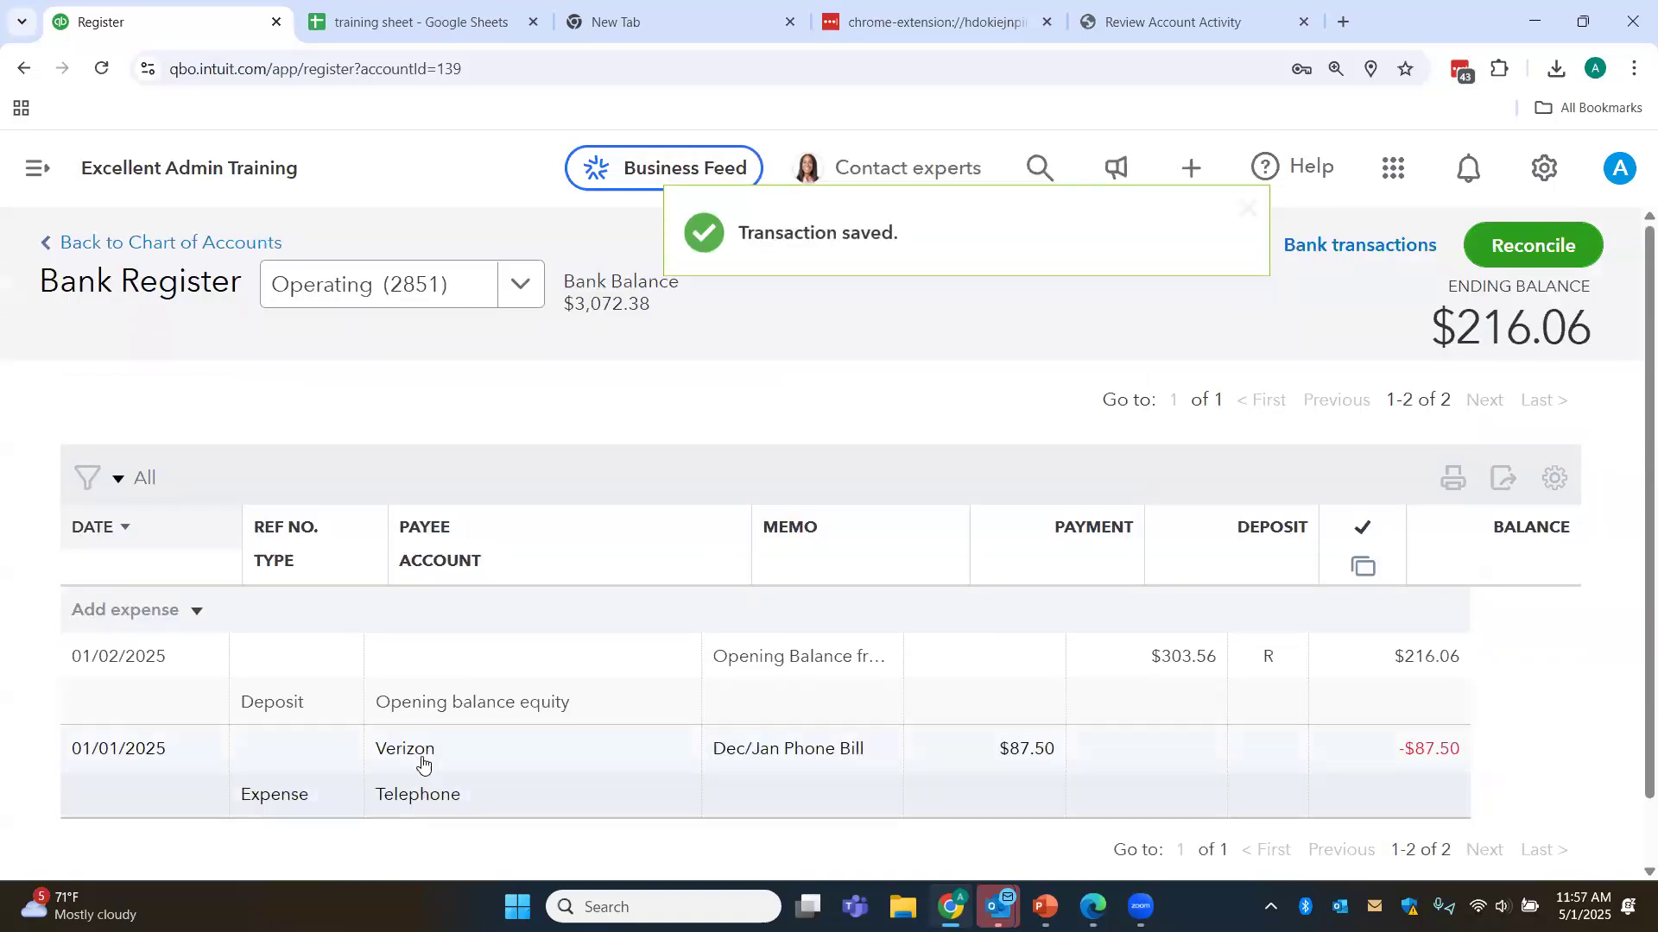
{"action": "left_click", "coordinate": [481, 619]}
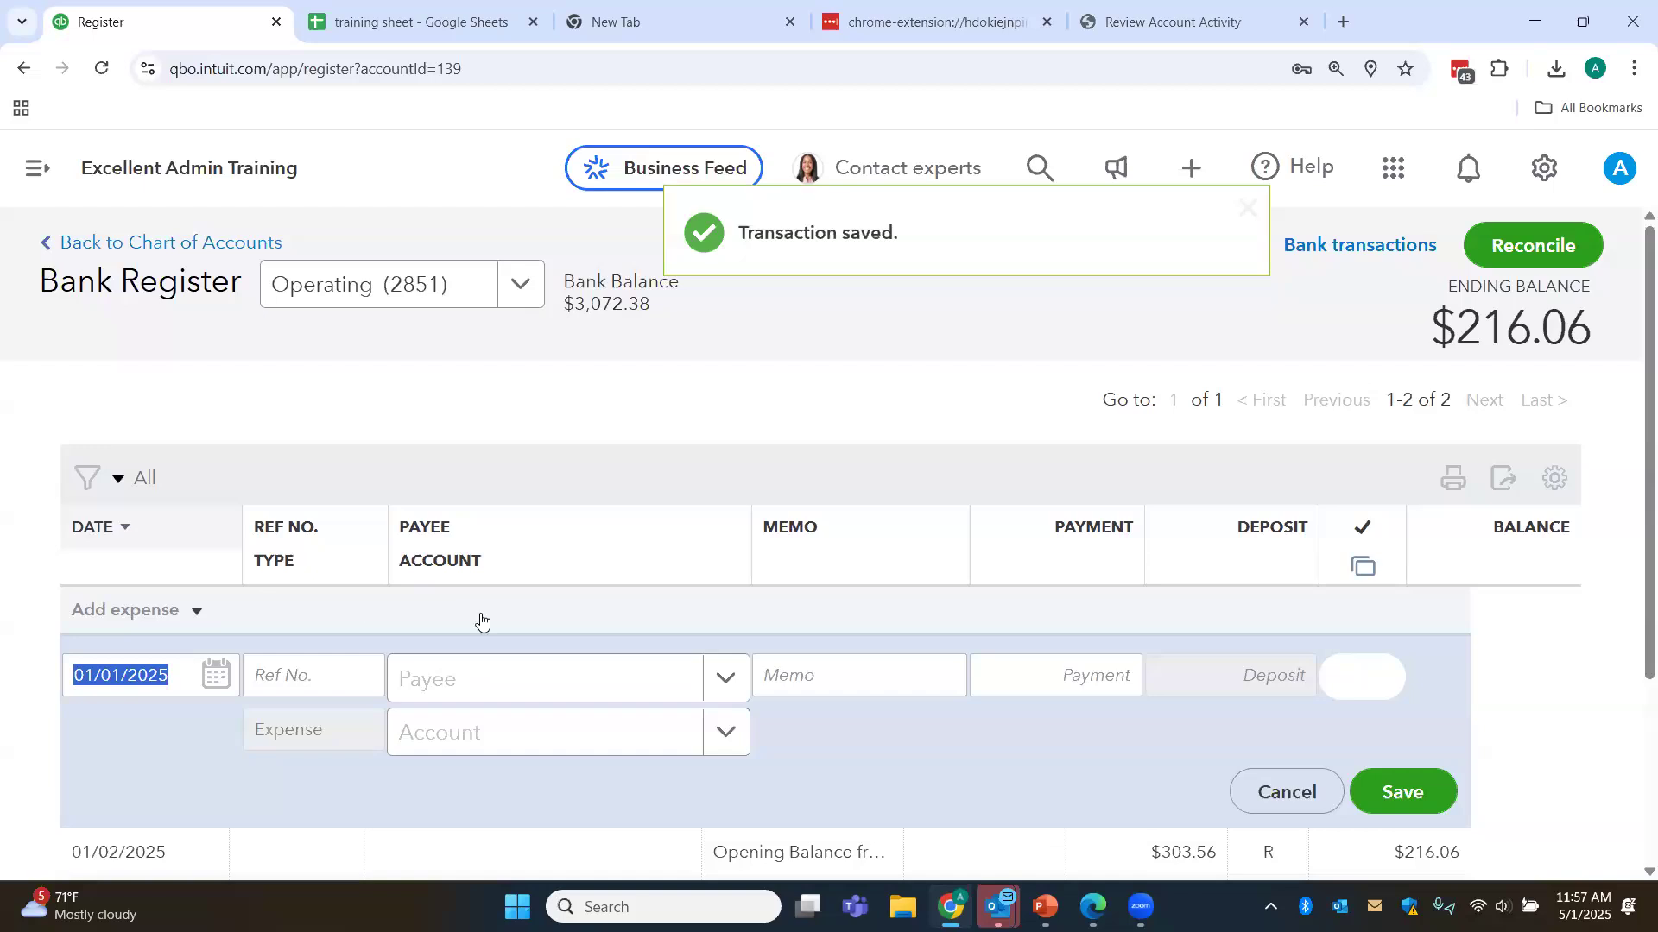
Step: Pick Verizon as payee and change the memo to 'Jan/feb Phone Bill'
{"action": "left_click", "coordinate": [489, 671]}
{"action": "type", "text": "ve"}
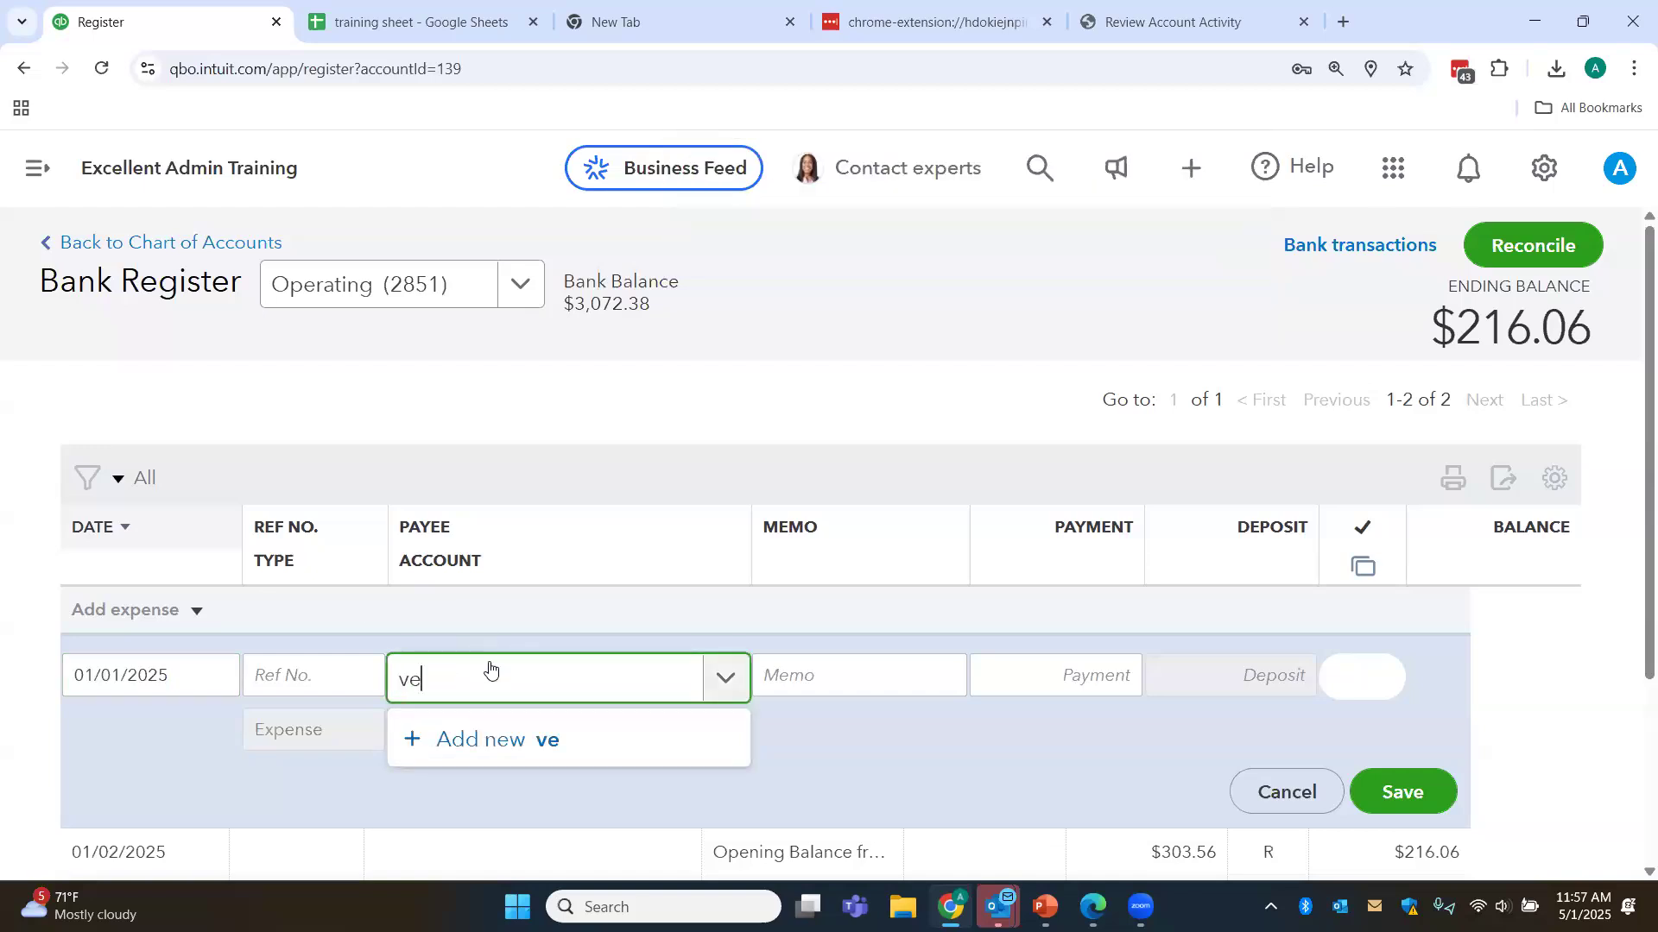
{"action": "type", "text": "r"}
{"action": "left_click", "coordinate": [469, 806]}
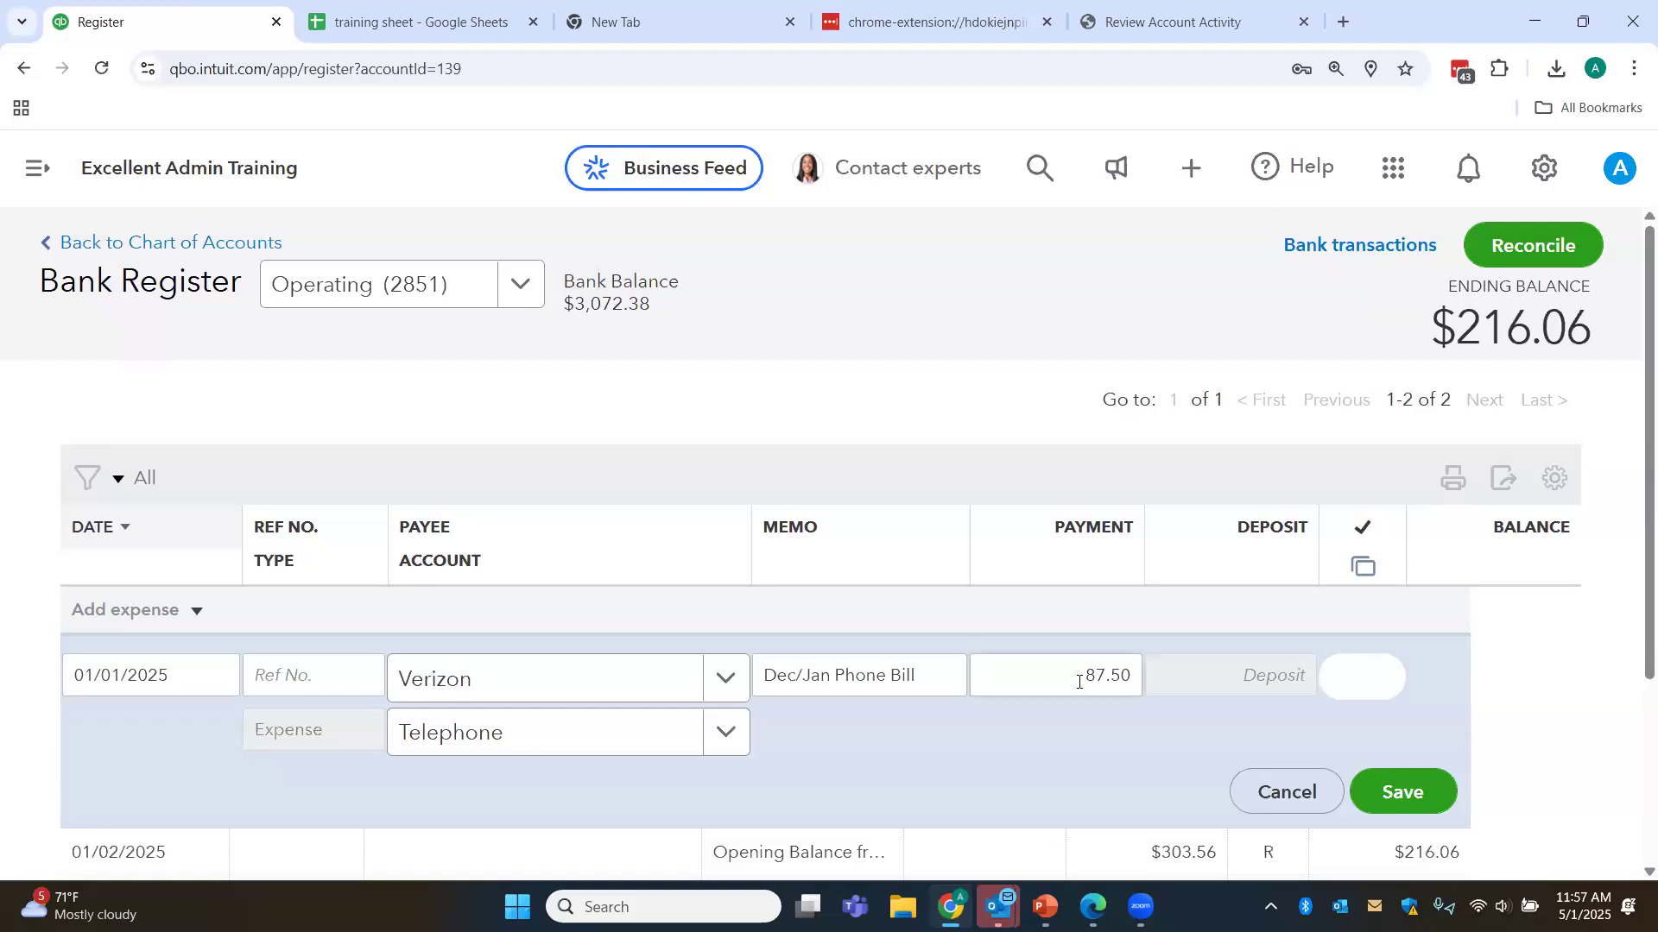
{"action": "left_click", "coordinate": [804, 678]}
{"action": "key", "text": "BackSpace"}
{"action": "key", "text": "BackSpace"}
{"action": "key", "text": "BackSpace"}
{"action": "key", "text": "BackSpace"}
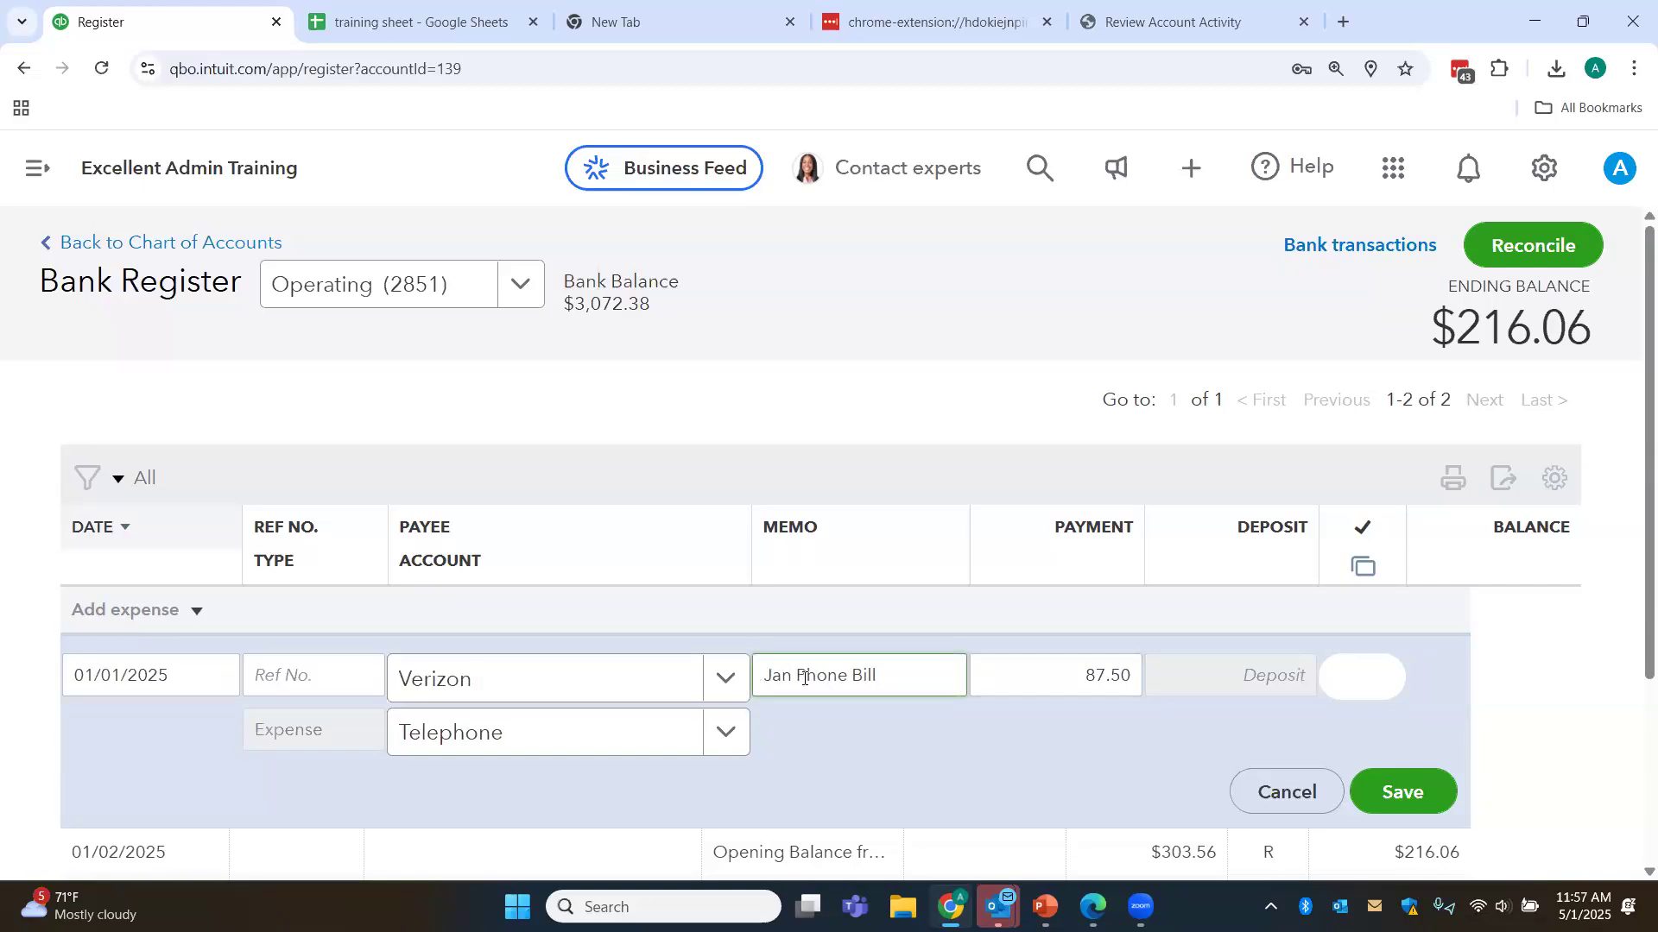
{"action": "left_click", "coordinate": [792, 679]}
{"action": "type", "text": "/feb"}
Step: Date the $87.50 expense 02/01/2025 and save it
{"action": "left_click", "coordinate": [130, 684]}
{"action": "left_click", "coordinate": [215, 676]}
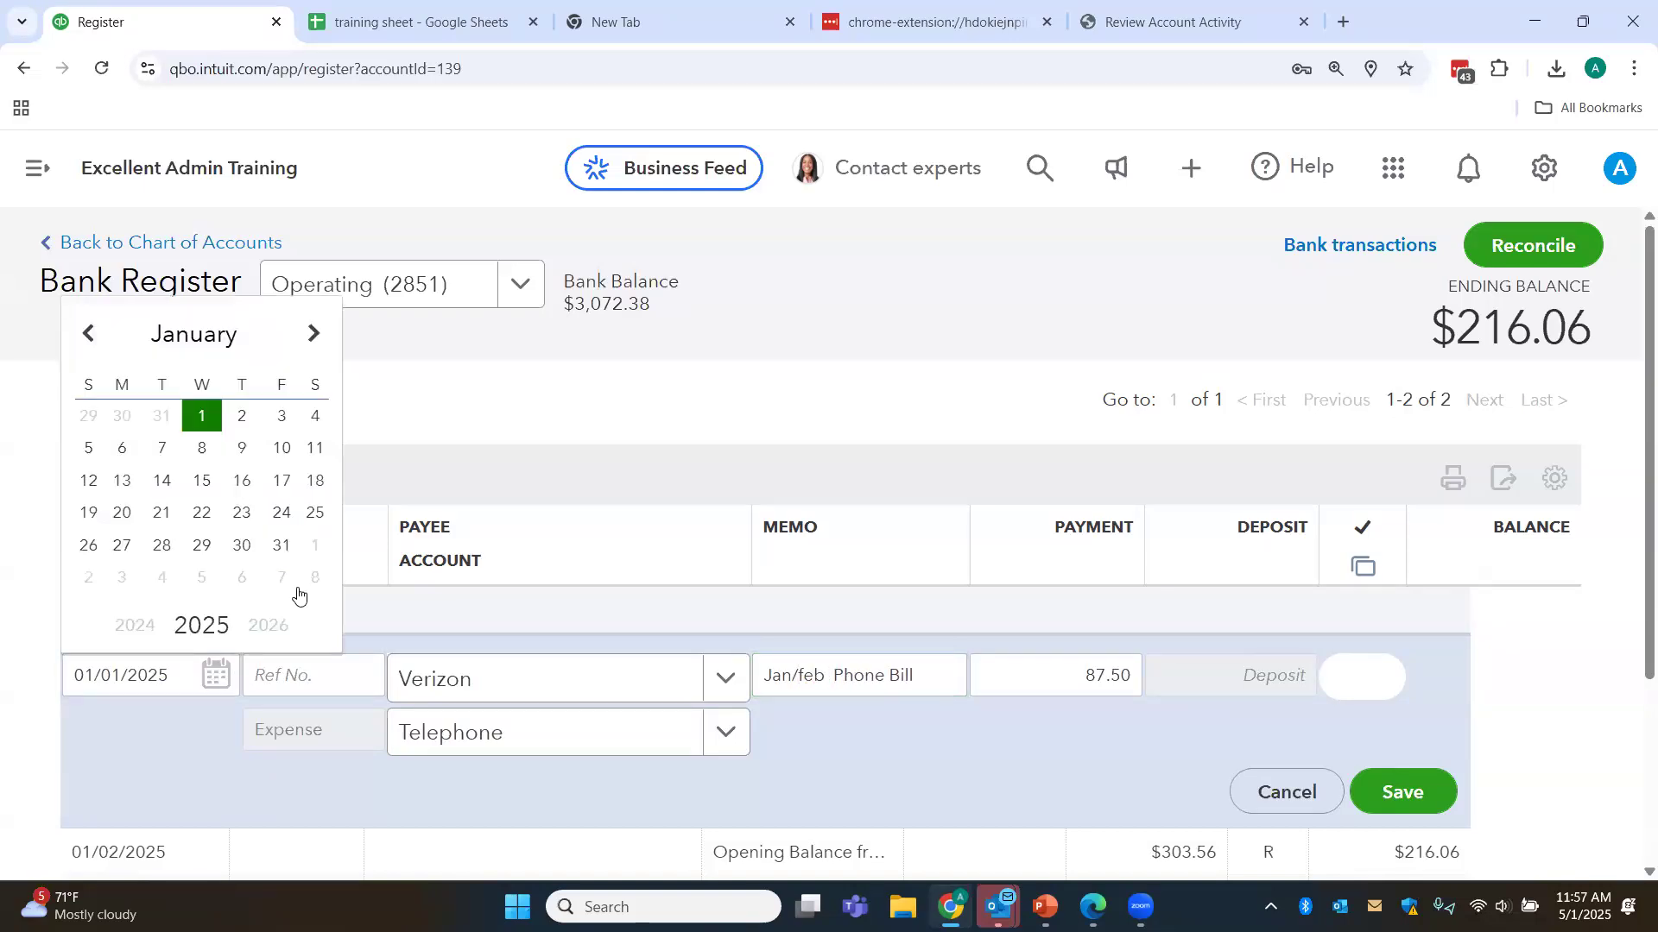
{"action": "left_click", "coordinate": [316, 545]}
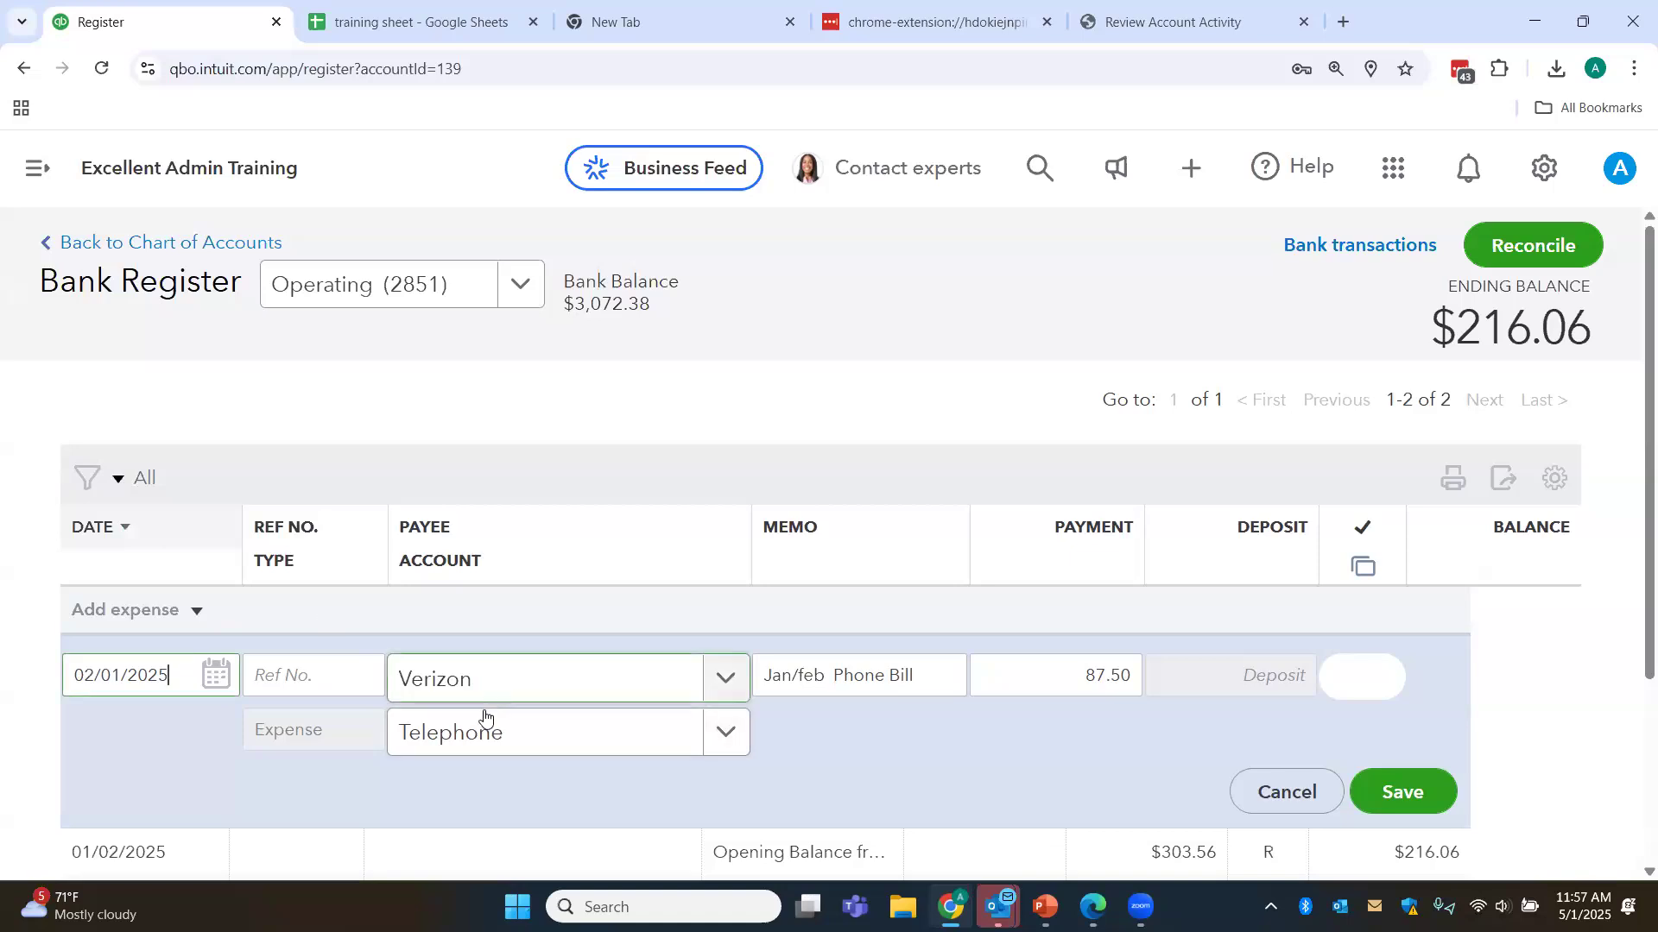
{"action": "left_click", "coordinate": [1420, 792]}
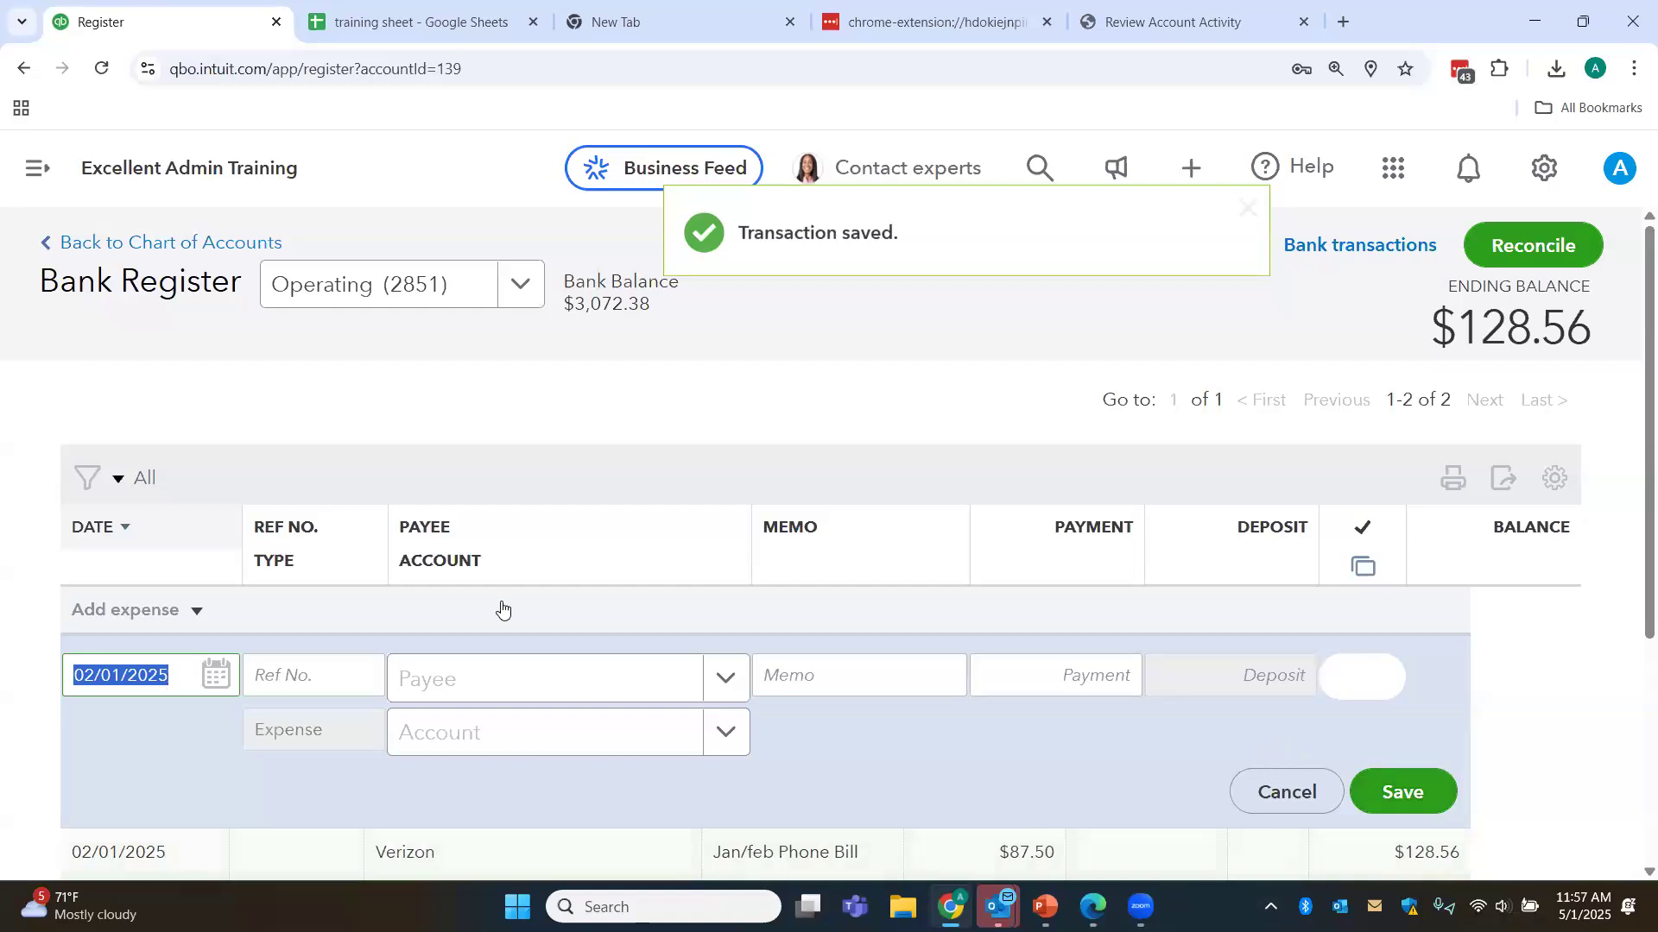
{"action": "scroll", "coordinate": [929, 655], "scroll_direction": "down", "scroll_amount": 2}
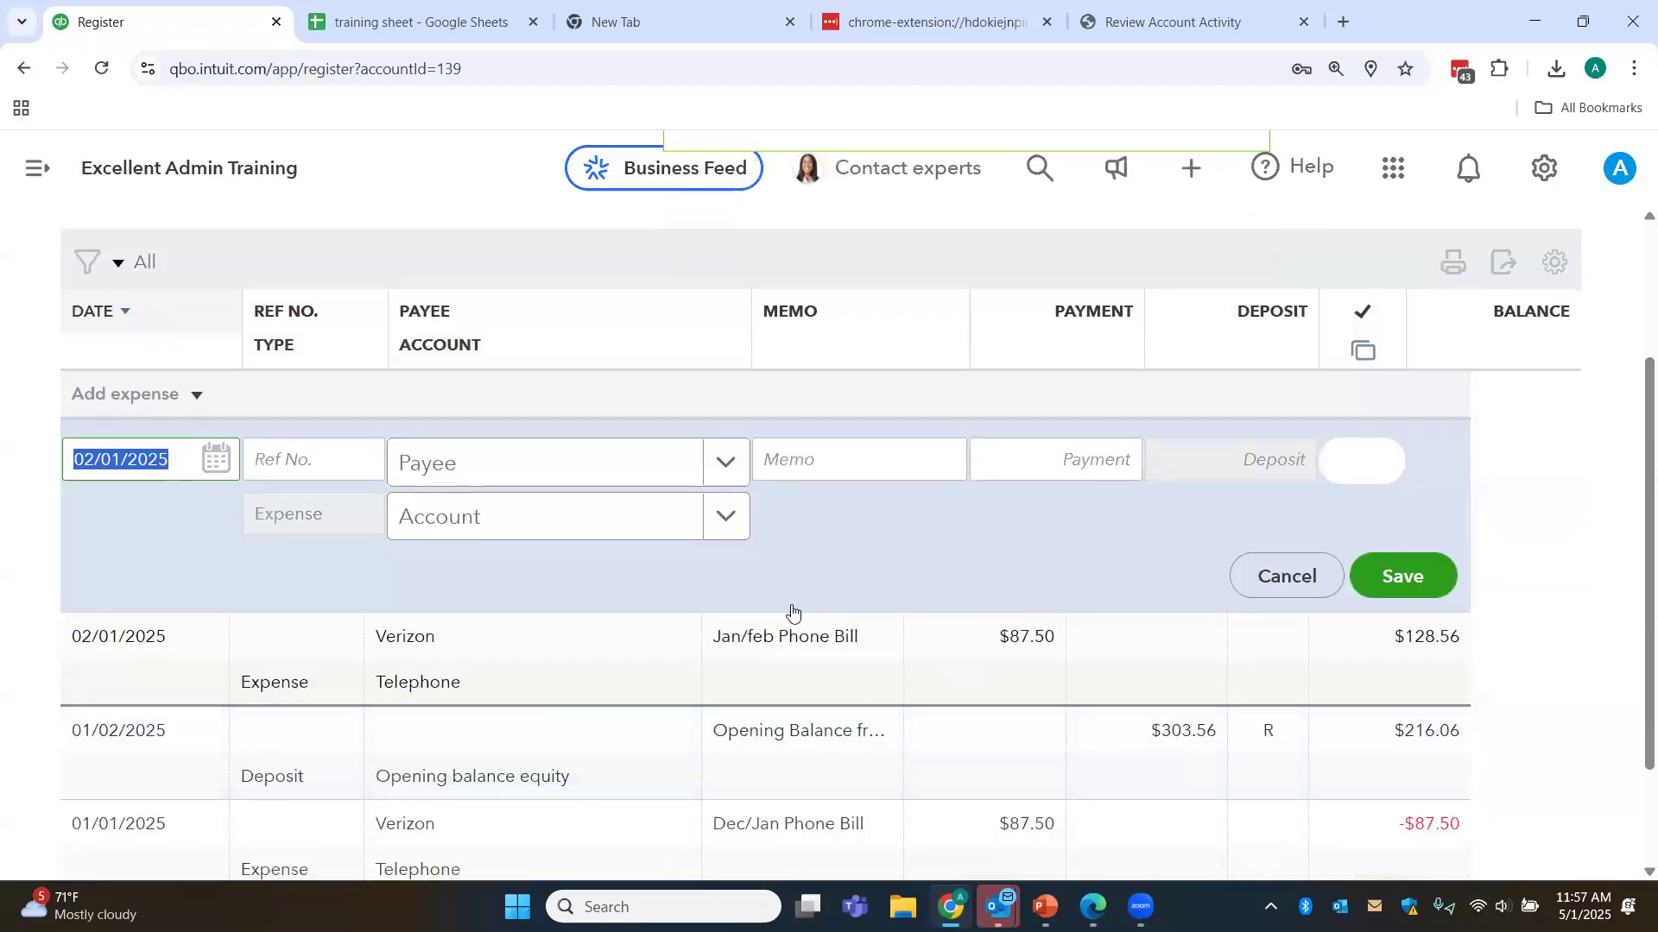
Step: Switch the new entry to check 1852 and add ETC as a new vendor payee
{"action": "left_click", "coordinate": [195, 397]}
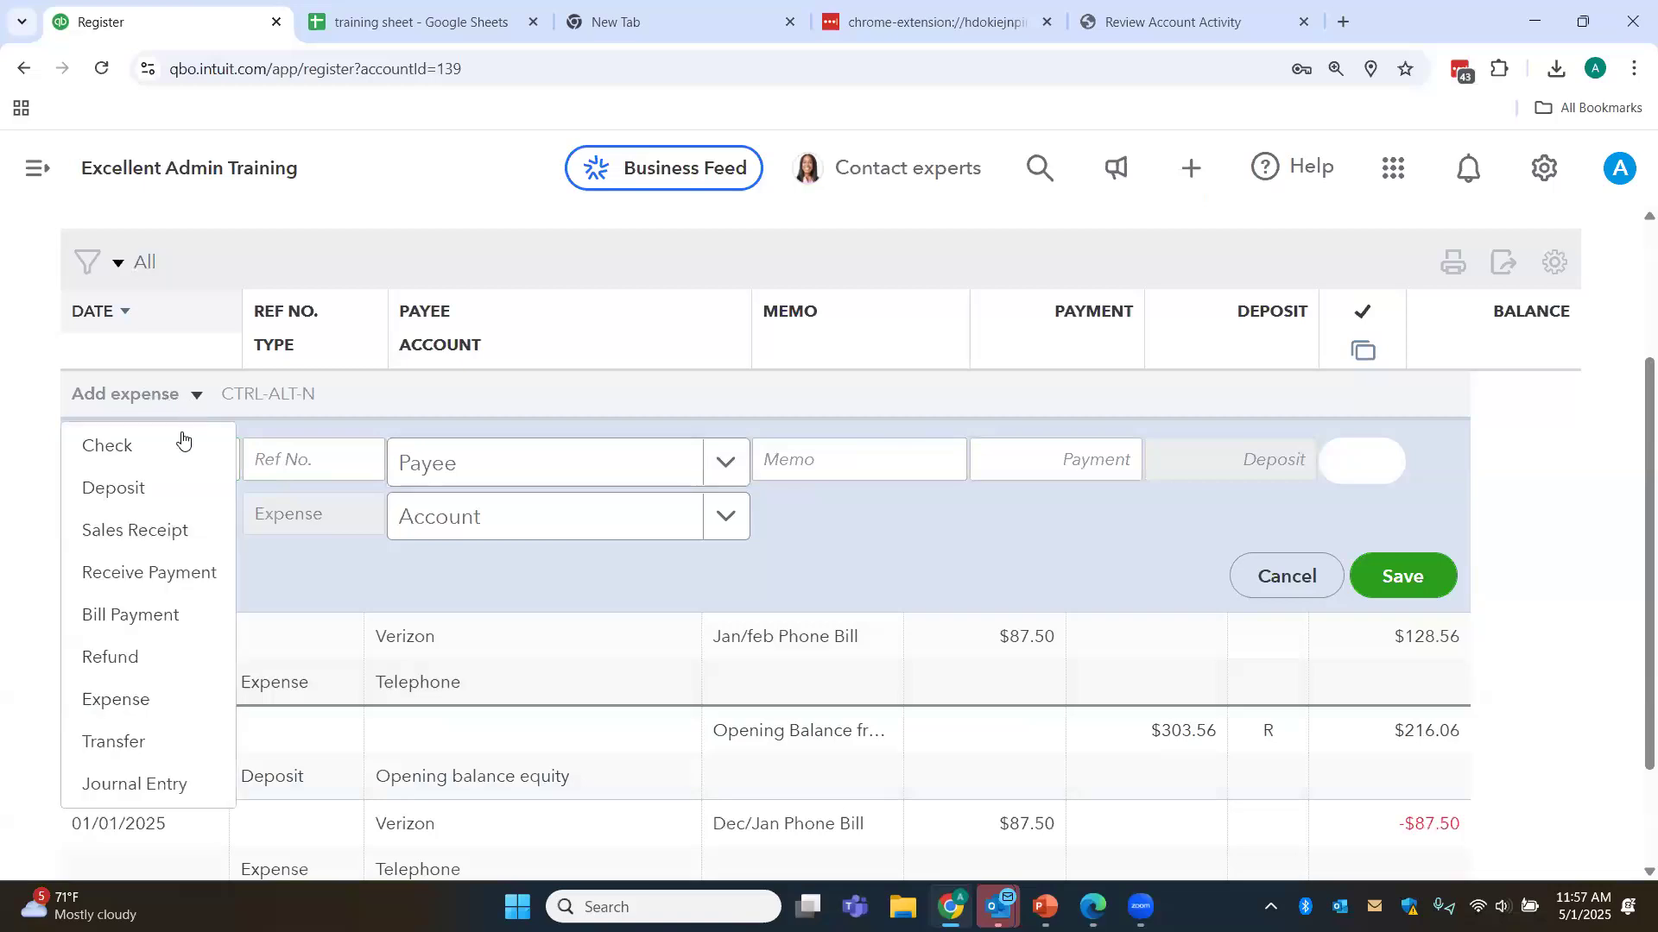
{"action": "left_click", "coordinate": [186, 444]}
{"action": "left_click", "coordinate": [283, 446]}
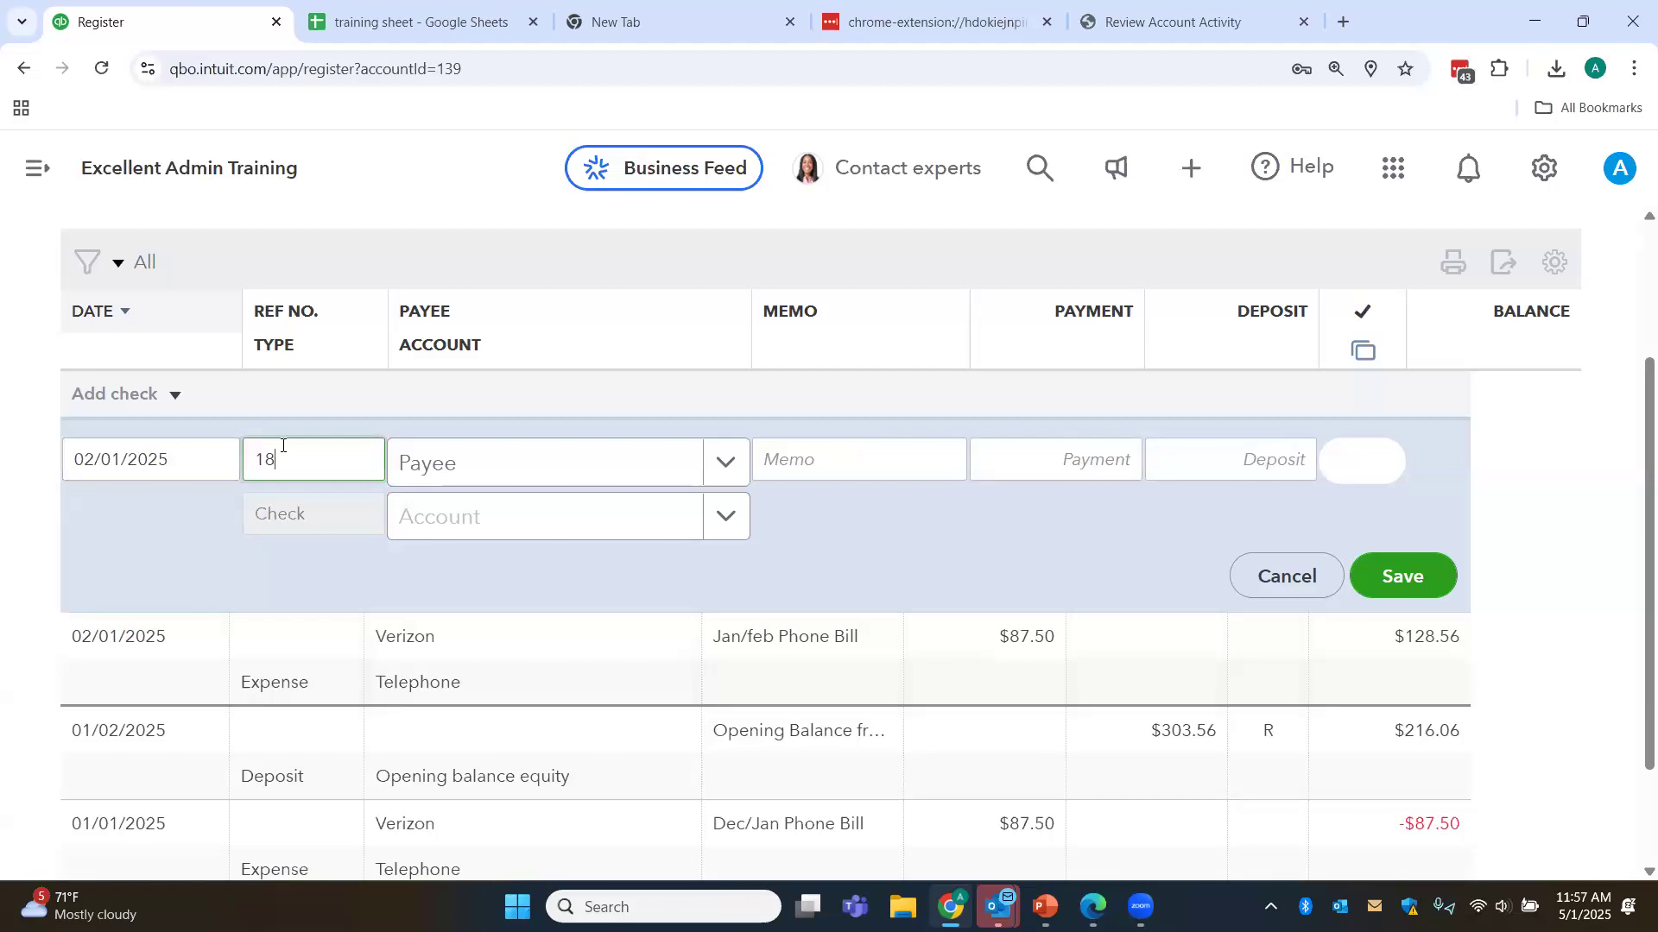
{"action": "left_click", "coordinate": [441, 469]}
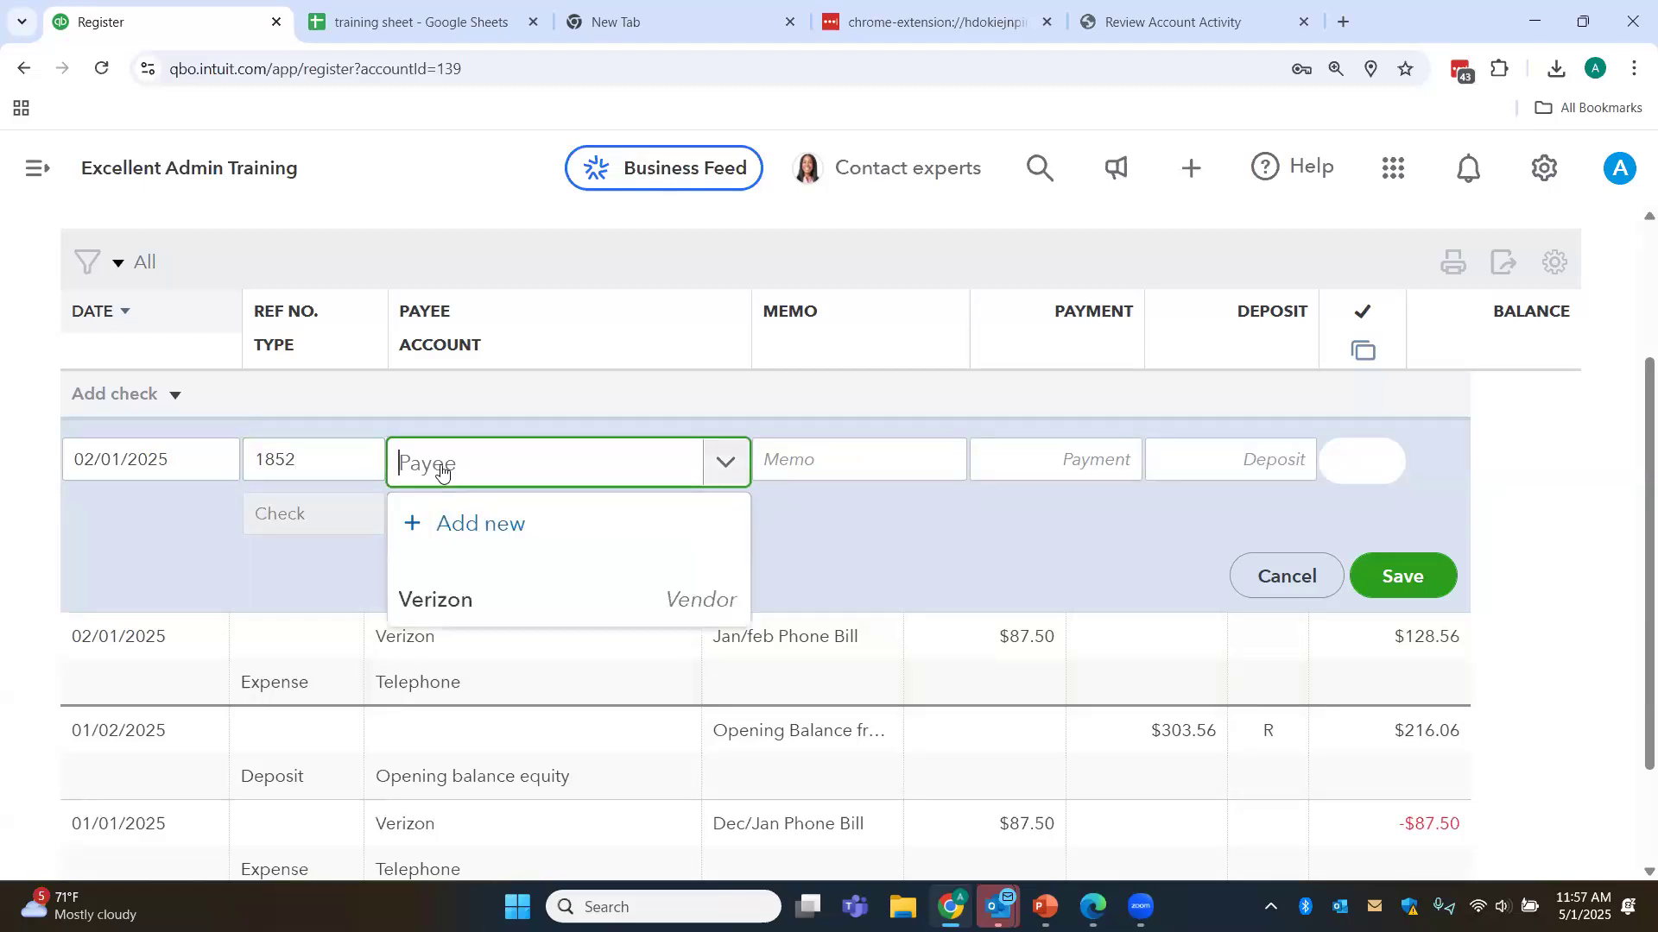
{"action": "type", "text": "C"}
{"action": "key", "text": "BackSpace"}
{"action": "type", "text": "ETC"}
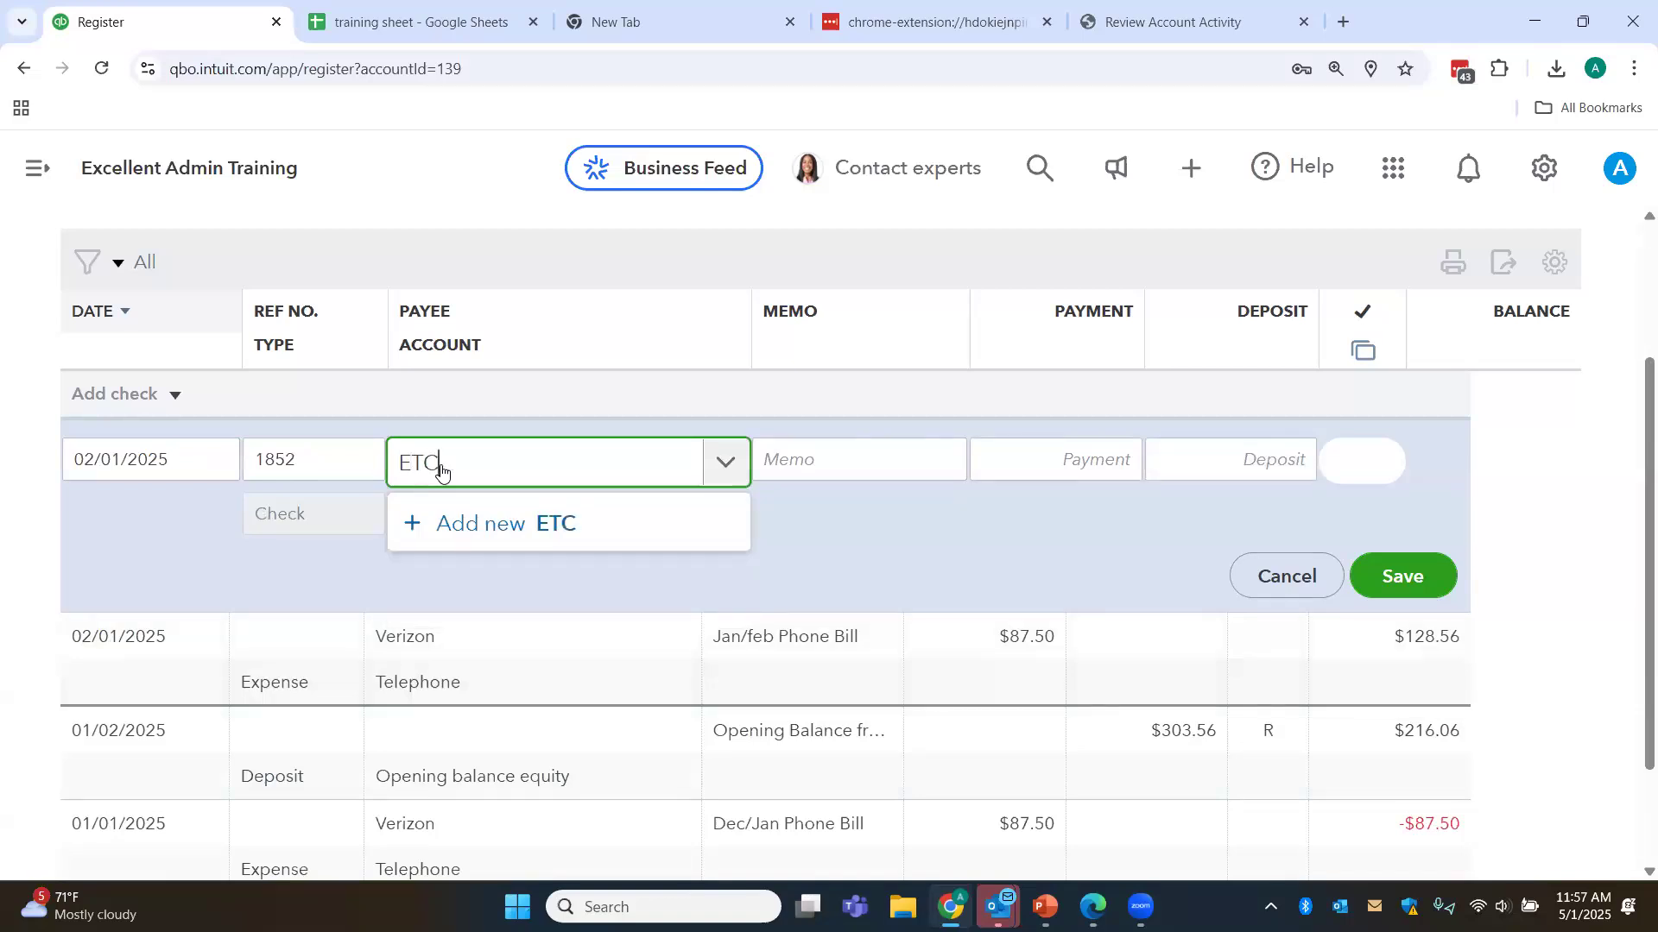
{"action": "key", "text": "Return"}
{"action": "left_click", "coordinate": [1522, 836]}
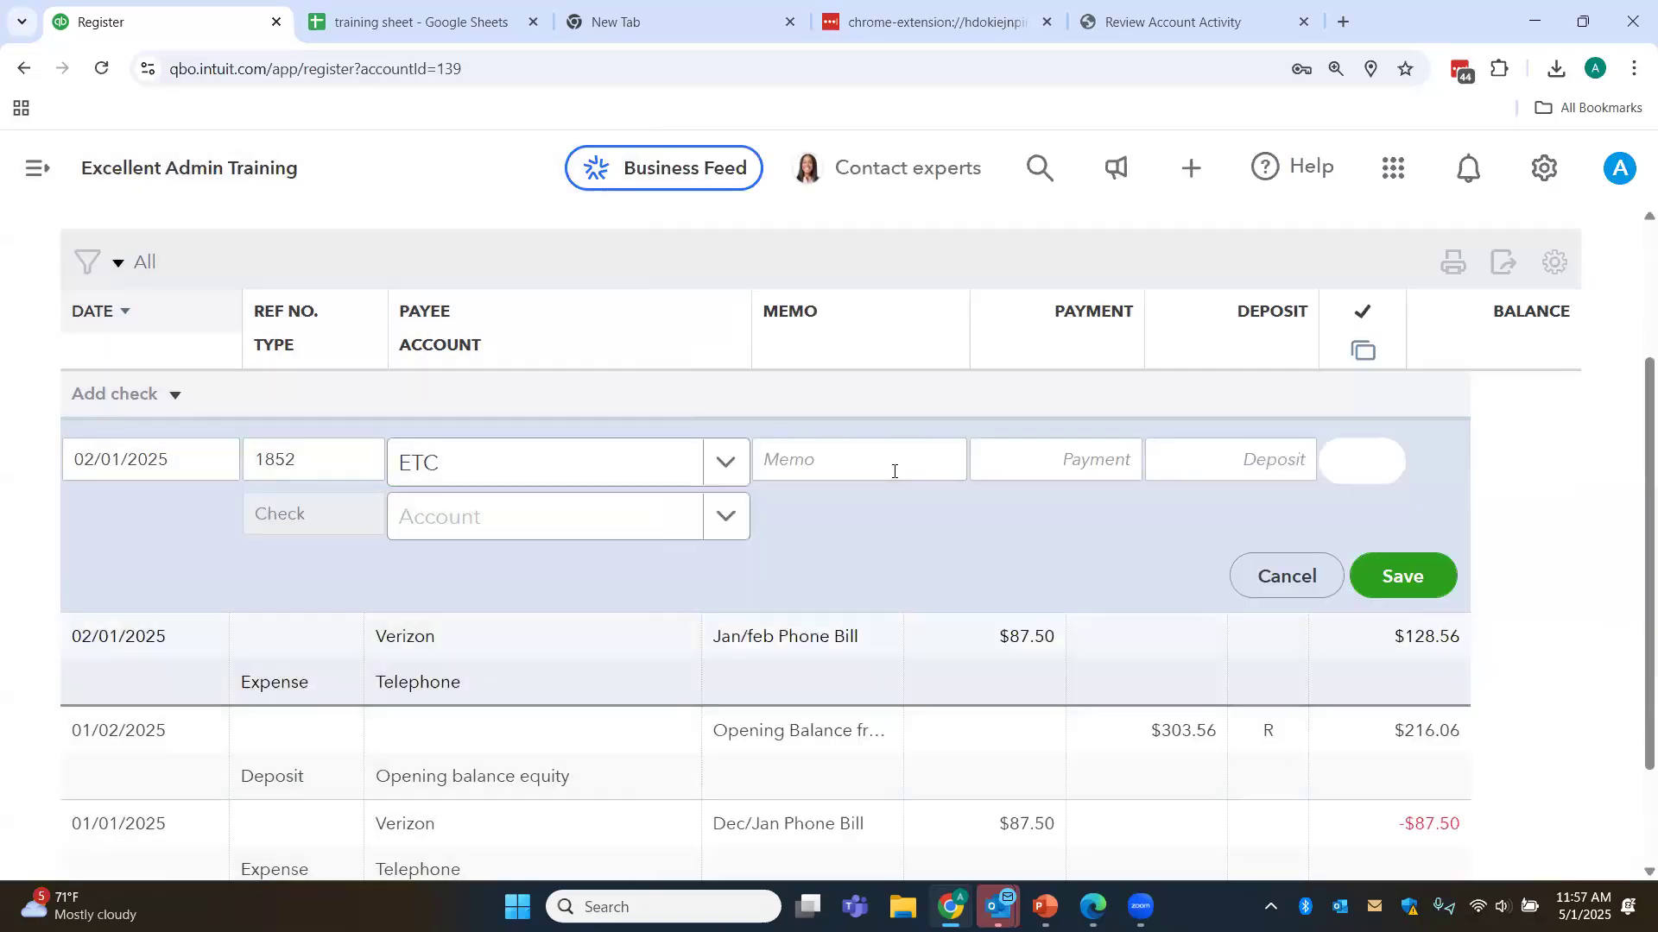
Step: Enter memo 'EMAIL CONVERSION' and a payment amount of 2,000
{"action": "left_click", "coordinate": [896, 470]}
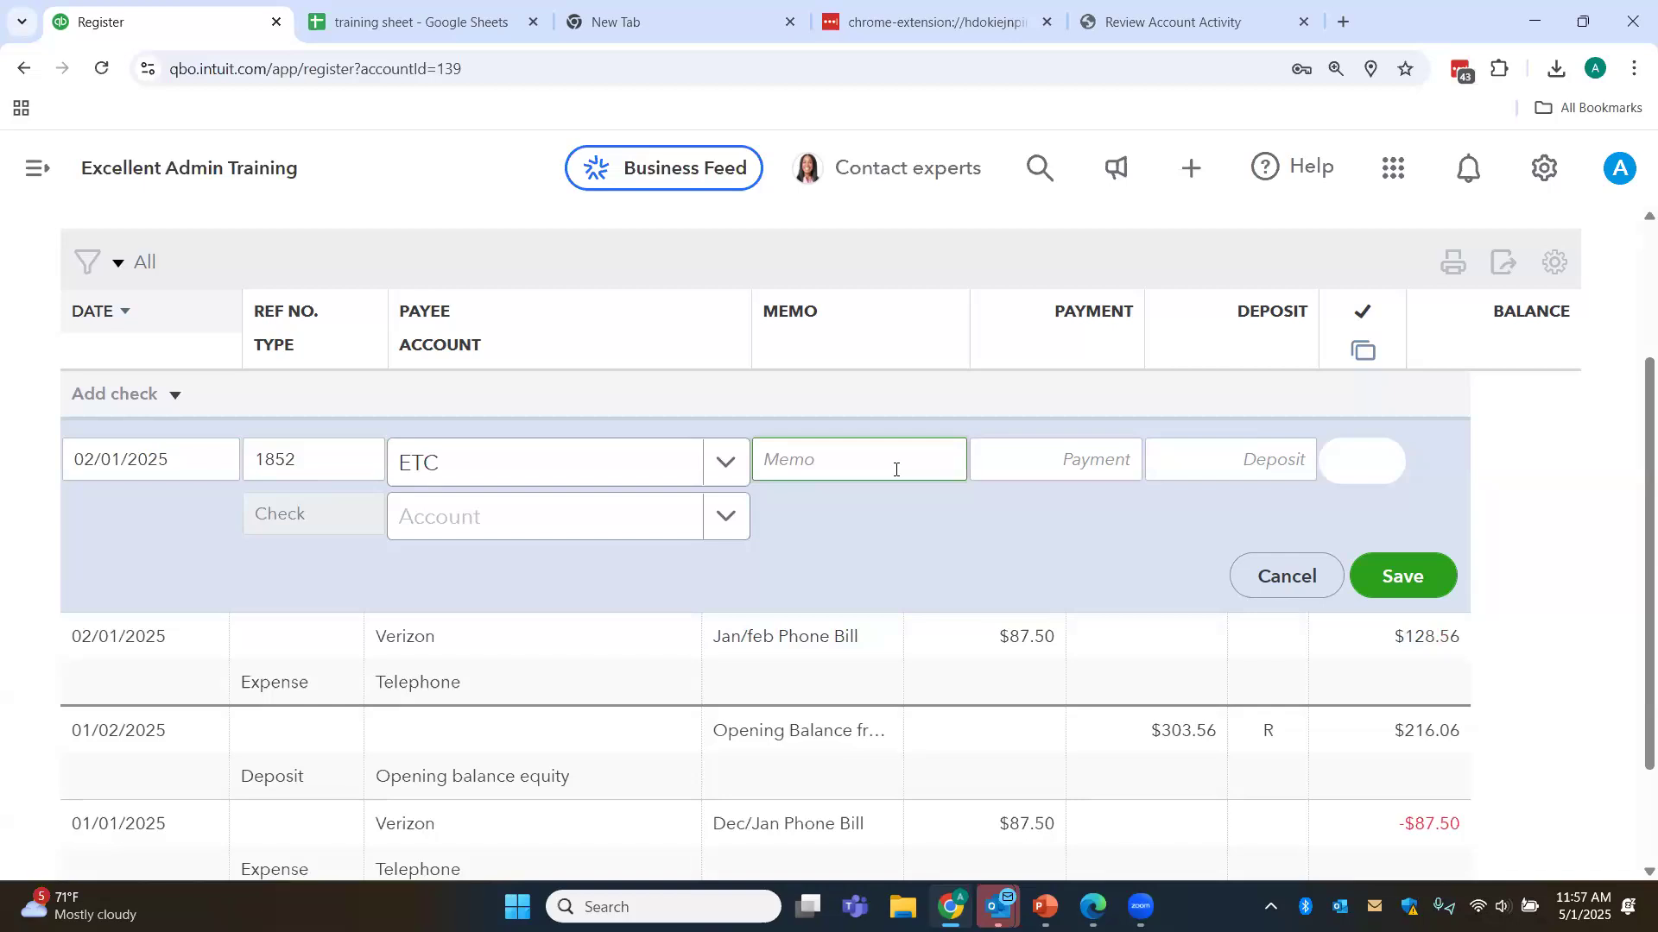
{"action": "type", "text": "EMAIL CONVERSION"}
{"action": "key", "text": "Tab"}
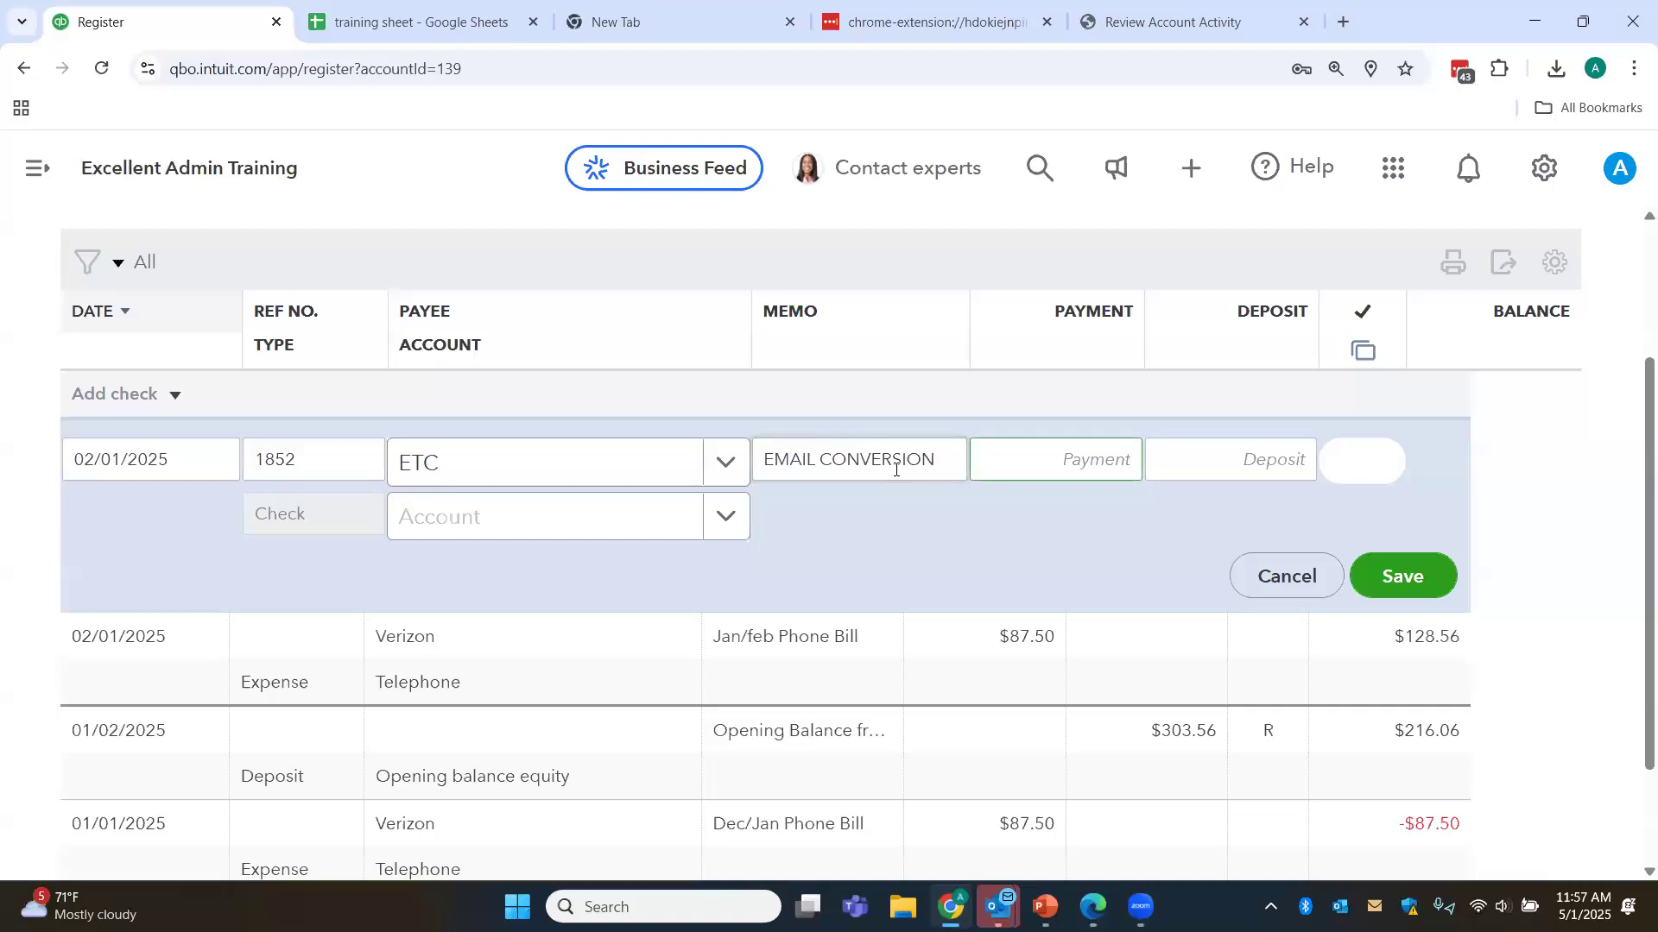
{"action": "type", "text": "2,00"}
{"action": "type", "text": "000"}
{"action": "key", "text": "Tab"}
Step: Type 'Professional Services' as the account and choose to add it as new
{"action": "left_click", "coordinate": [512, 517]}
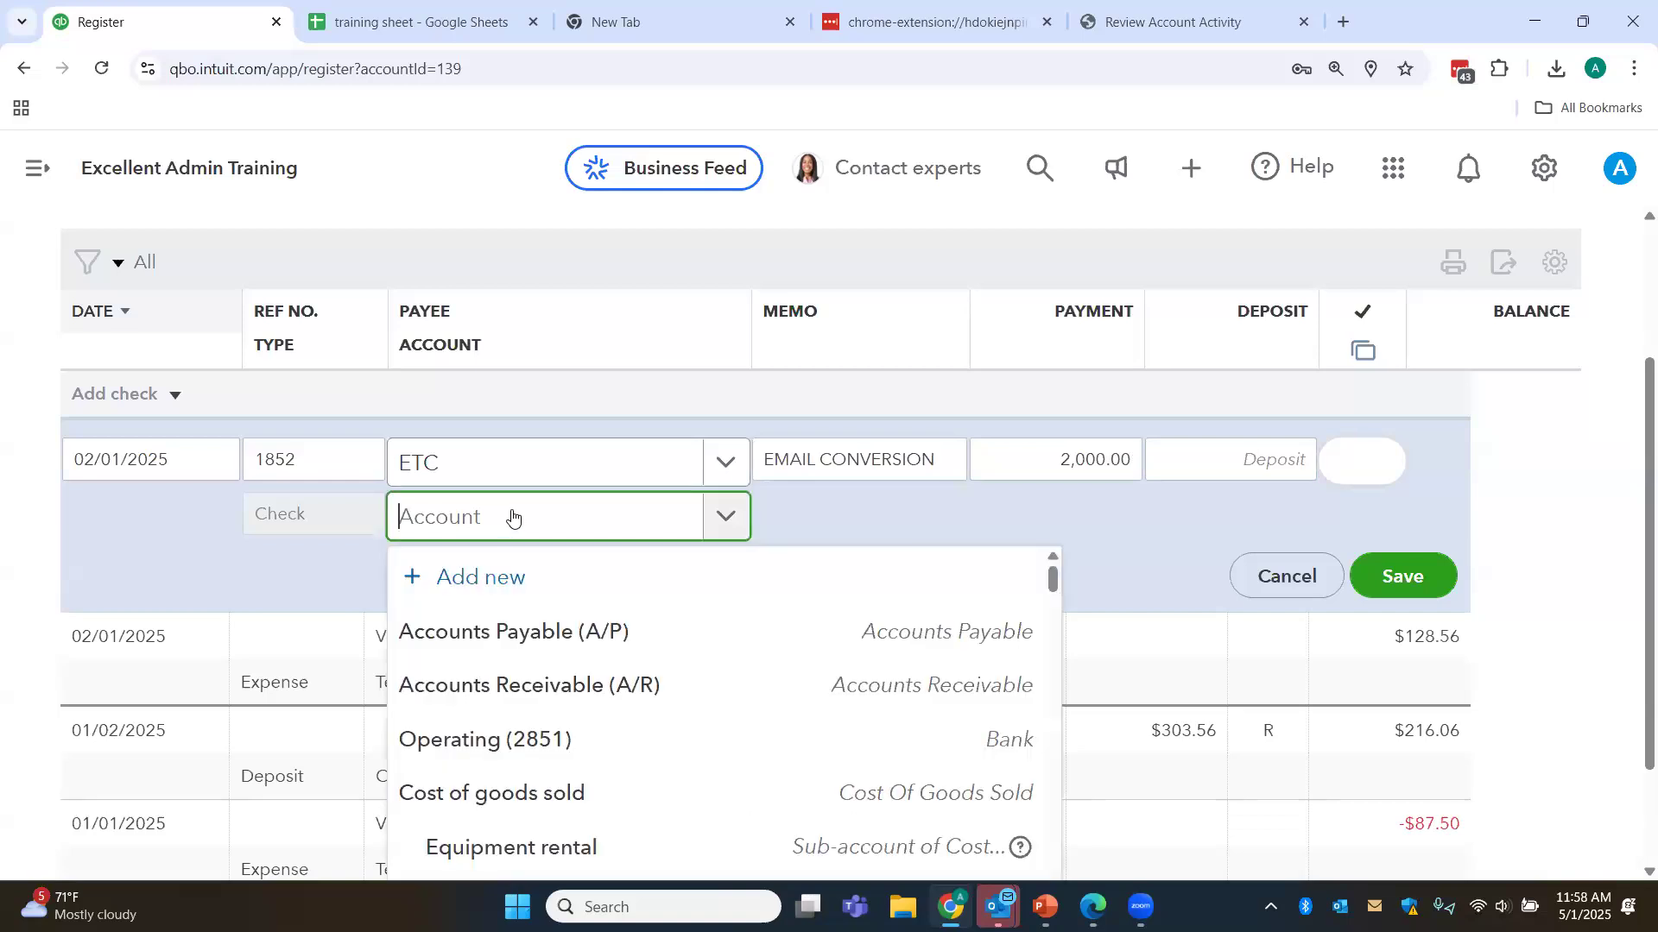
{"action": "type", "text": "PRO"}
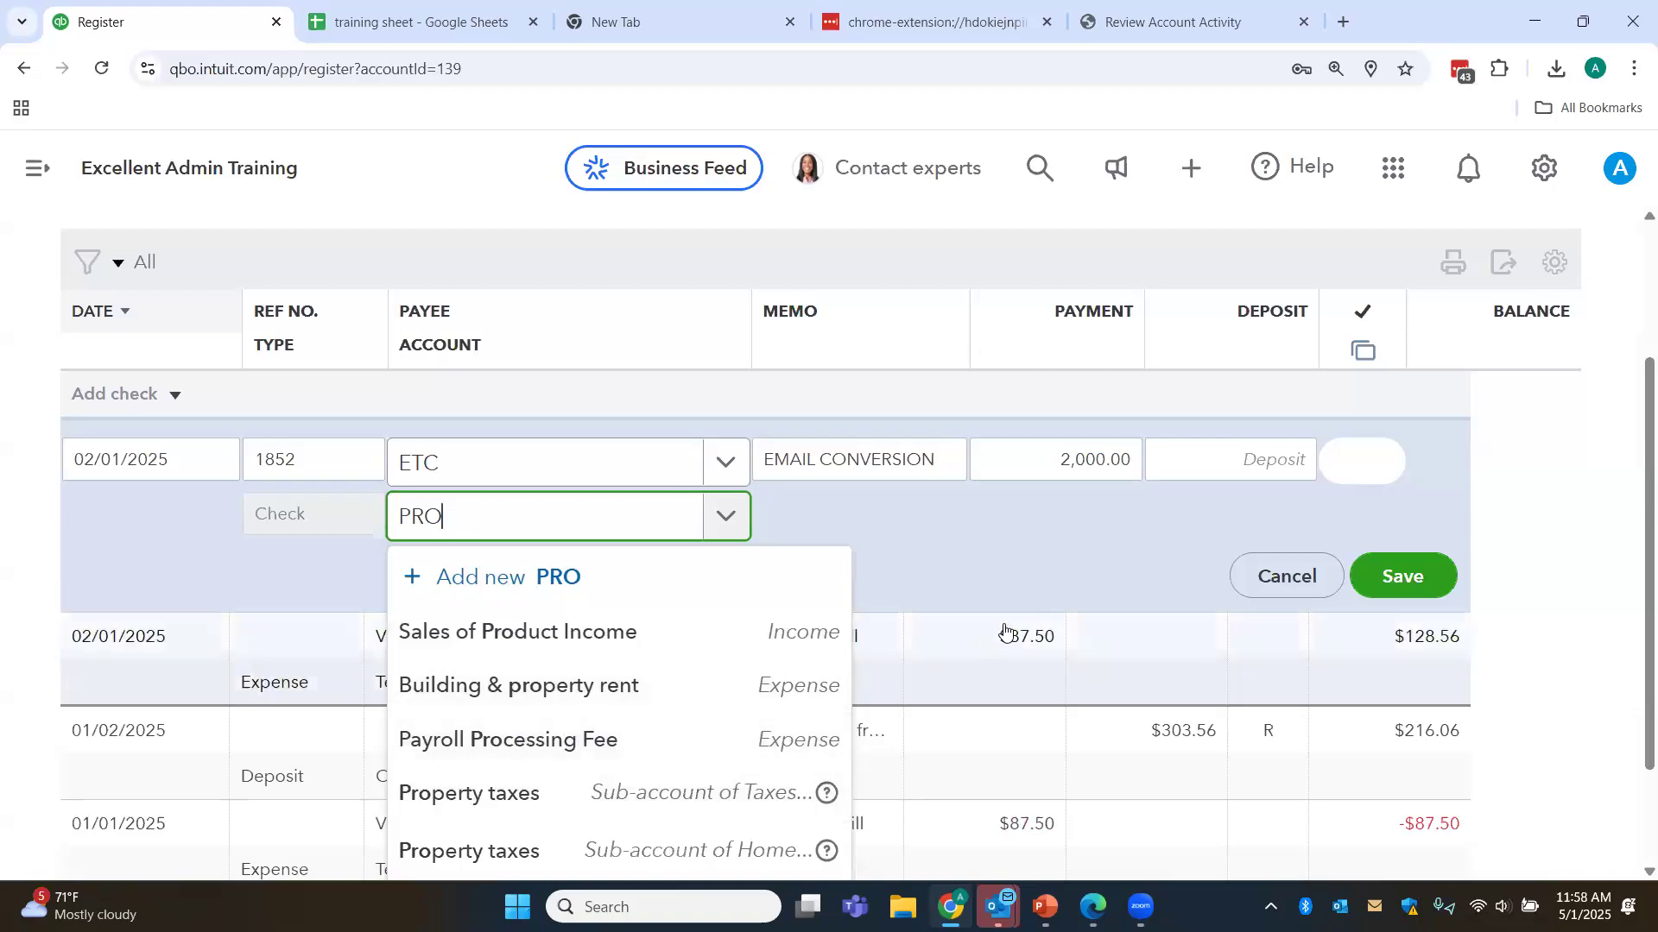
{"action": "scroll", "coordinate": [1006, 632], "scroll_direction": "down", "scroll_amount": 2}
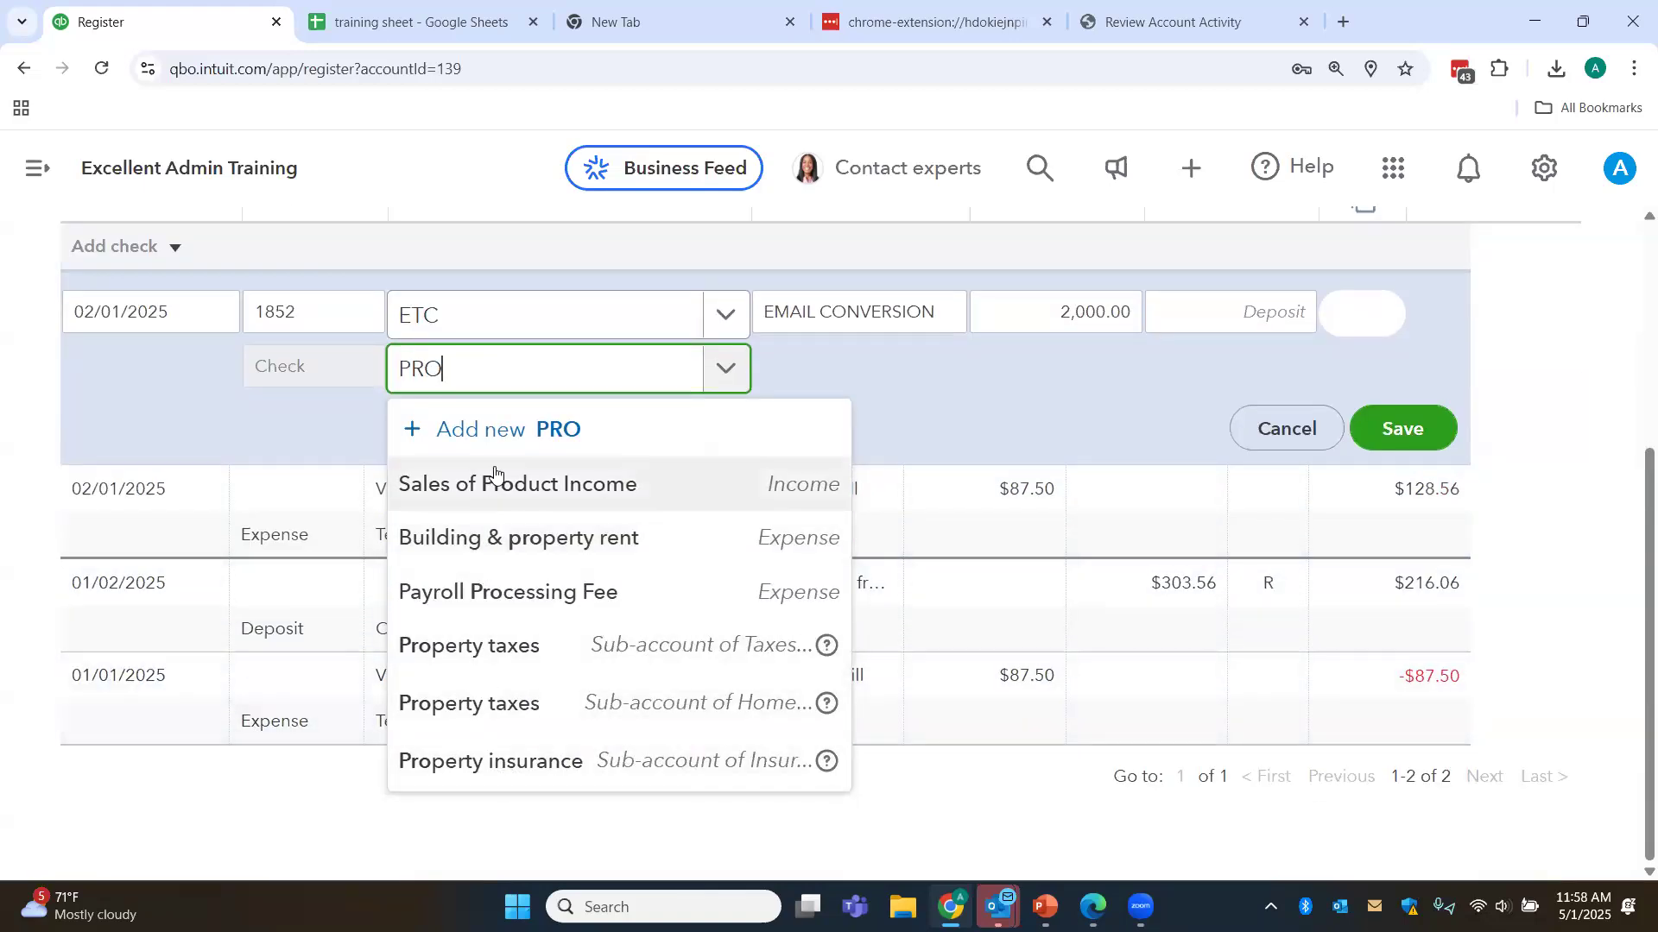
{"action": "key", "text": "BackSpace"}
{"action": "key", "text": "BackSpace"}
{"action": "key", "text": "BackSpace"}
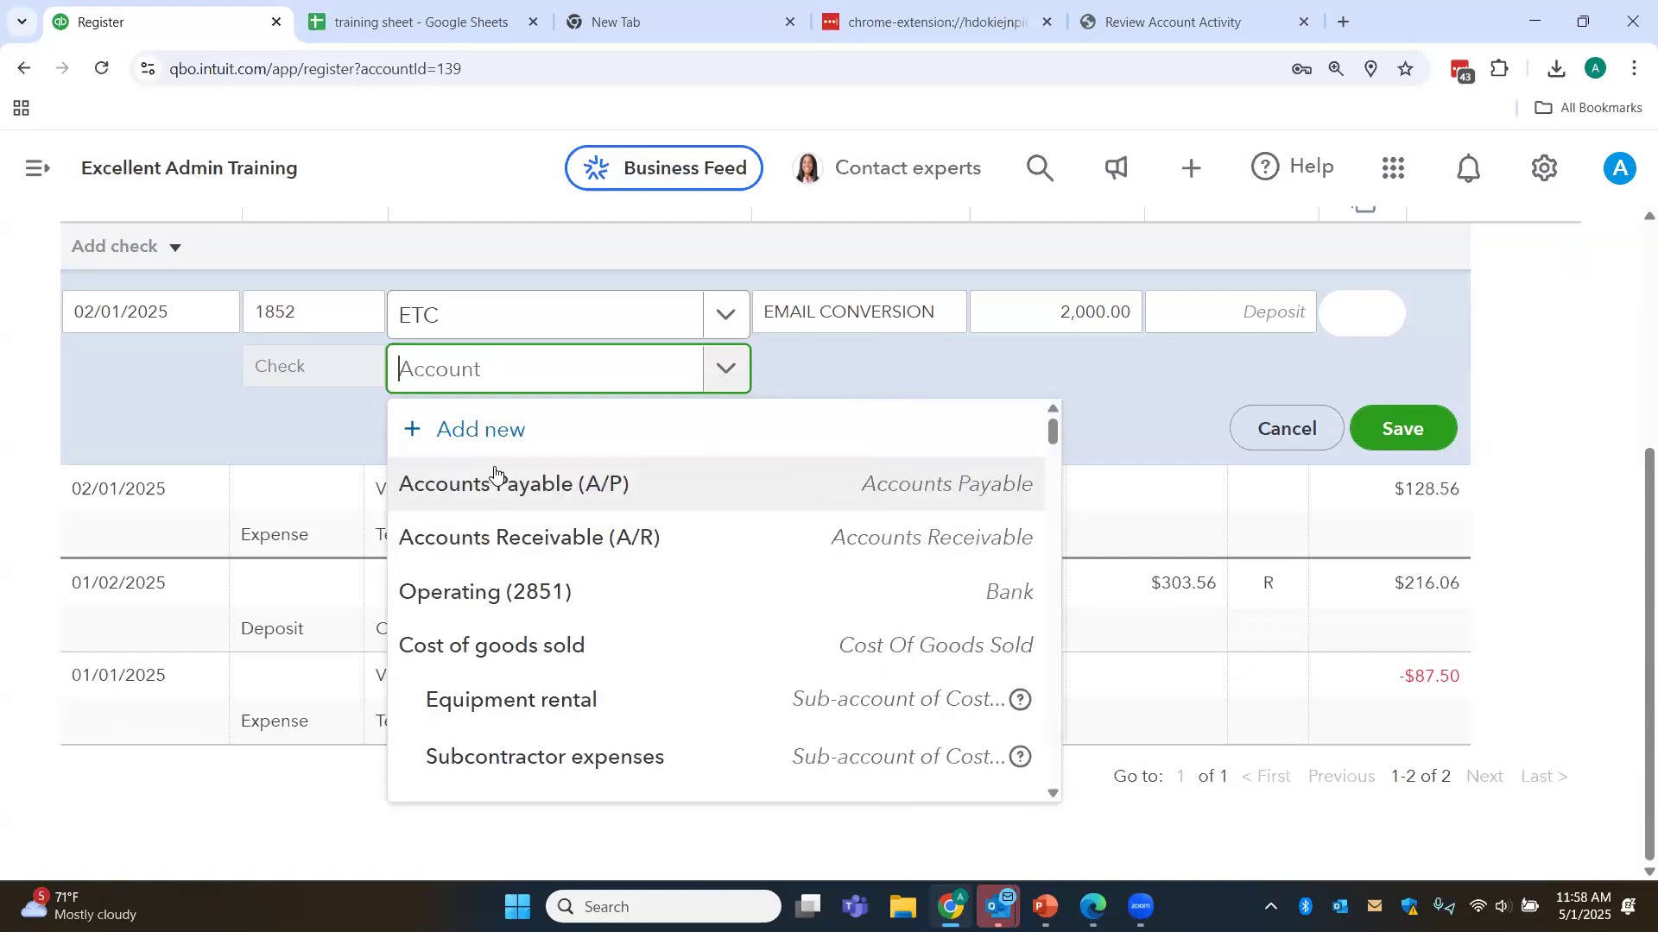
{"action": "type", "text": "PRO"}
{"action": "key", "text": "BackSpace"}
{"action": "key", "text": "BackSpace"}
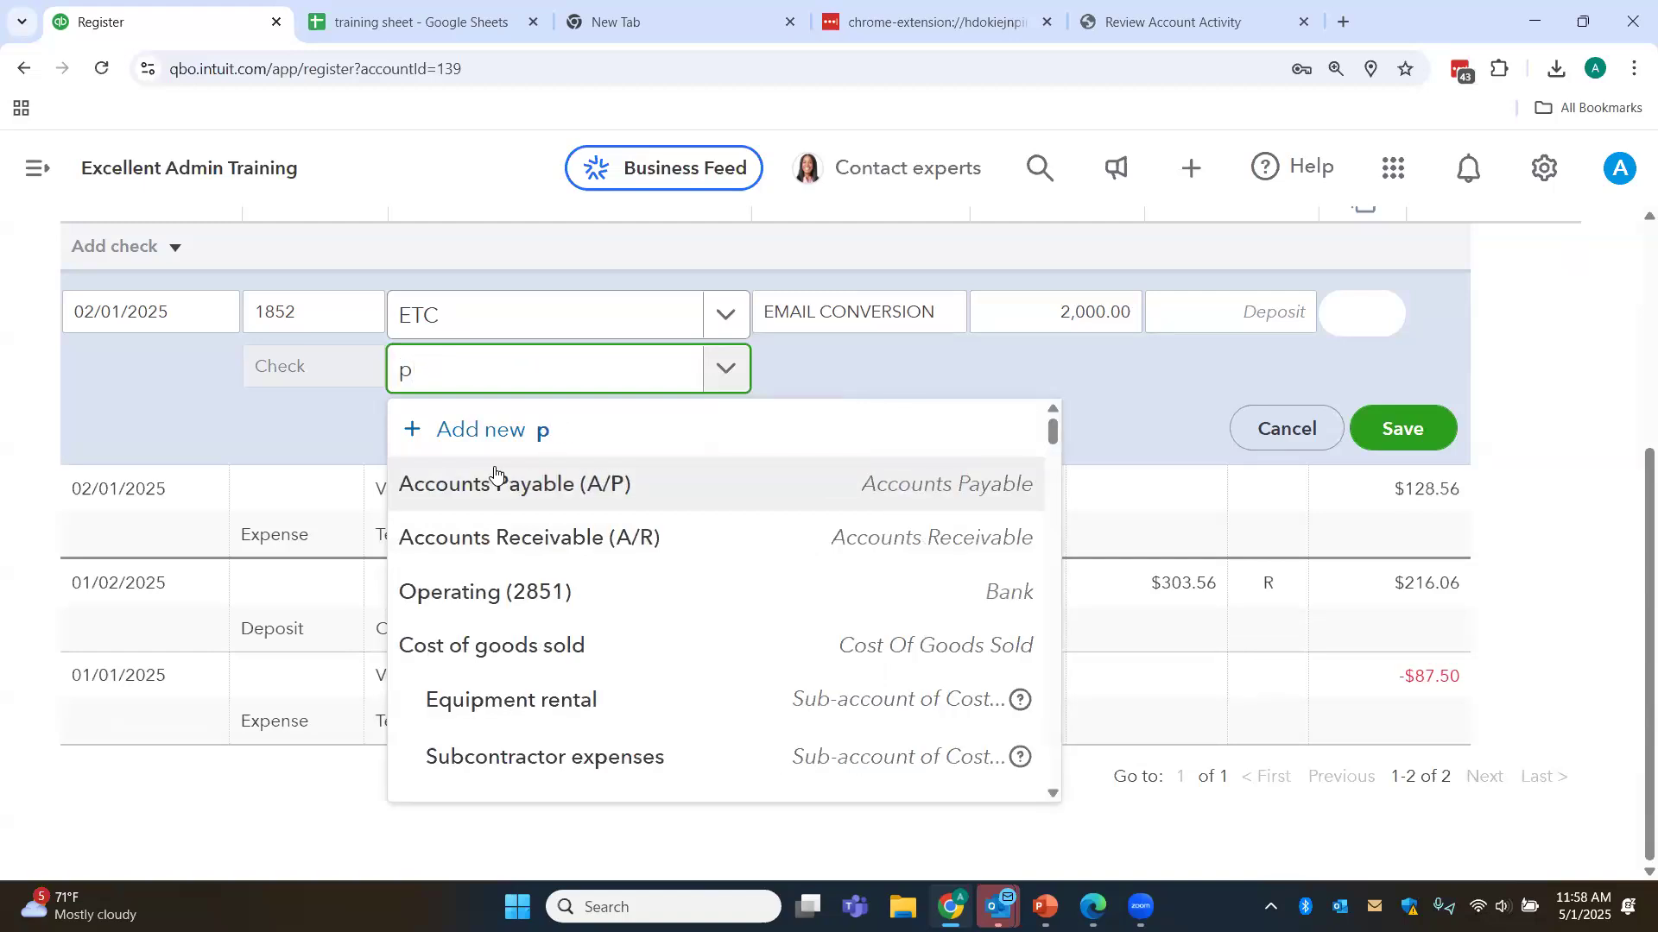
{"action": "type", "text": "rofess"}
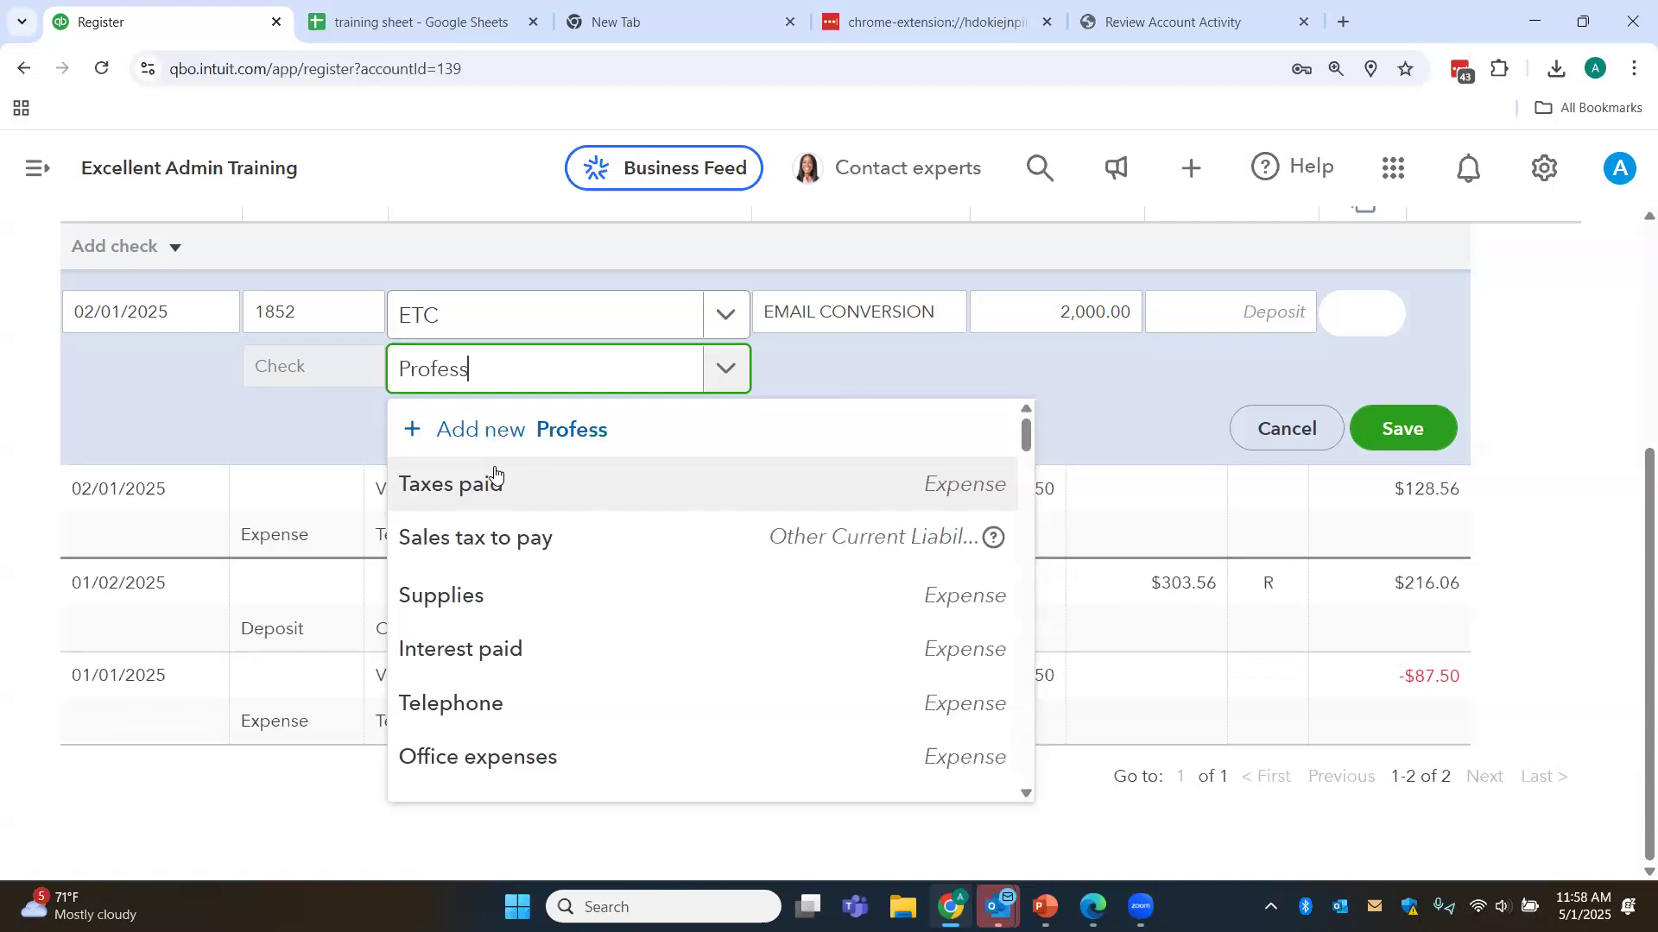
{"action": "type", "text": "ional Services"}
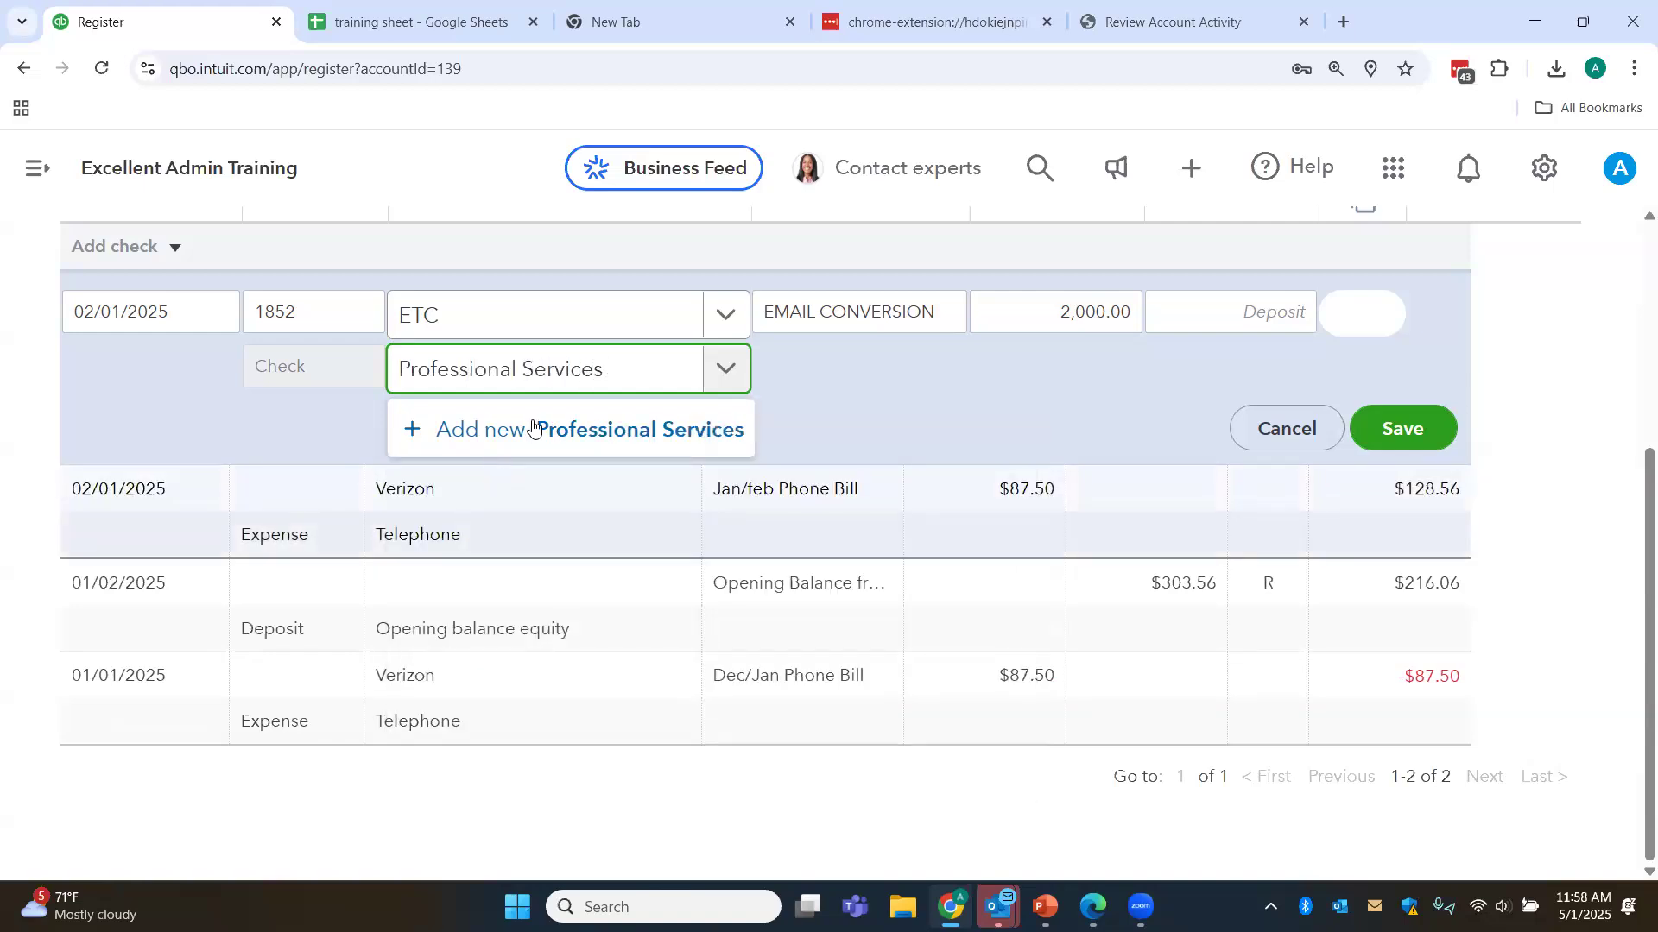
{"action": "left_click", "coordinate": [533, 428]}
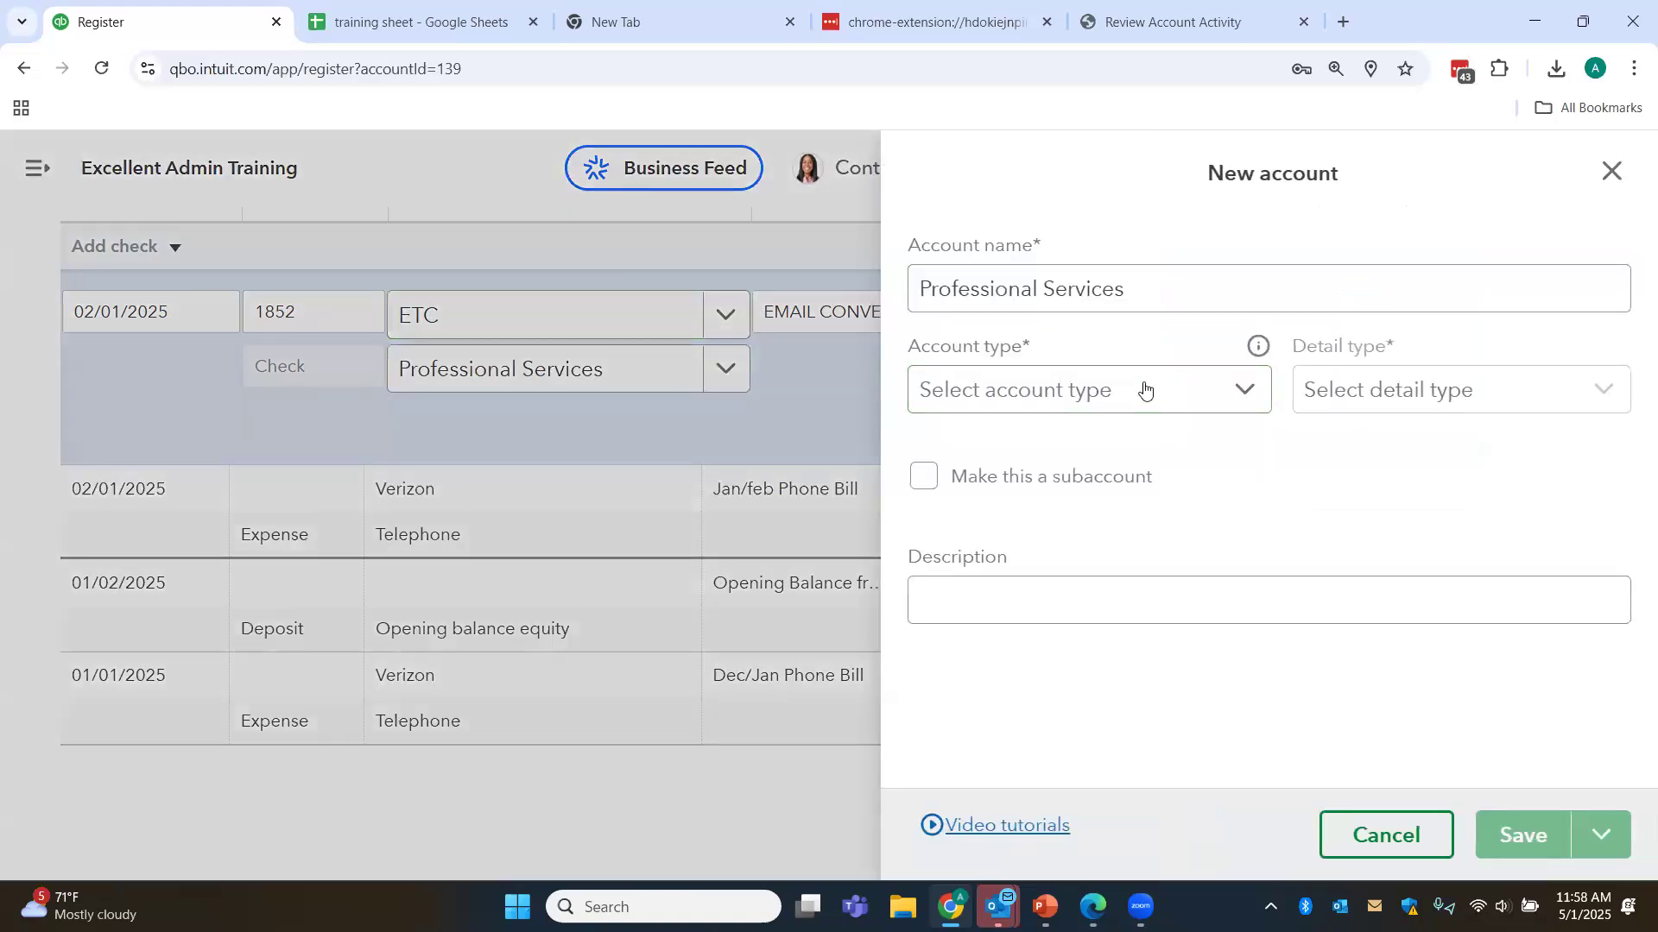
Step: Make Professional Services an Expenses account with Legal & Professional Fees detail, then save check 1852
{"action": "left_click", "coordinate": [1145, 390]}
{"action": "scroll", "coordinate": [1095, 636], "scroll_direction": "down", "scroll_amount": 3}
{"action": "scroll", "coordinate": [1094, 674], "scroll_direction": "down", "scroll_amount": 1}
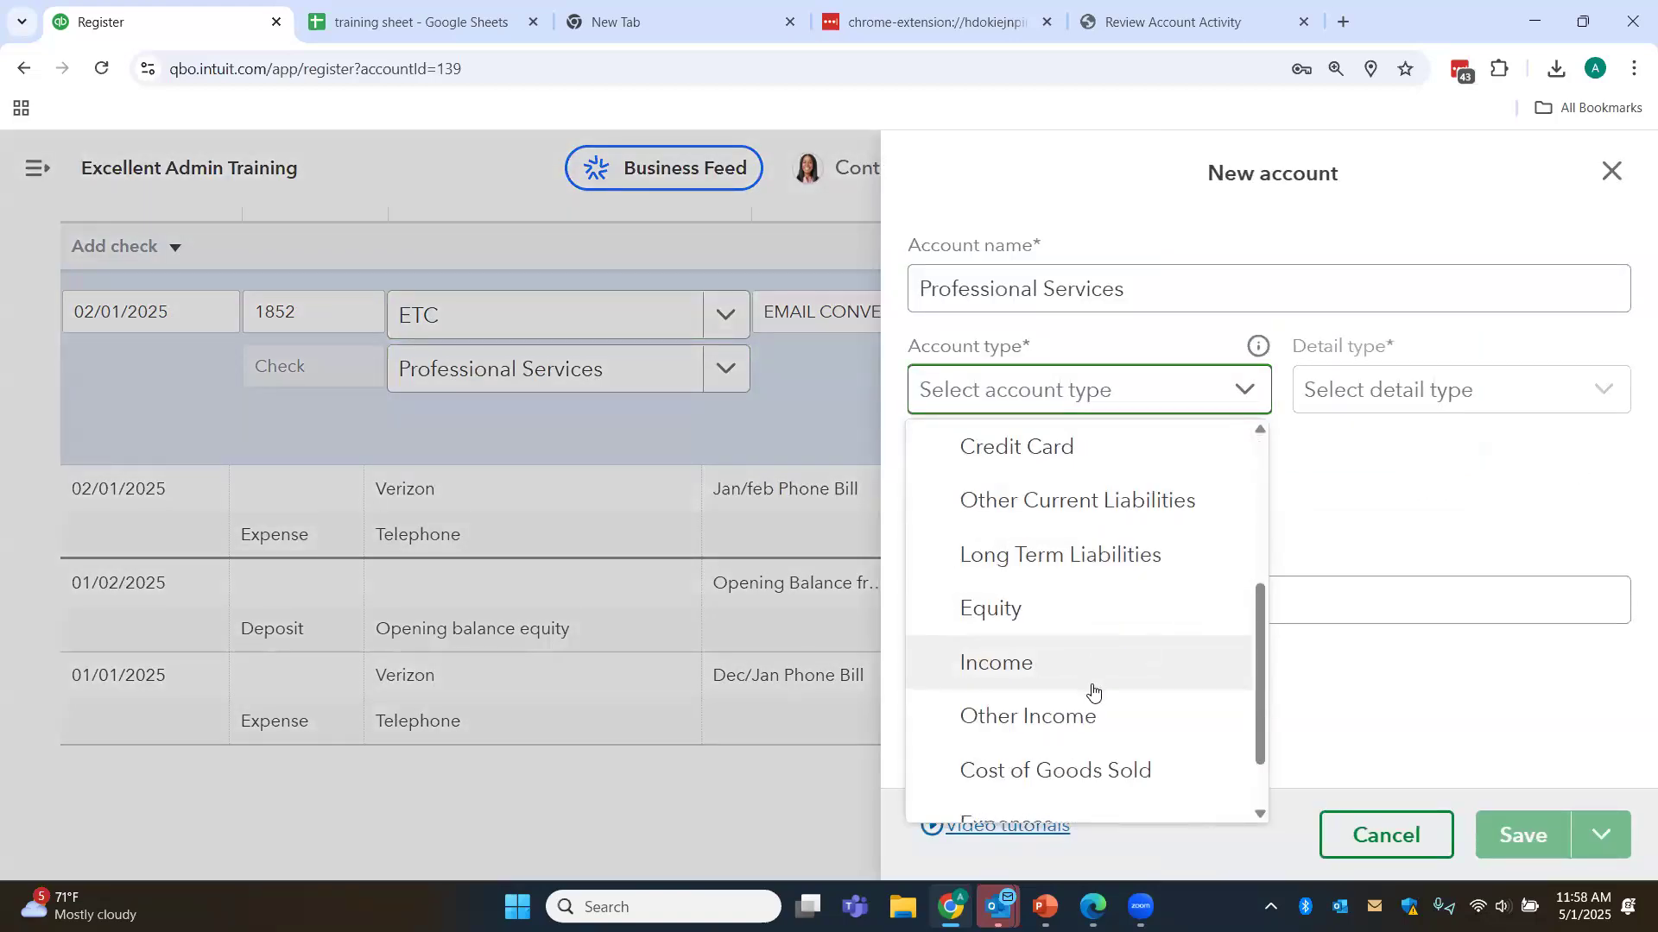
{"action": "scroll", "coordinate": [1092, 690], "scroll_direction": "down", "scroll_amount": 1}
{"action": "left_click", "coordinate": [1077, 739]}
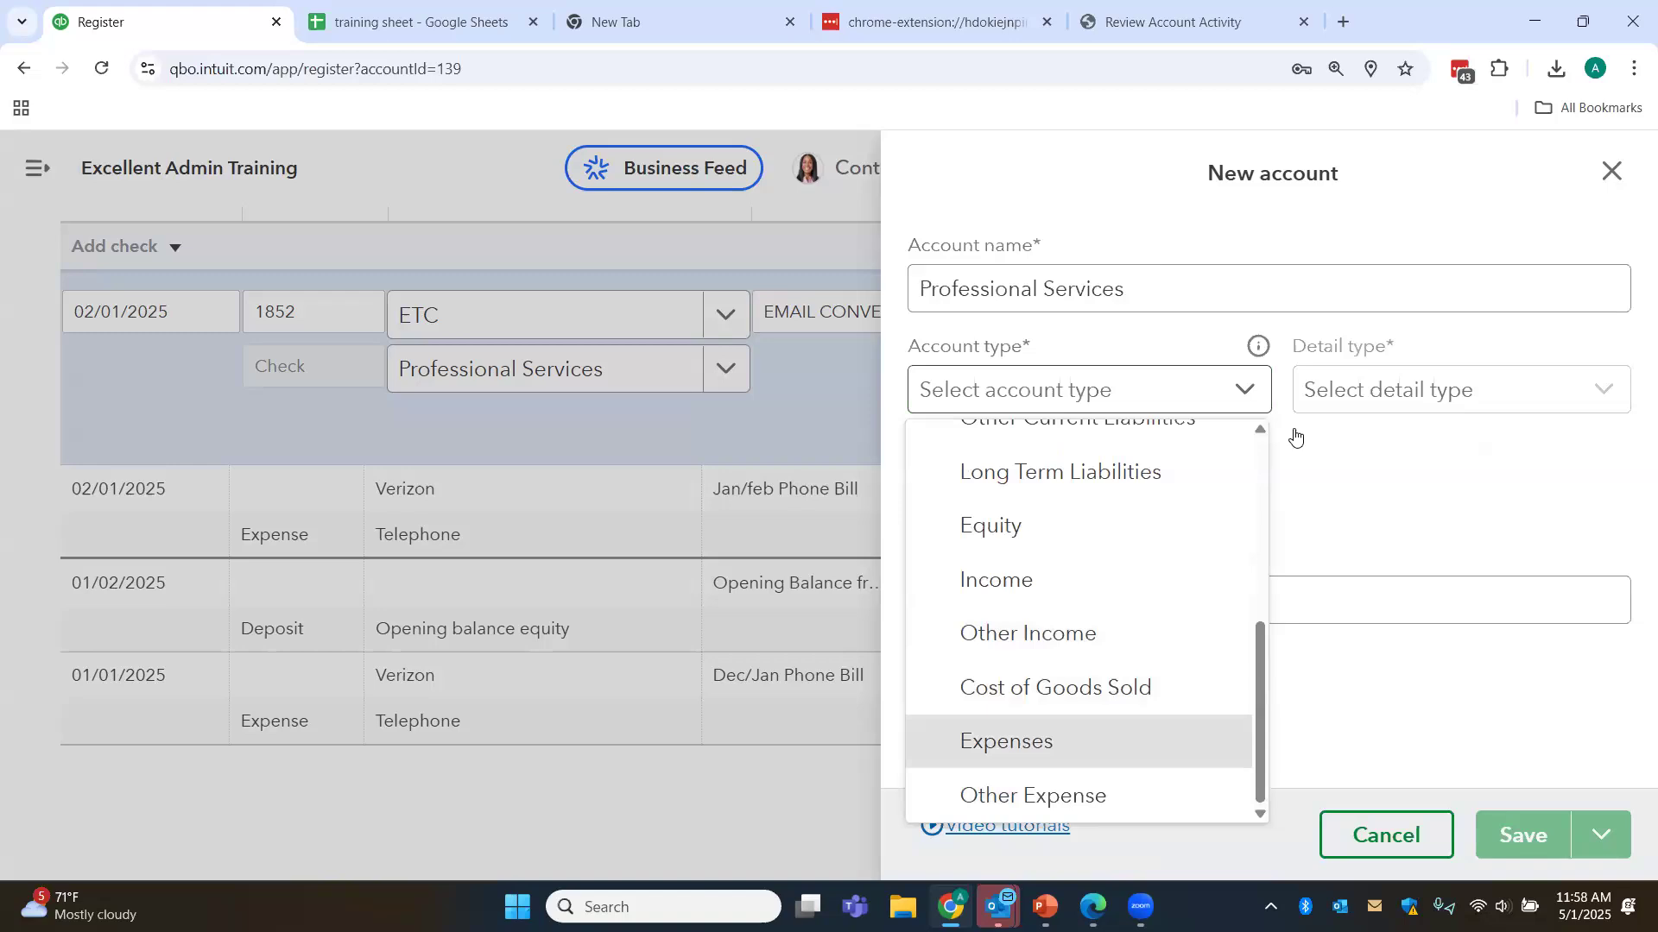
{"action": "left_click", "coordinate": [1391, 393]}
{"action": "scroll", "coordinate": [1339, 593], "scroll_direction": "down", "scroll_amount": 1}
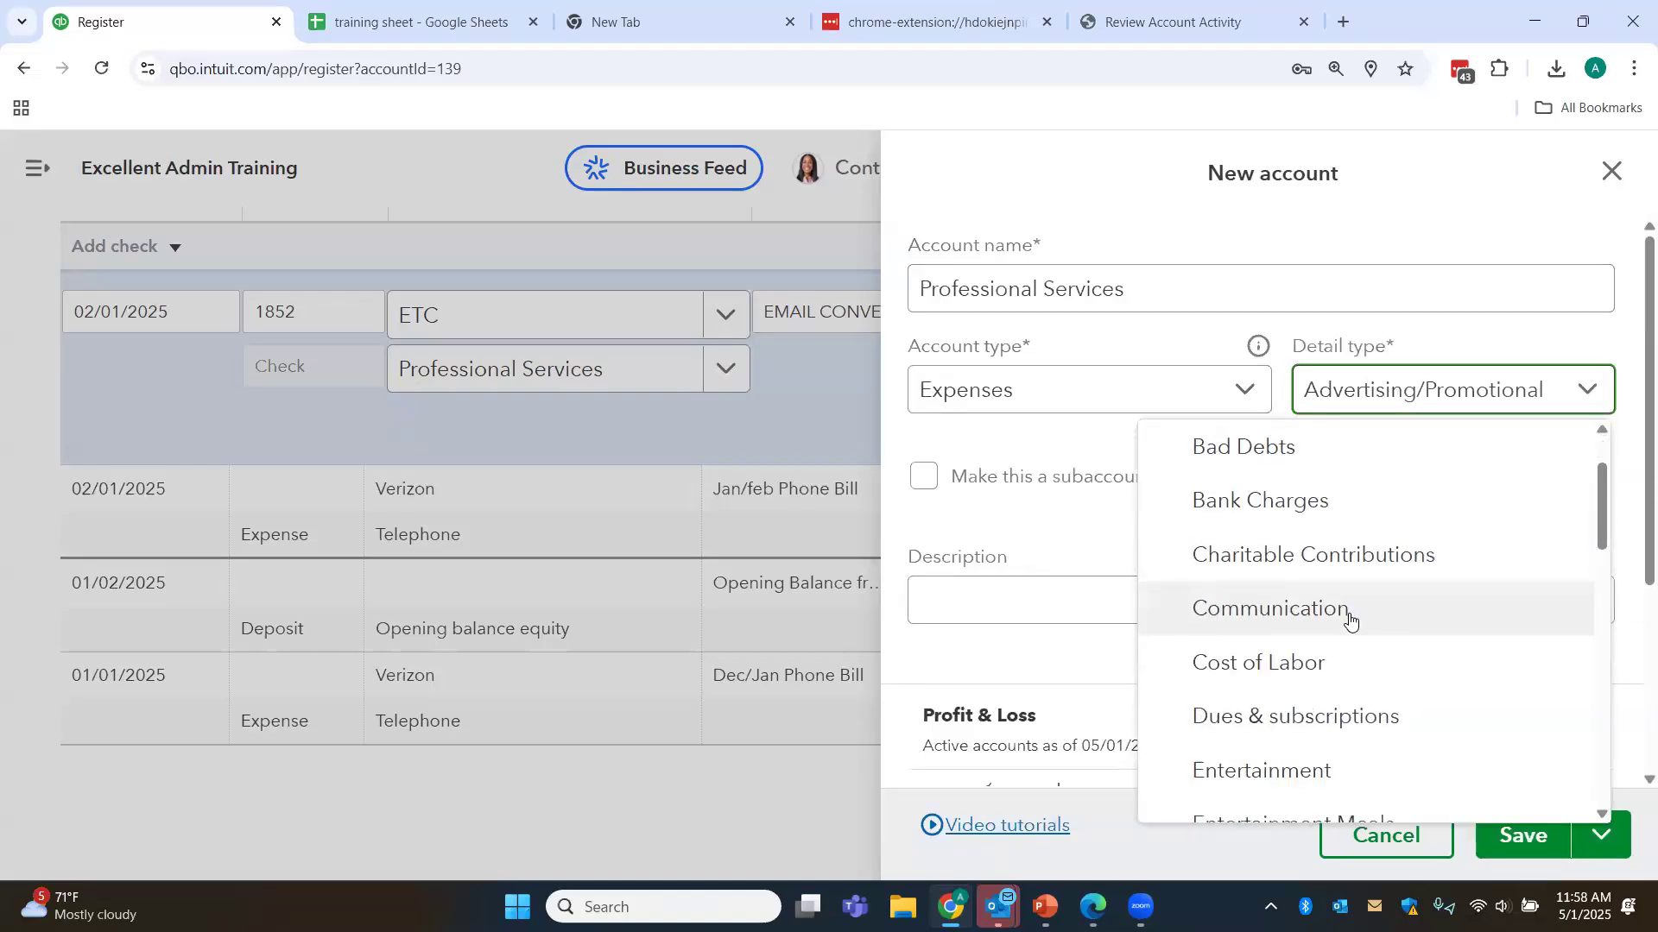
{"action": "scroll", "coordinate": [1350, 620], "scroll_direction": "down", "scroll_amount": 1}
{"action": "scroll", "coordinate": [1351, 623], "scroll_direction": "down", "scroll_amount": 4}
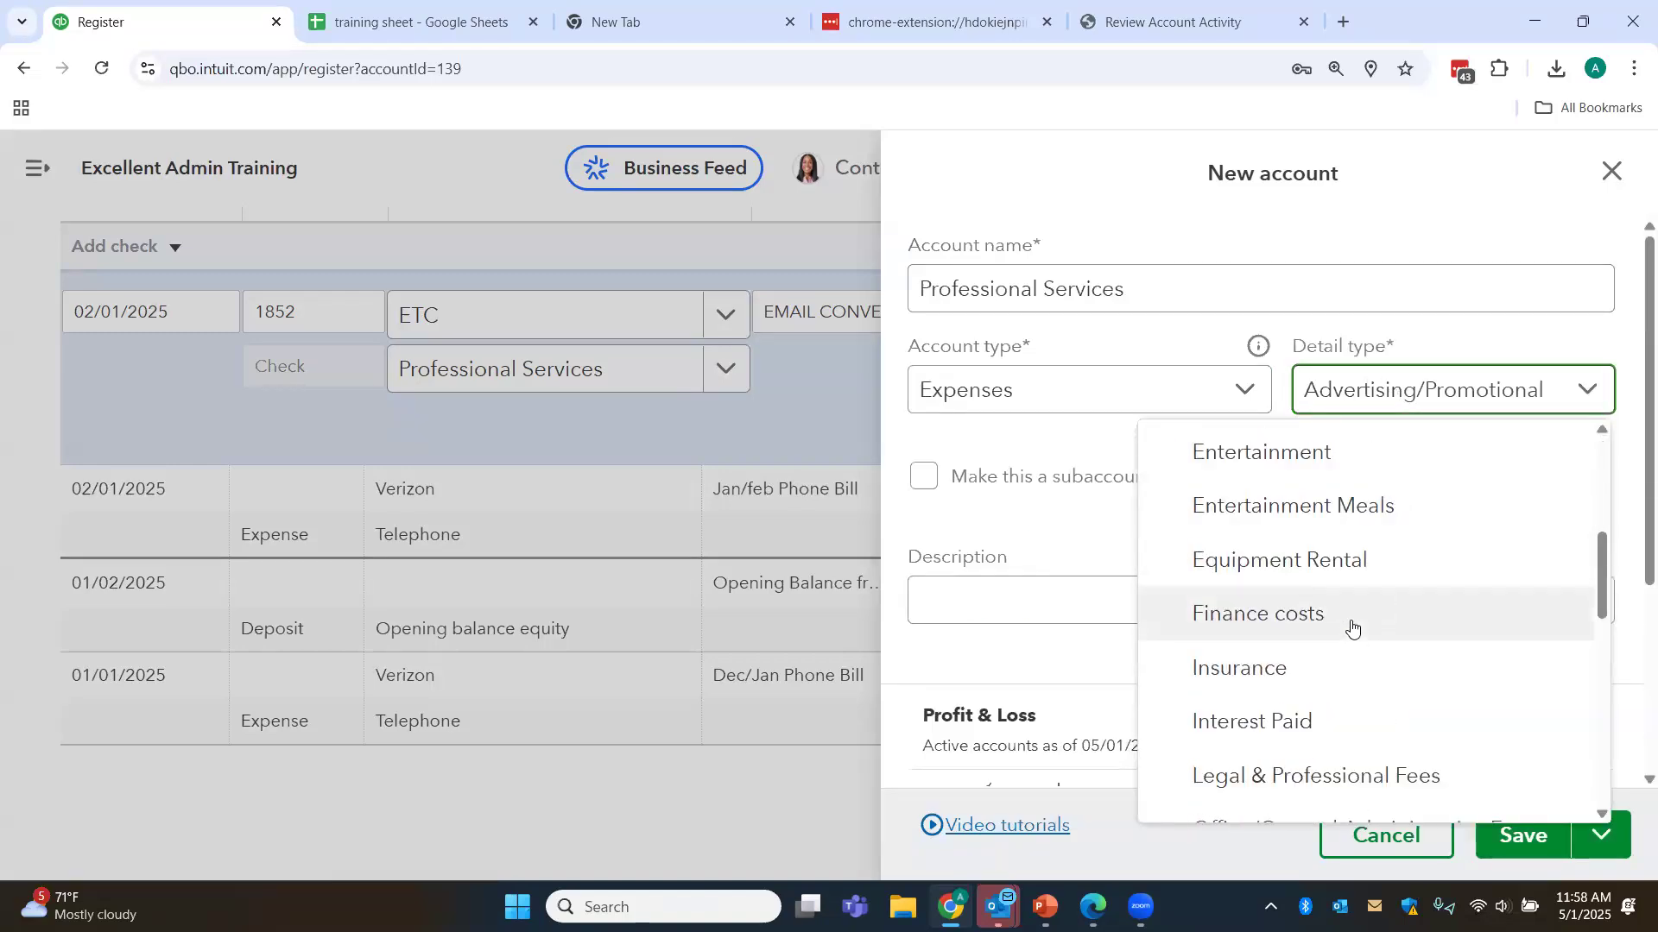
{"action": "scroll", "coordinate": [1351, 629], "scroll_direction": "down", "scroll_amount": 2}
{"action": "left_click", "coordinate": [1351, 657]}
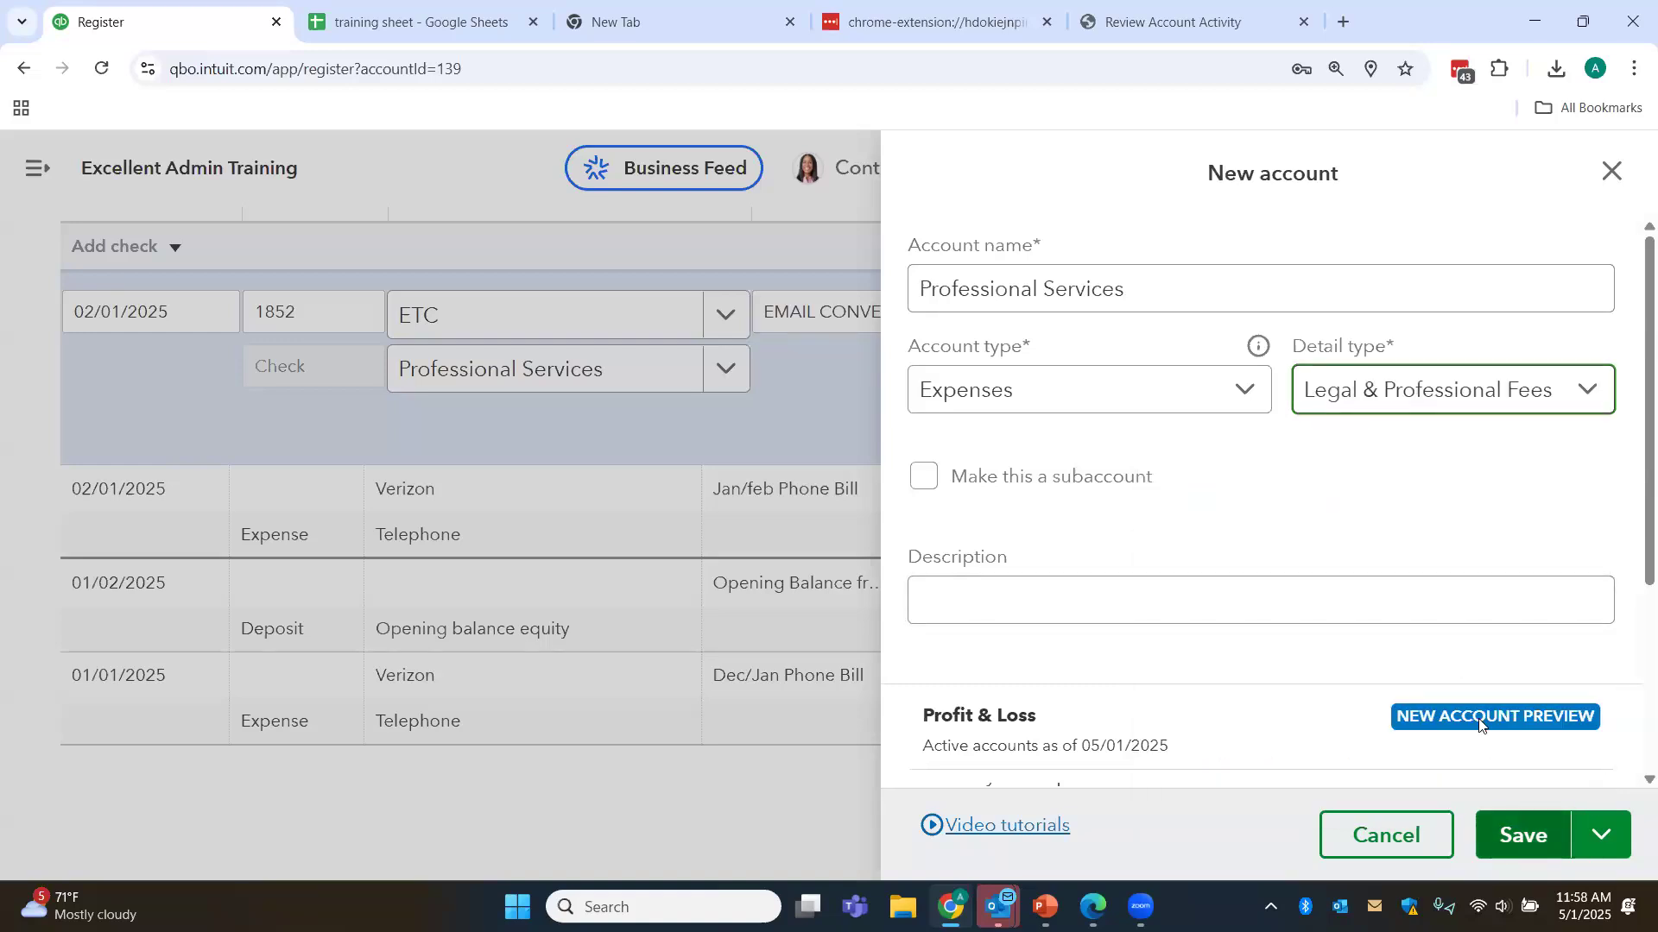
{"action": "left_click", "coordinate": [1545, 836]}
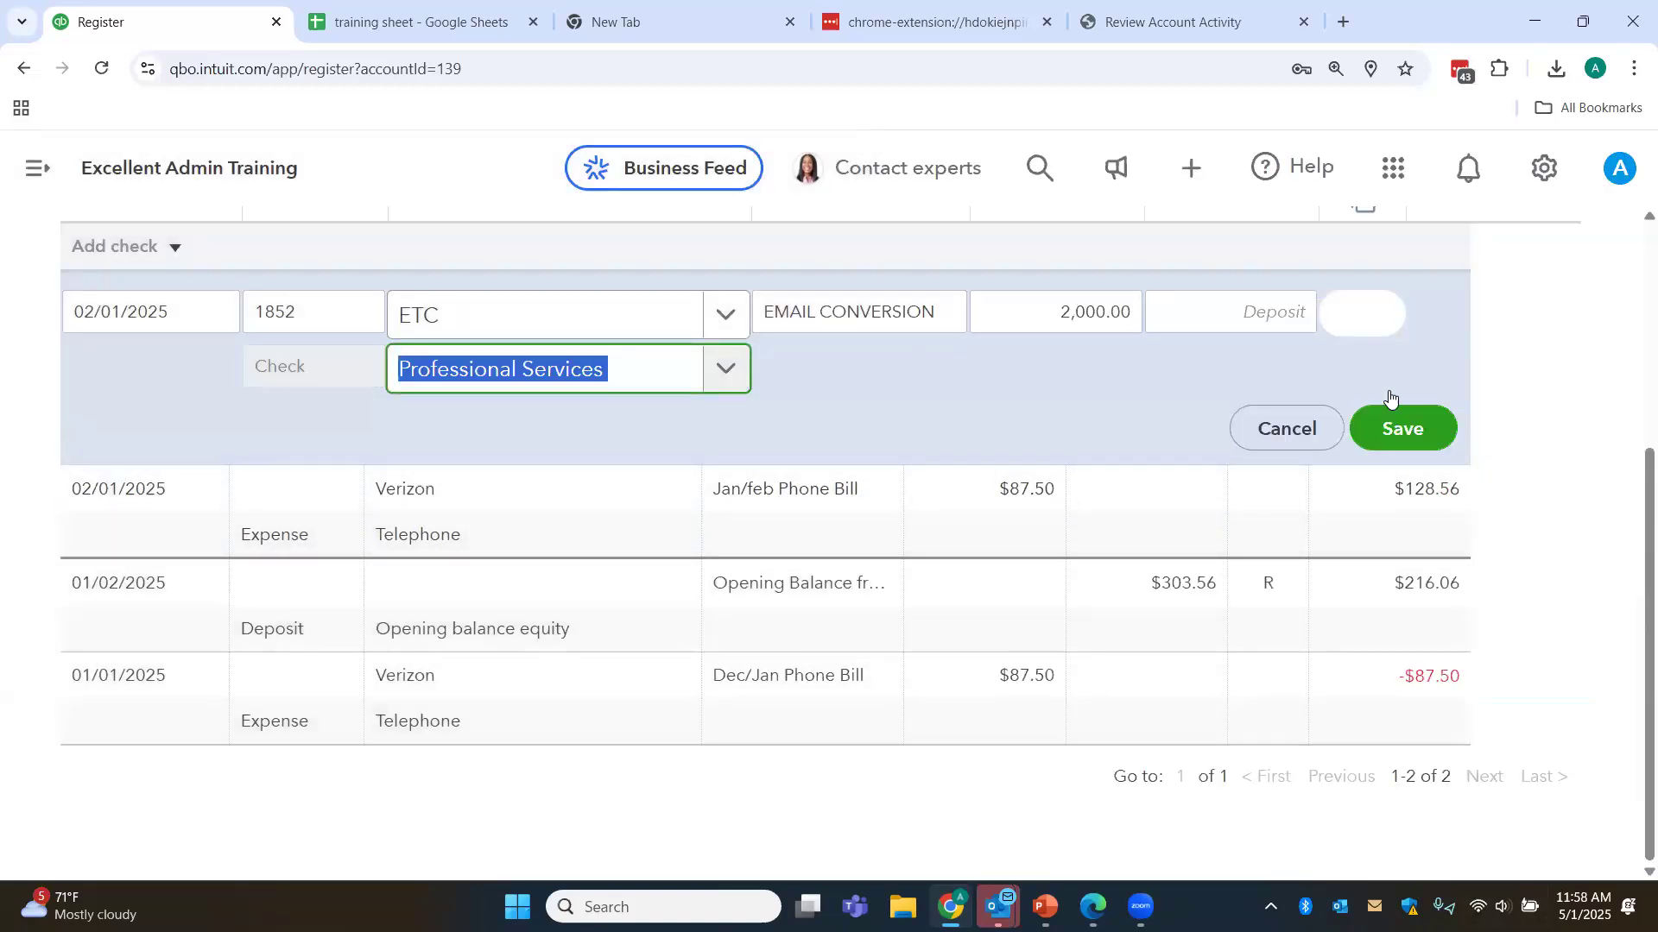
{"action": "left_click", "coordinate": [1438, 426]}
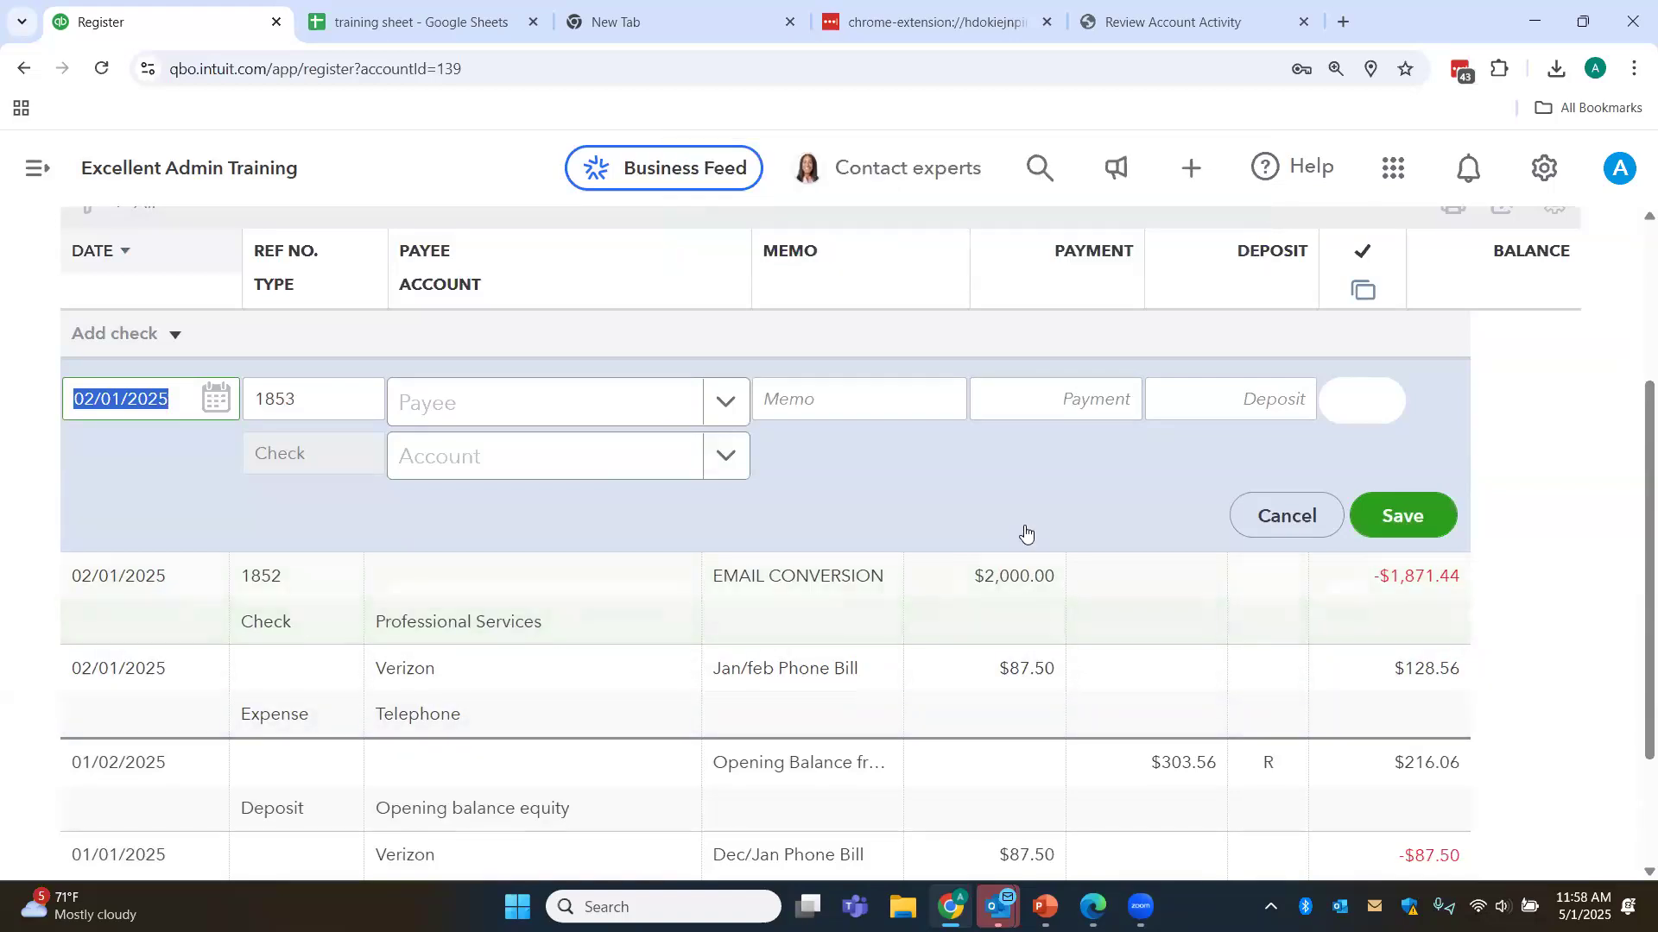
Step: Reopen check 1852, set ETC as its payee, and save it
{"action": "left_click", "coordinate": [541, 594]}
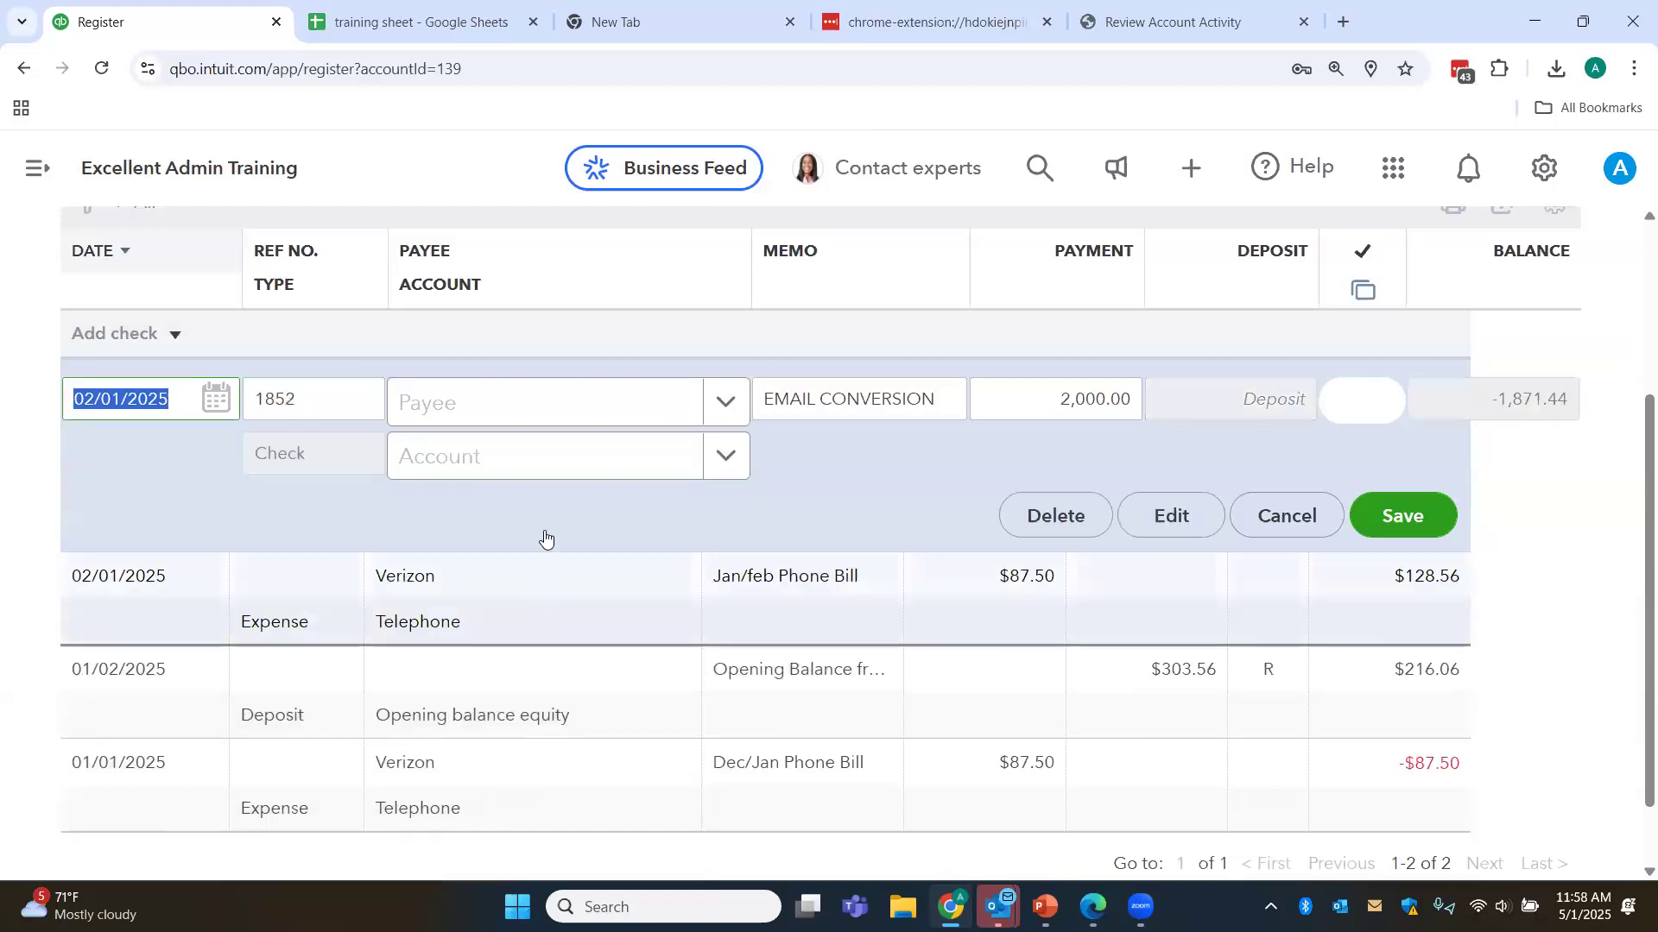
{"action": "left_click", "coordinate": [578, 422]}
{"action": "type", "text": "etc"}
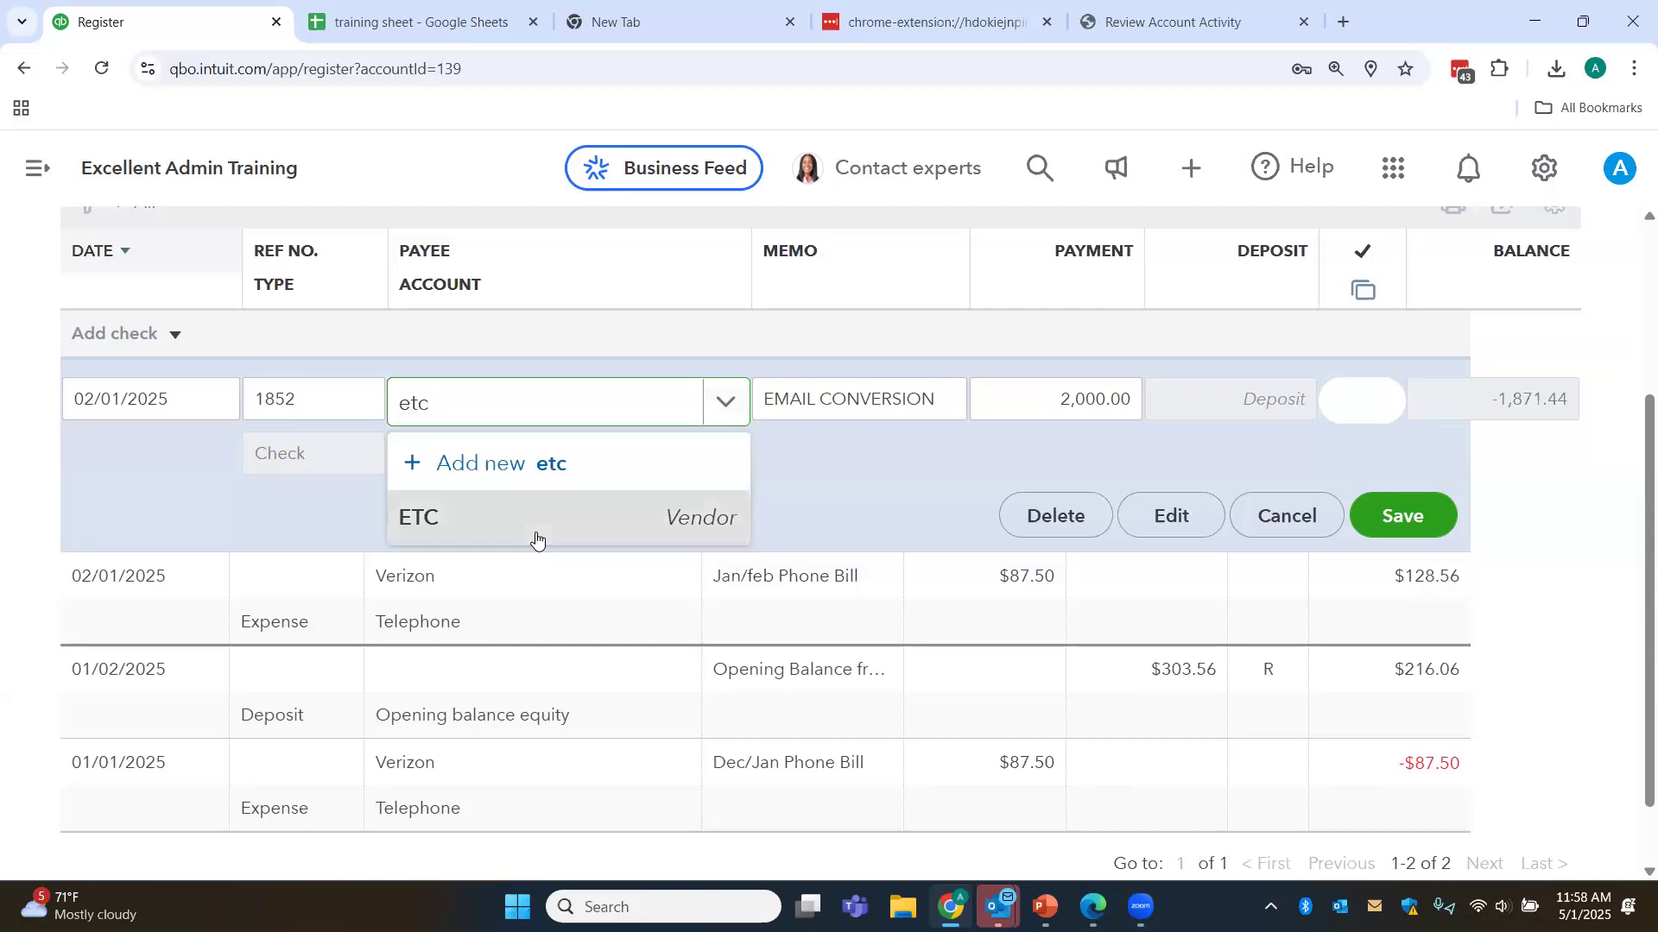
{"action": "left_click", "coordinate": [536, 540]}
{"action": "left_click", "coordinate": [1430, 513]}
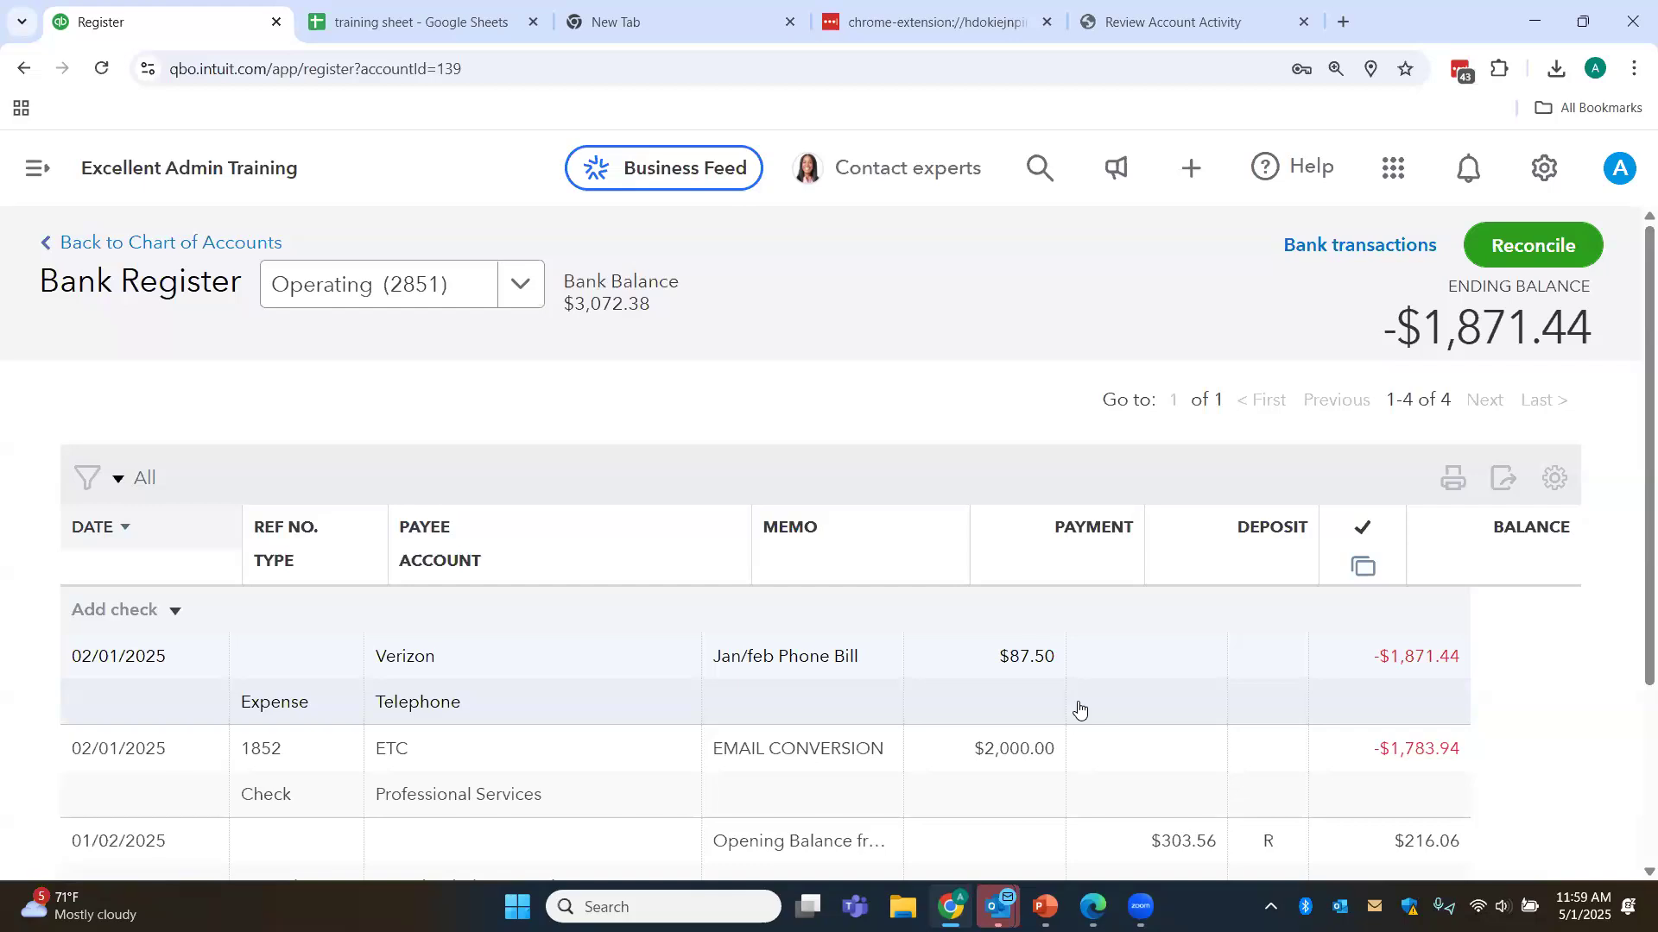
Step: Start a new check entry, then return to the Chart of accounts
{"action": "left_click", "coordinate": [1059, 609]}
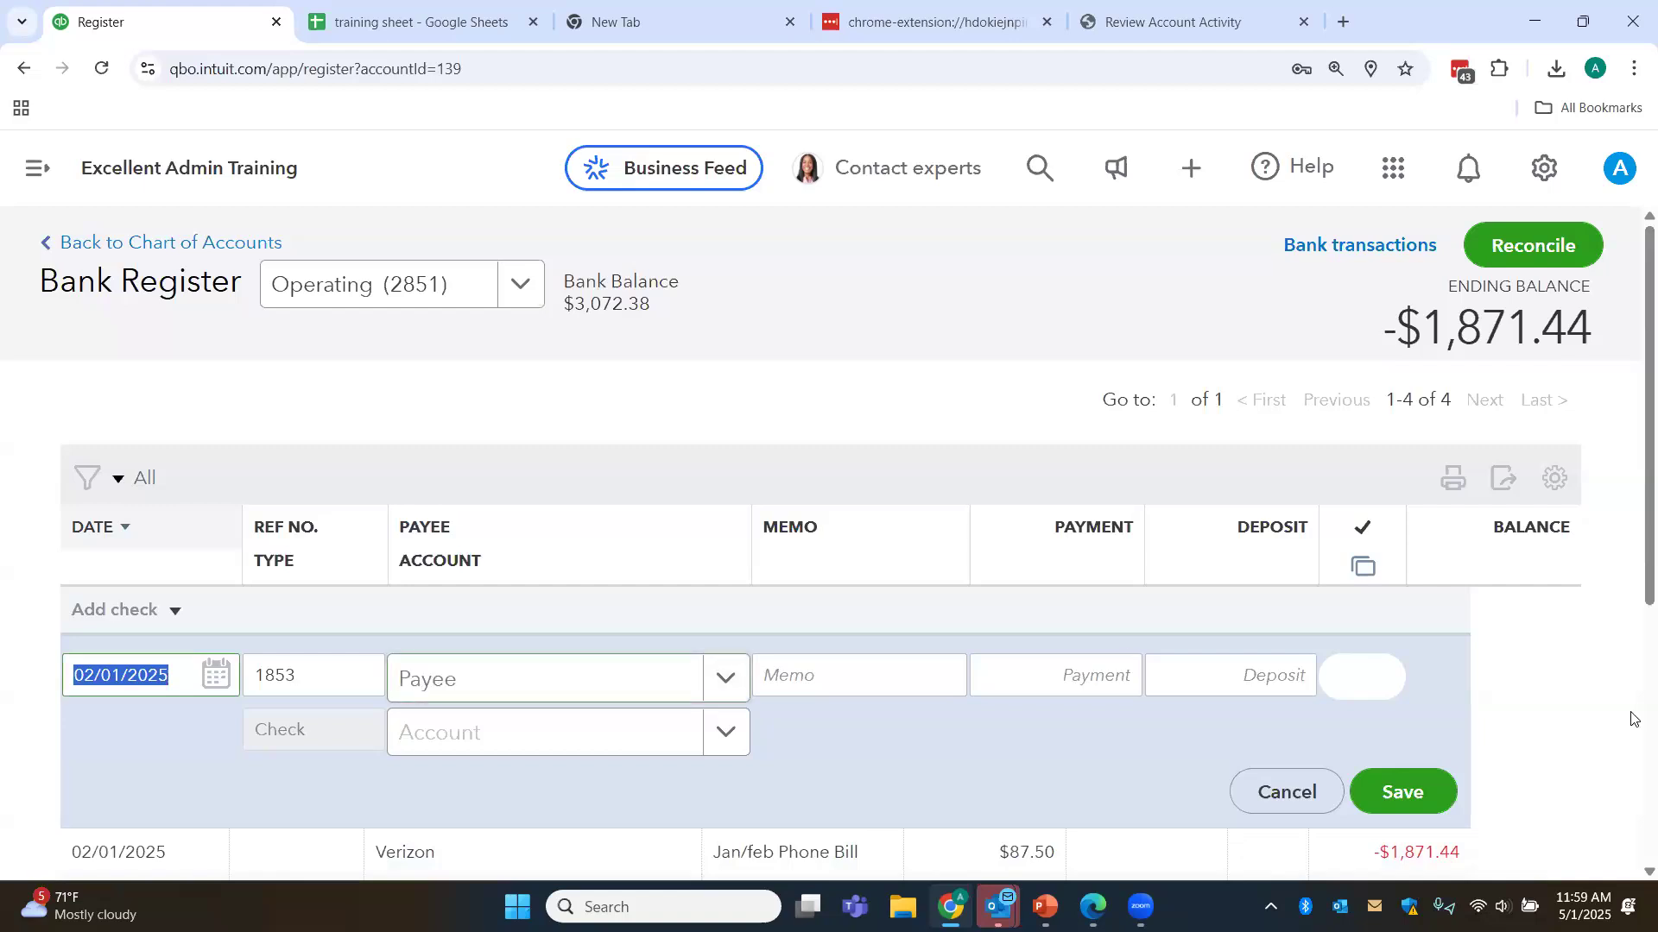
{"action": "left_click", "coordinate": [1586, 706]}
{"action": "scroll", "coordinate": [1570, 717], "scroll_direction": "down", "scroll_amount": 5}
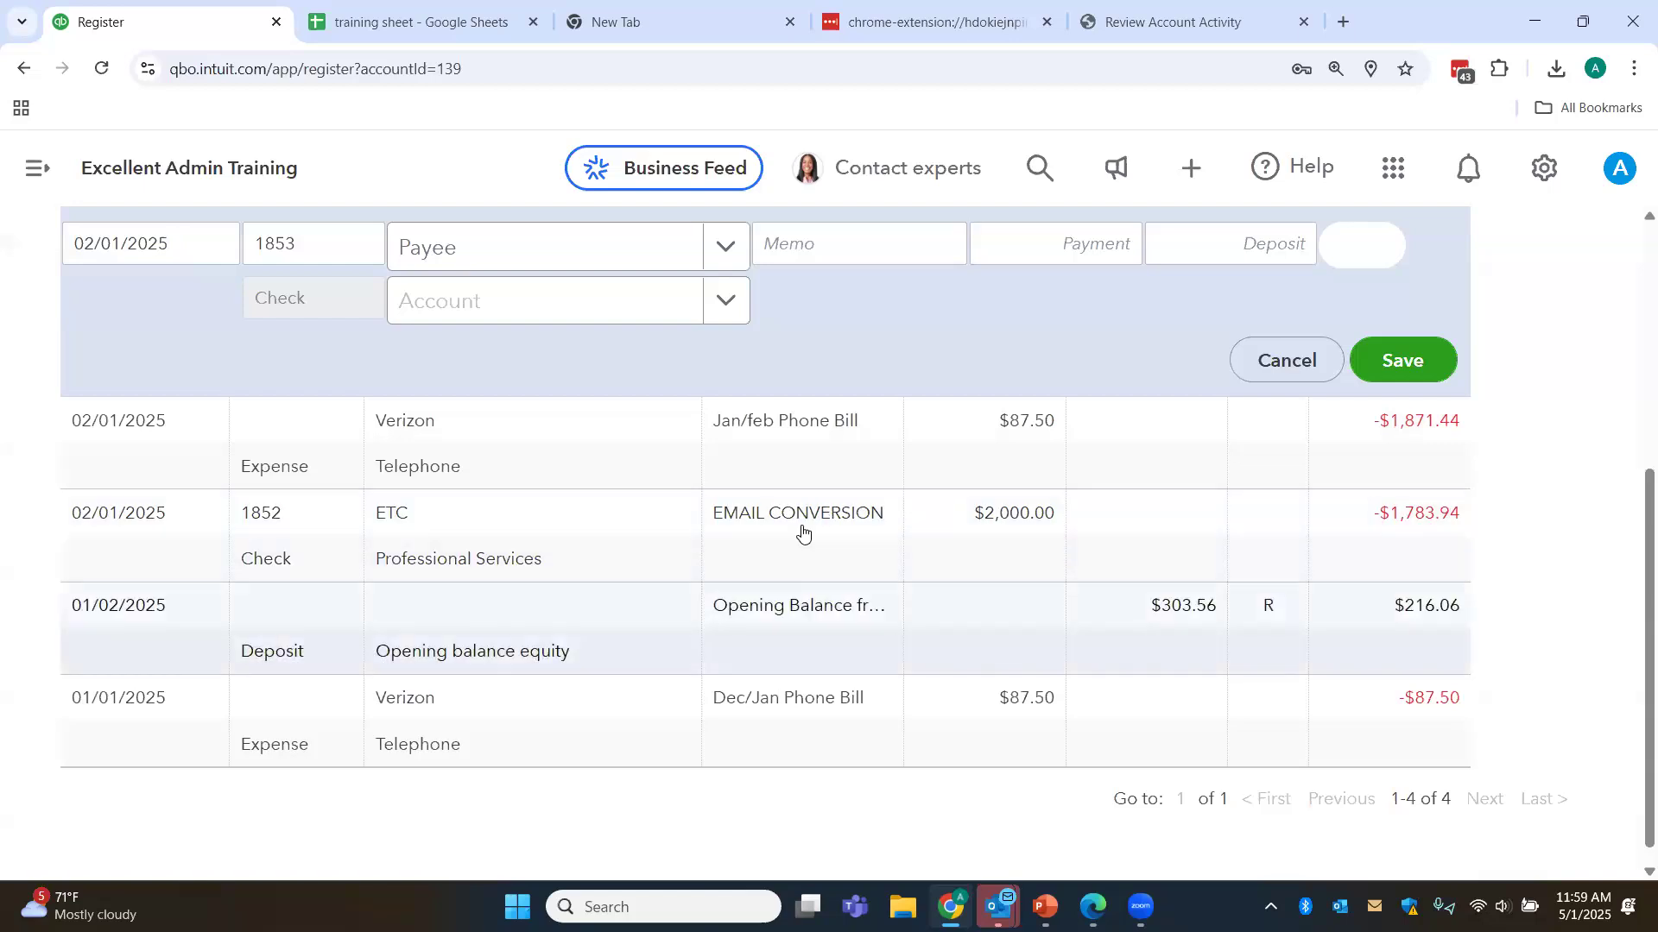
{"action": "scroll", "coordinate": [821, 631], "scroll_direction": "up", "scroll_amount": 5}
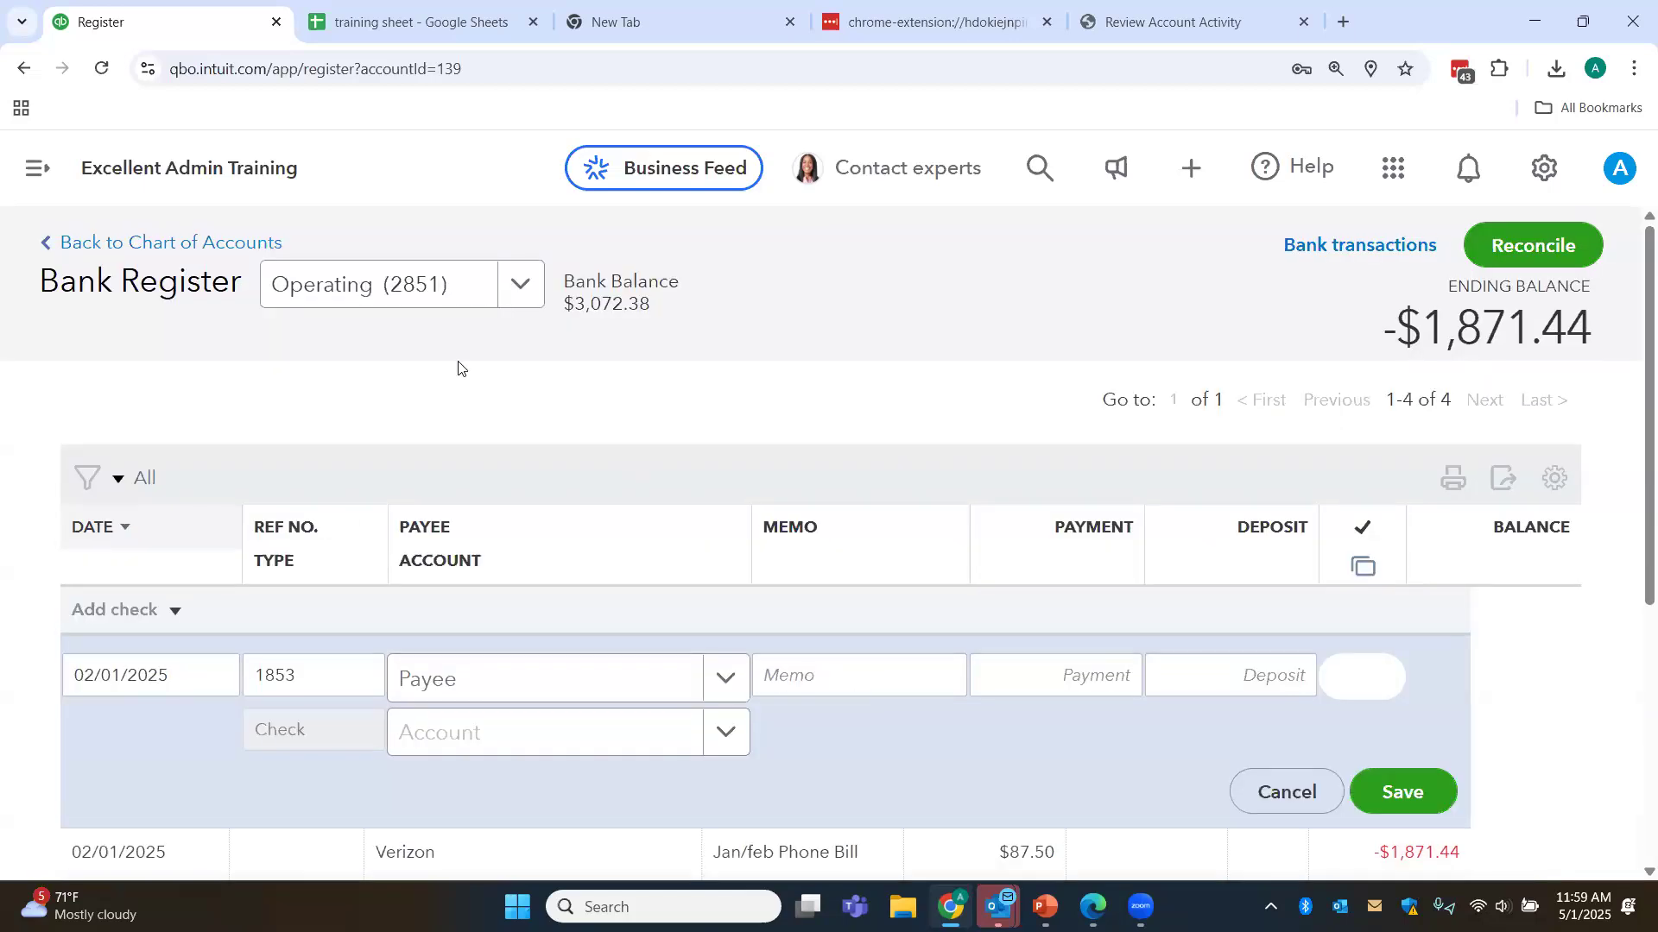
{"action": "left_click", "coordinate": [112, 243]}
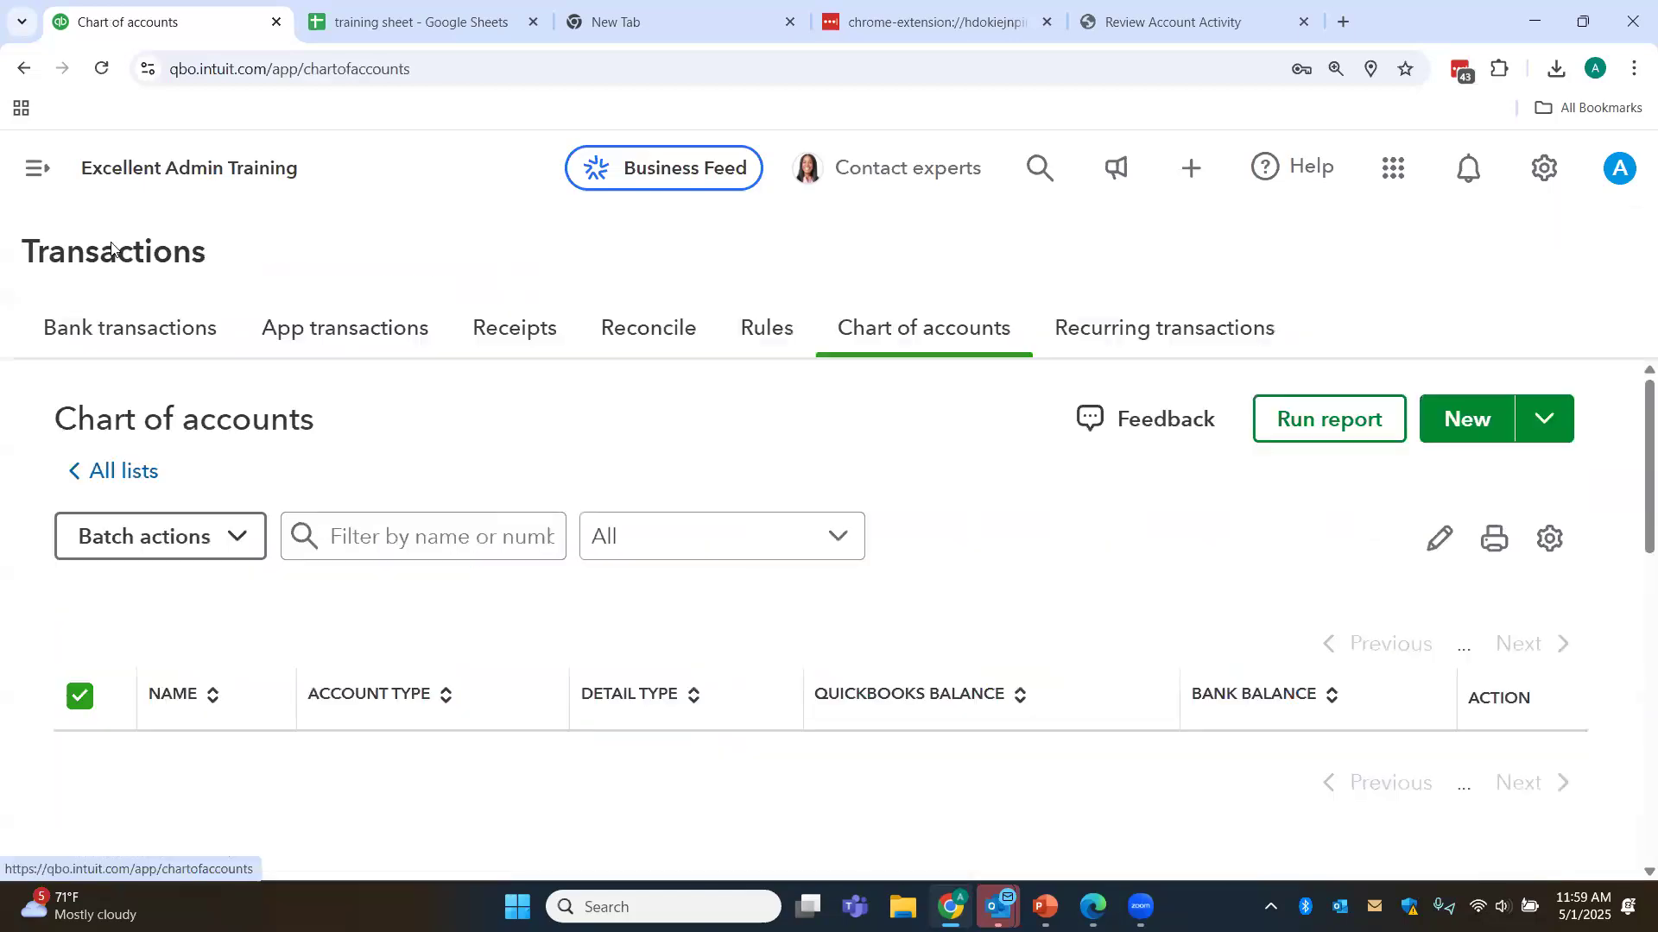
Step: Open Bank transactions and show the Operating (2851) account's January 2025 items for review
{"action": "left_click", "coordinate": [76, 339]}
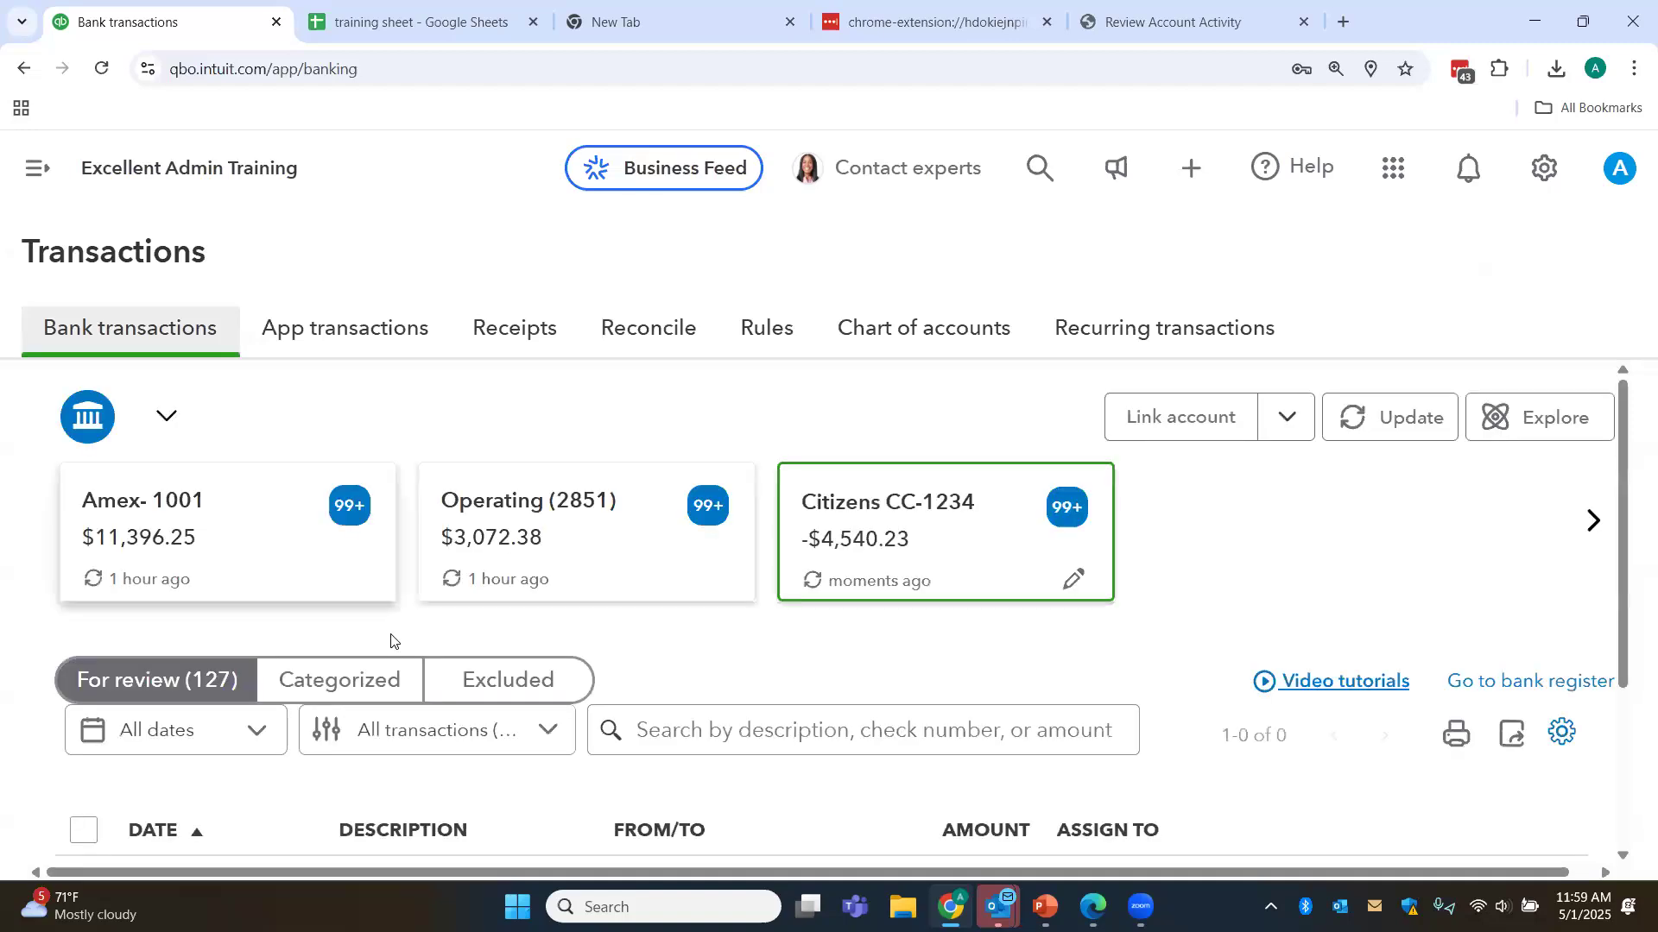
{"action": "scroll", "coordinate": [166, 555], "scroll_direction": "down", "scroll_amount": 2}
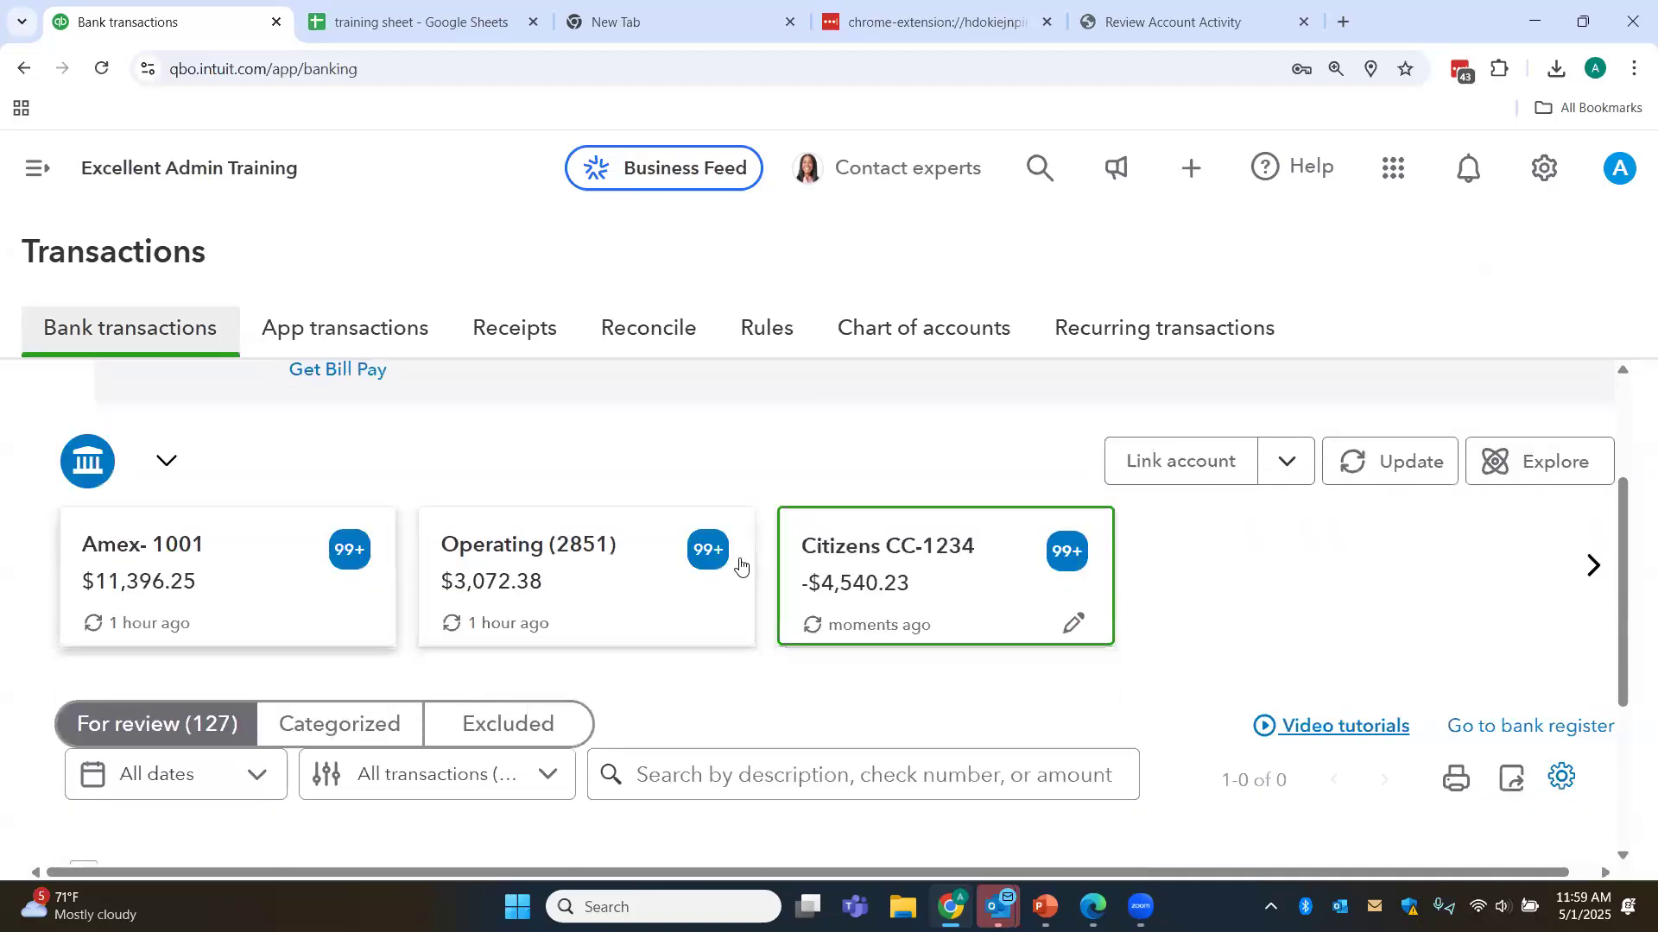
{"action": "left_click", "coordinate": [740, 566]}
{"action": "scroll", "coordinate": [935, 649], "scroll_direction": "down", "scroll_amount": 3}
{"action": "scroll", "coordinate": [898, 673], "scroll_direction": "down", "scroll_amount": 1}
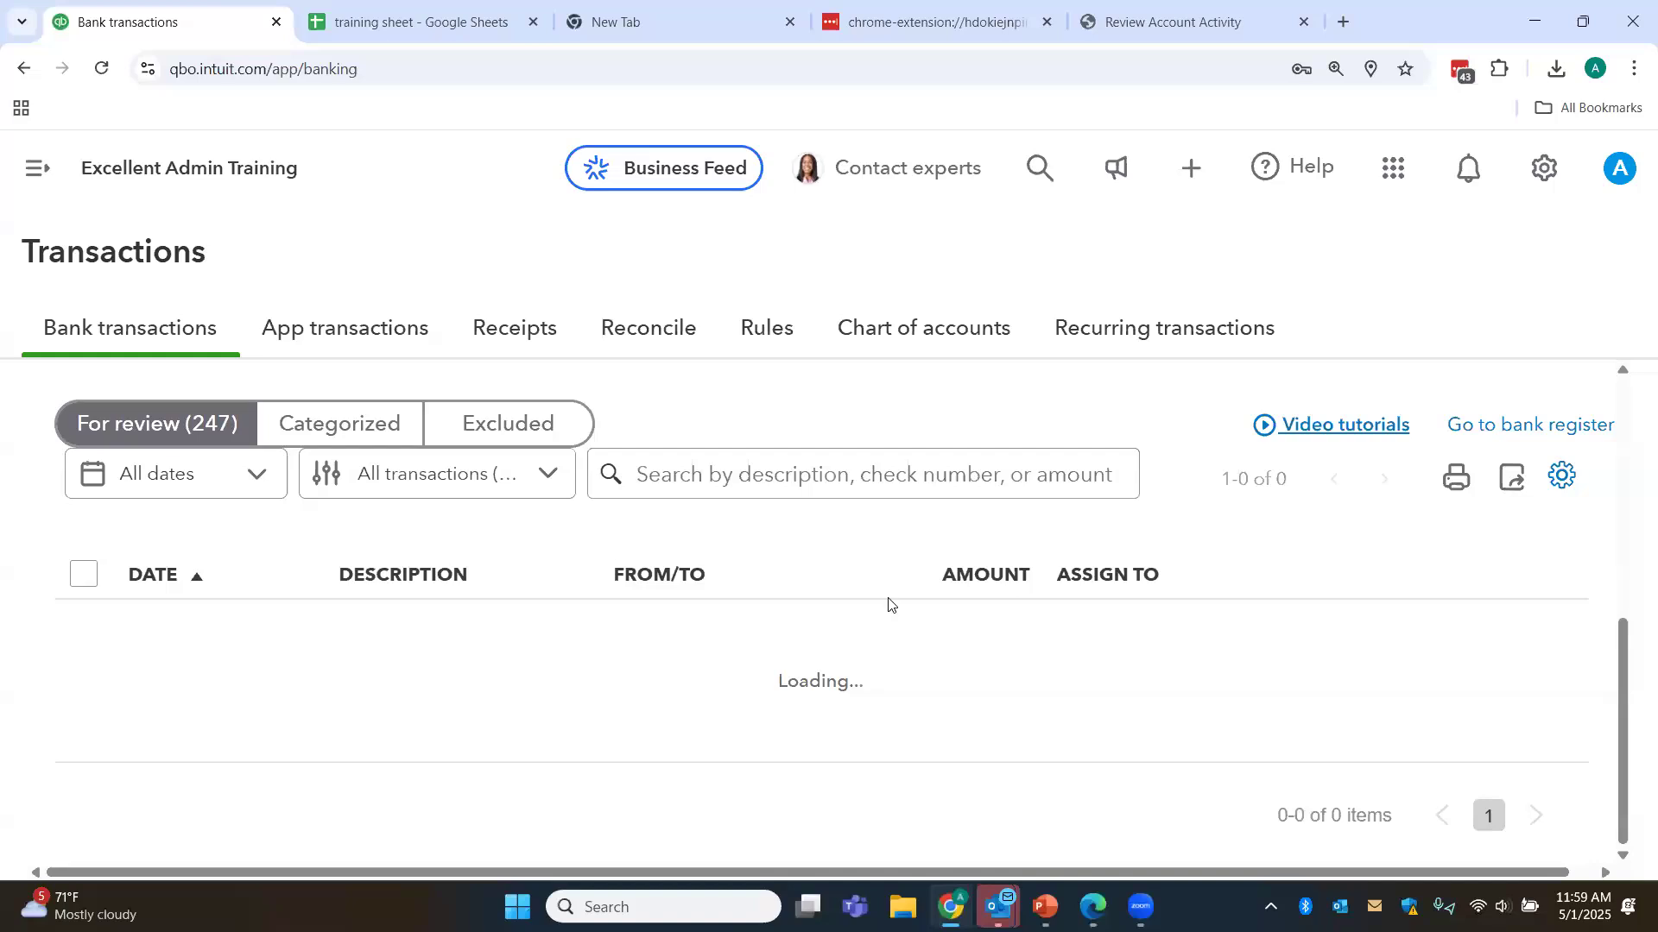
{"action": "scroll", "coordinate": [999, 578], "scroll_direction": "down", "scroll_amount": 5}
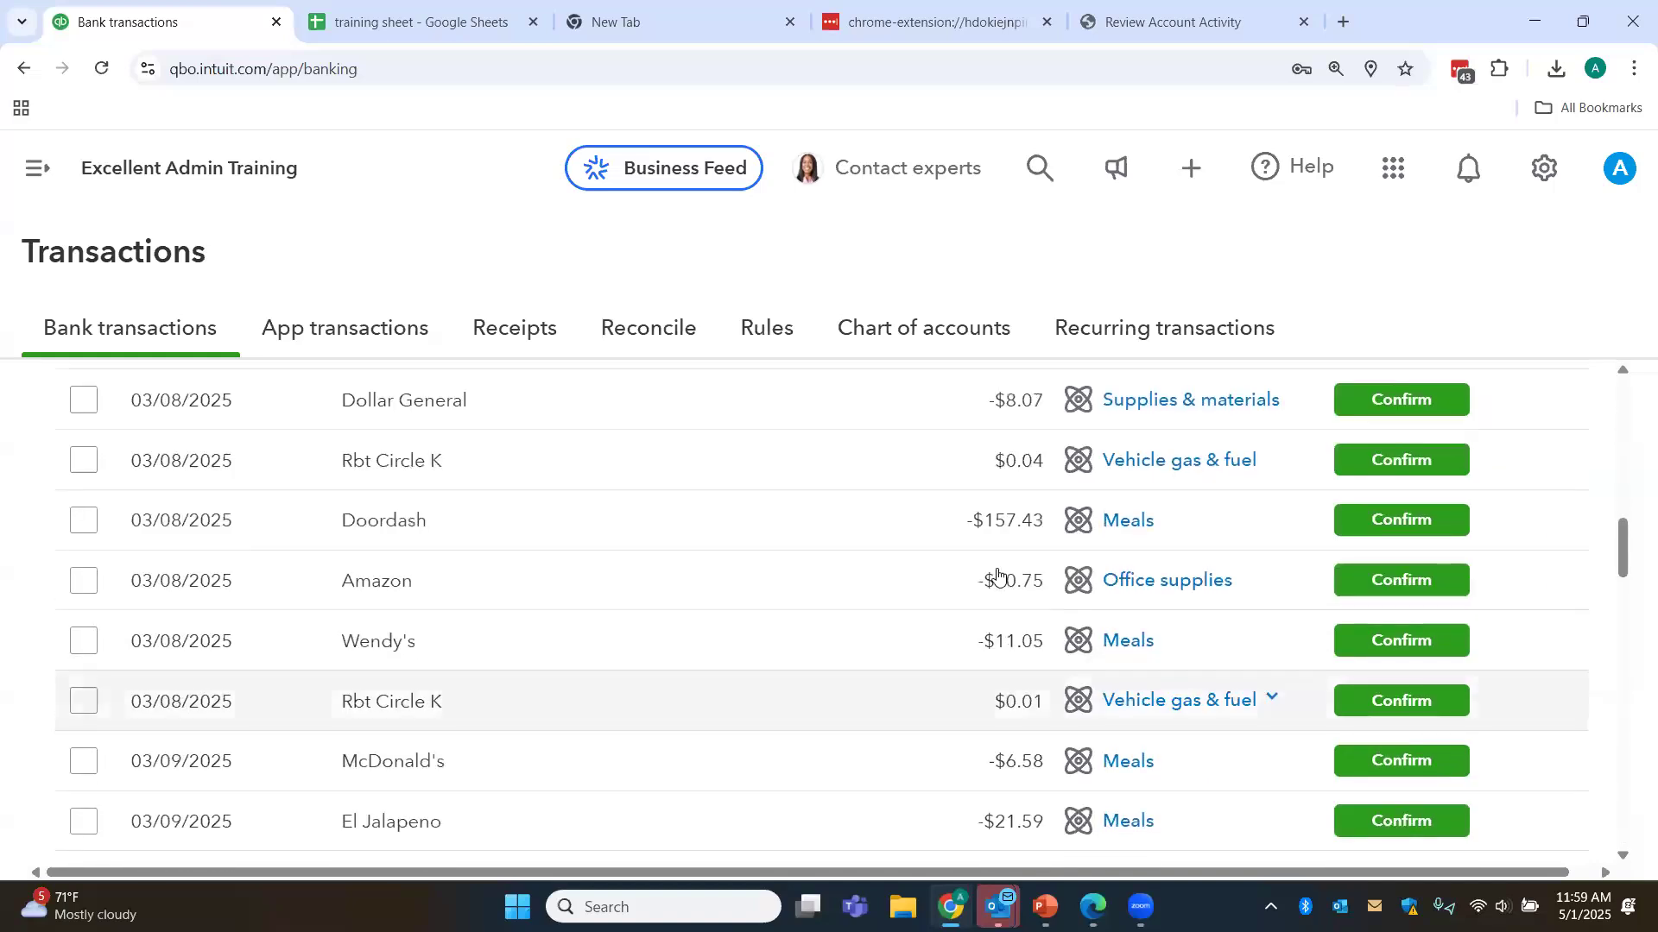
{"action": "scroll", "coordinate": [999, 577], "scroll_direction": "down", "scroll_amount": 1}
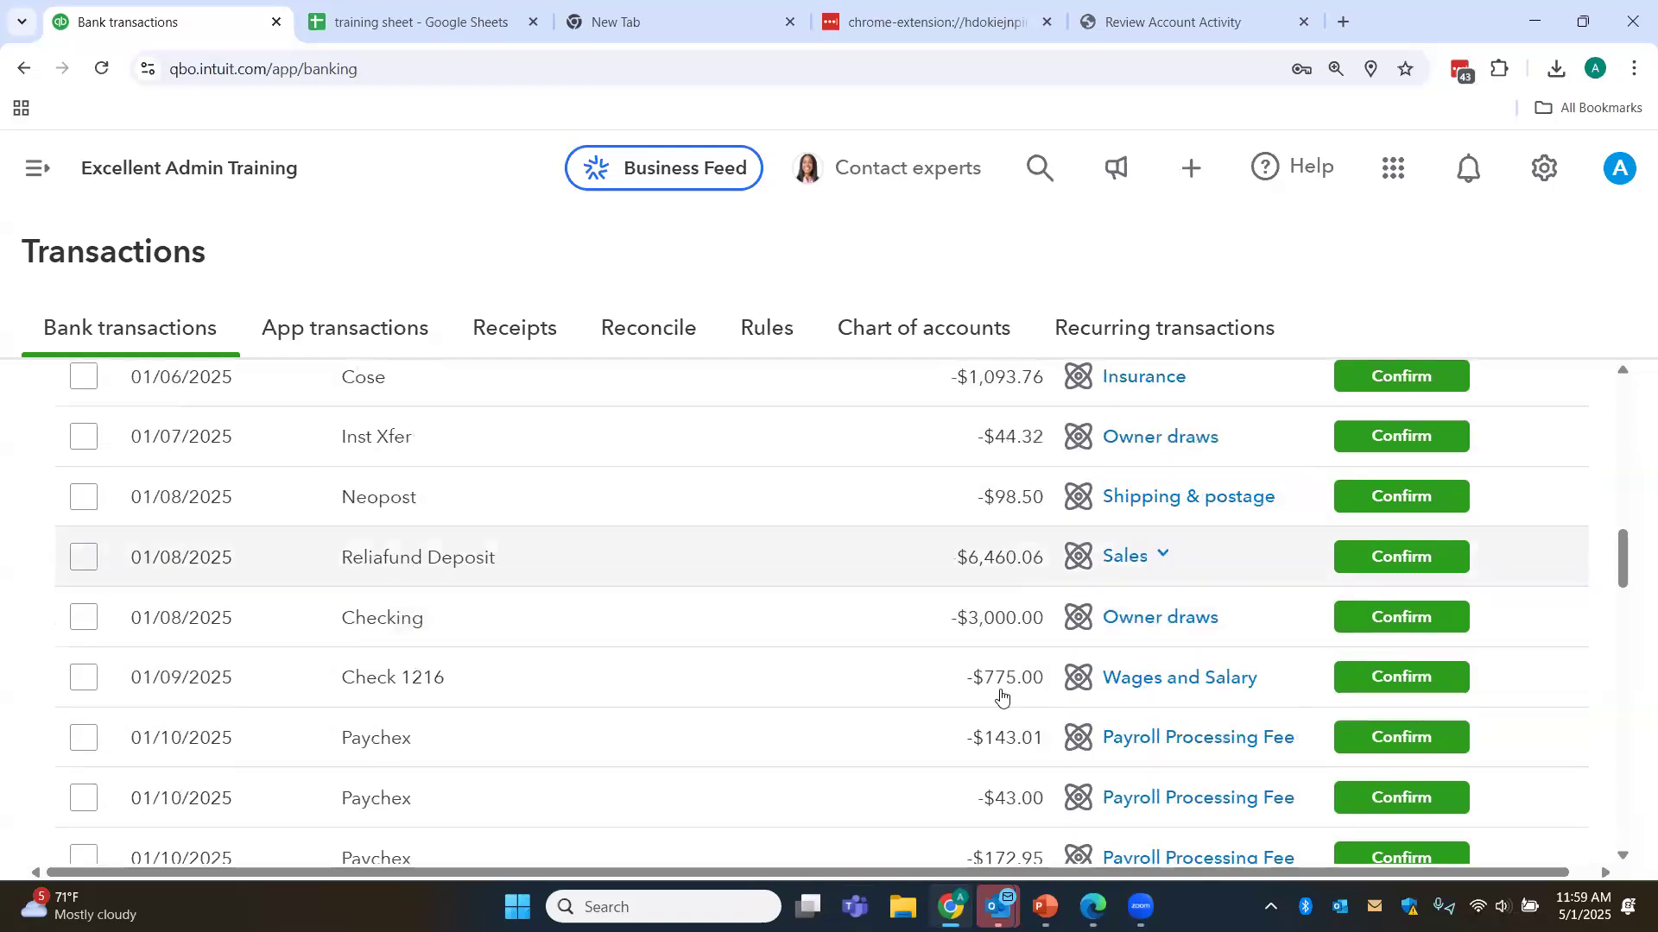
{"action": "scroll", "coordinate": [851, 766], "scroll_direction": "up", "scroll_amount": 5}
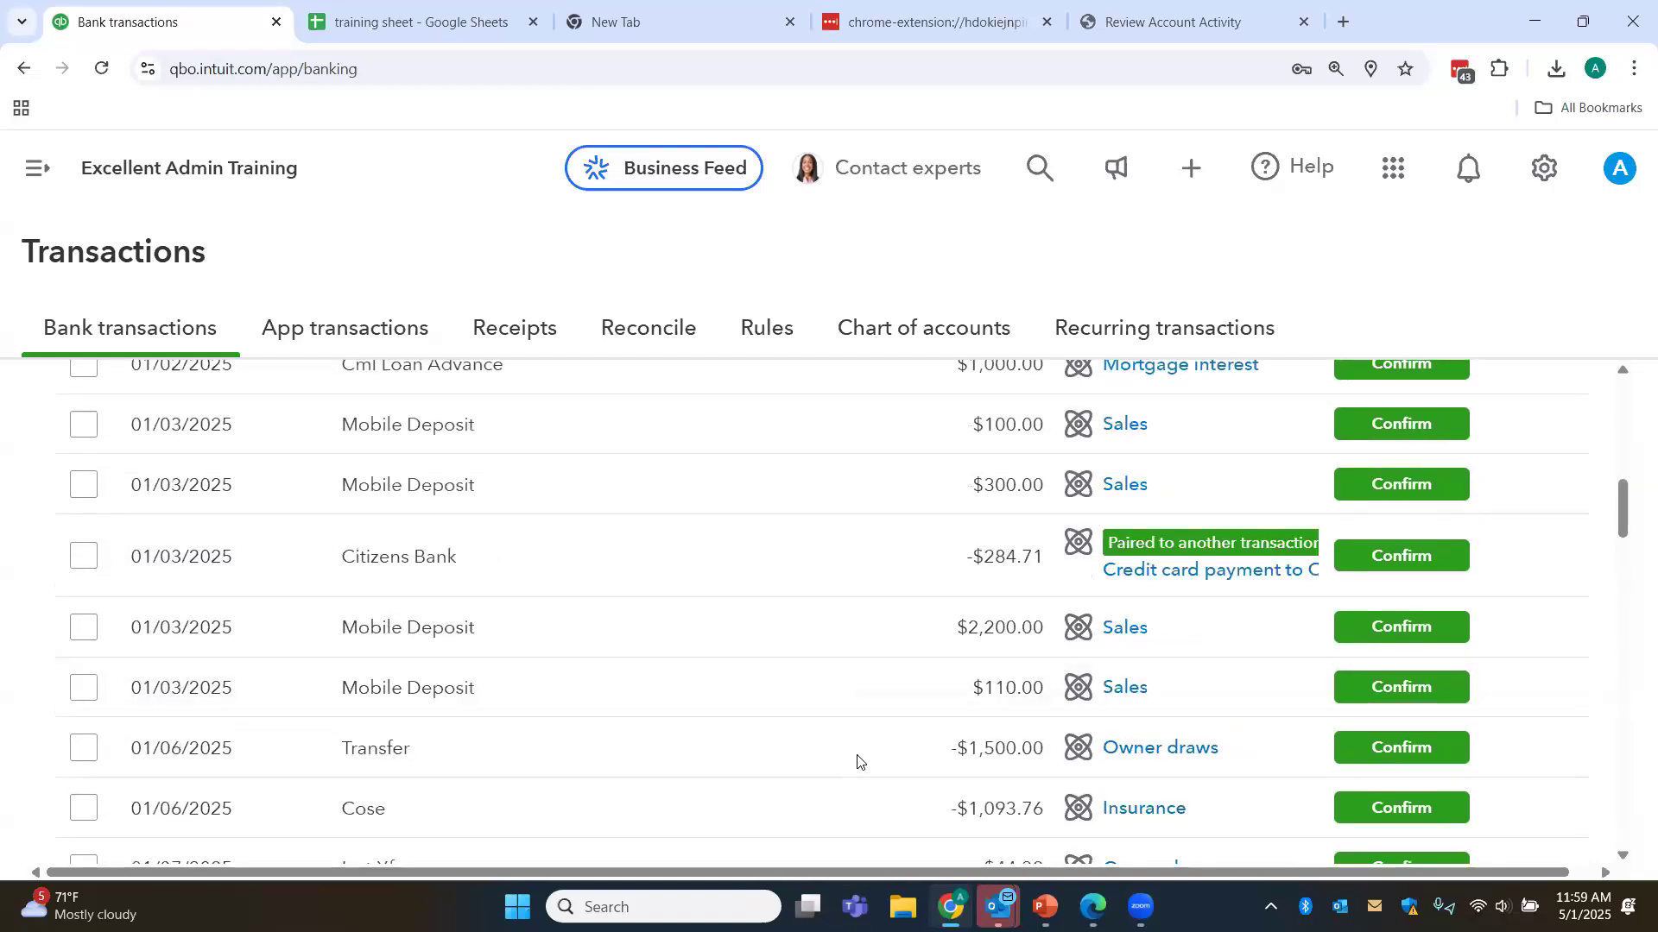
{"action": "scroll", "coordinate": [858, 762], "scroll_direction": "up", "scroll_amount": 10}
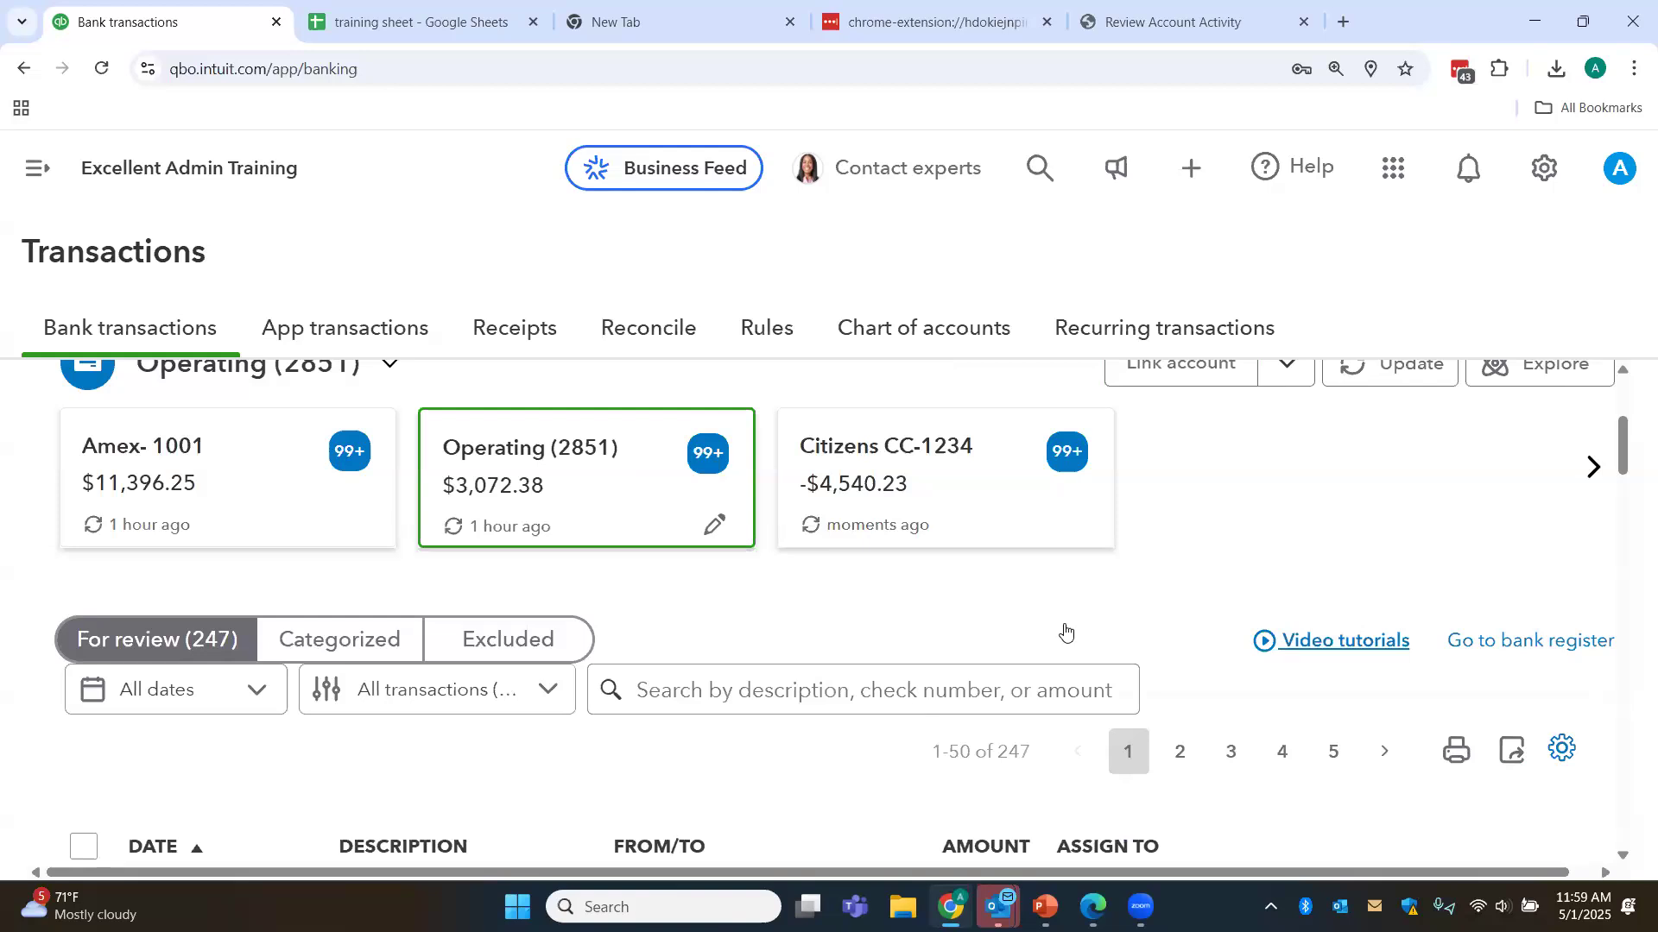
{"action": "scroll", "coordinate": [1049, 617], "scroll_direction": "down", "scroll_amount": 5}
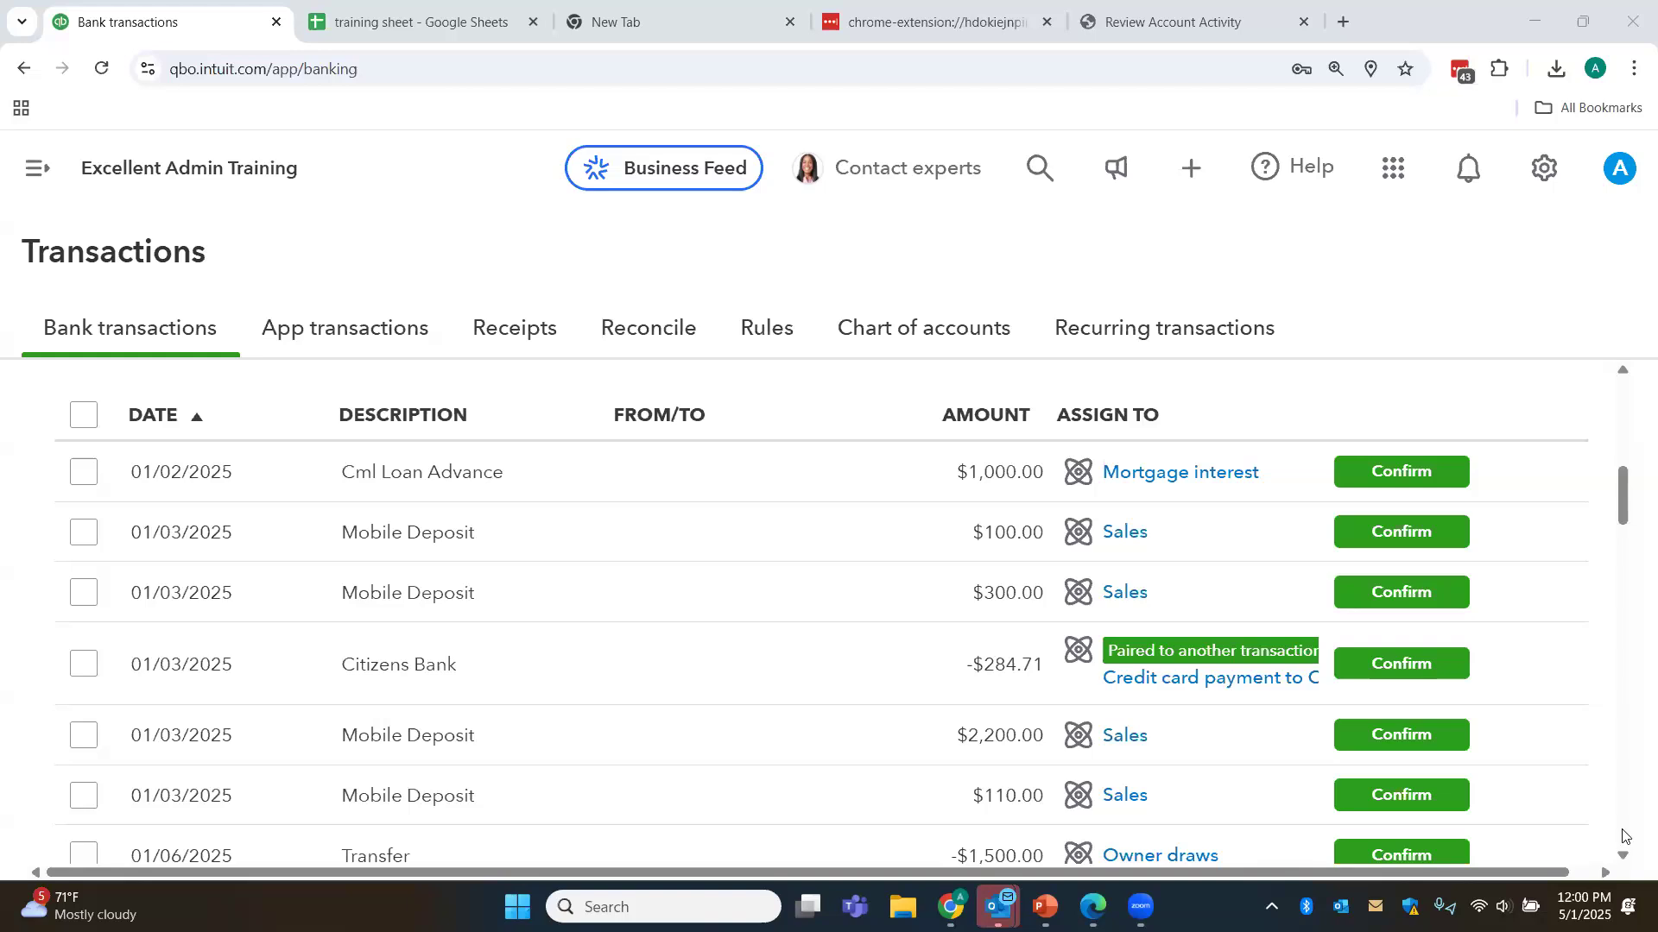
Step: Switch to the PowerPoint training deck and show slide 54, Contact Info
{"action": "left_click", "coordinate": [1584, 904]}
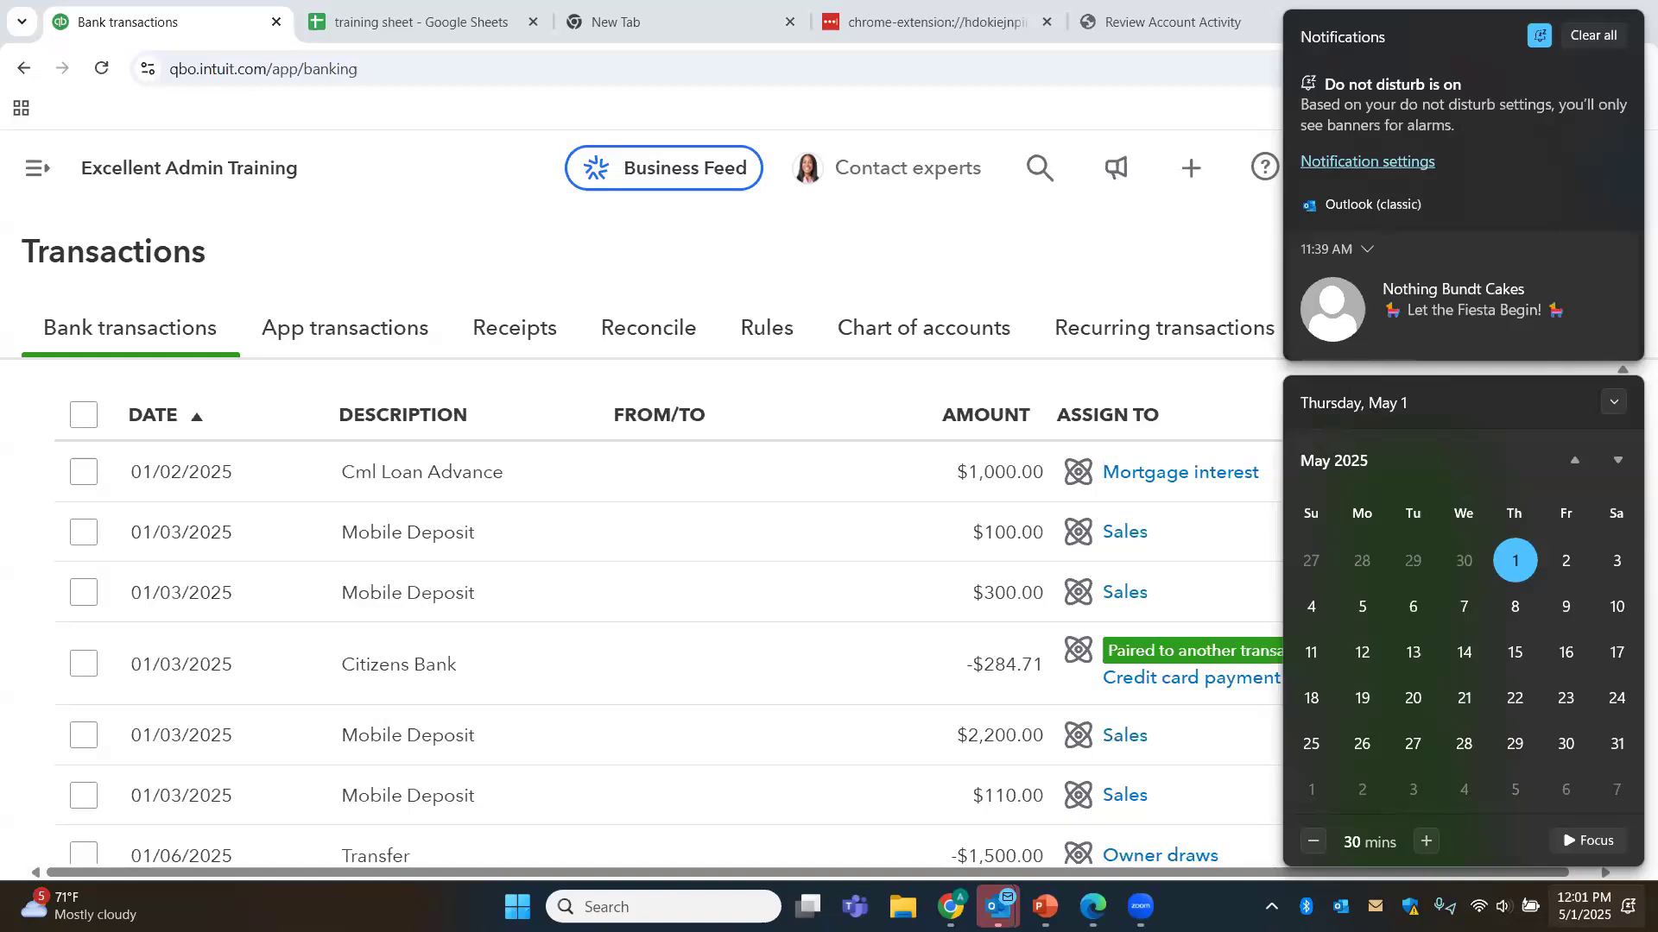
{"action": "key", "text": "Escape"}
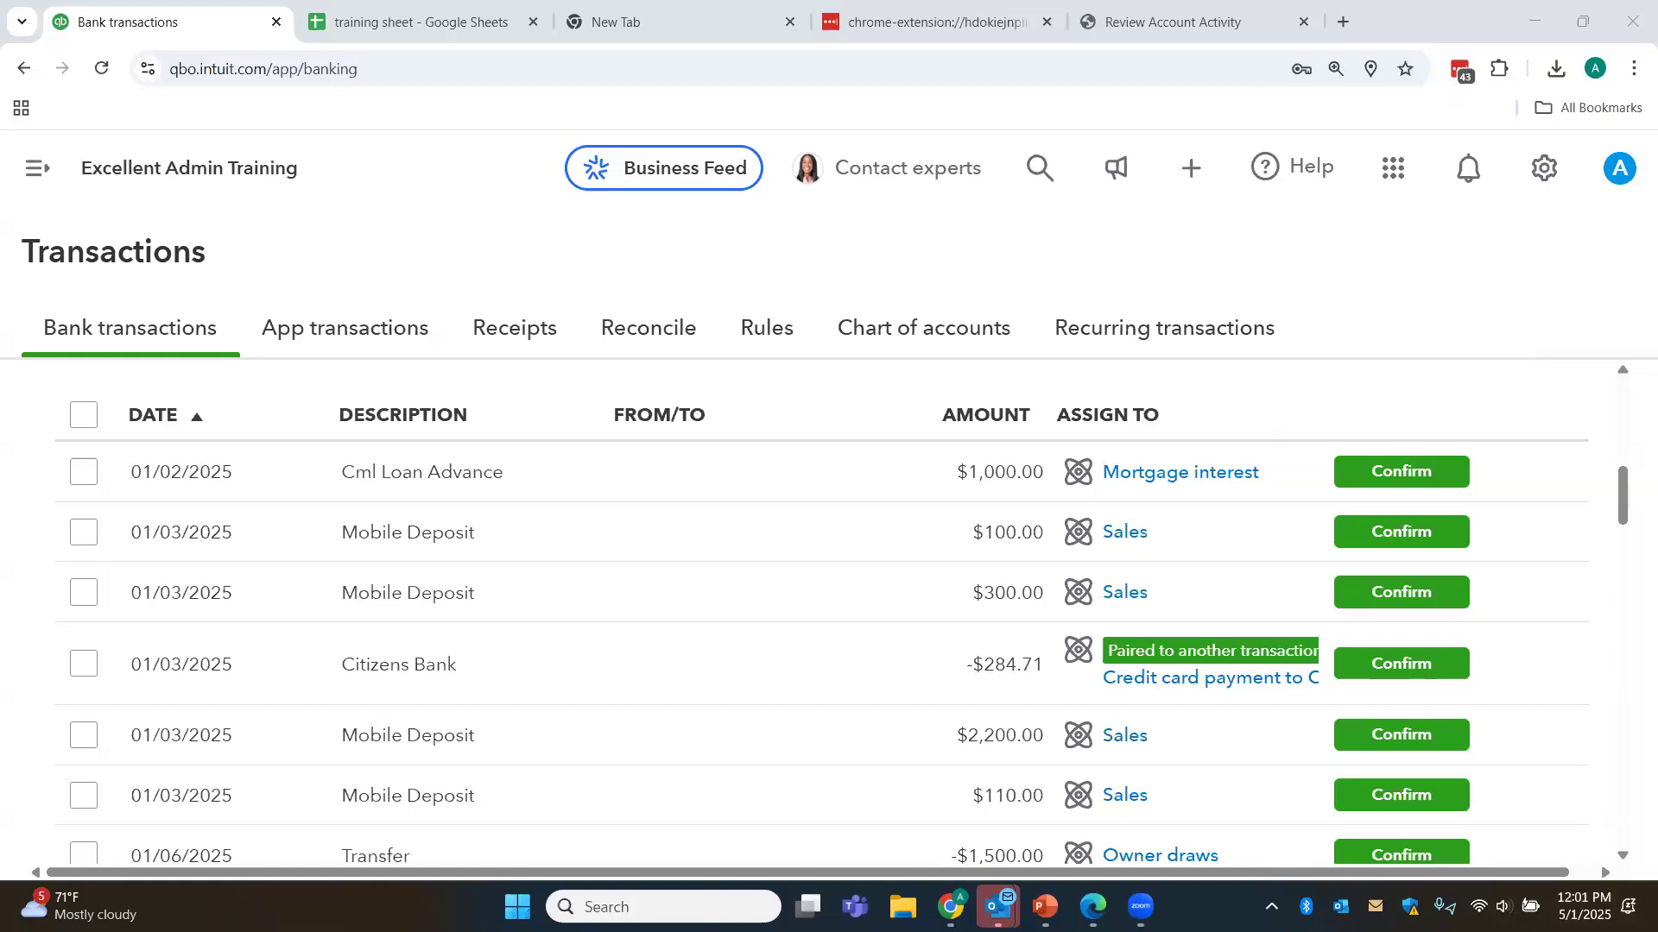
{"action": "left_click", "coordinate": [1047, 906]}
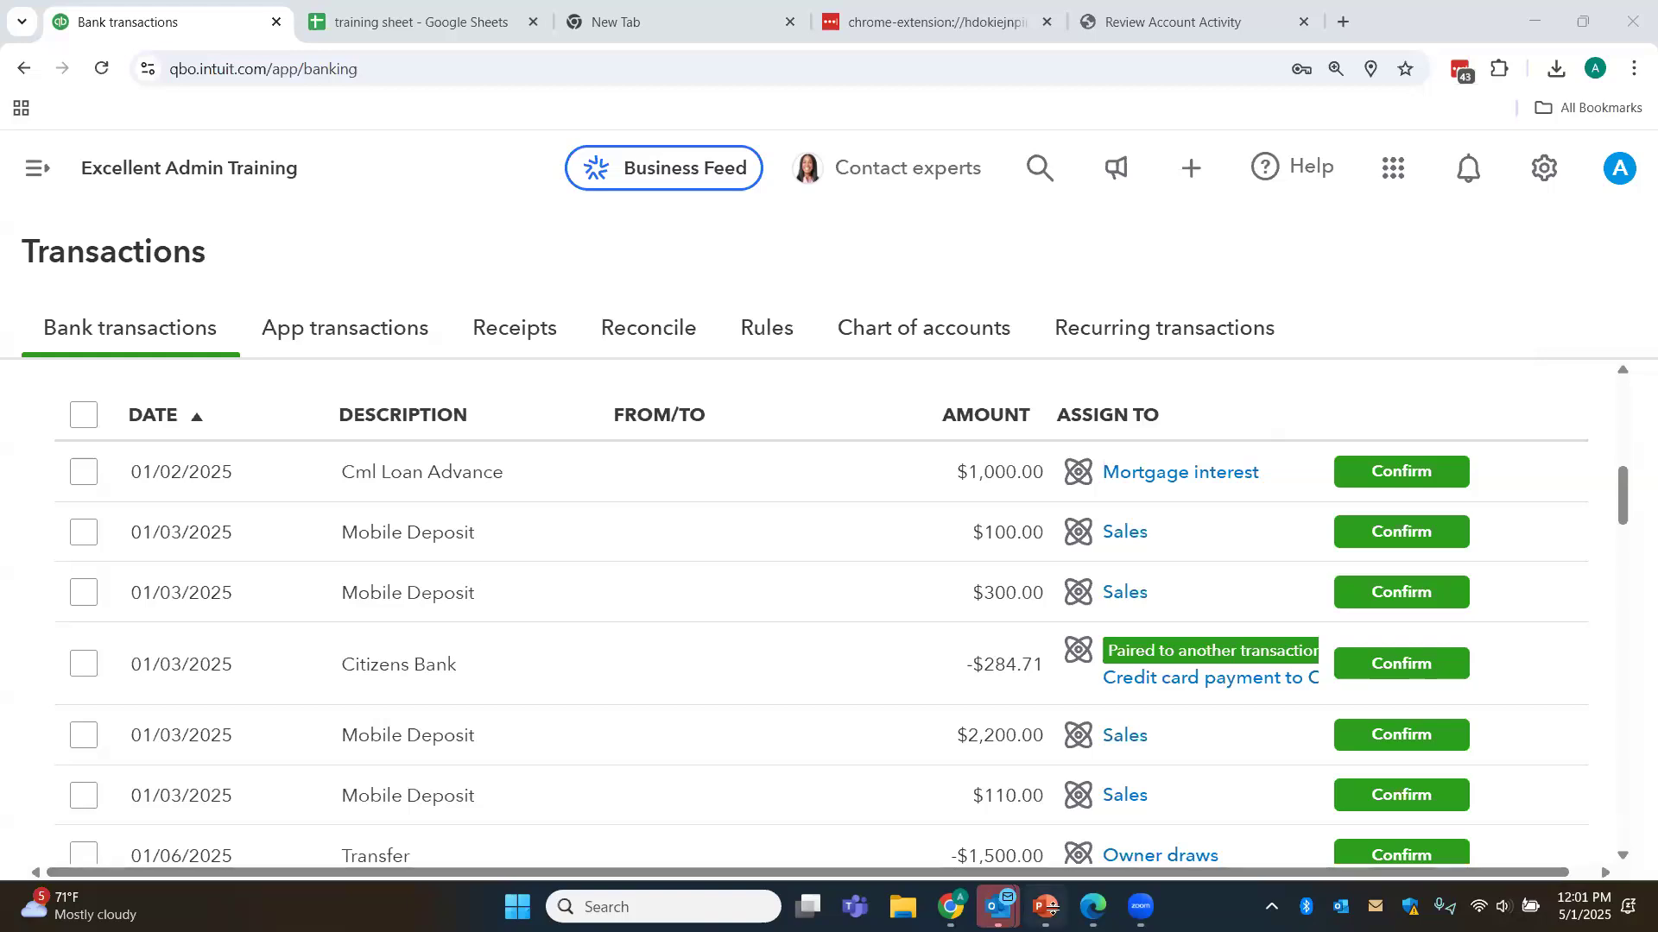
{"action": "scroll", "coordinate": [147, 643], "scroll_direction": "down", "scroll_amount": 12}
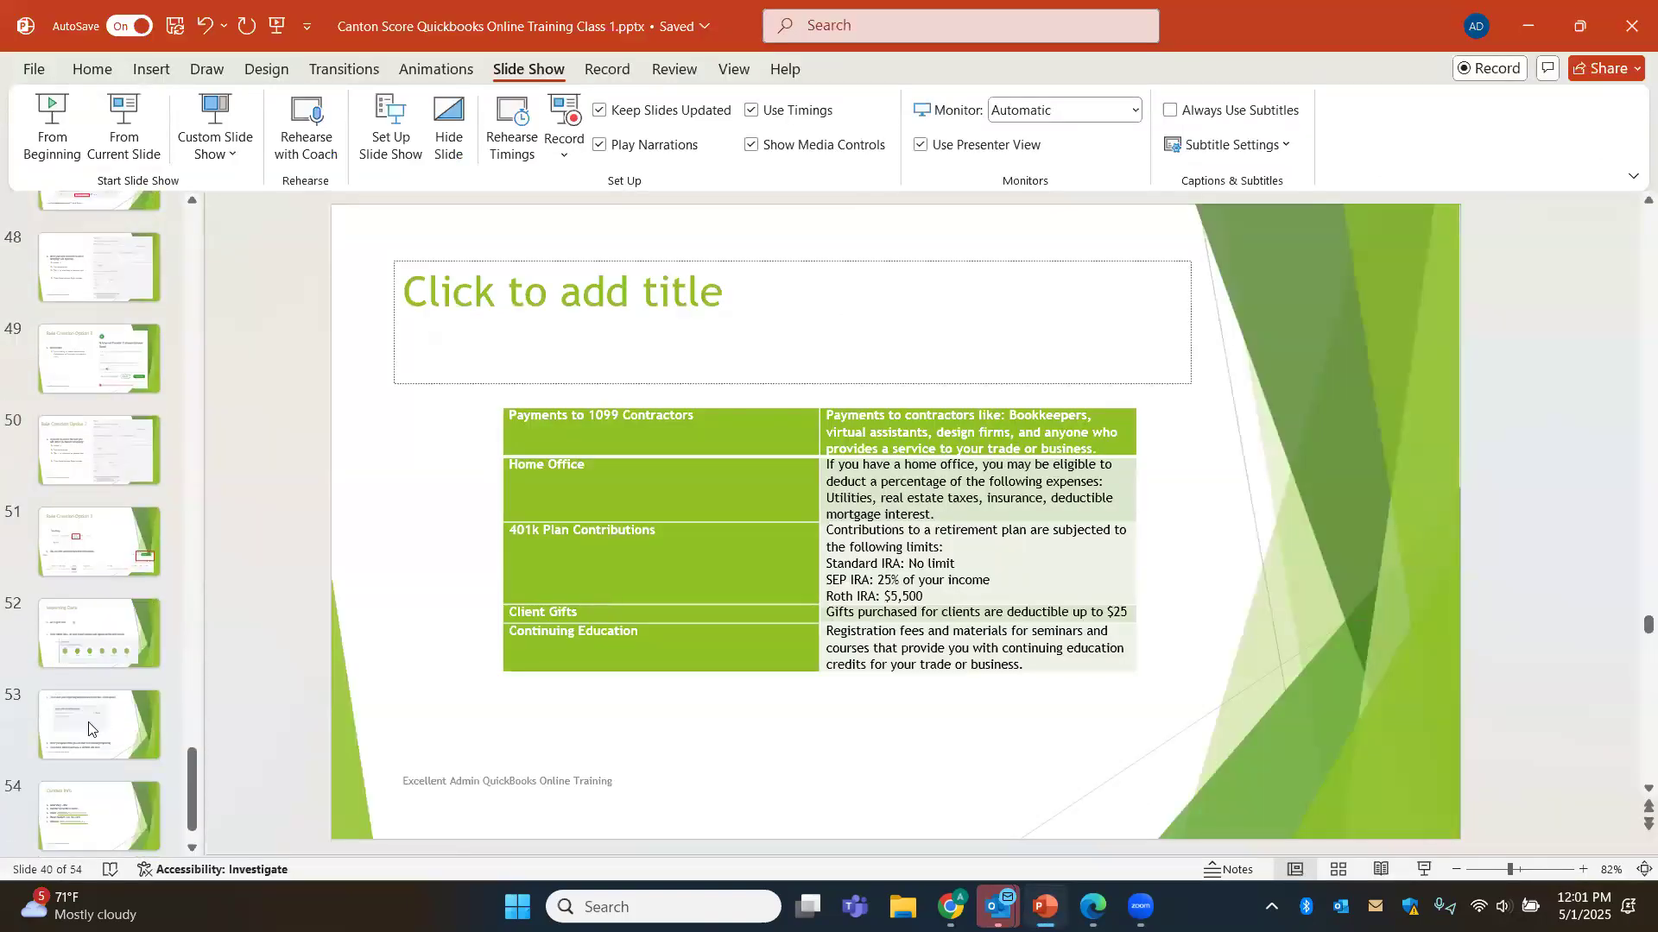
{"action": "left_click", "coordinate": [71, 784]}
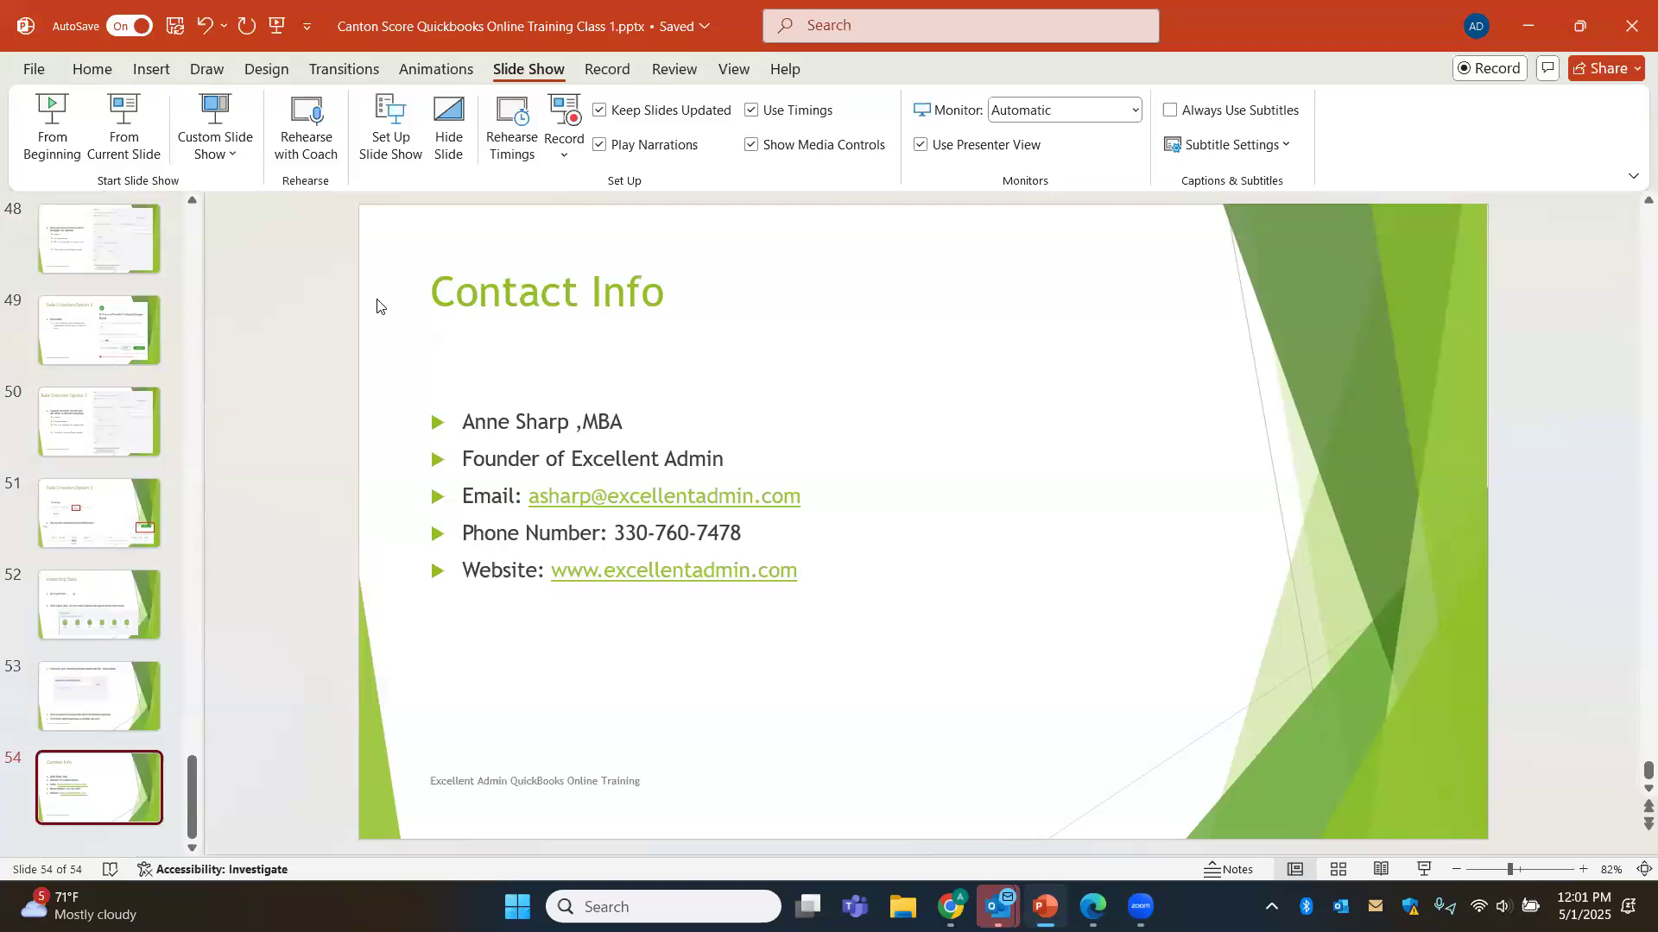